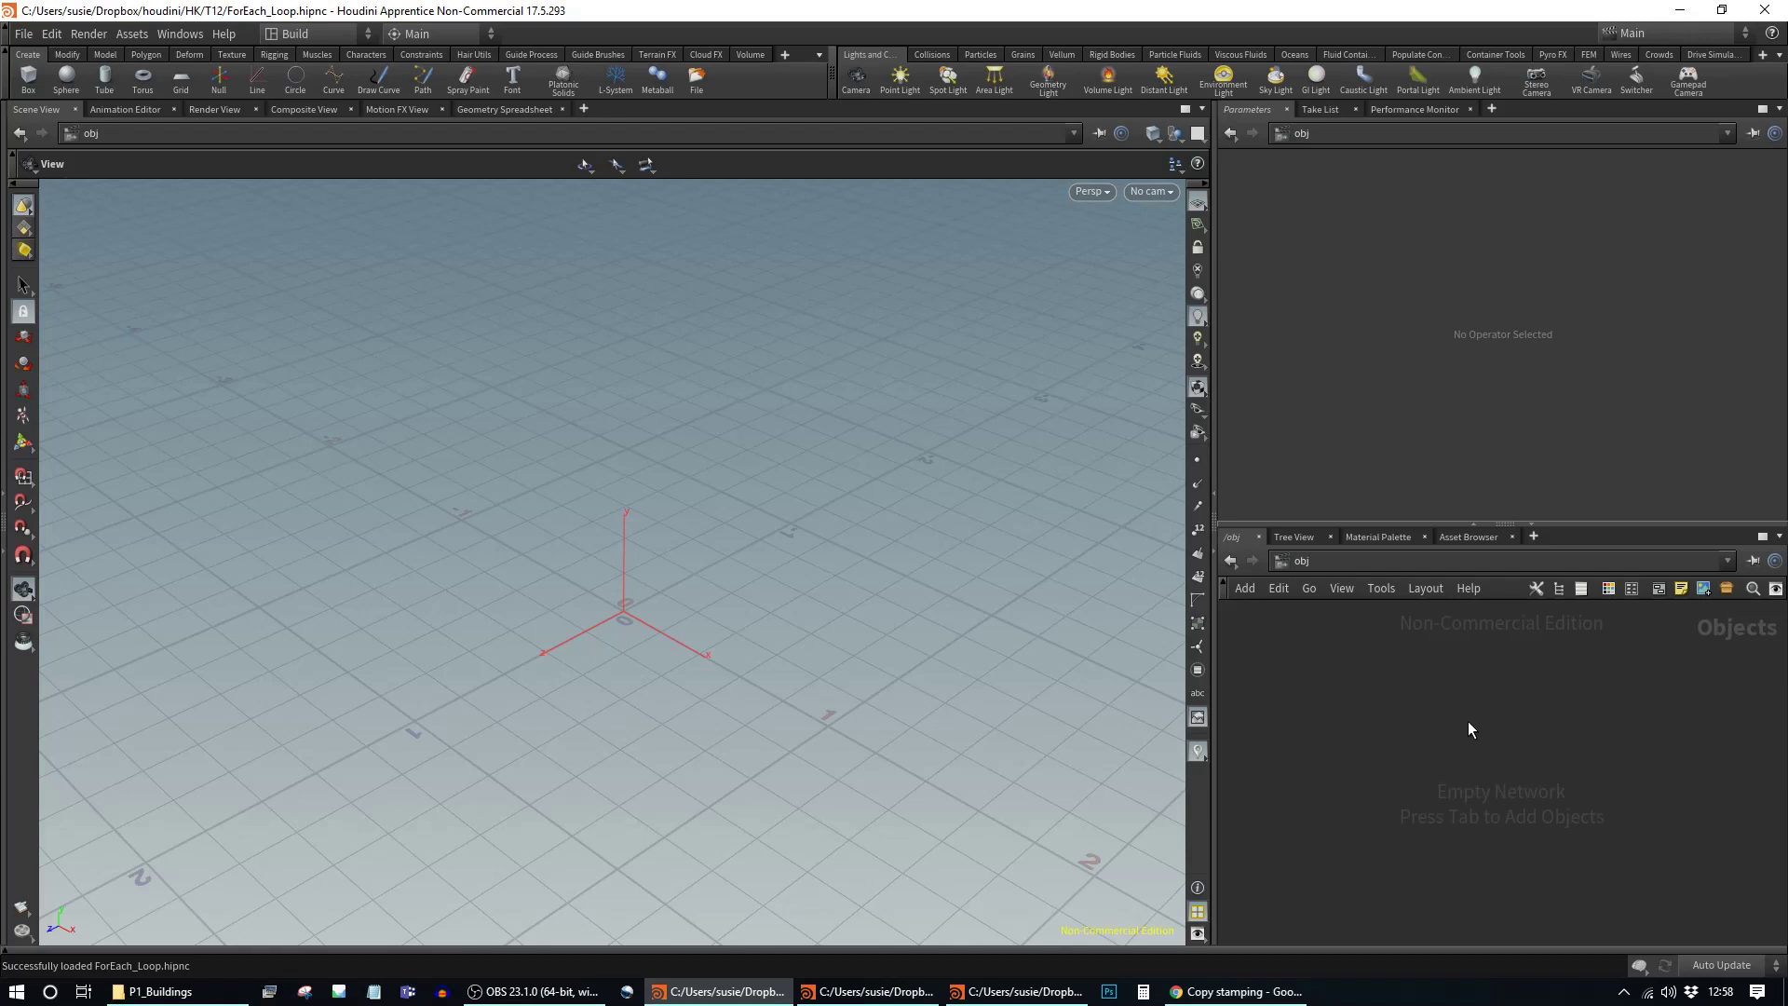
# Step: Switch to the browser to read the Houdini documentation page on copy stamping, and return to Houdini
pyautogui.click(1234, 991)
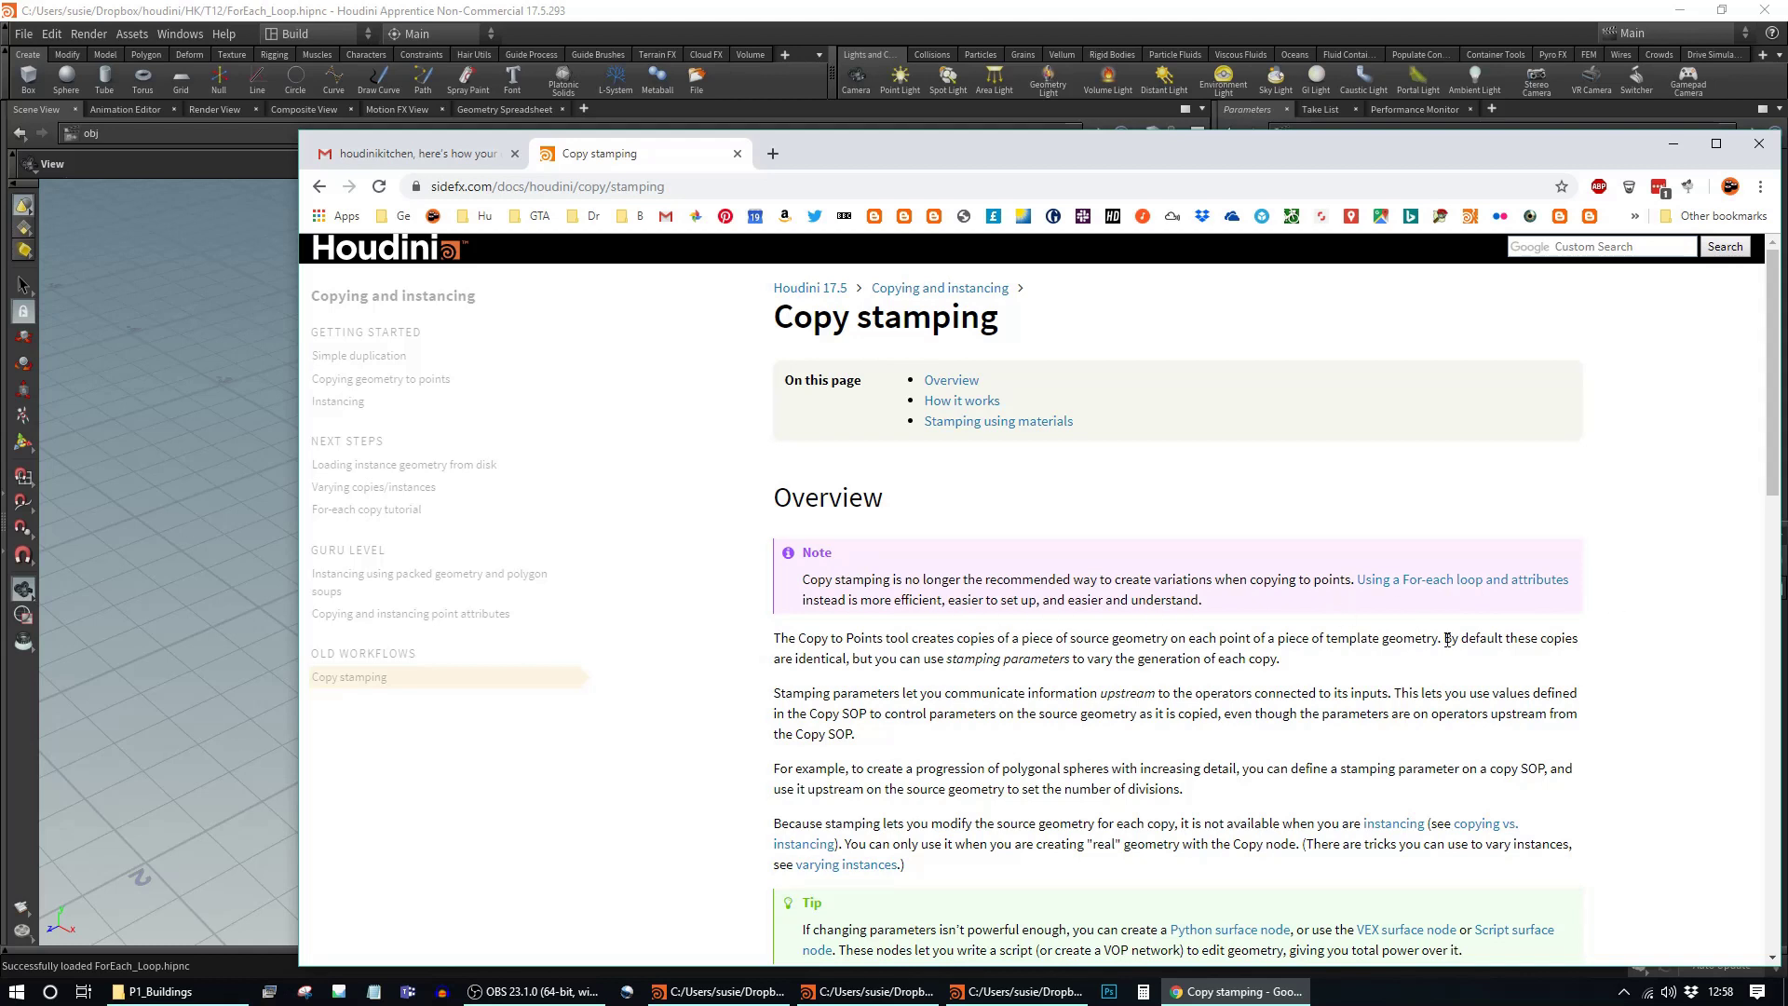
pyautogui.click(1675, 149)
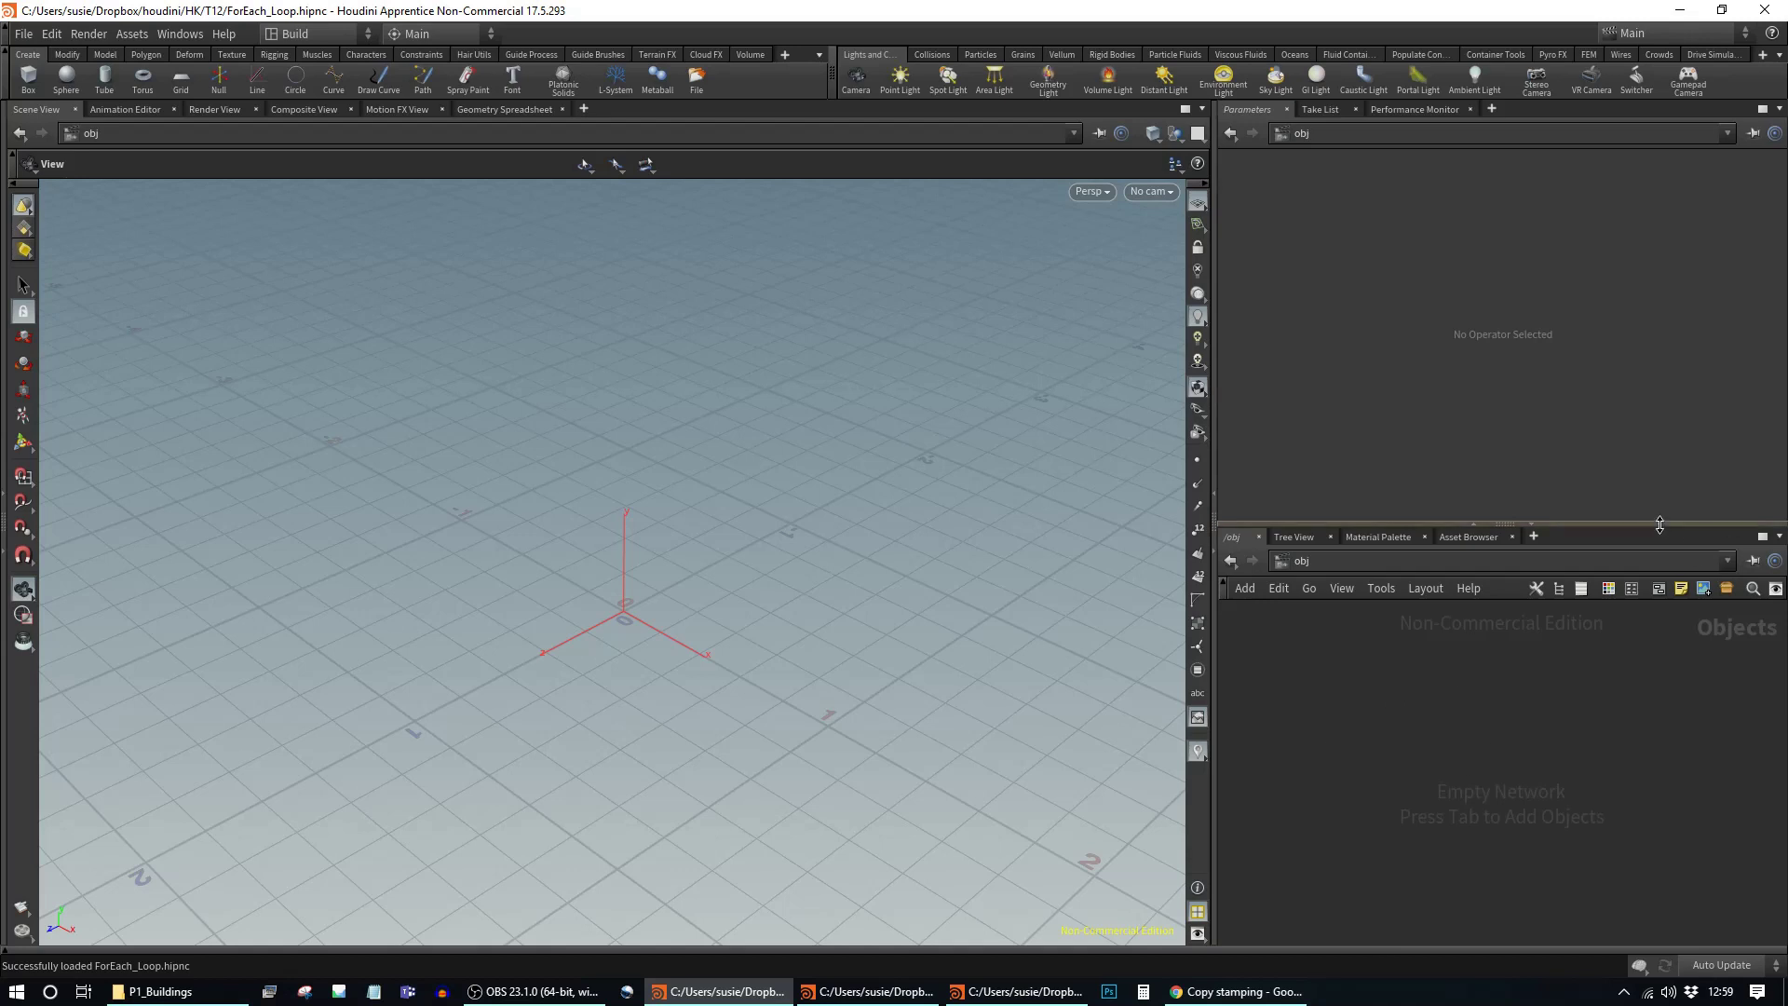
# Step: Add a Geometry object to the scene and go inside its network
pyautogui.moveTo(1649, 524); pyautogui.dragTo(1639, 458)
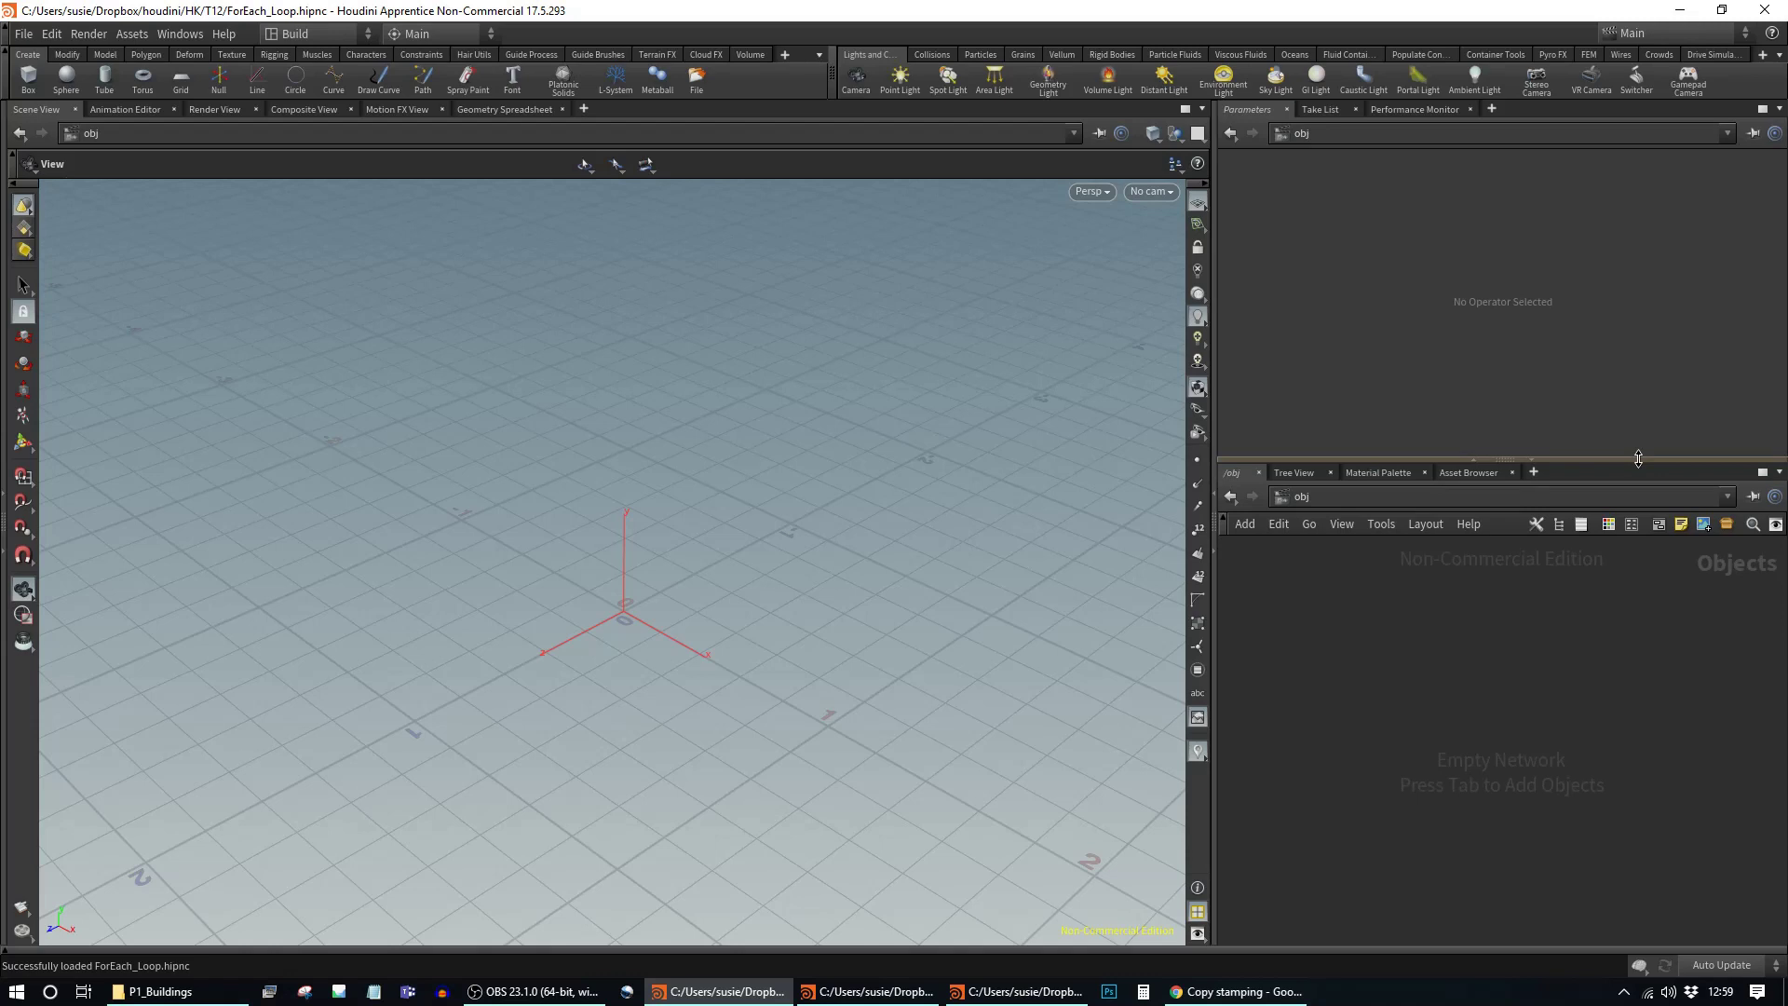
pyautogui.press('Tab')
pyautogui.write('ge')
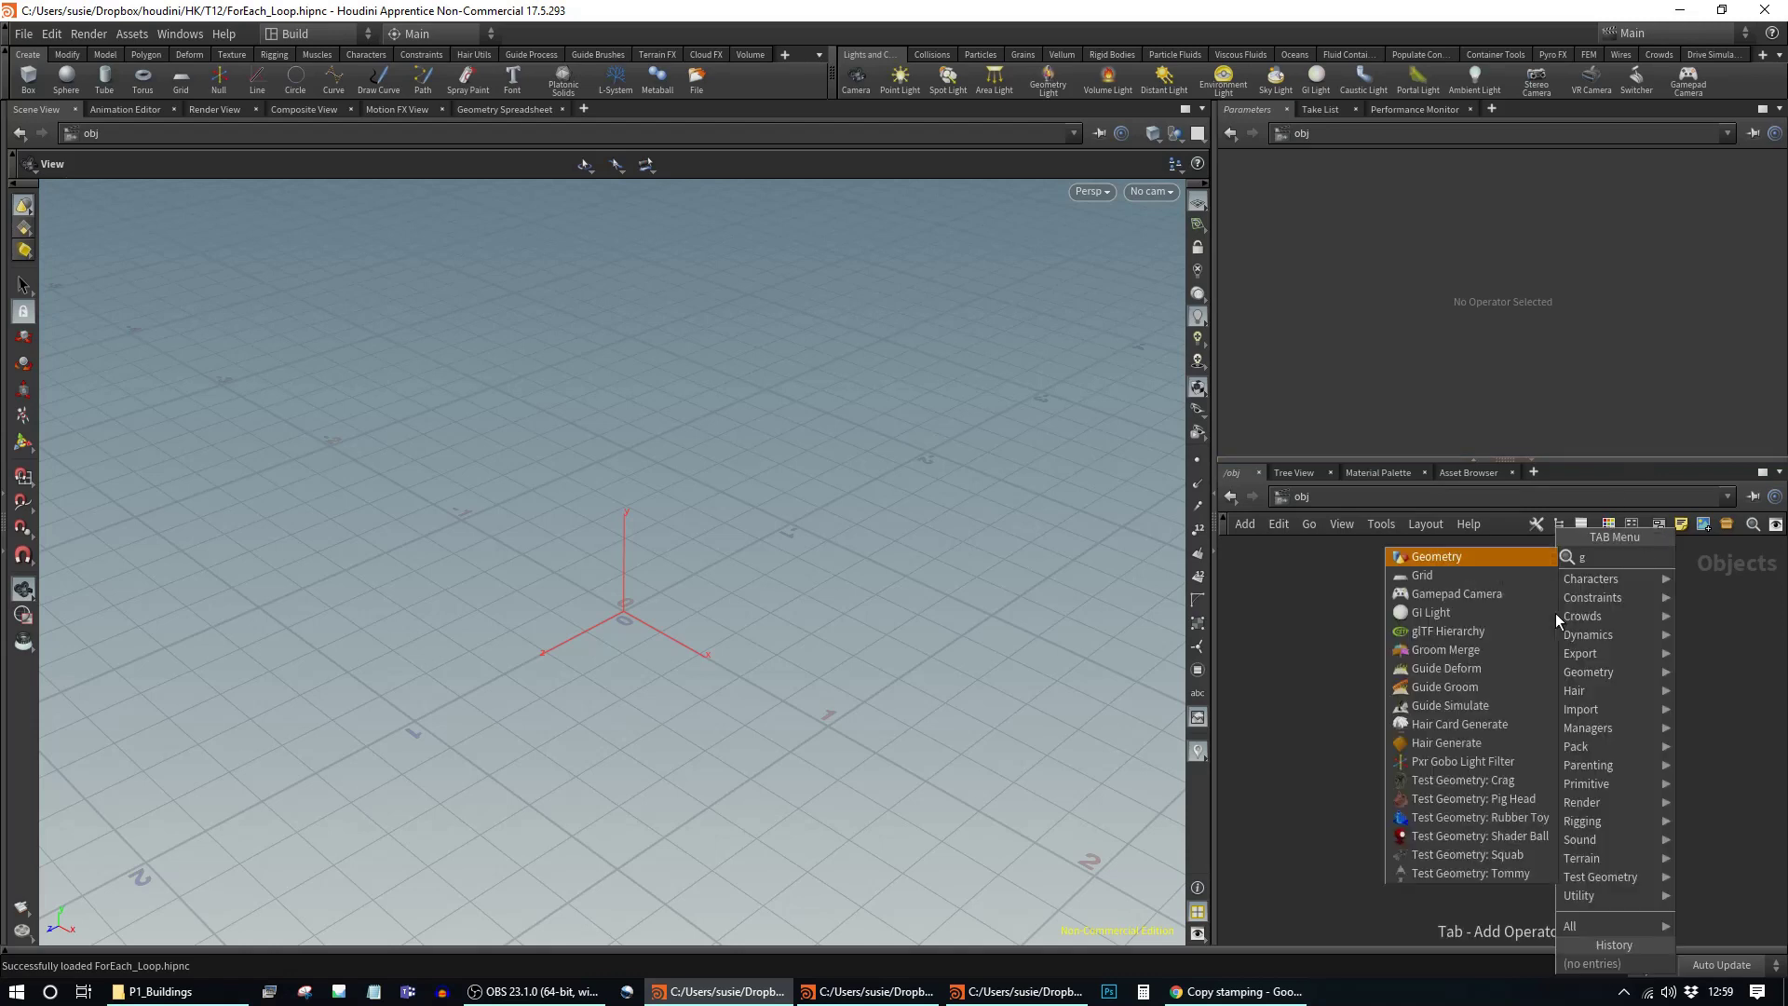
pyautogui.press('Return')
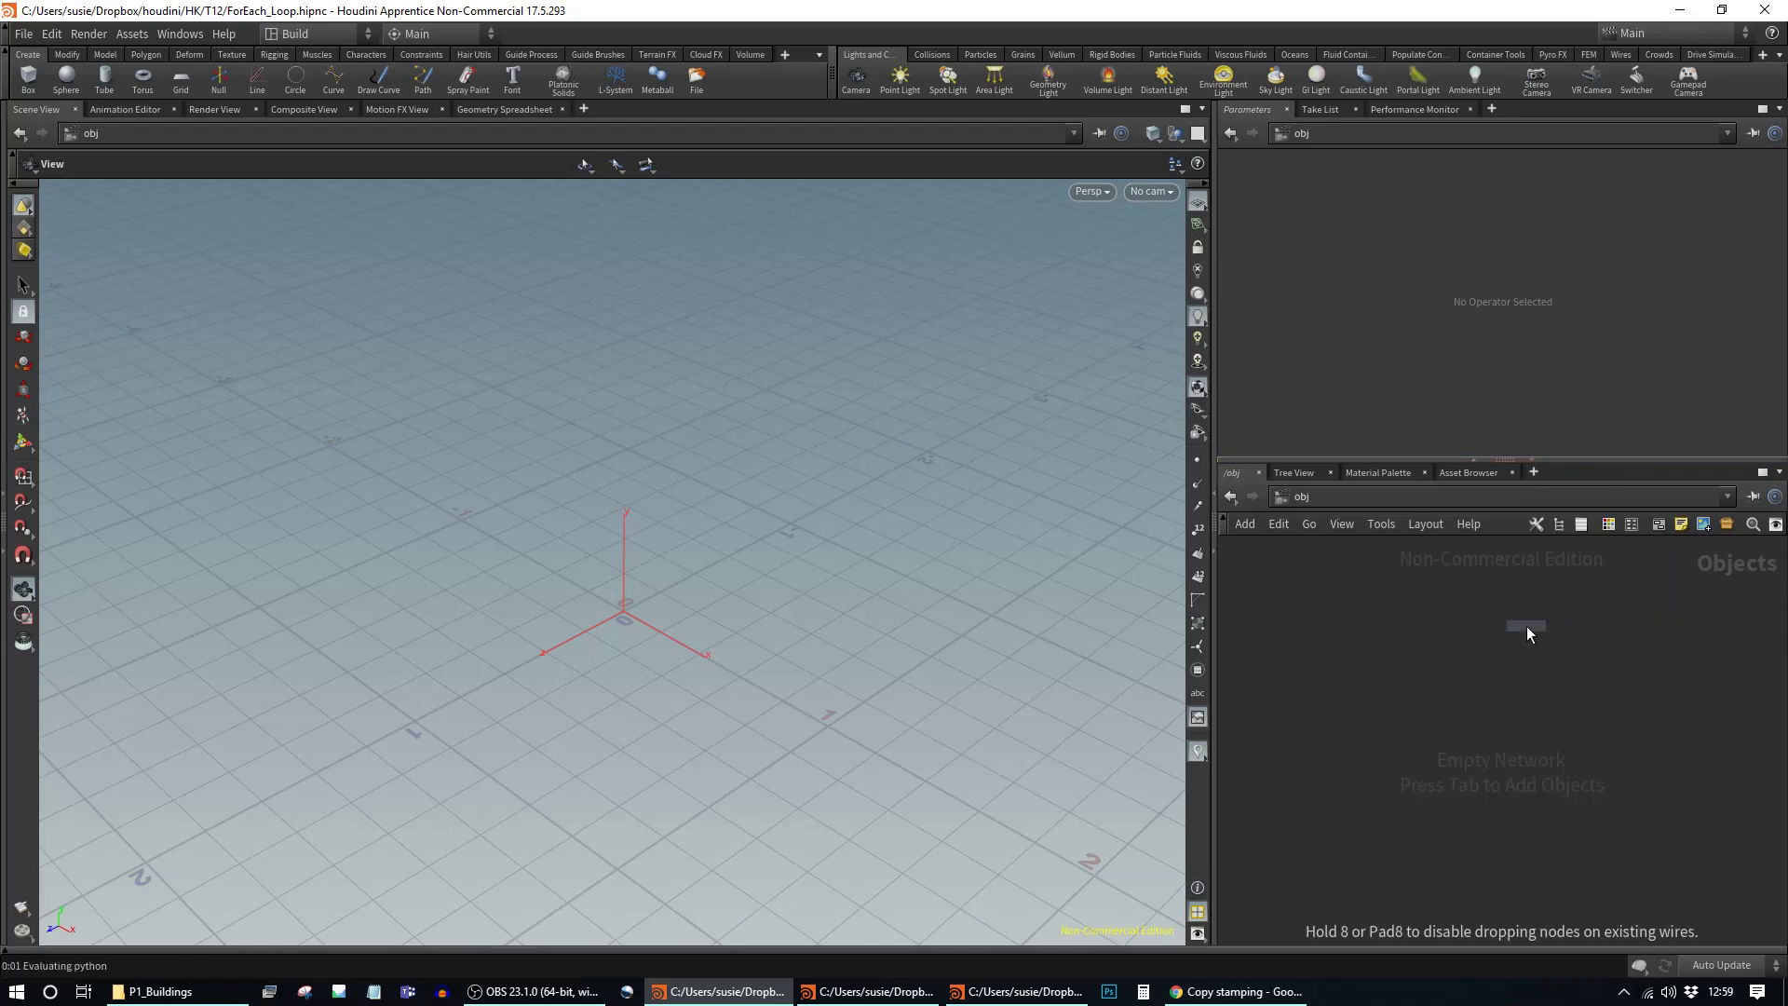
pyautogui.doubleClick(1474, 594)
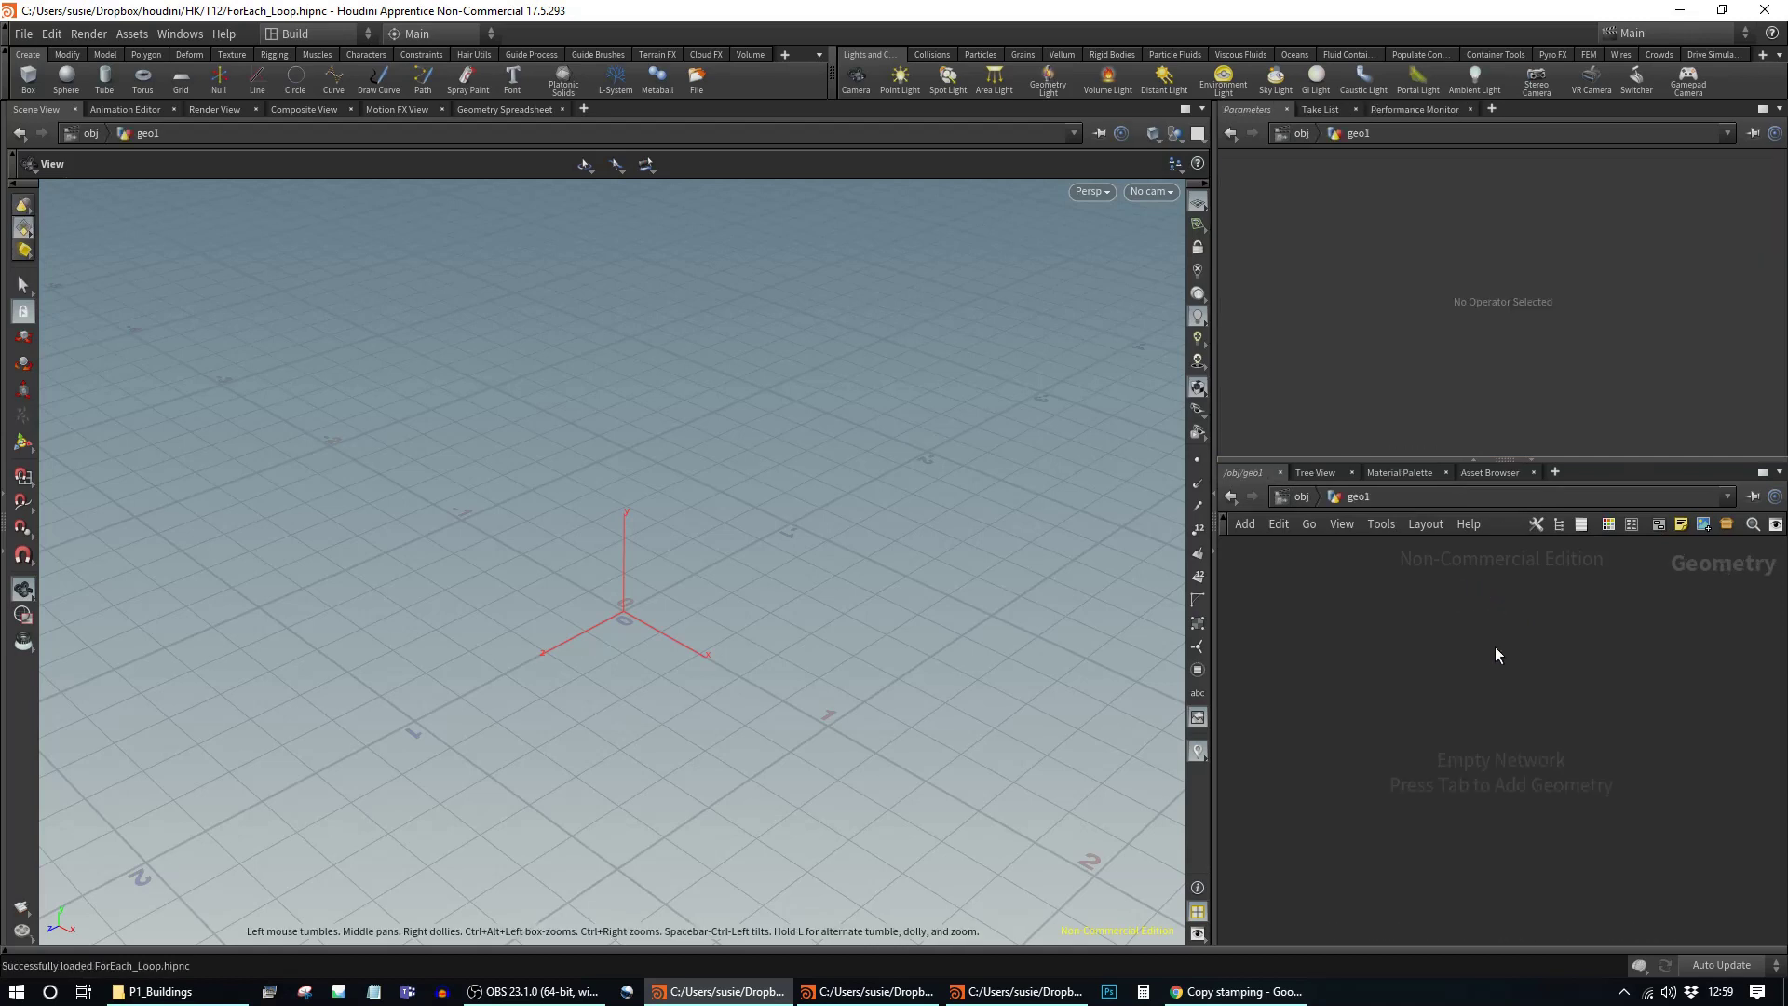
# Step: Add a Grid node to the geometry network and frame the whole grid in the viewport
pyautogui.press('Tab')
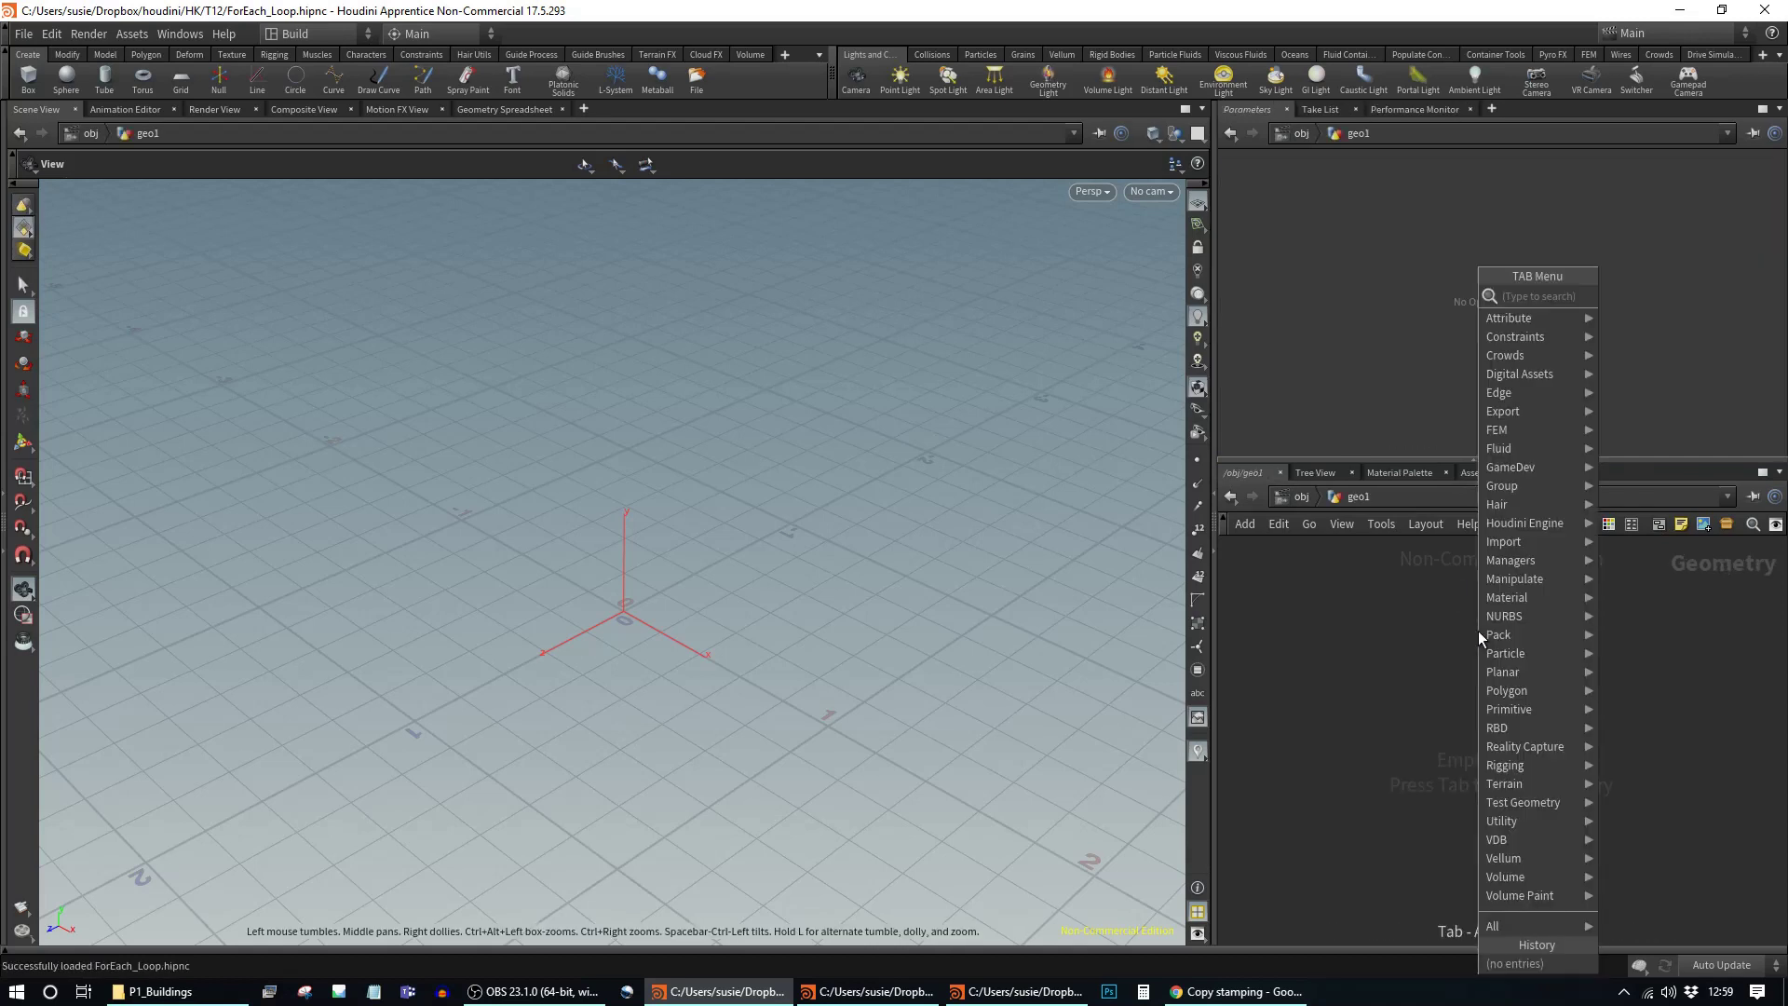
pyautogui.write('grid')
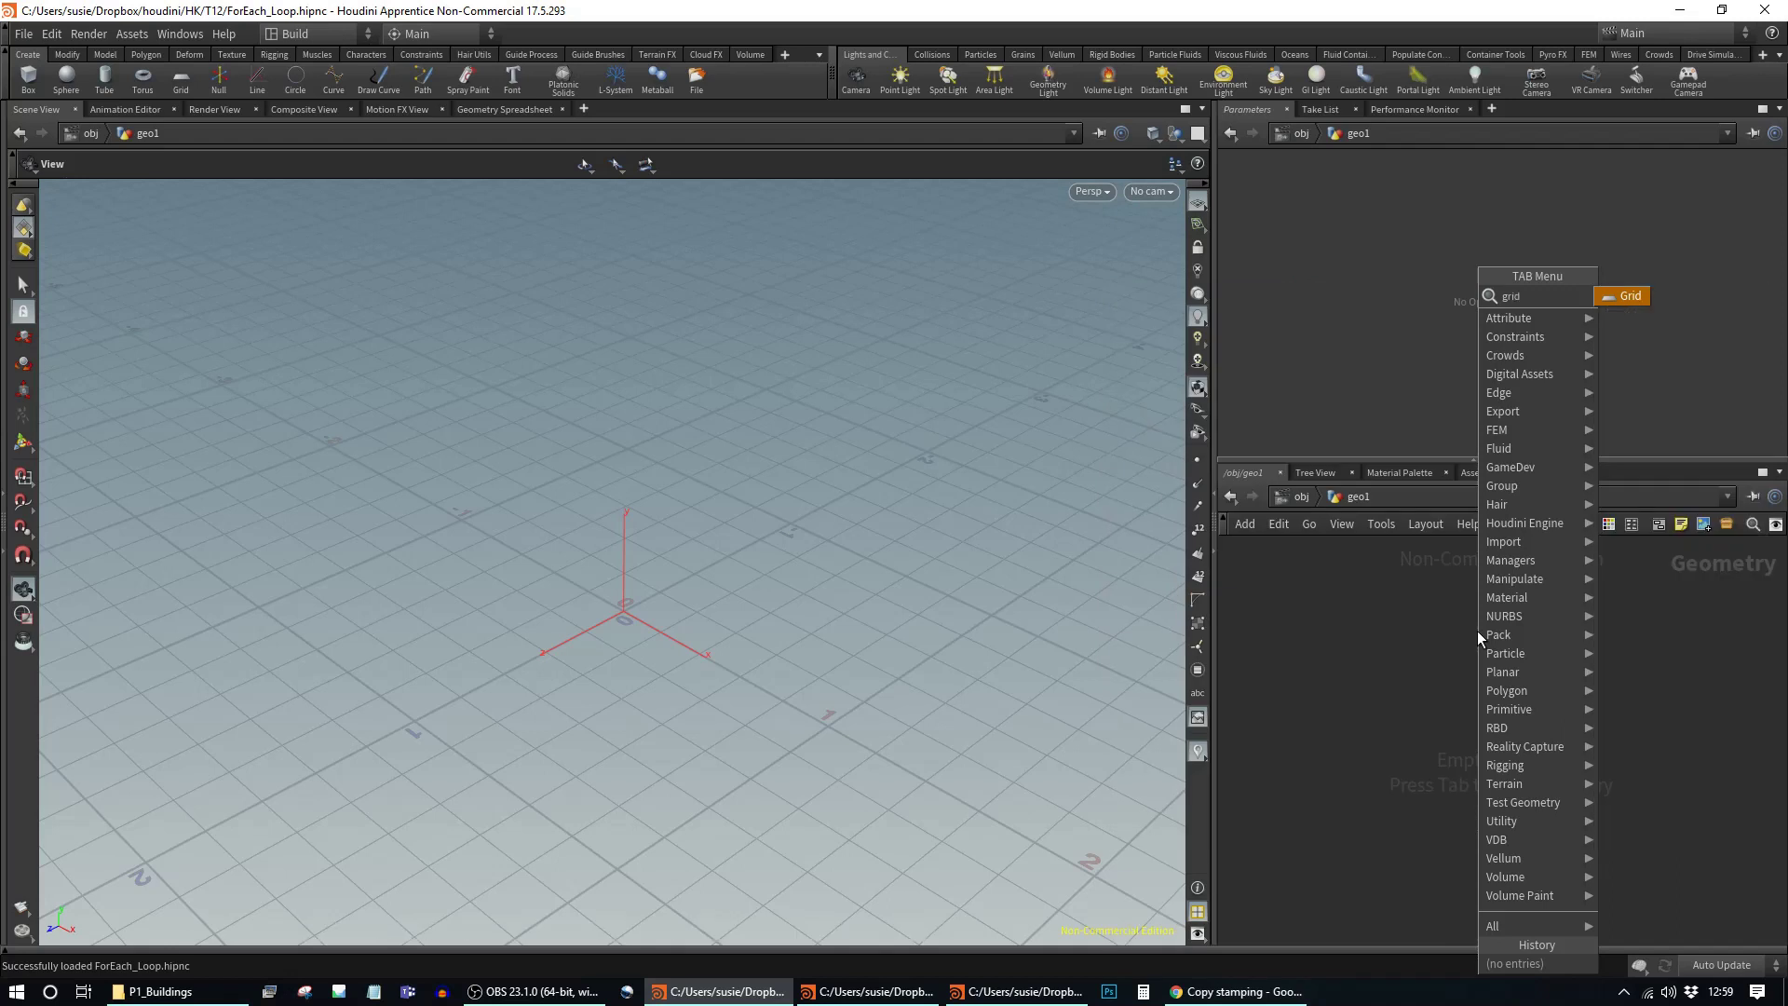
pyautogui.press('Return')
pyautogui.click(1478, 630)
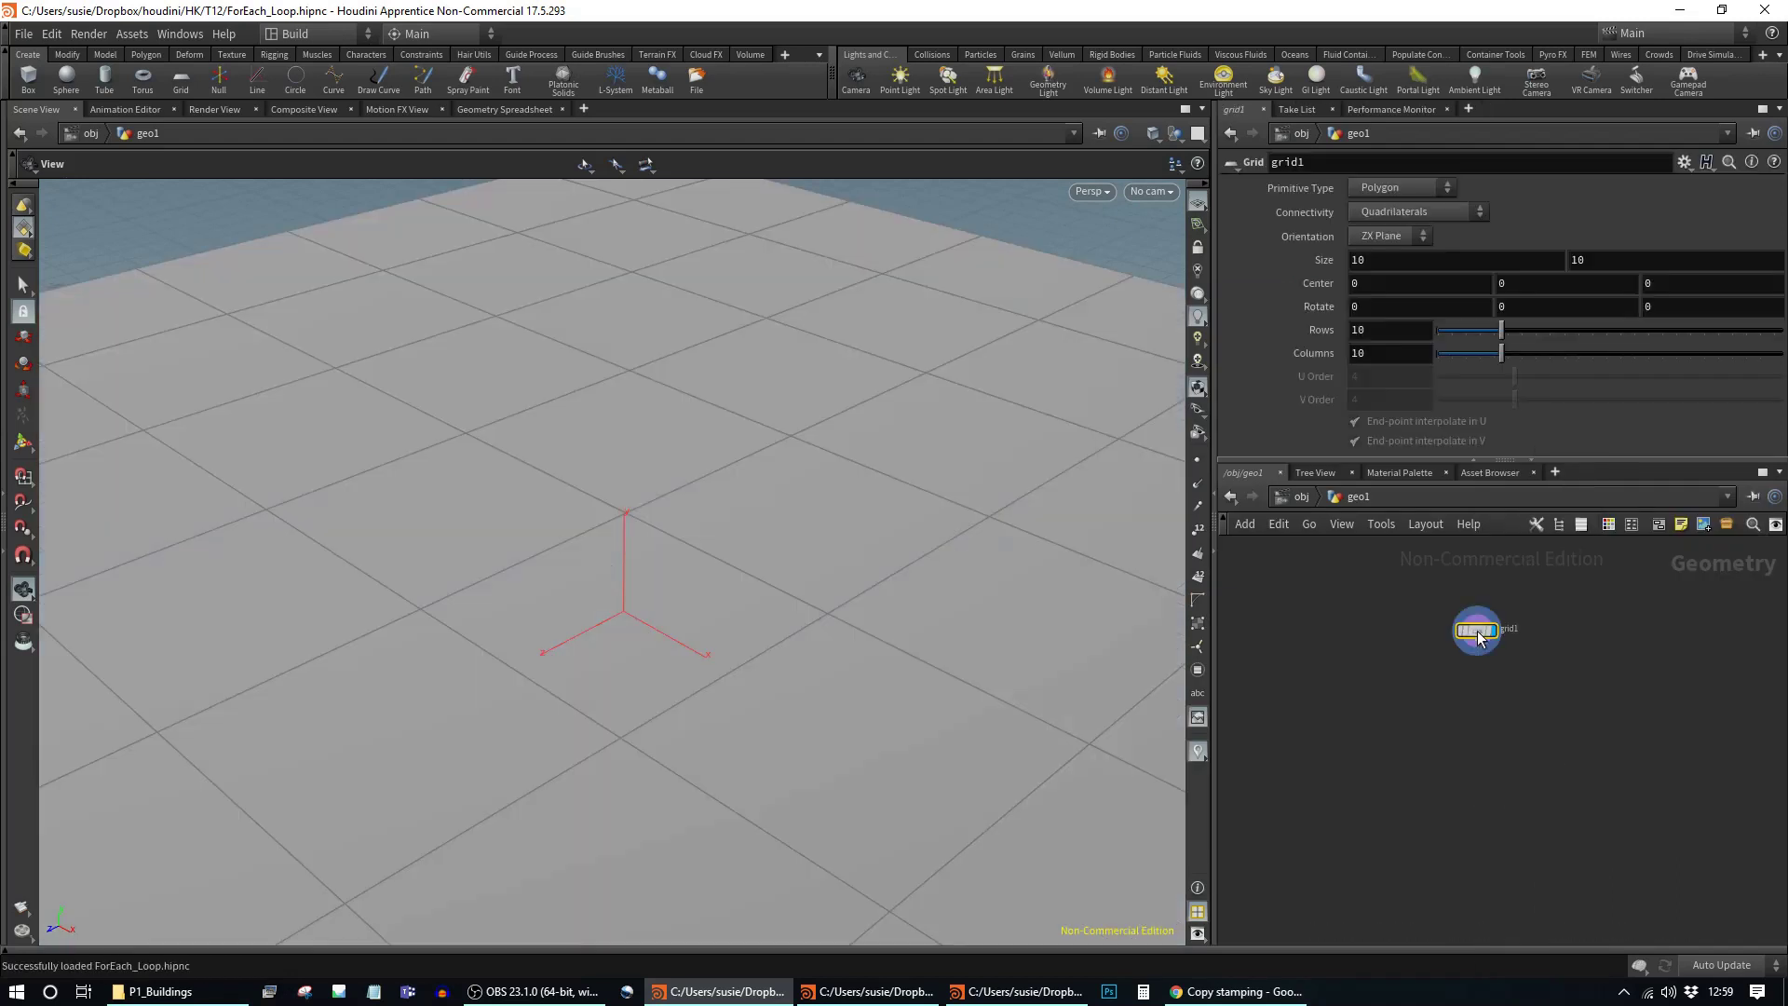
pyautogui.scroll(-10, 858, 626)
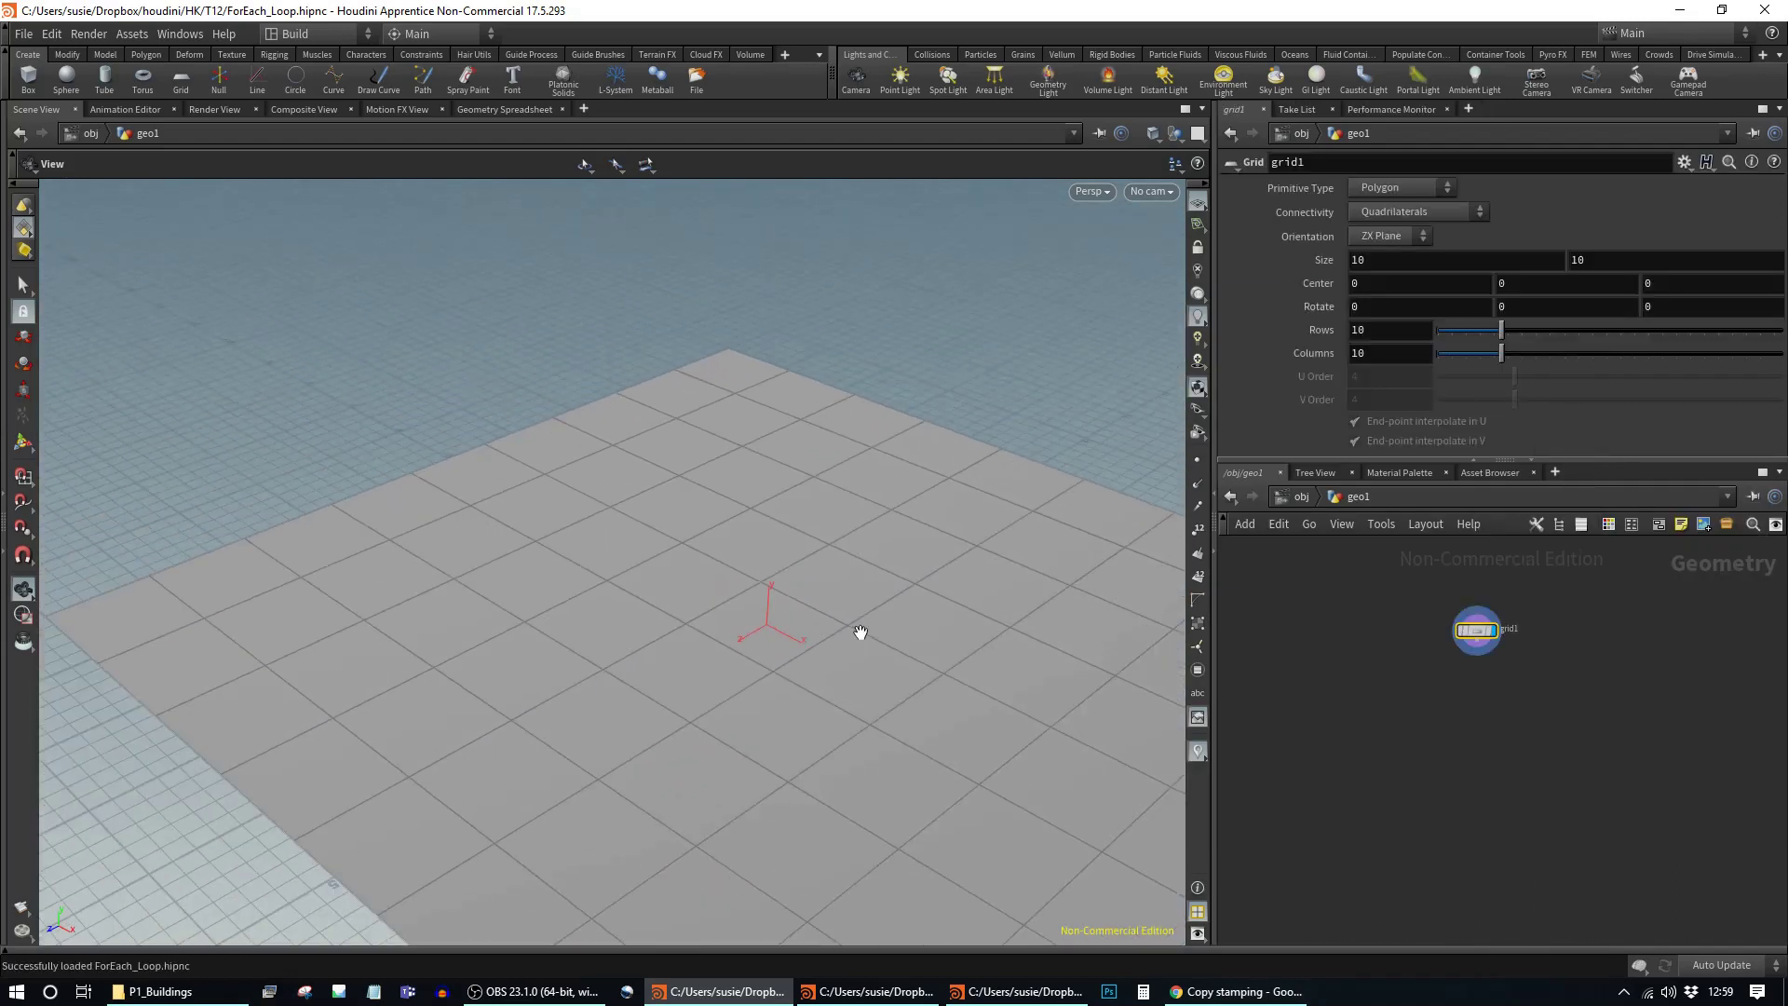
pyautogui.moveTo(917, 675); pyautogui.dragTo(796, 624)
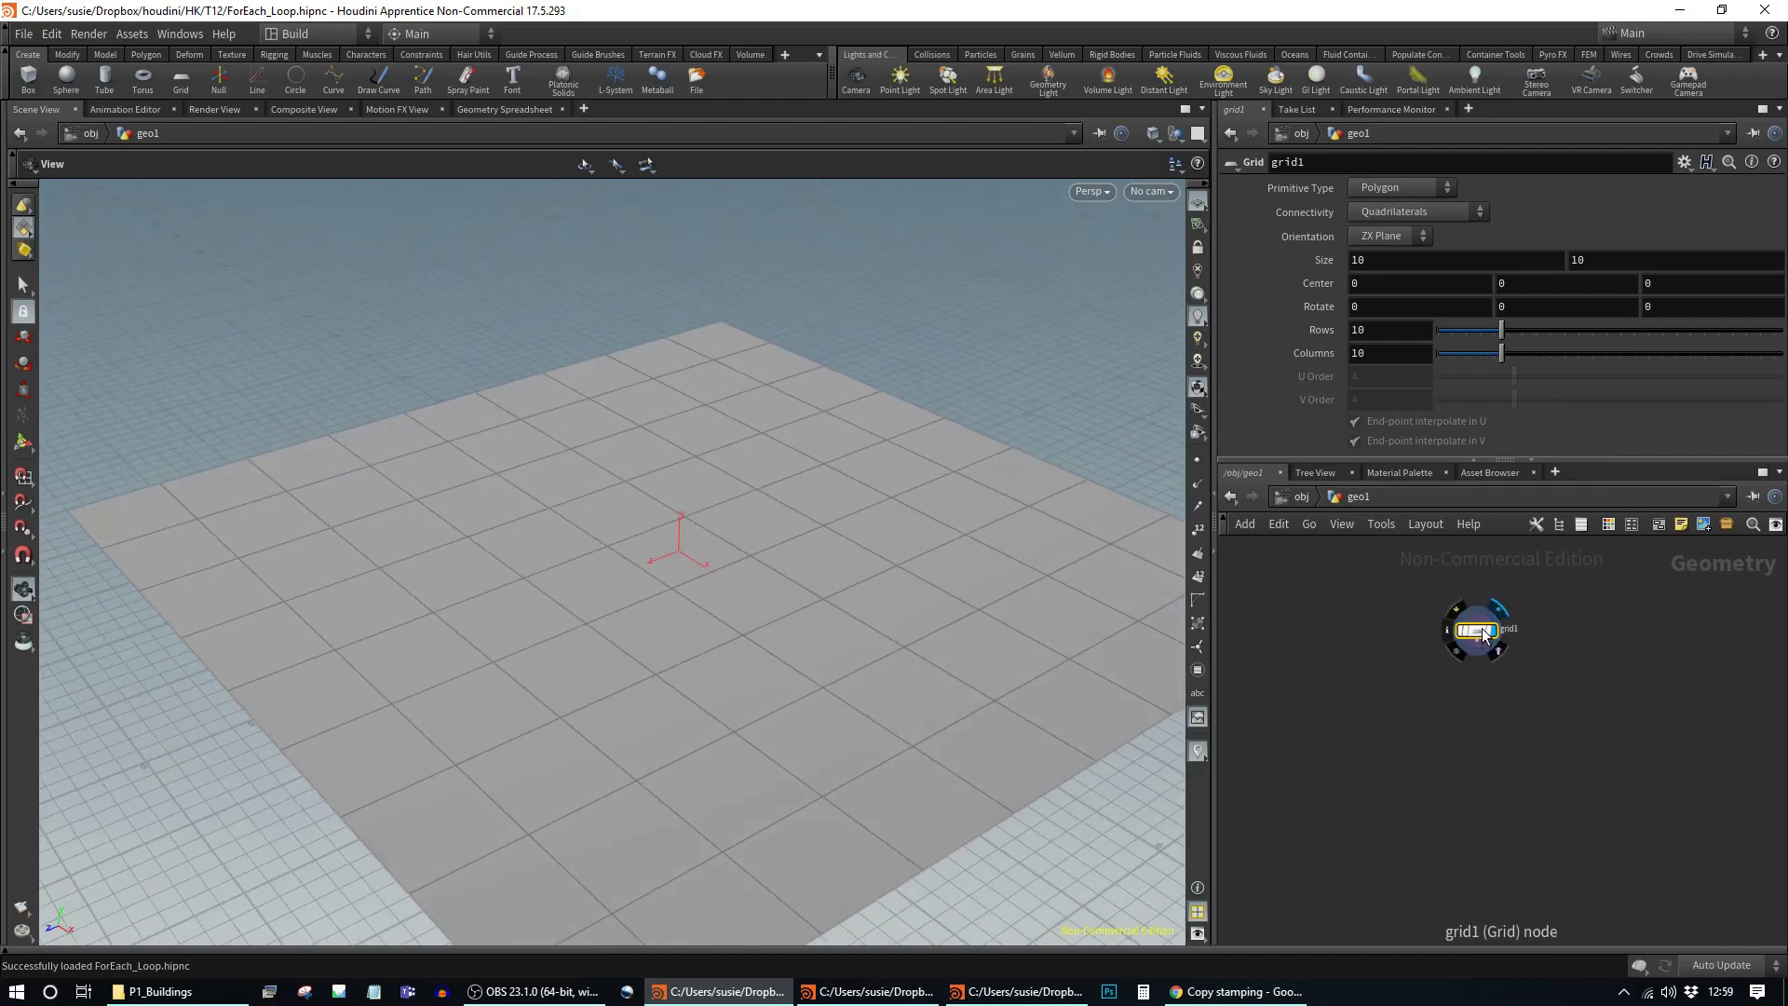
pyautogui.moveTo(1484, 634); pyautogui.dragTo(1484, 641)
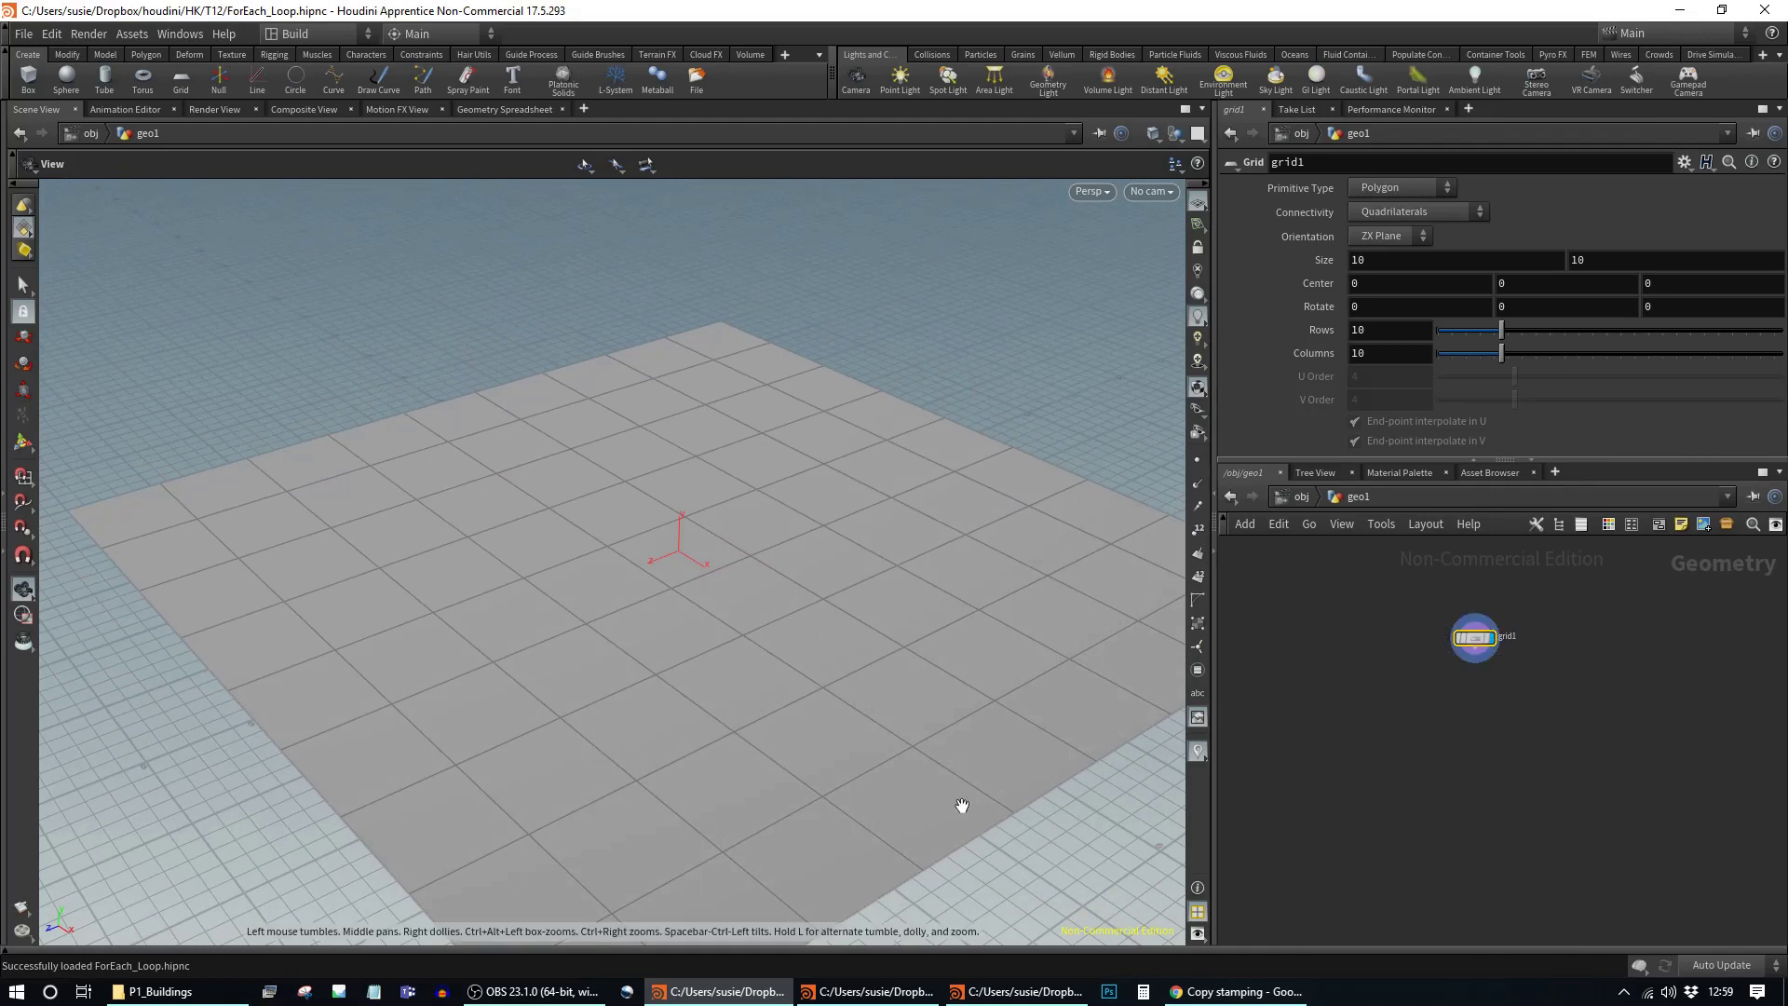
# Step: Add a Copy Stamp node below the grid node and review its Attribute and Copy parameters
pyautogui.click(1468, 686)
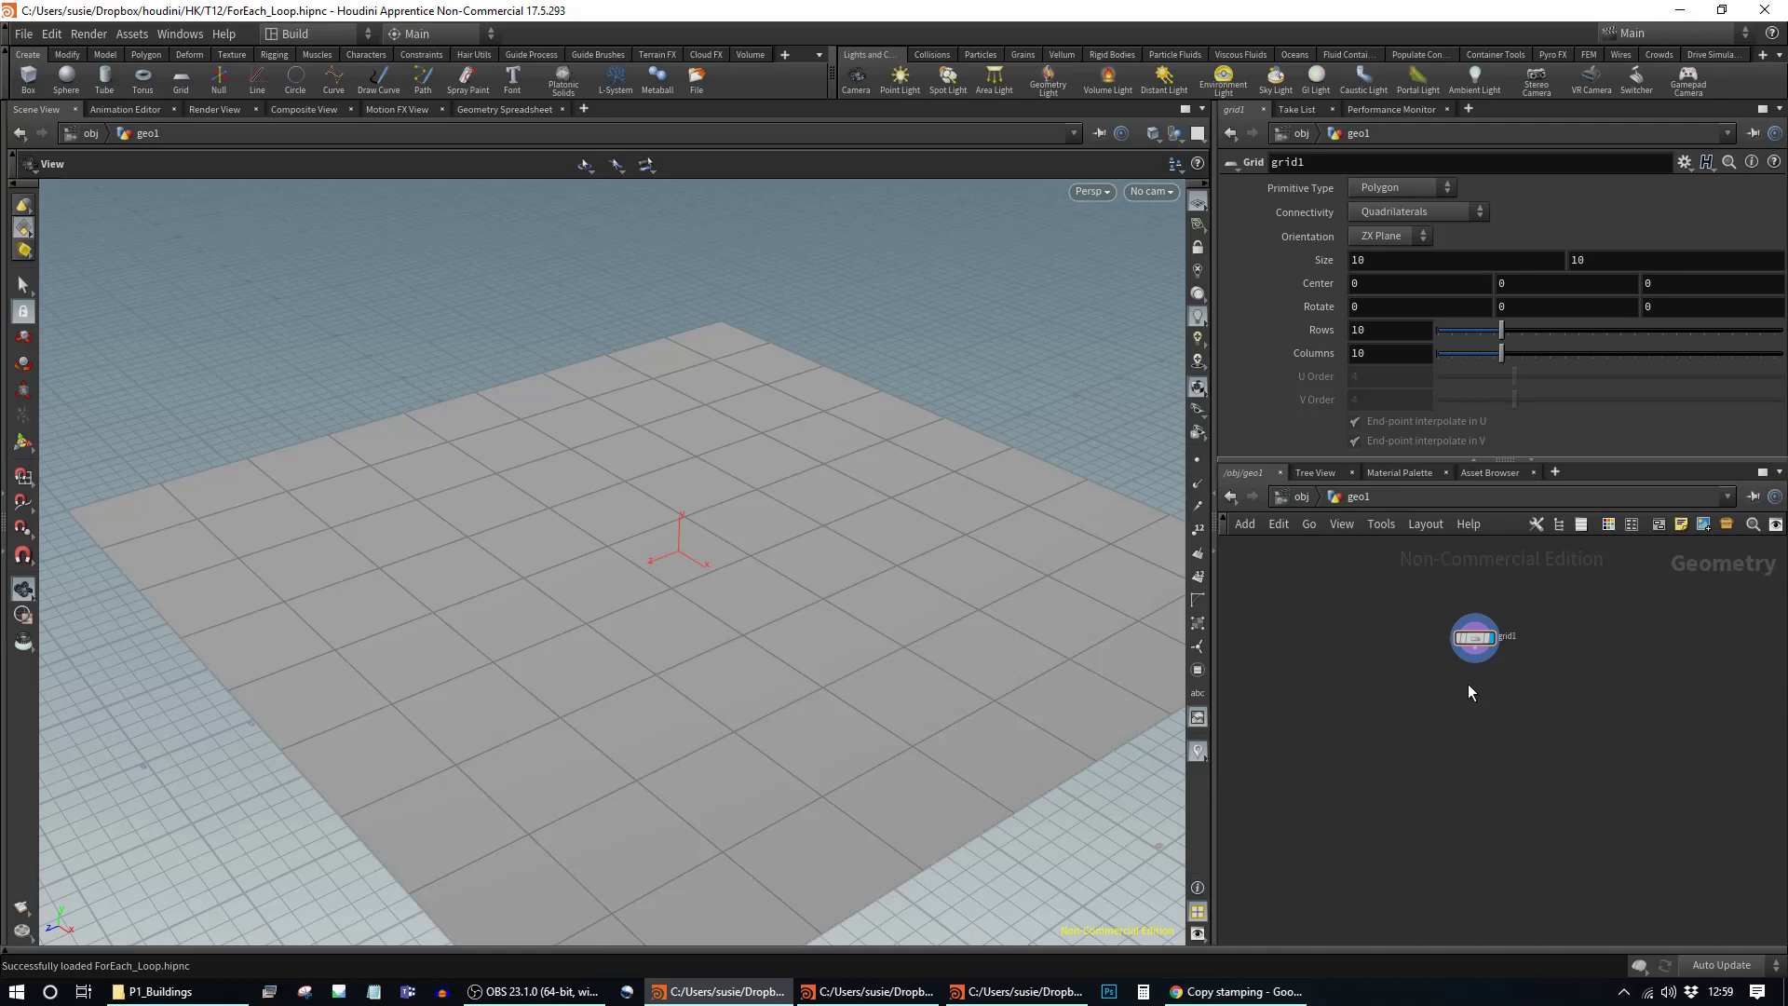
pyautogui.press('Tab')
pyautogui.write('cop')
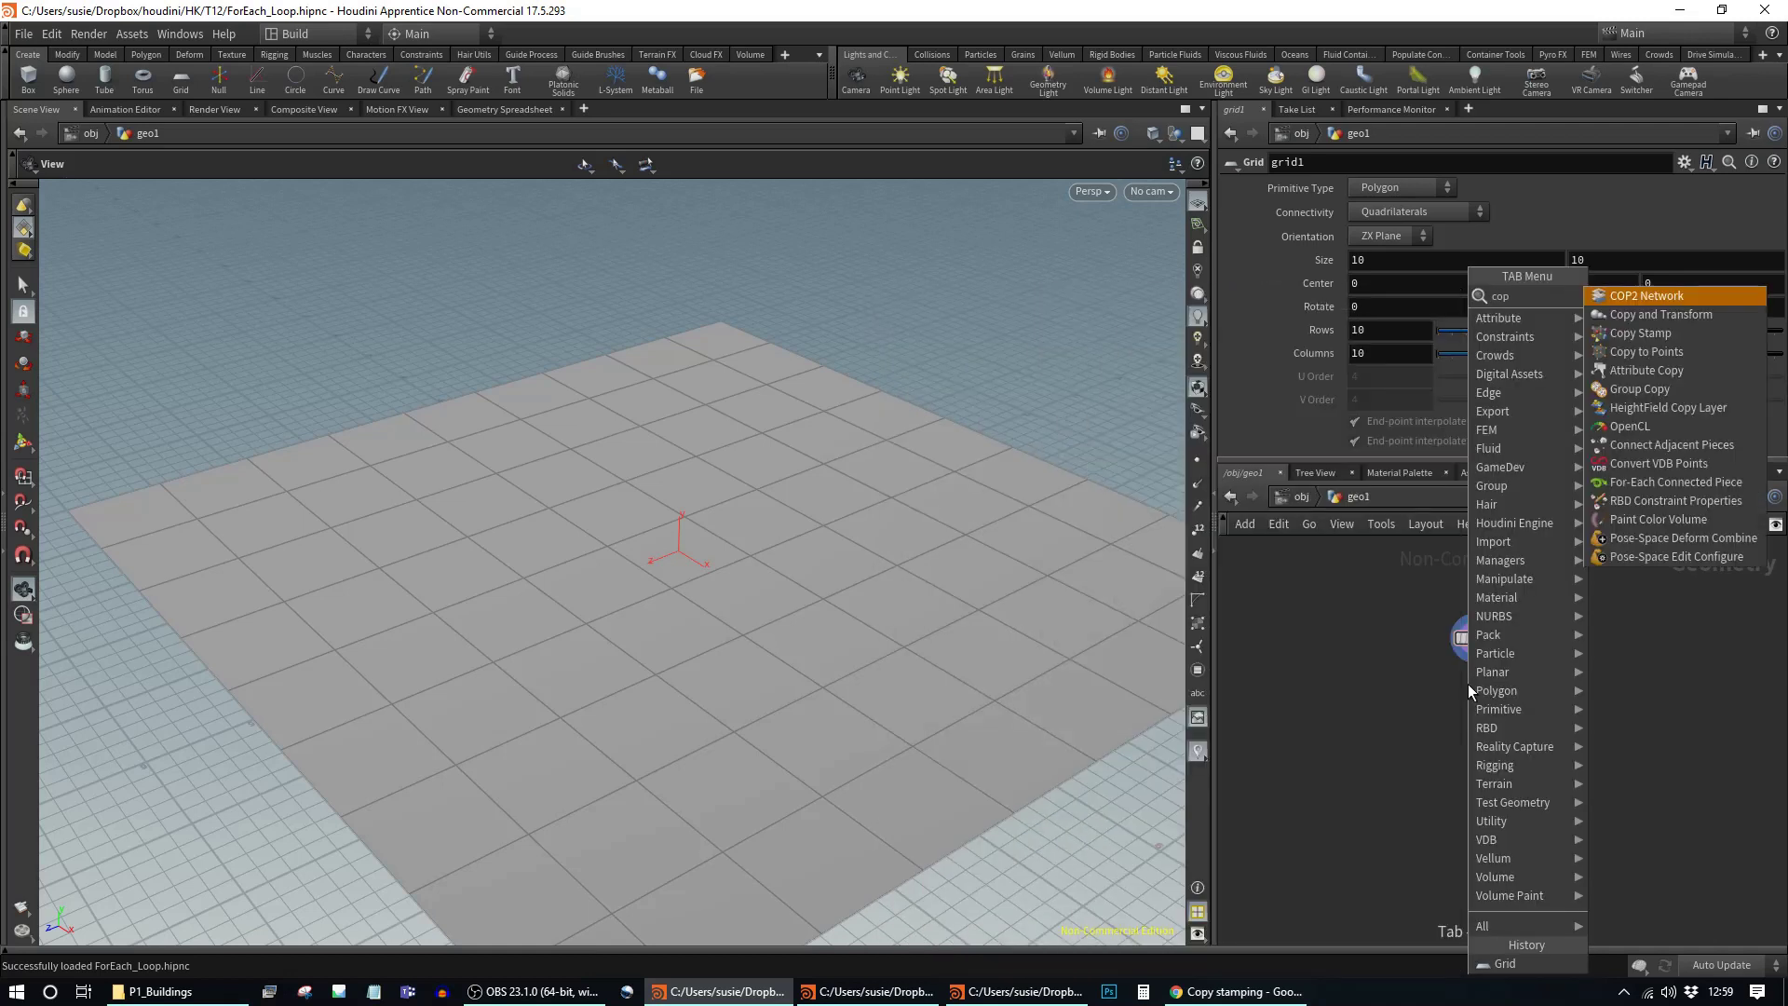
pyautogui.click(1637, 352)
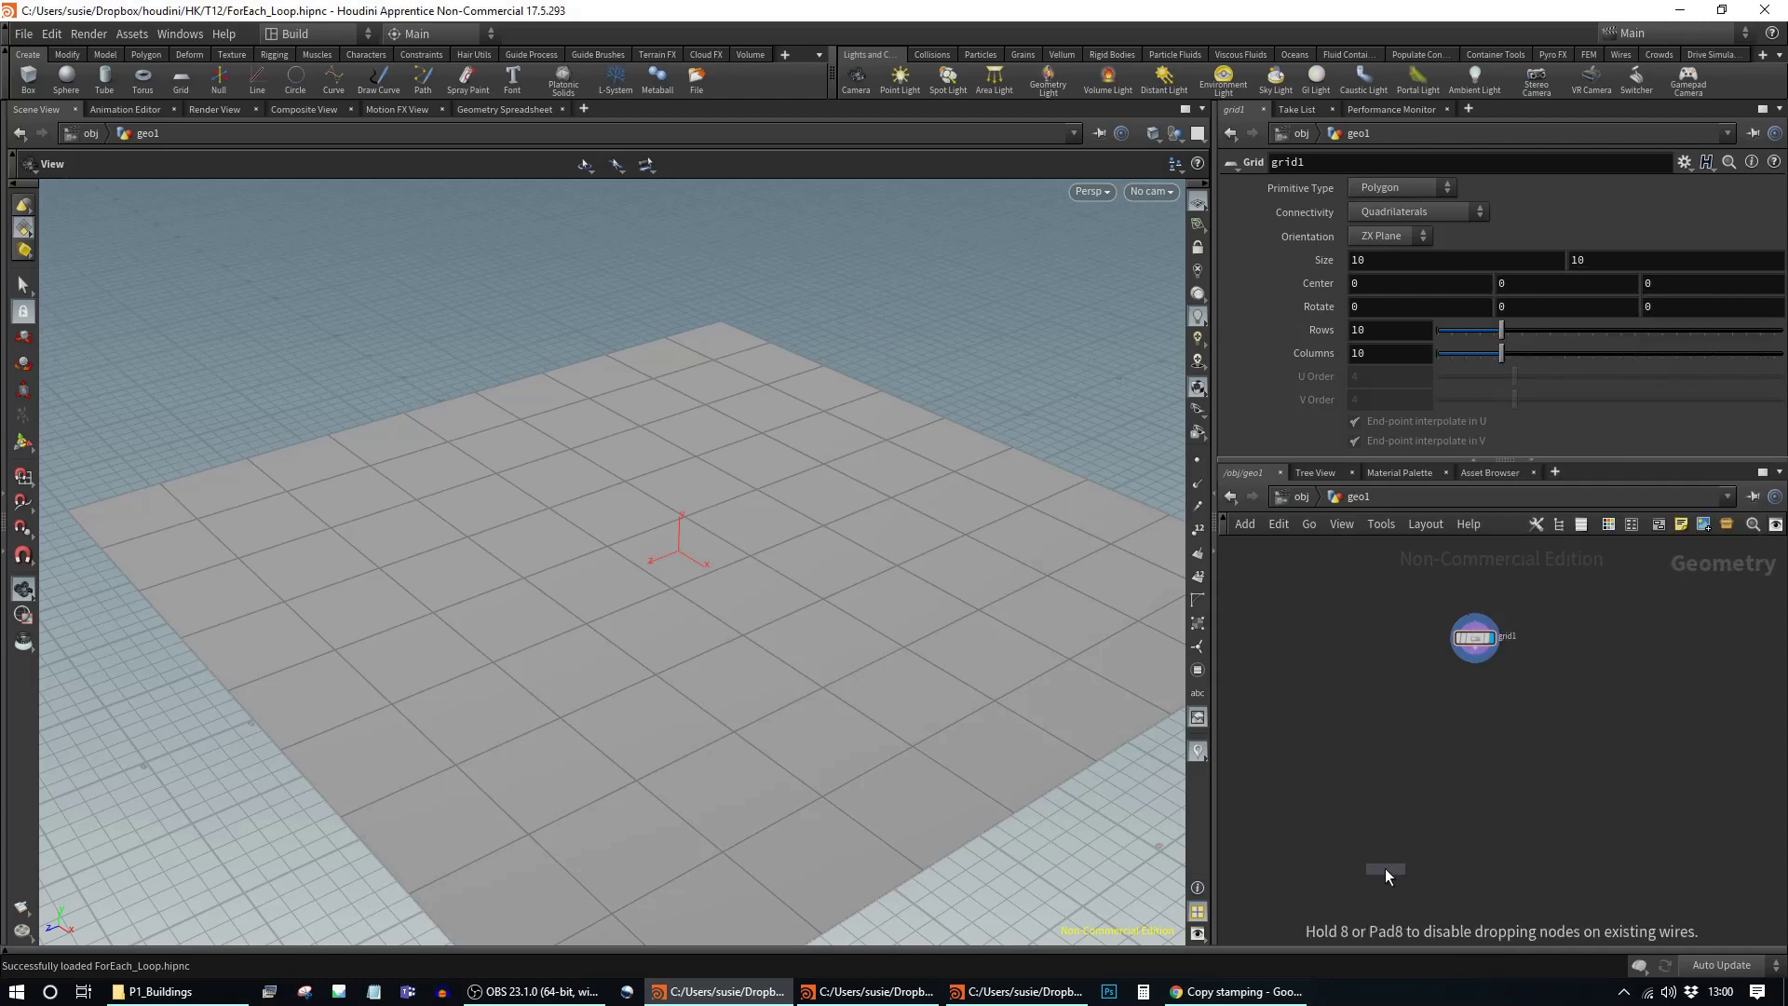
pyautogui.click(1437, 702)
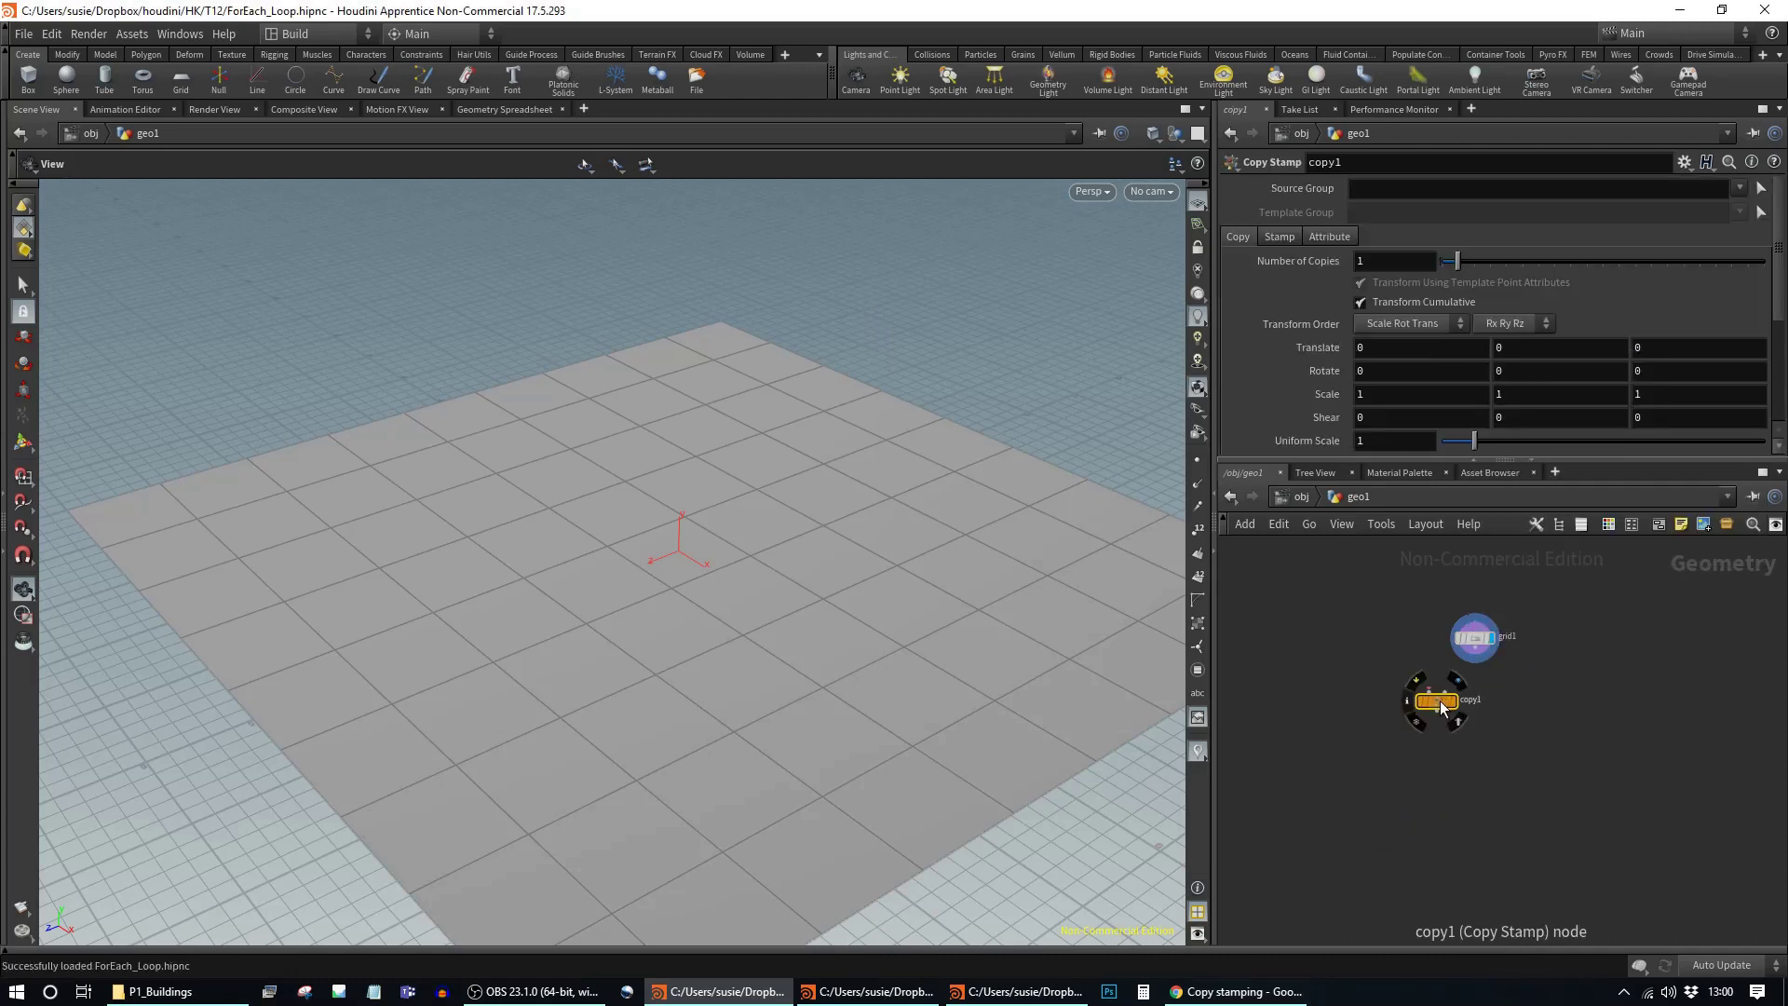
pyautogui.click(1334, 237)
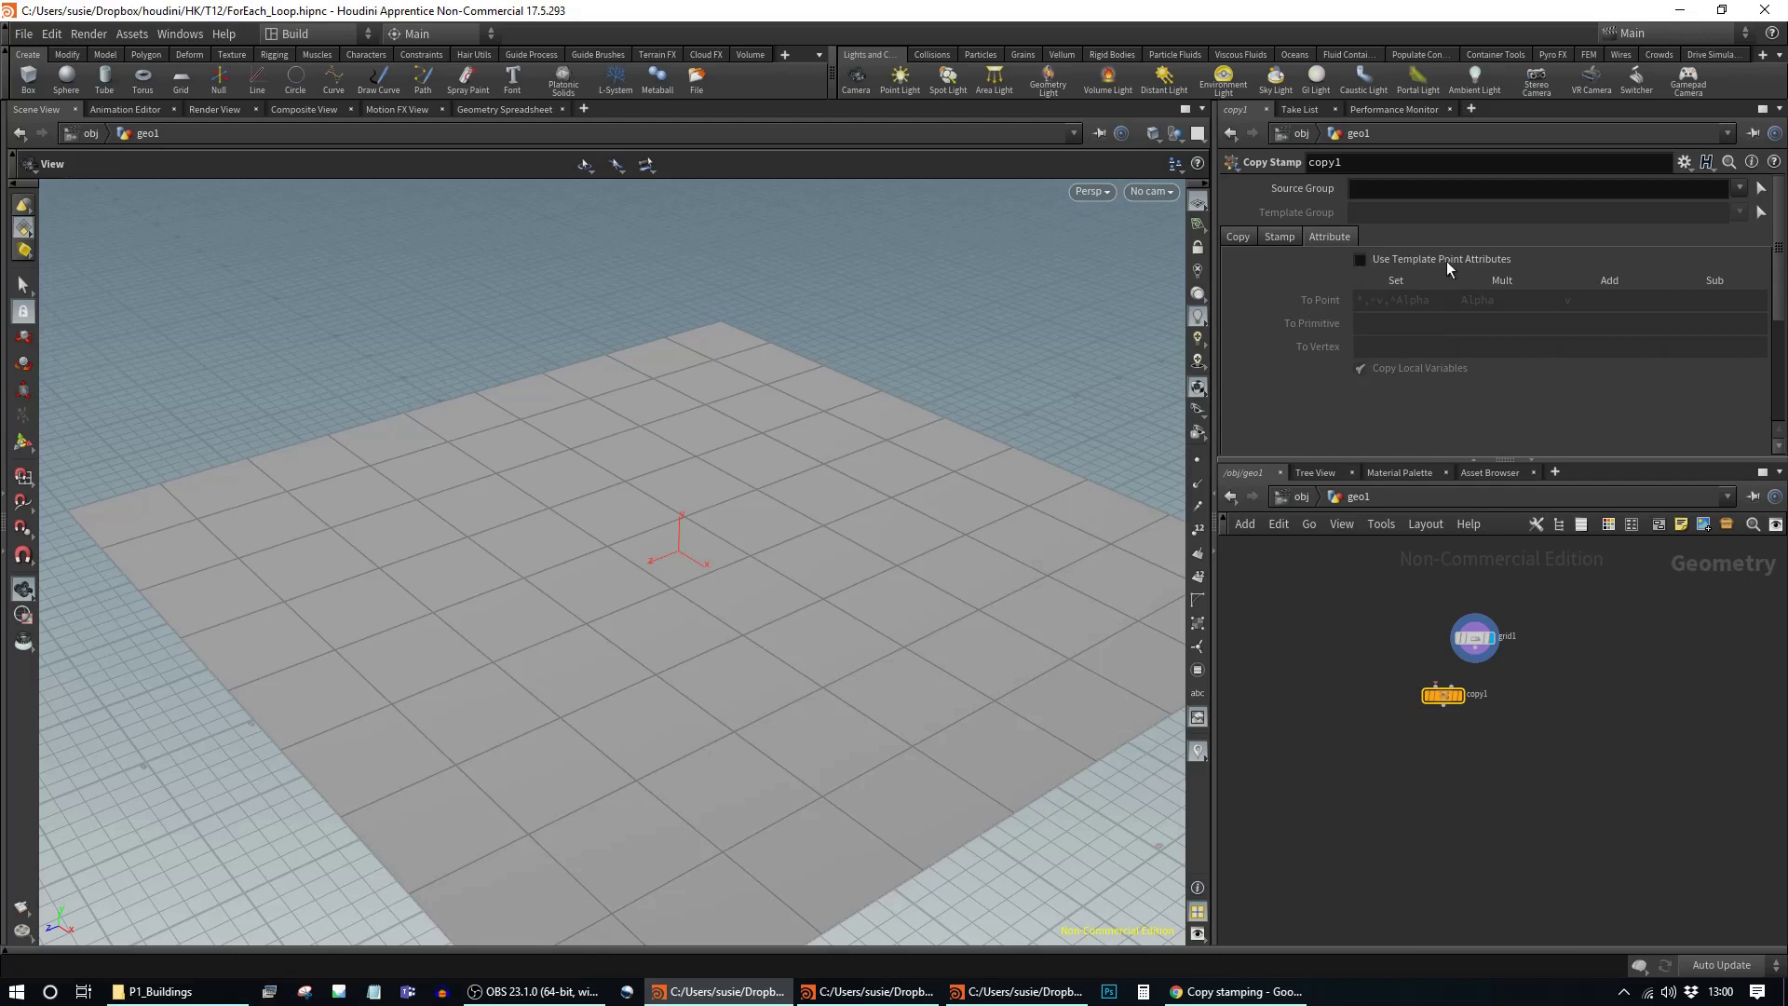
pyautogui.click(1241, 236)
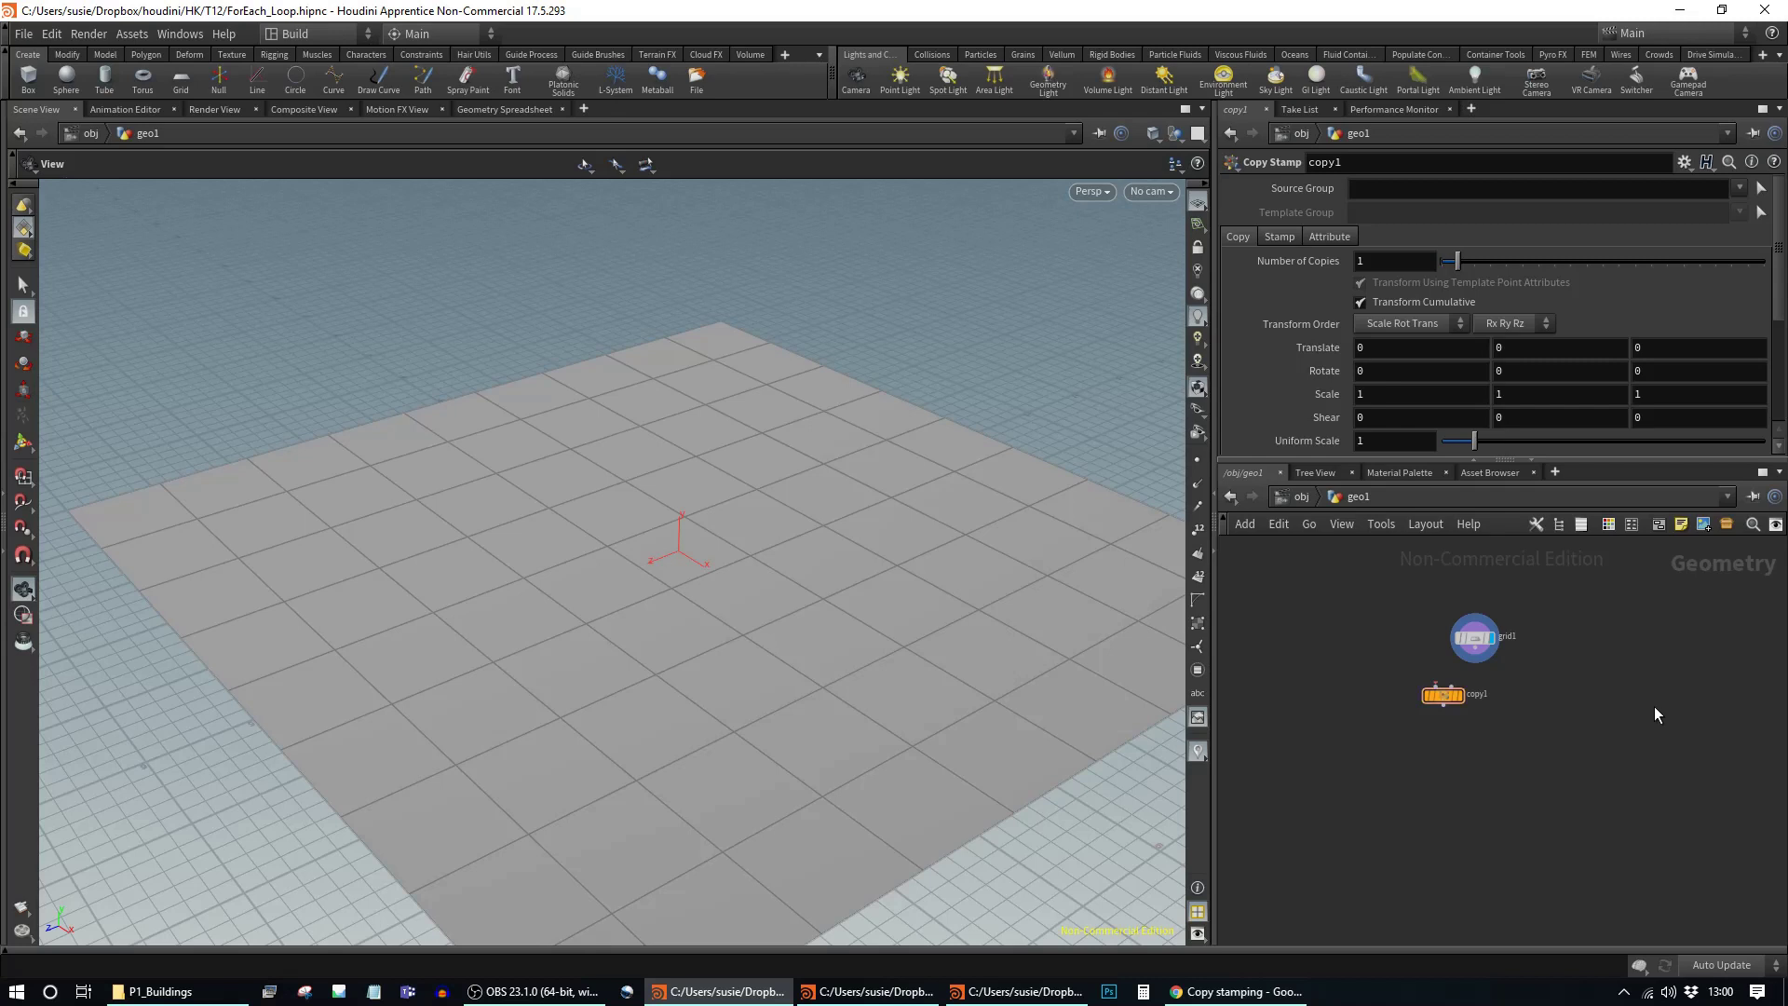
# Step: Compare a temporary Copy and Transform node's parameters with those of the Copy Stamp node, and delete the temporary node
pyautogui.press('Tab')
pyautogui.write('copy')
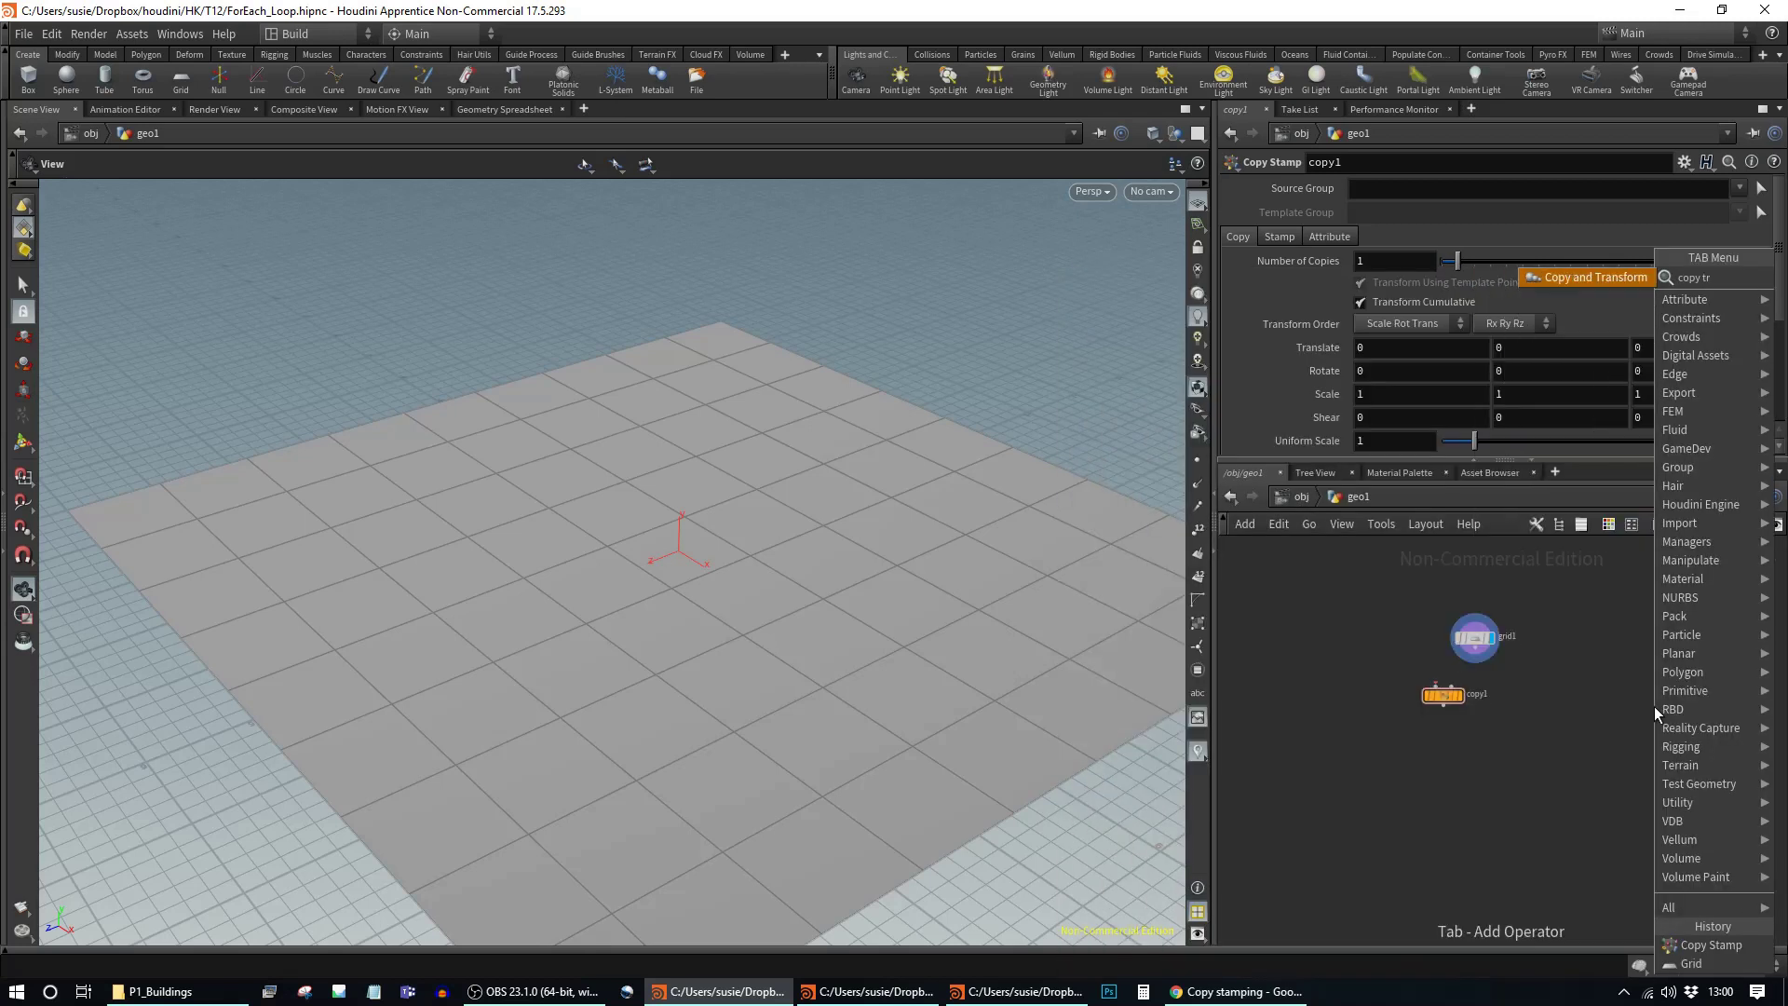
pyautogui.click(1610, 317)
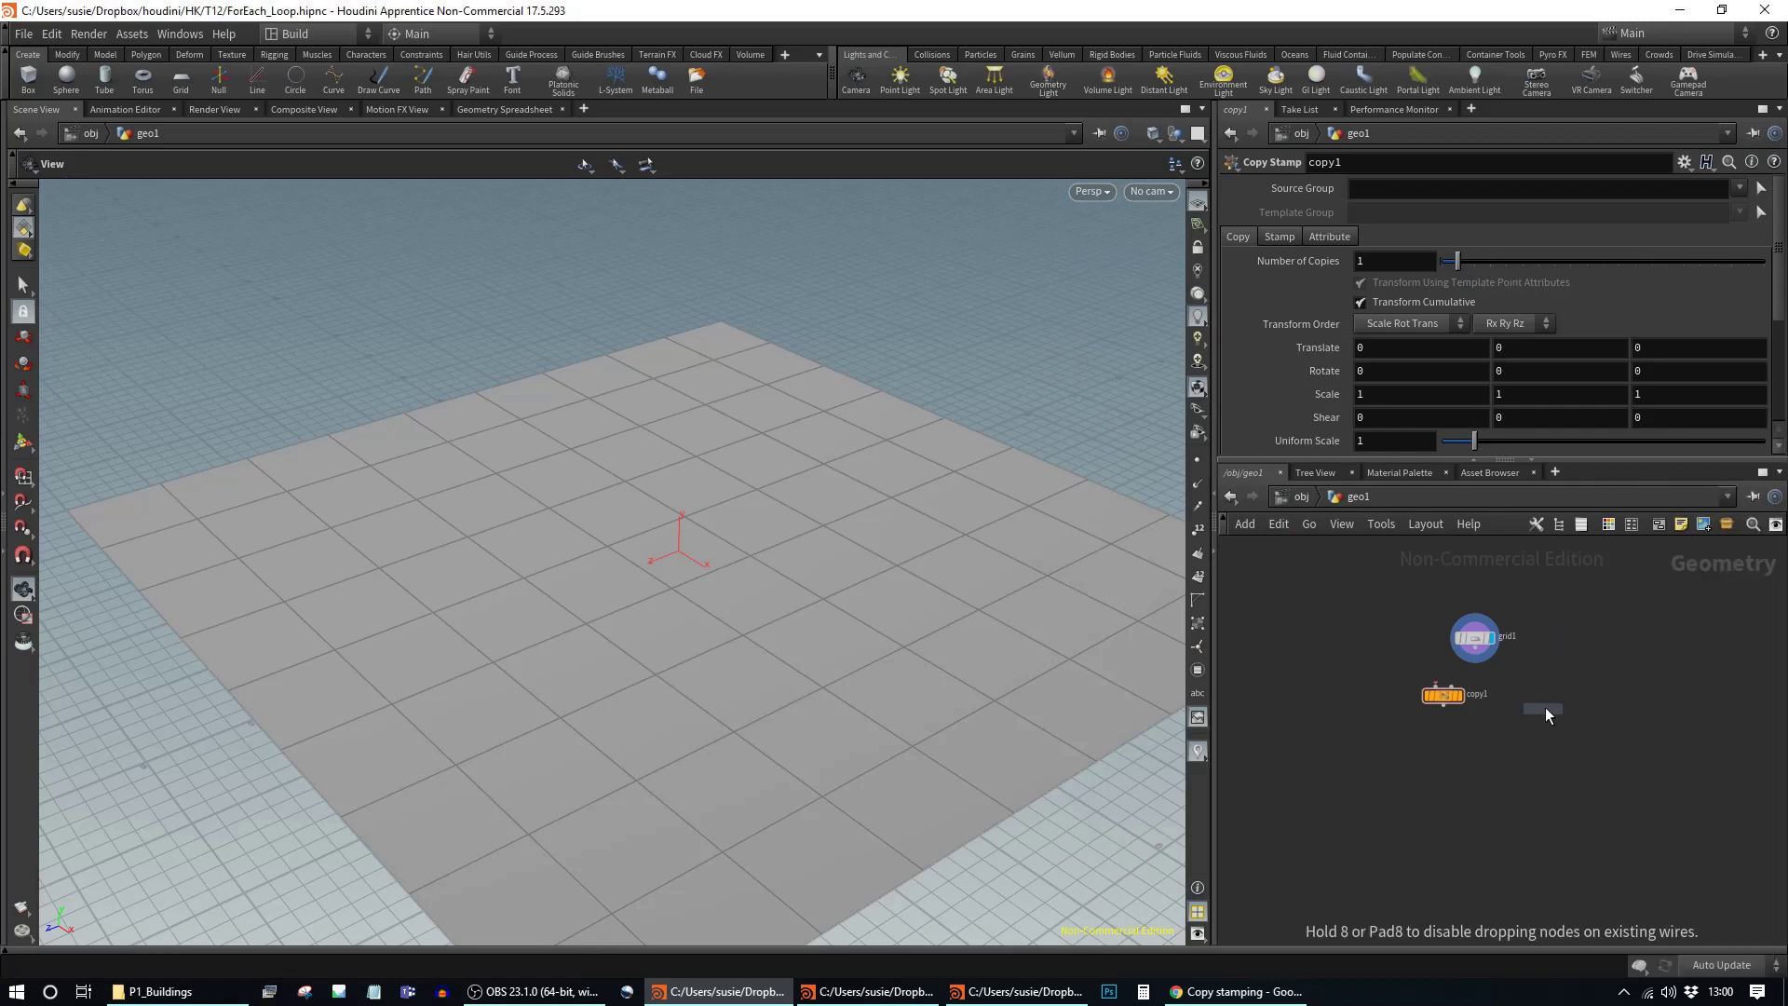
pyautogui.click(1545, 707)
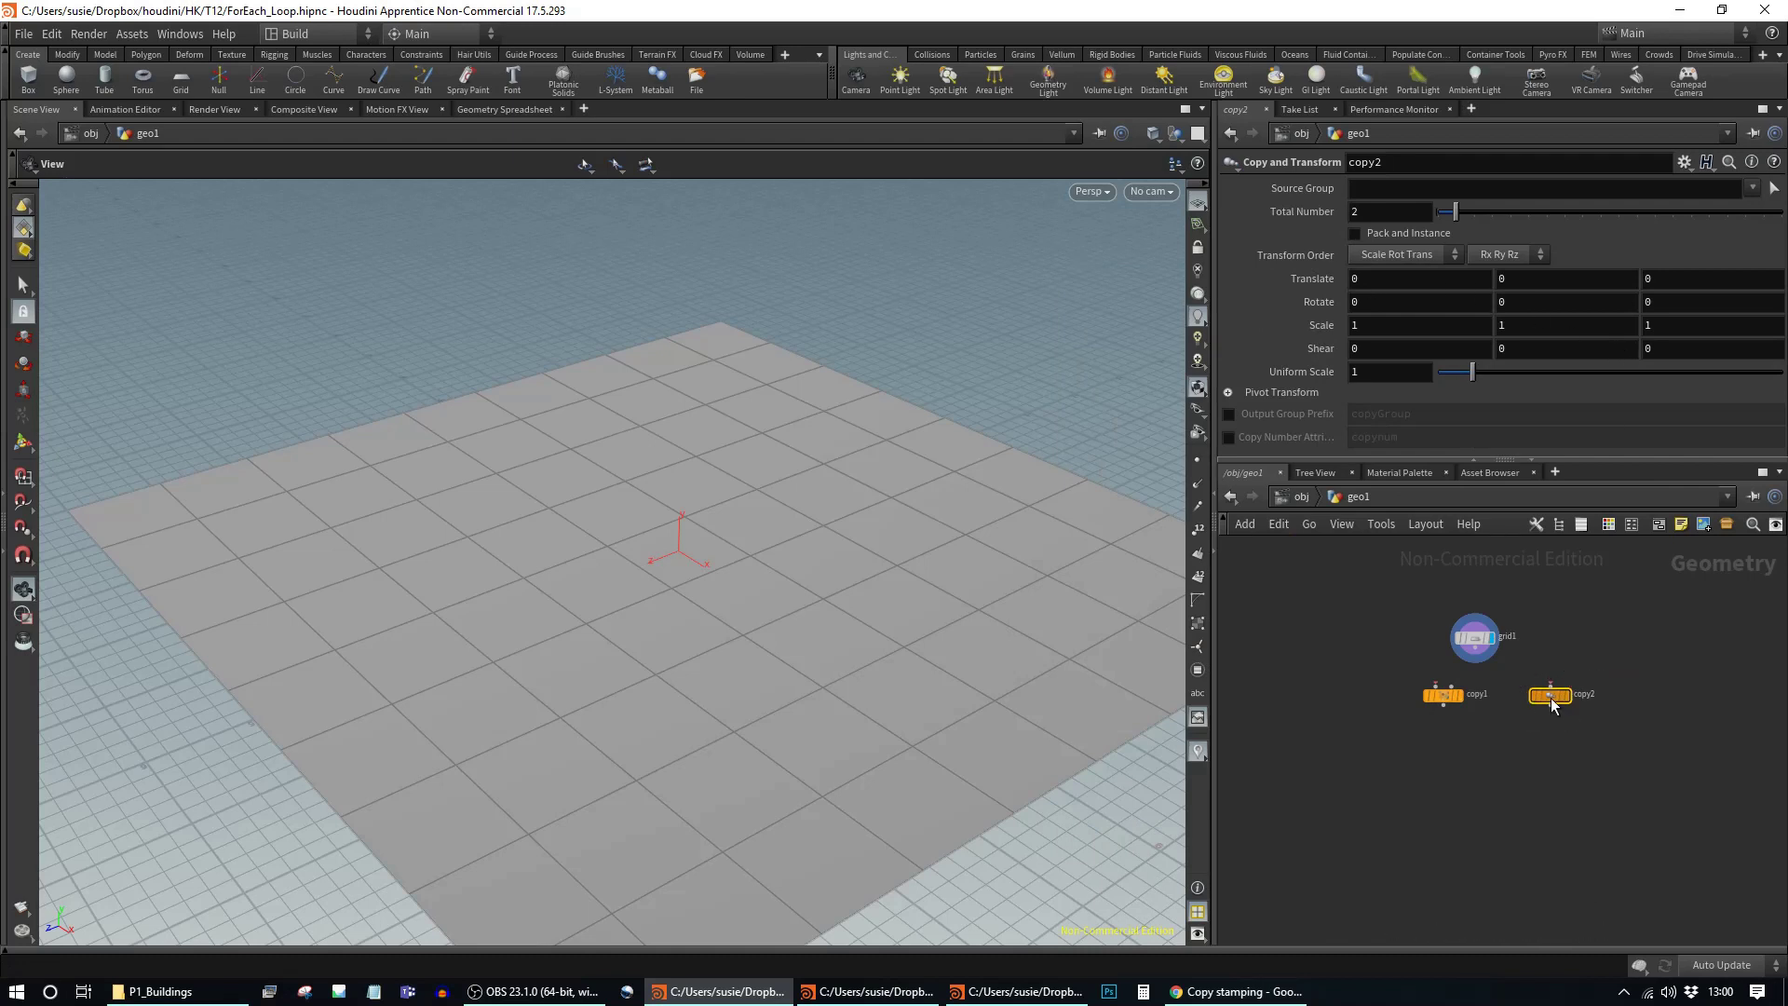
pyautogui.moveTo(1551, 697)
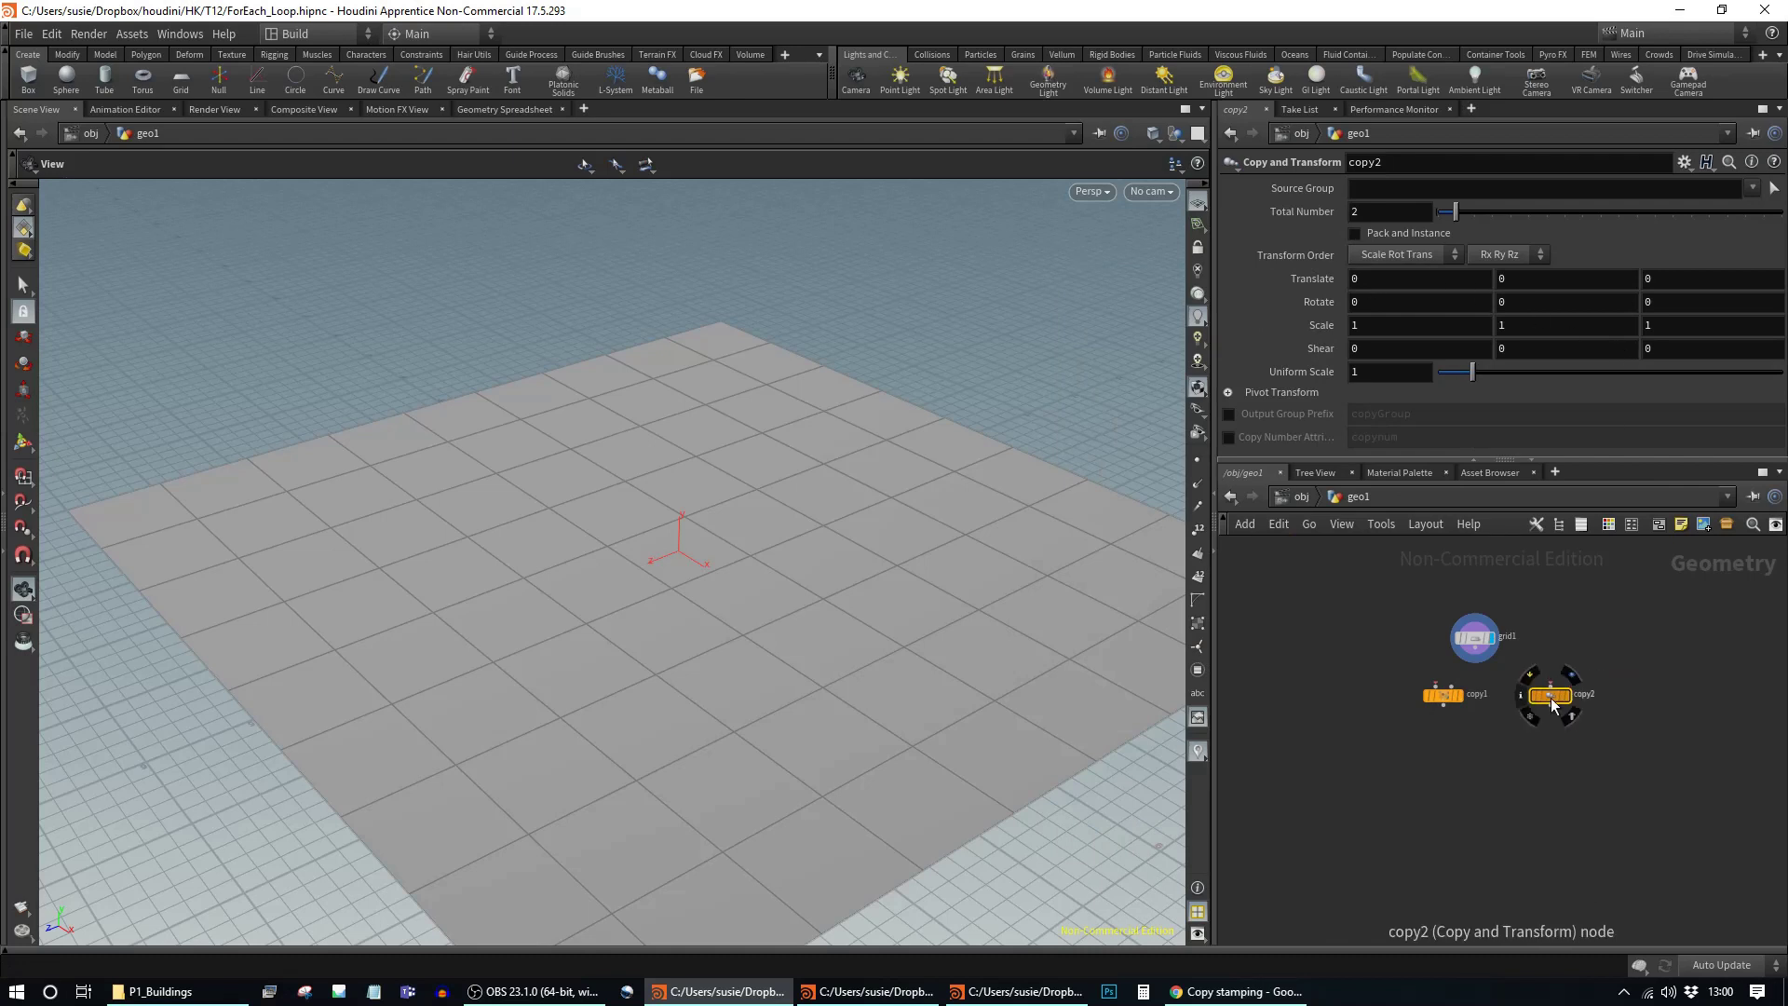
pyautogui.click(1444, 695)
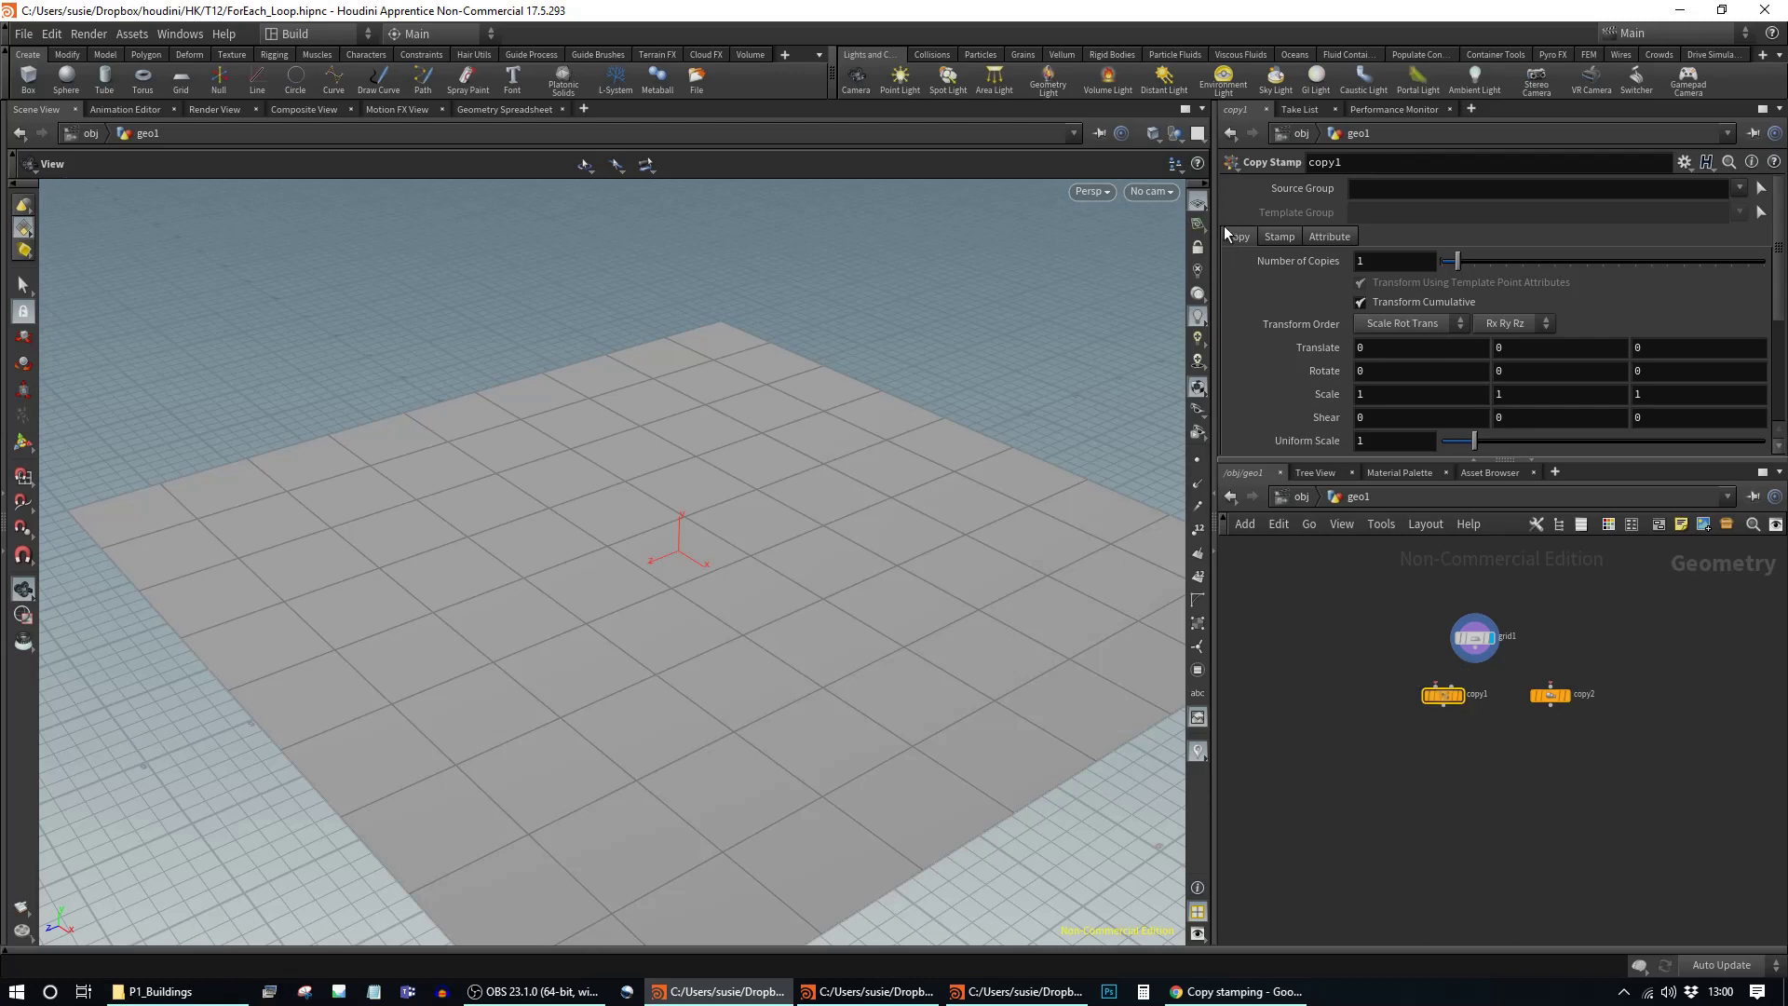
pyautogui.click(1550, 699)
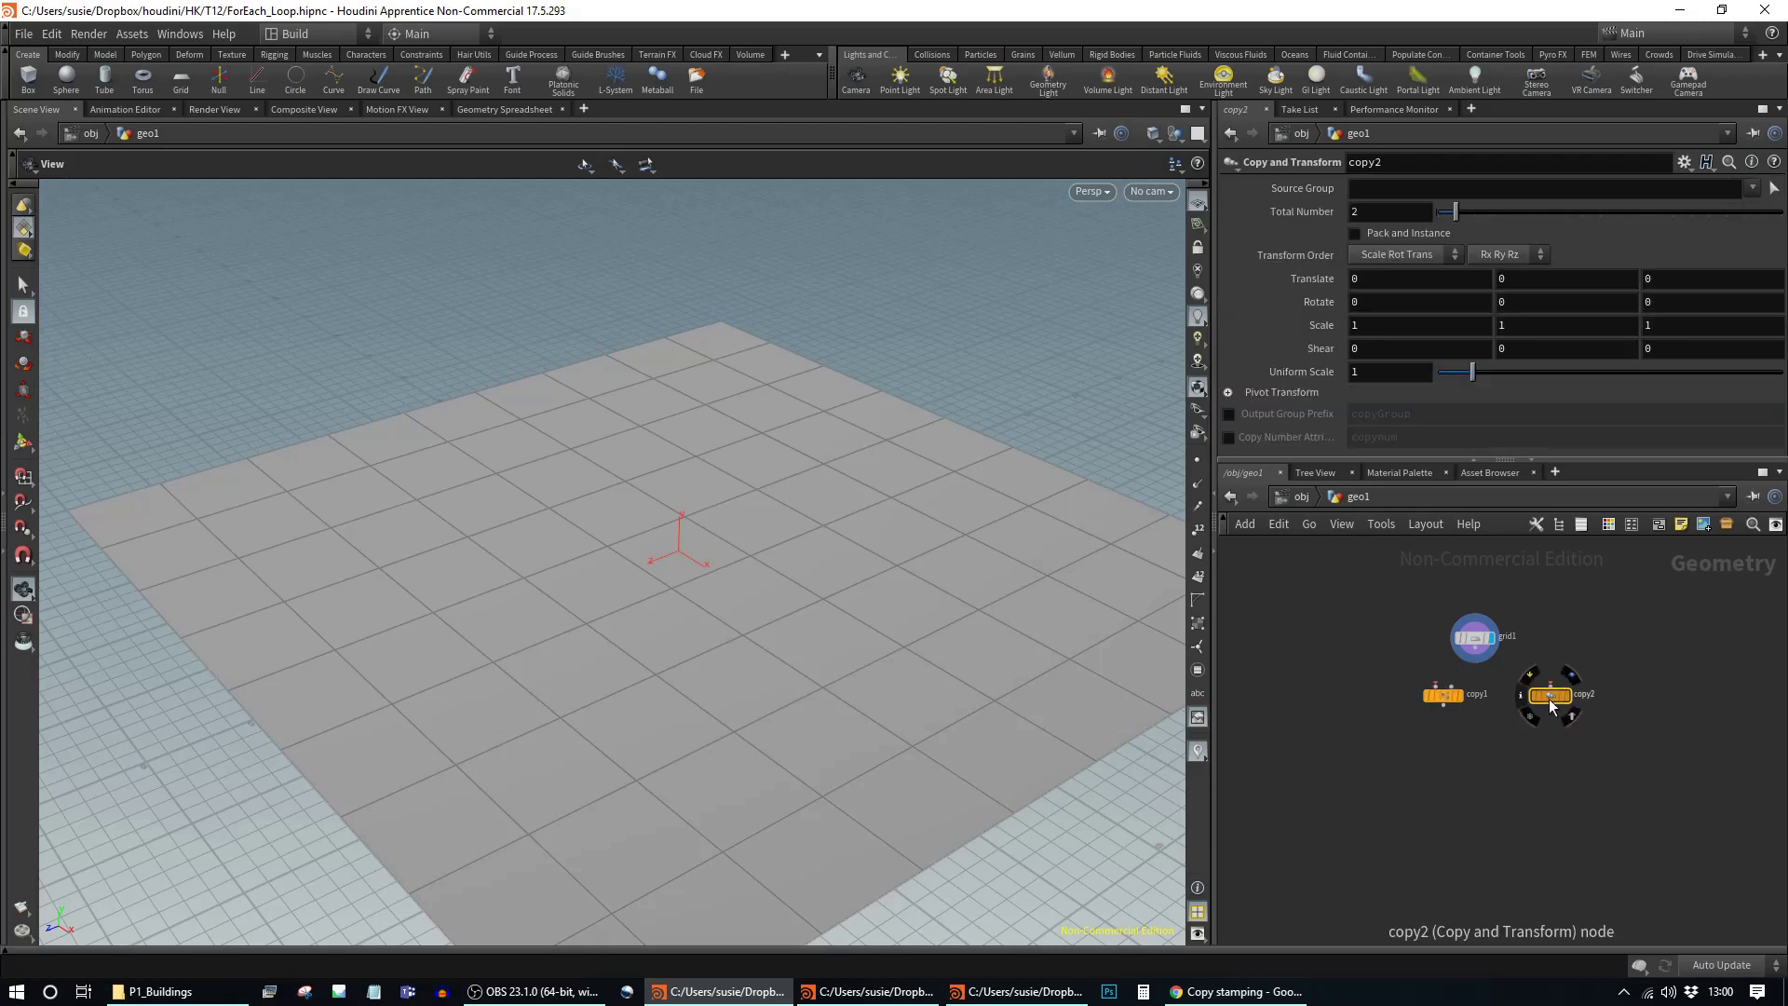
pyautogui.press('Delete')
# Step: Place the Copy Stamp node directly under the grid node and examine its Stamp parameters
pyautogui.moveTo(1446, 697); pyautogui.dragTo(1472, 695)
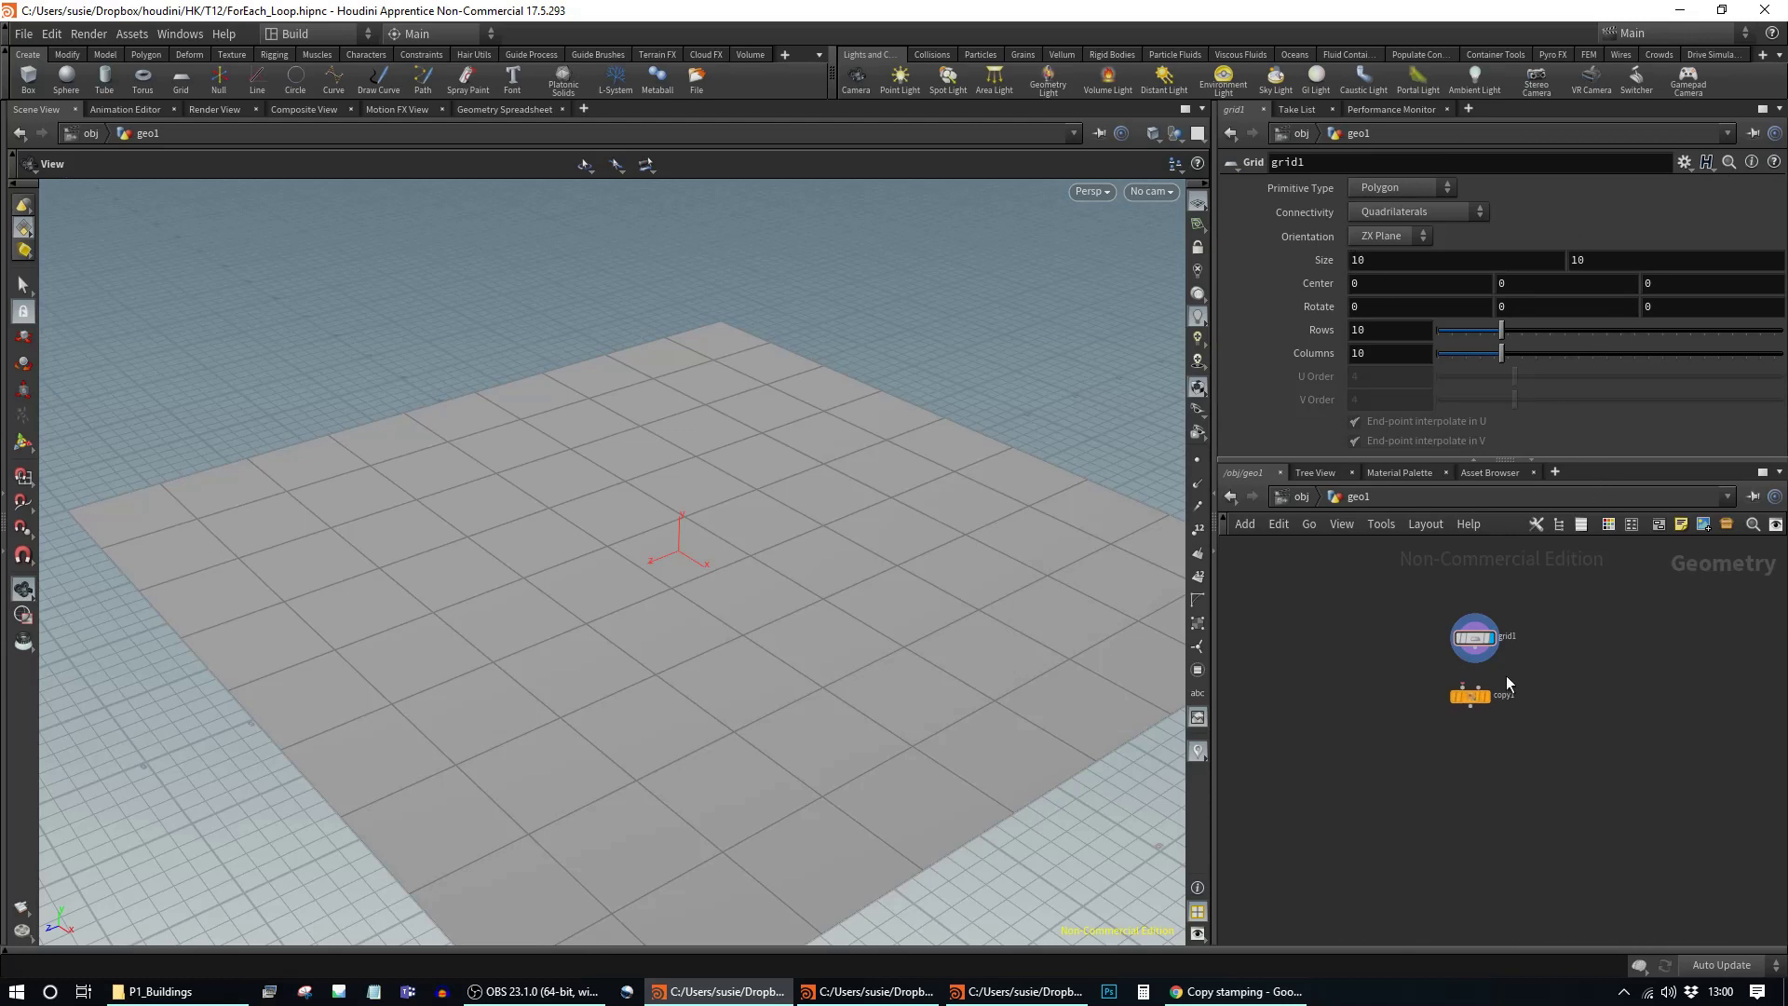
pyautogui.click(1472, 696)
pyautogui.click(1297, 238)
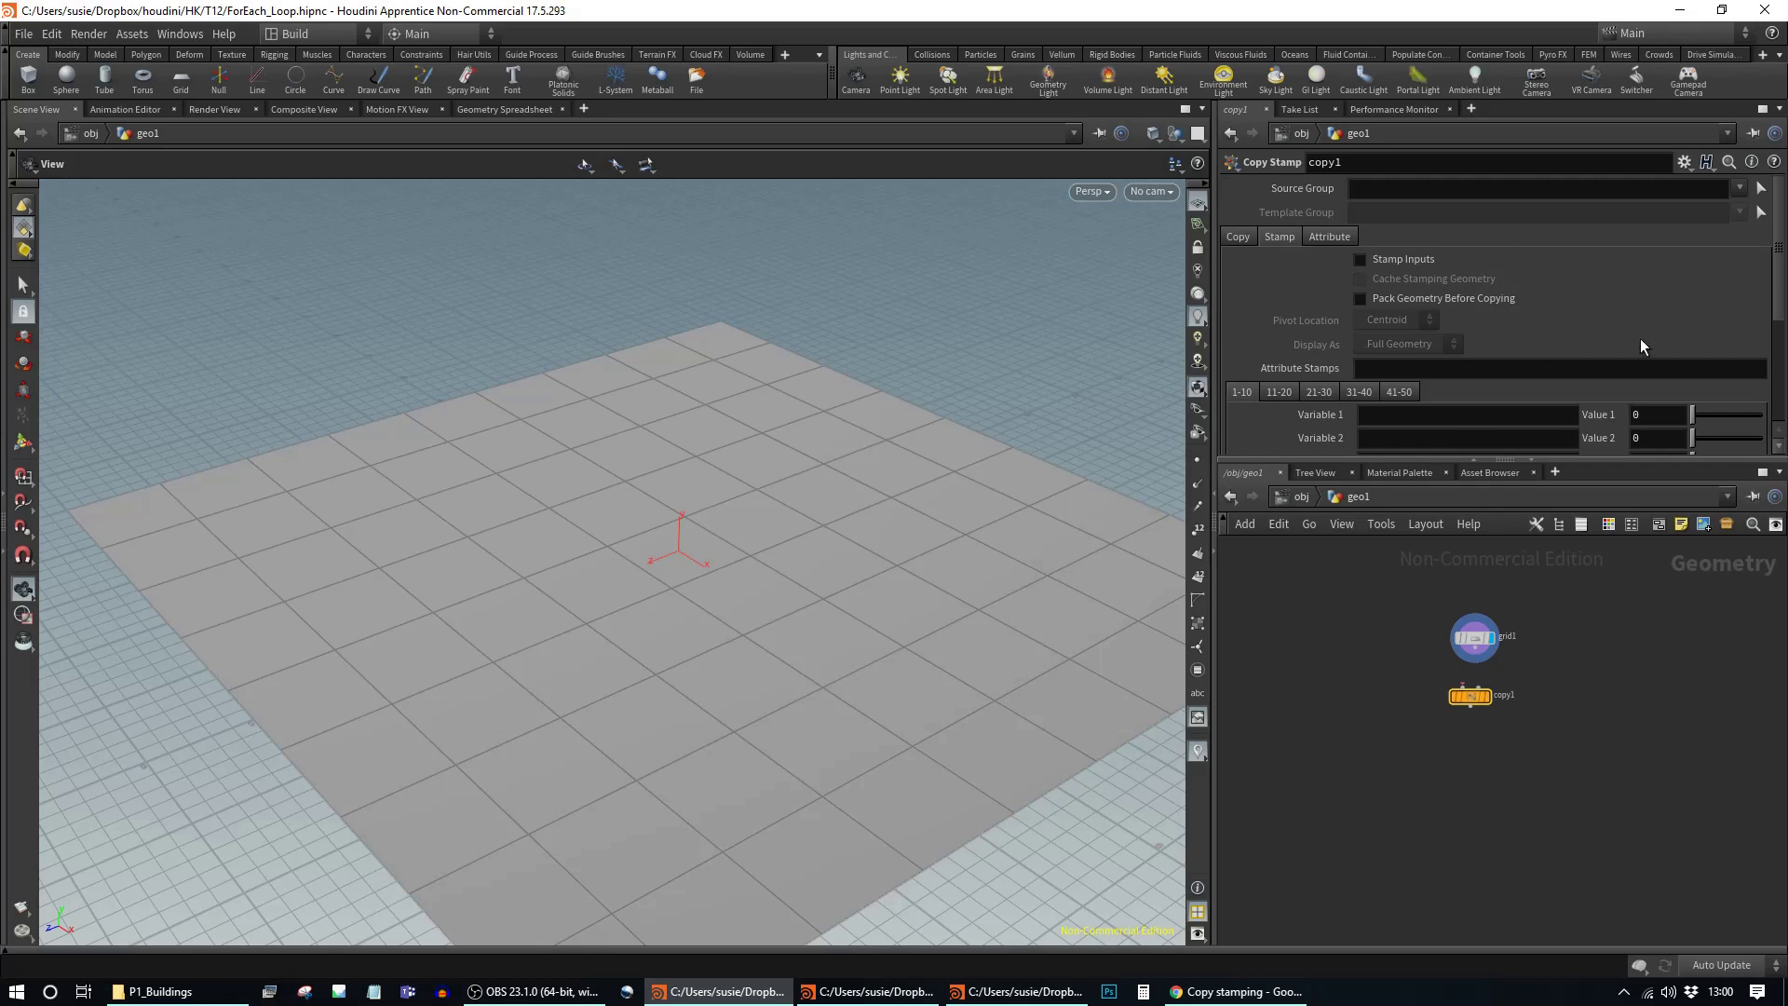
pyautogui.scroll(-5, 1591, 350)
pyautogui.scroll(5, 1644, 372)
# Step: Space the two nodes apart, wire the grid into the Copy Stamp node's Template To Copy To input, and display the Copy Stamp node
pyautogui.moveTo(1474, 702); pyautogui.dragTo(1440, 714)
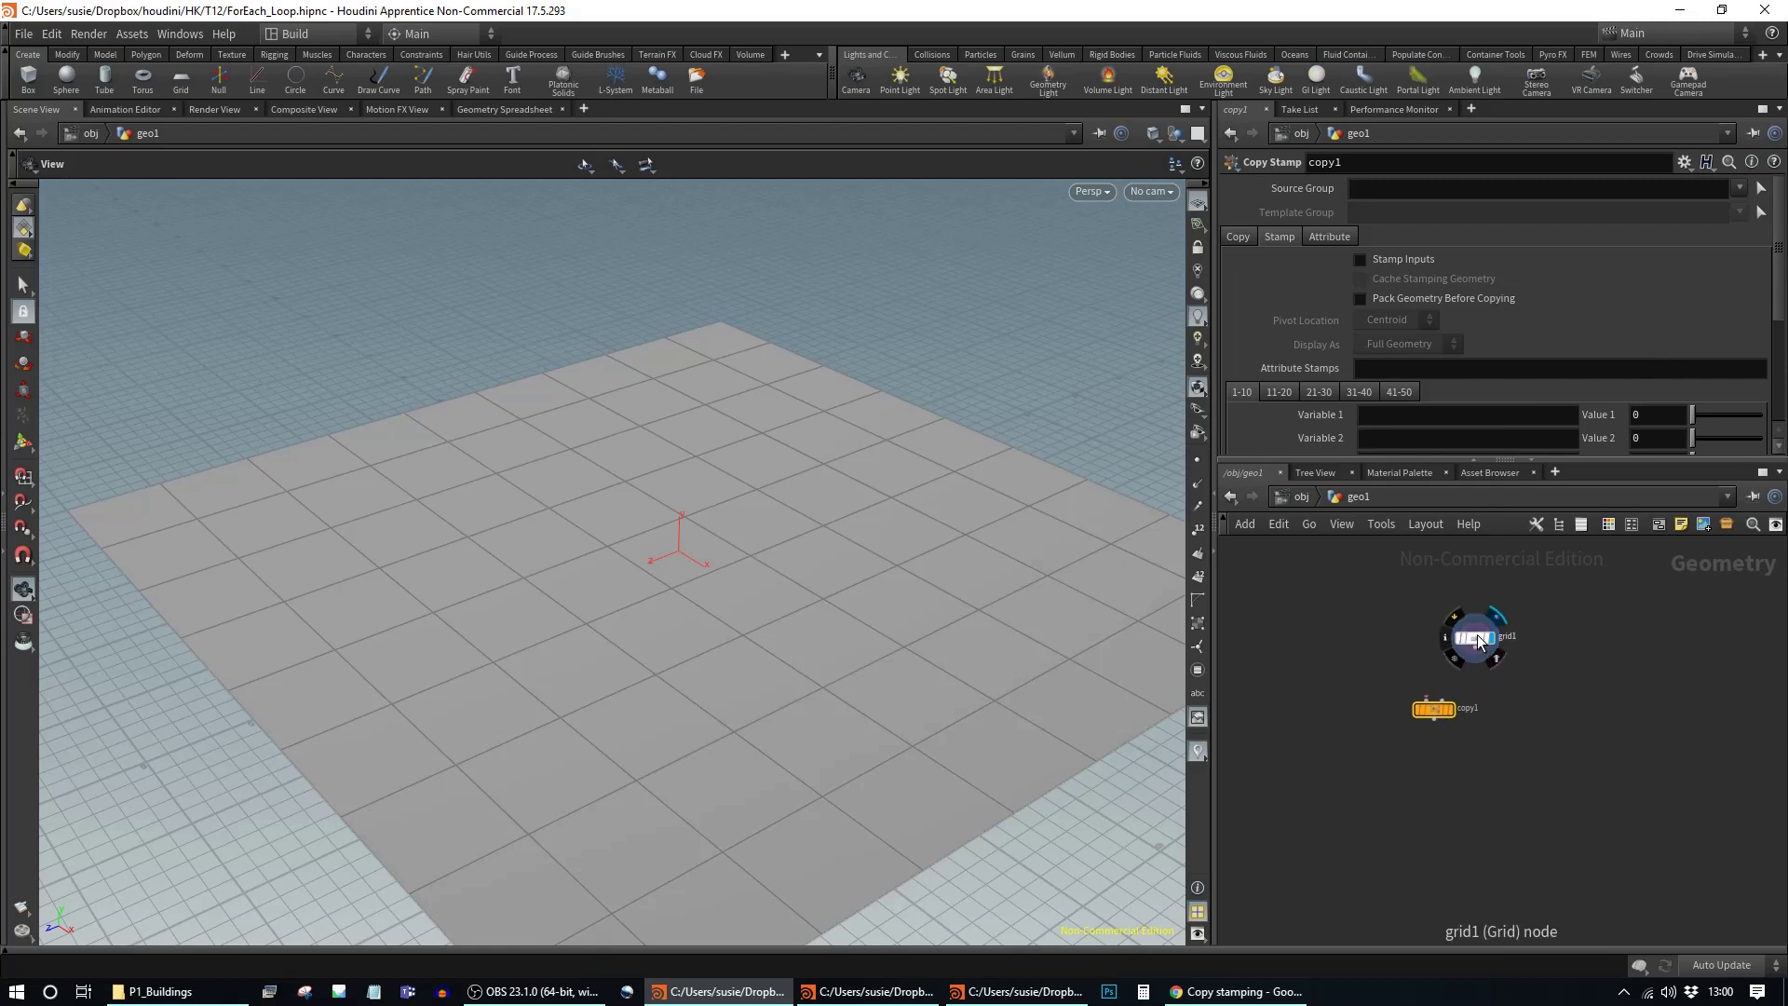
pyautogui.moveTo(1480, 643); pyautogui.dragTo(1500, 637)
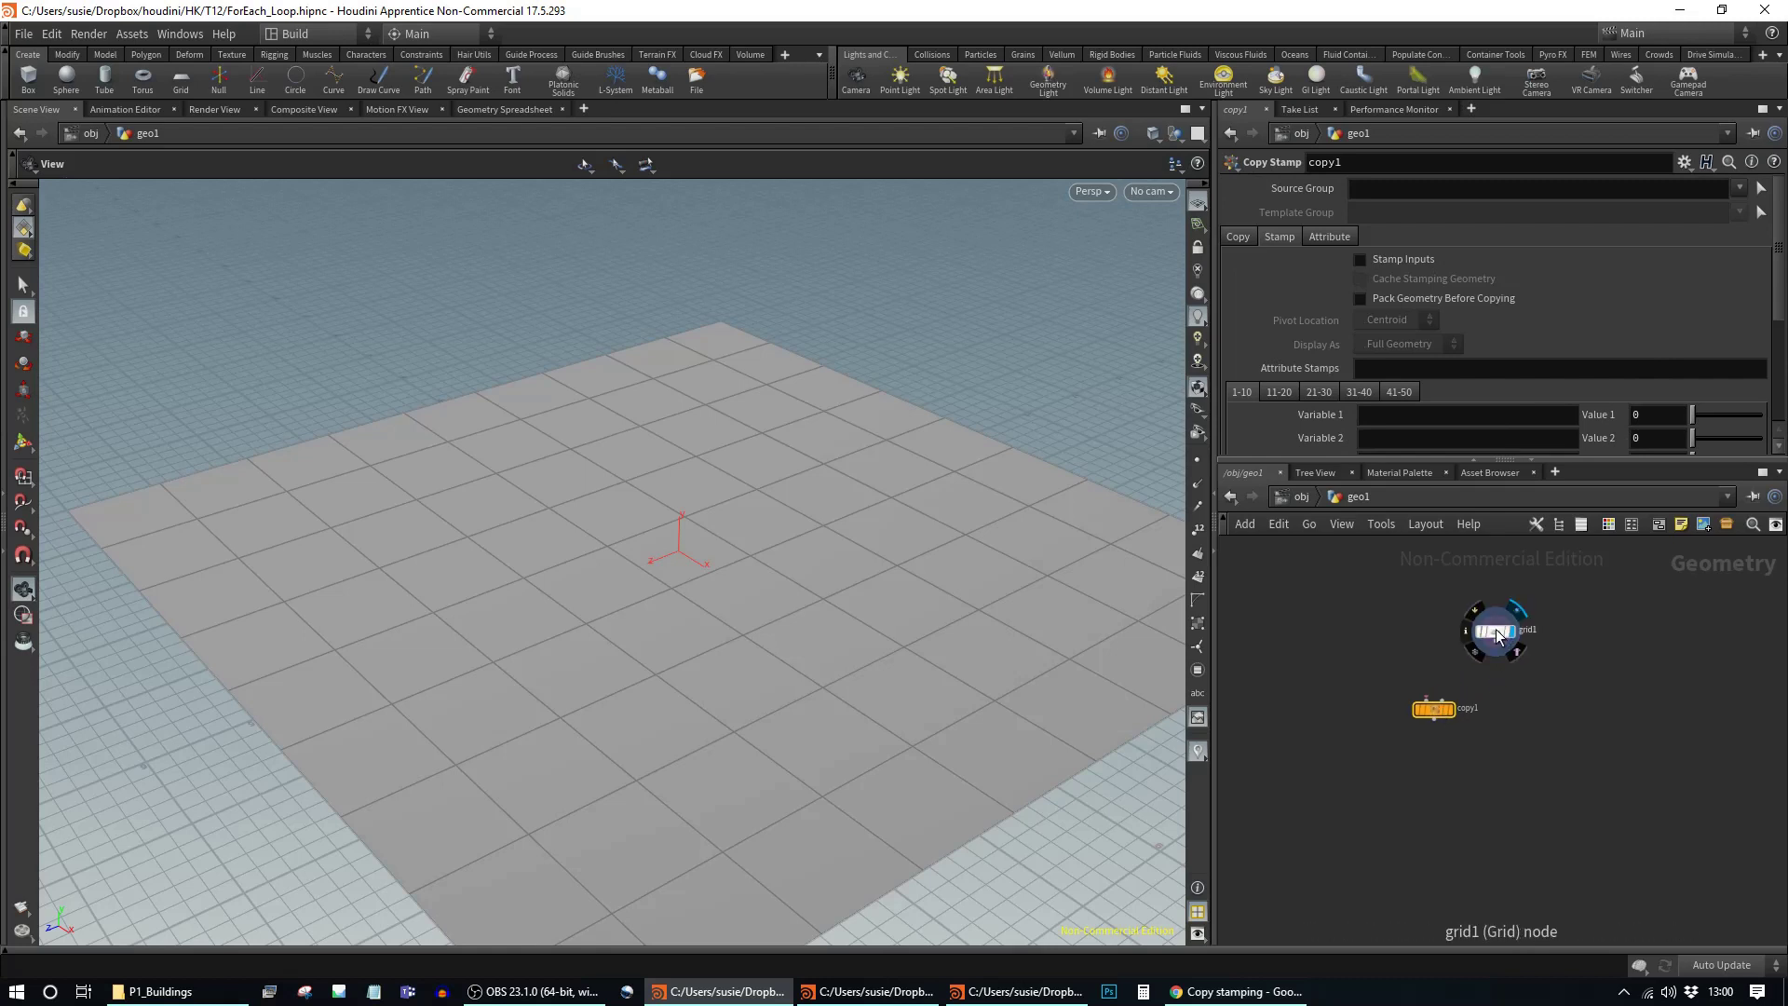
pyautogui.click(1500, 637)
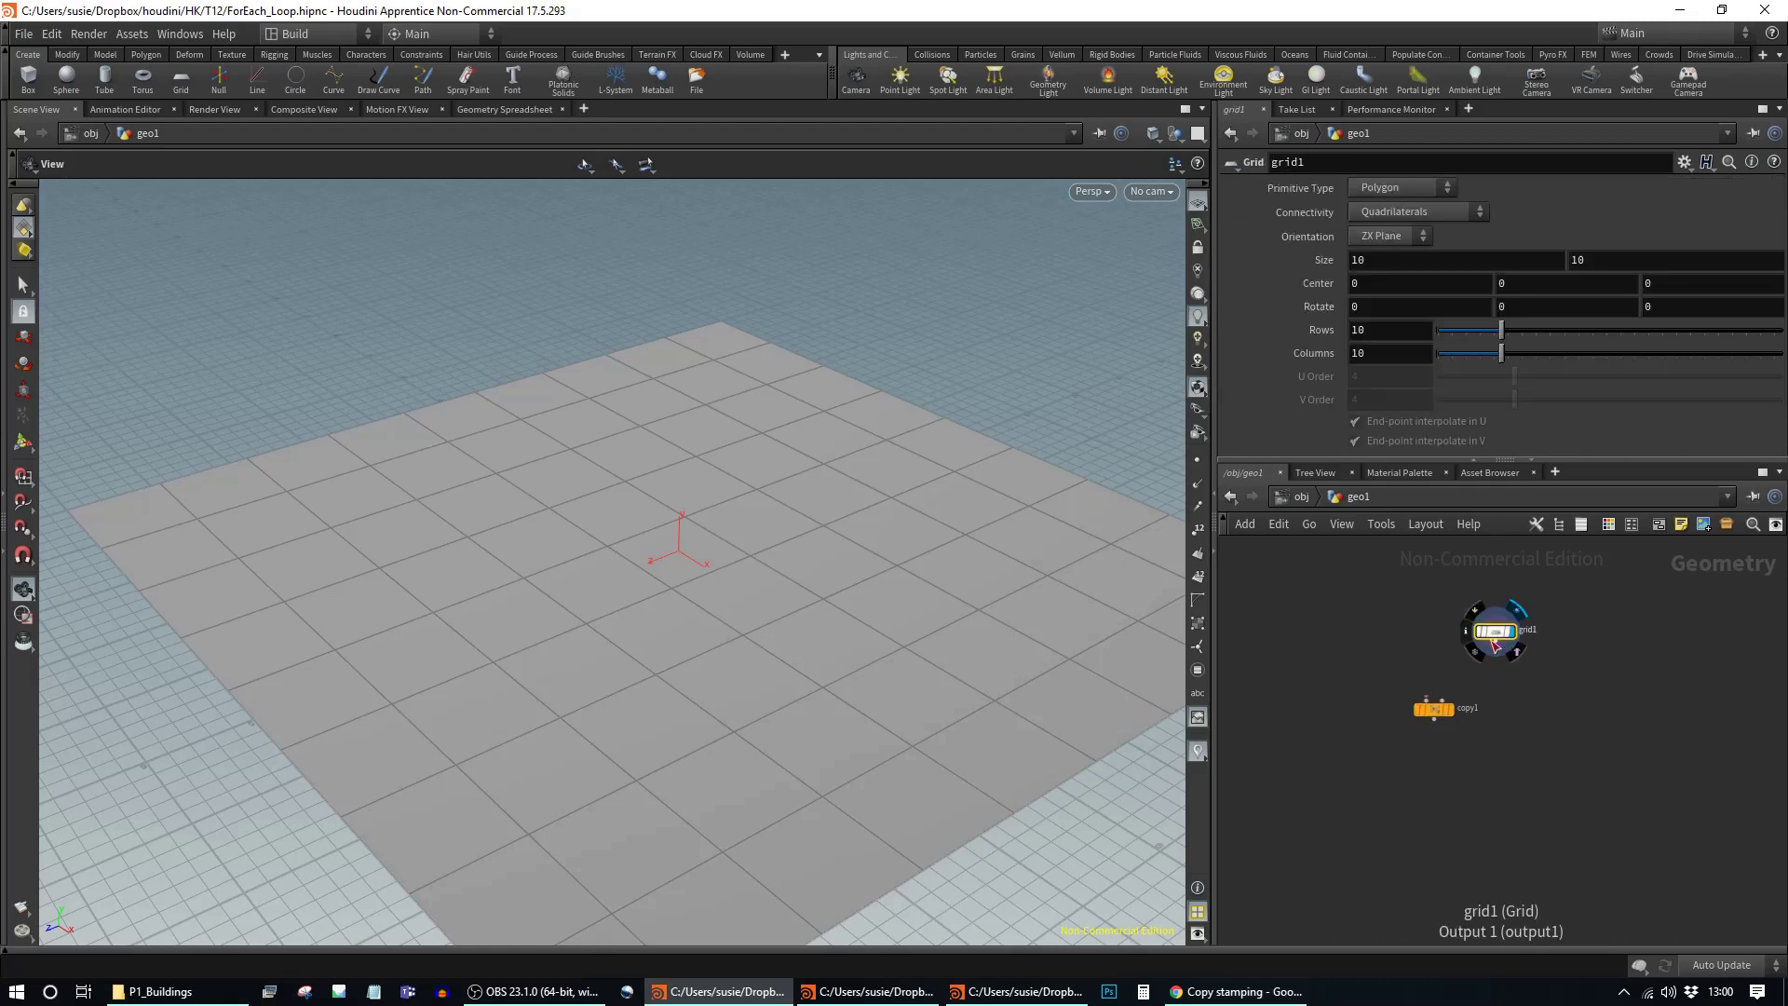
pyautogui.click(1439, 710)
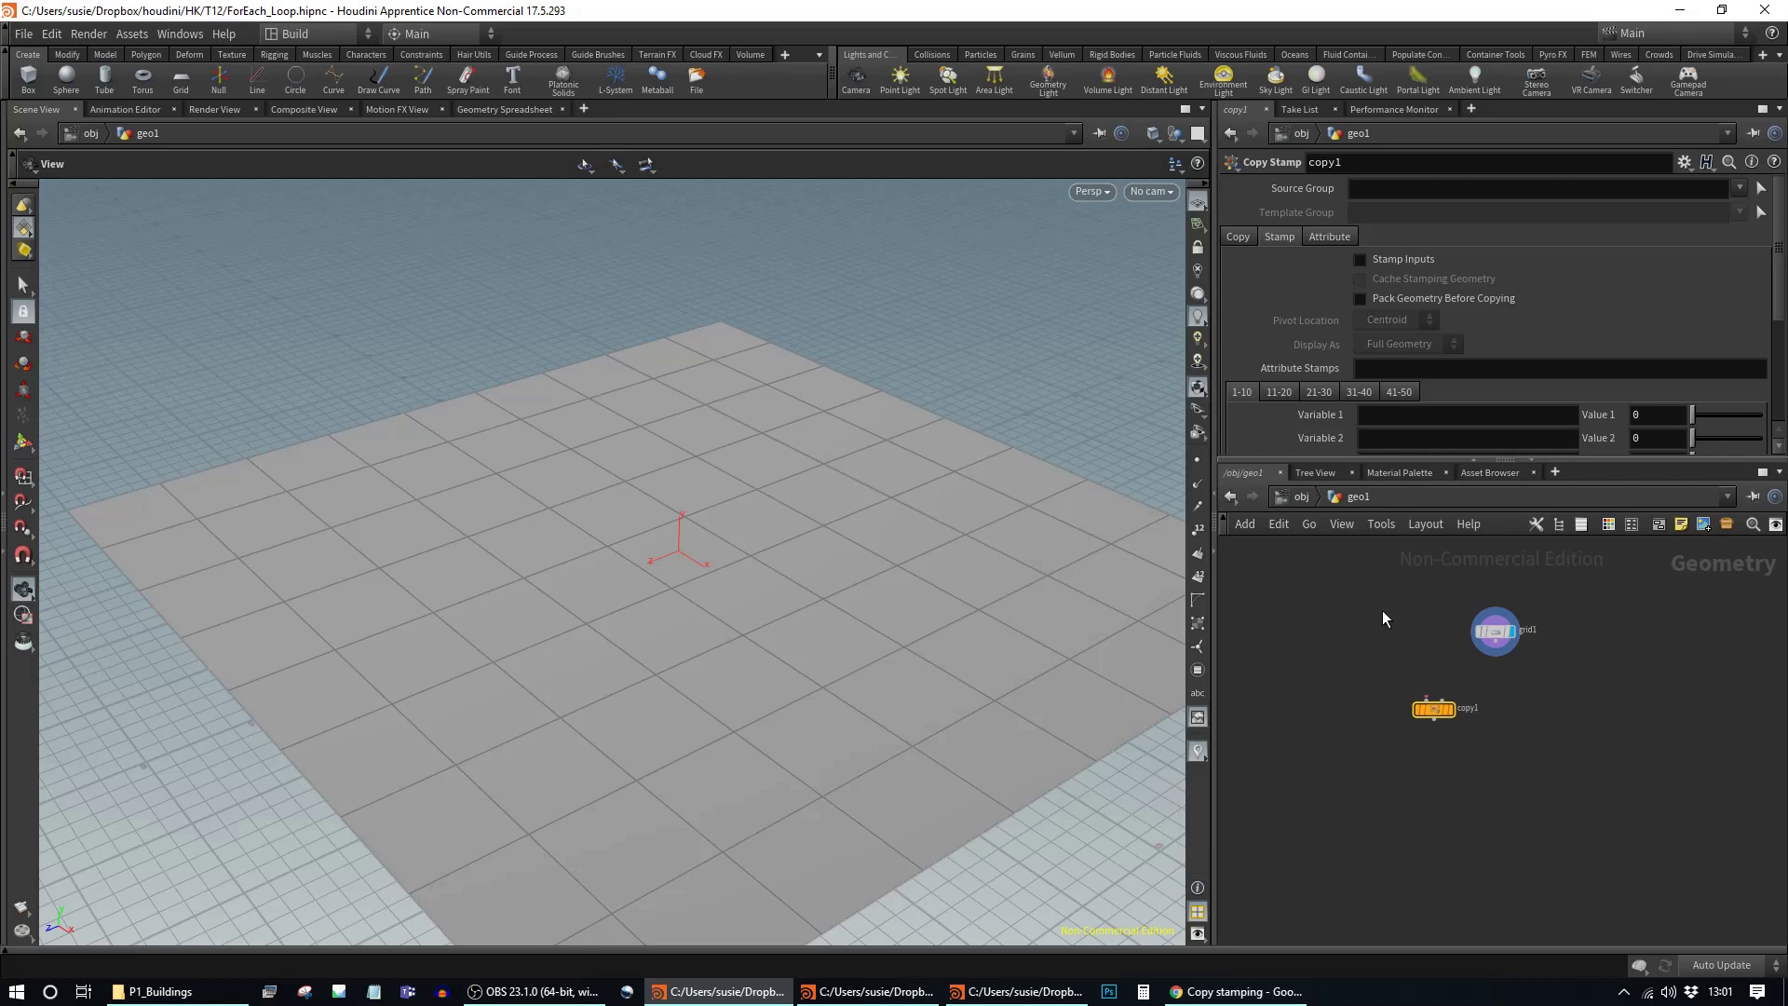
pyautogui.moveTo(1496, 637); pyautogui.dragTo(1497, 630)
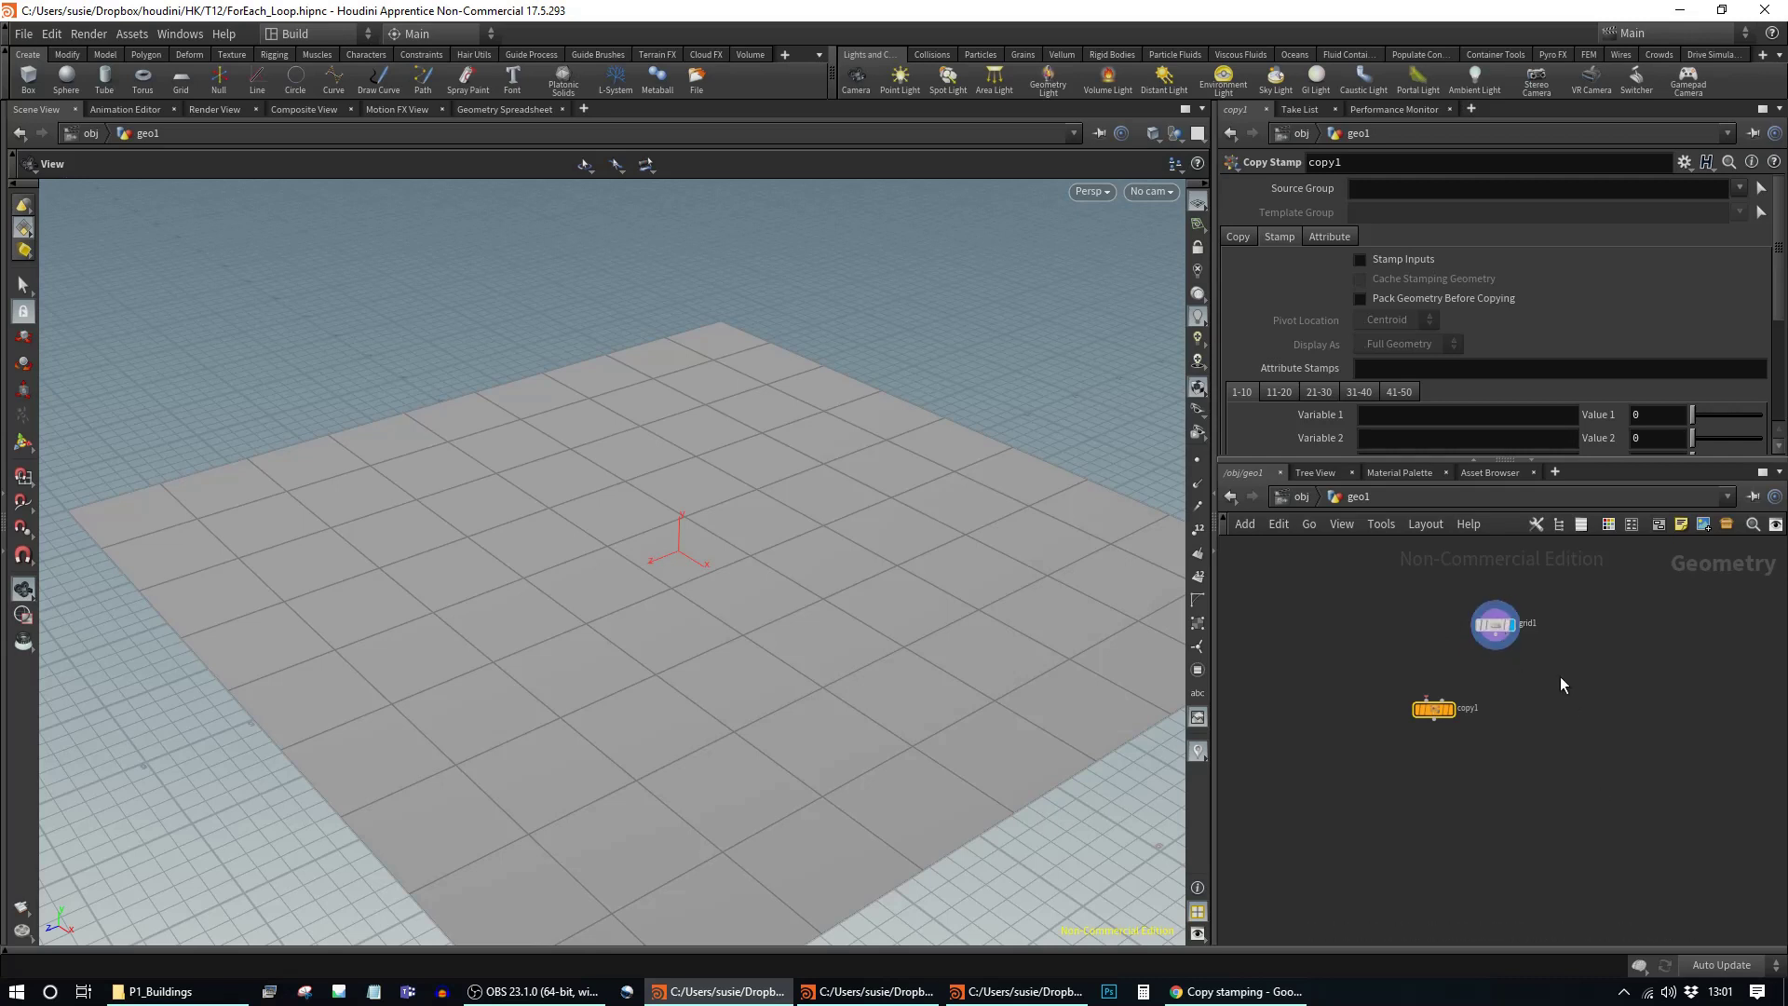
pyautogui.moveTo(1496, 633); pyautogui.dragTo(1449, 762)
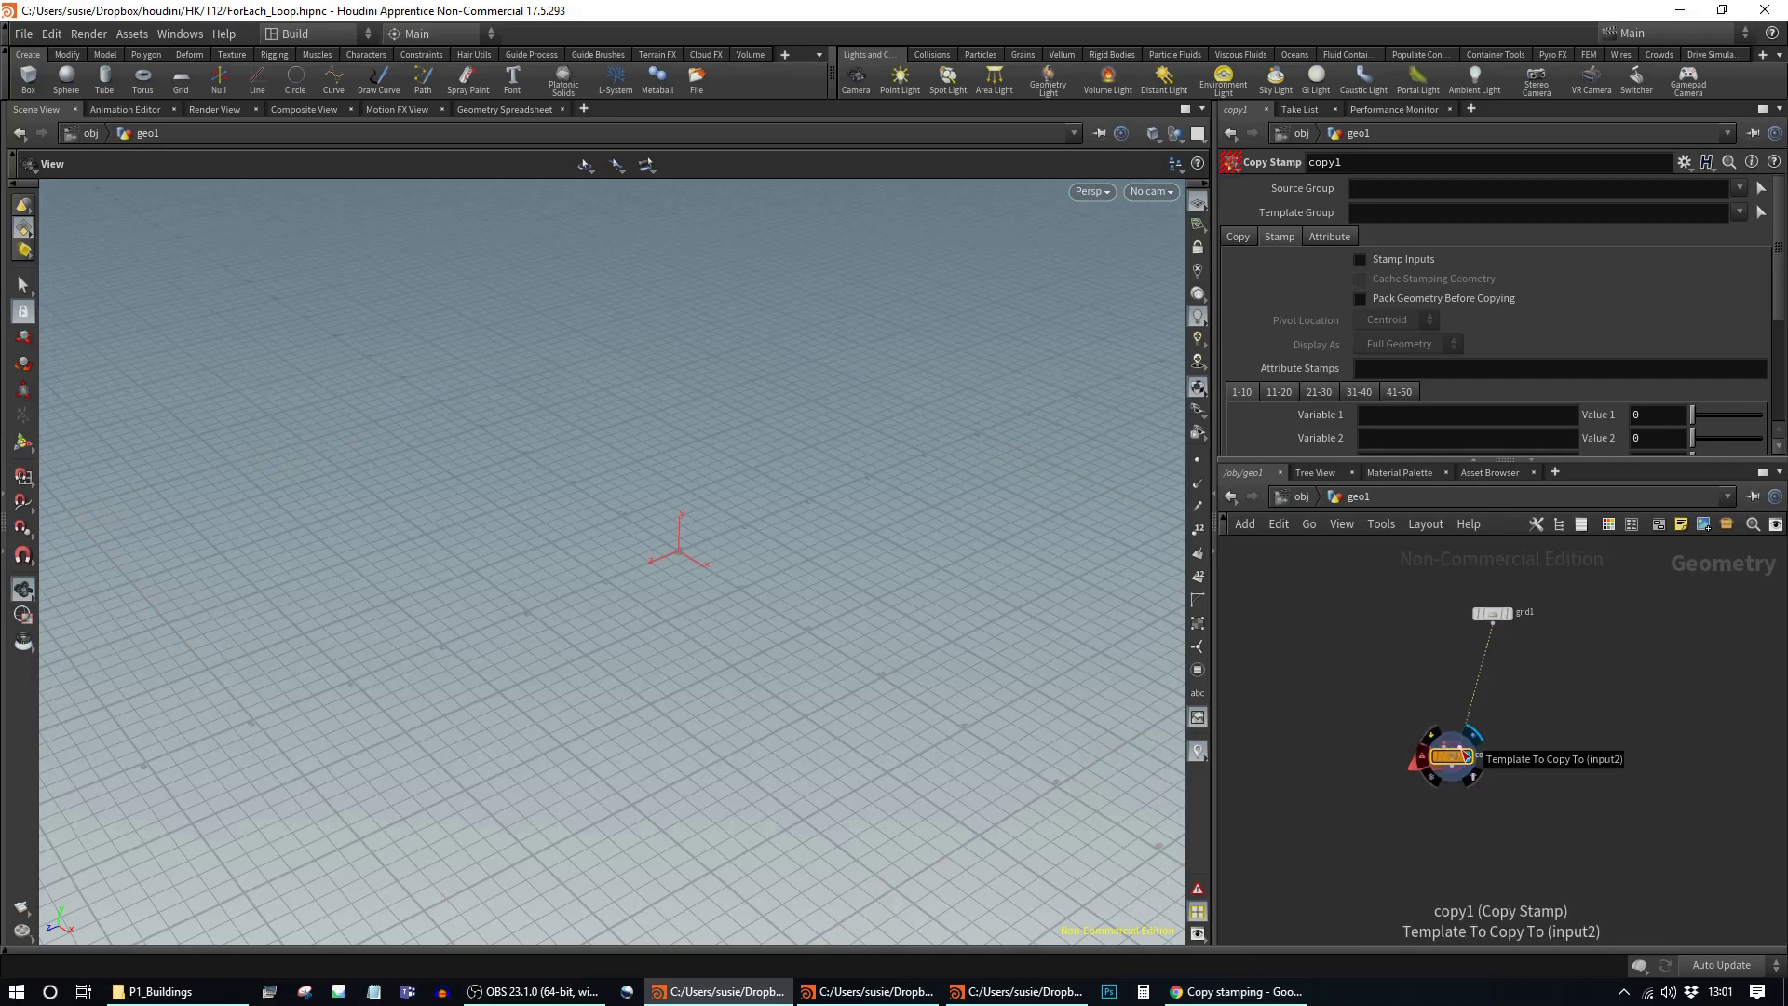
pyautogui.scroll(2, 1467, 757)
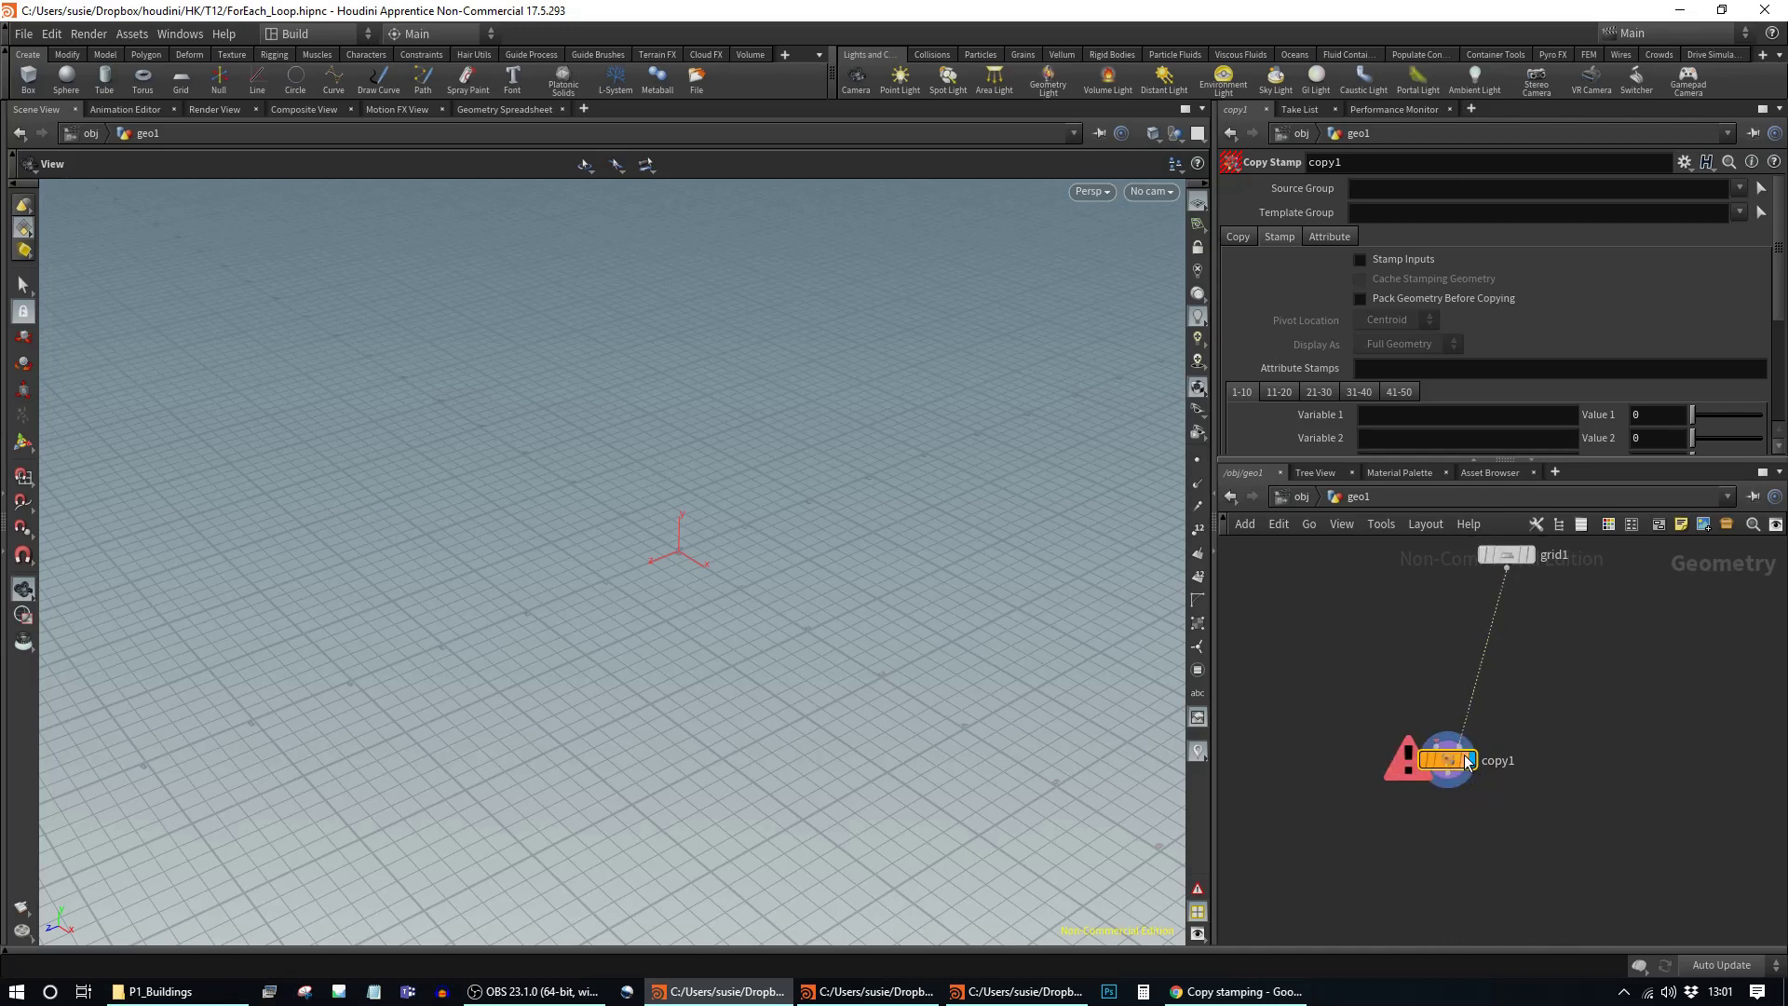
pyautogui.moveTo(1449, 764)
pyautogui.scroll(-1, 1462, 702)
pyautogui.moveTo(1462, 702); pyautogui.dragTo(1501, 727, button='middle')
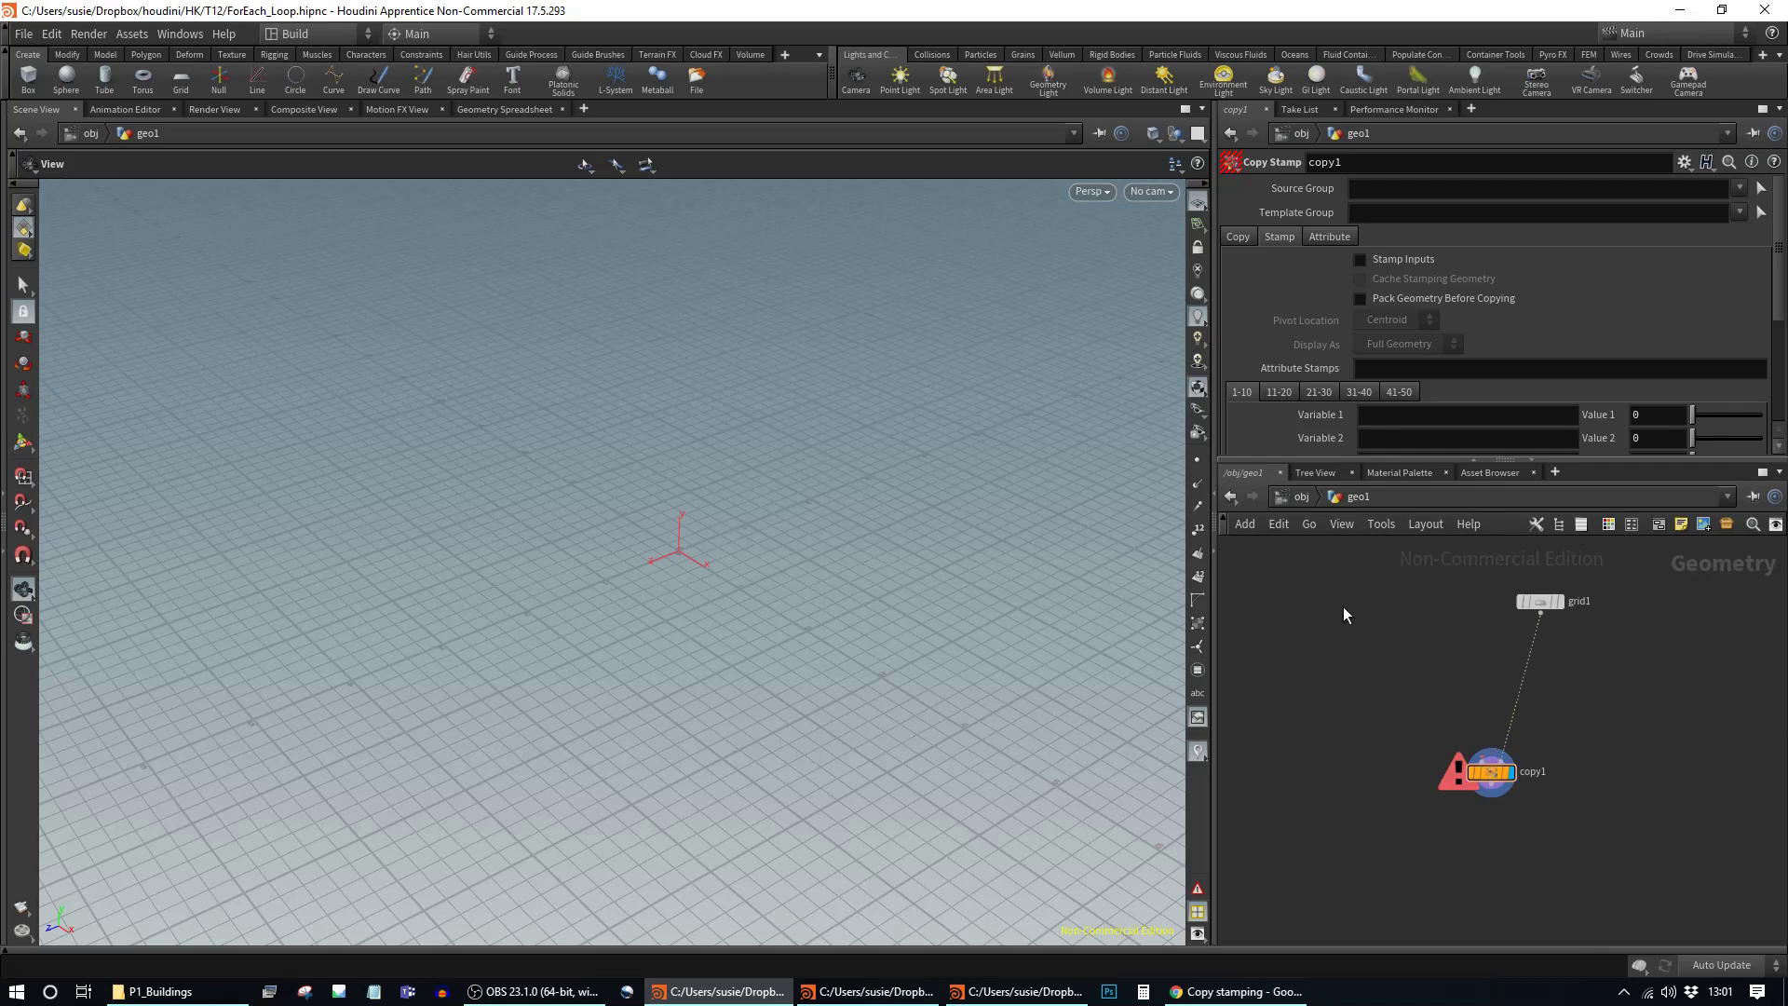
# Step: Add a Low_Poly_Tree_Deciduous digital asset node beside the grid node
pyautogui.press('Tab')
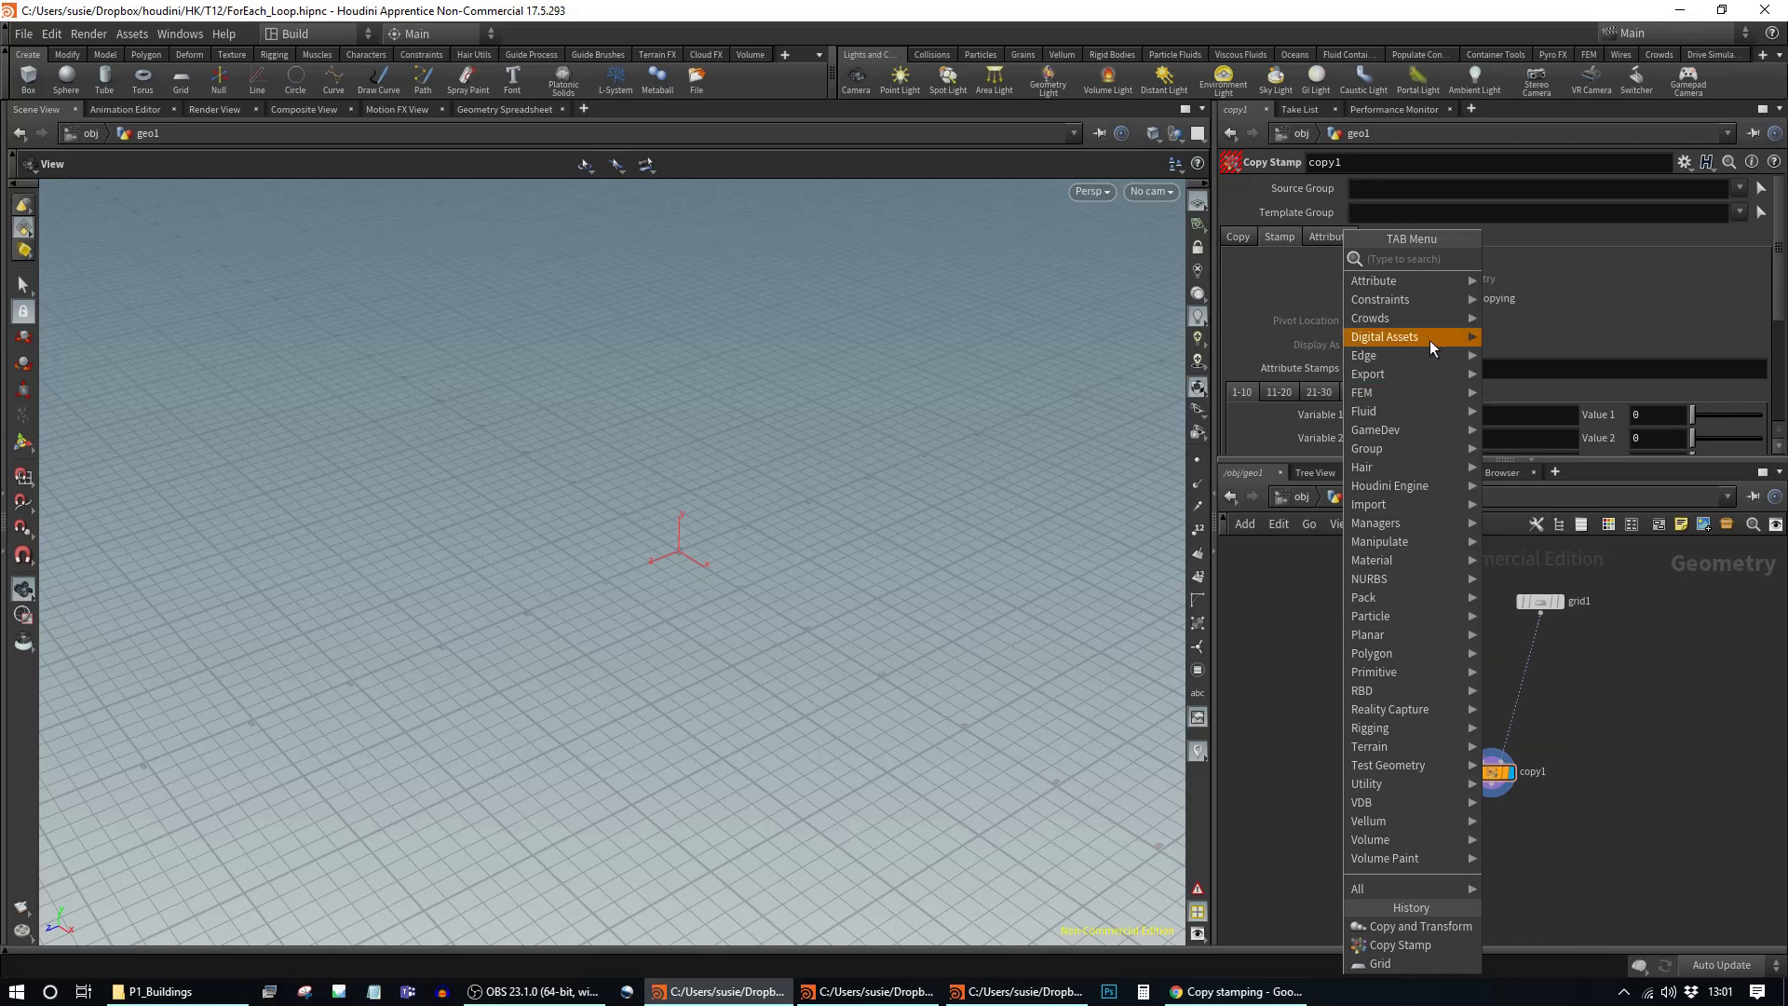
pyautogui.moveTo(1429, 339)
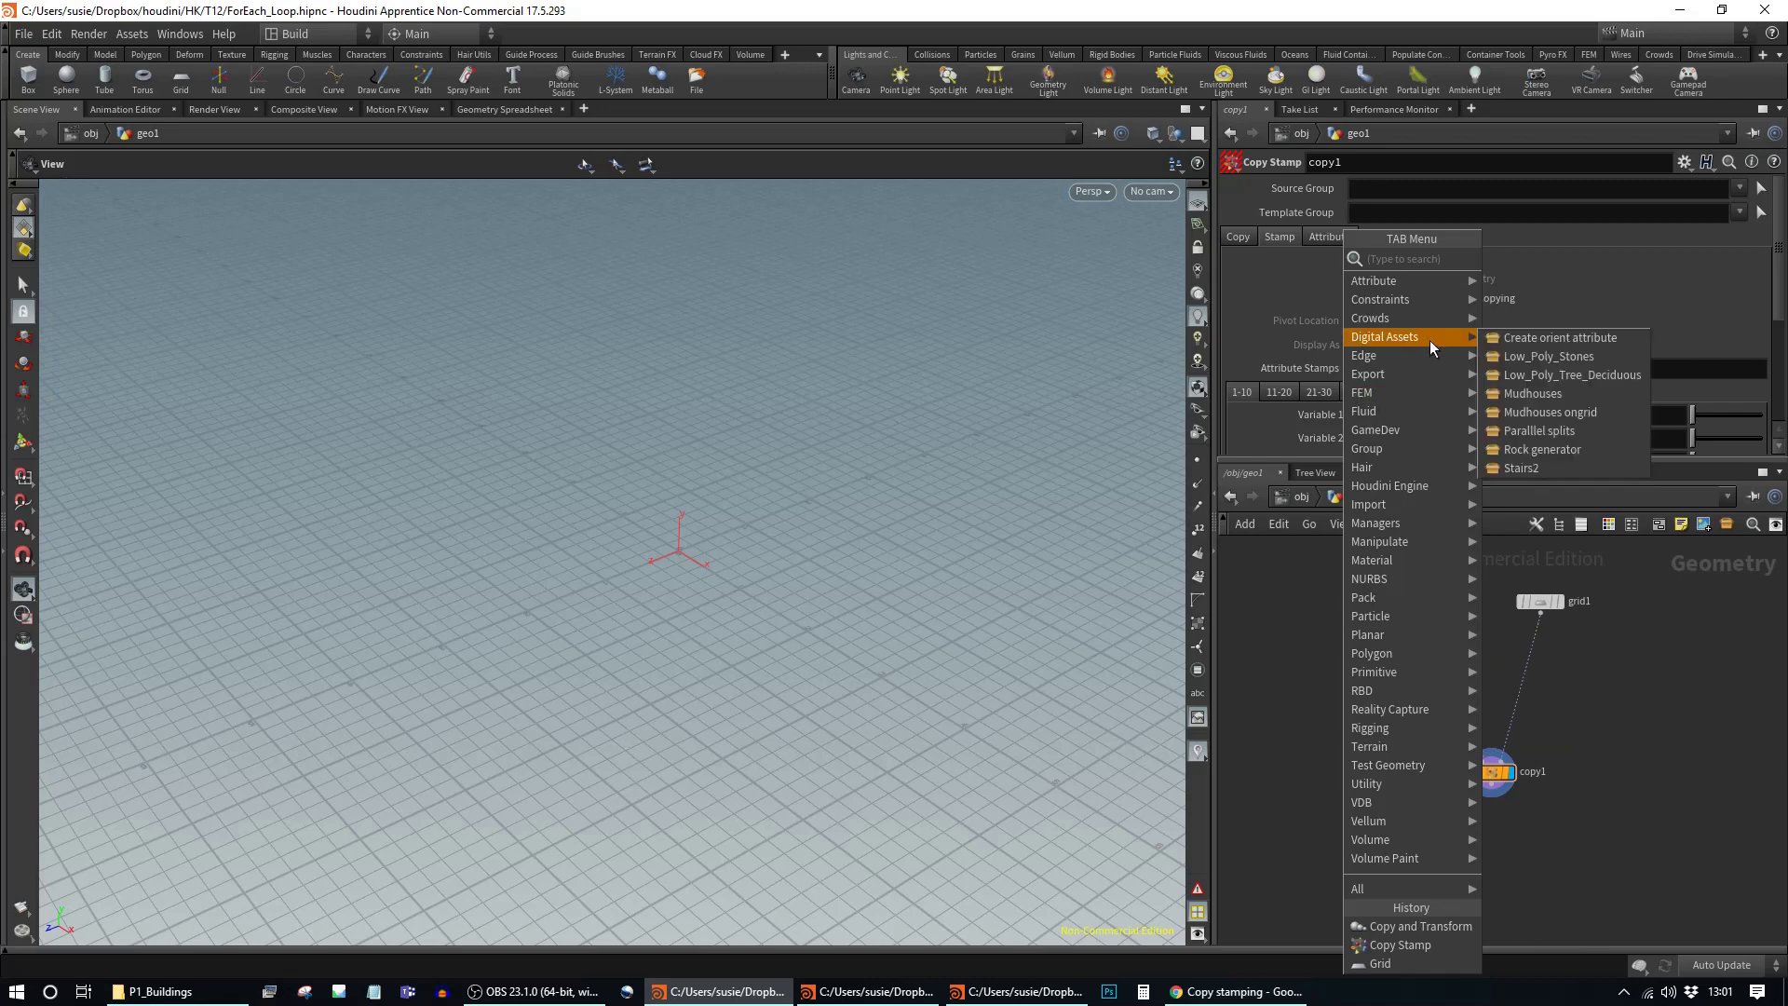
pyautogui.click(1594, 383)
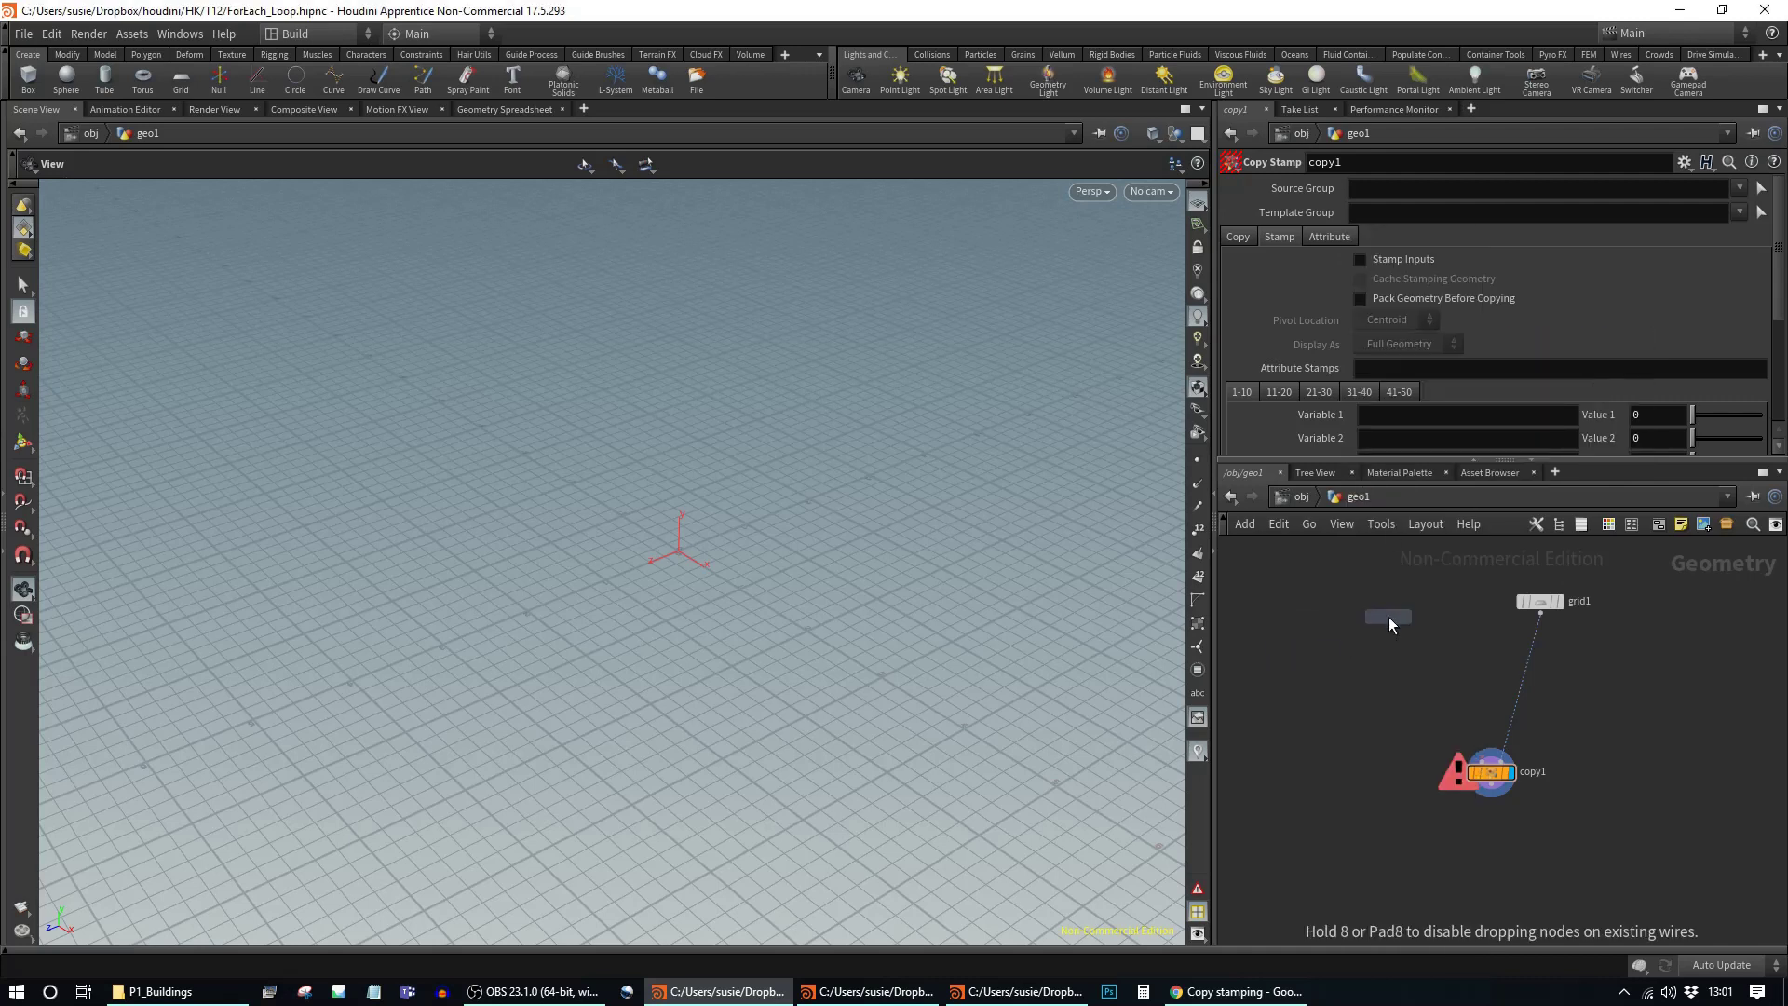
pyautogui.click(1389, 617)
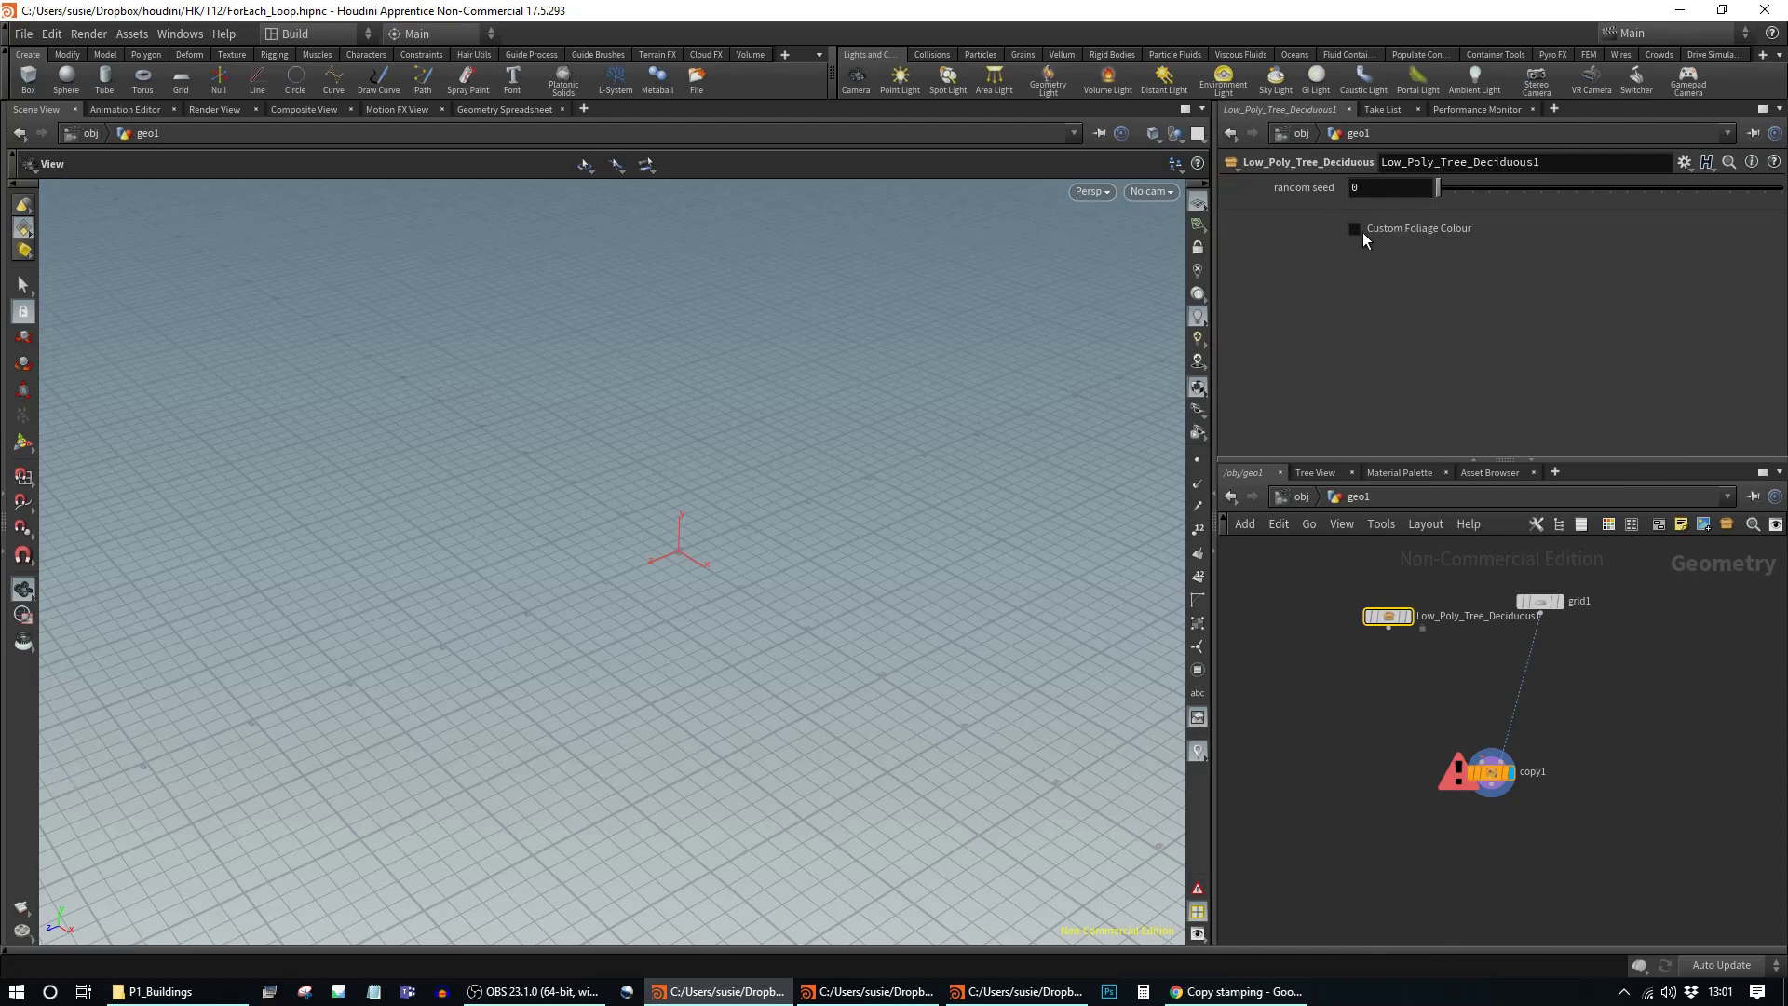
# Step: Display the tree node and preview its foliage with Custom Foliage Colour on and off, and check its random seed parameter
pyautogui.moveTo(812, 598); pyautogui.dragTo(851, 599)
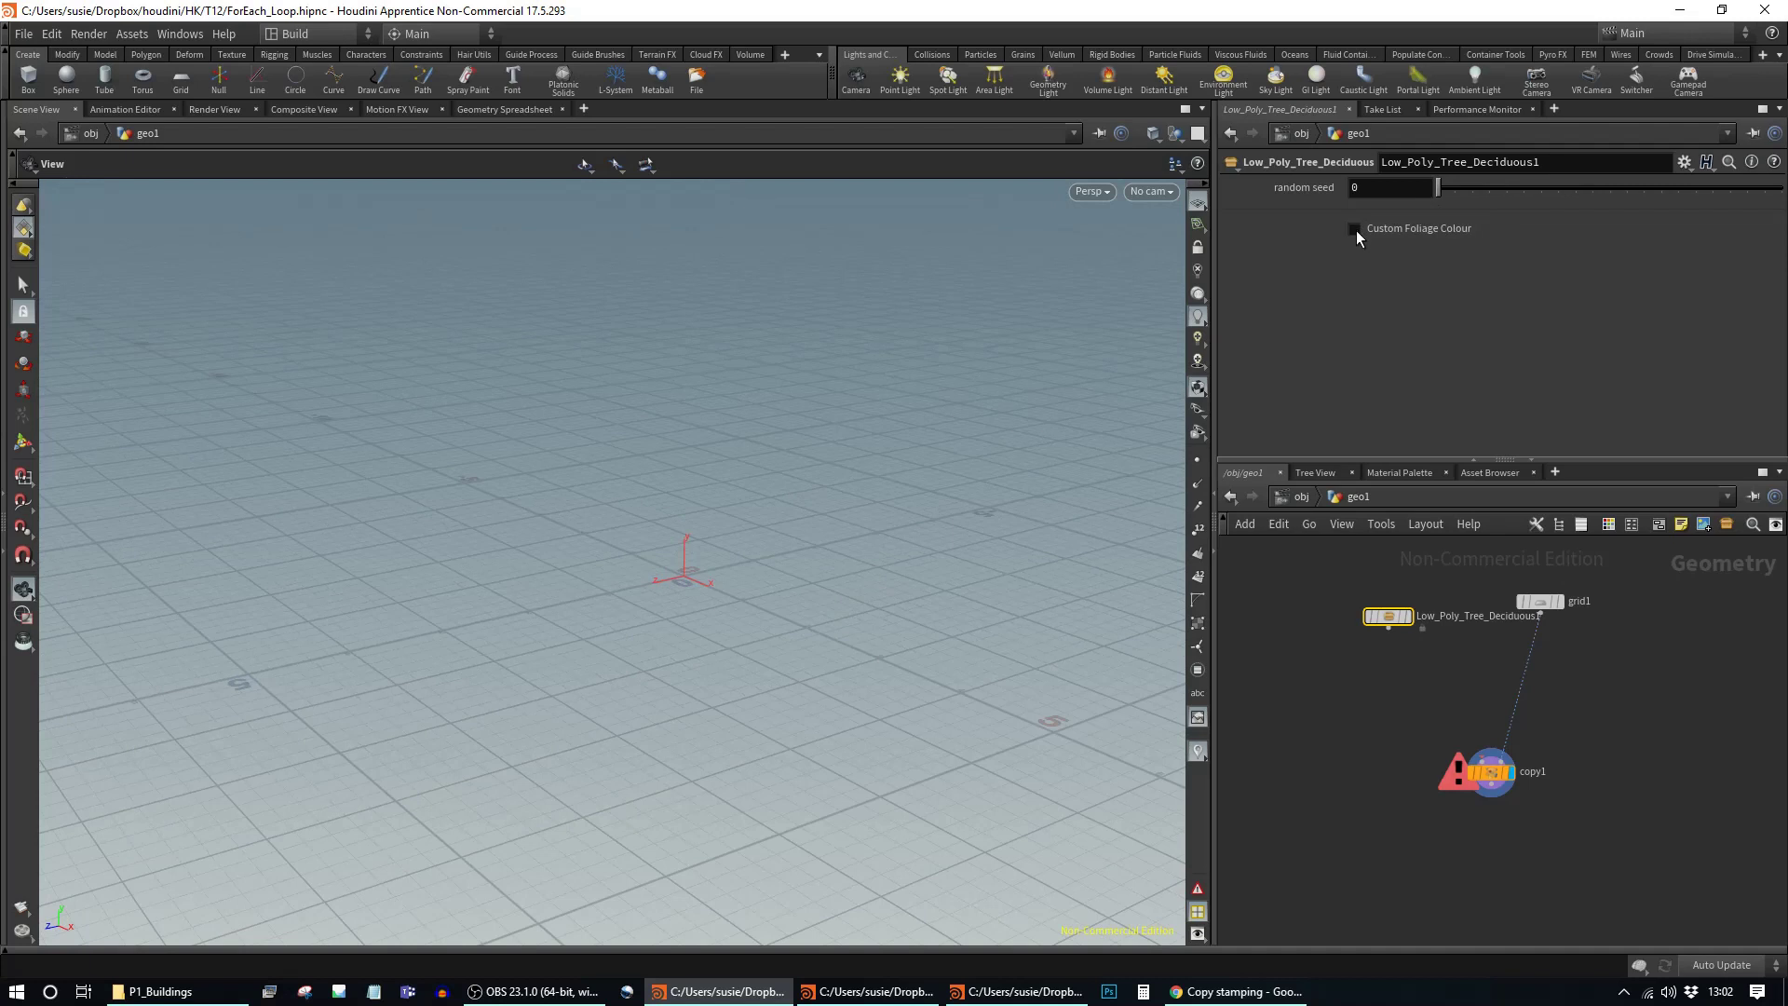
pyautogui.click(1355, 229)
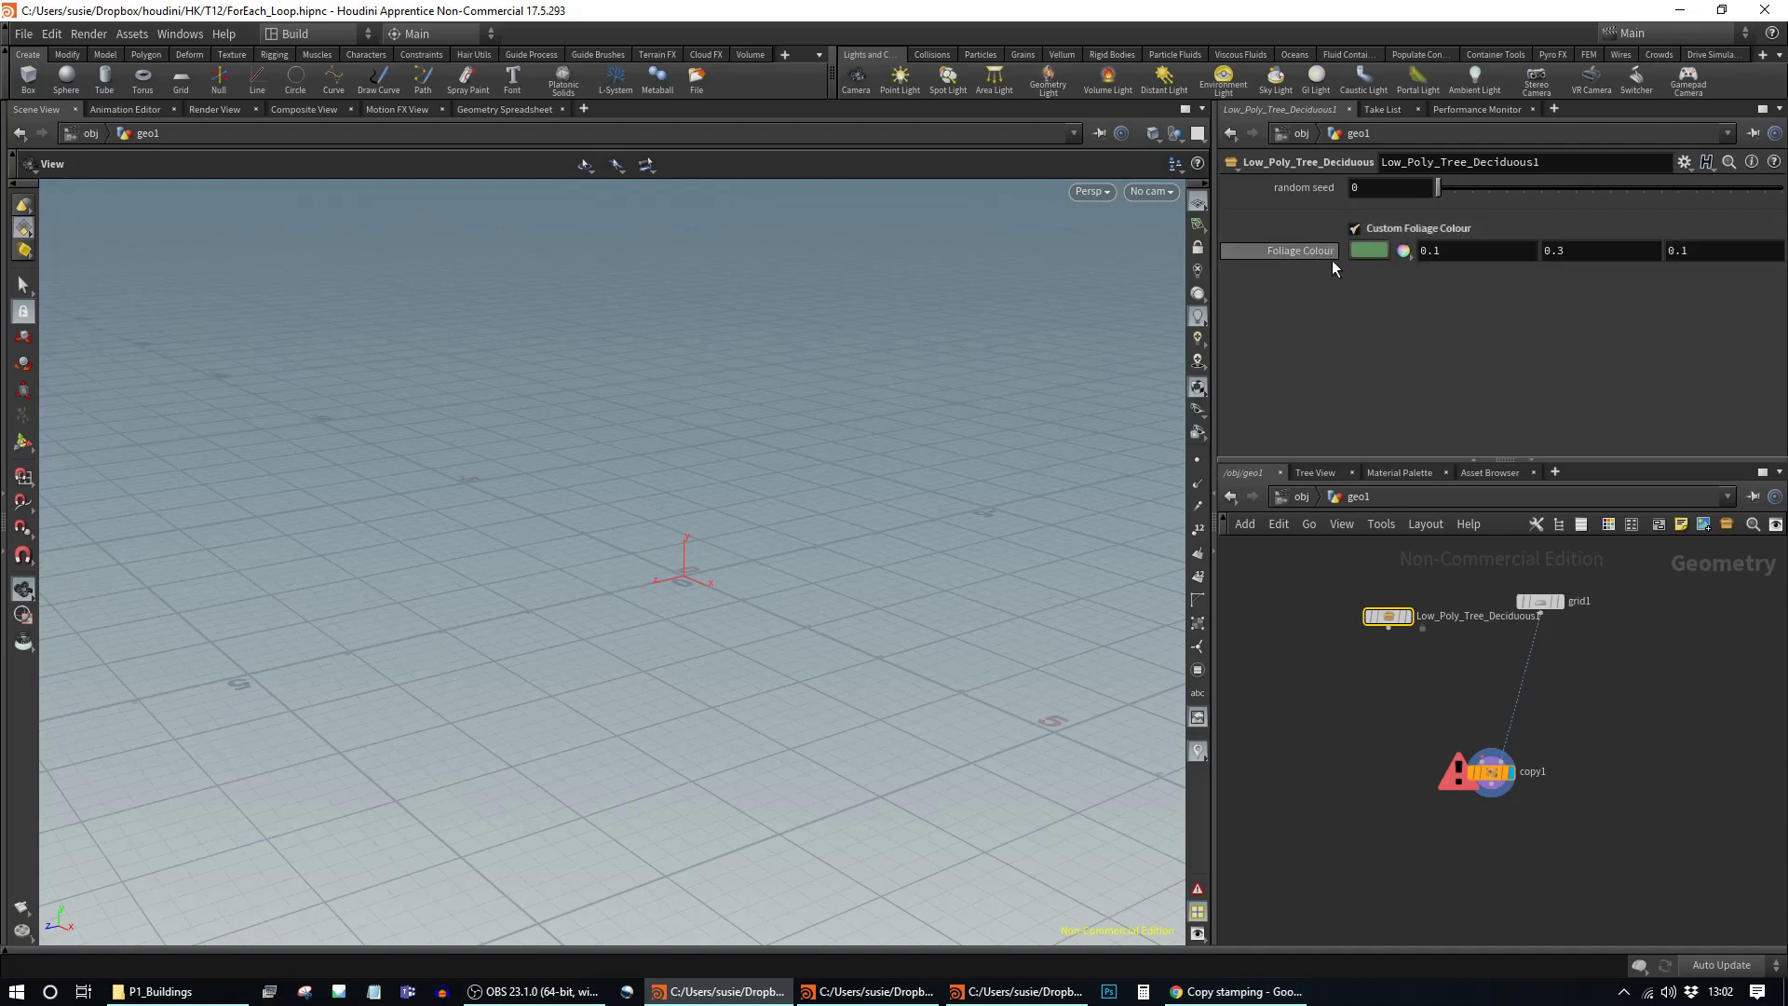
pyautogui.click(1407, 618)
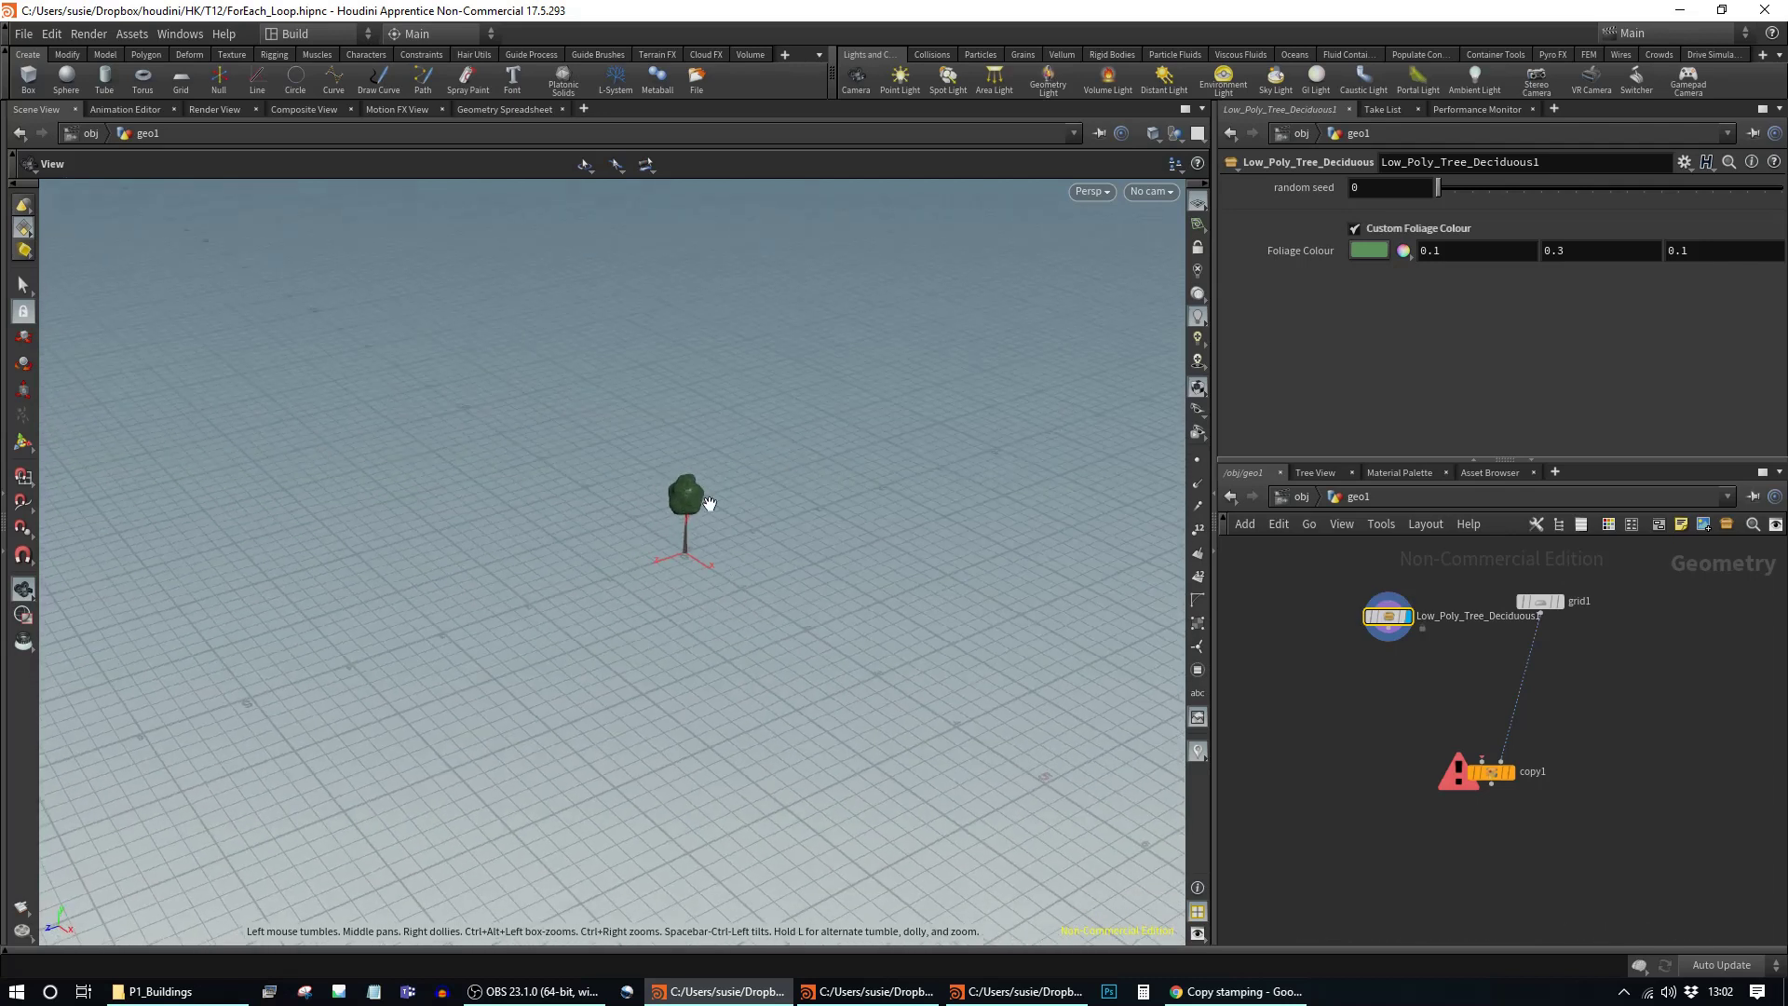
pyautogui.hotkey('space', 'h')
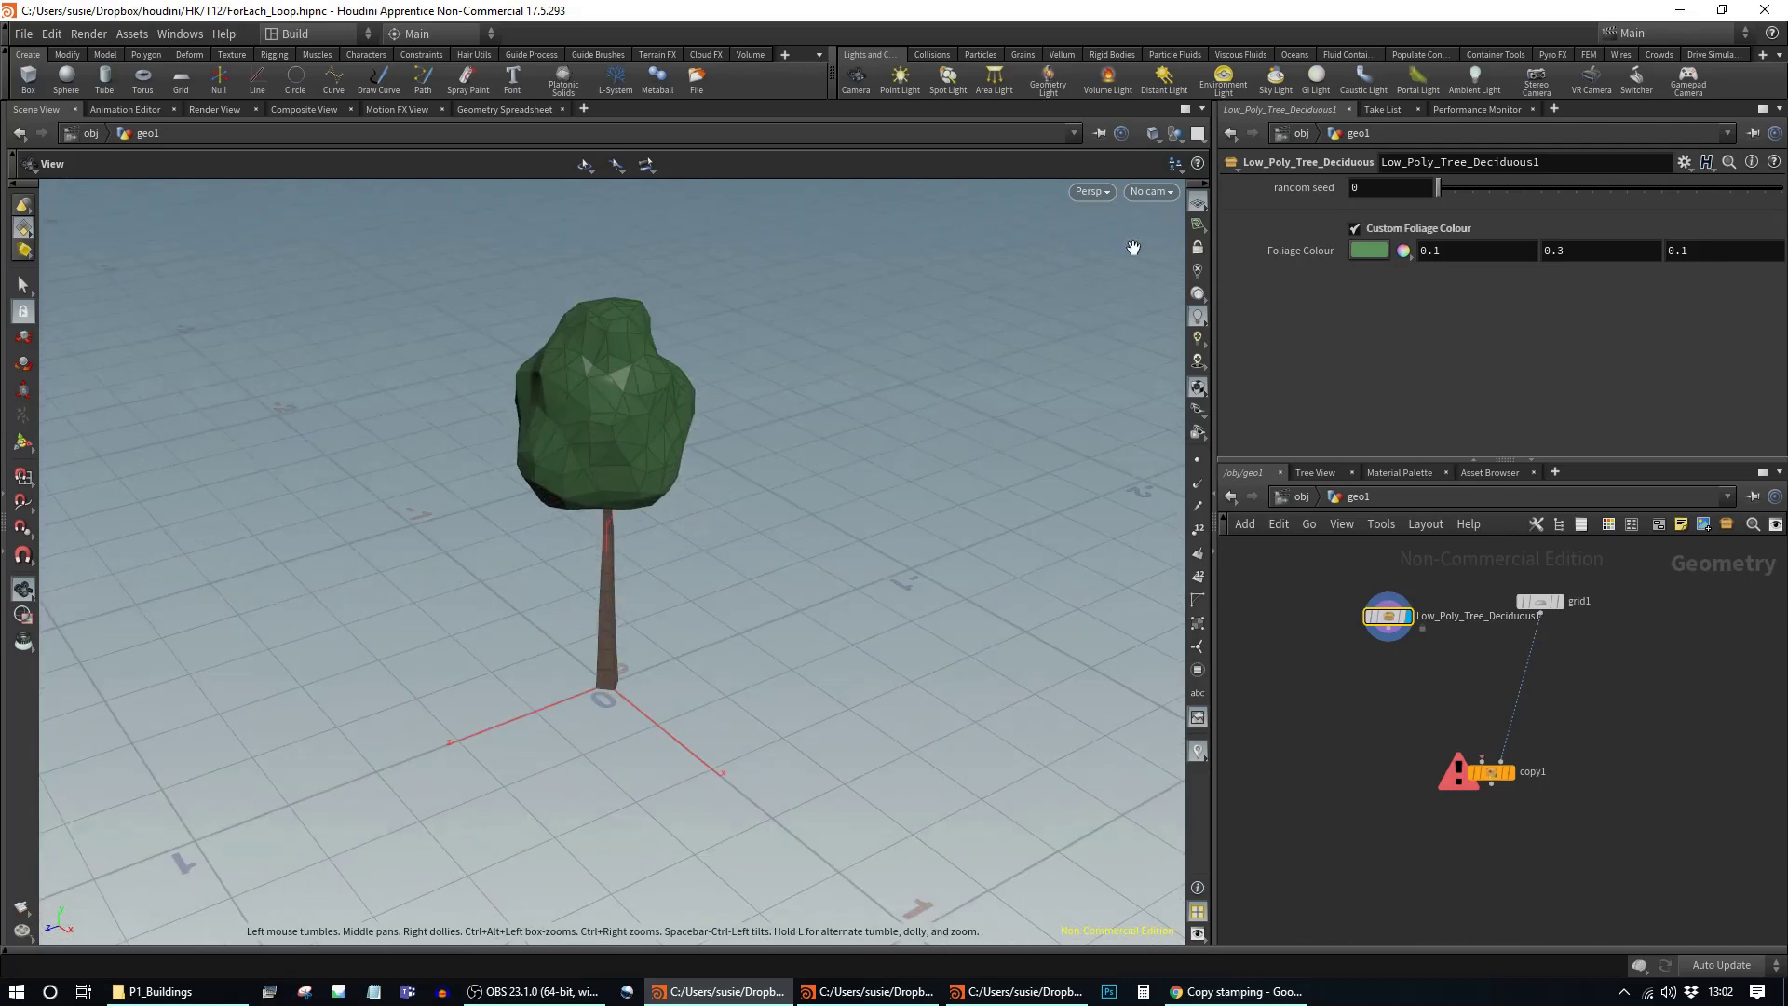
pyautogui.click(1352, 229)
pyautogui.scroll(-8, 945, 559)
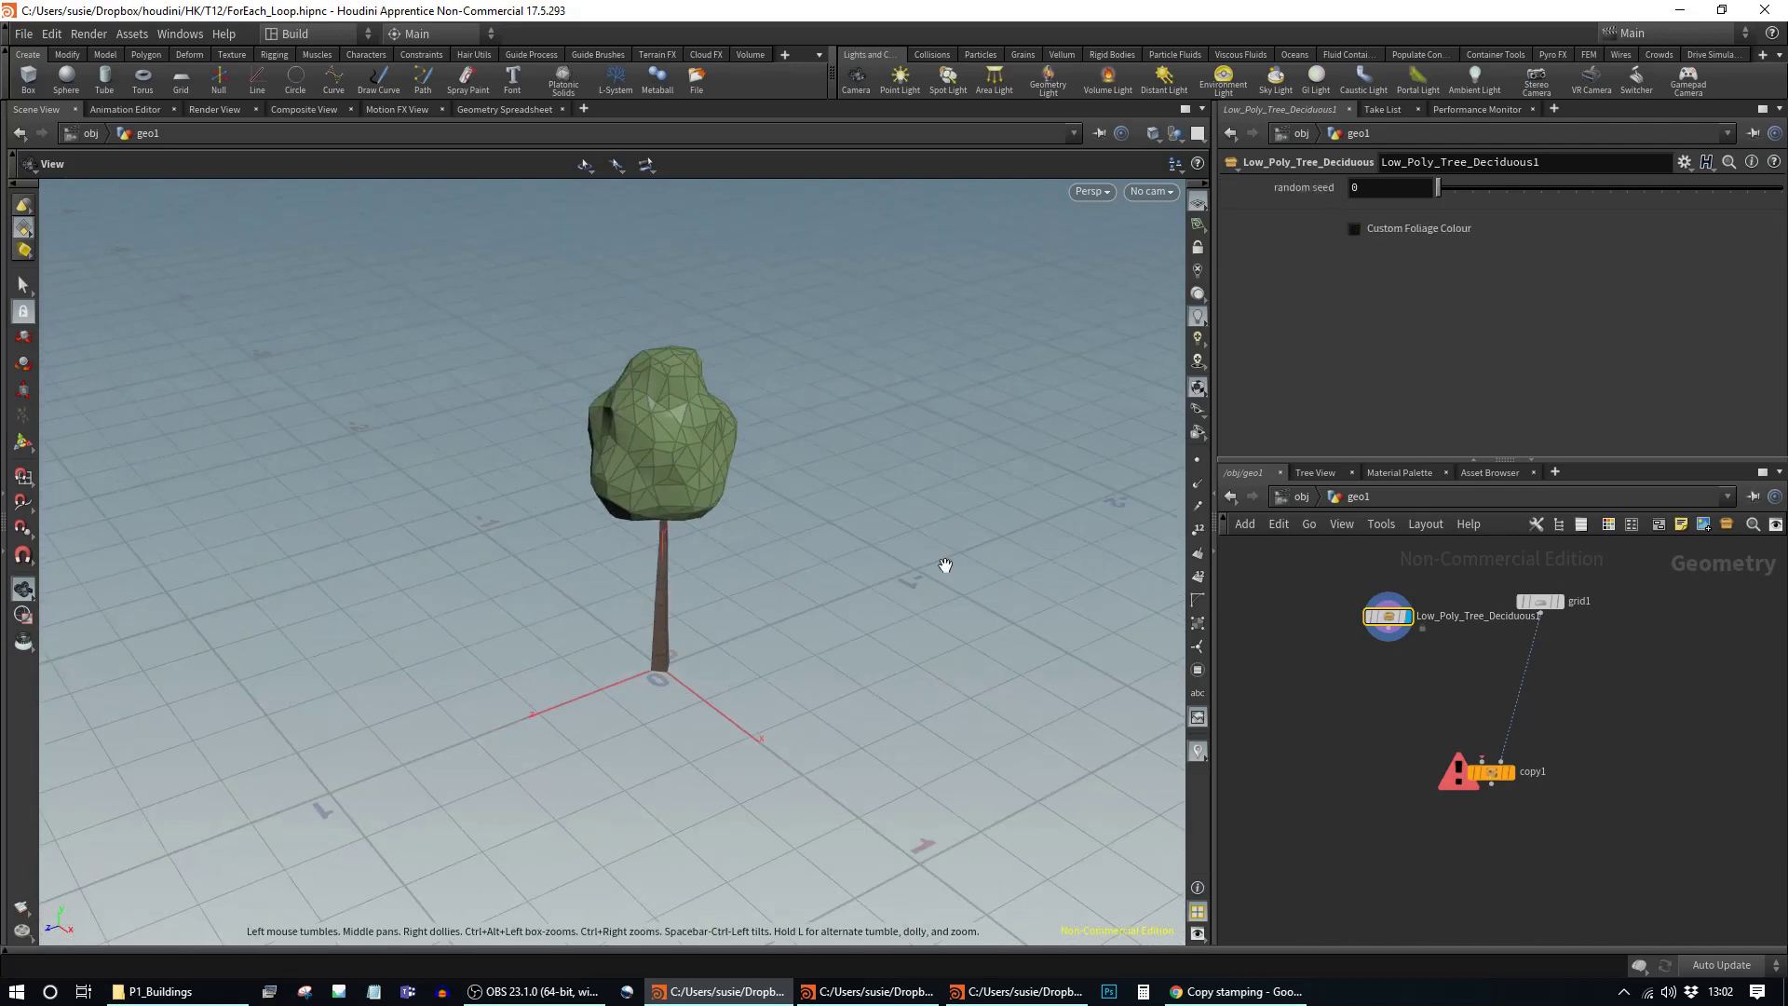
pyautogui.moveTo(942, 547); pyautogui.dragTo(954, 605)
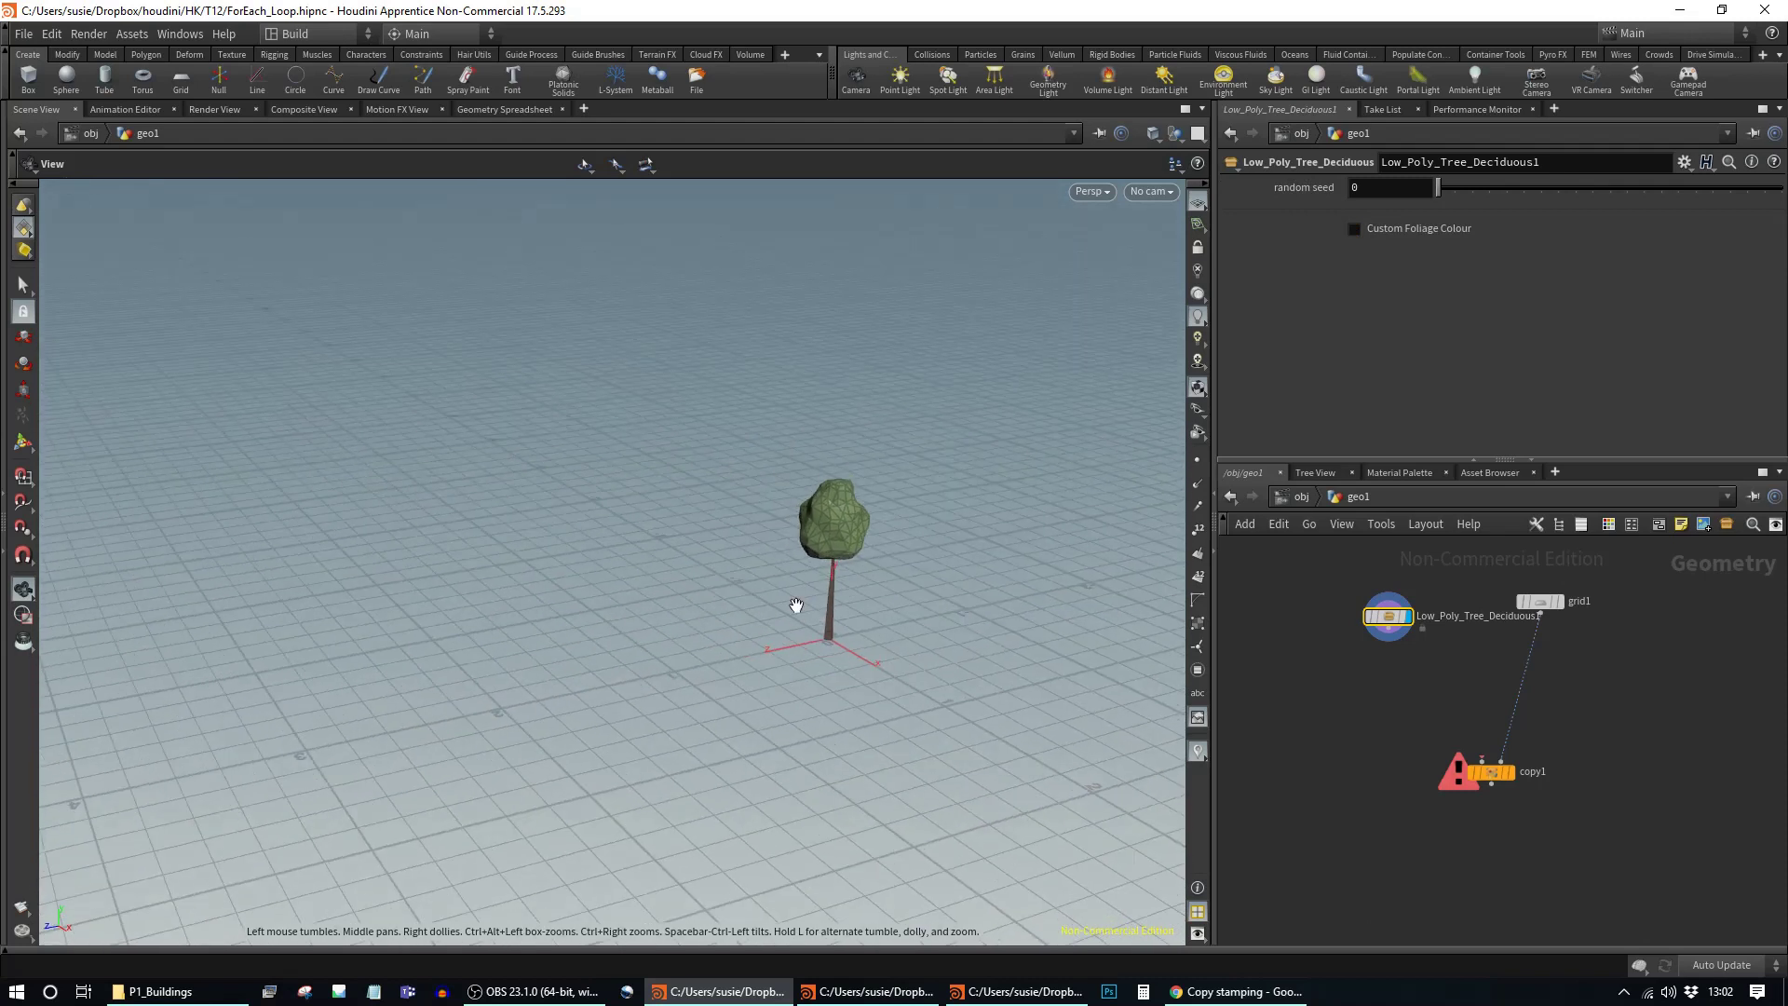
pyautogui.moveTo(983, 667); pyautogui.dragTo(858, 652, button='middle')
pyautogui.moveTo(1388, 616); pyautogui.dragTo(1350, 616)
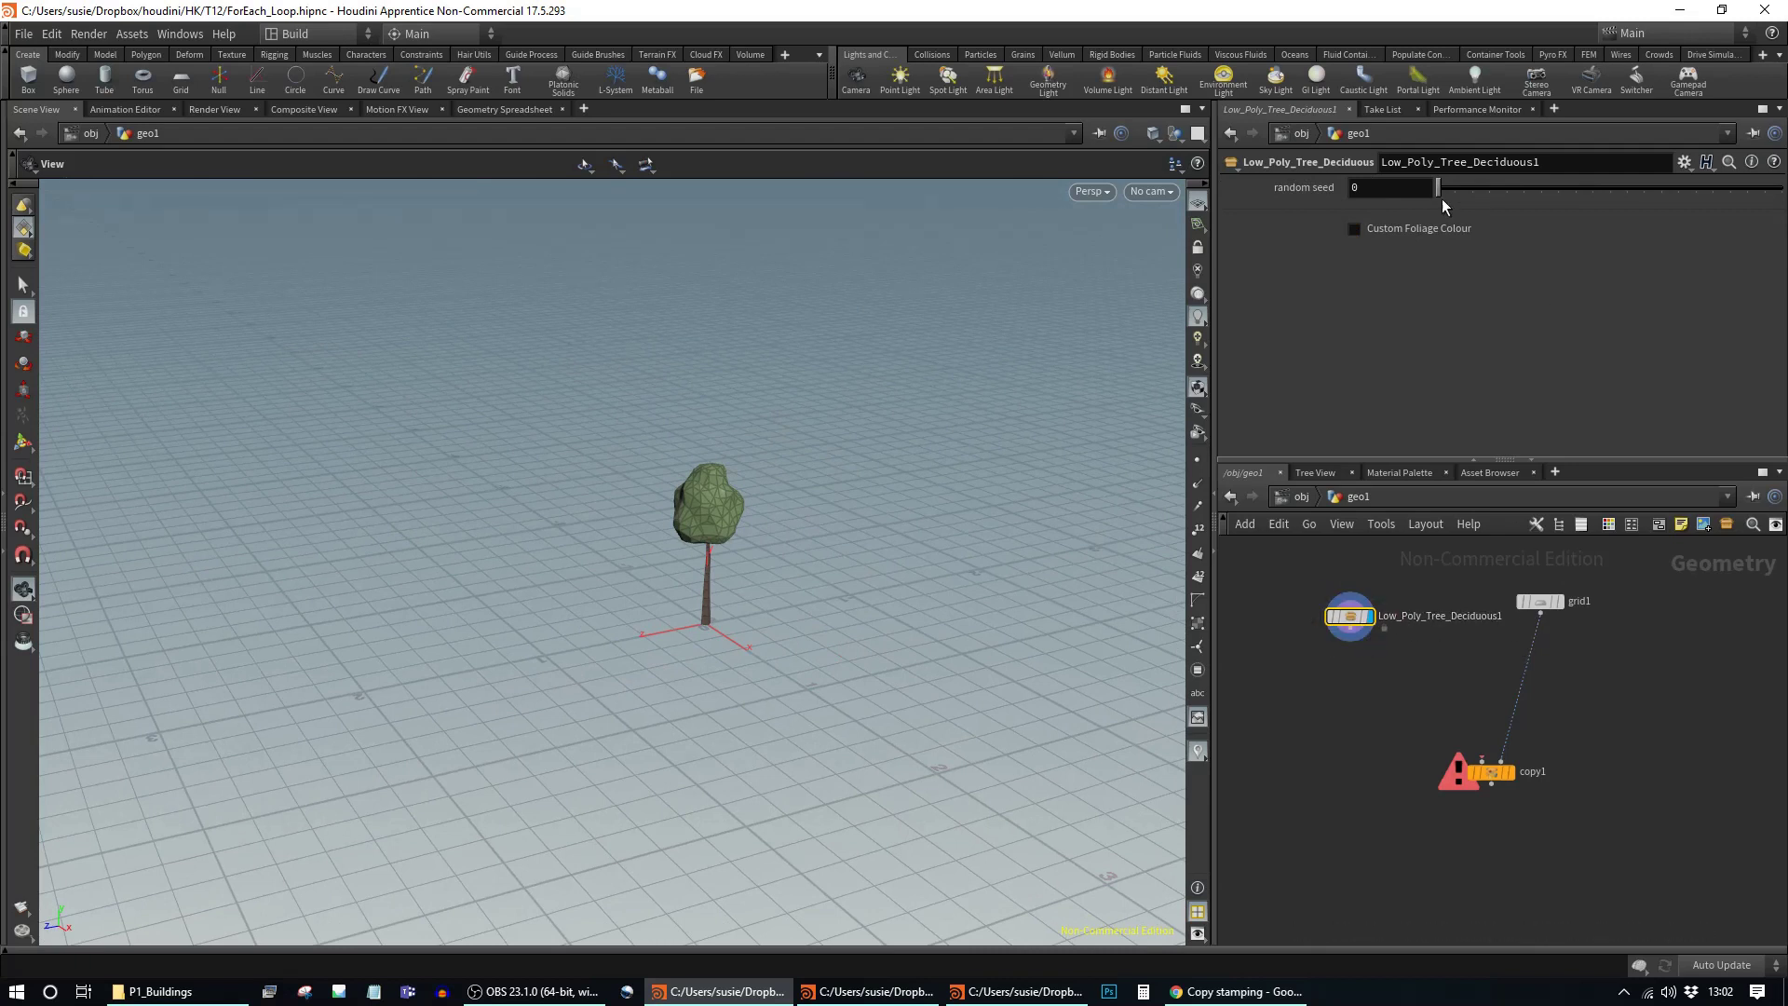
pyautogui.moveTo(1440, 192)
pyautogui.mouseDown()
pyautogui.moveTo(1783, 196)
pyautogui.moveTo(1437, 194)
pyautogui.mouseUp()
pyautogui.moveTo(706, 678); pyautogui.dragTo(735, 643)
# Step: Wire the tree into the Copy Stamp node's first input, display the copies, and place the tree node level with the grid node
pyautogui.moveTo(1384, 629); pyautogui.dragTo(1443, 747)
pyautogui.click(1461, 746)
pyautogui.click(1446, 750)
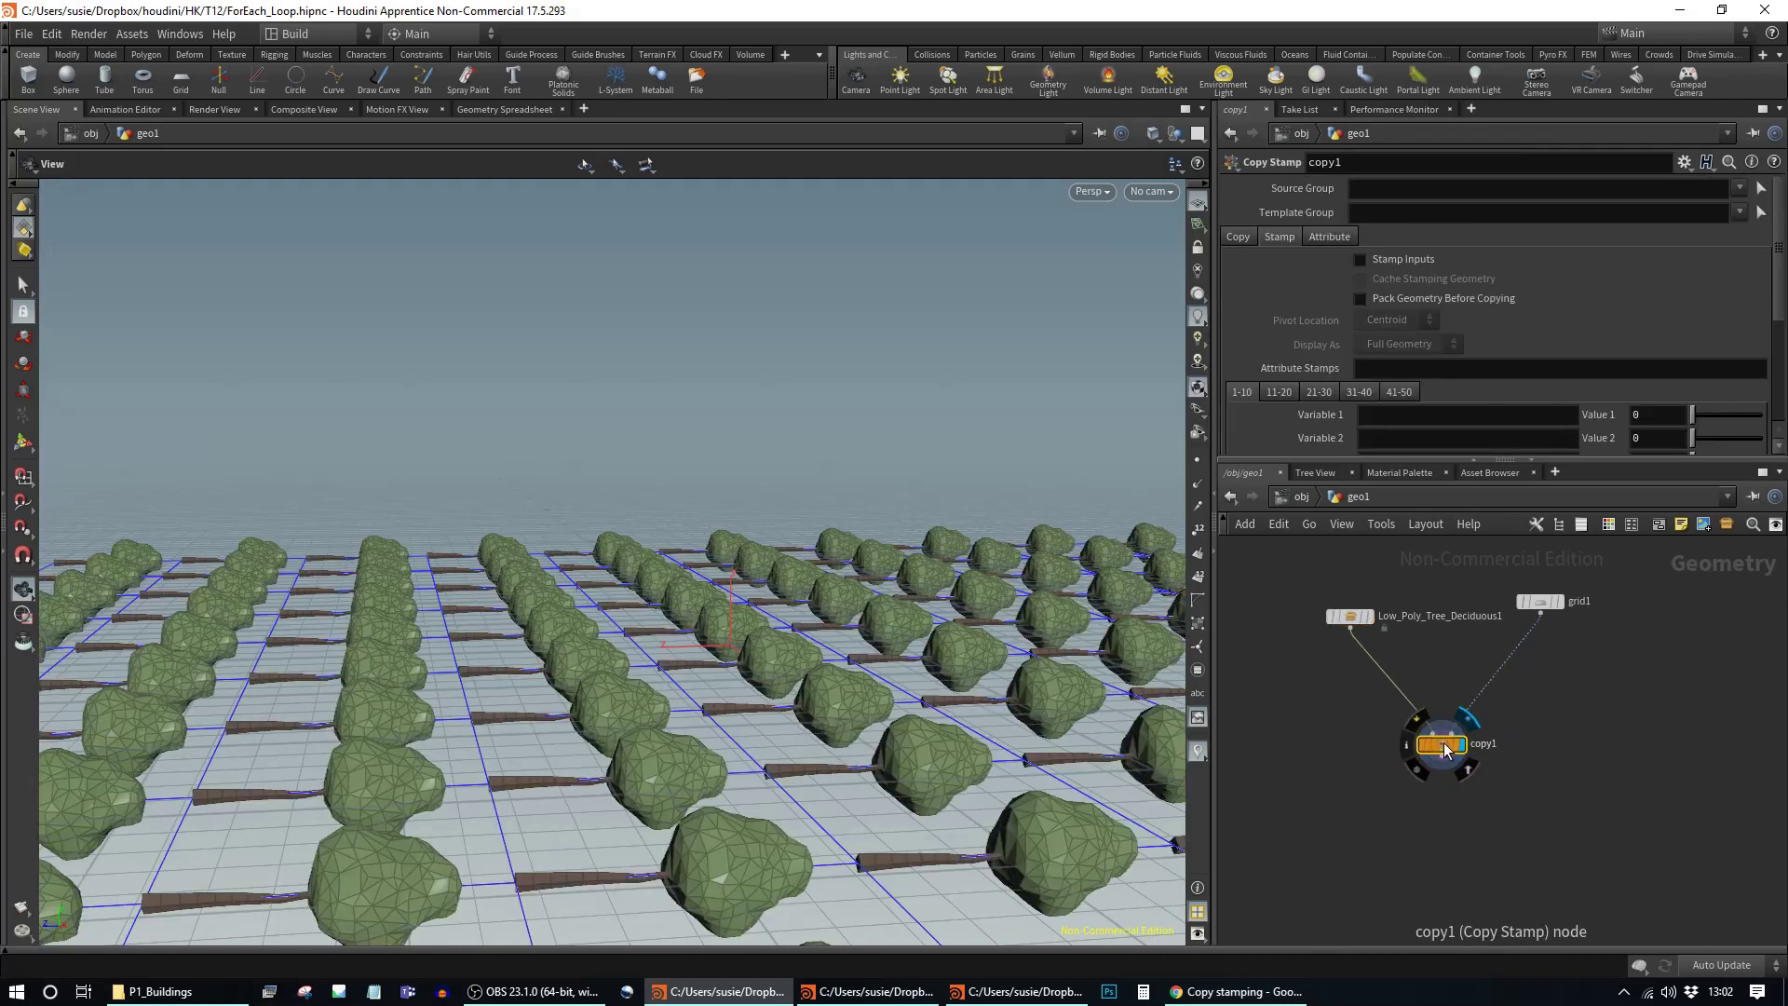
pyautogui.scroll(-8, 850, 581)
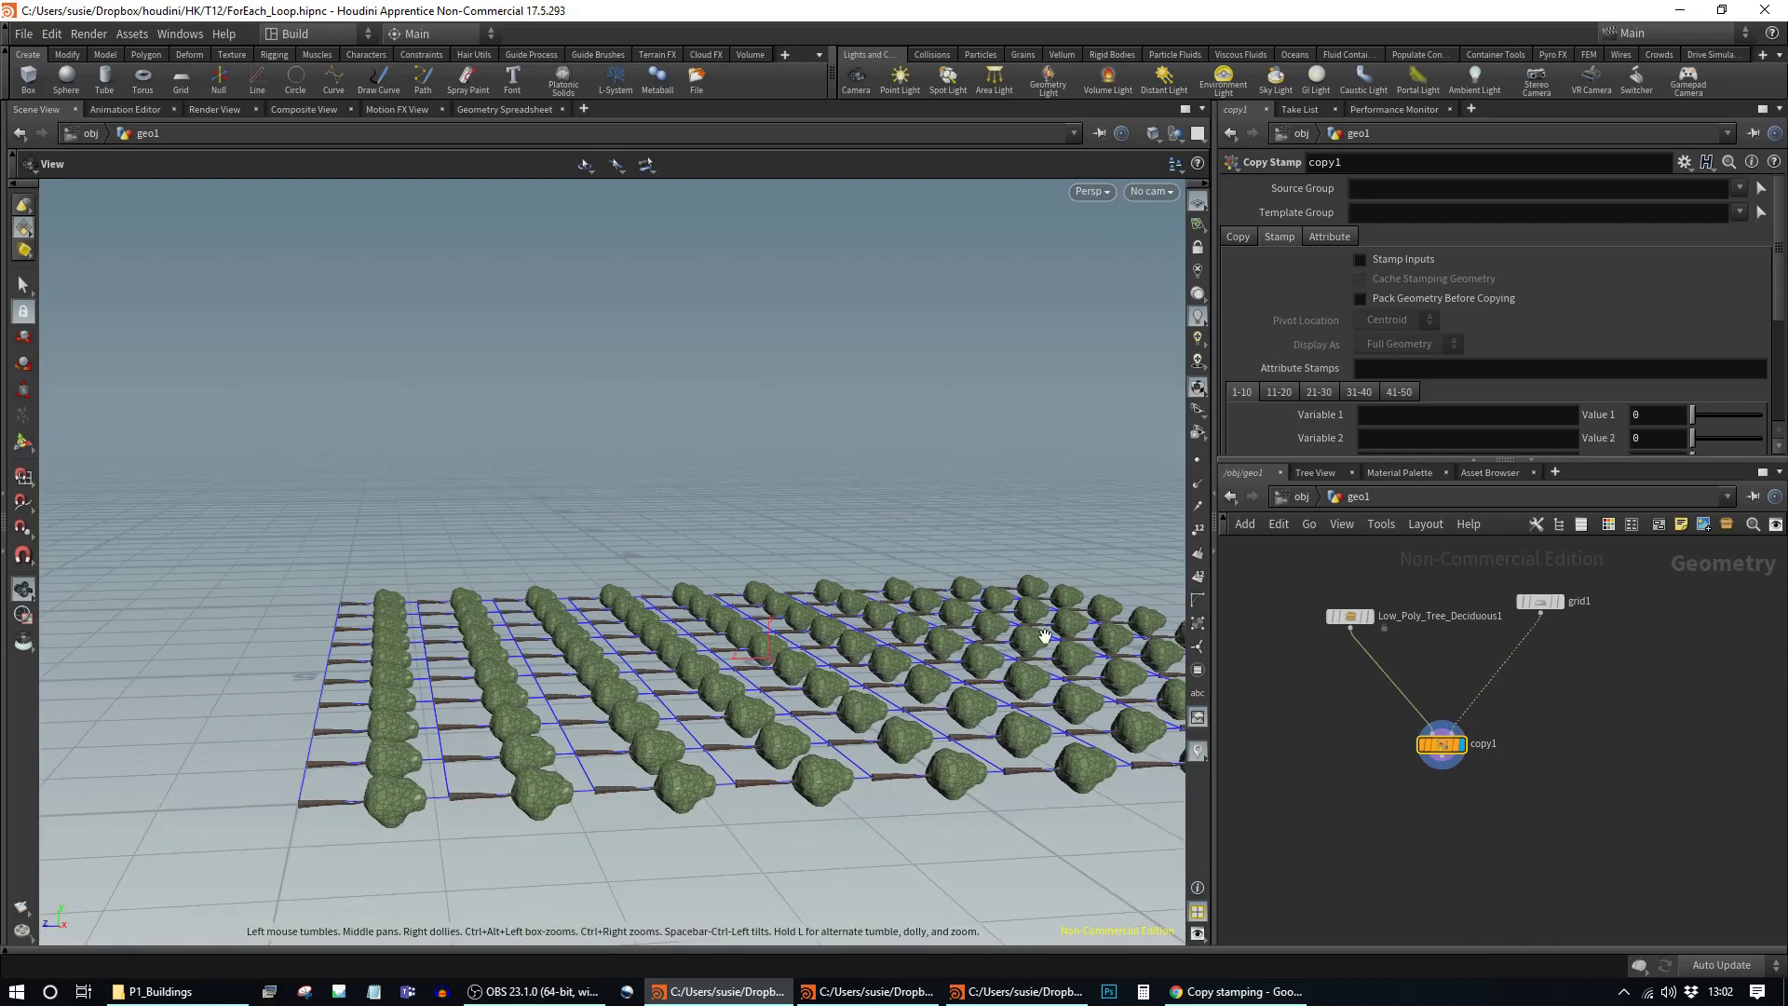
pyautogui.moveTo(850, 581); pyautogui.dragTo(1100, 638)
pyautogui.moveTo(1353, 616); pyautogui.dragTo(1332, 601)
pyautogui.click(1332, 601)
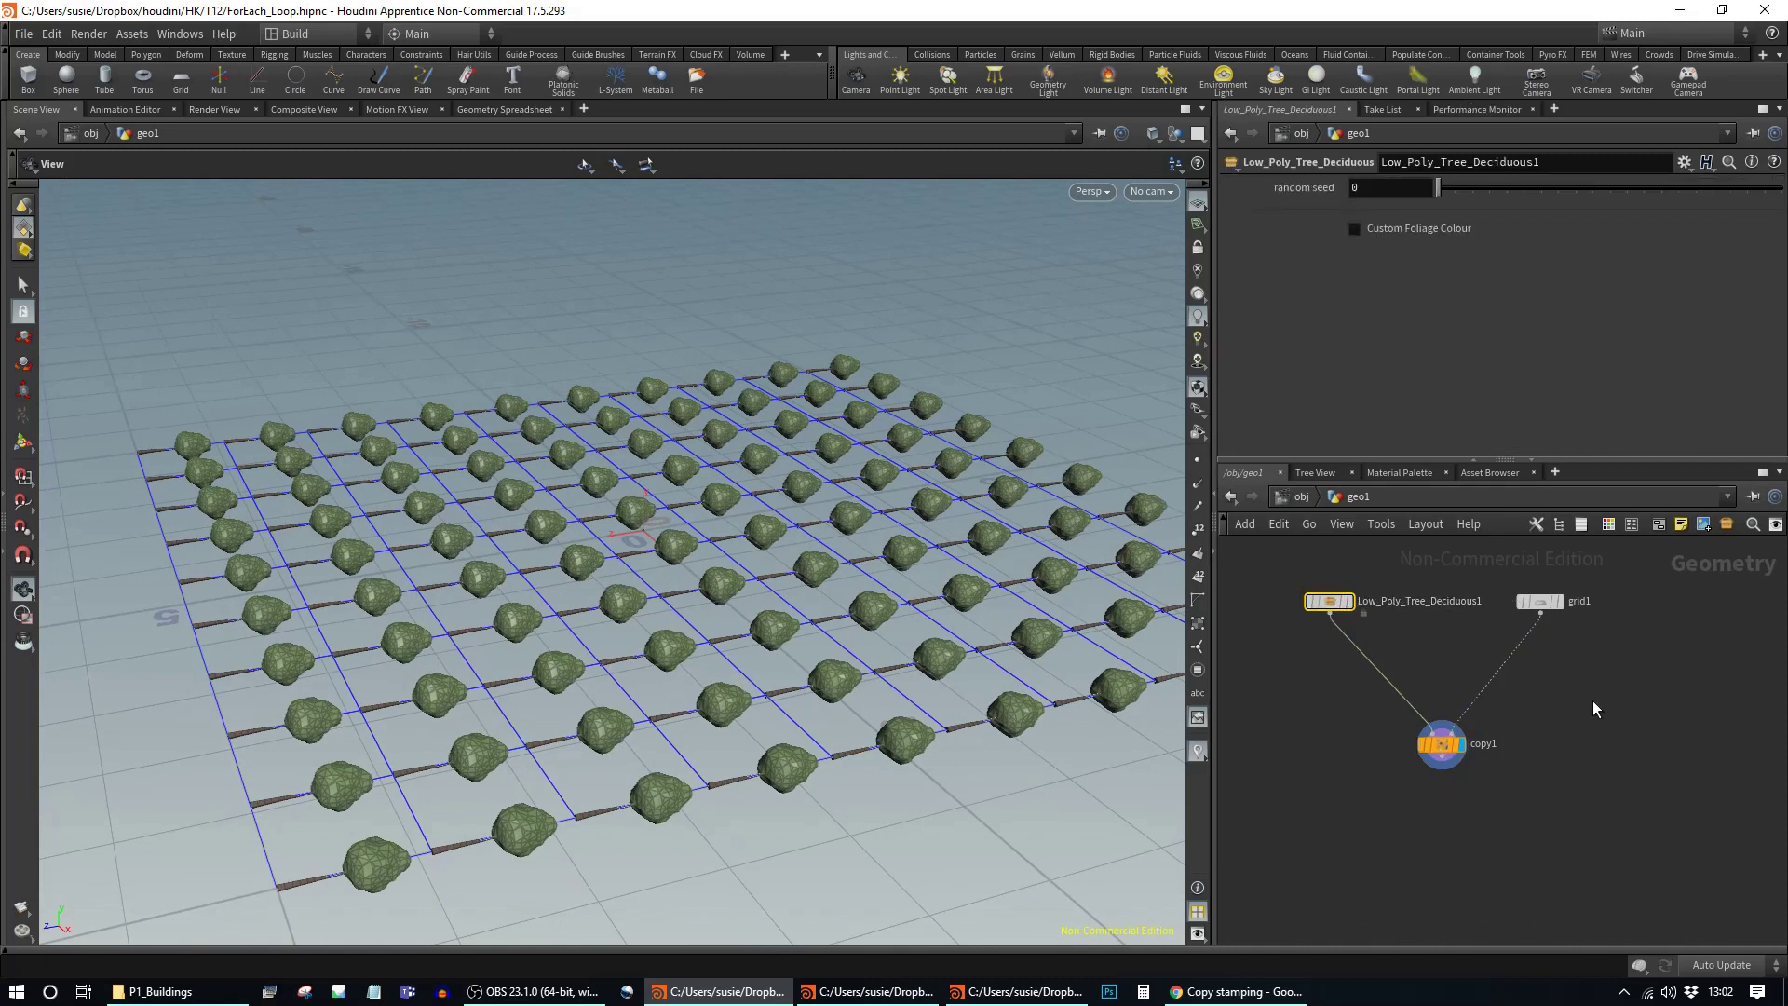
# Step: Try the Copy Stamp node's Use Template Point Attributes option and switch it off again
pyautogui.click(1539, 602)
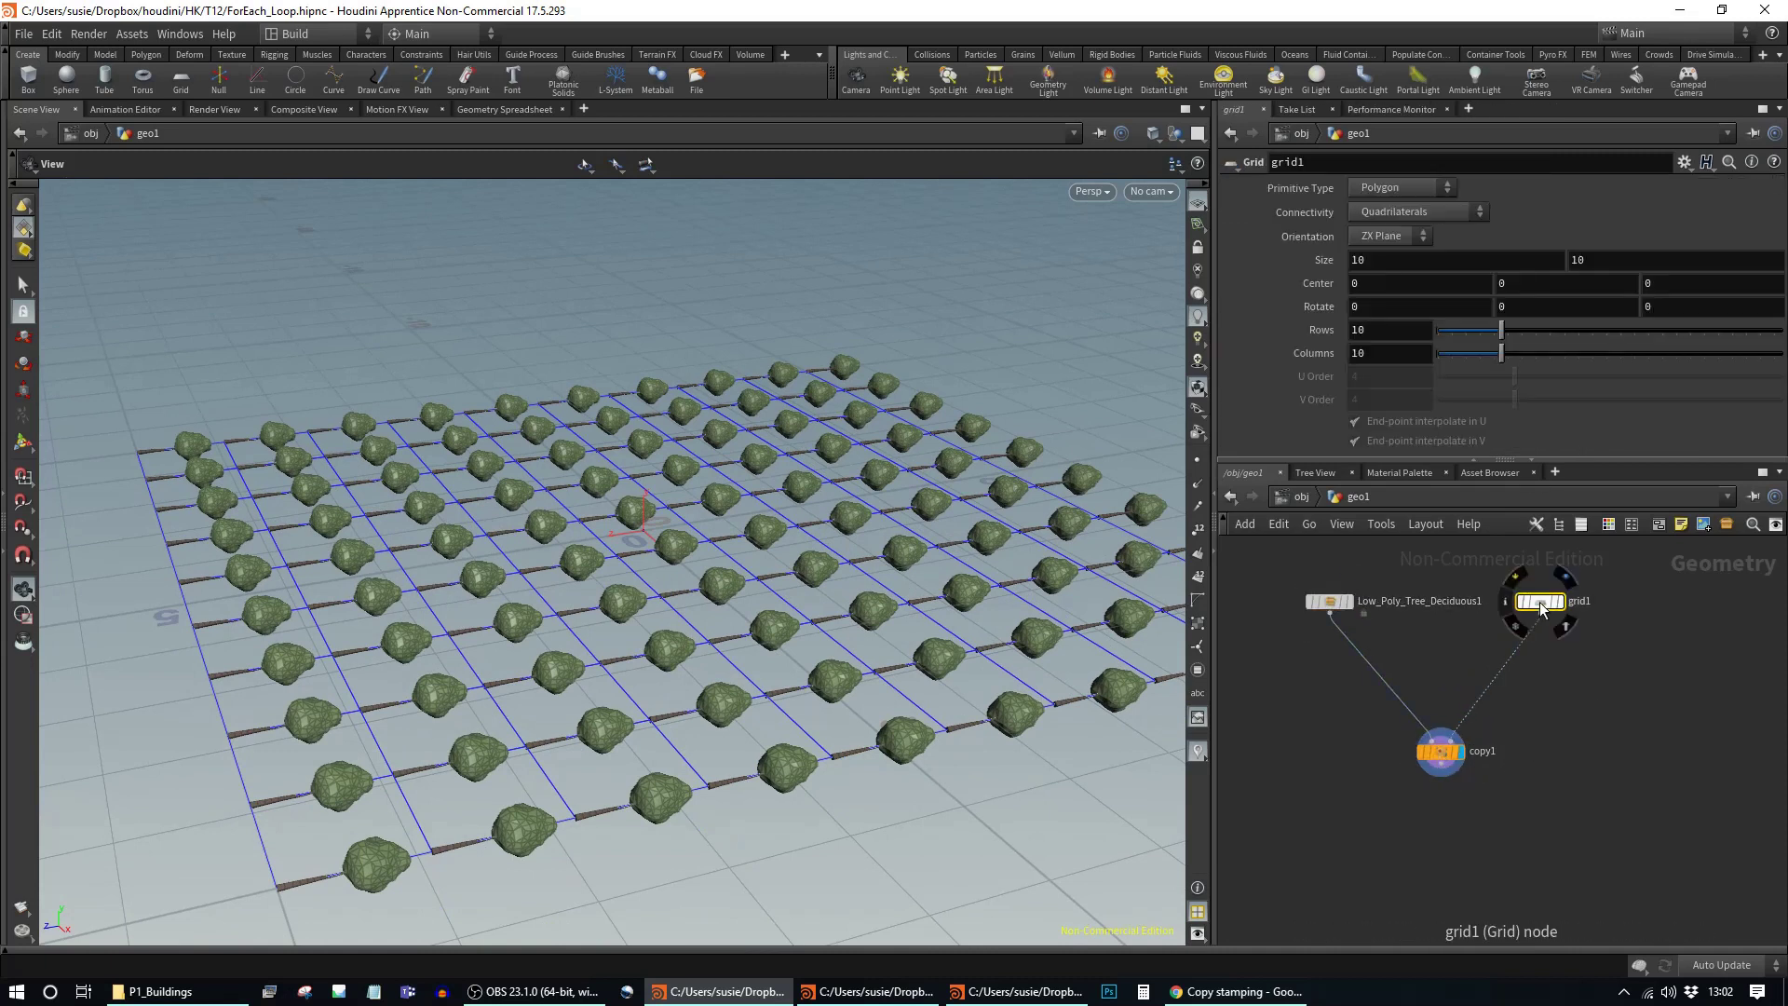
pyautogui.click(1441, 751)
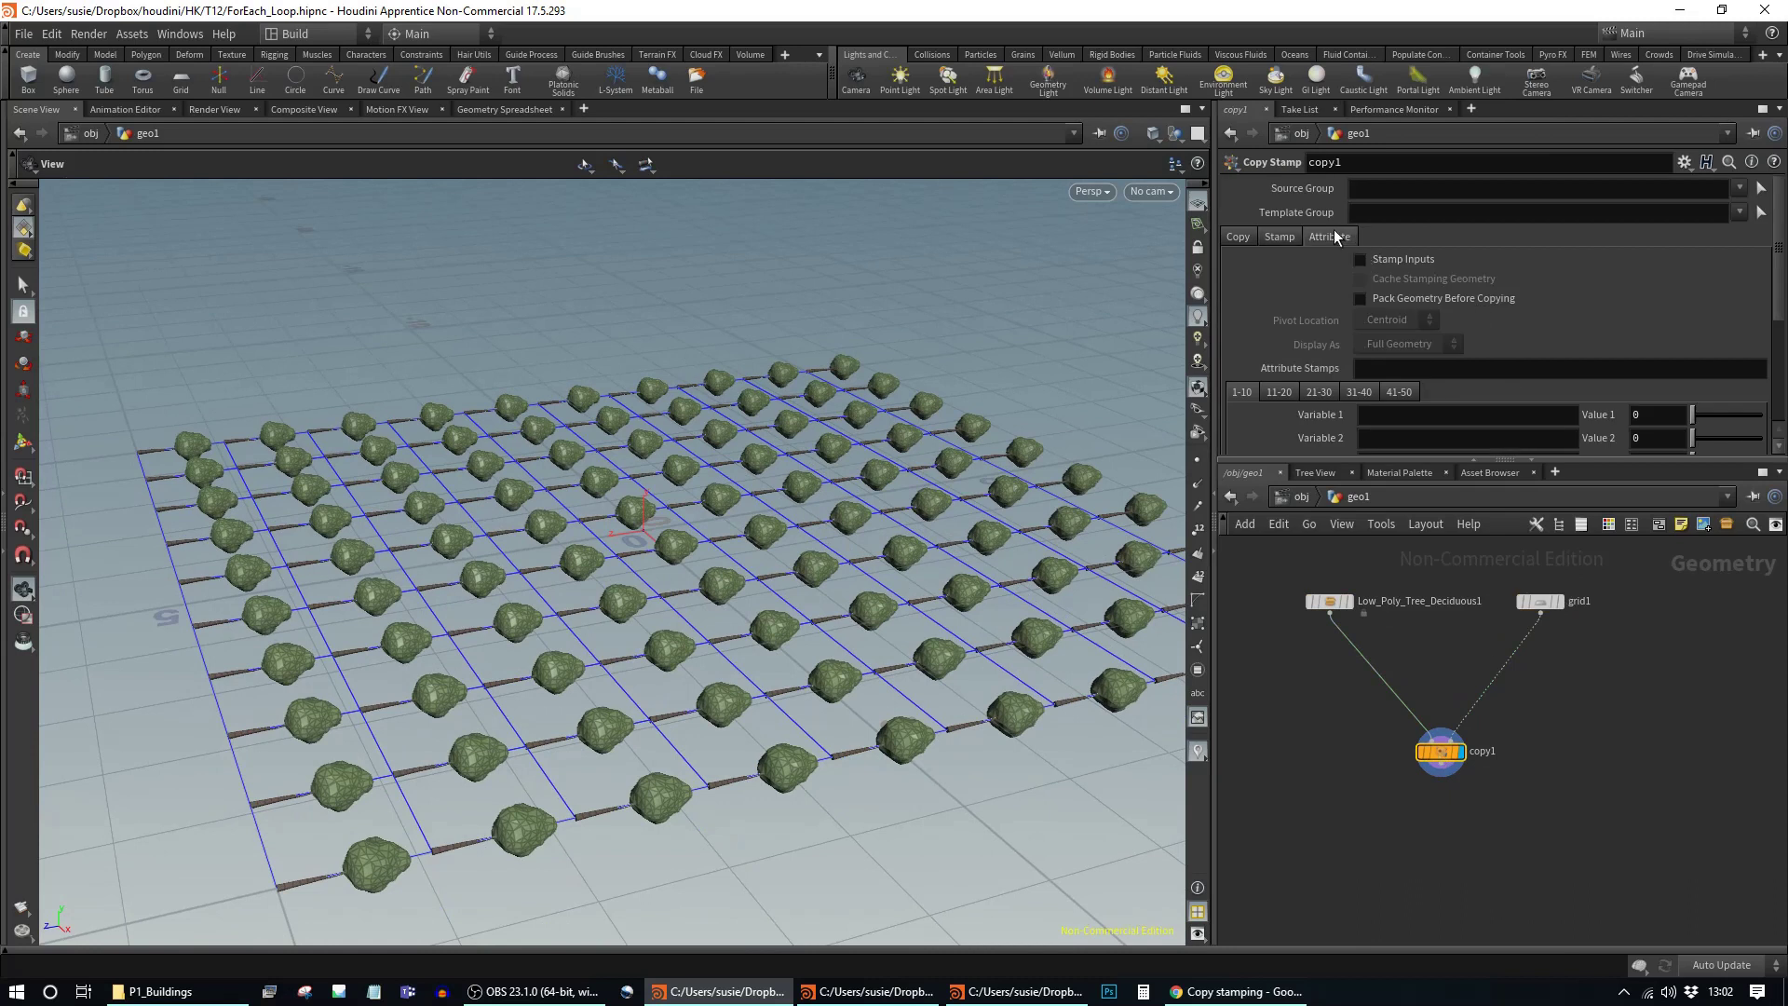
pyautogui.click(1337, 237)
pyautogui.click(1362, 260)
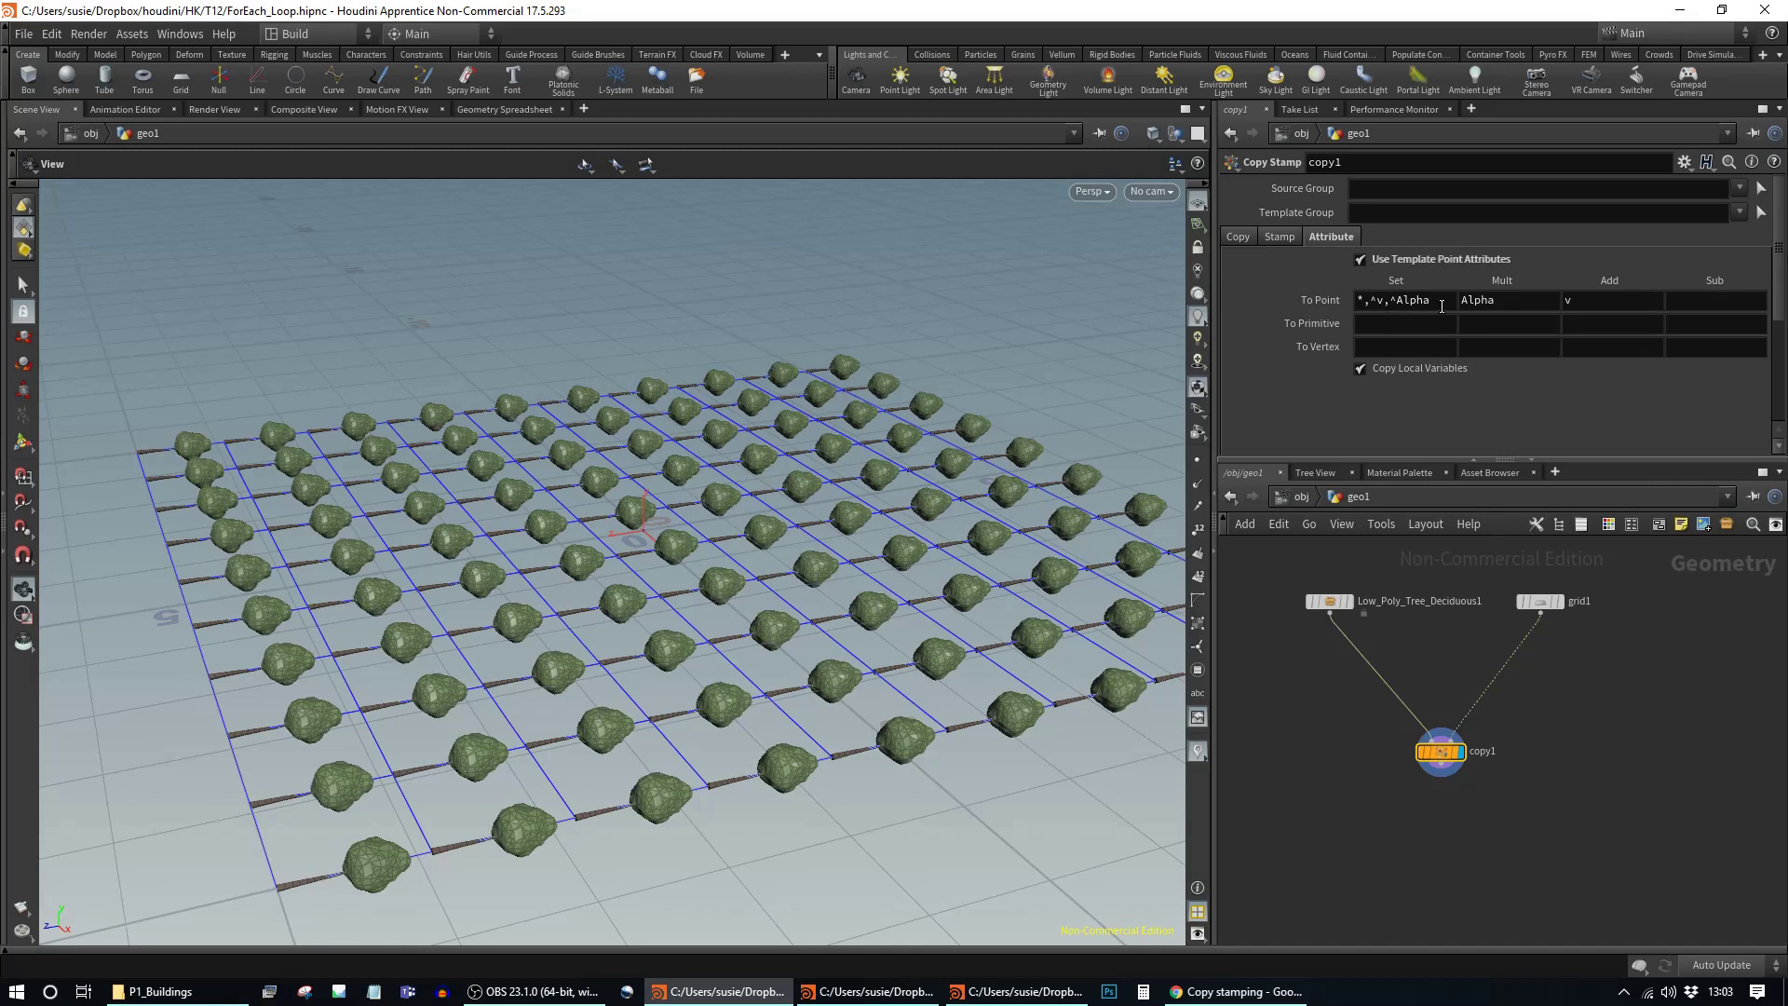
pyautogui.click(1361, 261)
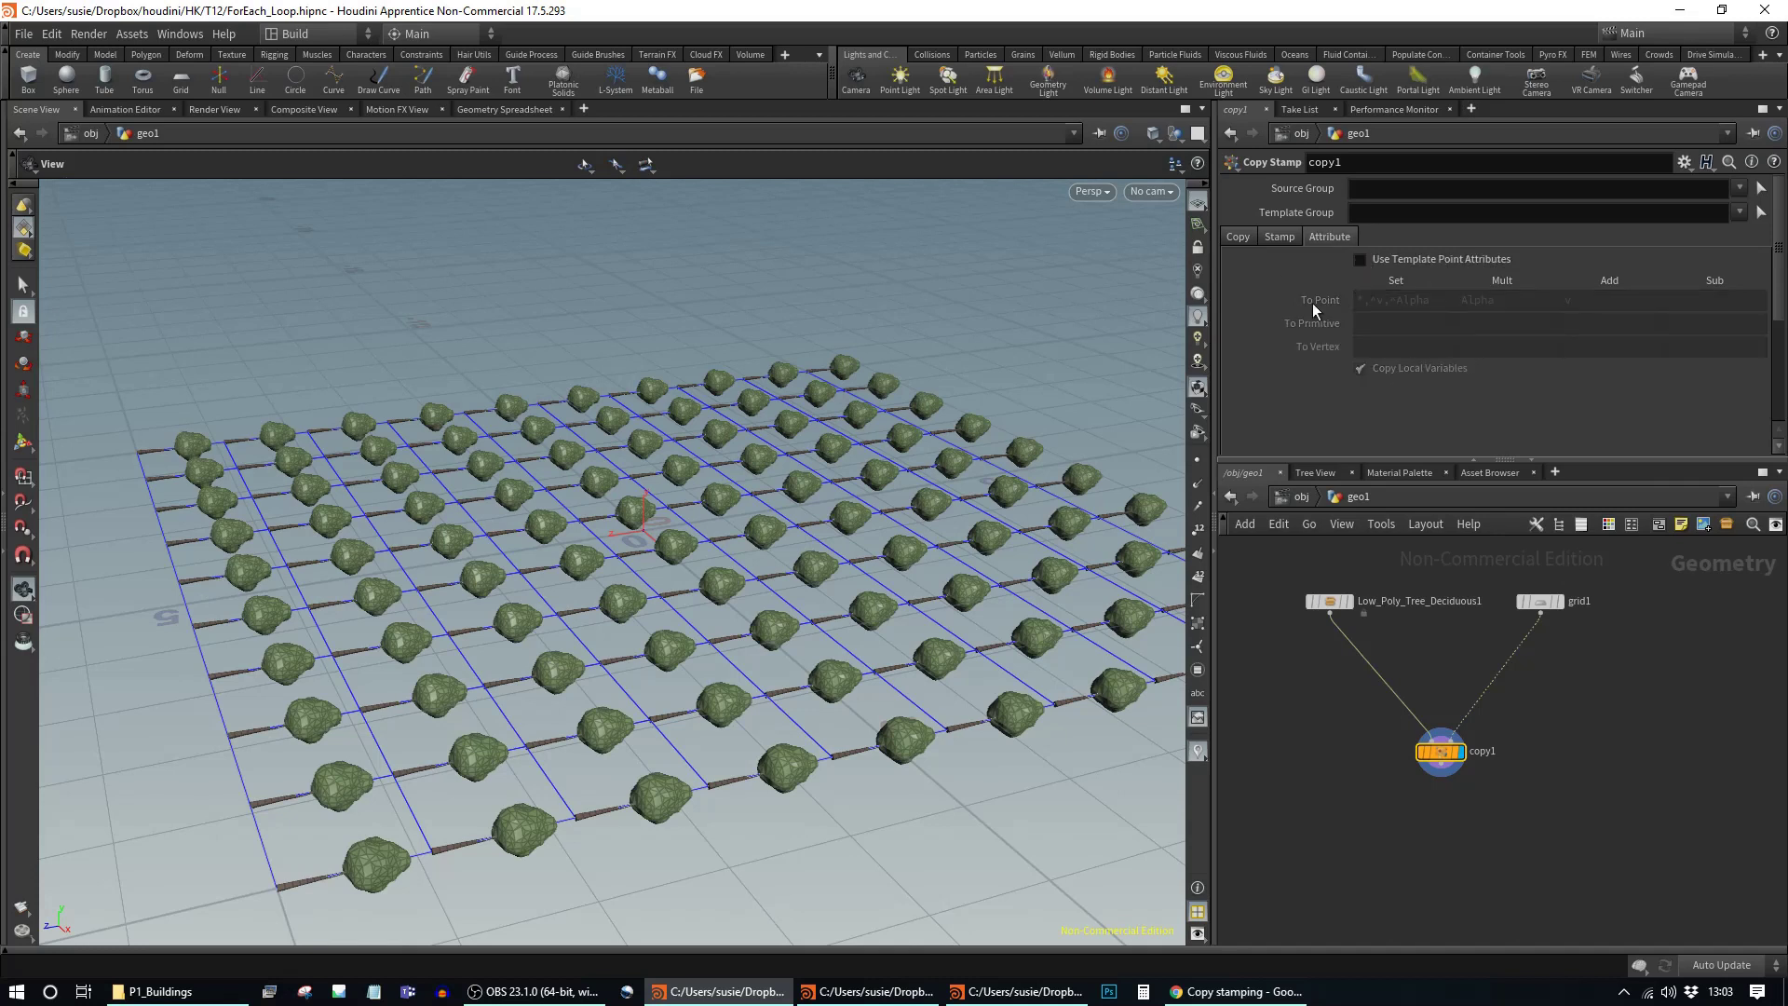
# Step: Insert a Transform node between the tree node and the Copy Stamp node
pyautogui.click(1335, 604)
pyautogui.press('Tab')
pyautogui.write('tra')
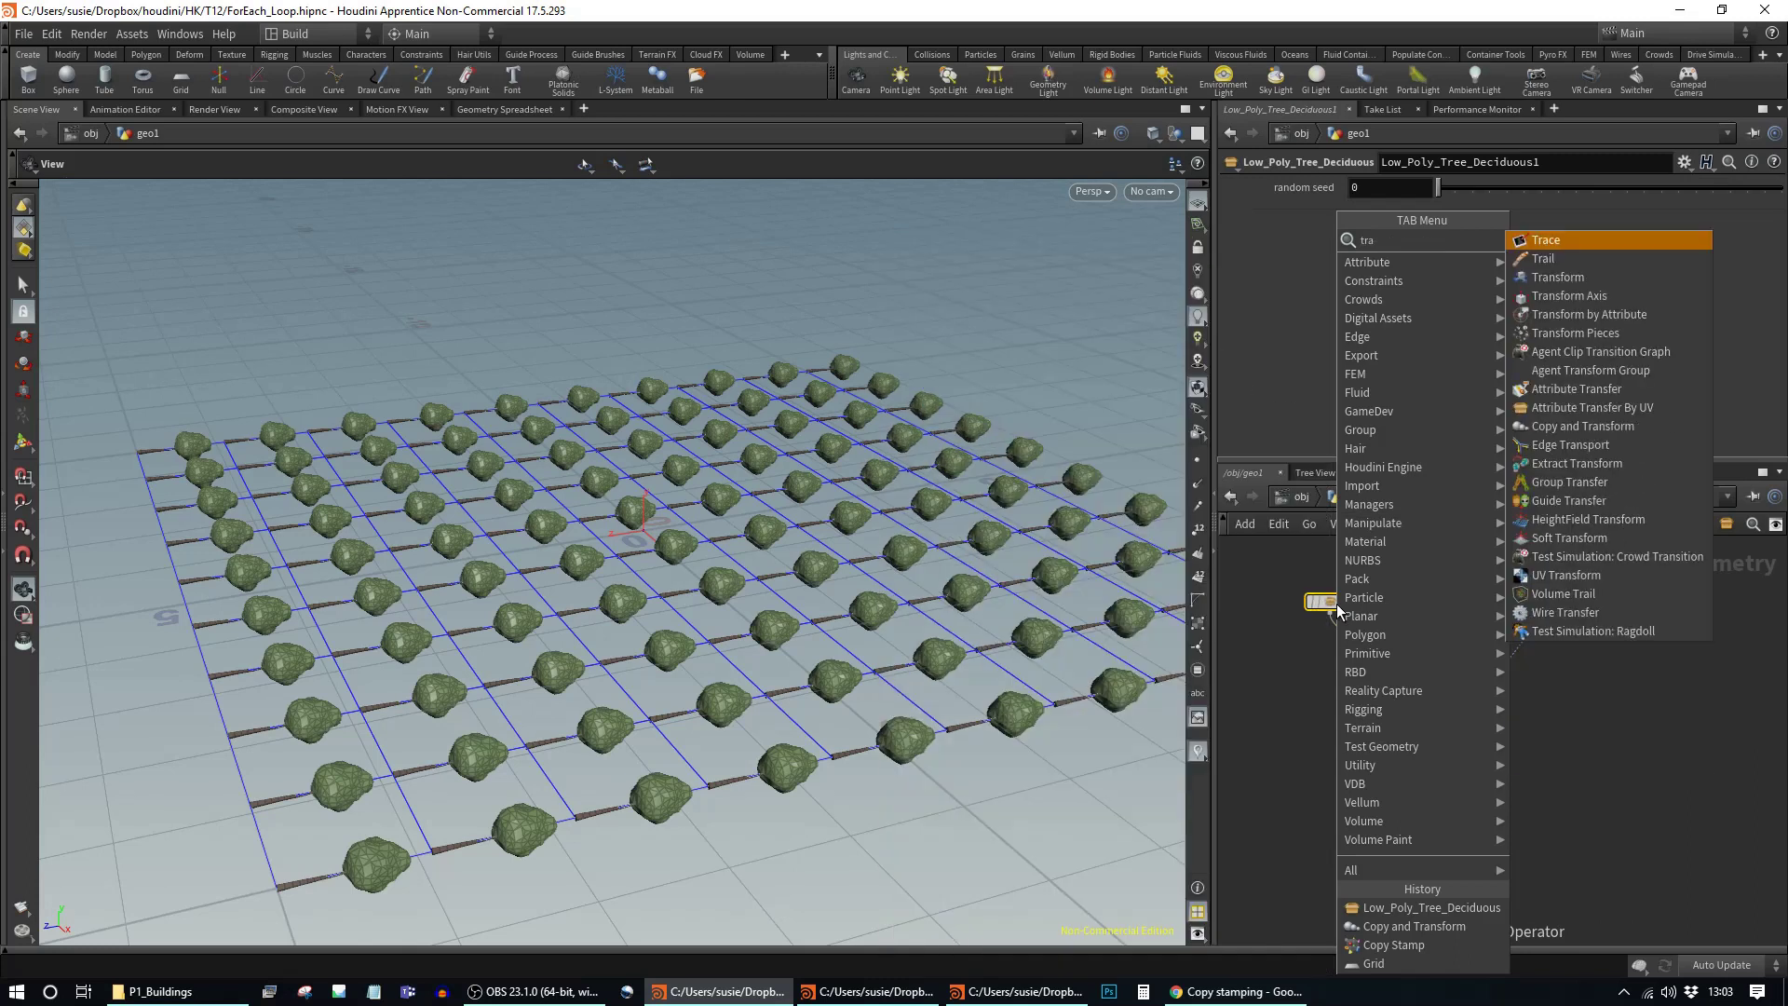
pyautogui.write('ns')
pyautogui.press('Return')
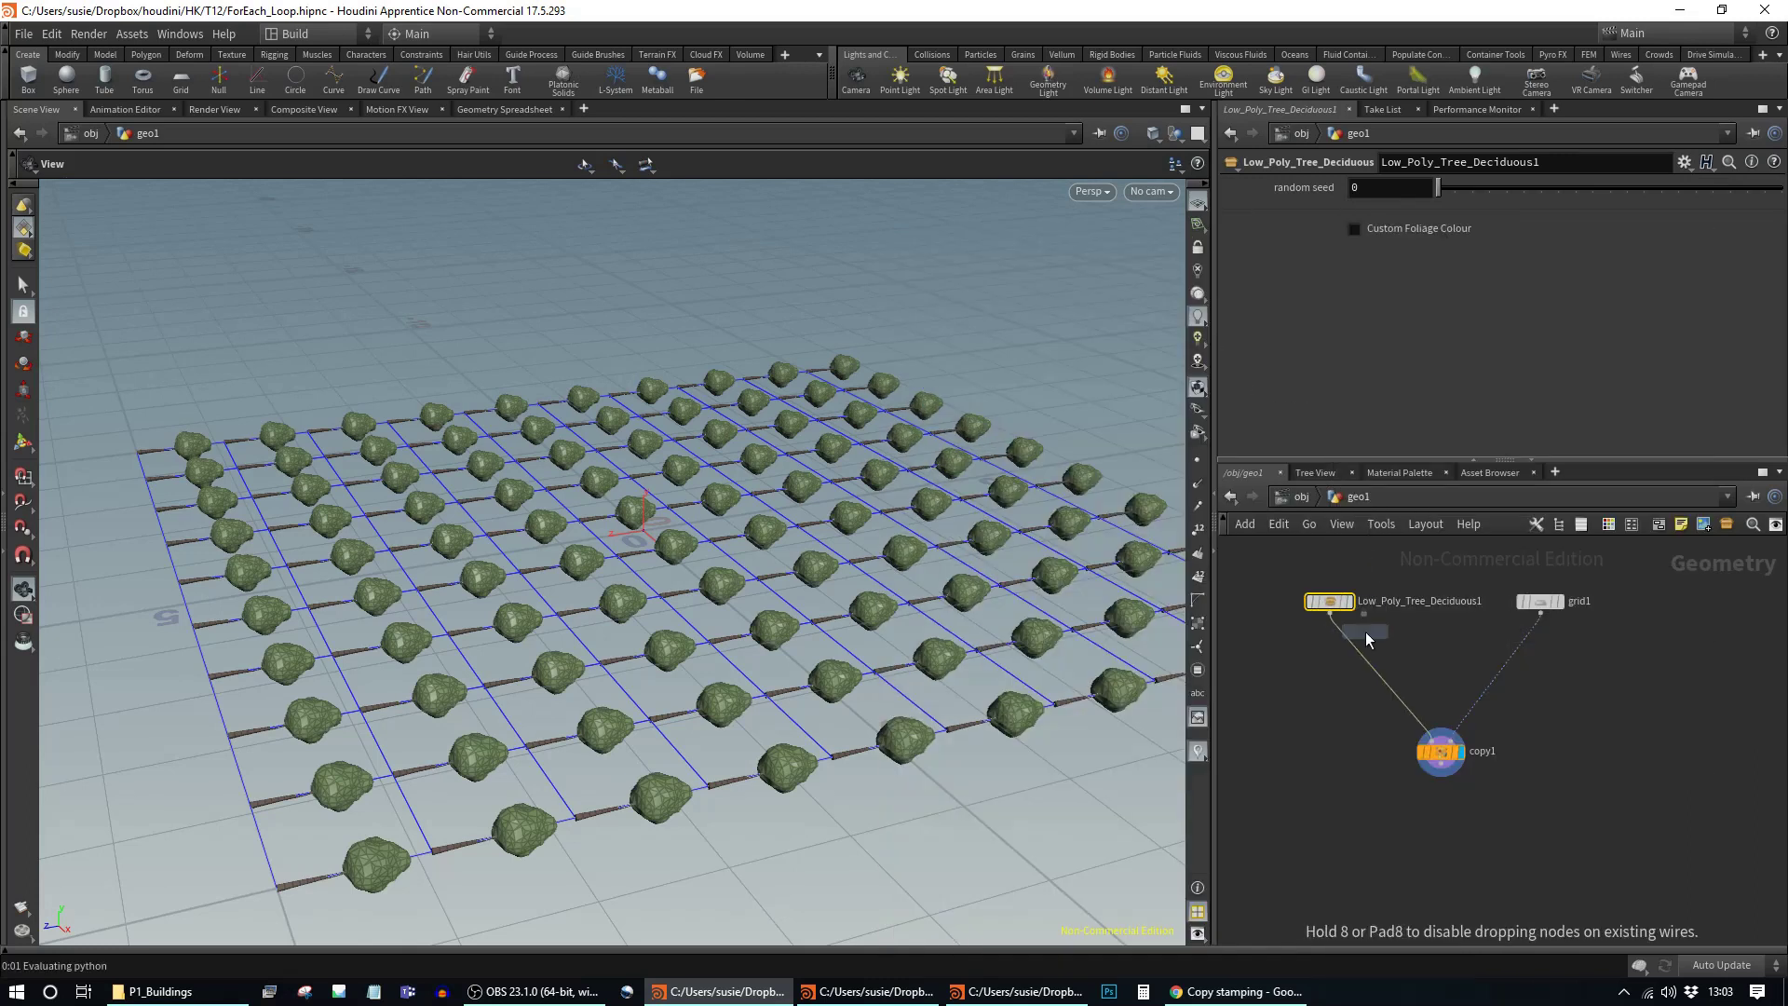
pyautogui.click(1360, 661)
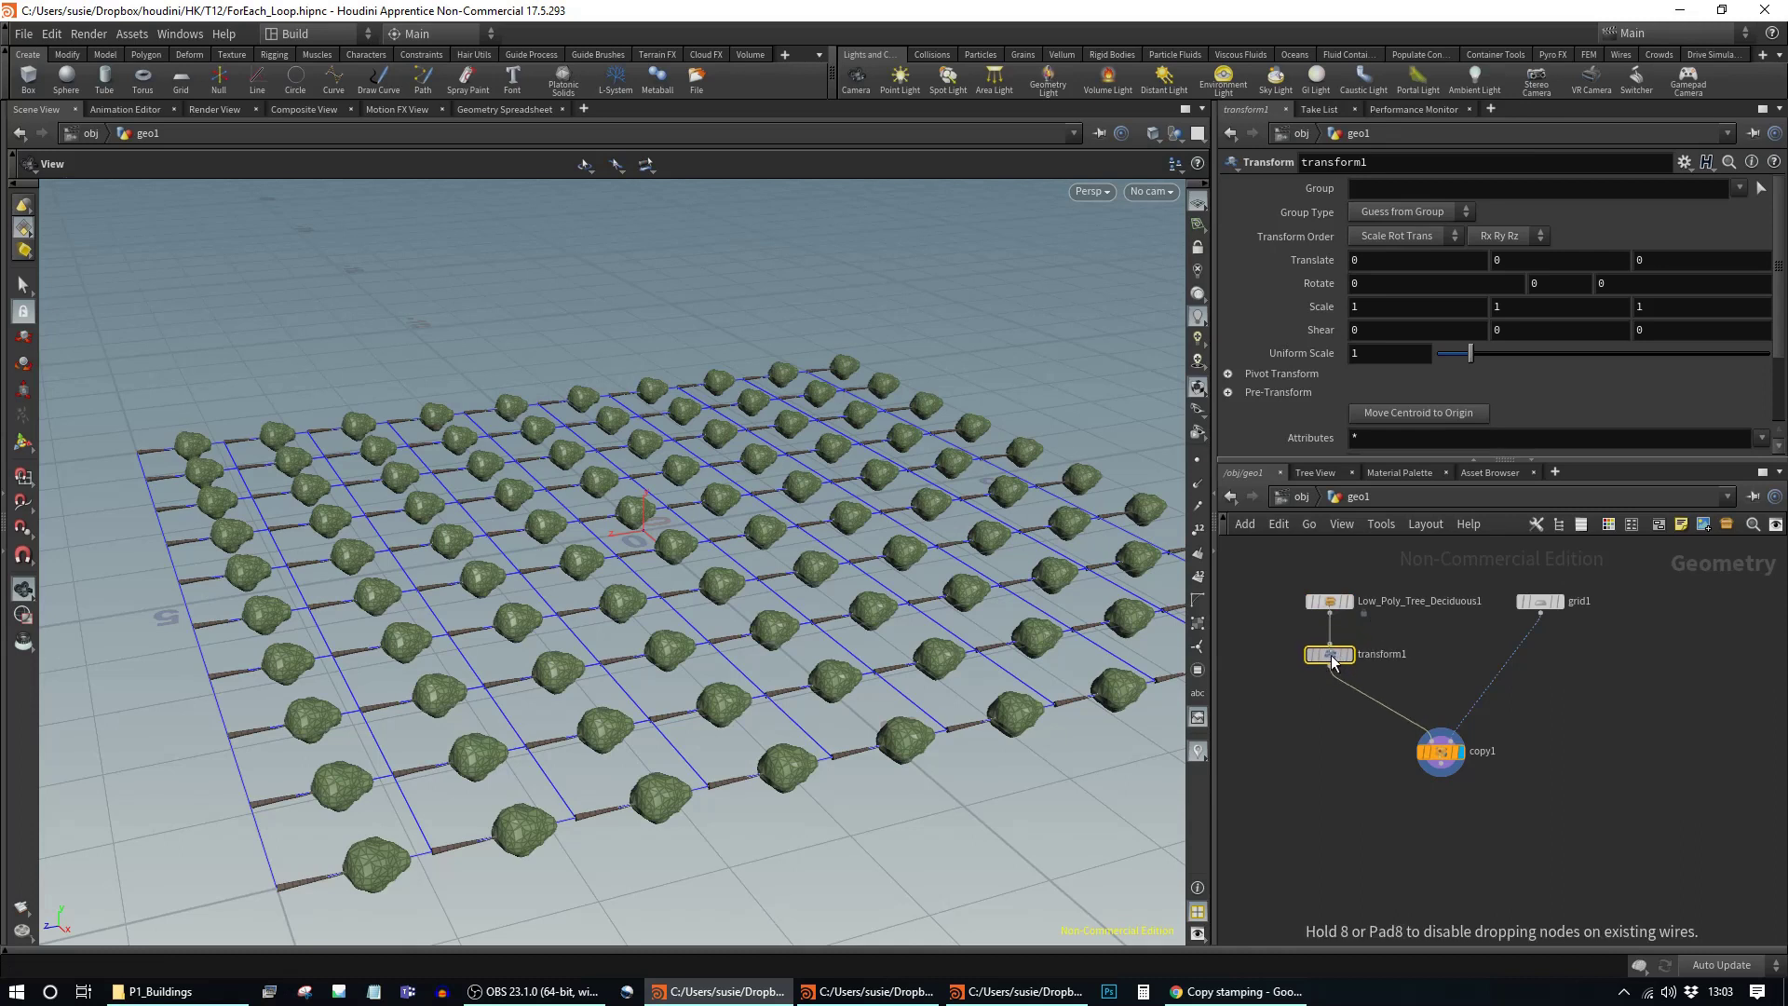
# Step: Set the Transform node's X rotation to 90 so the copied trees stand upright on the grid
pyautogui.moveTo(1385, 289); pyautogui.dragTo(1448, 286, button='middle')
pyautogui.hotkey('ctrl', 'z')
pyautogui.click(1352, 284)
pyautogui.write('90')
pyautogui.press('Return')
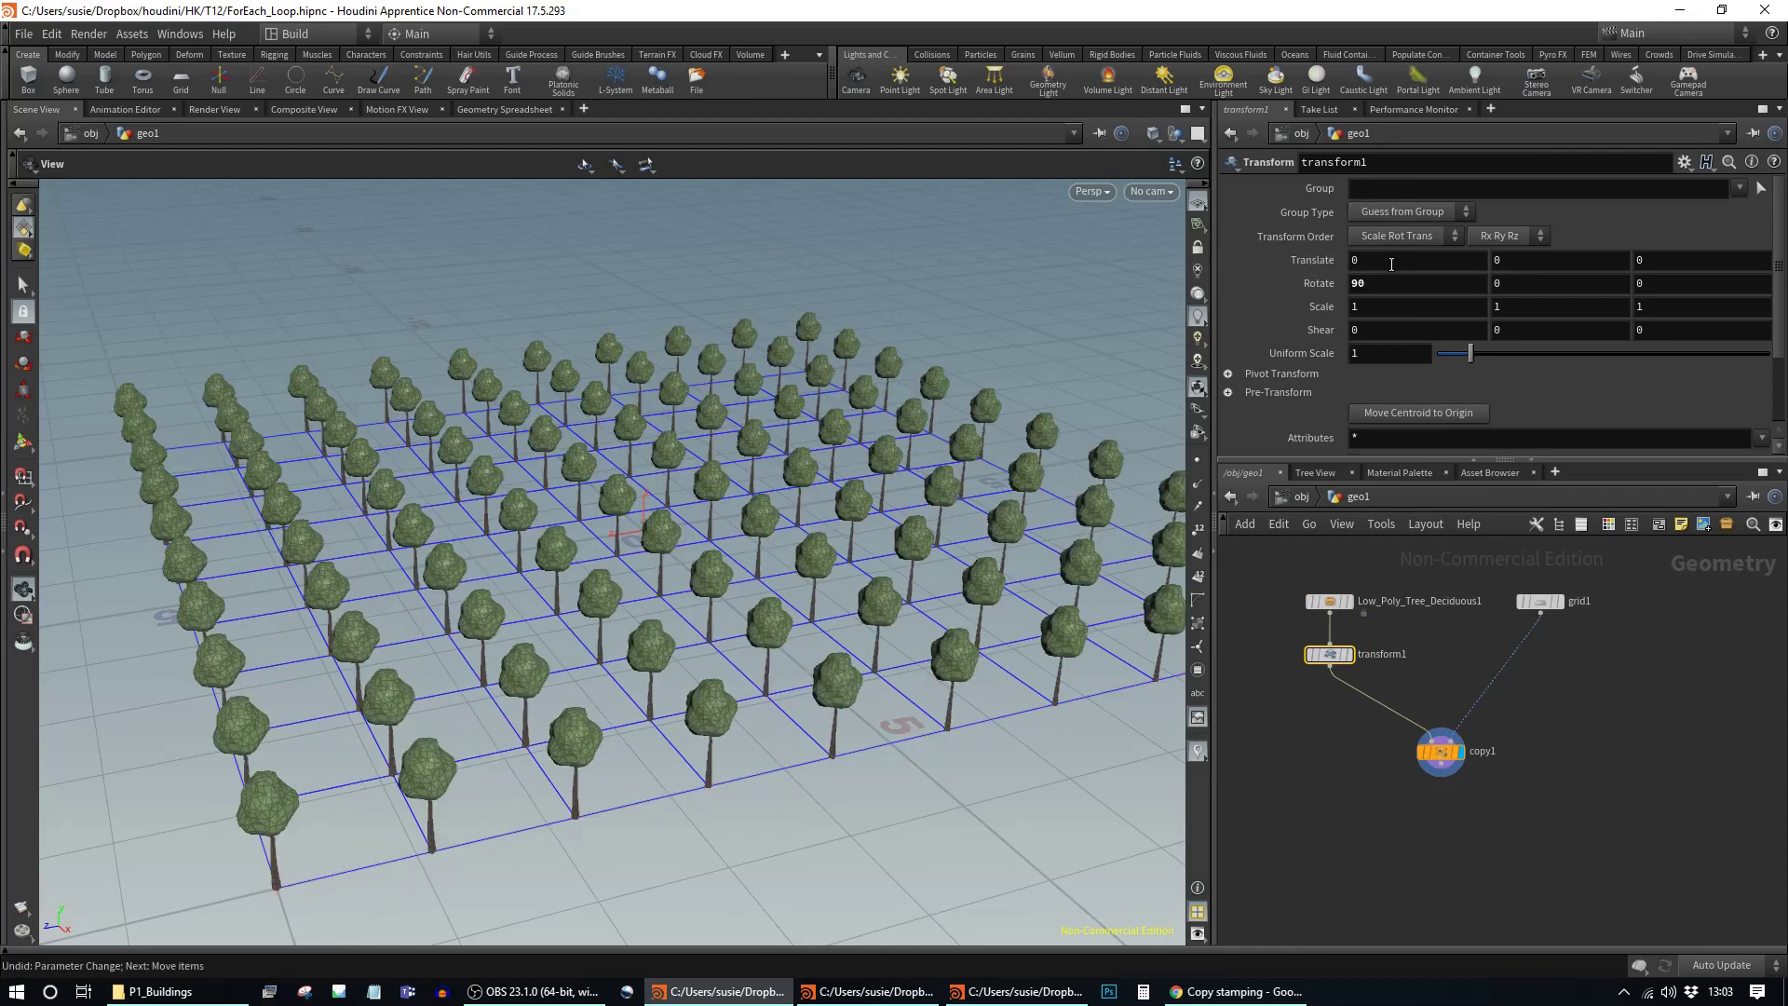
pyautogui.moveTo(965, 493); pyautogui.dragTo(861, 584)
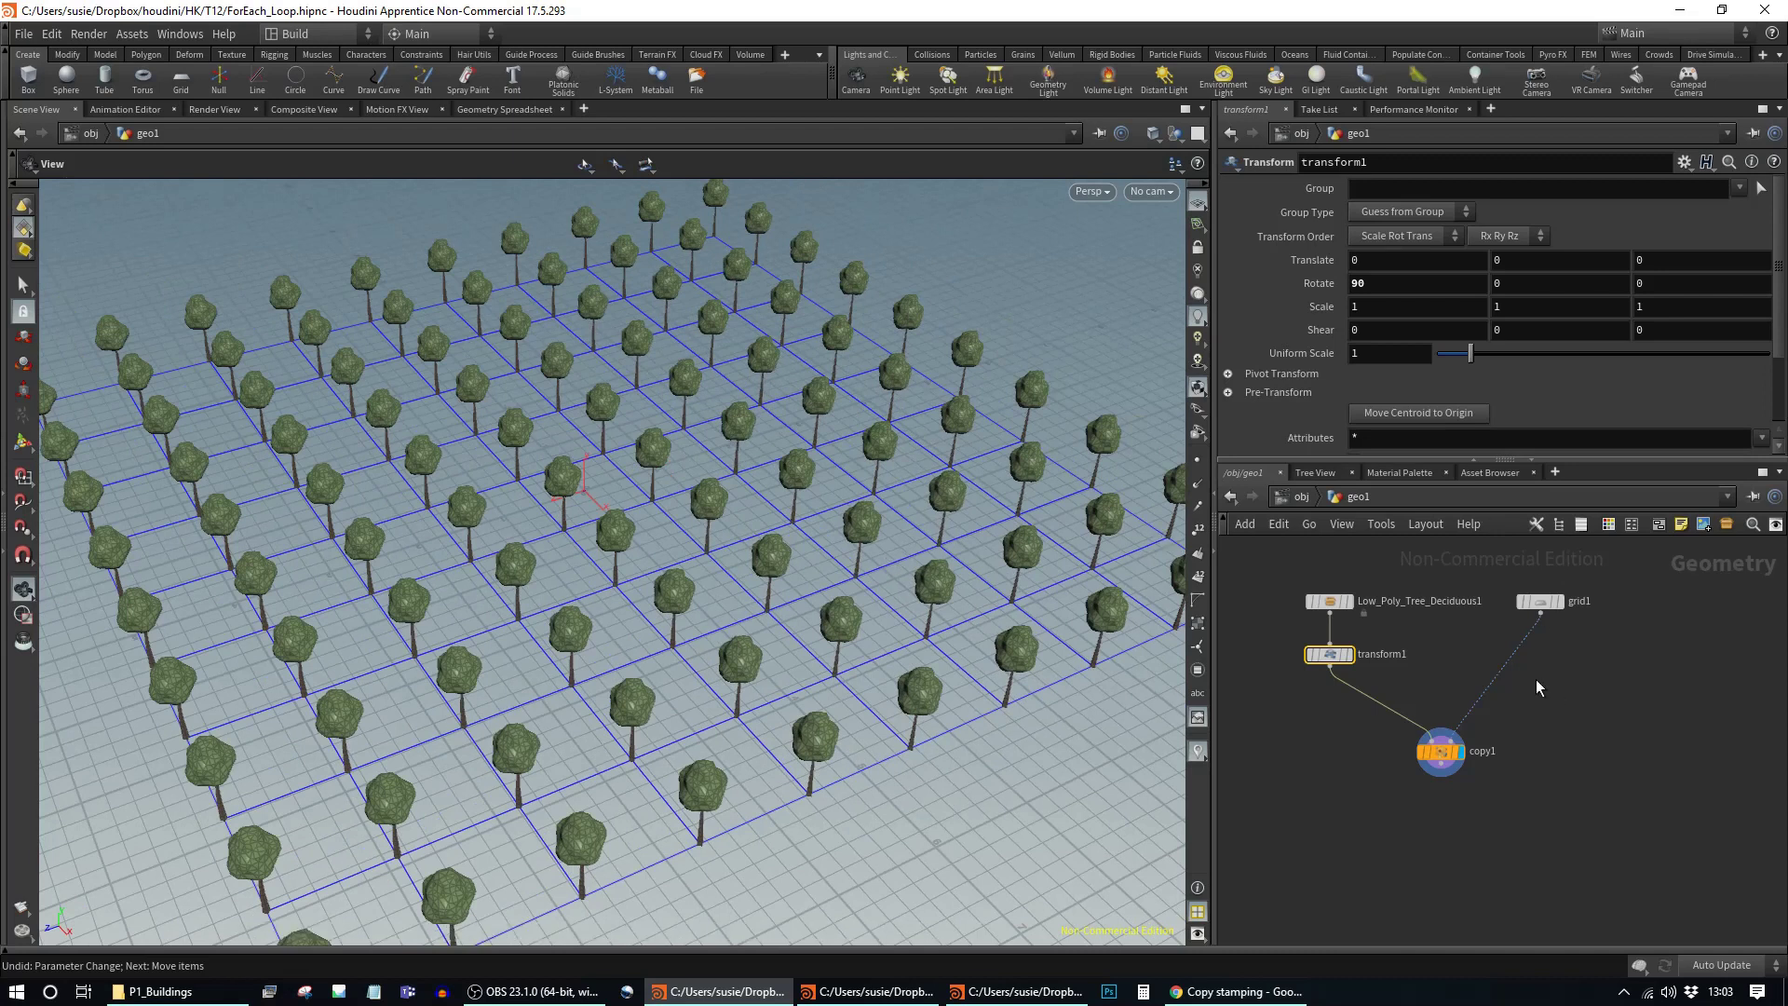
# Step: Move the Copy Stamp node slightly up and enable its Stamp Inputs option
pyautogui.click(1442, 751)
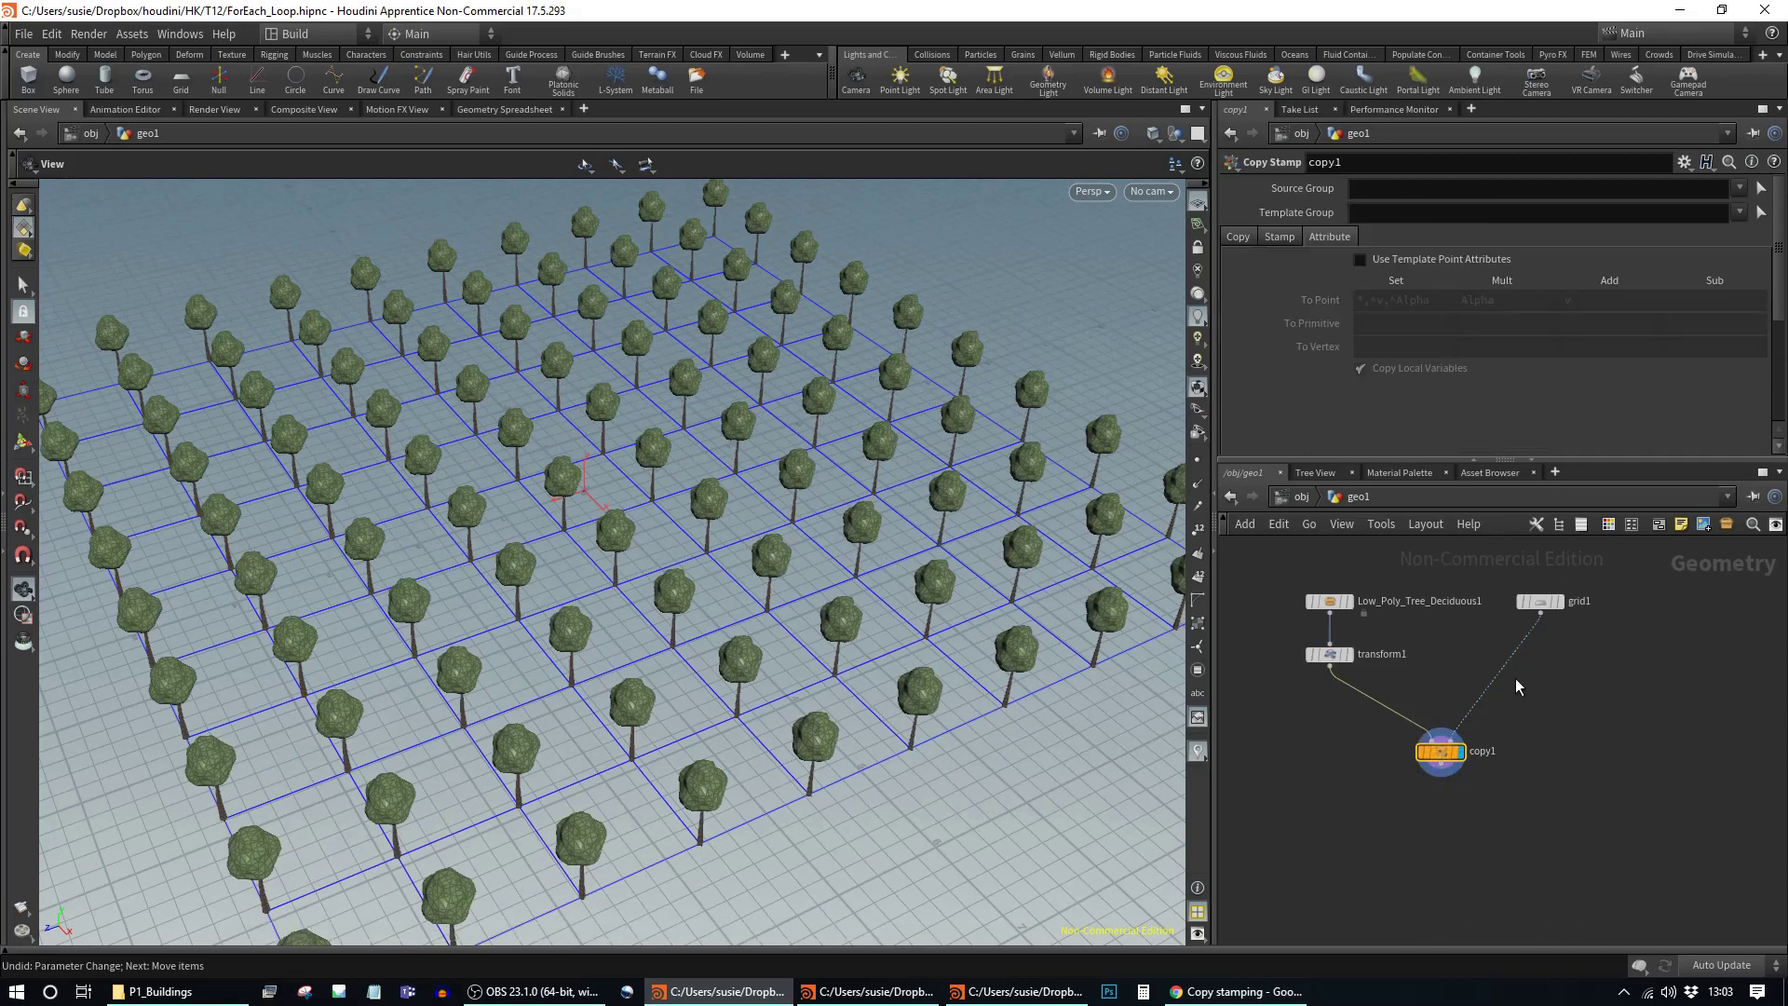
pyautogui.moveTo(1439, 762); pyautogui.dragTo(1428, 738)
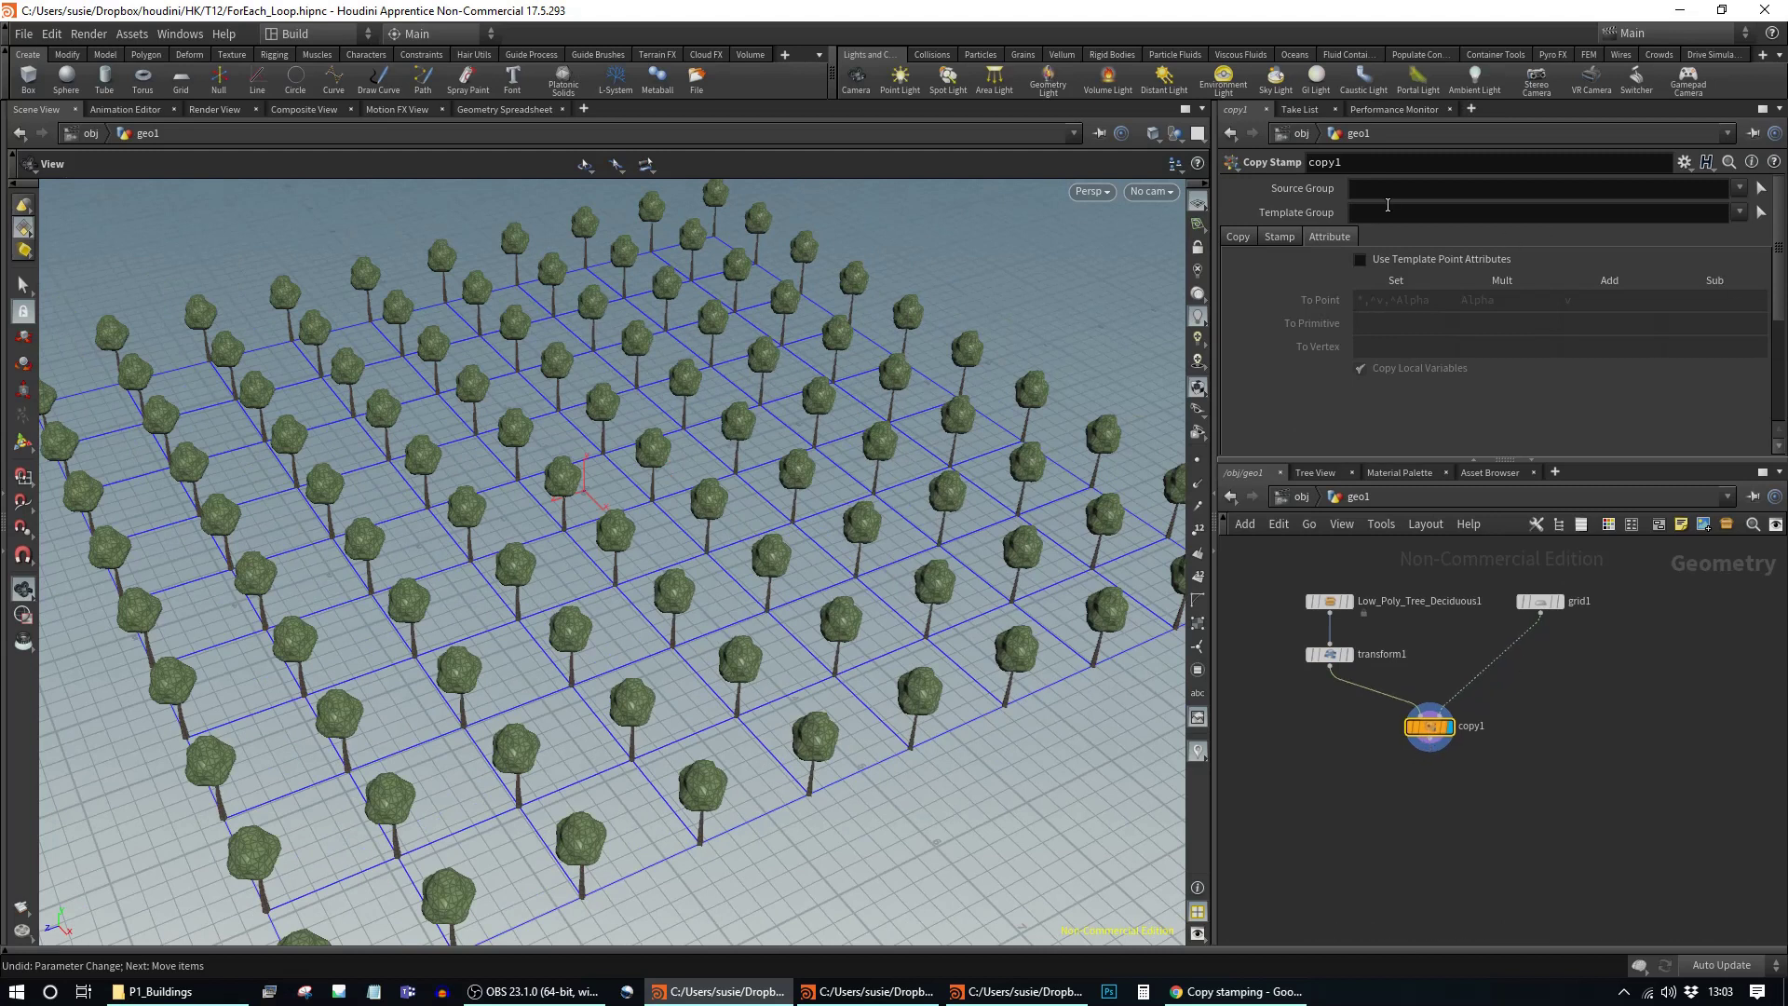
pyautogui.click(1279, 237)
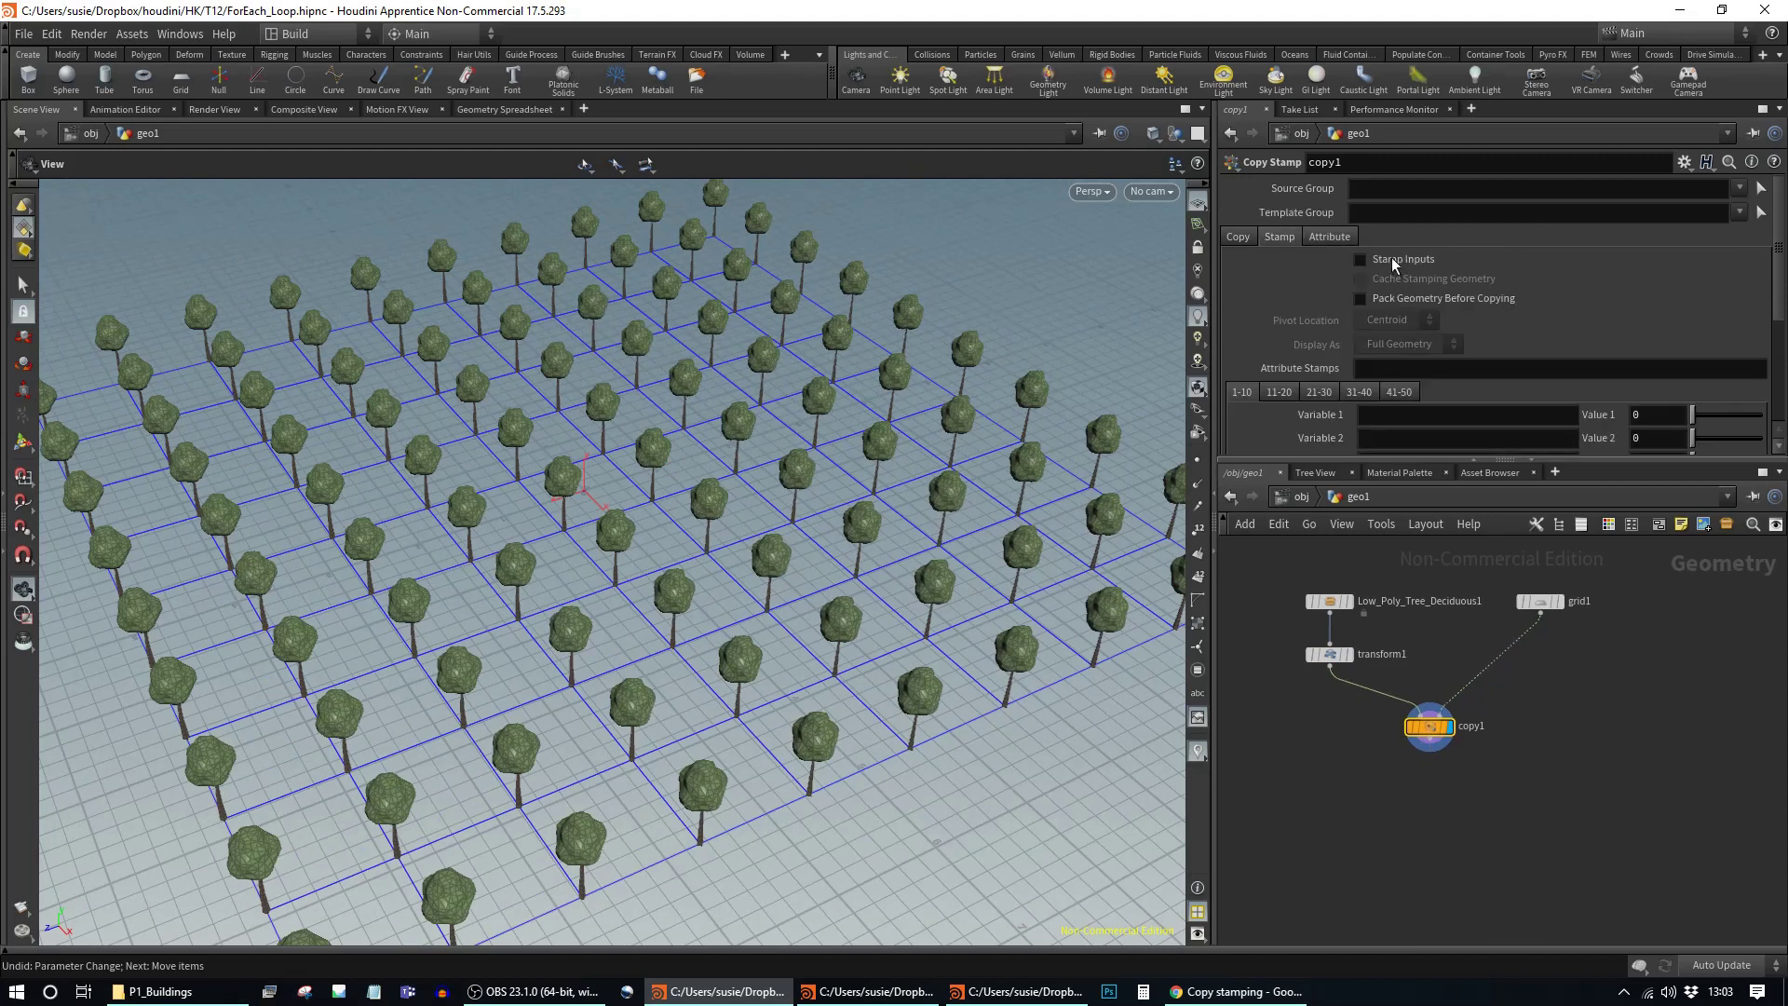
pyautogui.click(1361, 260)
pyautogui.scroll(-2, 1554, 391)
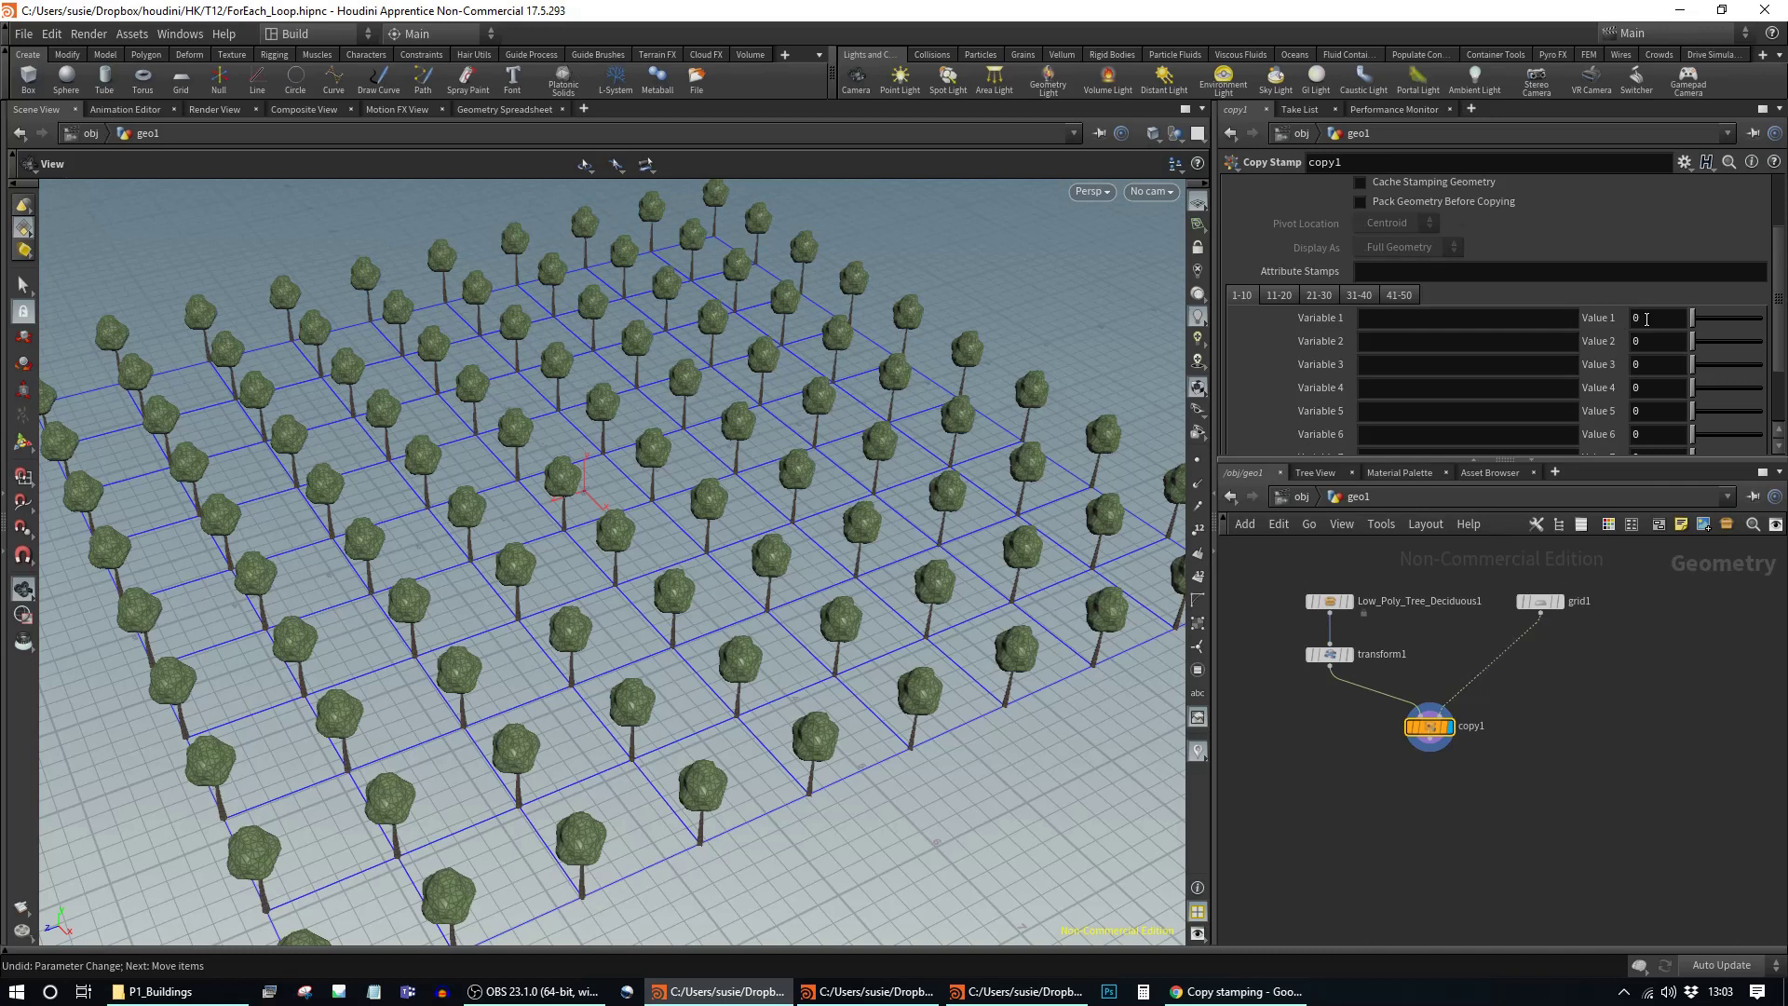
pyautogui.moveTo(1546, 603)
pyautogui.moveTo(1547, 603); pyautogui.dragTo(1546, 641)
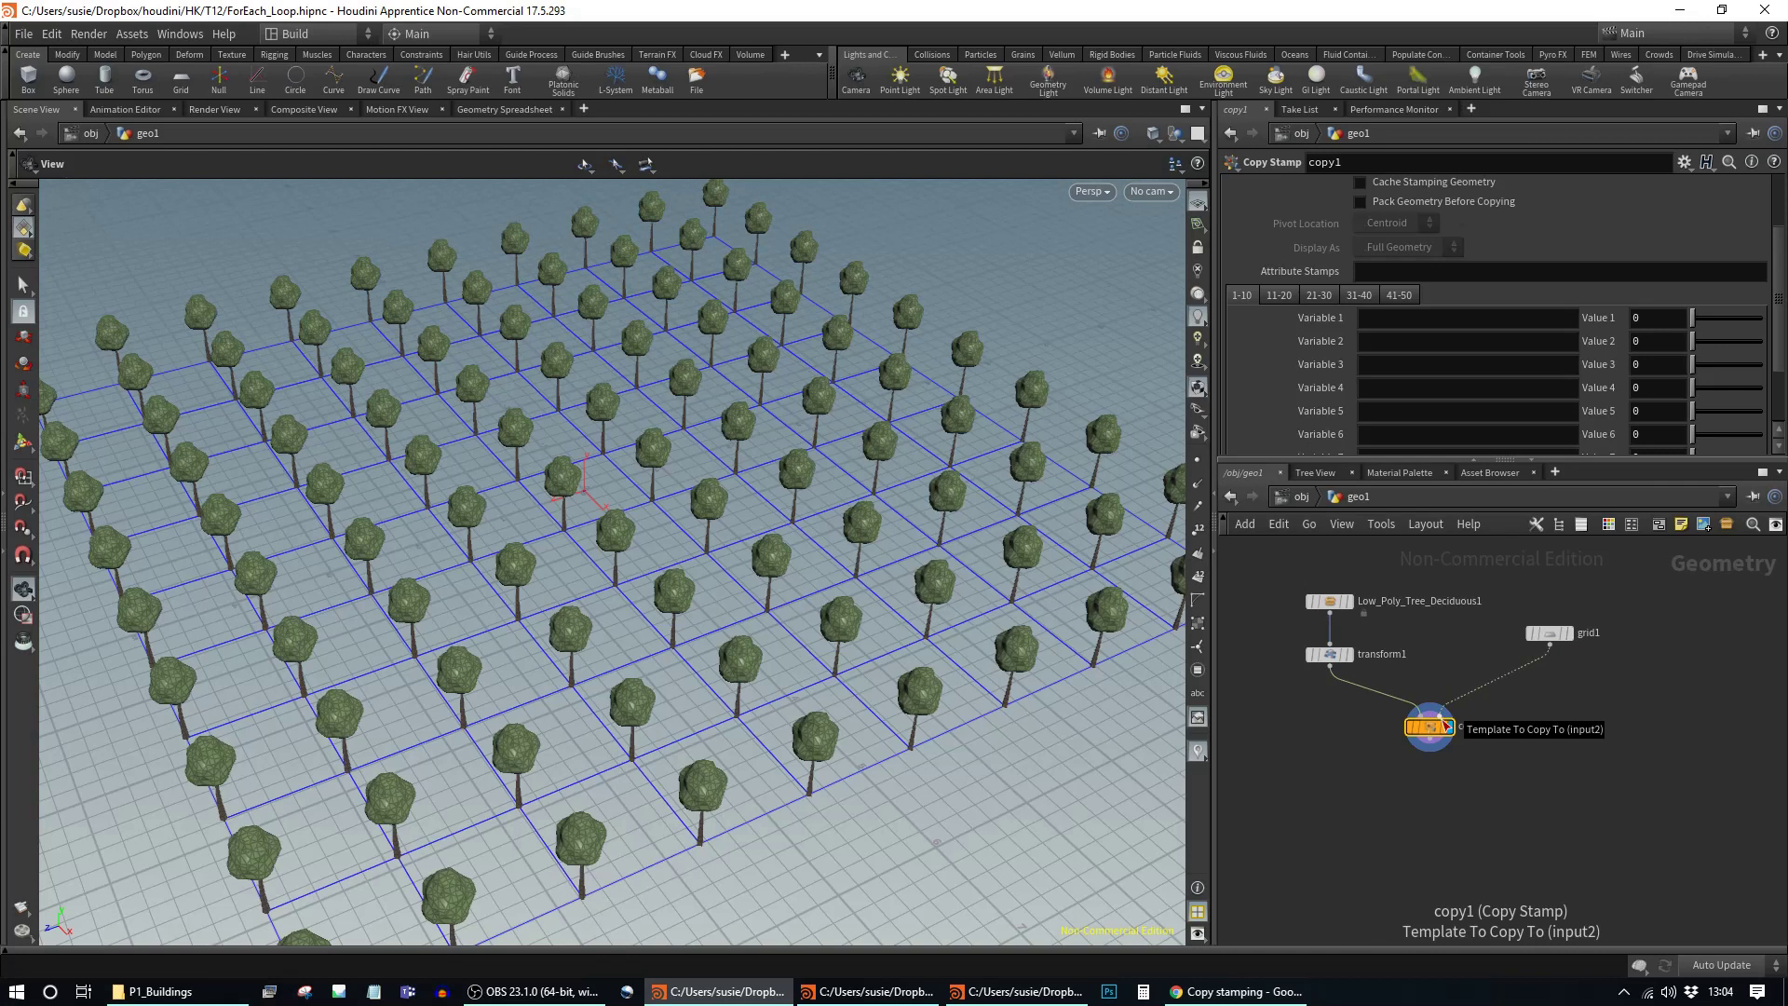
pyautogui.click(1434, 322)
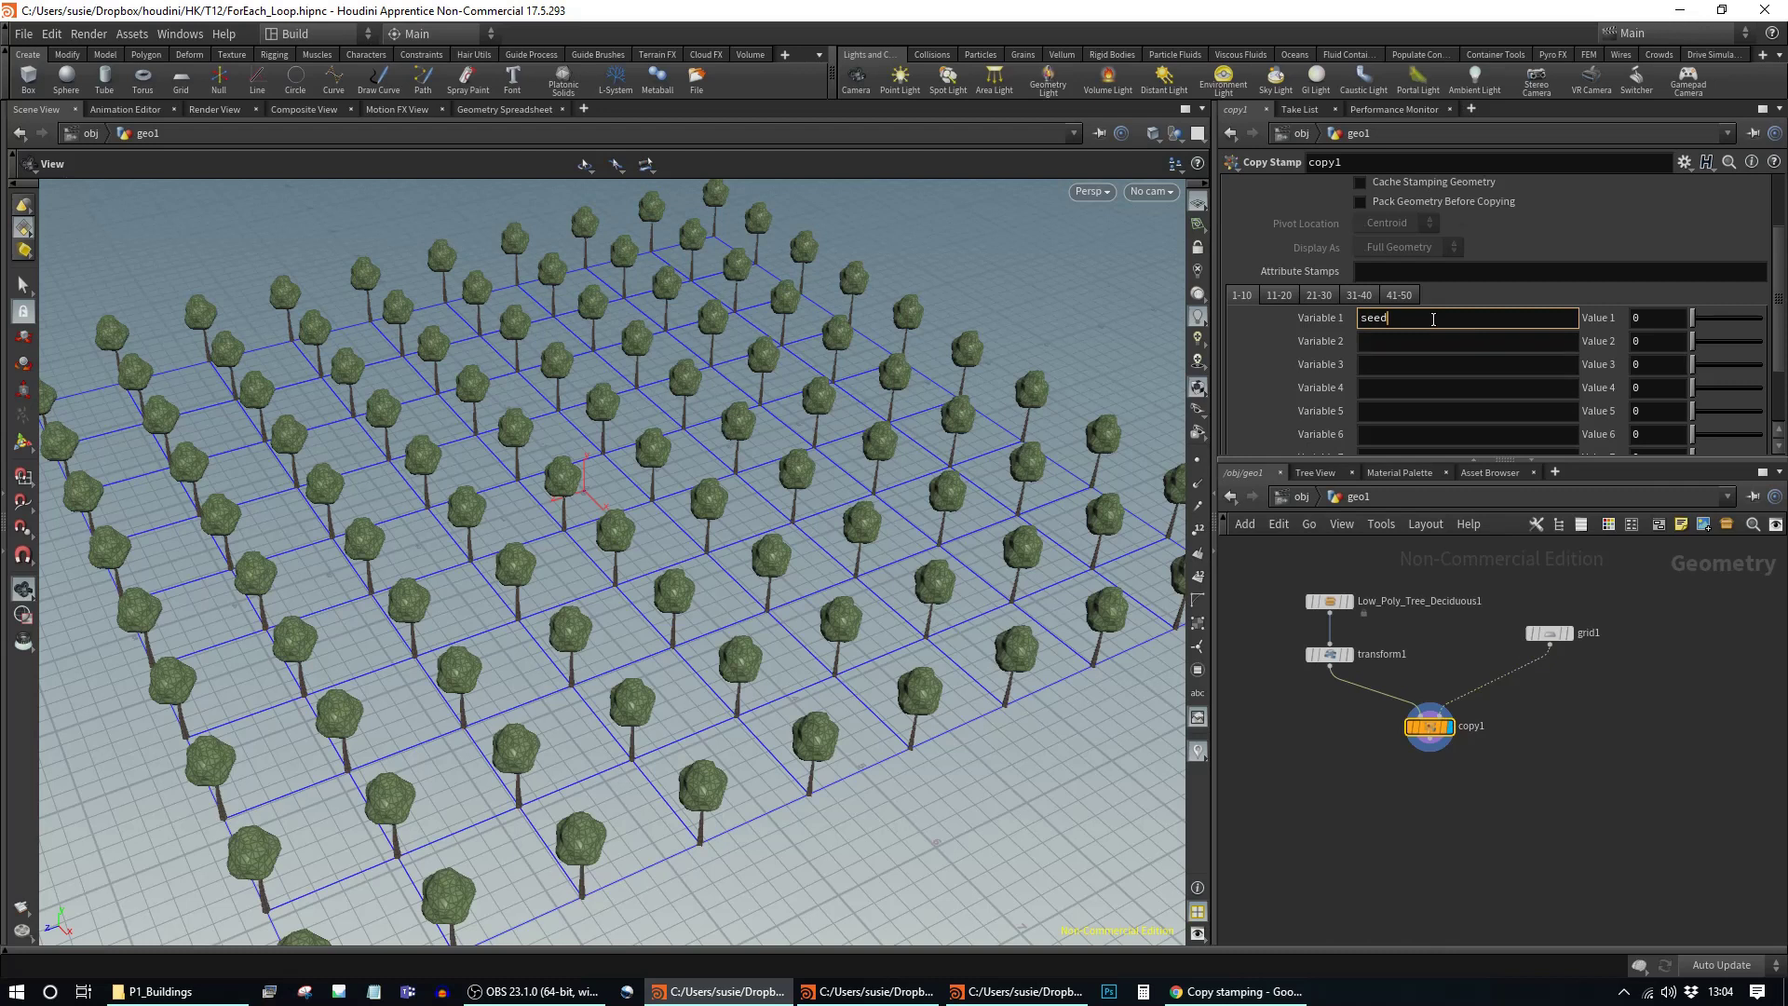
pyautogui.press('Return')
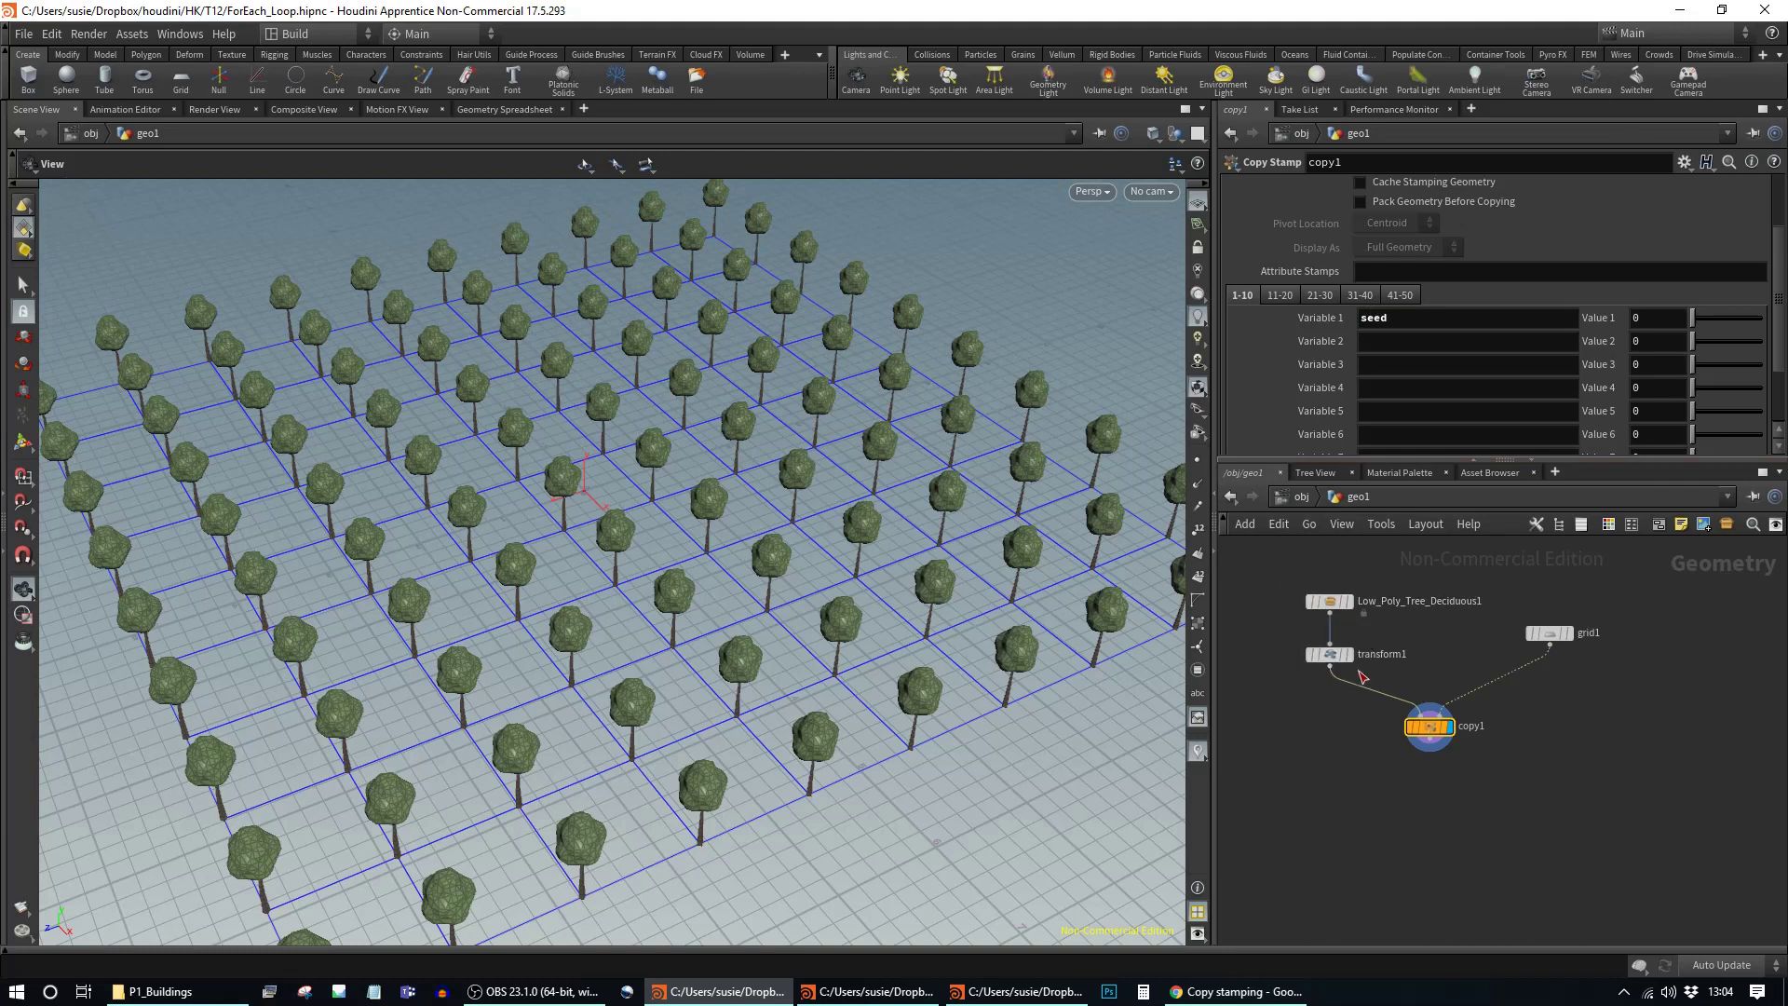
pyautogui.moveTo(1421, 737)
pyautogui.click(1658, 318)
pyautogui.write('@ptnum')
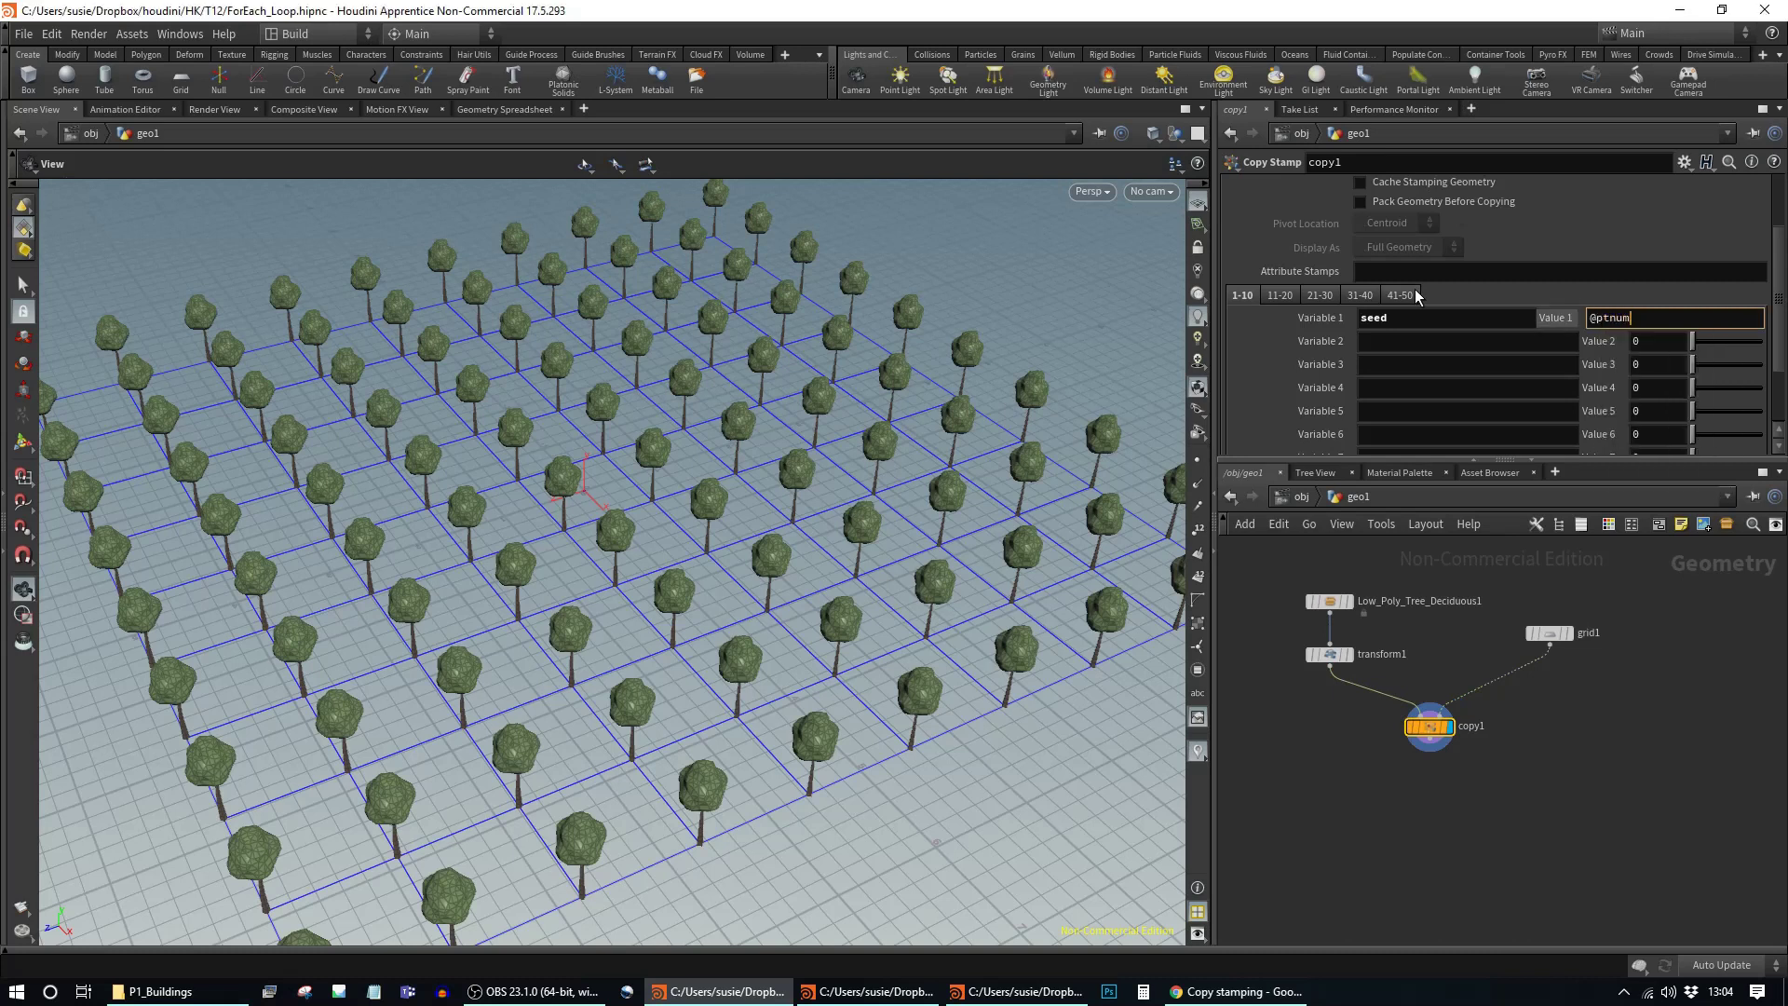
pyautogui.press('Return')
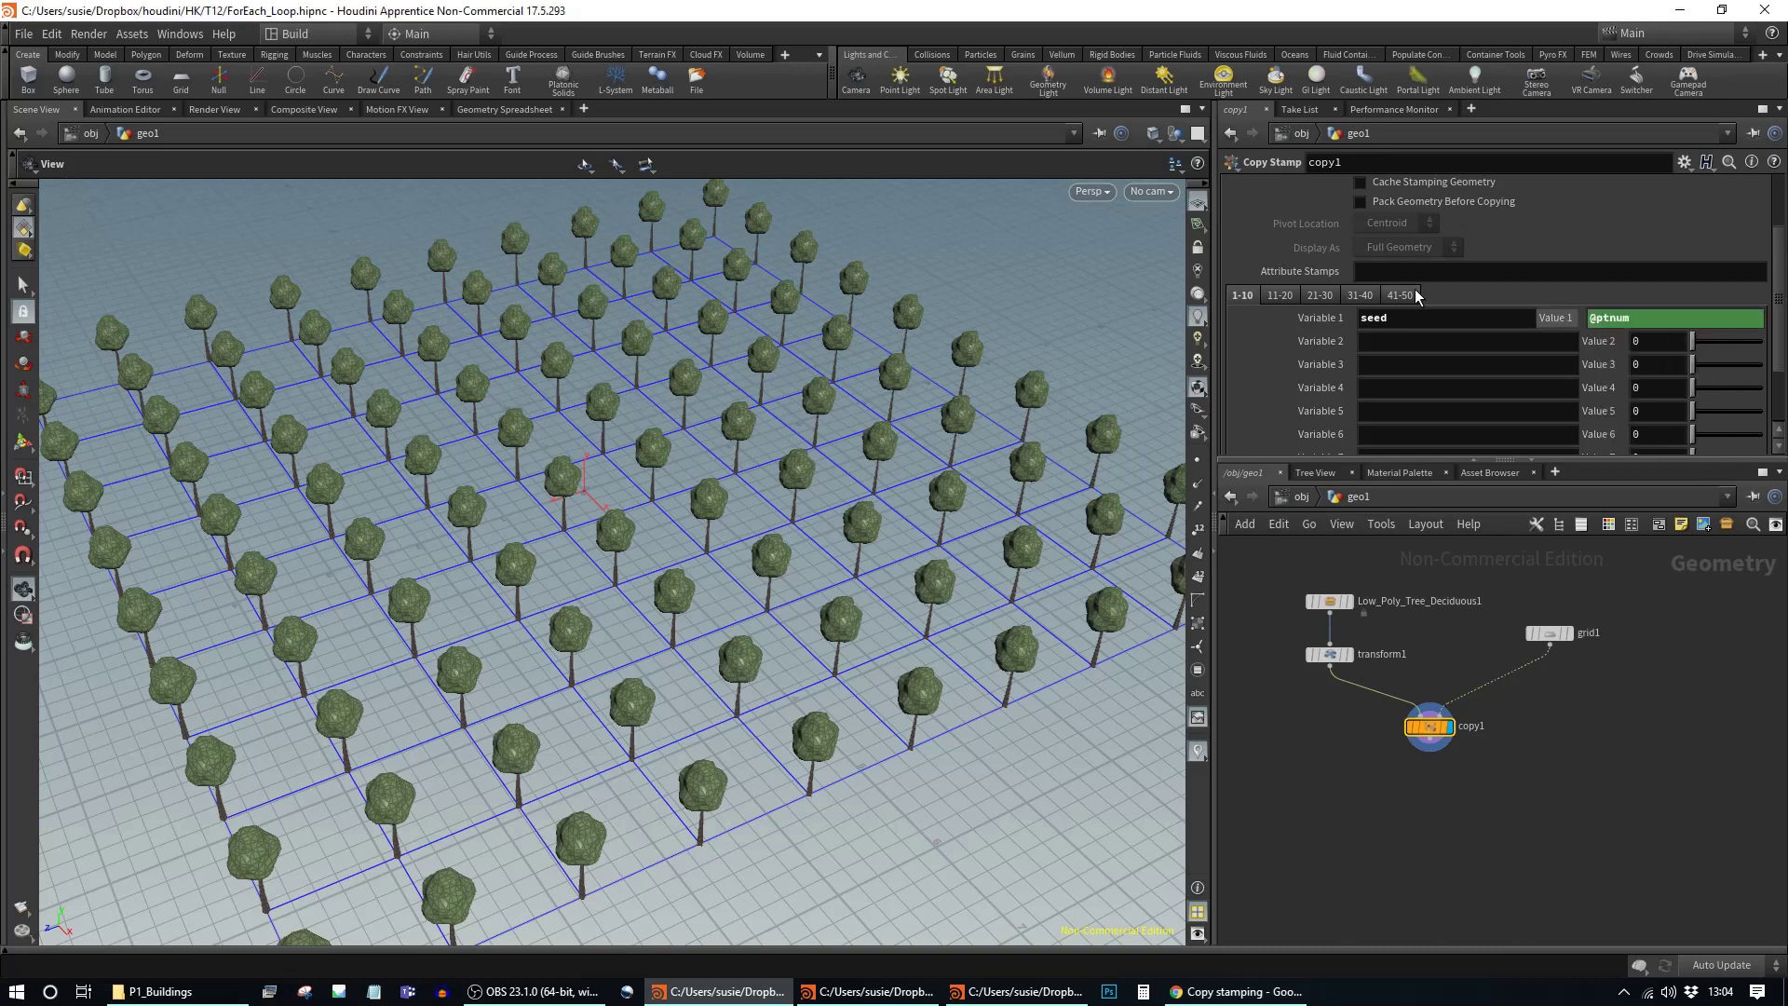
# Step: Examine the grid's point numbers in the Geometry Spreadsheet, and return to the scene view with the Copy Stamp node selected
pyautogui.click(1549, 634)
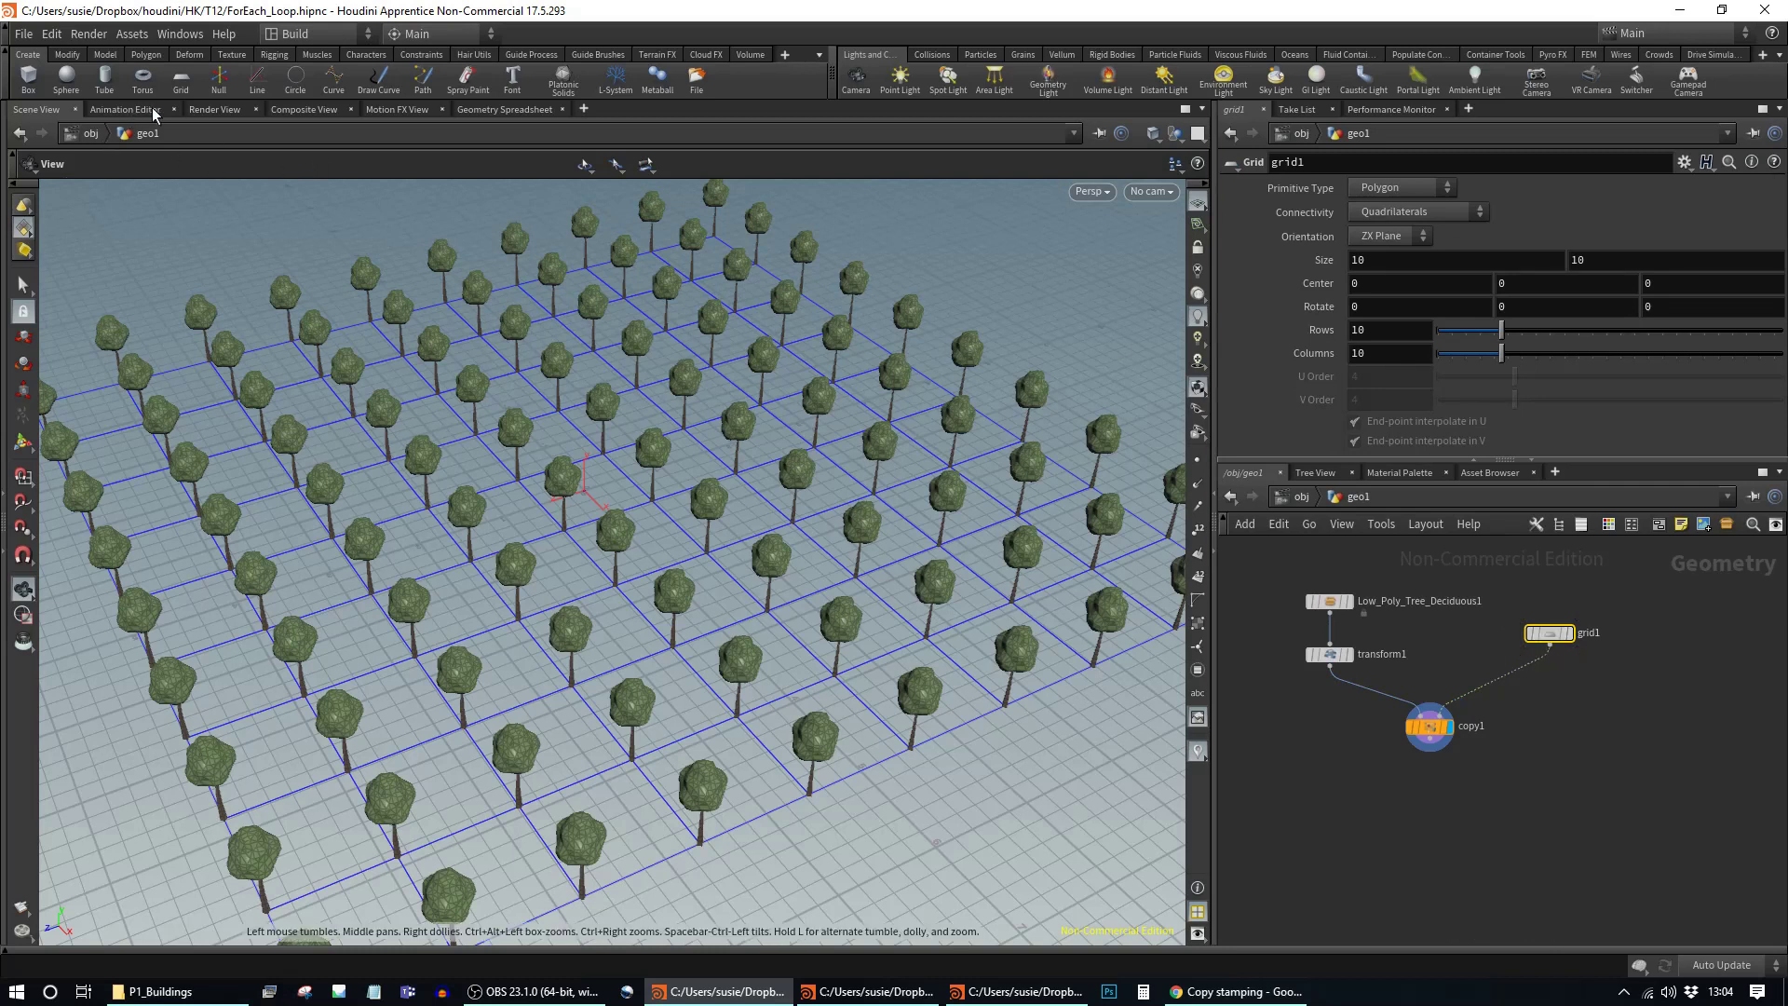
pyautogui.click(473, 108)
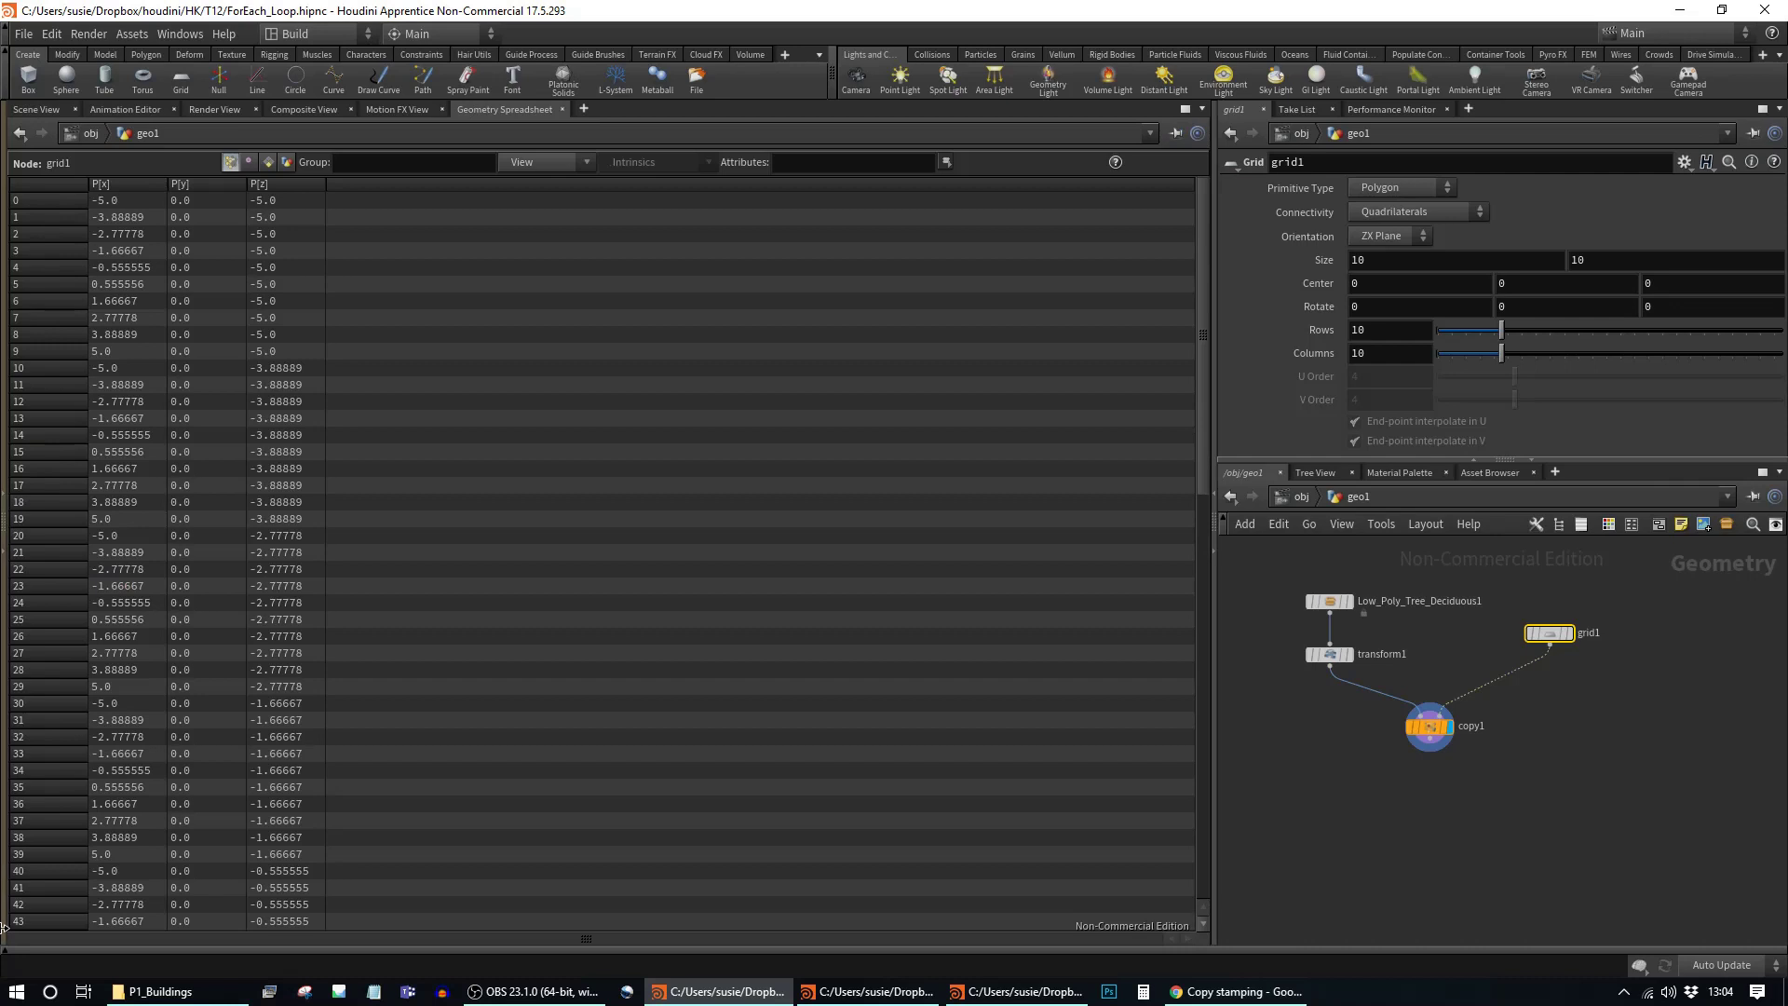
pyautogui.click(47, 109)
pyautogui.click(1431, 729)
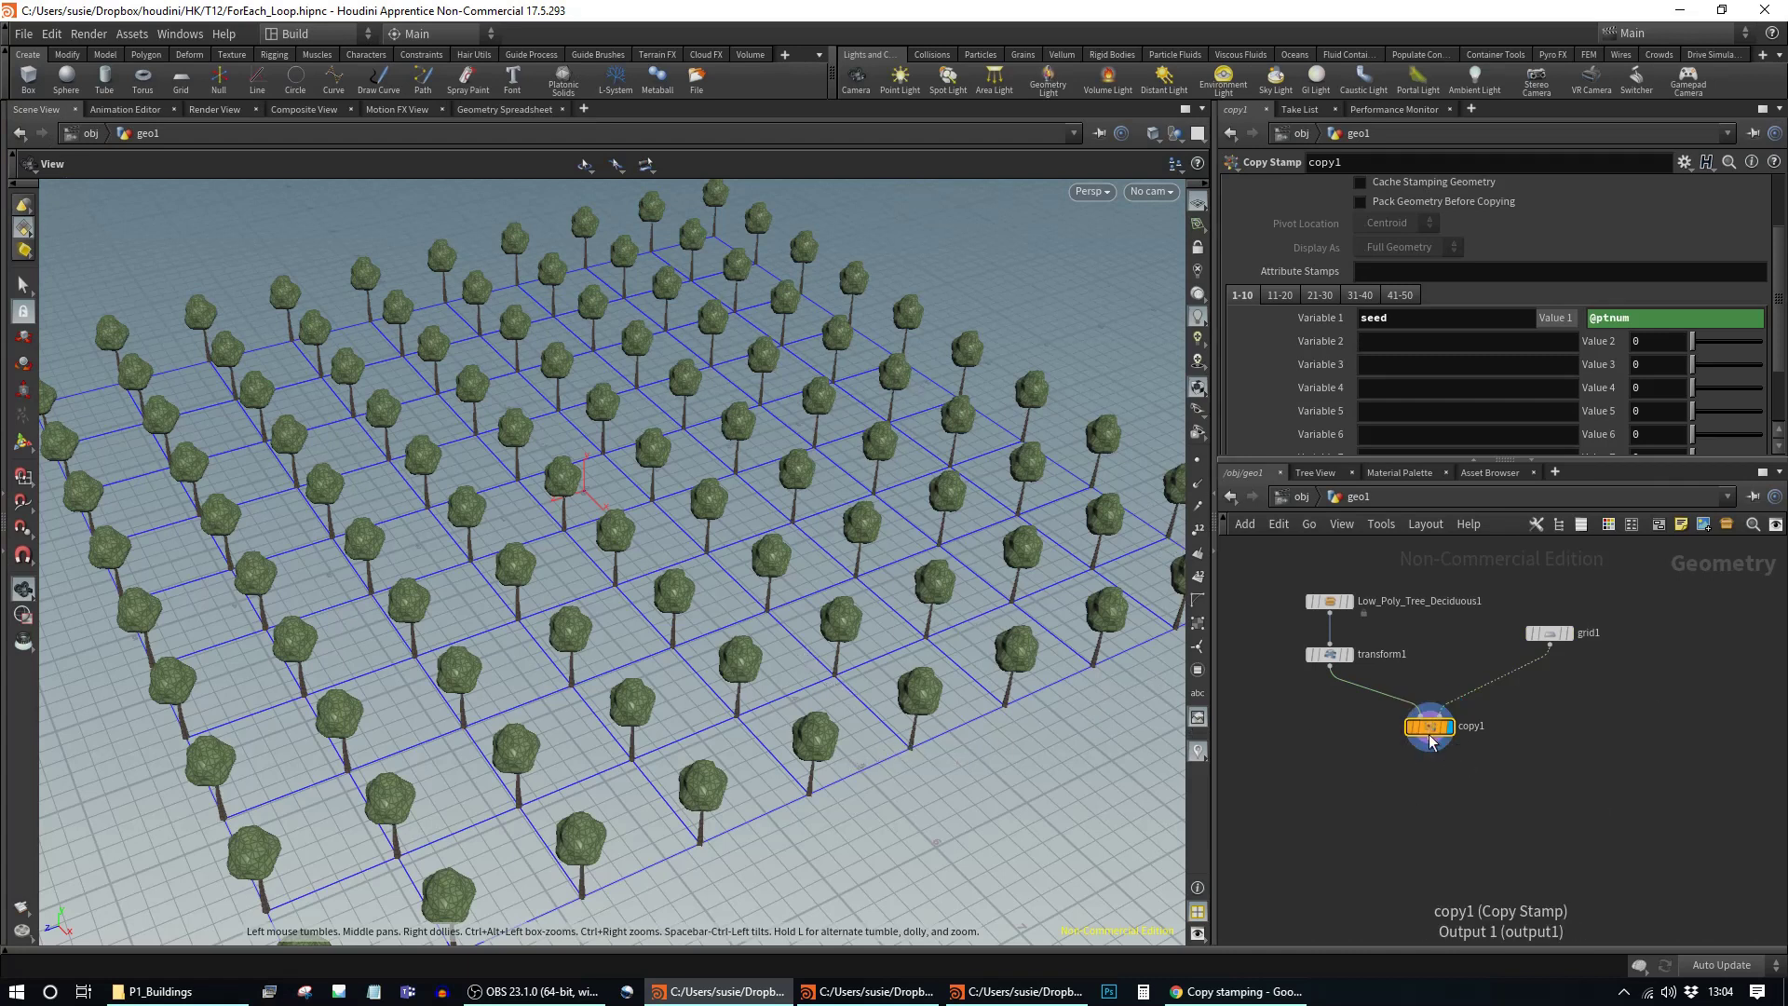
# Step: Begin the Low_Poly_Tree_Deciduous1 node's random seed expression with stamp("
pyautogui.click(1330, 656)
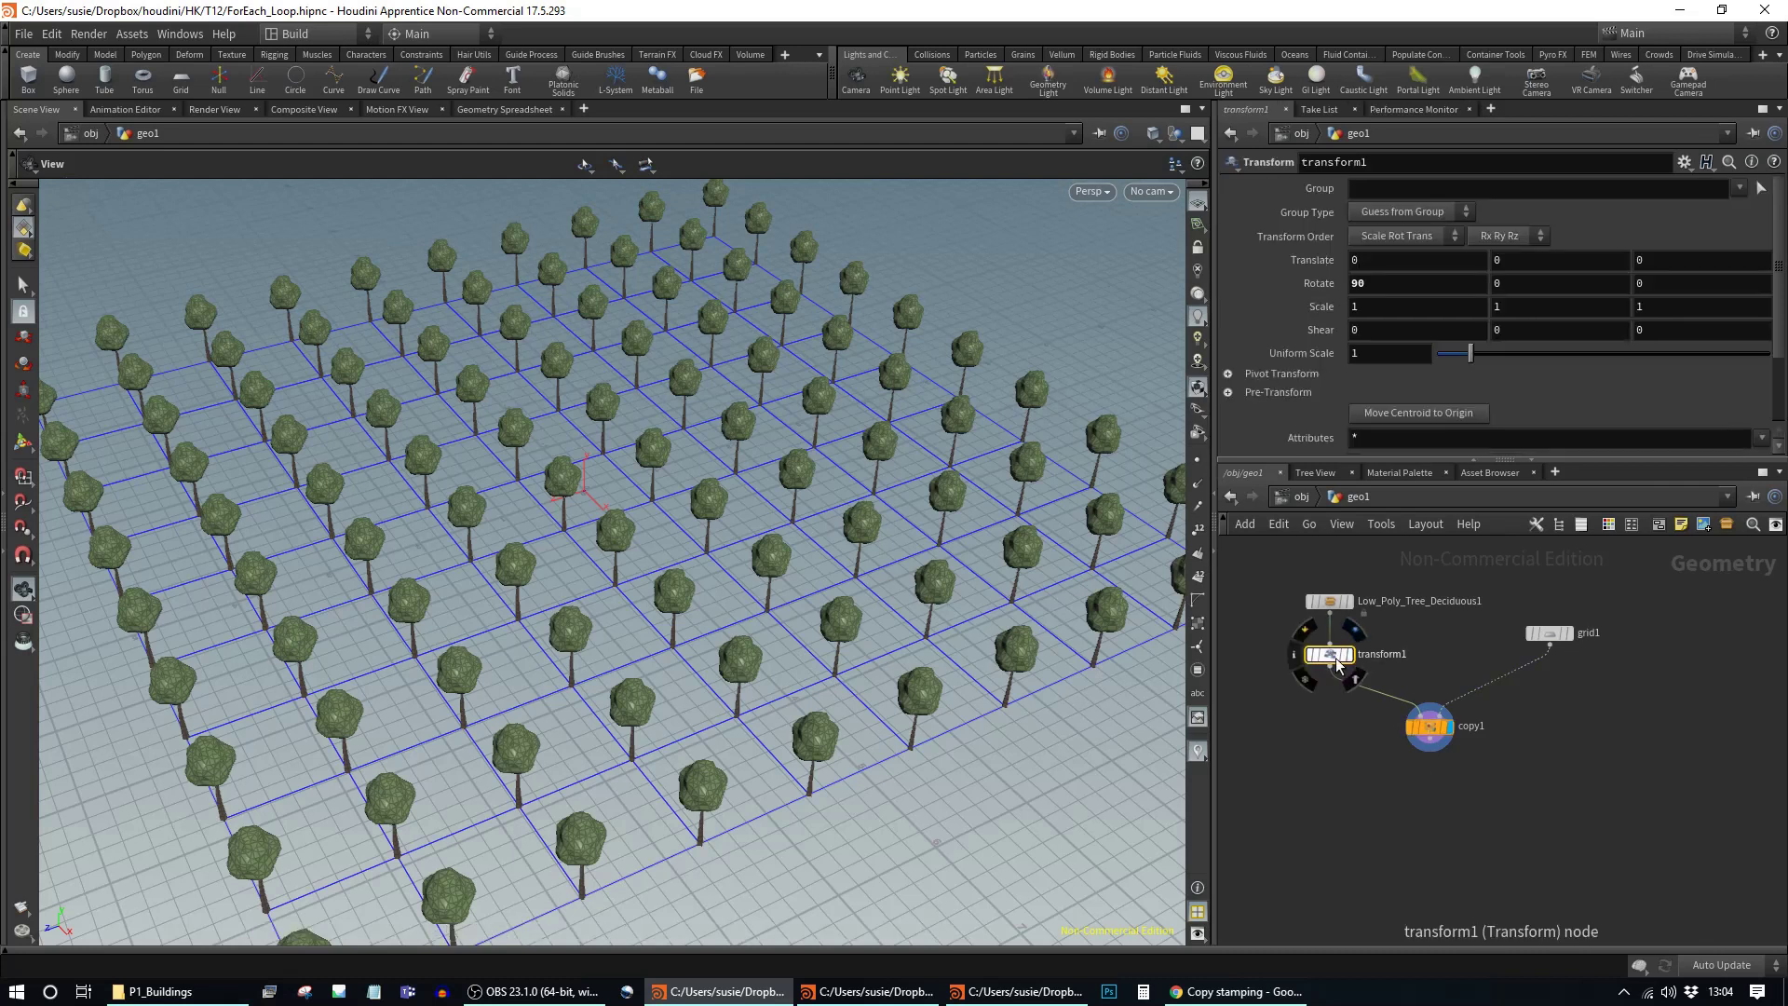
pyautogui.click(1317, 602)
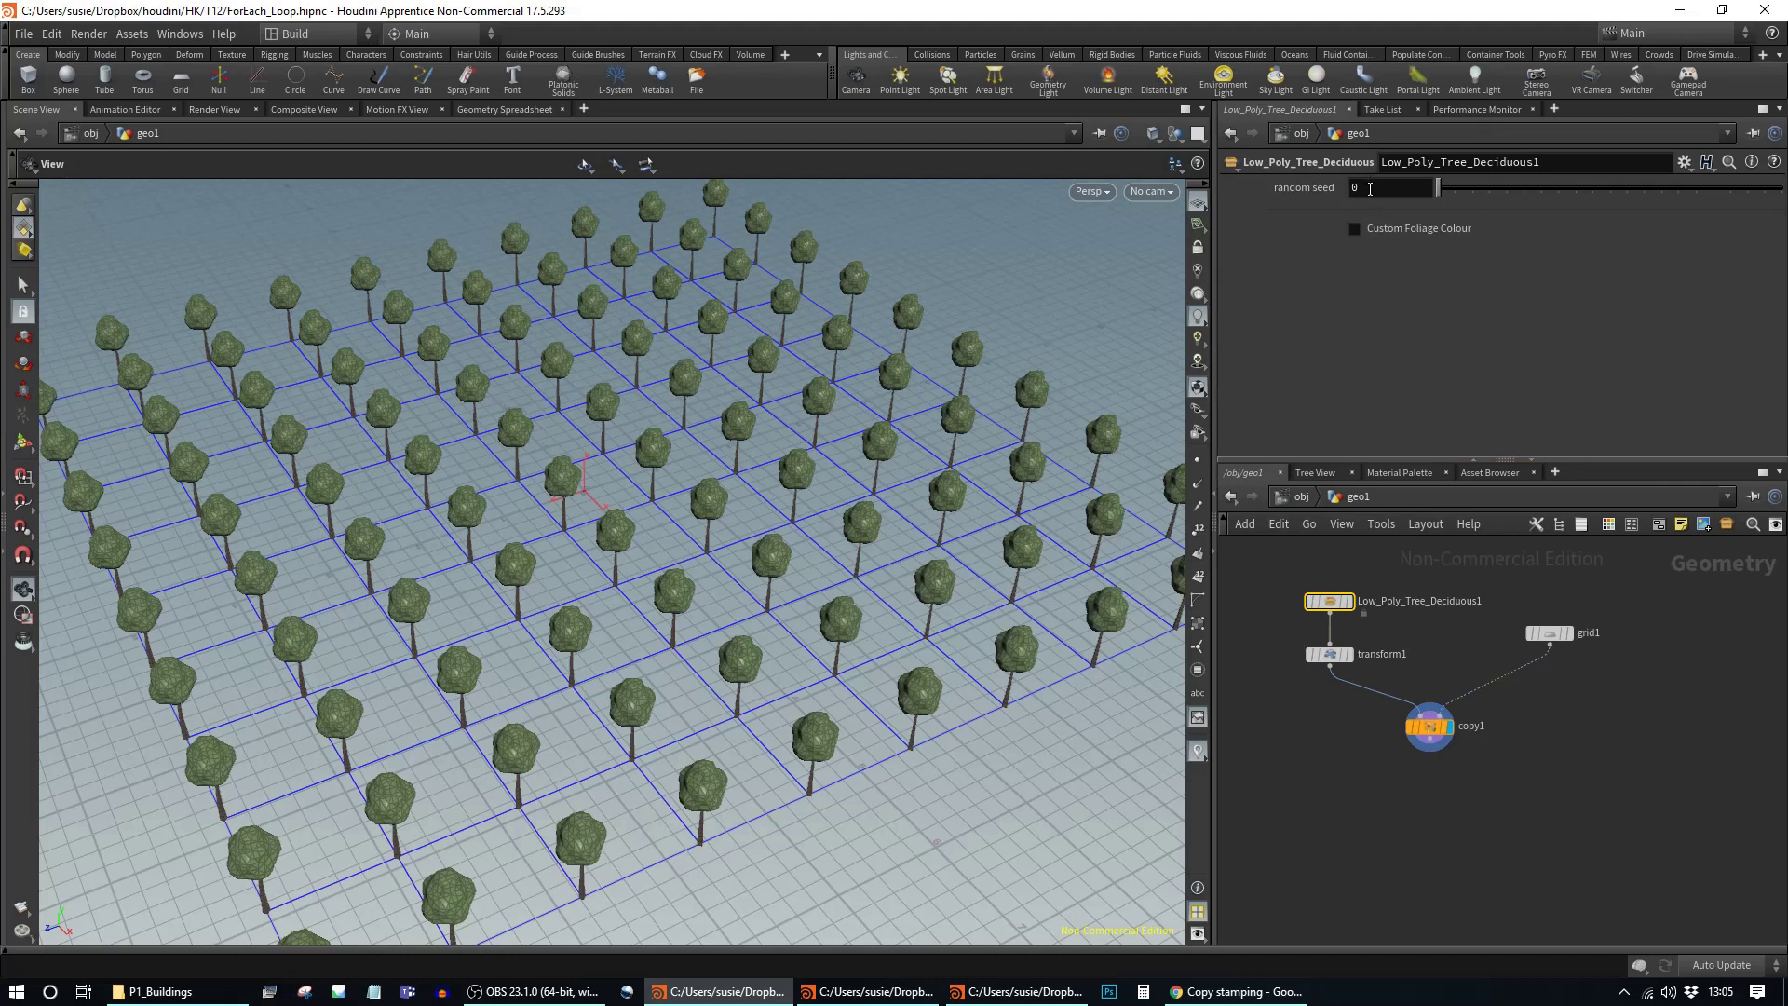
pyautogui.click(1370, 189)
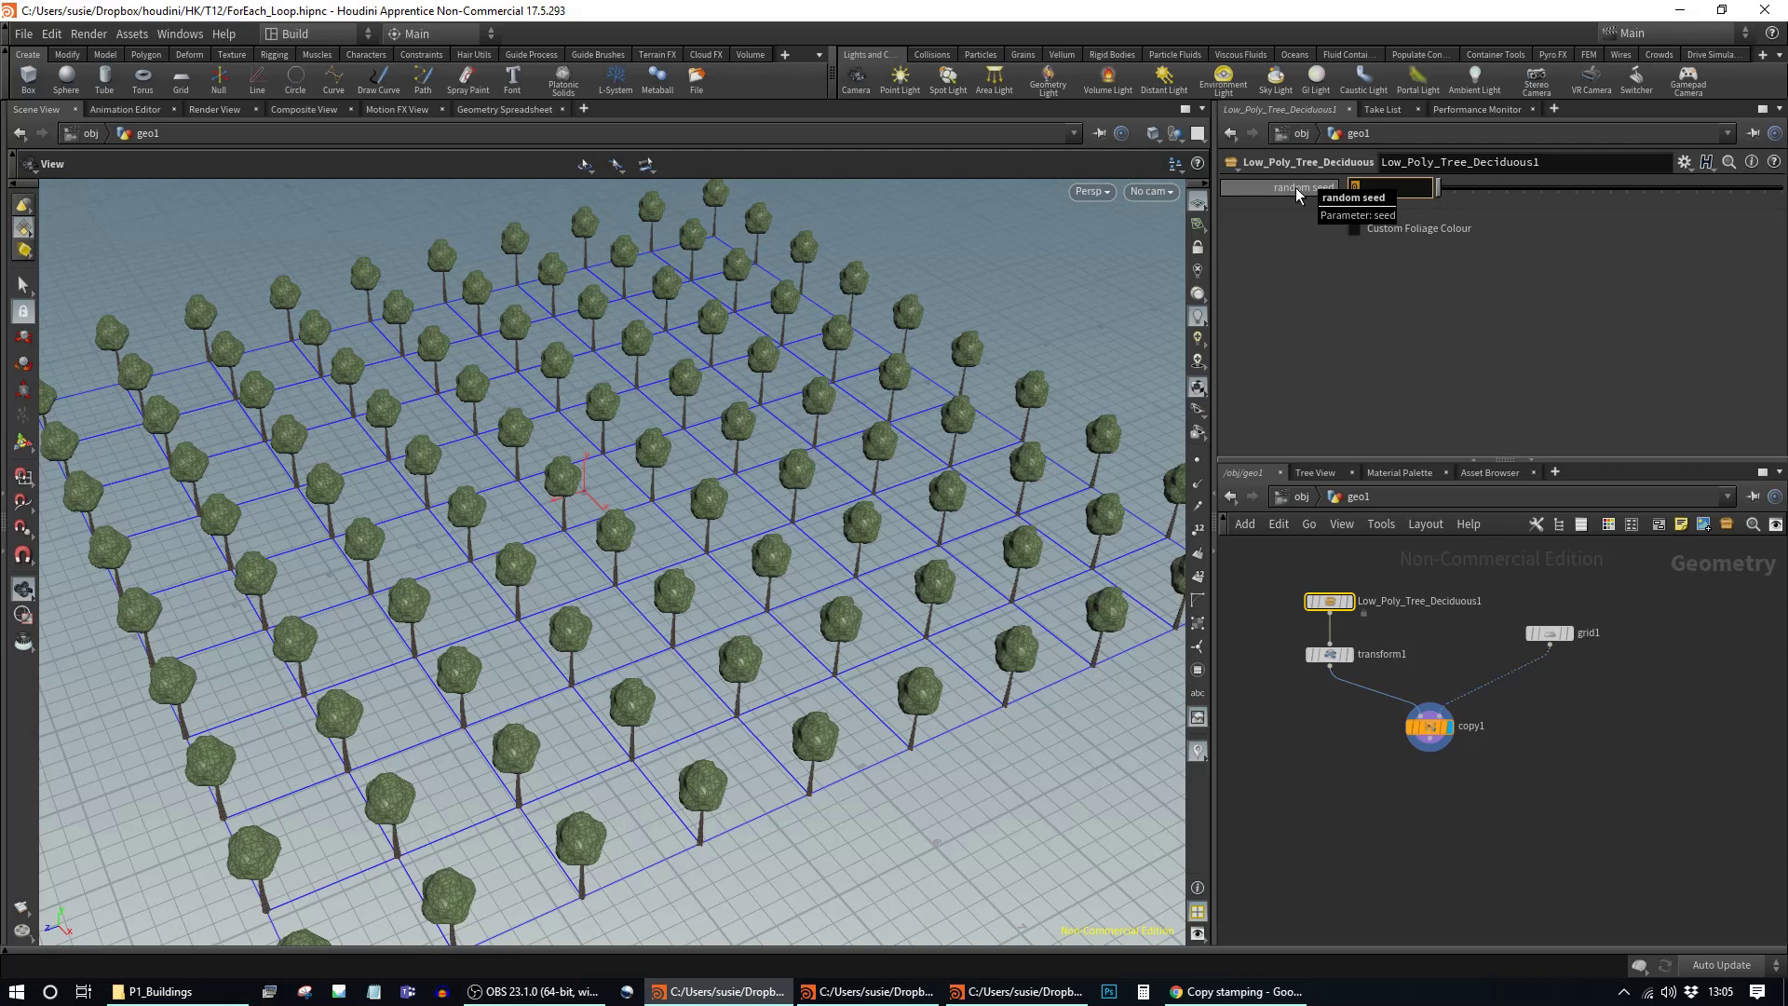
pyautogui.write('stamp')
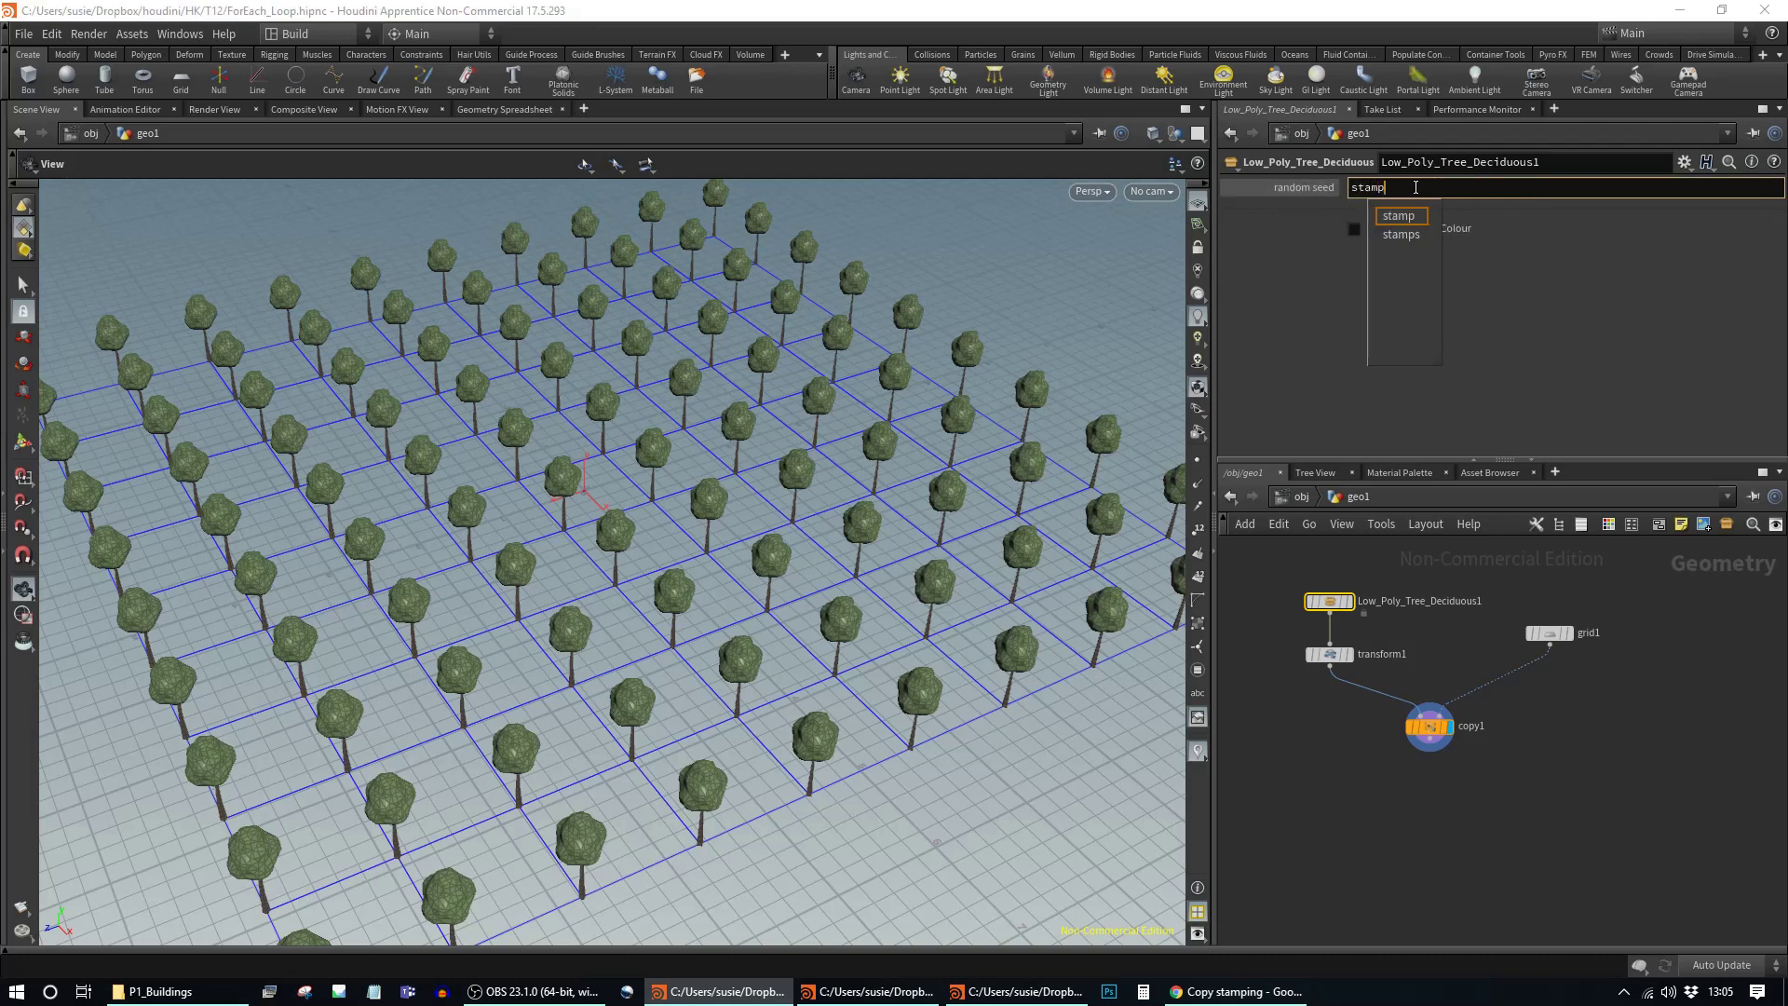
pyautogui.write('(')
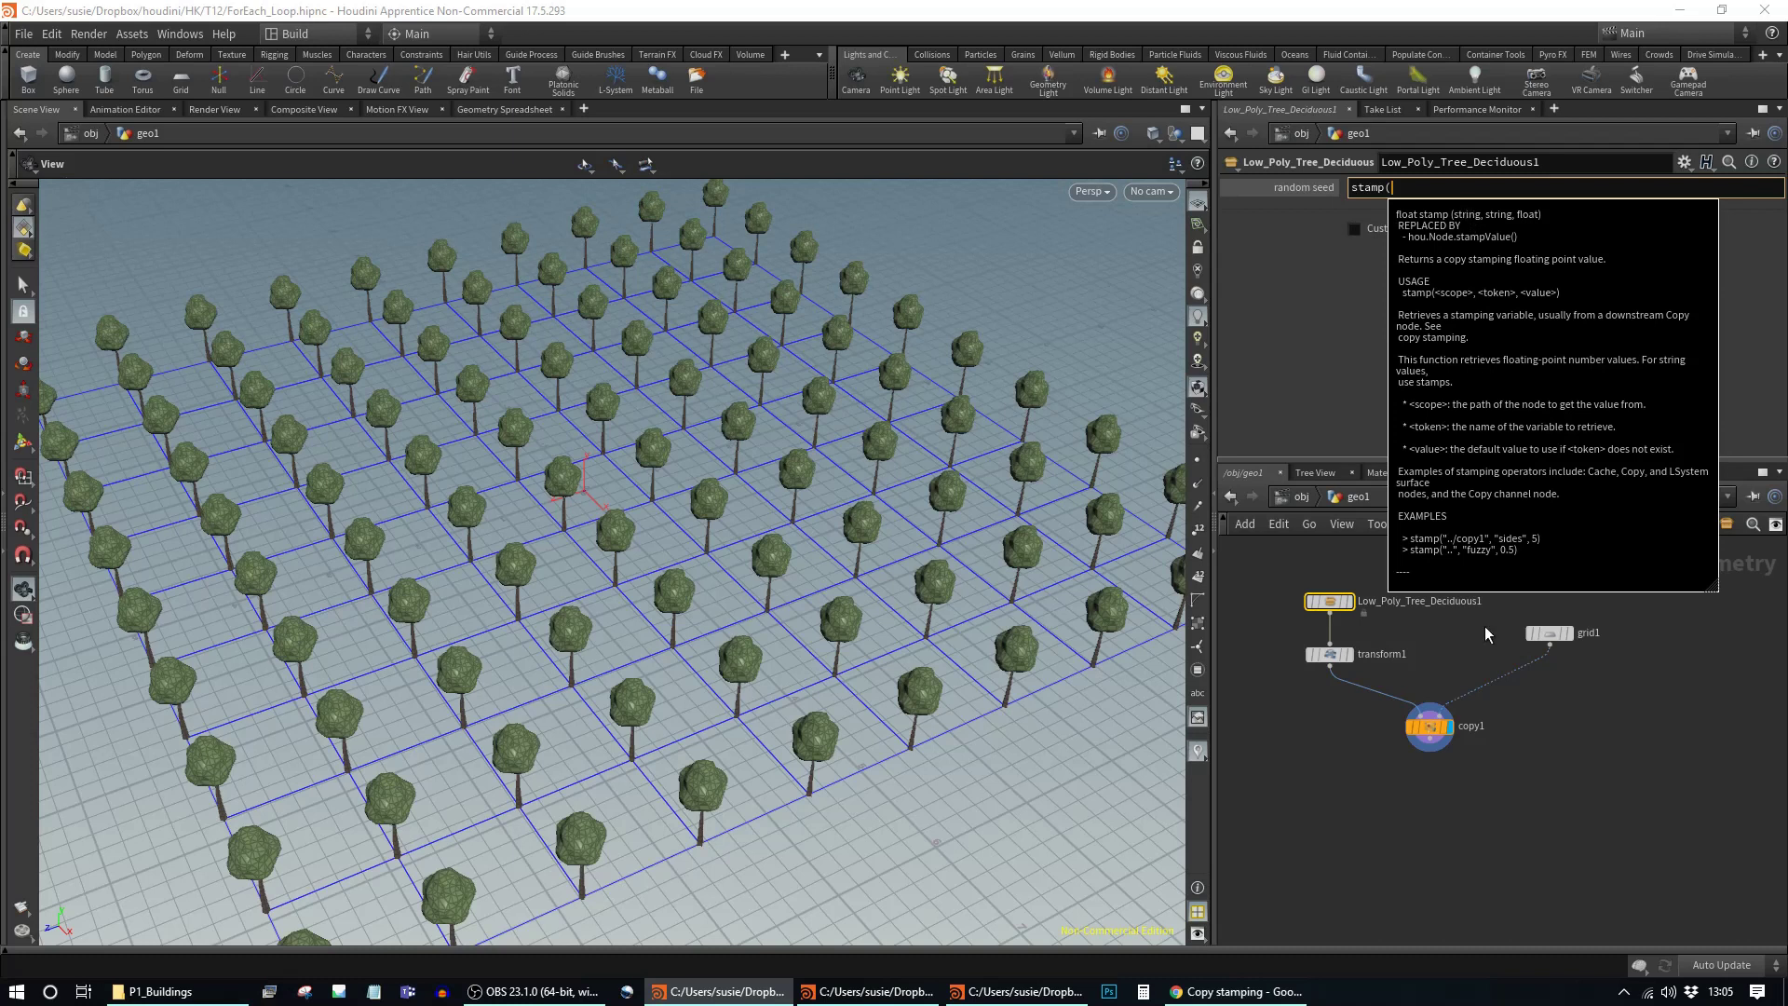
pyautogui.moveTo(1428, 731)
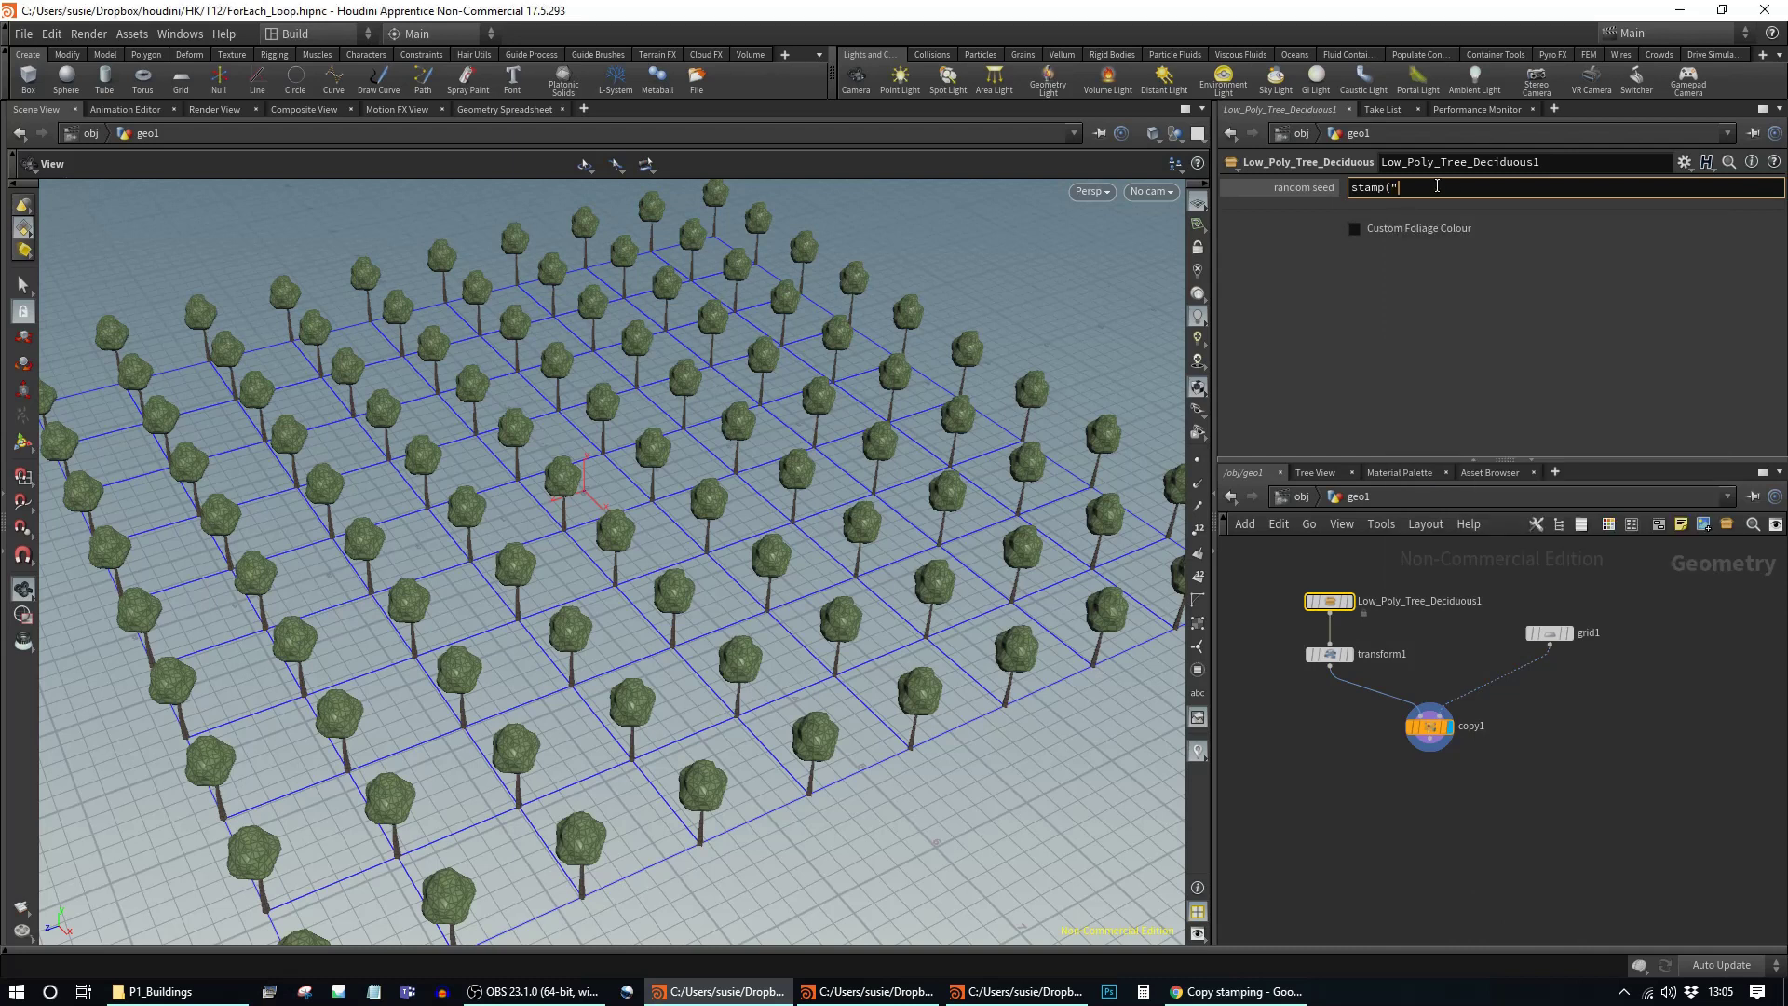
pyautogui.press('Return')
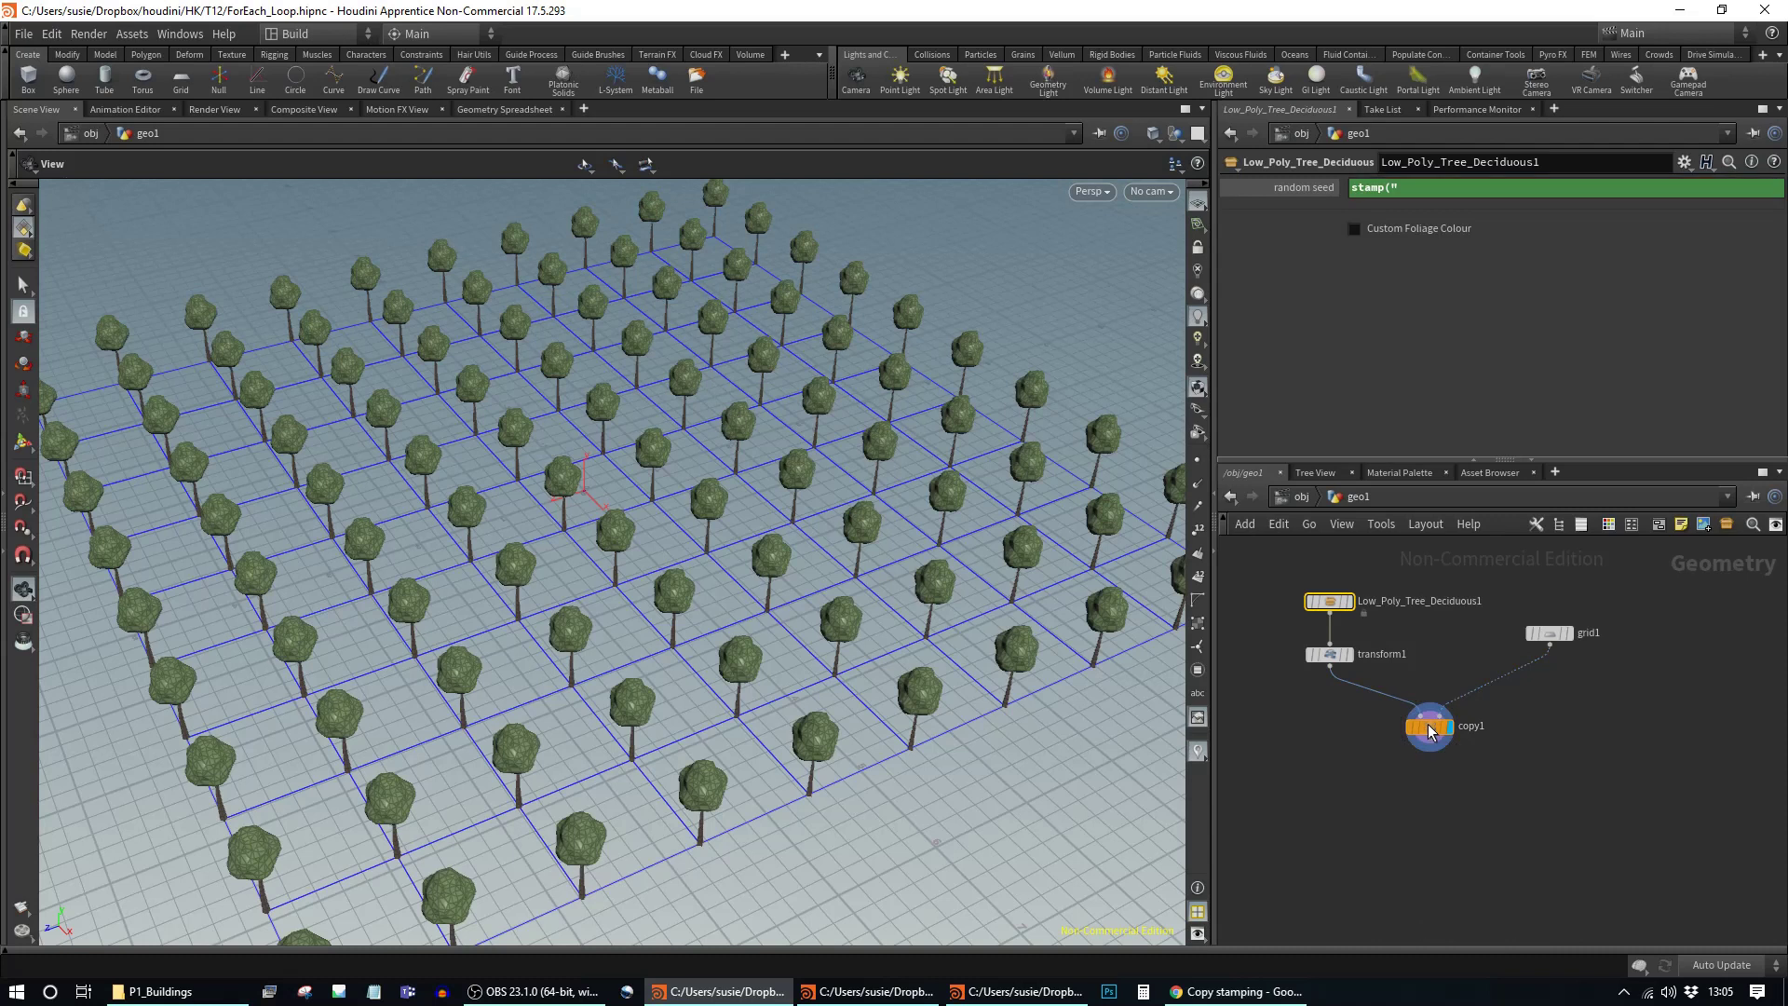
# Step: Try to insert the copy1 node's path straight from the network into the tree's random seed expression, and undo each attempt
pyautogui.moveTo(1479, 181); pyautogui.dragTo(1439, 187)
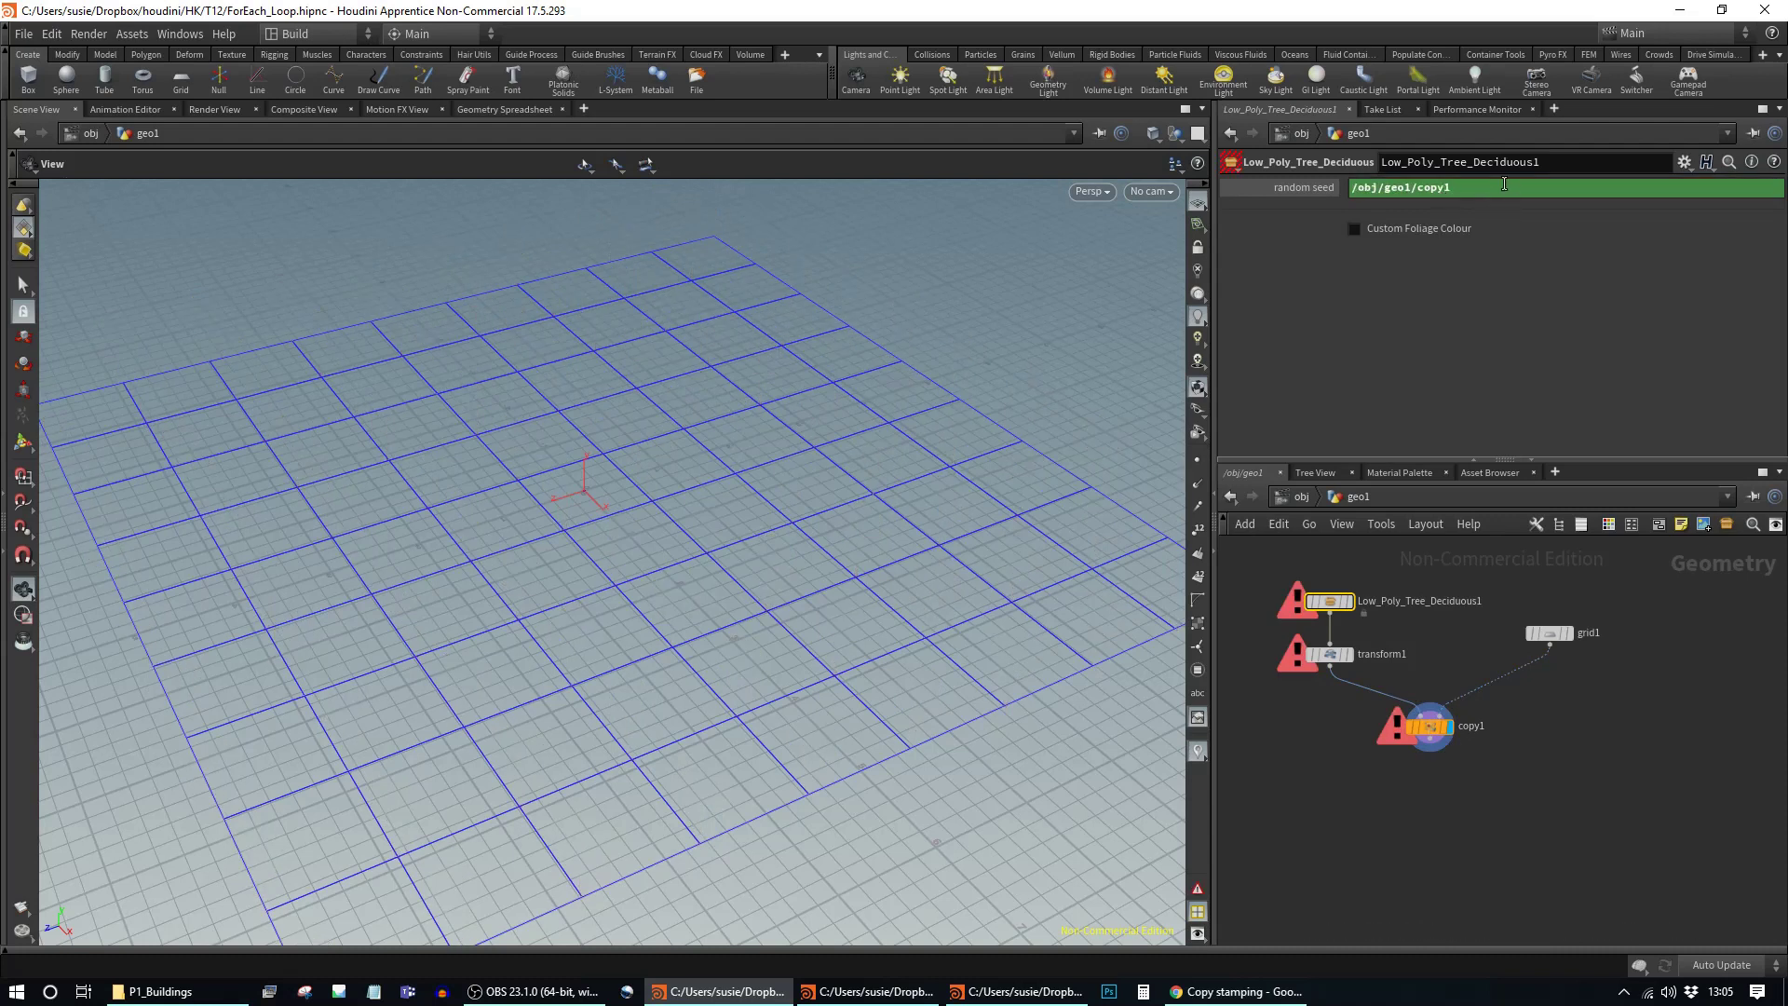
pyautogui.hotkey('ctrl', 'z')
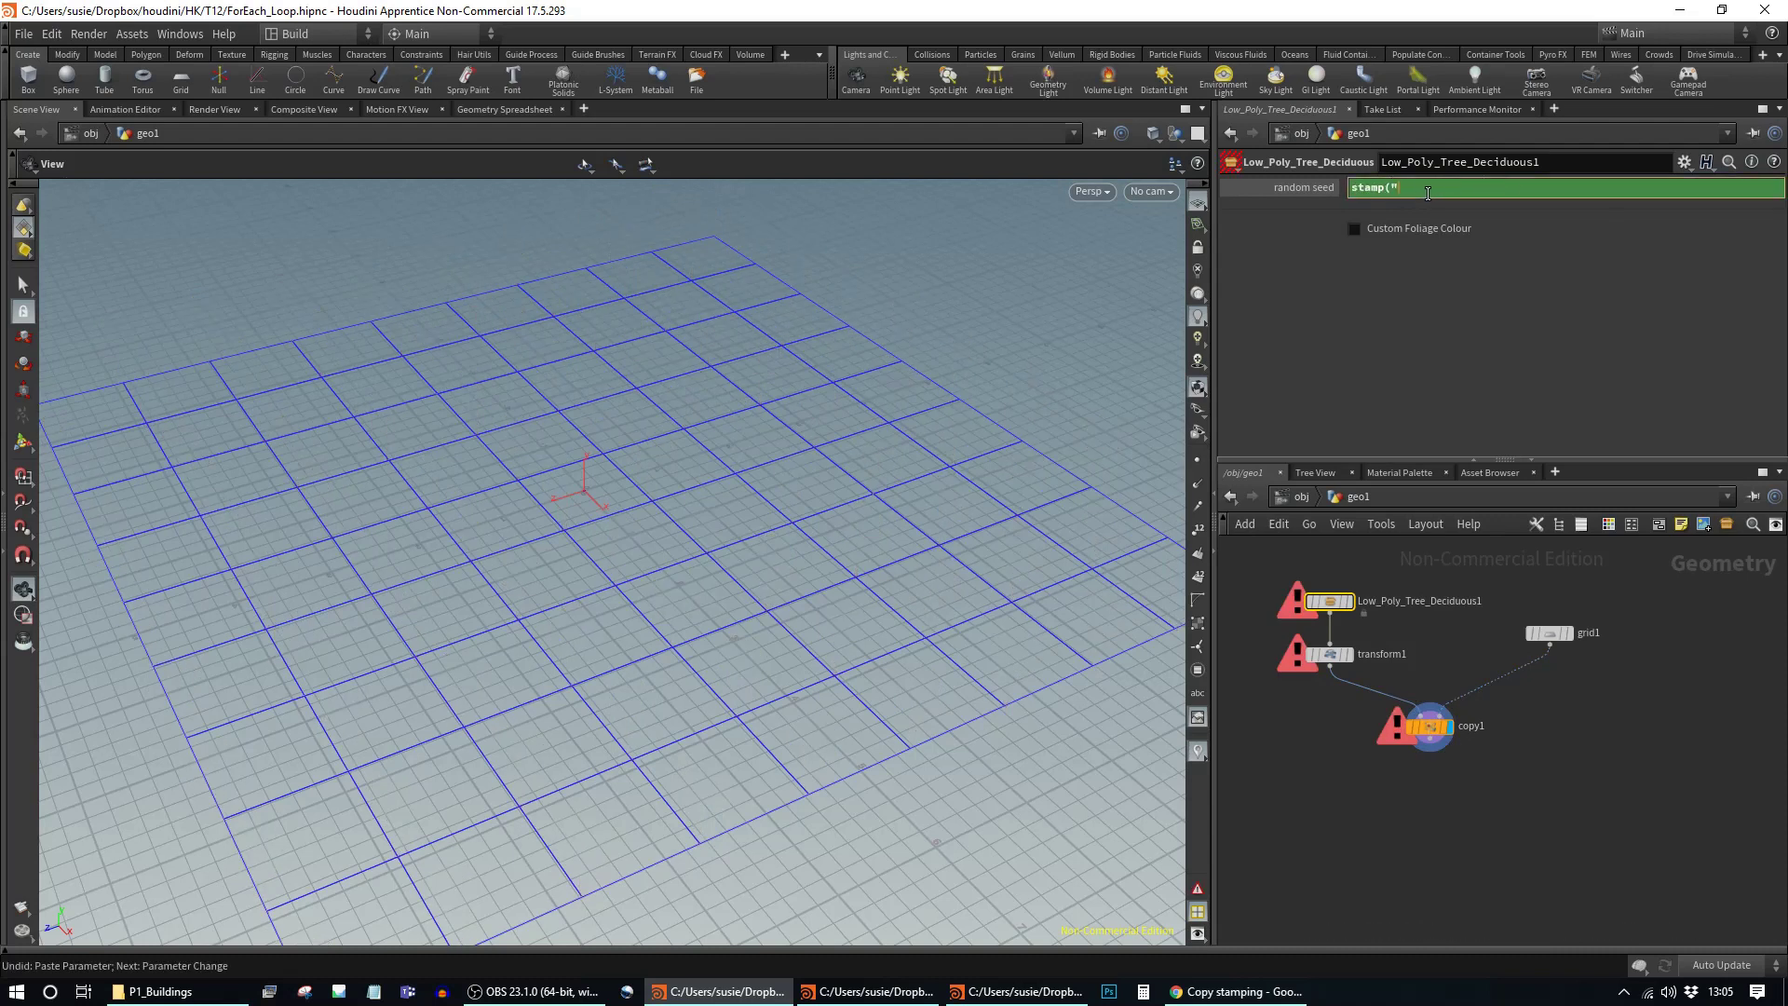
pyautogui.moveTo(1436, 724); pyautogui.dragTo(1399, 188)
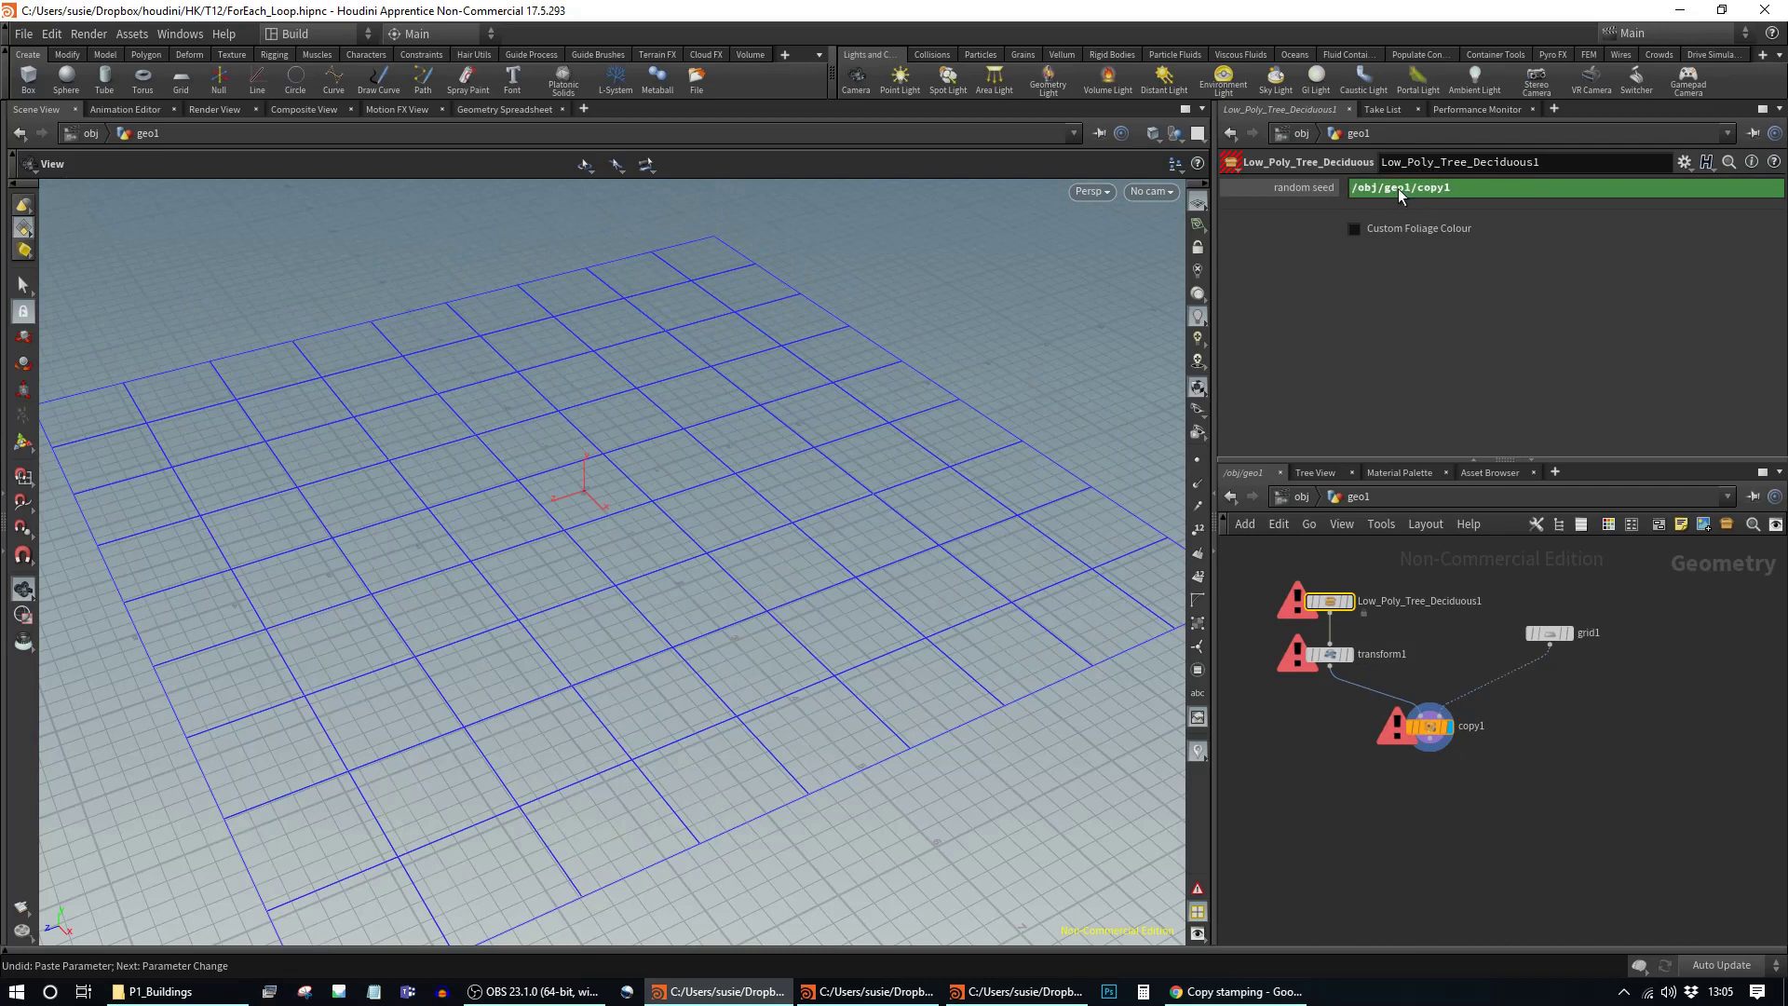
pyautogui.hotkey('ctrl', 'z')
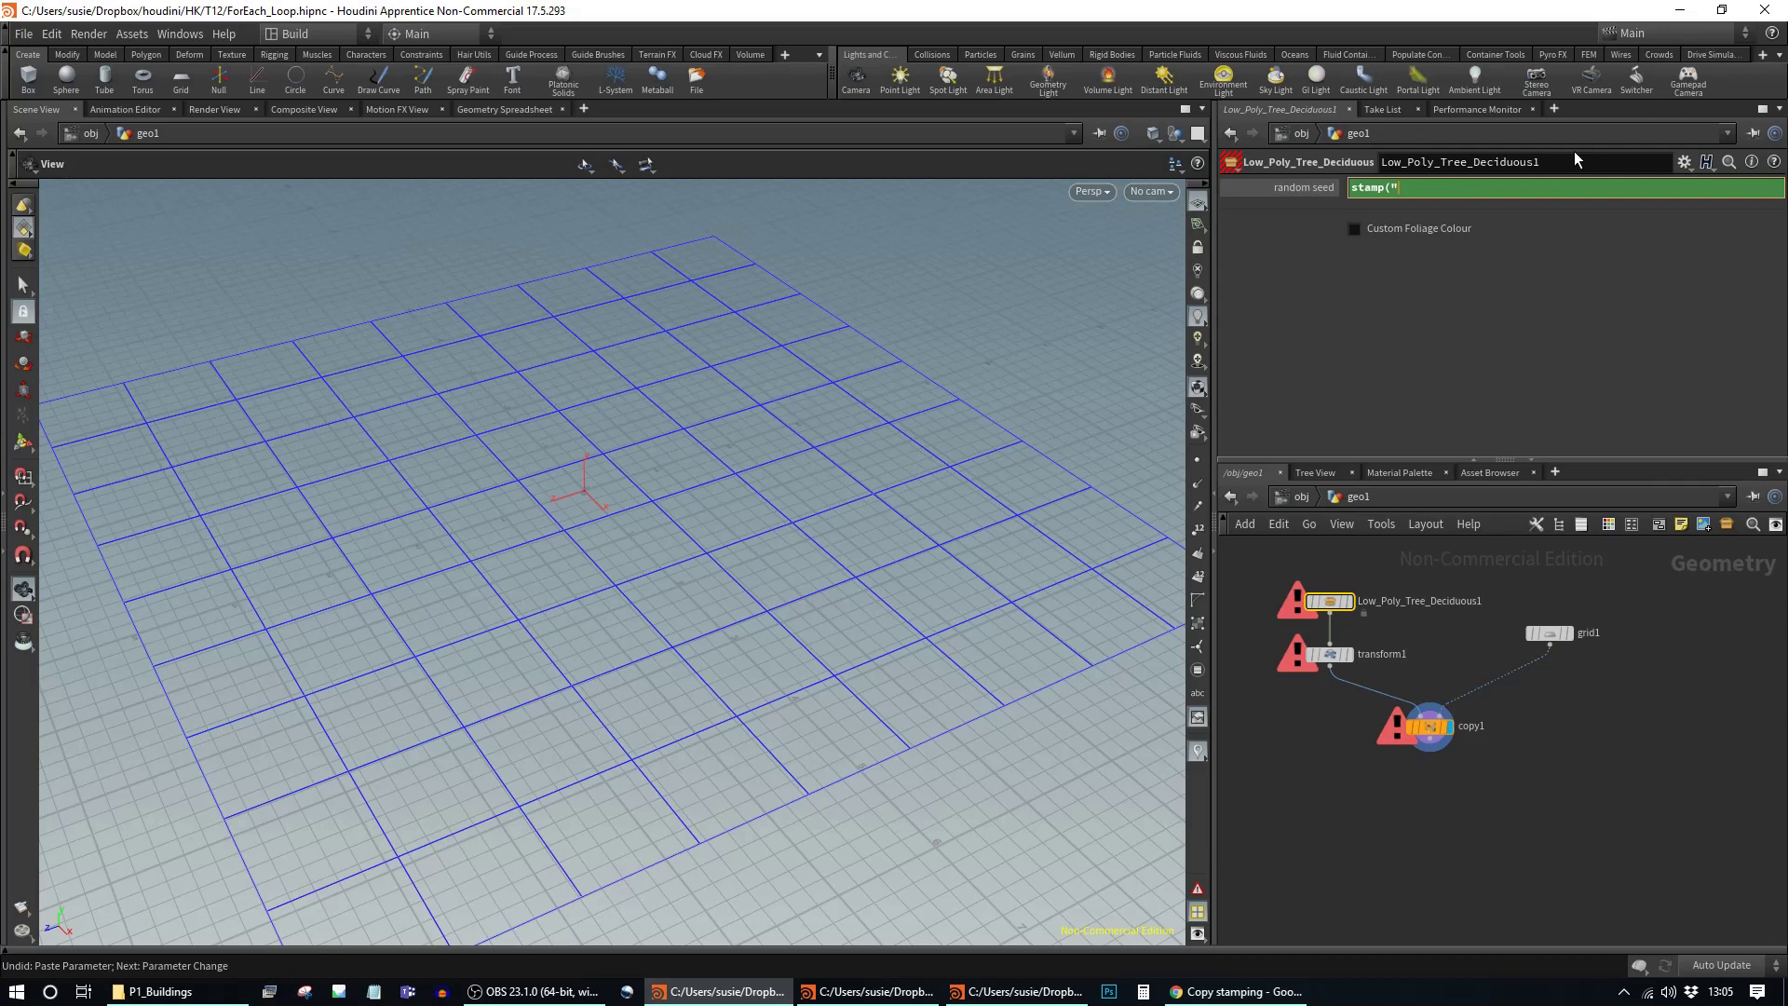
# Step: Add the relative path "../copy1/" and a comma as the first argument of the tree's random seed stamp expression
pyautogui.write('/')
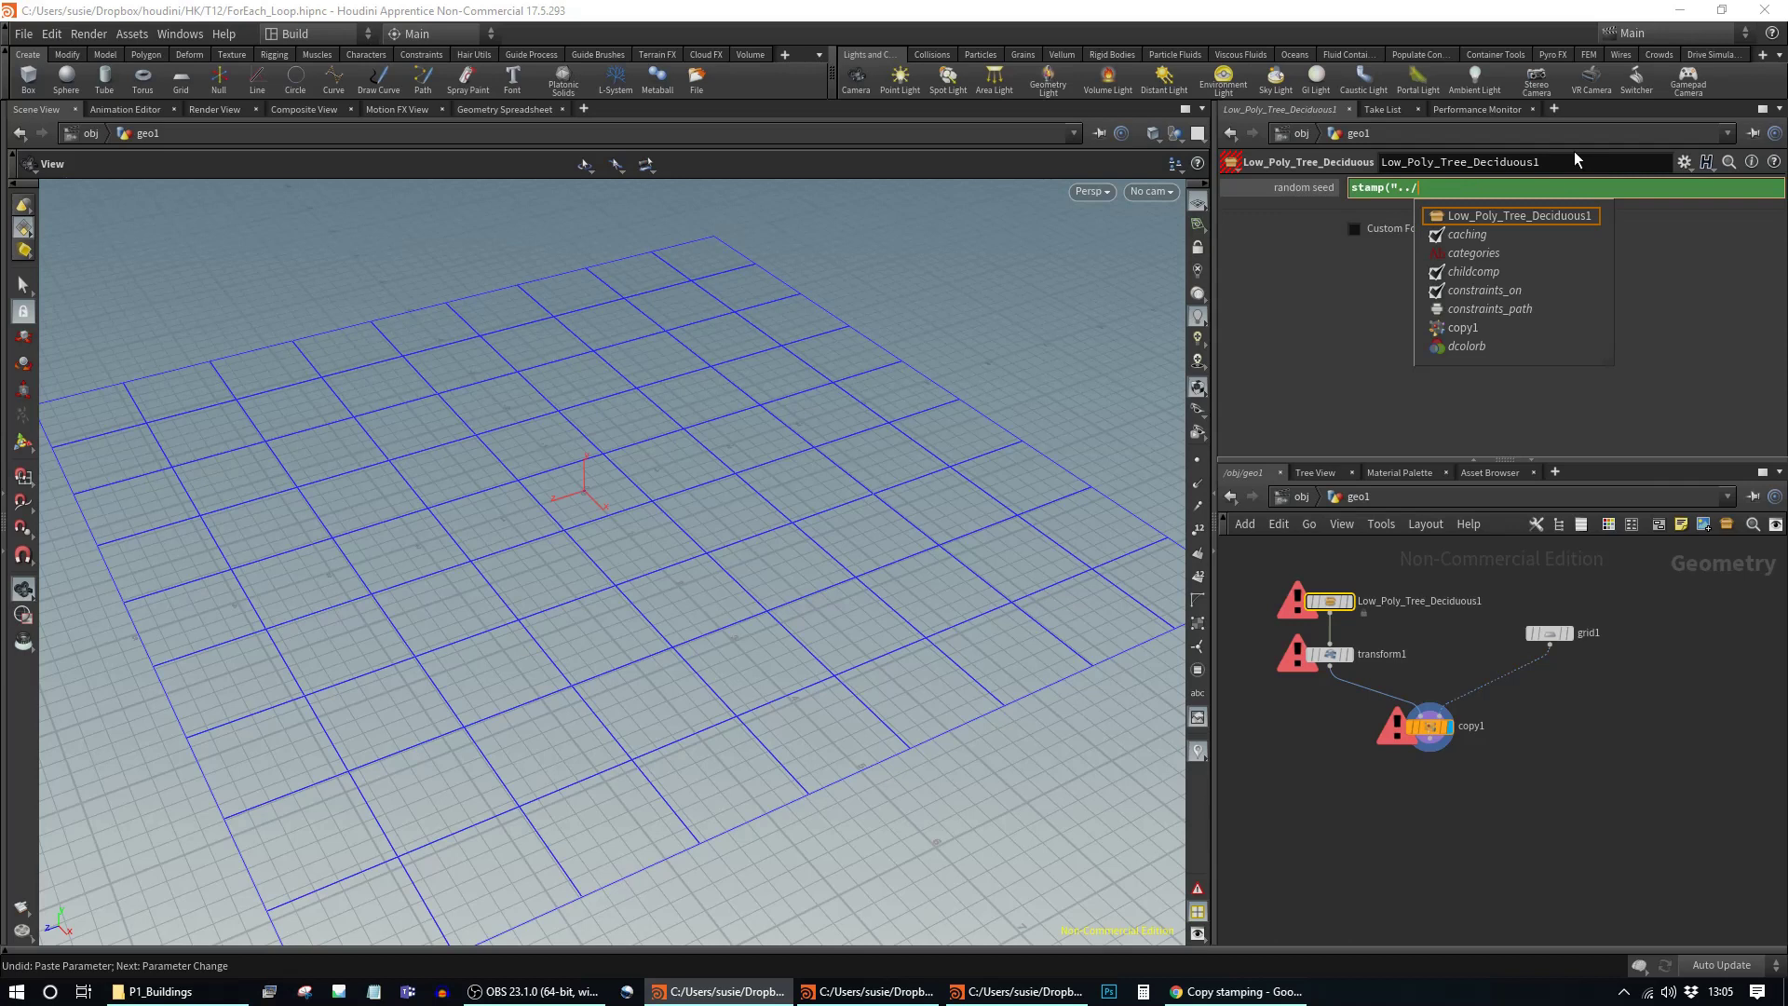
pyautogui.click(1476, 328)
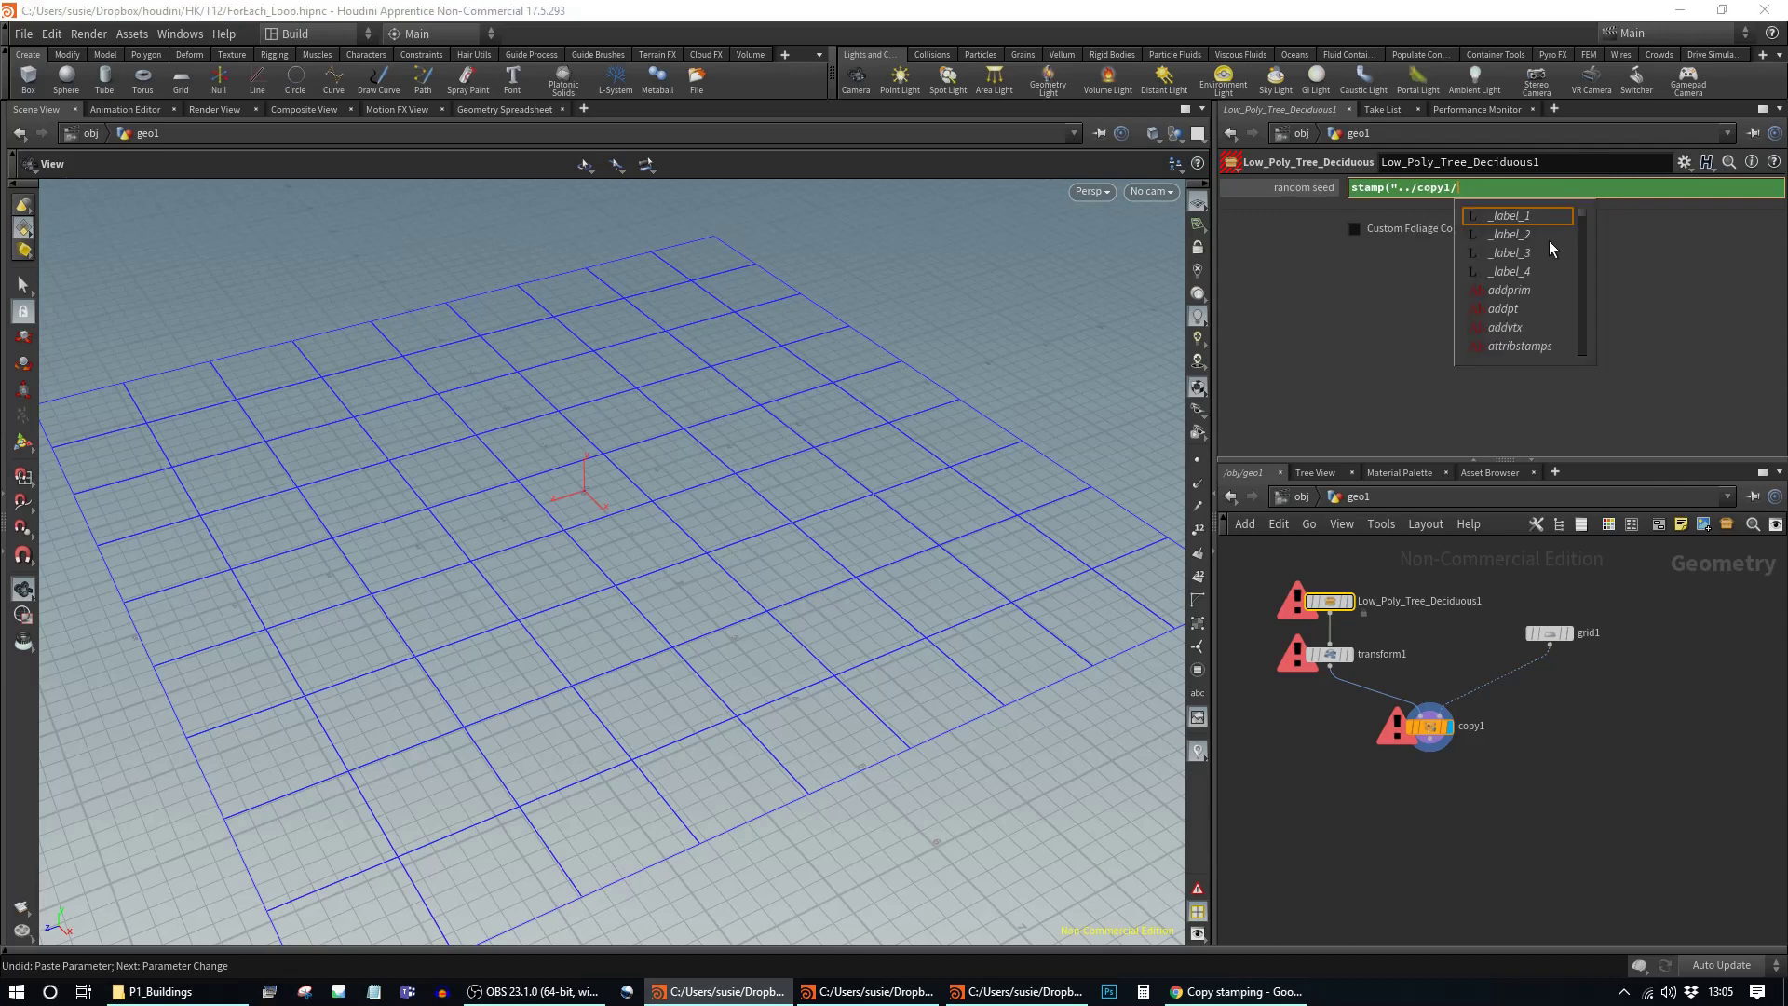
pyautogui.write('"')
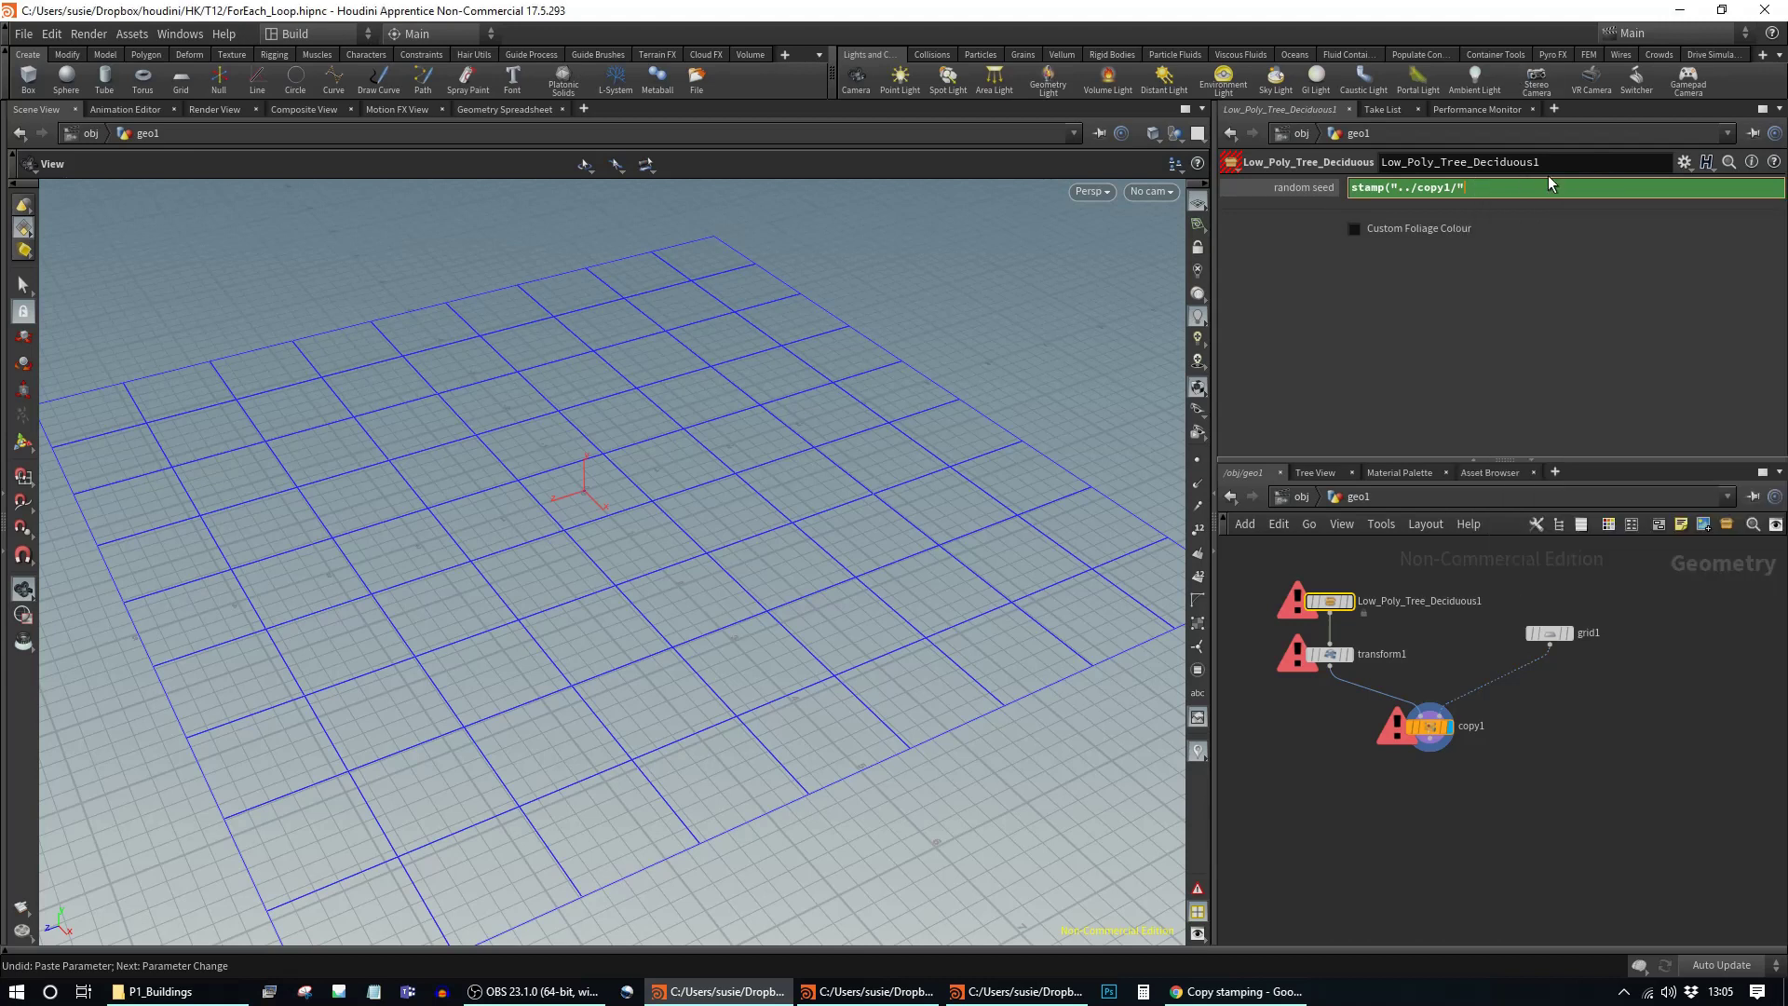
pyautogui.write(',')
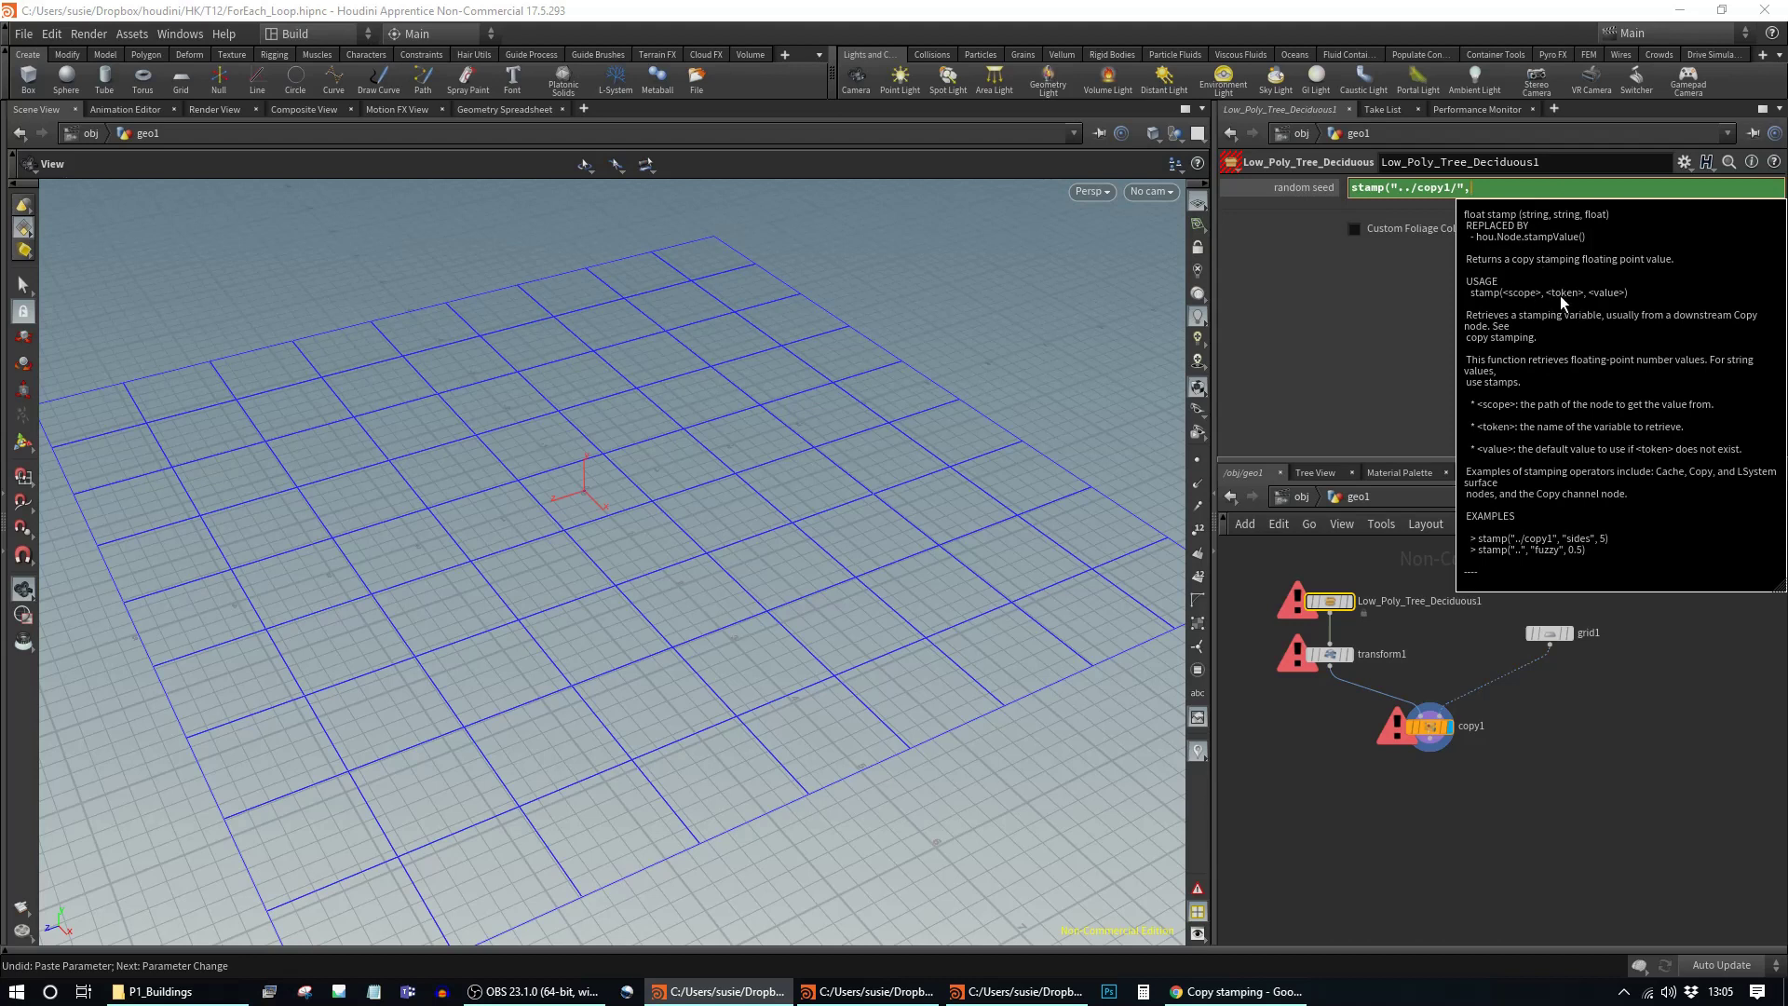
# Step: Check the stamp variable's name on the Copy Stamp node and complete the tree's random seed expression as stamp("../copy1/","seed",0)
pyautogui.click(1430, 726)
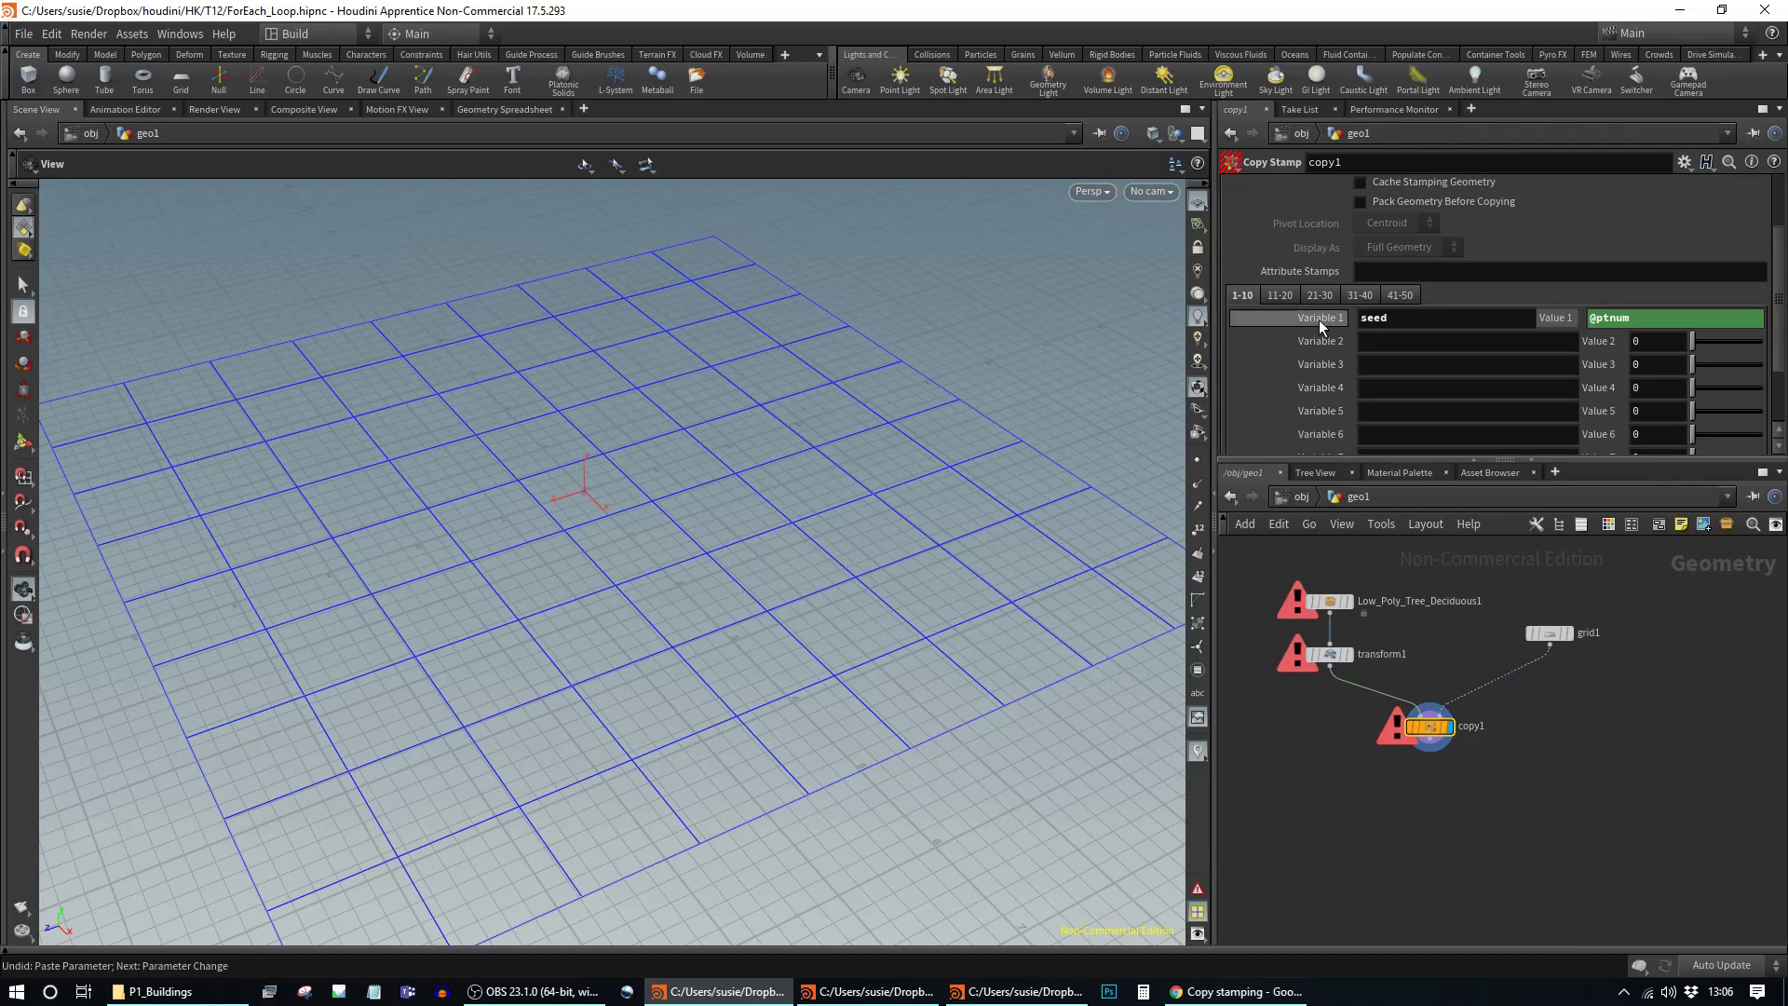
pyautogui.click(1332, 598)
pyautogui.click(1513, 190)
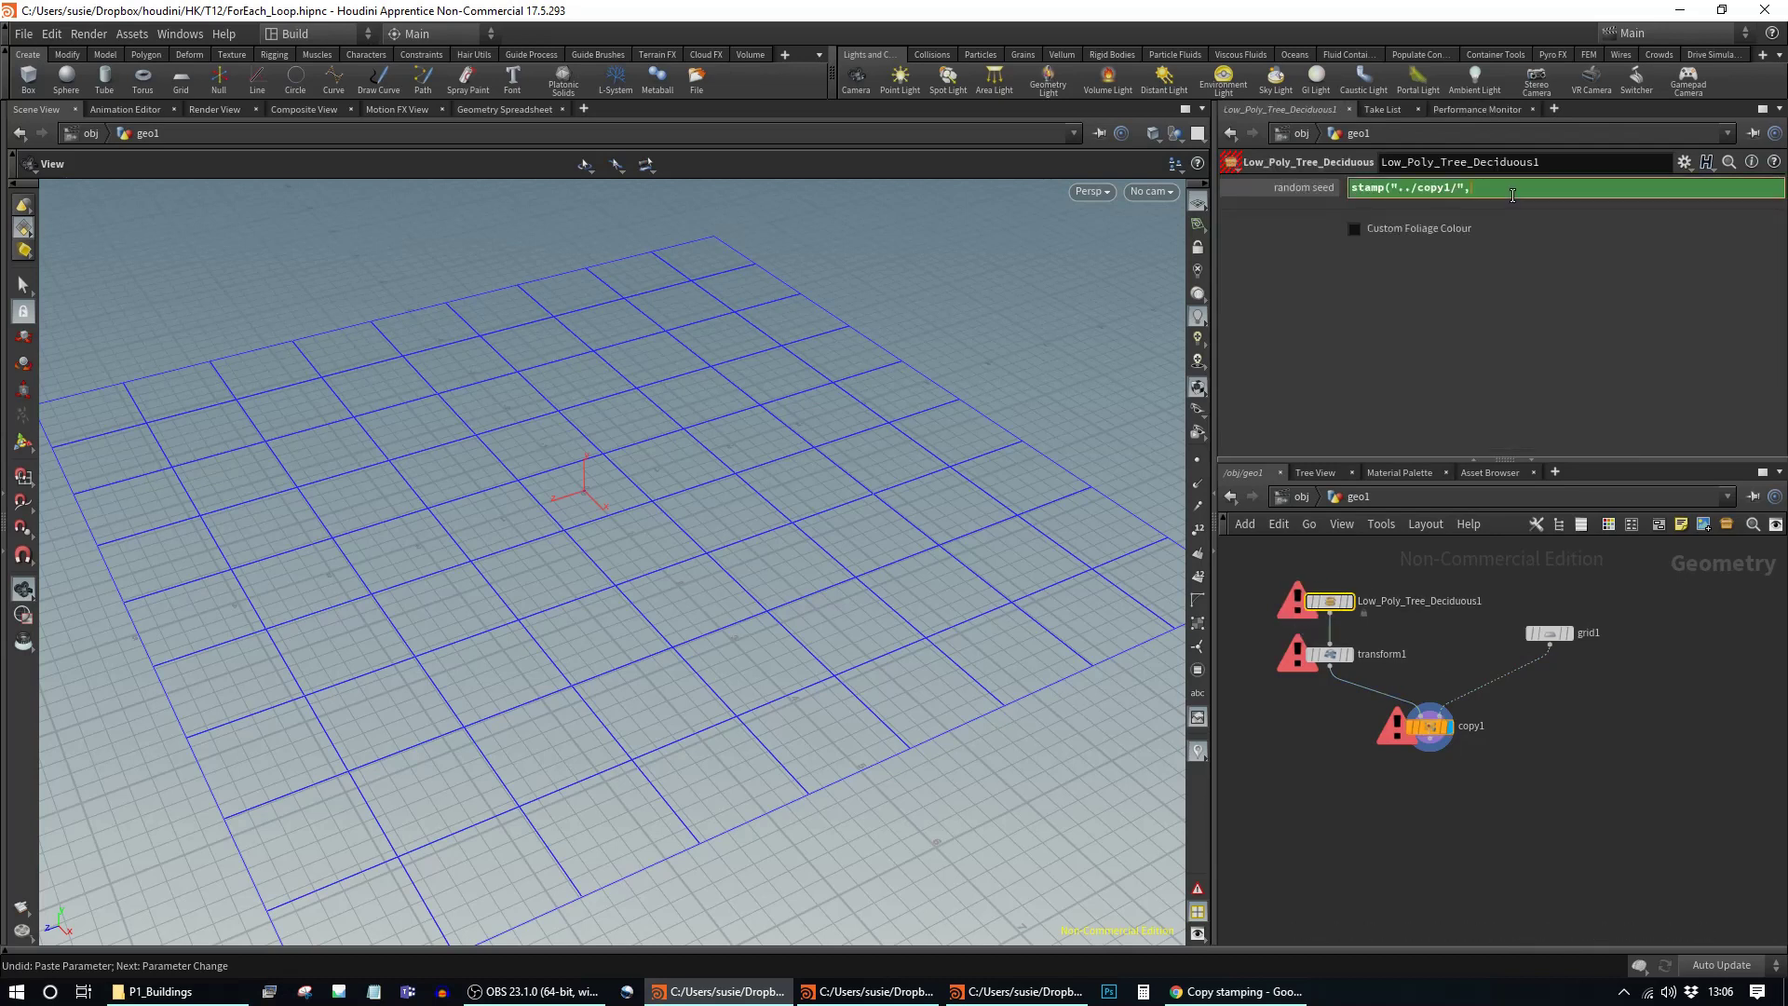
pyautogui.write('"seed",0')
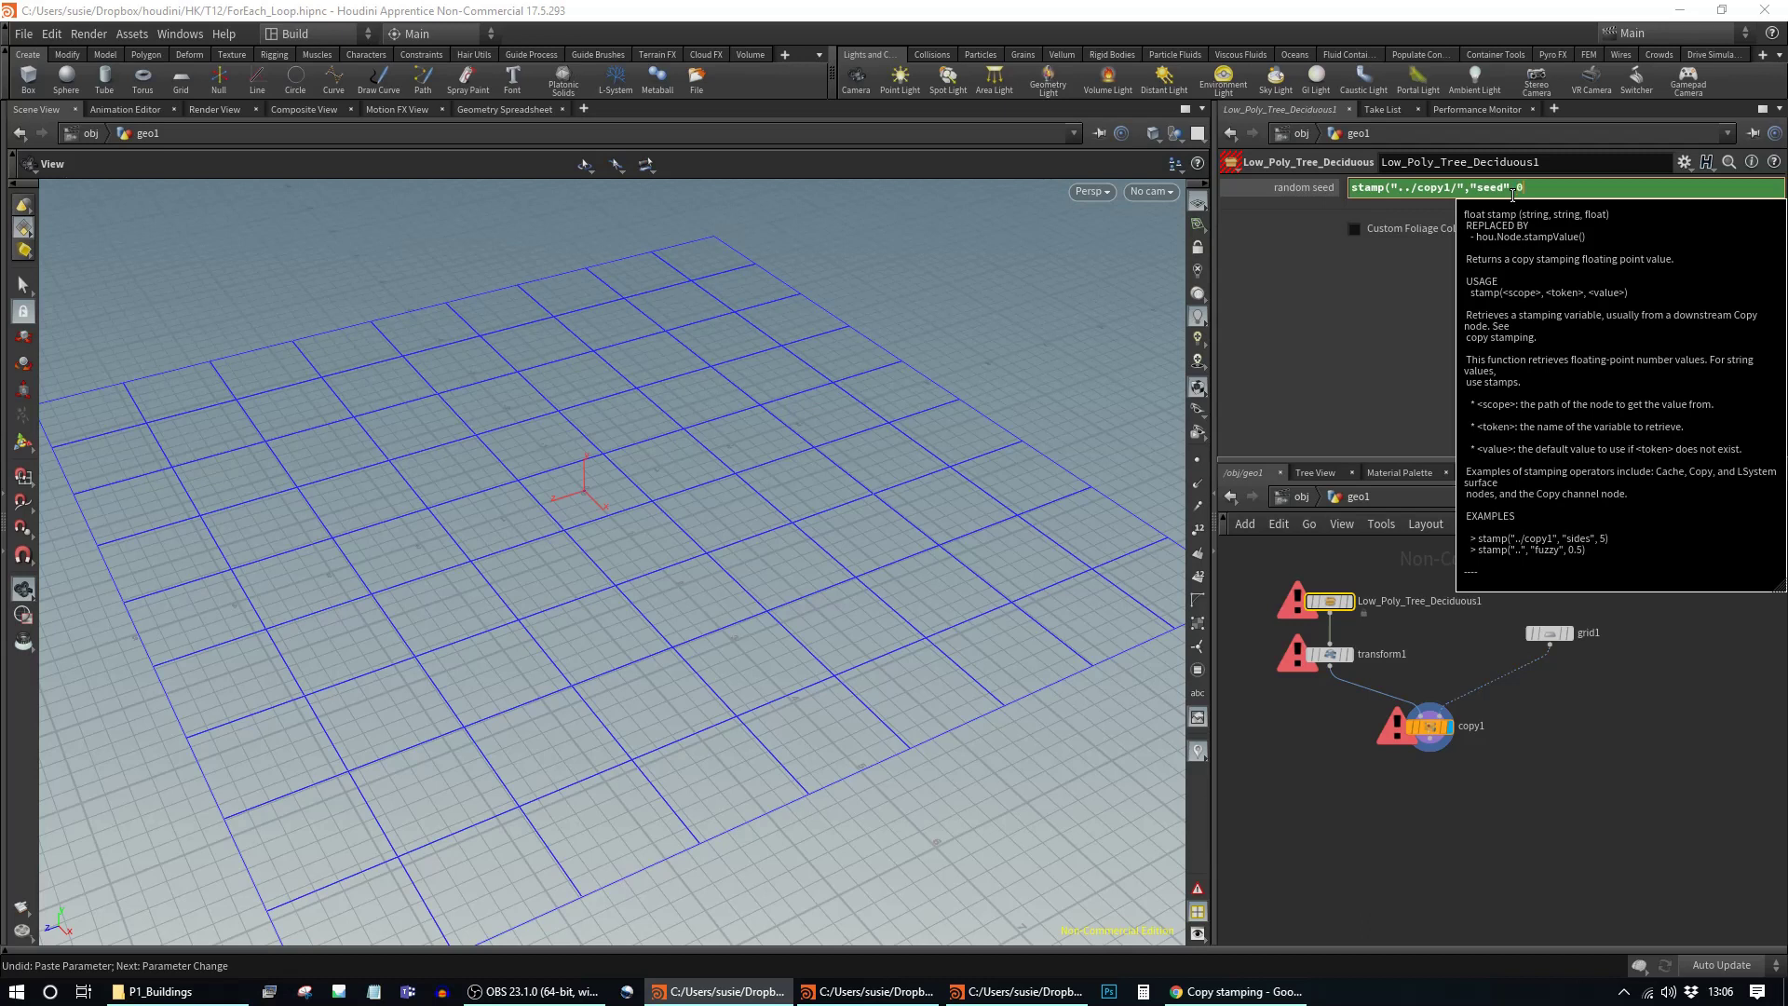
pyautogui.write(')')
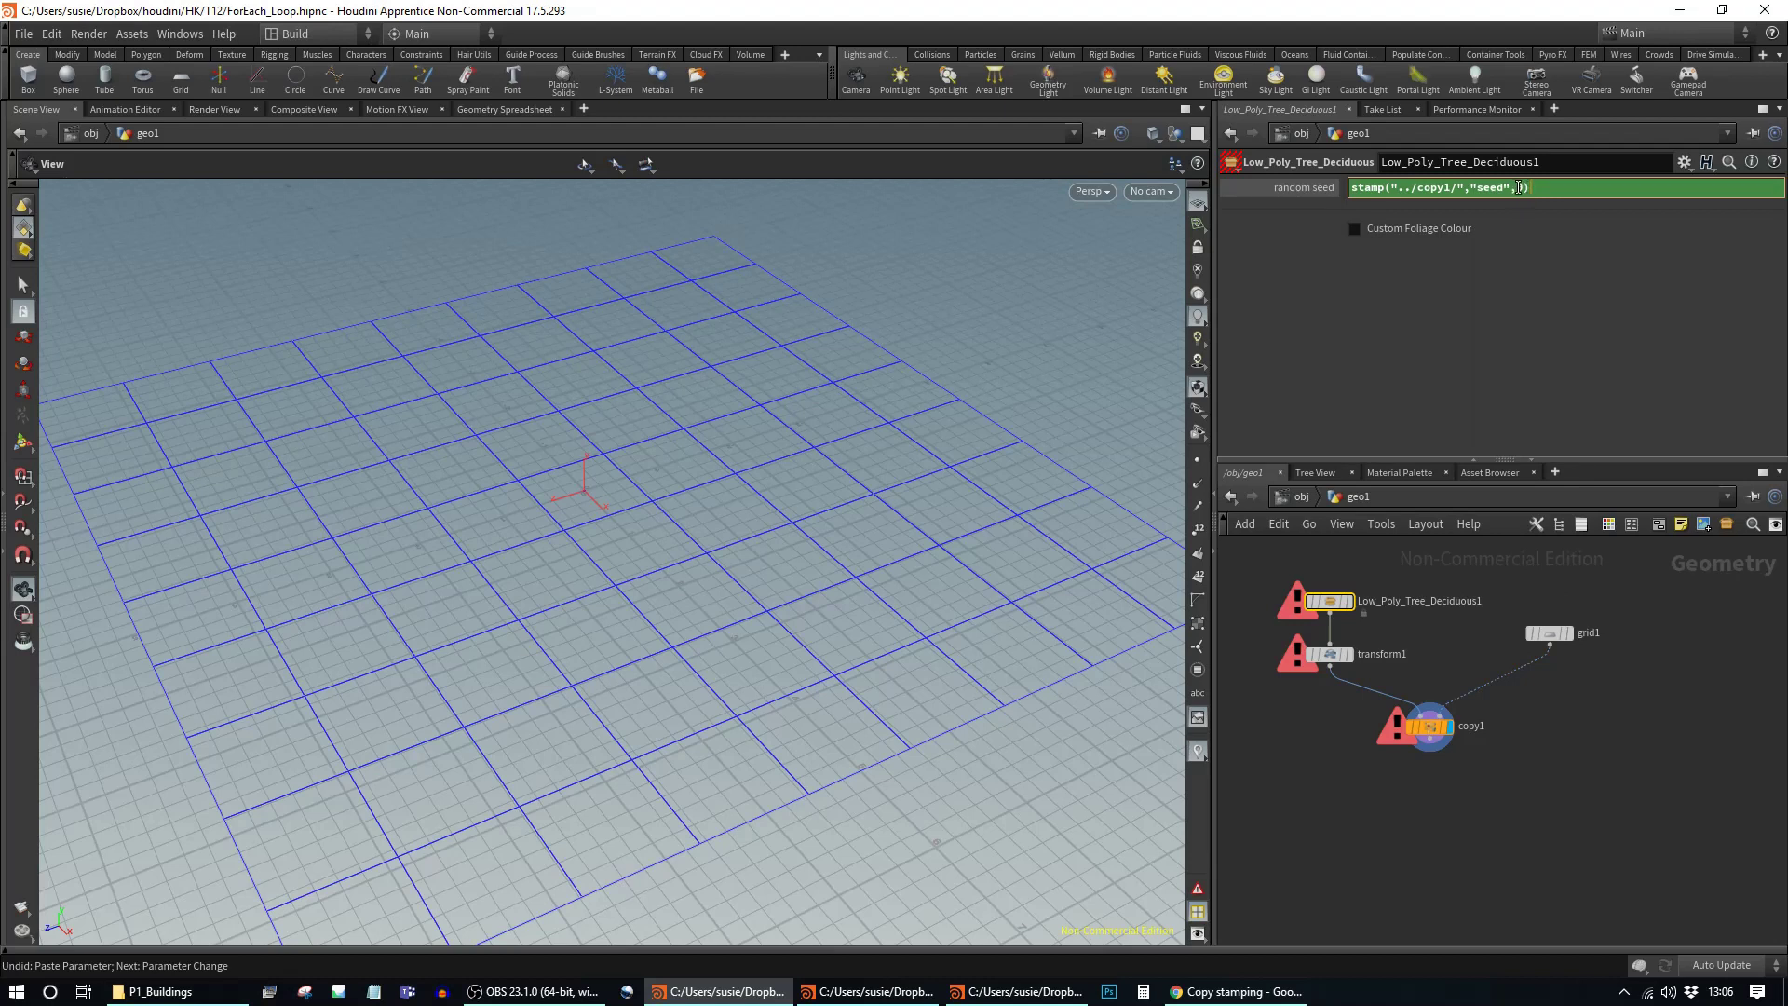
pyautogui.press('BackSpace')
pyautogui.write('0')
pyautogui.press('Return')
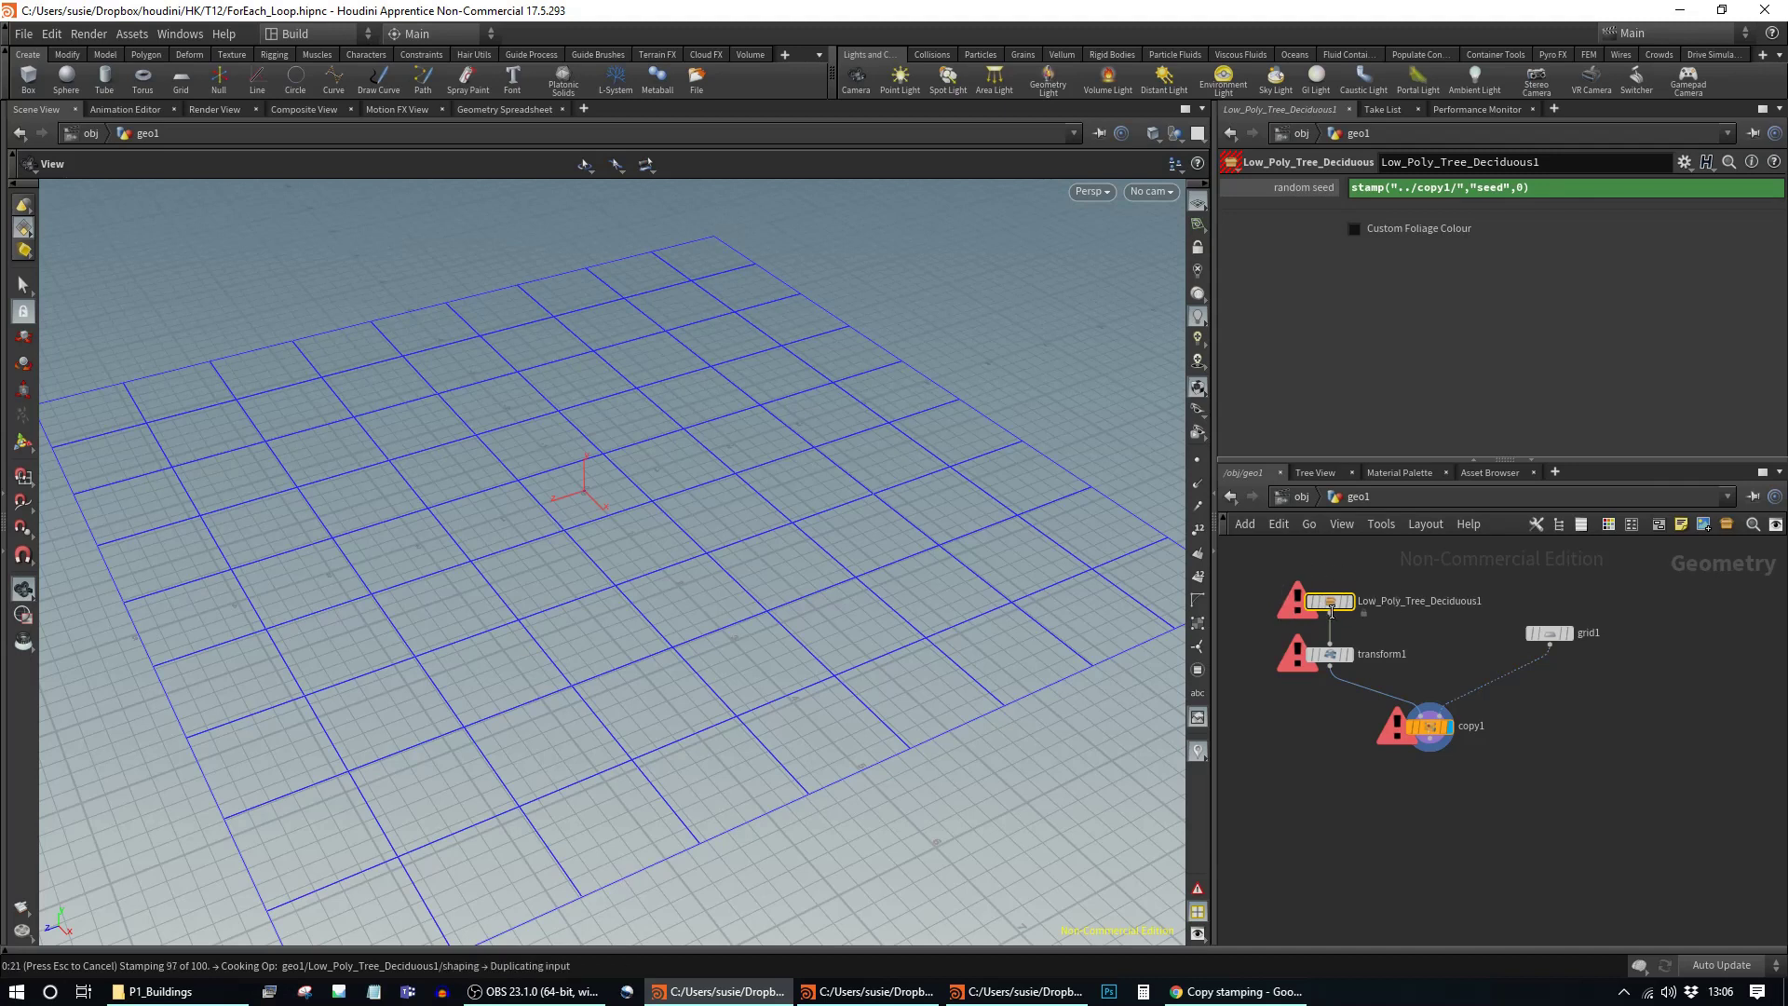
# Step: Select the Copy Stamp node and examine the variation among the copied trees across the whole grid
pyautogui.moveTo(1341, 616)
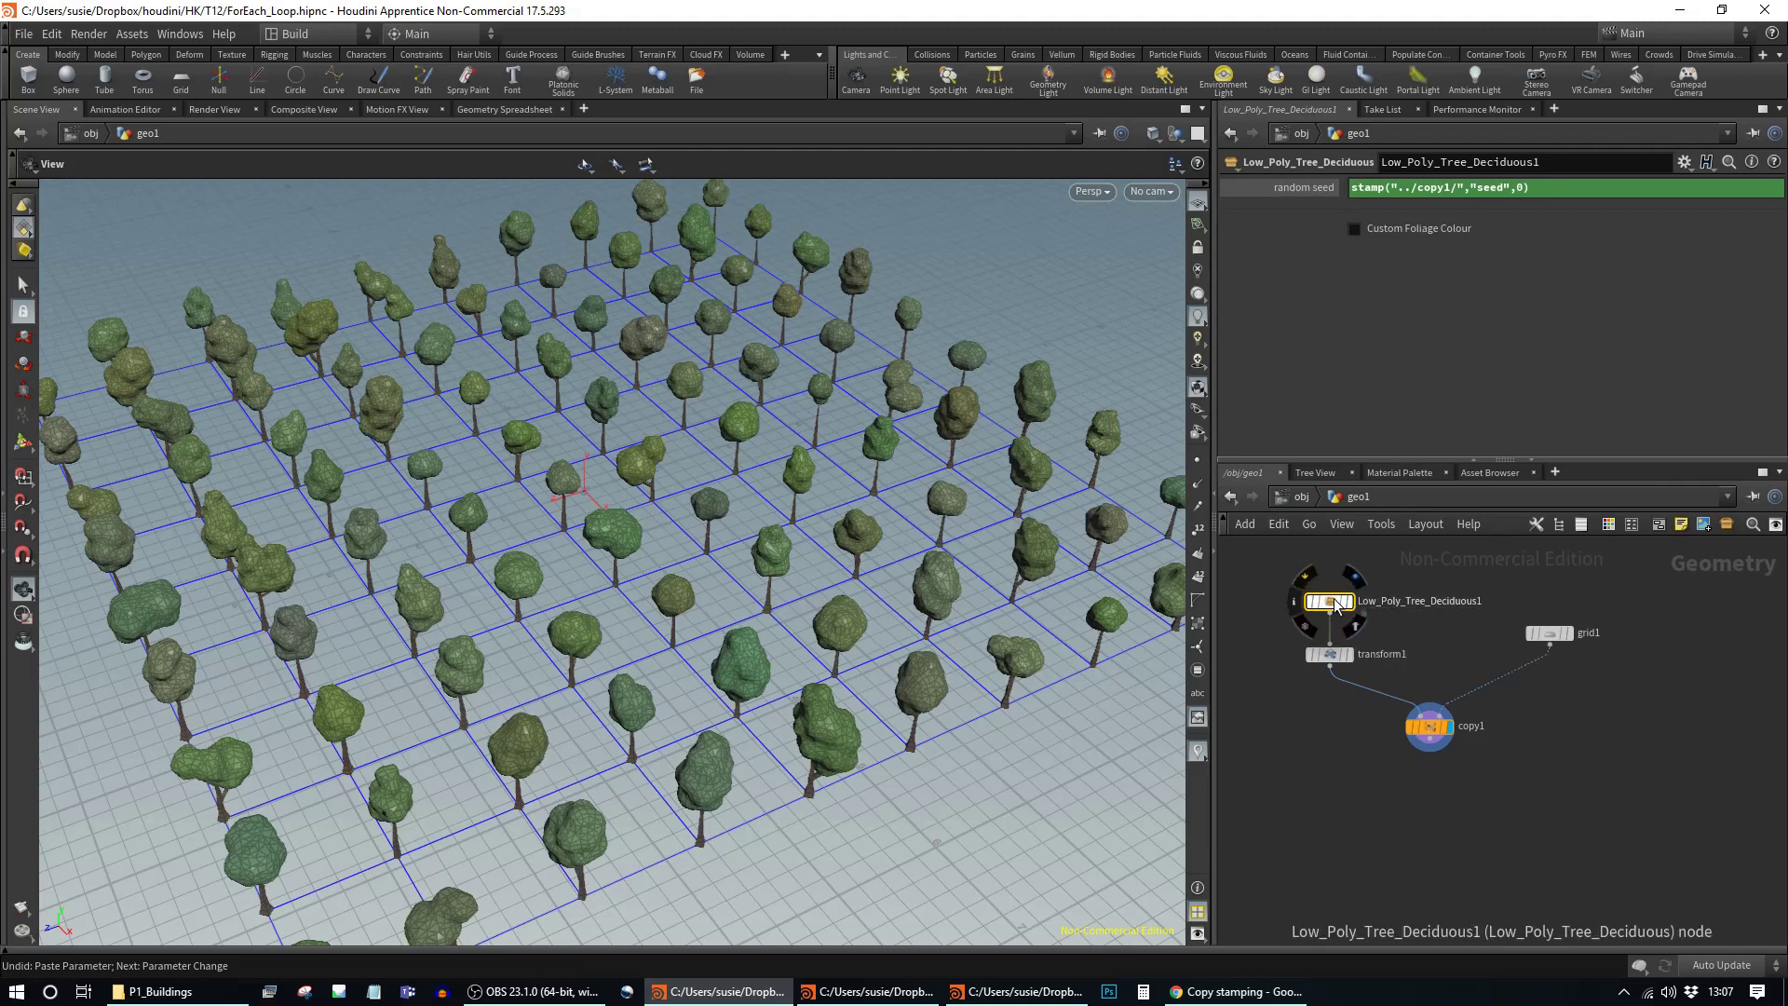
pyautogui.click(1430, 727)
pyautogui.moveTo(704, 556)
pyautogui.mouseDown()
pyautogui.moveTo(713, 536)
pyautogui.moveTo(906, 463)
pyautogui.moveTo(736, 511)
pyautogui.moveTo(699, 639)
pyautogui.moveTo(715, 520)
pyautogui.moveTo(475, 523)
pyautogui.moveTo(745, 489)
pyautogui.moveTo(721, 562)
pyautogui.mouseUp()
pyautogui.scroll(-6, 720, 562)
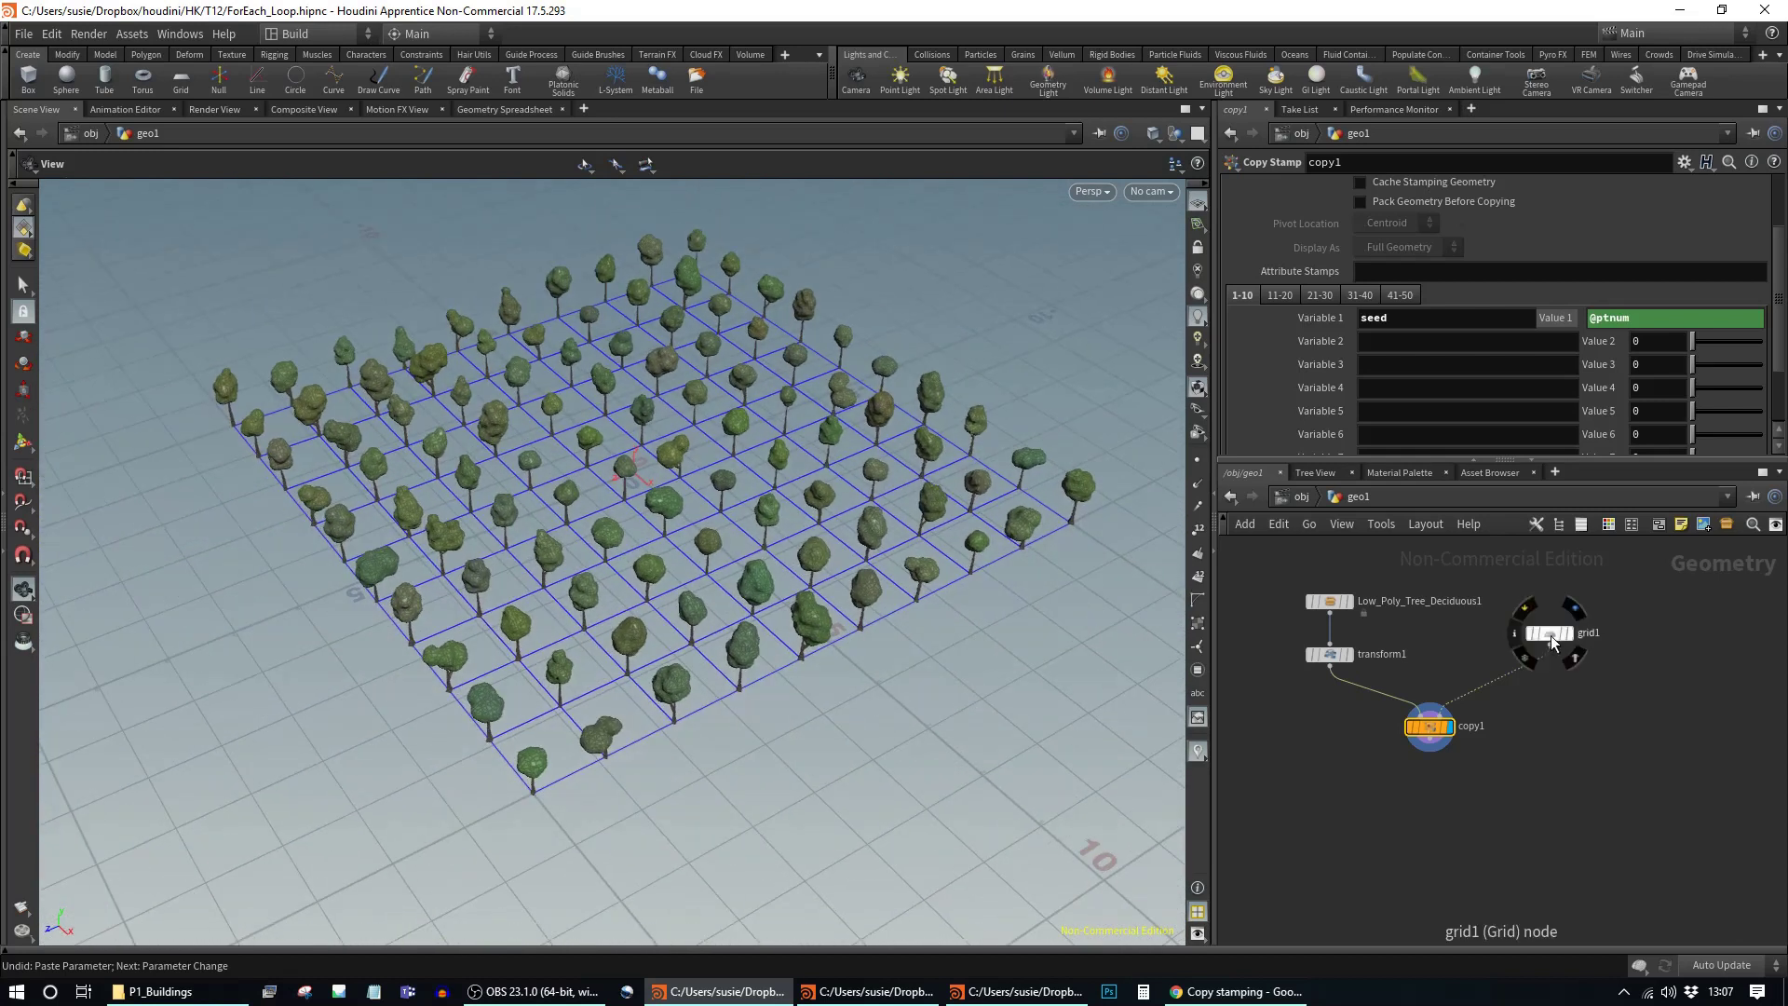
# Step: List the grid's points in descending order in the Geometry Spreadsheet, and return to the scene view to inspect the copied trees
pyautogui.click(1550, 637)
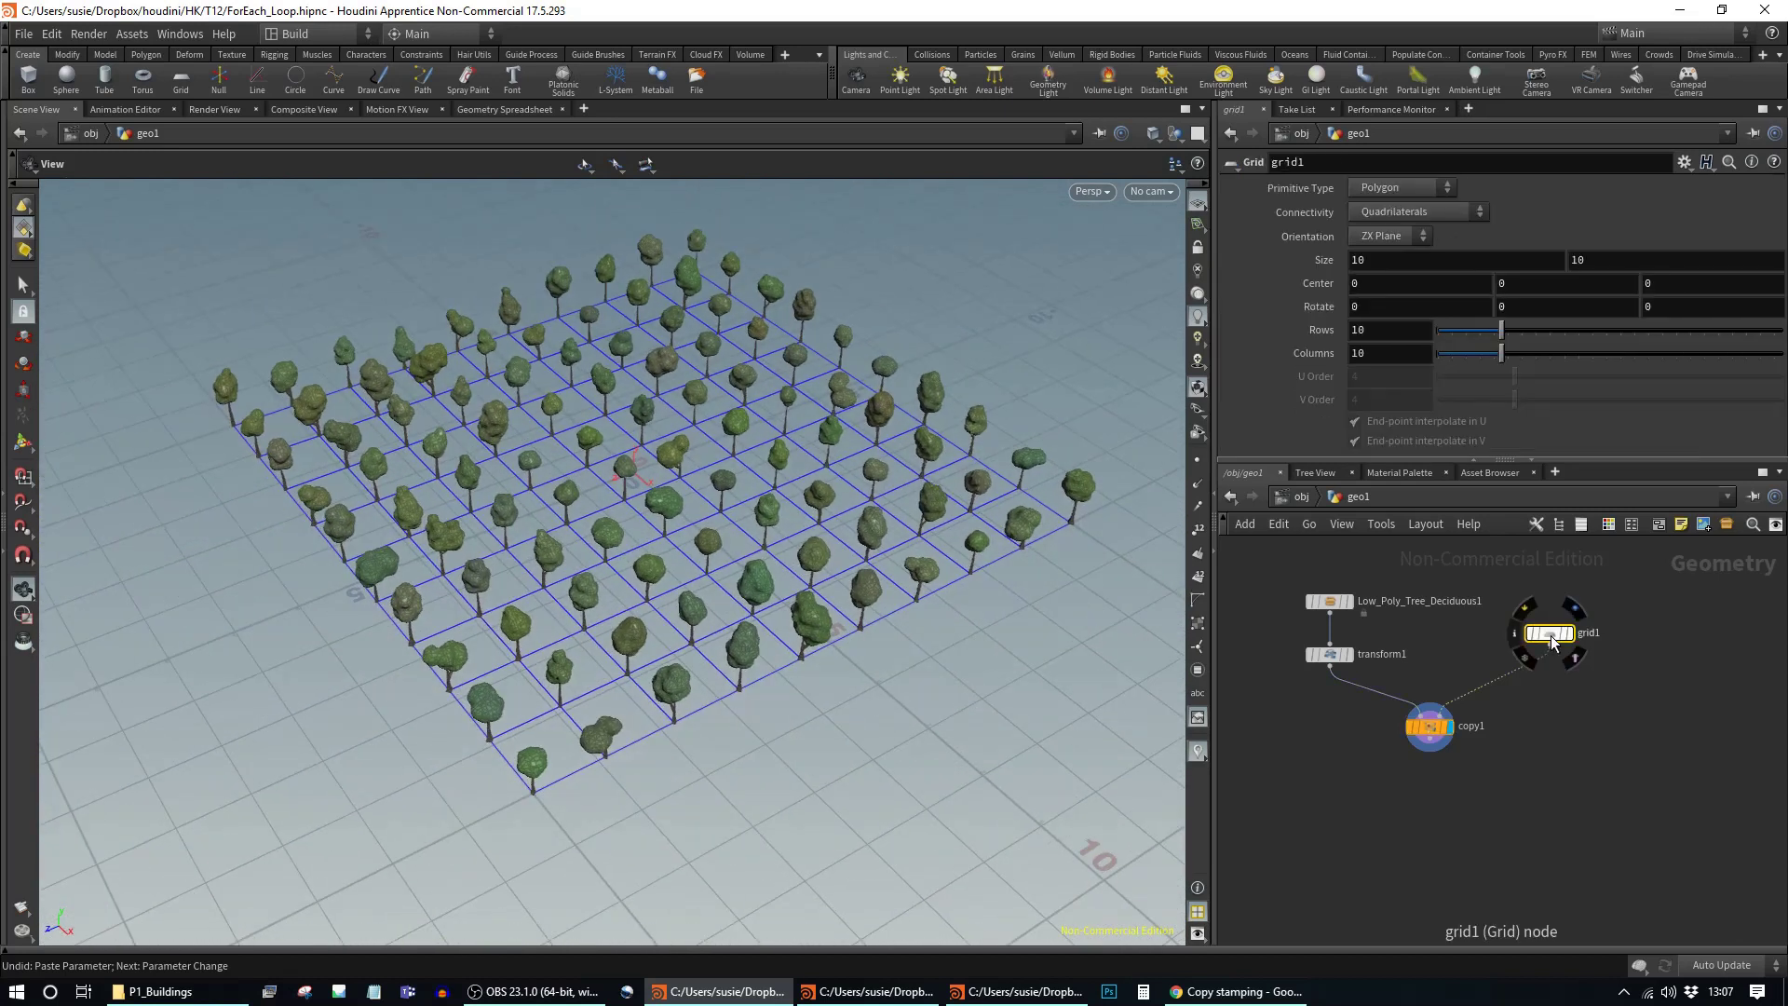
pyautogui.click(486, 110)
pyautogui.click(50, 182)
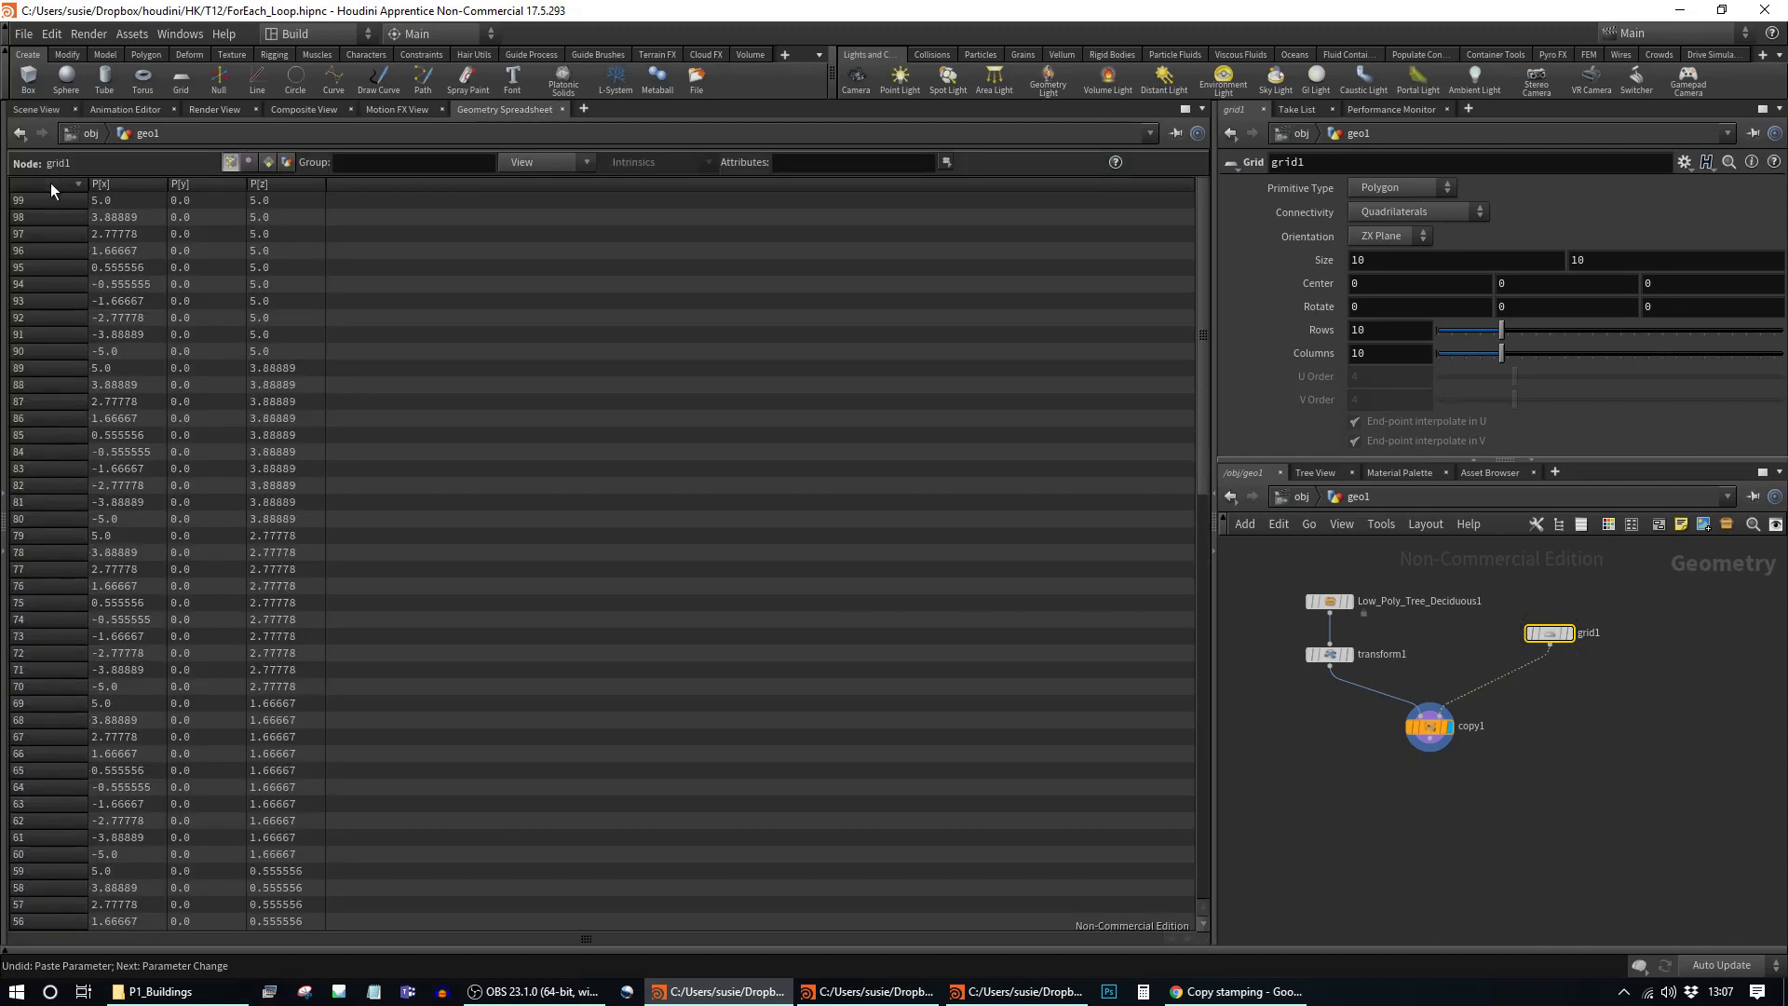
pyautogui.click(33, 110)
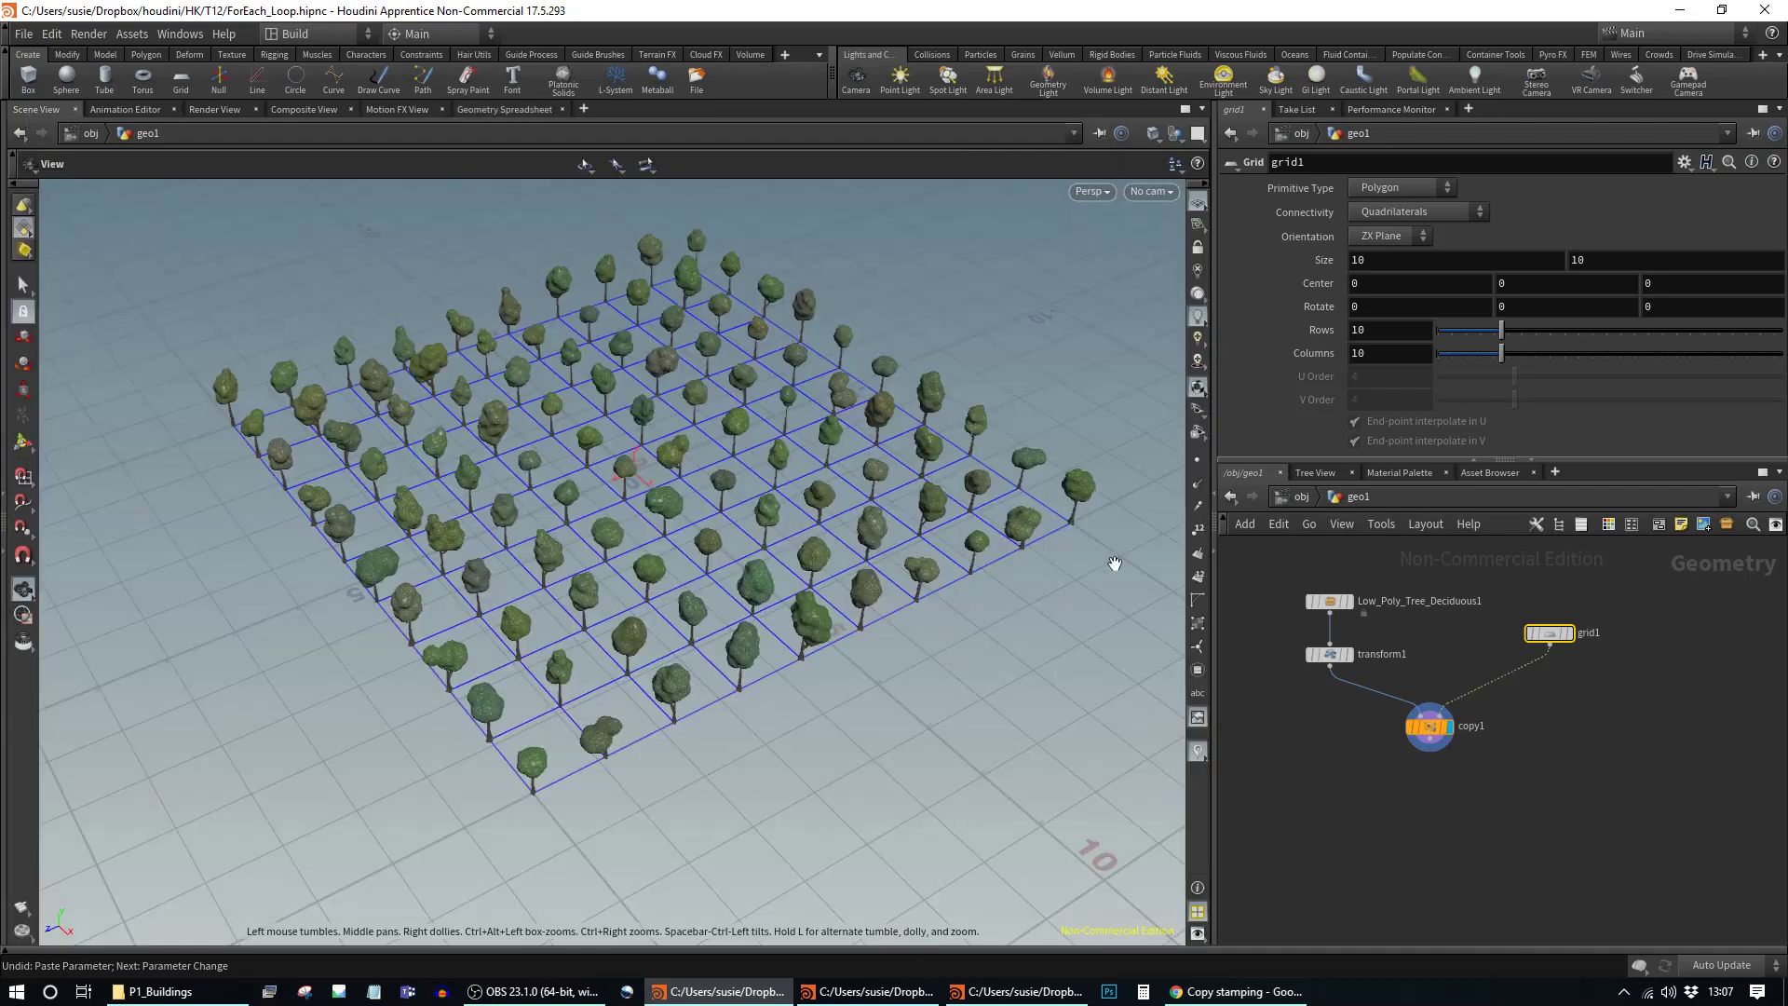
pyautogui.moveTo(608, 592); pyautogui.dragTo(646, 538)
pyautogui.scroll(5, 671, 577)
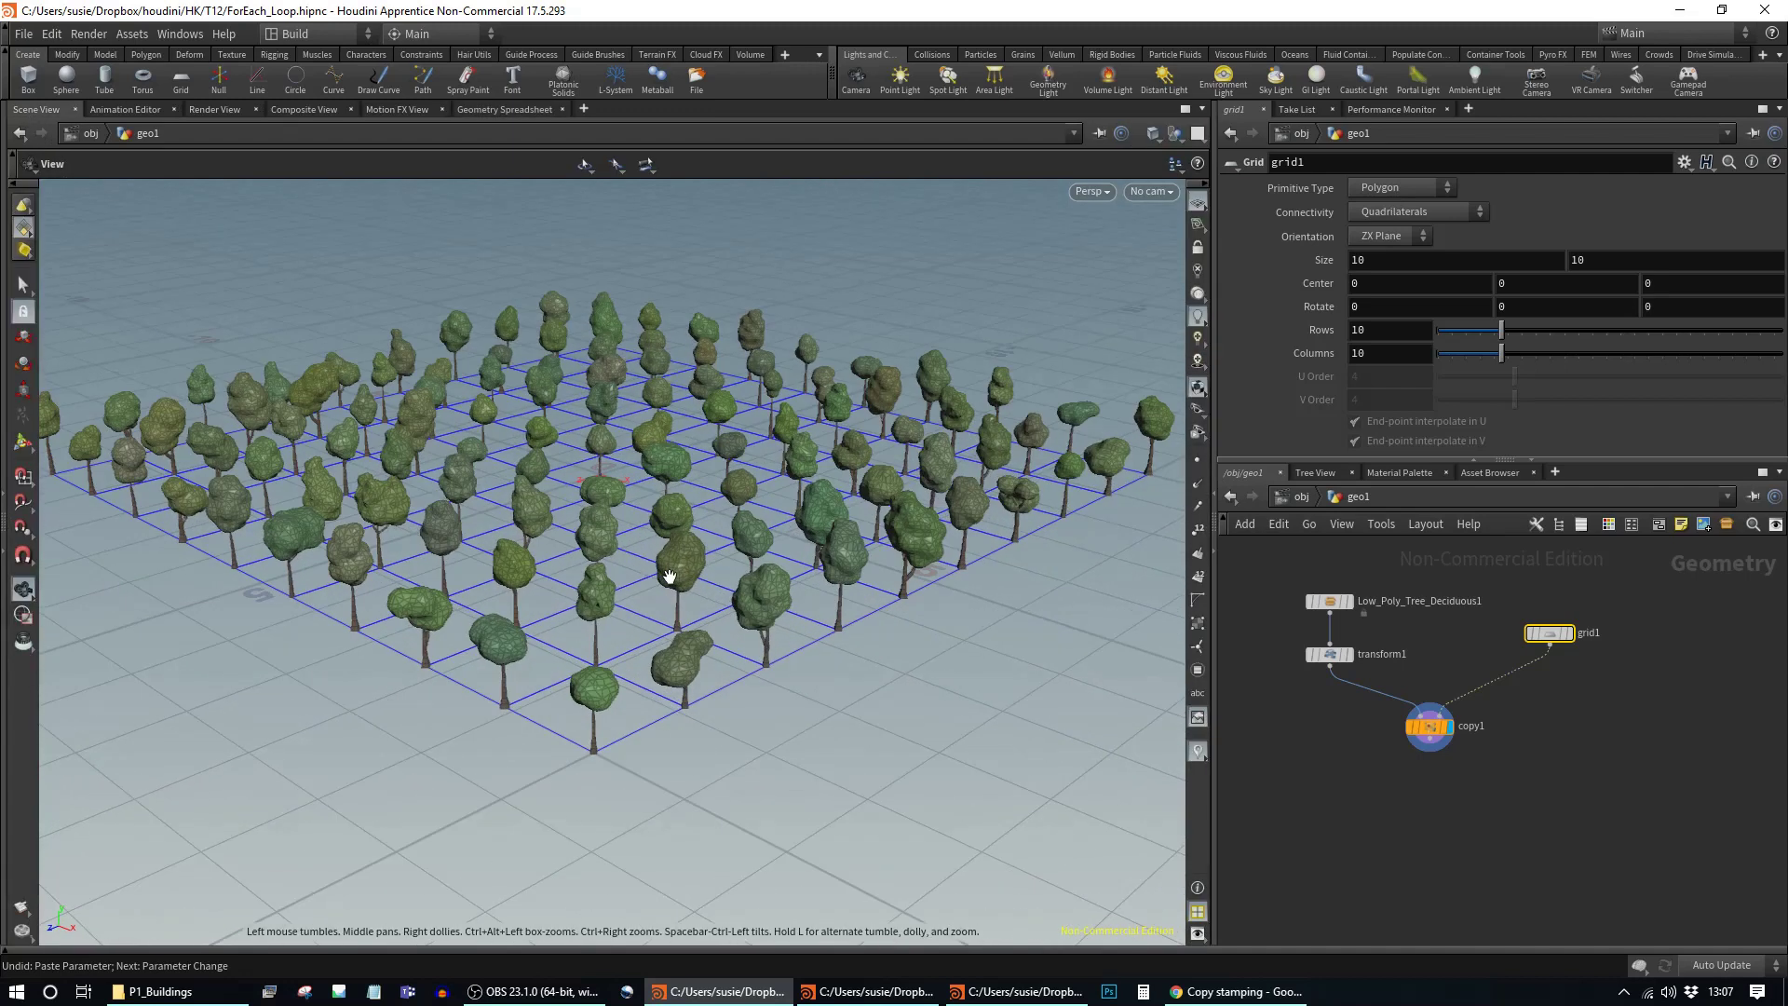
pyautogui.moveTo(691, 527); pyautogui.dragTo(741, 603, button='middle')
pyautogui.moveTo(741, 604); pyautogui.dragTo(792, 674)
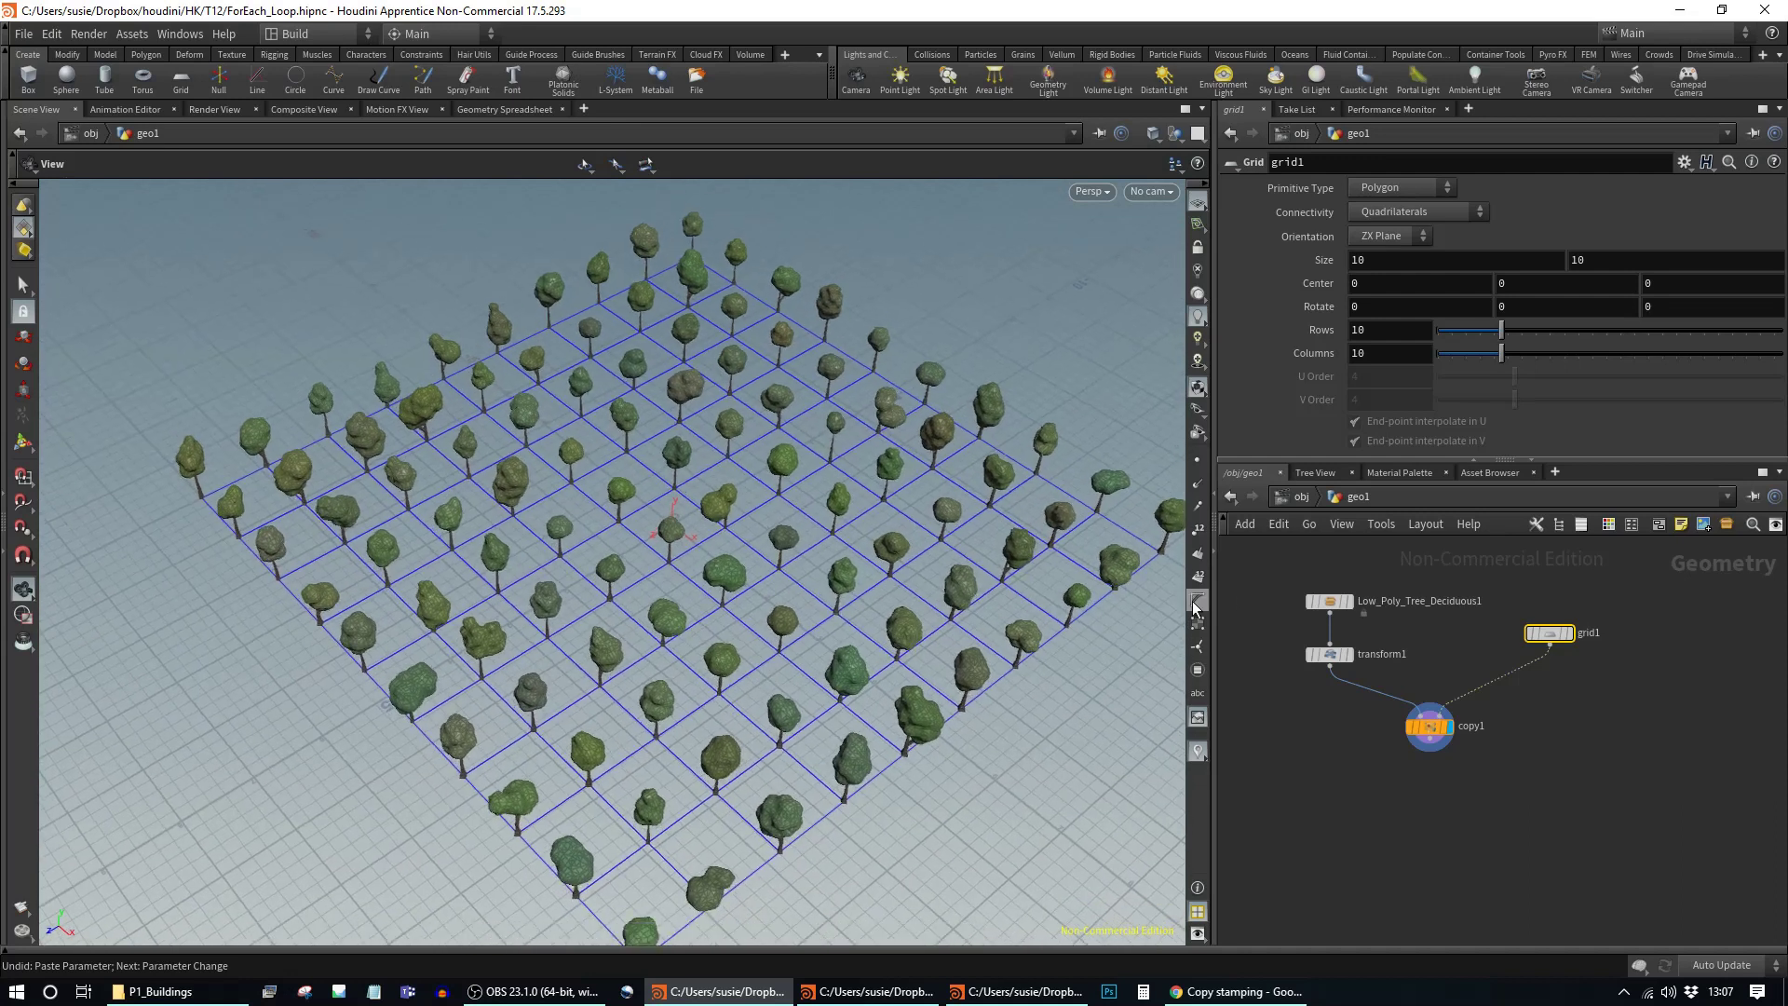
# Step: Turn on point numbers in the viewport and display the grid node alone to examine its point numbering
pyautogui.click(1195, 530)
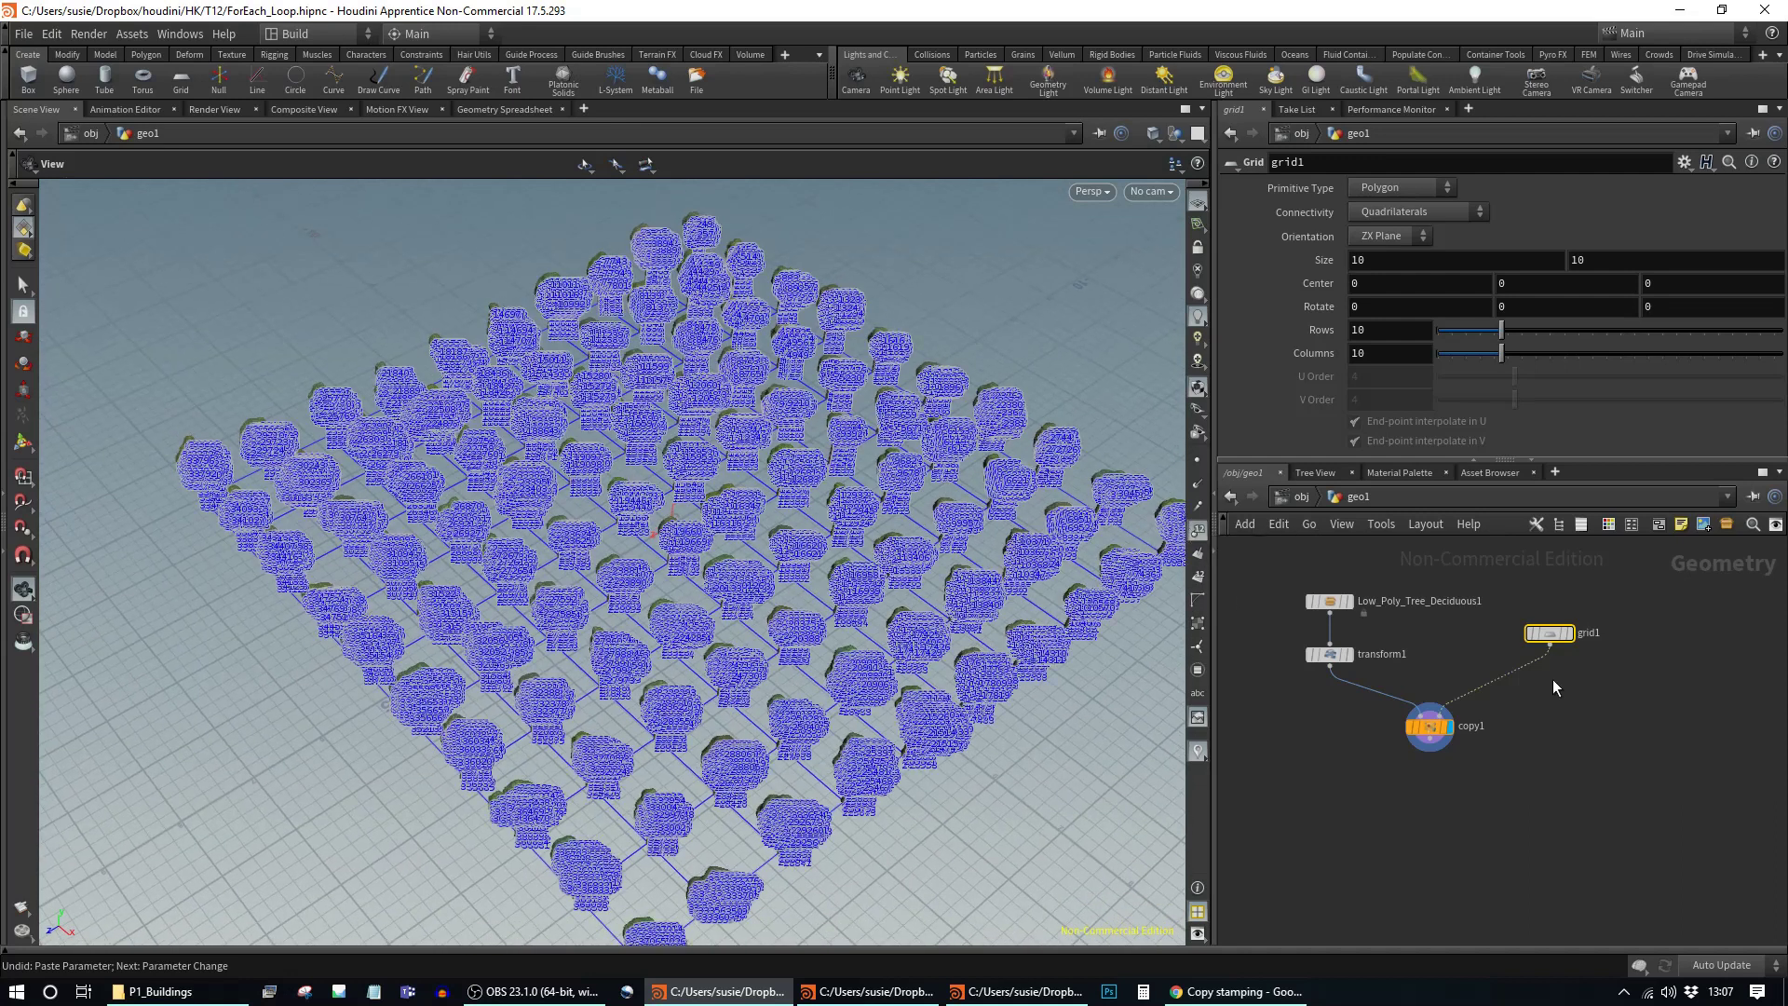
pyautogui.click(1571, 635)
pyautogui.moveTo(983, 780); pyautogui.dragTo(723, 305)
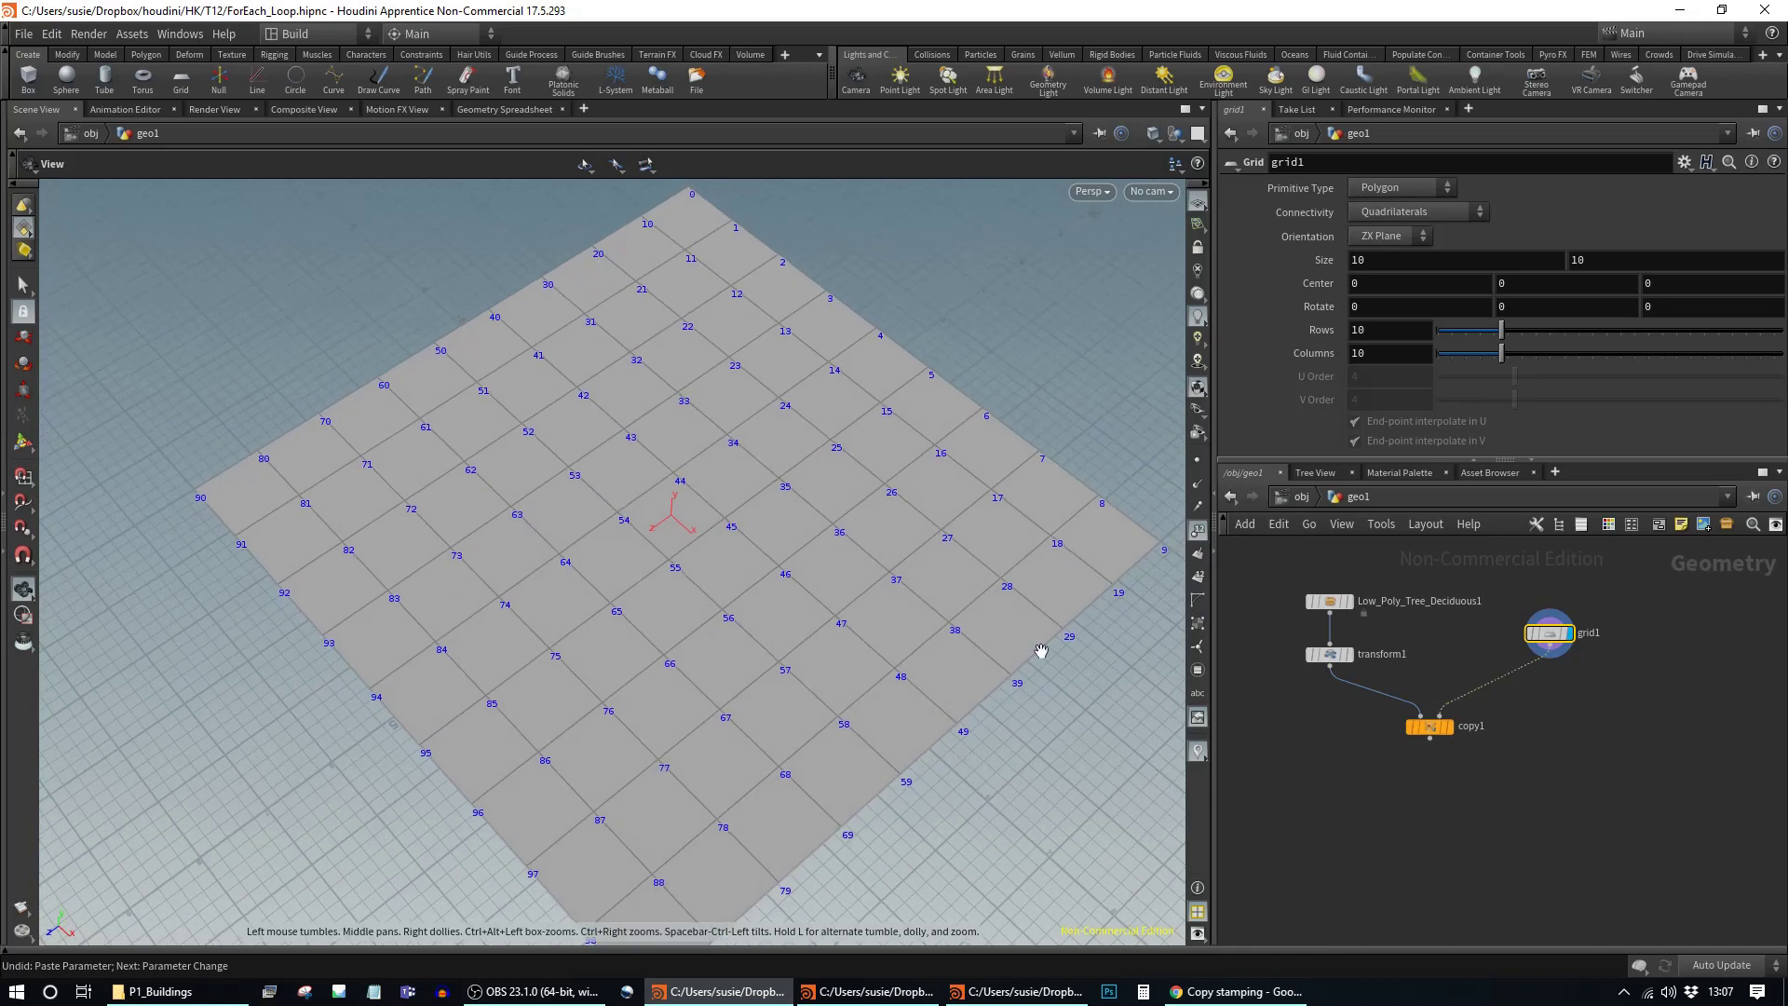
# Step: Display the Transform node's single tree without point numbers, and return the display to the Copy Stamp node to inspect all the trees
pyautogui.click(1348, 654)
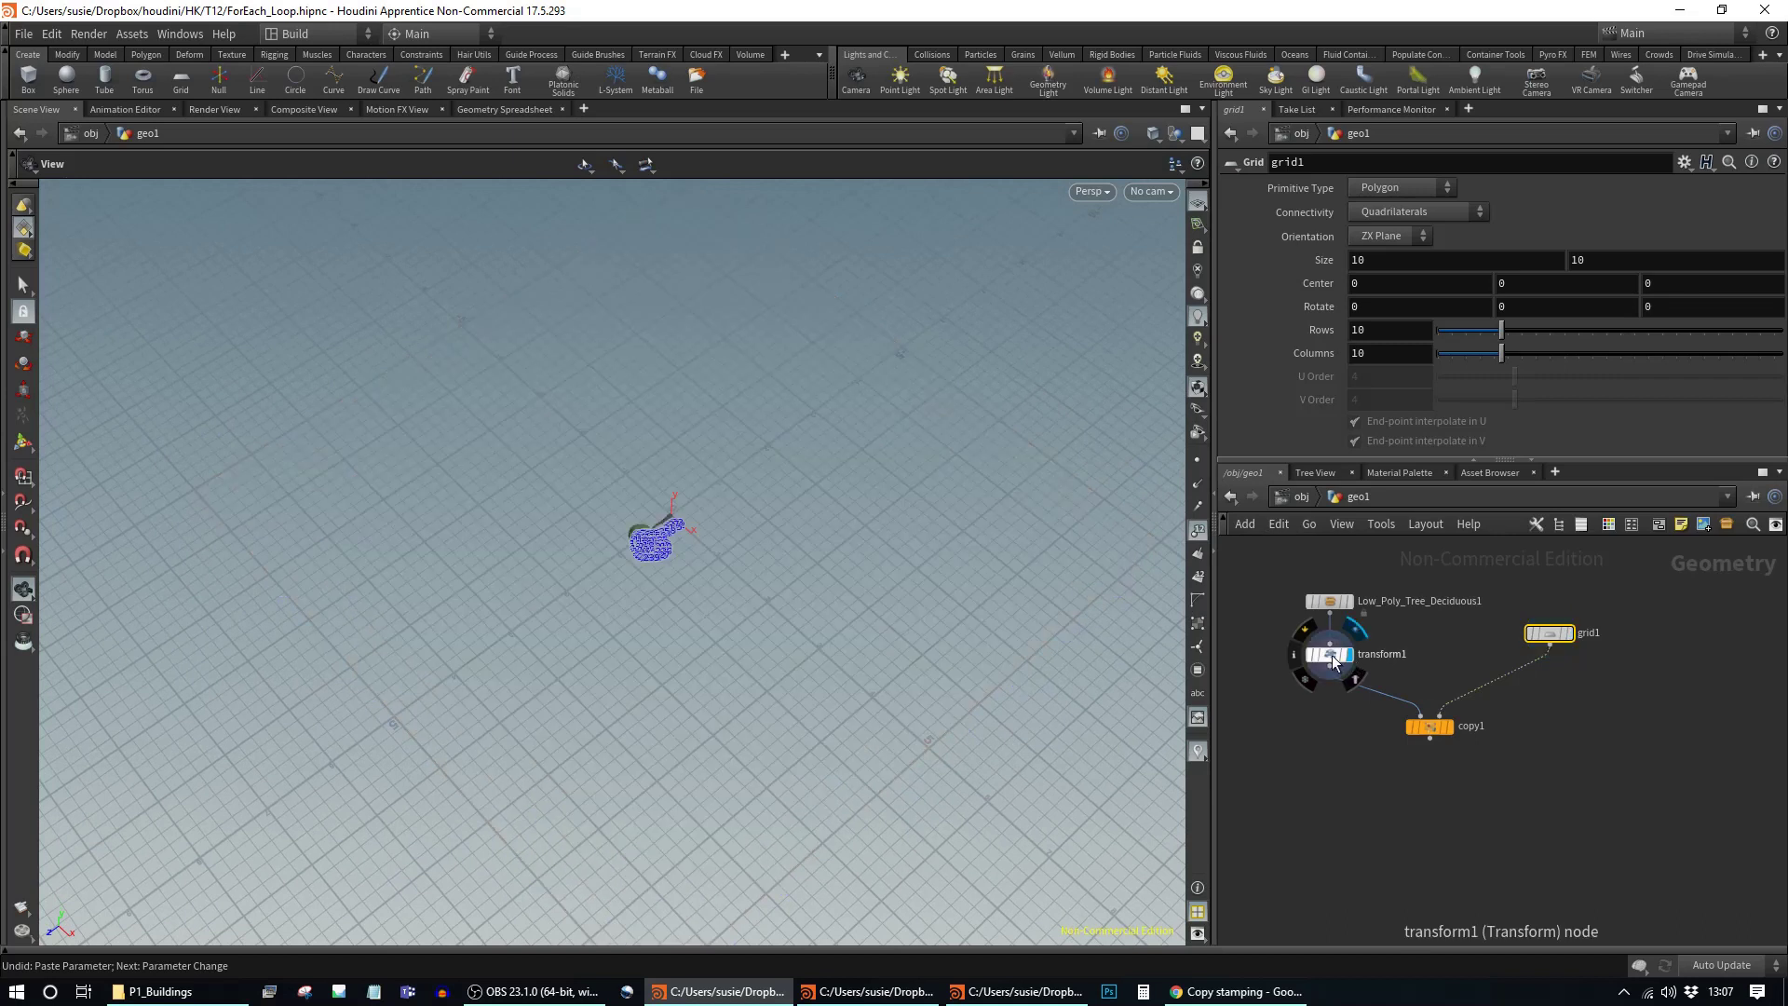
pyautogui.click(1330, 654)
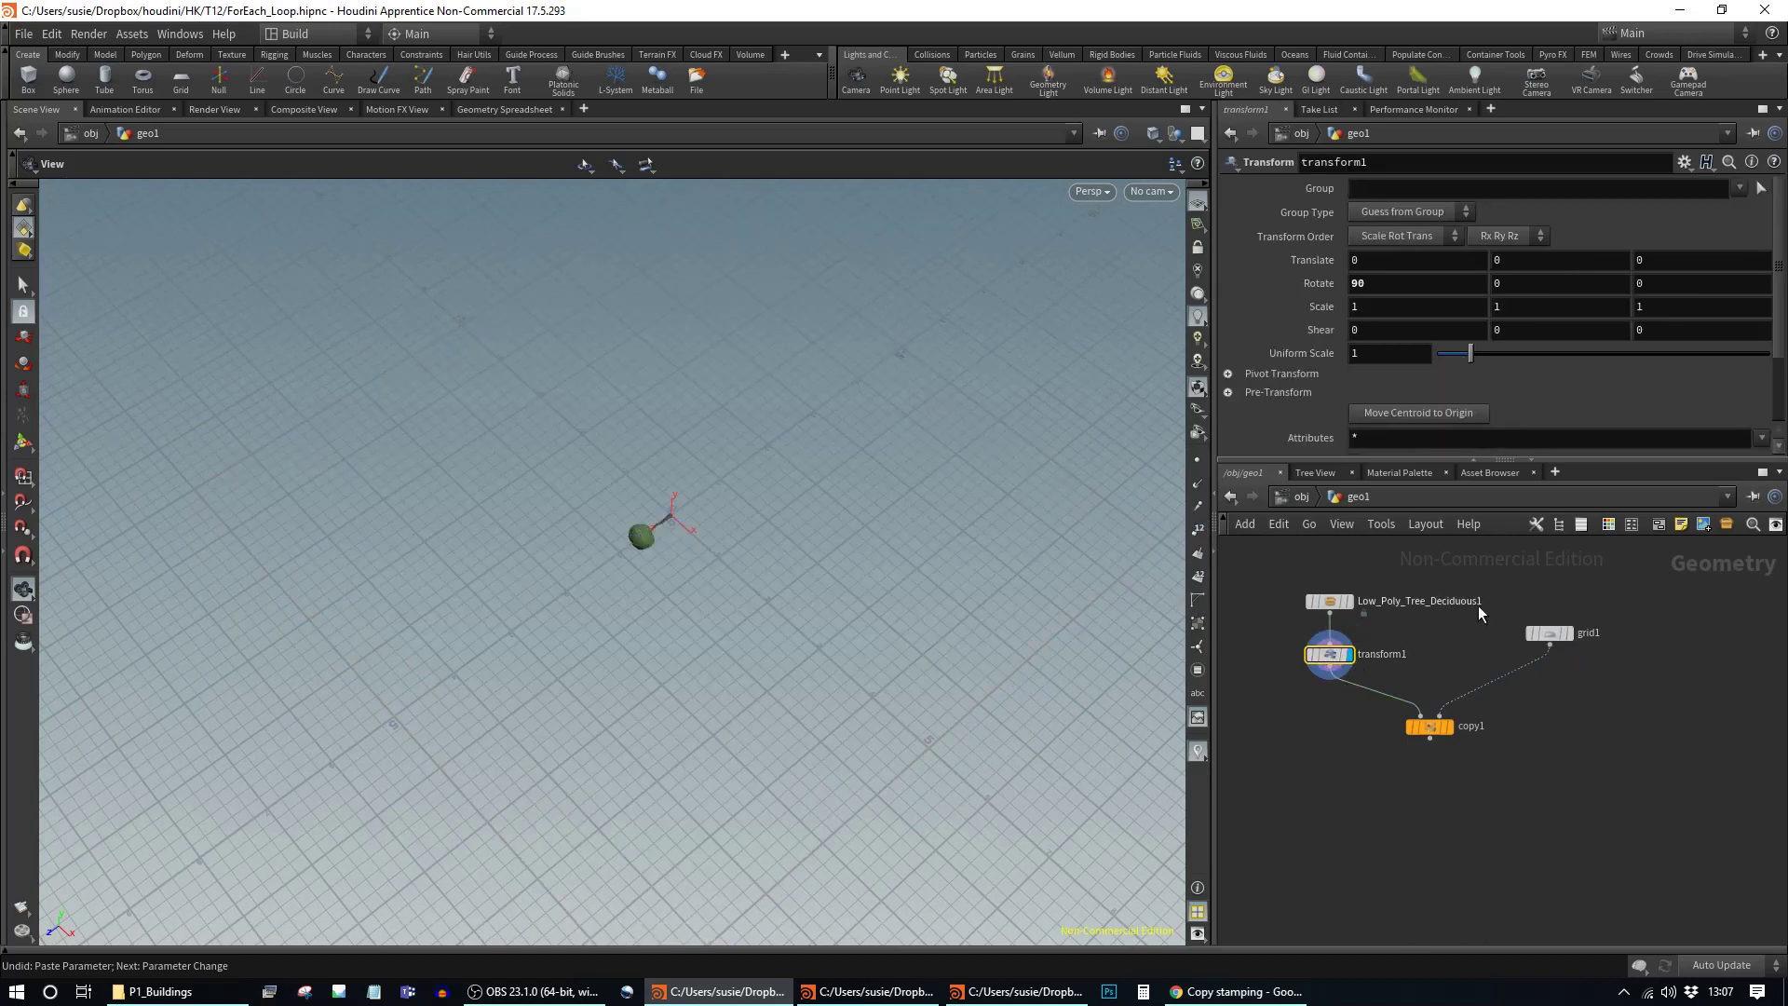
pyautogui.click(1450, 729)
pyautogui.click(1430, 727)
pyautogui.moveTo(850, 640); pyautogui.dragTo(1060, 680)
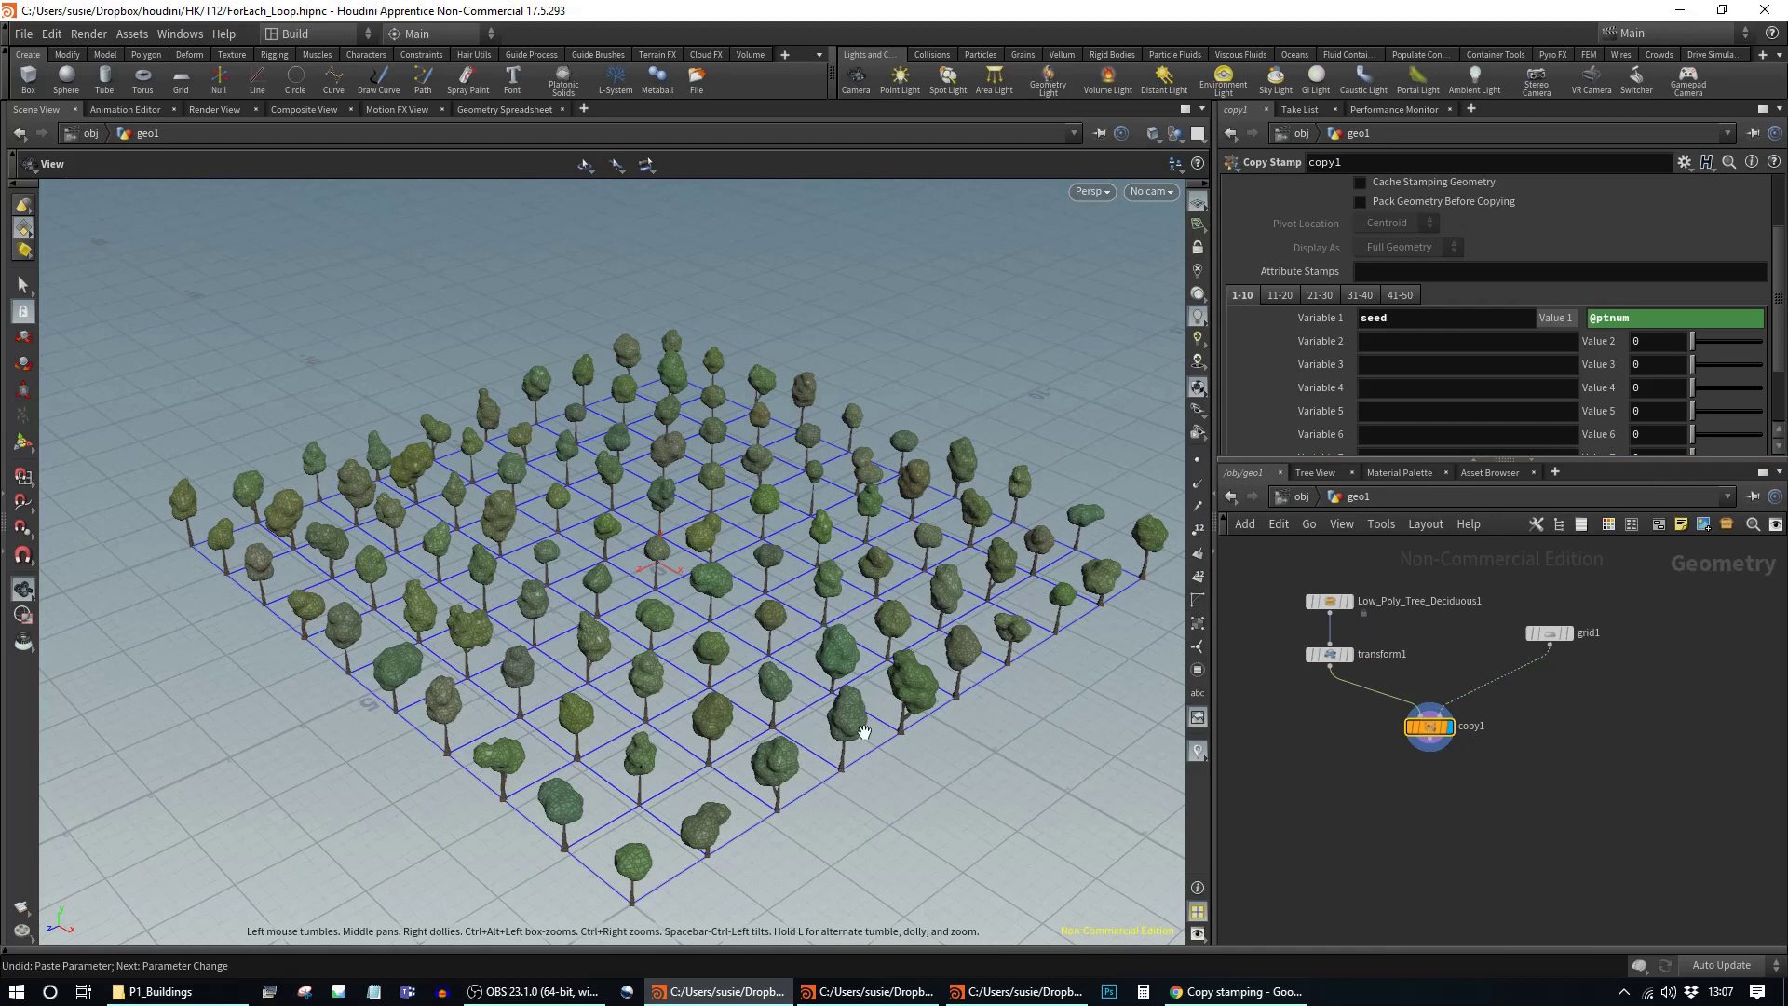
pyautogui.moveTo(1014, 760); pyautogui.dragTo(978, 747, button='middle')
pyautogui.moveTo(972, 770)
pyautogui.mouseDown()
pyautogui.moveTo(970, 707)
pyautogui.moveTo(607, 723)
pyautogui.moveTo(838, 736)
pyautogui.moveTo(970, 710)
pyautogui.moveTo(950, 759)
pyautogui.mouseUp()
# Step: Wrap the tree's random seed stamp expression in a rand function, making it rand(stamp("../copy1/","seed",0)), and inspect the copies
pyautogui.click(1332, 603)
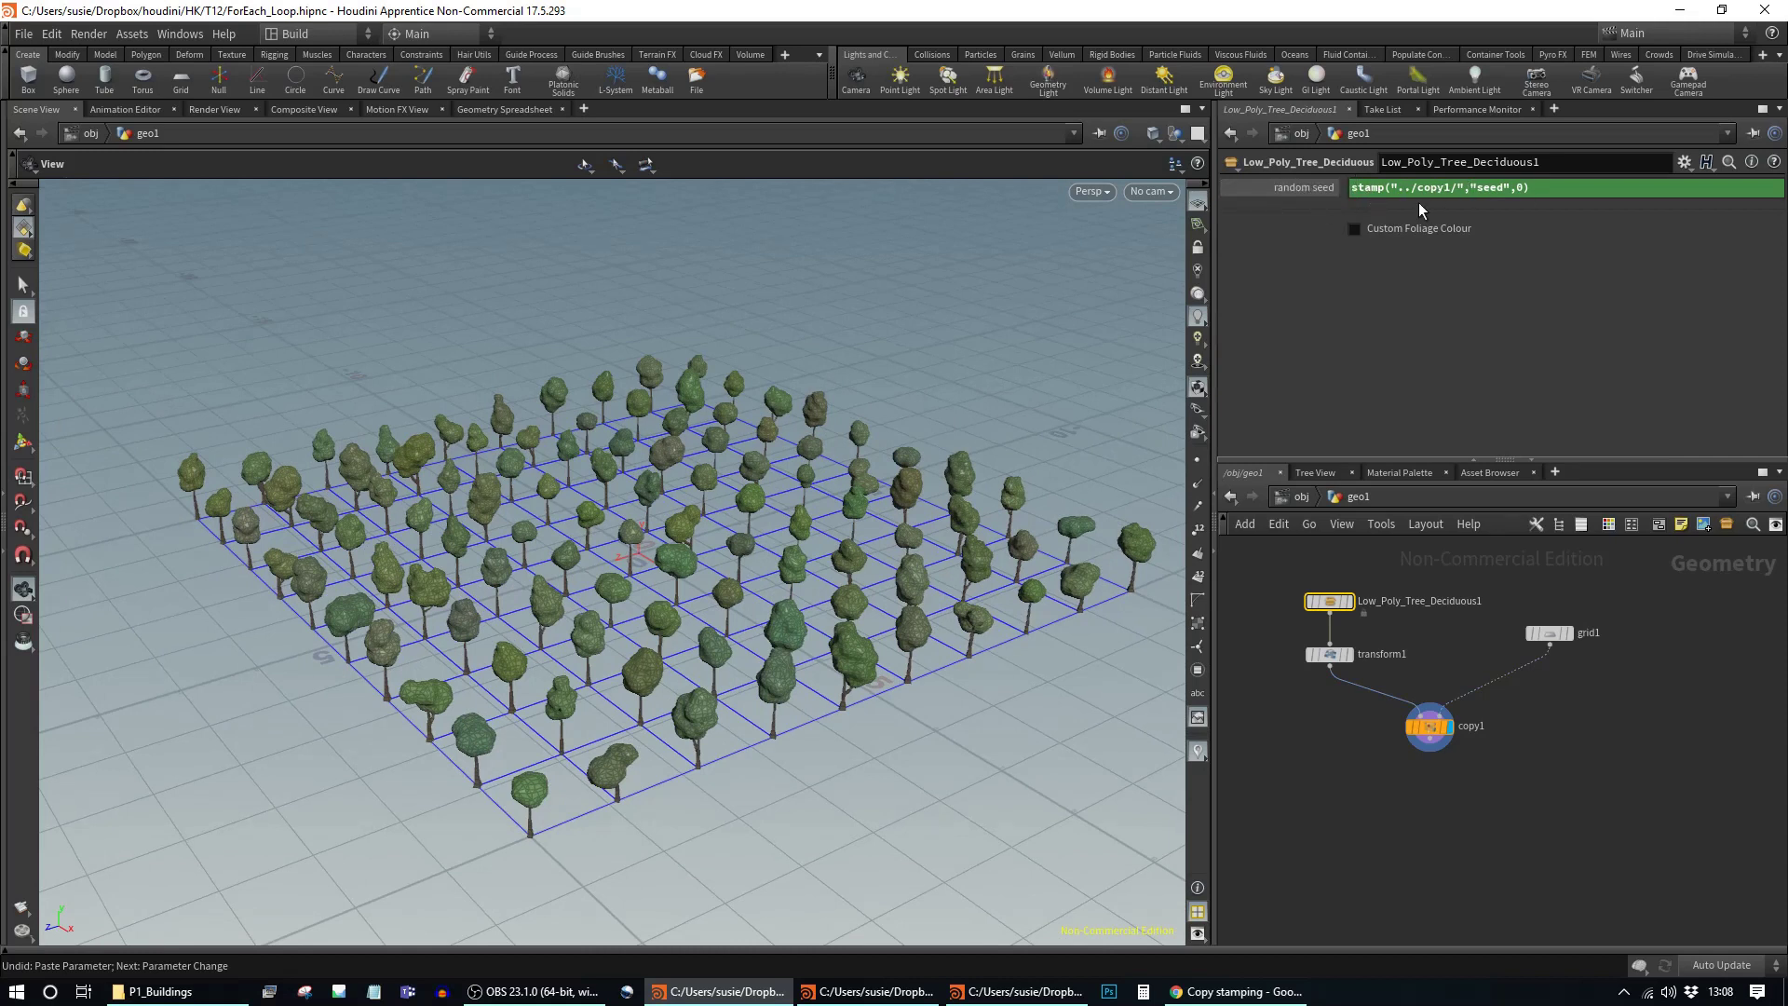
pyautogui.moveTo(844, 576)
pyautogui.mouseDown()
pyautogui.moveTo(894, 582)
pyautogui.moveTo(931, 559)
pyautogui.moveTo(844, 589)
pyautogui.moveTo(844, 566)
pyautogui.mouseUp()
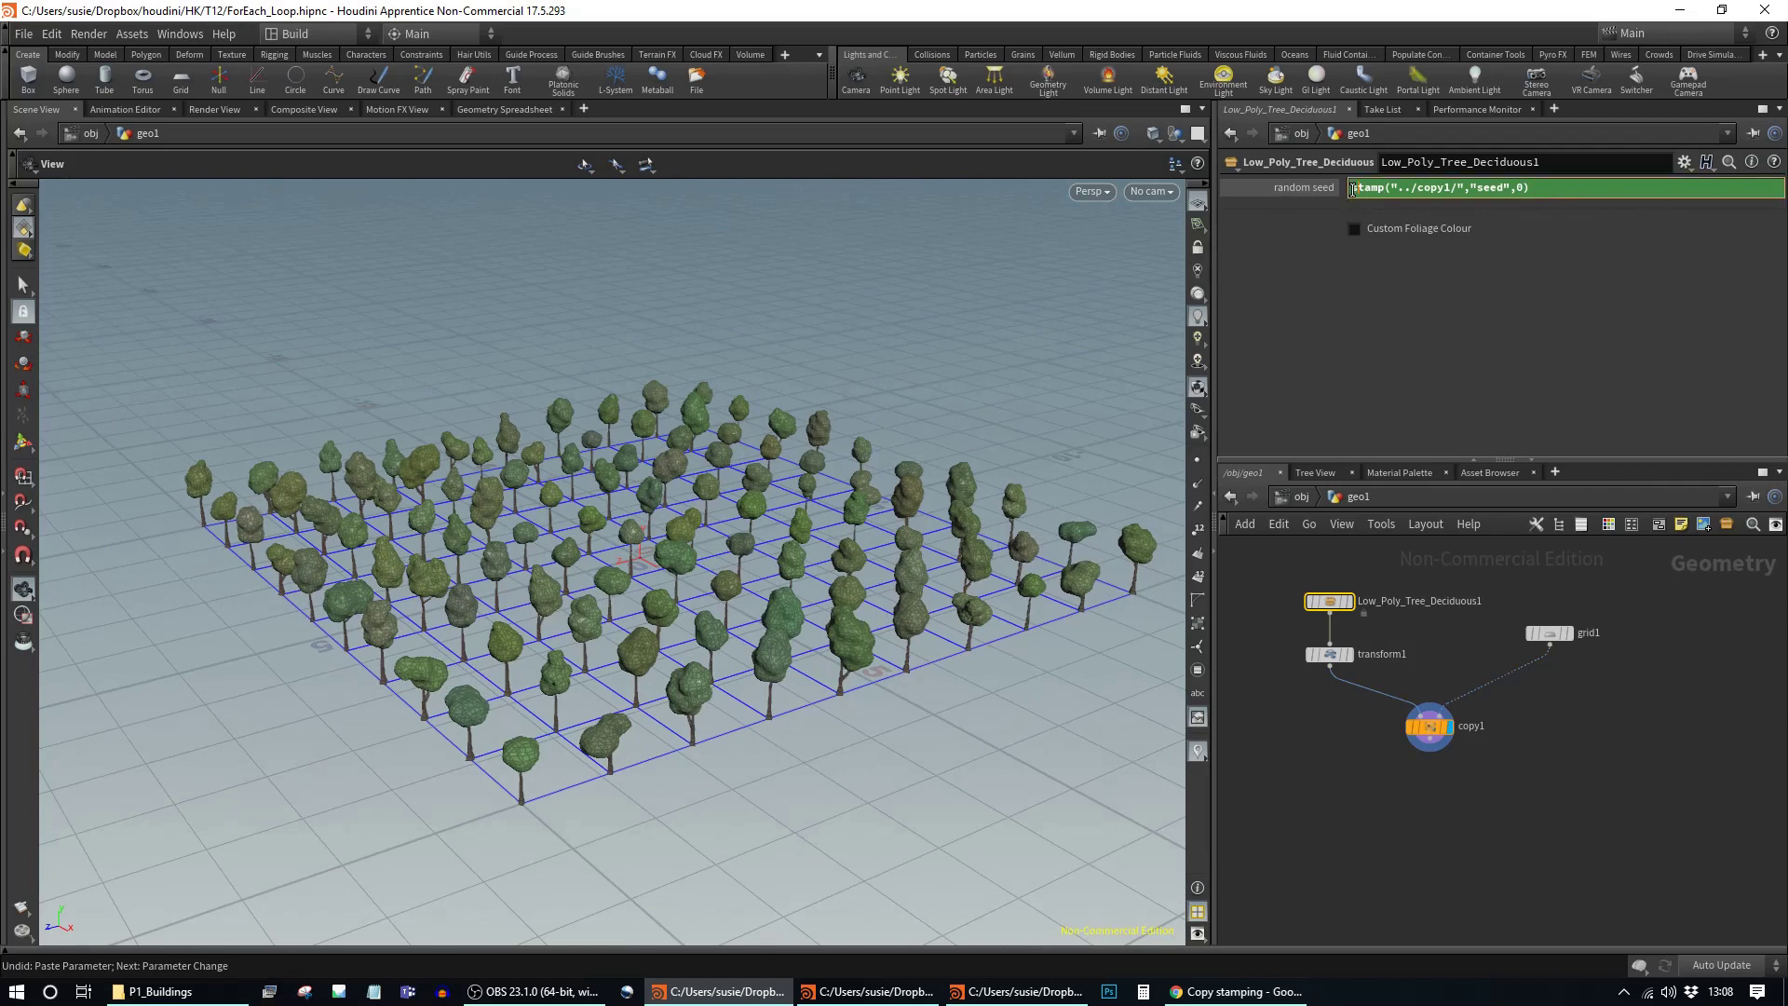
pyautogui.write('rand')
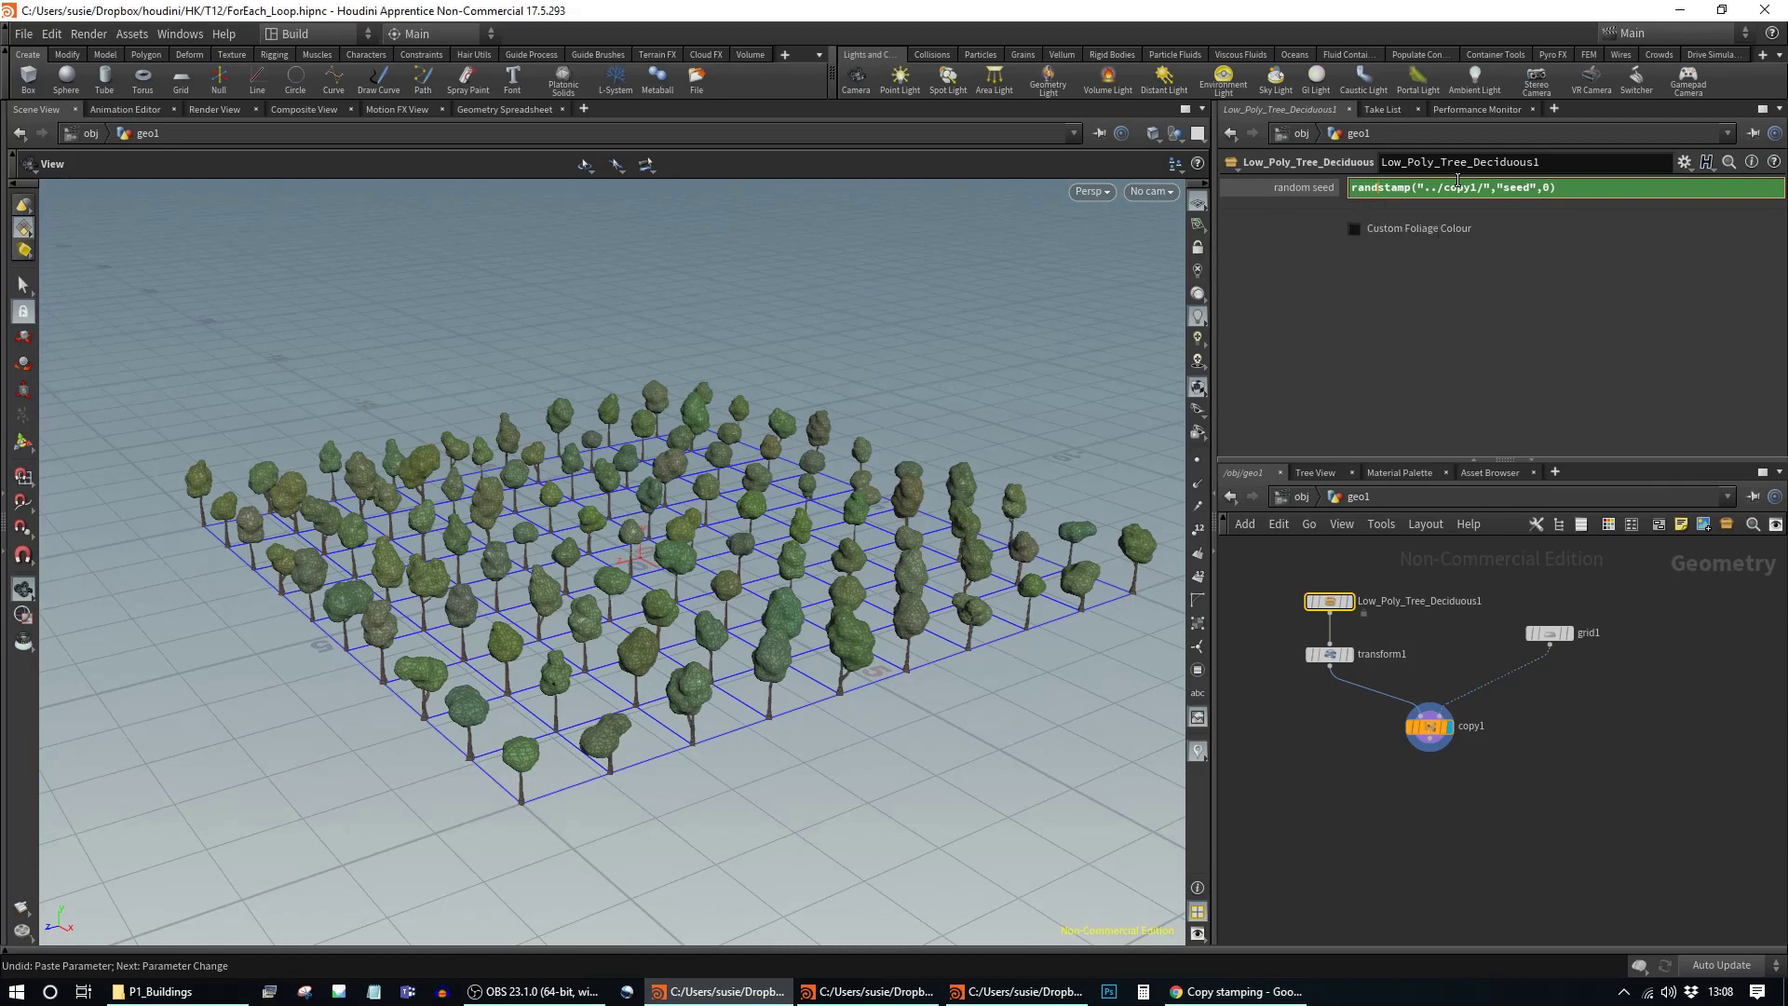
pyautogui.write('(')
pyautogui.click(1574, 184)
pyautogui.press('Return')
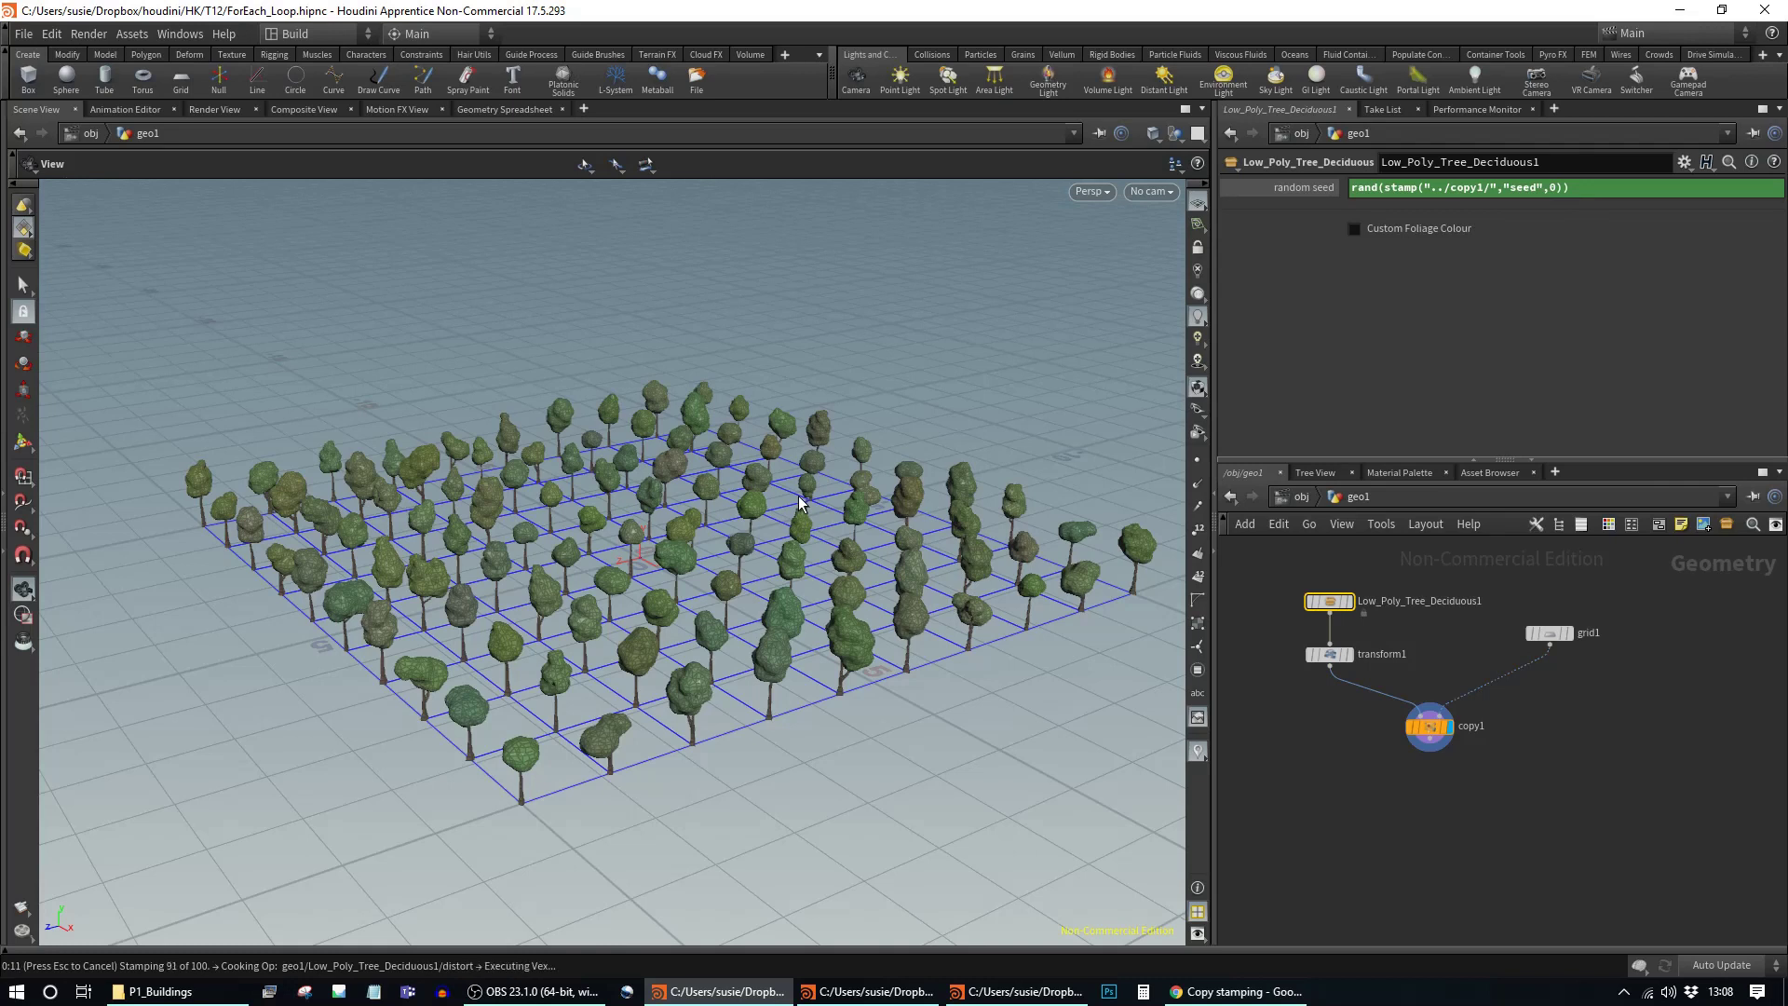
pyautogui.moveTo(798, 494); pyautogui.dragTo(799, 559)
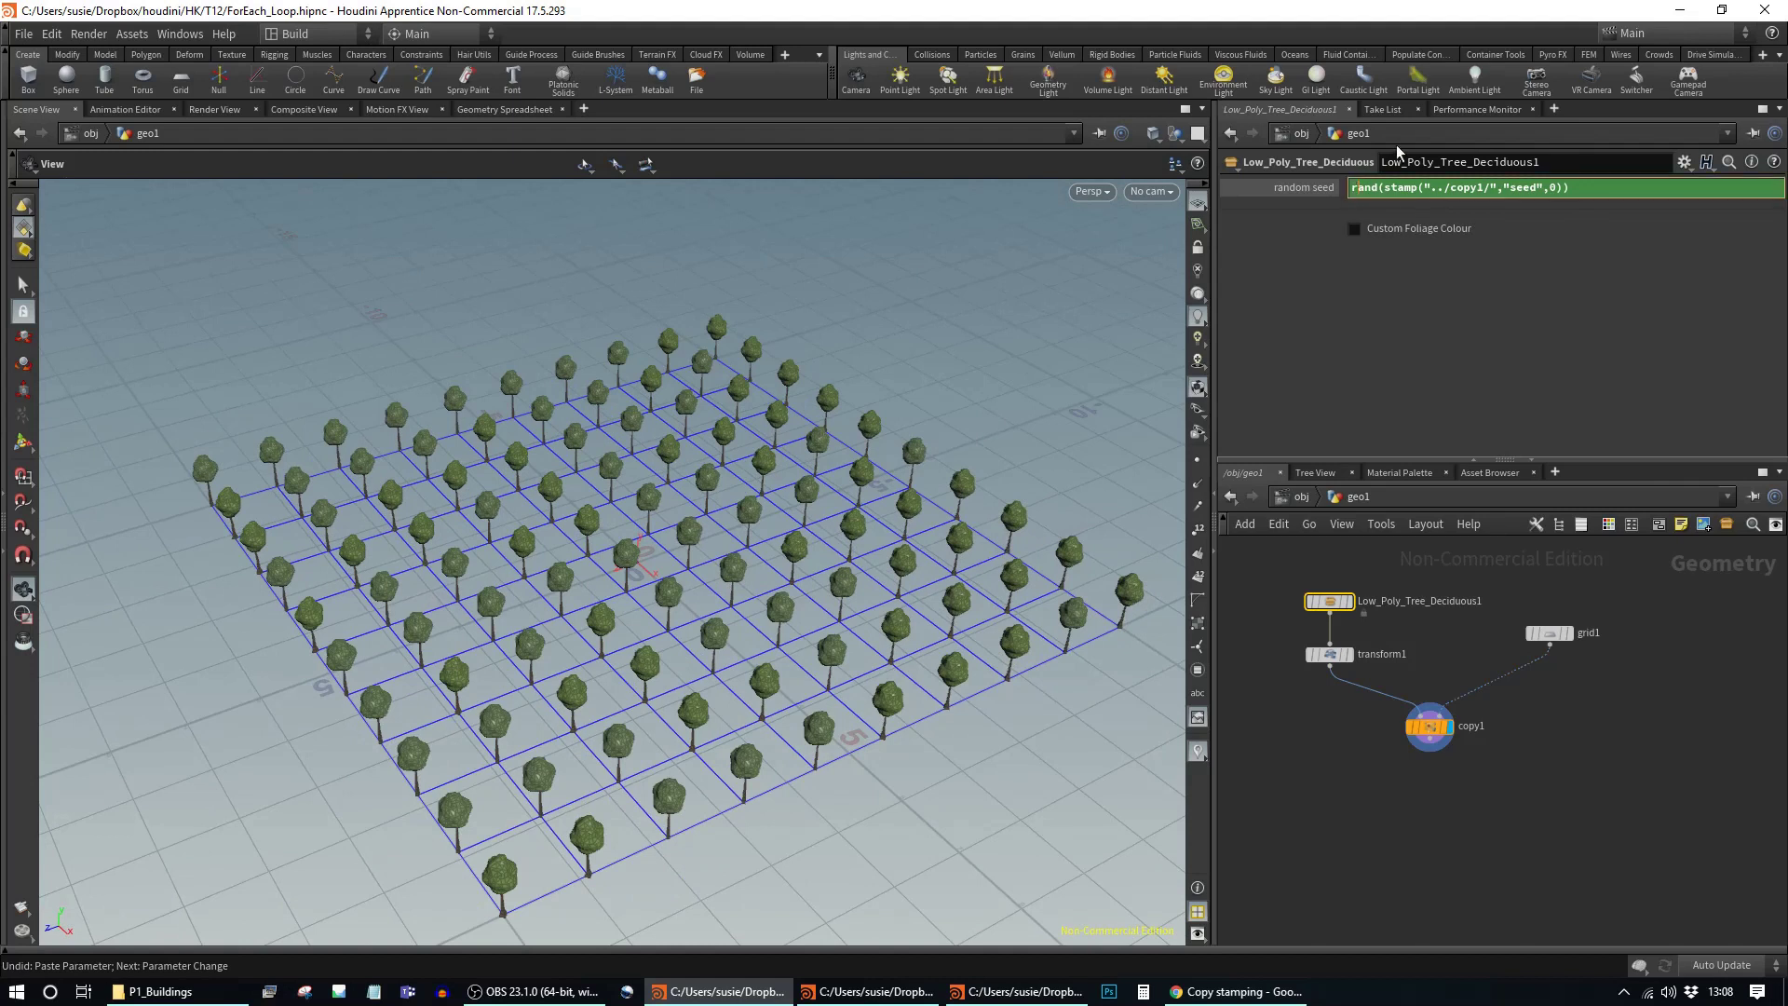
# Step: Remap the tree's random seed to the range 0 to 99 with fit01(rand(stamp("../copy1/","seed",0)),0,99)
pyautogui.write('fit01(')
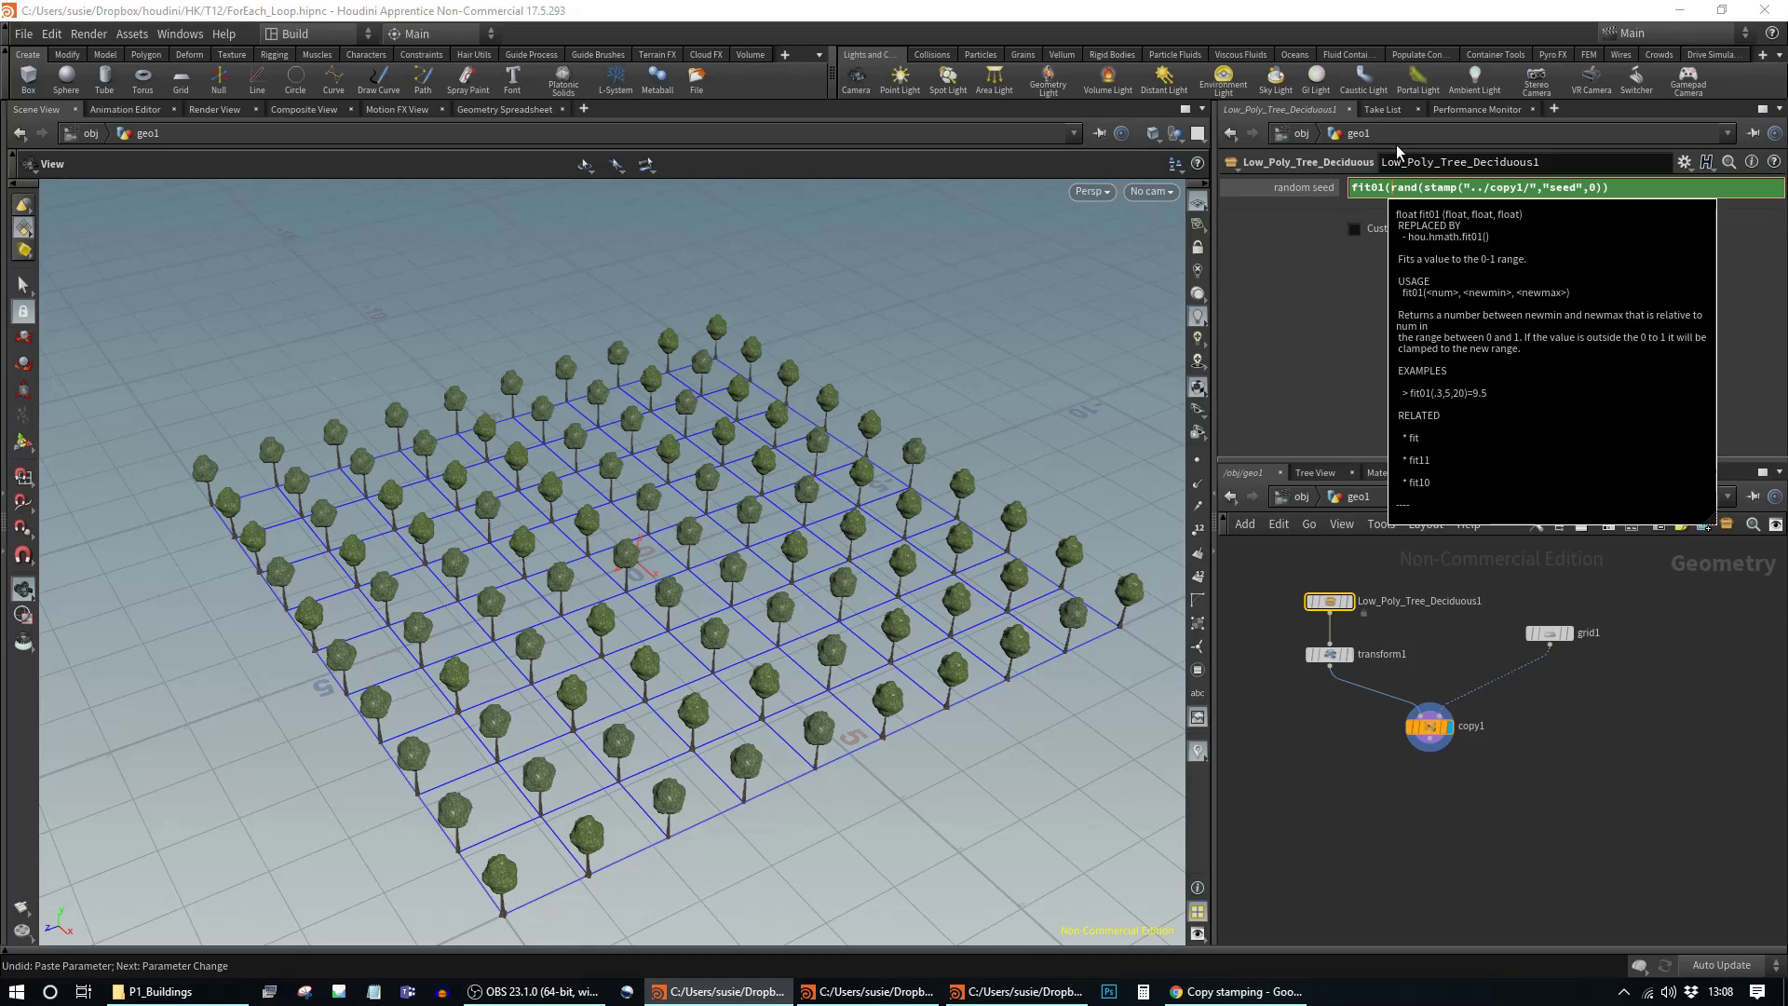
pyautogui.write(')')
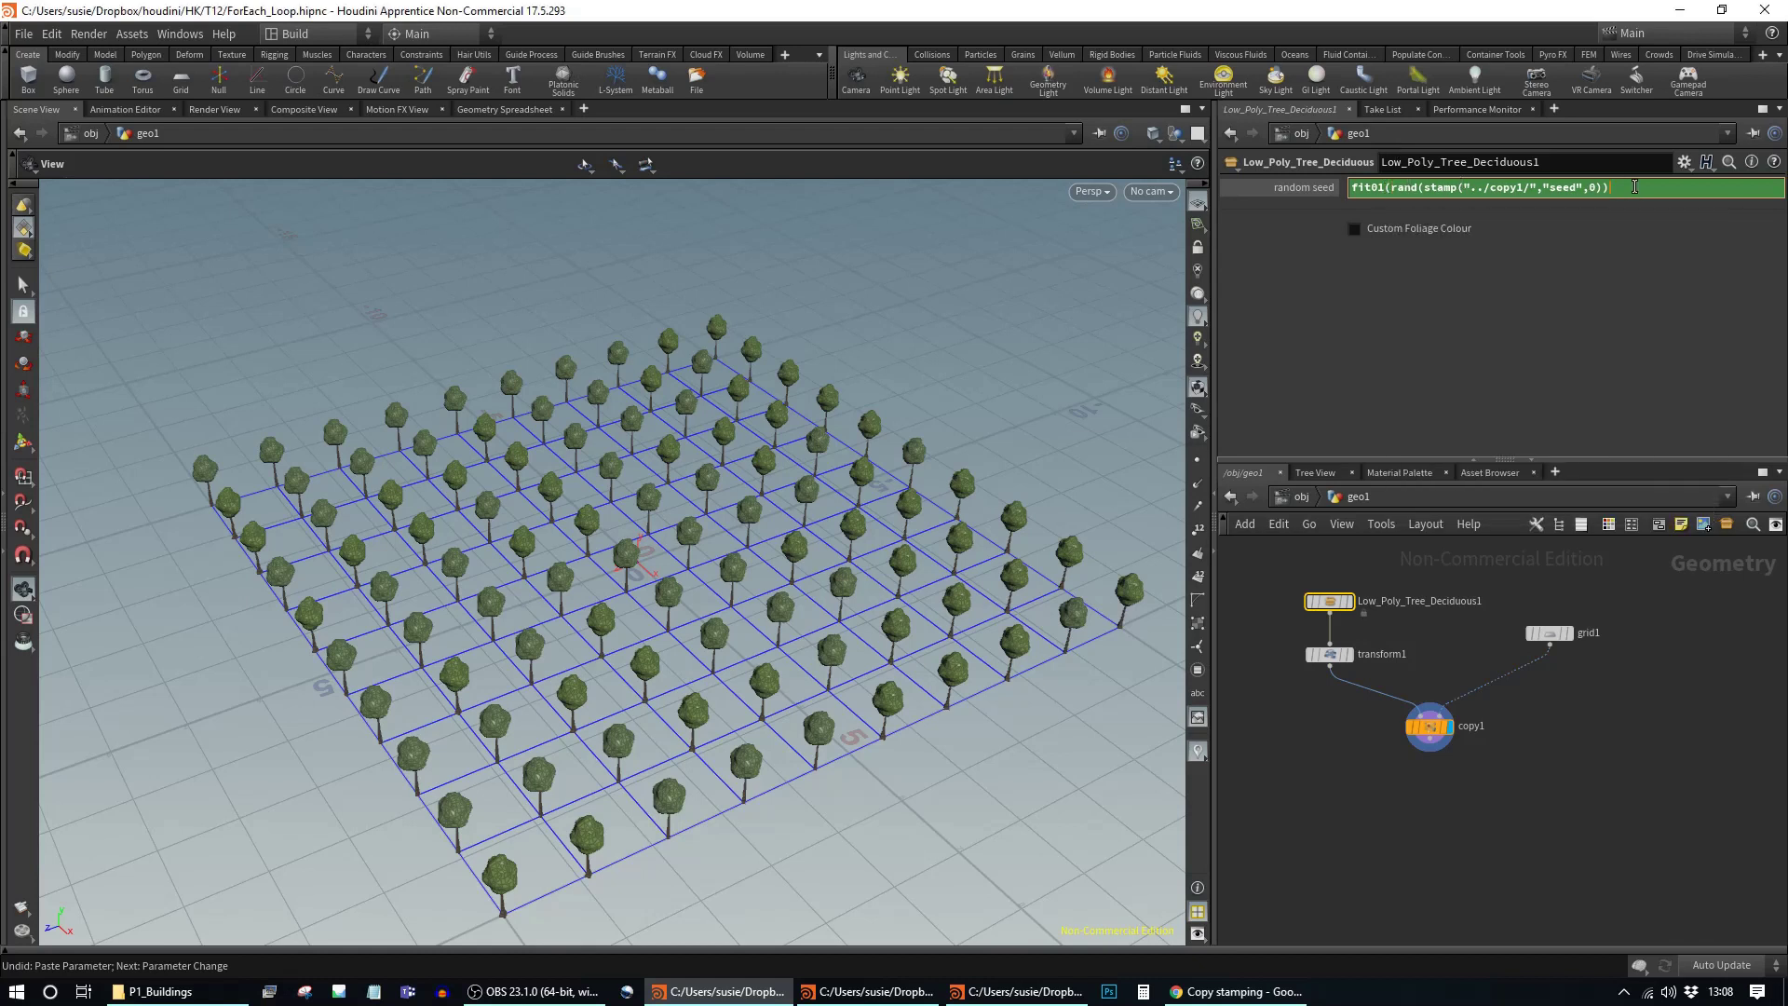
pyautogui.write(',')
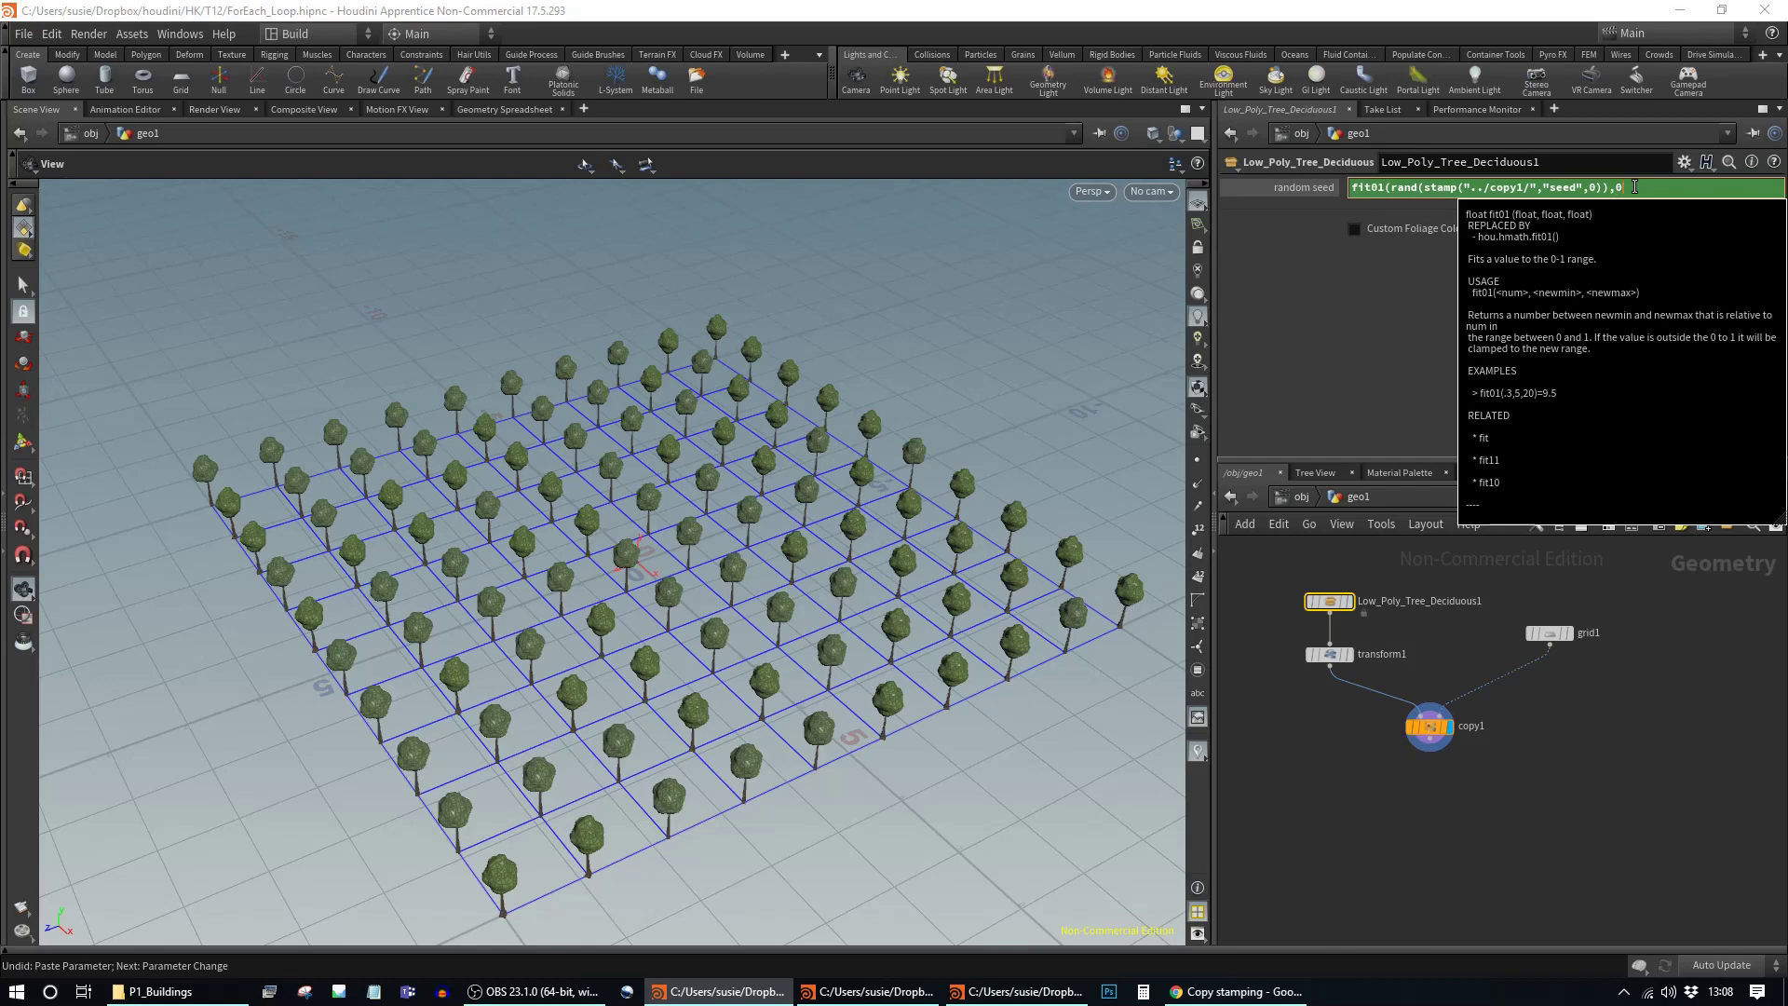
pyautogui.write('0,10)')
pyautogui.press('Return')
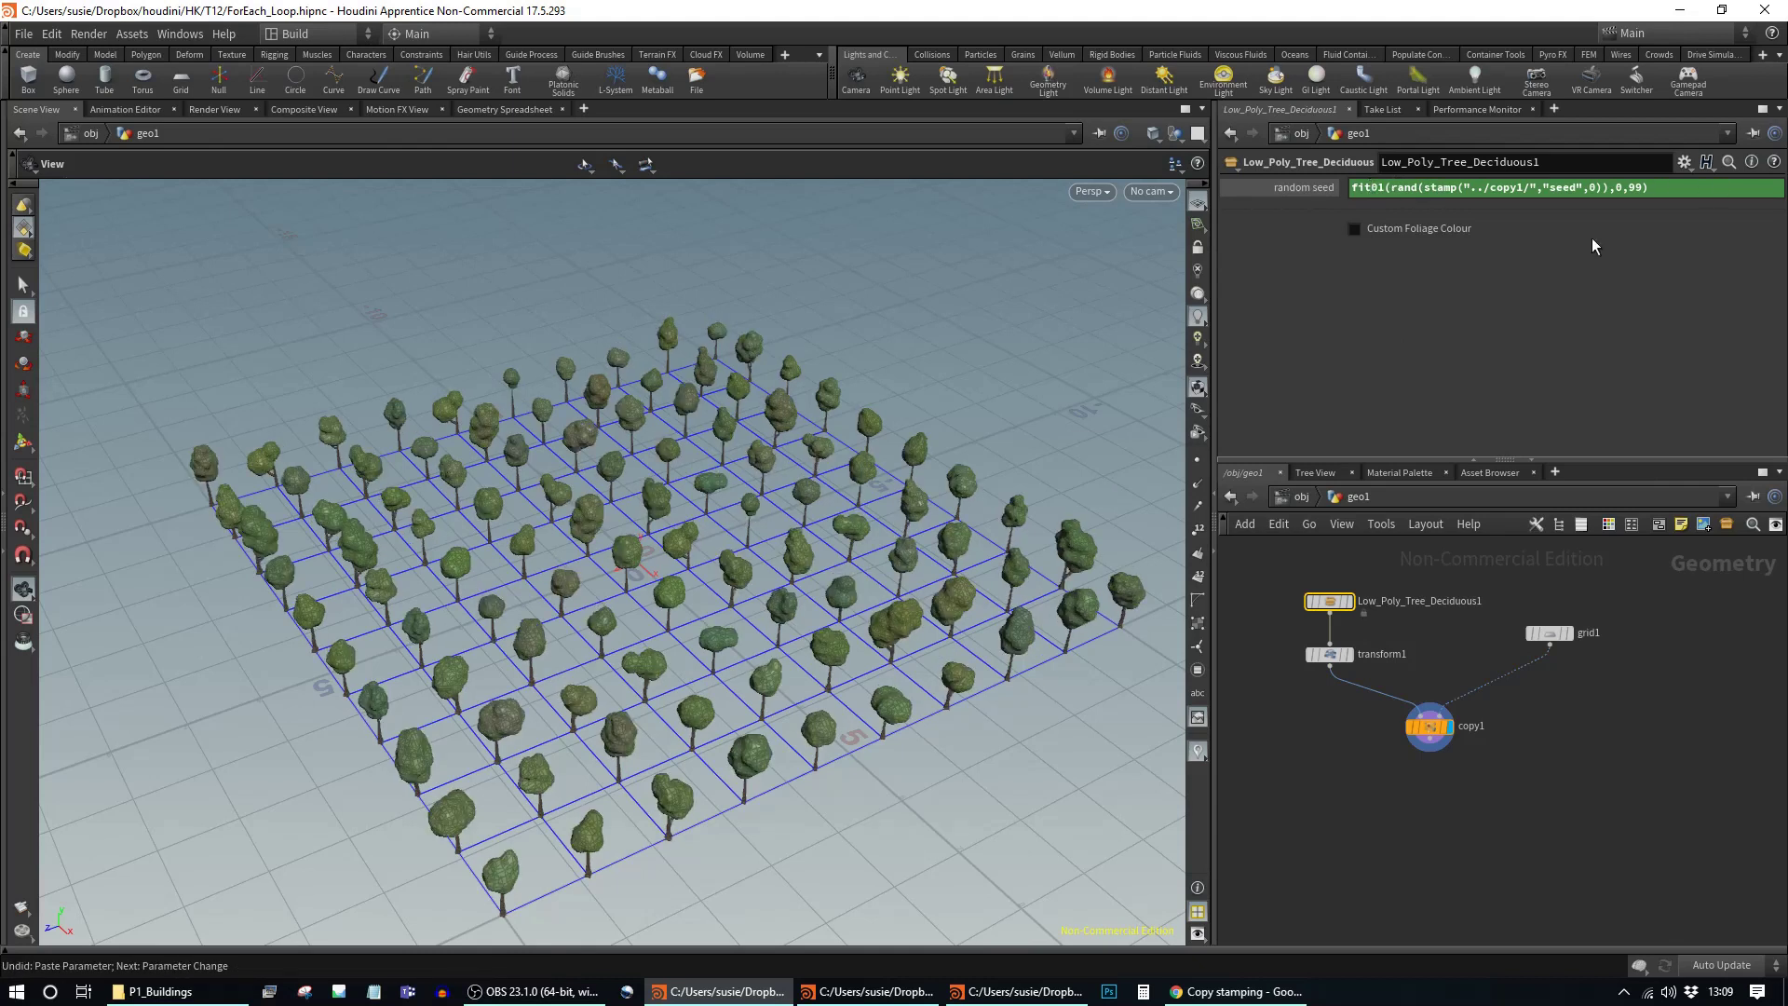
# Step: Review the Copy Stamp node's seed variable and the tree node's random seed expression along the network
pyautogui.click(1431, 729)
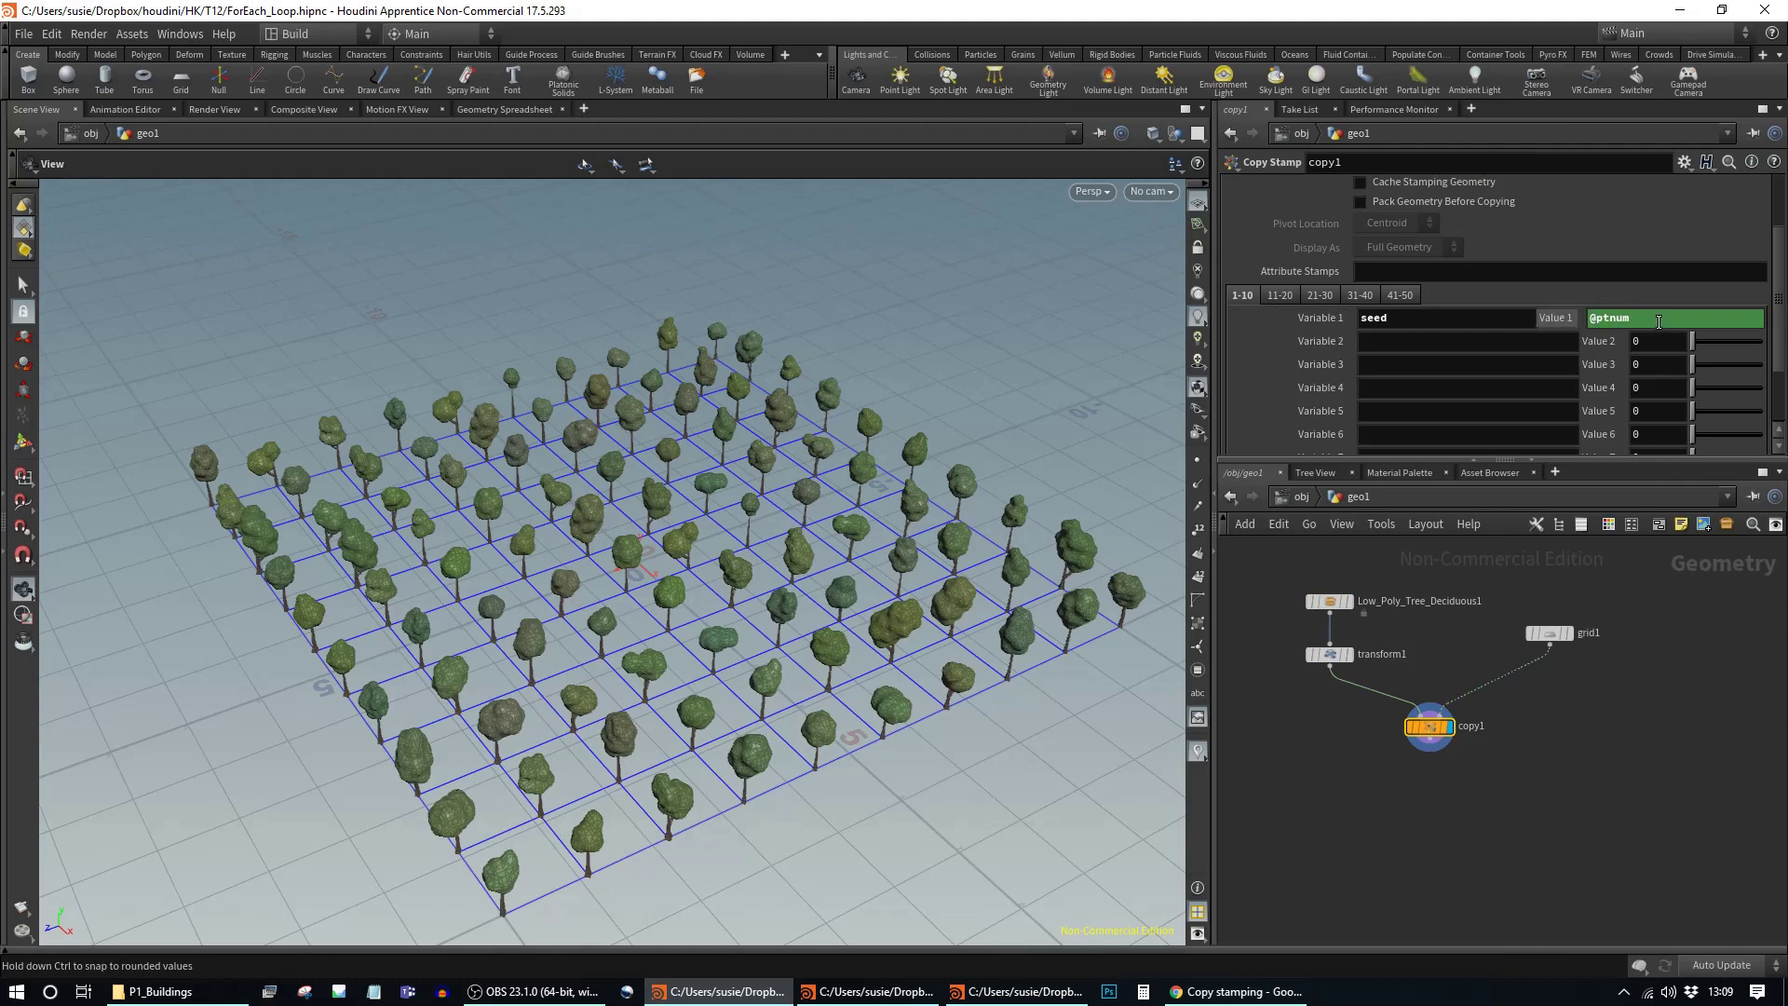
pyautogui.doubleClick(1590, 319)
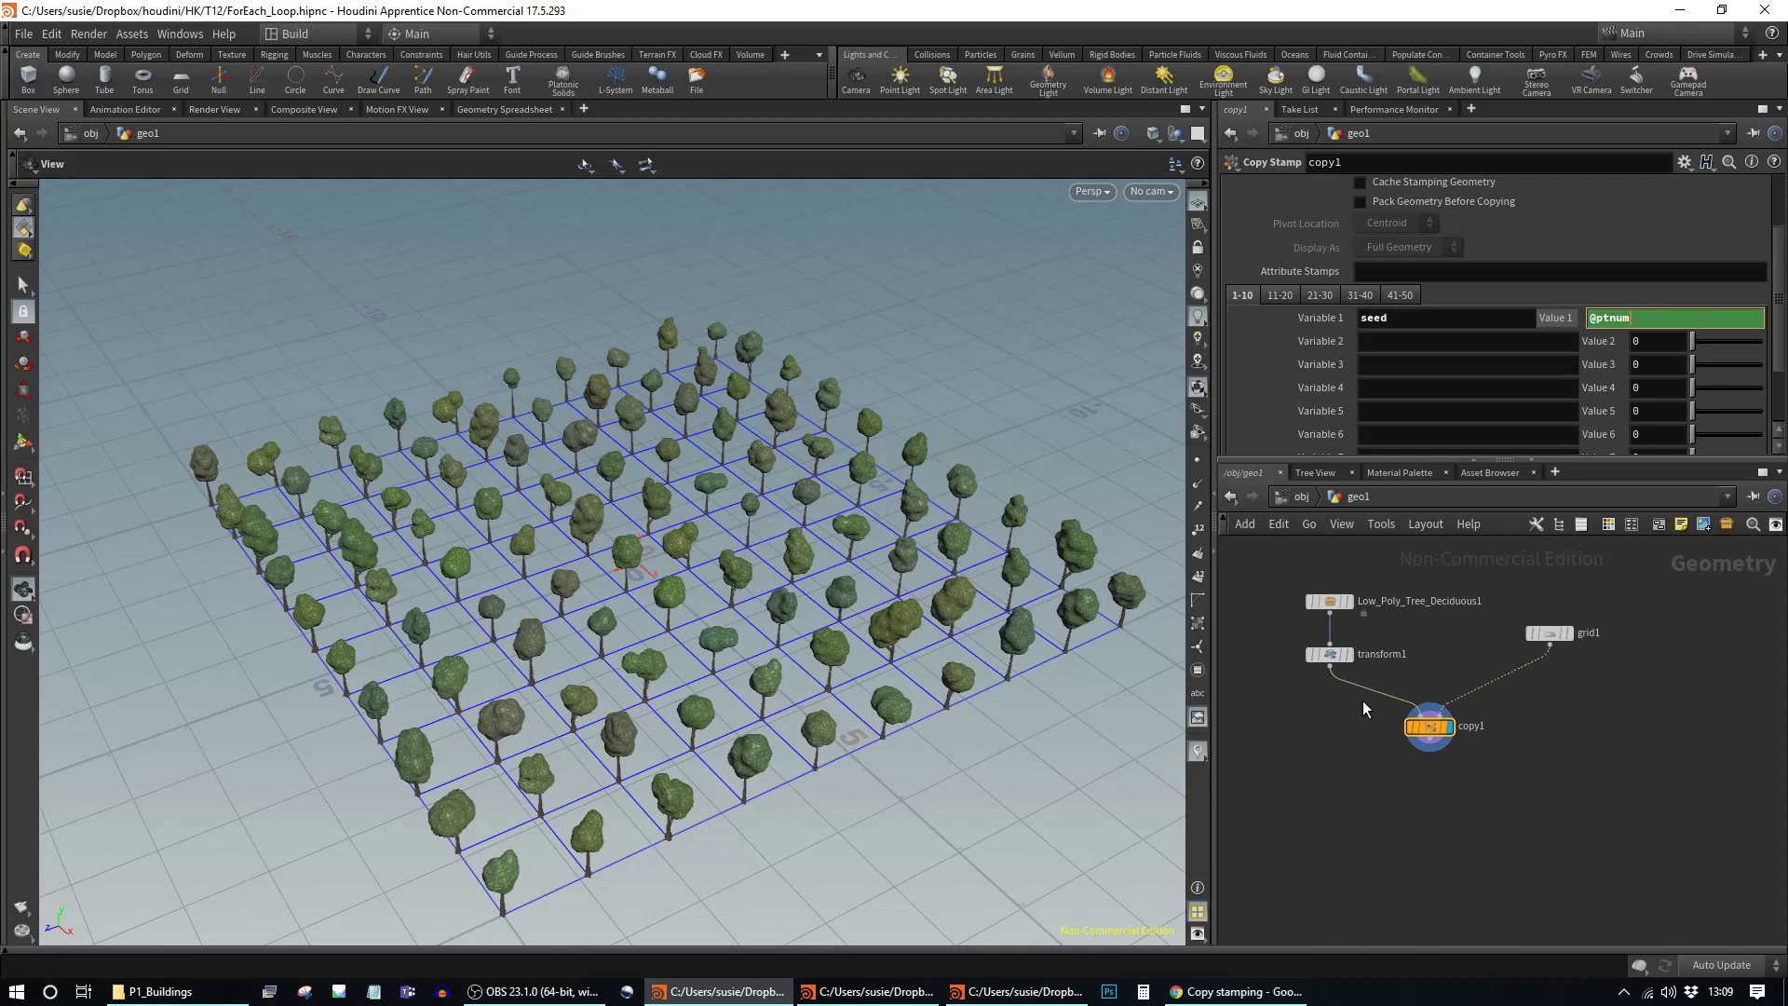
pyautogui.click(1331, 601)
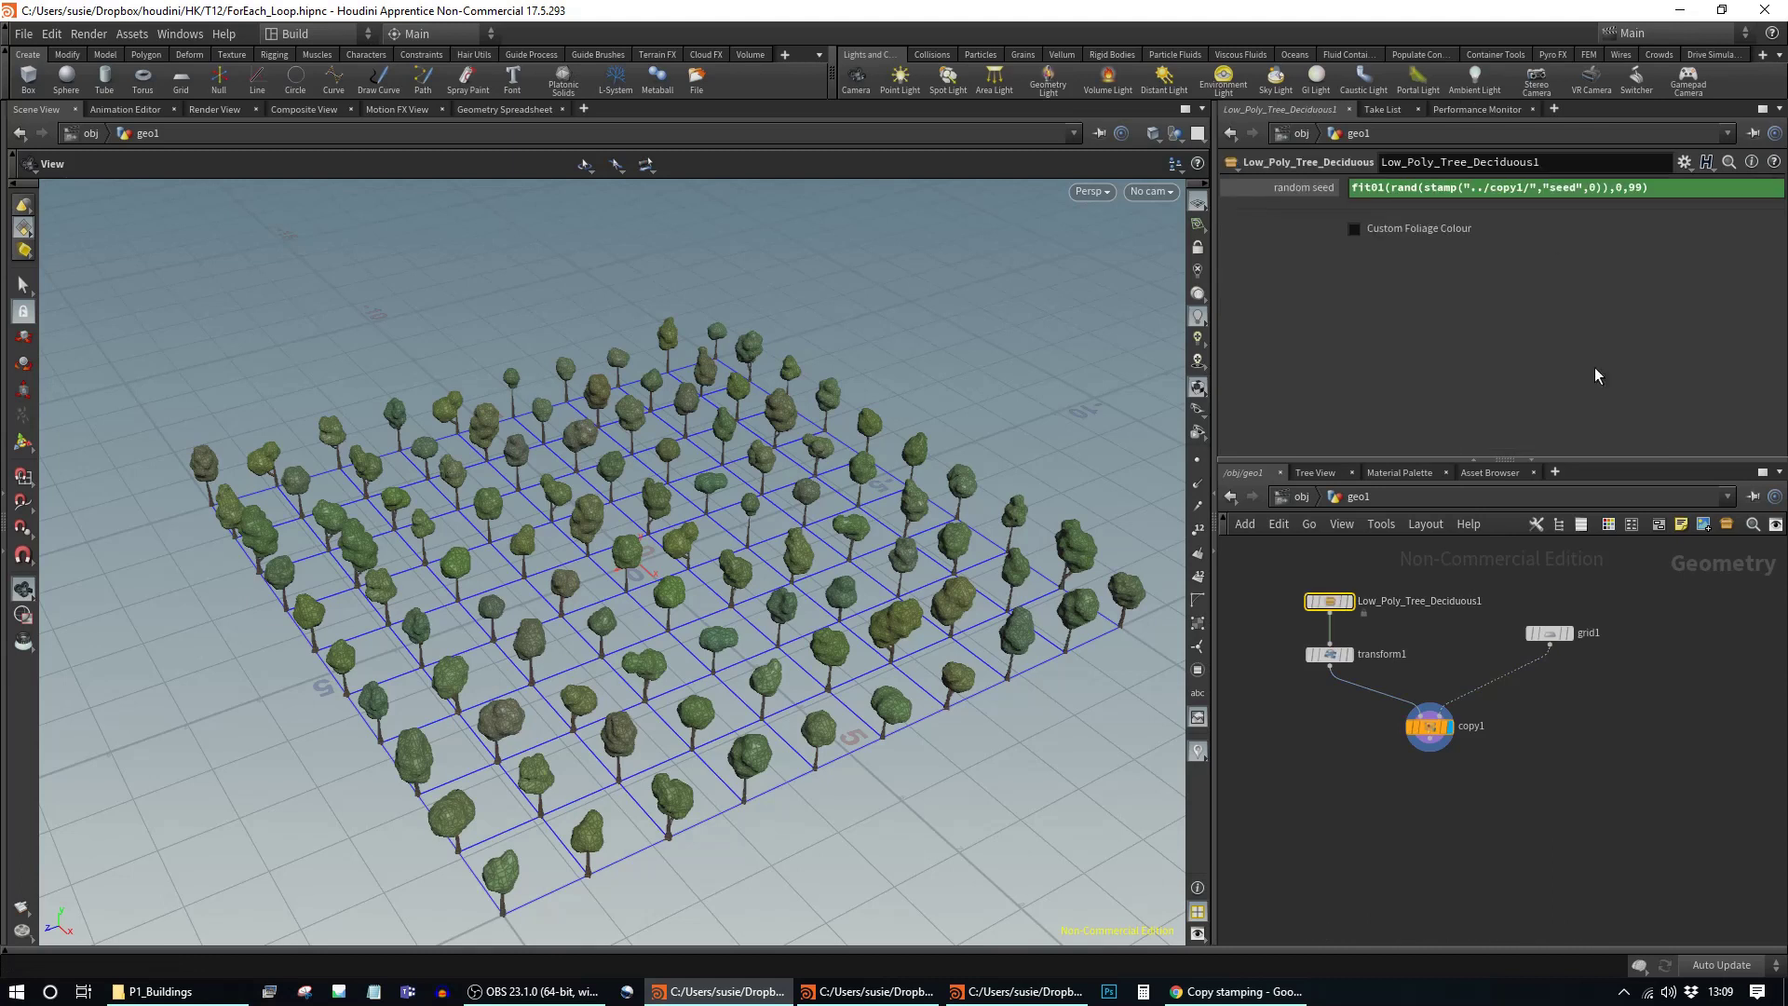
pyautogui.click(1332, 655)
pyautogui.click(1430, 725)
pyautogui.press('h')
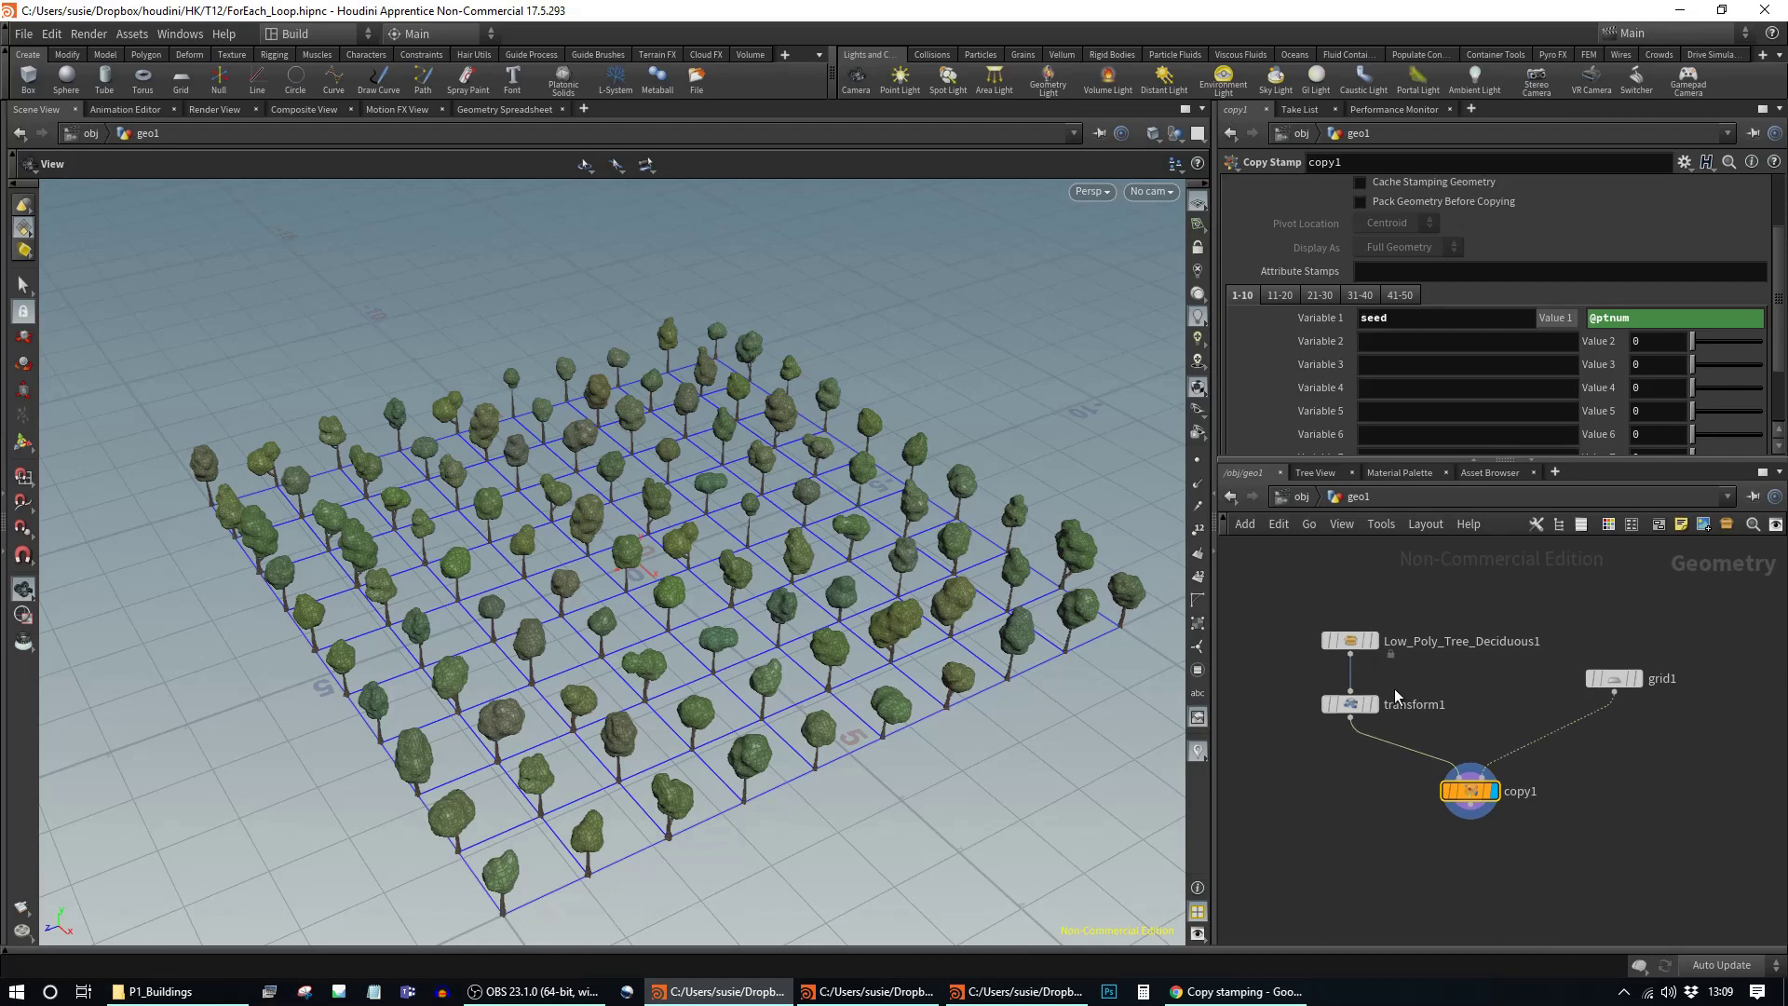
pyautogui.moveTo(1365, 643); pyautogui.dragTo(1343, 627)
# Step: Switch to the Houdini window with Fairy_Hill.hipnc, go to the obj network and open the environment node's contents
pyautogui.click(921, 1001)
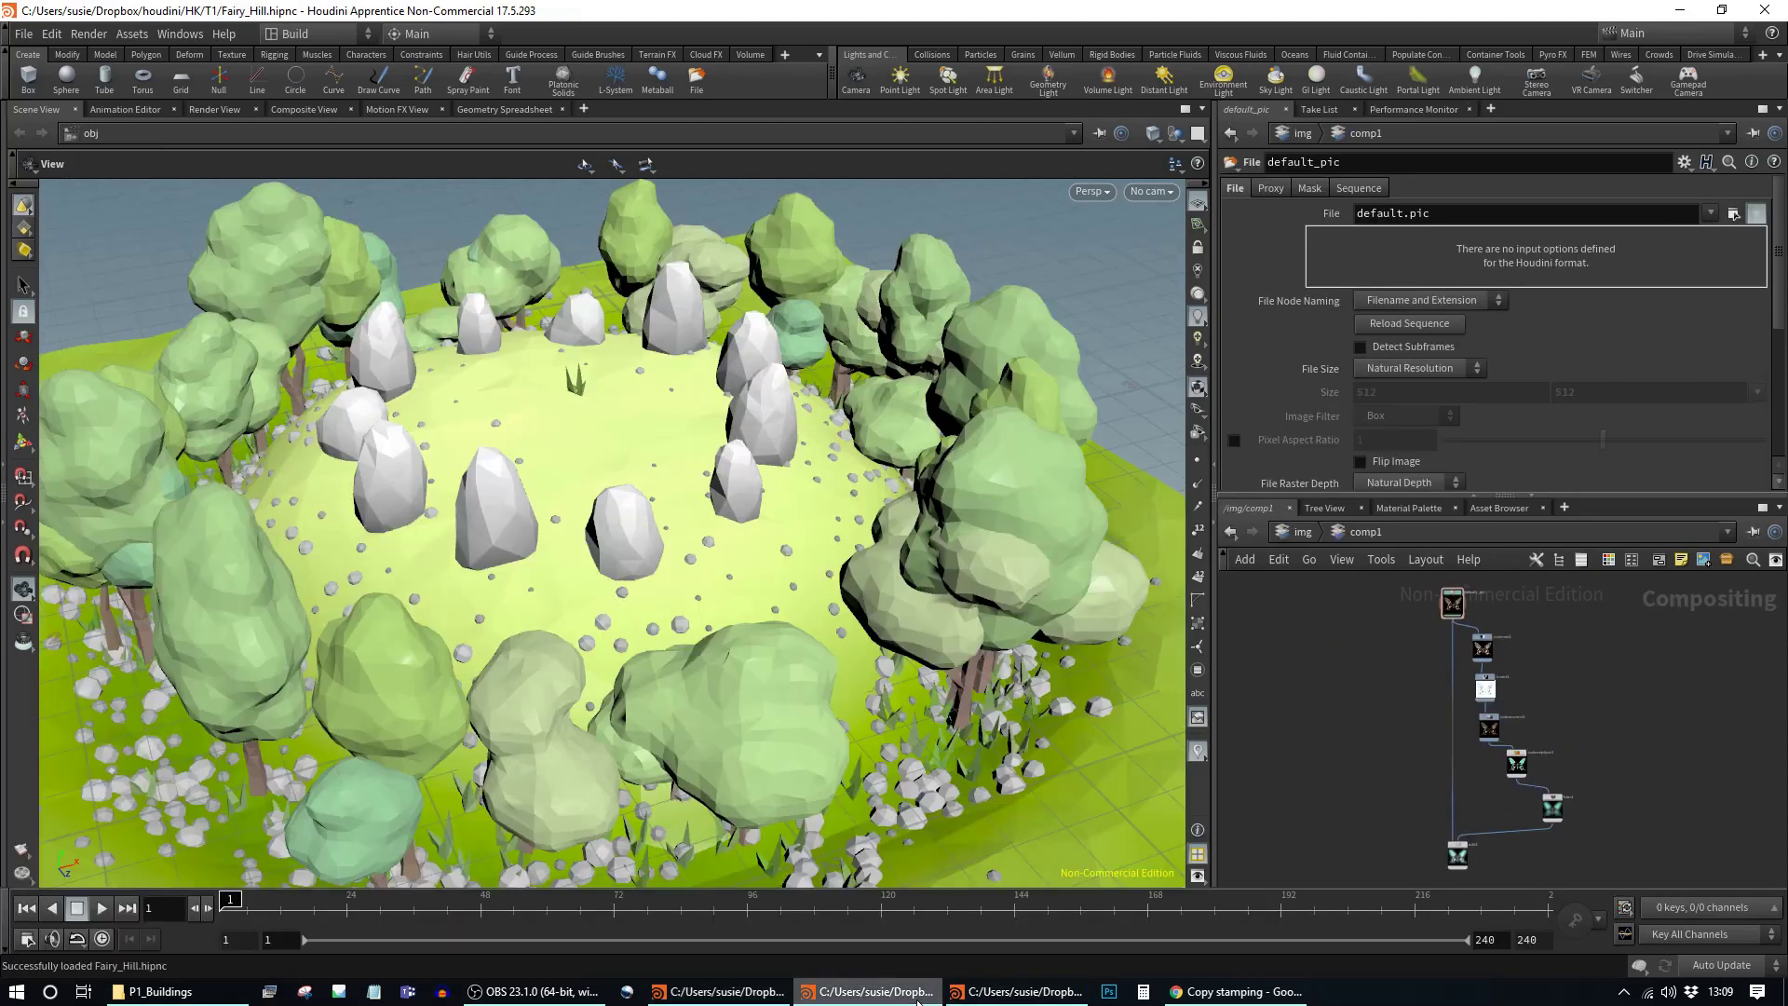
pyautogui.scroll(-5, 852, 500)
pyautogui.moveTo(851, 501); pyautogui.dragTo(746, 531)
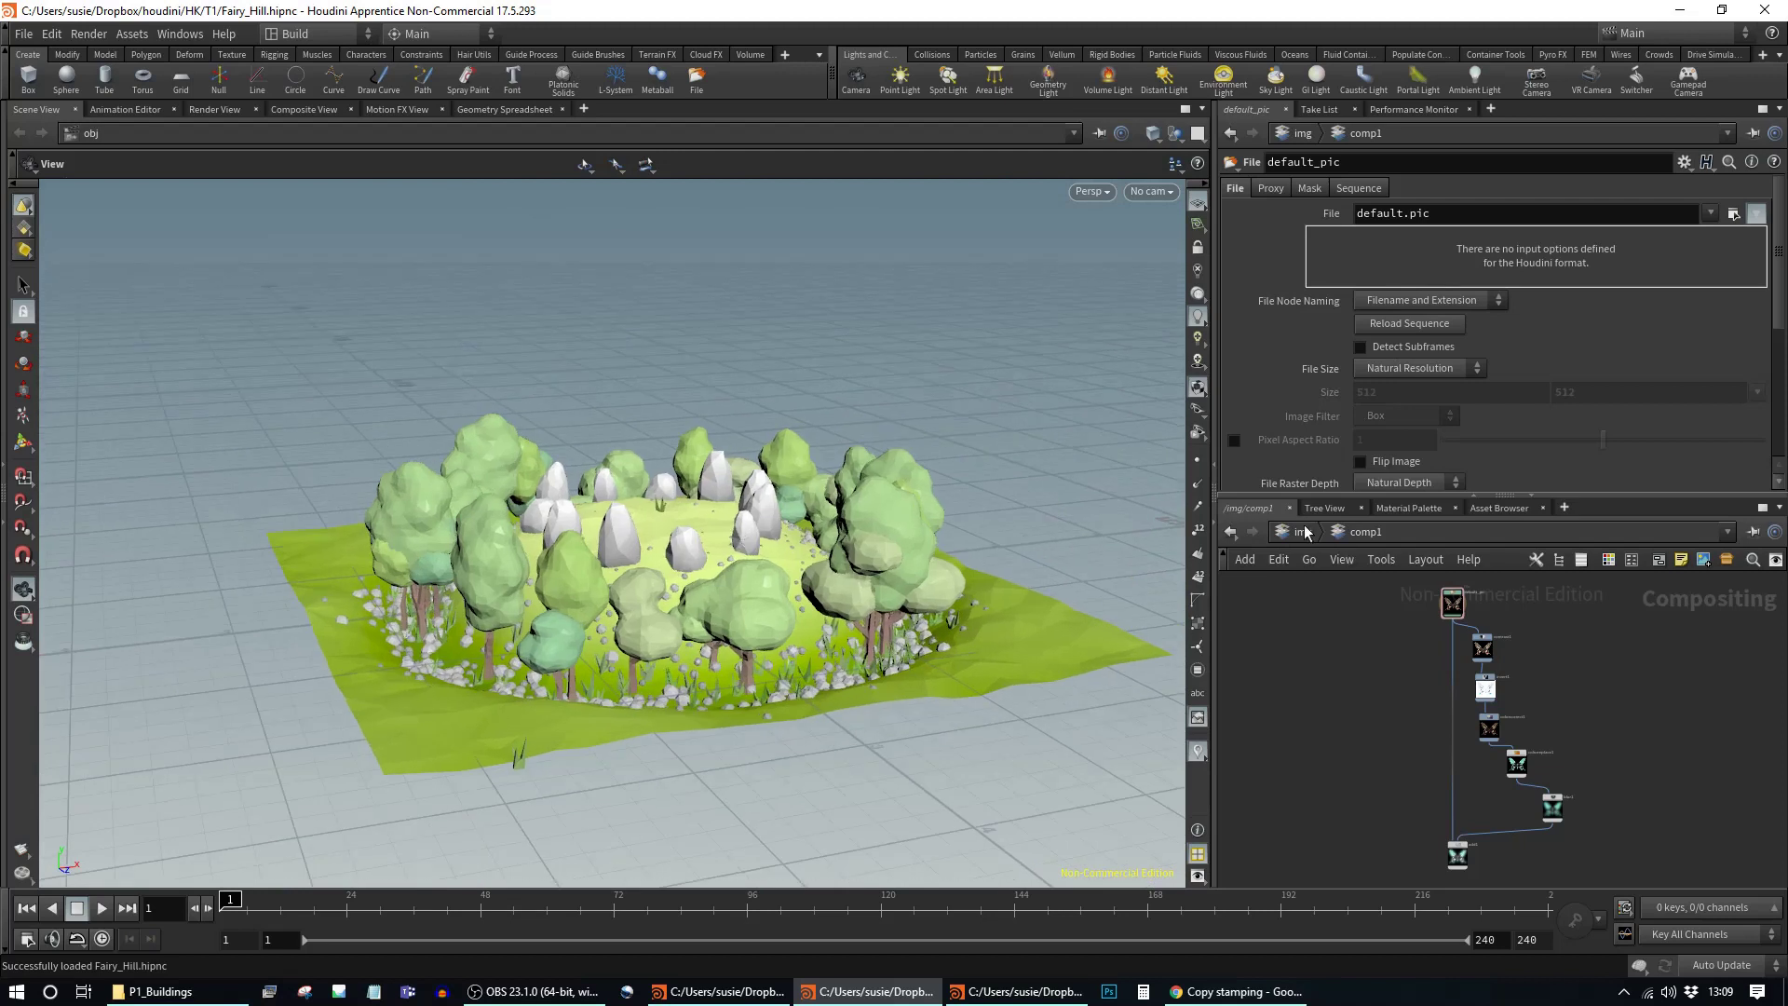
pyautogui.click(1297, 532)
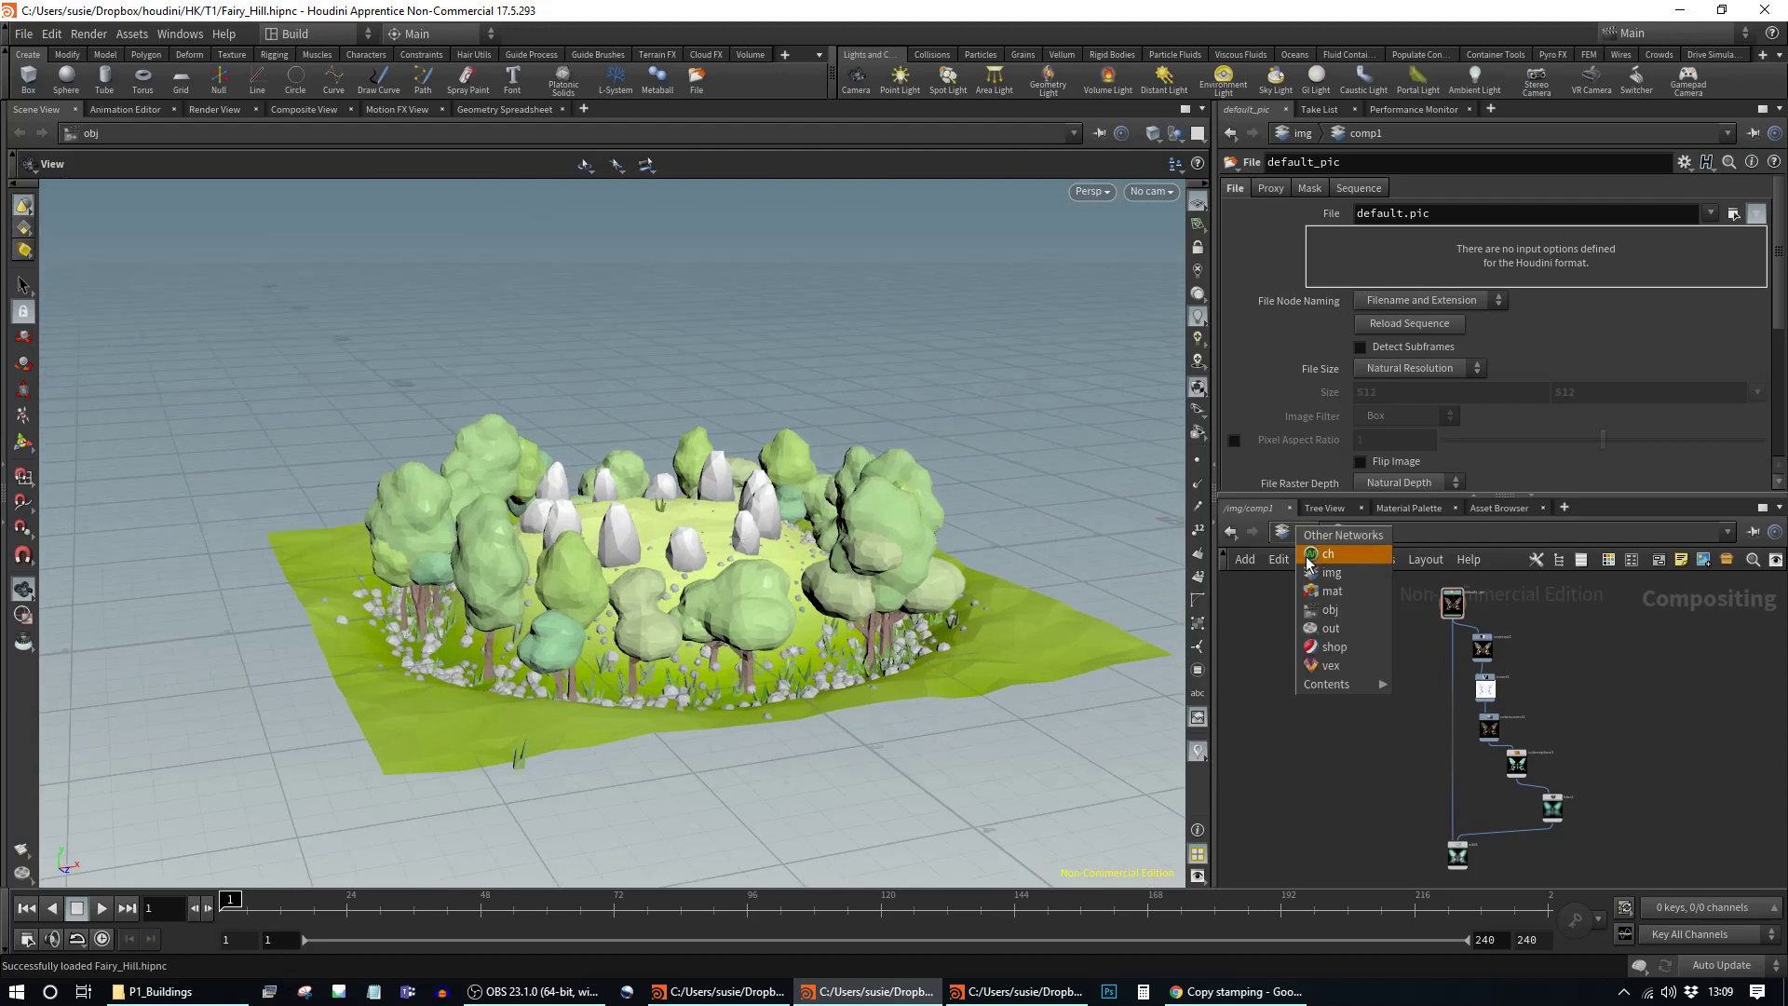
pyautogui.click(1330, 611)
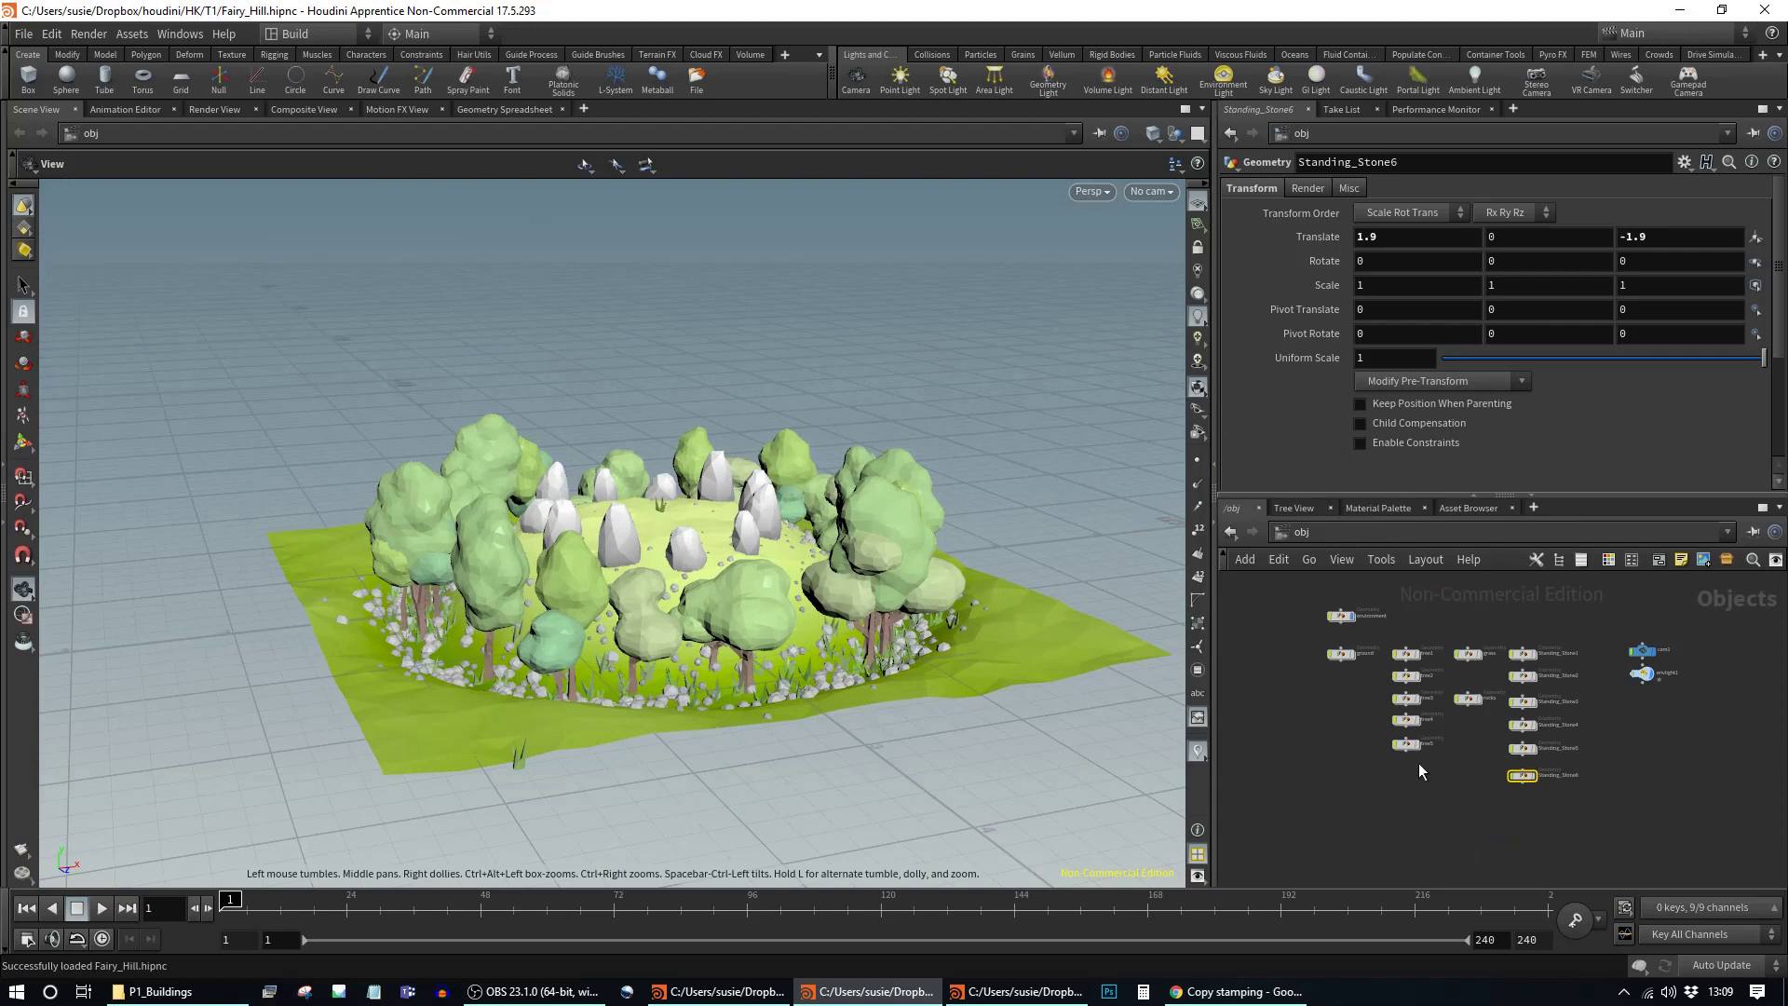
pyautogui.scroll(3, 1347, 635)
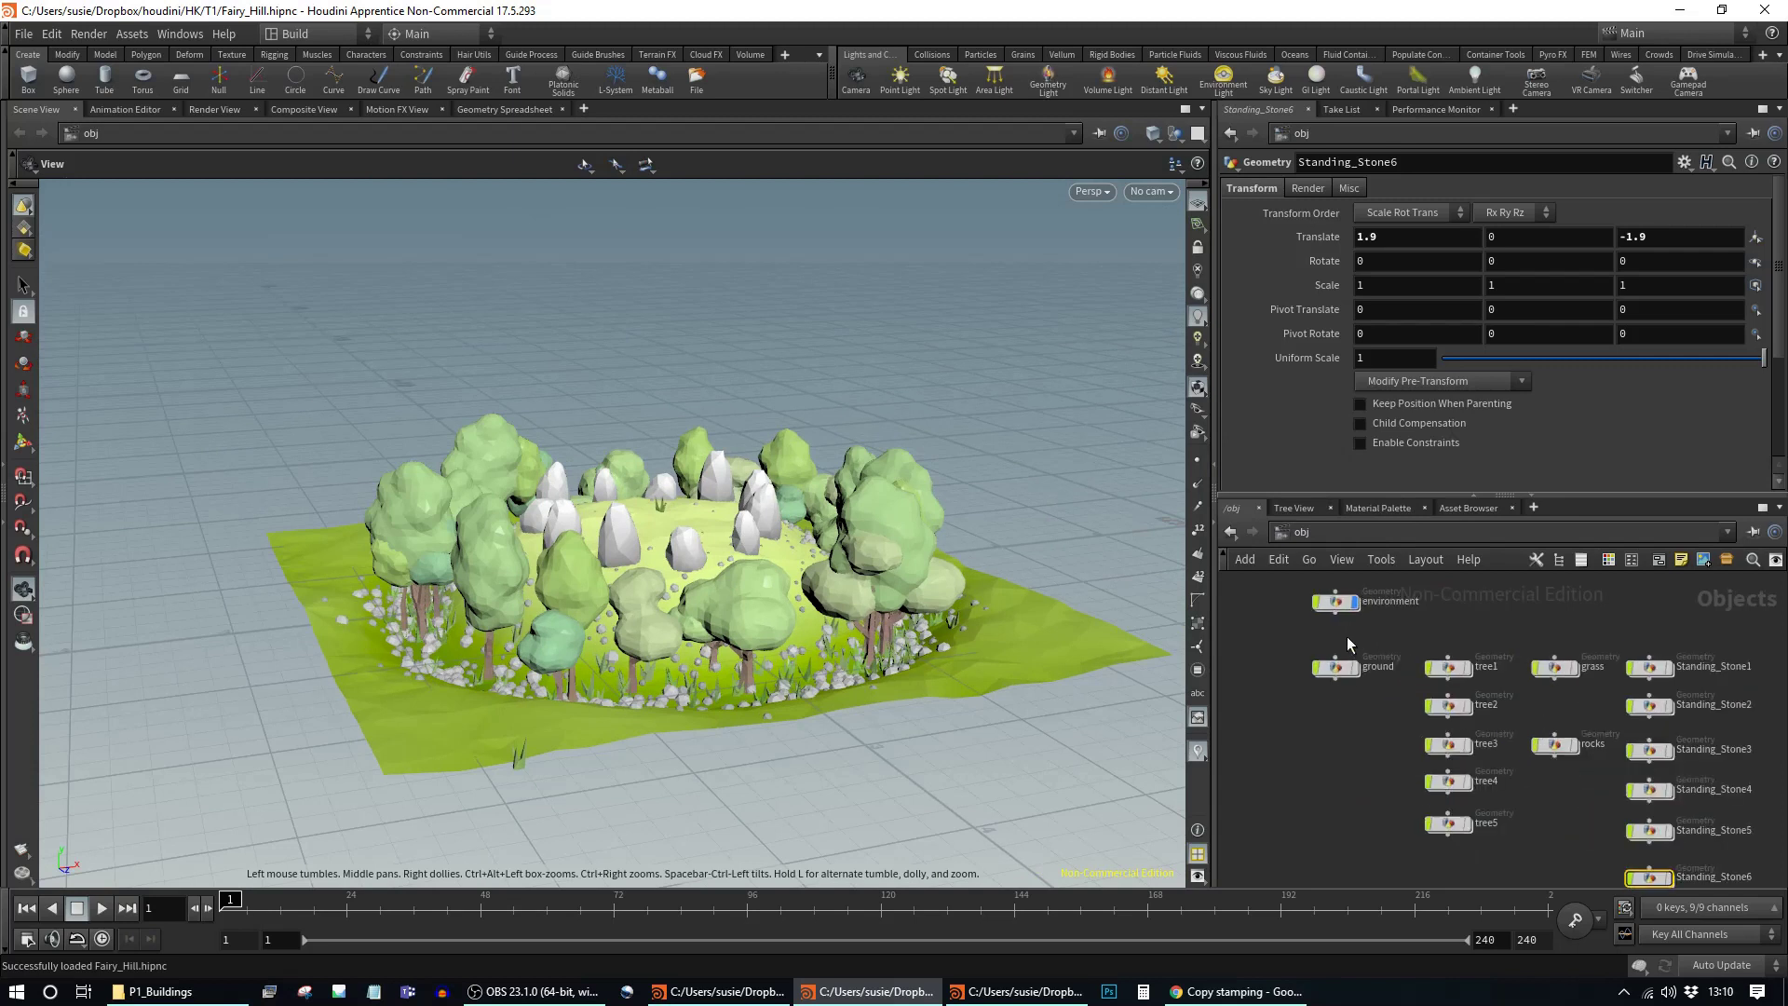
pyautogui.doubleClick(1335, 598)
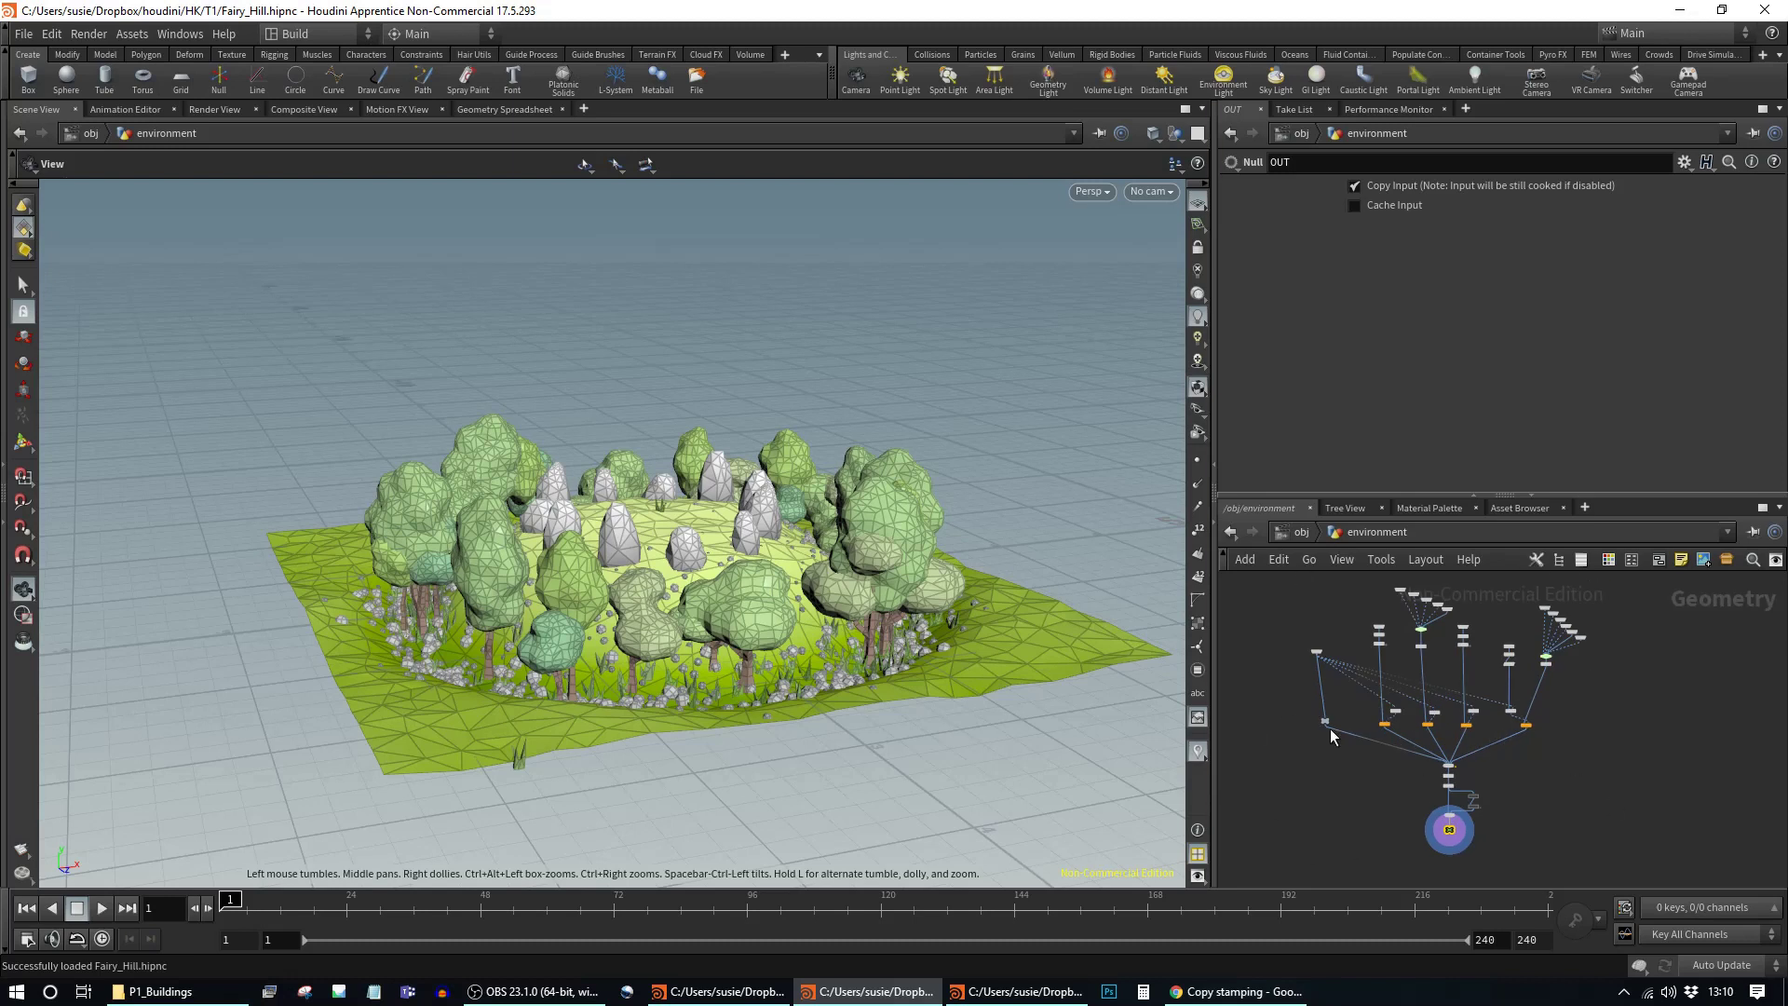
# Step: Examine the stamp variables on the environment network's Copy Stamp nodes, ending on copy3 for the grass
pyautogui.scroll(3, 1332, 736)
pyautogui.moveTo(1543, 752); pyautogui.dragTo(1394, 771, button='middle')
pyautogui.click(1284, 742)
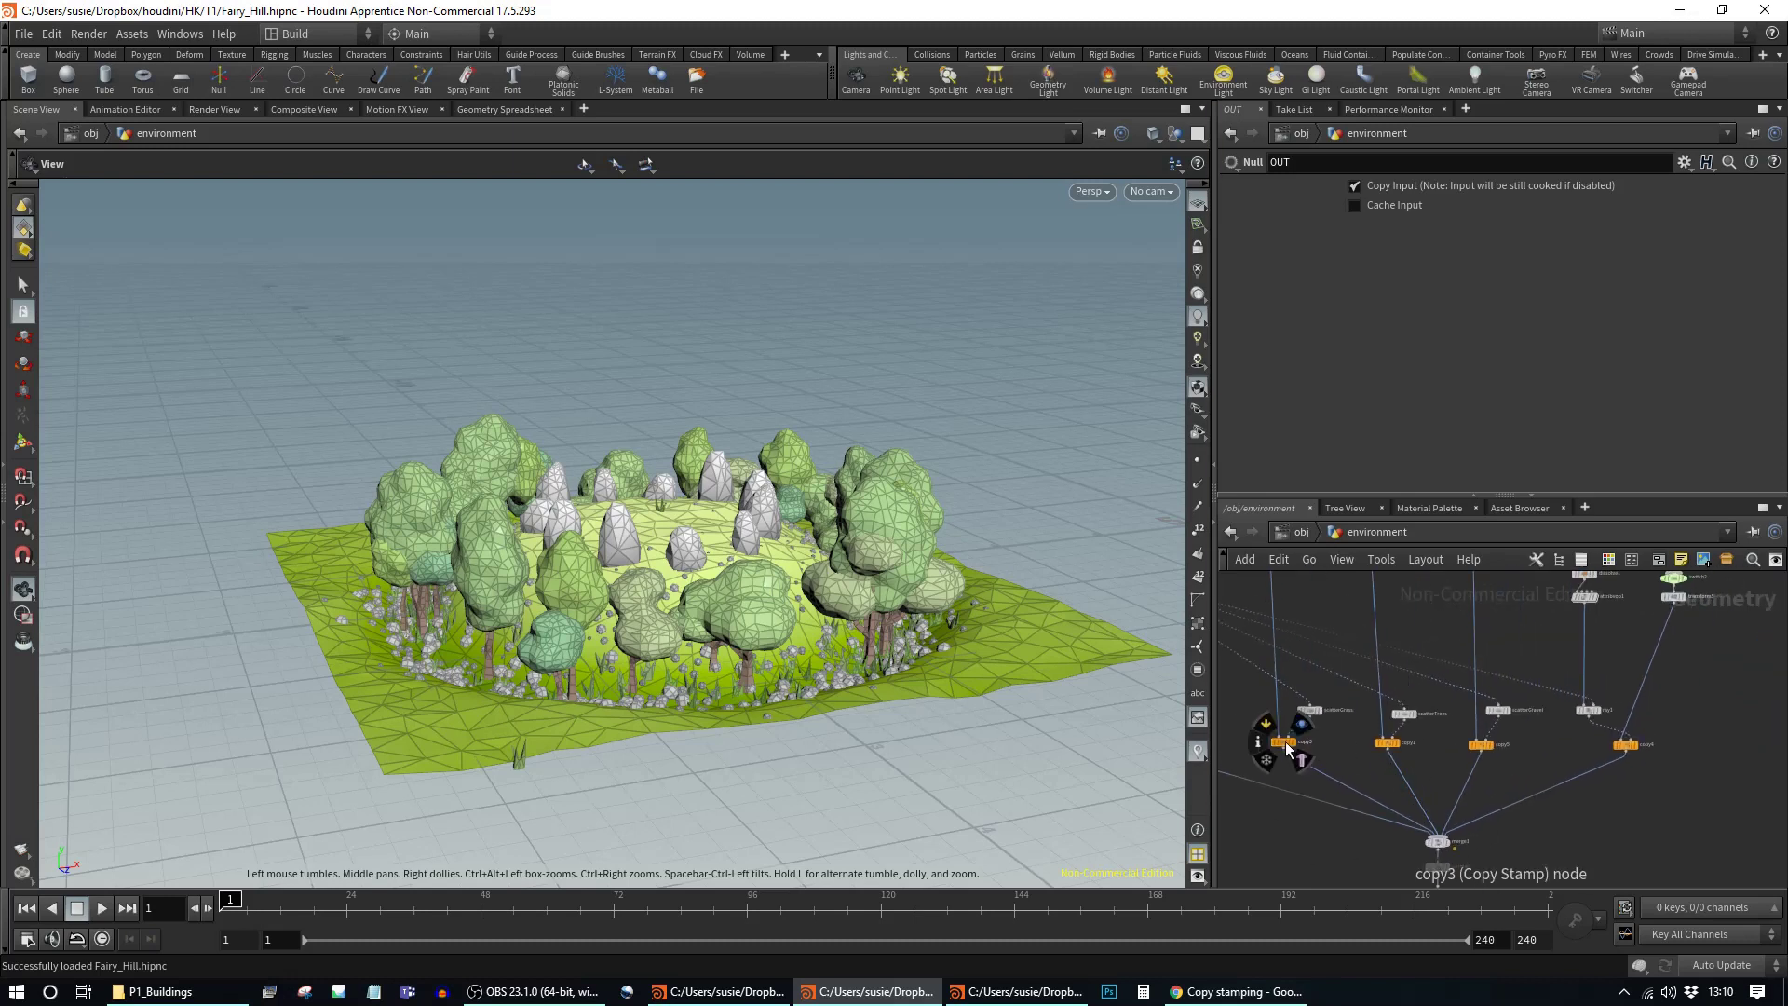
pyautogui.click(1388, 743)
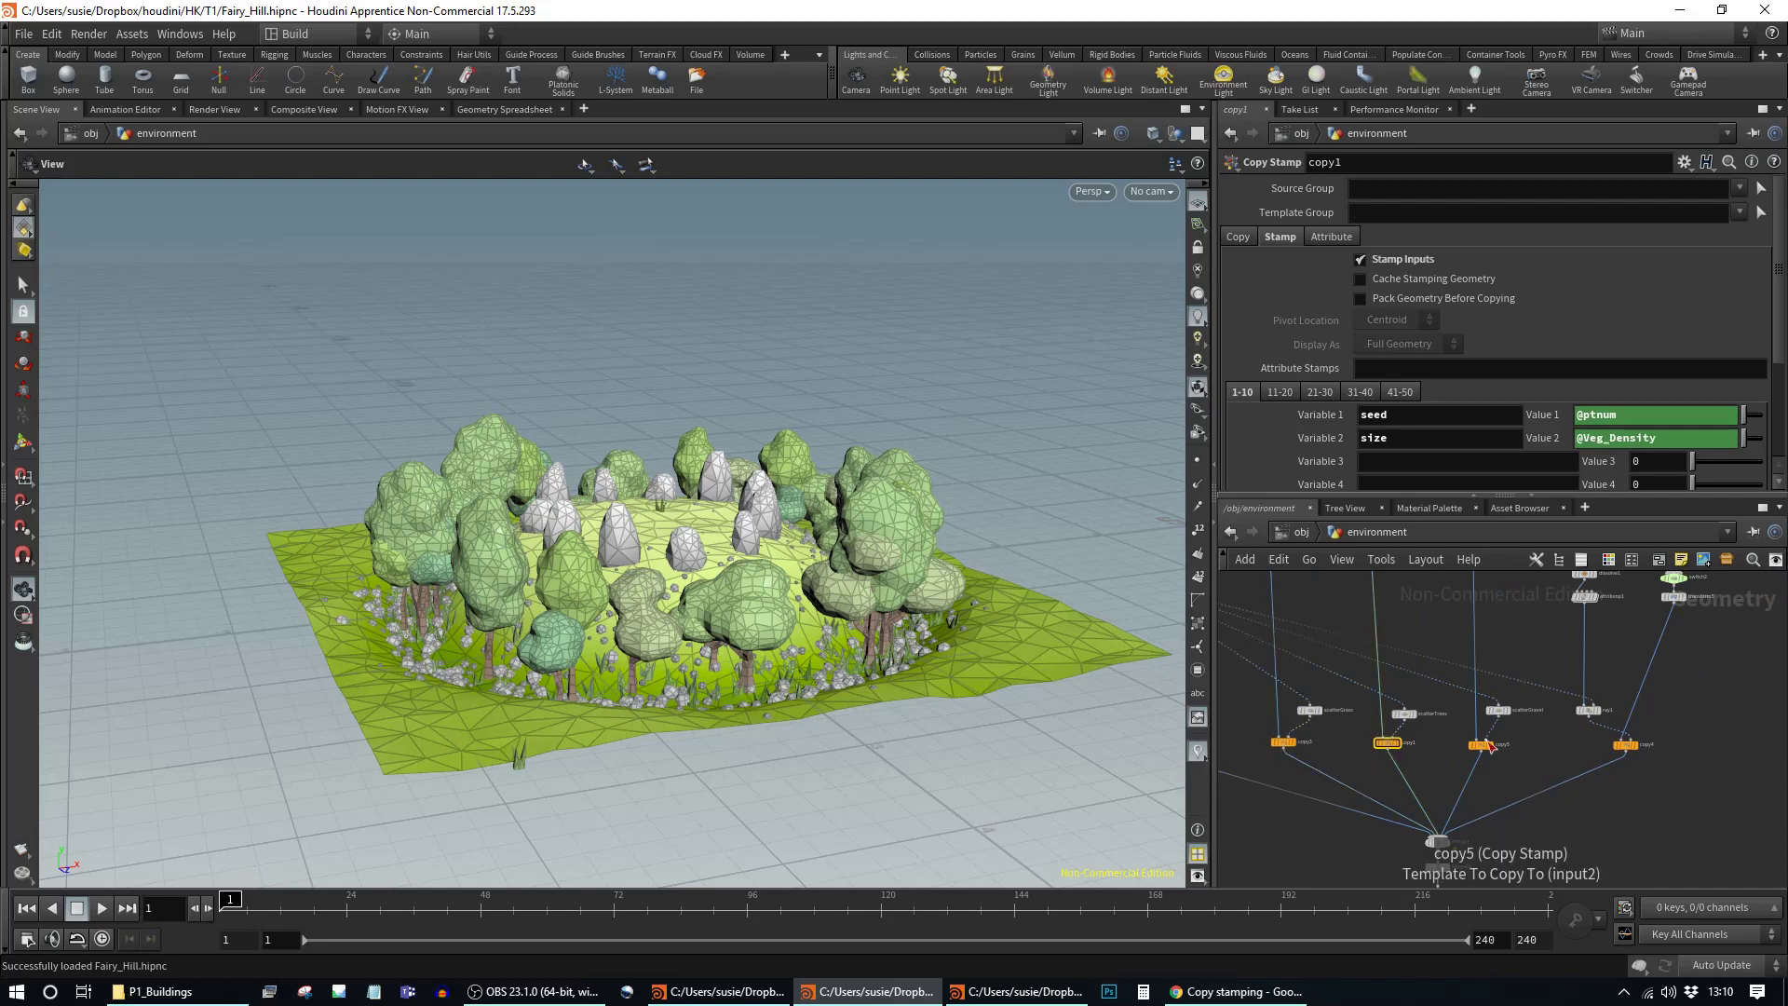
pyautogui.click(1626, 746)
pyautogui.moveTo(1514, 631); pyautogui.dragTo(1613, 710, button='middle')
pyautogui.click(1378, 822)
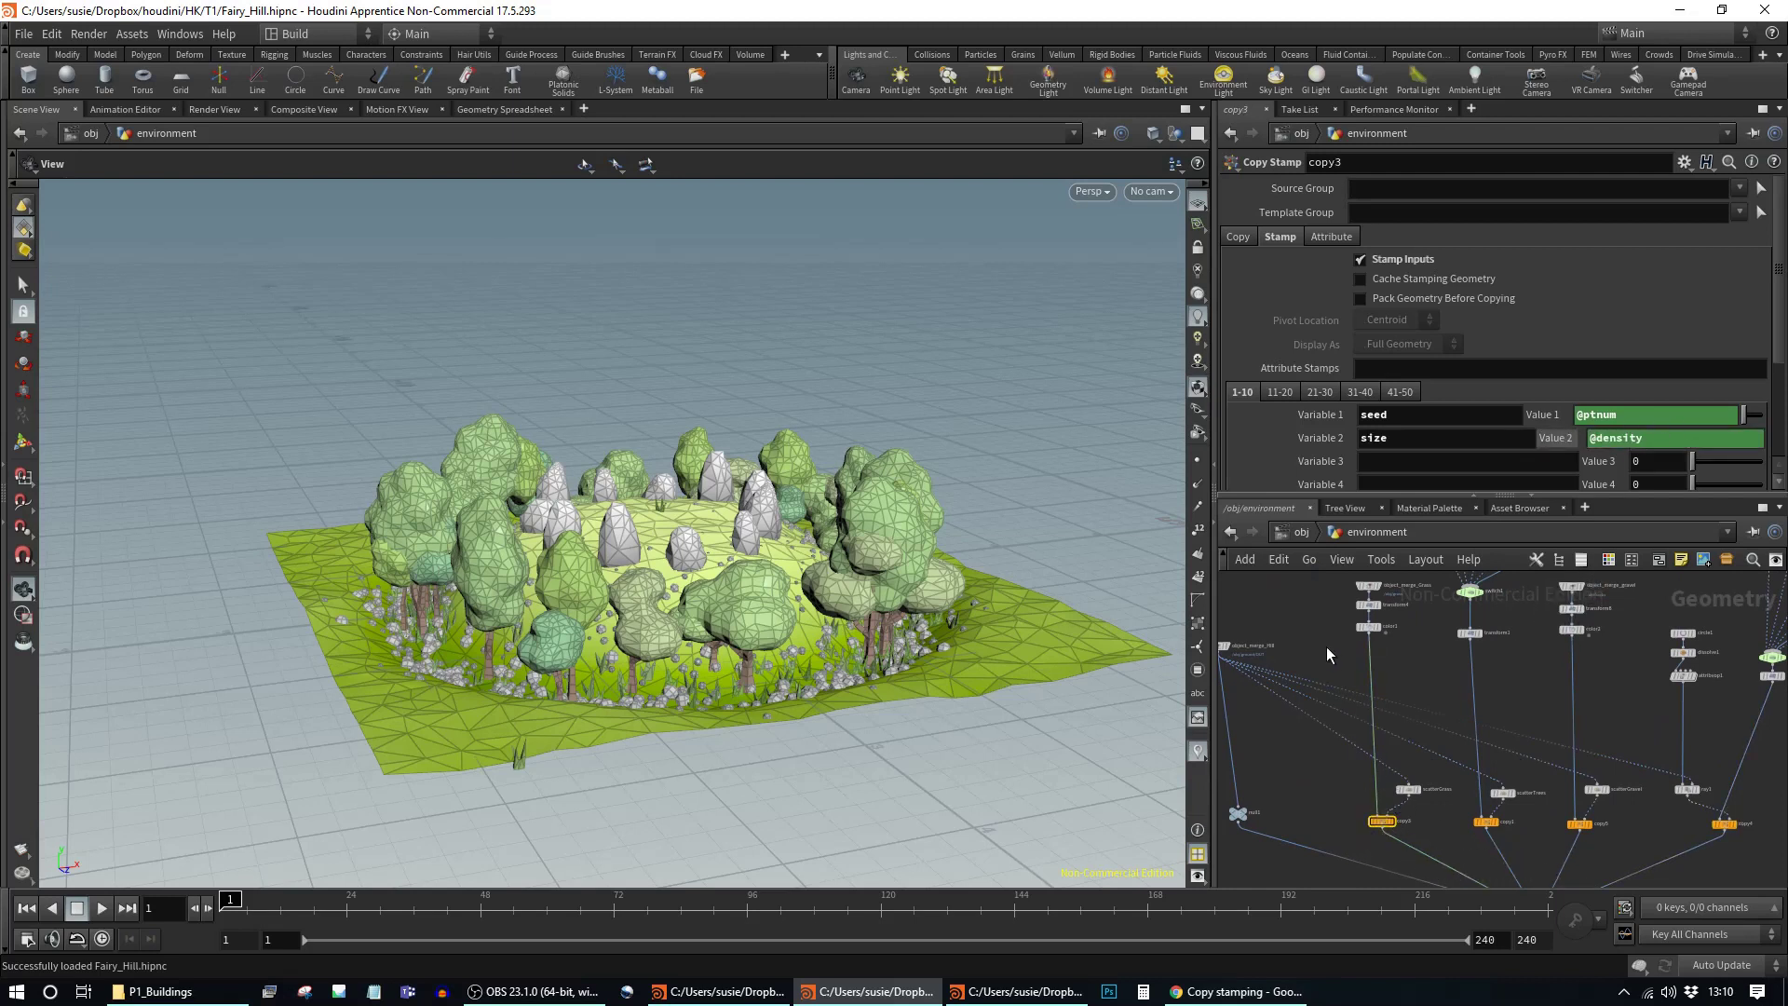
# Step: Select the scatterGrass node feeding copy3 and display its scattered points alone in the viewport
pyautogui.press('h')
pyautogui.scroll(3, 1441, 786)
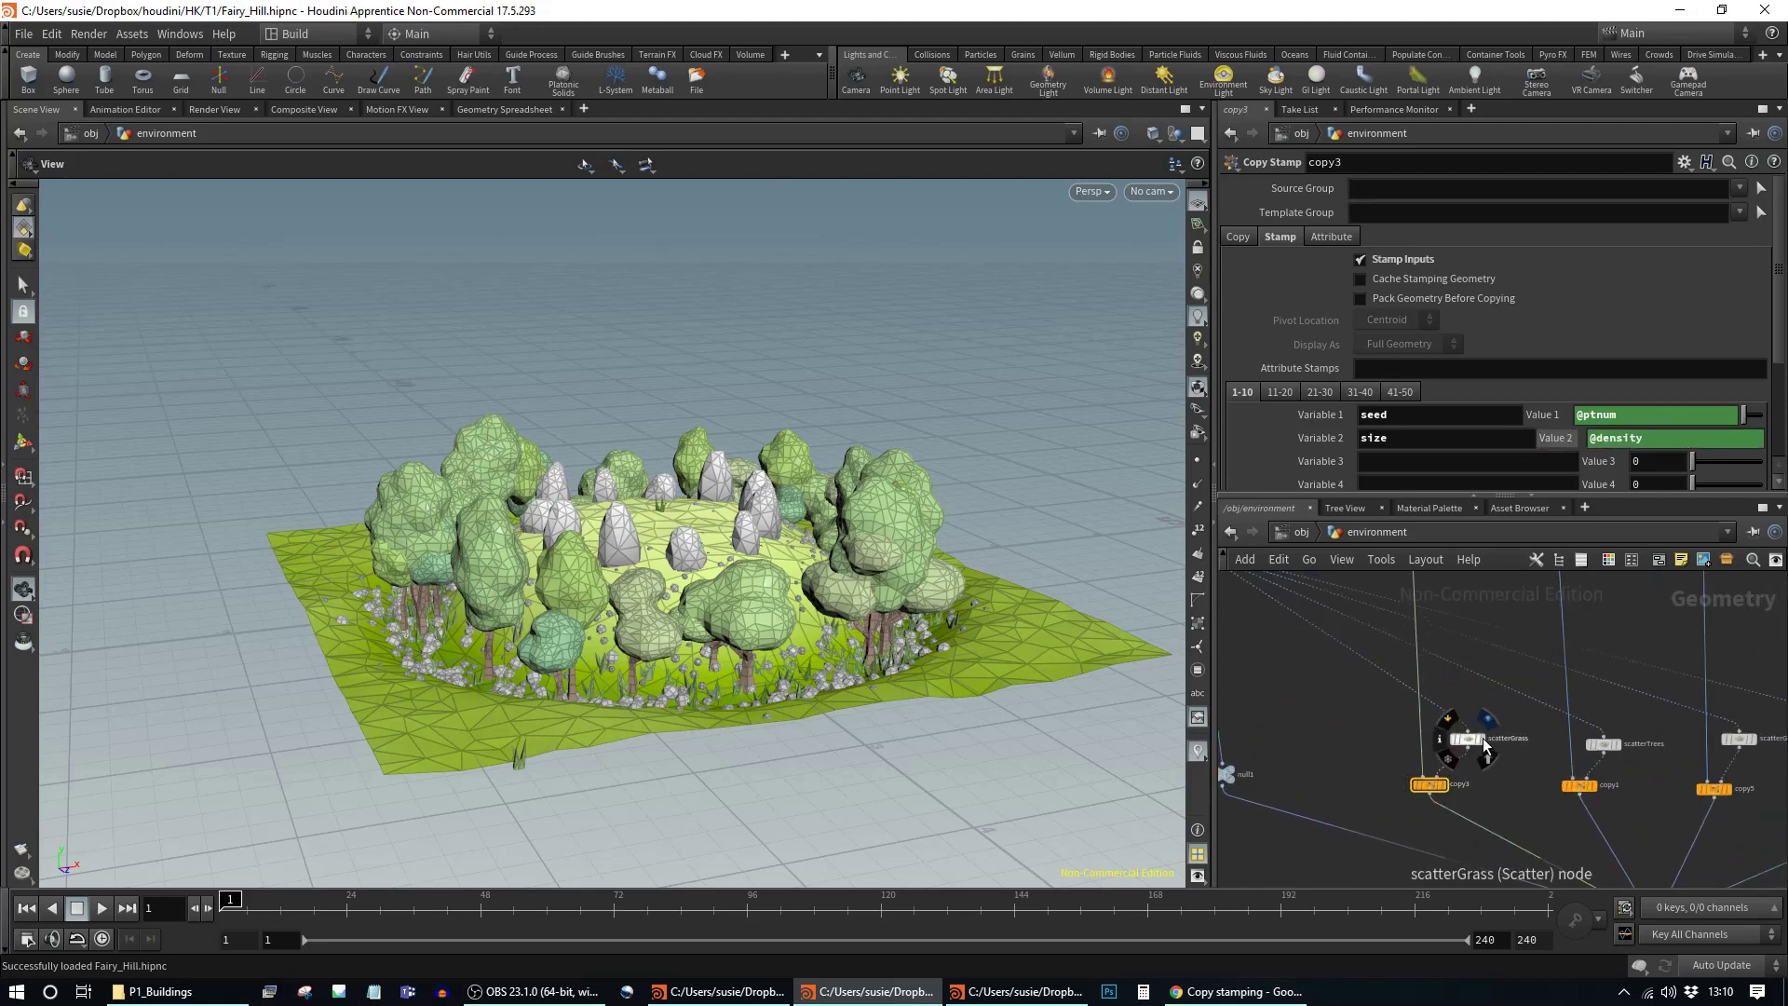
pyautogui.click(1482, 740)
pyautogui.click(1468, 742)
pyautogui.moveTo(1339, 695); pyautogui.dragTo(1378, 713, button='middle')
pyautogui.moveTo(740, 561)
pyautogui.mouseDown()
pyautogui.moveTo(739, 594)
pyautogui.moveTo(736, 565)
pyautogui.mouseUp()
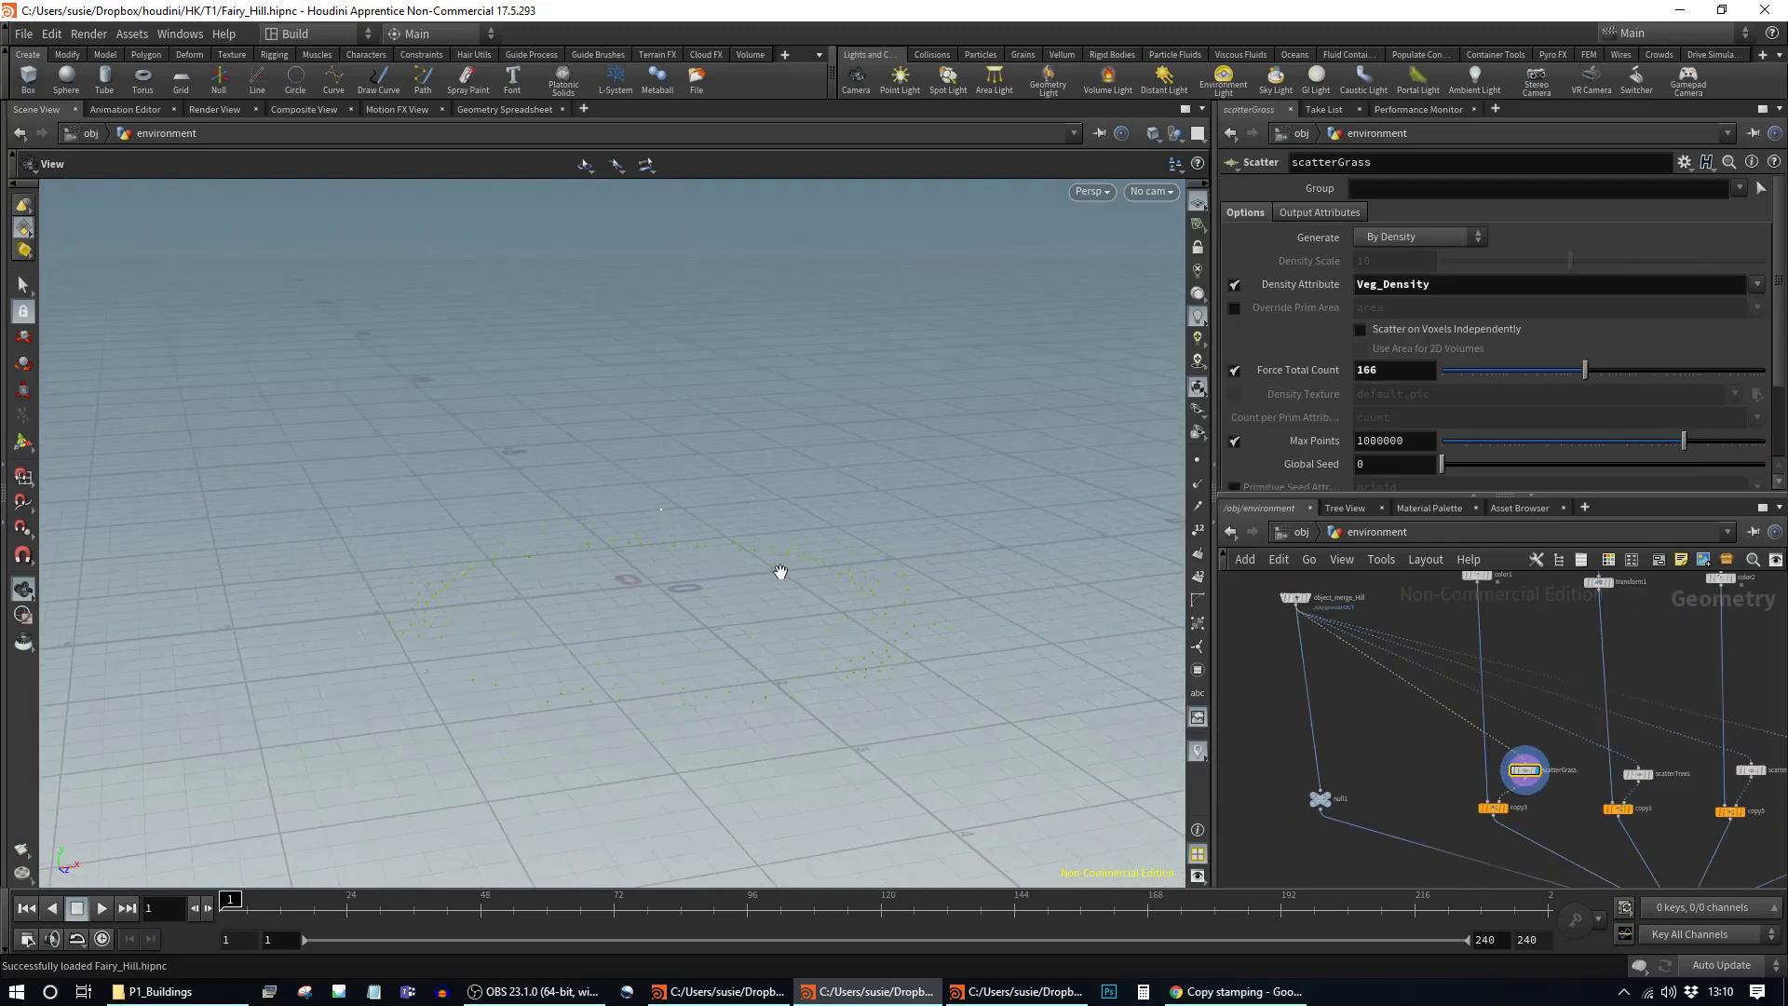
# Step: Display the merged hill surface, return the display to scatterGrass, and turn on point markers to inspect the distribution
pyautogui.click(1308, 600)
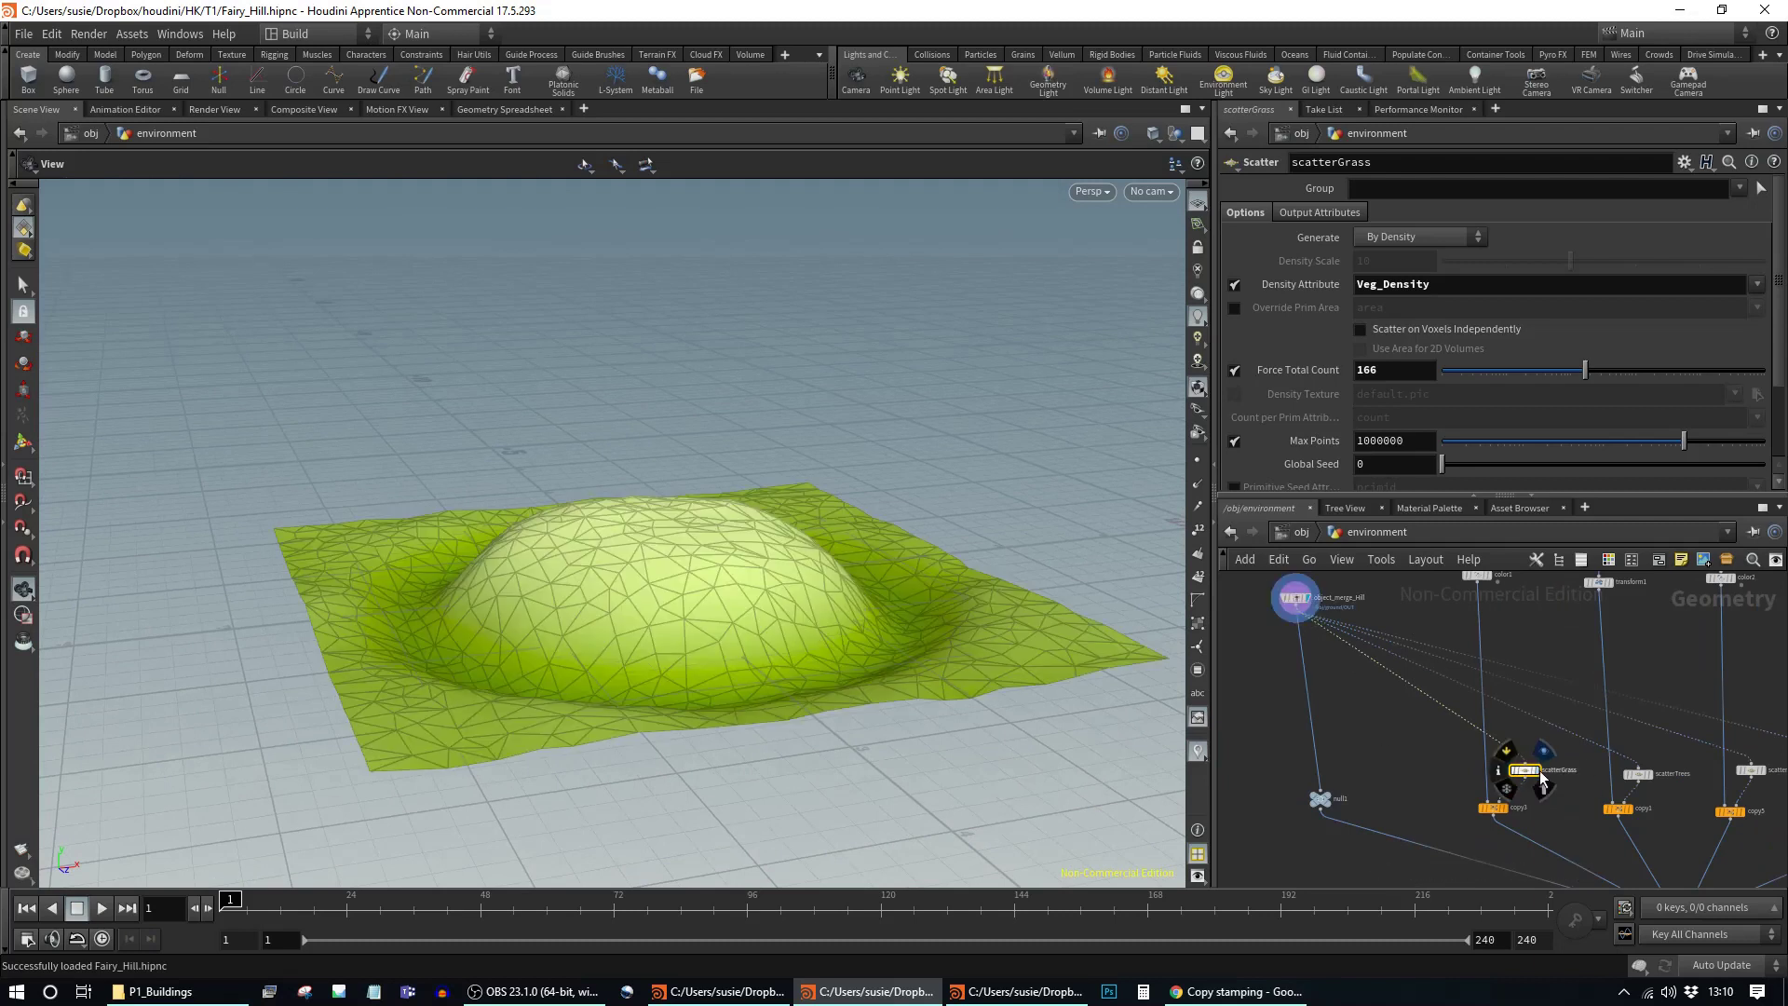
pyautogui.click(1541, 782)
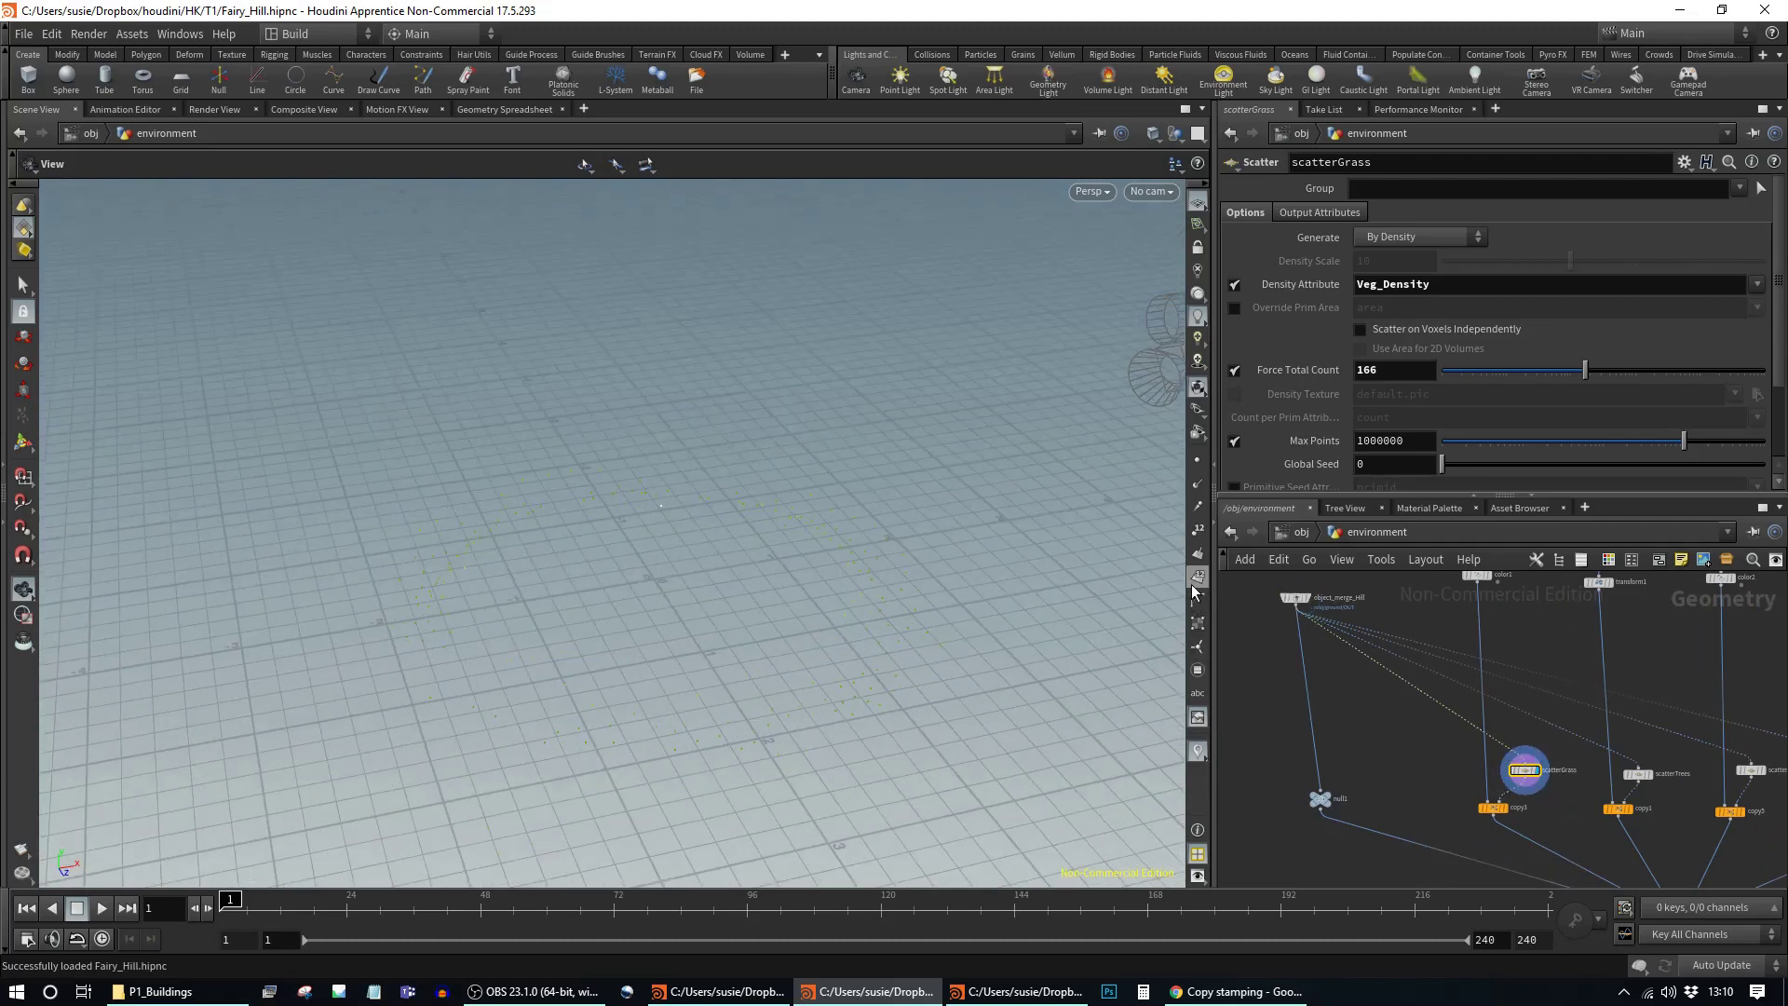
pyautogui.click(1198, 460)
pyautogui.moveTo(803, 585); pyautogui.dragTo(745, 643)
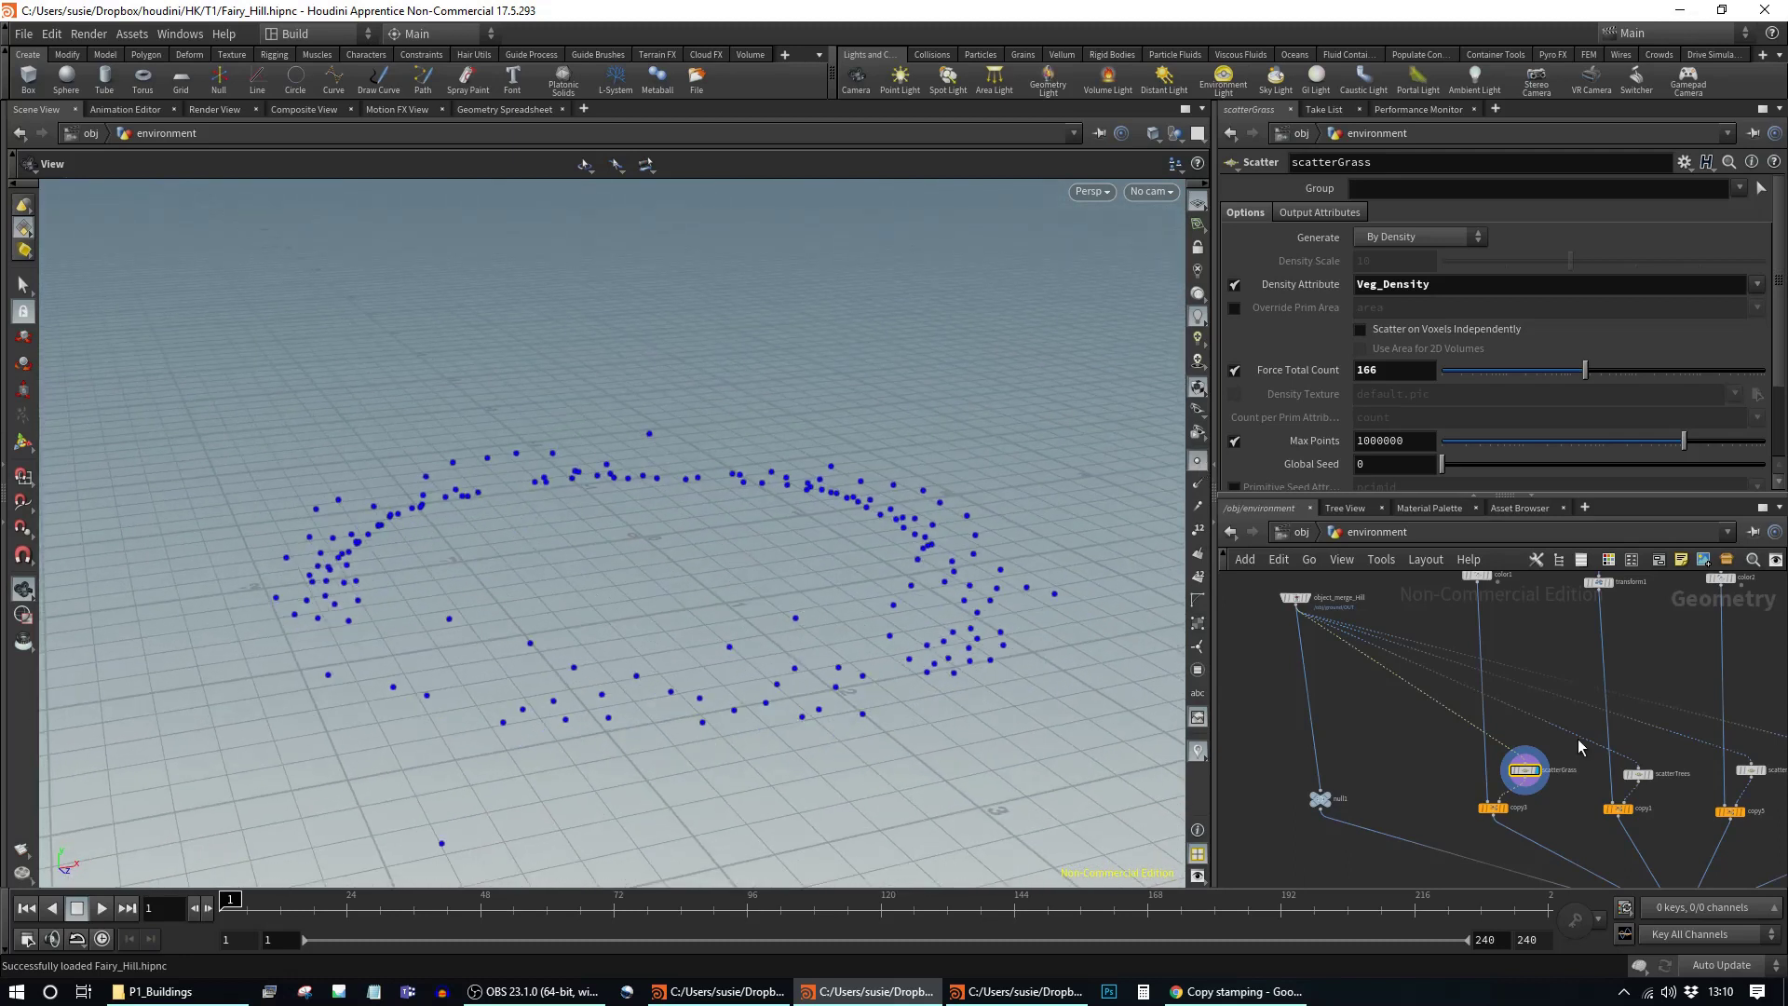
# Step: Display the grass branch's color1 node, turn off point markers and inspect the single grass tuft
pyautogui.moveTo(1522, 629); pyautogui.dragTo(1480, 699, button='middle')
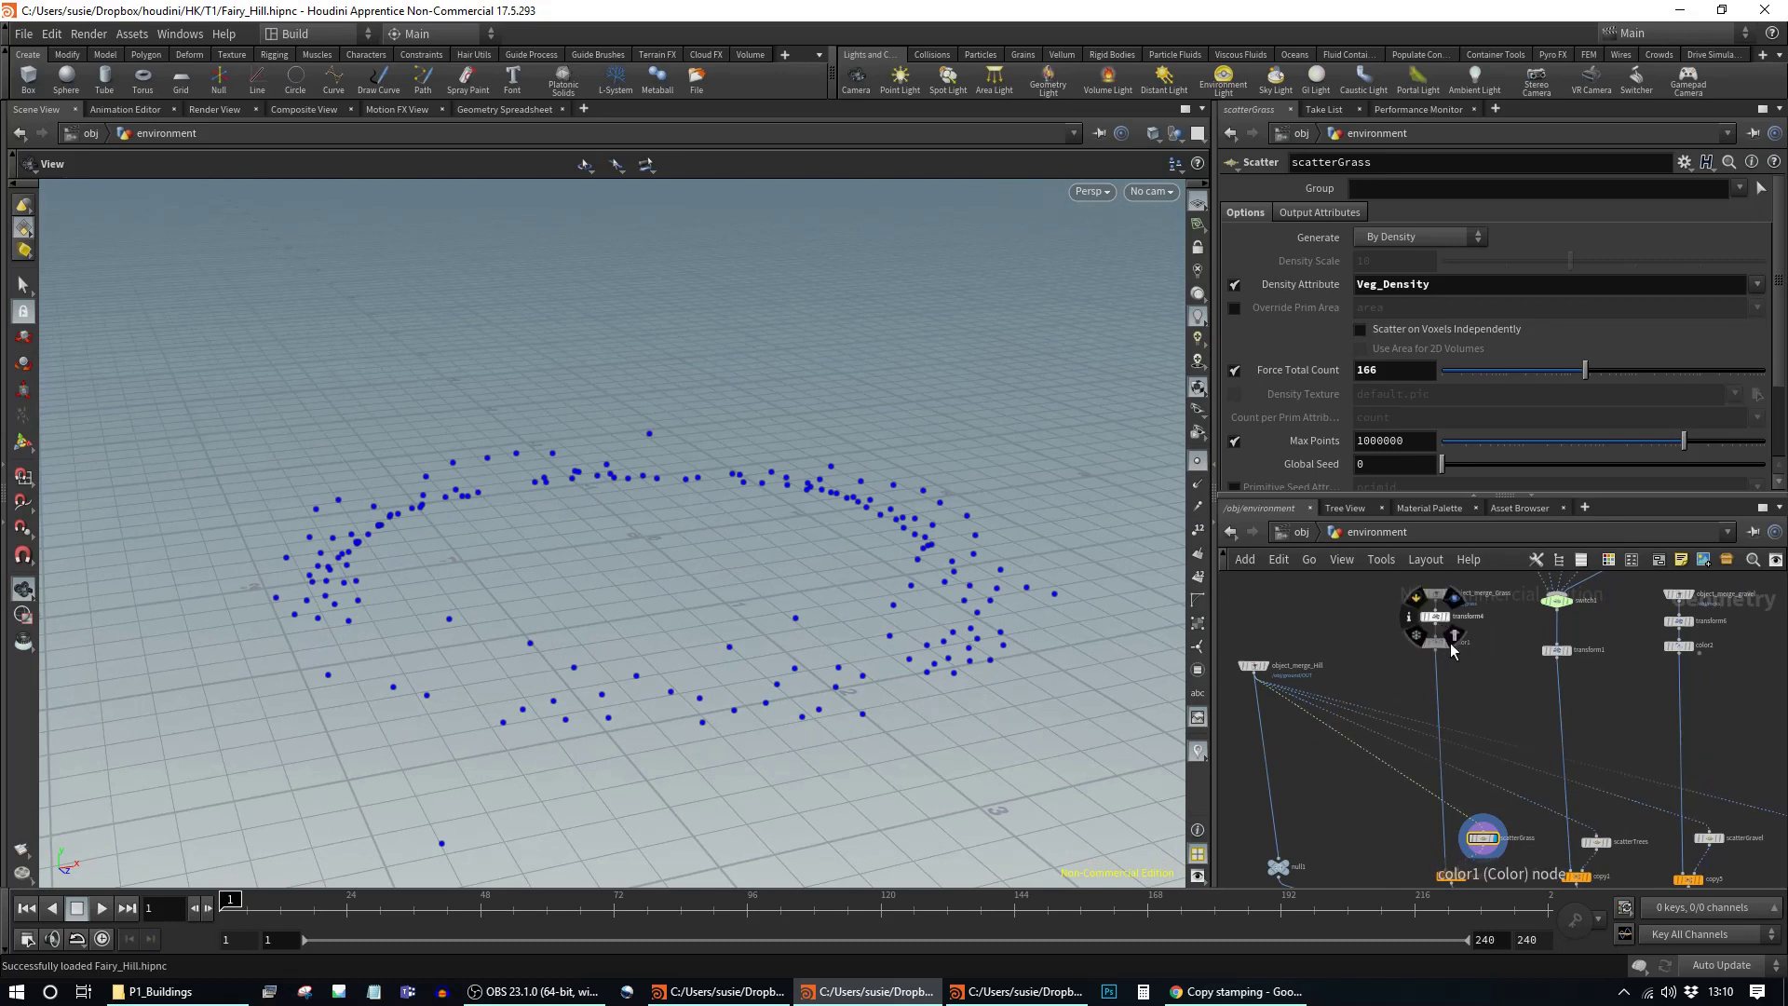
pyautogui.click(1451, 652)
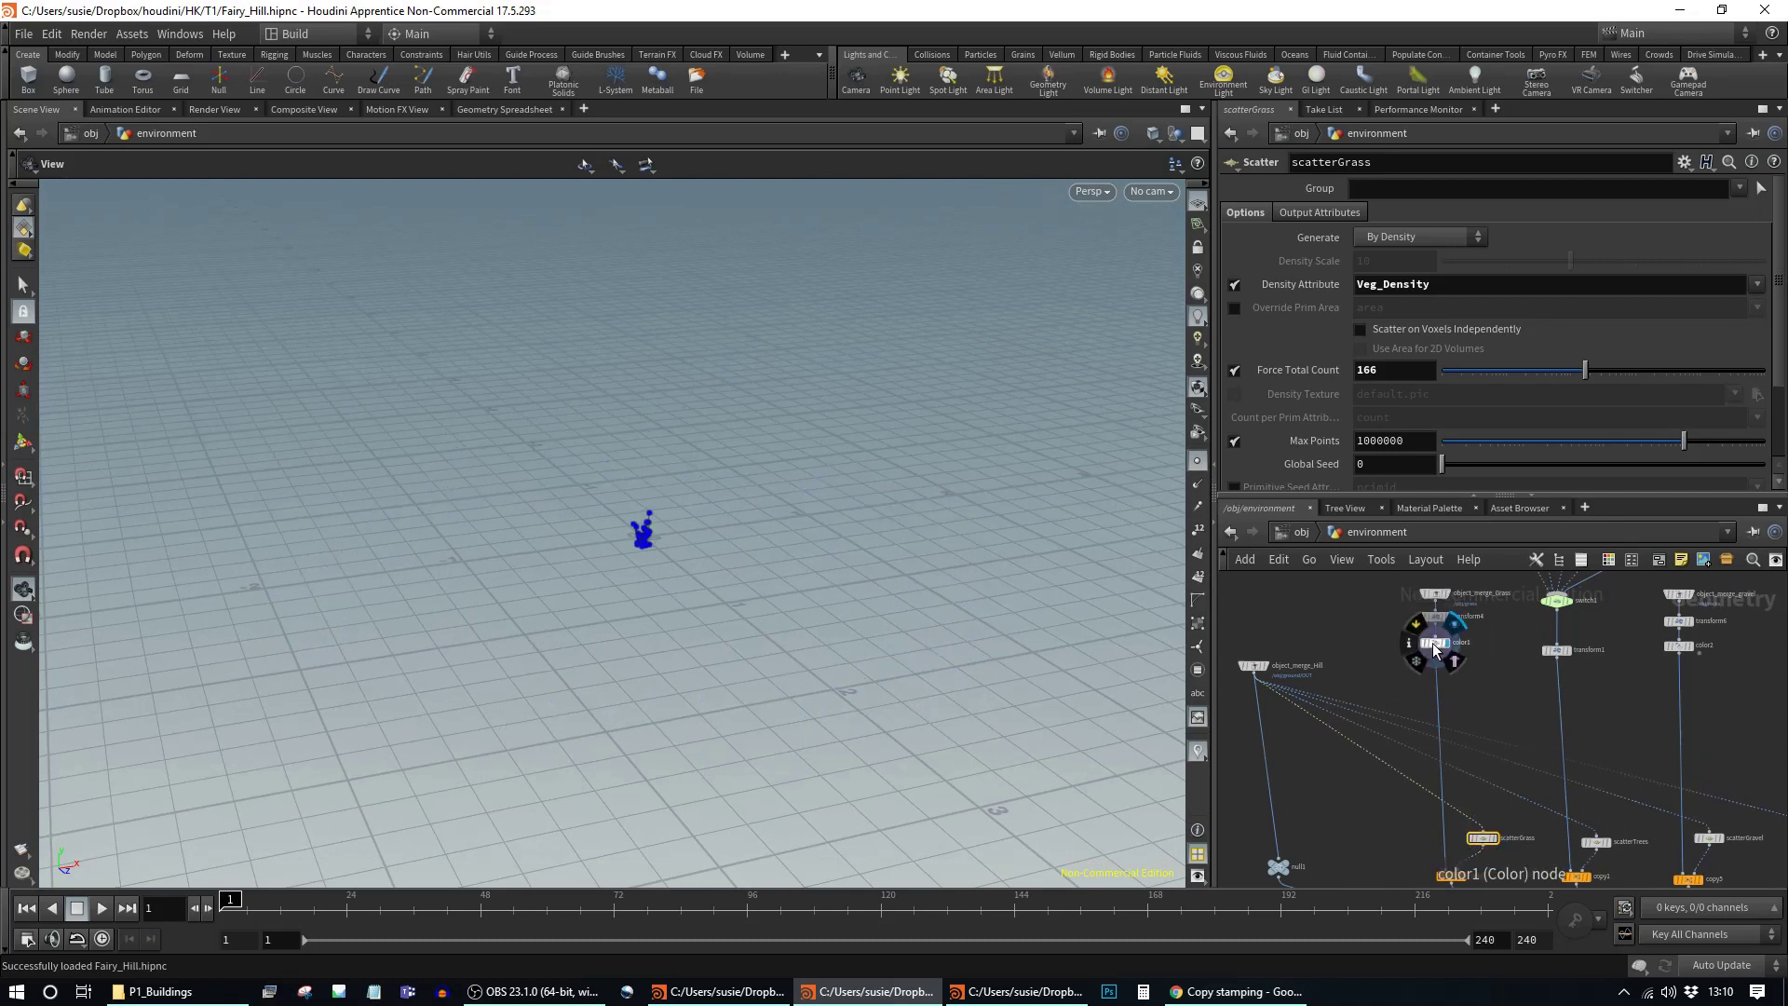
pyautogui.click(1435, 643)
pyautogui.click(1198, 462)
pyautogui.moveTo(639, 551); pyautogui.dragTo(618, 626)
pyautogui.moveTo(679, 550); pyautogui.dragTo(773, 484)
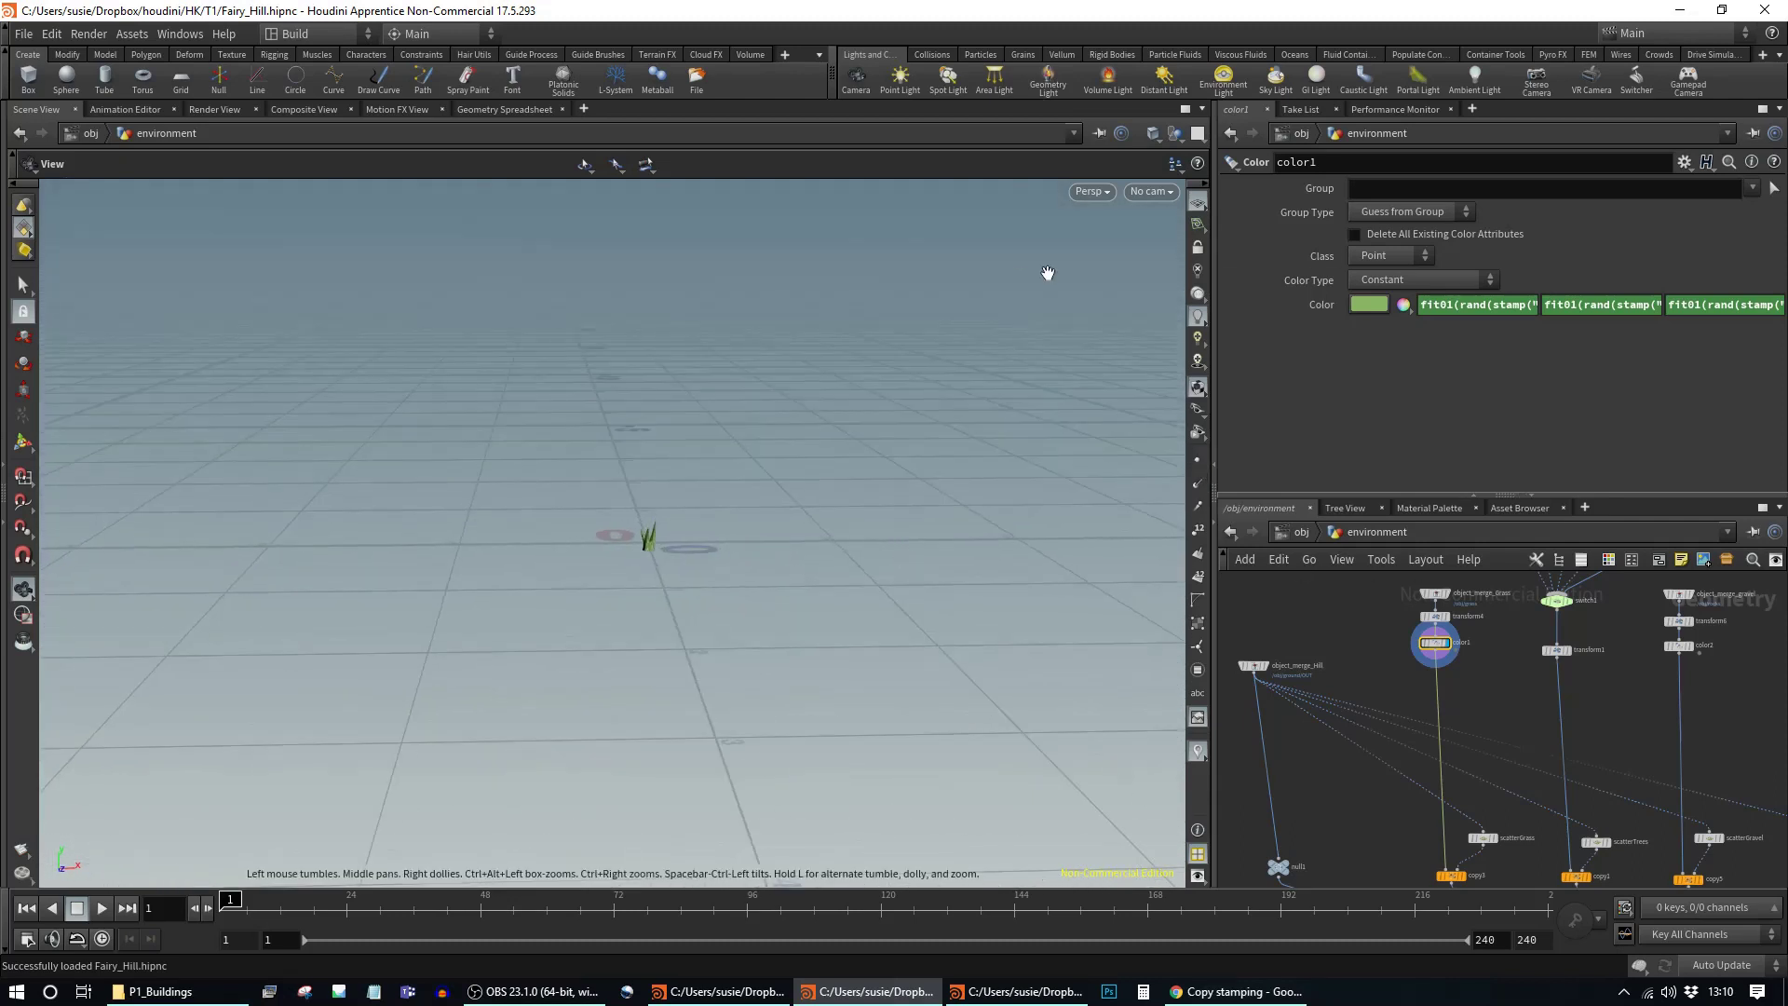
# Step: Examine color1's stamp-based colour expression together with the scatterGrass settings and copy3's stamp variables
pyautogui.moveTo(1436, 306); pyautogui.dragTo(1610, 307)
pyautogui.click(1548, 383)
pyautogui.click(1495, 837)
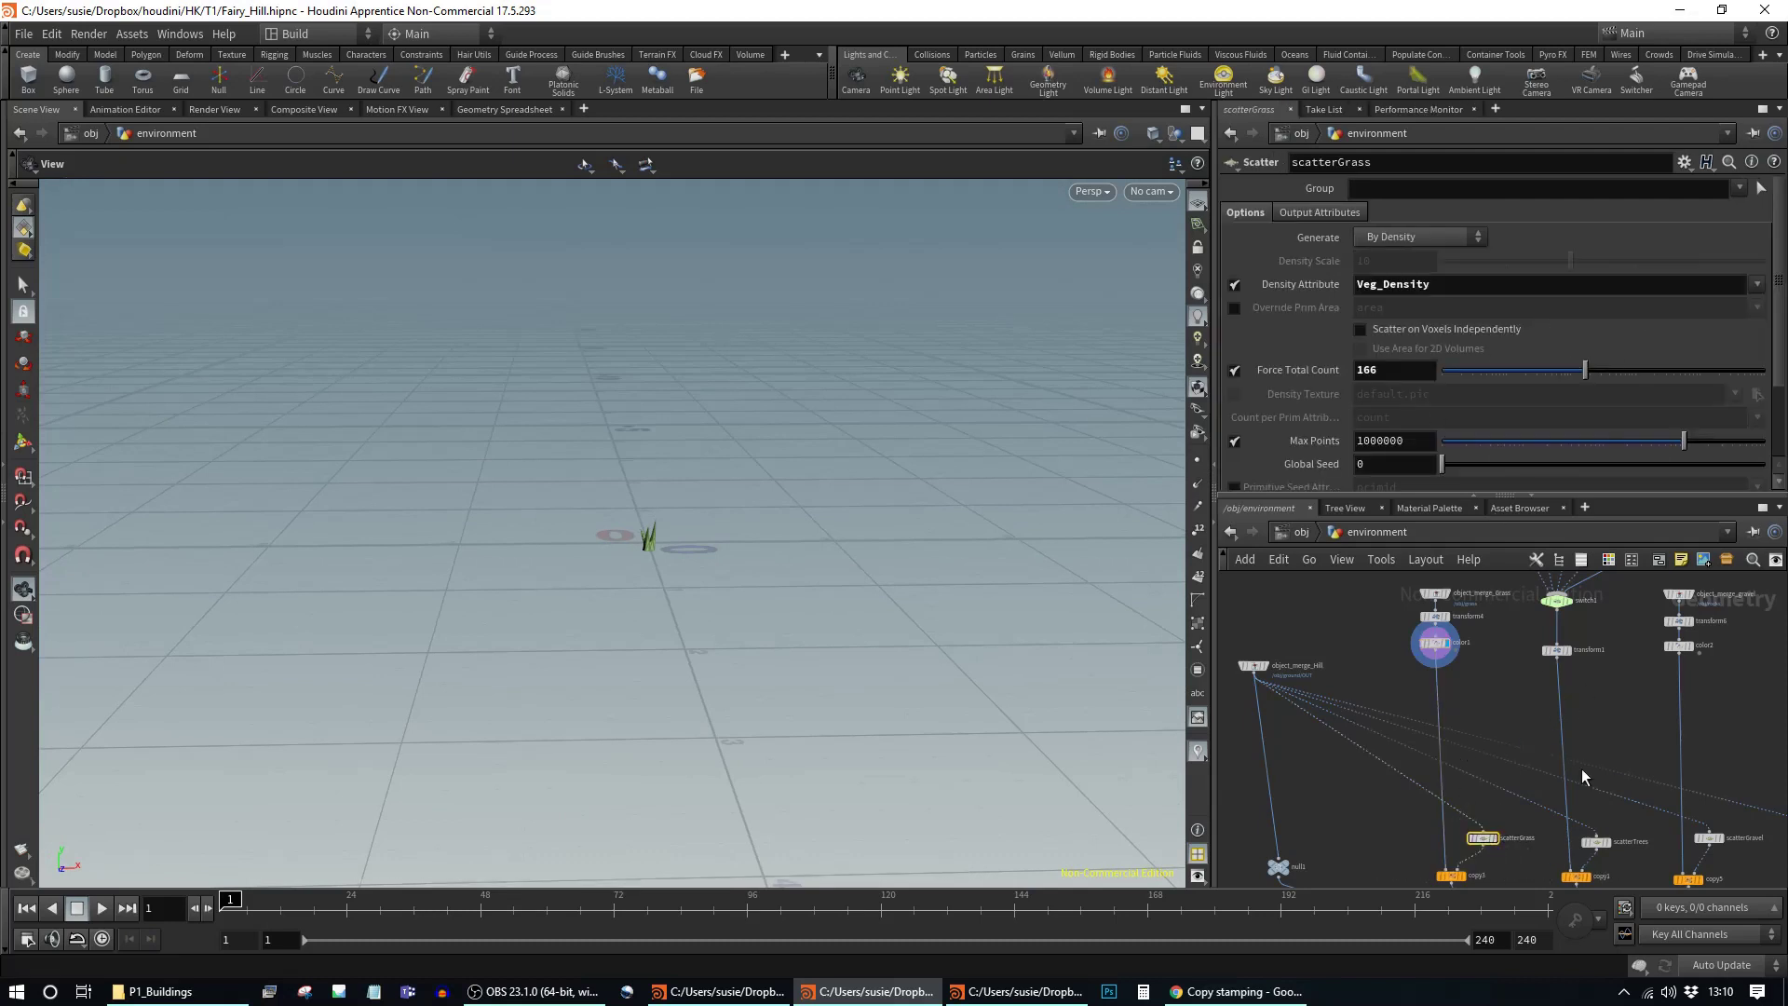
pyautogui.click(1455, 877)
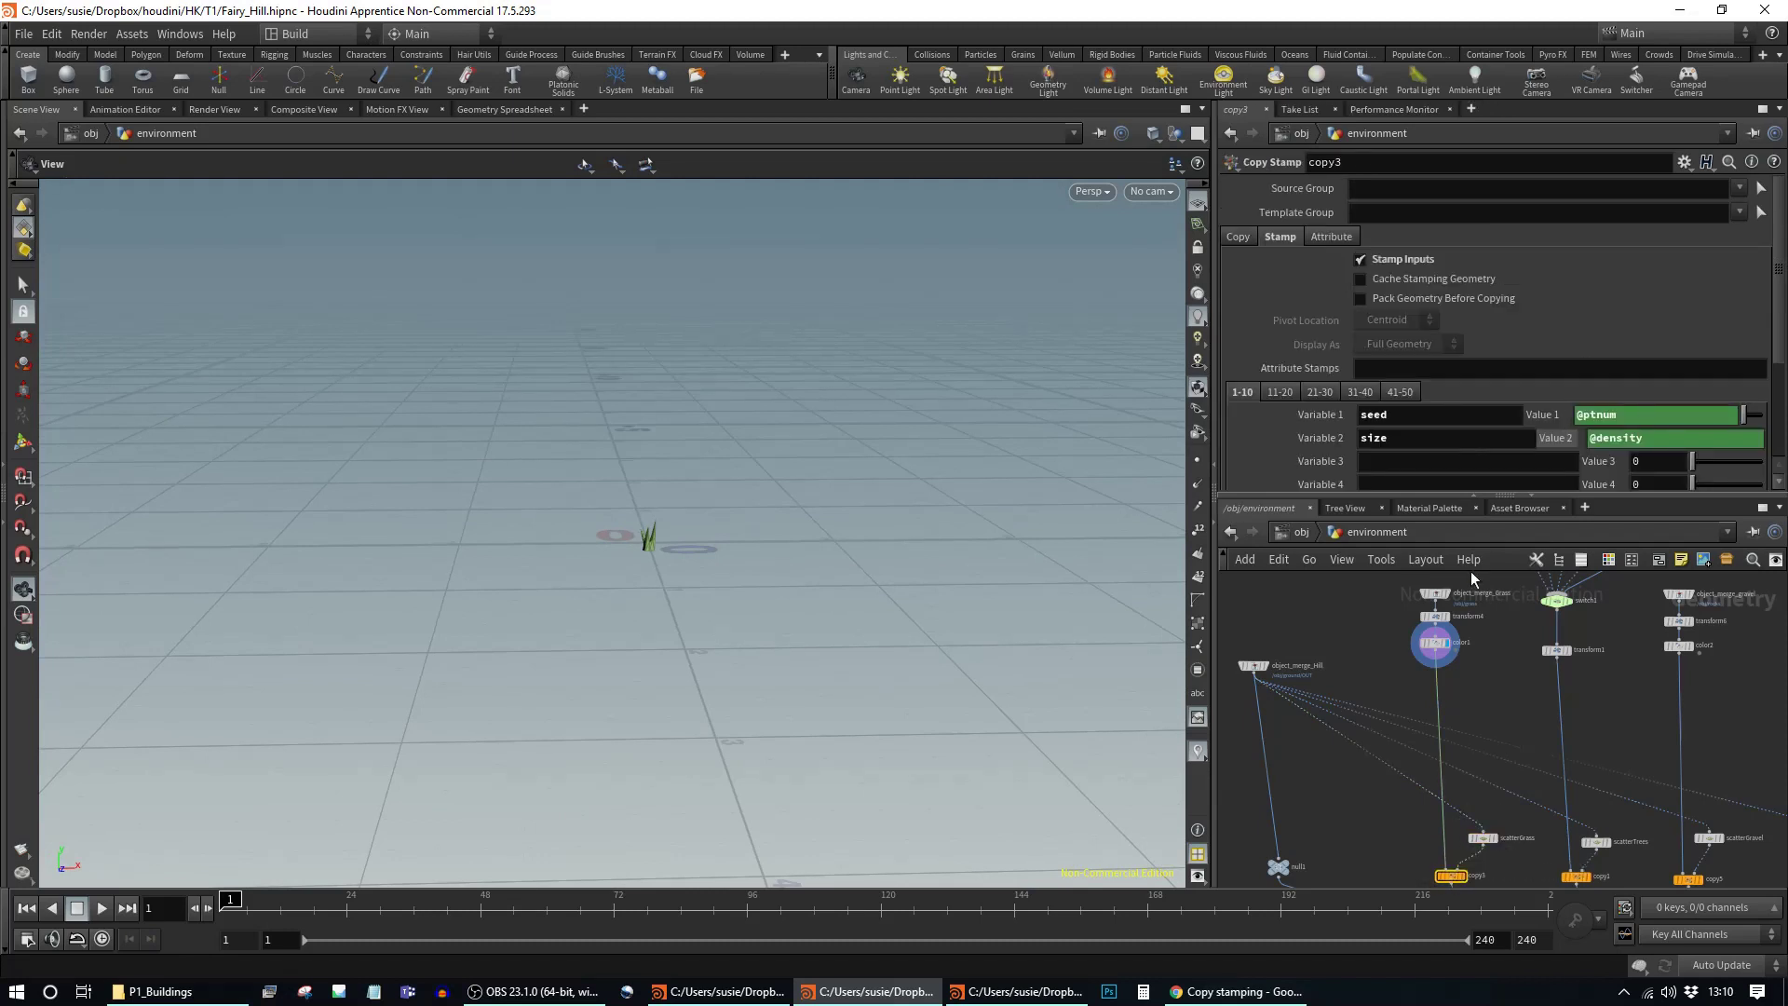
pyautogui.click(1435, 642)
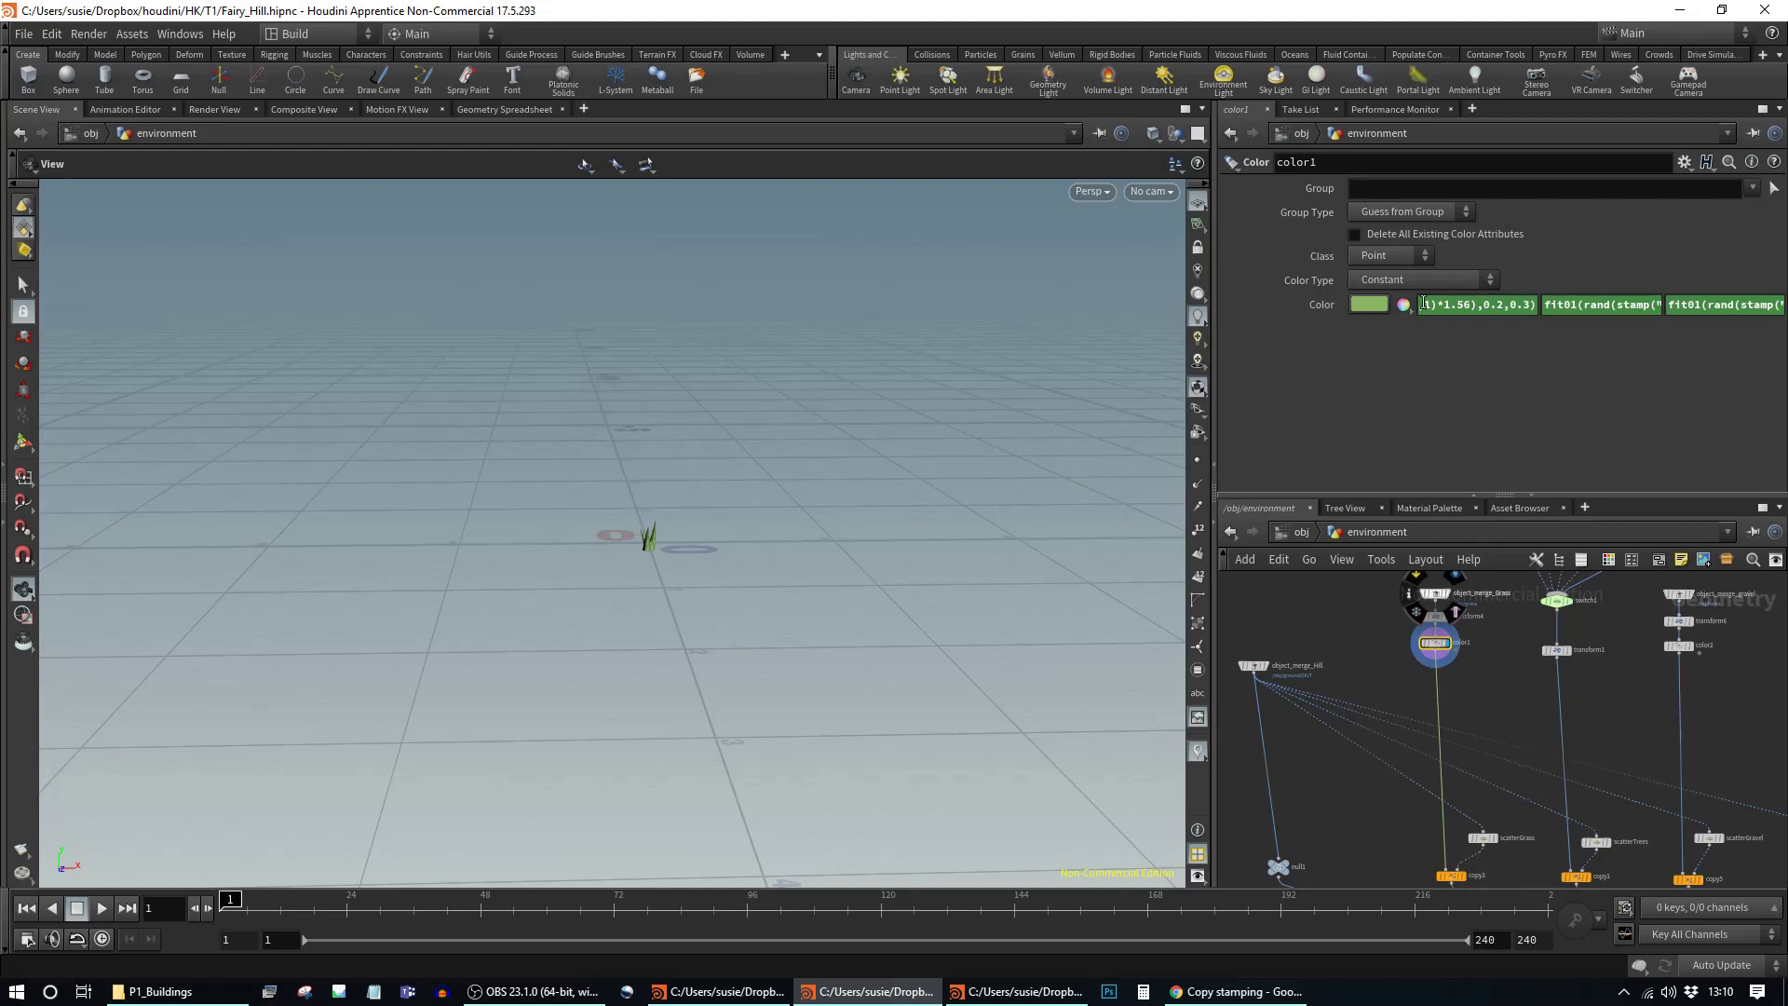
pyautogui.moveTo(1458, 307); pyautogui.dragTo(1531, 307)
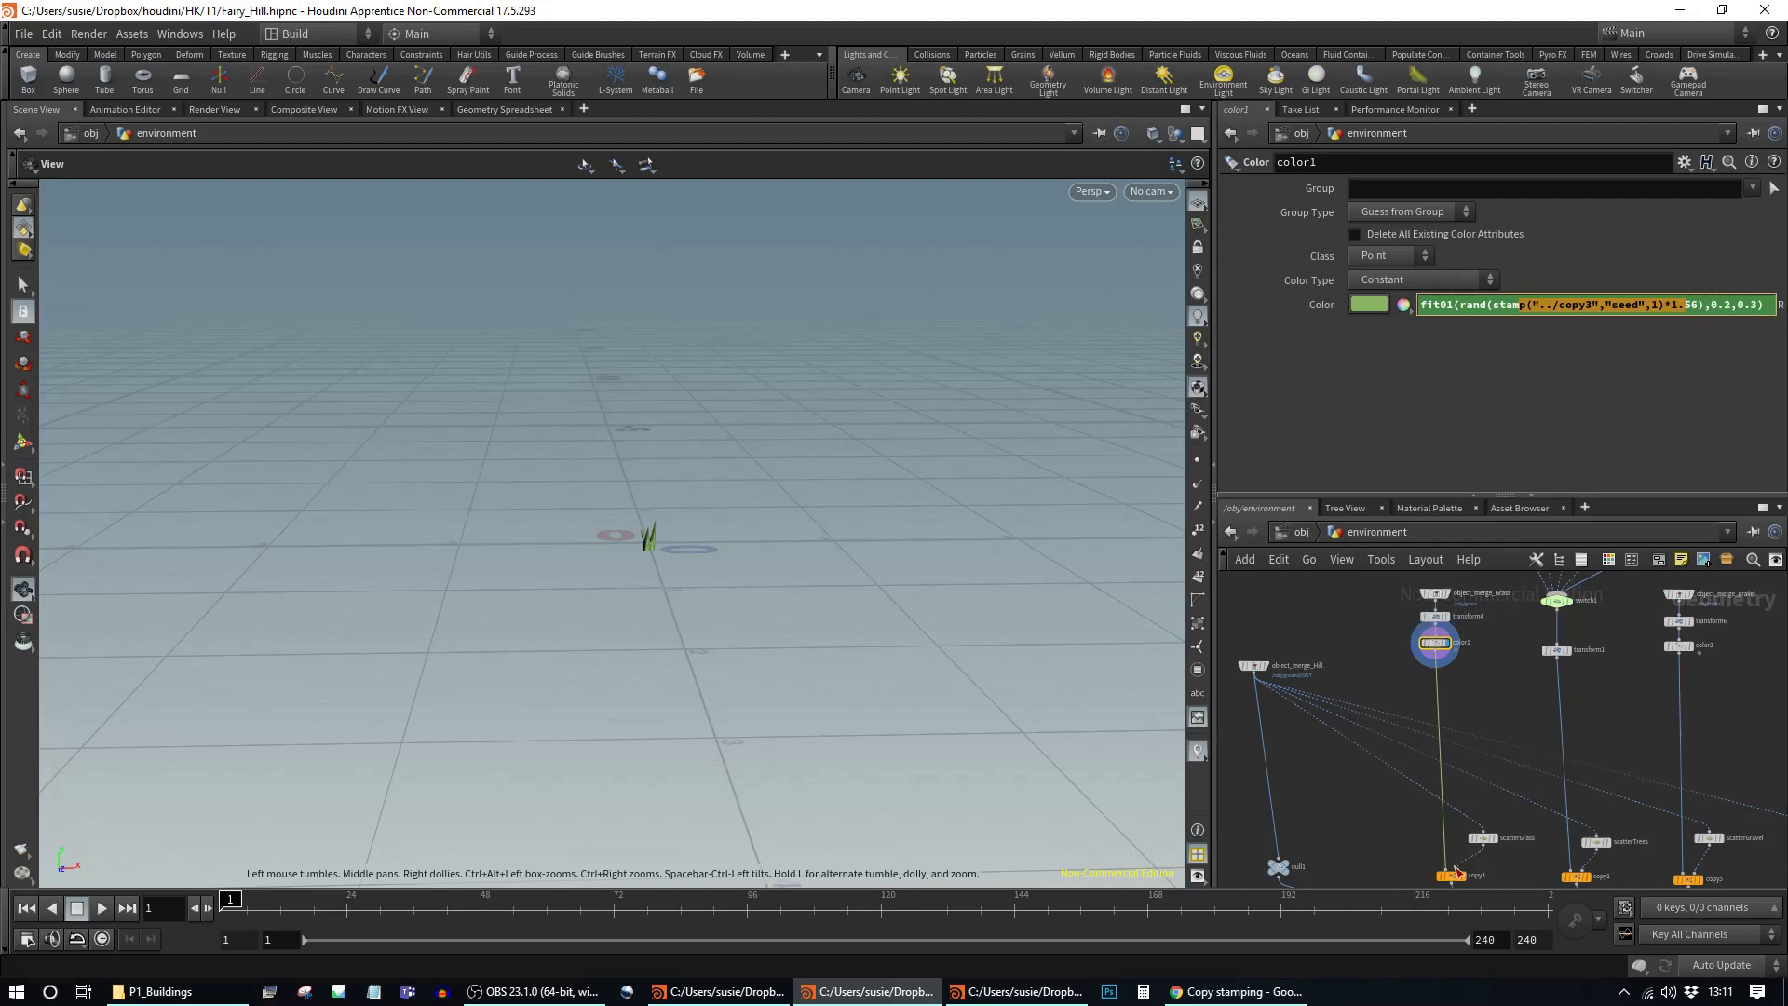
pyautogui.scroll(5, 1458, 867)
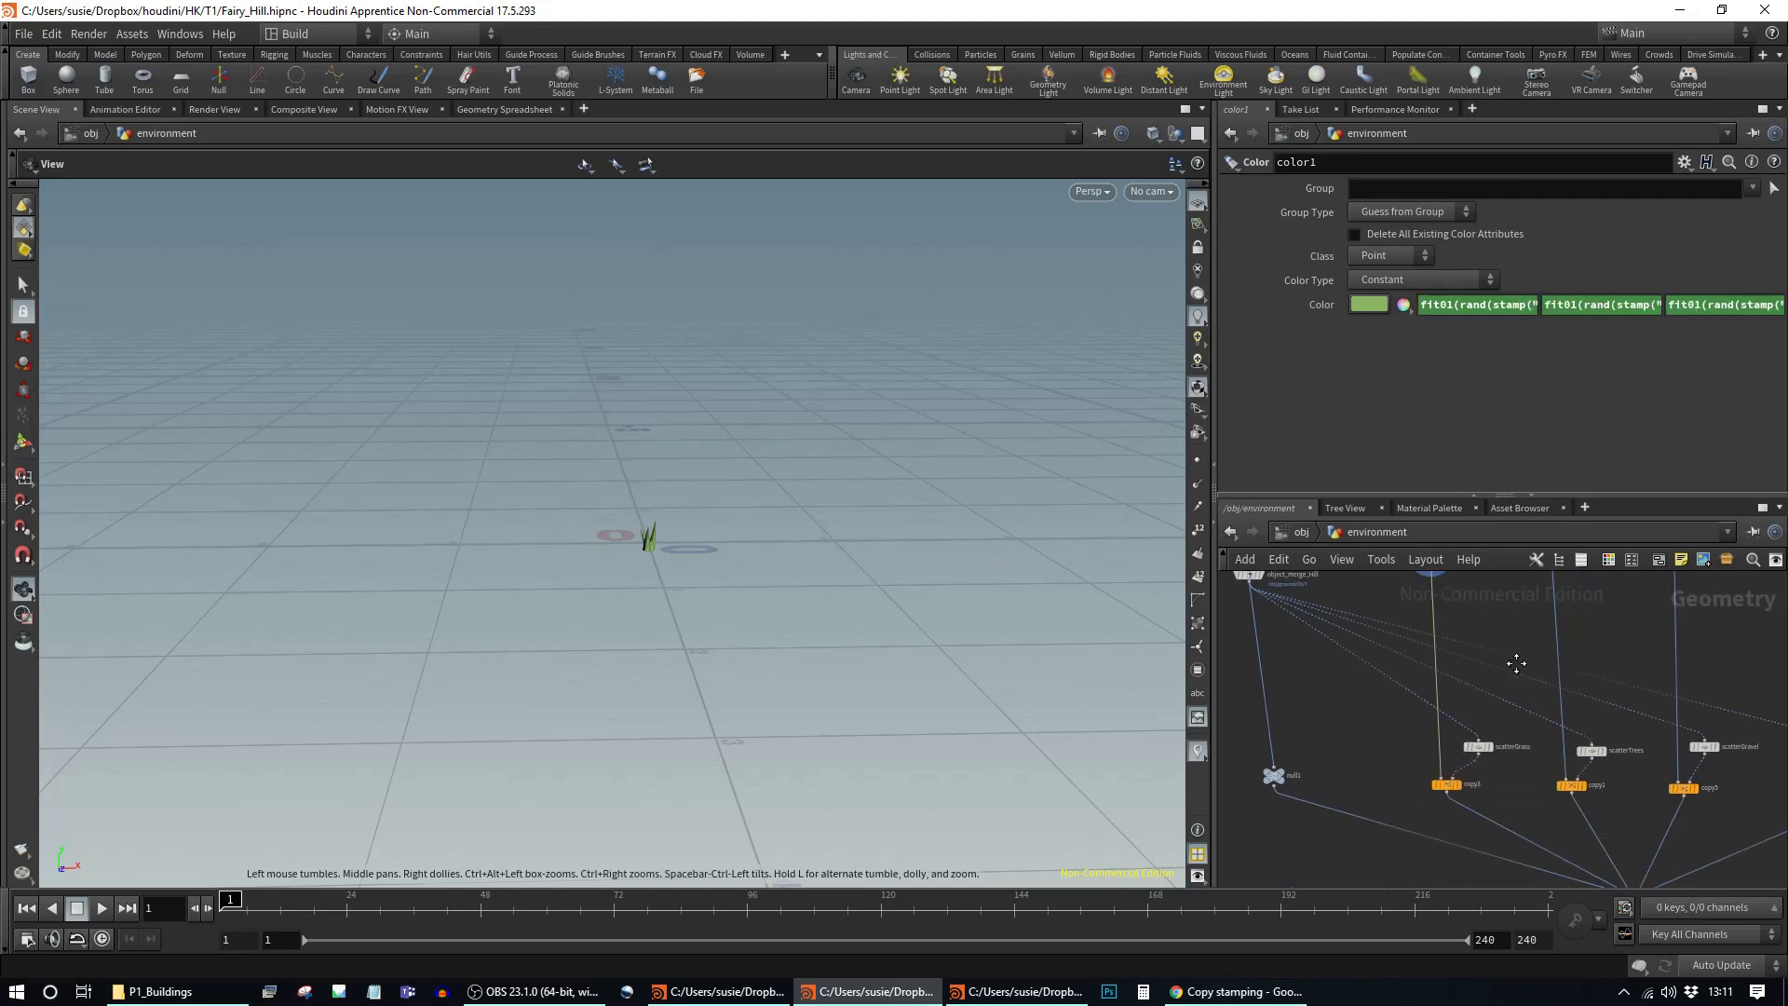
# Step: Display the copy3 node's output and inspect the scattered grass tufts together with its scatterGrass input
pyautogui.click(1462, 792)
pyautogui.click(1443, 792)
pyautogui.moveTo(797, 572); pyautogui.dragTo(671, 568)
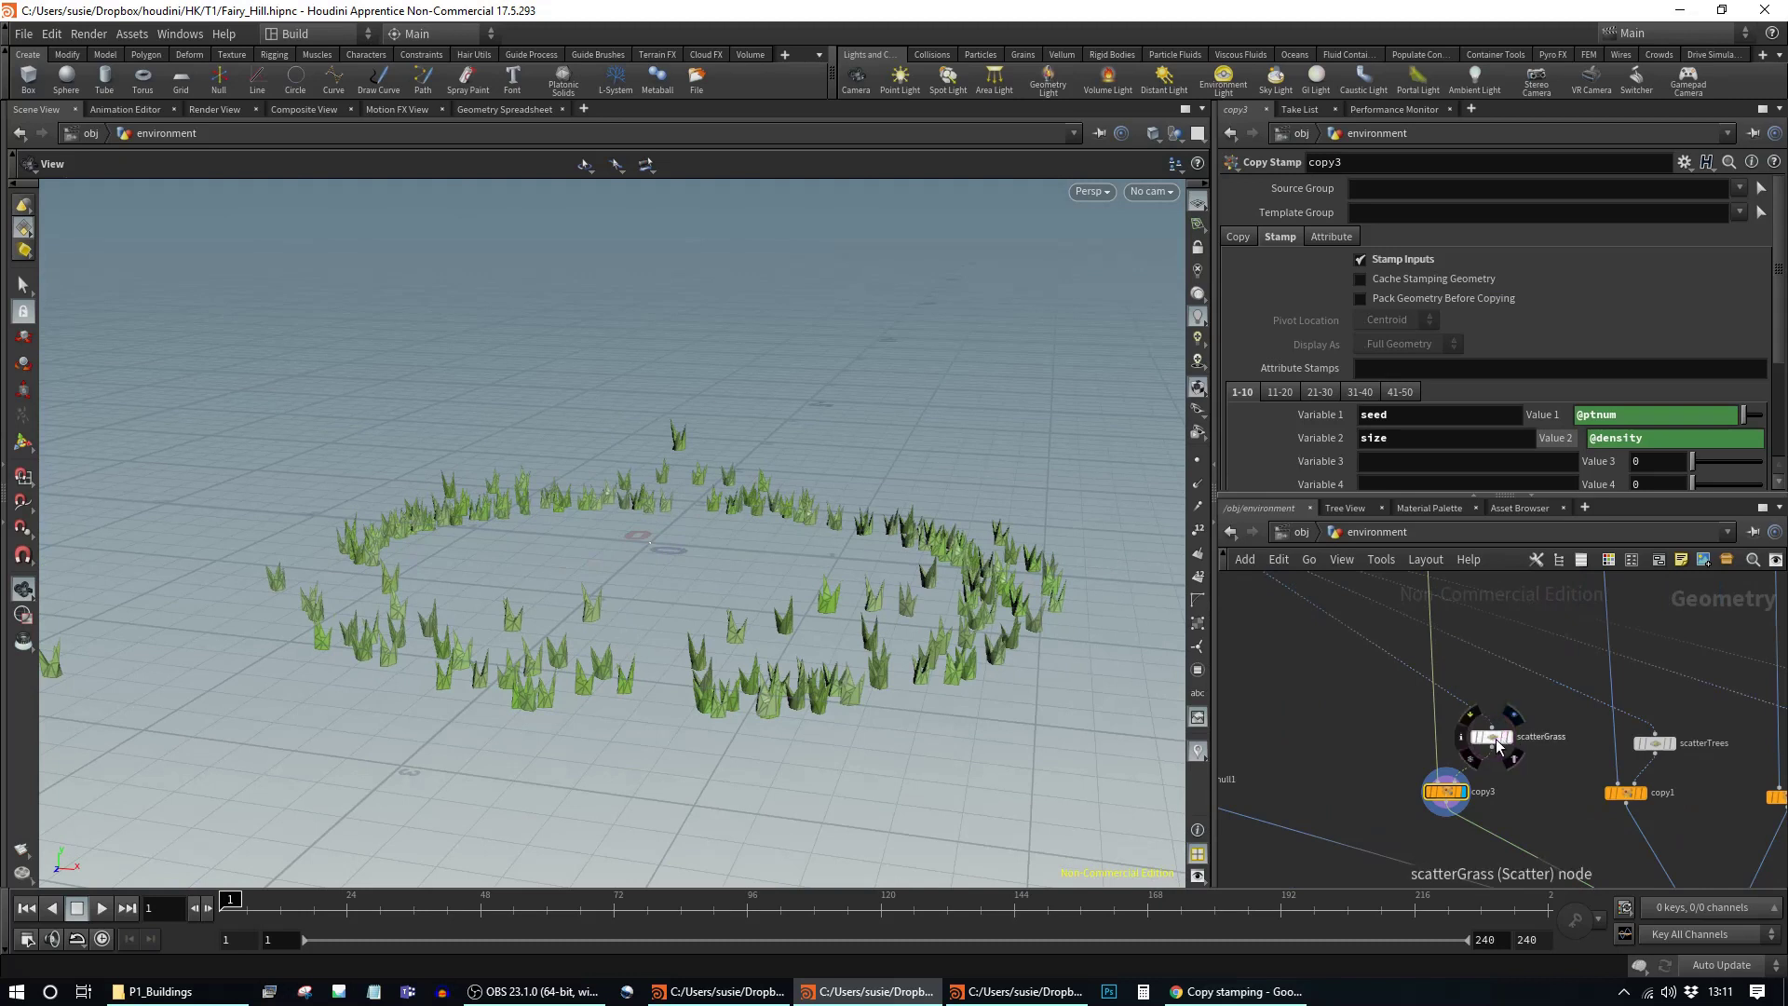
pyautogui.click(1496, 740)
pyautogui.click(1446, 791)
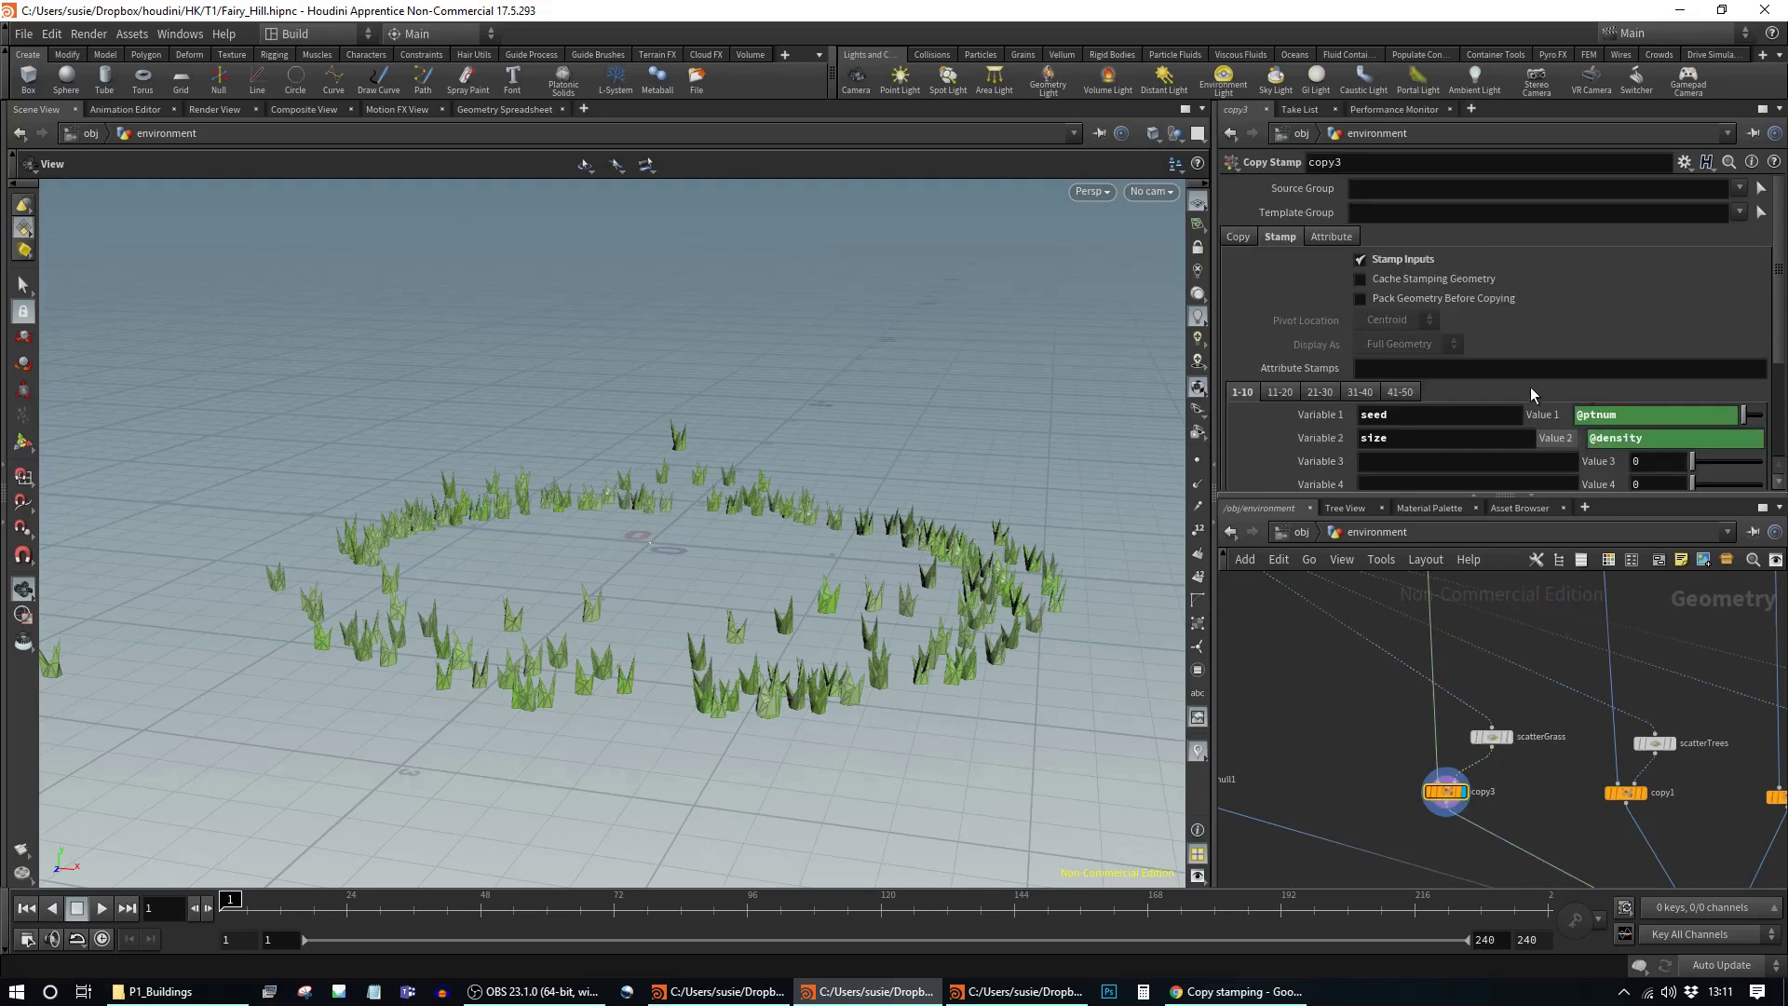
pyautogui.scroll(5, 1506, 676)
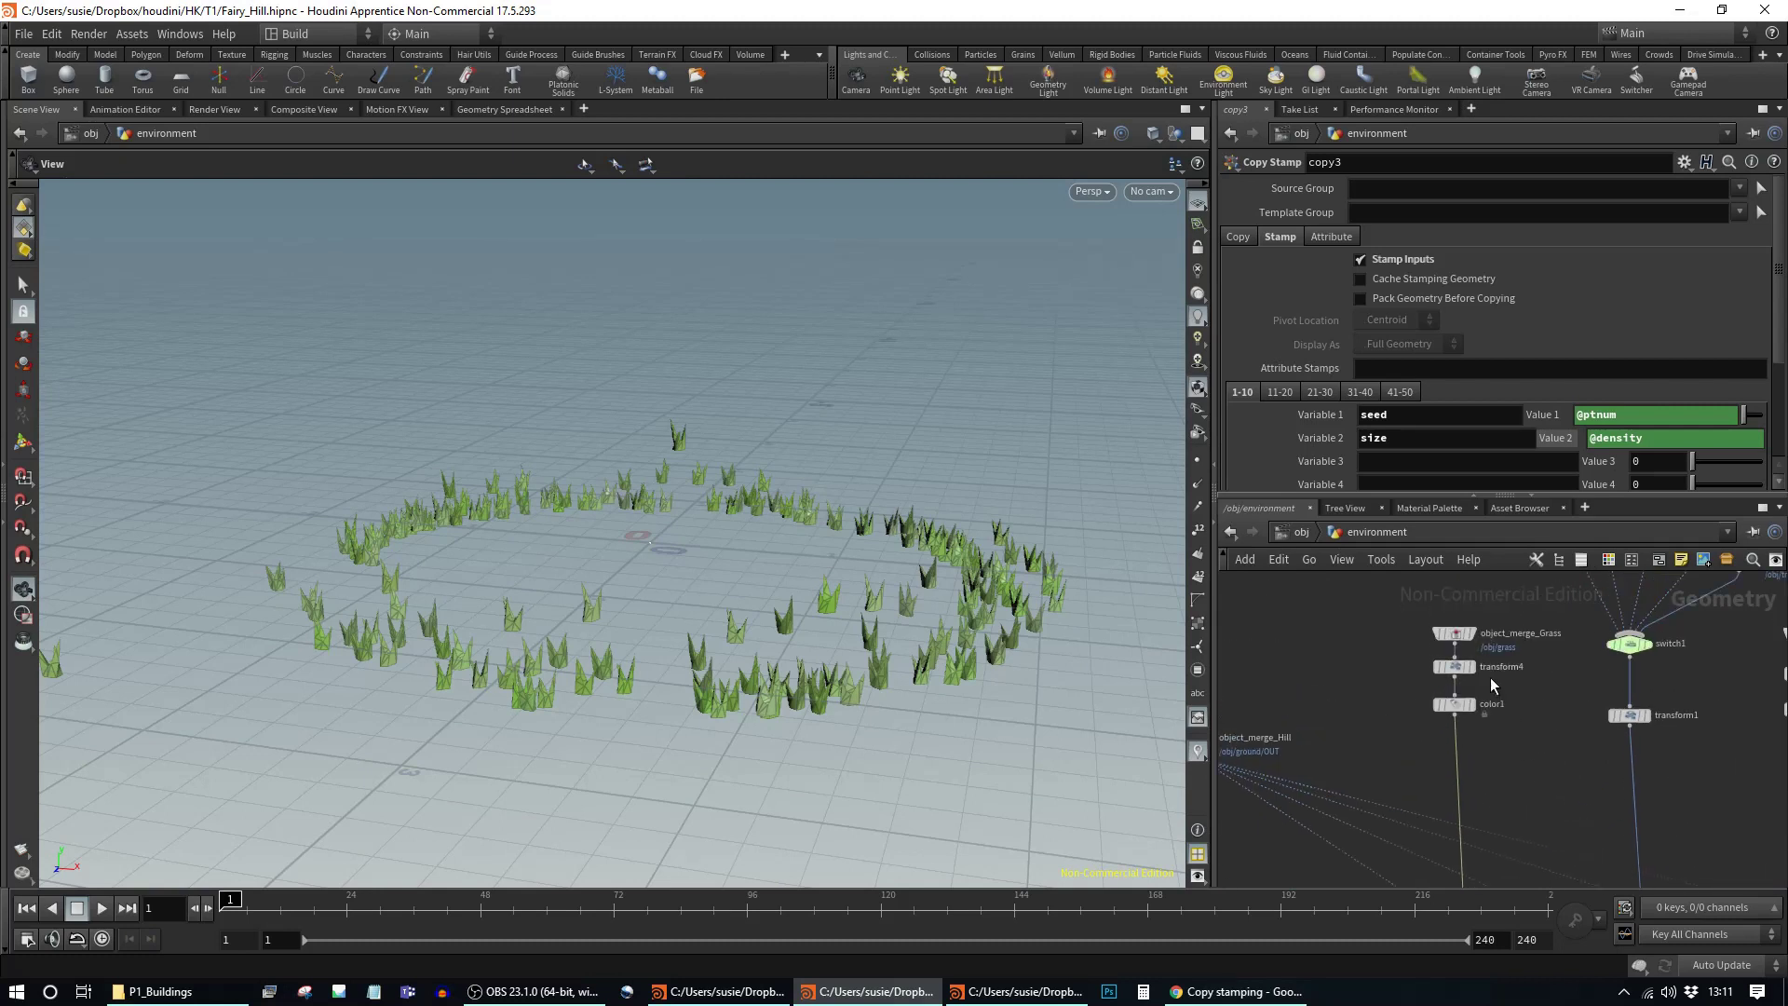
pyautogui.click(1455, 667)
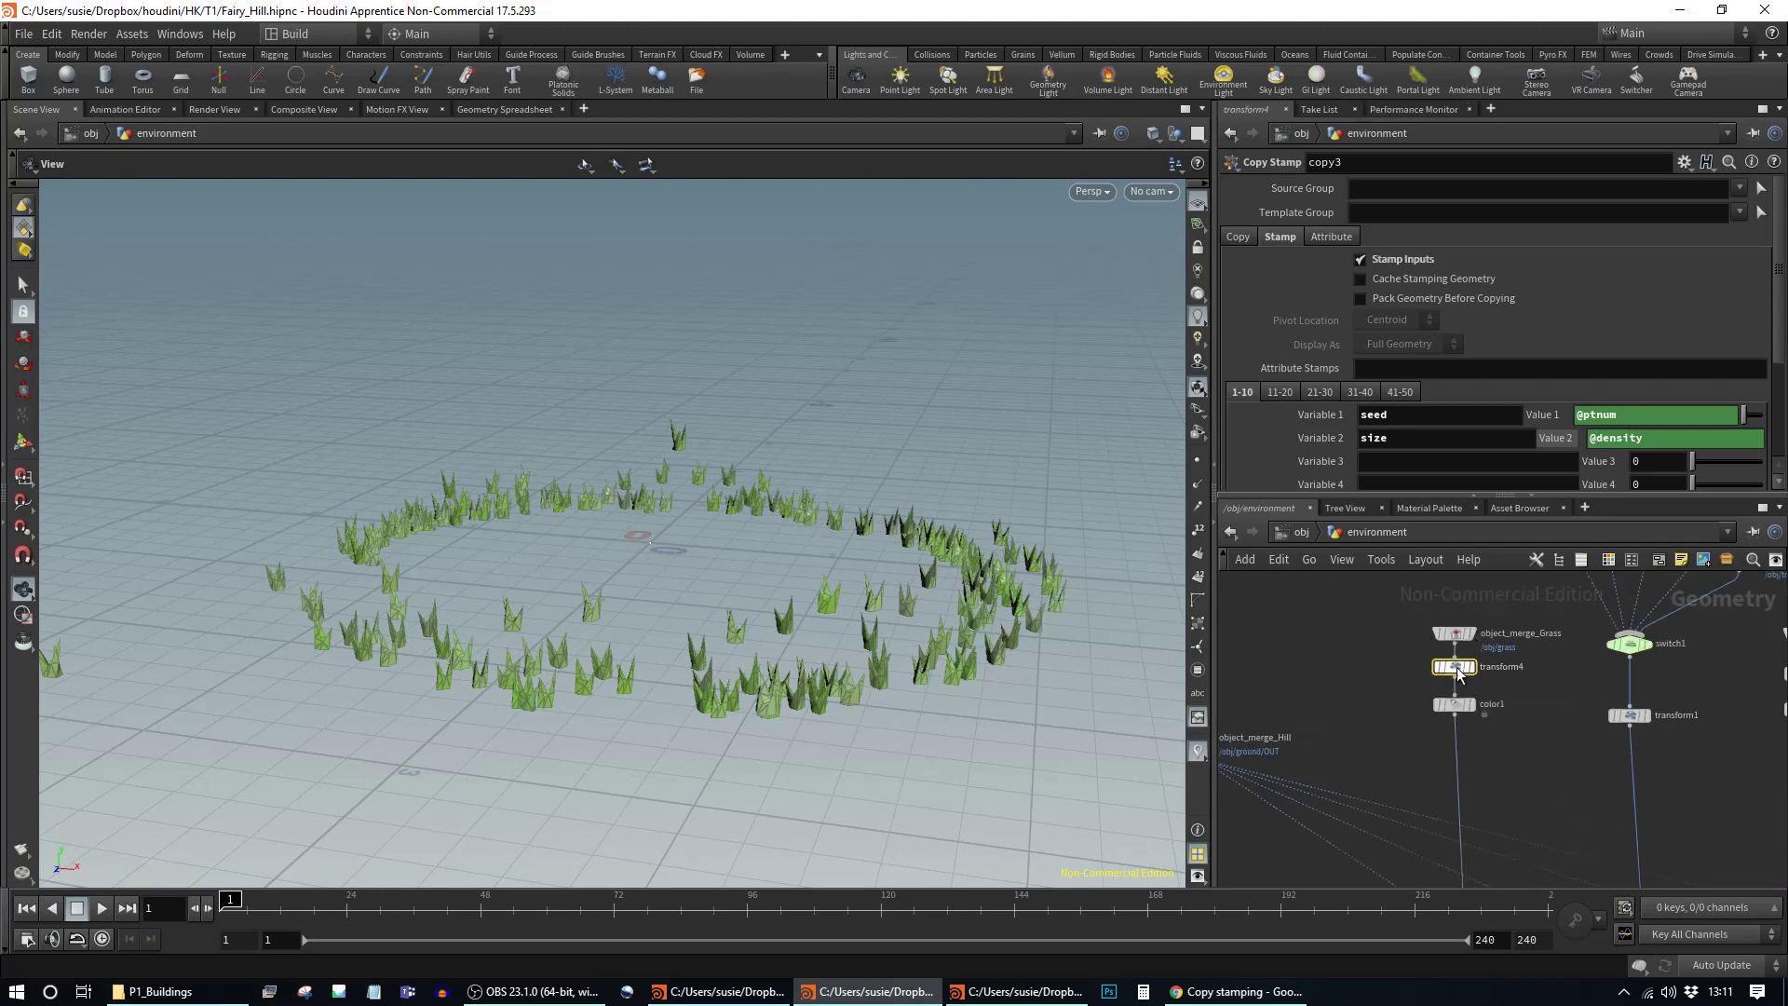
pyautogui.click(1467, 312)
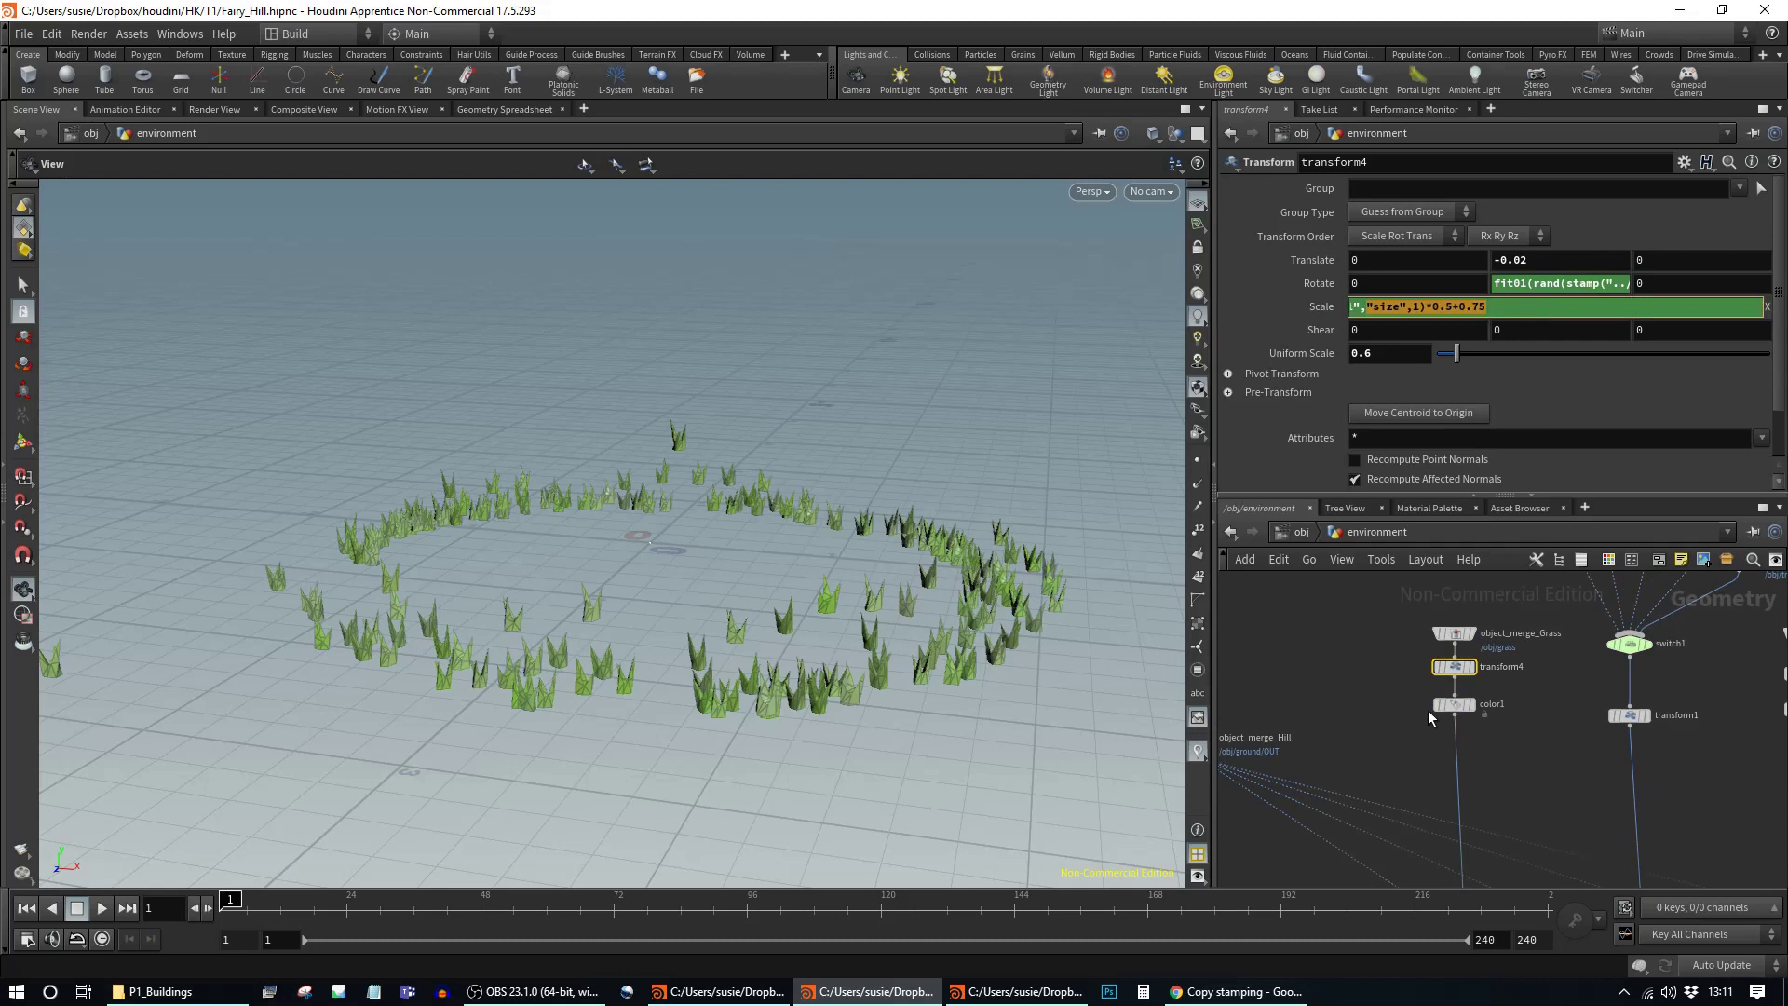
pyautogui.scroll(-5, 1434, 736)
pyautogui.click(1462, 853)
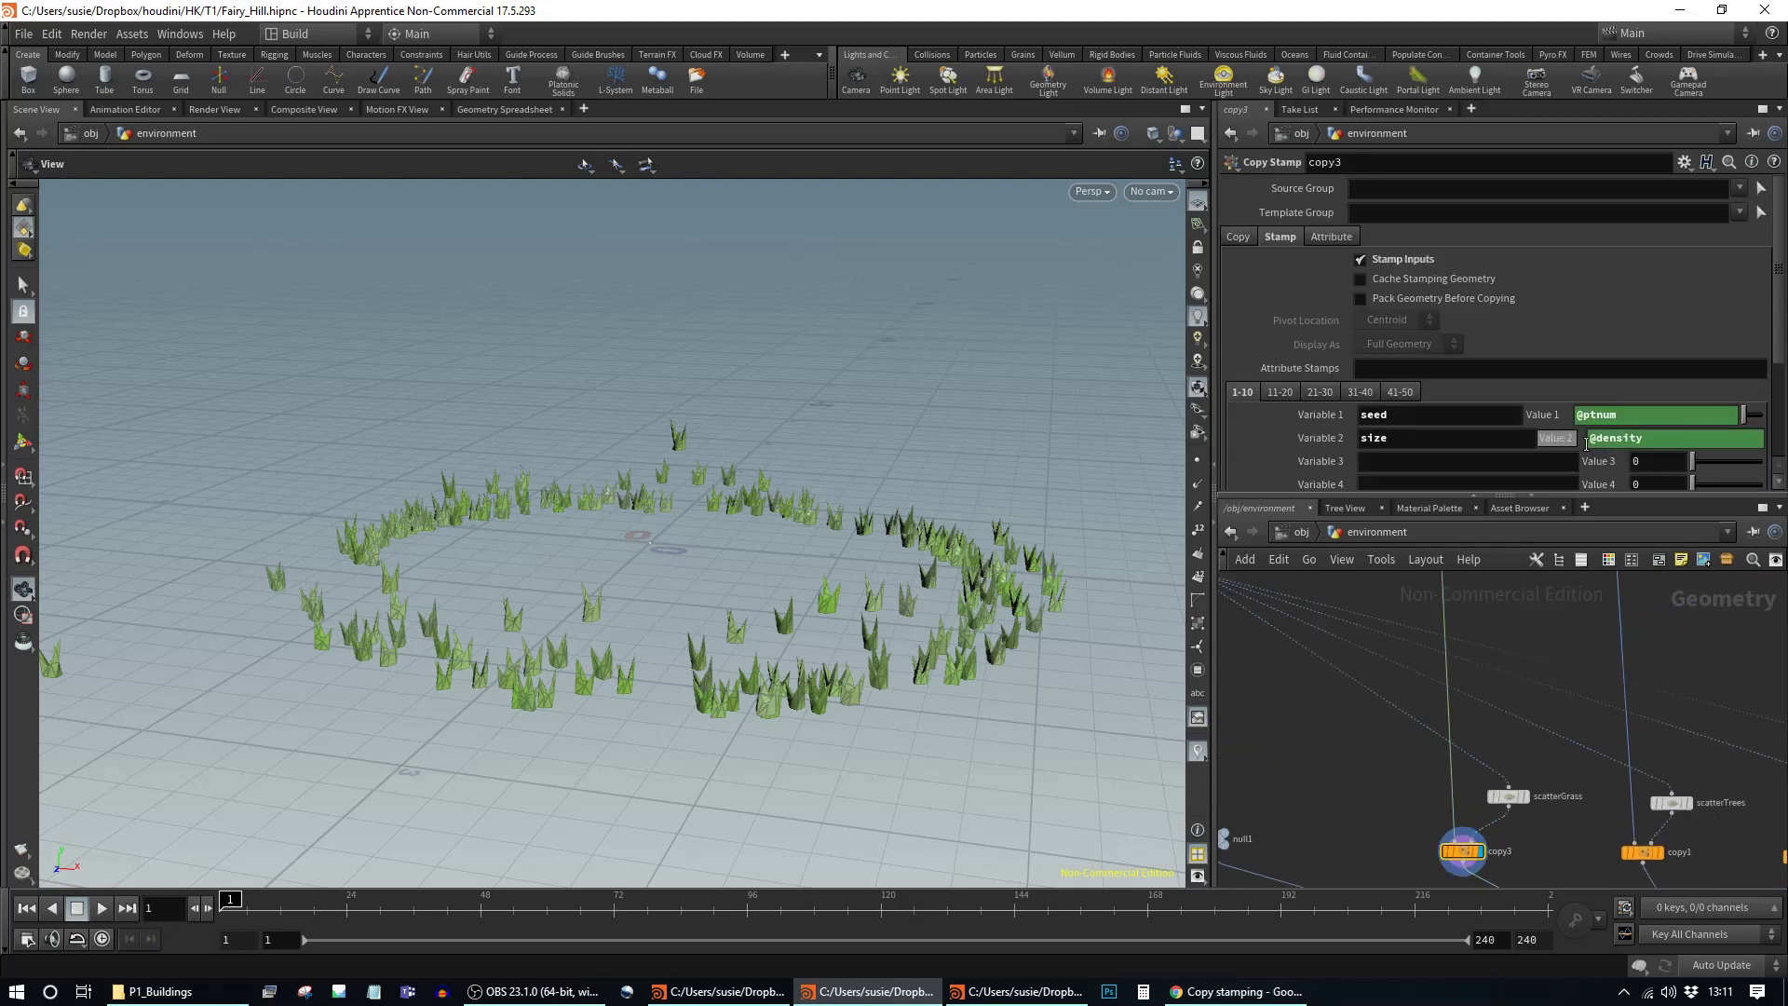
pyautogui.doubleClick(1379, 440)
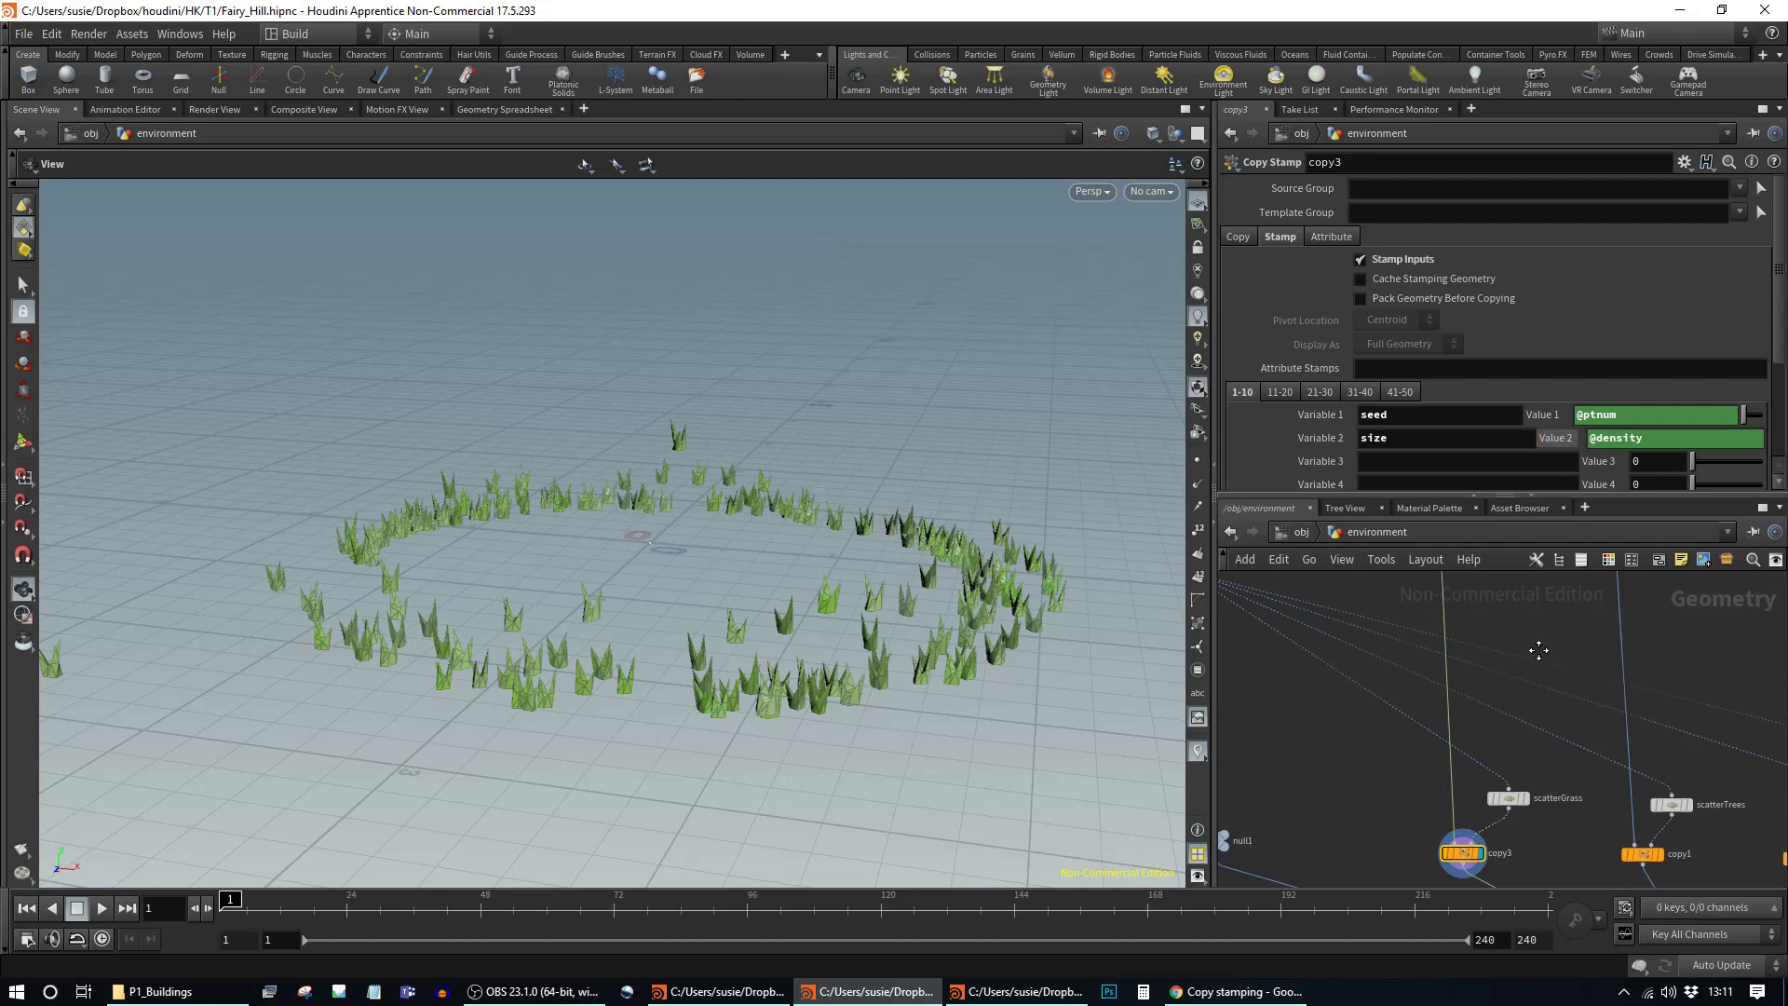
# Step: Examine transform4's Y rotation expression, which stamps copy3's seed, alongside its scale expressions and the tufts' orientation
pyautogui.scroll(5, 1537, 646)
pyautogui.click(1456, 670)
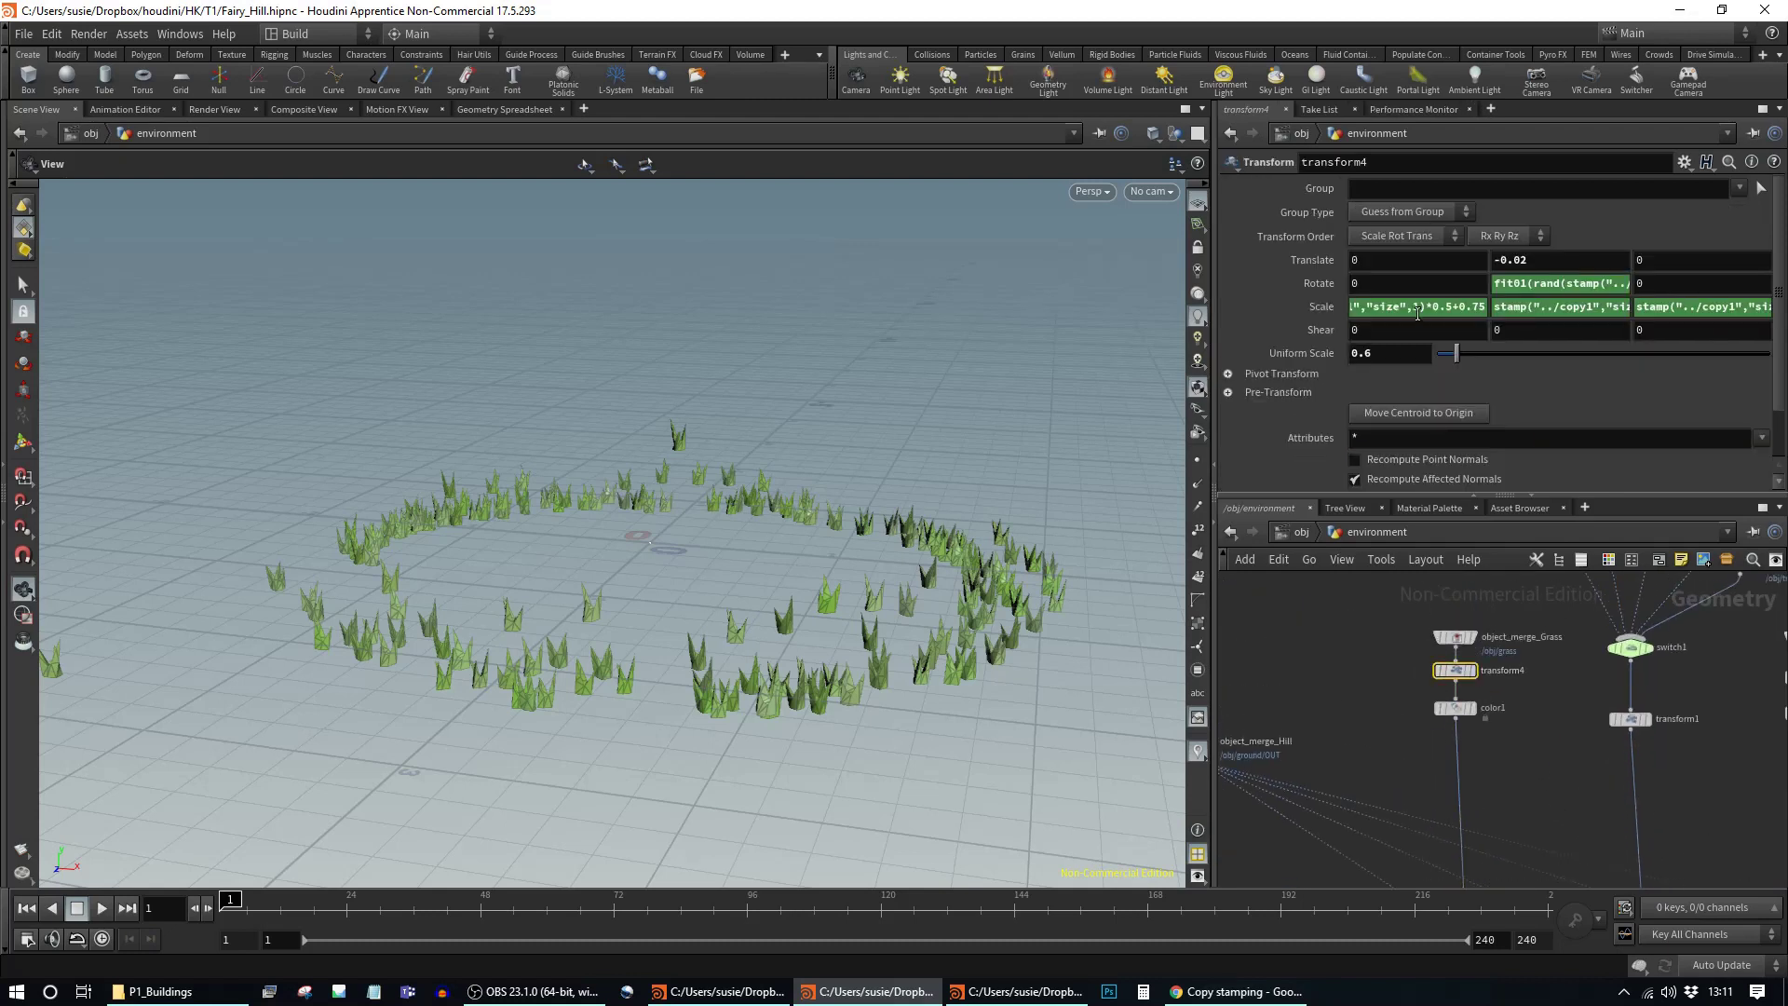
pyautogui.click(1562, 282)
pyautogui.moveTo(862, 495); pyautogui.dragTo(885, 531)
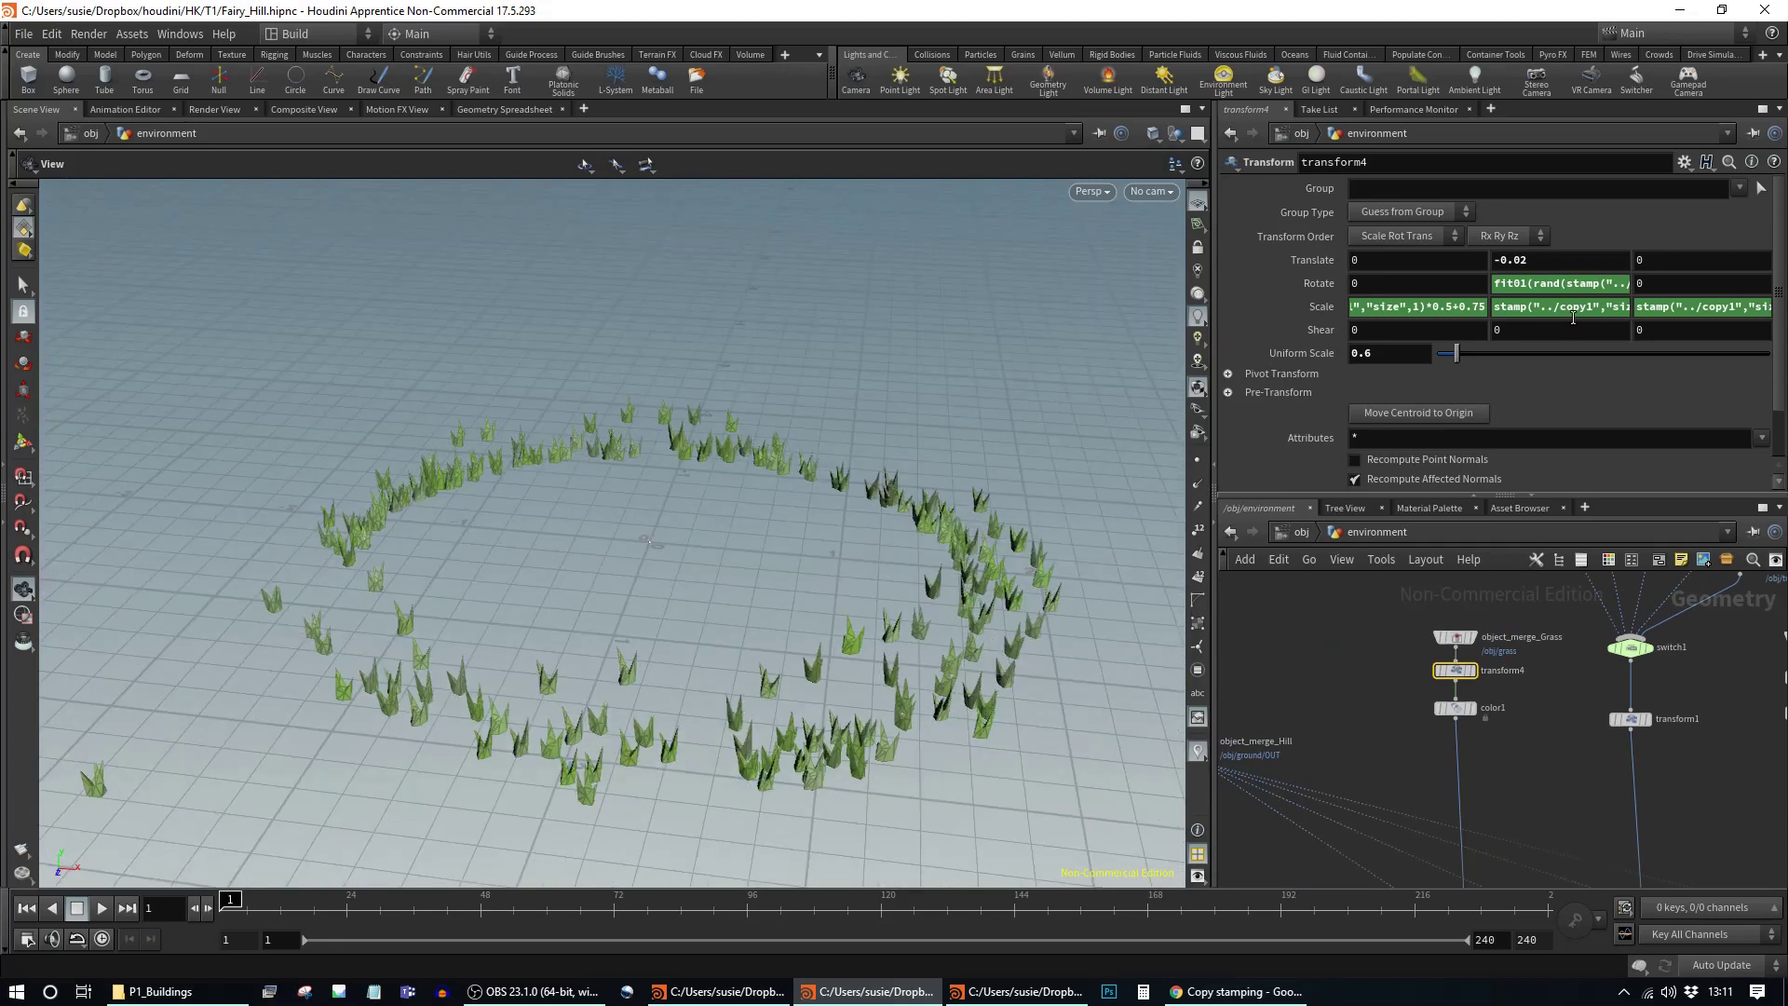
pyautogui.moveTo(1680, 322)
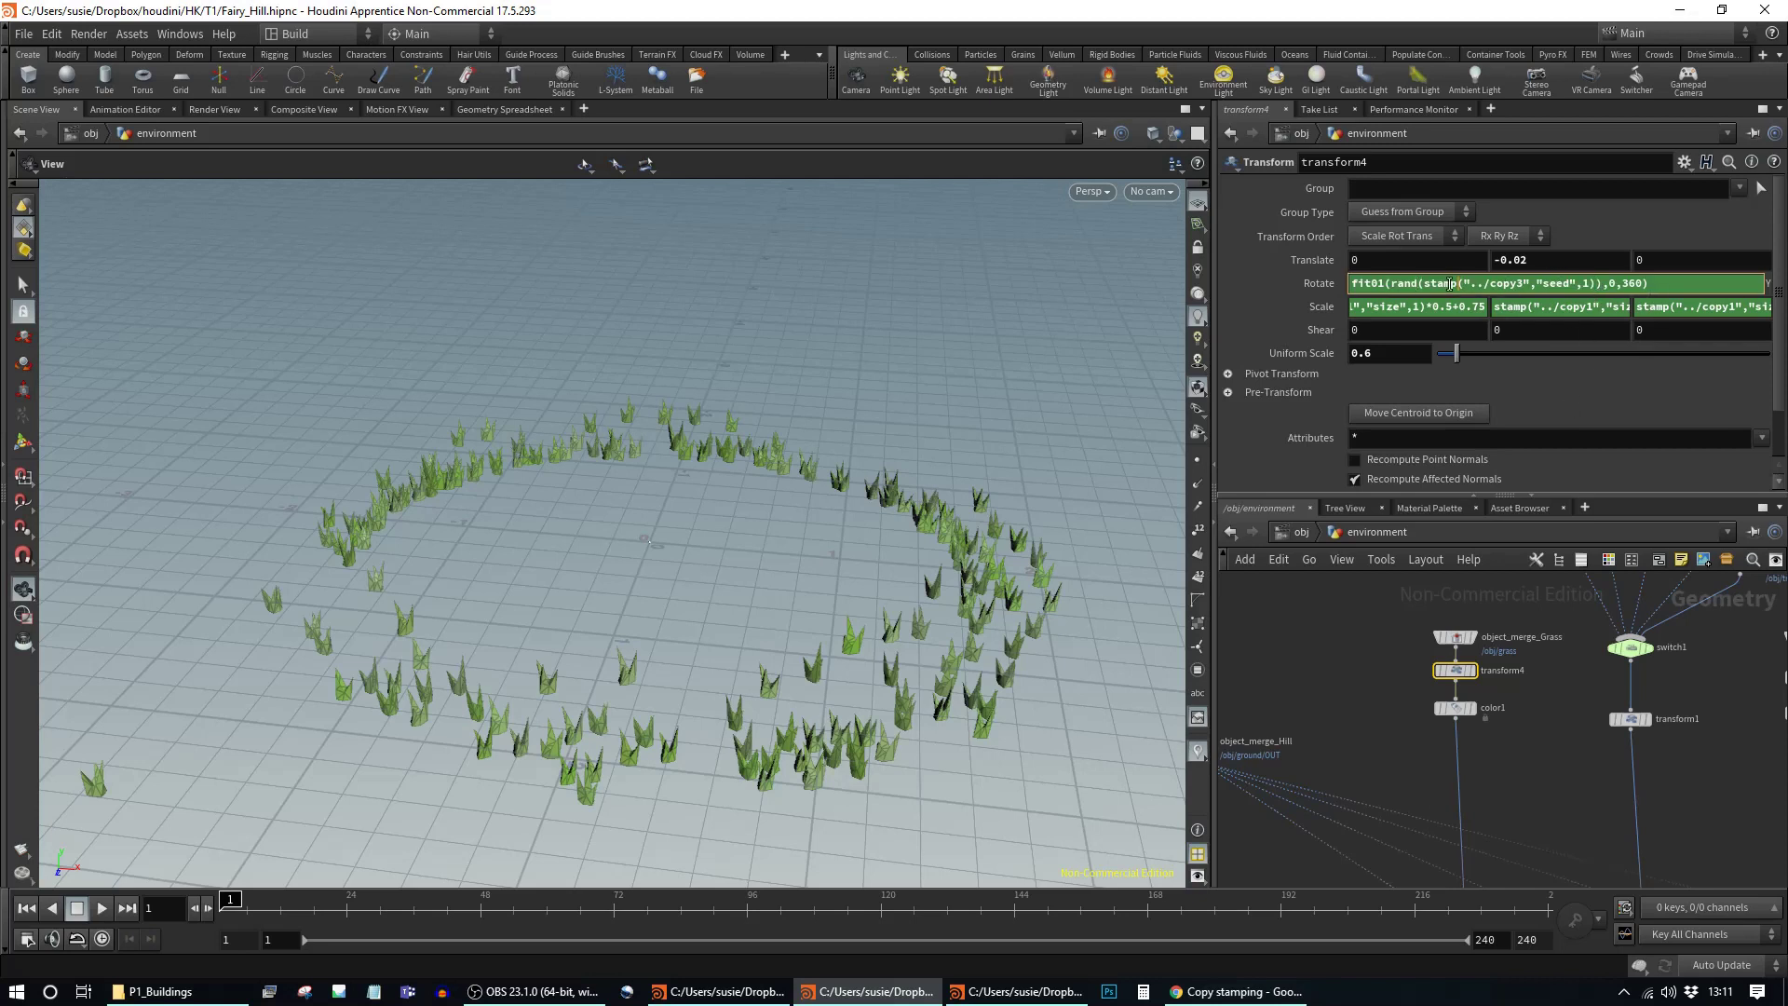
pyautogui.moveTo(1450, 307)
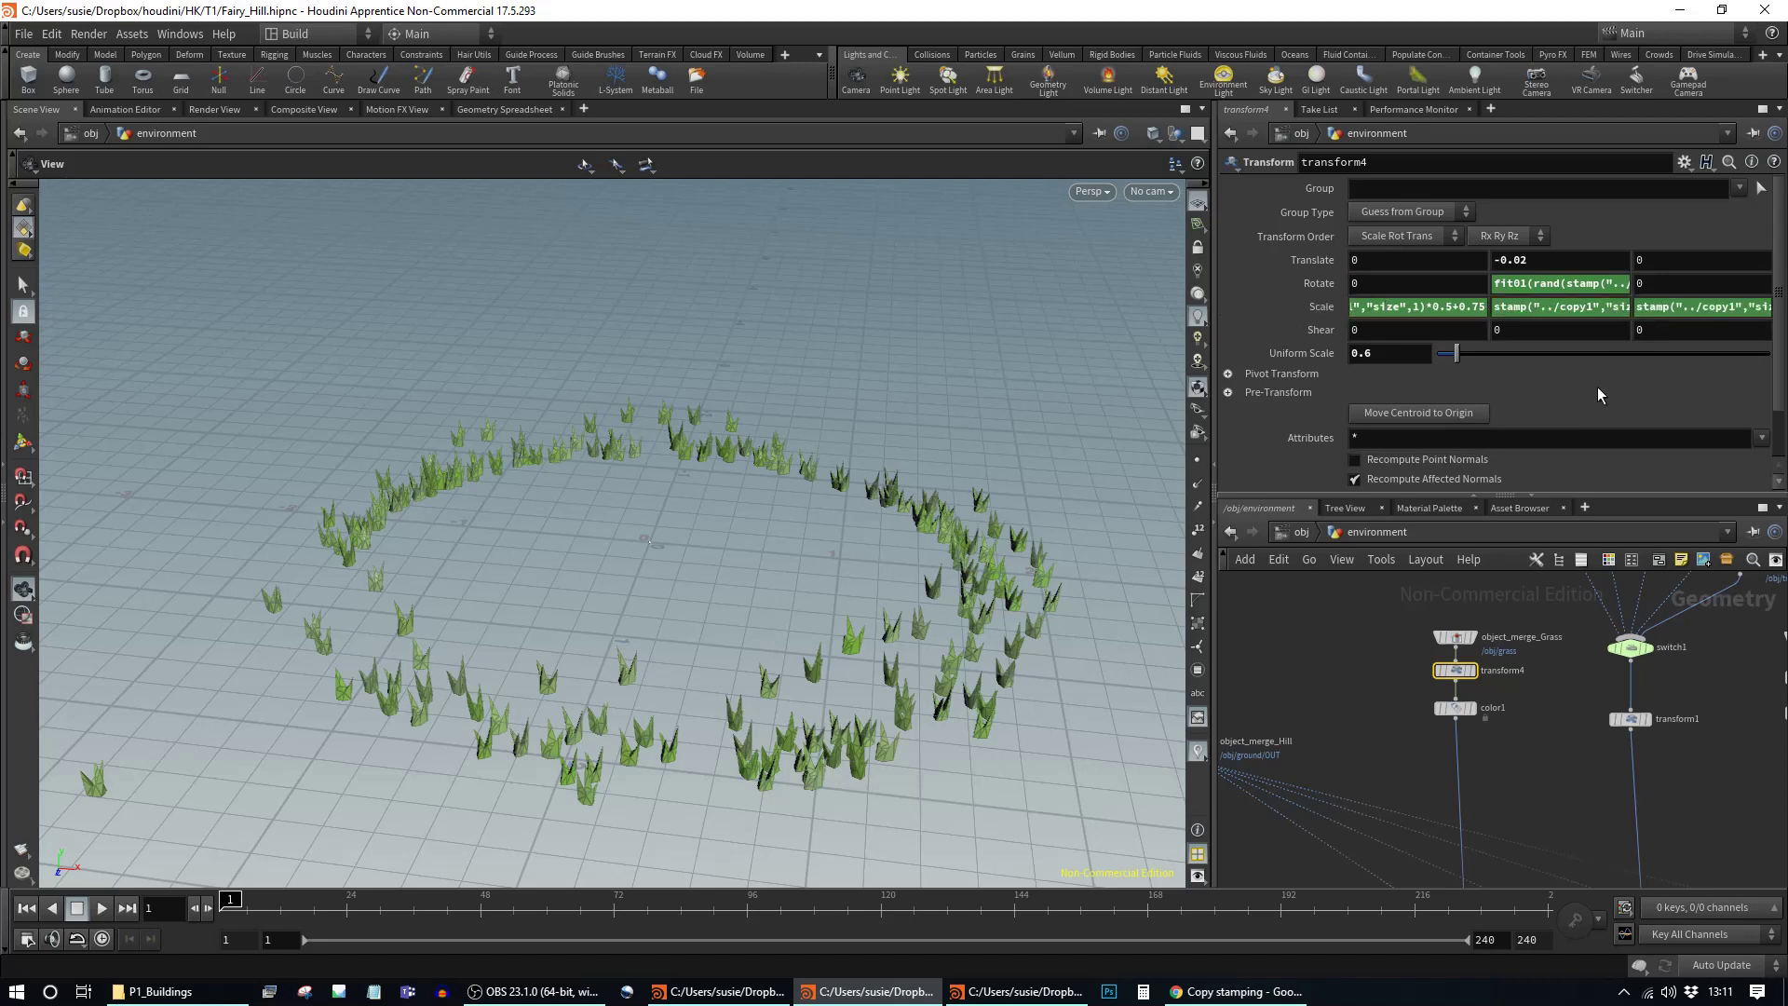
# Step: Inspect the size variation of the grass tufts and examine copy5's seed and size stamp variables
pyautogui.moveTo(765, 673); pyautogui.dragTo(307, 603)
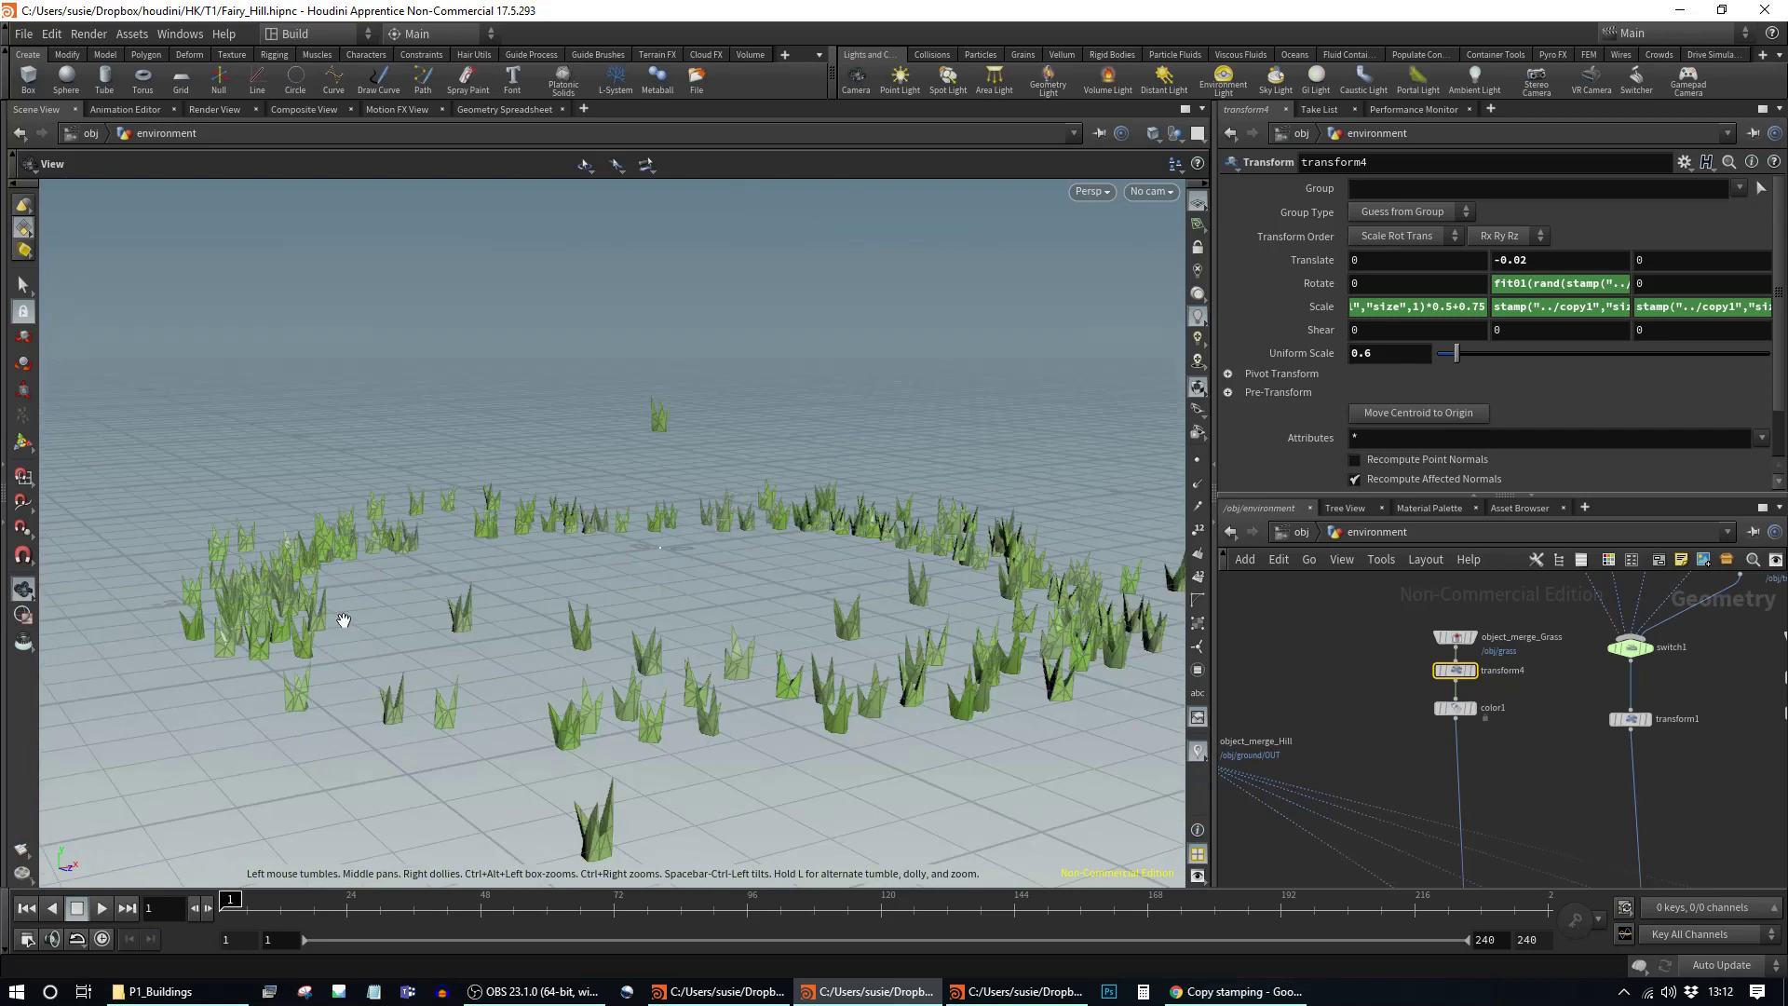
pyautogui.scroll(-3, 1555, 825)
pyautogui.moveTo(1575, 803); pyautogui.dragTo(1524, 752, button='middle')
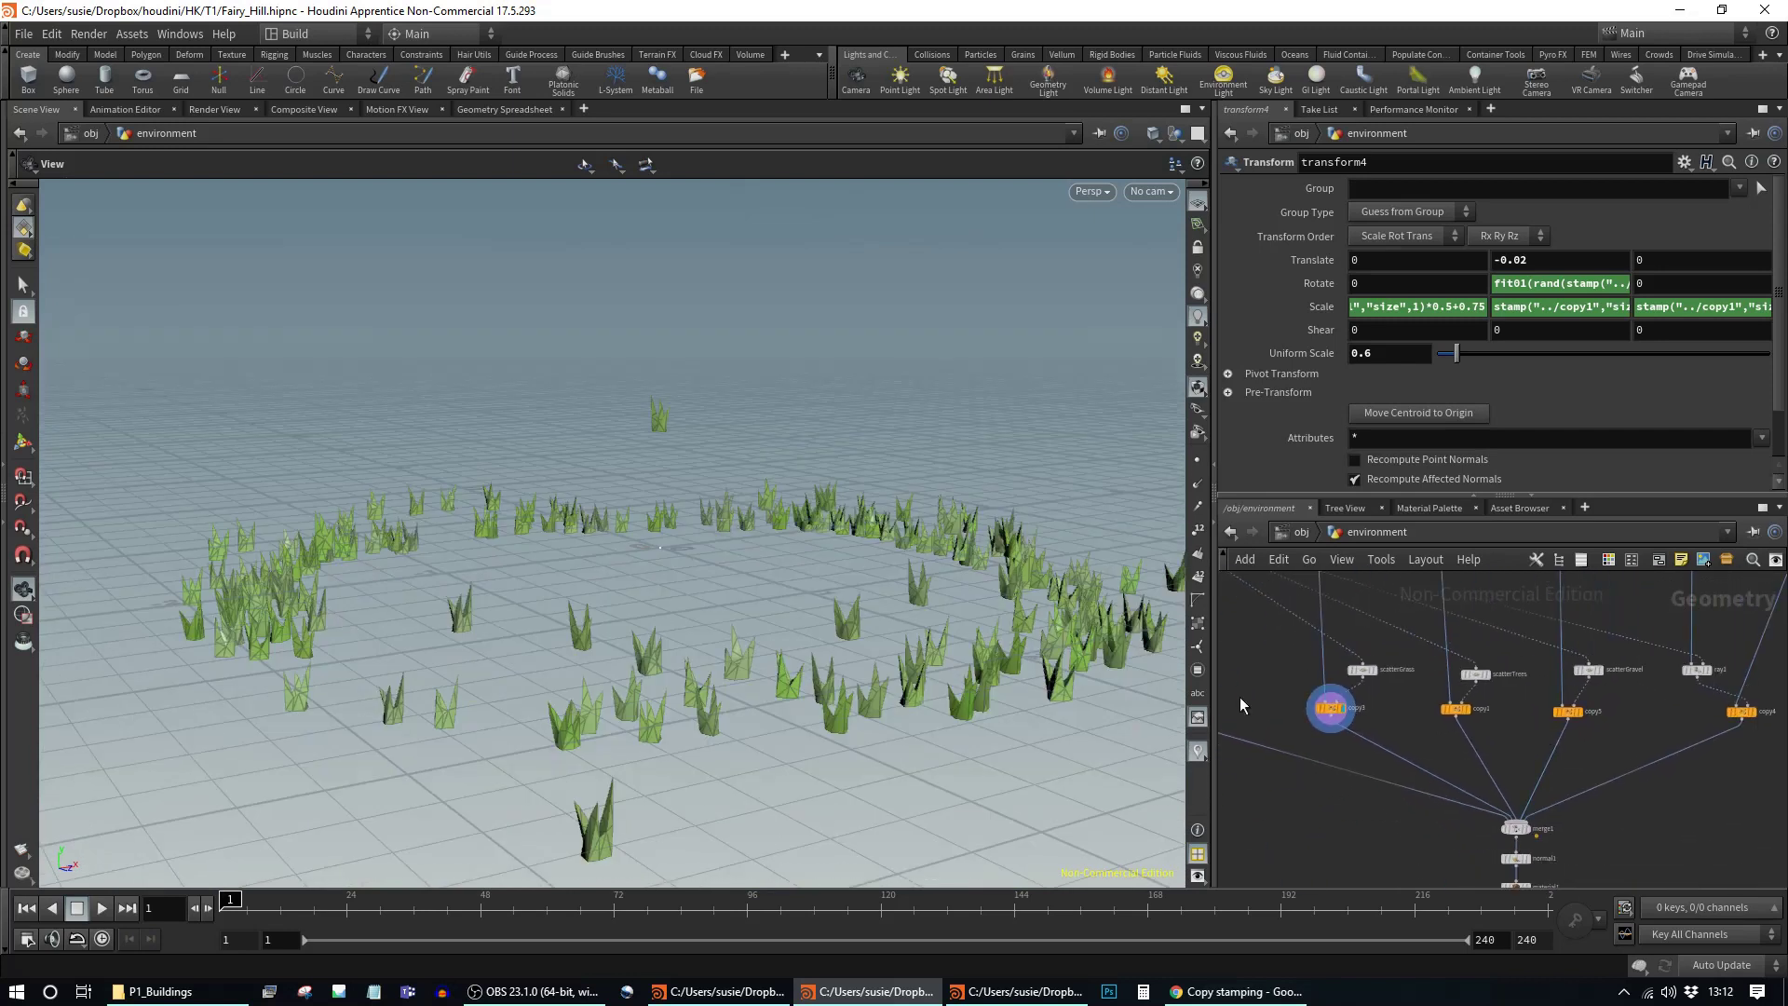
pyautogui.click(1568, 711)
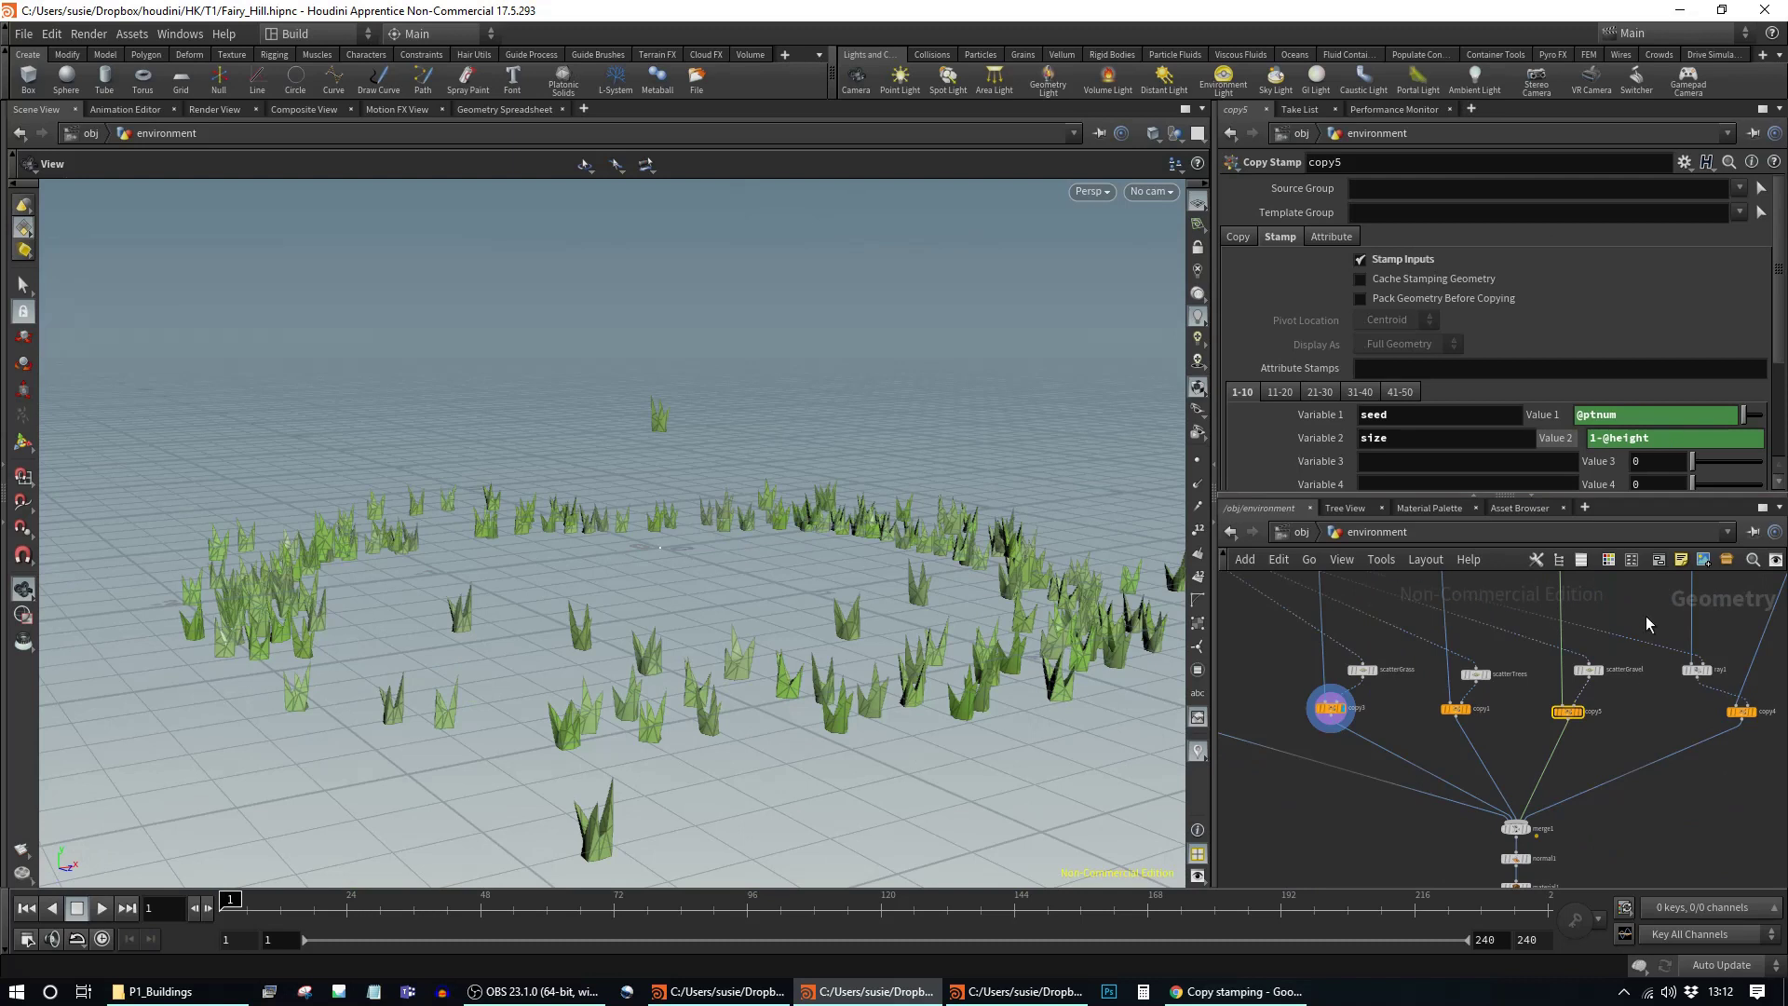
pyautogui.moveTo(1646, 617); pyautogui.dragTo(1627, 757, button='middle')
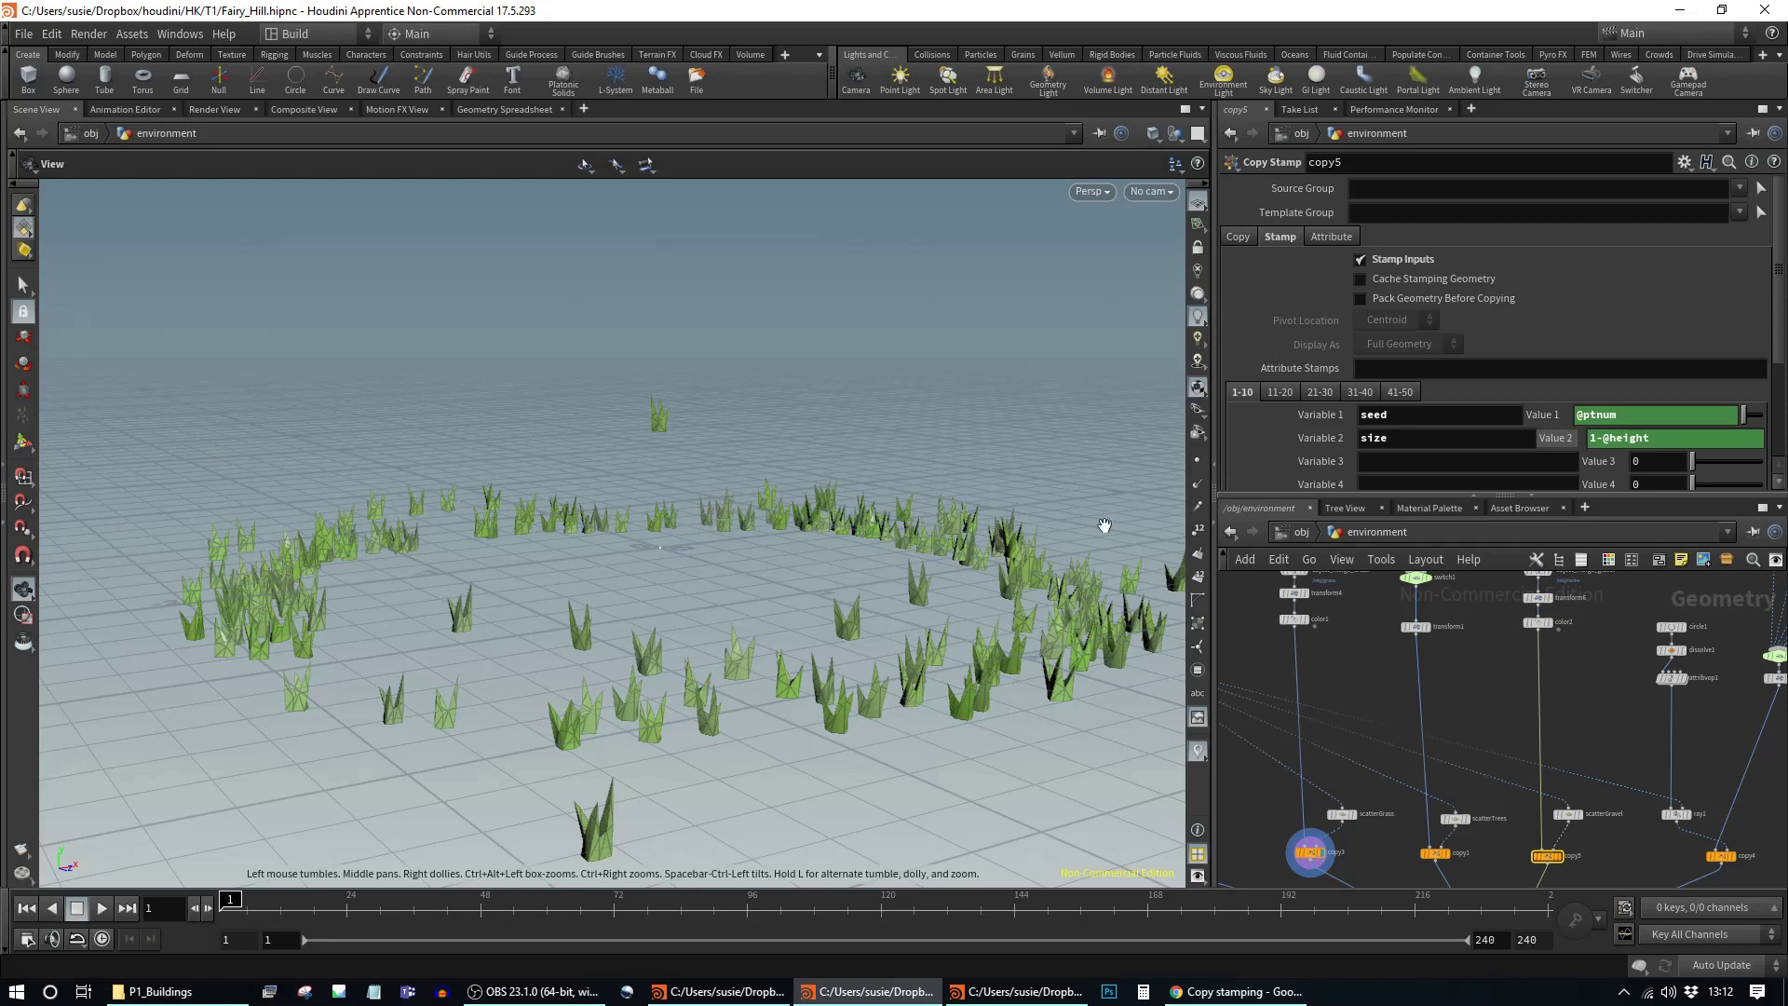
pyautogui.moveTo(1078, 503); pyautogui.dragTo(931, 639)
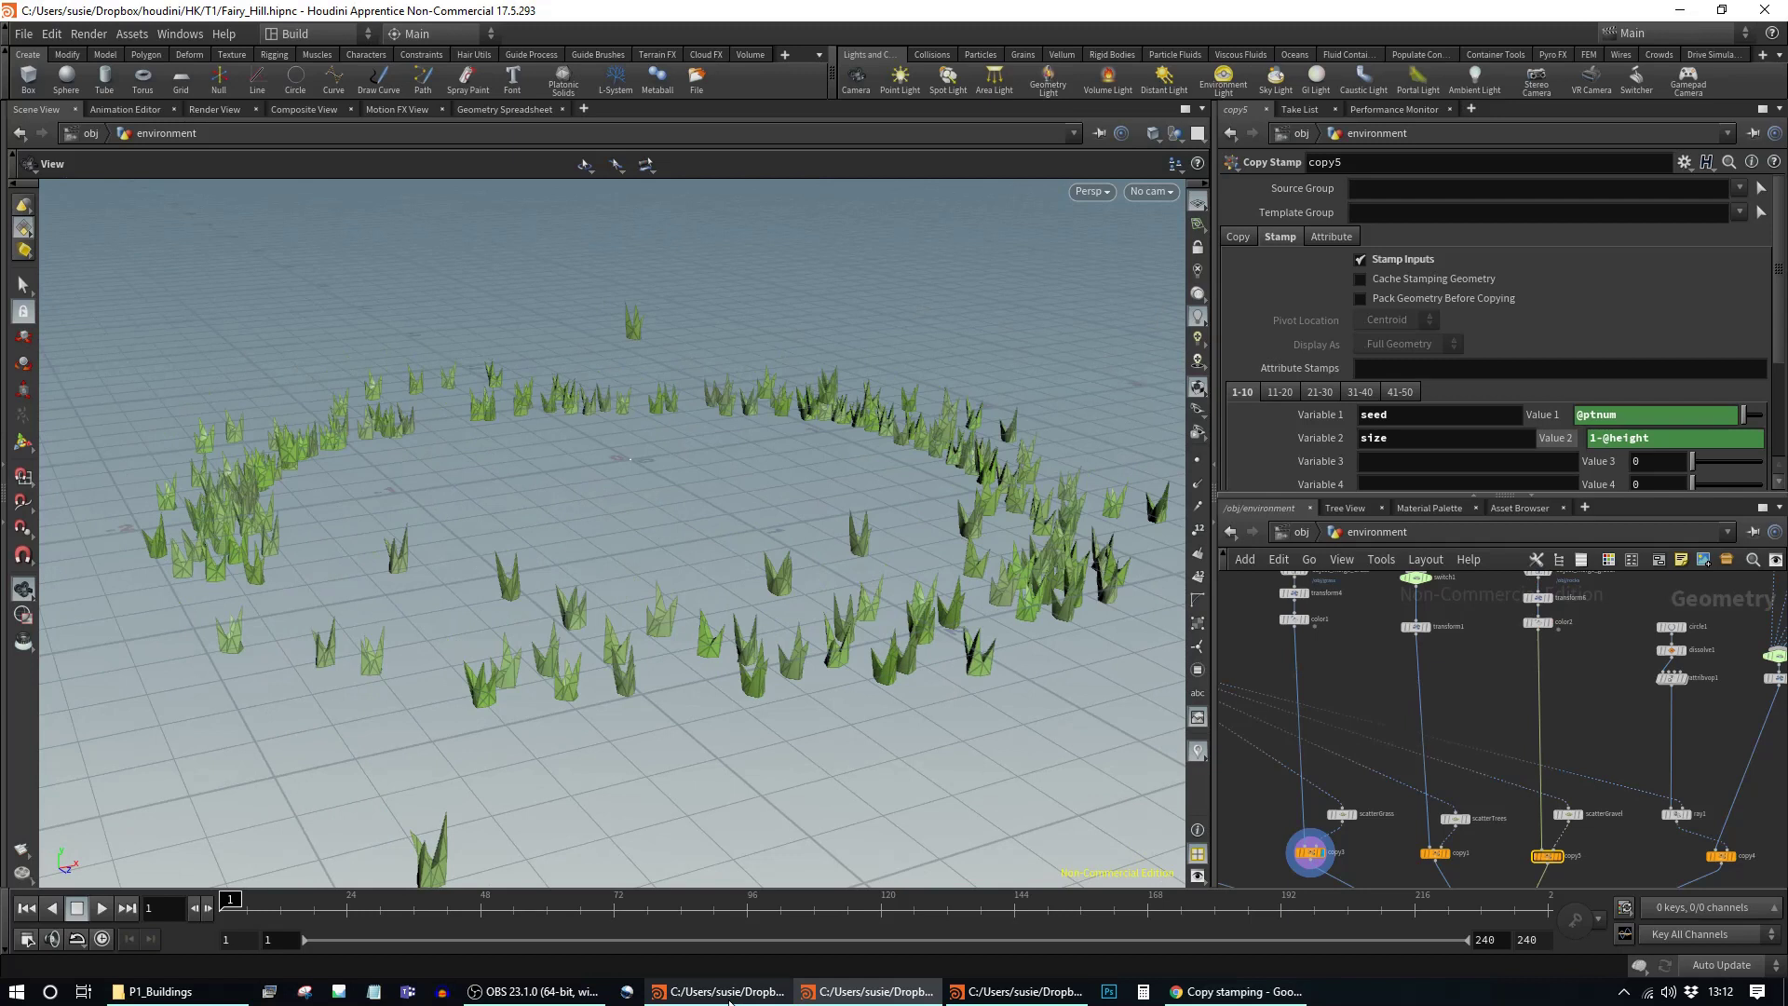
# Step: Switch to the ForEach_Loop scene and arrange transform1 and grid1 side by side above copy1 in the network
pyautogui.click(729, 993)
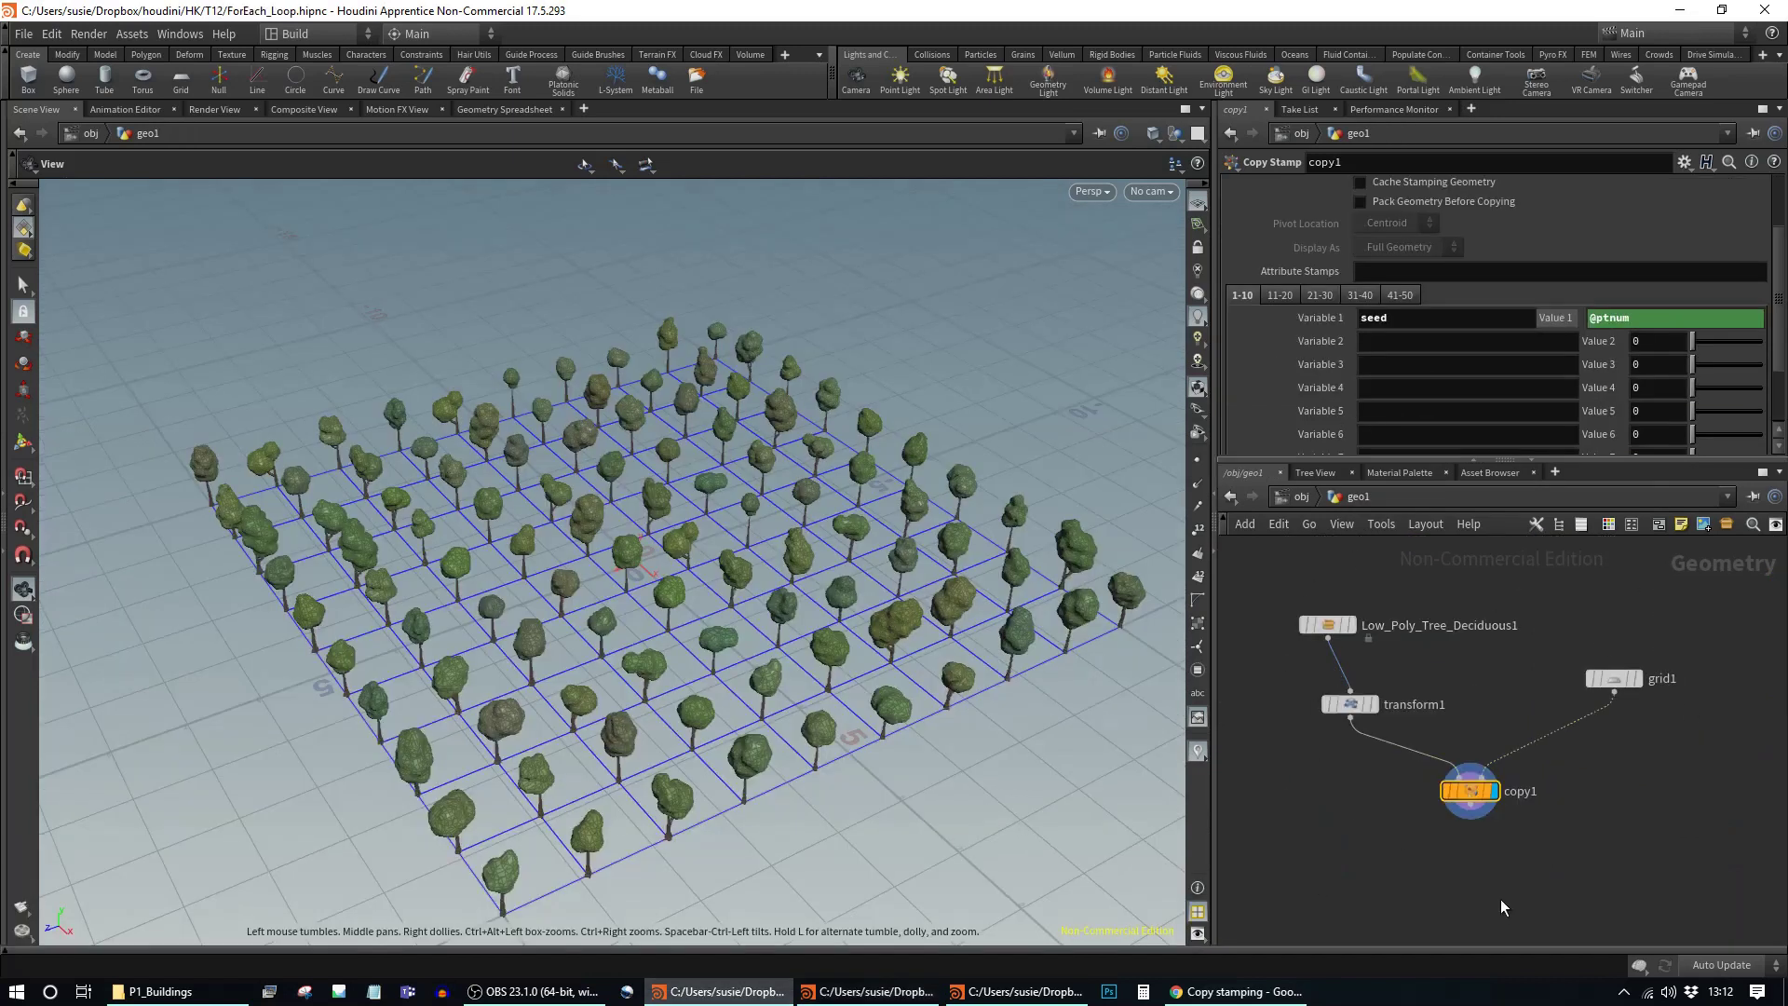
pyautogui.scroll(-5, 1500, 898)
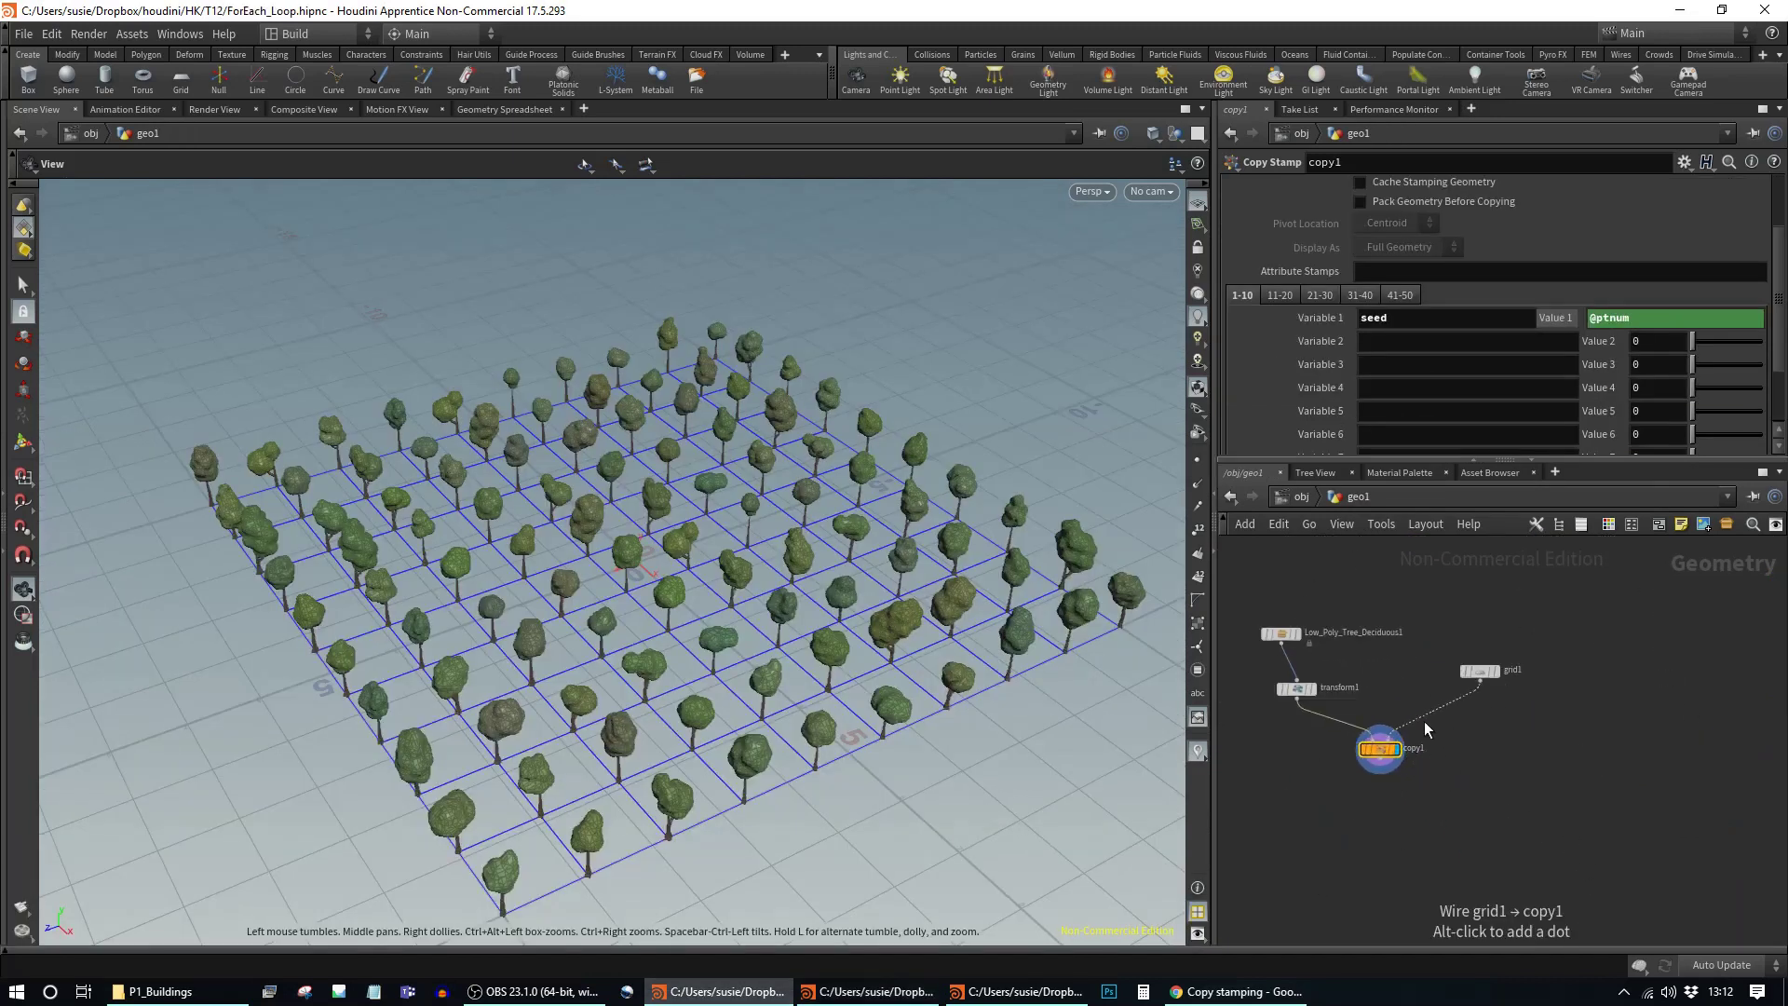
pyautogui.scroll(2, 1423, 721)
pyautogui.moveTo(1343, 721); pyautogui.dragTo(1329, 719)
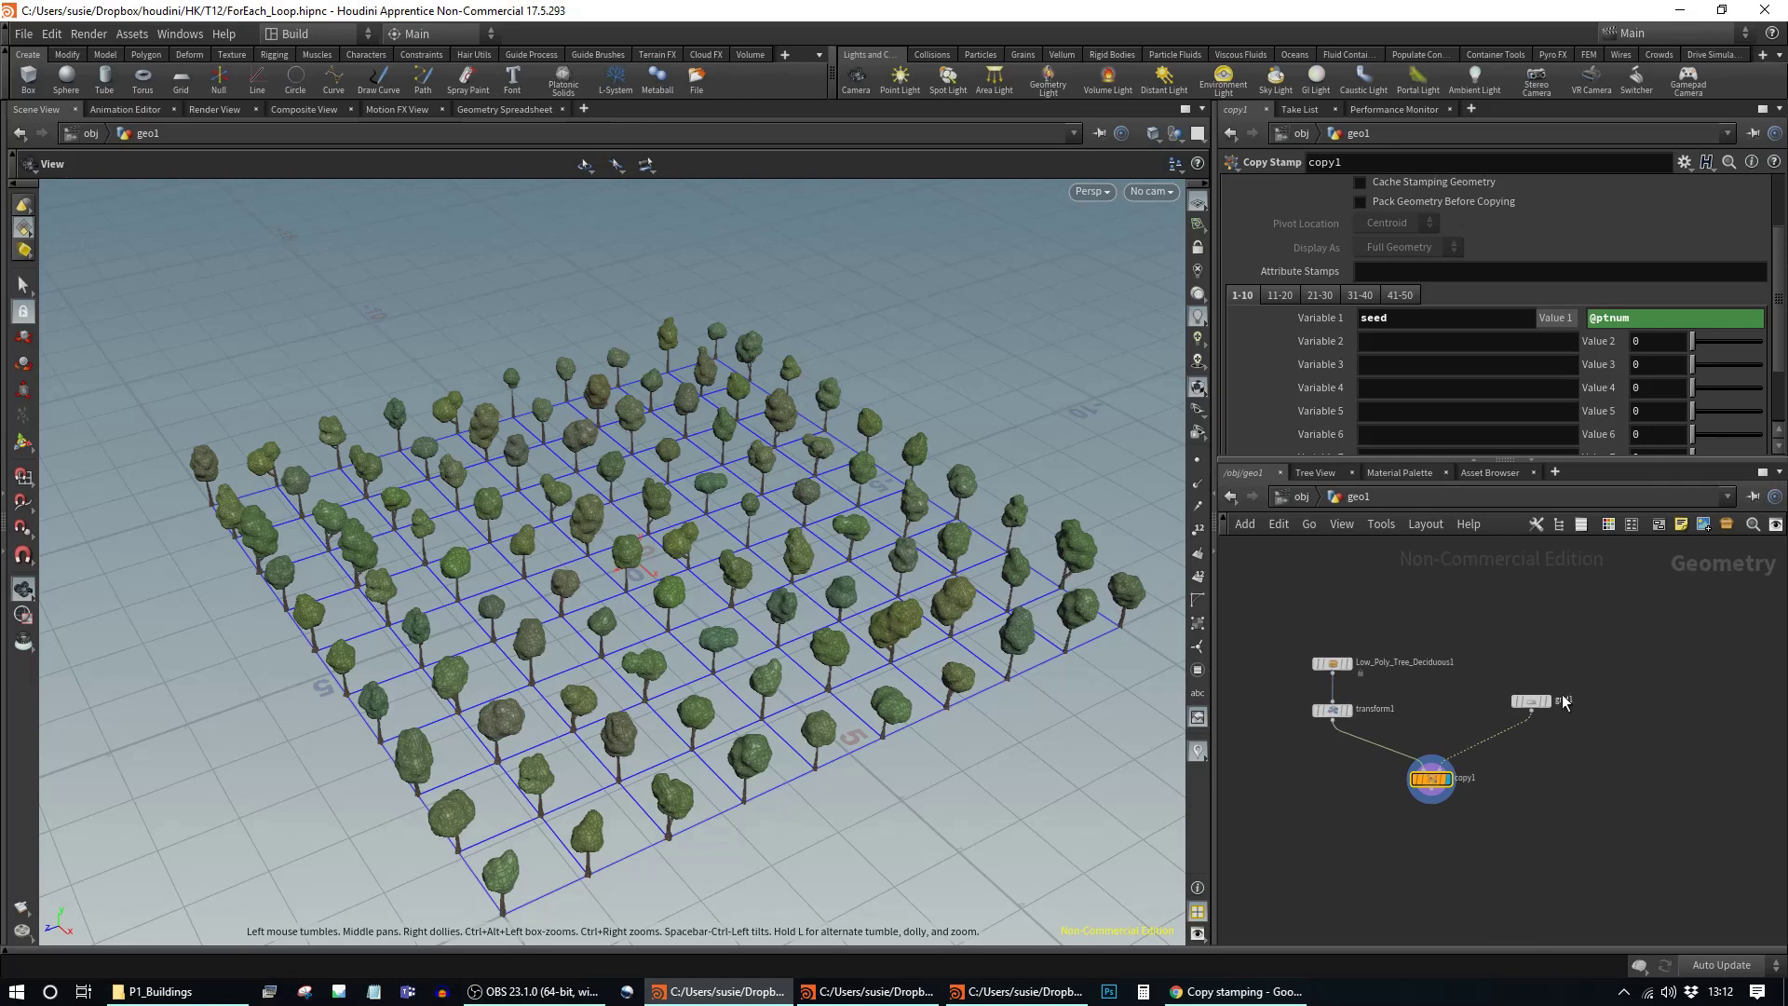
pyautogui.moveTo(1531, 700); pyautogui.dragTo(1475, 710)
pyautogui.click(1449, 762)
pyautogui.click(1437, 793)
pyautogui.moveTo(1437, 793)
pyautogui.mouseDown()
pyautogui.moveTo(1388, 792)
pyautogui.moveTo(1404, 791)
pyautogui.mouseUp()
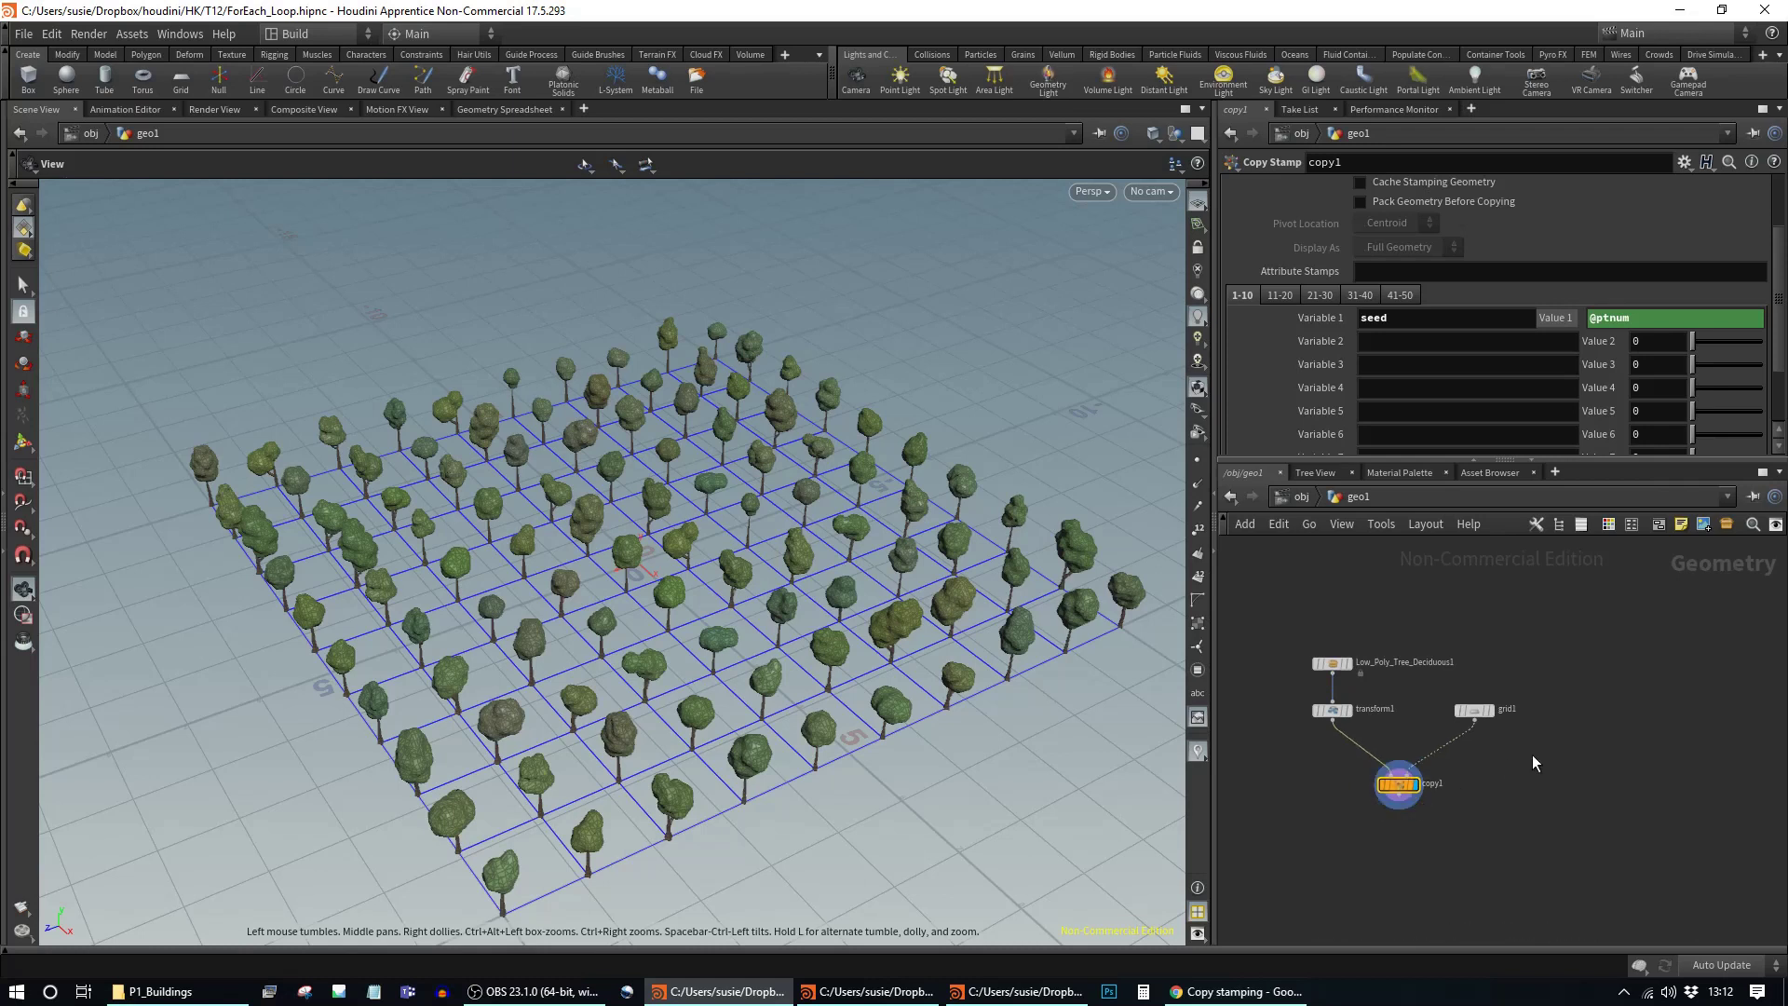
pyautogui.scroll(-1, 1529, 754)
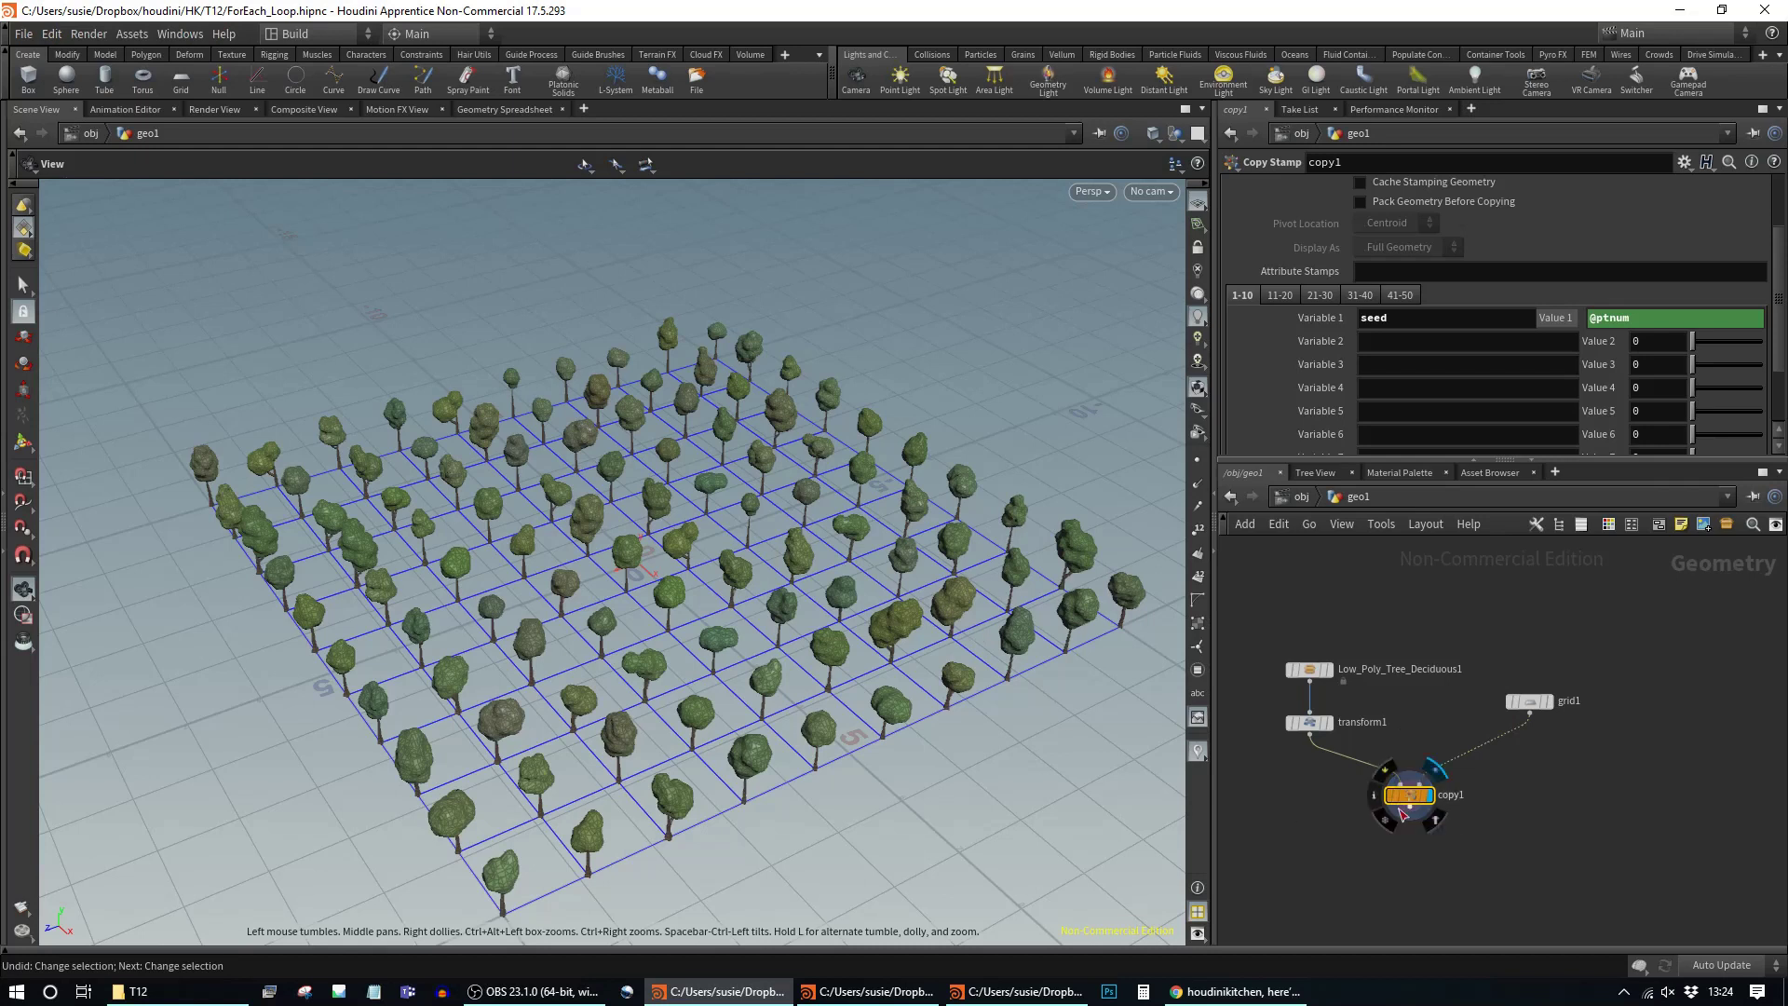
# Step: Open the help page for the Copy Stamp node and go to its StampRandom and StampStars examples
pyautogui.moveTo(1407, 799)
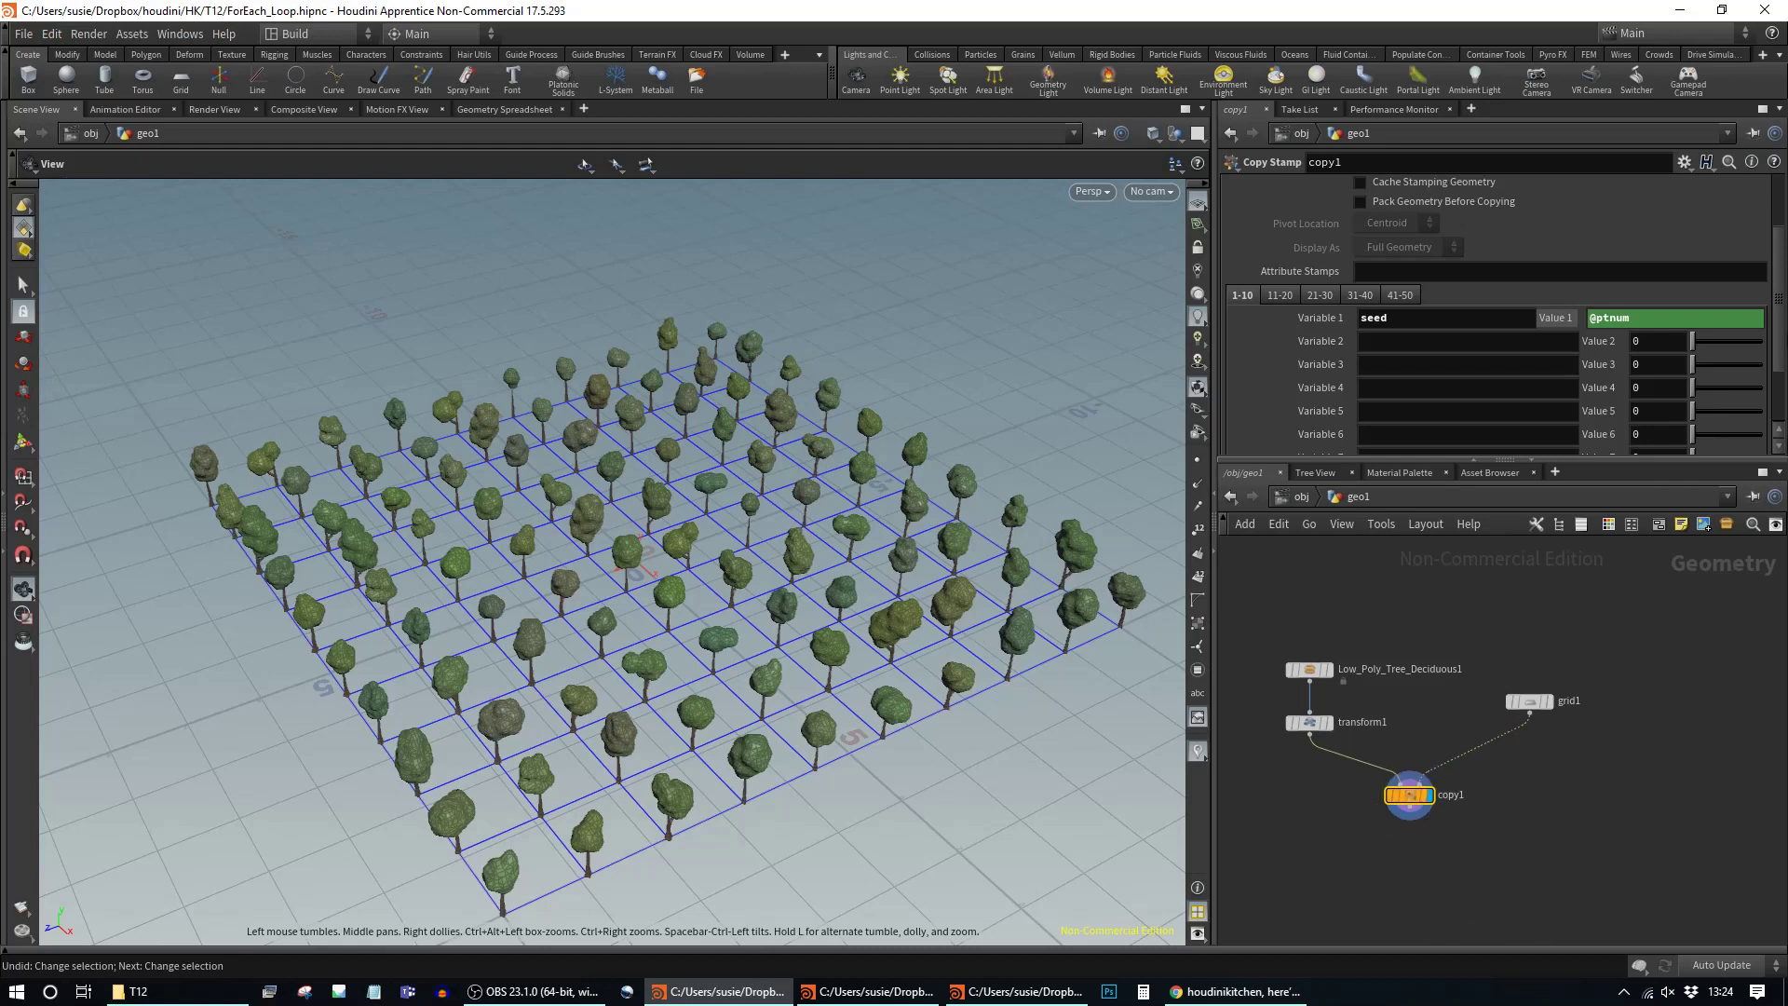
pyautogui.press('F1')
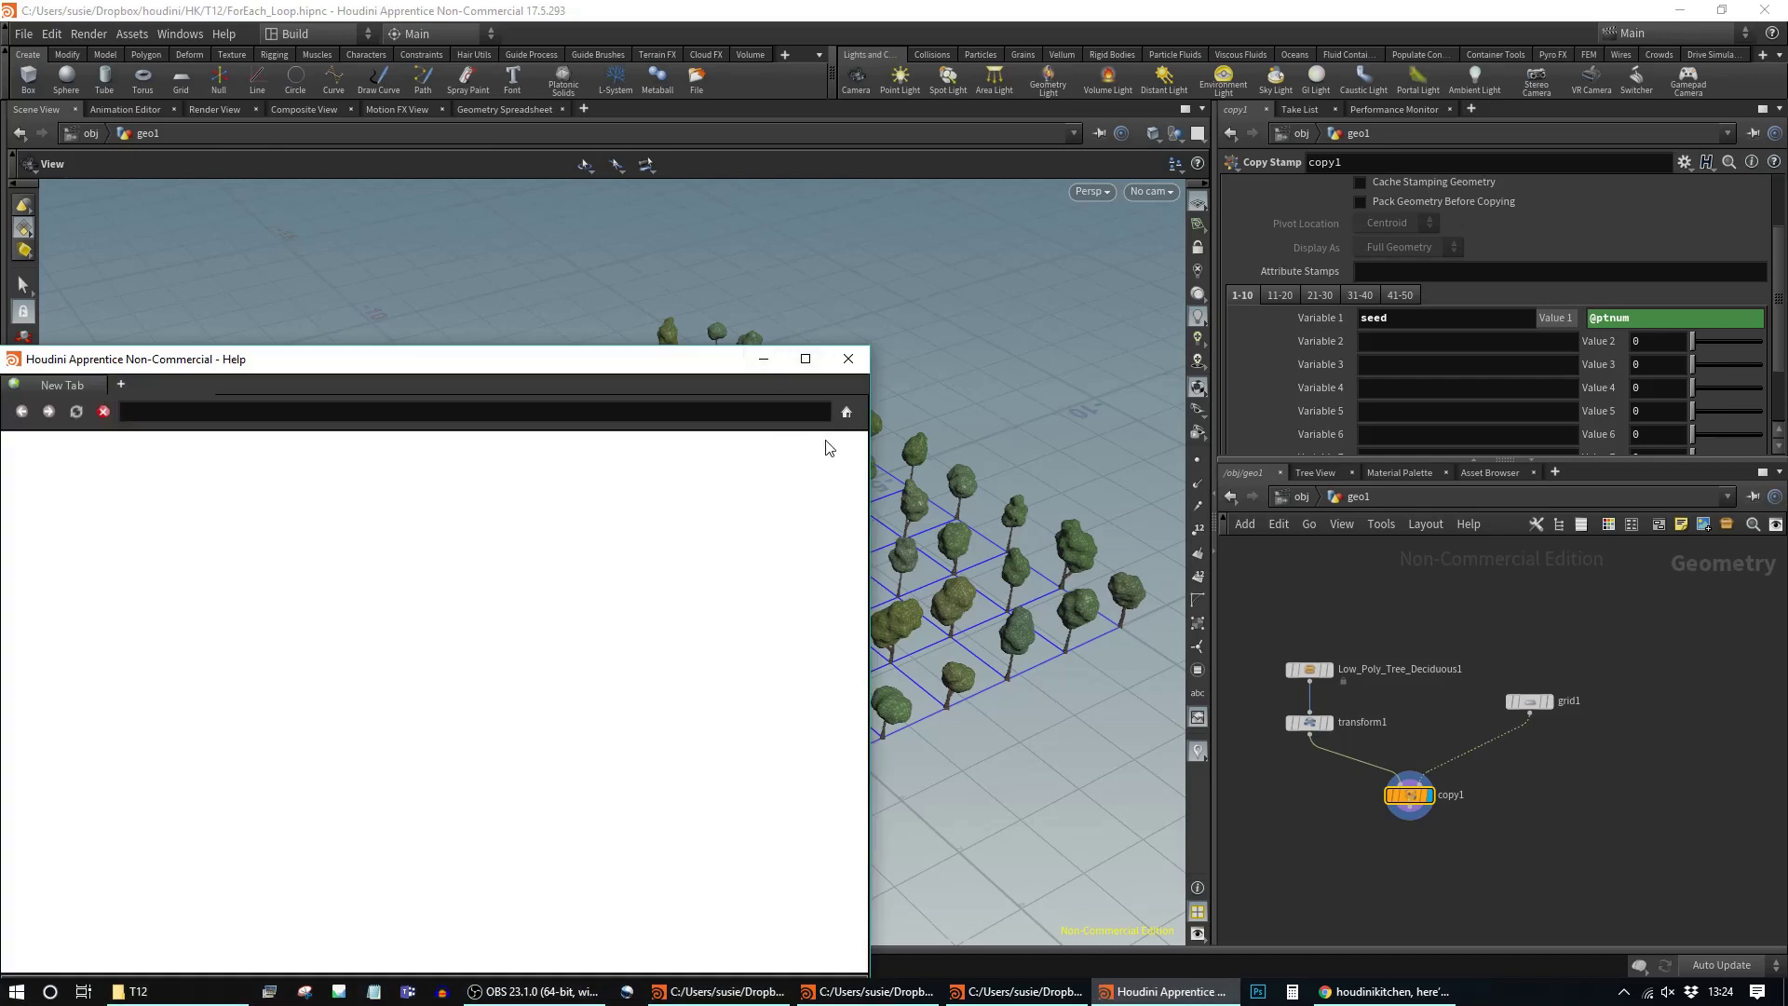
pyautogui.moveTo(547, 367); pyautogui.dragTo(916, 233)
pyautogui.scroll(-5, 1155, 548)
pyautogui.moveTo(1230, 347); pyautogui.dragTo(1234, 453)
pyautogui.scroll(-3, 1026, 639)
pyautogui.scroll(-6, 1025, 639)
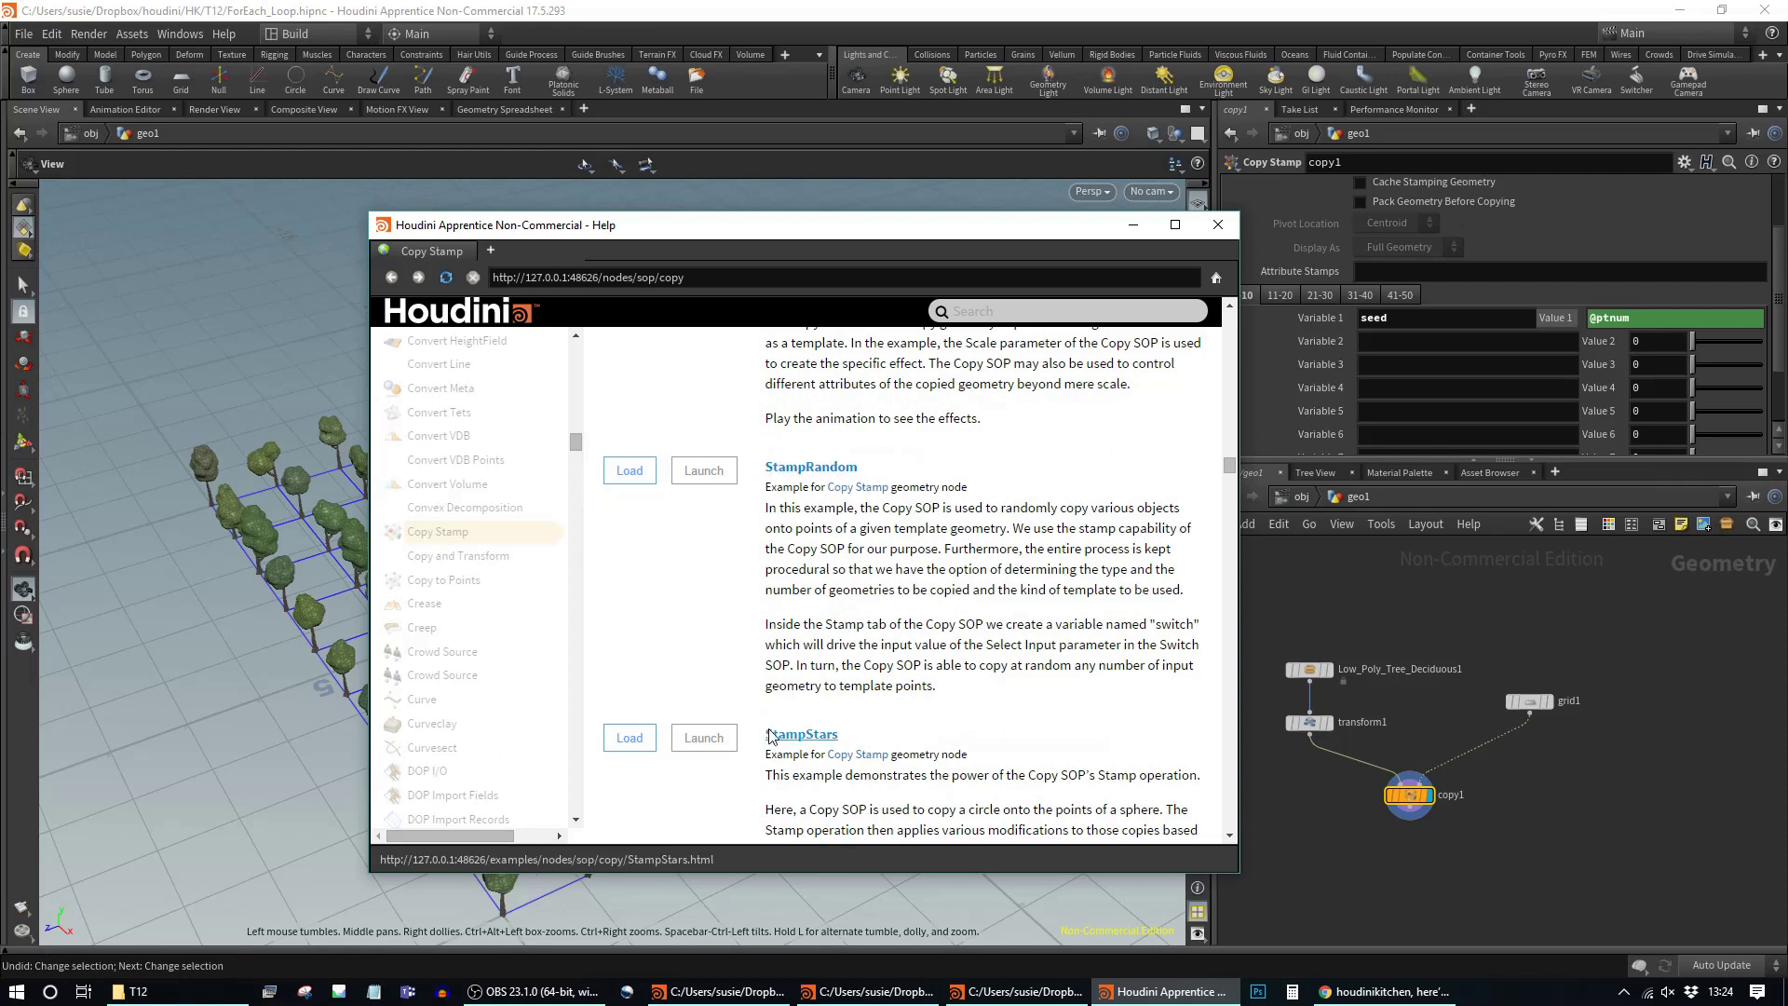
# Step: Read the StampRandom and StampStars example descriptions and close the help window
pyautogui.scroll(-2, 966, 627)
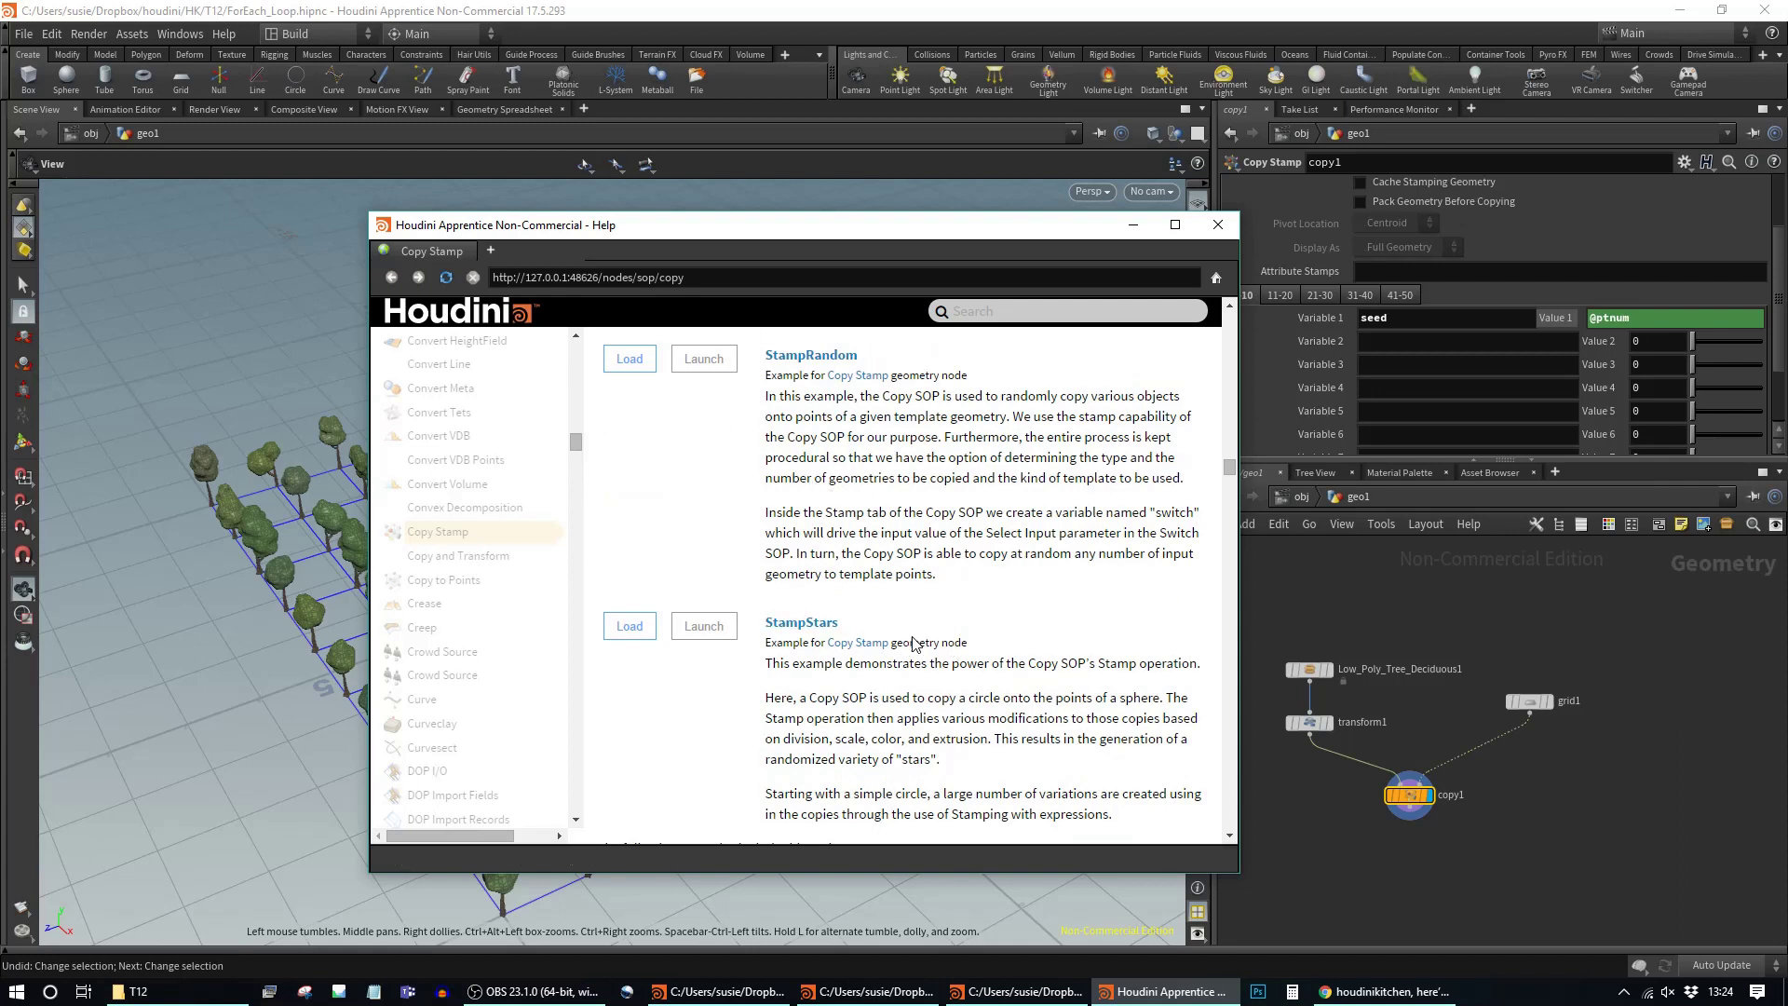
pyautogui.scroll(-3, 1080, 647)
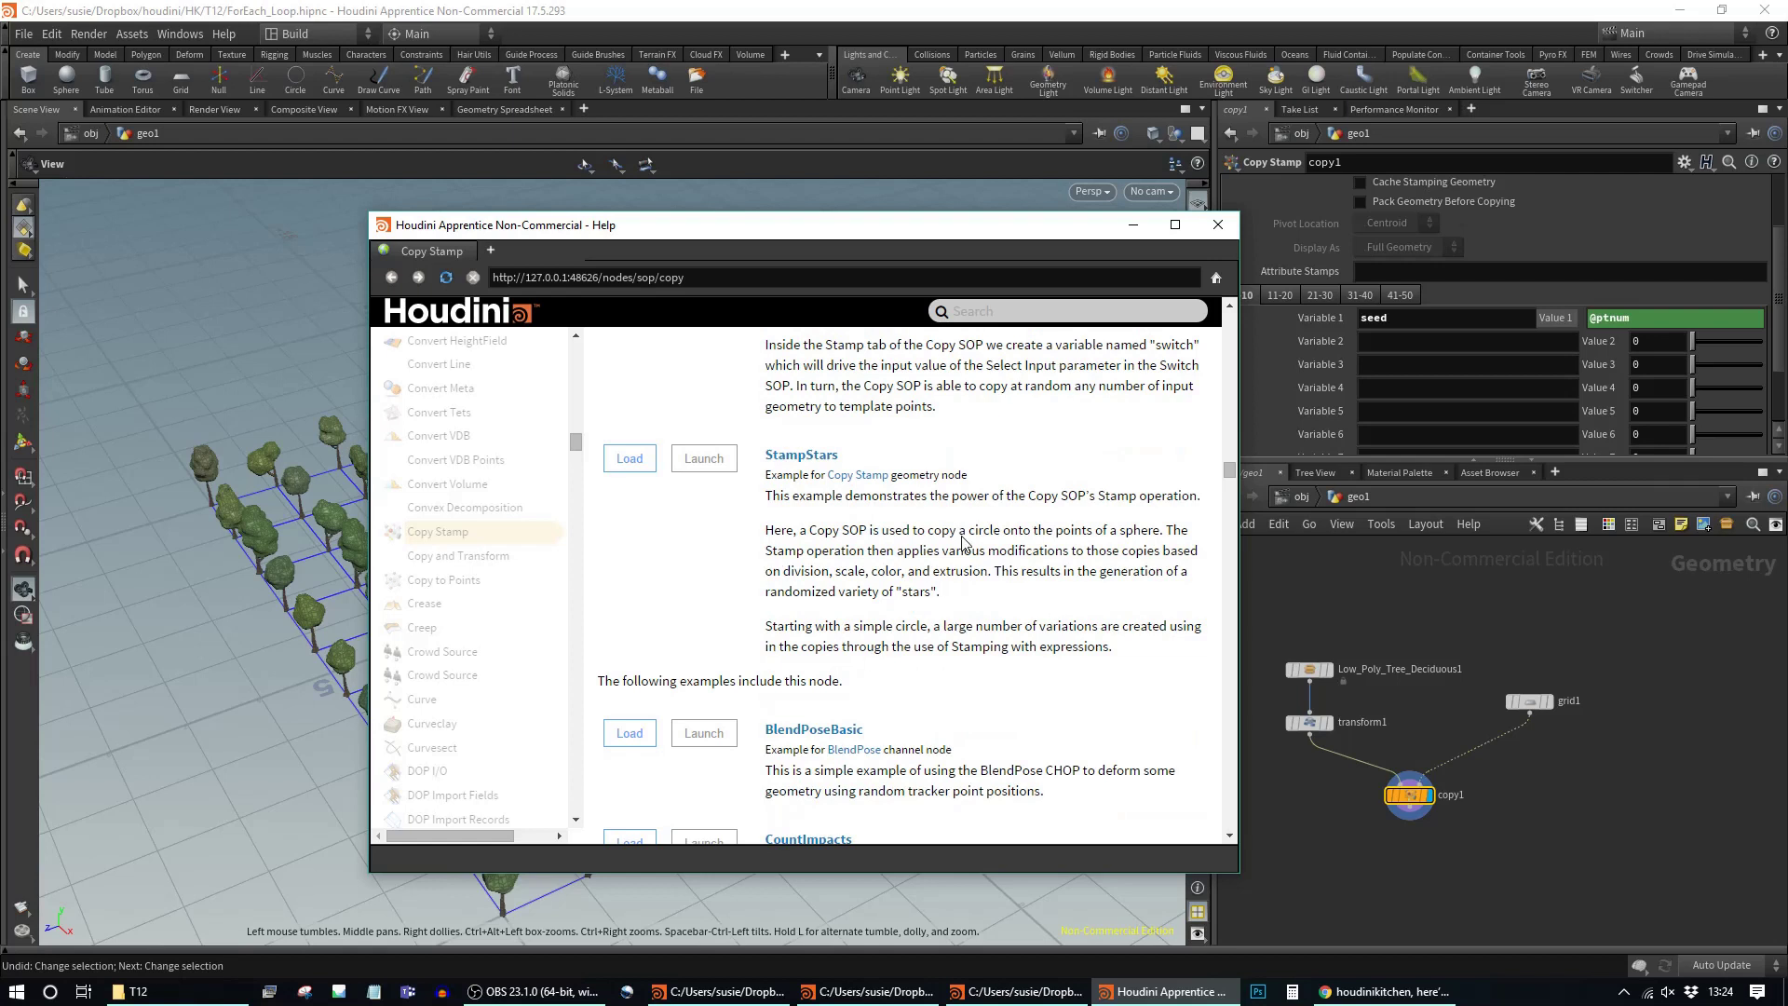
pyautogui.scroll(3, 1086, 626)
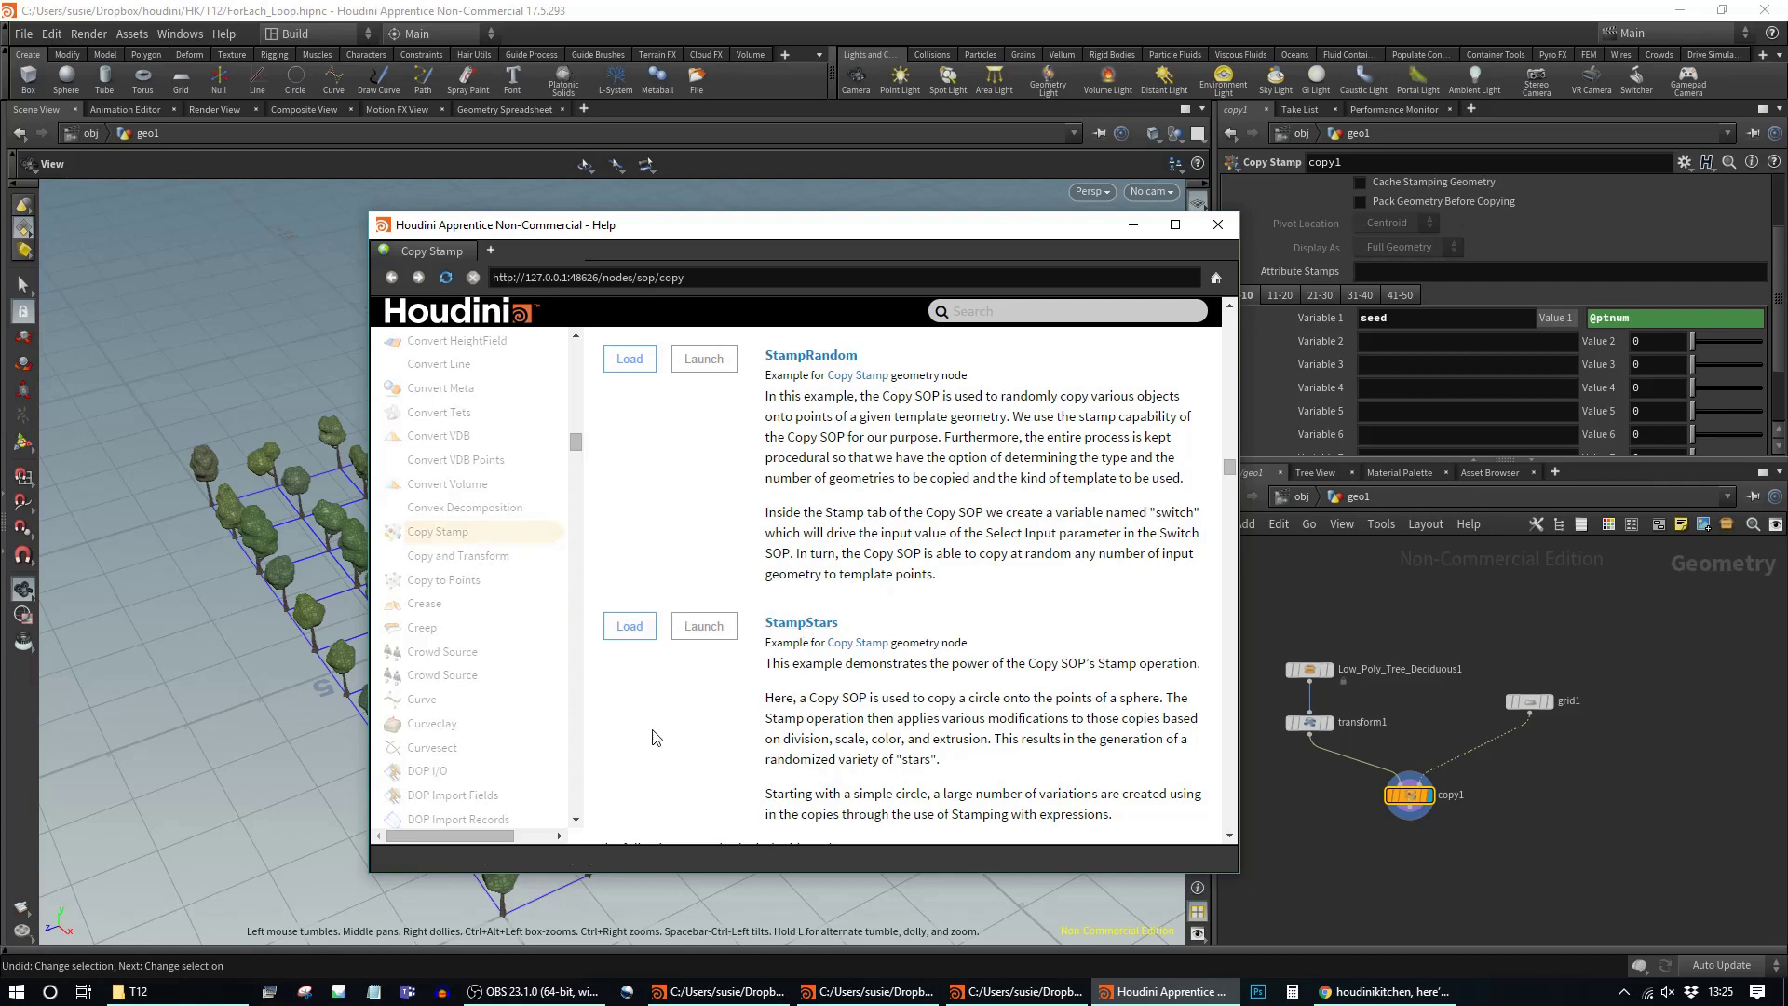
pyautogui.scroll(1, 1092, 726)
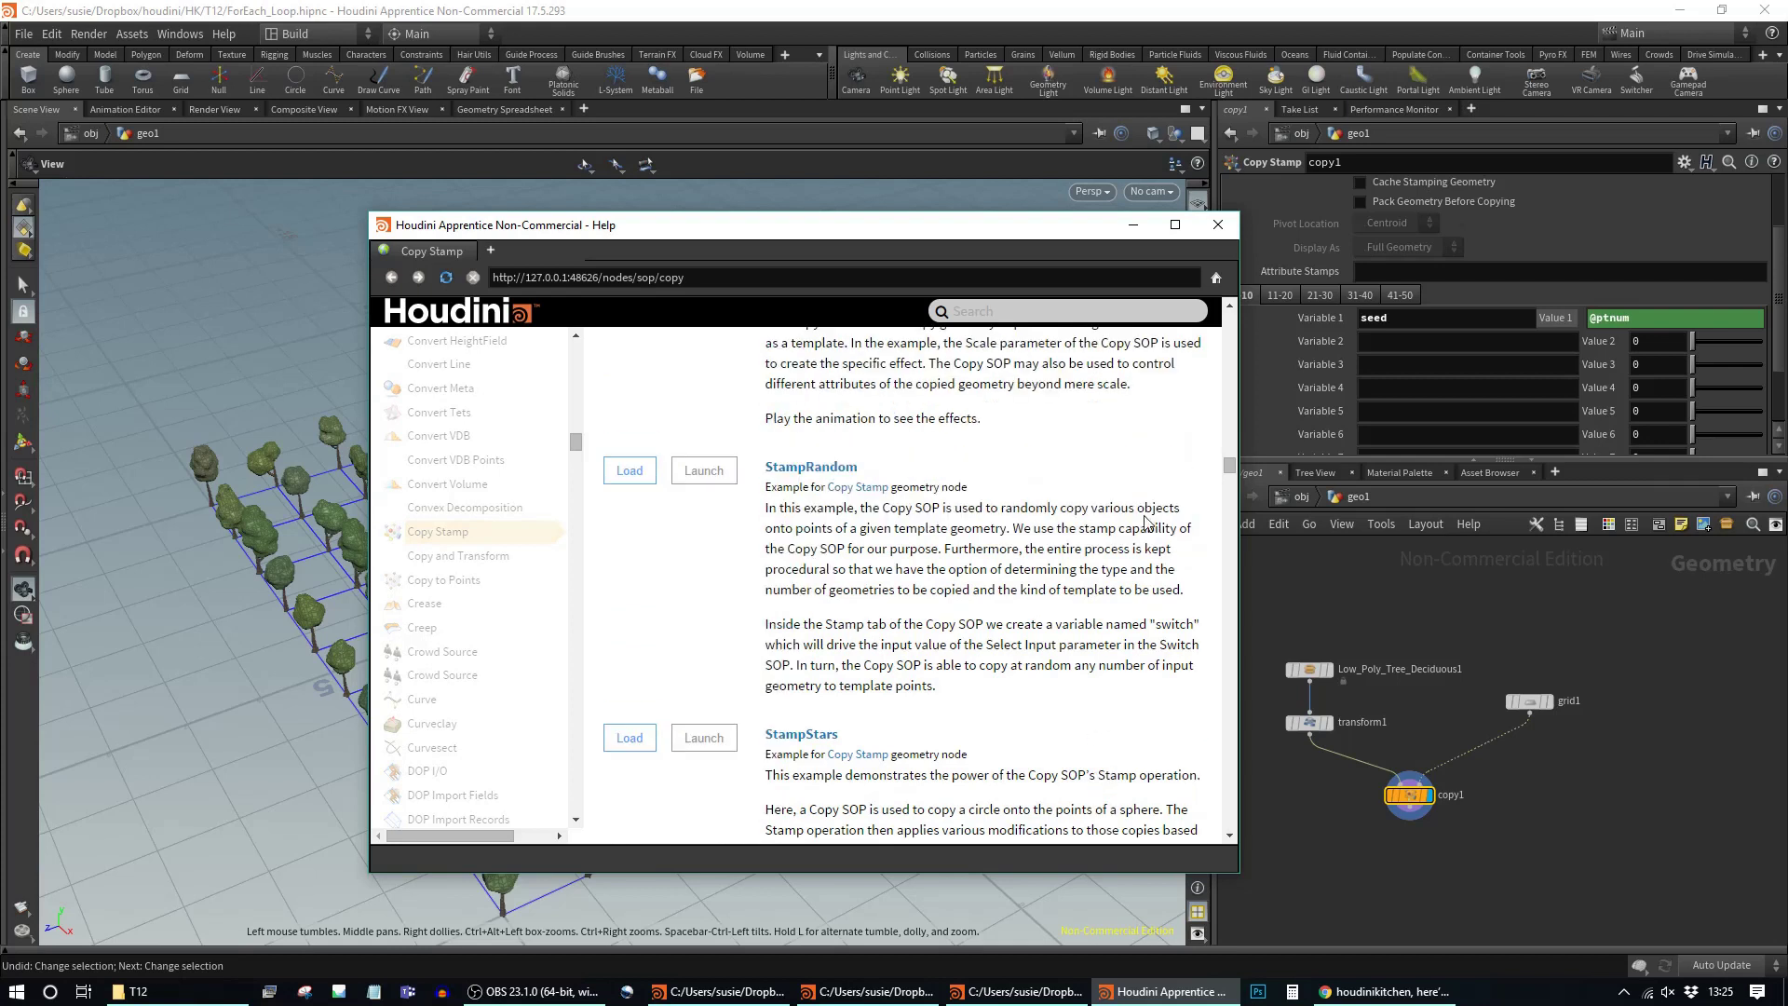
pyautogui.click(1218, 225)
# Step: Duplicate the Low_Poly_Tree_Deciduous1, transform1 and grid1 nodes in an empty area of the network
pyautogui.moveTo(1602, 752); pyautogui.dragTo(1575, 727, button='middle')
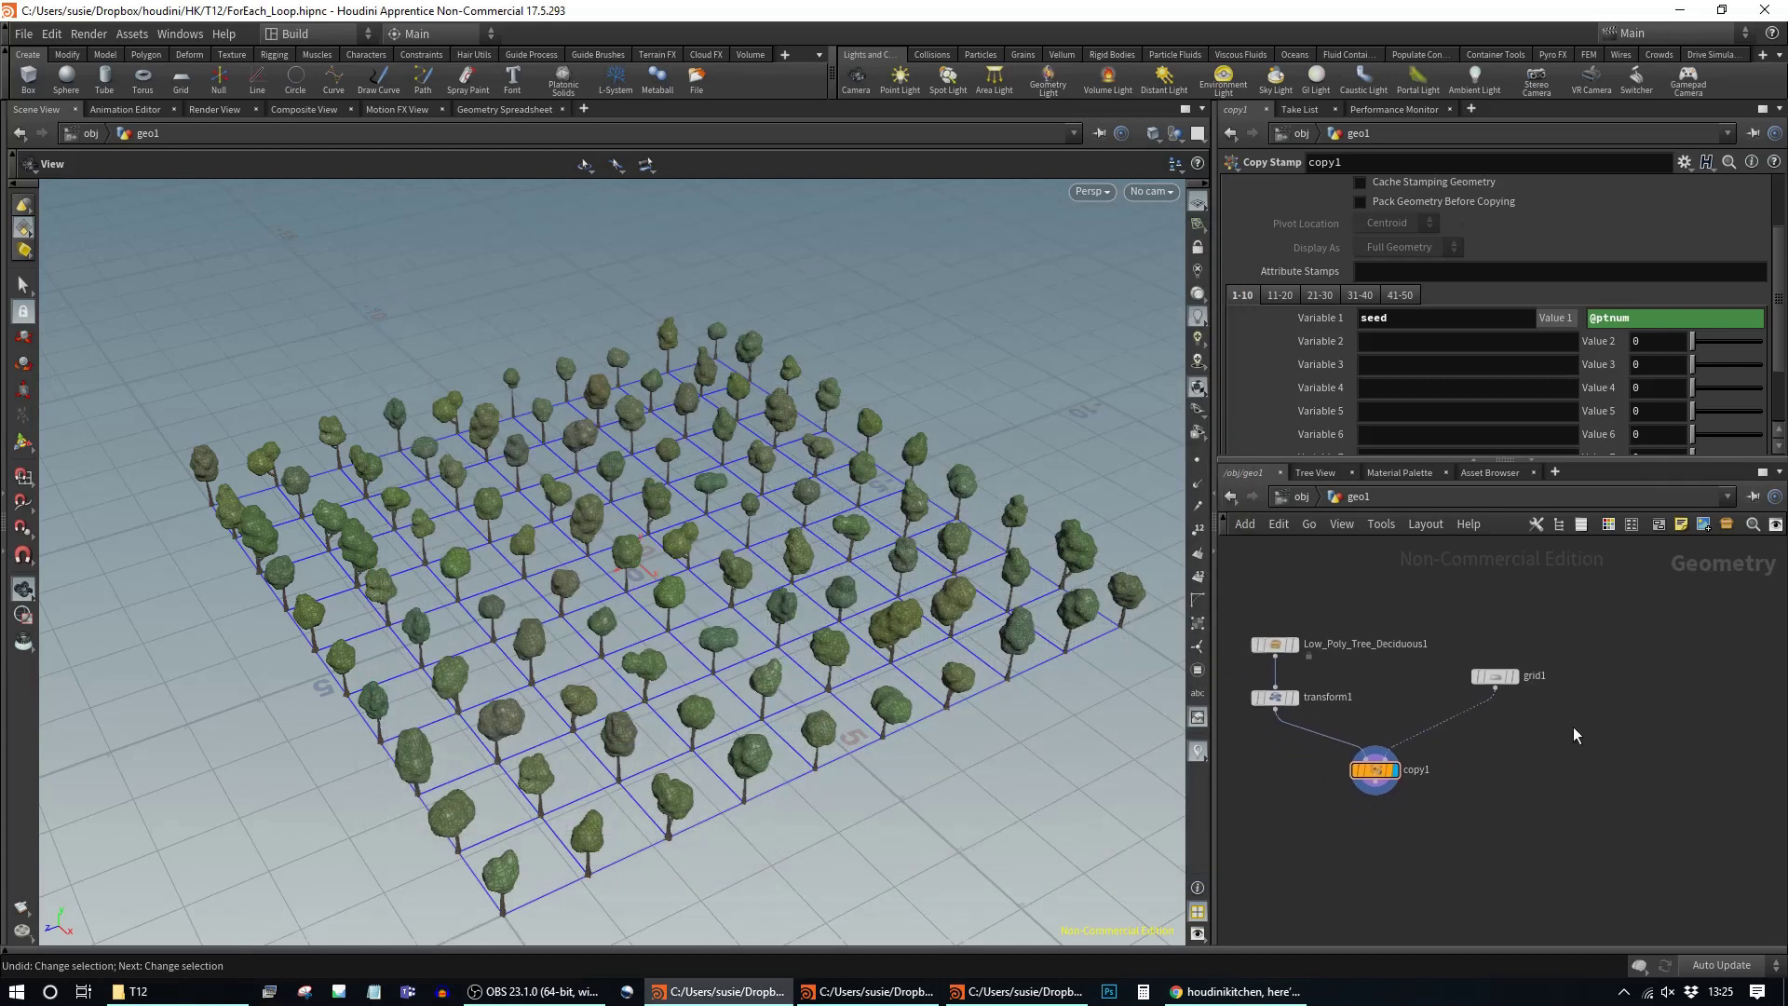
pyautogui.scroll(-3, 1585, 719)
pyautogui.moveTo(1543, 608); pyautogui.dragTo(1299, 715)
pyautogui.hotkey('ctrl', 'c')
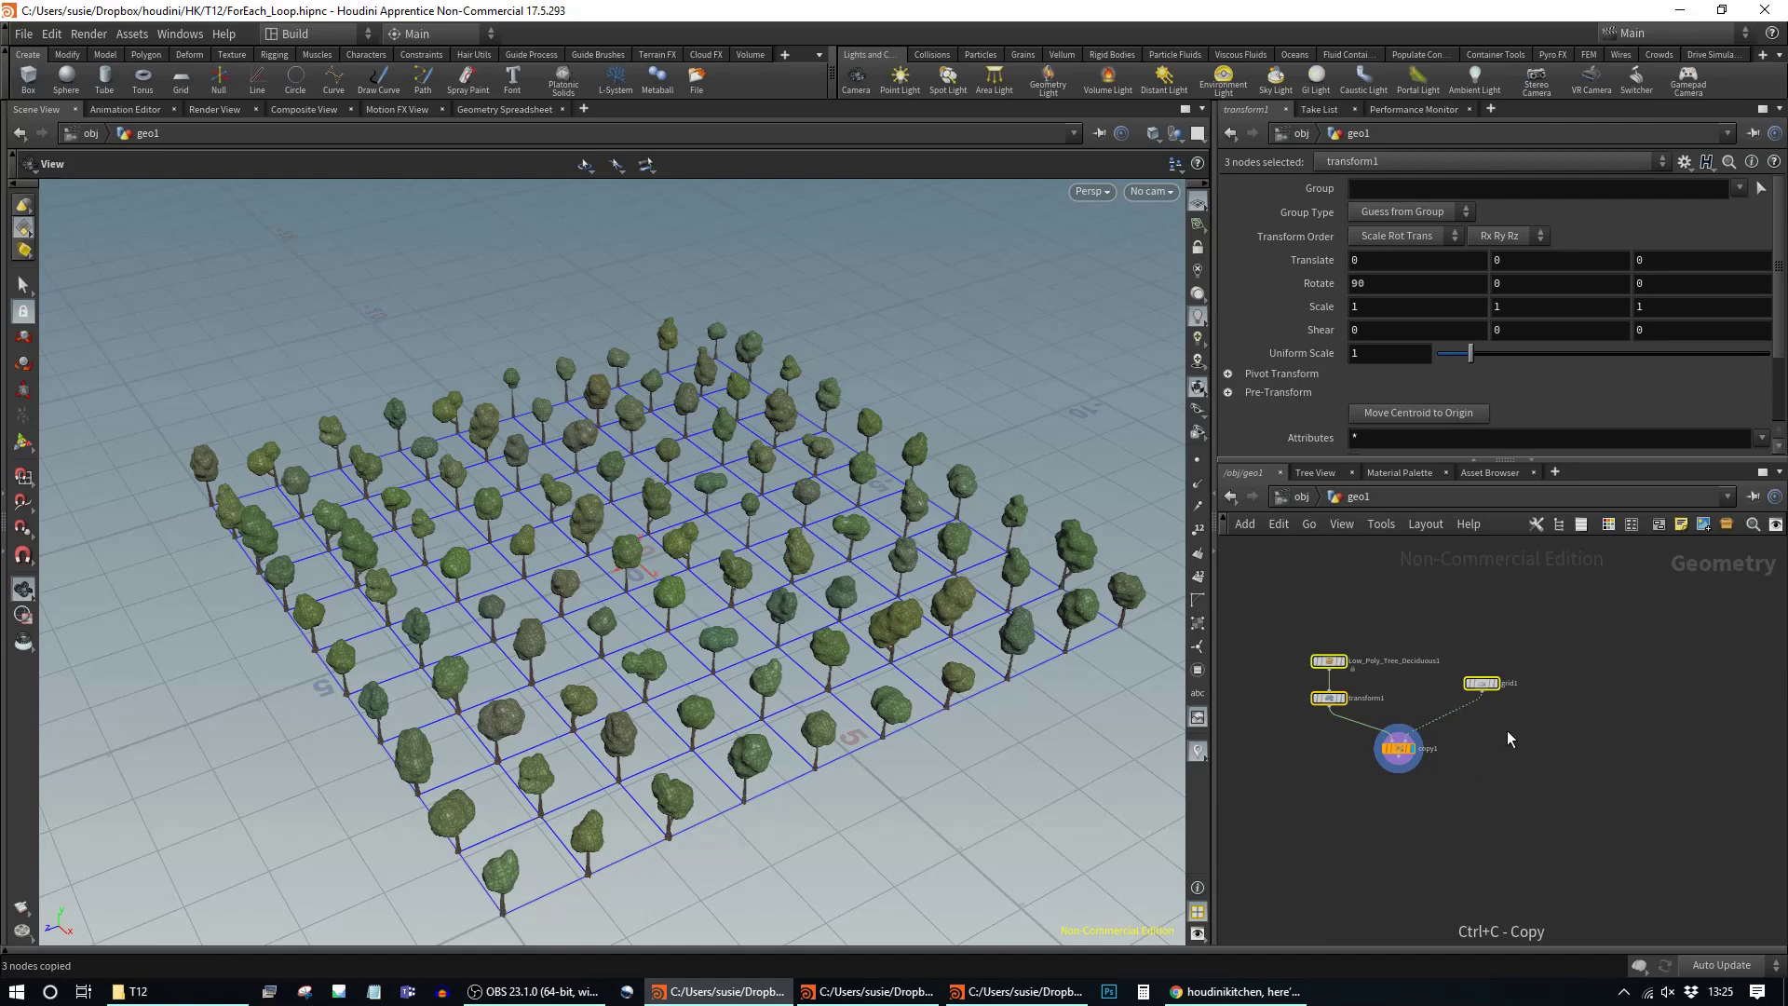
pyautogui.scroll(-2, 1686, 686)
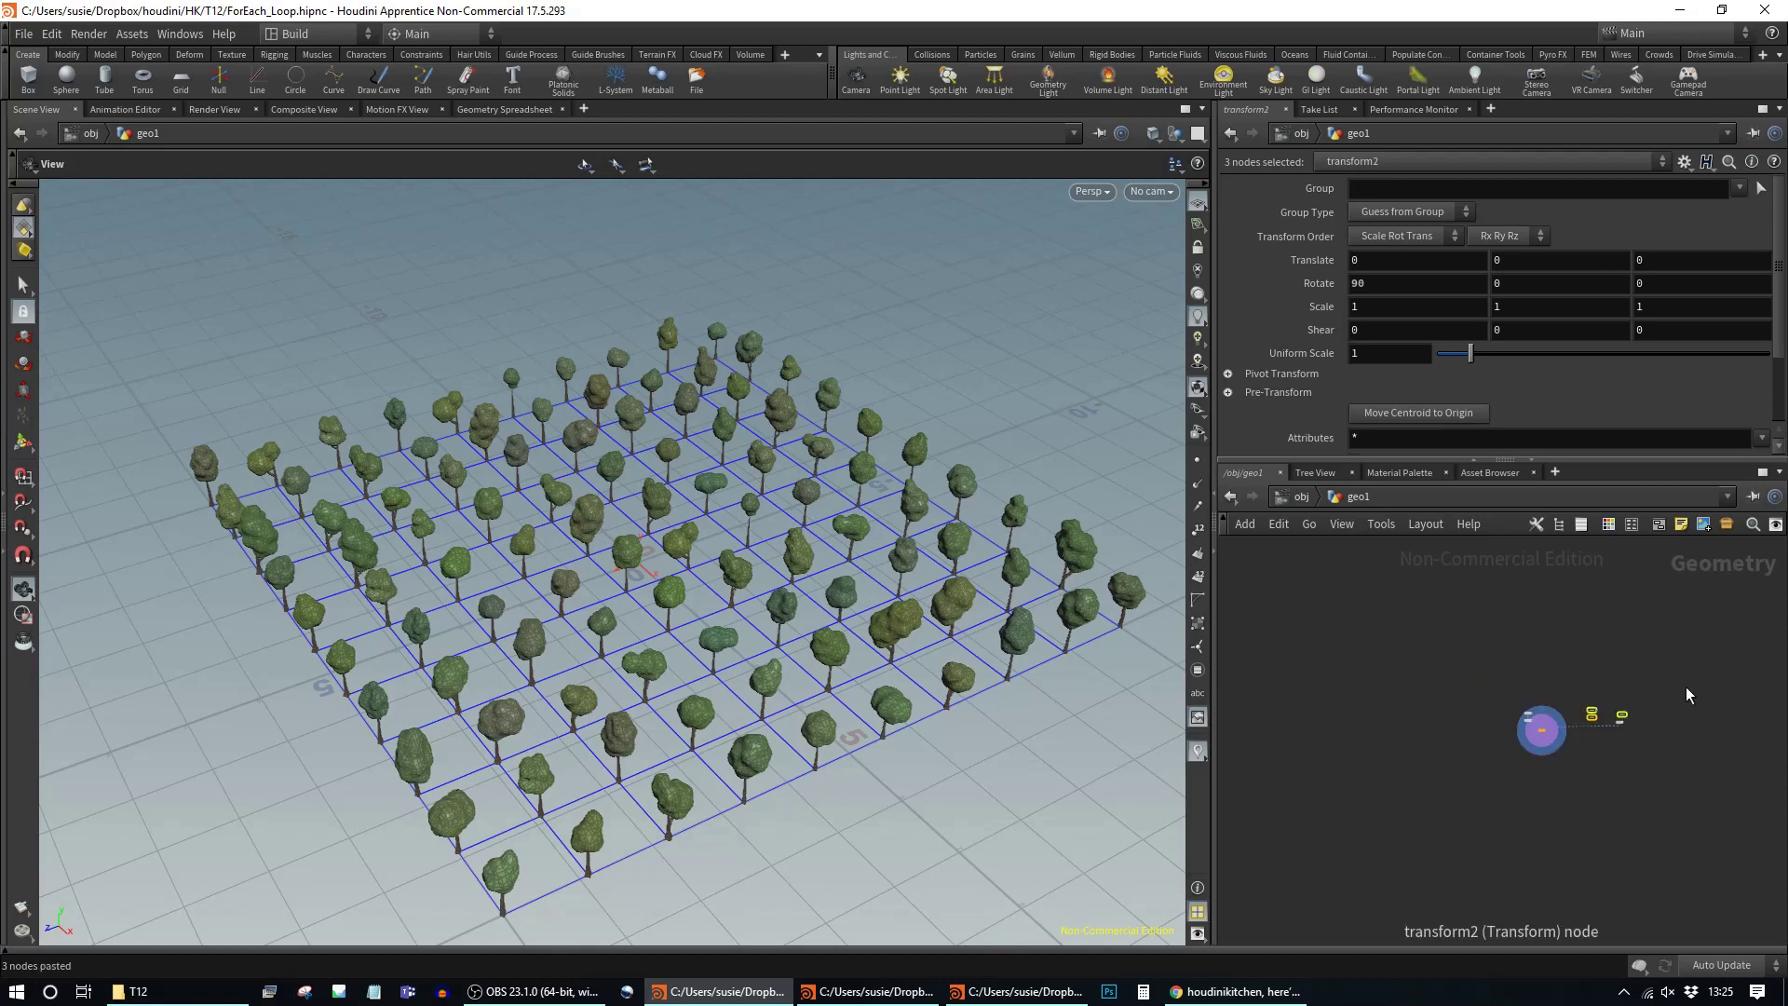
pyautogui.hotkey('ctrl', 'v')
# Step: Move the original grid1 node back beside transform1 above copy1 and clear the selection of the duplicated nodes
pyautogui.scroll(2, 1584, 751)
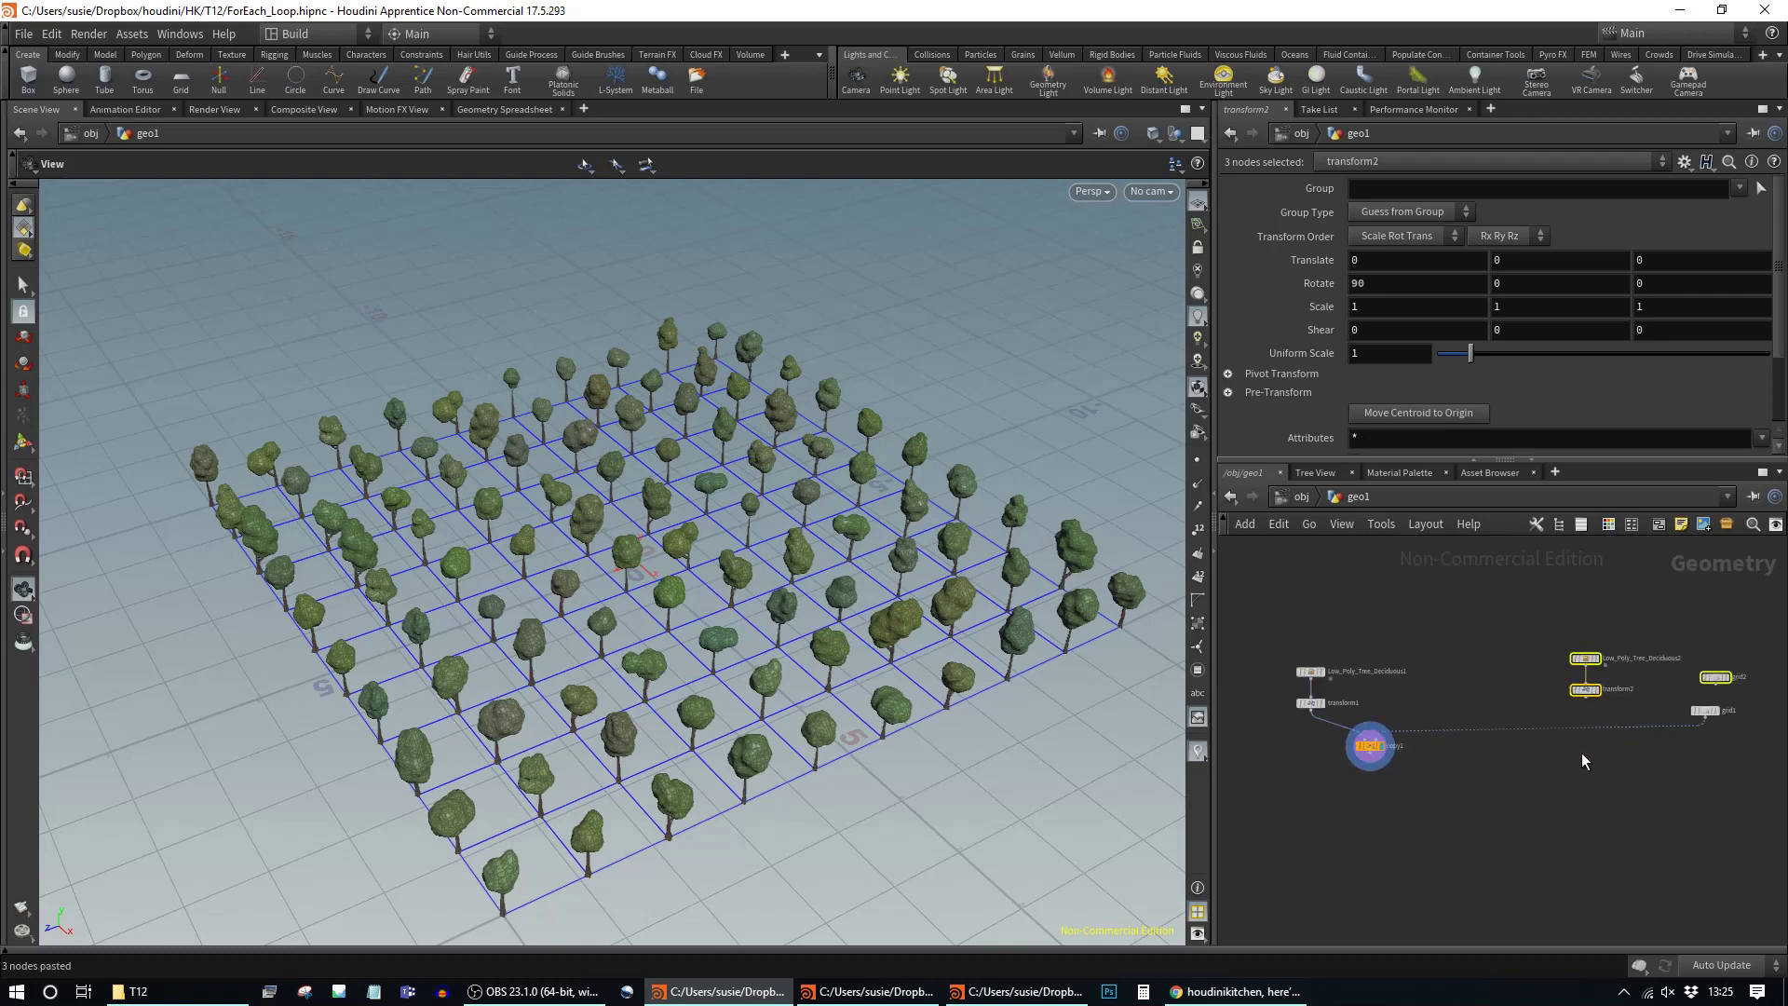
pyautogui.moveTo(1707, 719); pyautogui.dragTo(1420, 717)
pyautogui.scroll(-2, 1478, 679)
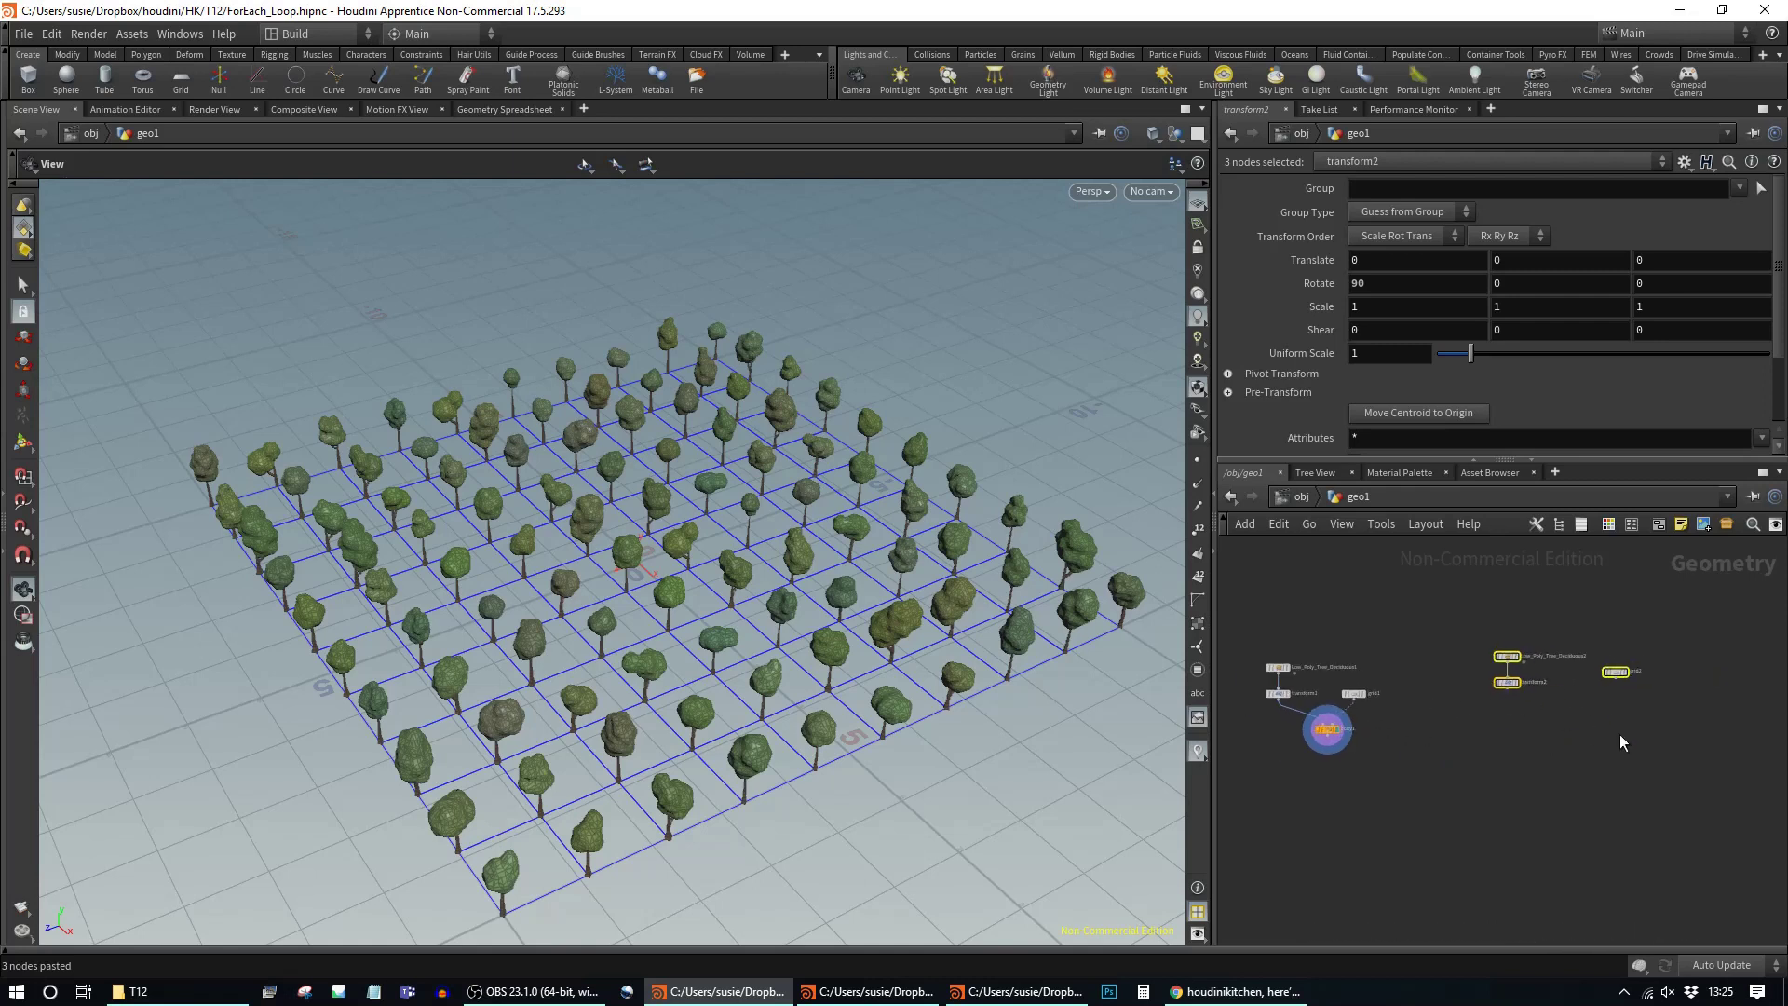
pyautogui.click(1562, 742)
# Step: Add a For-Each Point block to the network below grid2
pyautogui.scroll(3, 1557, 743)
pyautogui.moveTo(1546, 717); pyautogui.dragTo(1497, 707, button='middle')
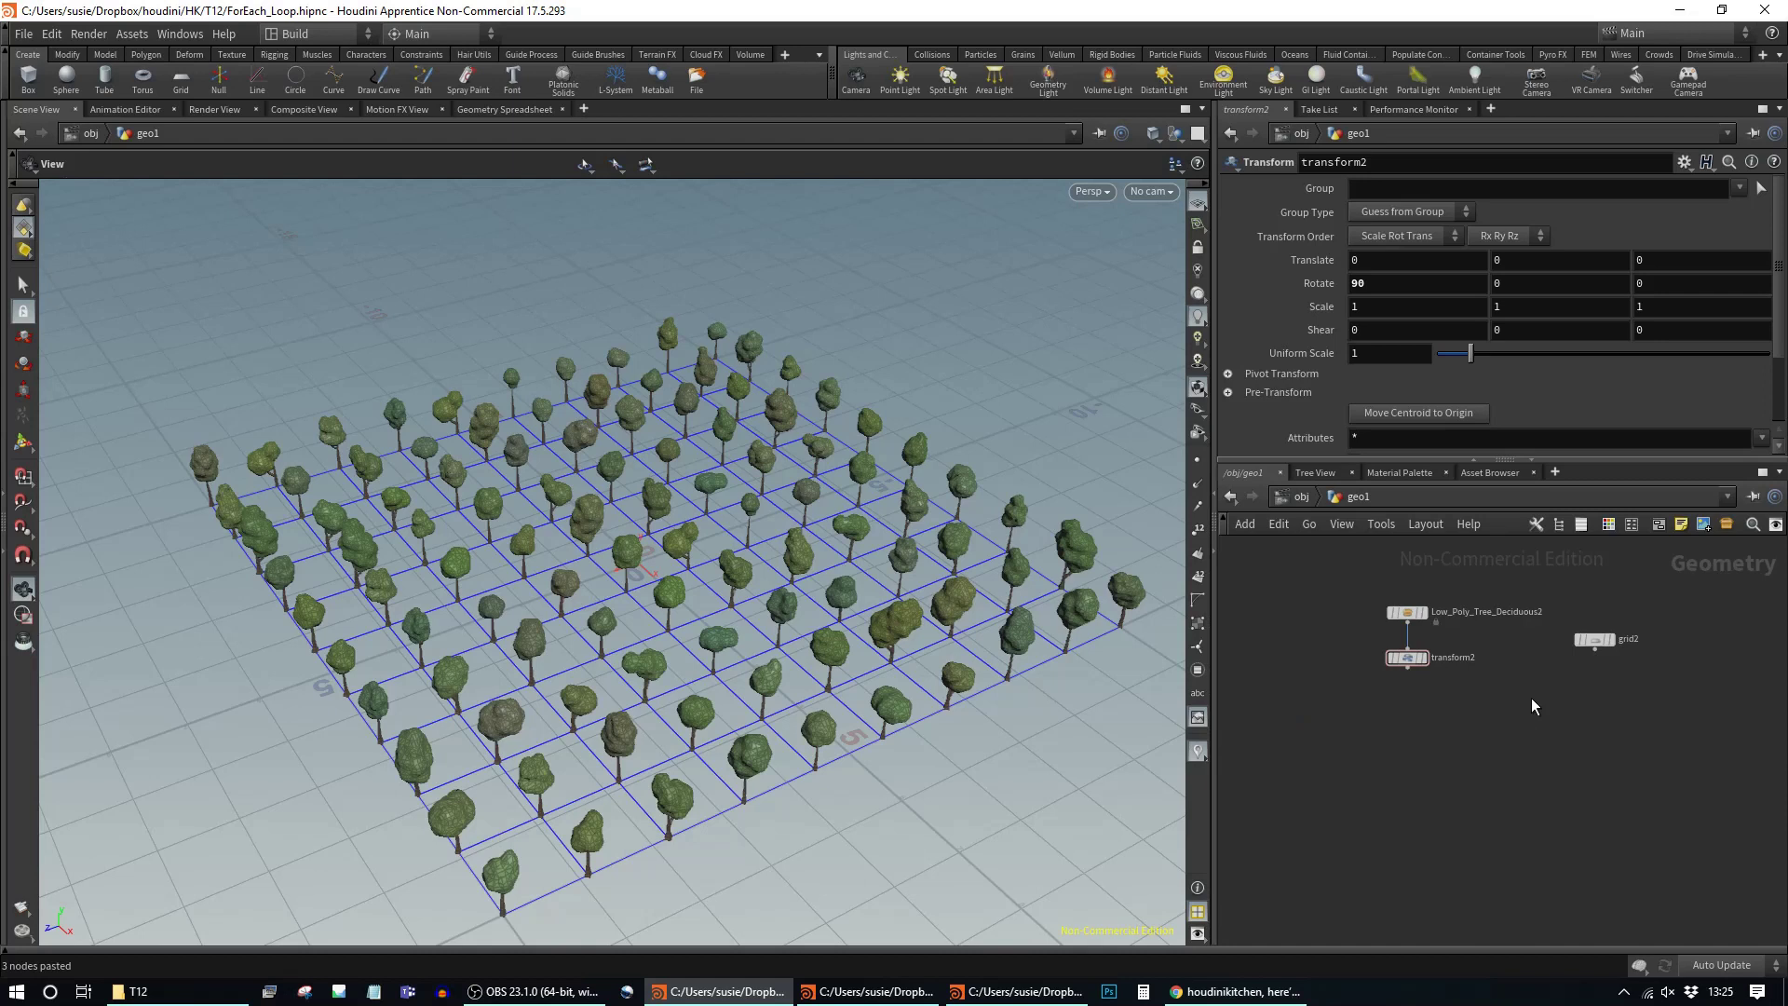
pyautogui.press('Tab')
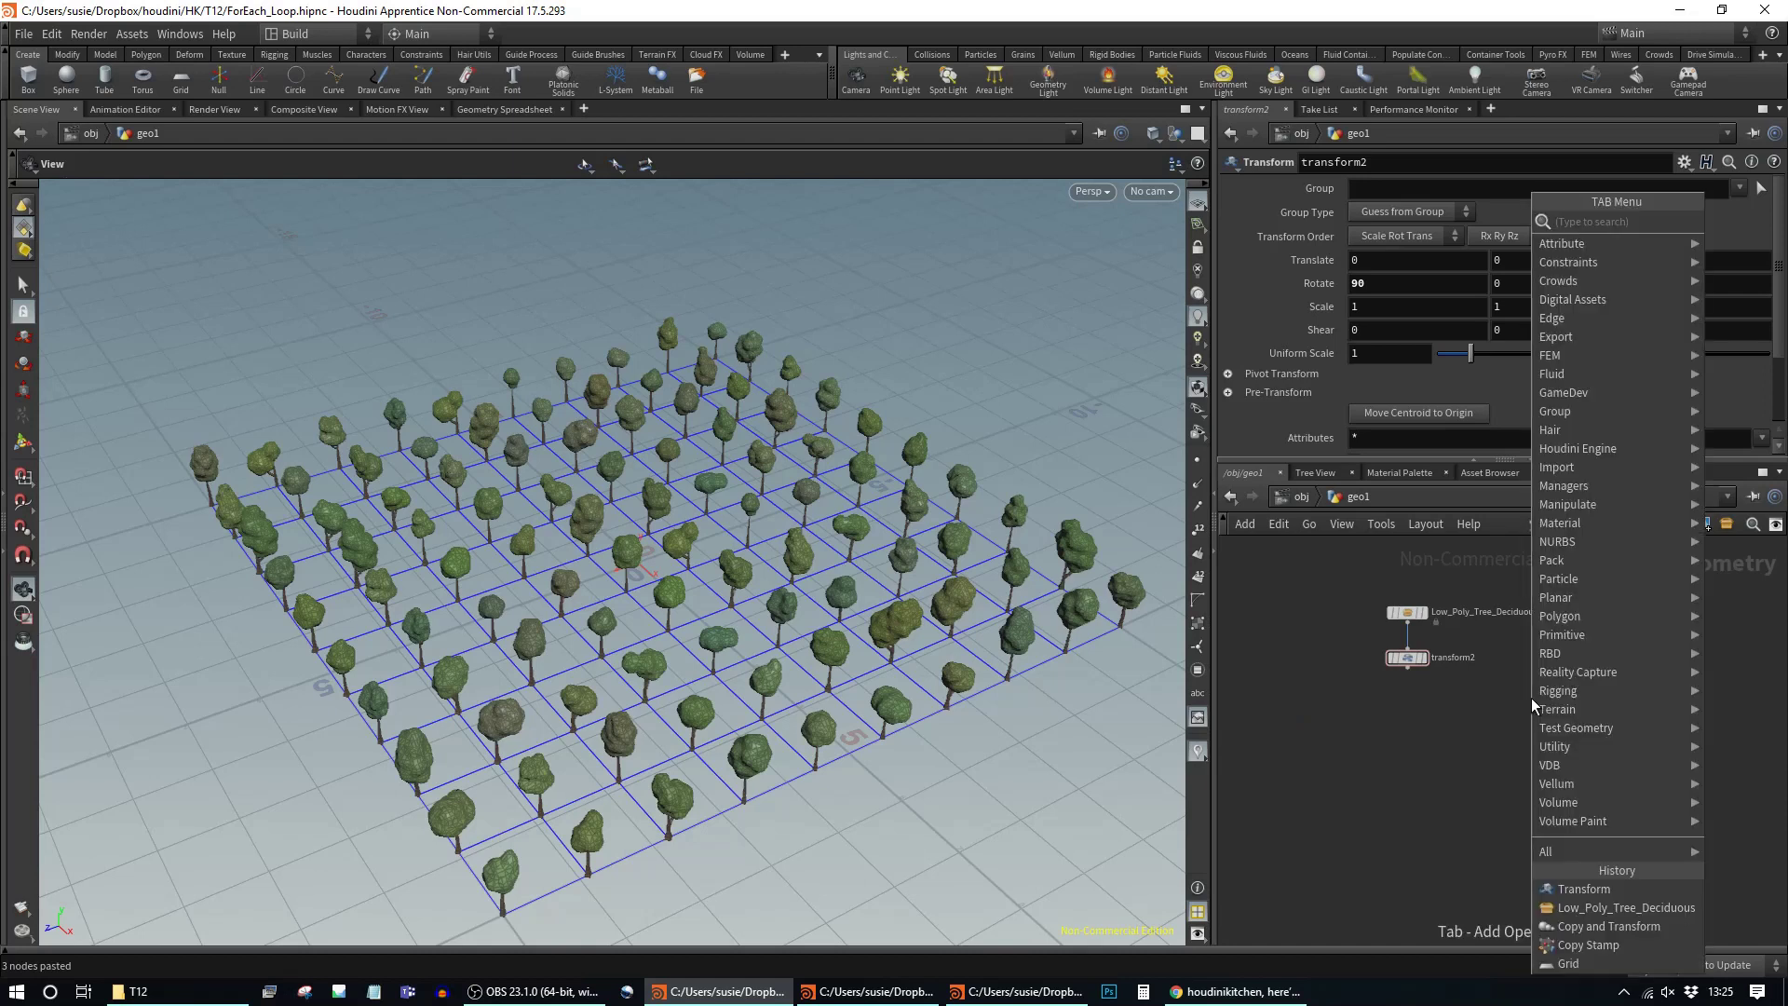
pyautogui.write('foreach')
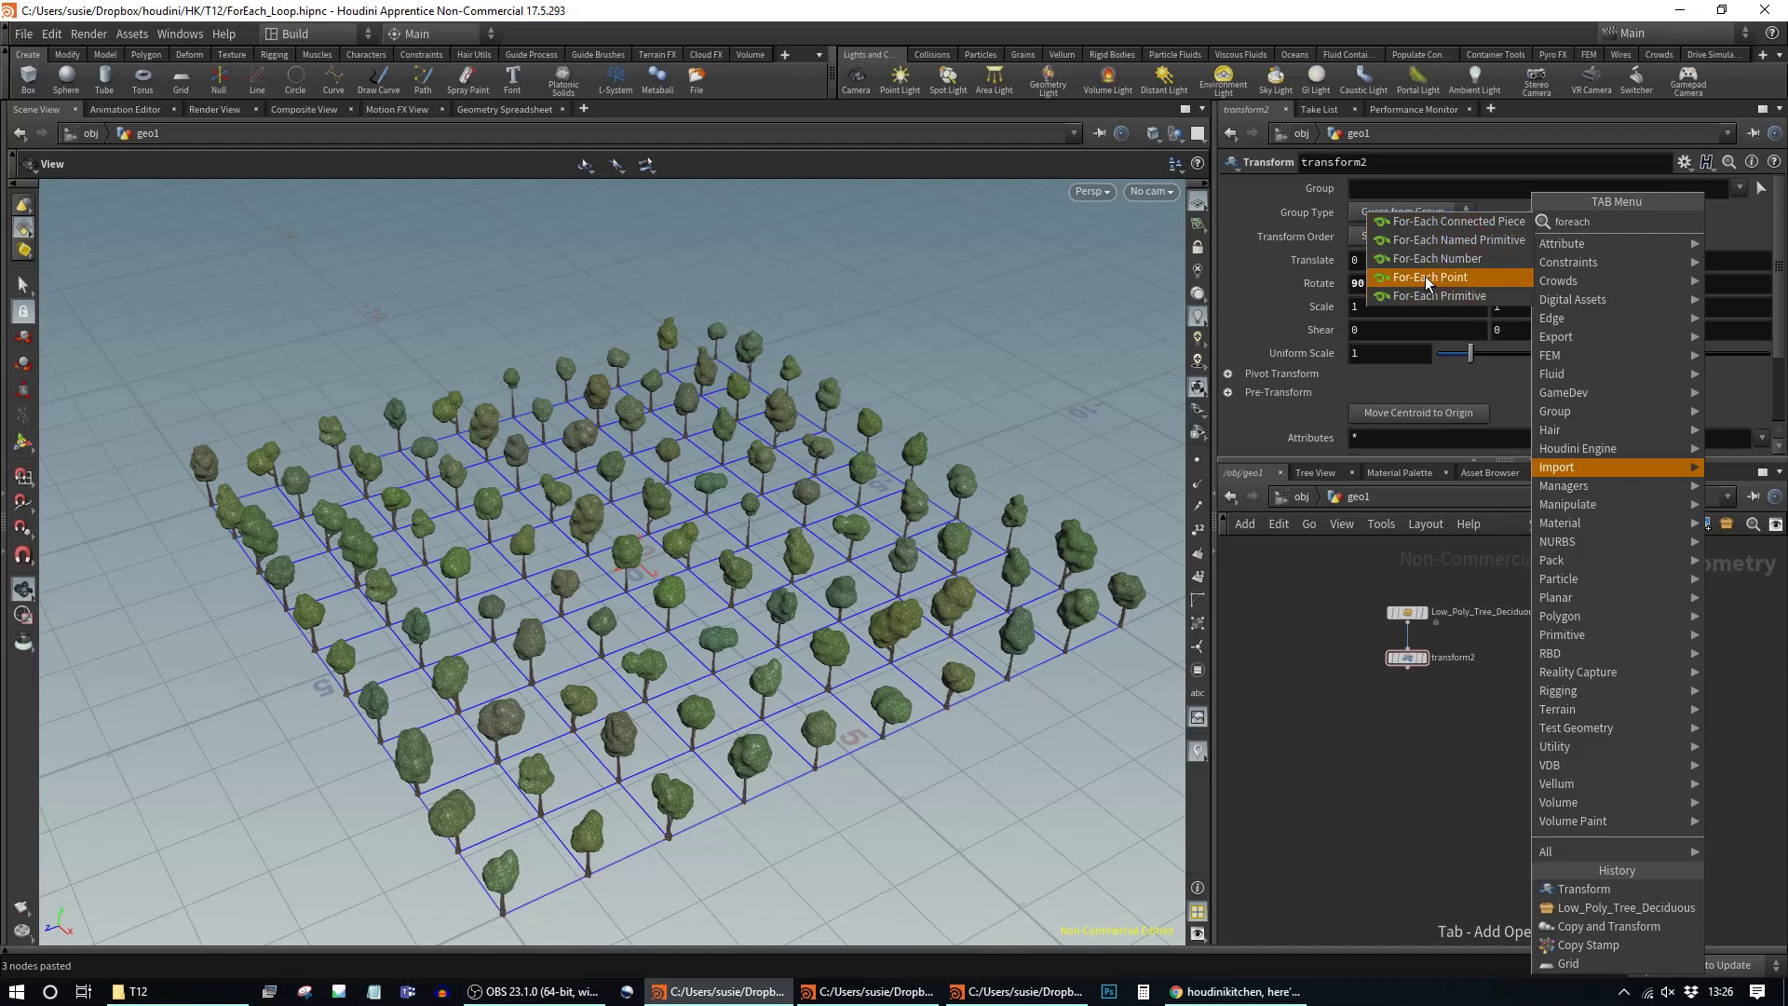
pyautogui.click(1484, 278)
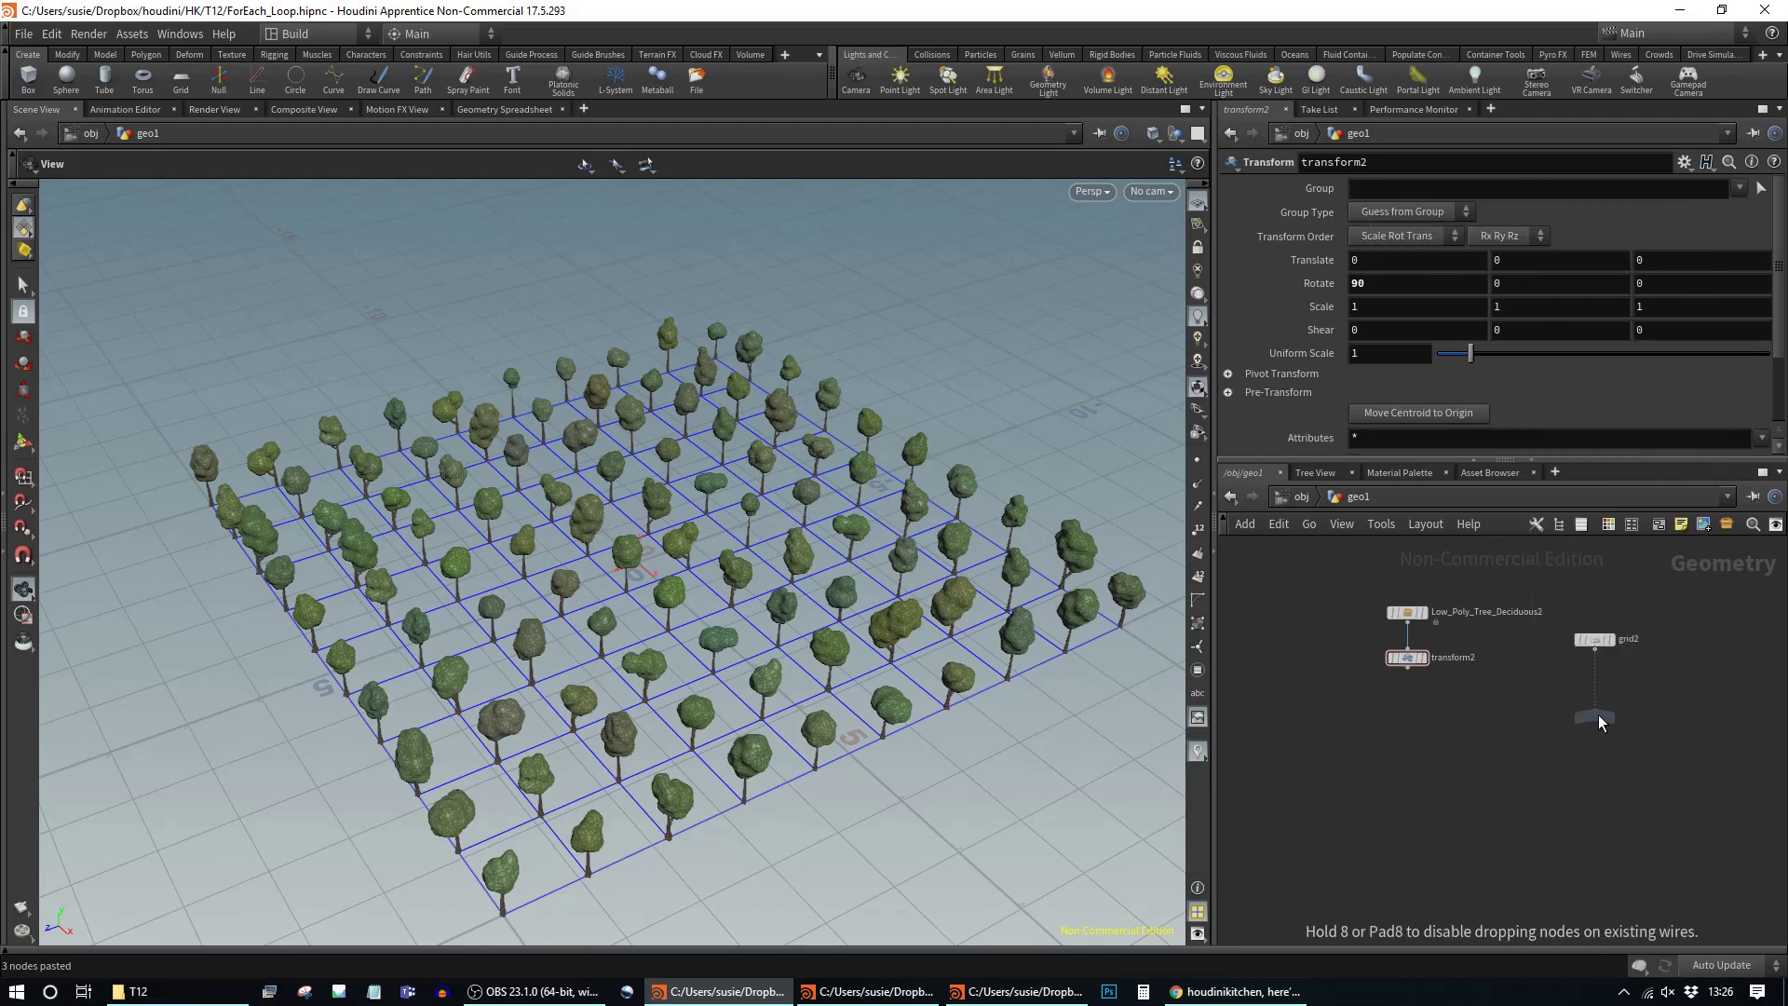
pyautogui.click(1592, 718)
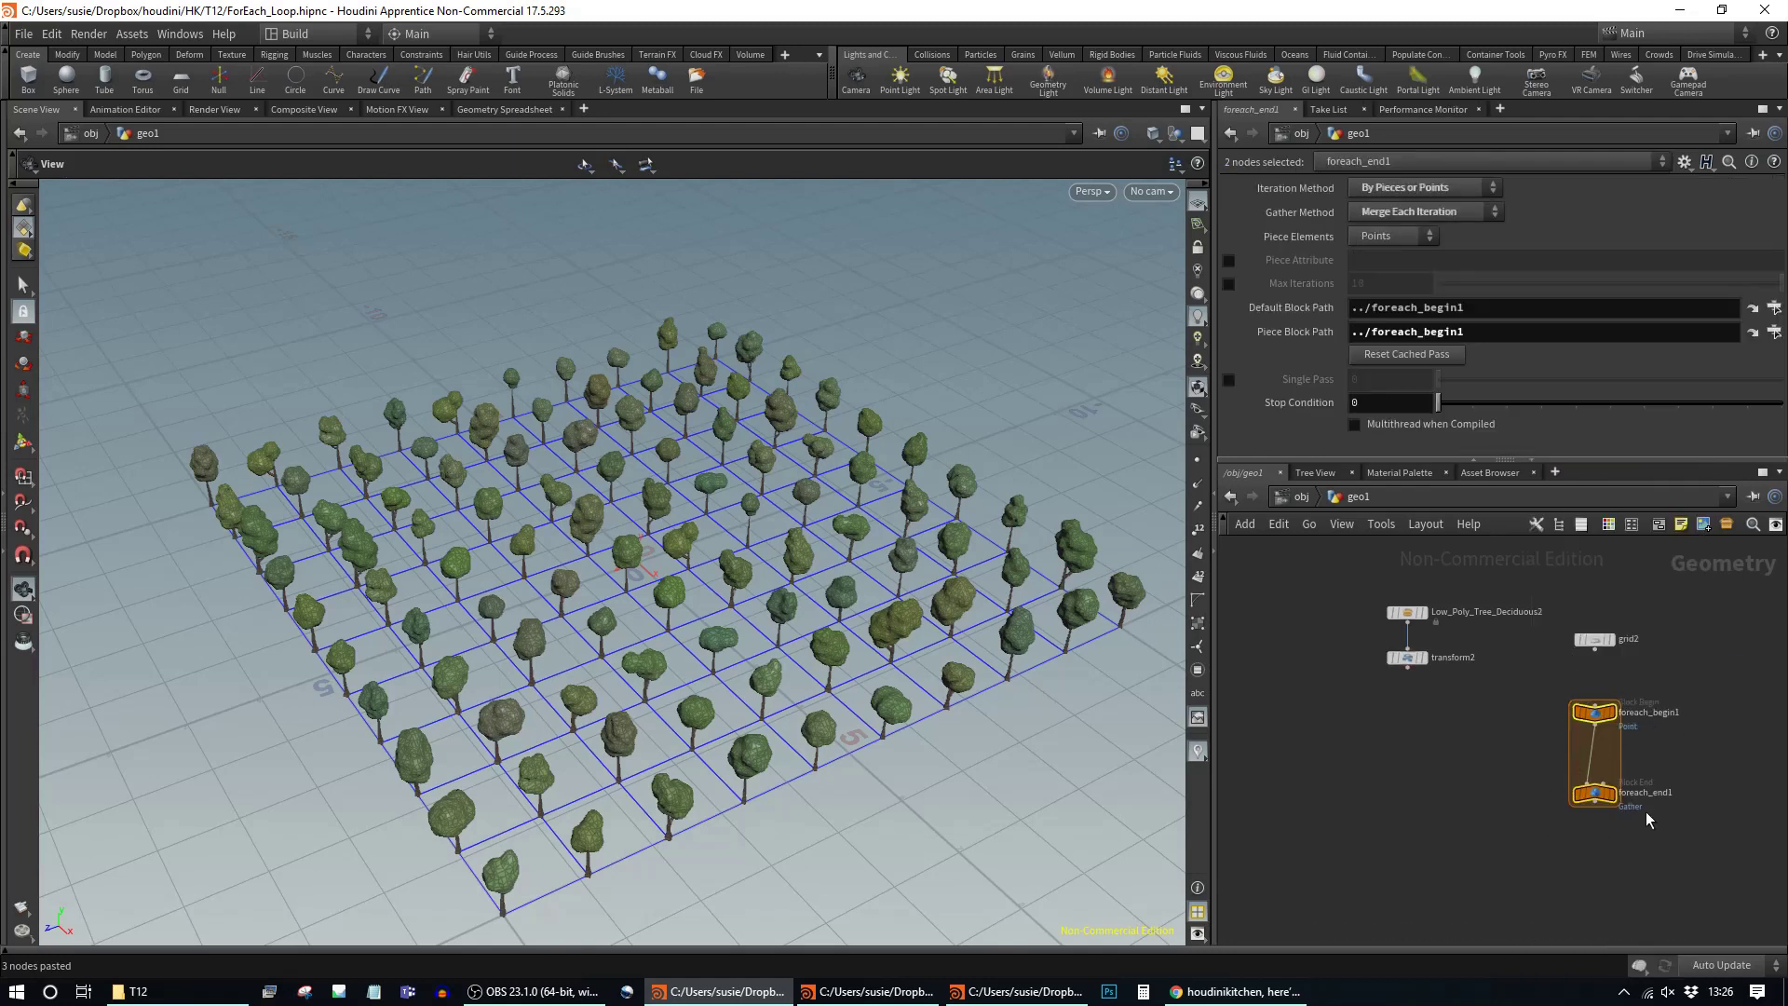
# Step: Move the For-Each block between the transform2 and grid2 branches and place foreach_end1 well below foreach_begin1
pyautogui.moveTo(1614, 655); pyautogui.dragTo(1535, 640, button='middle')
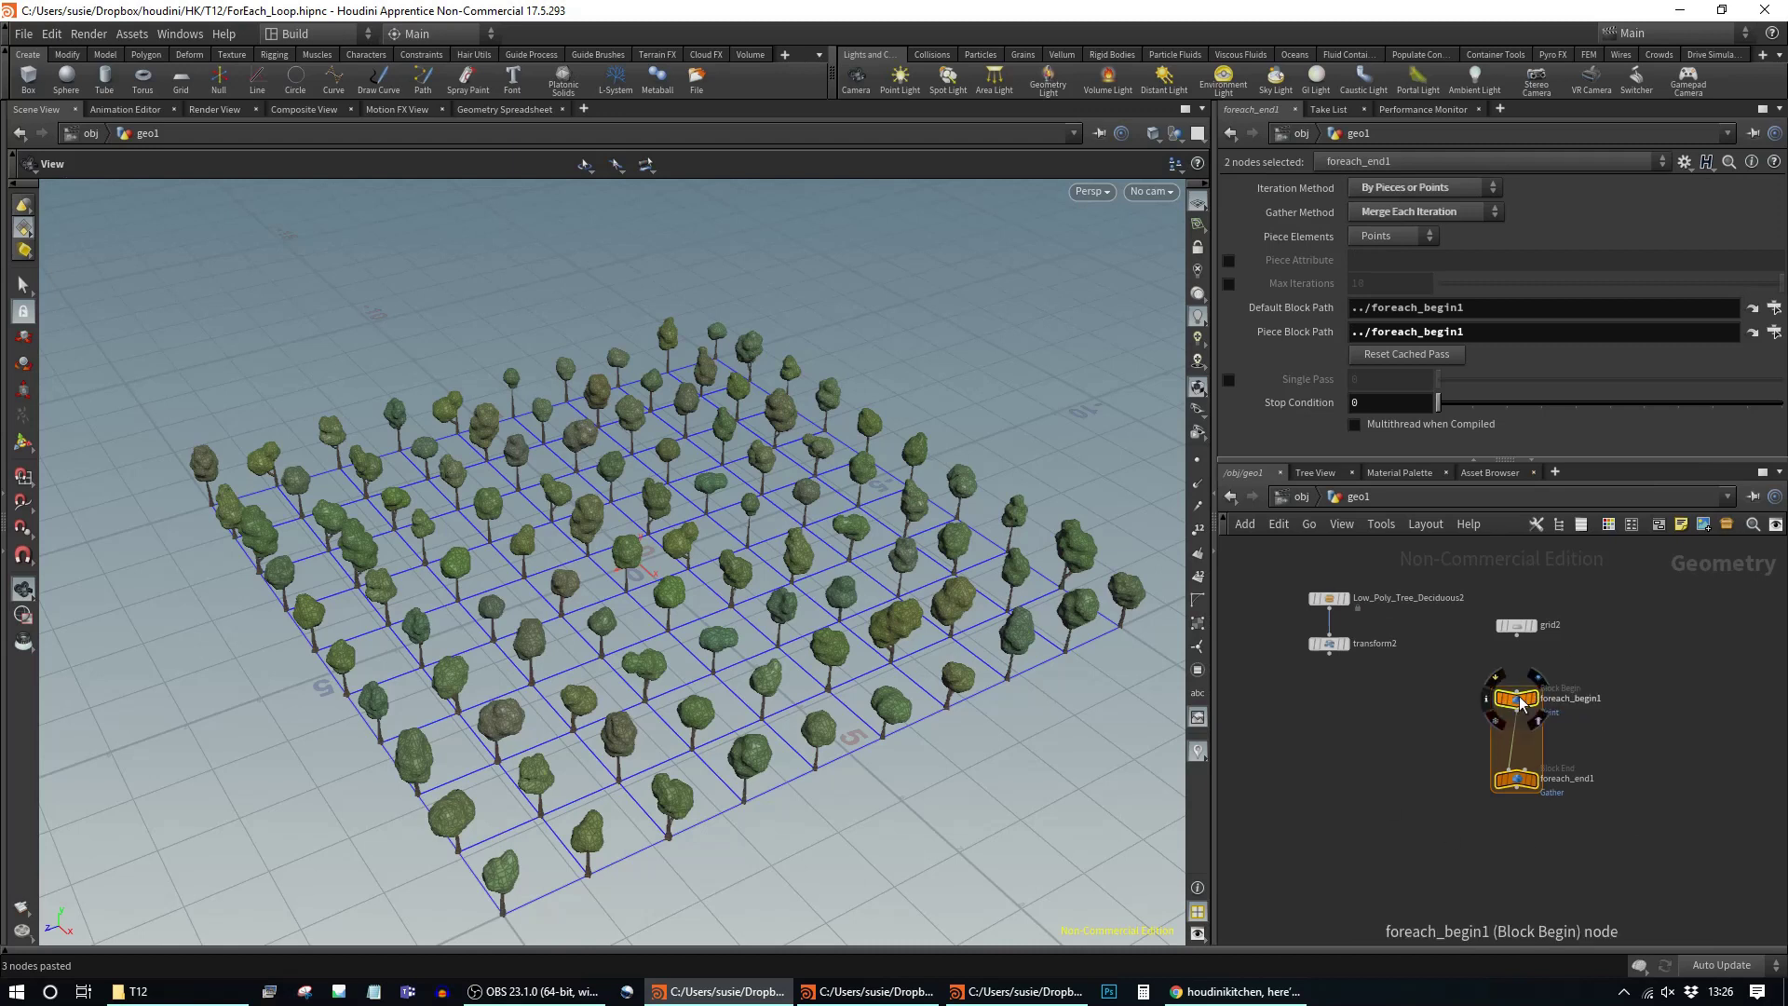
pyautogui.scroll(2, 1607, 742)
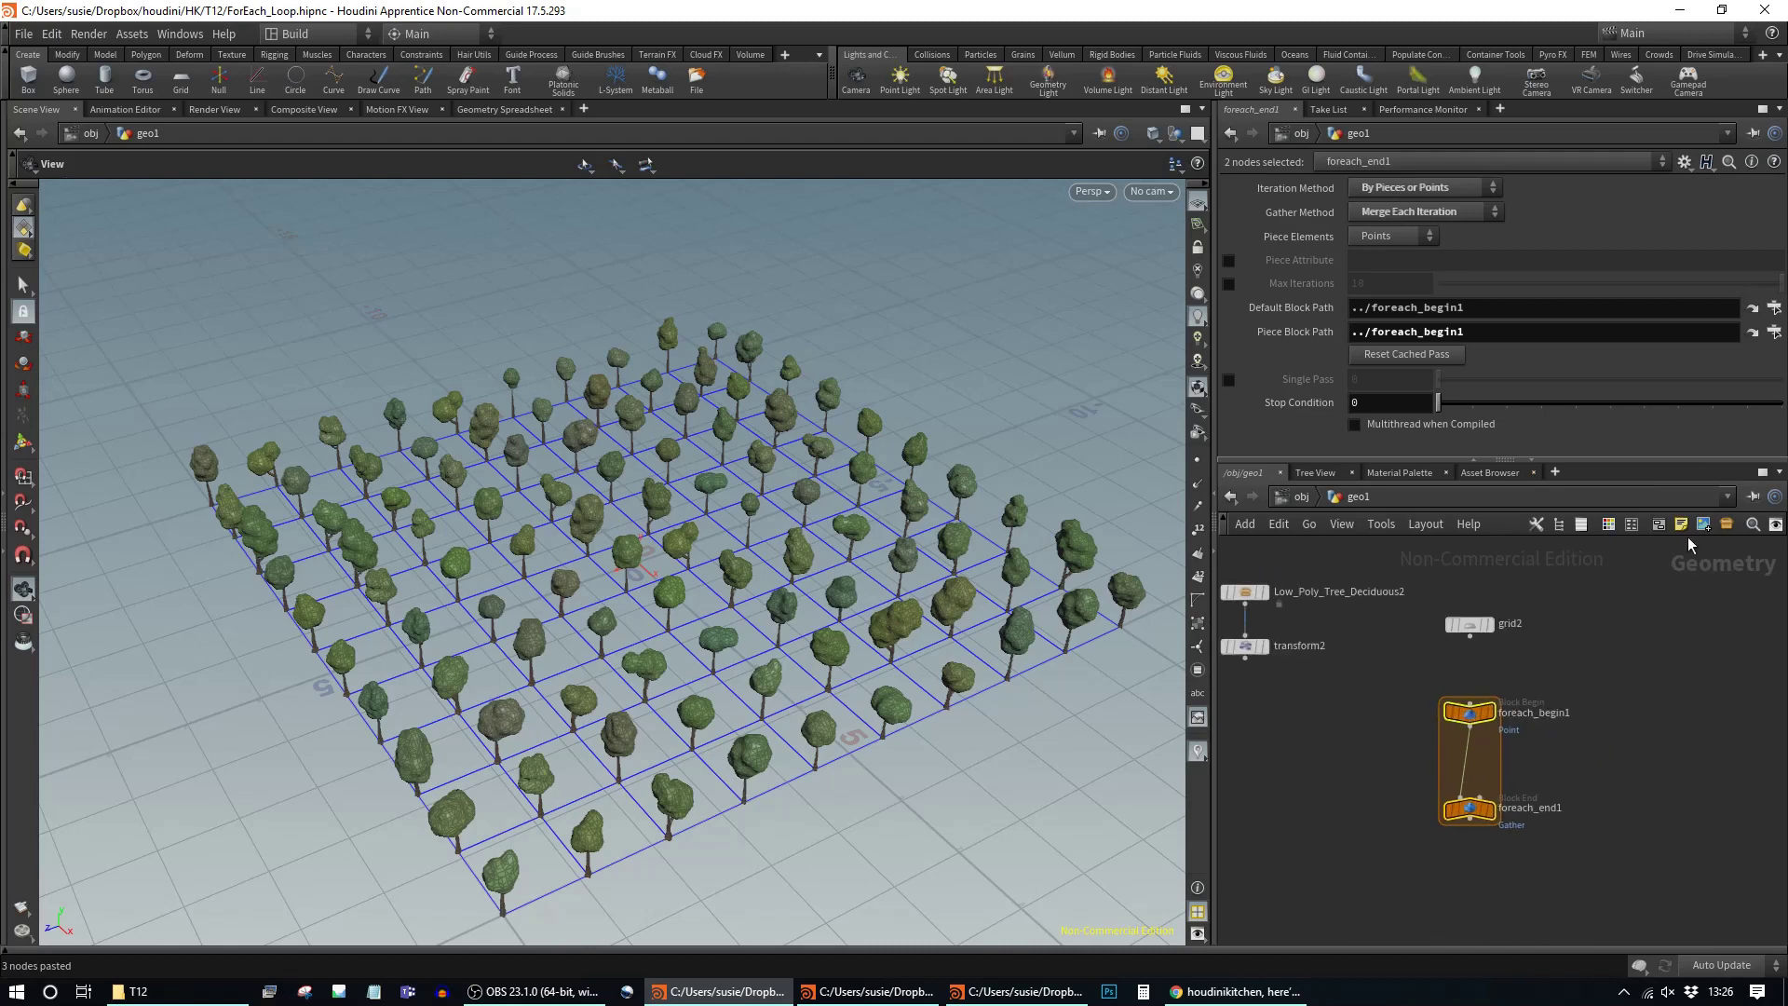
pyautogui.scroll(-2, 1601, 695)
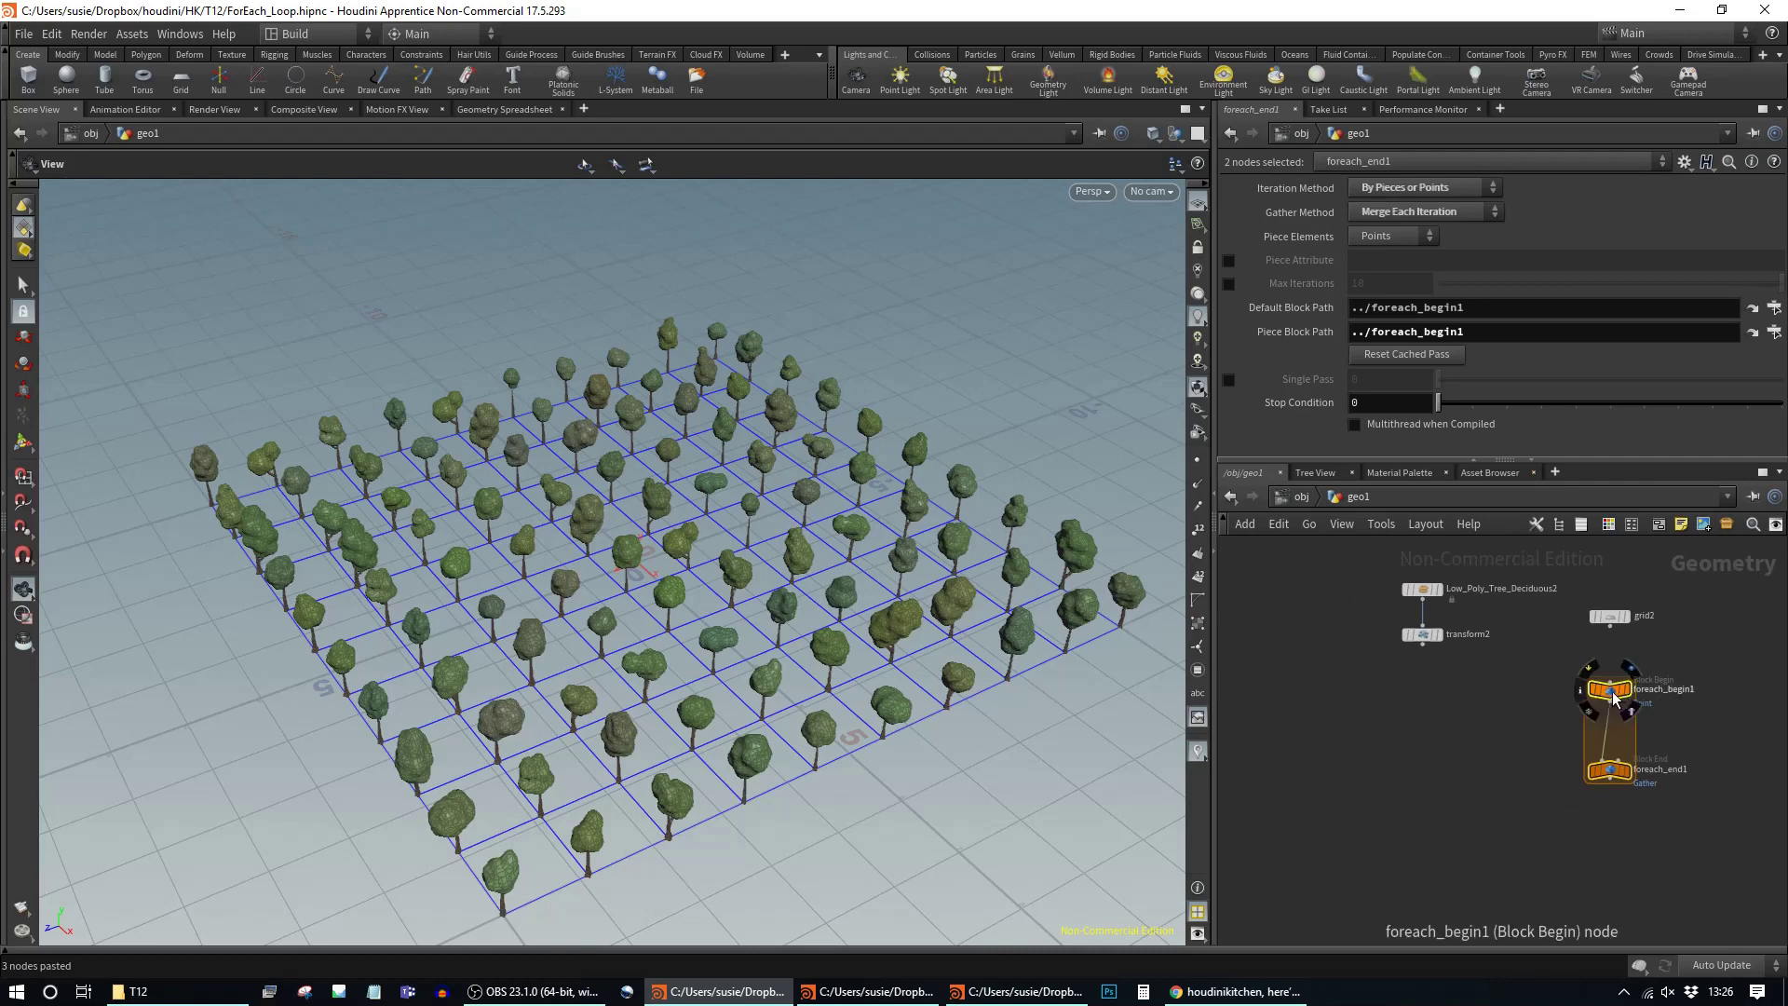
pyautogui.moveTo(1614, 695); pyautogui.dragTo(1508, 700)
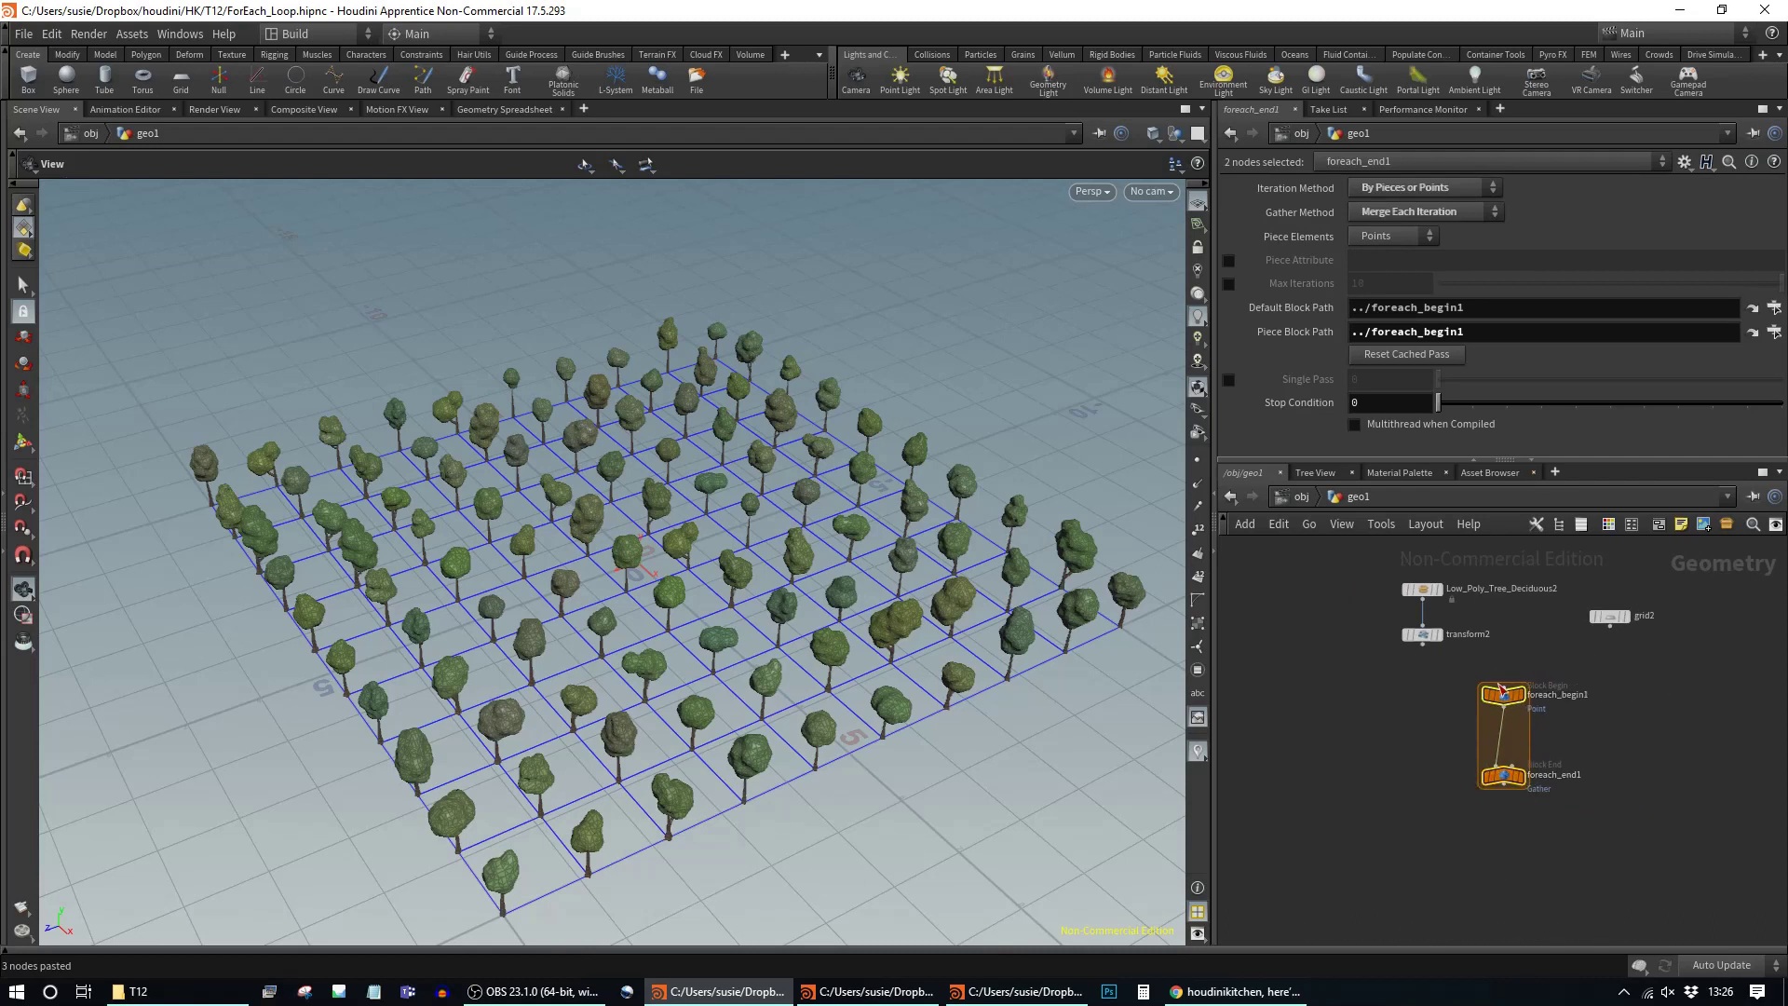
pyautogui.click(1502, 695)
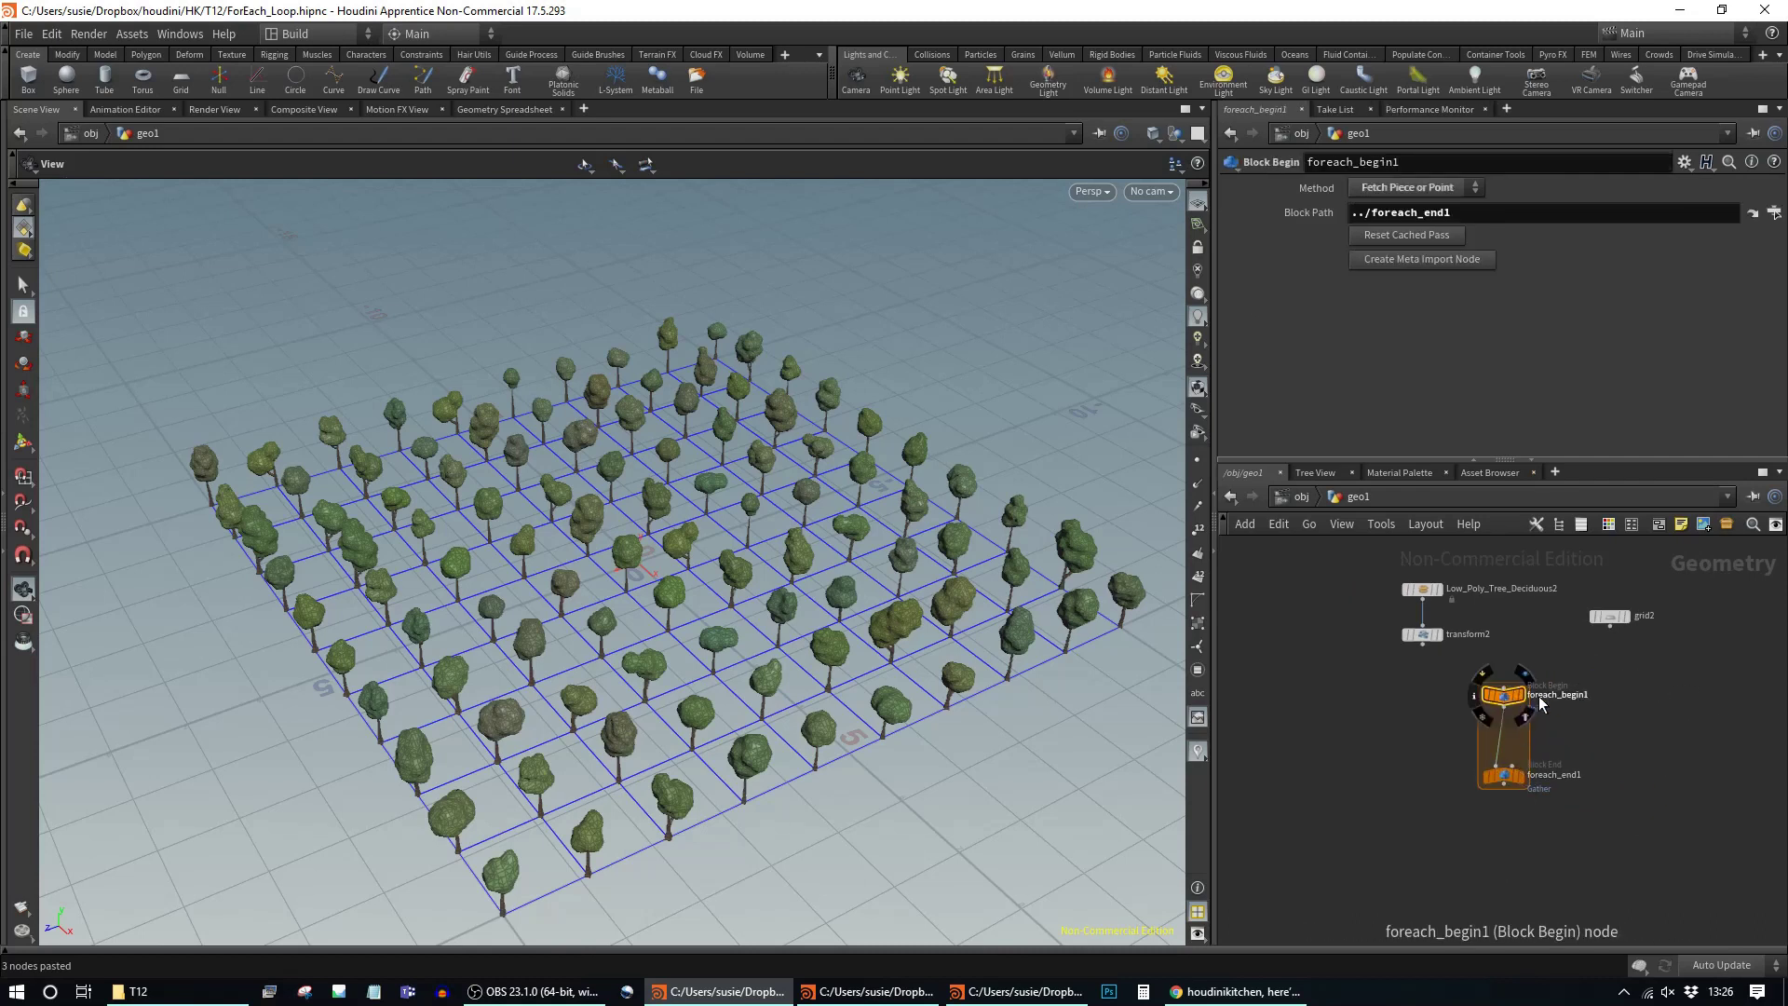
pyautogui.click(1505, 779)
pyautogui.moveTo(1517, 789); pyautogui.dragTo(1516, 863)
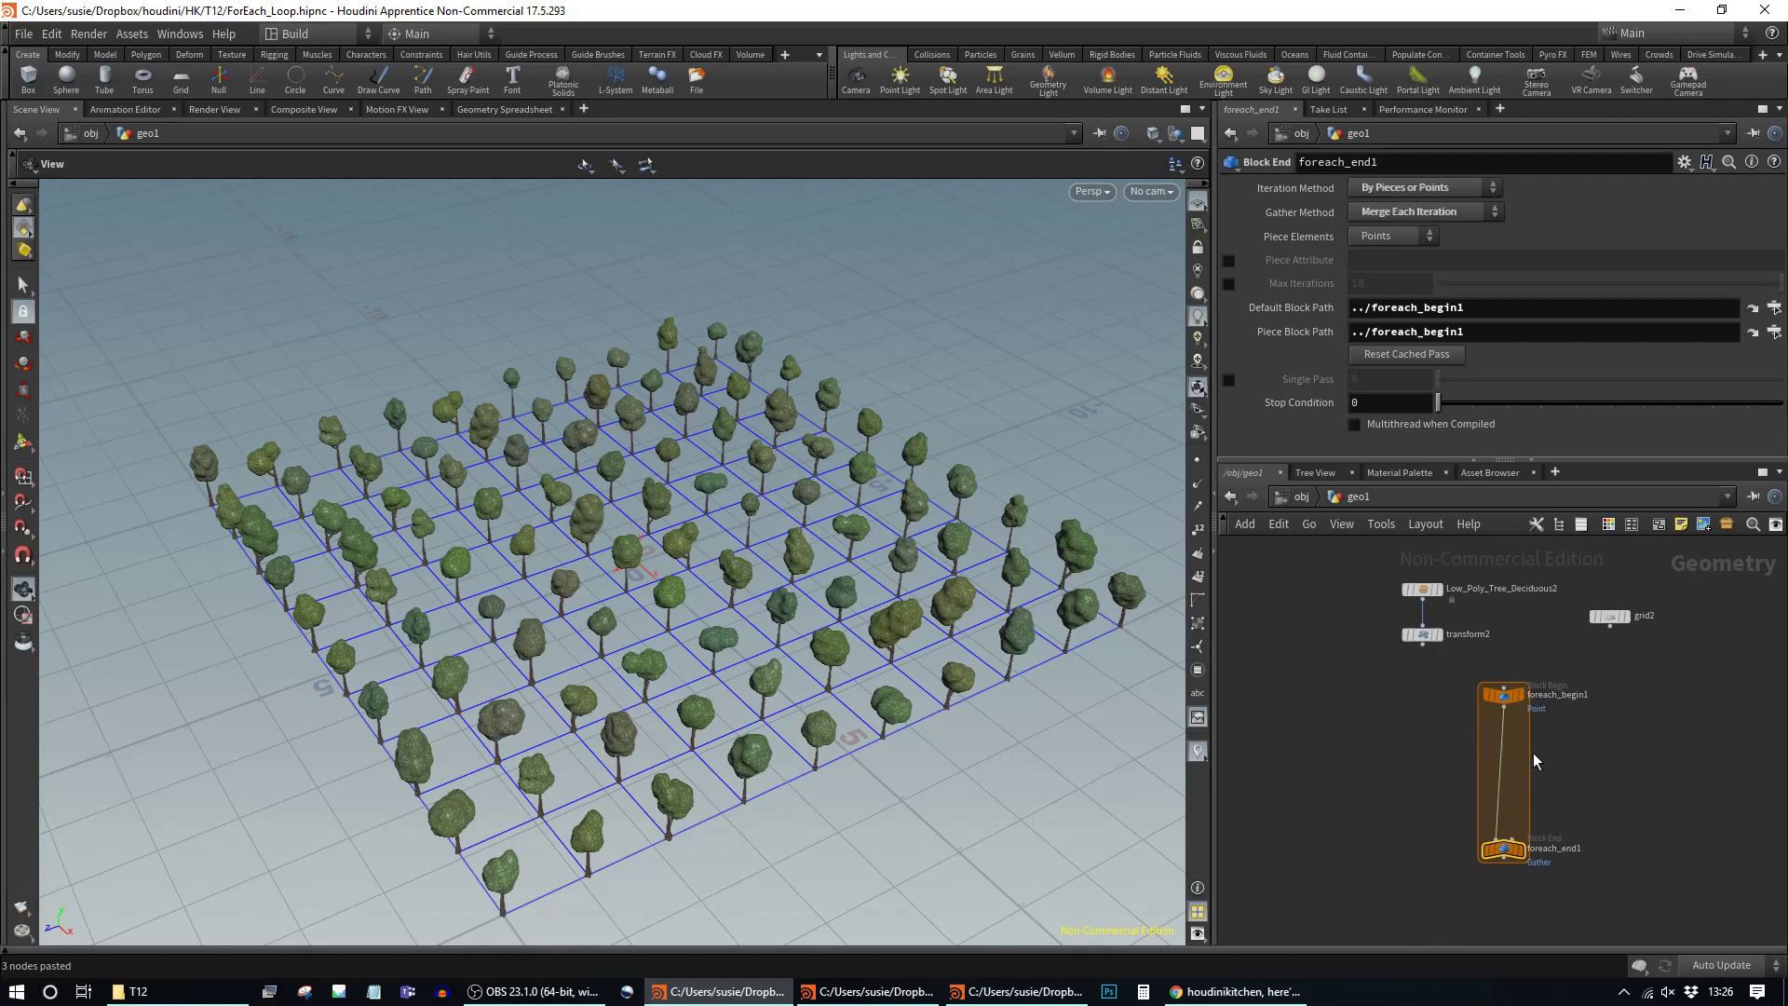
pyautogui.scroll(2, 1617, 742)
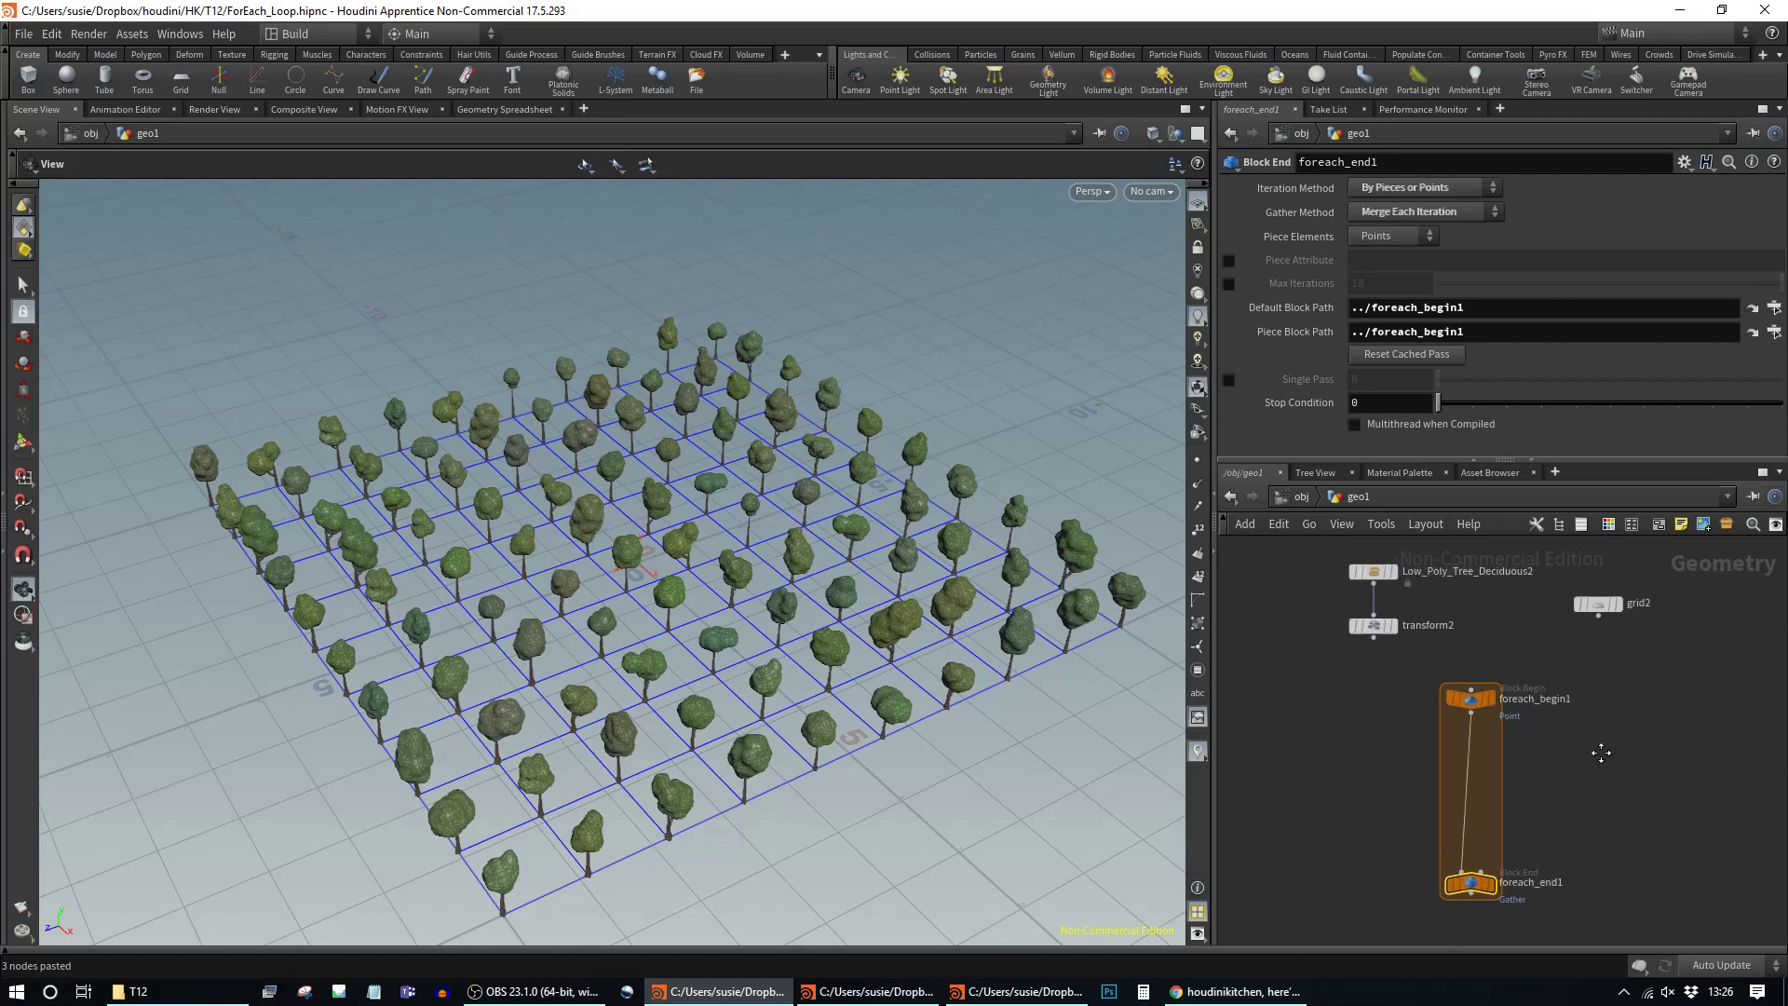
pyautogui.moveTo(1601, 752); pyautogui.dragTo(1609, 768, button='middle')
pyautogui.moveTo(1485, 717); pyautogui.dragTo(1511, 720)
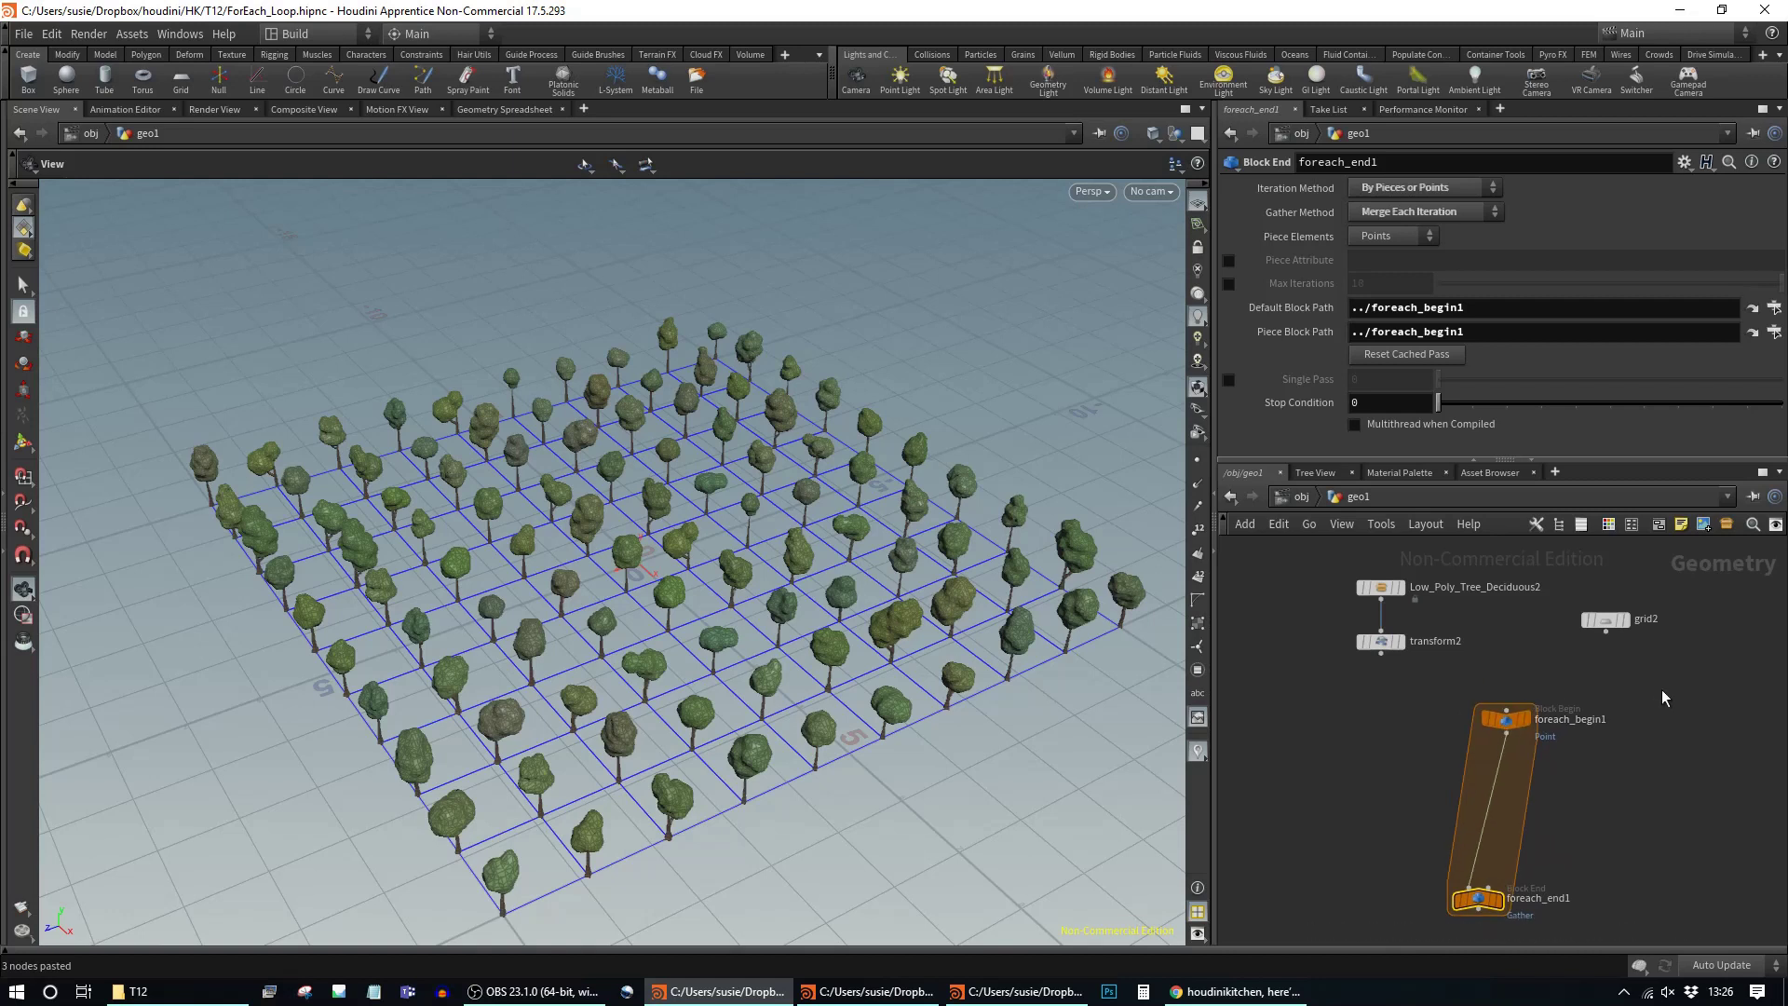
# Step: Move the Low_Poly_Tree_Deciduous2 and transform2 nodes together farther away from the For-Each block
pyautogui.moveTo(1503, 725)
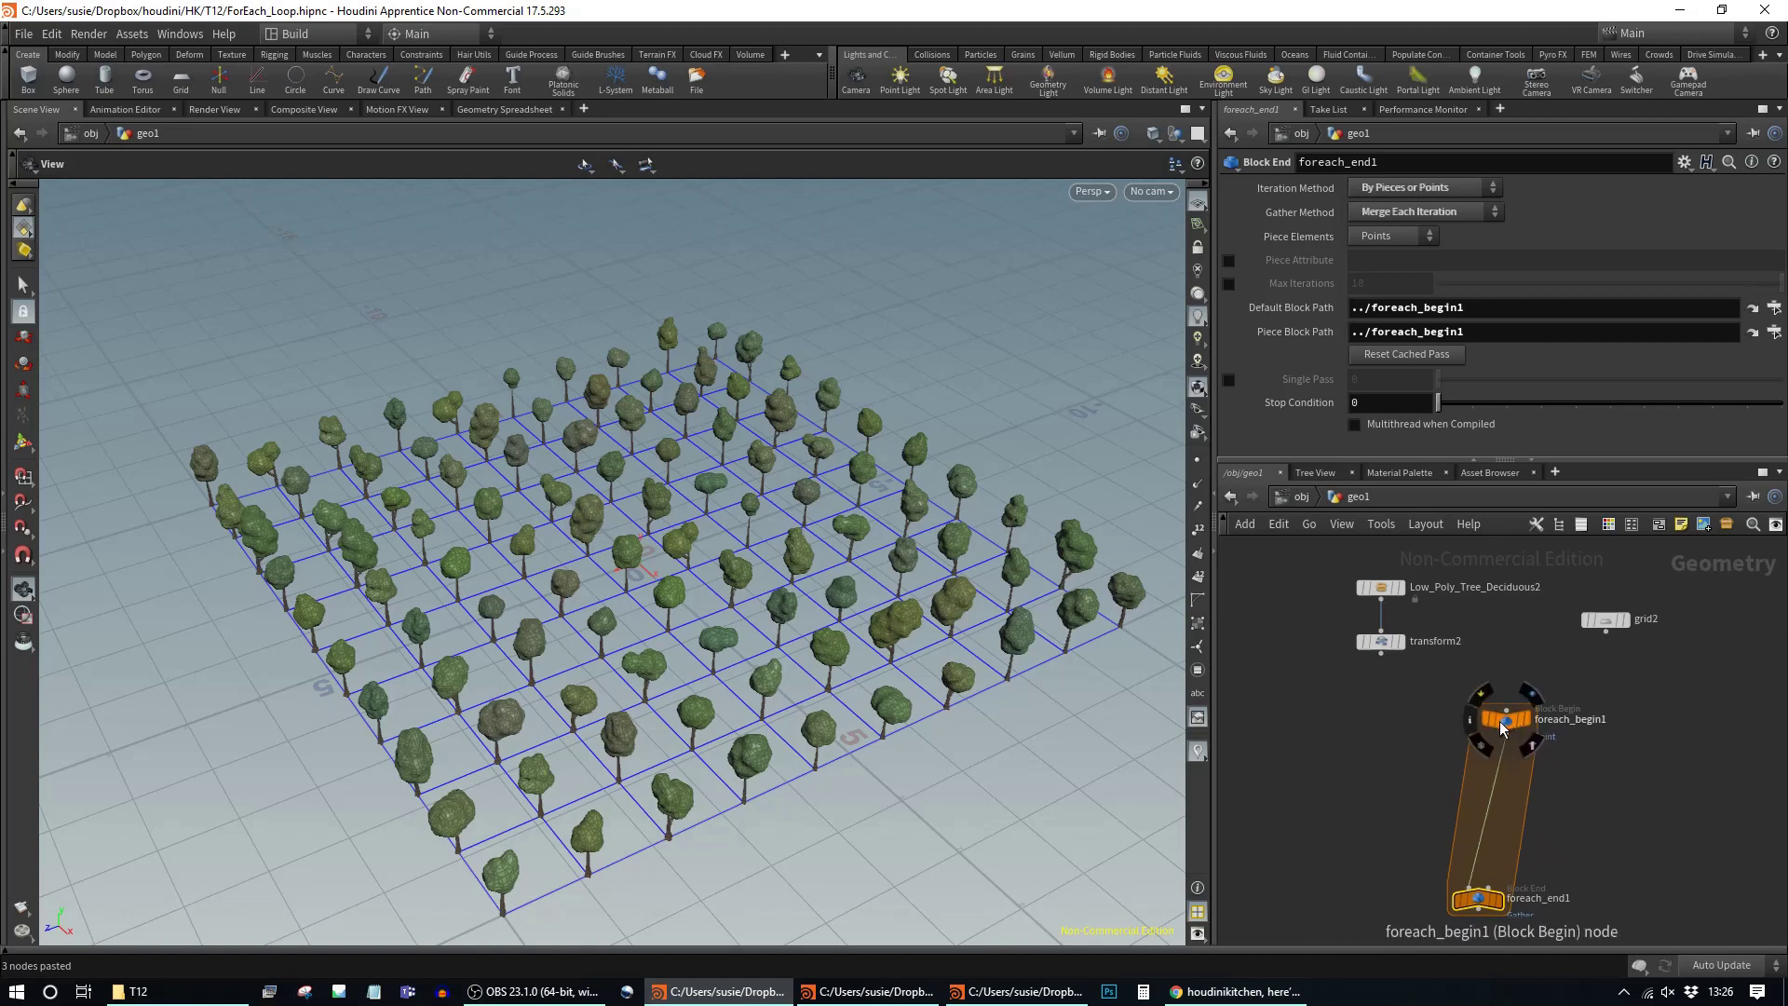
pyautogui.click(1609, 621)
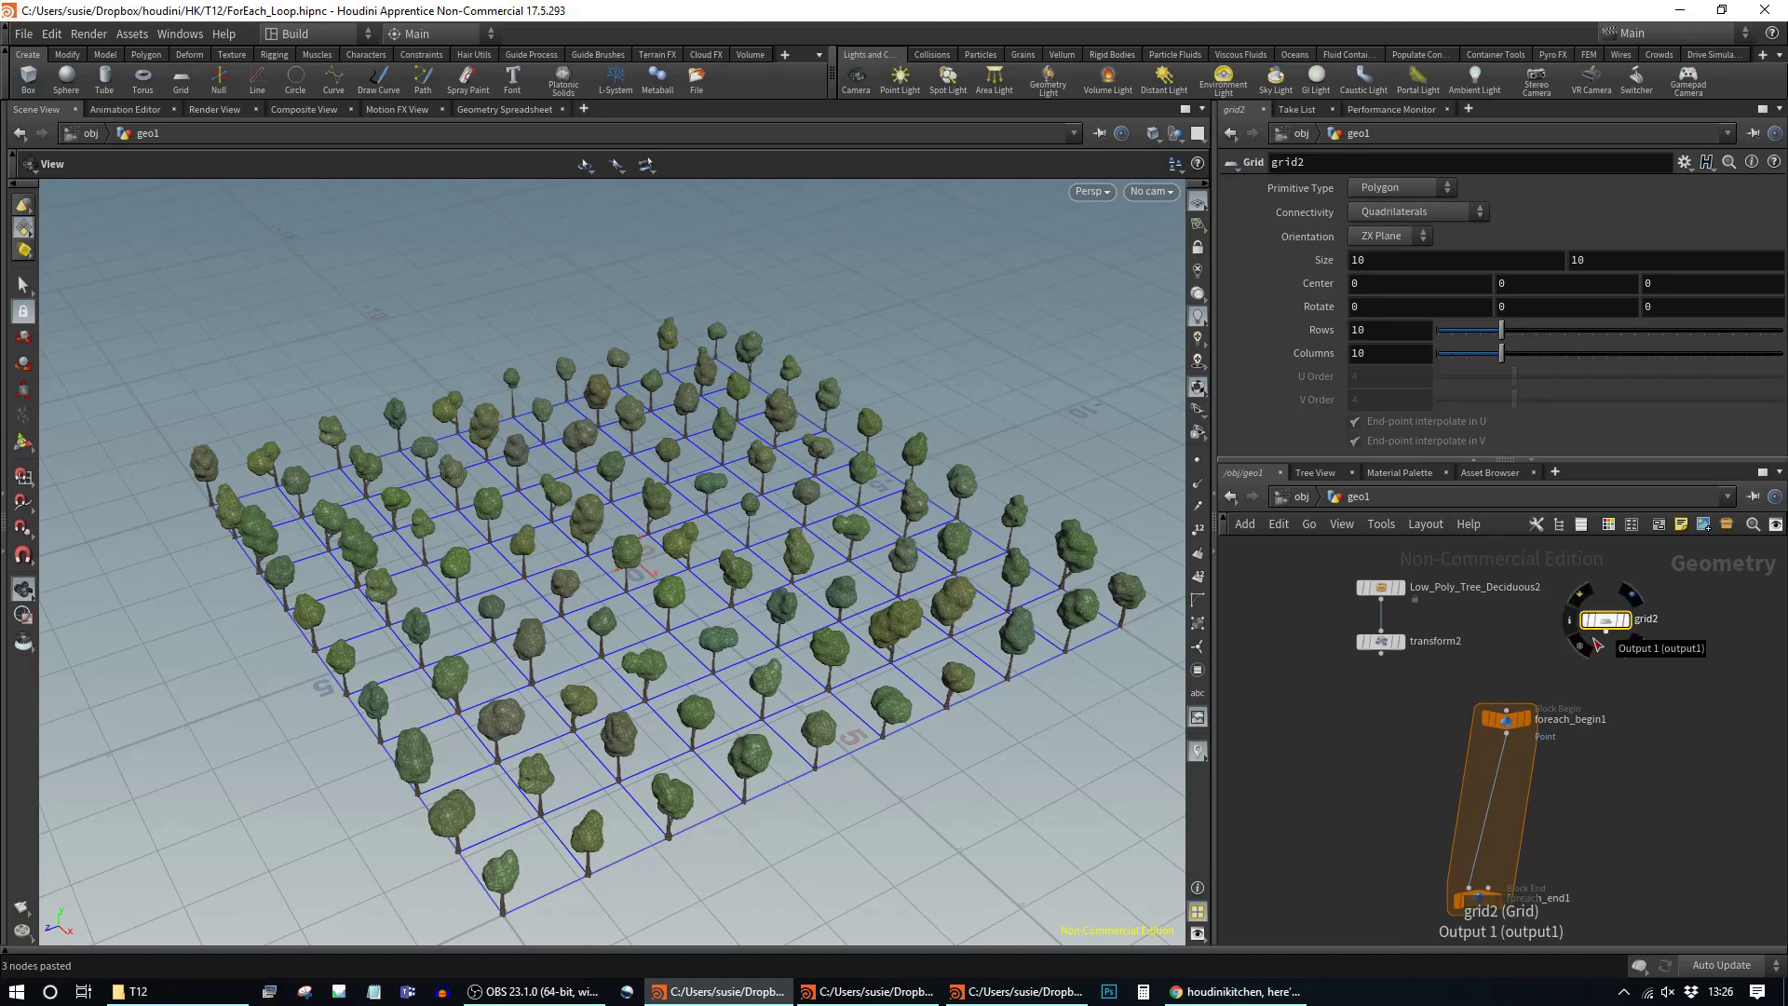
pyautogui.moveTo(1508, 729)
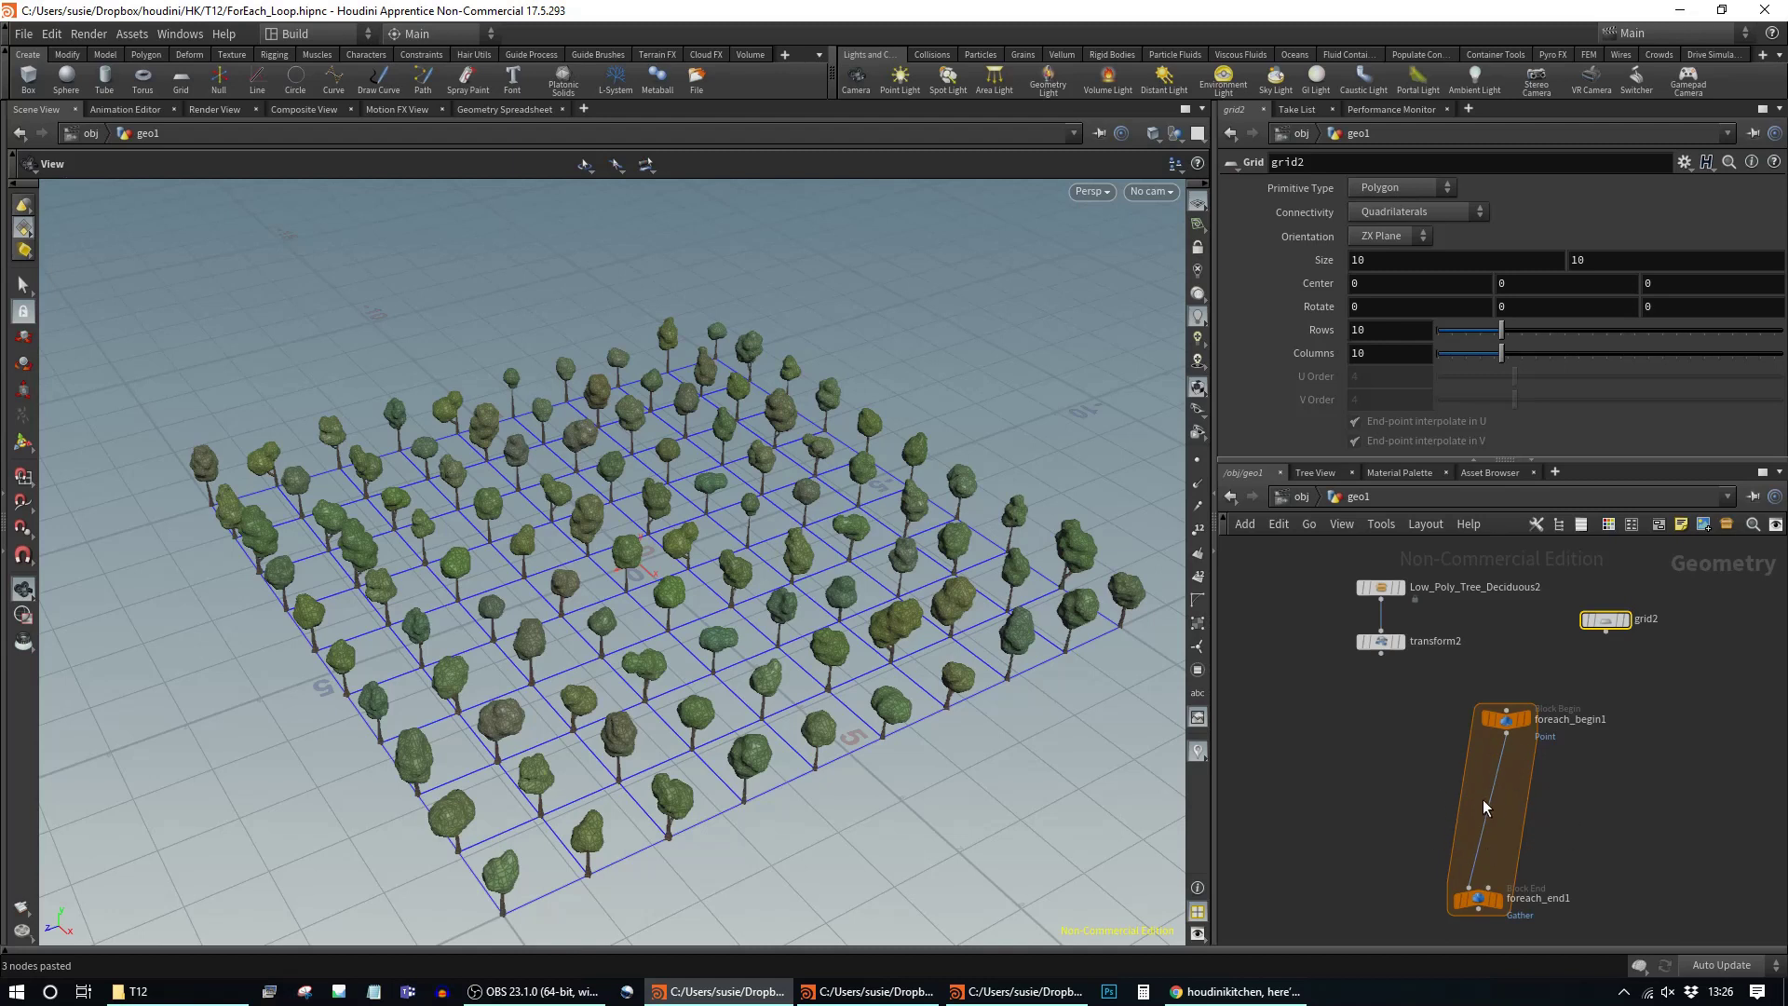
pyautogui.moveTo(1444, 557); pyautogui.dragTo(1326, 683)
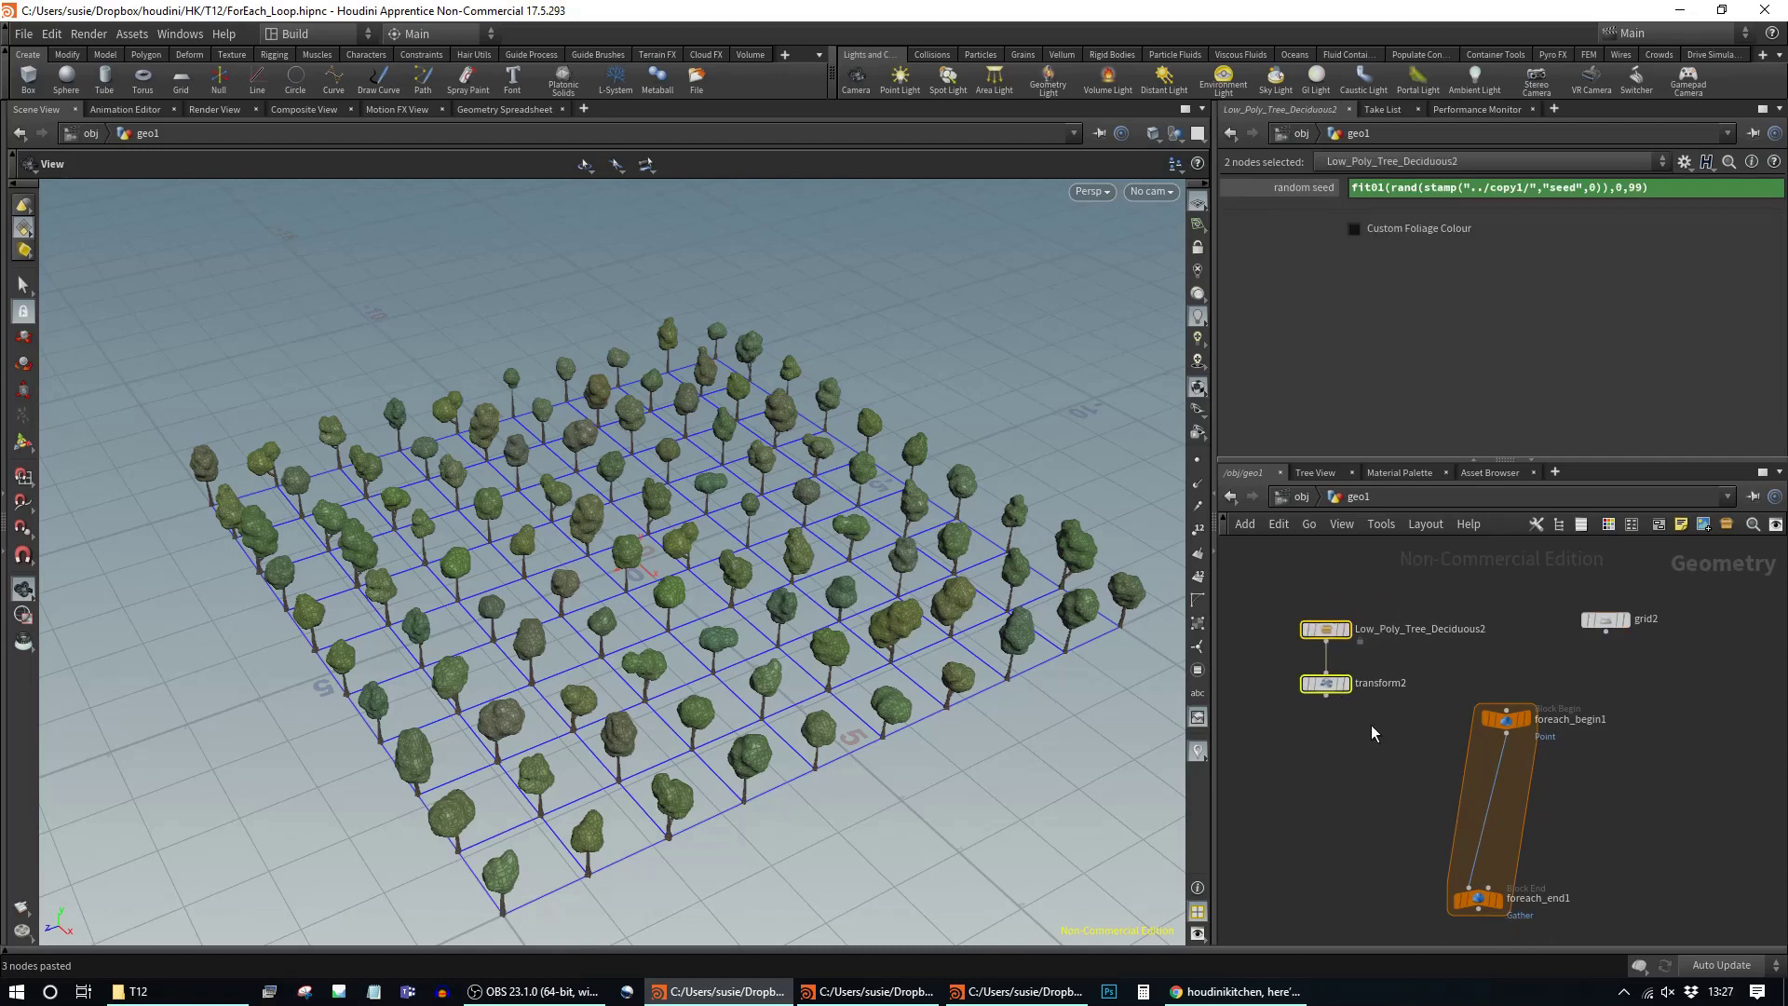
# Step: Review the Method options of foreach_begin1 and keep Fetch Piece or Point
pyautogui.moveTo(1659, 843); pyautogui.dragTo(1628, 736, button='middle')
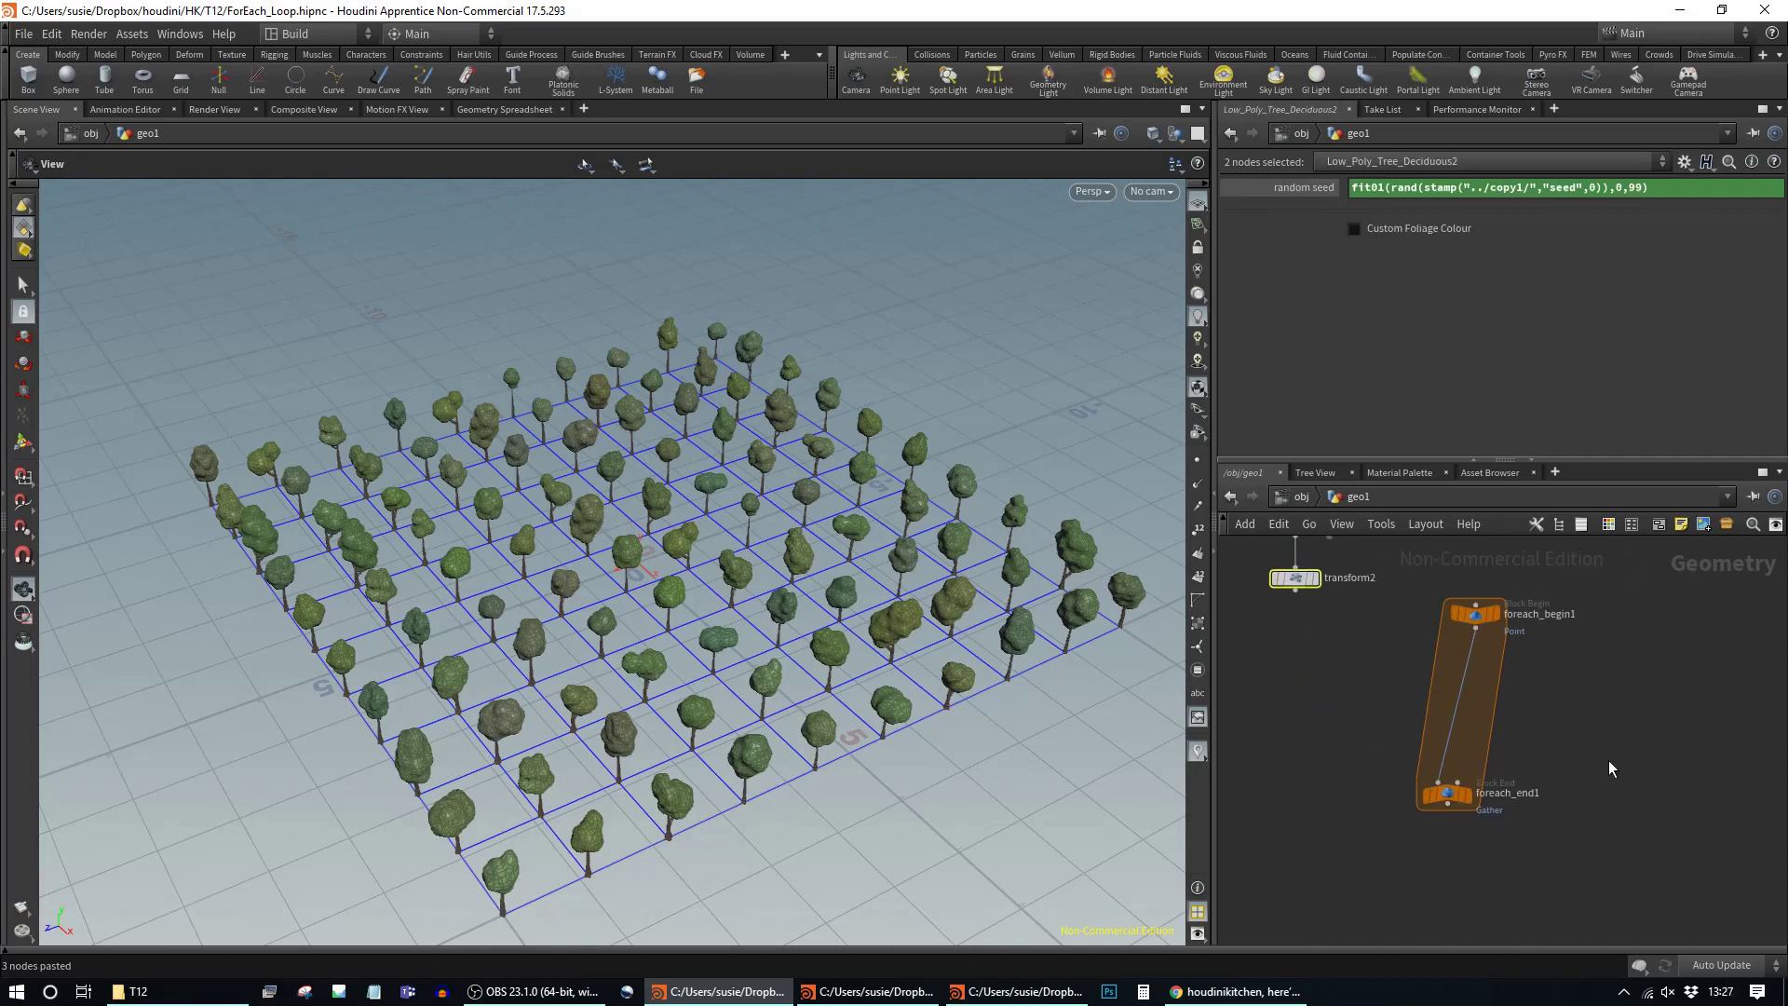
pyautogui.moveTo(1456, 806)
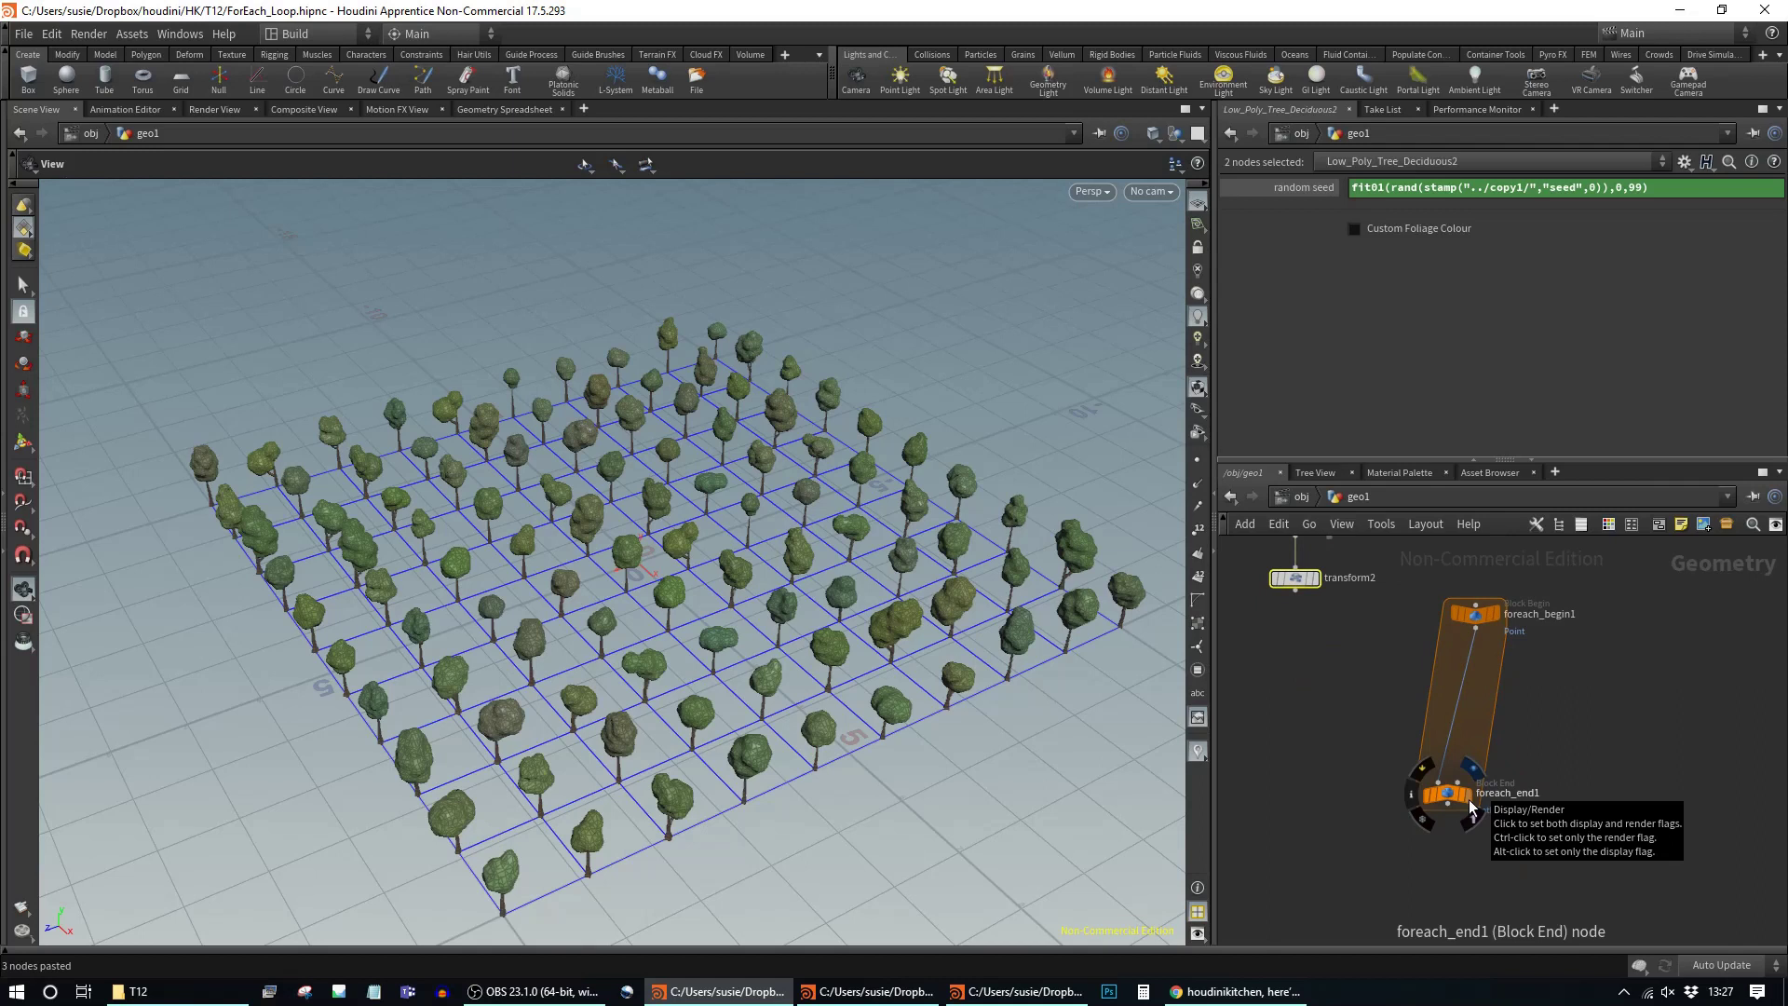
pyautogui.moveTo(1633, 682); pyautogui.dragTo(1633, 738, button='middle')
pyautogui.click(1476, 669)
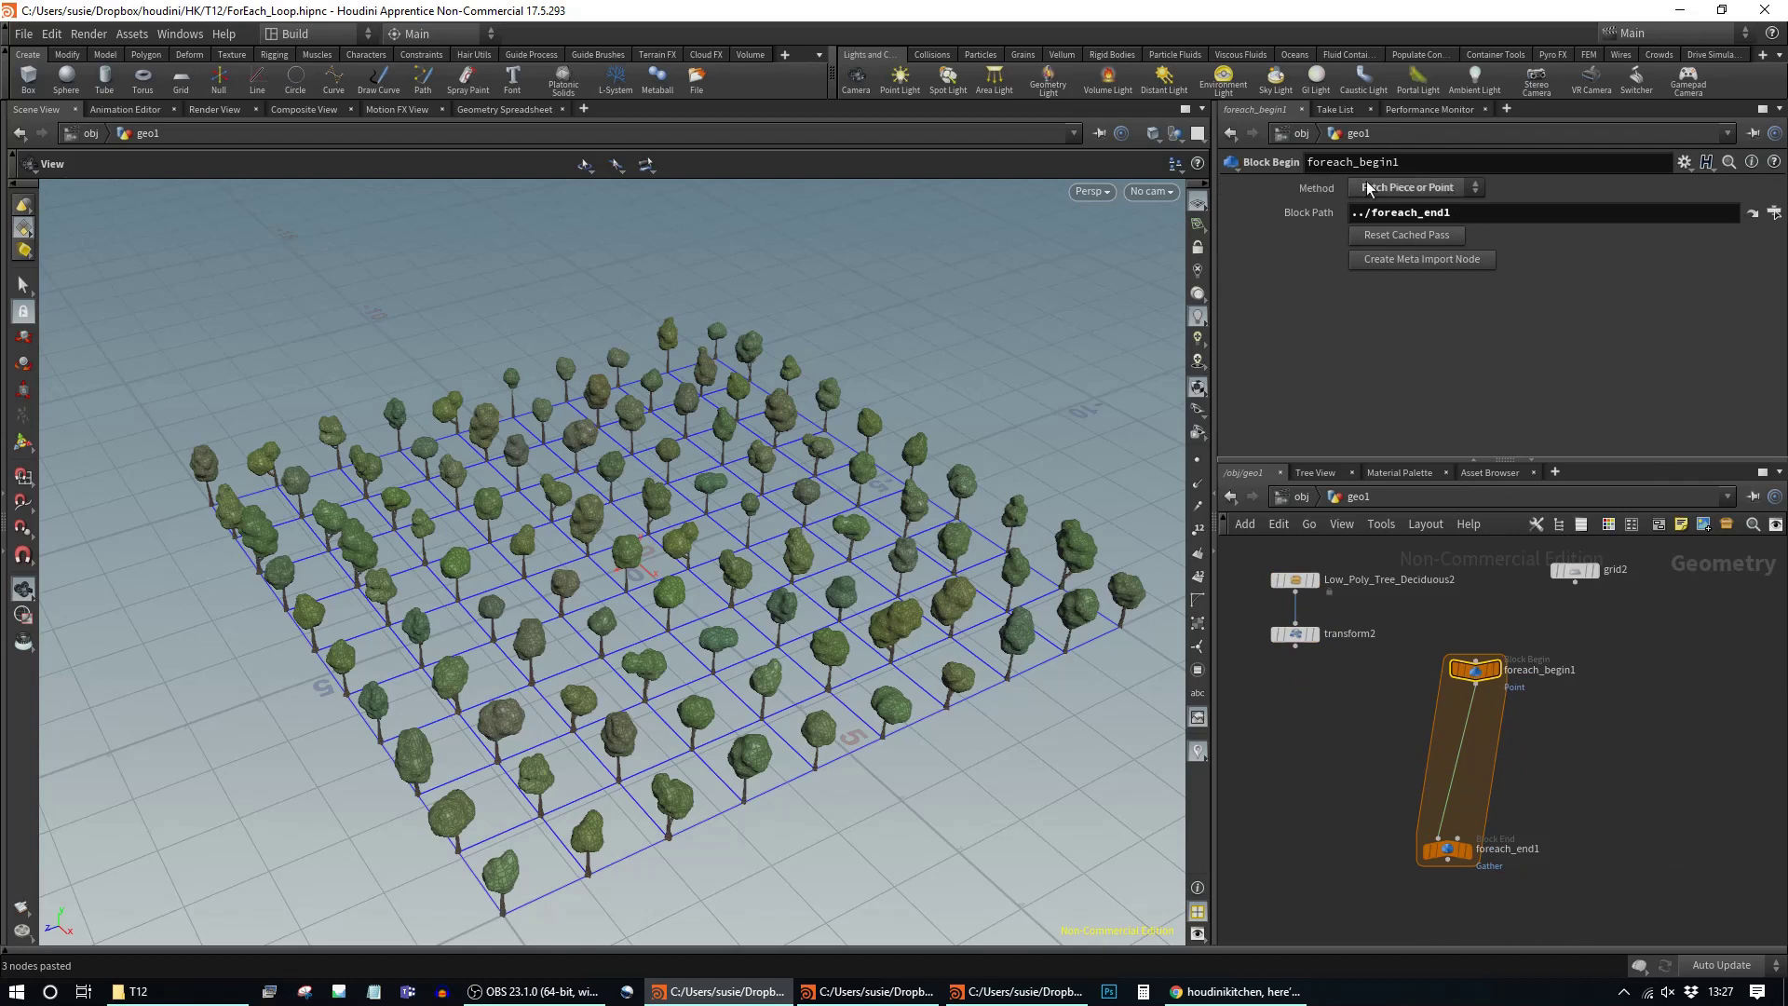
pyautogui.click(1470, 191)
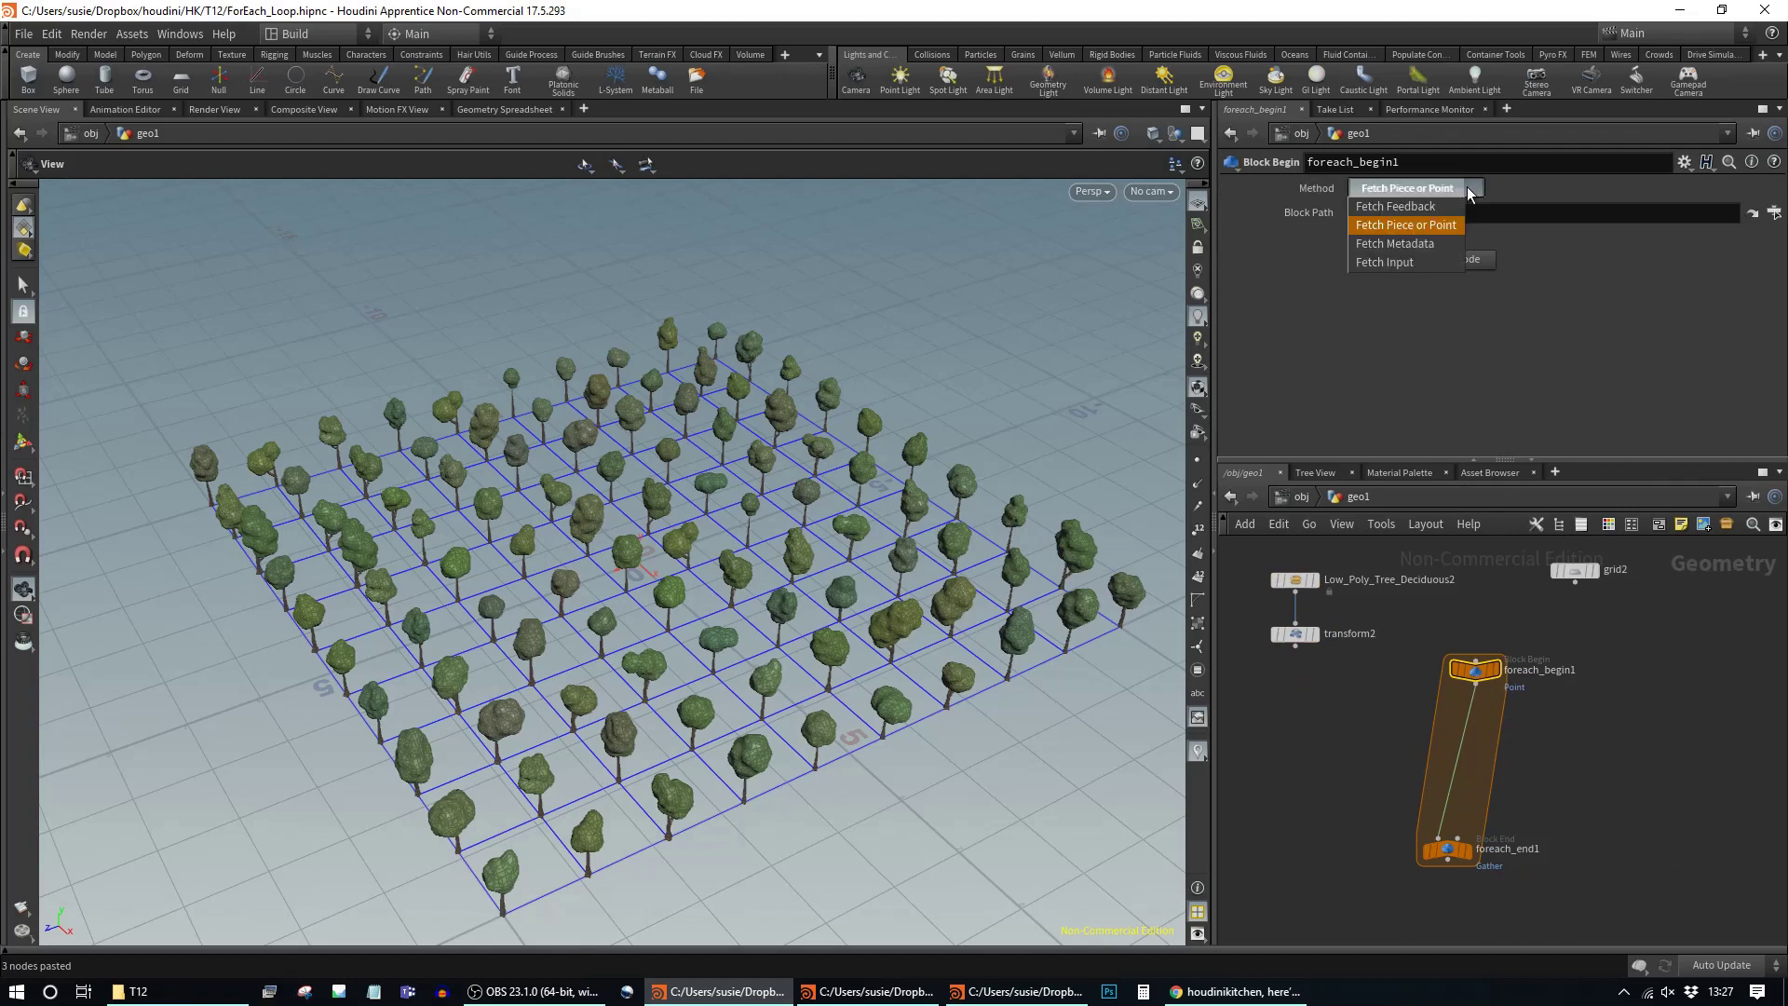
pyautogui.click(1429, 225)
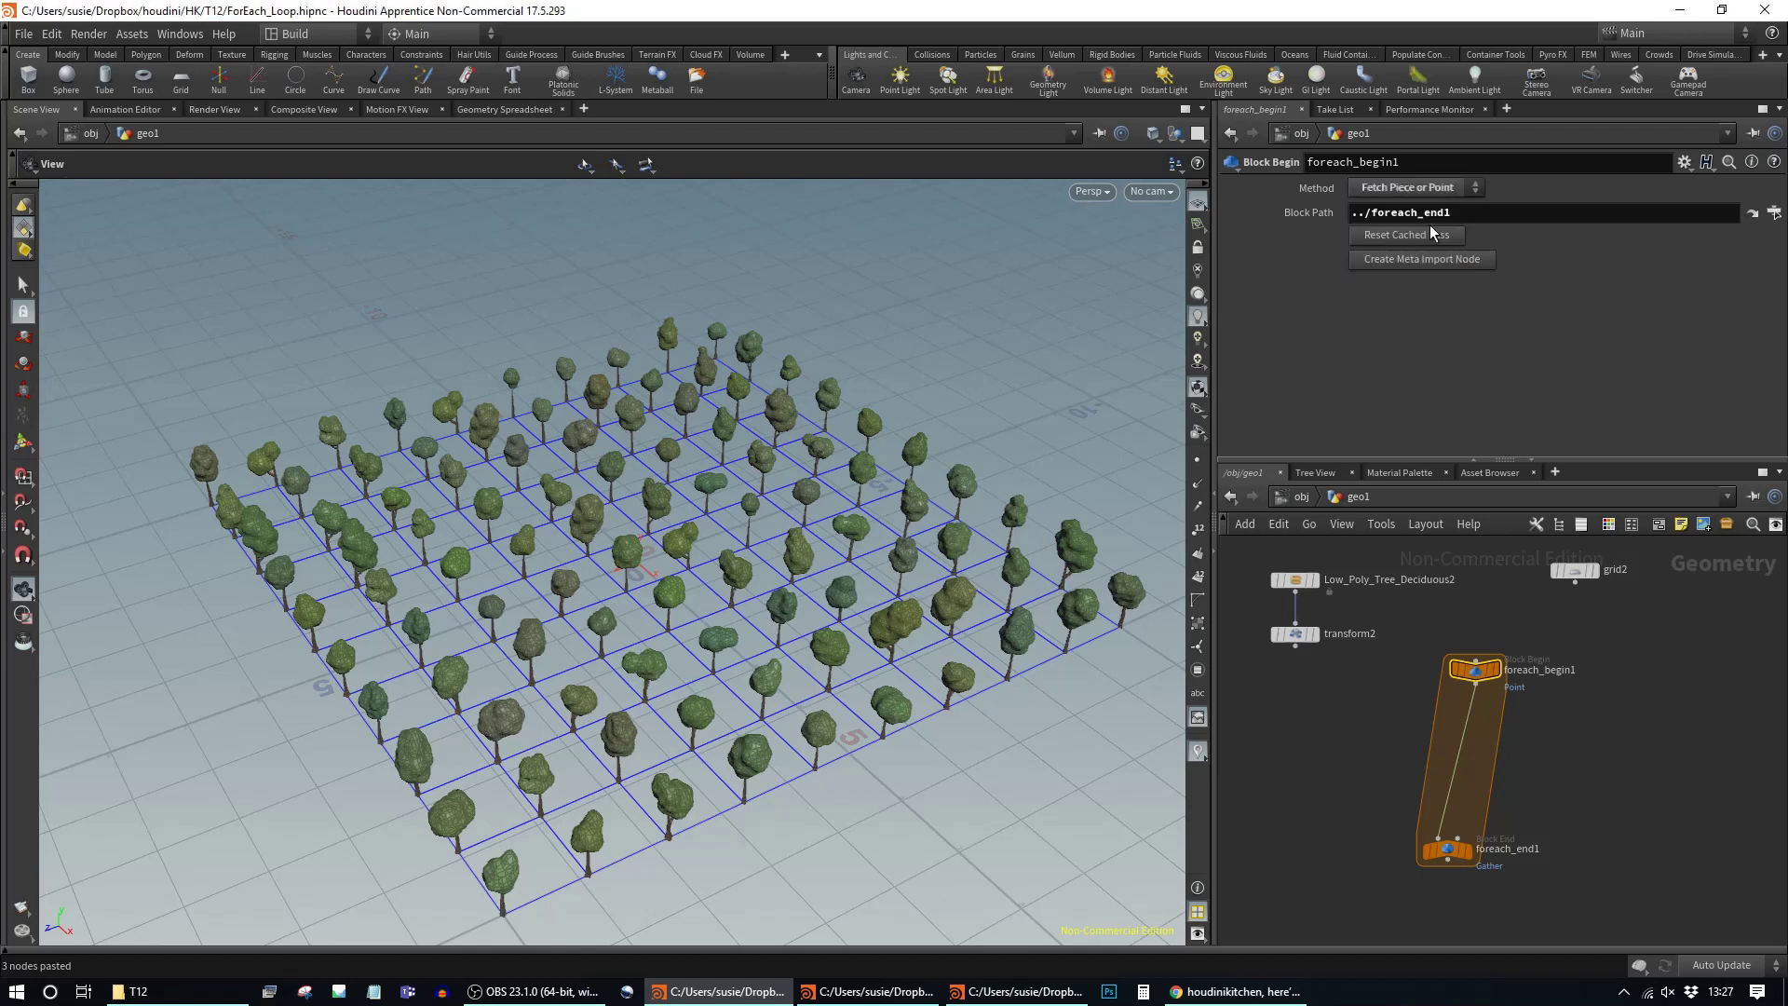
# Step: Review foreach_end1's iteration, piece element and gather options, keeping By Pieces or Points, Points and Merge Each Iteration
pyautogui.click(1465, 855)
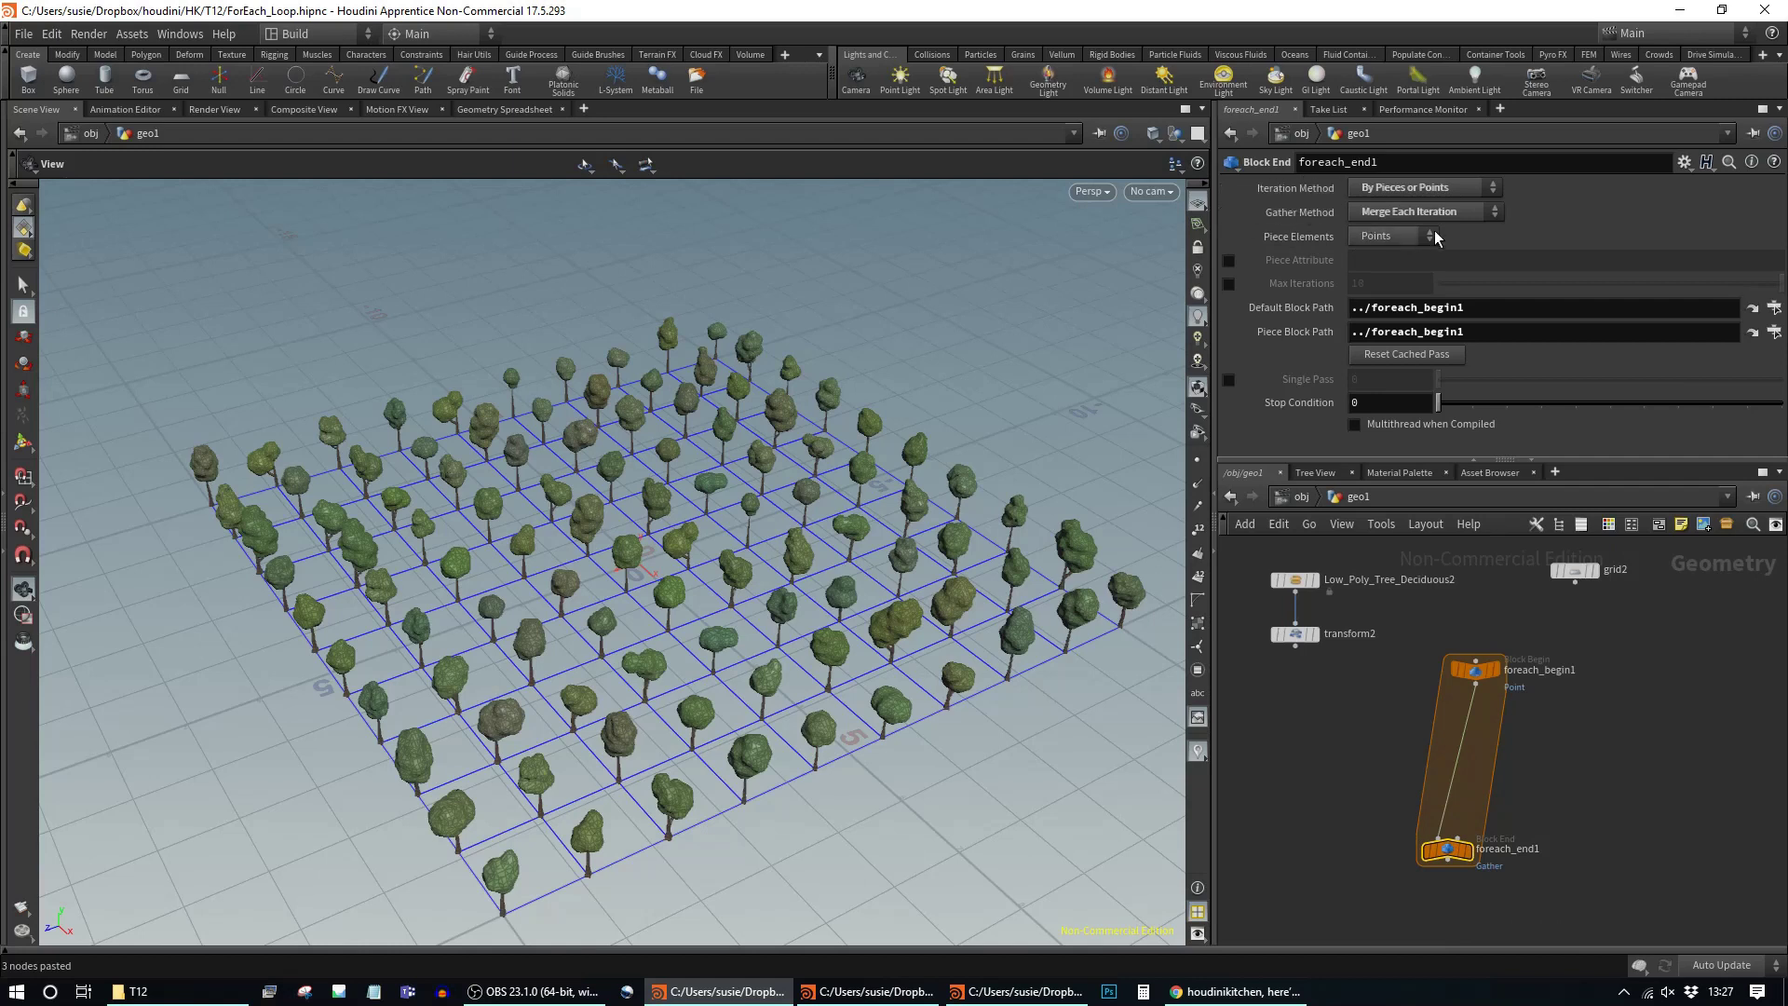
pyautogui.click(1475, 192)
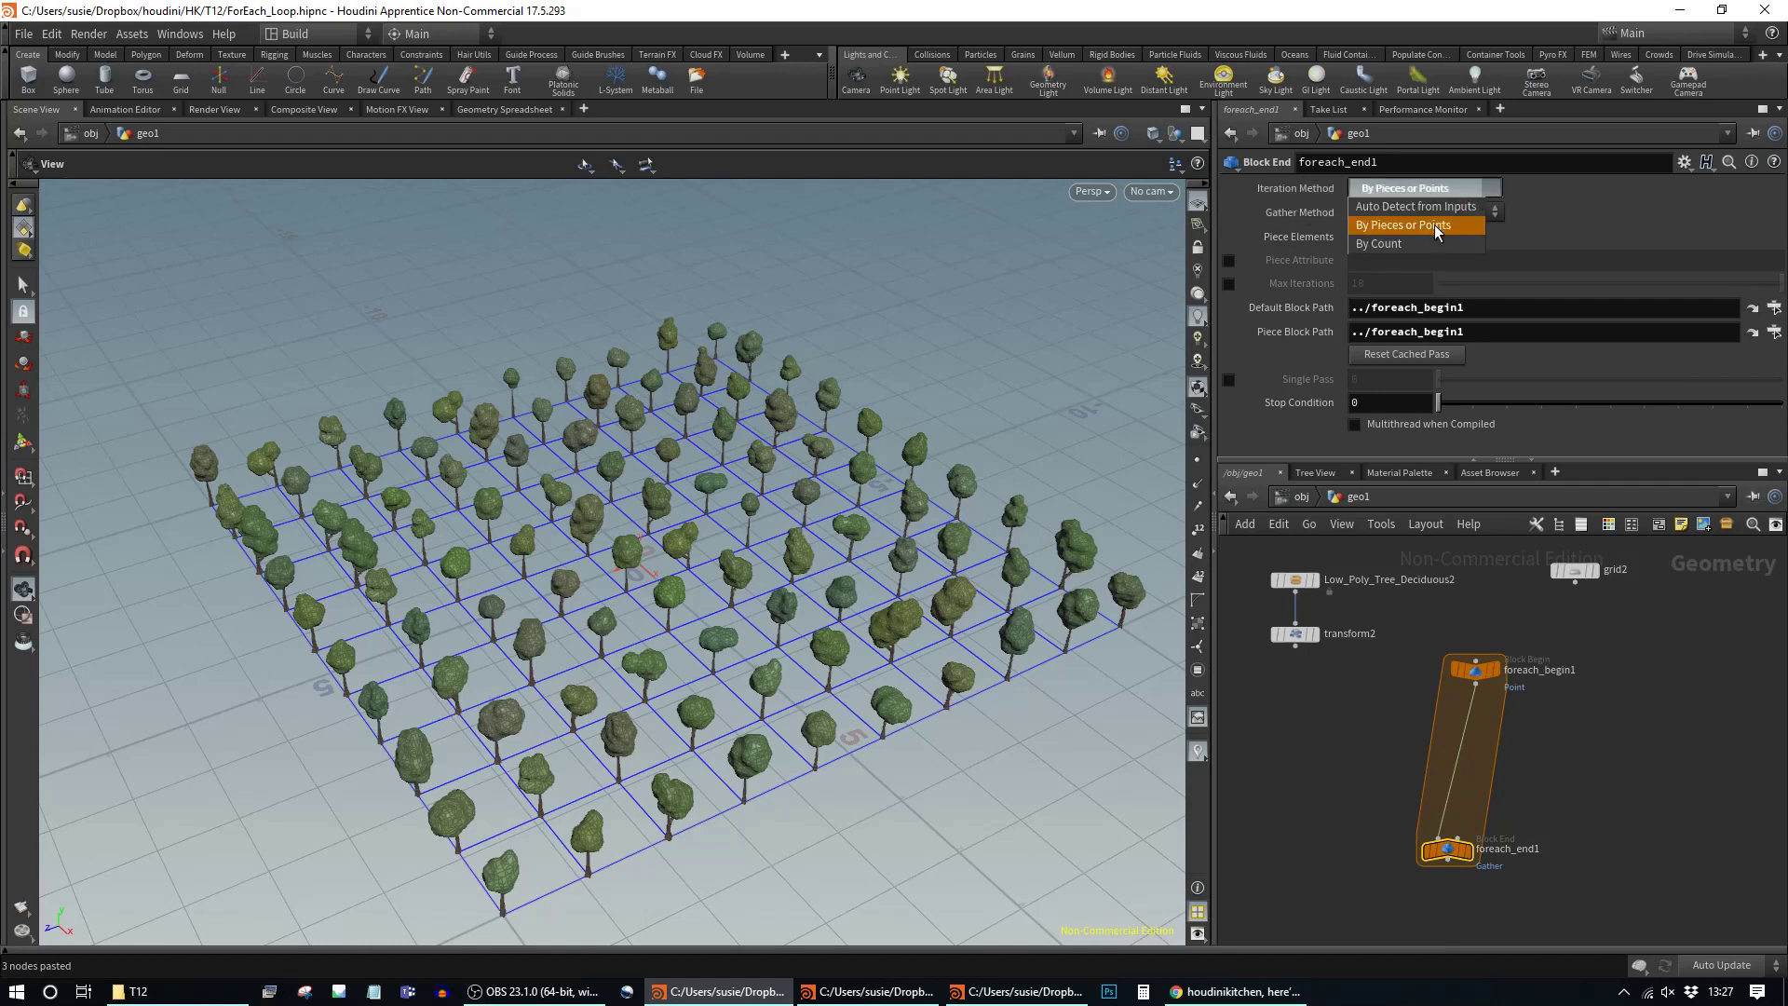
pyautogui.click(1418, 226)
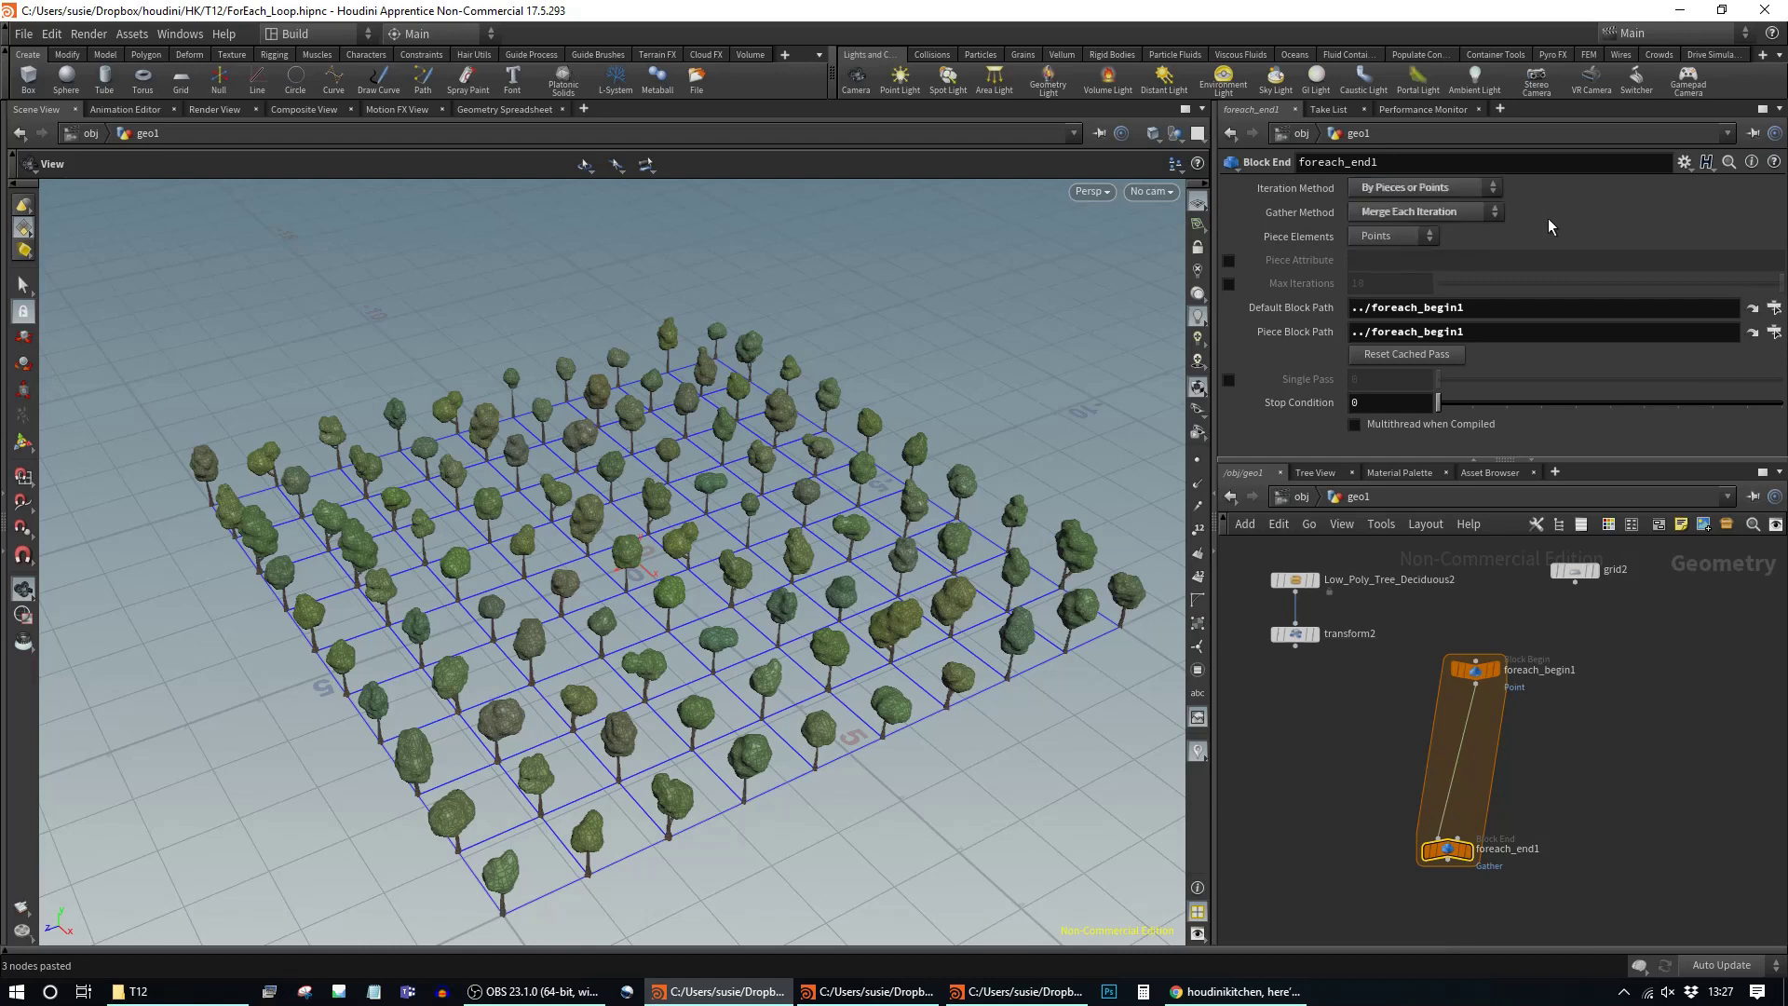
pyautogui.click(1431, 239)
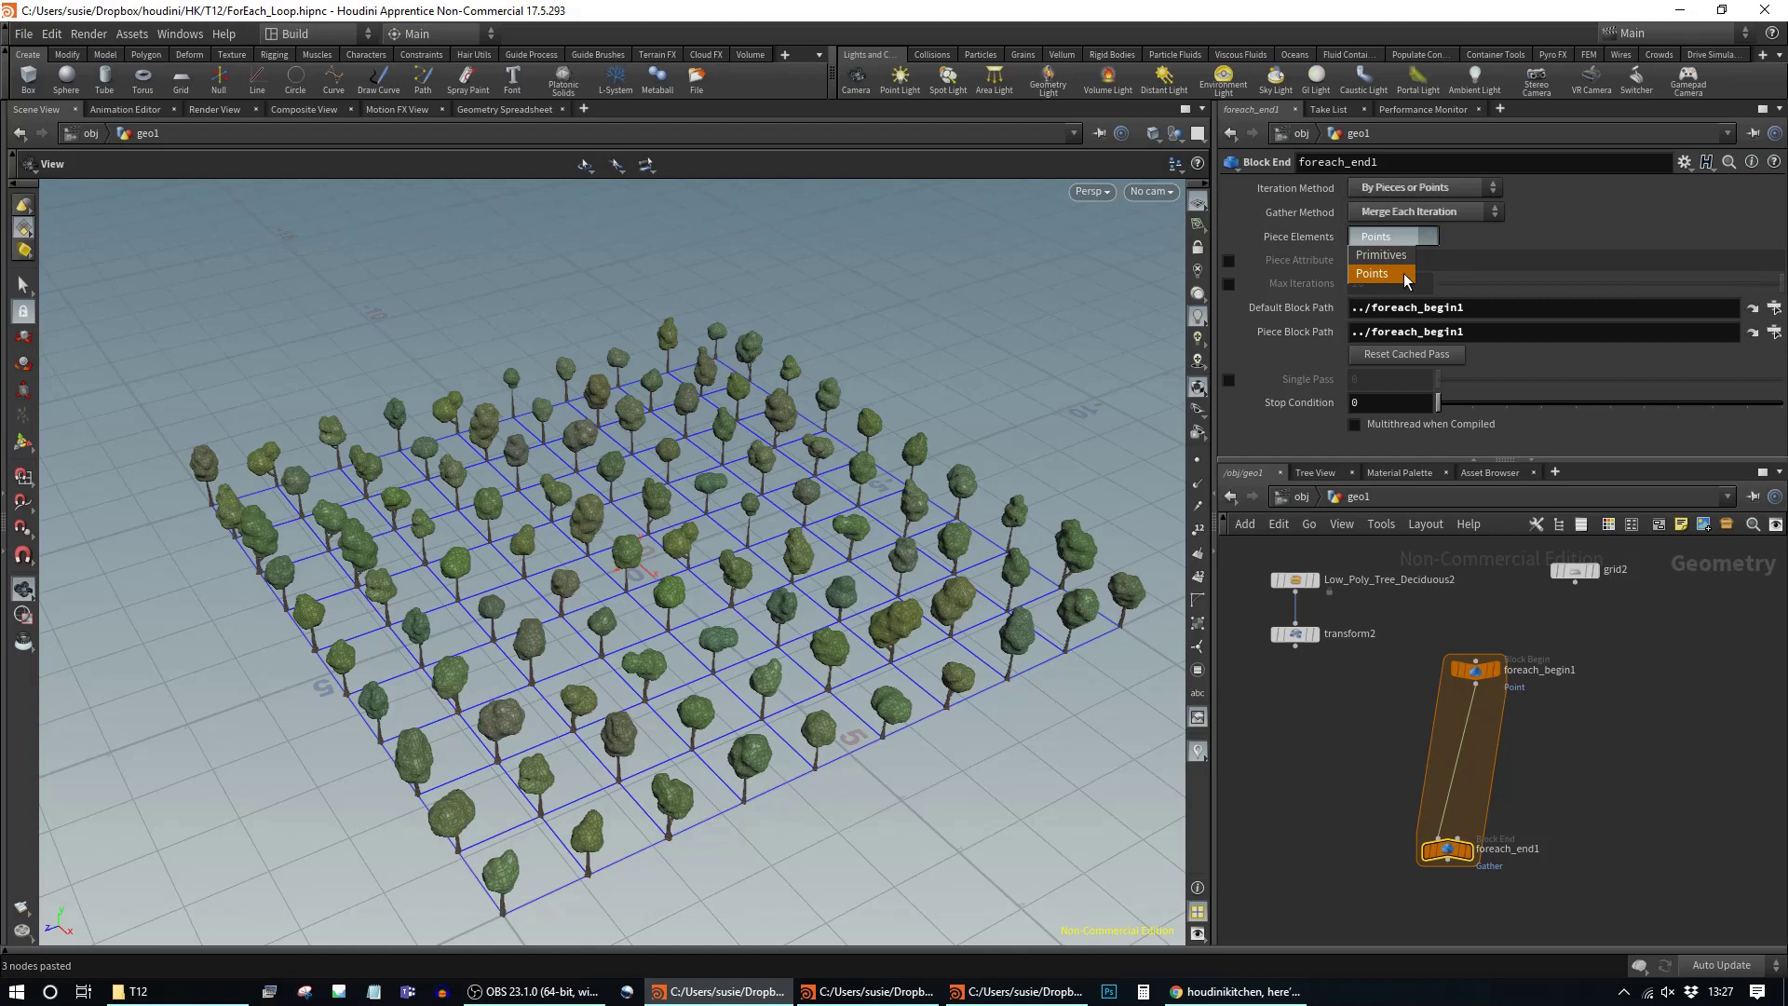
pyautogui.click(1377, 276)
pyautogui.click(1433, 213)
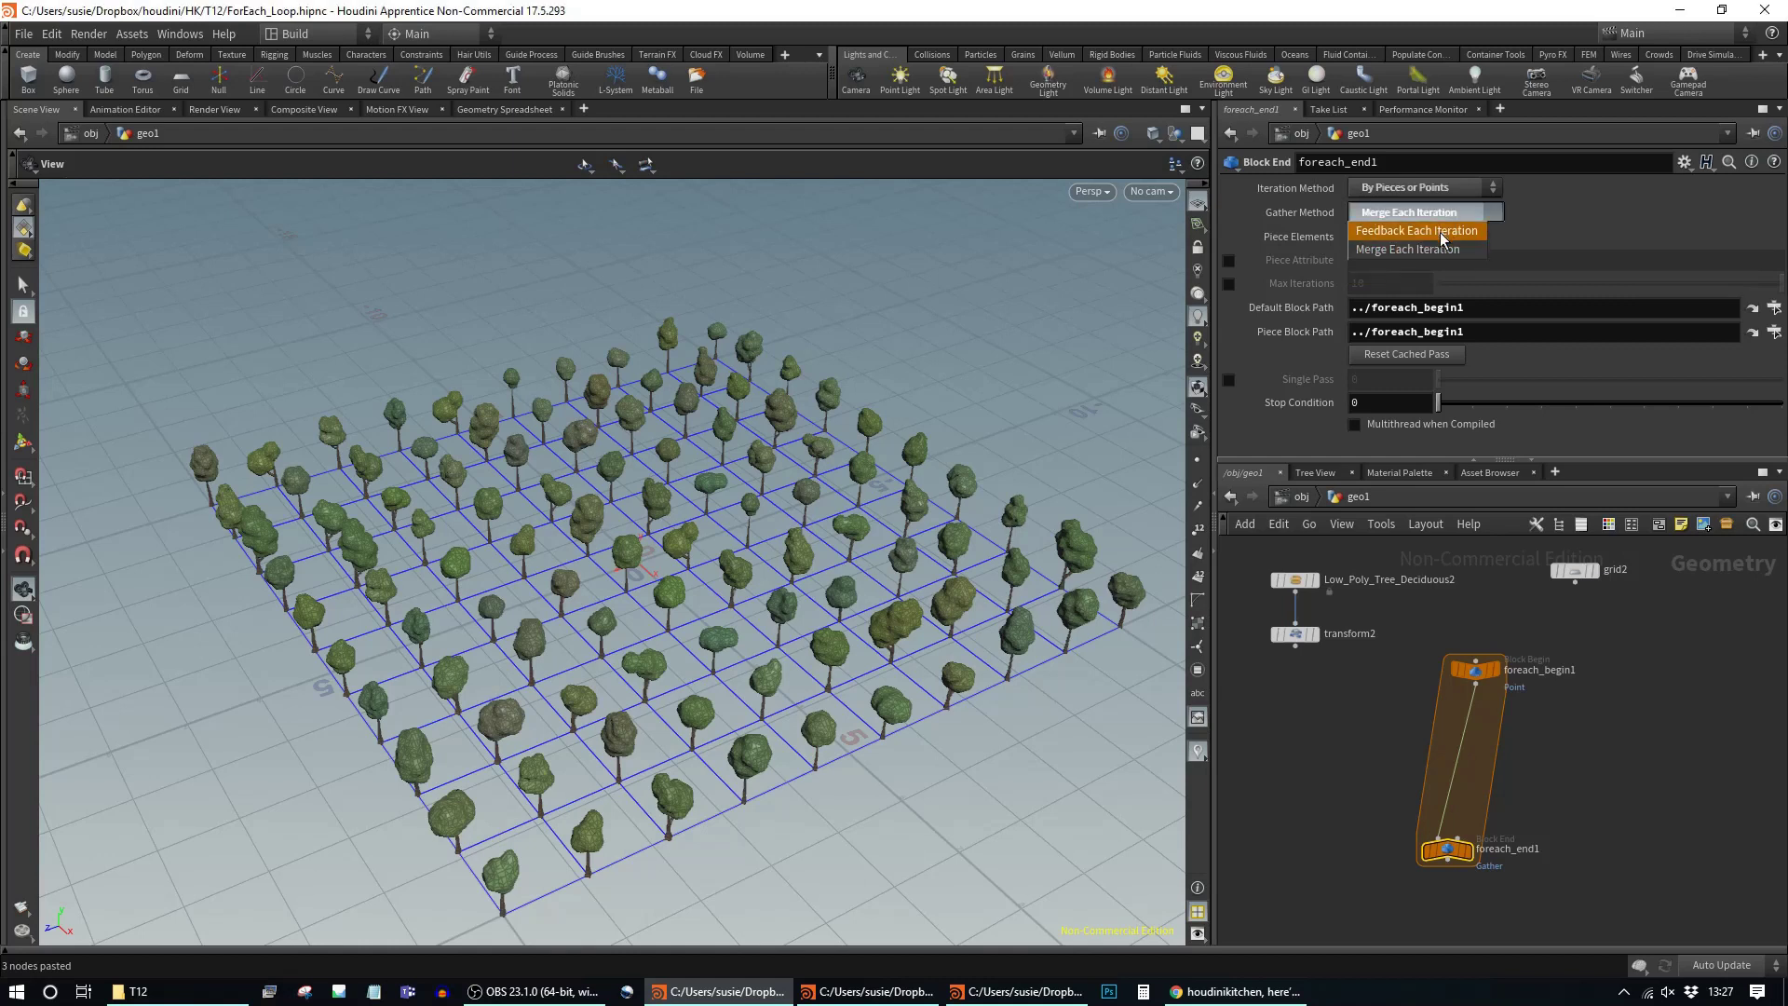
pyautogui.click(1439, 248)
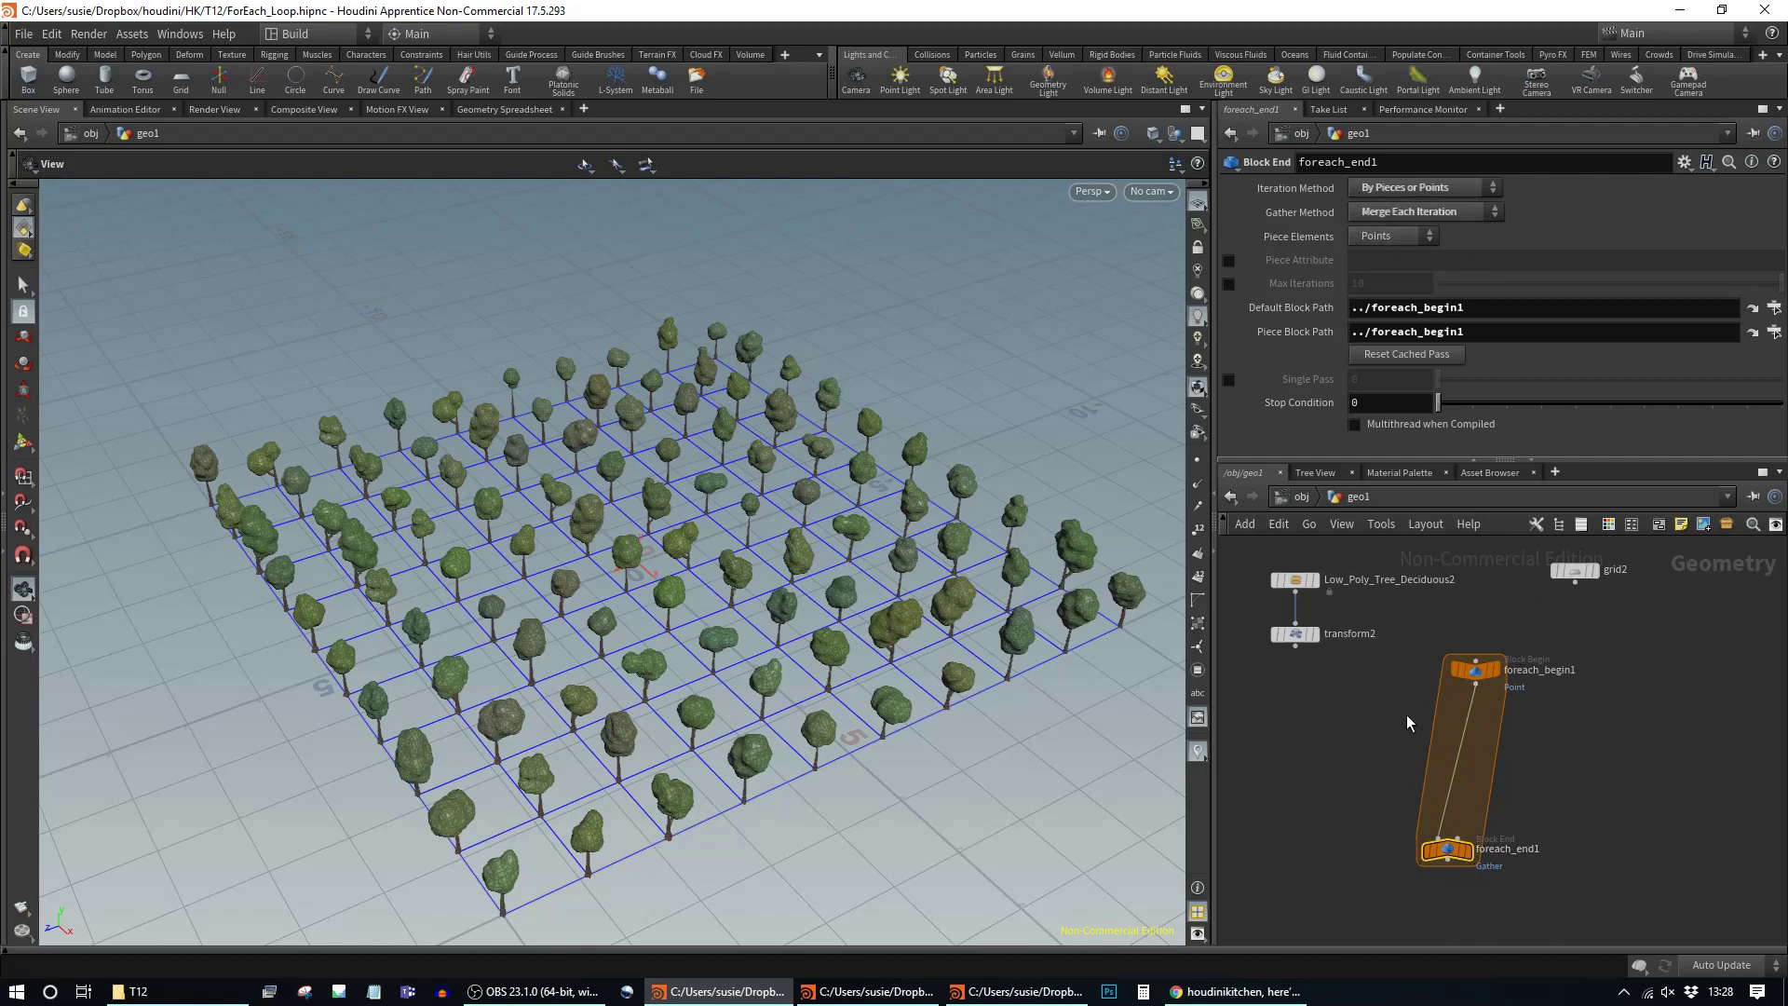
# Step: Move foreach_begin1 closer to foreach_end1 and connect the output of grid2 to the input of foreach_begin1
pyautogui.moveTo(1576, 893); pyautogui.dragTo(1568, 889, button='middle')
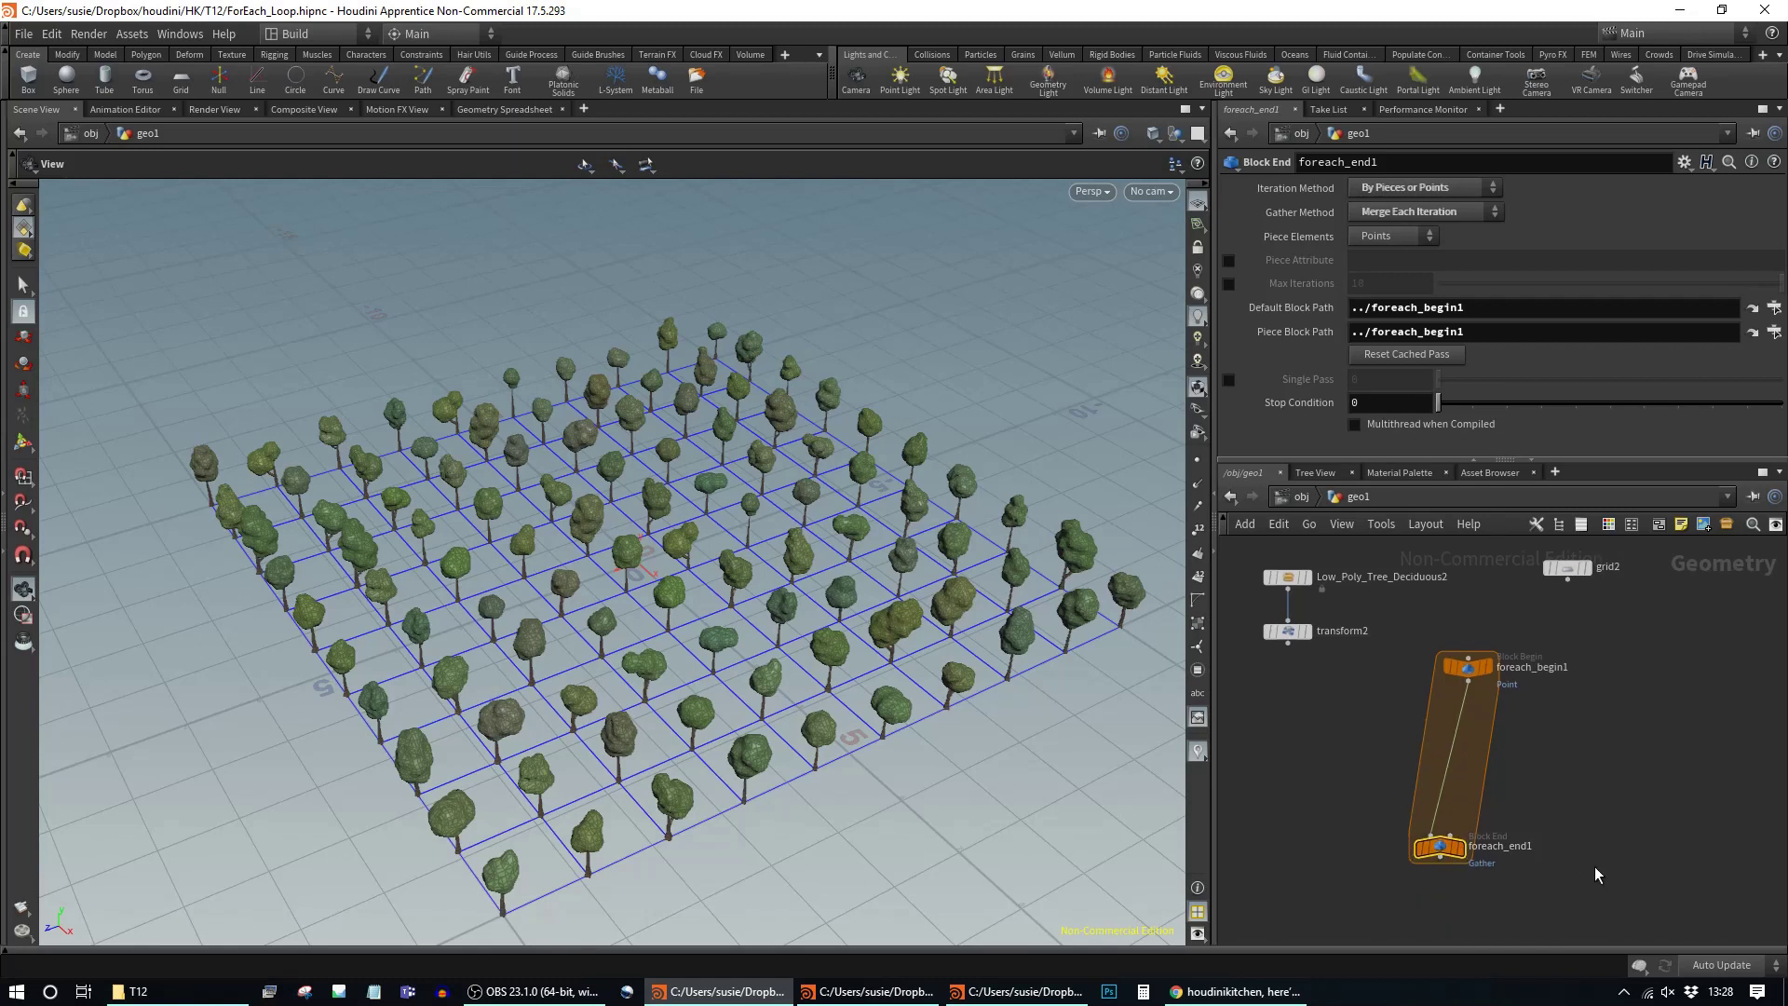
pyautogui.click(1468, 667)
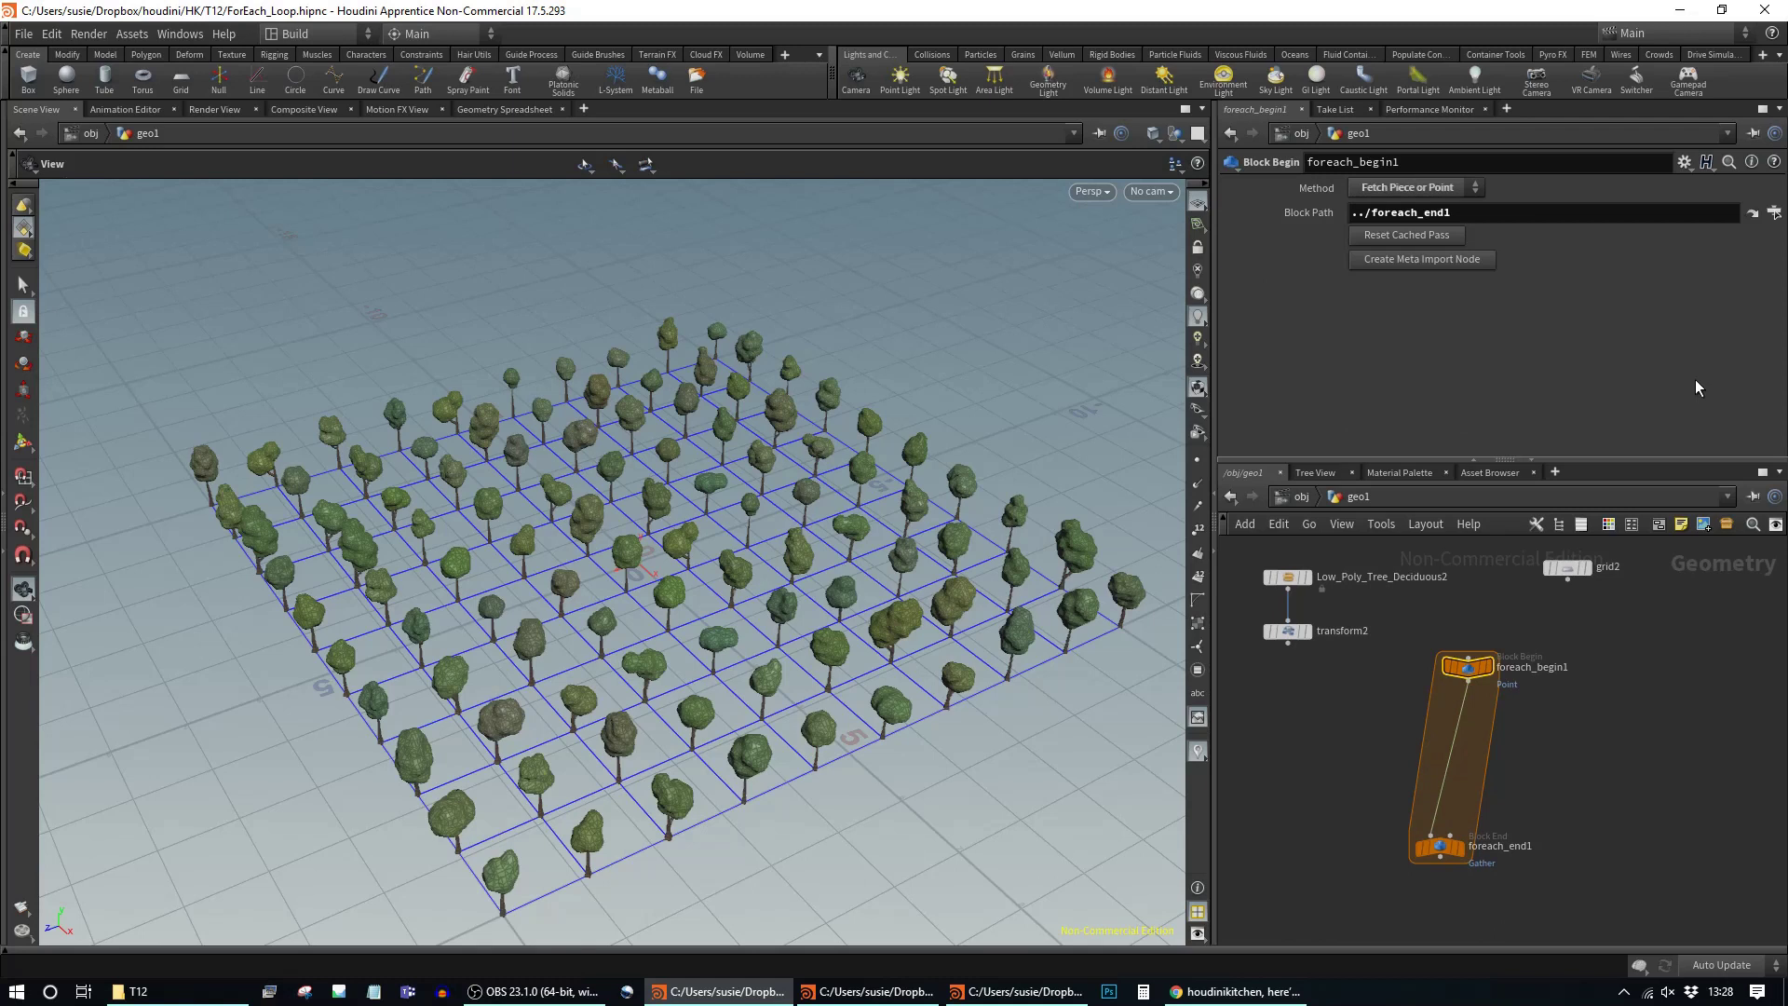
pyautogui.moveTo(1453, 677); pyautogui.dragTo(1431, 724)
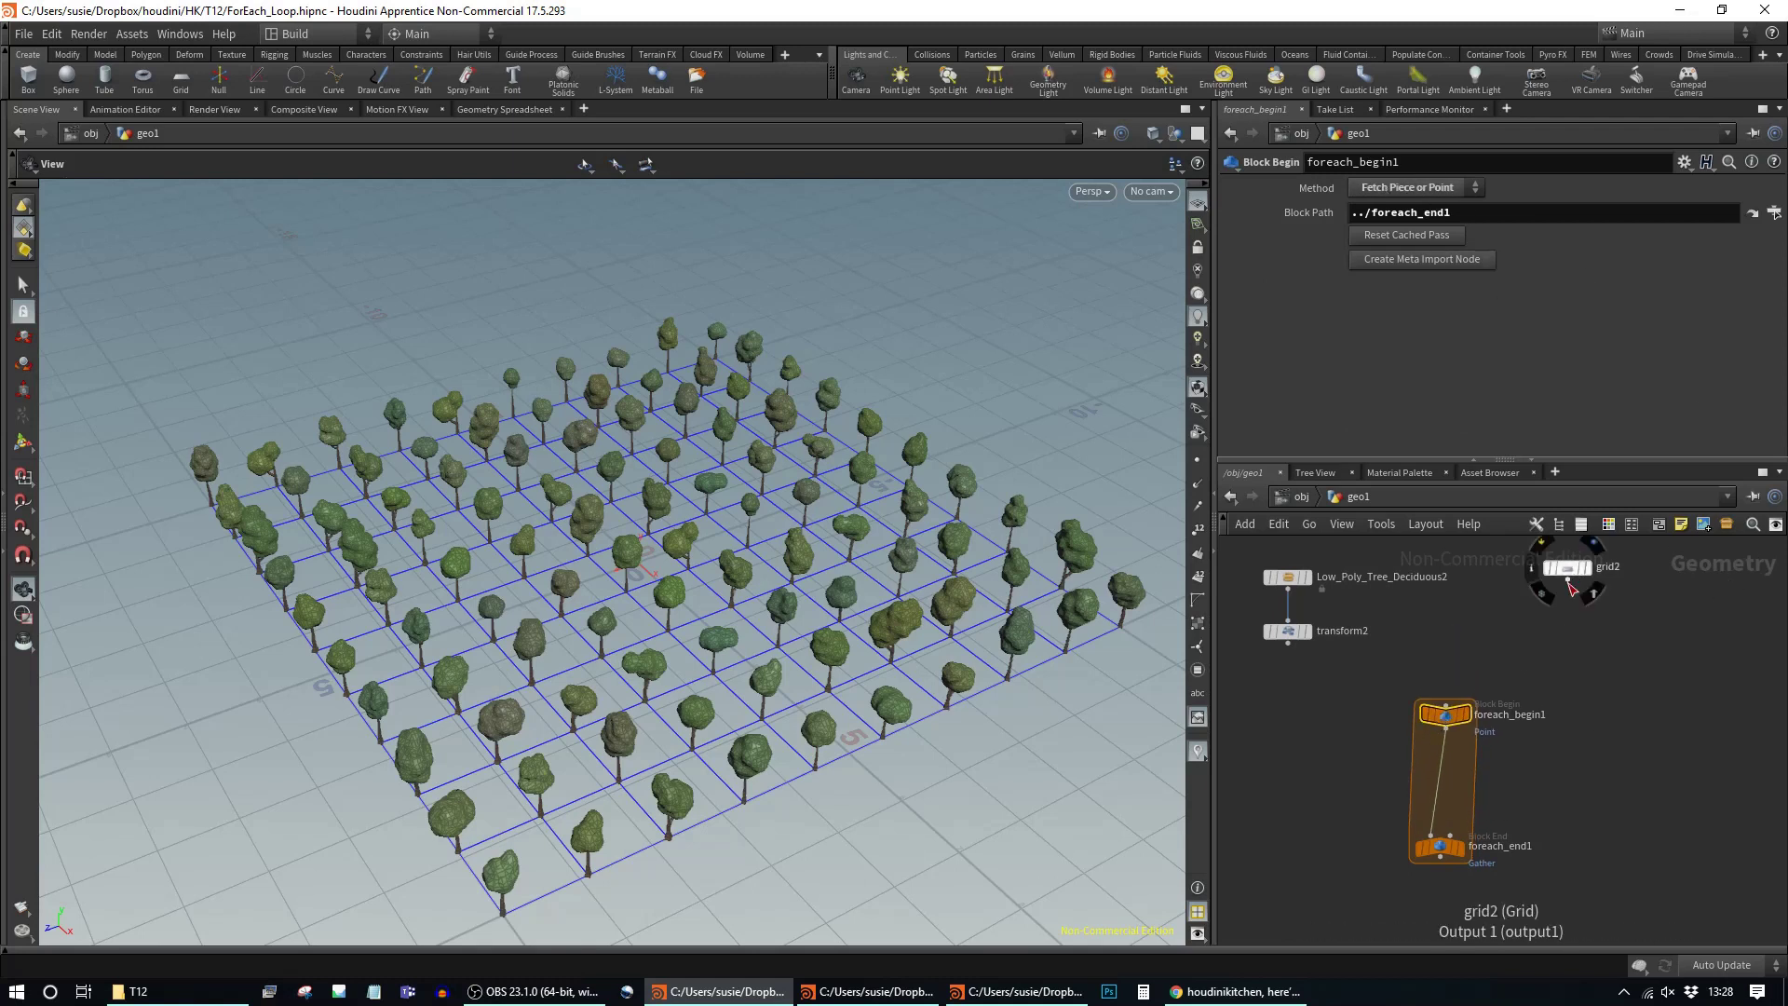
pyautogui.moveTo(1569, 579); pyautogui.dragTo(1446, 705)
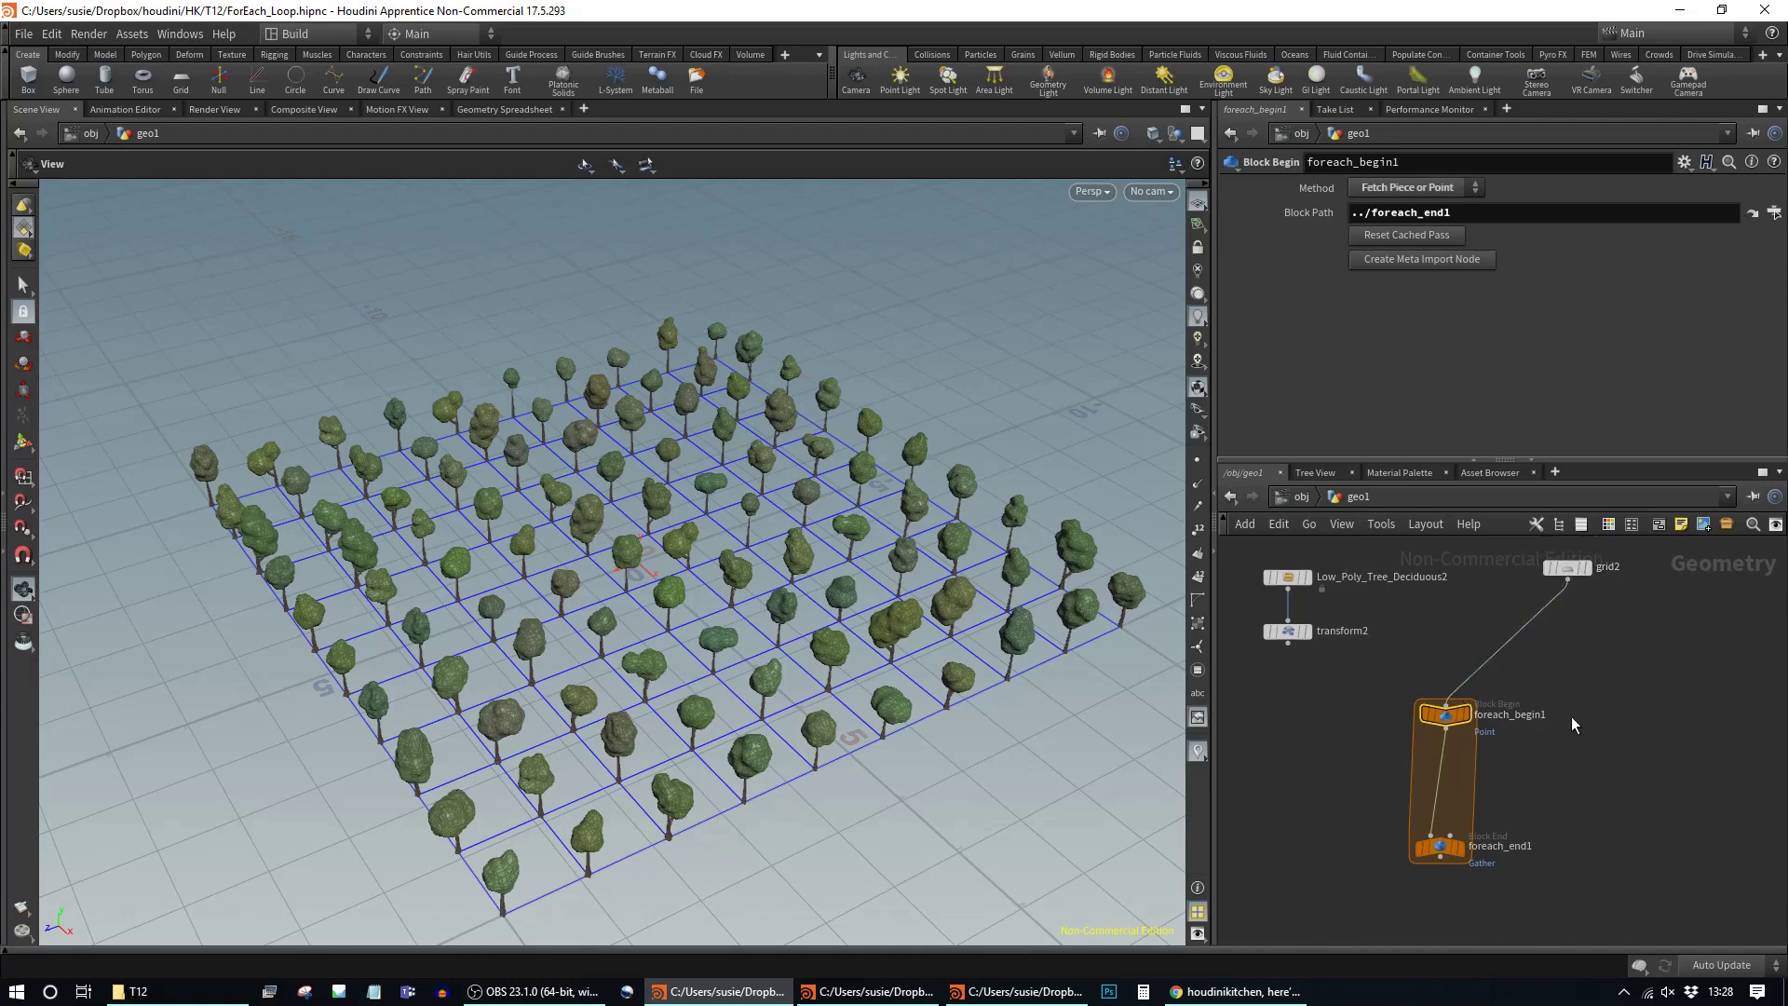
# Step: Align foreach_begin1 directly above foreach_end1 and enable Single Pass on foreach_end1
pyautogui.click(1456, 852)
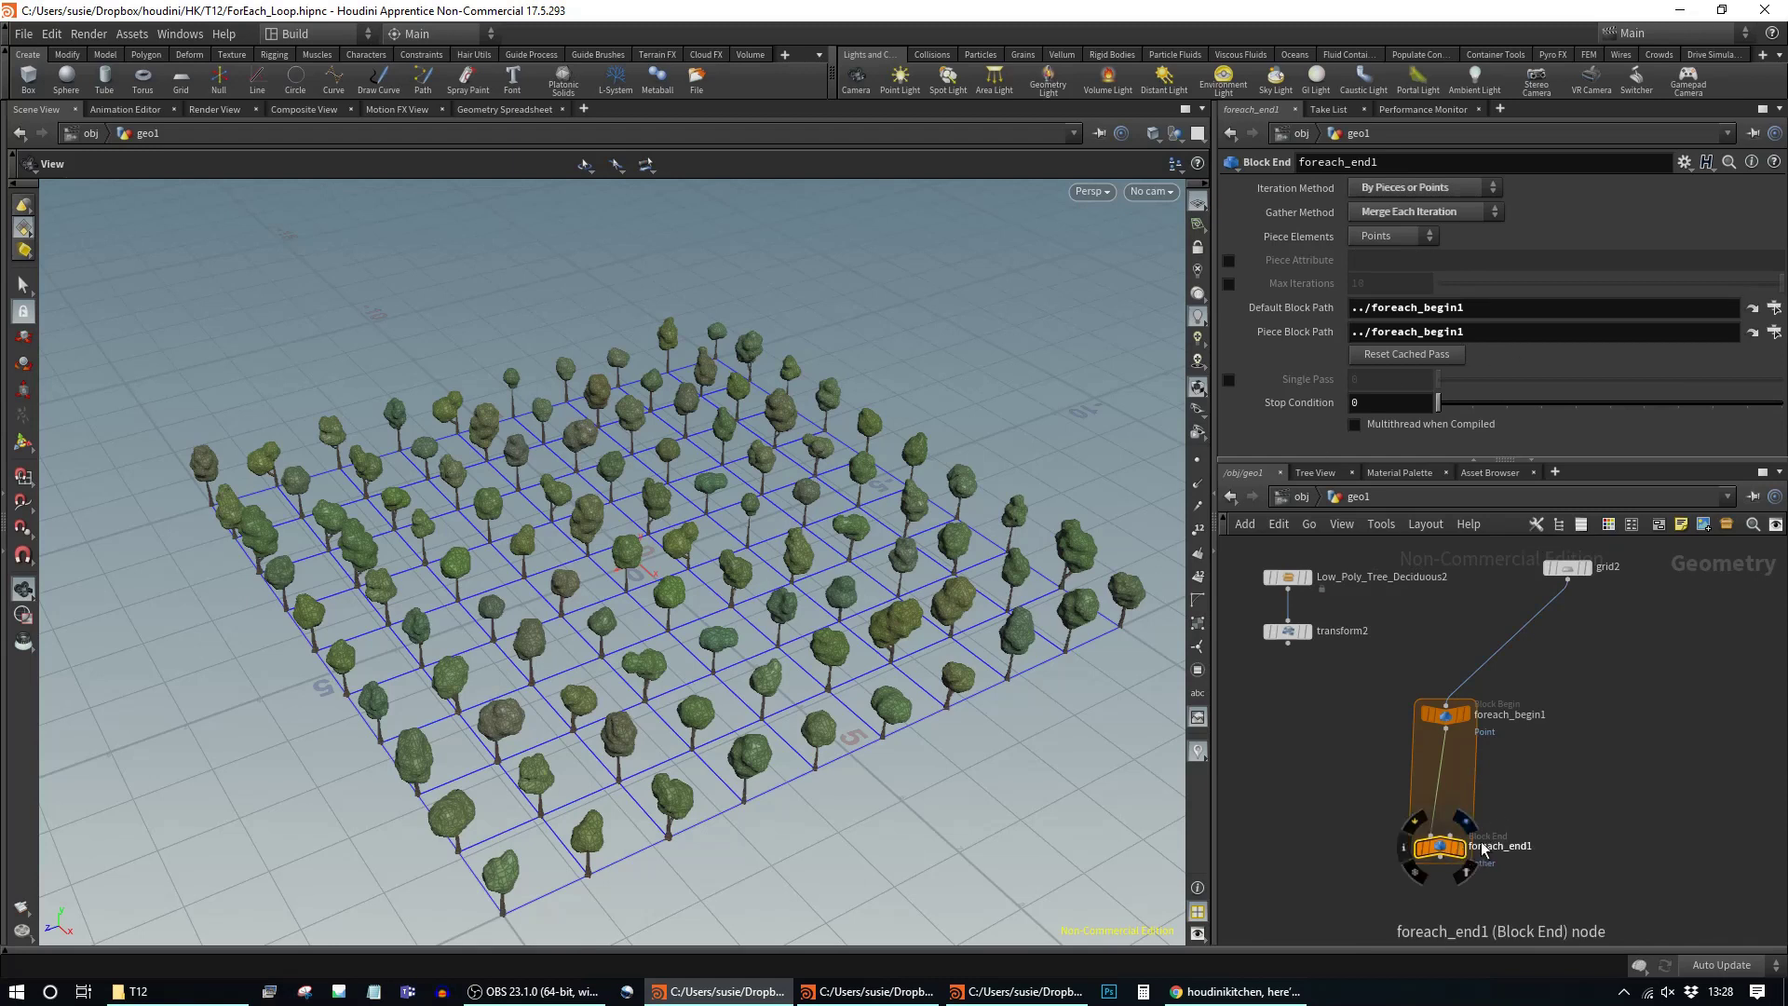
pyautogui.moveTo(1445, 724); pyautogui.dragTo(1440, 692)
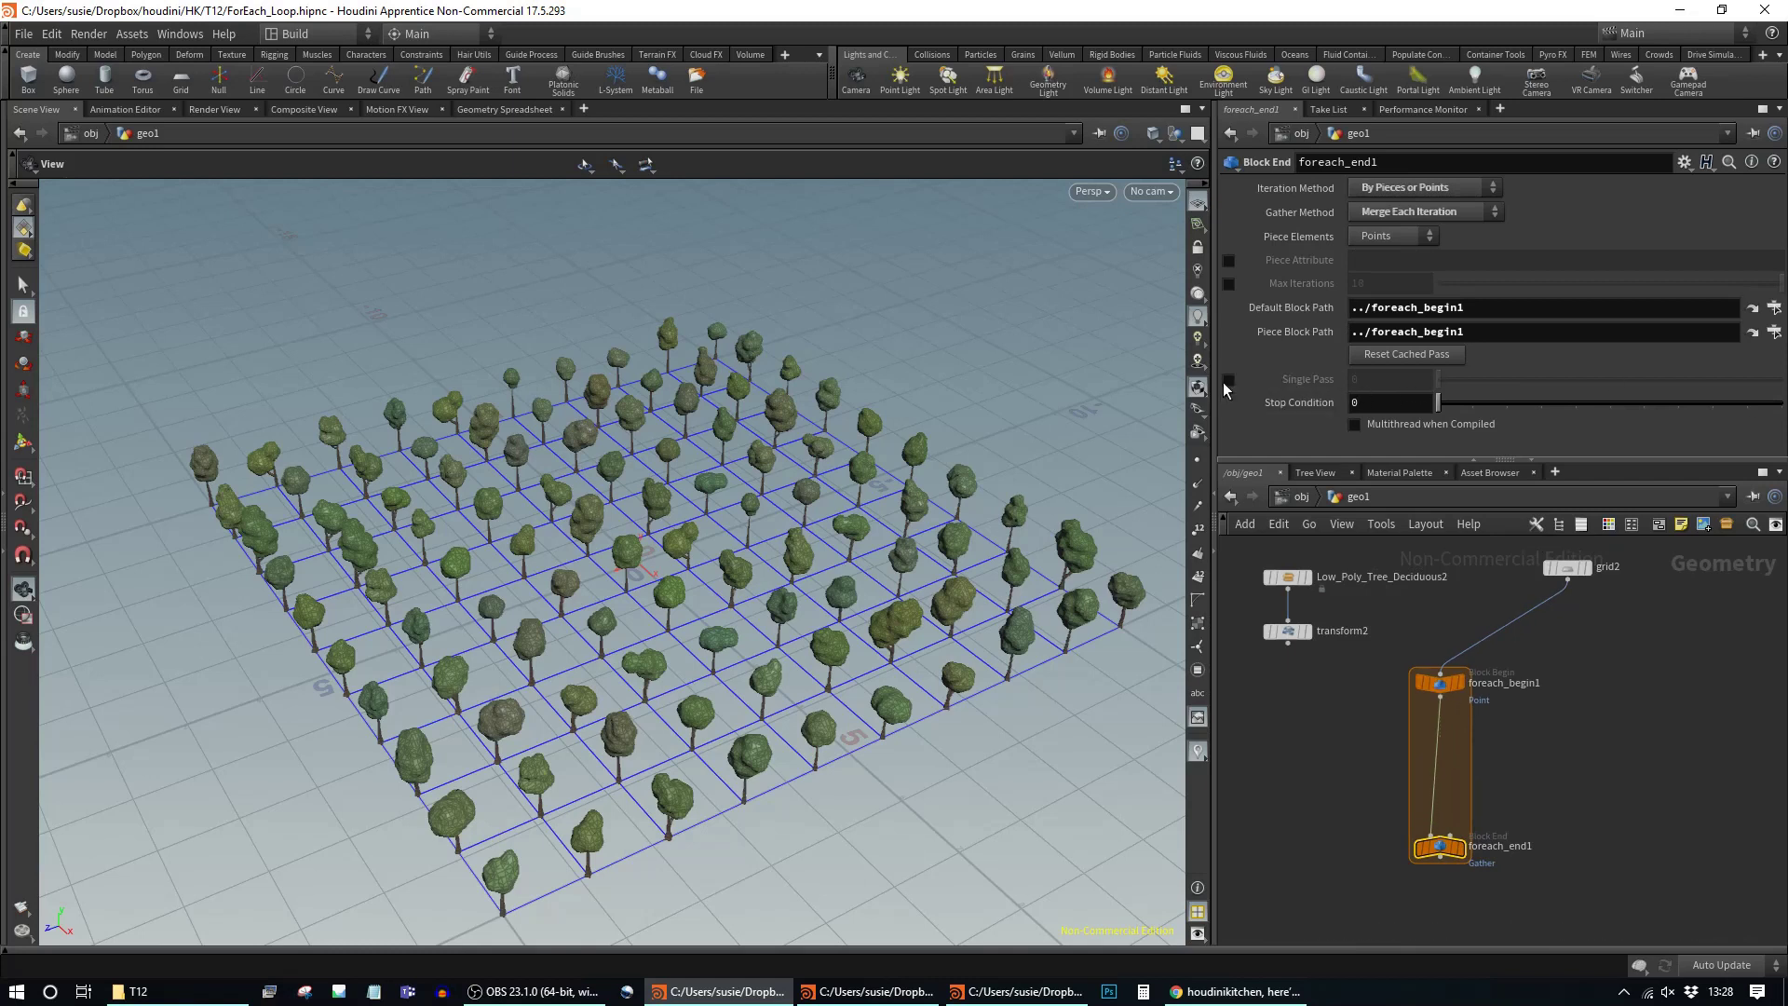
pyautogui.click(1229, 381)
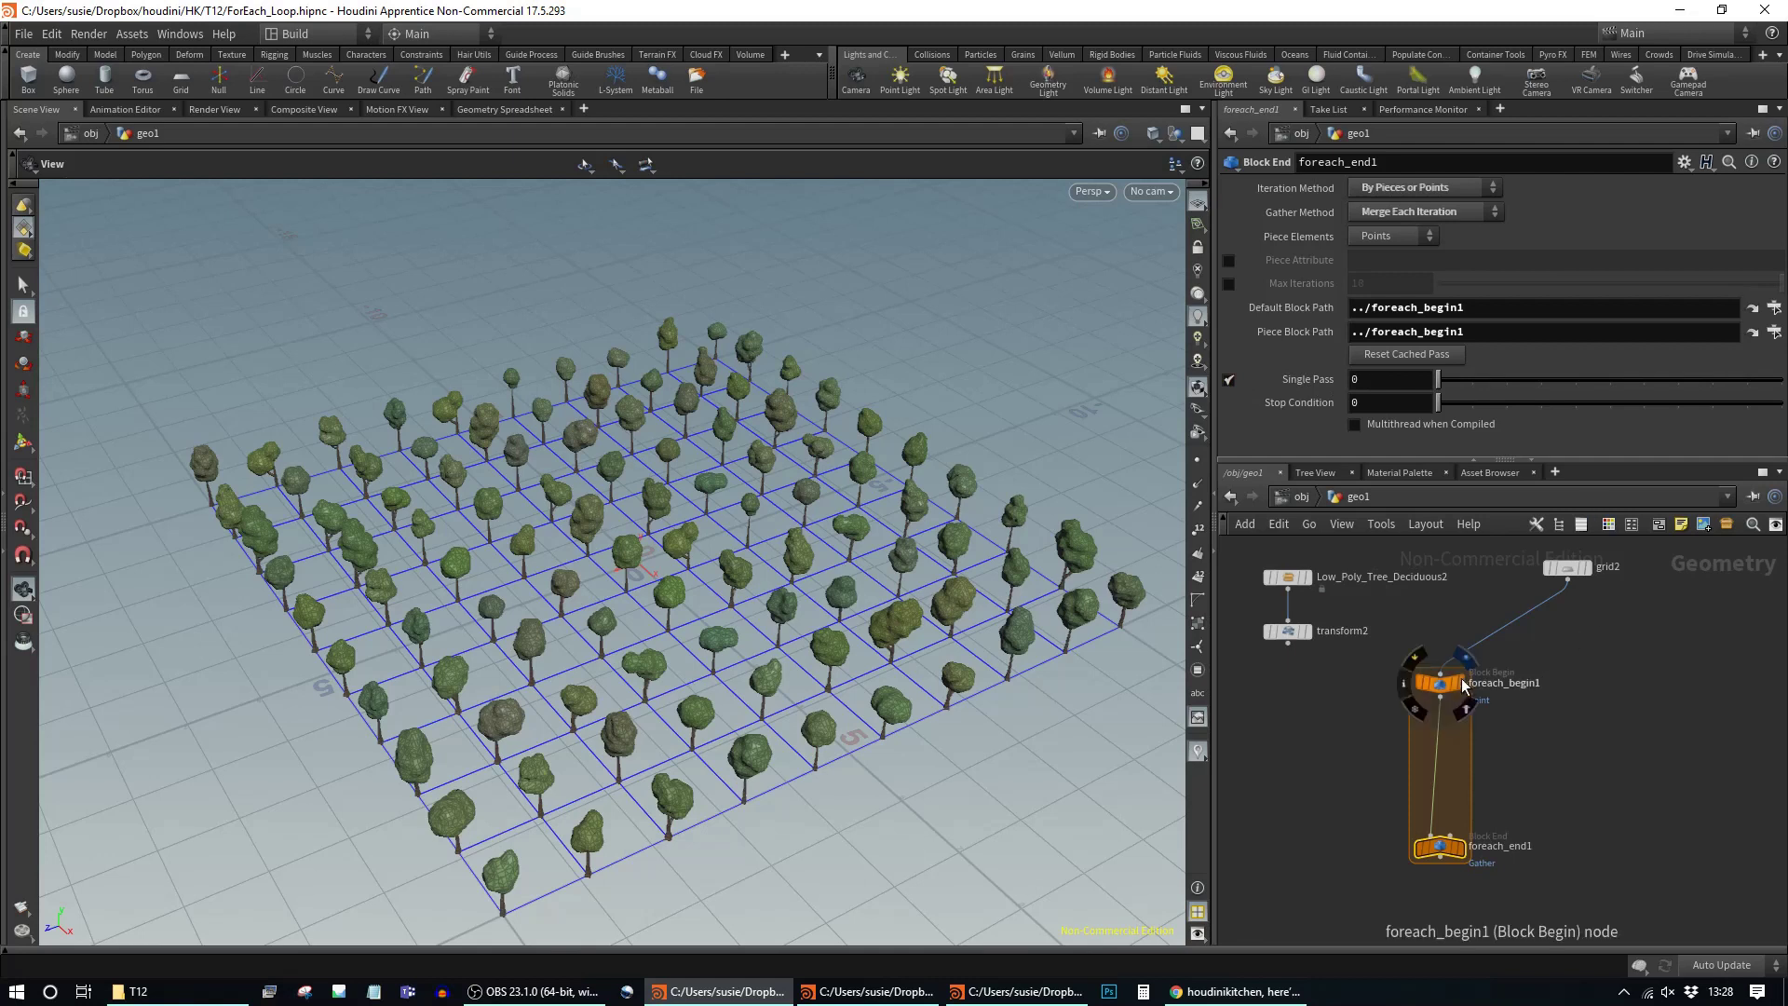
# Step: Display foreach_end1 with point markers visible and raise its Single Pass value to 4
pyautogui.click(1462, 851)
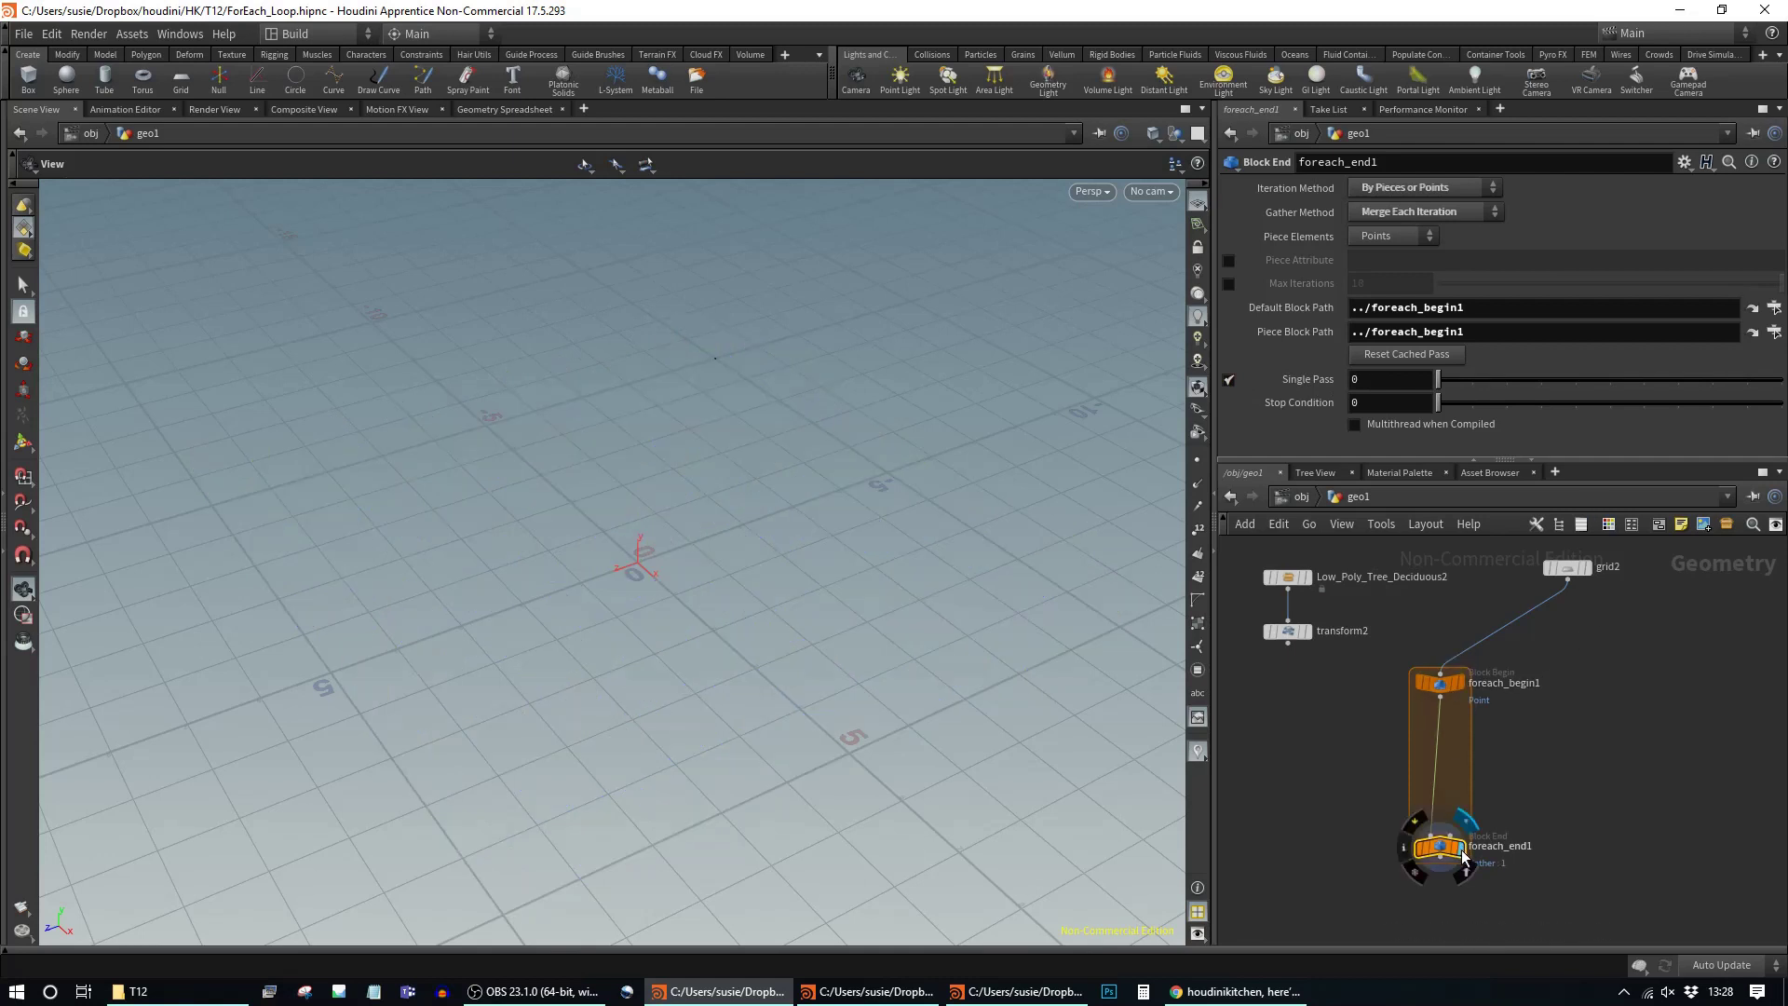
pyautogui.click(1197, 460)
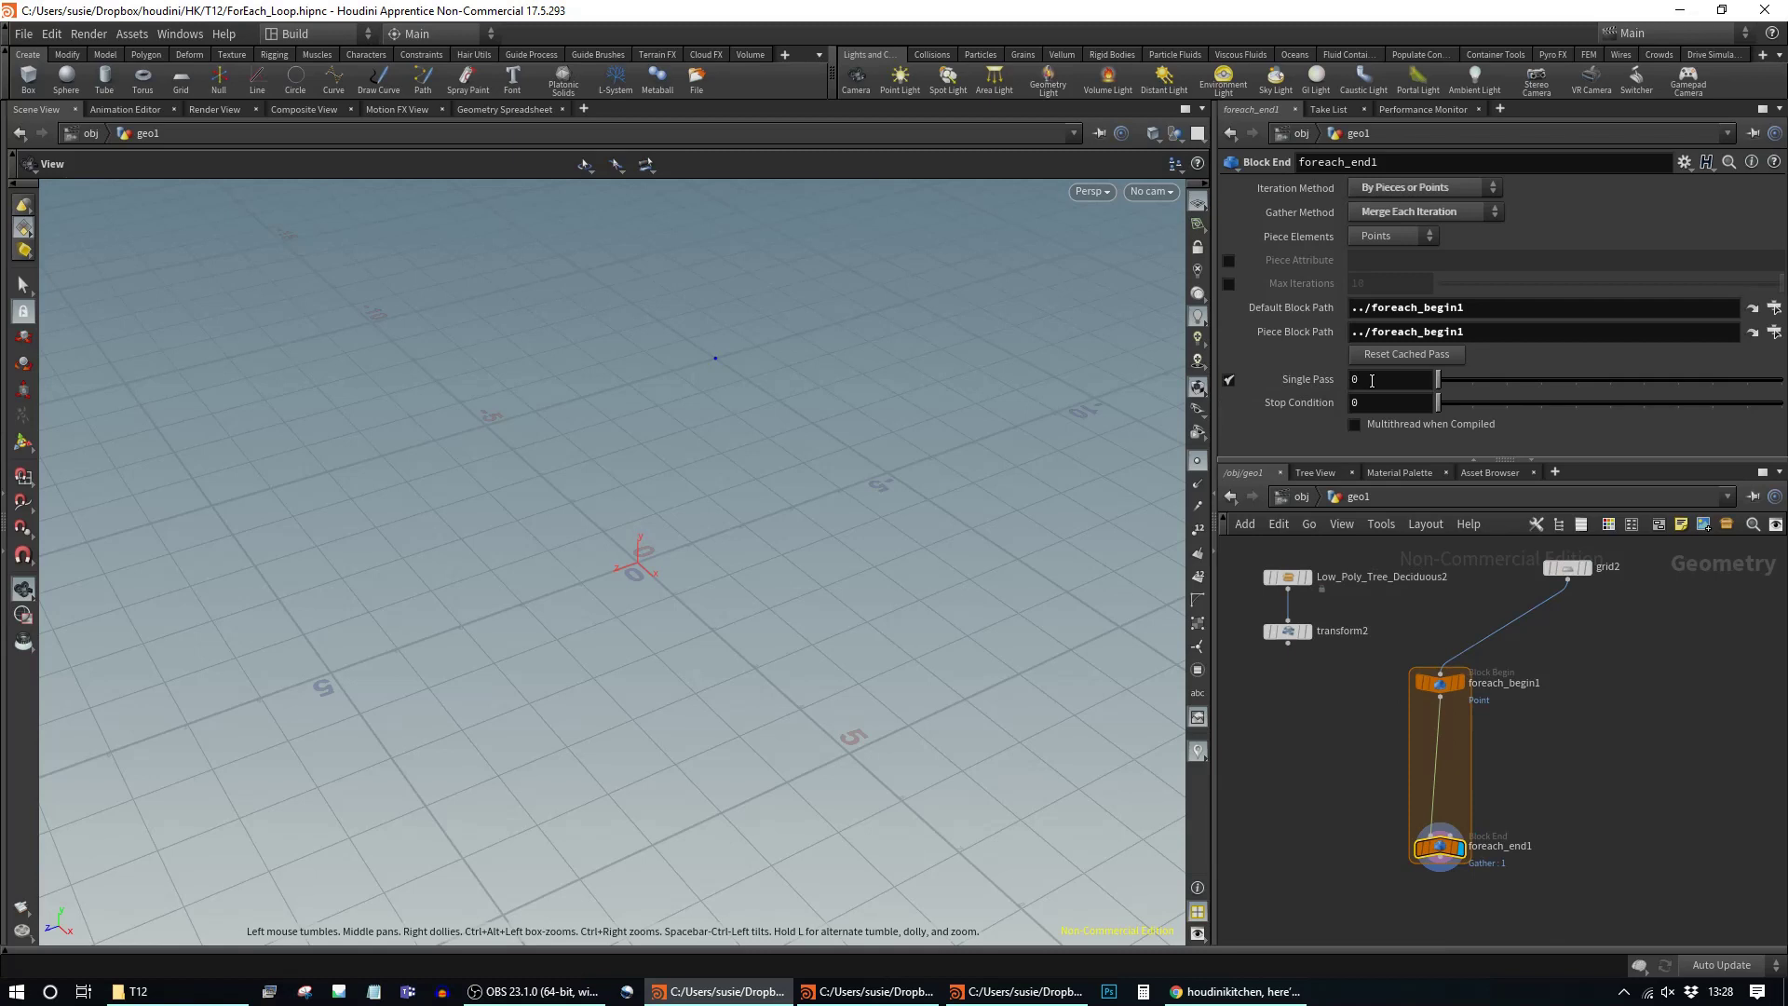
pyautogui.moveTo(1438, 388)
pyautogui.mouseDown()
pyautogui.moveTo(1749, 391)
pyautogui.moveTo(1438, 379)
pyautogui.mouseUp()
pyautogui.moveTo(1677, 384); pyautogui.dragTo(1583, 376)
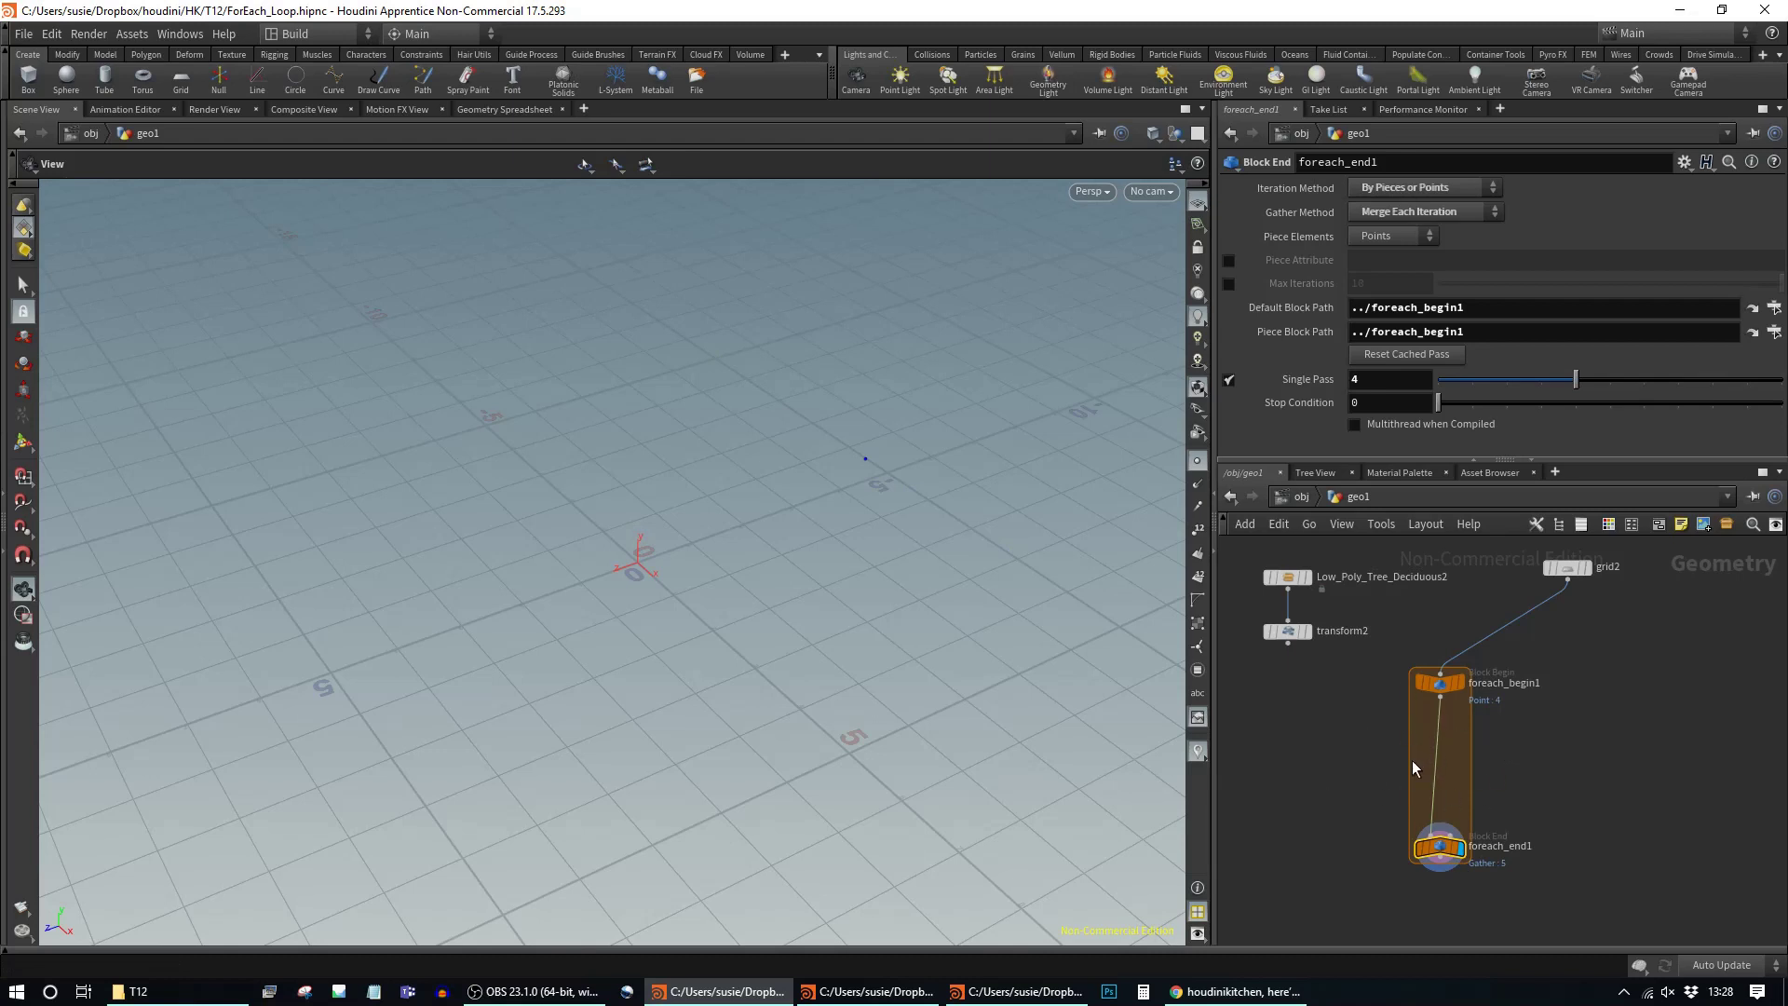
# Step: Disable Single Pass on foreach_end1 and compare the displayed outputs of foreach_begin1, grid2 and foreach_end1
pyautogui.click(1229, 380)
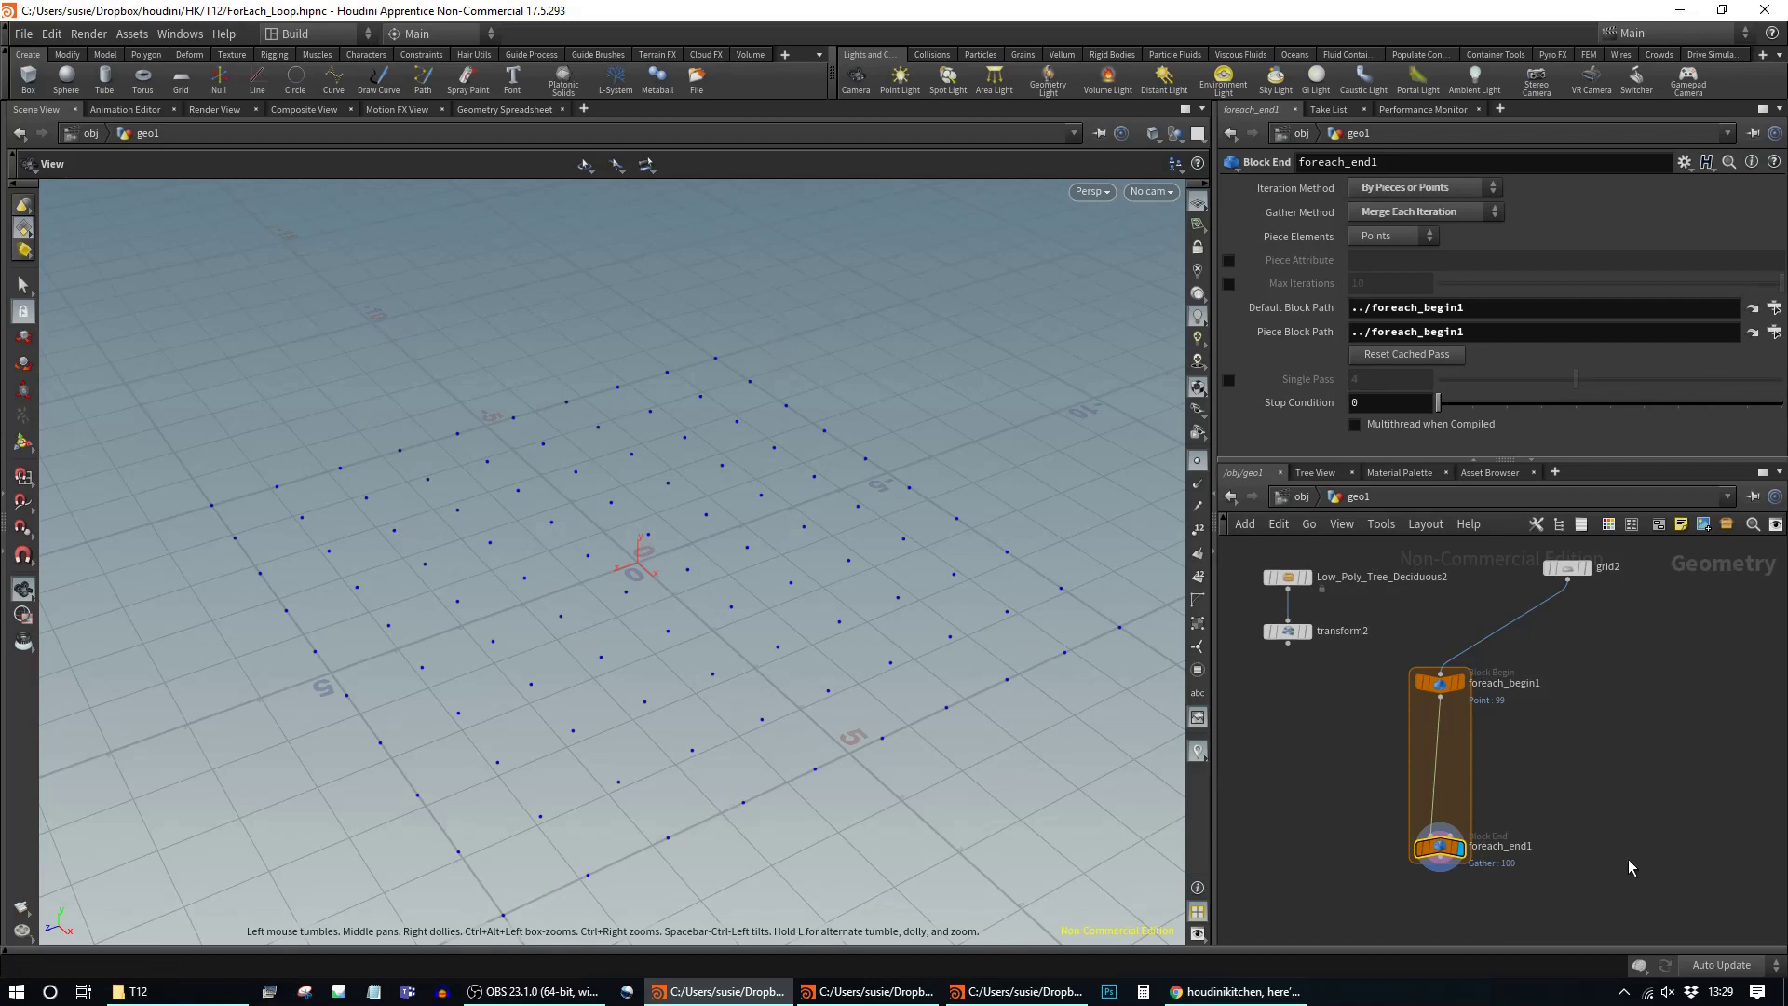
pyautogui.moveTo(1629, 859); pyautogui.dragTo(1628, 871, button='middle')
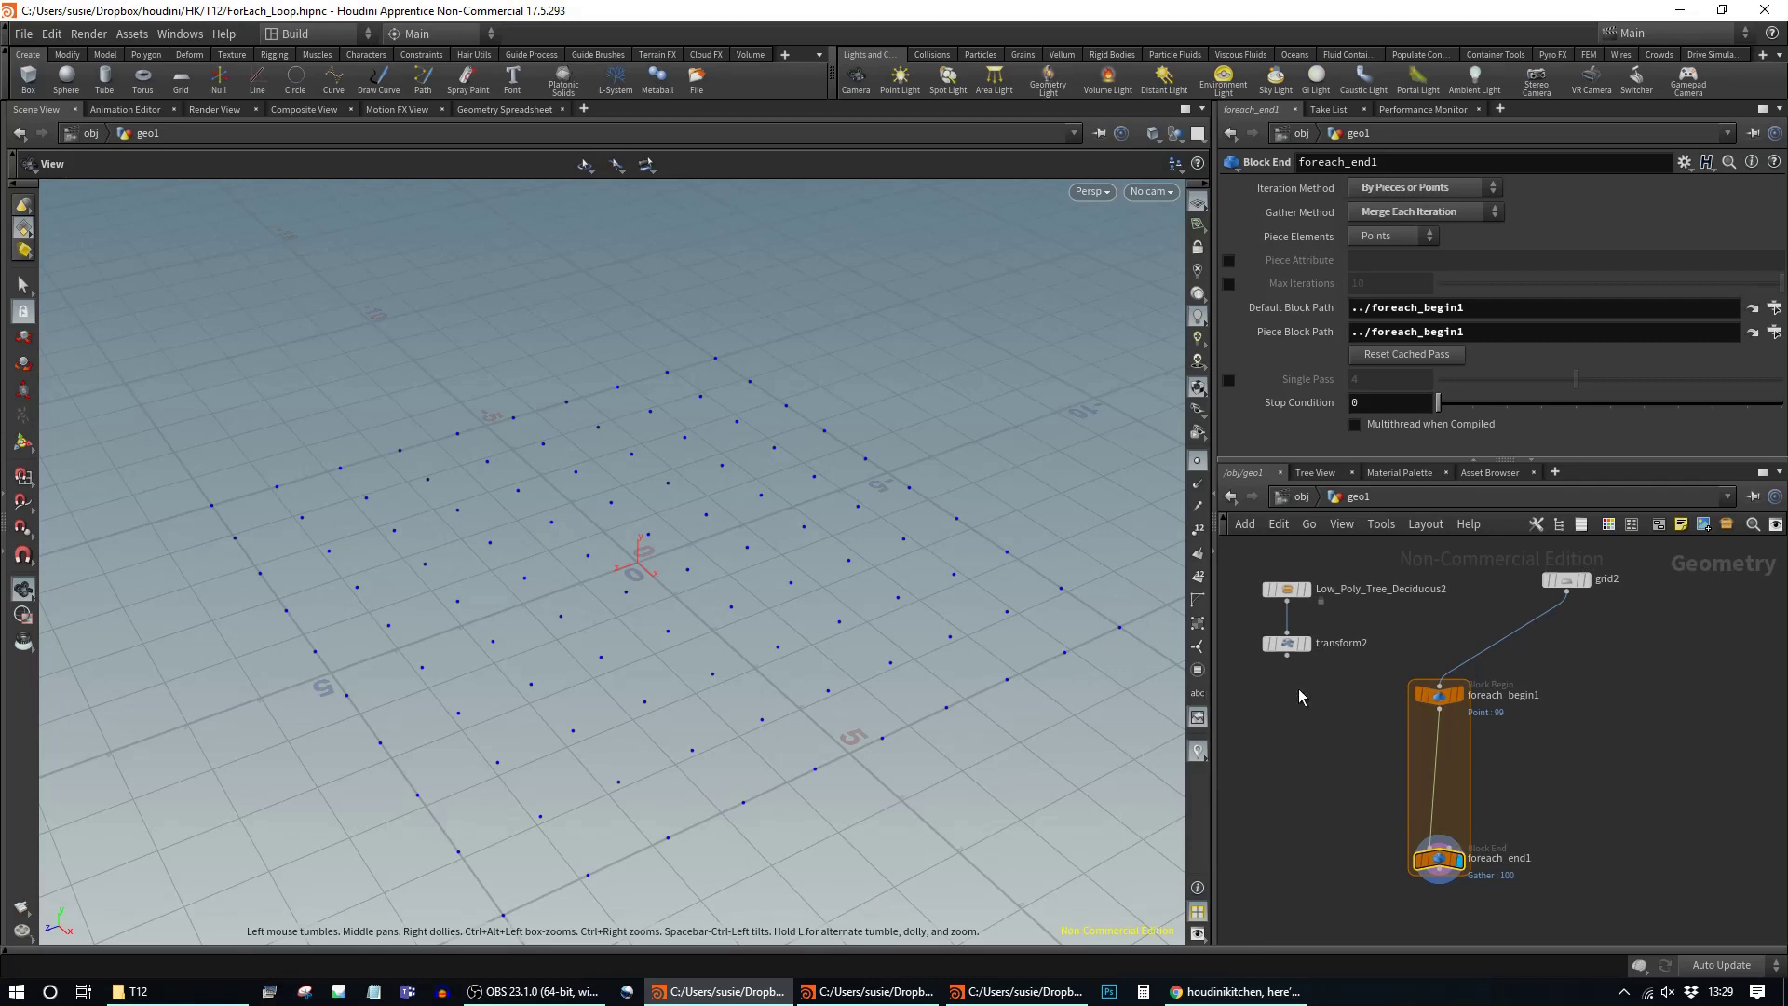
pyautogui.click(1462, 695)
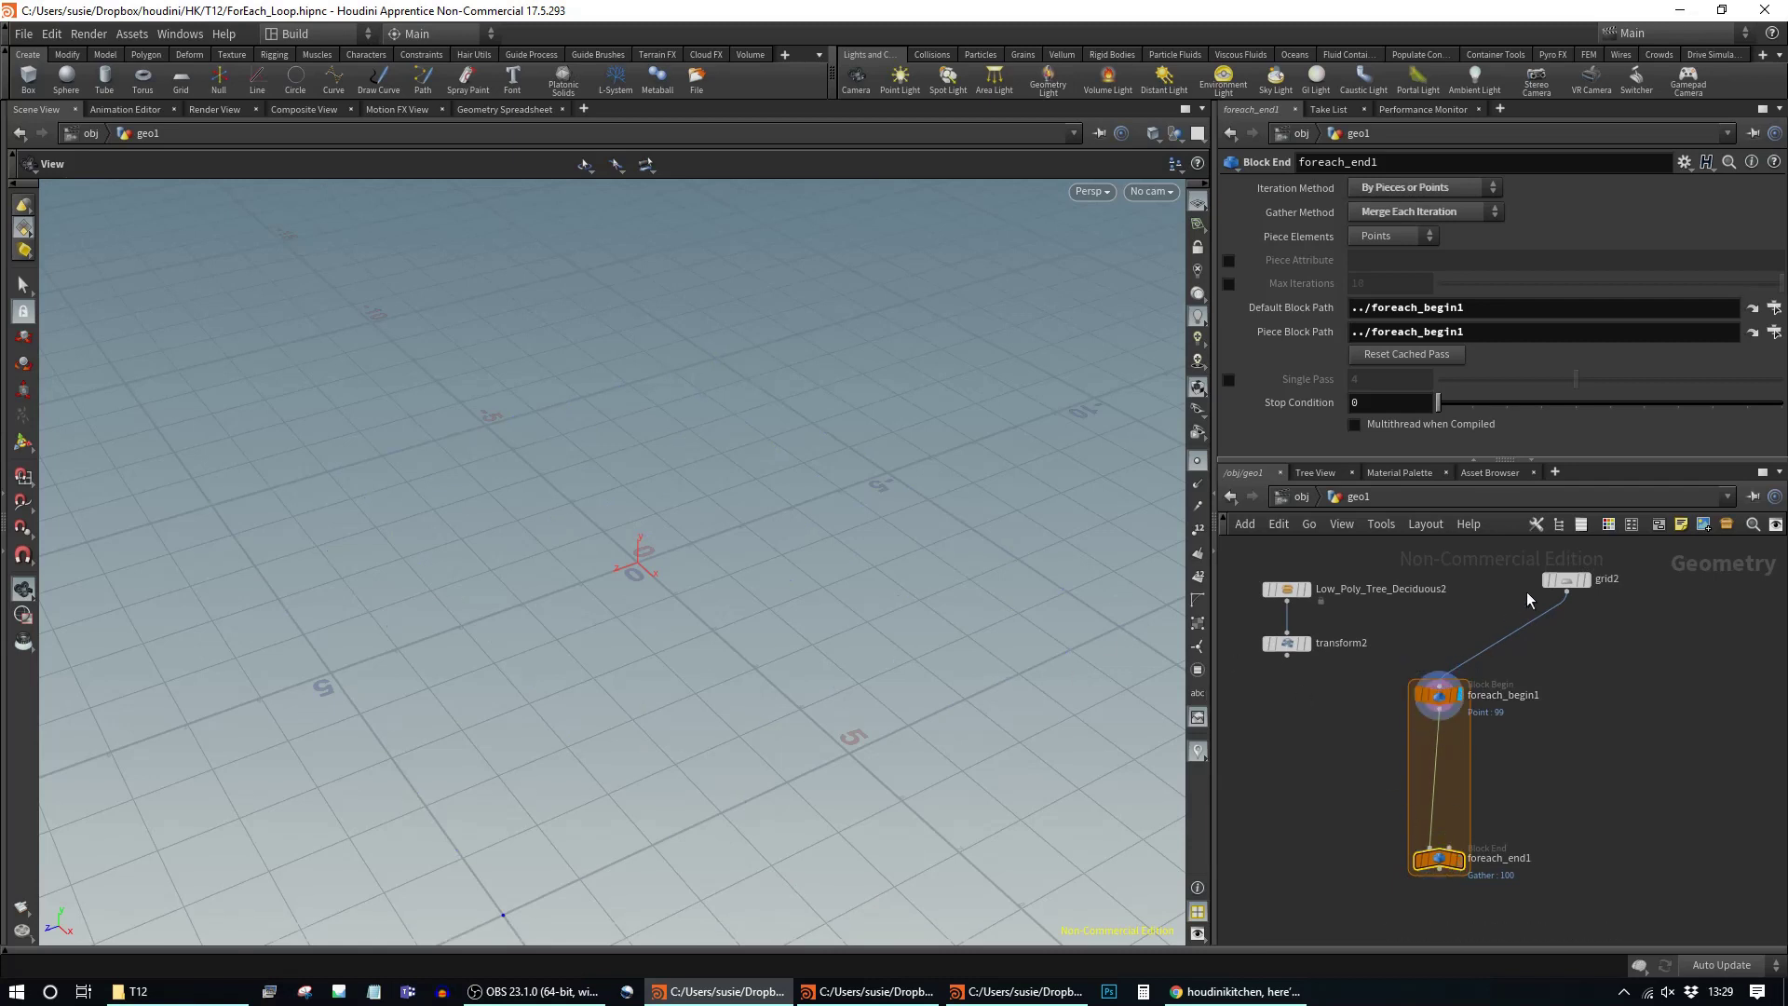
pyautogui.click(1588, 580)
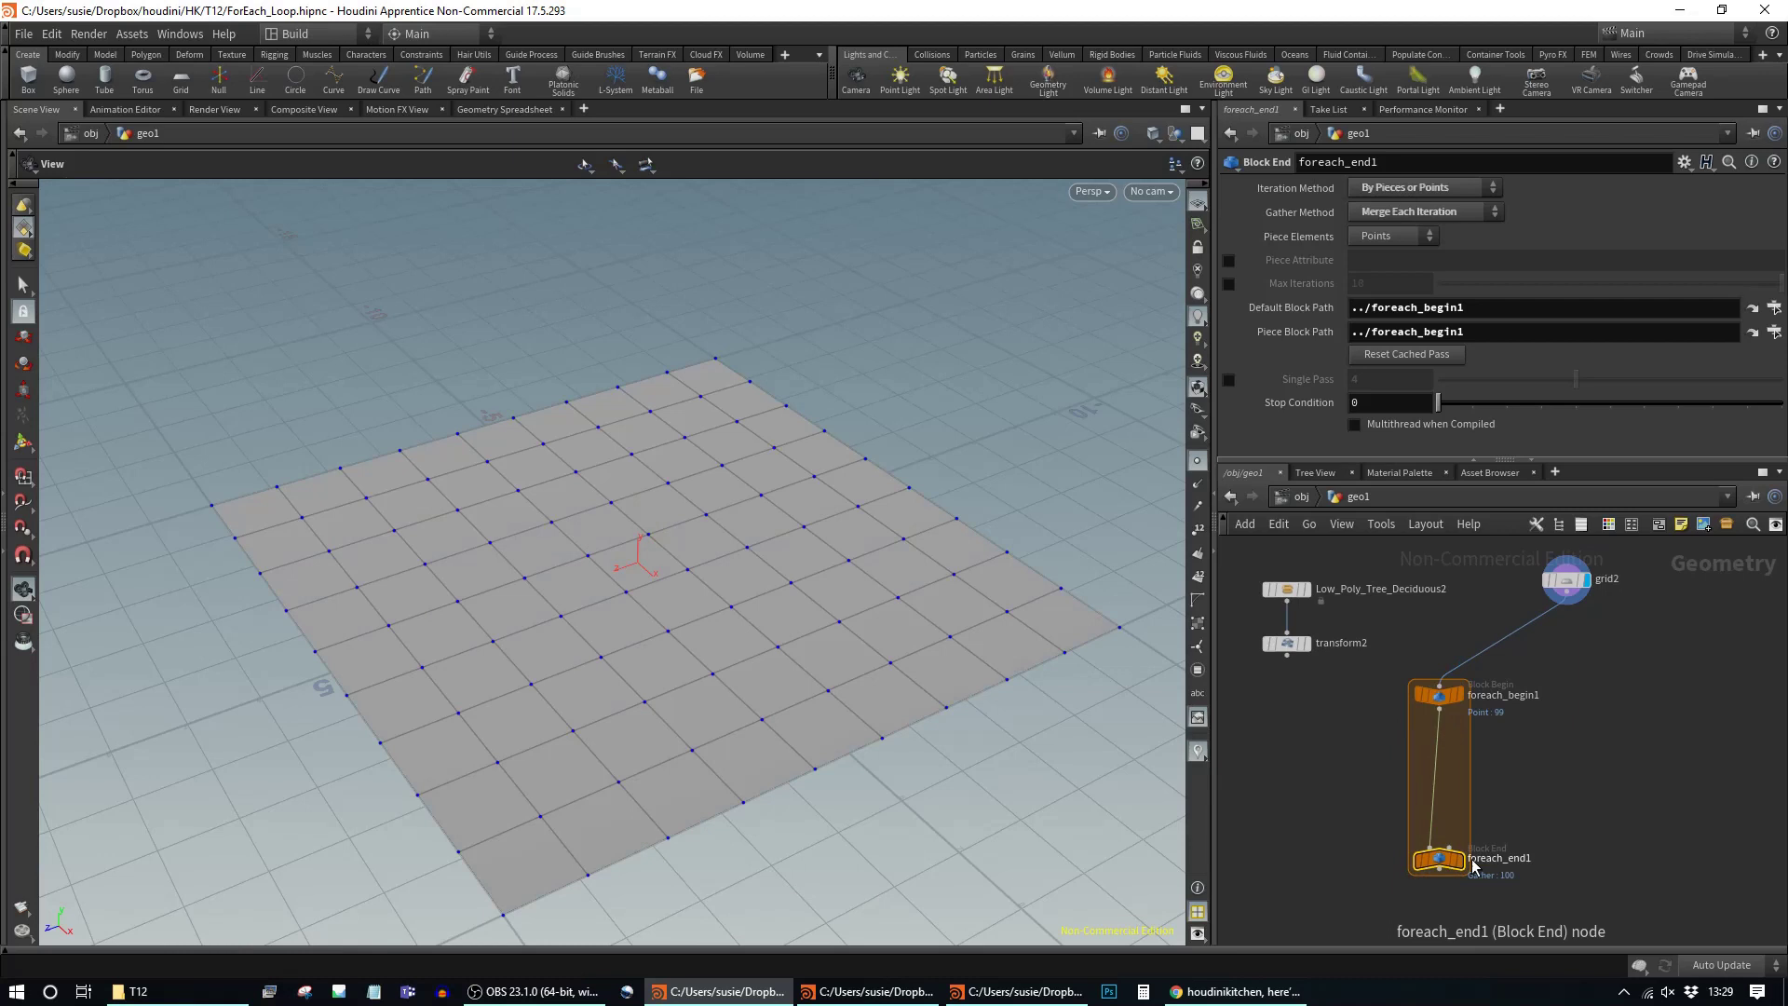
pyautogui.click(1461, 859)
pyautogui.click(1585, 579)
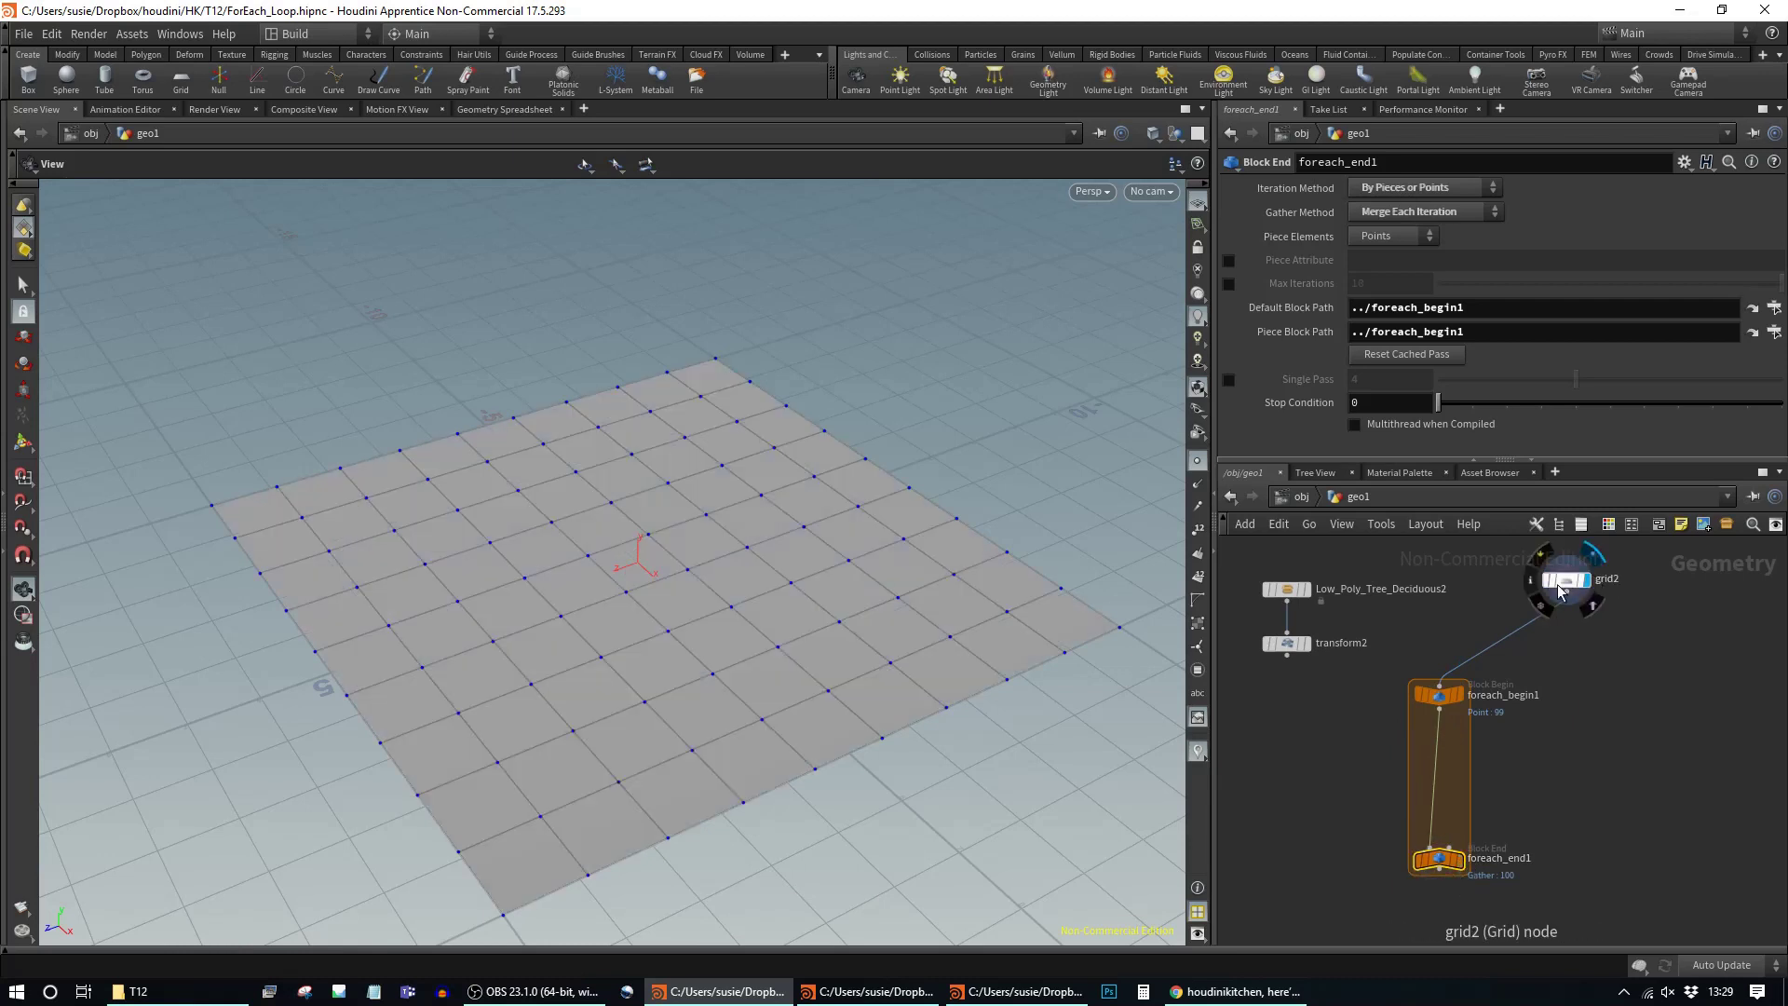
pyautogui.click(1462, 860)
# Step: Adjust the placement of foreach_end1 and foreach_begin1, leaving foreach_begin1 selected
pyautogui.moveTo(1453, 859); pyautogui.dragTo(1453, 846)
pyautogui.moveTo(1634, 708)
pyautogui.mouseDown(button='middle')
pyautogui.moveTo(1616, 719)
pyautogui.moveTo(1573, 663)
pyautogui.moveTo(1615, 710)
pyautogui.mouseUp(button='middle')
pyautogui.moveTo(1474, 738); pyautogui.dragTo(1475, 723)
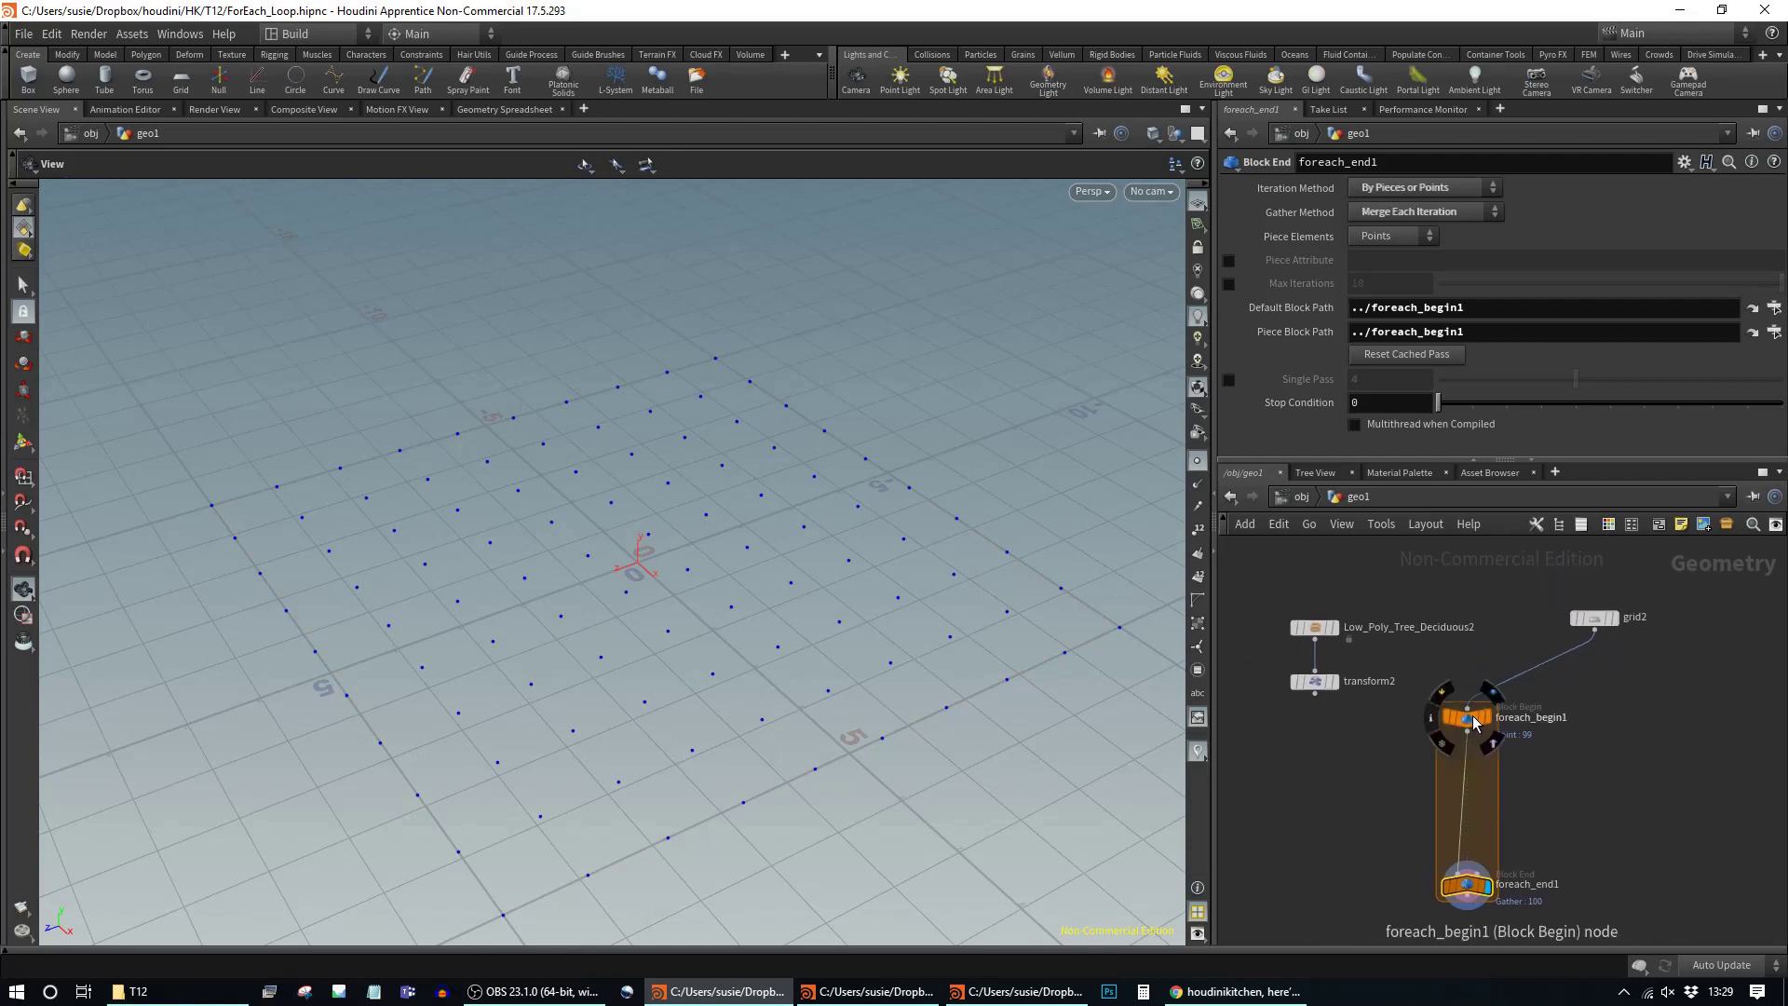
pyautogui.click(1475, 723)
pyautogui.moveTo(1553, 732); pyautogui.dragTo(1556, 743, button='middle')
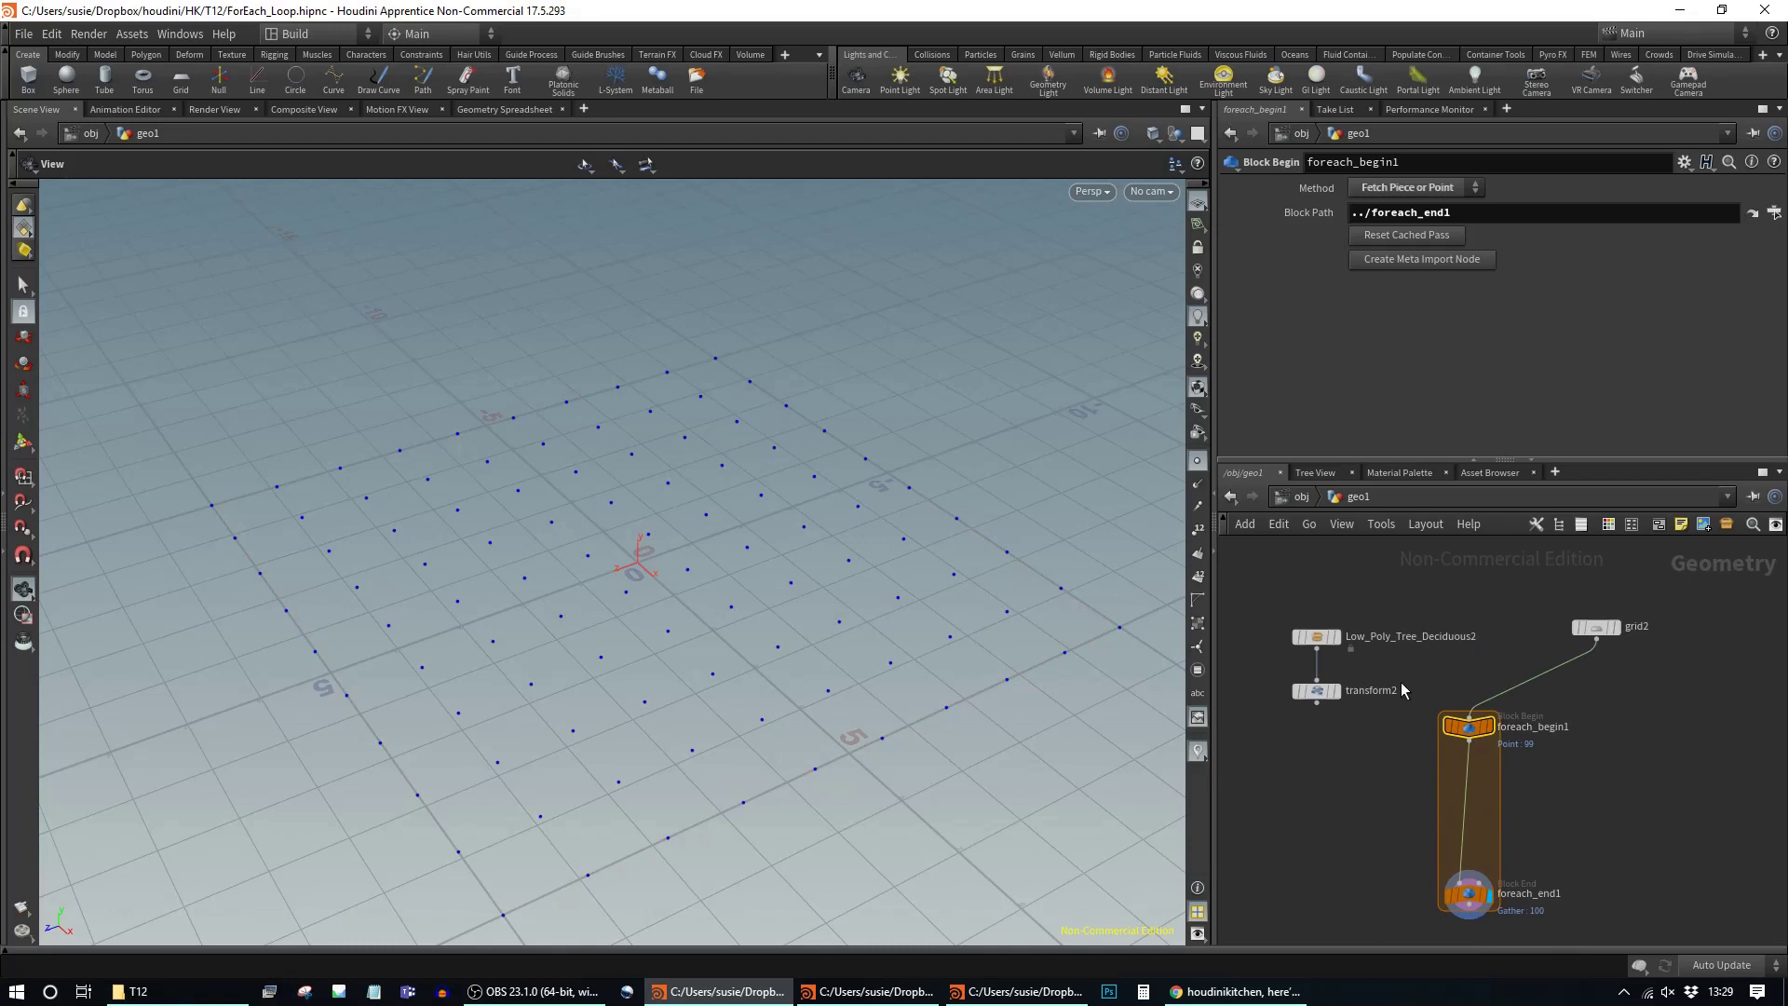
# Step: Add a Copy to Points node fed by the output of transform2
pyautogui.click(1316, 690)
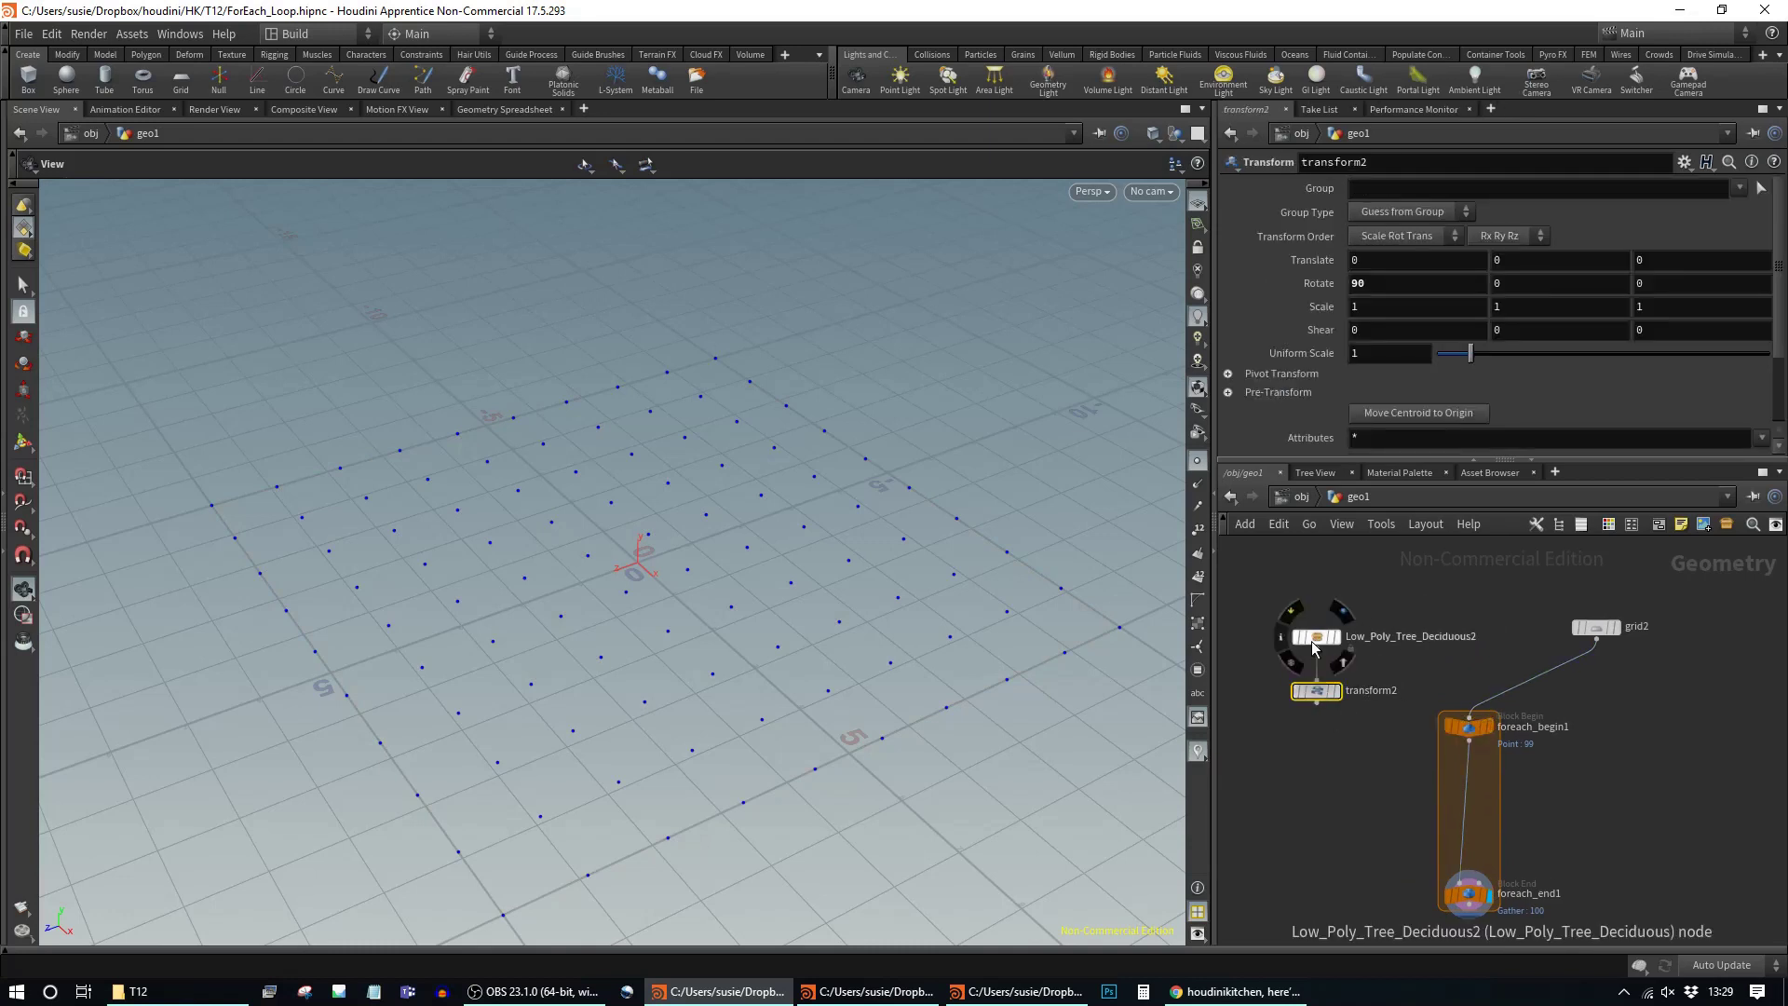
pyautogui.click(1316, 704)
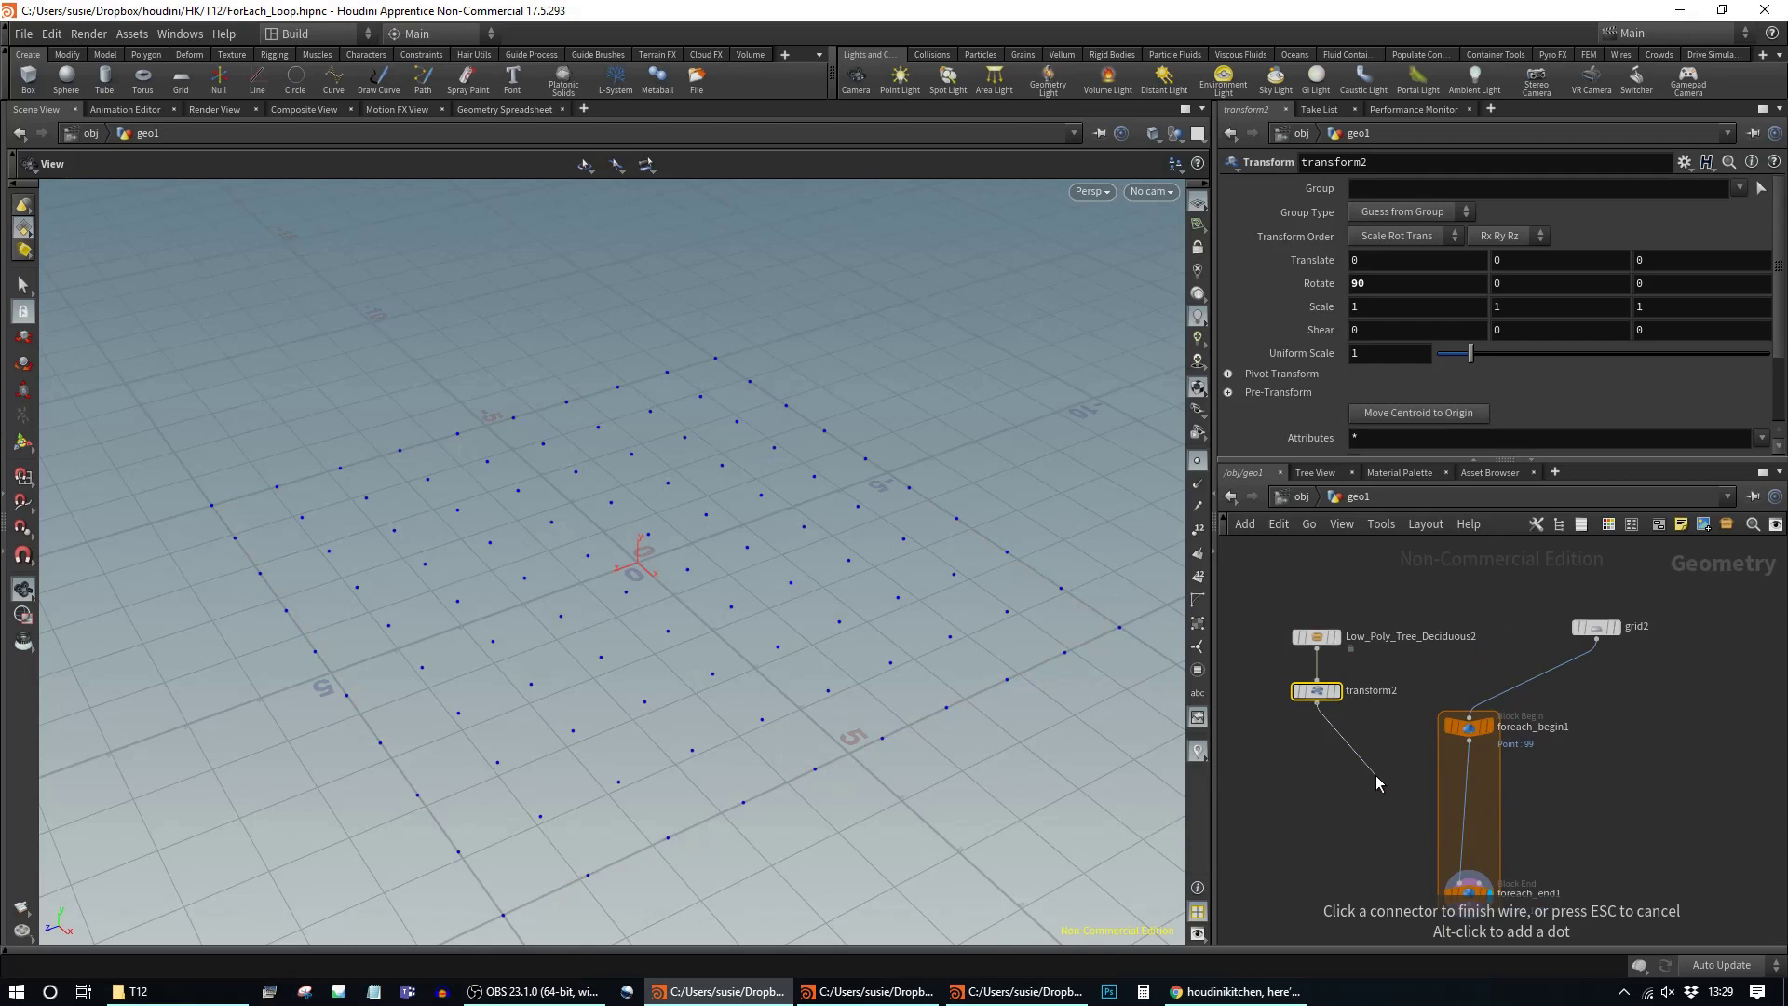
pyautogui.press('Tab')
pyautogui.write('cop')
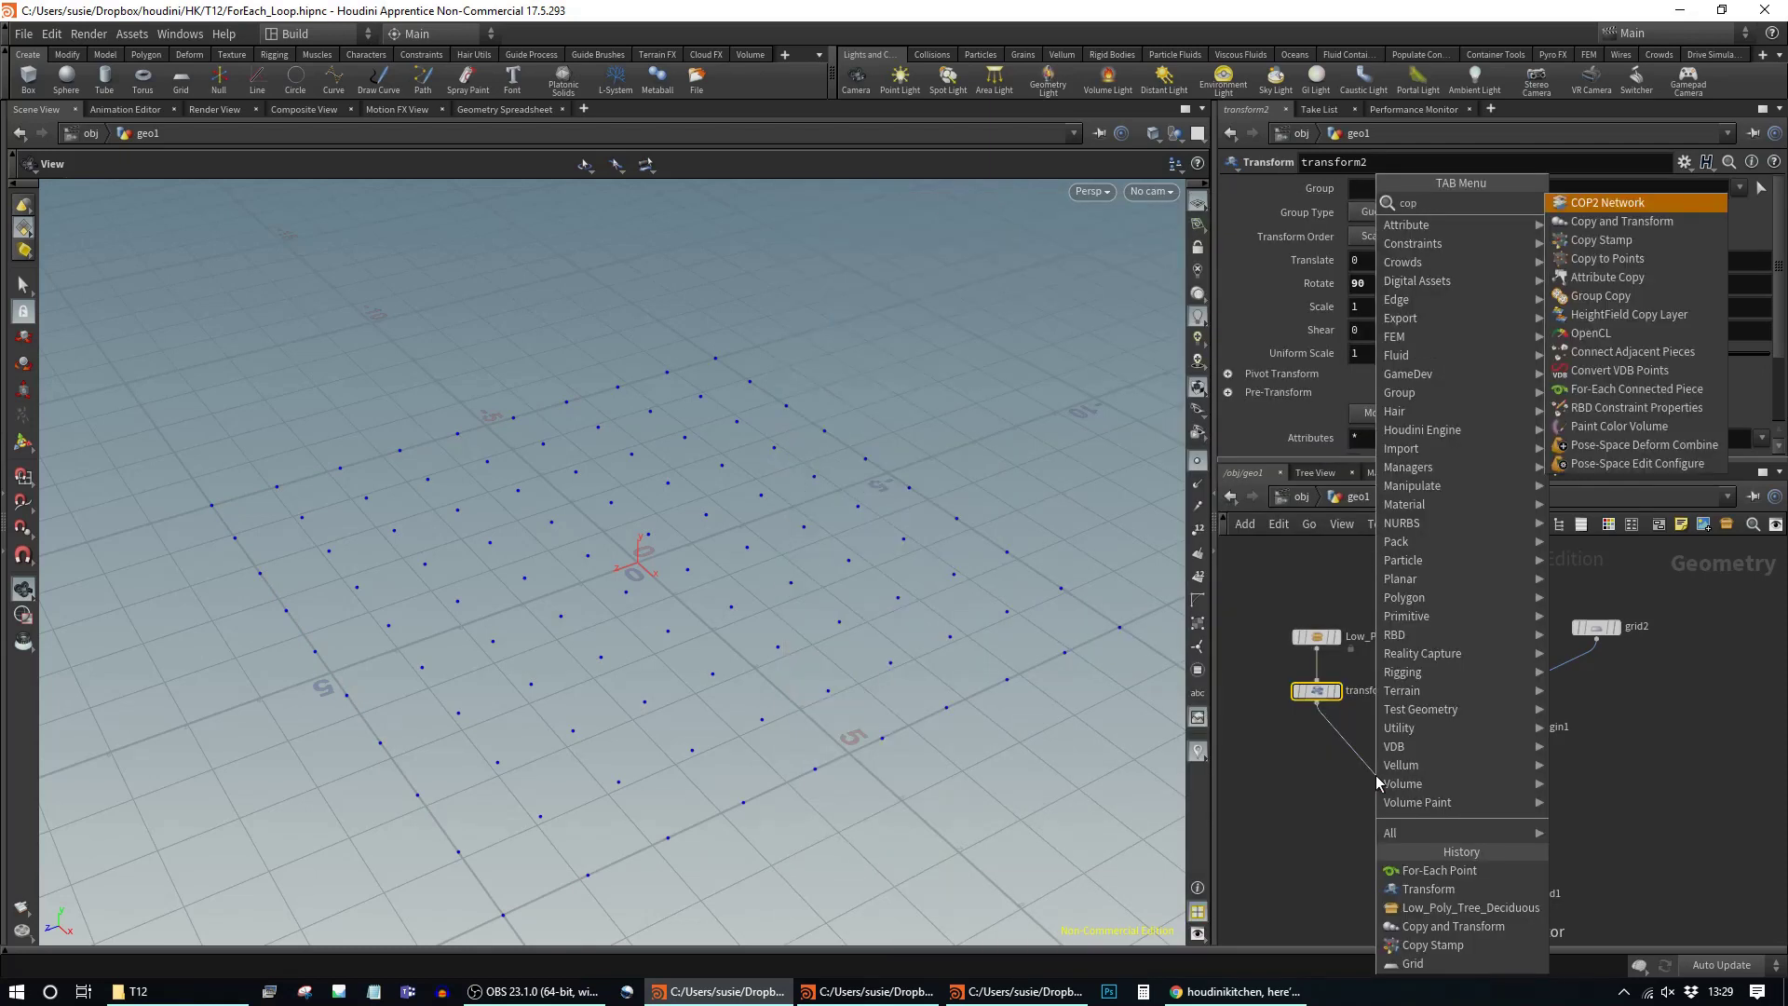
pyautogui.write('y to')
pyautogui.press('Return')
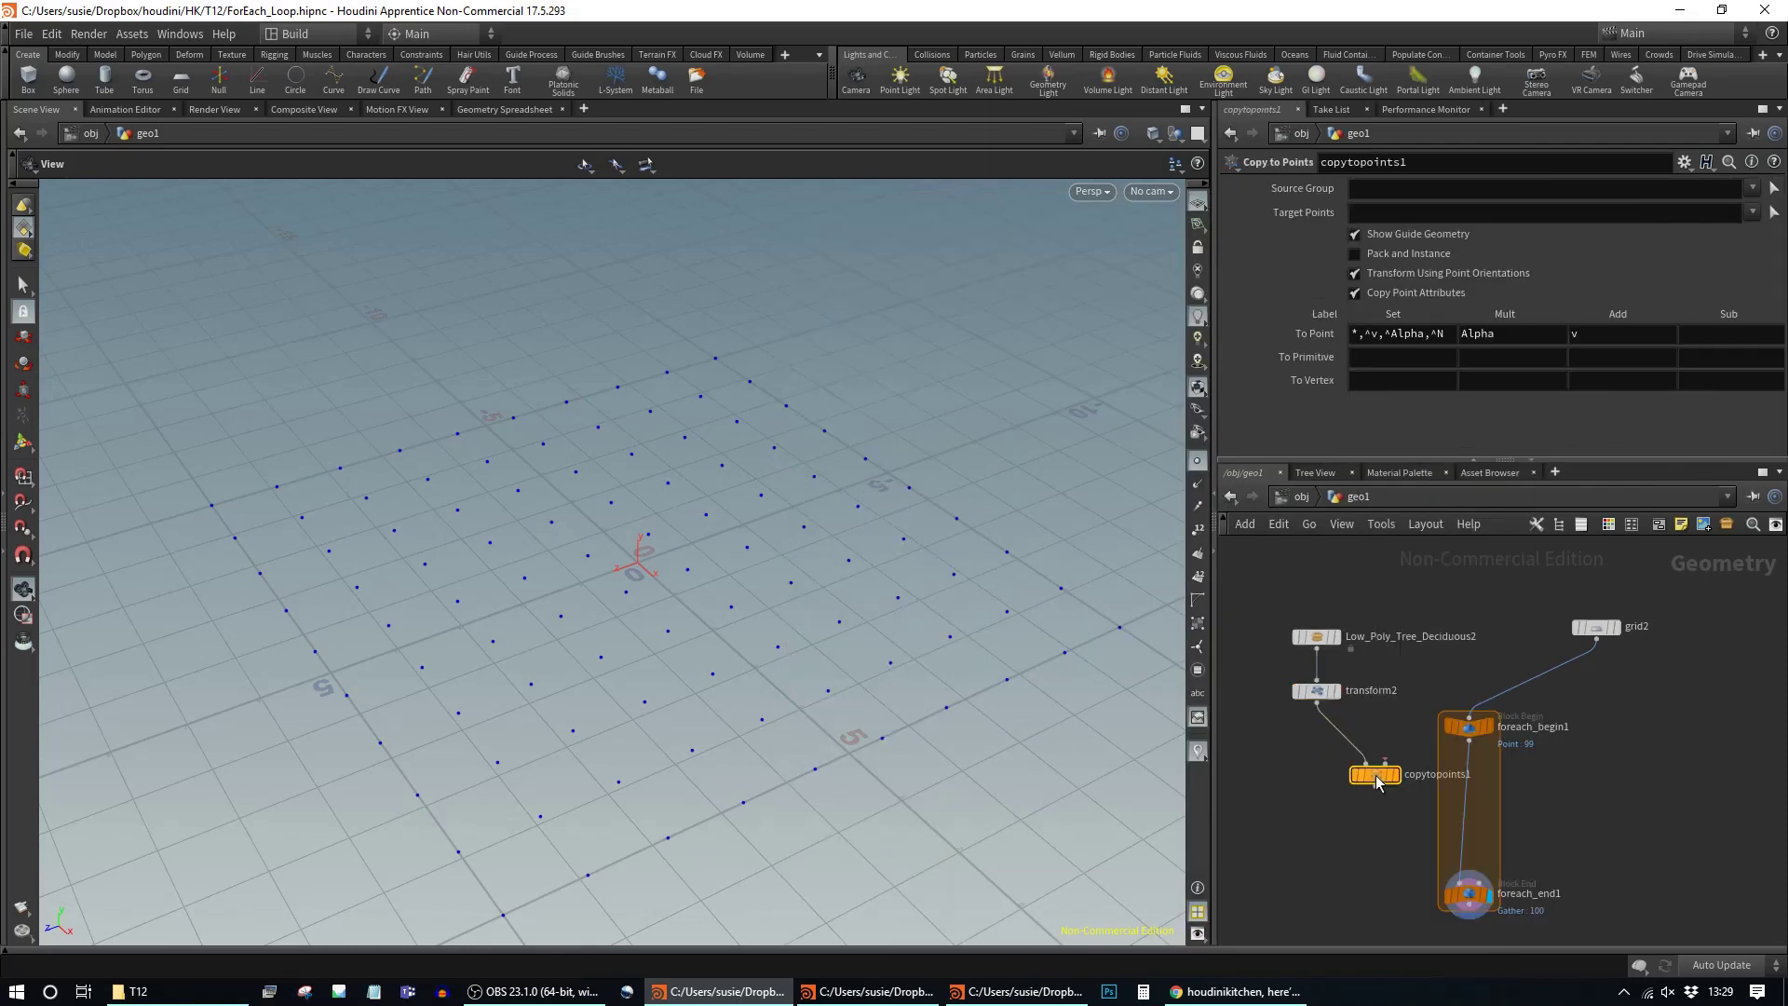
# Step: Place copytopoints1 inside the loop, with foreach_begin1 feeding its target points input and its output feeding foreach_end1
pyautogui.click(1388, 788)
pyautogui.moveTo(1388, 790); pyautogui.dragTo(1464, 867)
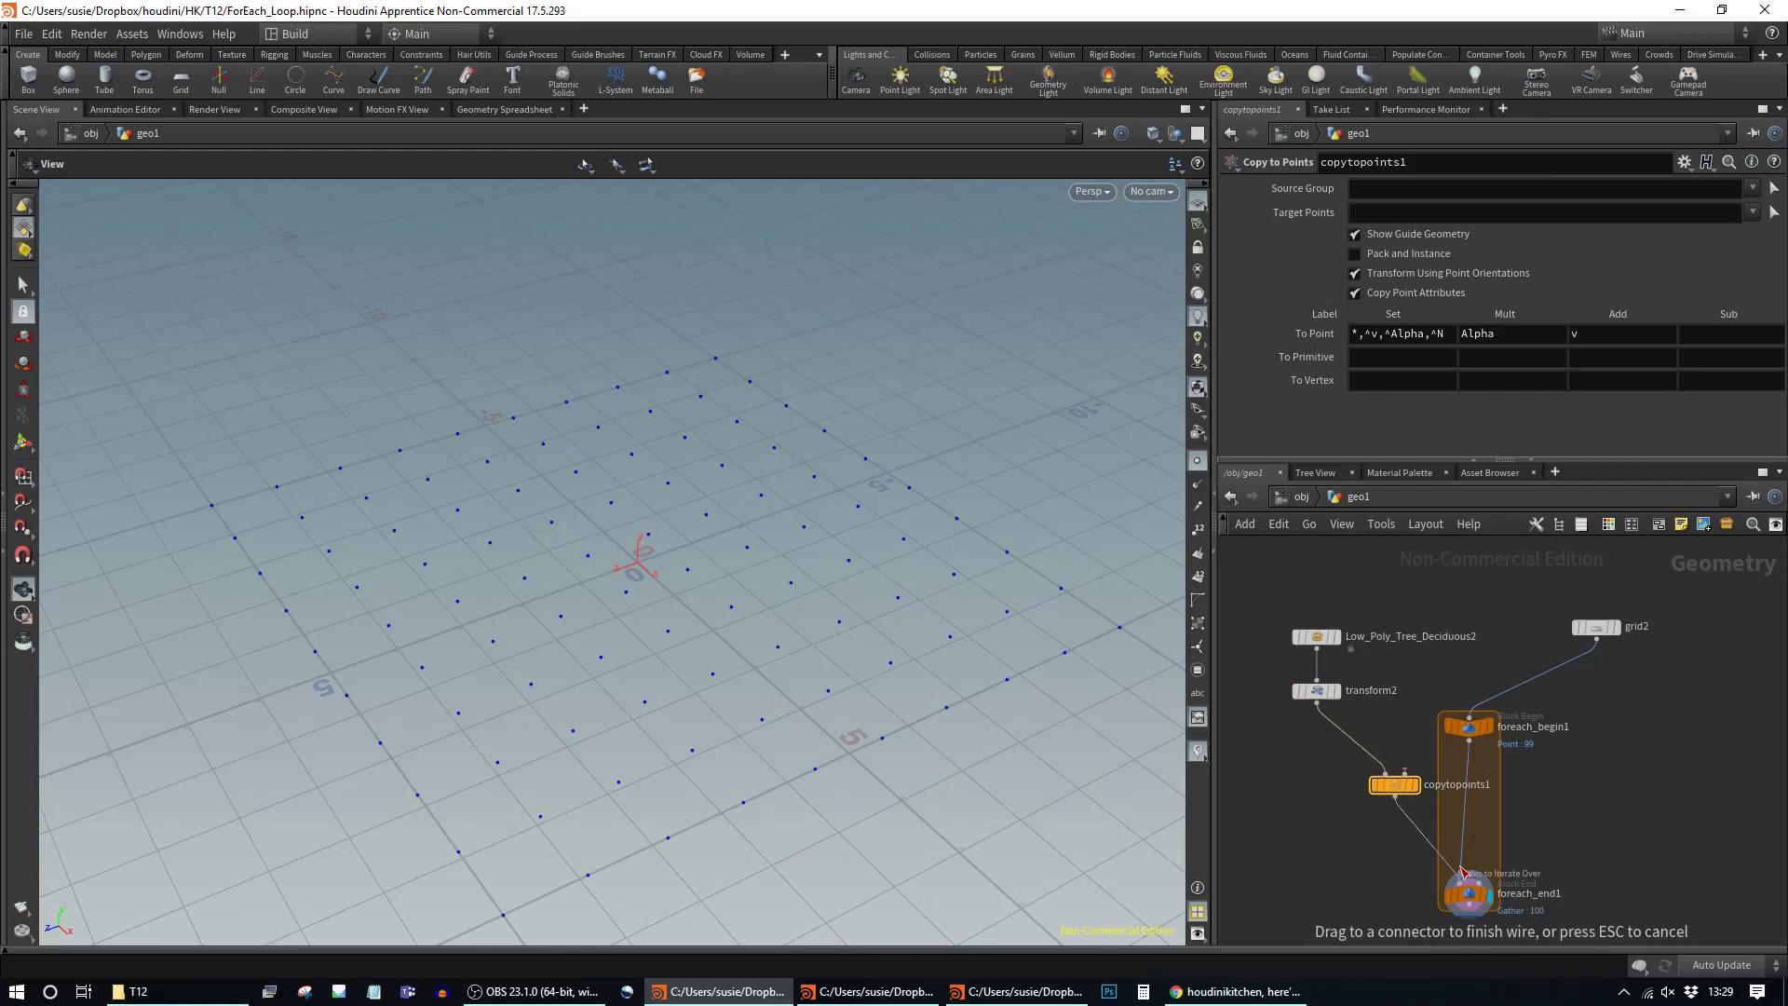
pyautogui.press('Escape')
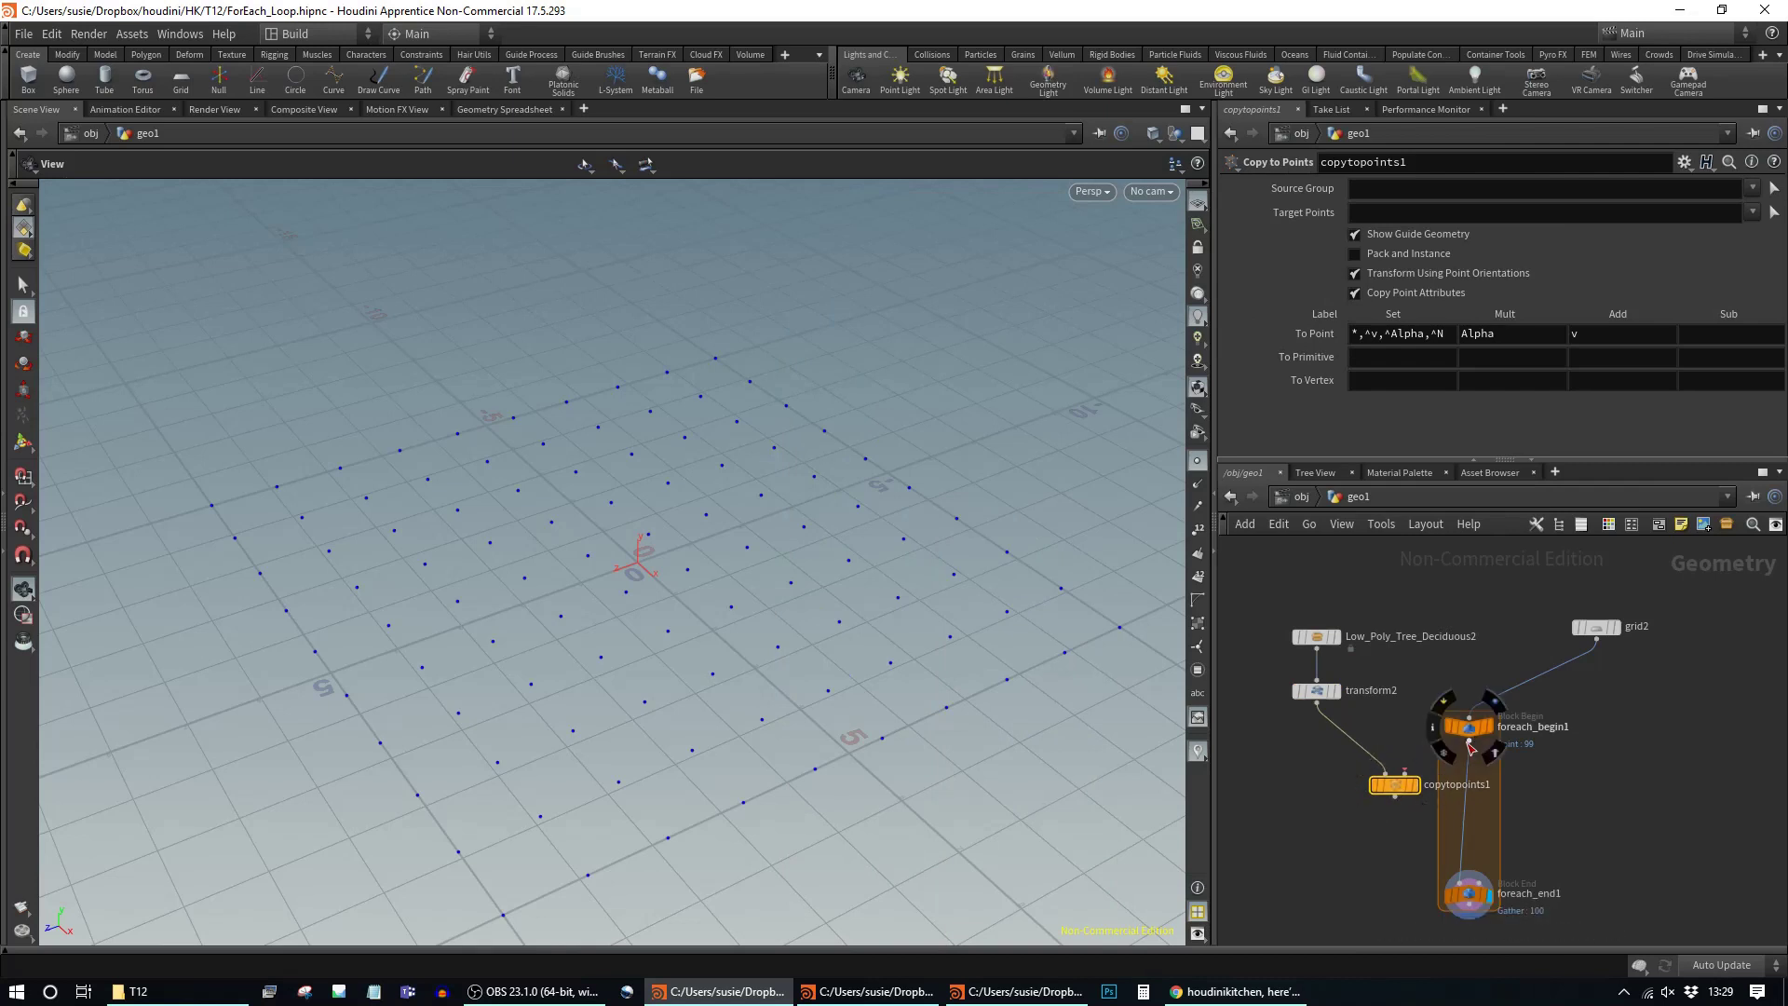
pyautogui.moveTo(1405, 790); pyautogui.dragTo(1435, 809)
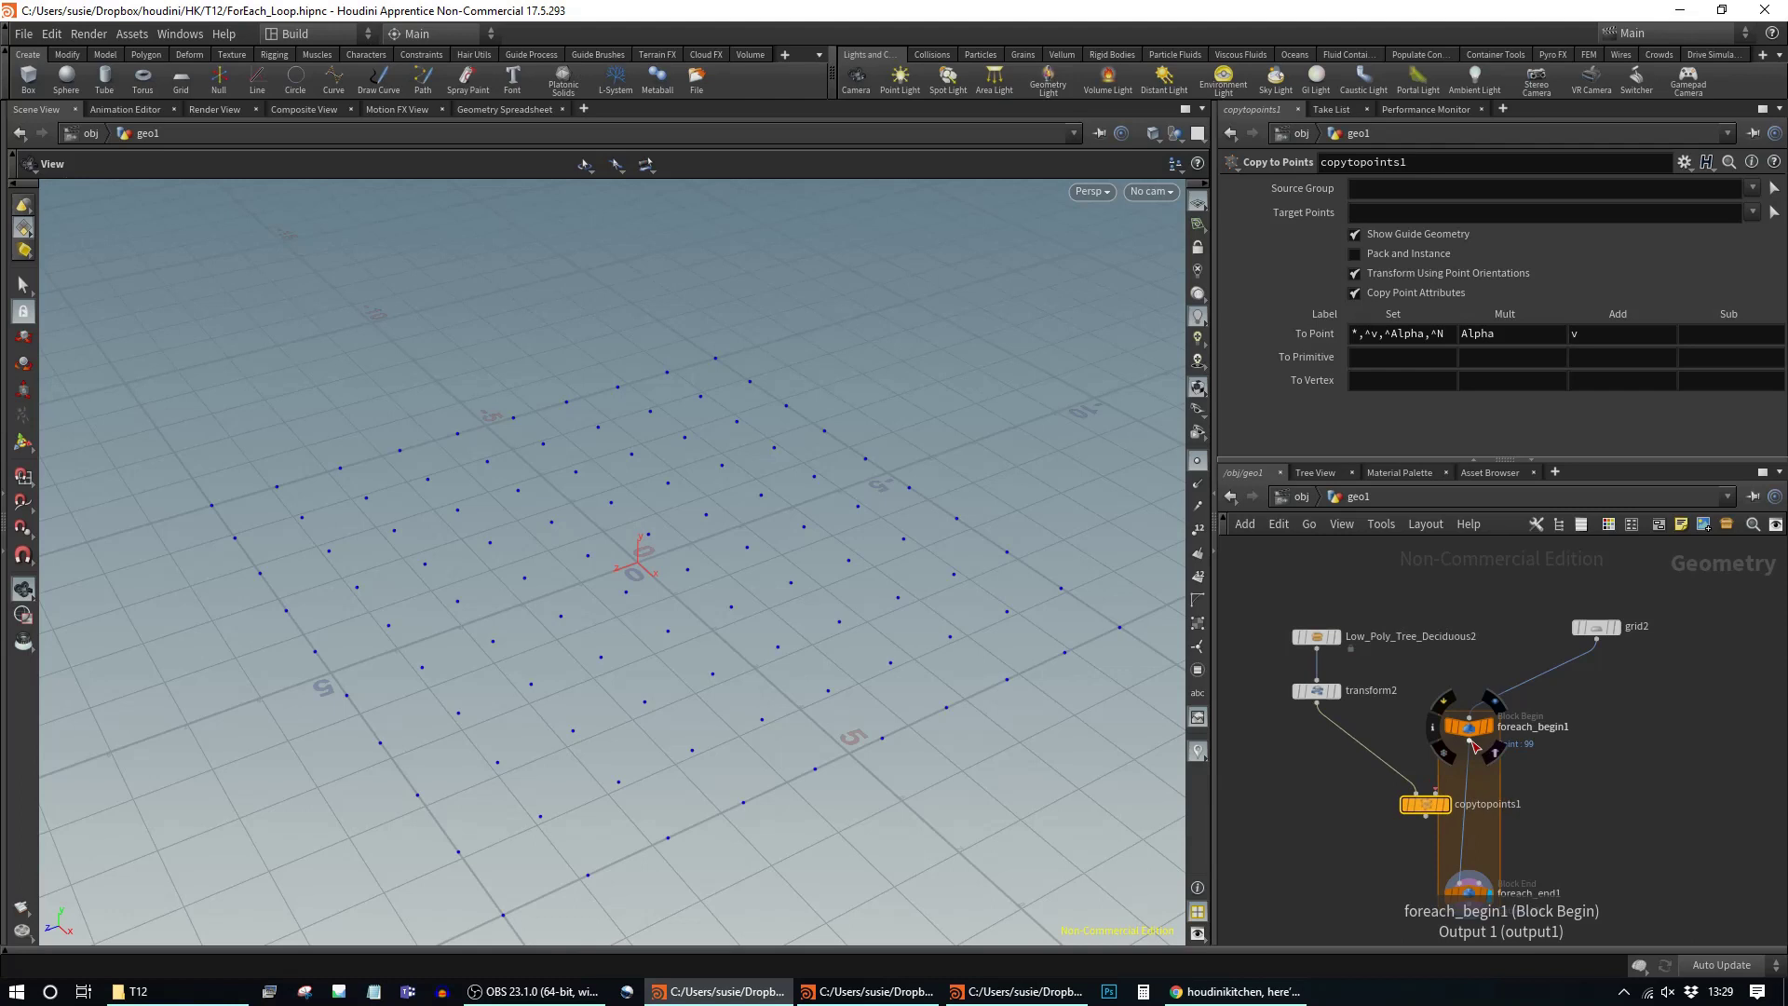
pyautogui.moveTo(1468, 746); pyautogui.dragTo(1463, 893)
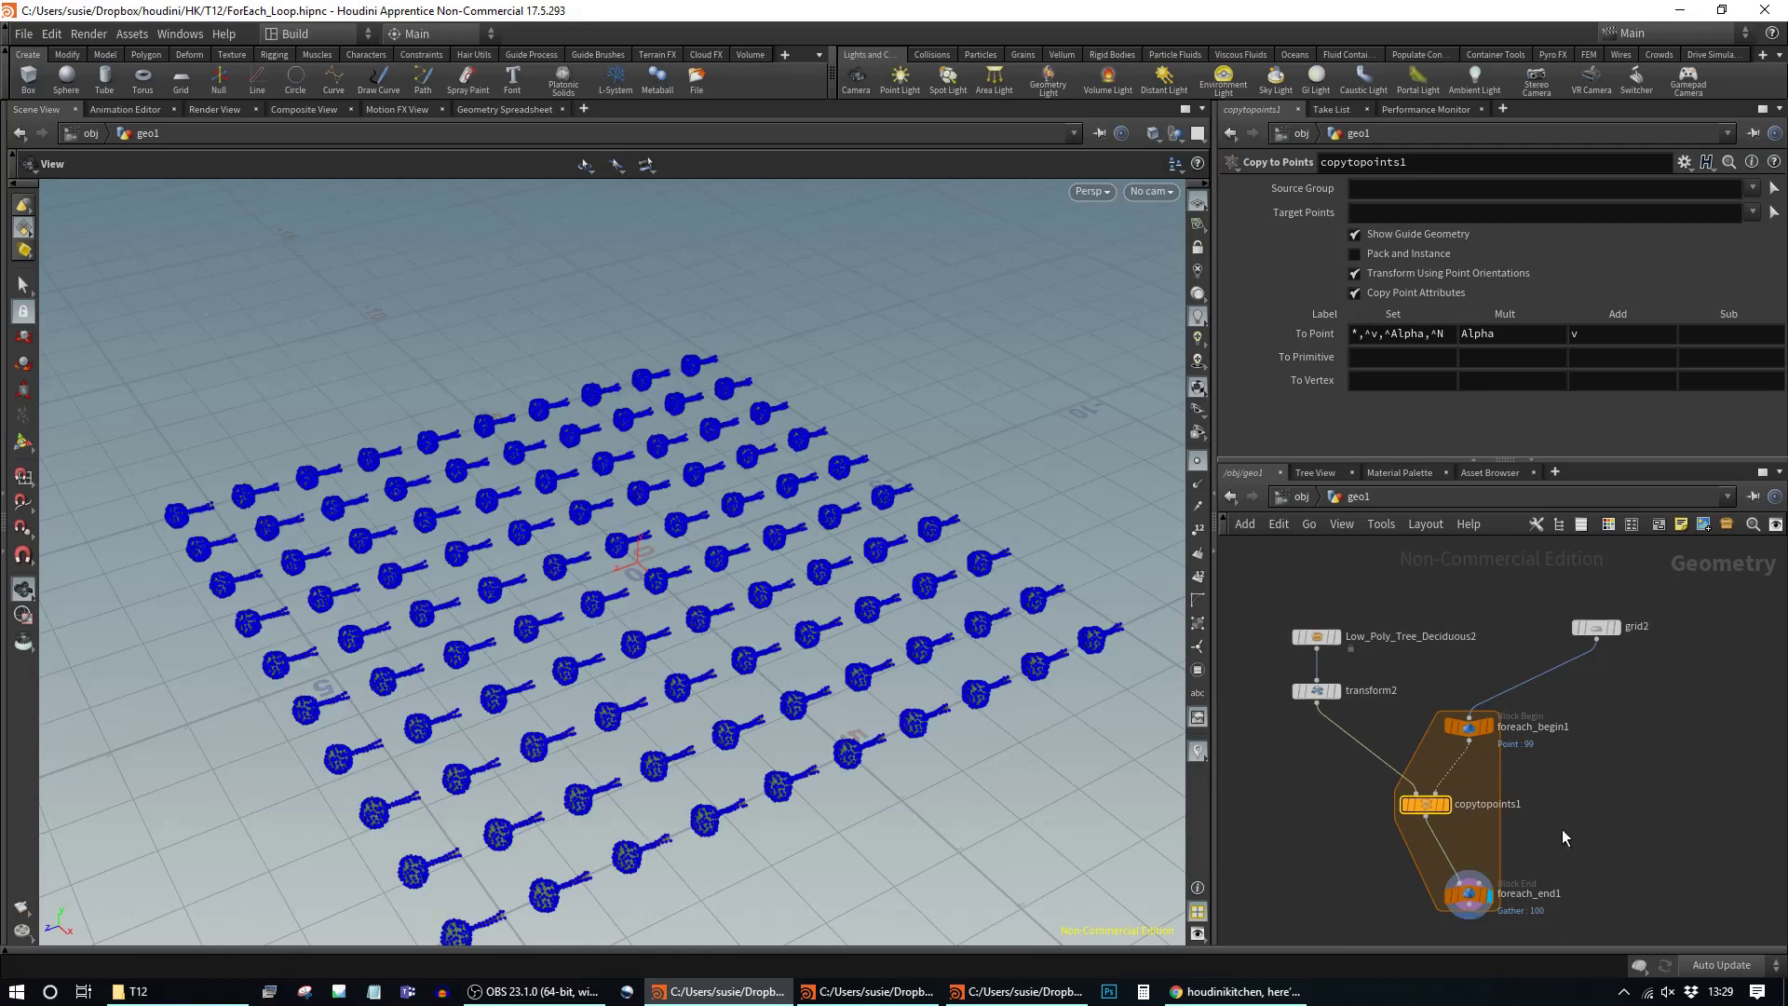
# Step: Delete transform2 and shift Low_Poly_Tree_Deciduous2 slightly away from the loop
pyautogui.click(1334, 690)
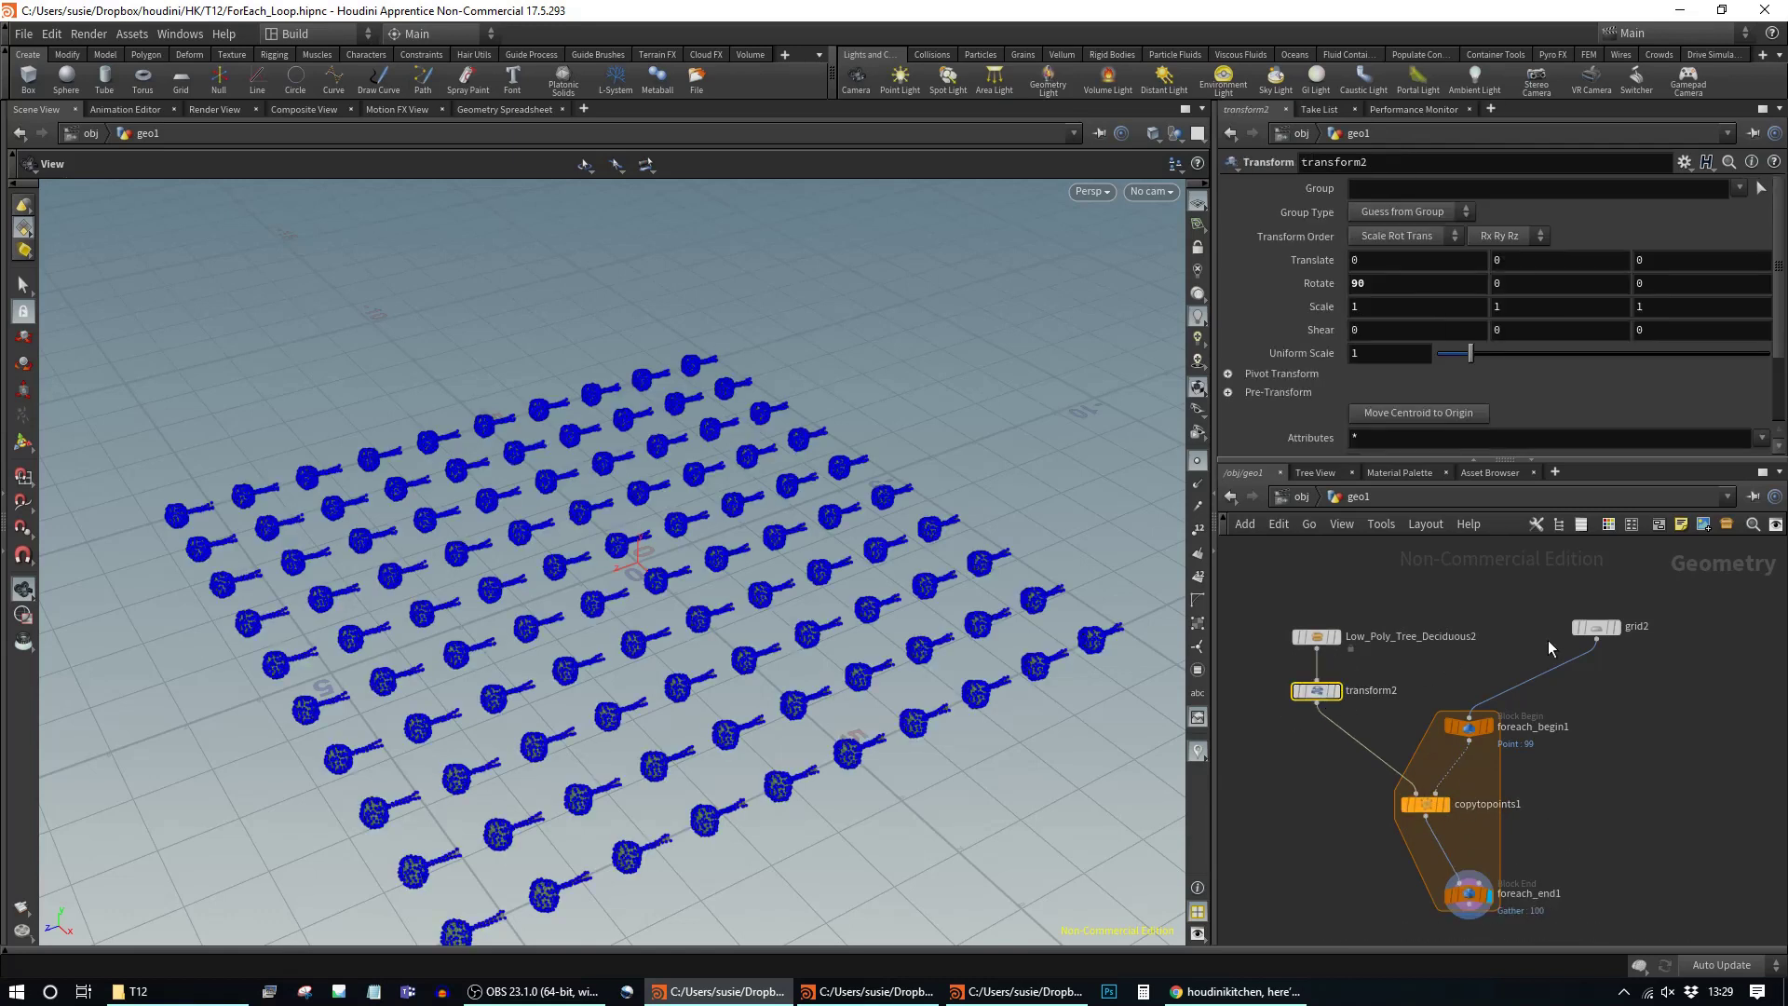
pyautogui.press('Delete')
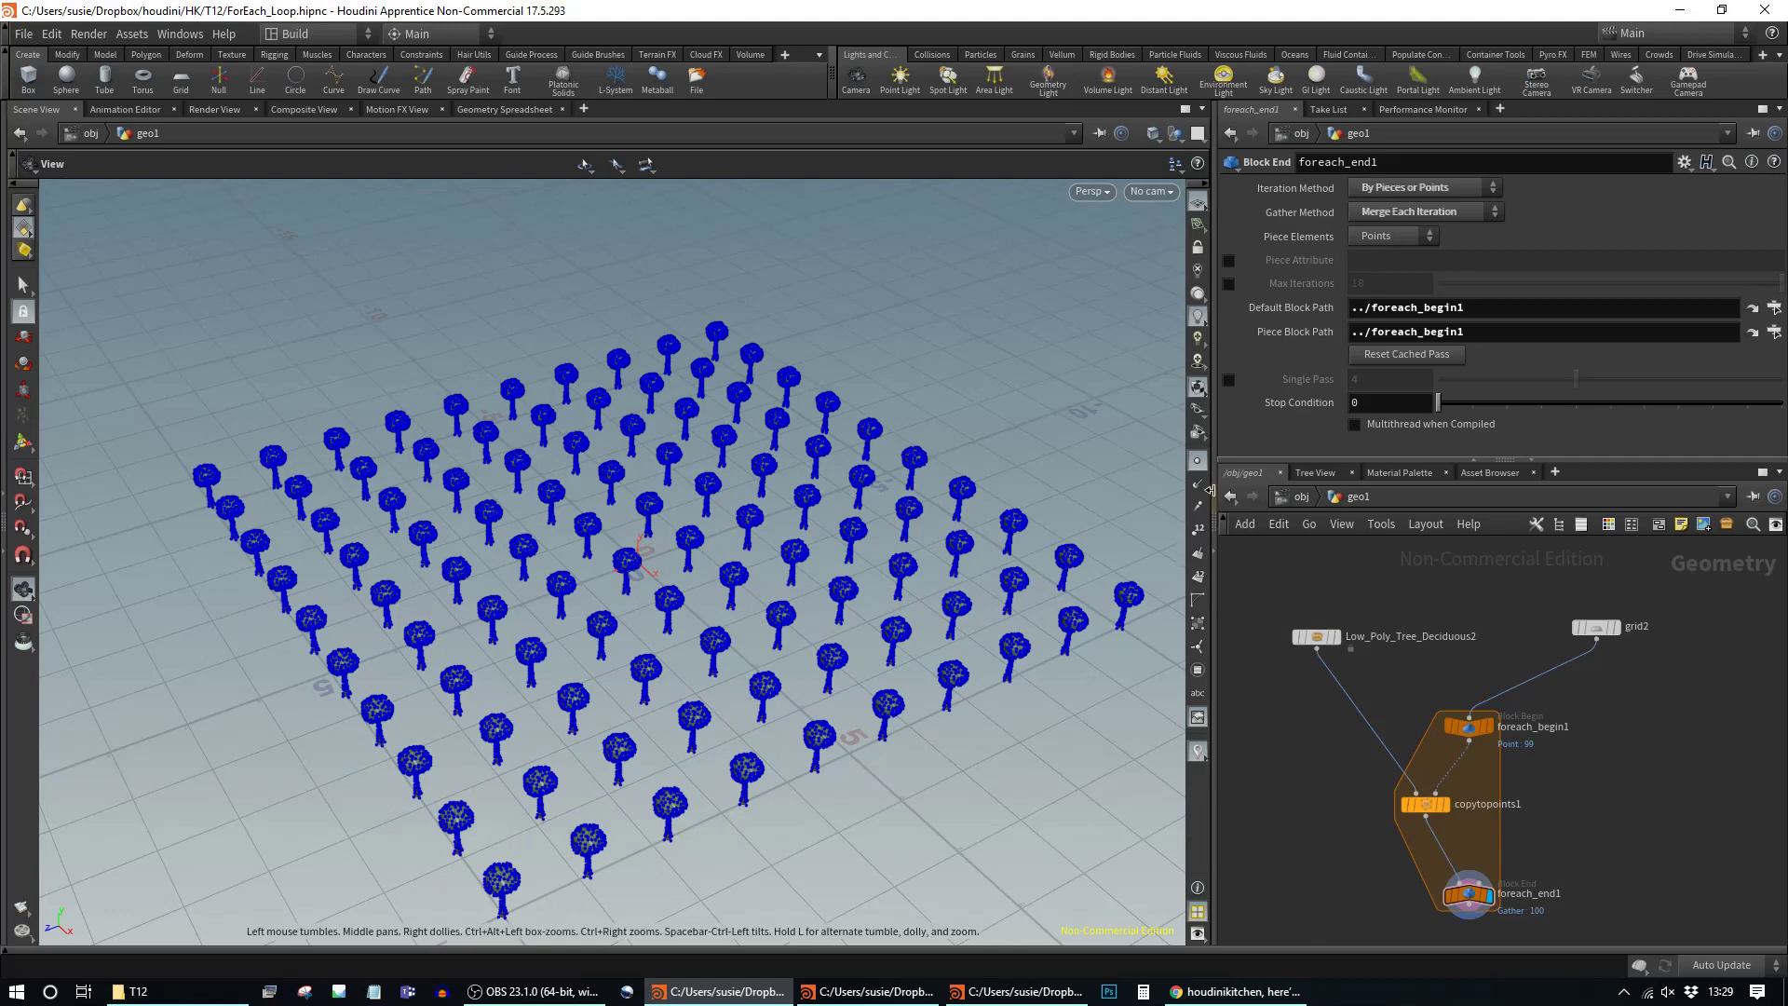
pyautogui.moveTo(1323, 641); pyautogui.dragTo(1295, 660)
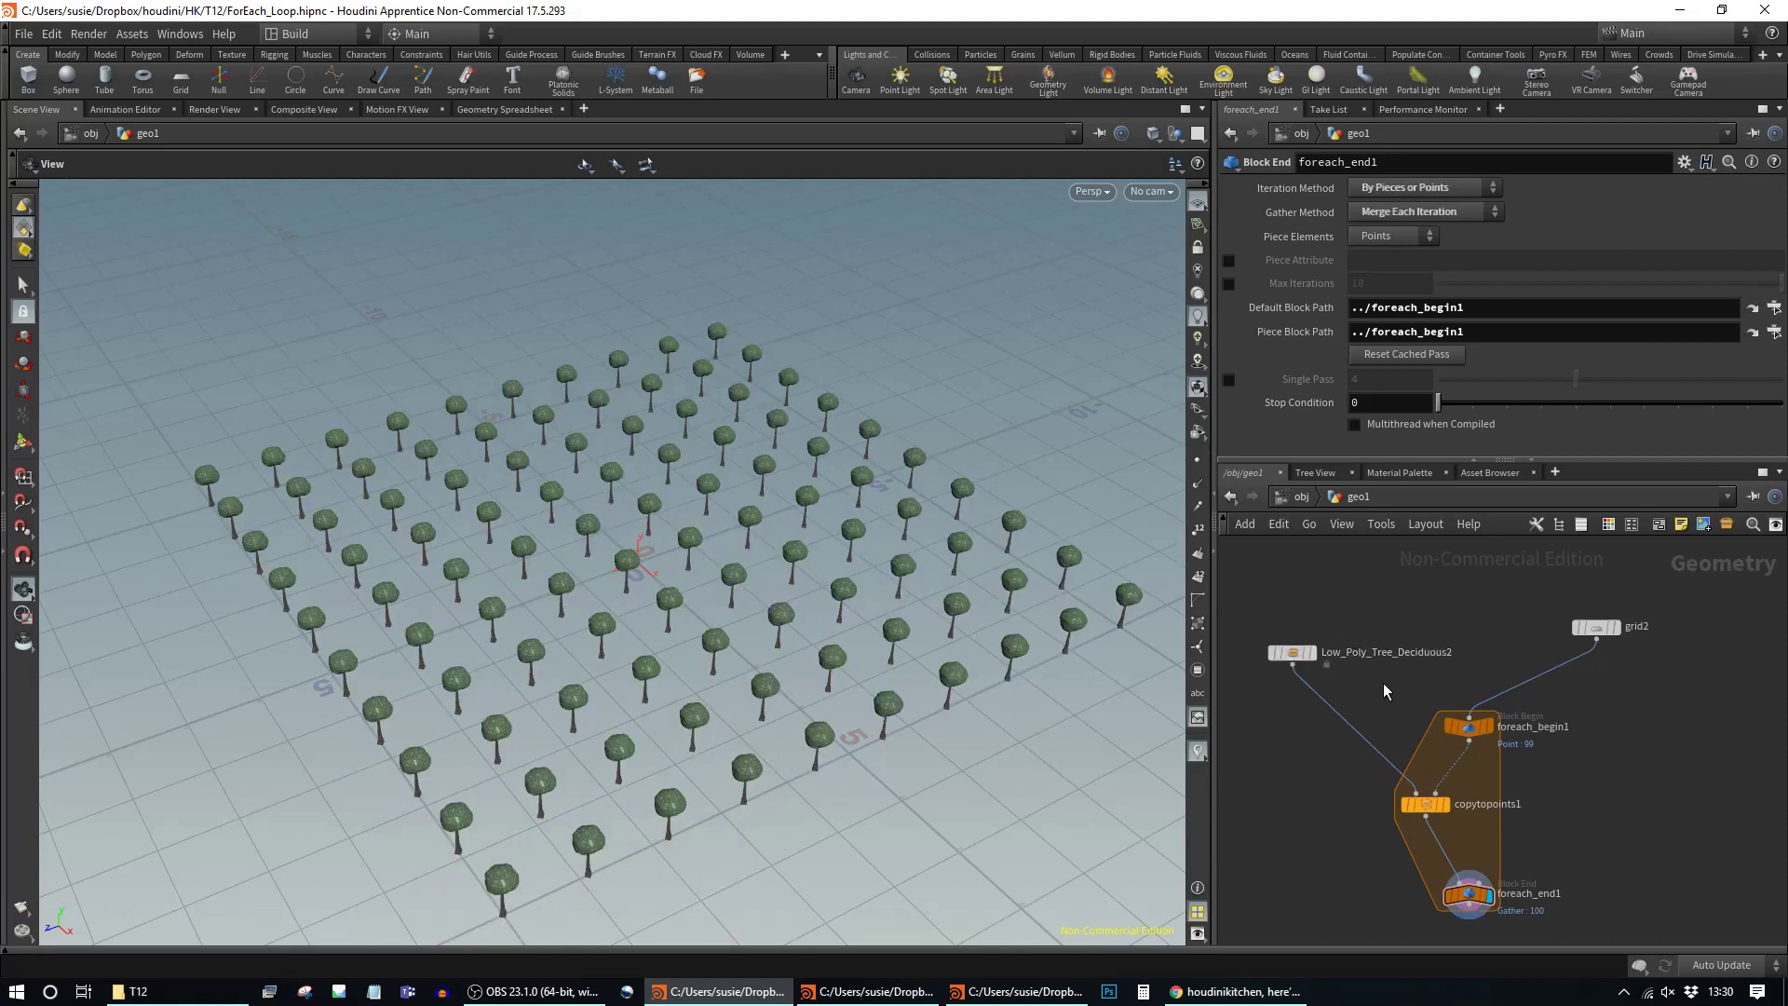
# Step: Display the output of copytopoints1 and move foreach_end1 directly below it
pyautogui.moveTo(1094, 770); pyautogui.dragTo(788, 667)
pyautogui.scroll(6, 929, 759)
pyautogui.moveTo(1005, 703); pyautogui.dragTo(1017, 792)
pyautogui.moveTo(1642, 844); pyautogui.dragTo(1608, 811, button='middle')
pyautogui.click(1409, 771)
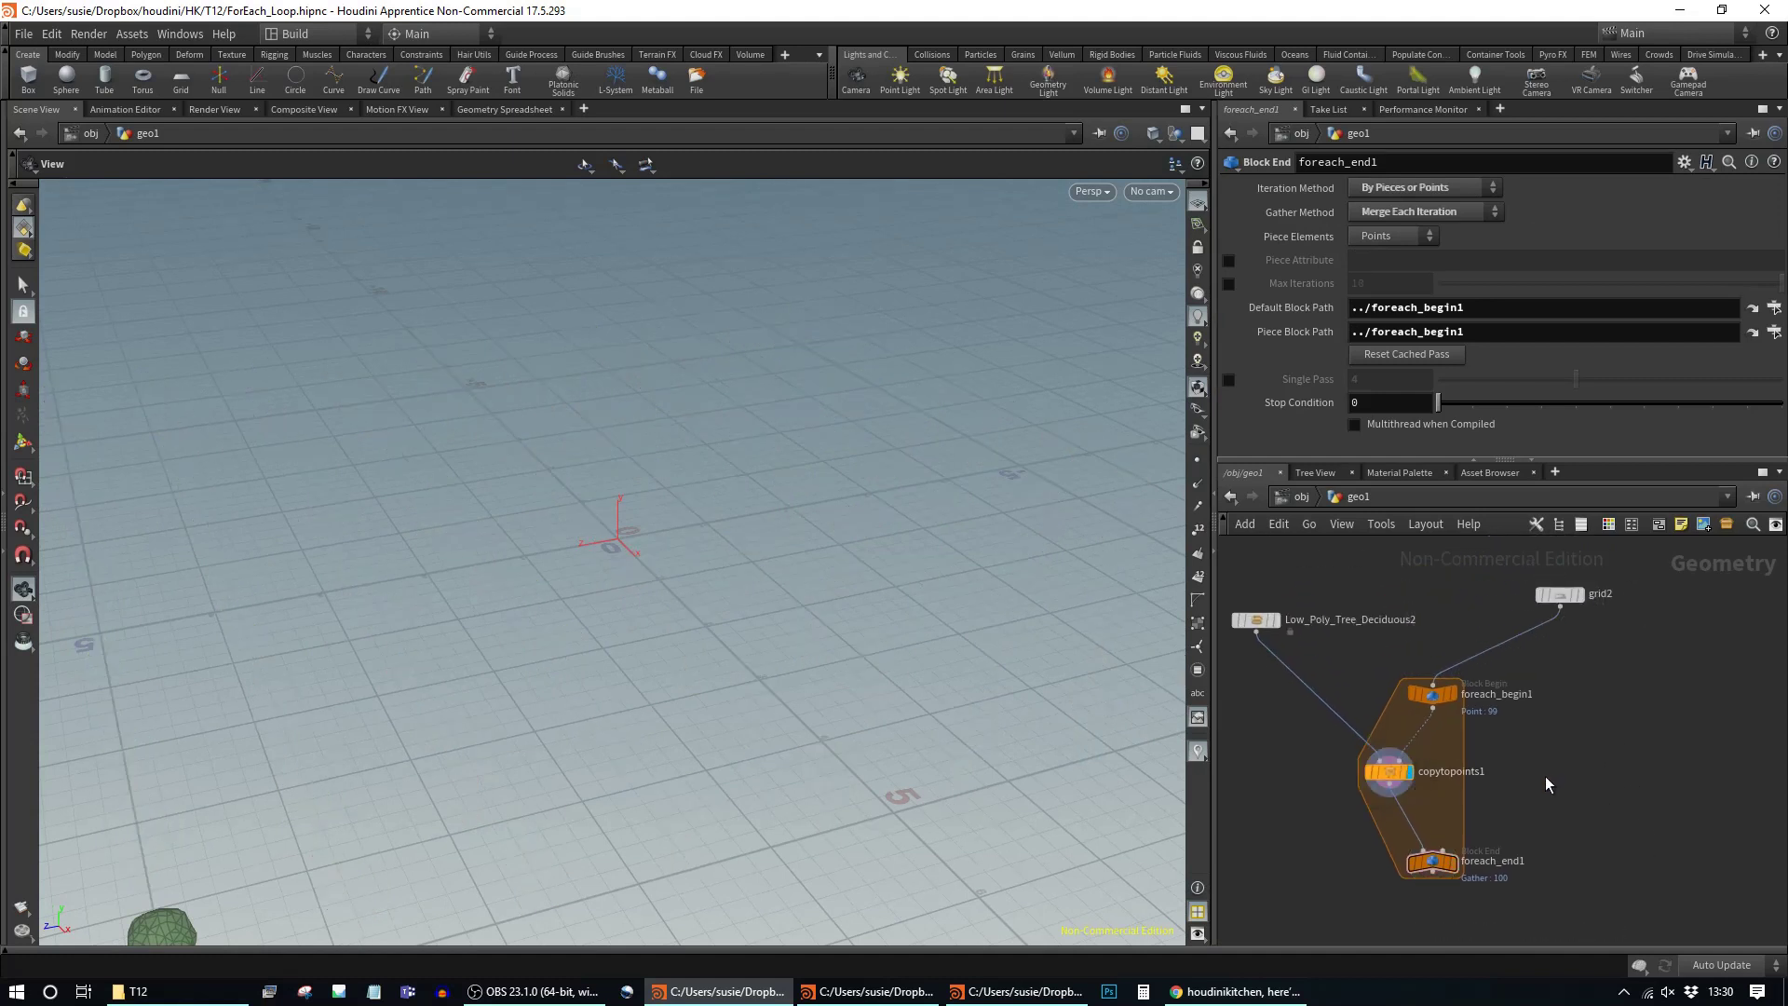
pyautogui.moveTo(1439, 869); pyautogui.dragTo(1406, 876)
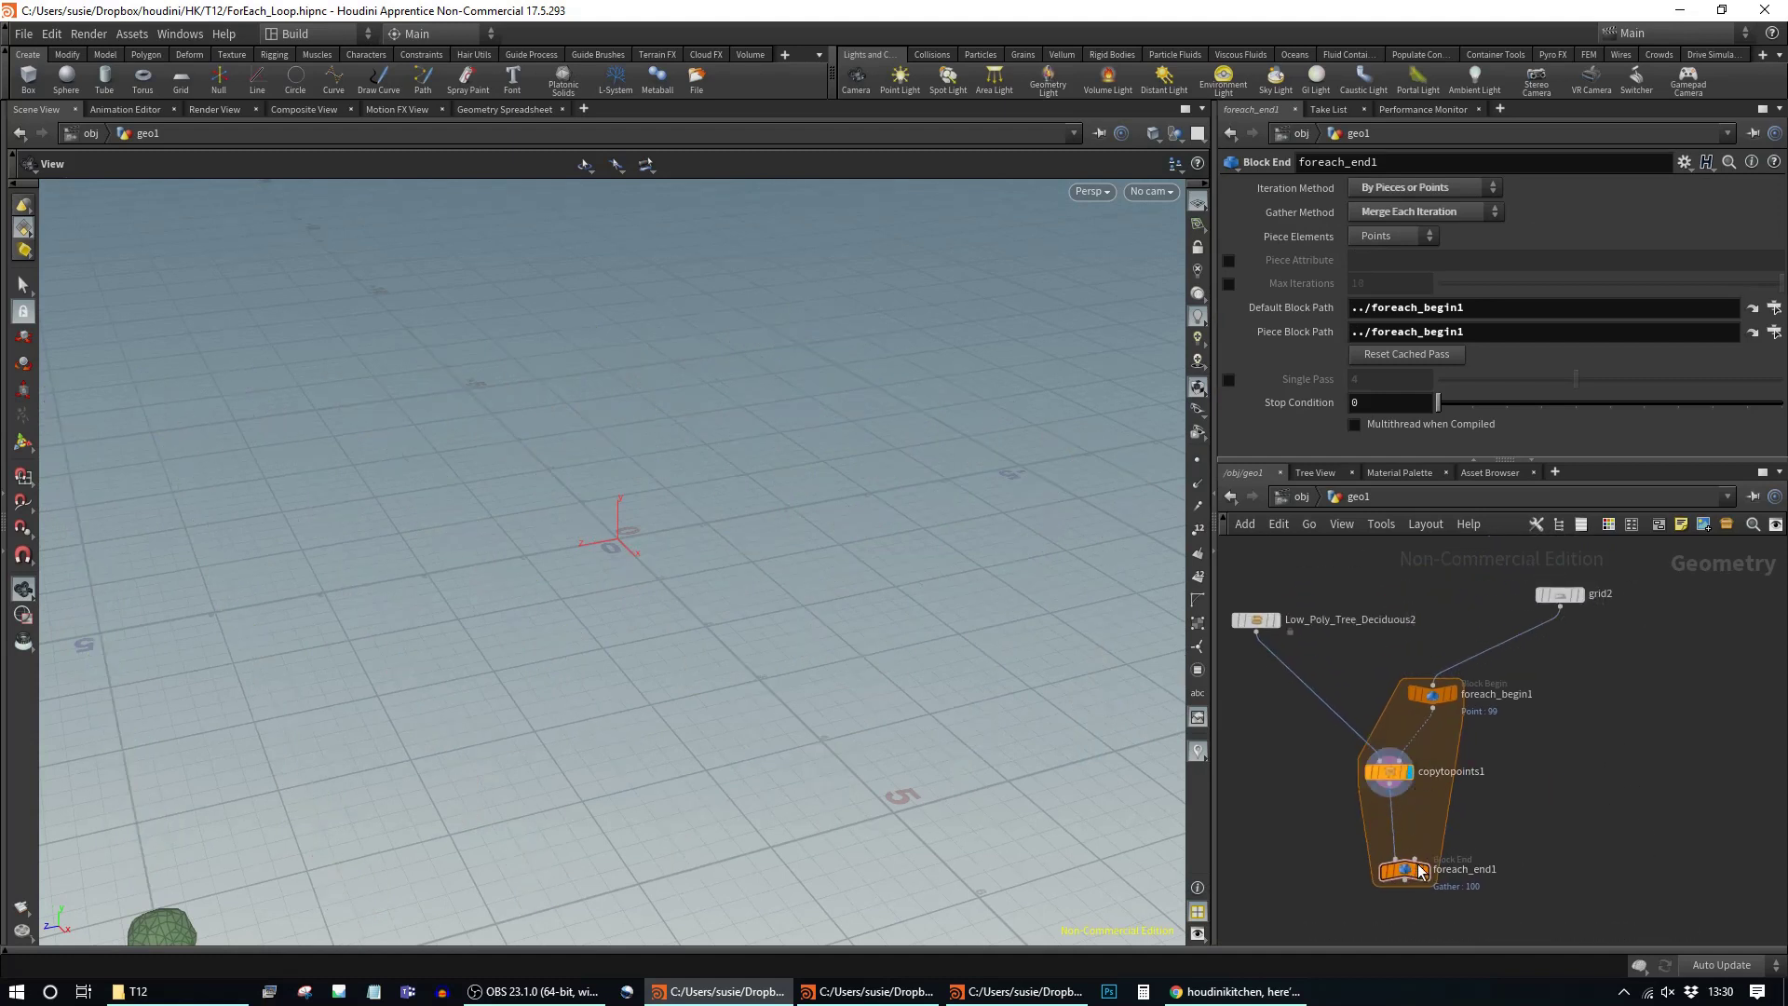
# Step: Enable Single Pass on foreach_end1, try passes 3, 2 and 5 while checking the copied tree, and set it to 1
pyautogui.moveTo(1406, 876)
pyautogui.click(1228, 382)
pyautogui.moveTo(1477, 381); pyautogui.dragTo(1537, 389)
pyautogui.moveTo(739, 687); pyautogui.dragTo(884, 591, button='middle')
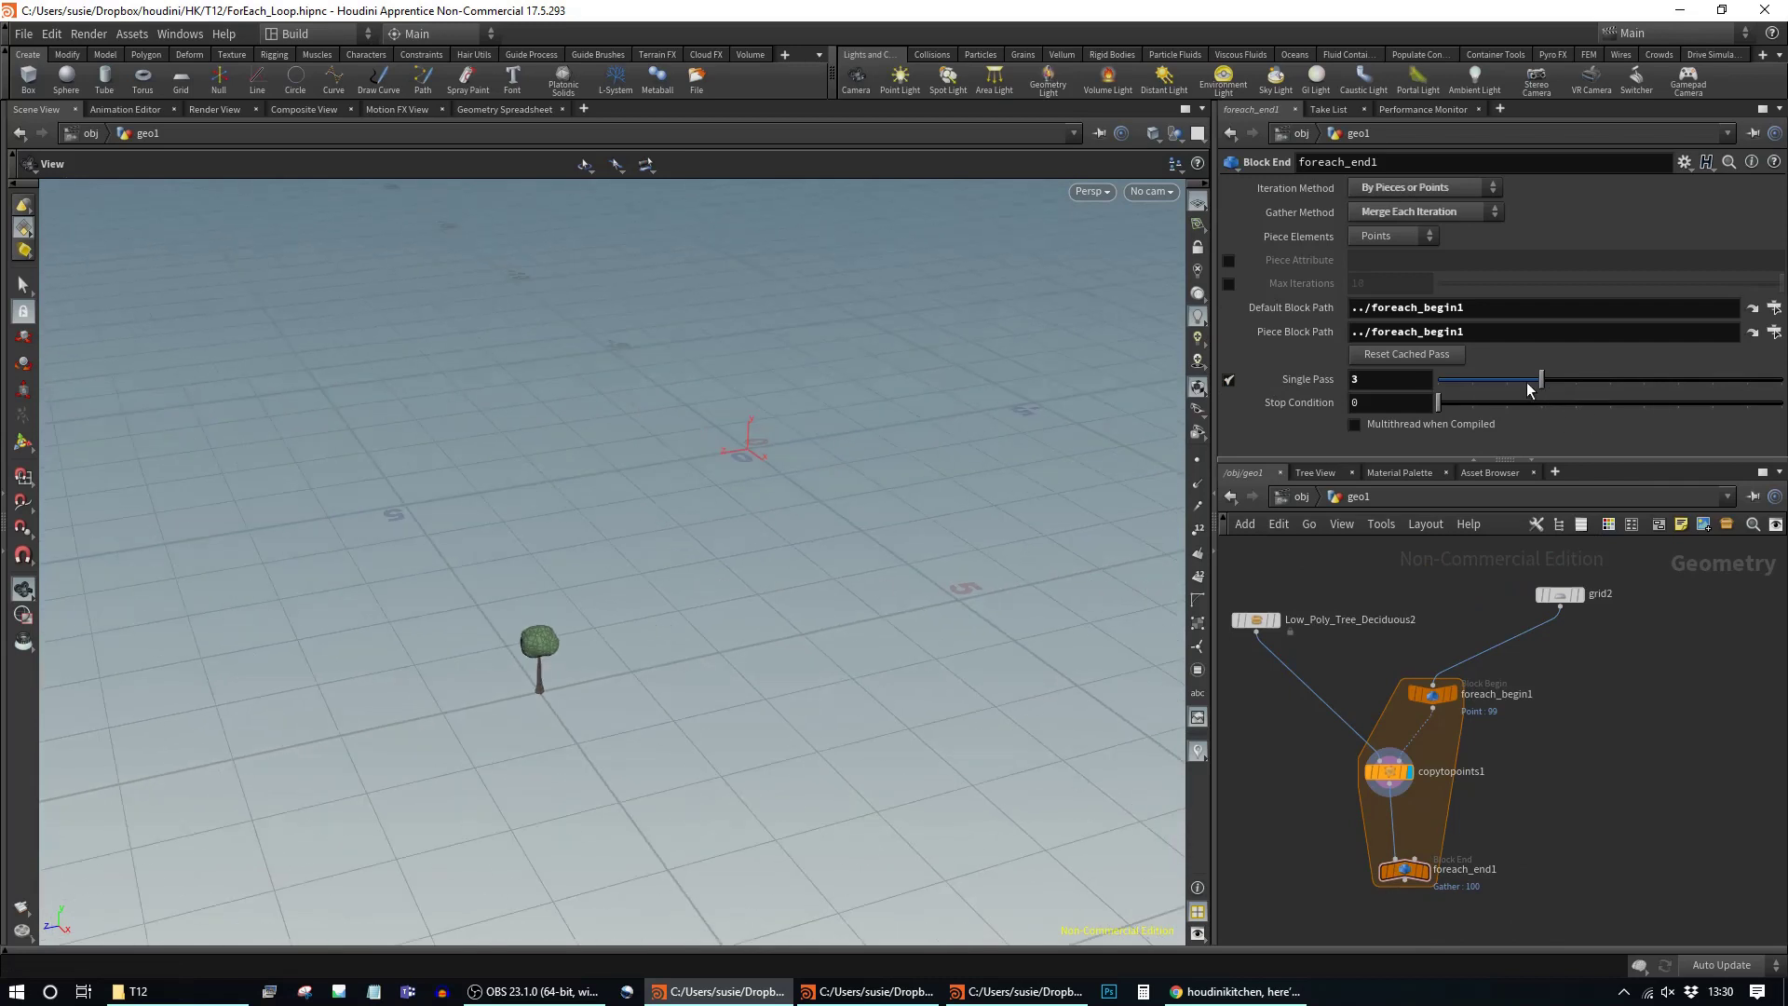
pyautogui.moveTo(1532, 385)
pyautogui.mouseDown()
pyautogui.moveTo(1495, 388)
pyautogui.moveTo(1571, 391)
pyautogui.moveTo(1506, 387)
pyautogui.mouseUp()
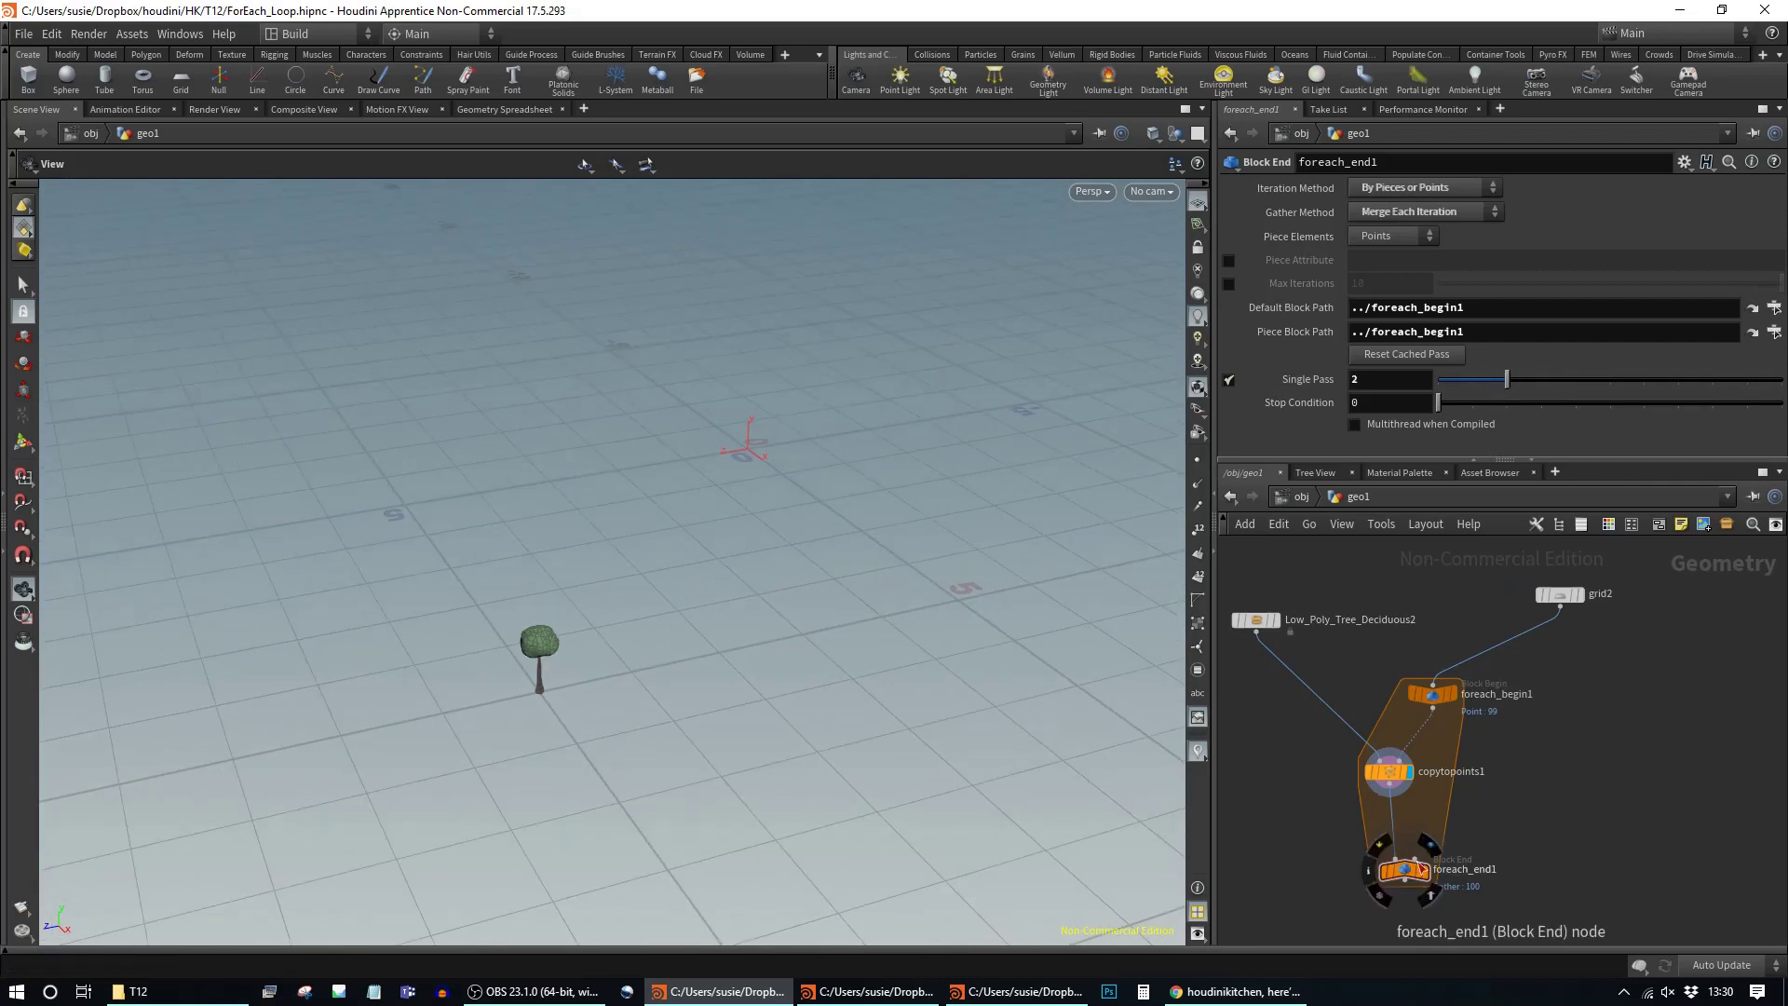
pyautogui.moveTo(1509, 386); pyautogui.dragTo(1609, 386)
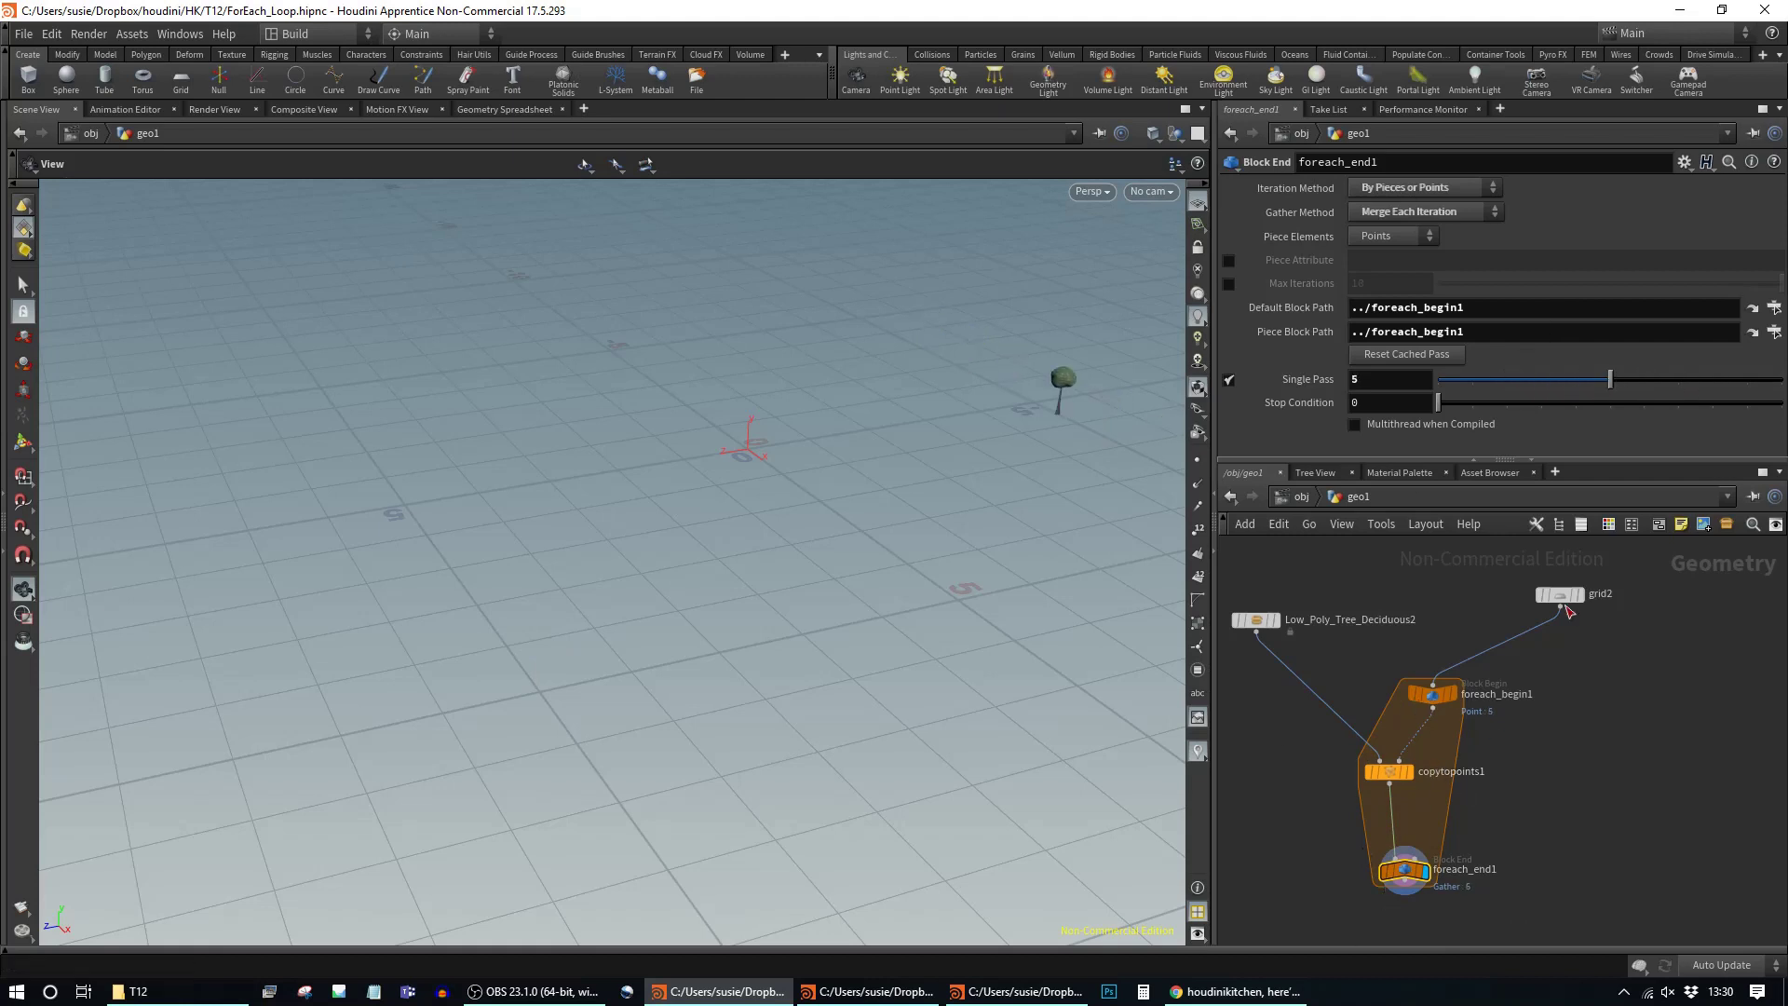
pyautogui.click(1483, 380)
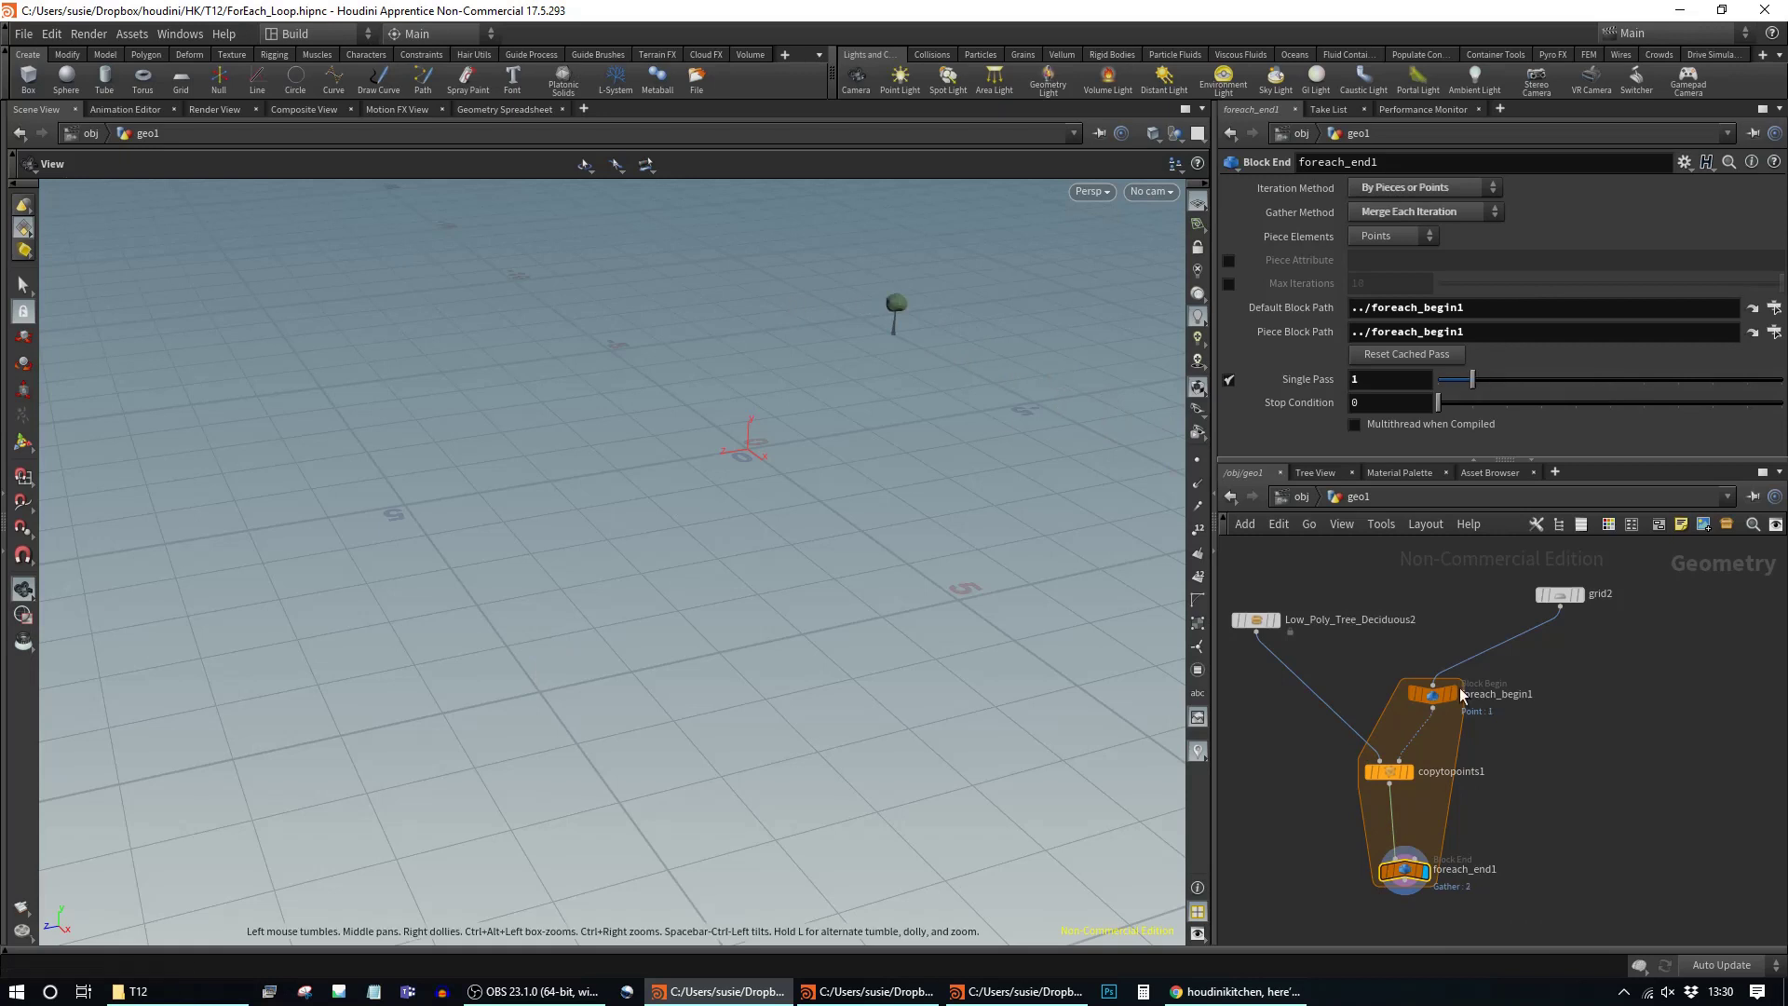
# Step: Line up copytopoints1 and foreach_end1 vertically below foreach_begin1, keeping foreach_end1 as the displayed node
pyautogui.moveTo(1387, 780); pyautogui.dragTo(1394, 790)
pyautogui.click(1390, 781)
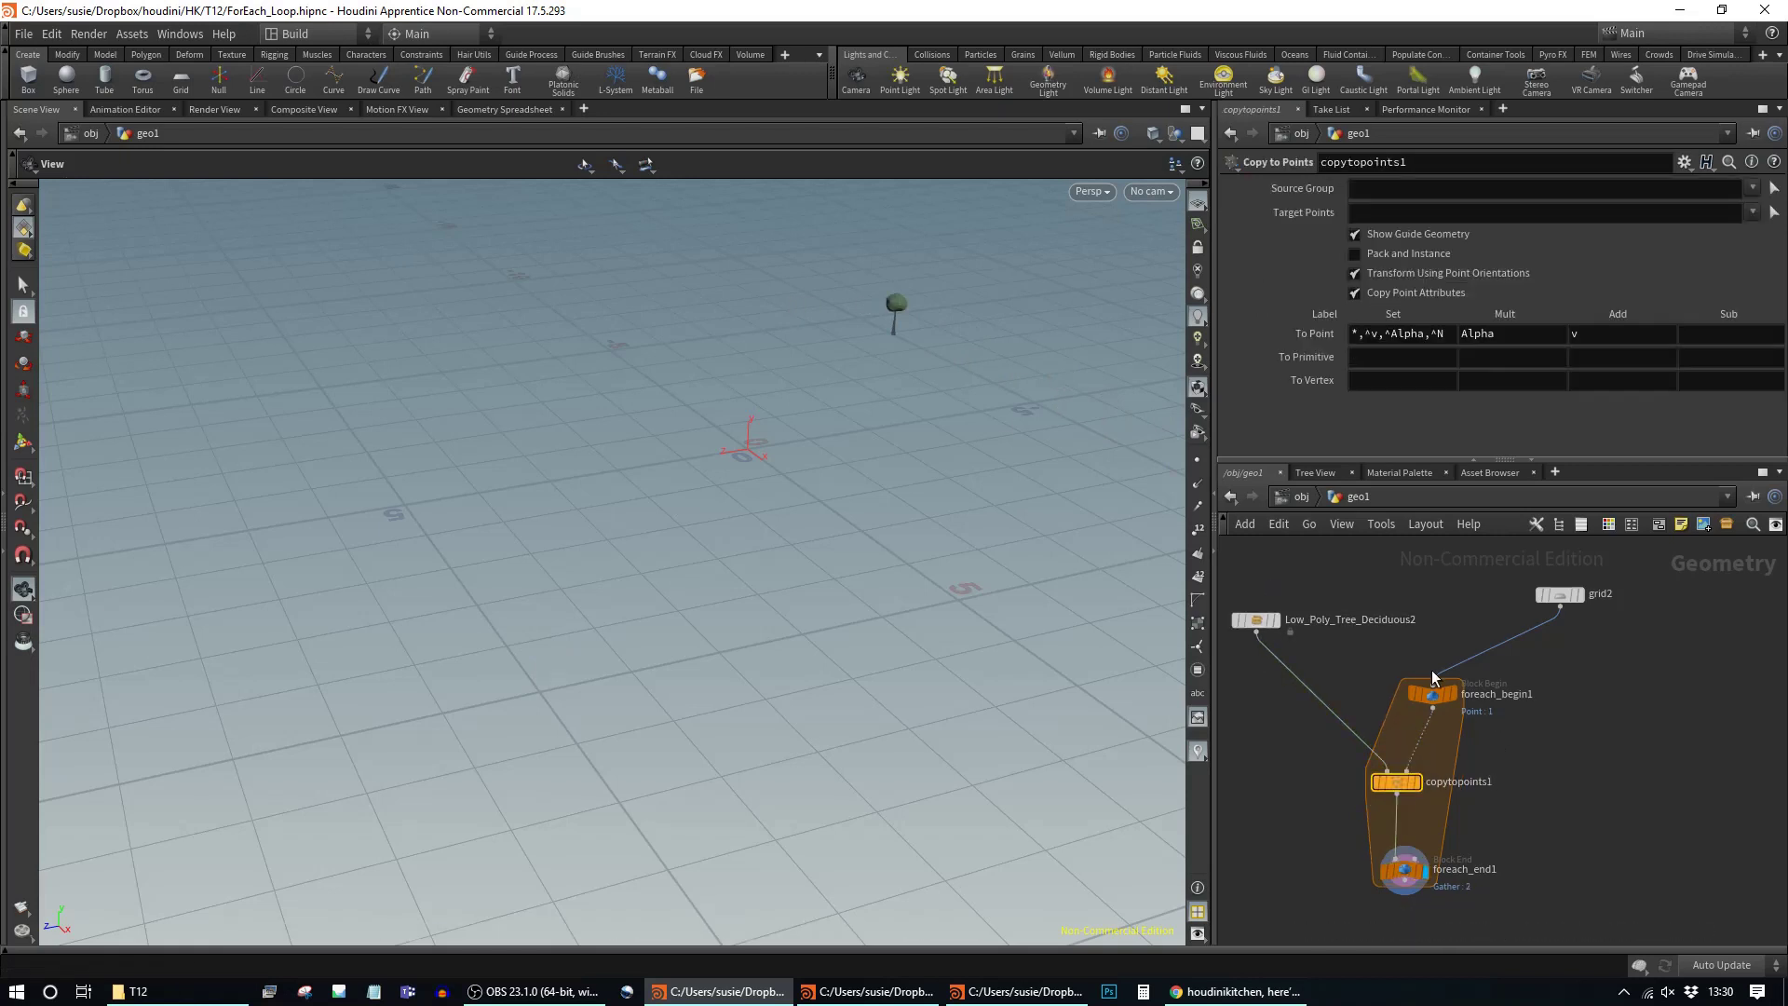
pyautogui.moveTo(1406, 874); pyautogui.dragTo(1405, 885)
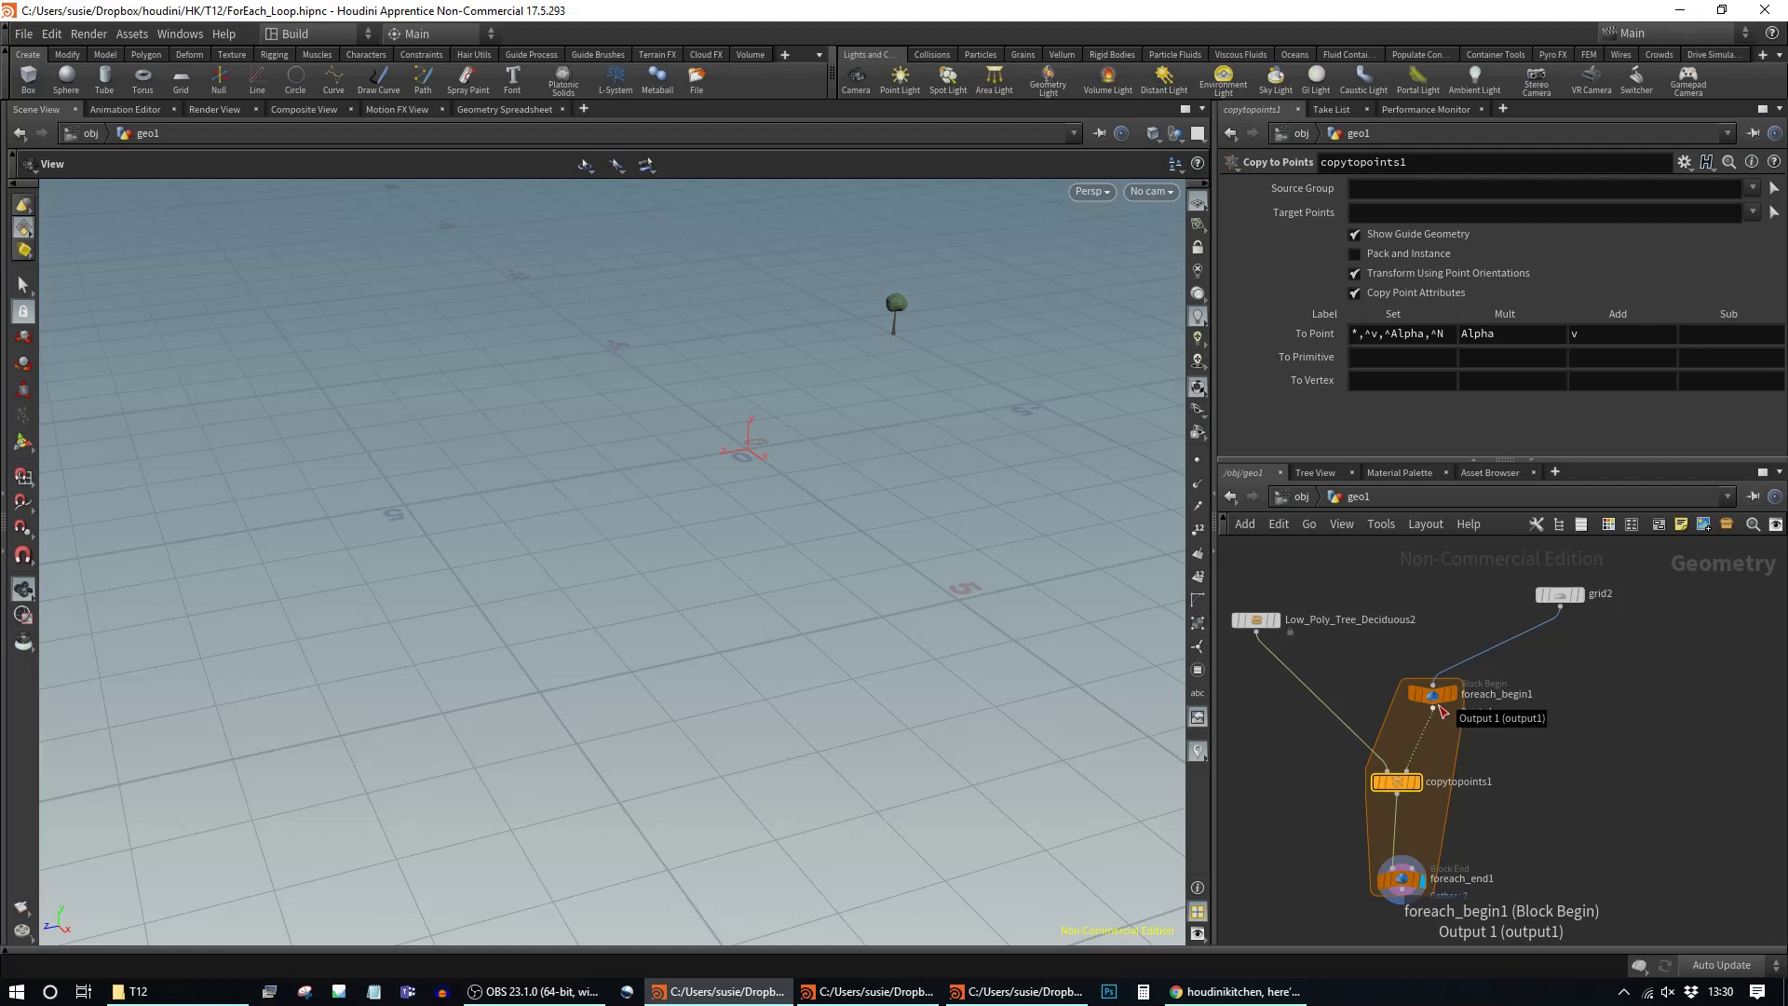
pyautogui.moveTo(1397, 781); pyautogui.dragTo(1390, 782)
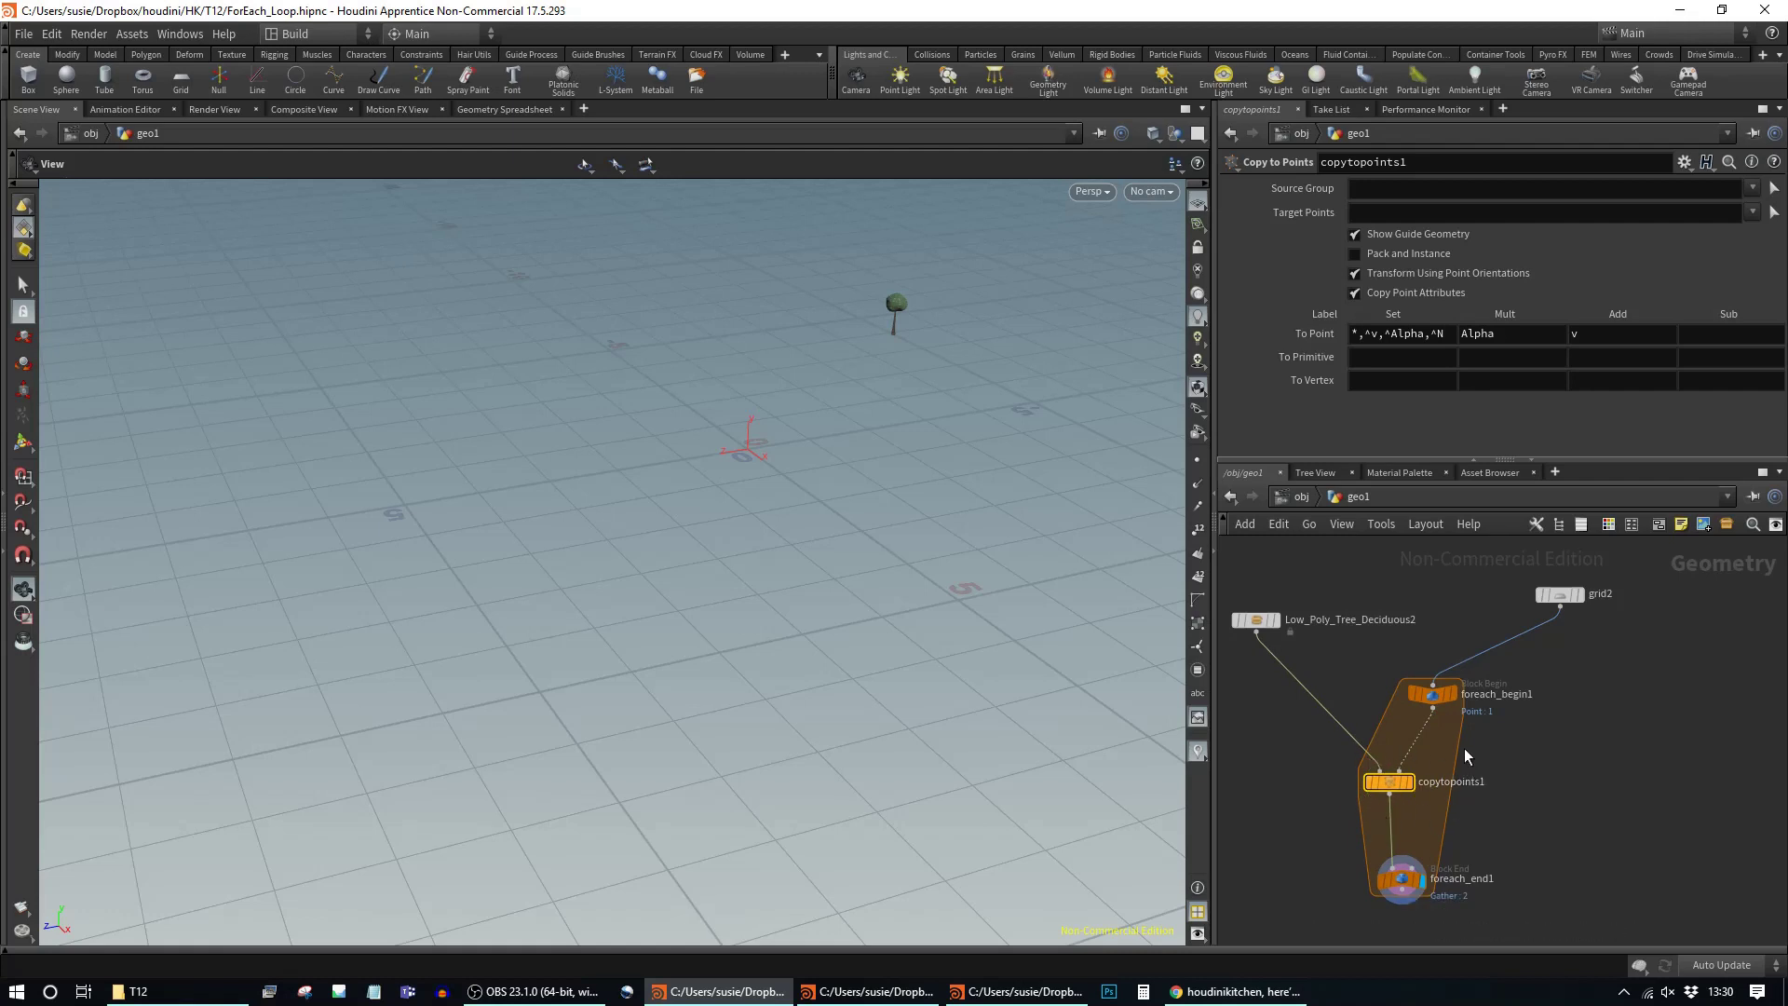
pyautogui.click(1436, 697)
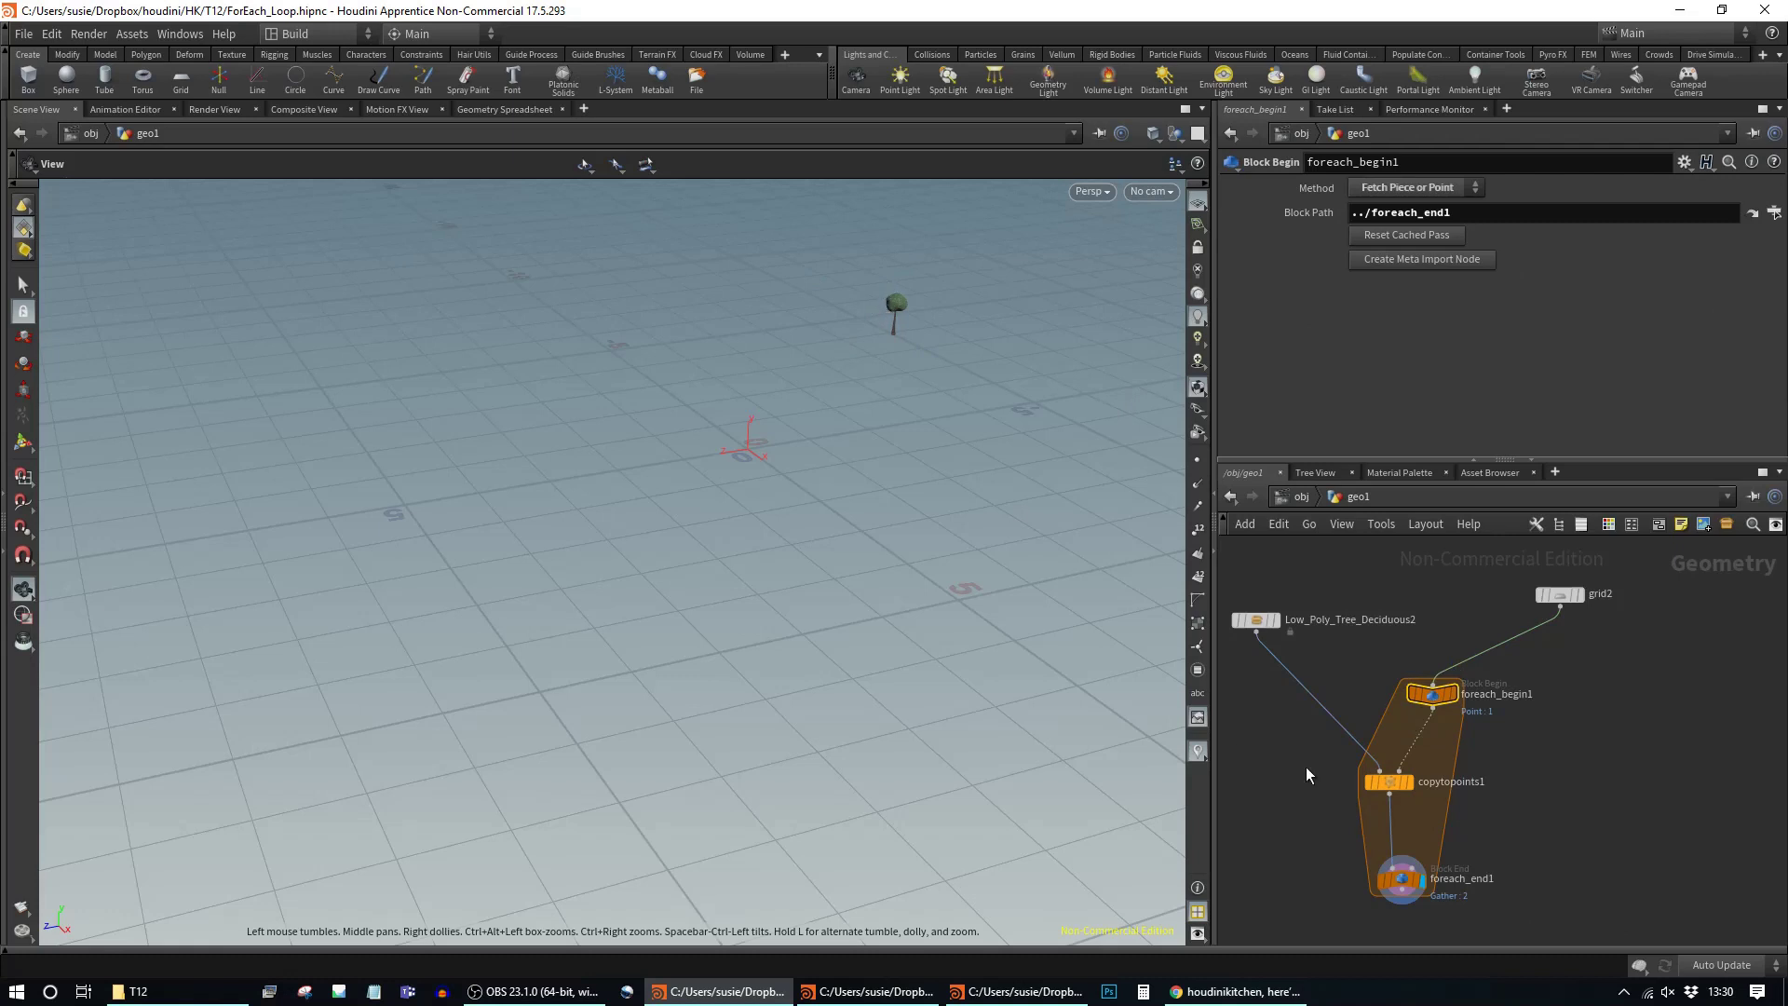
pyautogui.click(1388, 788)
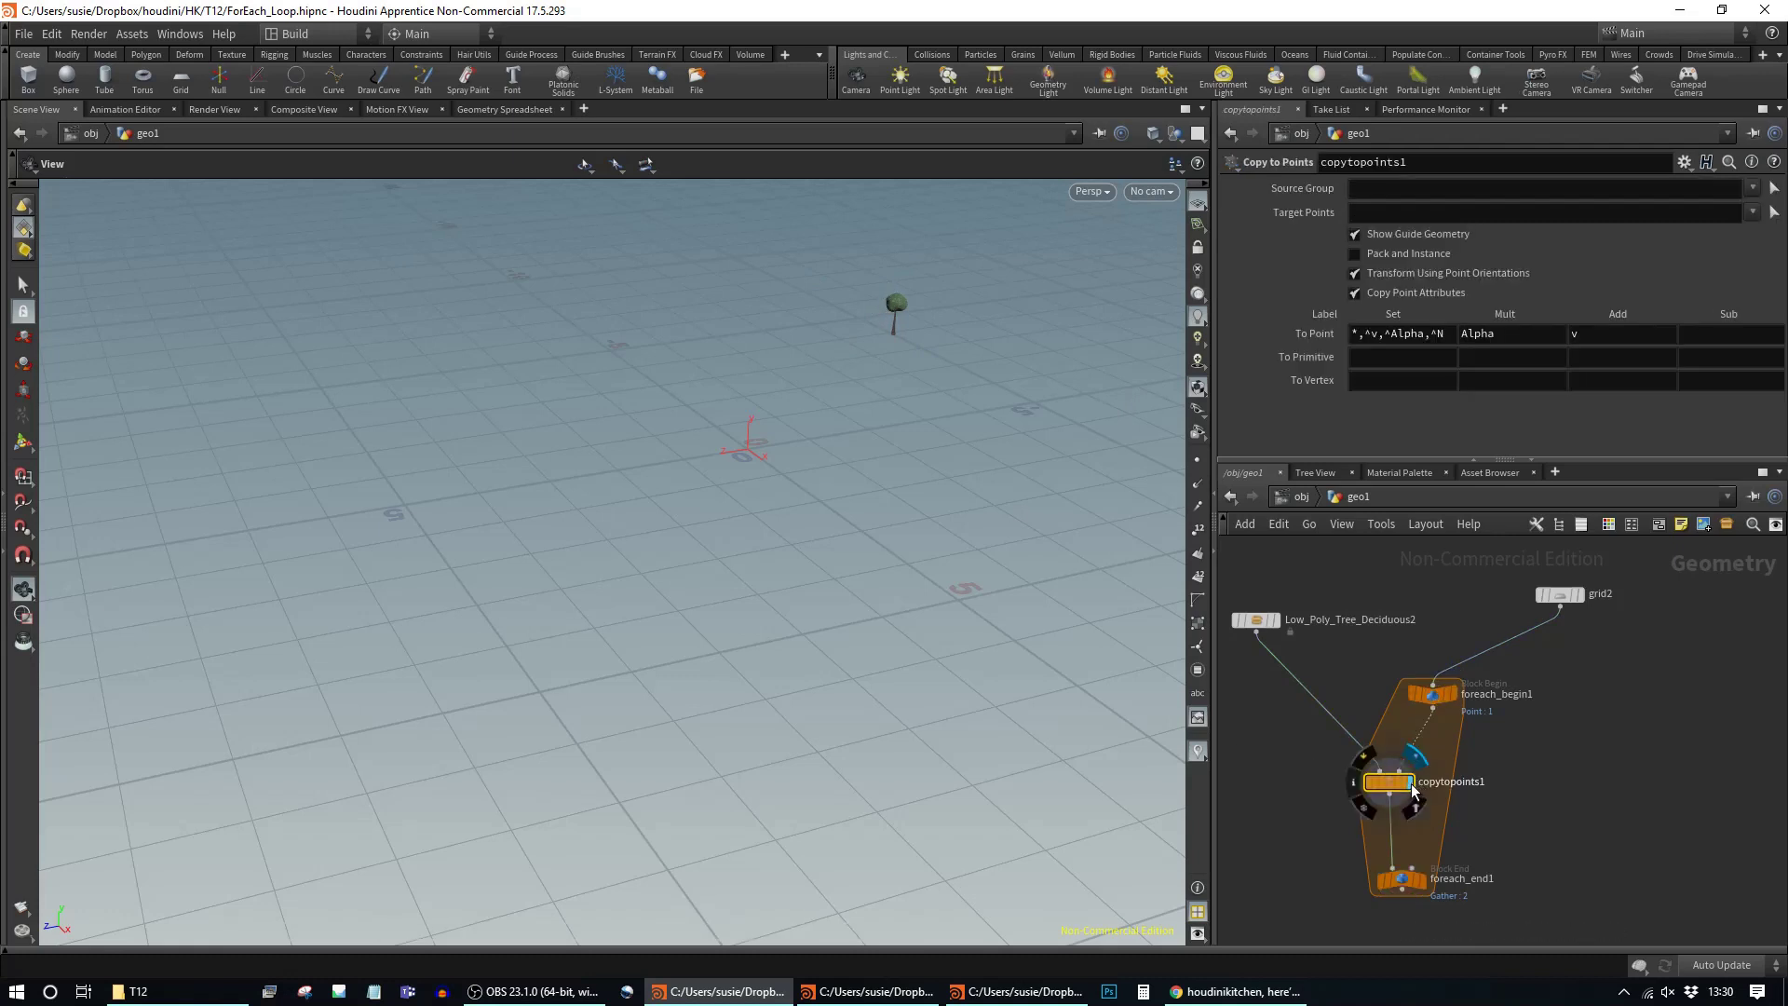
pyautogui.moveTo(1405, 883); pyautogui.dragTo(1395, 886)
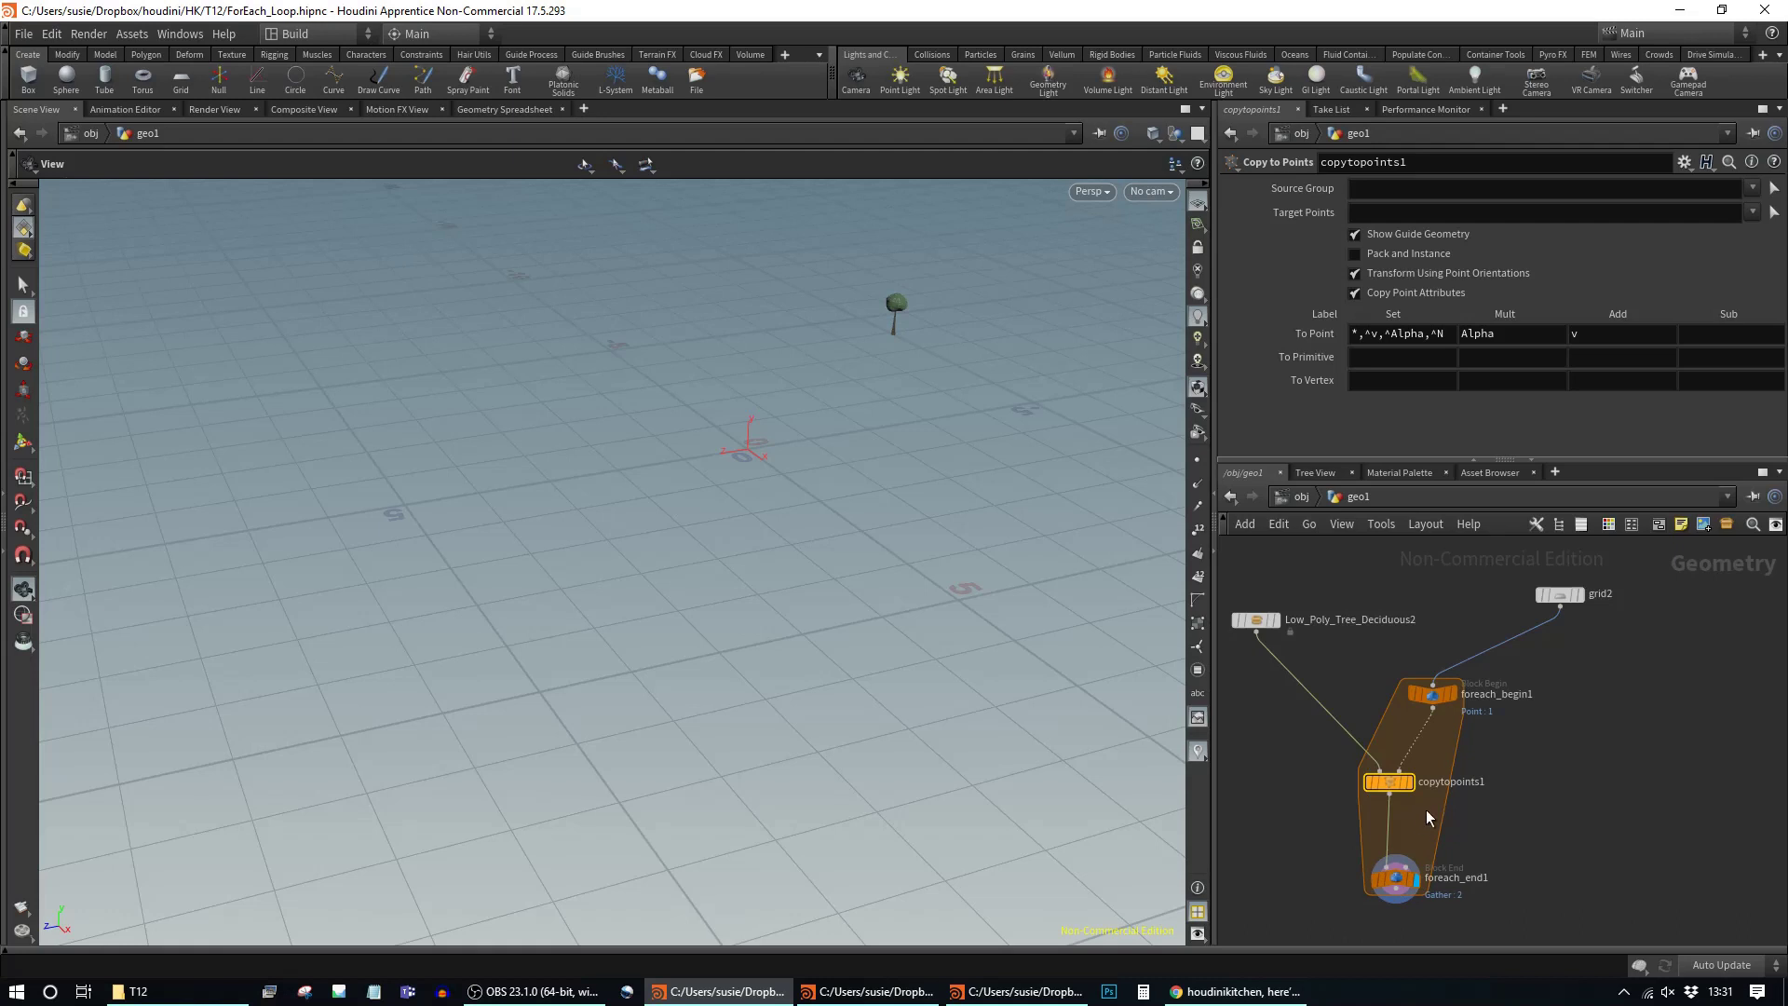
# Step: Compare the earlier Copy Stamp network with the For-Each loop network
pyautogui.scroll(-3, 1478, 816)
pyautogui.moveTo(1593, 806); pyautogui.dragTo(1715, 800, button='middle')
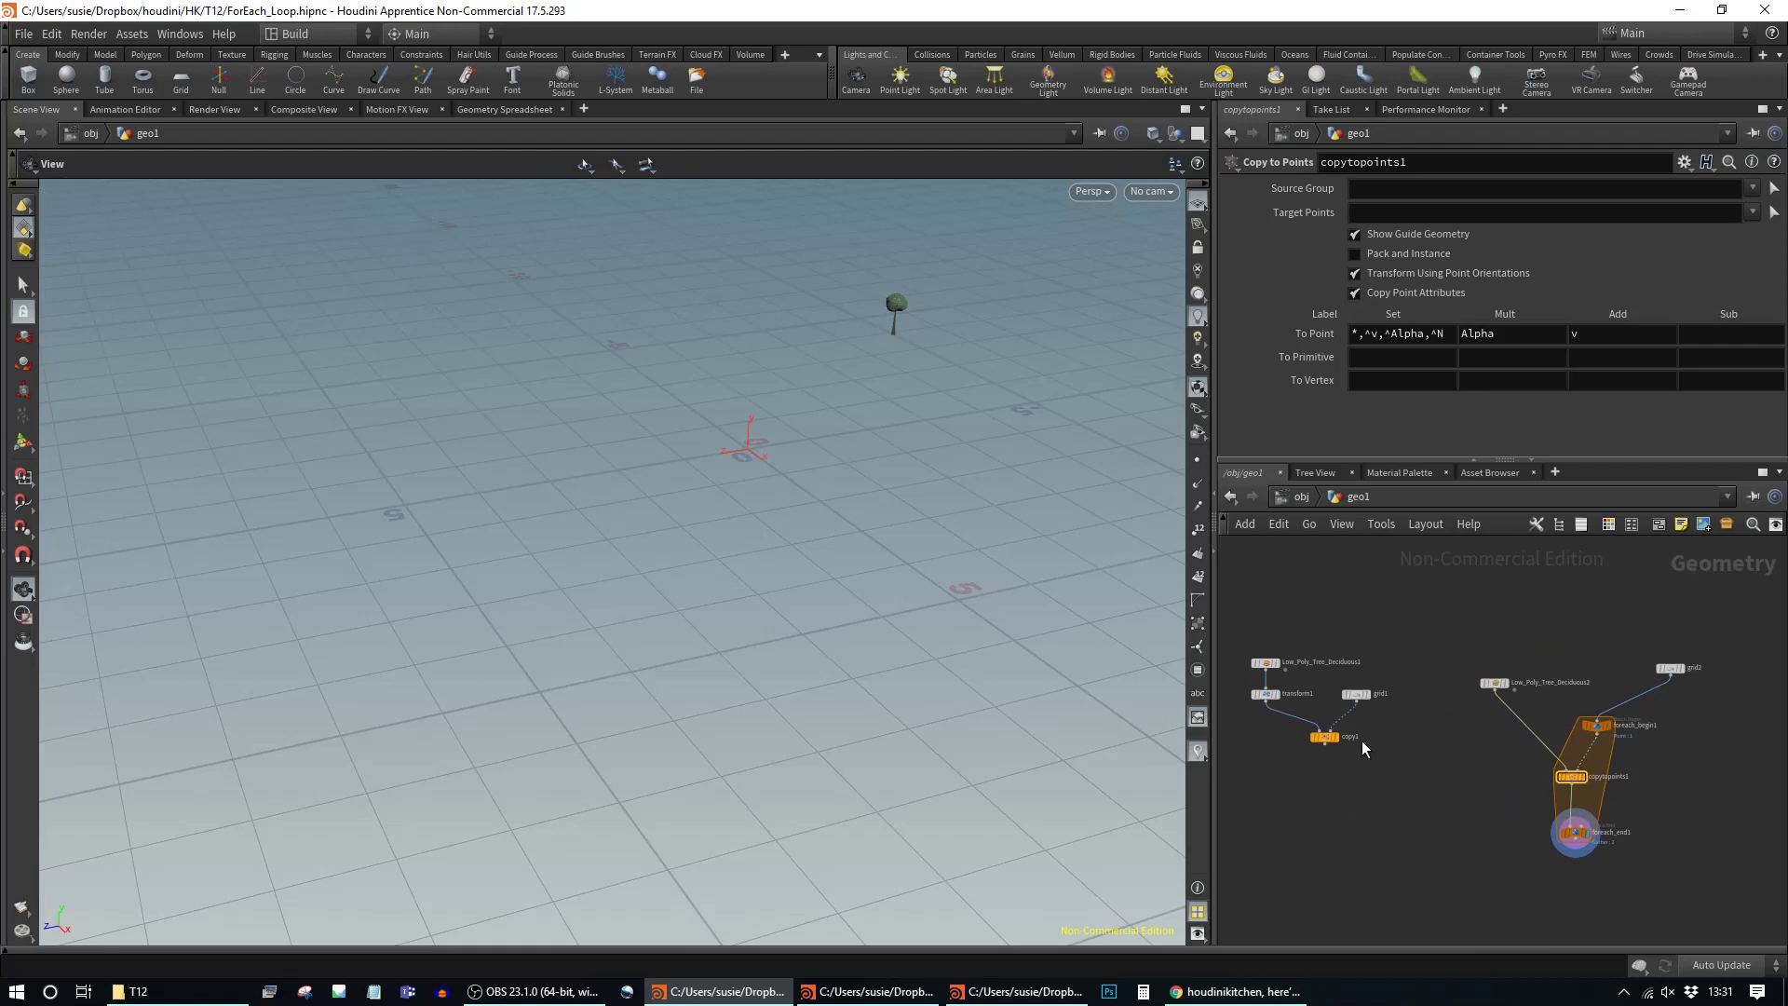
pyautogui.moveTo(1330, 745)
pyautogui.scroll(3, 1712, 768)
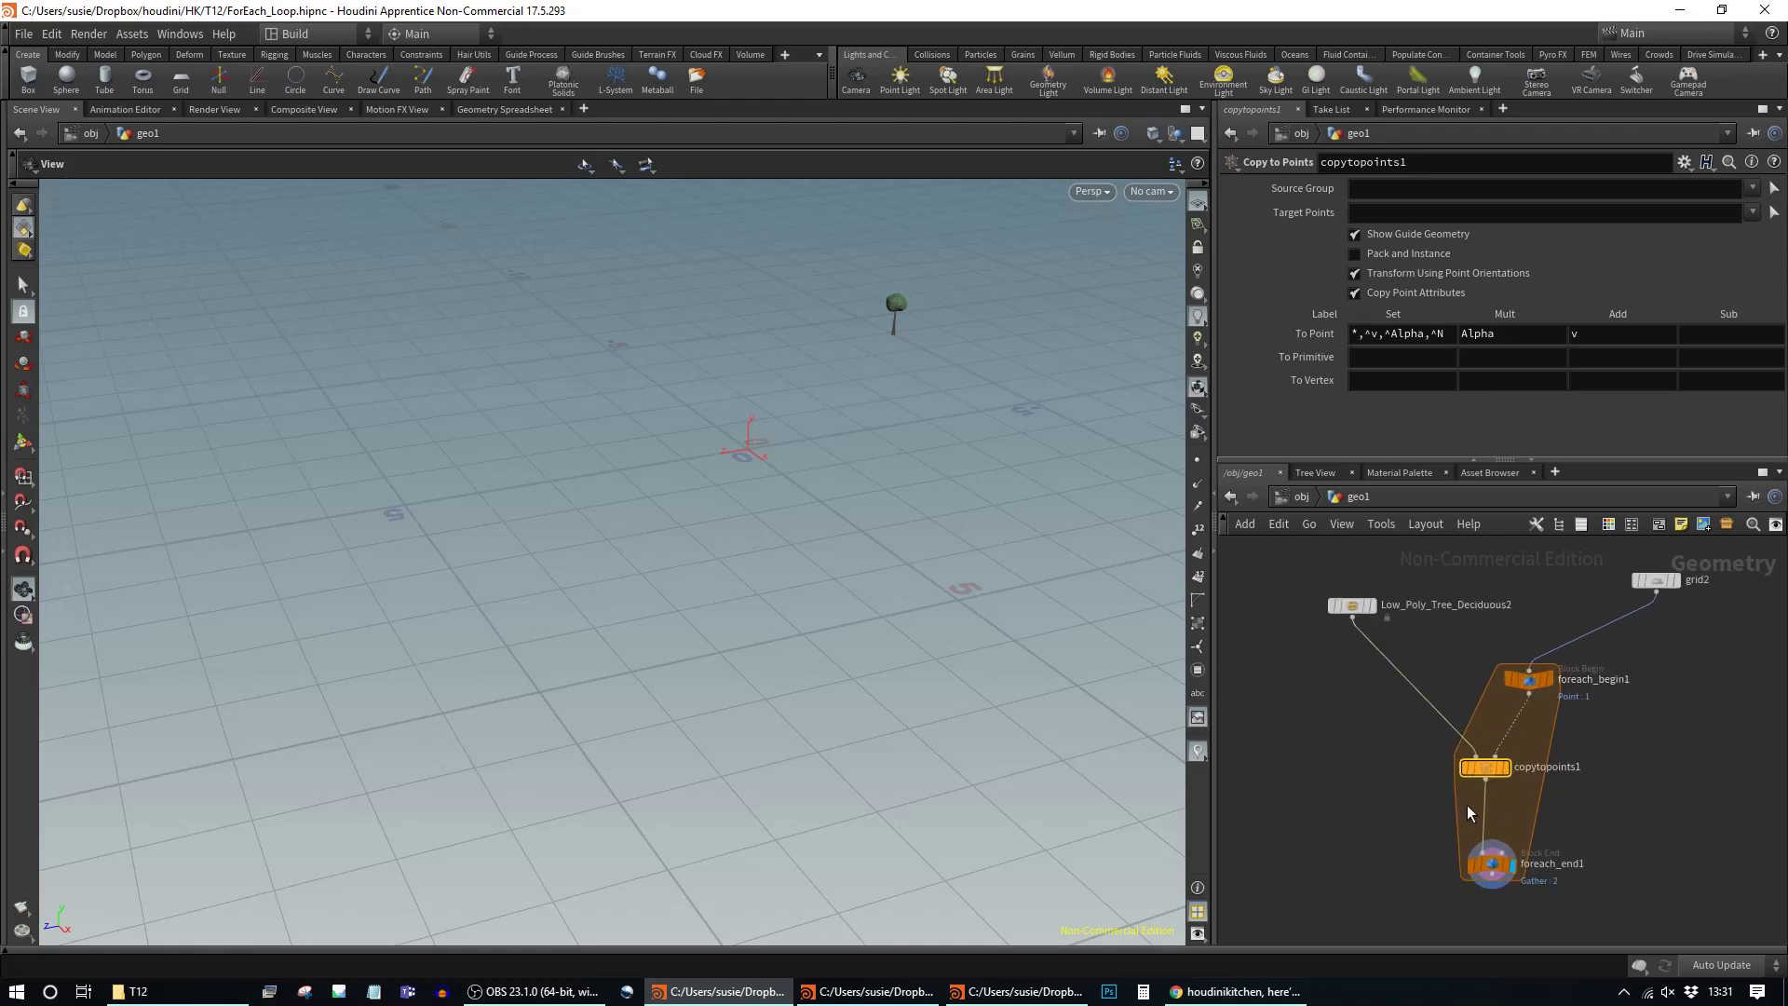
# Step: Show point numbers in the viewport, display the output of copytopoints1, and reposition it and foreach_begin1 inside the loop block
pyautogui.moveTo(1484, 767); pyautogui.dragTo(1485, 773)
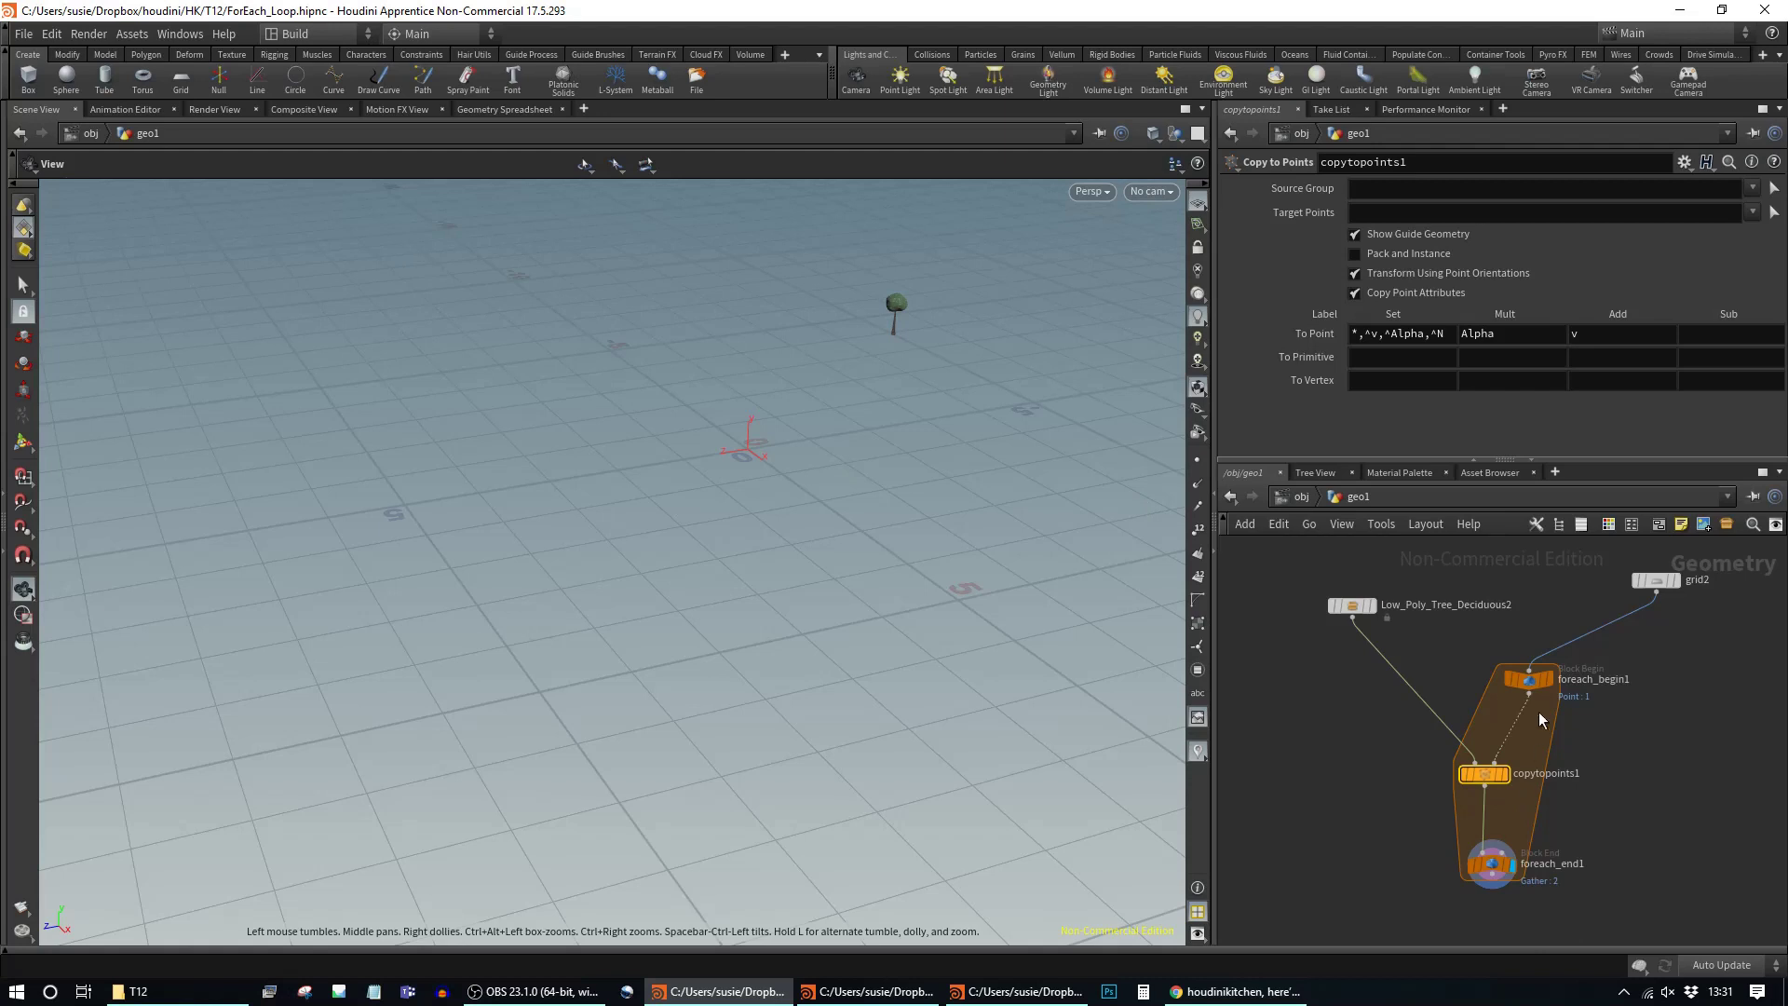
pyautogui.moveTo(1527, 681); pyautogui.dragTo(1526, 687)
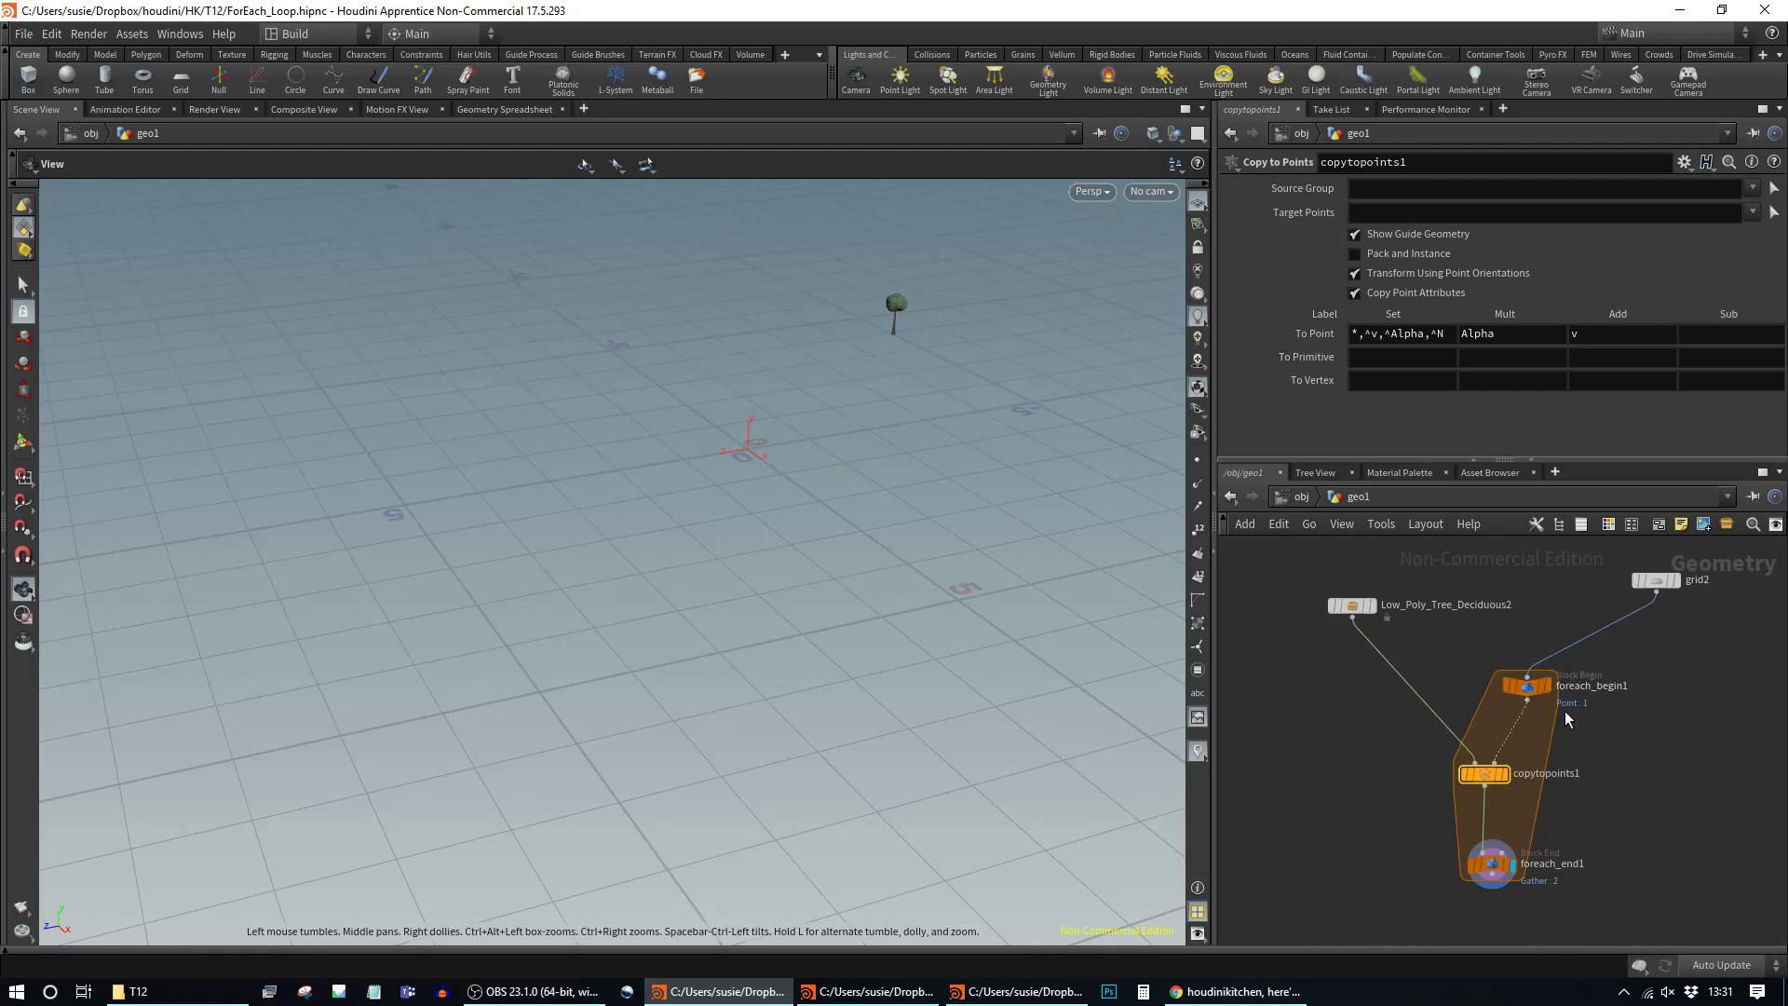
pyautogui.click(1506, 774)
pyautogui.moveTo(952, 317); pyautogui.dragTo(914, 475)
pyautogui.click(1203, 528)
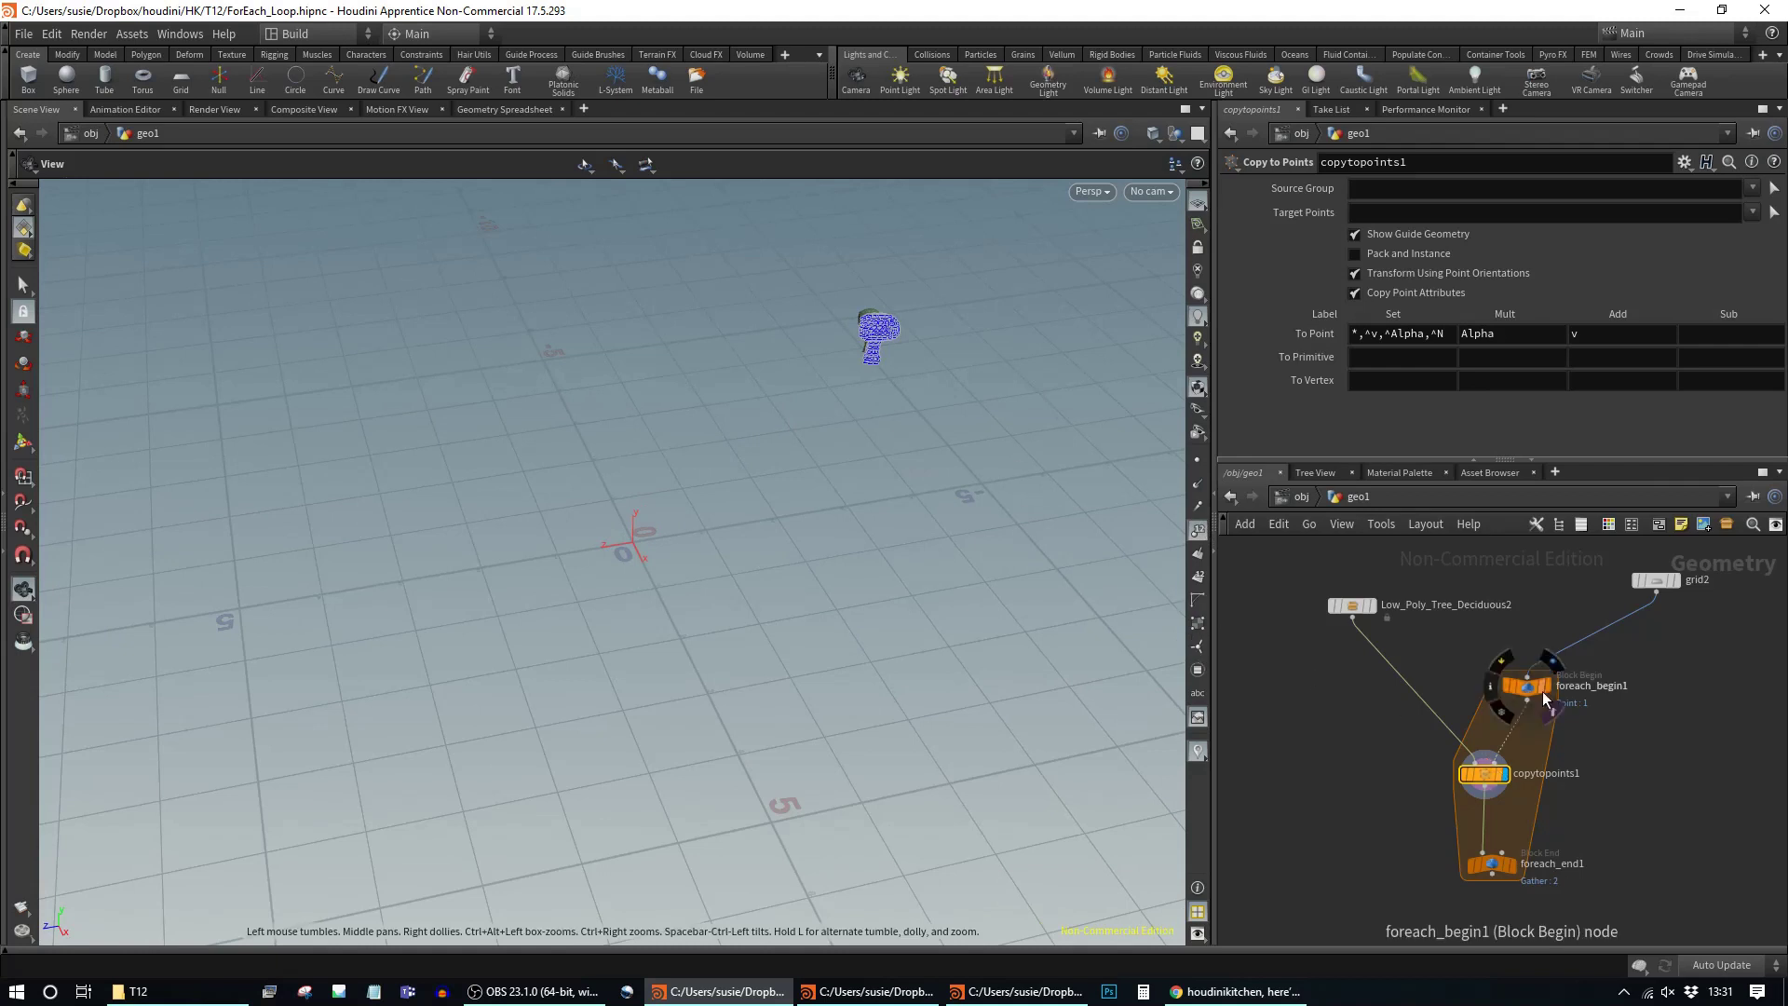
pyautogui.moveTo(1492, 775); pyautogui.dragTo(1461, 787)
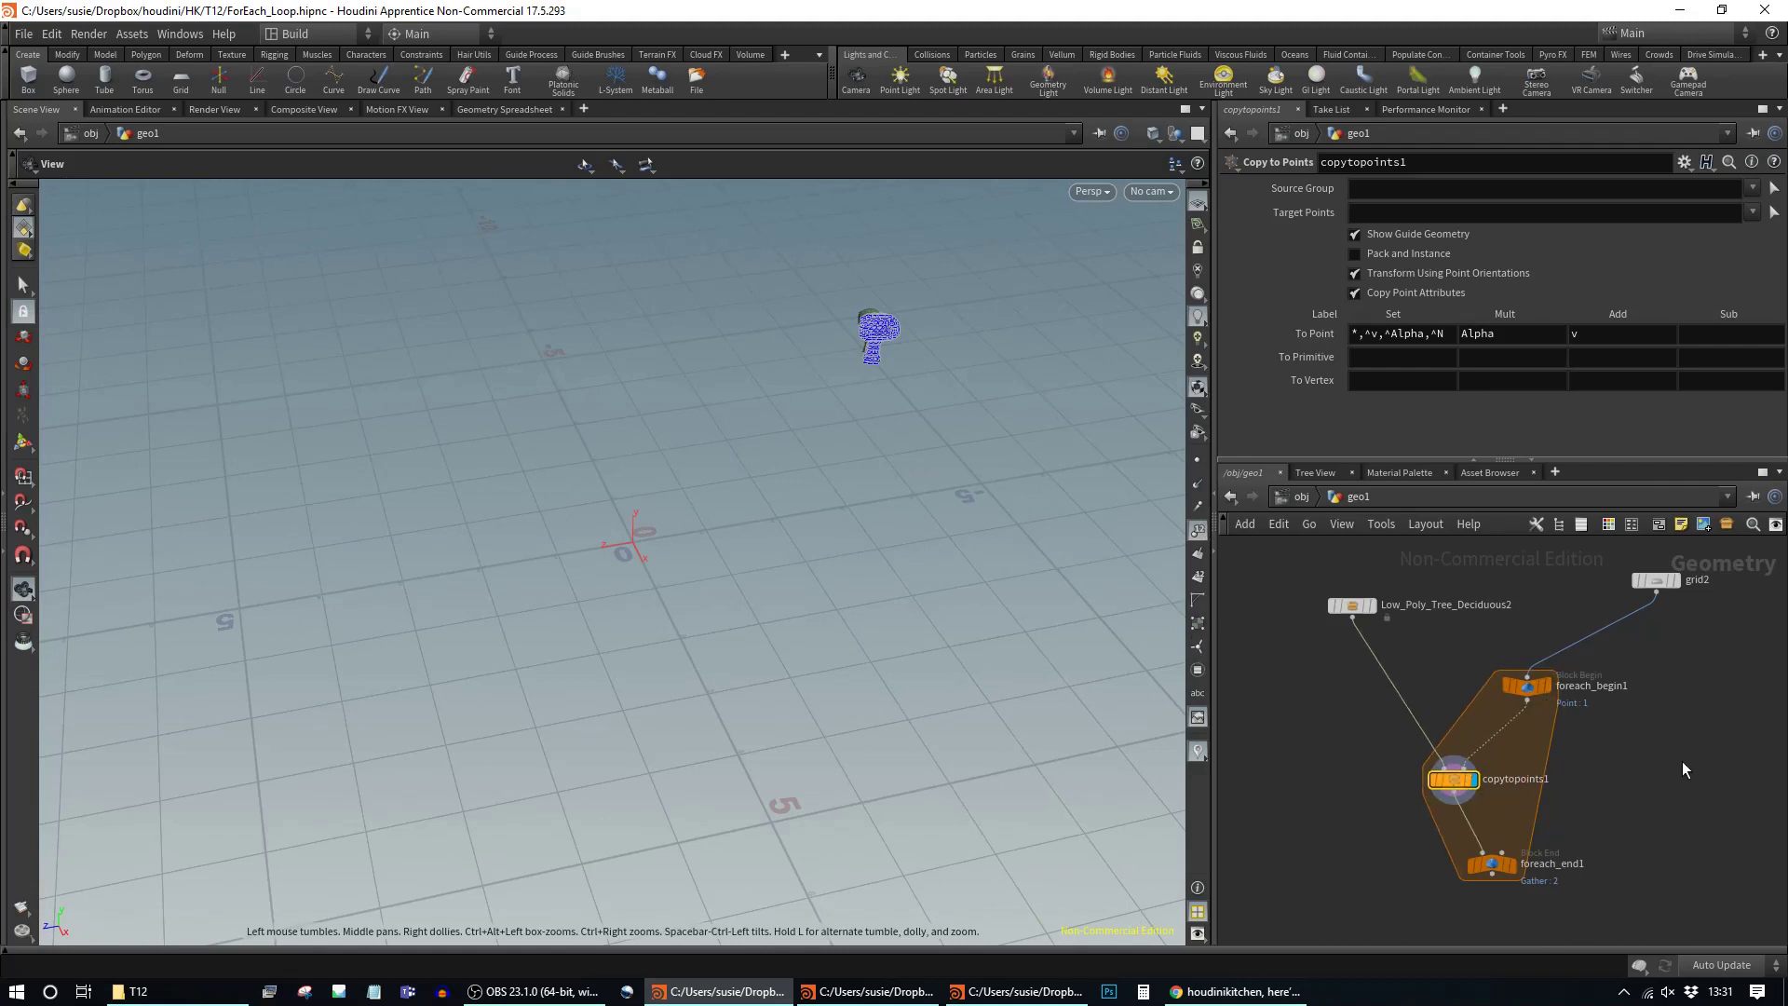
# Step: Display foreach_begin1, try Single Pass 4 on foreach_end1 to check which point is fetched, and return it to 1
pyautogui.click(1547, 685)
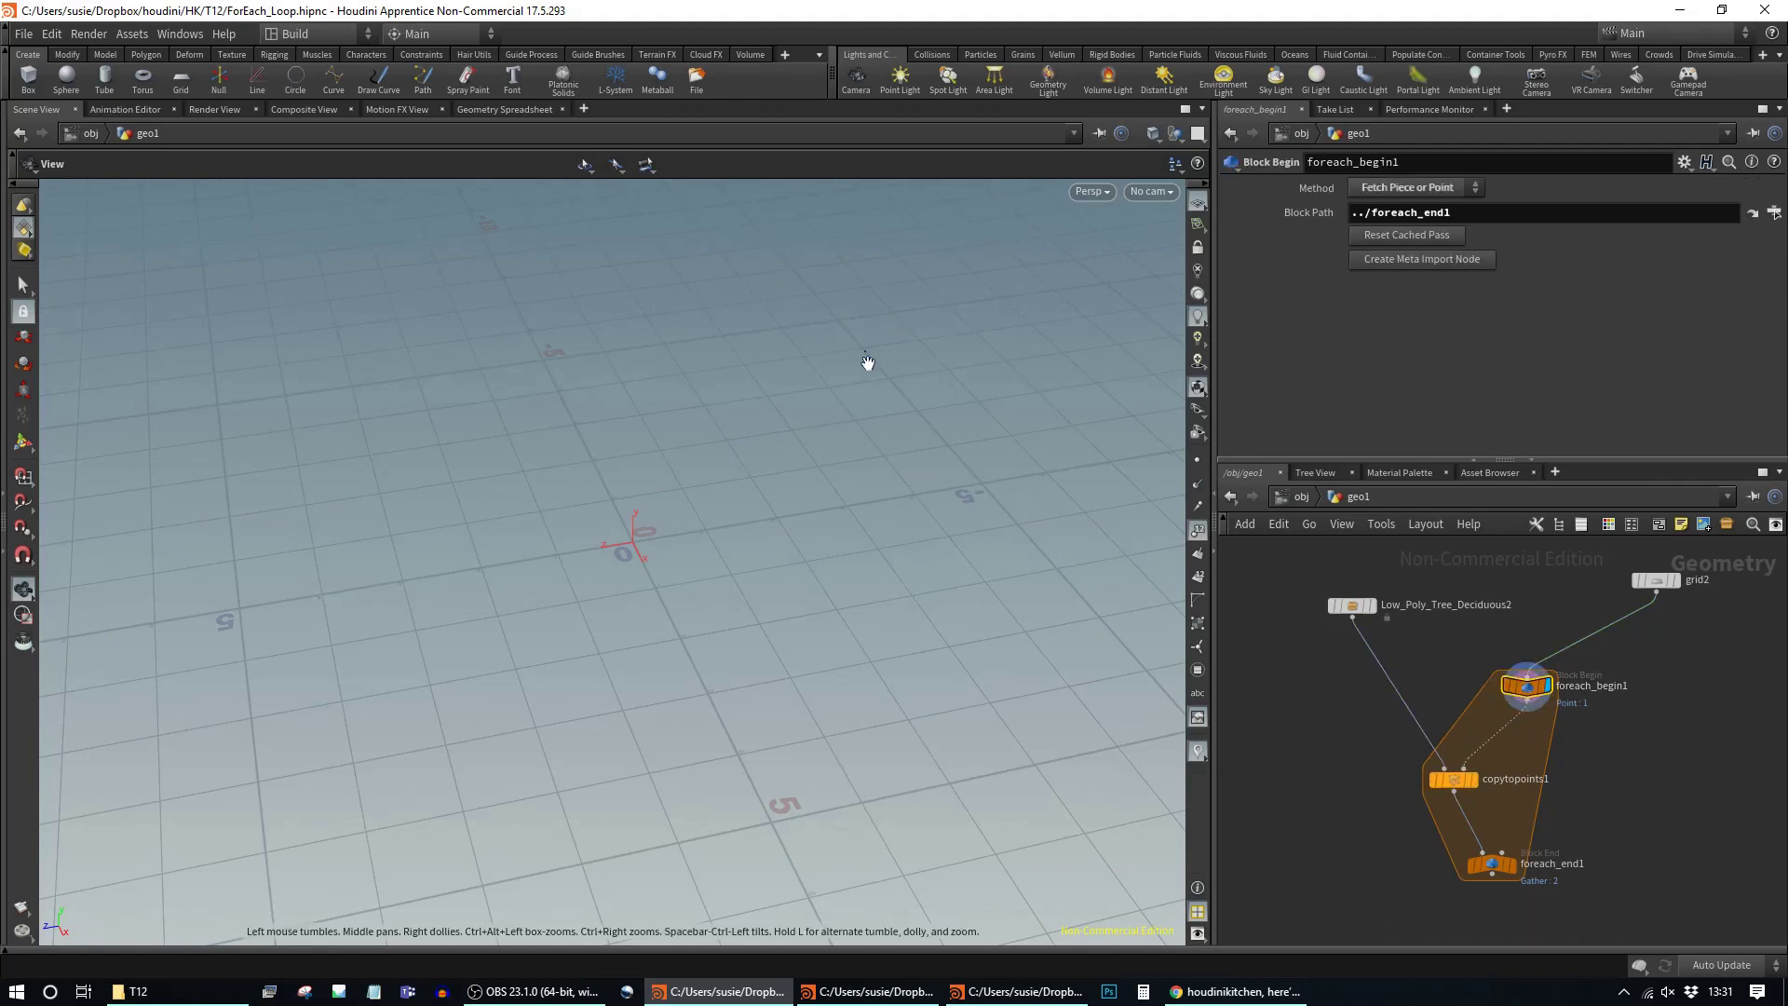
pyautogui.click(1492, 865)
pyautogui.moveTo(1473, 380); pyautogui.dragTo(1566, 388)
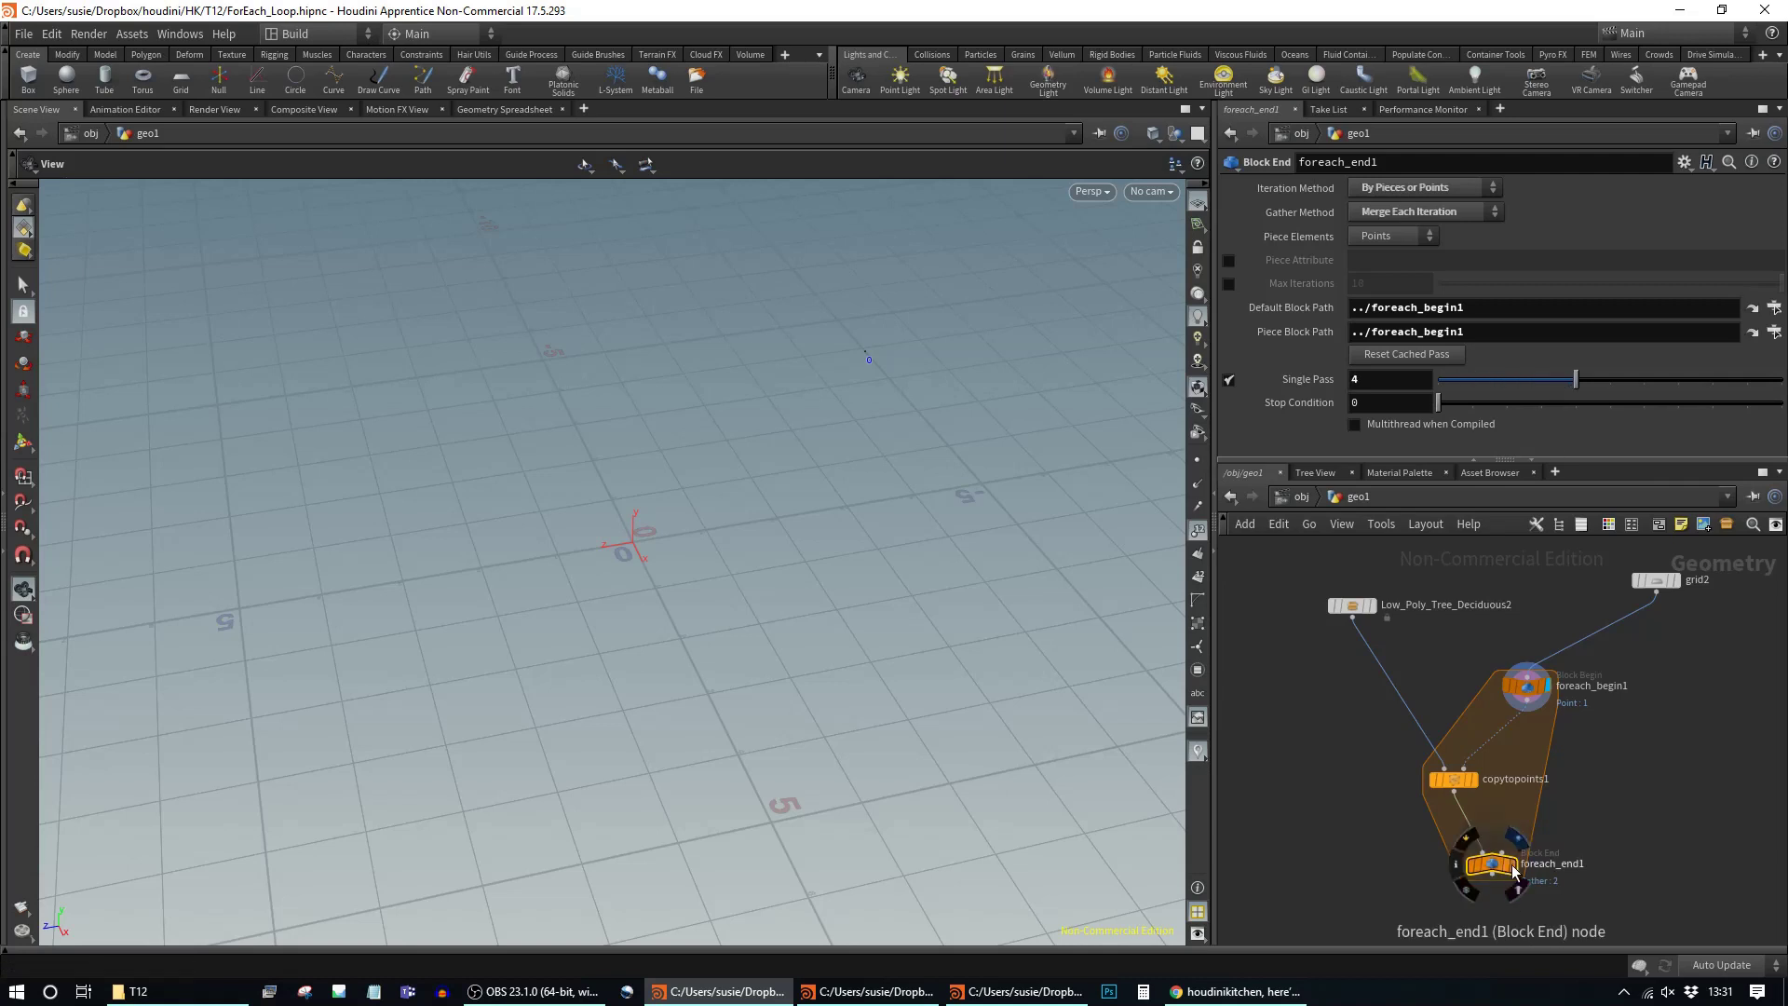
pyautogui.click(1514, 846)
pyautogui.click(1546, 686)
pyautogui.moveTo(1495, 864)
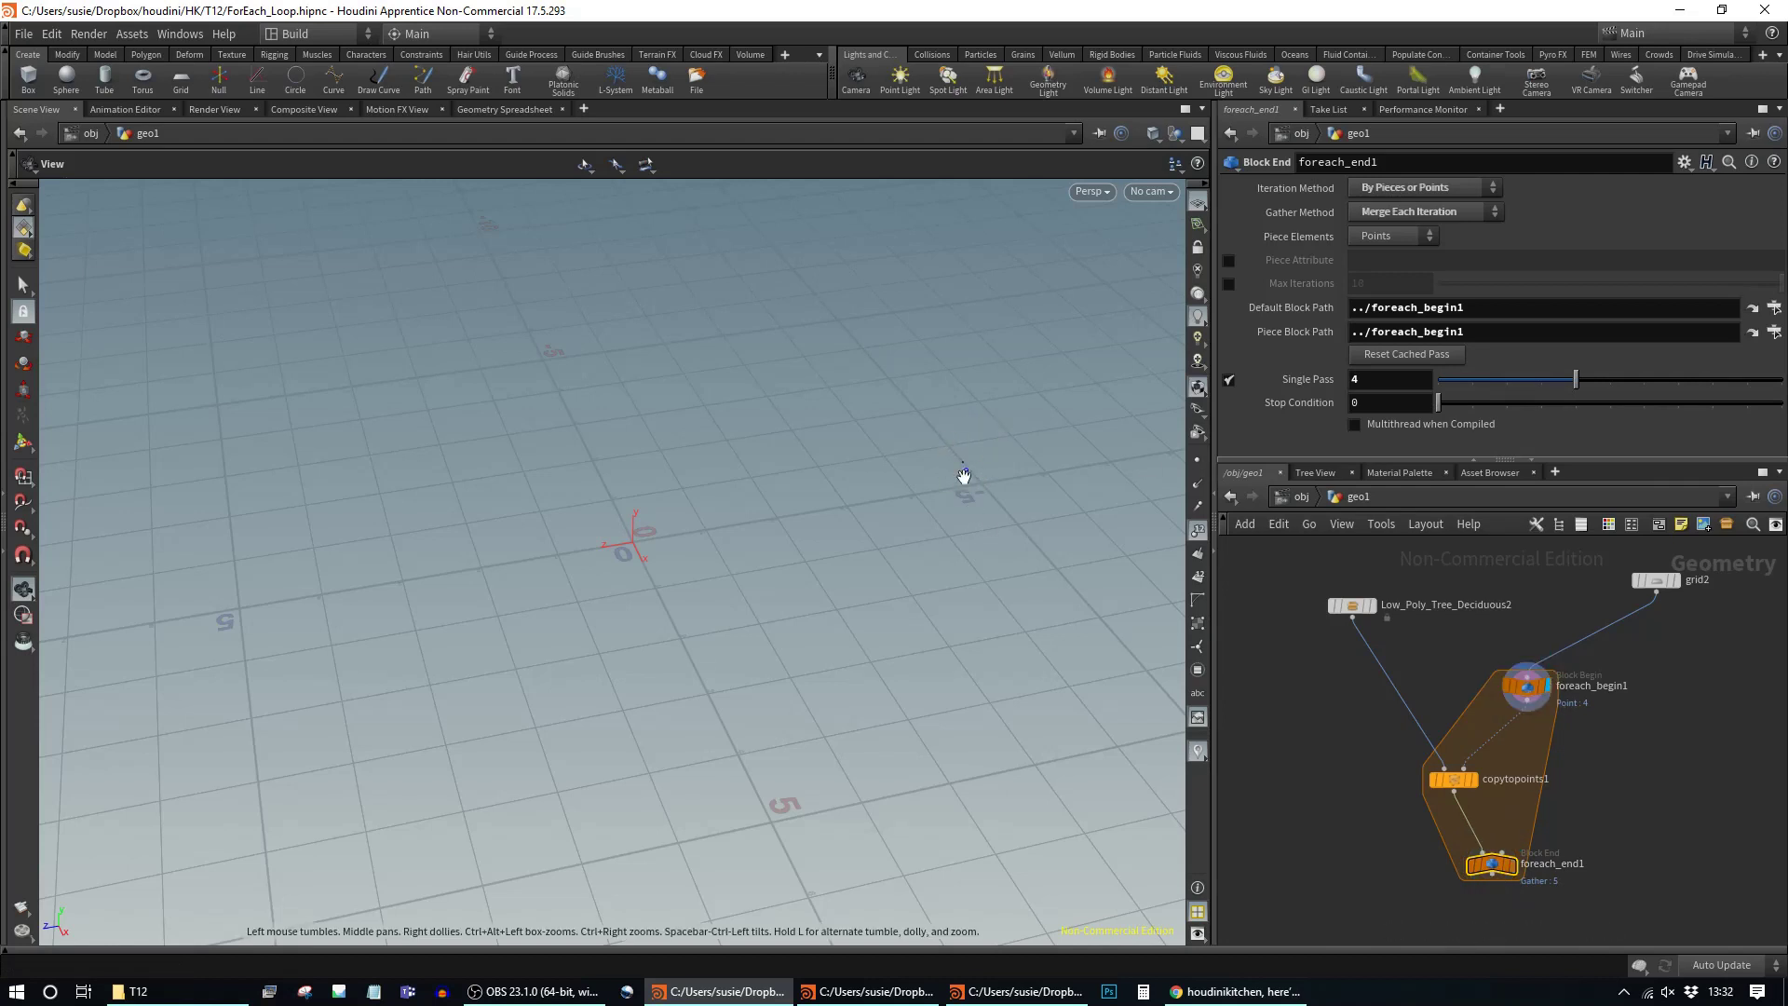
pyautogui.moveTo(1463, 385); pyautogui.dragTo(1458, 382)
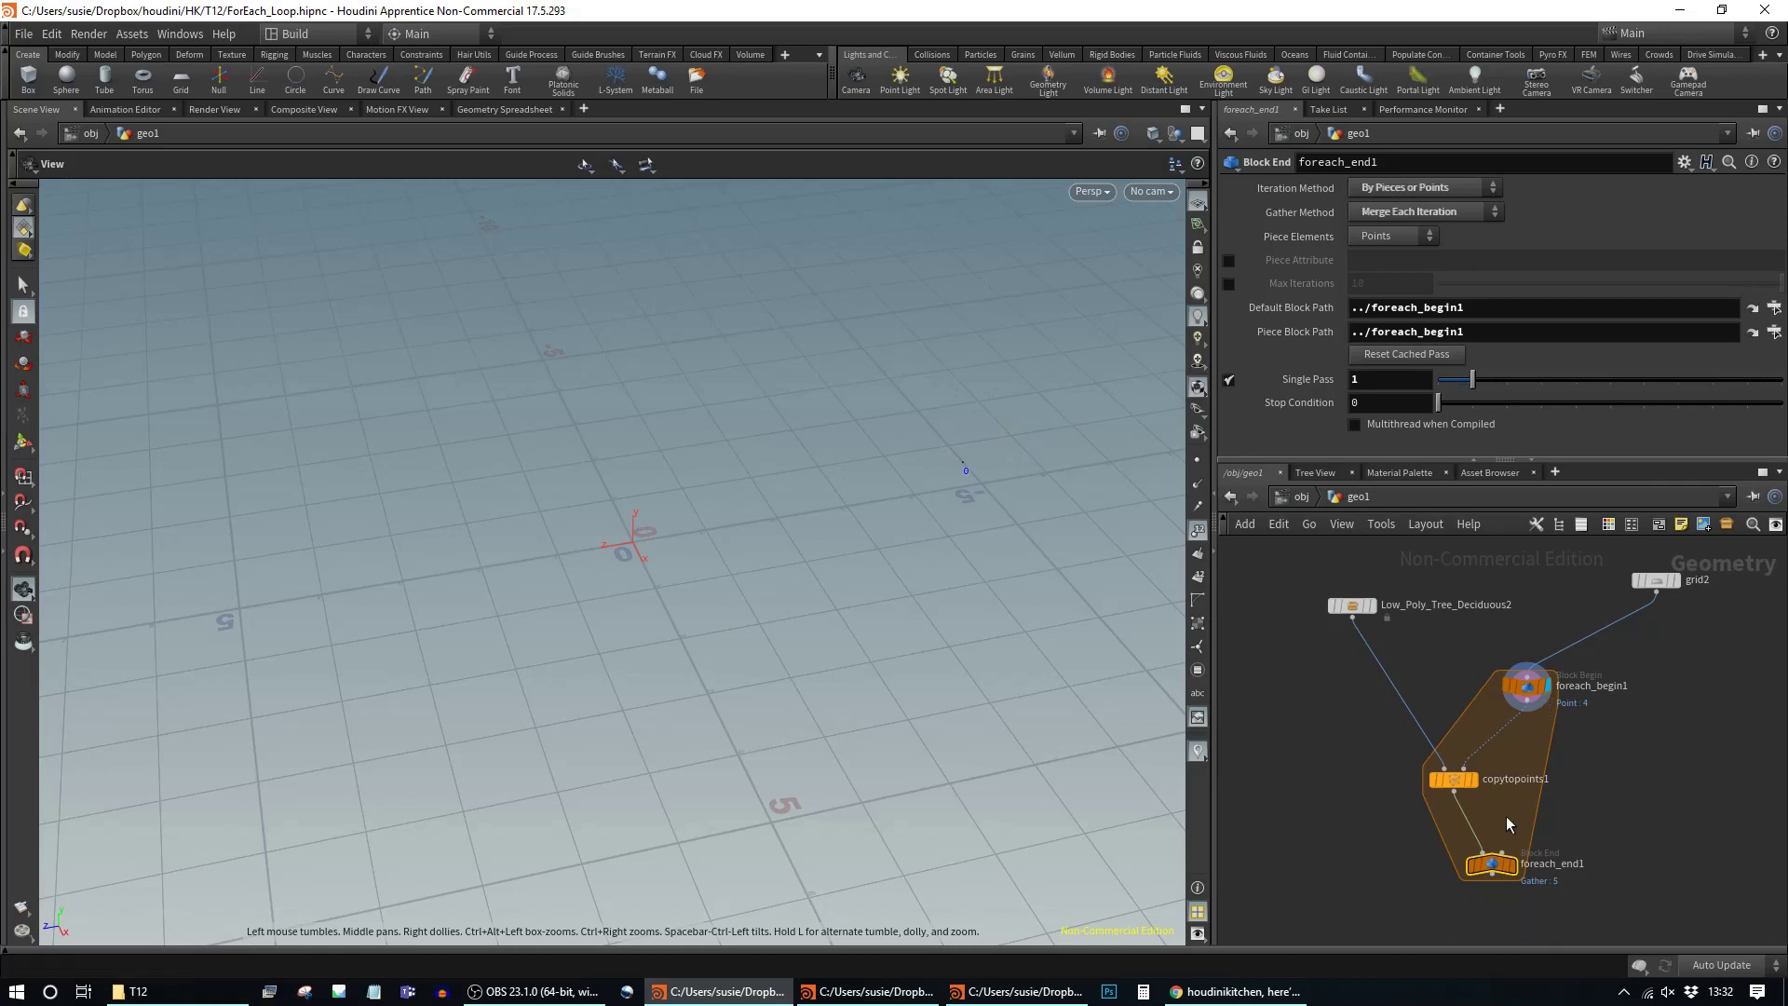
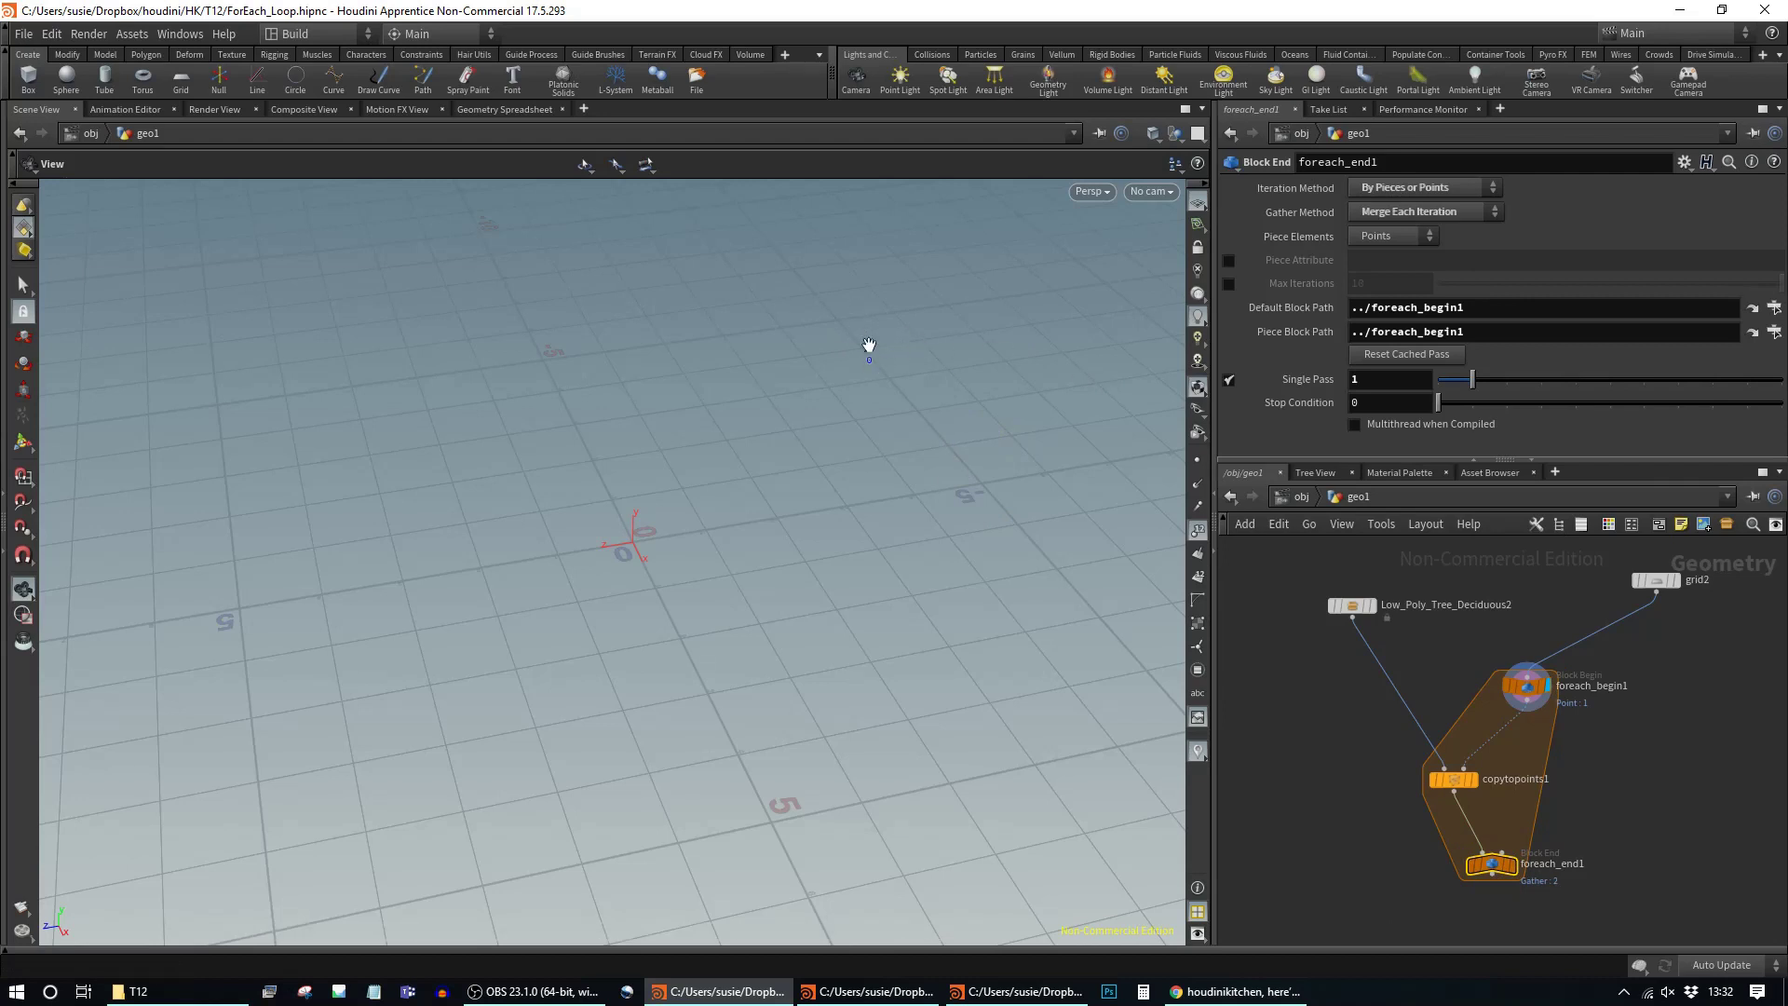
# Step: Tidy the network by placing Low_Poly_Tree_Deciduous2 beside foreach_begin1, with copytopoints1 and foreach_end1 lined up below foreach_begin1
pyautogui.click(1451, 778)
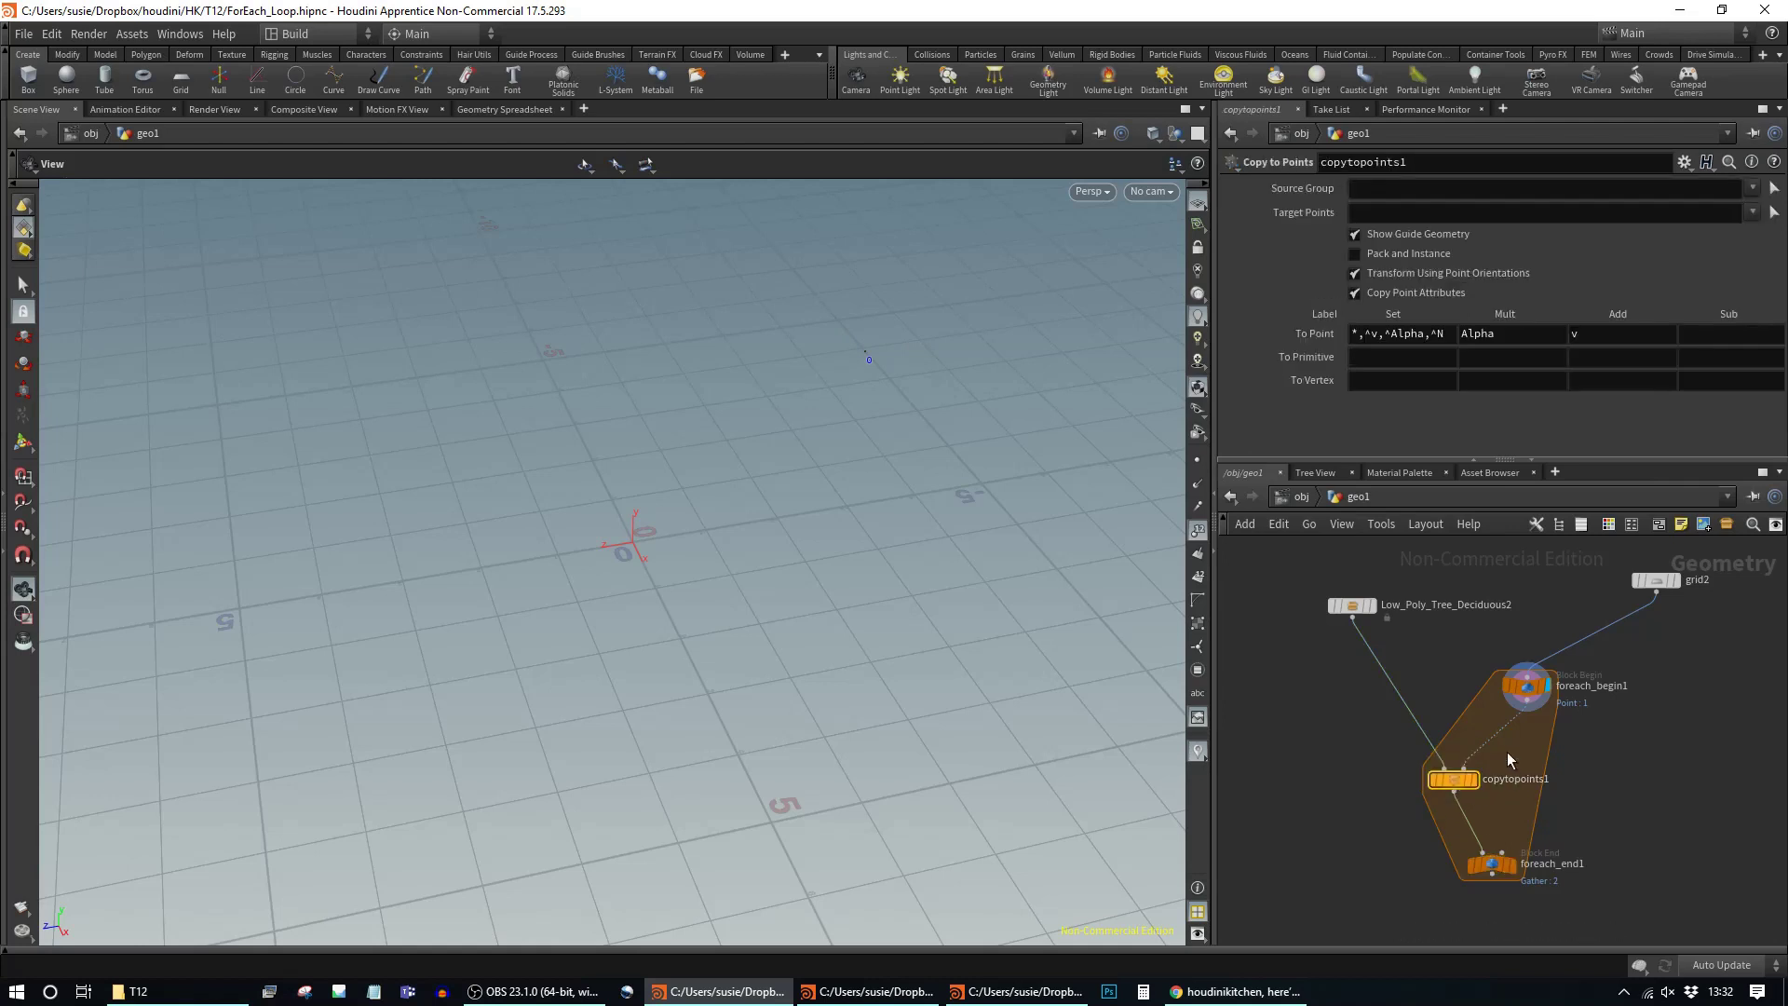
pyautogui.moveTo(1460, 789); pyautogui.dragTo(1477, 785)
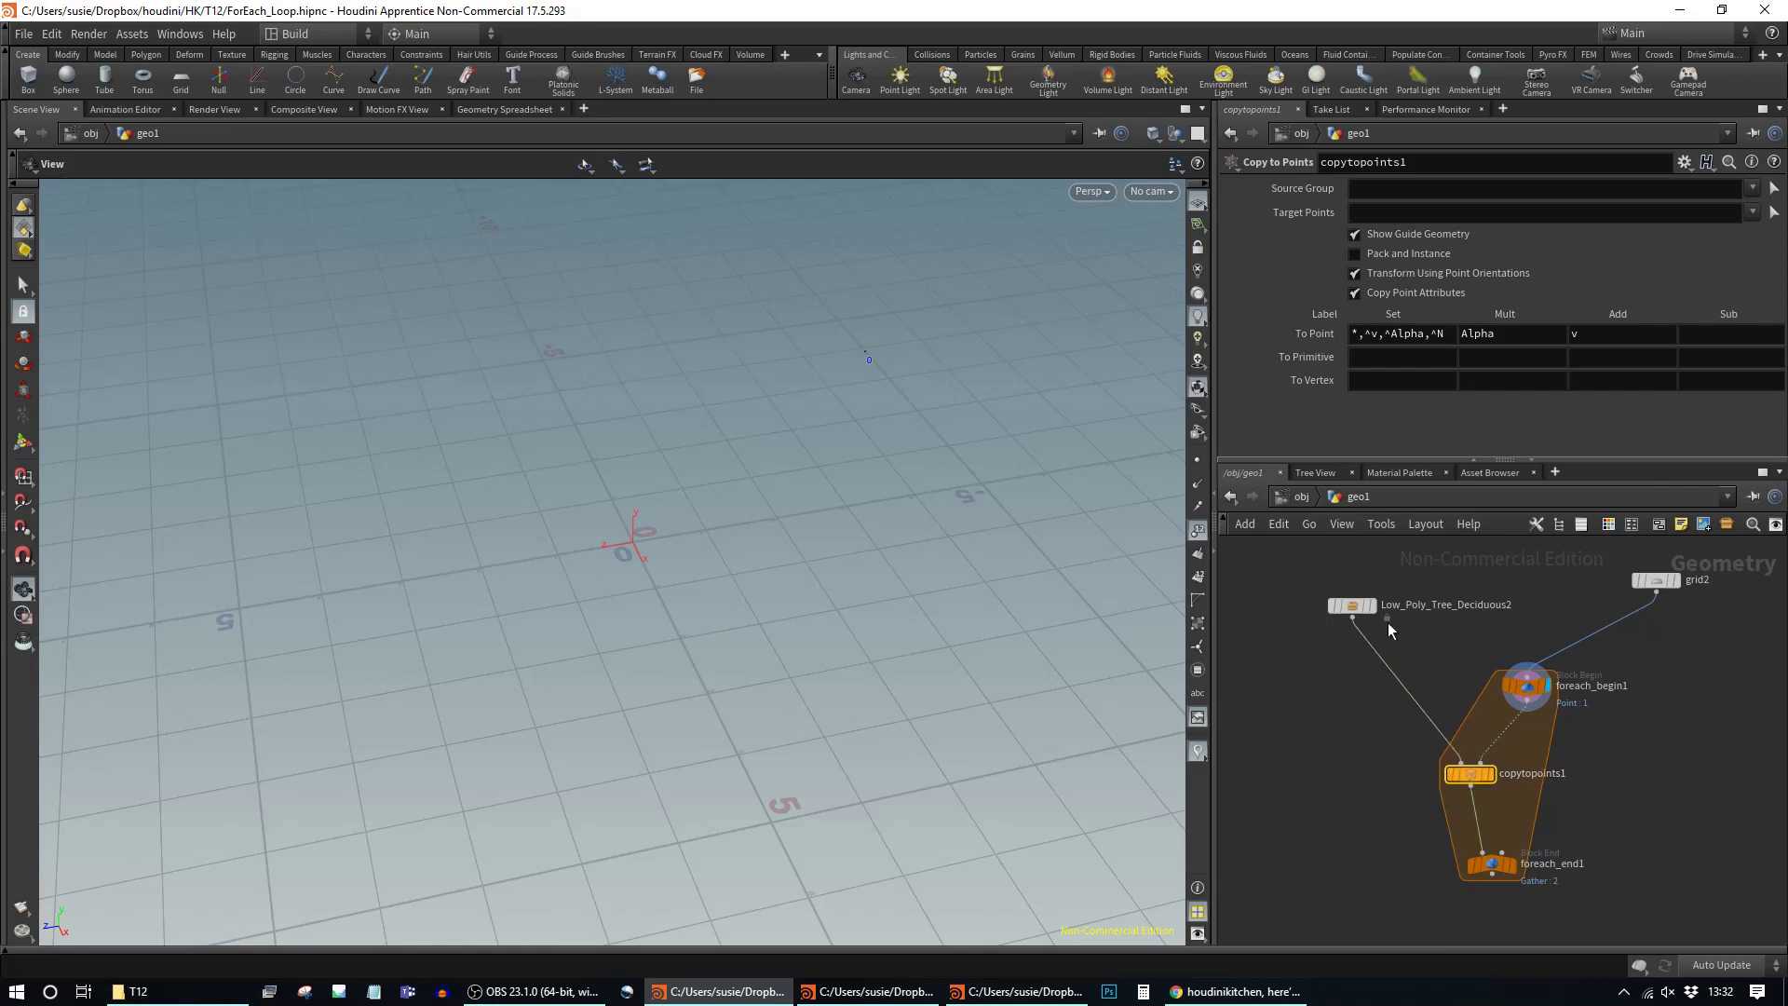
pyautogui.moveTo(1347, 606); pyautogui.dragTo(1346, 673)
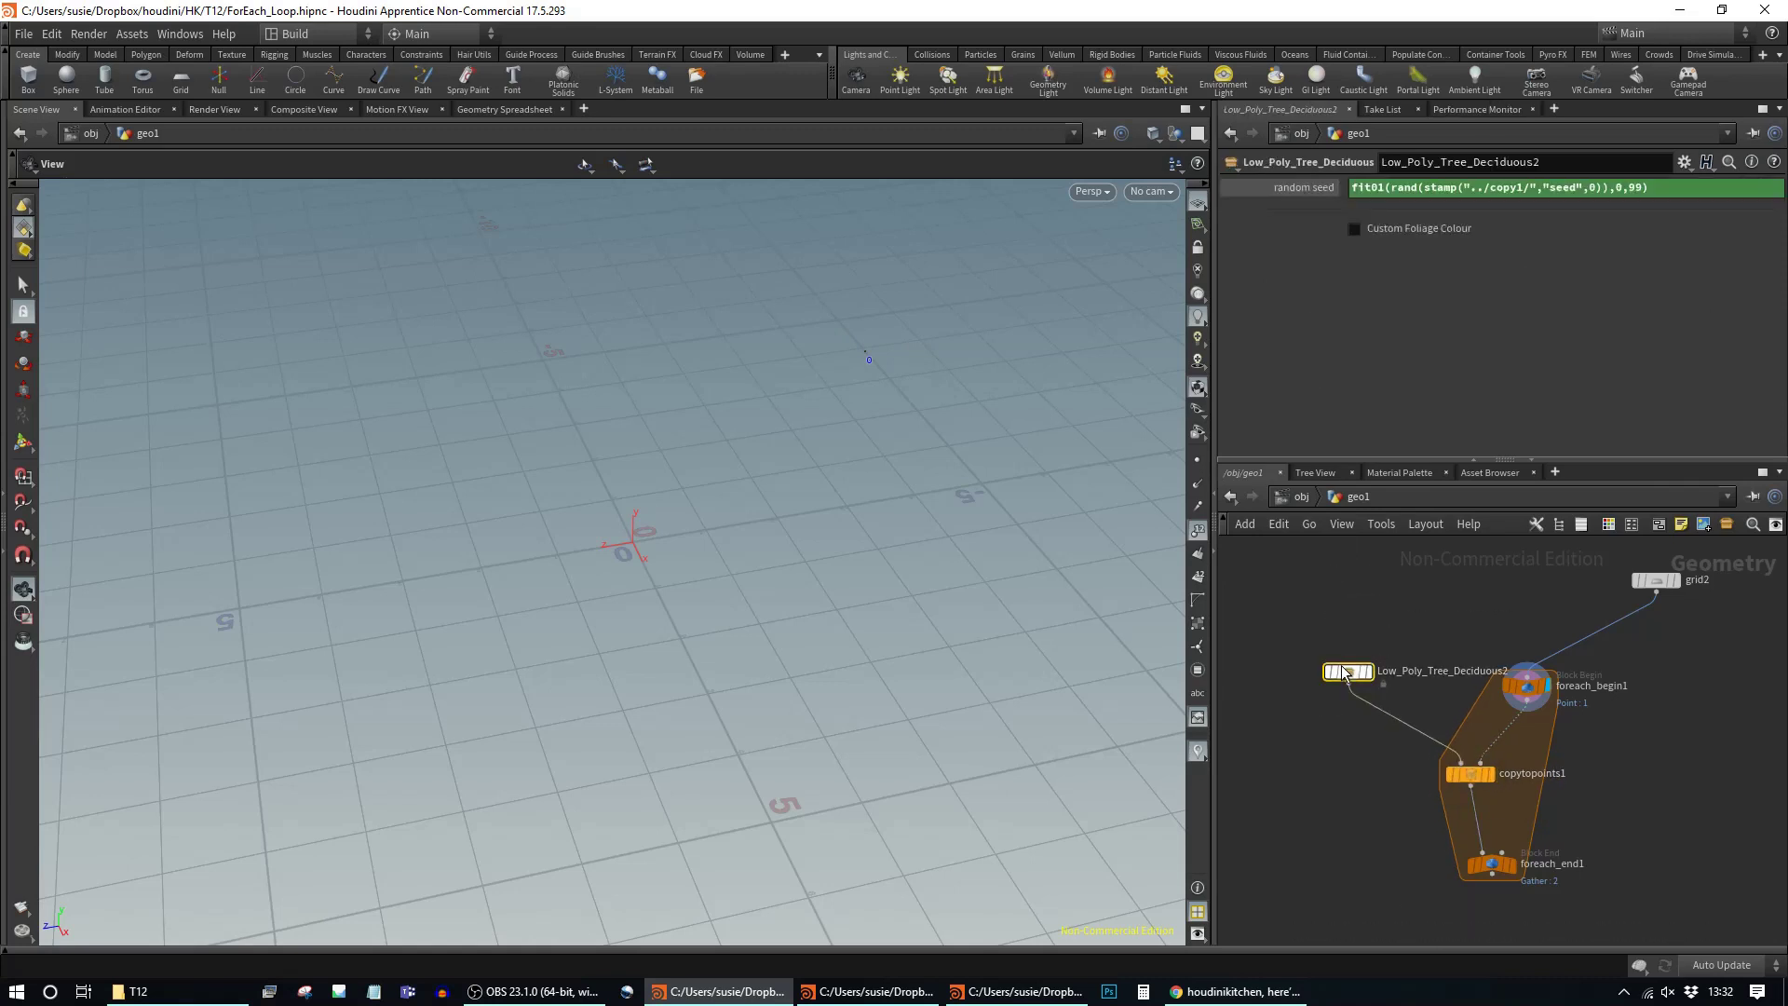
pyautogui.click(1470, 774)
pyautogui.moveTo(1501, 871); pyautogui.dragTo(1481, 882)
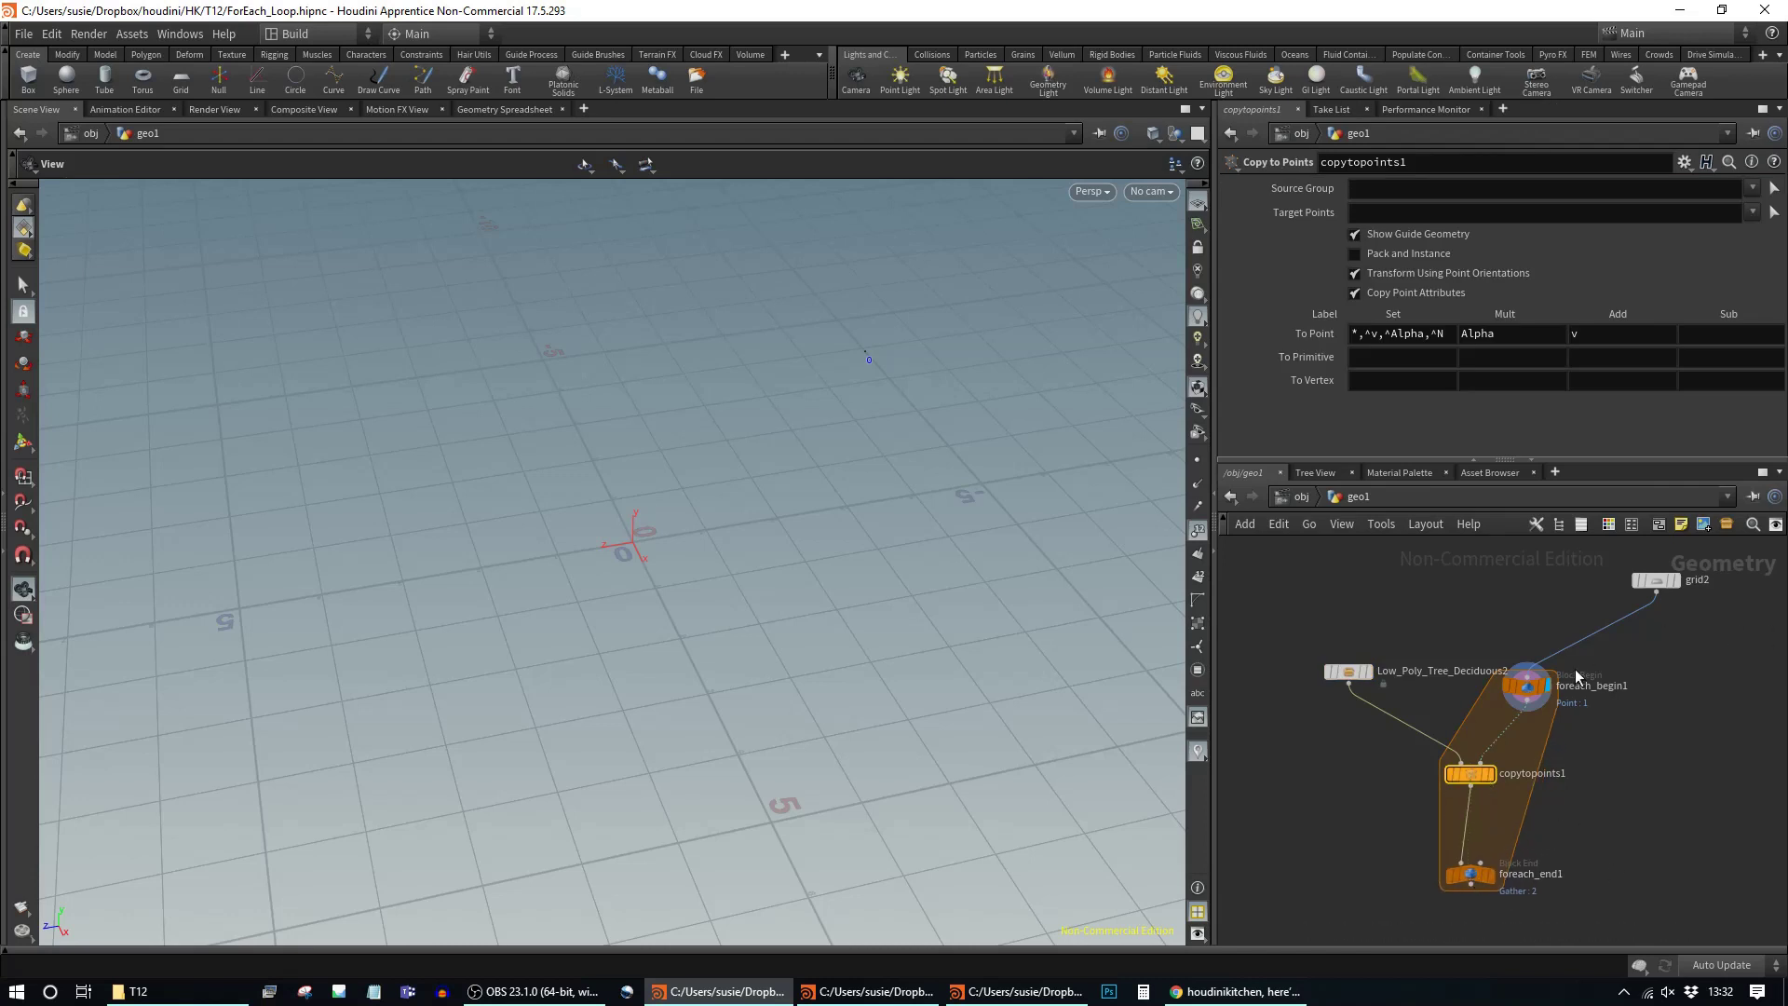
pyautogui.moveTo(1526, 703); pyautogui.dragTo(1504, 717)
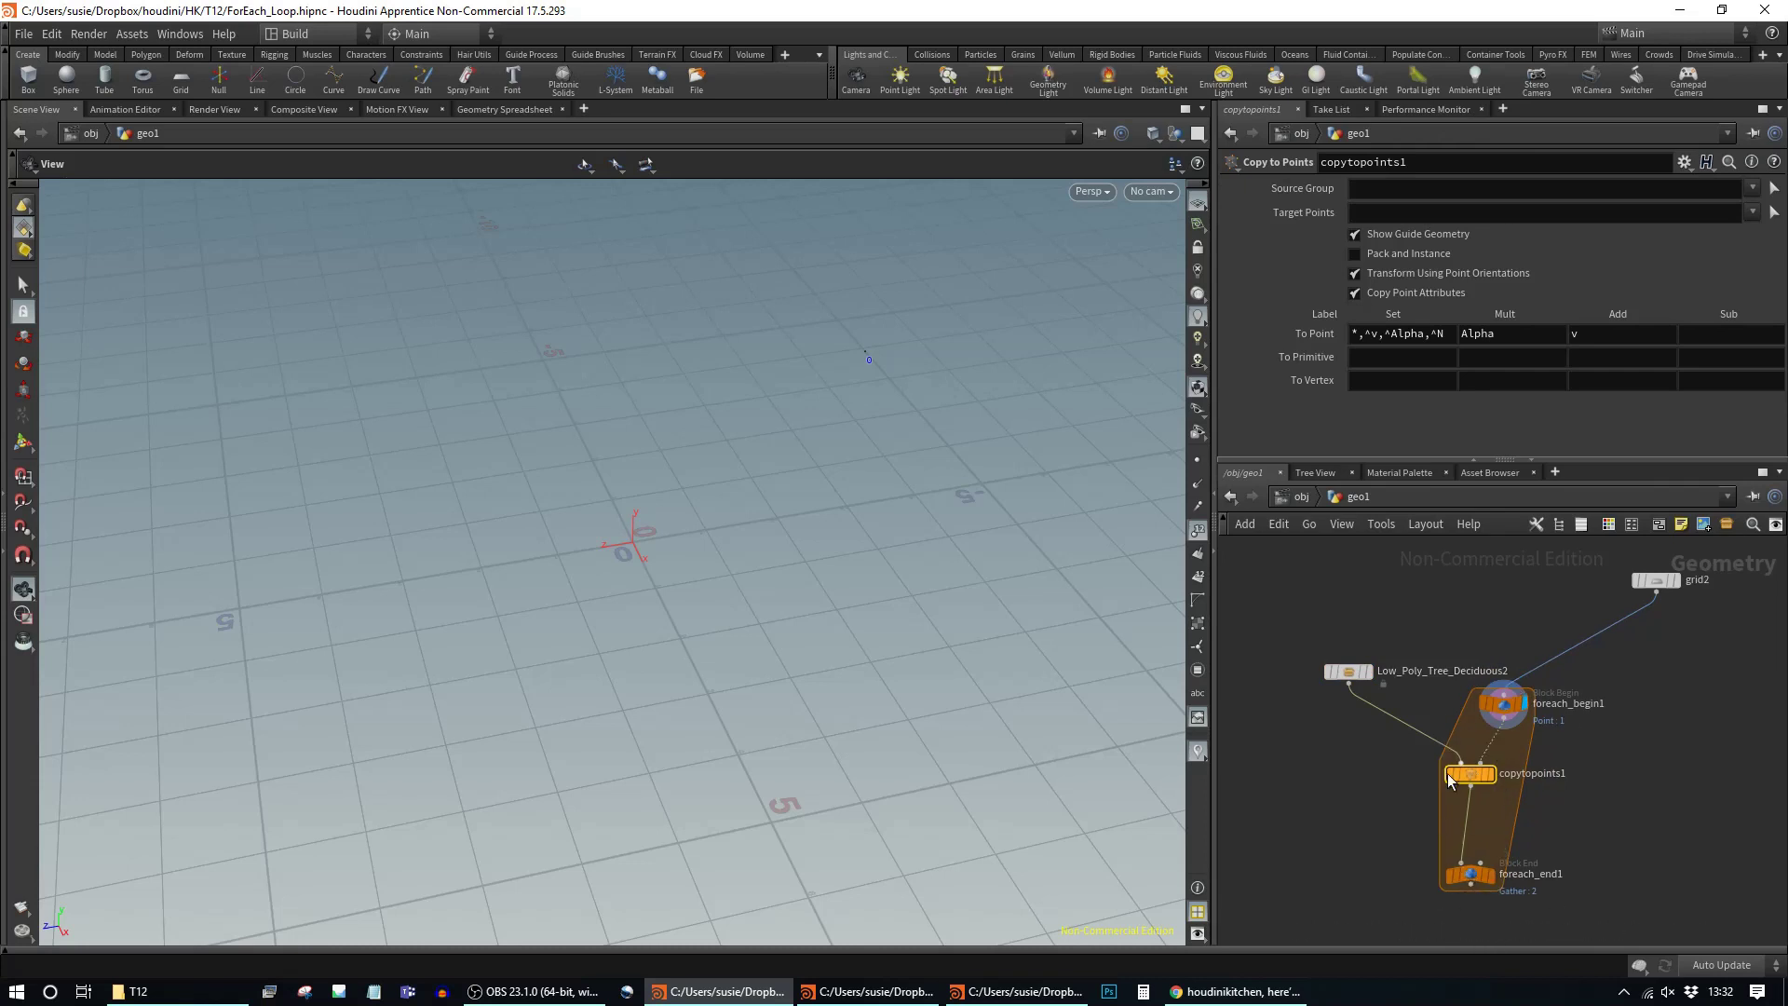
pyautogui.moveTo(1472, 871); pyautogui.dragTo(1479, 885)
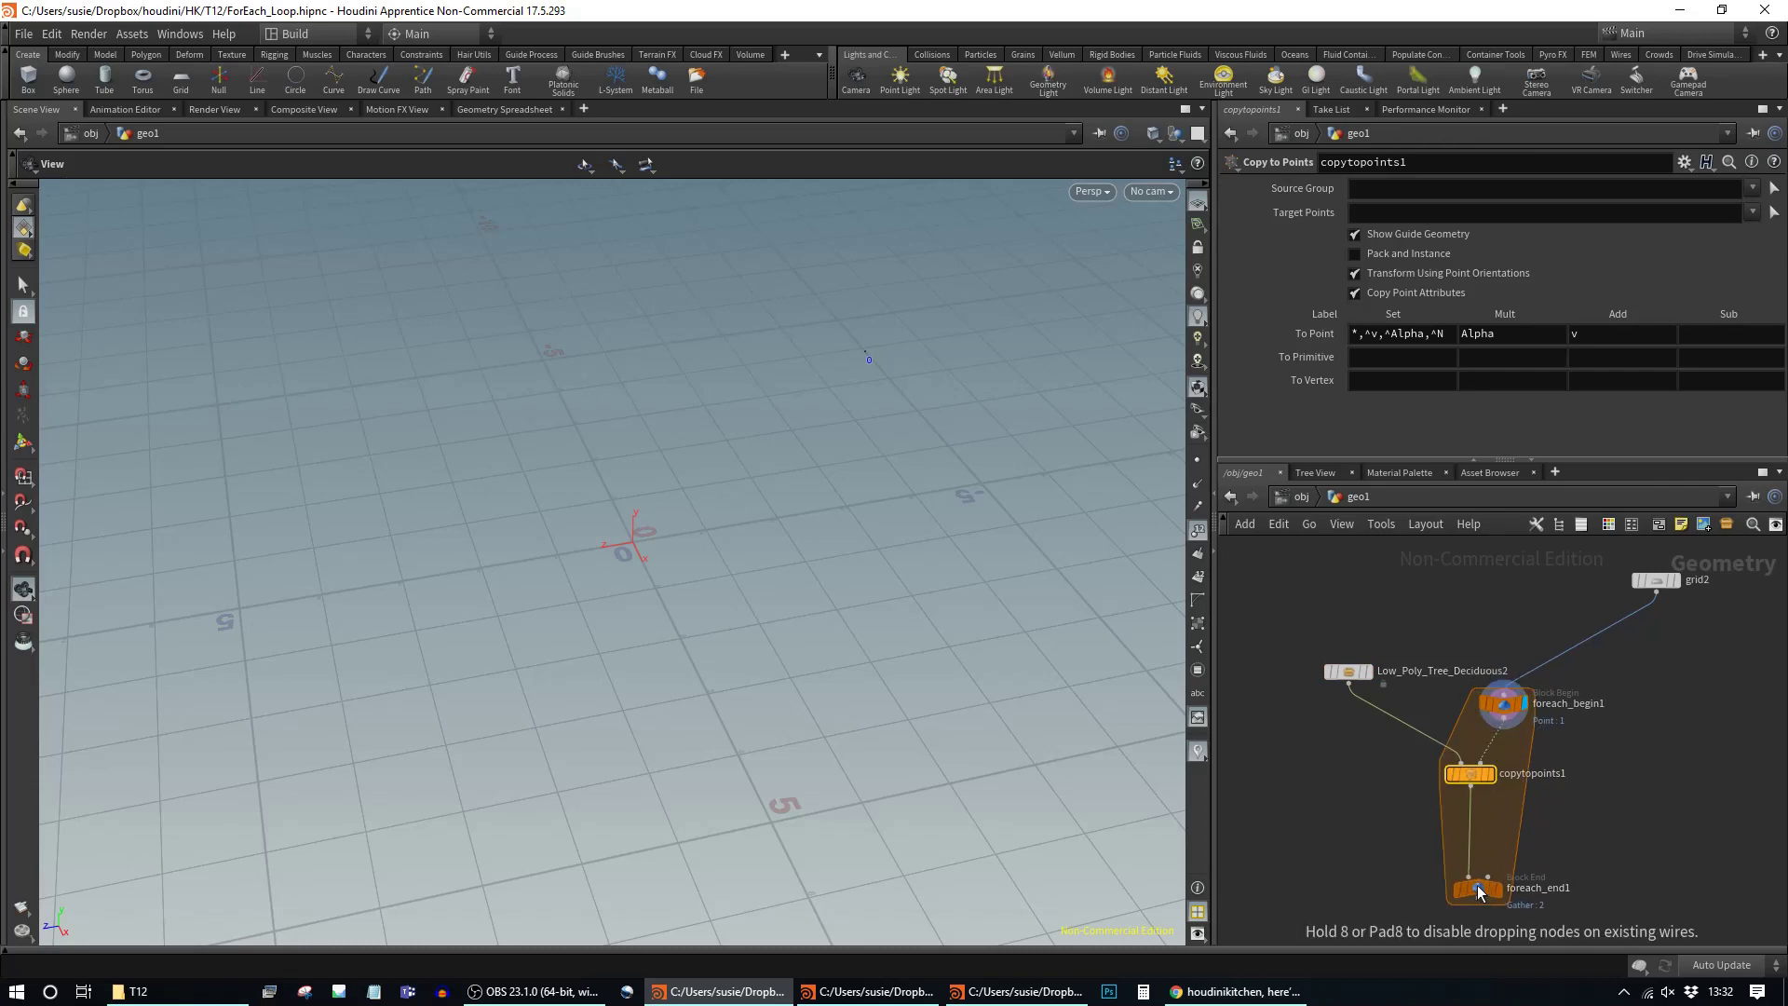
pyautogui.click(1505, 708)
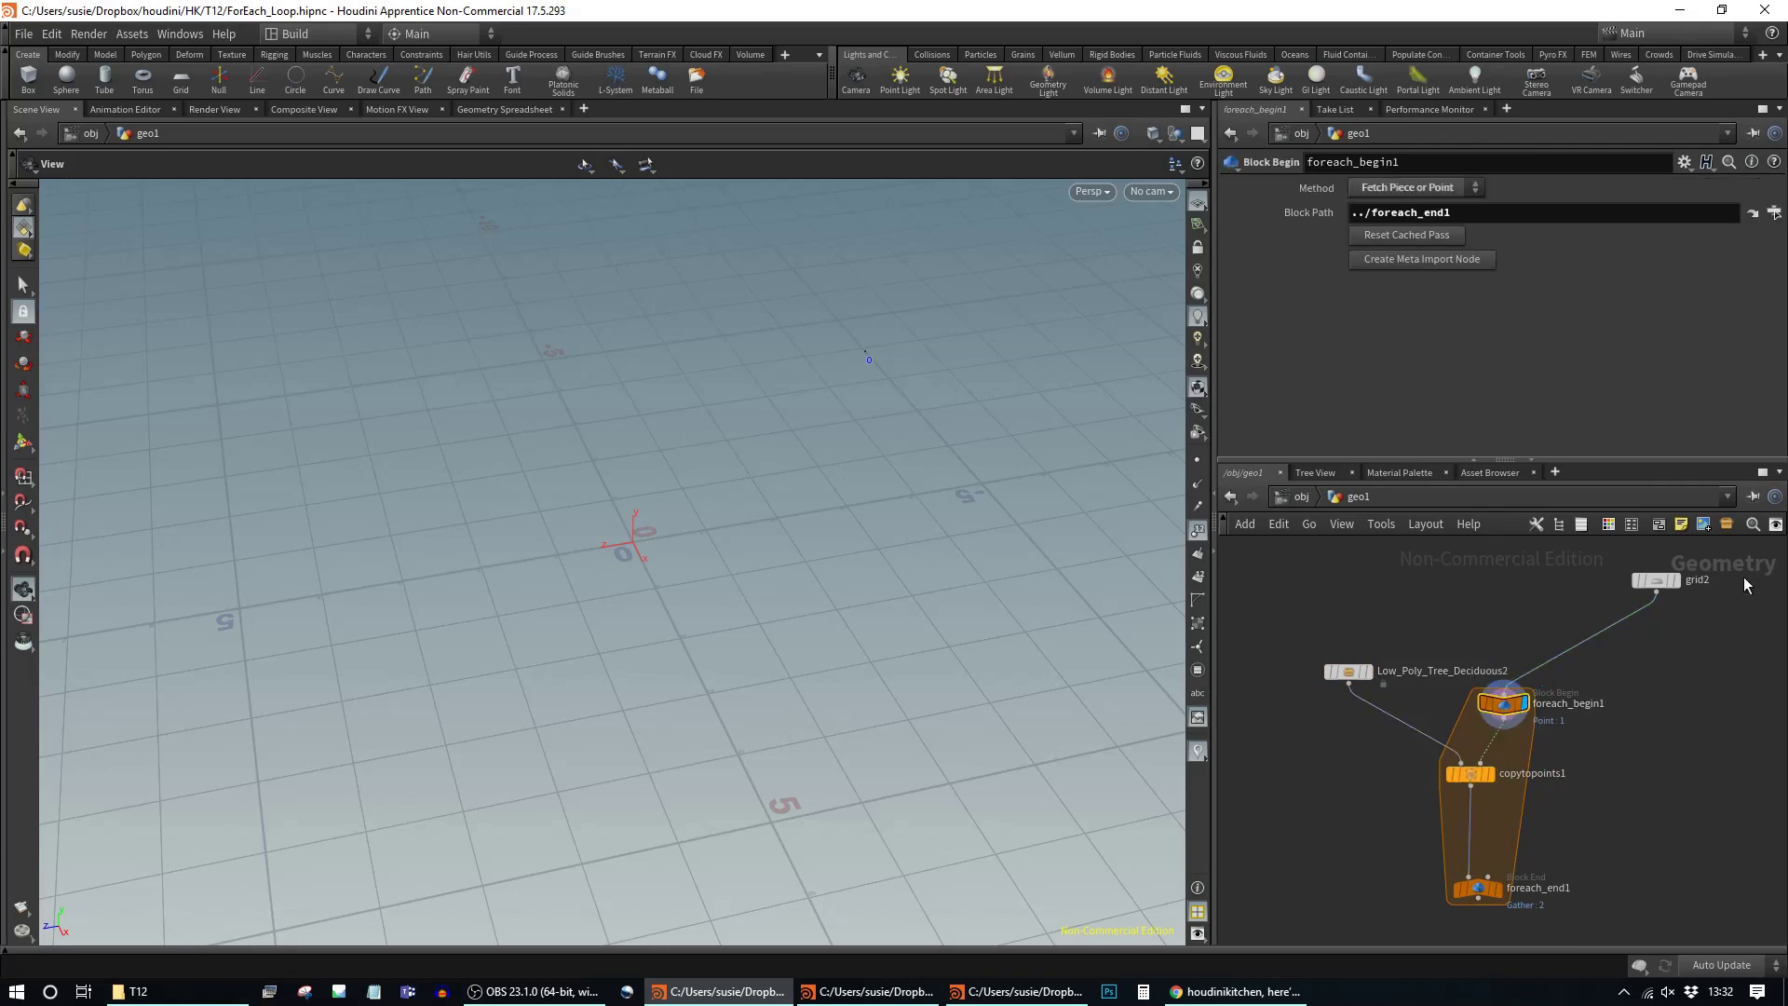
# Step: Insert an Attribute Create node on the wire between grid2 and foreach_begin1
pyautogui.click(1655, 583)
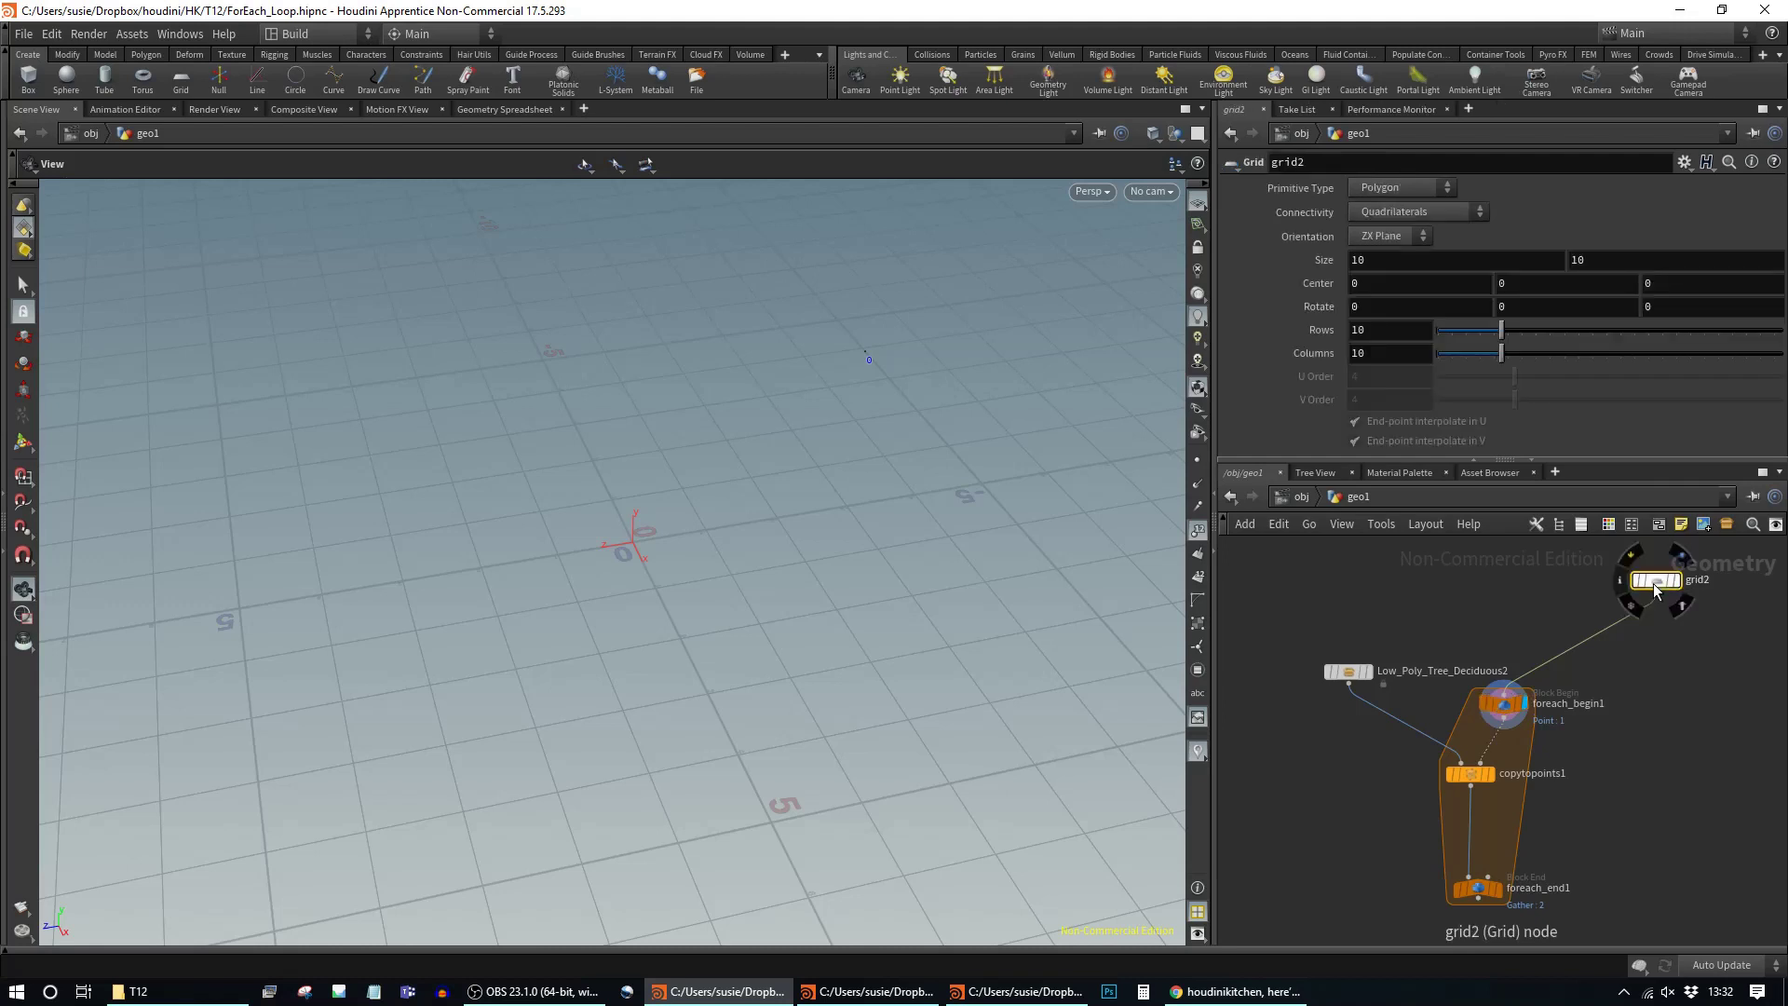
pyautogui.press('Tab')
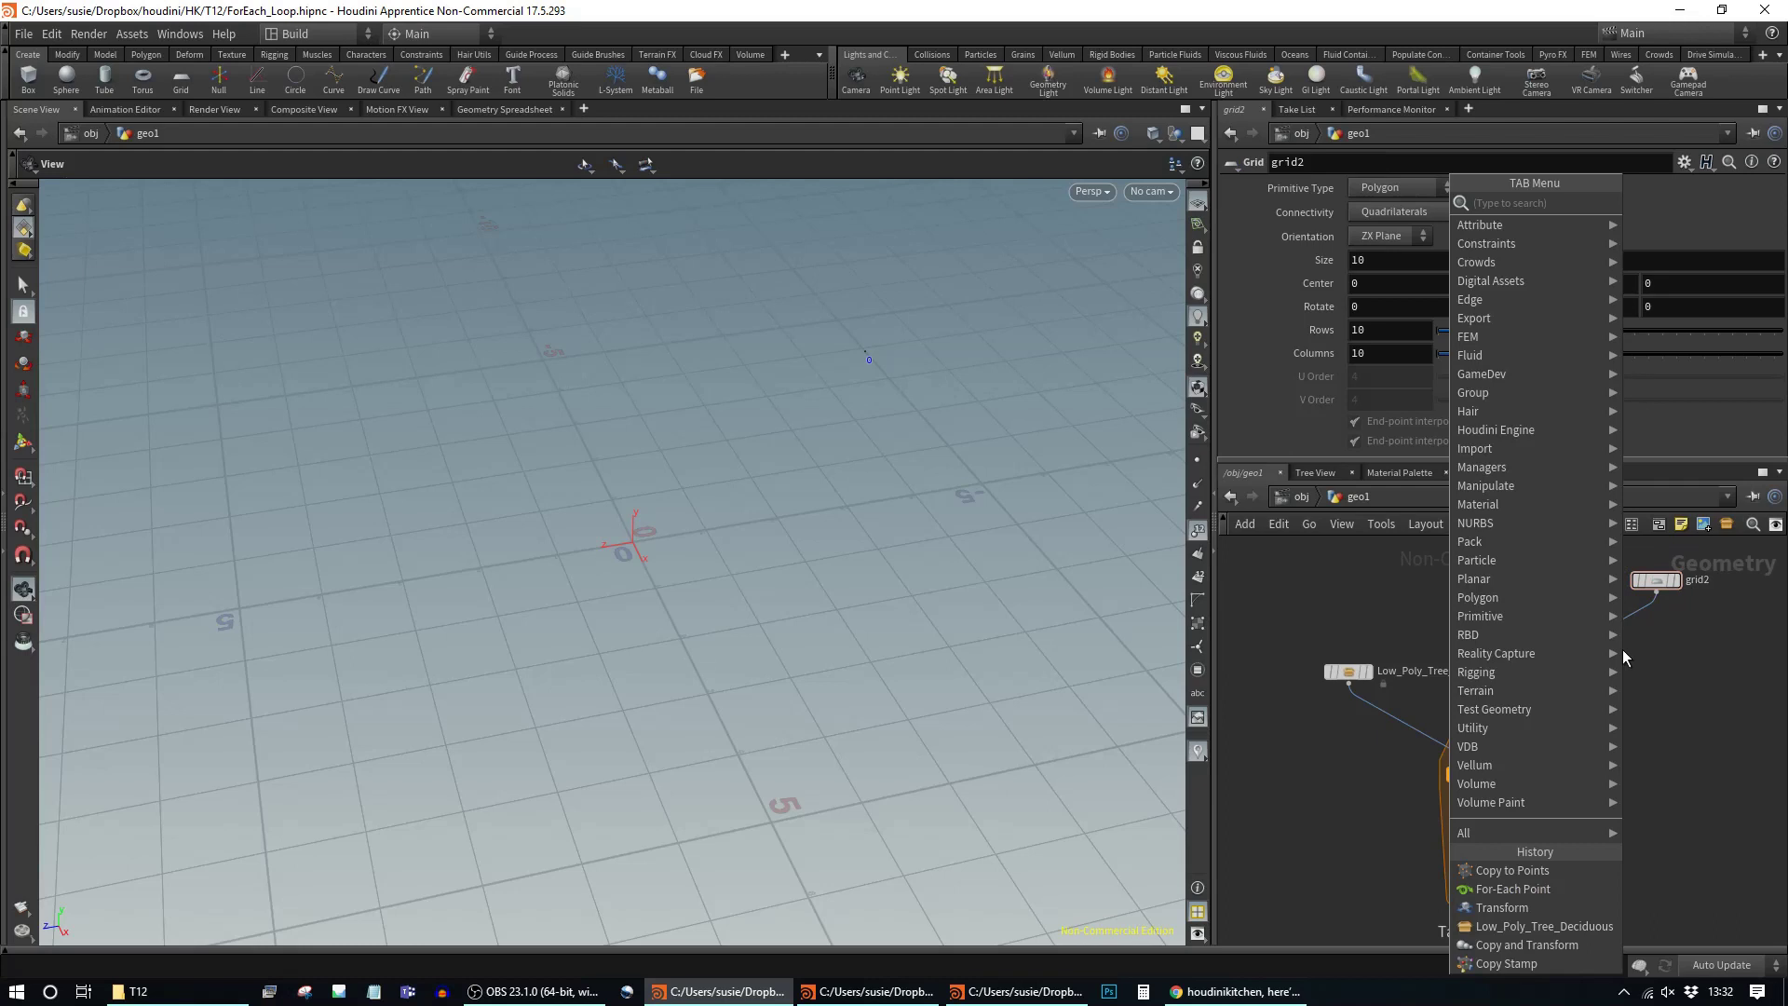
pyautogui.write('attr')
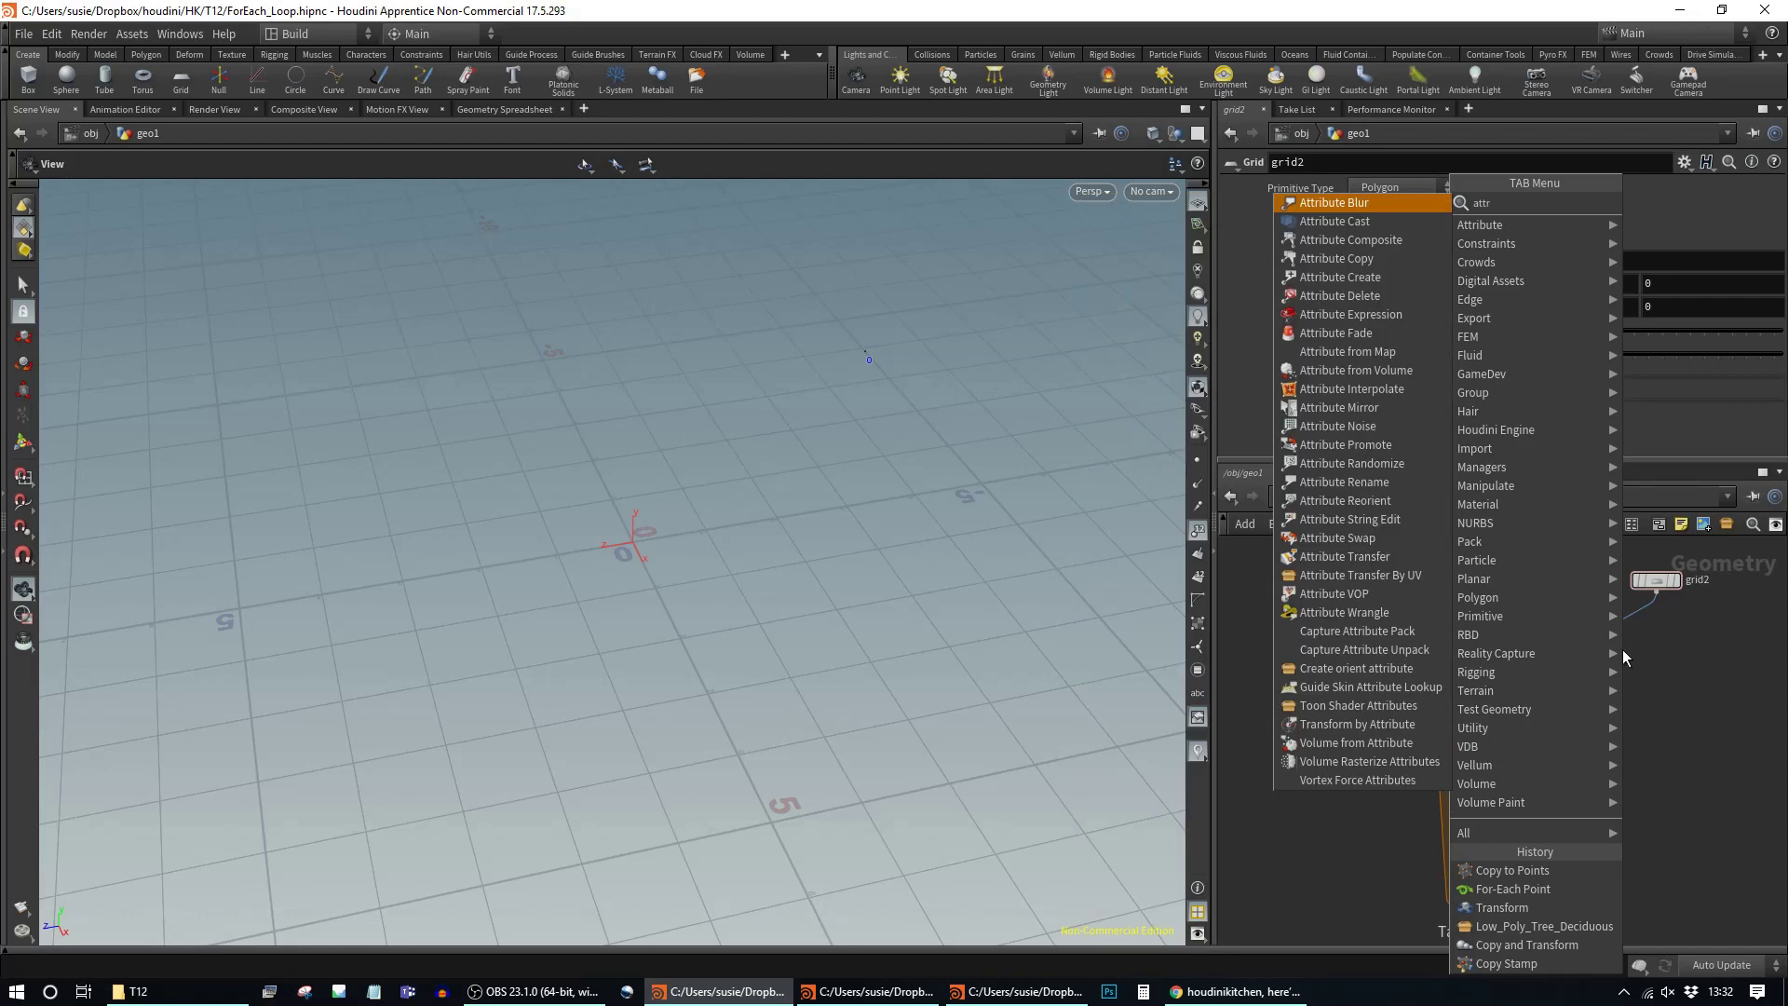
pyautogui.write(' cre')
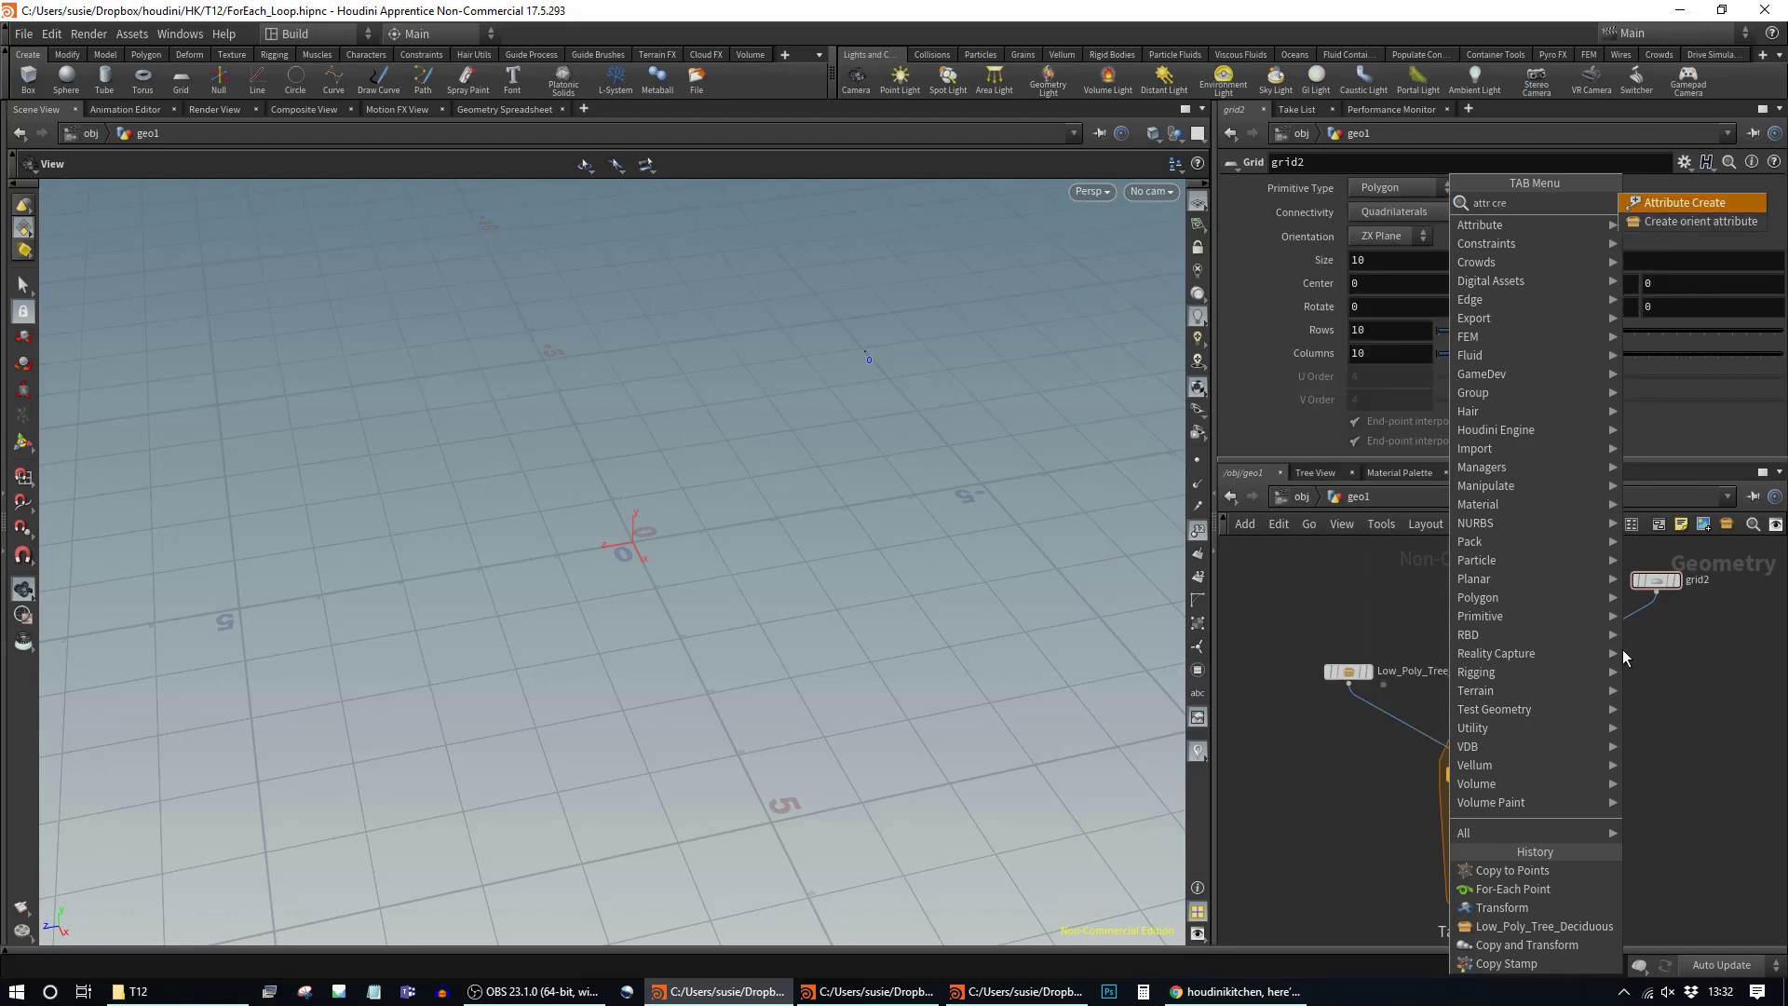
pyautogui.press('Return')
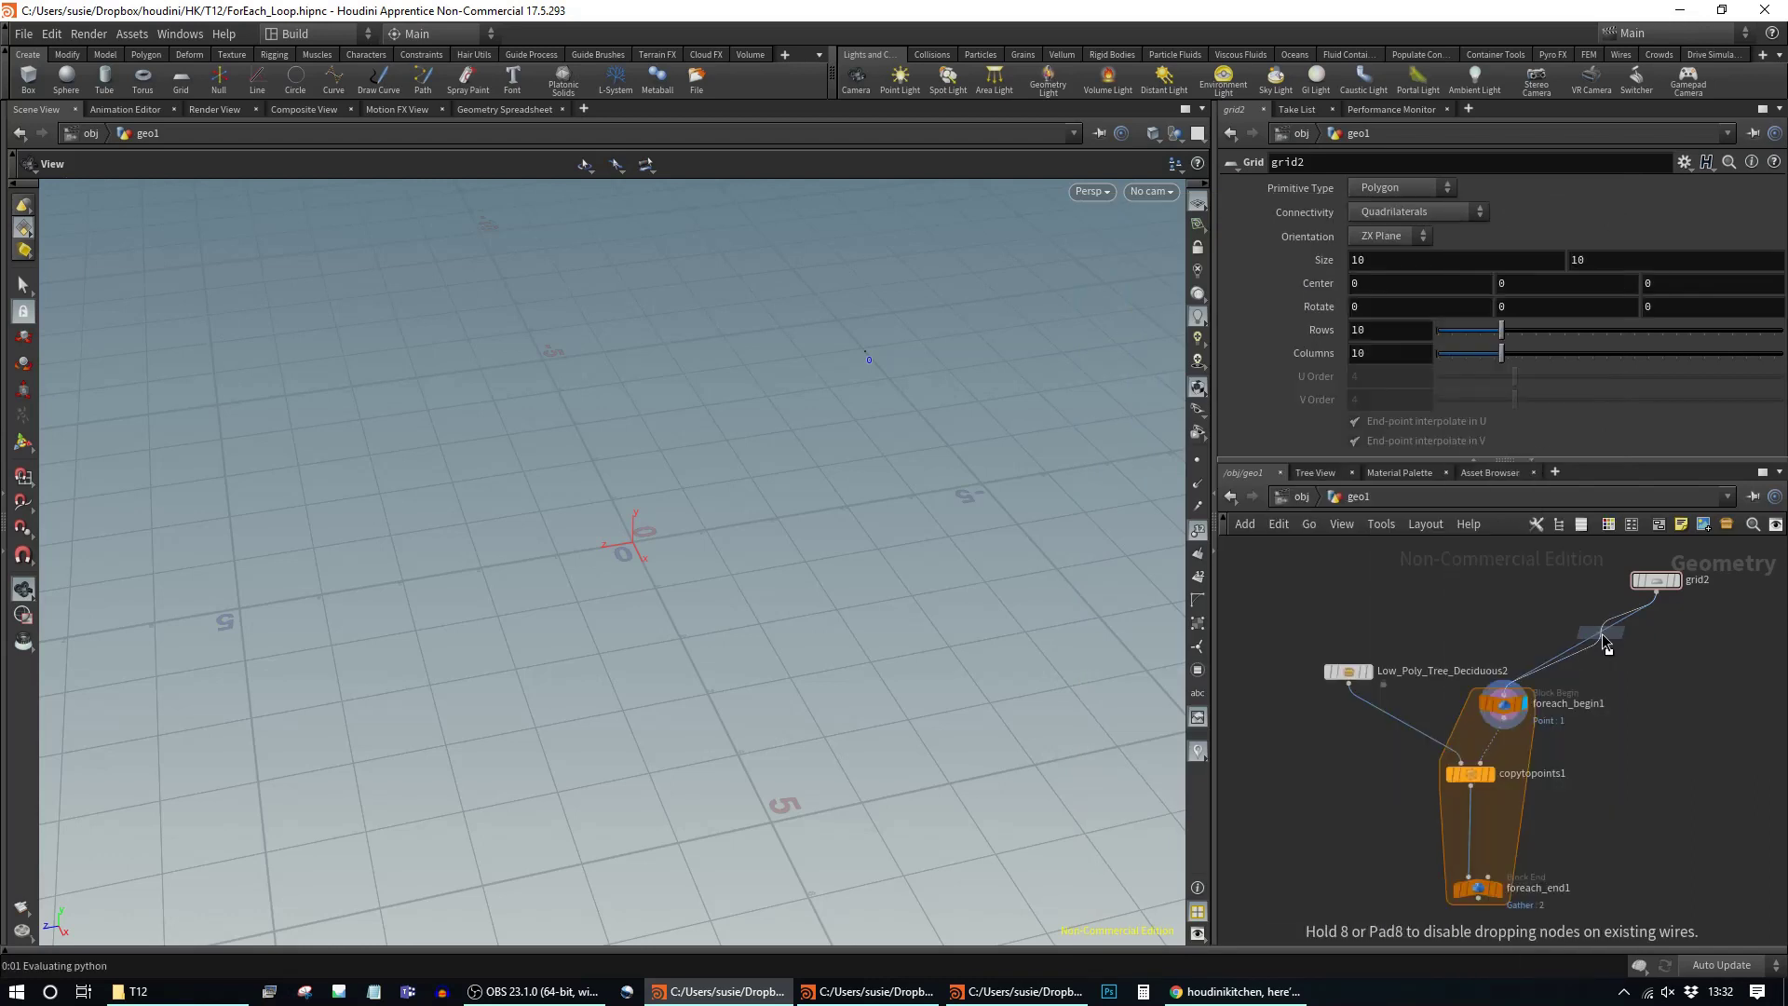
pyautogui.click(1602, 634)
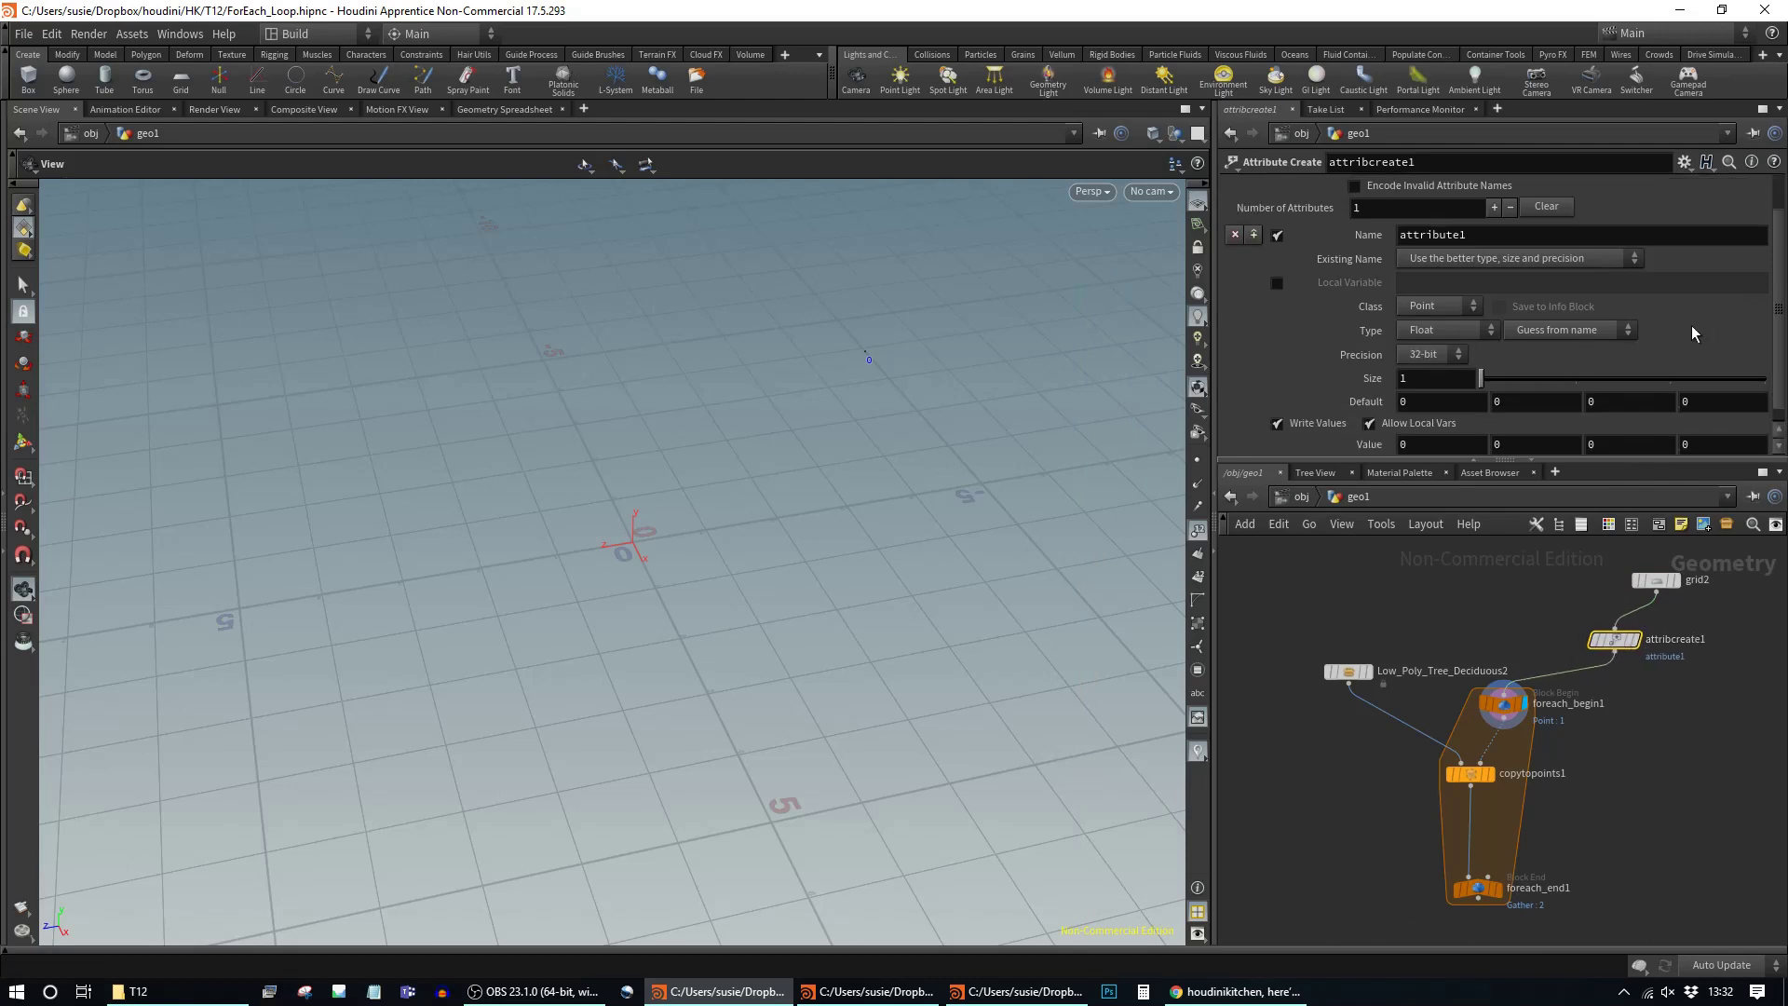
pyautogui.doubleClick(1434, 235)
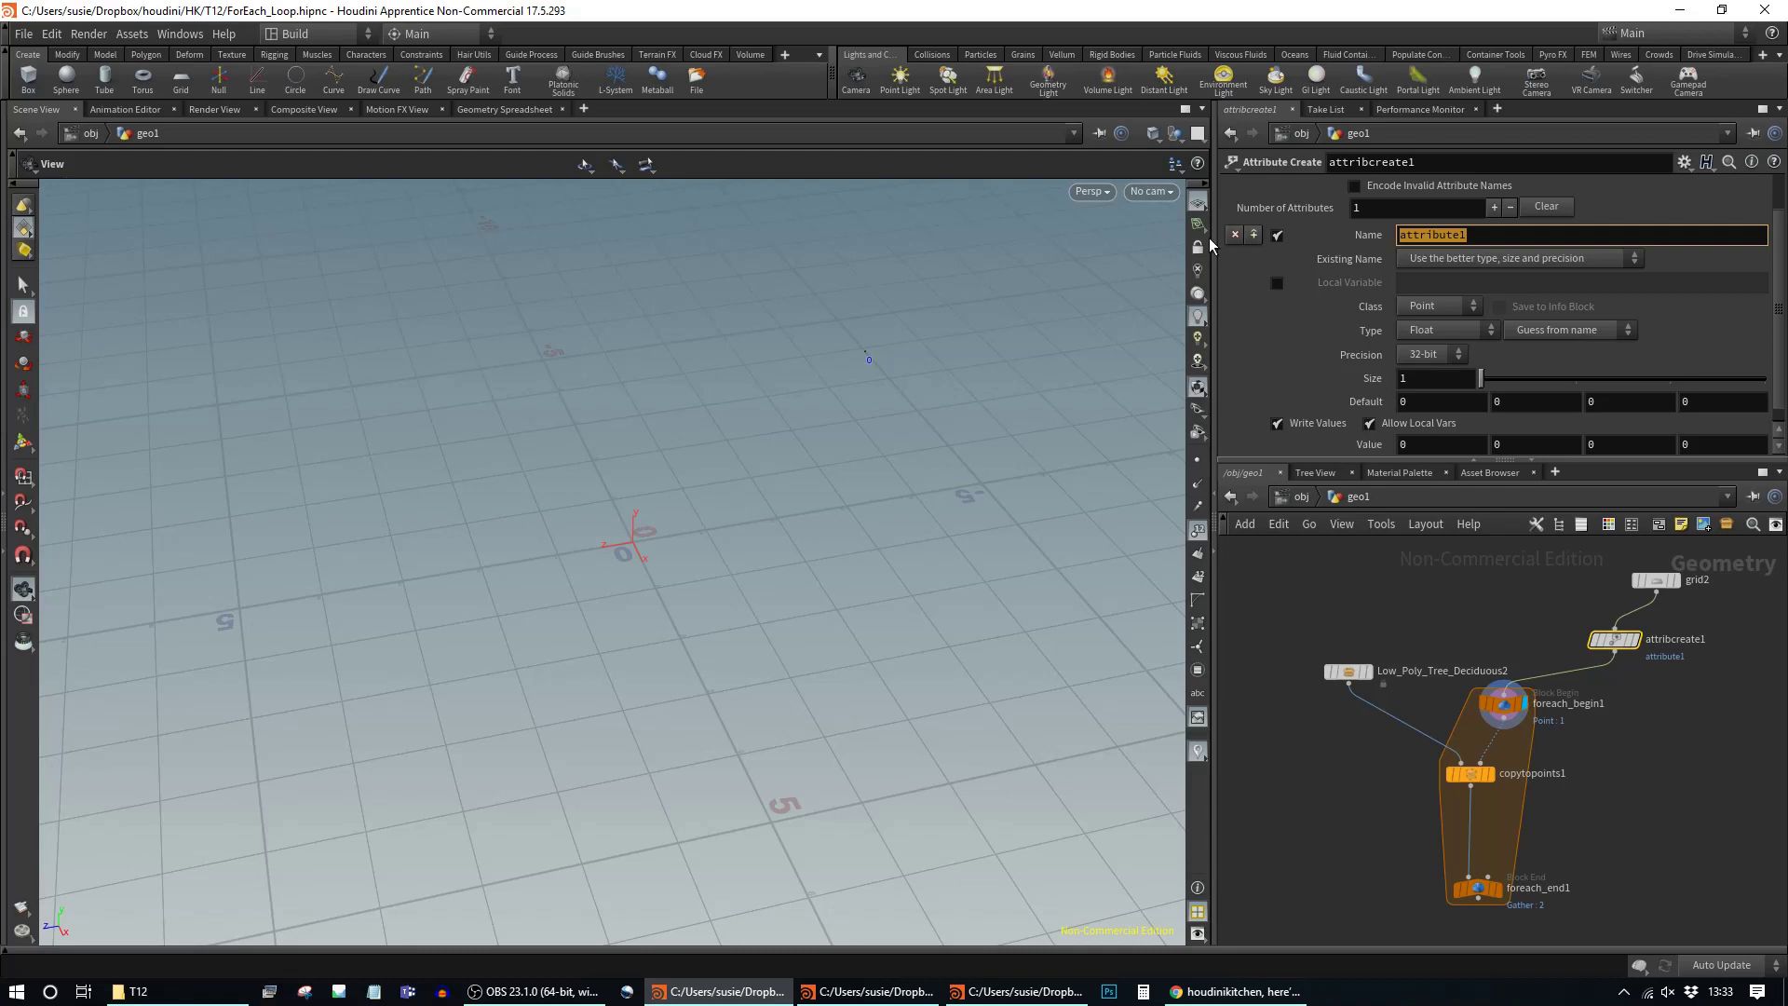
pyautogui.write('seed')
pyautogui.press('Return')
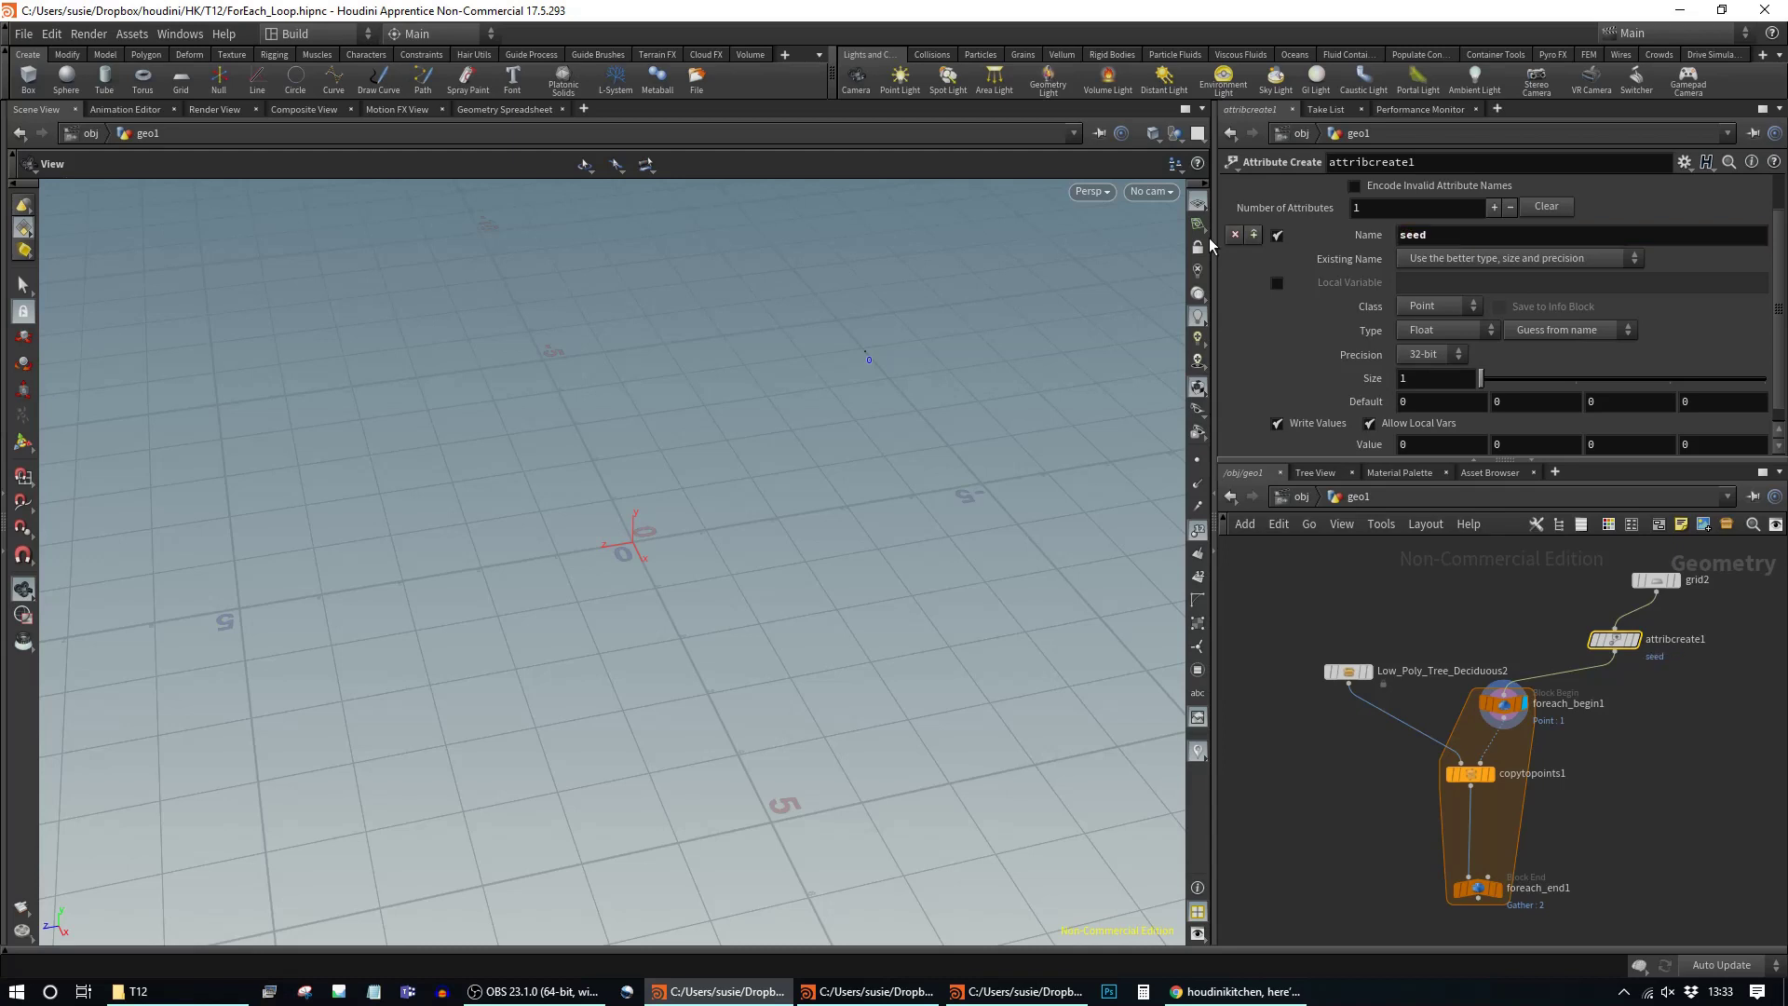
pyautogui.click(1456, 328)
pyautogui.click(1448, 360)
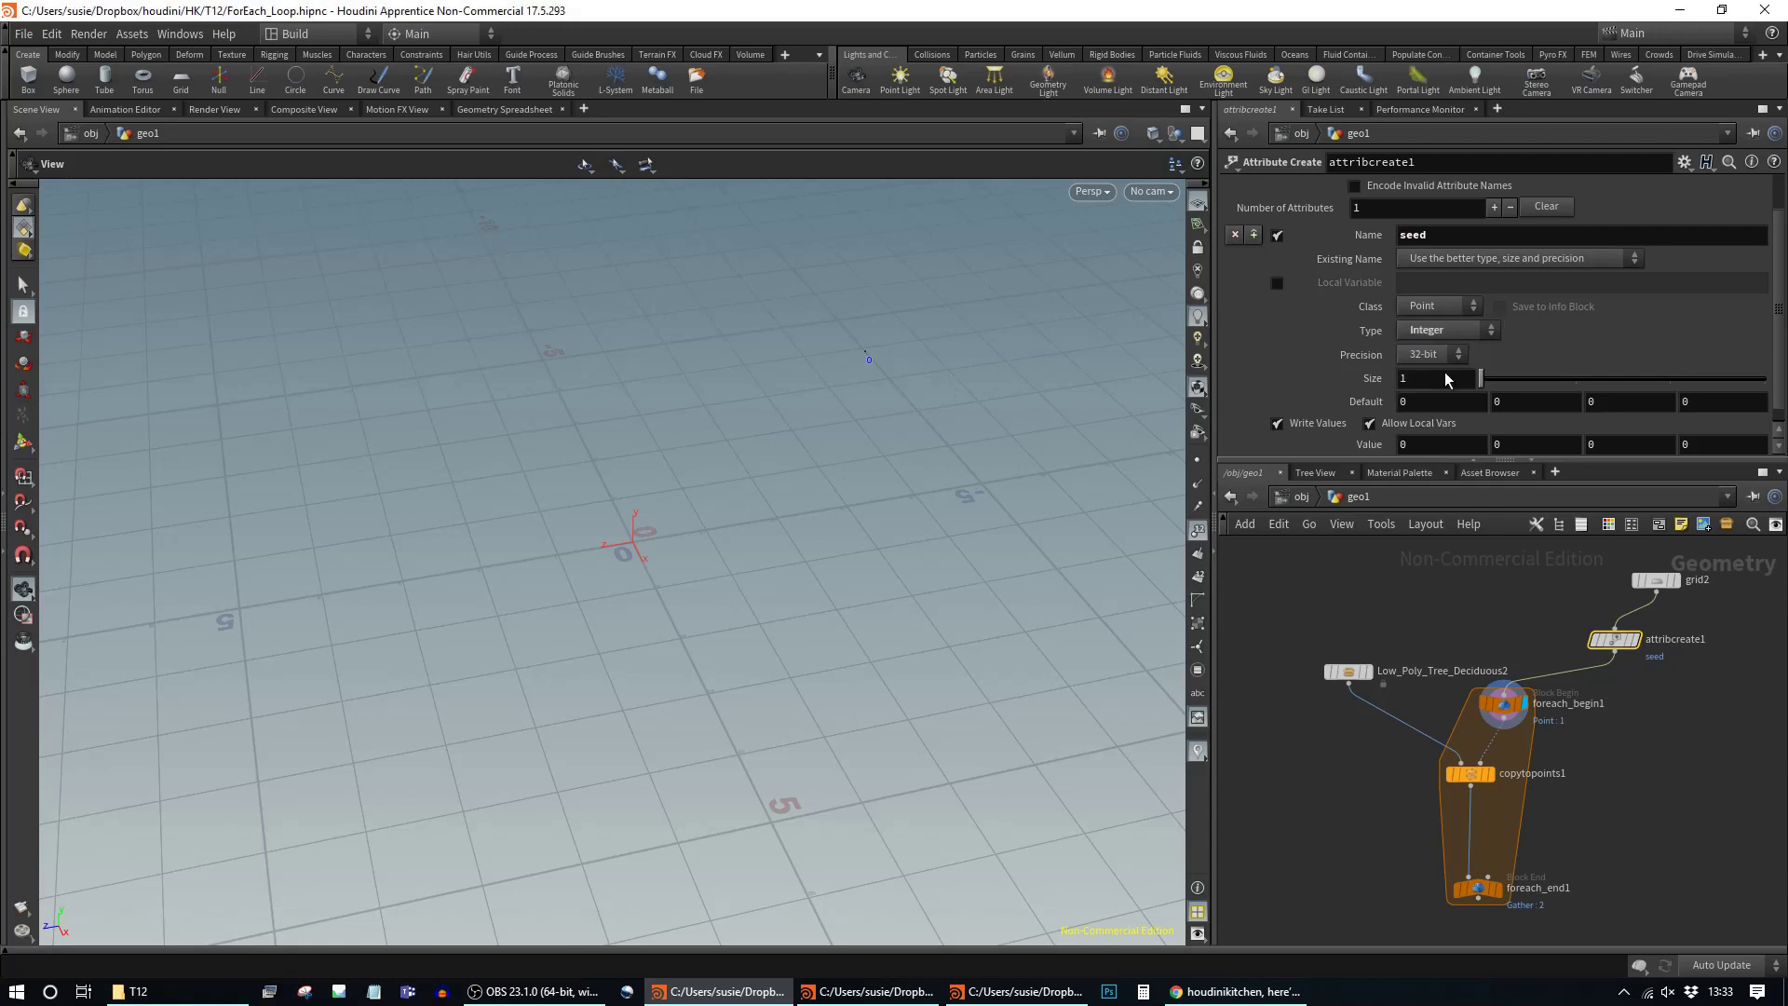
pyautogui.click(1420, 402)
pyautogui.click(1421, 444)
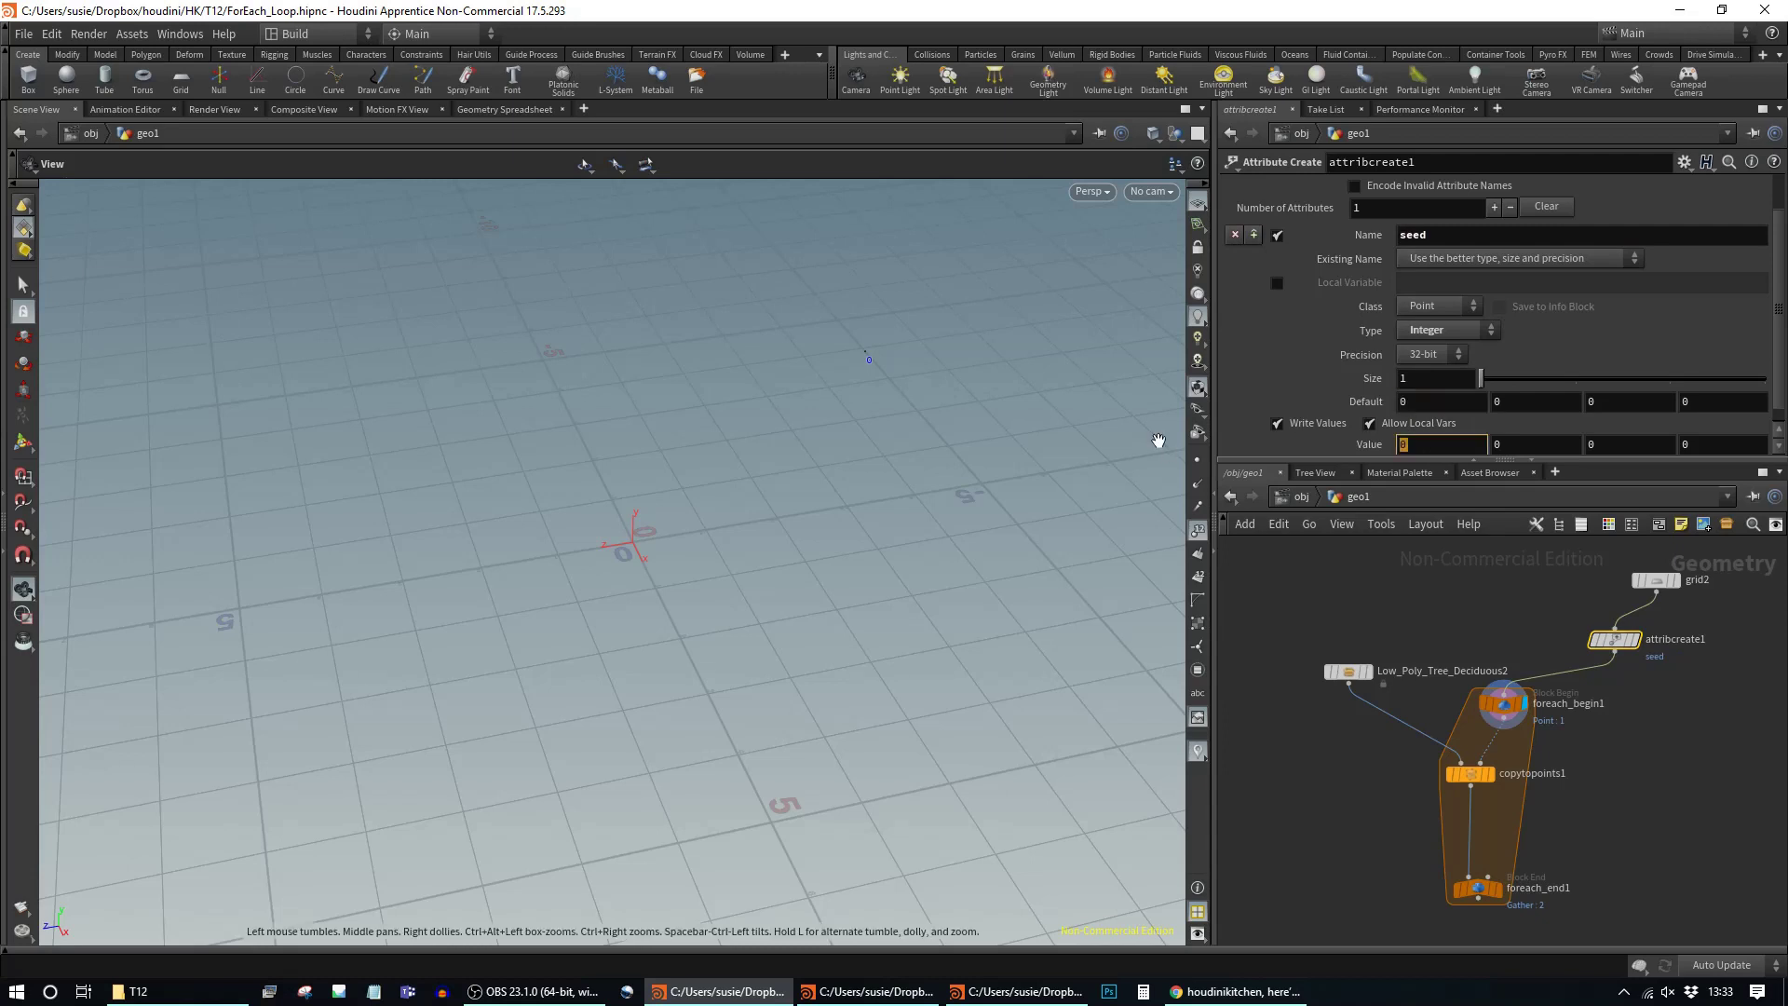
pyautogui.write('@ptnum')
pyautogui.press('Return')
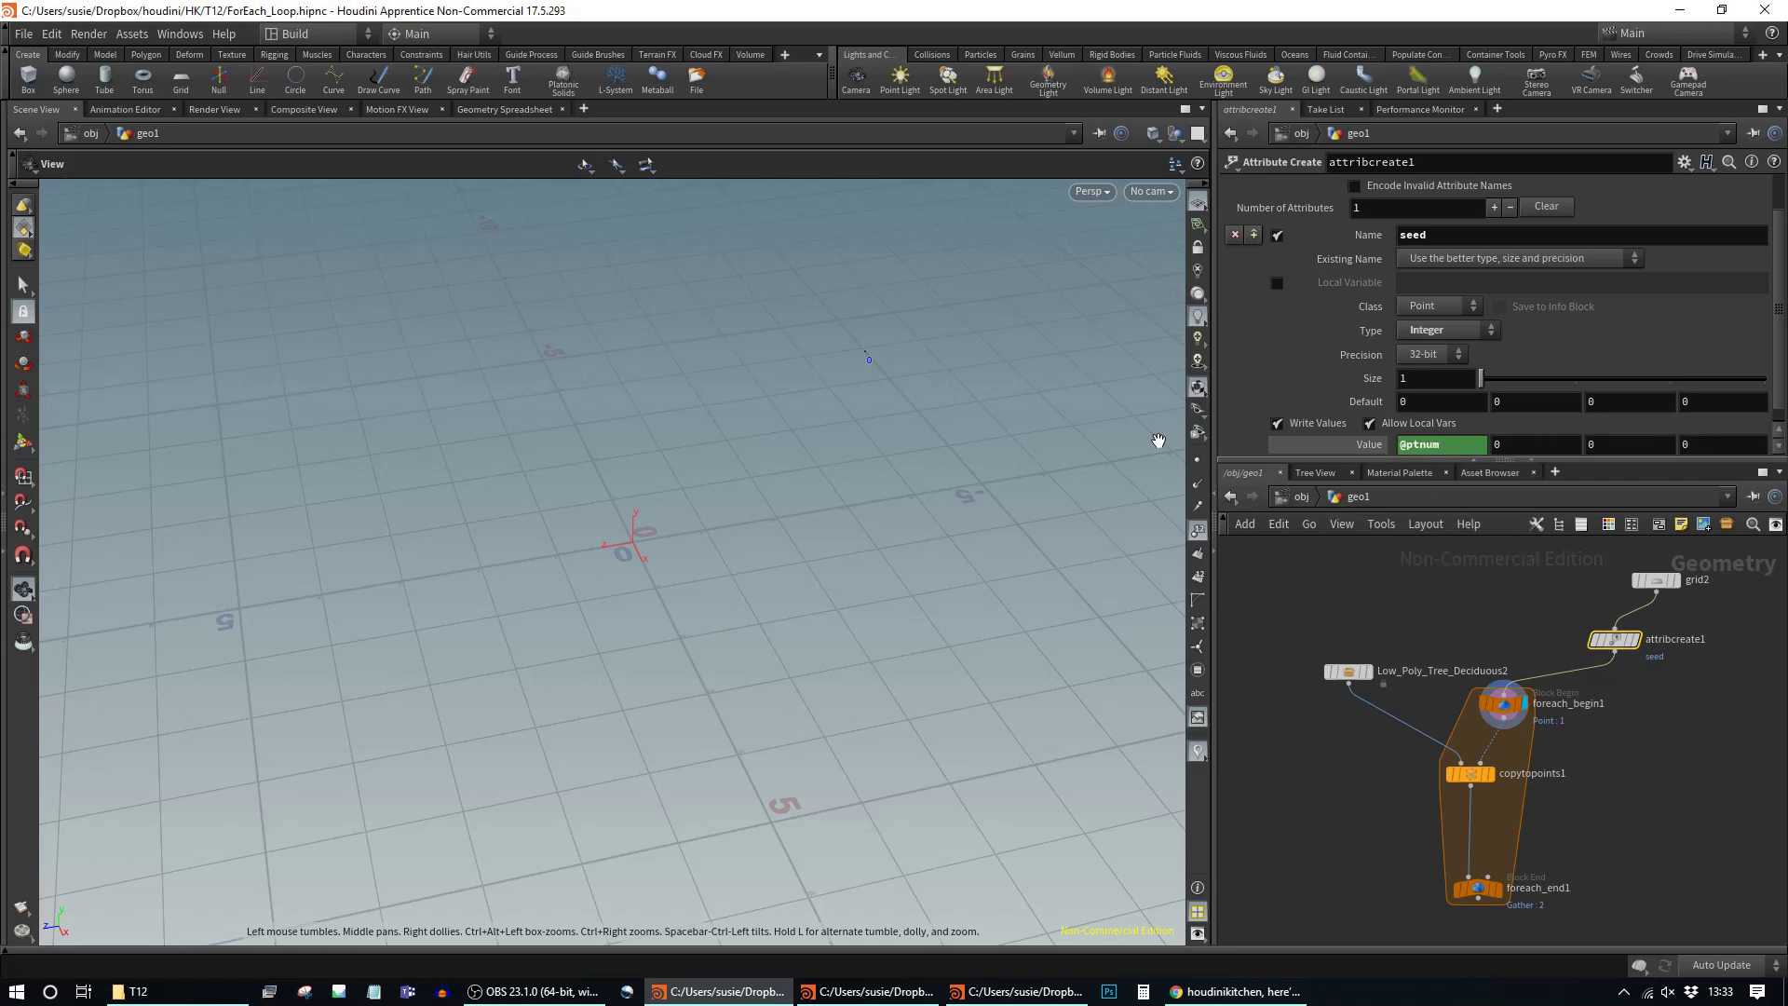
# Step: Display attribcreate1 and check the seed values of the grid points in the Geometry Spreadsheet
pyautogui.click(1637, 642)
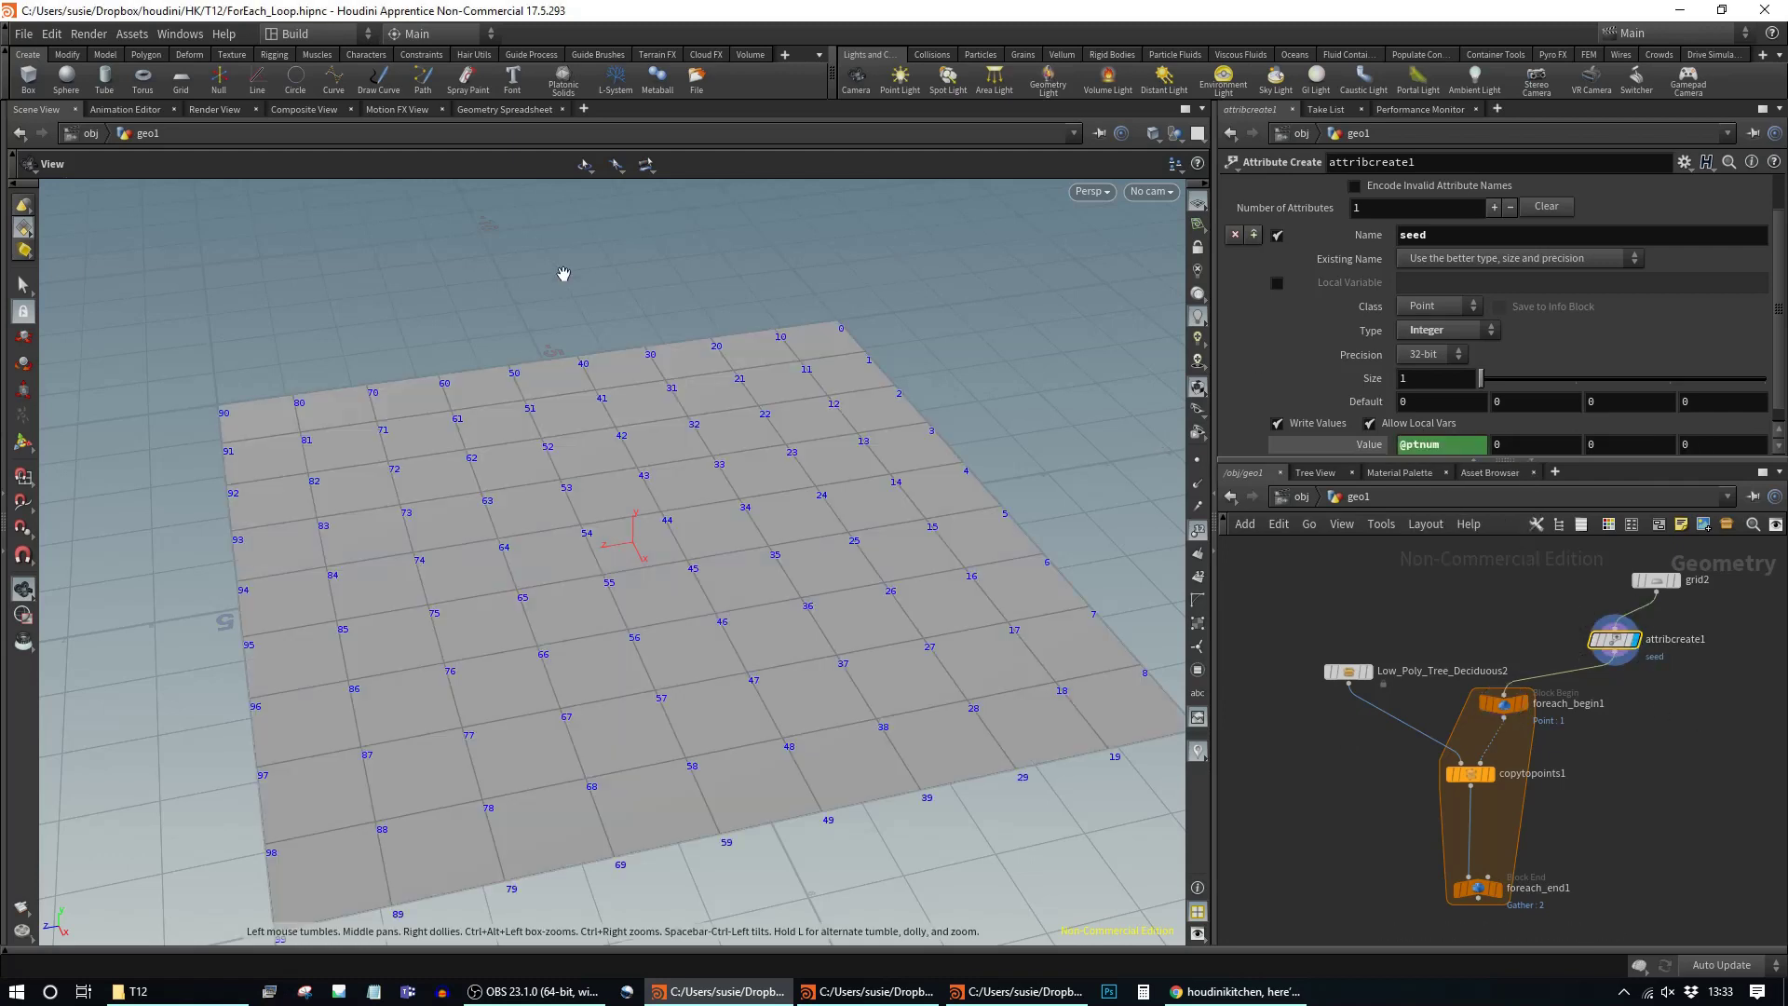
pyautogui.click(522, 110)
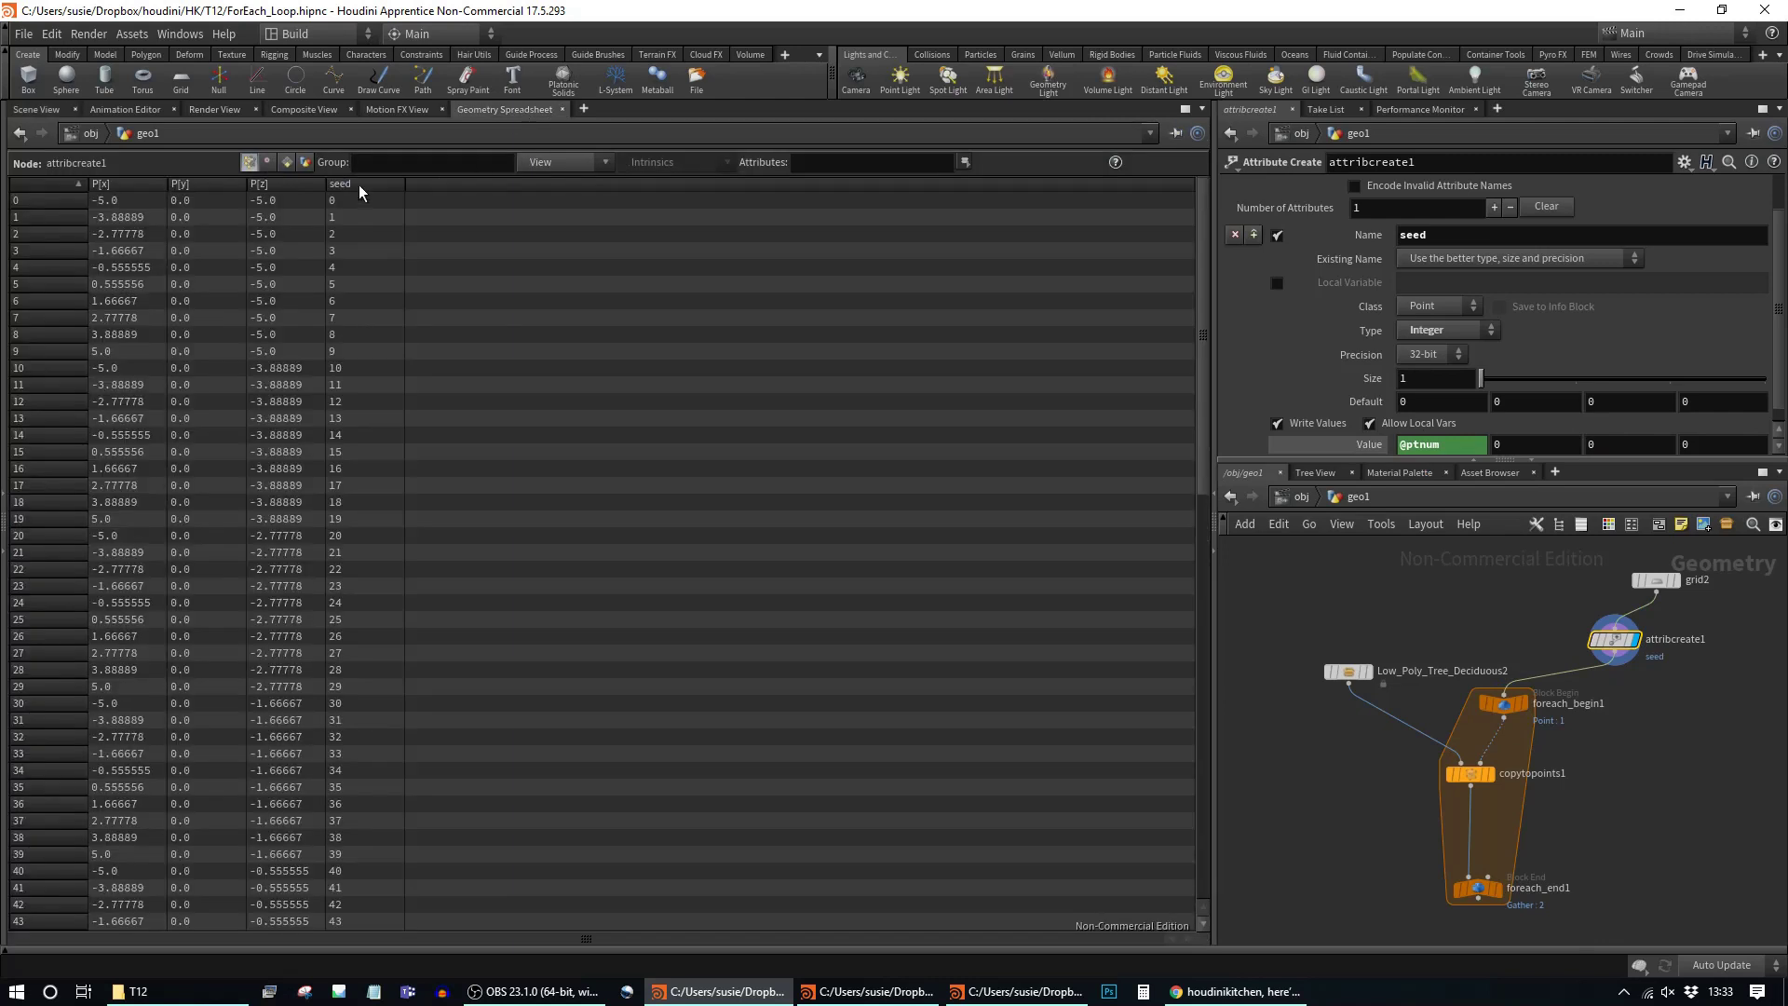
pyautogui.scroll(-10, 360, 661)
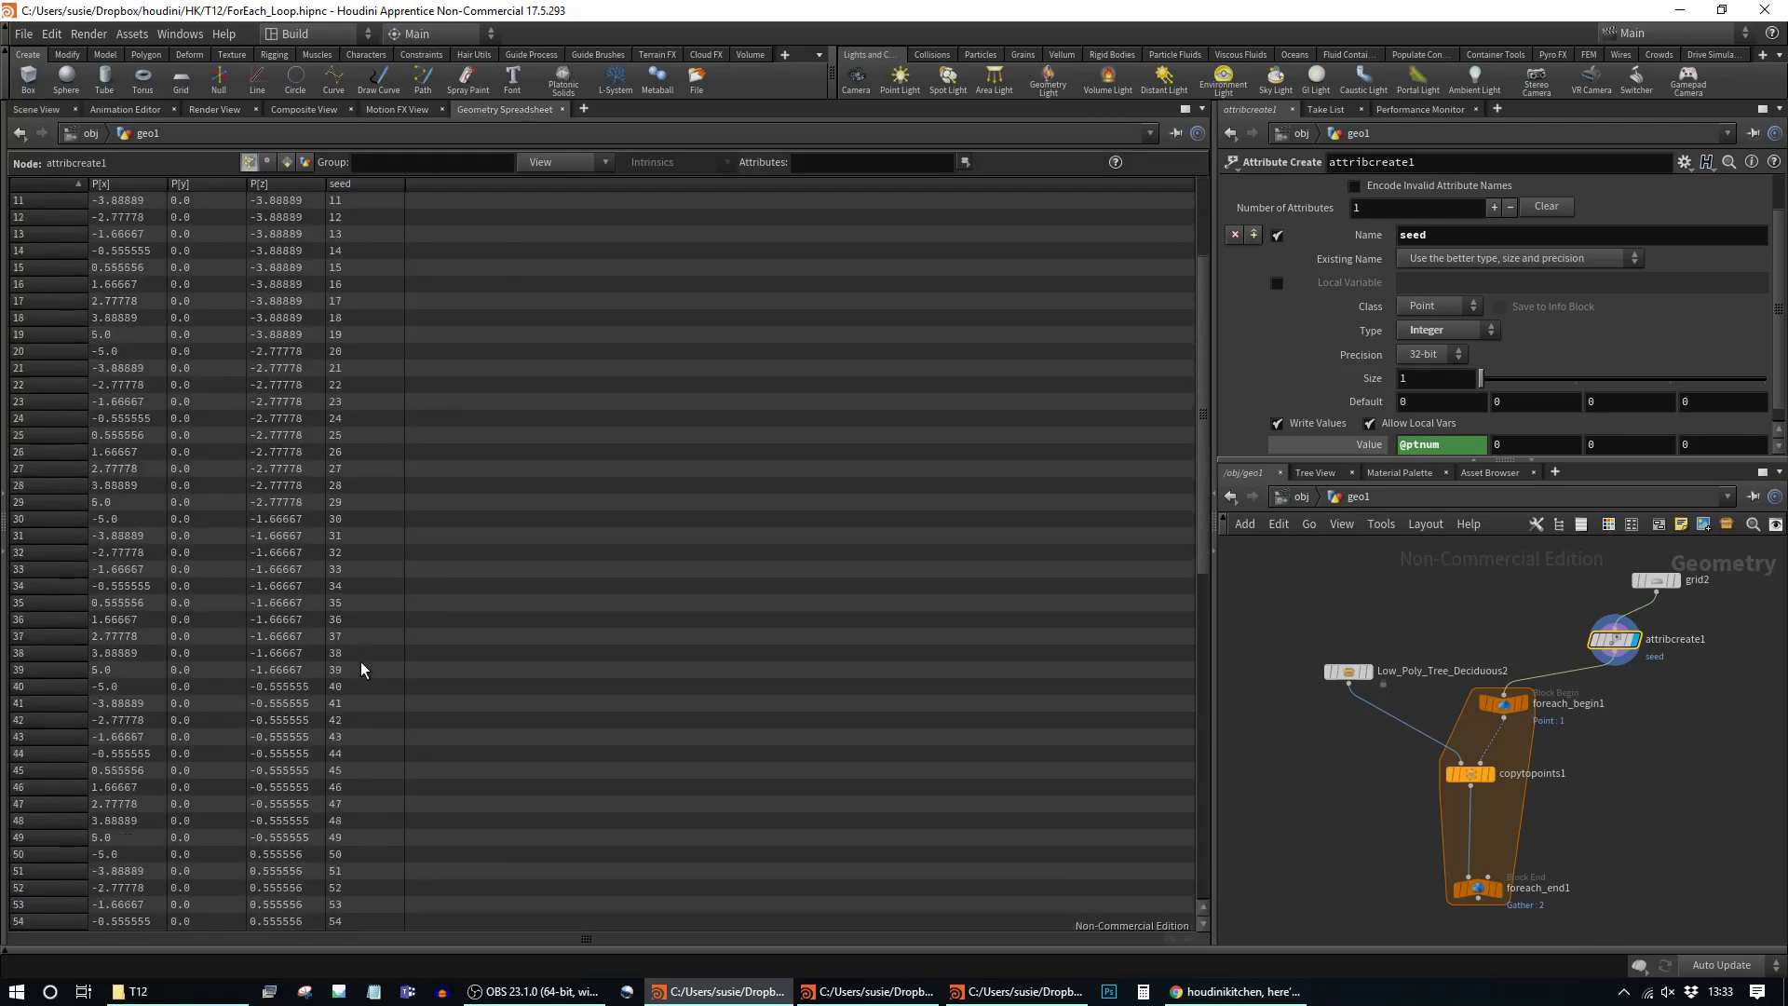
pyautogui.scroll(-4, 361, 667)
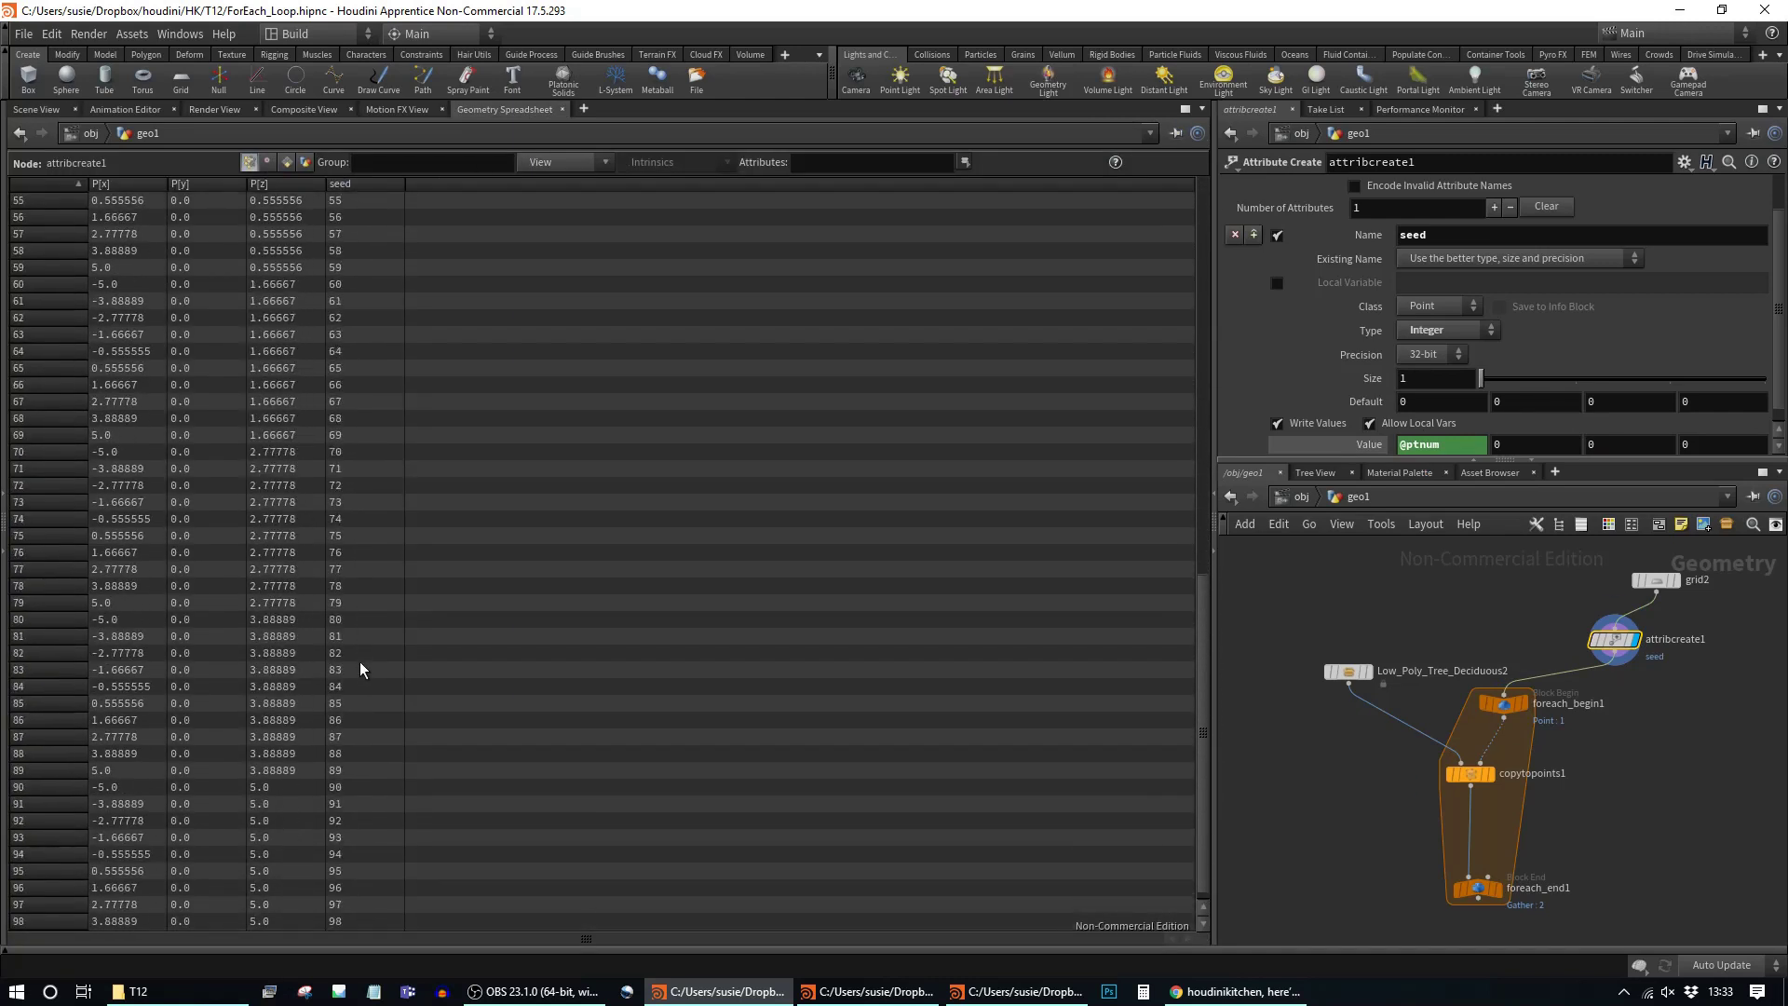
pyautogui.scroll(4, 373, 694)
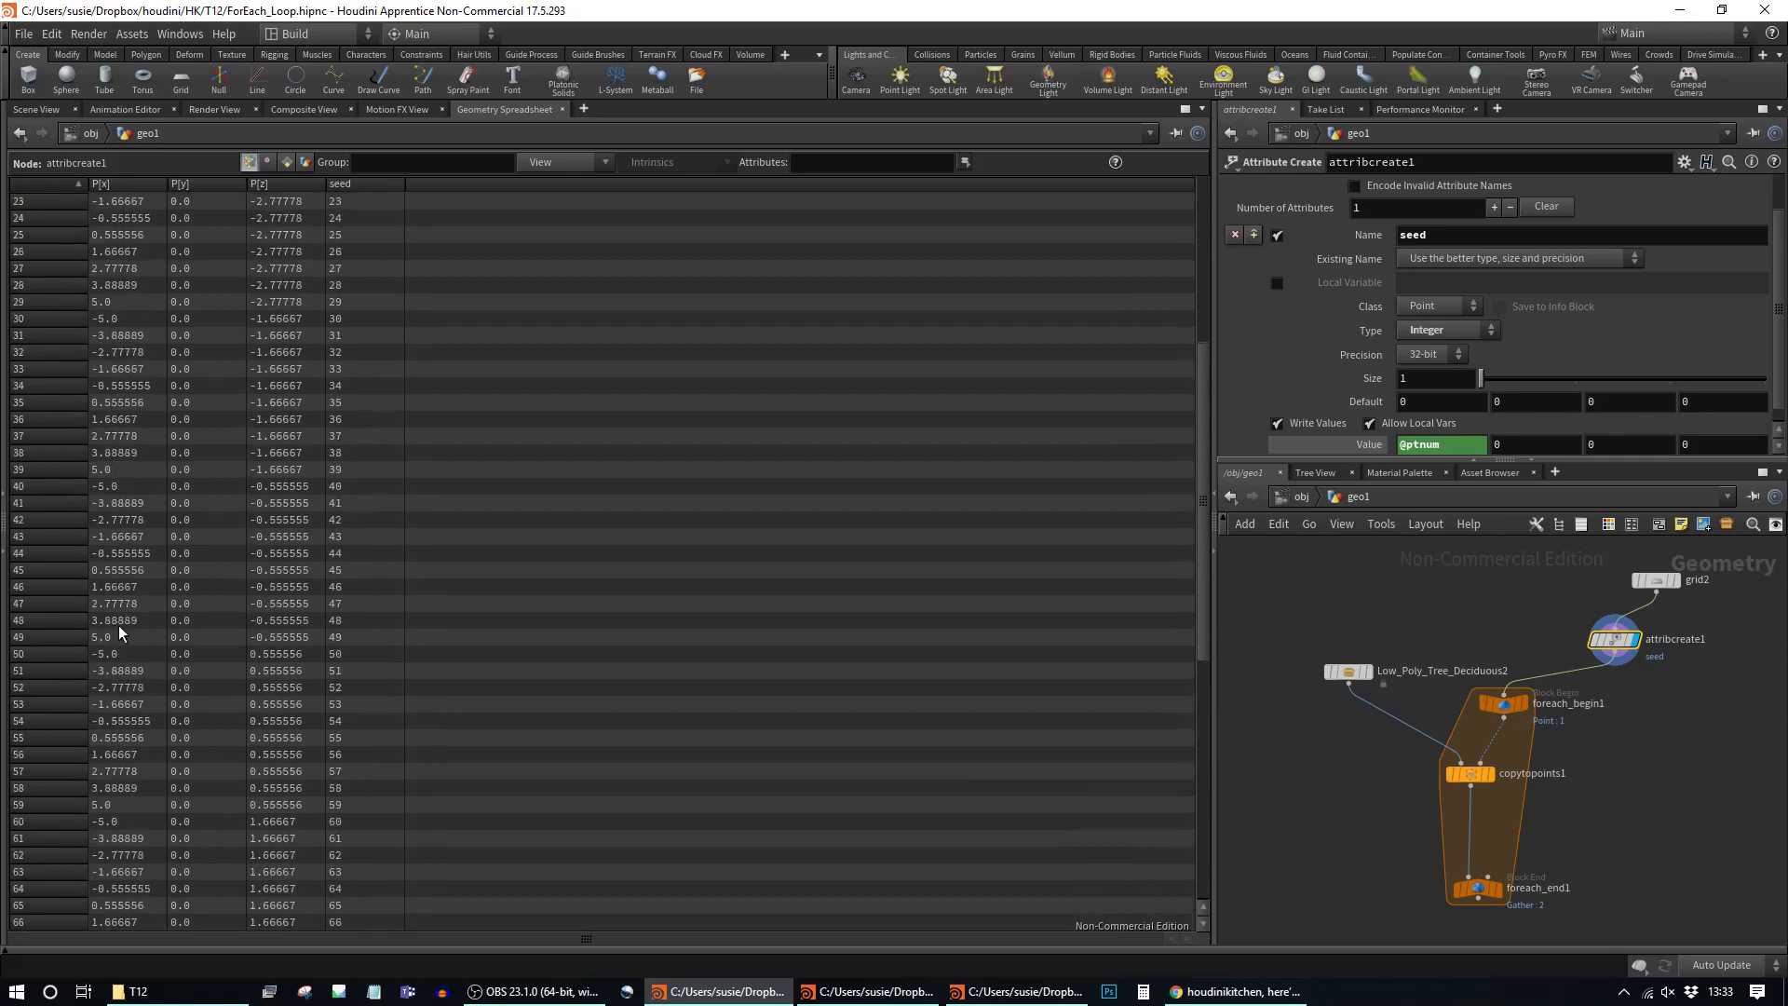
pyautogui.click(42, 110)
# Step: Display copytopoints1 and foreach_begin1 in turn to compare the copied tree with the single point fetched by the loop
pyautogui.click(1474, 776)
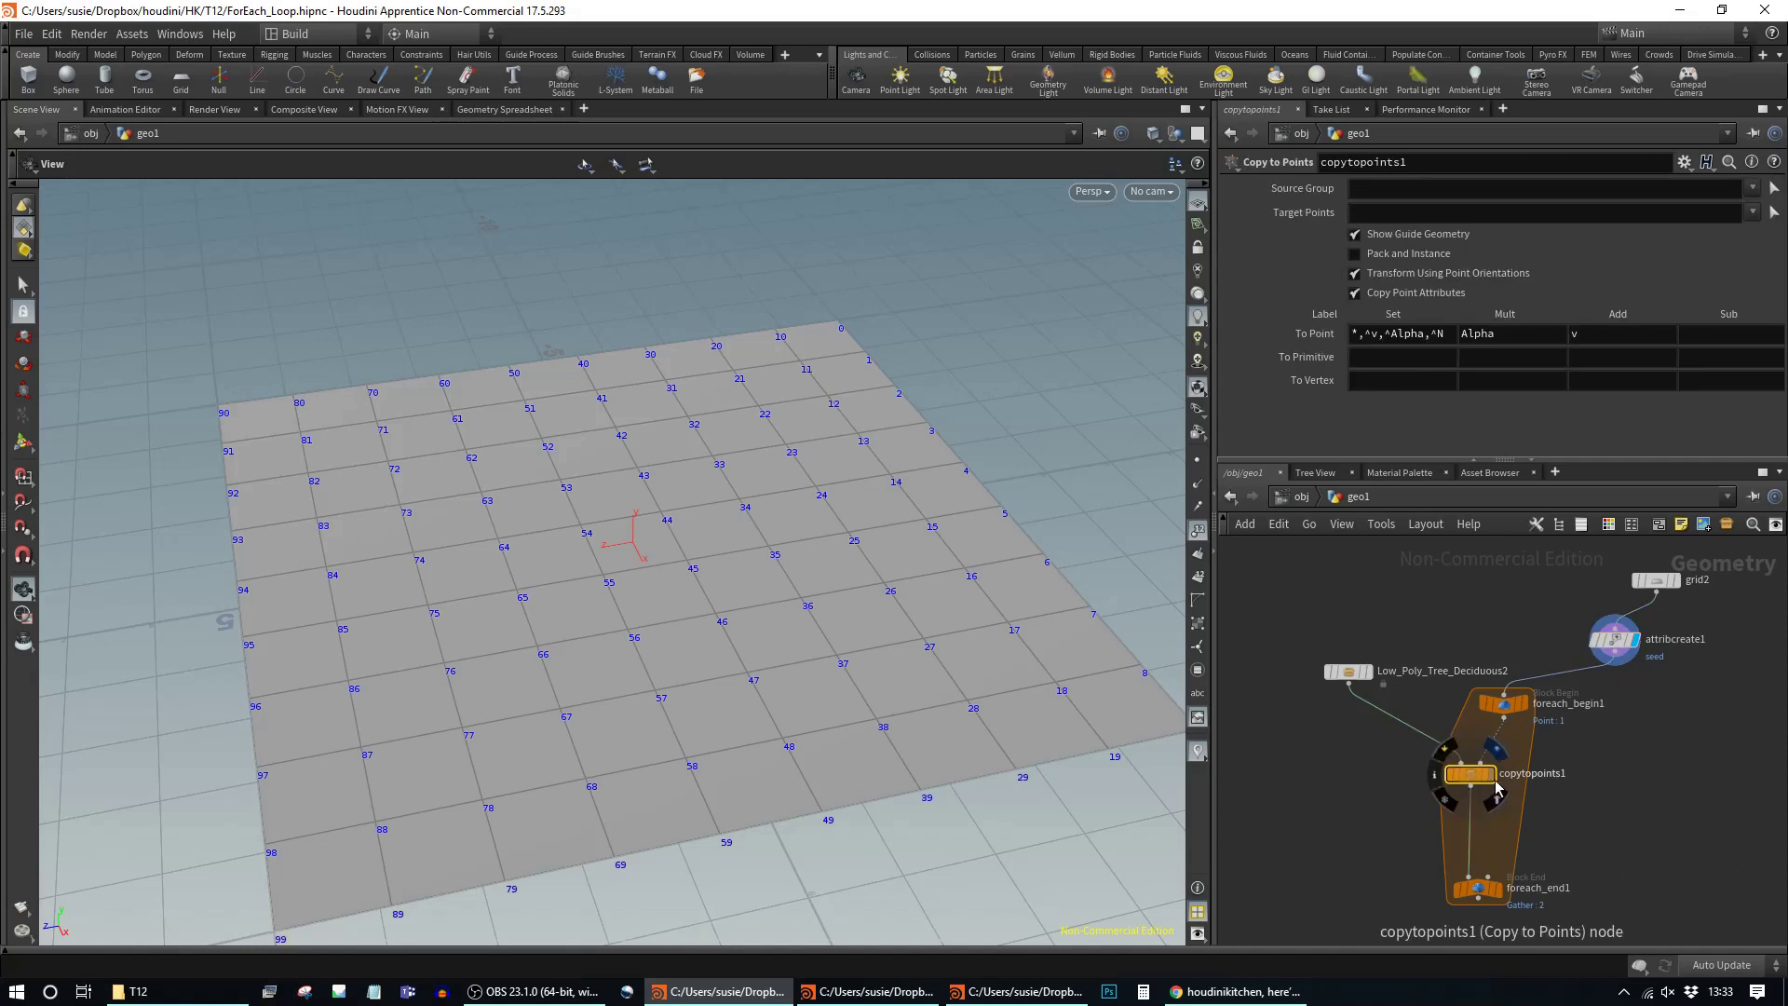
pyautogui.click(1492, 774)
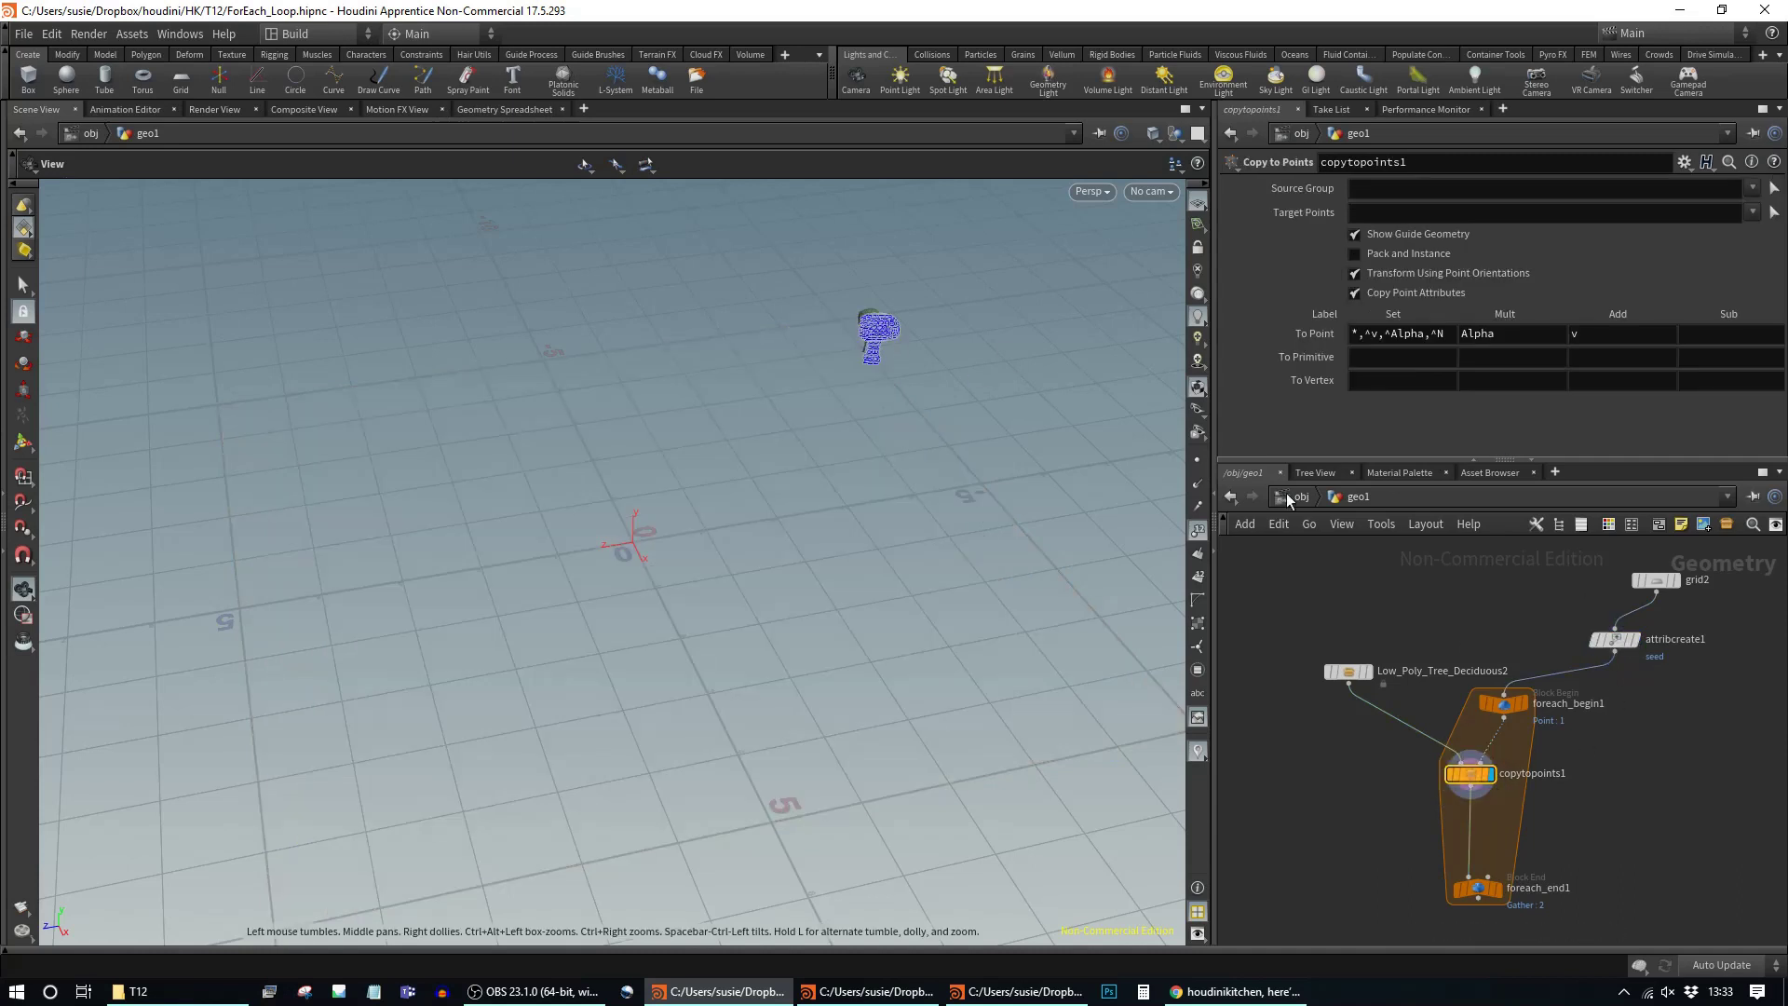
pyautogui.click(1528, 704)
pyautogui.click(1506, 710)
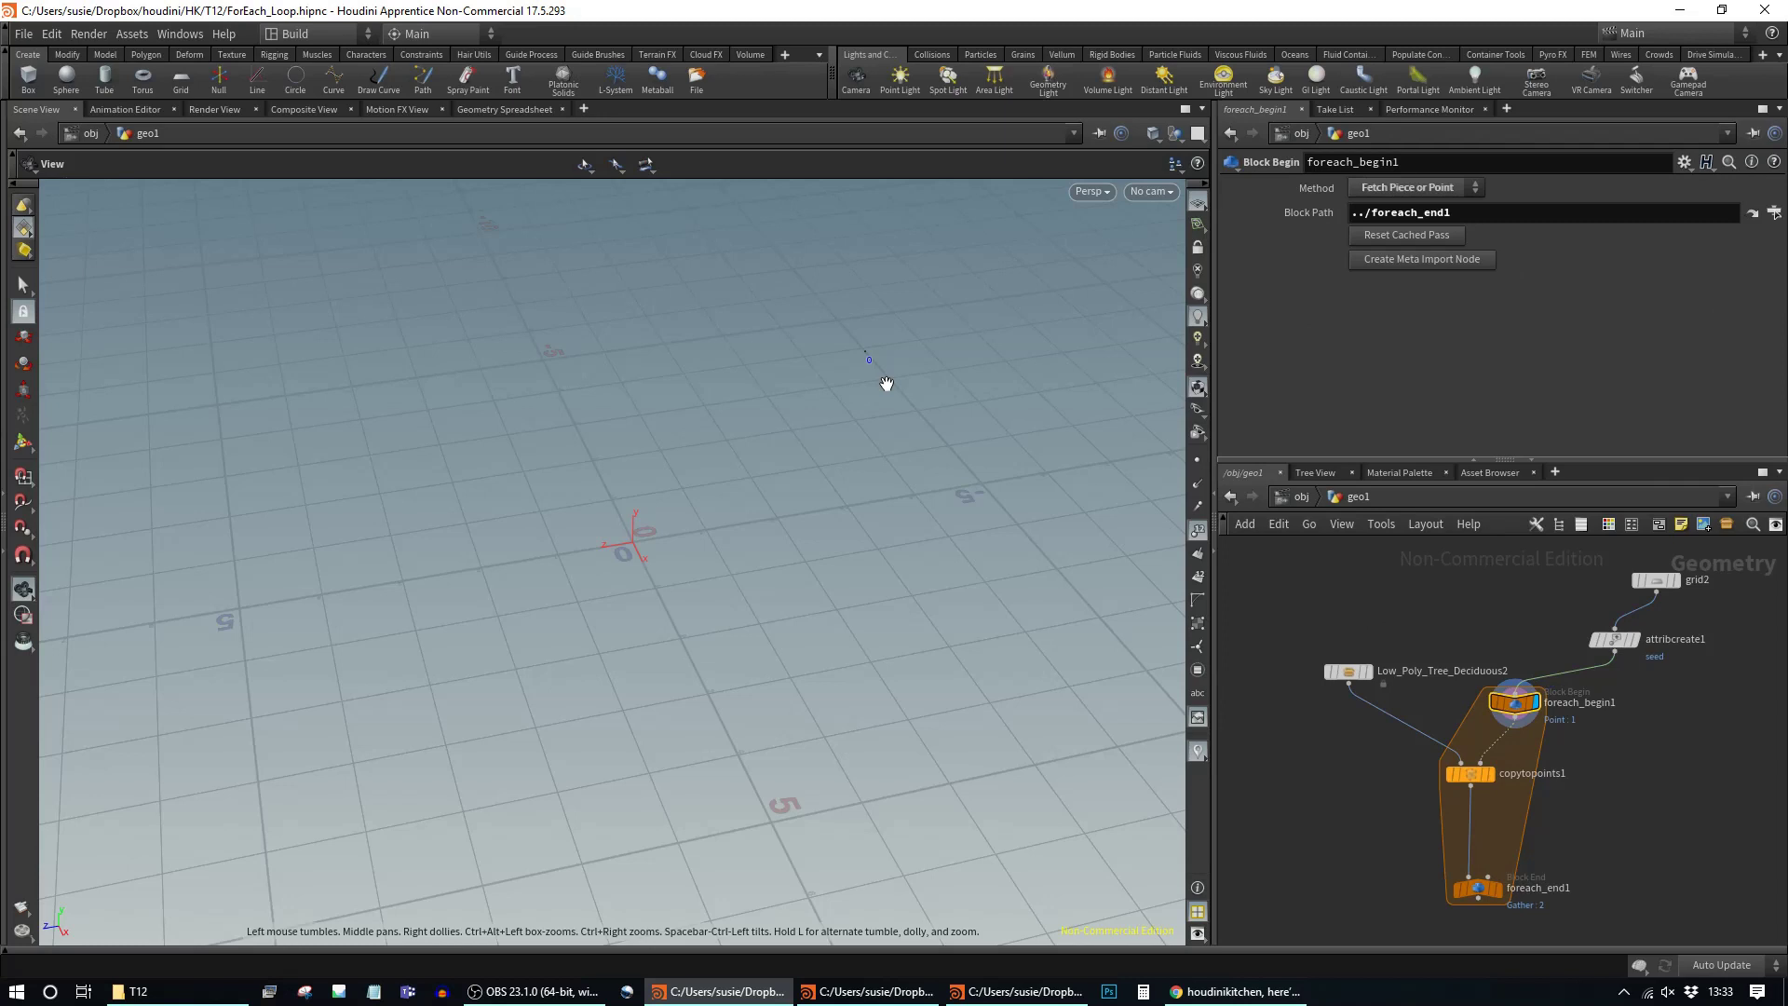
# Step: Check the seed attribute of foreach_begin1 and foreach_end1 in the Geometry Spreadsheet, displaying each node in turn
pyautogui.click(500, 110)
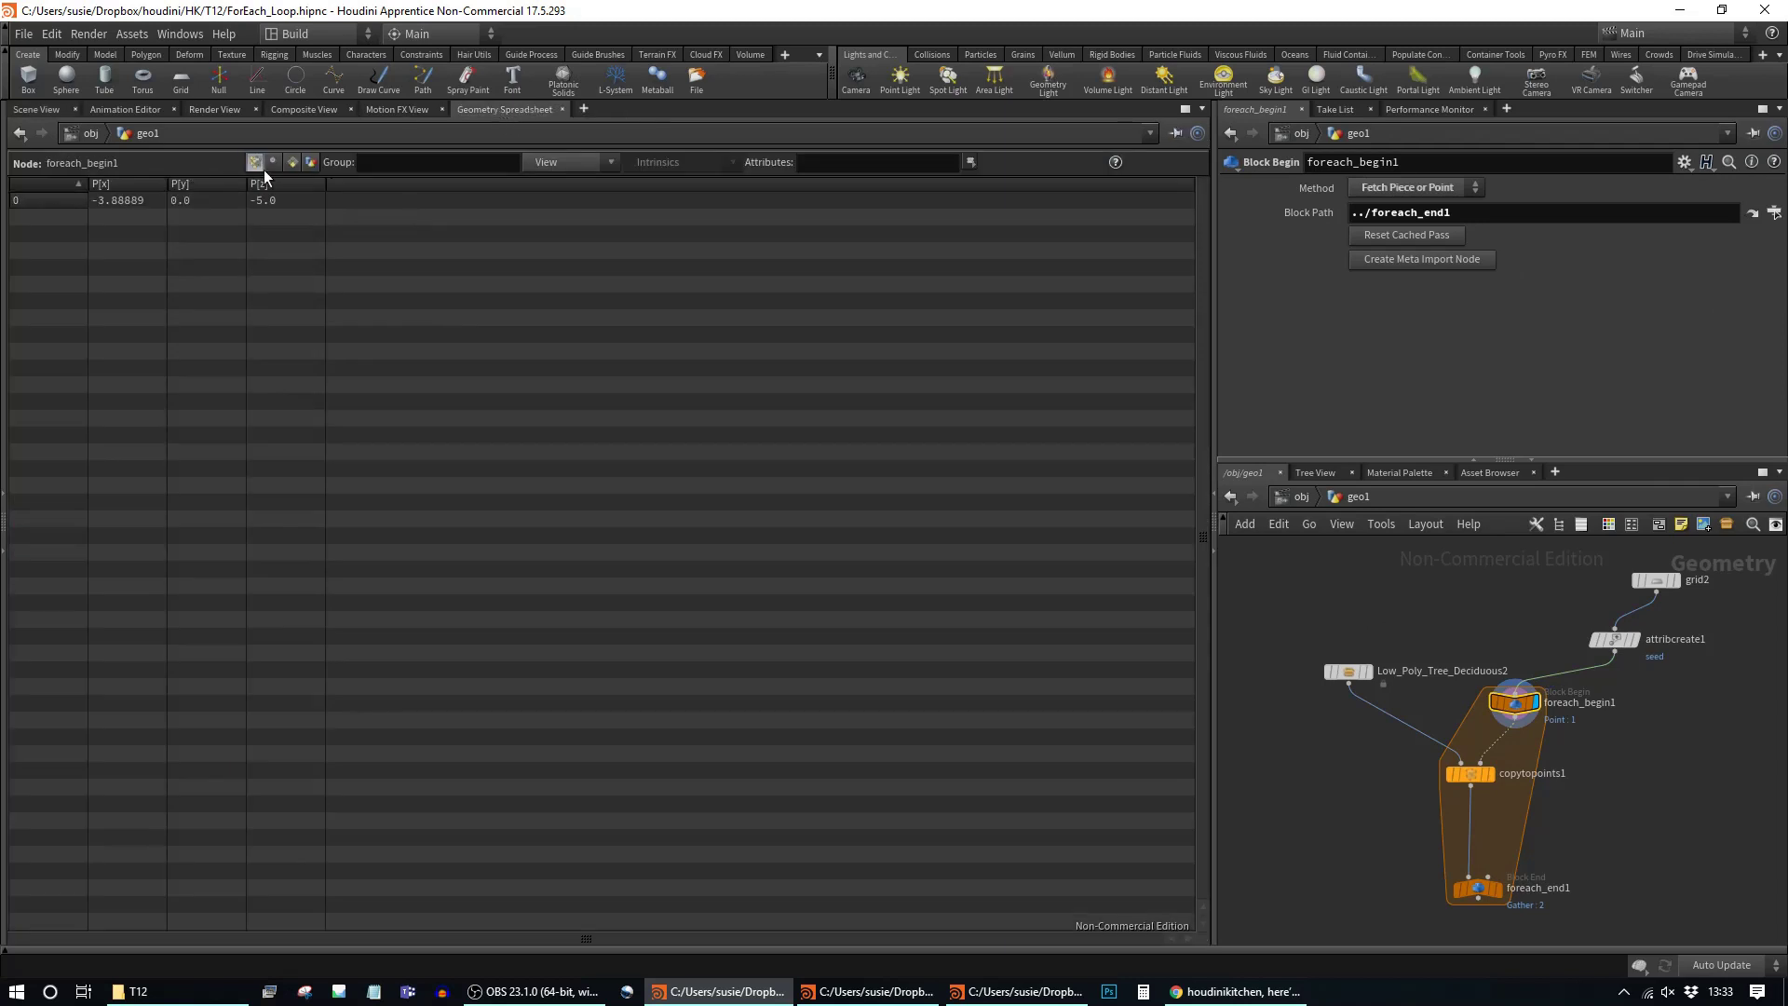
pyautogui.click(293, 164)
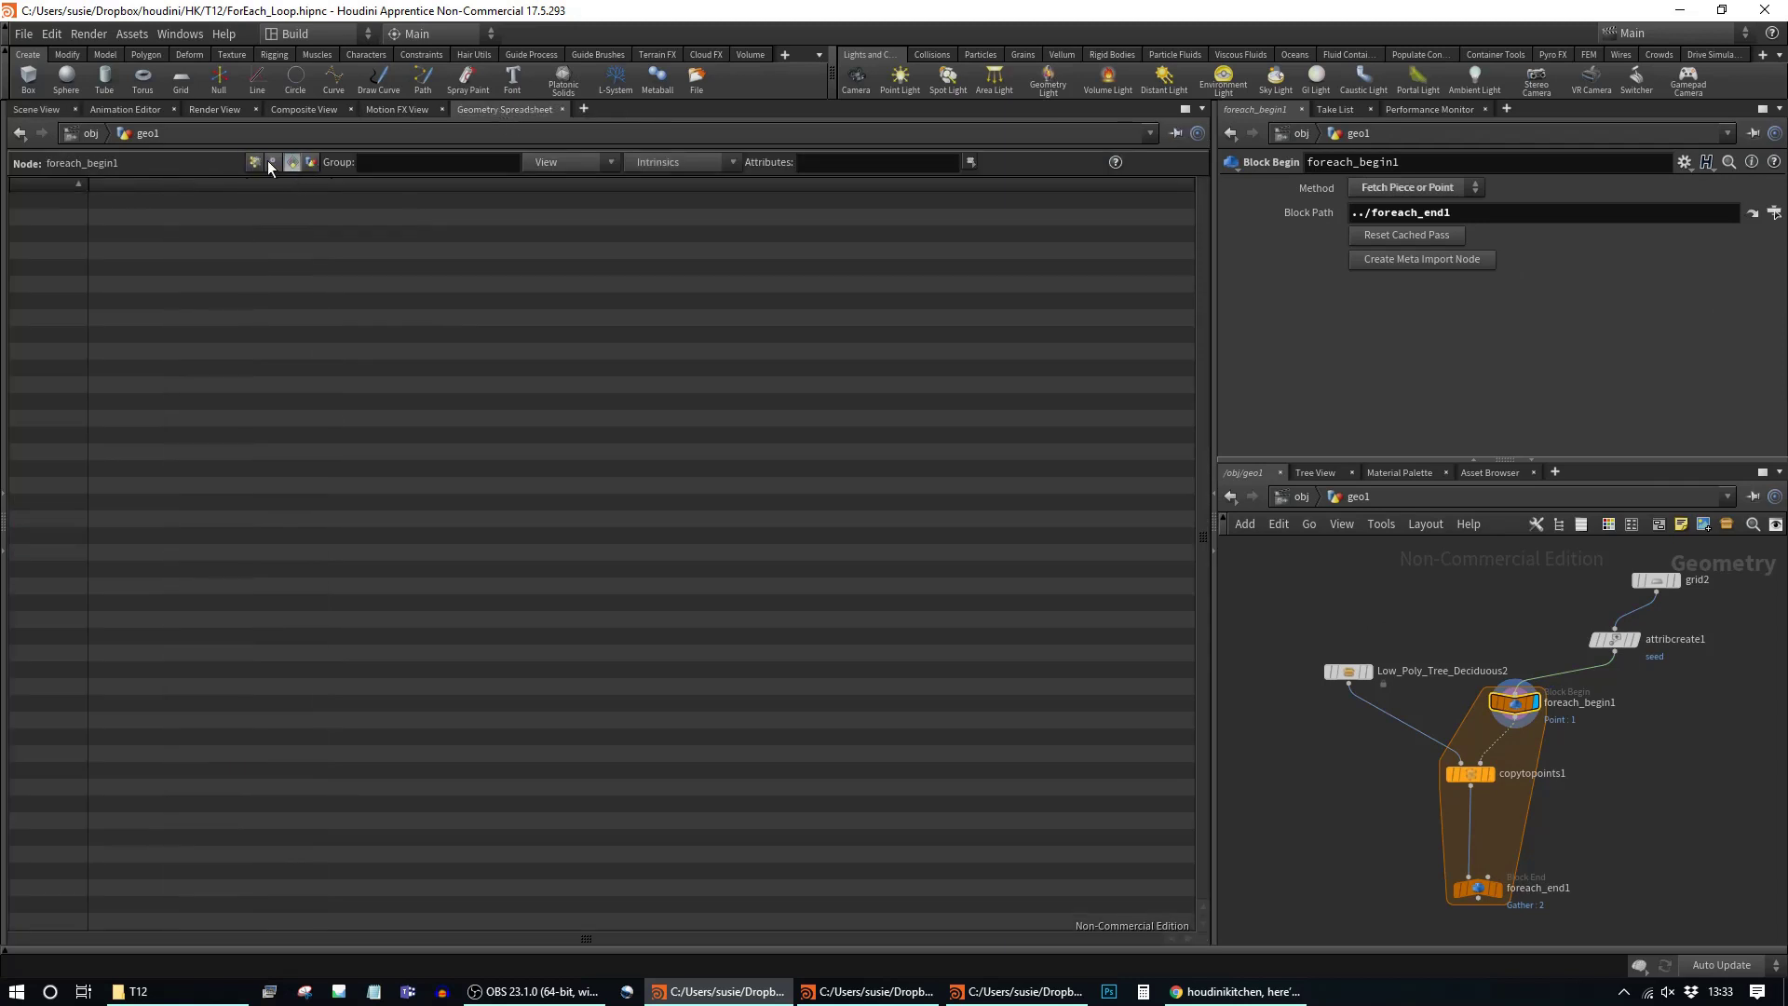
pyautogui.click(252, 162)
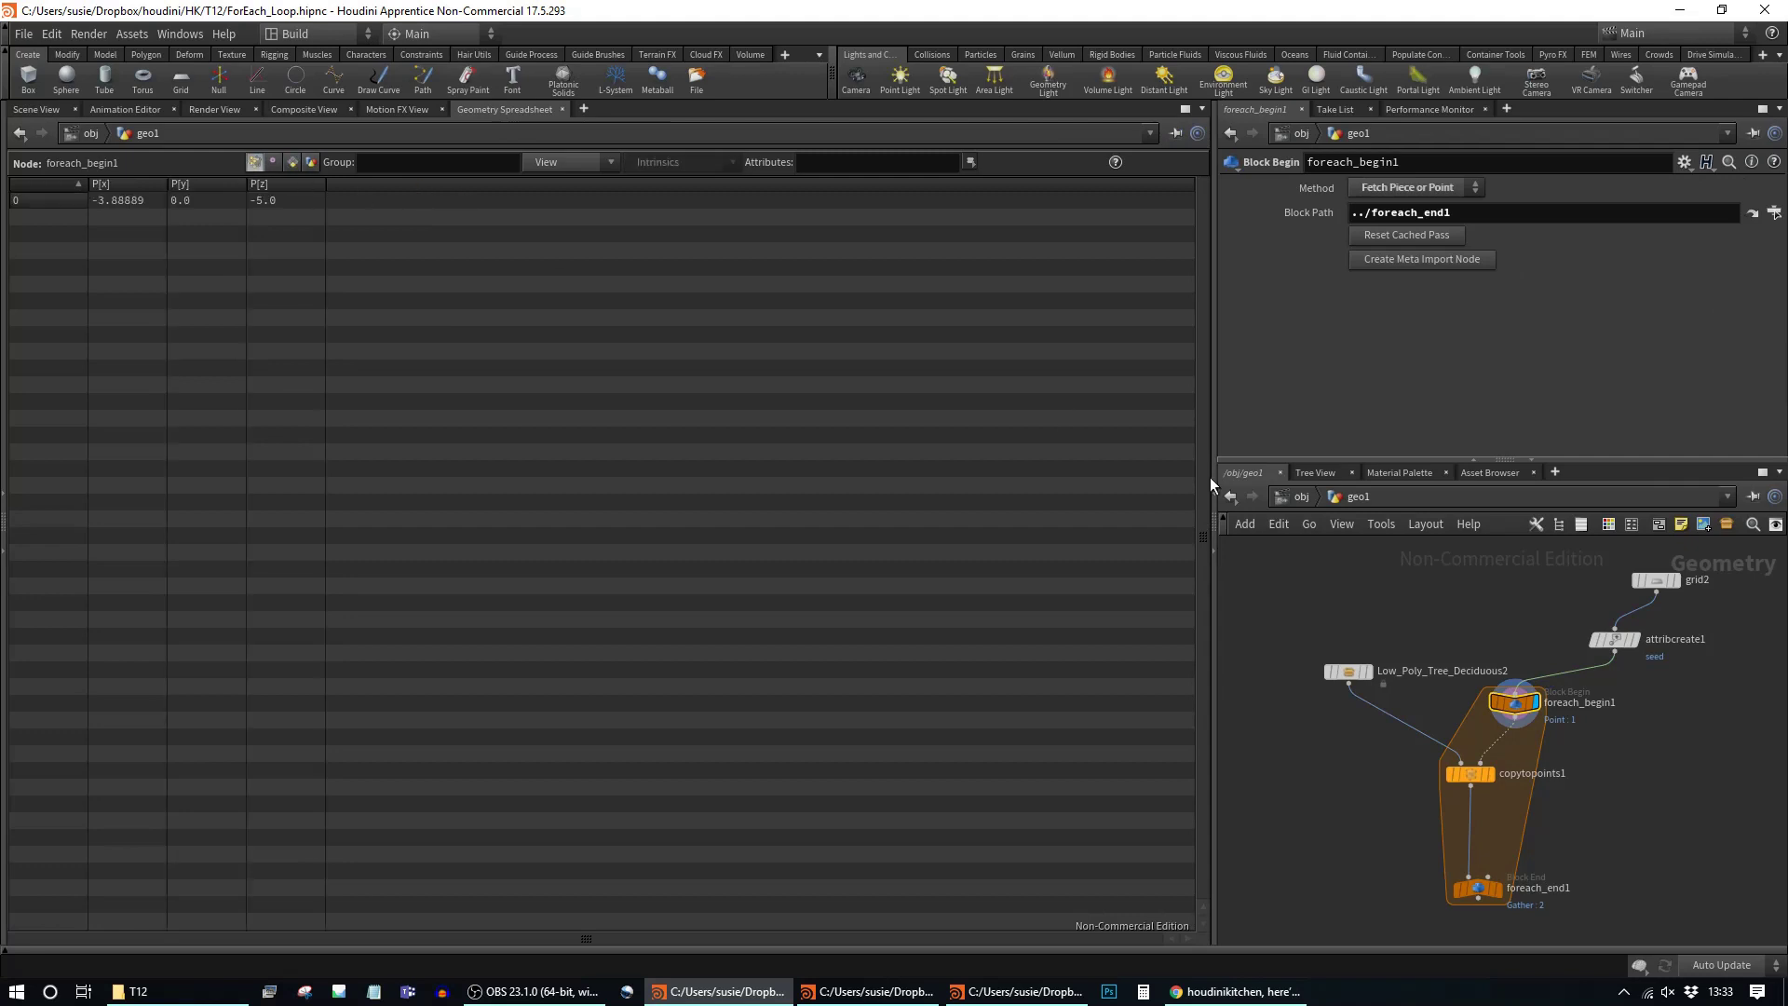
pyautogui.moveTo(1614, 645)
pyautogui.click(1477, 887)
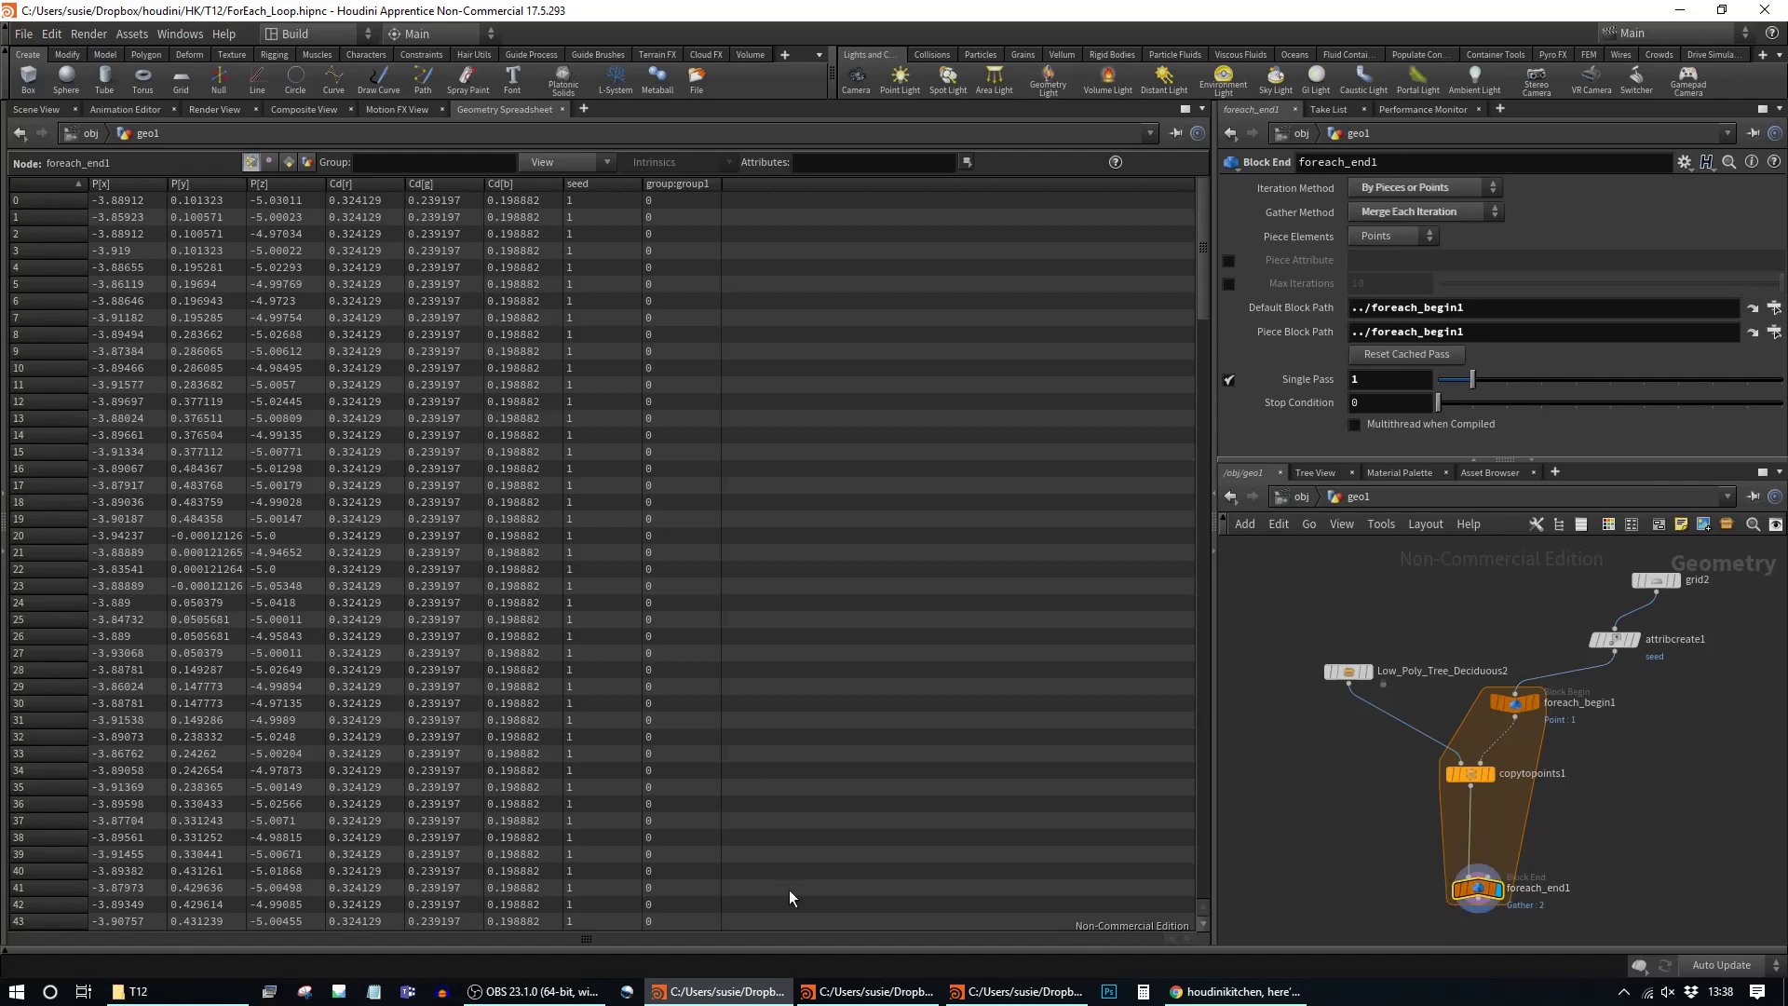
pyautogui.click(1522, 702)
pyautogui.click(1537, 700)
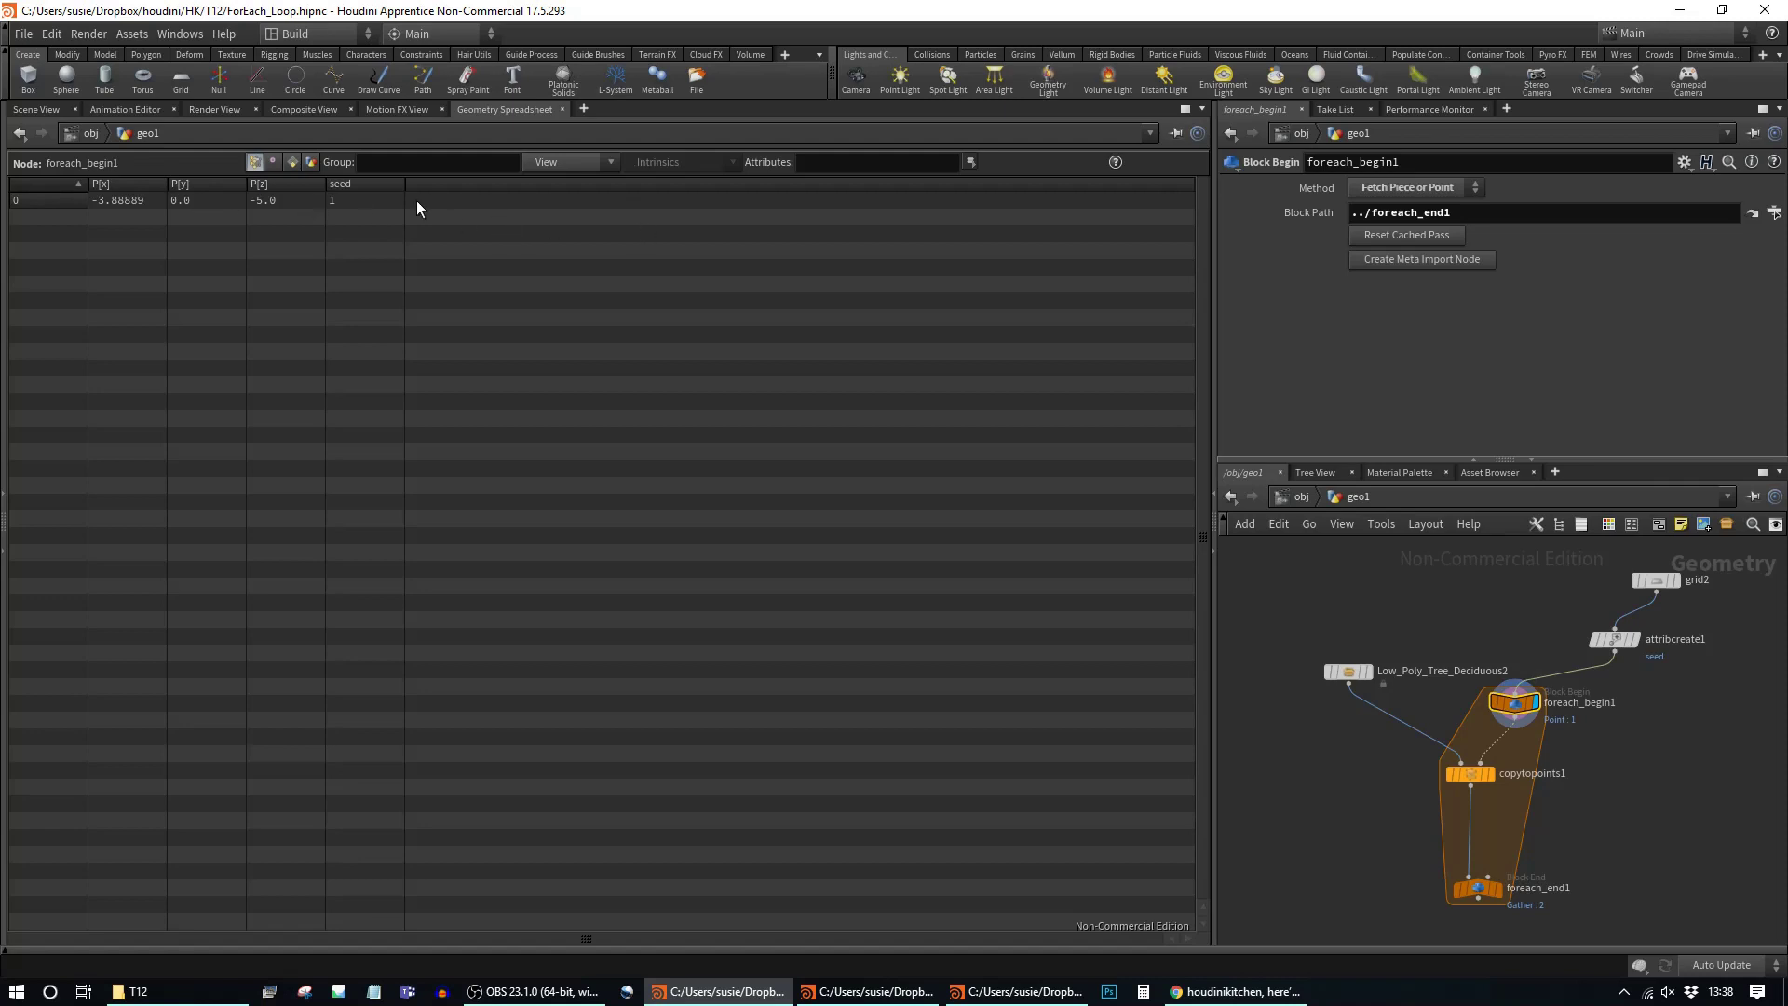
# Step: Set Single Pass to 2 on foreach_end1 and check the seed values on foreach_begin1 and copytopoints1
pyautogui.click(1479, 887)
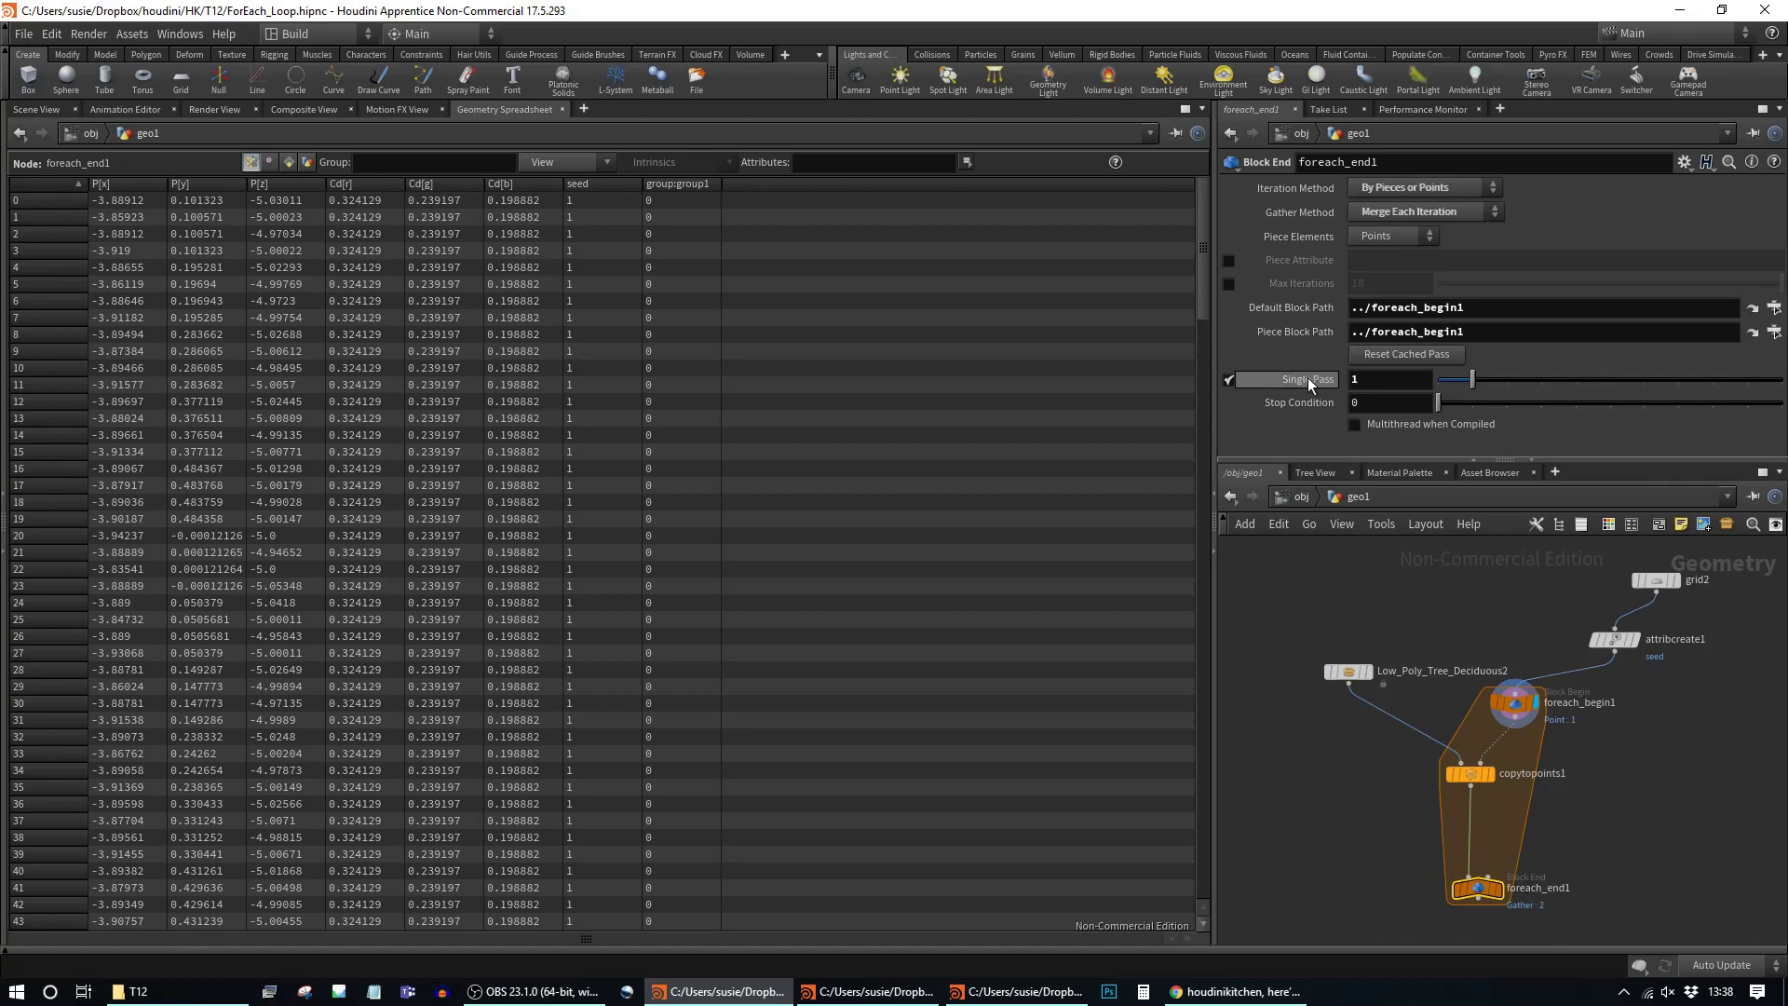
pyautogui.moveTo(1472, 379); pyautogui.dragTo(1524, 390)
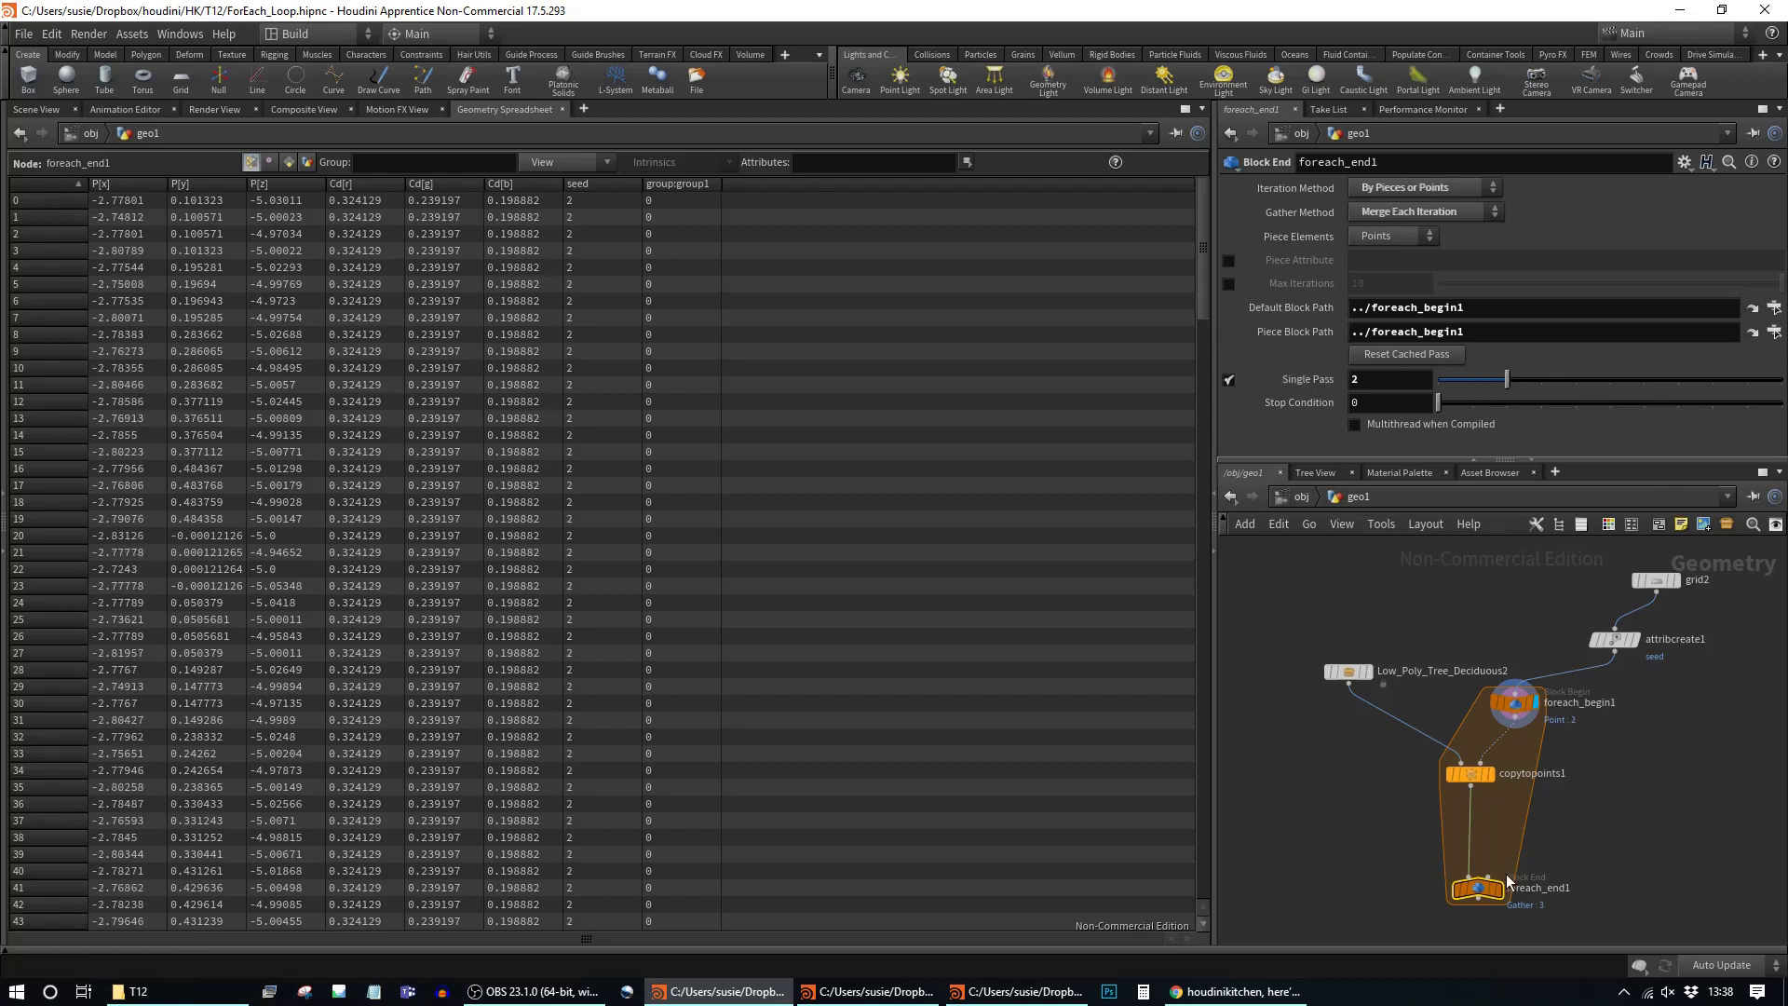
pyautogui.click(1525, 711)
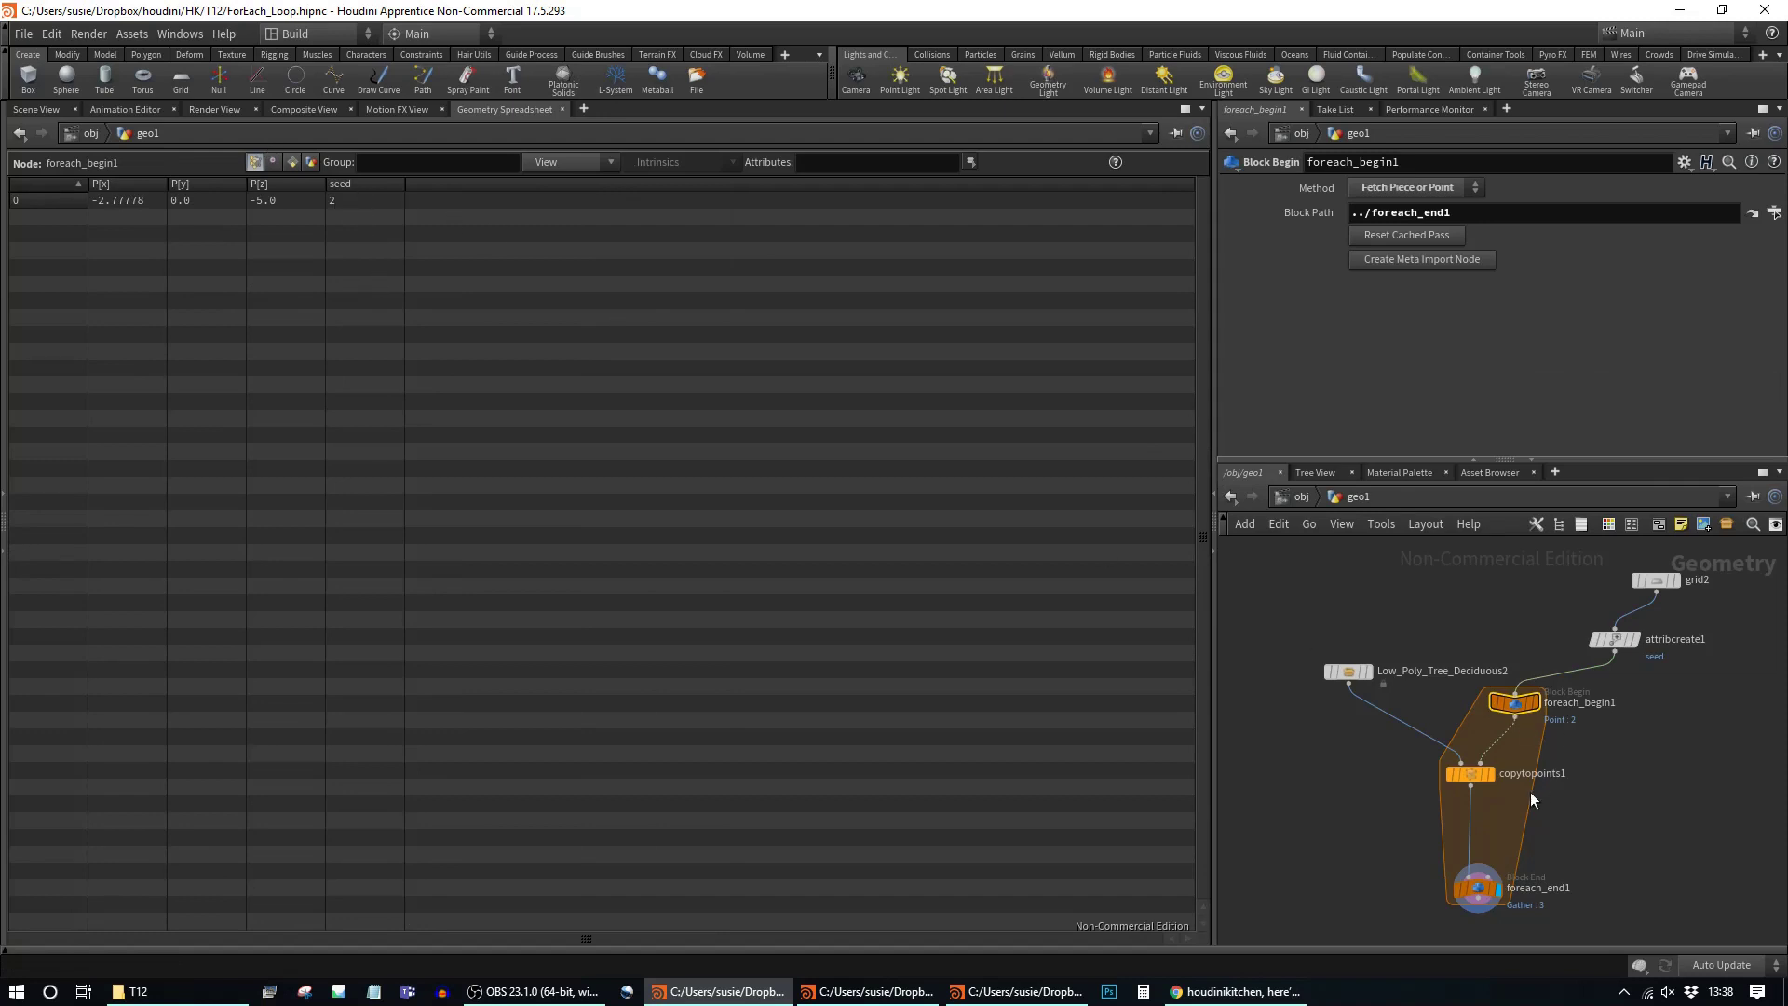
pyautogui.click(1472, 776)
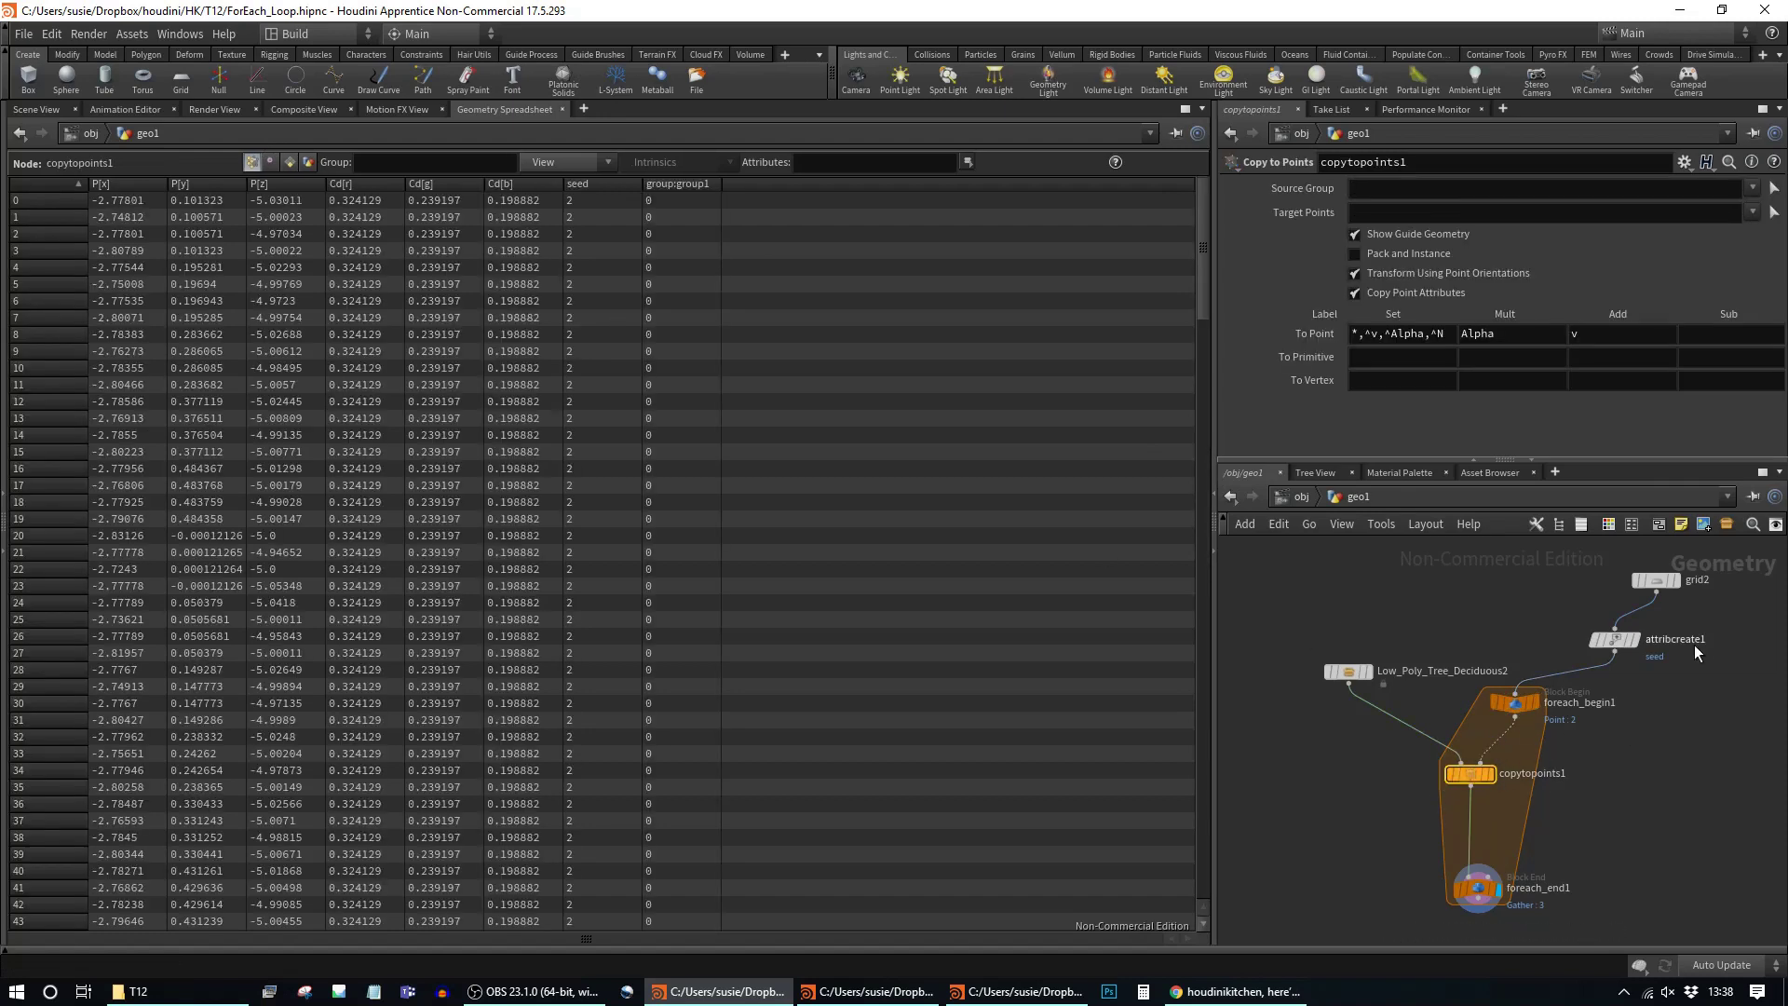
# Step: Return to the 3D scene view and rearrange Low_Poly_Tree_Deciduous2, copytopoints1 and foreach_begin1 so the tree node sits beside the loop
pyautogui.click(33, 111)
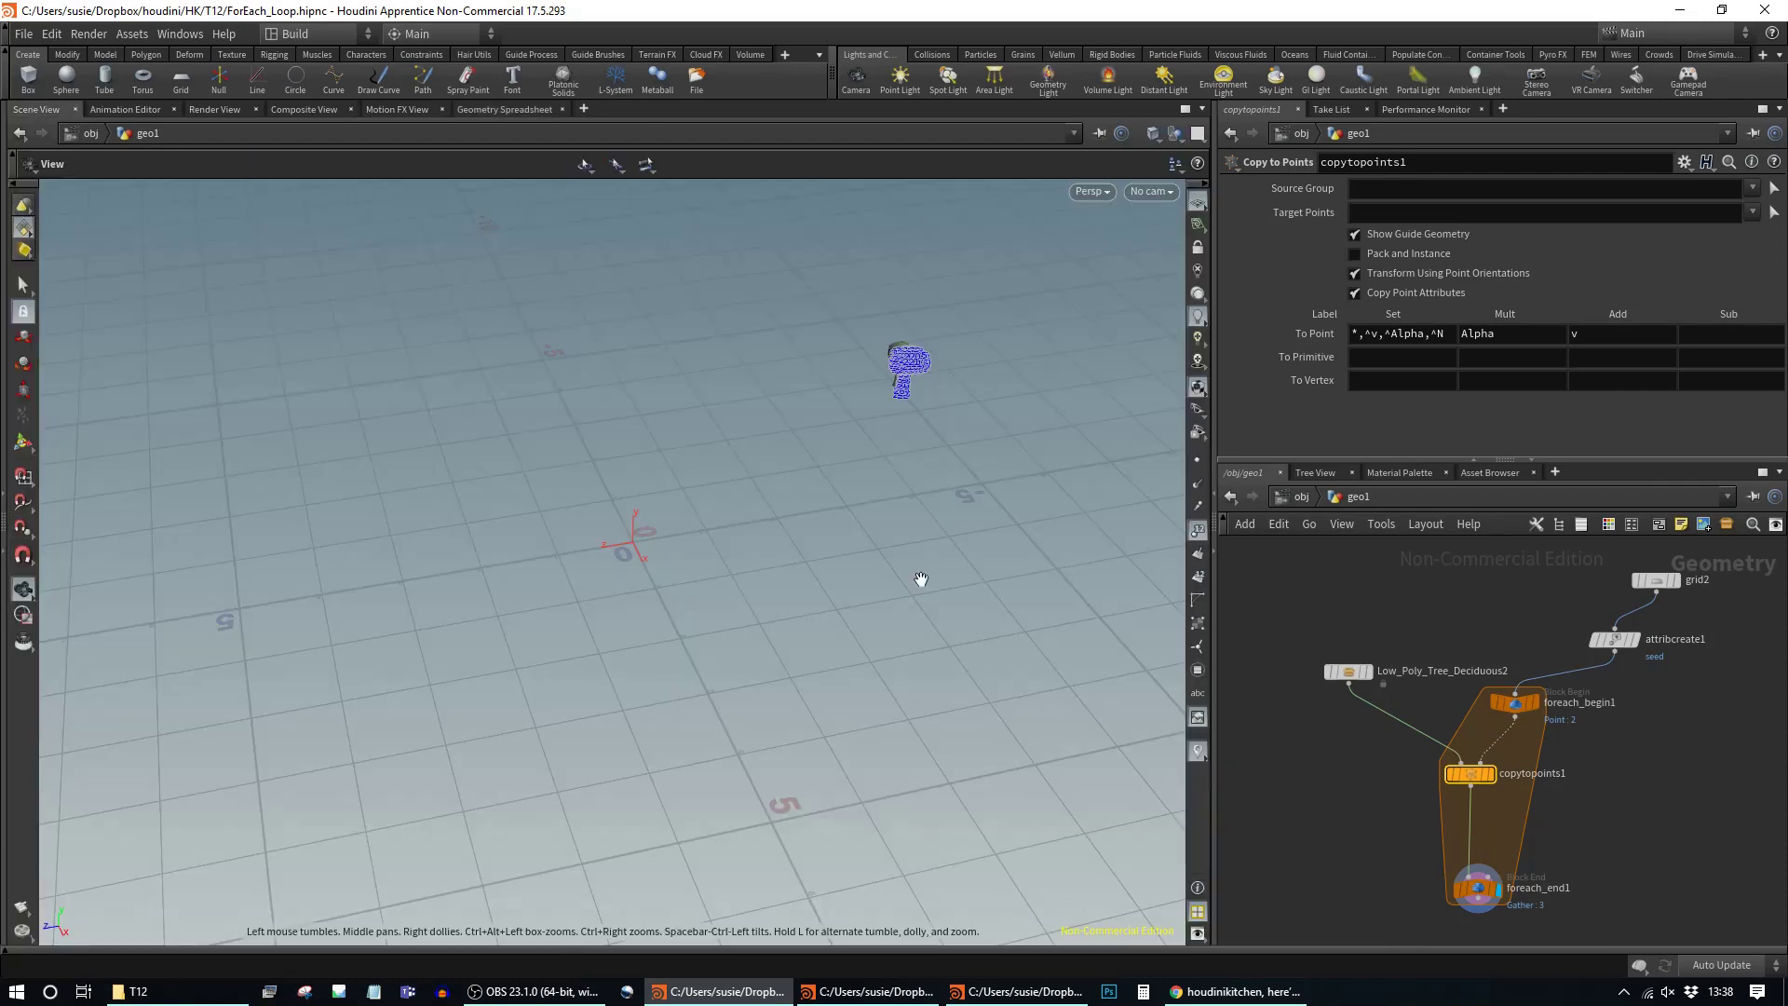
pyautogui.moveTo(1465, 771); pyautogui.dragTo(1471, 797)
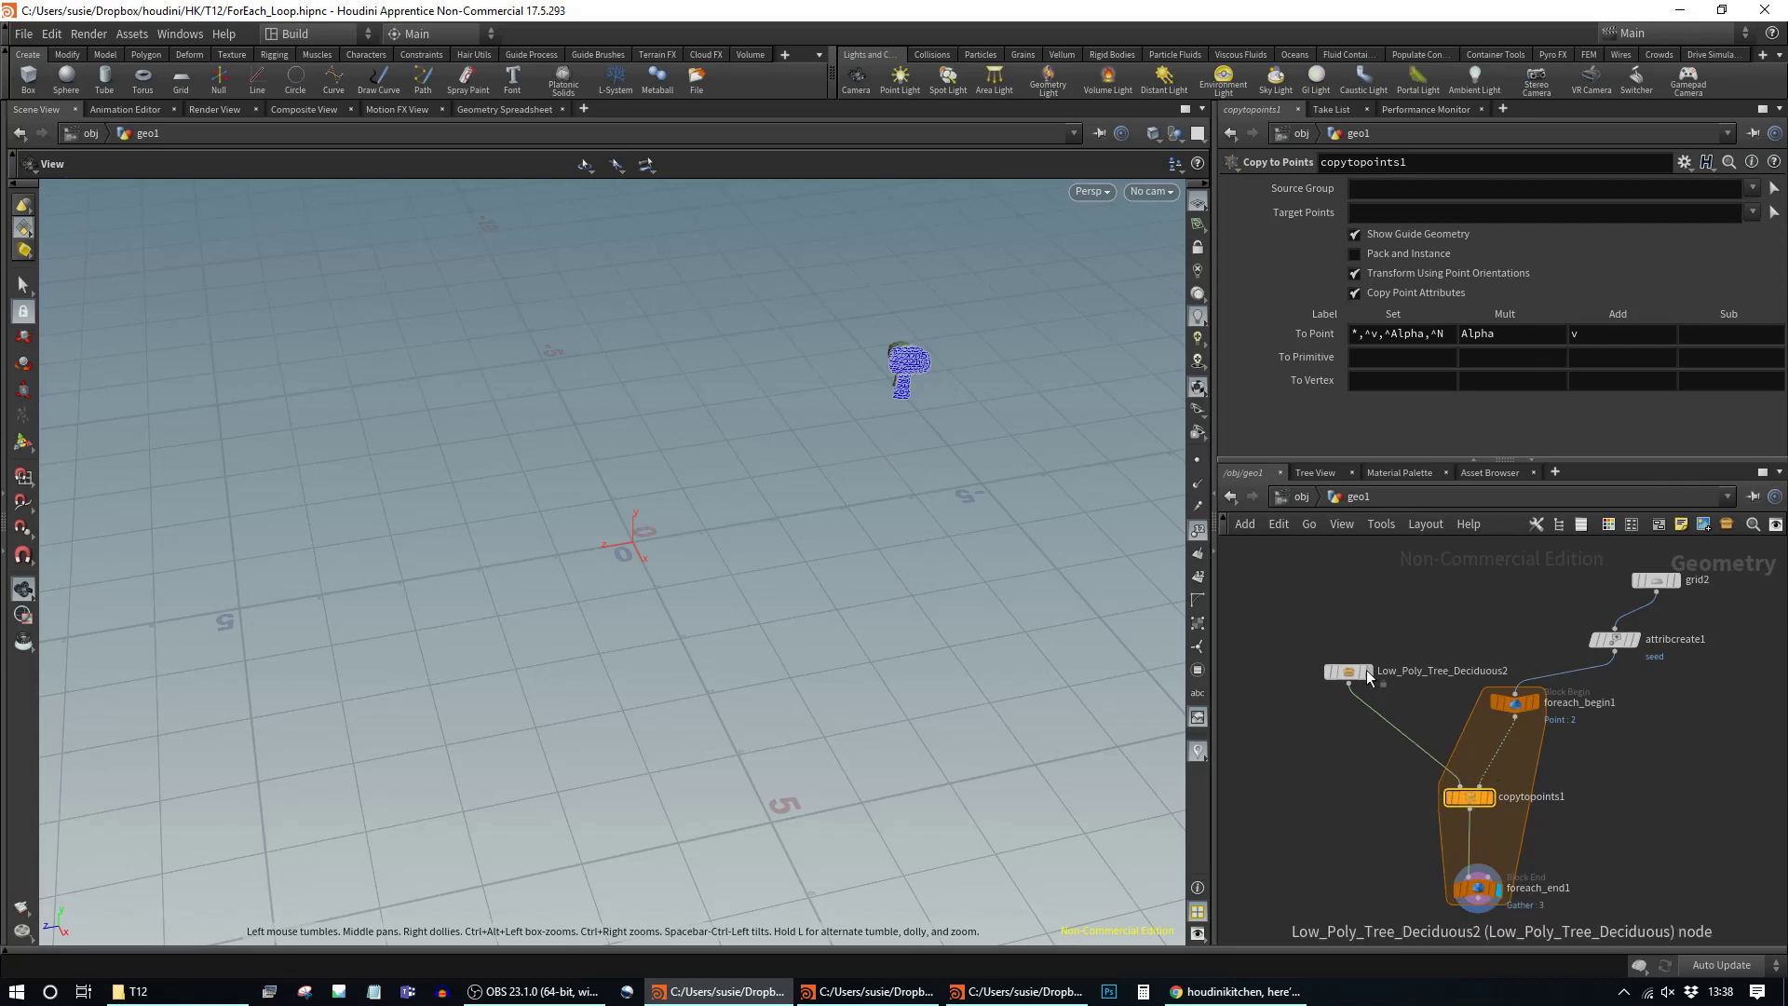
pyautogui.moveTo(1361, 670); pyautogui.dragTo(1384, 731)
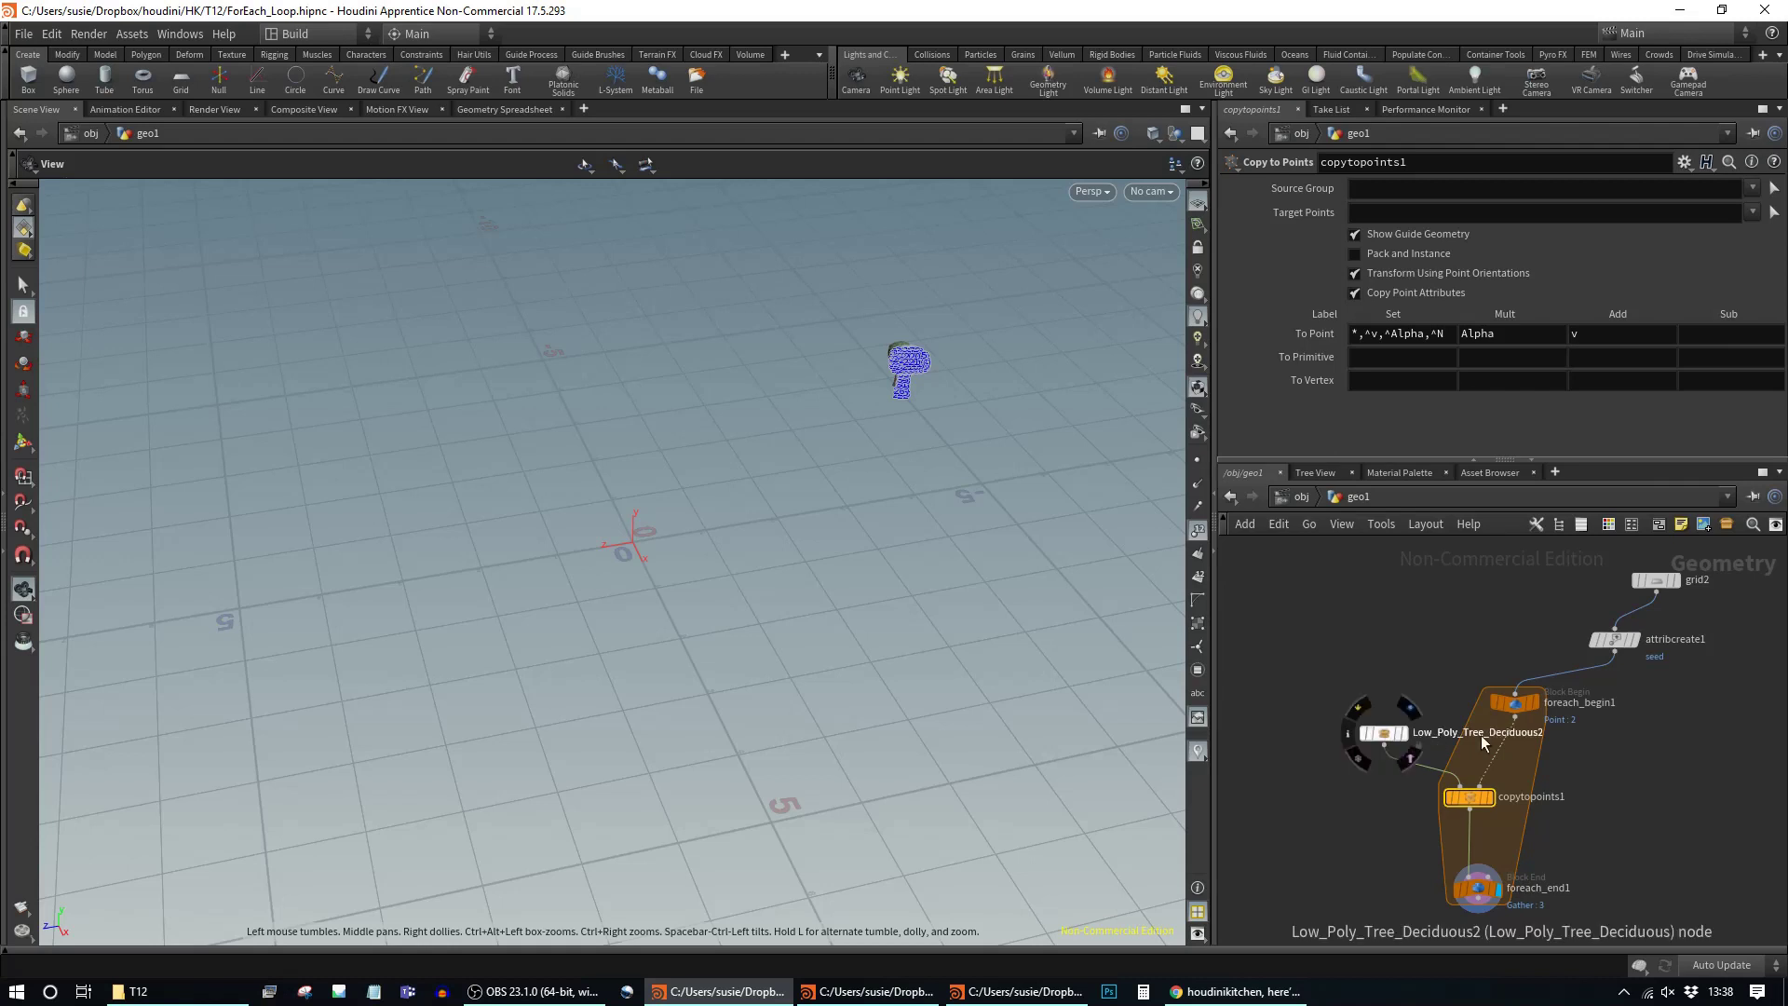
pyautogui.moveTo(1474, 795)
pyautogui.moveTo(1474, 796); pyautogui.dragTo(1472, 816)
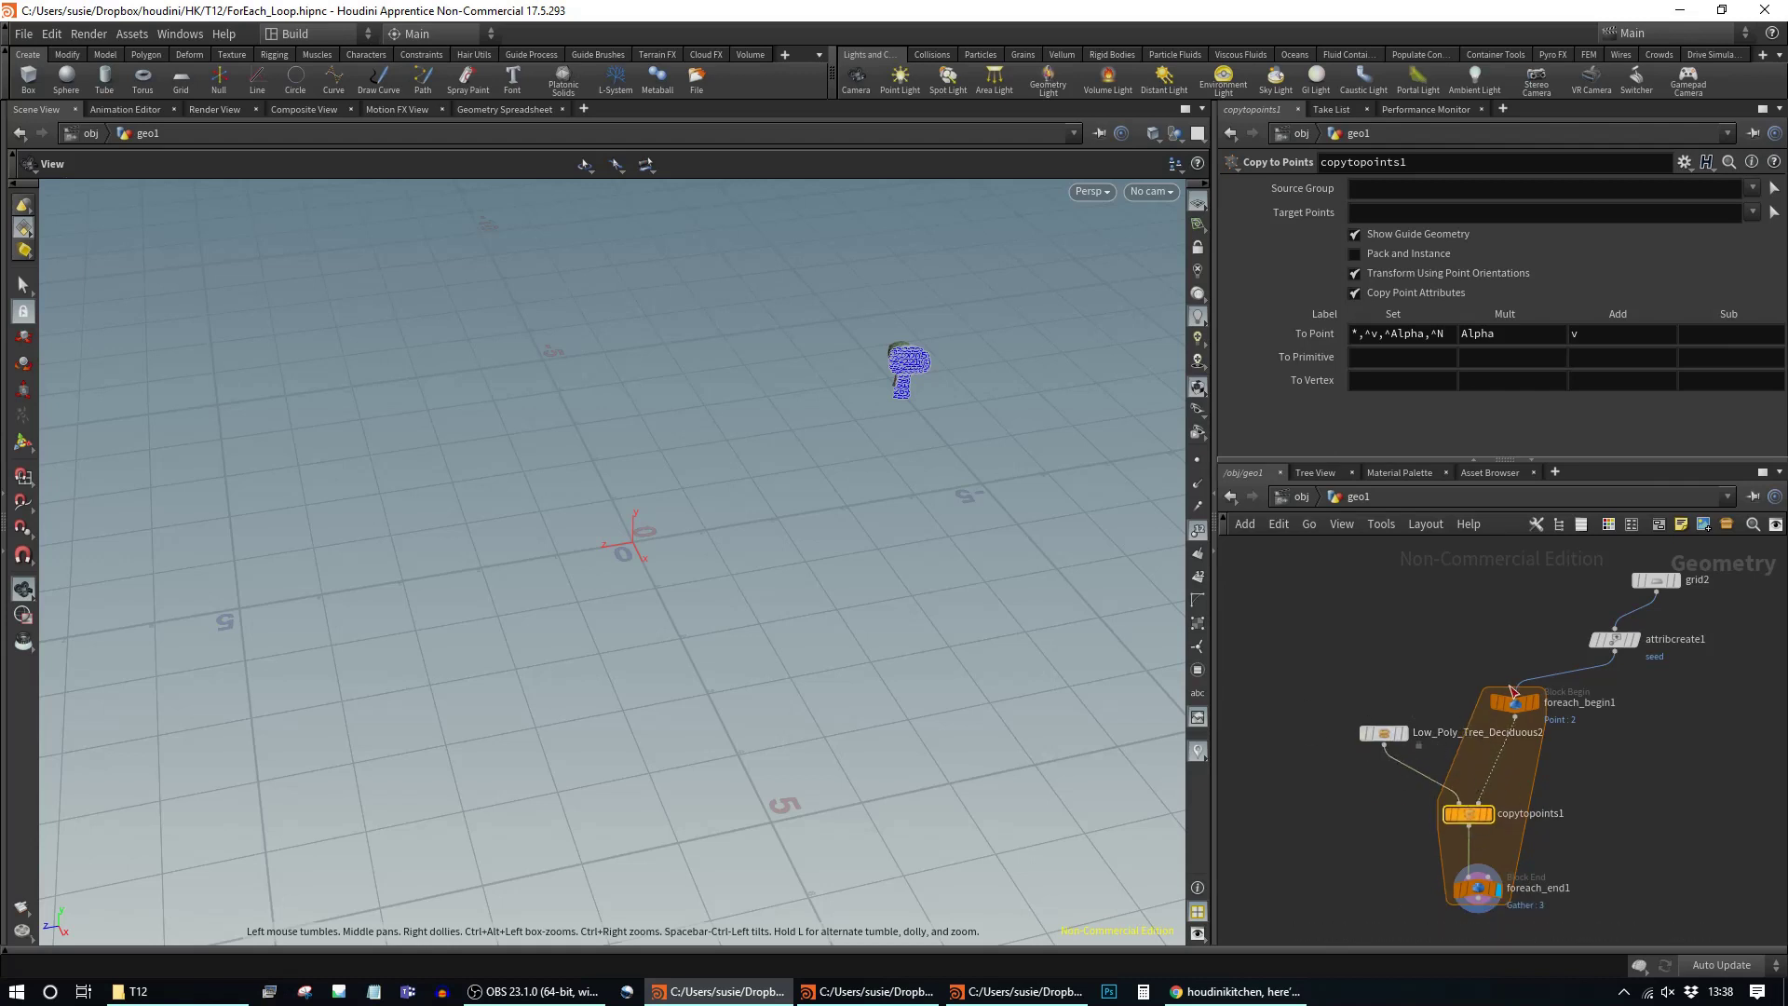
pyautogui.moveTo(1515, 704); pyautogui.dragTo(1515, 694)
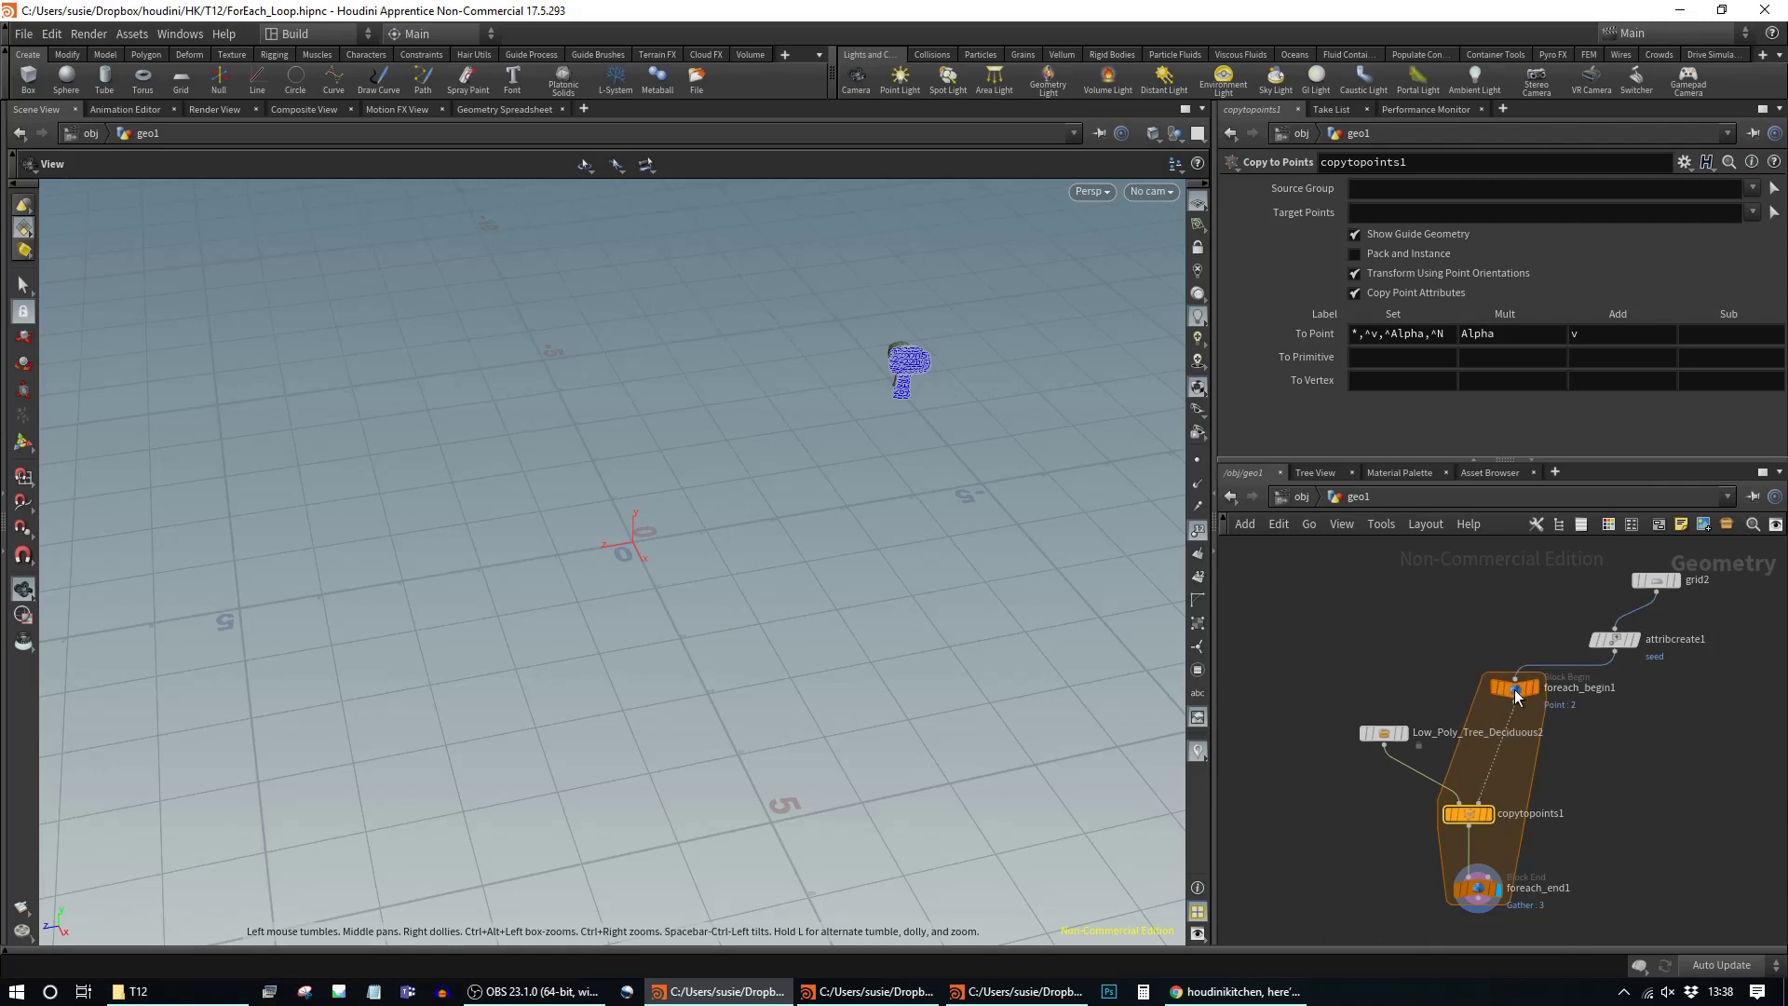
pyautogui.moveTo(1388, 734); pyautogui.dragTo(1406, 756)
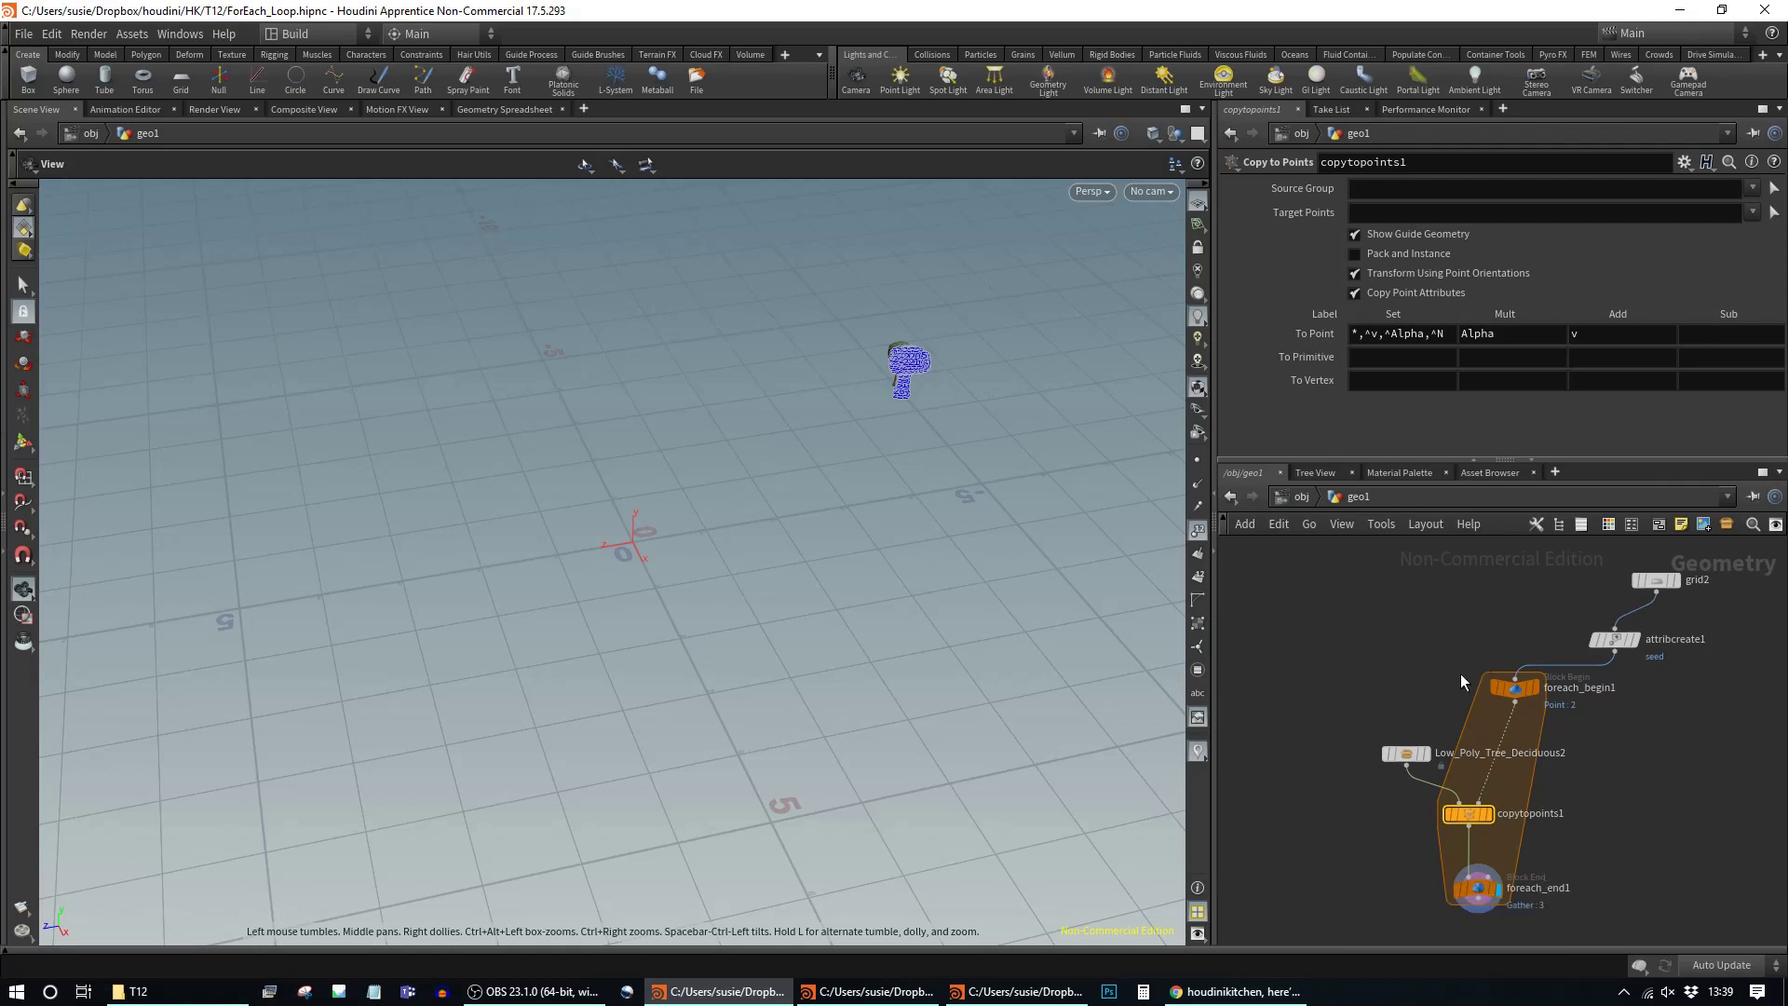
# Step: Remove the stamp("../copy1/","seed",0) call from inside rand() in the random seed expression of Low_Poly_Tree_Deciduous2
pyautogui.click(1406, 753)
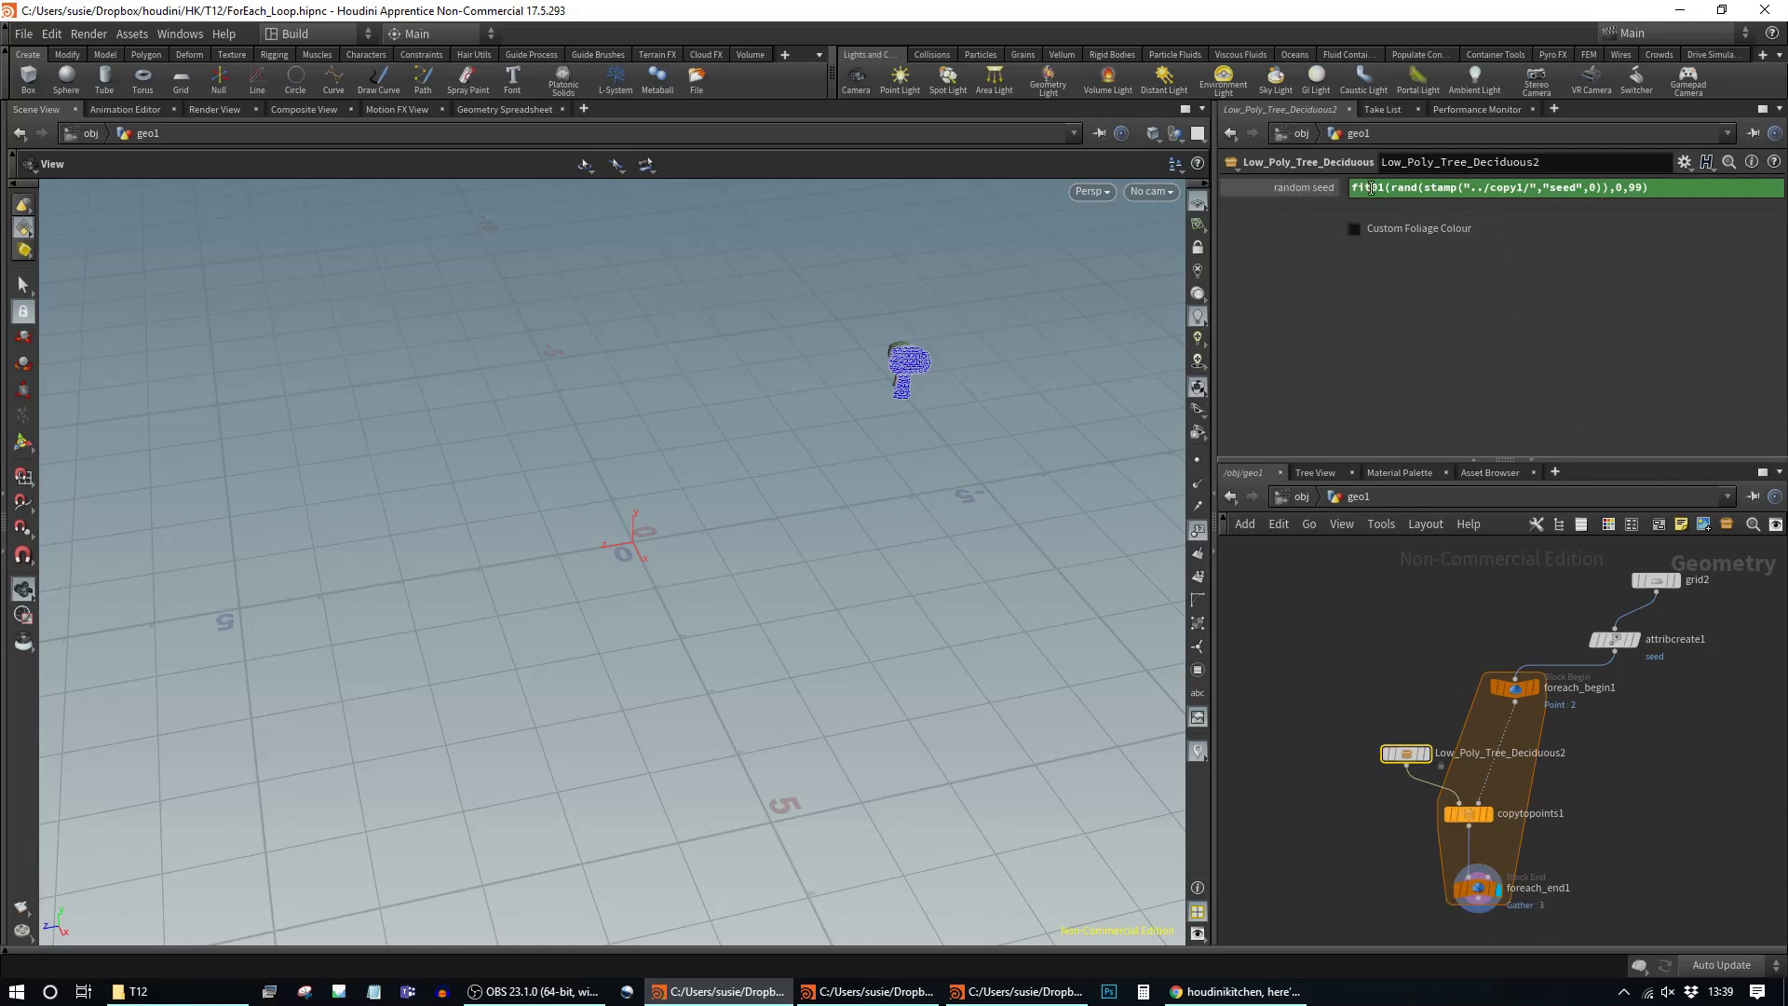
pyautogui.click(1515, 687)
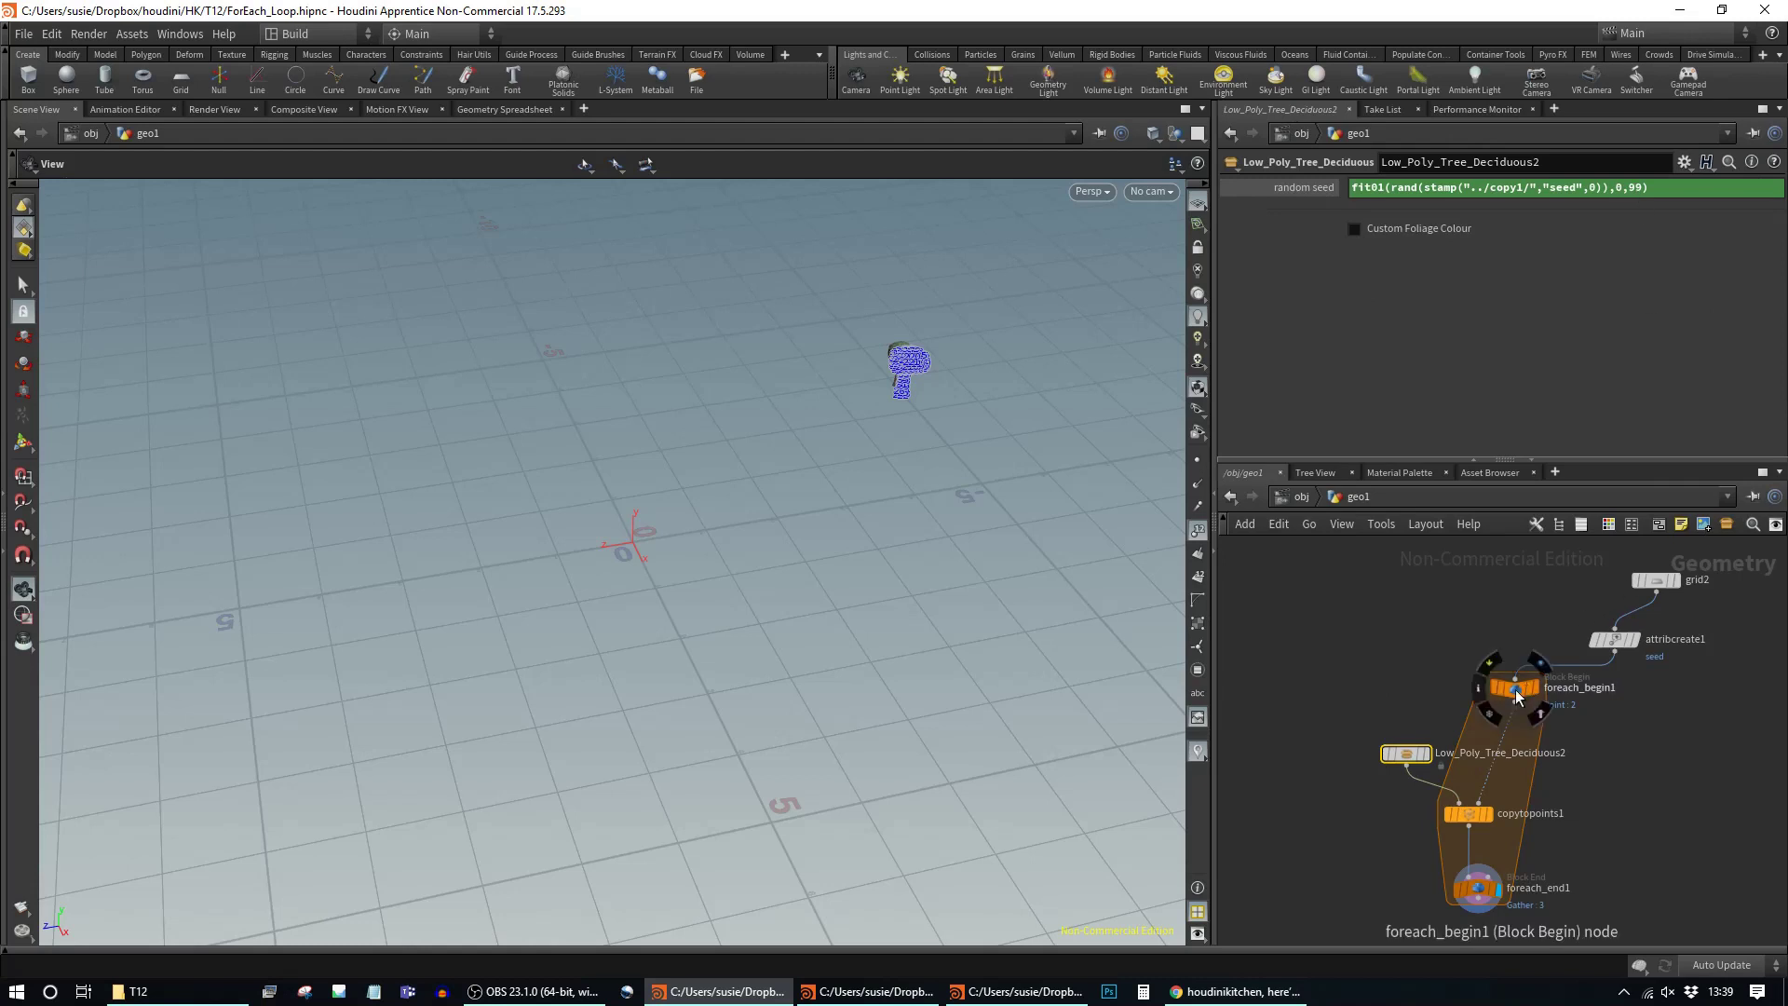
pyautogui.click(1405, 753)
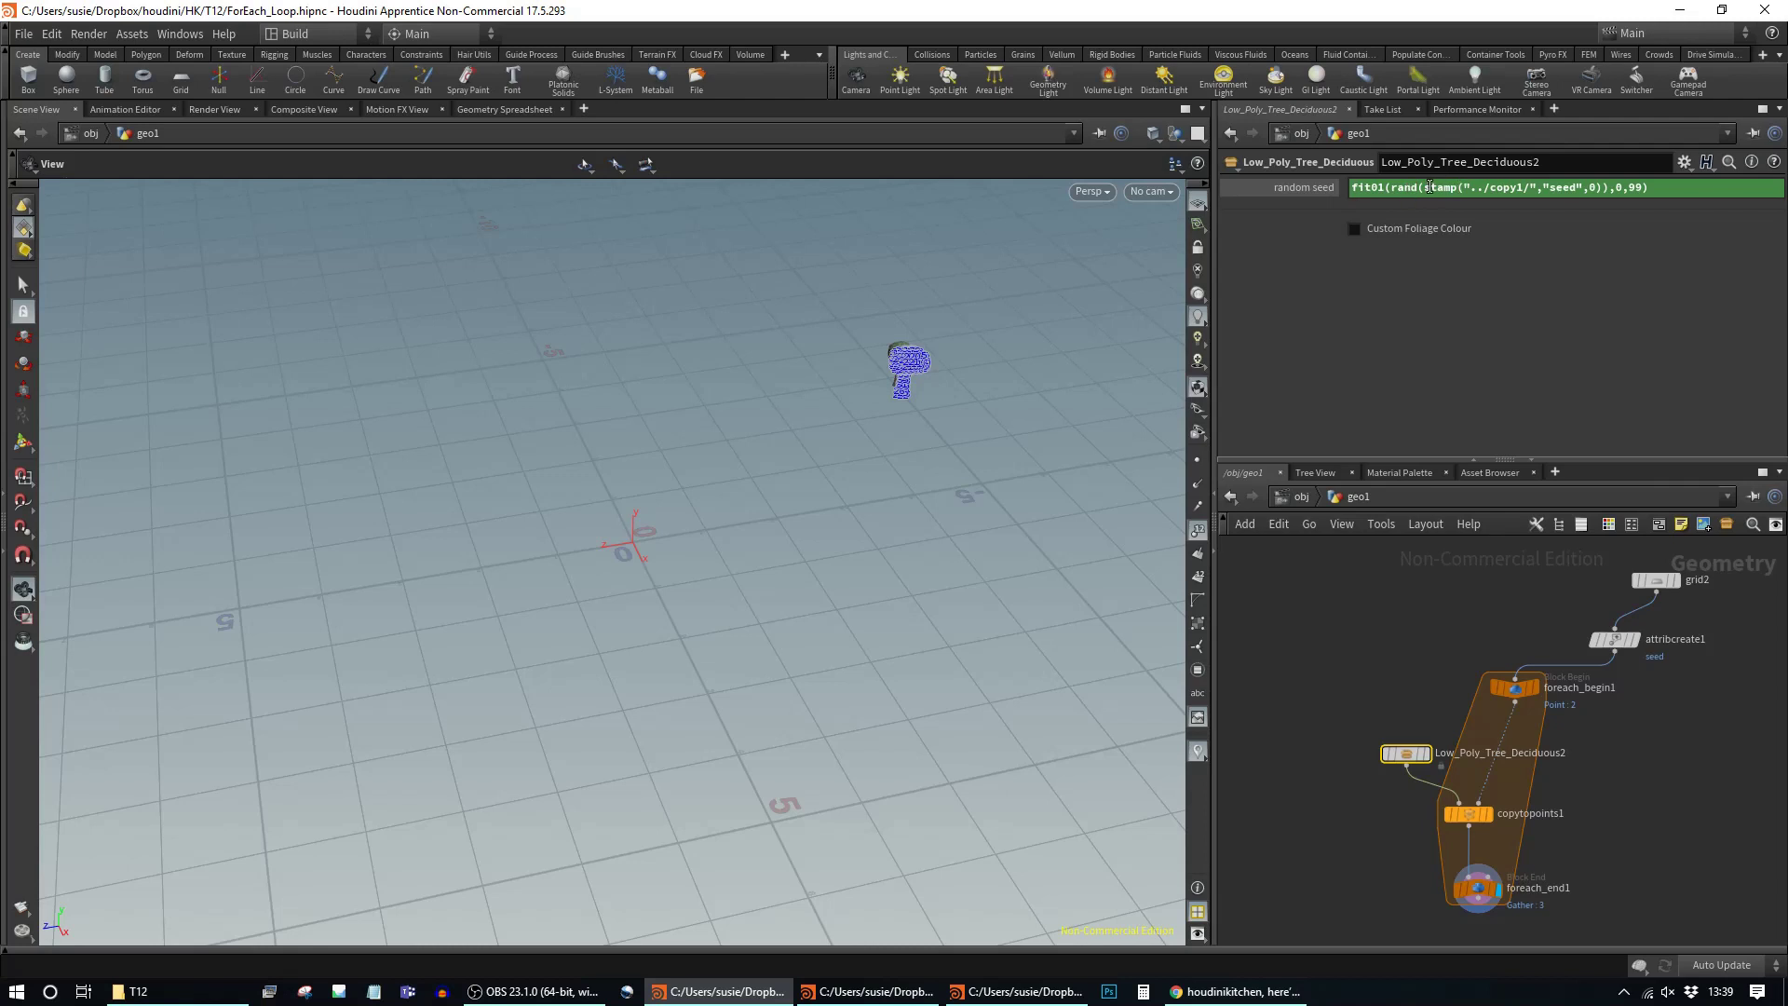
pyautogui.moveTo(1423, 187); pyautogui.dragTo(1605, 187)
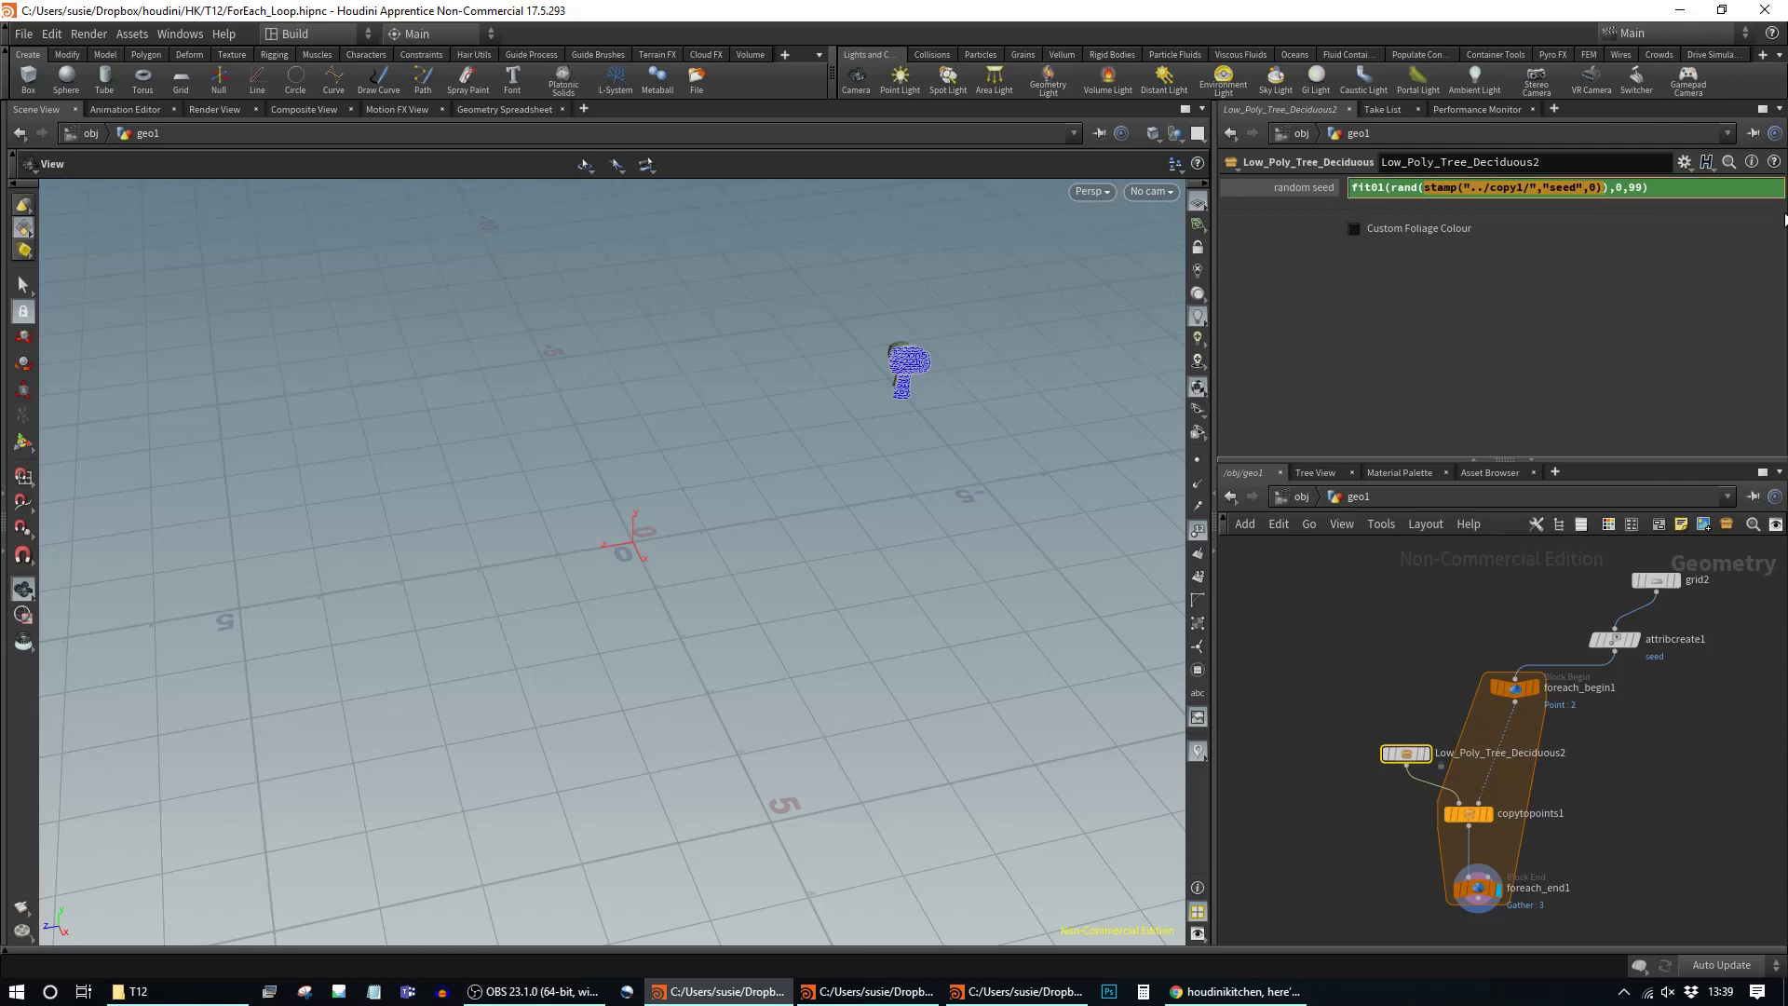
pyautogui.write('@')
pyautogui.press('BackSpace')
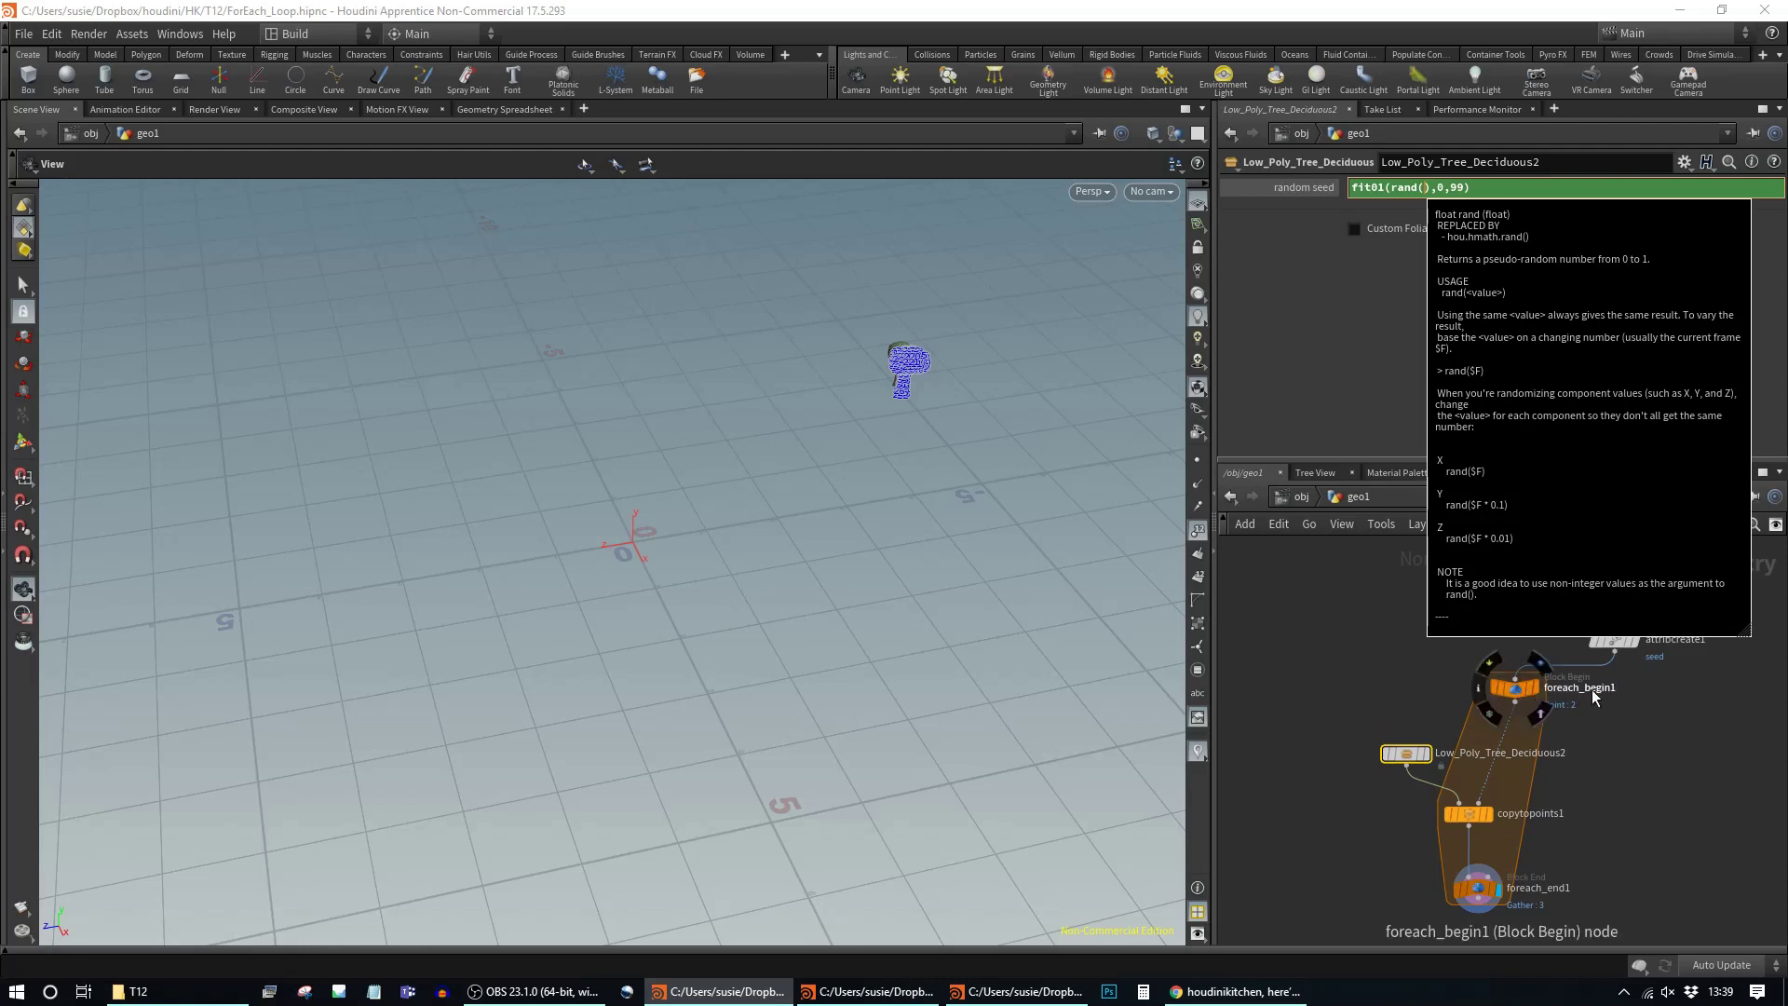
# Step: Insert a point() function inside rand() in the random seed expression, with ../foreach_begin1/ as its node path
pyautogui.moveTo(1552, 697)
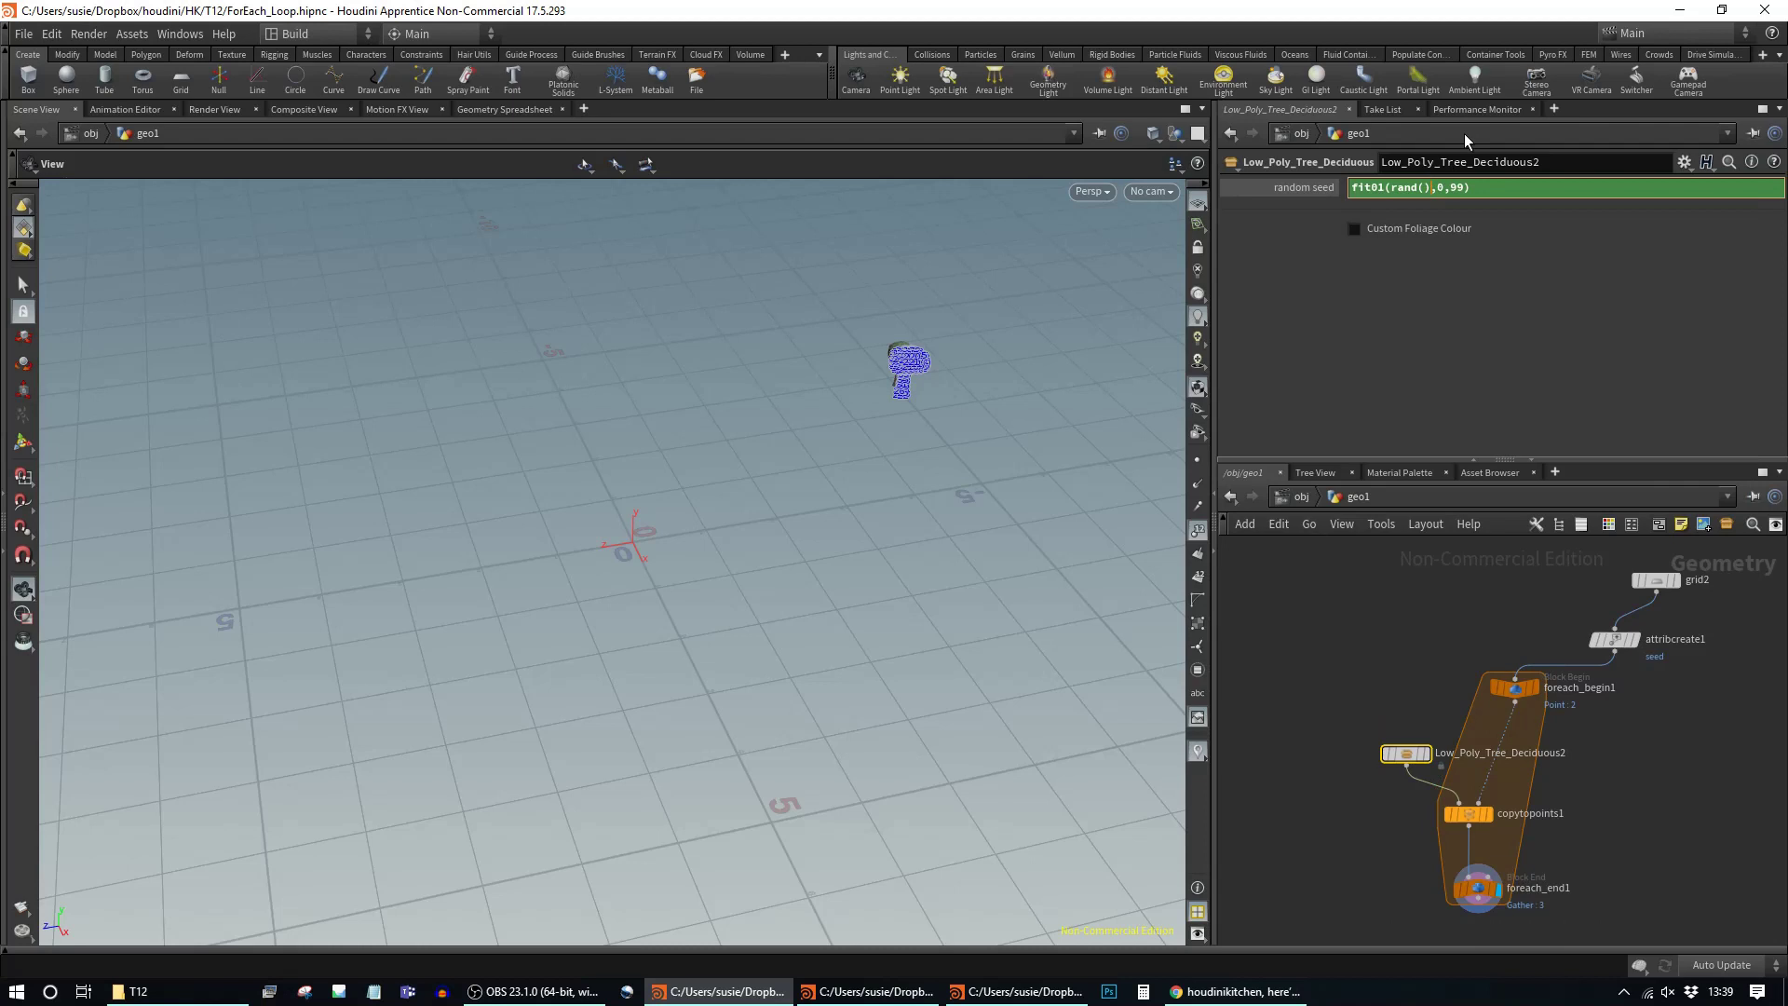
pyautogui.write('point')
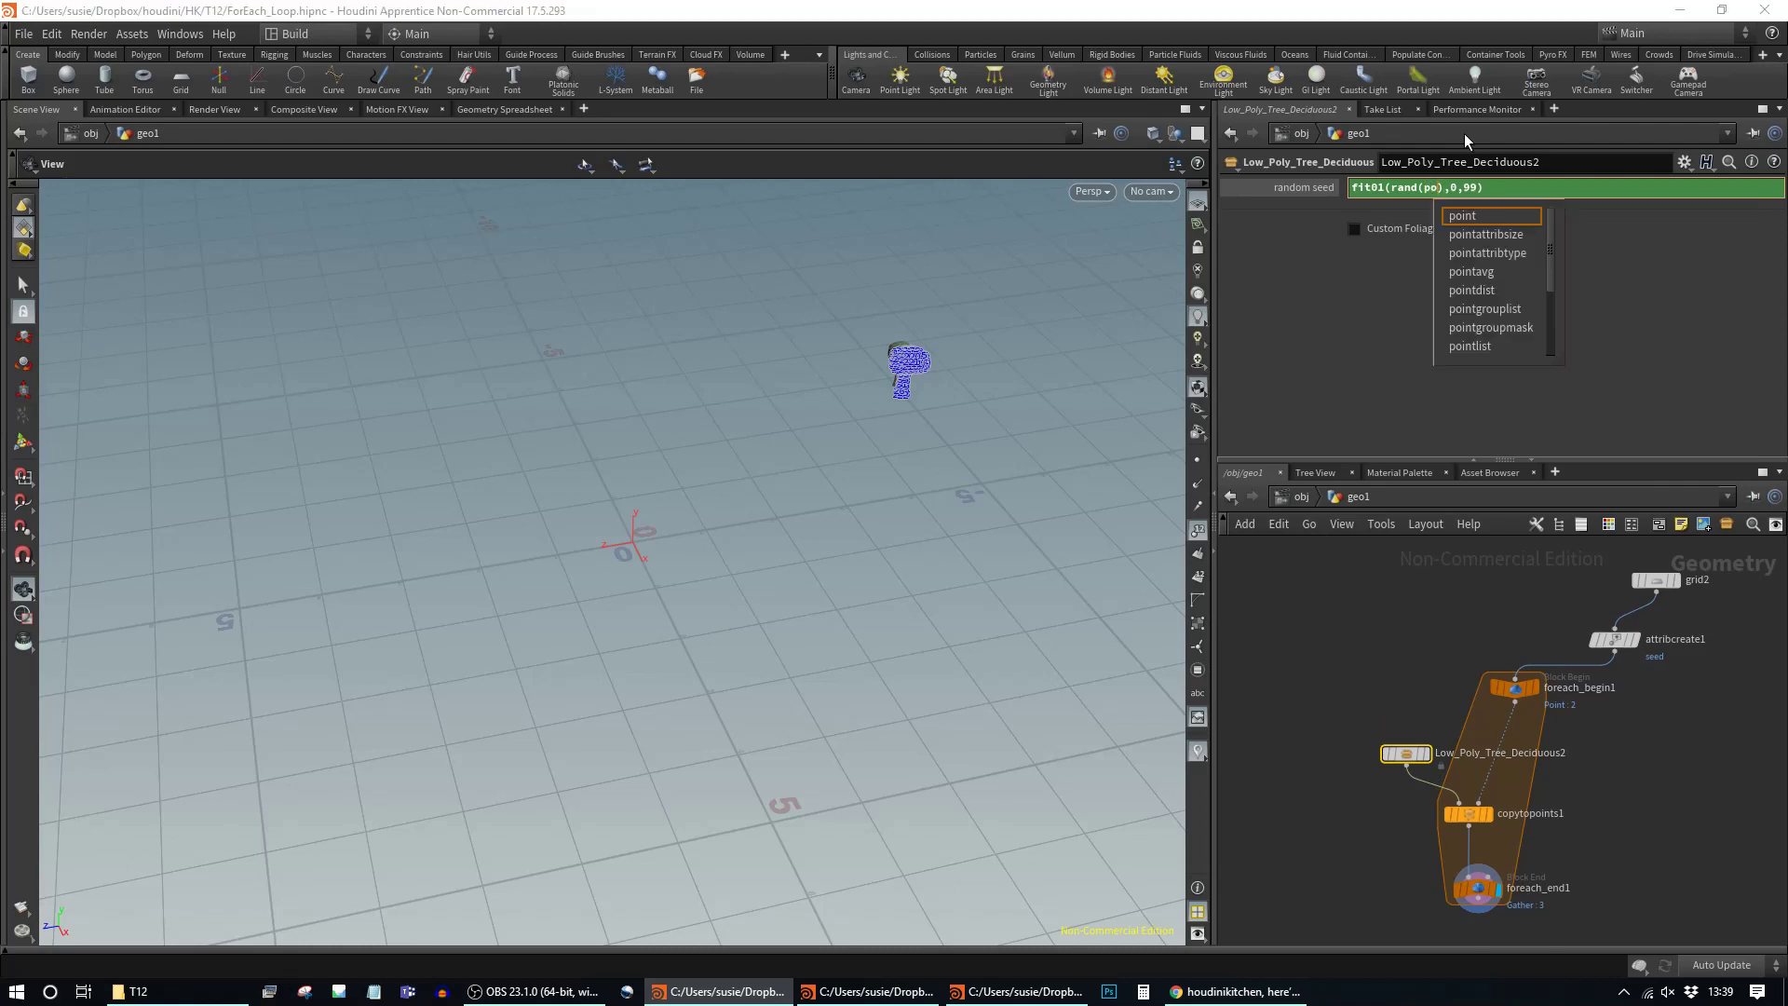
pyautogui.write('(')
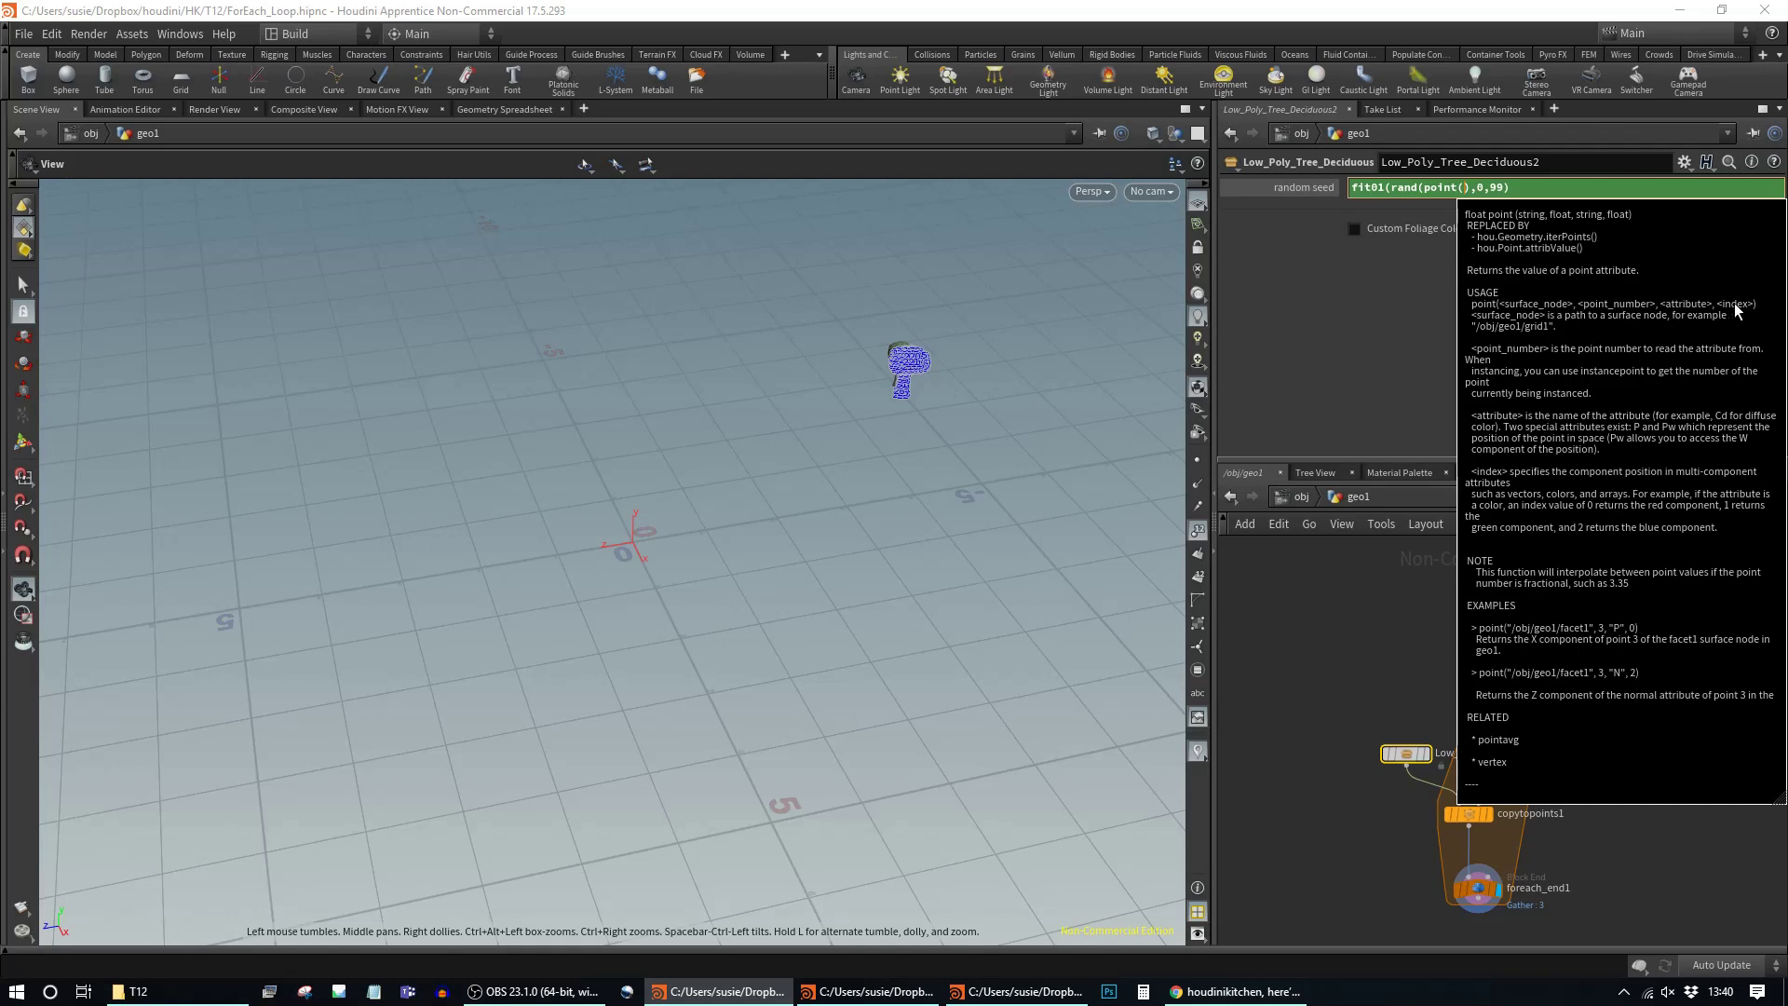
pyautogui.click(1466, 189)
pyautogui.write('"../')
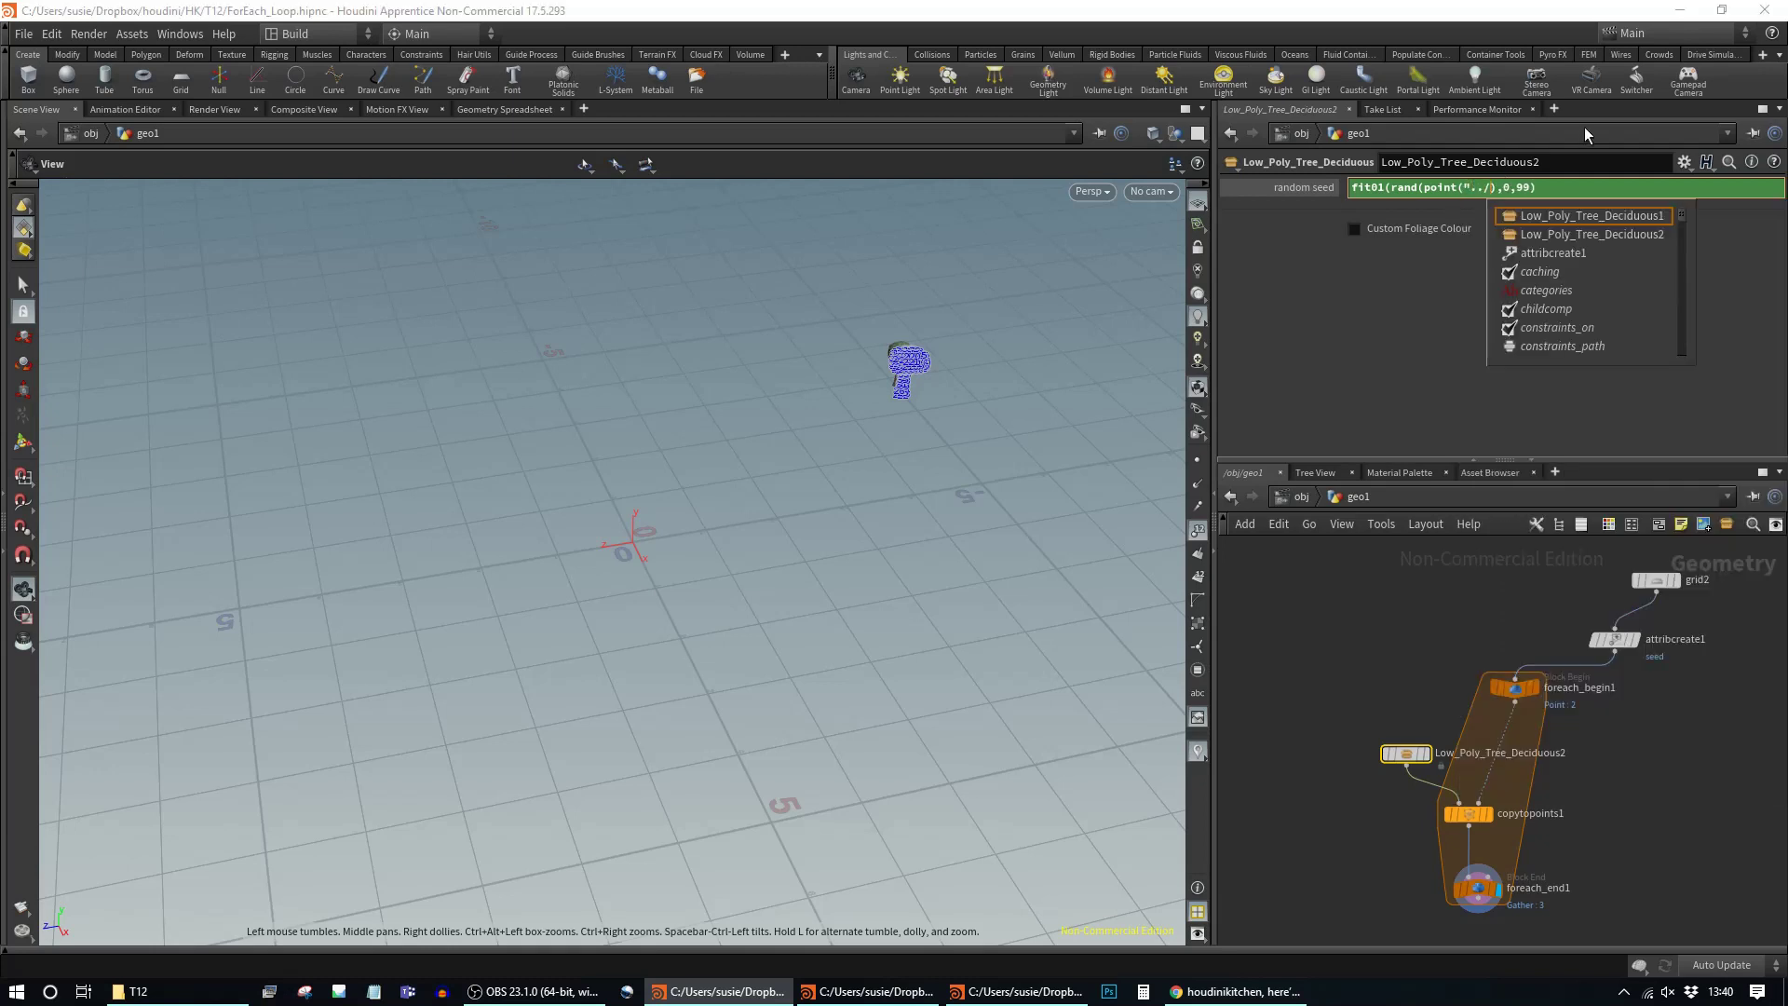
pyautogui.write('for')
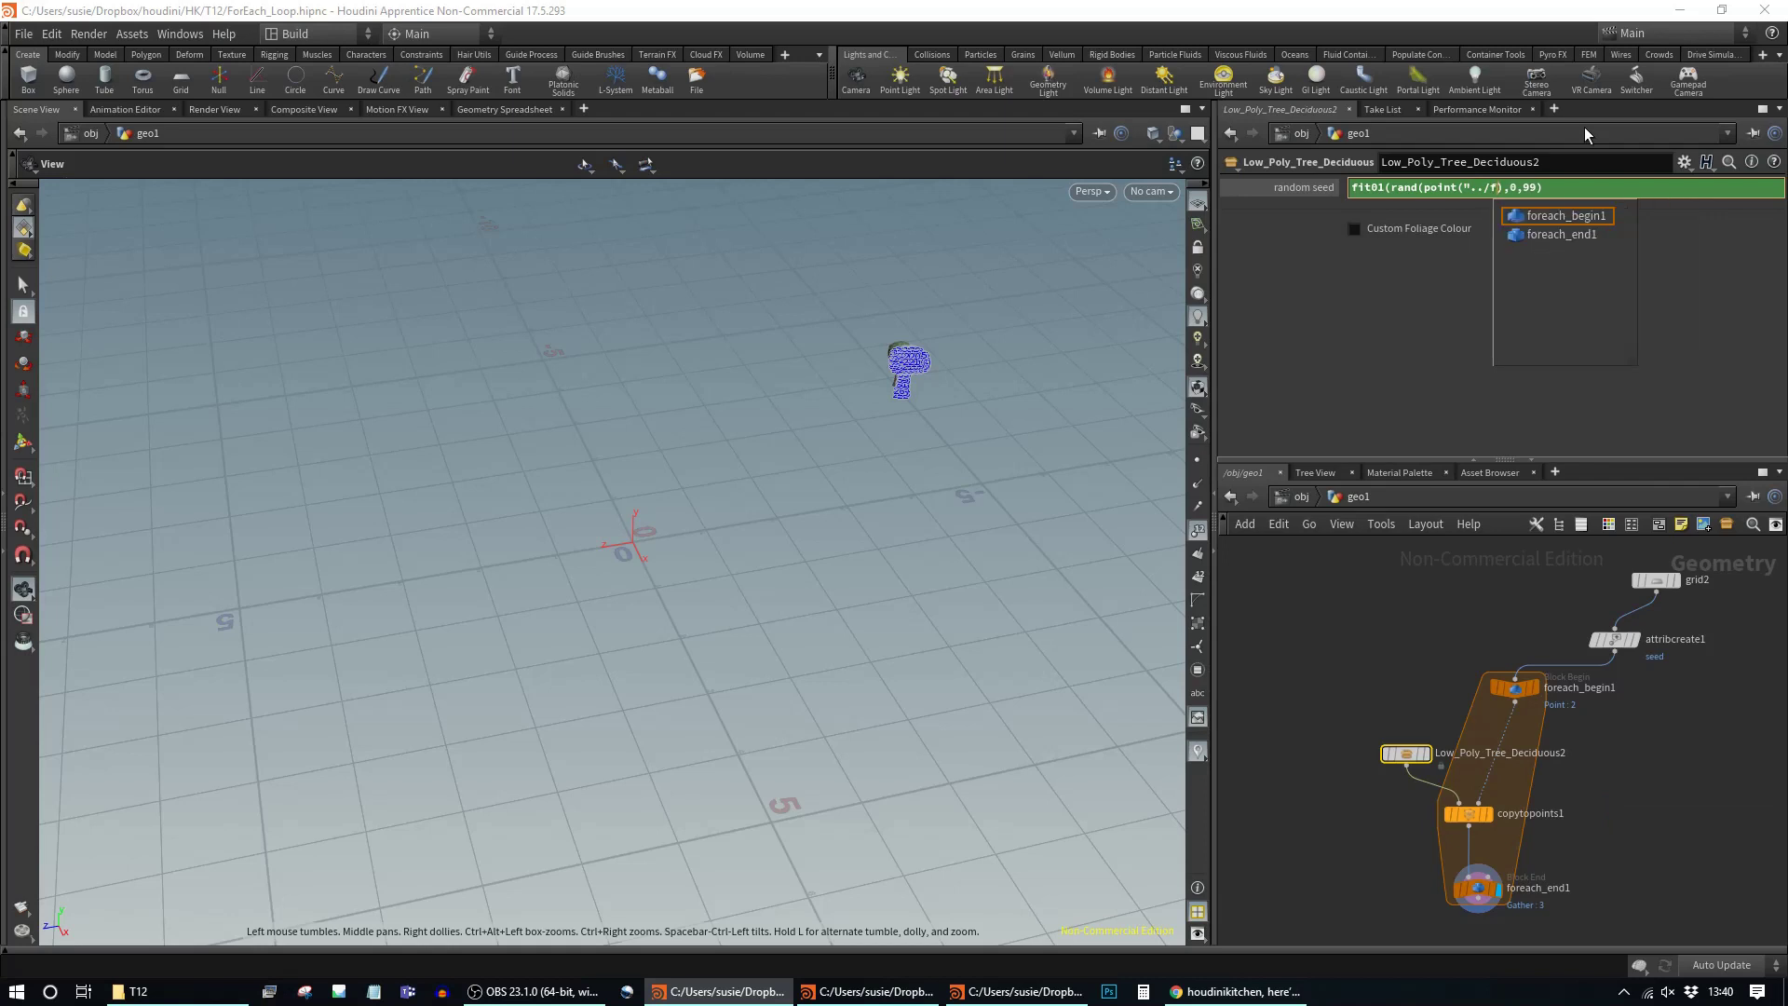
pyautogui.click(1546, 212)
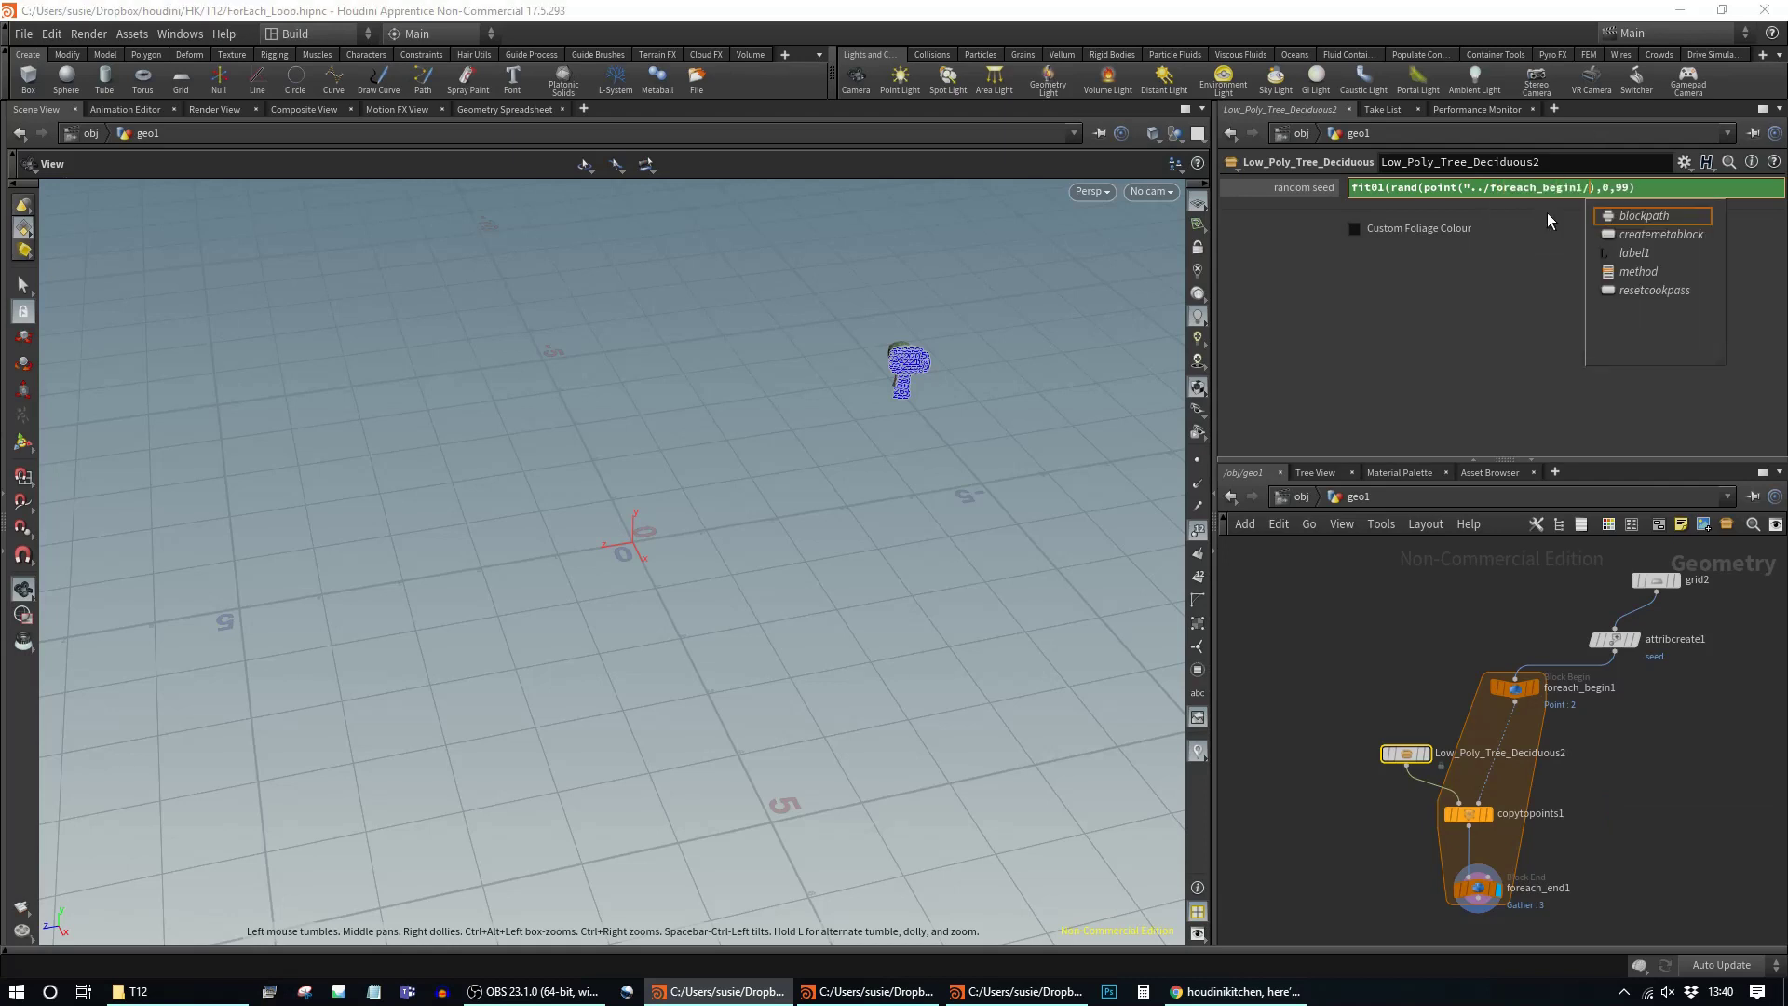
pyautogui.write('"')
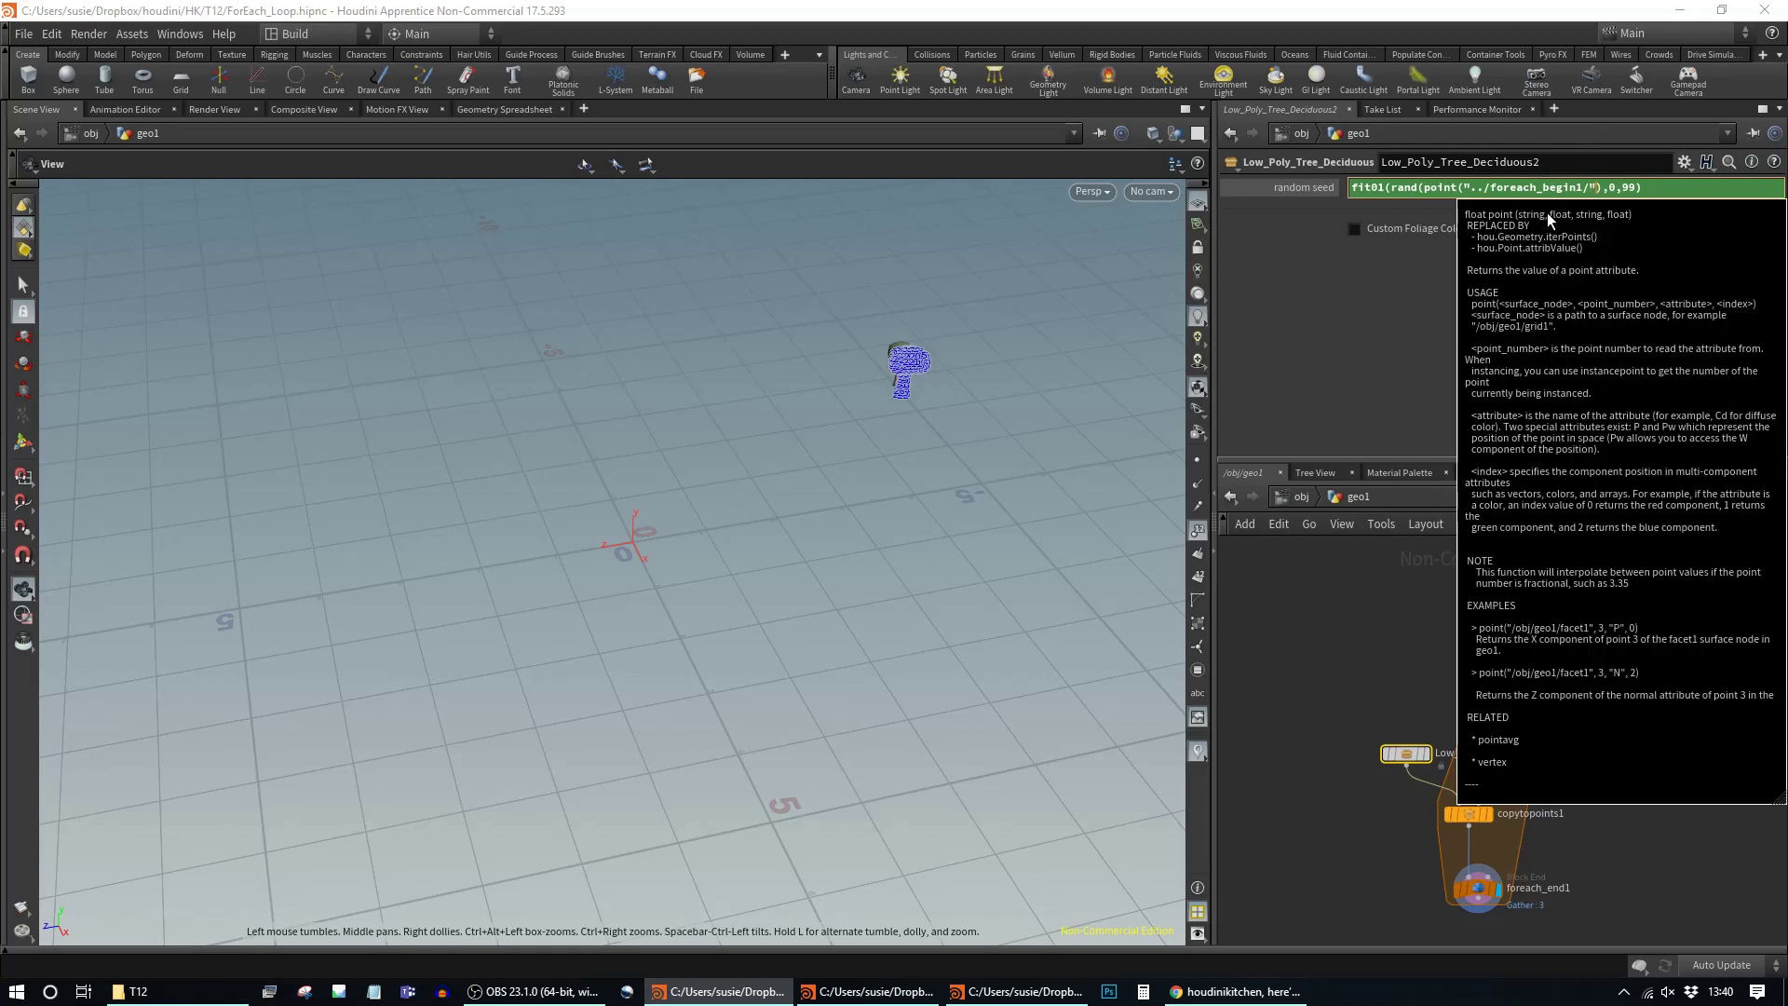
pyautogui.write(',')
pyautogui.write('0,@seed')
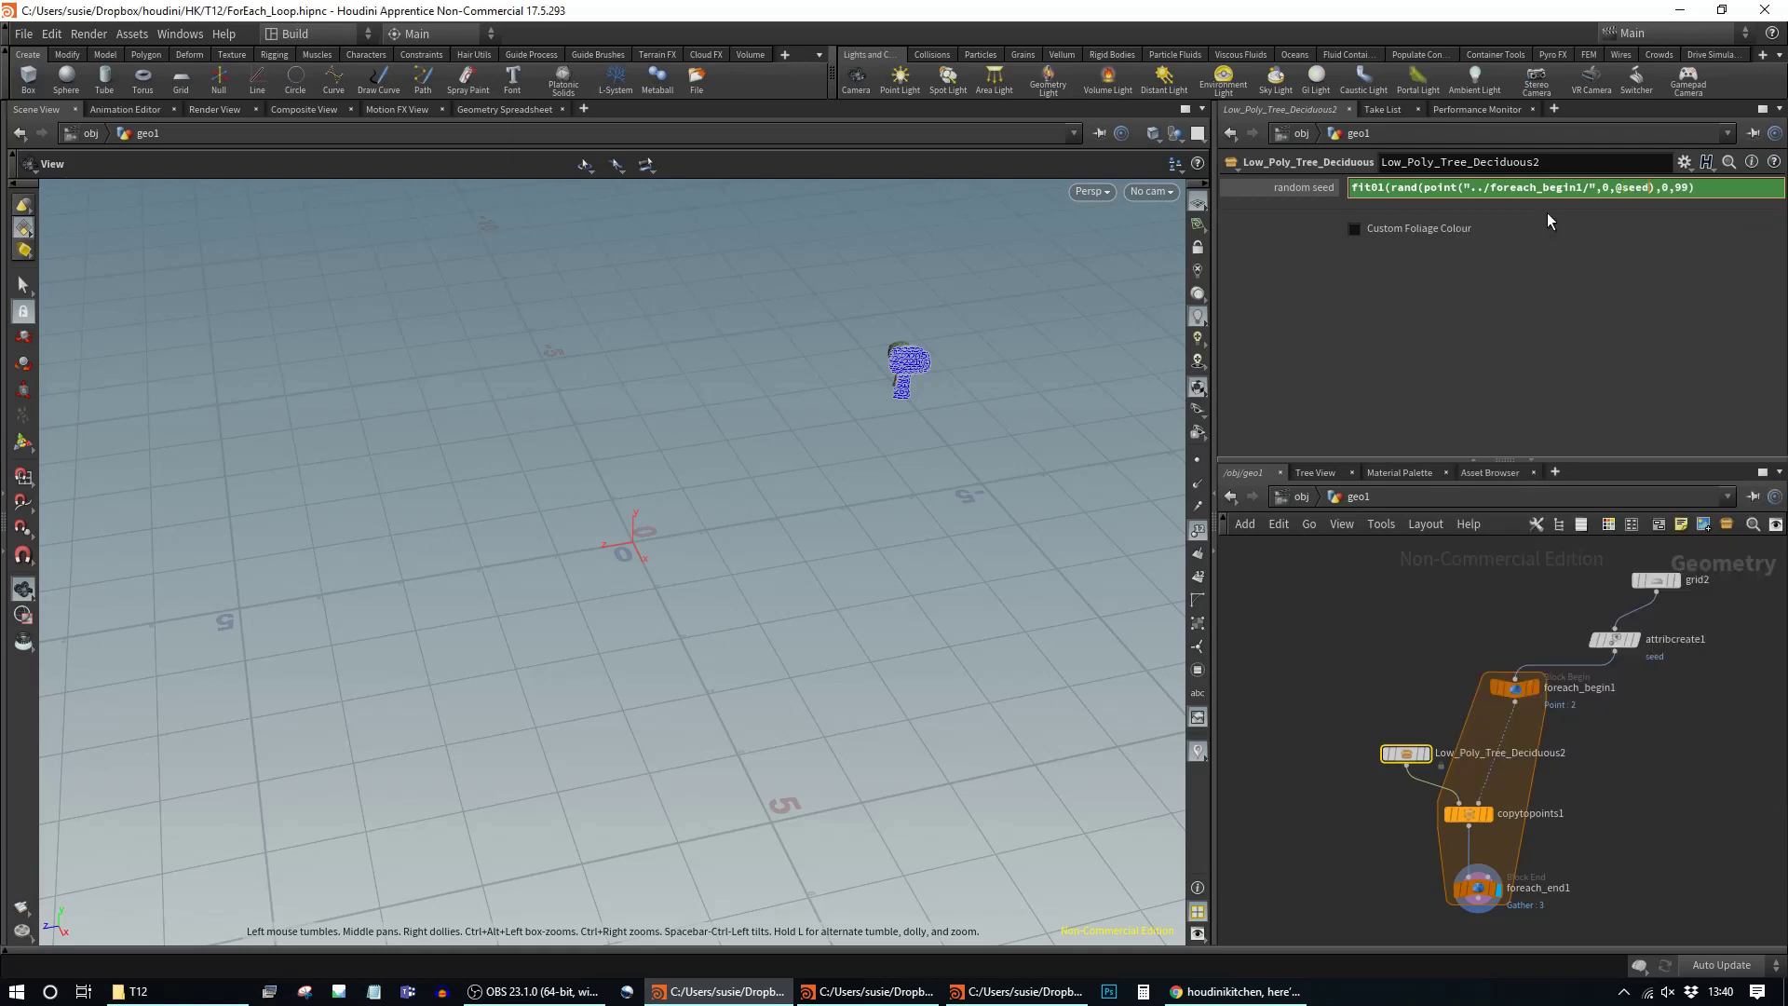
pyautogui.write(',0)')
pyautogui.press('Return')
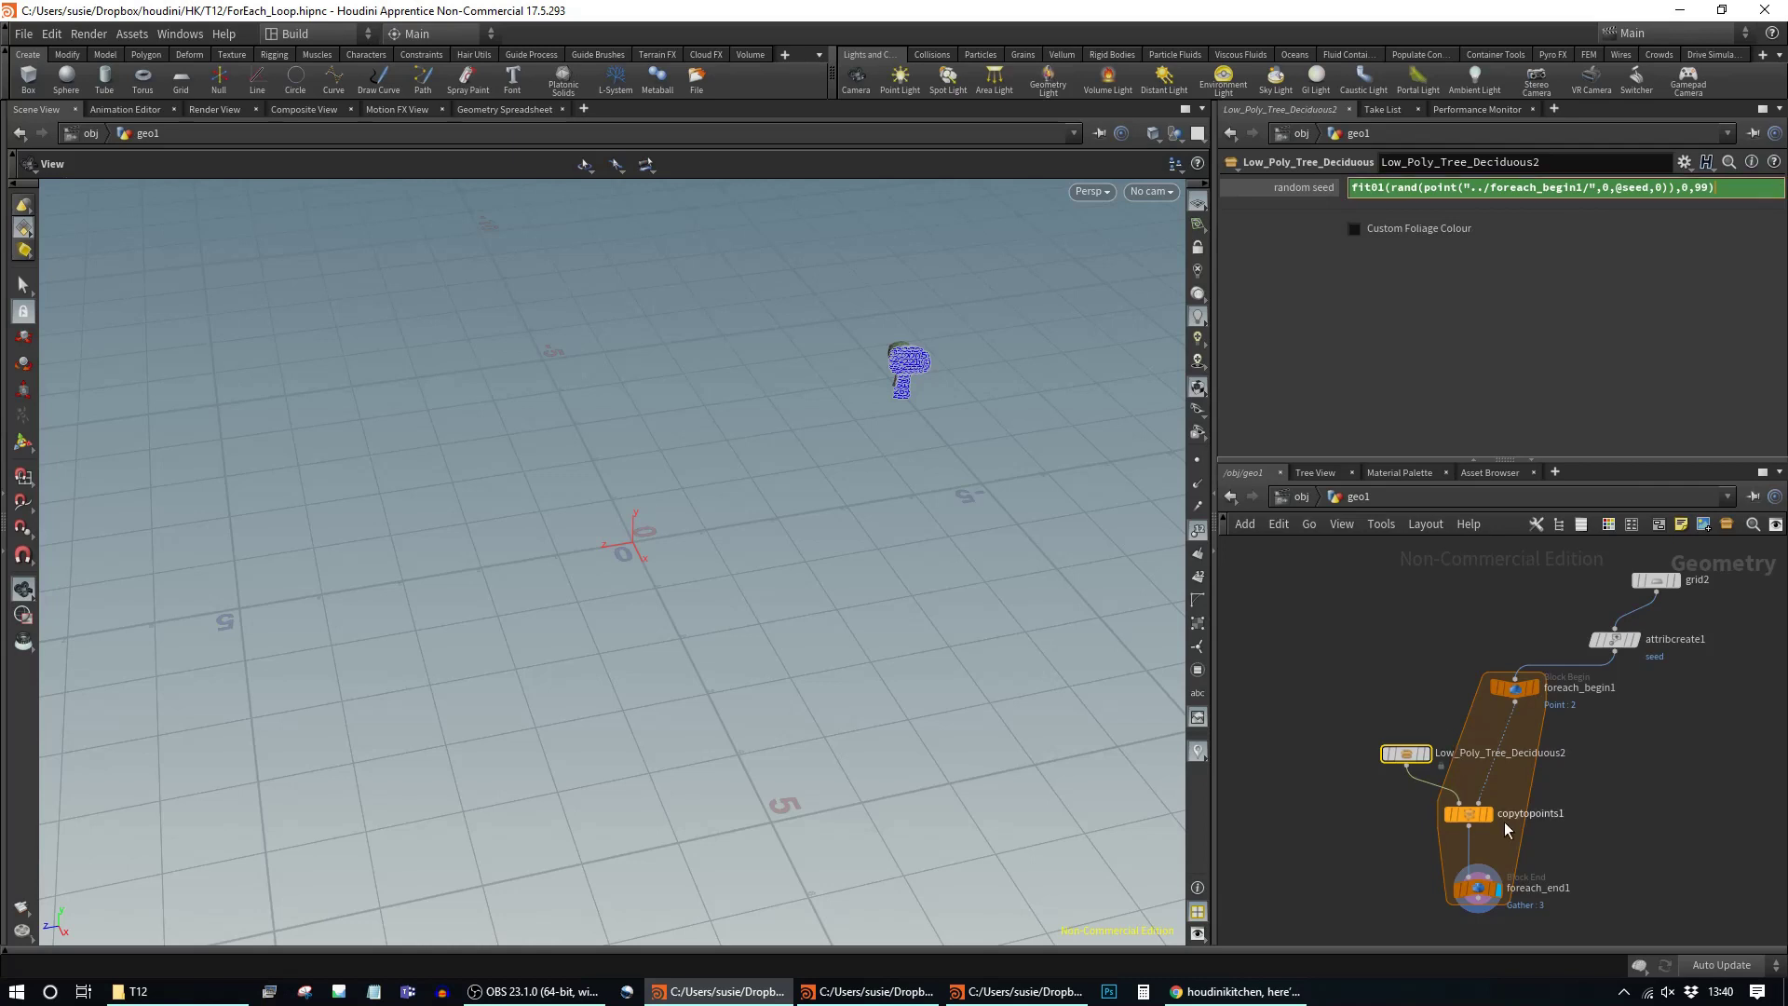
# Step: Display Low_Poly_Tree_Deciduous2, check its evaluated random seed, and display copytopoints1 to inspect the copied tree
pyautogui.click(1425, 754)
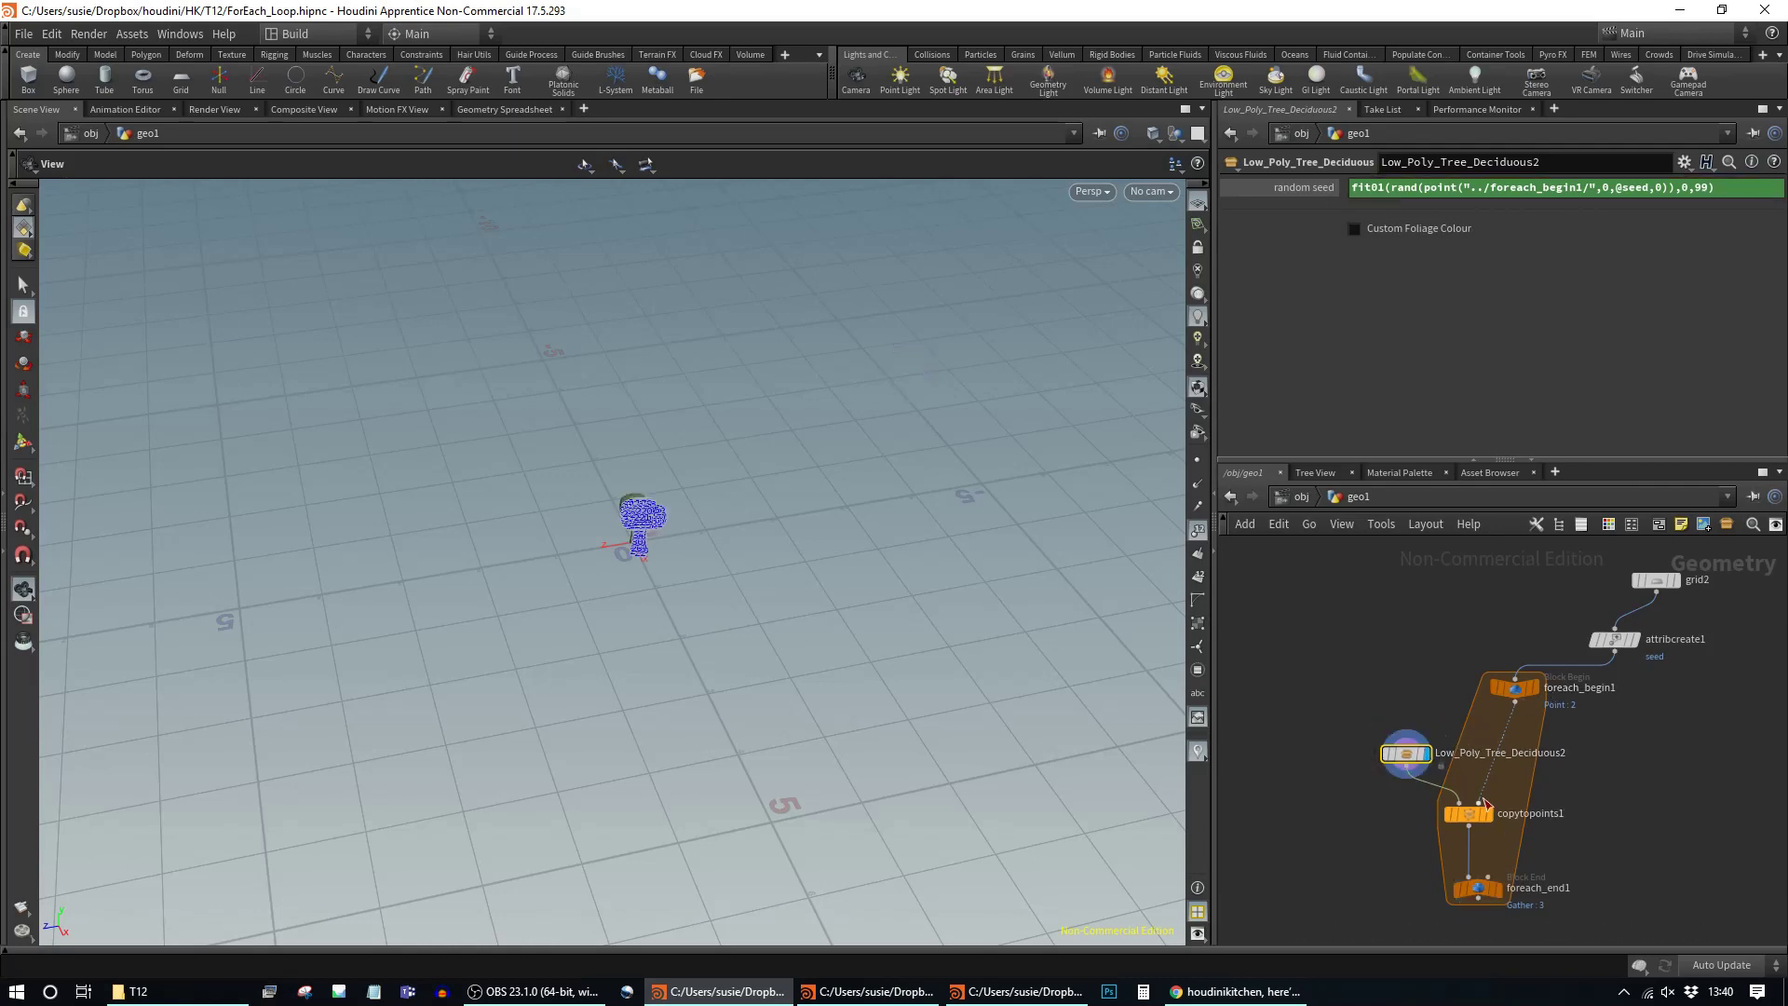
pyautogui.click(1316, 190)
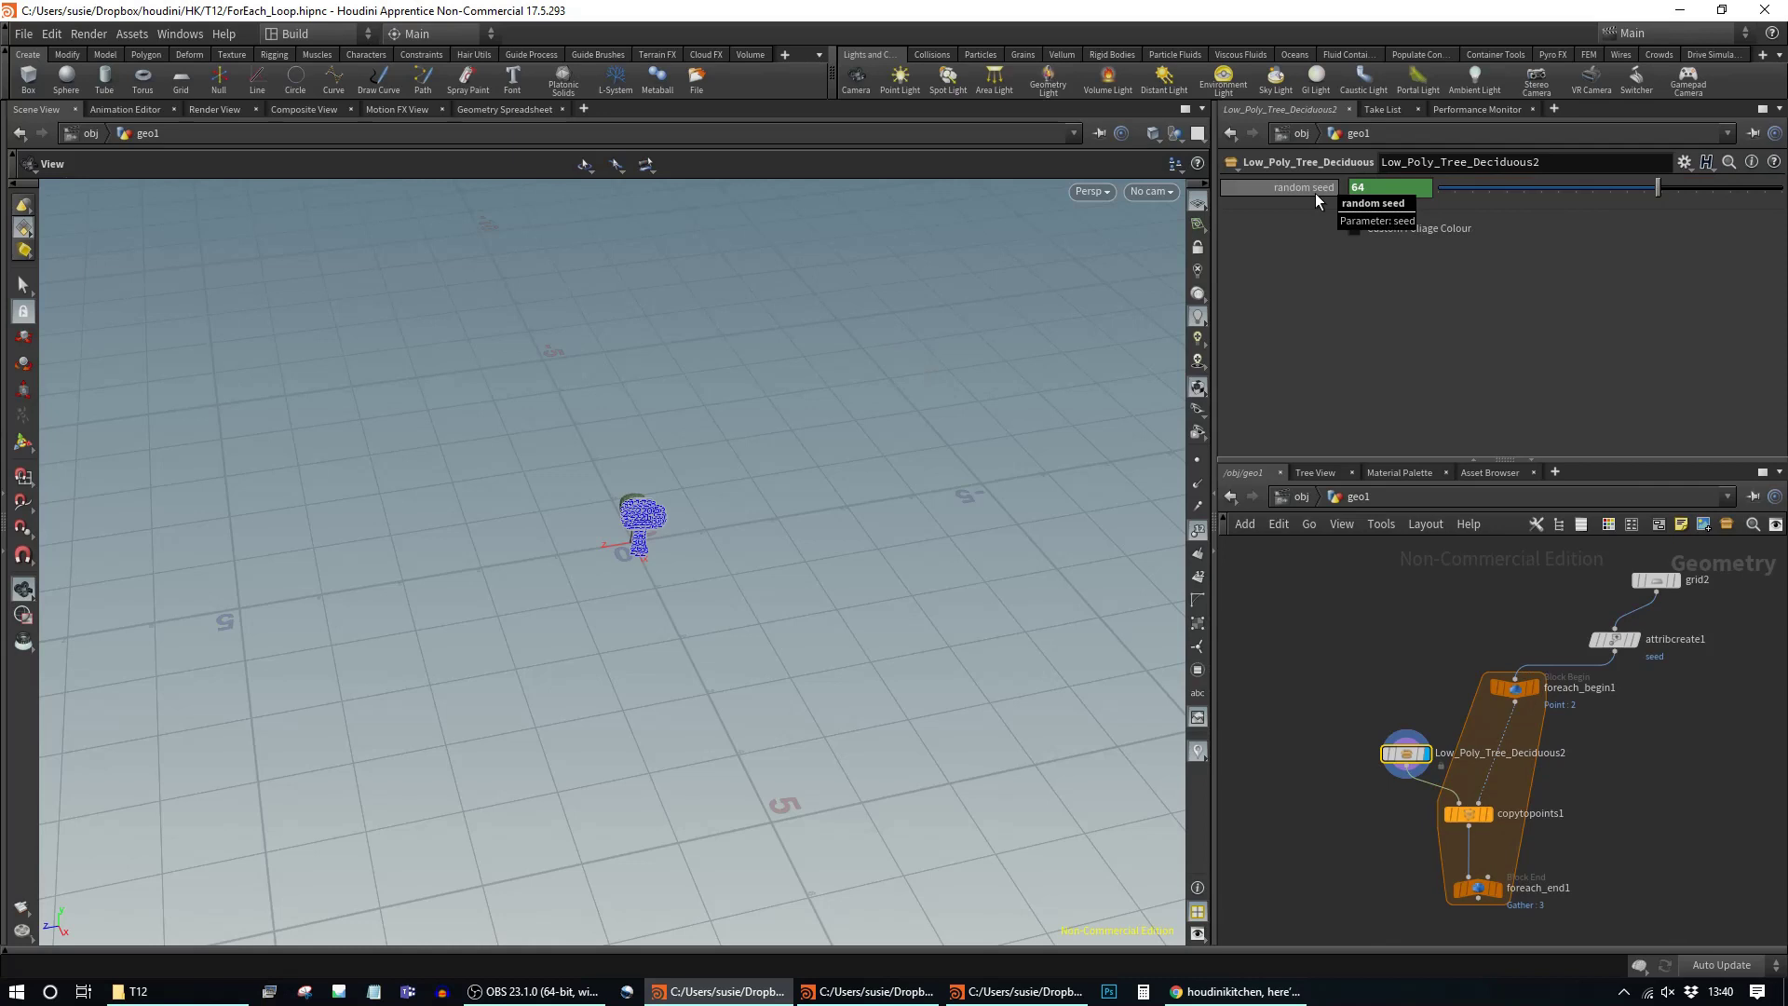
pyautogui.click(1315, 190)
pyautogui.click(1491, 816)
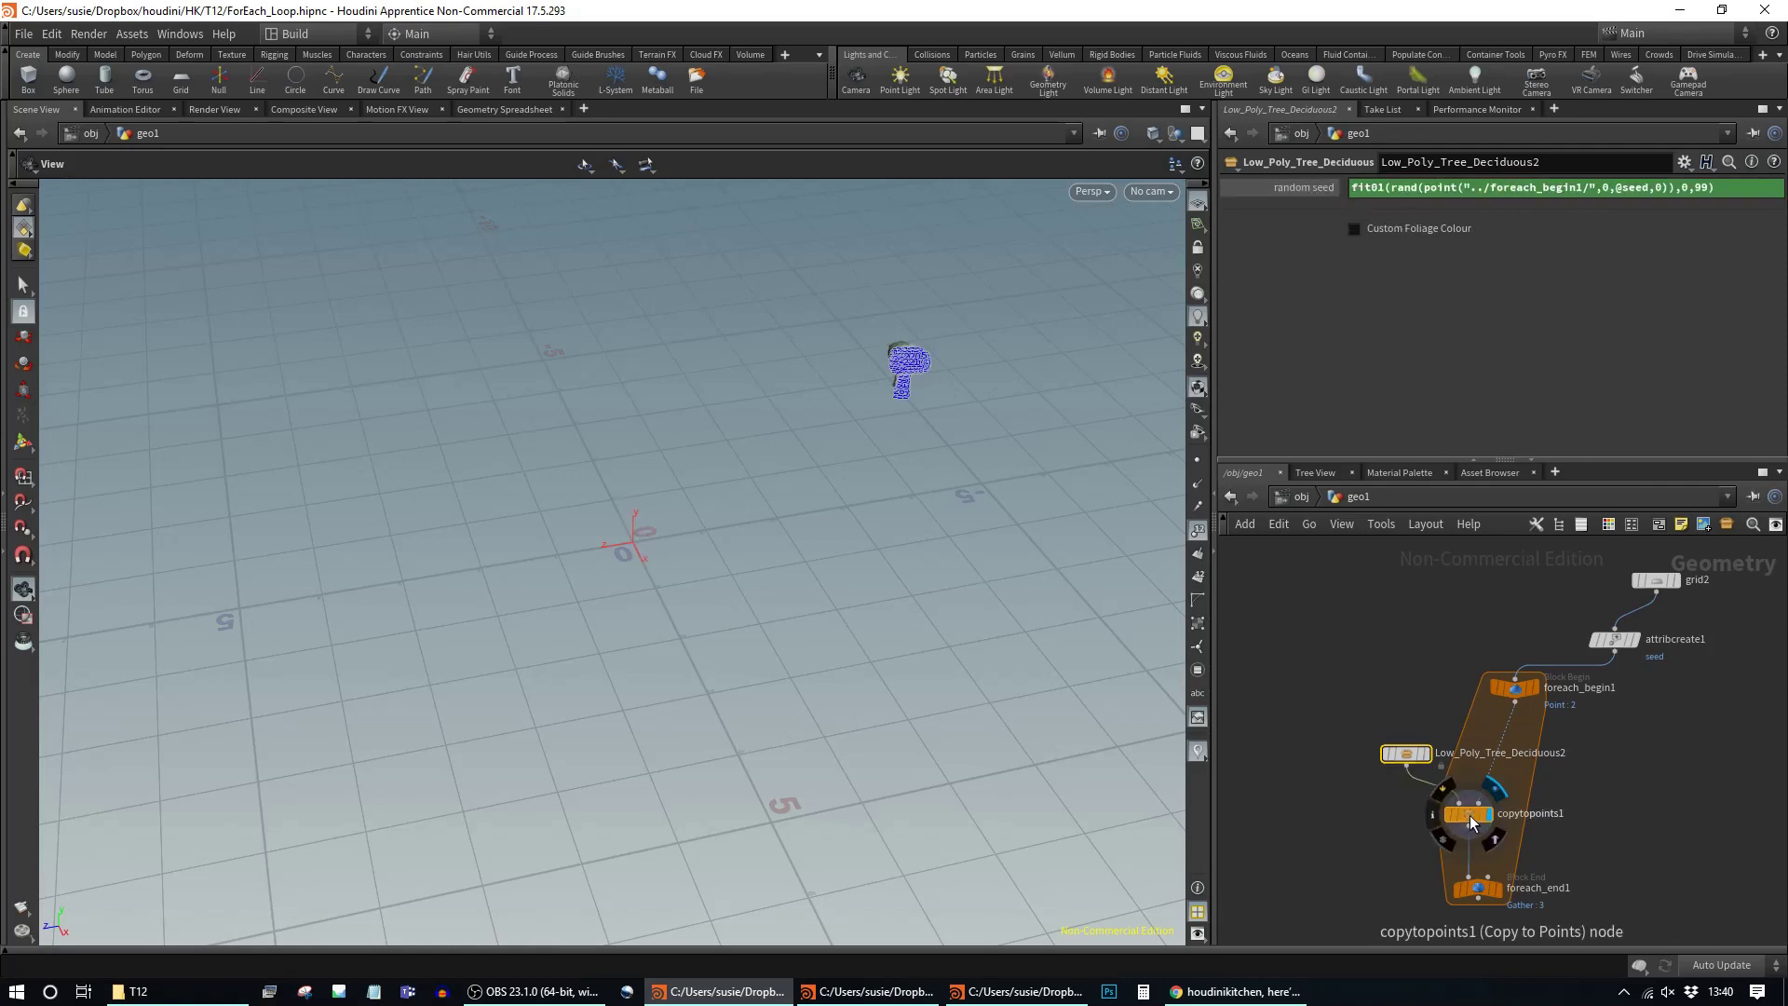
pyautogui.click(1469, 815)
# Step: Display foreach_end1 and turn off its Single Pass so the loop runs over every grid point
pyautogui.click(1489, 891)
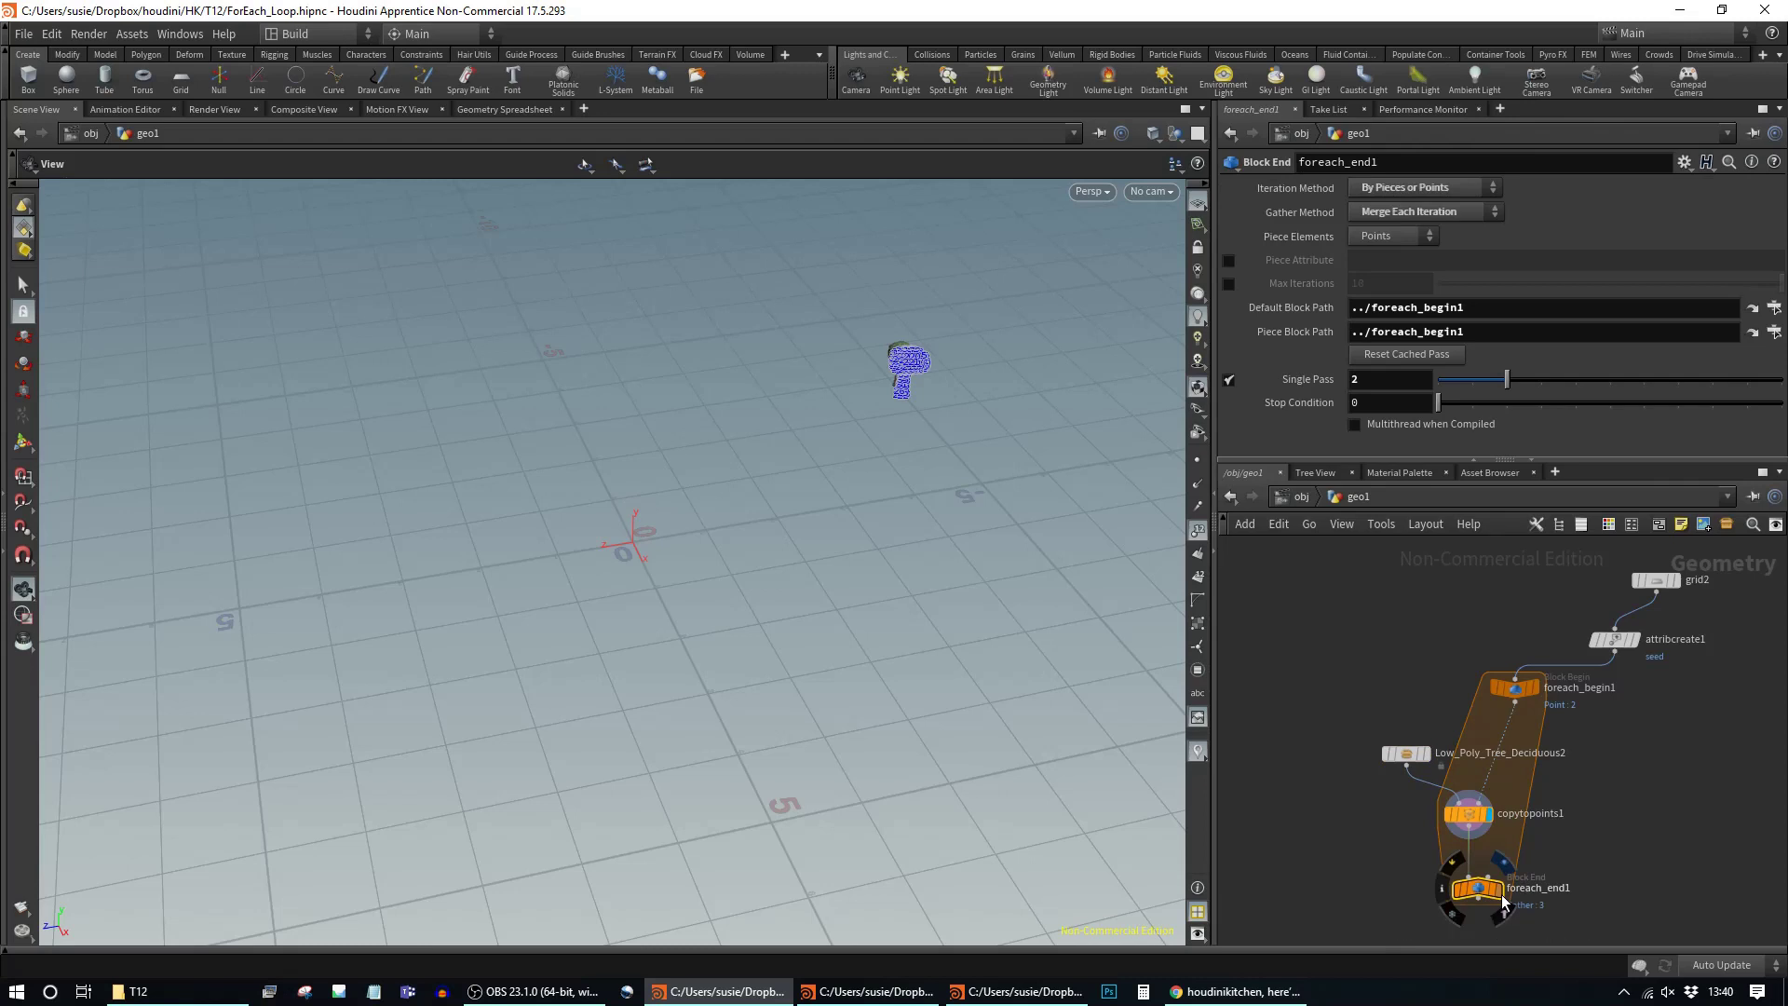
pyautogui.click(1498, 891)
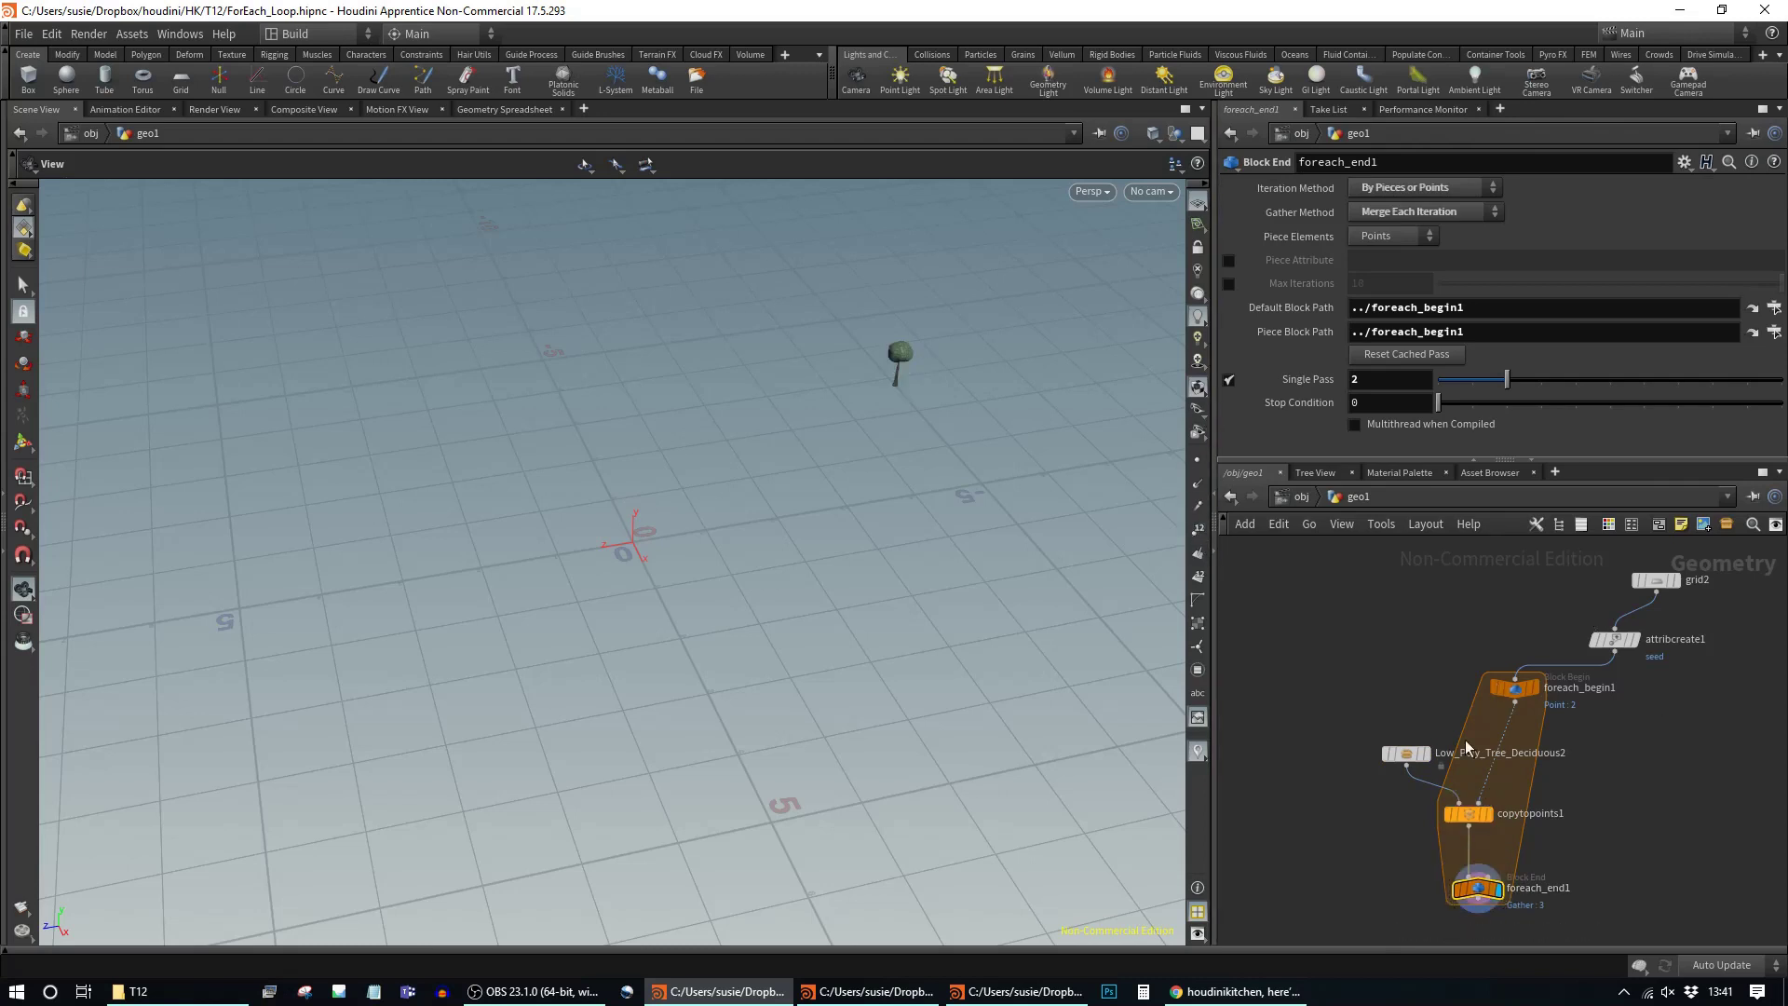
pyautogui.moveTo(1513, 390); pyautogui.dragTo(1454, 392)
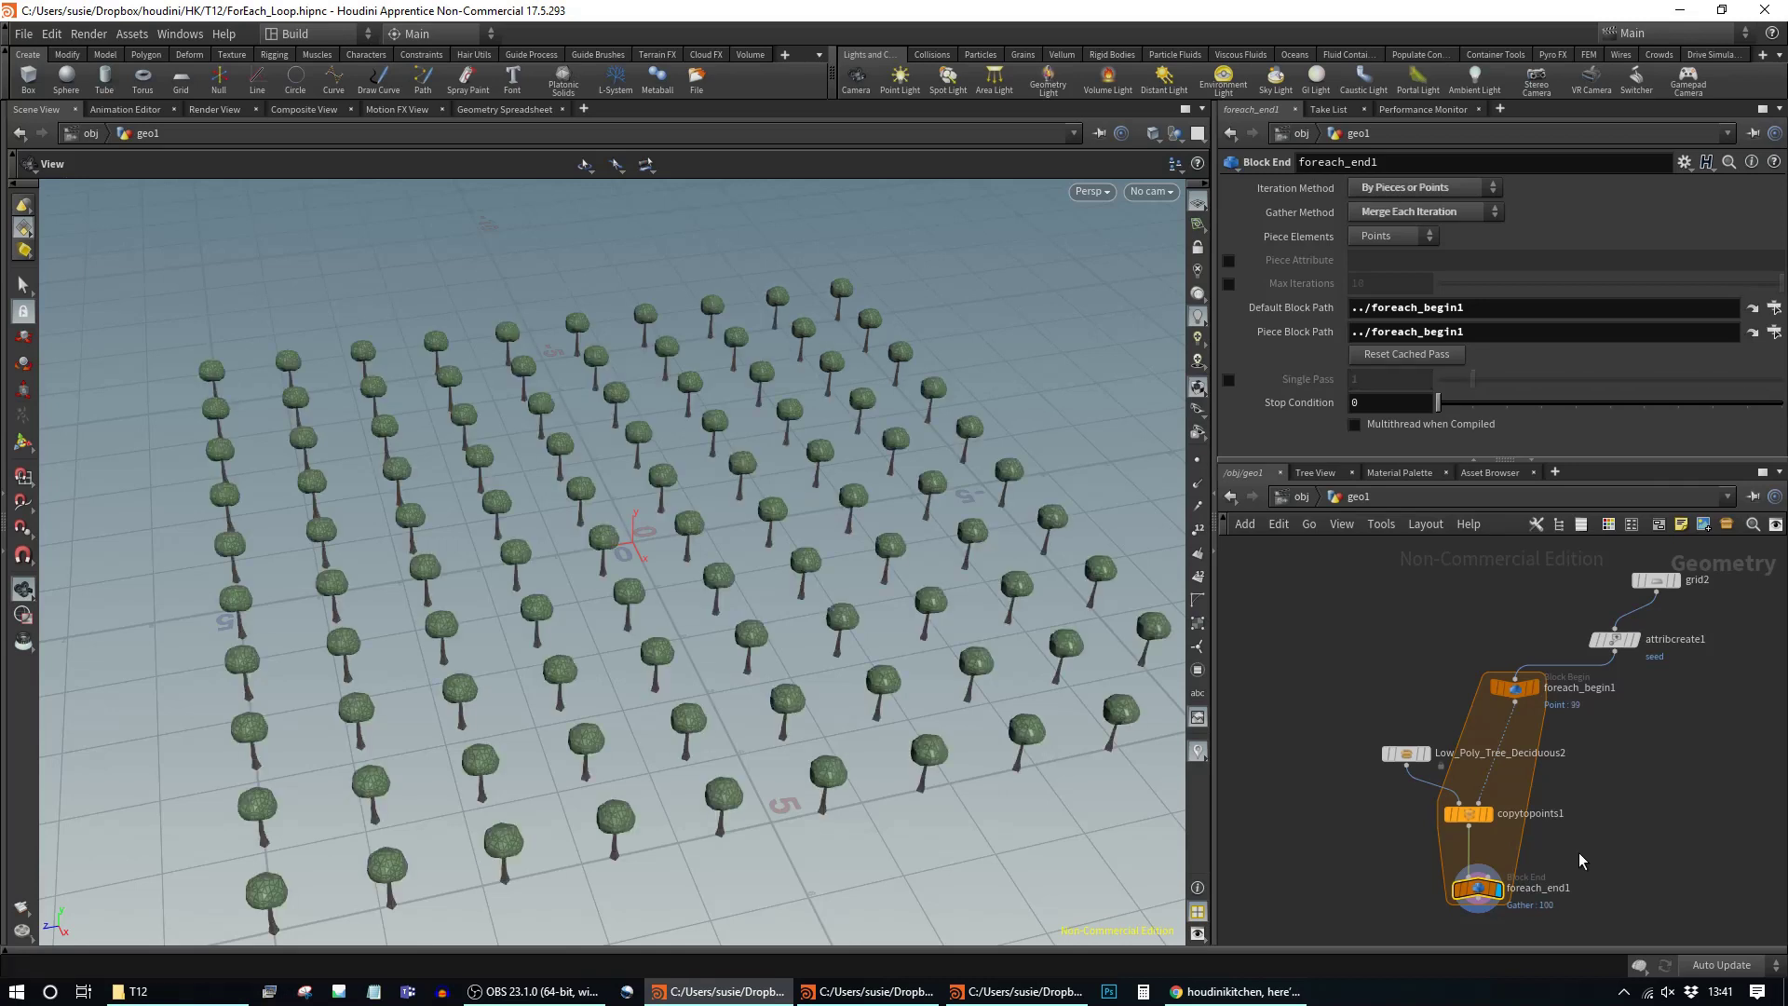
# Step: Reduce grid2 to 4 rows and 4 columns
pyautogui.click(1647, 583)
pyautogui.click(1459, 332)
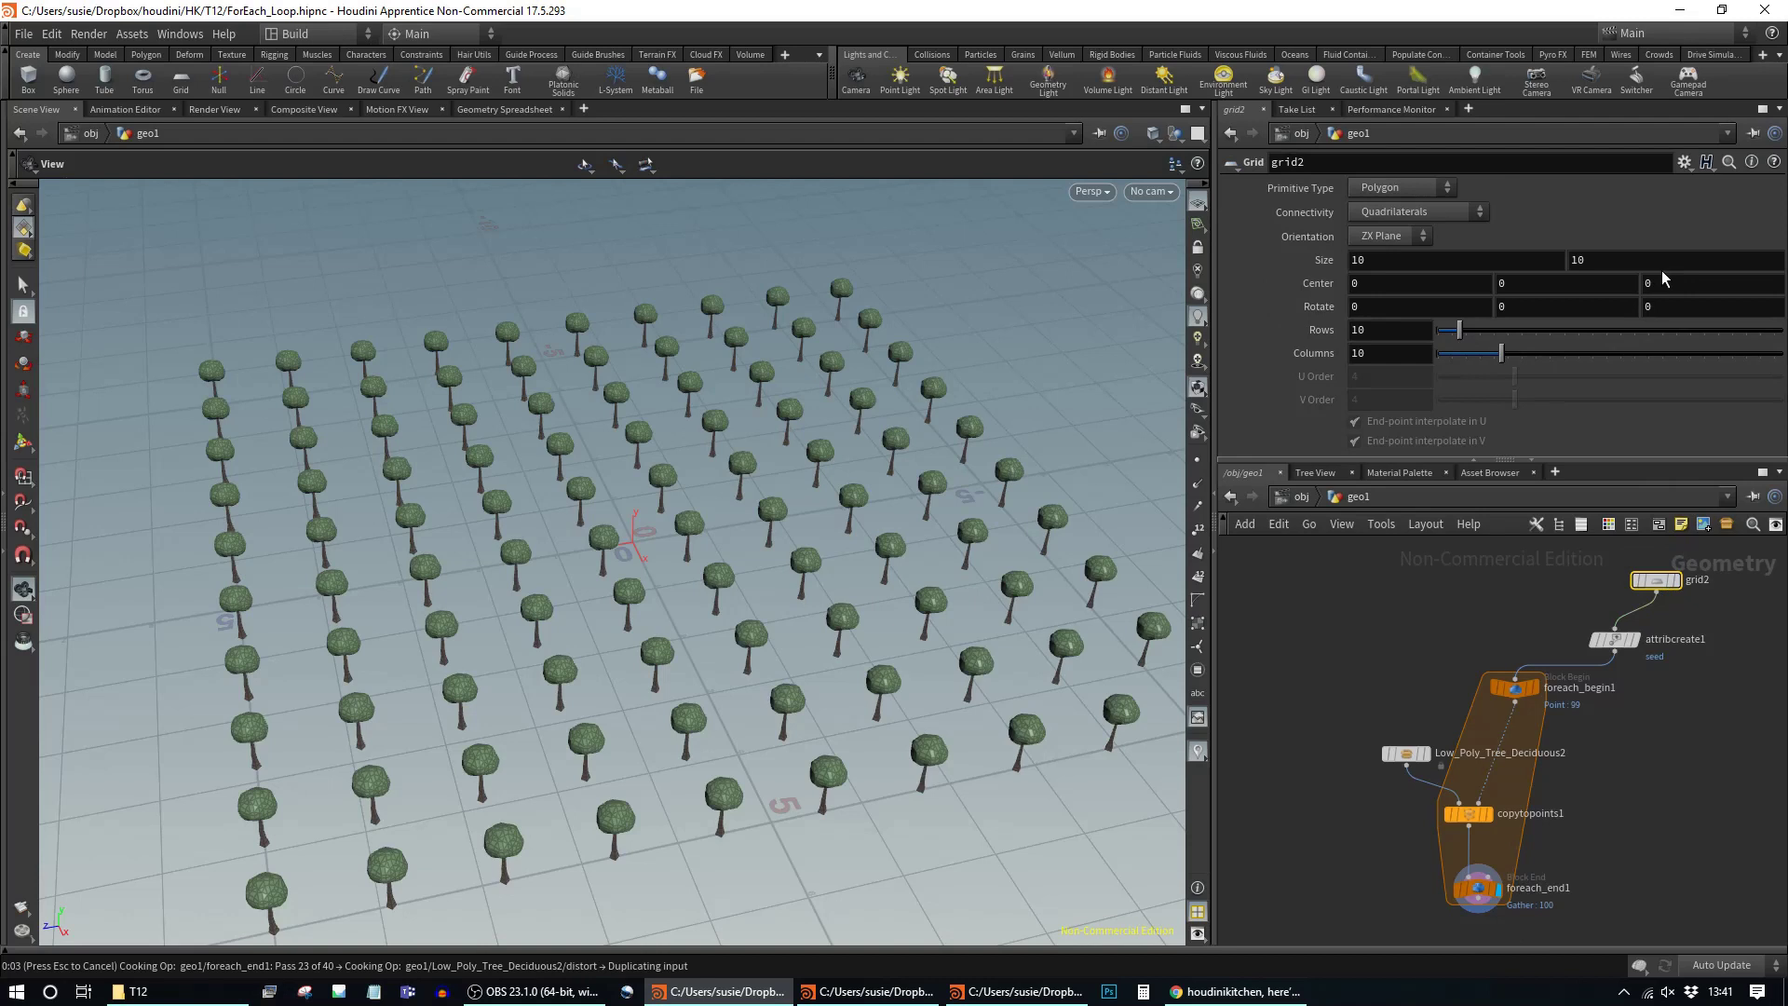
pyautogui.click(1458, 353)
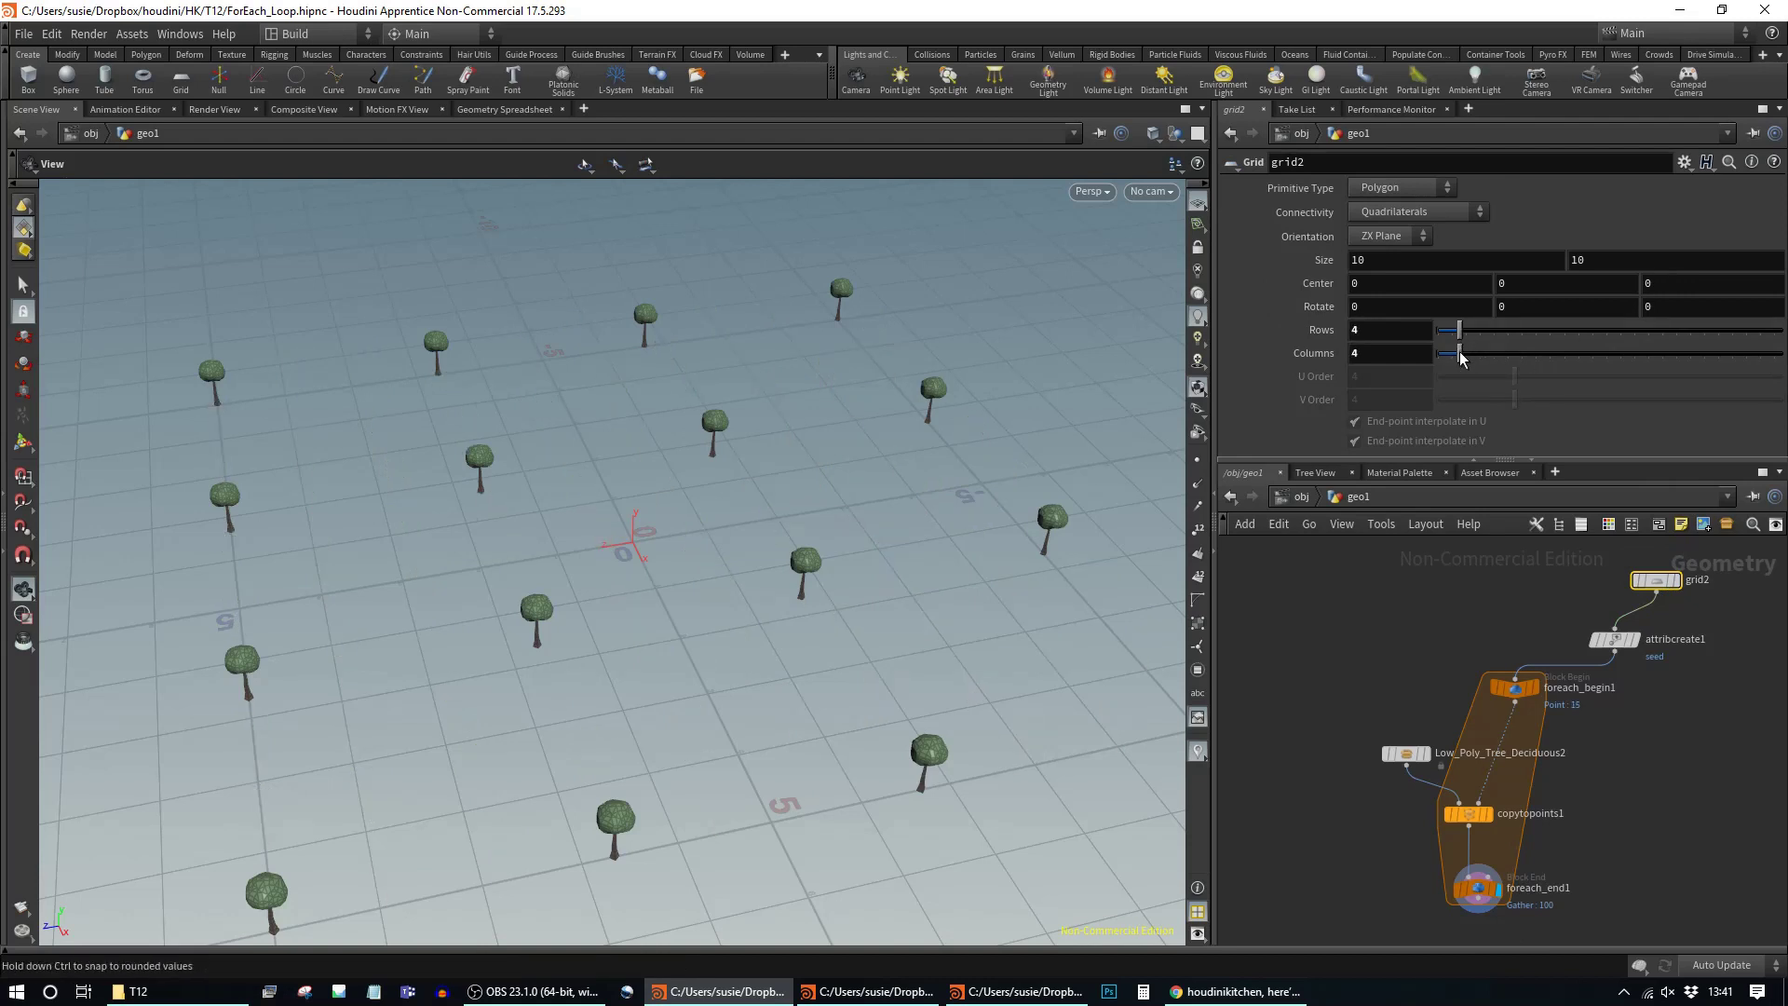
pyautogui.moveTo(918, 618); pyautogui.dragTo(852, 592)
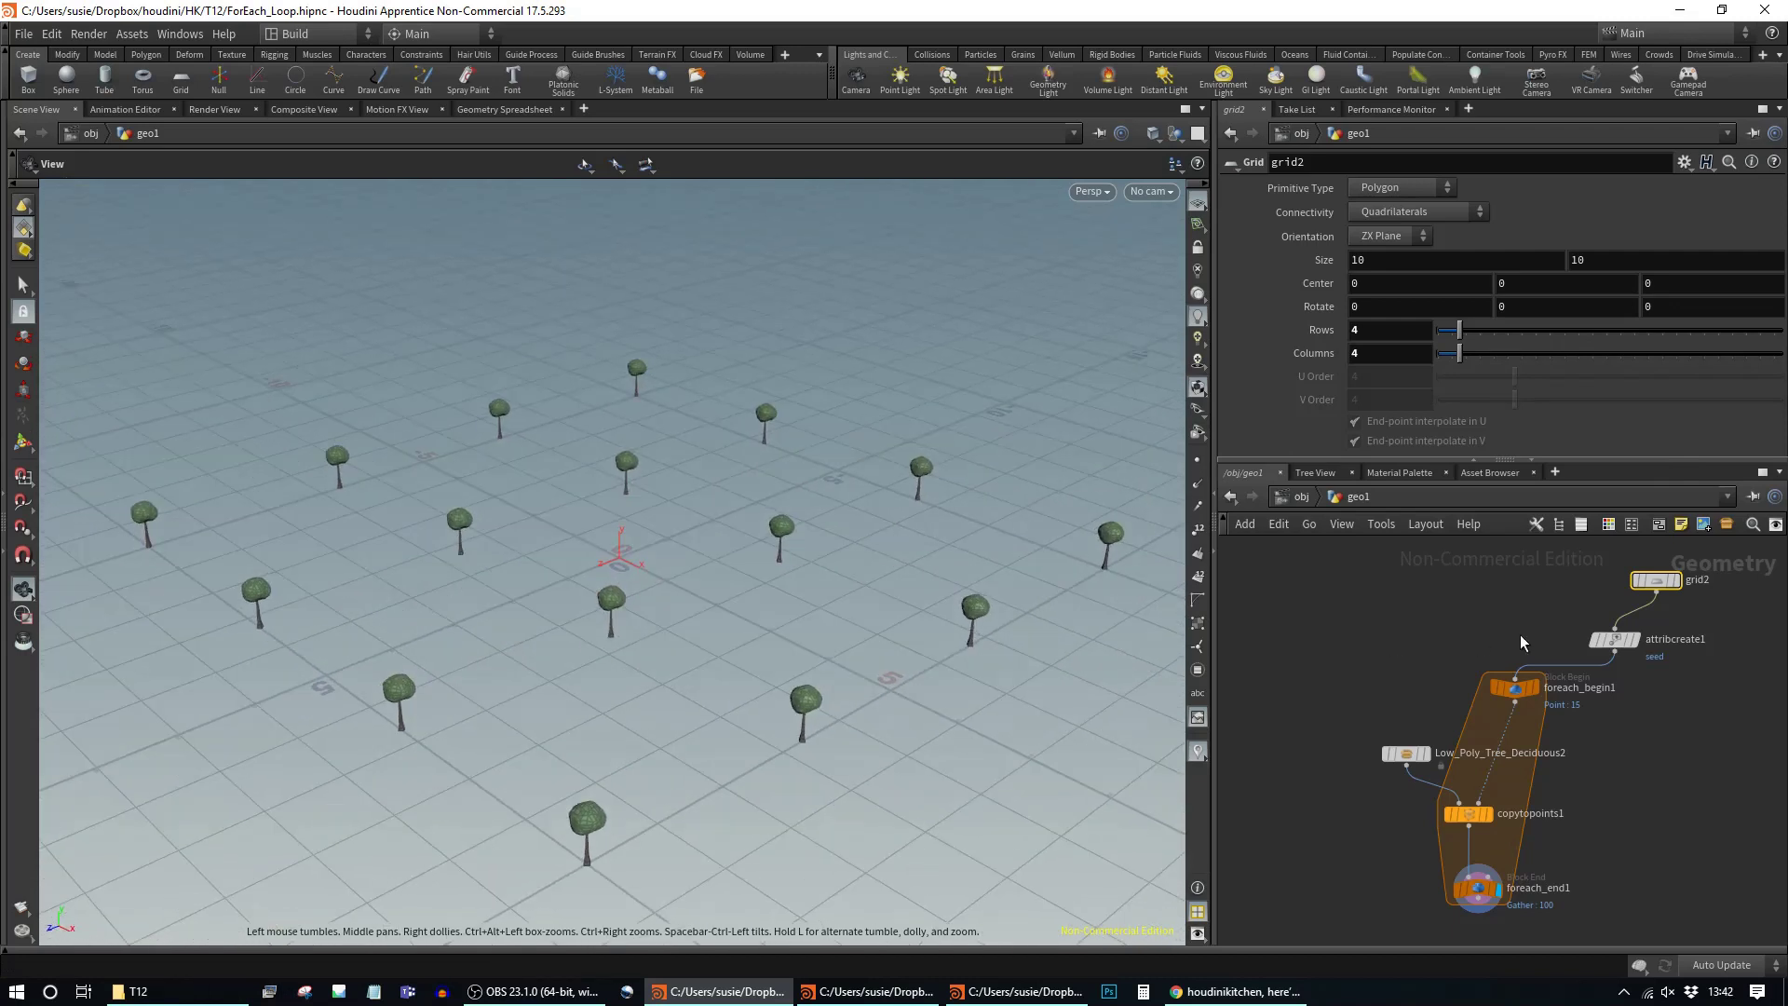
# Step: Remove the @ before seed in Low_Poly_Tree_Deciduous2's random seed expression, making it fit01(rand(point("../foreach_begin1/",0,seed,0)),0,99), and inspect the copied trees
pyautogui.click(1412, 756)
pyautogui.moveTo(1412, 756); pyautogui.dragTo(1394, 746)
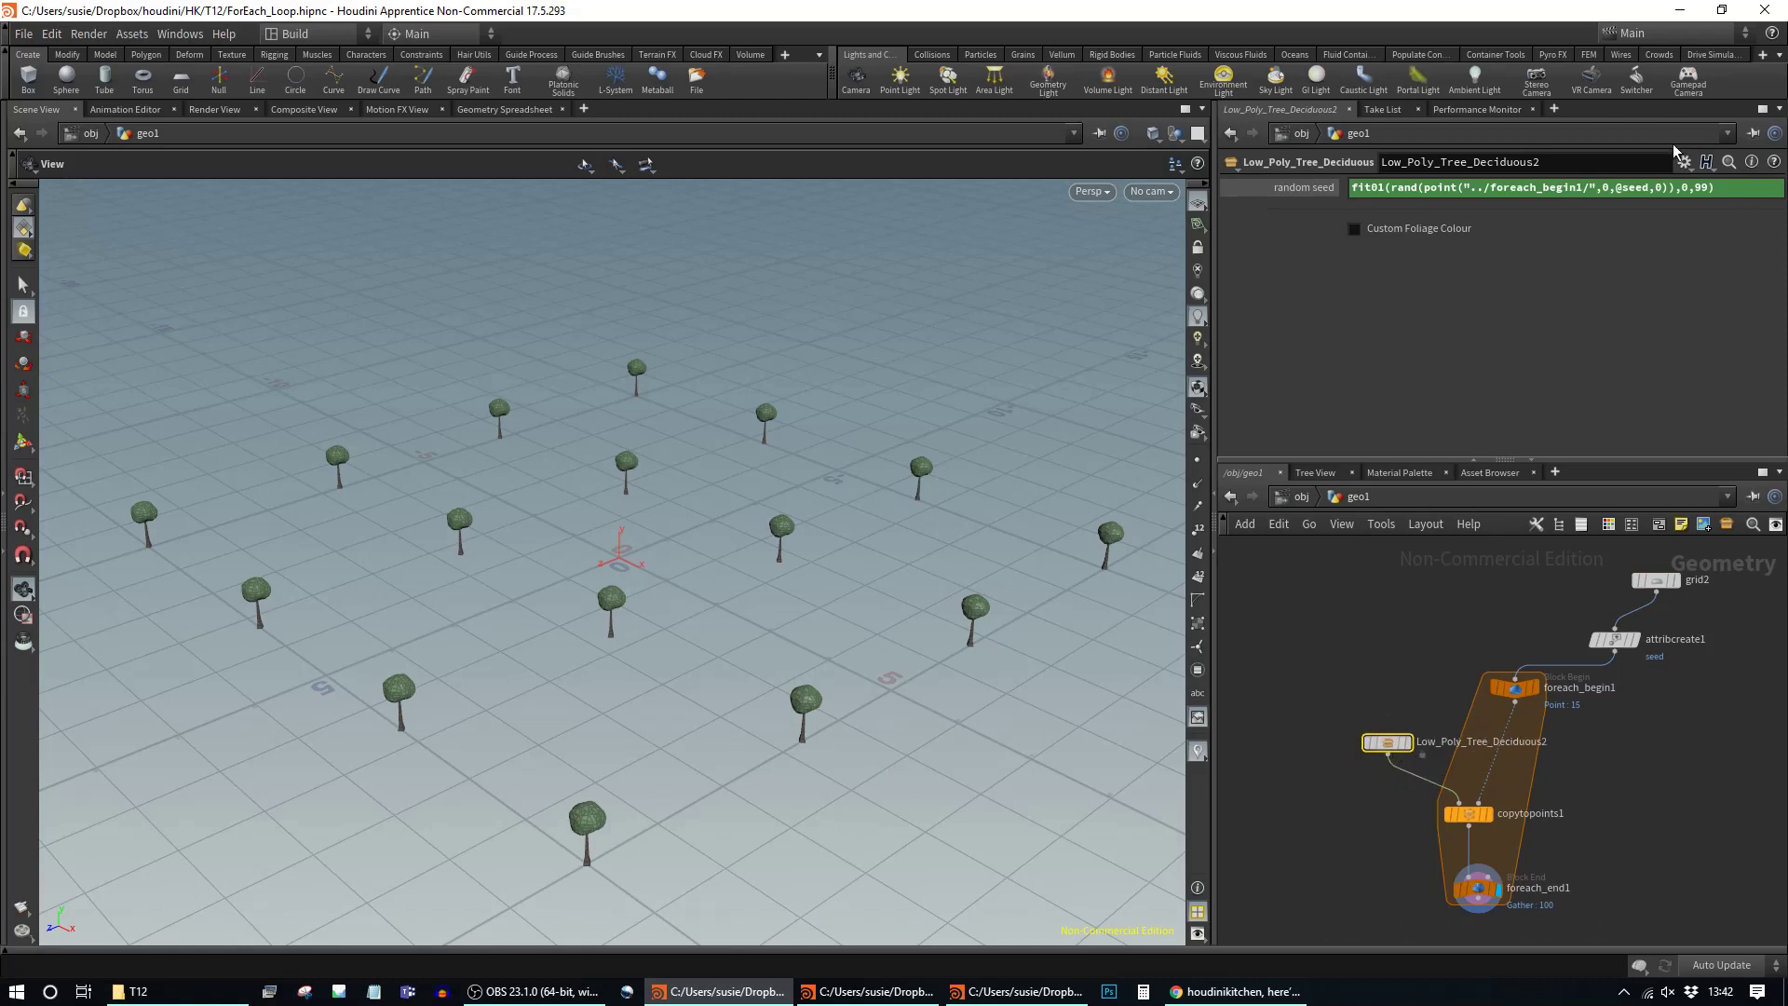
pyautogui.click(1619, 190)
pyautogui.press('BackSpace')
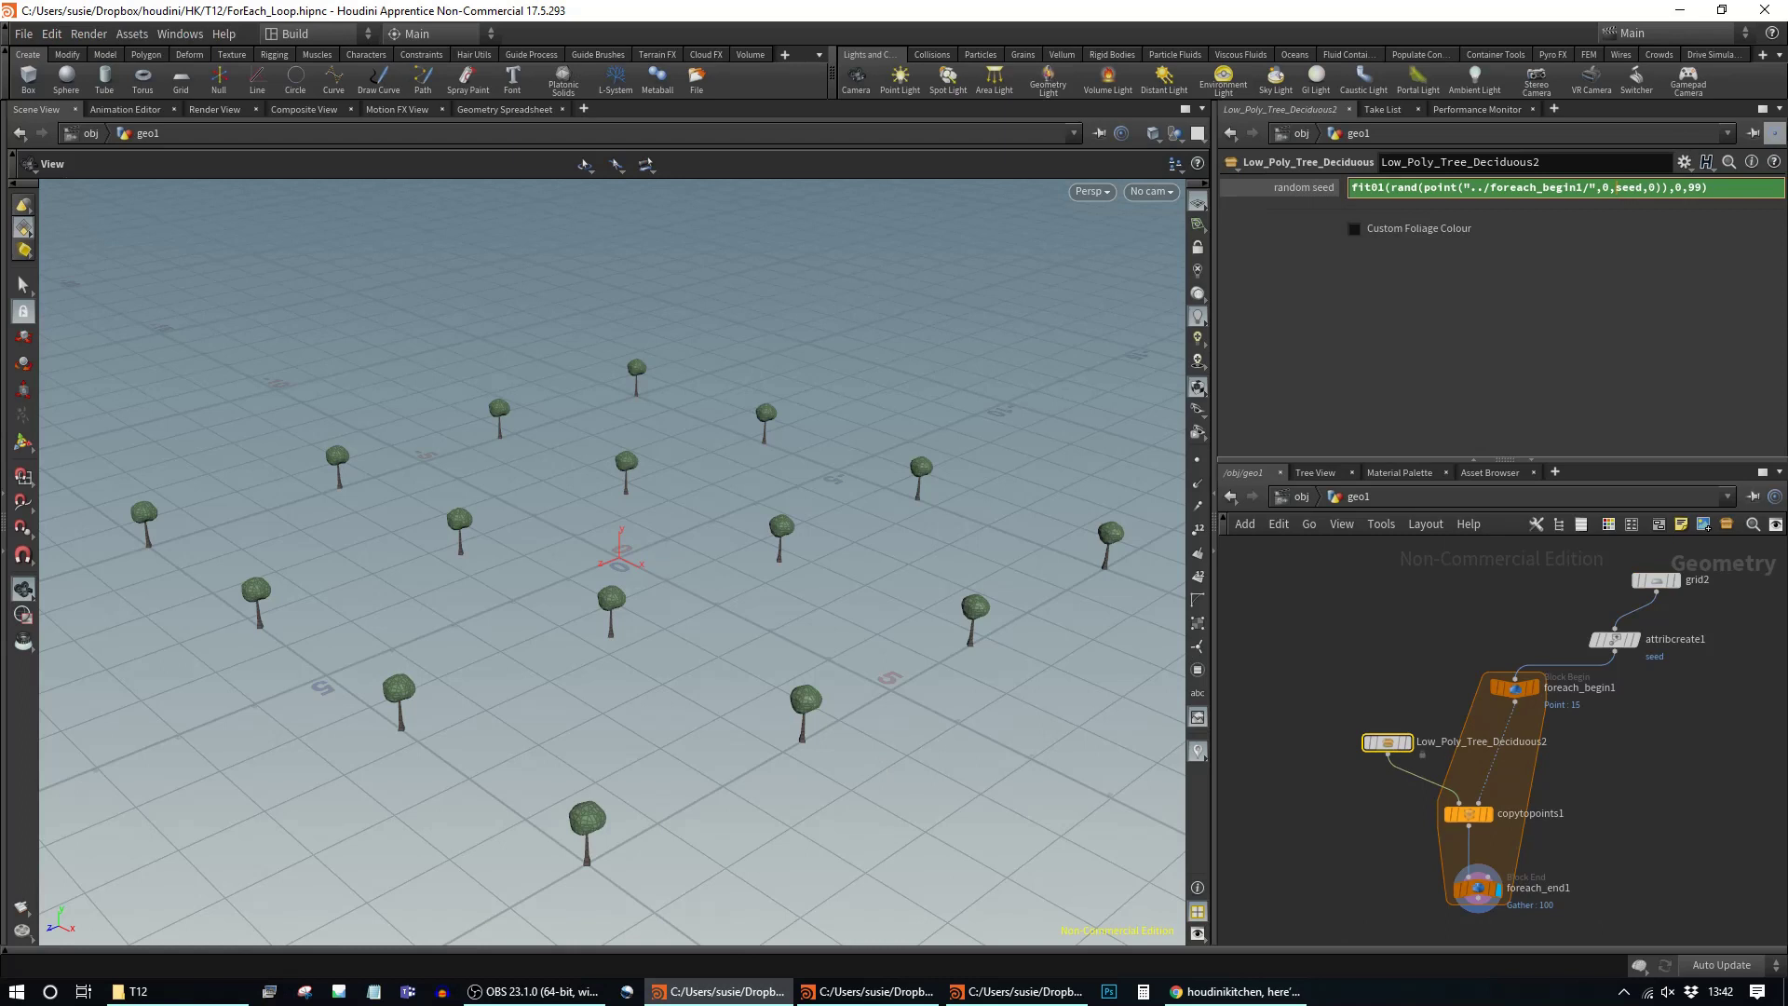
pyautogui.press('Return')
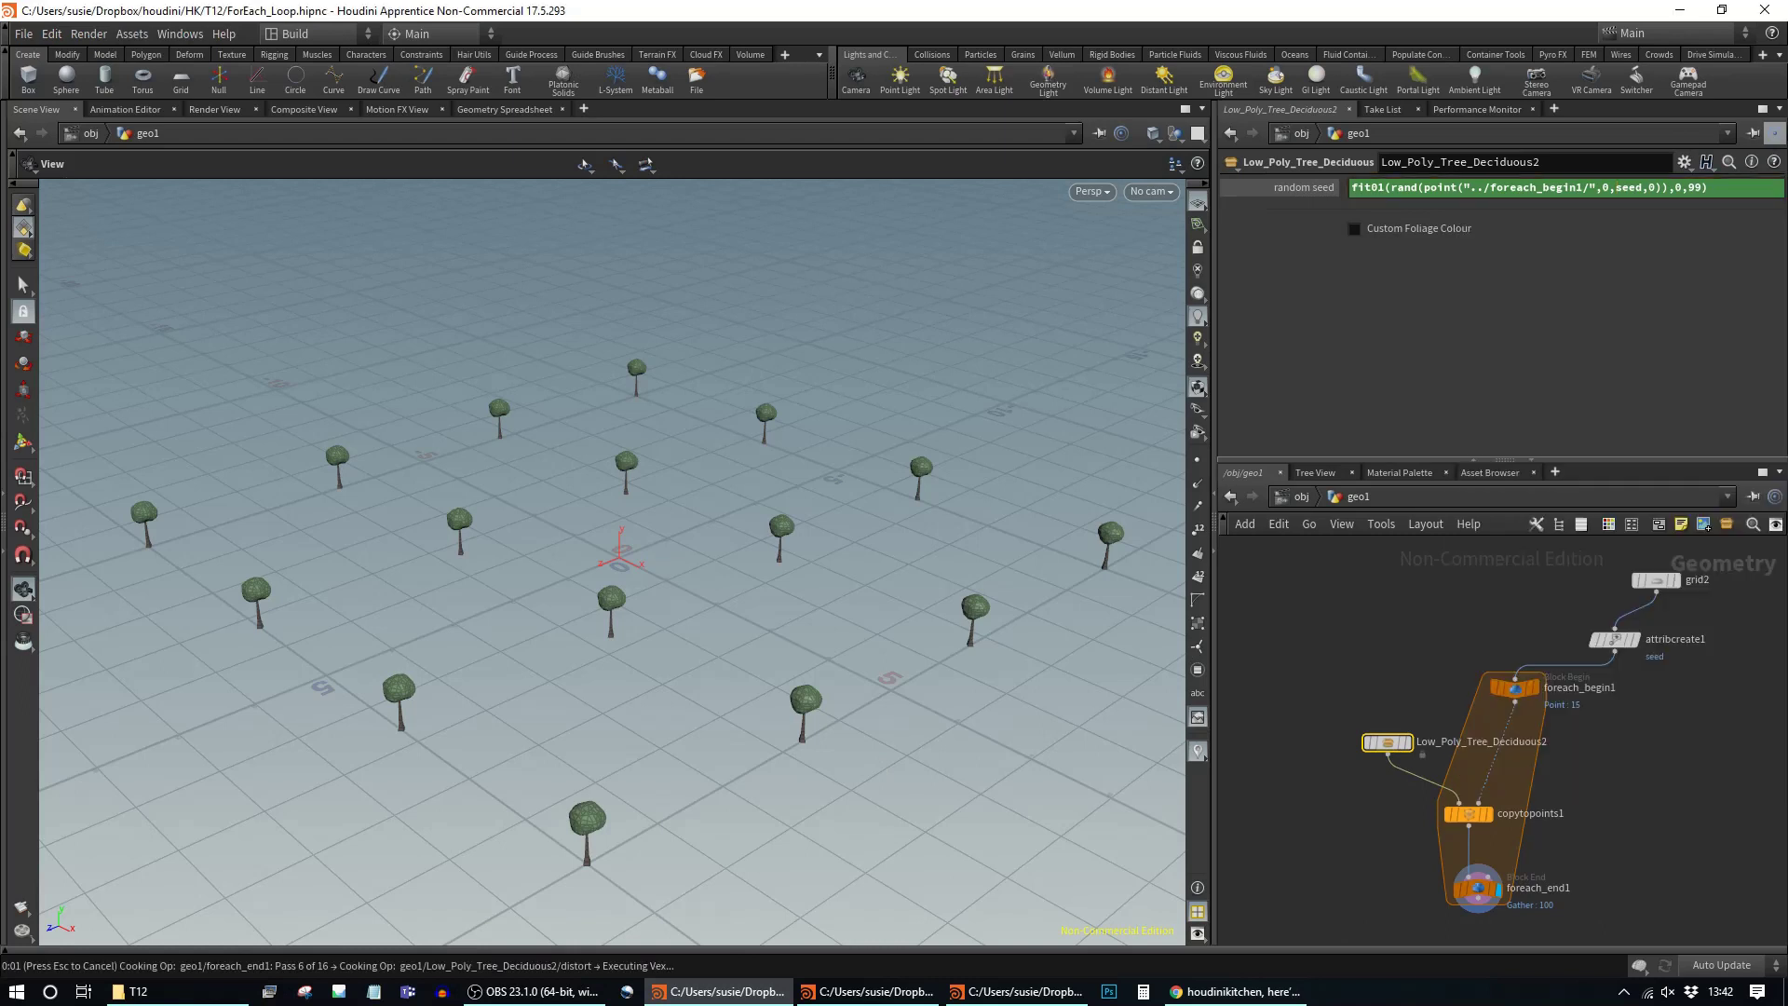
pyautogui.moveTo(851, 587); pyautogui.dragTo(851, 512)
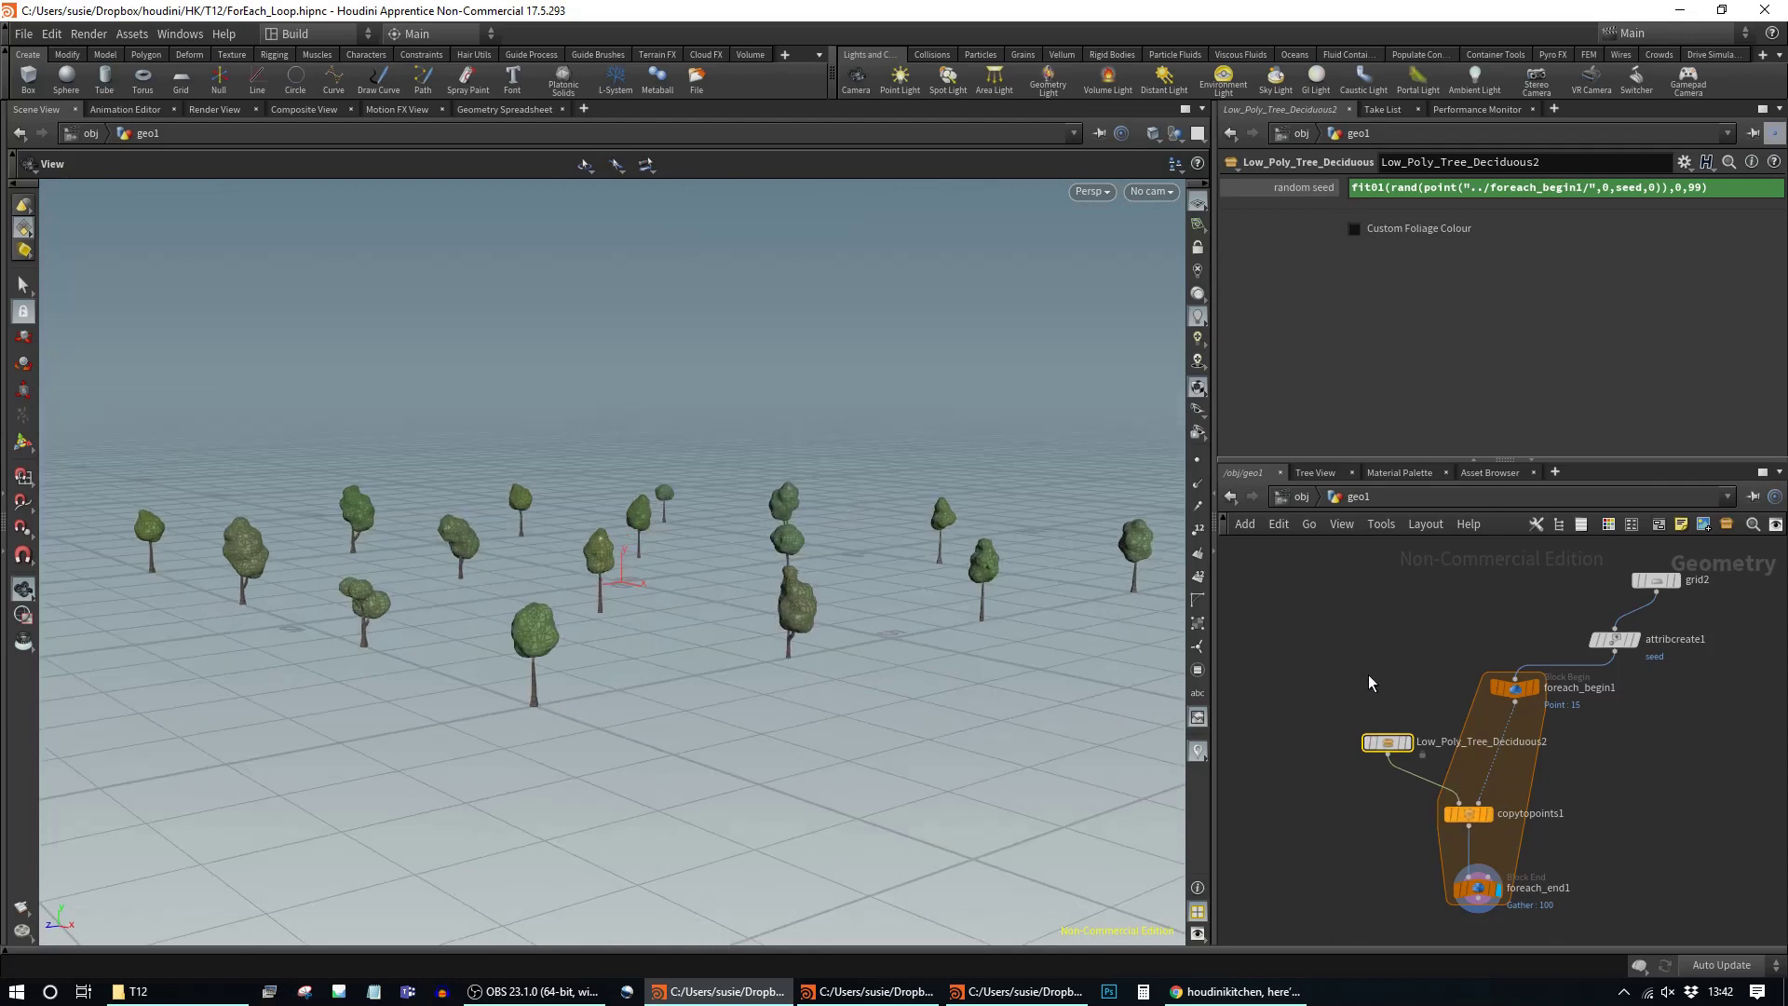
pyautogui.moveTo(913, 511); pyautogui.dragTo(885, 595)
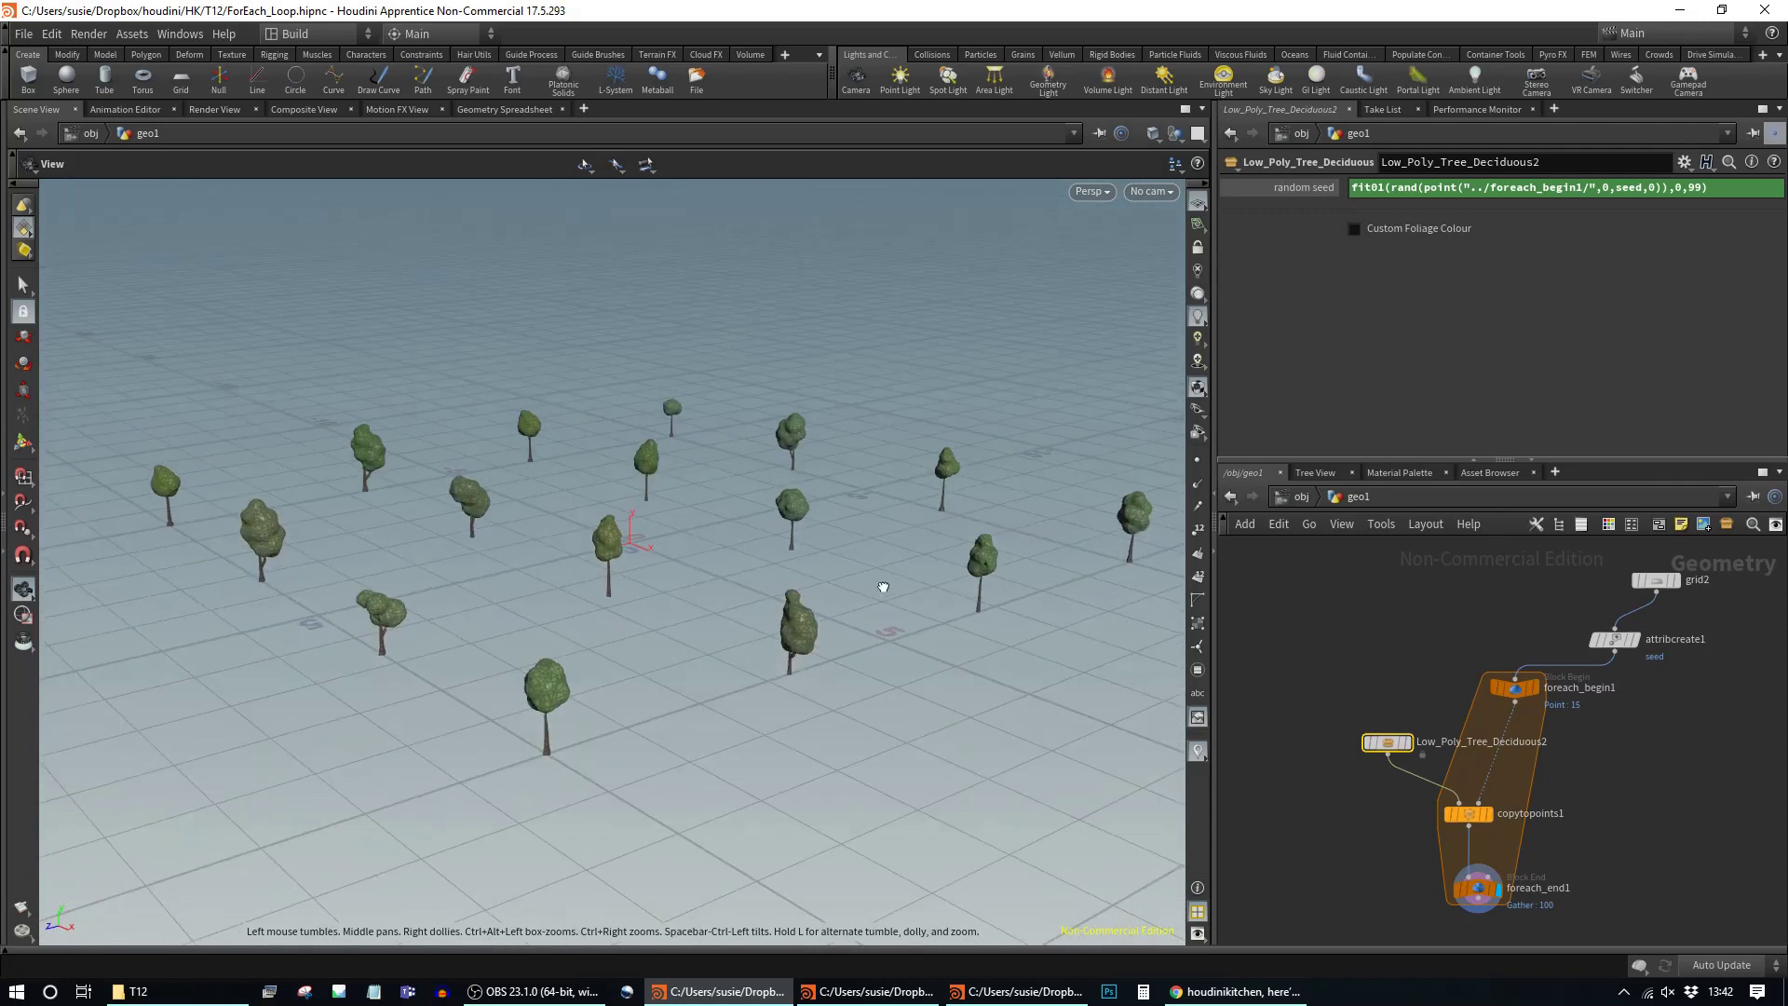
# Step: Move the copy1 Copy Stamp node farther below grid1 and display it to compare its trees with the loop's
pyautogui.moveTo(1361, 827); pyautogui.dragTo(1602, 807, button='middle')
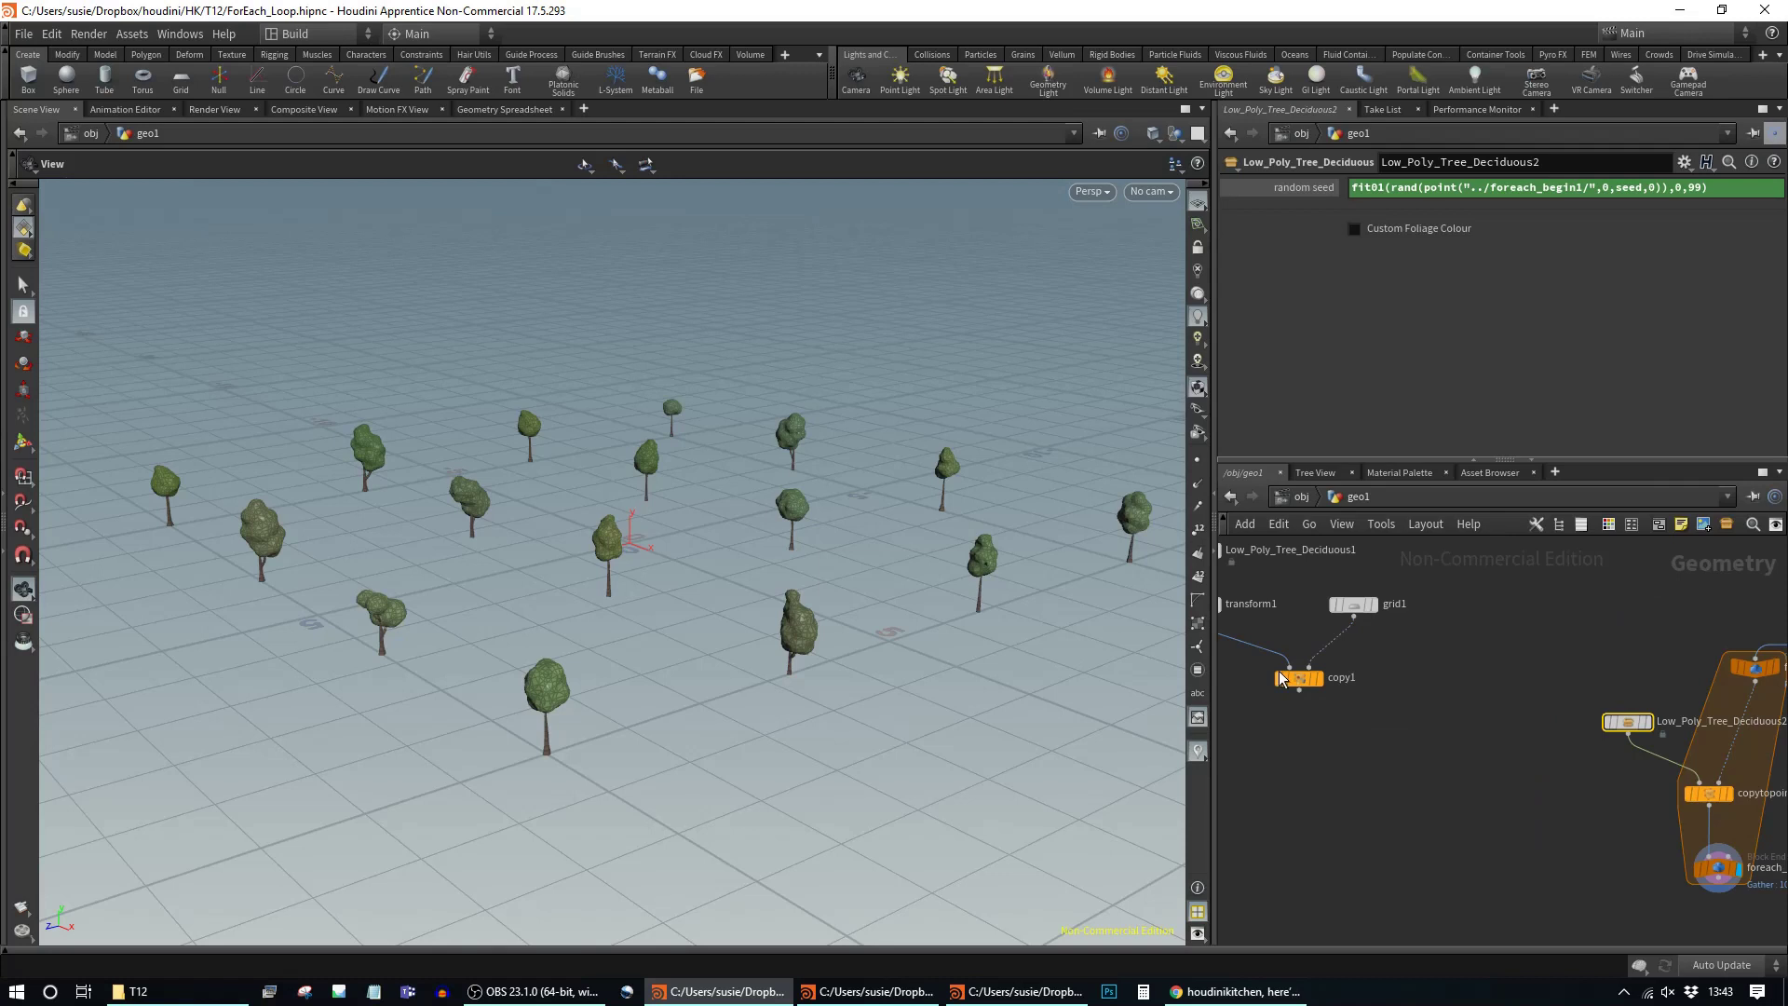
pyautogui.moveTo(1284, 685); pyautogui.dragTo(1284, 823)
pyautogui.click(1306, 818)
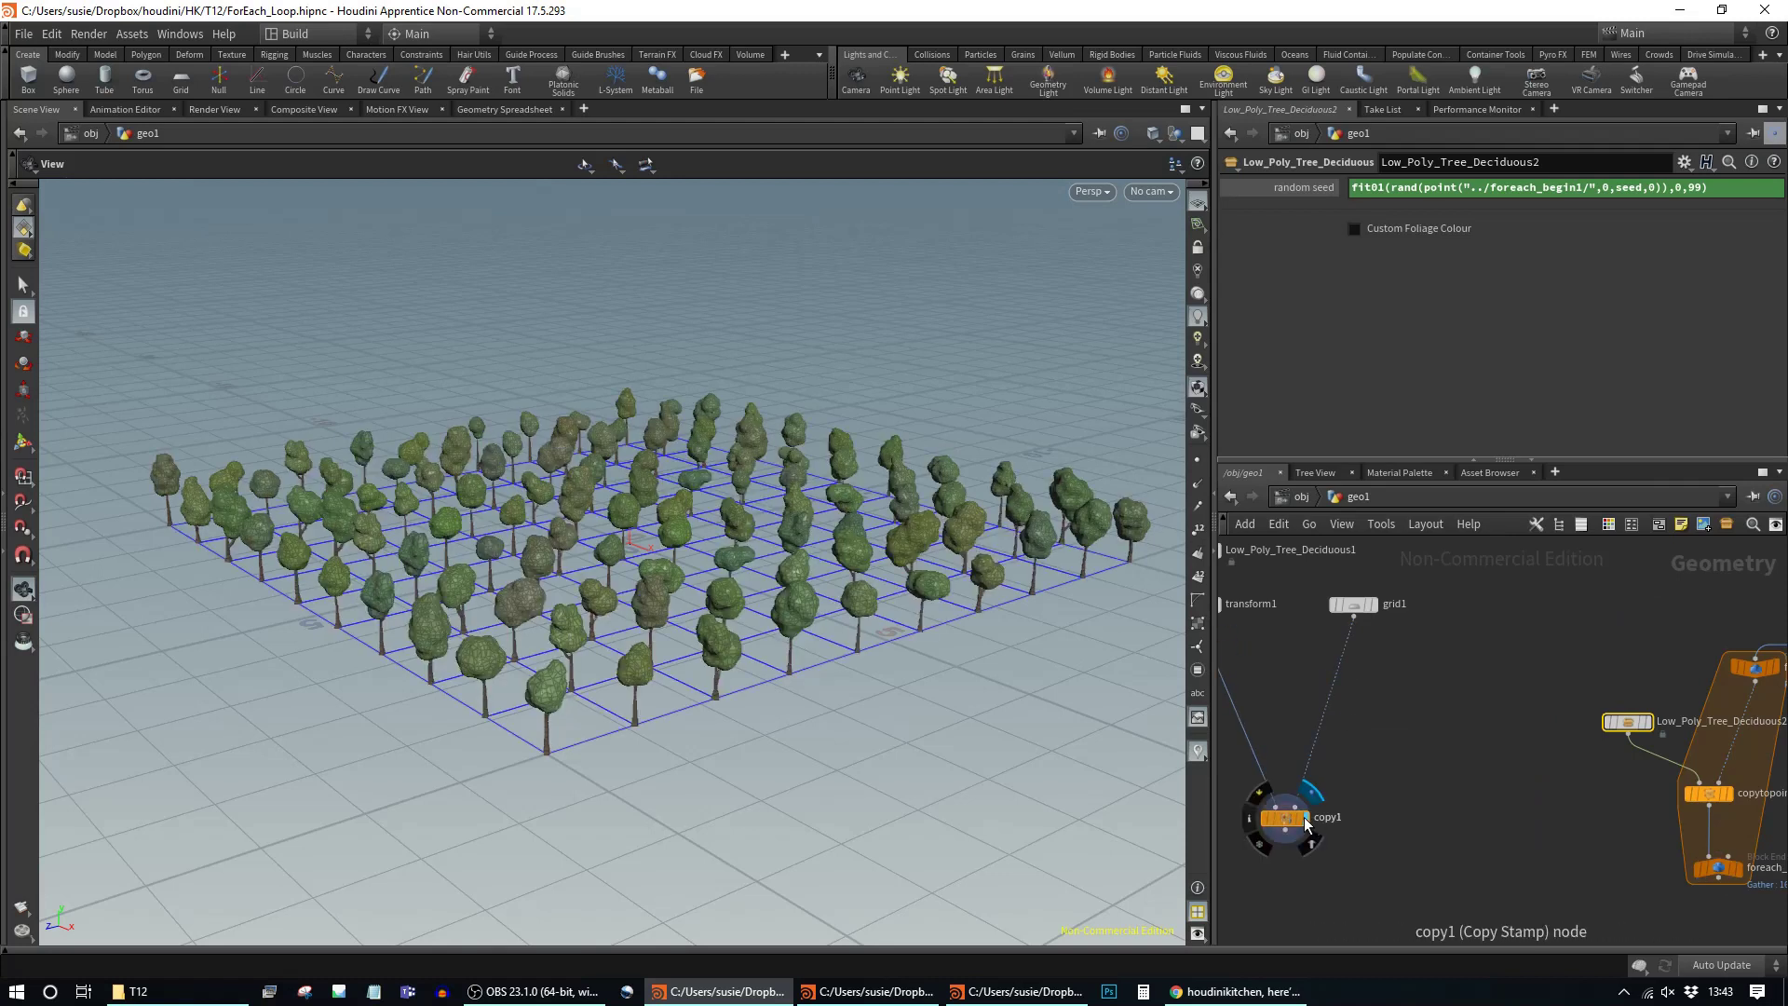
# Step: Set the grid1 node's rows and columns to 5 each
pyautogui.moveTo(1607, 842); pyautogui.dragTo(1533, 804, button='middle')
pyautogui.moveTo(1733, 719); pyautogui.dragTo(1699, 746, button='middle')
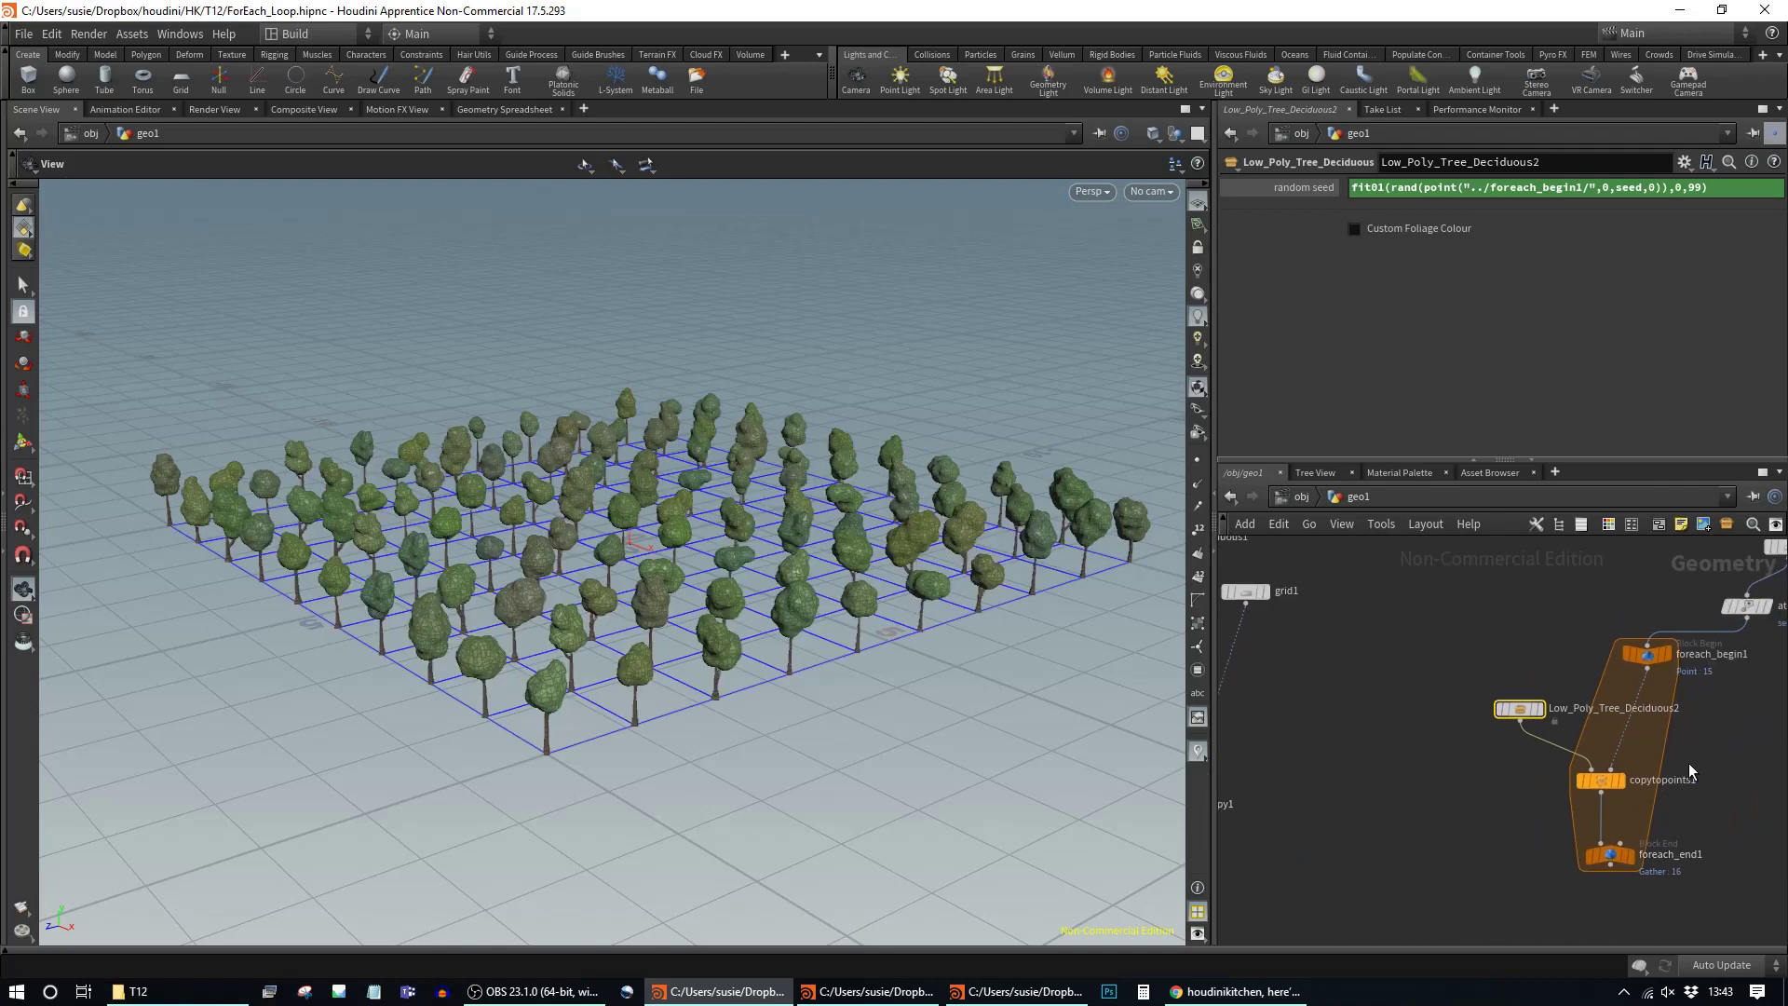
pyautogui.moveTo(1339, 661); pyautogui.dragTo(1424, 696, button='middle')
pyautogui.click(1333, 627)
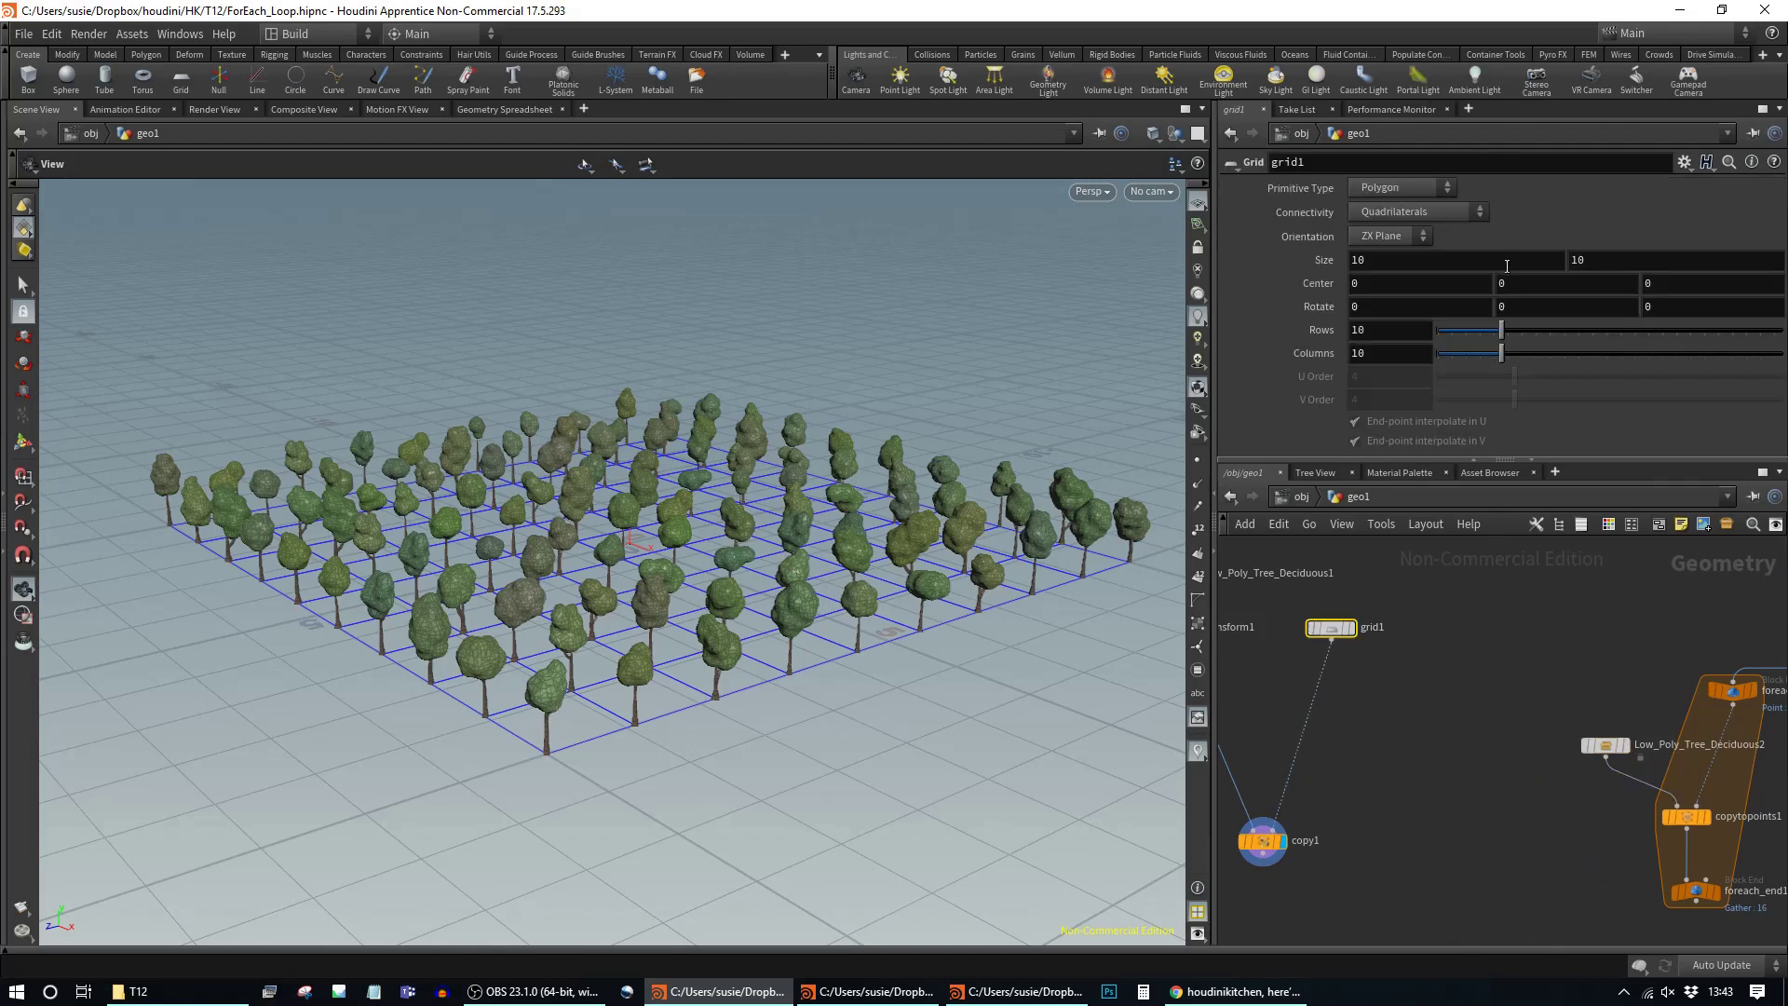
pyautogui.click(1464, 331)
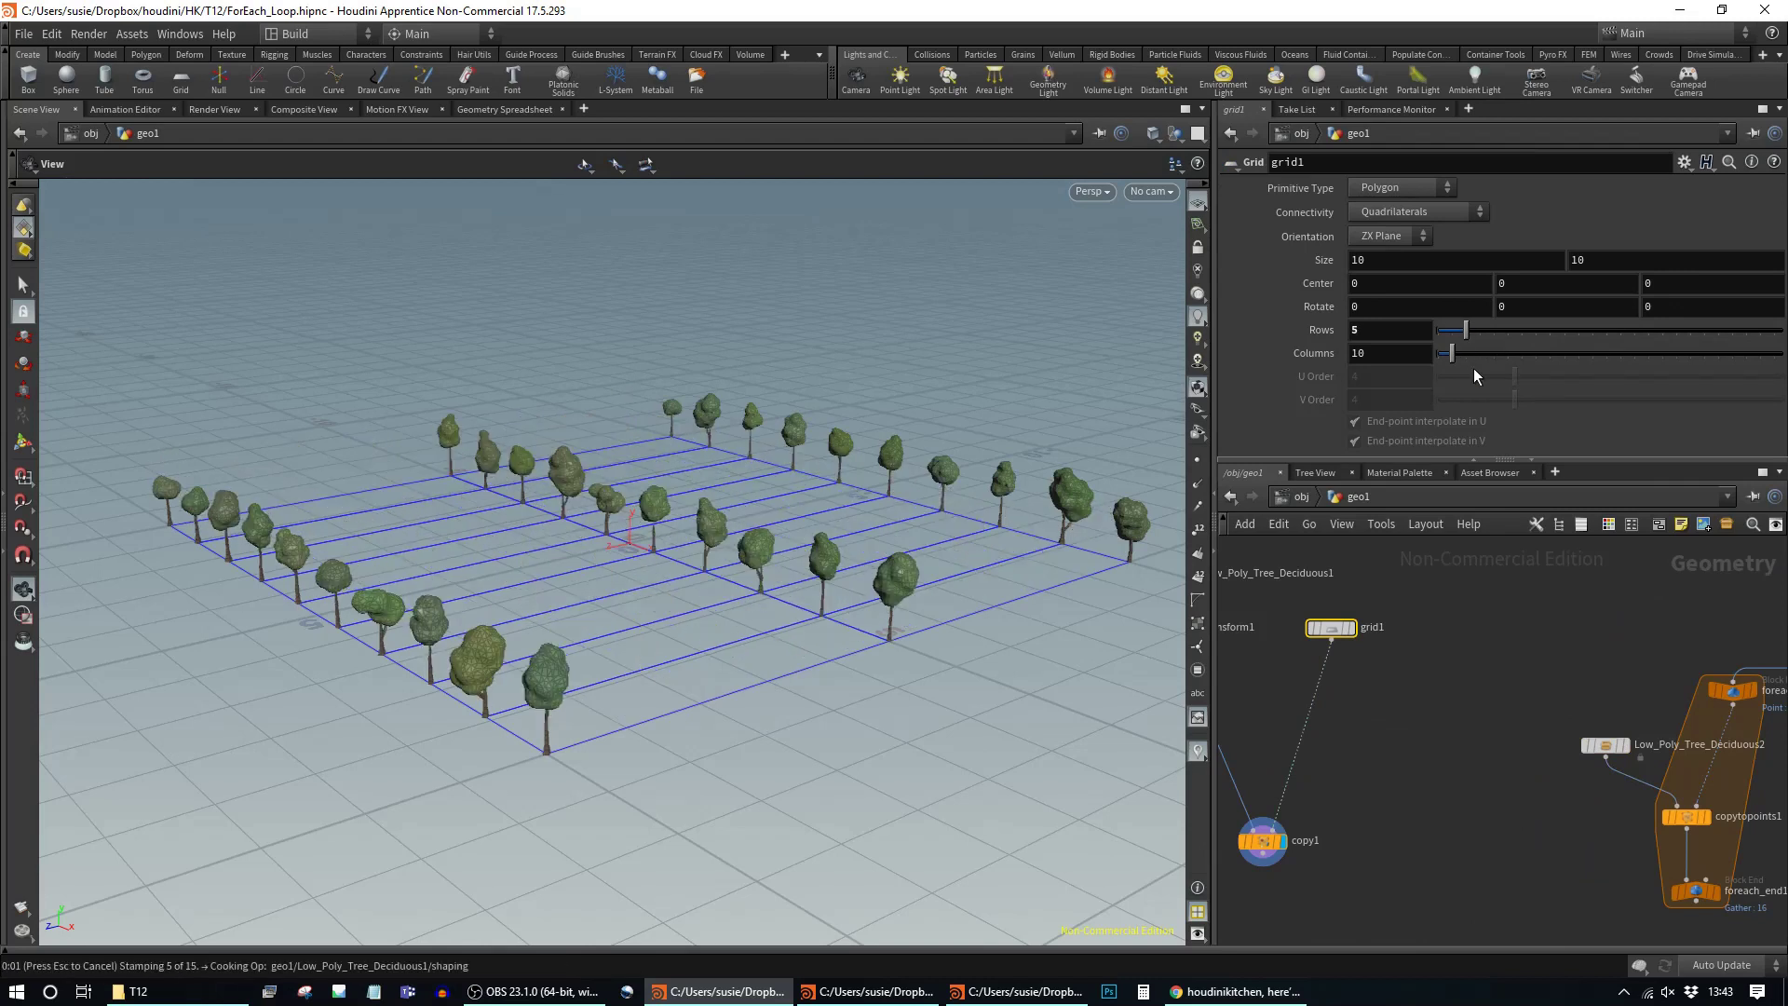
pyautogui.click(1467, 354)
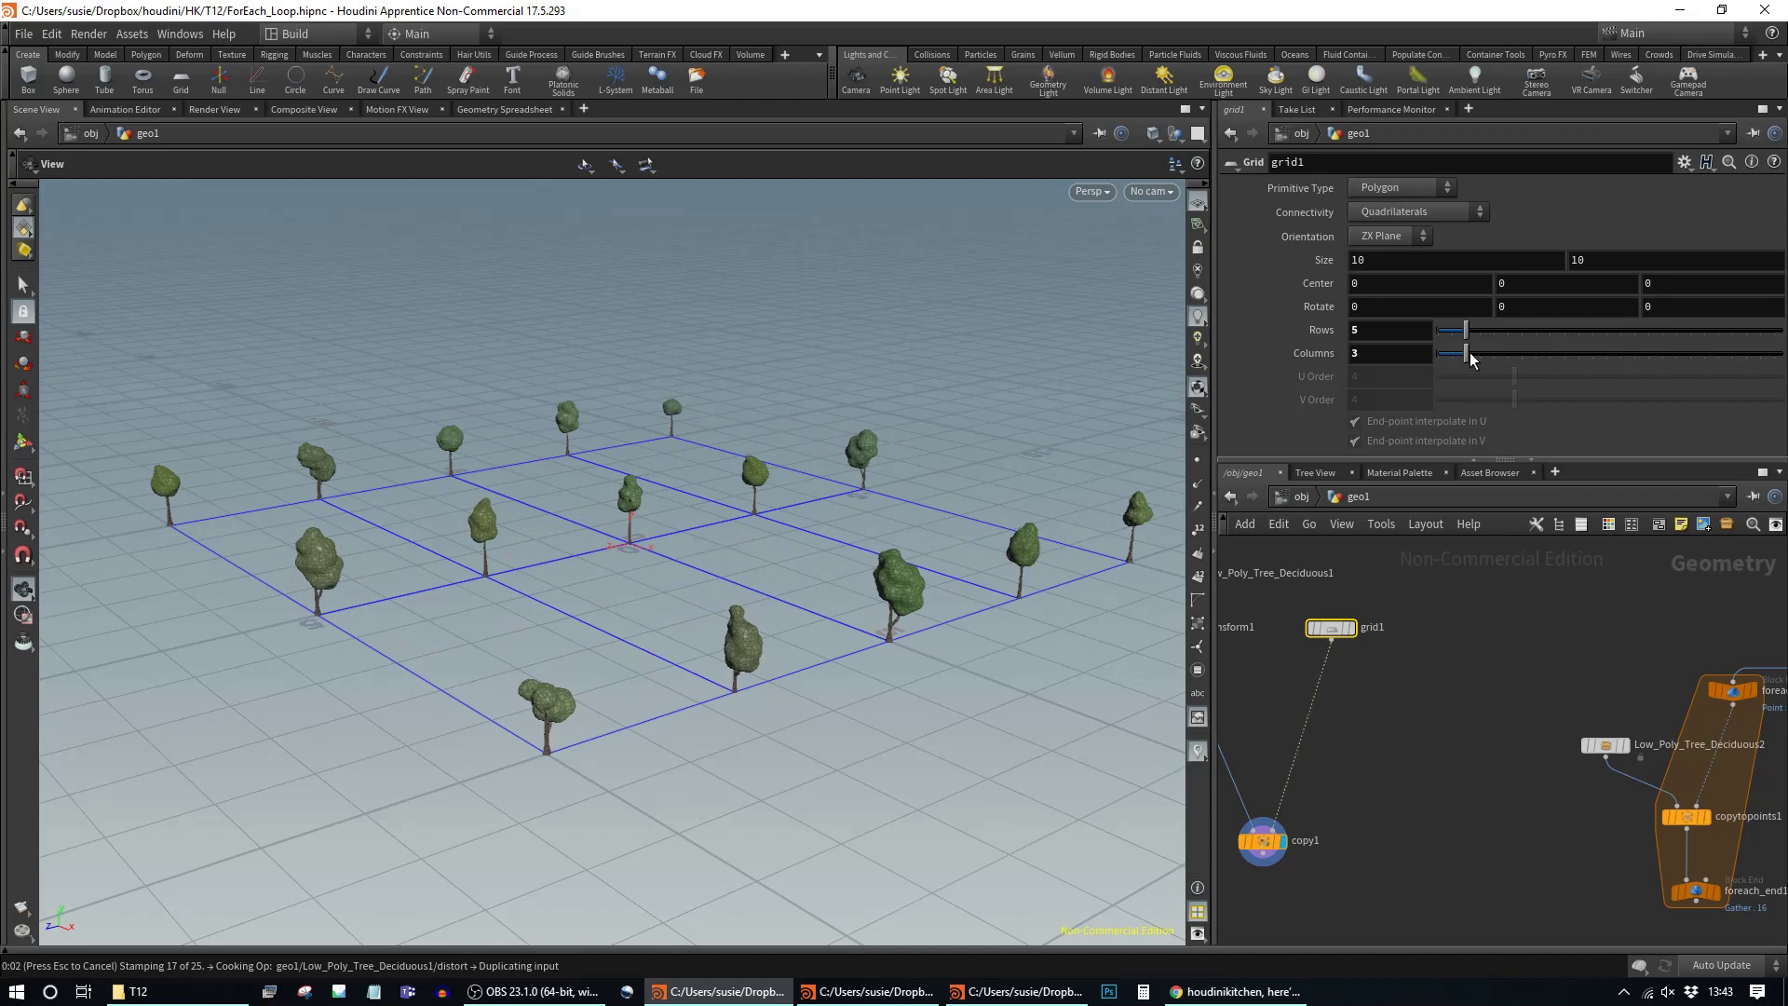
# Step: Display the foreach_end1 result and compare it with the copy1 output, shifting the copy1 node slightly lower
pyautogui.click(1708, 898)
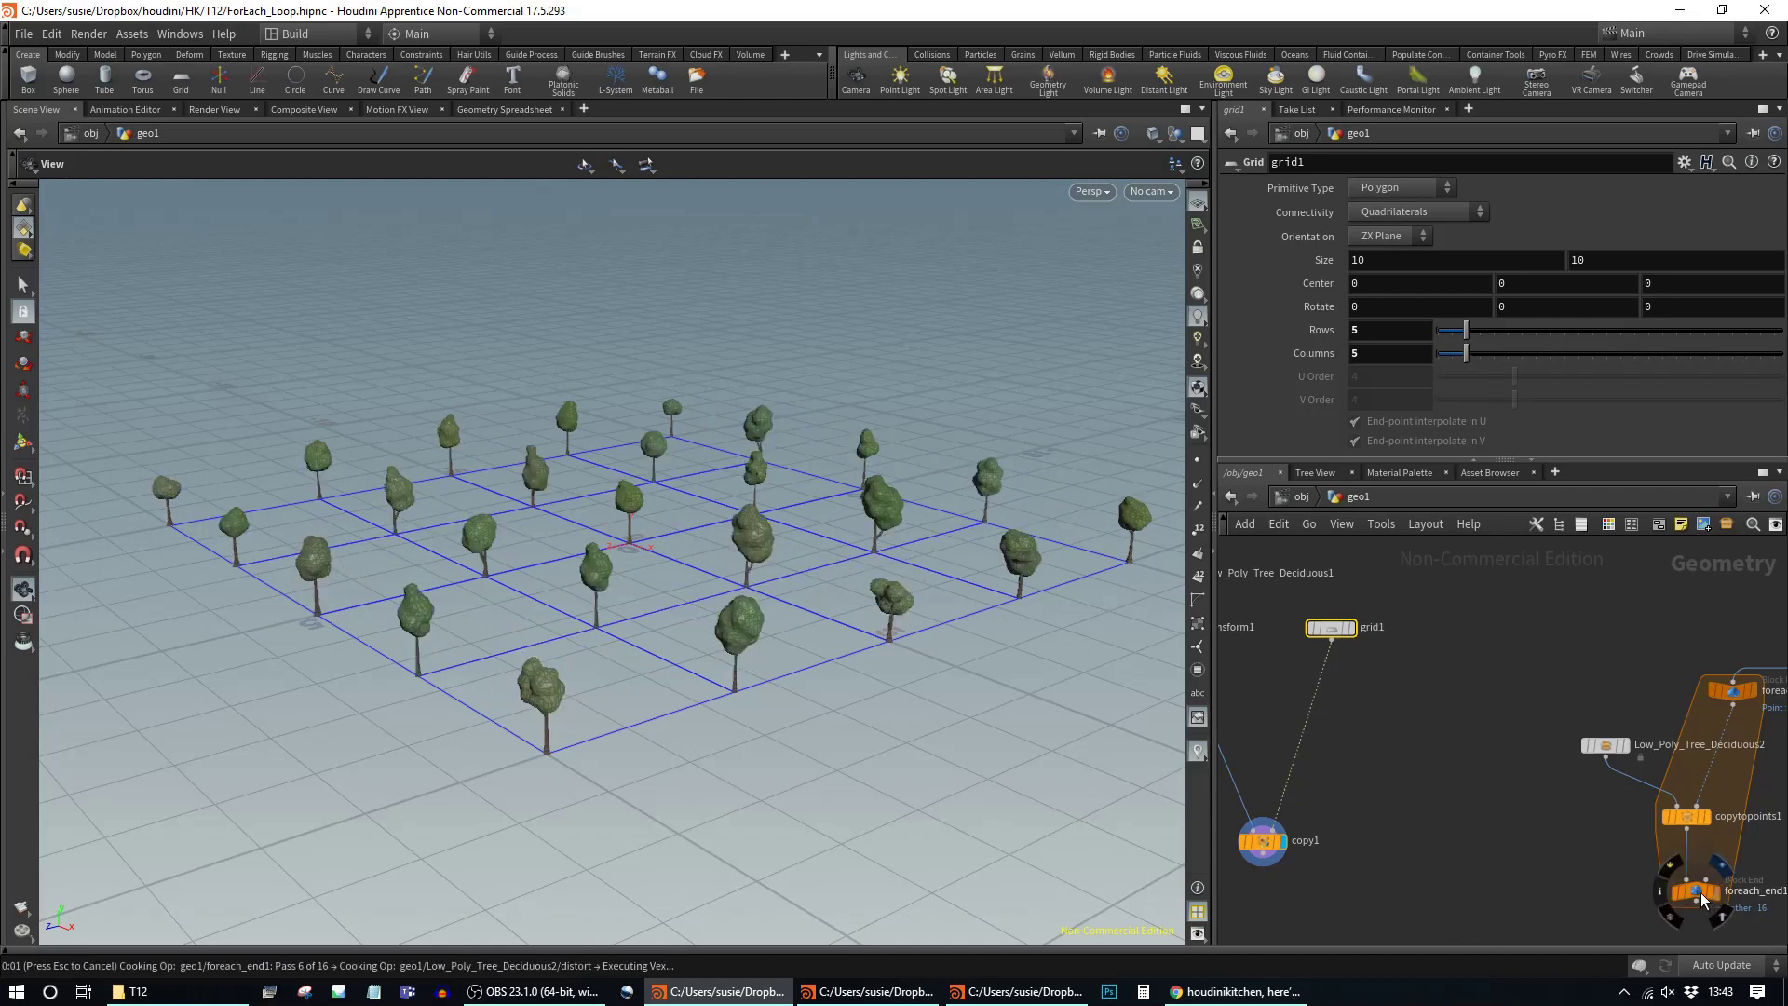
pyautogui.click(1704, 898)
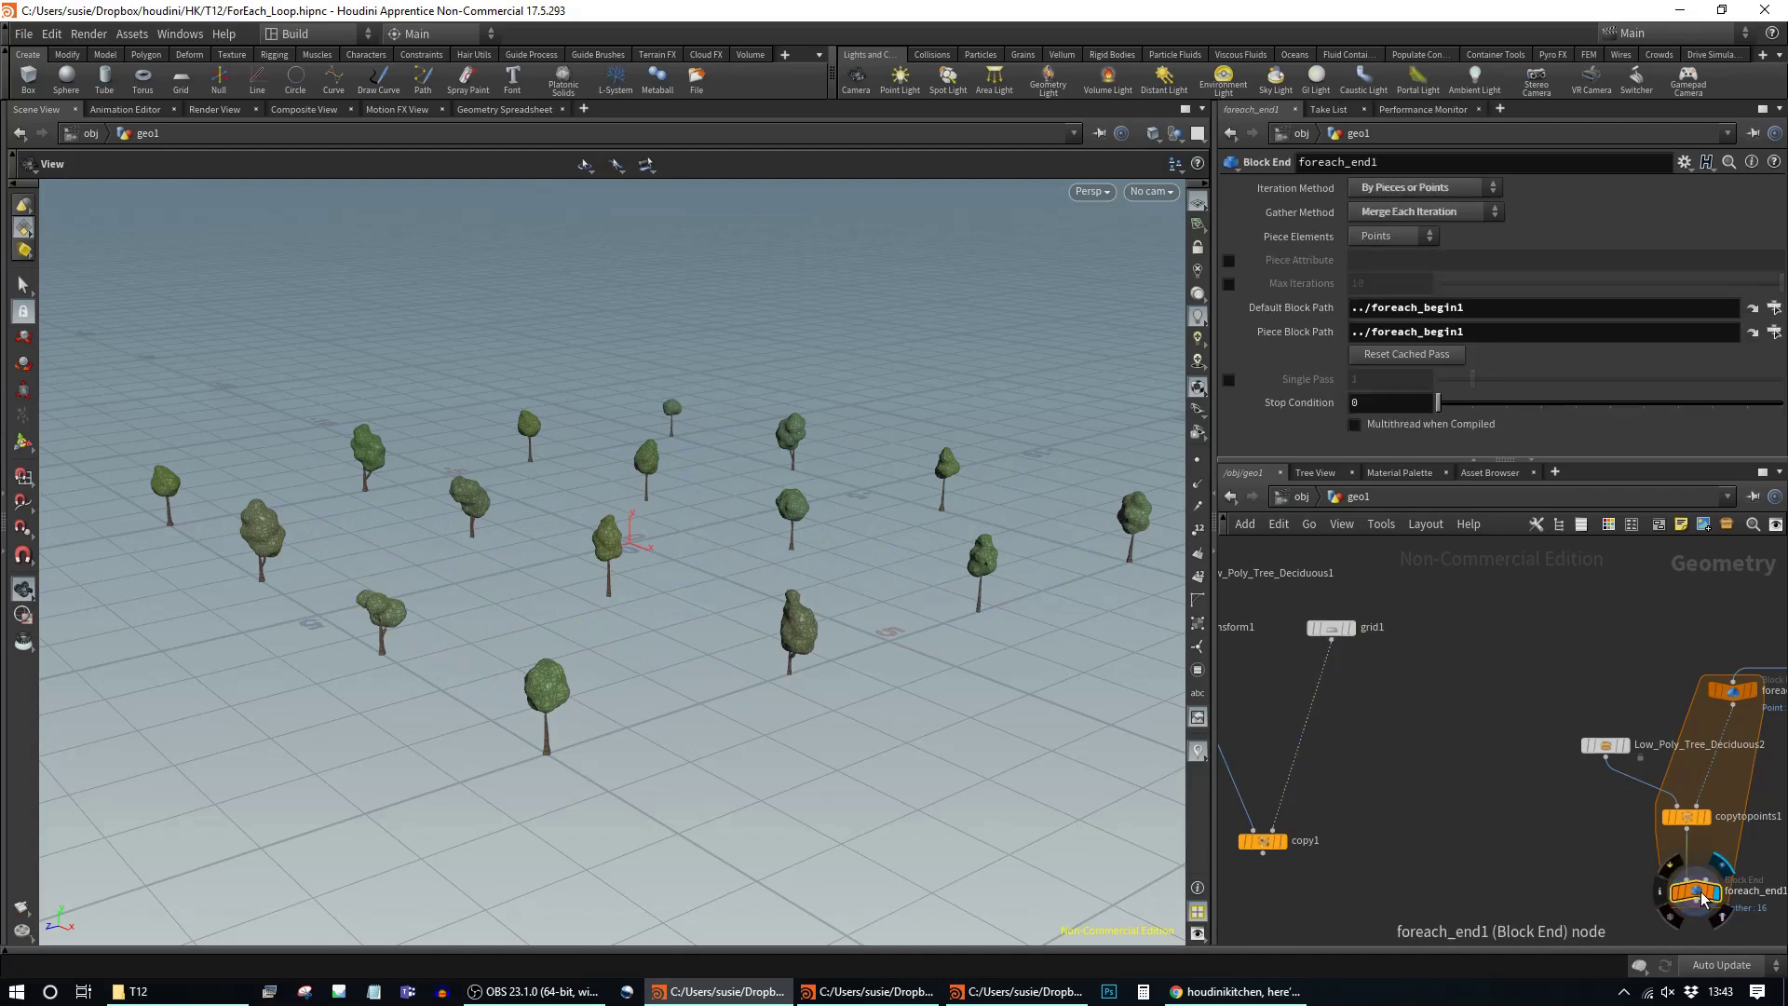
pyautogui.press('r')
pyautogui.moveTo(1265, 845); pyautogui.dragTo(1270, 882)
pyautogui.click(1720, 894)
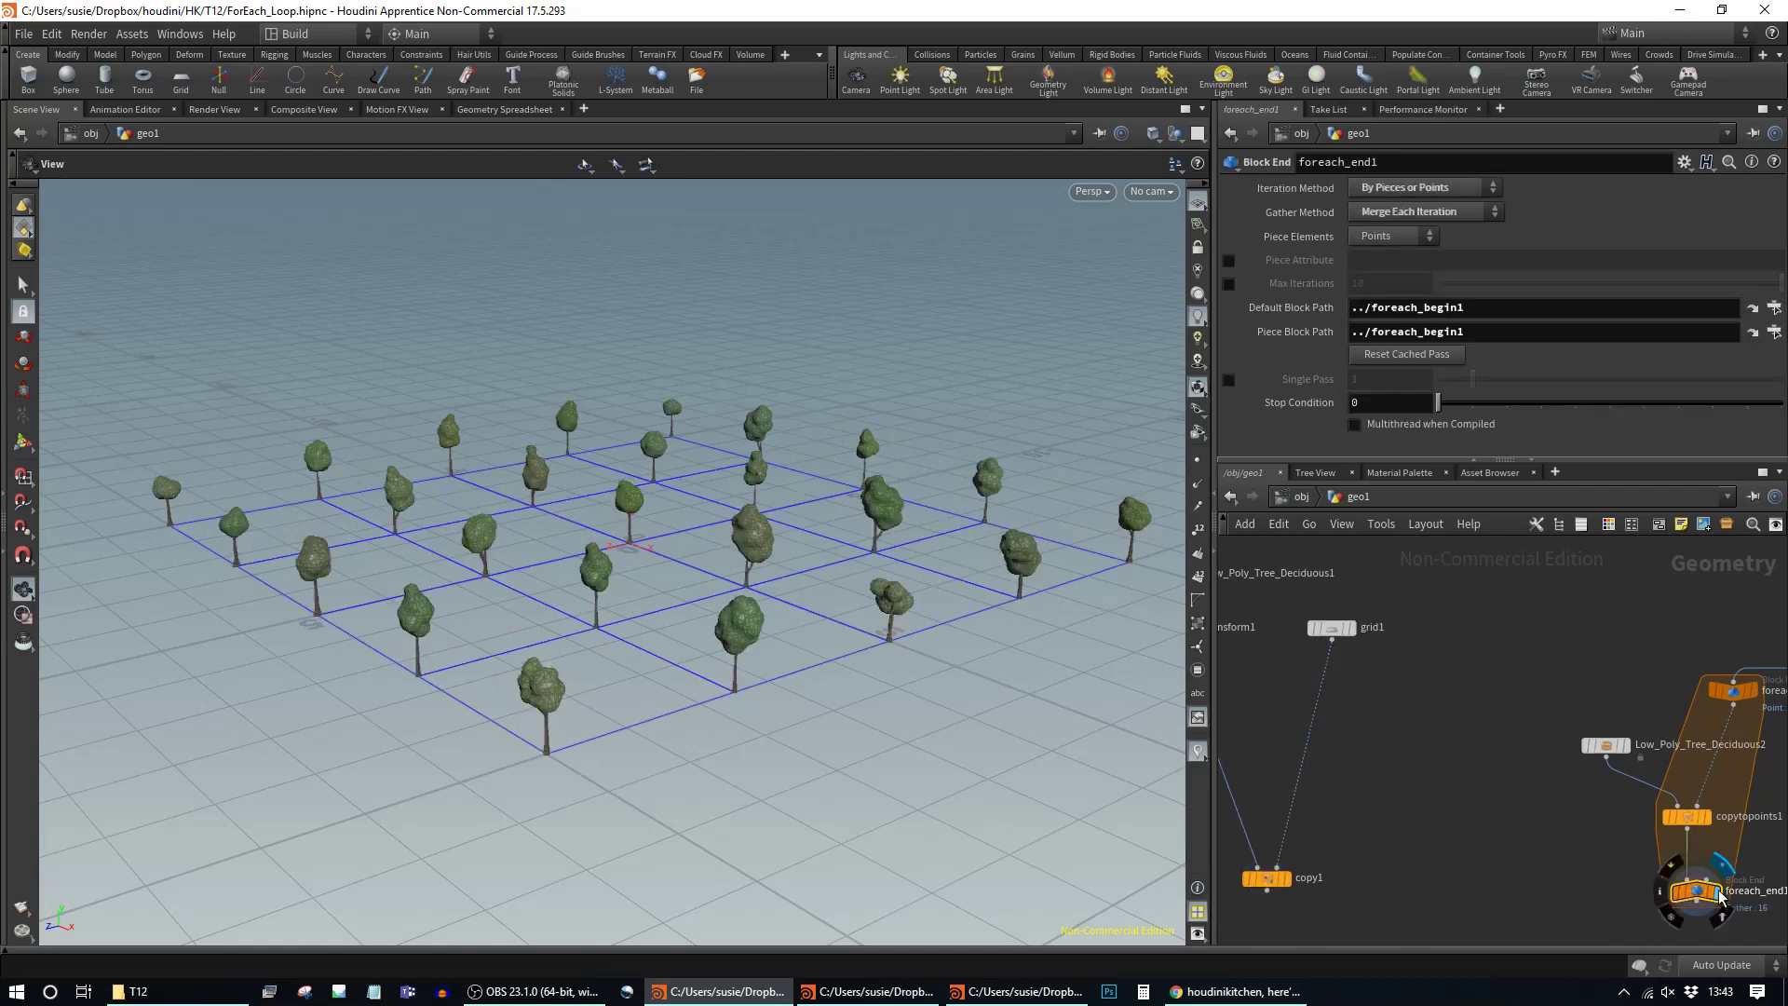
# Step: Tidy the network by repositioning the grid1, Low_Poly_Tree_Deciduous2 and foreach_begin1 nodes
pyautogui.scroll(-2, 1378, 639)
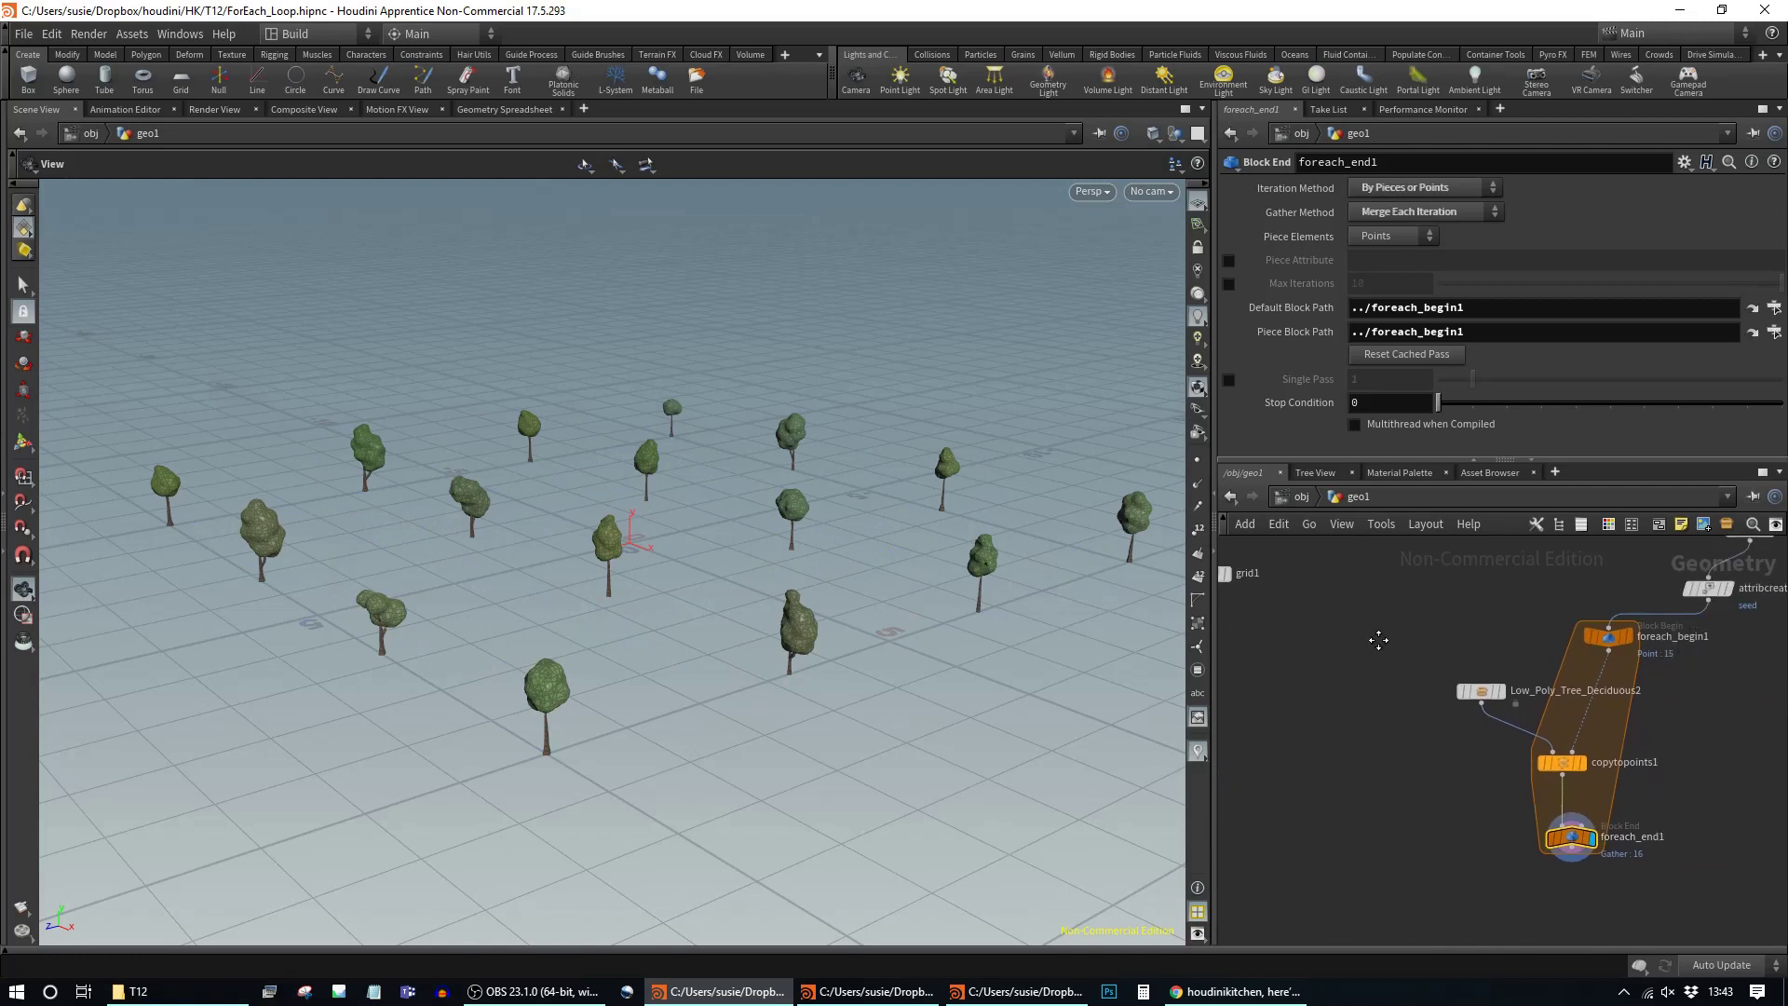
pyautogui.scroll(-2, 1562, 778)
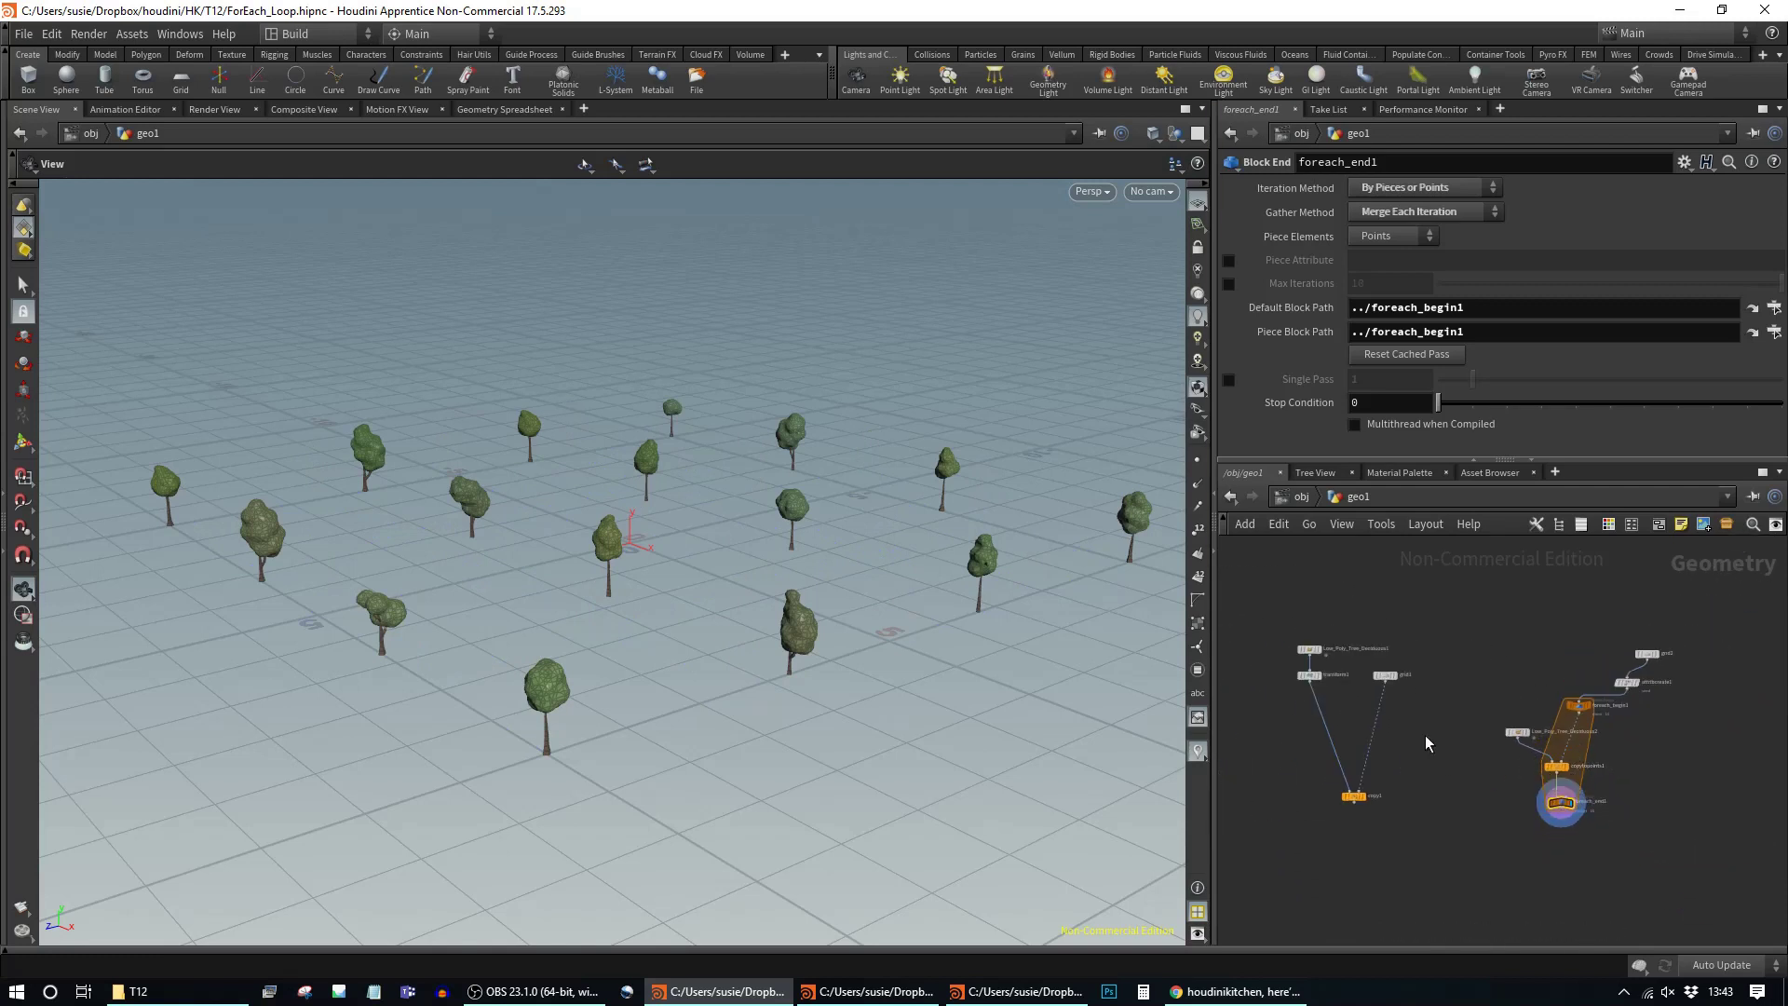
pyautogui.moveTo(1358, 827); pyautogui.dragTo(1359, 828)
pyautogui.scroll(2, 1642, 747)
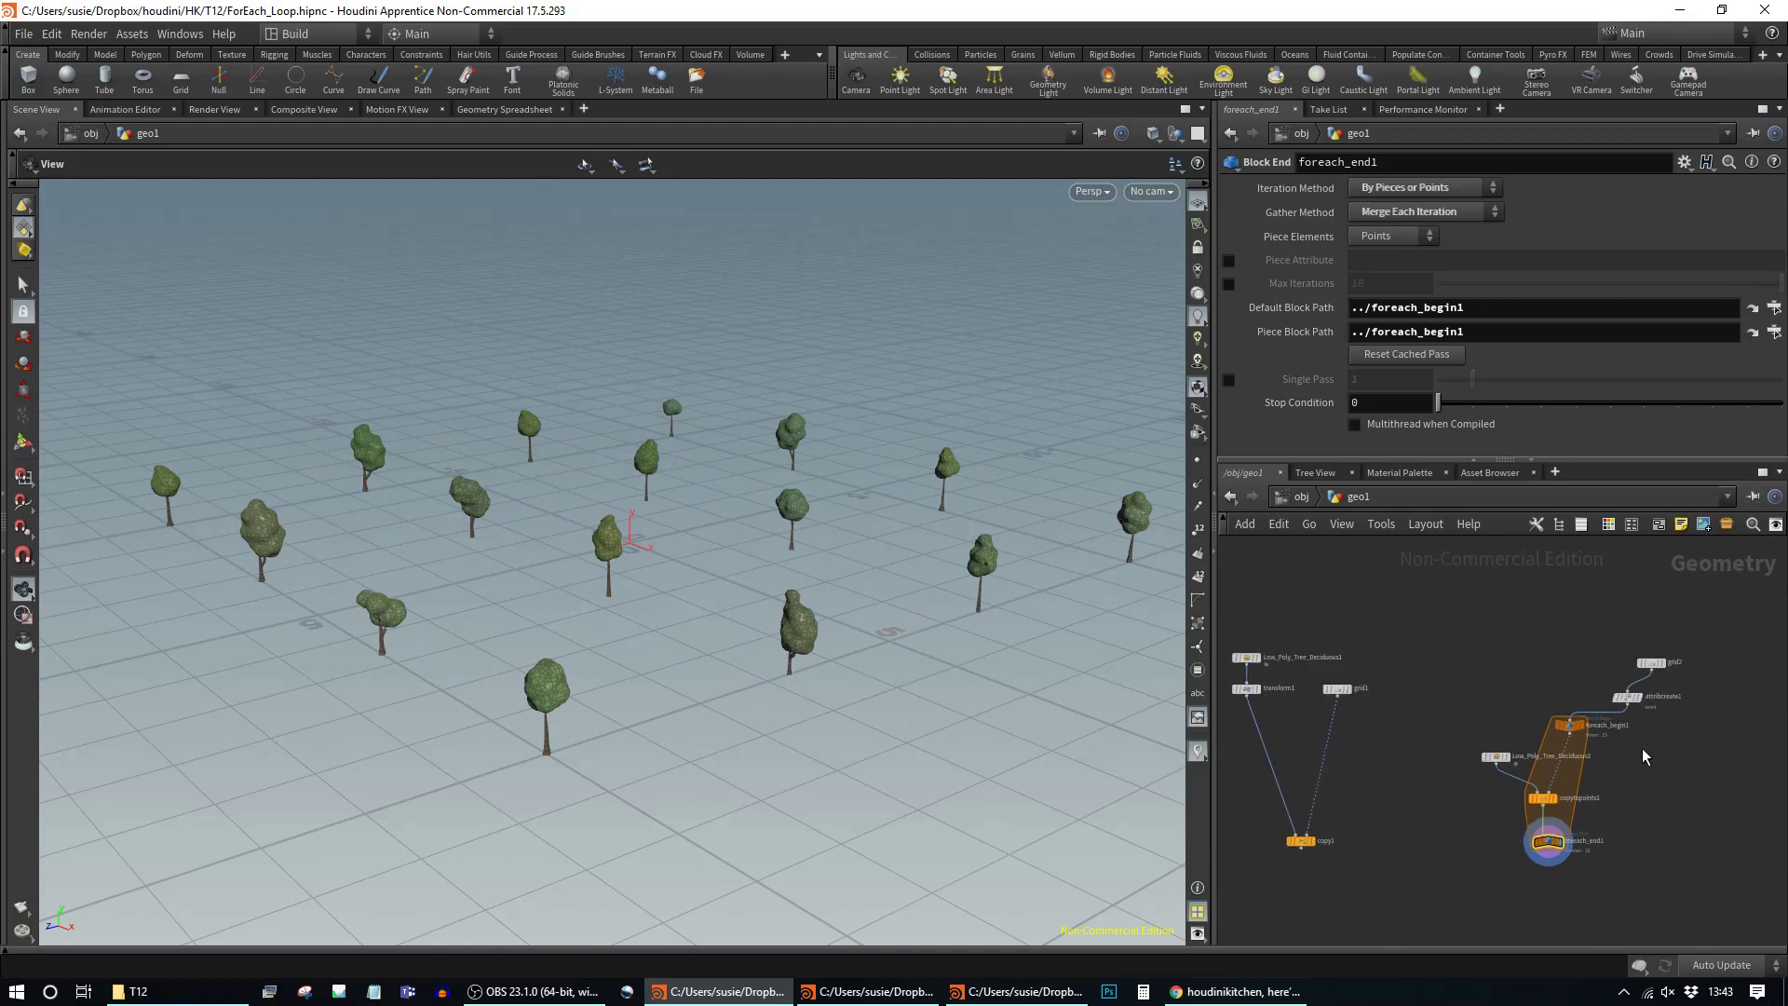
pyautogui.moveTo(1337, 688); pyautogui.dragTo(1350, 719)
pyautogui.scroll(2, 1607, 779)
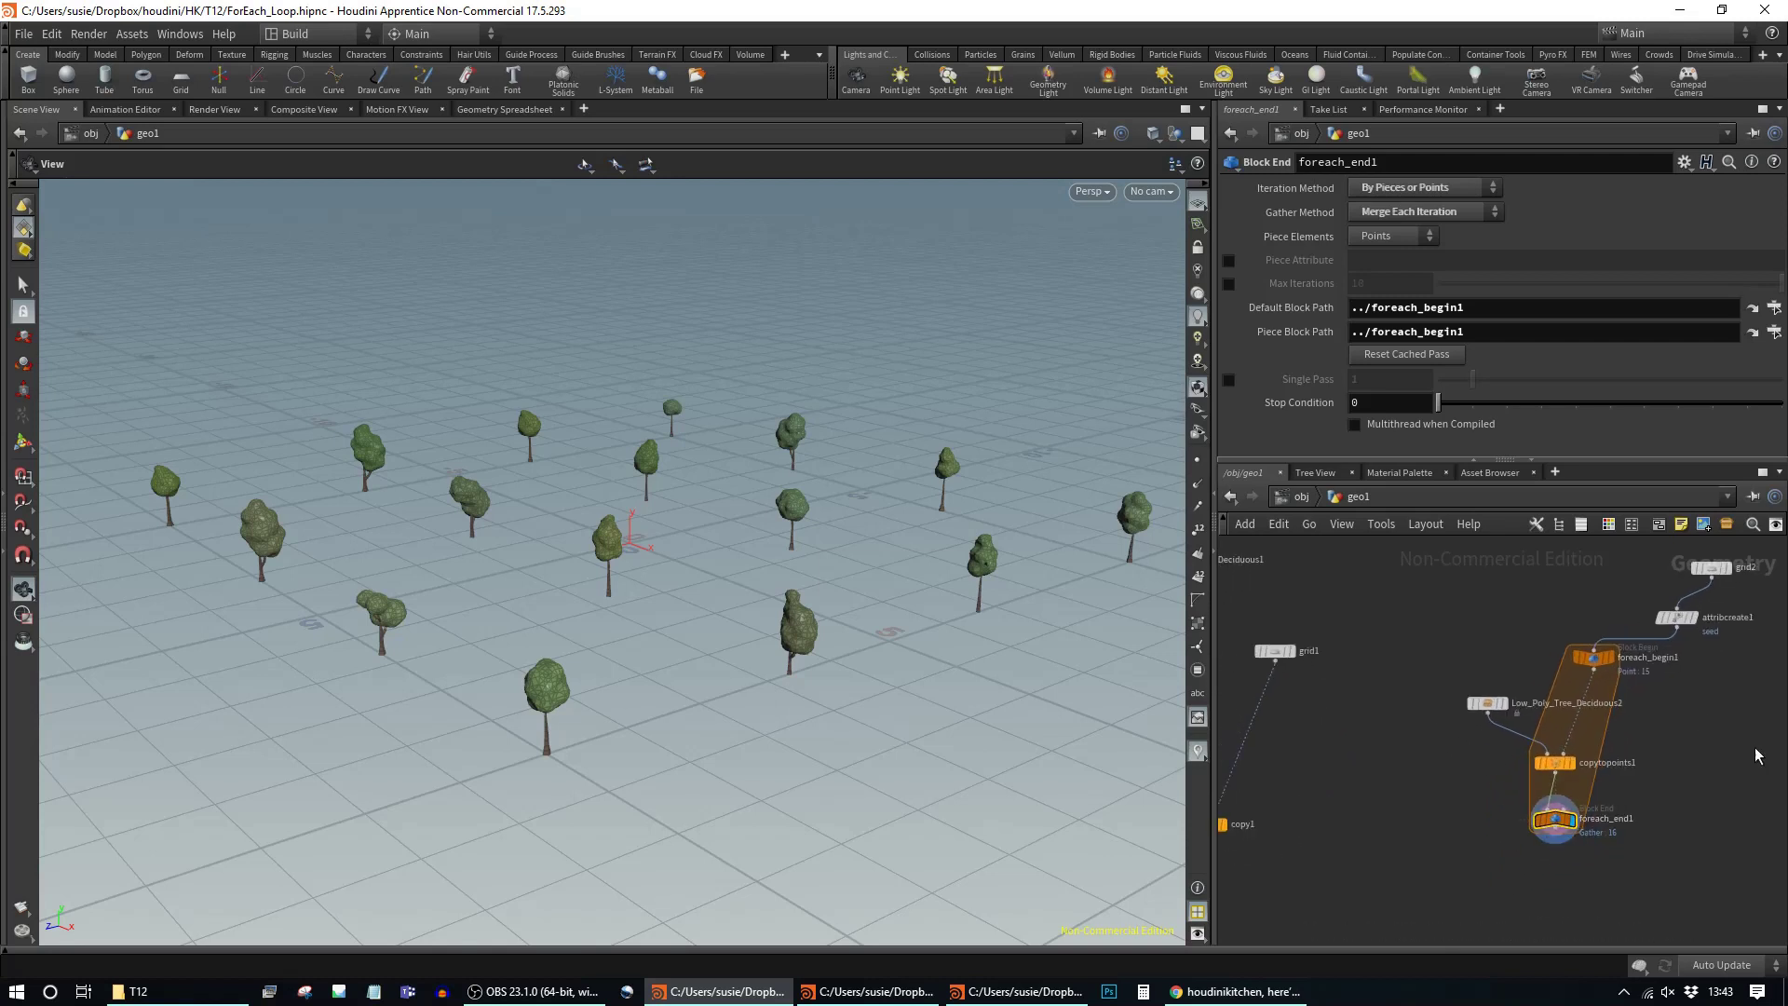
pyautogui.moveTo(1488, 705); pyautogui.dragTo(1467, 690)
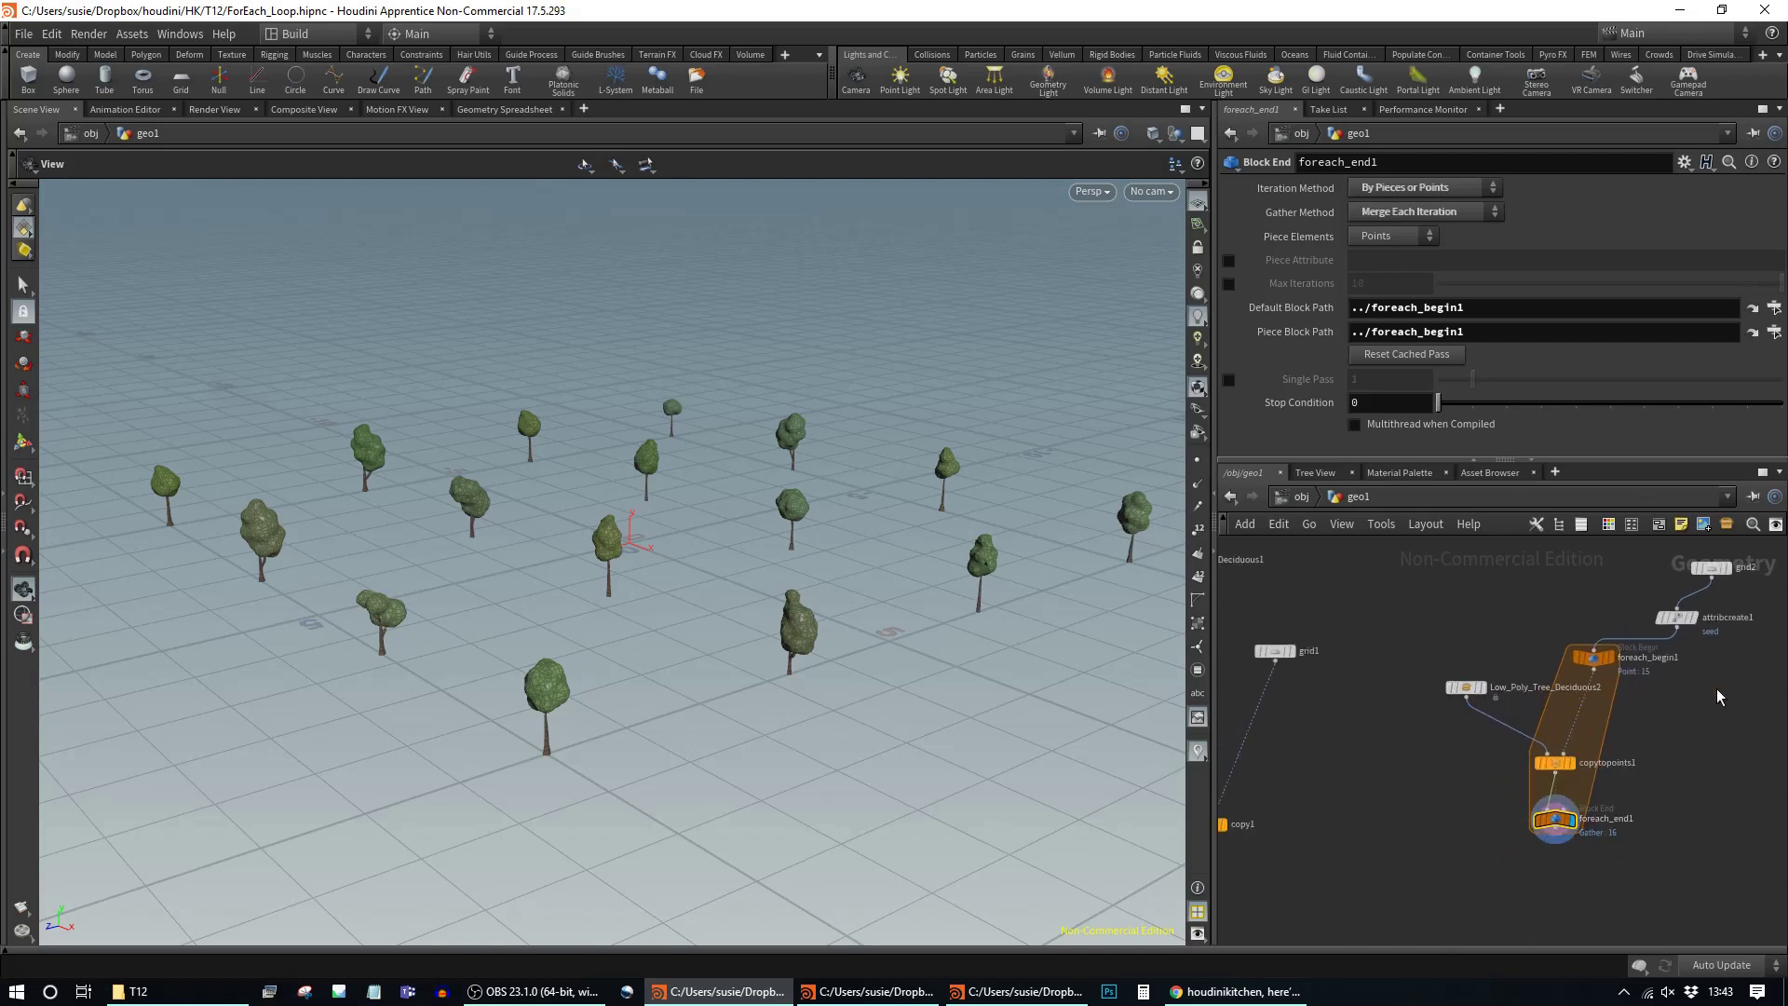
pyautogui.moveTo(1595, 657); pyautogui.dragTo(1587, 660)
pyautogui.scroll(-1, 1726, 728)
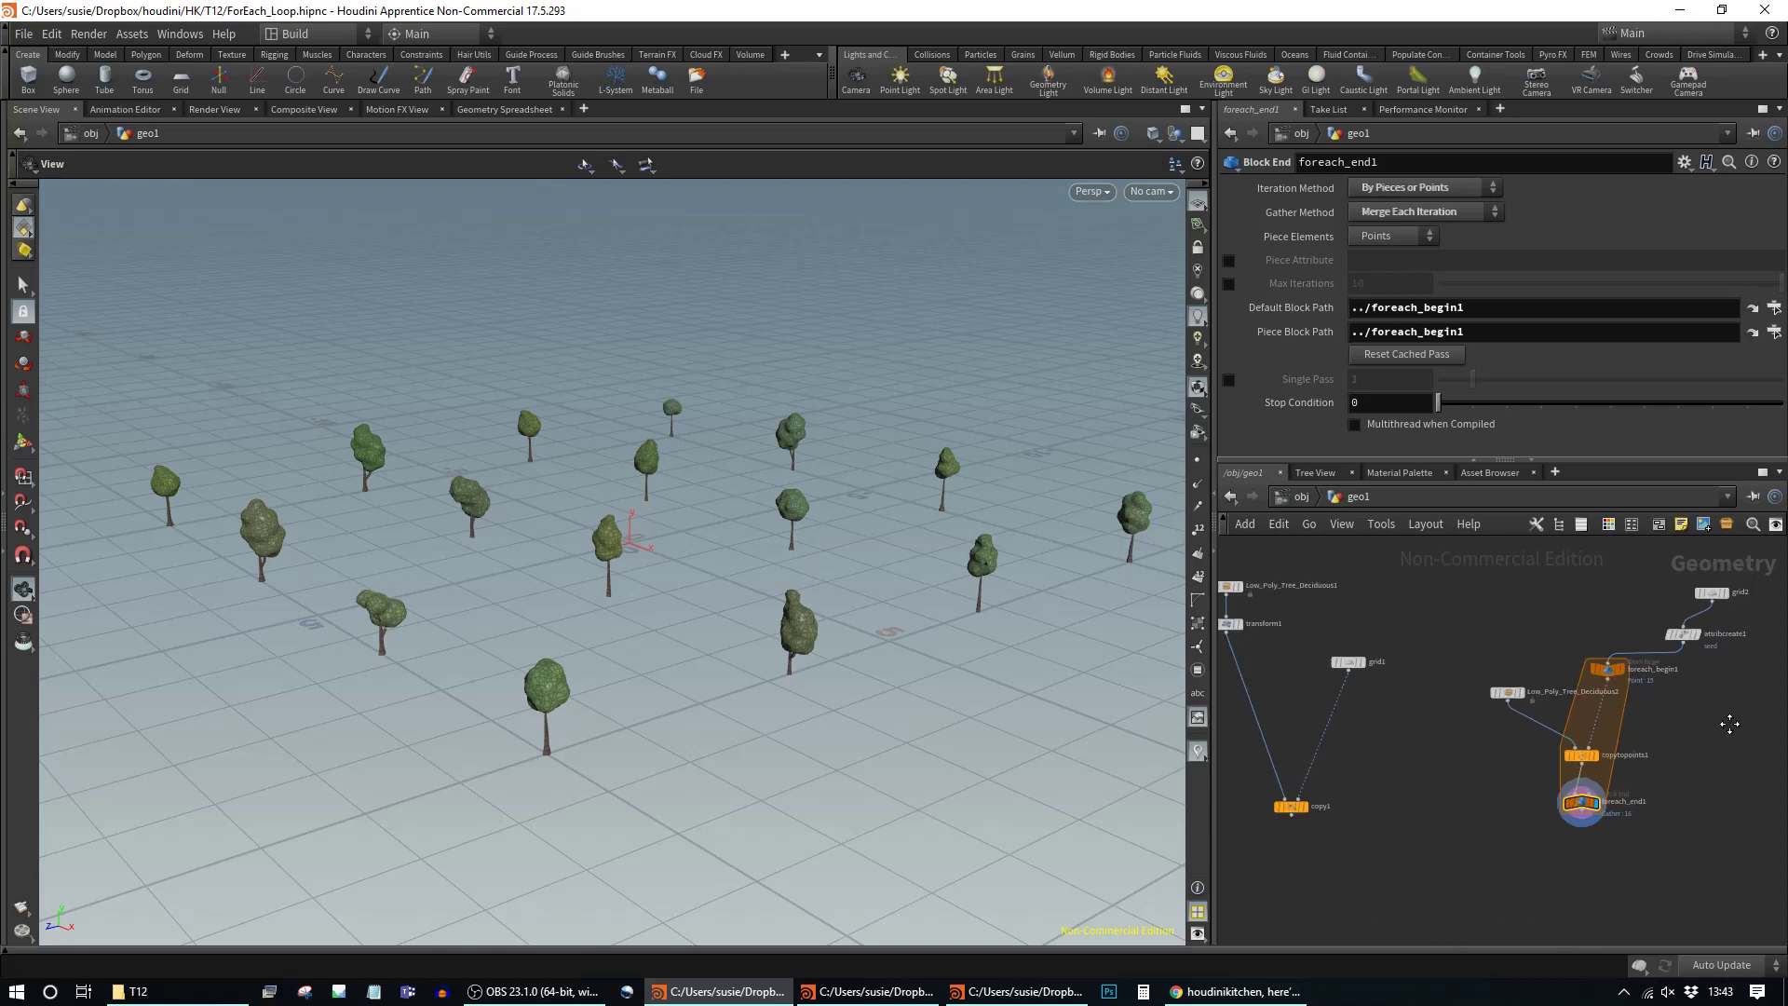
pyautogui.scroll(-1, 1712, 736)
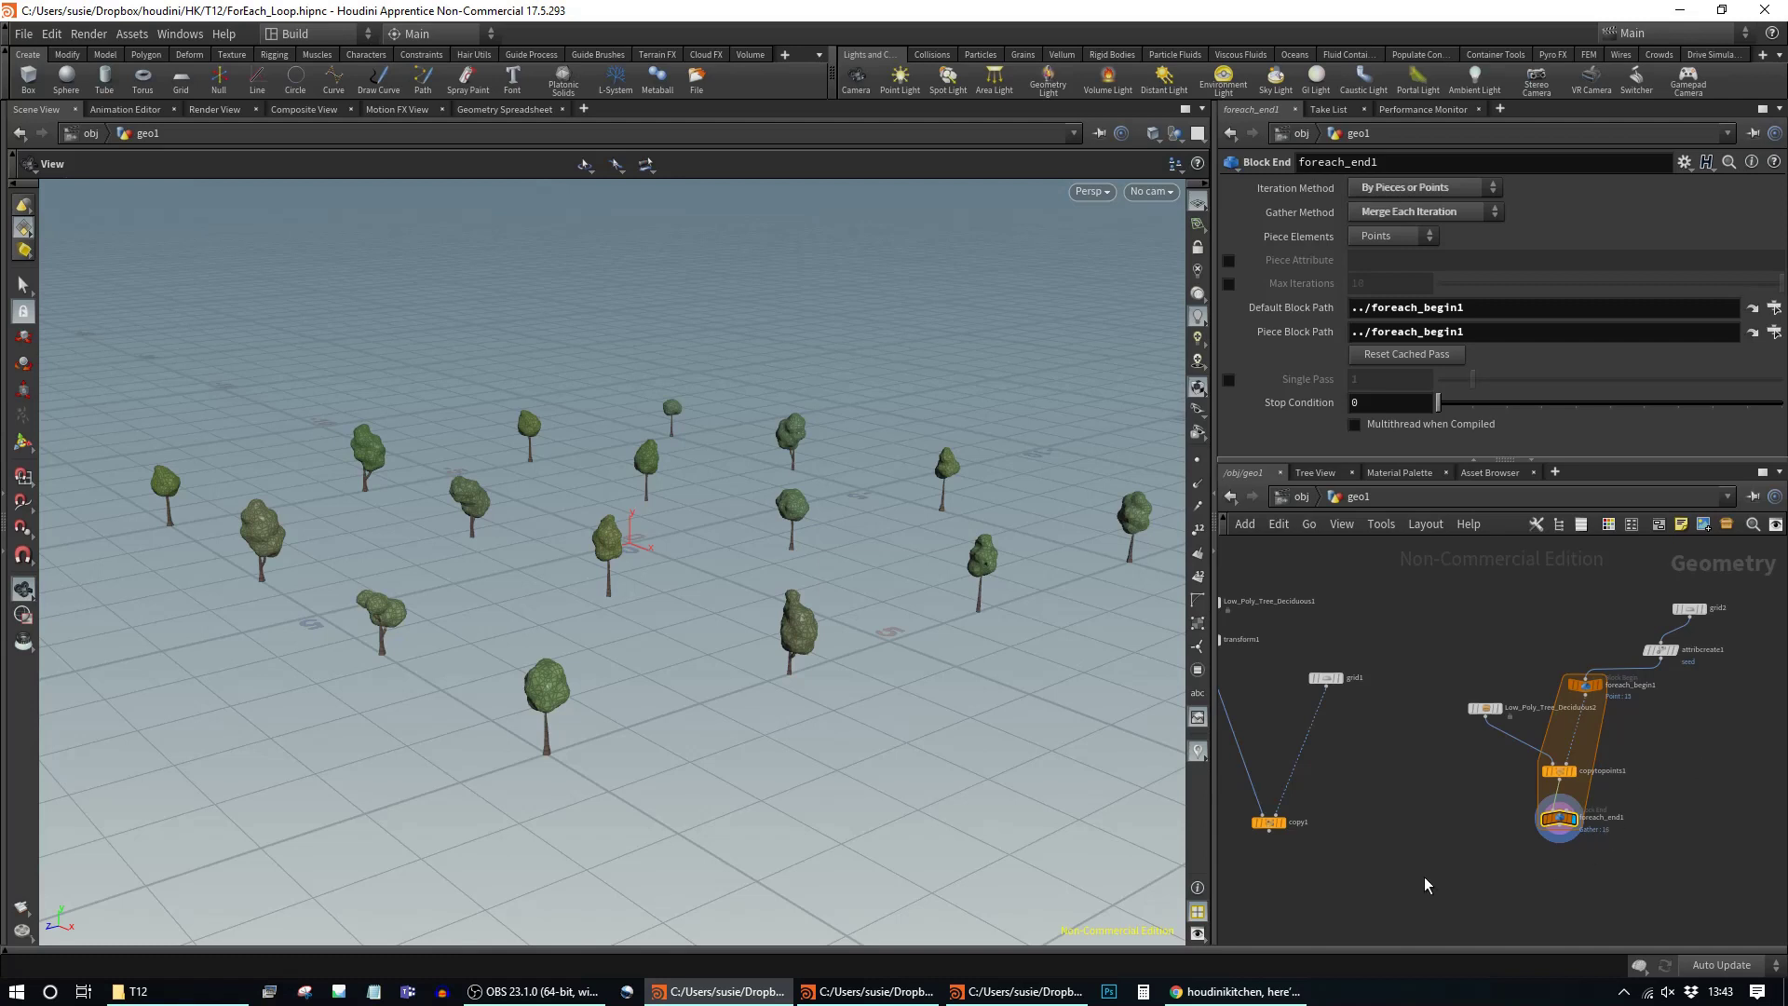
# Step: Move the attribcreate1 node closer above the foreach_begin1 node
pyautogui.moveTo(1669, 734); pyautogui.dragTo(1577, 733, button='middle')
pyautogui.scroll(2, 1525, 734)
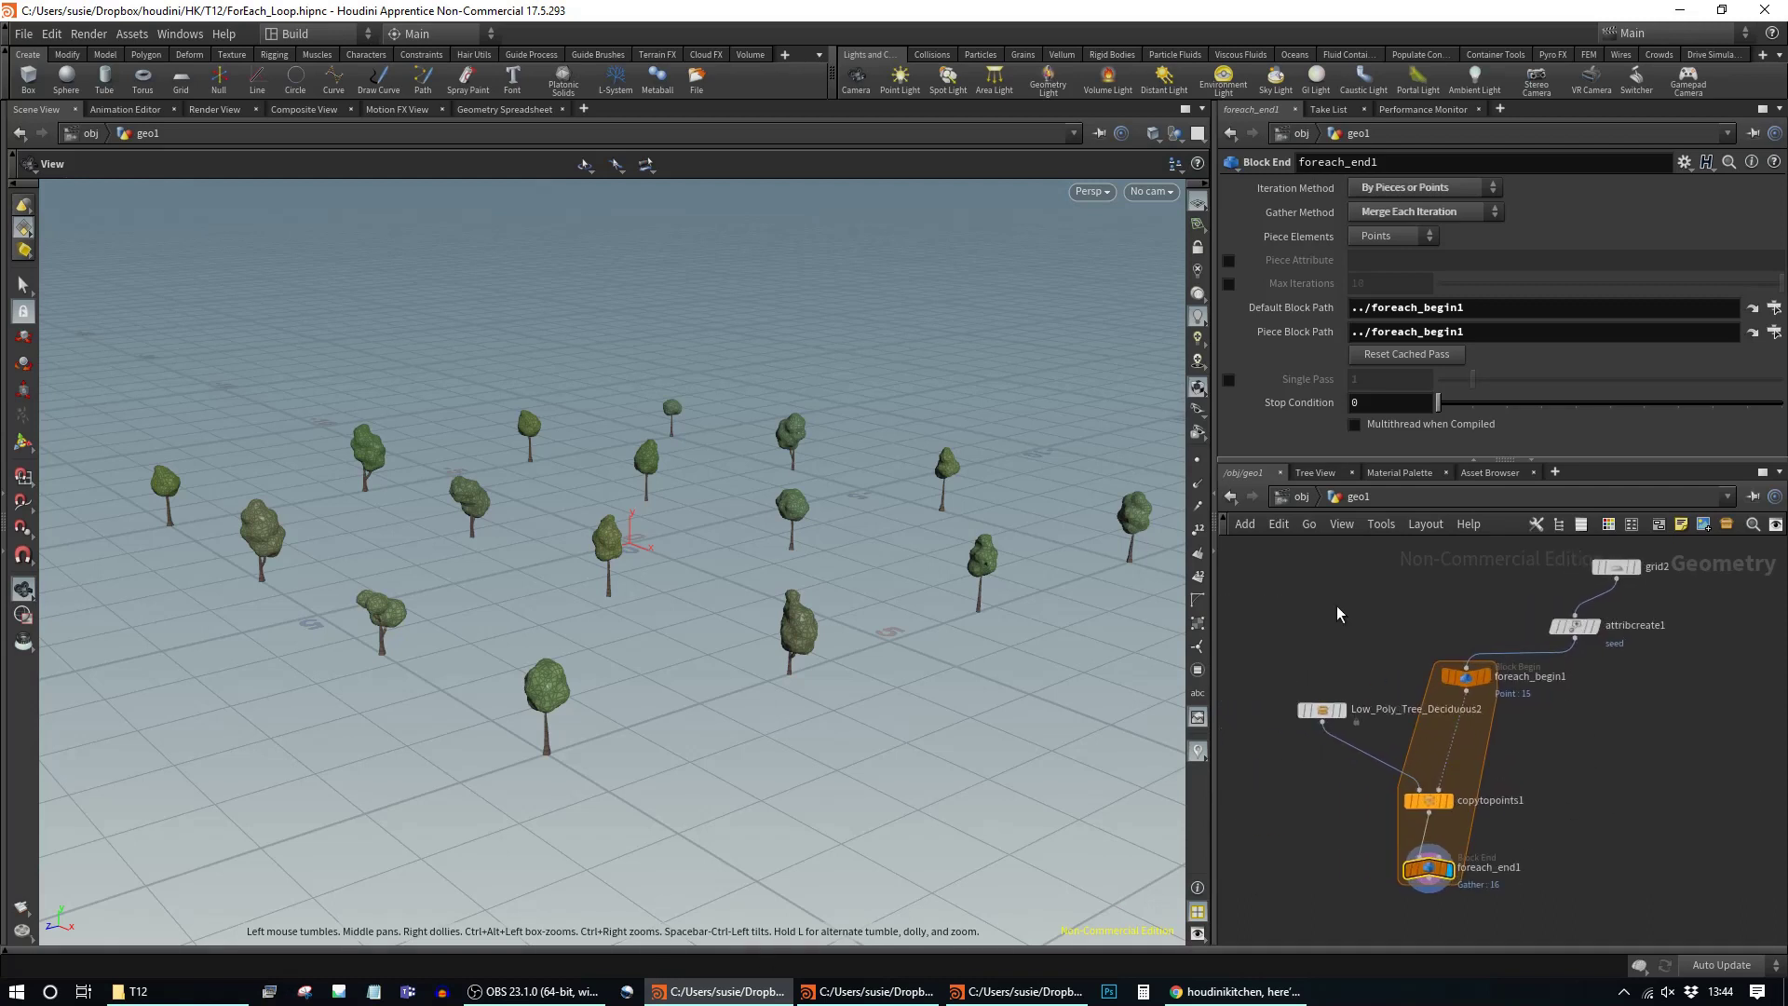
pyautogui.moveTo(1635, 678); pyautogui.dragTo(1630, 693, button='middle')
pyautogui.scroll(-2, 1604, 739)
pyautogui.moveTo(1571, 657); pyautogui.dragTo(1501, 650)
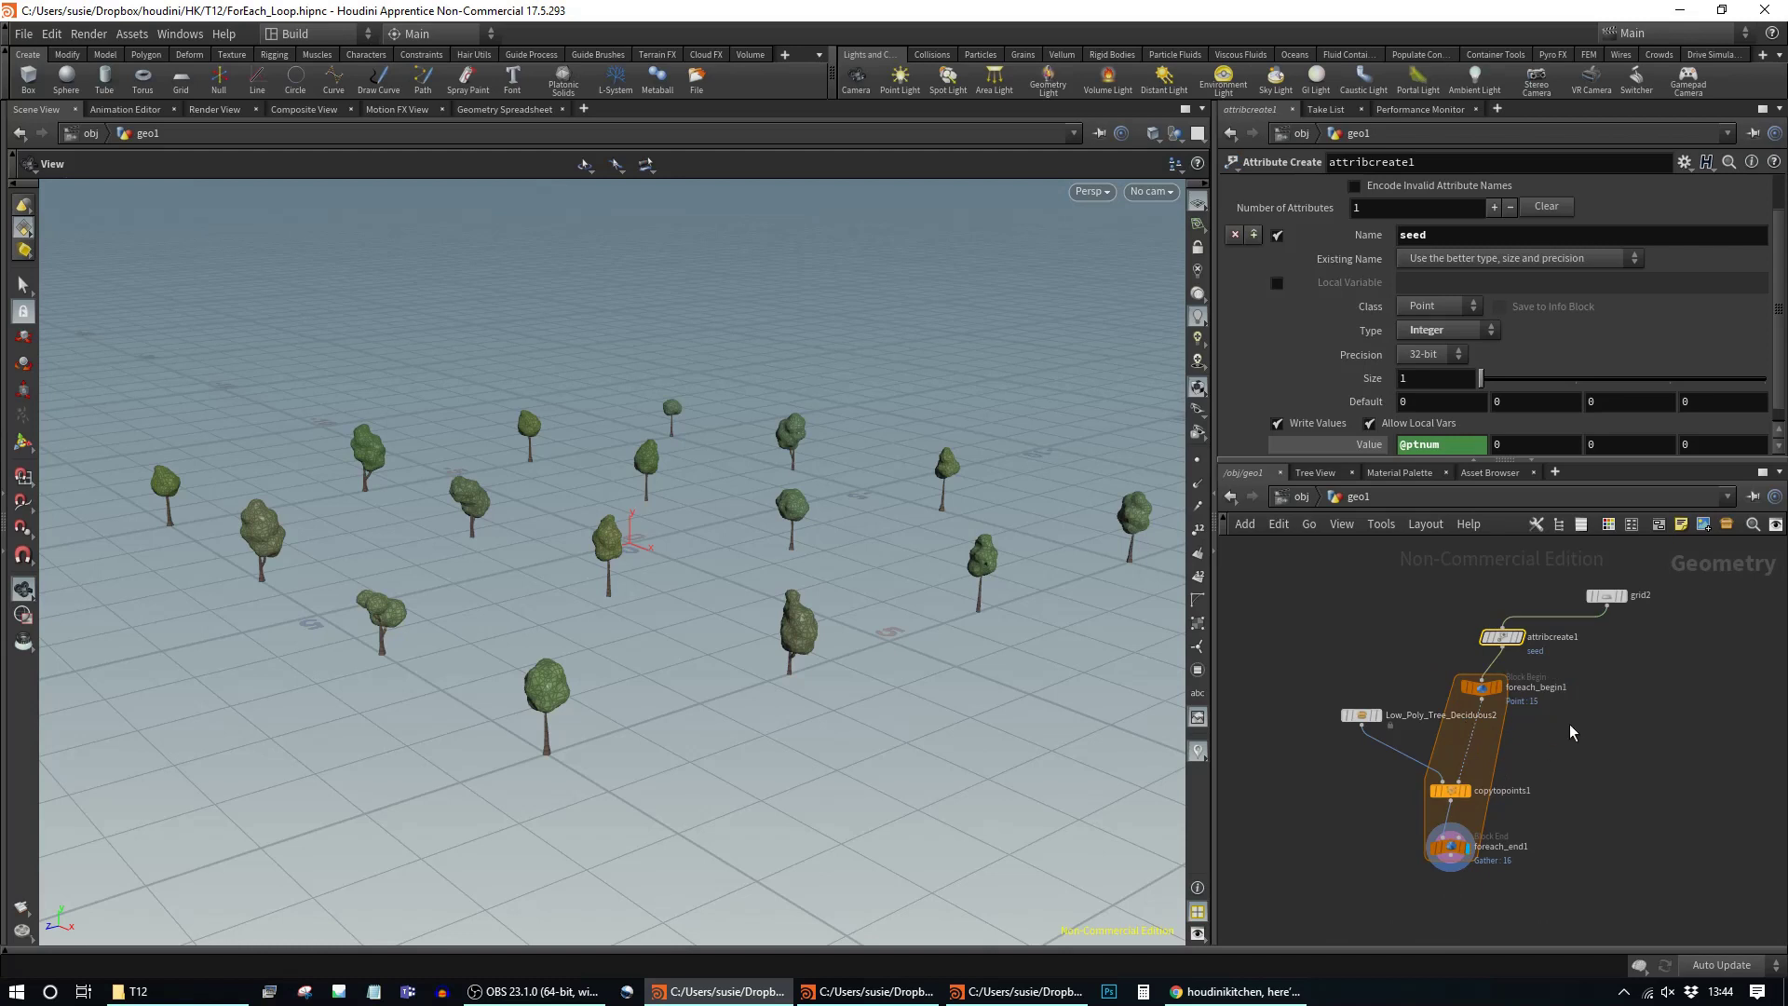
# Step: Create a meta import node from foreach_begin1 and select the new metadata node
pyautogui.click(1481, 687)
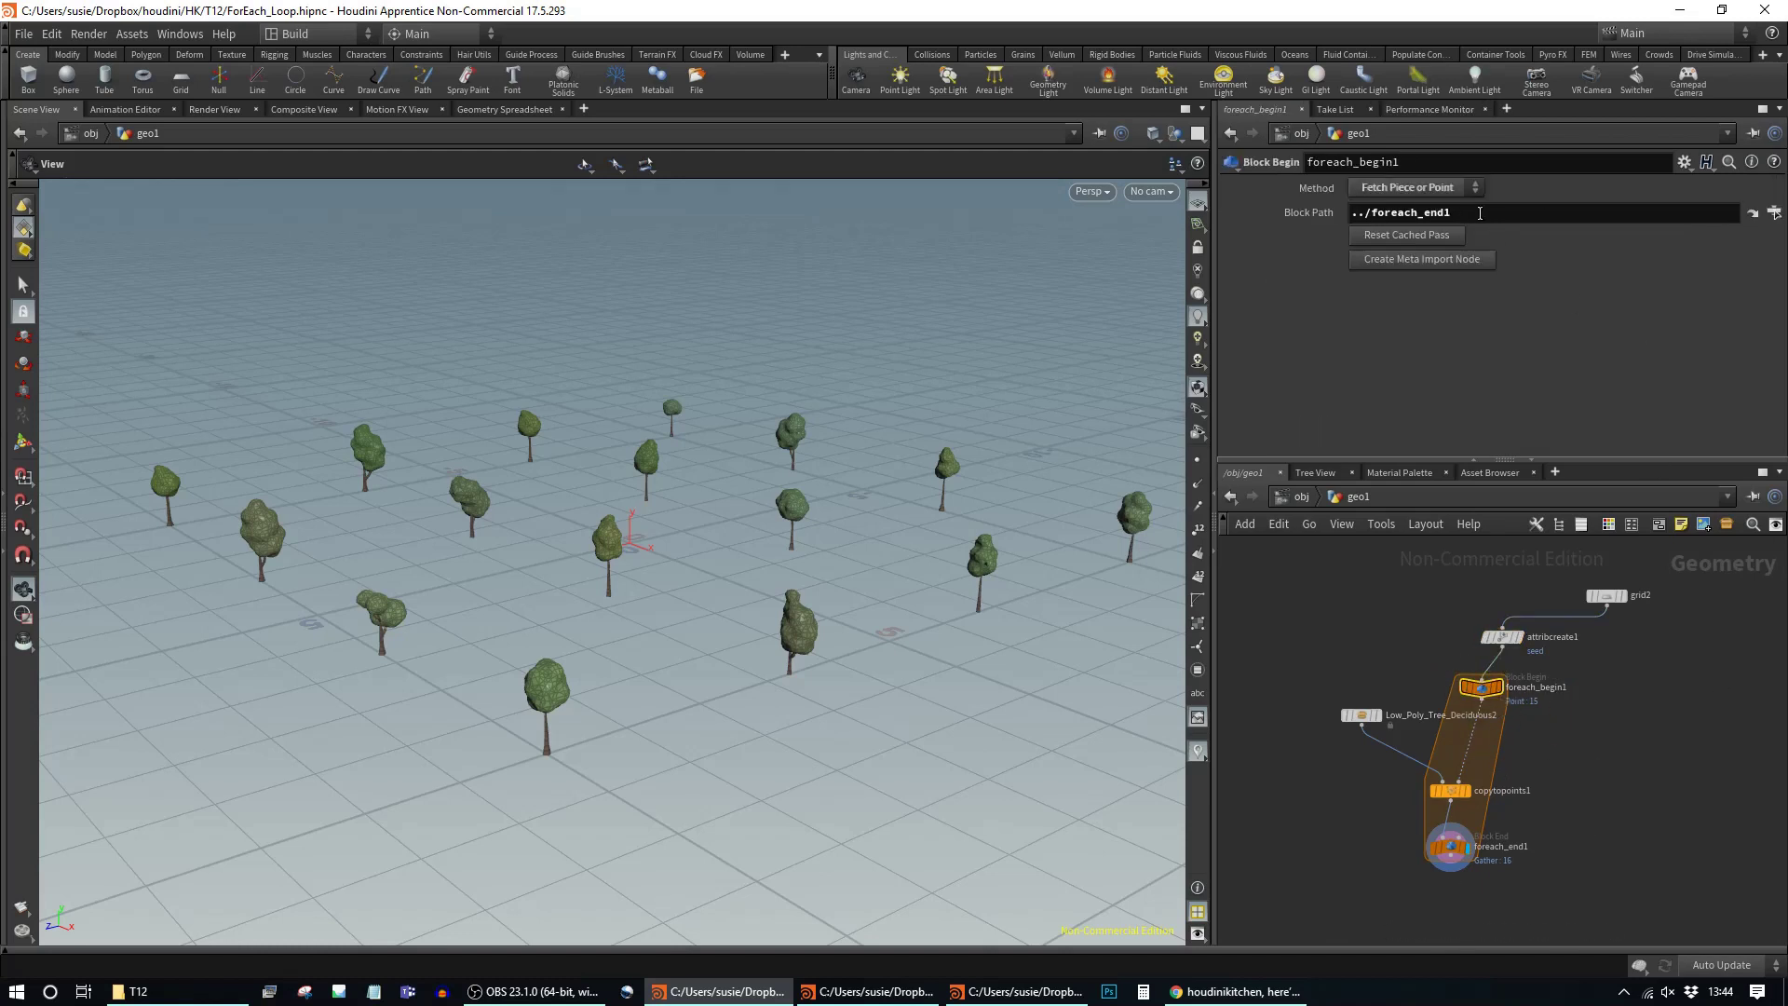
pyautogui.click(1430, 261)
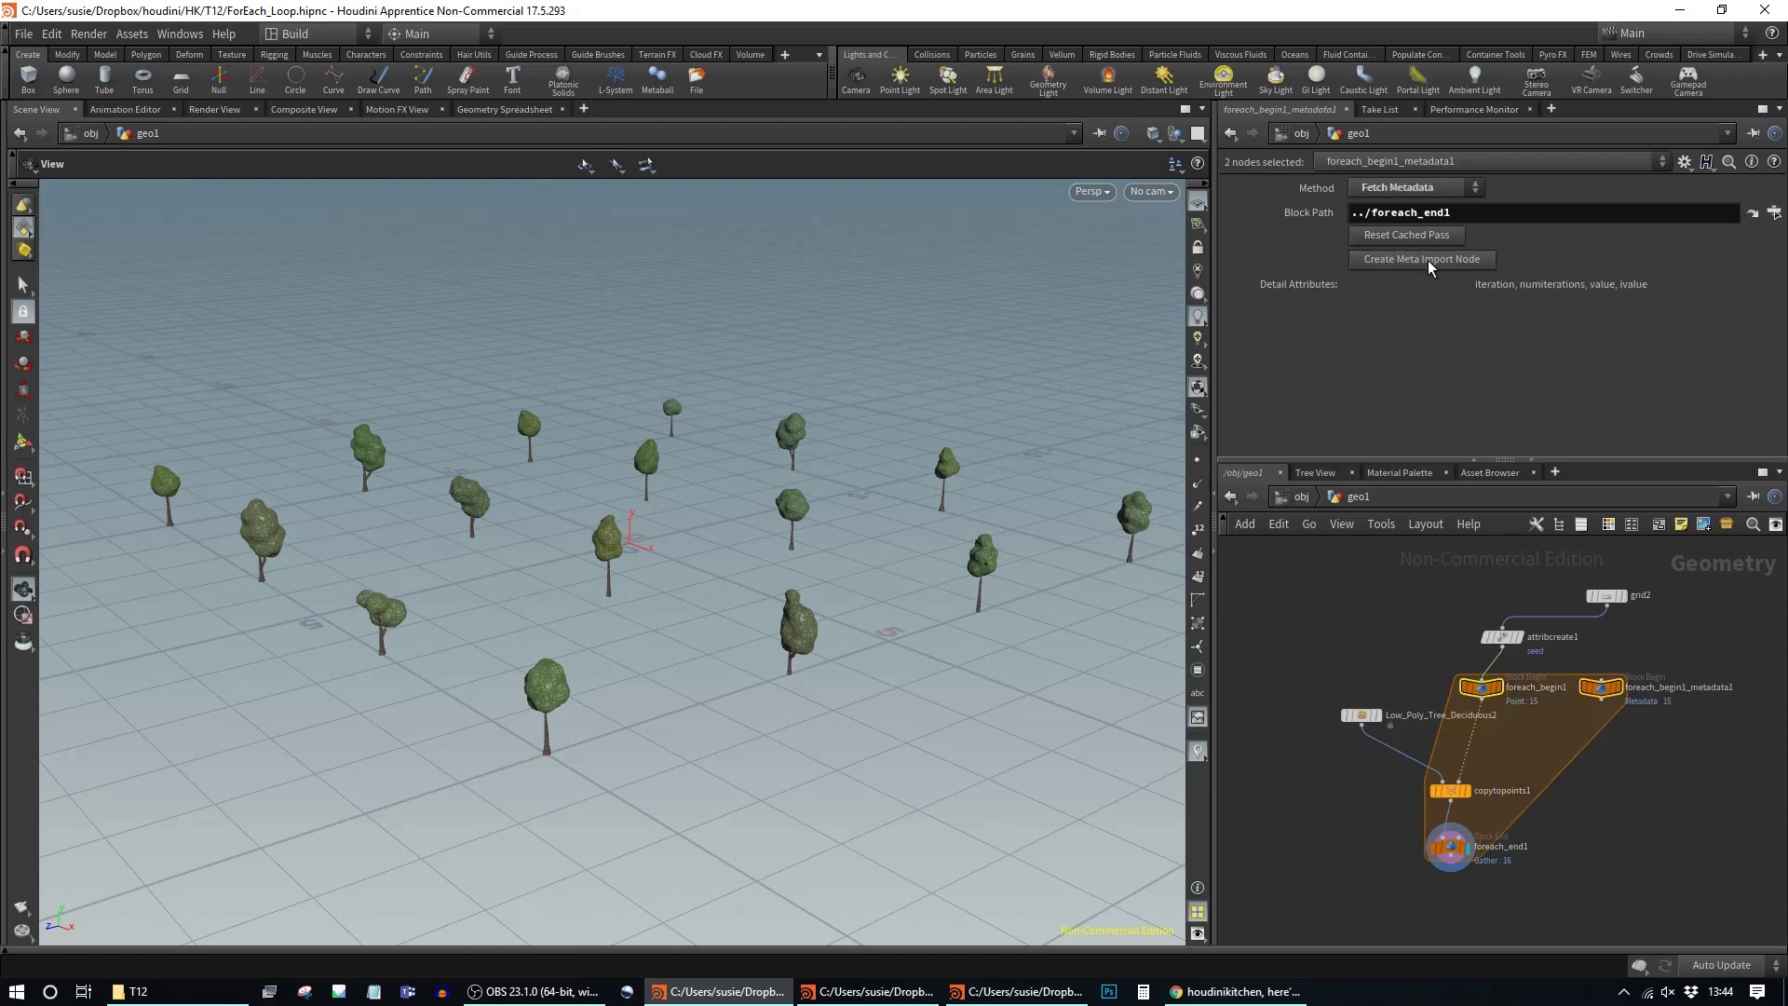
pyautogui.click(1595, 694)
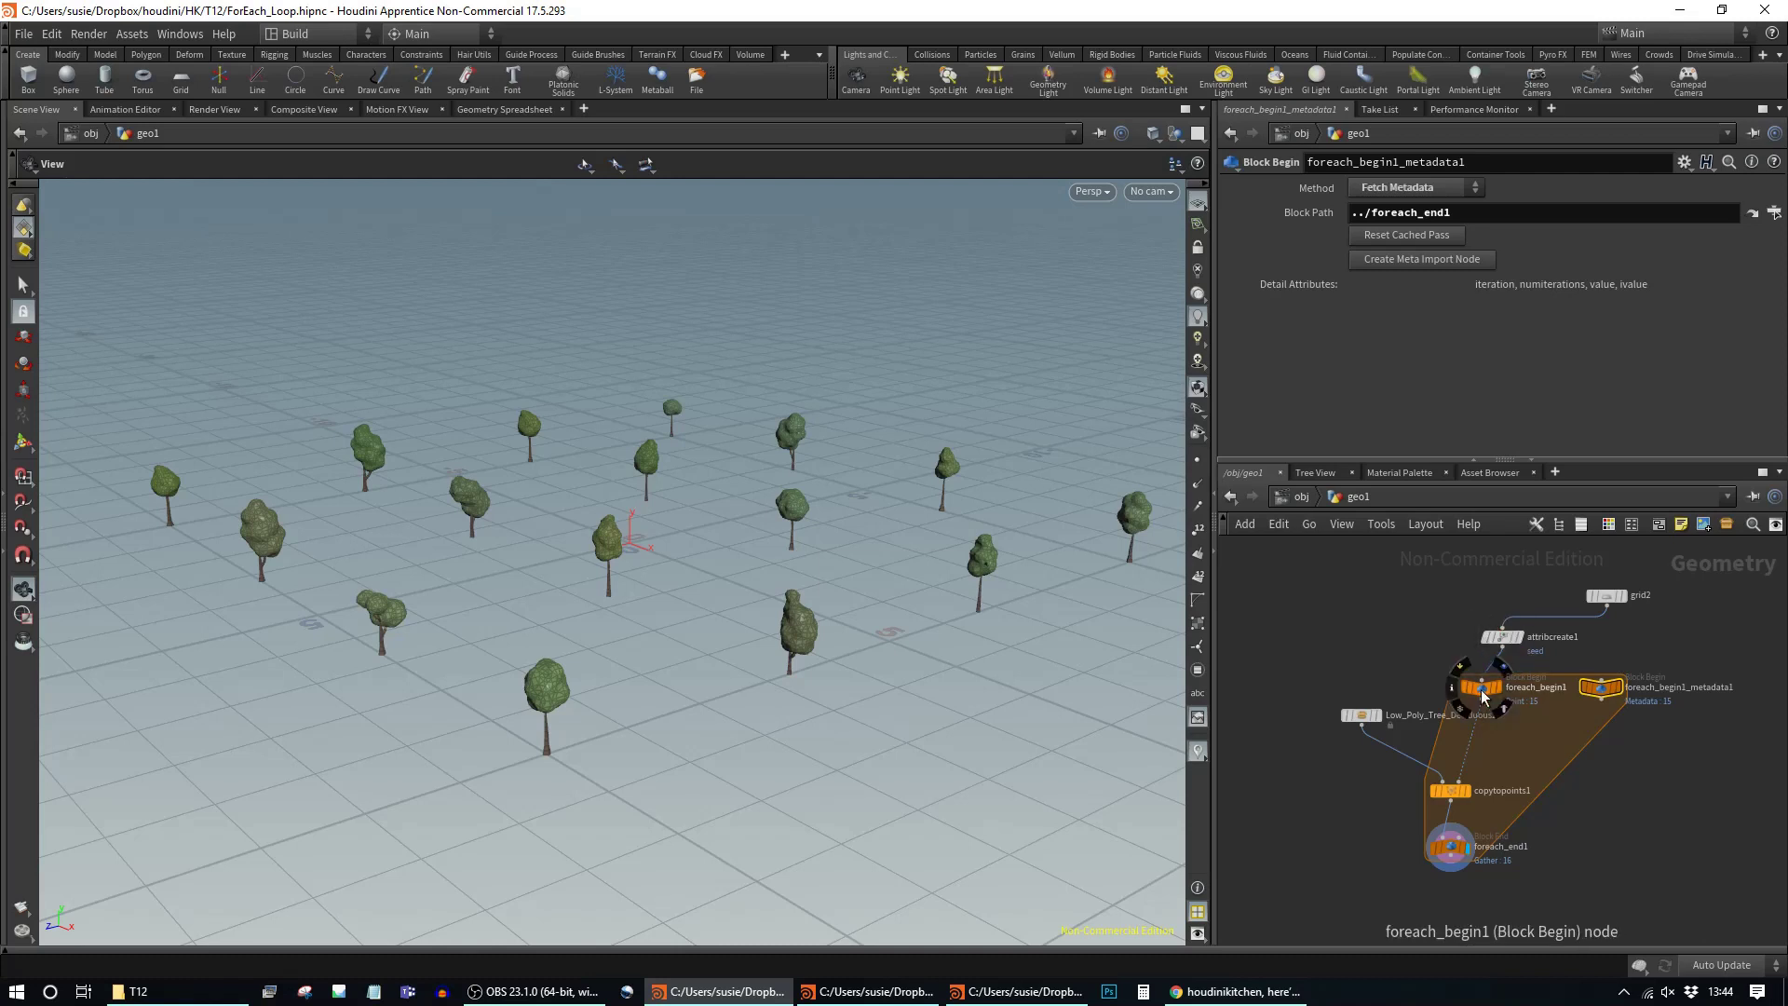
# Step: Shift foreach_begin1 slightly aside and show the metadata node's detail attributes in the Geometry Spreadsheet
pyautogui.moveTo(1482, 695); pyautogui.dragTo(1467, 694)
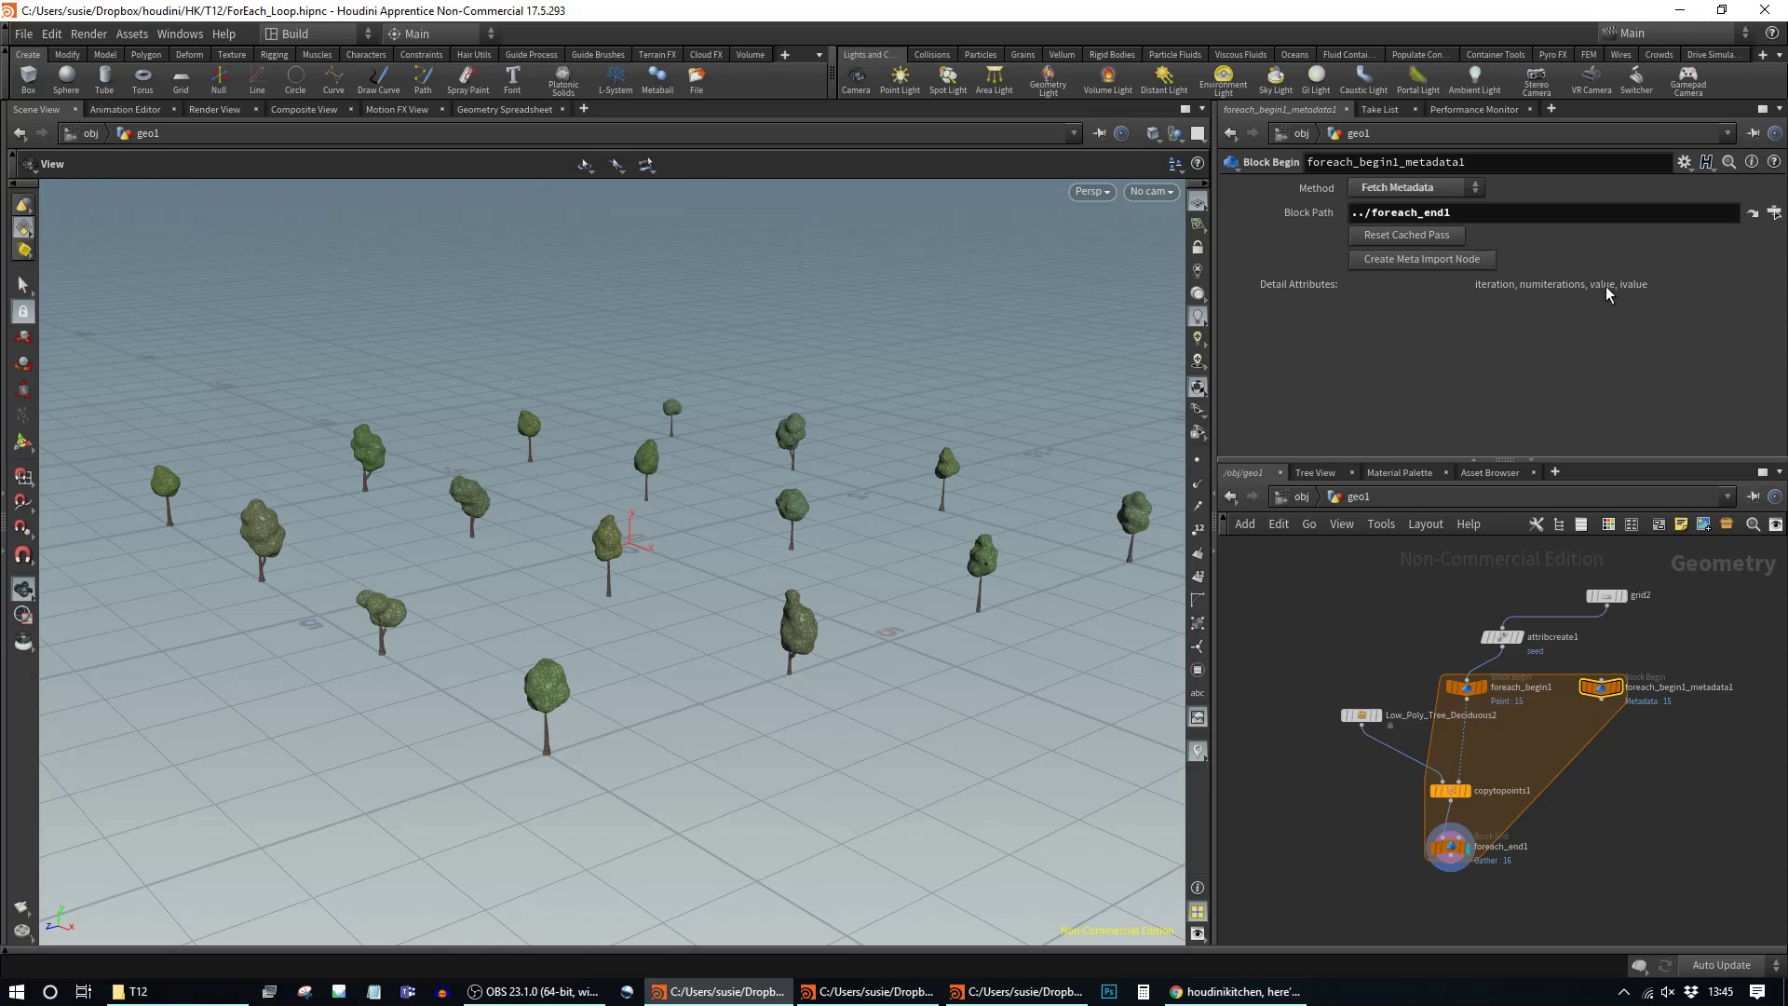
pyautogui.click(517, 109)
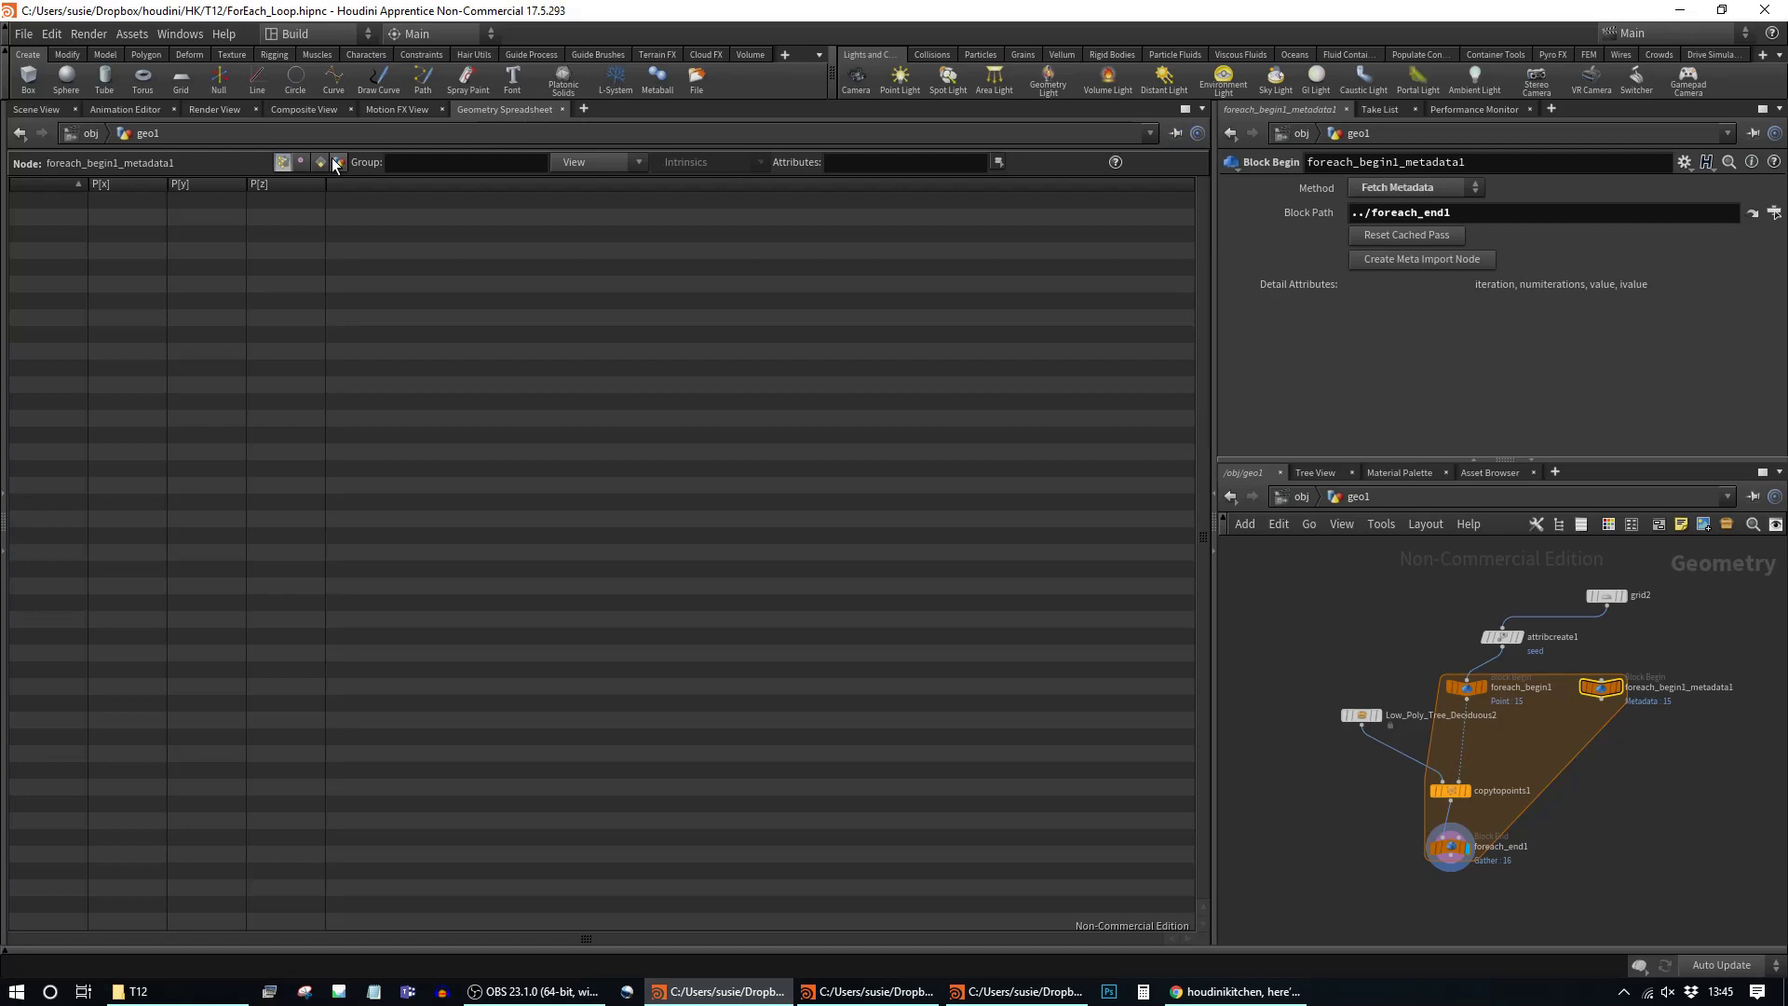
pyautogui.click(339, 162)
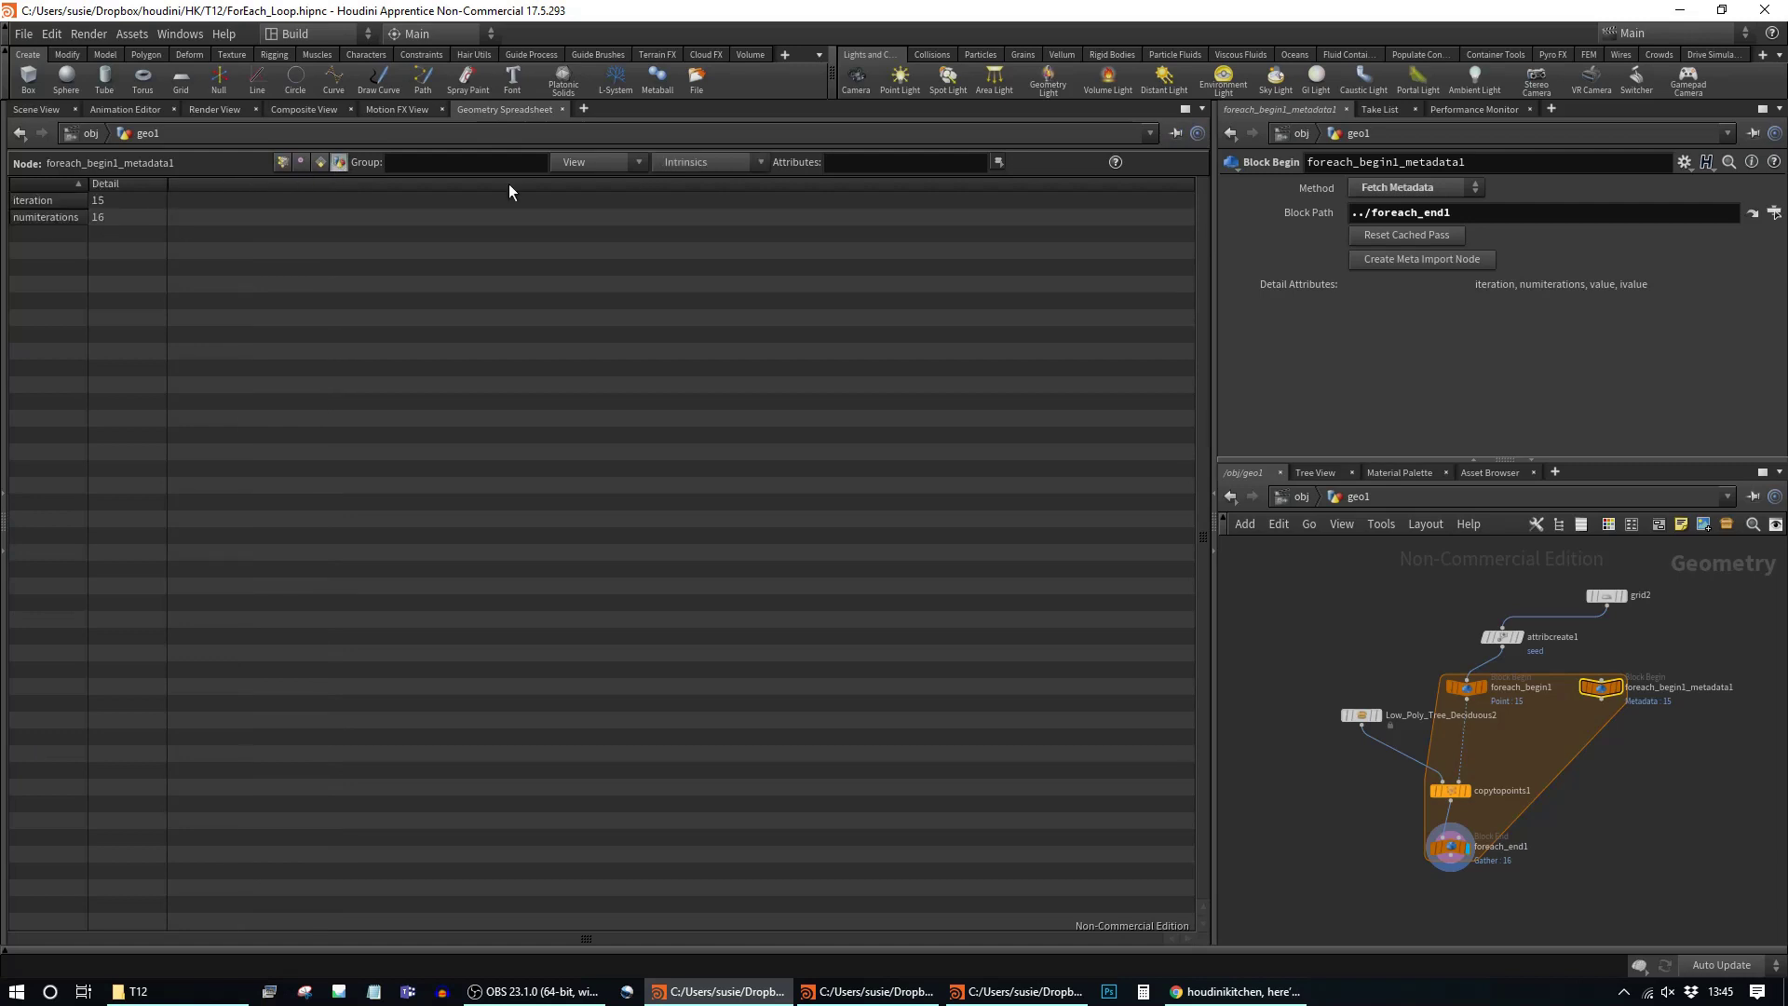
# Step: Read the Block Begin help on Fetch Metadata and the linked looping documentation about getting current loop information
pyautogui.click(1773, 162)
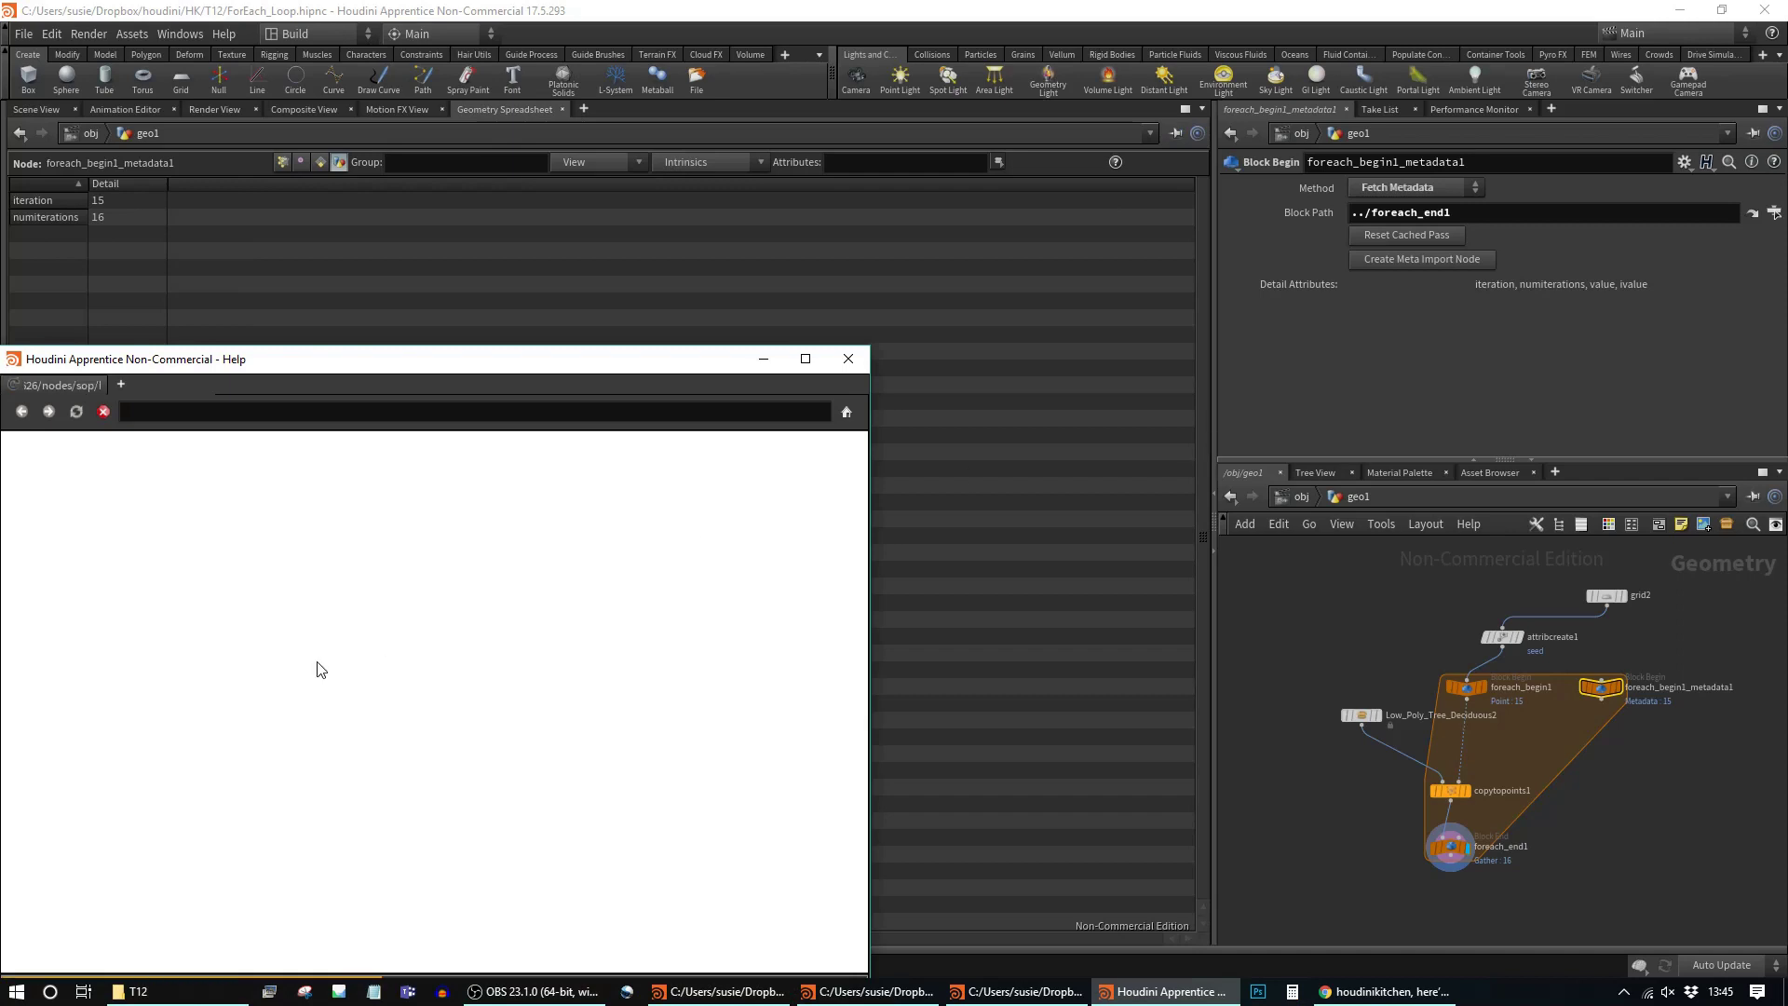
pyautogui.scroll(-10, 773, 694)
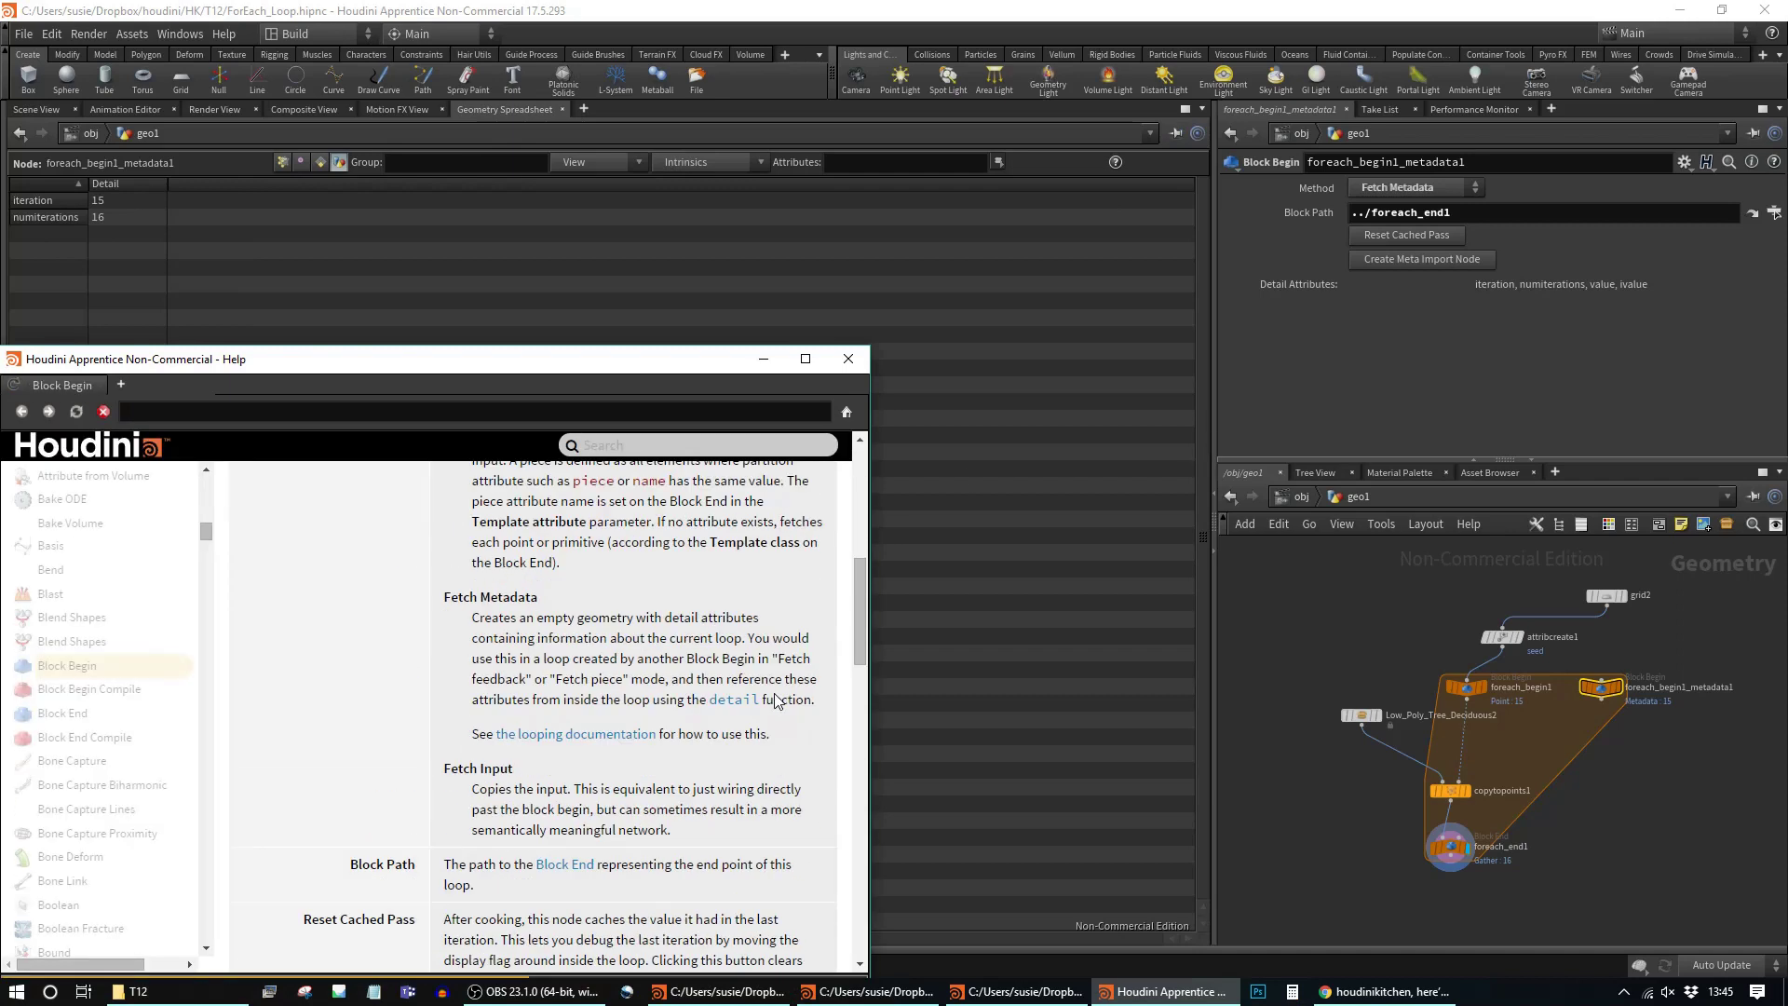
pyautogui.scroll(10, 777, 700)
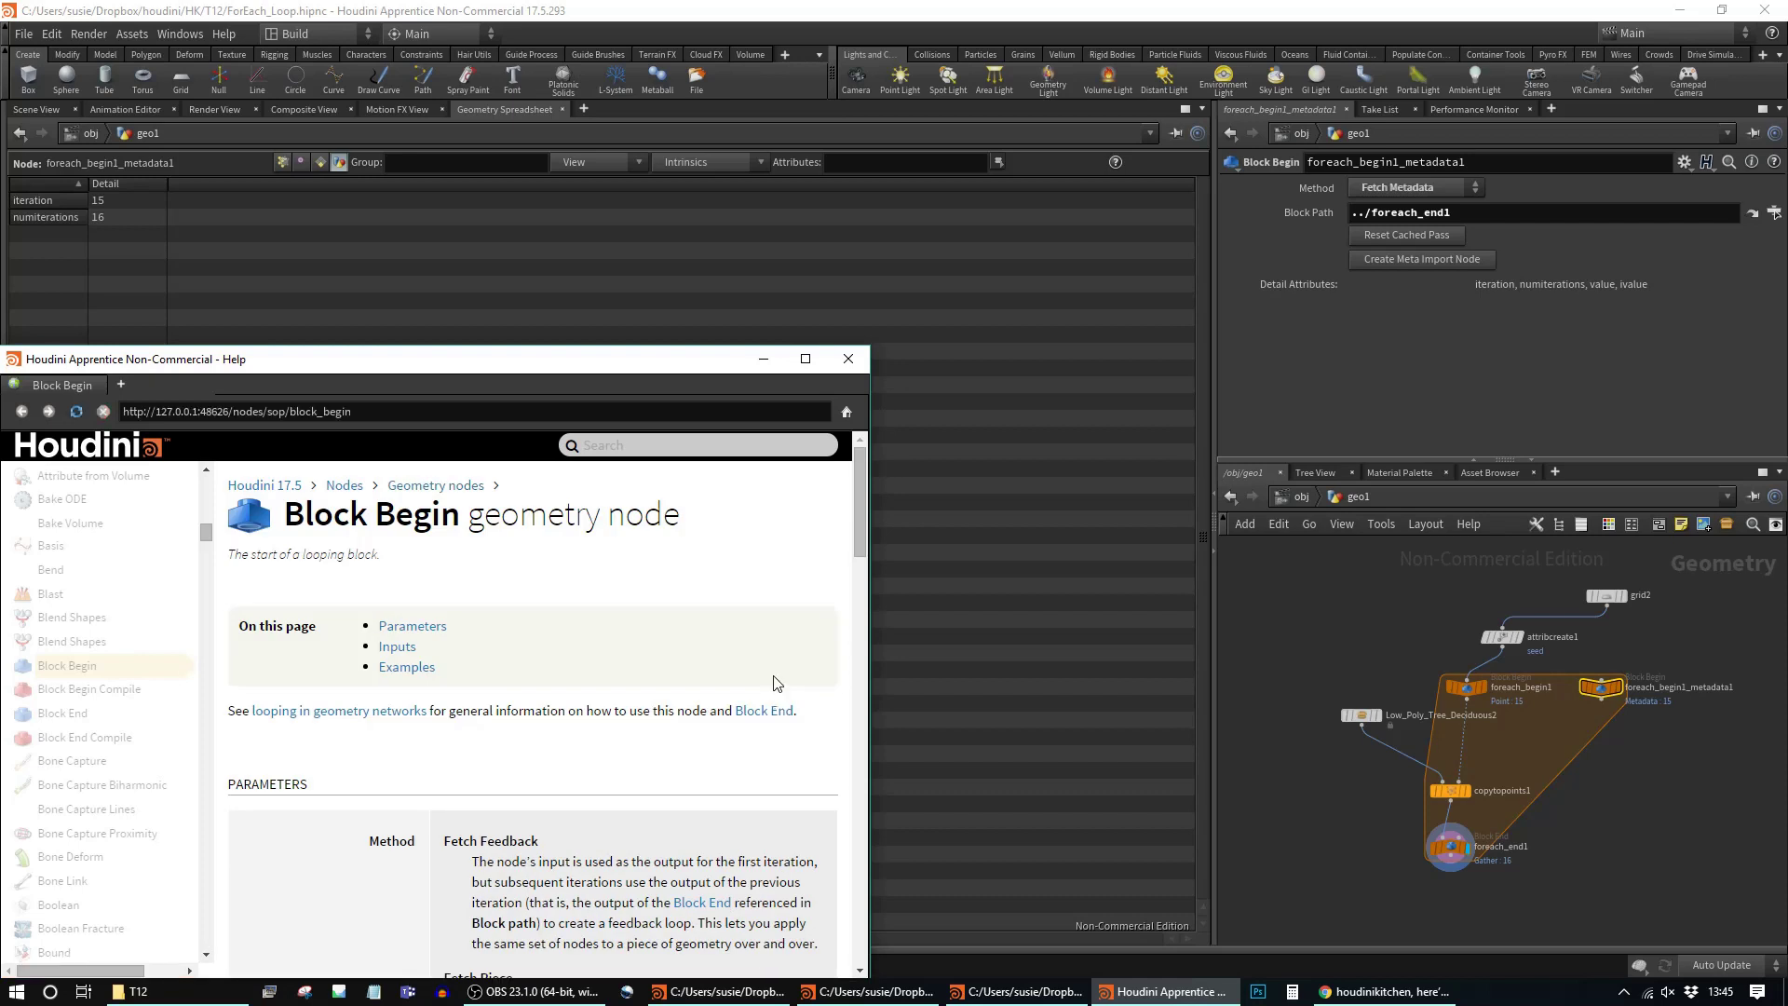
pyautogui.scroll(-6, 767, 687)
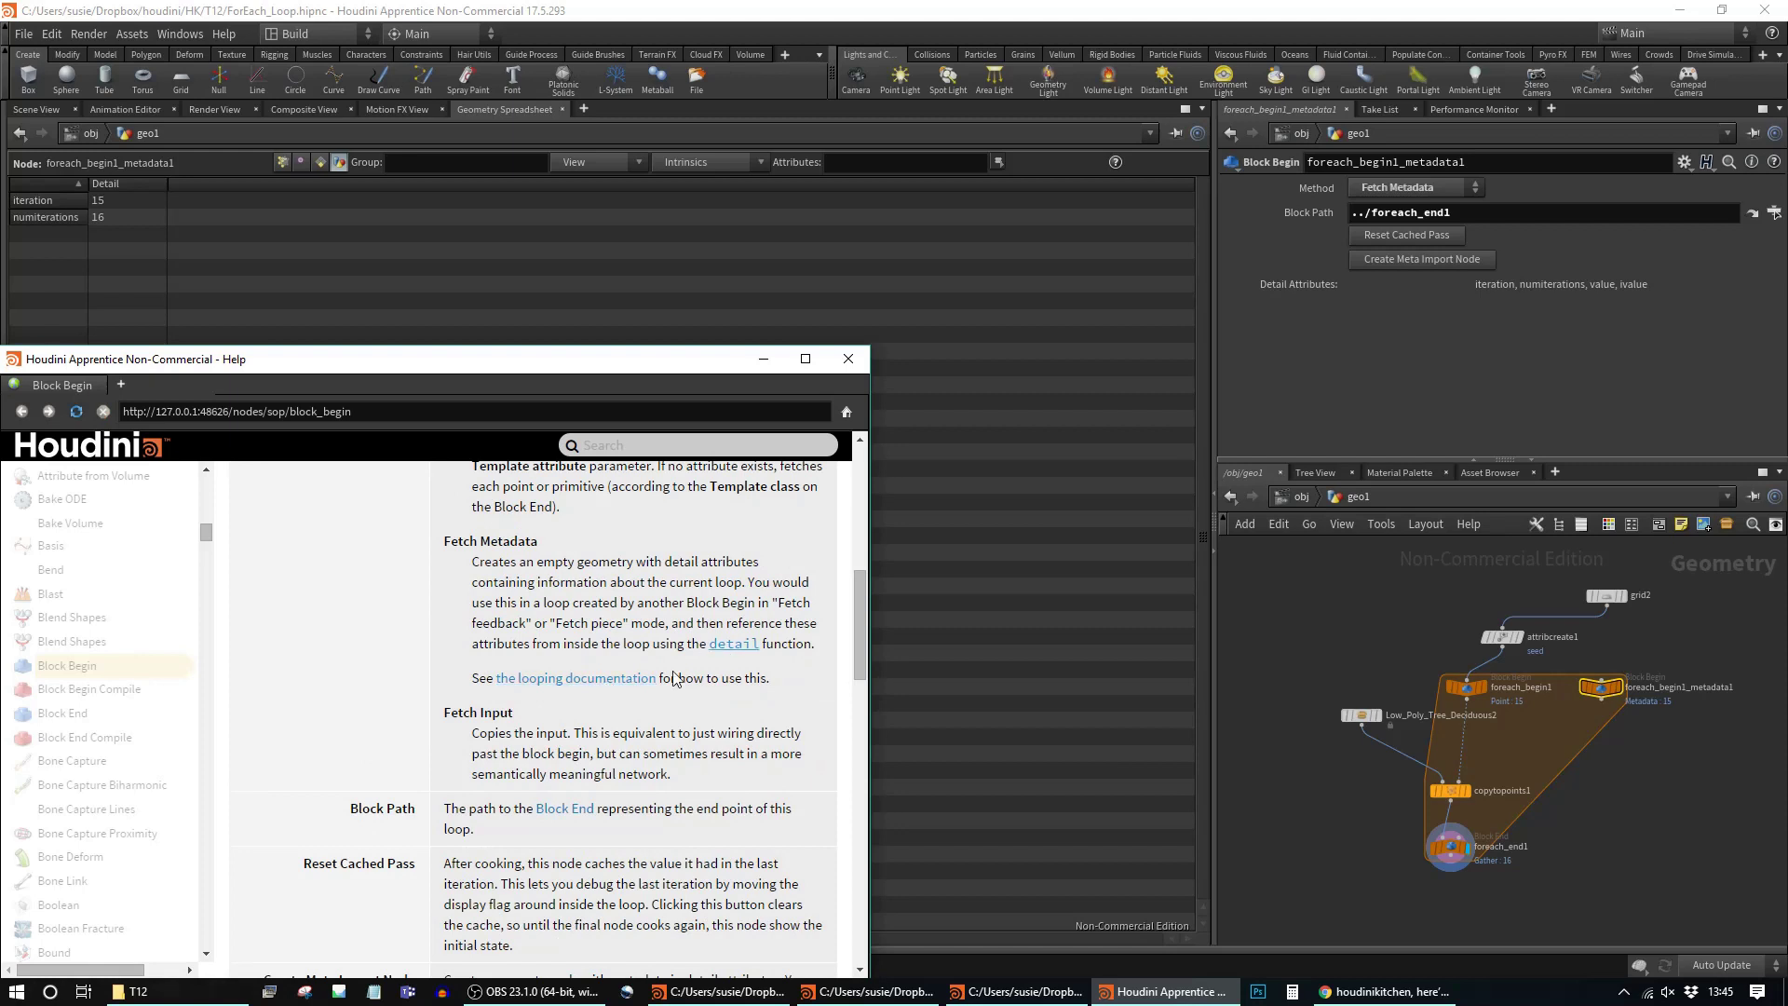
pyautogui.click(610, 685)
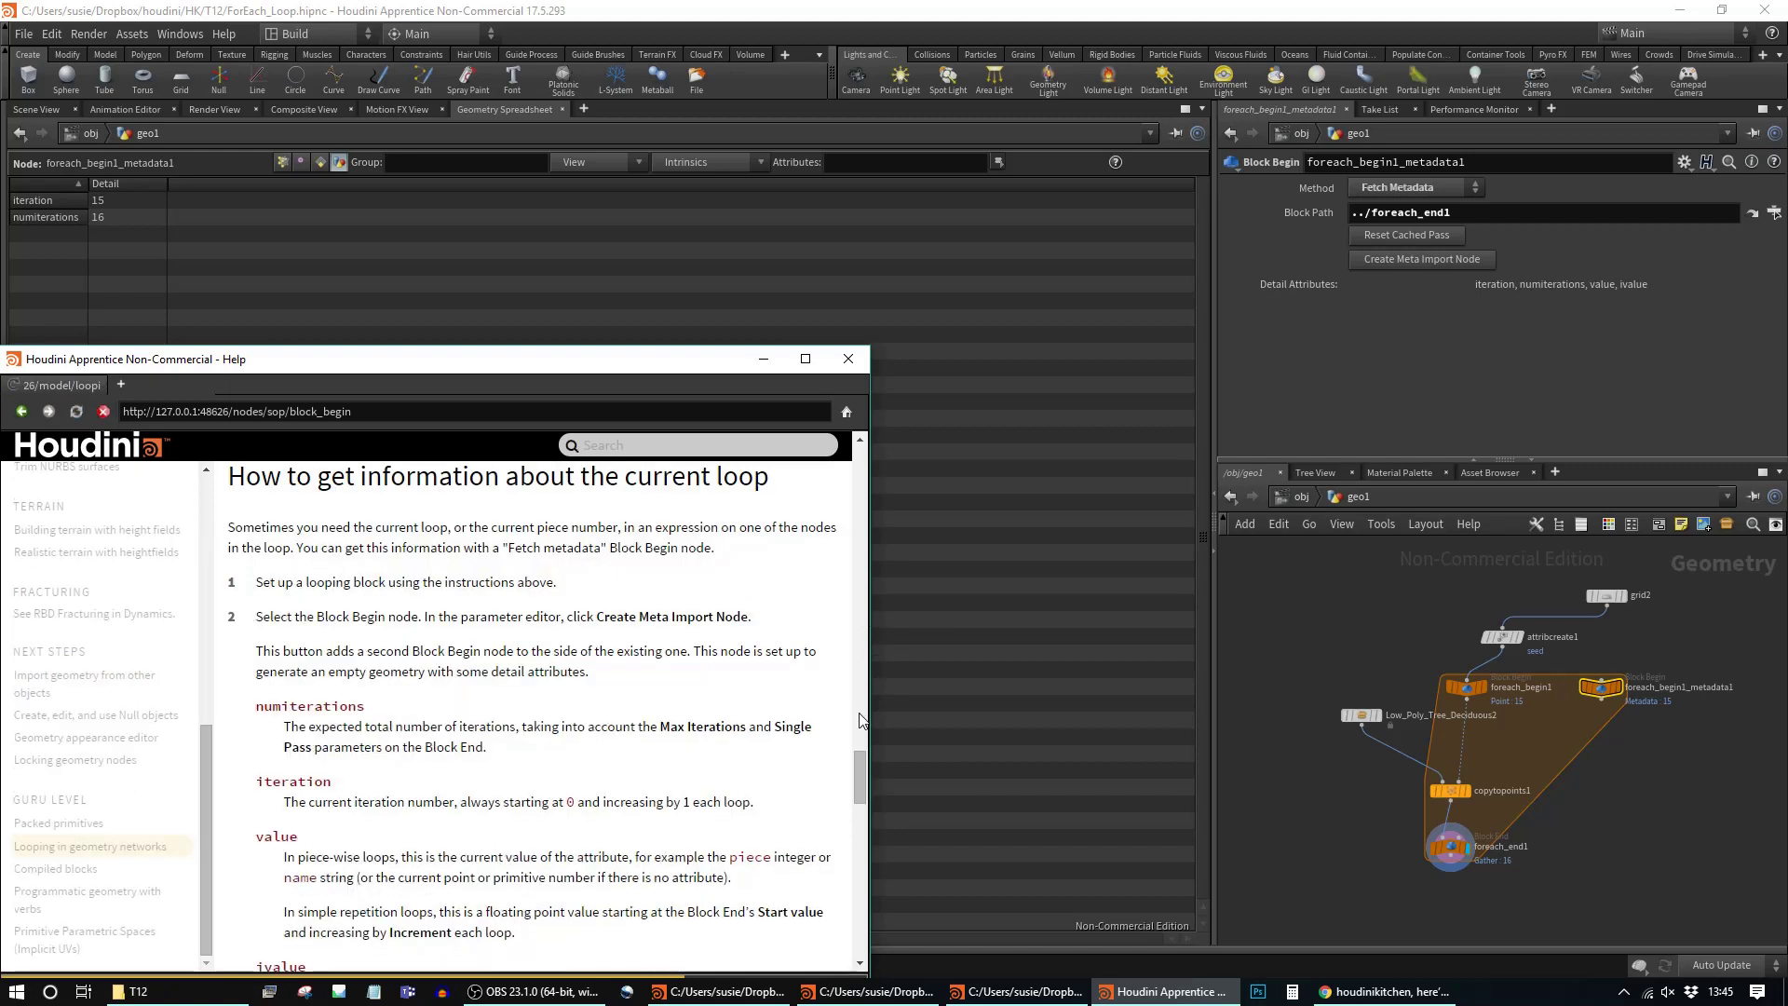
pyautogui.scroll(5, 477, 695)
pyautogui.scroll(-10, 477, 695)
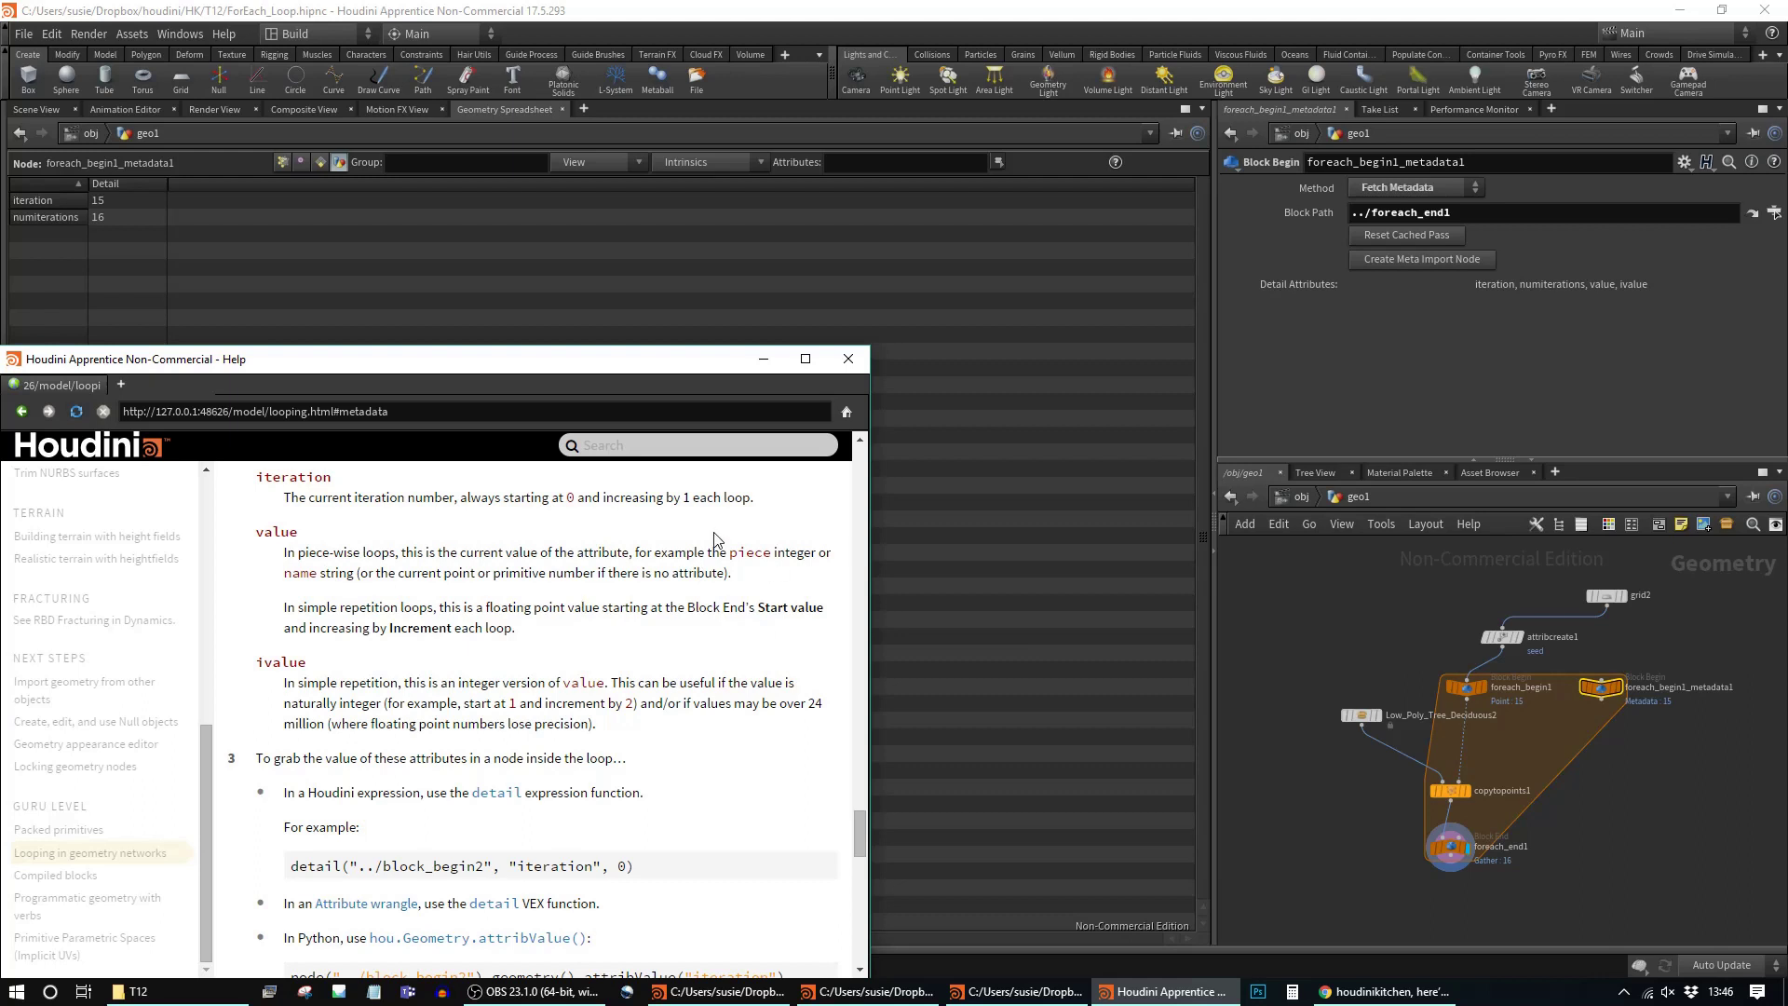
pyautogui.click(772, 352)
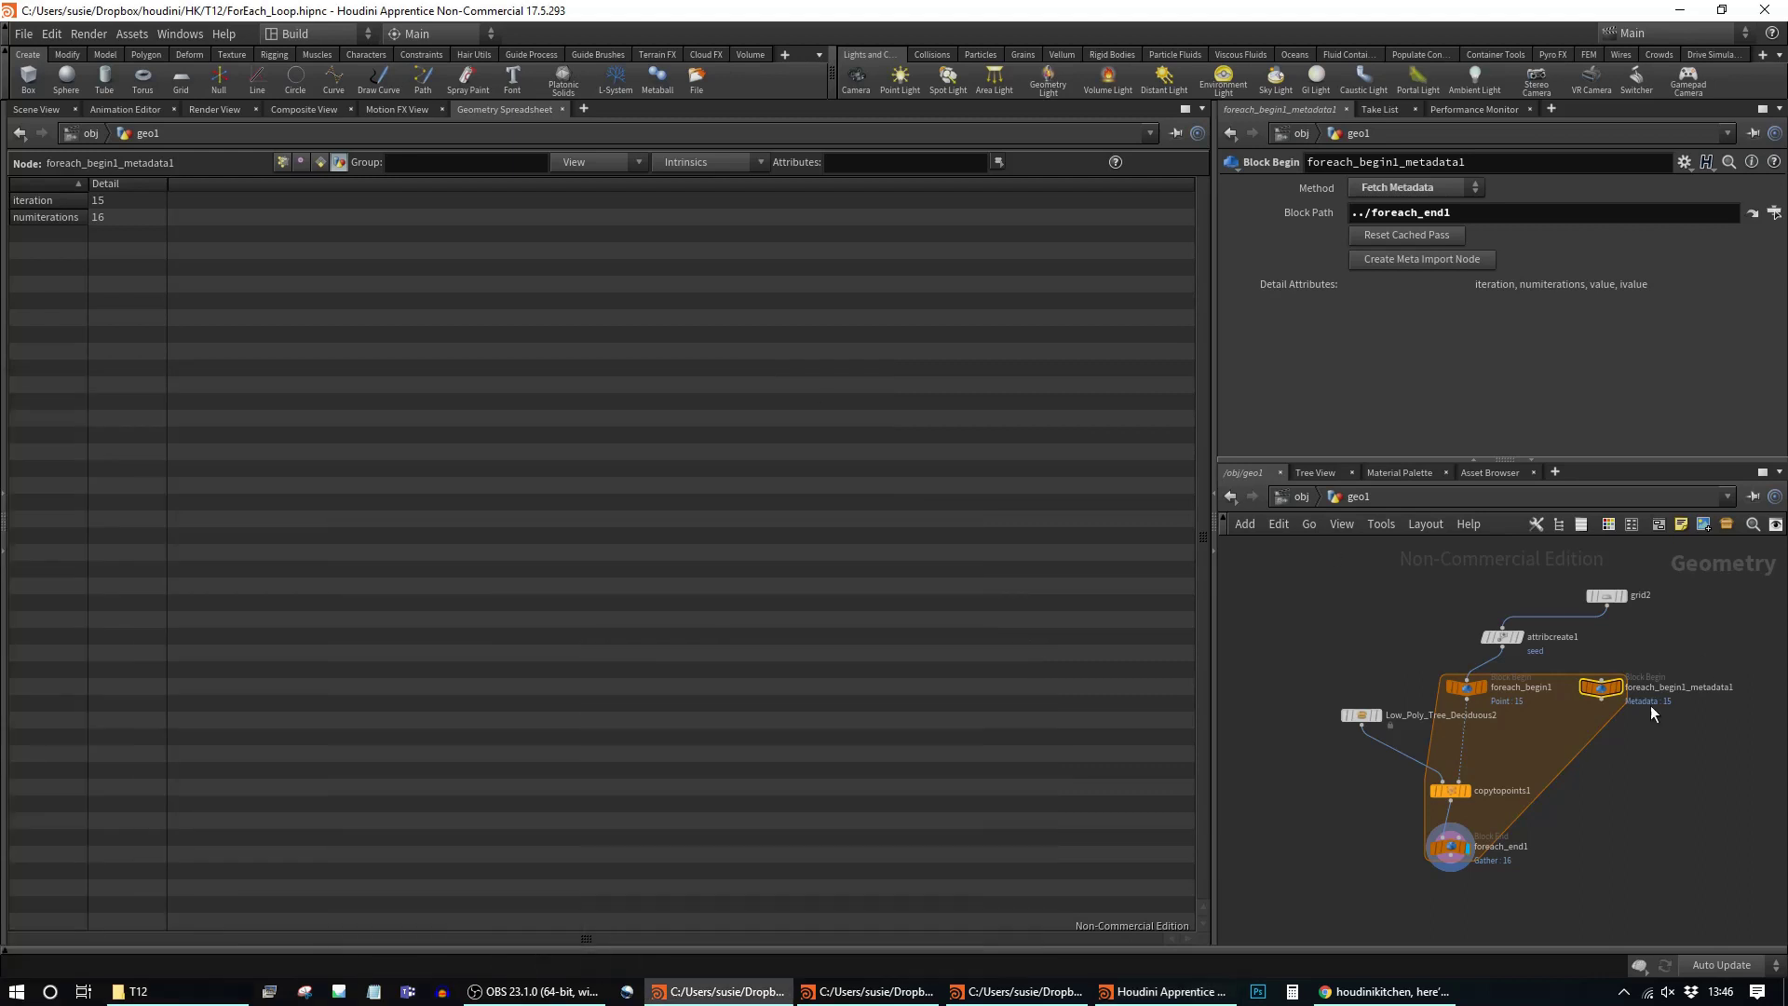
# Step: Point the random seed expression of Low_Poly_Tree_Deciduous2 to foreach_begin1_metadata1, after moving the tree node farther from the loop
pyautogui.moveTo(1466, 792)
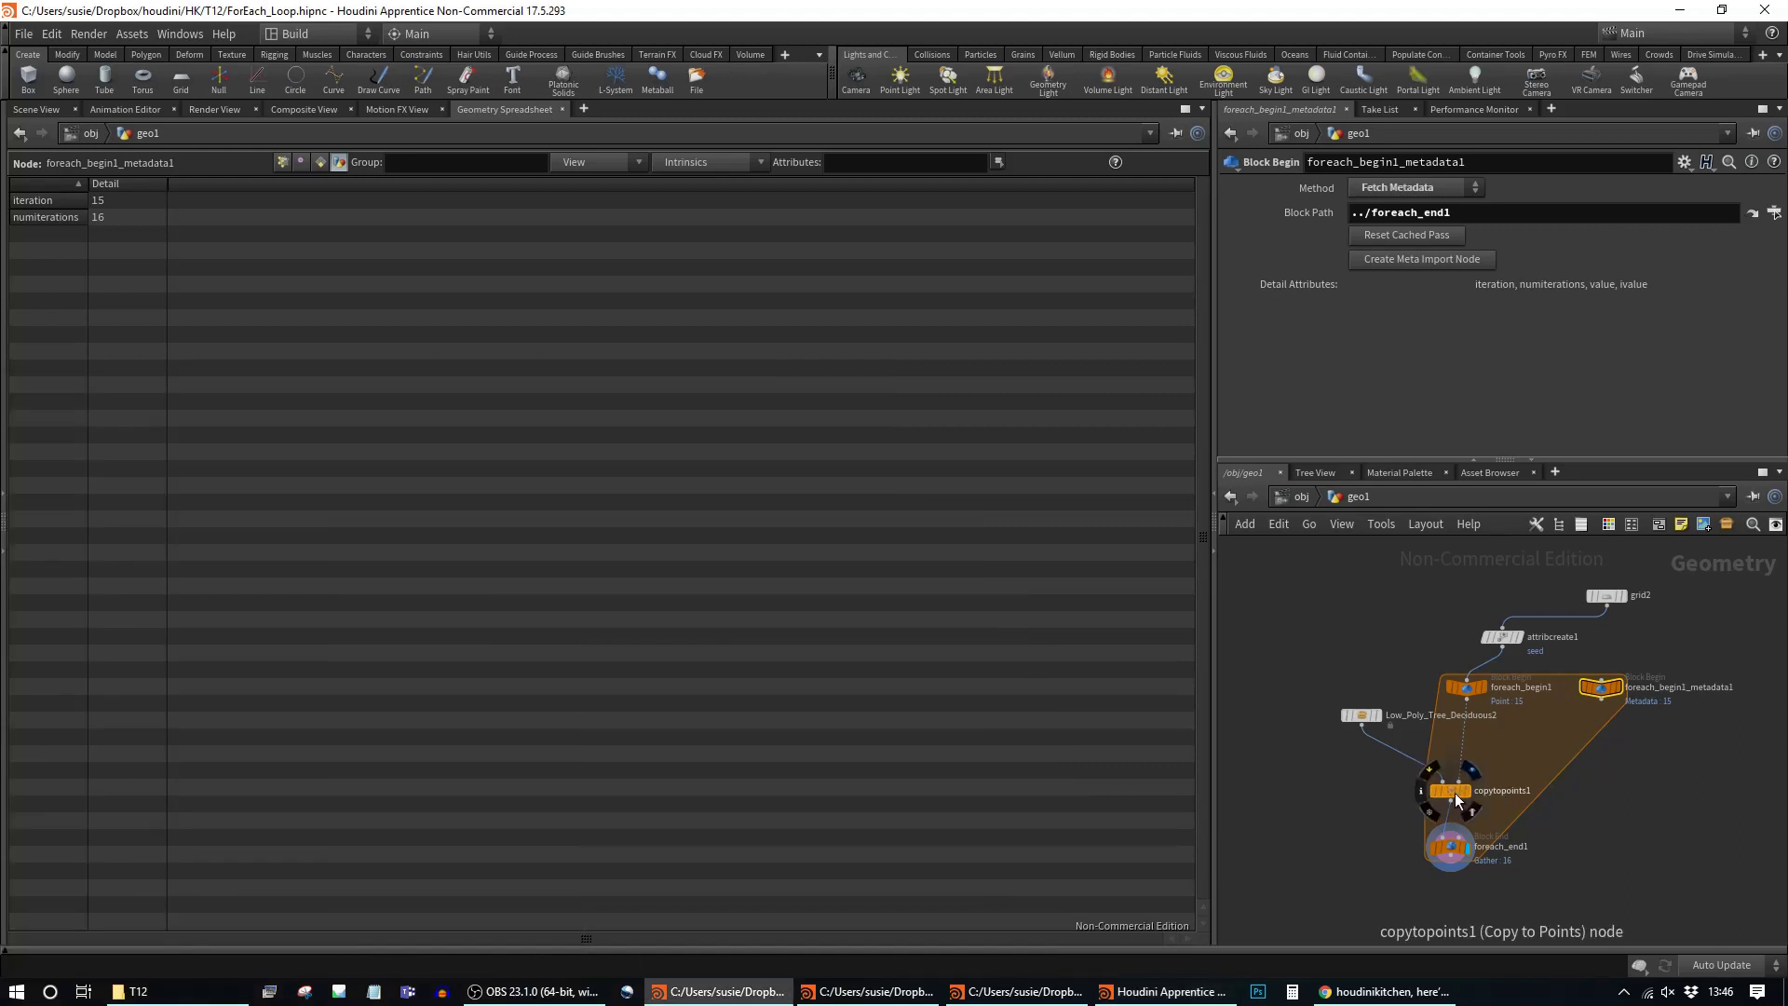
pyautogui.moveTo(1359, 719); pyautogui.dragTo(1280, 723)
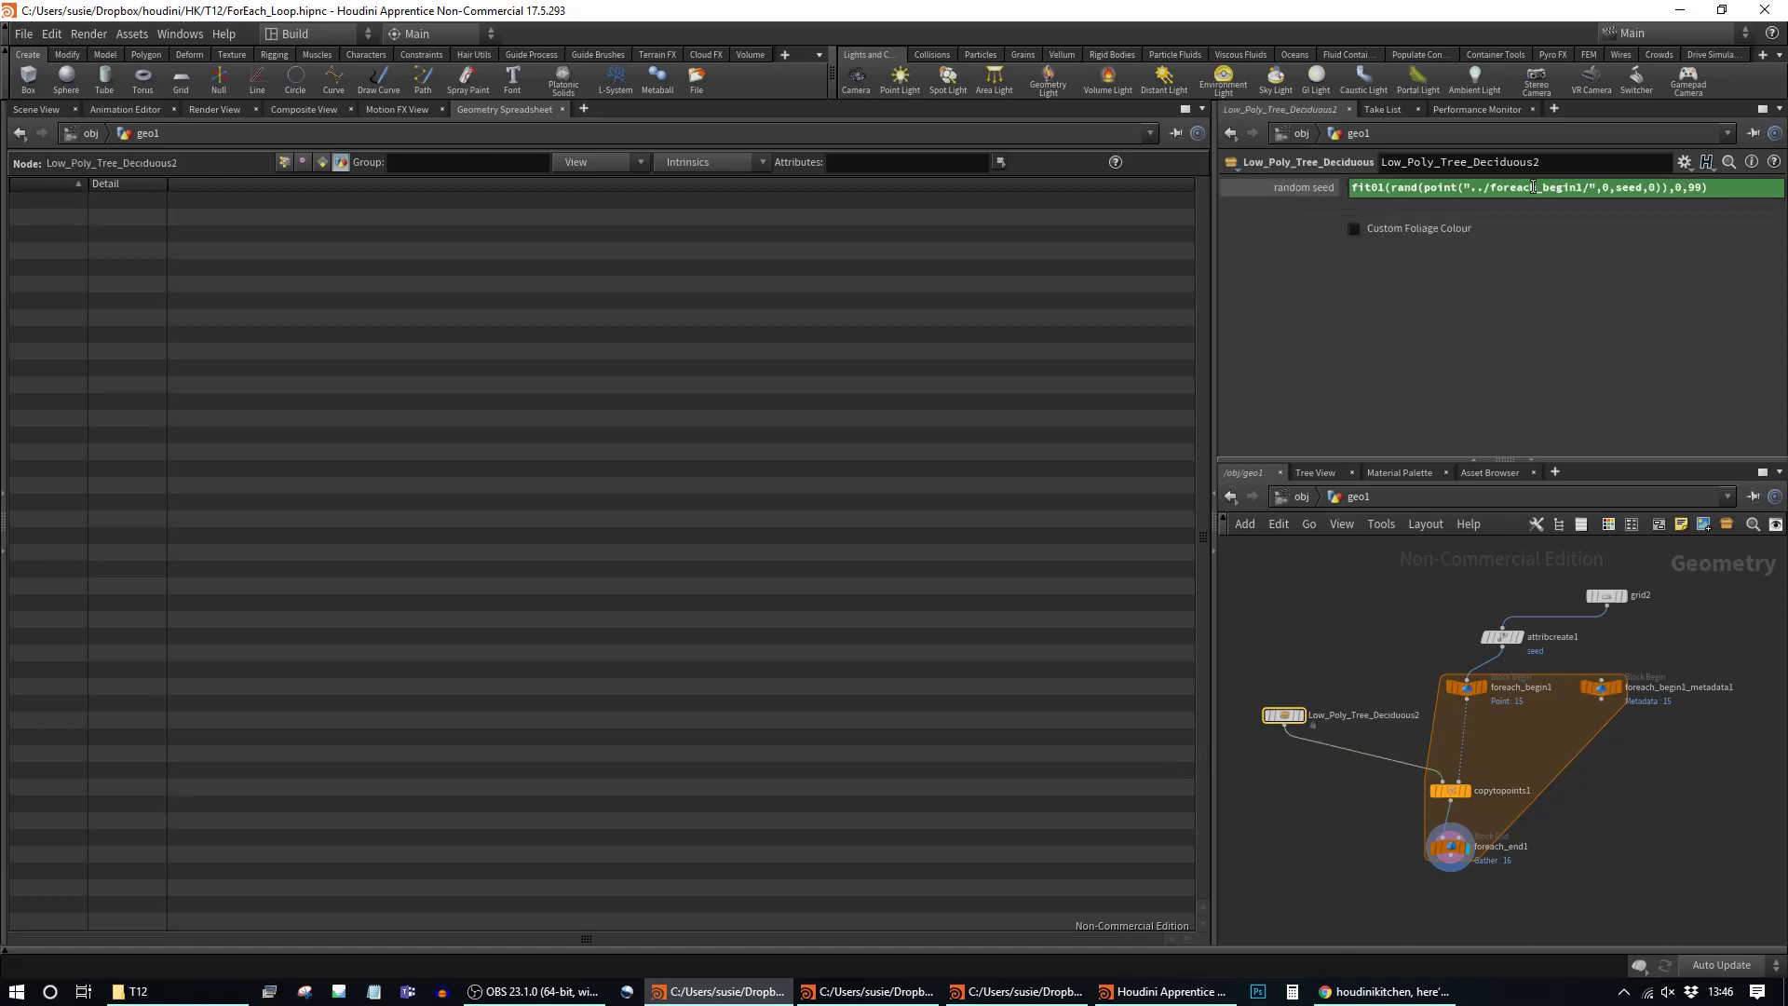
pyautogui.click(1600, 689)
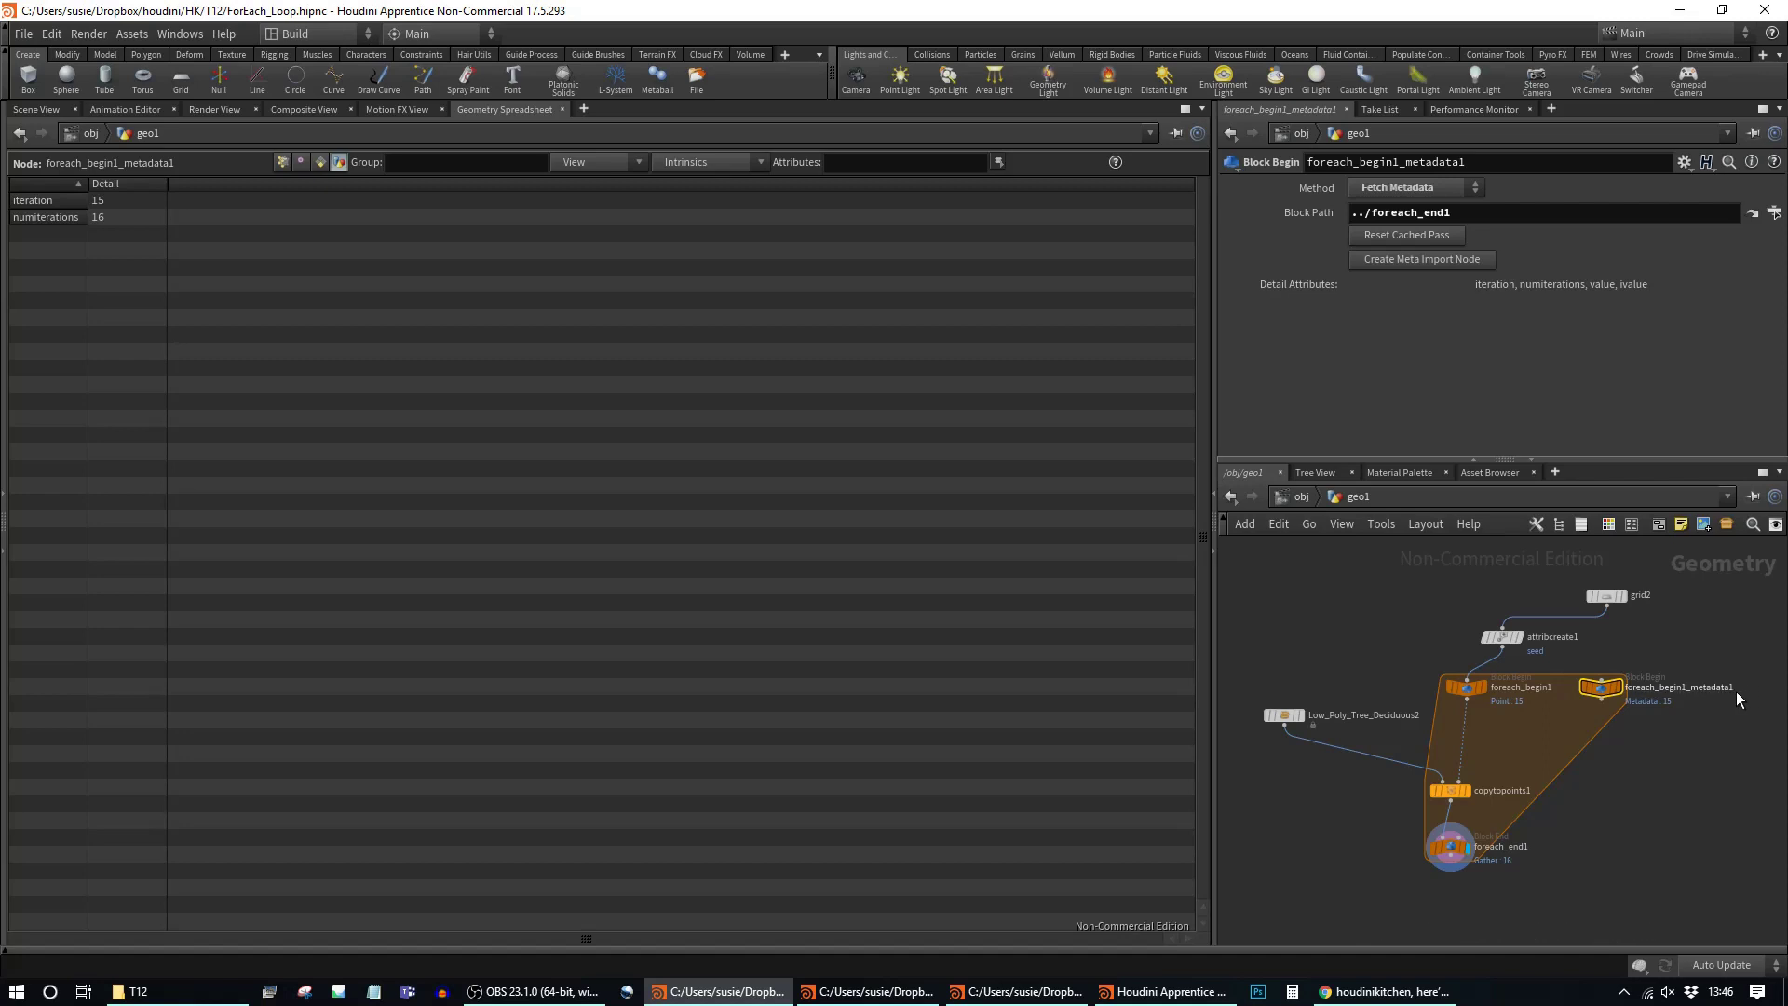
pyautogui.click(1283, 715)
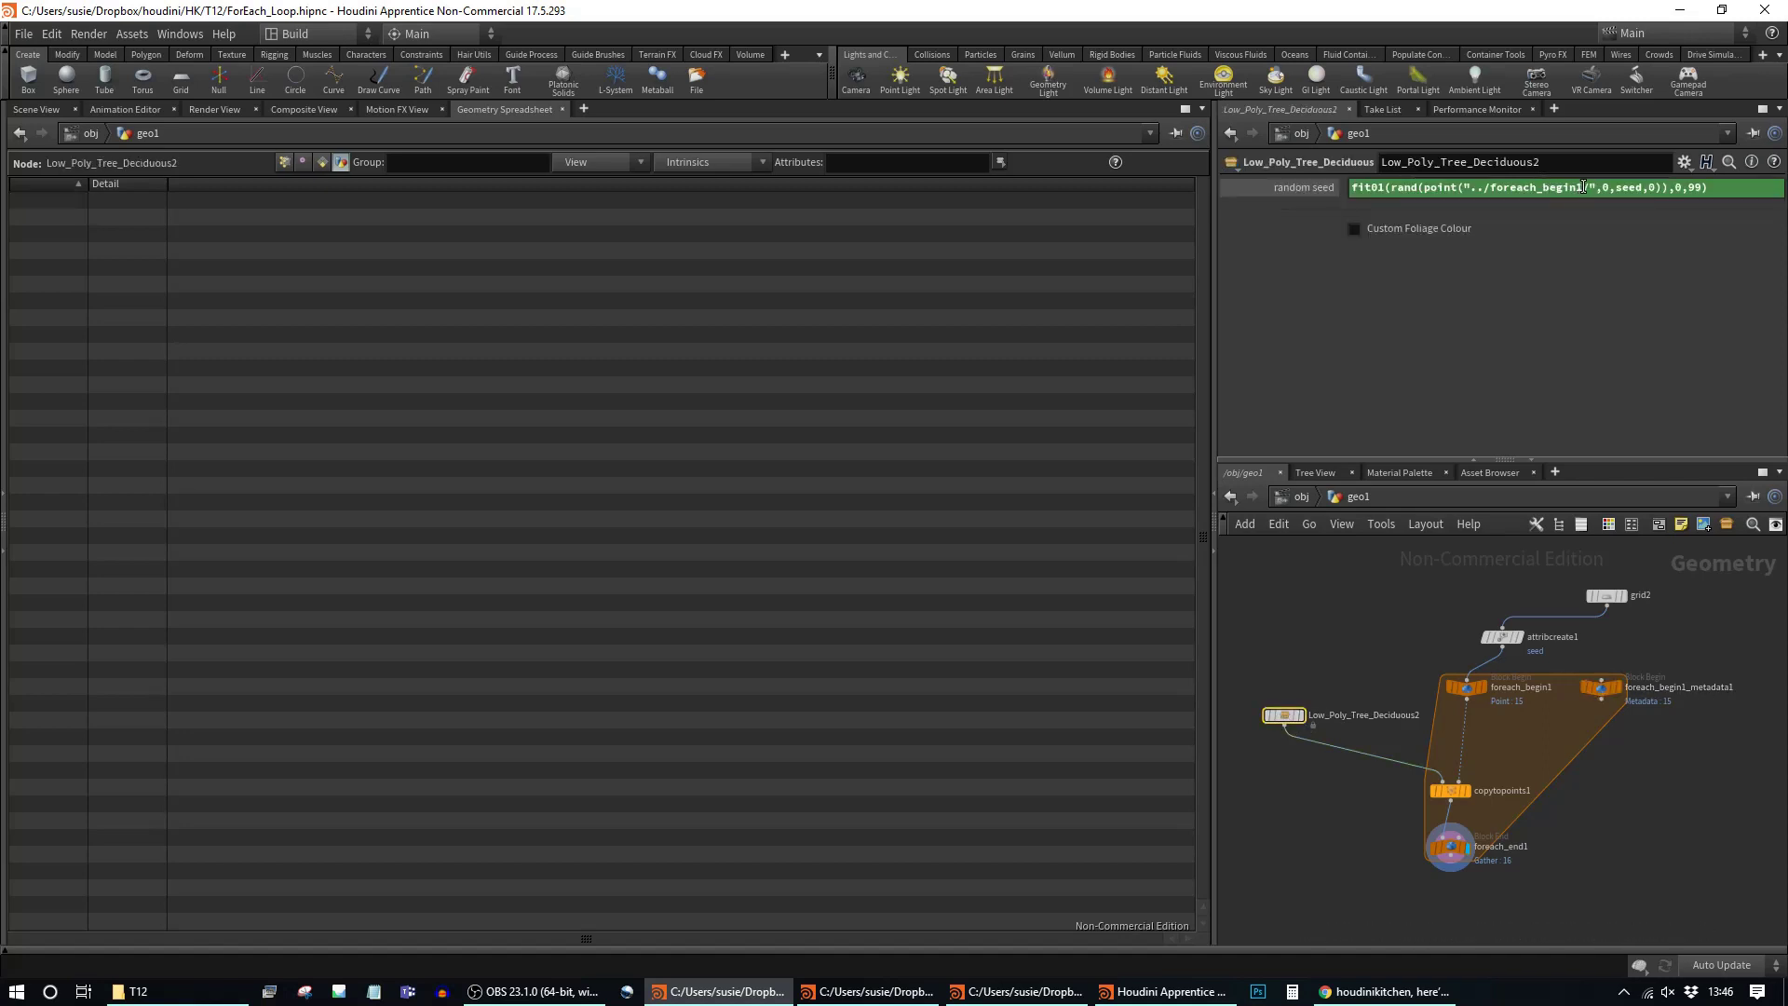
pyautogui.press('BackSpace')
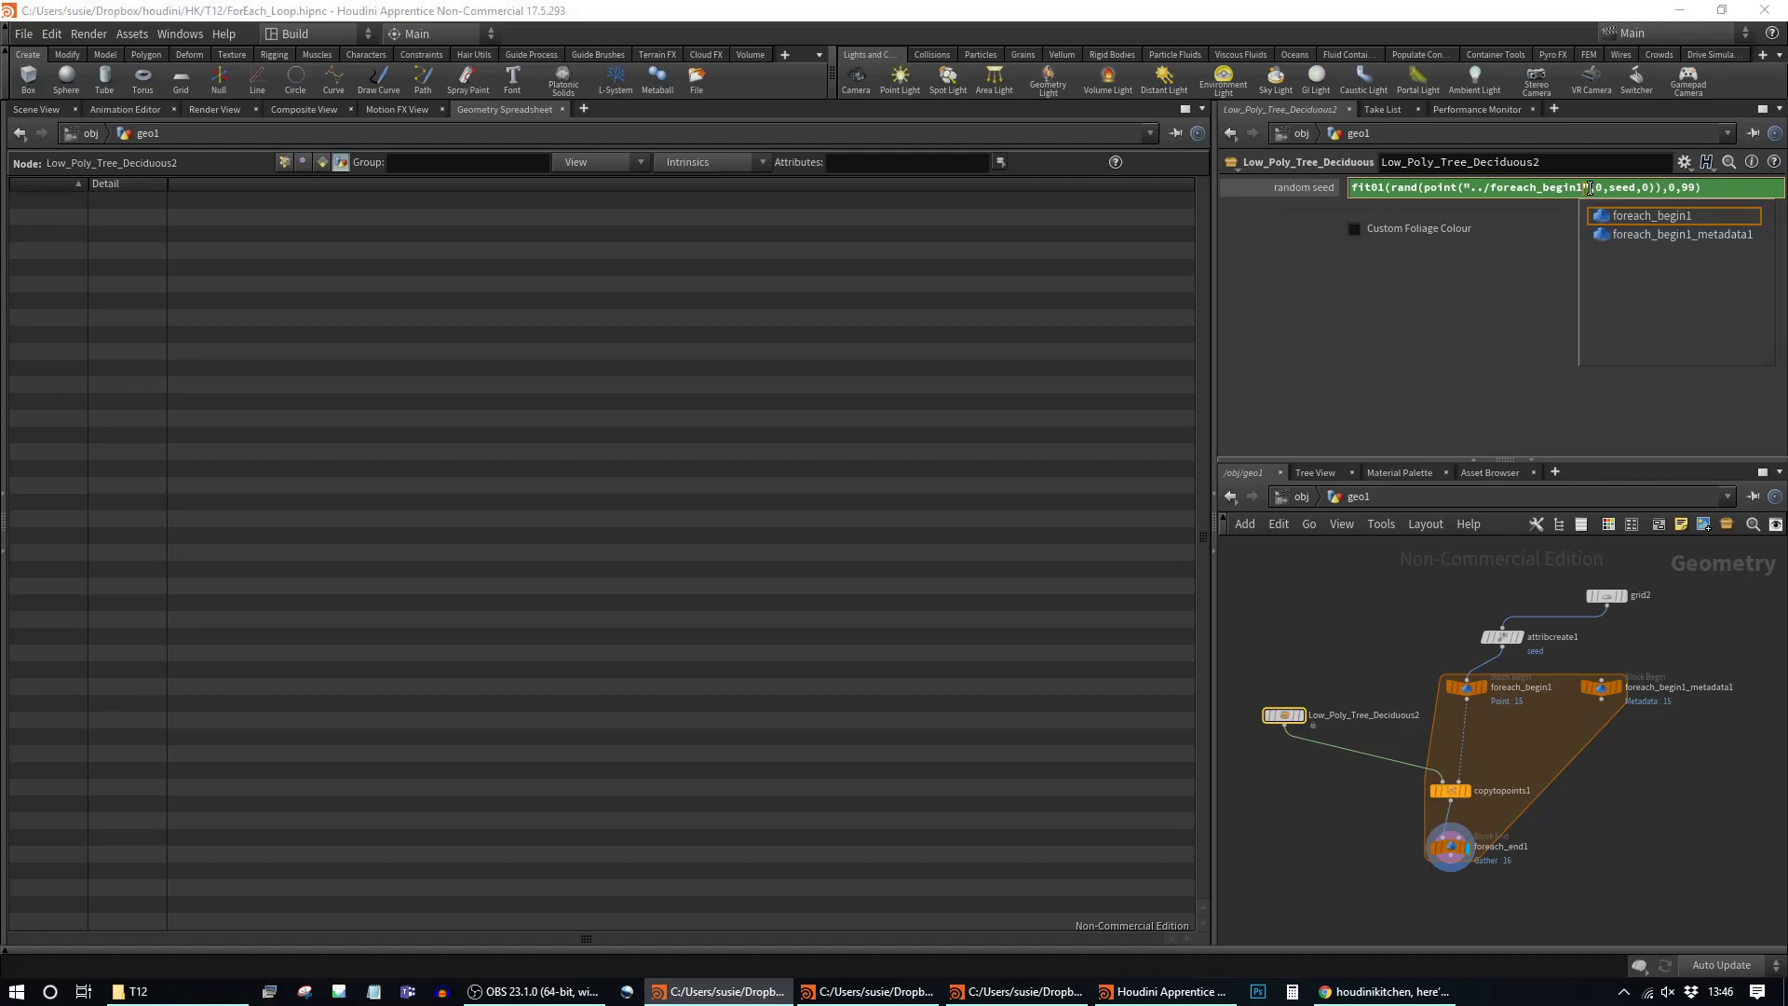
pyautogui.click(1701, 234)
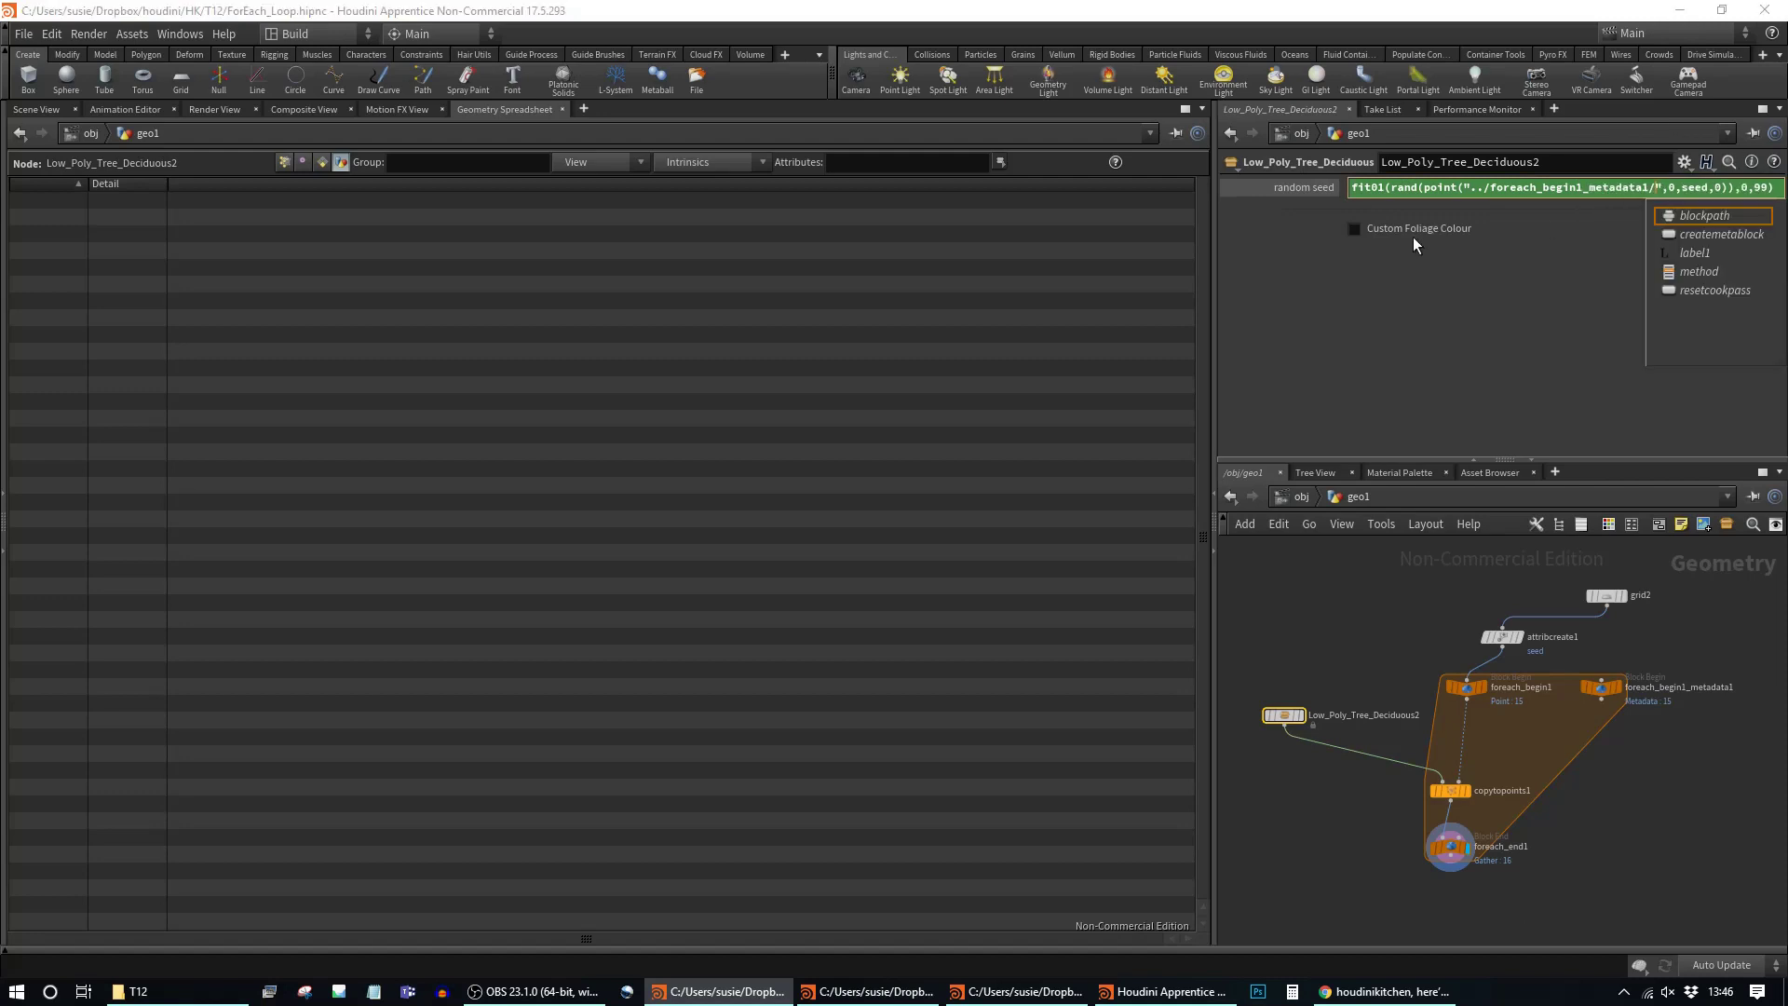
# Step: Replace the seed attribute in the tree's random seed expression with iteration
pyautogui.click(1696, 189)
pyautogui.click(1700, 189)
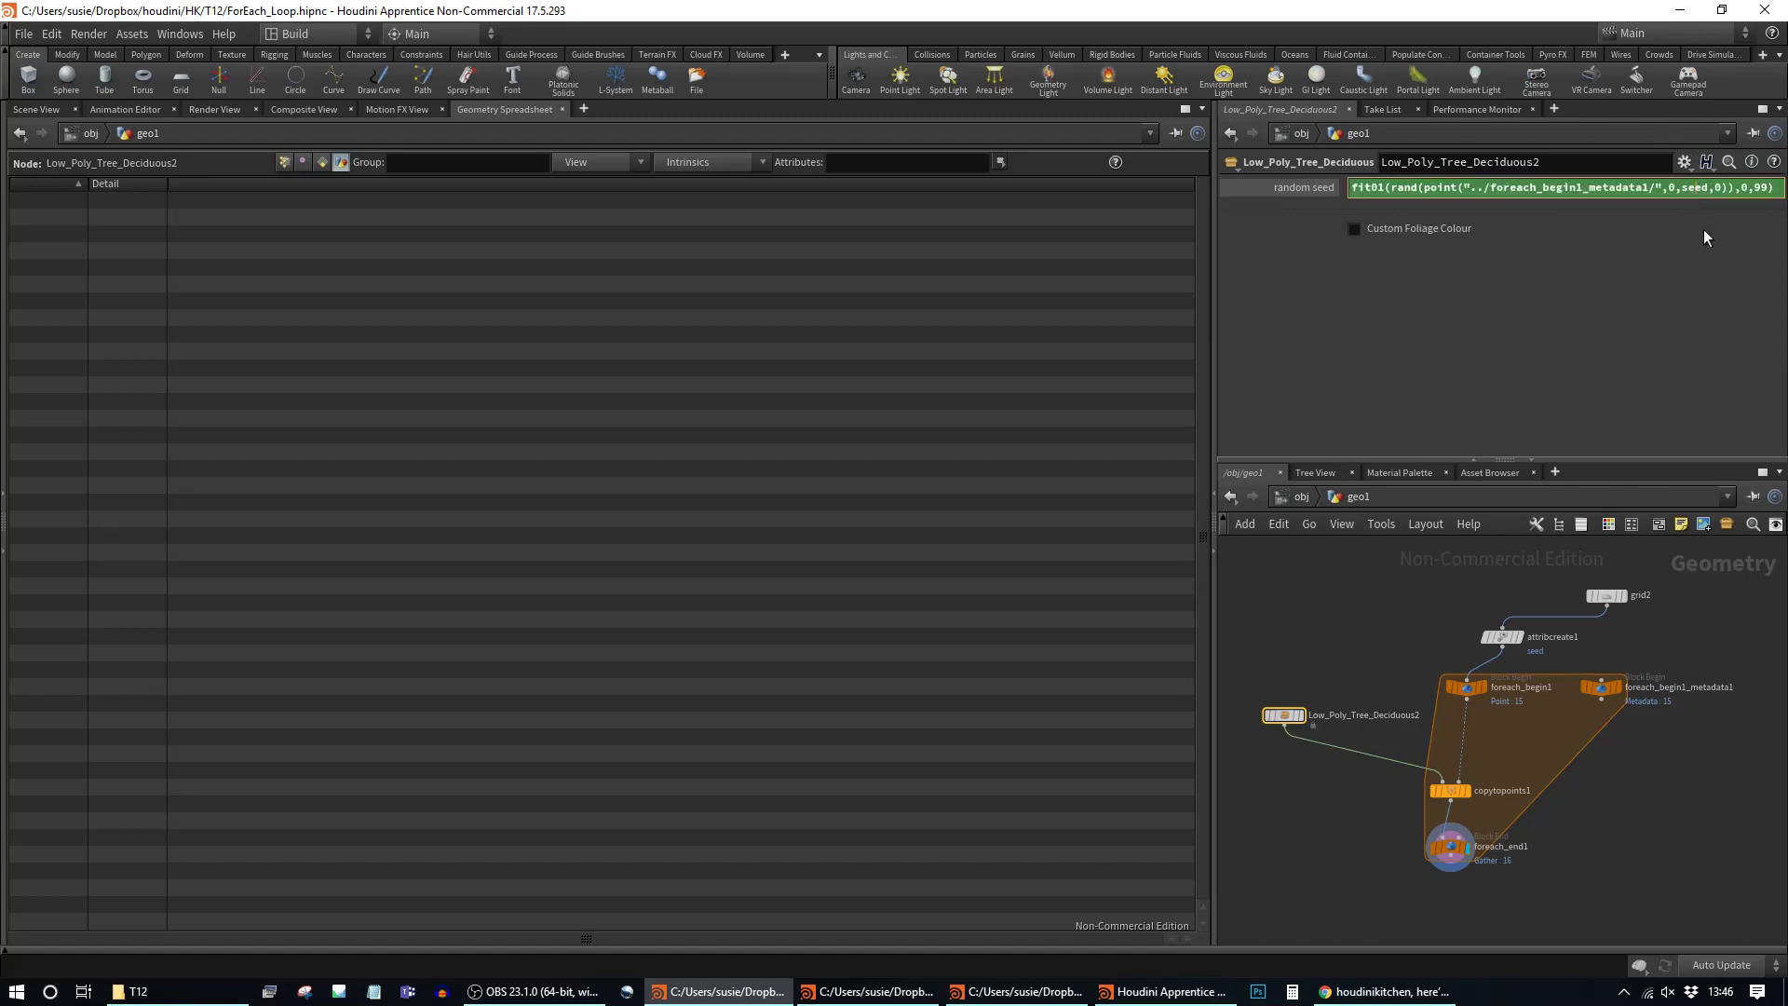
pyautogui.moveTo(1708, 189); pyautogui.dragTo(1685, 192)
pyautogui.write('itera')
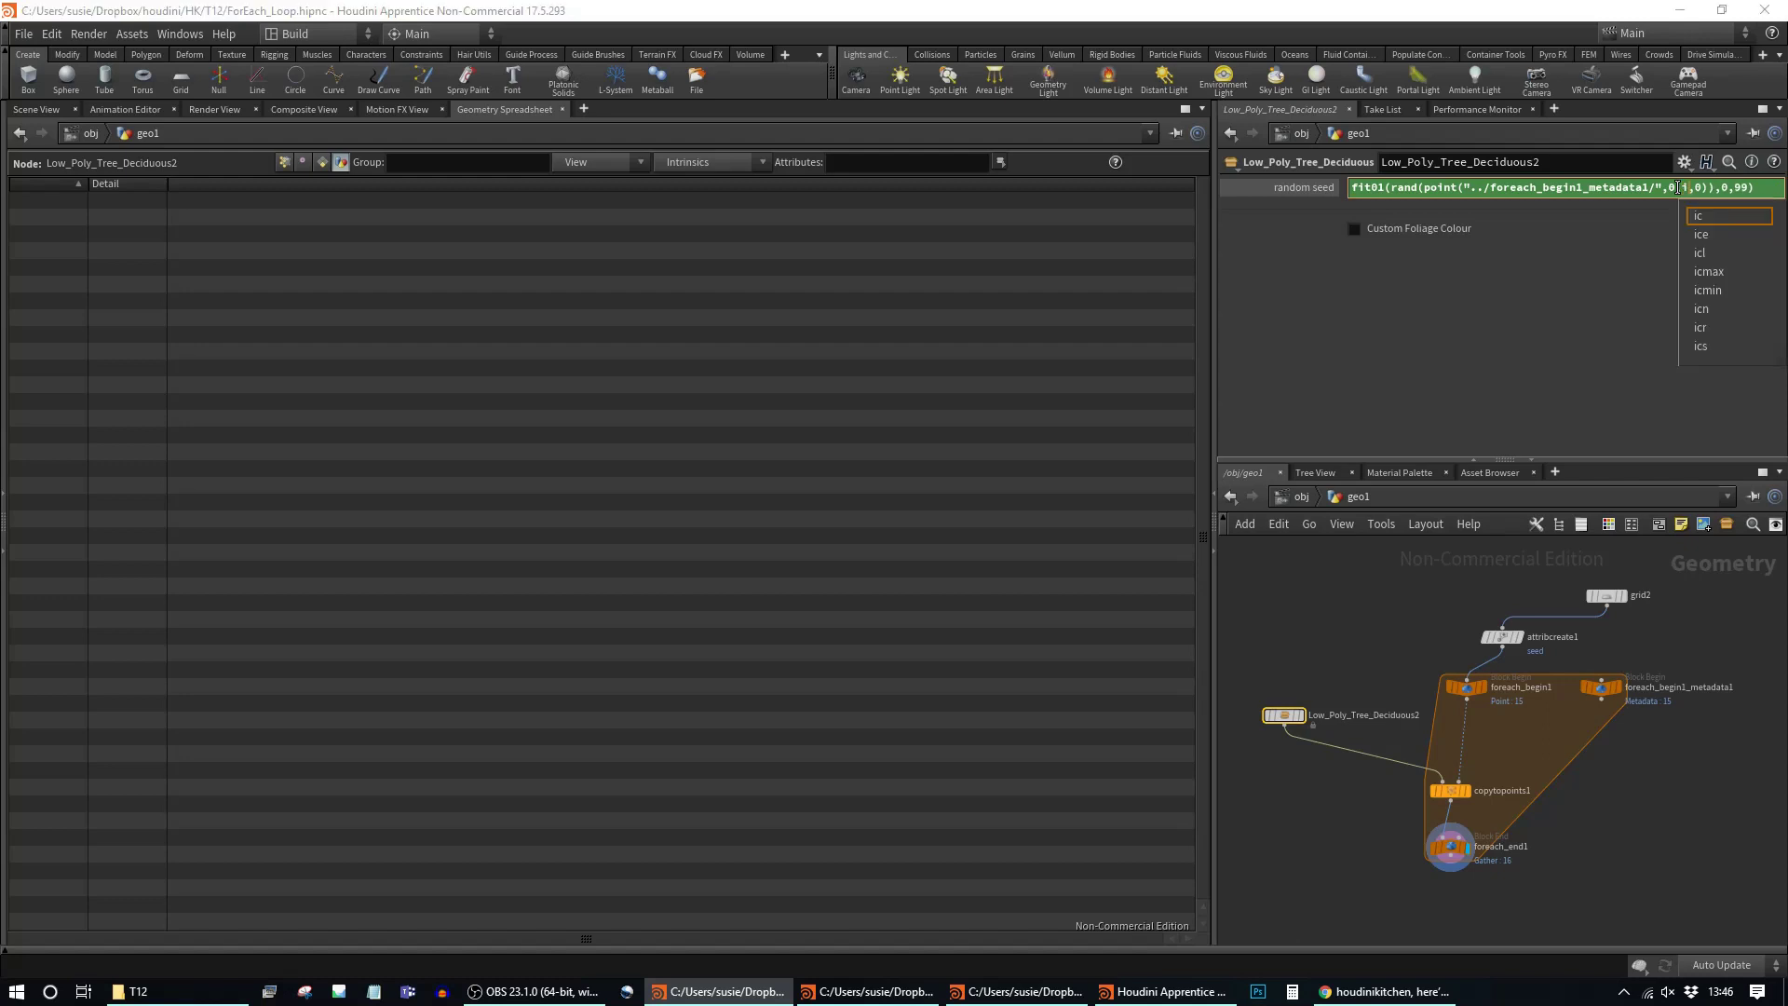
pyautogui.write('tion')
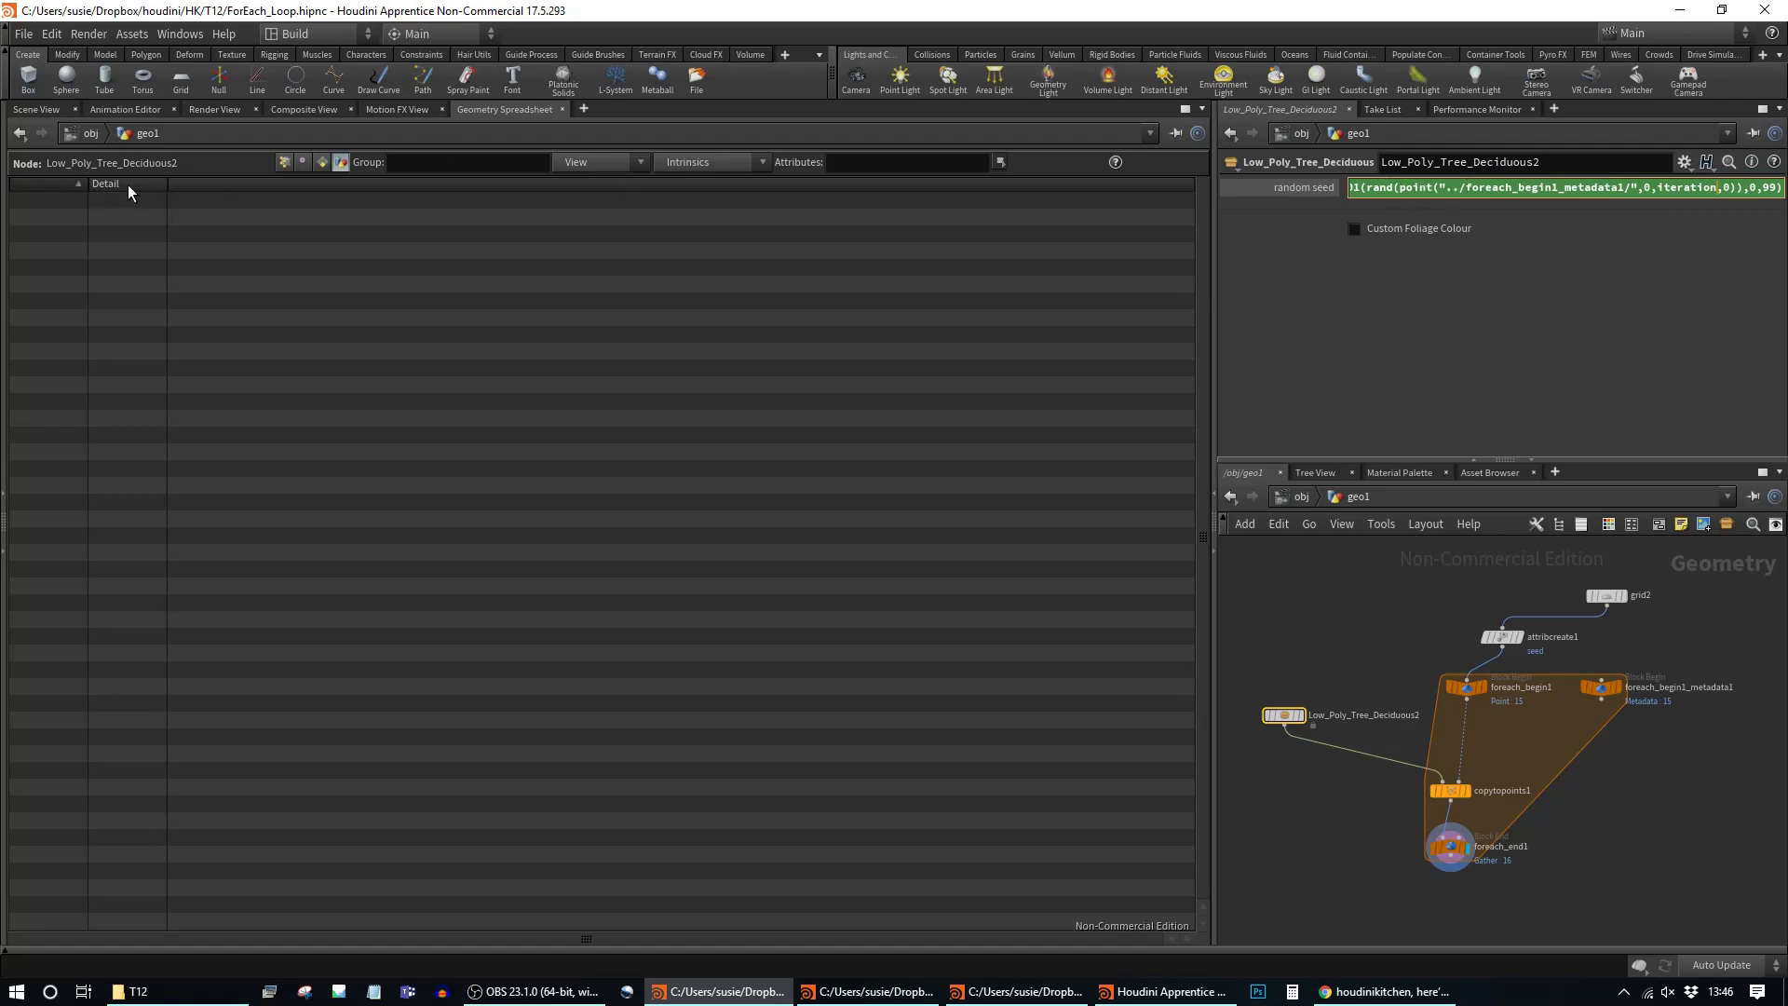
# Step: Change the expression's point function to detail without the point-number argument, and inspect the trees in the Scene View
pyautogui.moveTo(1401, 188); pyautogui.dragTo(1430, 189)
pyautogui.write('detail')
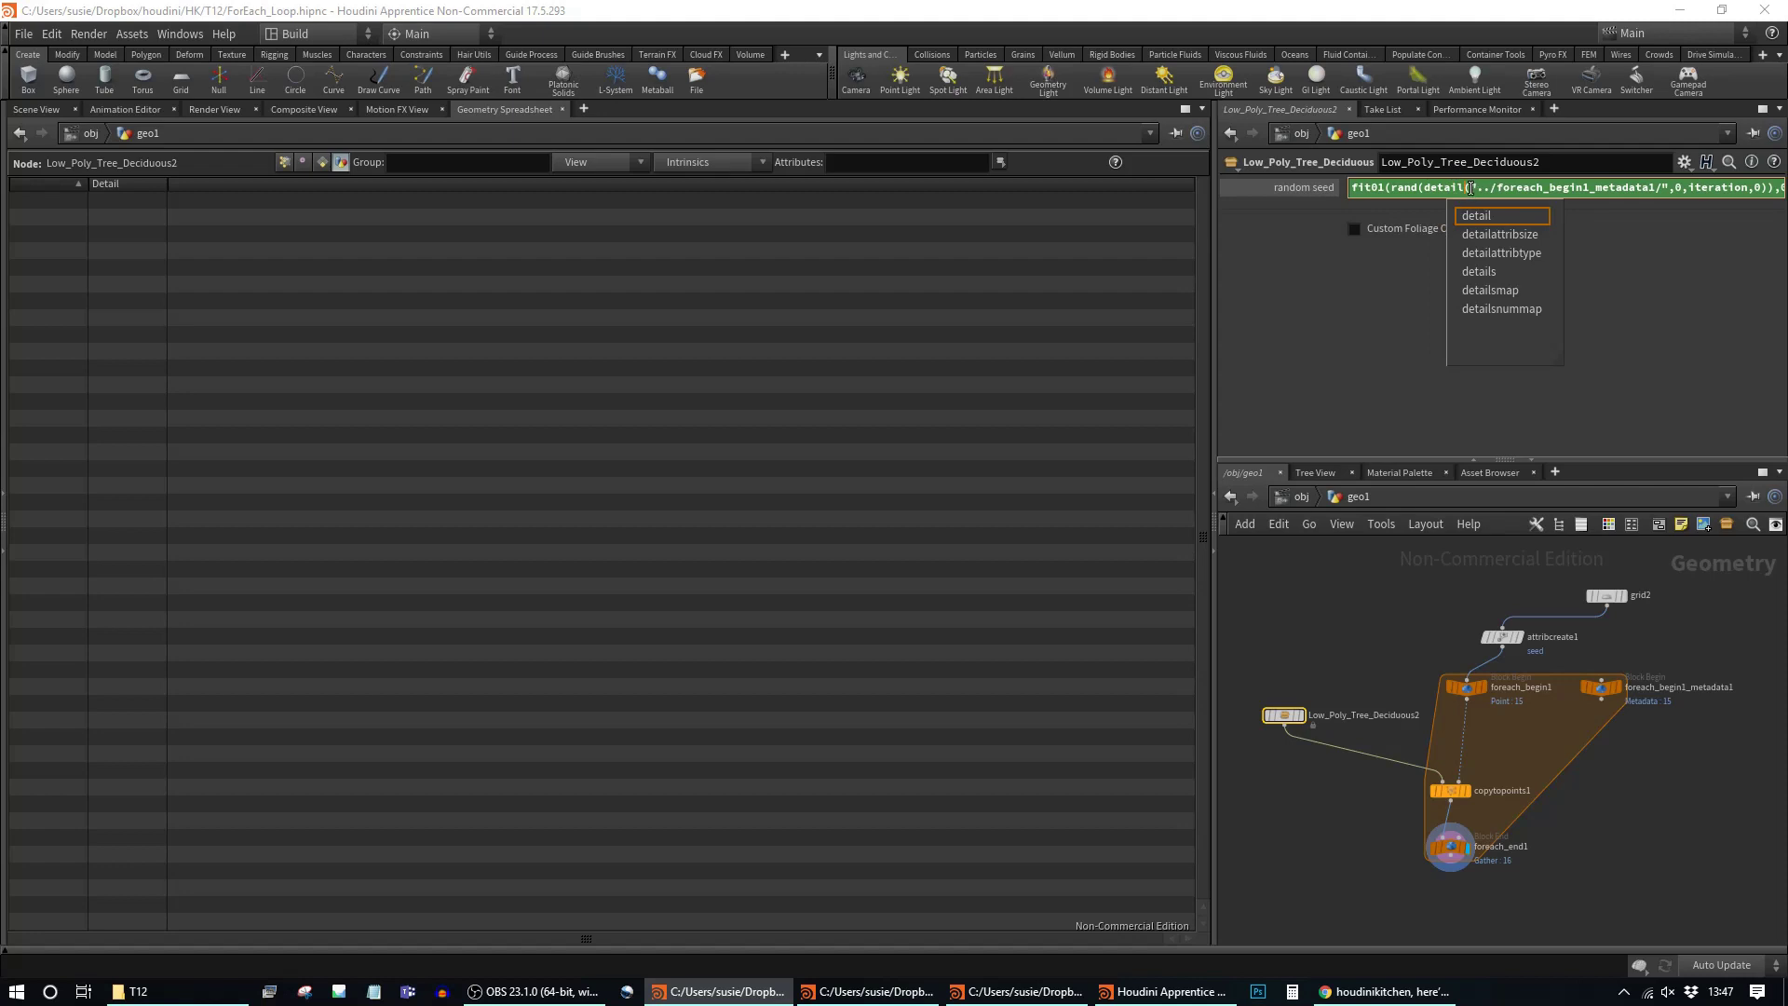
pyautogui.click(1471, 189)
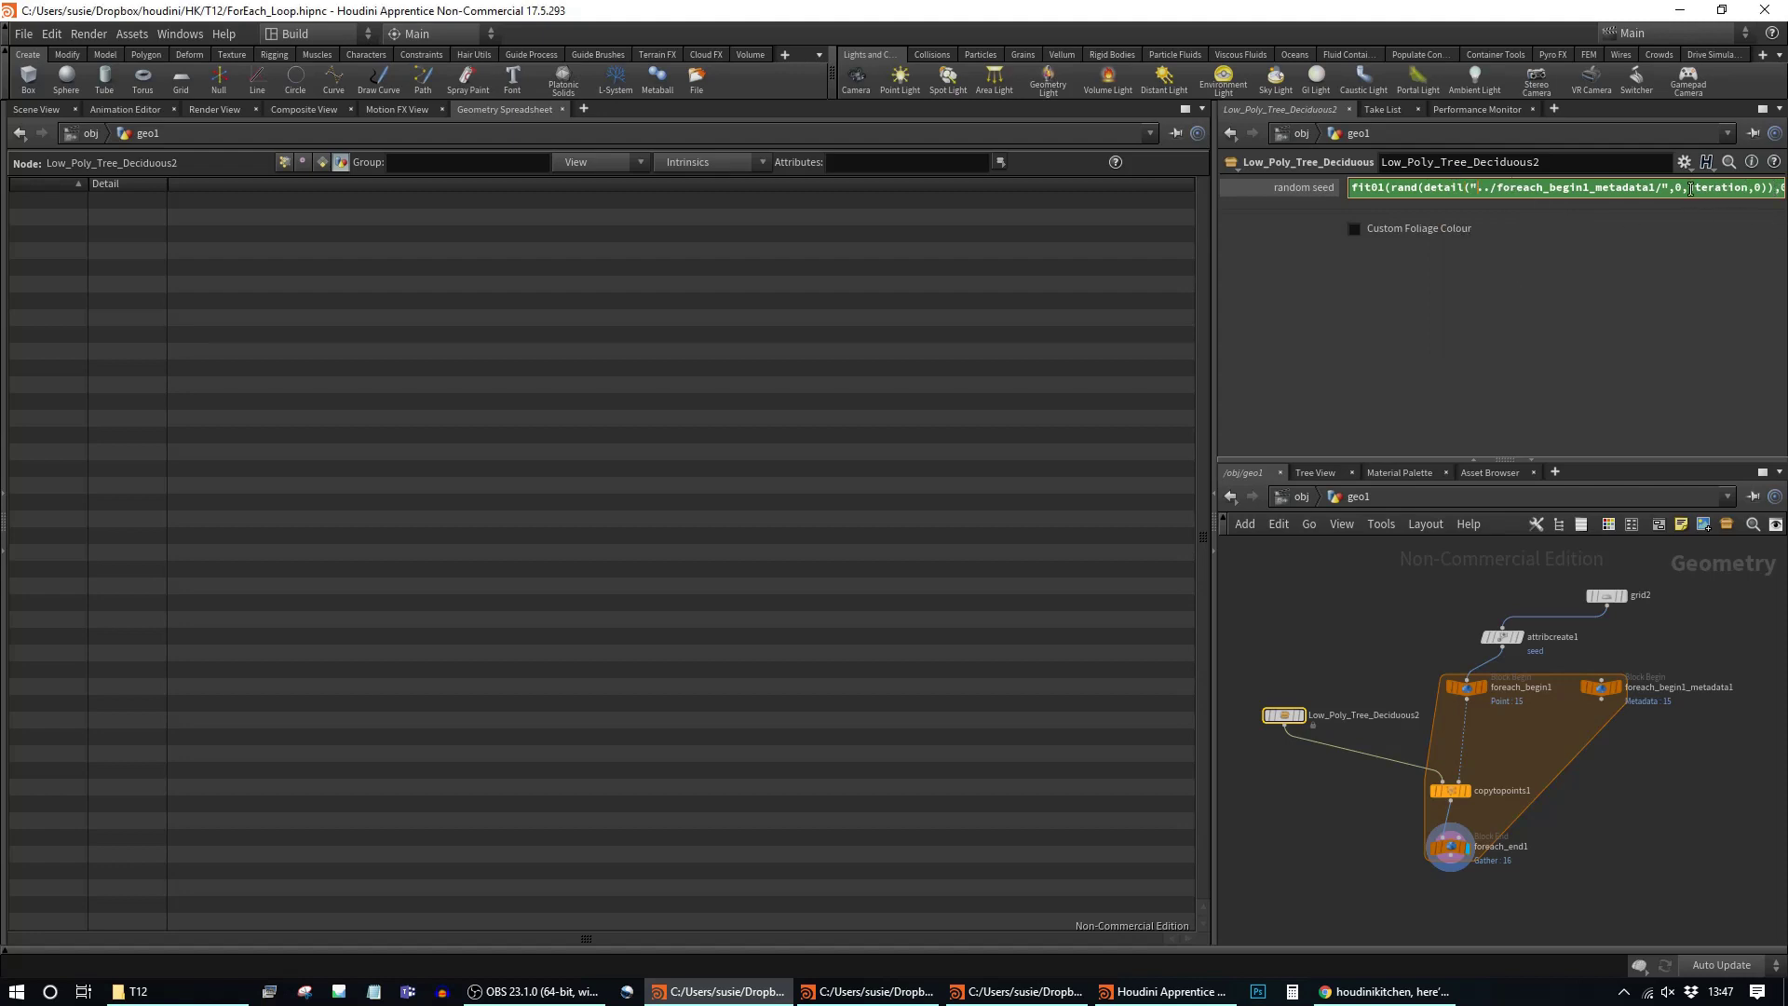
pyautogui.press('BackSpace')
pyautogui.press('BackSpace')
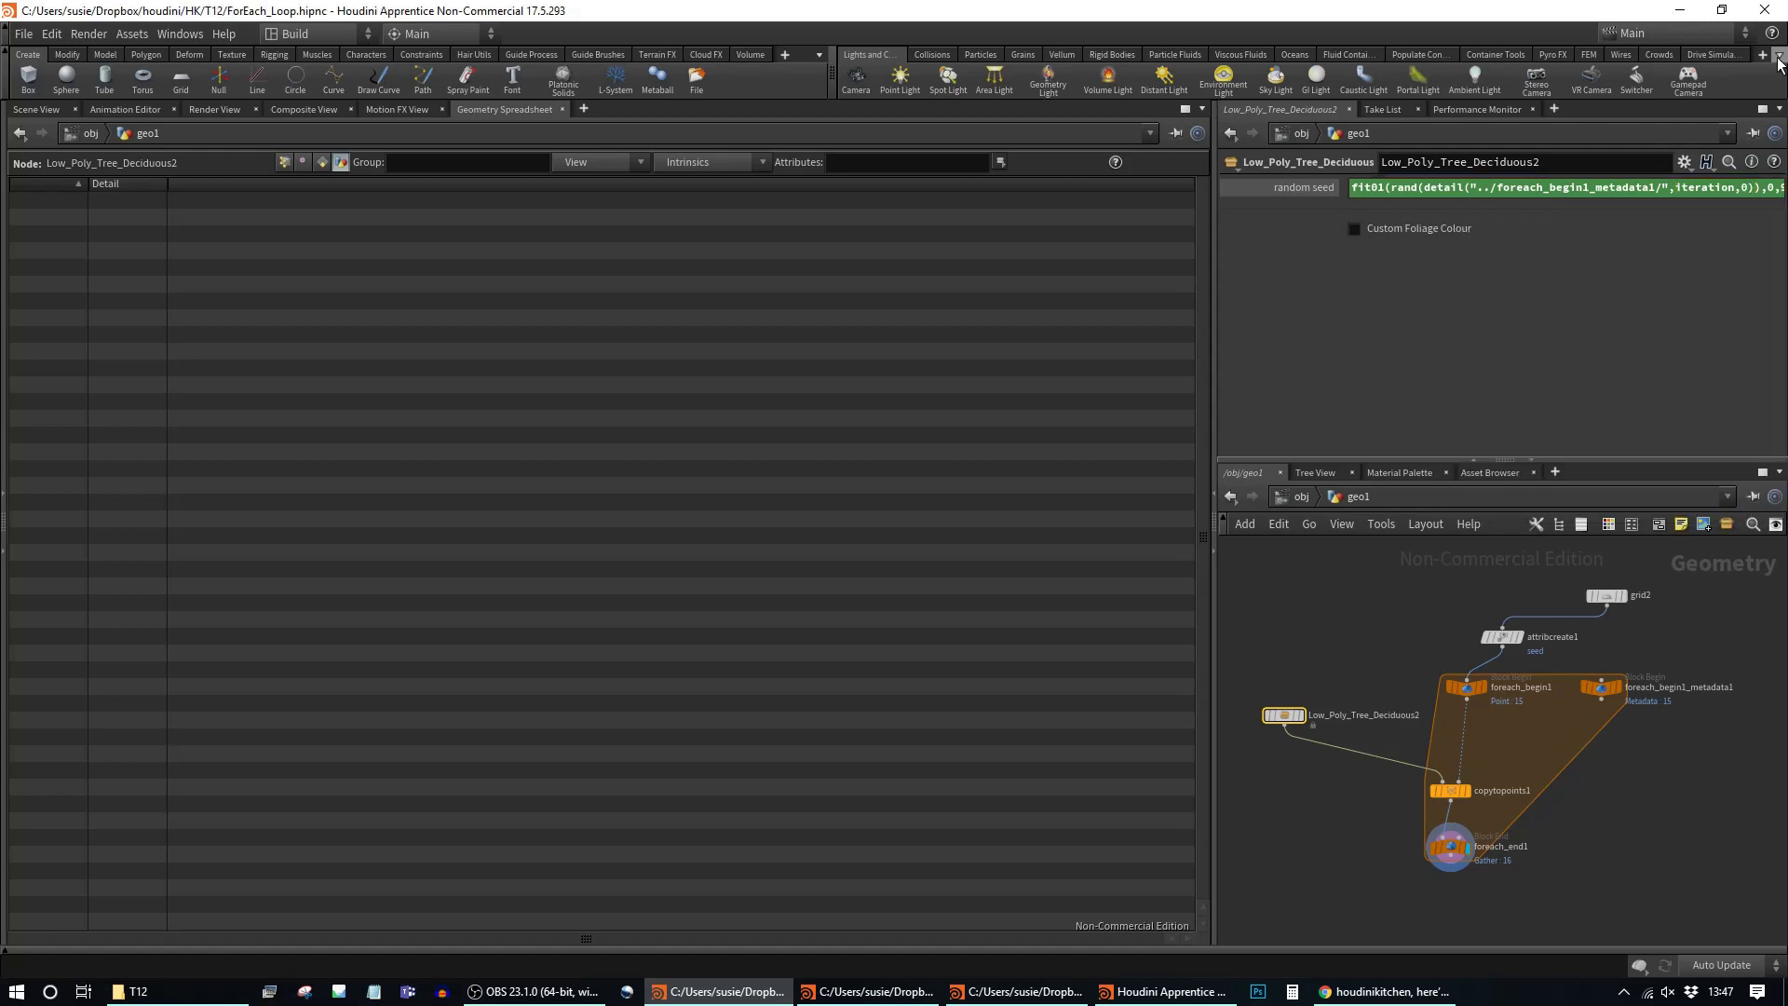
pyautogui.click(35, 110)
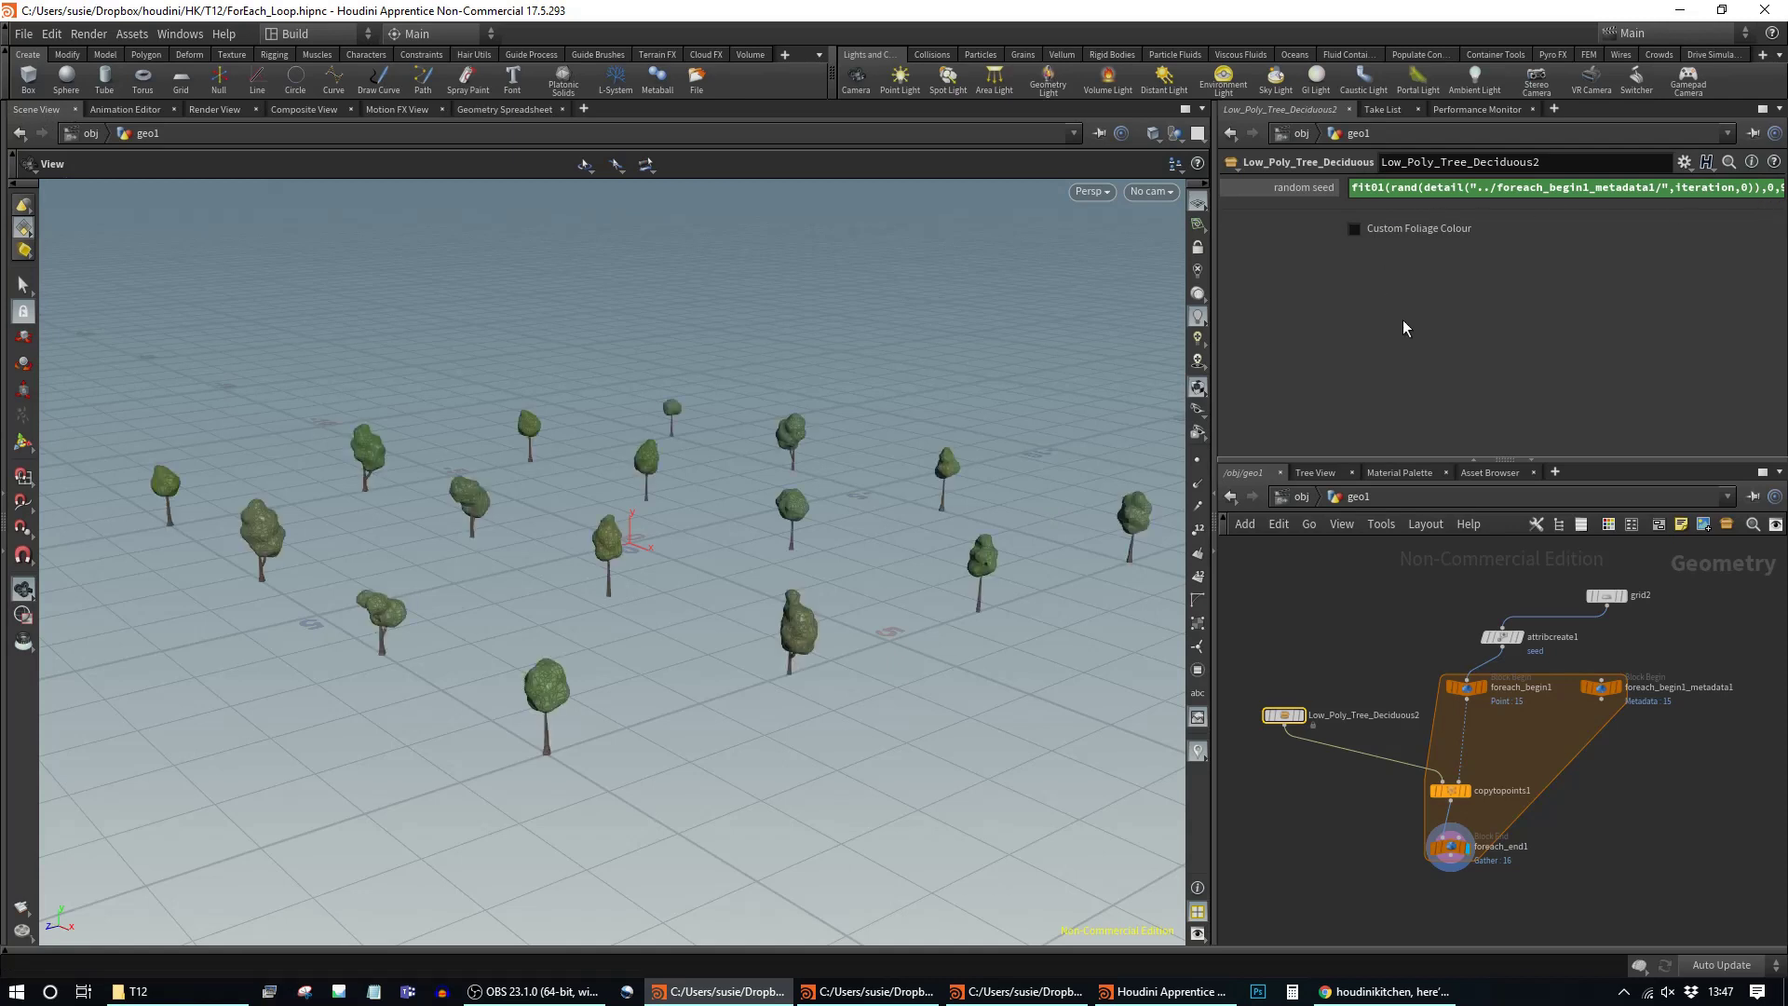
pyautogui.moveTo(731, 483); pyautogui.dragTo(683, 495)
# Step: Delete the attribcreate1 node and place the grid2 node directly above foreach_begin1
pyautogui.click(1499, 637)
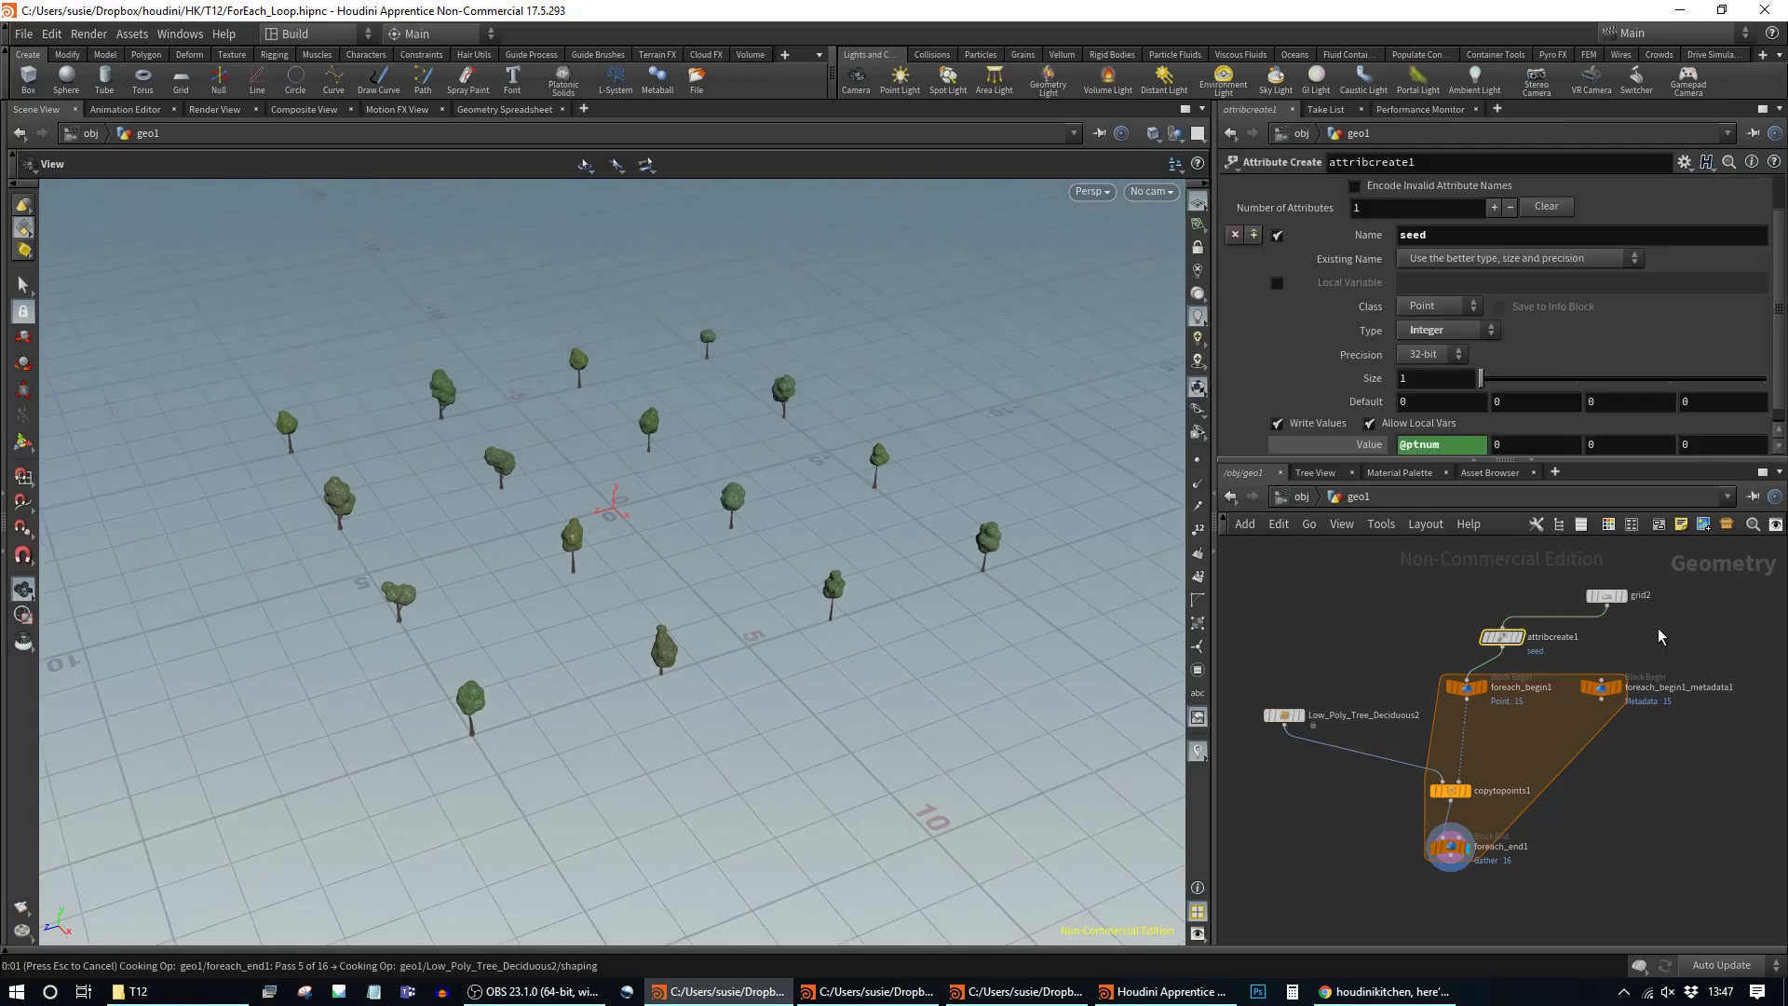
pyautogui.press('Delete')
pyautogui.press('h')
pyautogui.moveTo(1782, 657); pyautogui.dragTo(1618, 648, button='middle')
pyautogui.scroll(2, 1618, 650)
pyautogui.moveTo(1581, 630); pyautogui.dragTo(1432, 634)
pyautogui.moveTo(1535, 657); pyautogui.dragTo(1617, 655, button='middle')
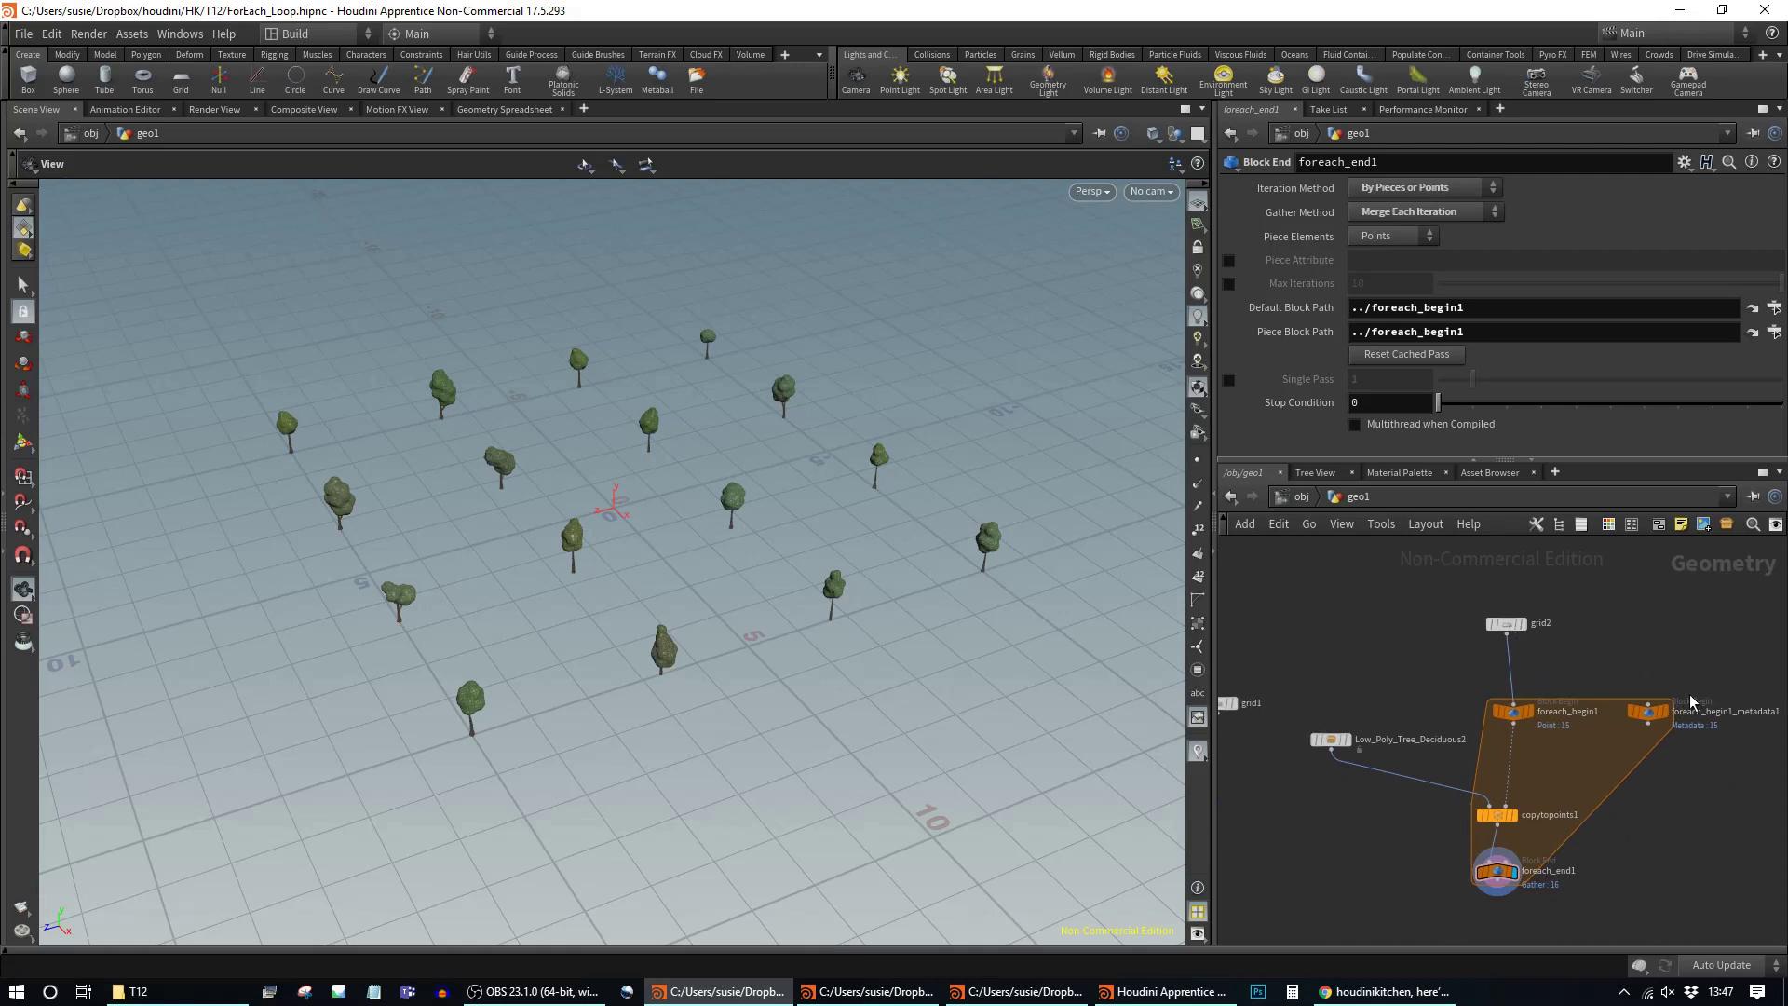
# Step: Move the Low_Poly_Tree_Deciduous2 node slightly closer to the for-each loop
pyautogui.moveTo(1328, 738); pyautogui.dragTo(1344, 745)
pyautogui.moveTo(1357, 857); pyautogui.dragTo(1475, 811, button='middle')
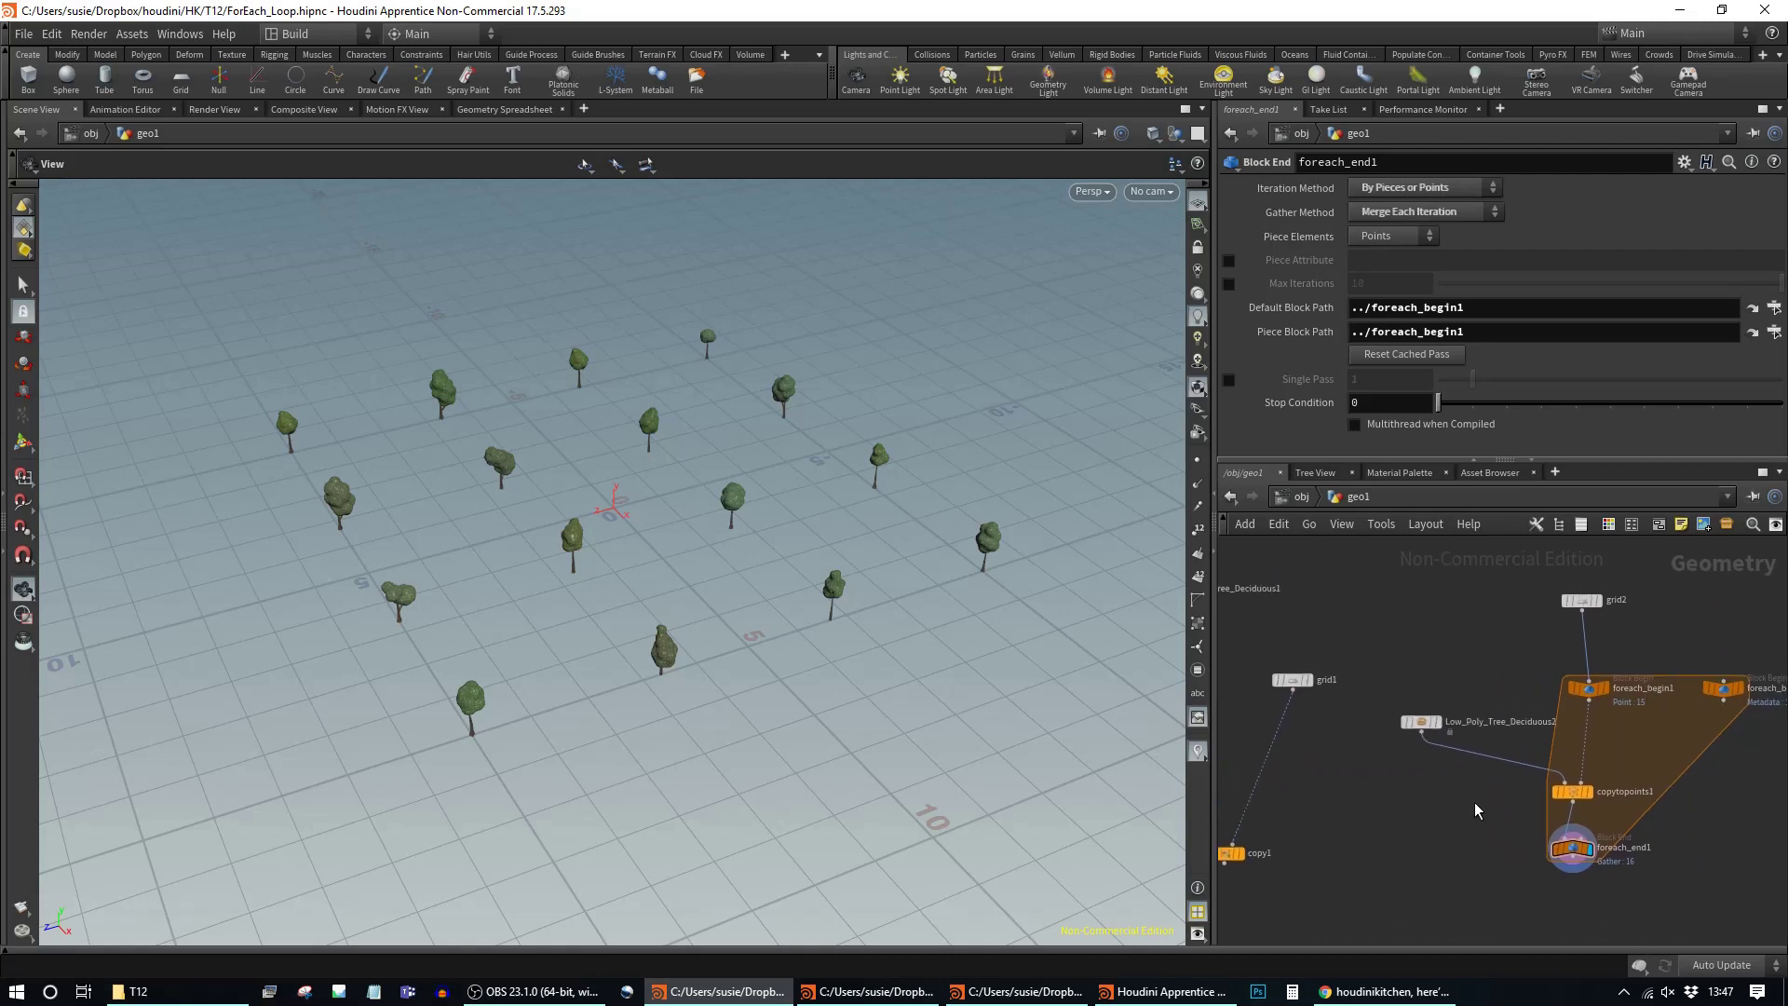
pyautogui.moveTo(1423, 723); pyautogui.dragTo(1451, 717)
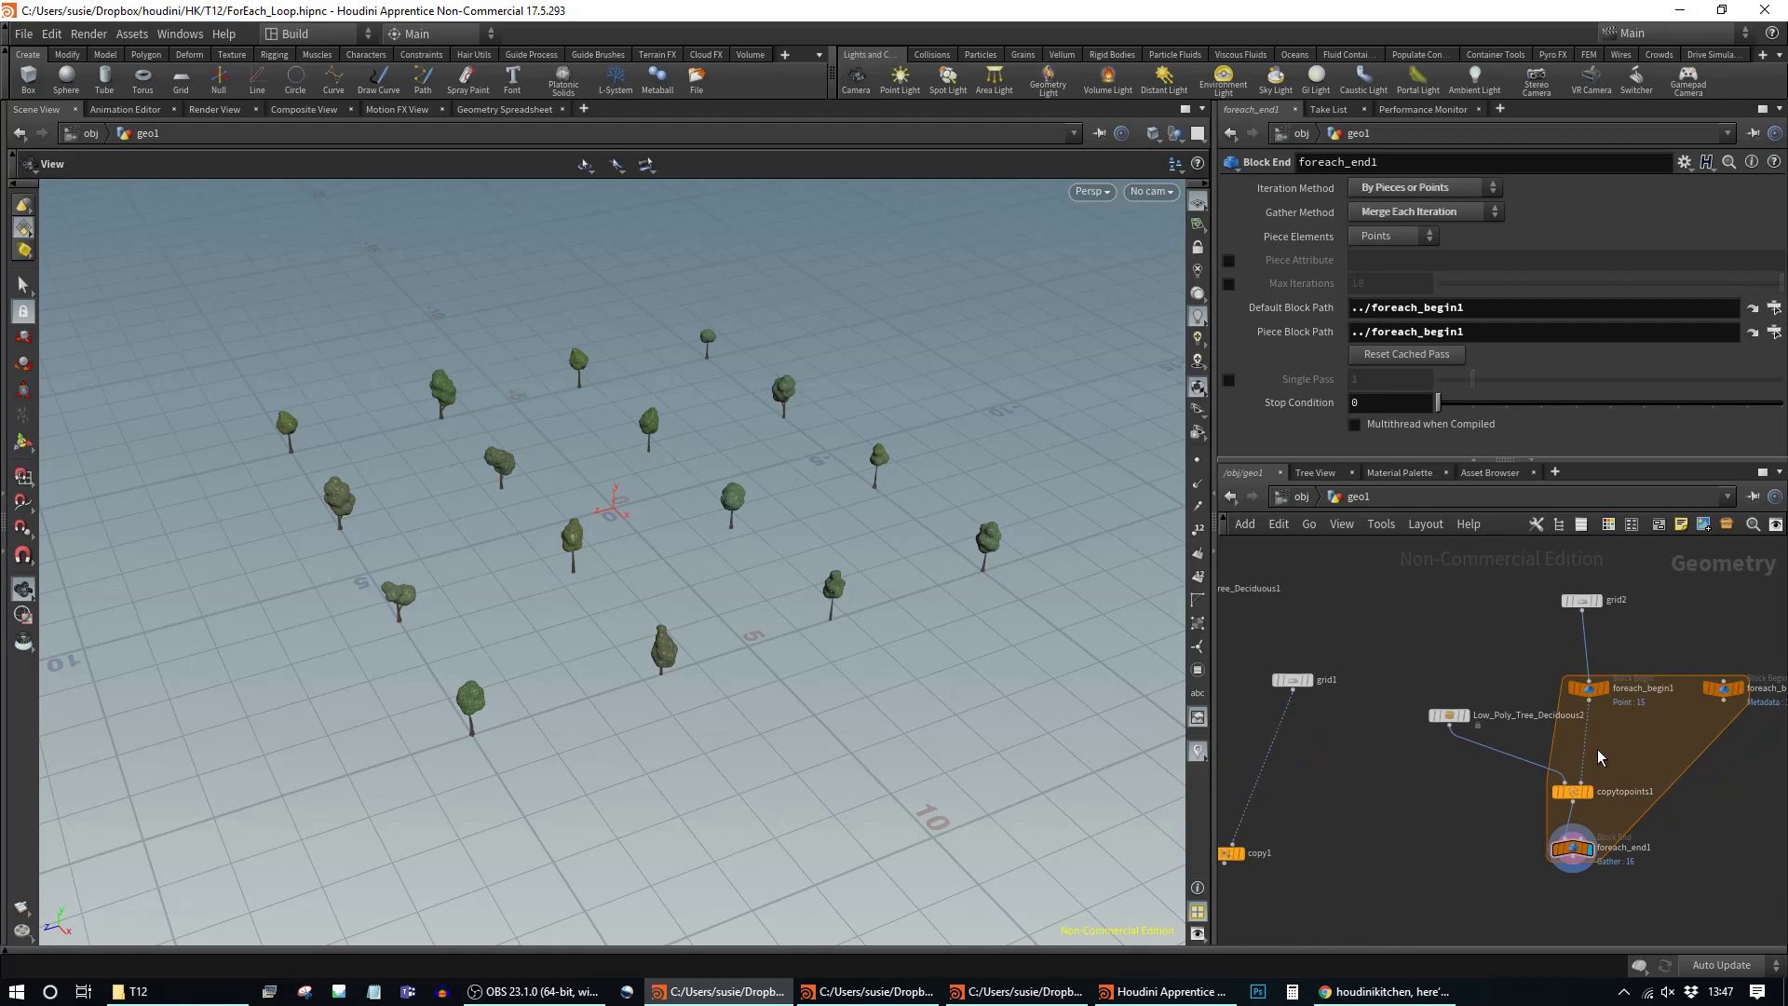
# Step: Compare the copy stamp network with the for-each loop network in geo1
pyautogui.moveTo(1738, 803); pyautogui.dragTo(1694, 817, button='middle')
pyautogui.scroll(-5, 1705, 799)
pyautogui.moveTo(1670, 743); pyautogui.dragTo(1726, 746, button='middle')
pyautogui.moveTo(1334, 783); pyautogui.dragTo(1337, 796)
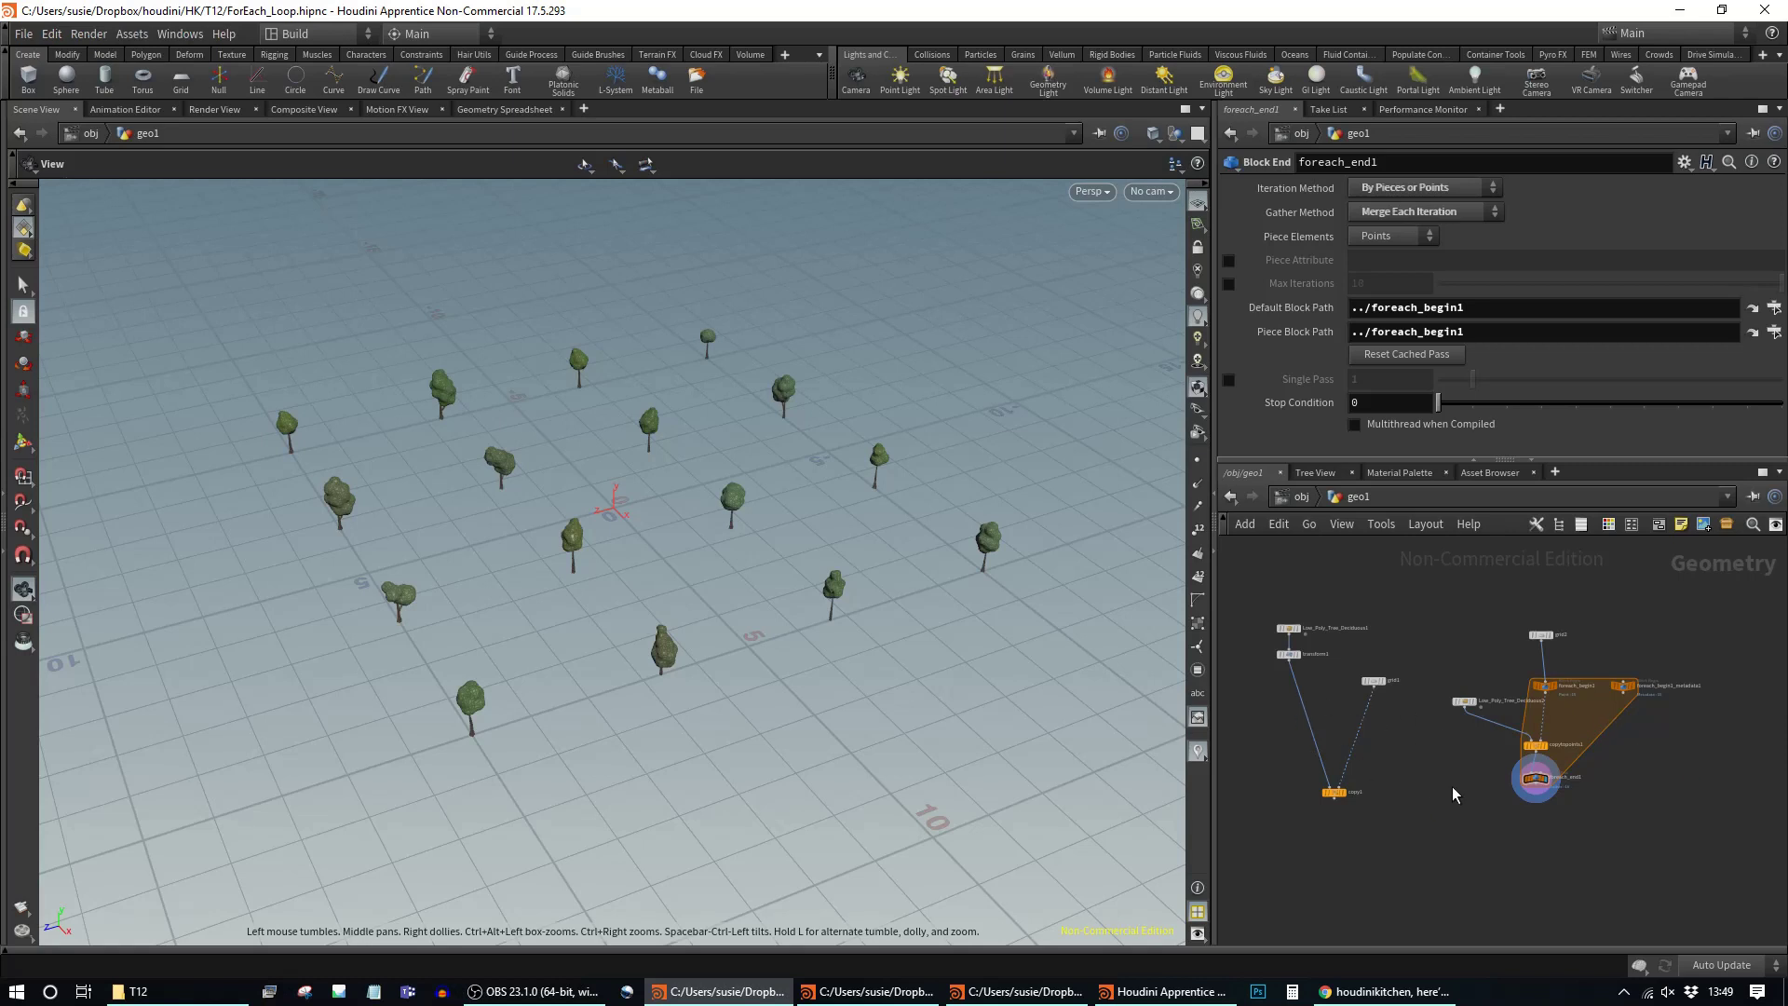
pyautogui.scroll(2, 1542, 782)
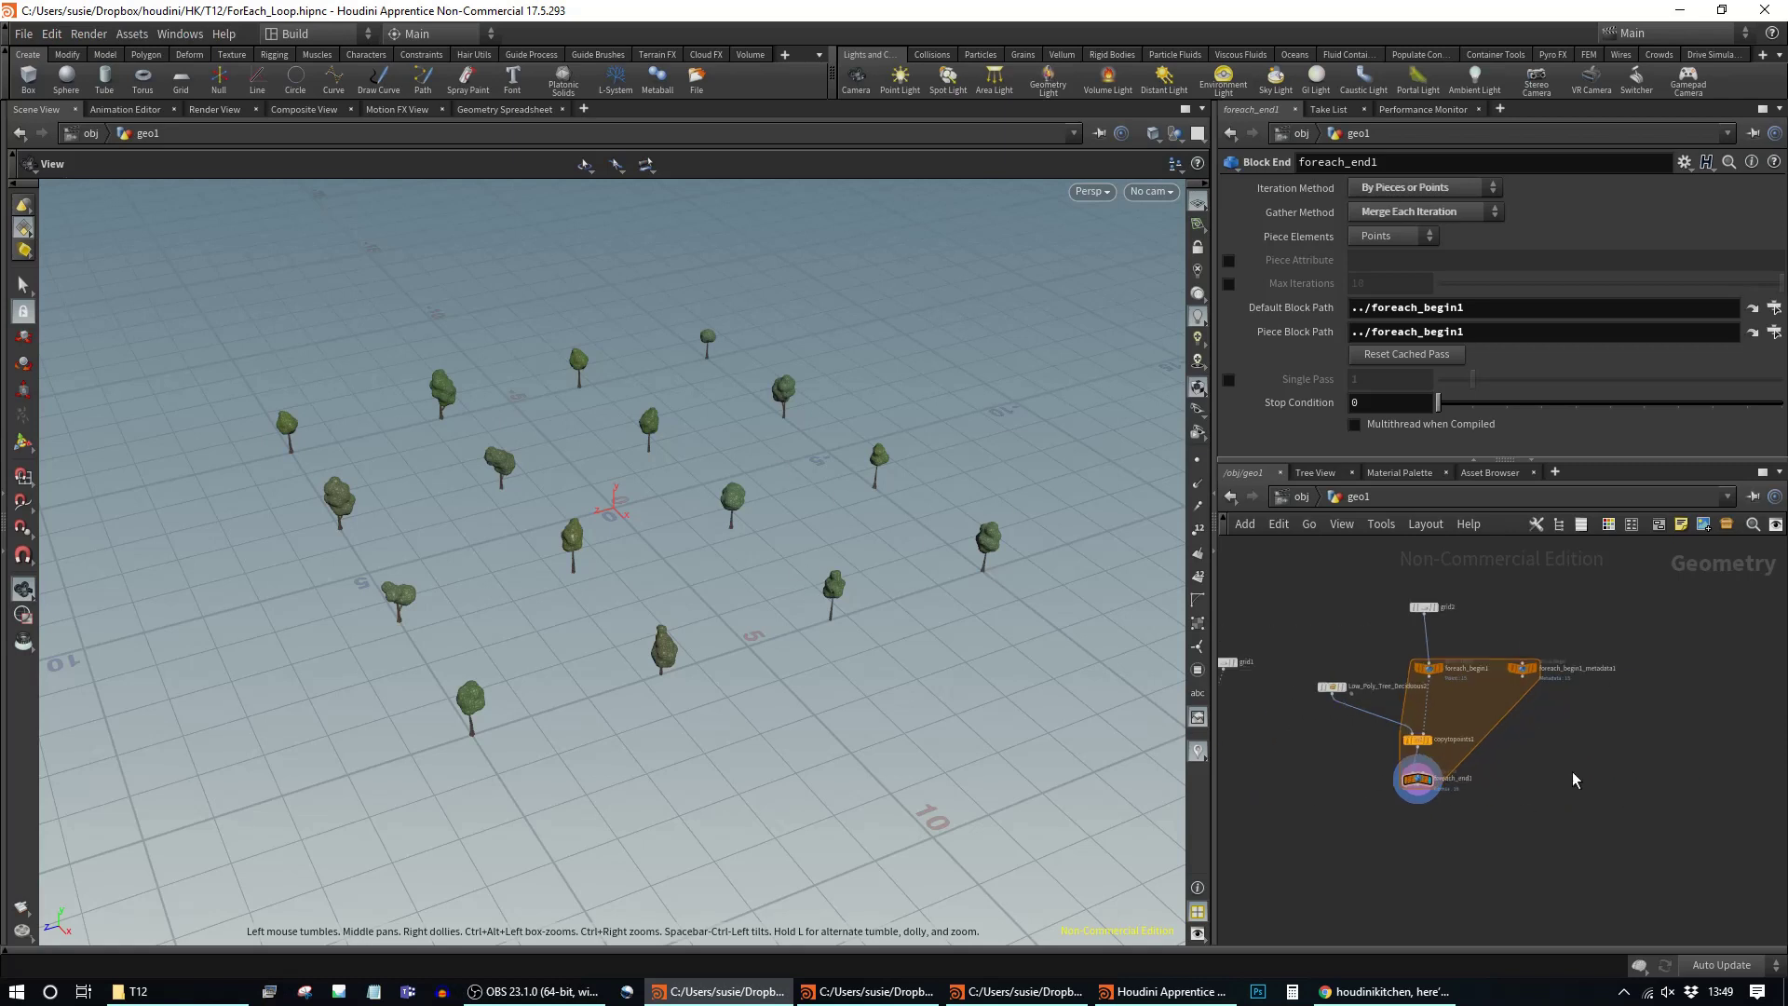
pyautogui.moveTo(1421, 820); pyautogui.dragTo(1420, 828)
pyautogui.moveTo(1276, 843); pyautogui.dragTo(1338, 843, button='middle')
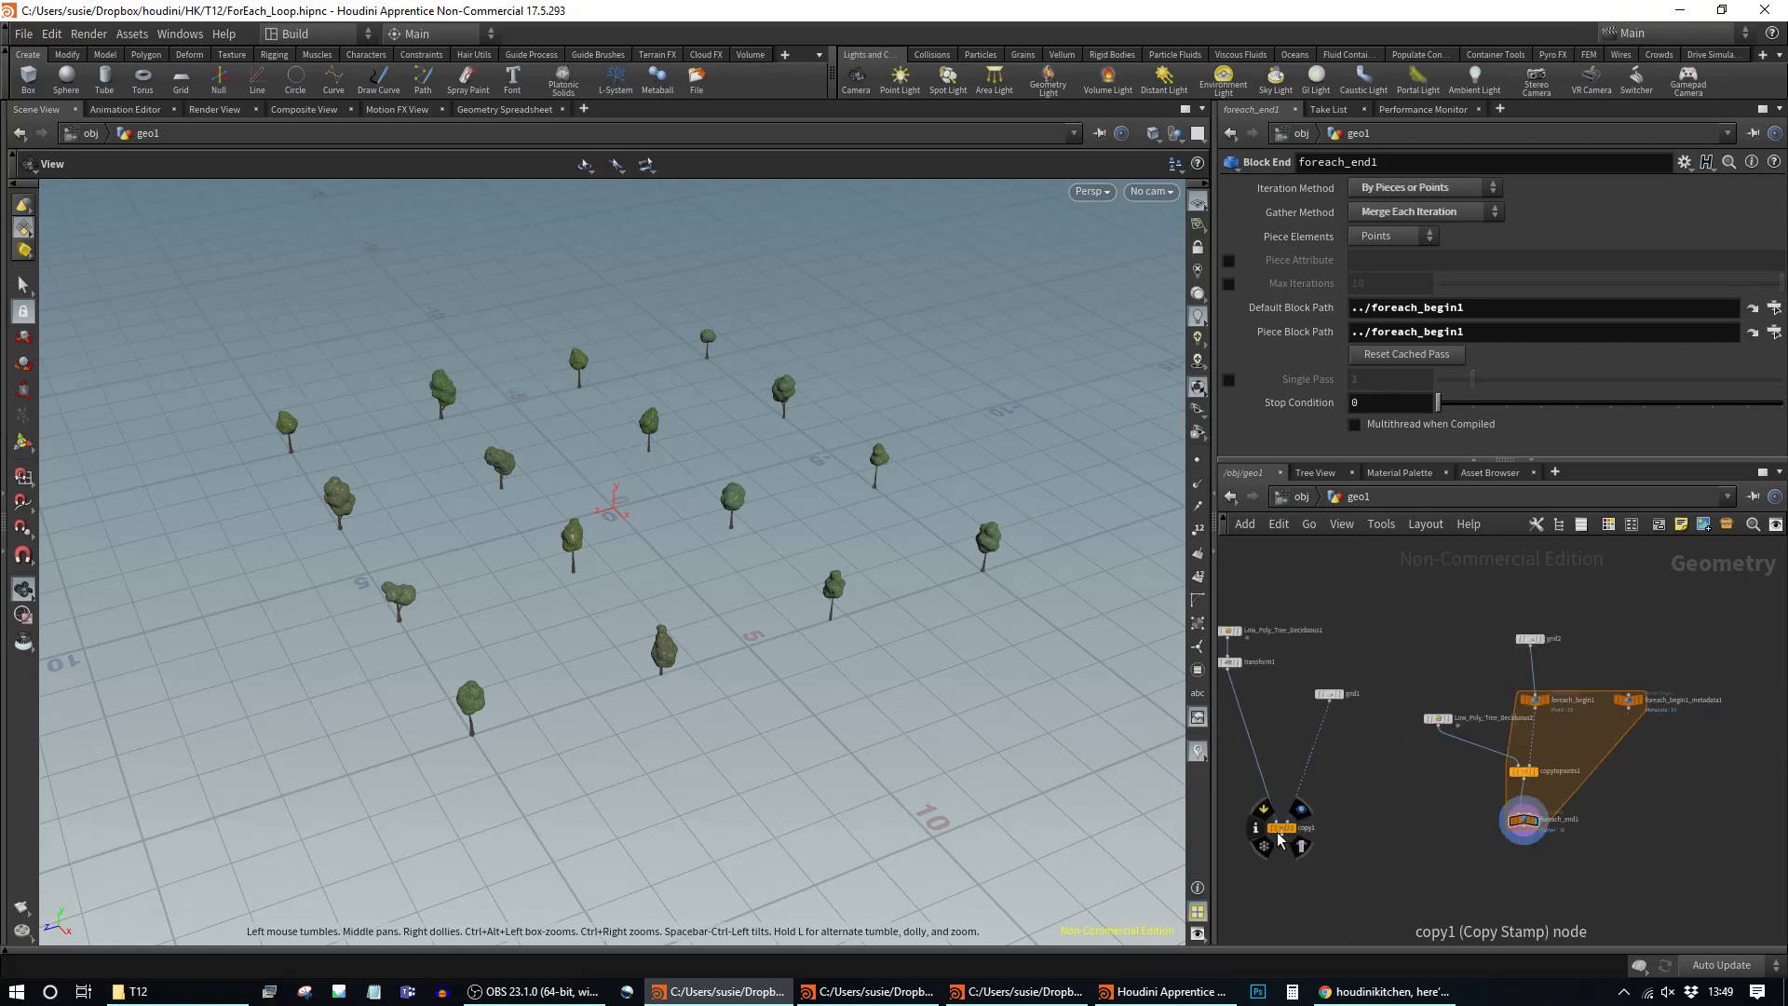
# Step: Examine the node network inside Low_Poly_Tree_Deciduous2, including its foliage branch, and return to geo1
pyautogui.moveTo(1442, 726)
pyautogui.moveTo(1442, 727)
pyautogui.mouseDown()
pyautogui.moveTo(1426, 708)
pyautogui.moveTo(1423, 724)
pyautogui.mouseUp()
pyautogui.doubleClick(1420, 718)
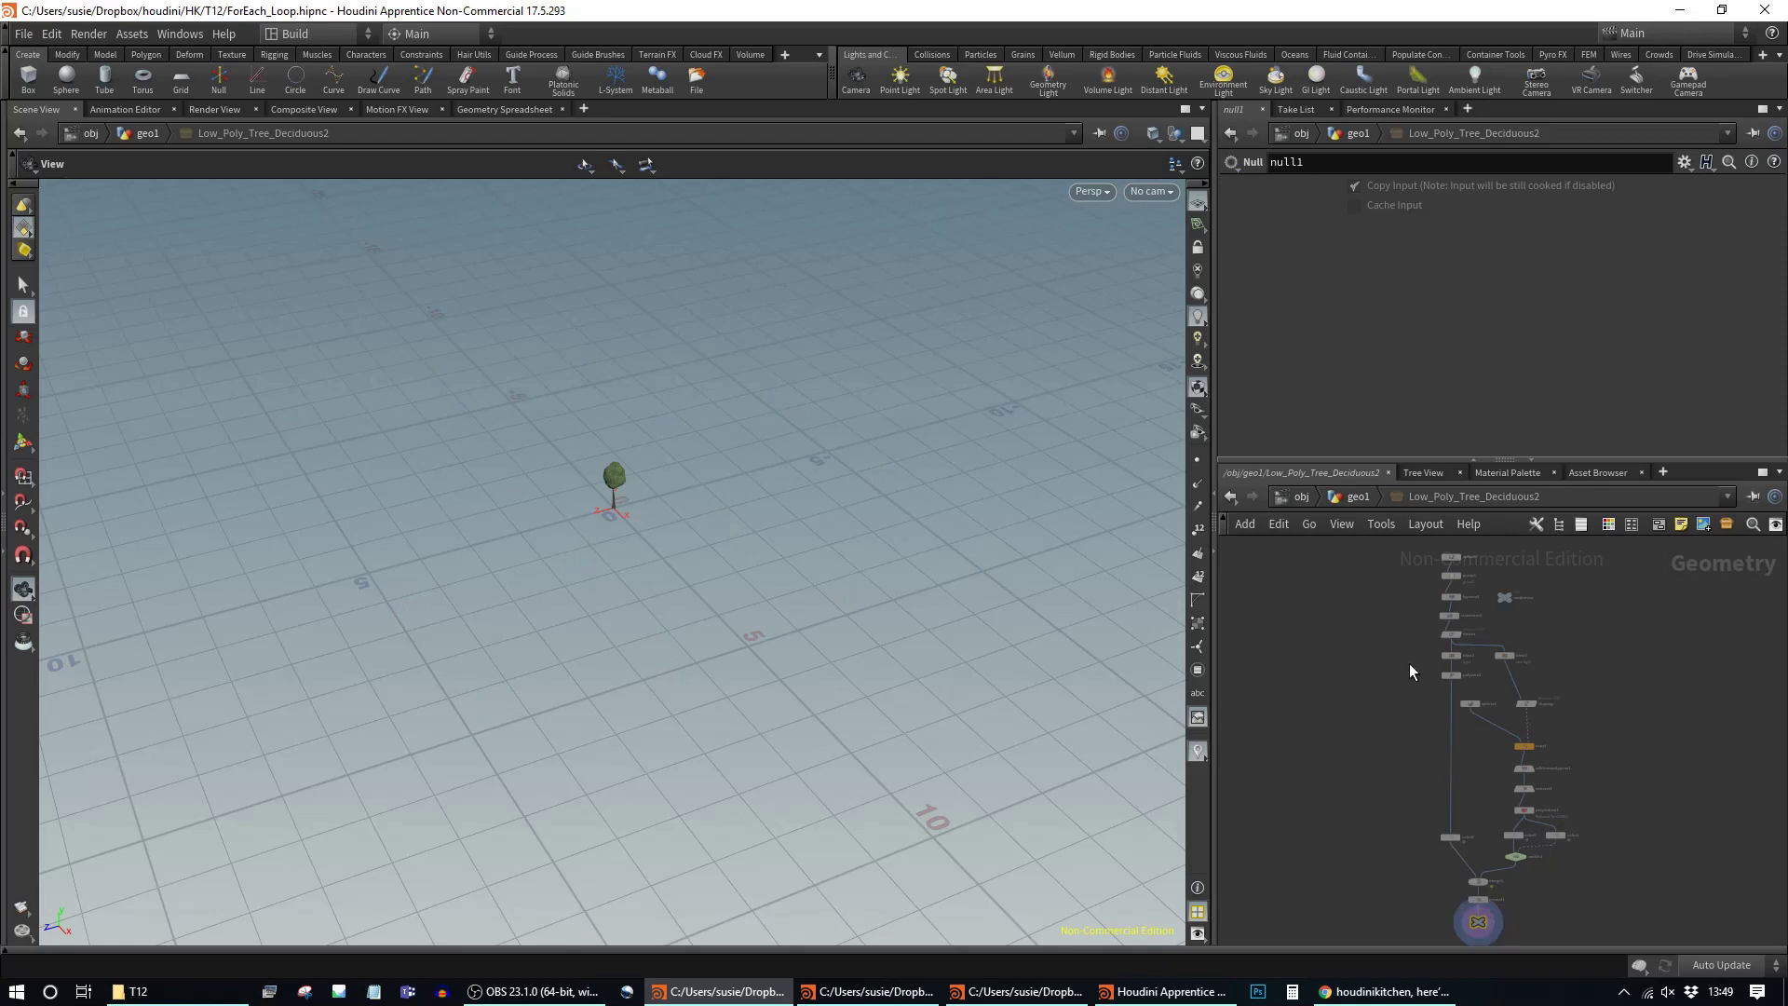
pyautogui.scroll(5, 1479, 785)
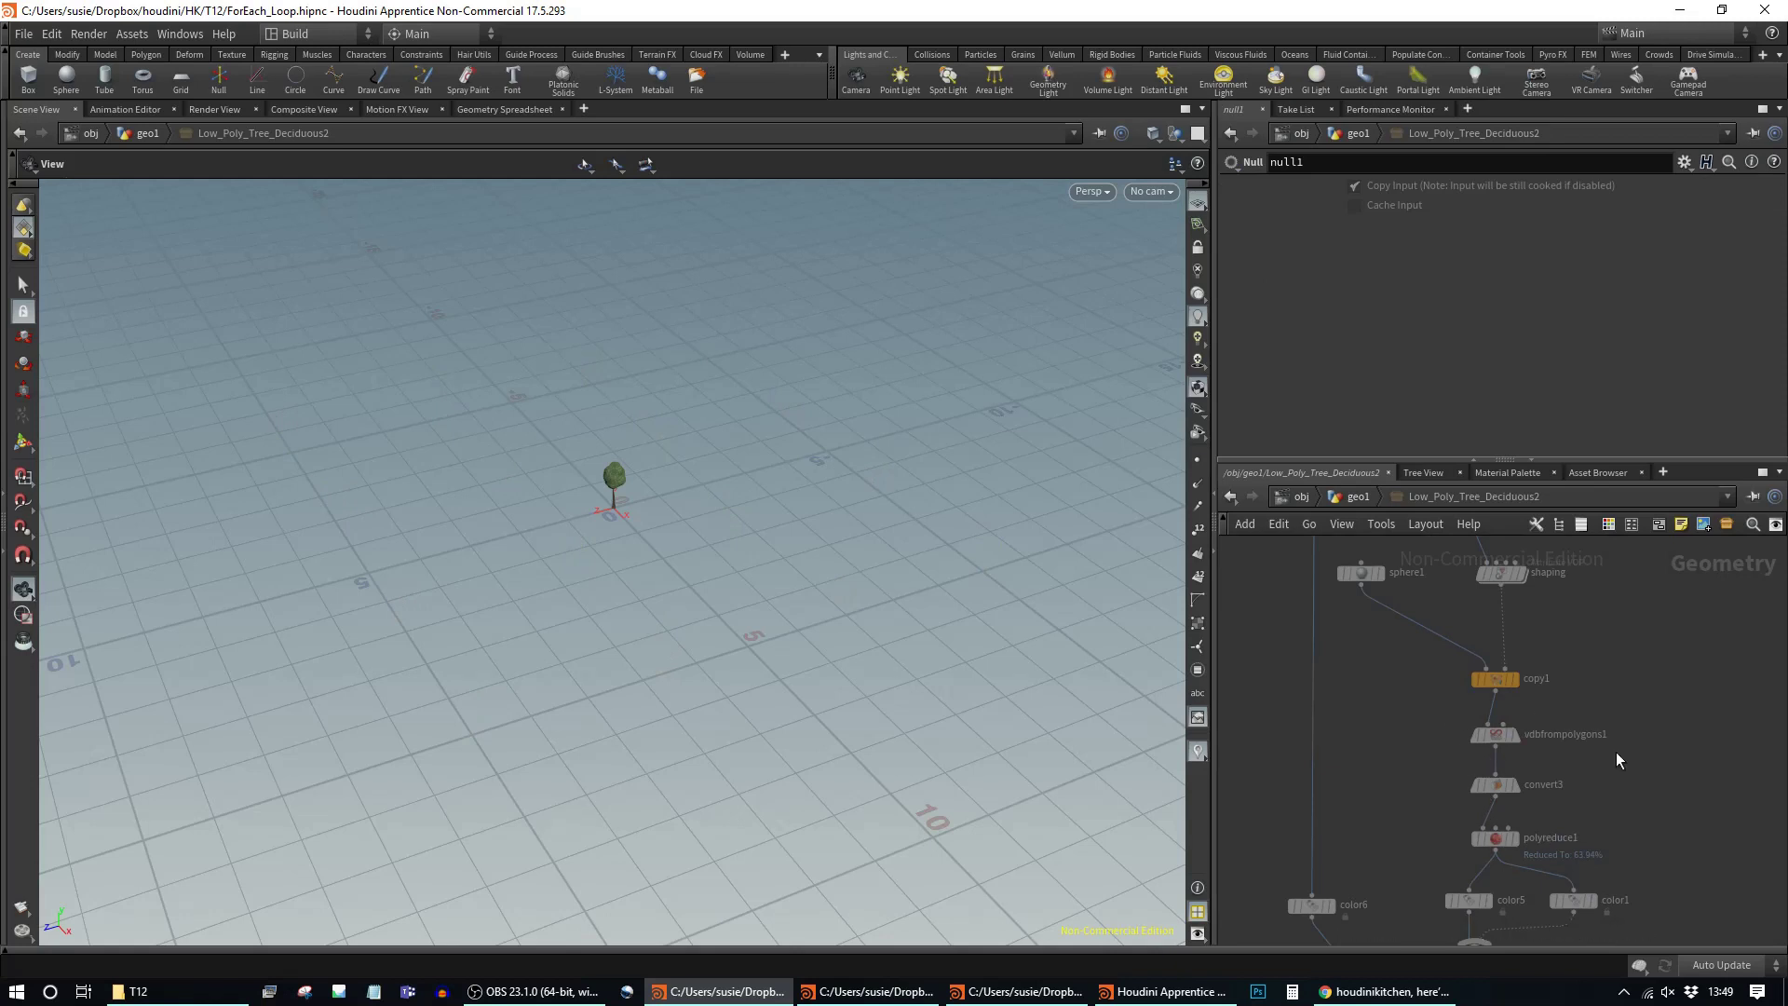
pyautogui.scroll(-2, 1578, 826)
pyautogui.moveTo(1635, 845); pyautogui.dragTo(1644, 752, button='middle')
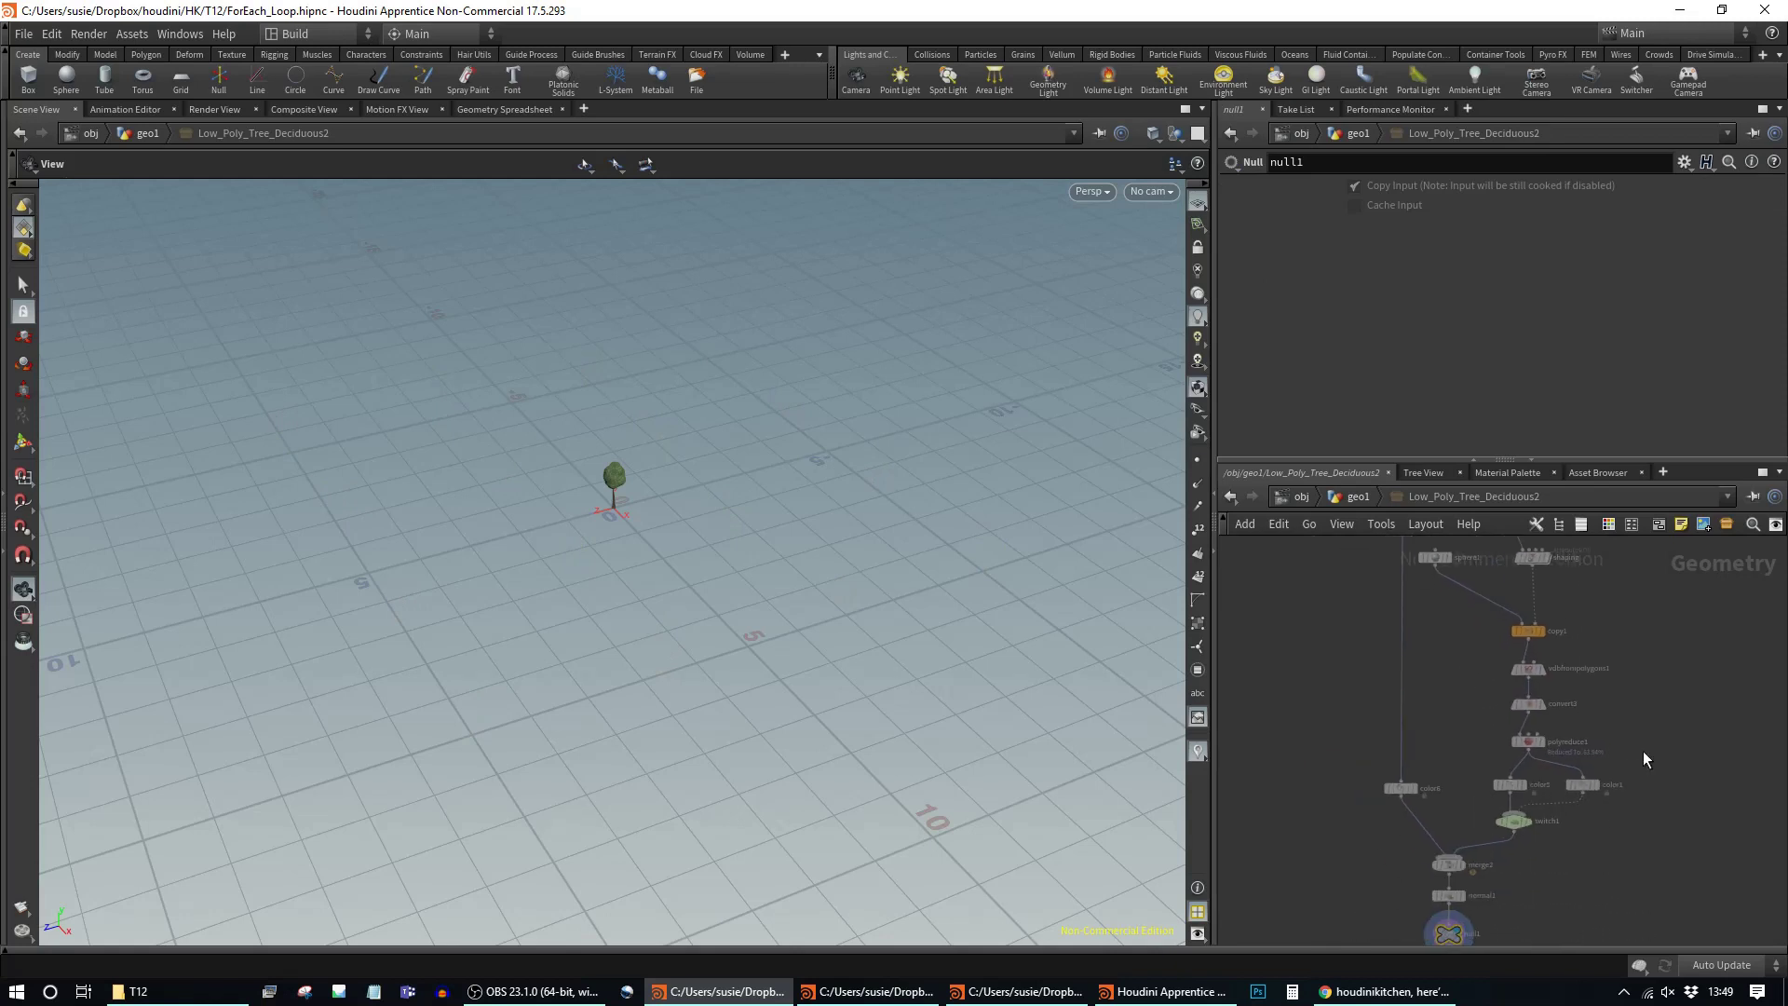
pyautogui.click(1360, 497)
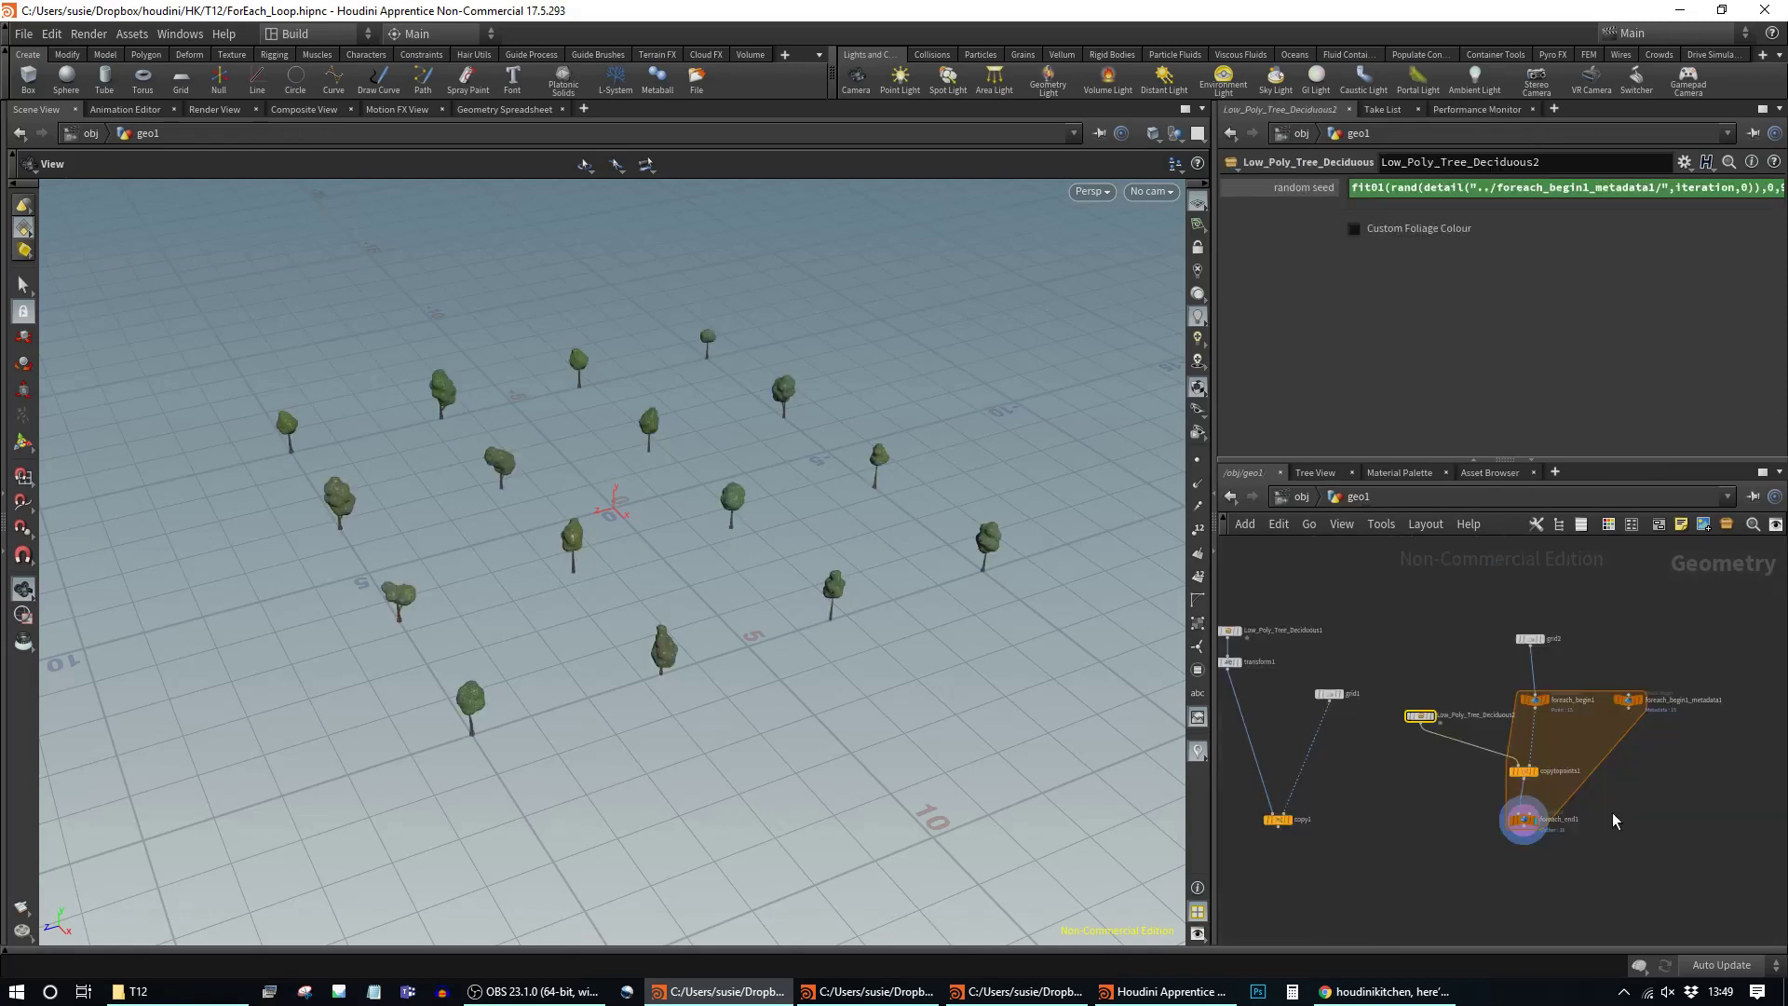
# Step: Review the foreach_end1 and copytopoints1 parameters, and move Low_Poly_Tree_Deciduous2 higher beside the loop
pyautogui.click(1526, 825)
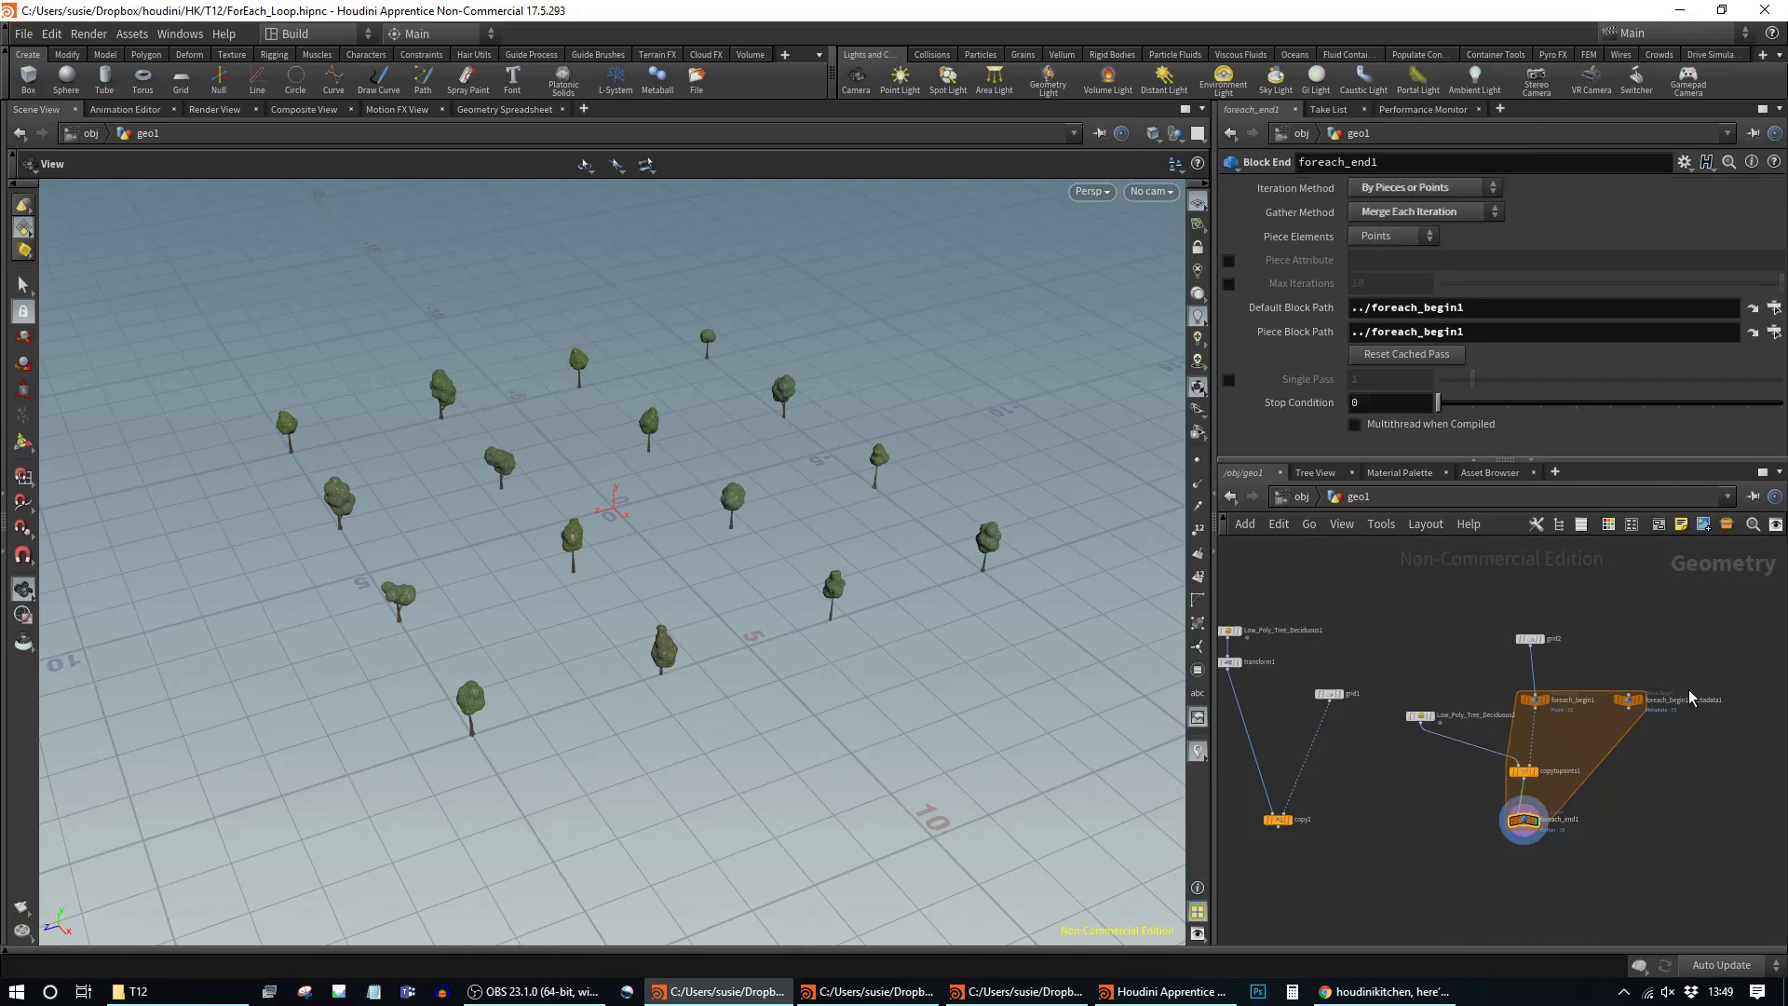
pyautogui.click(1524, 772)
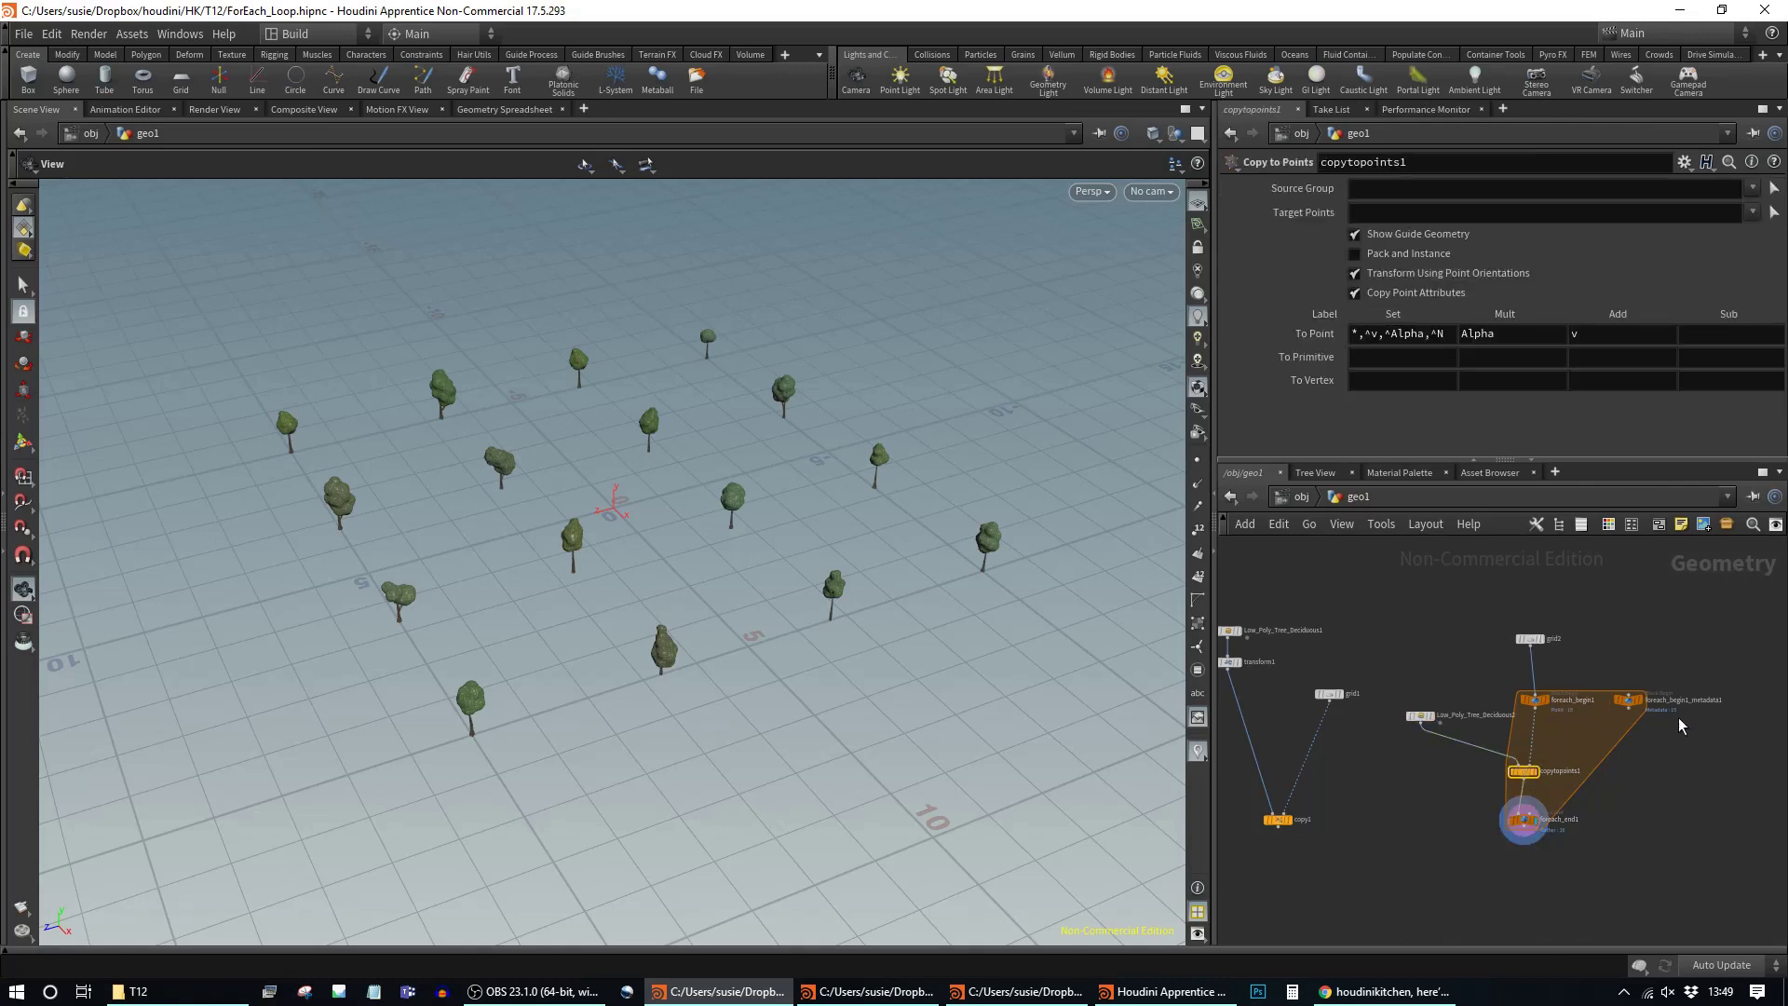
pyautogui.moveTo(1524, 825)
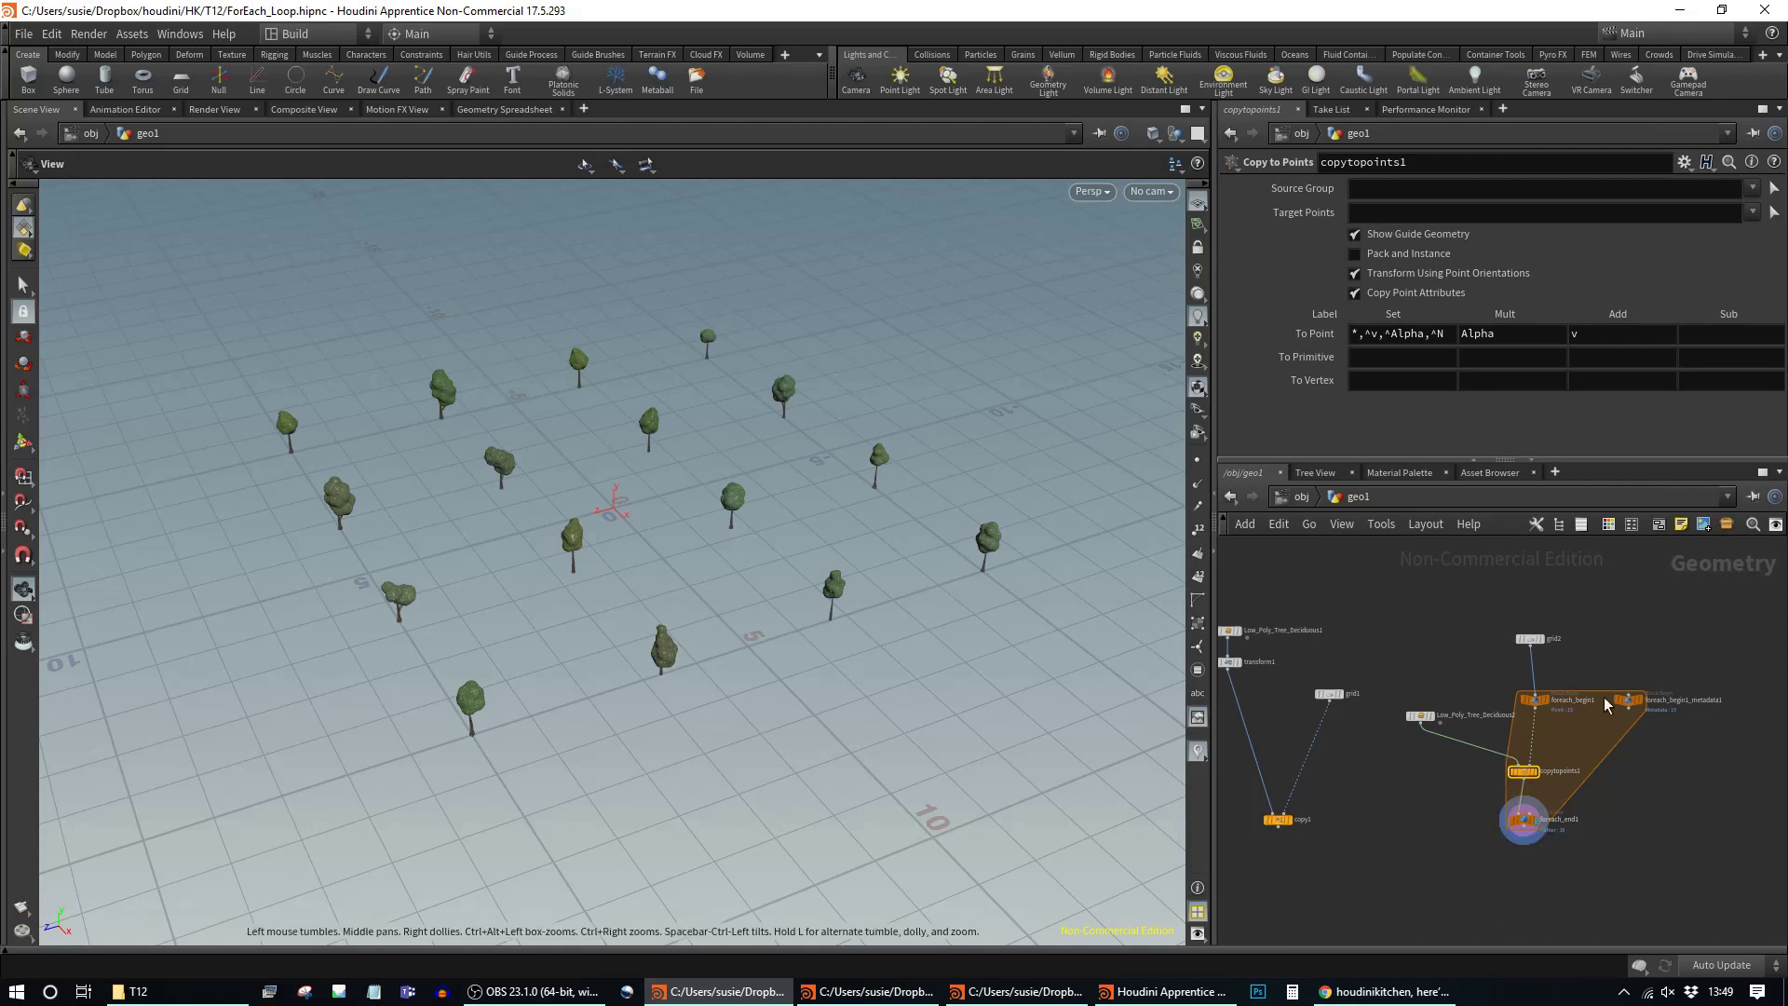
pyautogui.moveTo(1418, 715)
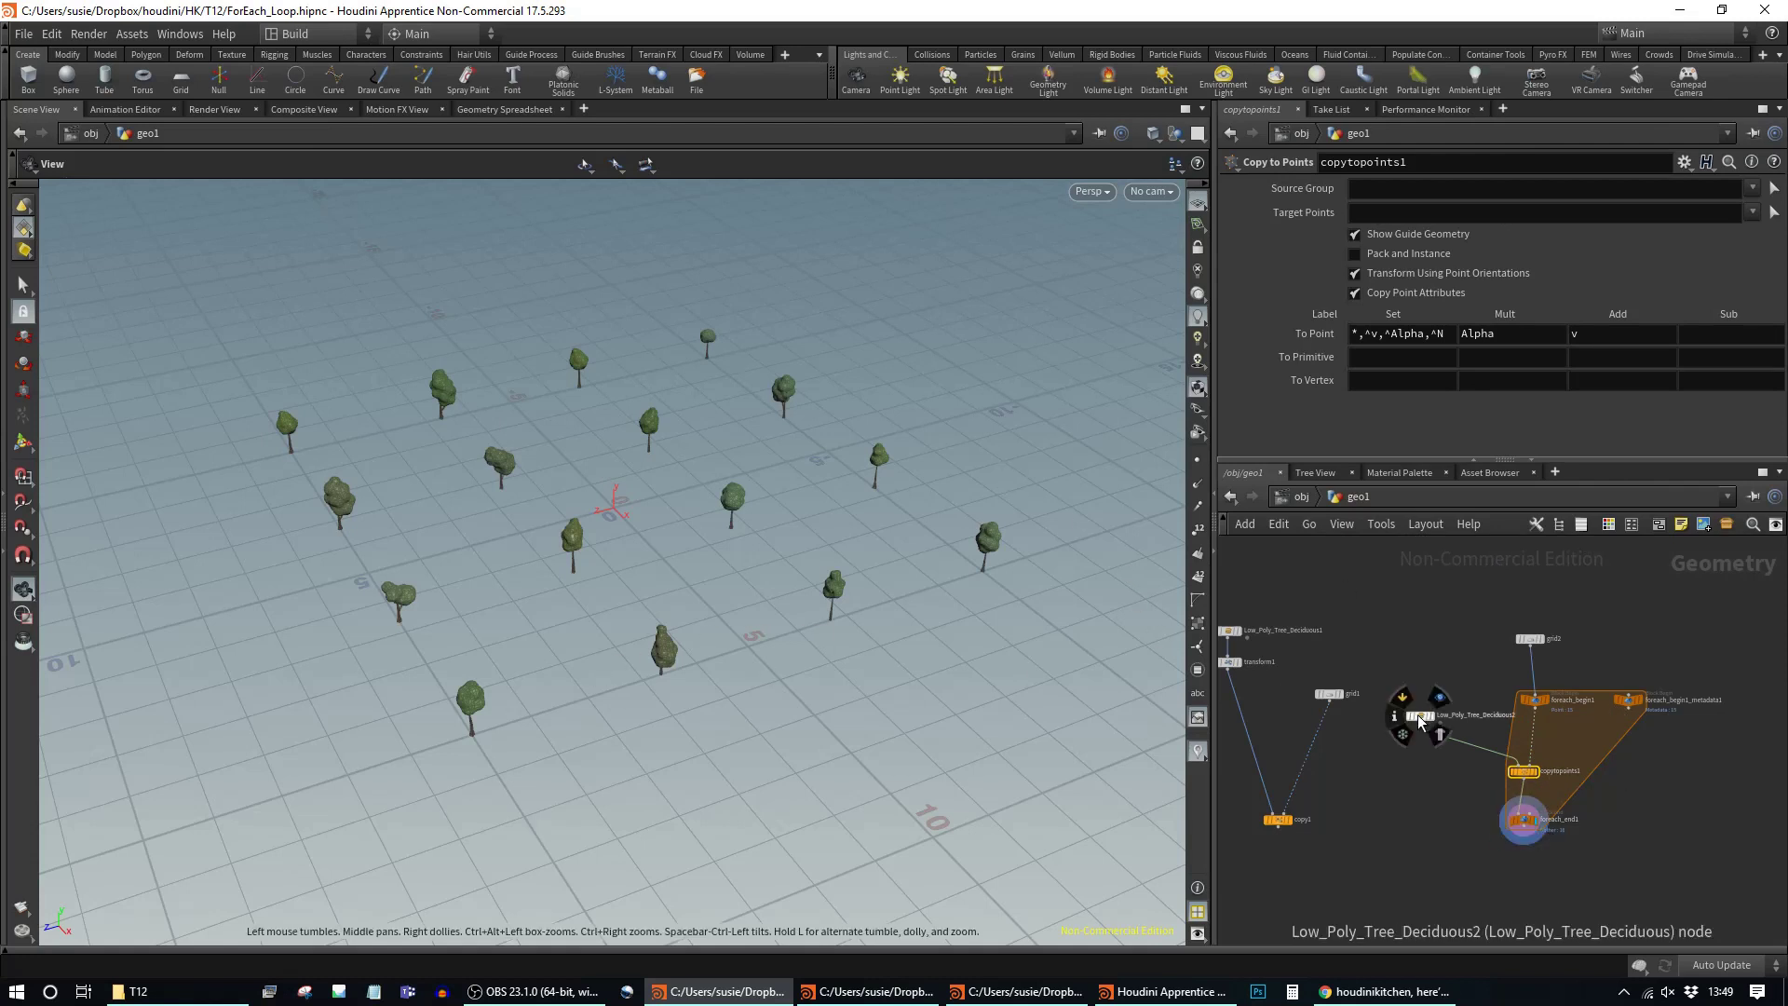
pyautogui.moveTo(1492, 863); pyautogui.dragTo(1417, 820, button='middle')
pyautogui.moveTo(1344, 667); pyautogui.dragTo(1340, 634)
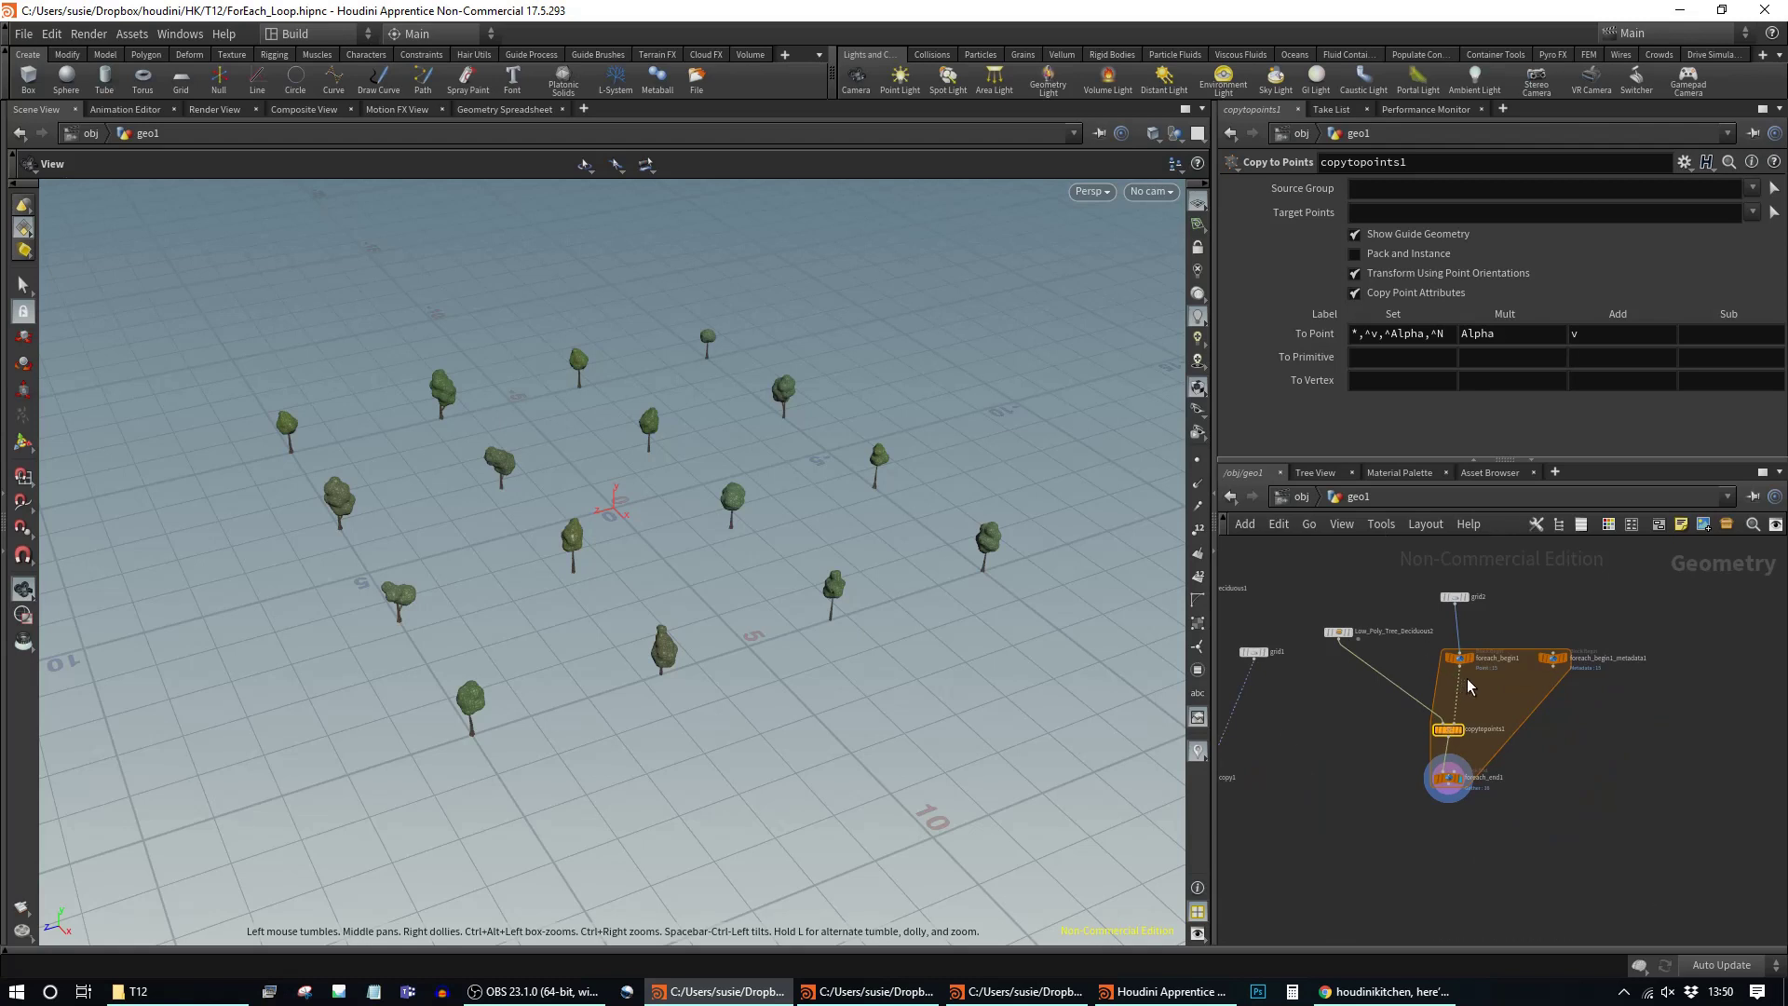
pyautogui.moveTo(1597, 730); pyautogui.dragTo(1638, 769, button='middle')
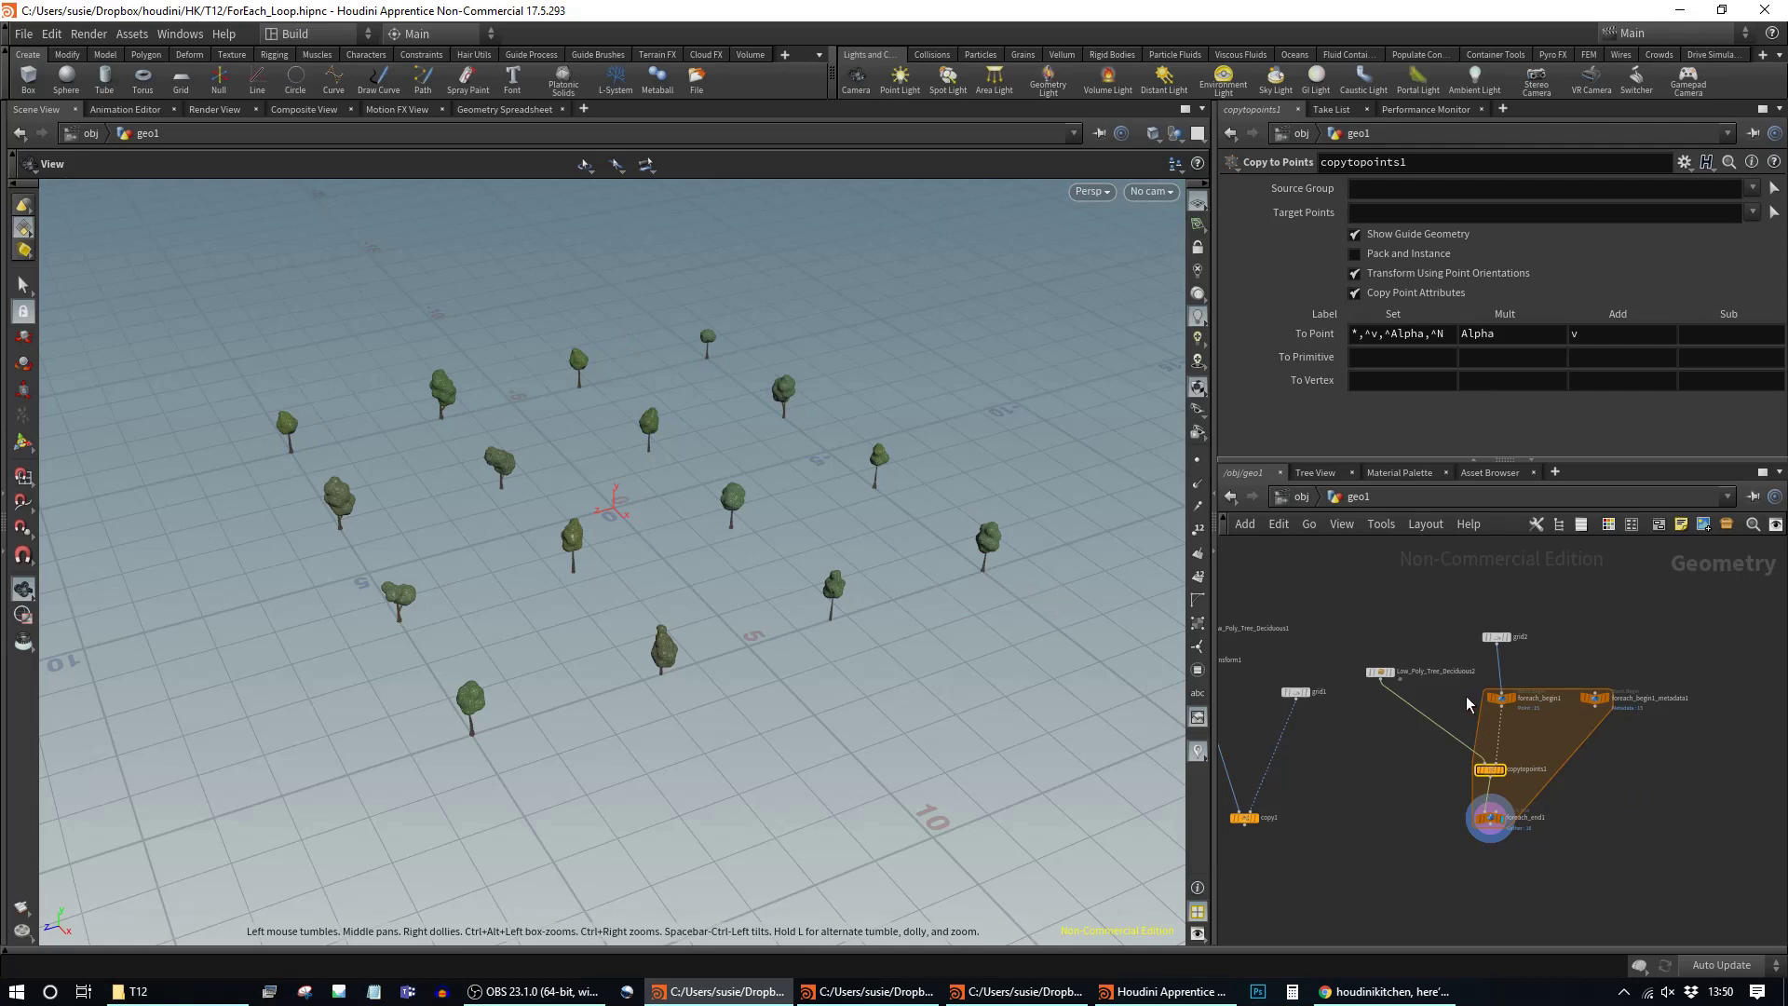
# Step: Duplicate the six-node for-each tree network, including grid2 and the metadata node, and place the copy beside the original
pyautogui.moveTo(1467, 703); pyautogui.dragTo(1456, 734, button='middle')
pyautogui.moveTo(1649, 571); pyautogui.dragTo(1356, 892)
pyautogui.hotkey('ctrl', 'c')
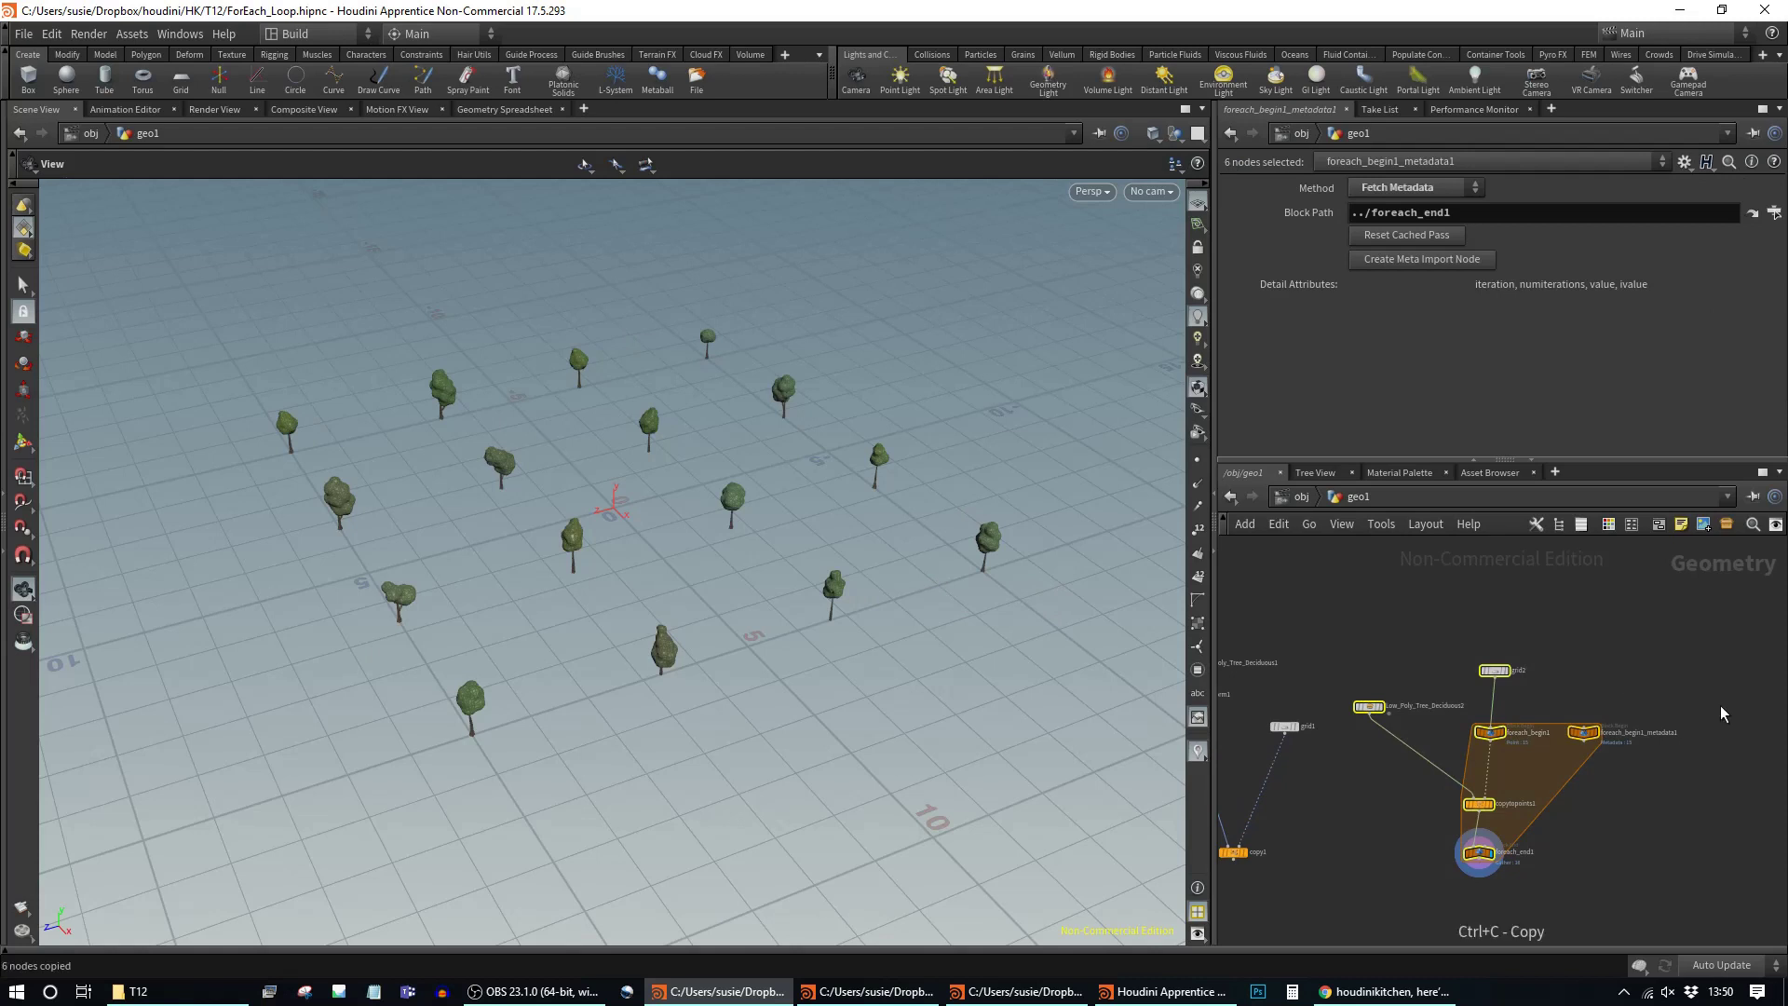
pyautogui.hotkey('ctrl', 'v')
pyautogui.moveTo(1723, 731); pyautogui.dragTo(1349, 717, button='middle')
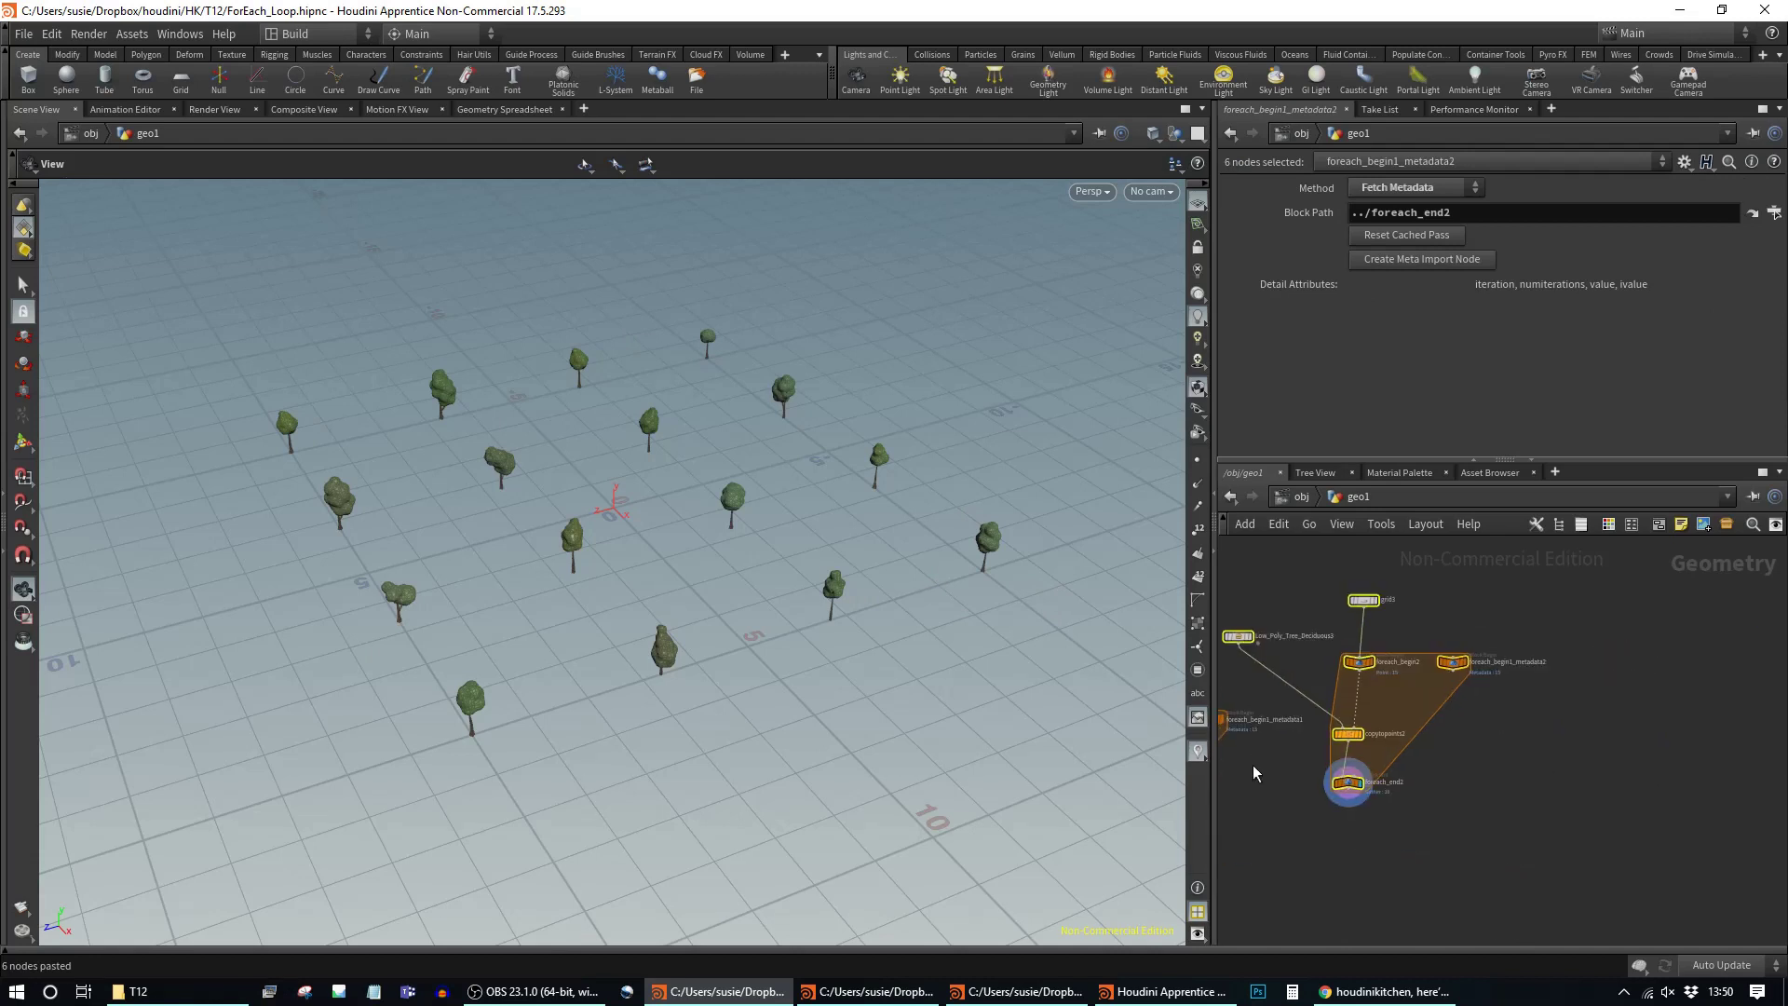
pyautogui.moveTo(1350, 736)
pyautogui.moveTo(1475, 765); pyautogui.dragTo(1523, 771)
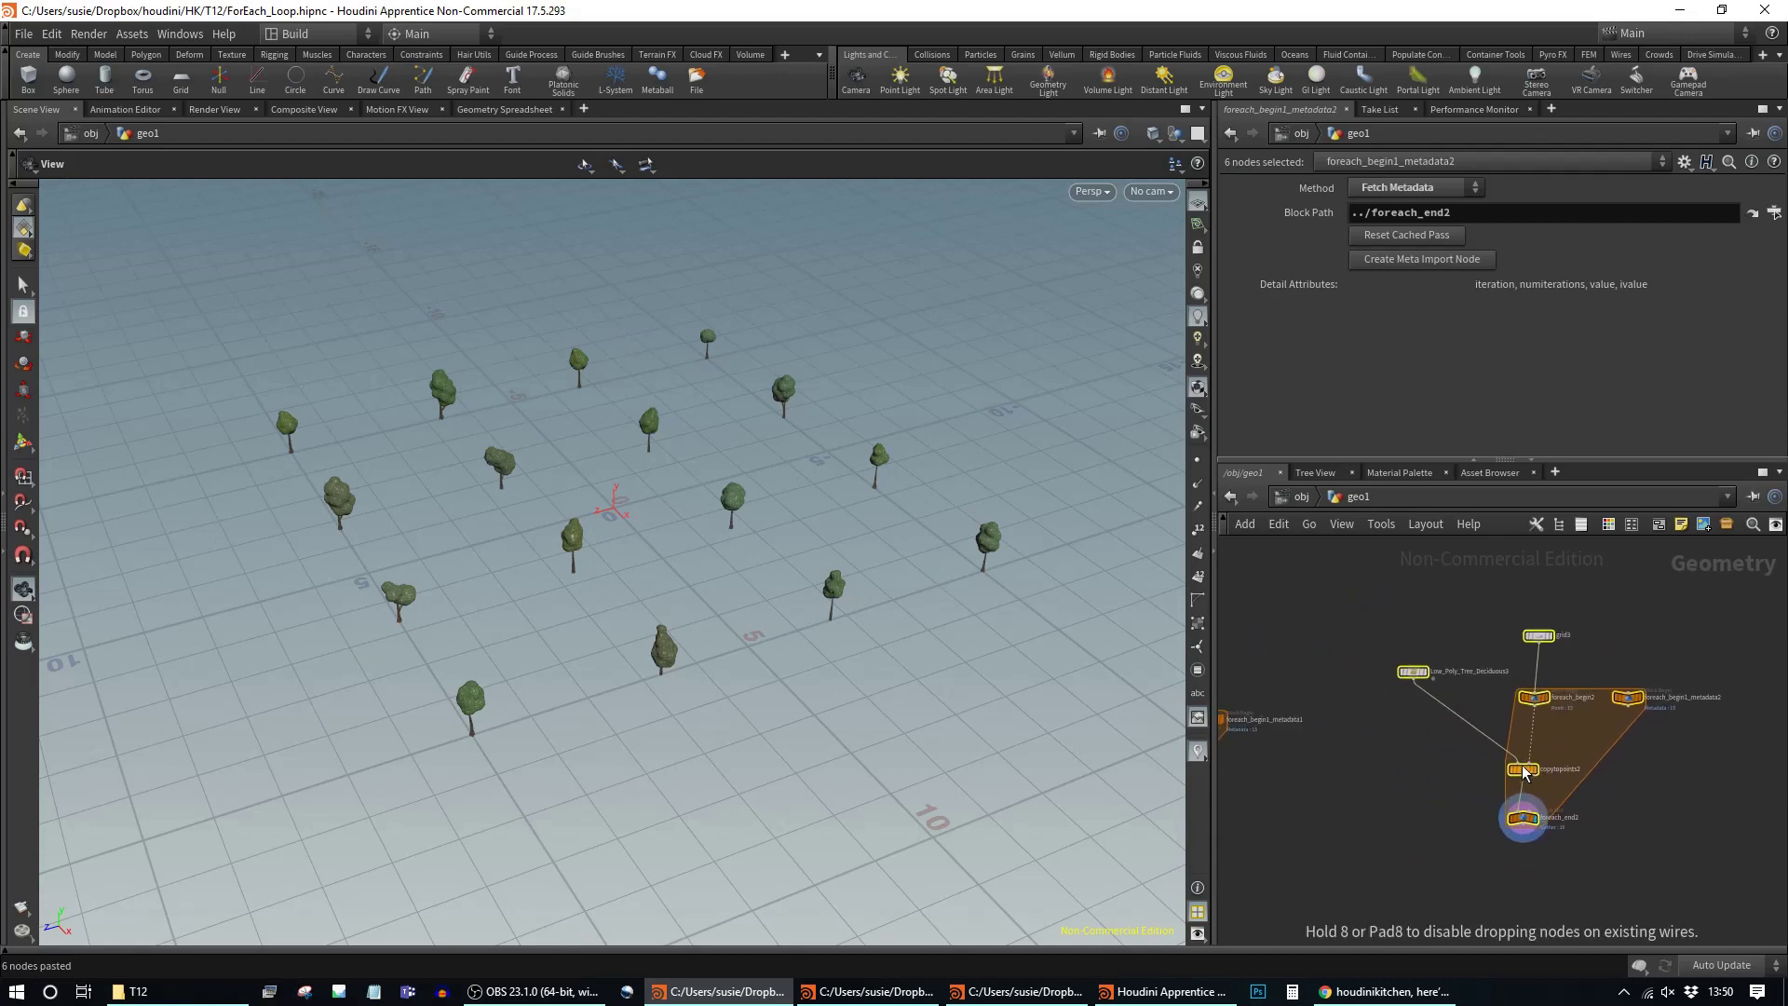
# Step: Move the duplicated tree node farther from its loop and show its random seed expression
pyautogui.moveTo(1413, 671); pyautogui.dragTo(1368, 658)
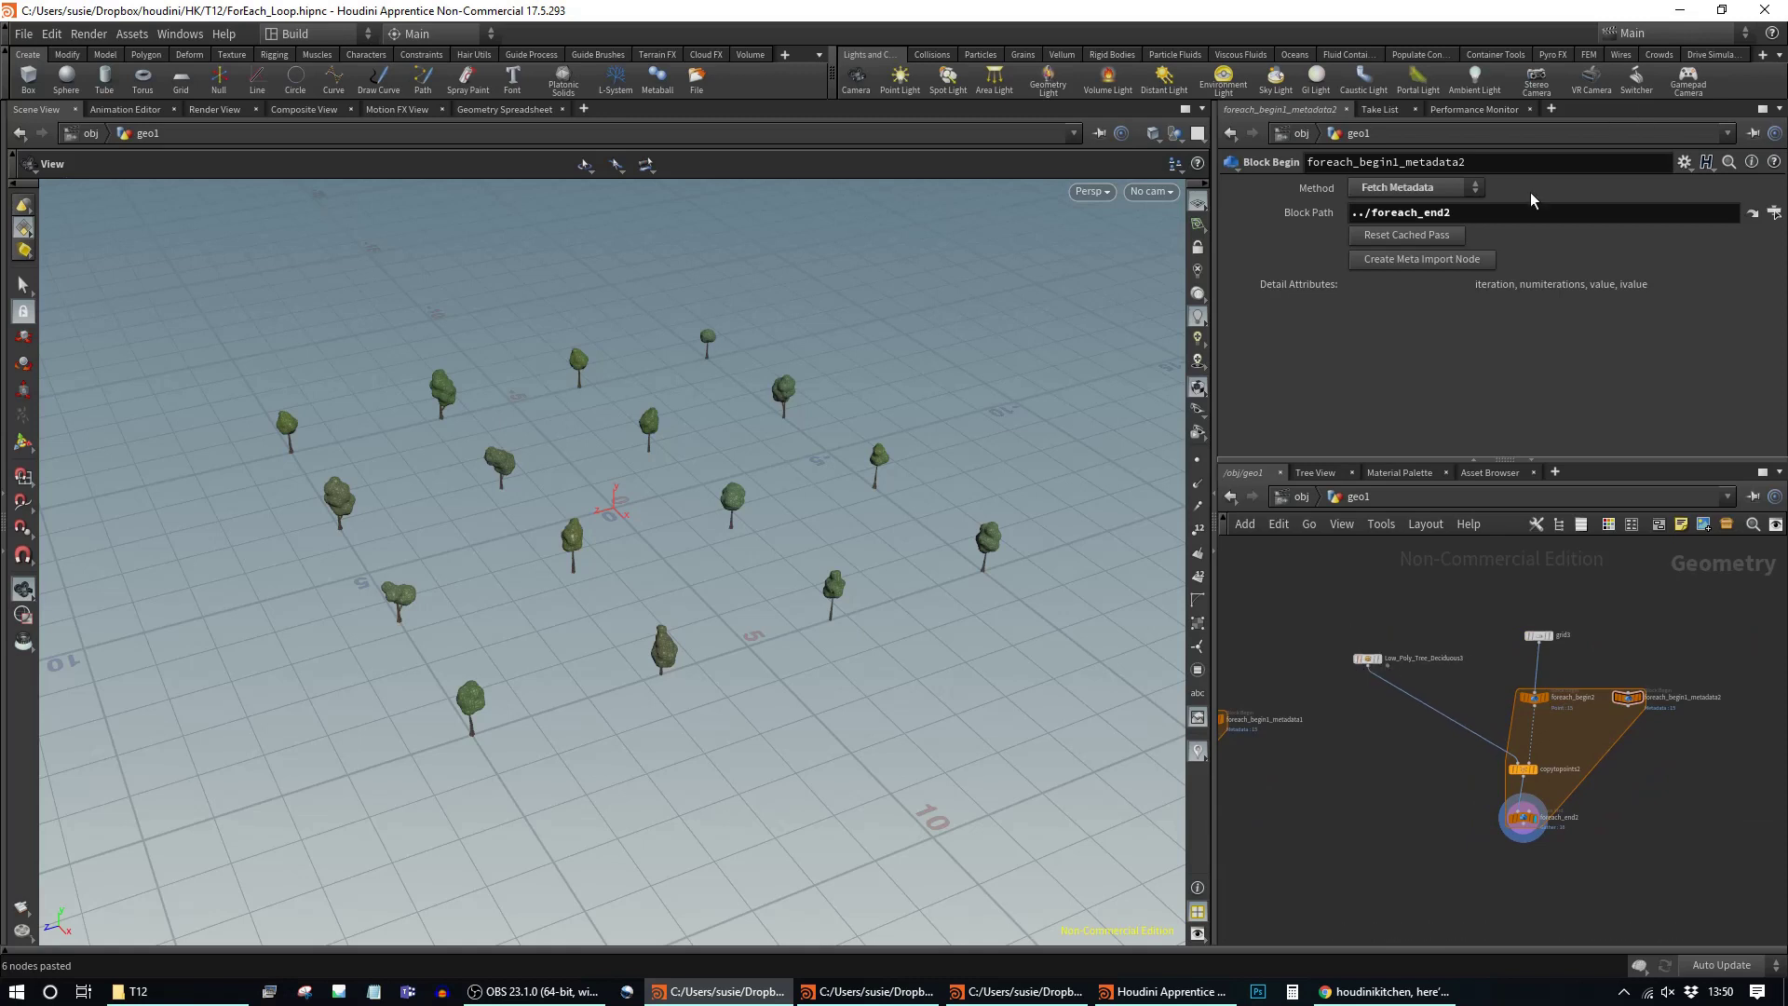
pyautogui.click(1369, 660)
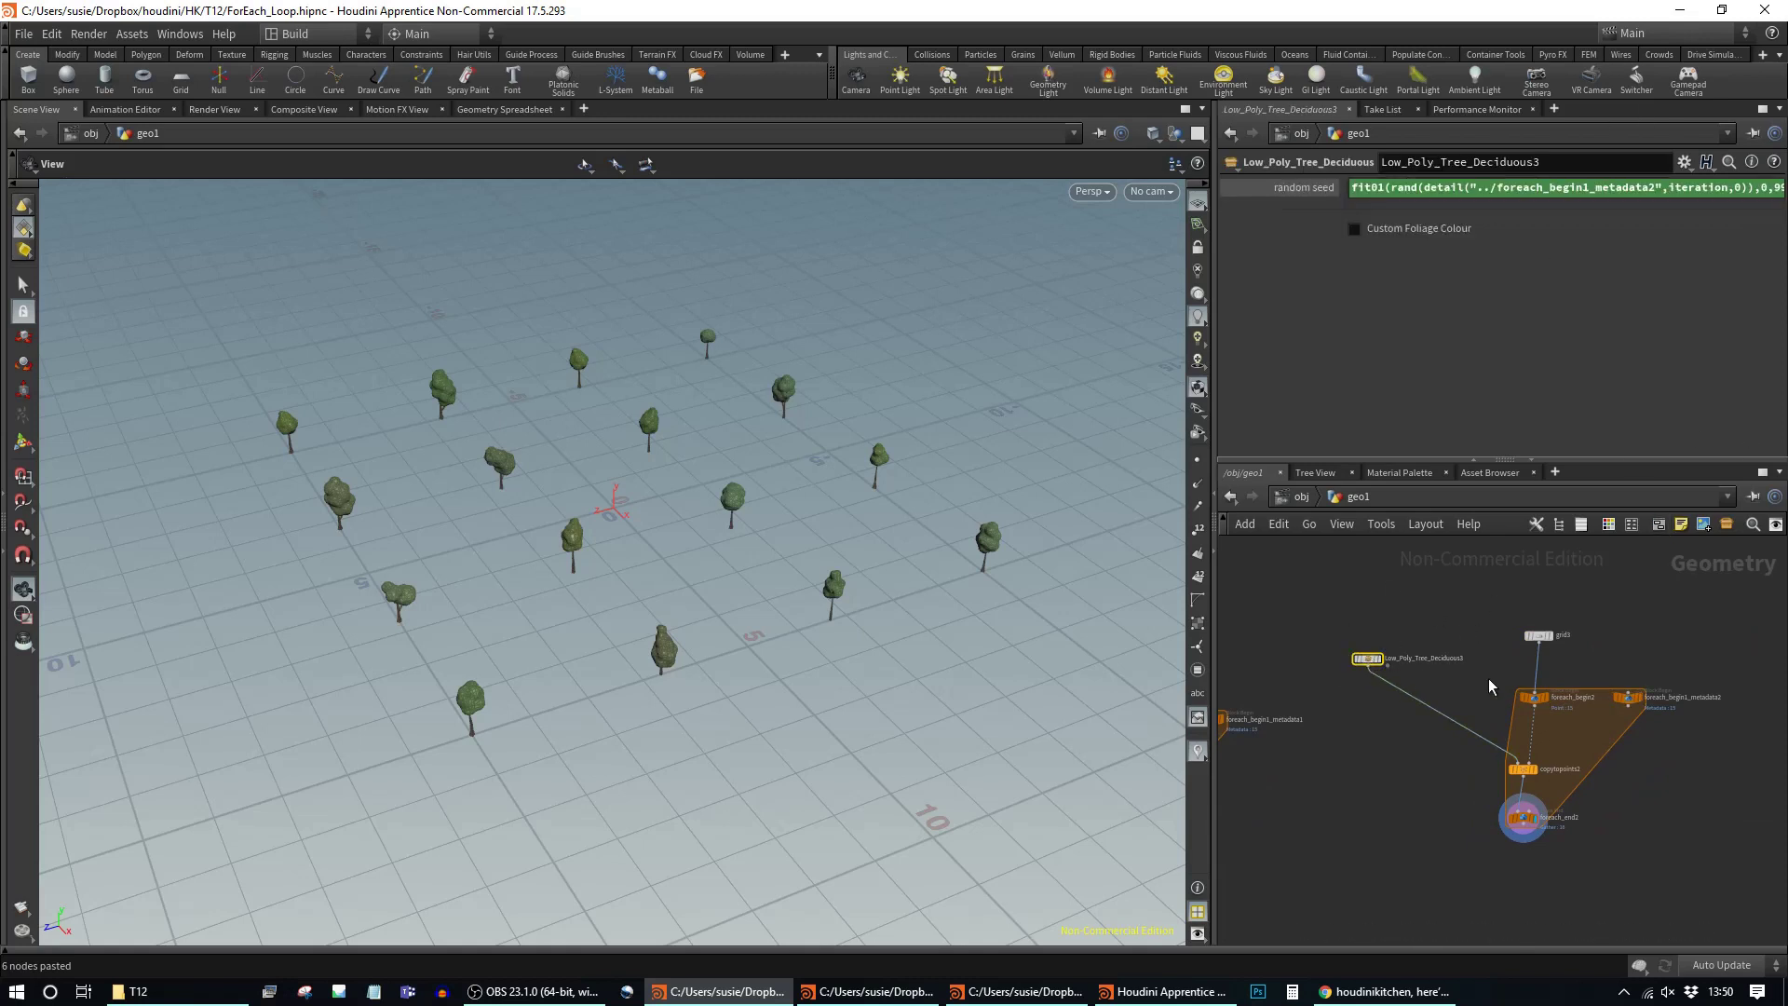
# Step: Insert a Switch node between Low_Poly_Tree_Deciduous3 and copytopoints2, display it, and move the tree node farther from it
pyautogui.press('Tab')
pyautogui.write('swi')
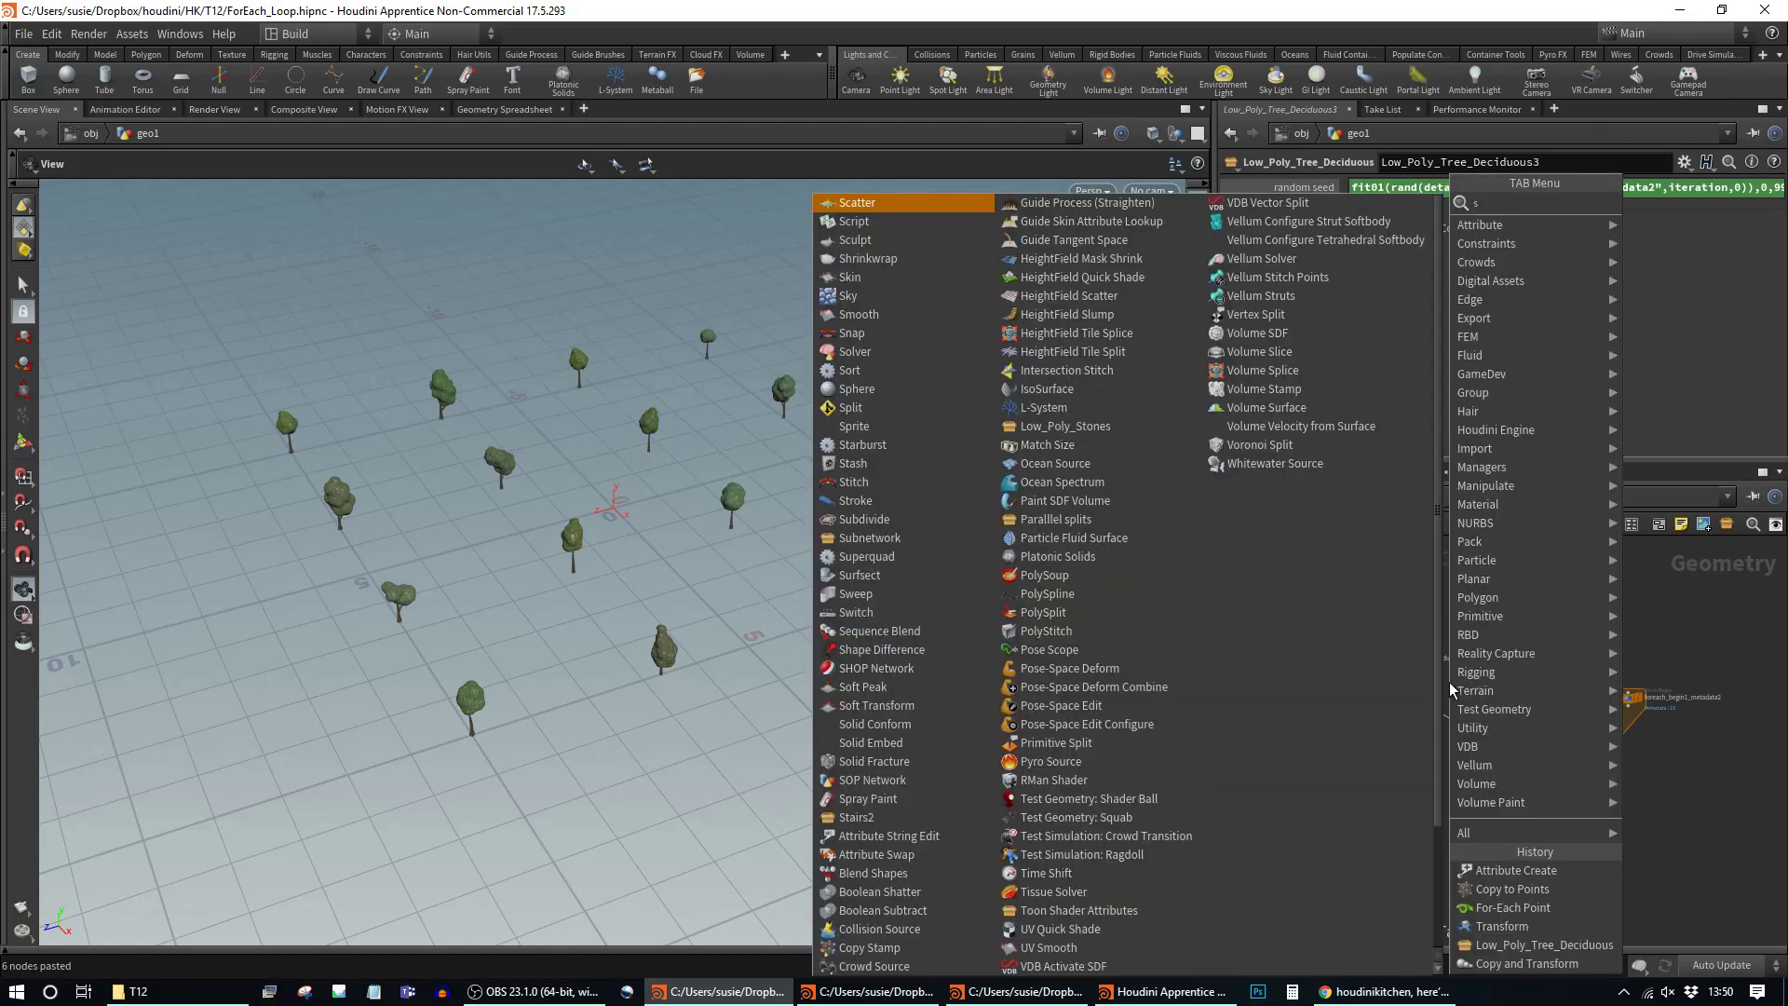
pyautogui.press('Return')
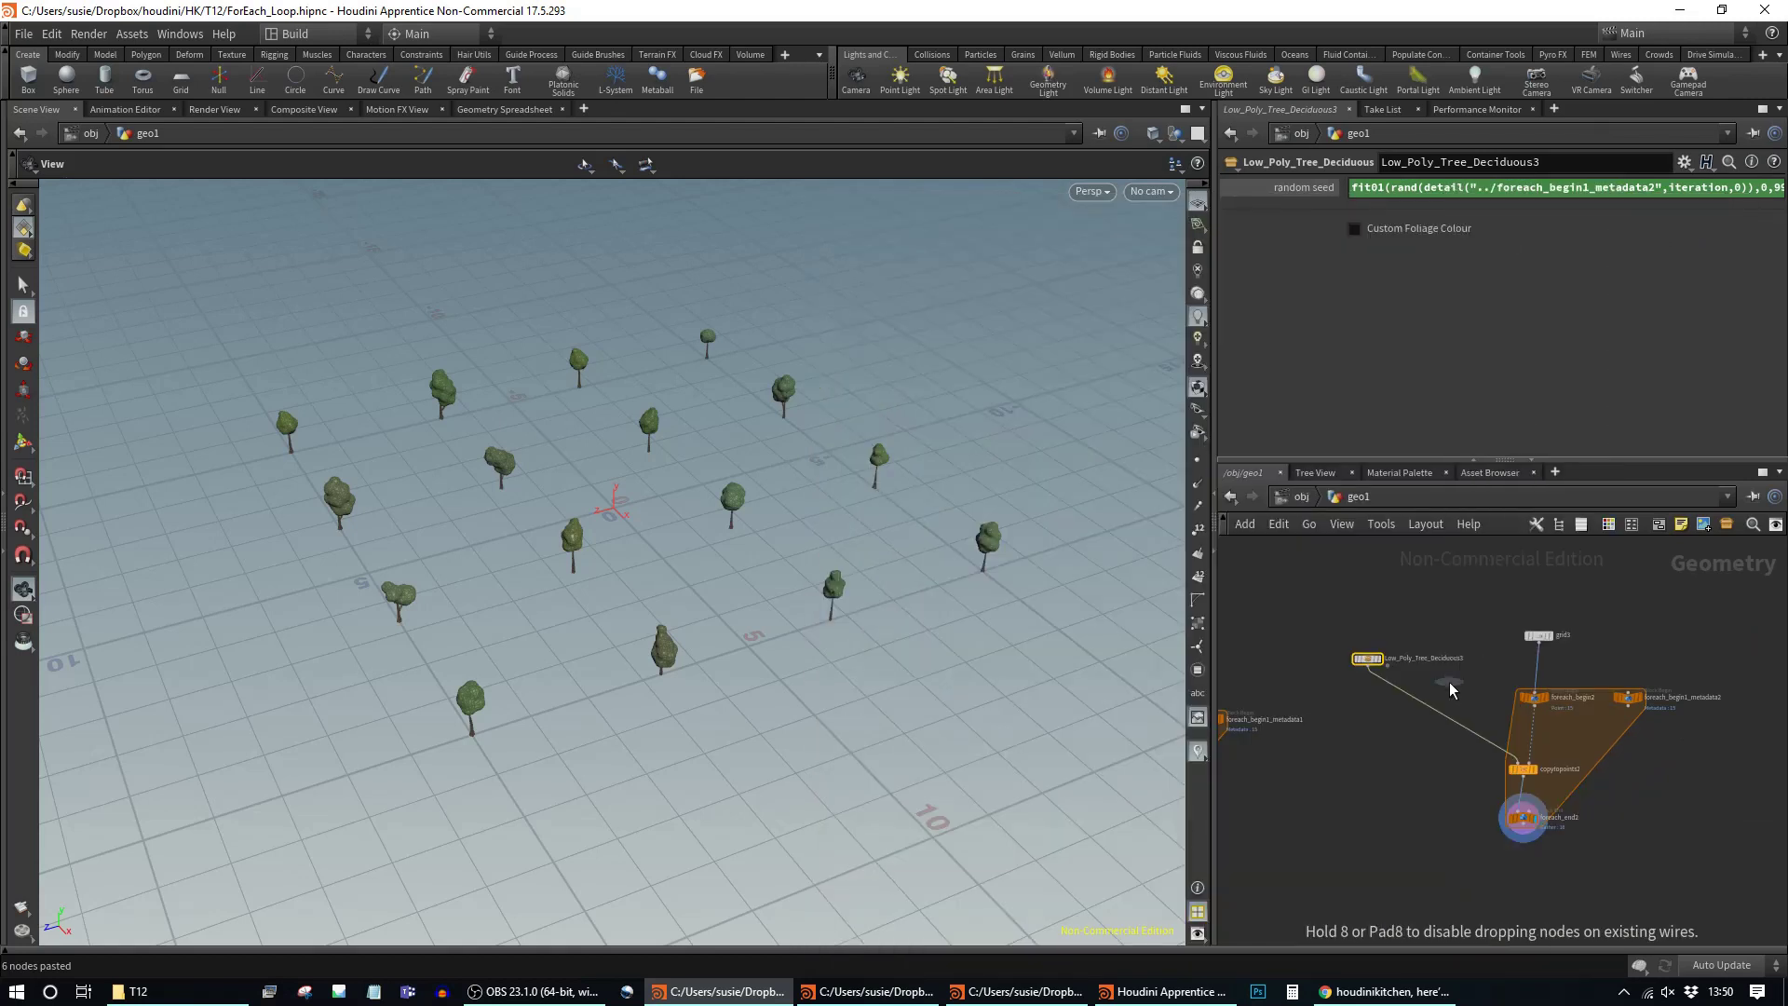
pyautogui.press('Escape')
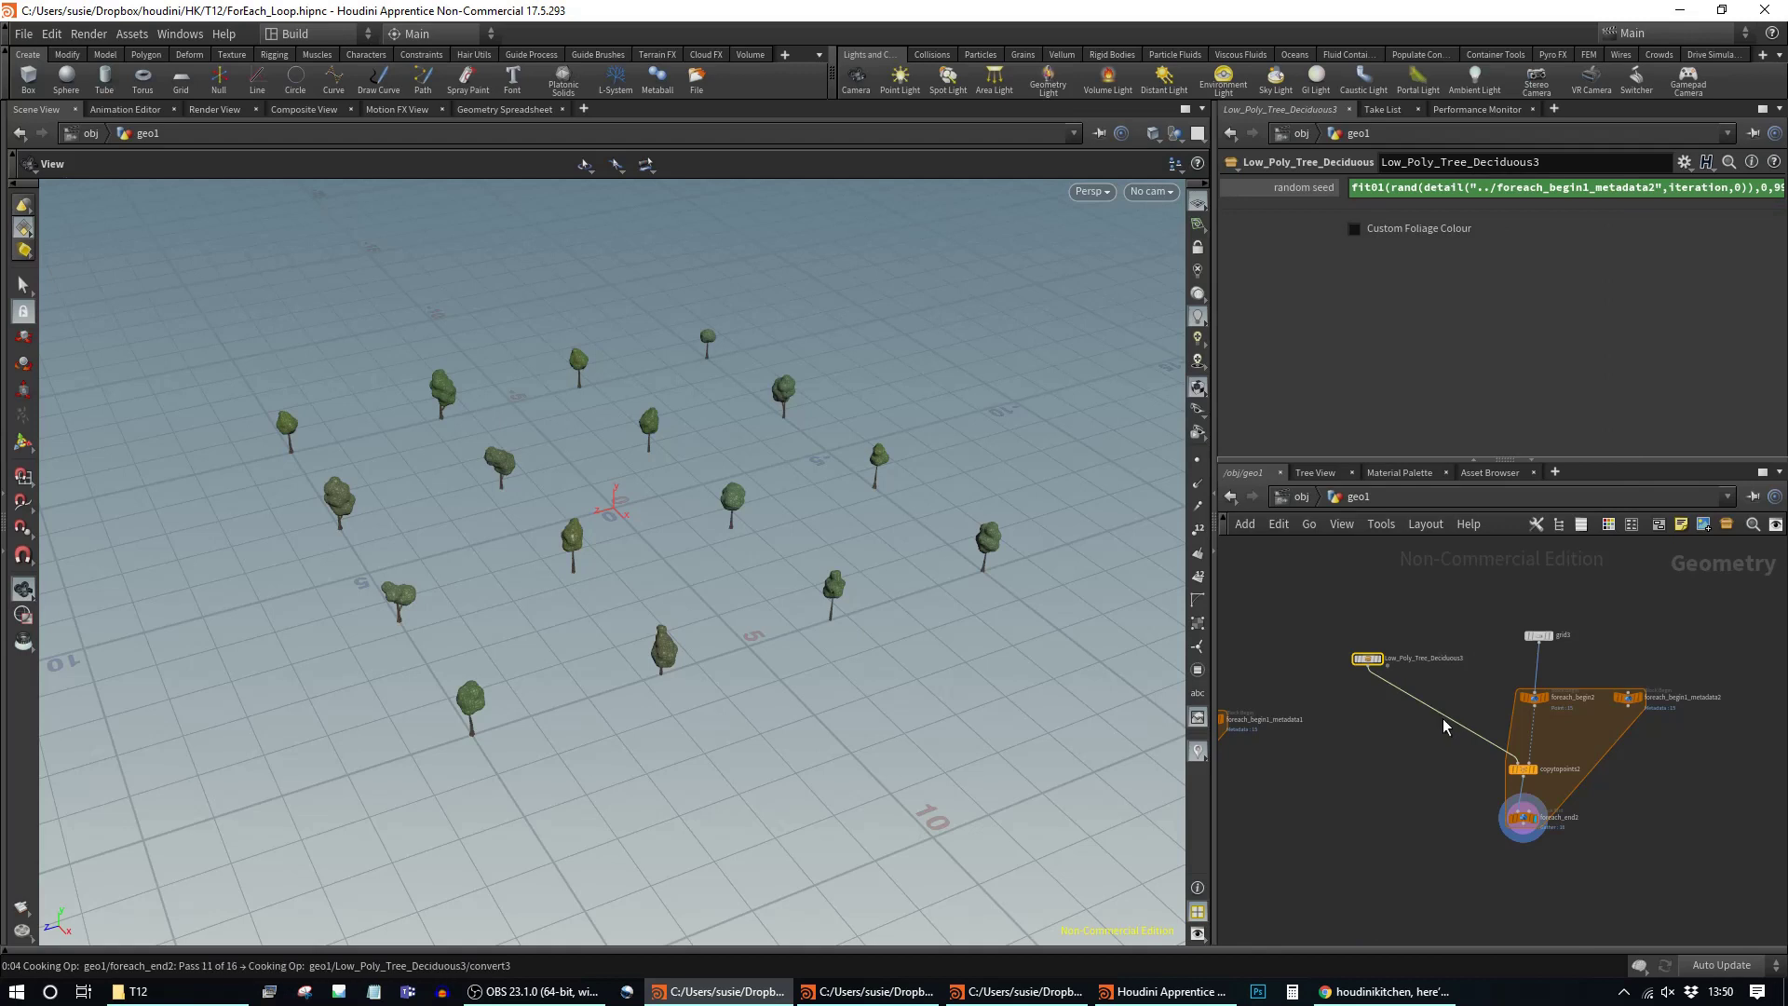
pyautogui.moveTo(1444, 727); pyautogui.dragTo(1395, 726)
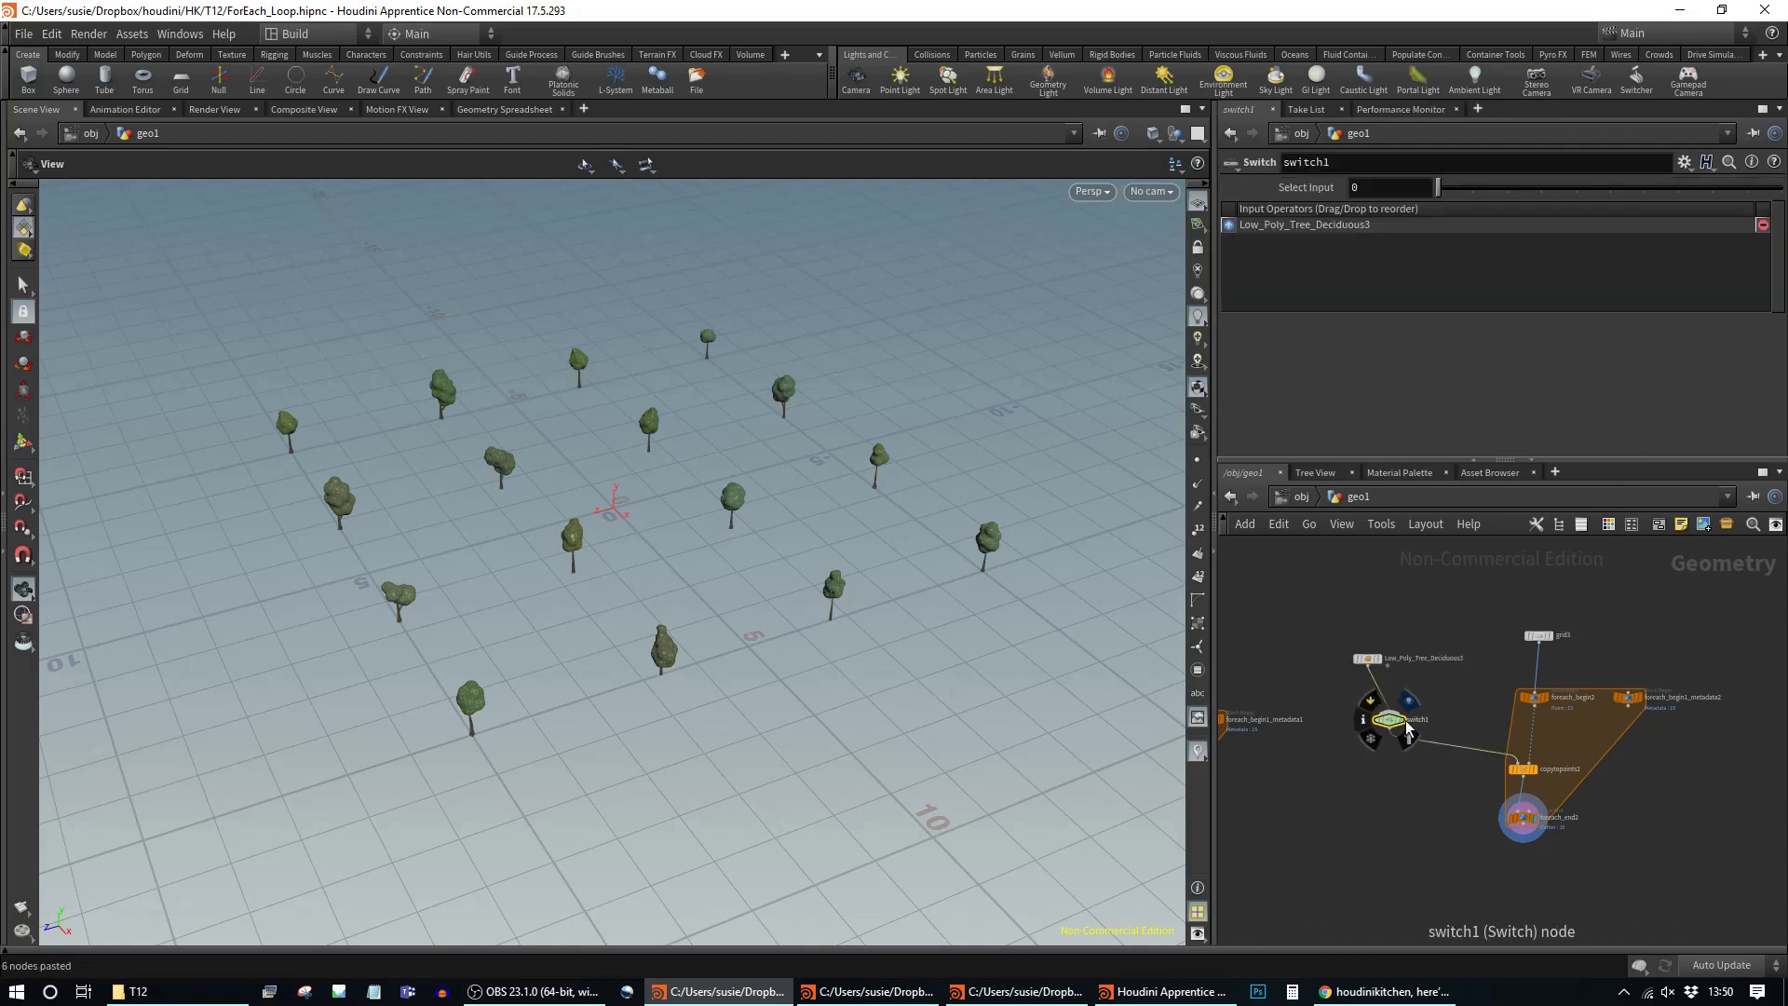
pyautogui.click(1408, 731)
pyautogui.moveTo(1386, 661); pyautogui.dragTo(1327, 657)
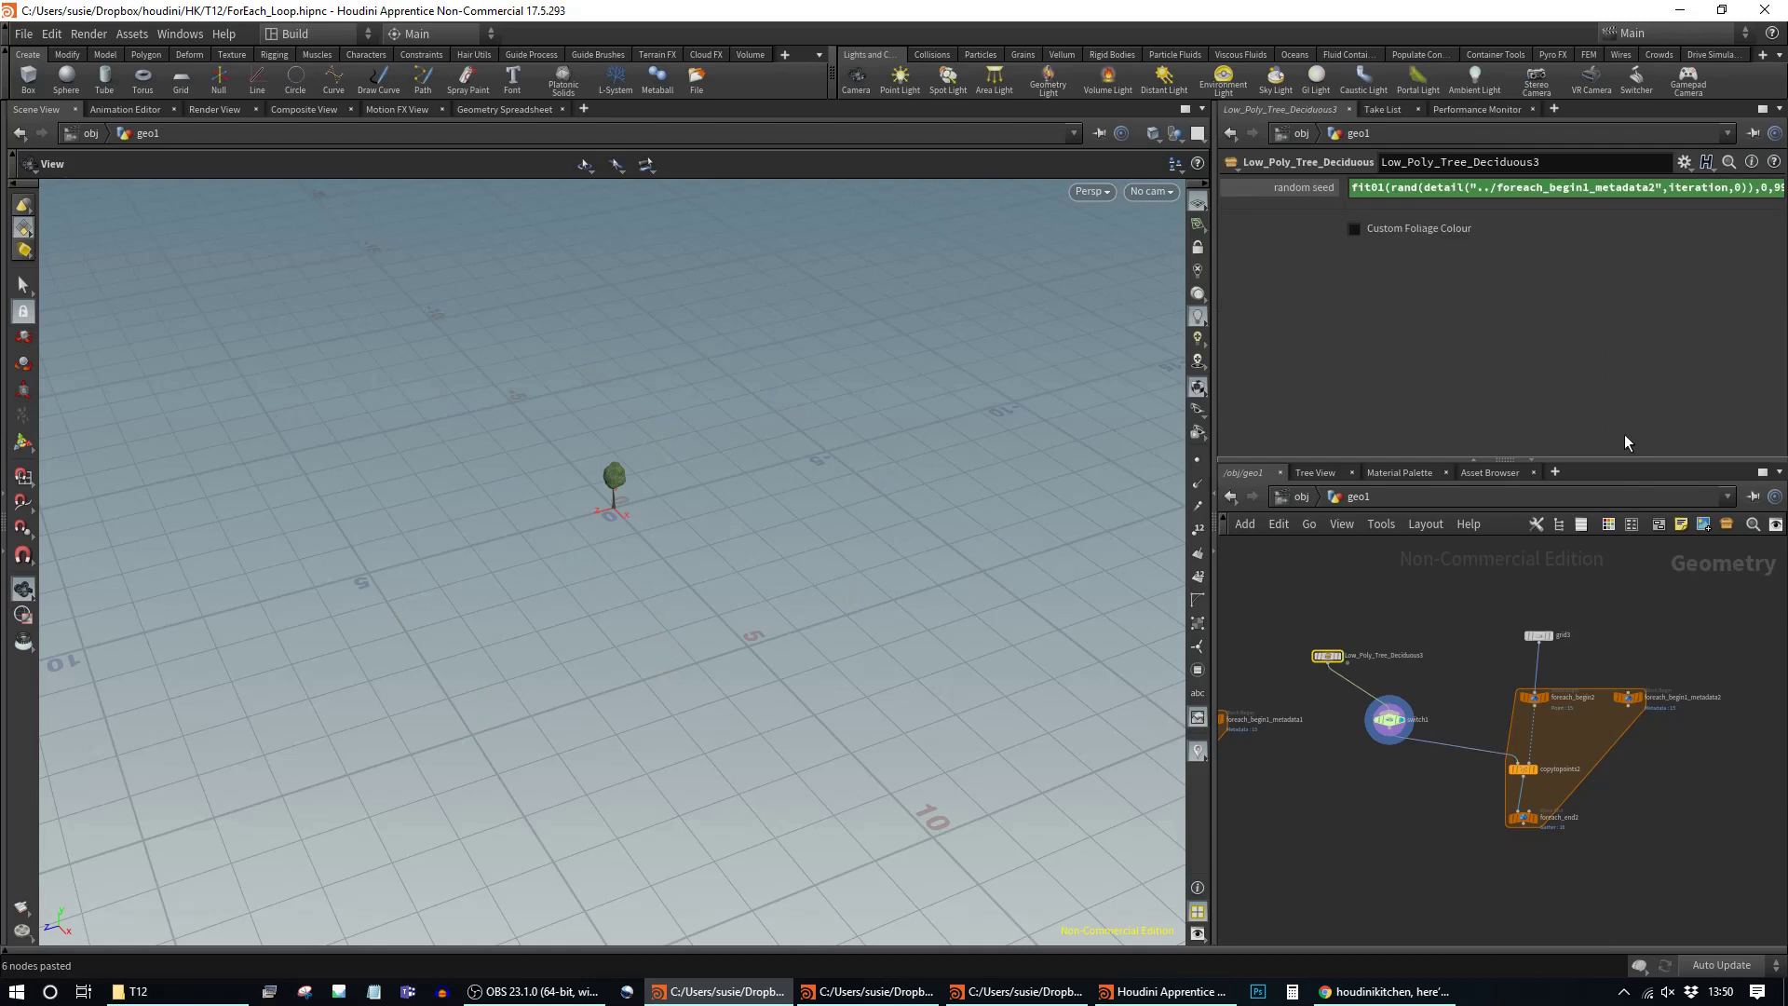
# Step: Copy the random seed expression from Low_Poly_Tree_Deciduous3 into the Select Input parameter of switch1
pyautogui.click(1516, 186)
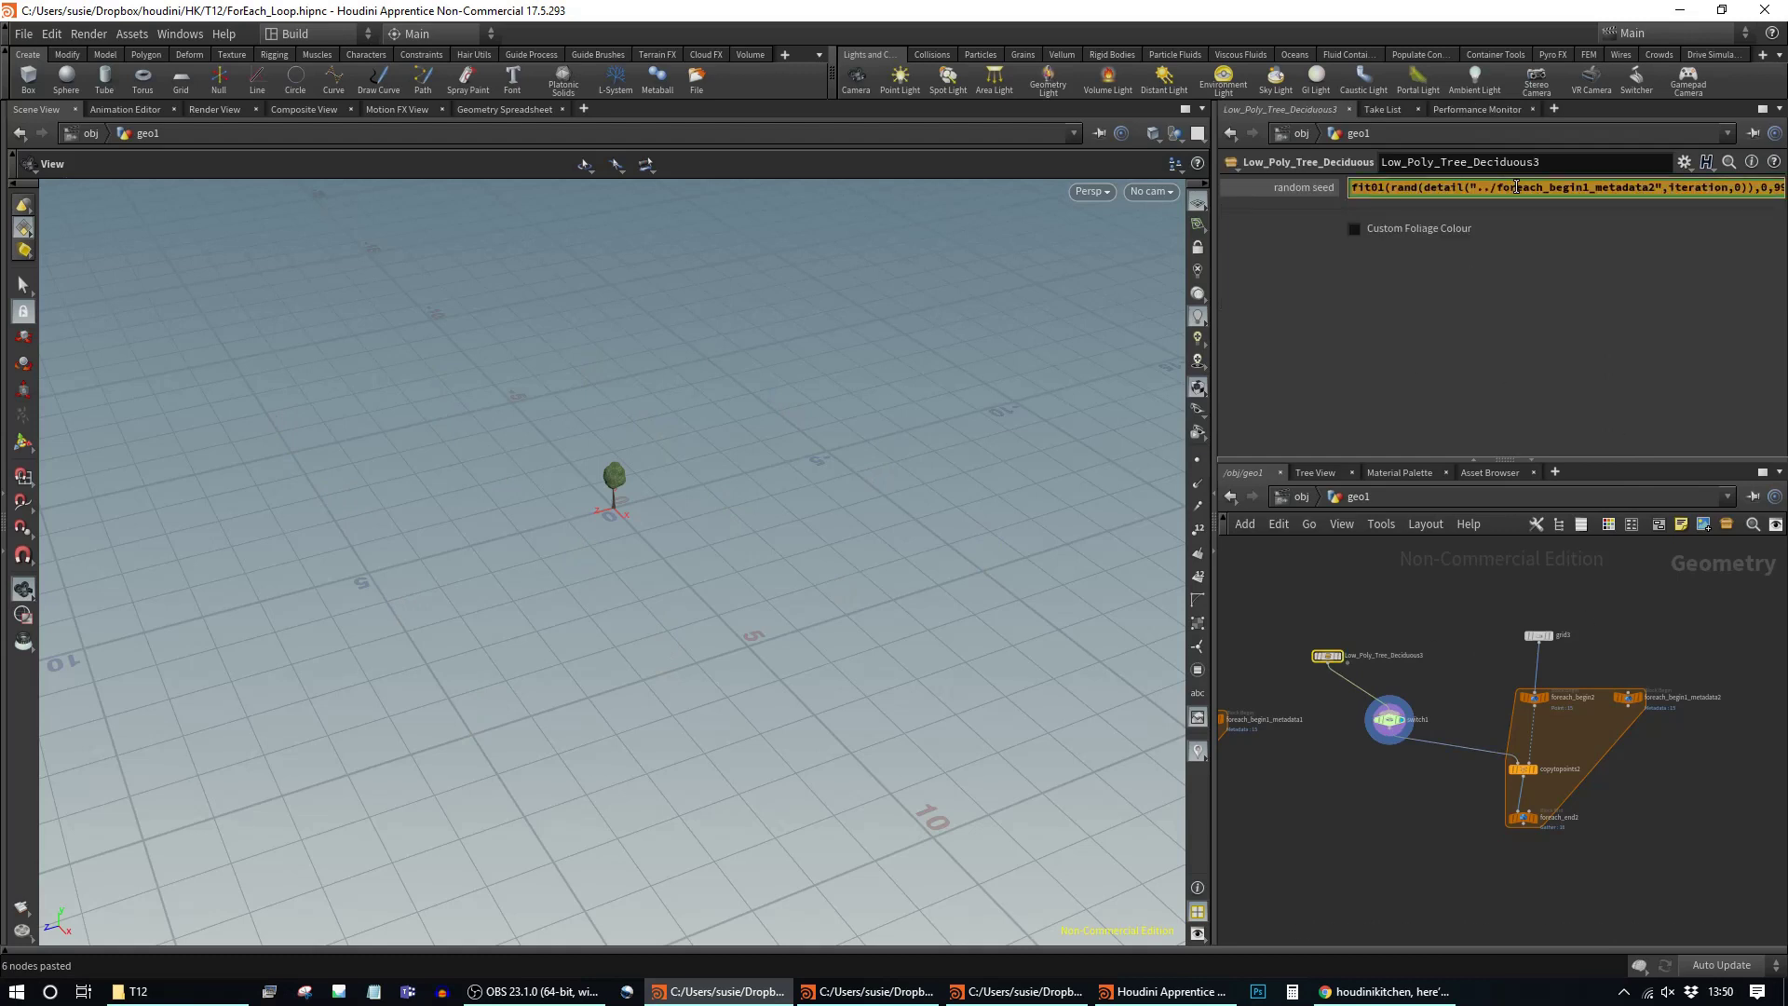
pyautogui.click(1389, 719)
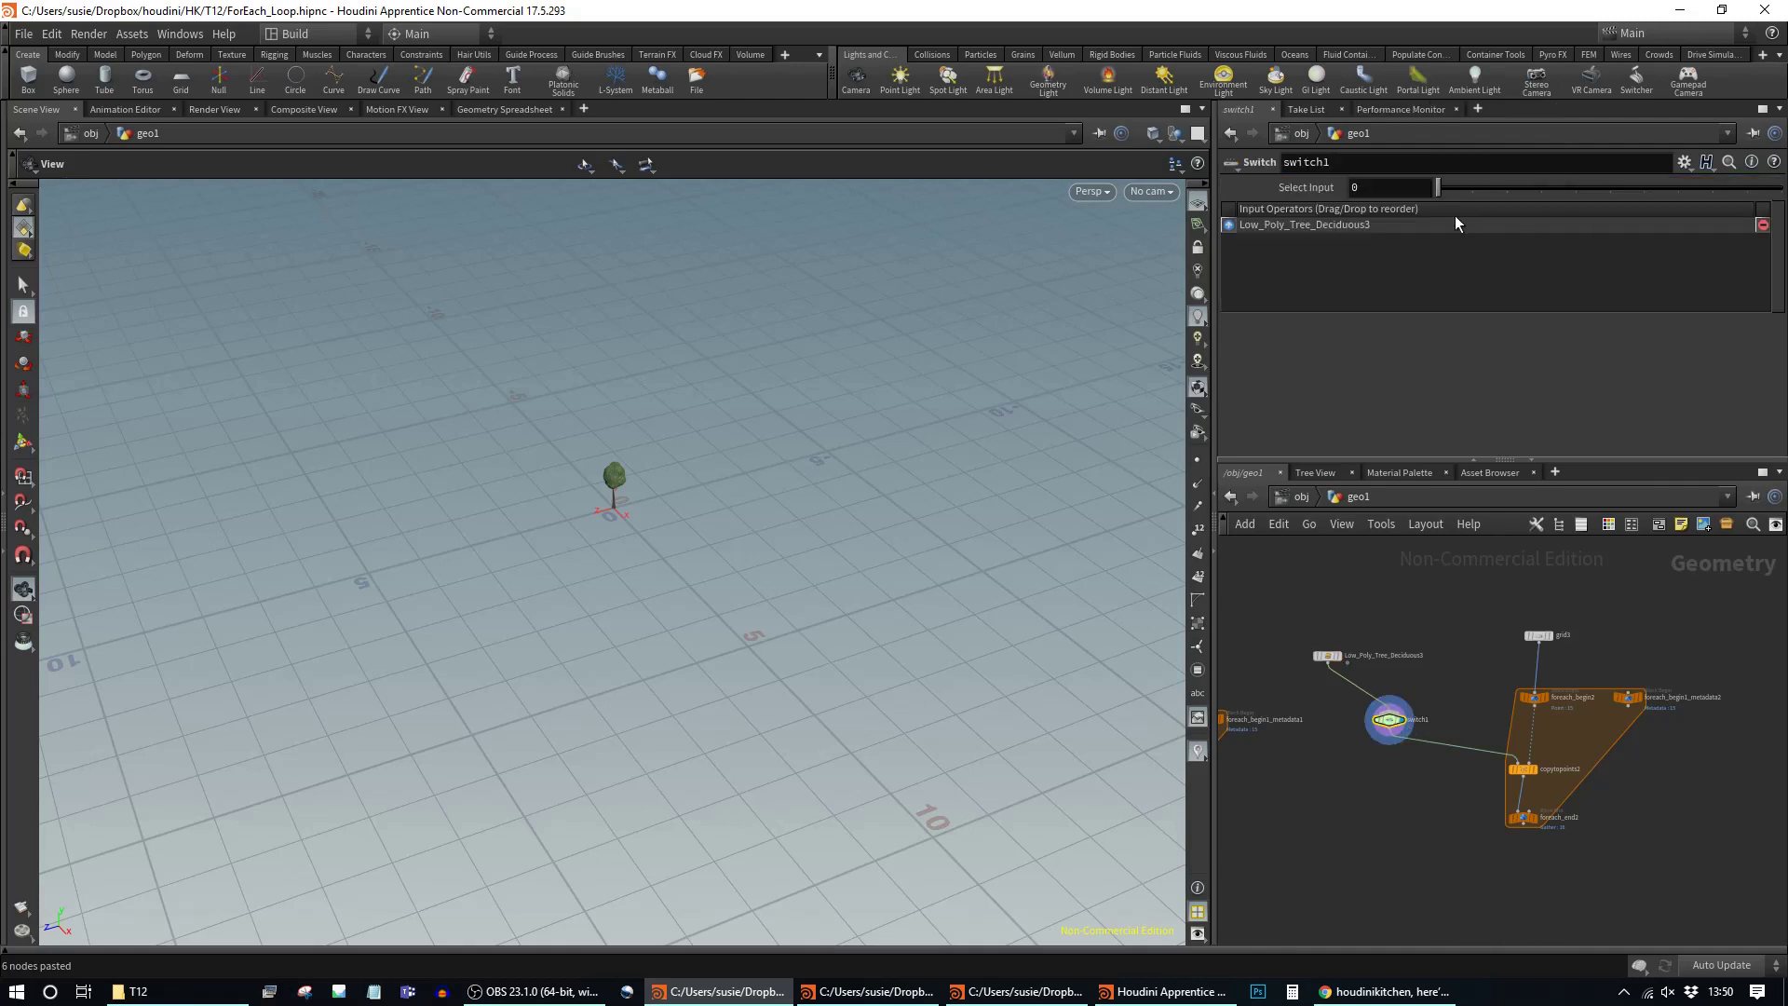
pyautogui.click(1447, 187)
pyautogui.hotkey('ctrl', 'v')
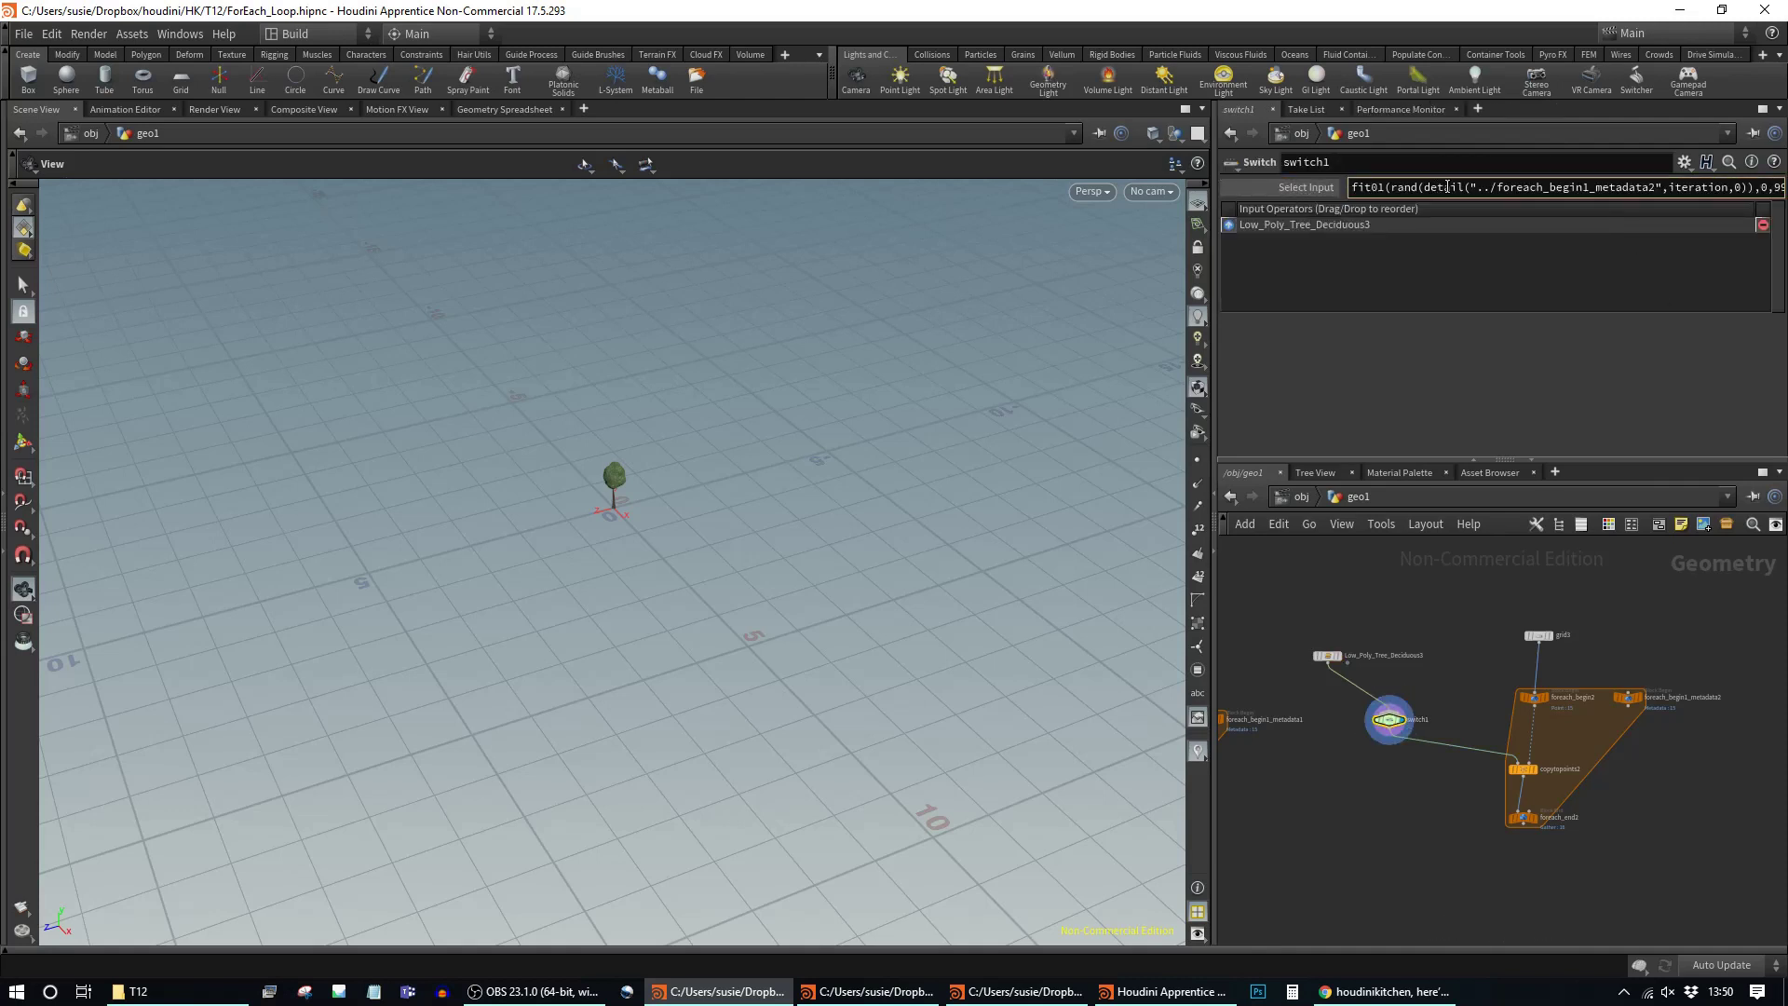
pyautogui.press('Return')
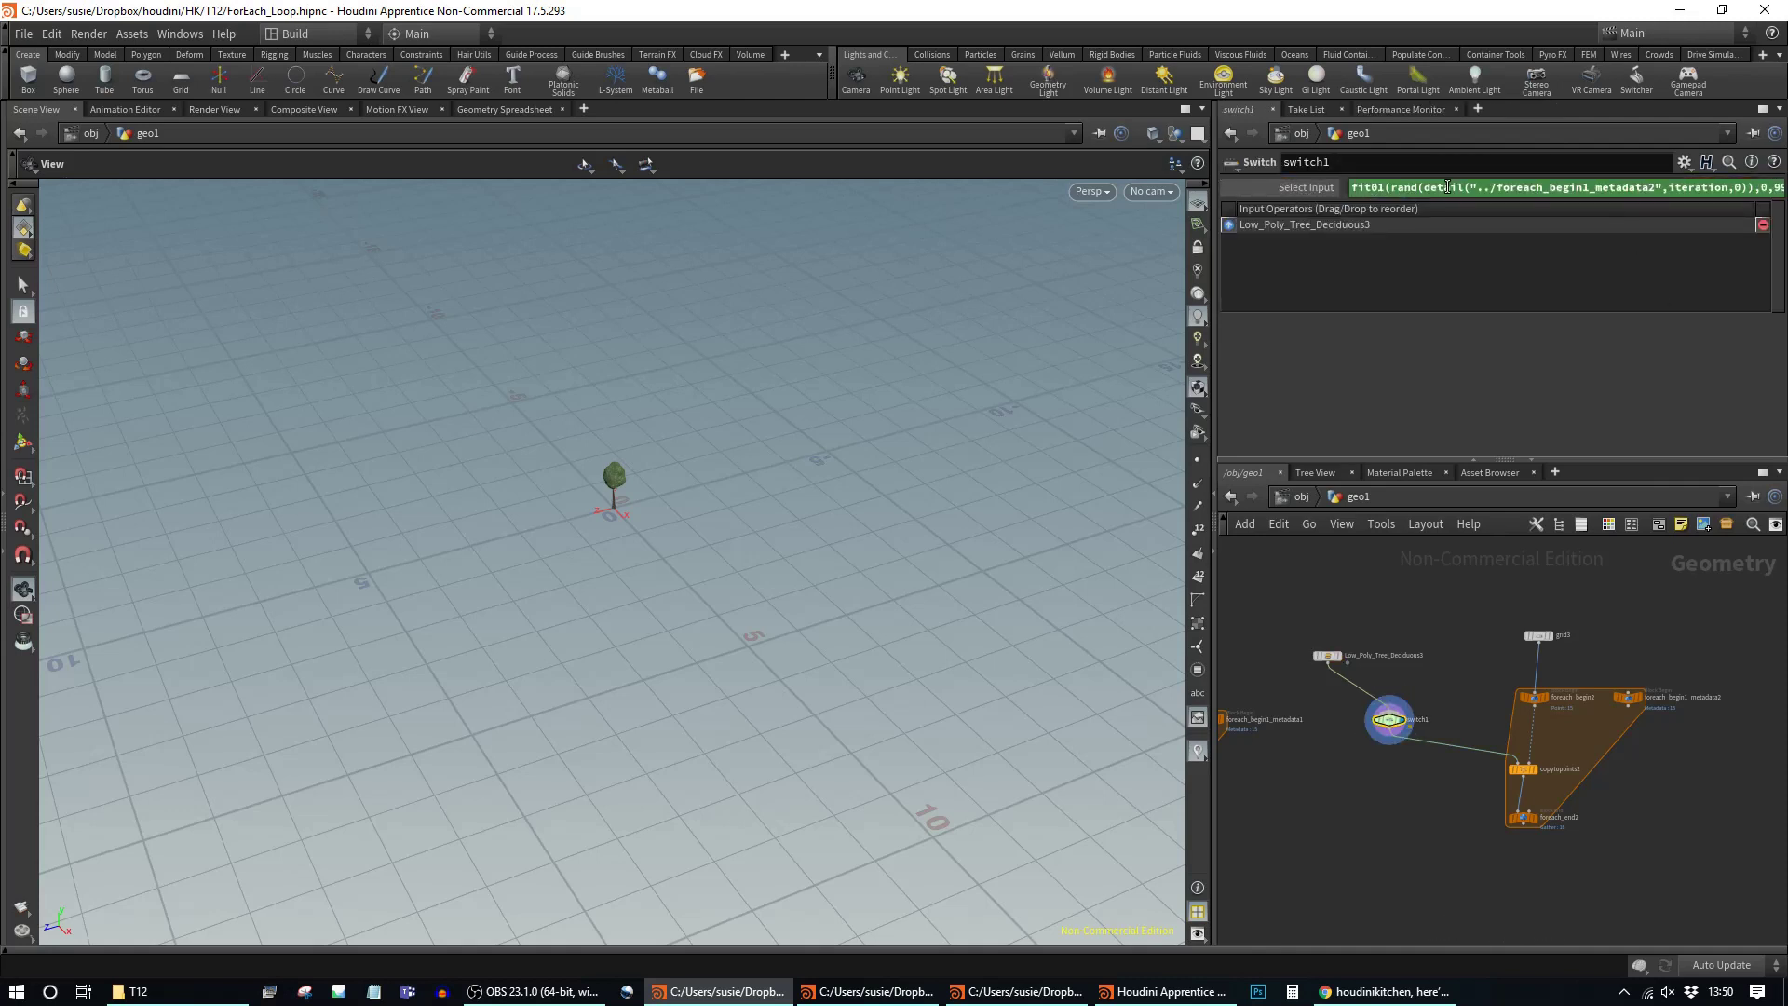
# Step: Set the upper limit of switch1's Select Input expression to 5 and check the value it evaluates to
pyautogui.click(1779, 184)
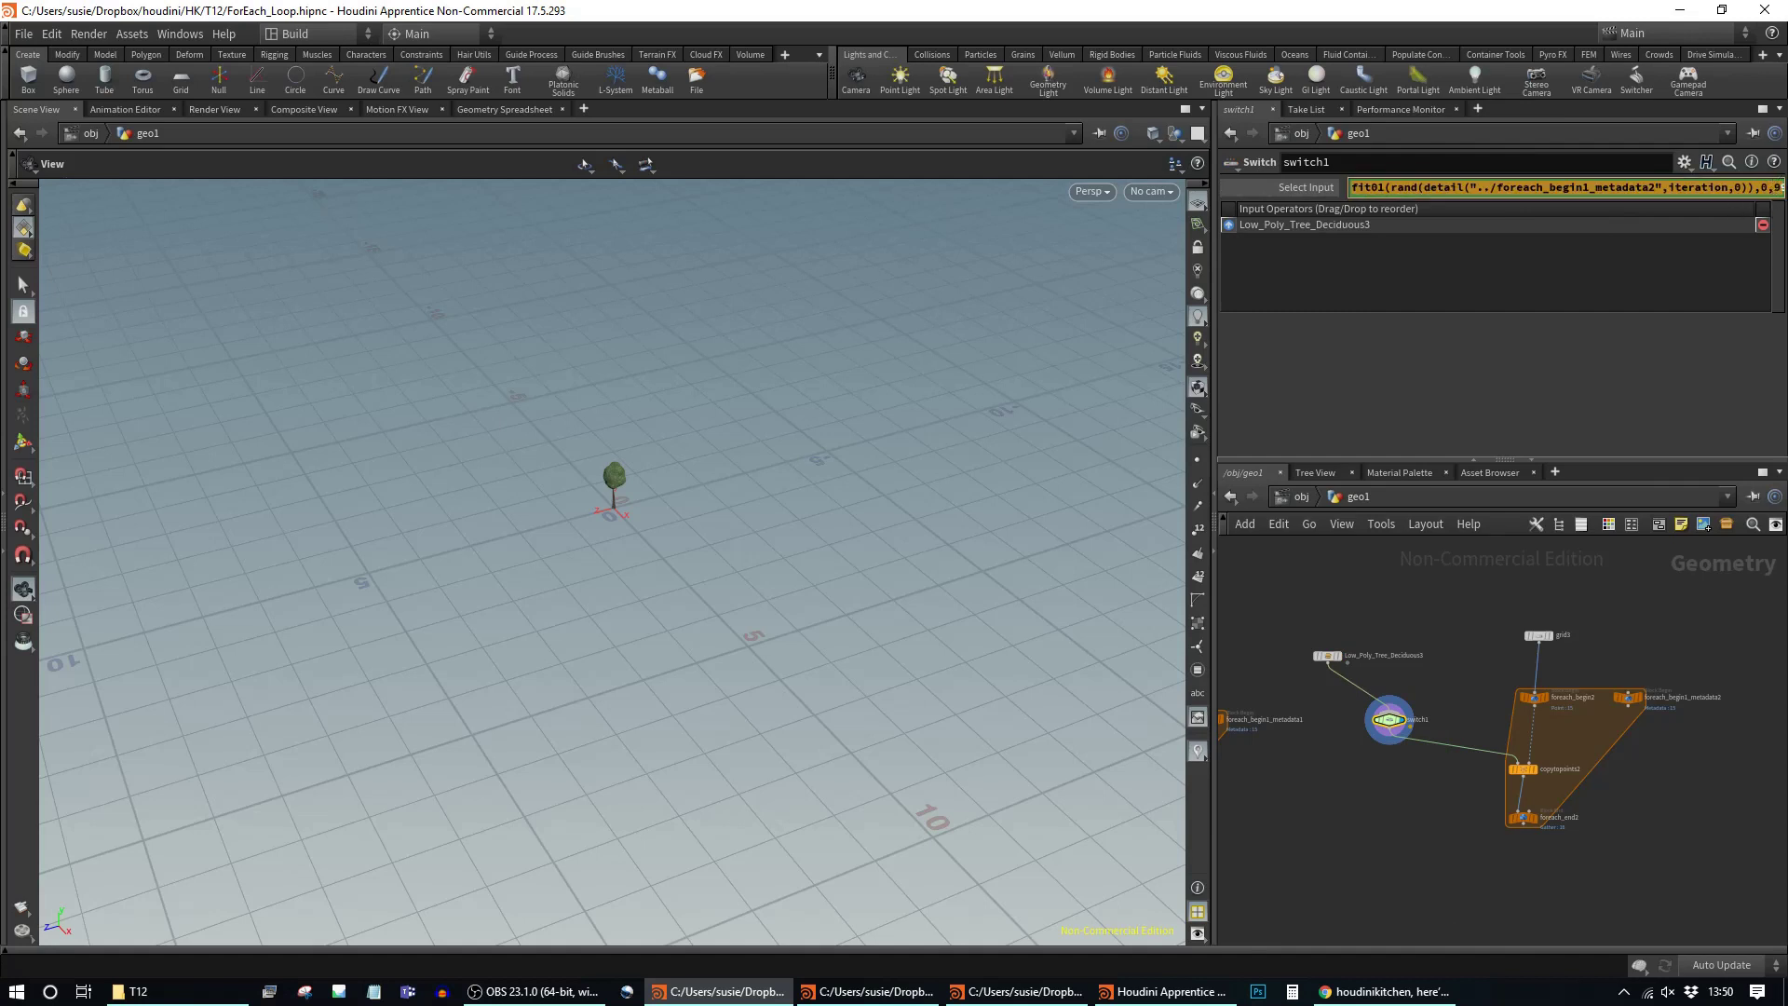
pyautogui.click(1781, 188)
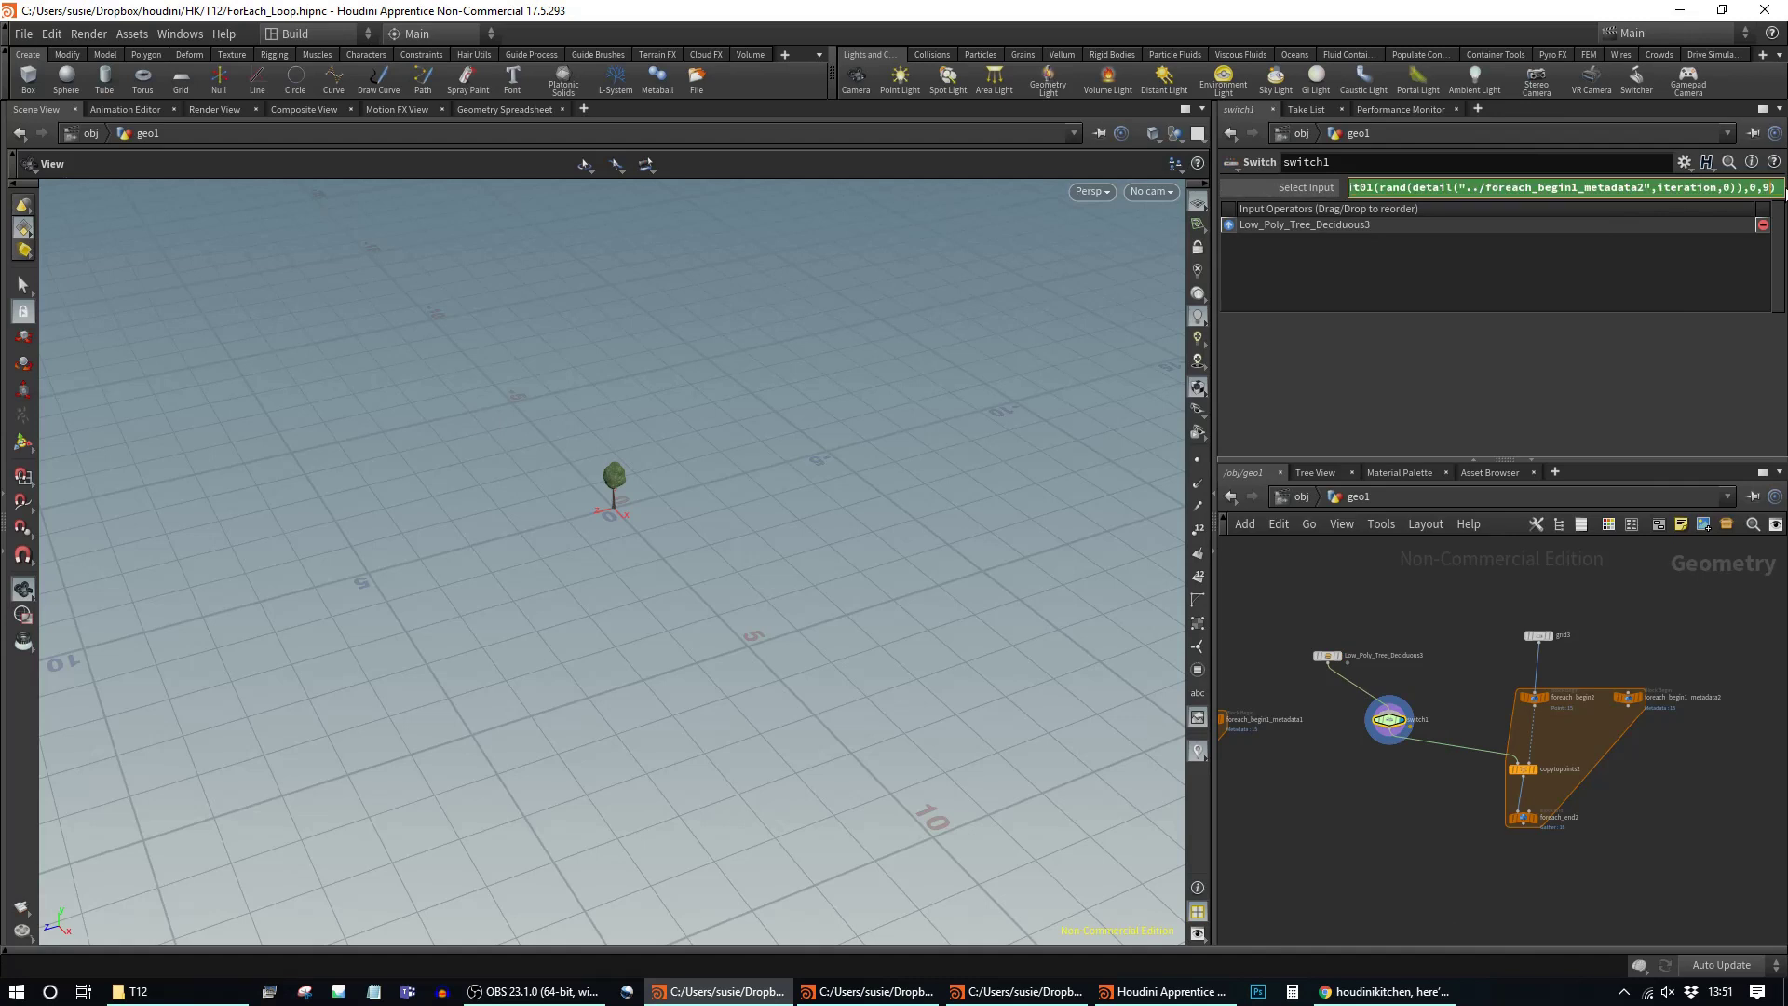
pyautogui.press('BackSpace')
pyautogui.write('5')
pyautogui.press('Return')
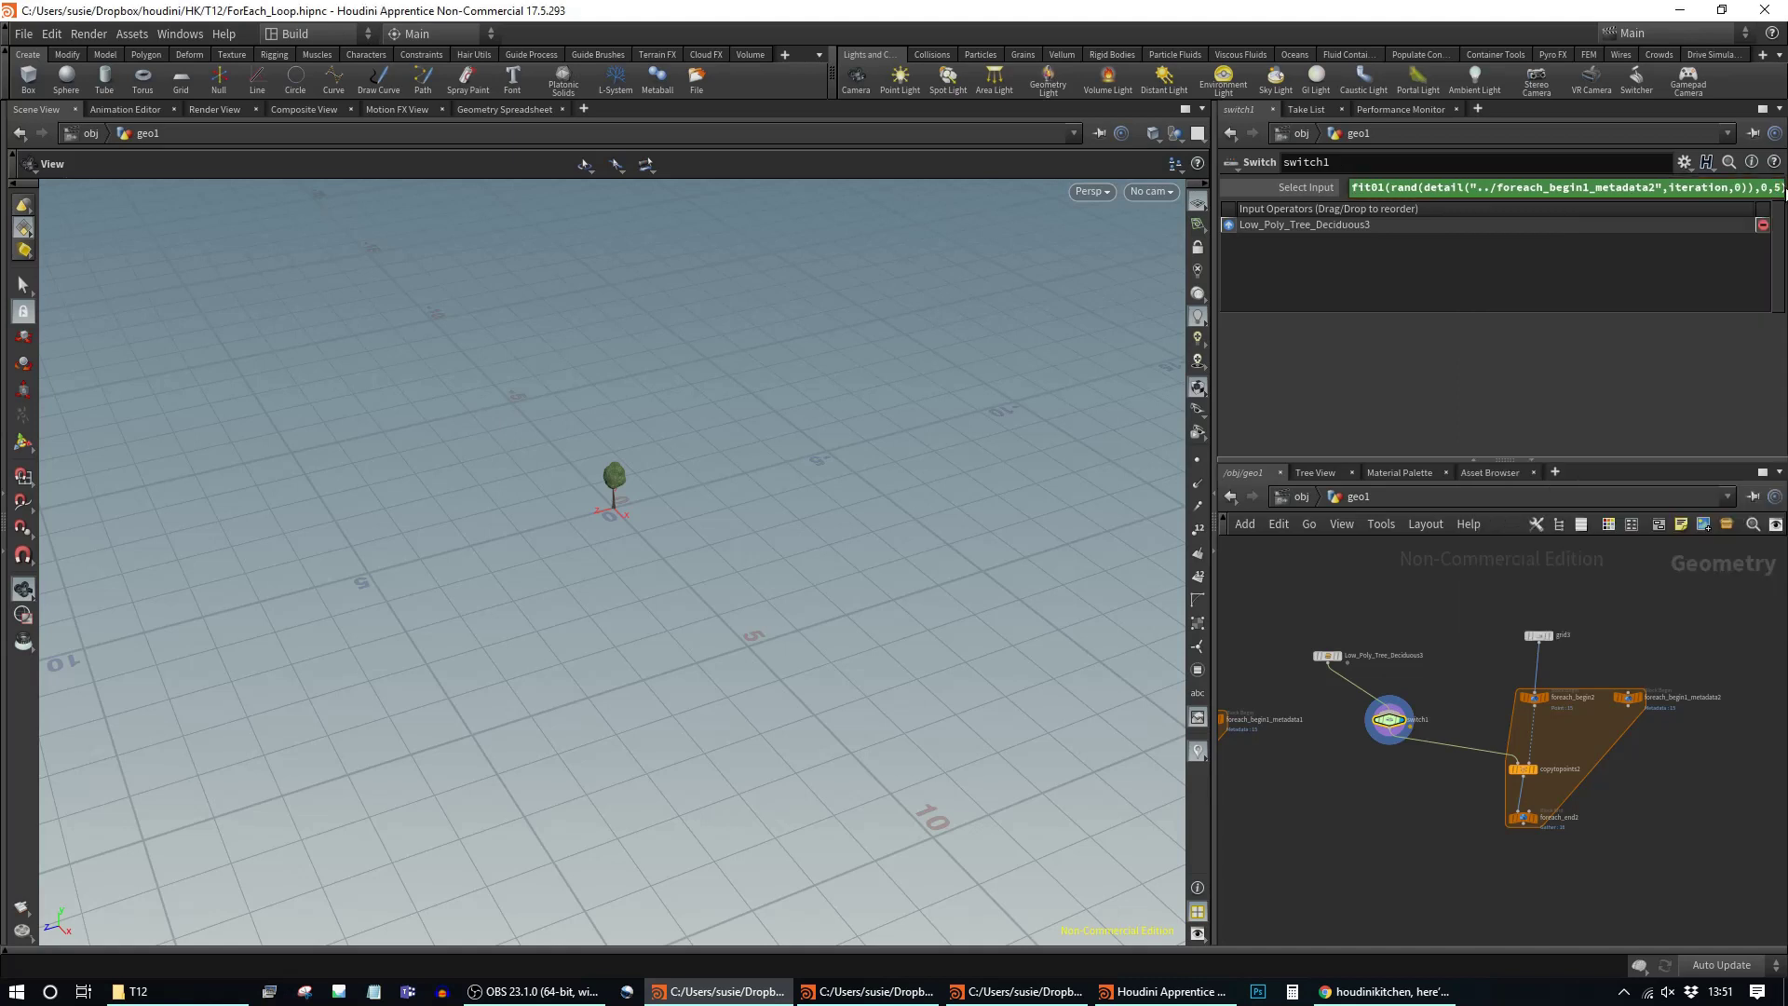
pyautogui.moveTo(1445, 695); pyautogui.dragTo(1476, 664, button='middle')
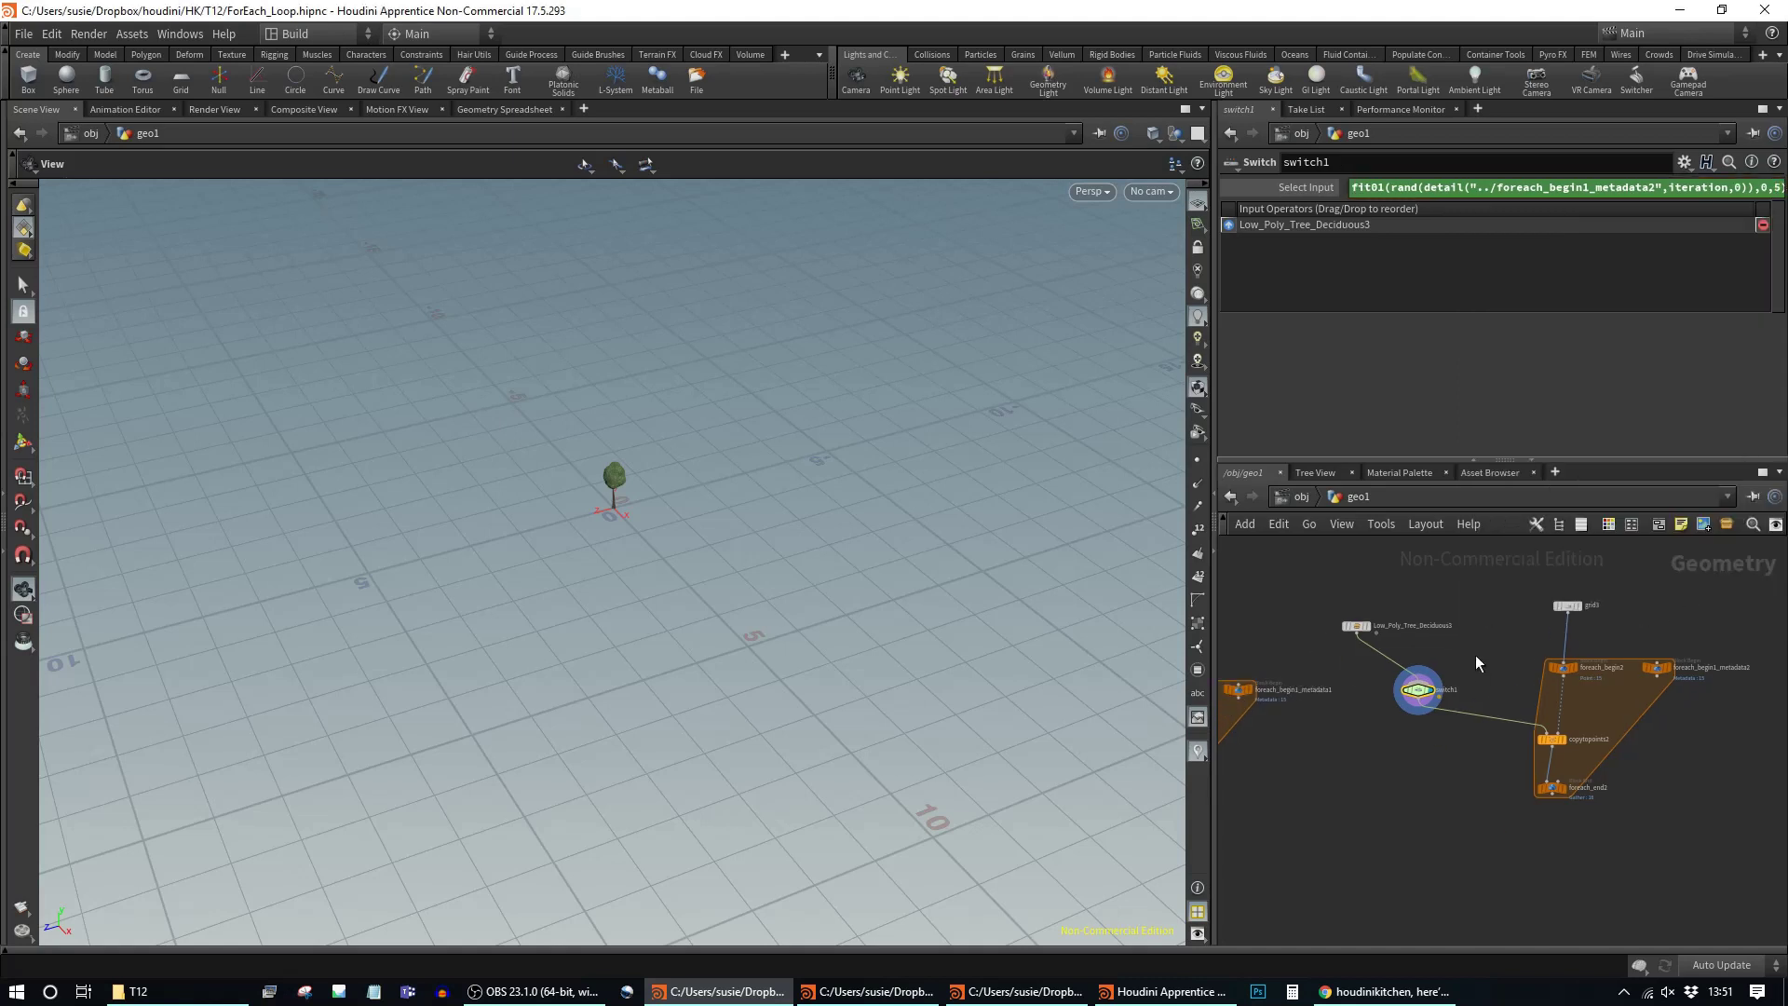
pyautogui.scroll(2, 1483, 639)
pyautogui.click(1313, 196)
pyautogui.click(1313, 196)
pyautogui.click(1314, 195)
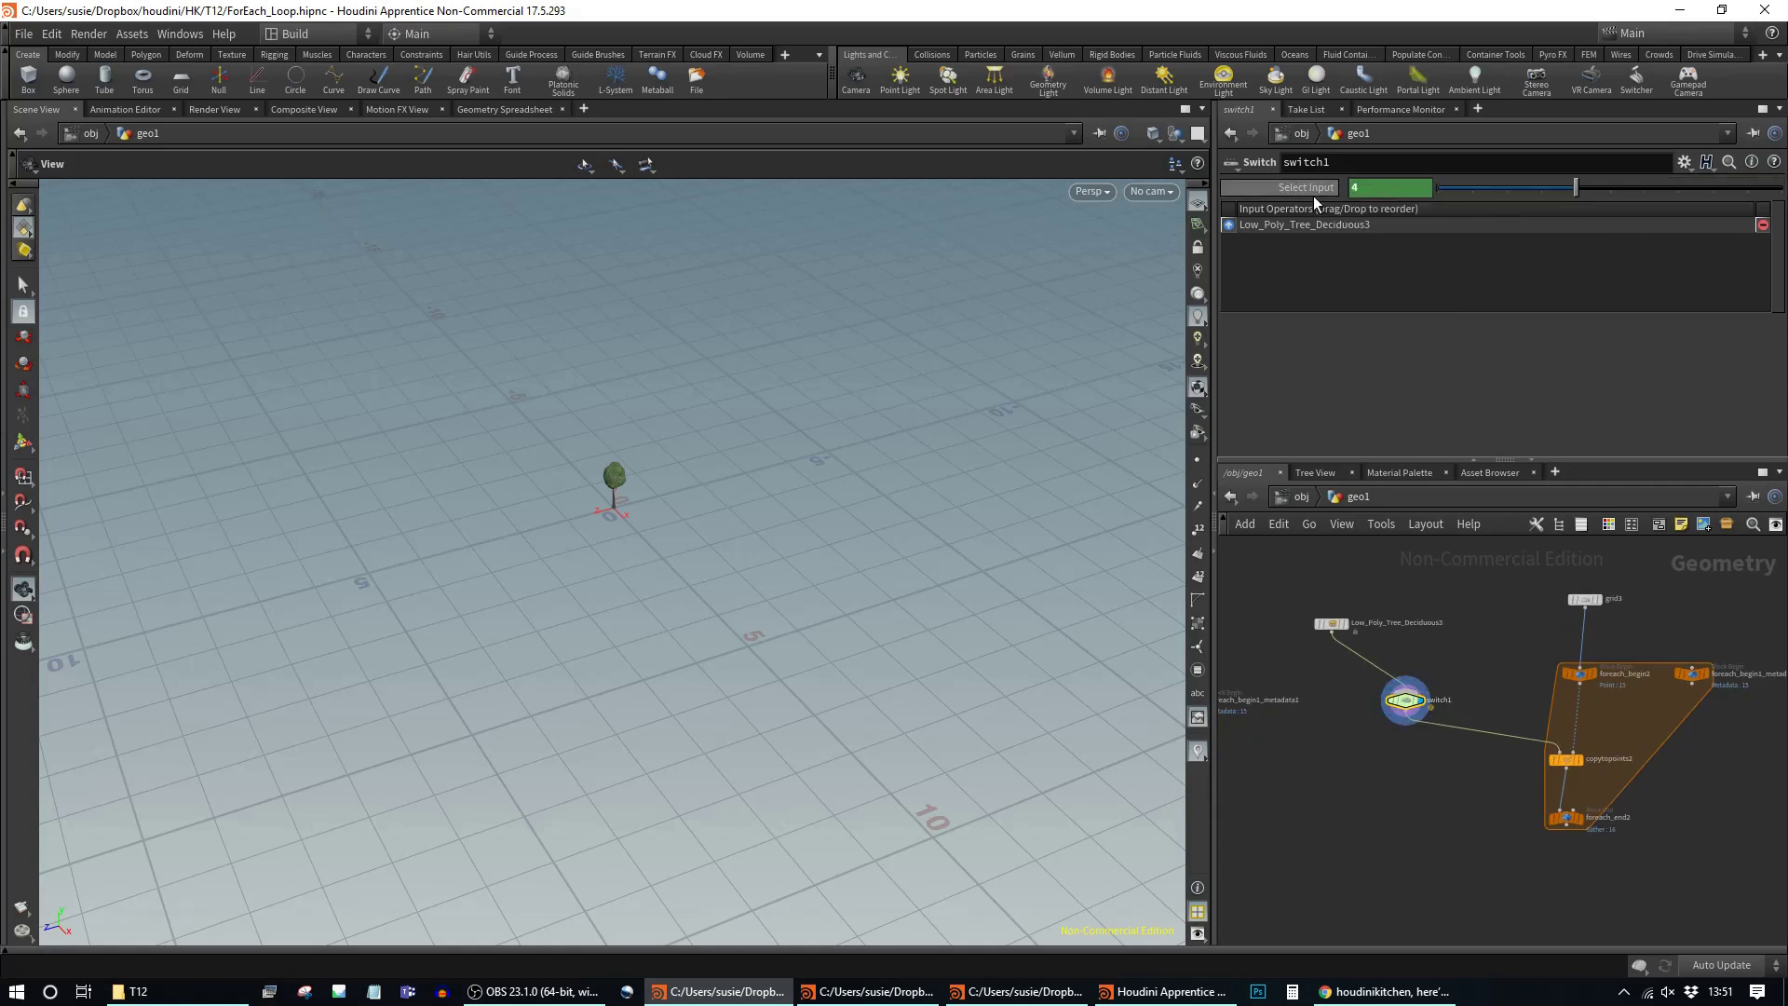
pyautogui.click(1323, 188)
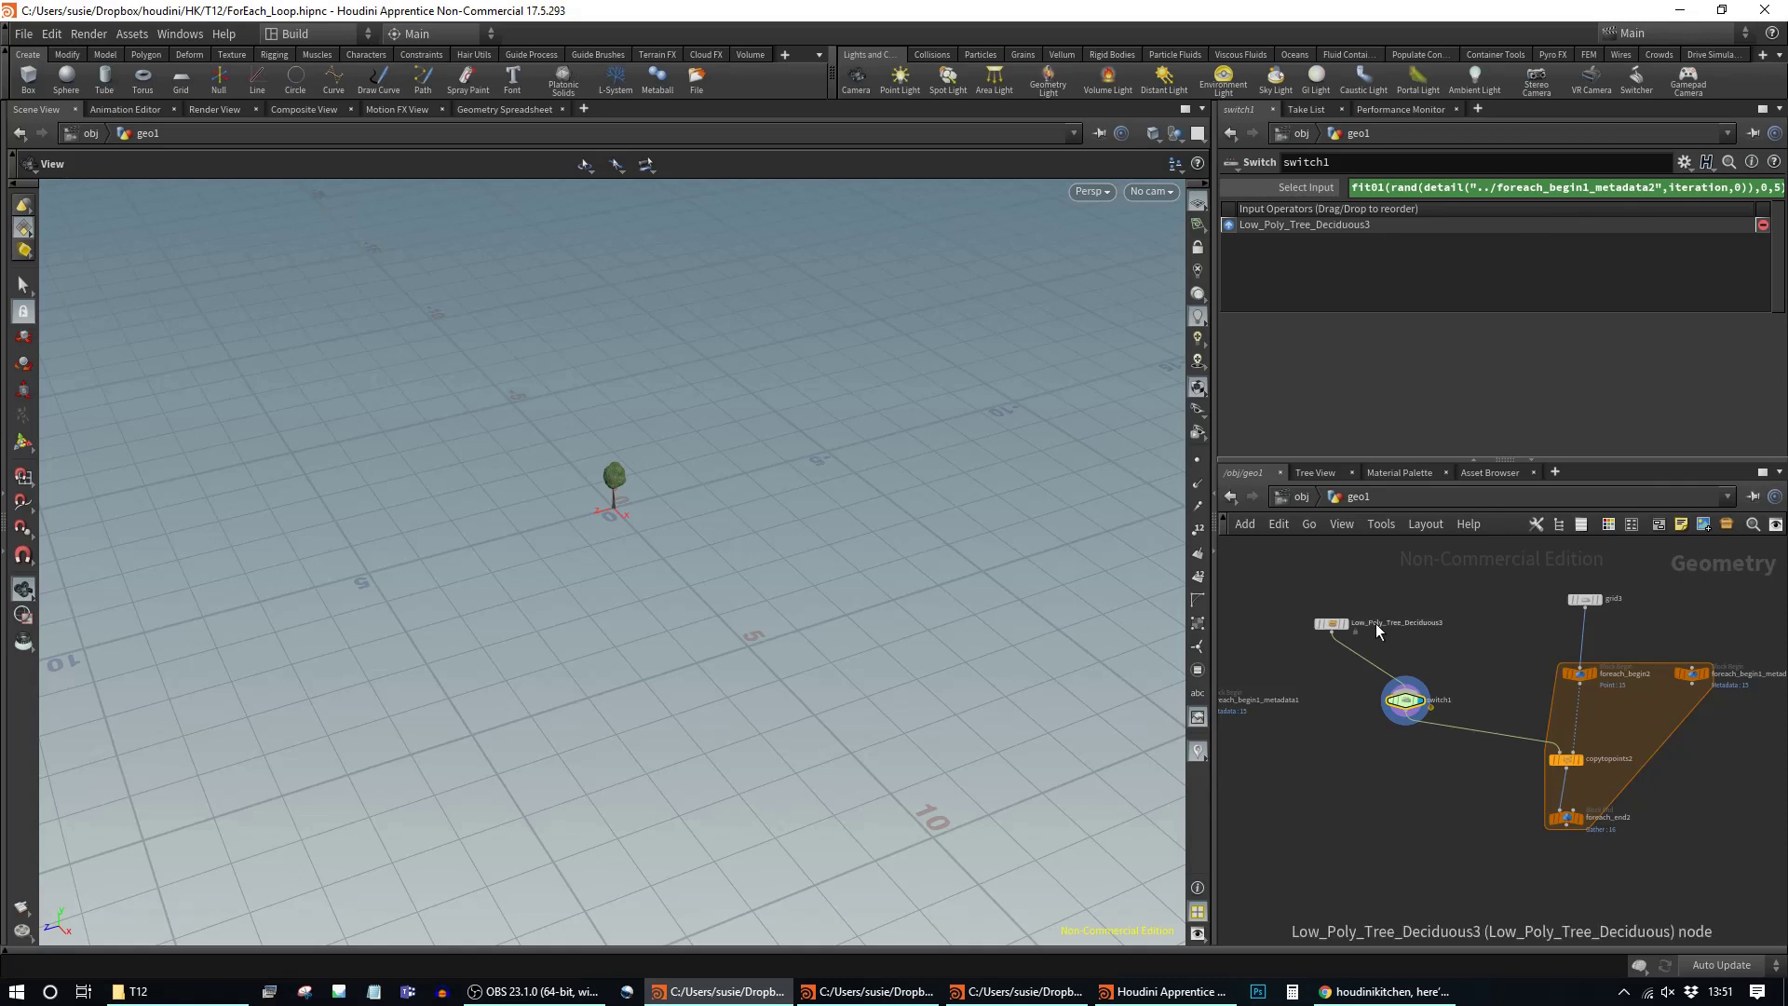
# Step: Move Low_Poly_Tree_Deciduous3 farther from the switch and replace its random seed expression with the fixed value 83
pyautogui.click(1331, 623)
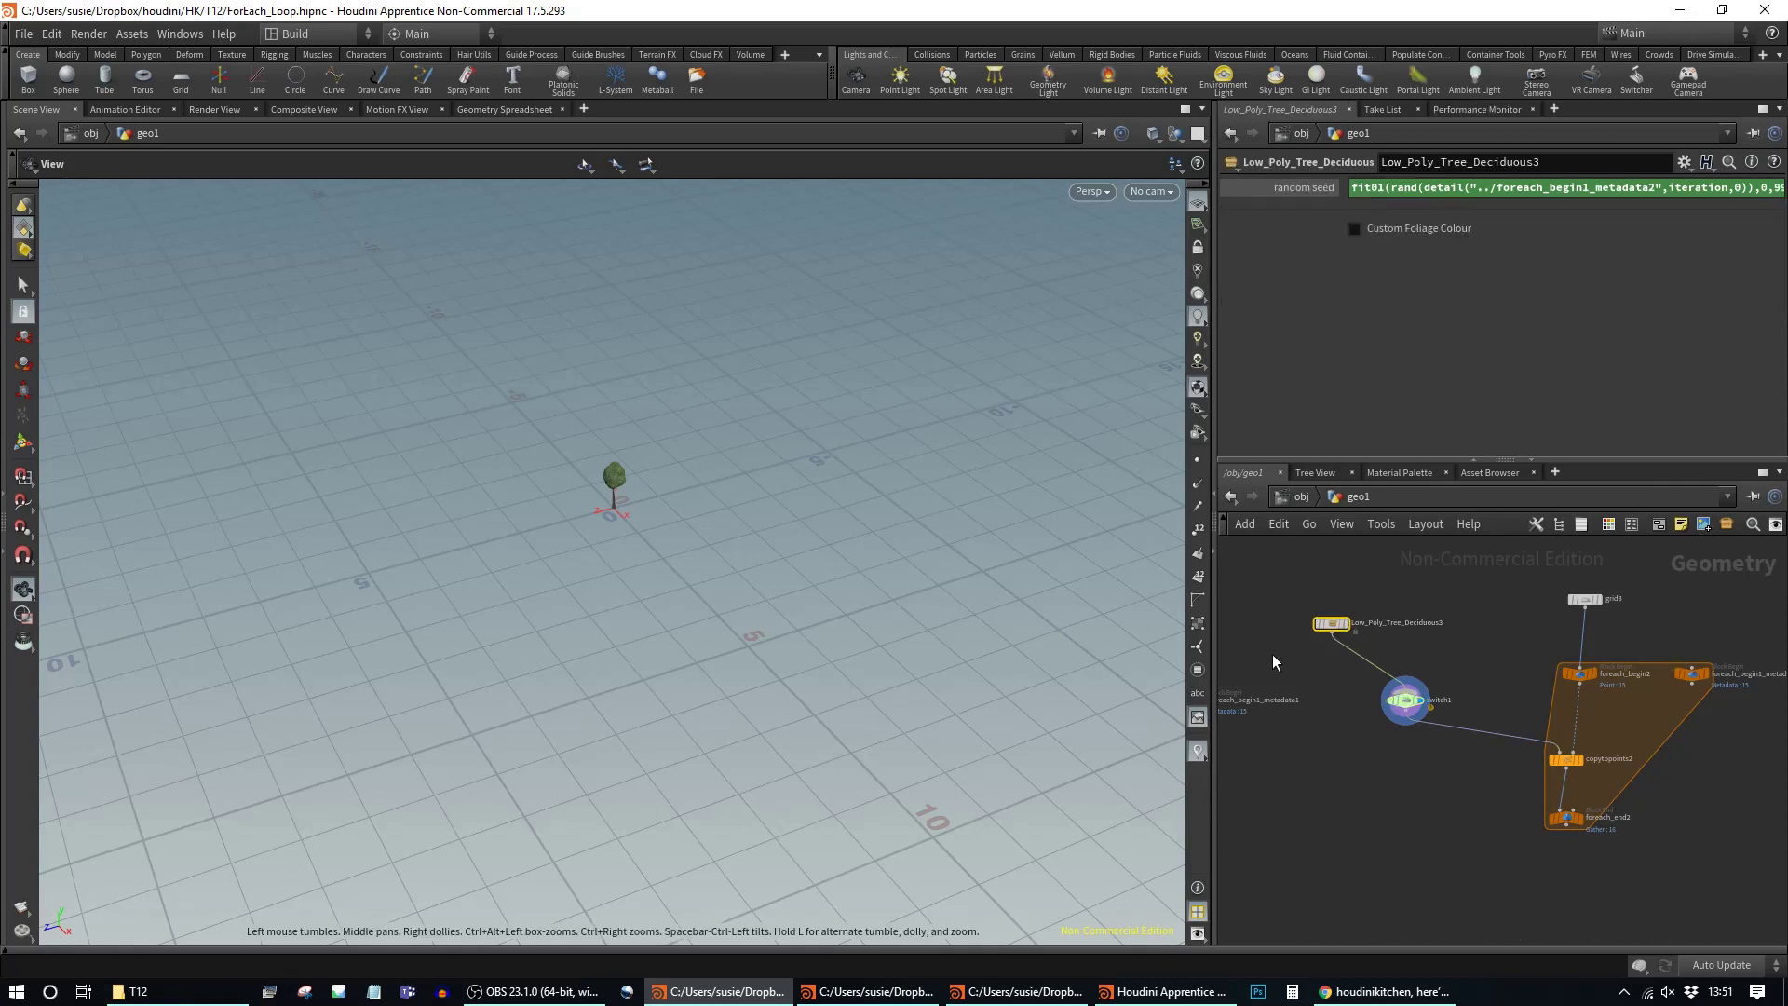
pyautogui.moveTo(1329, 624); pyautogui.dragTo(1281, 624)
pyautogui.click(1325, 186)
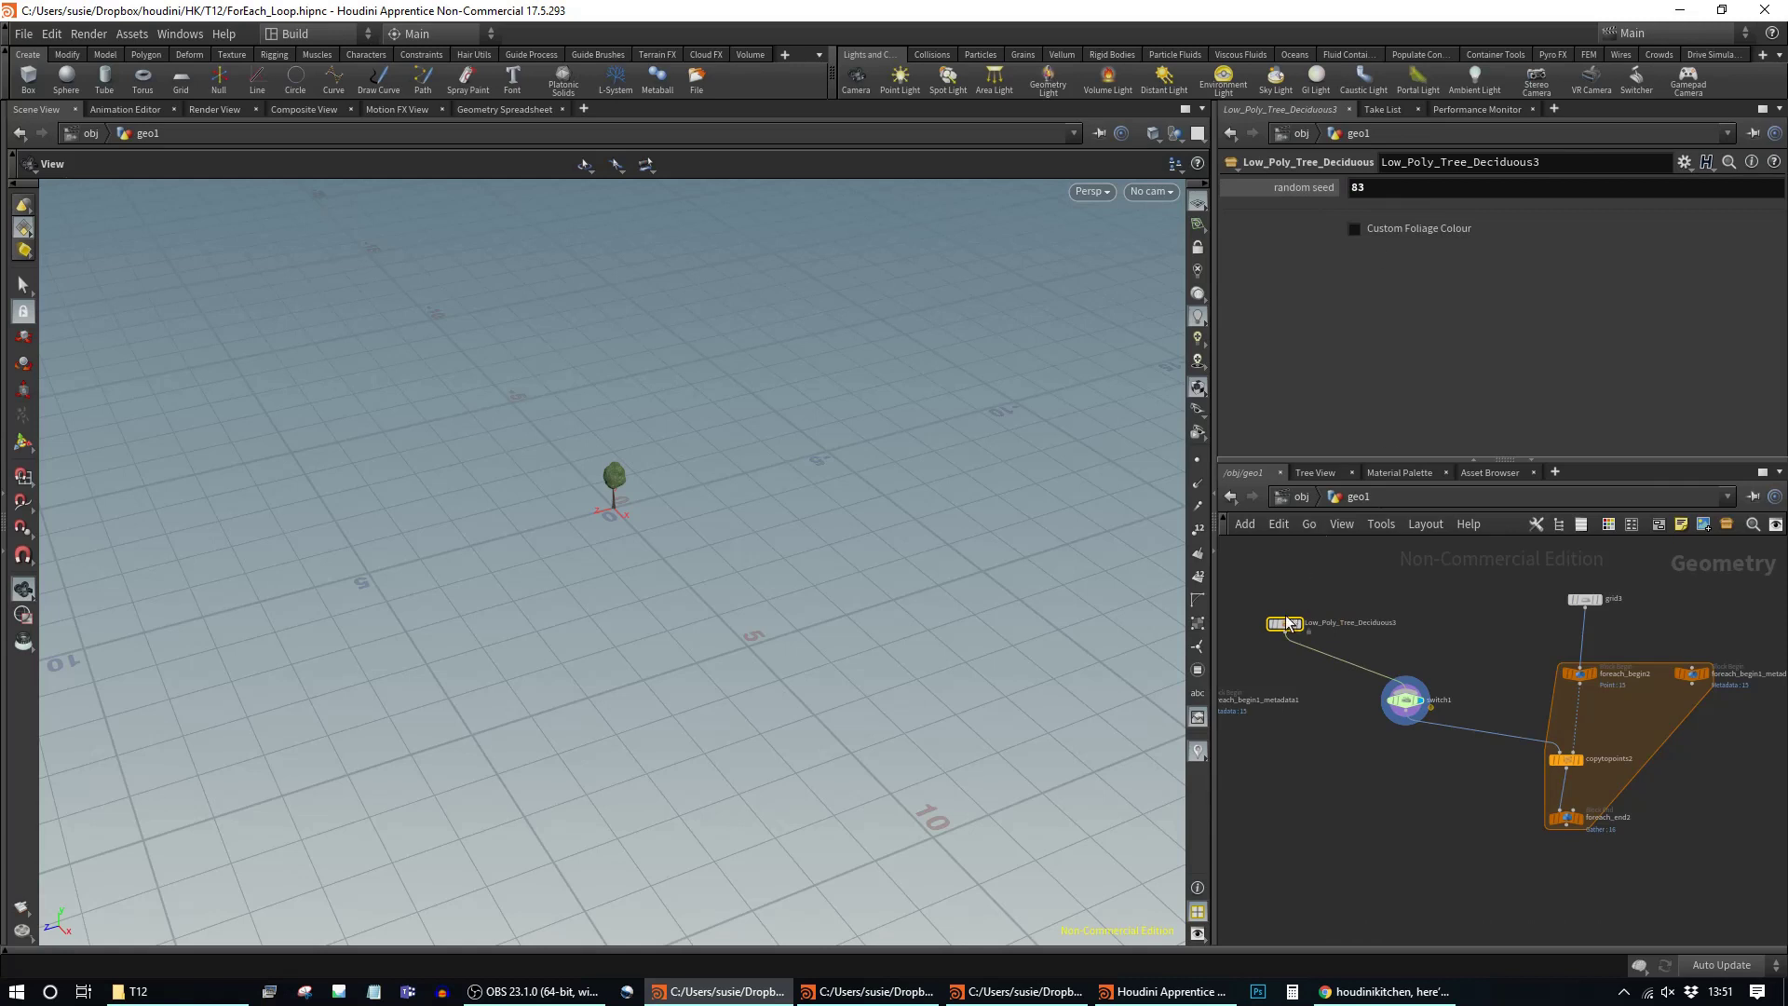
# Step: Duplicate Low_Poly_Tree_Deciduous3 four times beside the original node
pyautogui.moveTo(1287, 626)
pyautogui.hotkey('ctrl', 'c')
pyautogui.hotkey('ctrl', 'v')
pyautogui.moveTo(1289, 624); pyautogui.dragTo(1367, 623)
pyautogui.hotkey('ctrl', 'v')
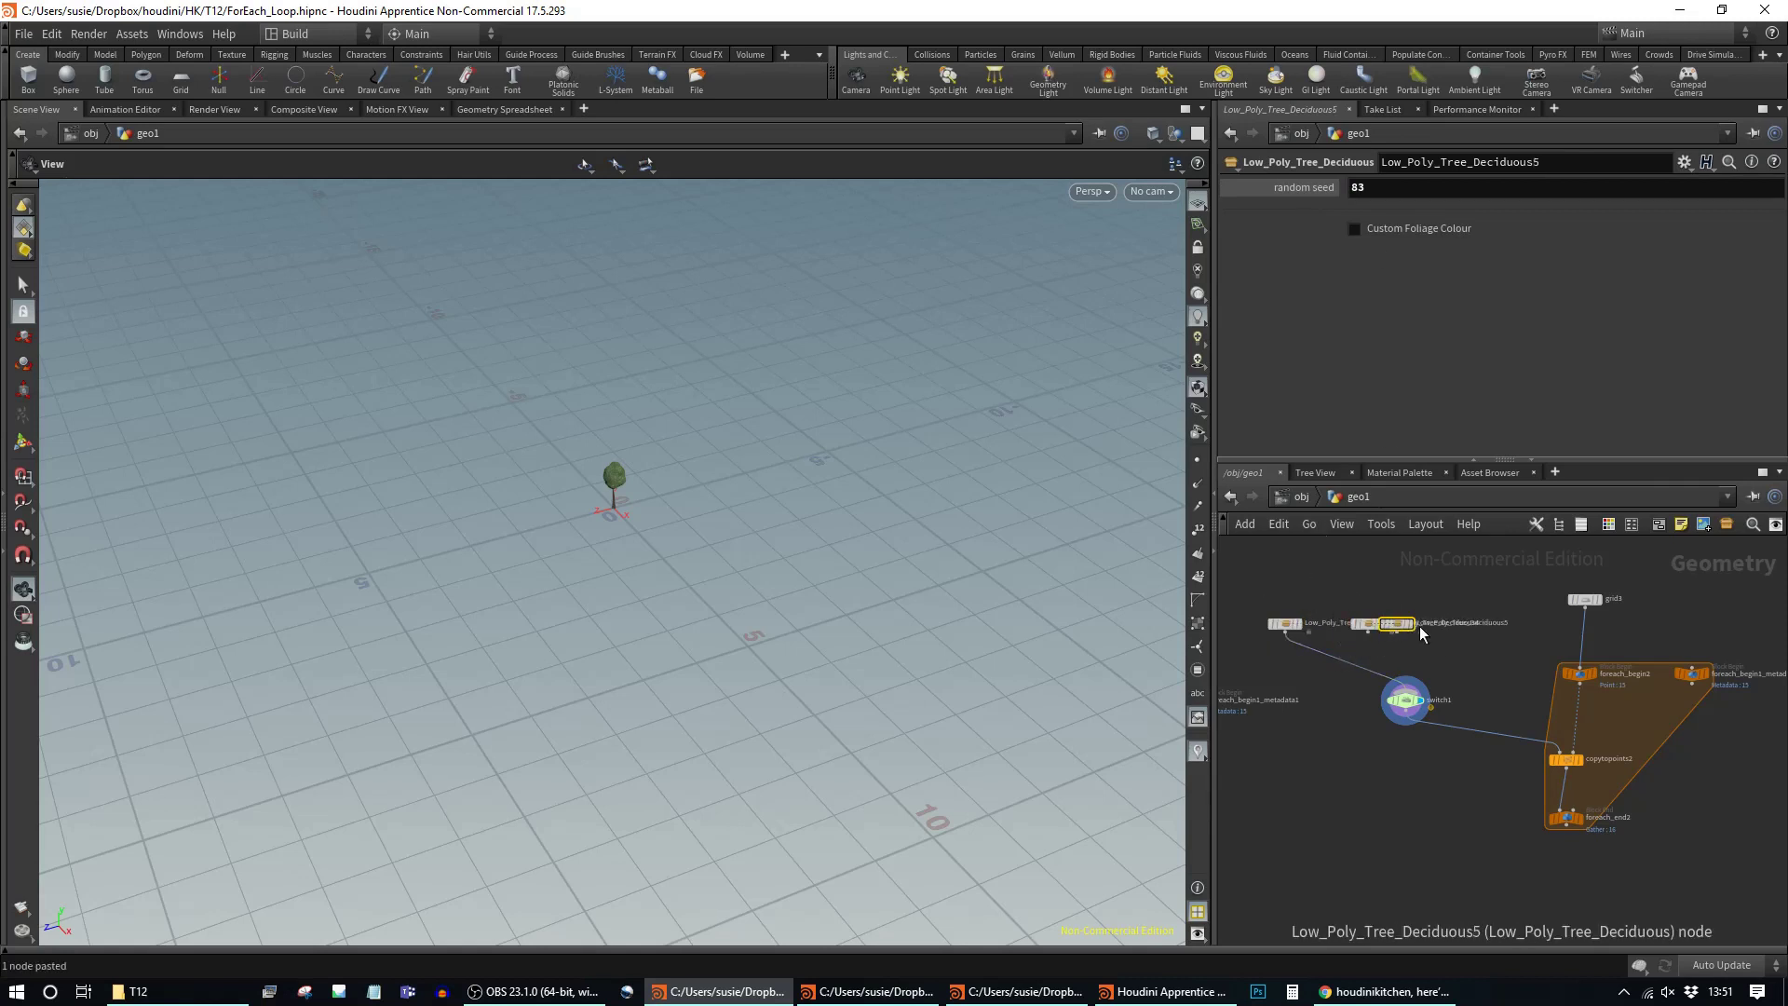
pyautogui.hotkey('ctrl', 'v')
pyautogui.hotkey('ctrl', 'v')
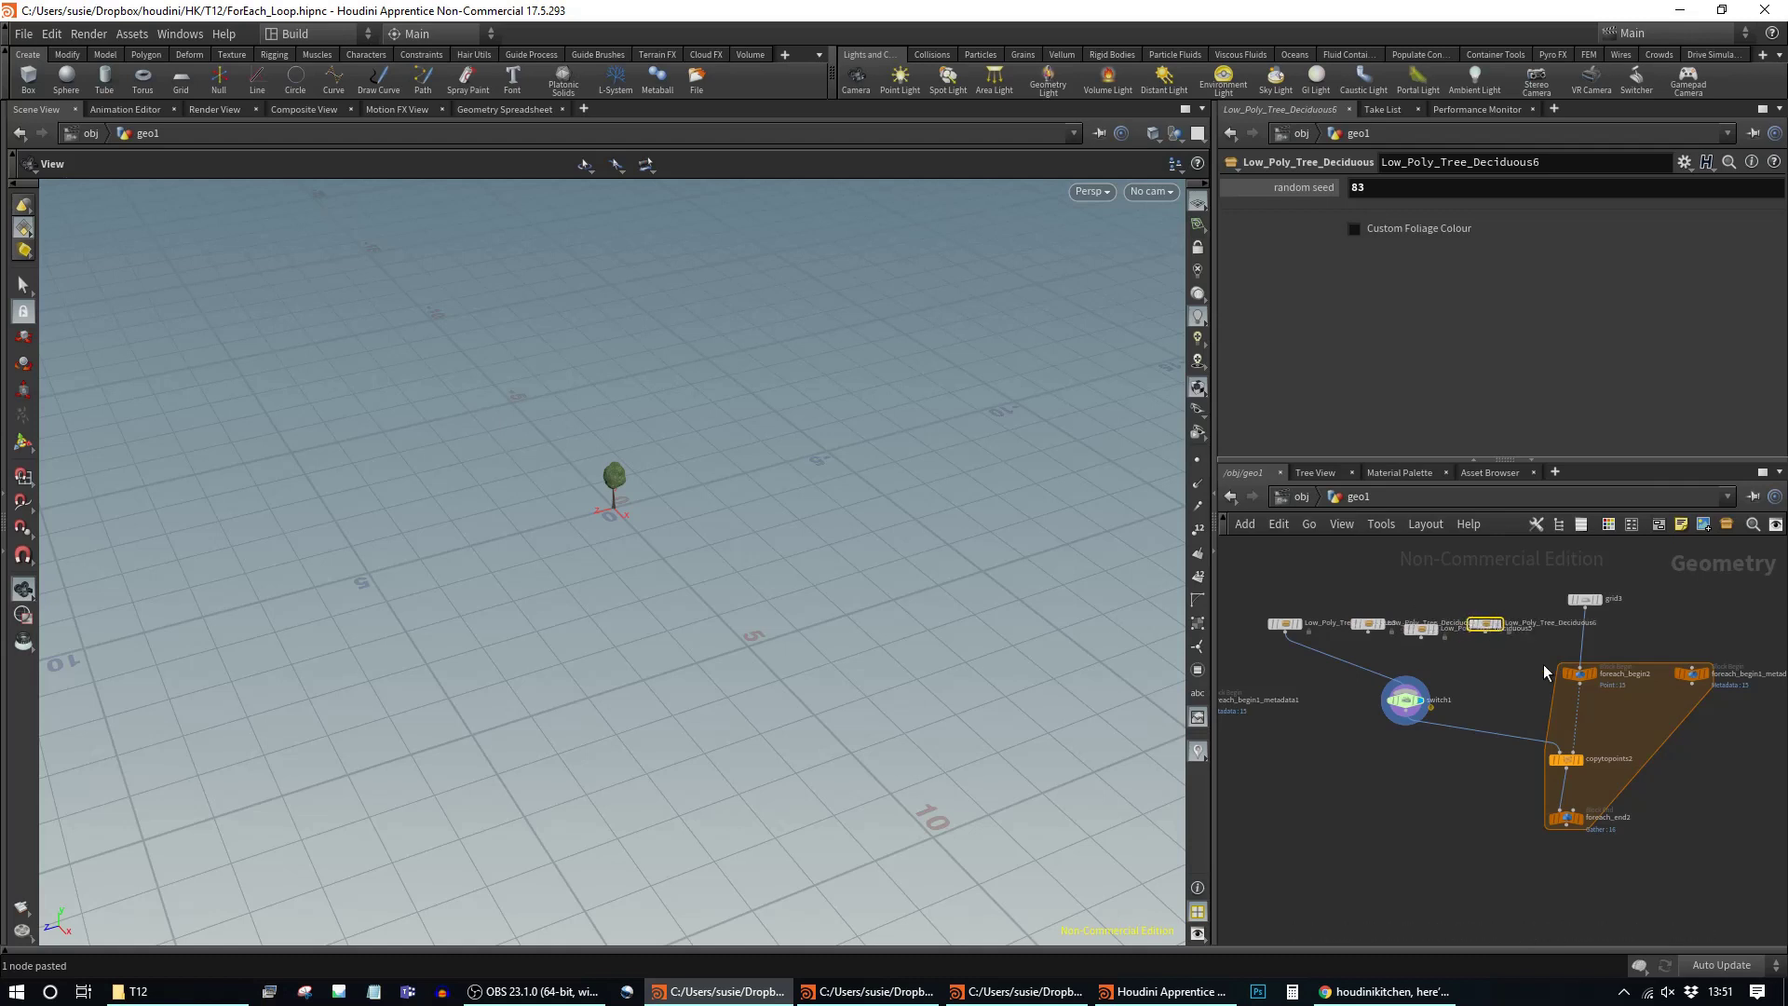
# Step: Arrange the four tree copies diagonally above the original and connect them all as inputs of switch1
pyautogui.moveTo(1489, 632); pyautogui.dragTo(1311, 604)
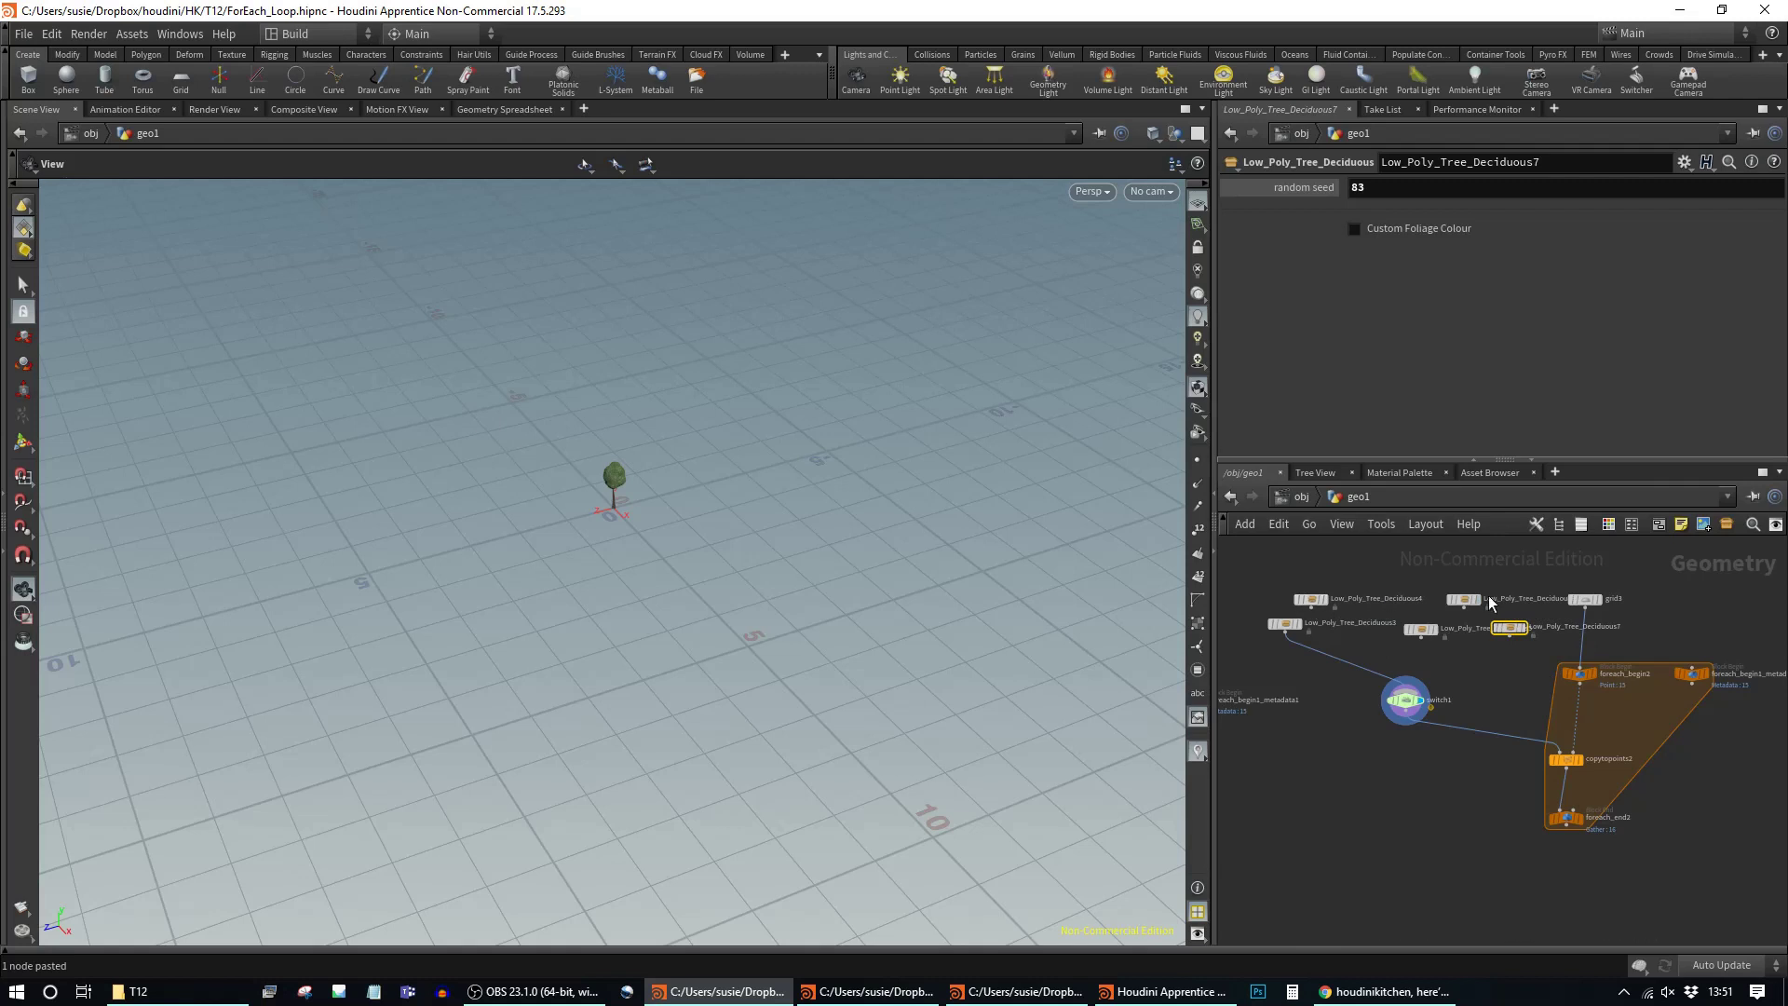
pyautogui.moveTo(1445, 593); pyautogui.dragTo(1344, 578)
pyautogui.moveTo(1422, 639); pyautogui.dragTo(1380, 603)
pyautogui.moveTo(1509, 693); pyautogui.dragTo(1423, 585)
pyautogui.moveTo(1498, 685); pyautogui.dragTo(1295, 580)
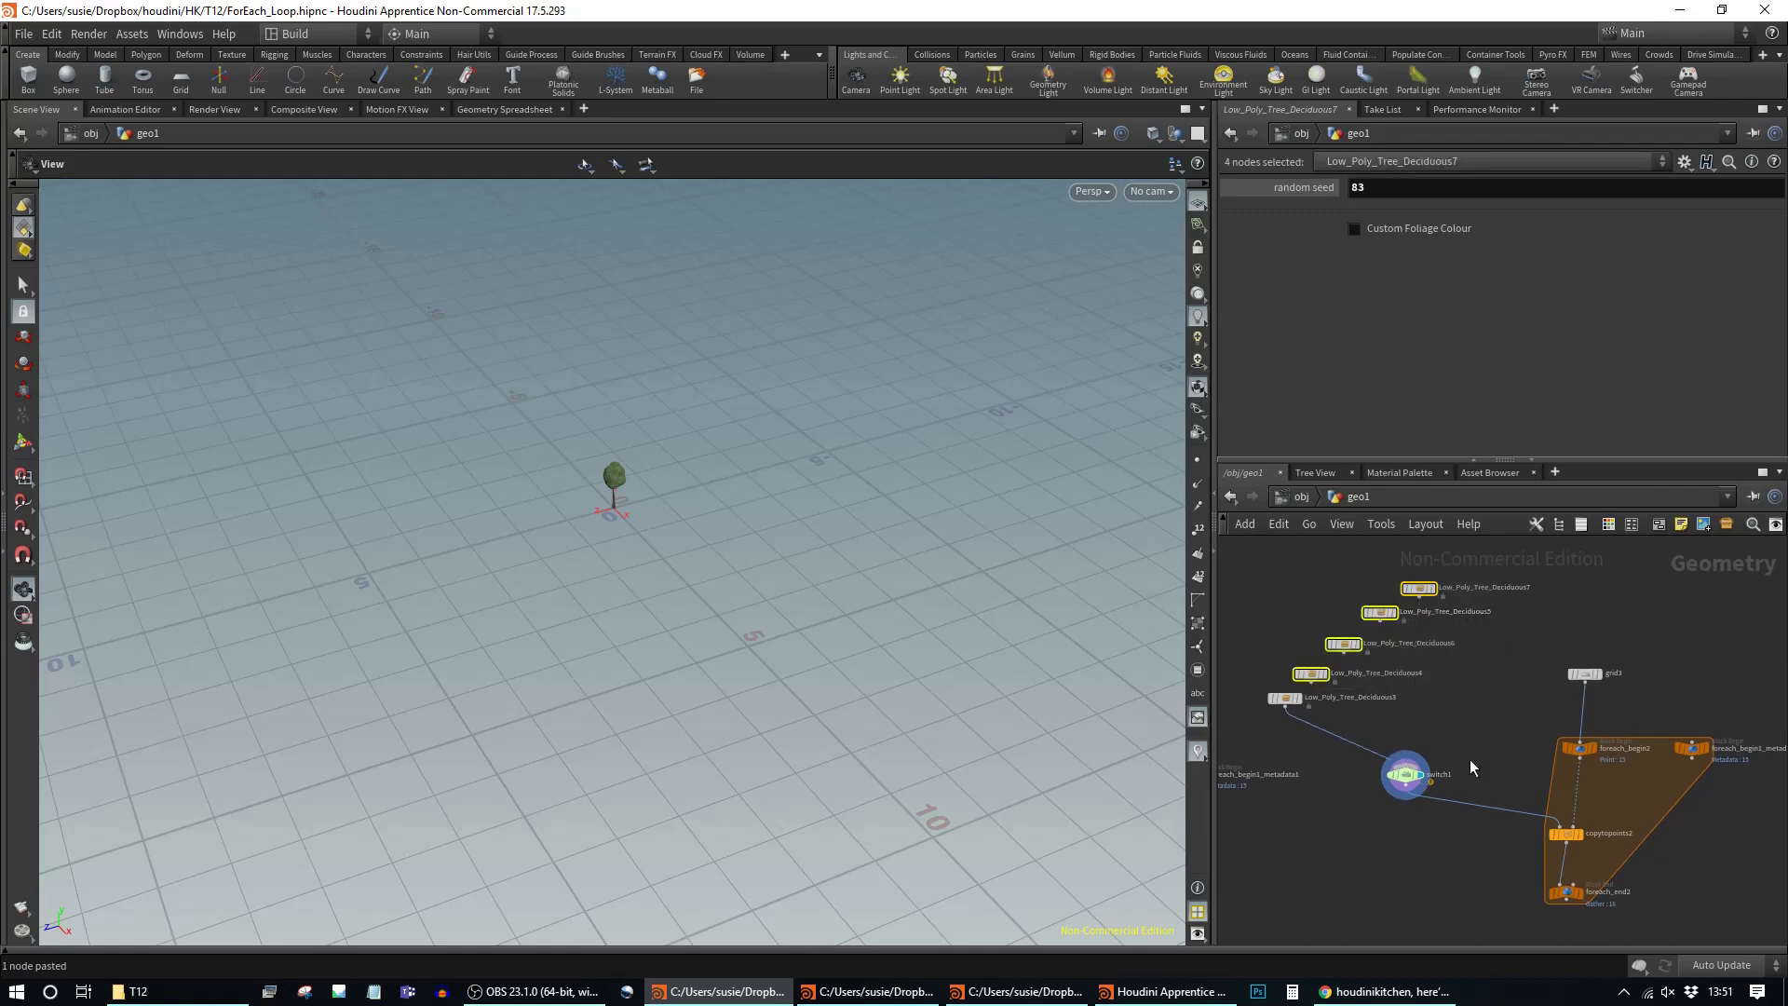
pyautogui.click(1405, 773)
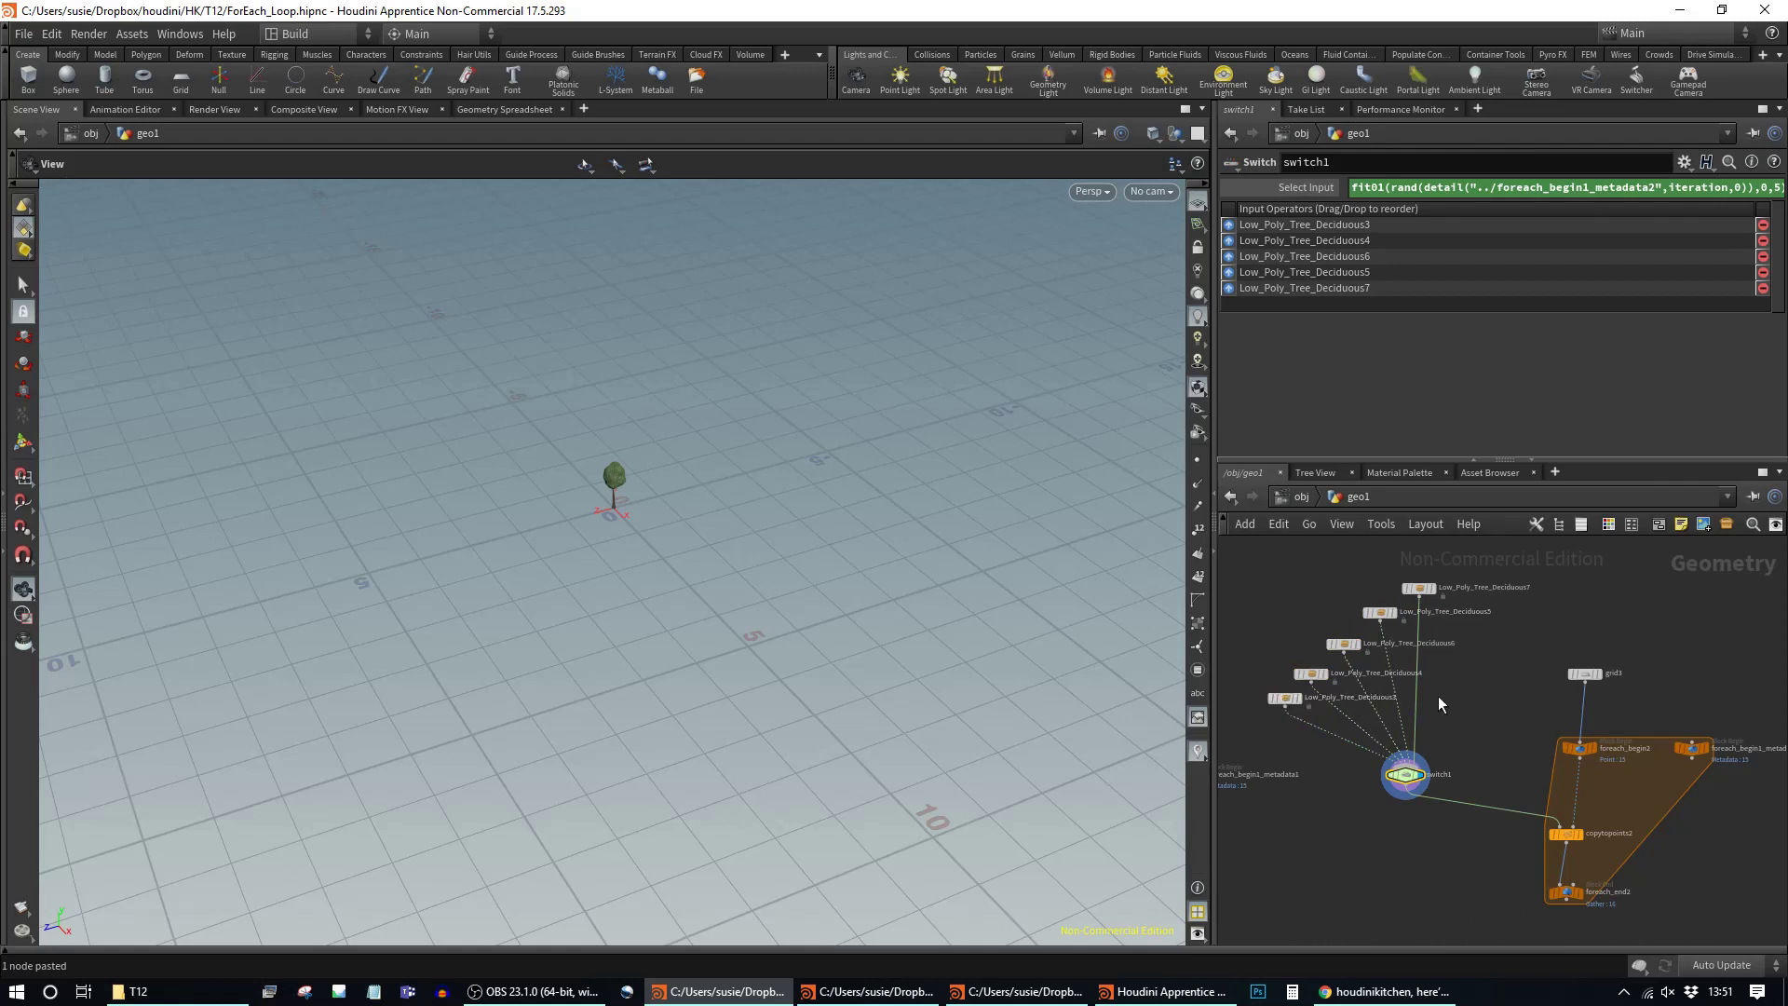
# Step: Set the random seed of Low_Poly_Tree_Deciduous4 to 27 and that of Low_Poly_Tree_Deciduous6 to 11
pyautogui.click(1281, 699)
pyautogui.click(1311, 673)
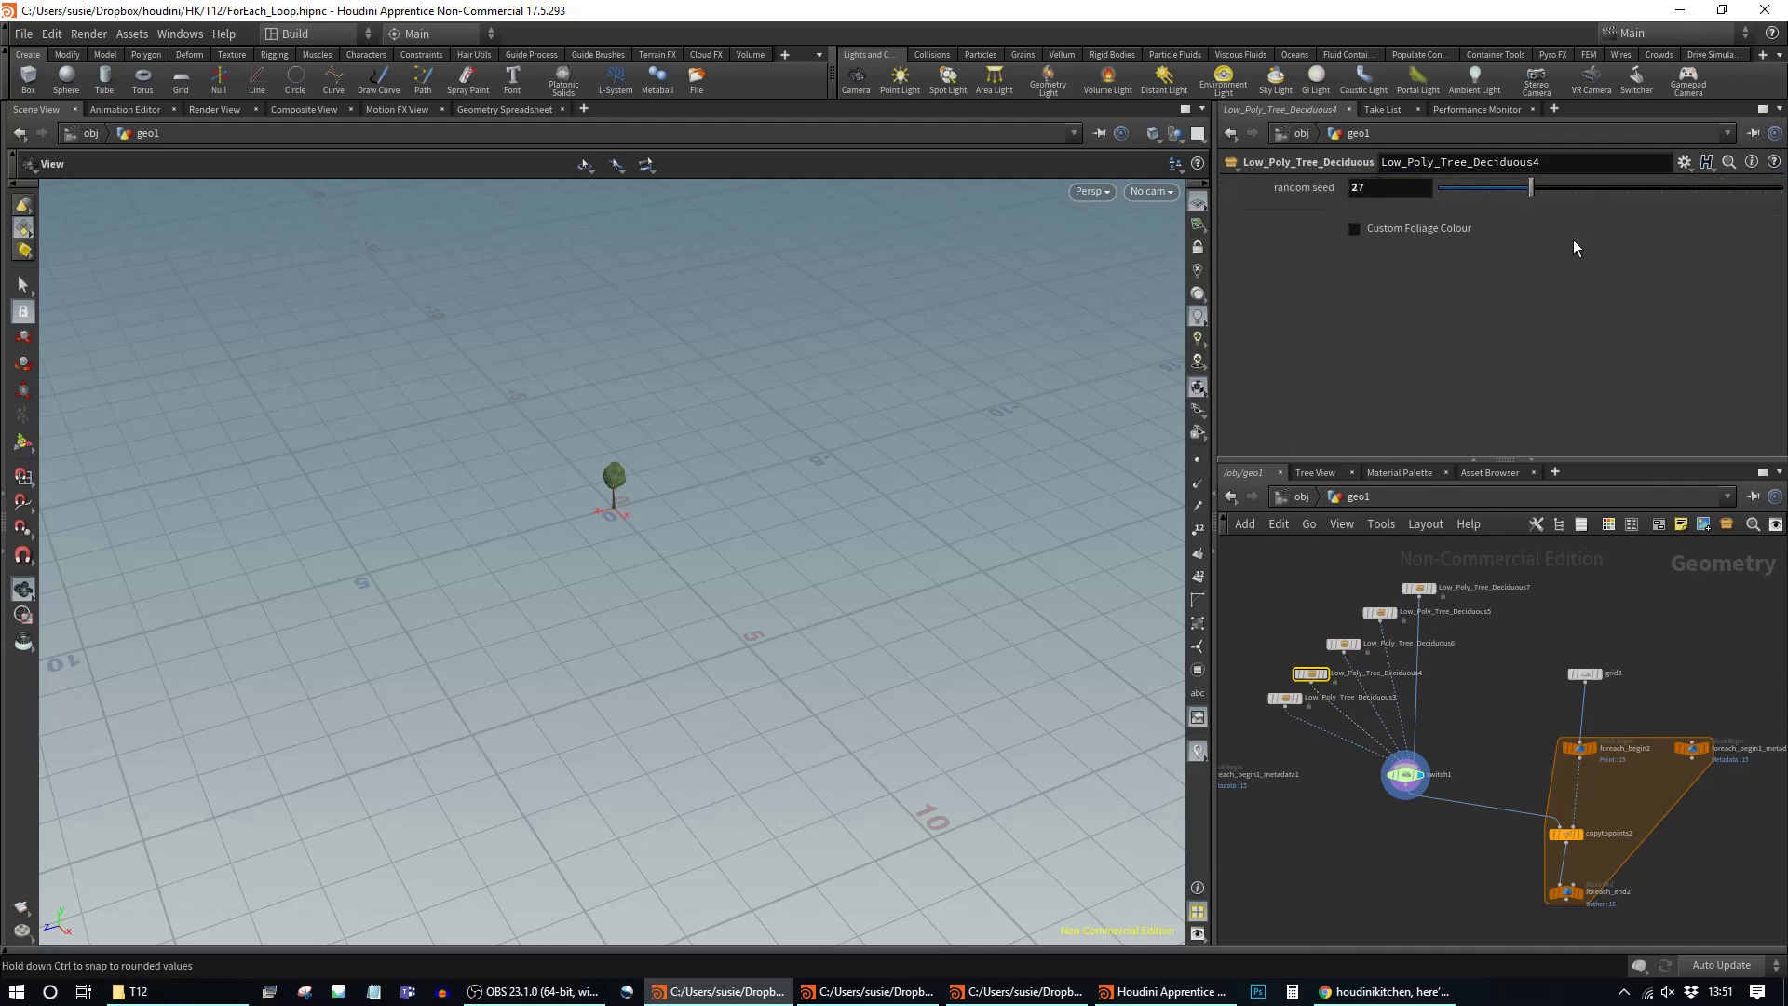
pyautogui.click(1343, 644)
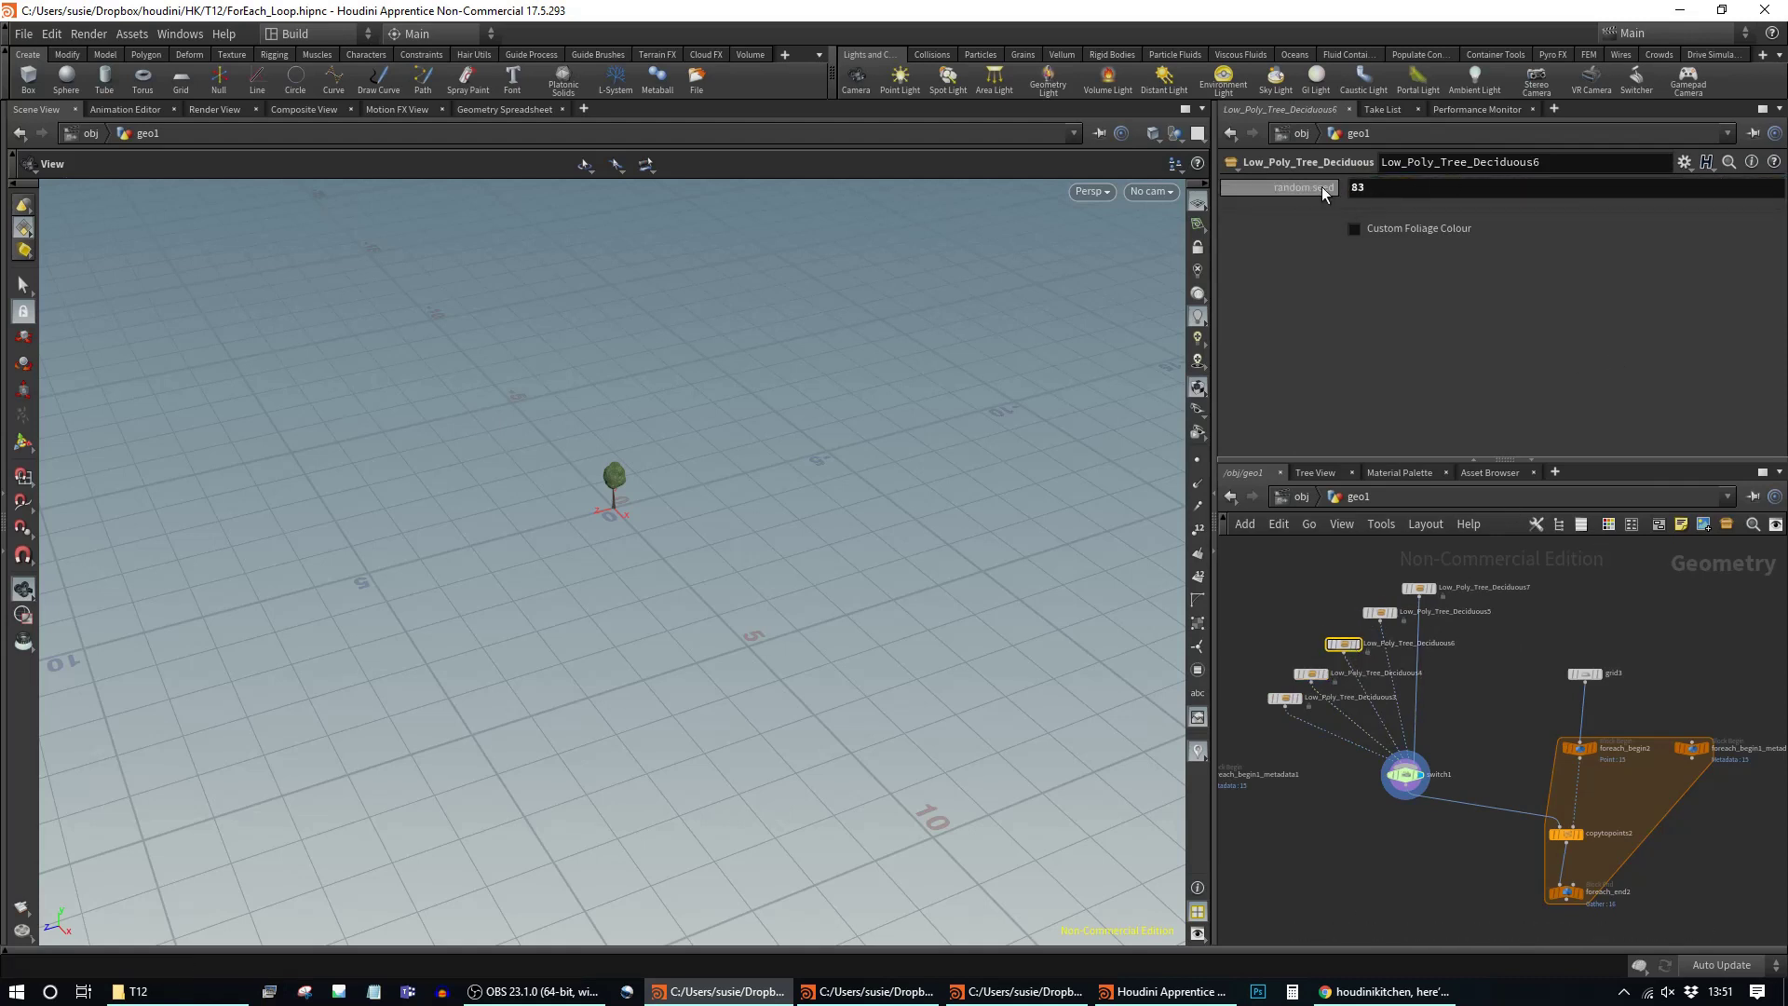
pyautogui.moveTo(1447, 188); pyautogui.dragTo(1476, 192)
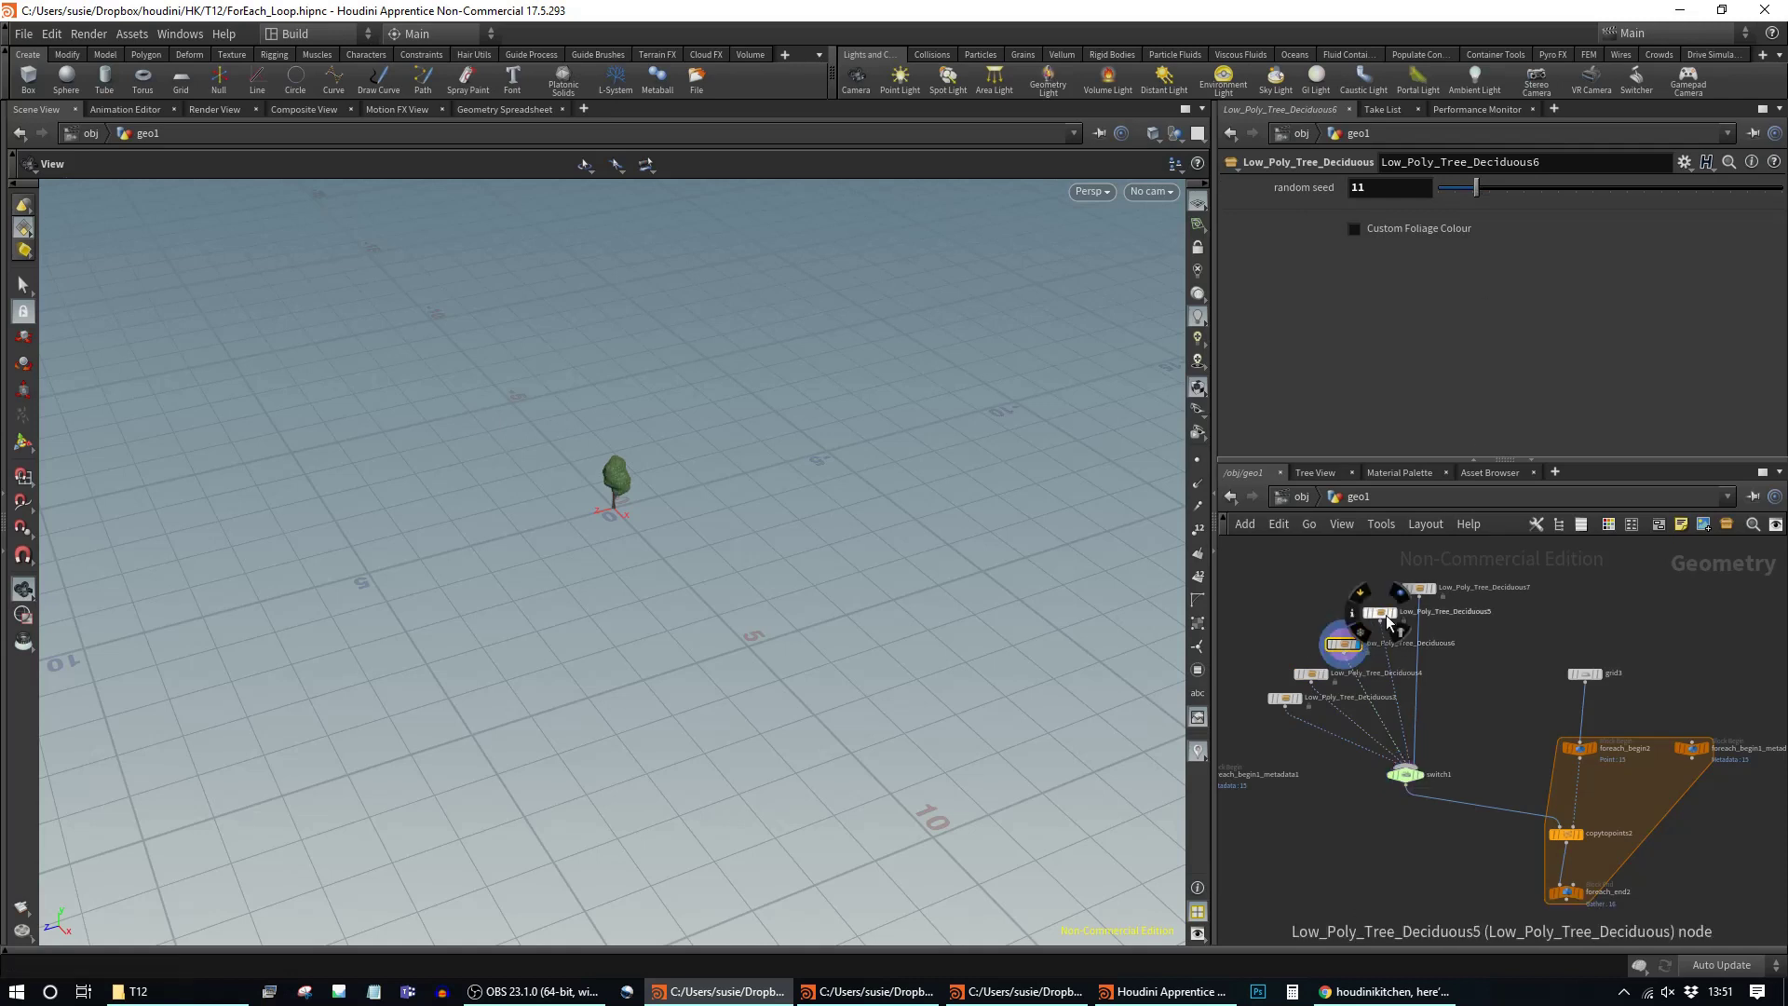
# Step: Give Low_Poly_Tree_Deciduous5 a different random seed while displaying it, and set Low_Poly_Tree_Deciduous7's seed to 11
pyautogui.click(1380, 612)
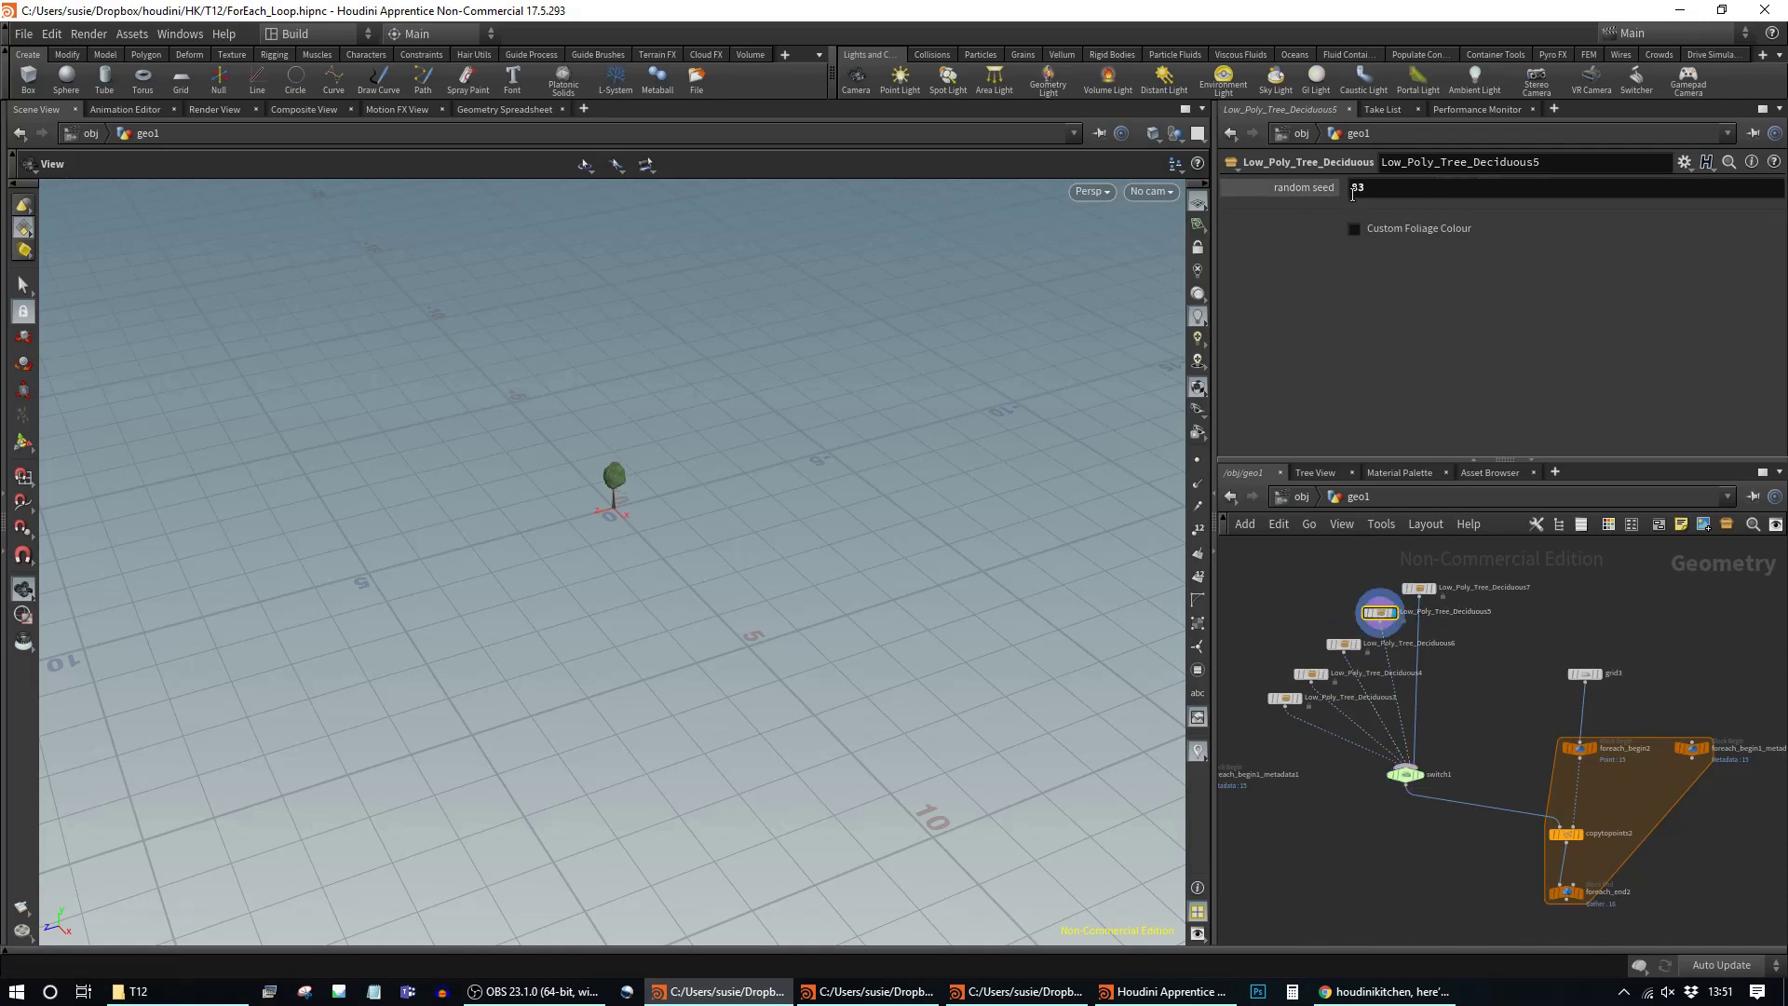
pyautogui.click(1326, 187)
pyautogui.moveTo(1530, 191); pyautogui.dragTo(1669, 196)
pyautogui.click(1418, 588)
pyautogui.click(1315, 190)
pyautogui.click(1504, 193)
pyautogui.moveTo(1503, 193); pyautogui.dragTo(1476, 195)
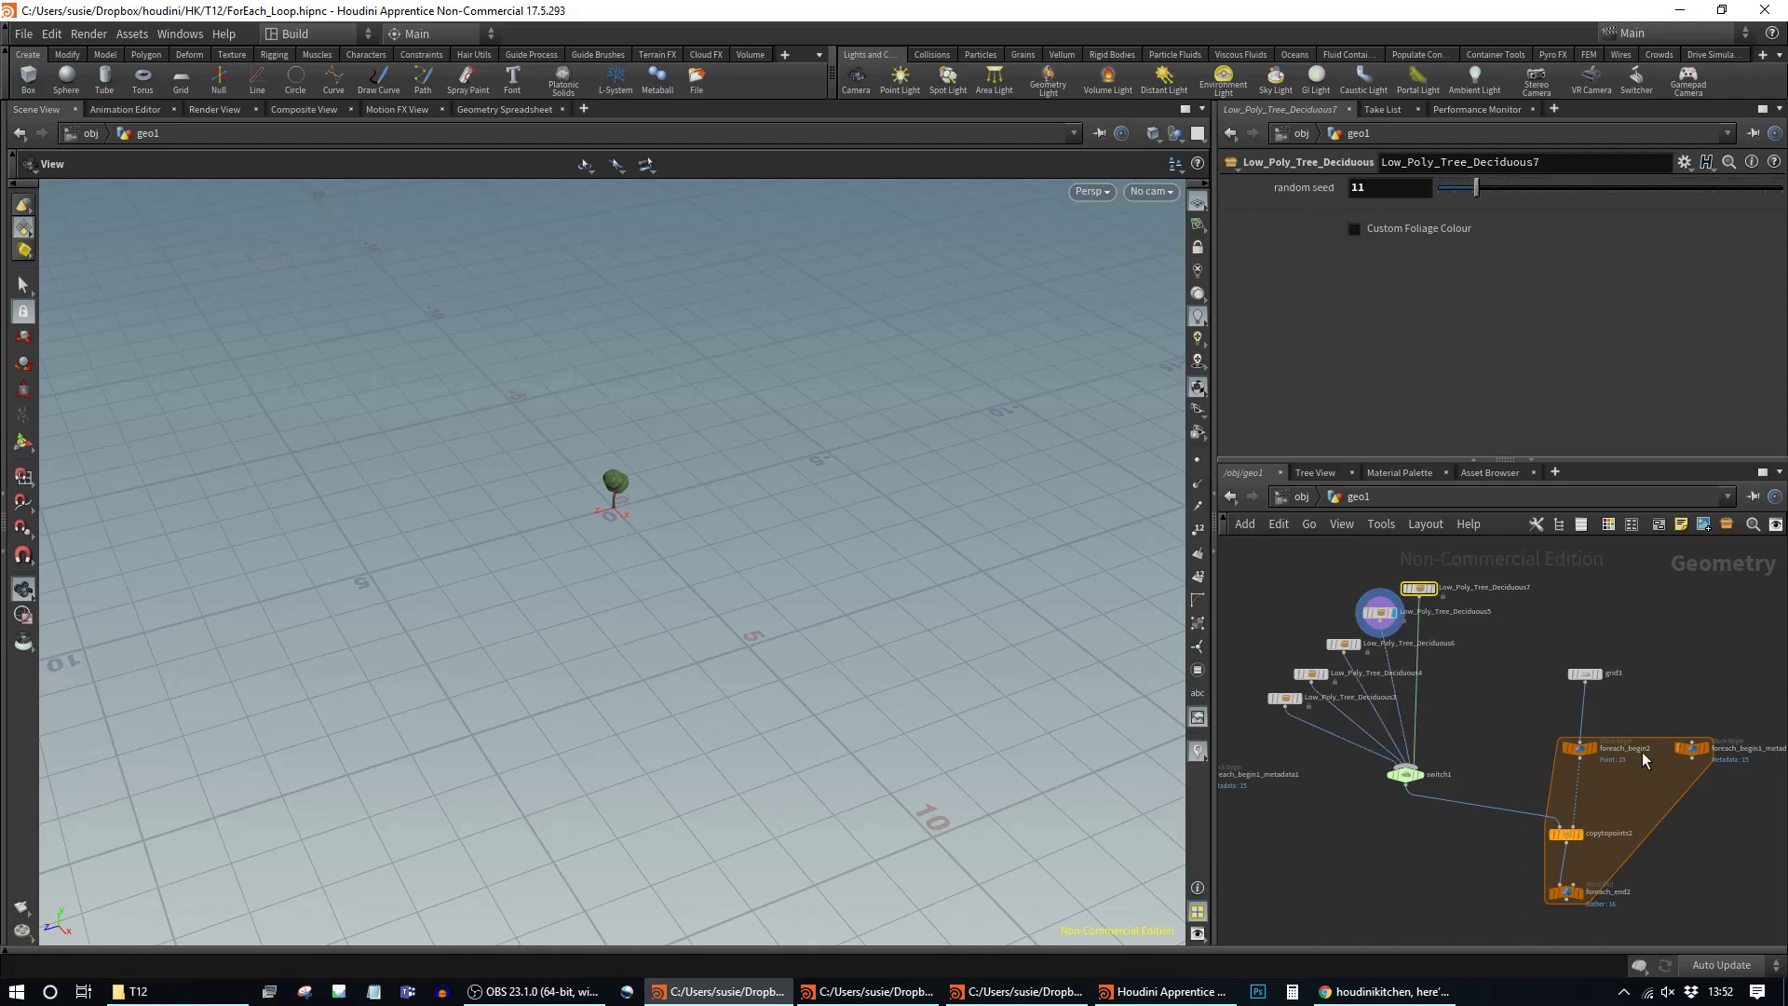
# Step: Display switch1 and then the foreach_end2 result, inspect the scattered trees, and review the switch's input list
pyautogui.scroll(-1, 1489, 743)
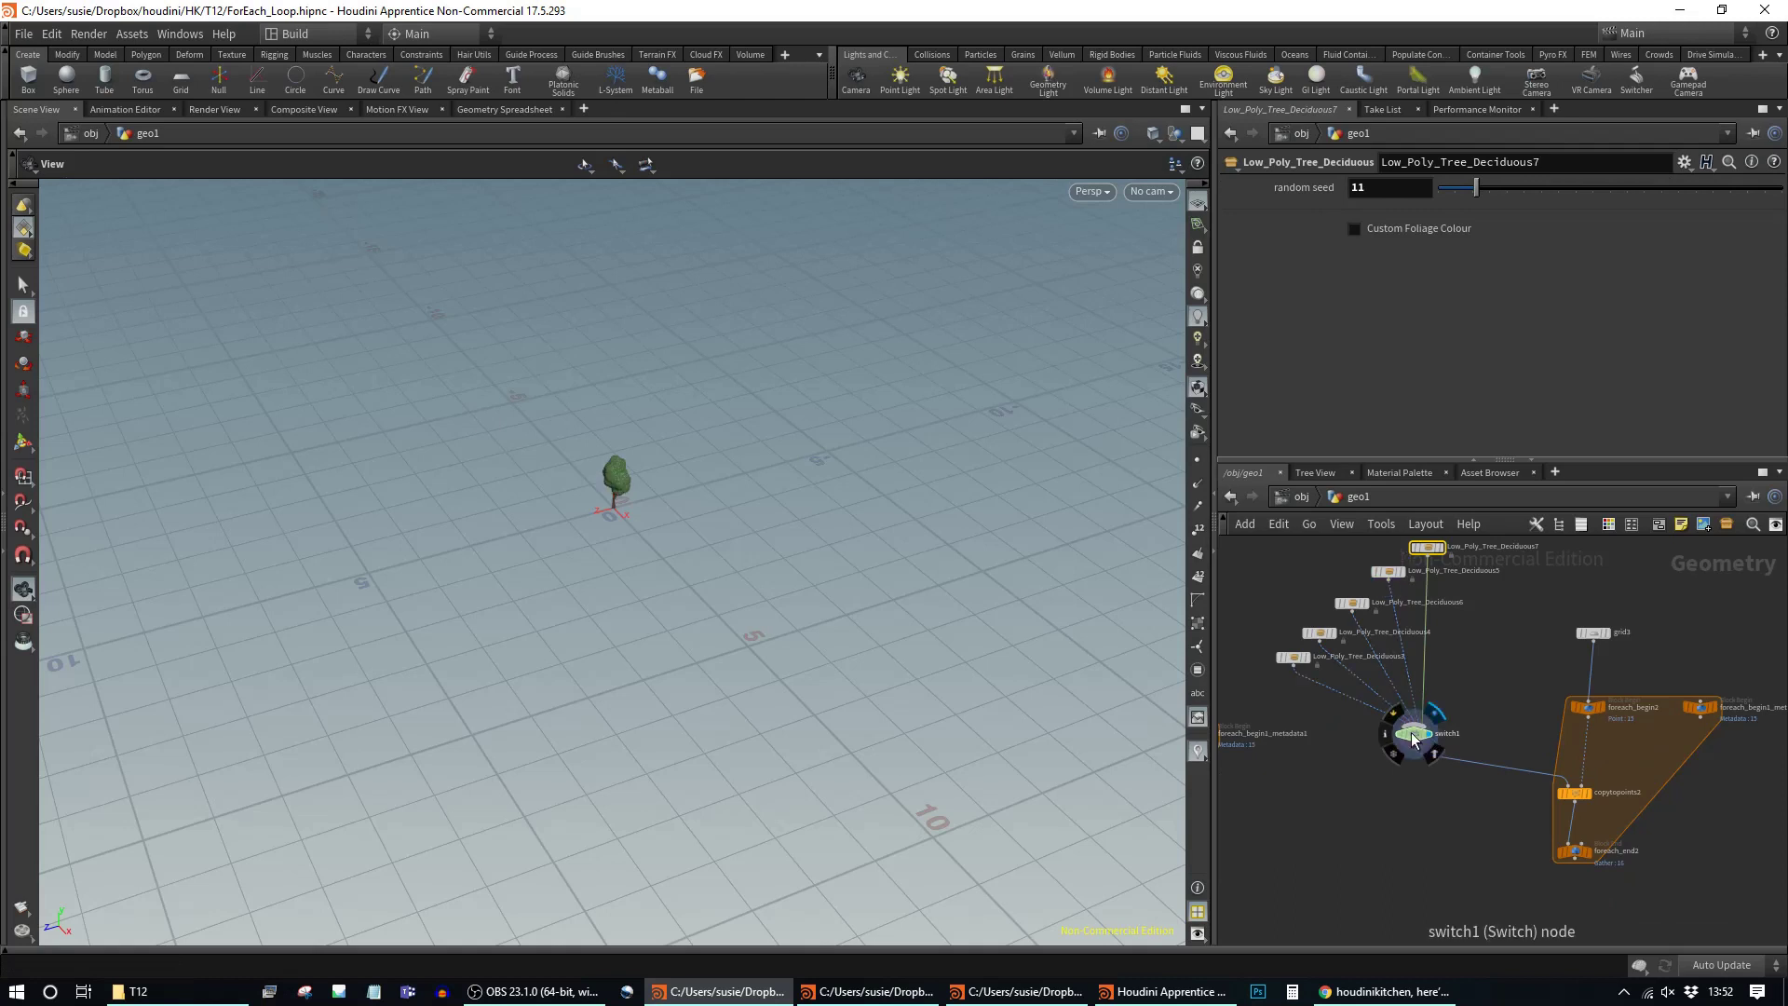
pyautogui.click(1423, 735)
pyautogui.moveTo(1496, 699); pyautogui.dragTo(1473, 640, button='middle')
pyautogui.click(1549, 798)
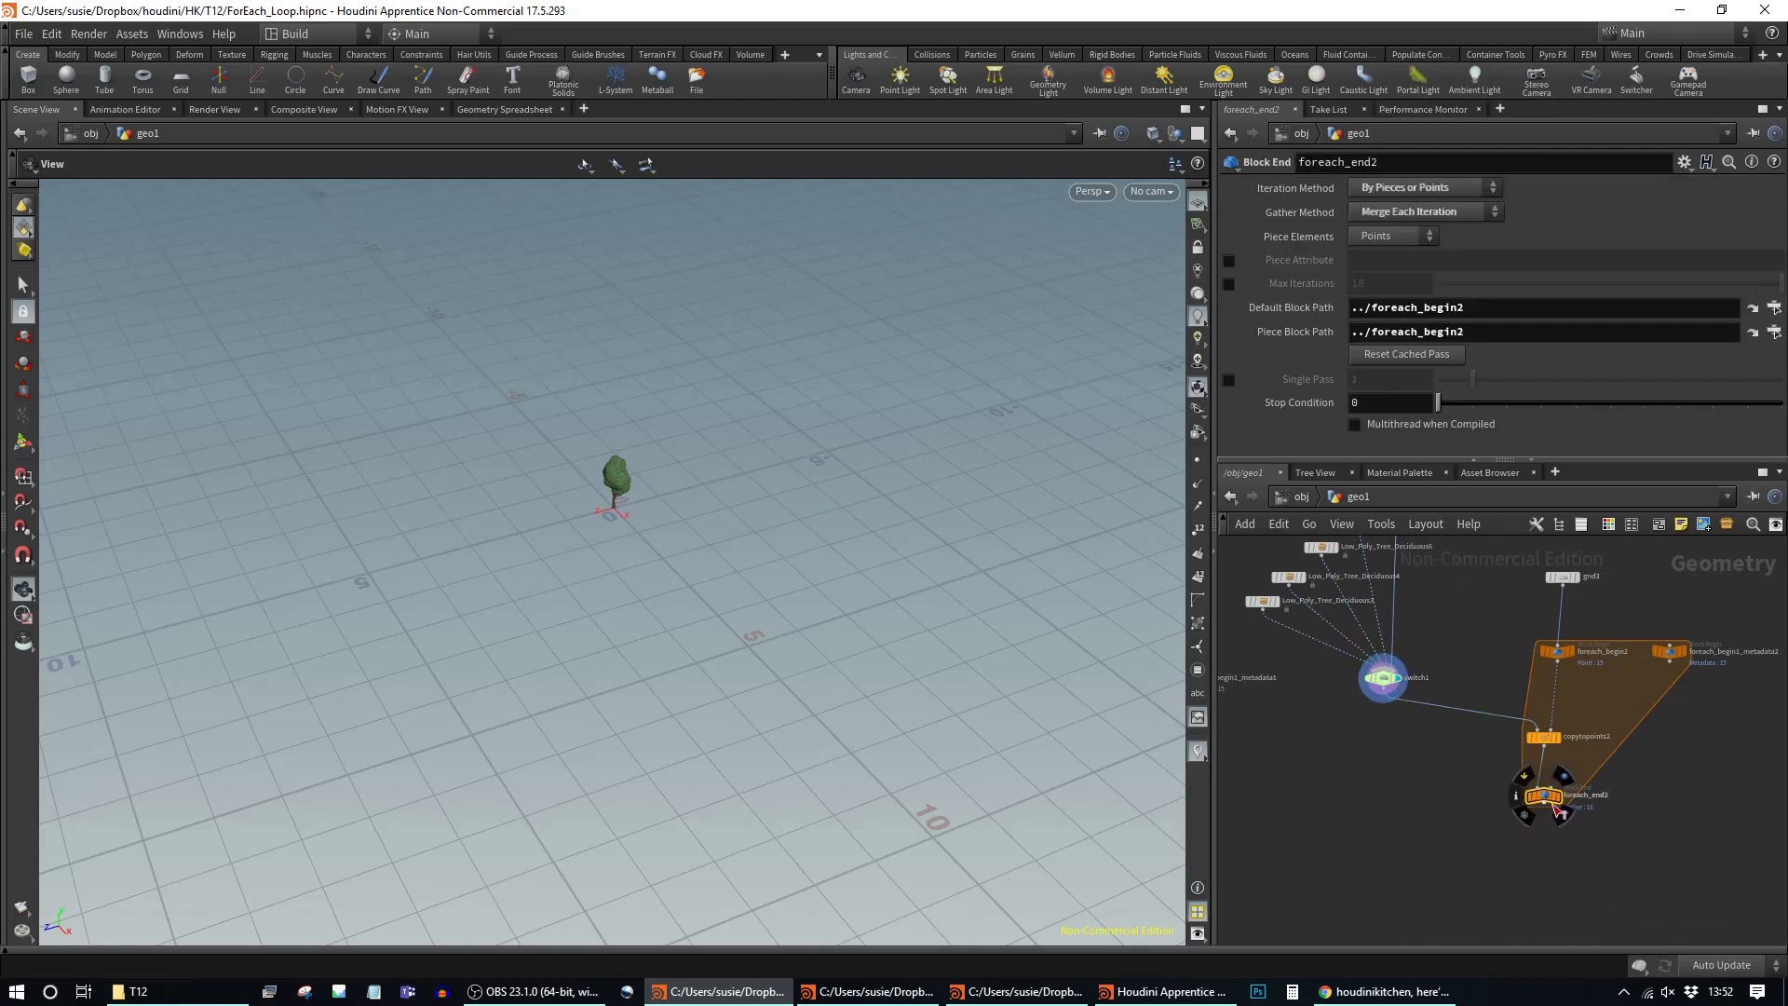
pyautogui.click(1560, 797)
pyautogui.moveTo(743, 643); pyautogui.dragTo(647, 643)
pyautogui.moveTo(1441, 823); pyautogui.dragTo(1472, 936, button='middle')
pyautogui.click(1415, 791)
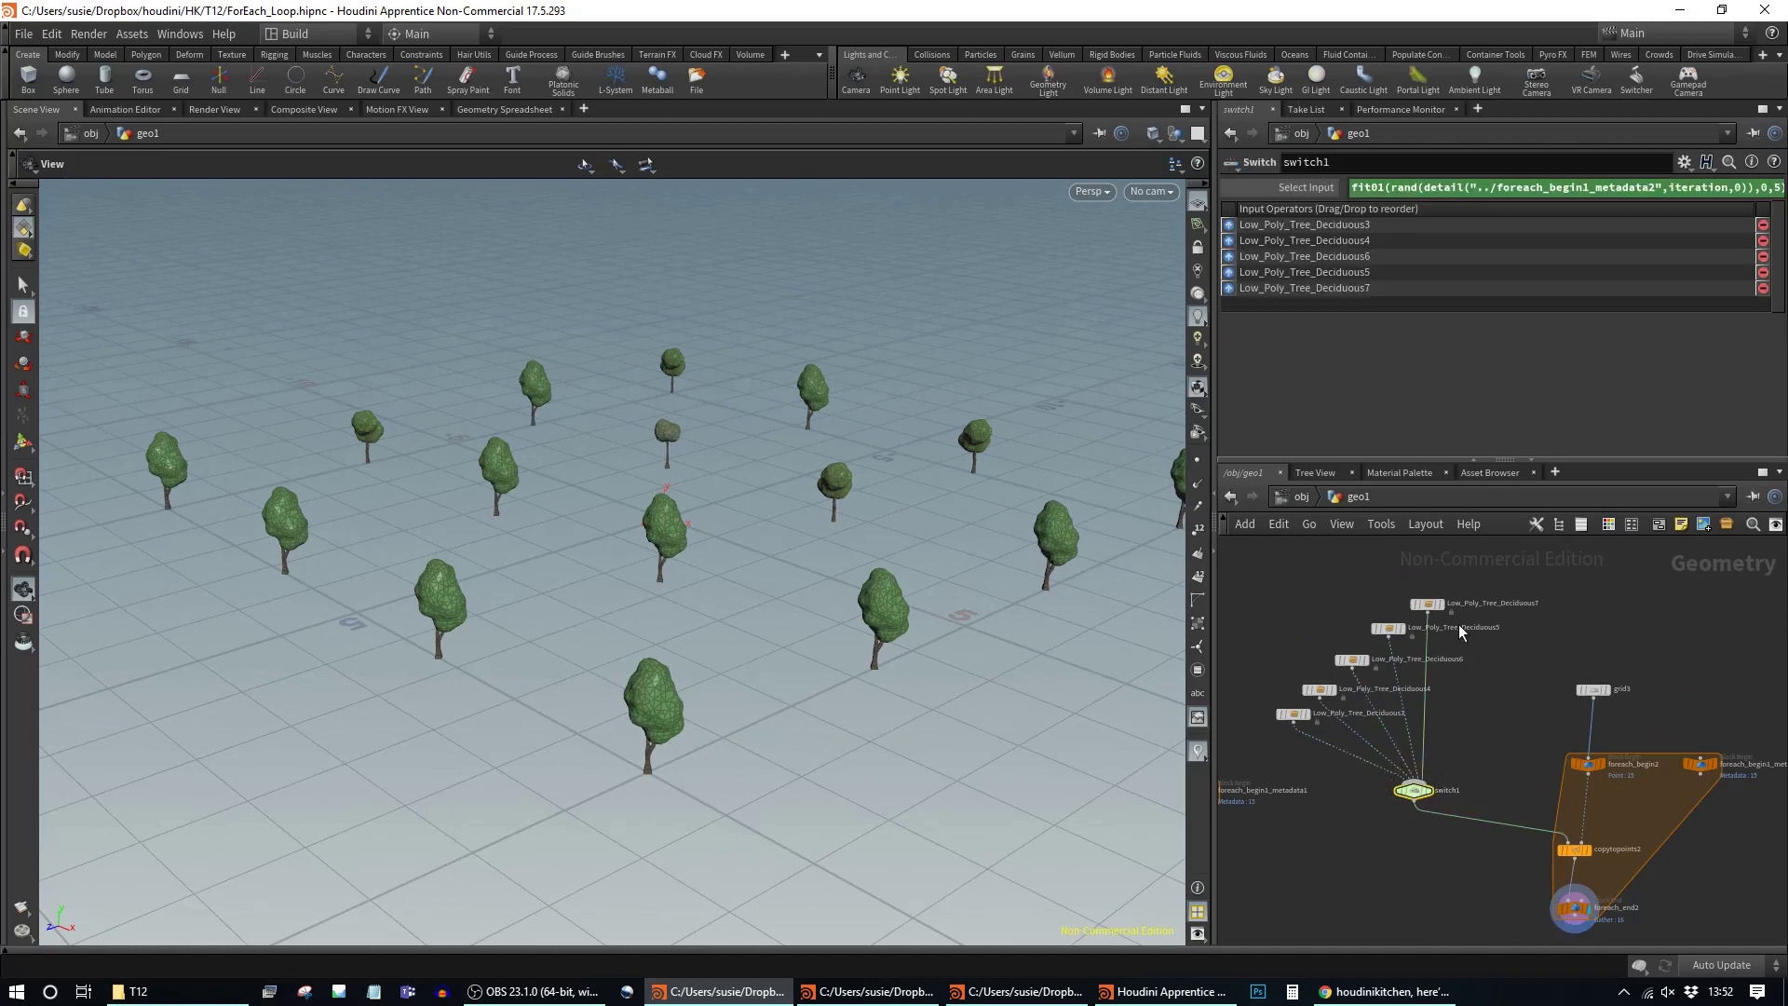
pyautogui.moveTo(1703, 886); pyautogui.dragTo(1704, 850, button='middle')
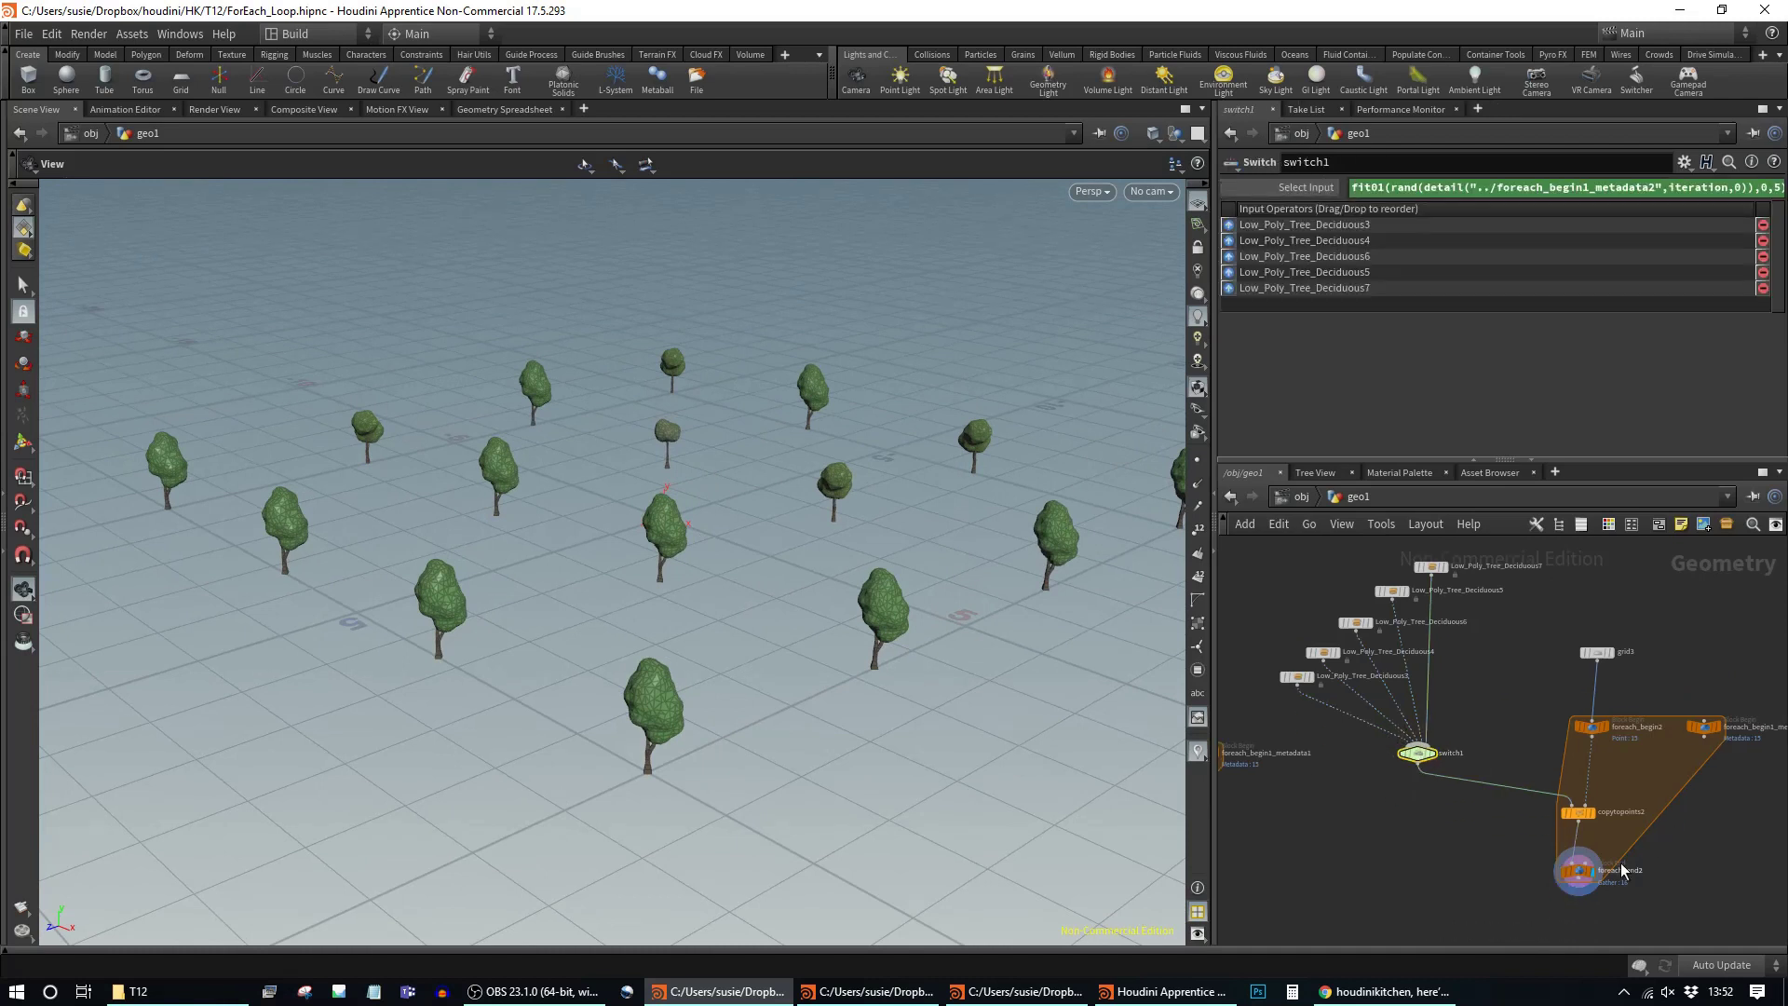
# Step: Enable Single Pass on foreach_end2, set it to 7, and check which input switch1 selects
pyautogui.click(1577, 871)
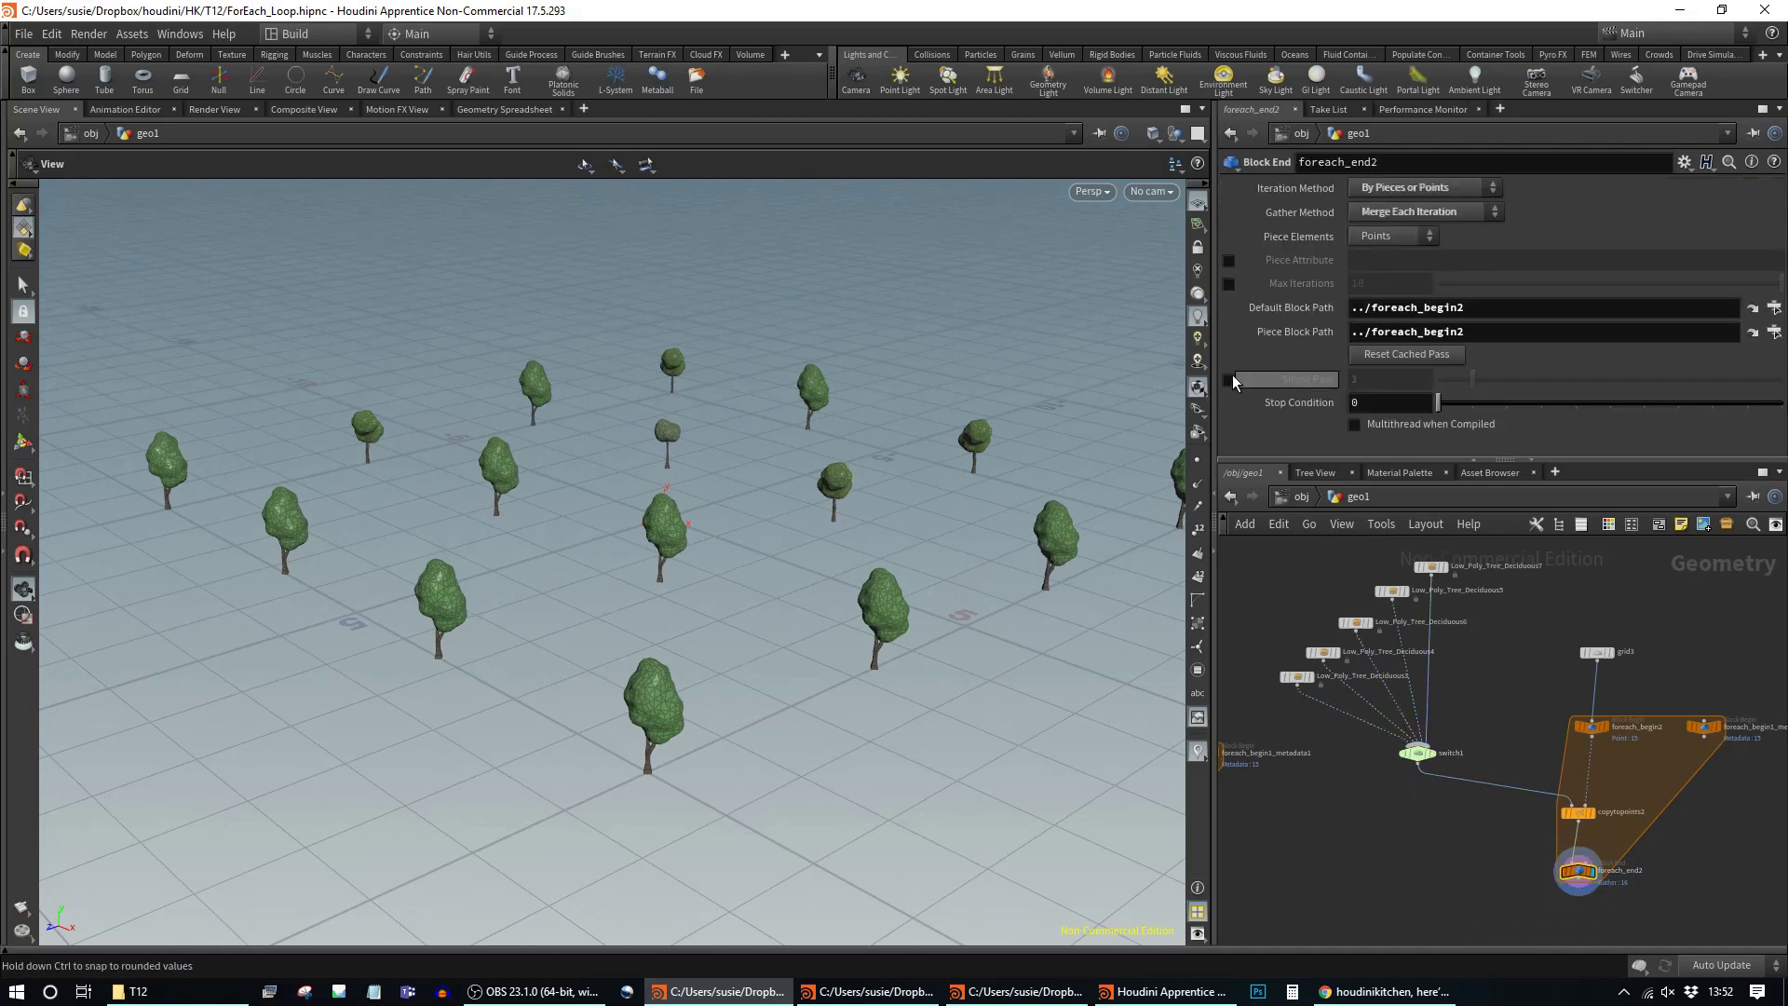
pyautogui.click(1229, 379)
pyautogui.moveTo(1489, 378); pyautogui.dragTo(1680, 387)
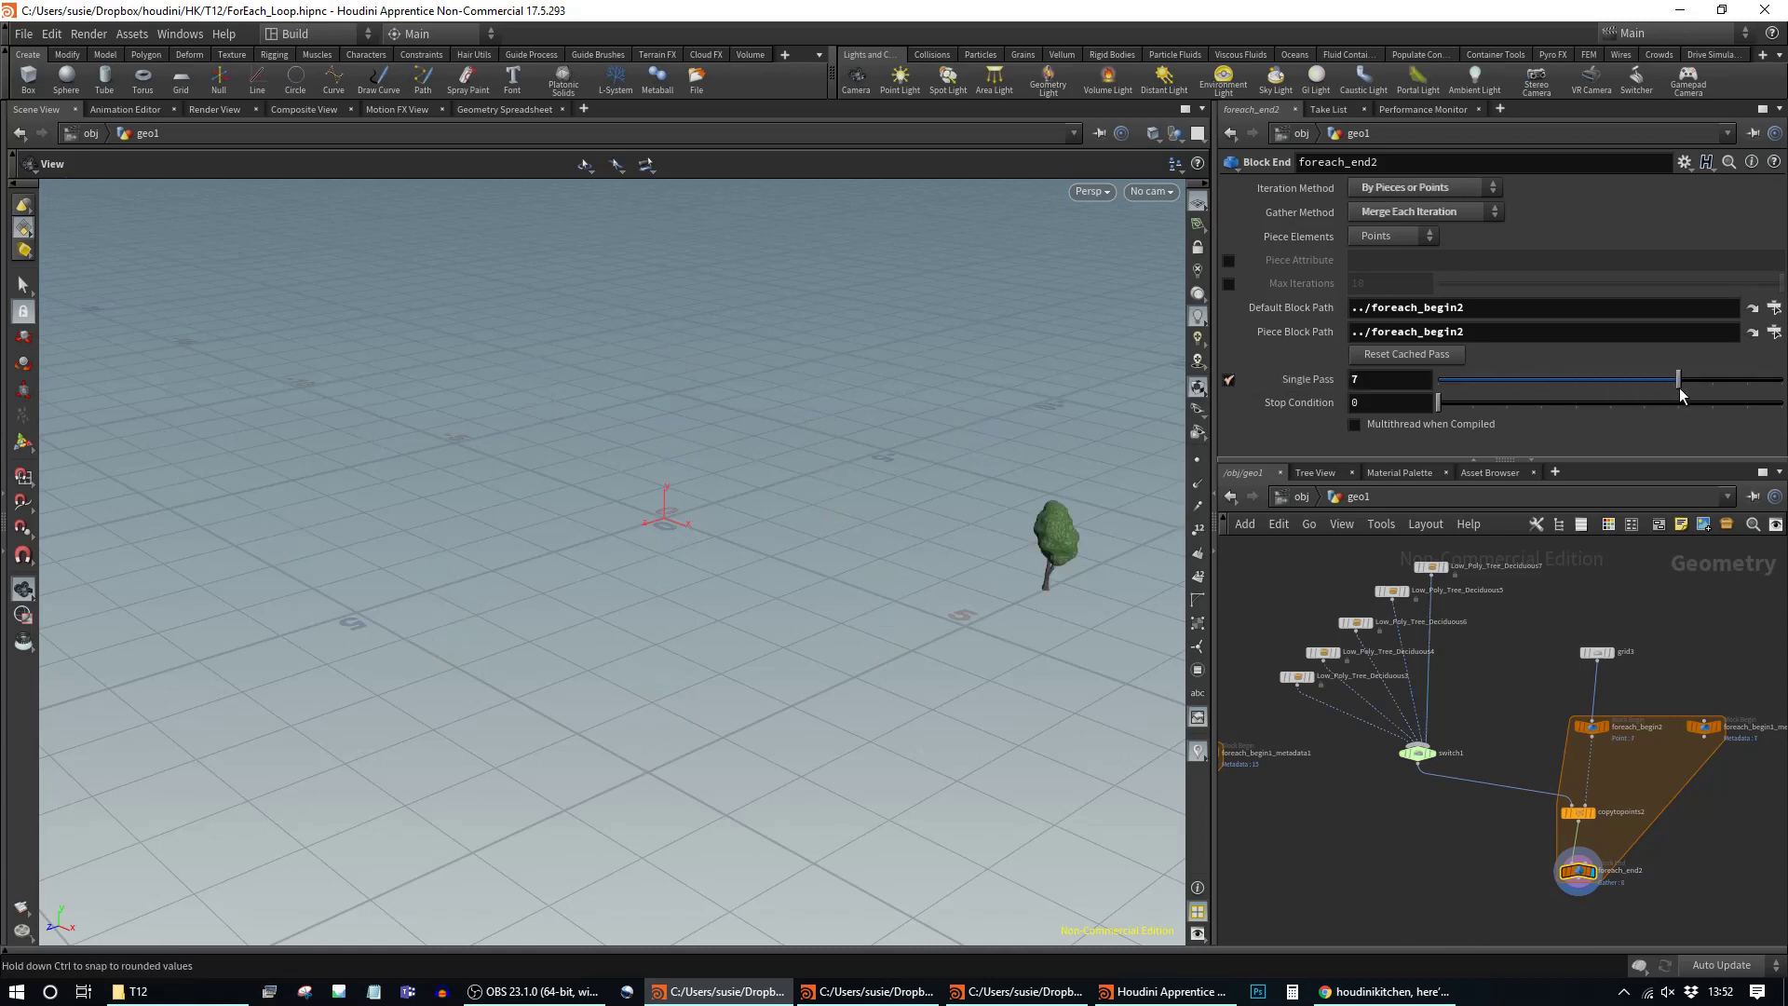
pyautogui.click(1419, 754)
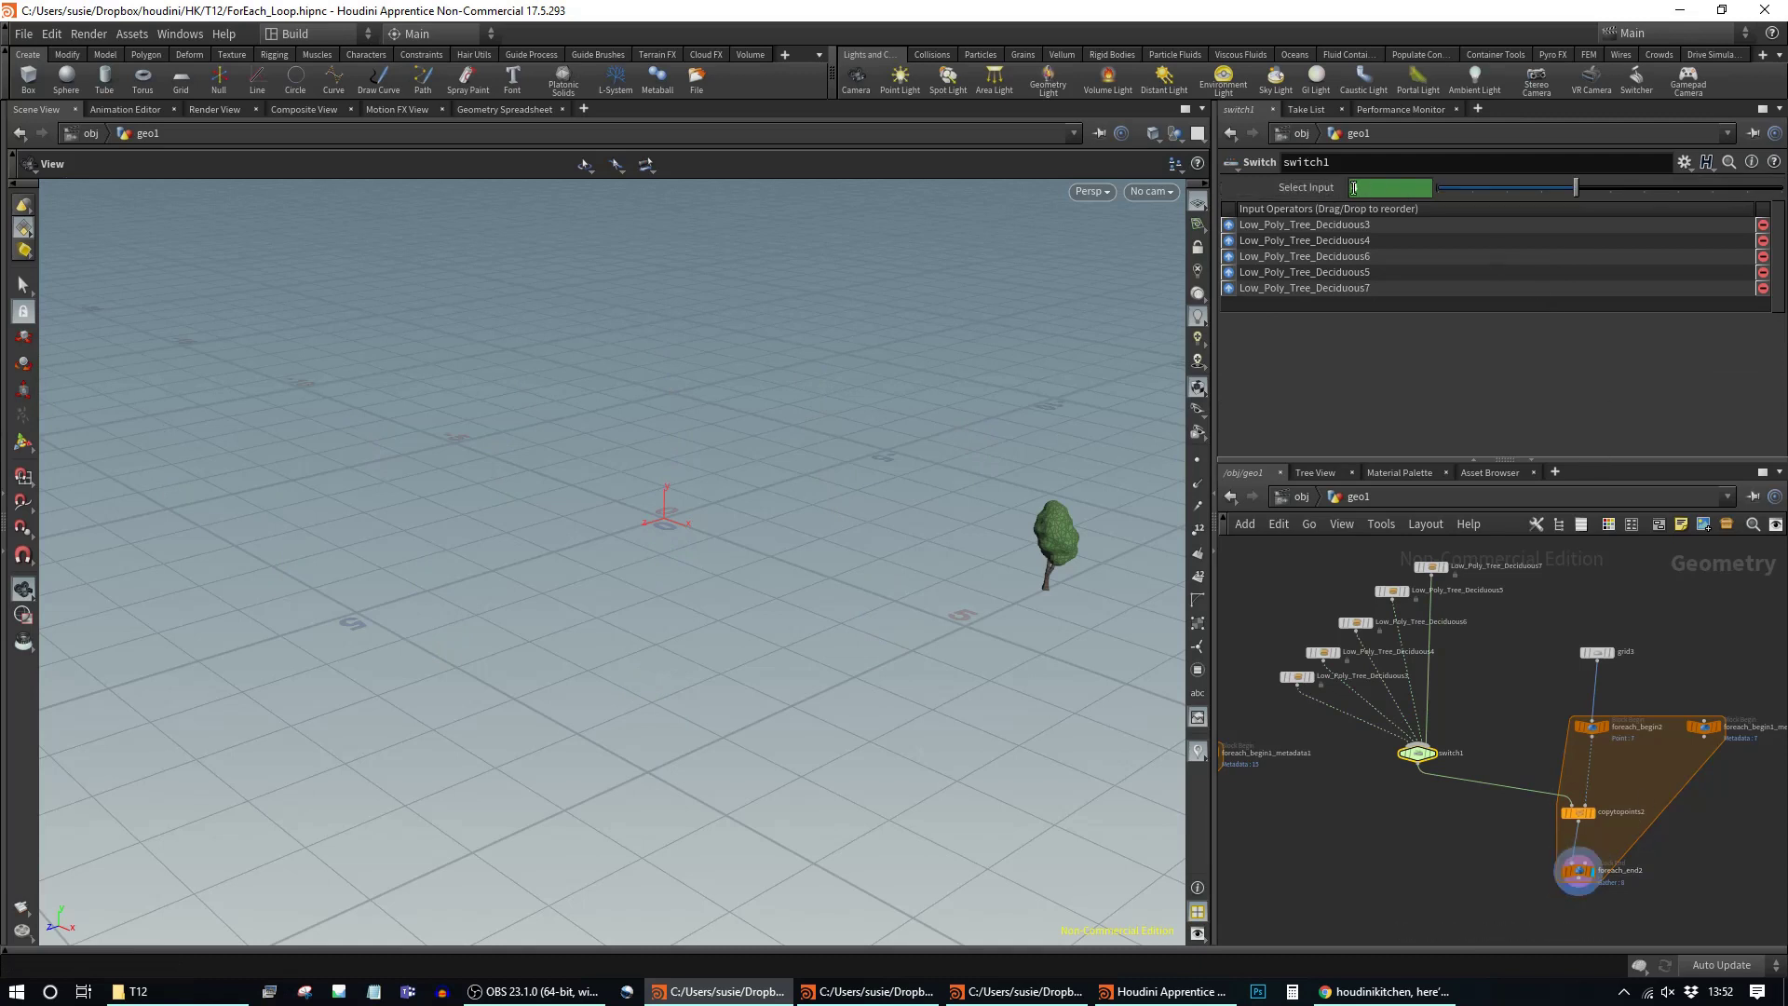
pyautogui.moveTo(1409, 756)
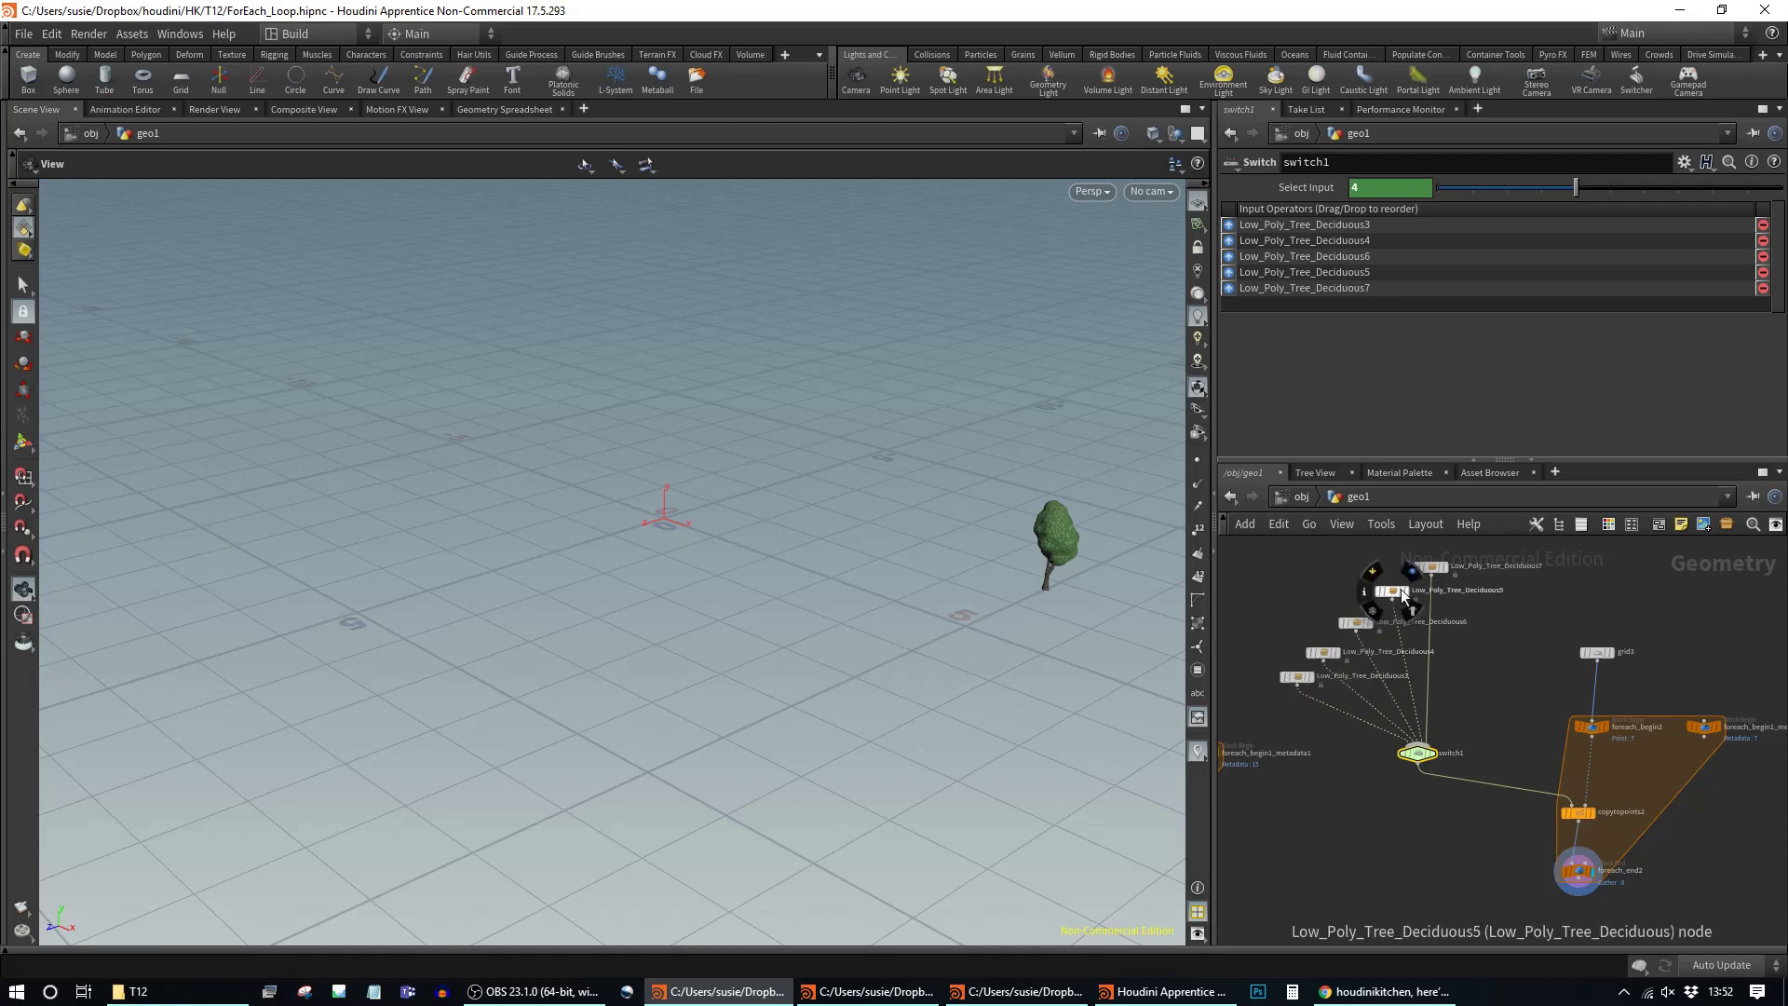
# Step: Display Low_Poly_Tree_Deciduous7 to view its shape, and show the expression behind switch1's Select Input
pyautogui.click(1433, 570)
pyautogui.click(1451, 550)
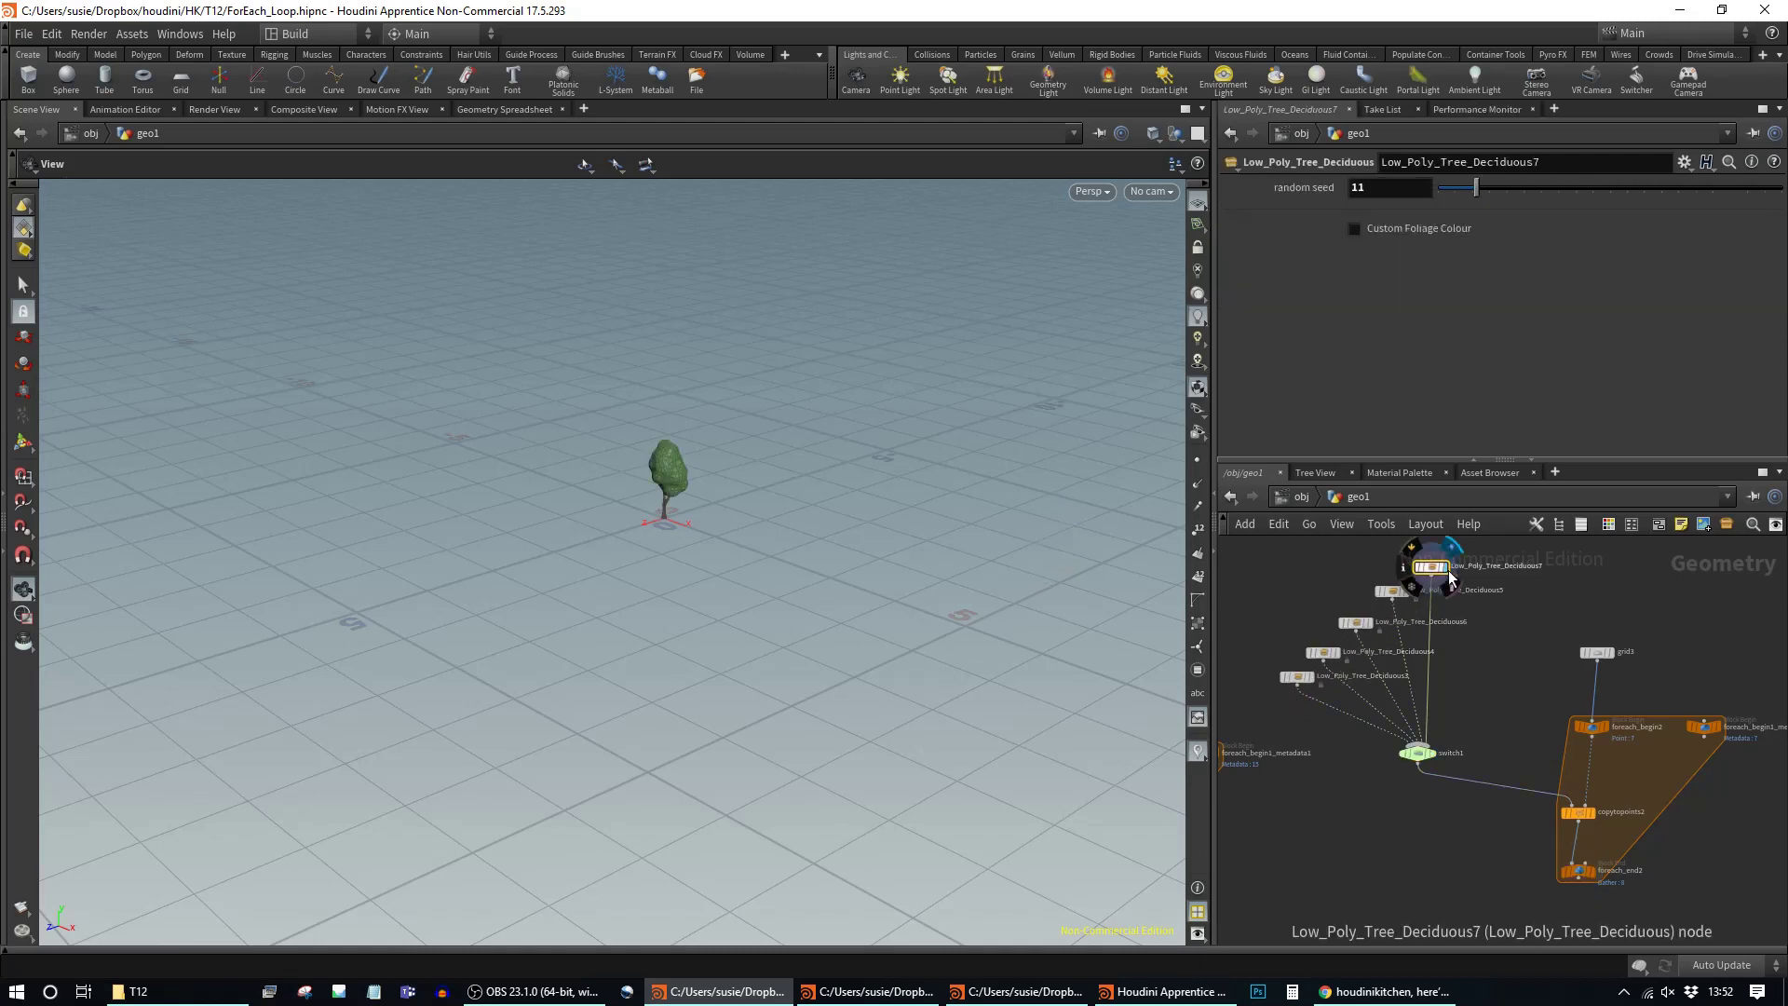
pyautogui.click(1416, 751)
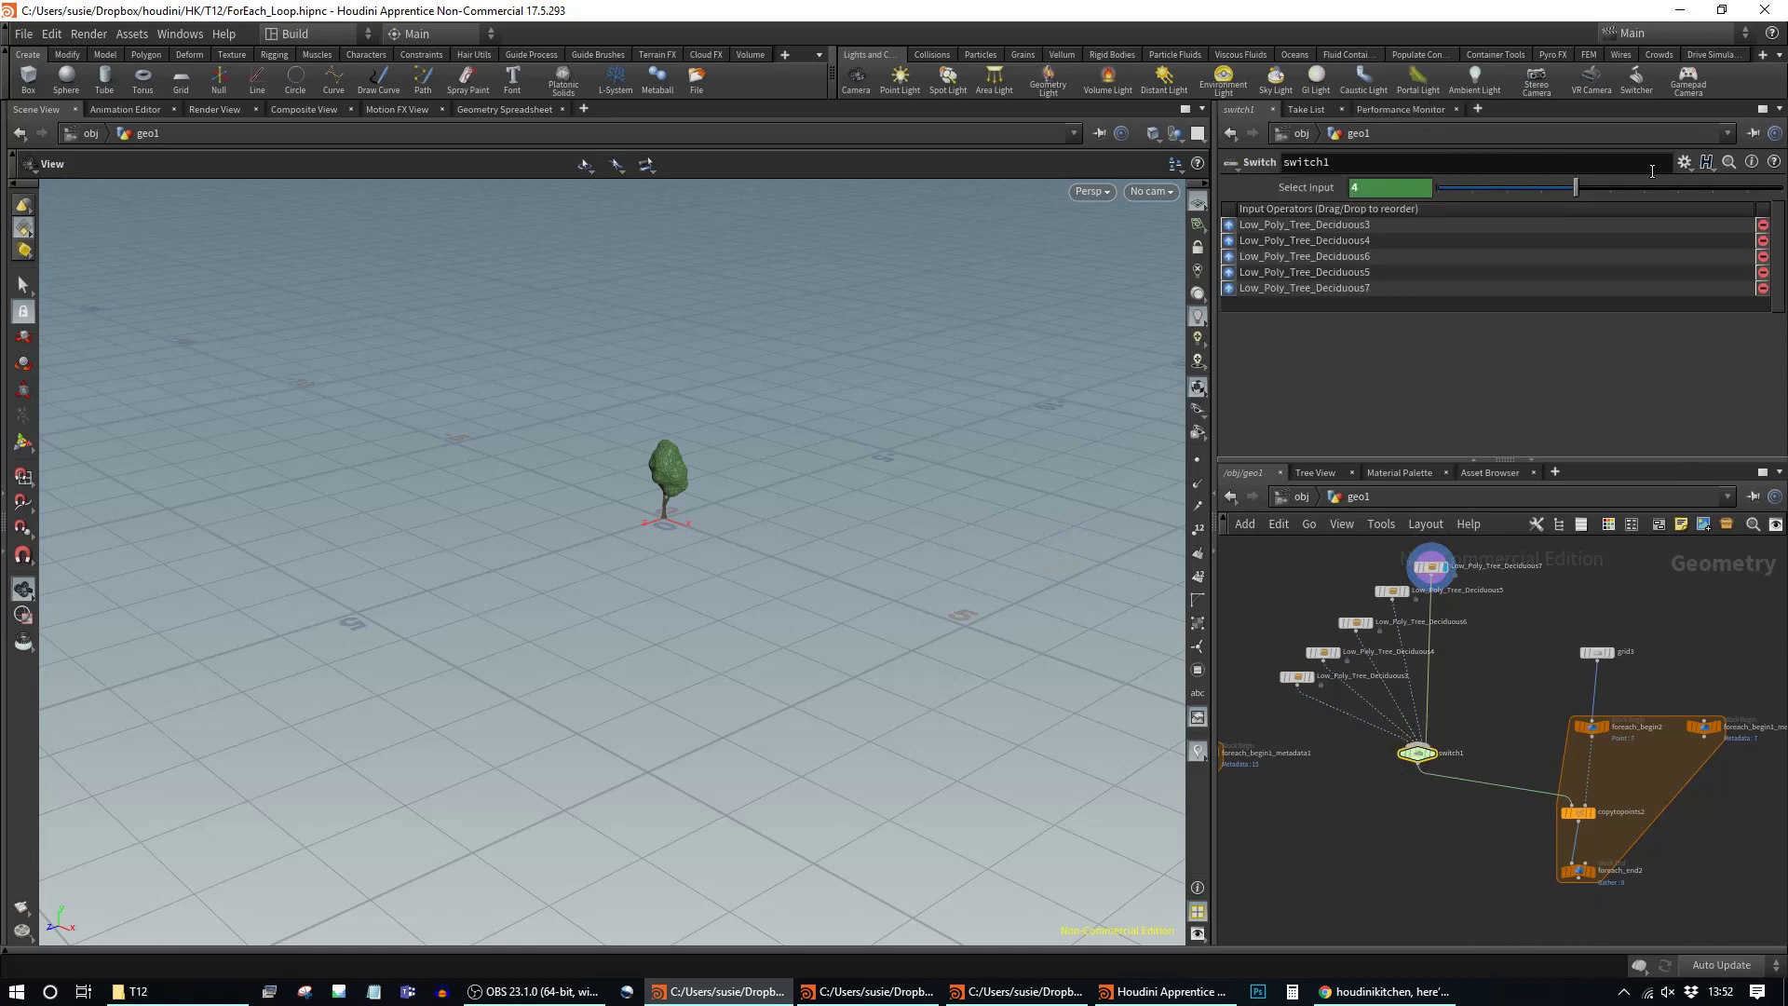
pyautogui.write('fit01(rand(detail("../foreach_begin1_metadata2",iteration,0)),0,5)')
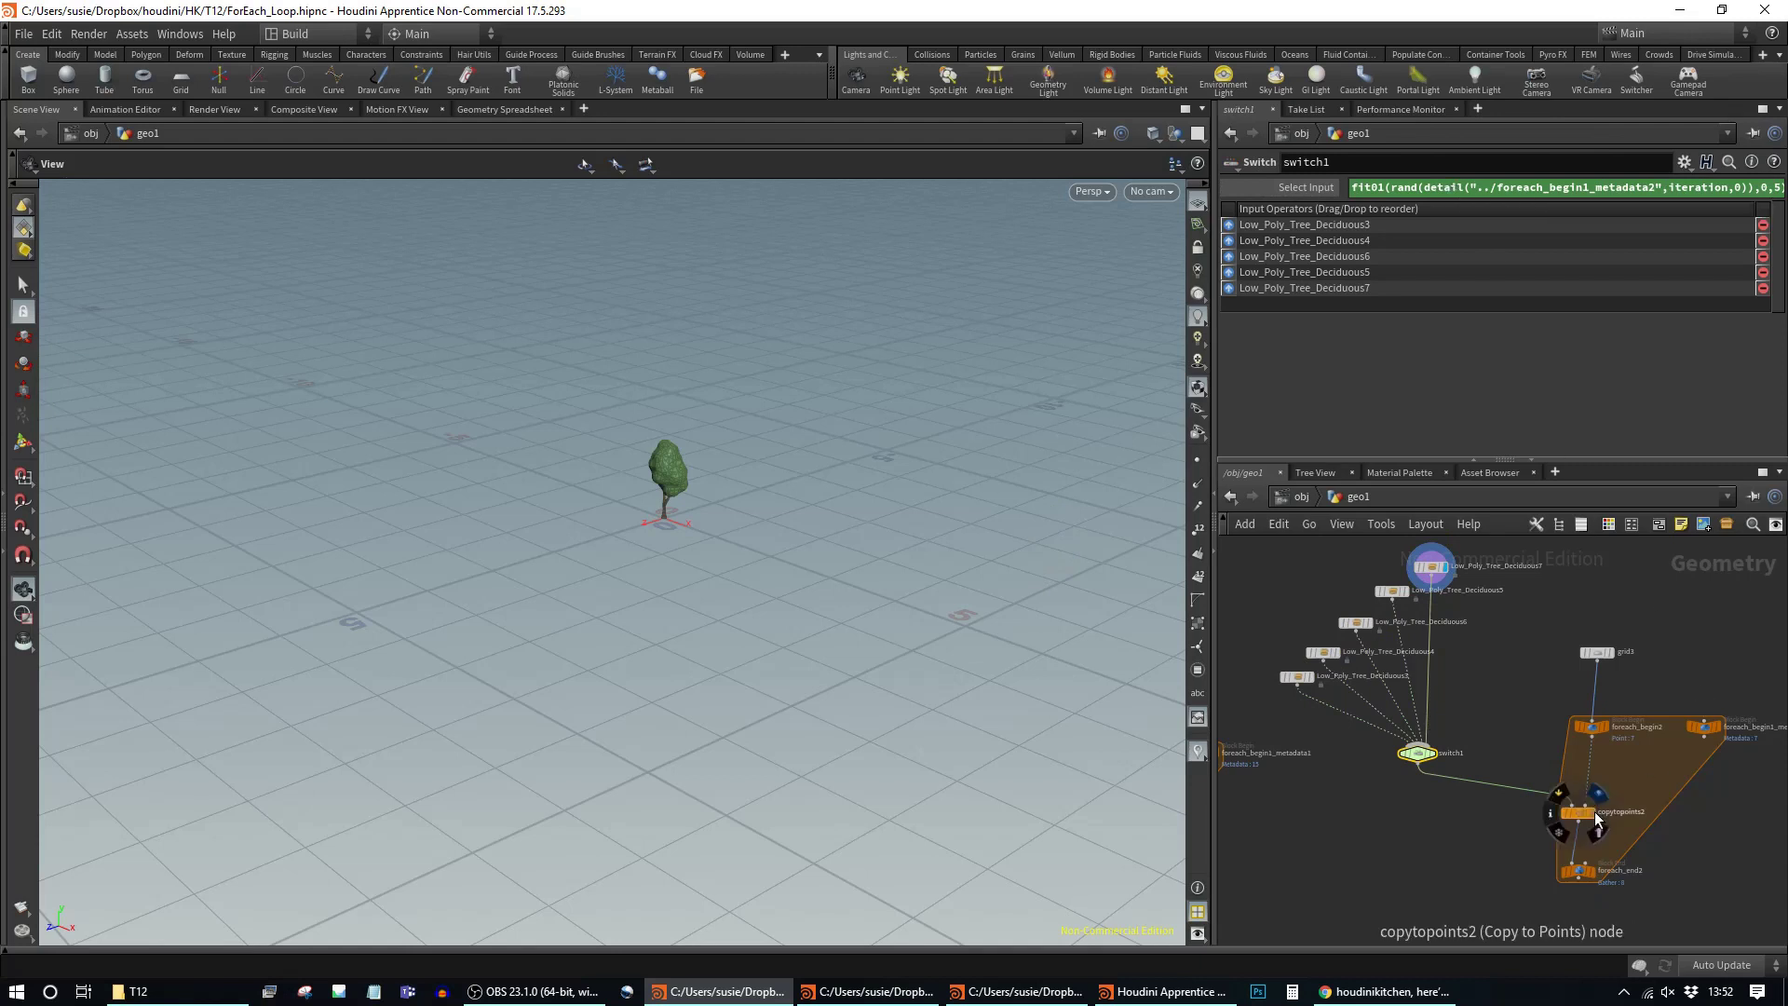
# Step: Set foreach_end2's Single Pass to 1 and display the copytopoints2 result
pyautogui.click(1581, 871)
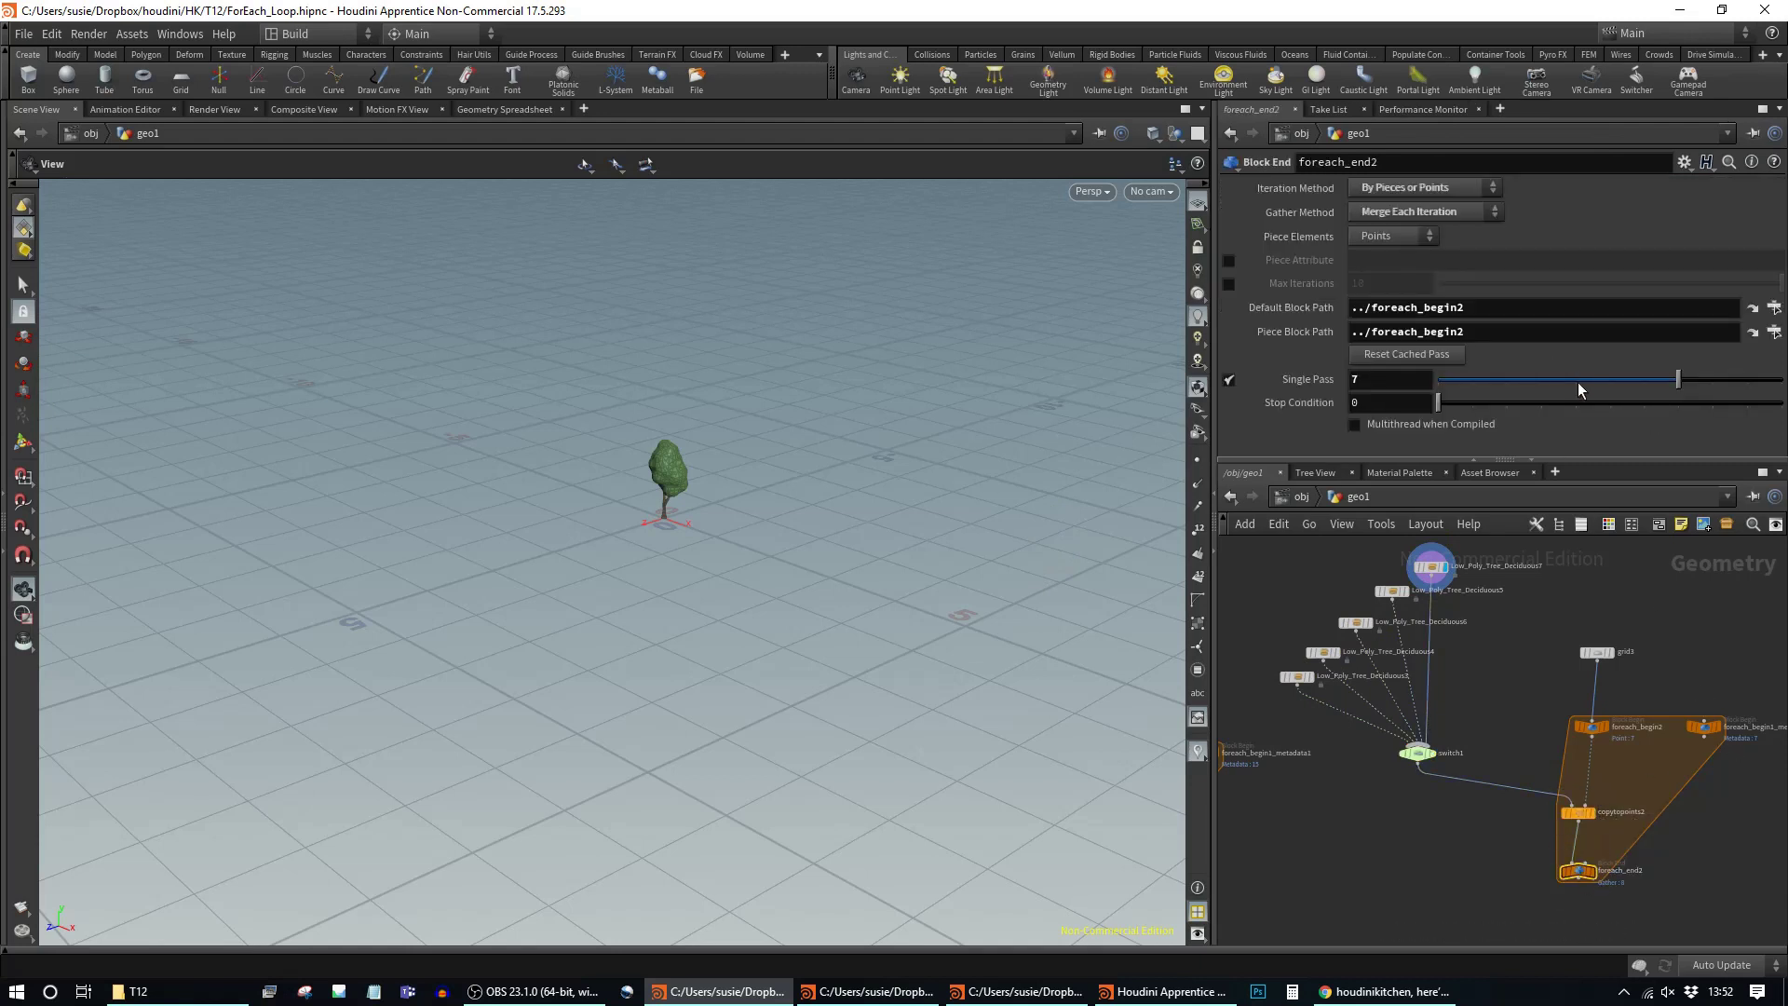
pyautogui.moveTo(1617, 382); pyautogui.dragTo(1473, 382)
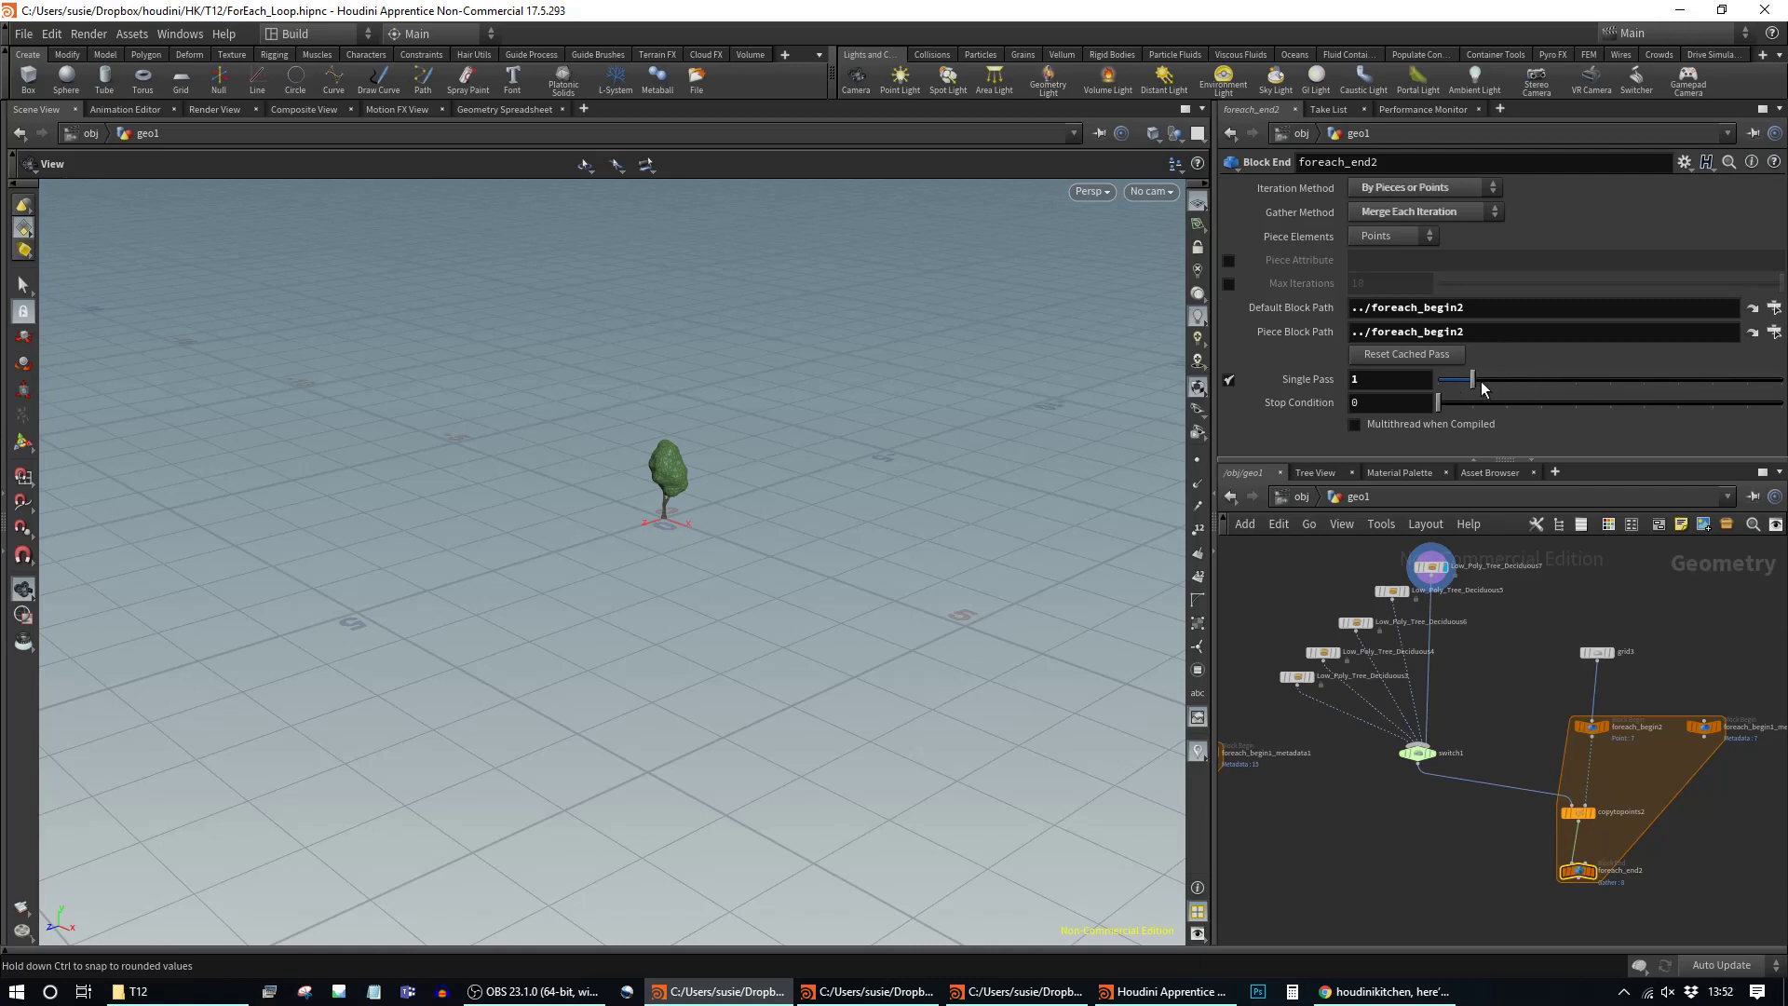
pyautogui.moveTo(1439, 759)
pyautogui.moveTo(1601, 831)
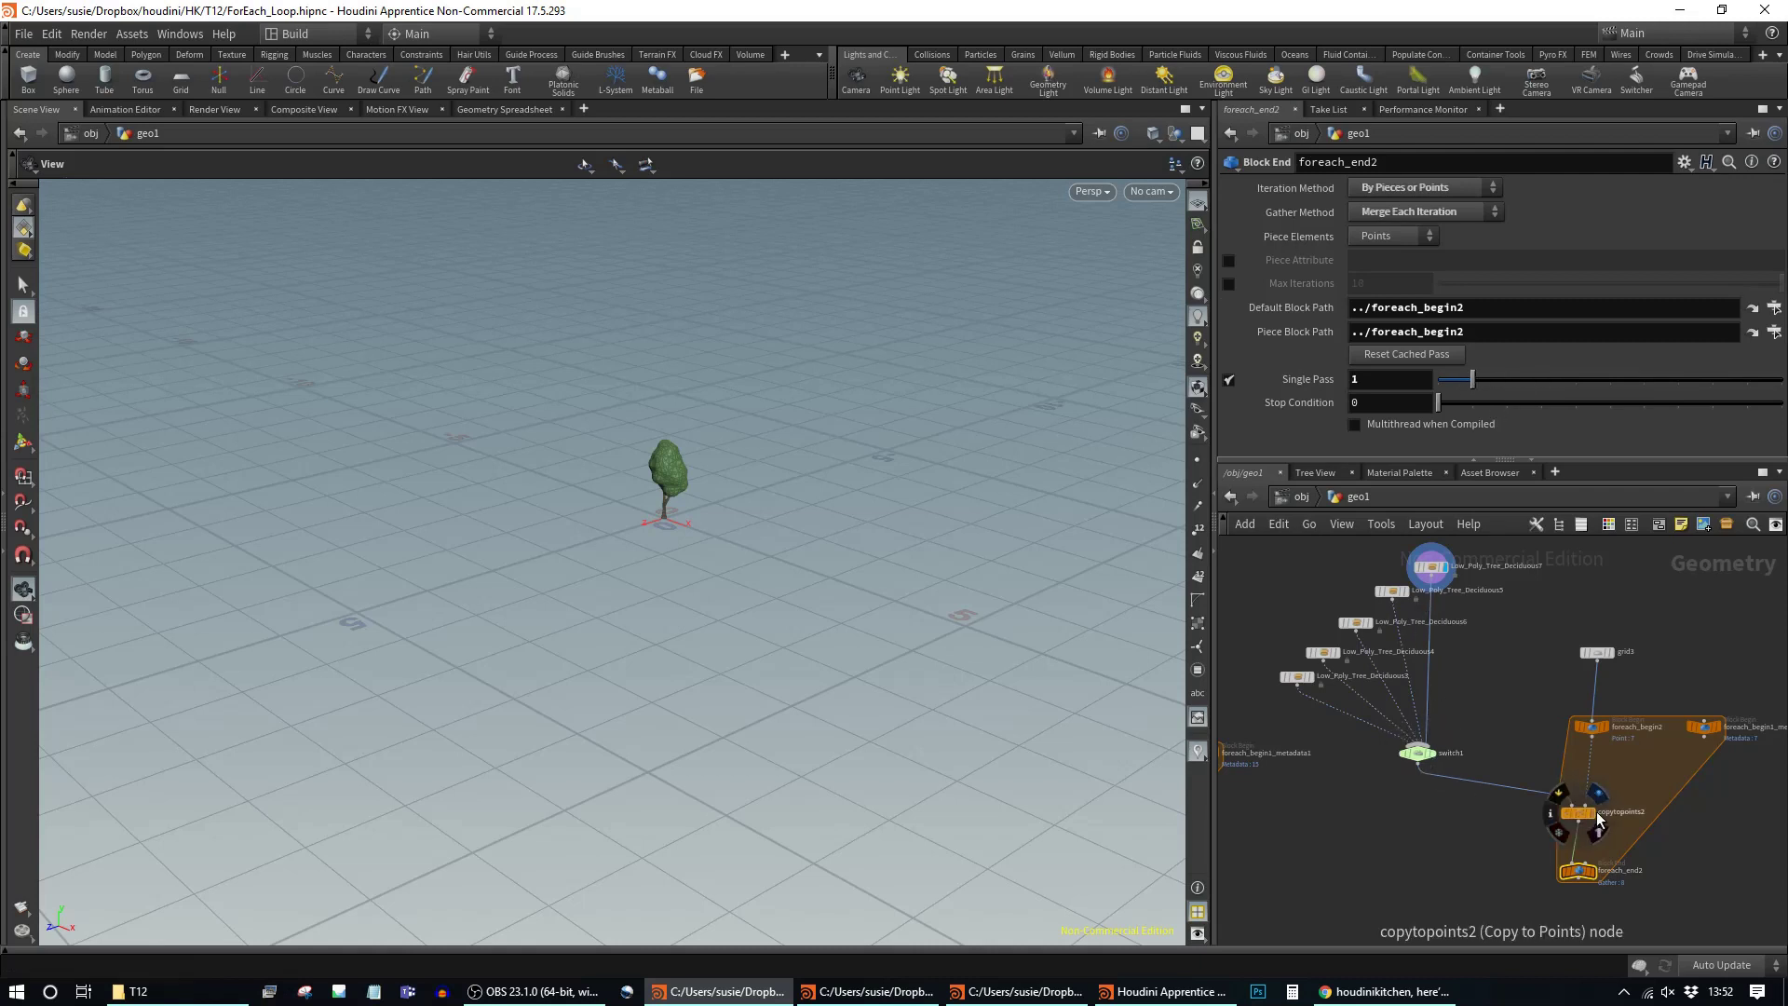
pyautogui.click(1594, 813)
pyautogui.click(1579, 812)
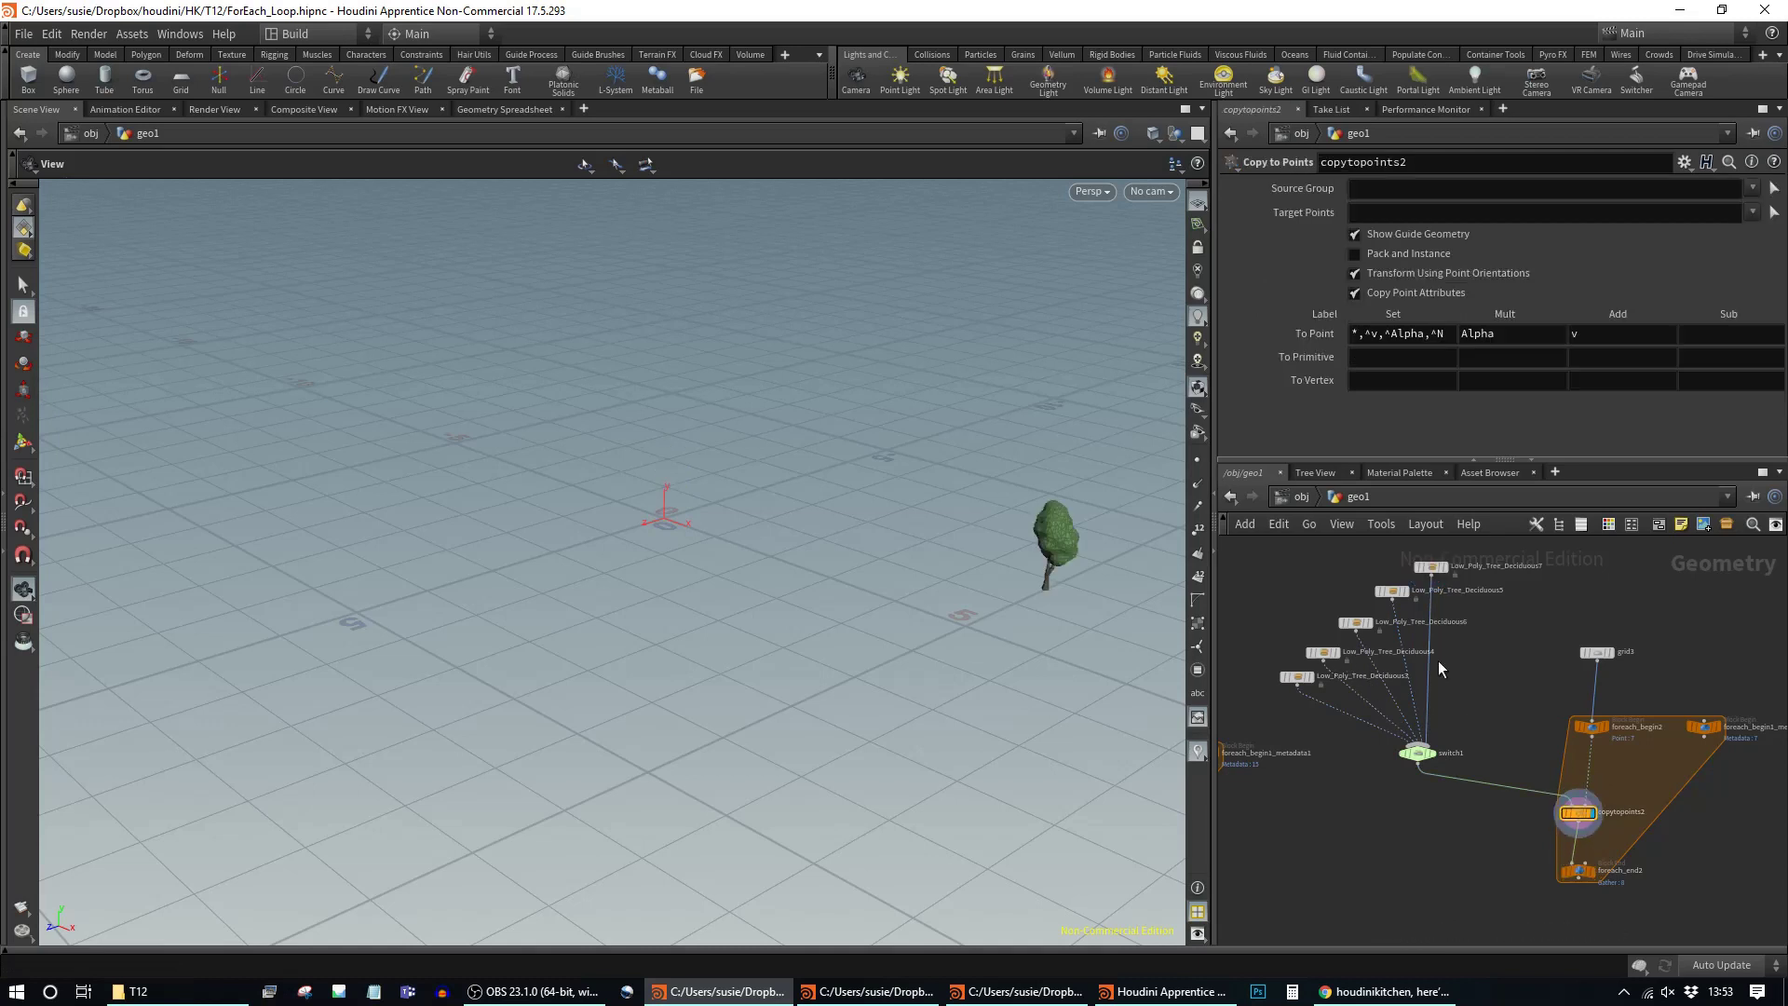
# Step: Display switch1, check its Select Input value, and spread out the Low_Poly_Tree_Deciduous7 and Low_Poly_Tree_Deciduous5 nodes
pyautogui.click(1427, 757)
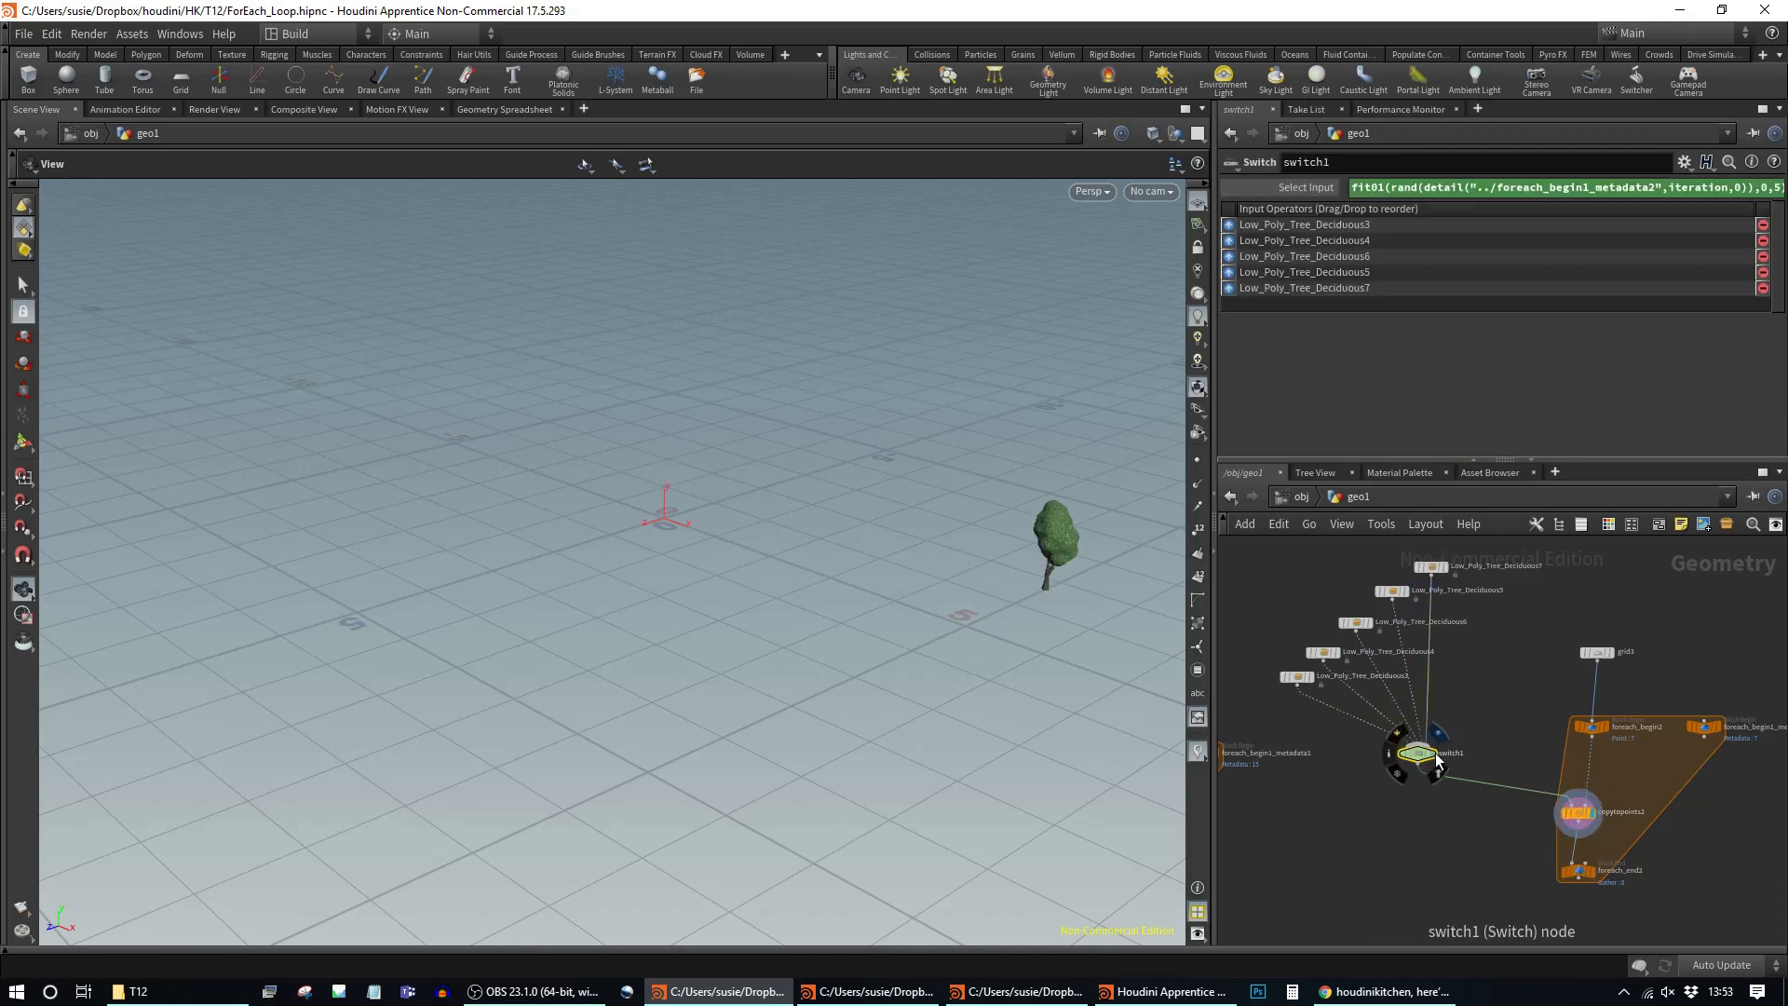
pyautogui.click(1435, 753)
pyautogui.click(1306, 194)
pyautogui.click(1306, 194)
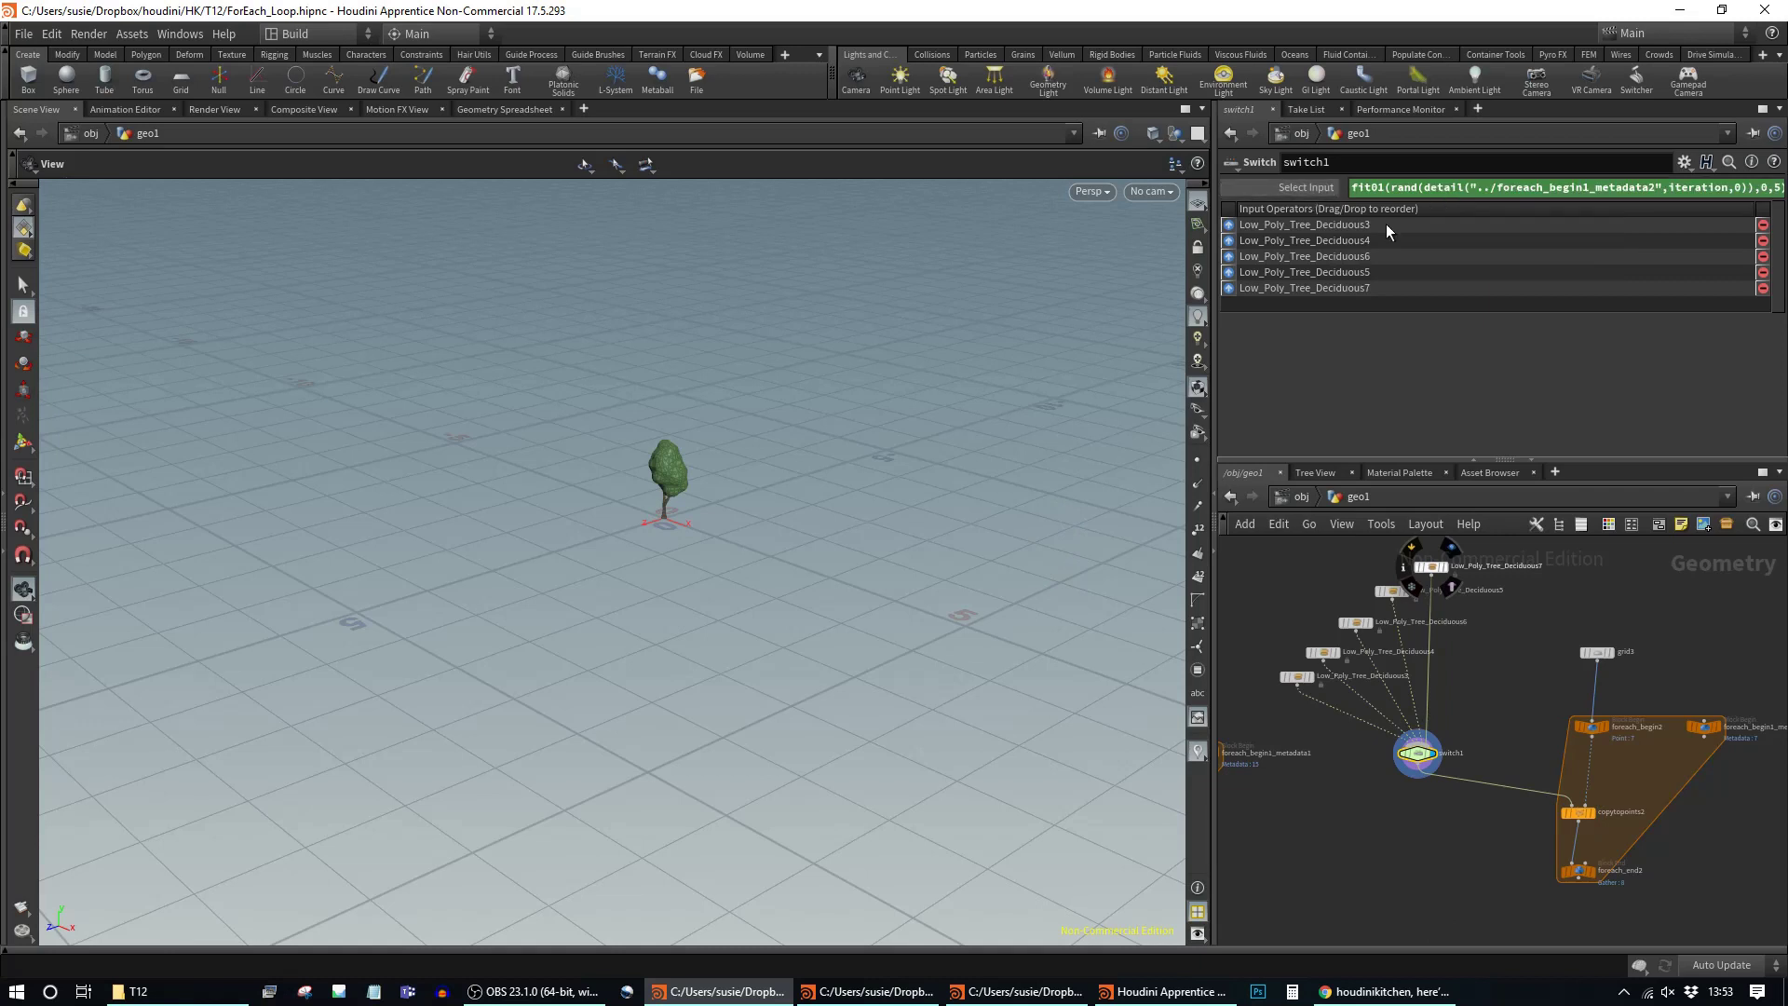
pyautogui.moveTo(1431, 566); pyautogui.dragTo(1414, 613)
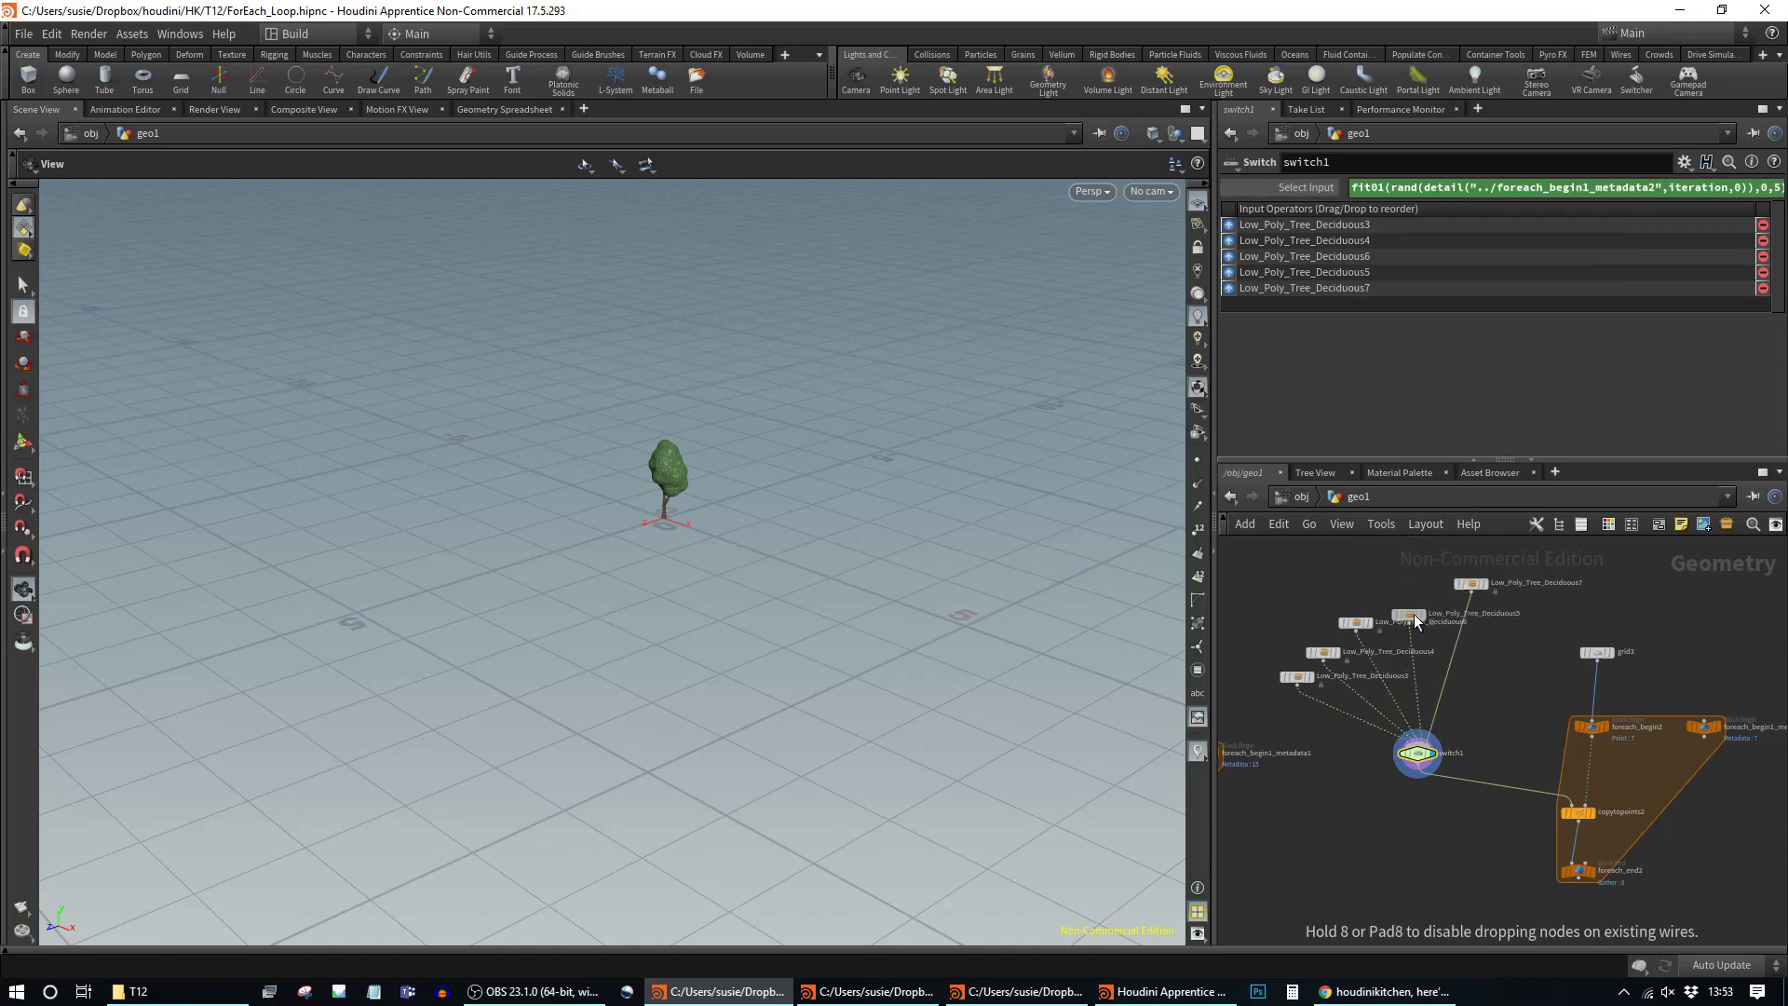
# Step: Display foreach_end2, step its Single Pass up to 6, and disable Single Pass to output all iterations
pyautogui.click(1578, 874)
pyautogui.click(1591, 872)
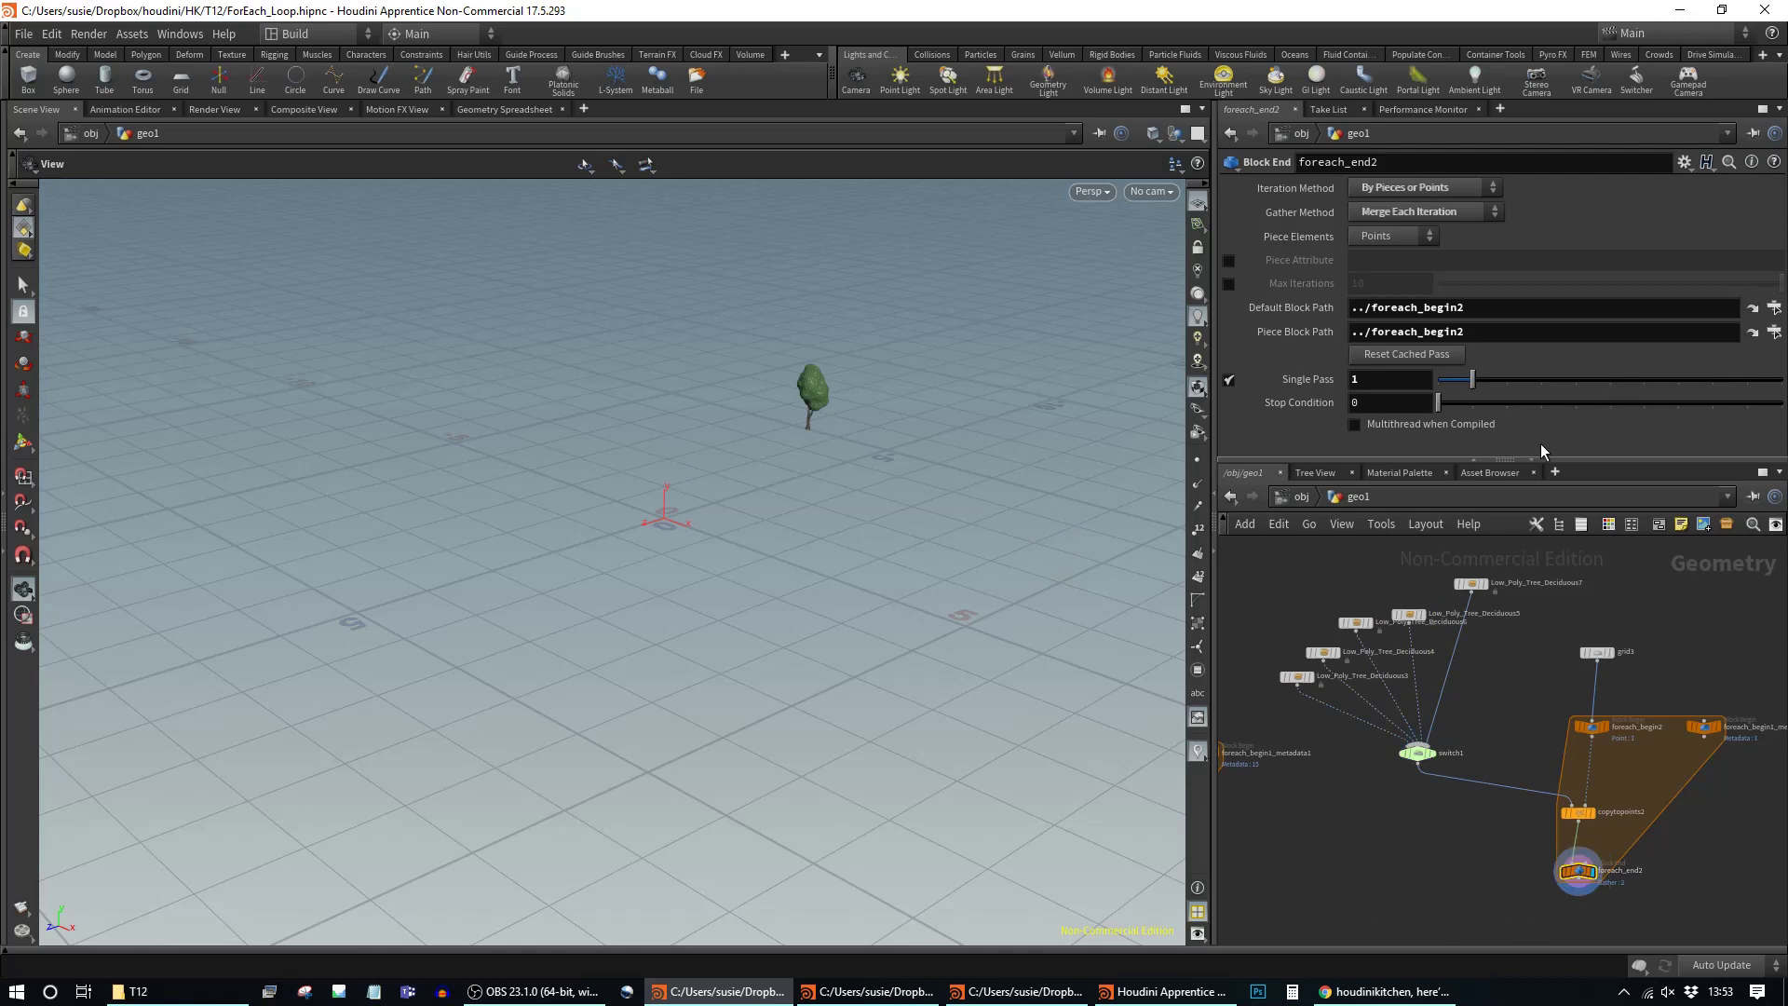
pyautogui.moveTo(1473, 379); pyautogui.dragTo(1644, 379)
pyautogui.click(1229, 378)
# Step: Add 0.1 to the iteration value inside the rand() of switch1's Select Input expression and inspect the new tree mix
pyautogui.click(1417, 753)
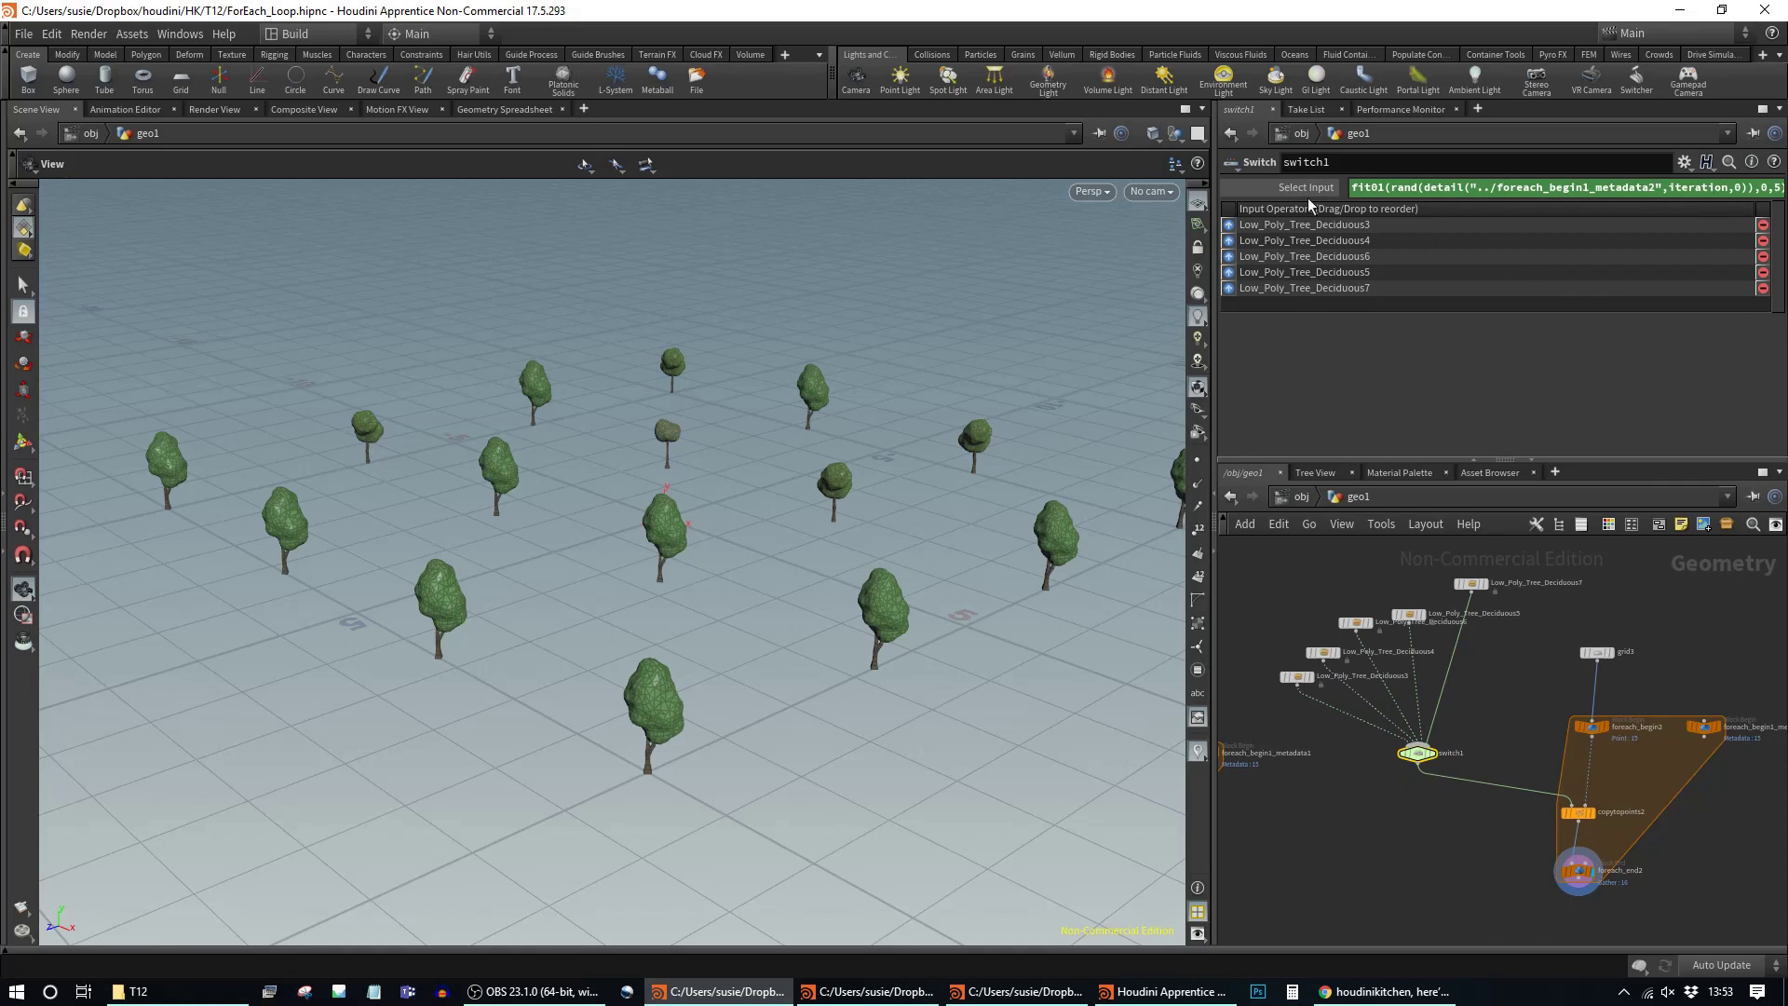
pyautogui.moveTo(1424, 187); pyautogui.dragTo(1734, 187)
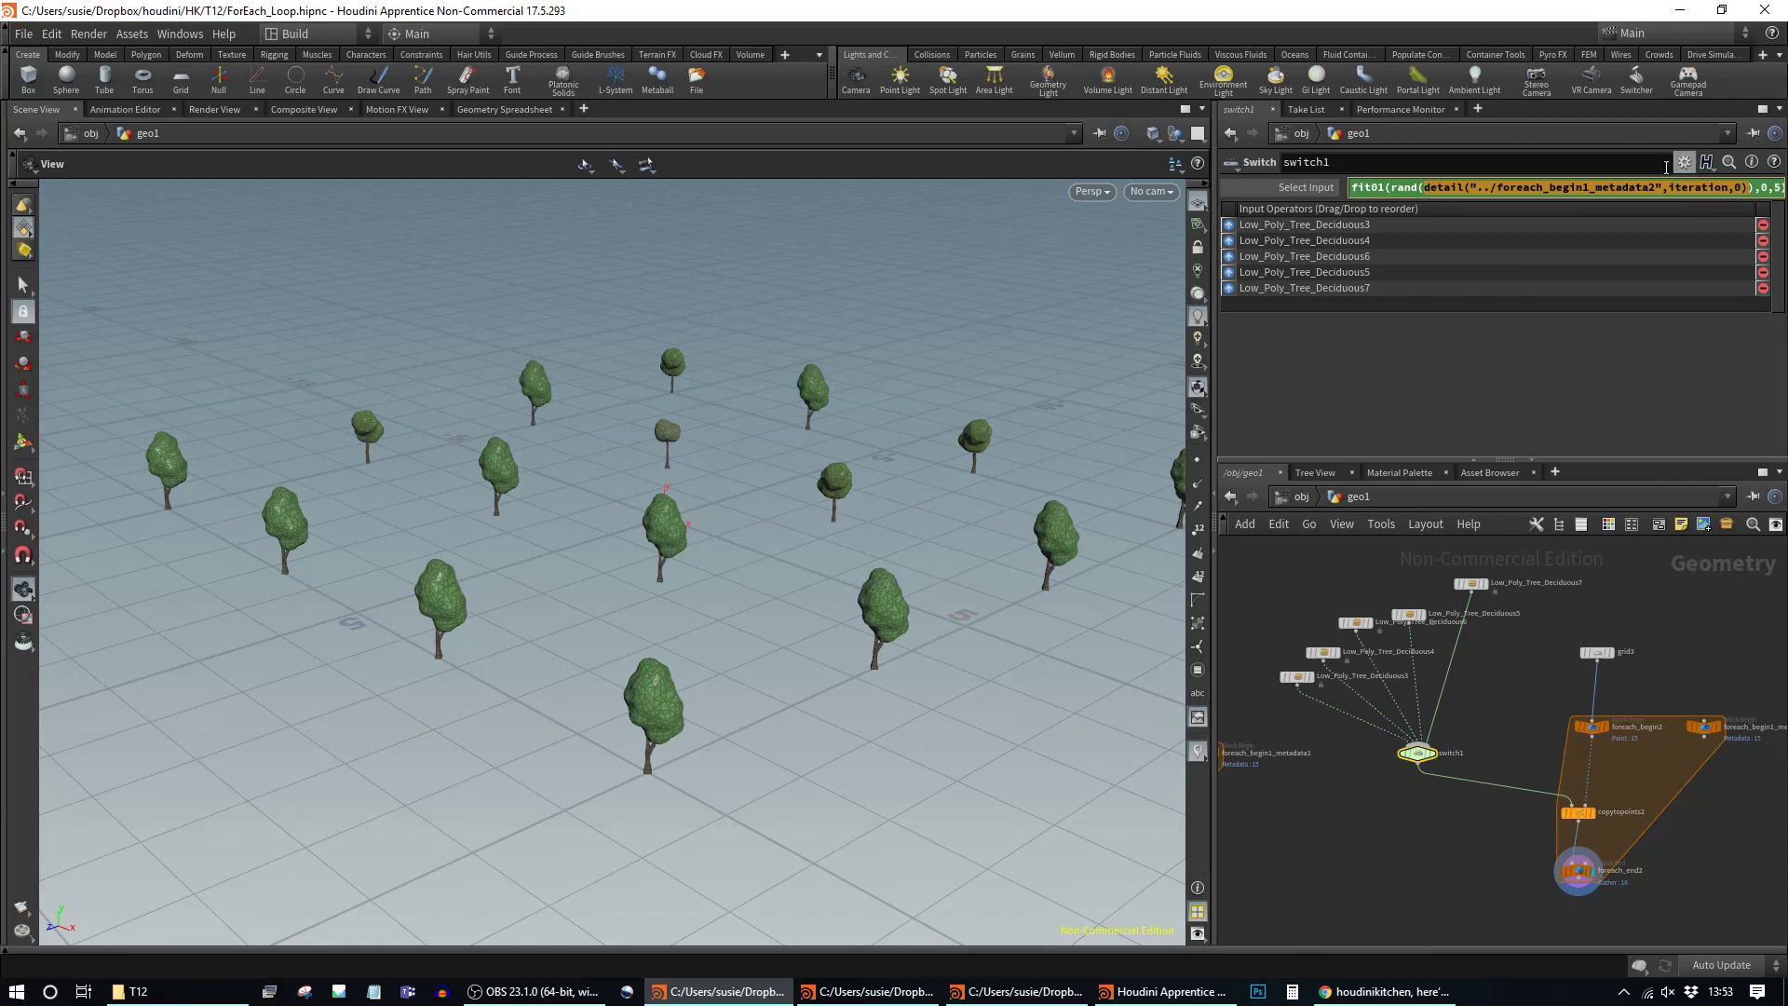
pyautogui.click(1750, 187)
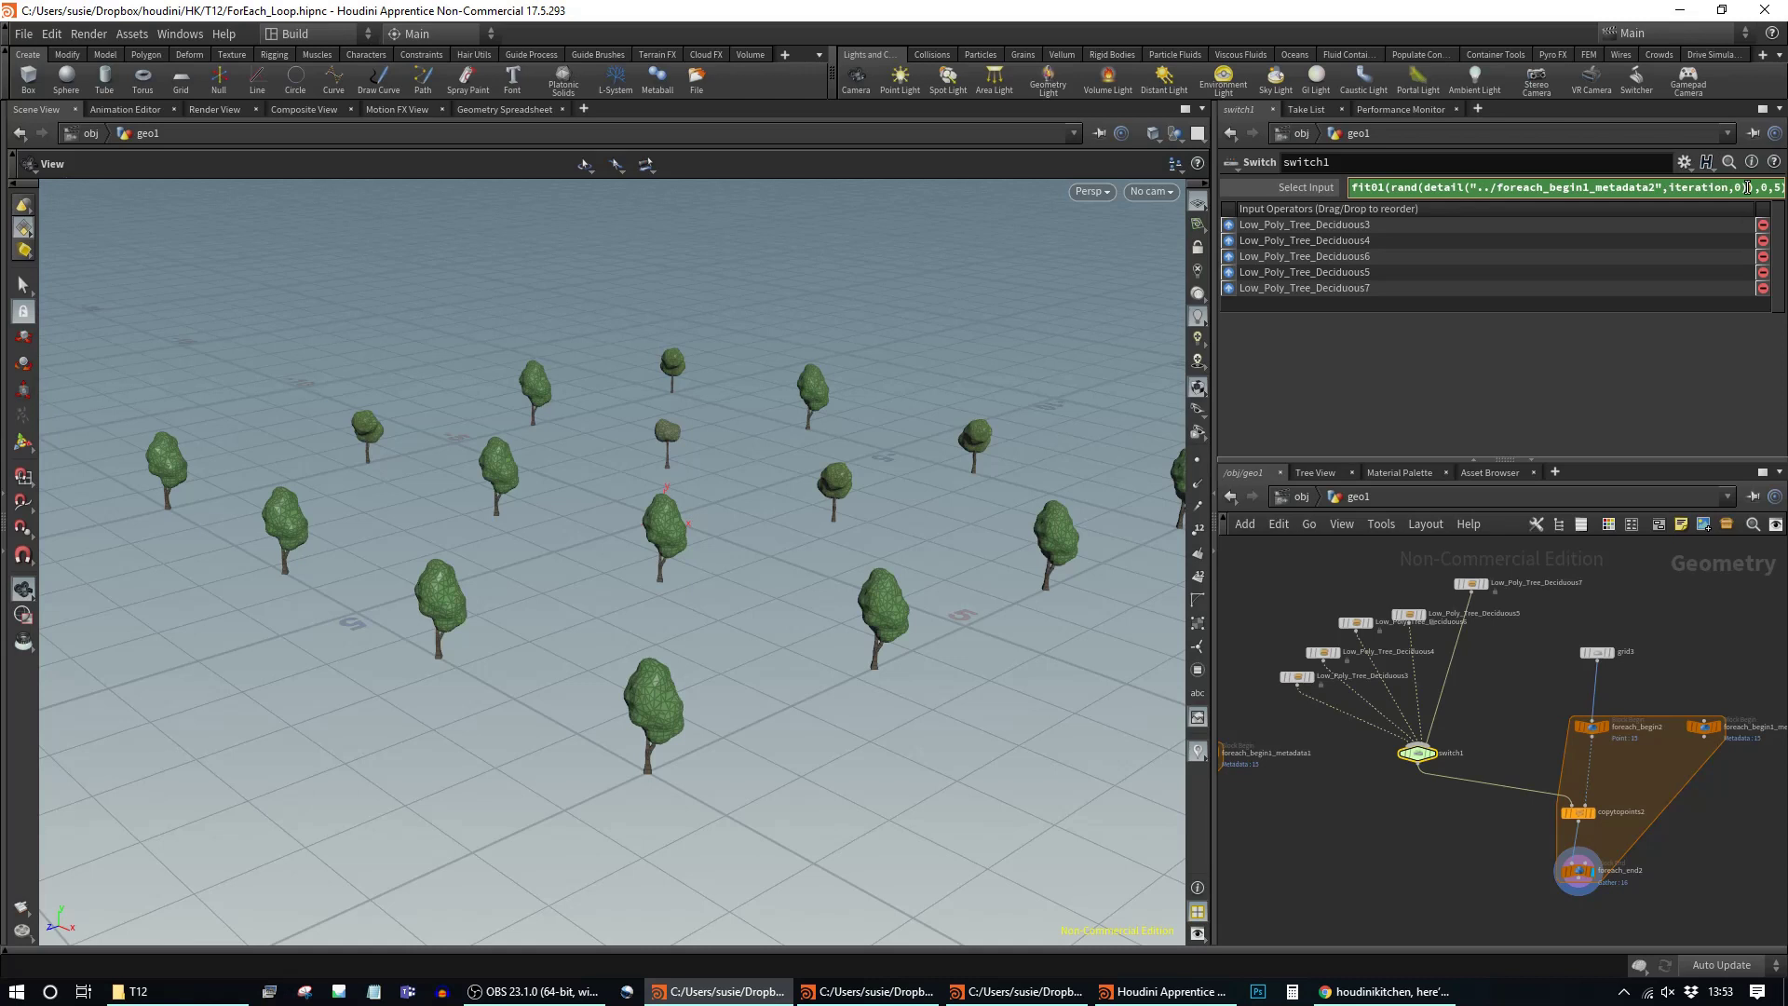
pyautogui.write('.1')
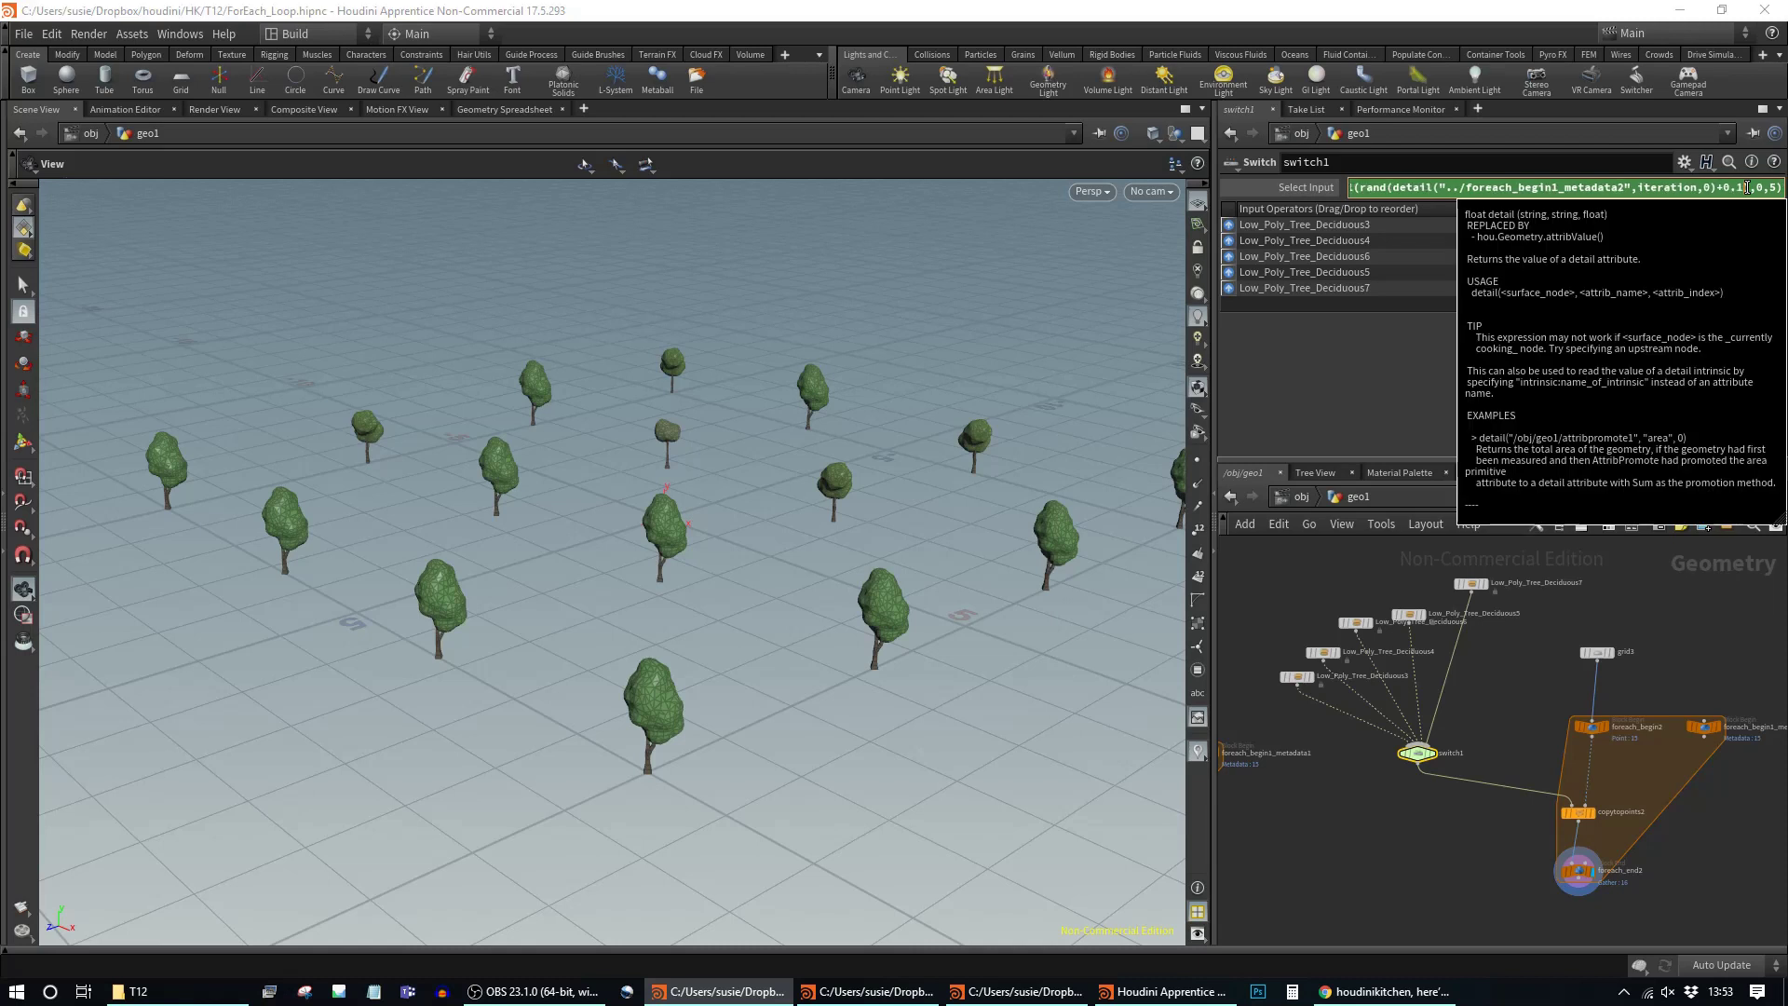
pyautogui.write(')')
pyautogui.press('Return')
pyautogui.moveTo(1059, 512); pyautogui.dragTo(990, 506)
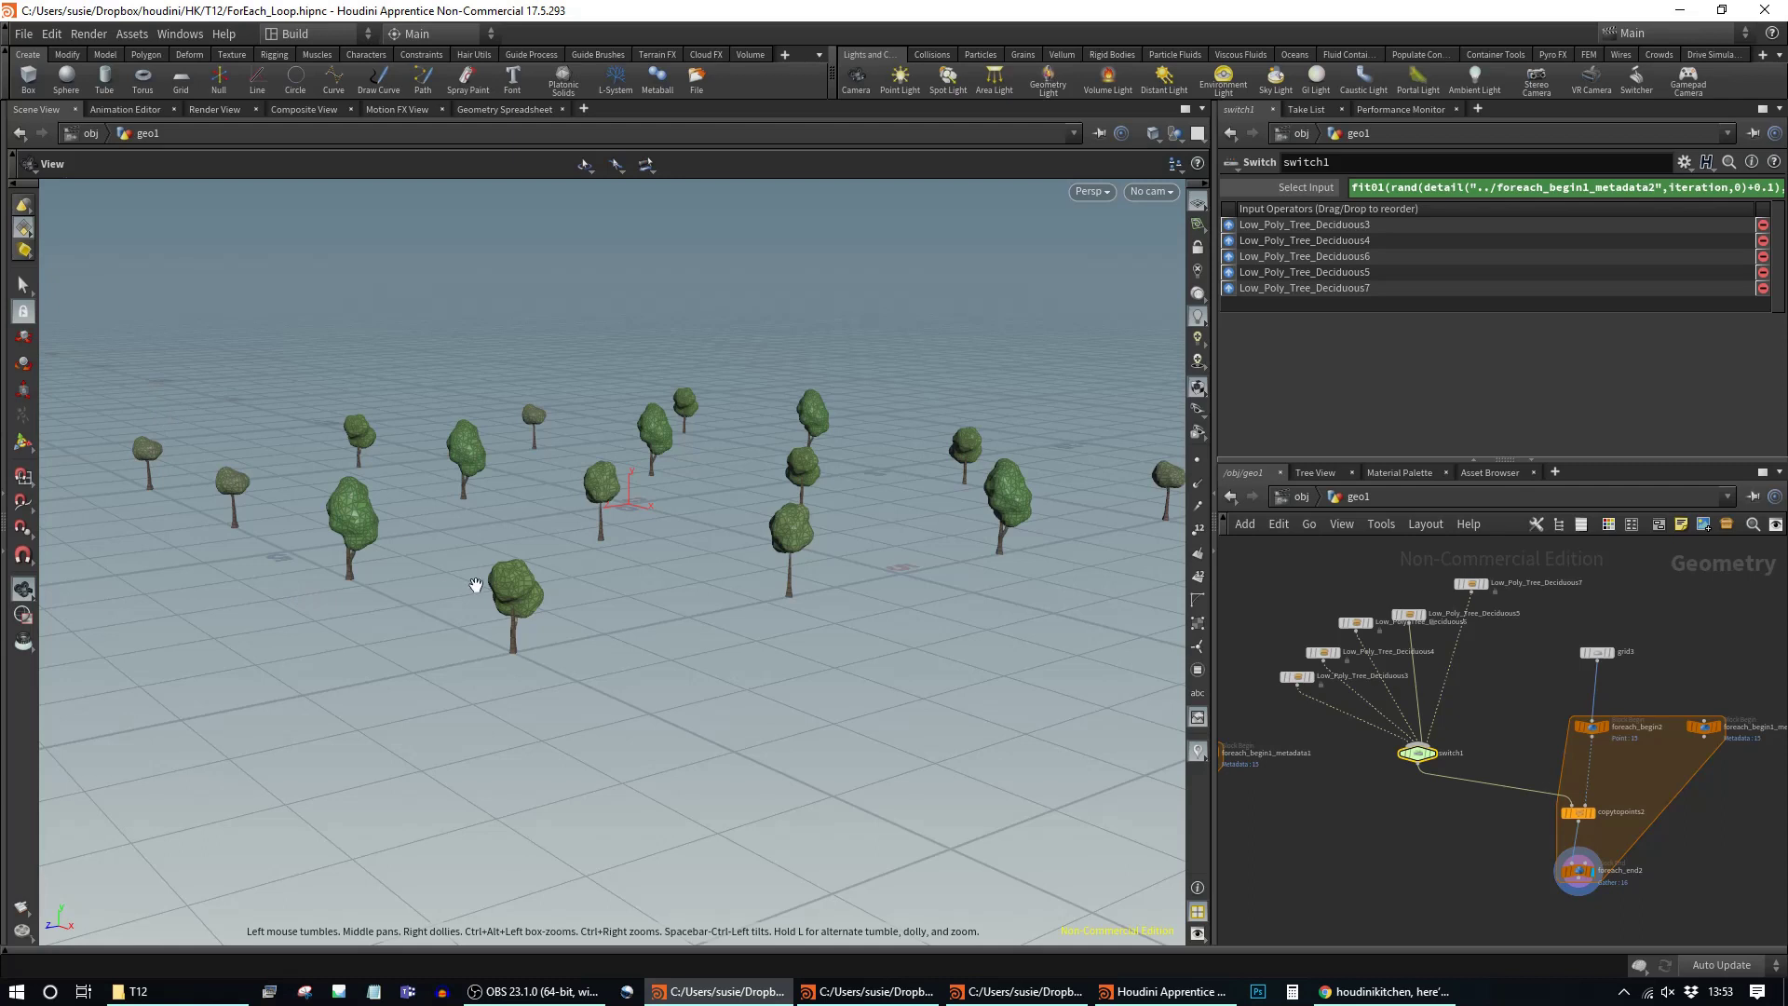
pyautogui.moveTo(738, 617); pyautogui.dragTo(757, 549)
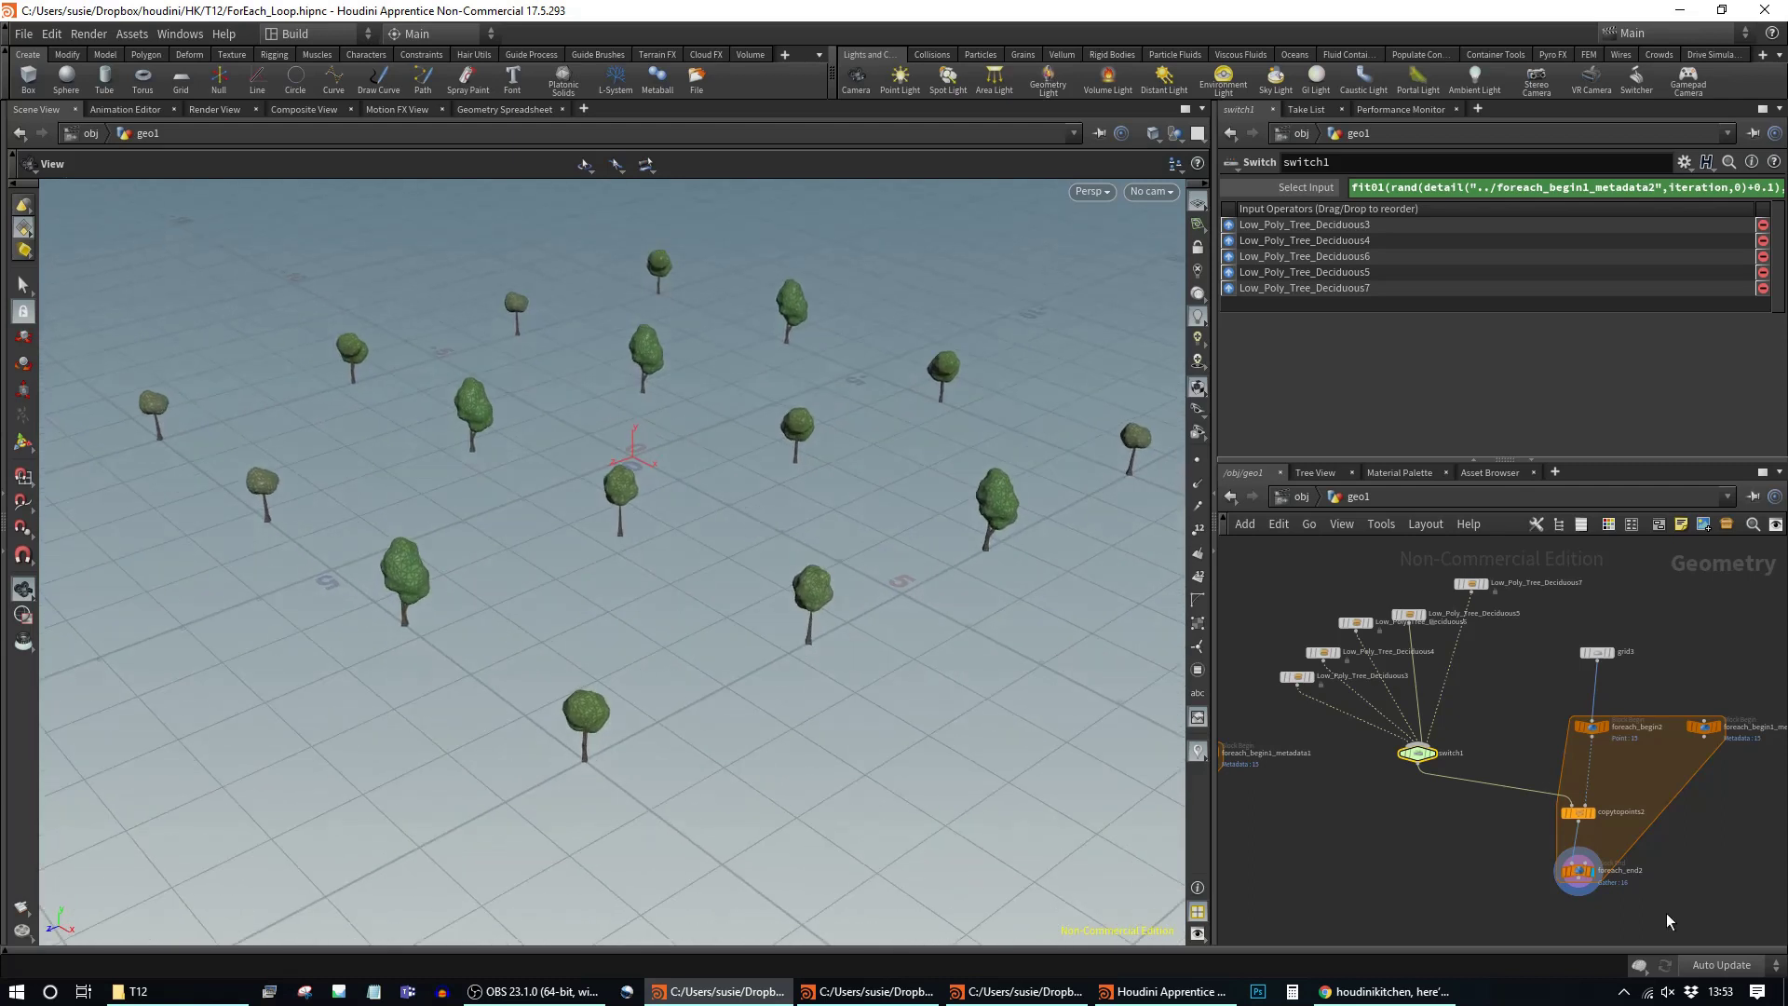
# Step: Display switch1 and Low_Poly_Tree_Deciduous3 to compare them, and move switch1 closer to the for-each block
pyautogui.click(1578, 870)
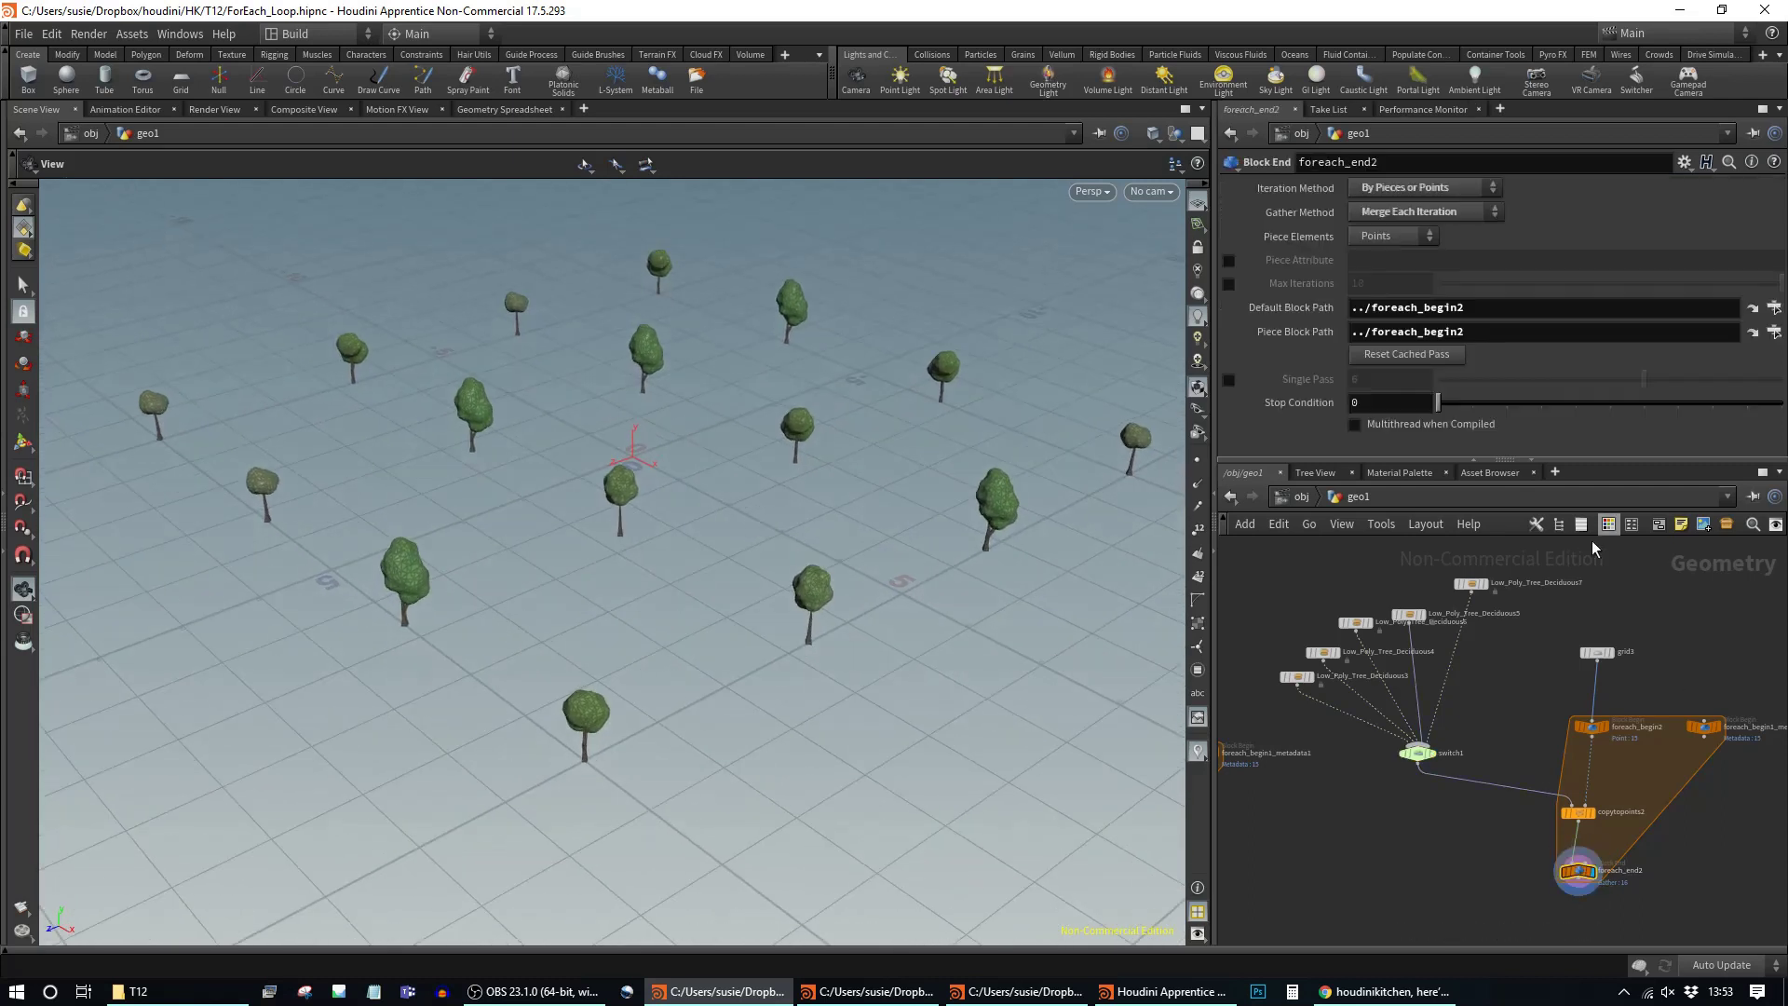
pyautogui.click(1434, 759)
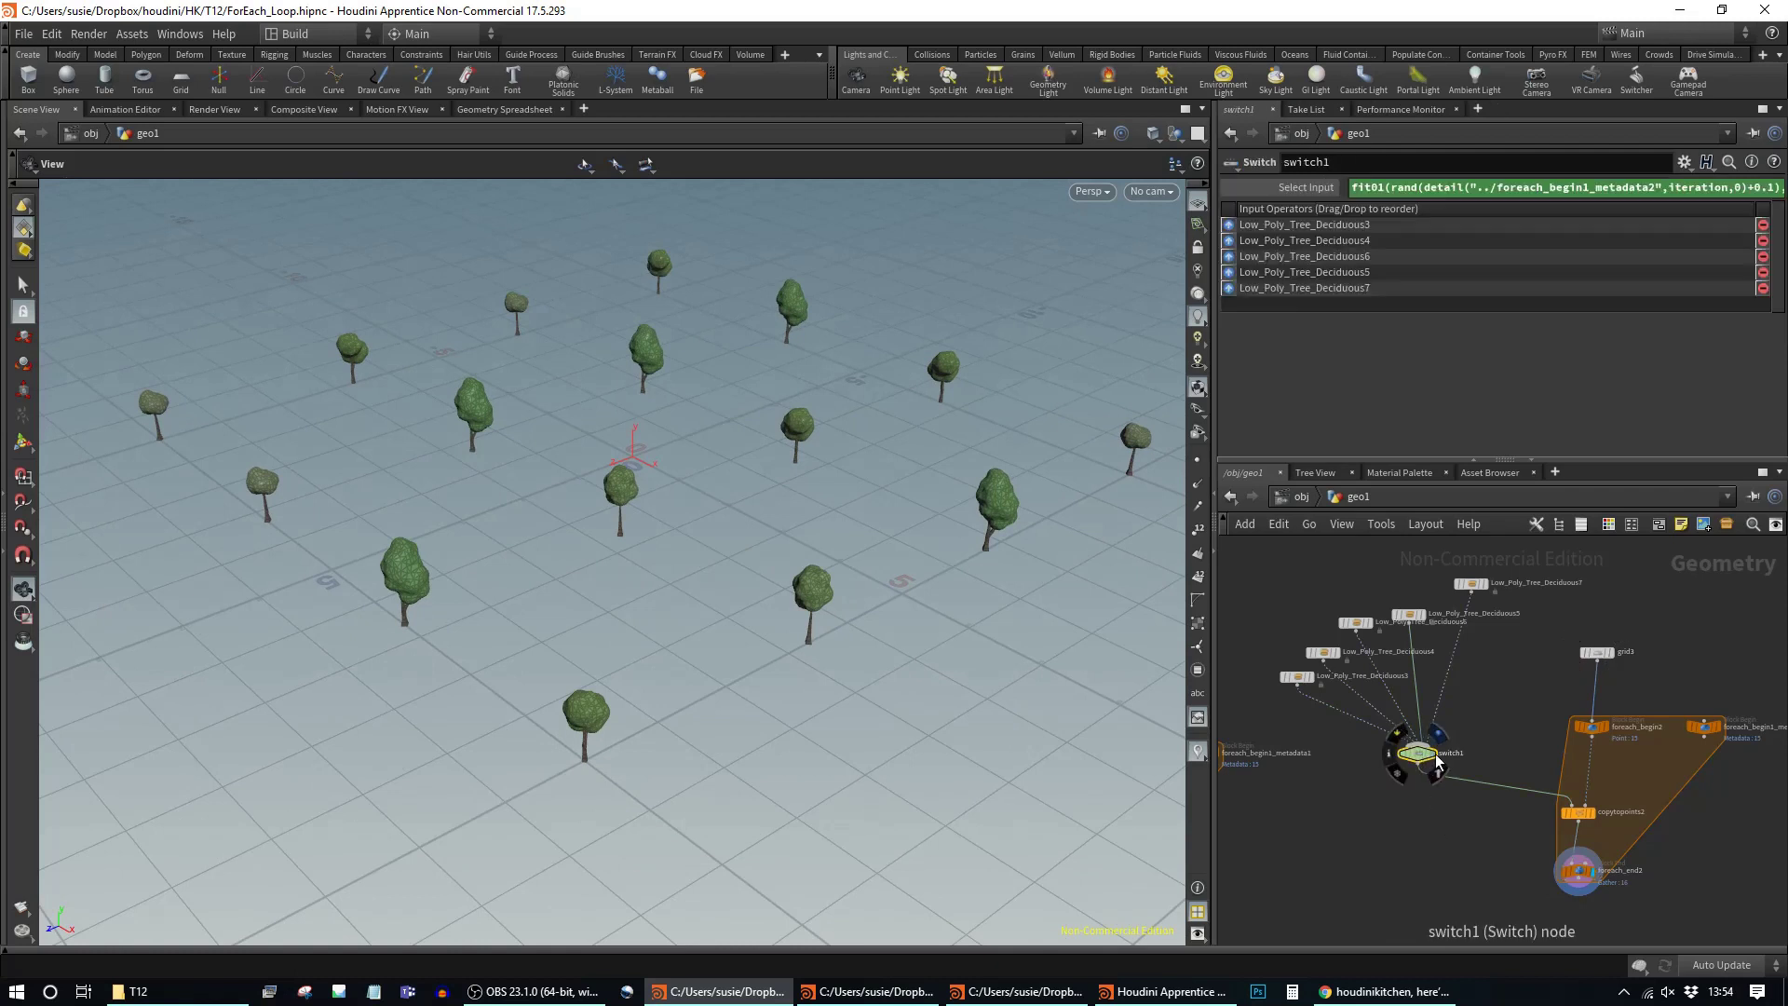
pyautogui.click(1436, 755)
pyautogui.click(1299, 678)
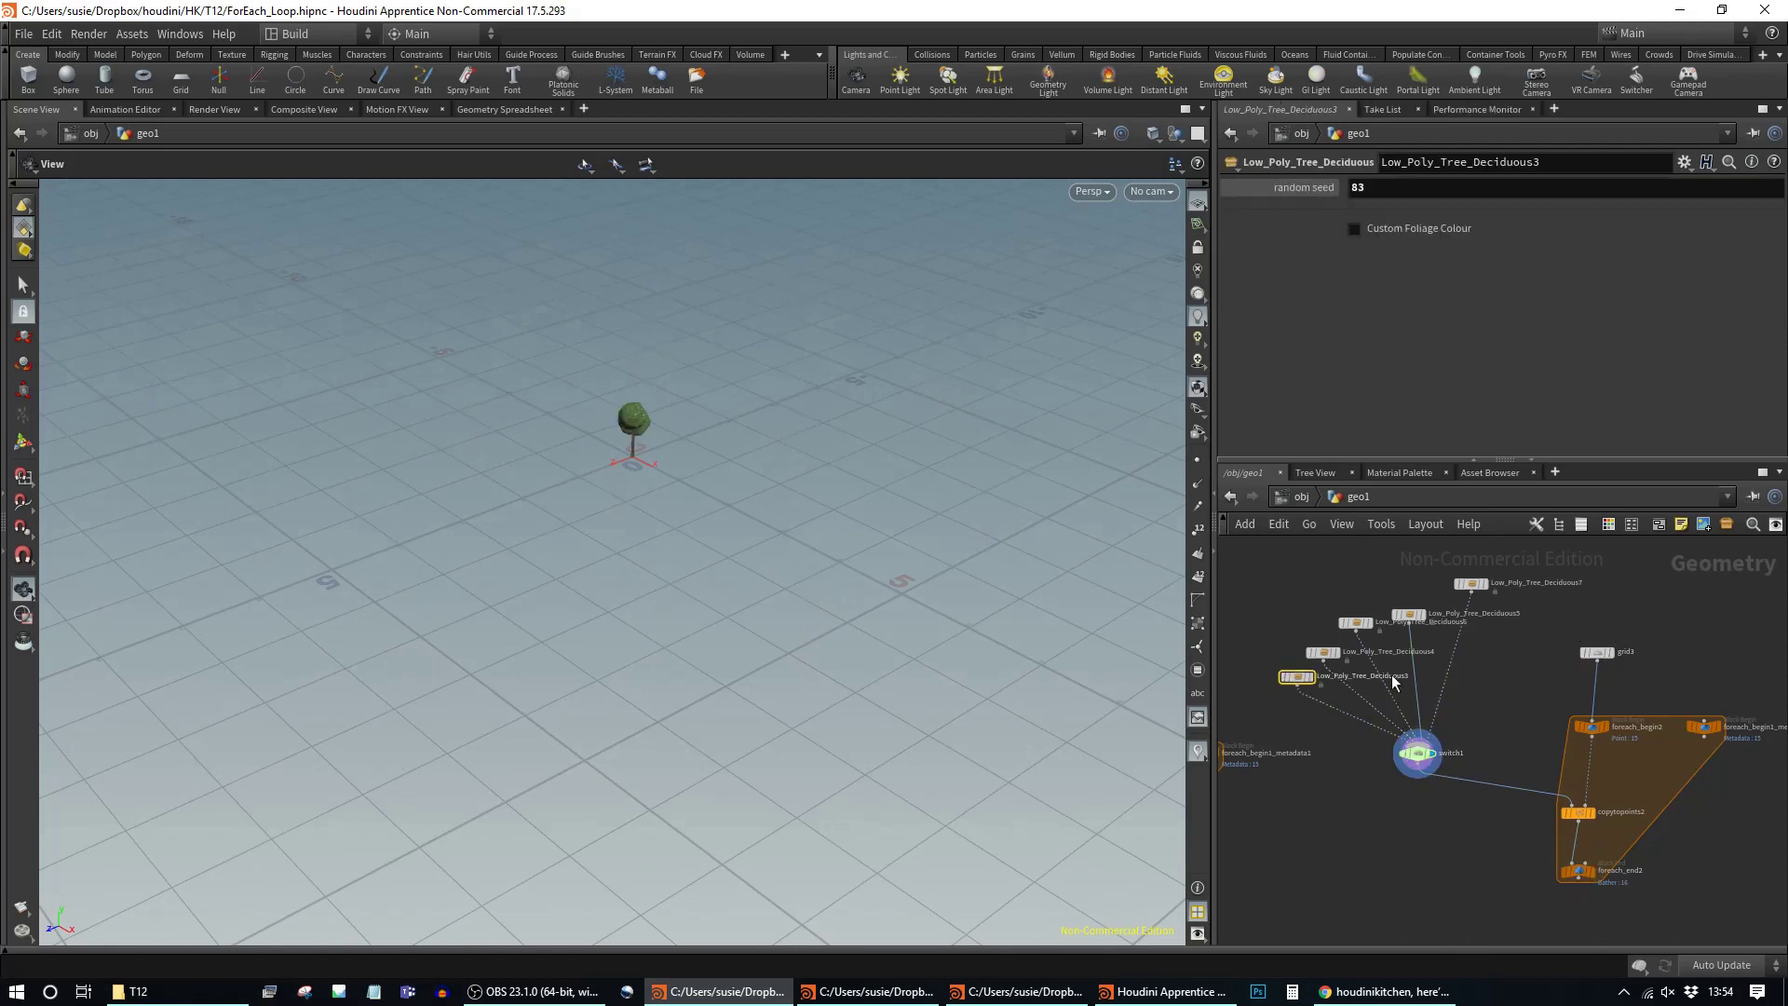
pyautogui.moveTo(1417, 752); pyautogui.dragTo(1481, 781)
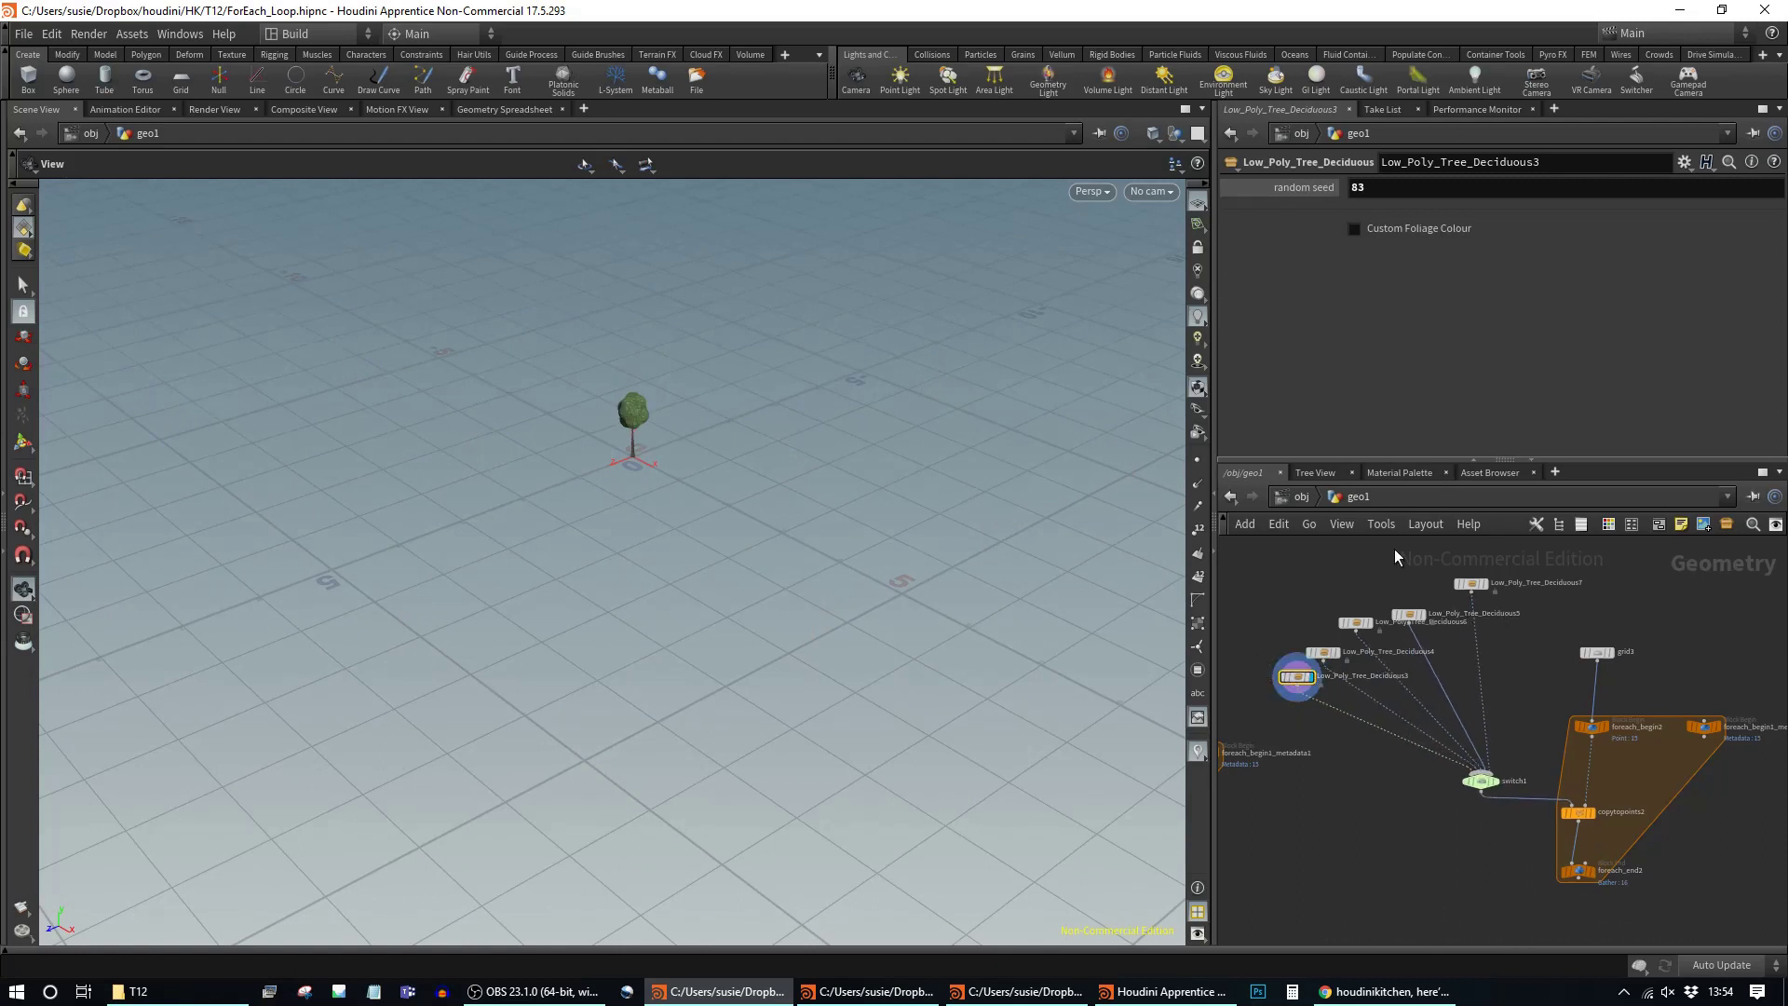
pyautogui.moveTo(1481, 781); pyautogui.dragTo(1525, 769)
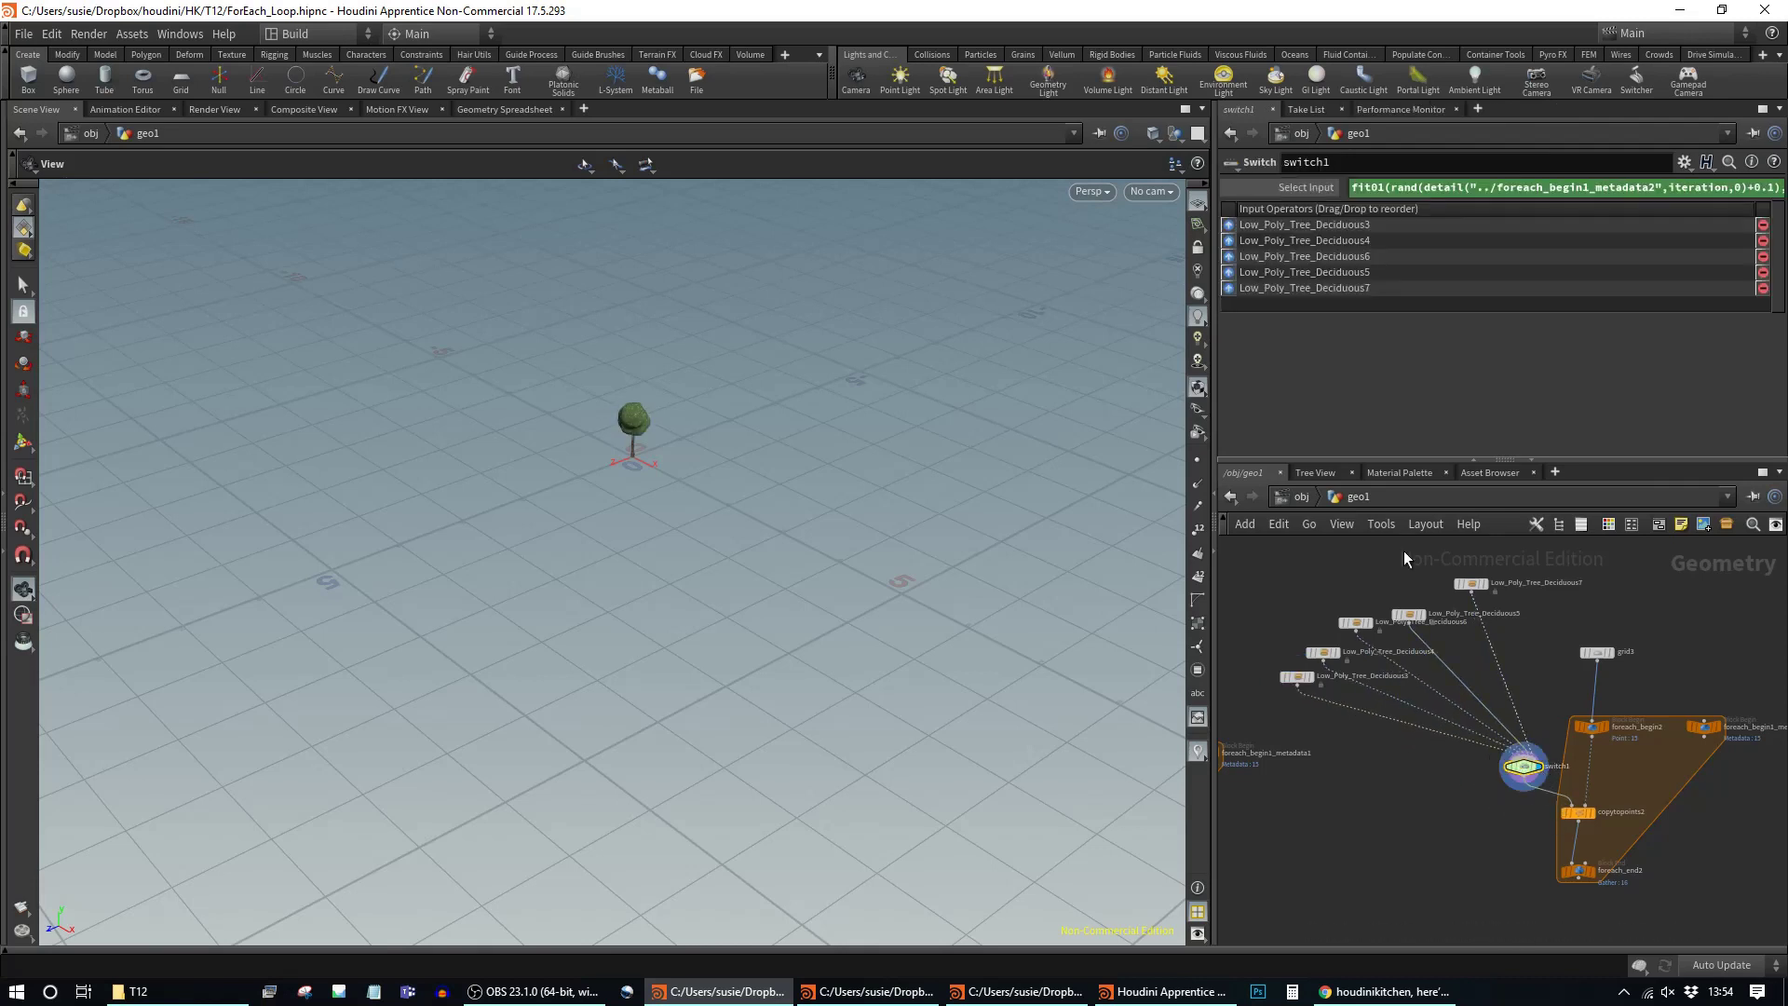
# Step: Set grid3 to 10 rows and 10 columns and display foreach_end2 to view the denser forest
pyautogui.click(1598, 652)
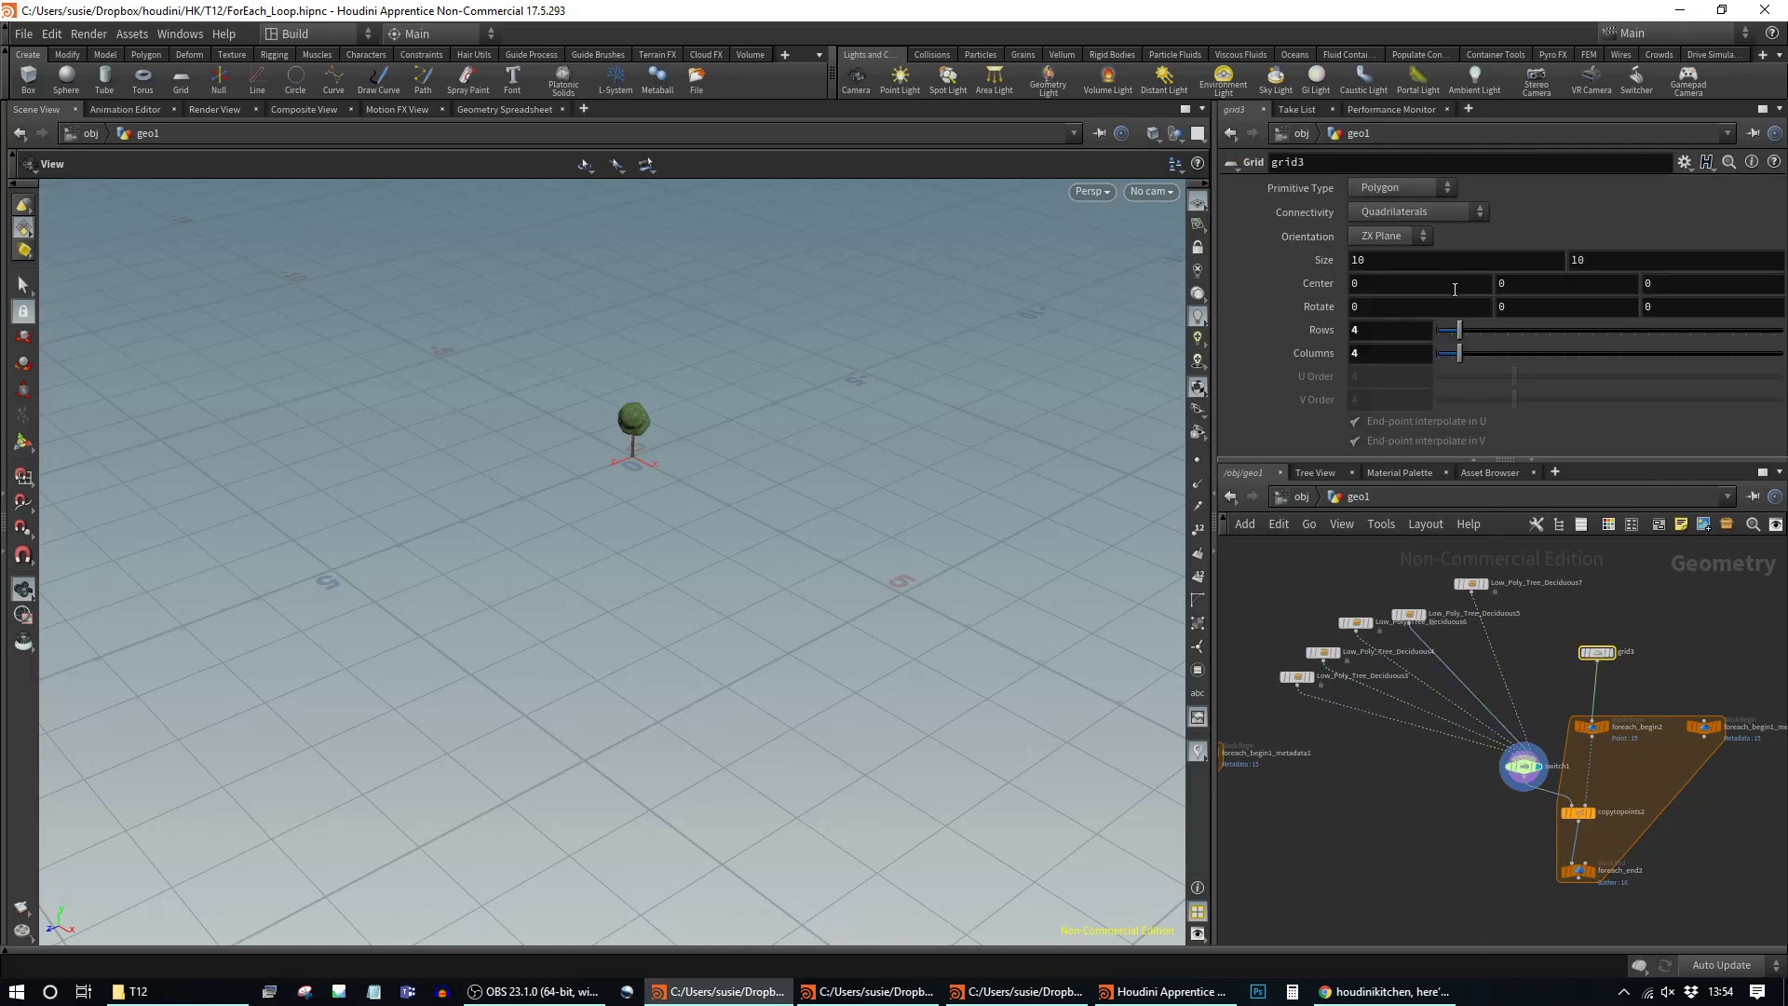
pyautogui.doubleClick(1382, 332)
pyautogui.write('10')
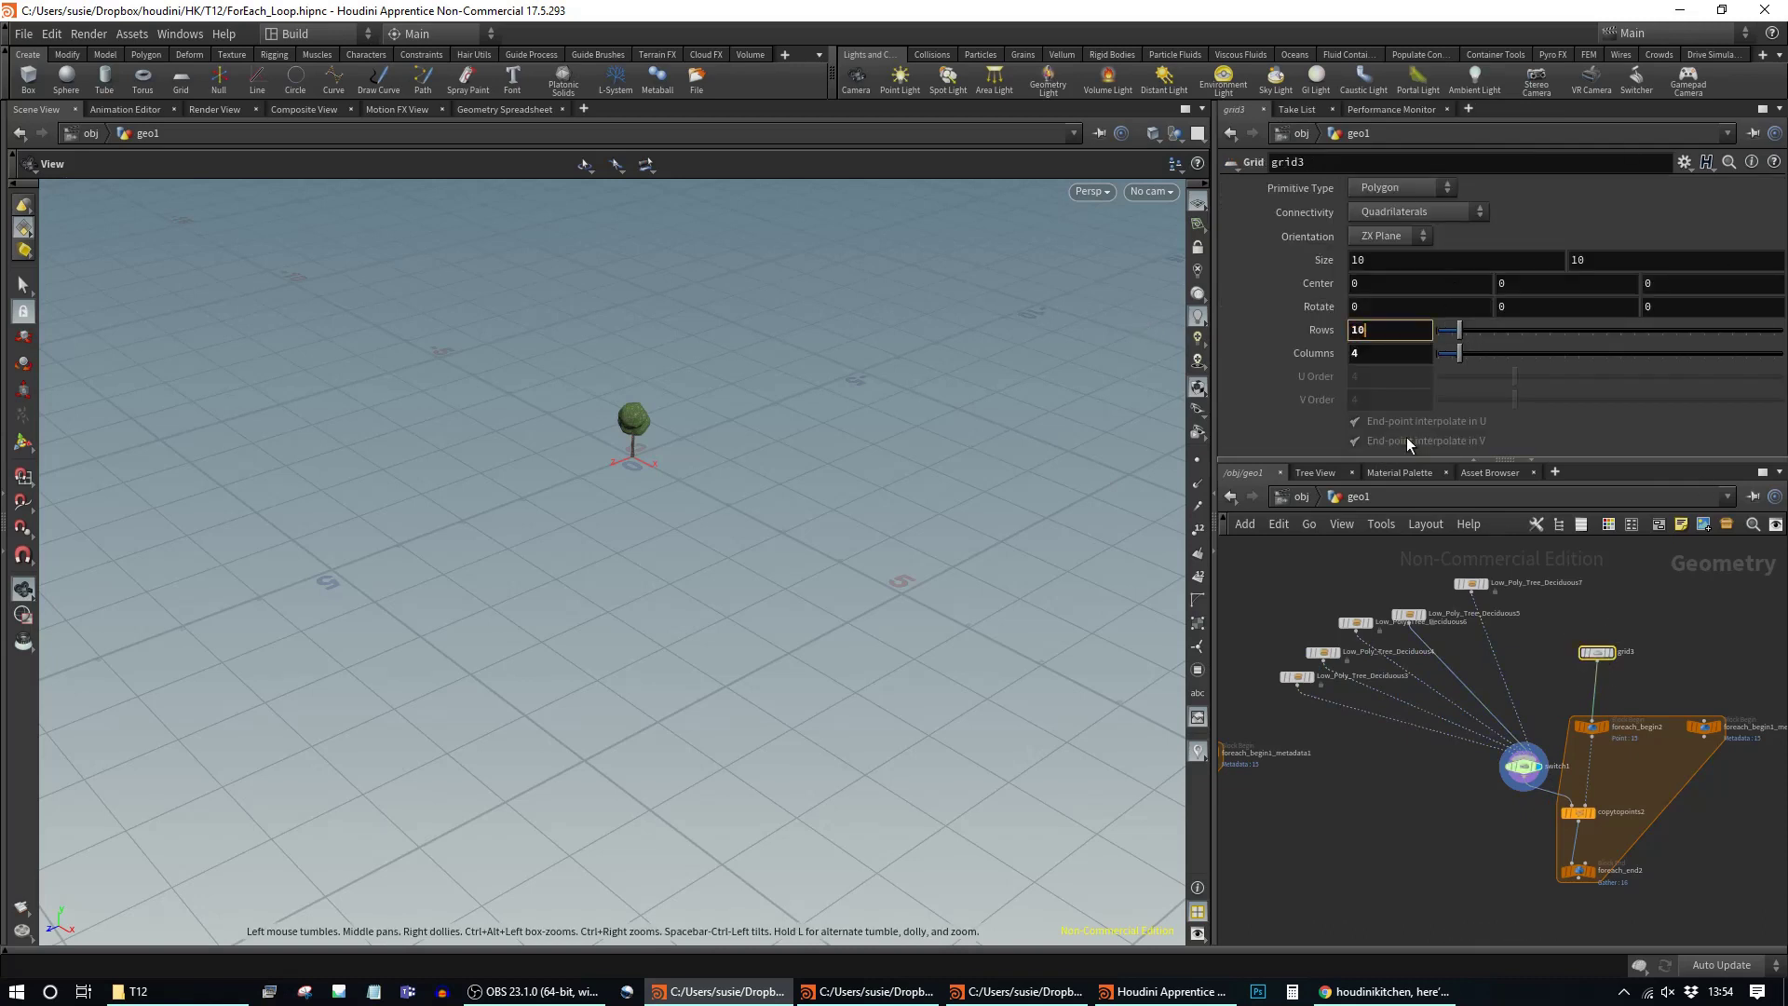
pyautogui.press('Tab')
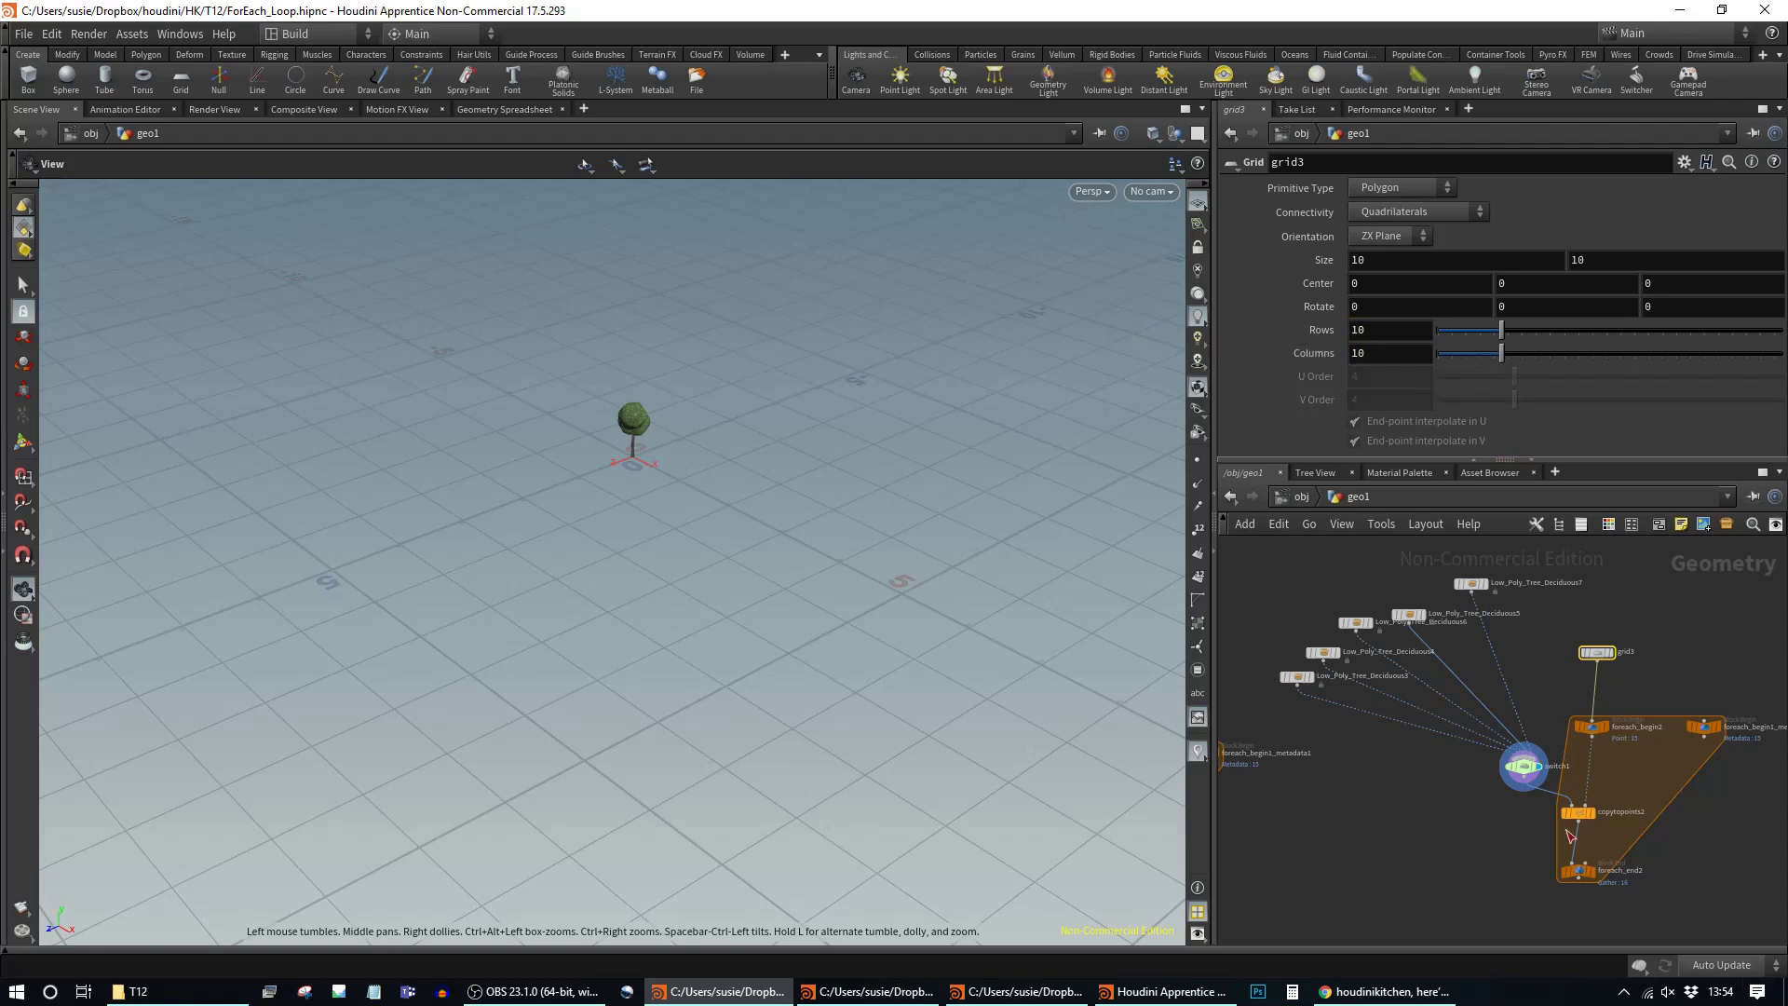
pyautogui.click(1596, 885)
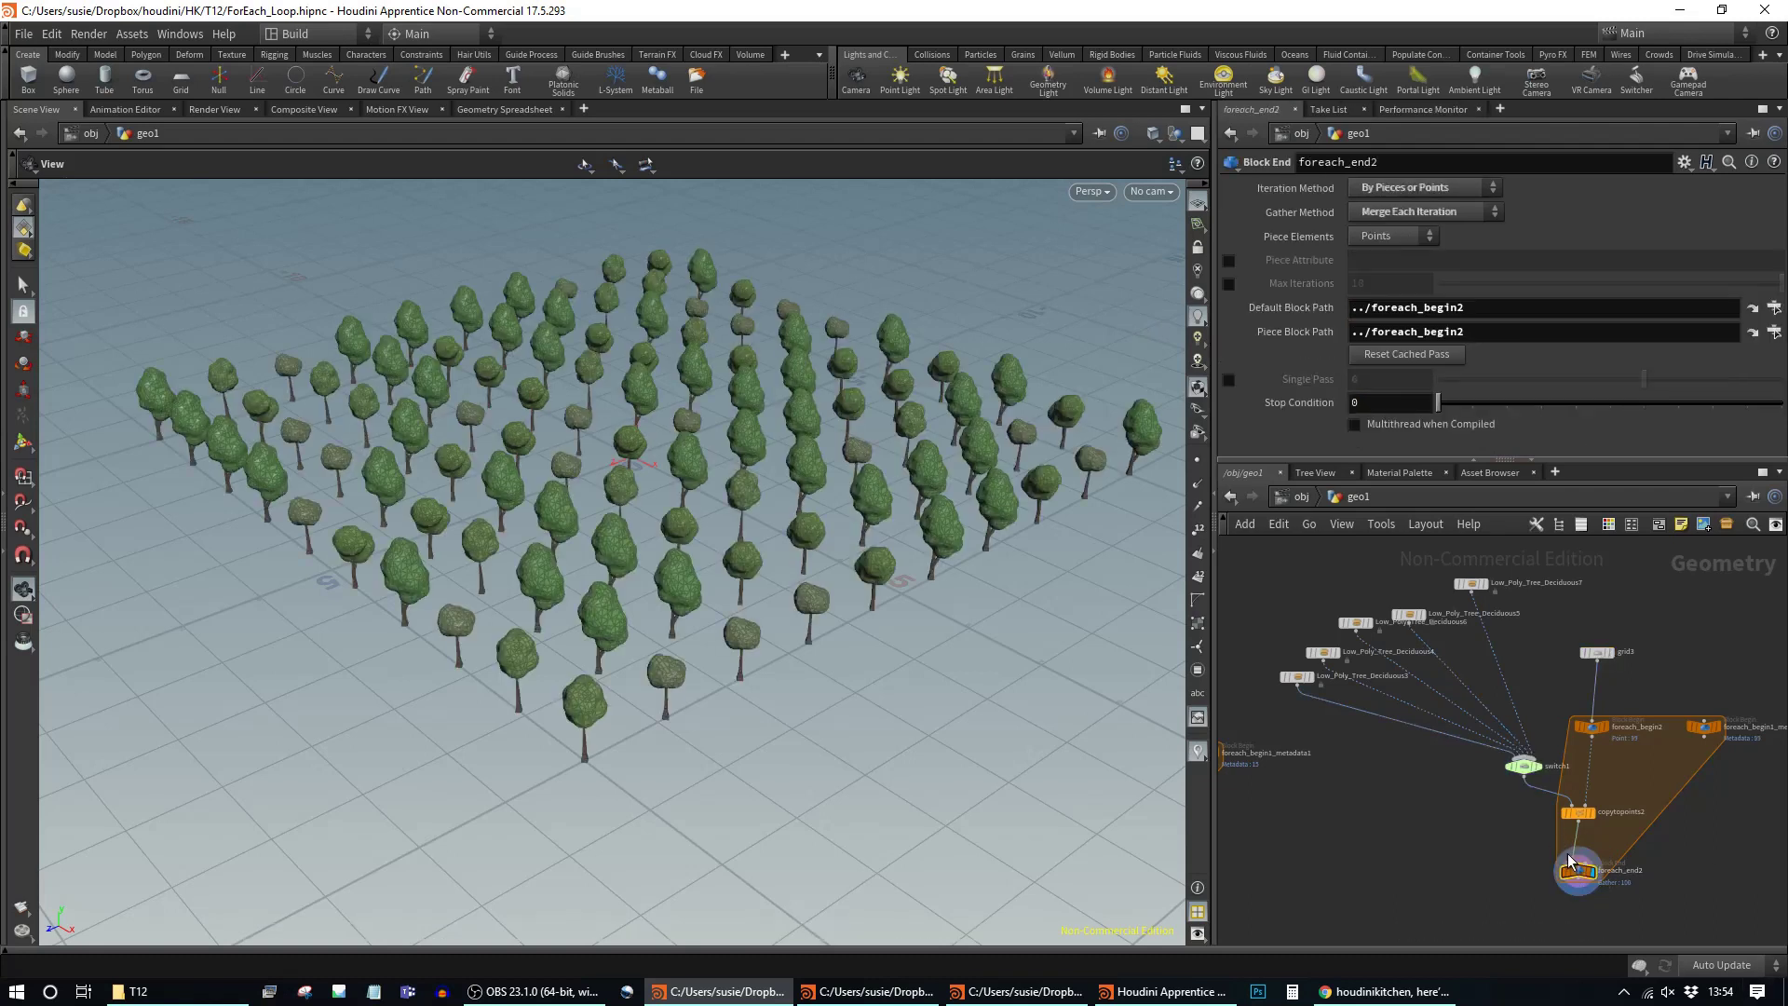
pyautogui.moveTo(753, 485)
pyautogui.mouseDown()
pyautogui.moveTo(746, 410)
pyautogui.moveTo(1046, 428)
pyautogui.moveTo(773, 431)
pyautogui.moveTo(751, 547)
pyautogui.moveTo(739, 472)
pyautogui.moveTo(742, 488)
pyautogui.mouseUp()
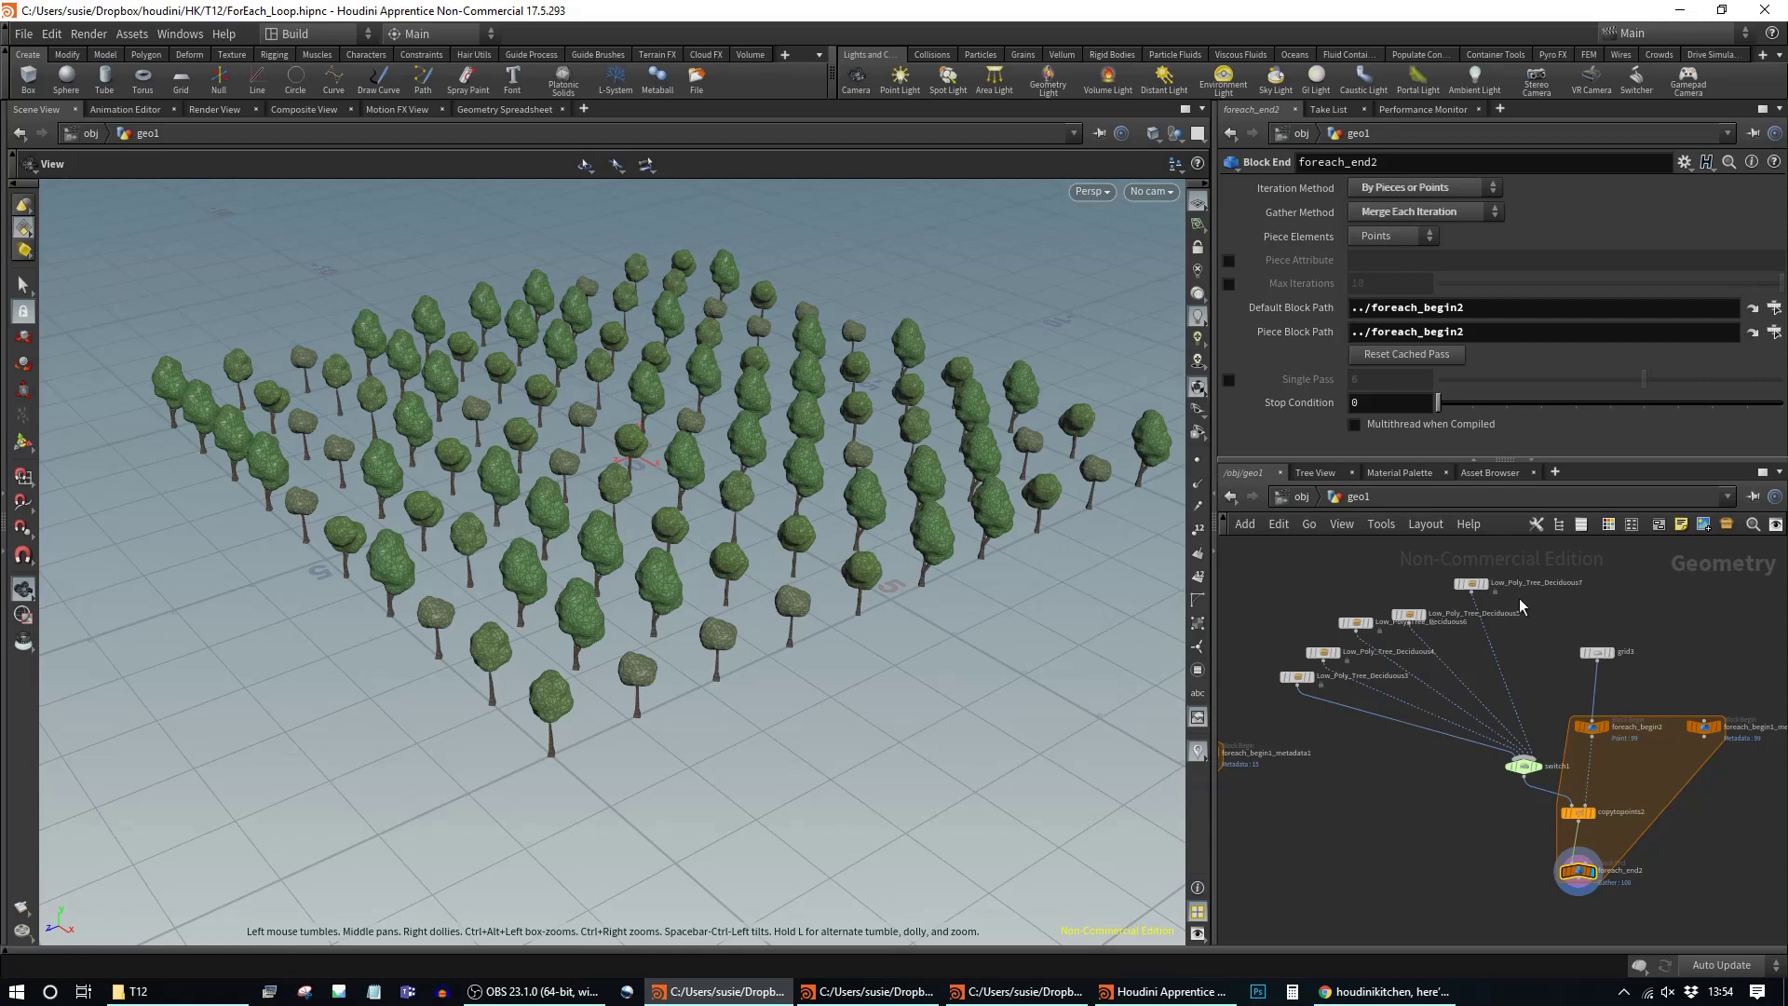
# Step: Add a For-Each Named Primitive block in the empty space beside the existing tree loop
pyautogui.moveTo(1518, 773); pyautogui.dragTo(1420, 720, button='middle')
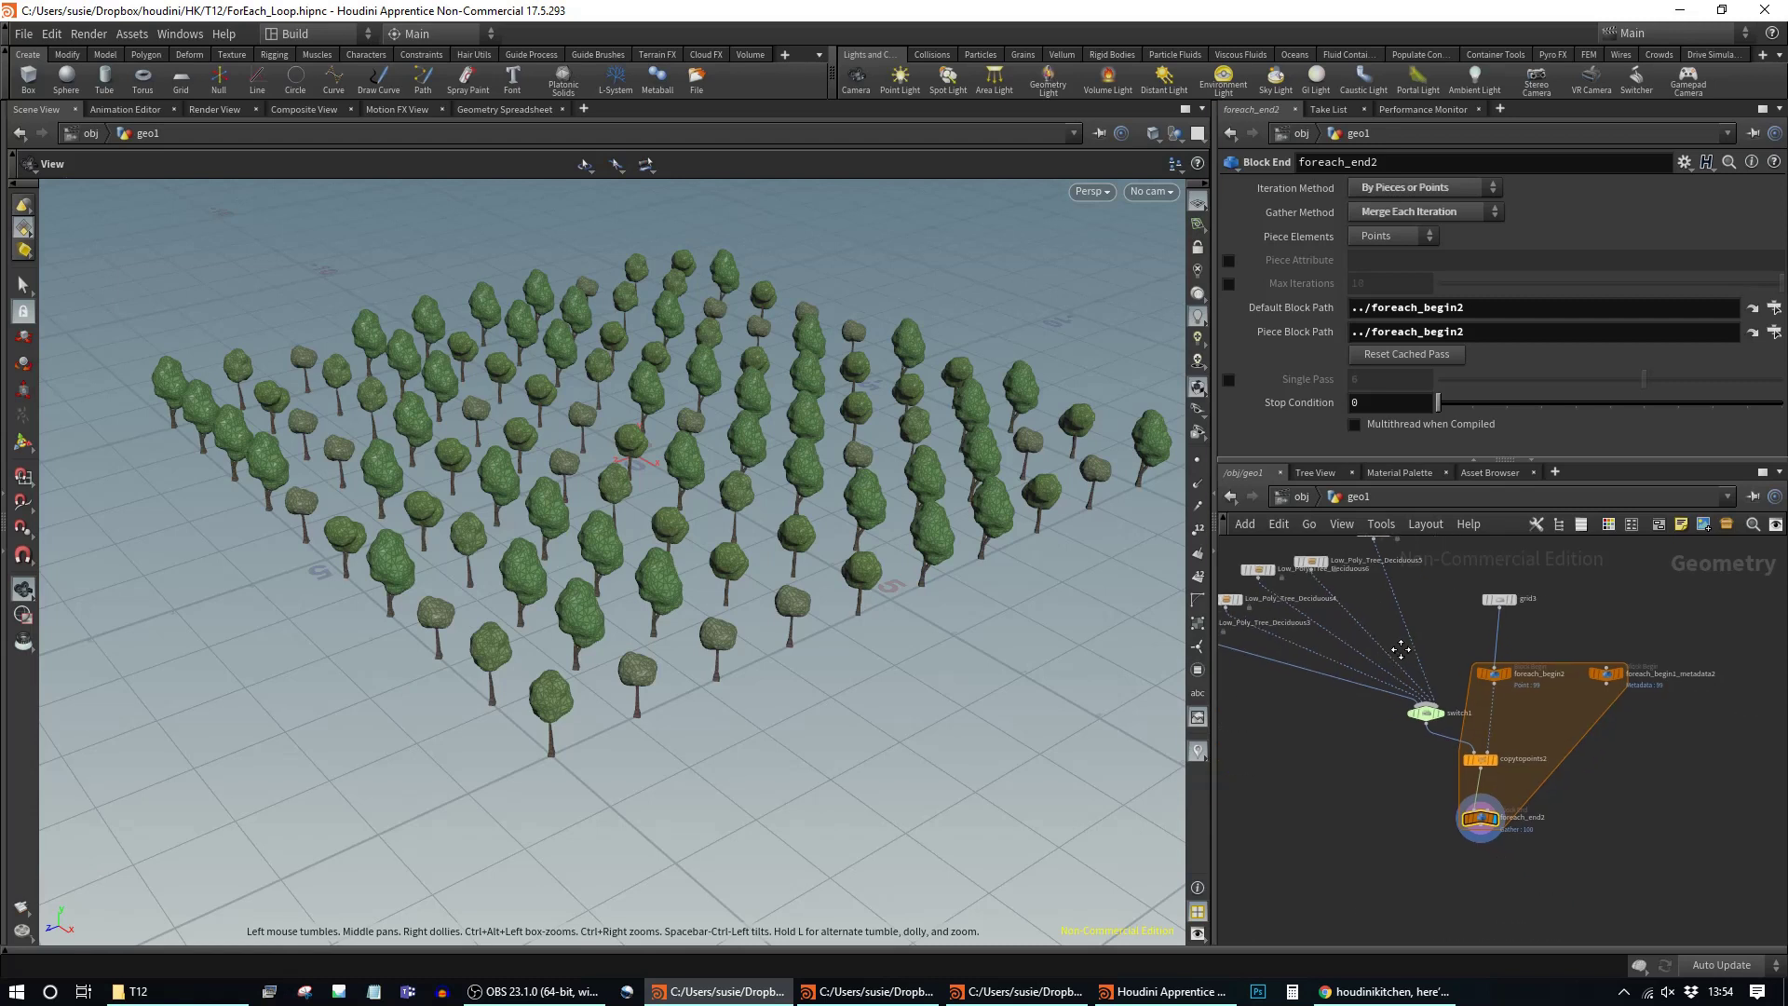
pyautogui.moveTo(1480, 760); pyautogui.dragTo(1480, 775)
pyautogui.moveTo(1479, 825)
pyautogui.scroll(-3, 1688, 773)
pyautogui.moveTo(1688, 773); pyautogui.dragTo(1665, 725, button='middle')
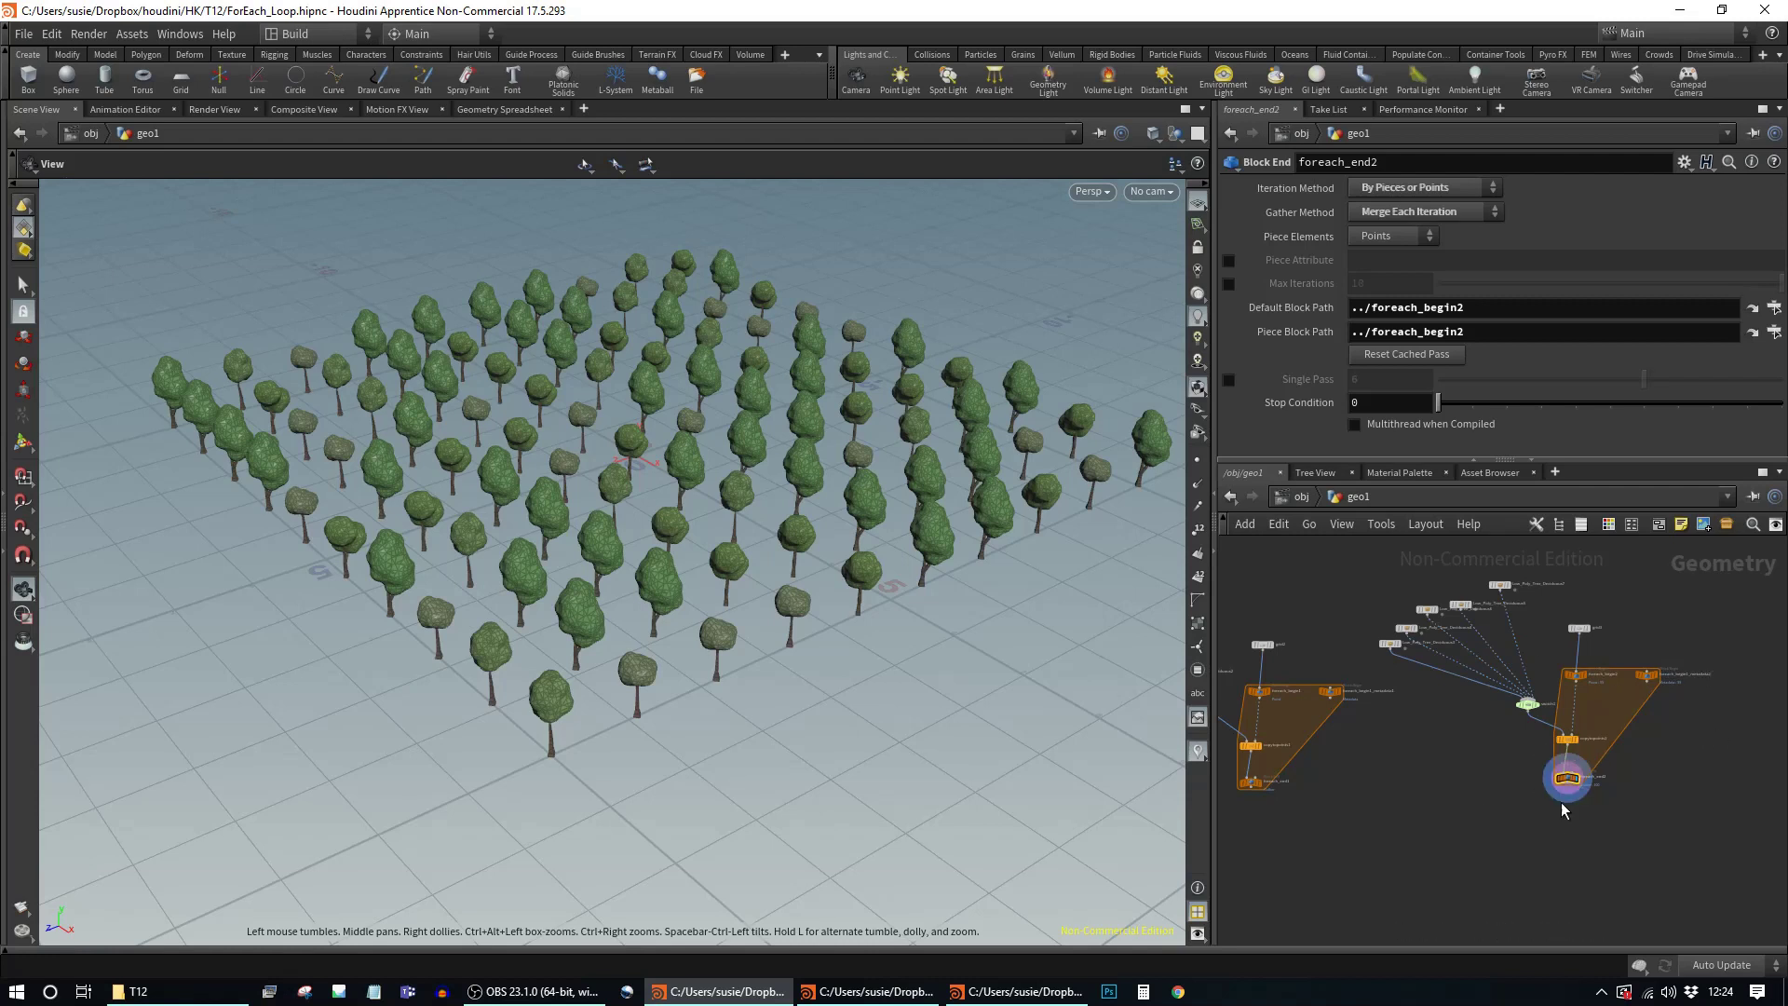
pyautogui.moveTo(1670, 814); pyautogui.dragTo(1569, 825, button='middle')
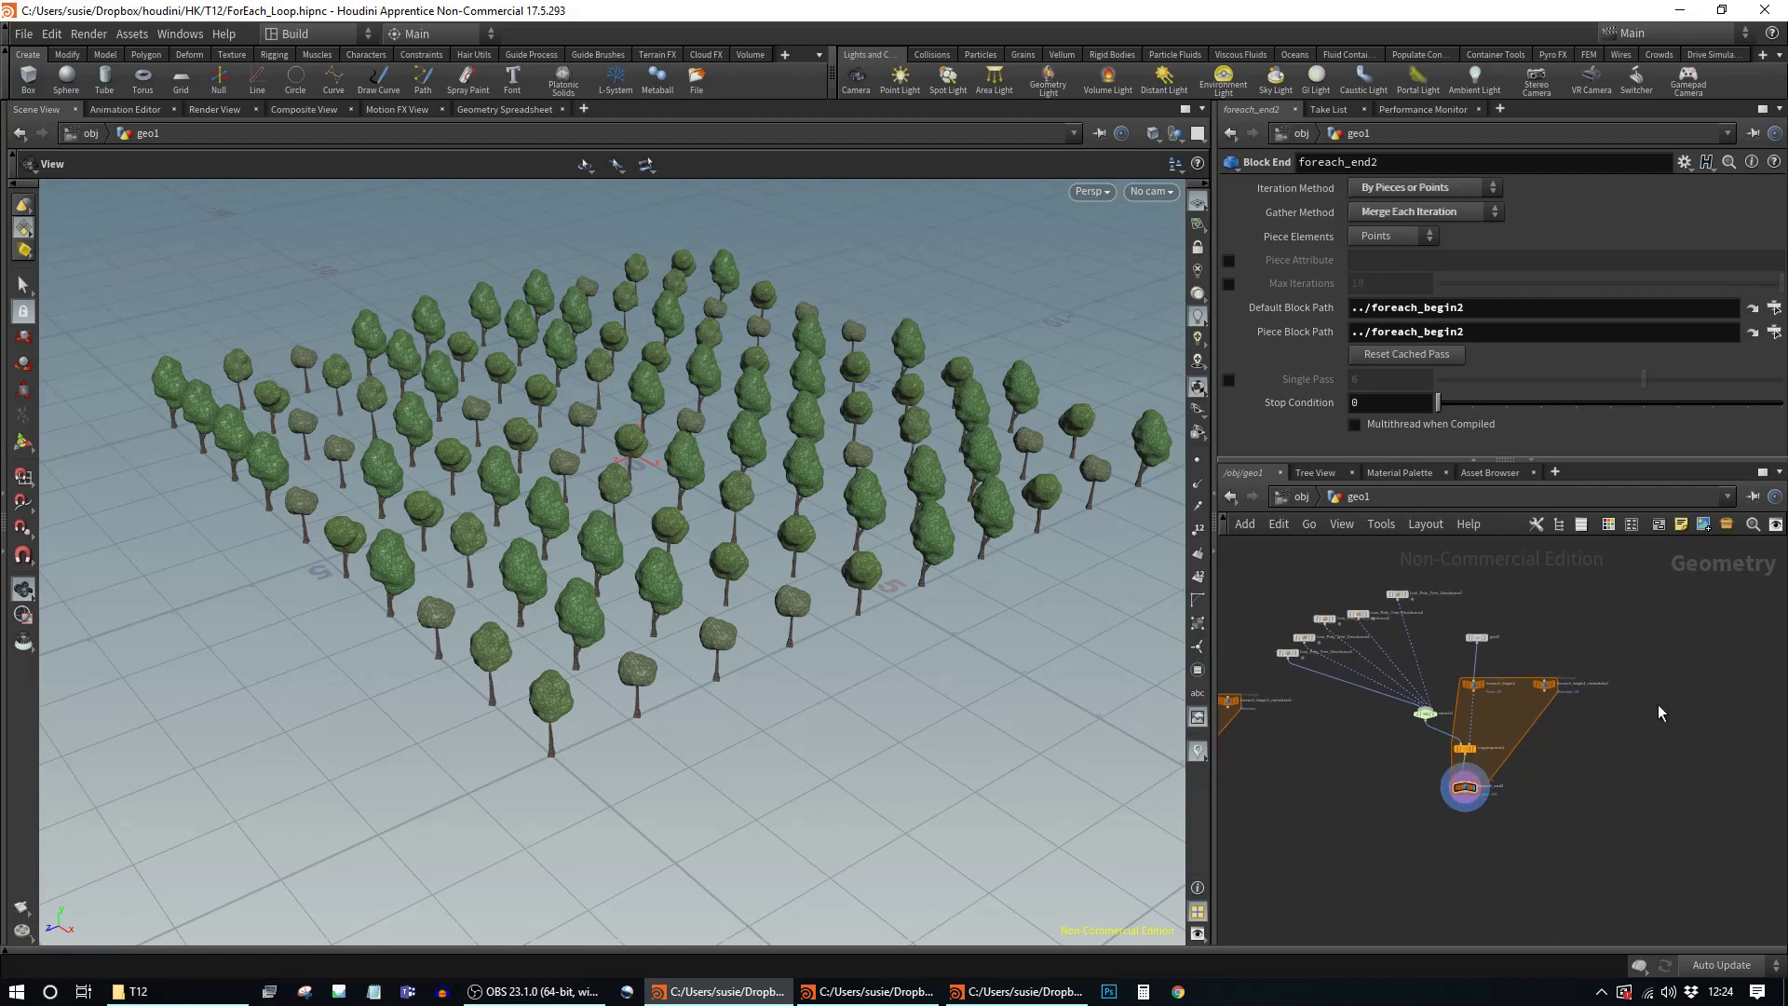
pyautogui.press('Tab')
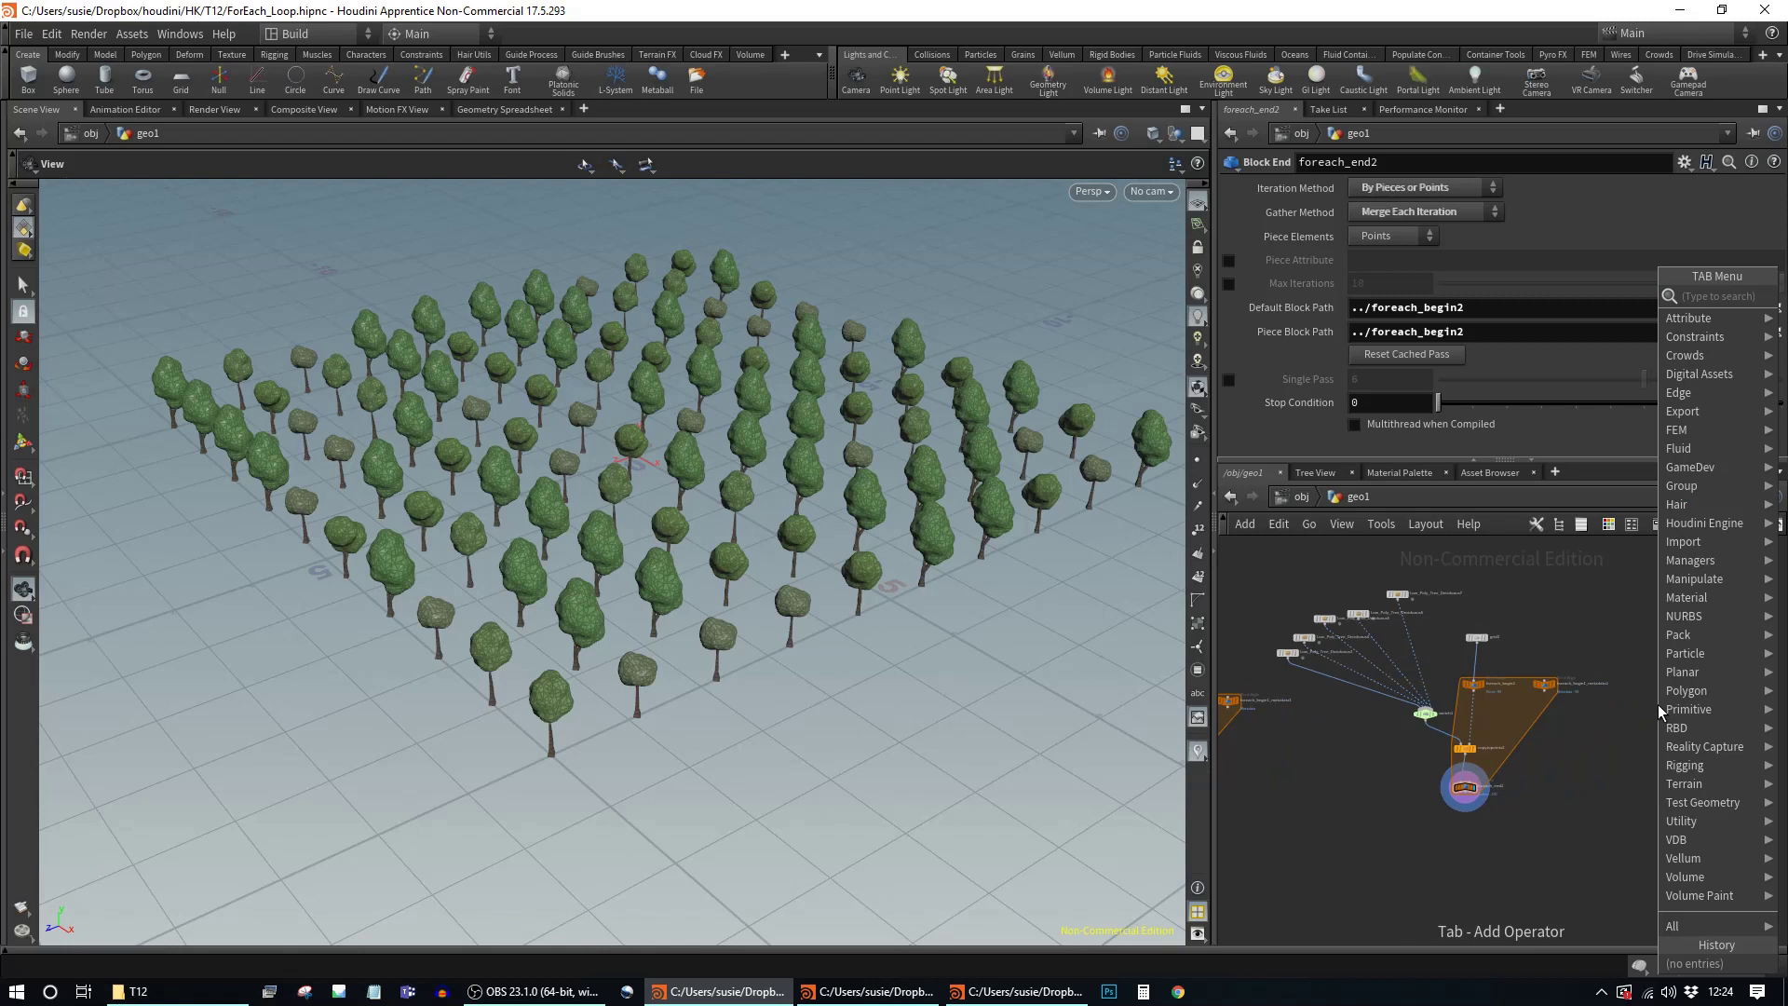
pyautogui.write('foreach')
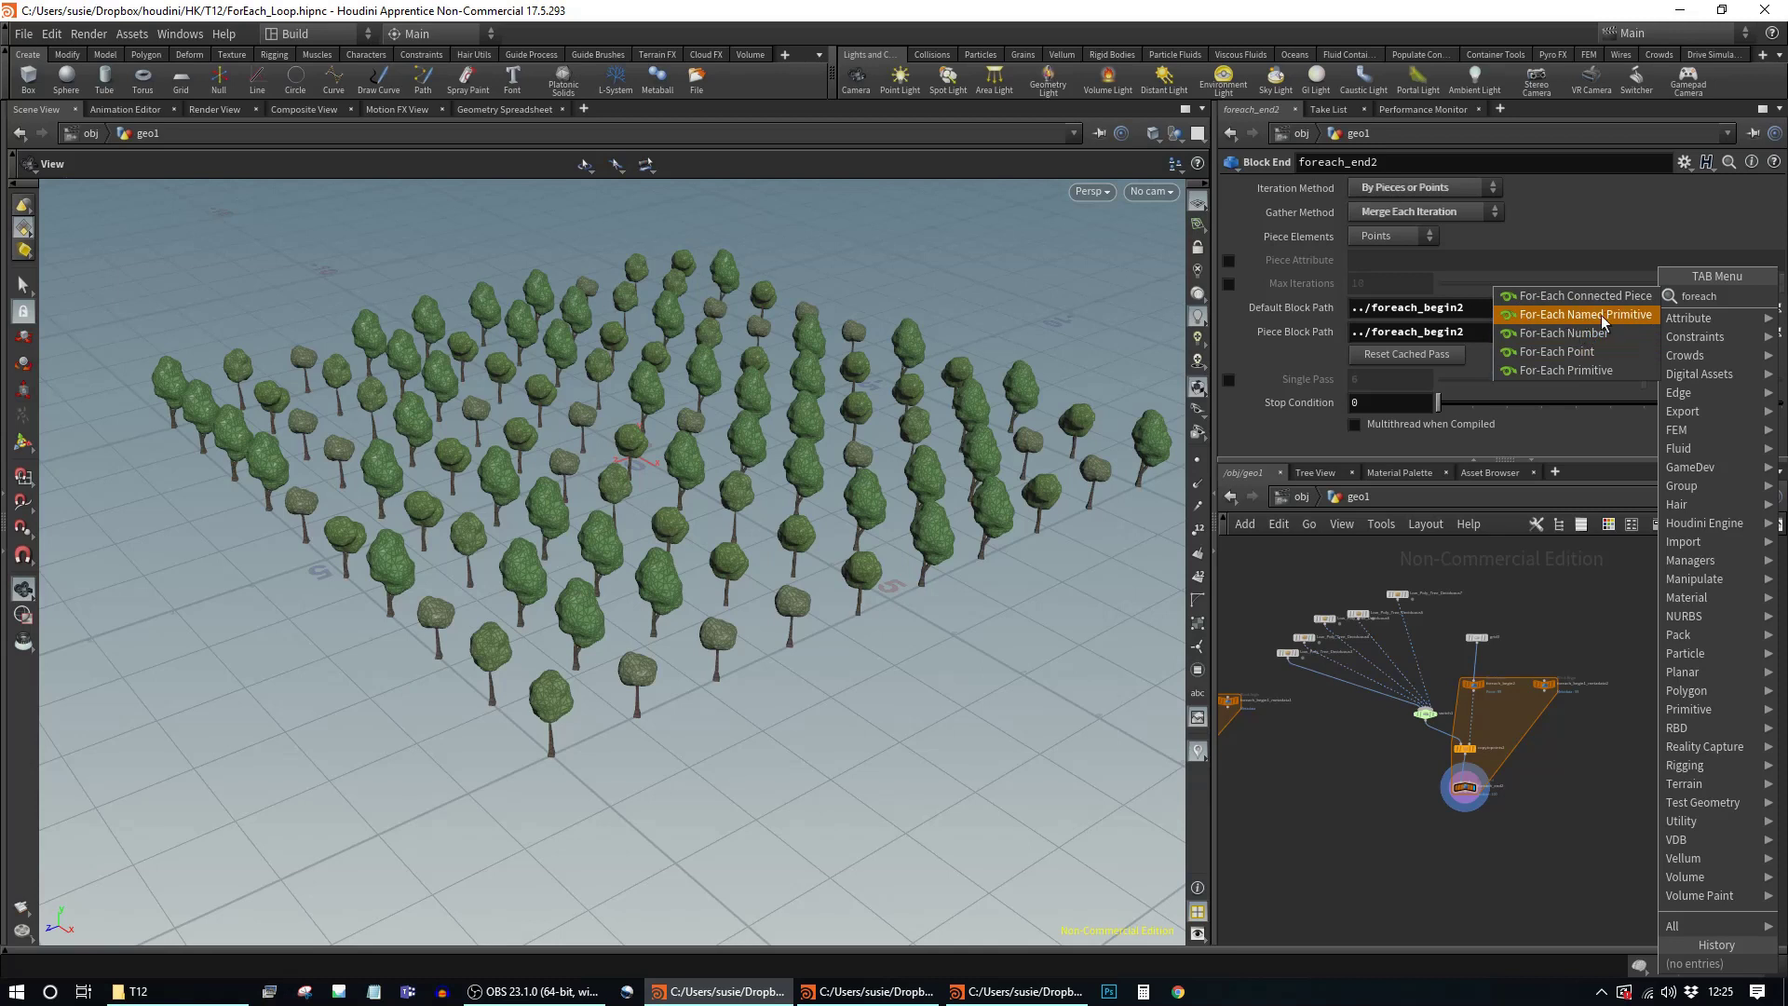
pyautogui.click(1602, 315)
pyautogui.click(1688, 729)
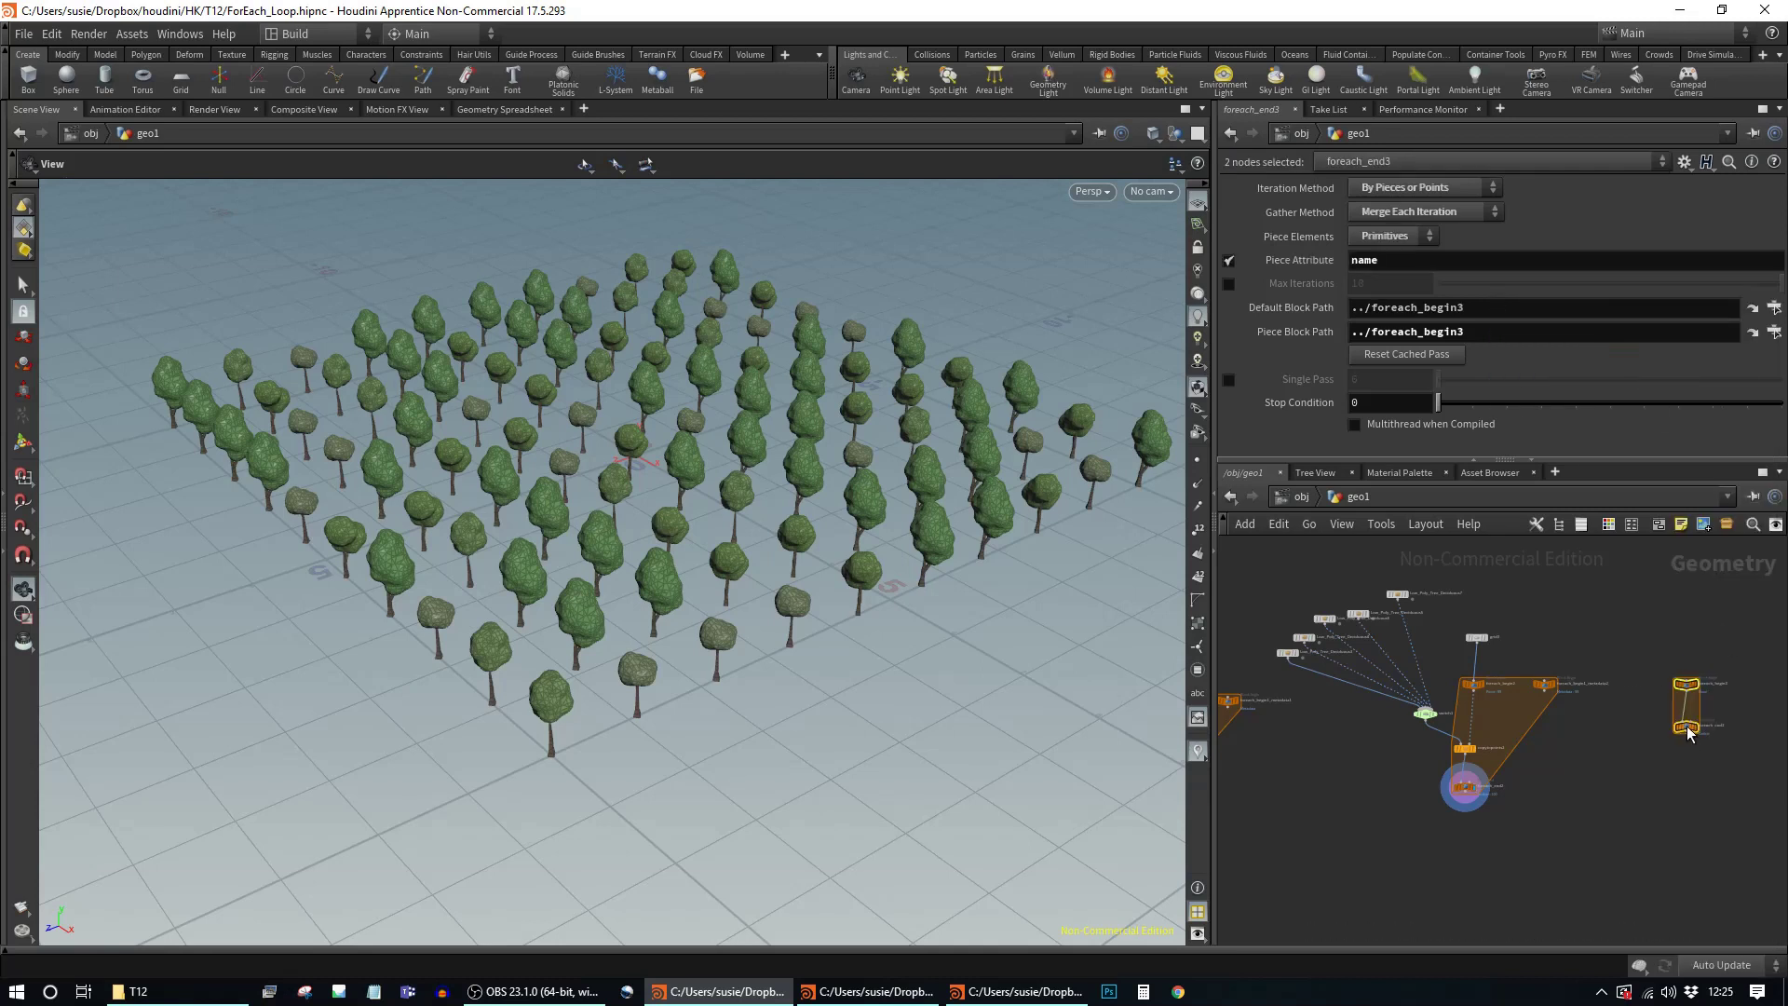
# Step: Compare the Block Begin settings of foreach_begin2 with those of the new foreach_begin3
pyautogui.click(1473, 685)
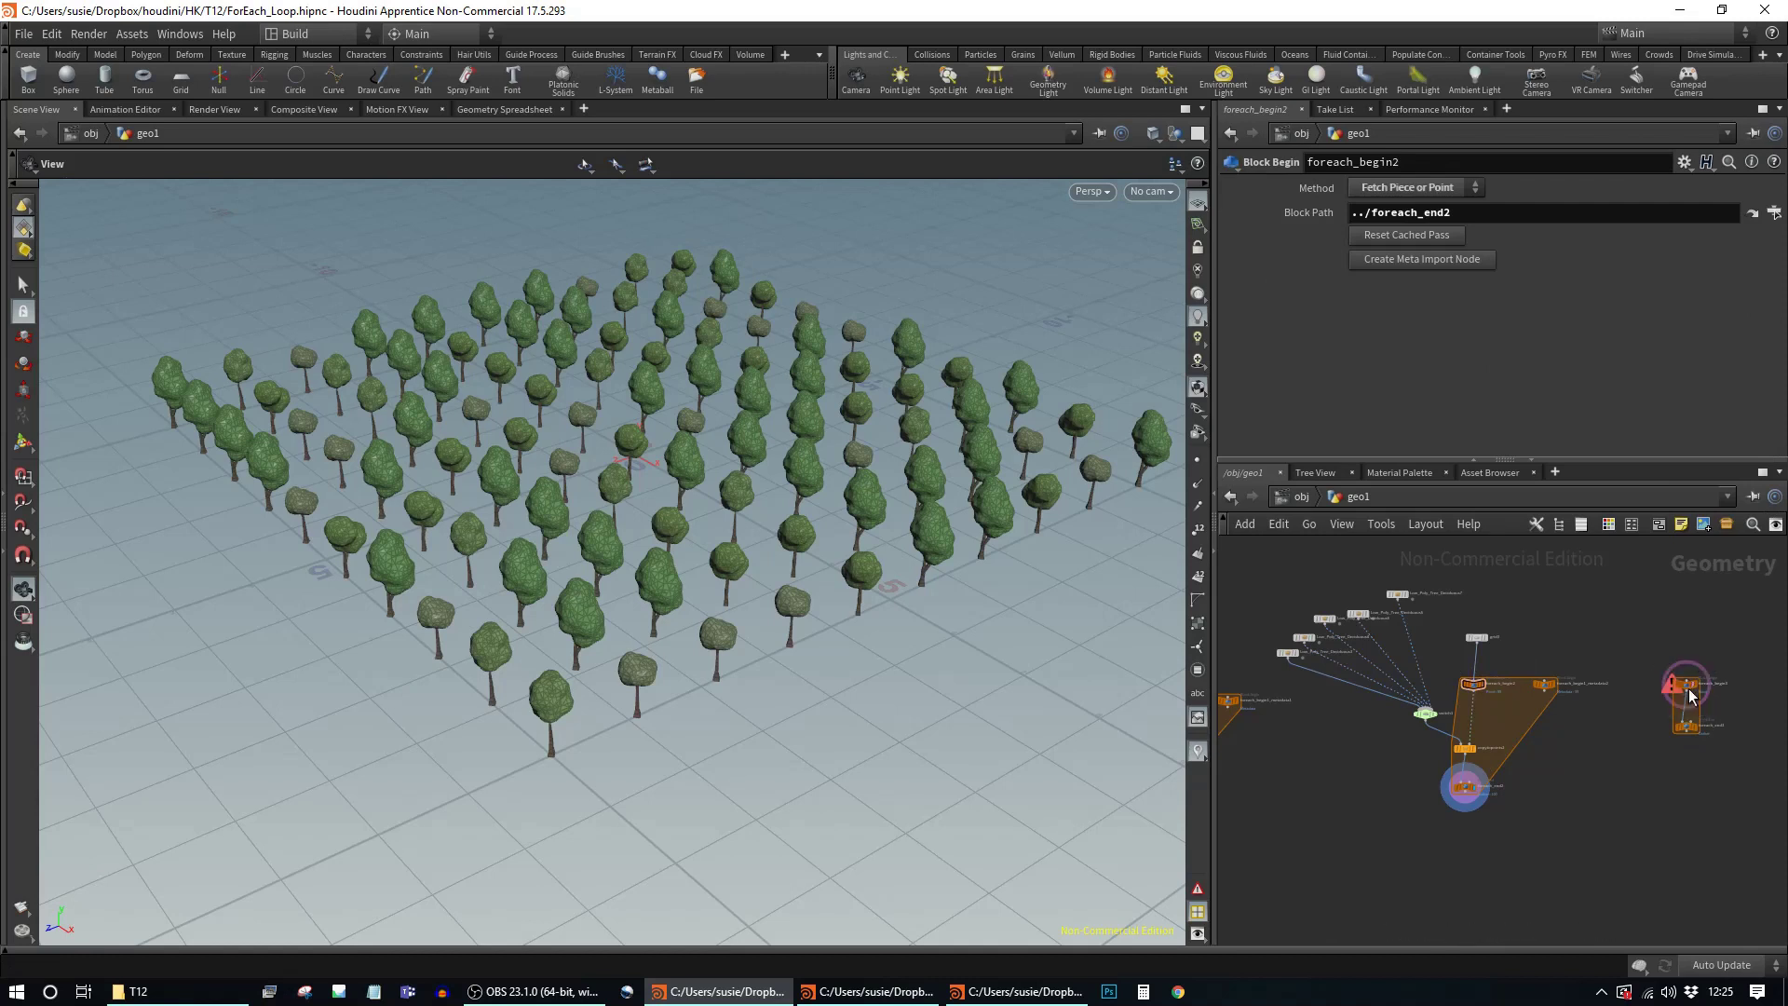
pyautogui.click(1695, 685)
pyautogui.scroll(2, 1693, 686)
pyautogui.scroll(2, 1693, 686)
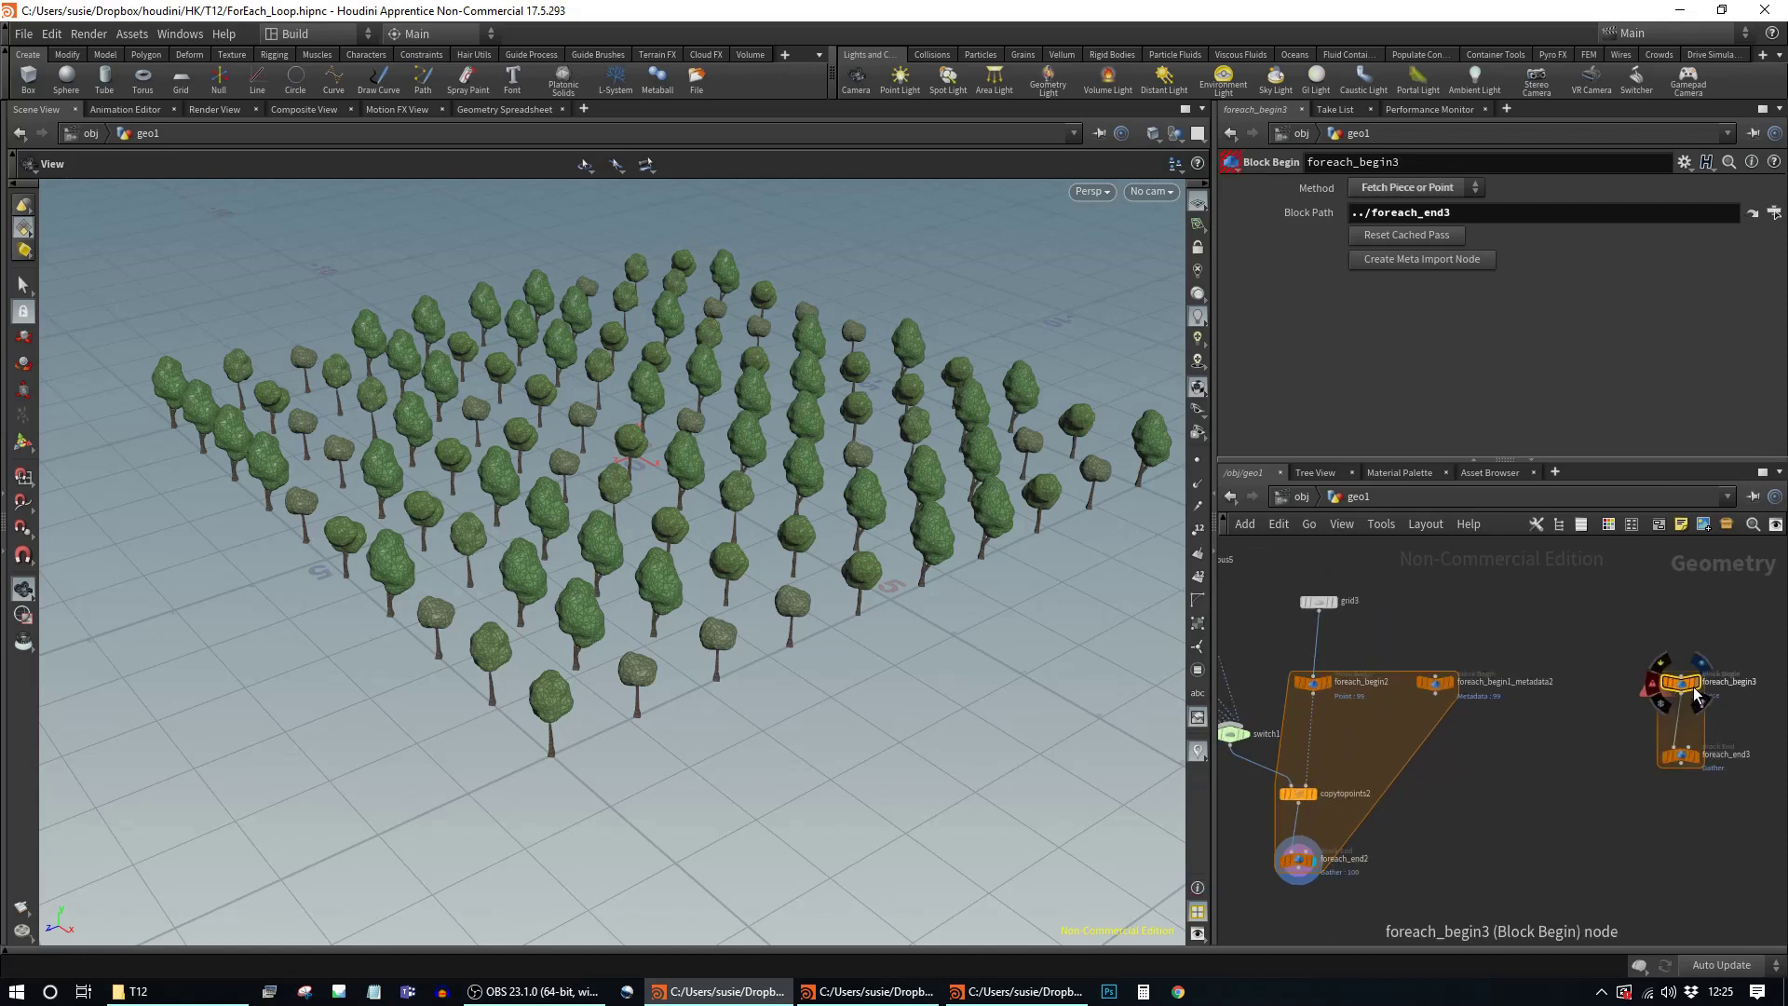
# Step: Compare the Block End settings of foreach_end2 with those of foreach_end3
pyautogui.click(1314, 683)
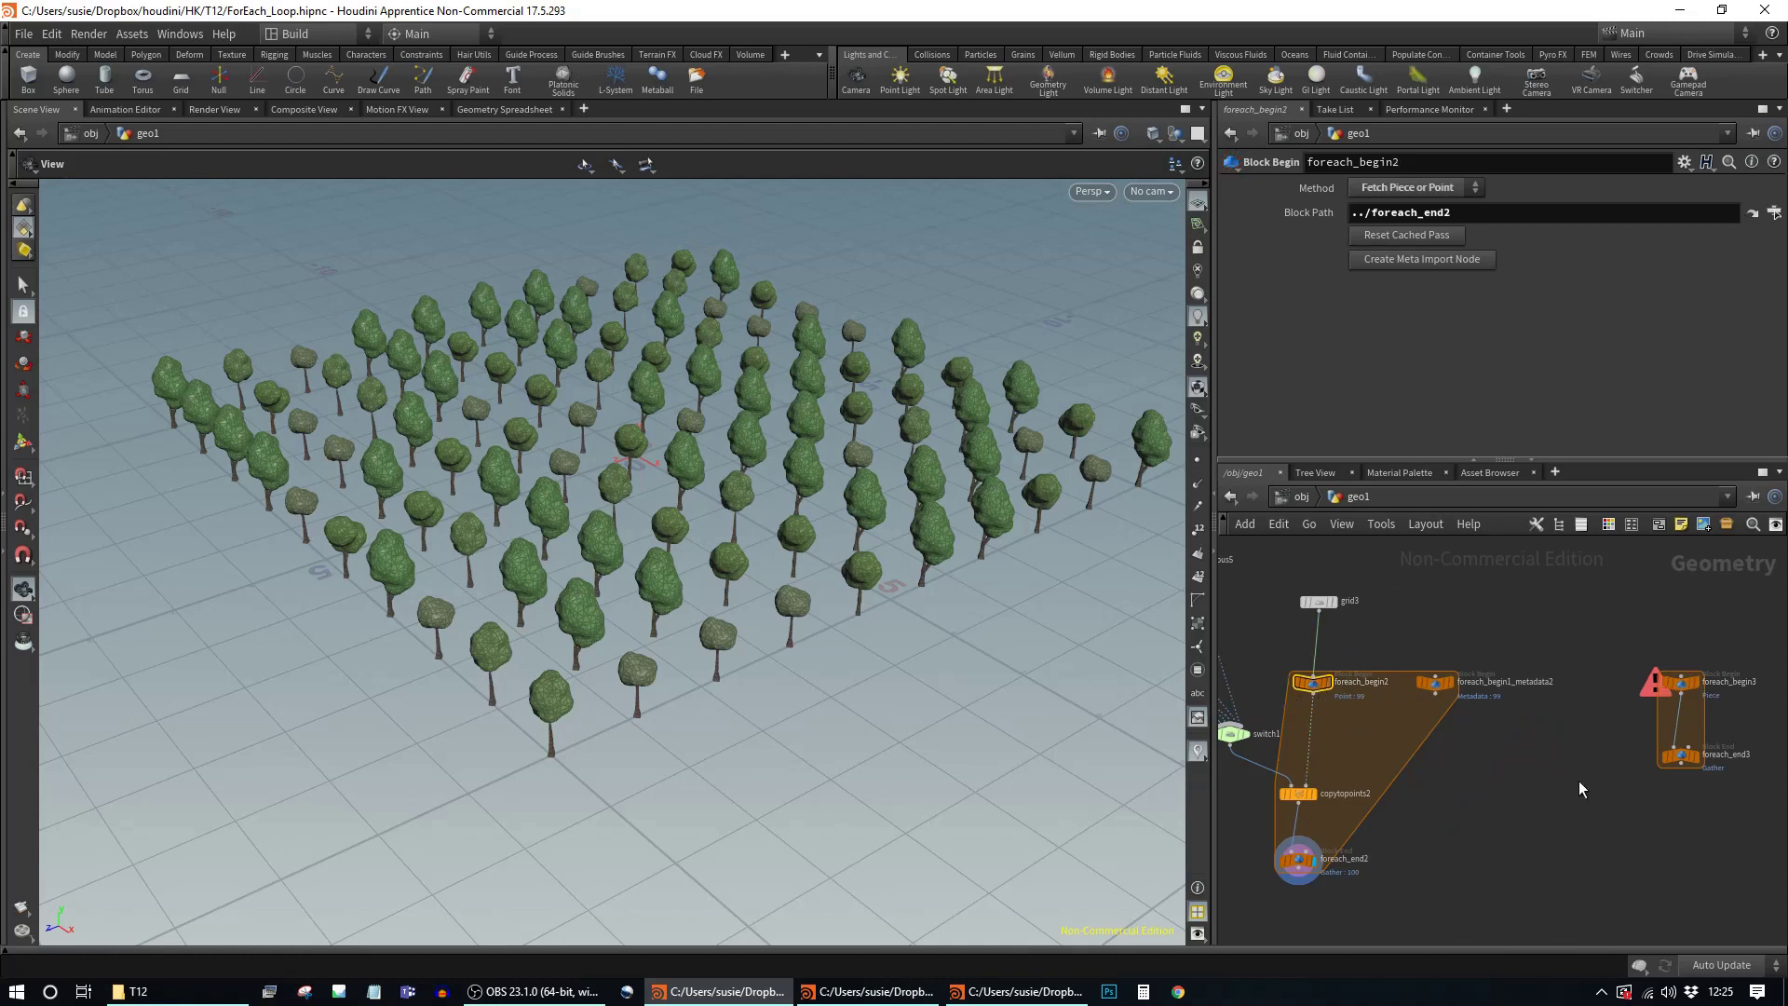
pyautogui.click(1332, 772)
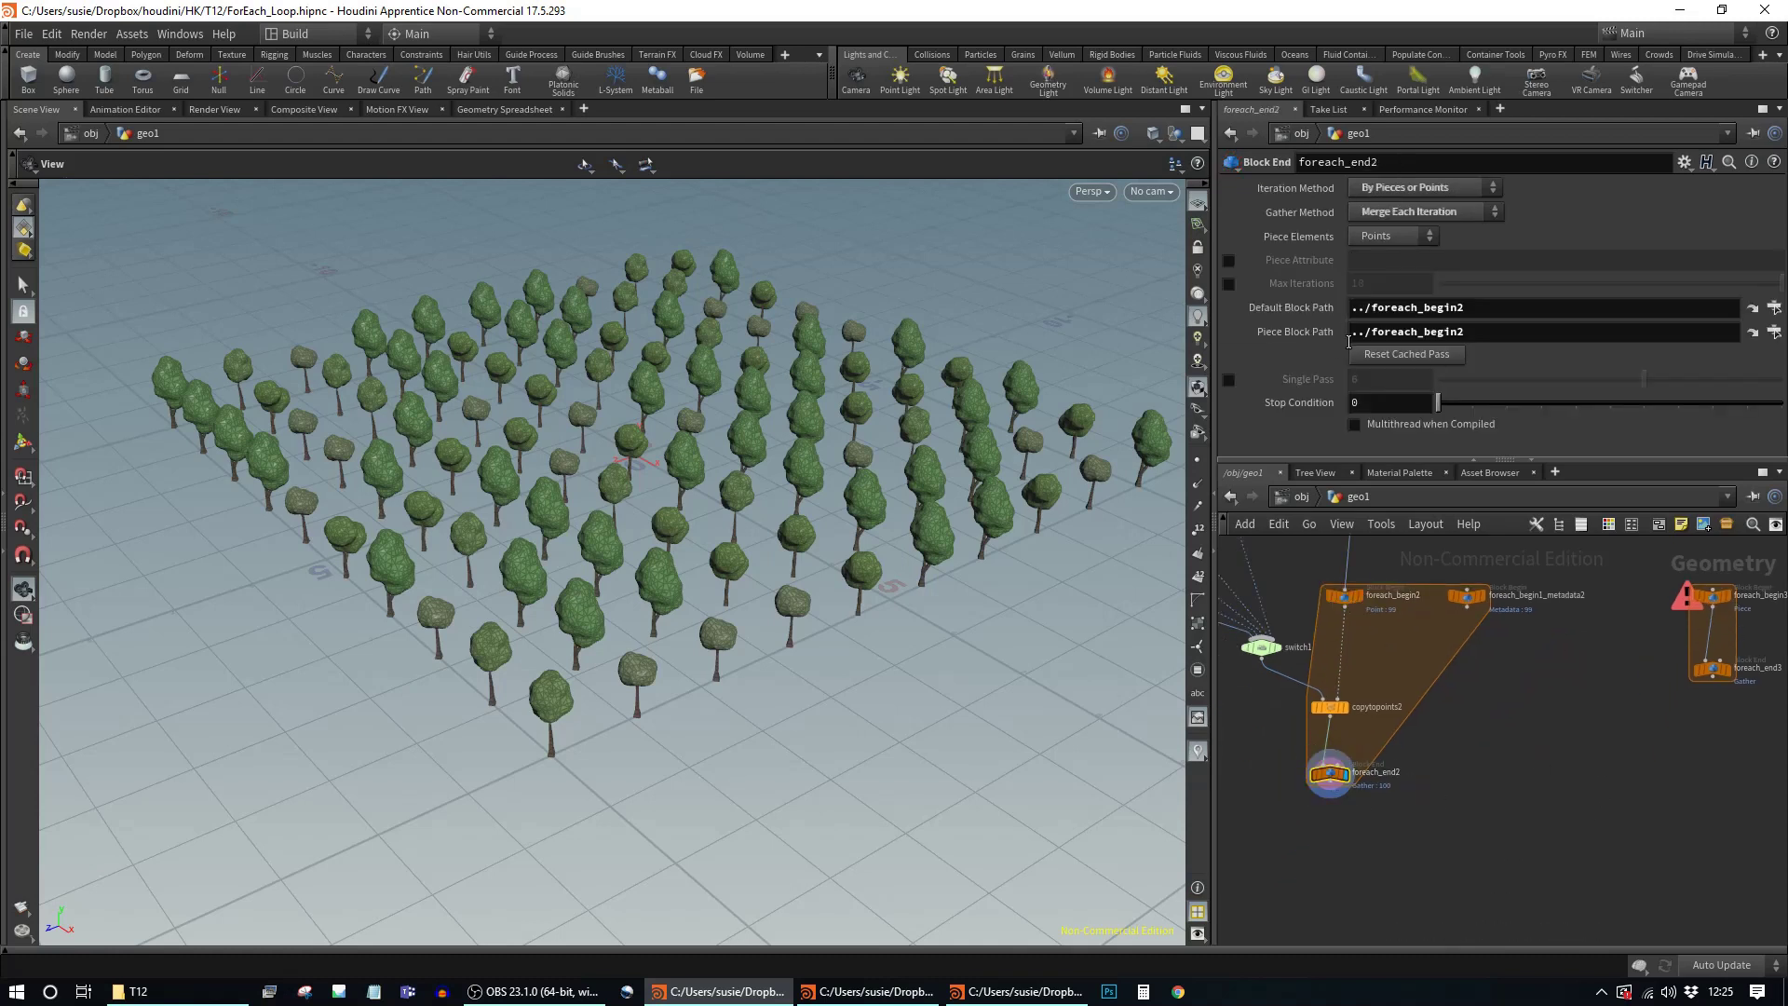
pyautogui.click(1716, 667)
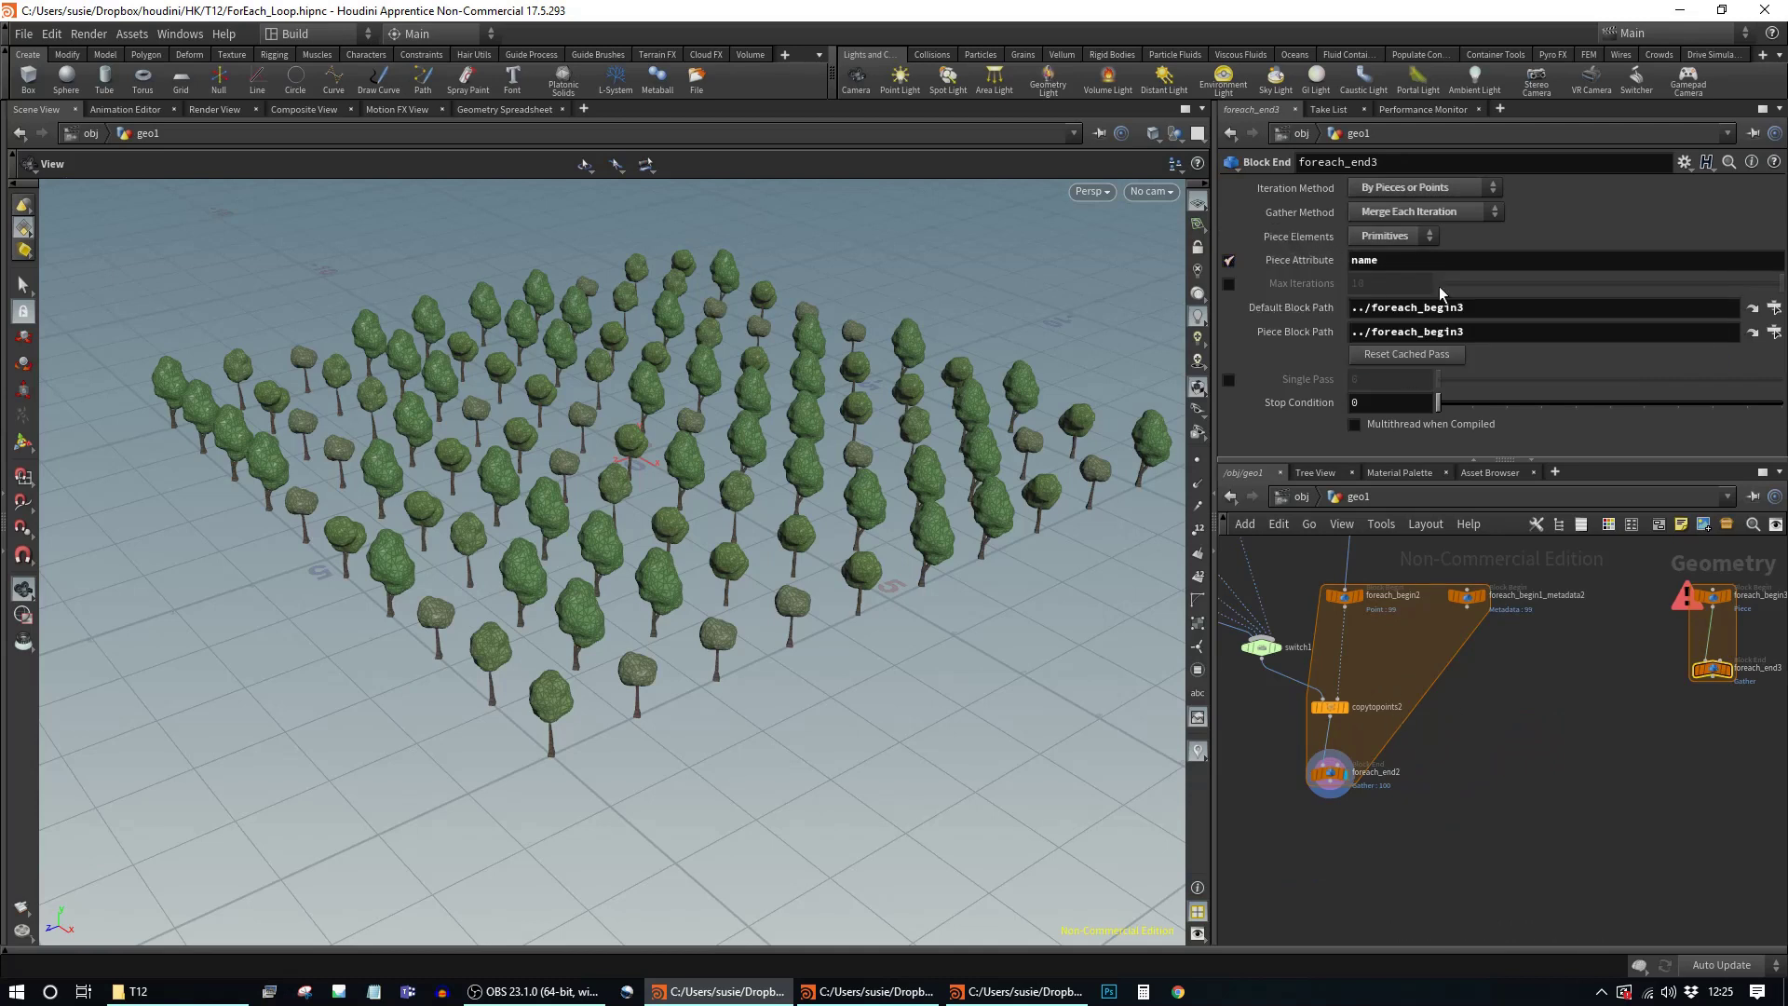
# Step: Set the Piece Elements of foreach_end3 to Points and select its Piece Attribute text
pyautogui.moveTo(1617, 709); pyautogui.dragTo(1560, 728, button='middle')
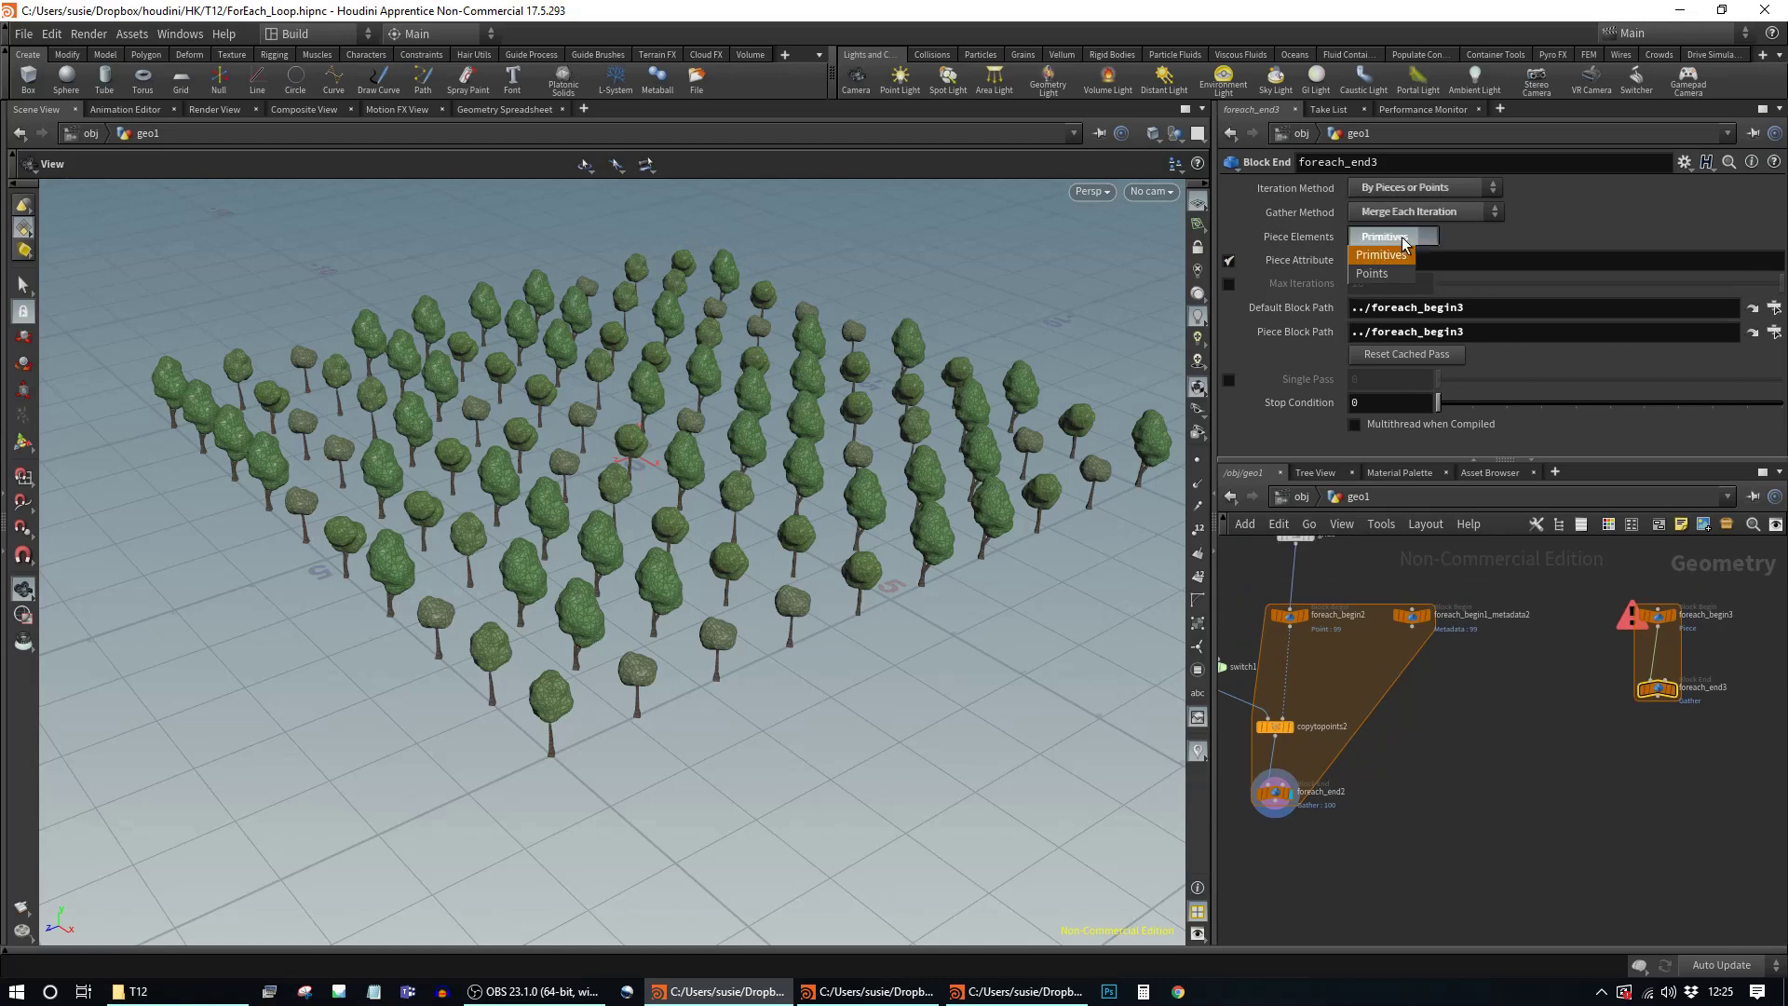
pyautogui.click(1376, 282)
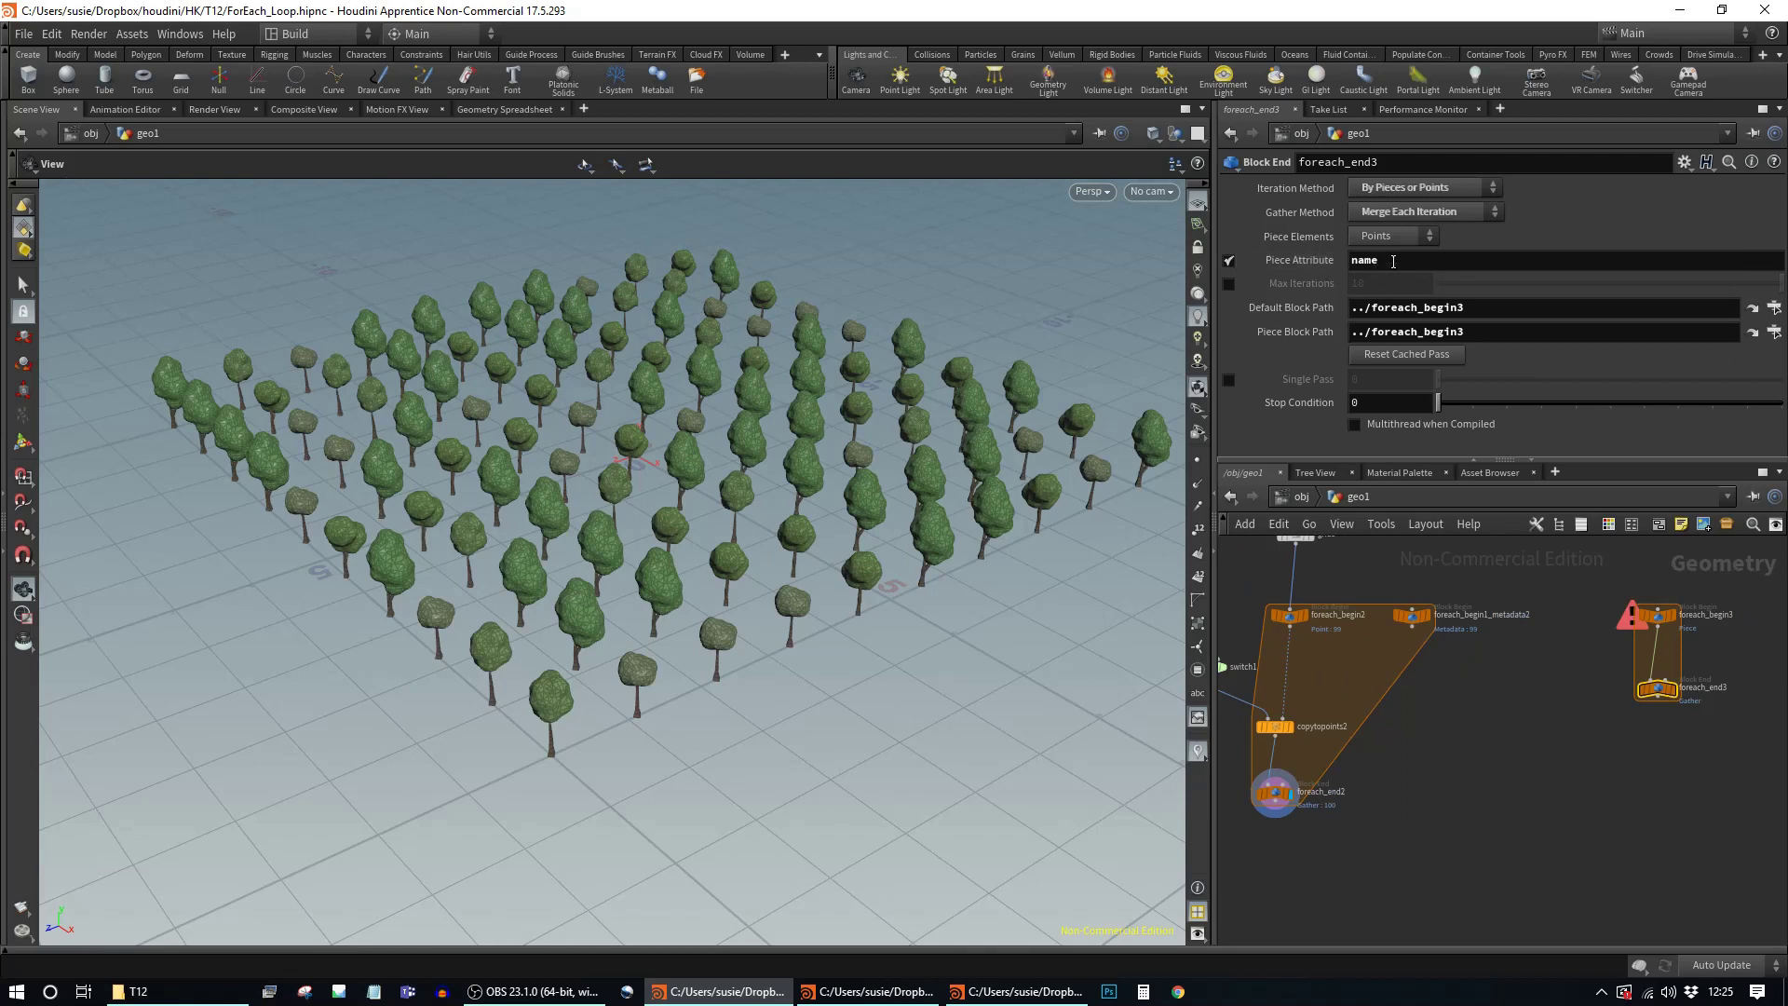
pyautogui.doubleClick(1364, 261)
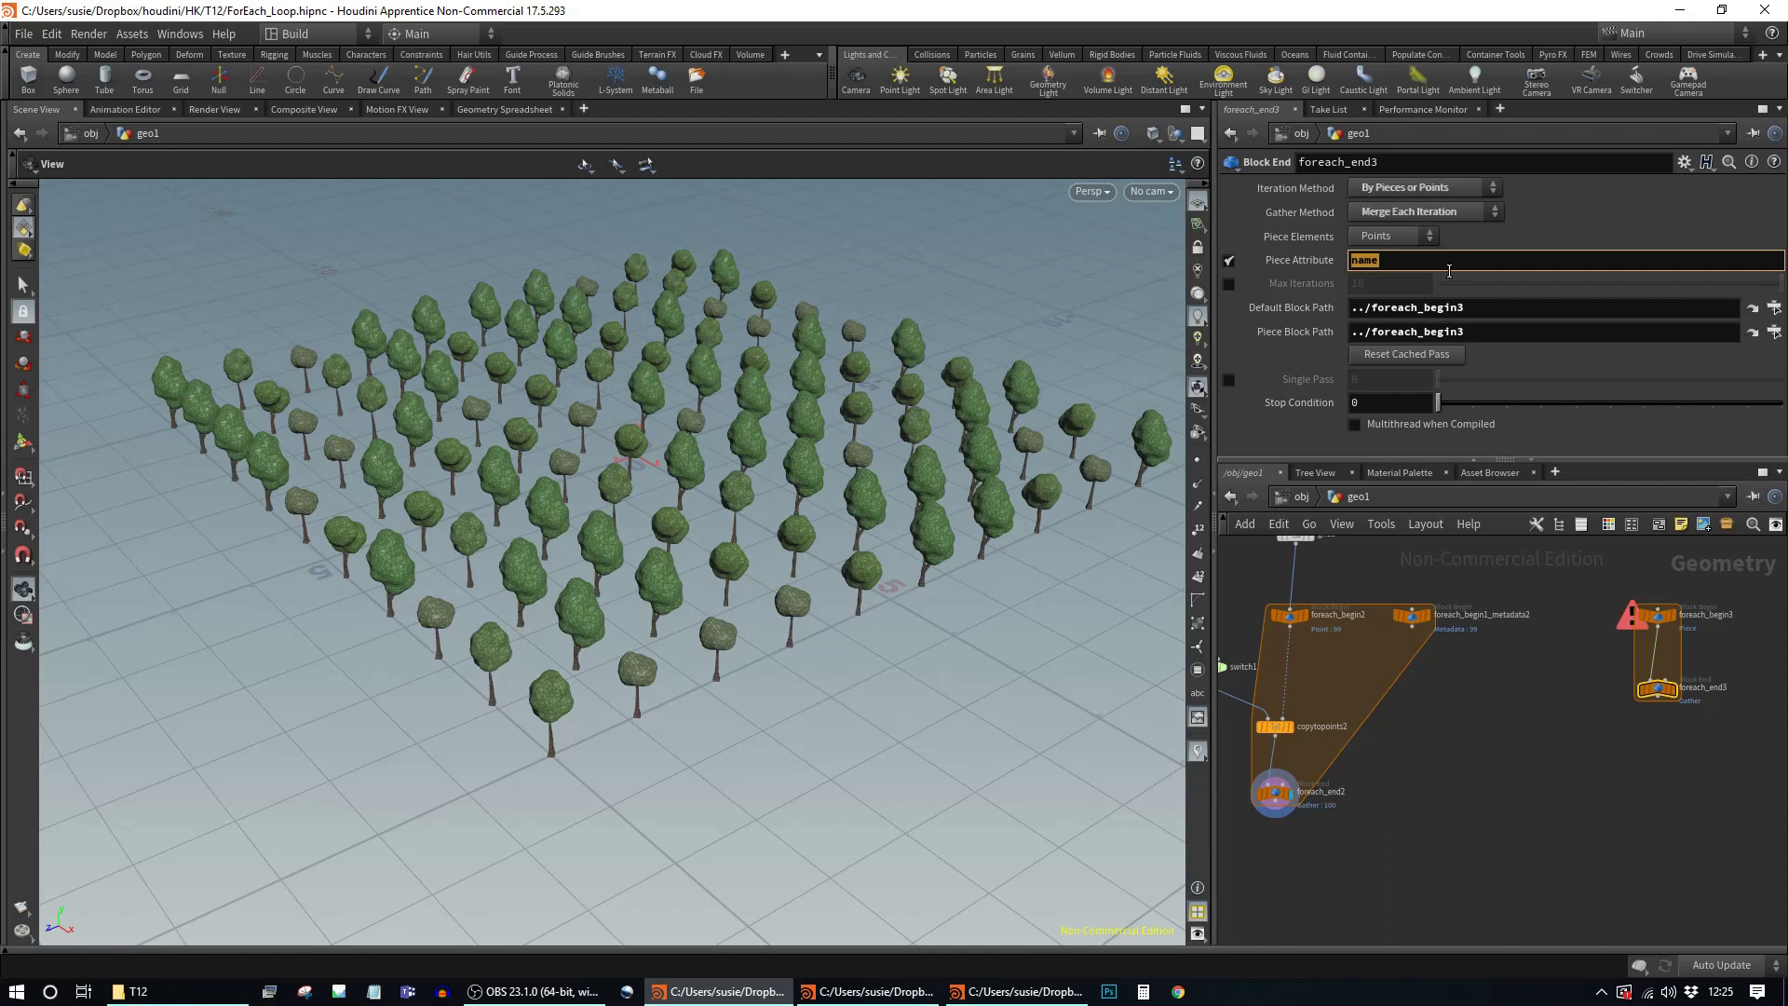
# Step: Delete the separate named-primitive loop made of foreach_begin3 and foreach_end3
pyautogui.scroll(-3, 1613, 846)
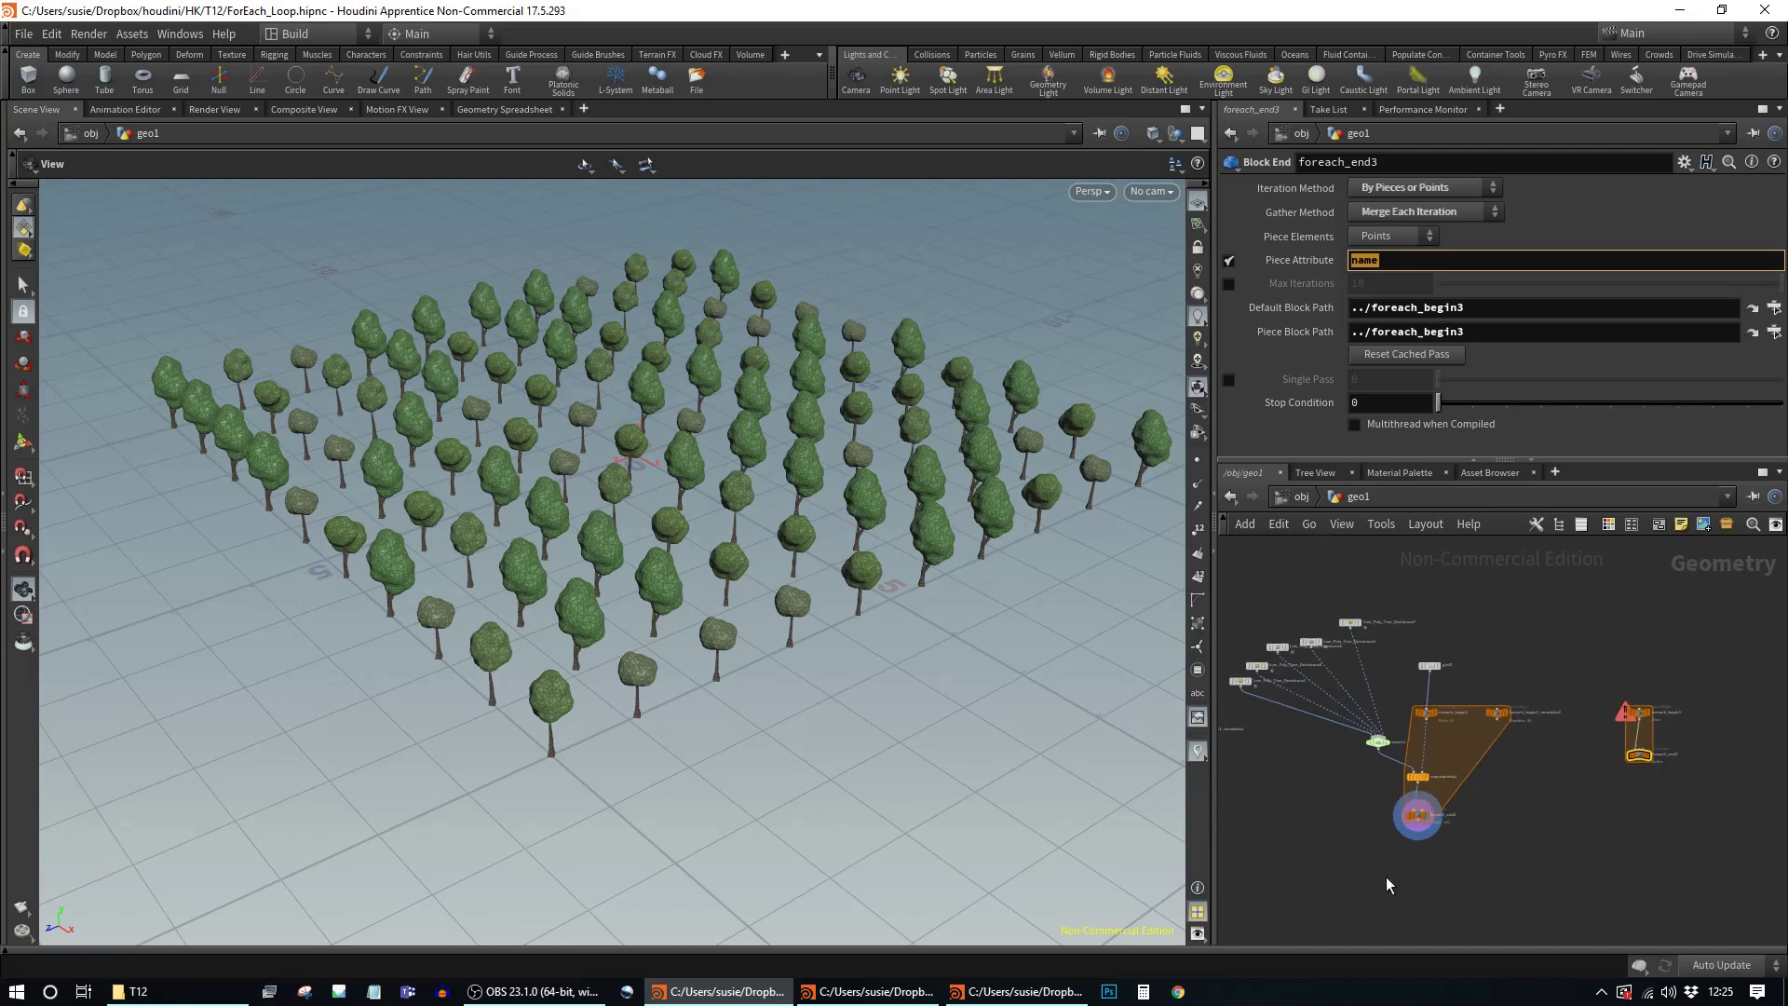
pyautogui.moveTo(1673, 680); pyautogui.dragTo(1622, 792)
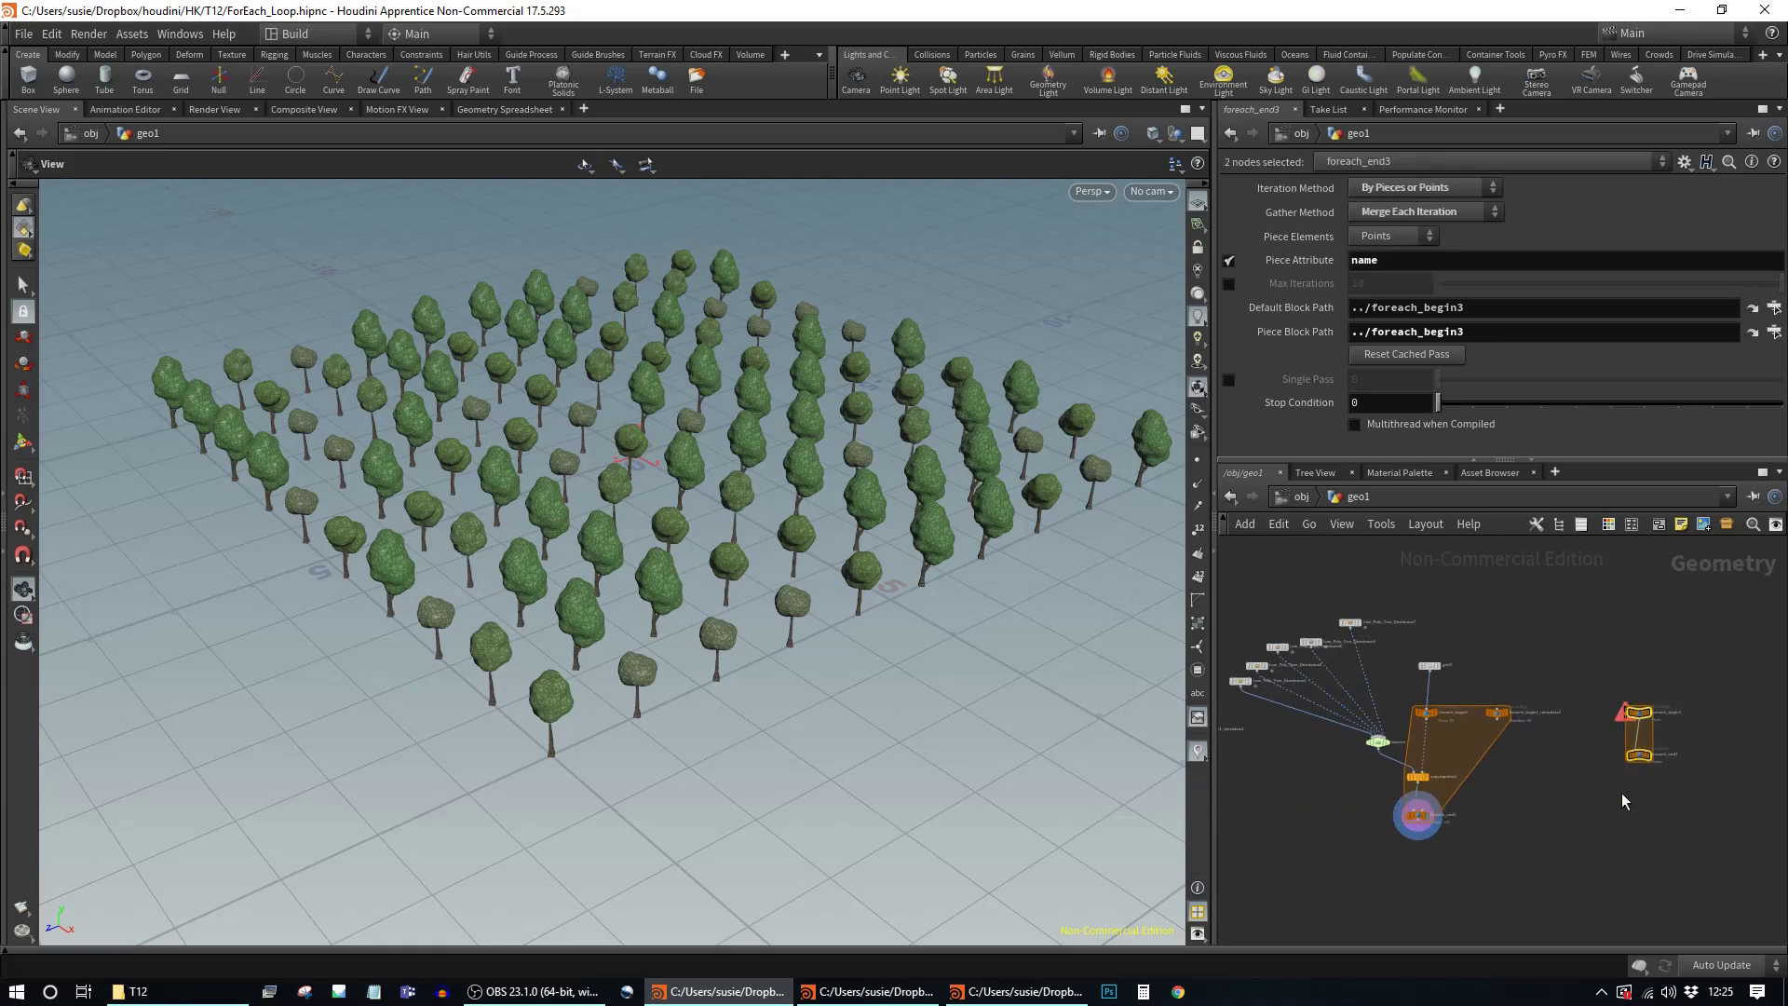
pyautogui.press('Delete')
# Step: Duplicate the whole tree network, including tree files, switch, grid and for-each block, and place the copy beside the original
pyautogui.moveTo(1603, 546); pyautogui.dragTo(1274, 898)
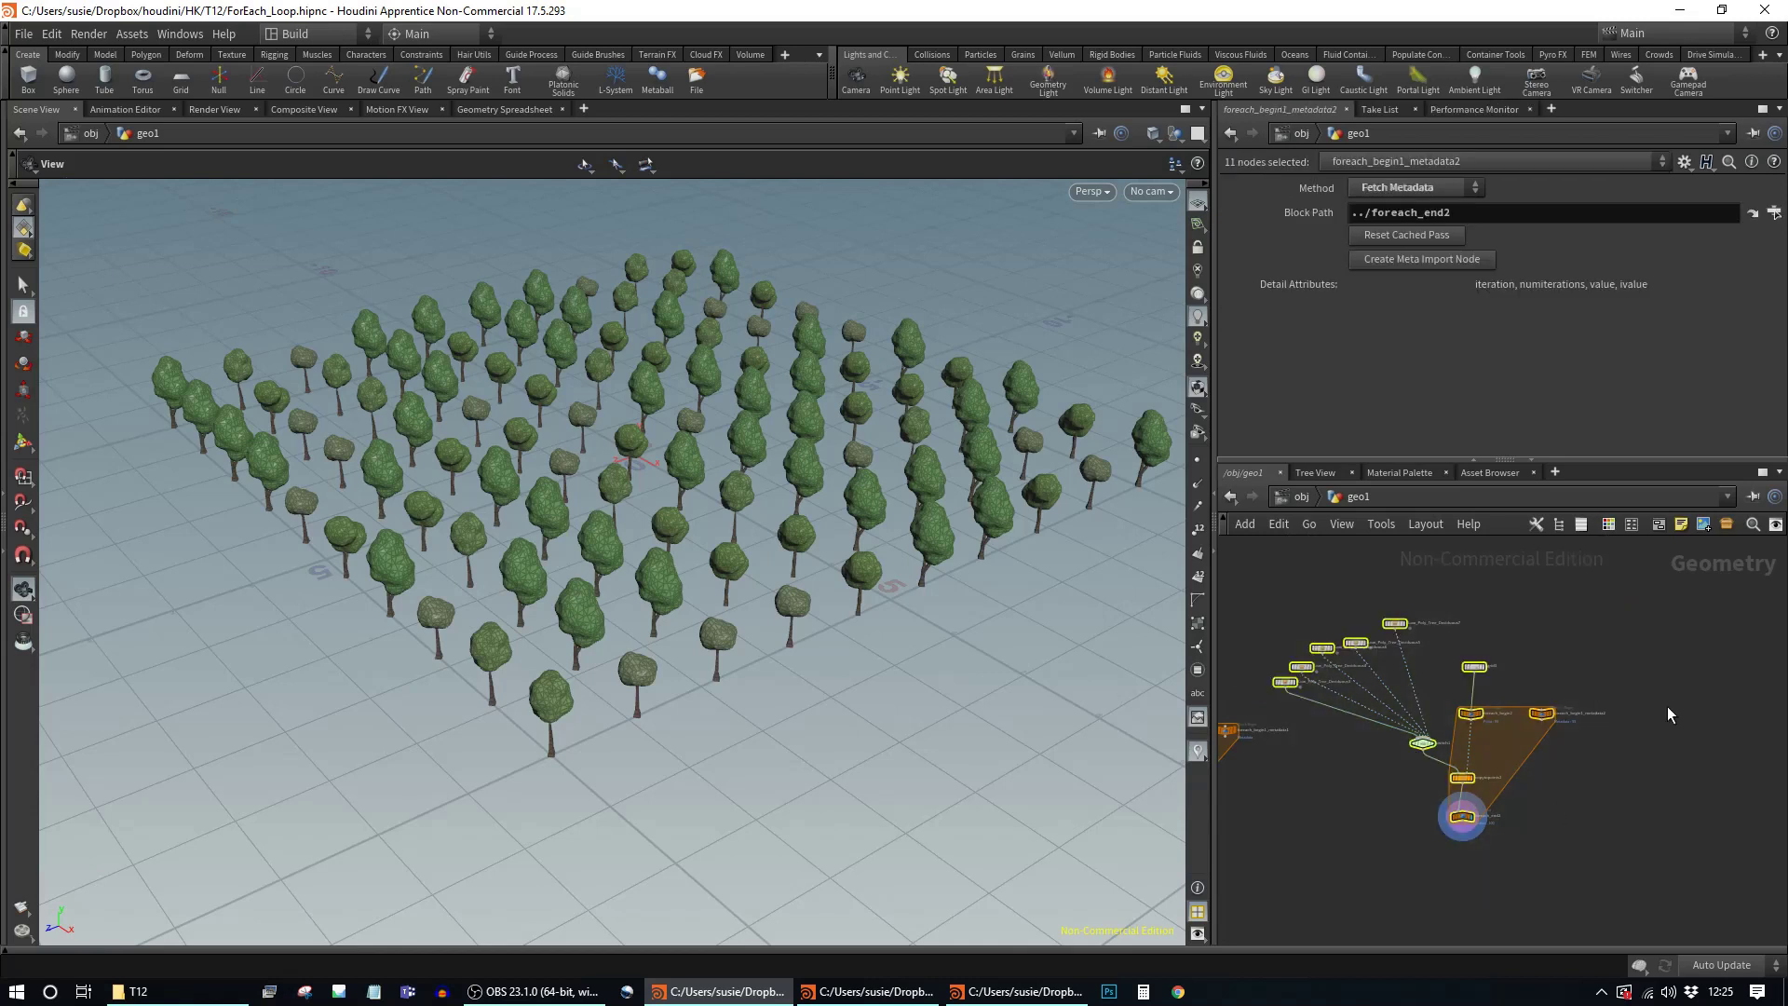
pyautogui.hotkey('ctrl', 'v')
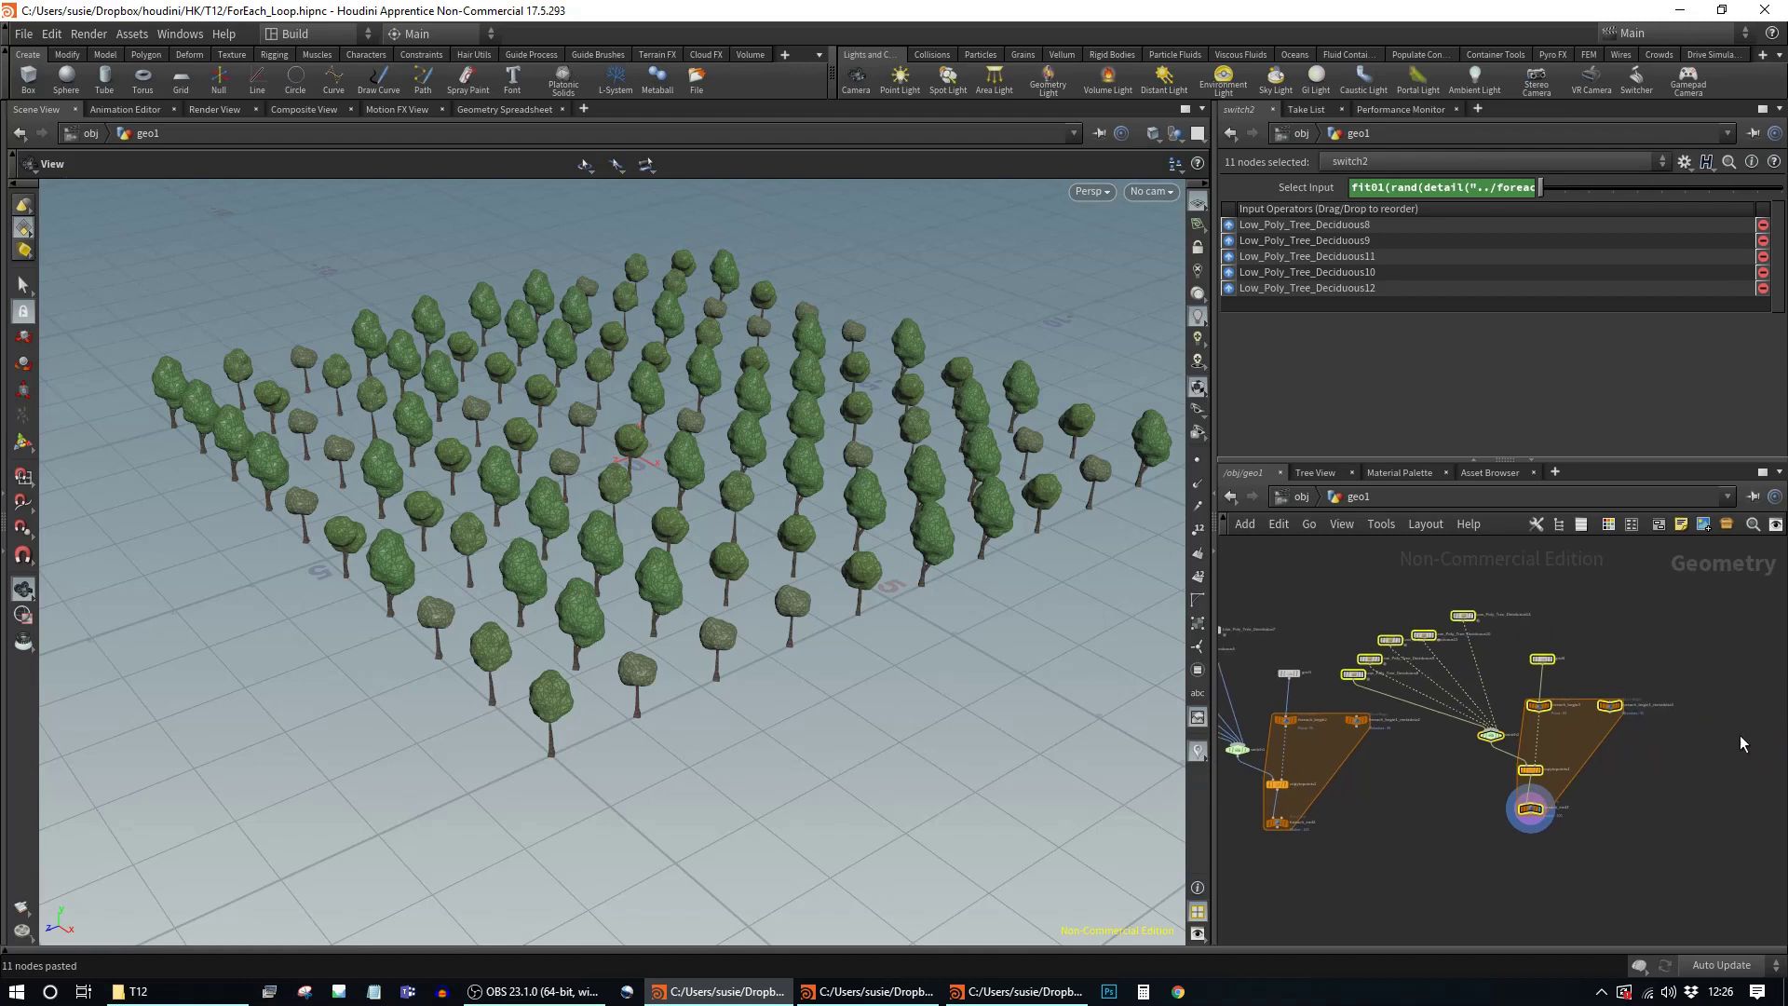
pyautogui.click(1697, 749)
pyautogui.moveTo(1683, 596); pyautogui.dragTo(1361, 860)
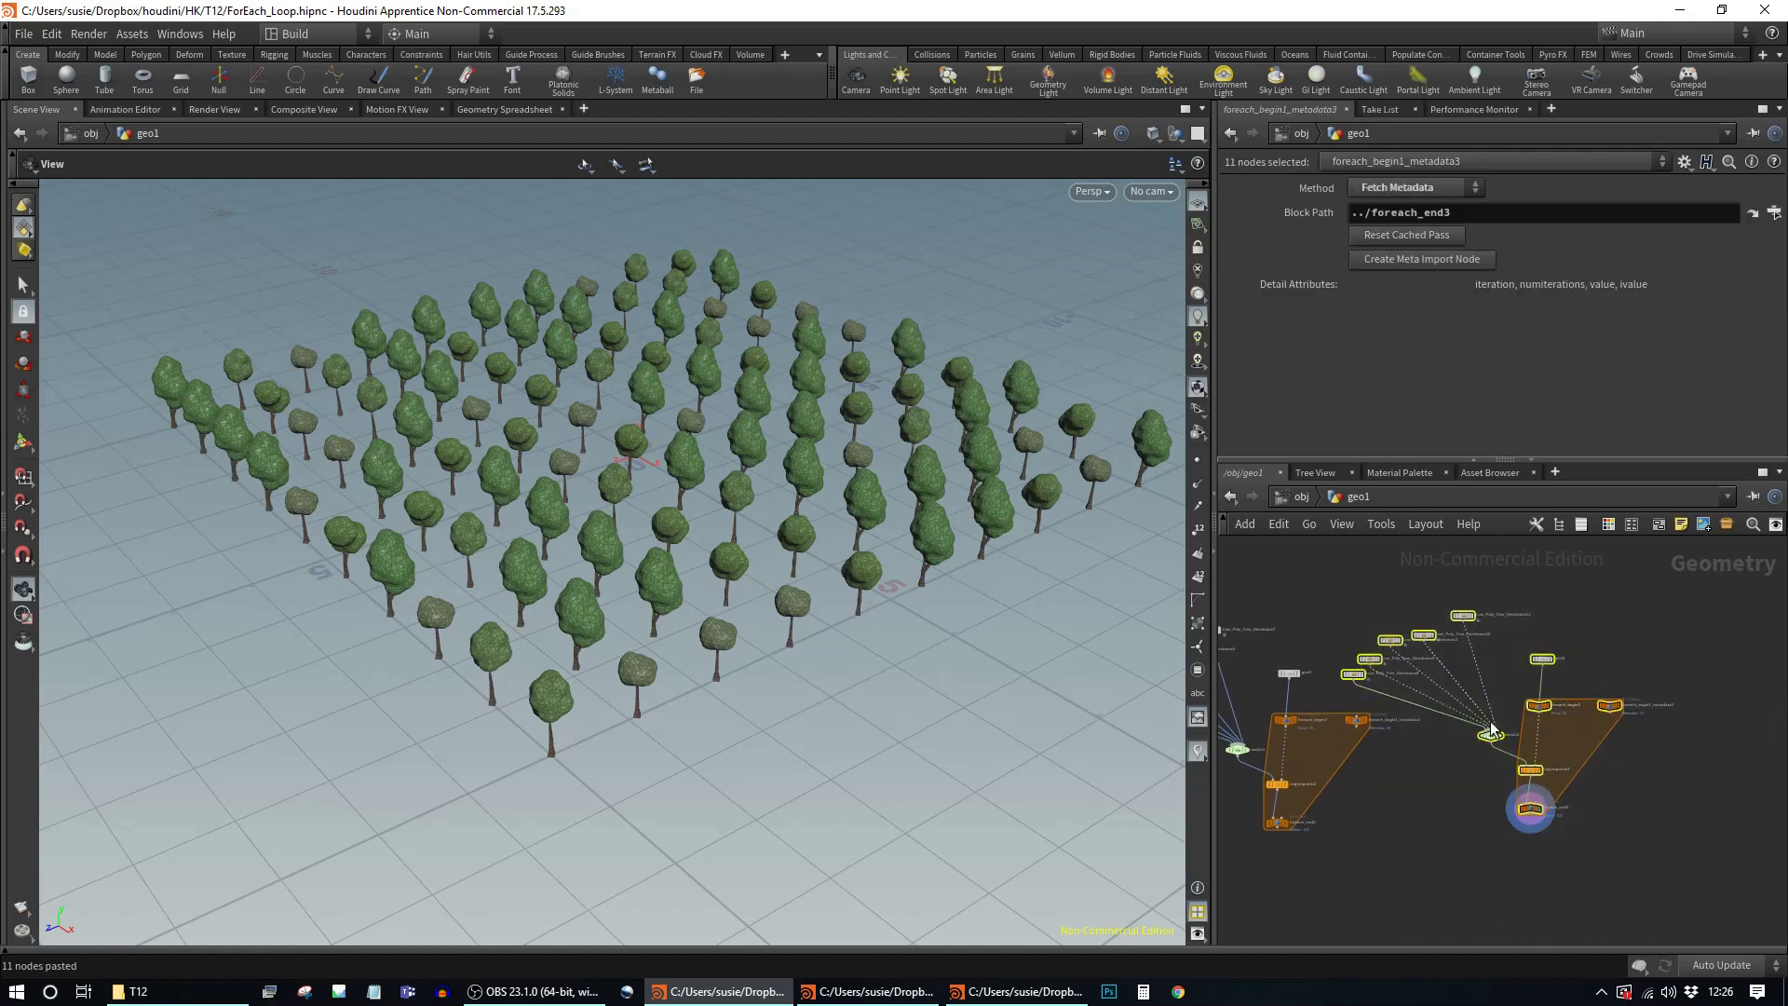
pyautogui.moveTo(1491, 728); pyautogui.dragTo(1562, 729)
pyautogui.click(1658, 787)
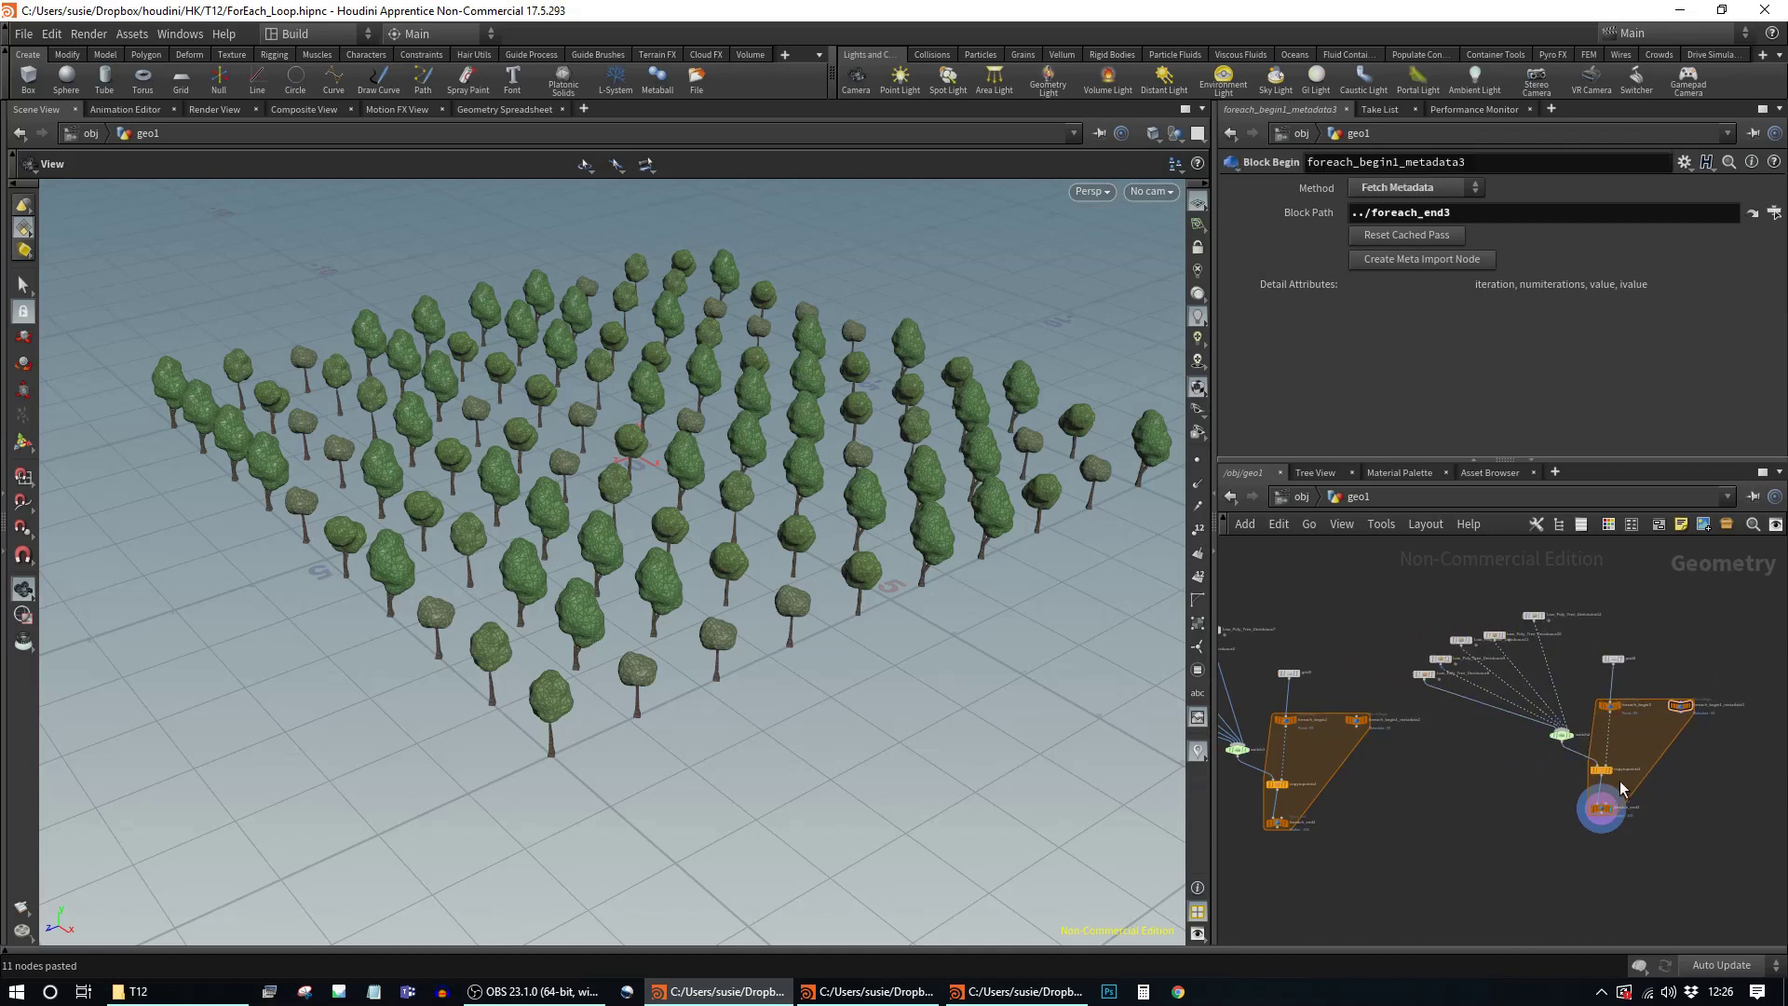
# Step: Enable the Piece Attribute on the duplicated loop's foreach_end3 and set it to style, moving switch2 farther from the block
pyautogui.click(1601, 807)
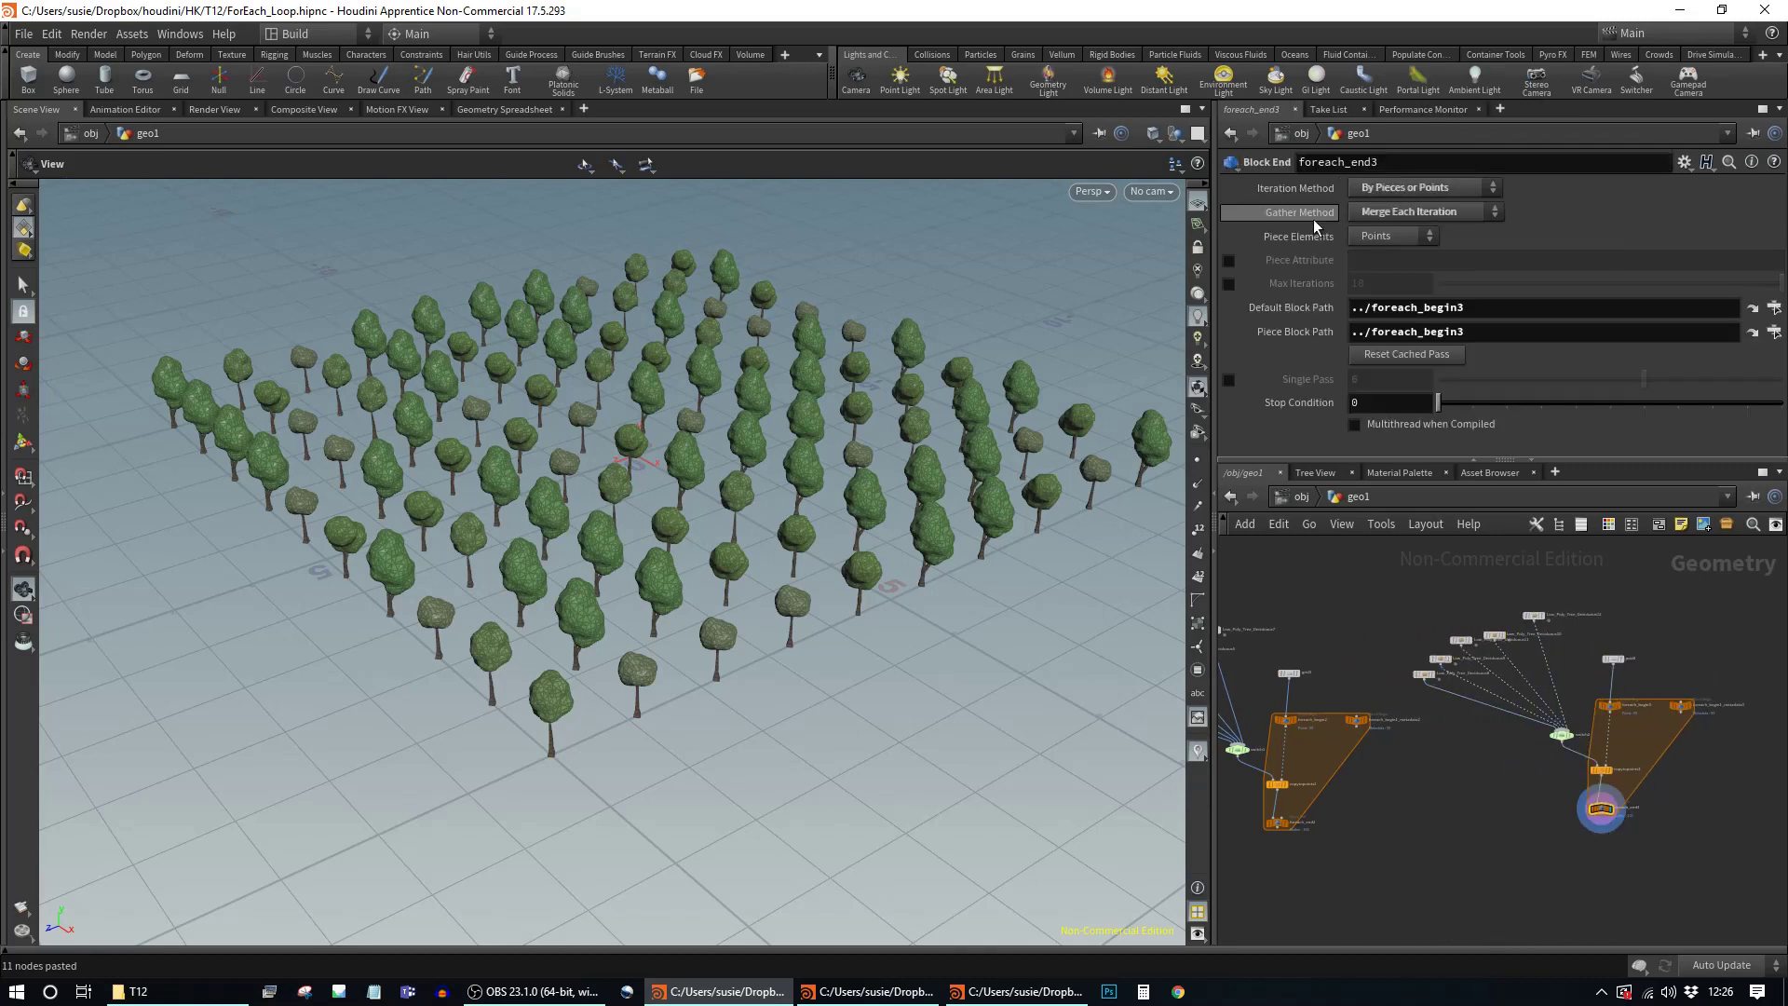
pyautogui.click(1229, 260)
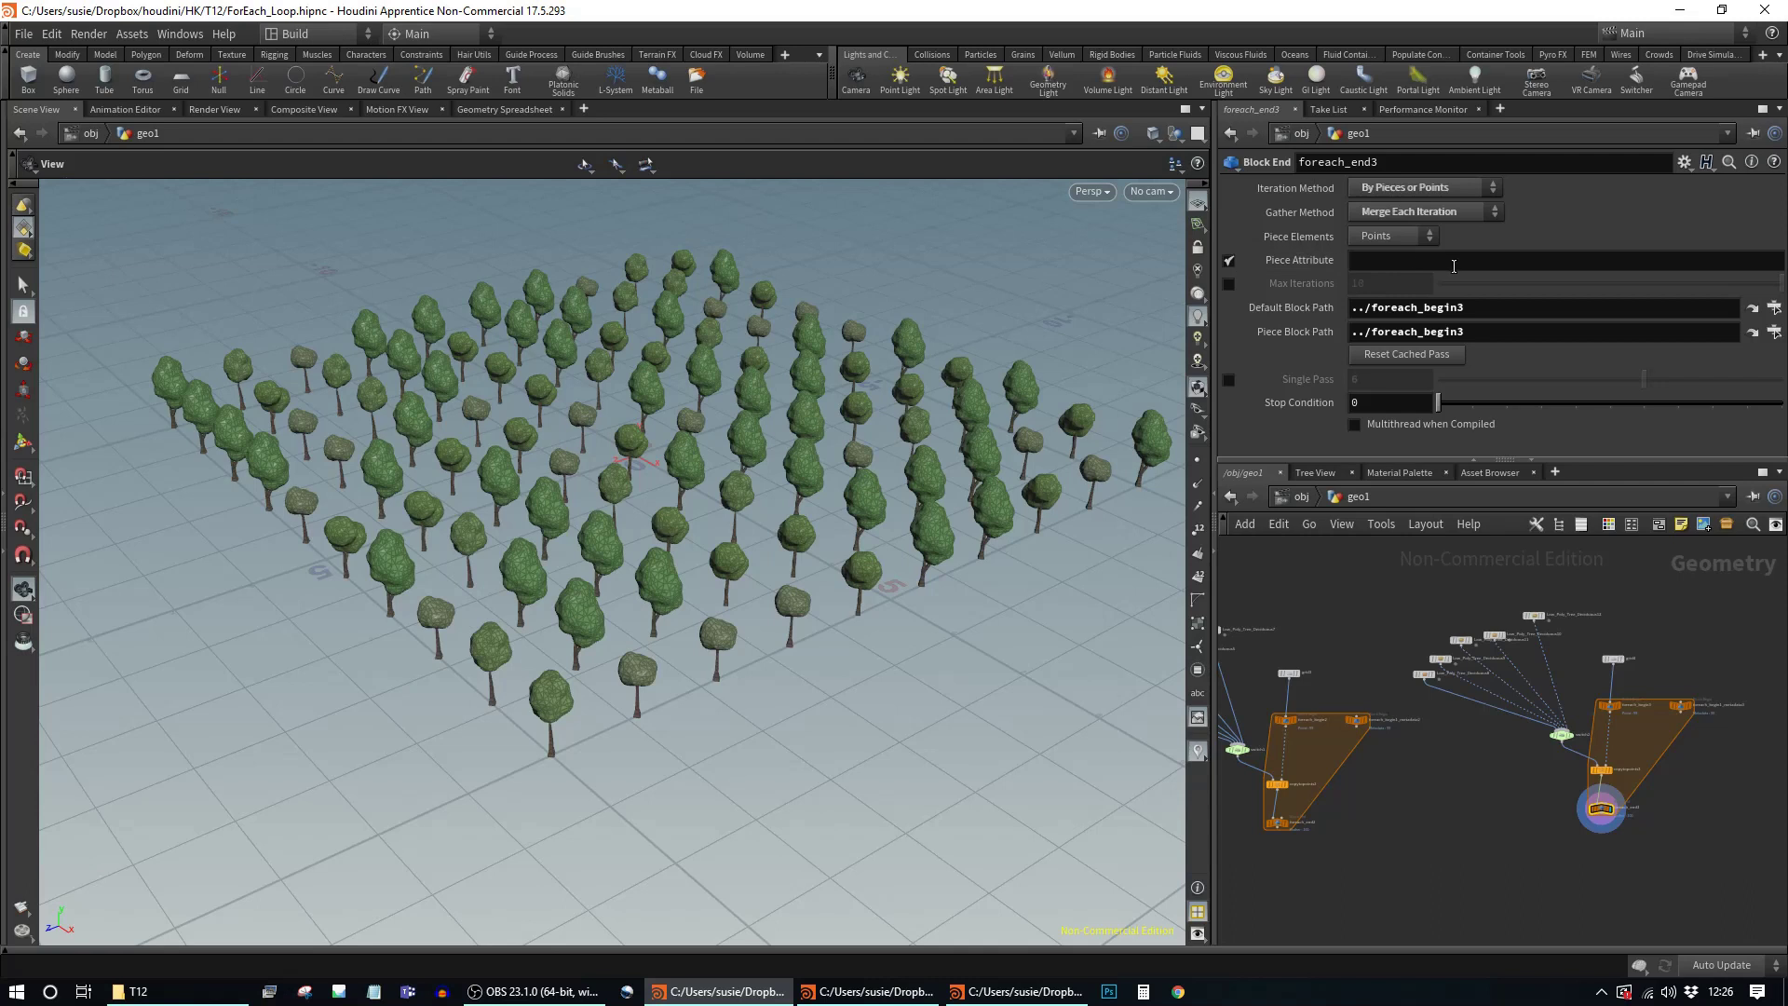
pyautogui.scroll(3, 1613, 775)
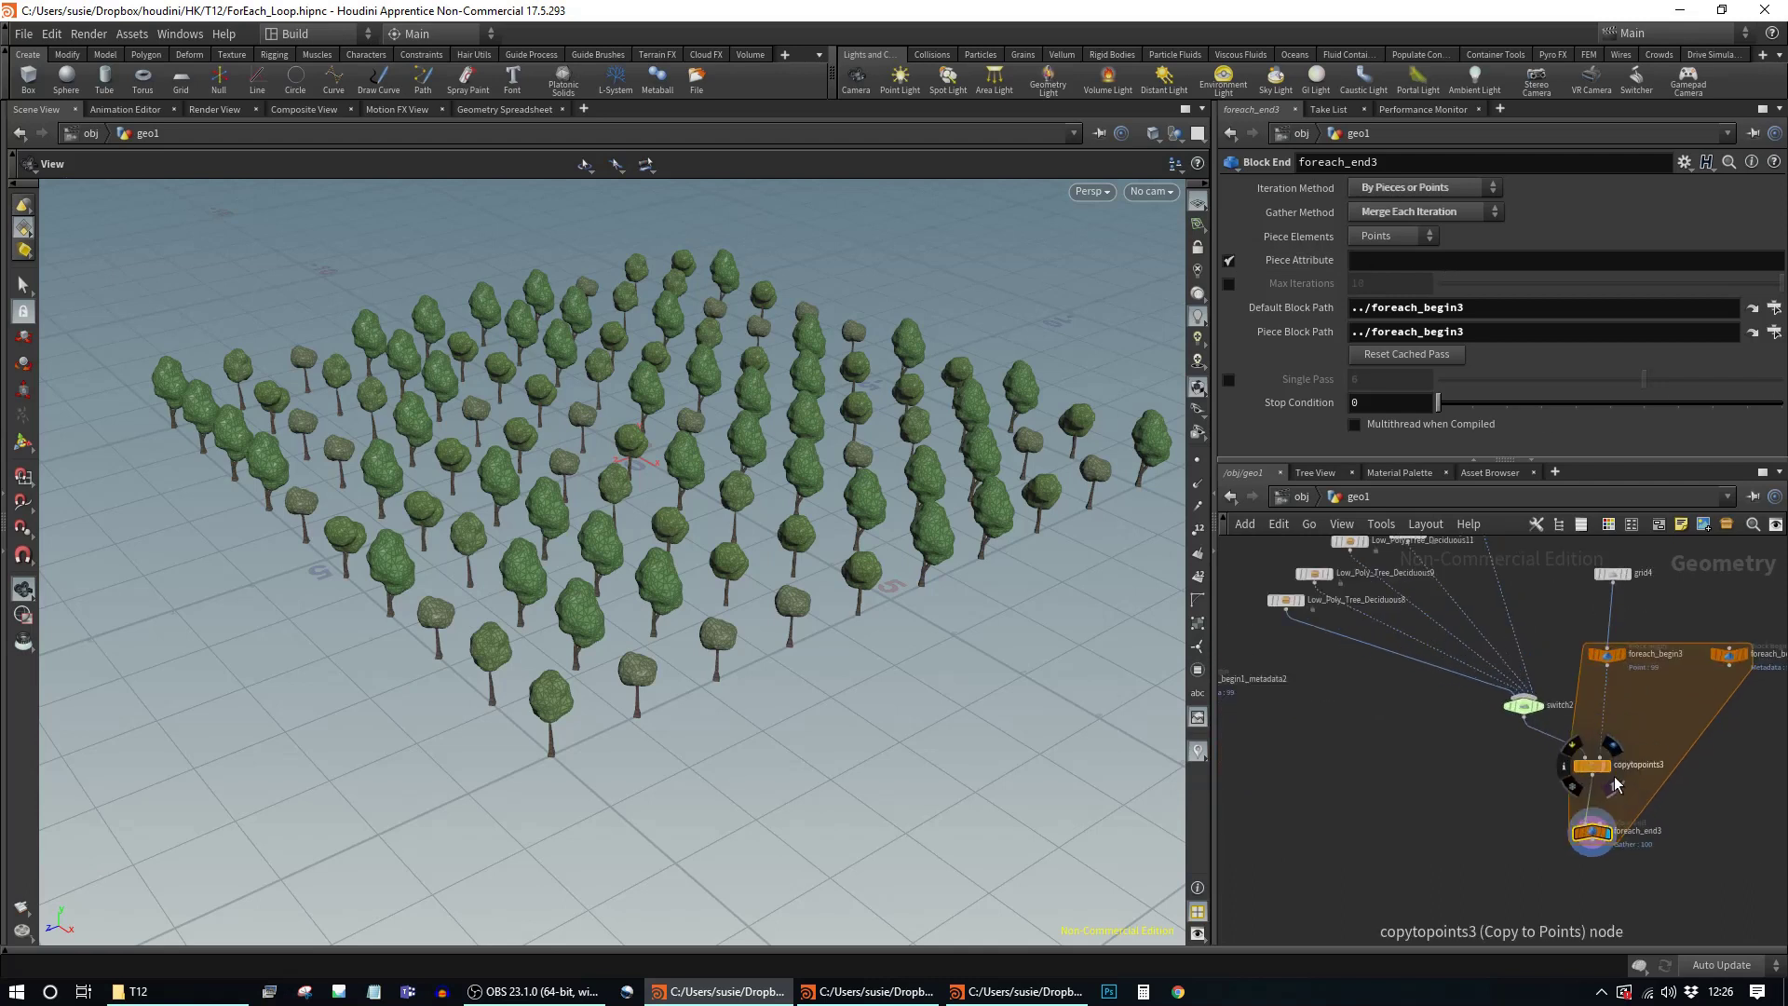
pyautogui.moveTo(1688, 588); pyautogui.dragTo(1688, 649, button='middle')
pyautogui.moveTo(1520, 764); pyautogui.dragTo(1460, 762)
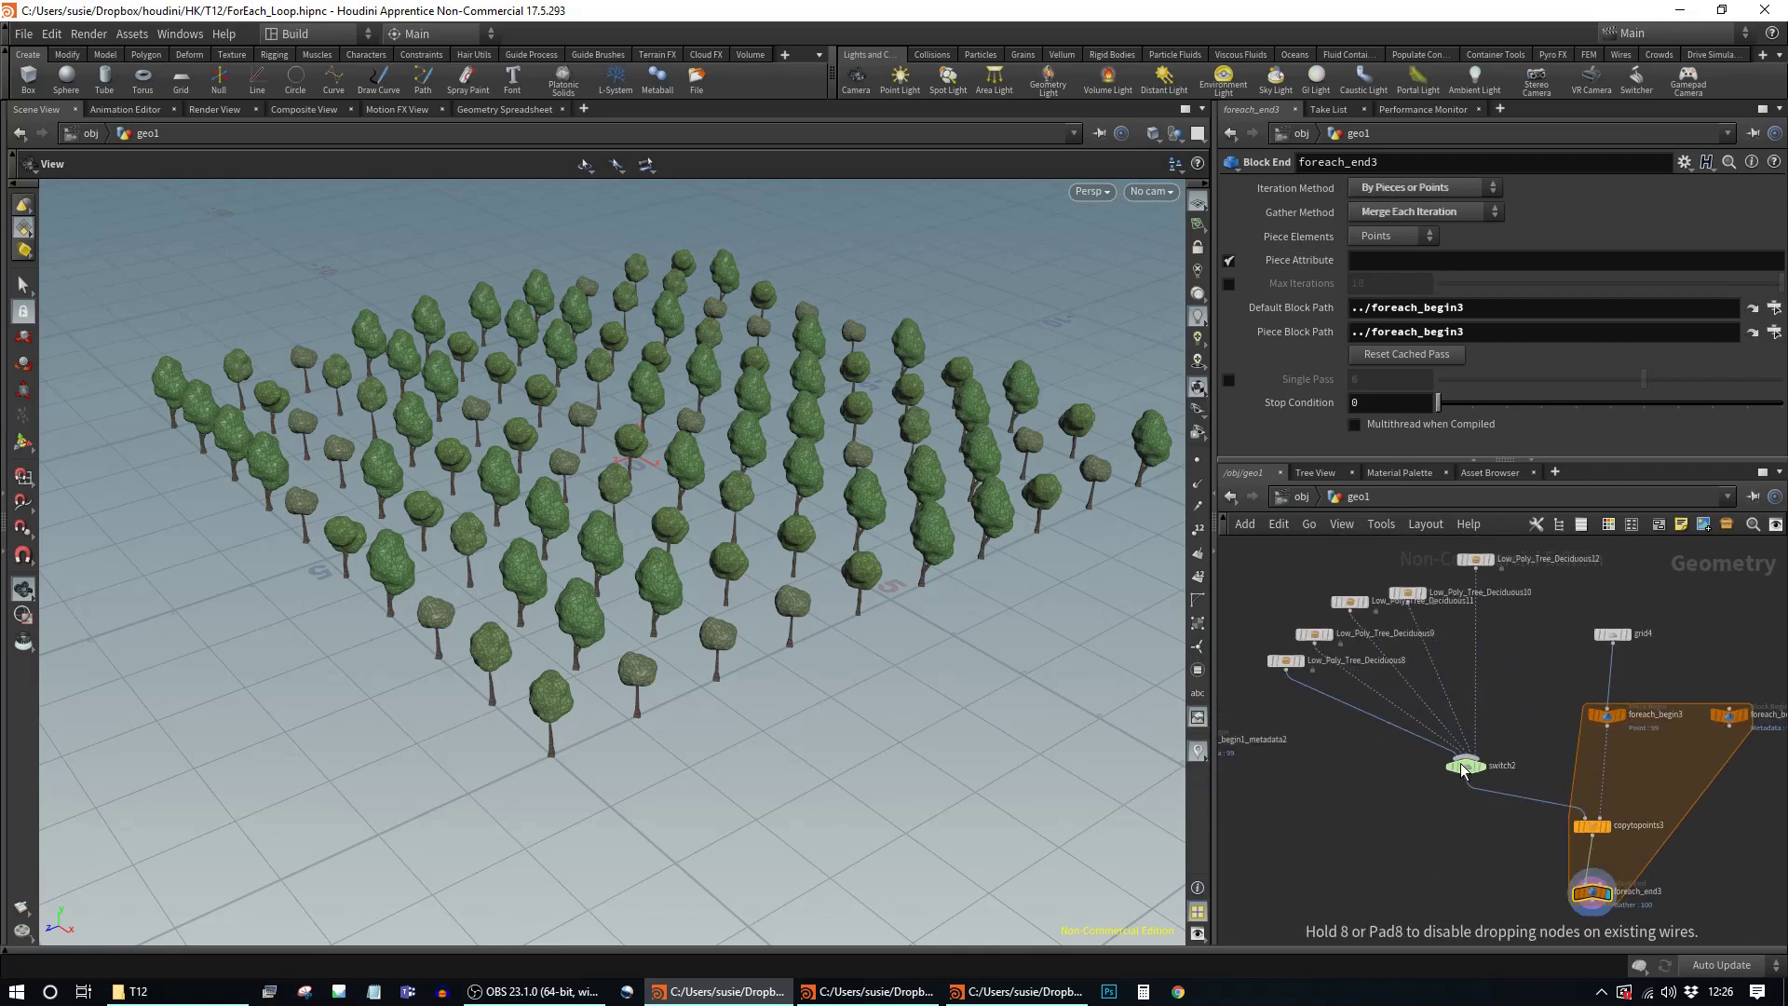
pyautogui.click(1592, 892)
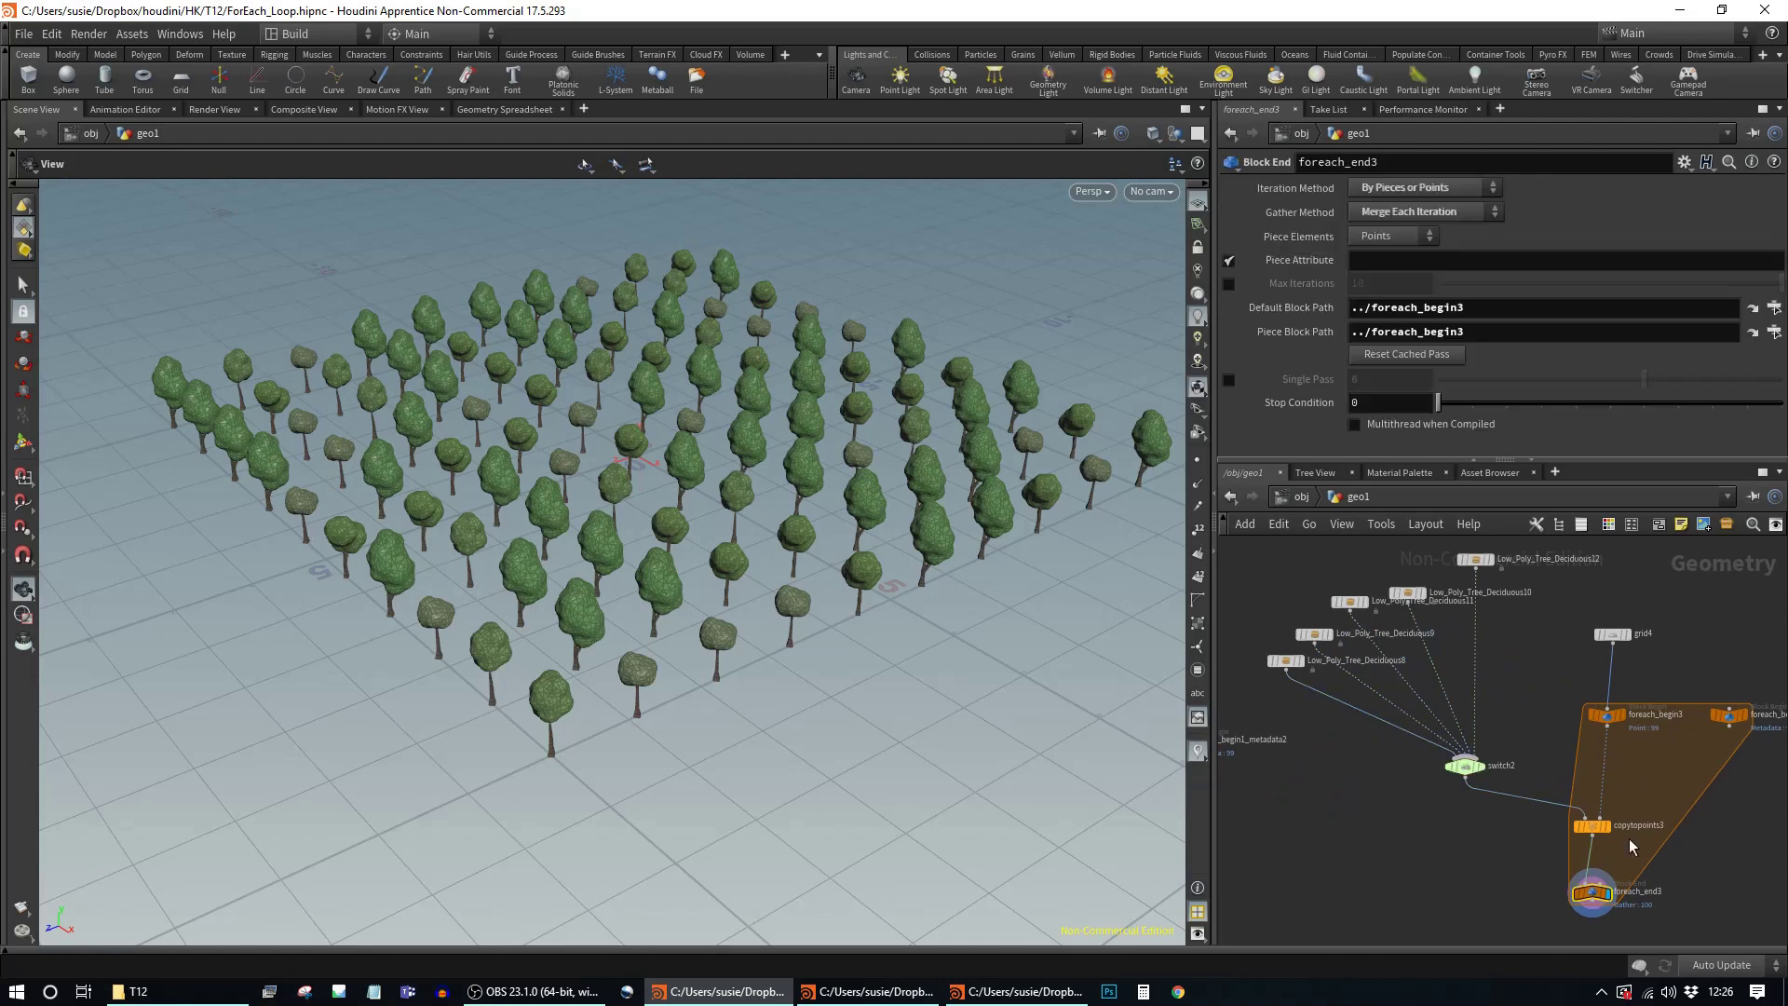
pyautogui.click(1423, 265)
pyautogui.write('style')
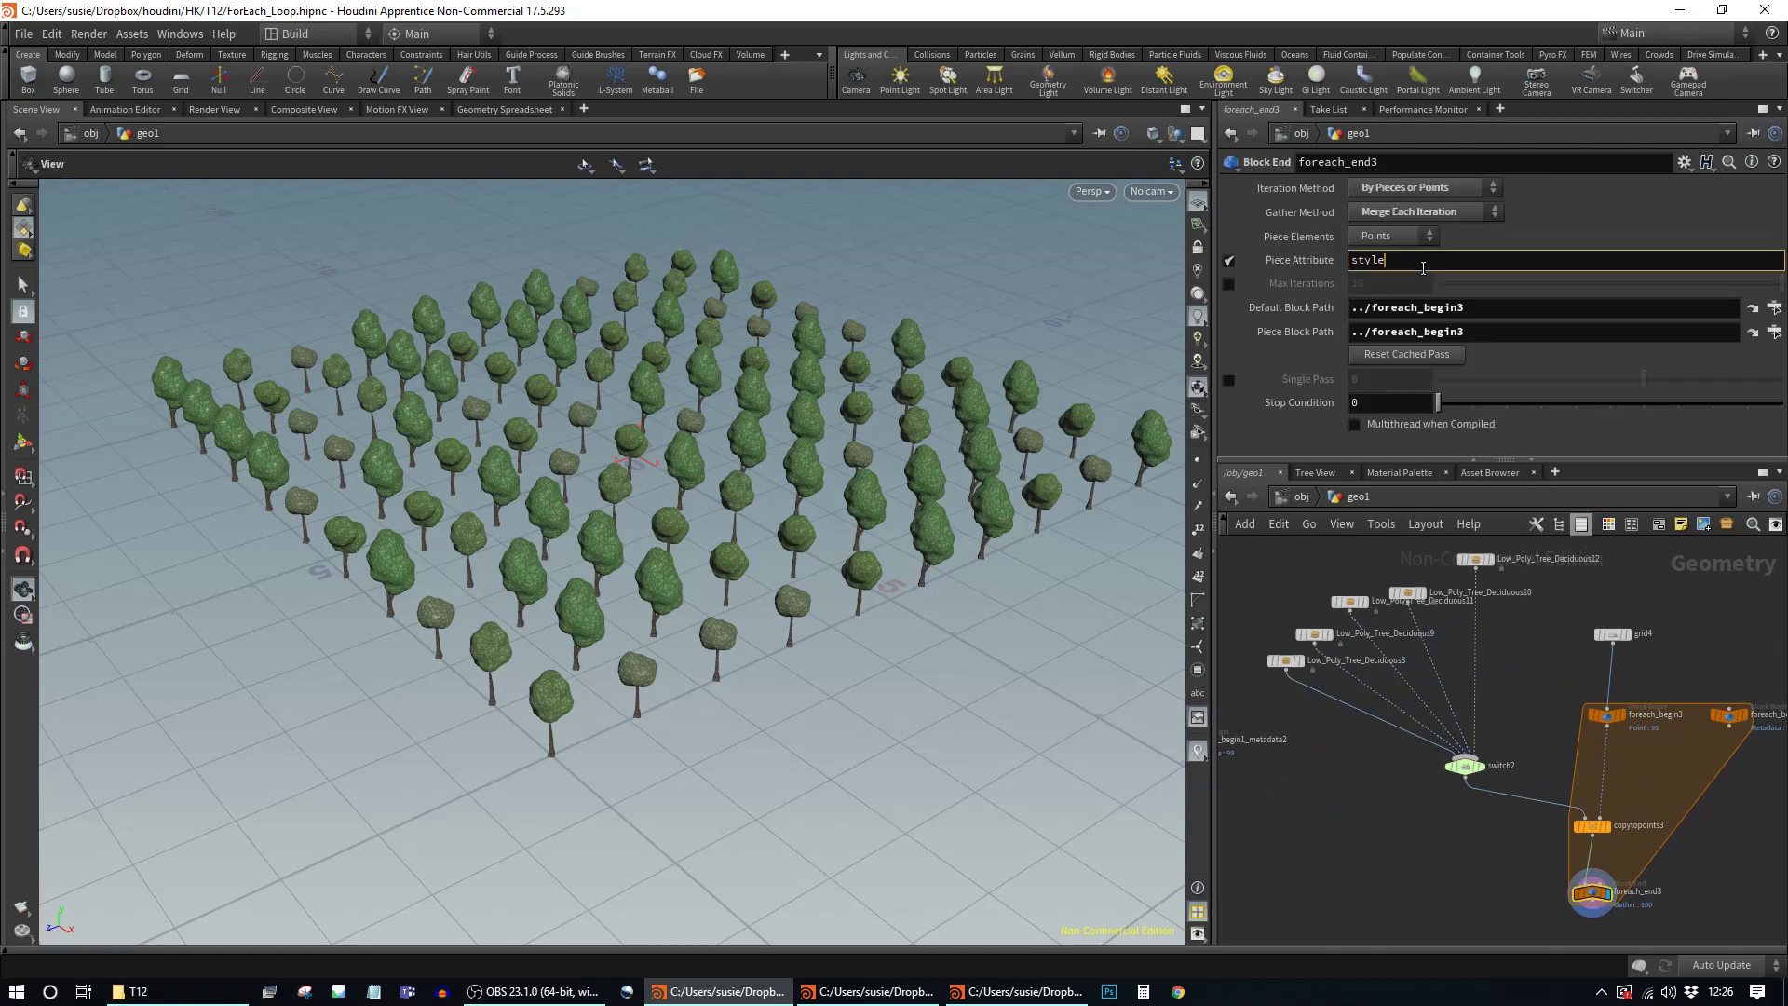
pyautogui.press('Return')
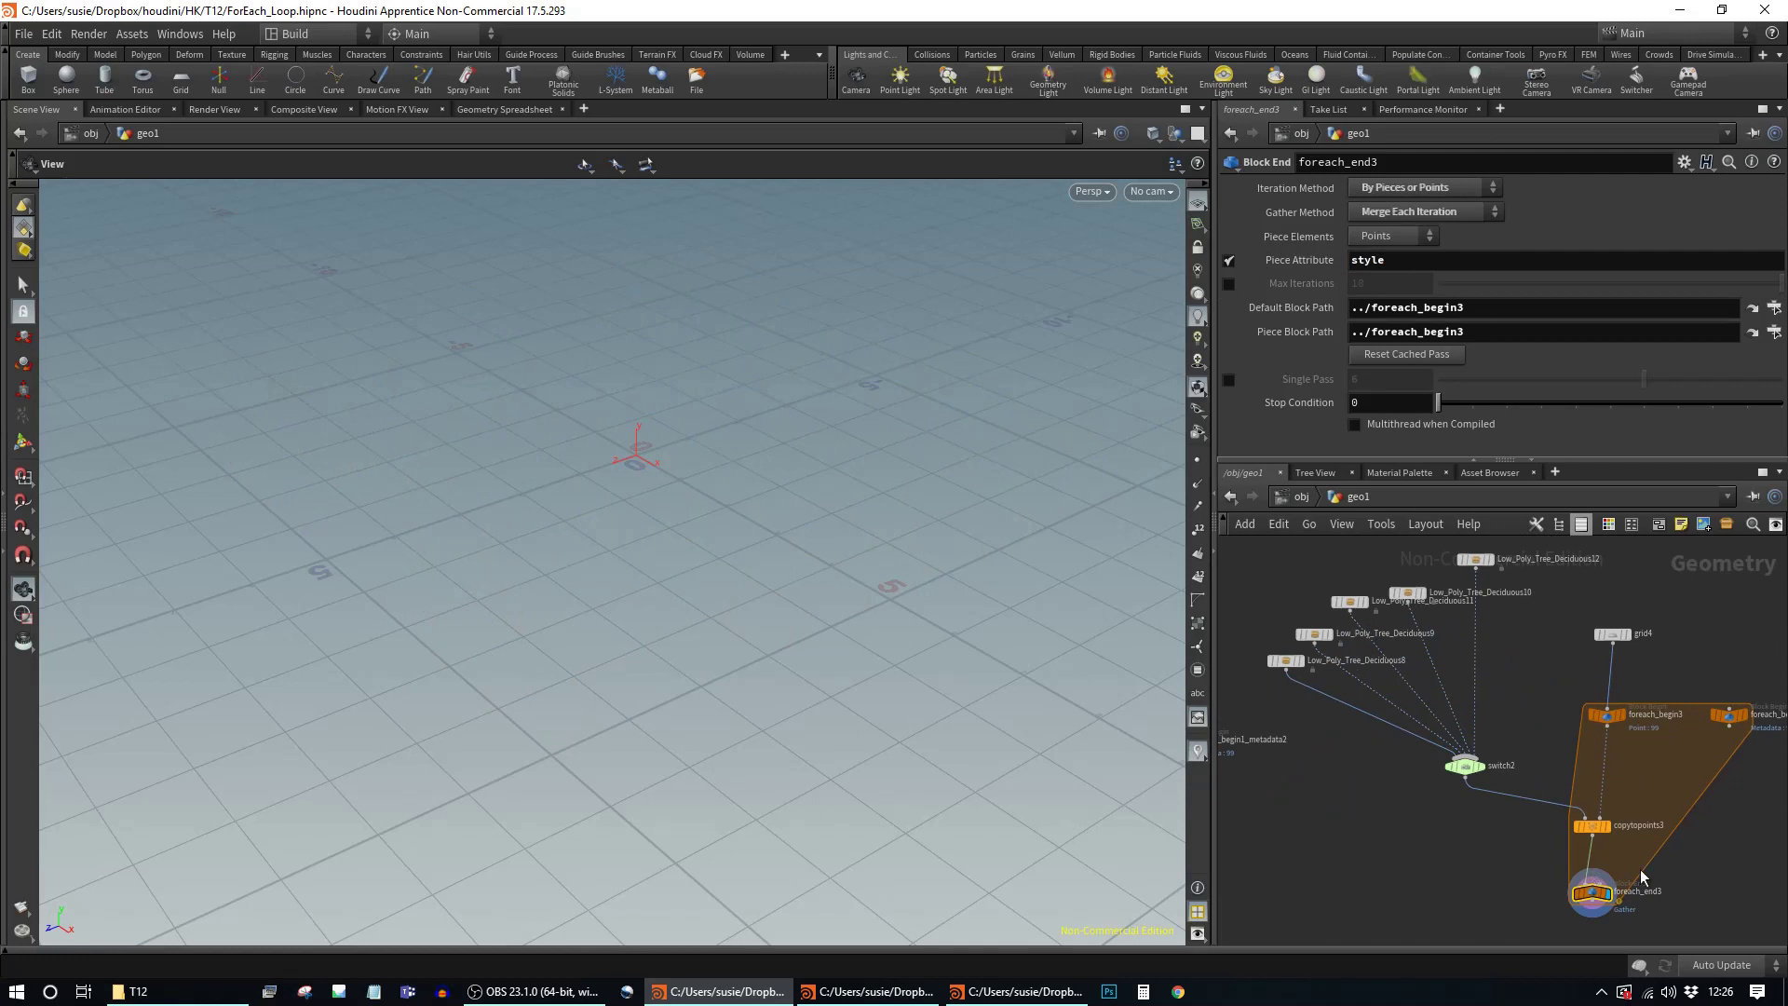
# Step: Read the warning in the node information of foreach_end3
pyautogui.moveTo(1596, 897)
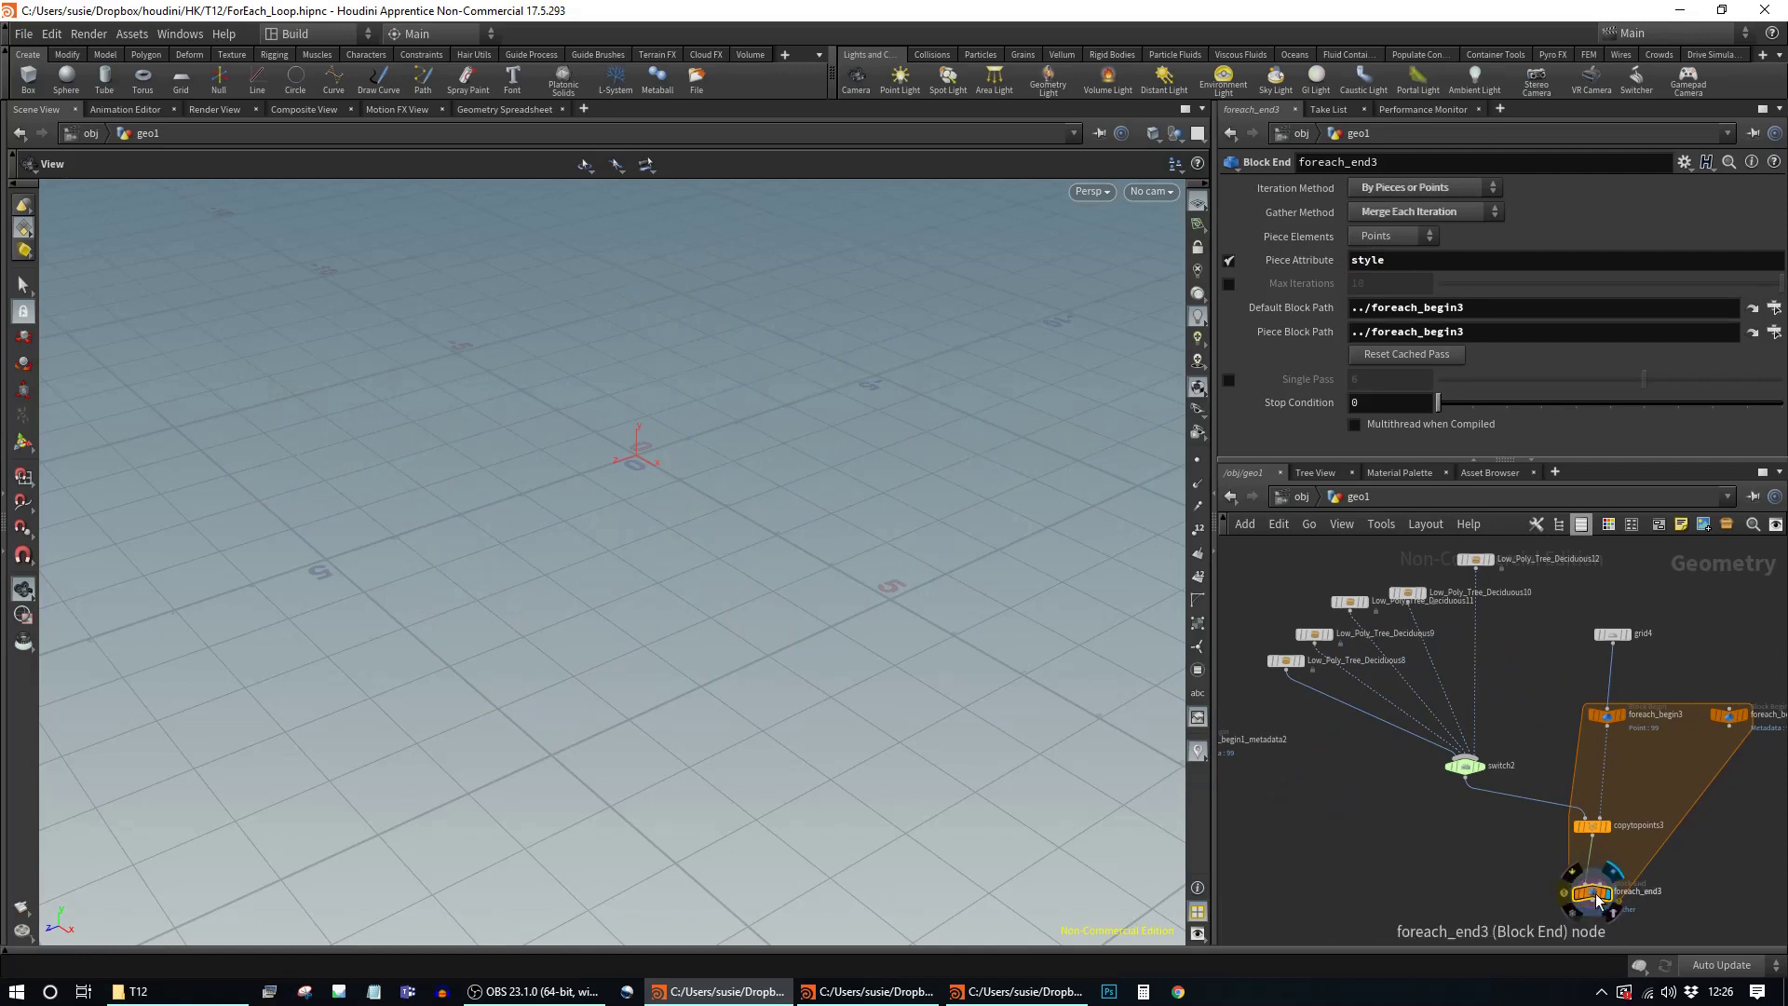
pyautogui.click(1564, 896)
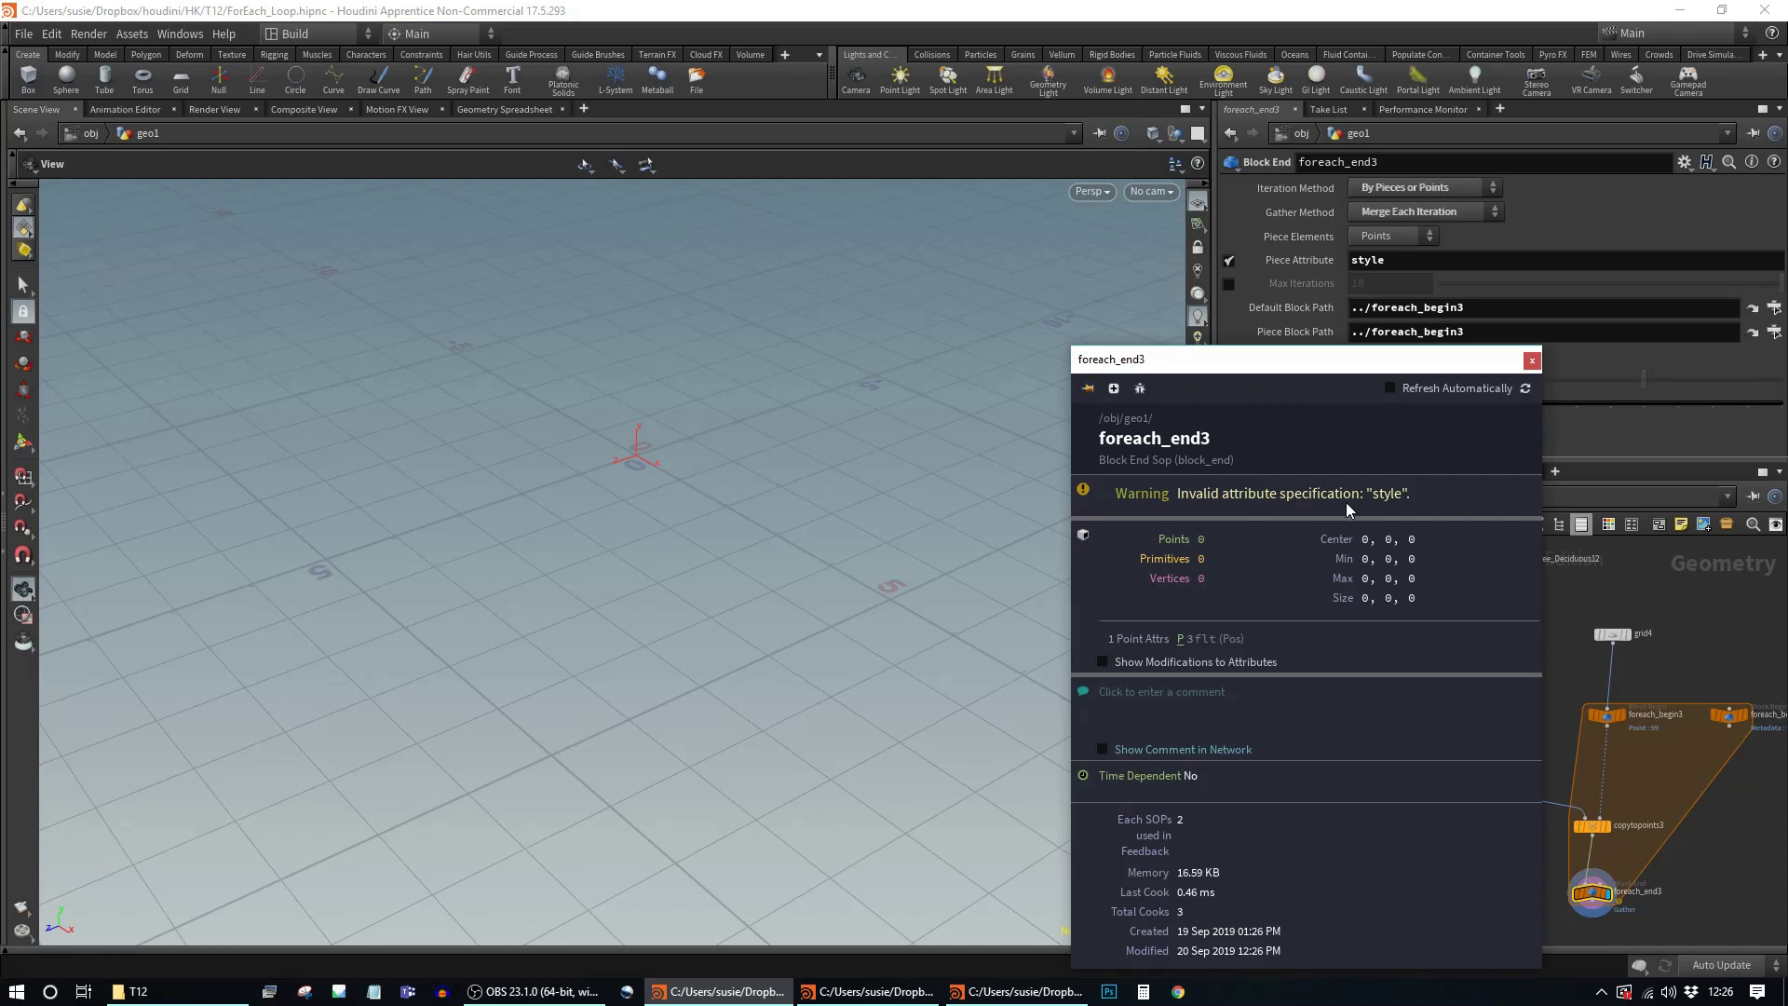
pyautogui.click(1531, 362)
# Step: Move grid4 farther from the for-each block and display it
pyautogui.moveTo(1530, 637); pyautogui.dragTo(1504, 687, button='middle')
pyautogui.moveTo(1601, 678); pyautogui.dragTo(1662, 636)
pyautogui.click(1679, 638)
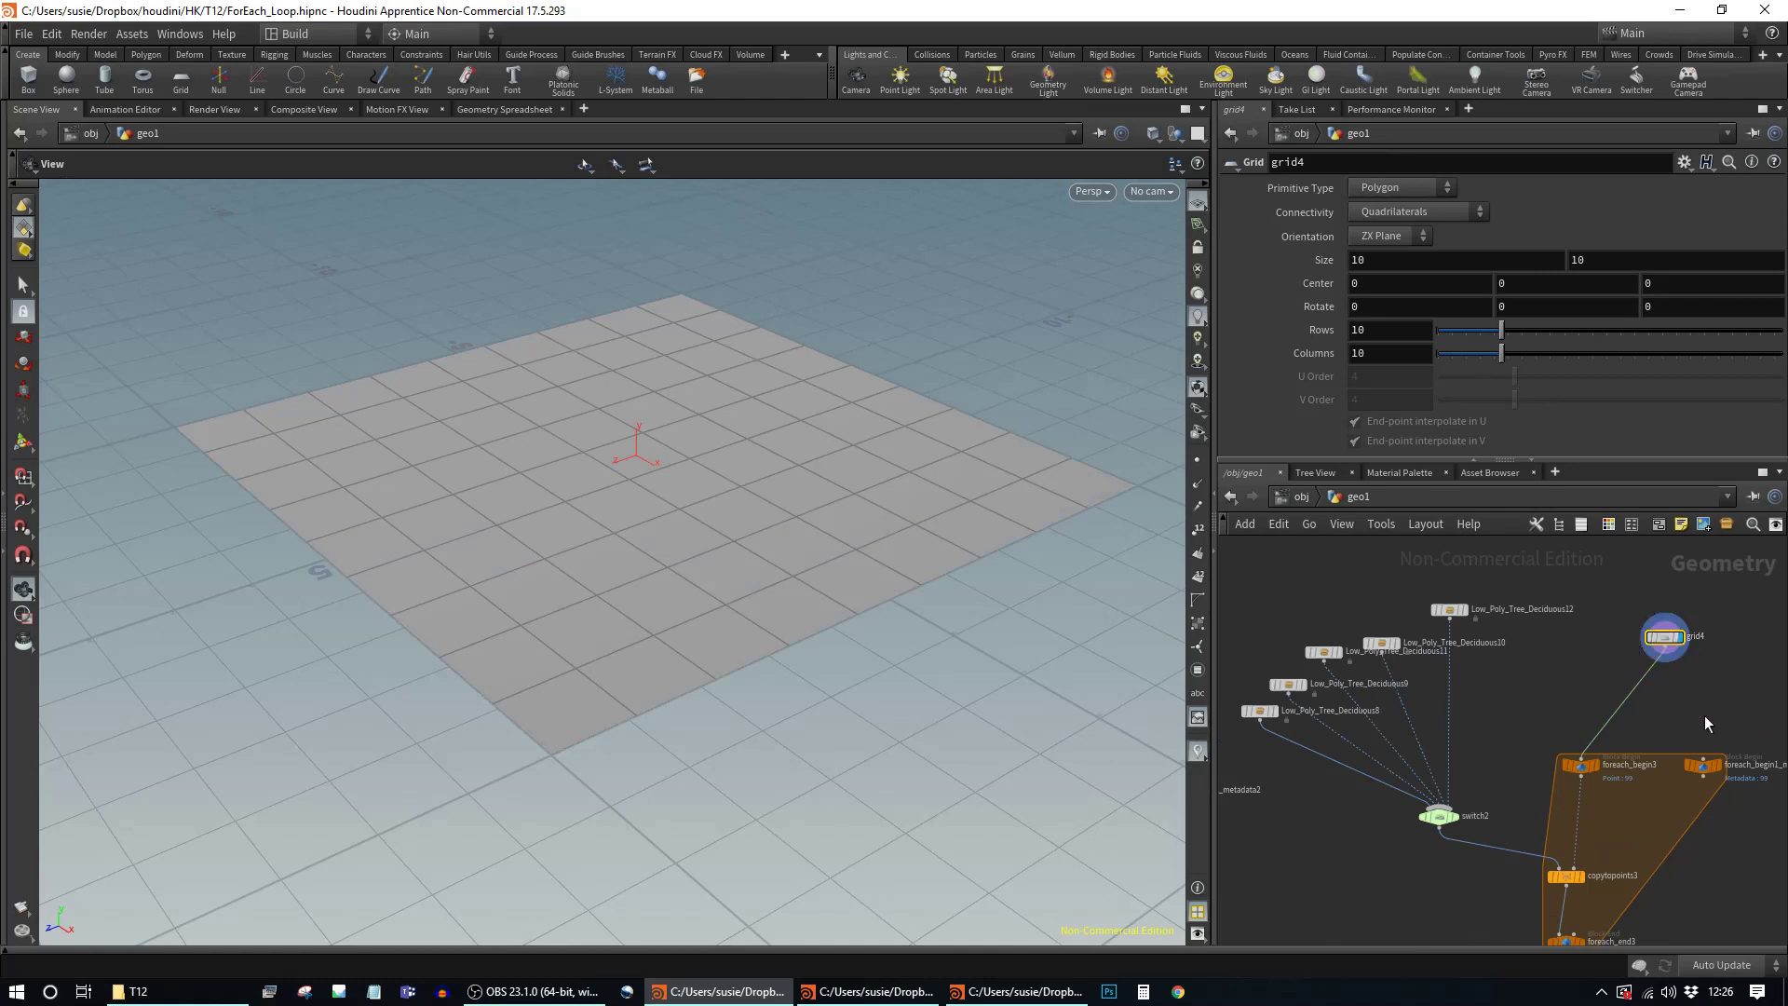
pyautogui.moveTo(1695, 683); pyautogui.dragTo(1654, 656, button='middle')
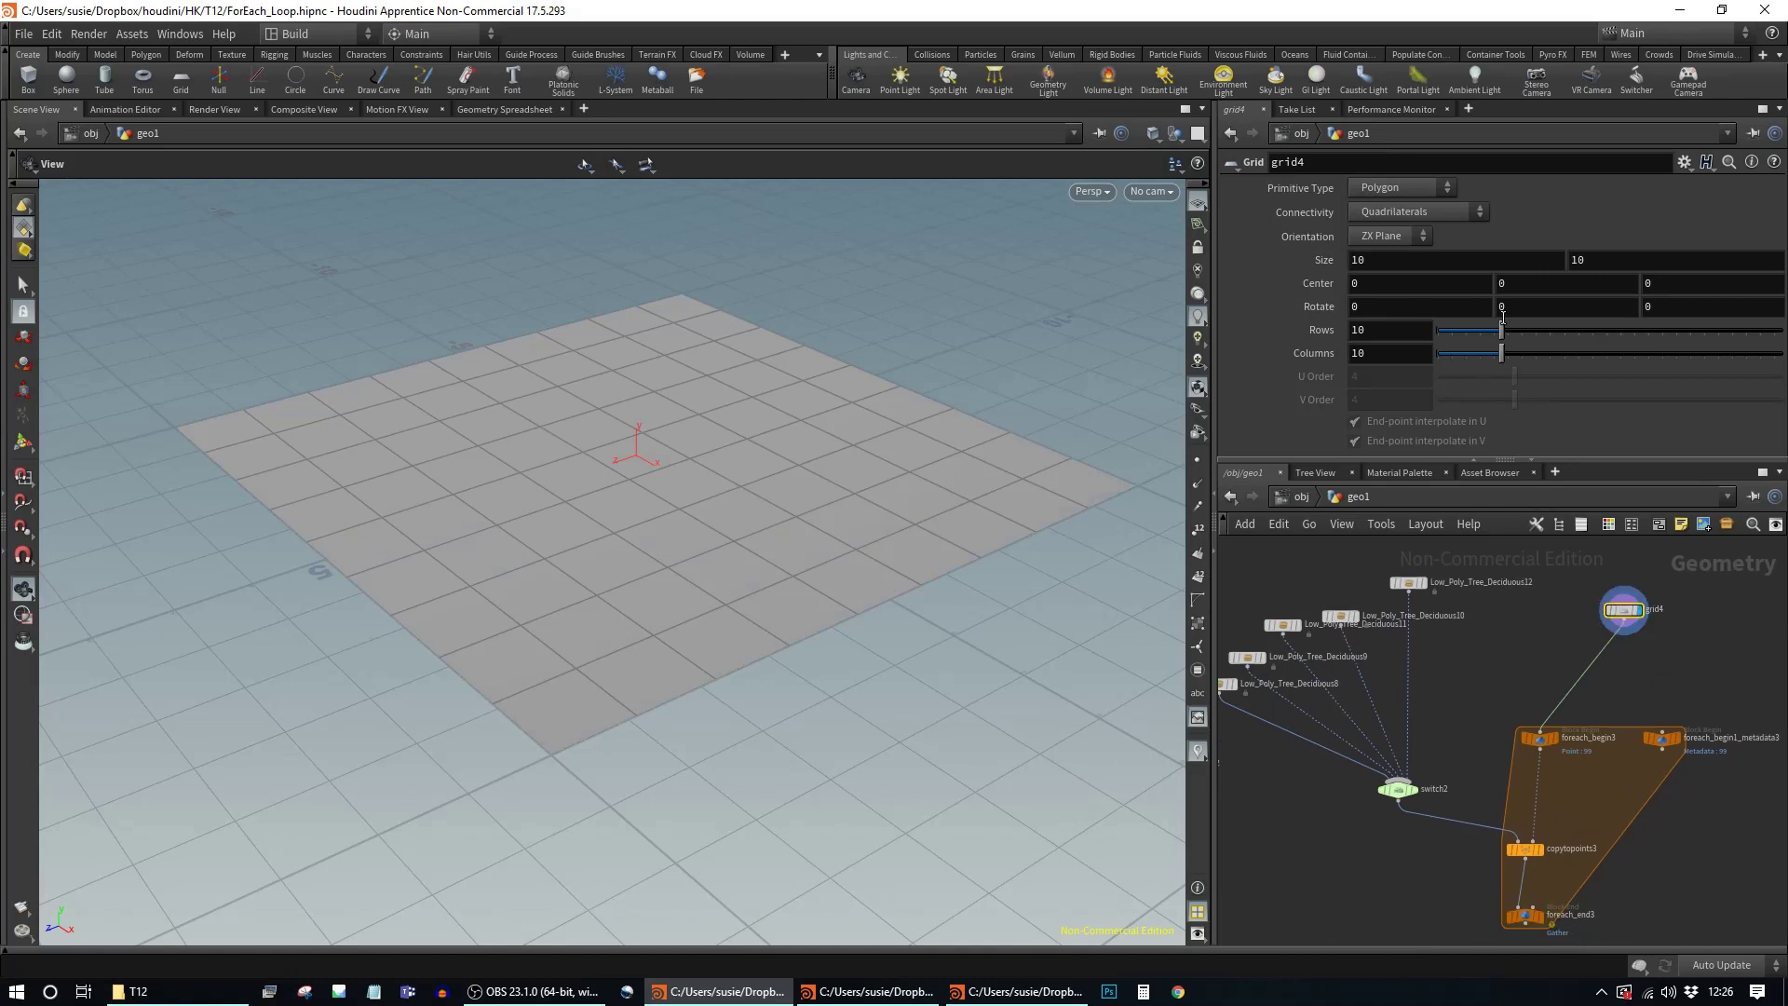
# Step: Set grid4 to 30 rows and 30 columns
pyautogui.moveTo(1503, 330); pyautogui.dragTo(1651, 352)
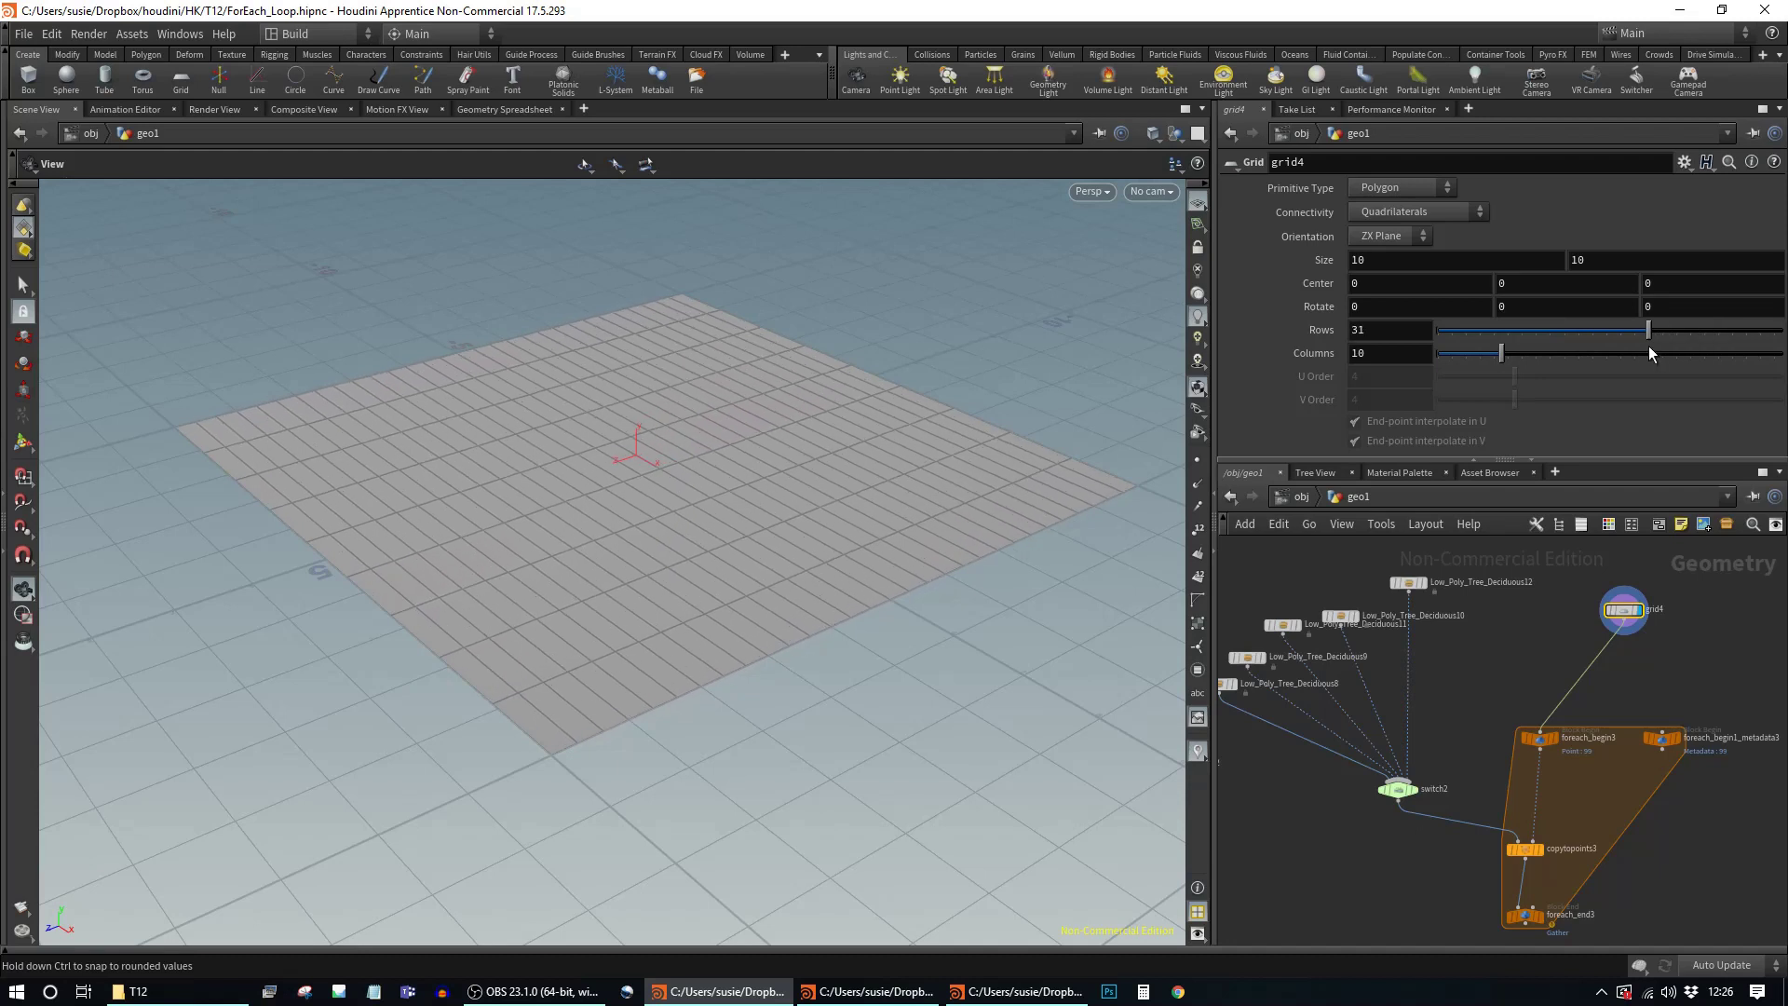
pyautogui.moveTo(1650, 352); pyautogui.dragTo(1626, 347)
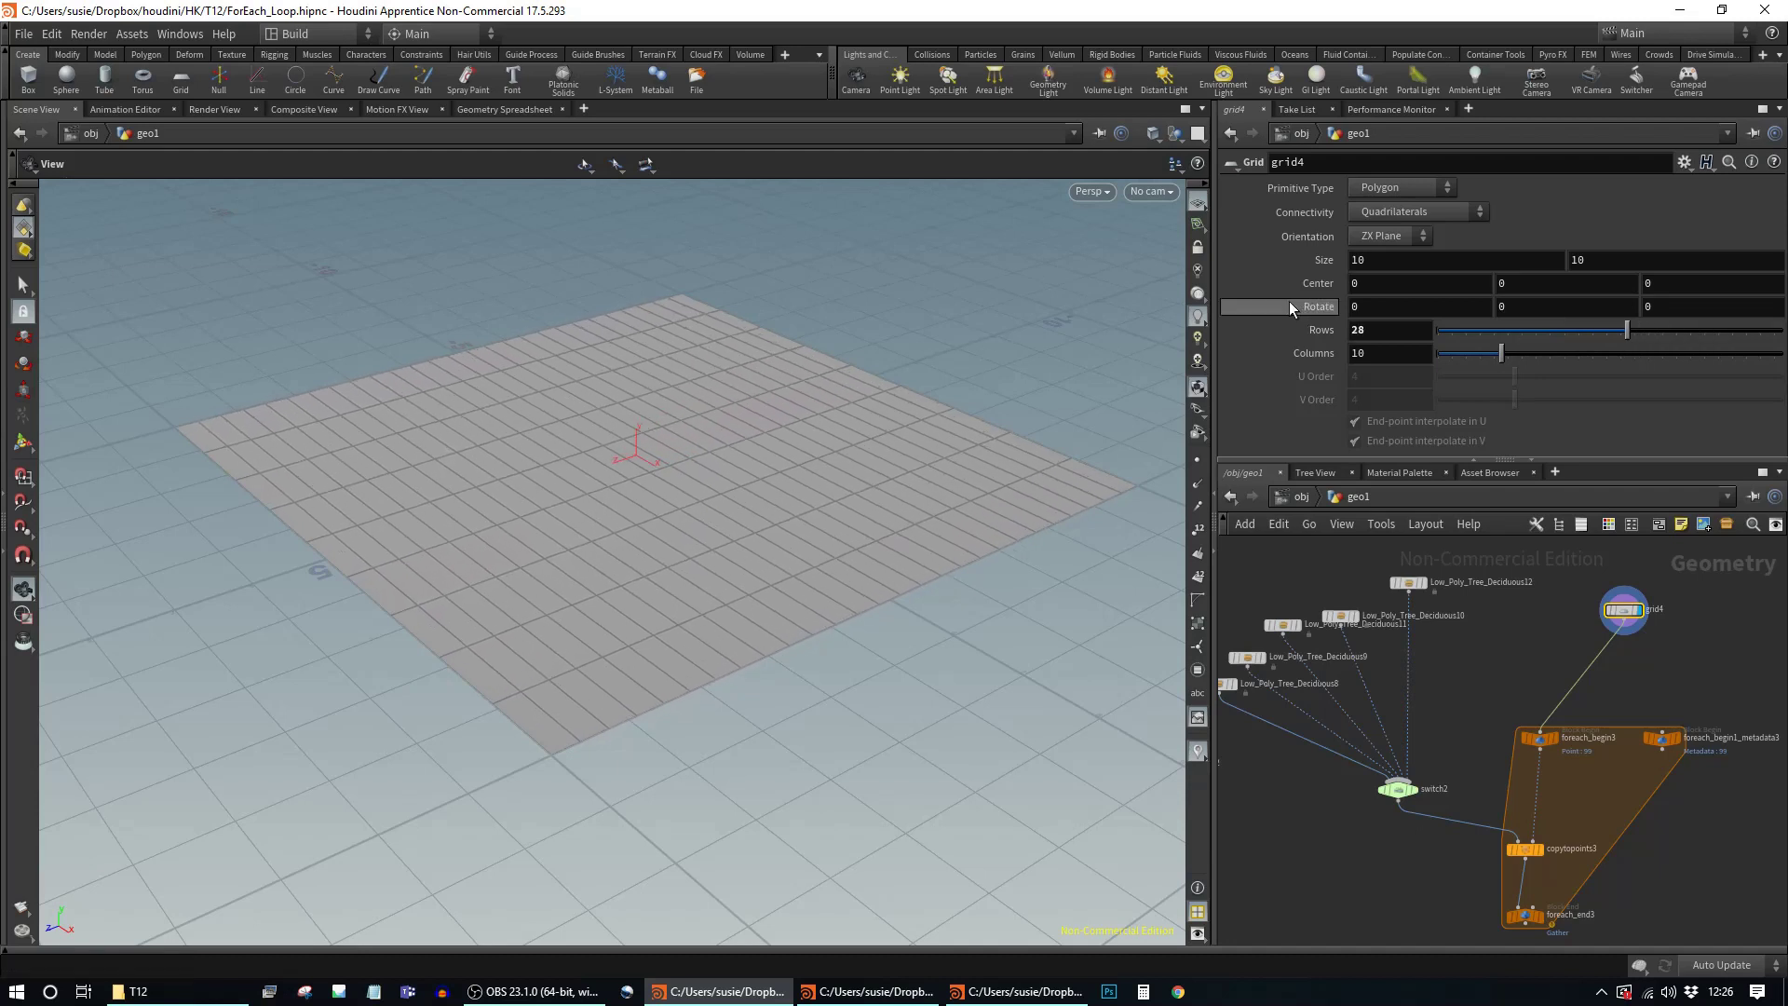
pyautogui.write('30')
pyautogui.press('Return')
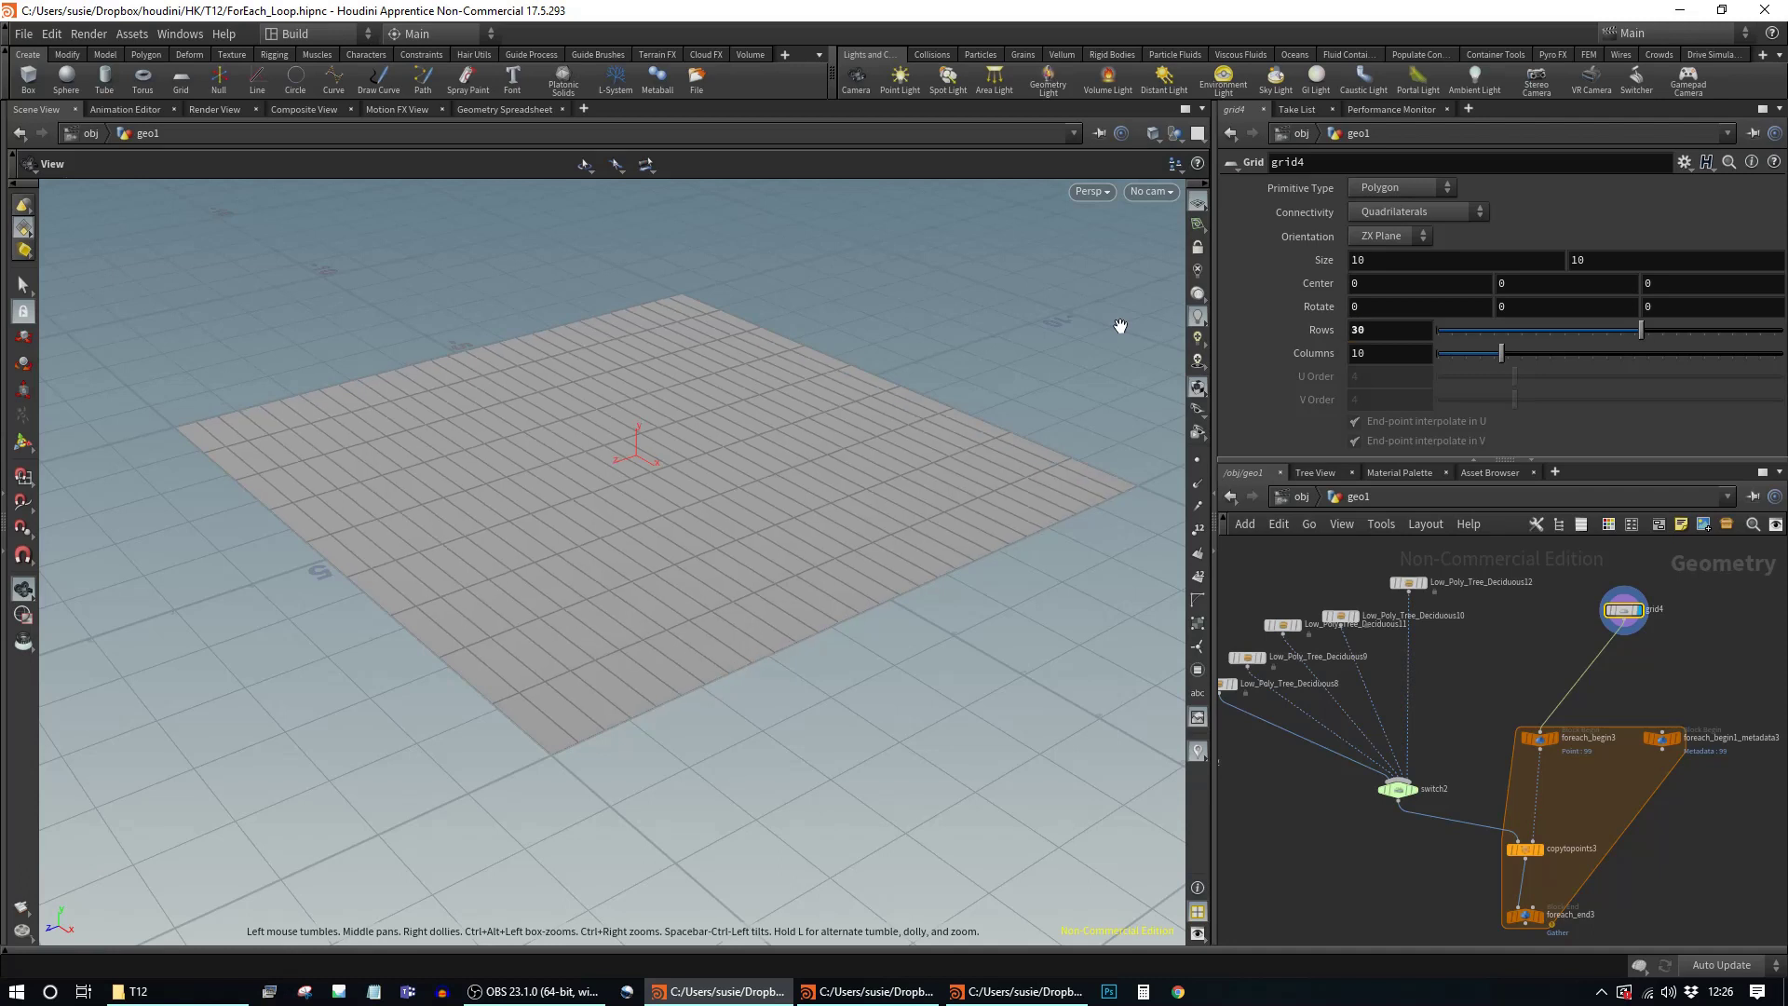
pyautogui.press('Tab')
pyautogui.write('30')
pyautogui.press('Return')
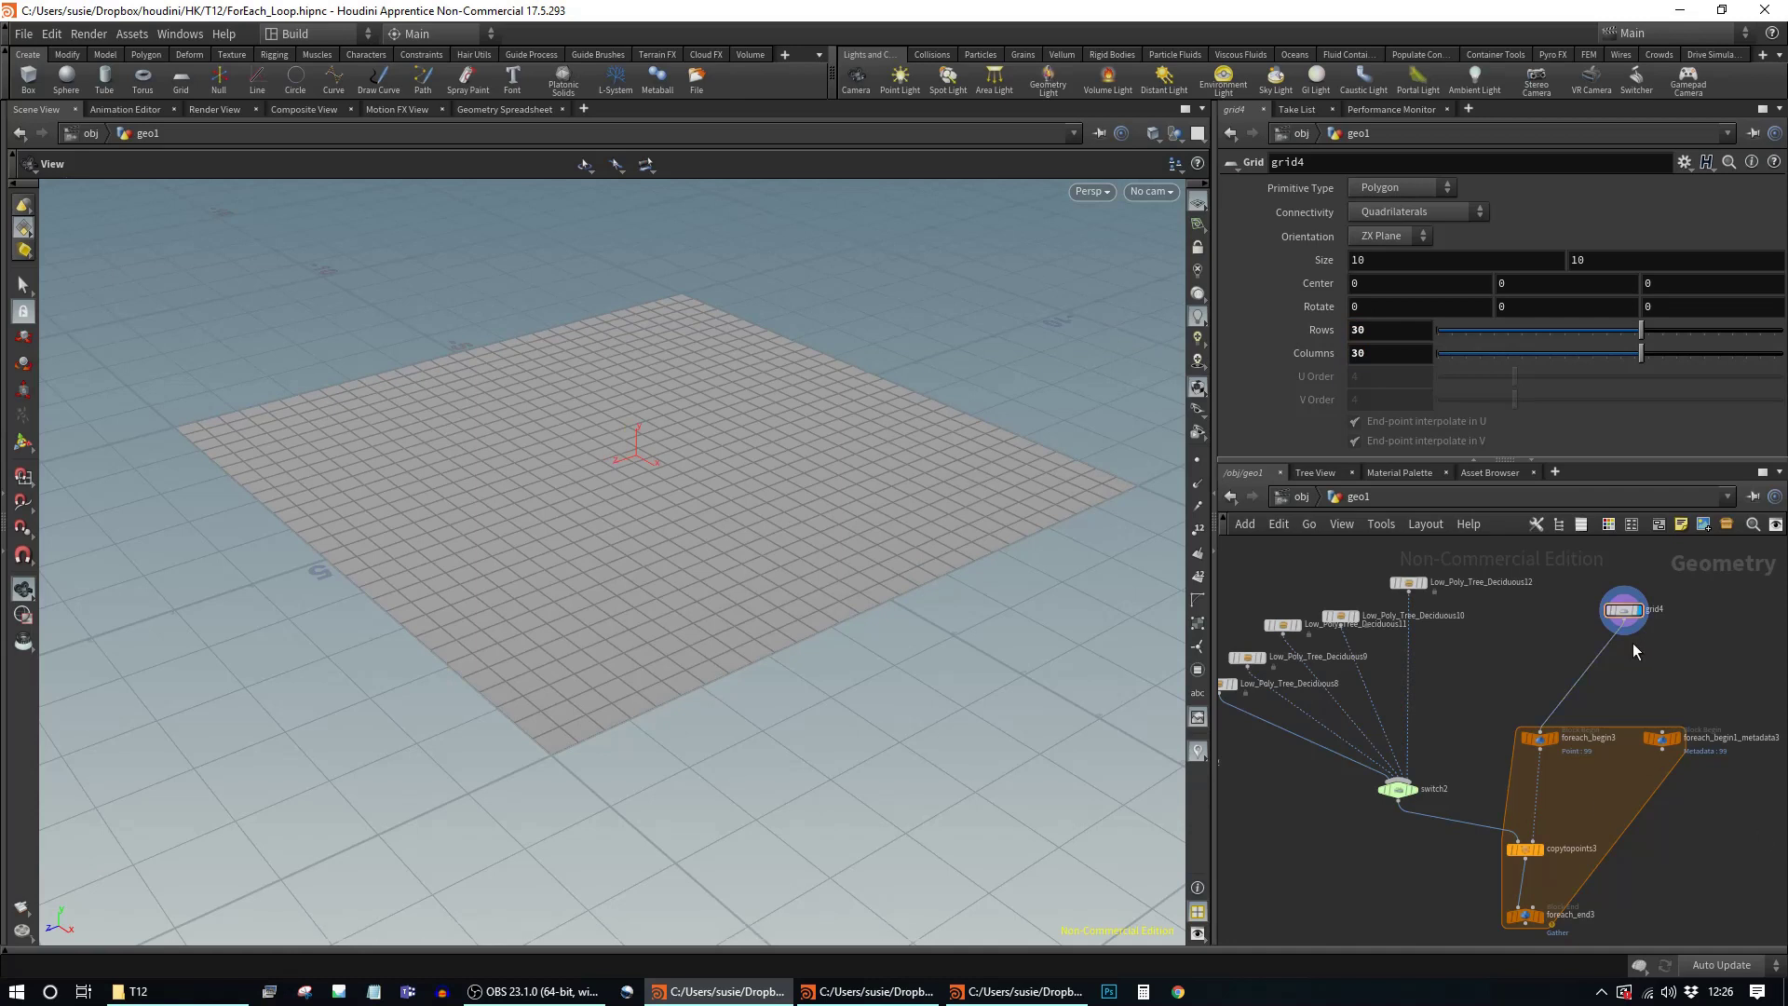
# Step: Insert an Attribute VOP node between grid4 and foreach_begin3
pyautogui.press('Tab')
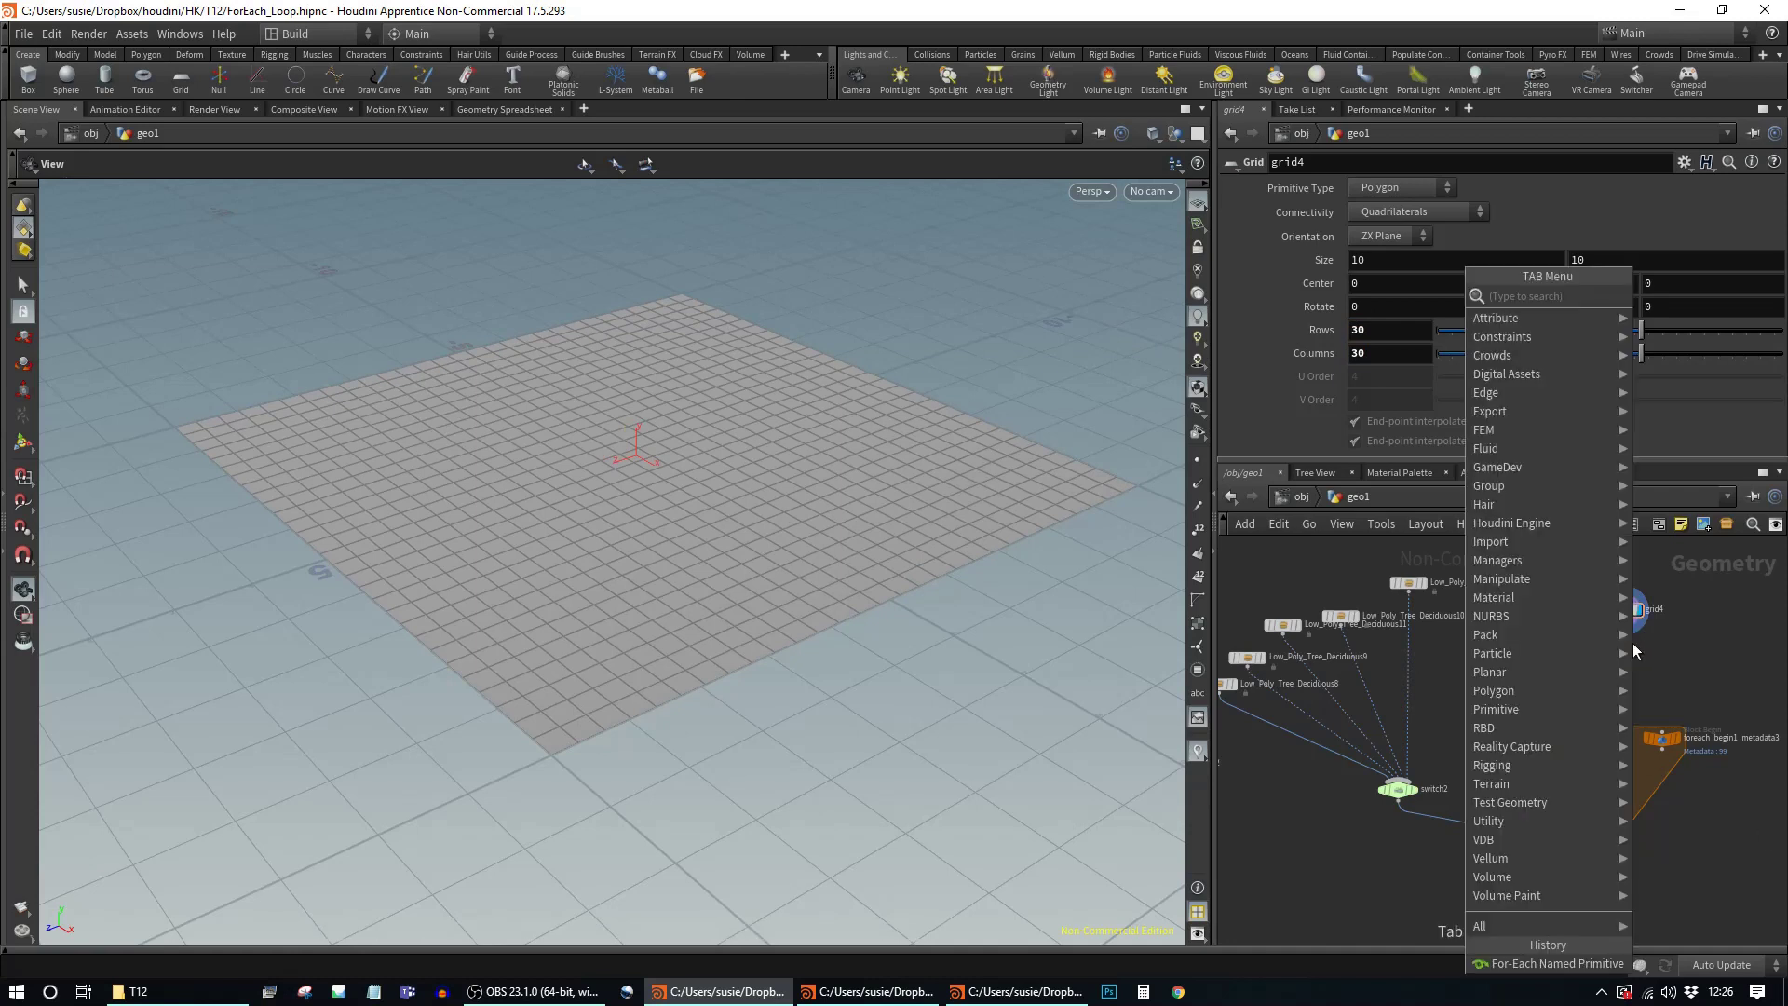
pyautogui.write('att v')
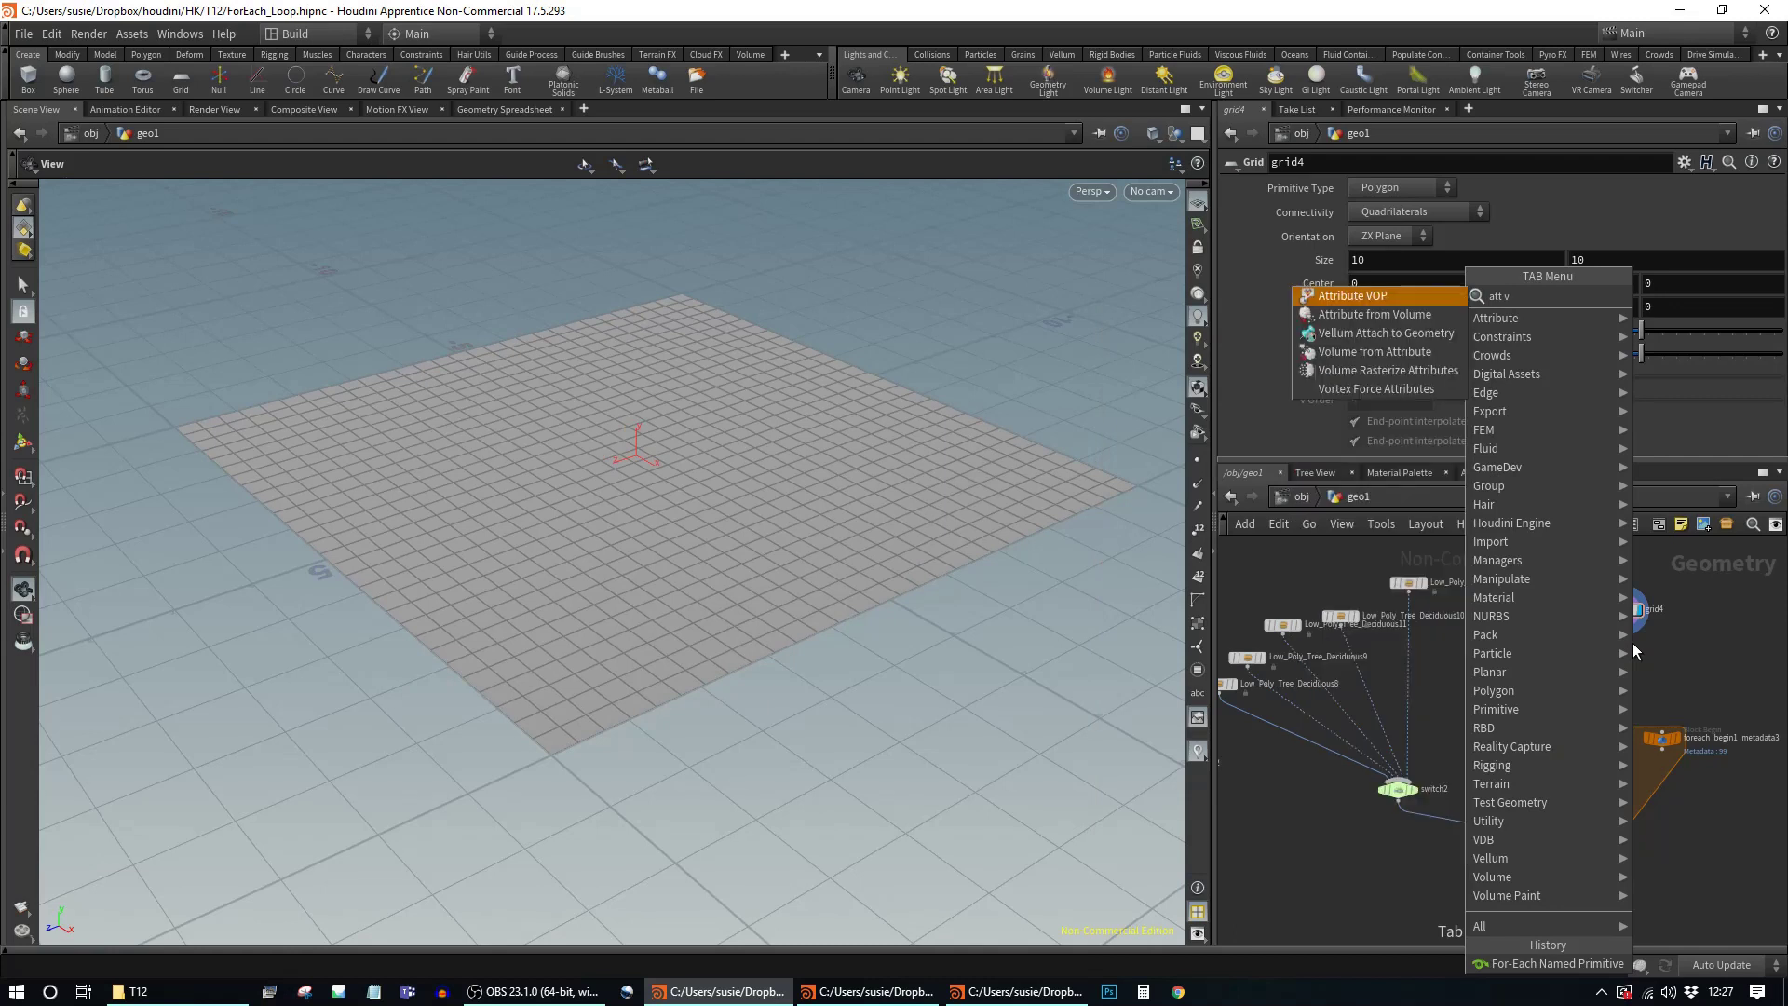
pyautogui.press('Return')
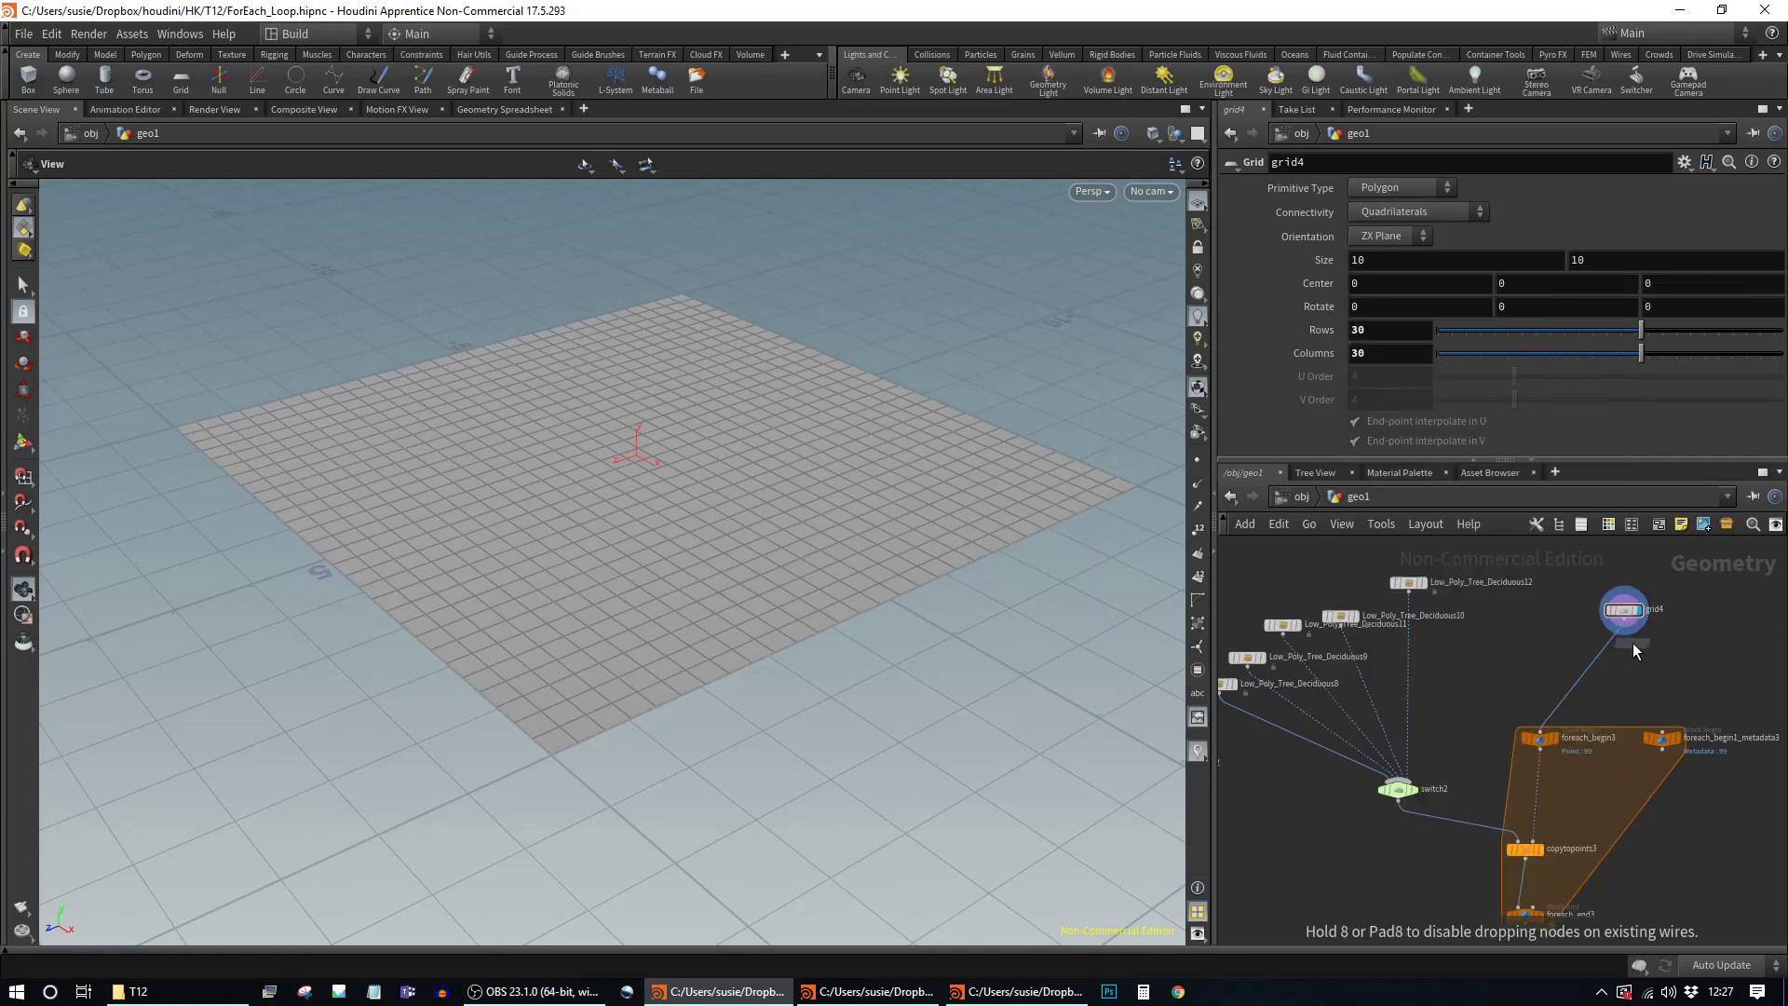
pyautogui.click(1589, 663)
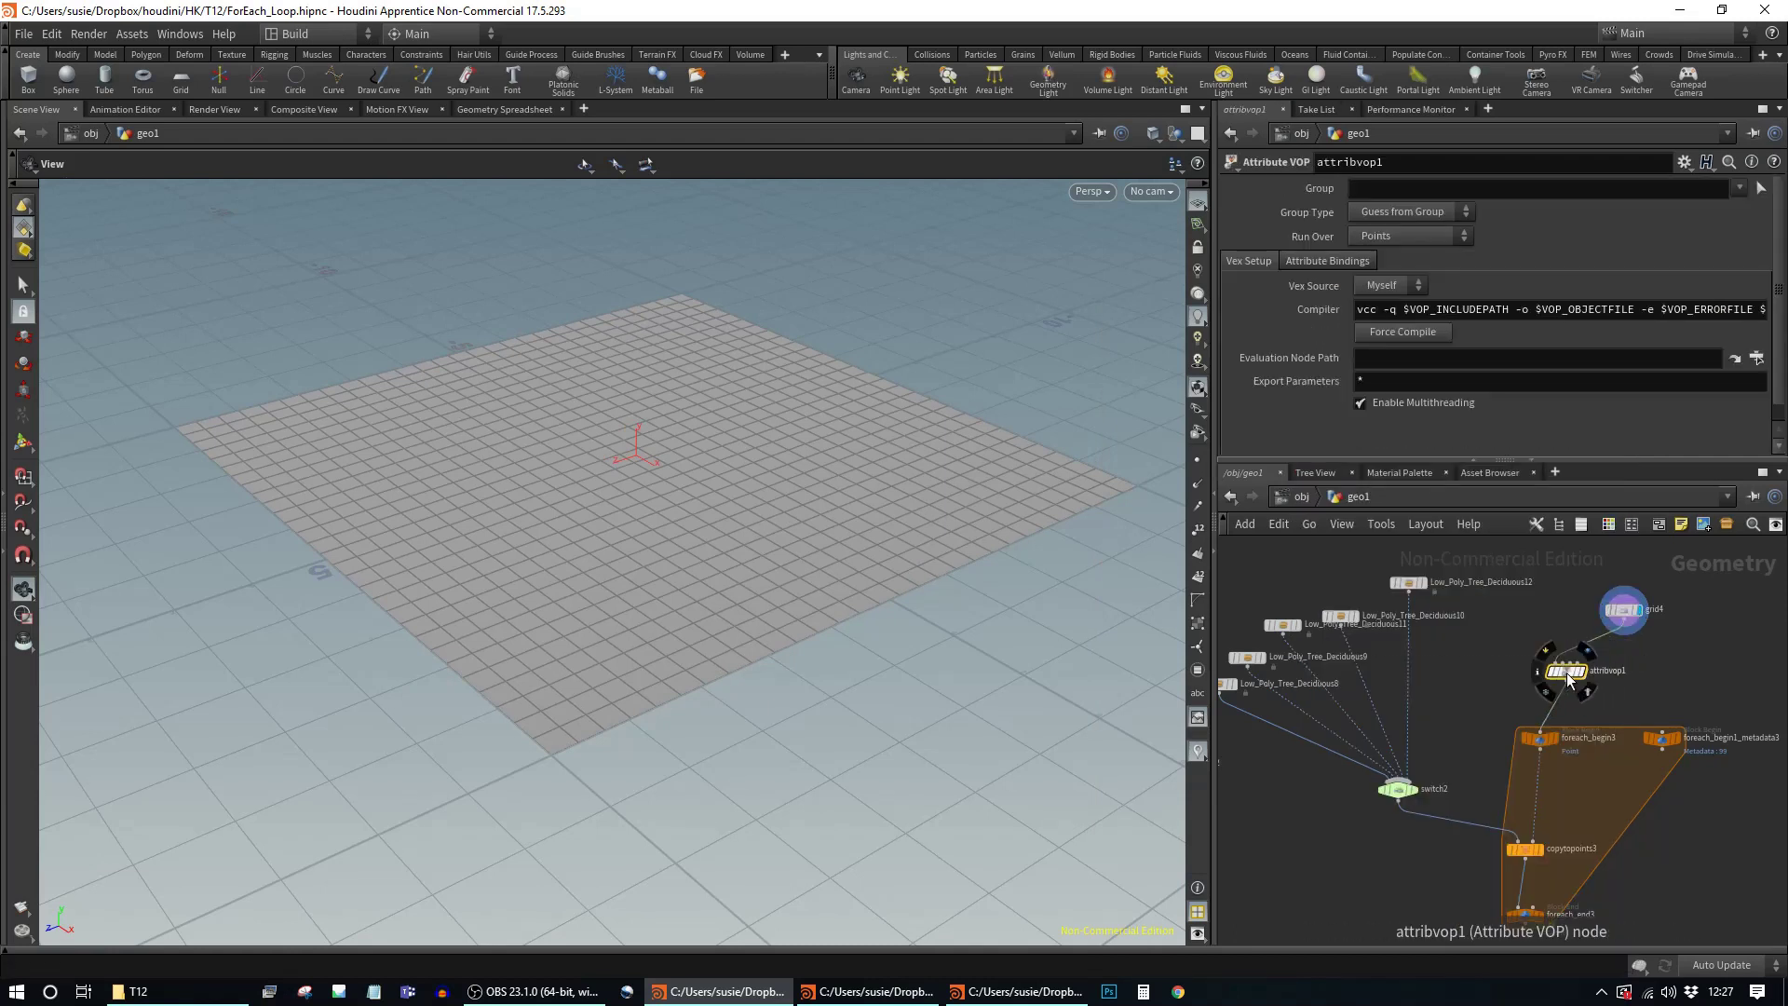
# Step: Inside attribvop1, add an Anti-Aliased Noise node and connect the global P output to its position input
pyautogui.doubleClick(1567, 672)
pyautogui.press('Tab')
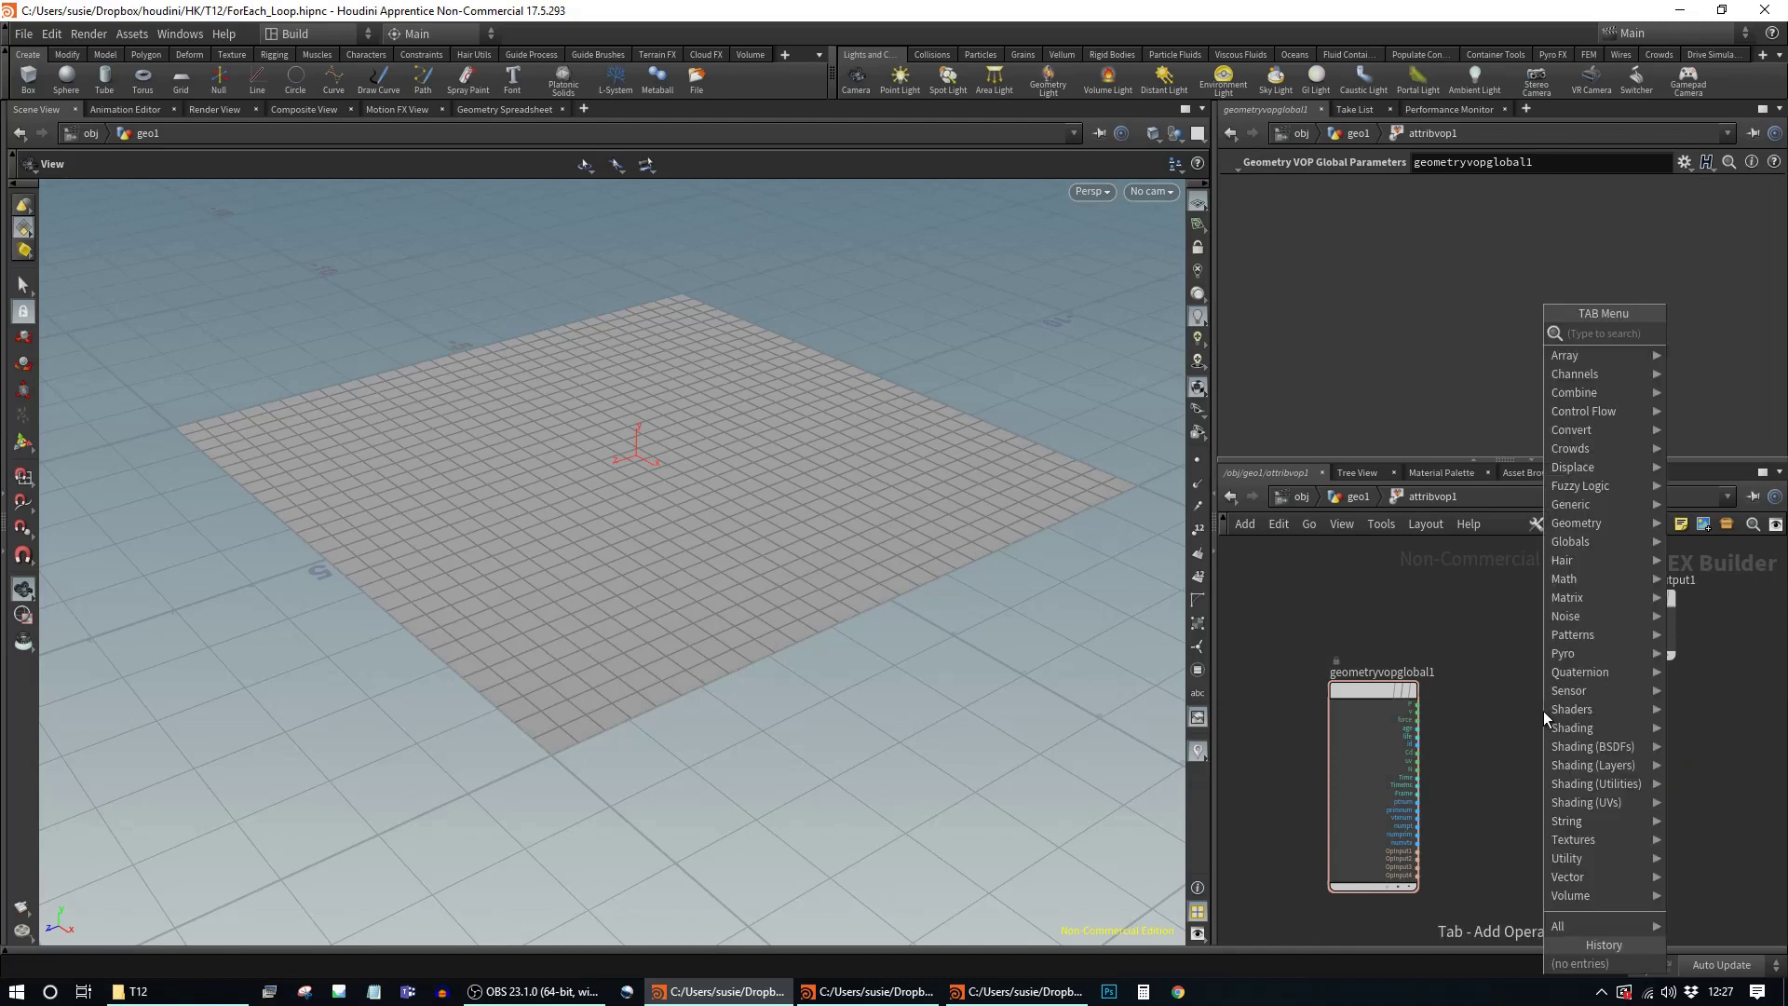
pyautogui.write('n')
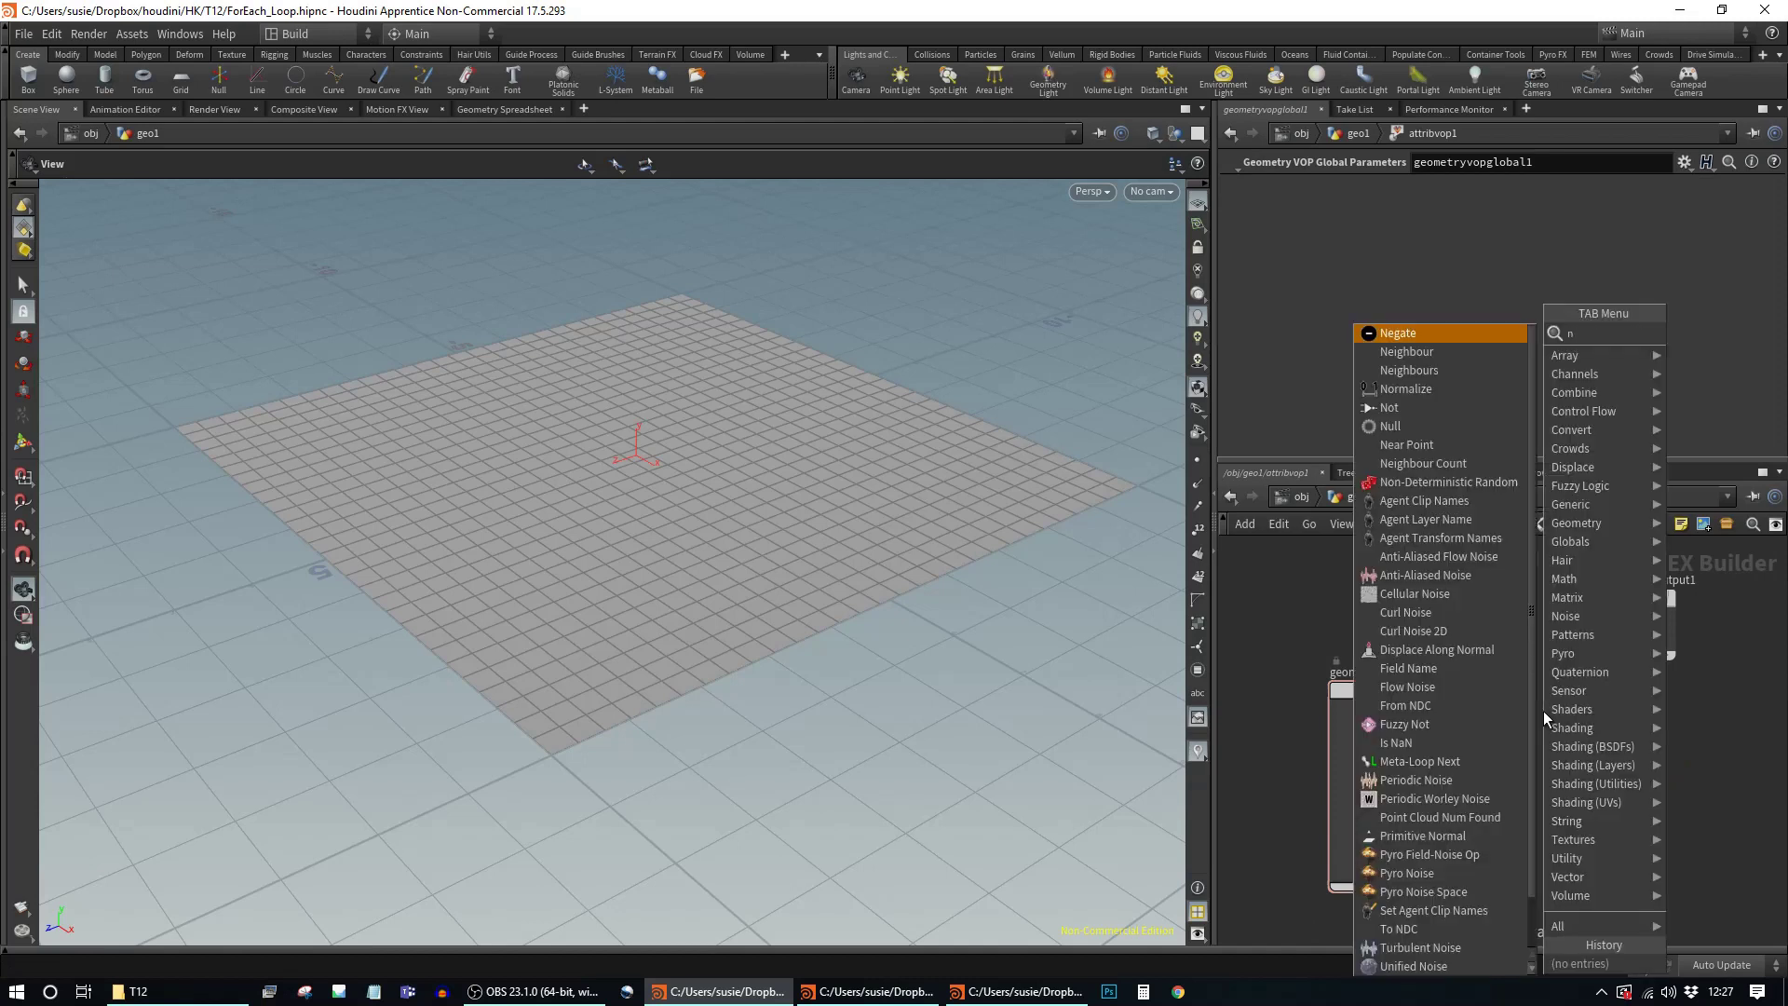
pyautogui.write('oi')
pyautogui.press('Down')
pyautogui.press('Return')
pyautogui.click(1501, 702)
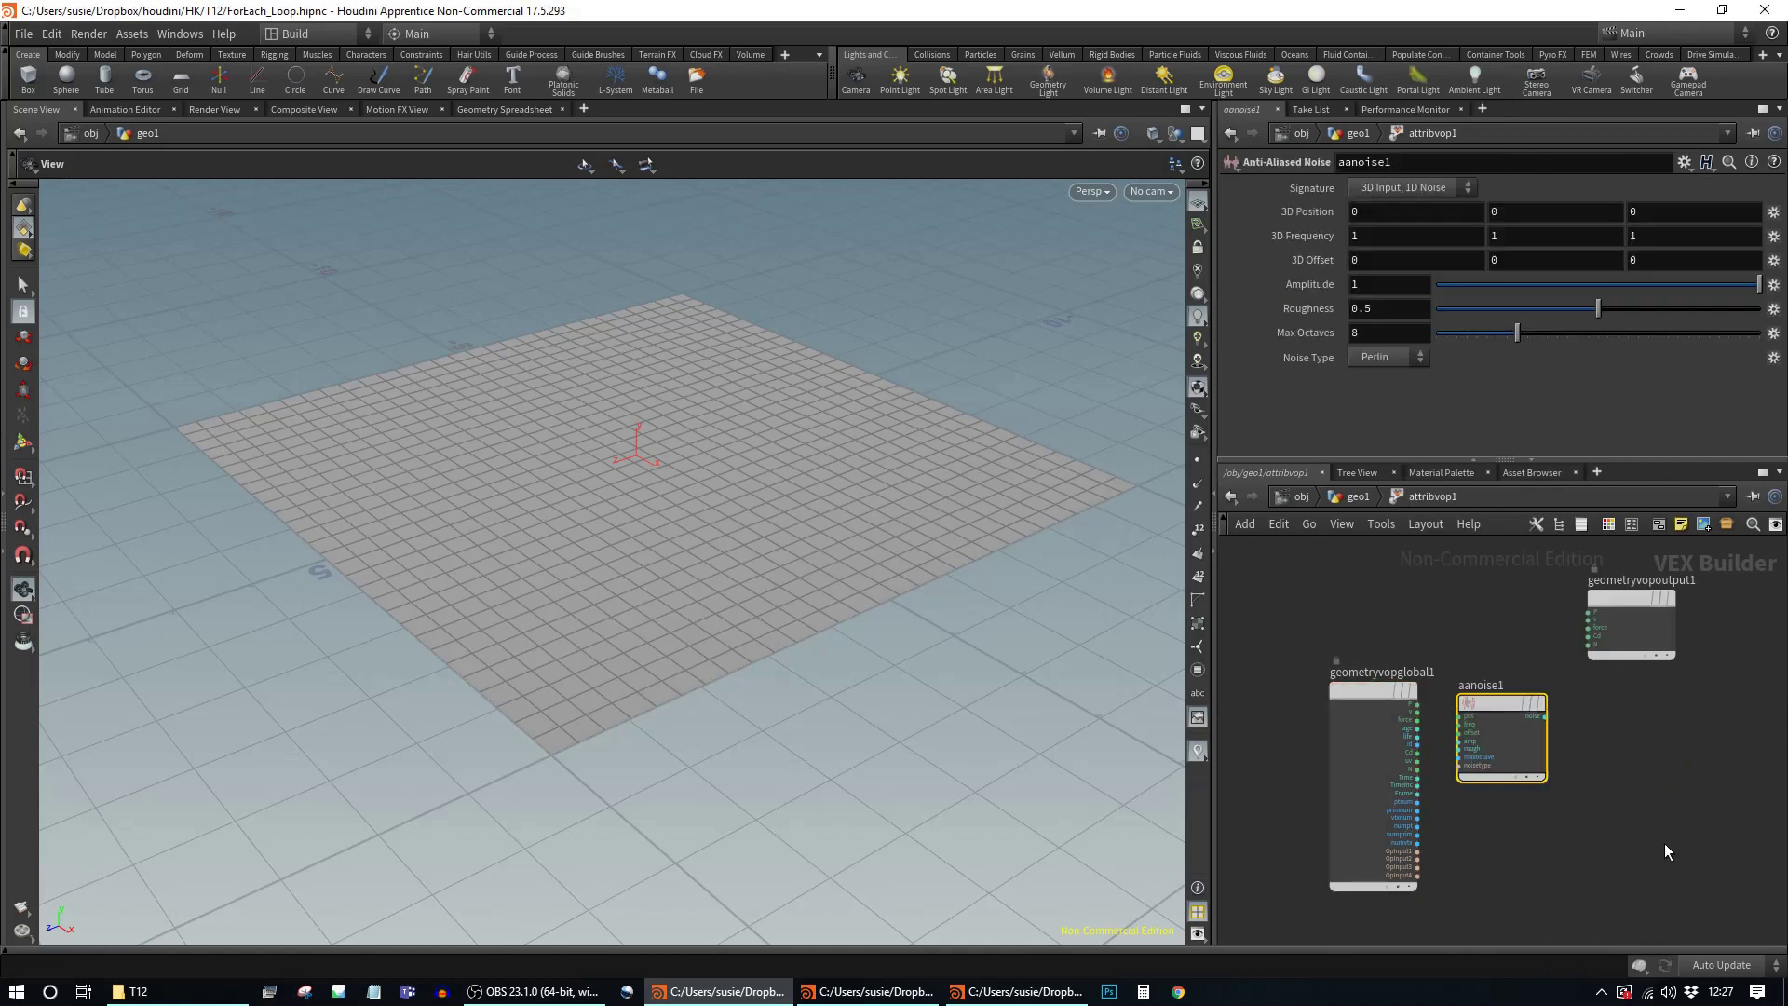
pyautogui.moveTo(1664, 842); pyautogui.dragTo(1529, 802, button='middle')
pyautogui.moveTo(1280, 682); pyautogui.dragTo(1419, 685)
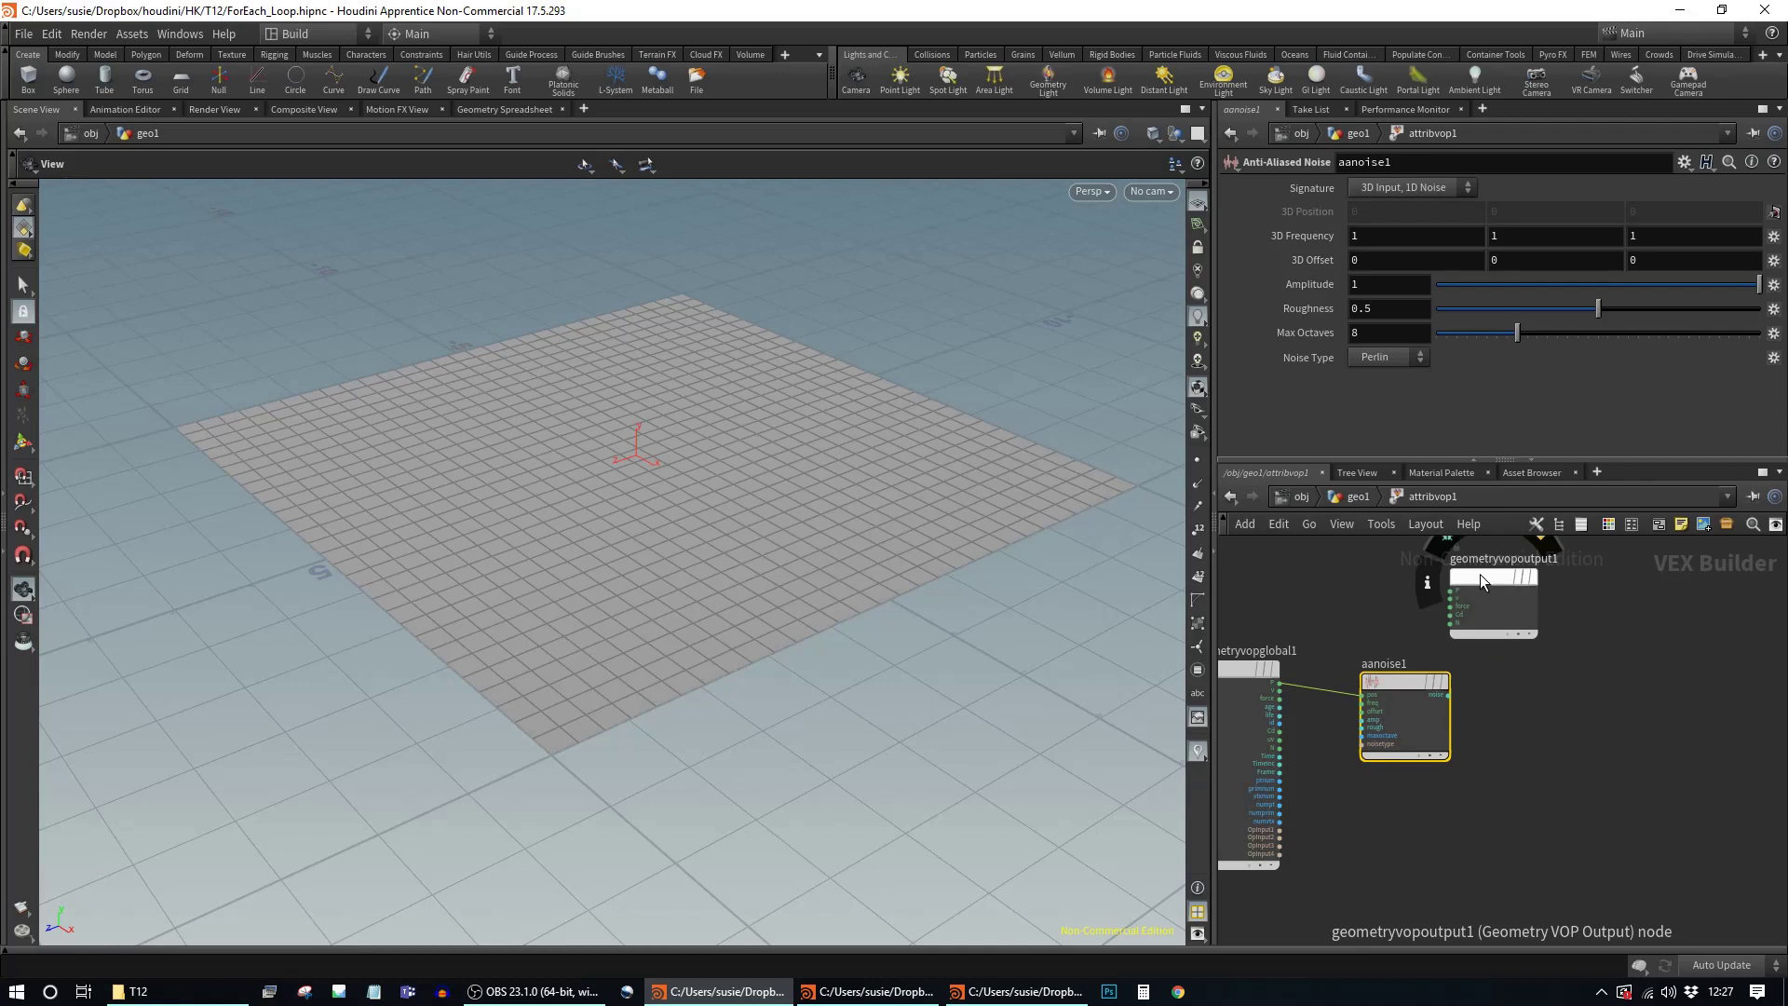
# Step: Connect aanoise1's noise output to the Cd input of geometryvopoutput1 and display attribvop1's result
pyautogui.moveTo(1479, 574); pyautogui.dragTo(1660, 685)
pyautogui.moveTo(1524, 736); pyautogui.dragTo(1429, 731, button='middle')
pyautogui.moveTo(1355, 705); pyautogui.dragTo(1545, 711)
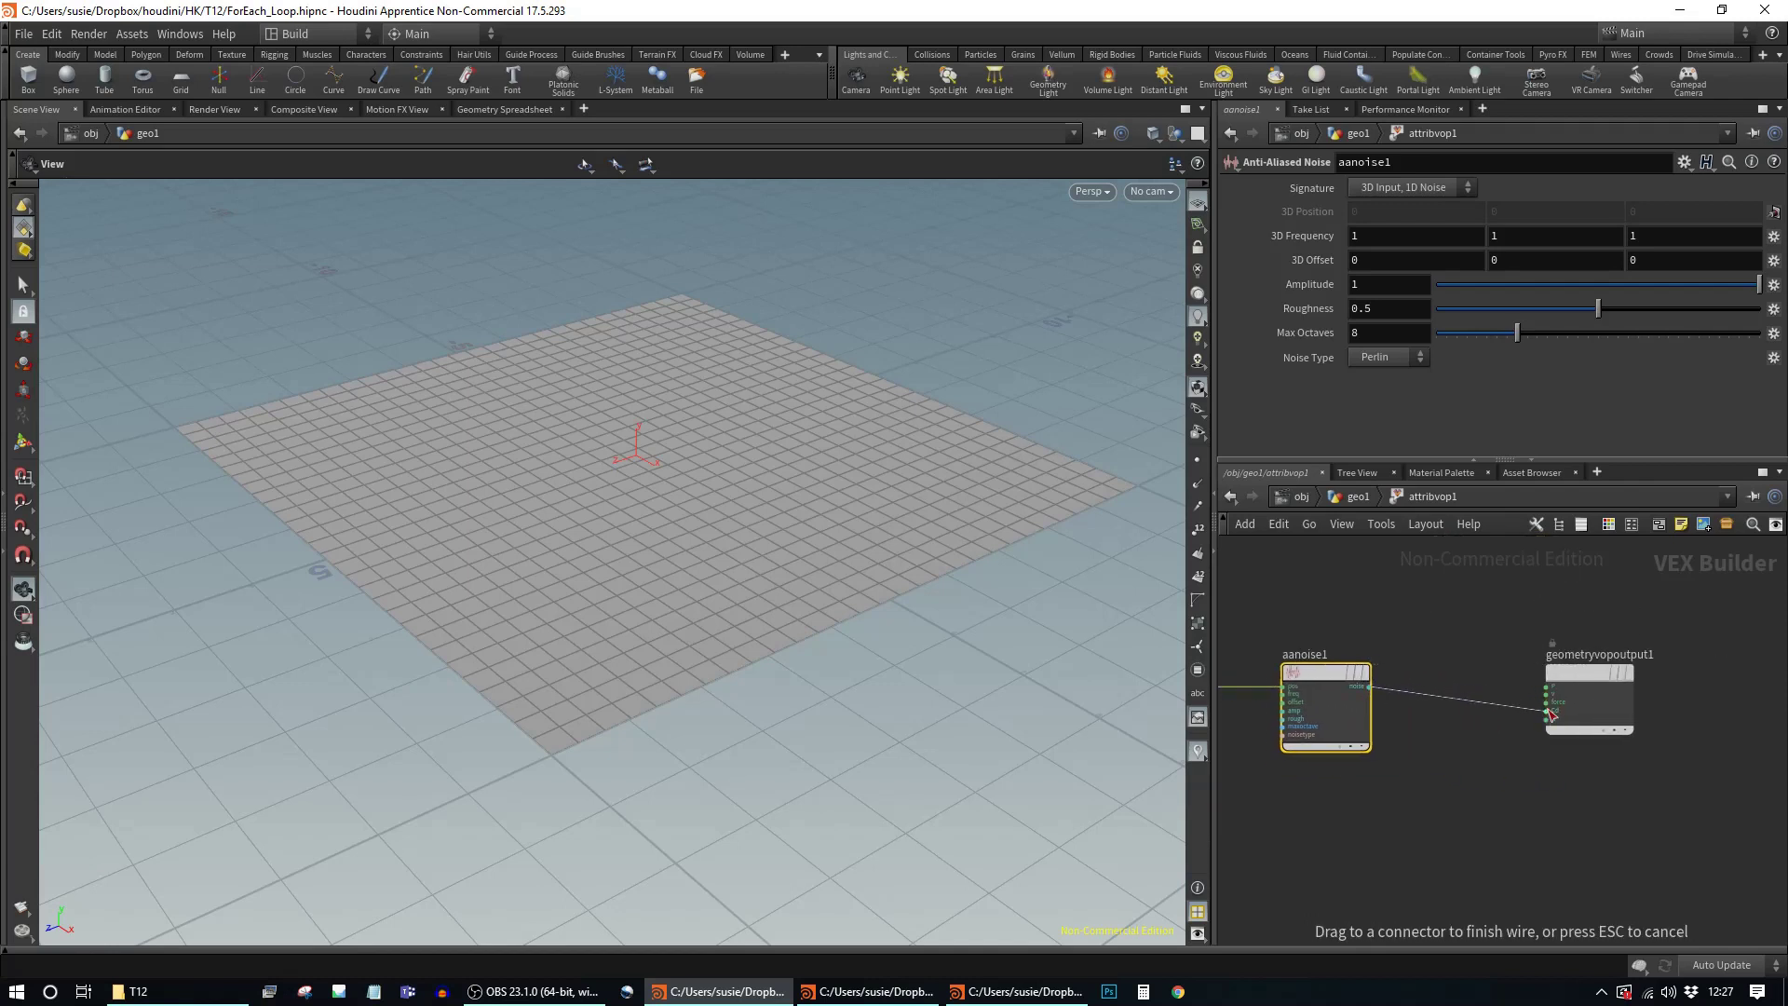
pyautogui.click(1595, 673)
pyautogui.click(1360, 499)
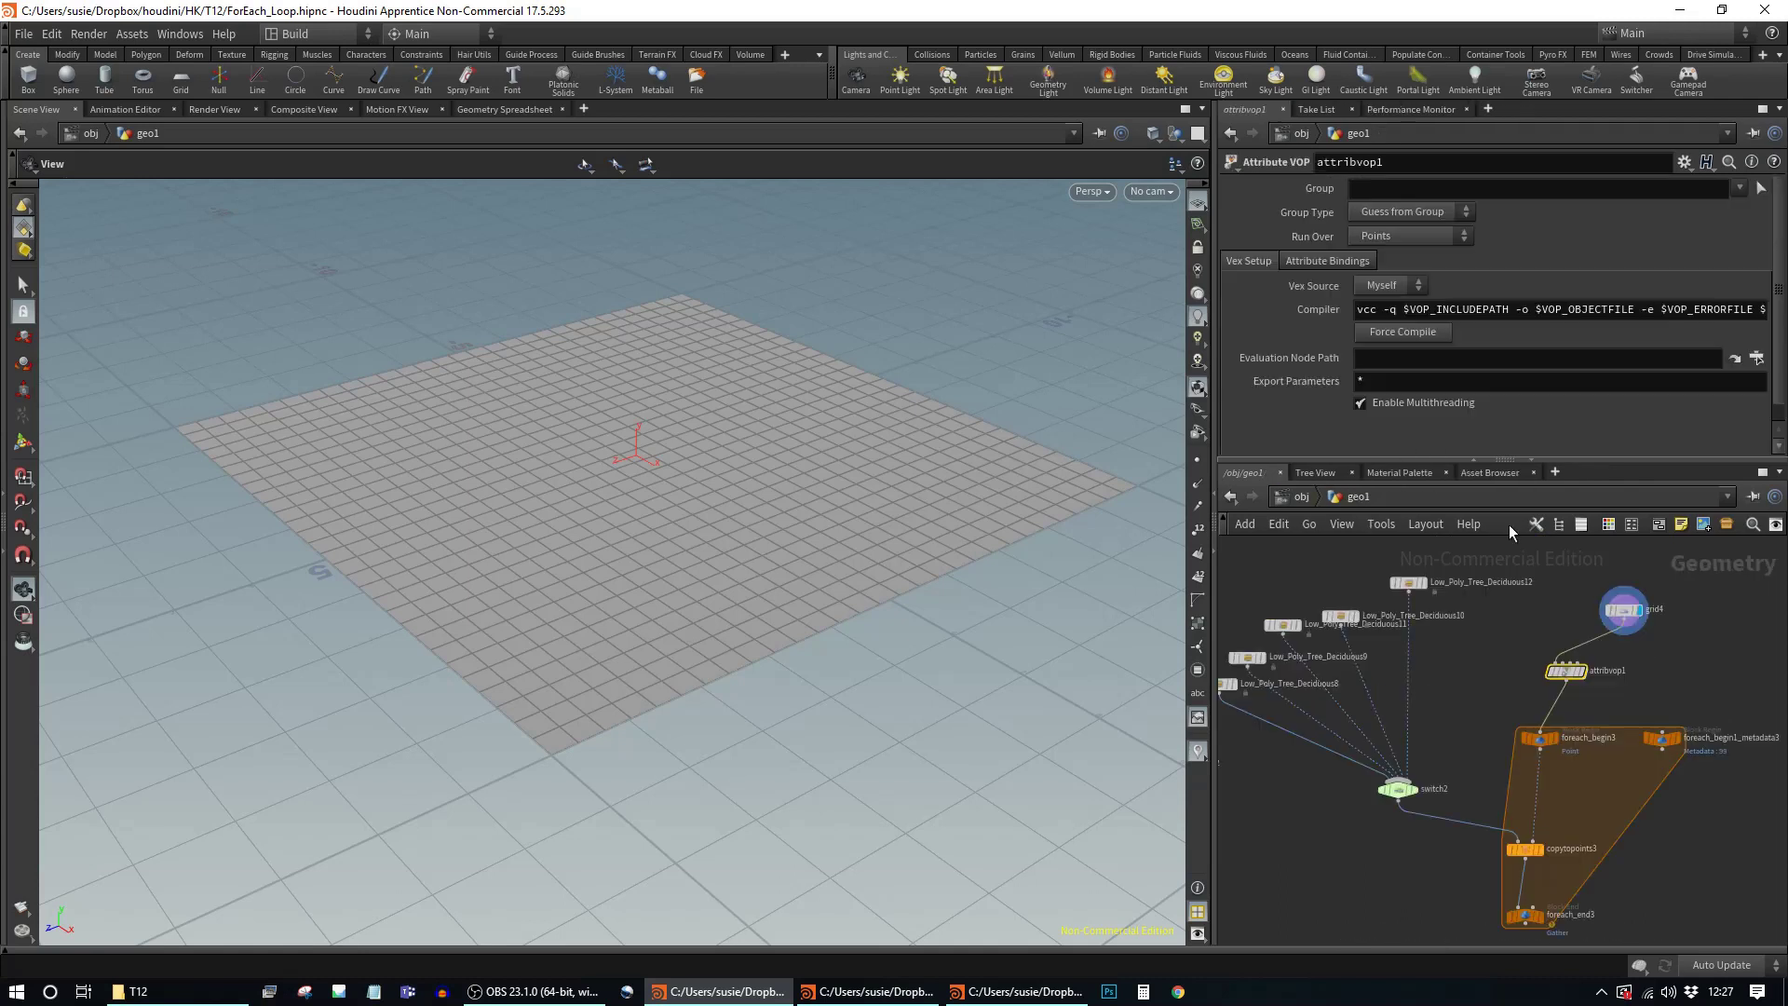
pyautogui.click(1589, 671)
pyautogui.doubleClick(1568, 670)
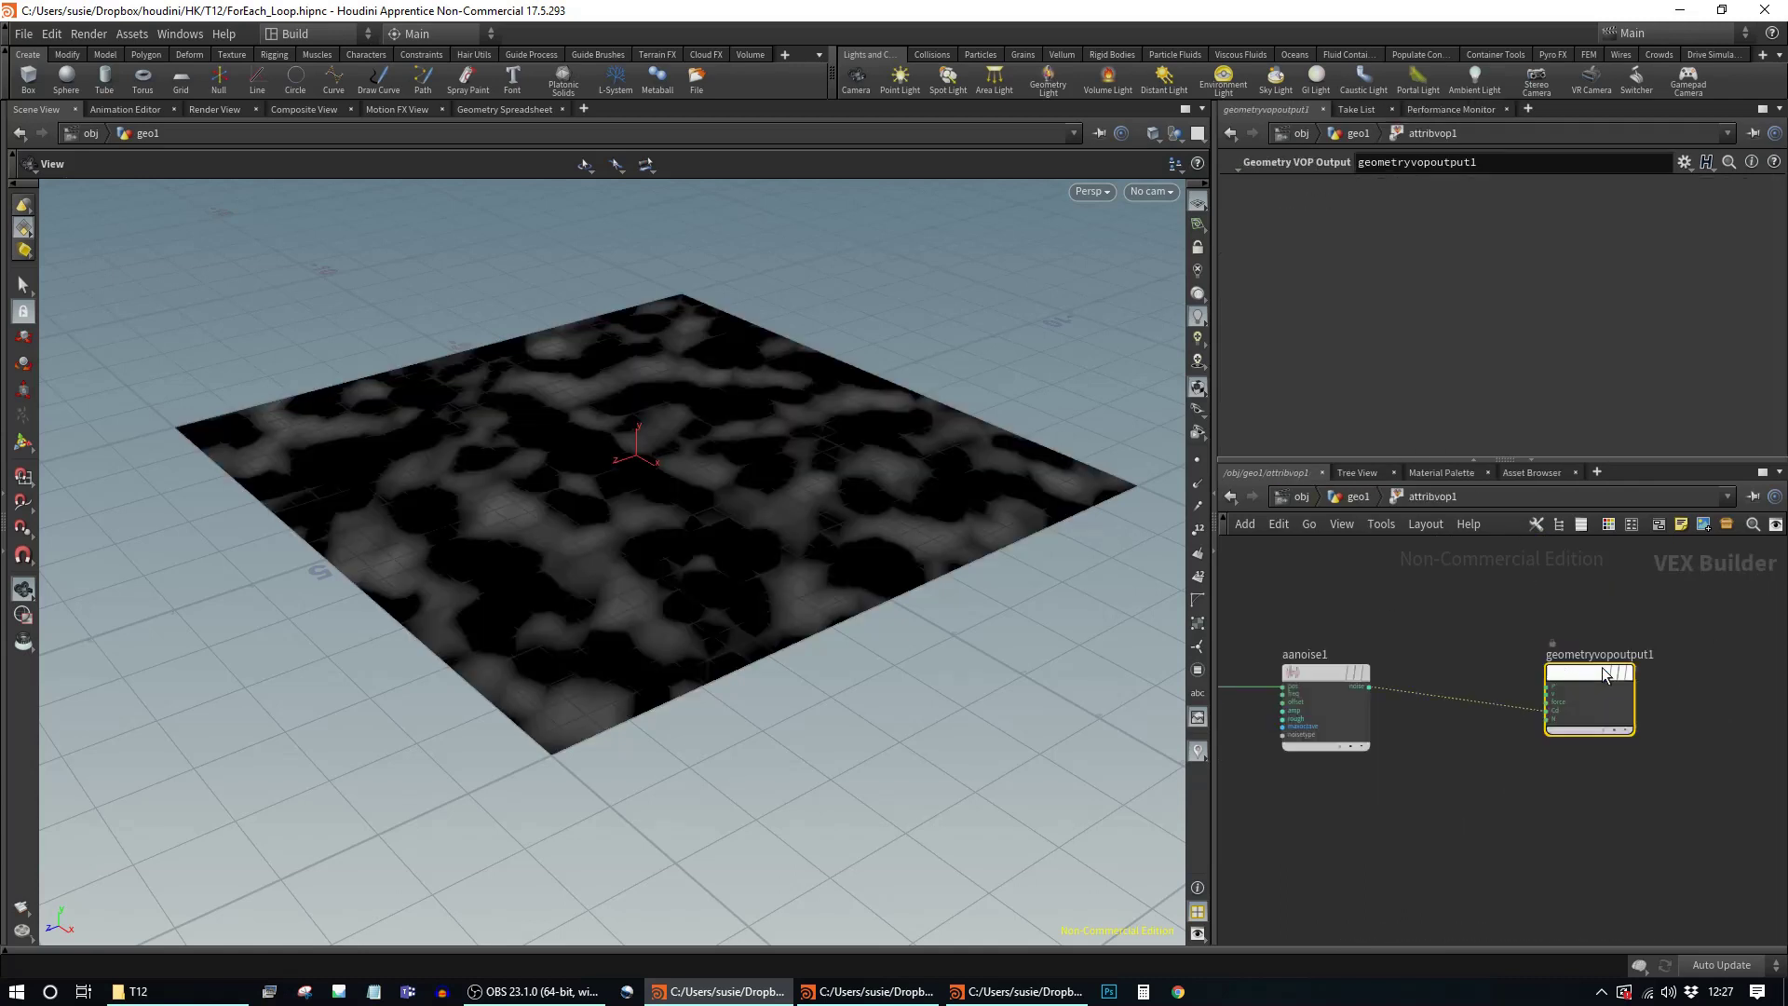
# Step: Set the 3D Frequency of aanoise1 to 0.3 on all axes and move geometryvopoutput1 farther from it
pyautogui.click(1308, 676)
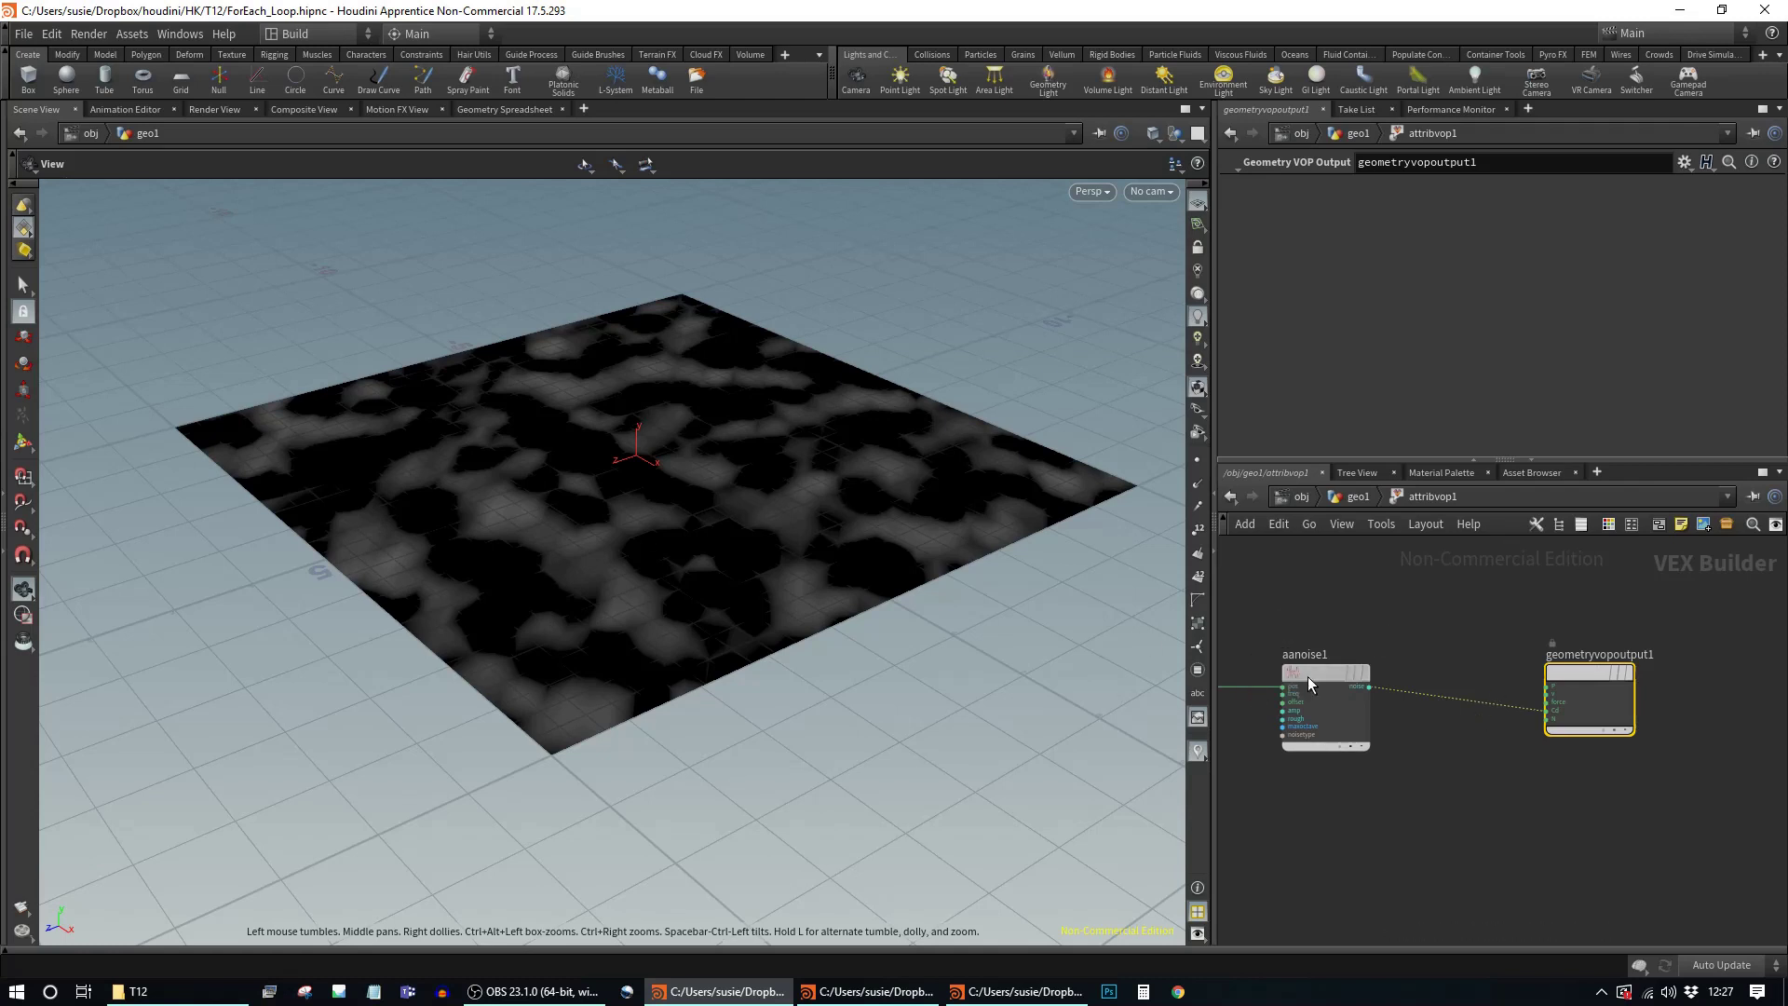
pyautogui.moveTo(1287, 233); pyautogui.dragTo(1193, 252, button='middle')
pyautogui.moveTo(1591, 673); pyautogui.dragTo(1717, 673)
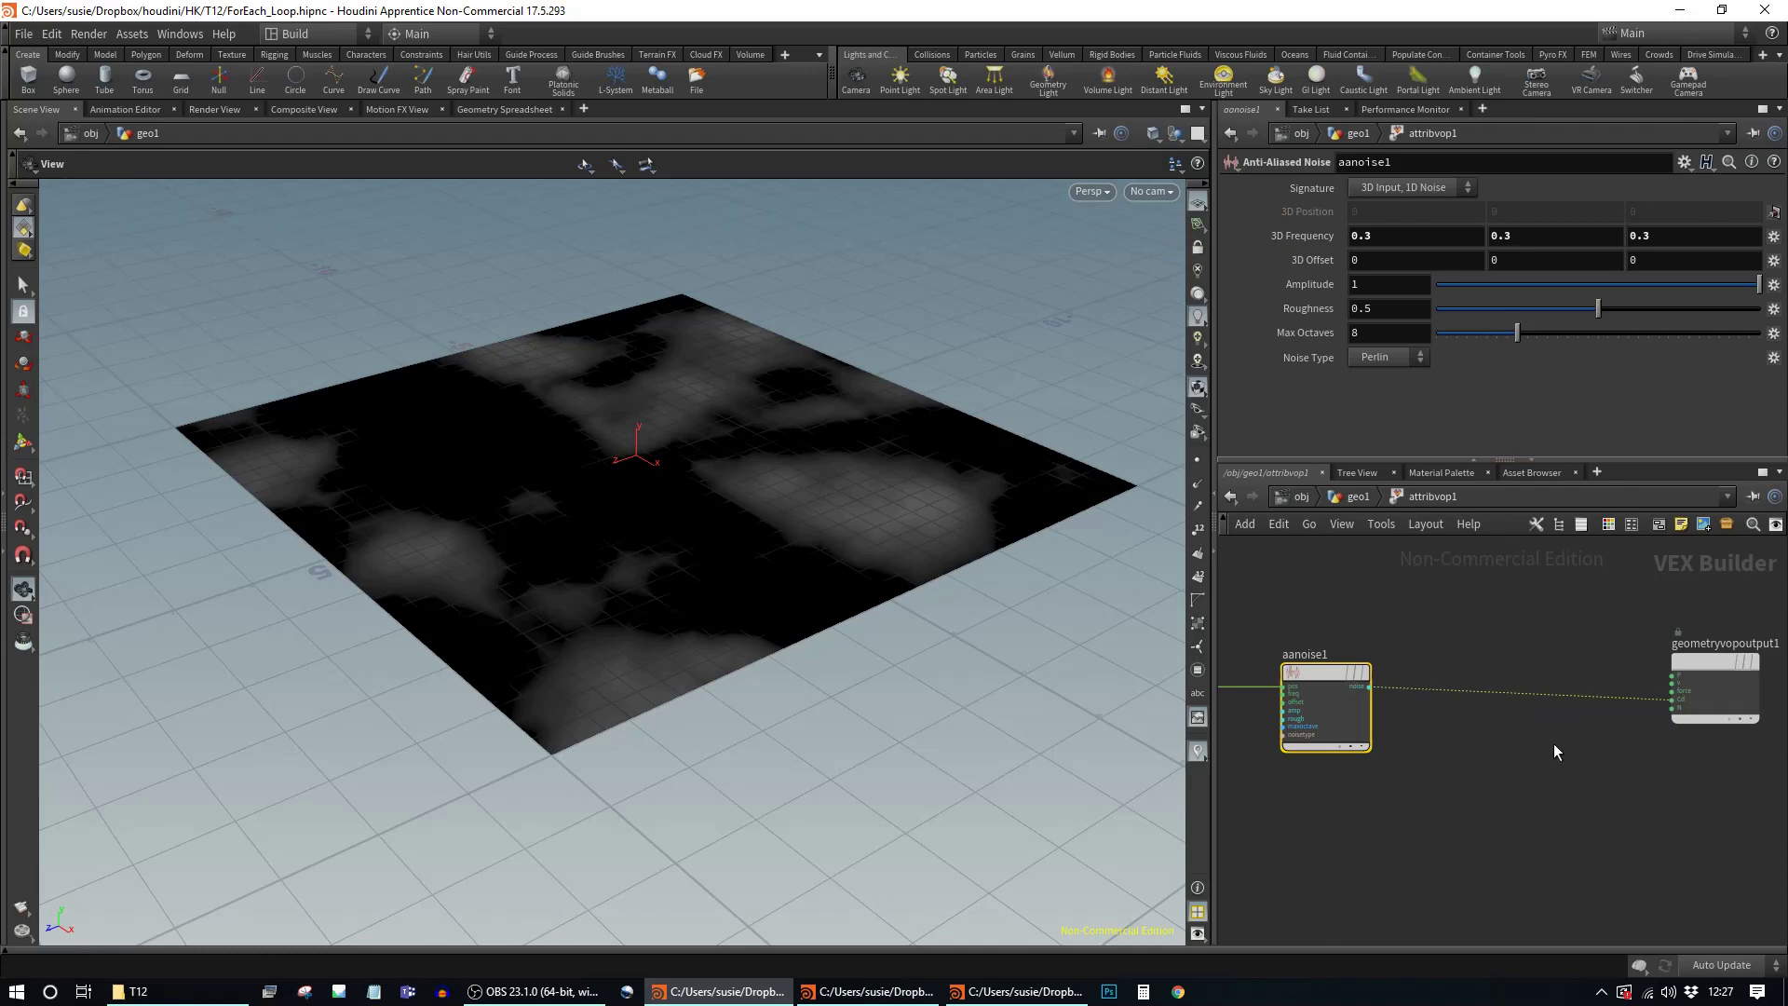
# Step: Add a Bind Export node fed by the noise output and name its attribute style
pyautogui.moveTo(1369, 686); pyautogui.dragTo(1730, 863)
pyautogui.press('Tab')
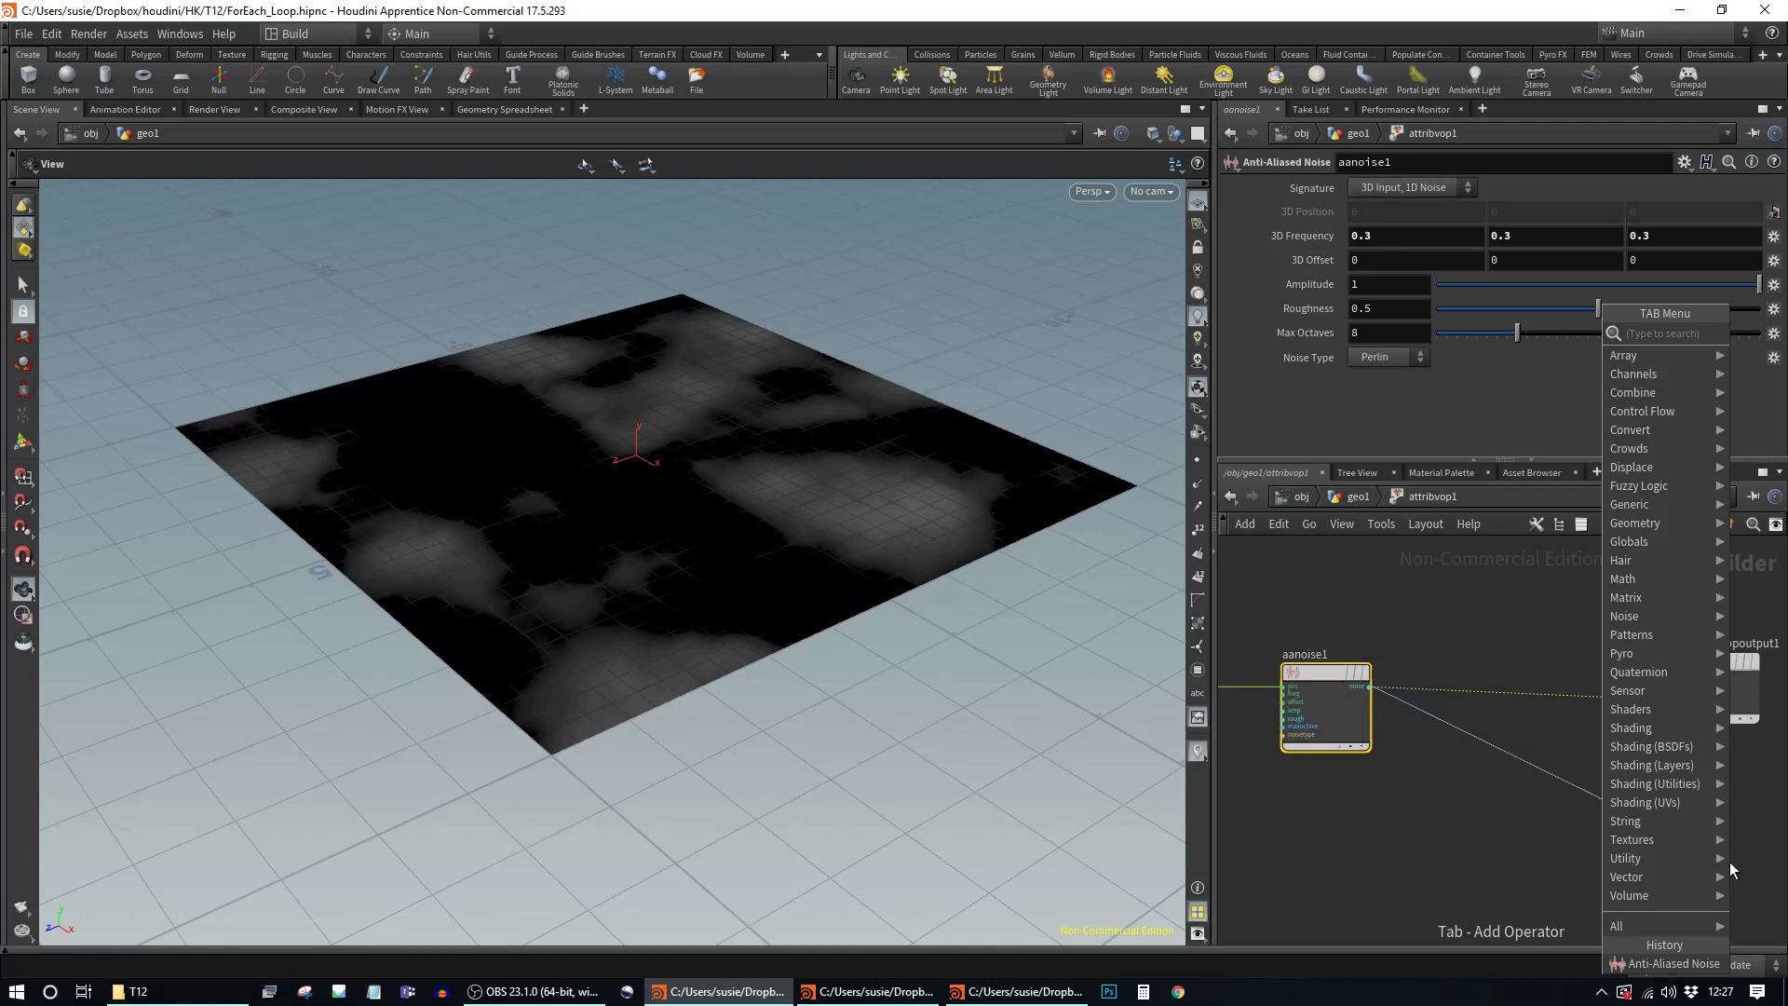
pyautogui.write('bind ex')
pyautogui.press('Return')
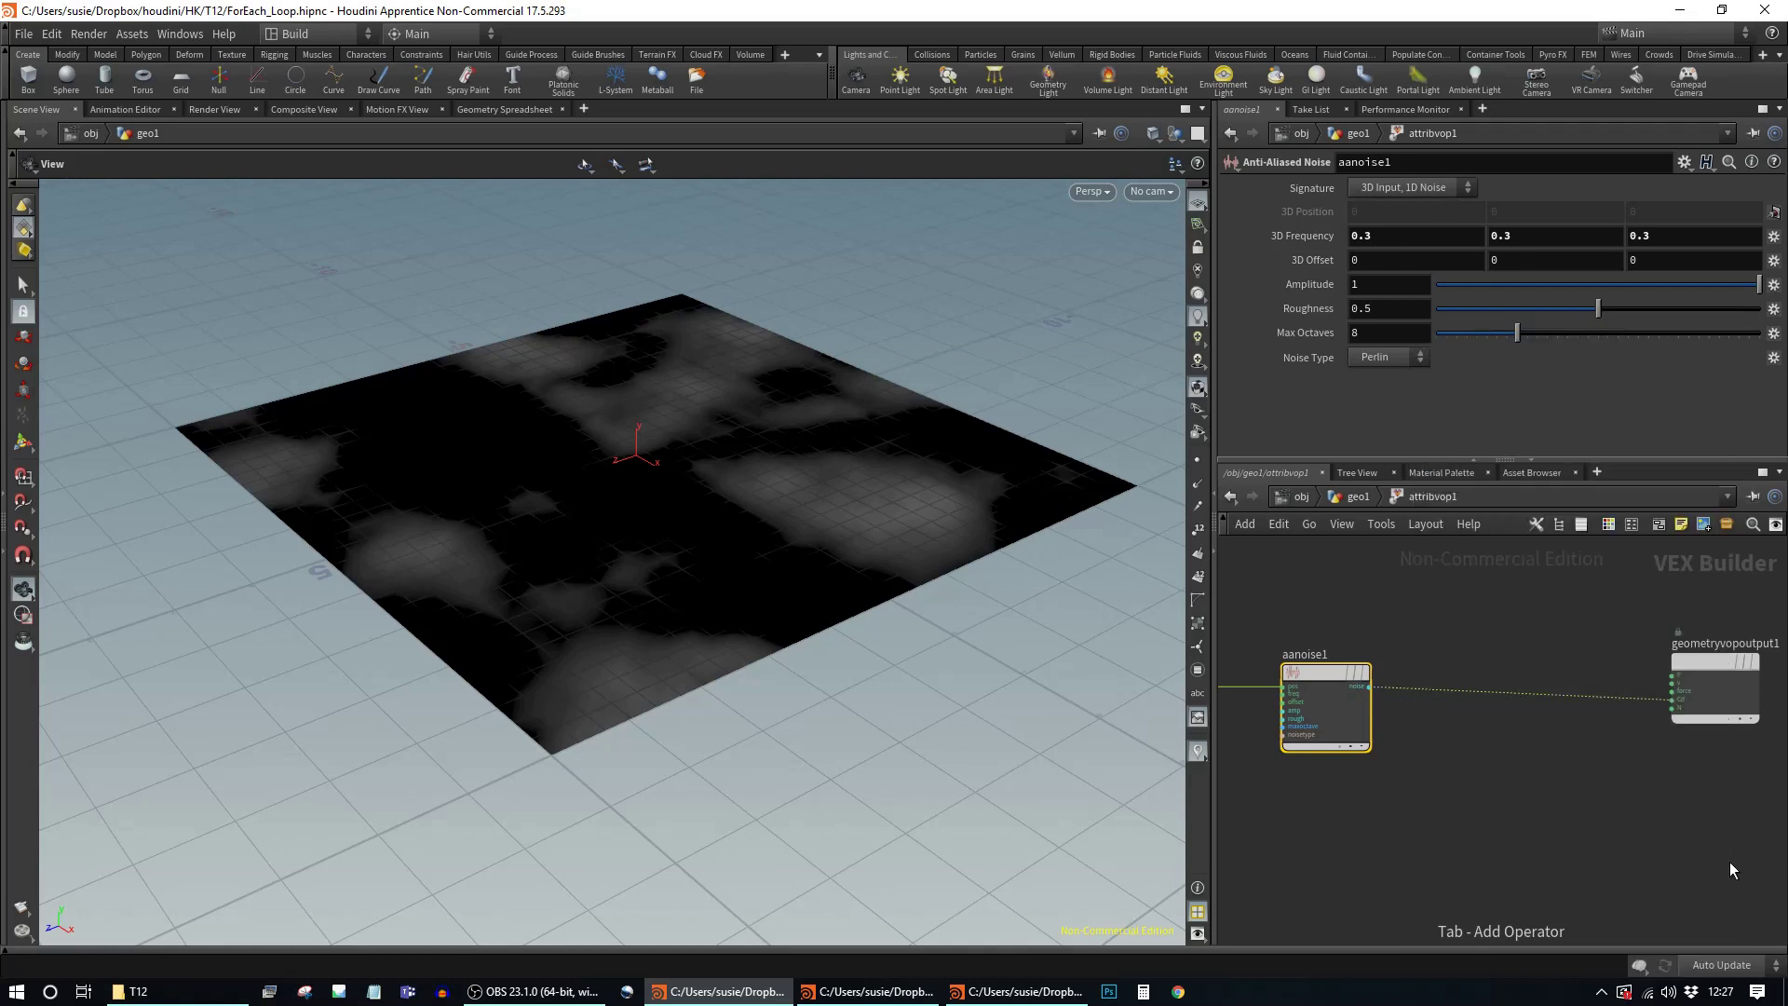
pyautogui.click(1693, 817)
pyautogui.click(1414, 193)
pyautogui.write('style')
pyautogui.press('Return')
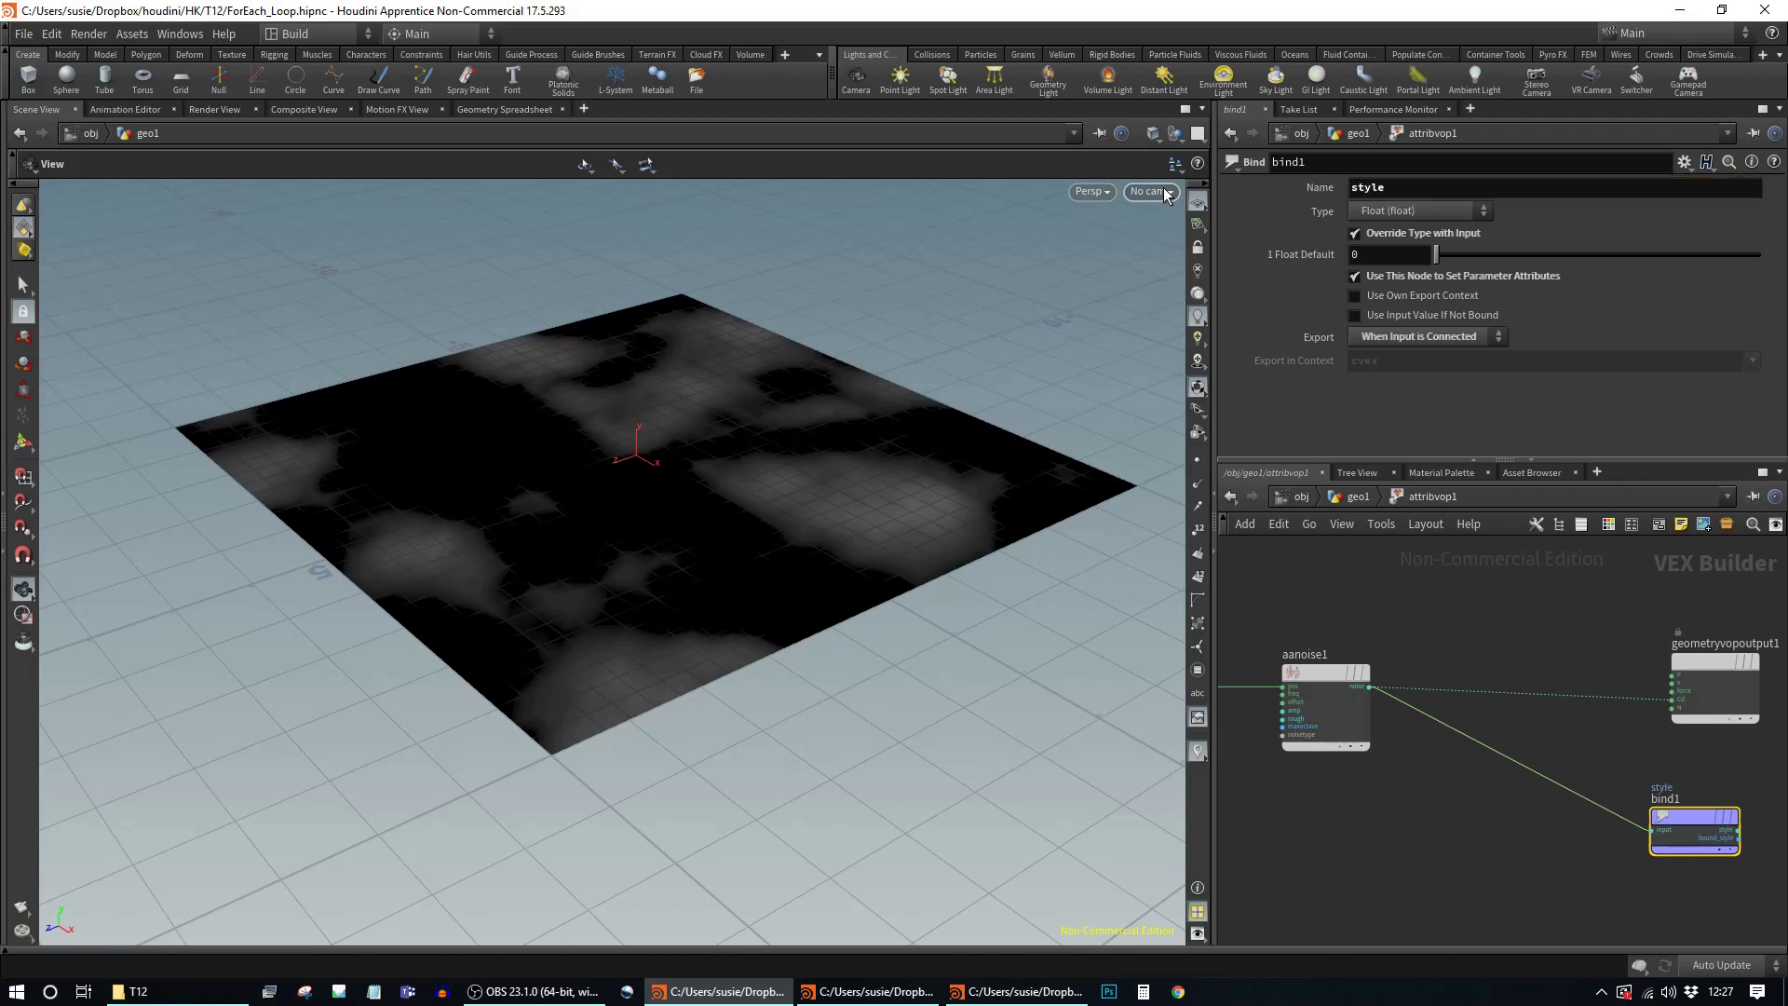
# Step: Set the style bind's type to Integer and disable Override Type with Input, with the Geometry Spreadsheet shown
pyautogui.click(1444, 210)
pyautogui.click(1429, 247)
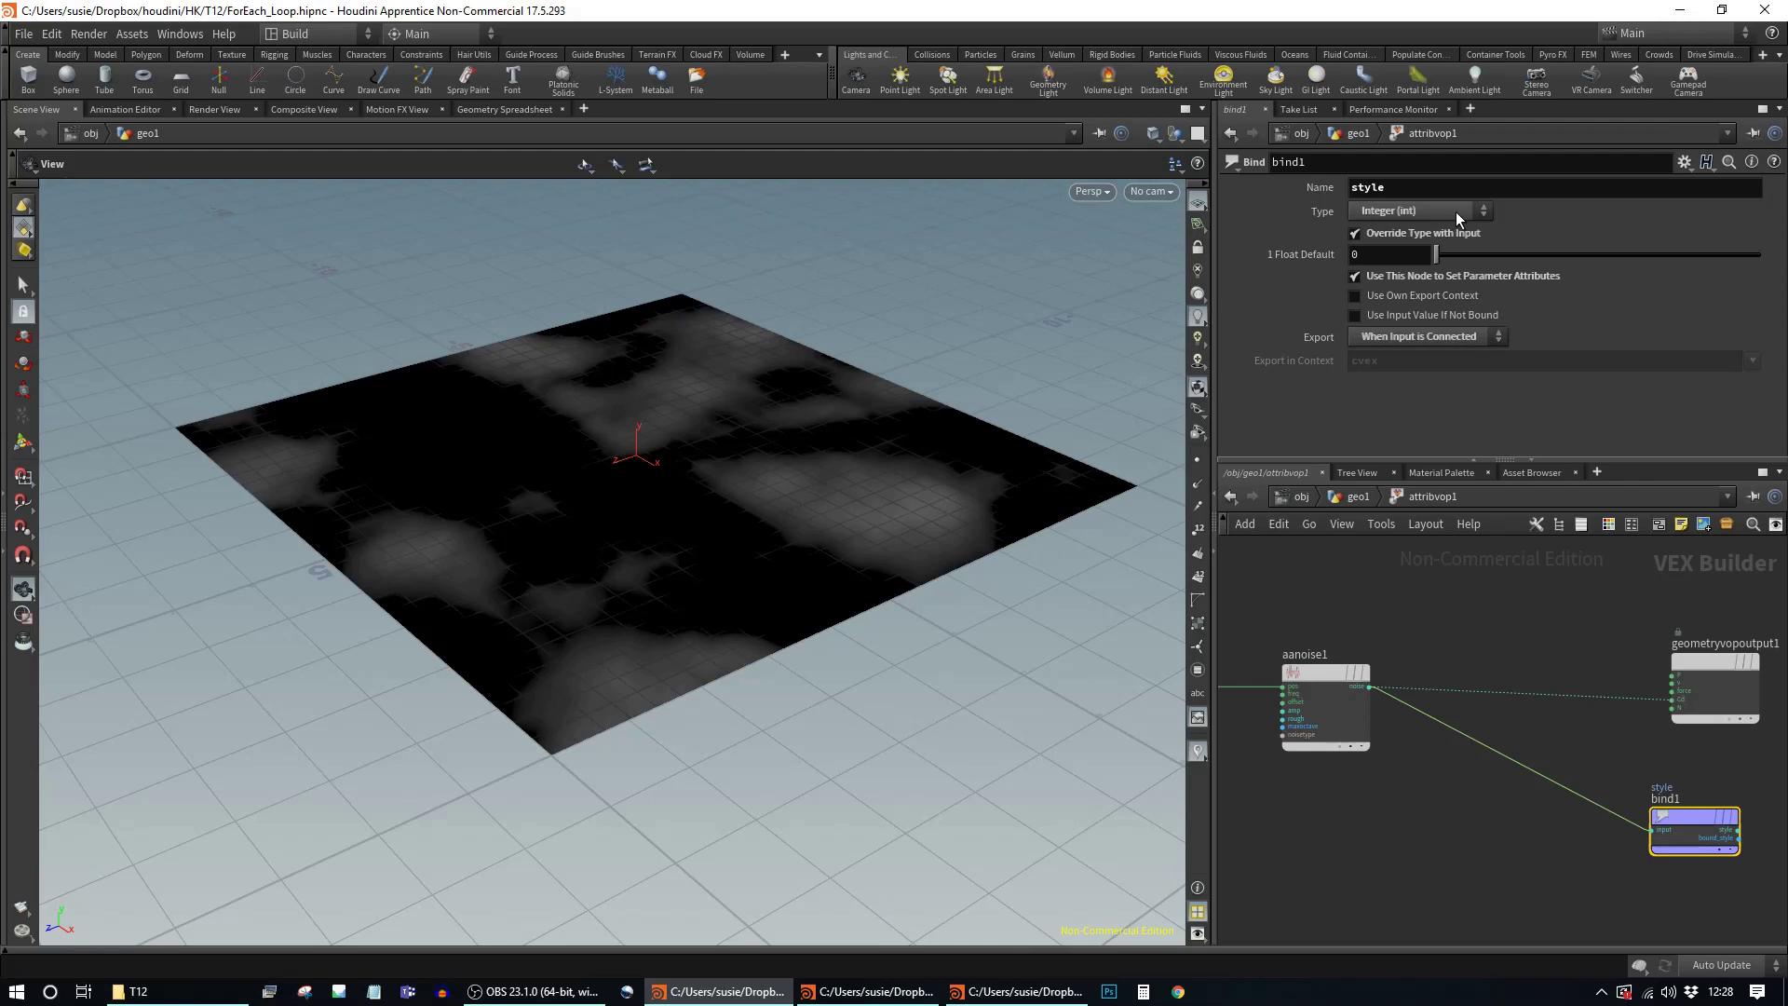
pyautogui.moveTo(1681, 819); pyautogui.dragTo(1702, 818)
pyautogui.click(522, 110)
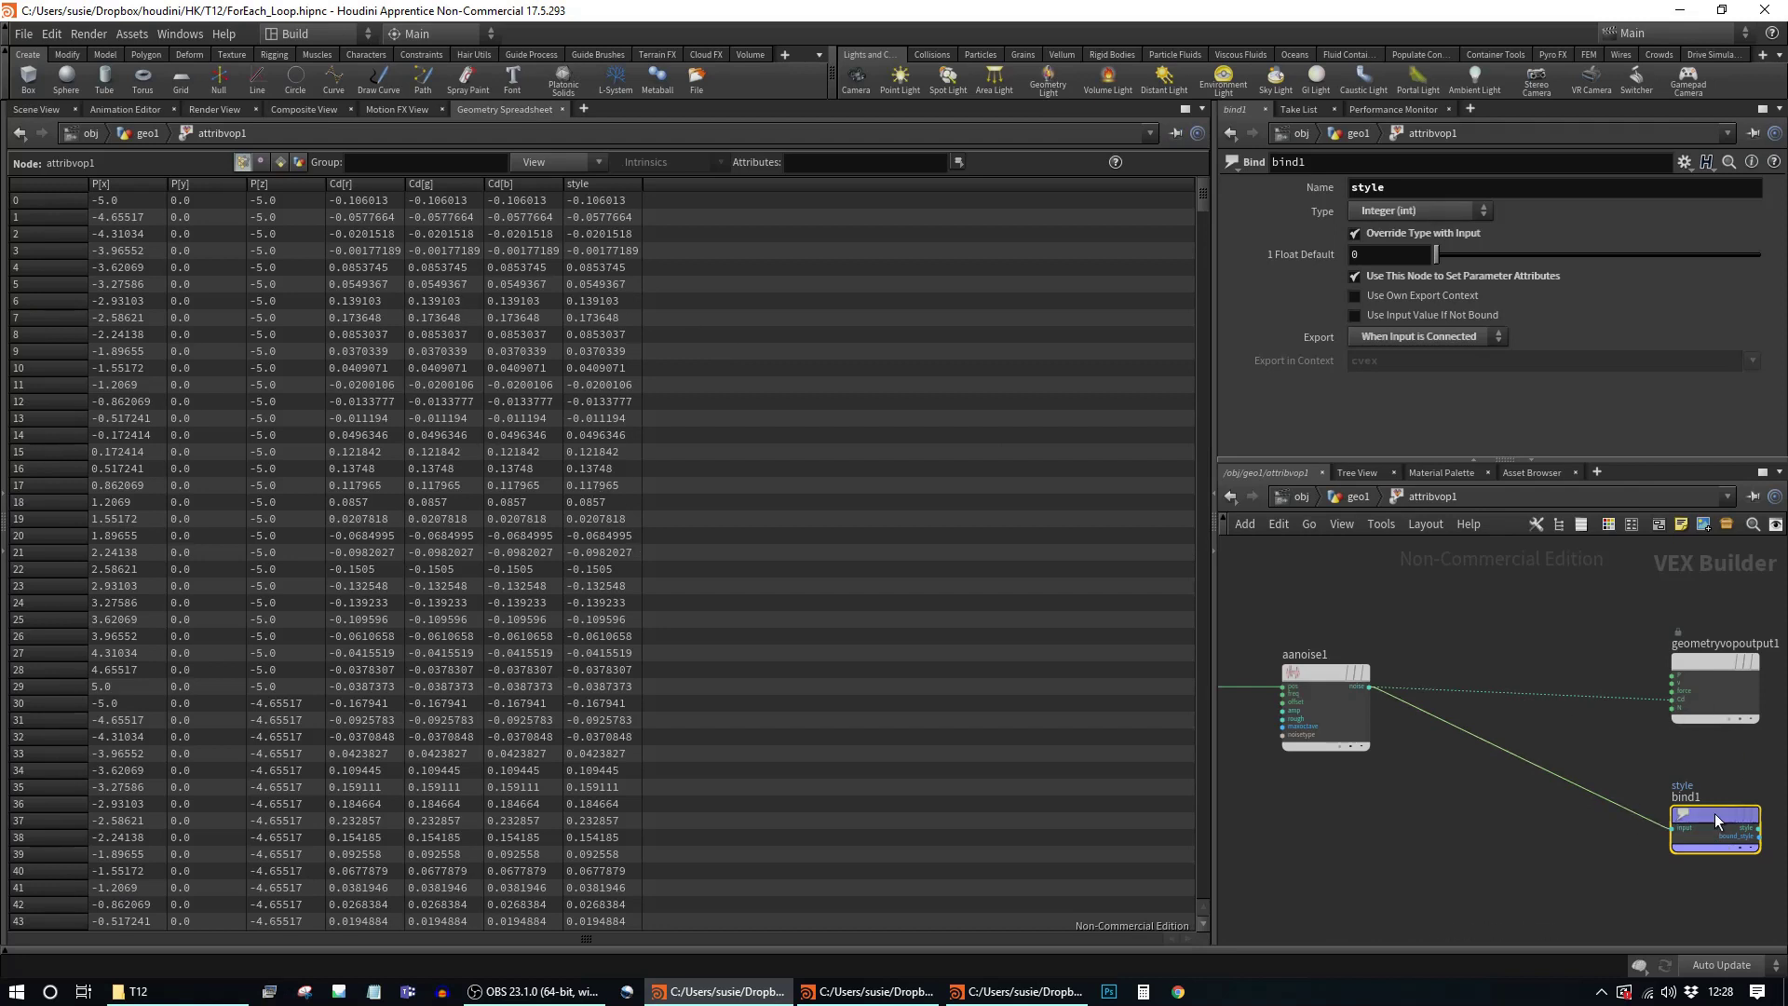
pyautogui.moveTo(1714, 813); pyautogui.dragTo(1712, 788)
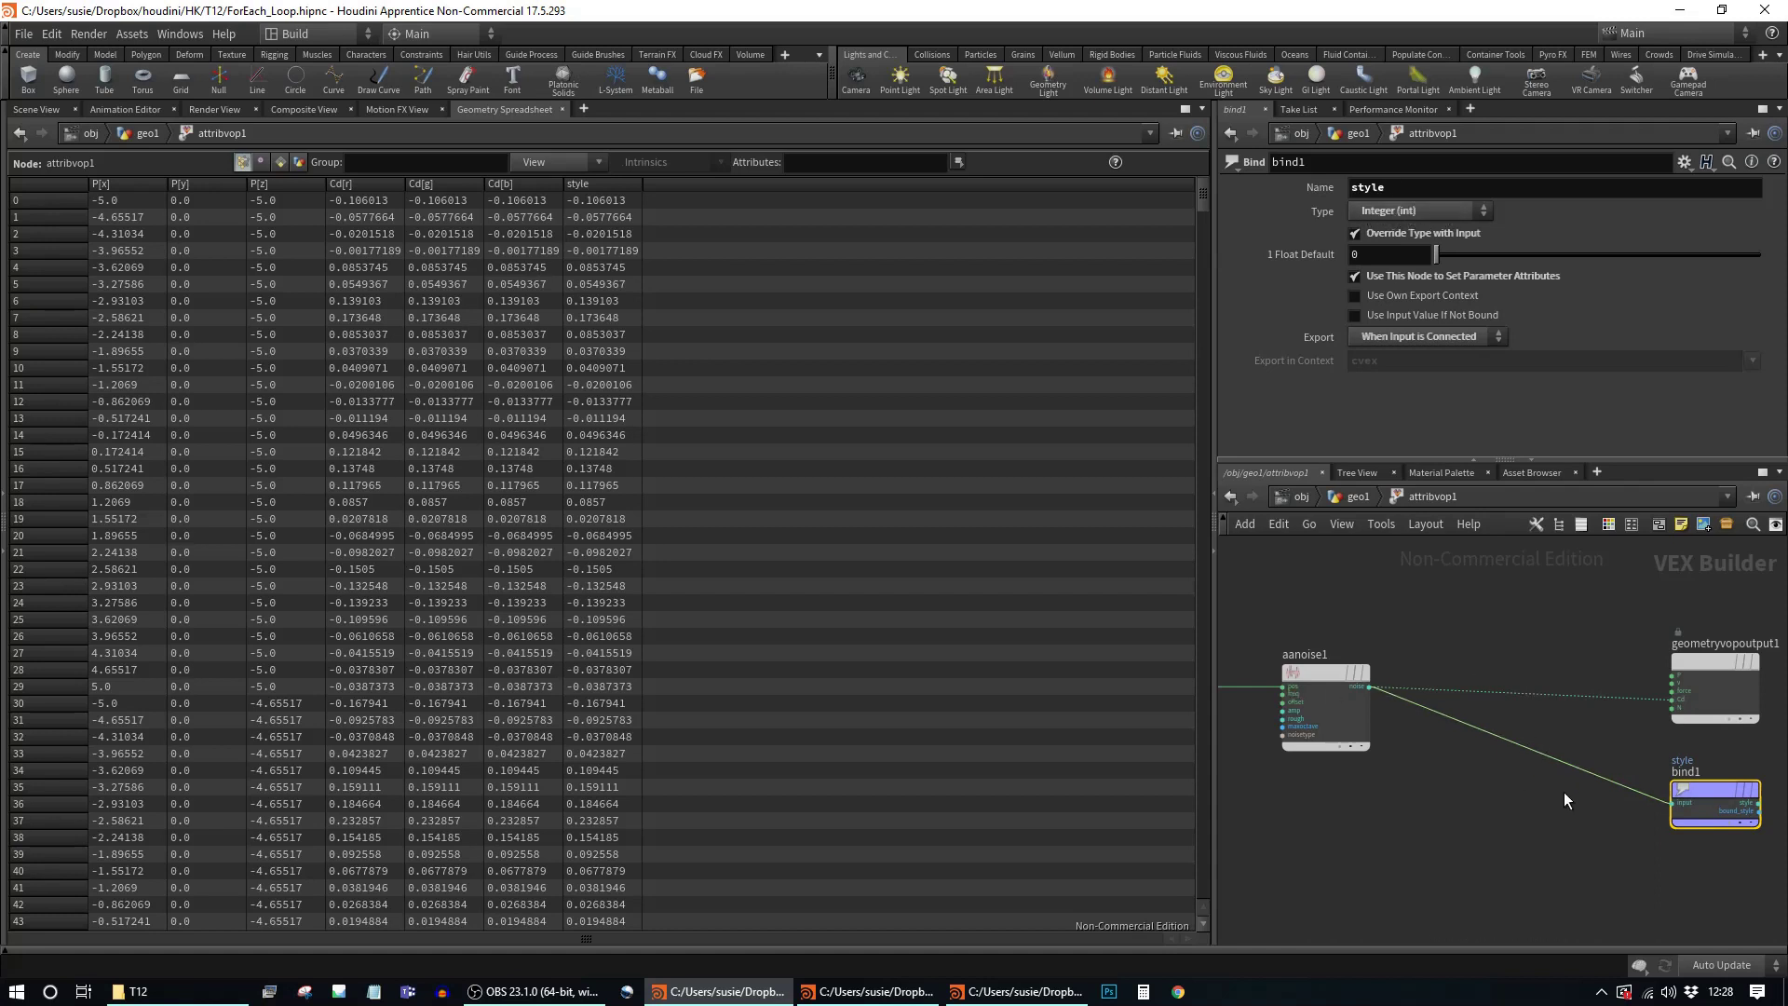
pyautogui.click(1438, 234)
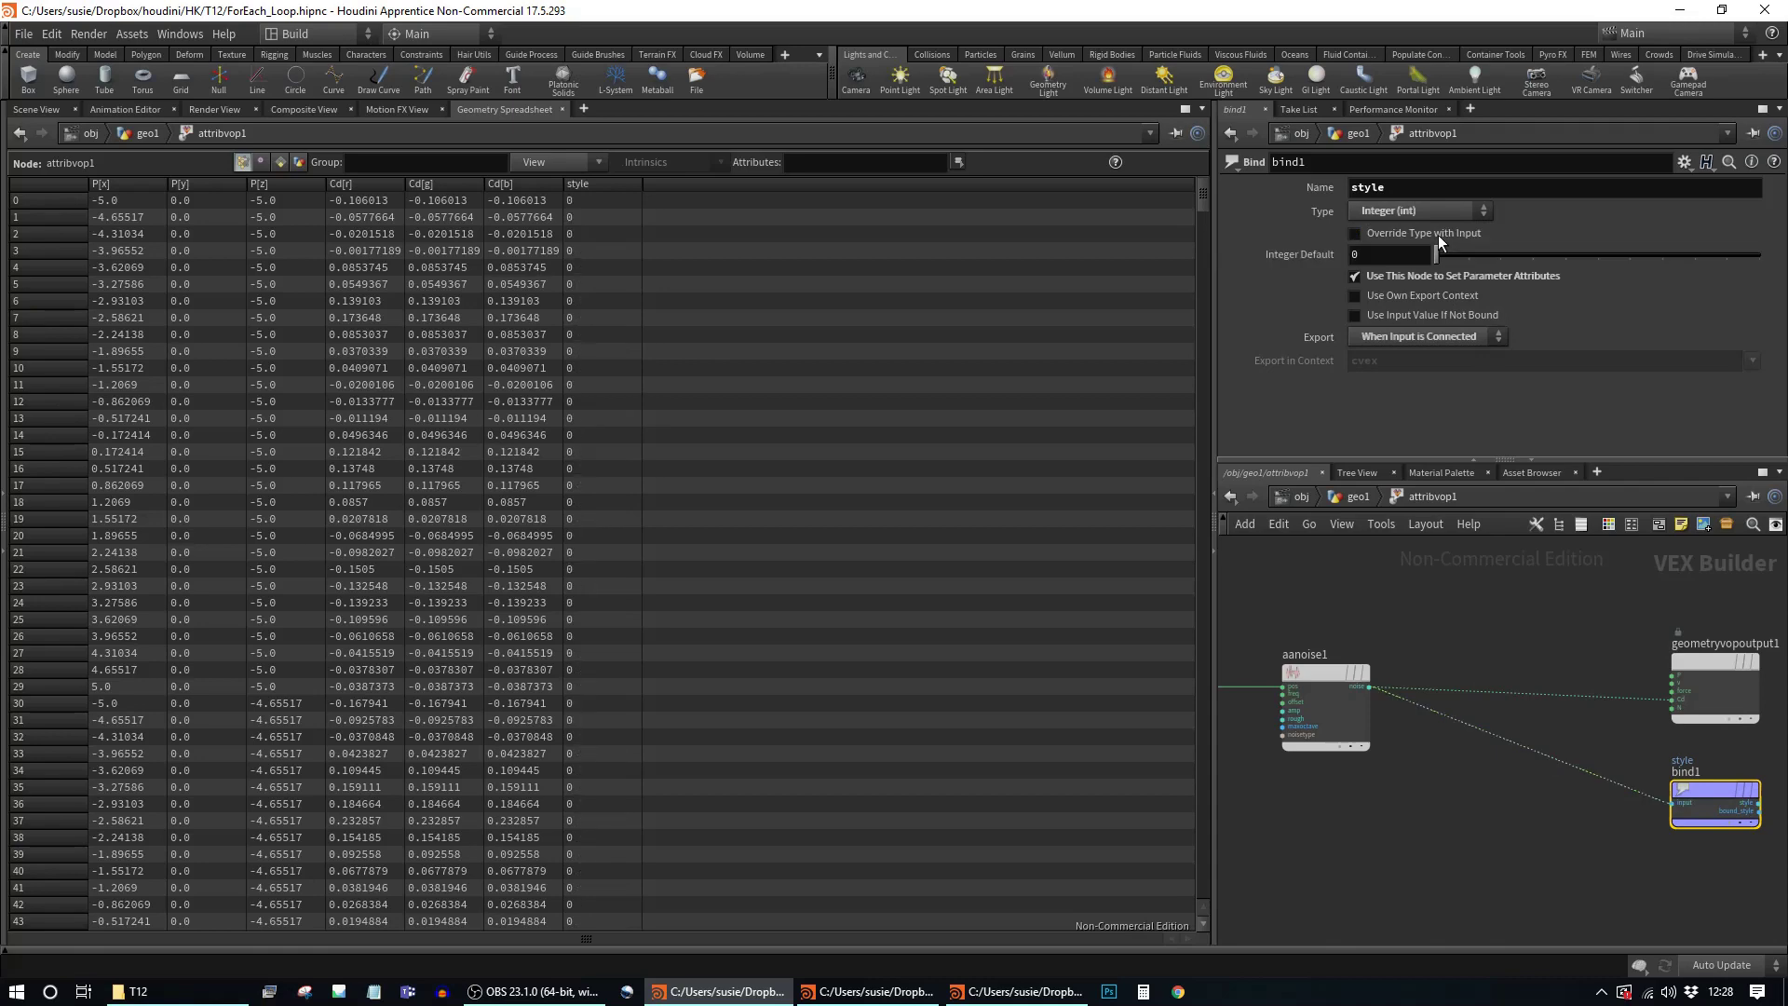
# Step: Sort the point spreadsheet by Cd[b] in both directions to examine the range of the noise values
pyautogui.scroll(-5, 829, 367)
pyautogui.moveTo(1203, 229); pyautogui.dragTo(1245, 181)
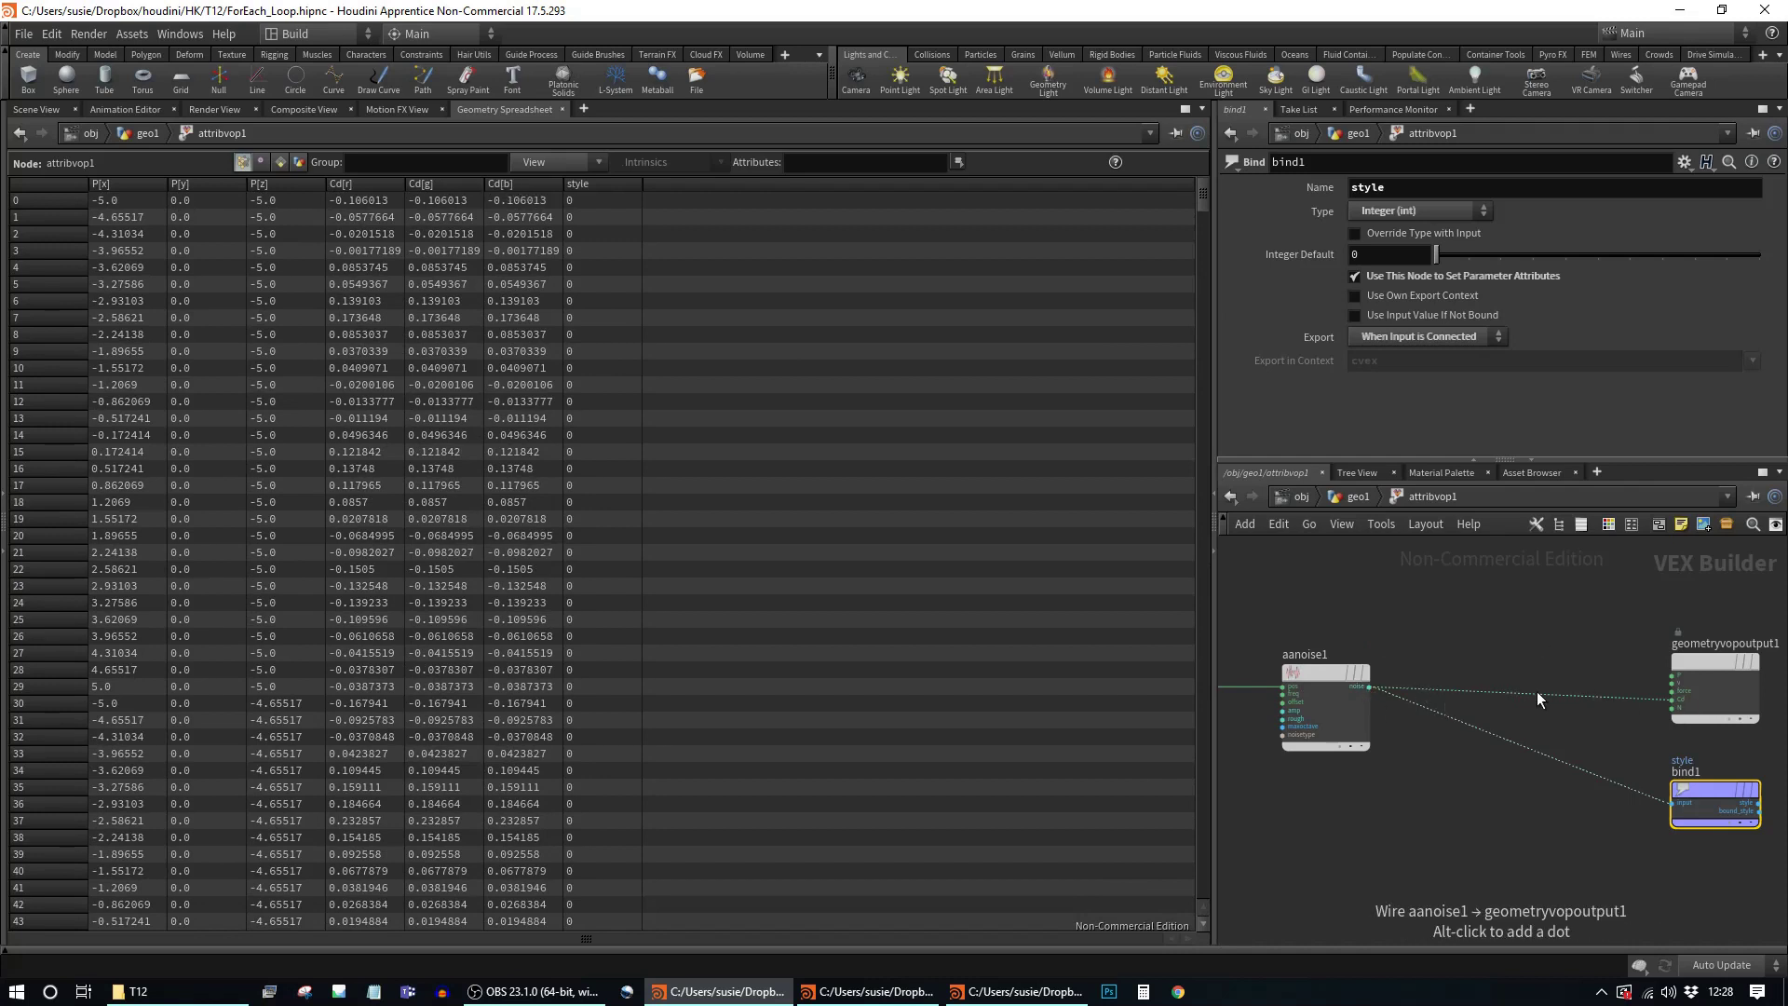
pyautogui.click(529, 183)
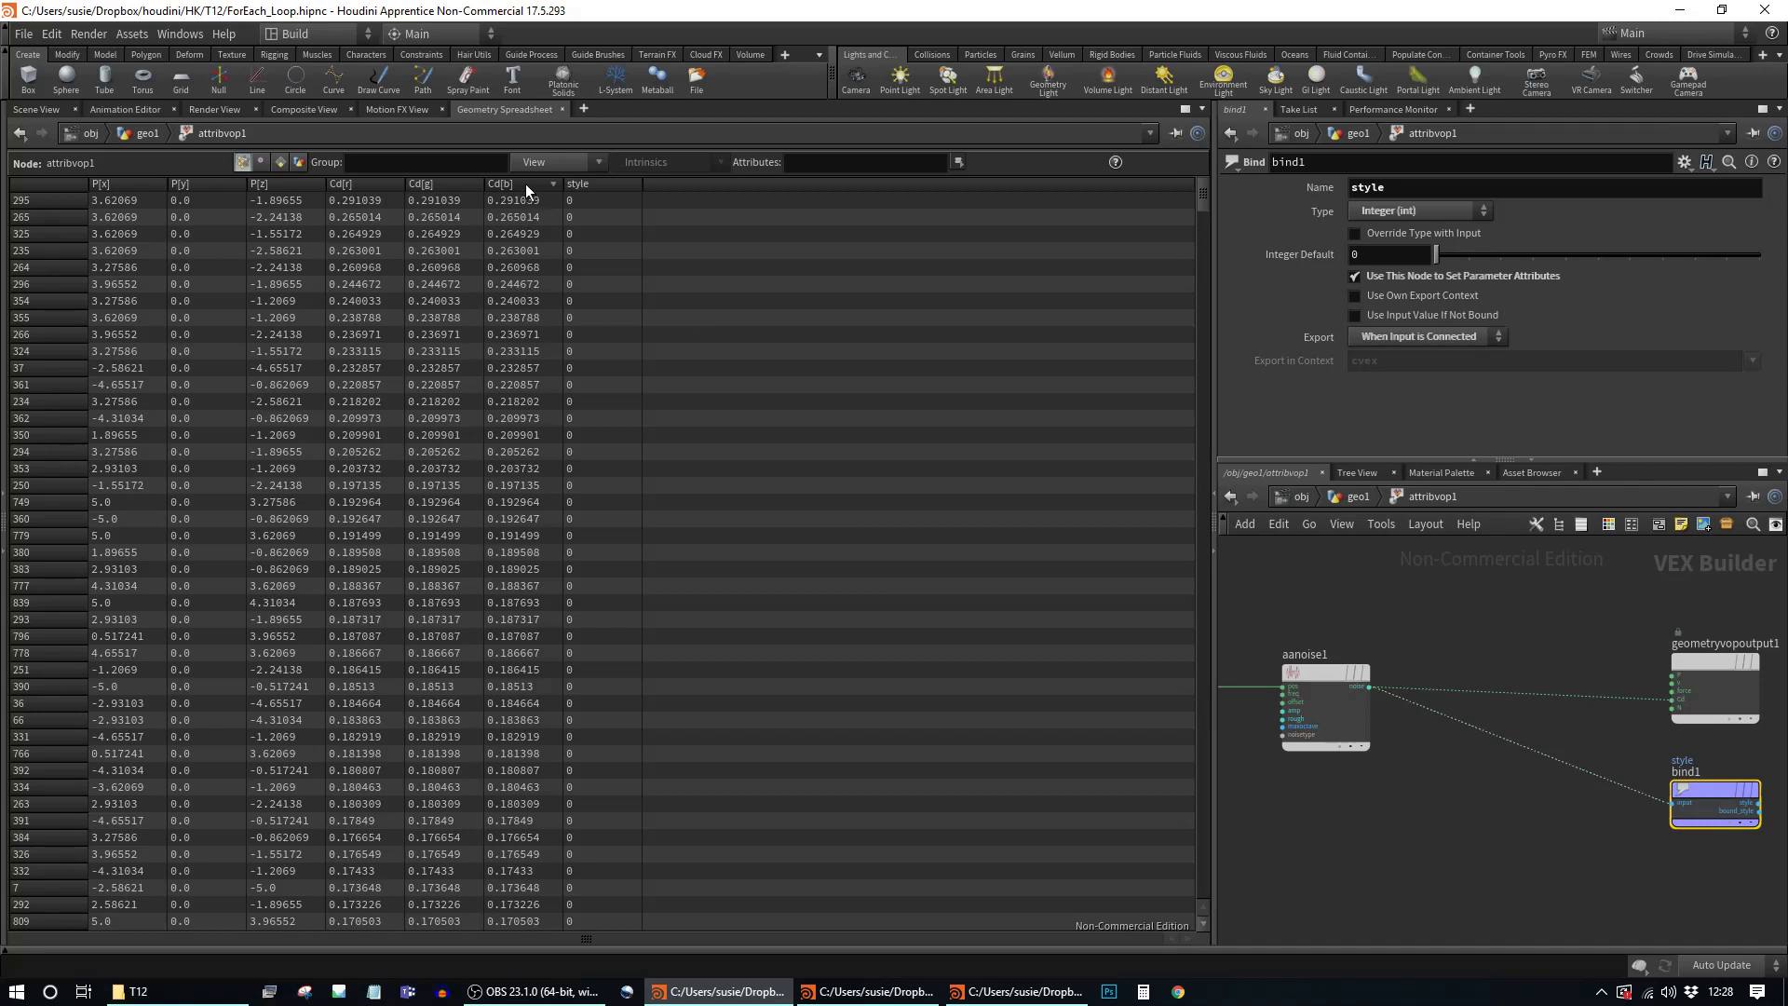
pyautogui.click(526, 182)
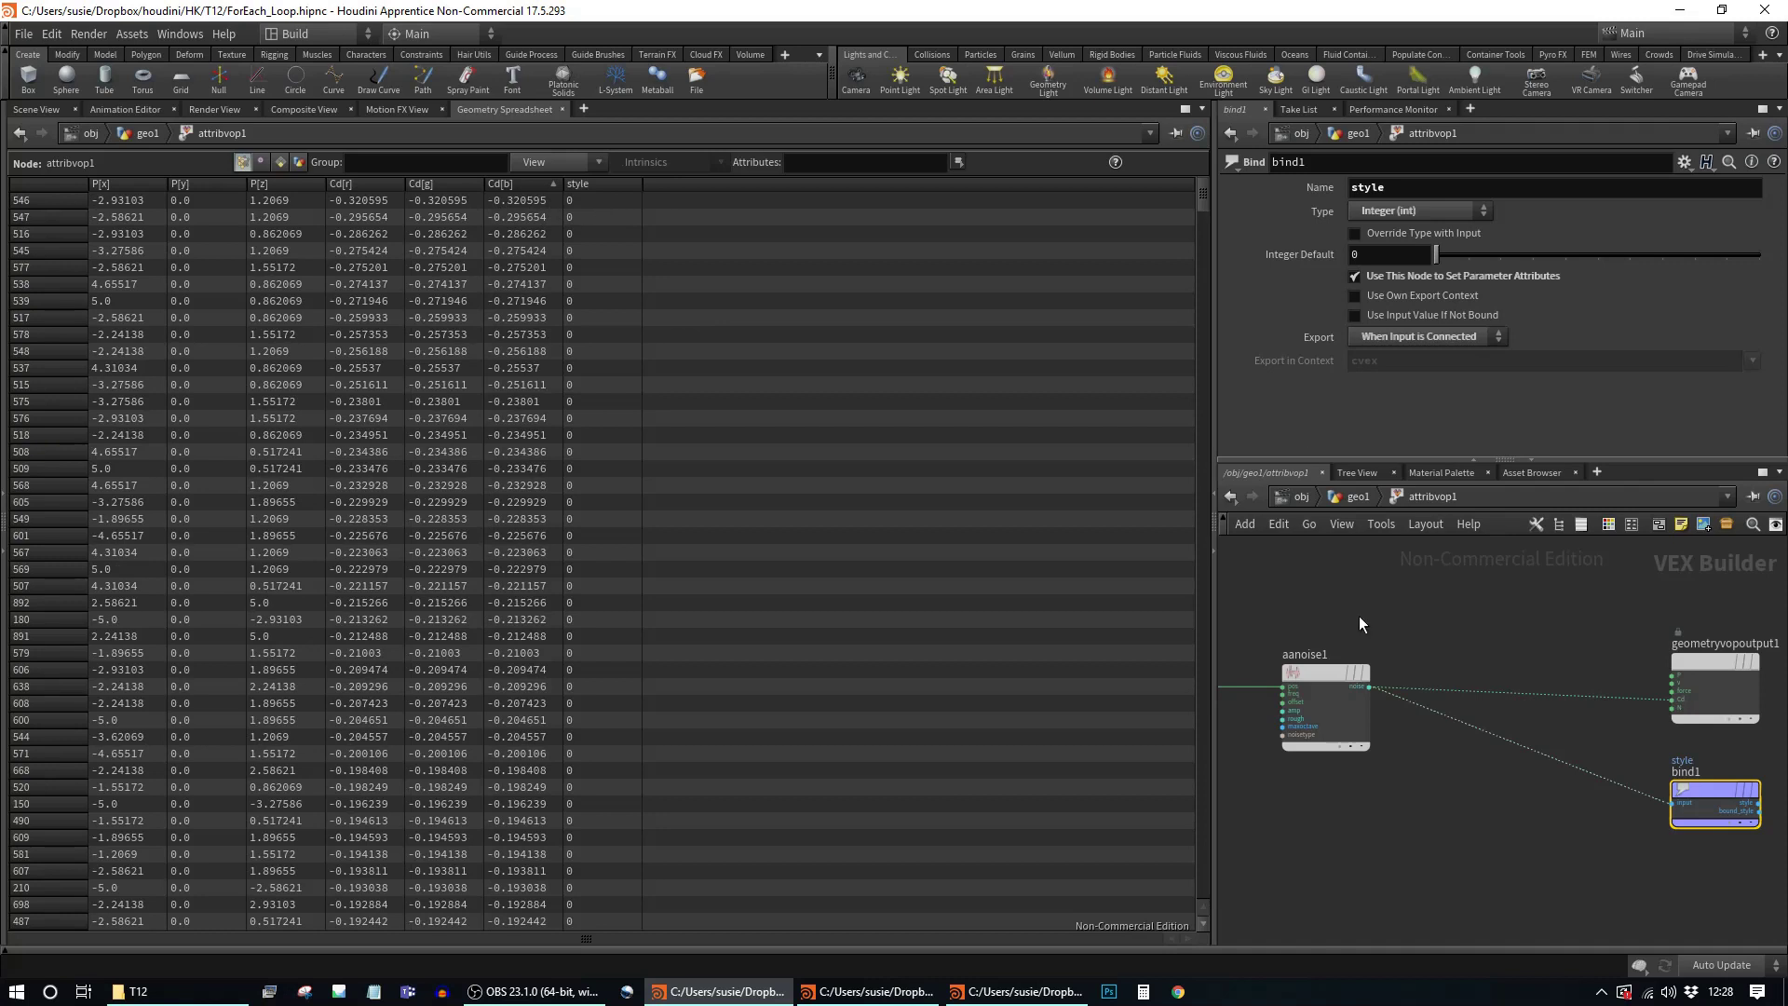
# Step: Insert a Fit Range node on the wire between aanoise1 and the style bind
pyautogui.click(1327, 678)
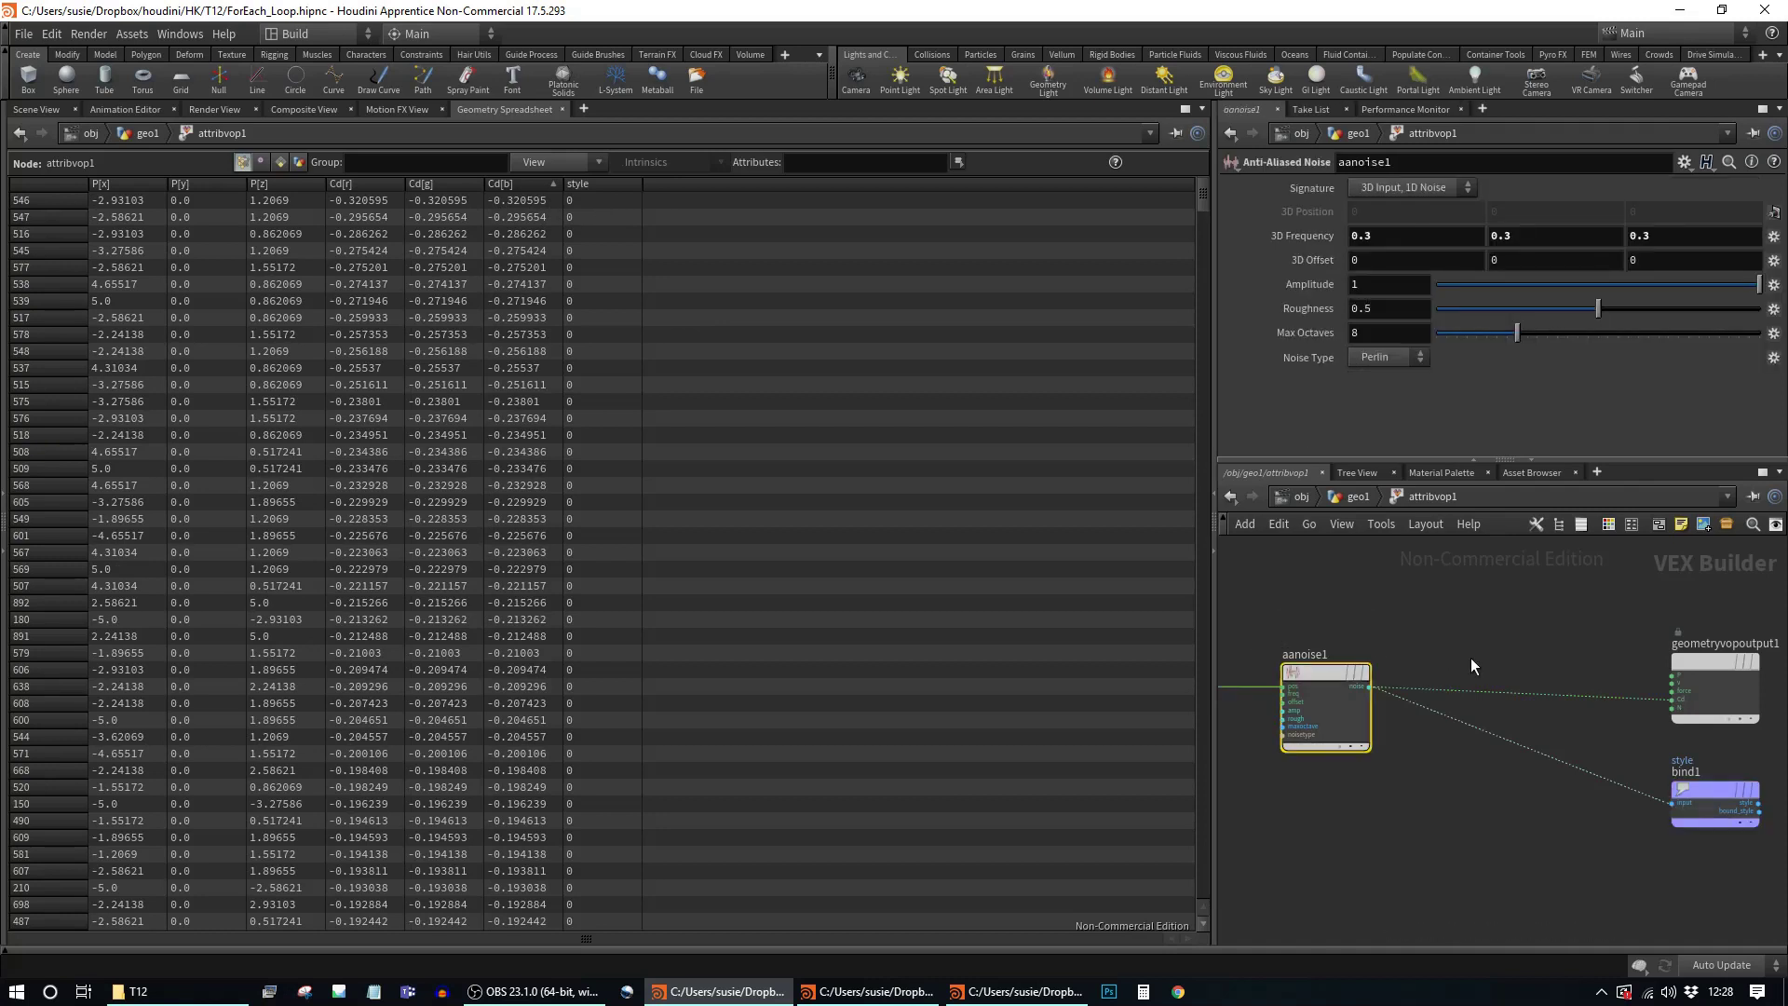
pyautogui.press('Tab')
pyautogui.write('fit r')
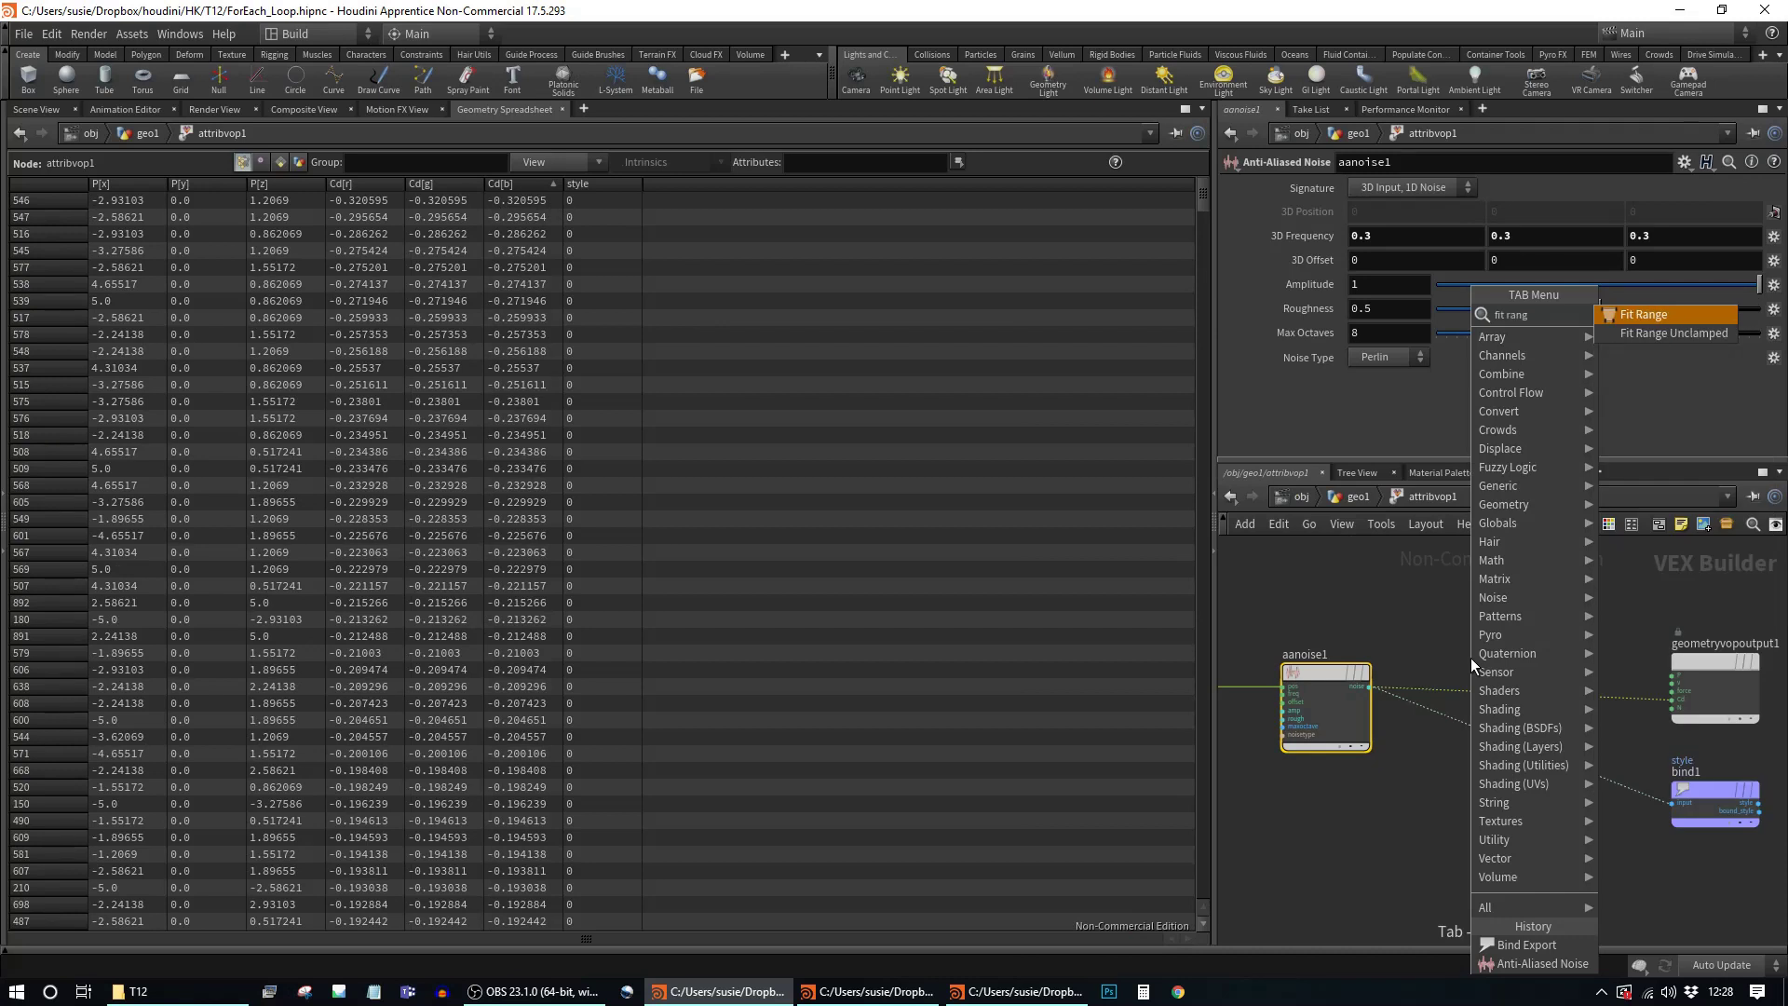
pyautogui.press('Return')
pyautogui.click(1489, 749)
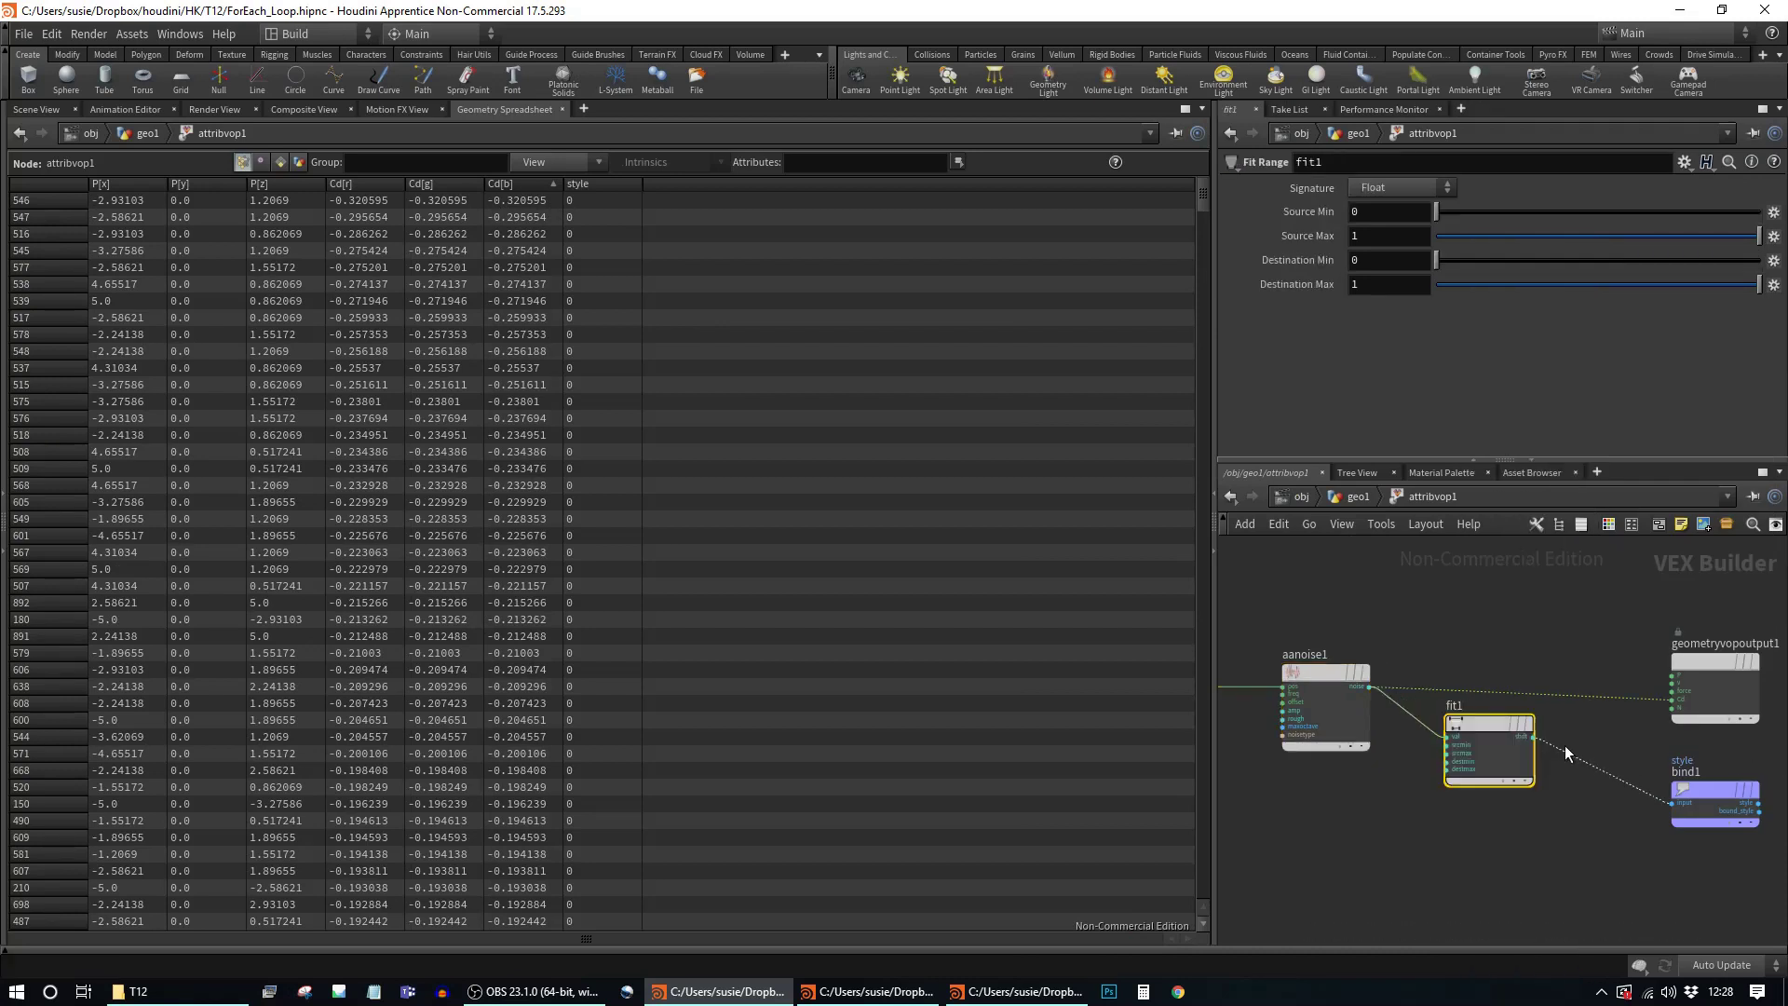
pyautogui.moveTo(1454, 725); pyautogui.dragTo(1456, 758)
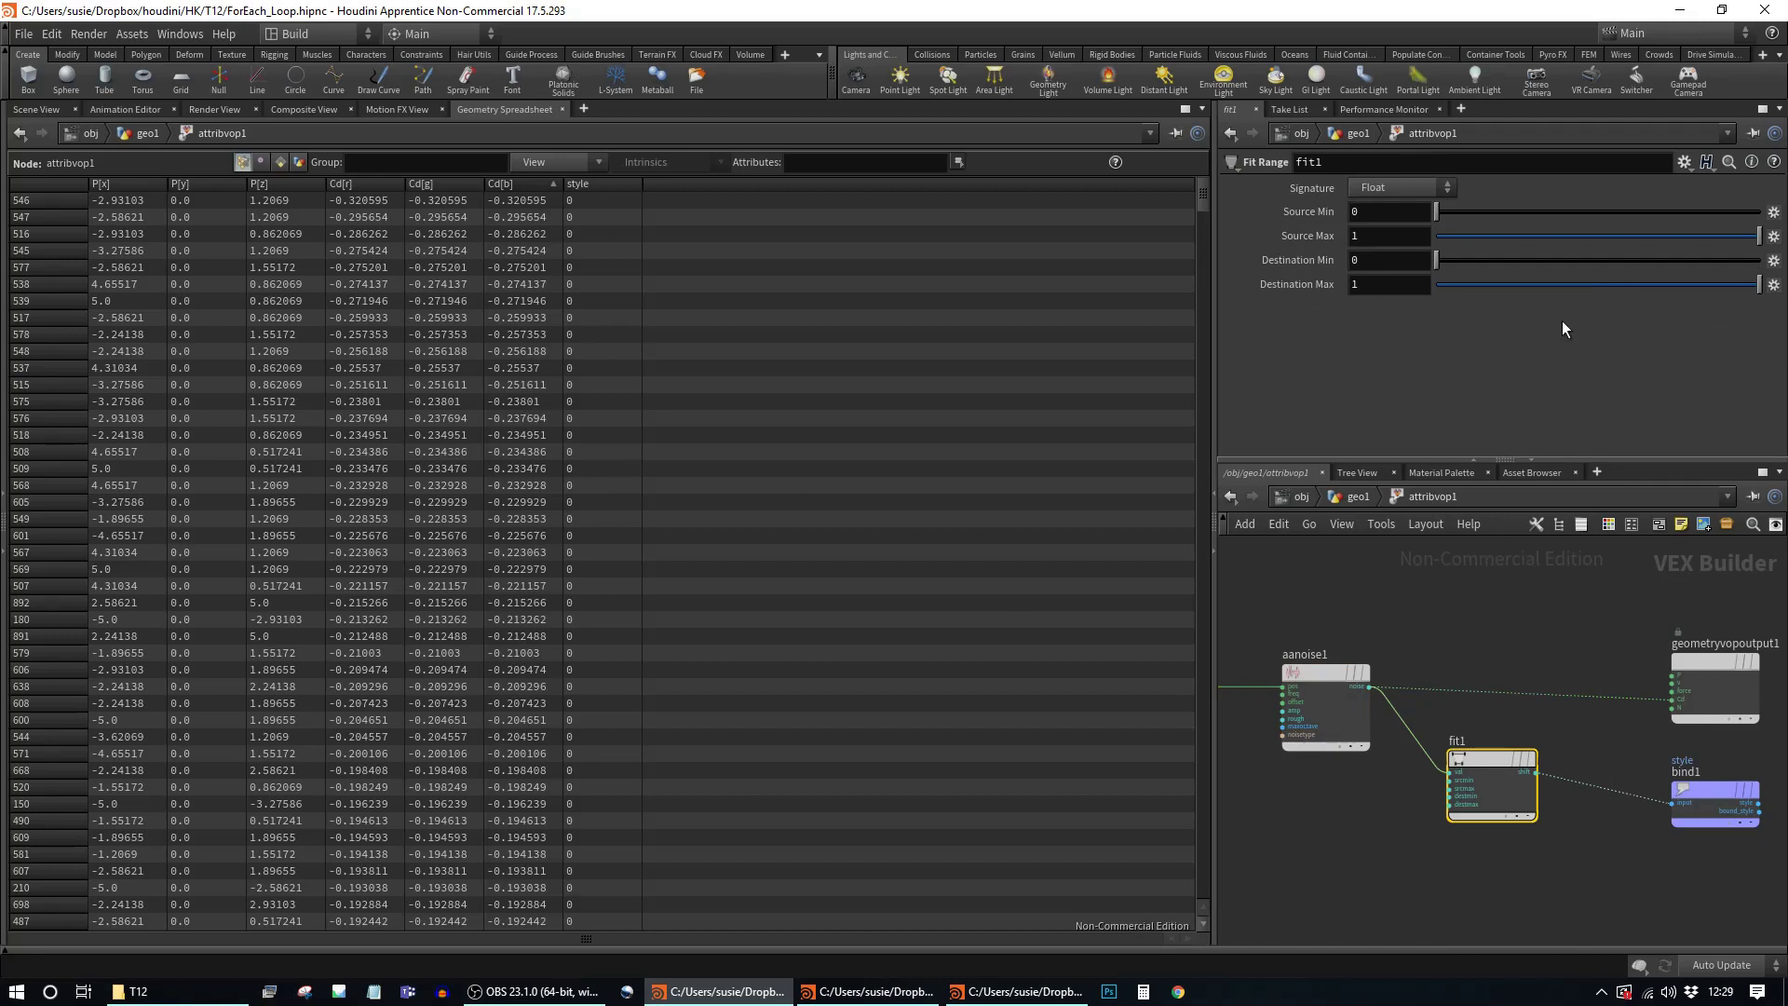
# Step: Set fit1's Destination Max to 5, Source Min to -0.3 and Source Max to 0.3
pyautogui.click(1392, 288)
pyautogui.write('5')
pyautogui.press('Return')
pyautogui.moveTo(1201, 195); pyautogui.dragTo(1244, 181)
pyautogui.click(1391, 209)
pyautogui.write('-0.3')
pyautogui.press('Return')
pyautogui.click(1393, 236)
pyautogui.write('0.3')
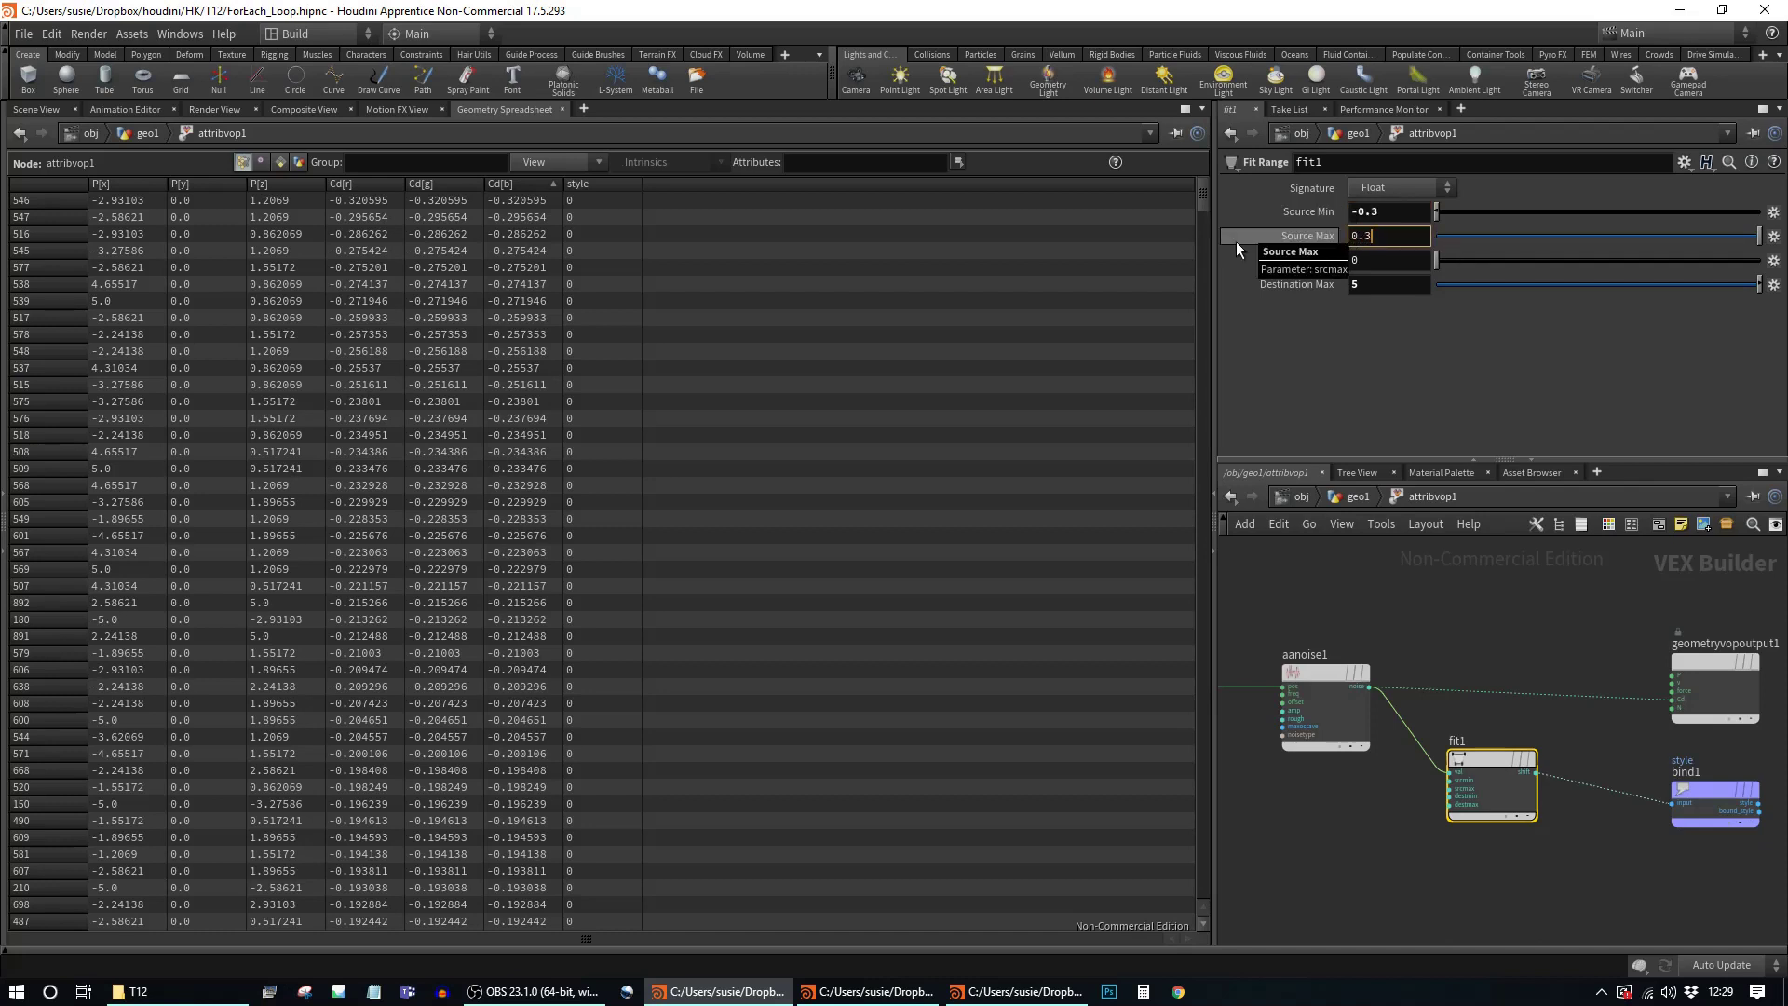
pyautogui.press('Return')
# Step: Line up the fit1 and bind1 nodes in a row below geometryvopoutput1
pyautogui.scroll(-1, 1024, 560)
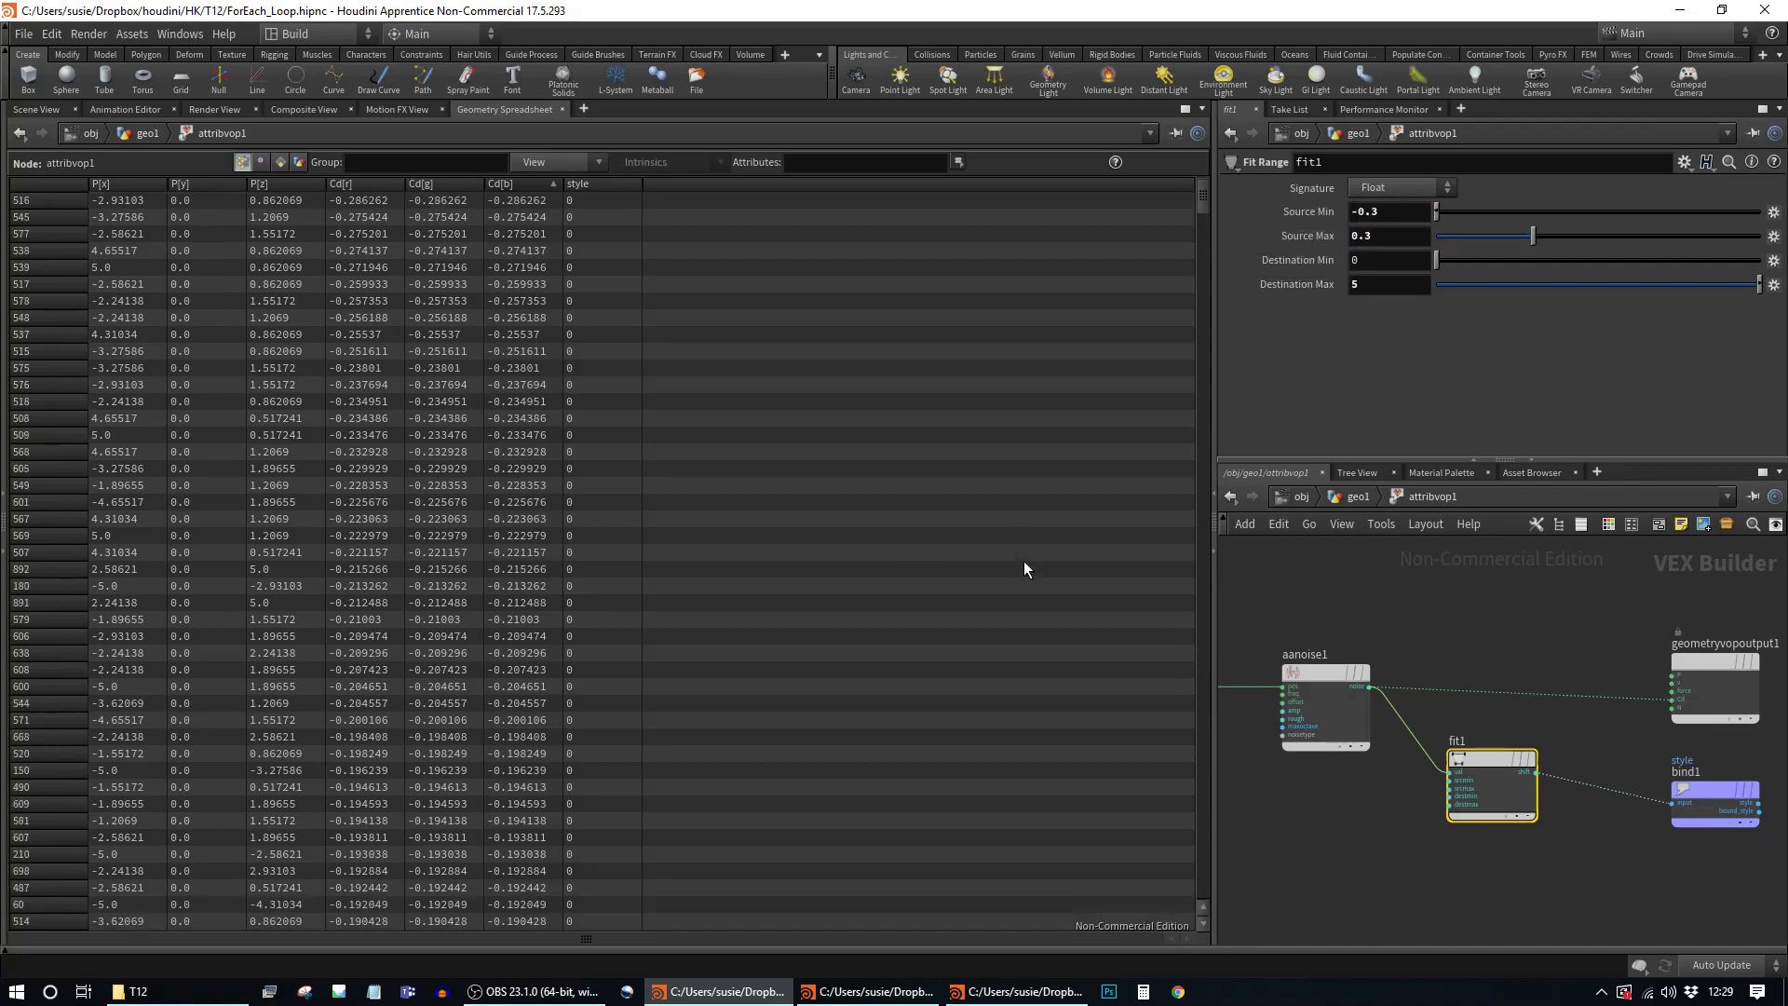
pyautogui.moveTo(1708, 790); pyautogui.dragTo(1709, 773)
pyautogui.click(1708, 774)
pyautogui.moveTo(1485, 762); pyautogui.dragTo(1492, 788)
pyautogui.click(1712, 779)
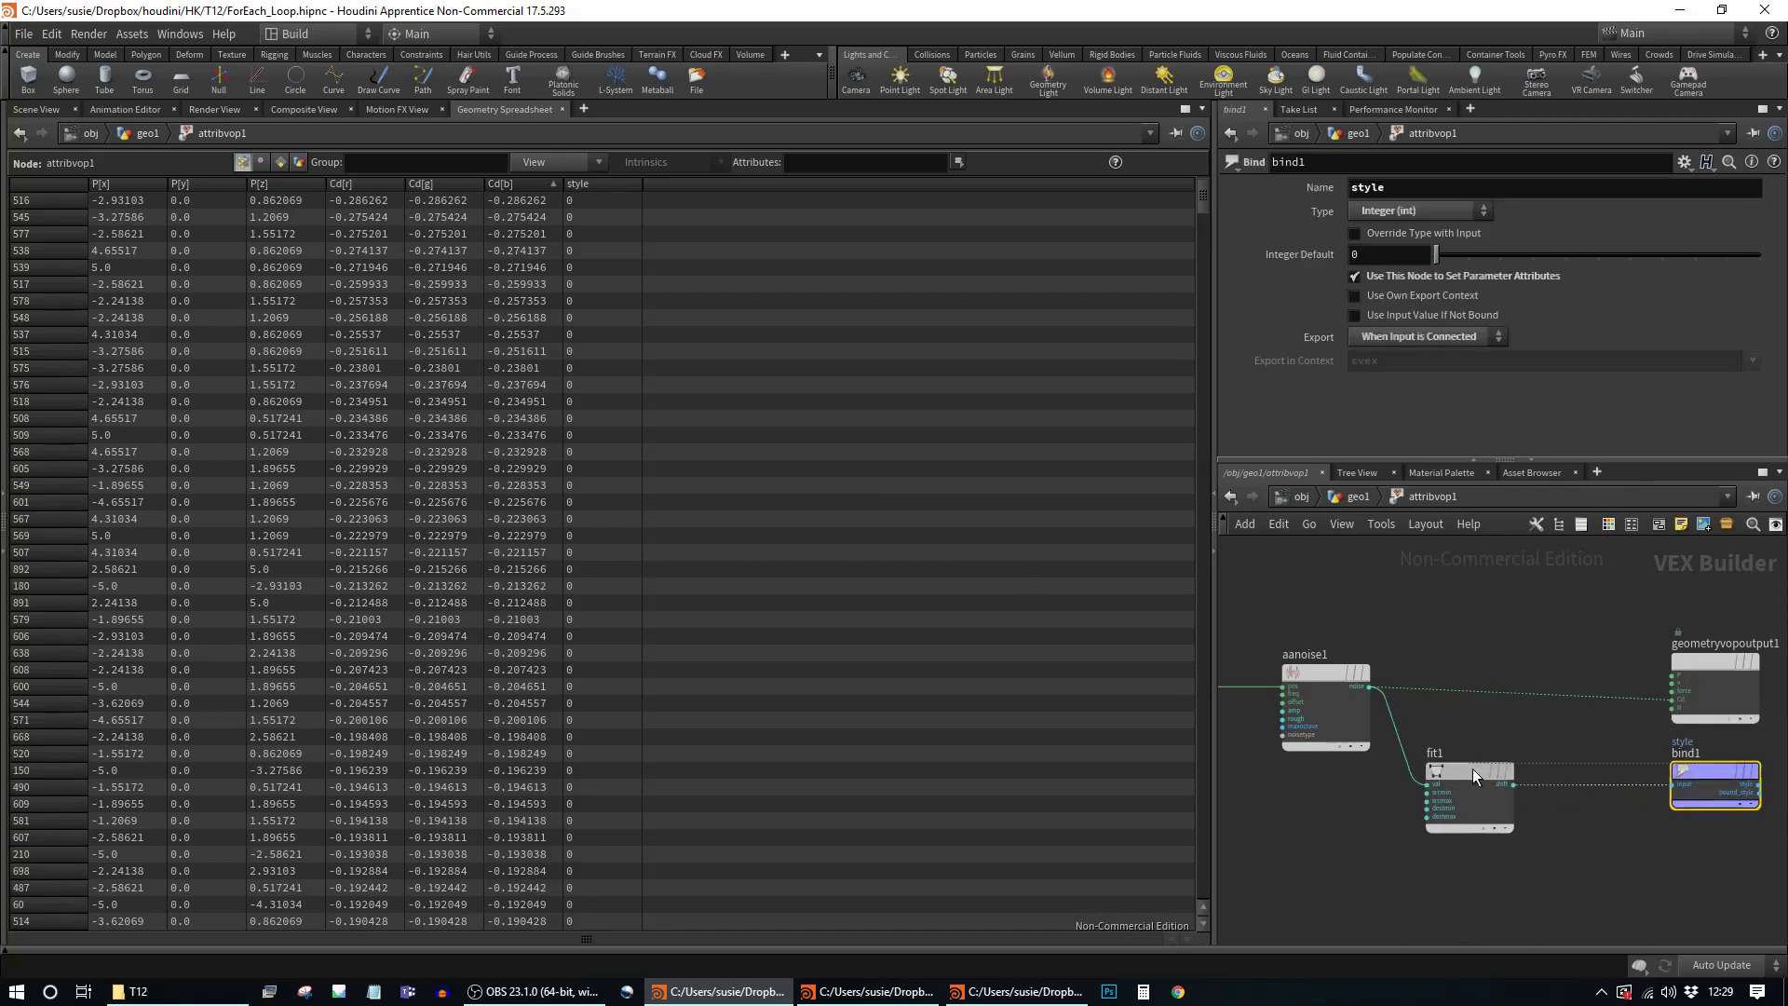
pyautogui.click(1714, 775)
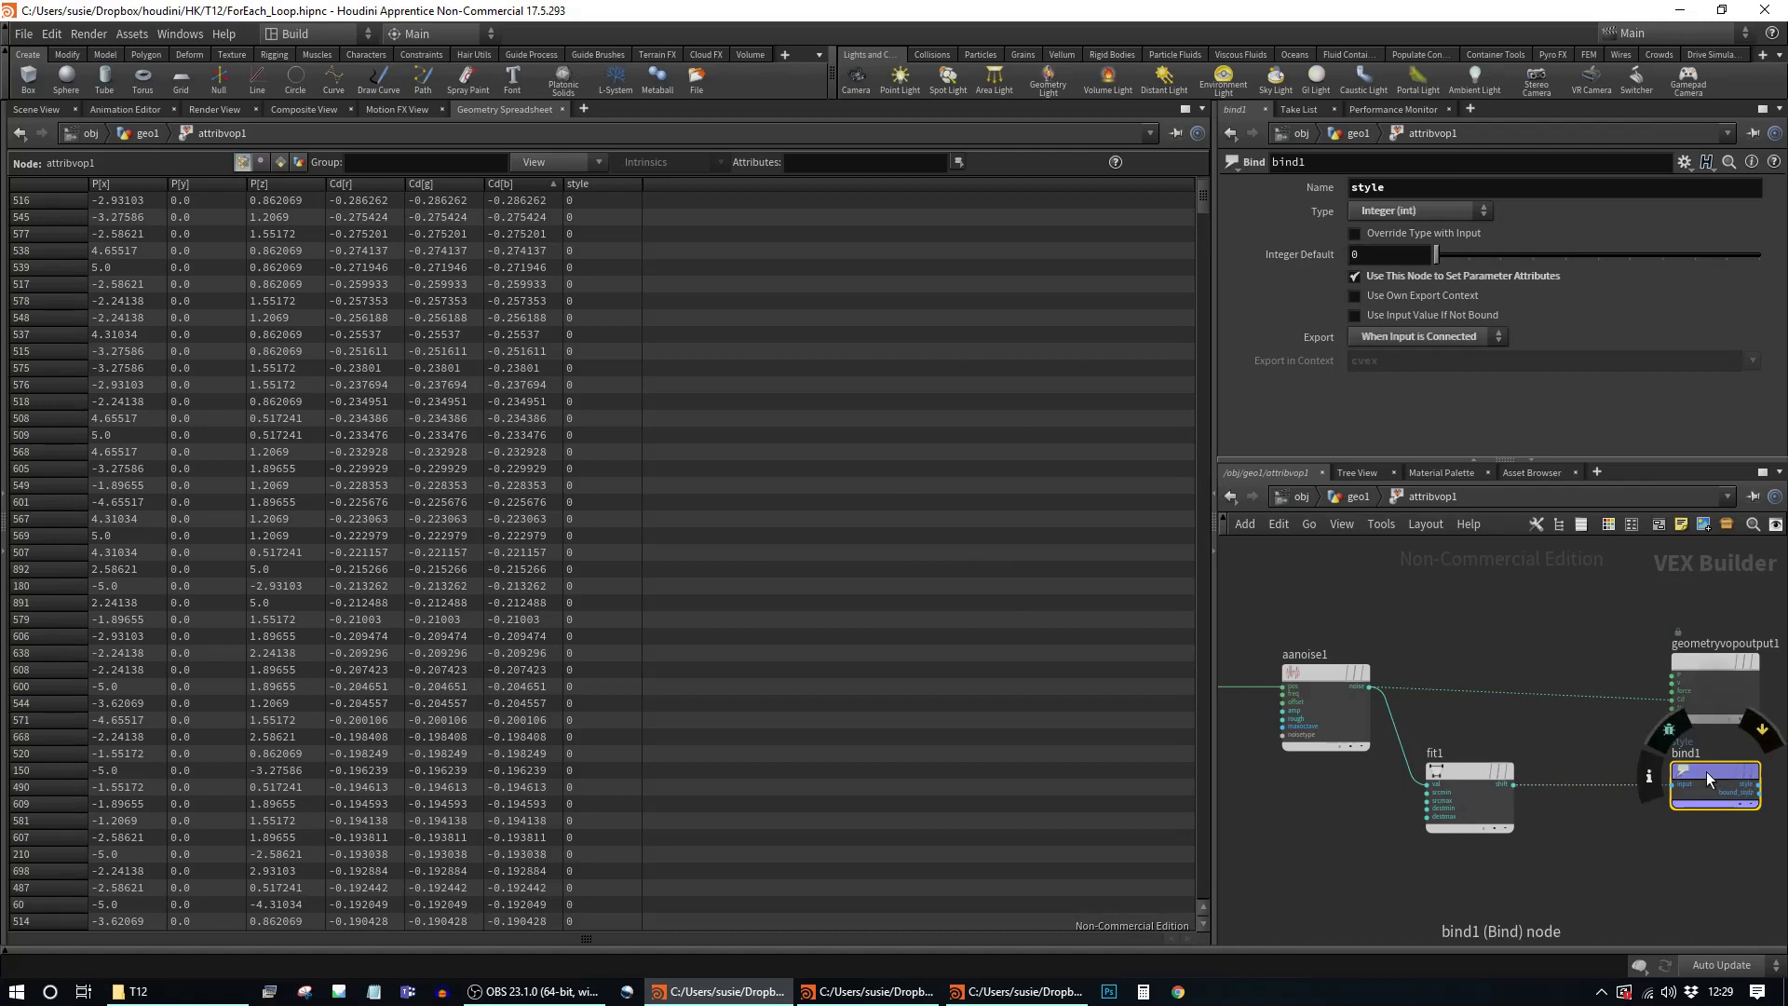
# Step: Sort the point spreadsheet by style to examine the range of its integer values
pyautogui.click(584, 185)
pyautogui.click(584, 185)
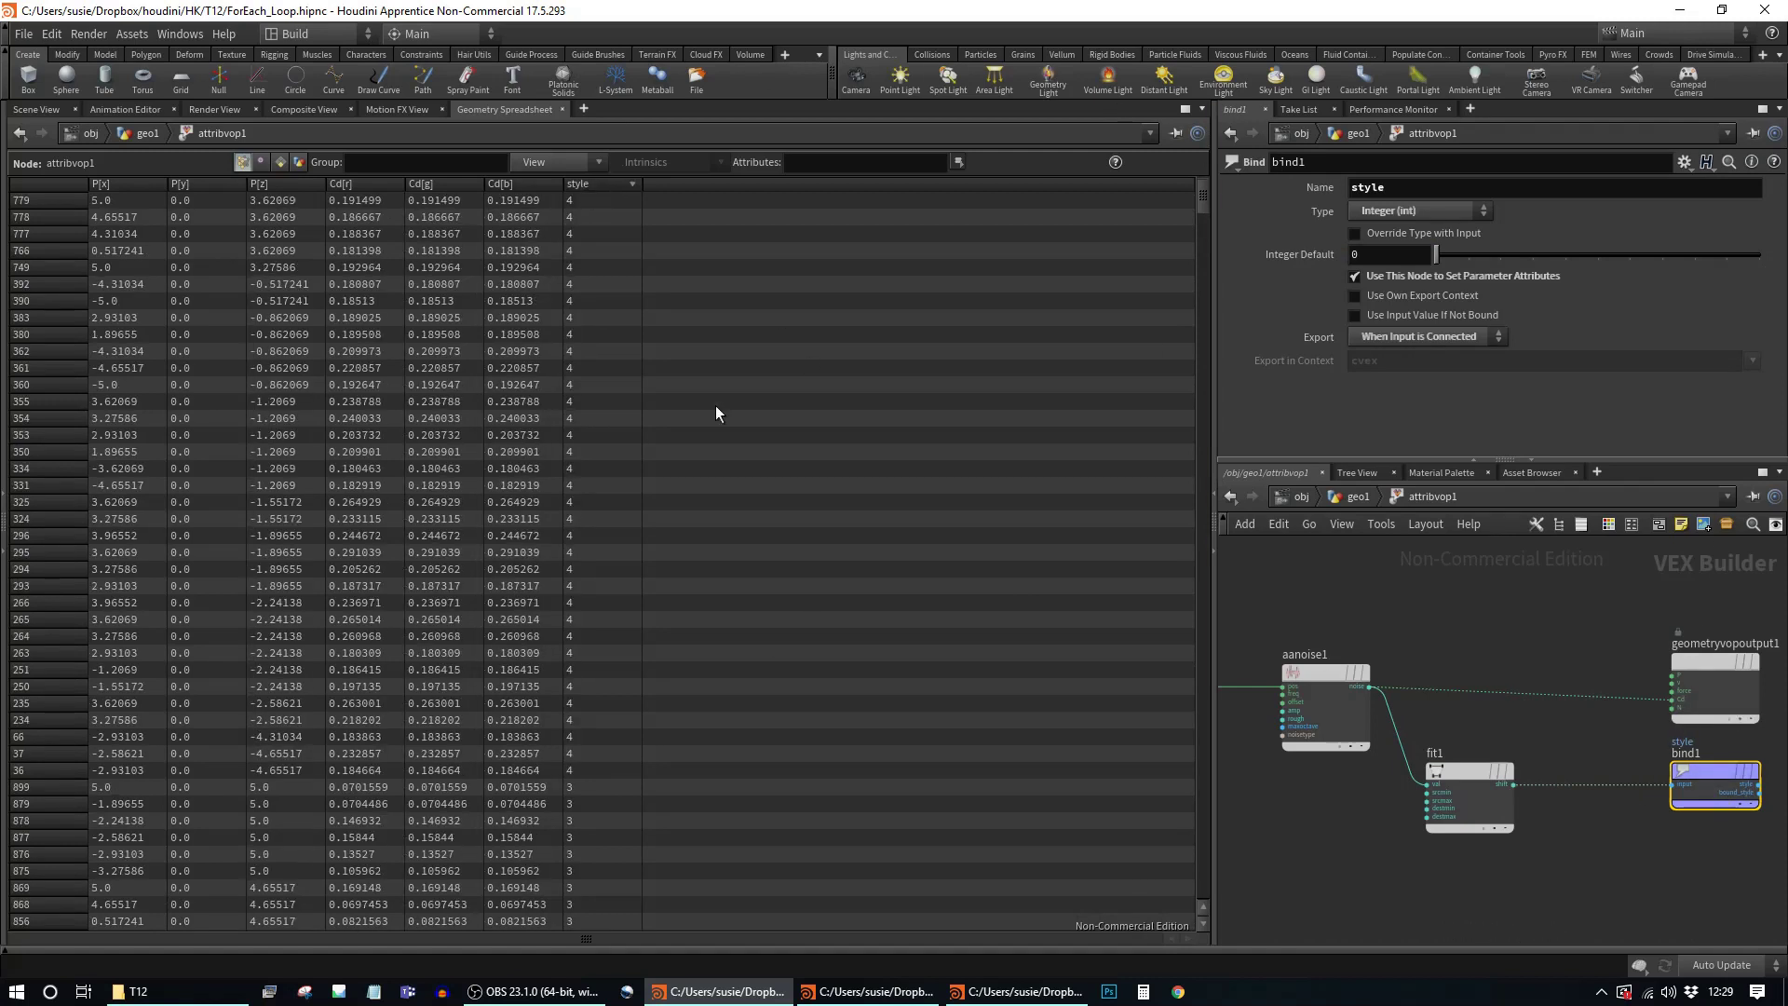
pyautogui.moveTo(1205, 194); pyautogui.dragTo(1143, 170)
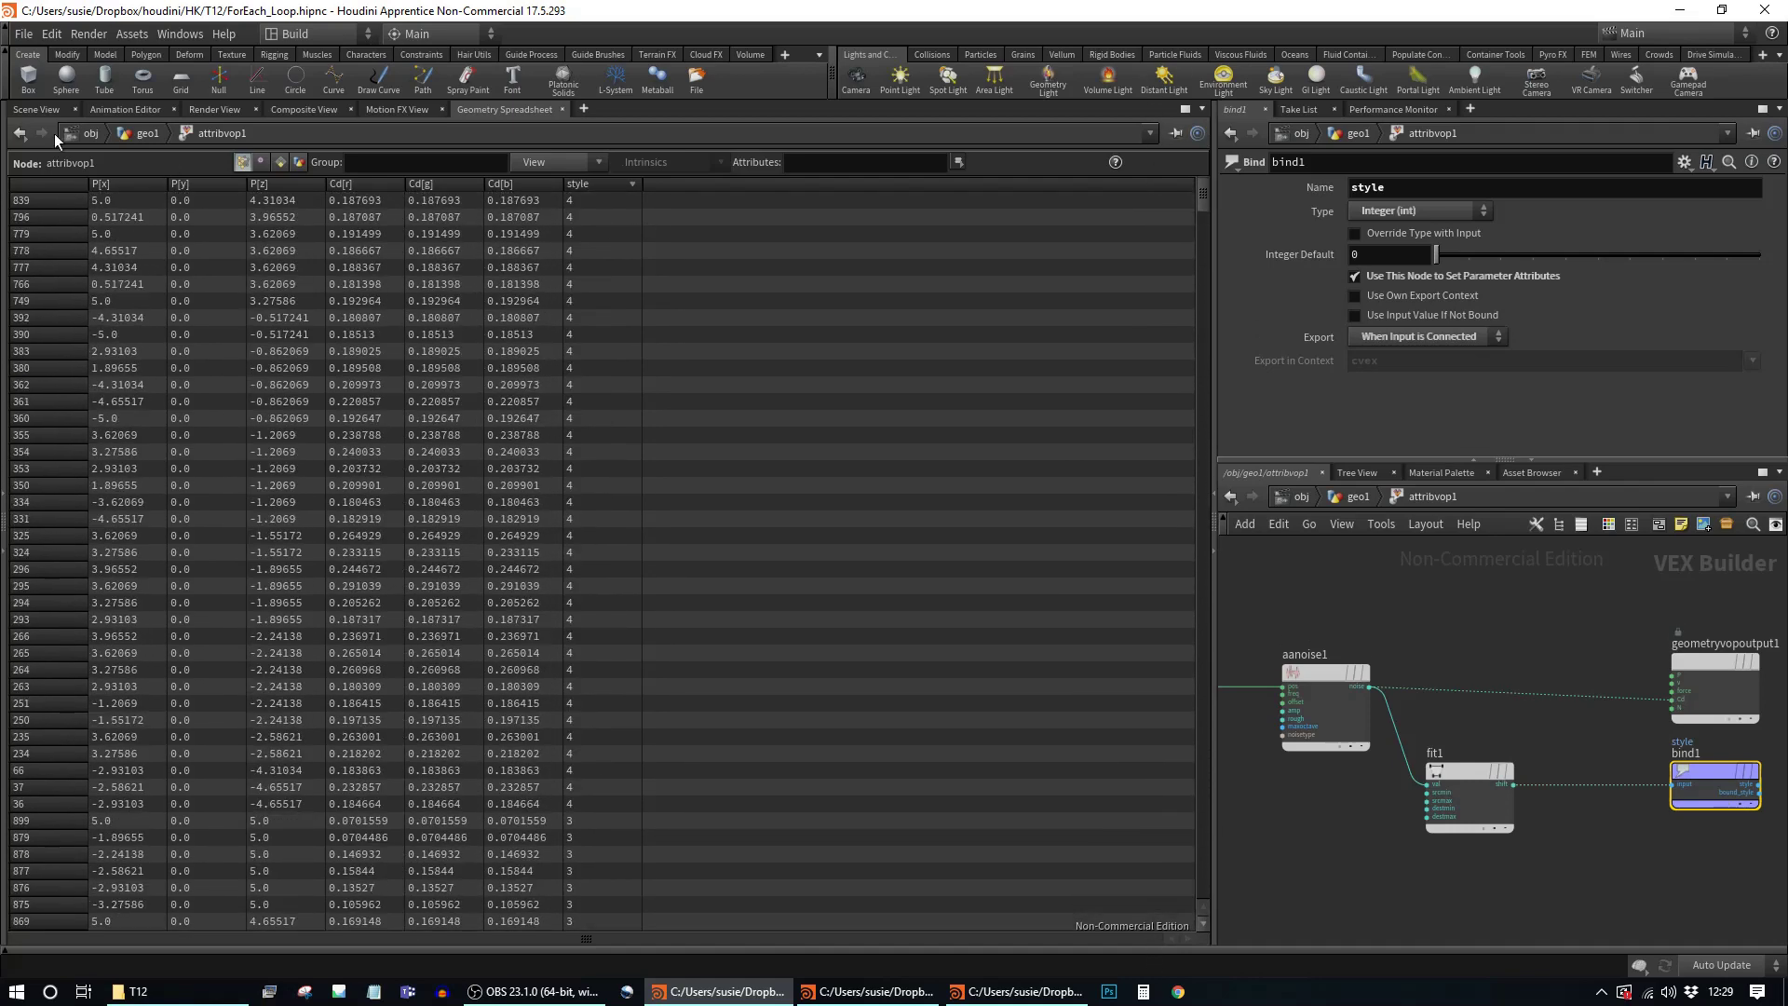
# Step: Return to the 3D scene view, leave the attribvop1 network and display foreach_end3
pyautogui.click(37, 109)
pyautogui.moveTo(895, 617); pyautogui.dragTo(867, 622)
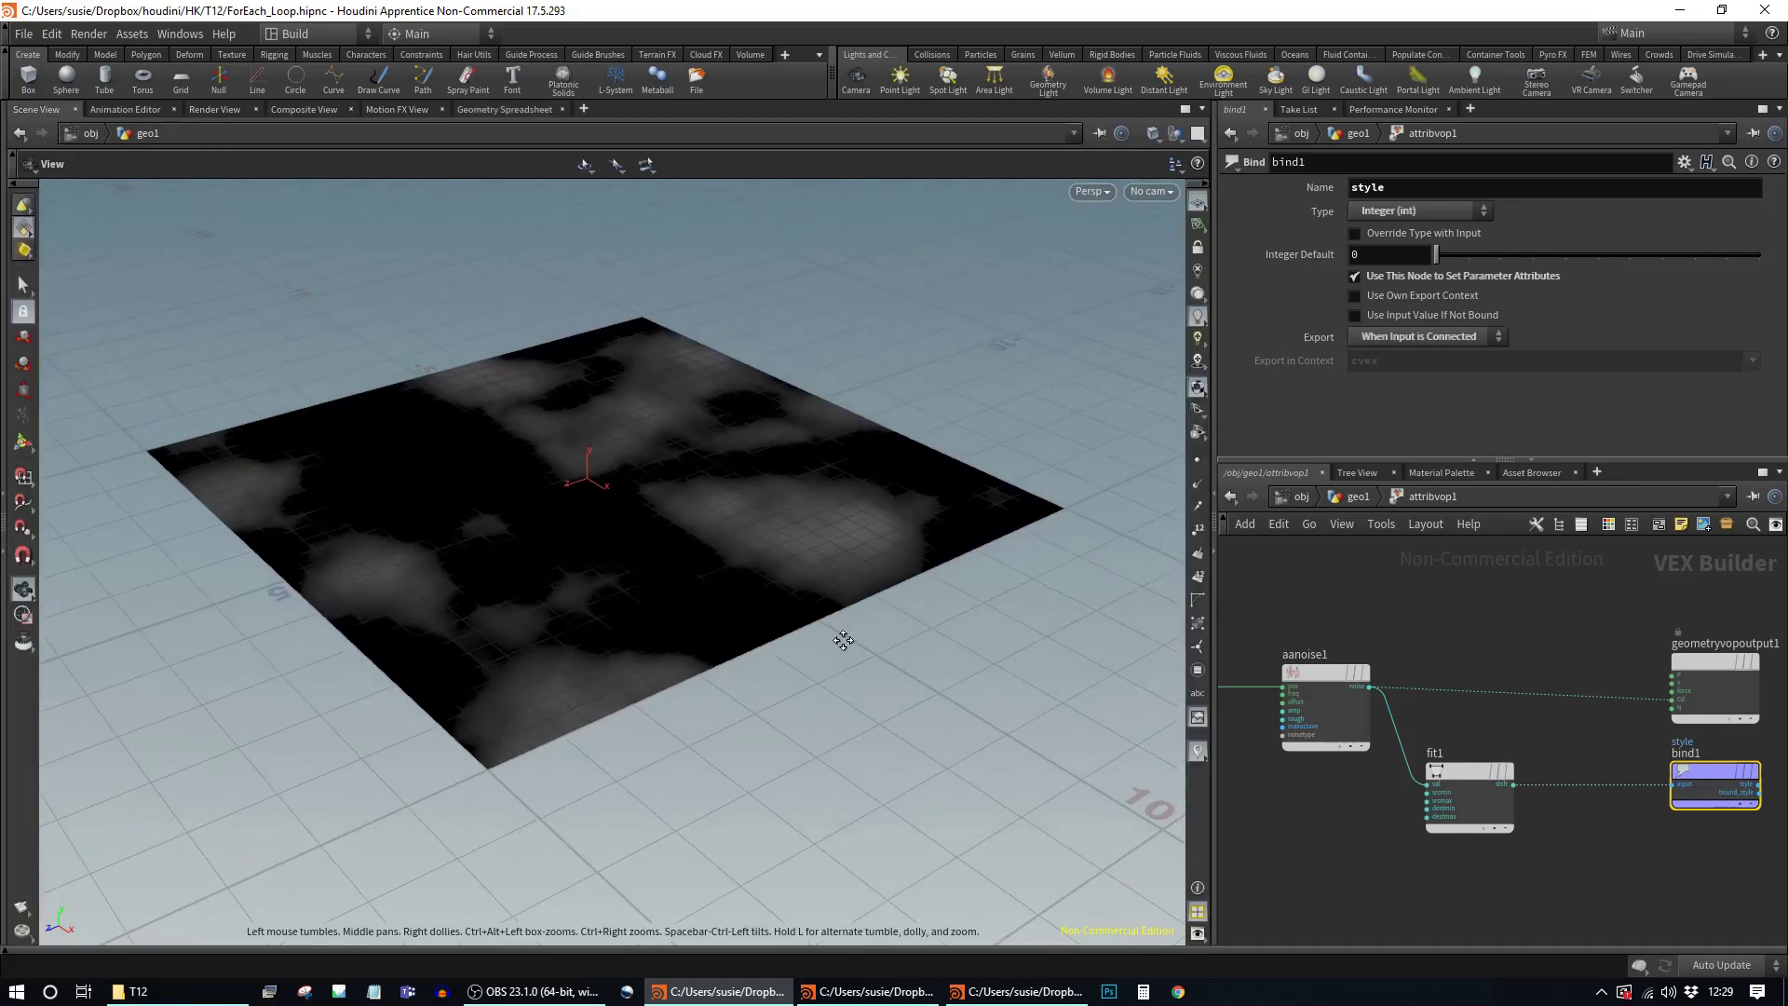
pyautogui.click(1356, 499)
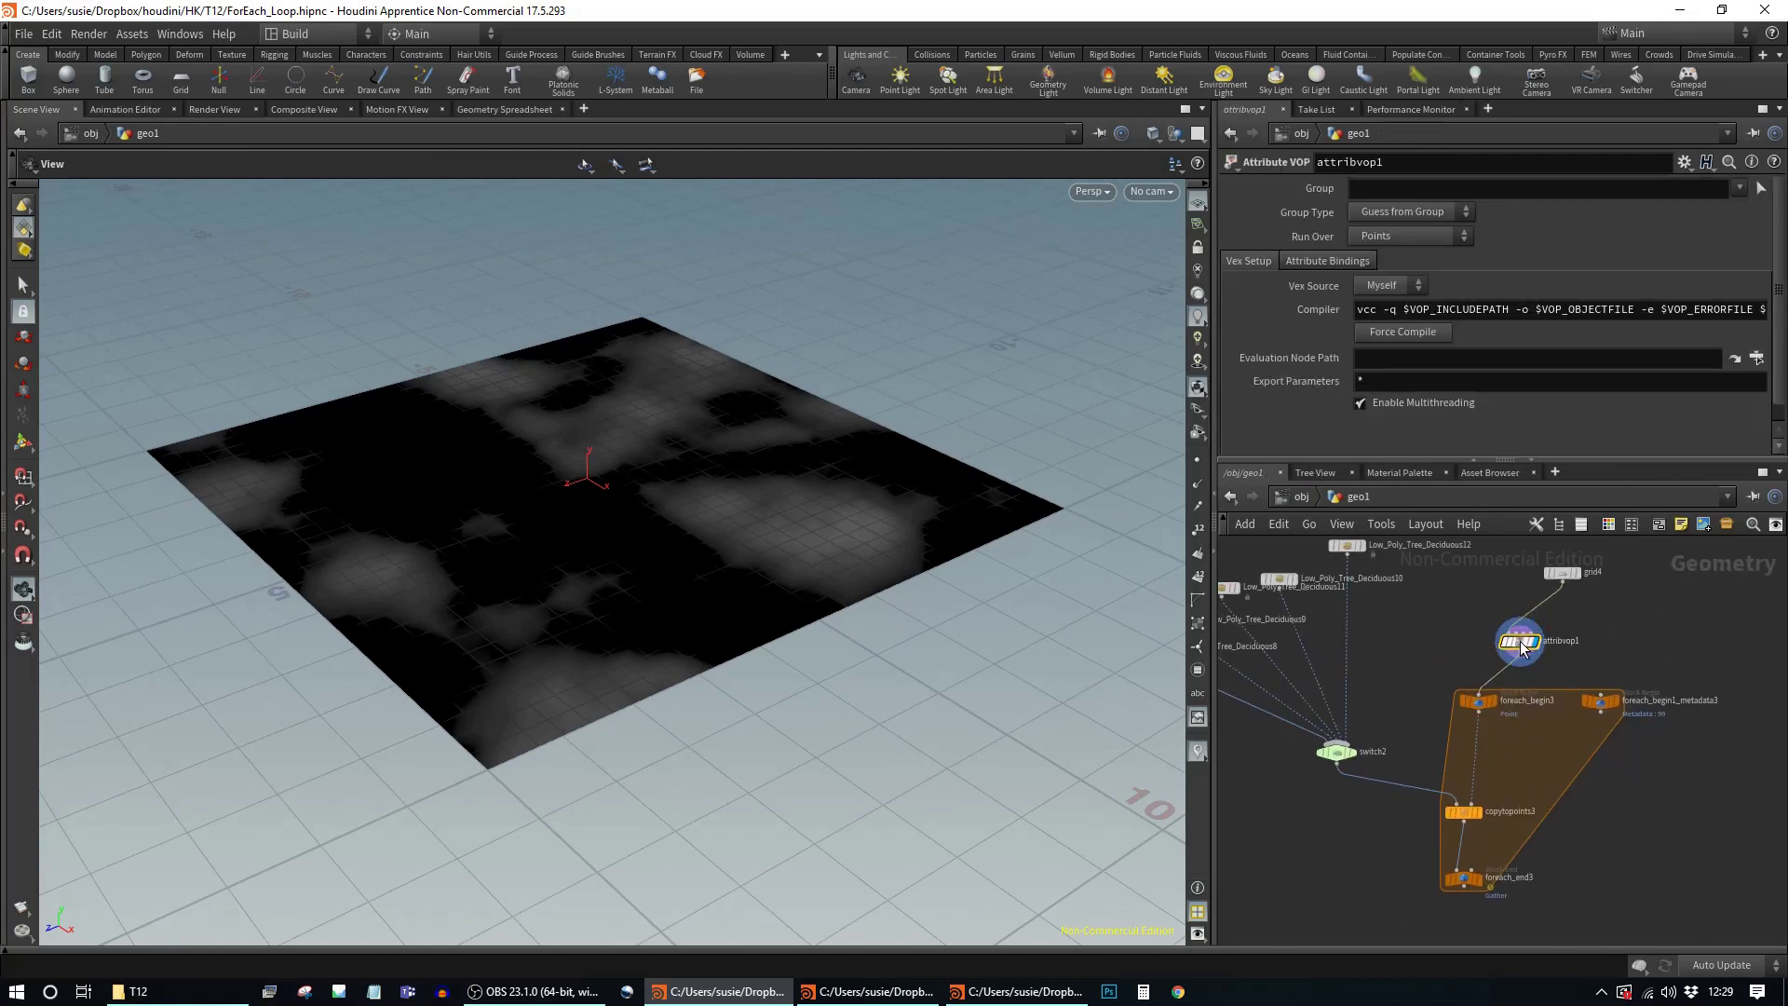
pyautogui.click(1479, 881)
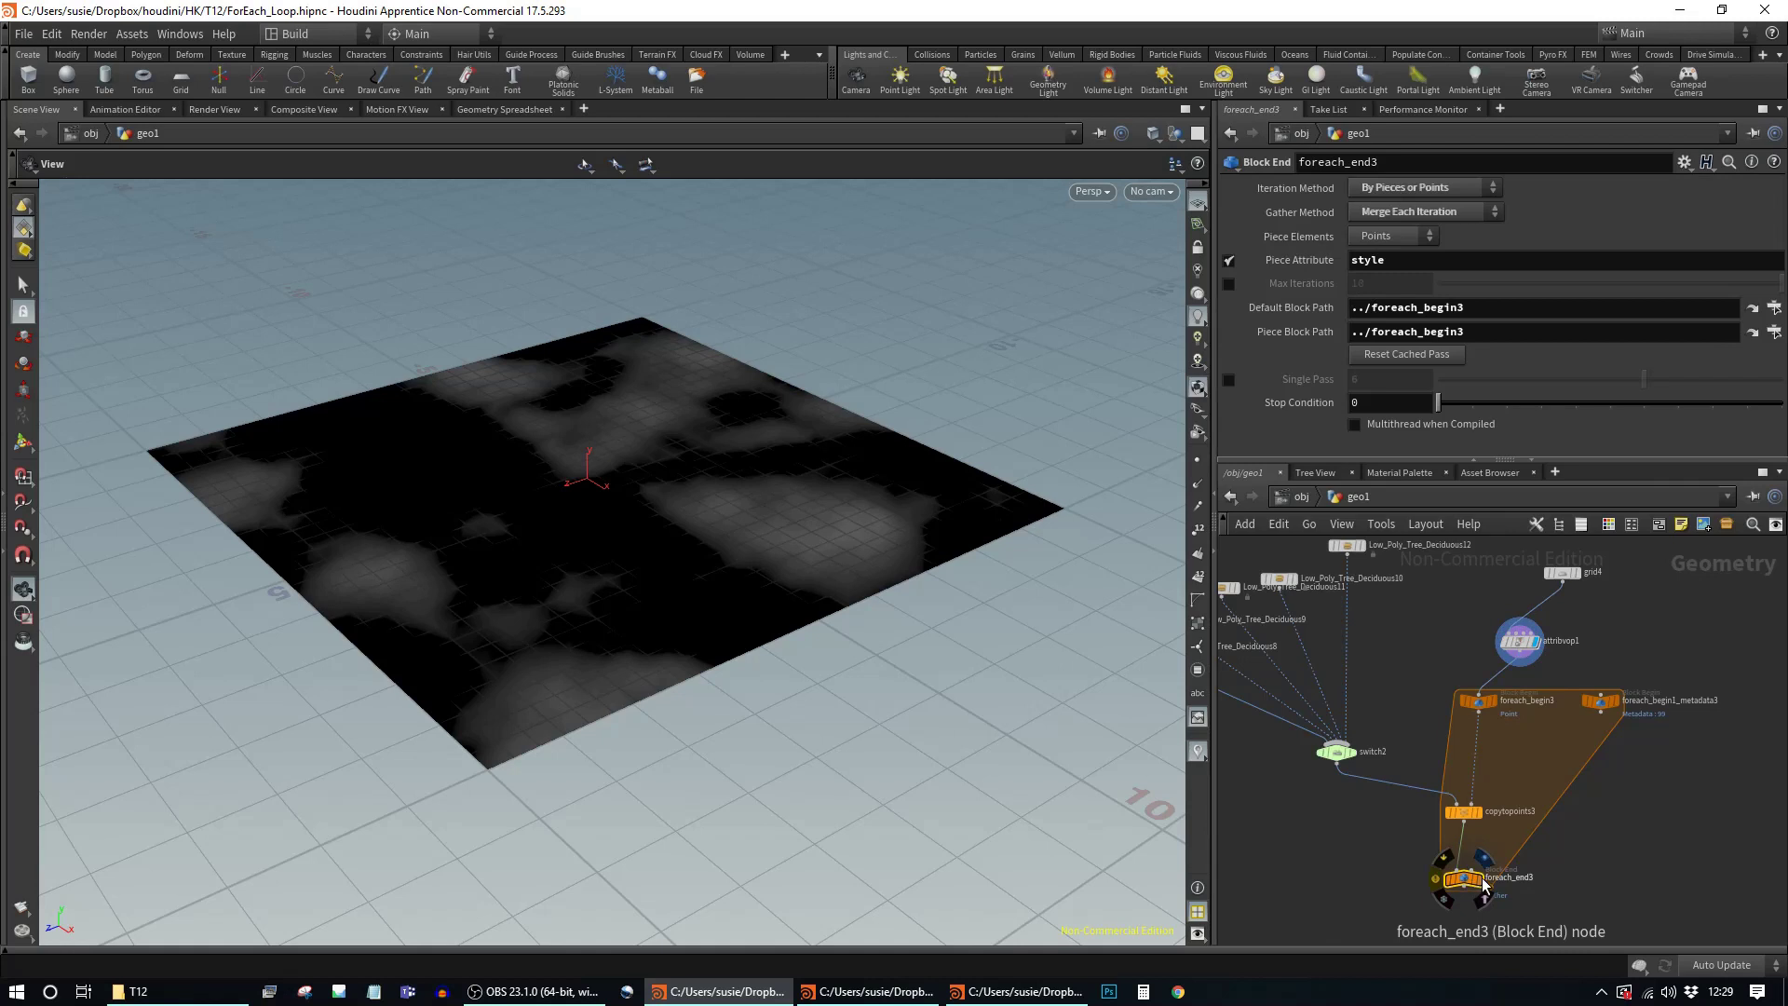
pyautogui.middleClick(1528, 643)
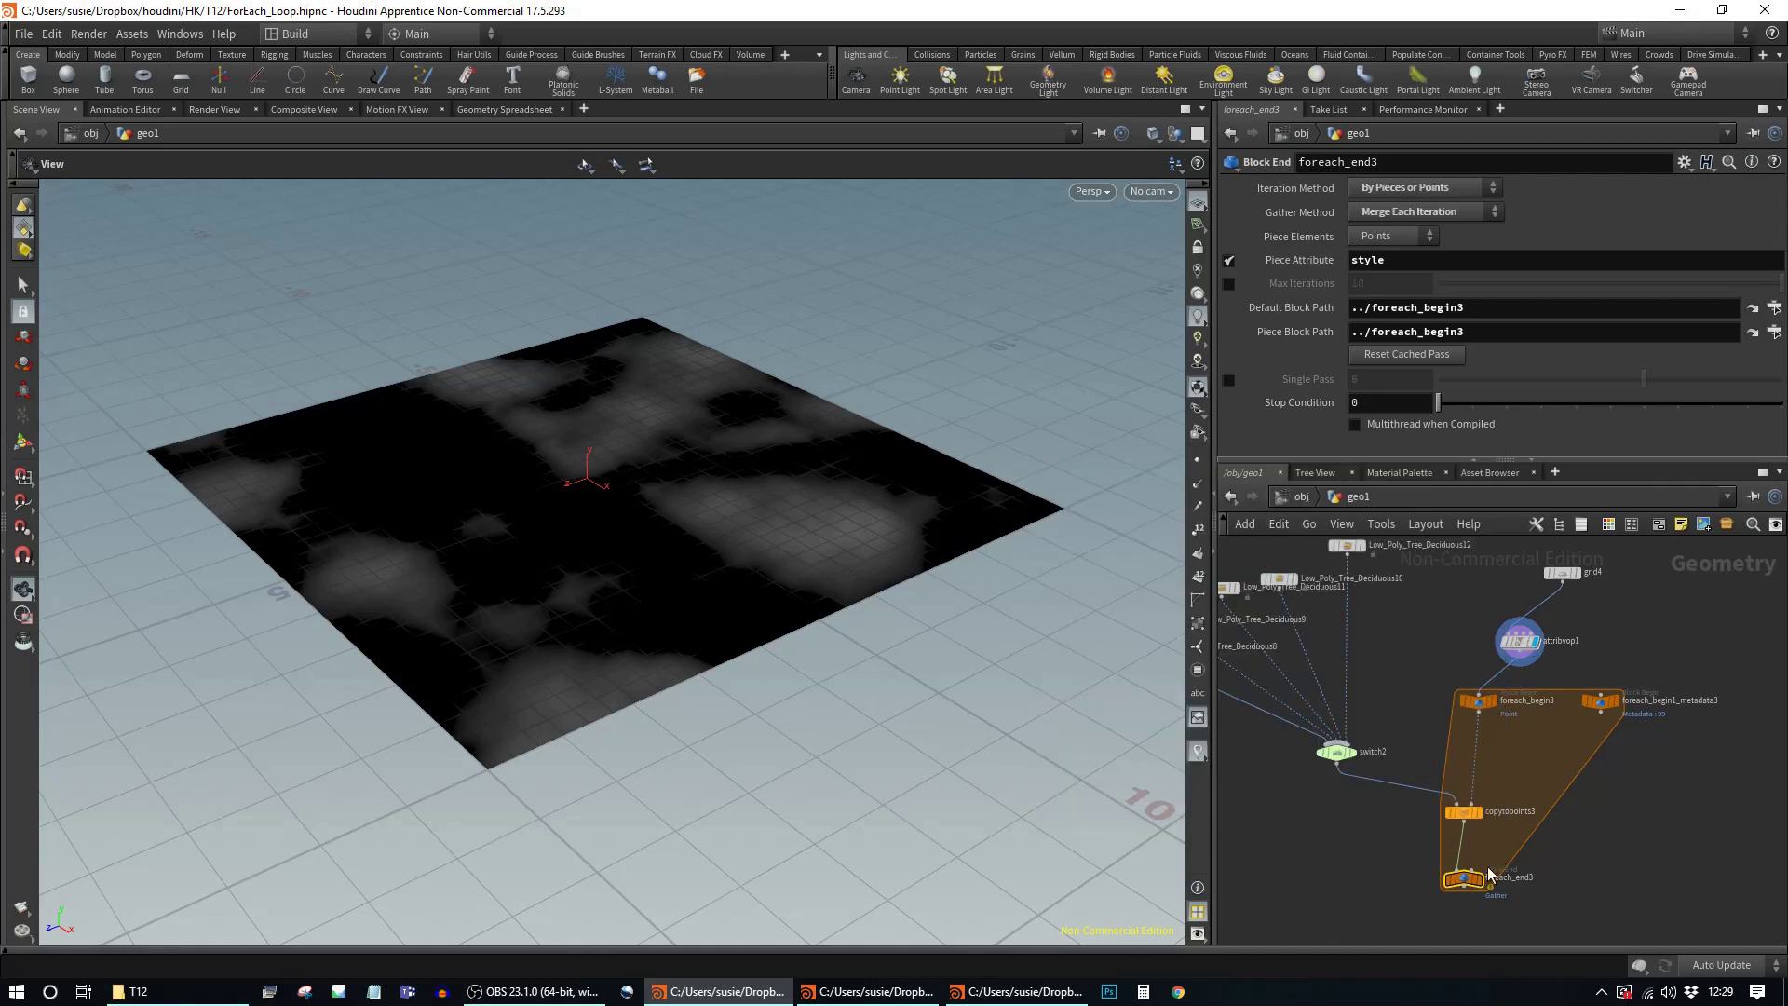
pyautogui.press('r')
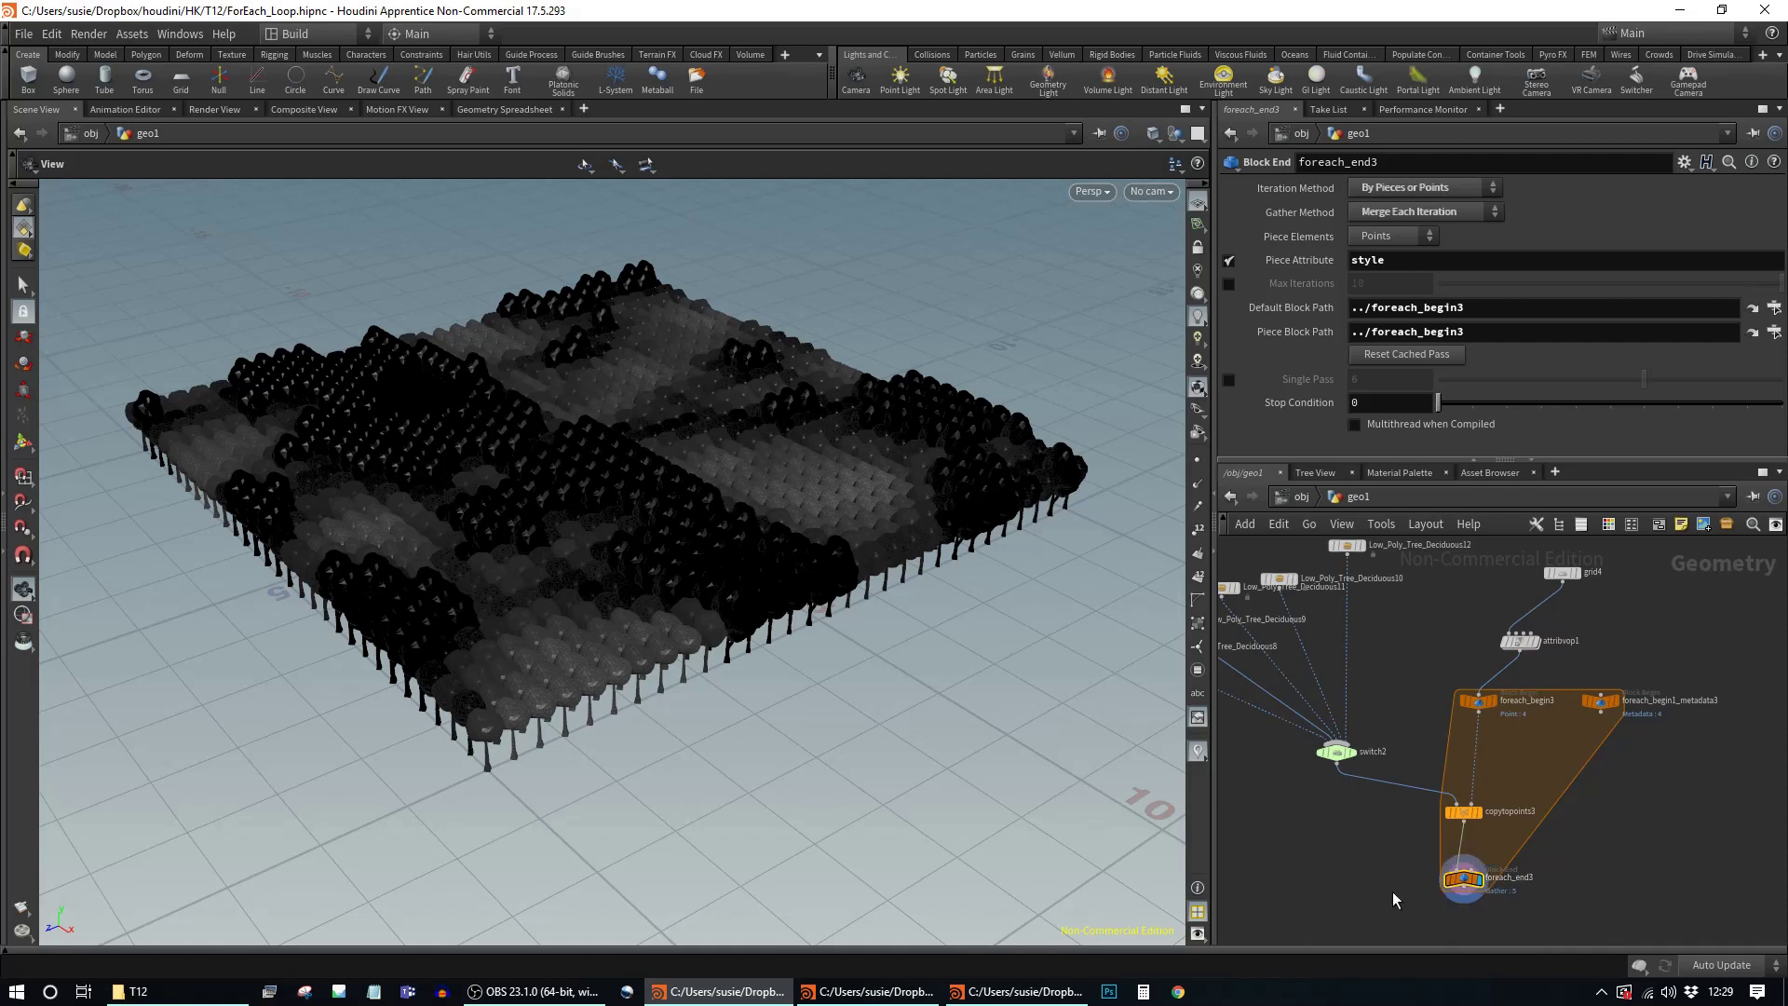
# Step: Enable Single Pass on foreach_end3 and set it to 0
pyautogui.moveTo(752, 741); pyautogui.dragTo(809, 743)
pyautogui.click(1229, 380)
pyautogui.moveTo(1485, 372); pyautogui.dragTo(1436, 382)
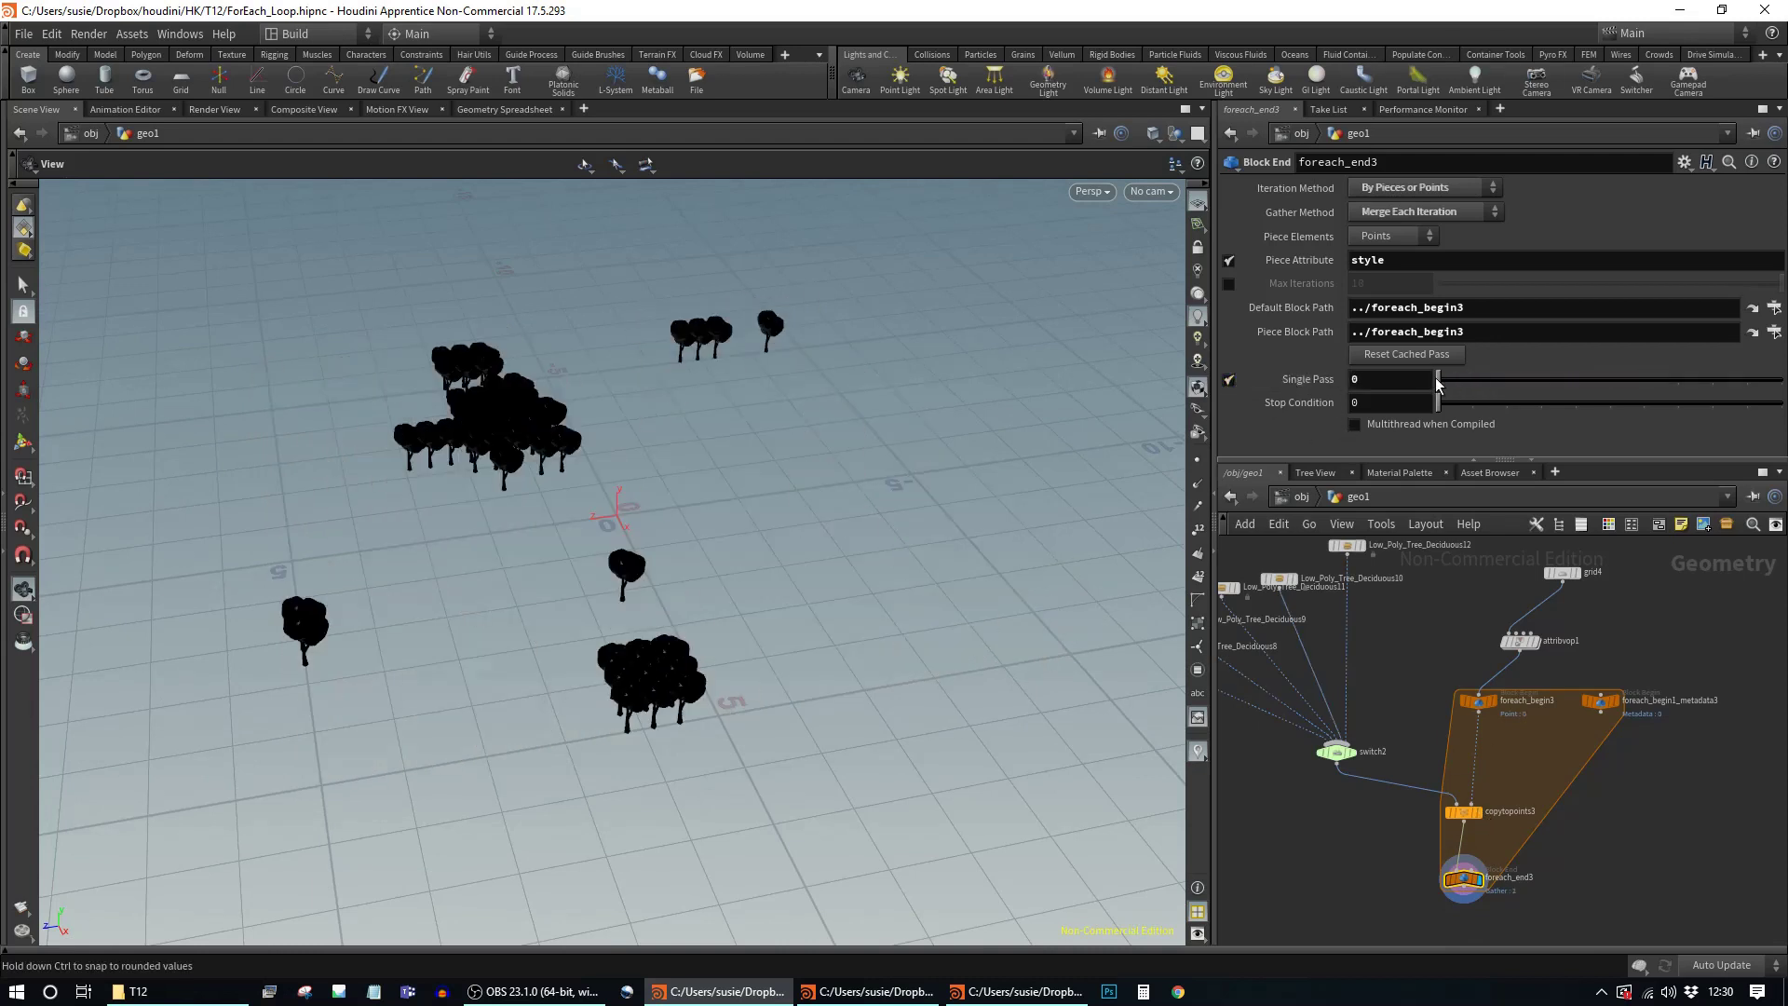
# Step: Inside attribvop1, delete the wire from aanoise1 to geometryvopoutput1's Cd input and return to the geo1 network
pyautogui.moveTo(1442, 619); pyautogui.dragTo(1519, 717, button='middle')
pyautogui.doubleClick(1591, 662)
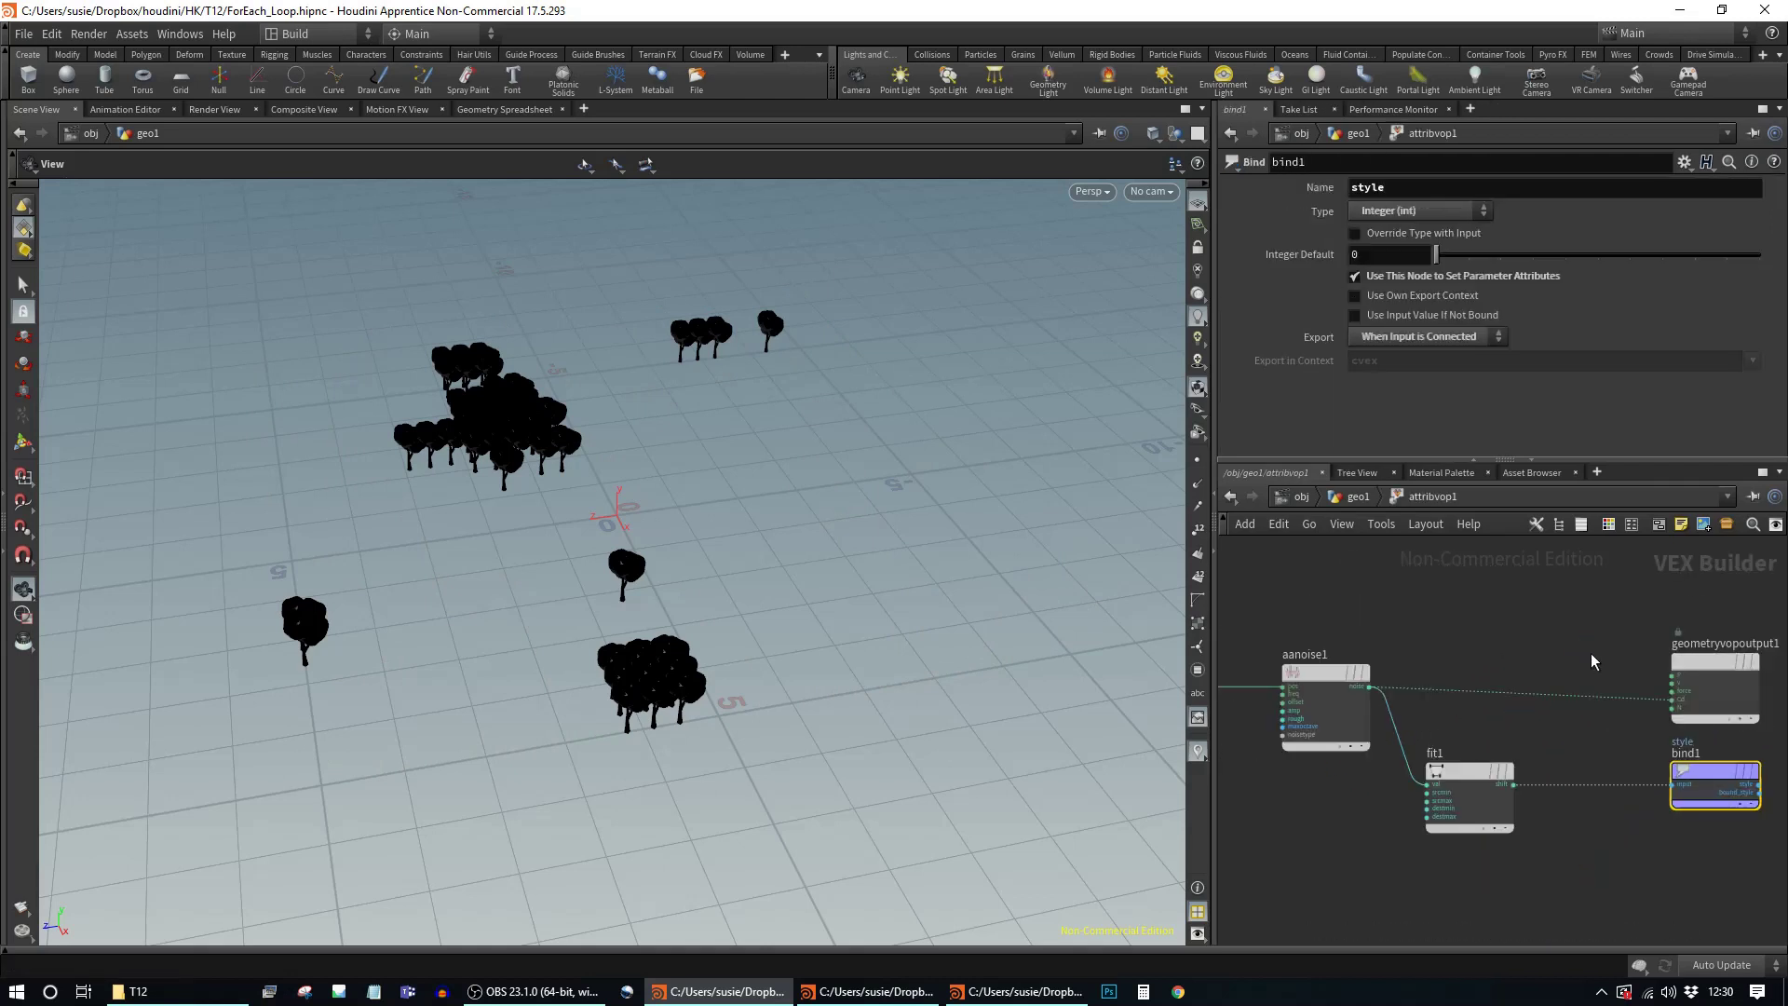
pyautogui.click(1629, 700)
pyautogui.press('Delete')
pyautogui.click(1350, 495)
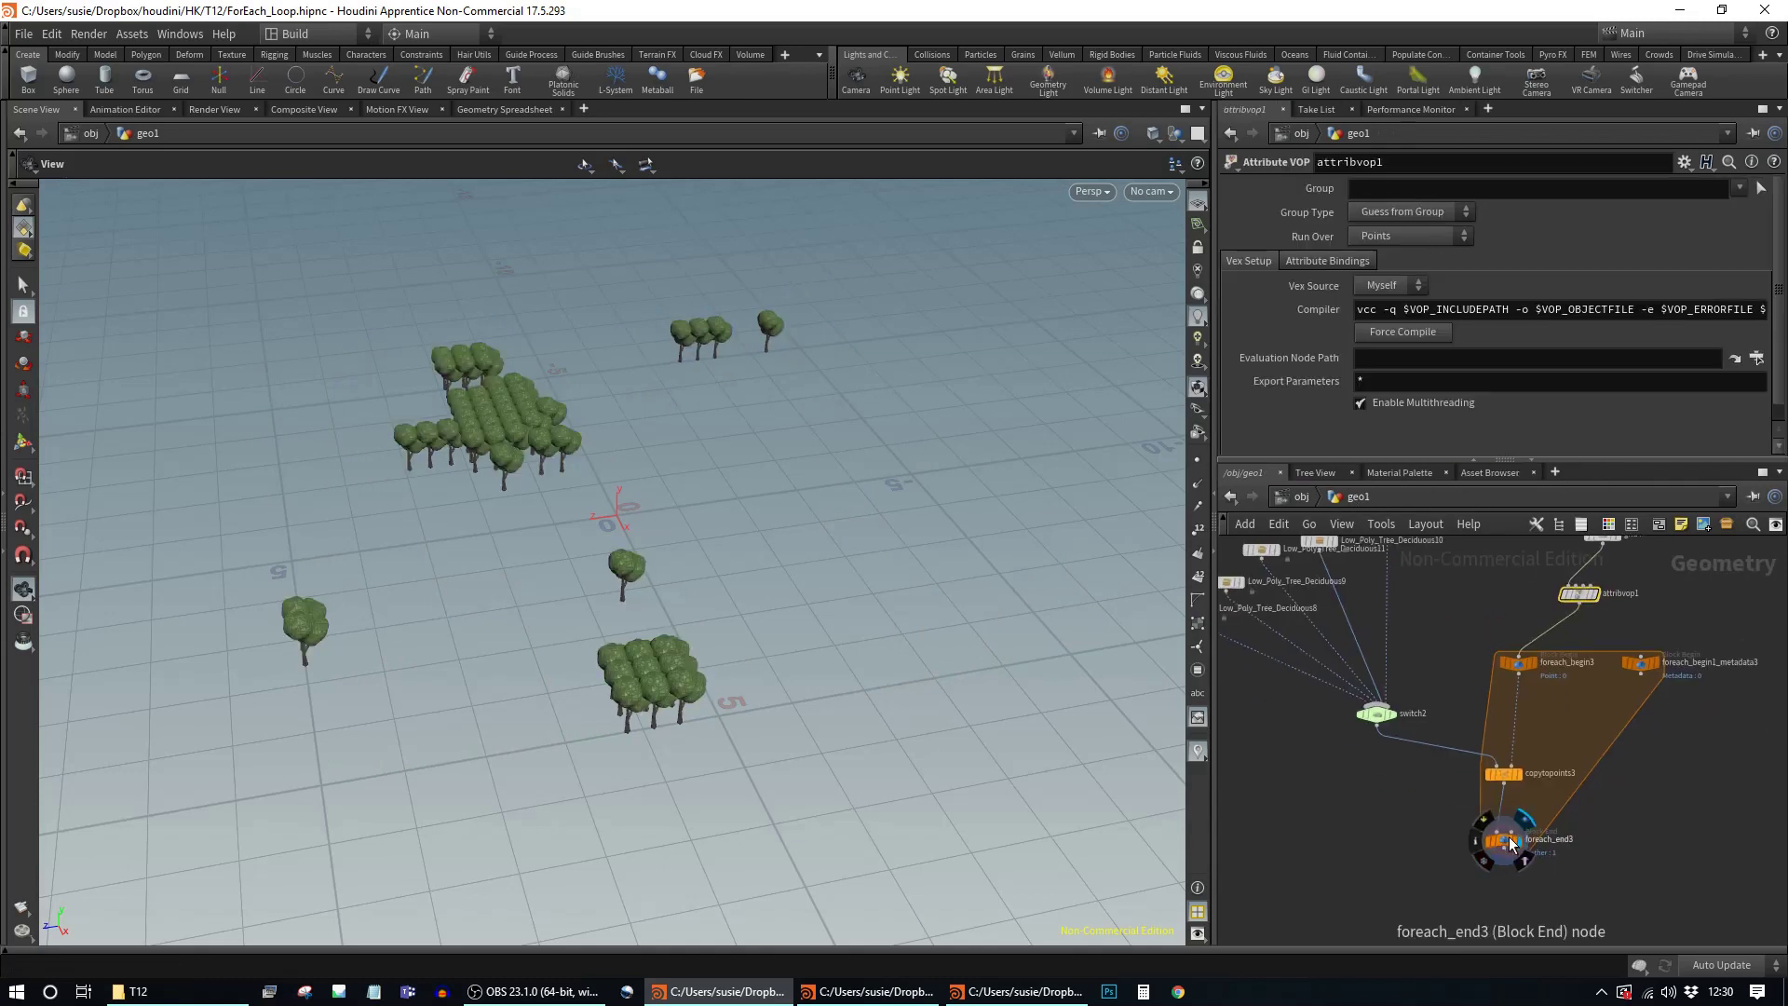
# Step: Set the Single Pass value of foreach_end3 to 2
pyautogui.click(1509, 837)
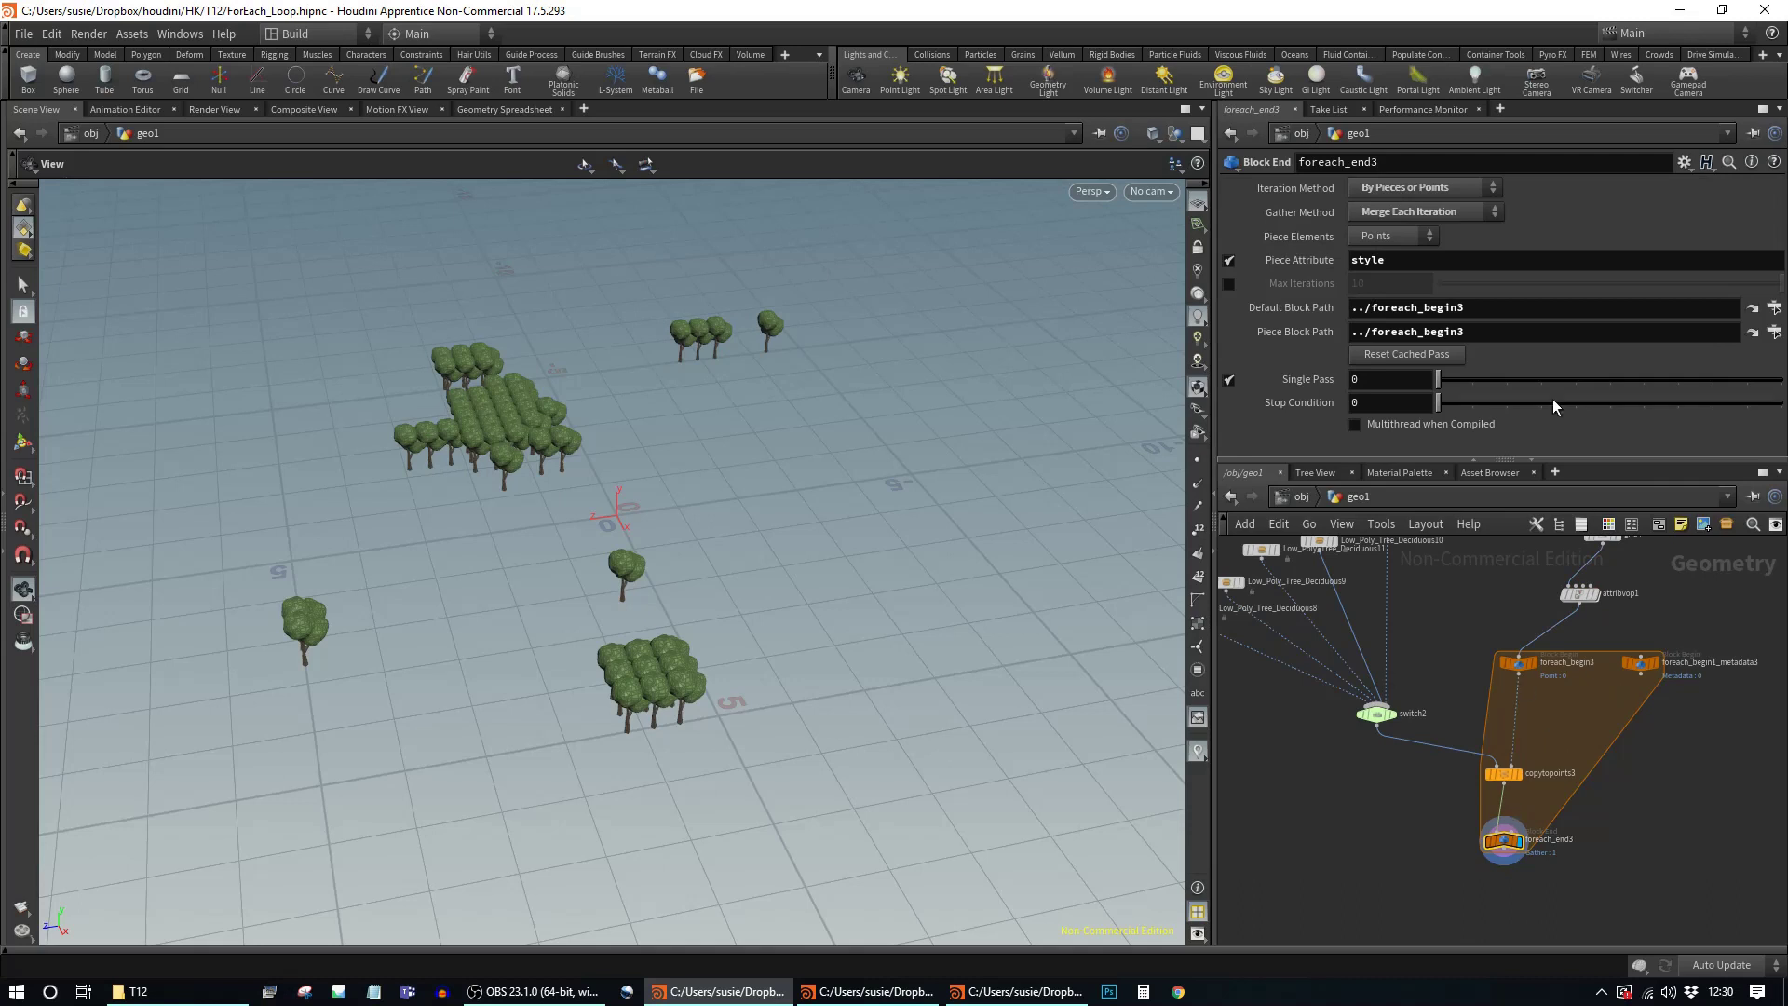
pyautogui.moveTo(1442, 380); pyautogui.dragTo(1508, 384)
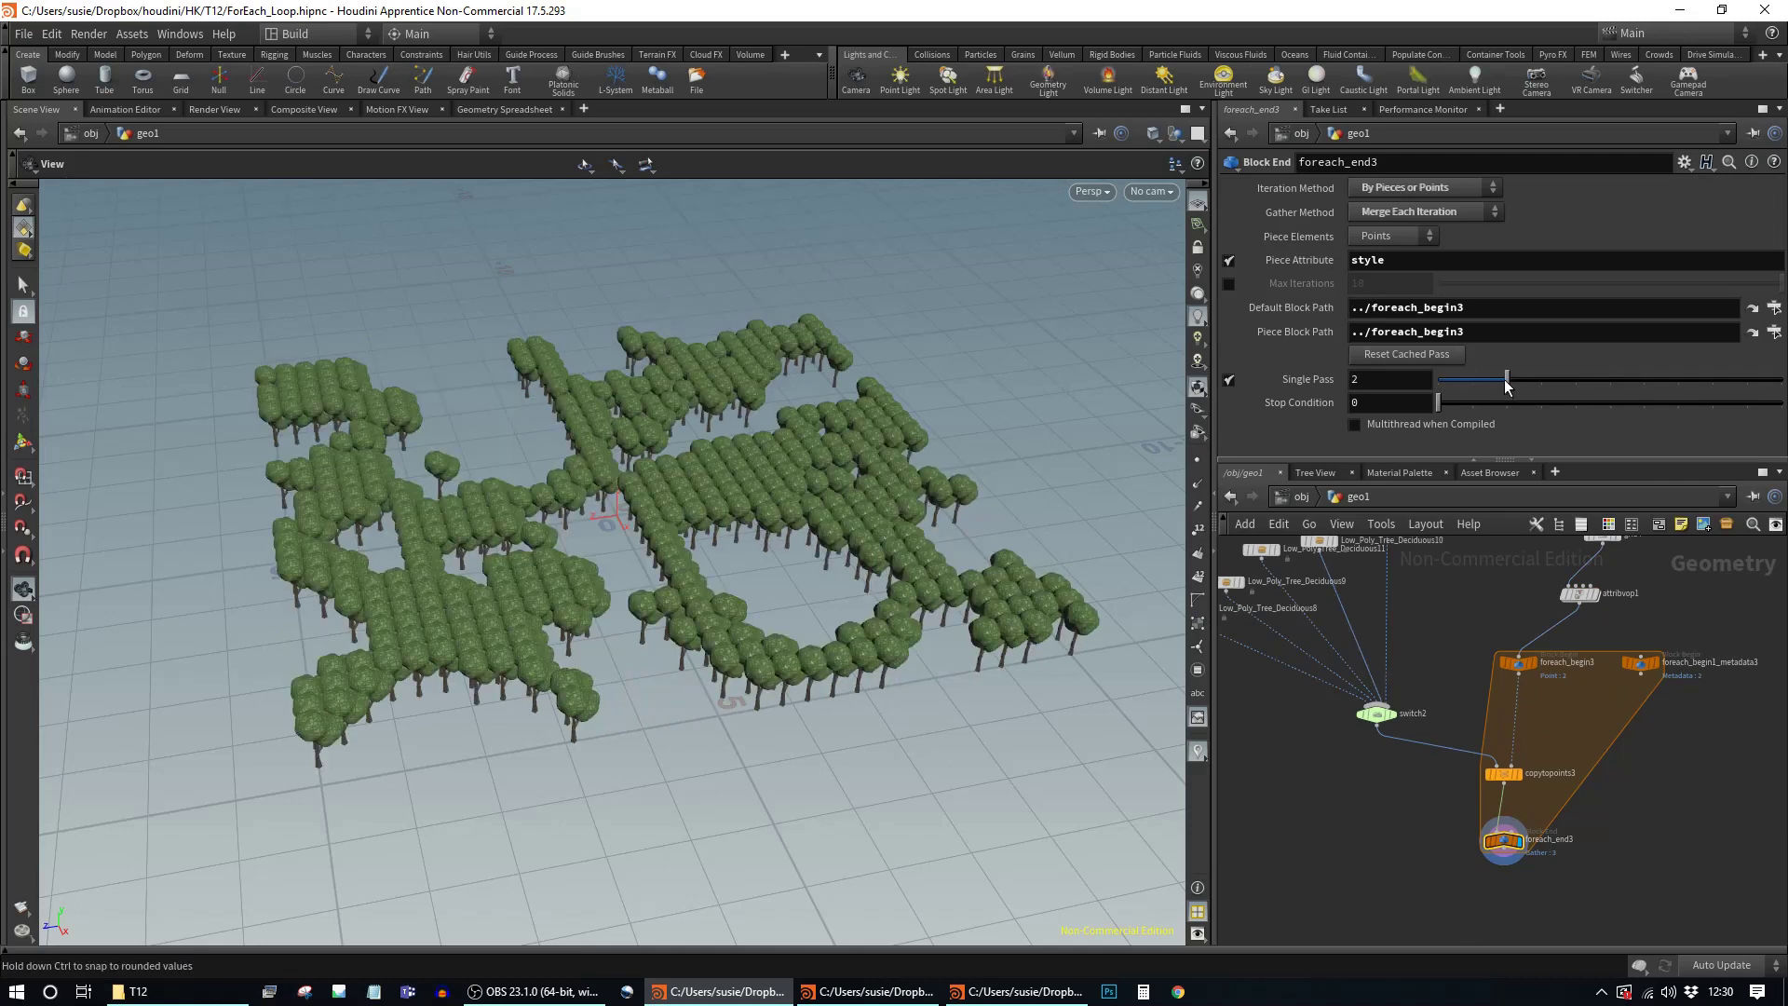
# Step: Set the Single Pass value of foreach_end3 to 1 and reposition the tree nodes and switch feeding the loop
pyautogui.moveTo(1508, 380)
pyautogui.mouseDown()
pyautogui.moveTo(1618, 381)
pyautogui.moveTo(1473, 382)
pyautogui.mouseUp()
pyautogui.scroll(-1, 1339, 757)
pyautogui.moveTo(1338, 757); pyautogui.dragTo(1422, 819, button='middle')
pyautogui.moveTo(1312, 705); pyautogui.dragTo(1282, 691)
pyautogui.moveTo(1465, 793); pyautogui.dragTo(1377, 758)
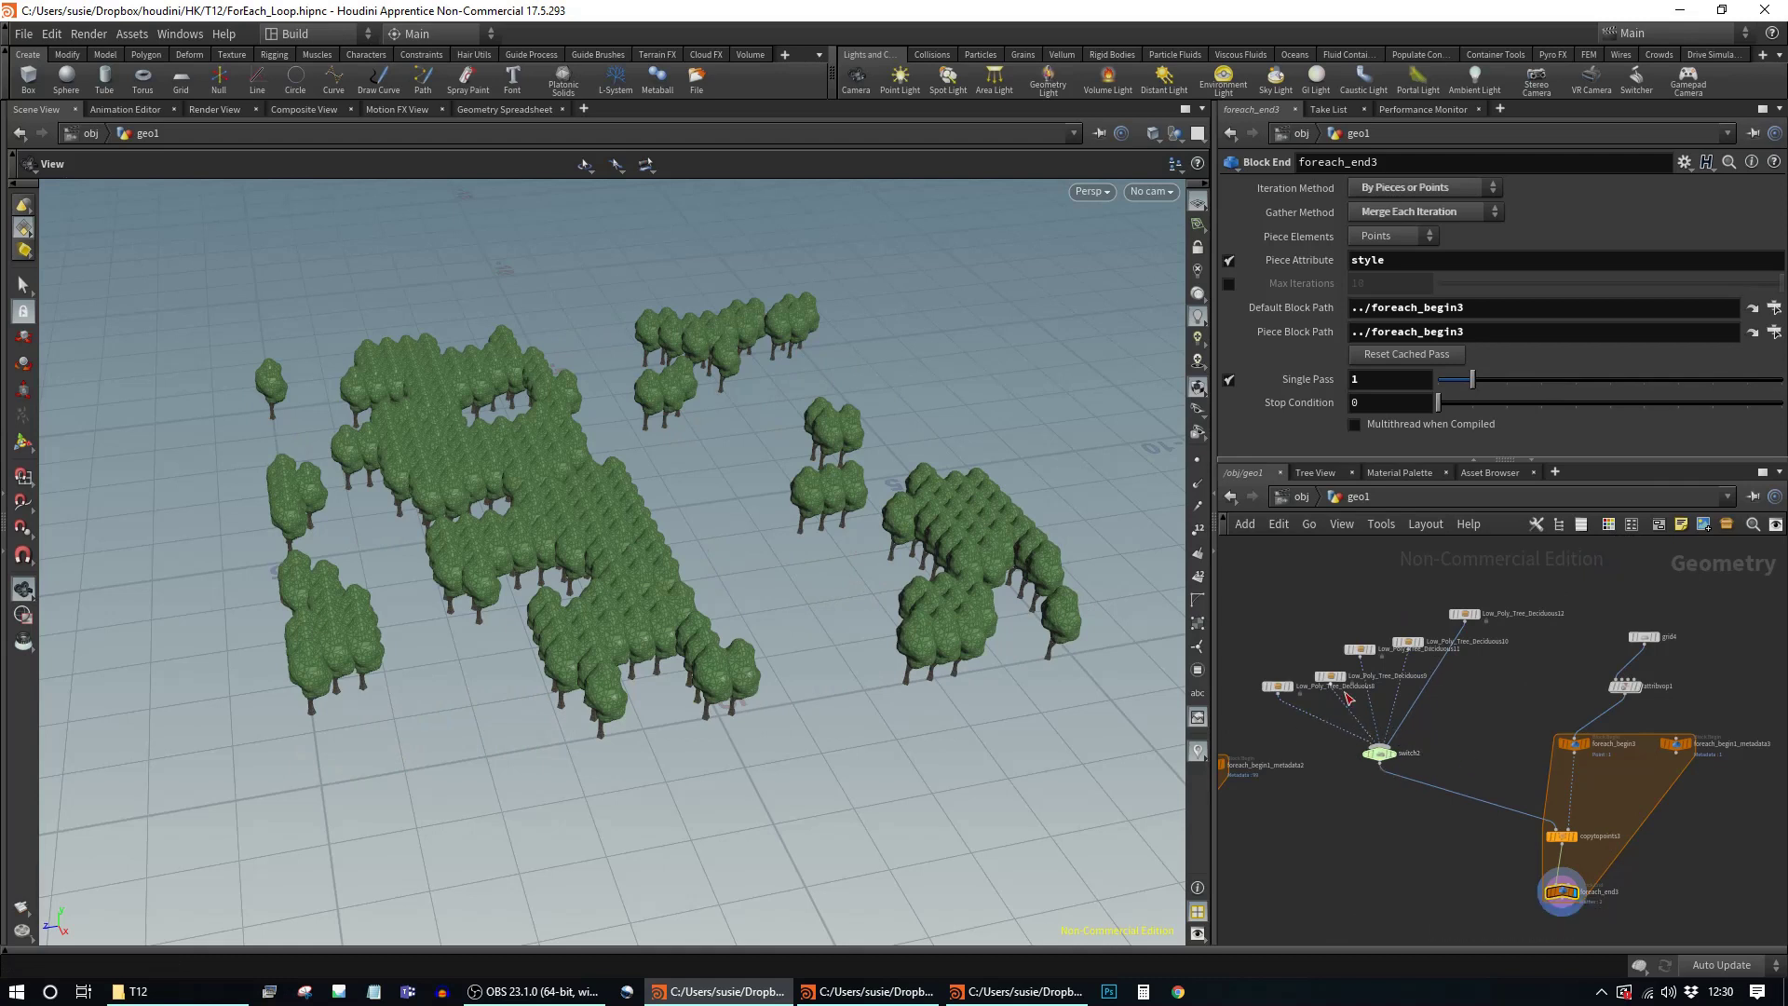
# Step: Open foreach_end3's point data in the Geometry Spreadsheet and sort it by the style attribute
pyautogui.click(505, 109)
pyautogui.click(684, 182)
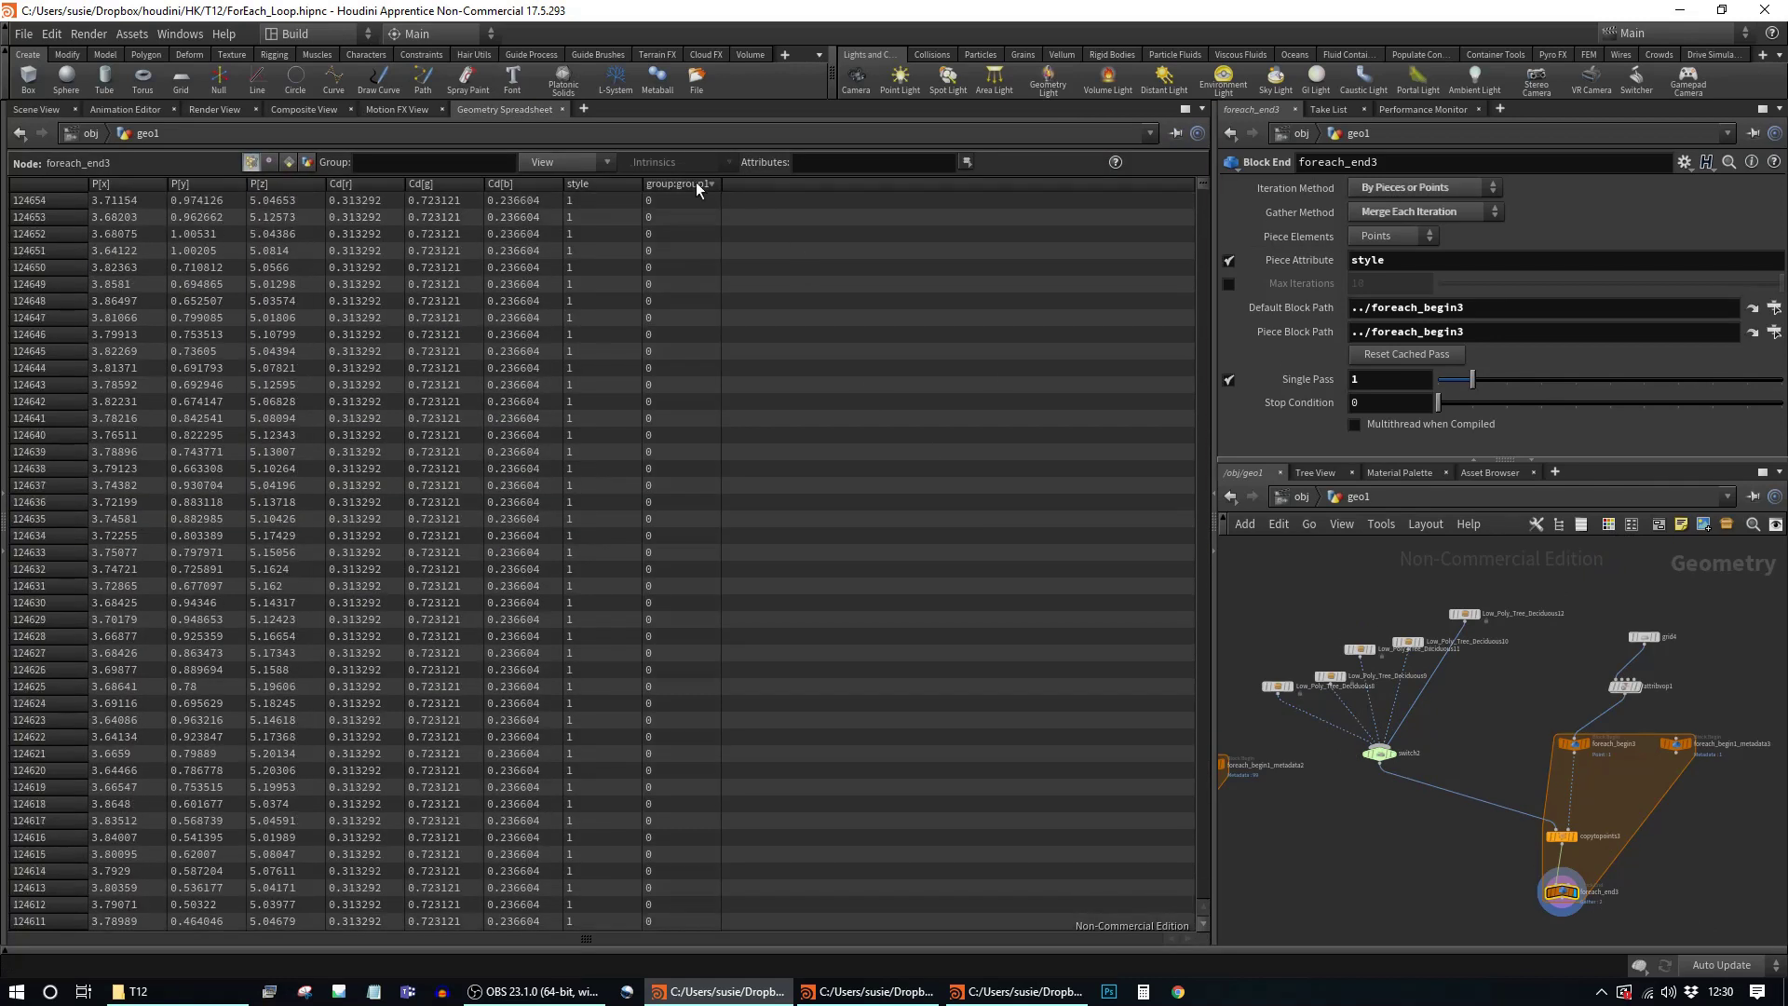
pyautogui.click(699, 184)
pyautogui.click(623, 185)
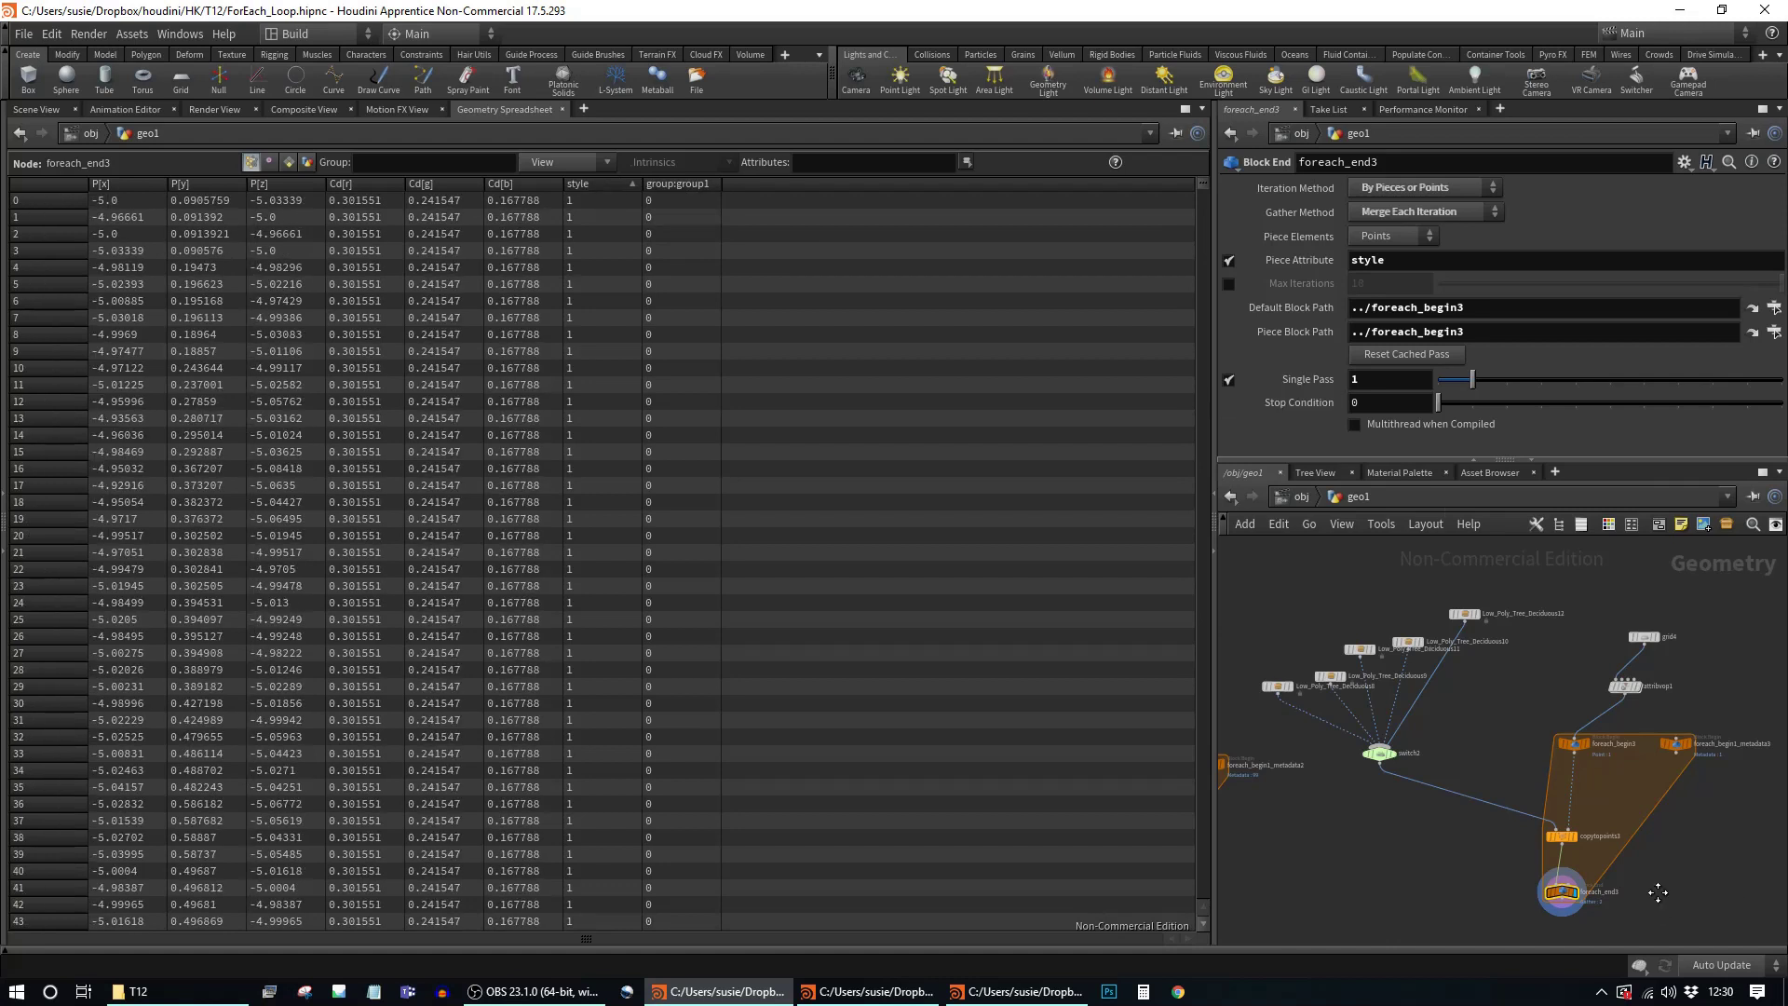
# Step: Display attribvop1 and examine the style values of its grid points in the spreadsheet
pyautogui.moveTo(1662, 914); pyautogui.dragTo(1654, 887, button='middle')
pyautogui.click(1619, 657)
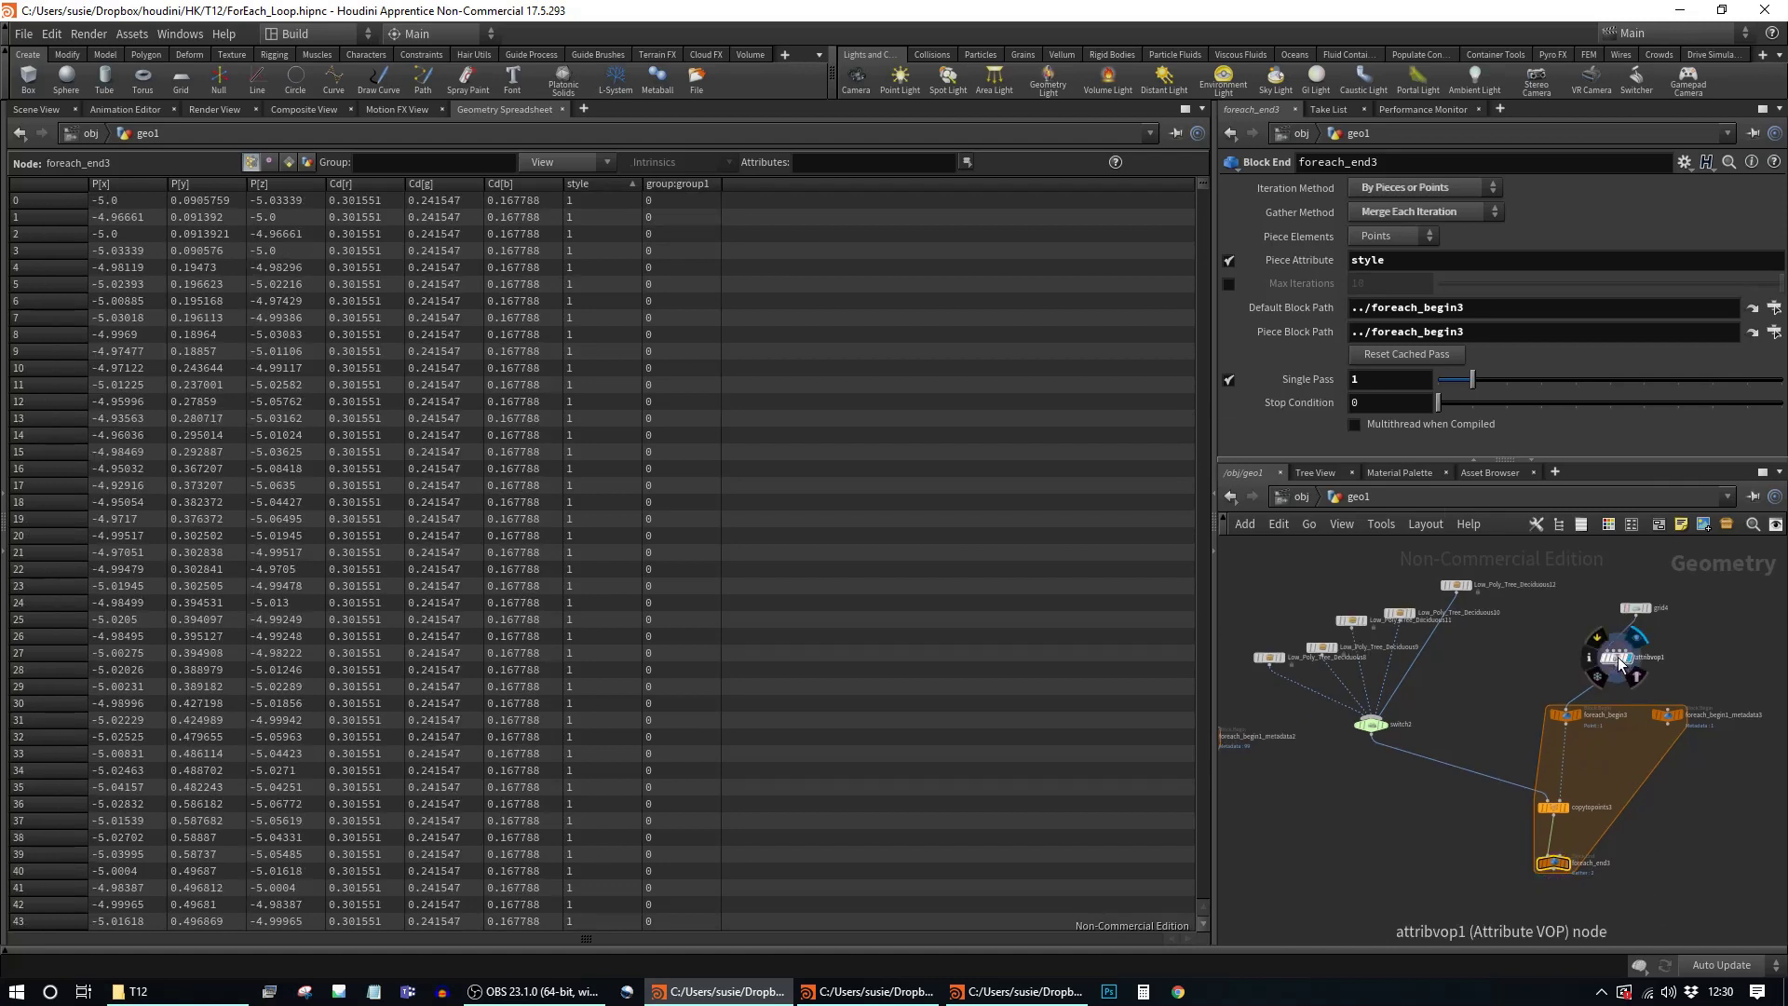
pyautogui.click(365, 182)
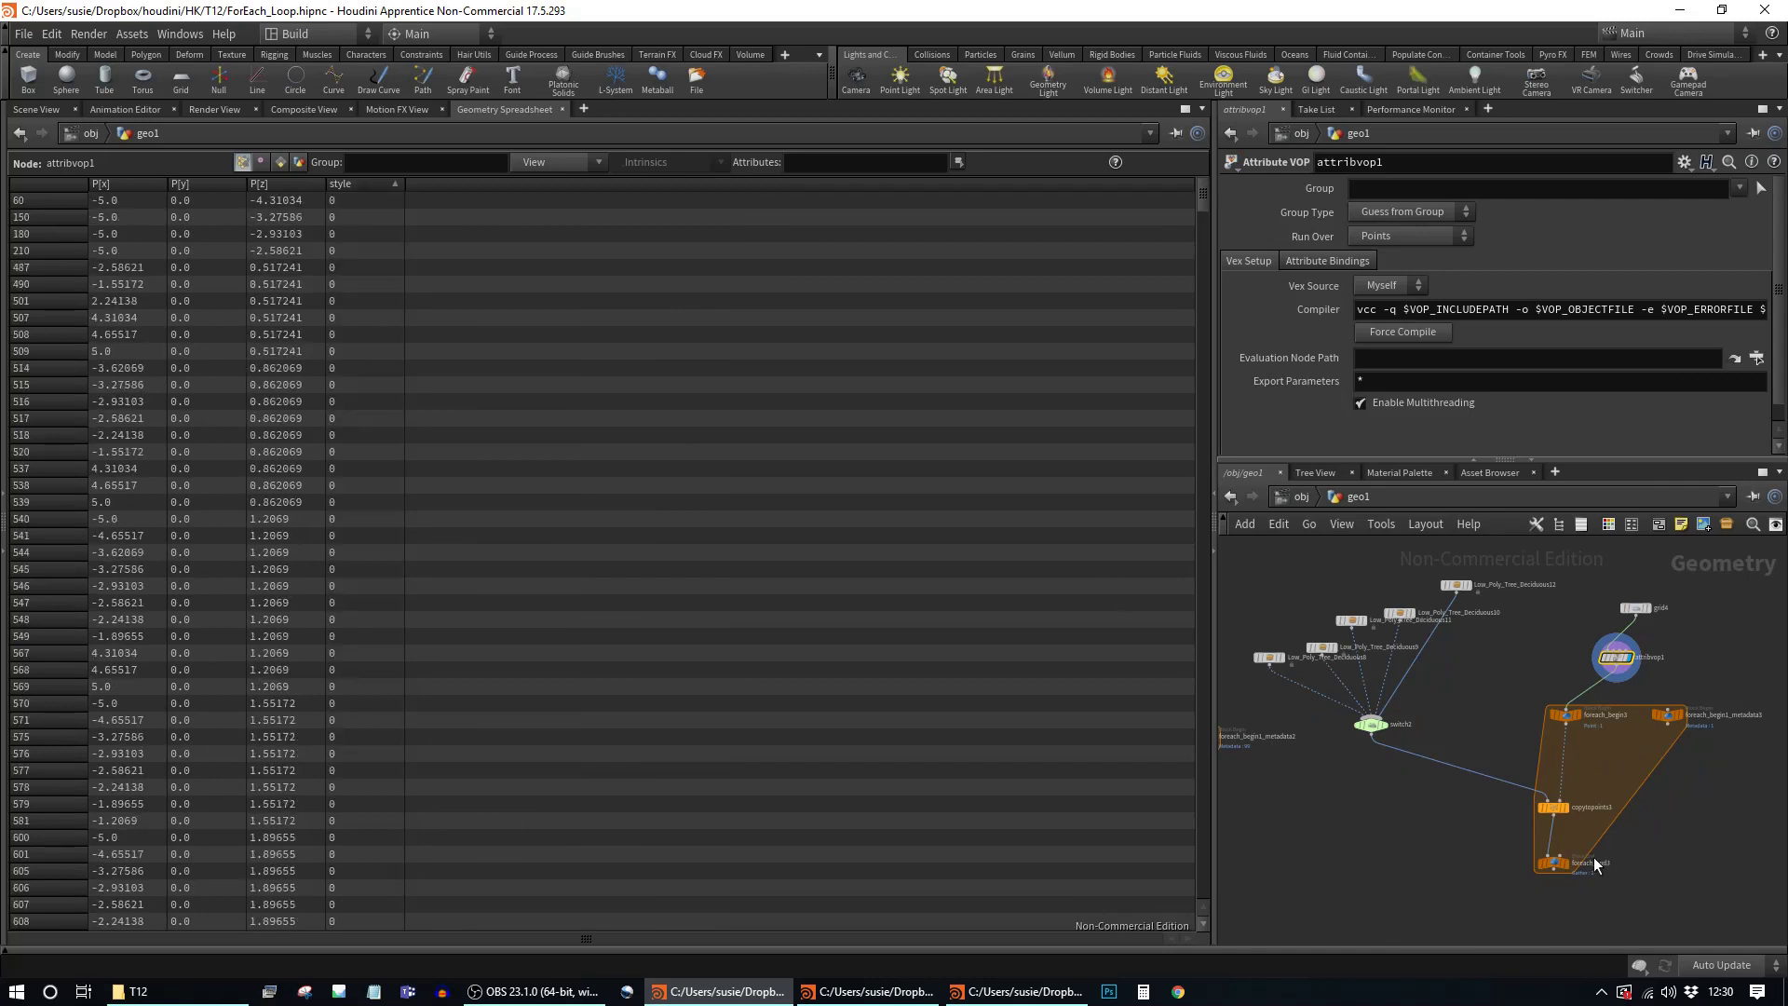
# Step: Display foreach_end3 again, return to the 3D scene view and examine the tree distribution from a lower angle
pyautogui.click(1554, 862)
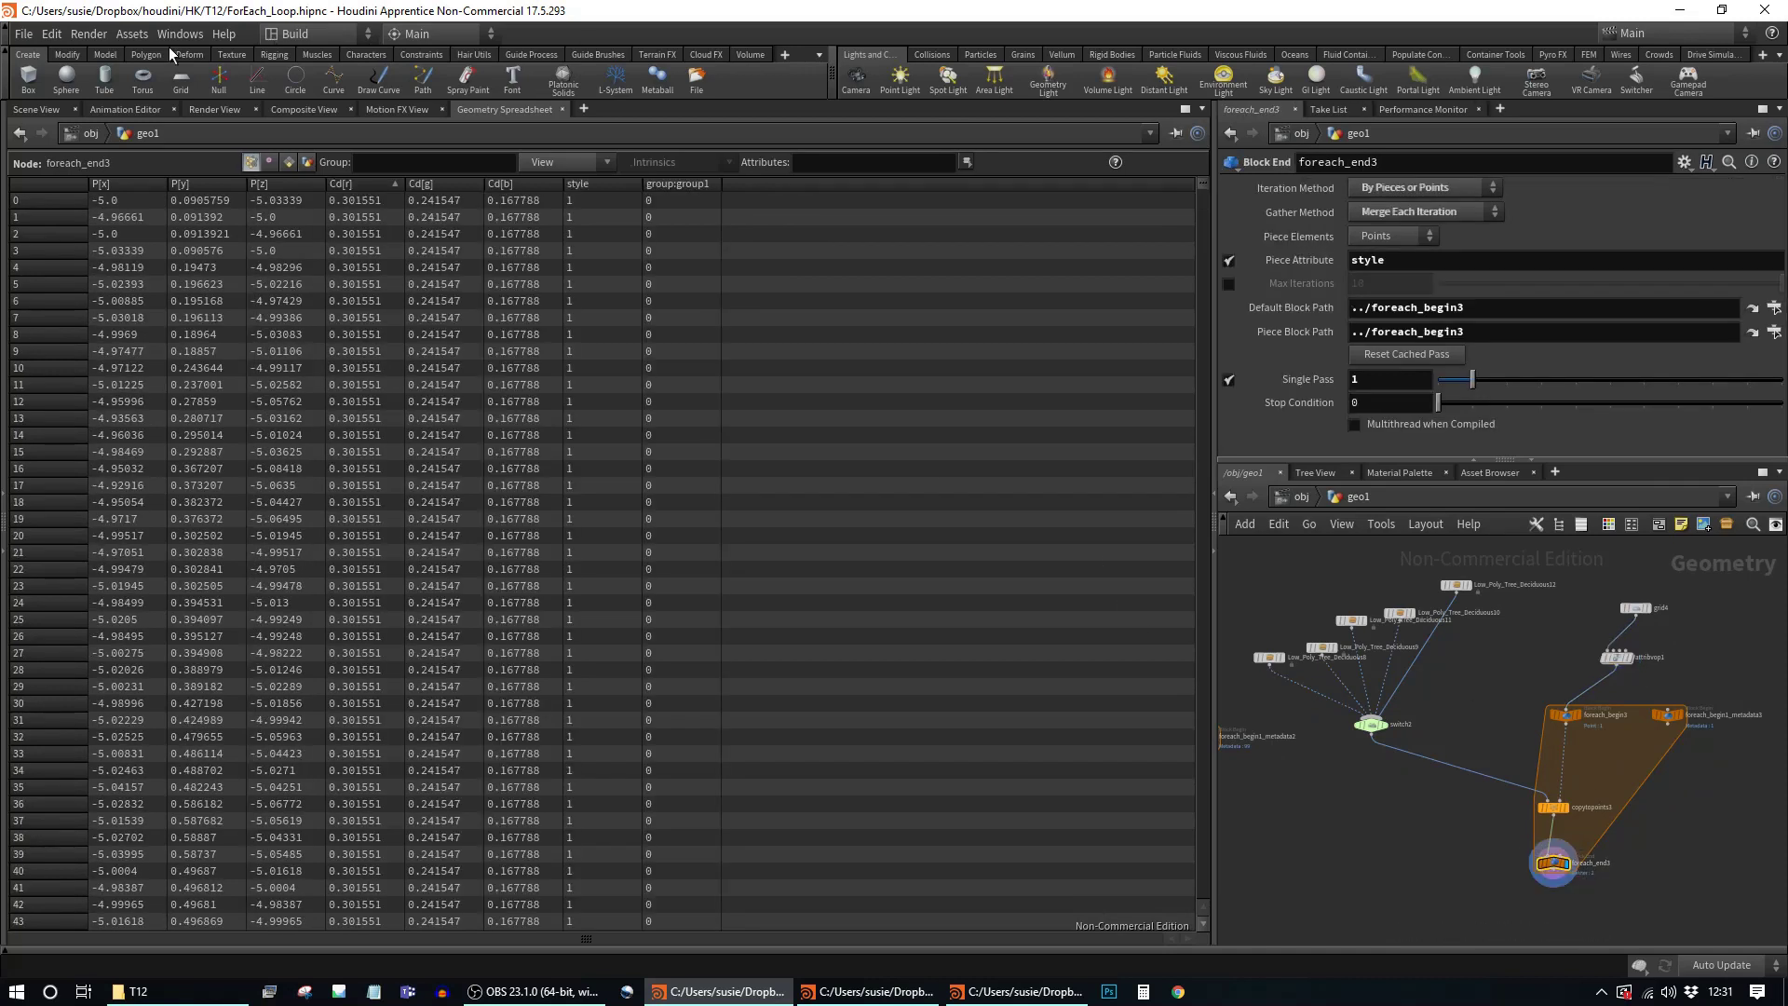
pyautogui.click(47, 110)
pyautogui.moveTo(793, 714); pyautogui.dragTo(807, 650)
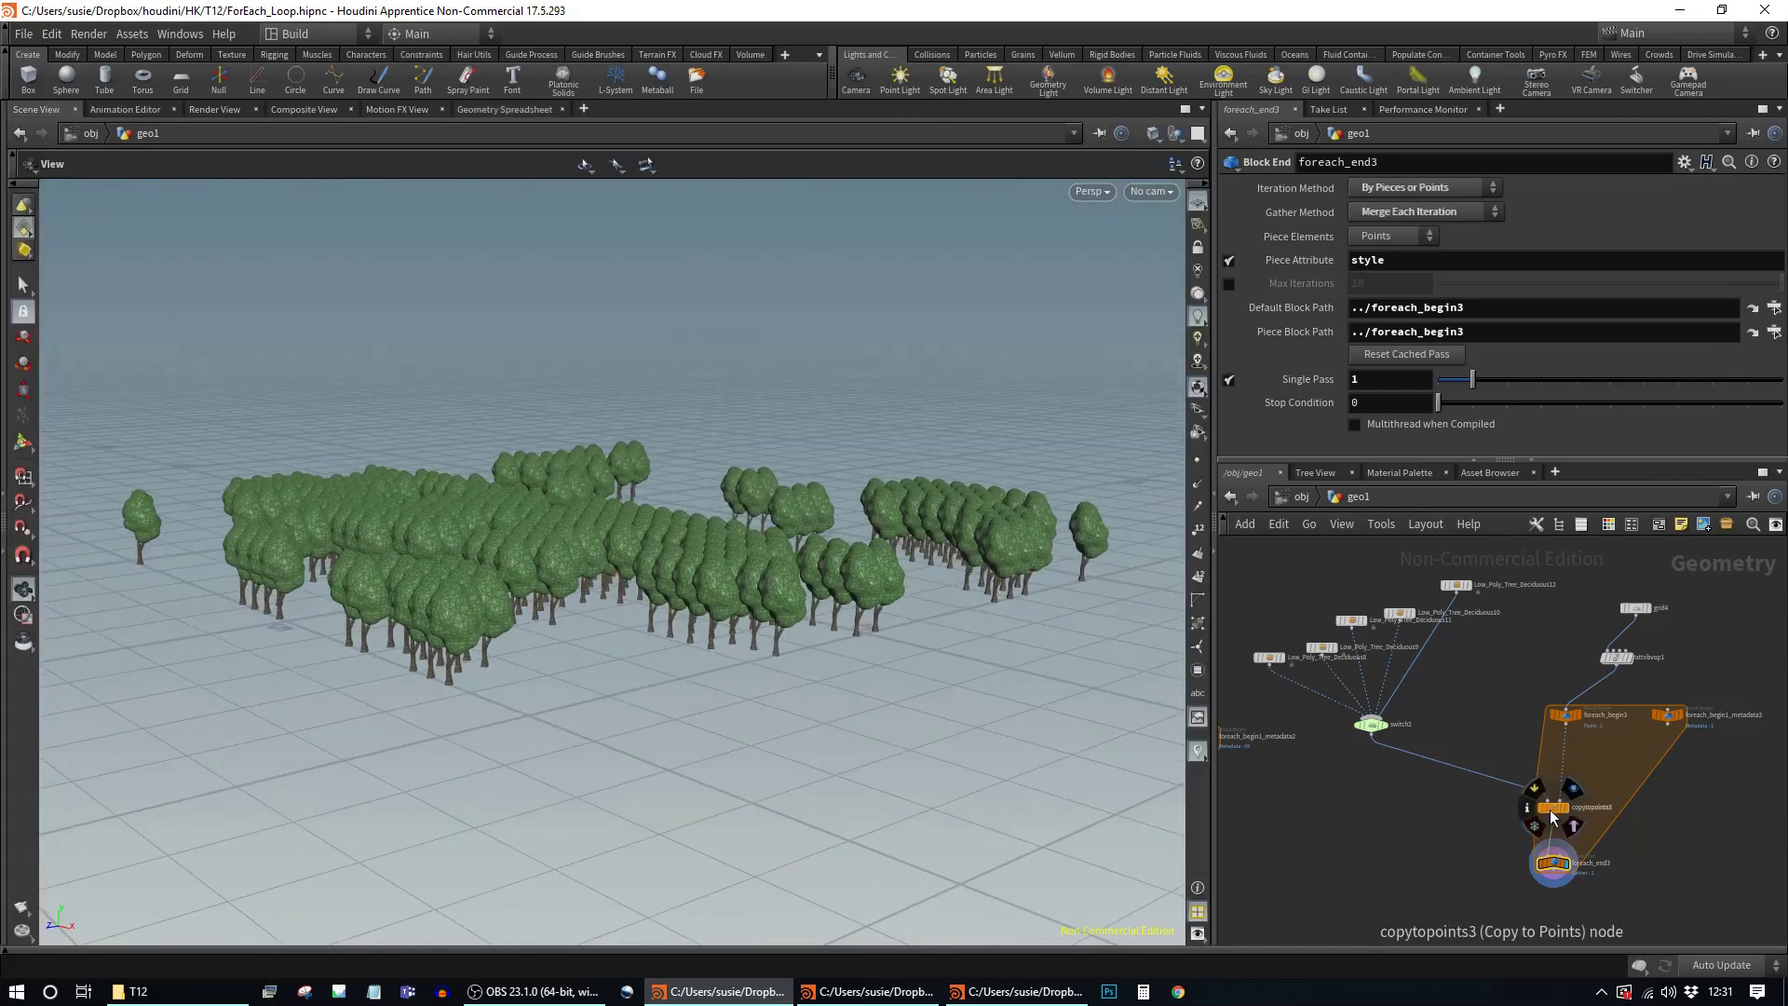
pyautogui.moveTo(1162, 678); pyautogui.dragTo(1448, 677, button='middle')
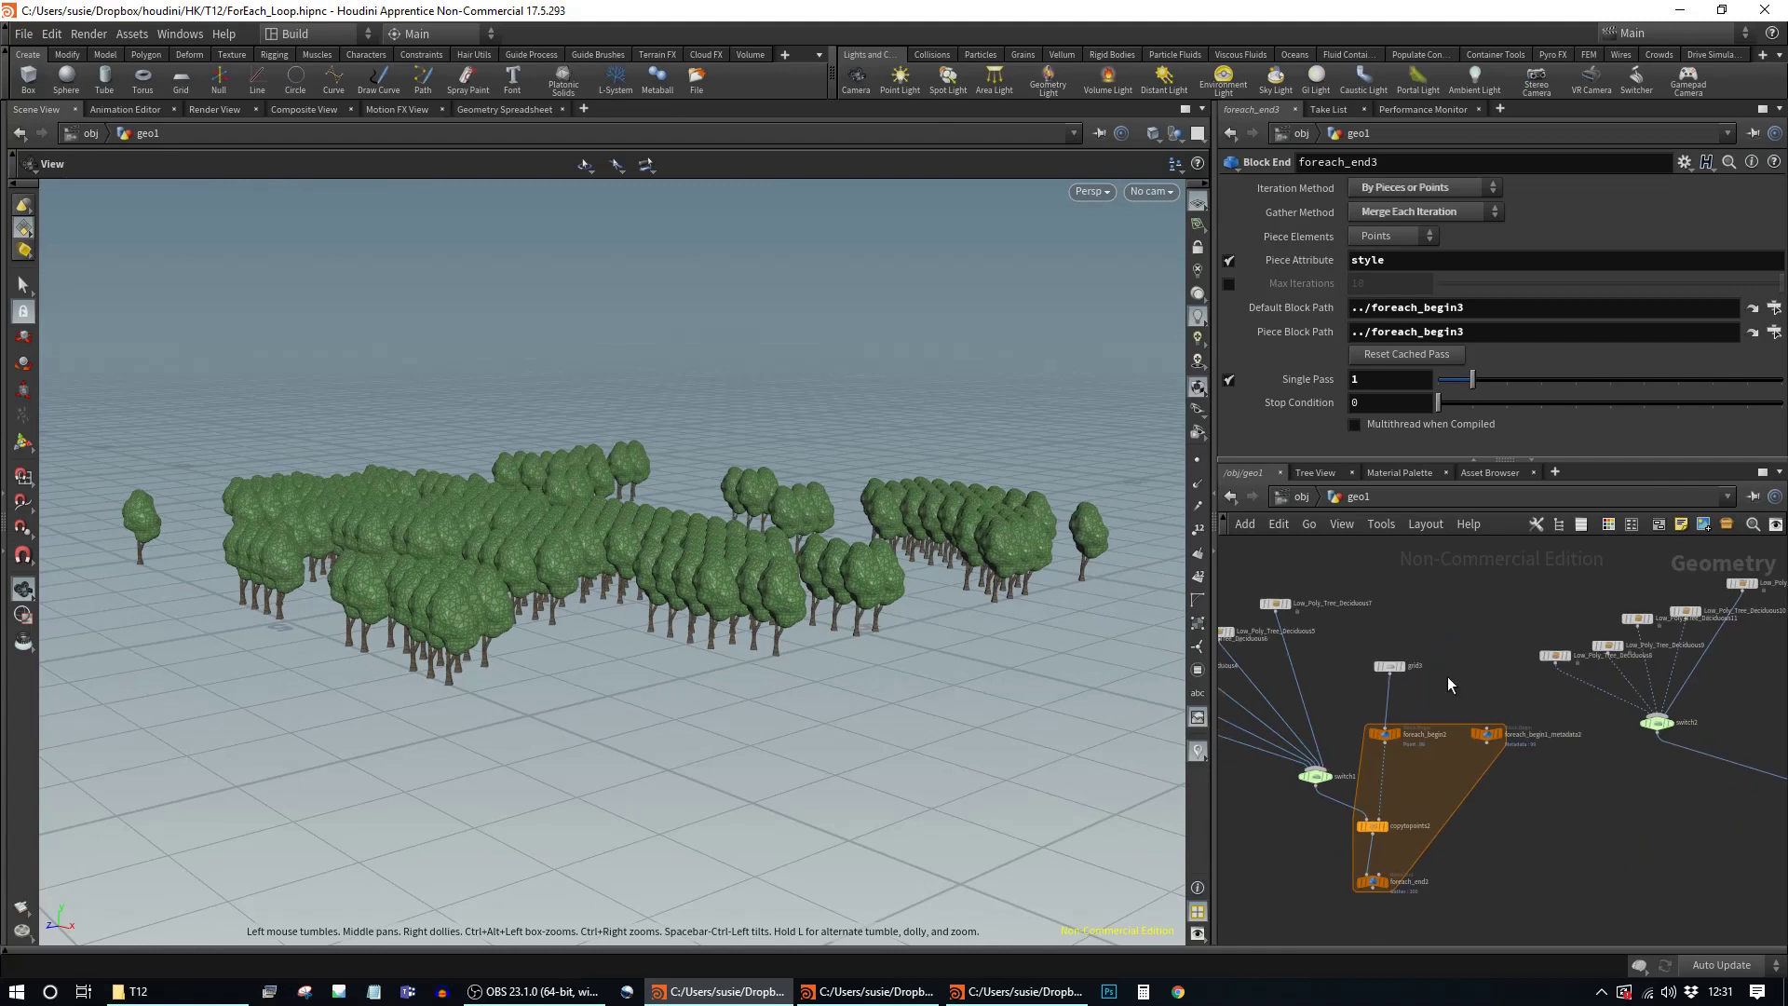
pyautogui.press('f')
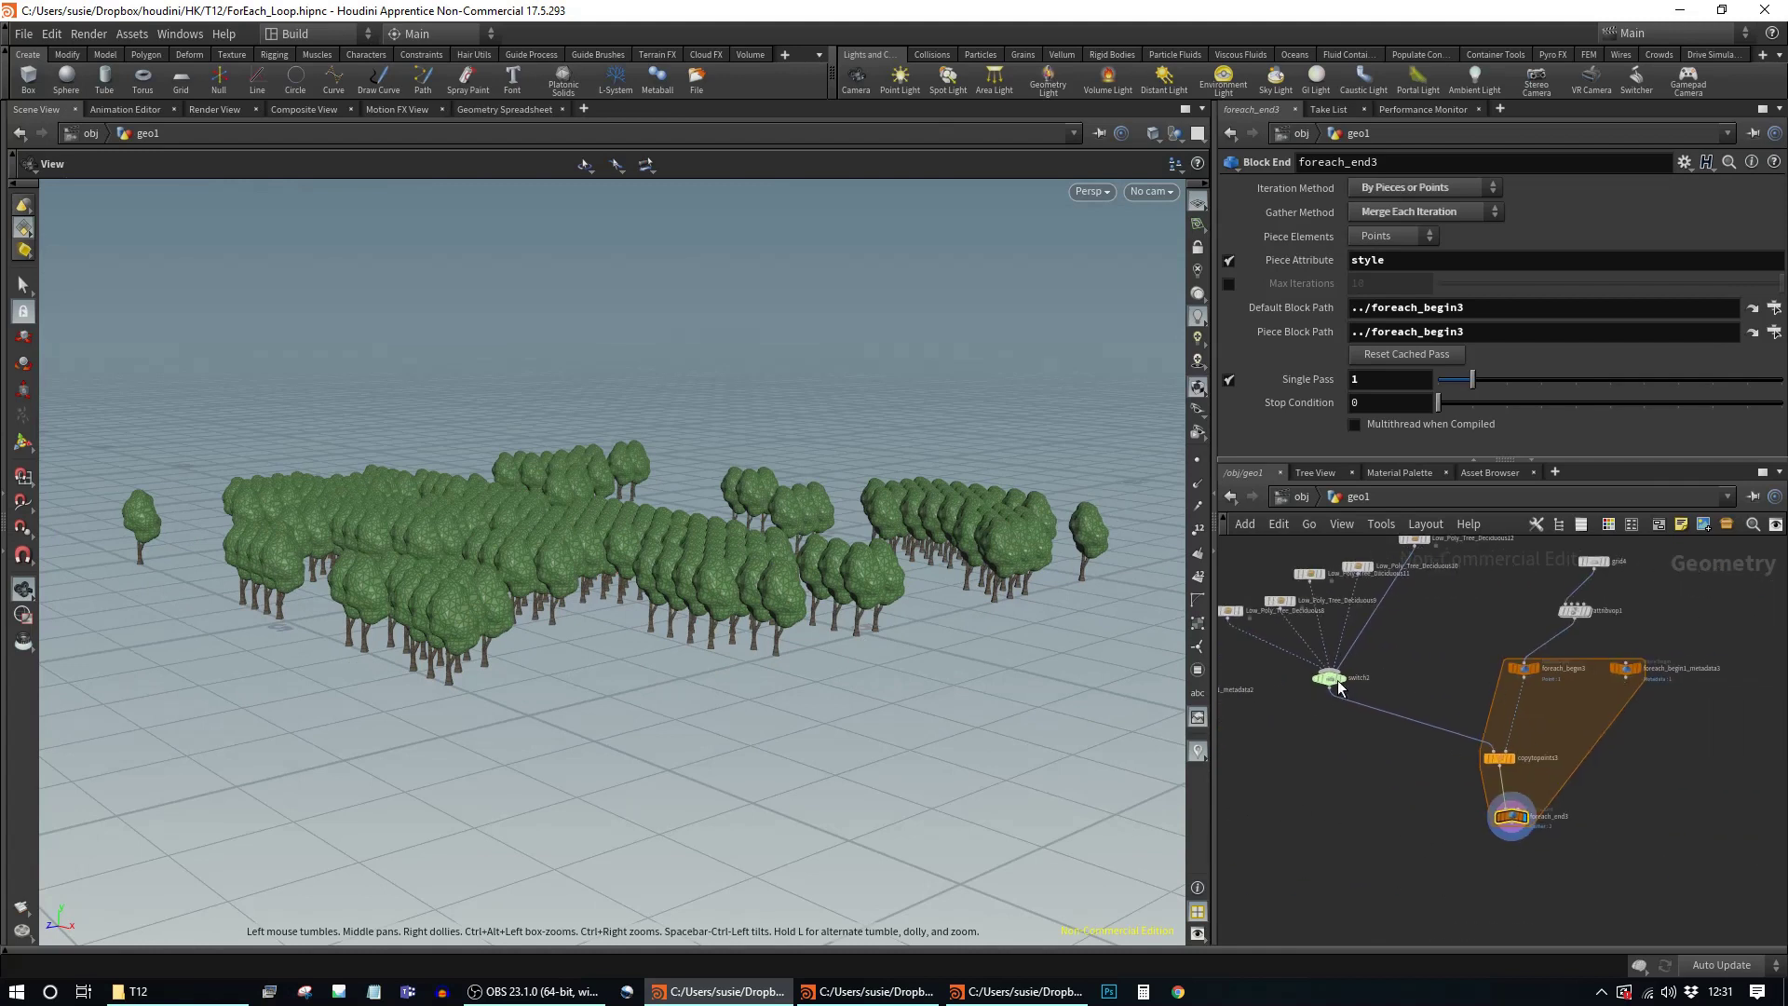
# Step: Tidy the loop's layout by repositioning foreach_begin3, copytopoints3 and foreach_end3 in the network
pyautogui.moveTo(1512, 816); pyautogui.dragTo(1500, 821)
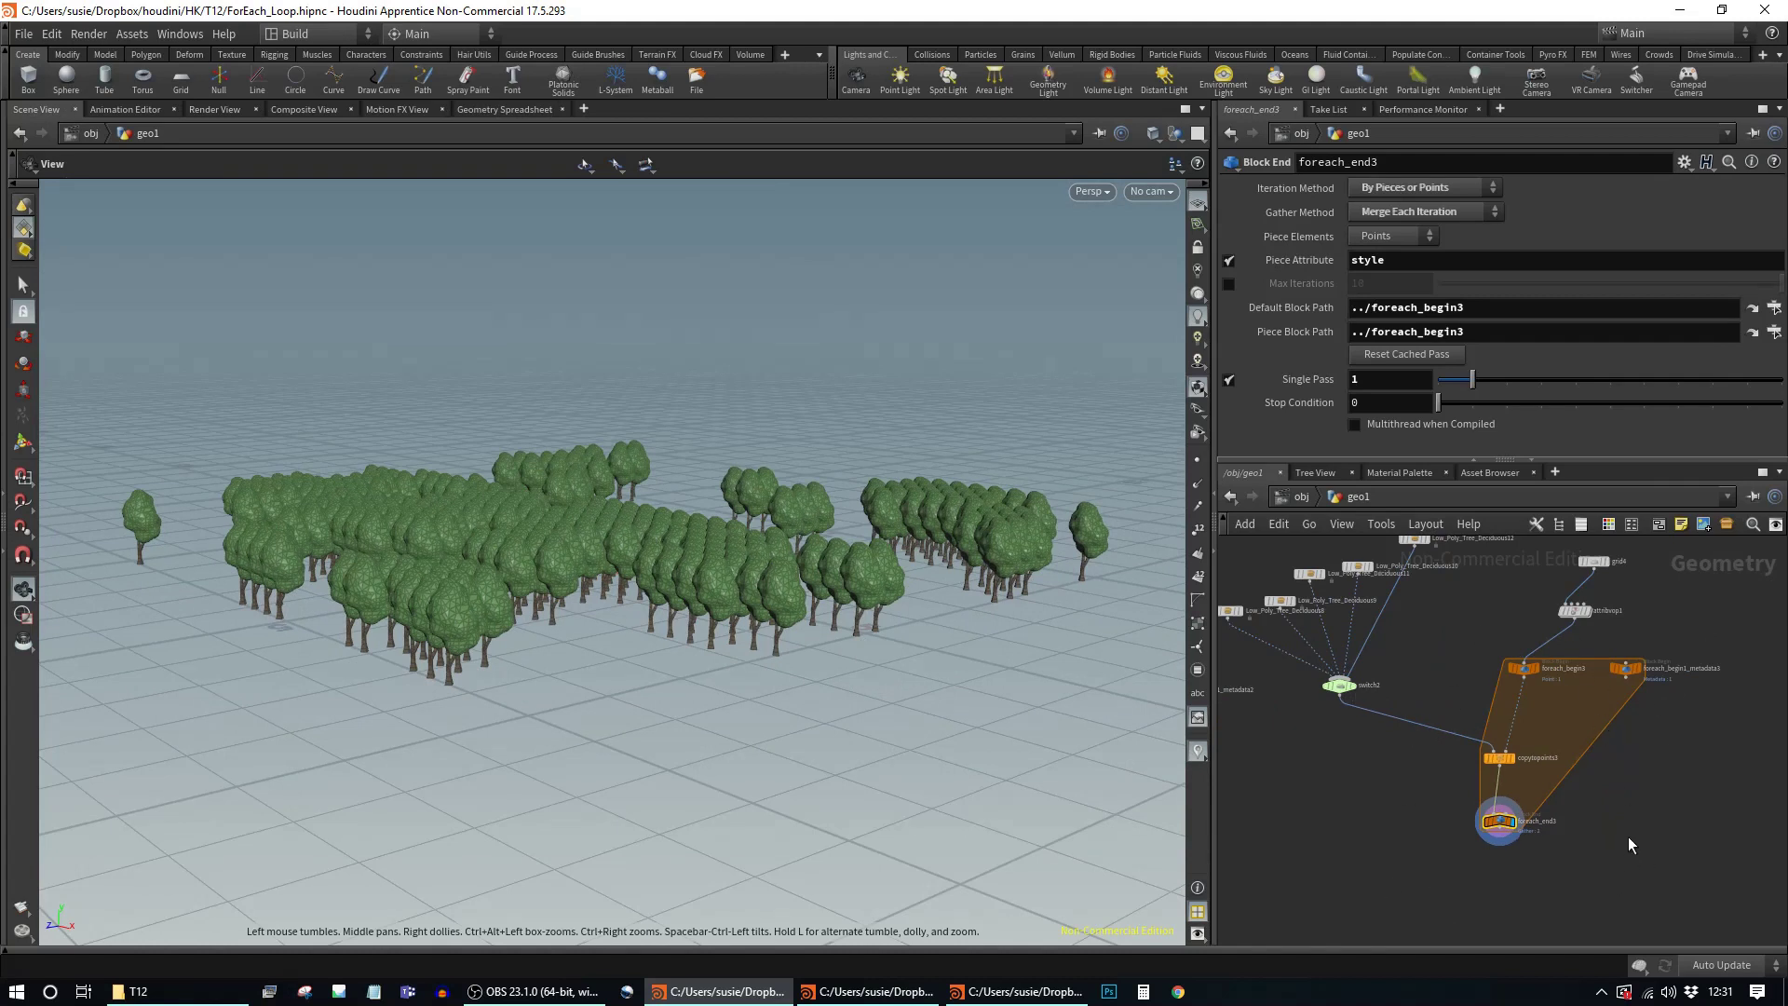
pyautogui.moveTo(1629, 836); pyautogui.dragTo(1625, 848, button='middle')
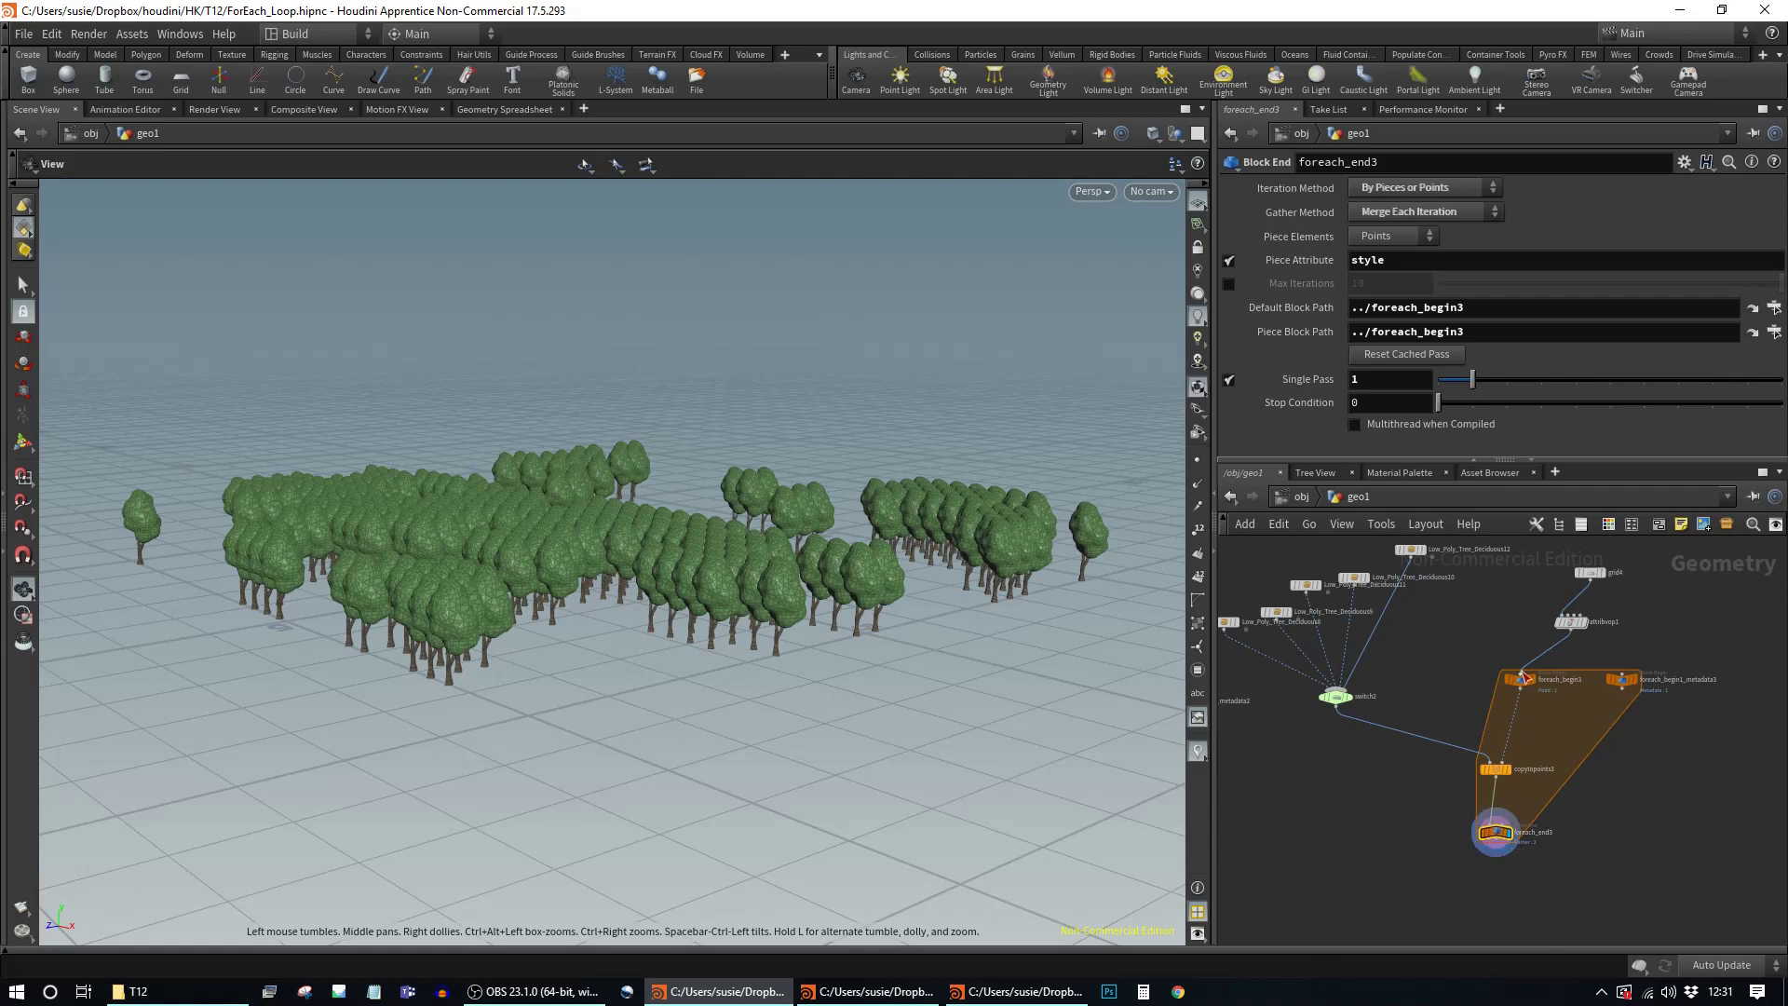
pyautogui.moveTo(1520, 681); pyautogui.dragTo(1535, 685)
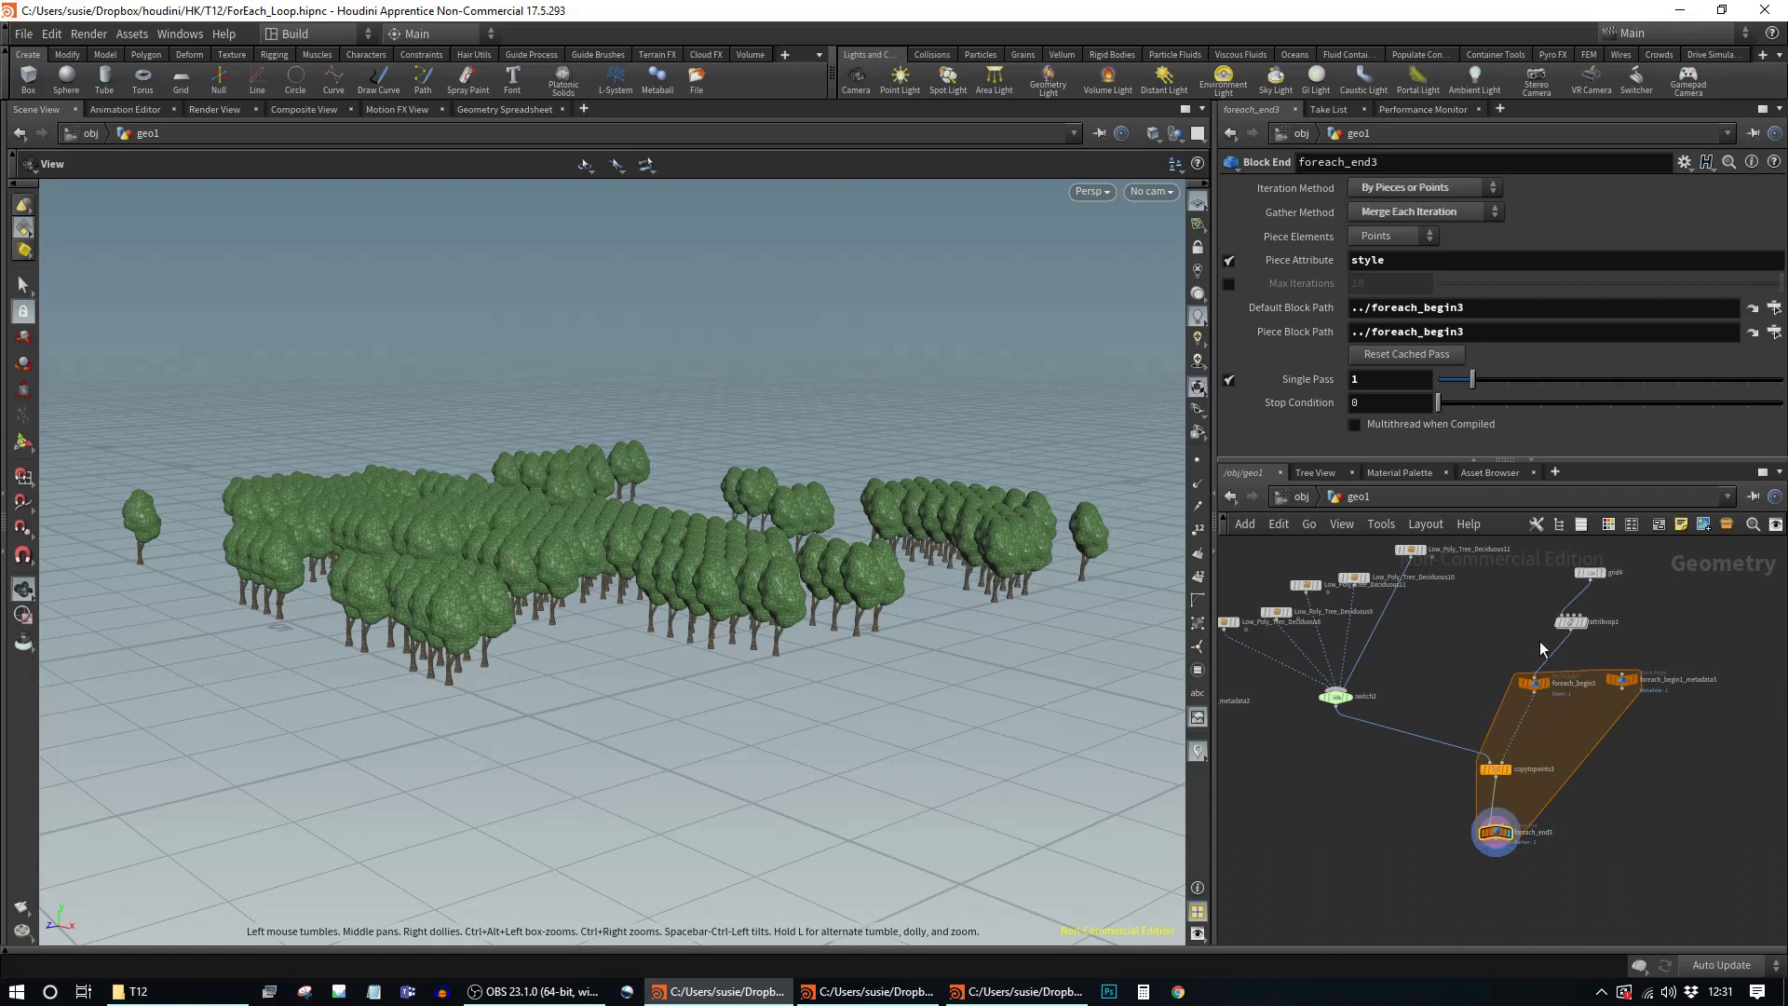
pyautogui.moveTo(1501, 835)
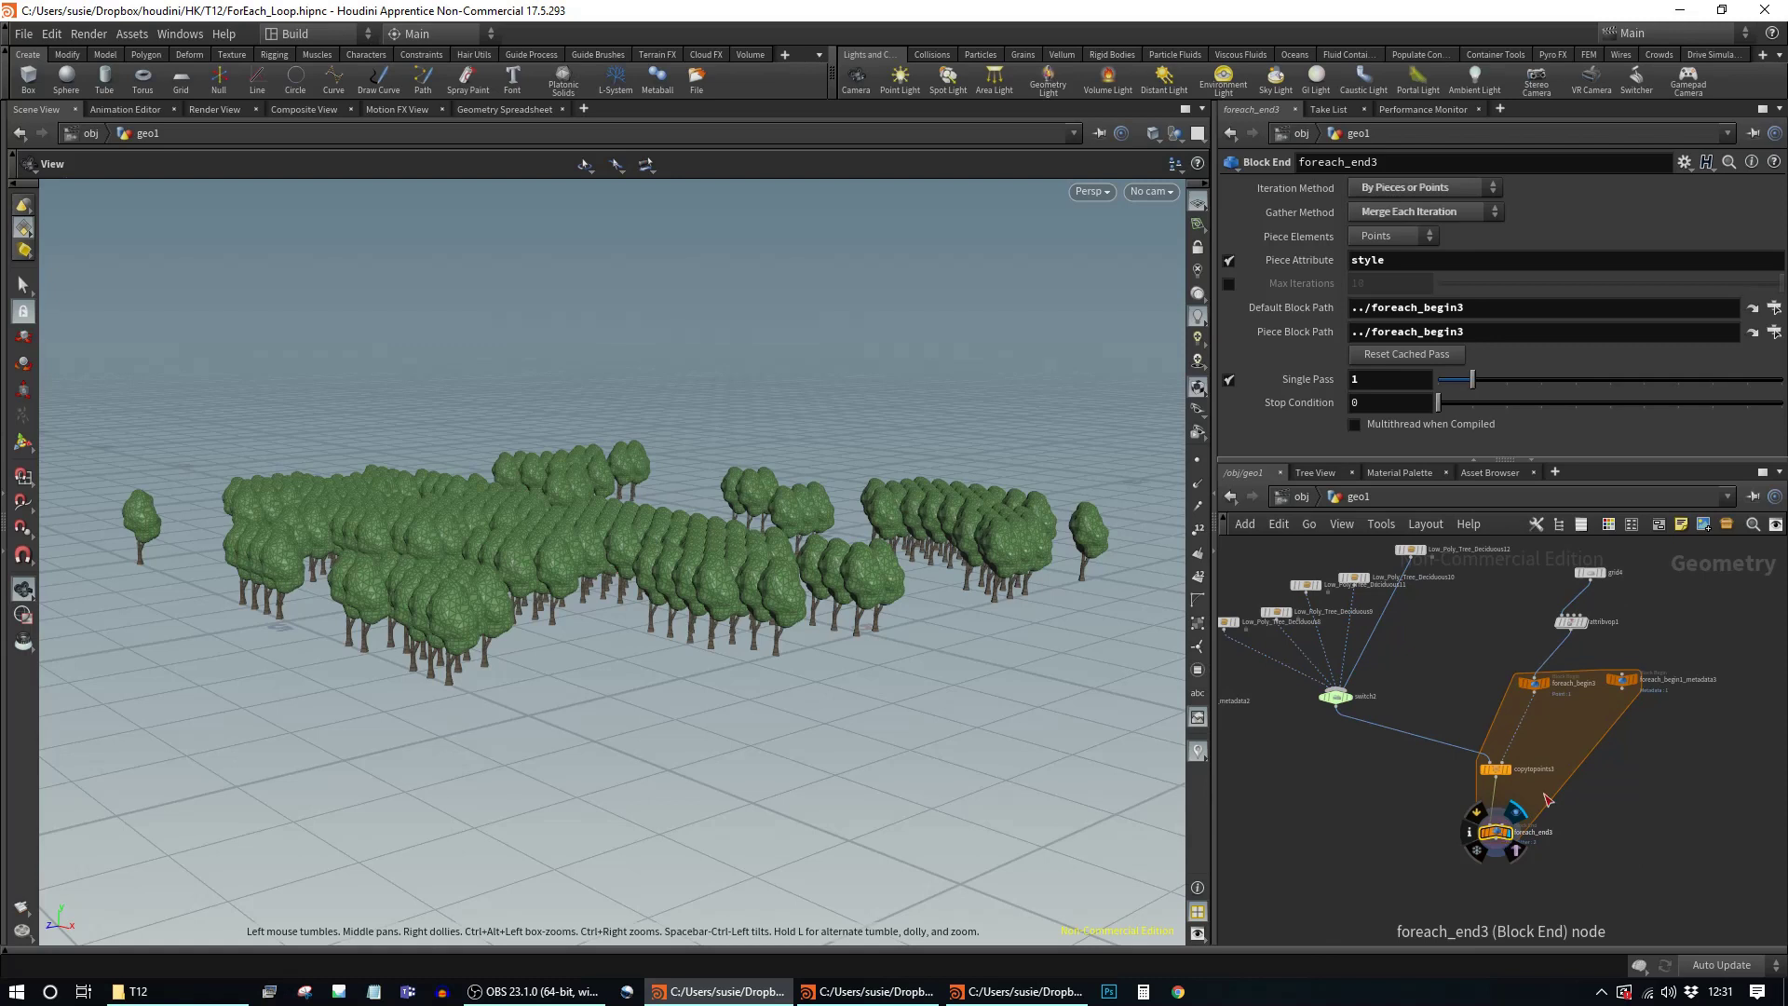
pyautogui.moveTo(1552, 880); pyautogui.dragTo(1575, 920, button='middle')
pyautogui.moveTo(1515, 876)
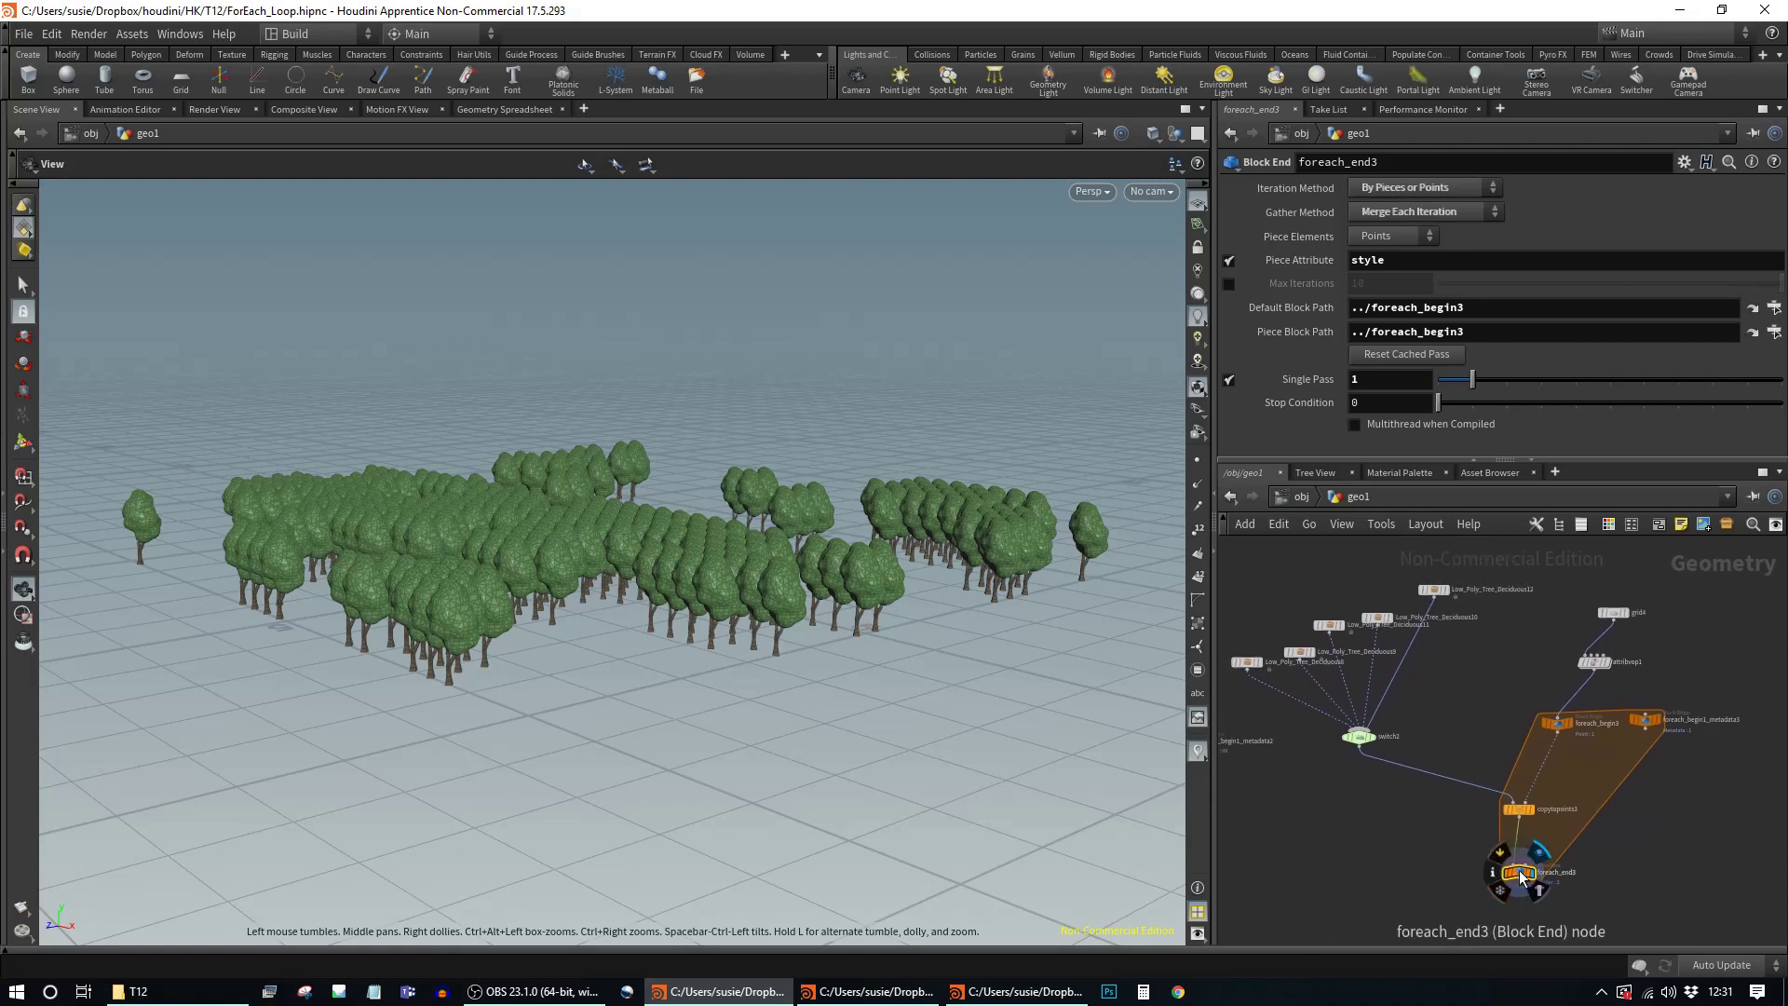
pyautogui.moveTo(1517, 873); pyautogui.dragTo(1504, 870)
pyautogui.moveTo(1517, 811); pyautogui.dragTo(1503, 811)
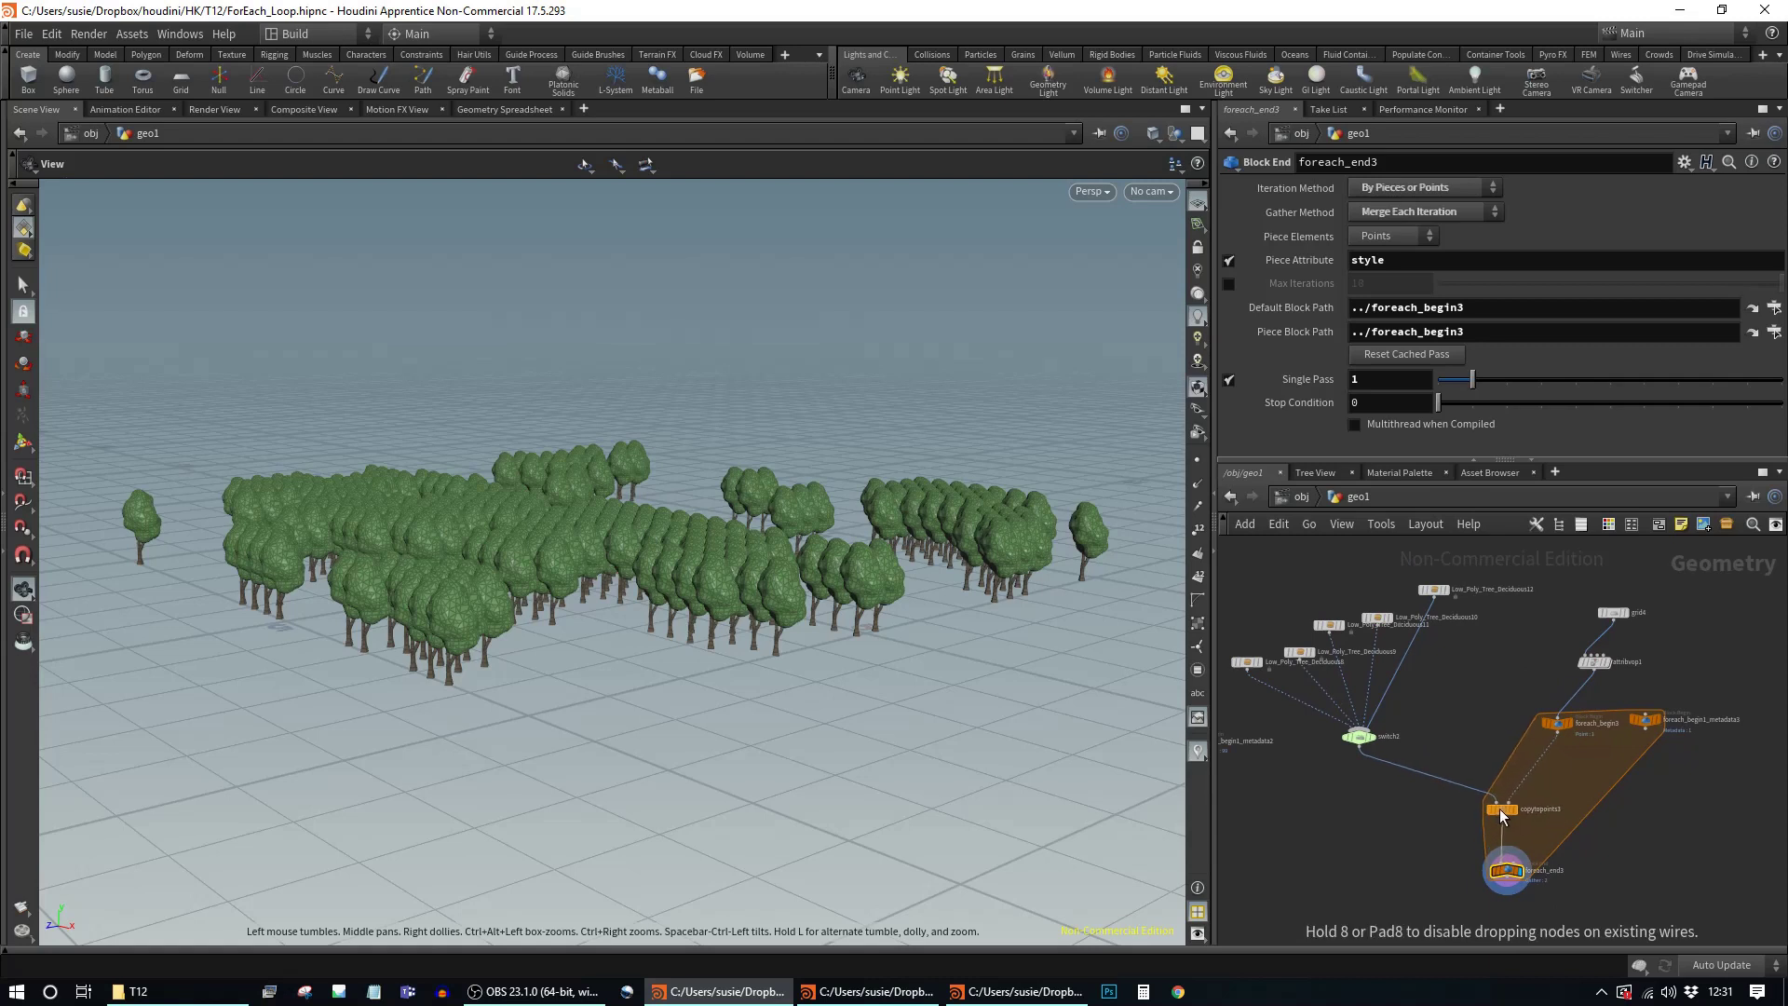
# Step: Show the parameters of copytopoints3 and place foreach_end3 slightly farther below it
pyautogui.click(1505, 811)
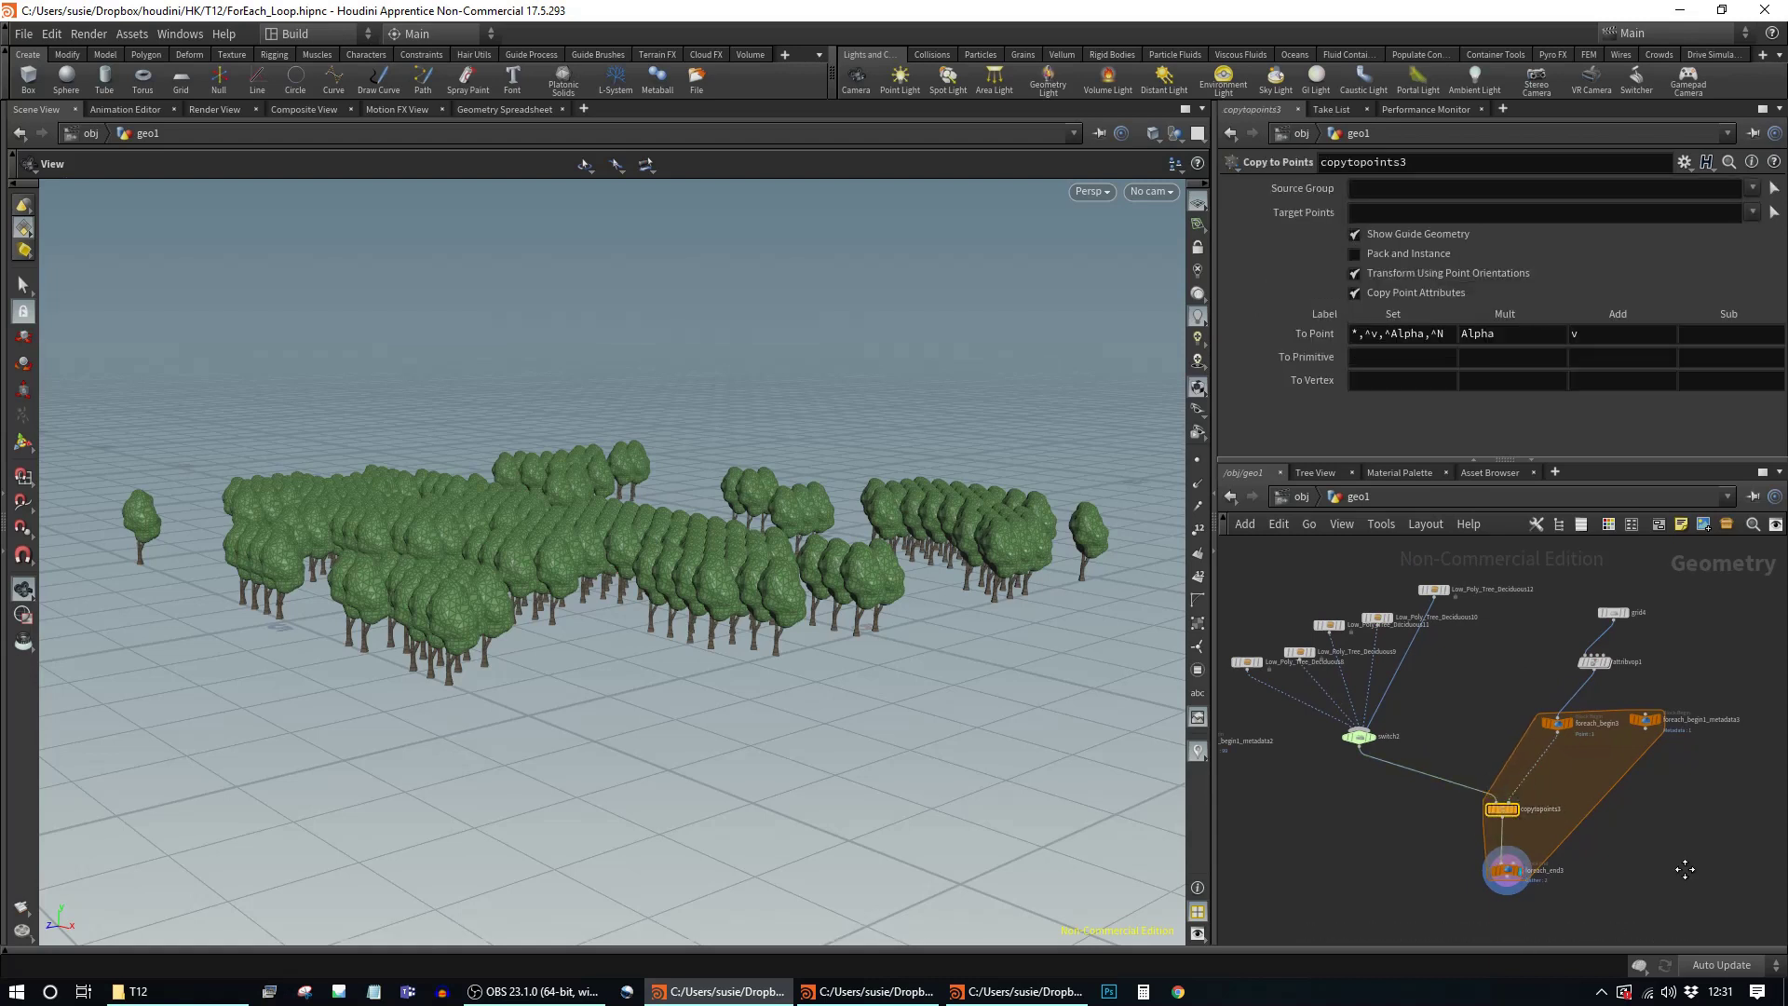
pyautogui.moveTo(1697, 869); pyautogui.dragTo(1640, 866, button='middle')
pyautogui.scroll(-1, 1416, 820)
pyautogui.scroll(-1, 1349, 848)
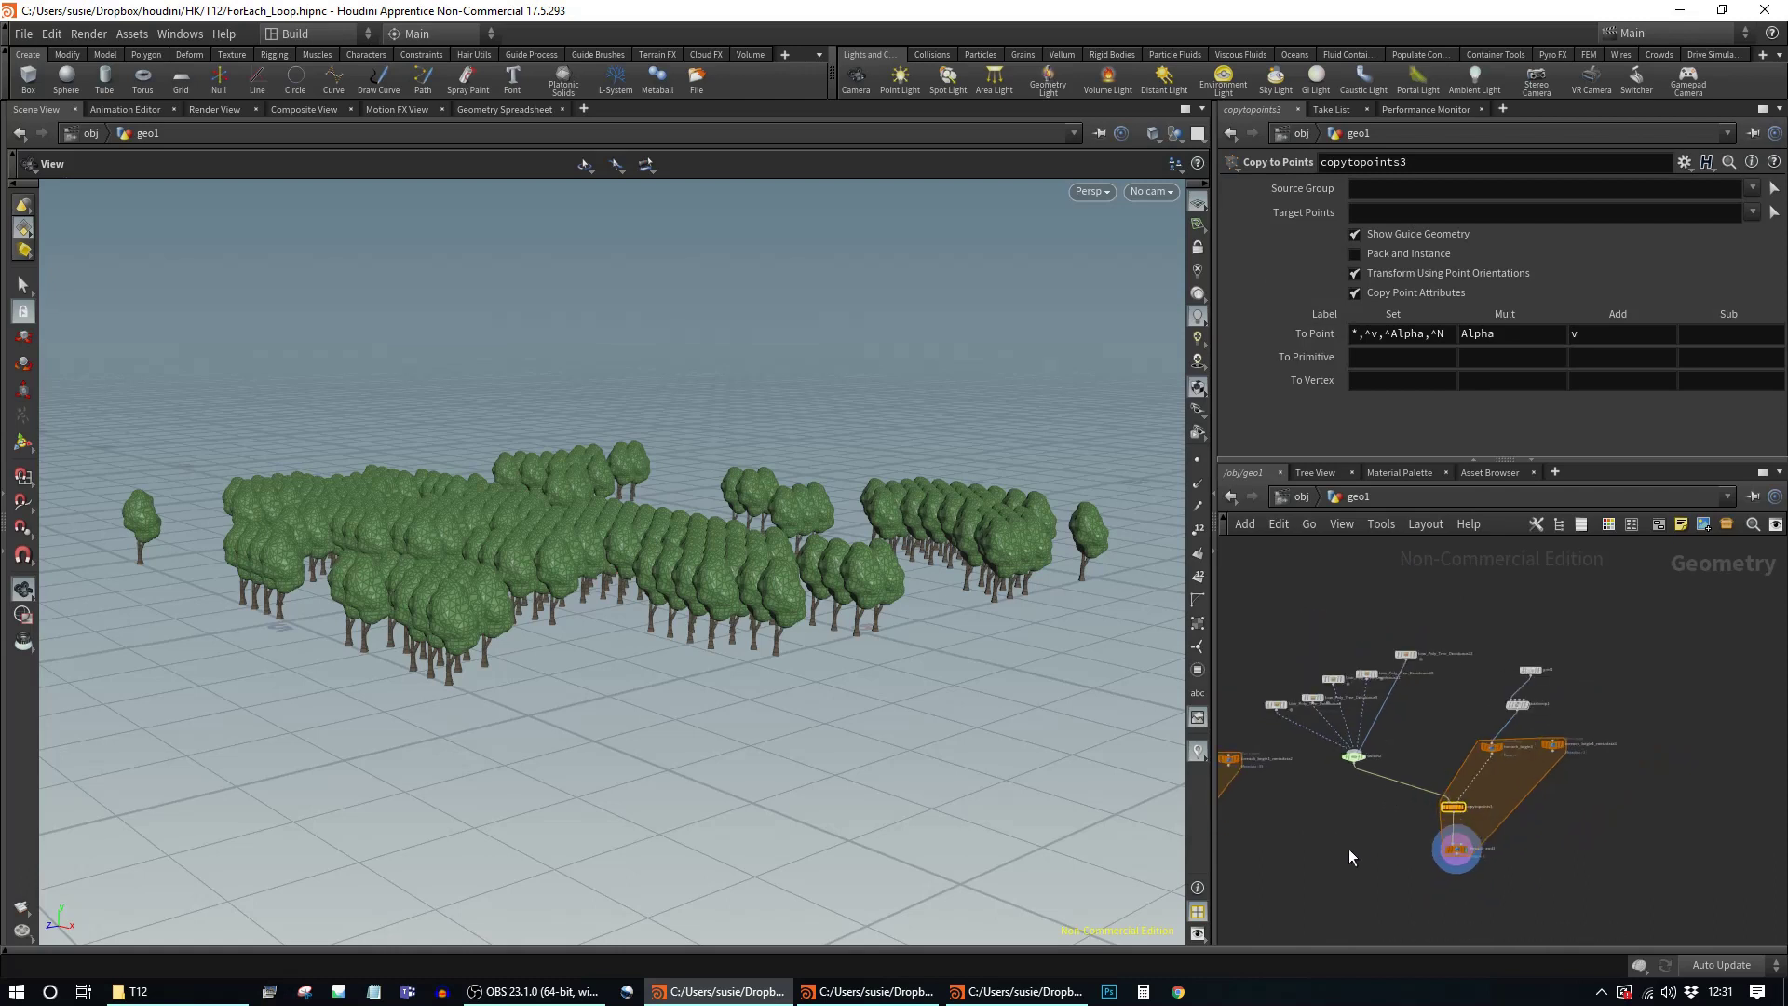
pyautogui.scroll(1, 1348, 848)
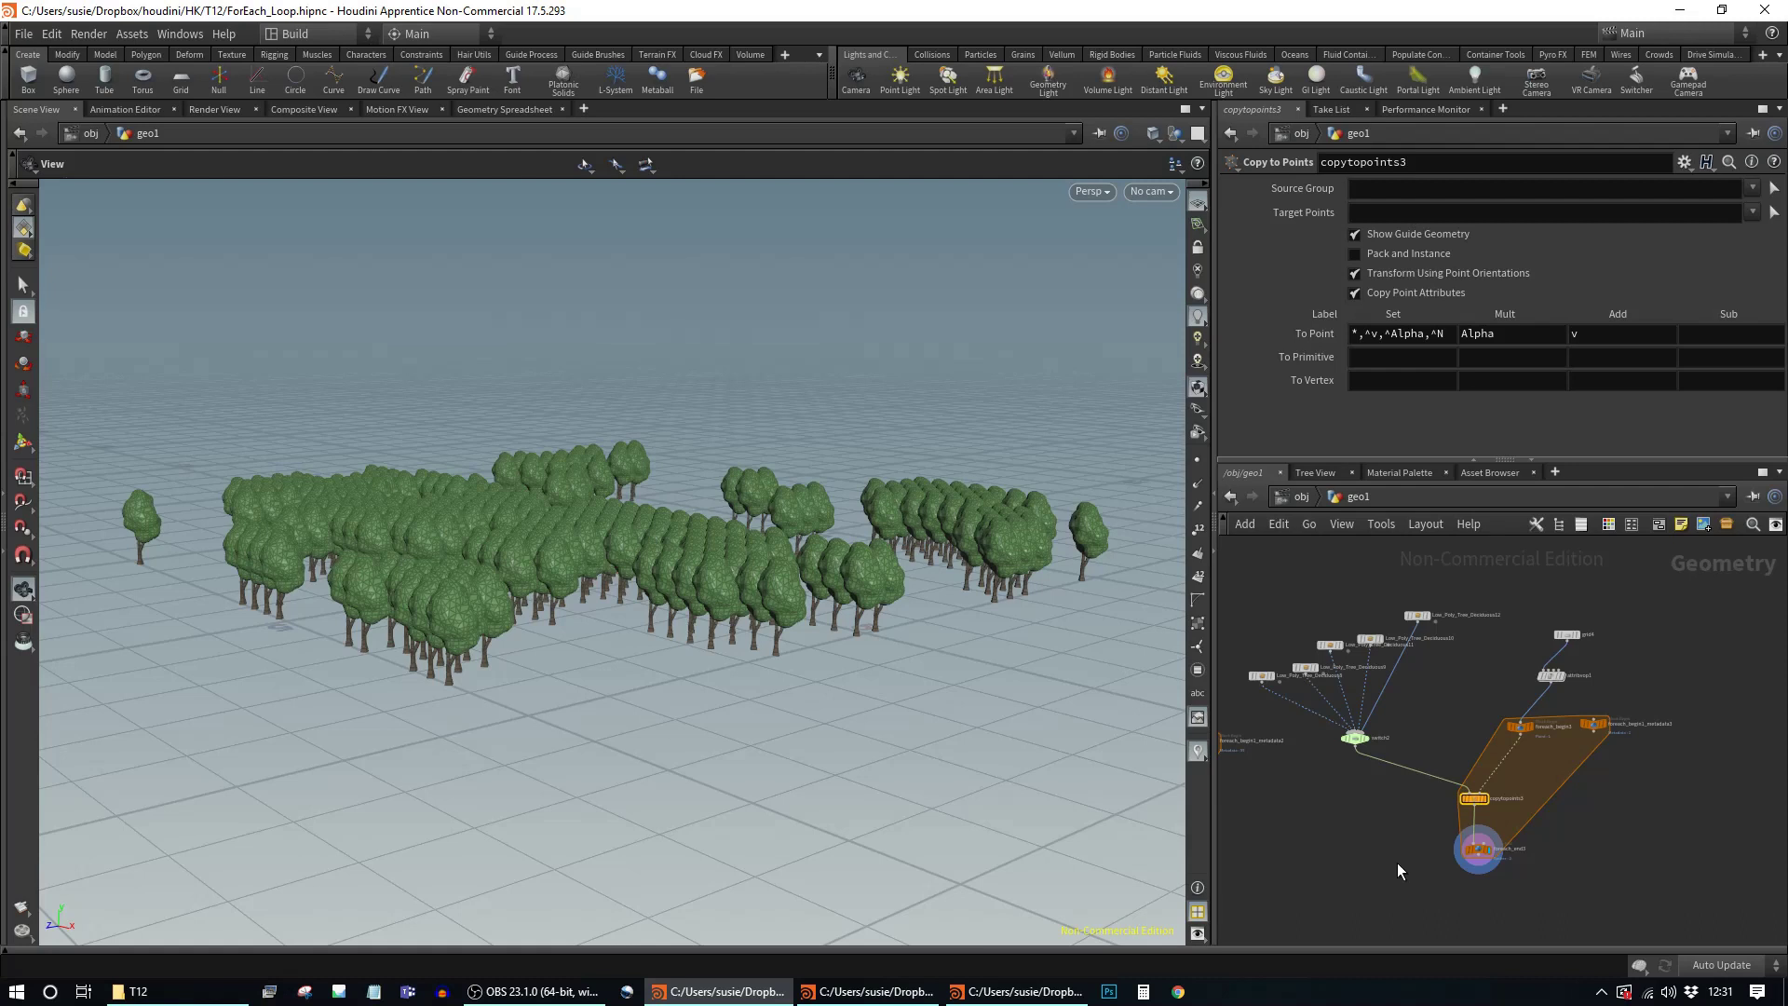
pyautogui.moveTo(1479, 849); pyautogui.dragTo(1482, 862)
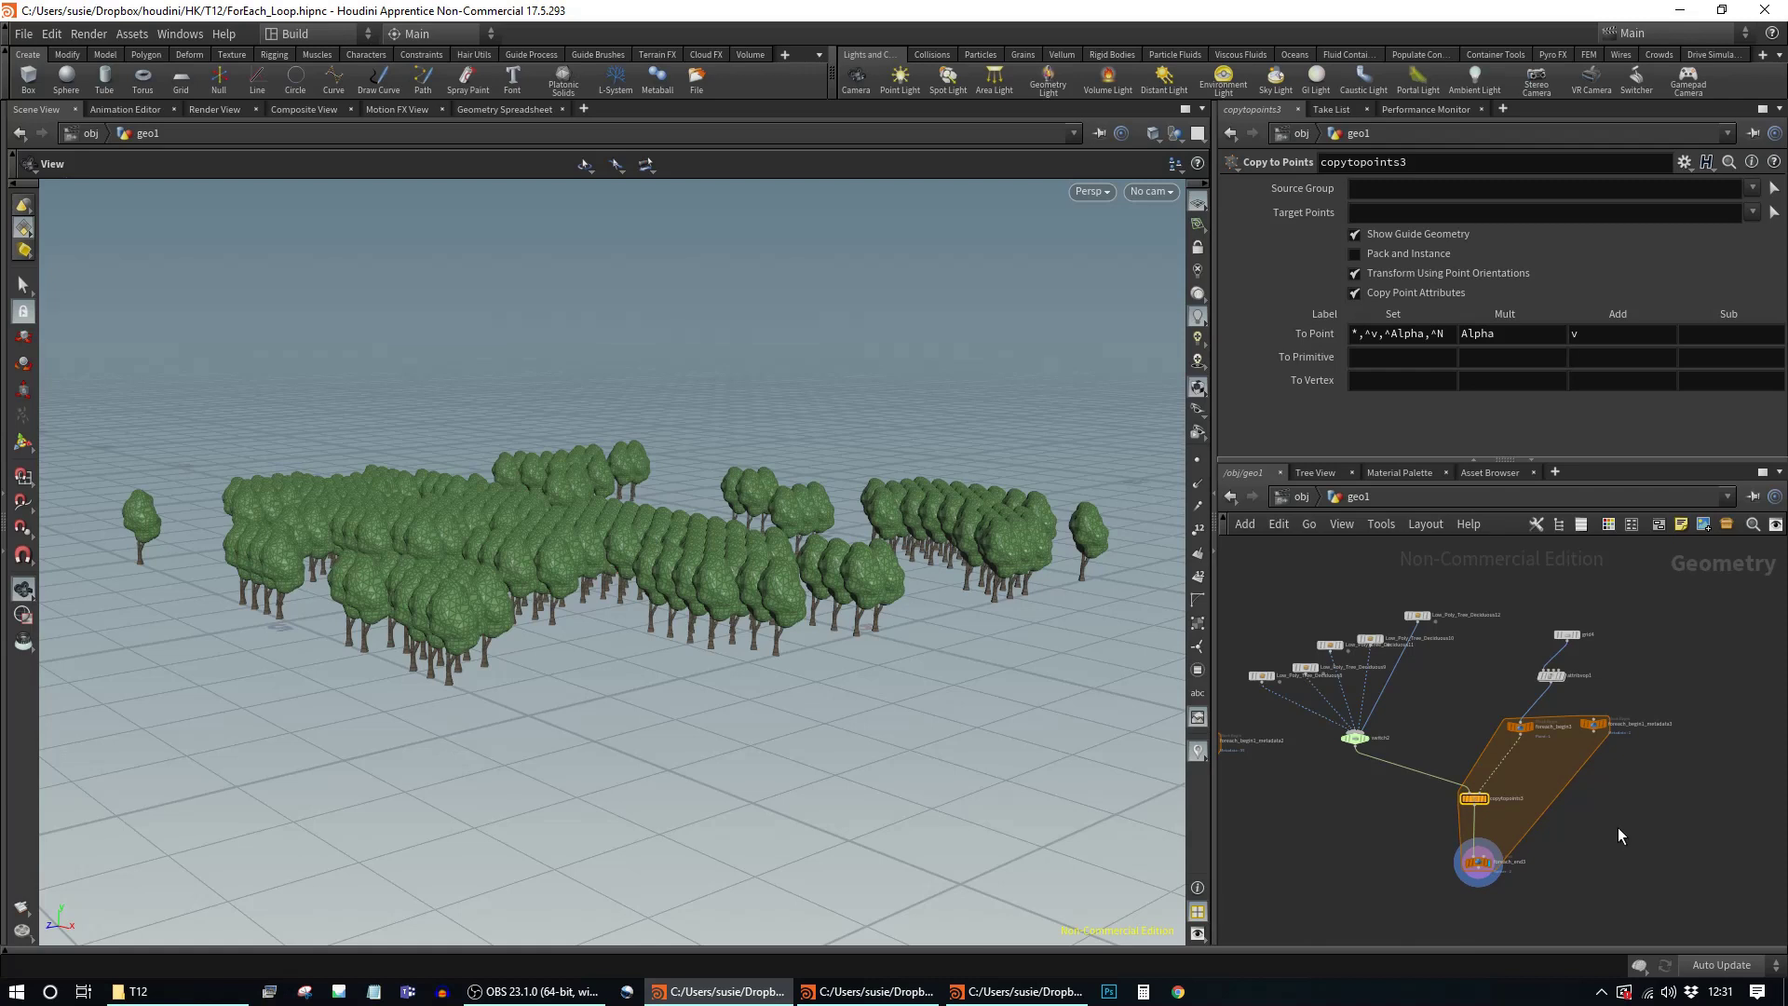
# Step: Add a For-Each Connected Piece block to the geo1 network, in the empty area beside the style-based loop
pyautogui.press('Tab')
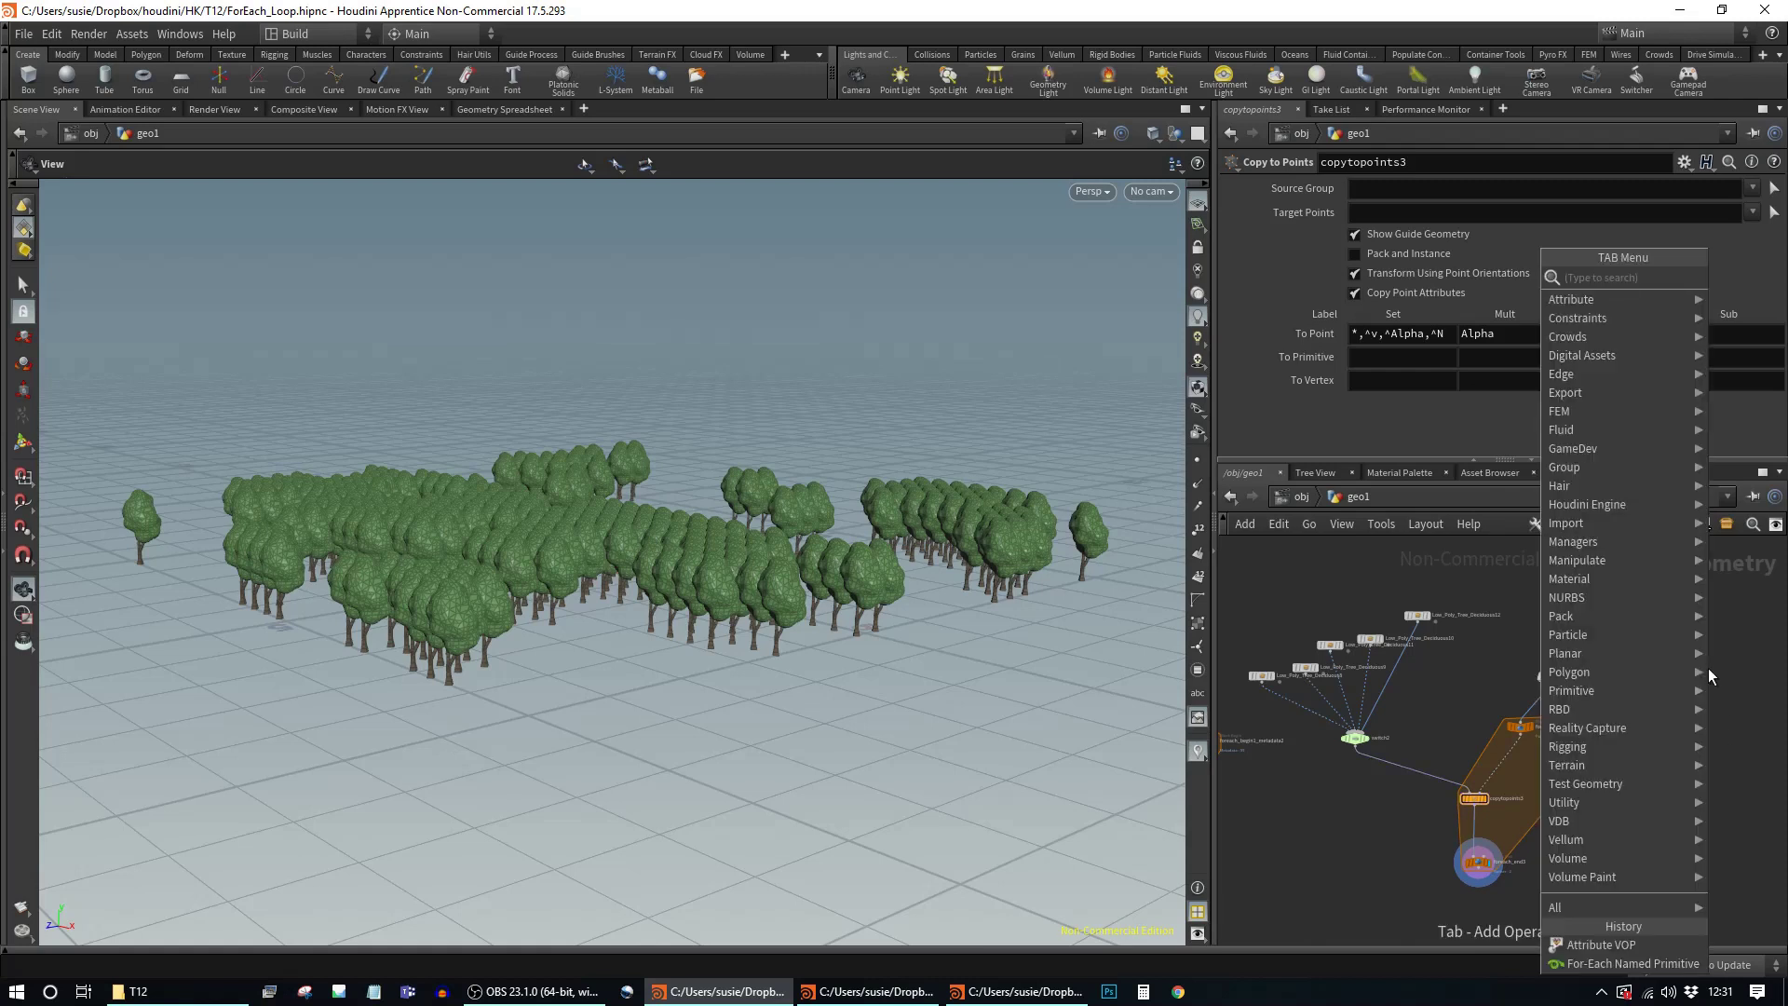
pyautogui.write('foreach')
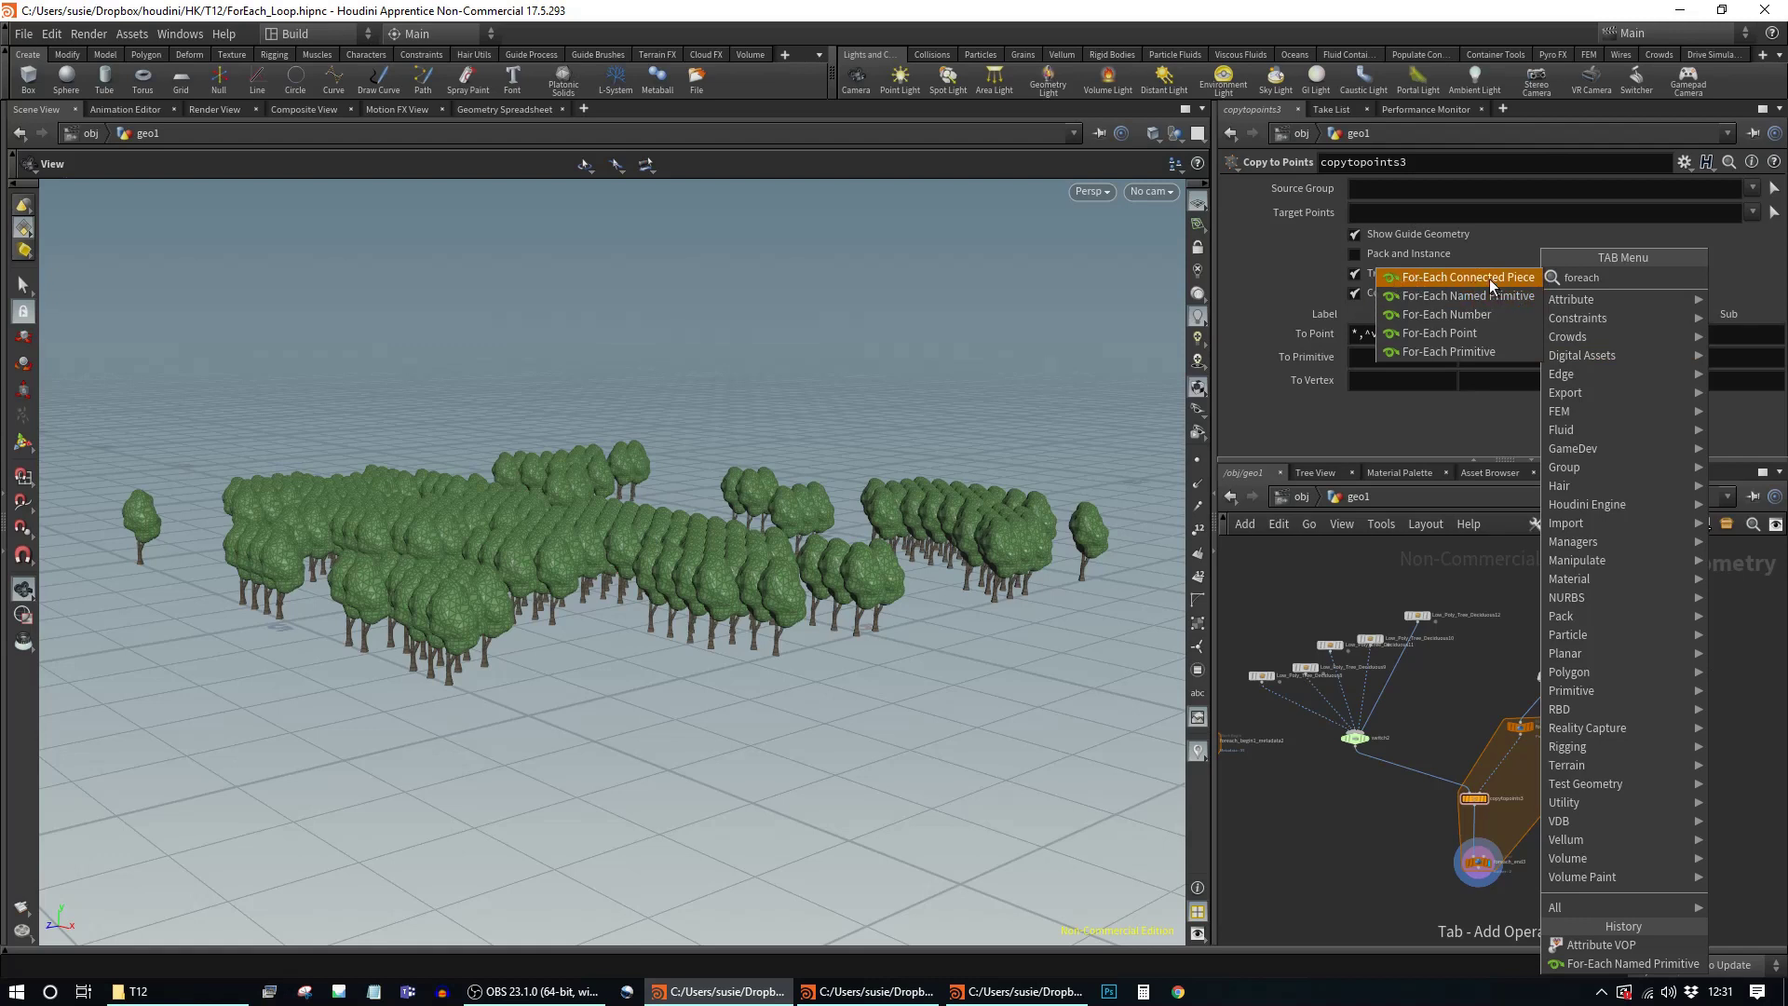
pyautogui.click(1490, 278)
pyautogui.click(1681, 651)
pyautogui.moveTo(1681, 650); pyautogui.dragTo(1412, 612, button='middle')
pyautogui.click(1412, 612)
pyautogui.moveTo(1481, 558); pyautogui.dragTo(1500, 861)
pyautogui.moveTo(1500, 862); pyautogui.dragTo(1551, 770, button='middle')
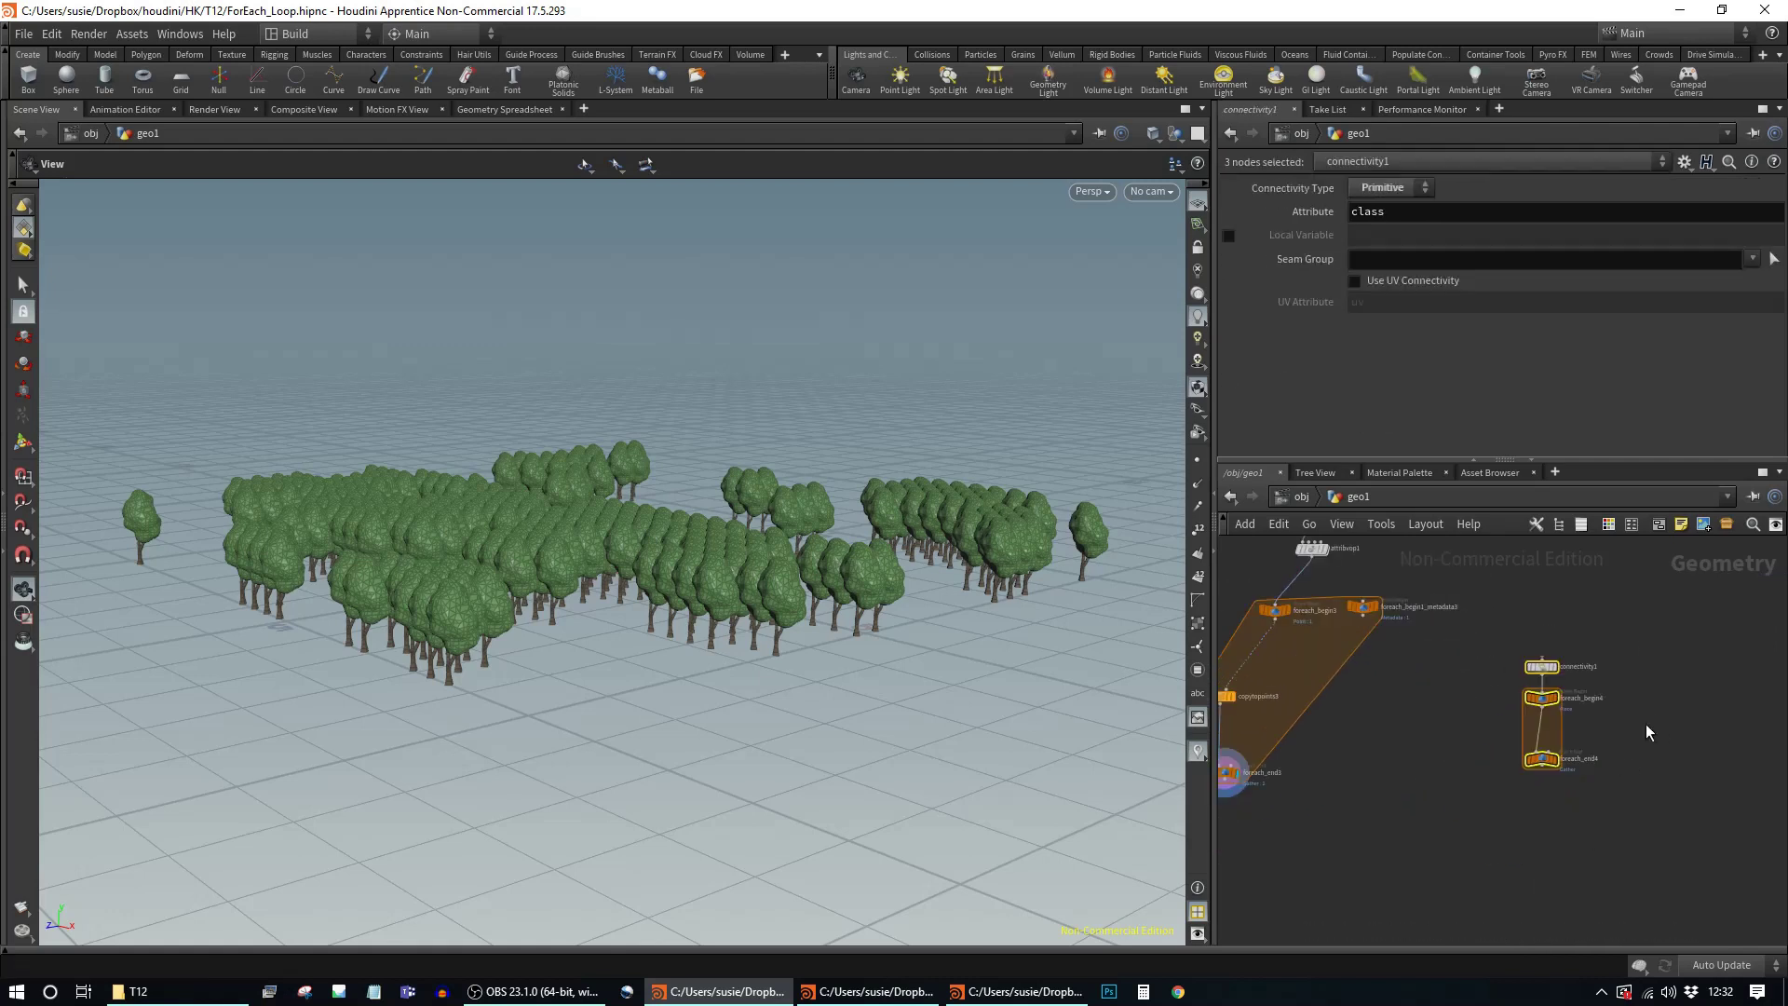
# Step: Review connectivity1's Connectivity Type options, keep Primitive, and move the node farther above its for-each block
pyautogui.click(1497, 688)
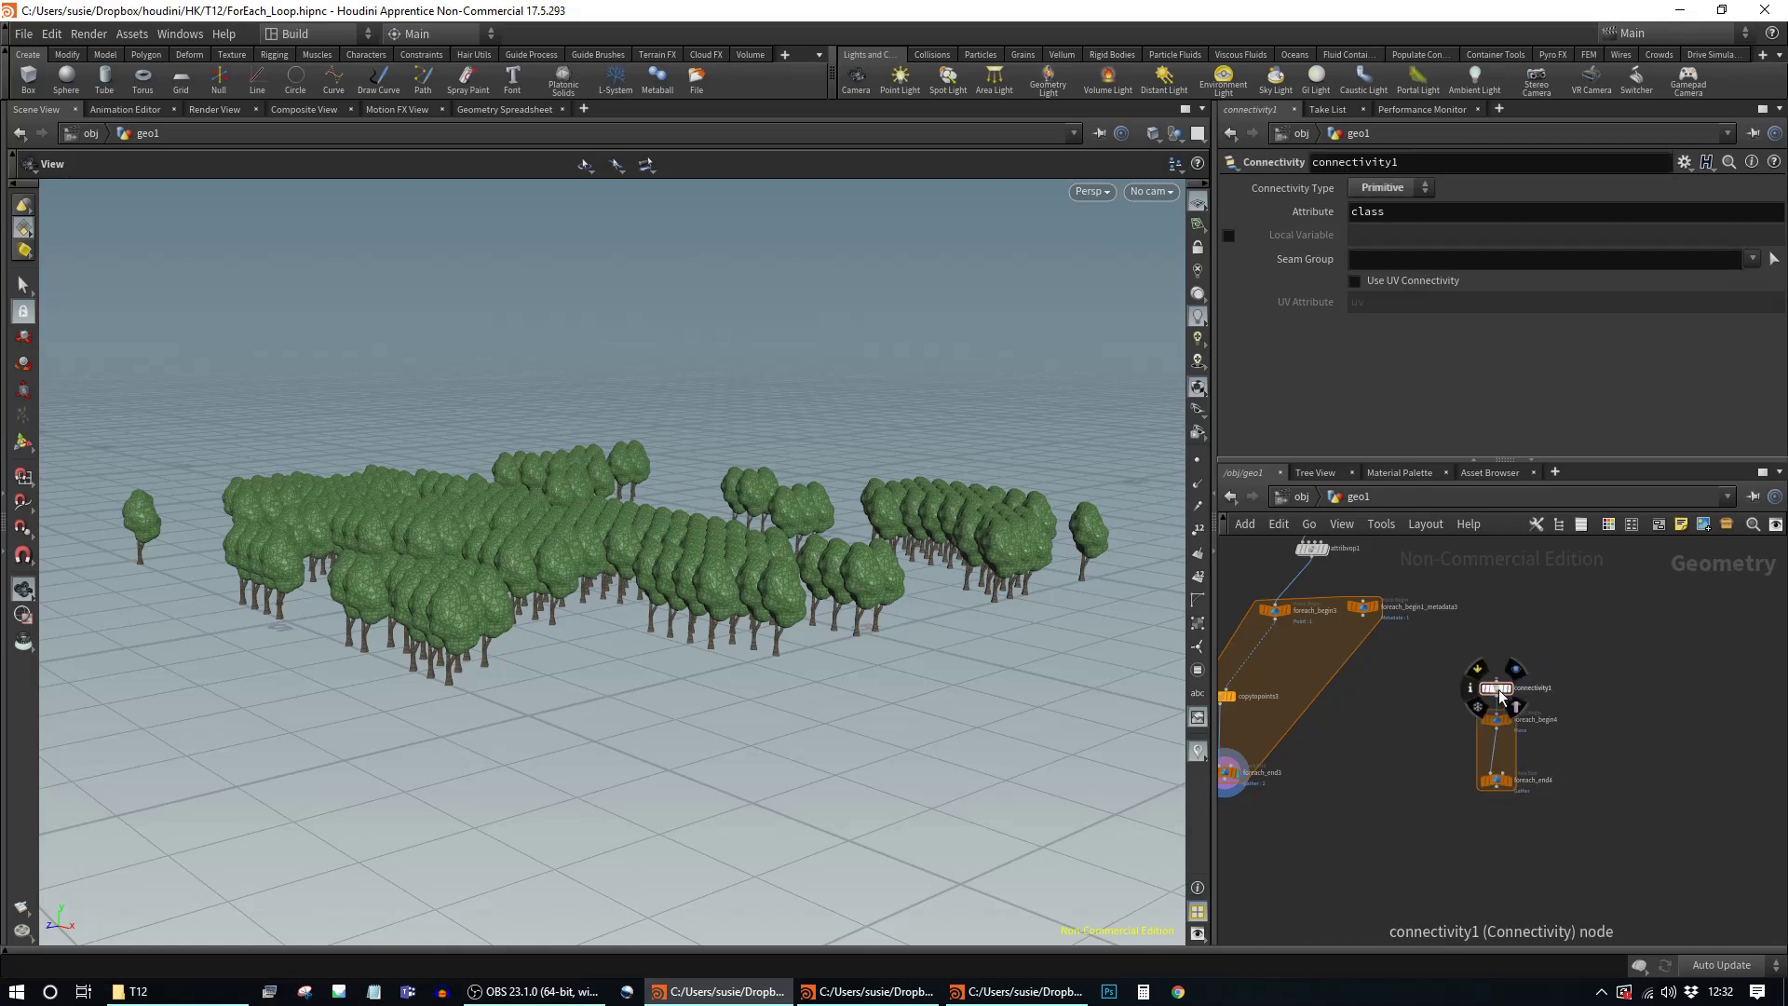
pyautogui.click(1422, 186)
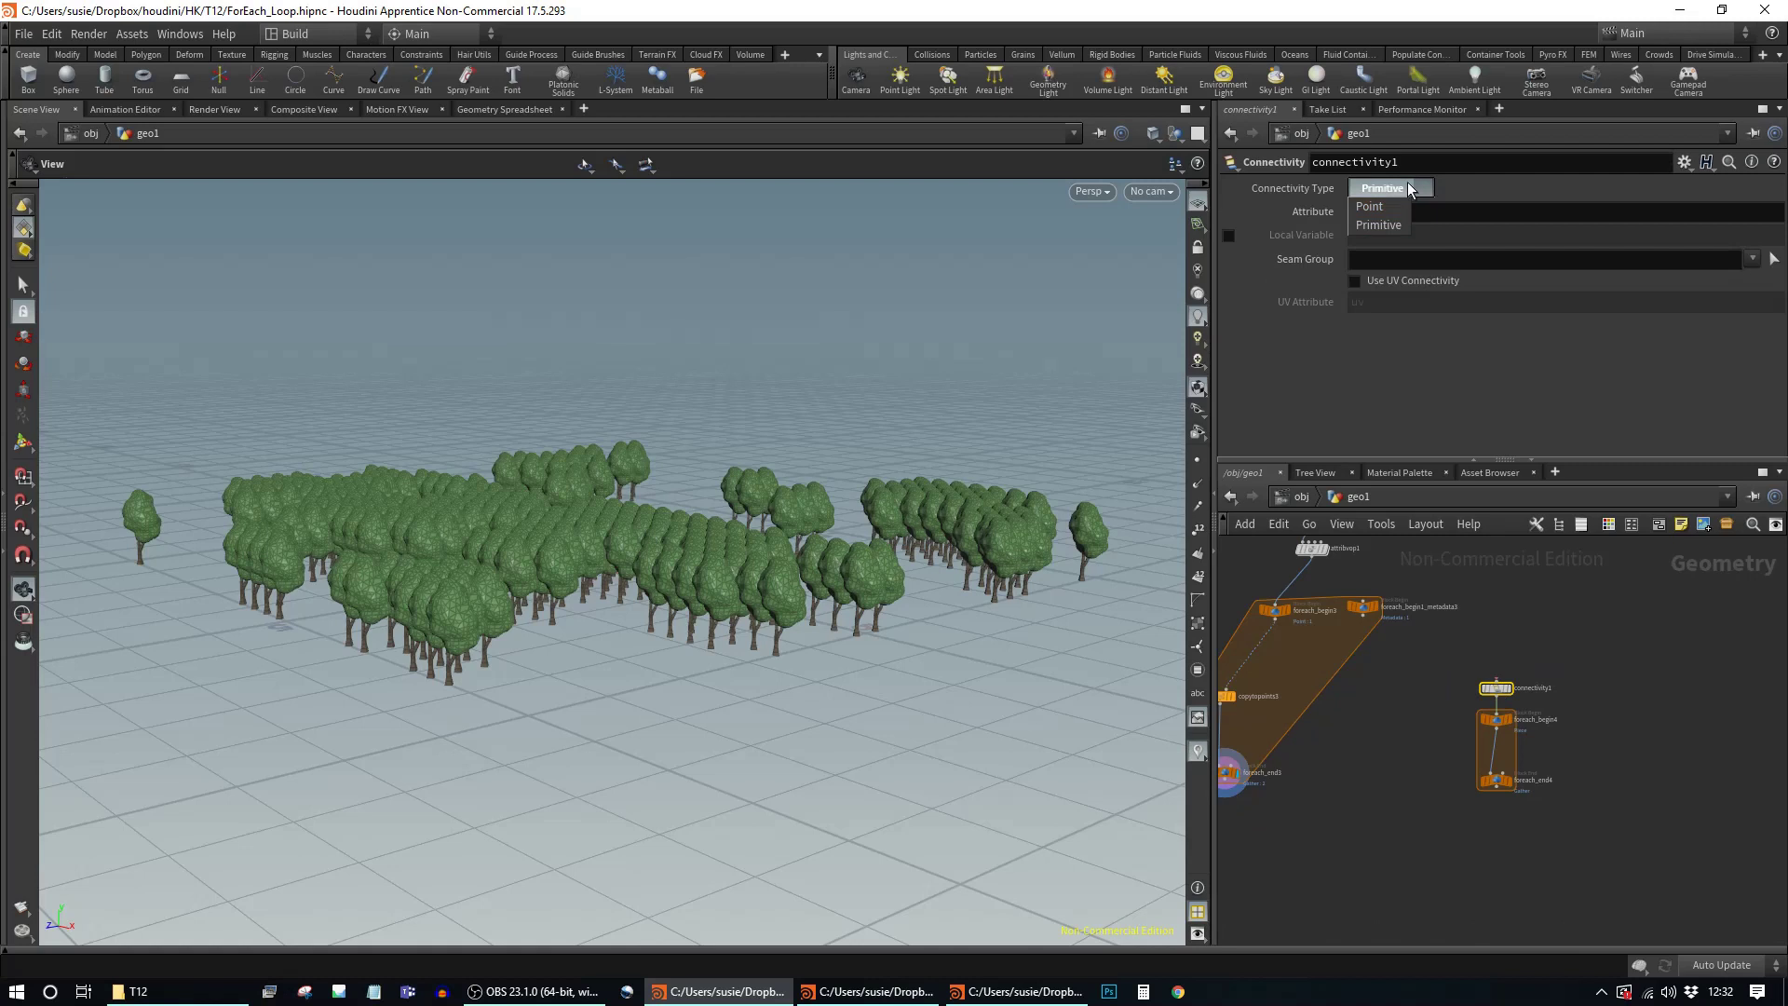
pyautogui.click(1416, 190)
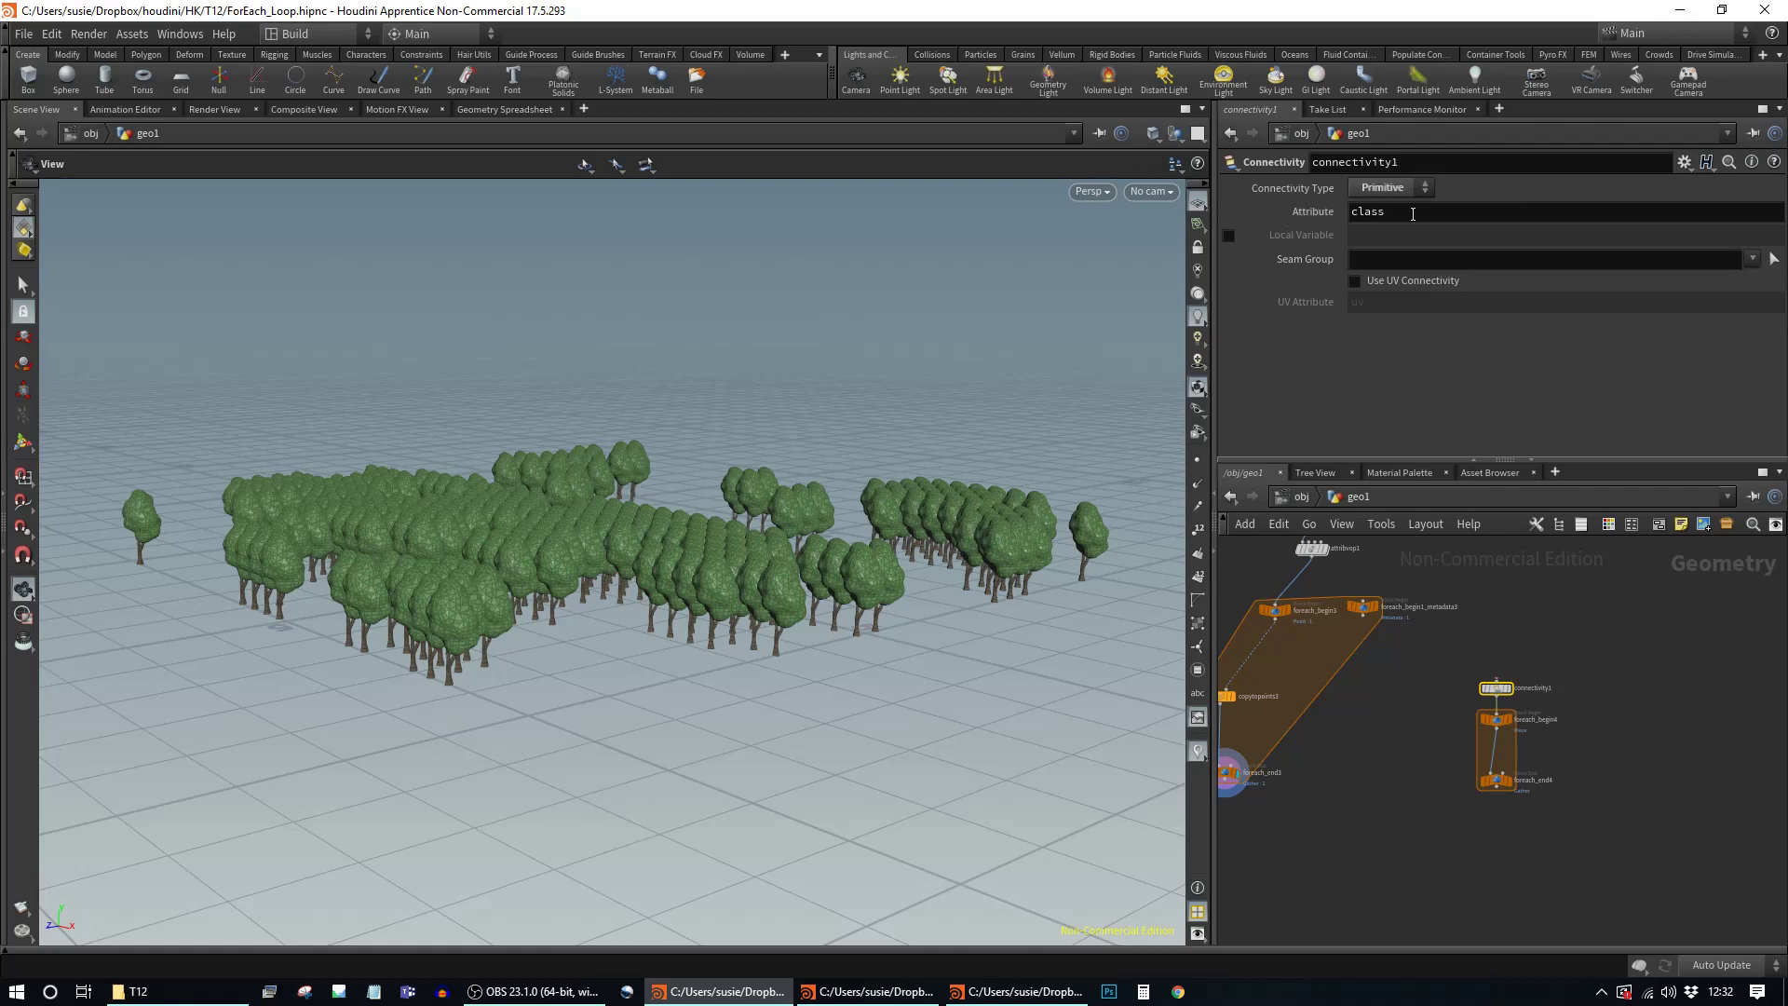
pyautogui.moveTo(1590, 725); pyautogui.dragTo(1684, 759, button='middle')
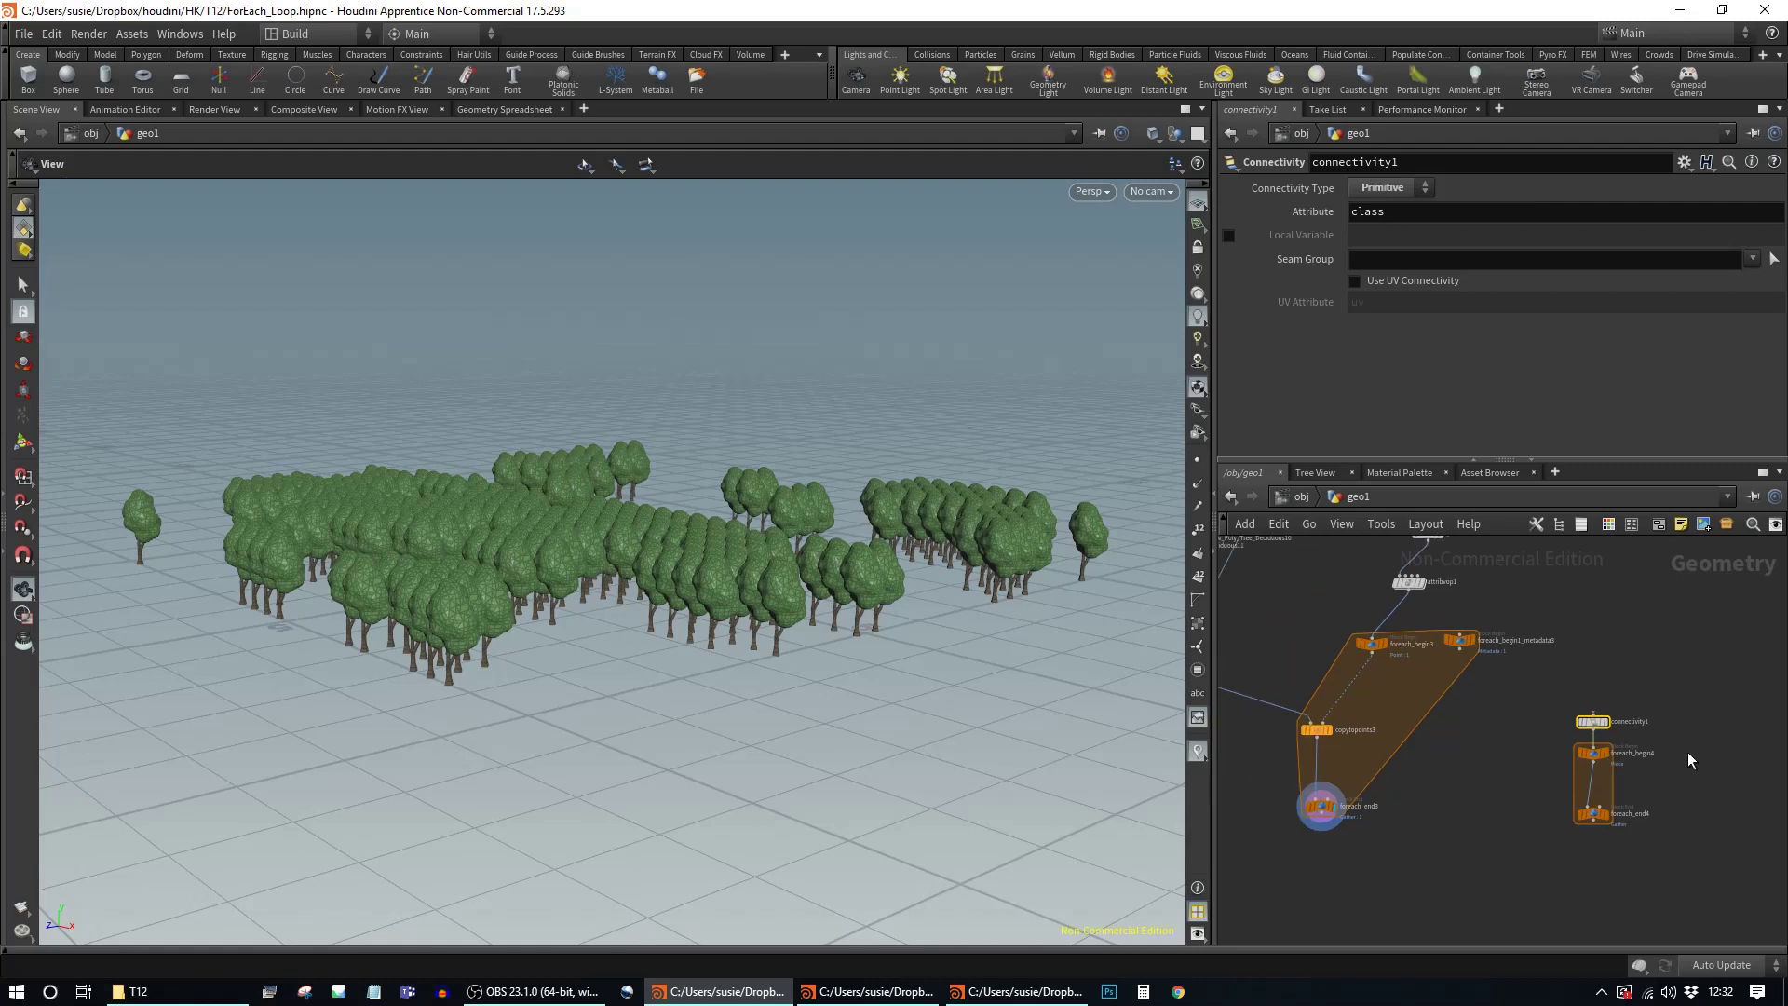
pyautogui.moveTo(1608, 725); pyautogui.dragTo(1621, 717)
pyautogui.moveTo(1619, 713); pyautogui.dragTo(1632, 688)
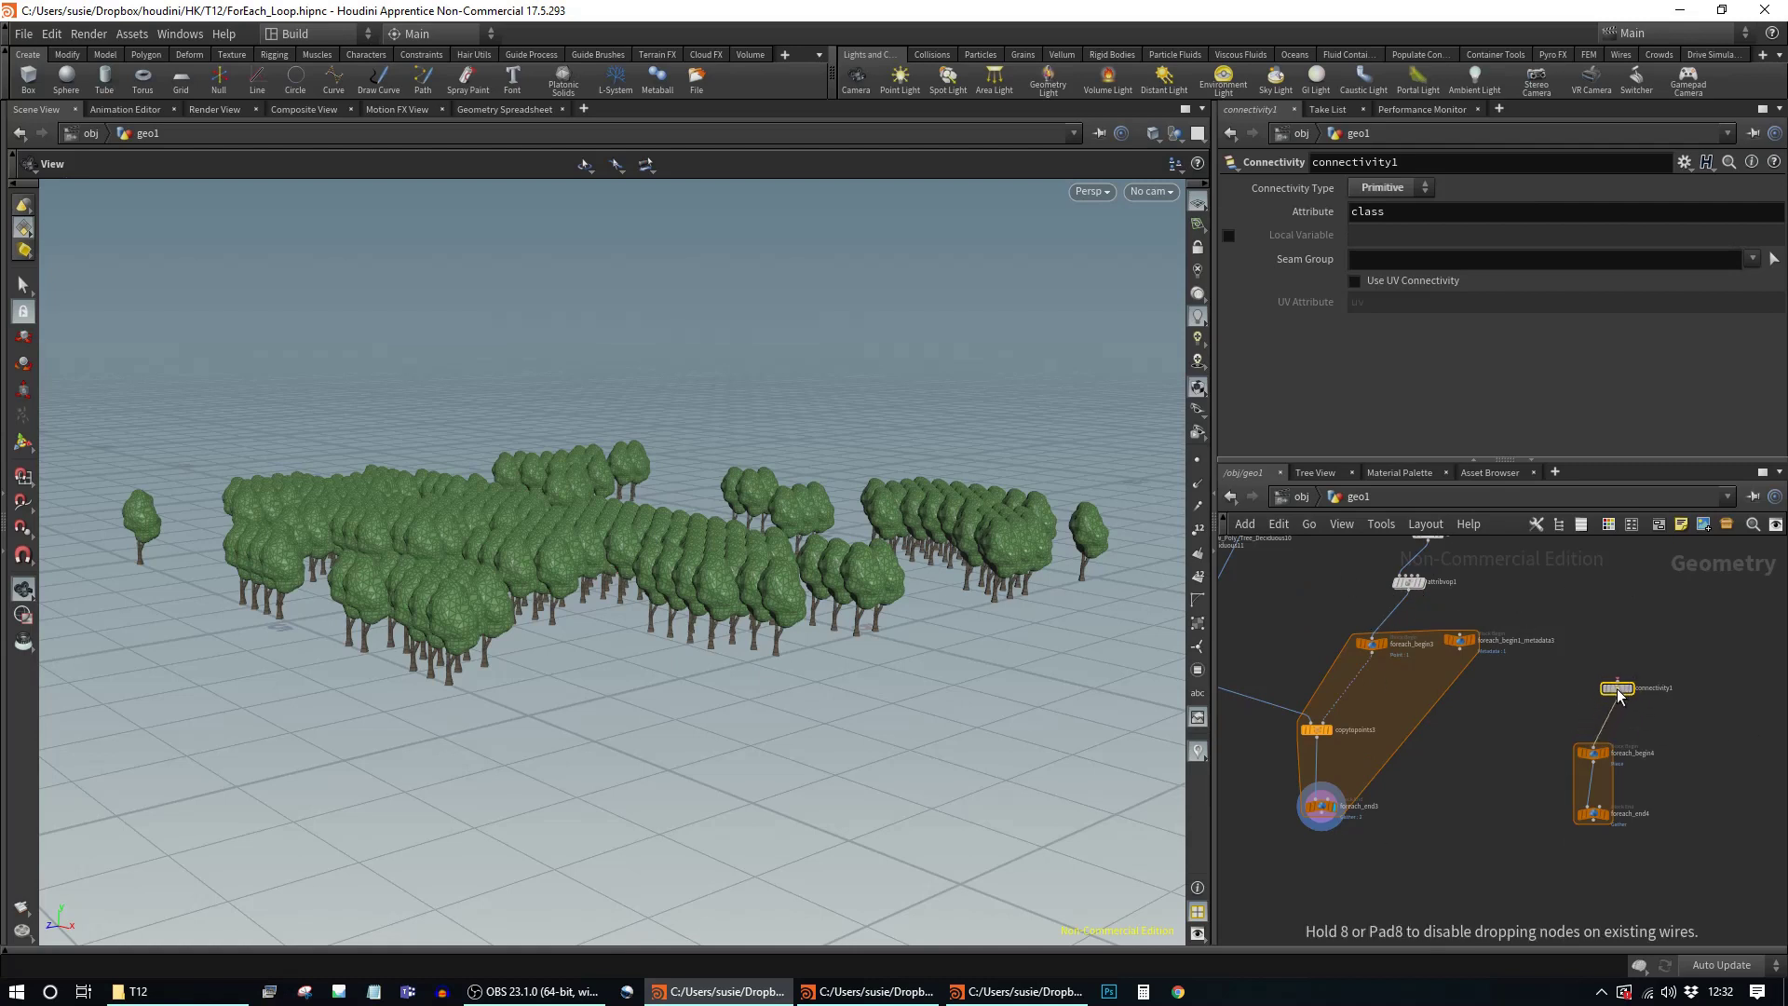
# Step: Create a Measure node in the empty area beside the connected-piece loop
pyautogui.scroll(-3, 1697, 798)
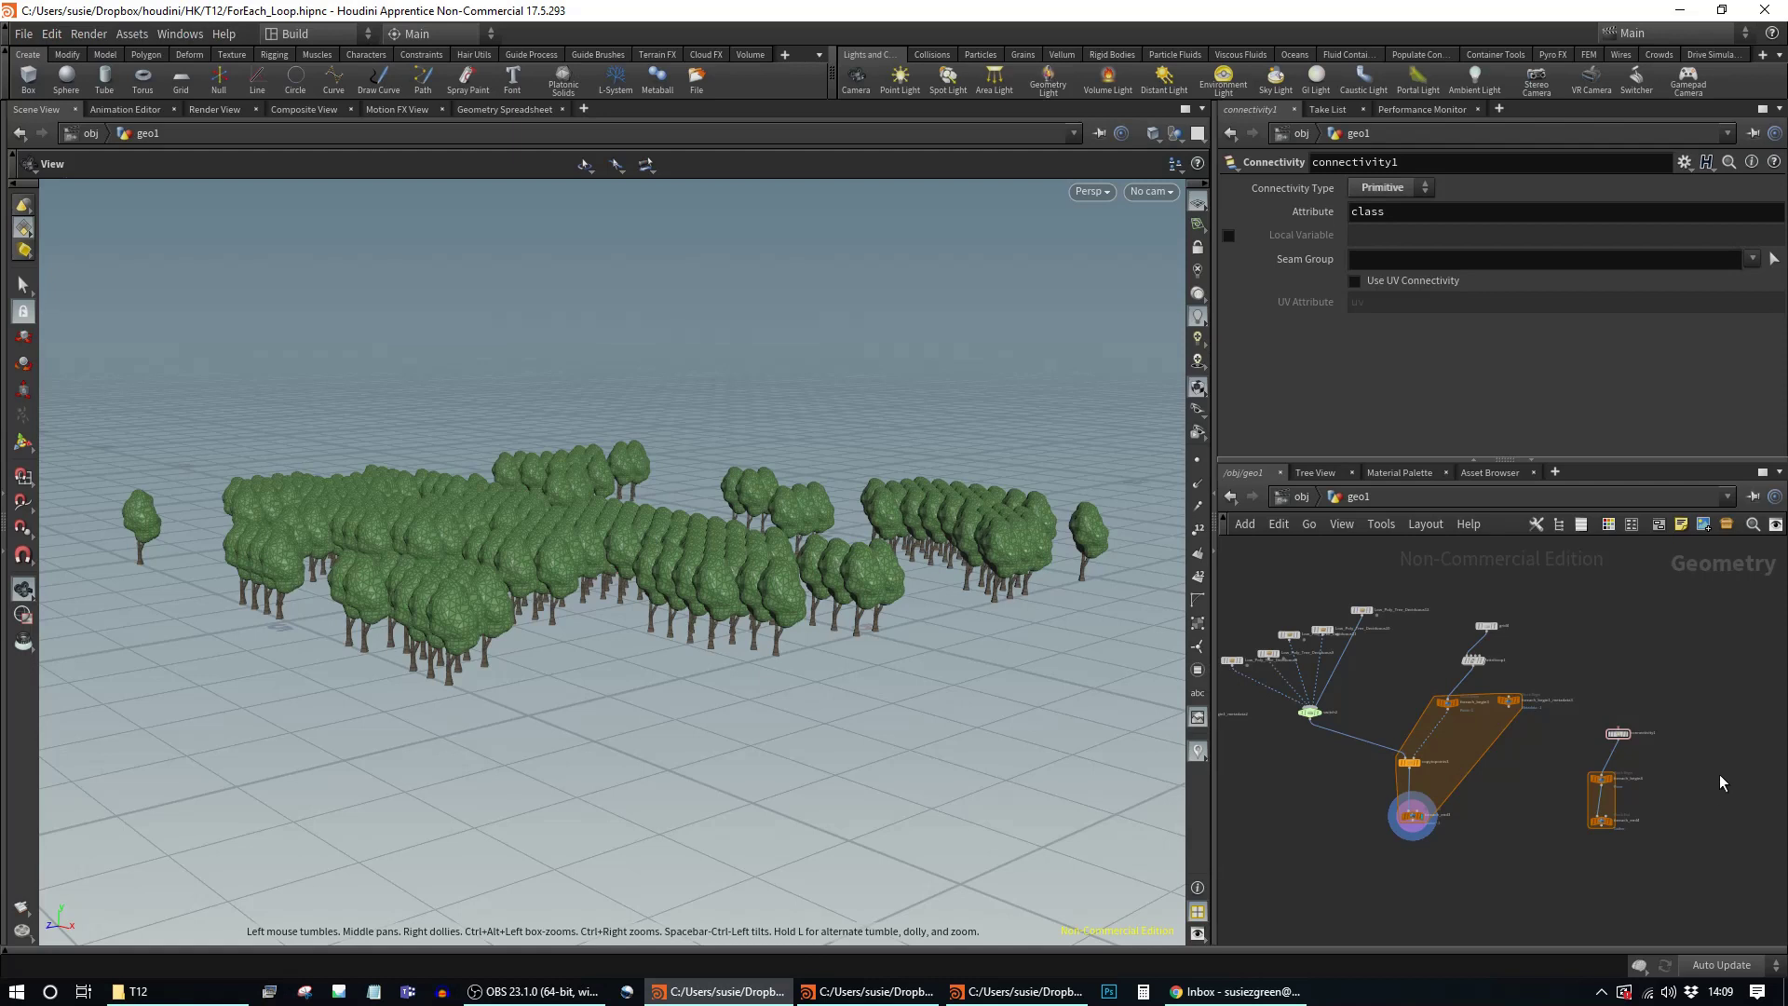
pyautogui.moveTo(1733, 785); pyautogui.dragTo(1490, 775, button='middle')
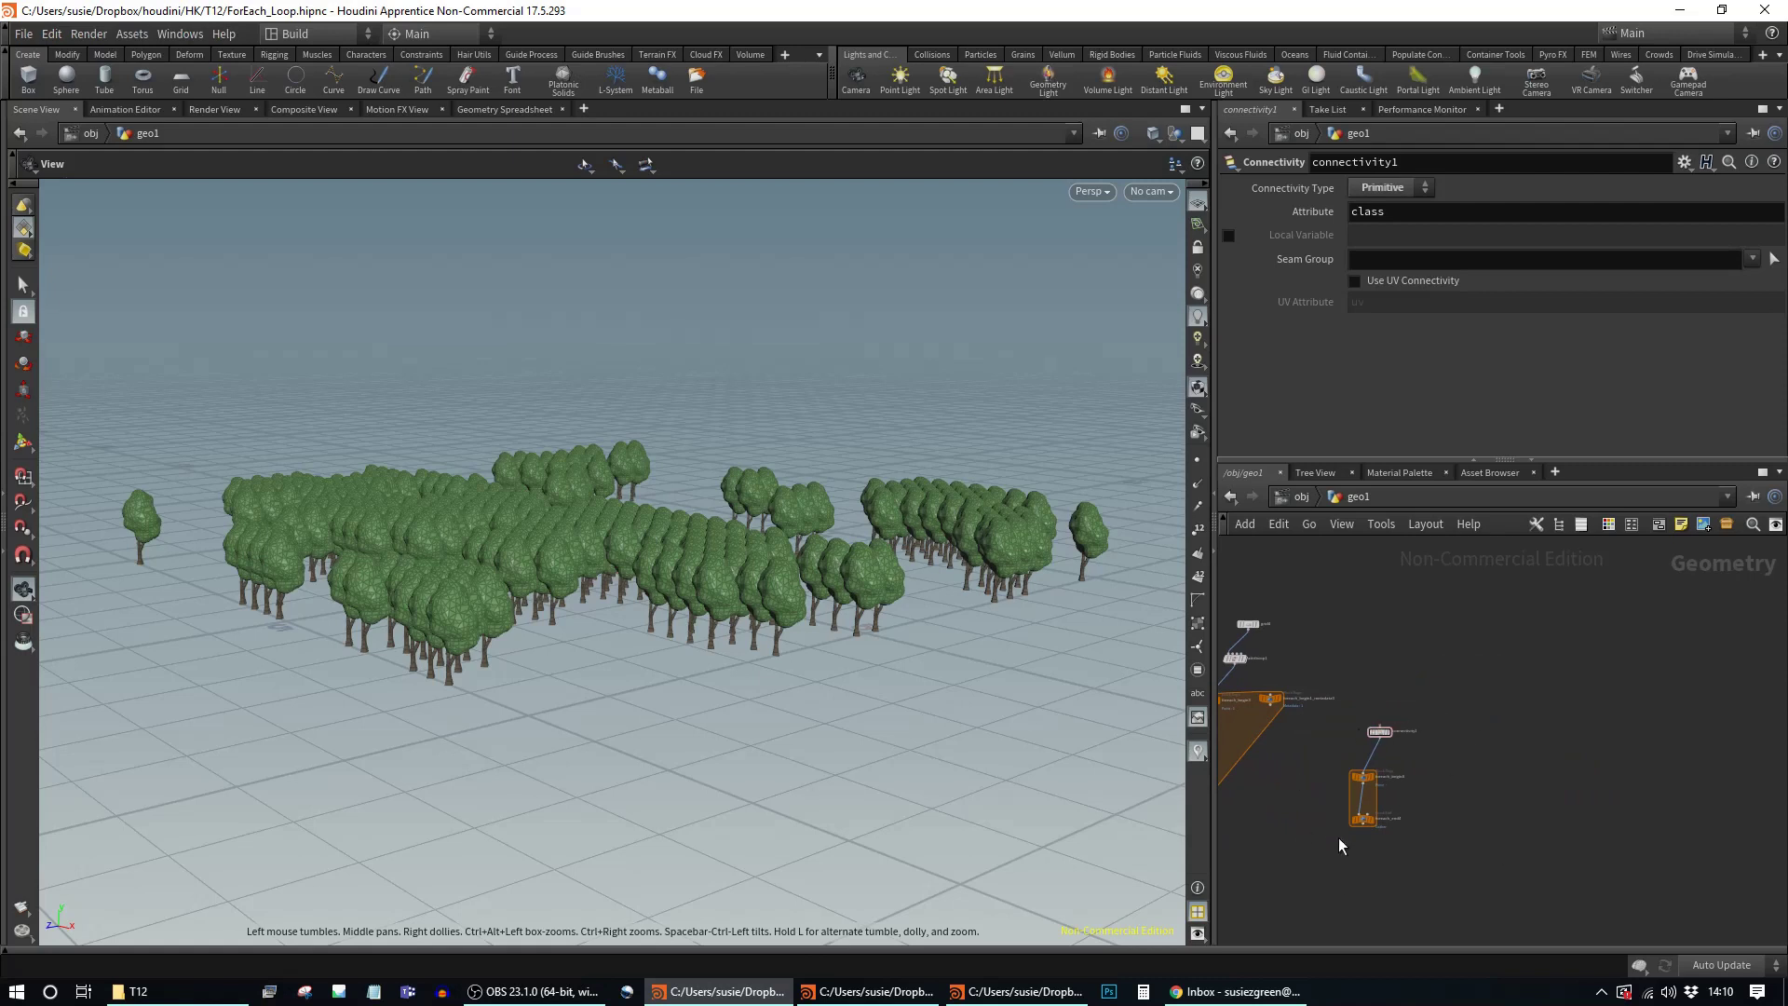
pyautogui.moveTo(1380, 736)
pyautogui.scroll(2, 1507, 788)
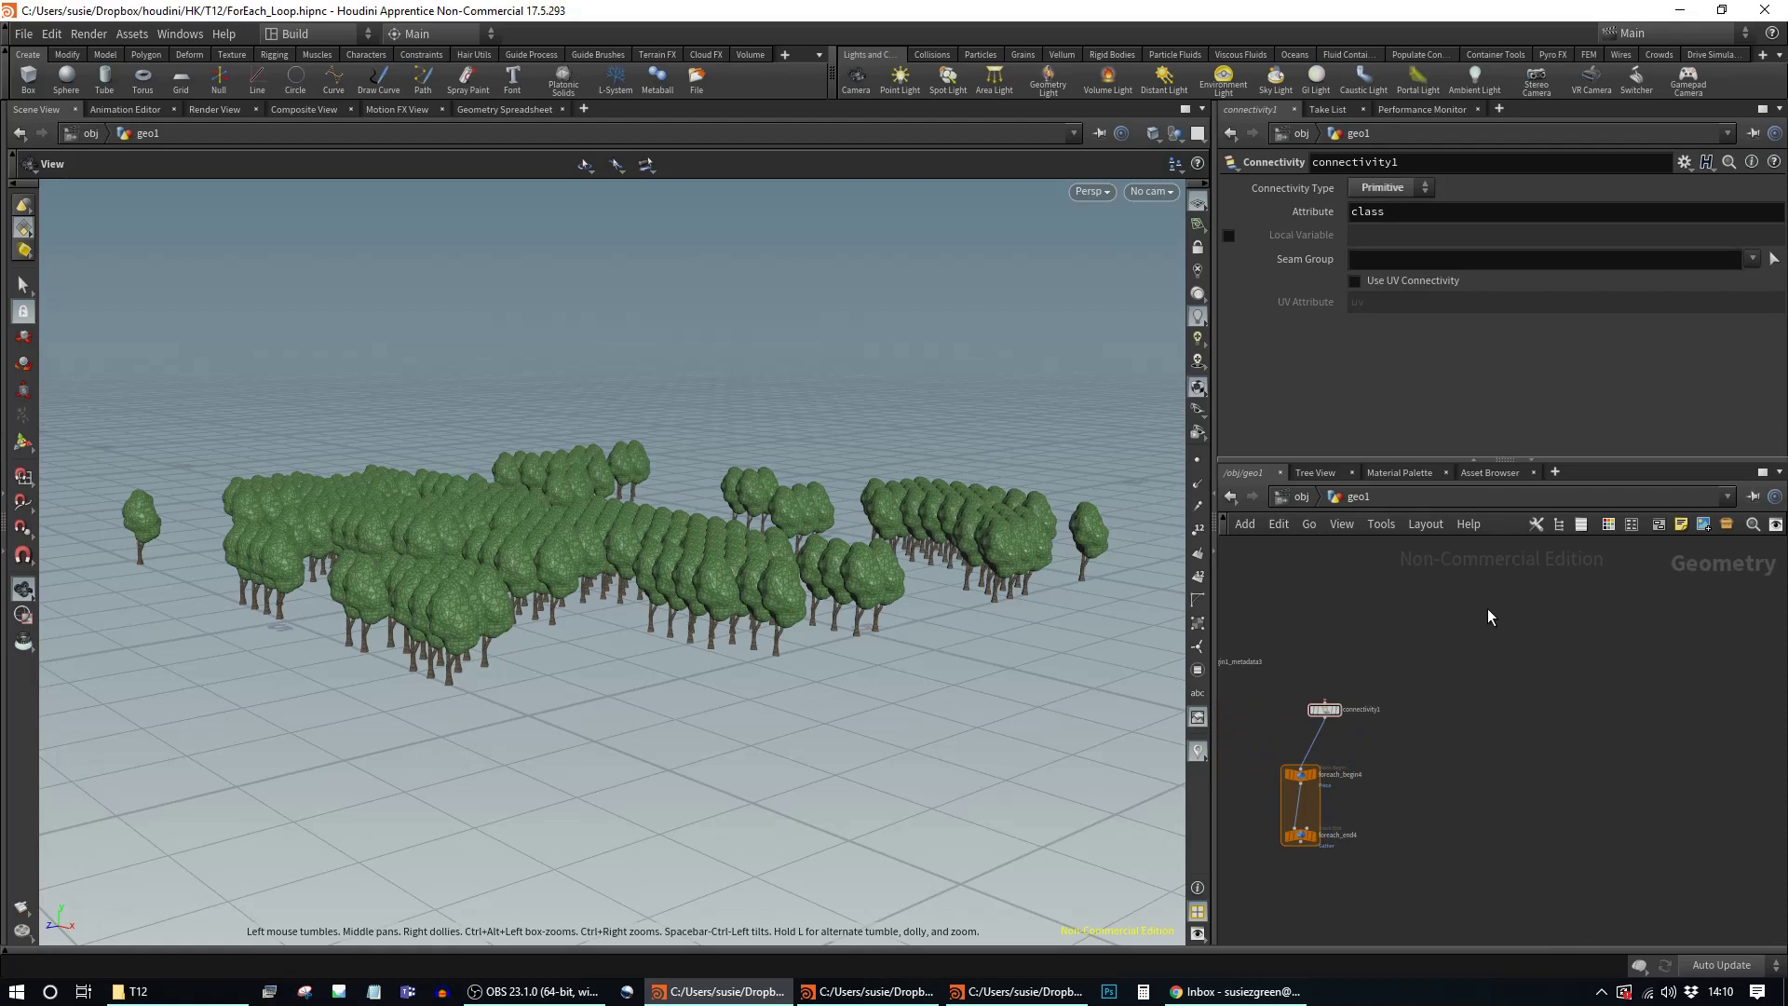
pyautogui.press('Tab')
pyautogui.write('me')
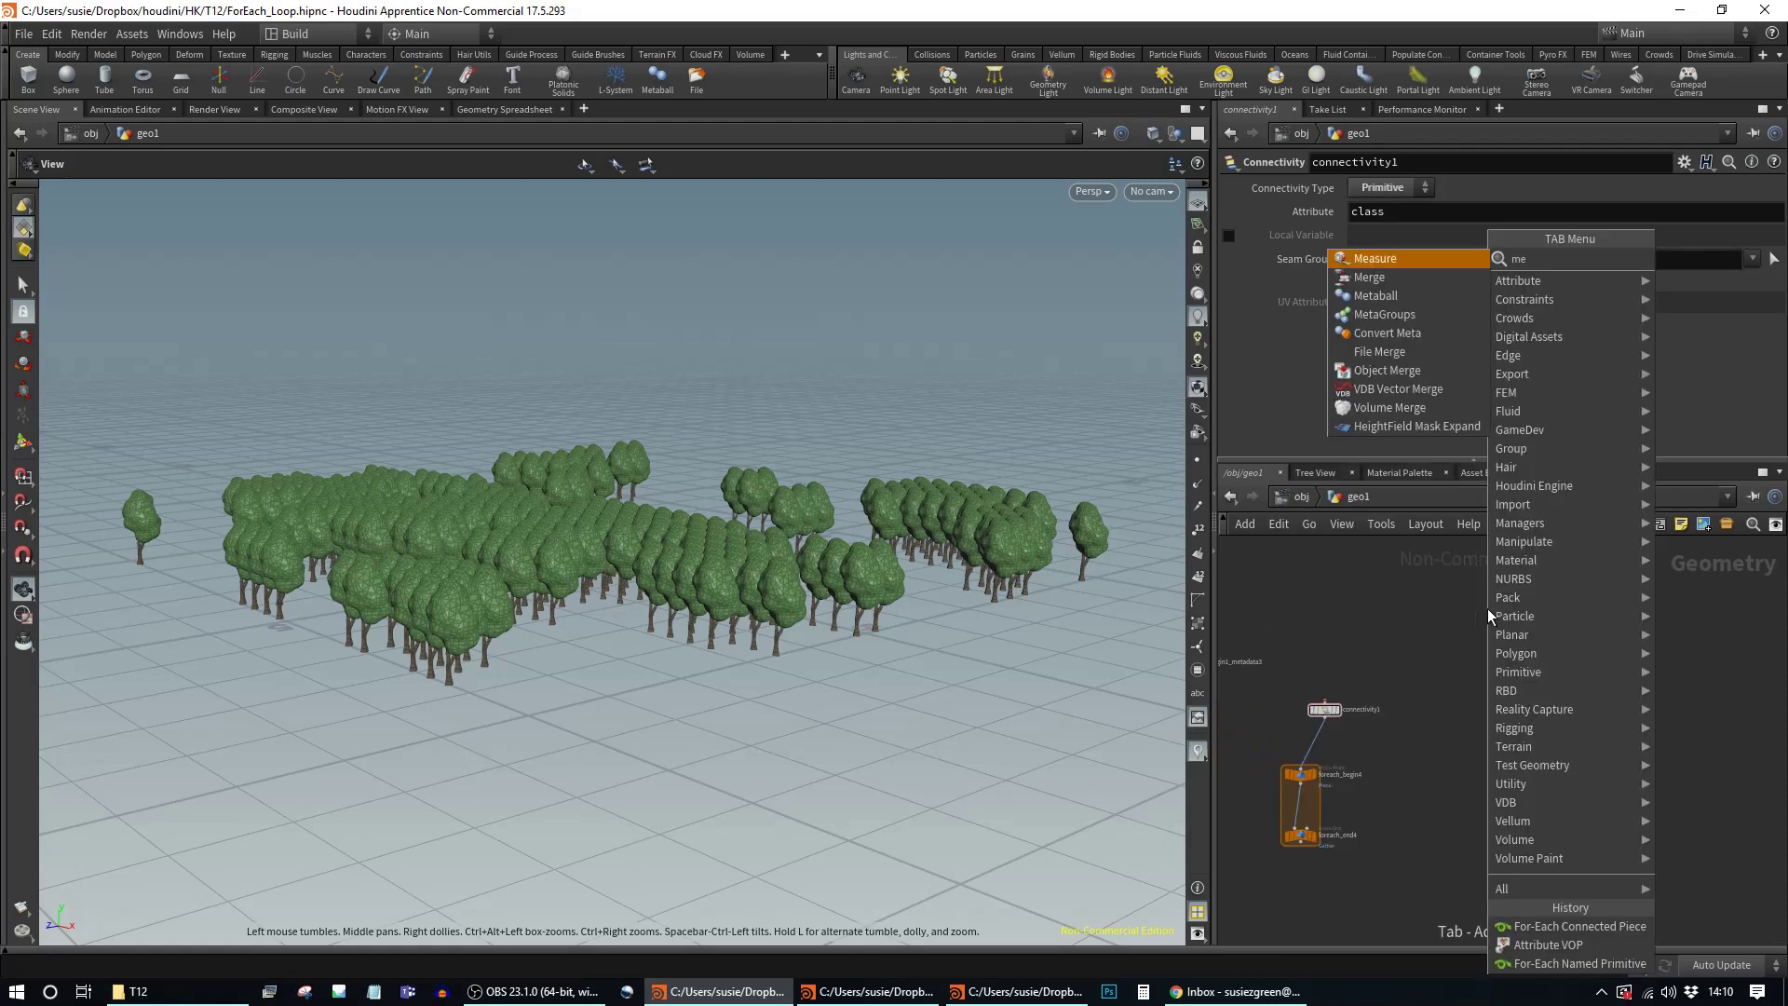
pyautogui.write('asure')
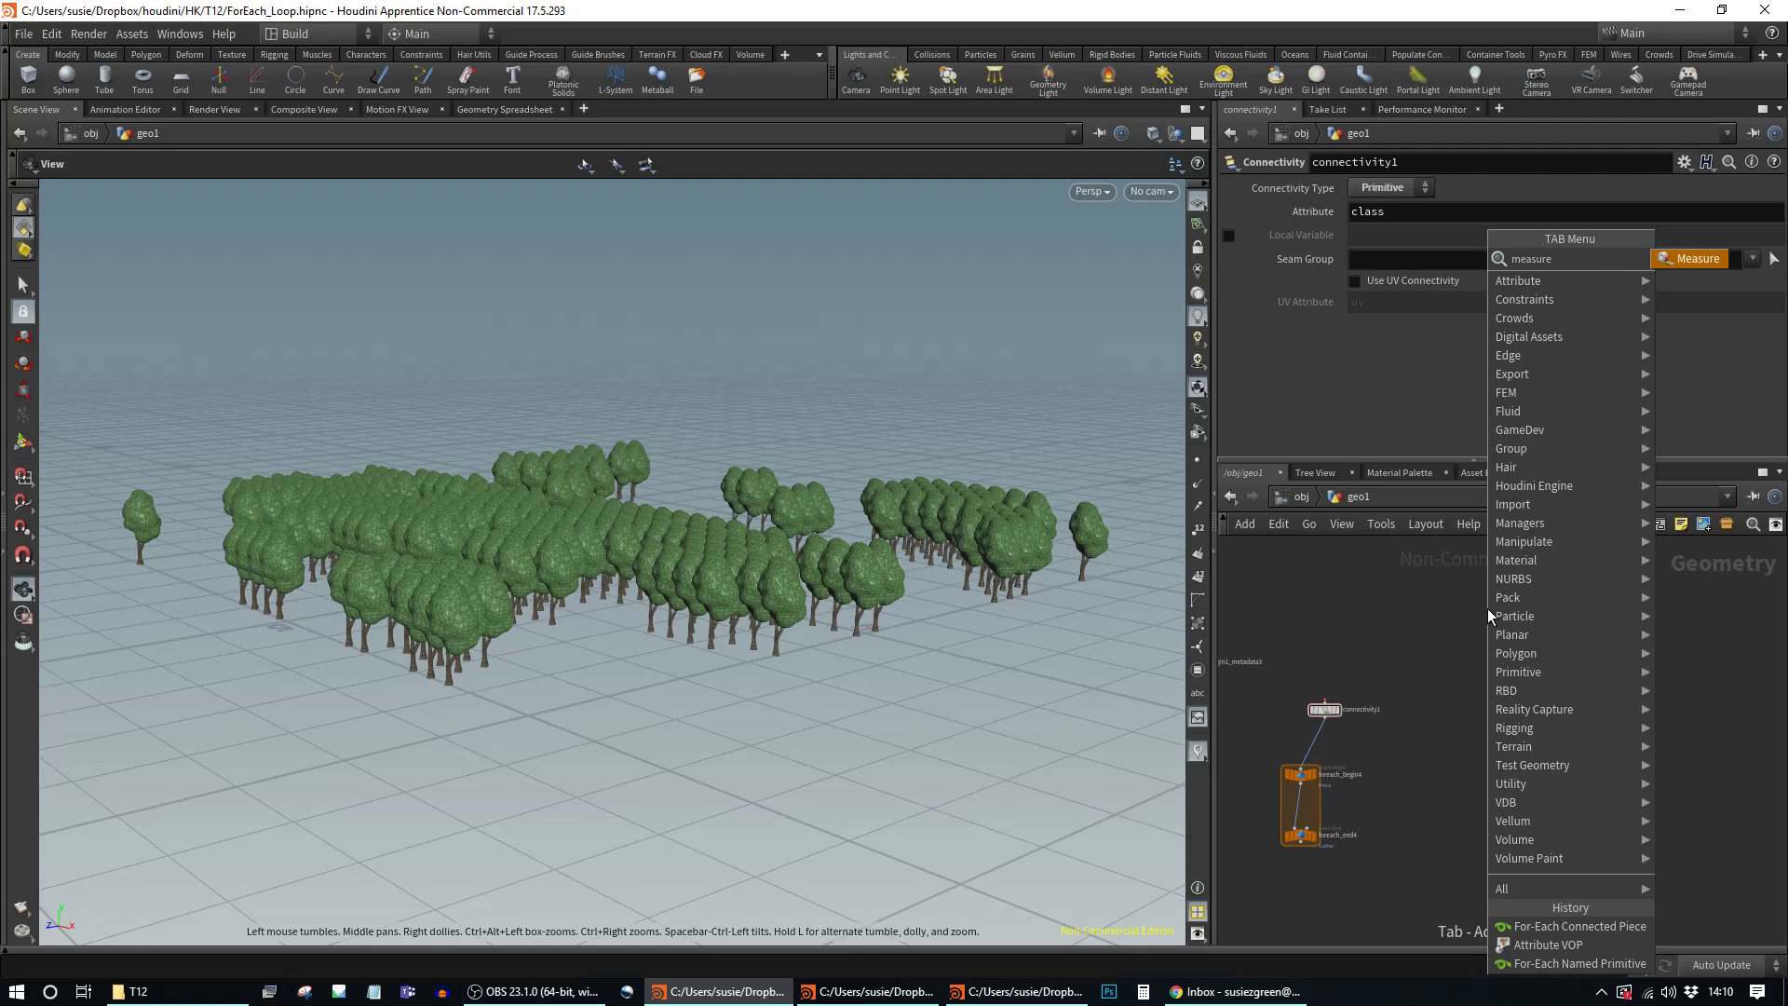
pyautogui.press('Return')
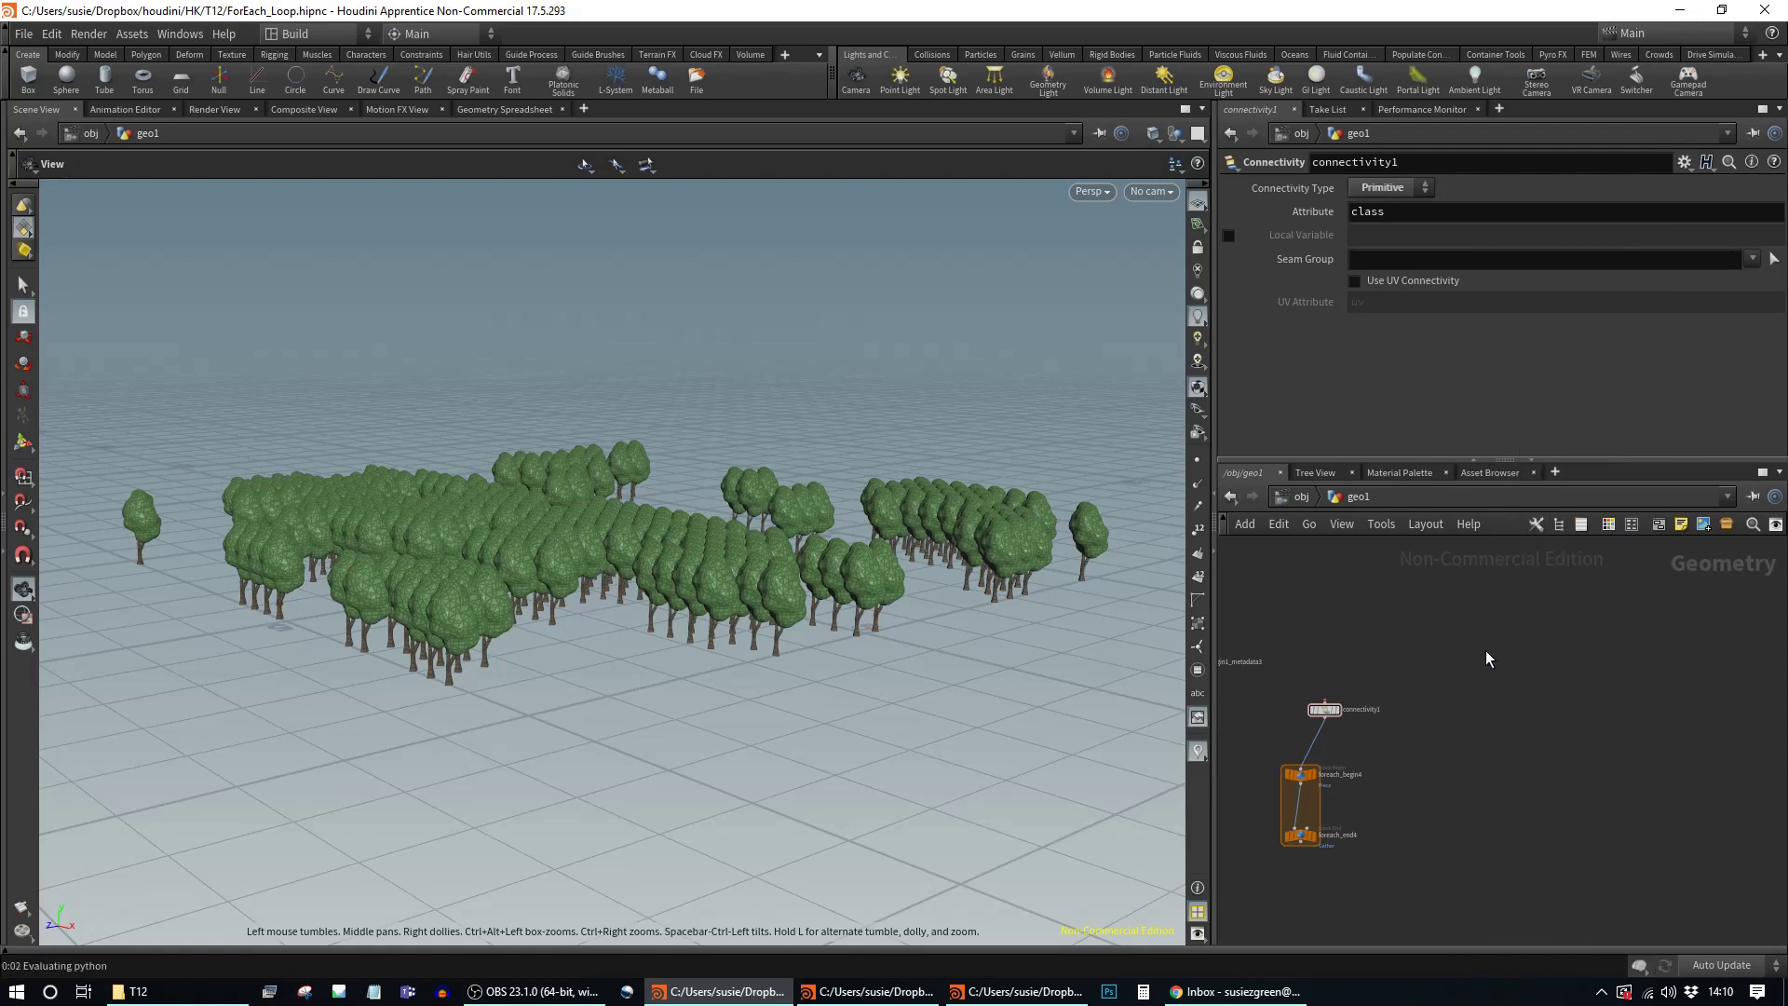
# Step: Place the Measure node above and beside connectivity1 and set its Accumulate option to Per Piece
pyautogui.click(1488, 658)
pyautogui.moveTo(1482, 650); pyautogui.dragTo(1496, 676)
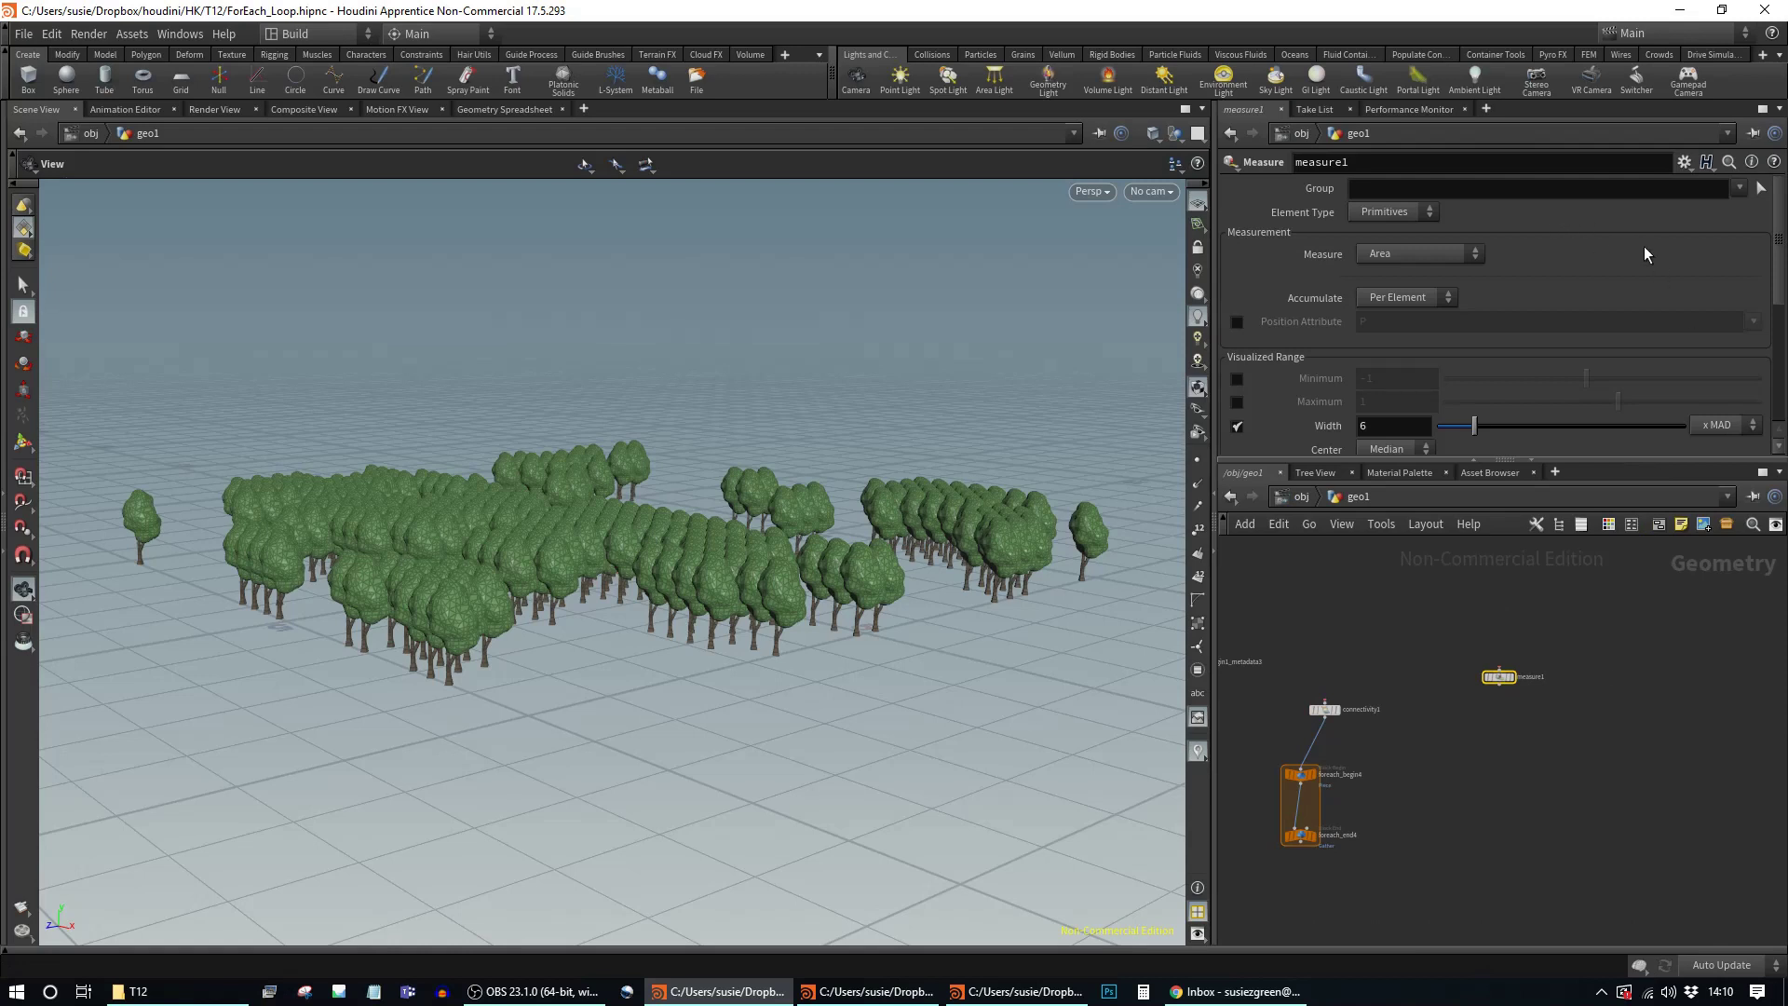
pyautogui.moveTo(1496, 678); pyautogui.dragTo(1518, 651)
pyautogui.click(1434, 296)
pyautogui.click(1407, 319)
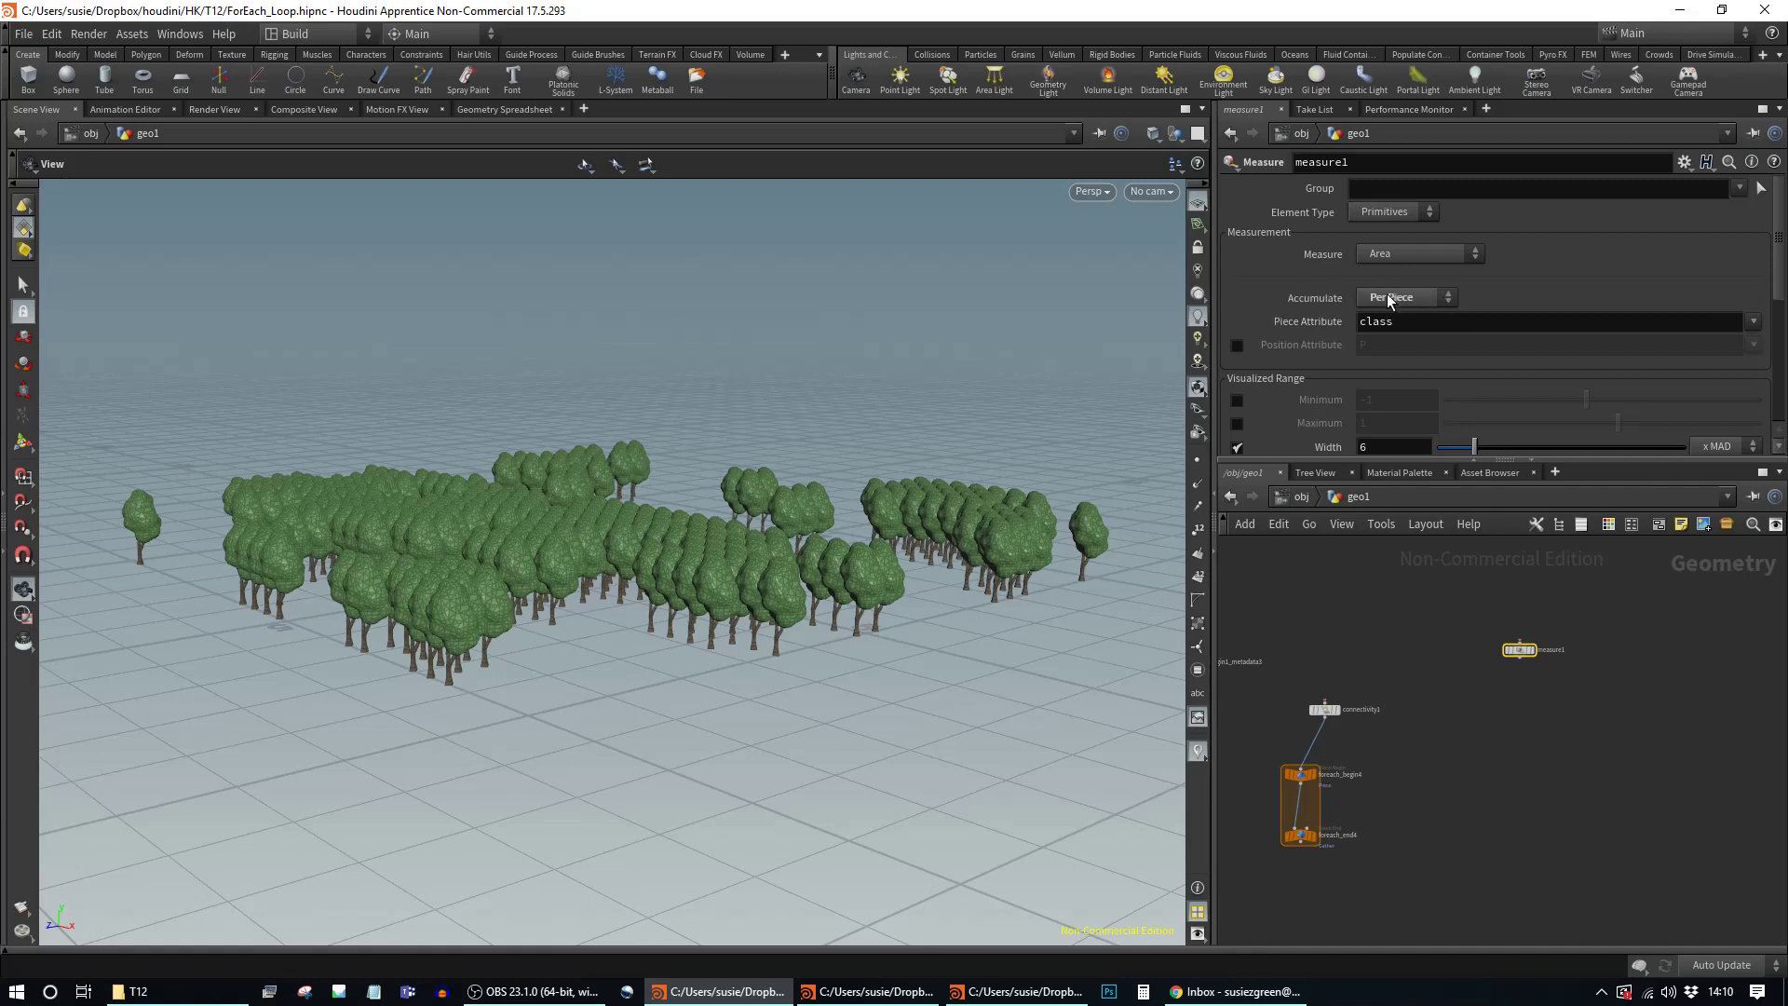
# Step: Compare connectivity1's class attribute with measure1's Piece Attribute and delete the Measure node
pyautogui.click(1323, 710)
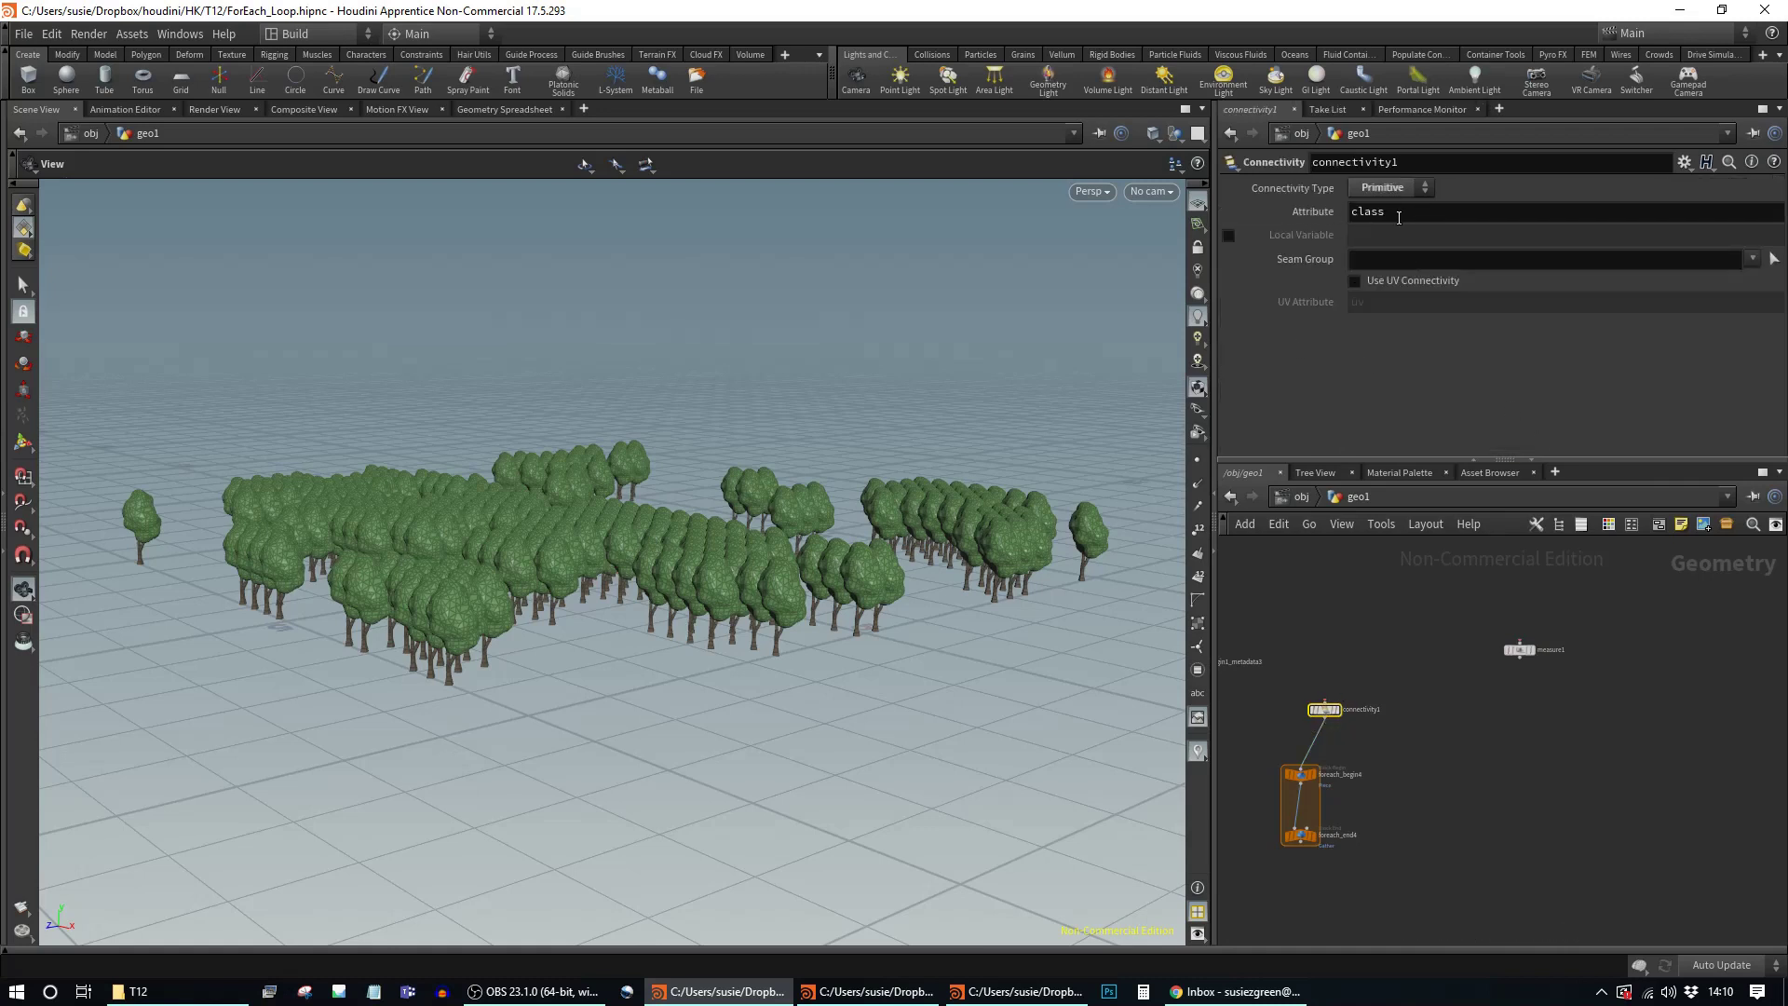
pyautogui.click(1524, 651)
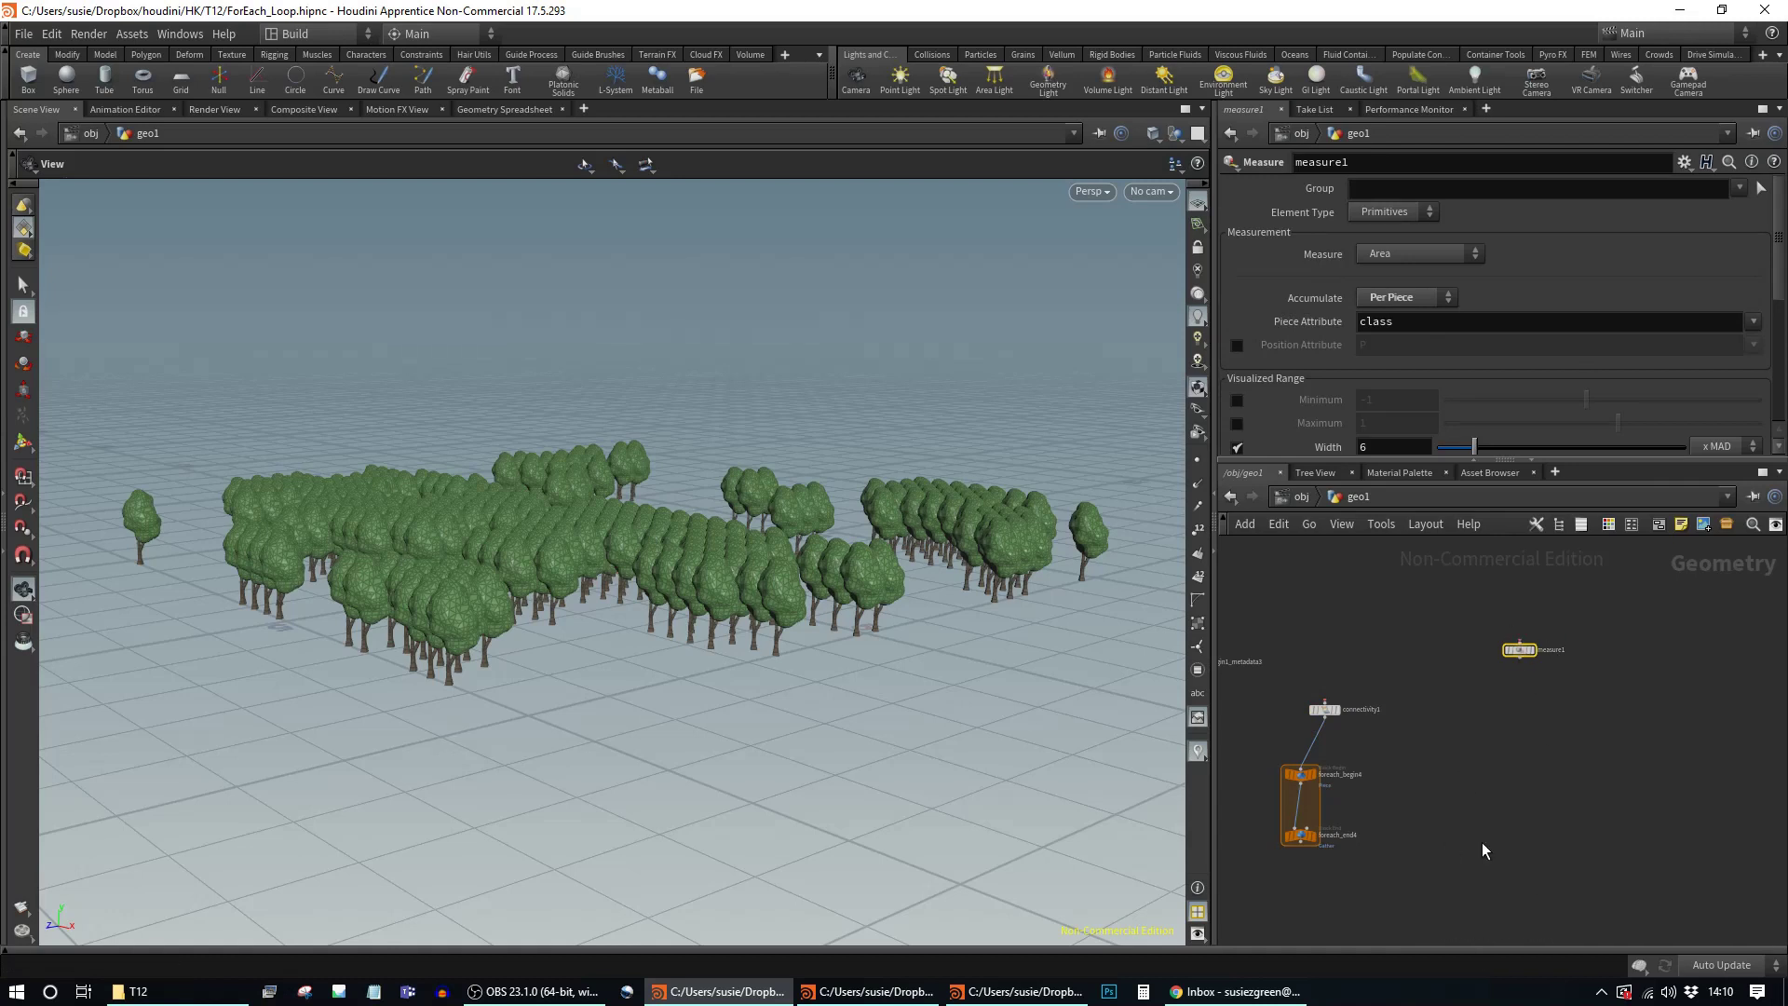
pyautogui.moveTo(1517, 650); pyautogui.dragTo(1514, 663)
pyautogui.press('Delete')
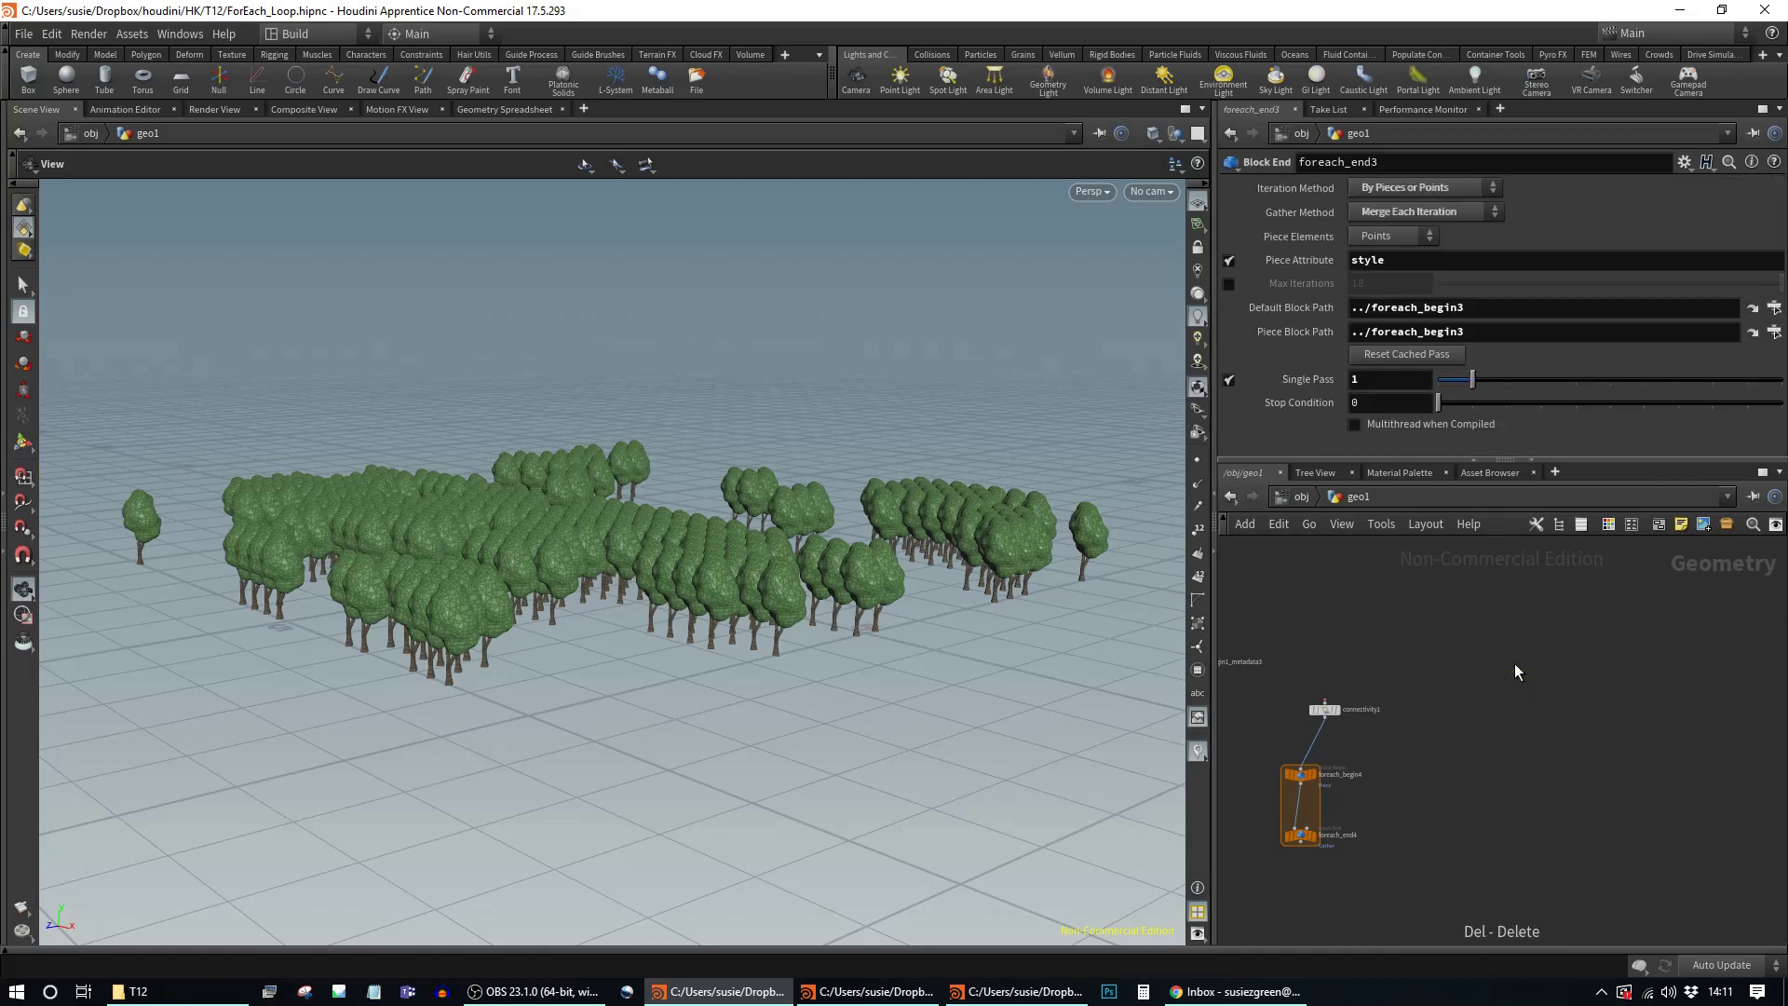
# Step: Add a Voronoi Fracture node in the empty area beside the connected-piece loop and inspect its input connectors
pyautogui.moveTo(1483, 789)
pyautogui.mouseDown(button='middle')
pyautogui.moveTo(1514, 765)
pyautogui.moveTo(1490, 767)
pyautogui.mouseUp(button='middle')
pyautogui.scroll(-2, 1501, 745)
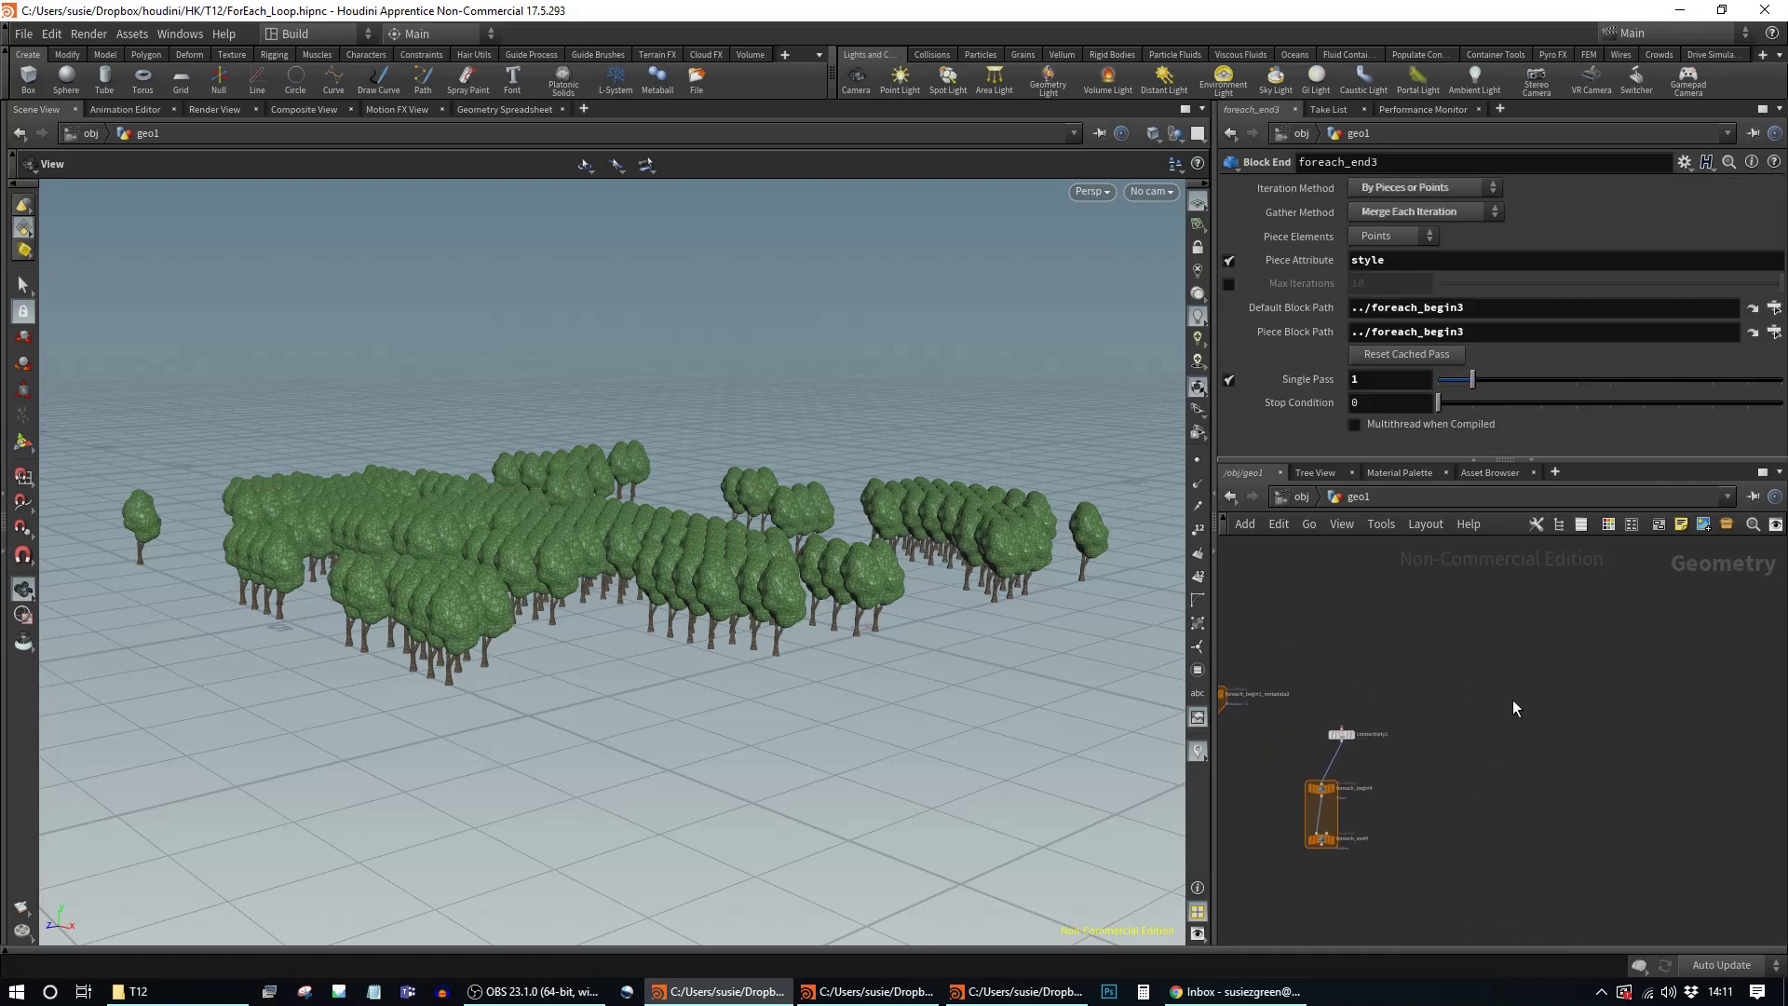
pyautogui.moveTo(1495, 654); pyautogui.dragTo(1460, 642, button='middle')
pyautogui.press('Tab')
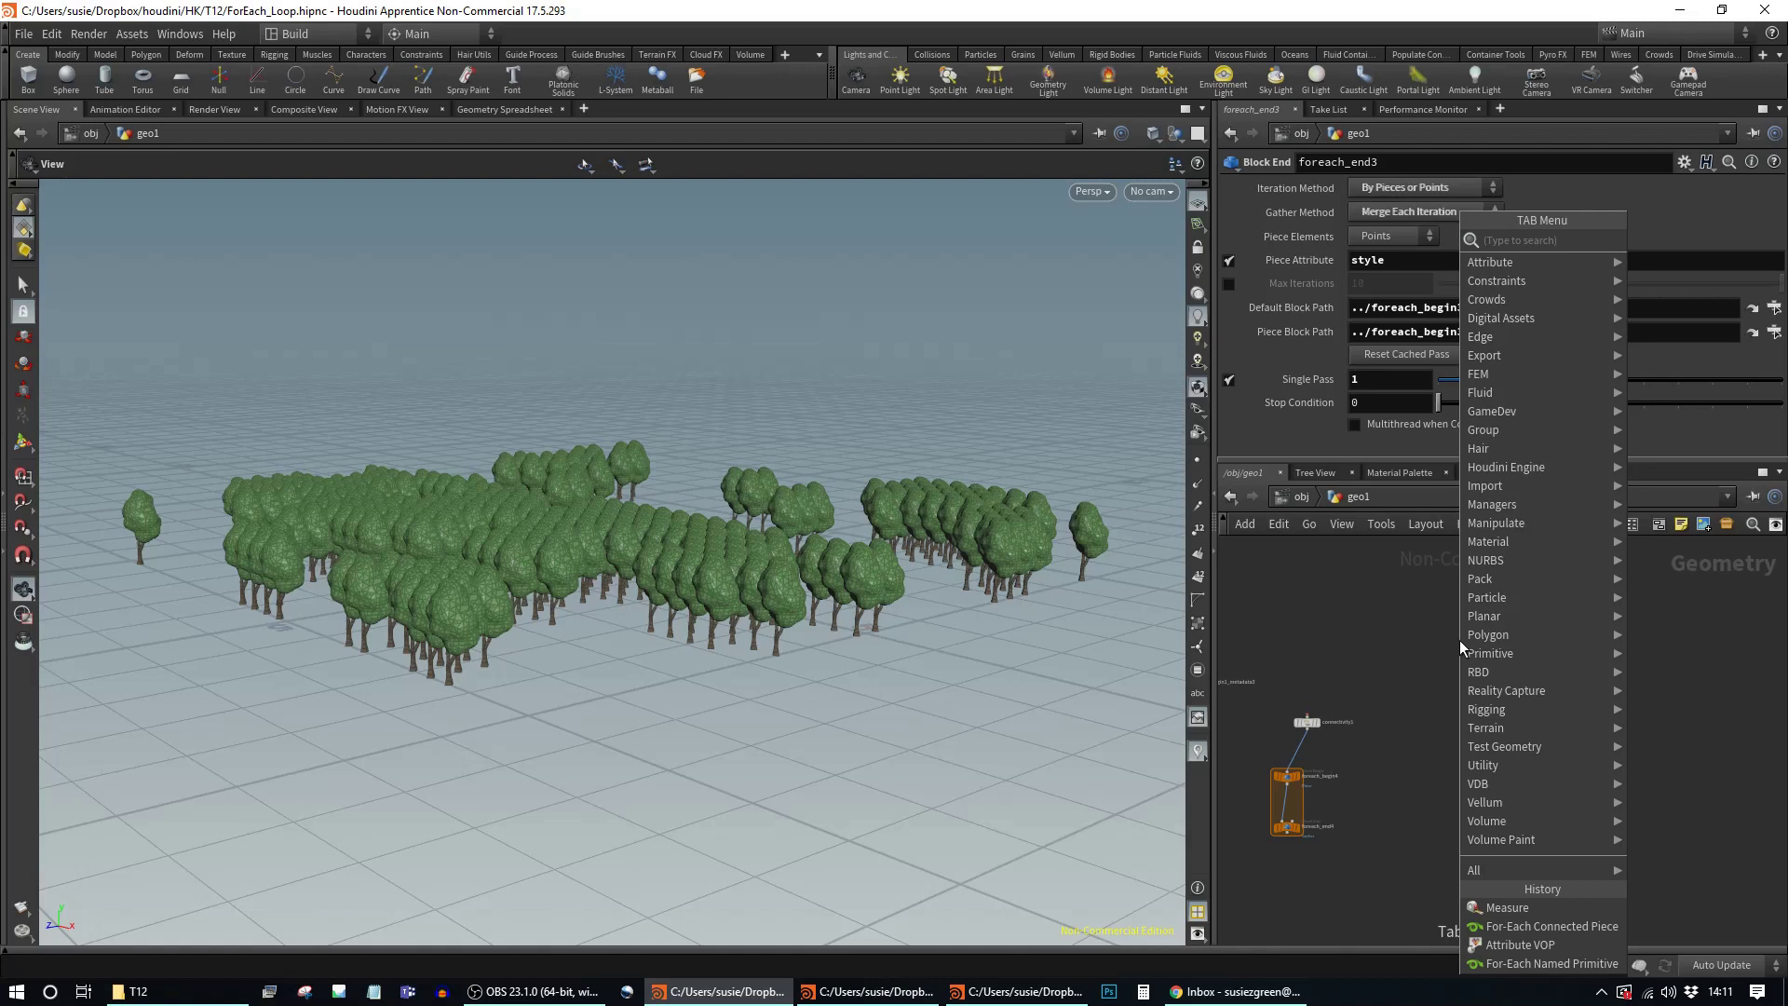
pyautogui.write('voron')
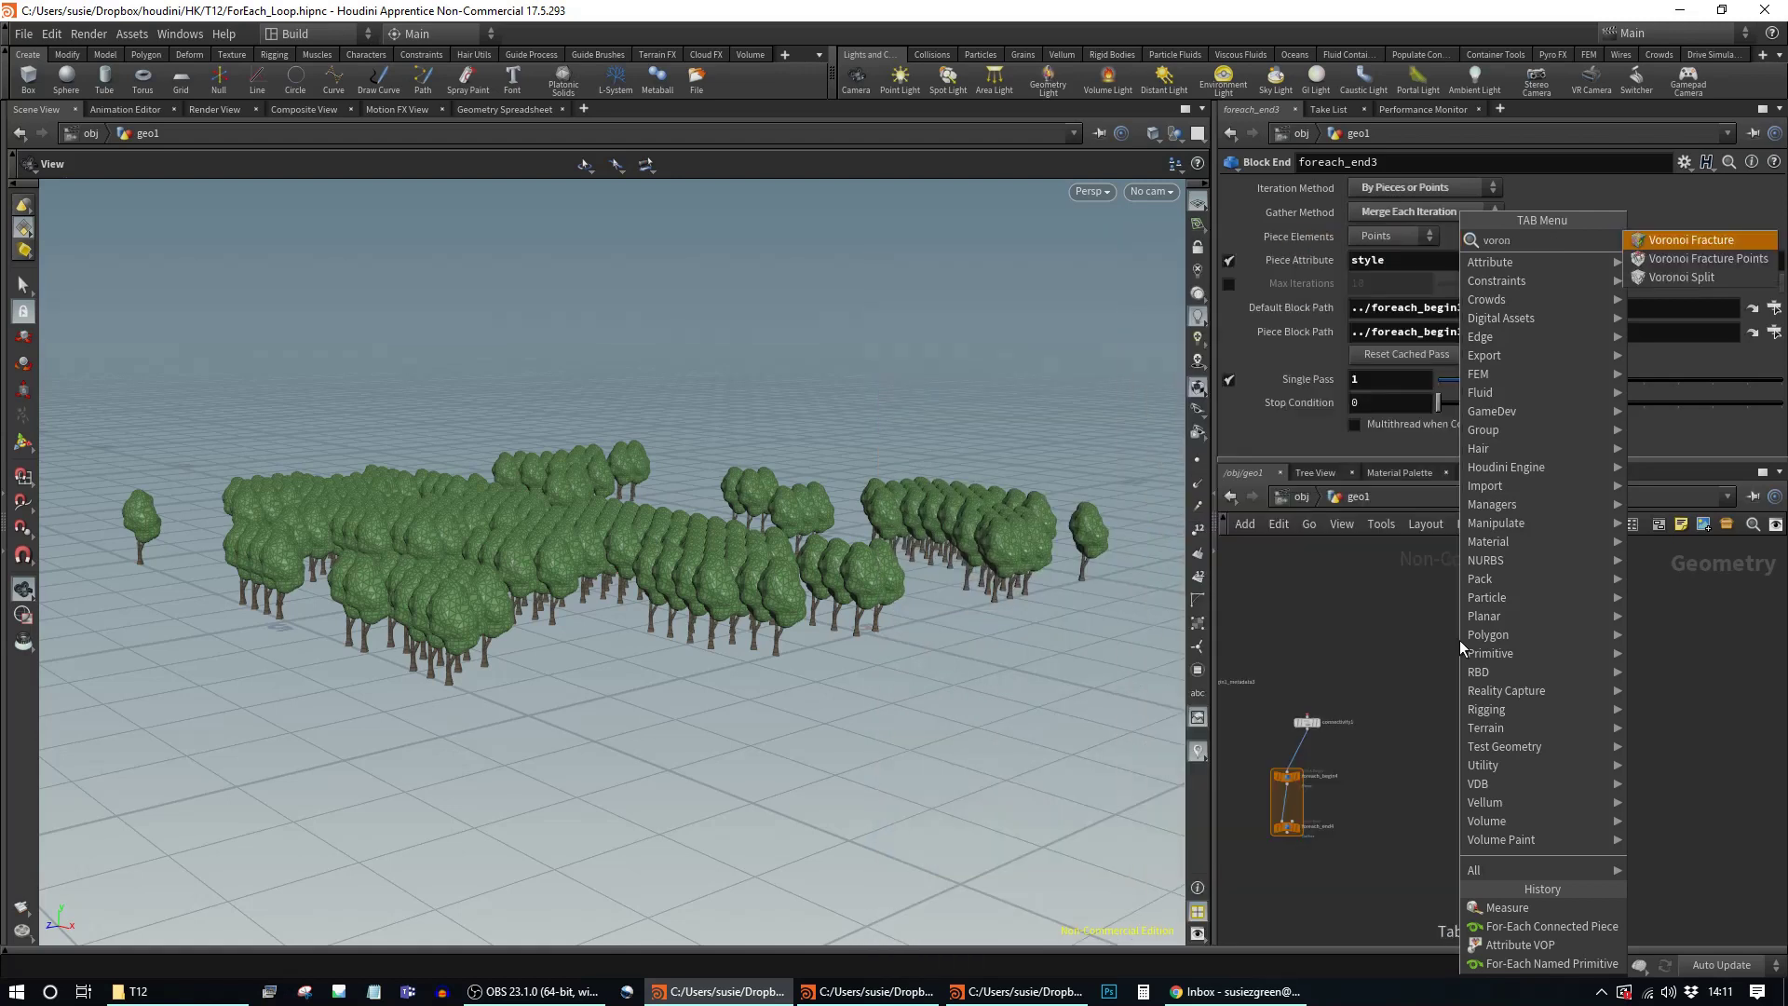
pyautogui.click(1697, 239)
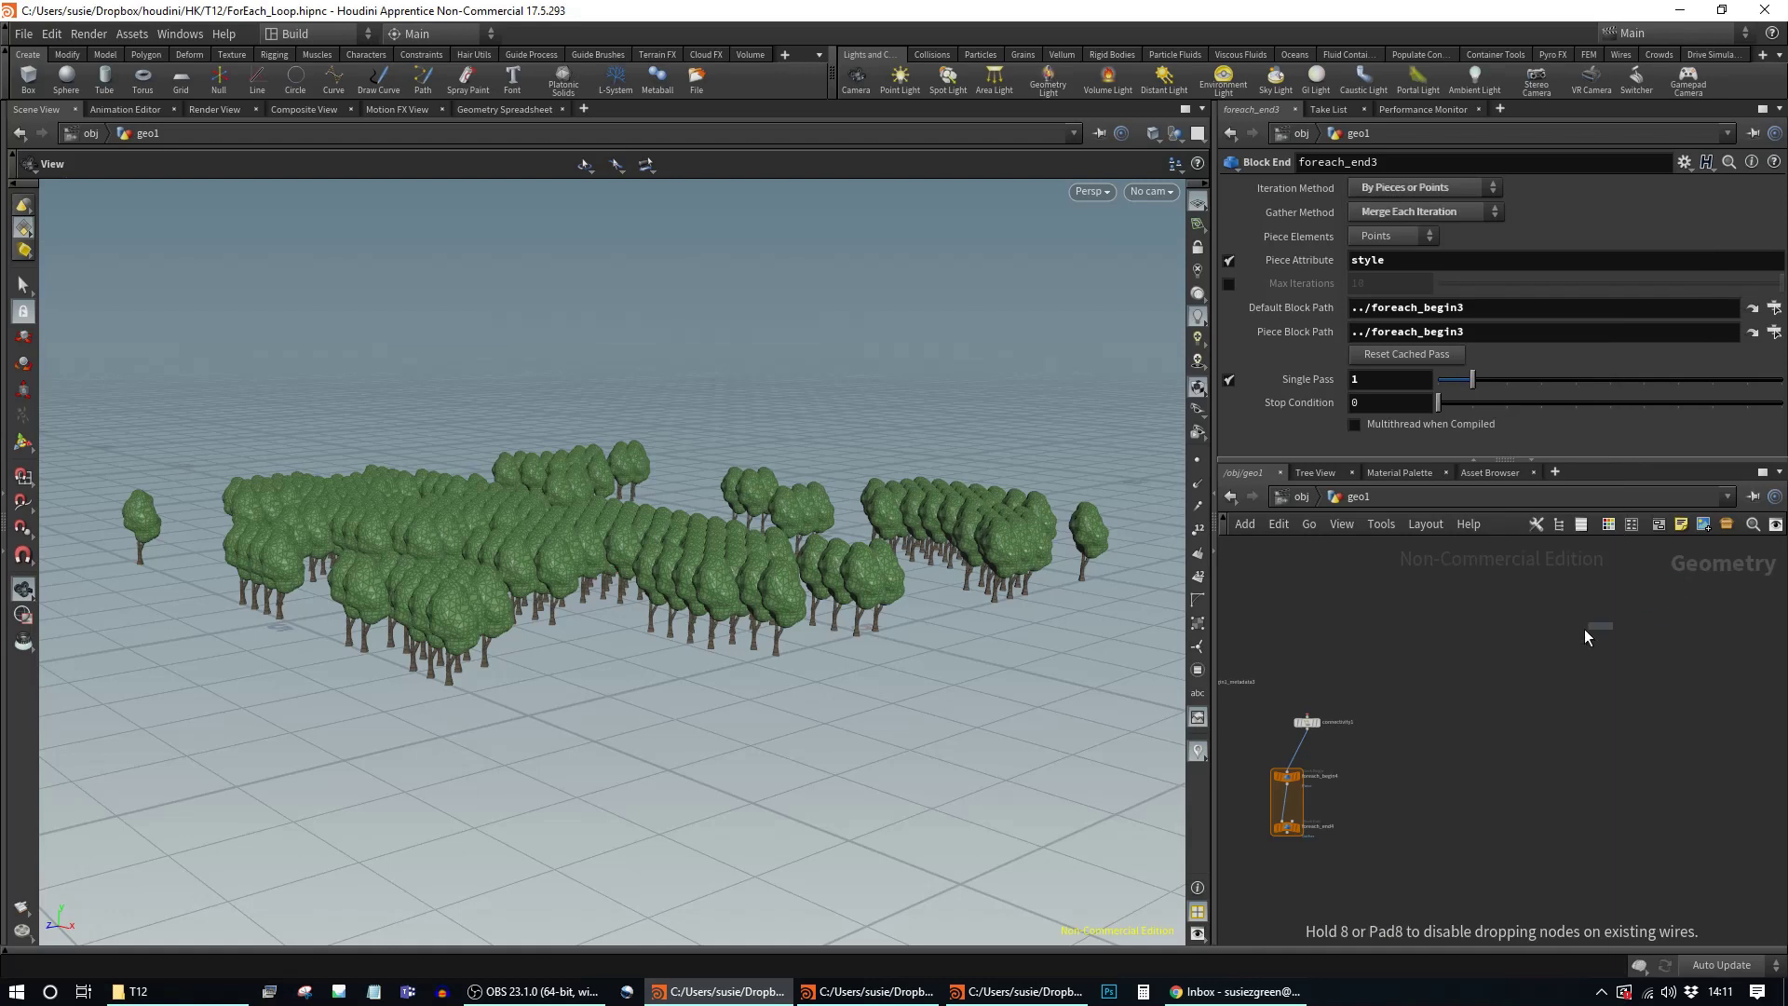
pyautogui.click(1518, 629)
pyautogui.moveTo(1519, 632); pyautogui.dragTo(1505, 684)
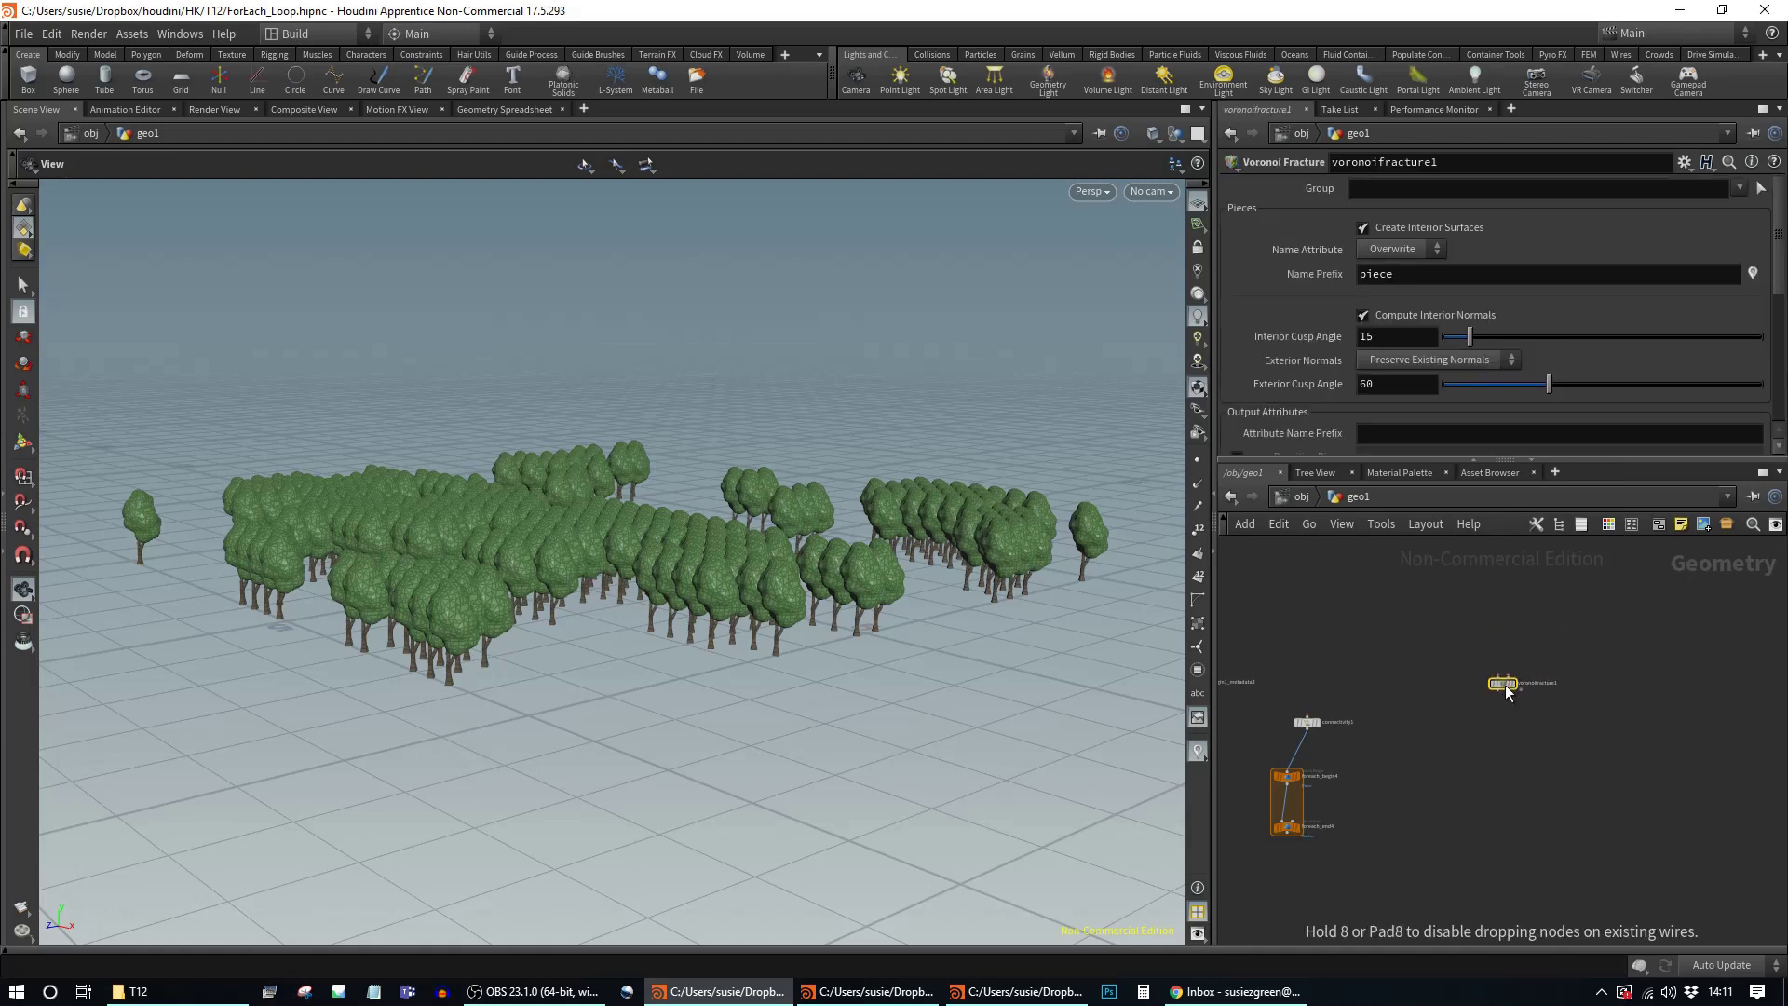
pyautogui.scroll(4, 1505, 684)
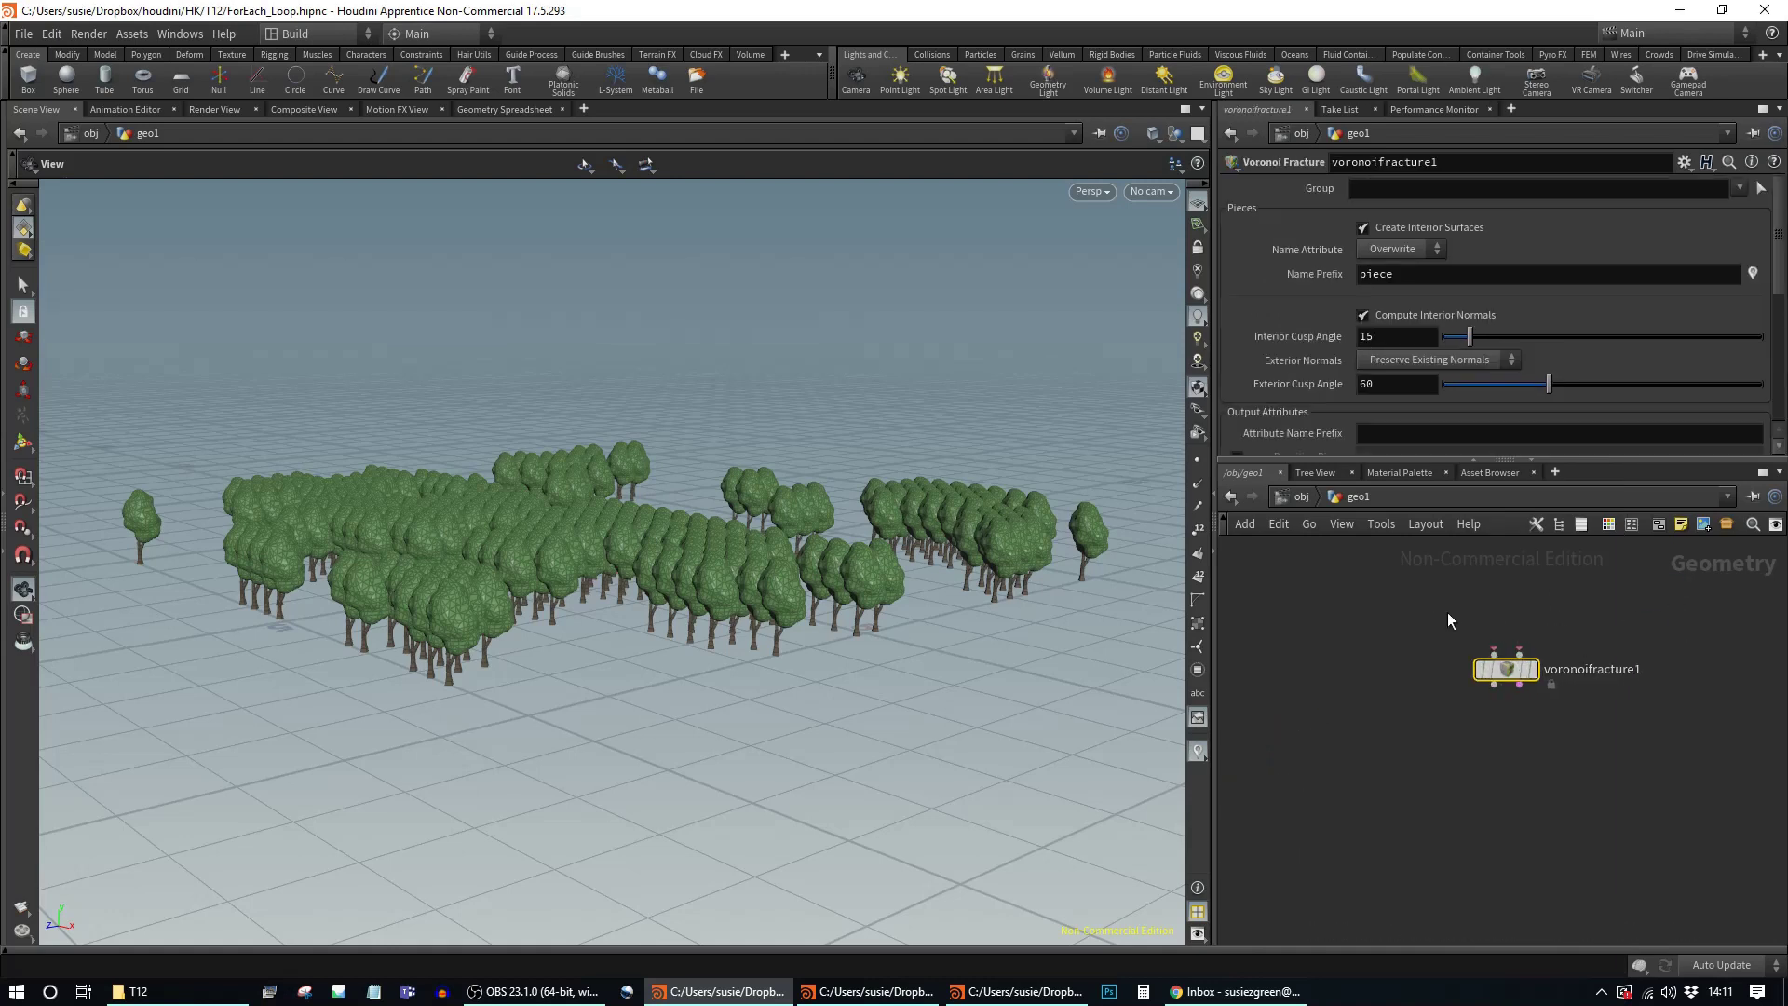
pyautogui.moveTo(1491, 657)
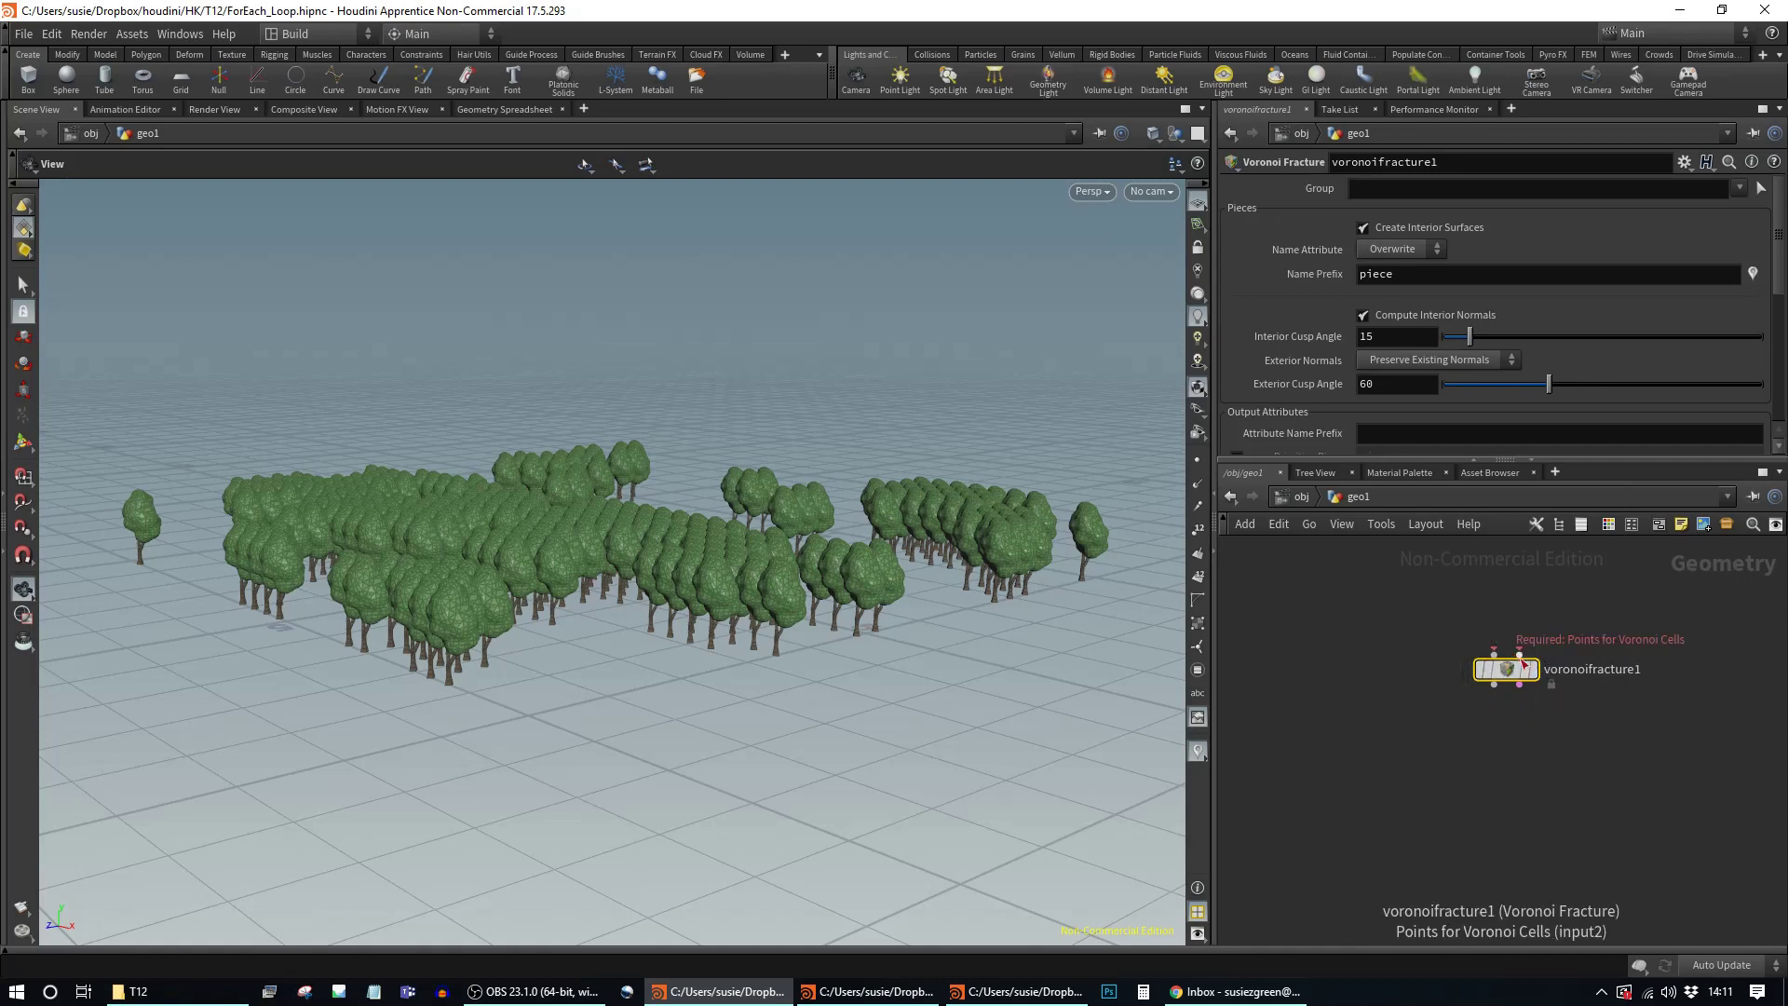
# Step: Create a Sphere node above the Voronoi Fracture node
pyautogui.scroll(-2, 1595, 736)
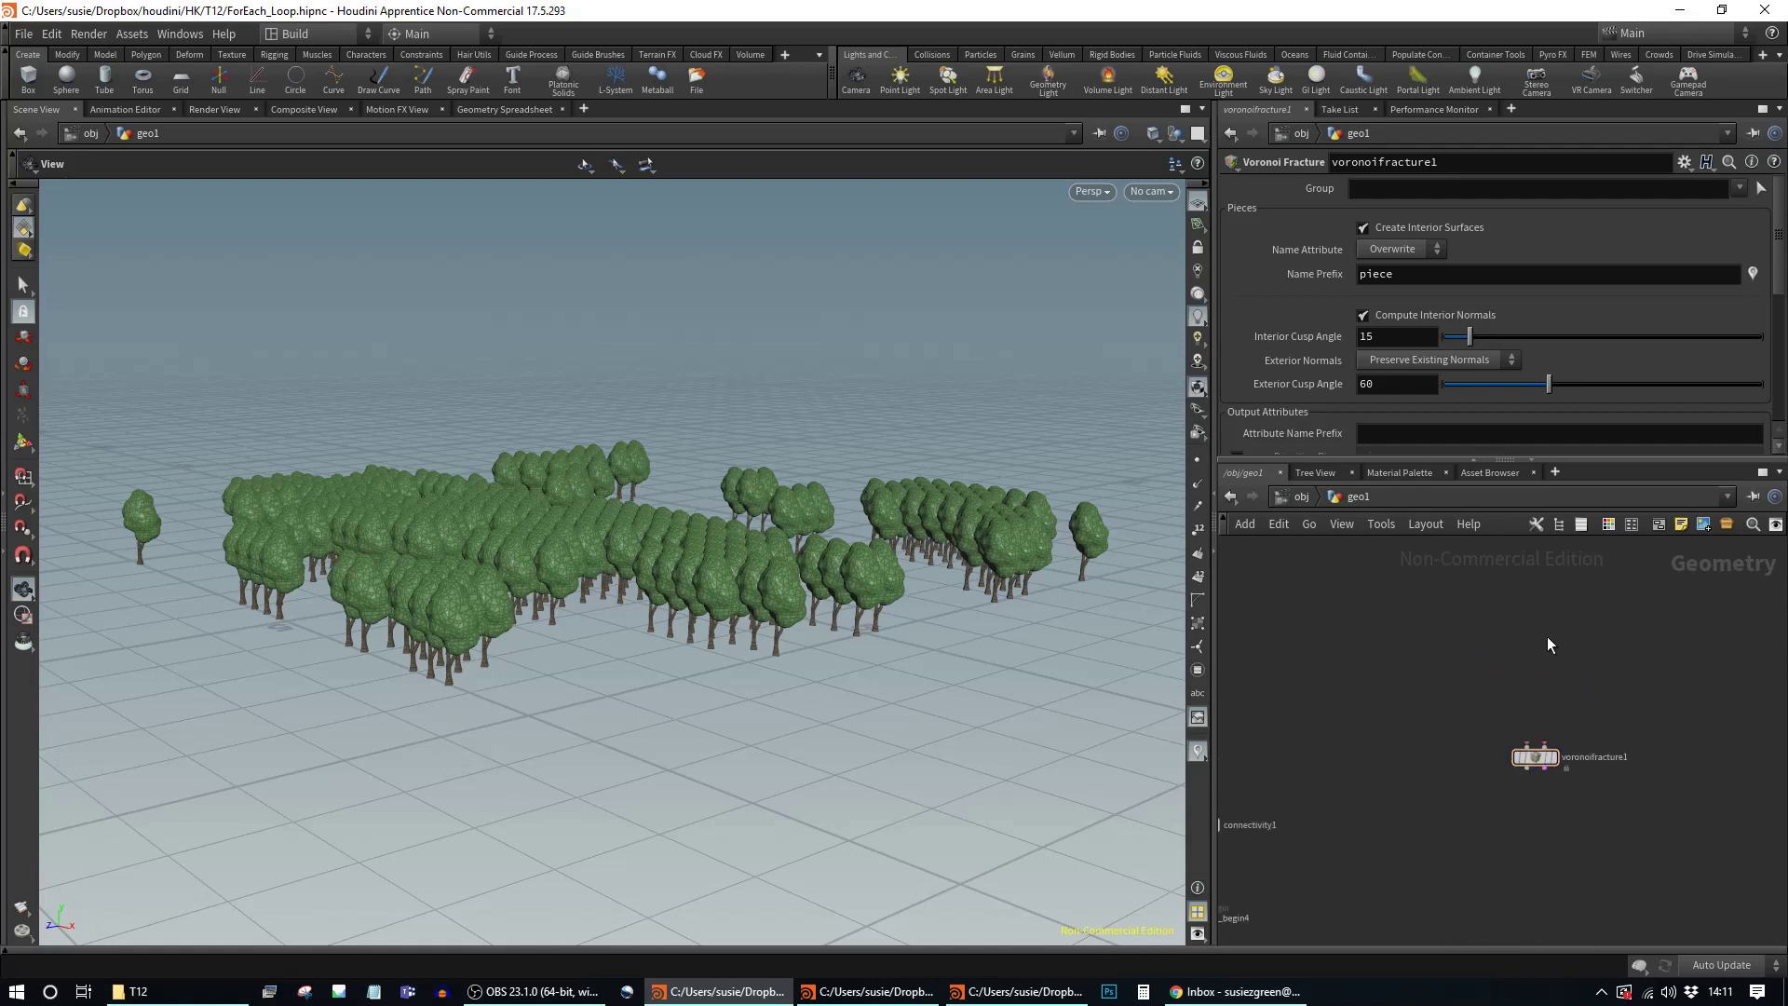
pyautogui.press('Tab')
pyautogui.write('null')
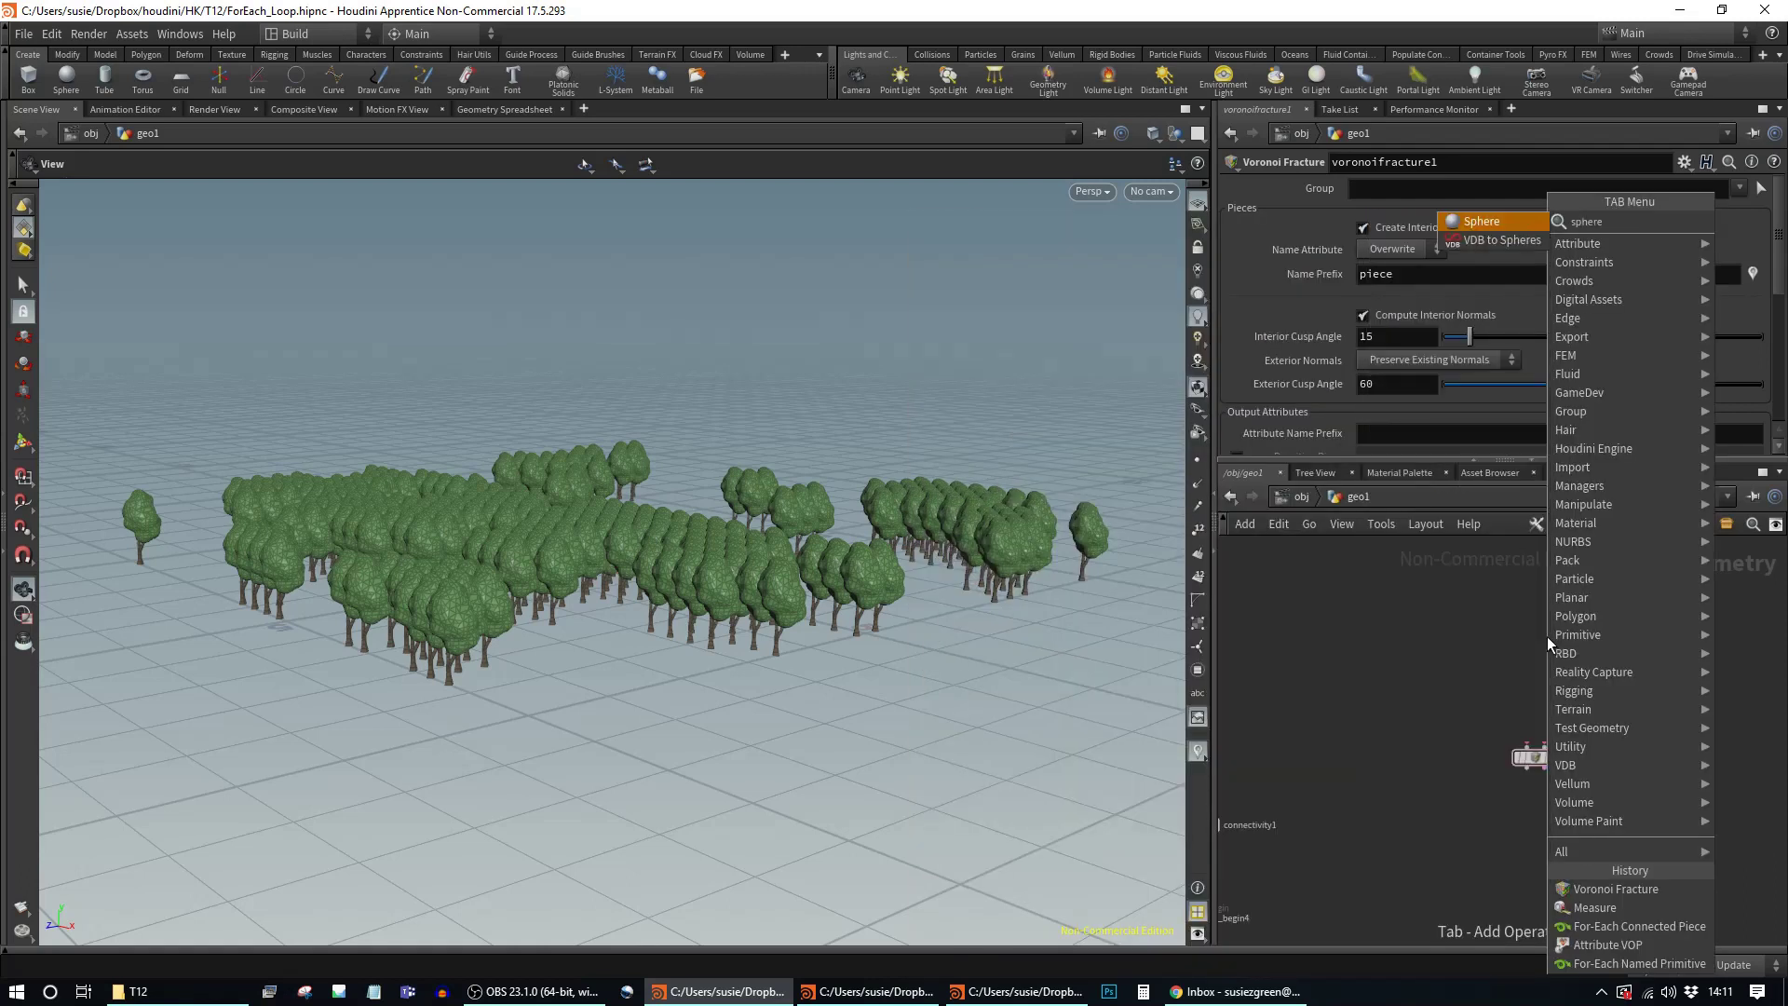
pyautogui.press('Return')
pyautogui.click(1496, 636)
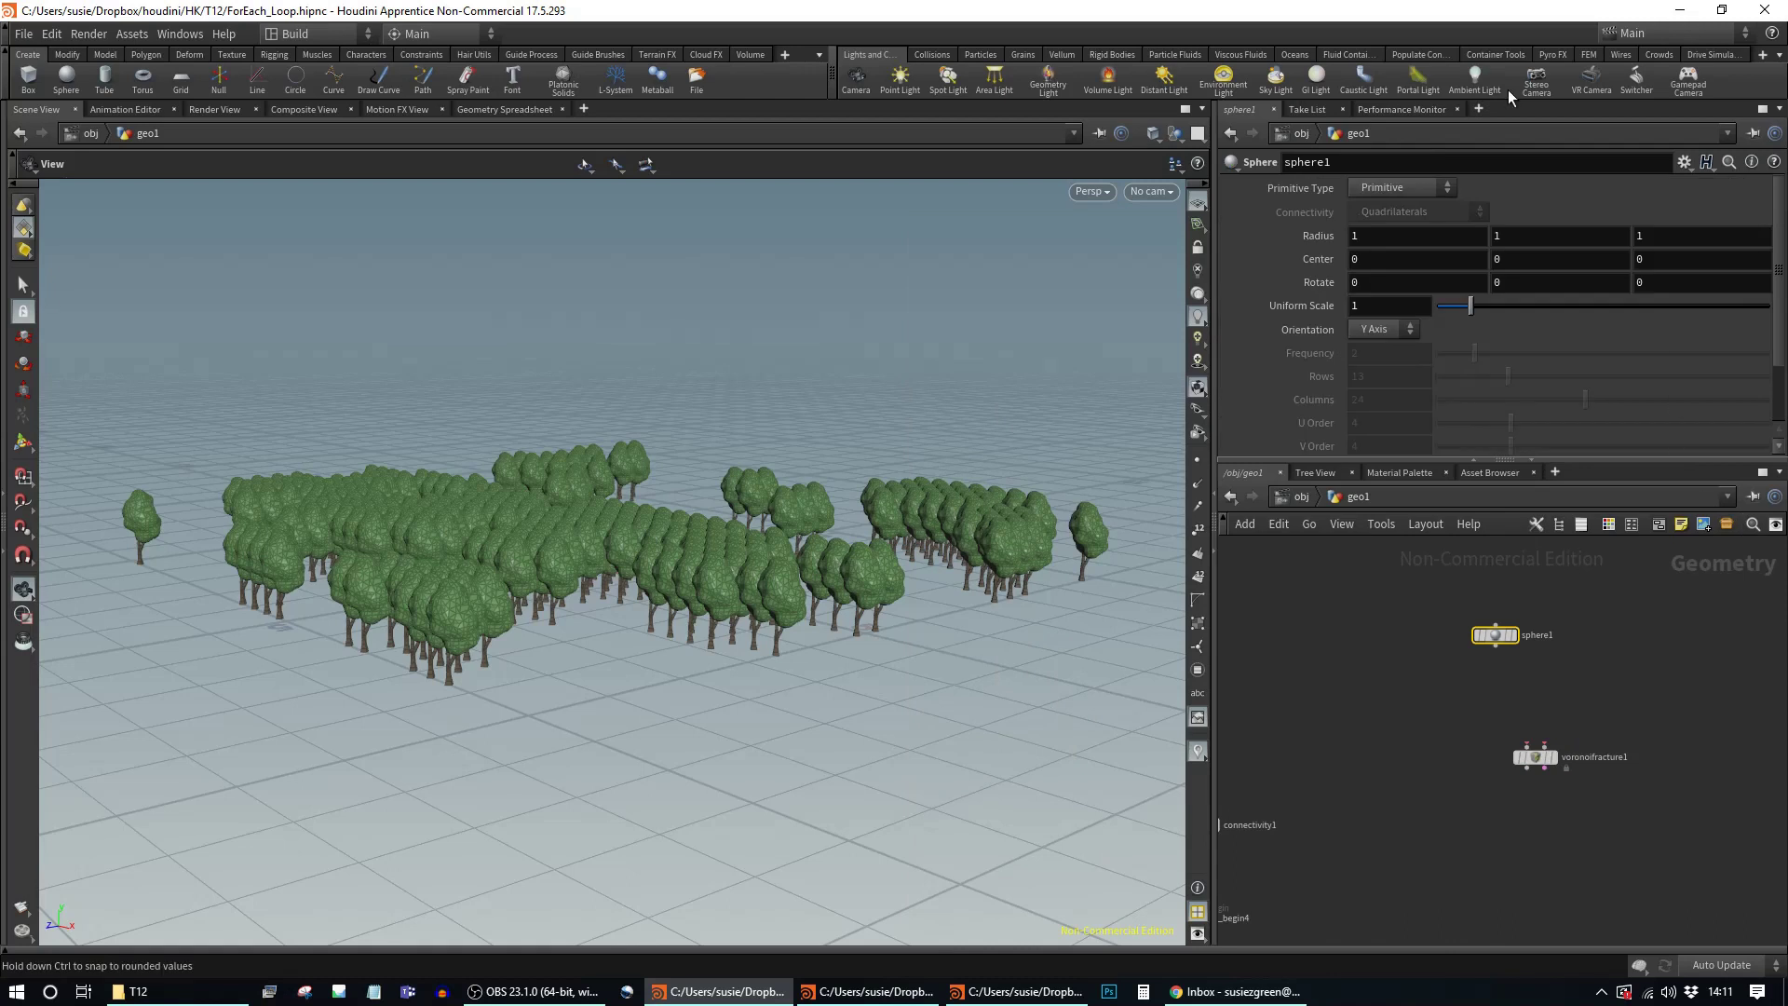
# Step: Set sphere1's Primitive Type to Polygon Mesh, display it, and set its Uniform Scale to 3.09
pyautogui.click(1397, 188)
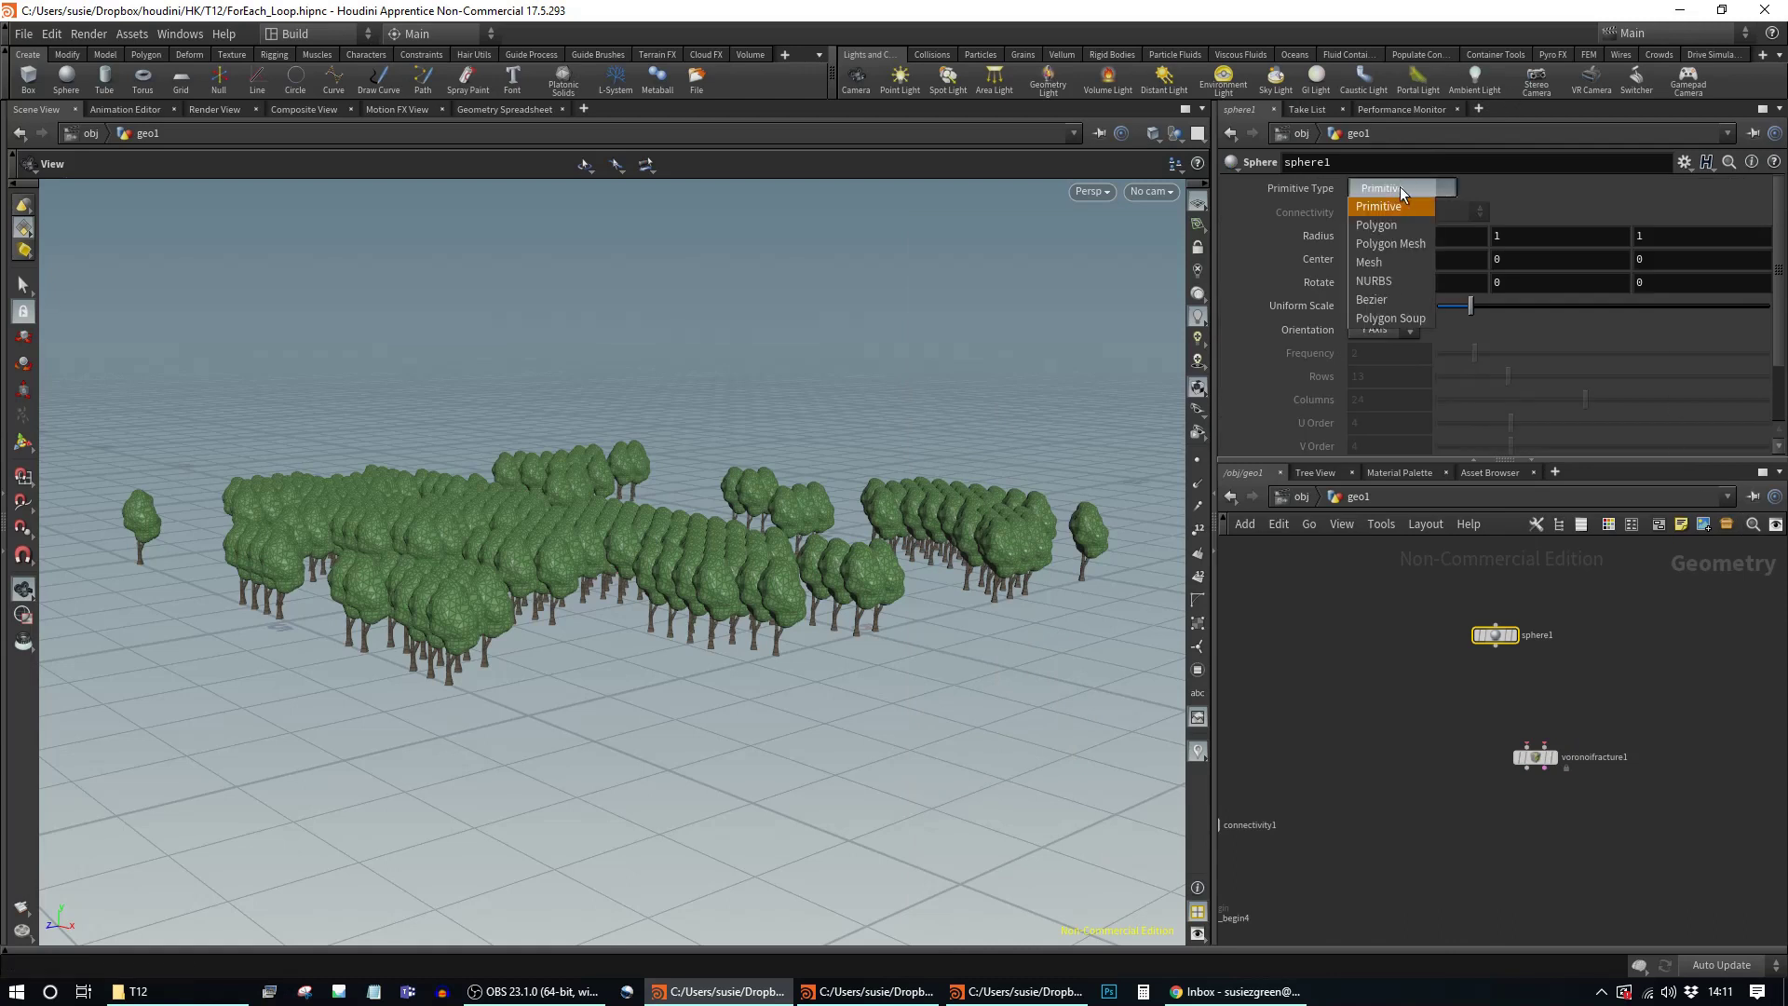
pyautogui.click(1395, 242)
pyautogui.click(1513, 635)
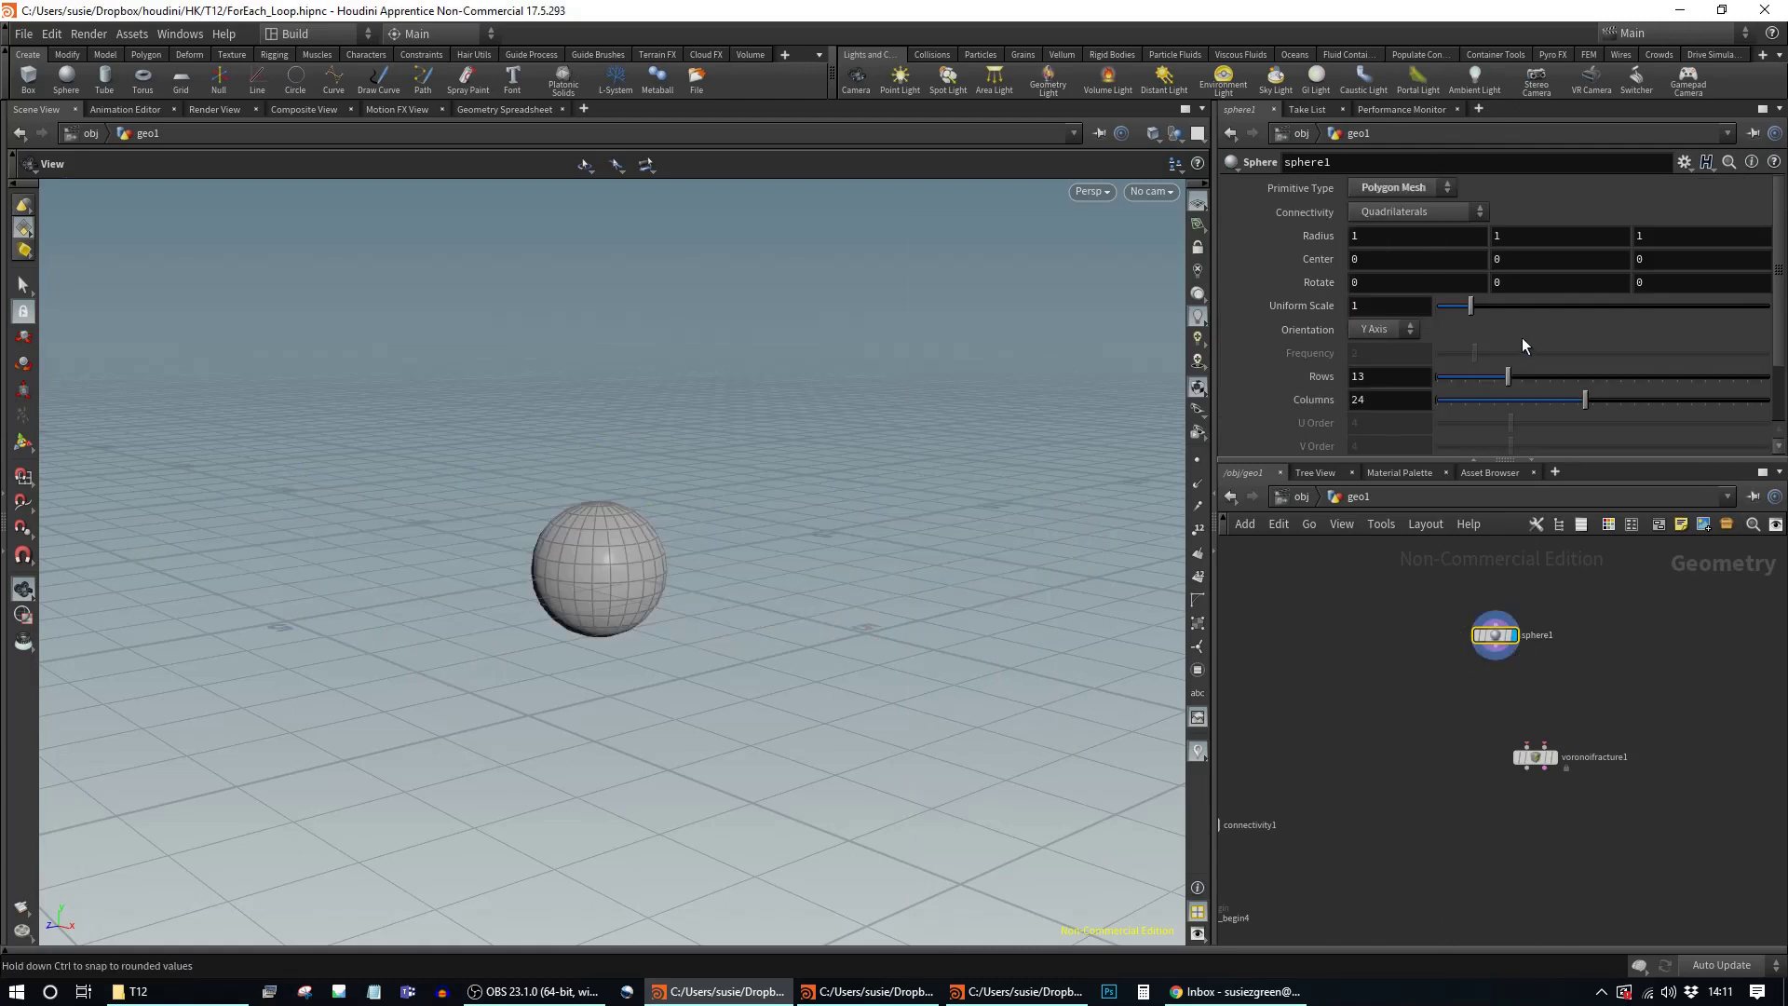
pyautogui.moveTo(1472, 305); pyautogui.dragTo(1540, 308)
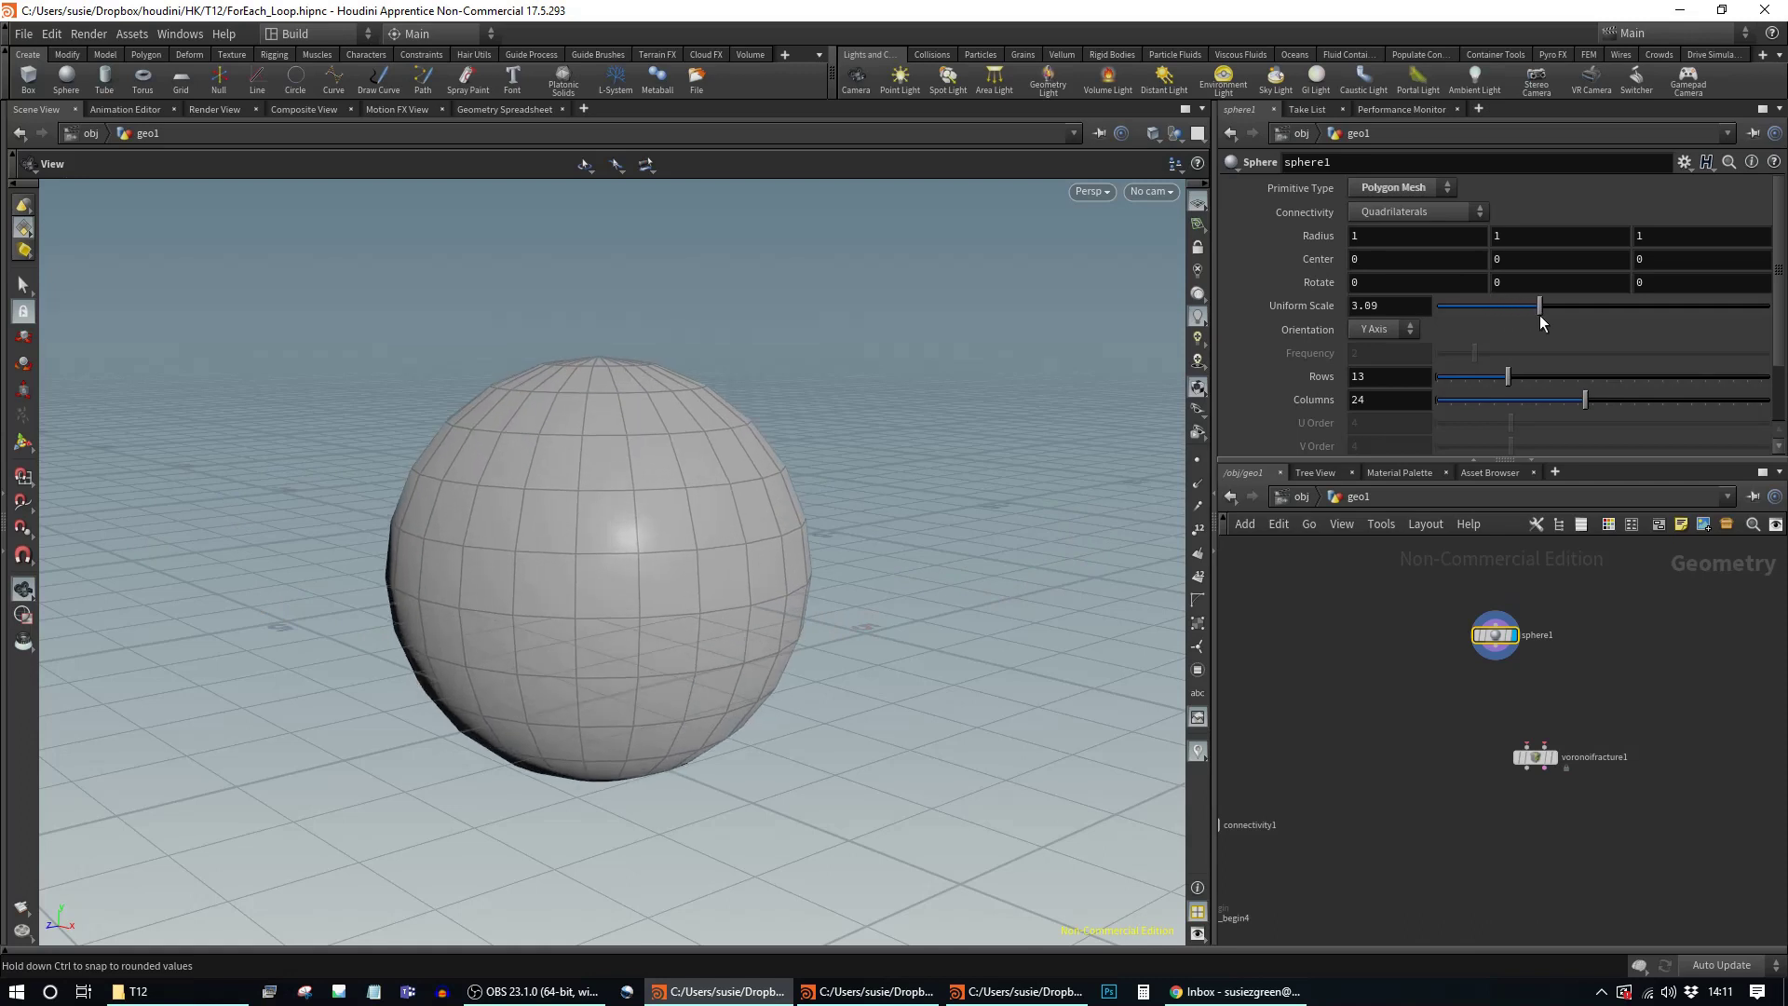
pyautogui.moveTo(757, 383); pyautogui.dragTo(782, 438)
# Step: Add a Scatter node fed by sphere1 and wire the sphere into voronoifracture1's first input, placing the fracture node below the sphere
pyautogui.moveTo(1496, 635); pyautogui.dragTo(1544, 744)
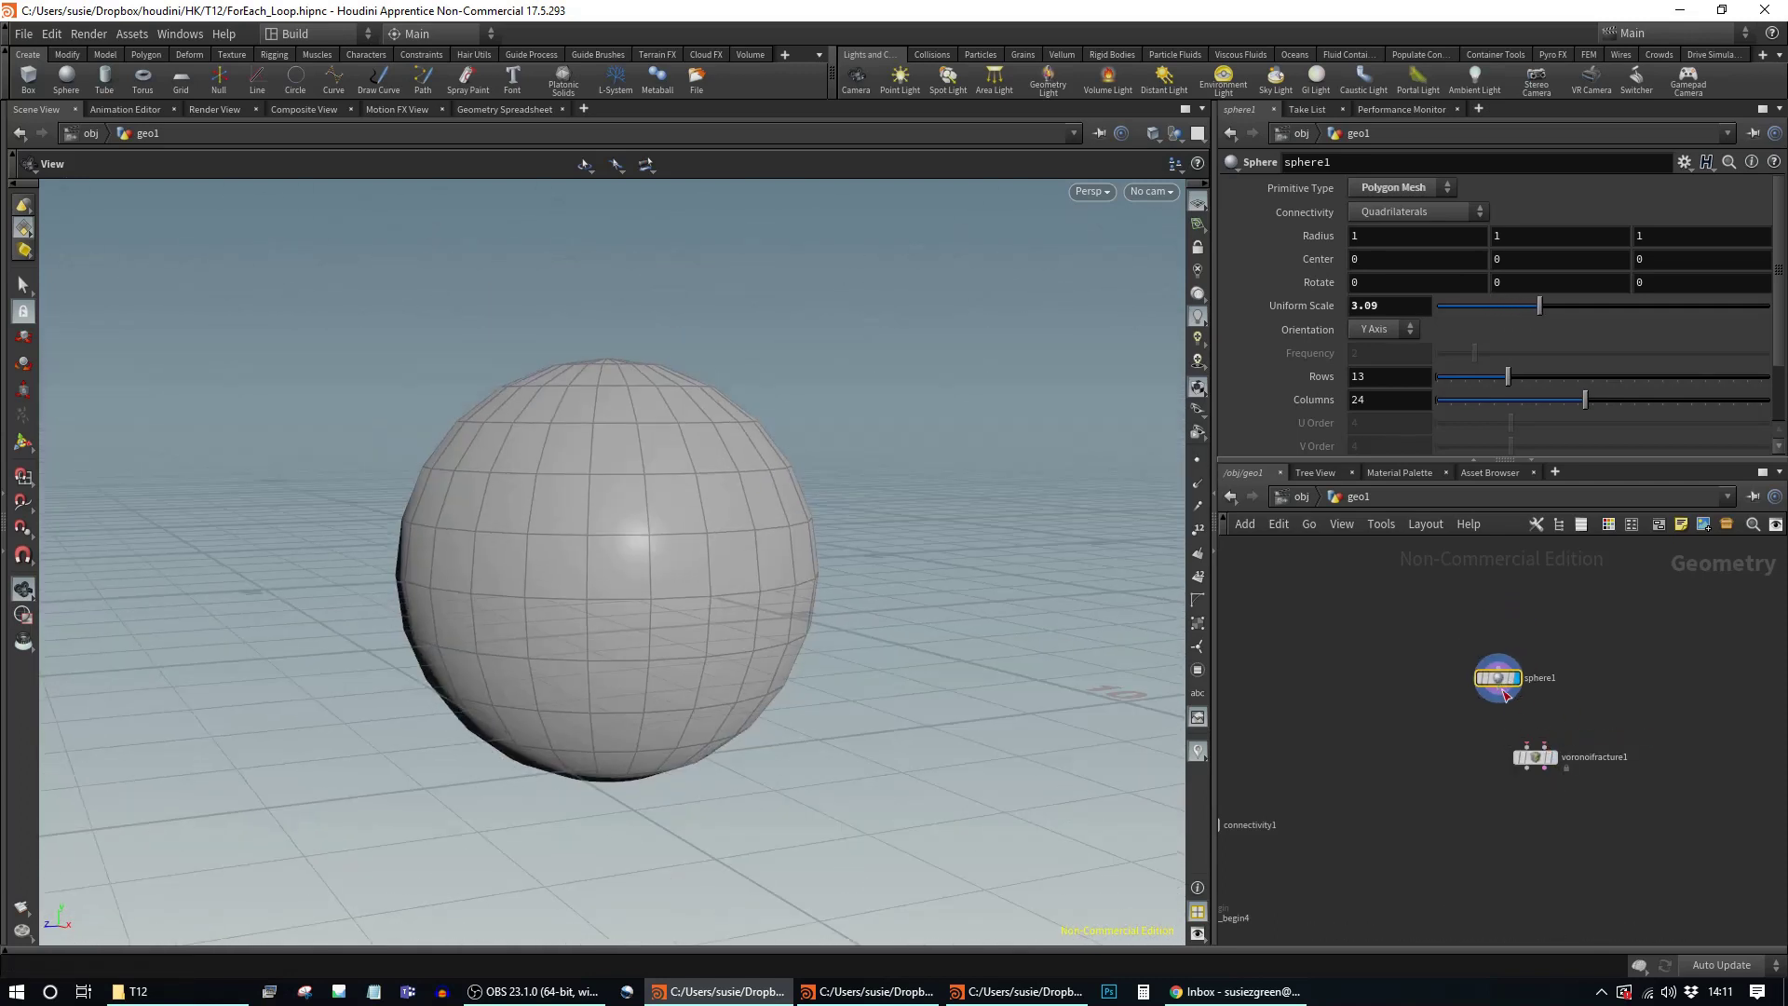
pyautogui.click(1565, 711)
pyautogui.press('Delete')
pyautogui.press('Tab')
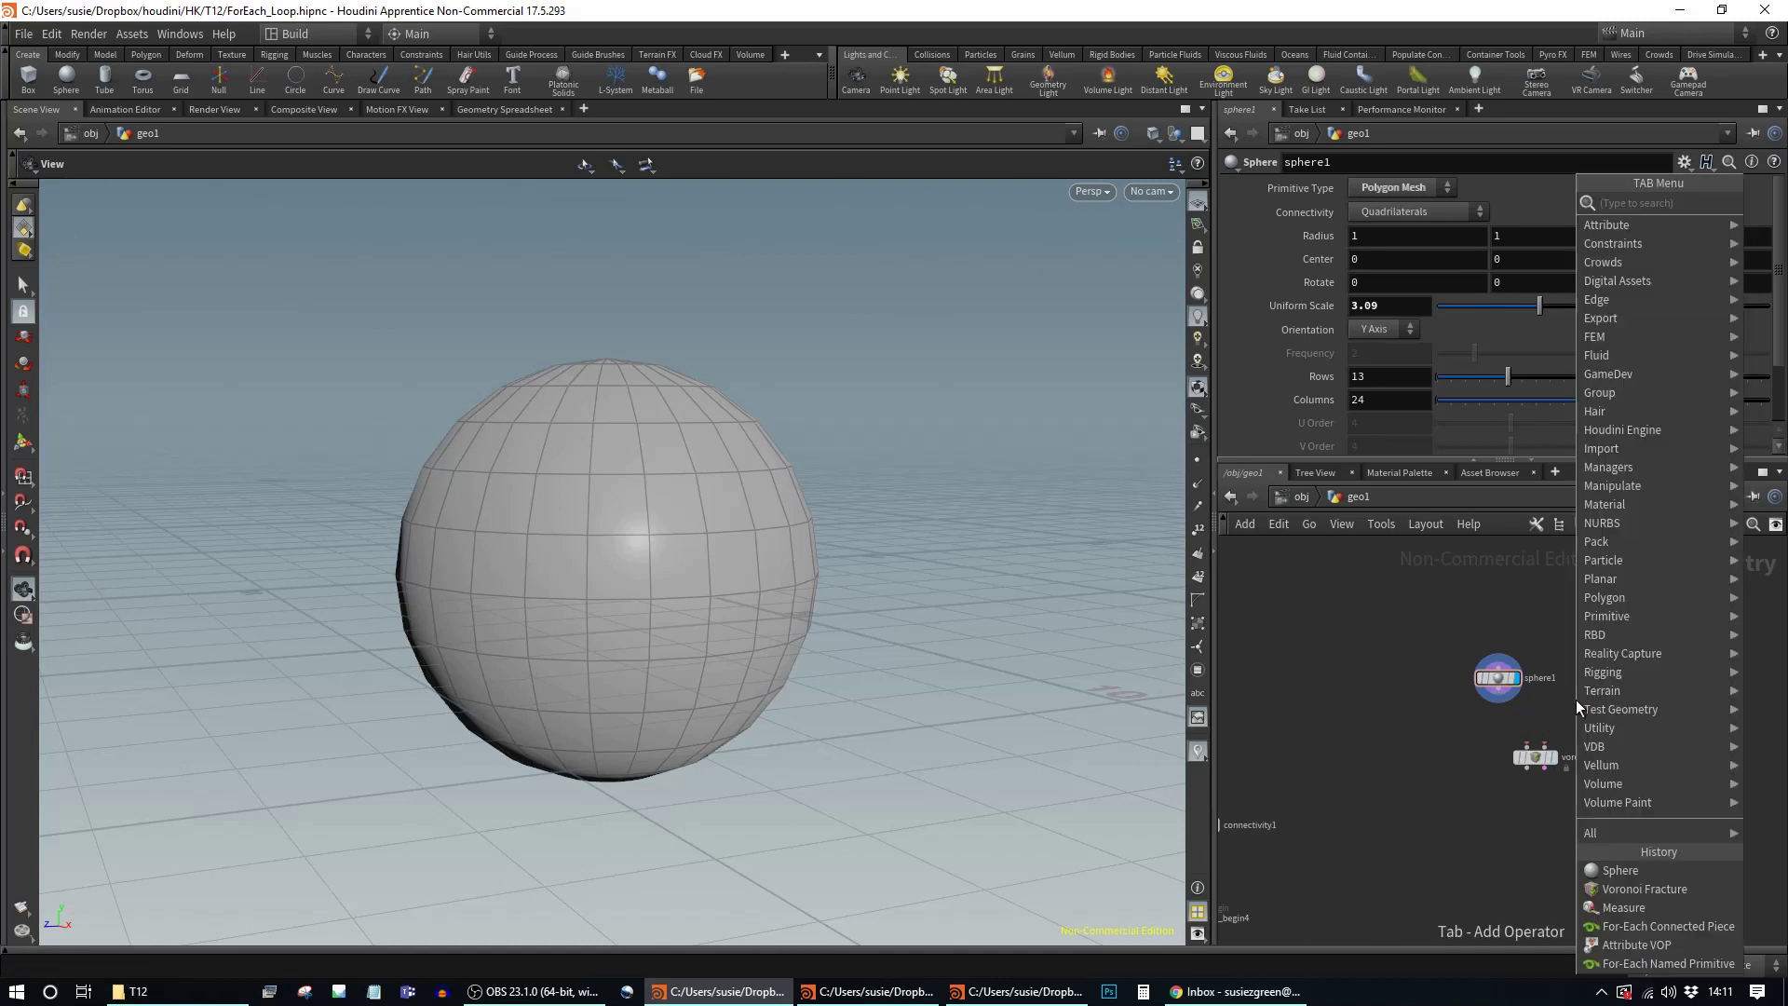
pyautogui.write('scatt')
pyautogui.press('Return')
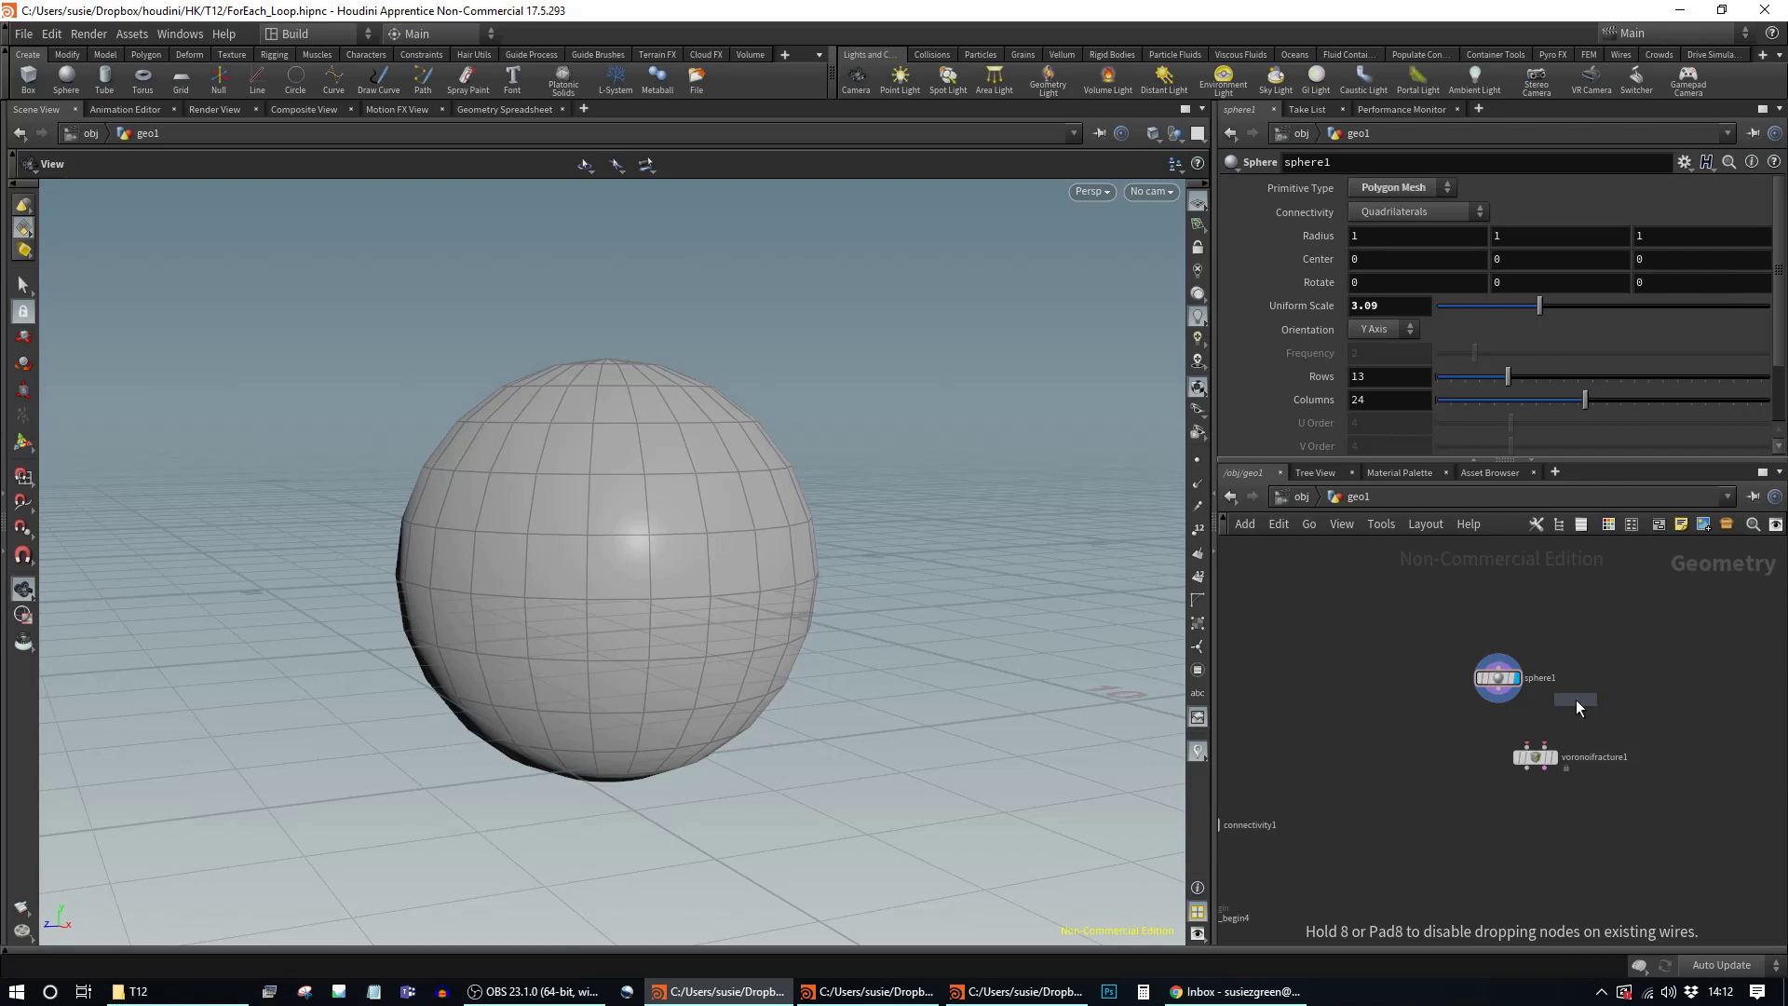
pyautogui.click(1562, 712)
pyautogui.moveTo(1498, 692); pyautogui.dragTo(1527, 746)
pyautogui.moveTo(1528, 757); pyautogui.dragTo(1476, 788)
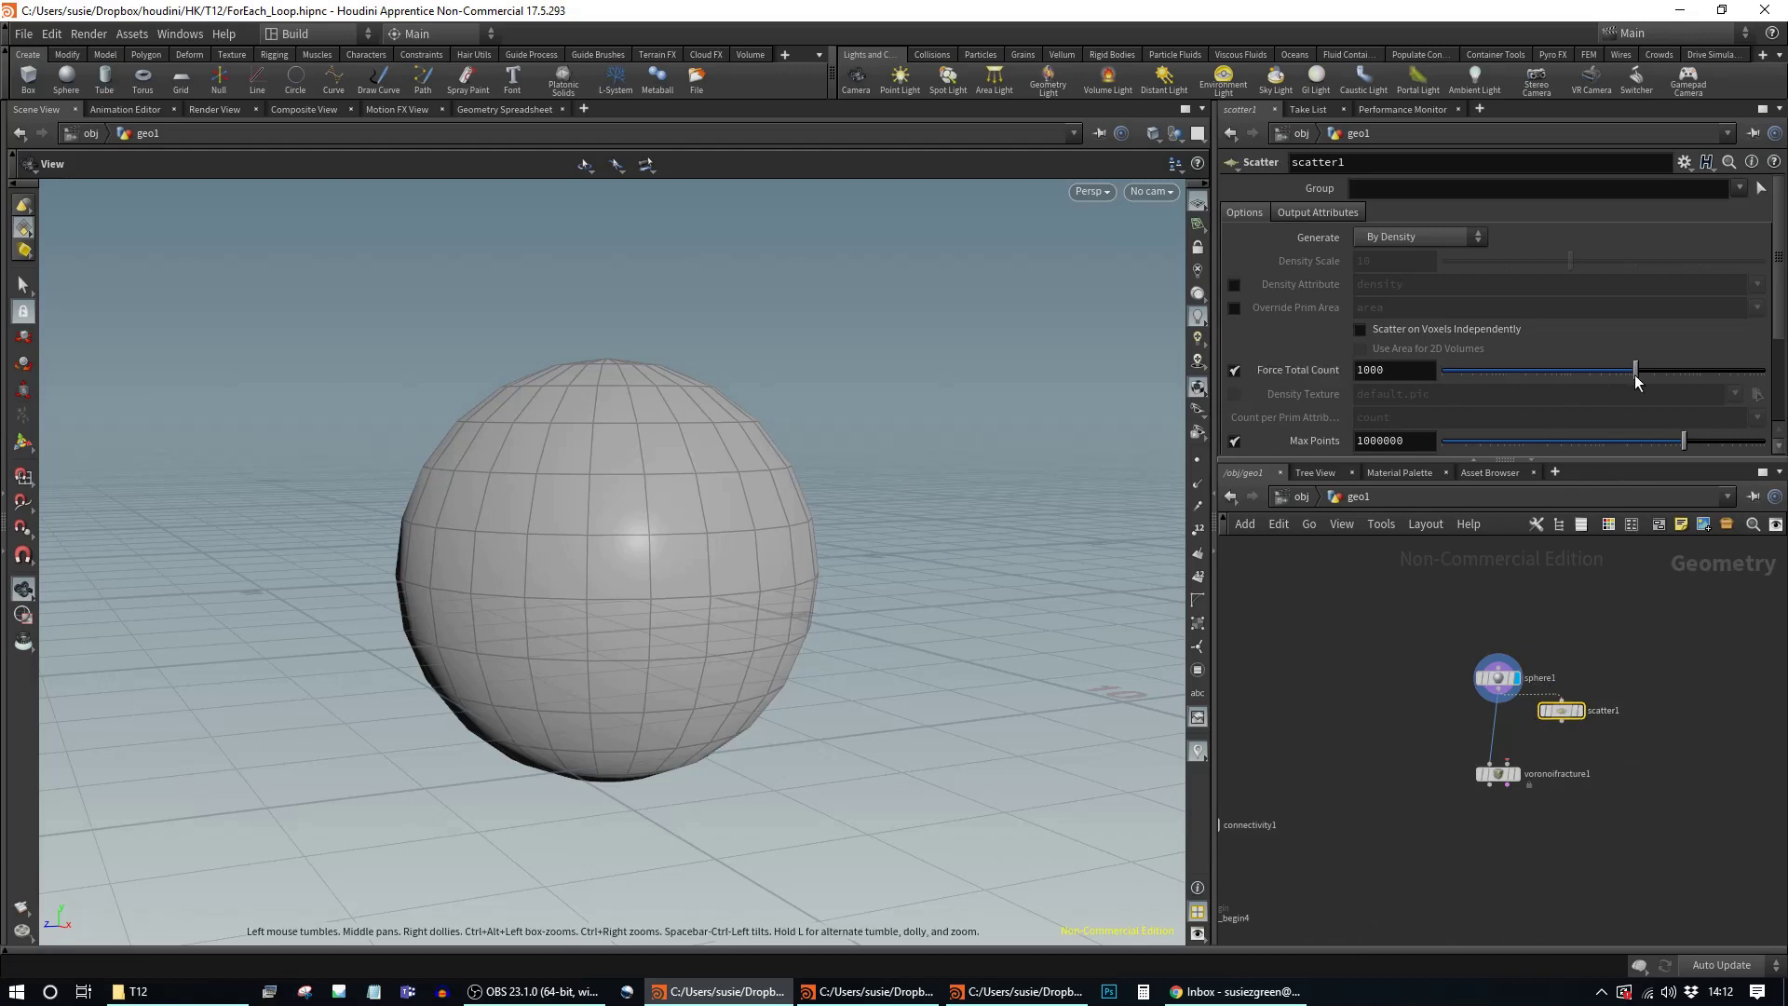
# Step: Set scatter1's Force Total Count to 8, wire it into voronoifracture1's second input, and display the fractured sphere
pyautogui.moveTo(1635, 373); pyautogui.dragTo(1461, 375)
pyautogui.moveTo(1562, 720); pyautogui.dragTo(1518, 770)
pyautogui.click(1518, 771)
pyautogui.click(1500, 775)
pyautogui.moveTo(652, 522); pyautogui.dragTo(847, 316)
pyautogui.moveTo(910, 411); pyautogui.dragTo(819, 419)
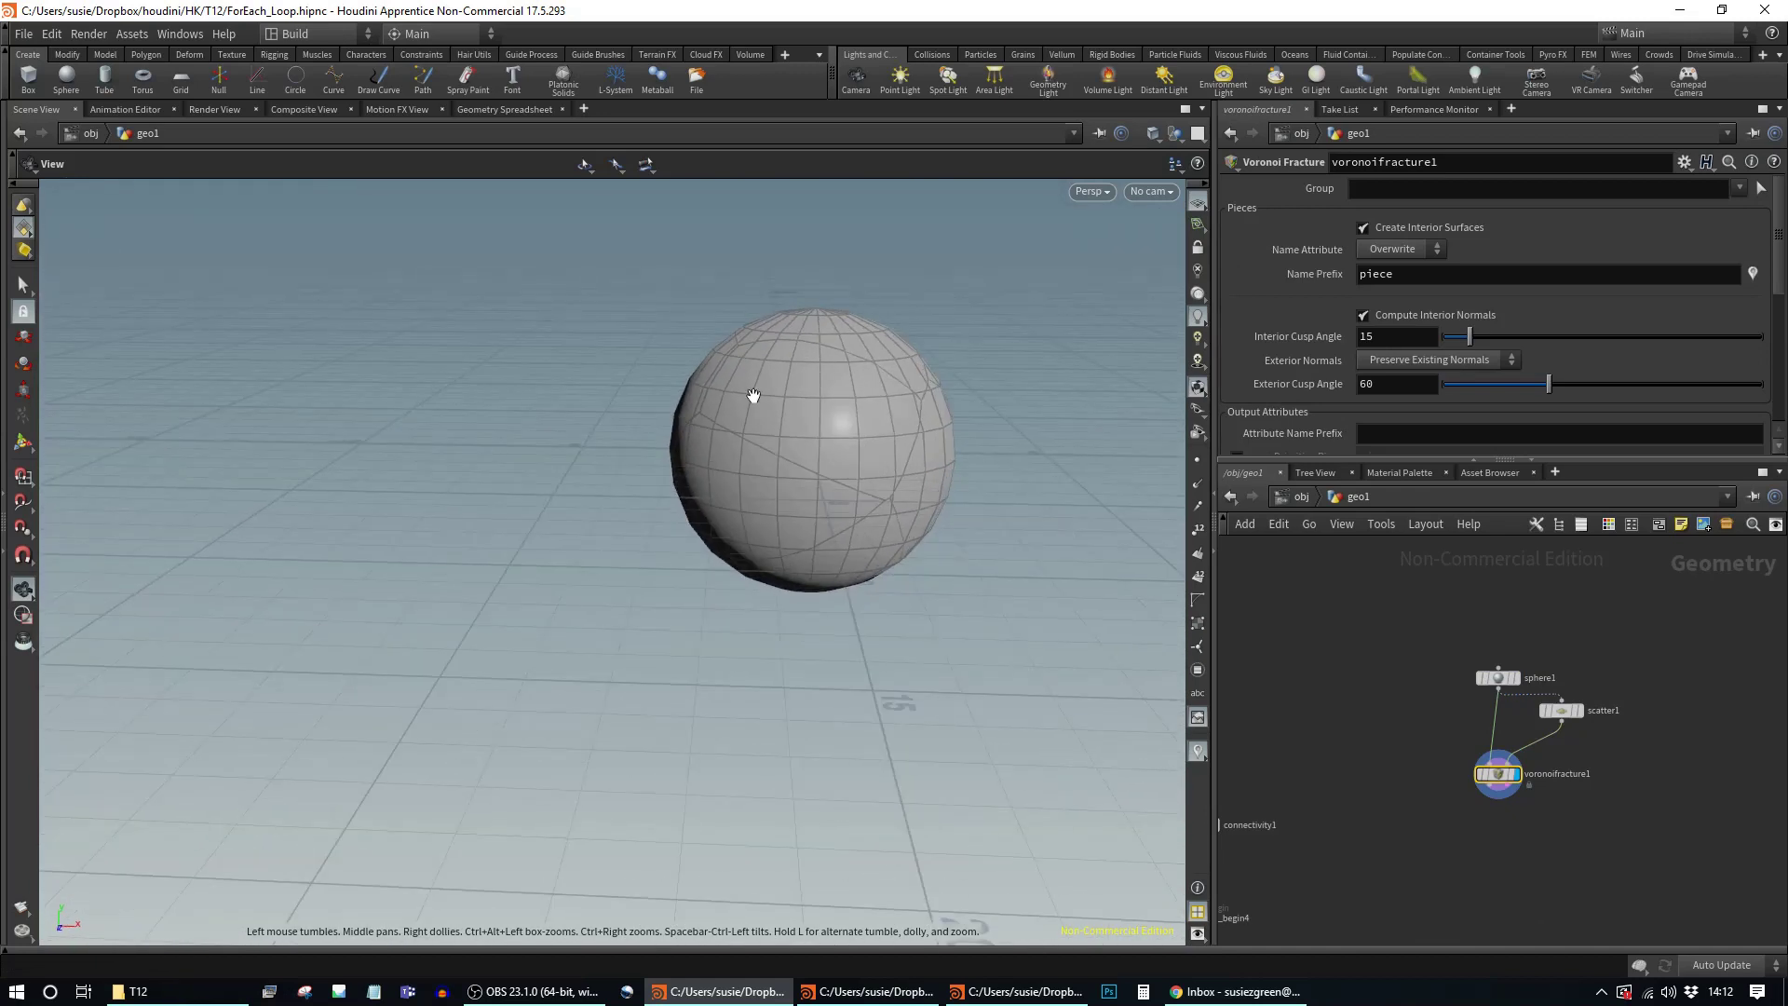
pyautogui.moveTo(832, 500); pyautogui.dragTo(782, 627, button='middle')
pyautogui.scroll(5, 810, 562)
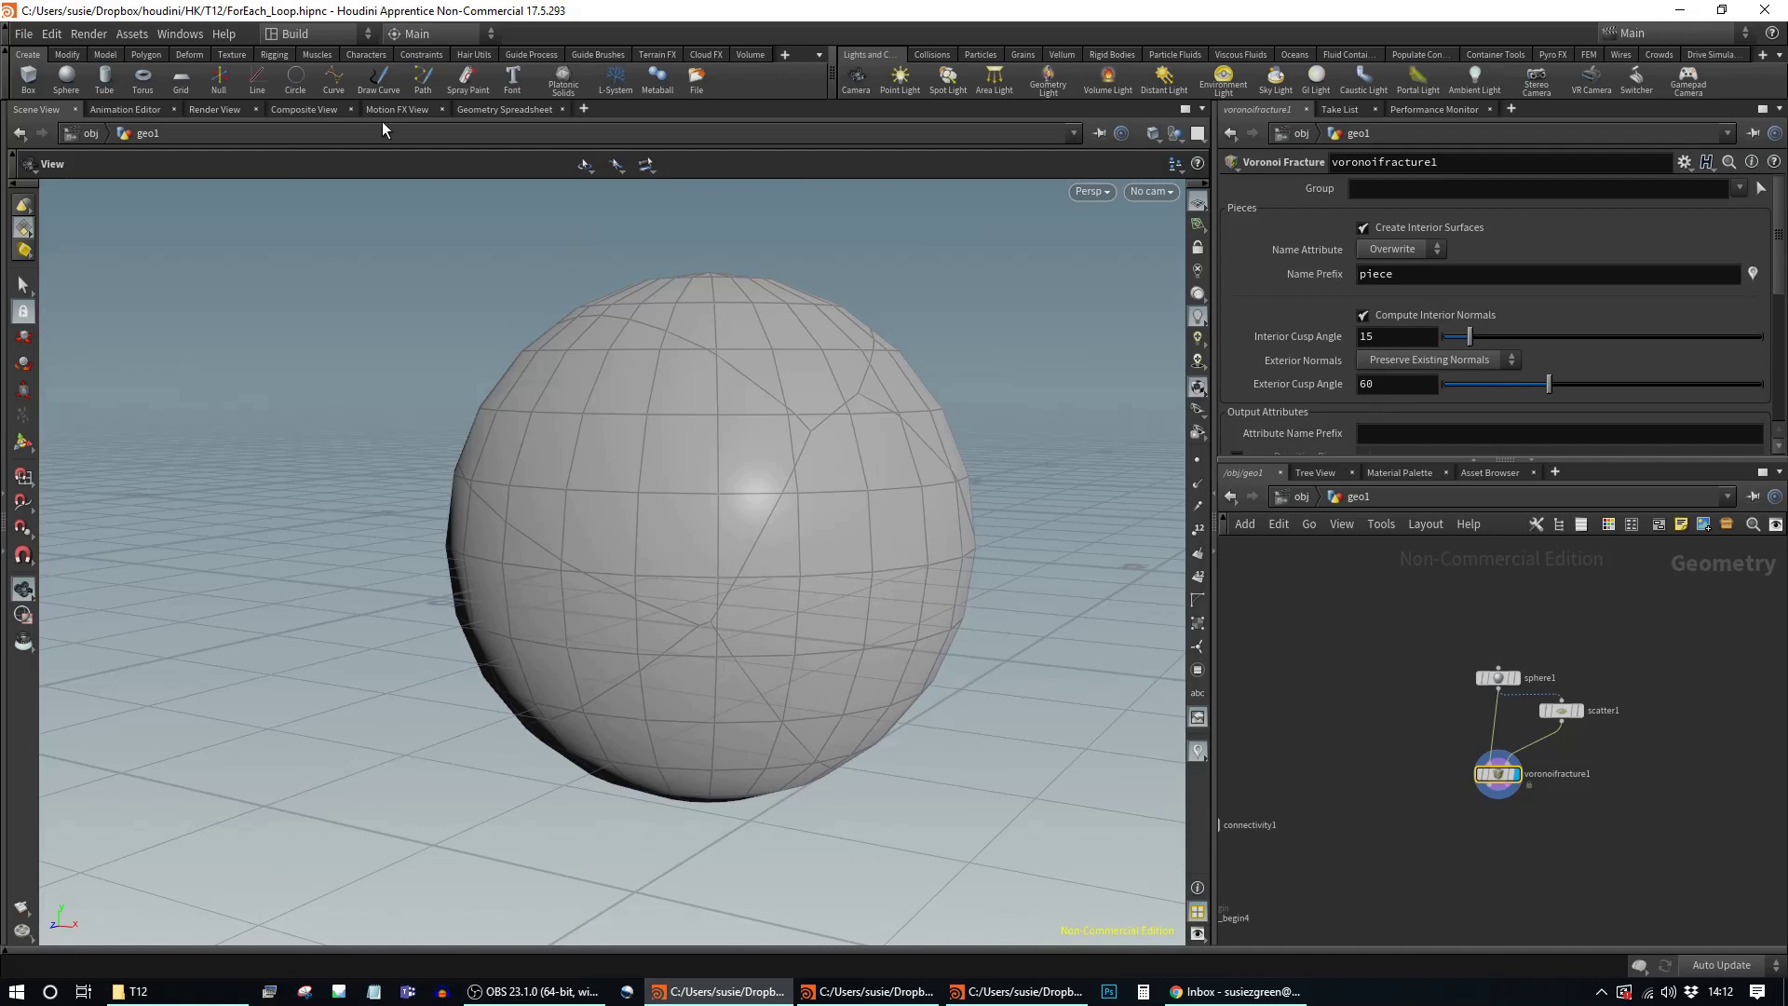
# Step: Examine the name attribute on voronoifracture1's primitives in the Geometry Spreadsheet, and return to the scene view
pyautogui.click(500, 110)
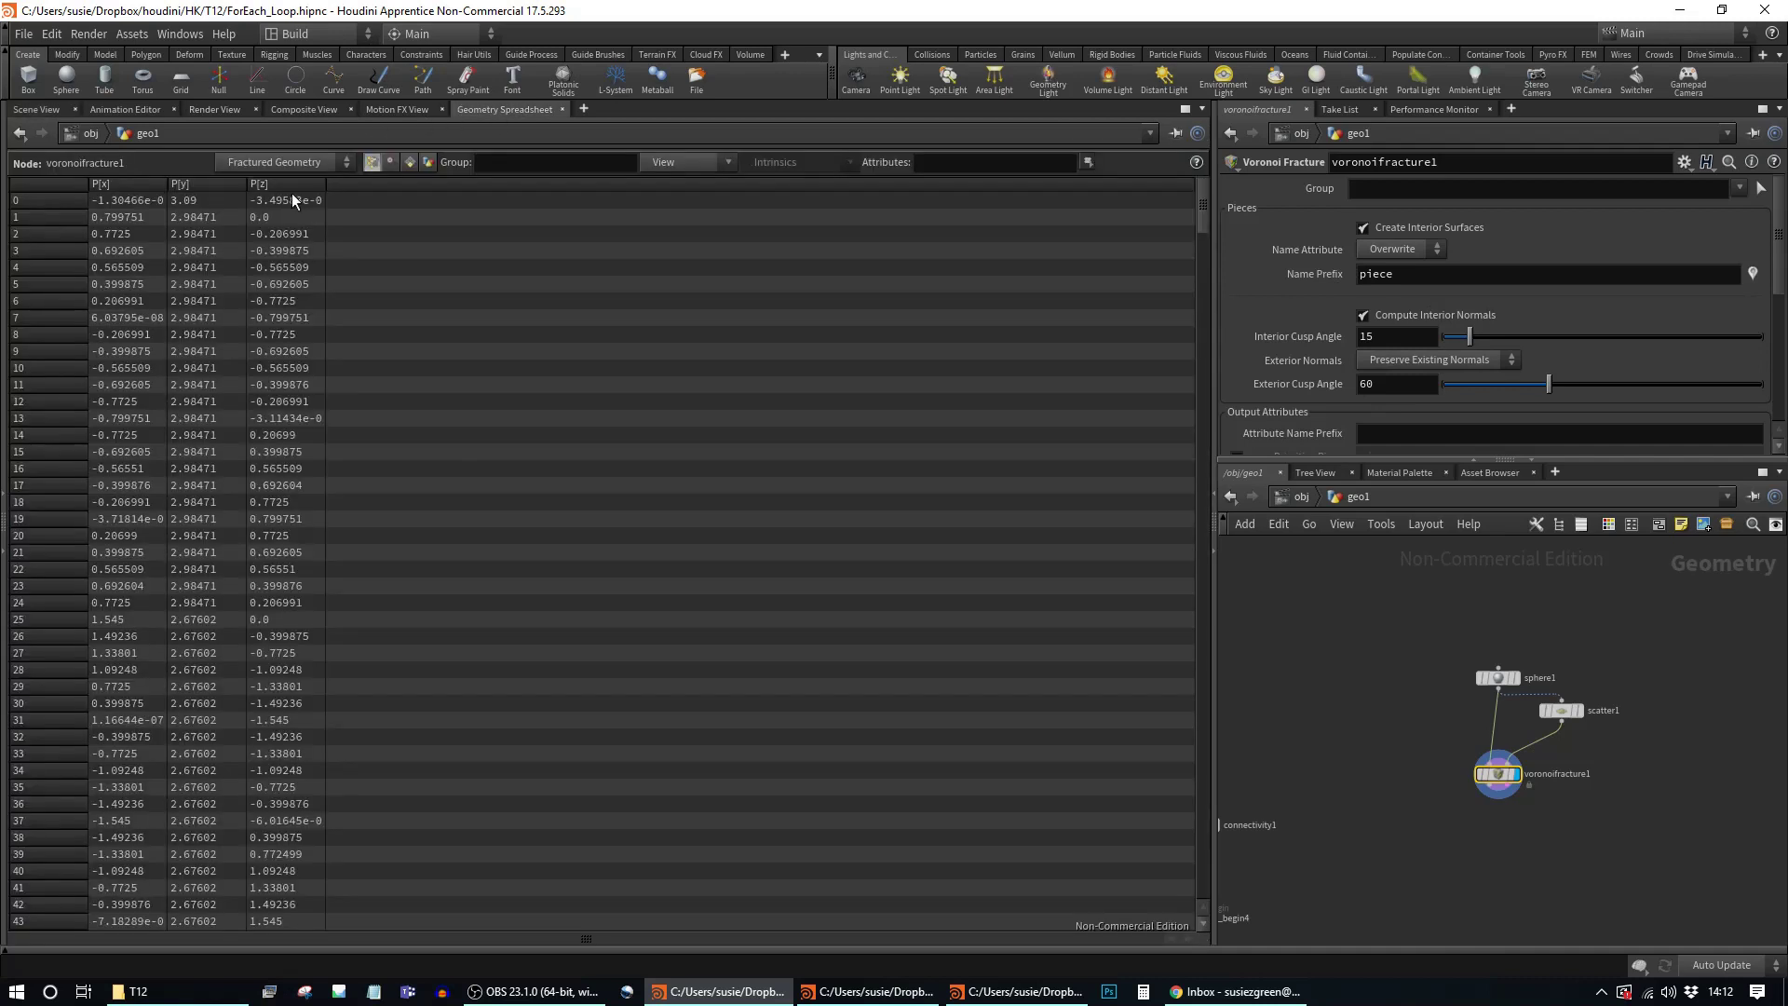
pyautogui.click(410, 162)
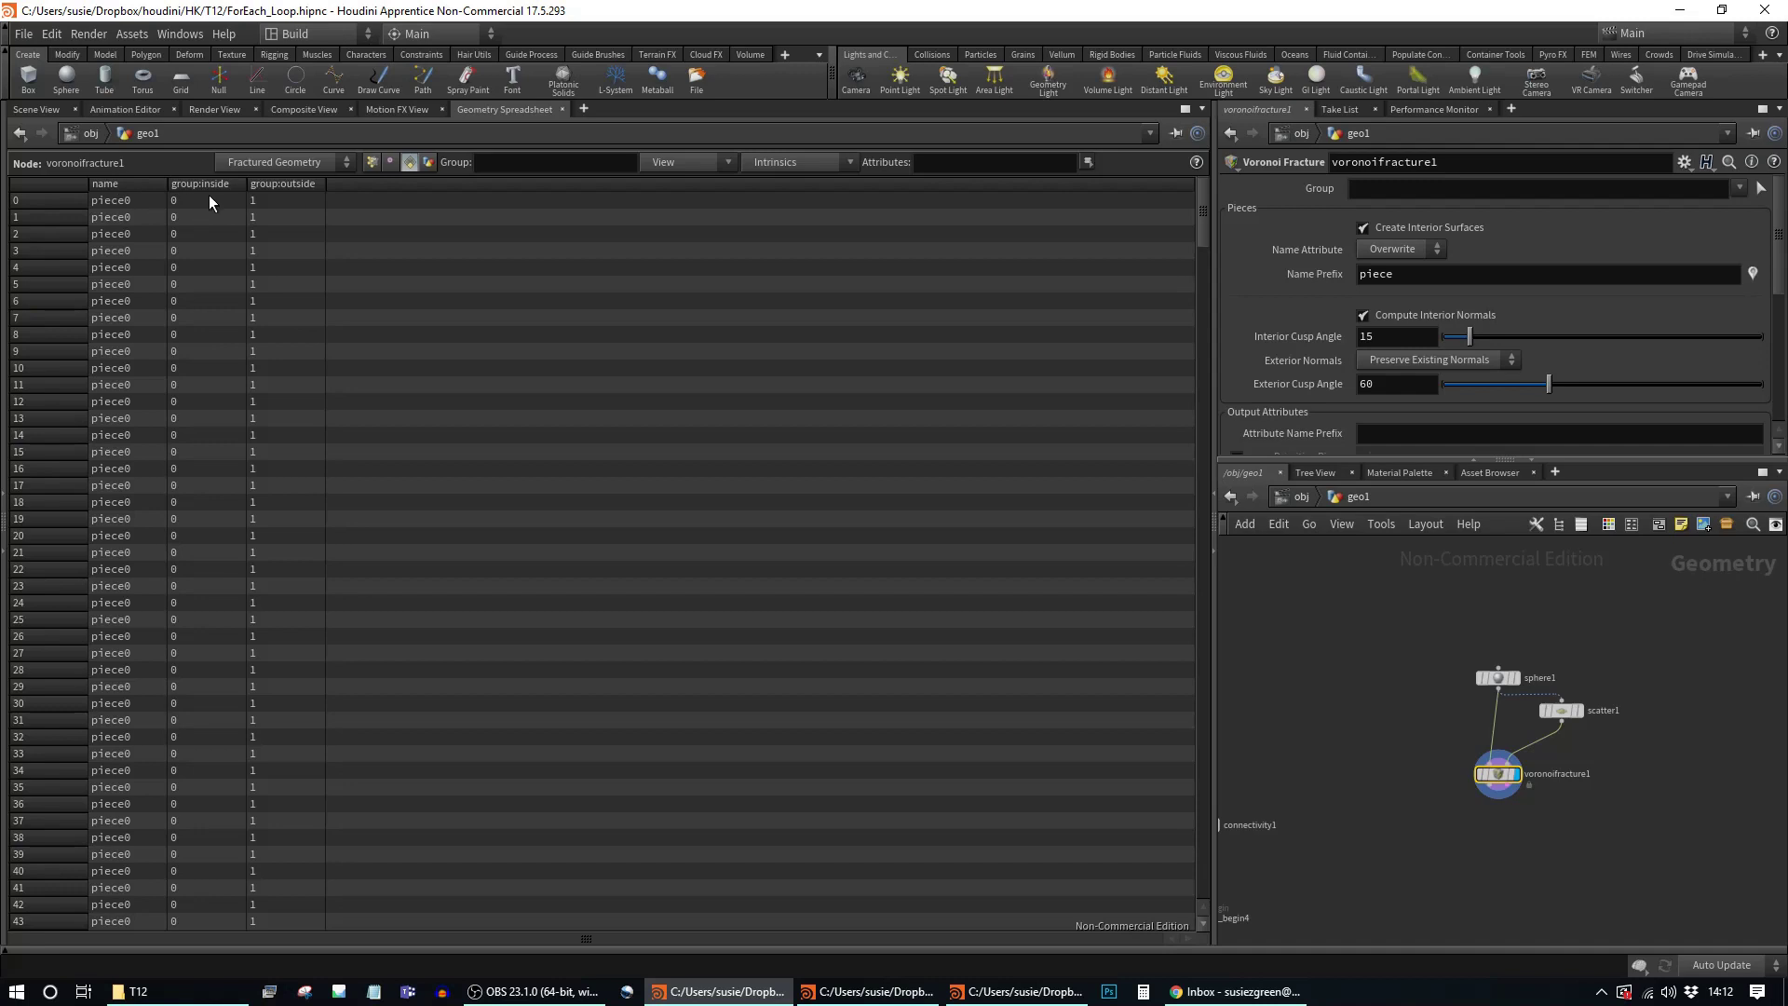
pyautogui.scroll(-12, 251, 559)
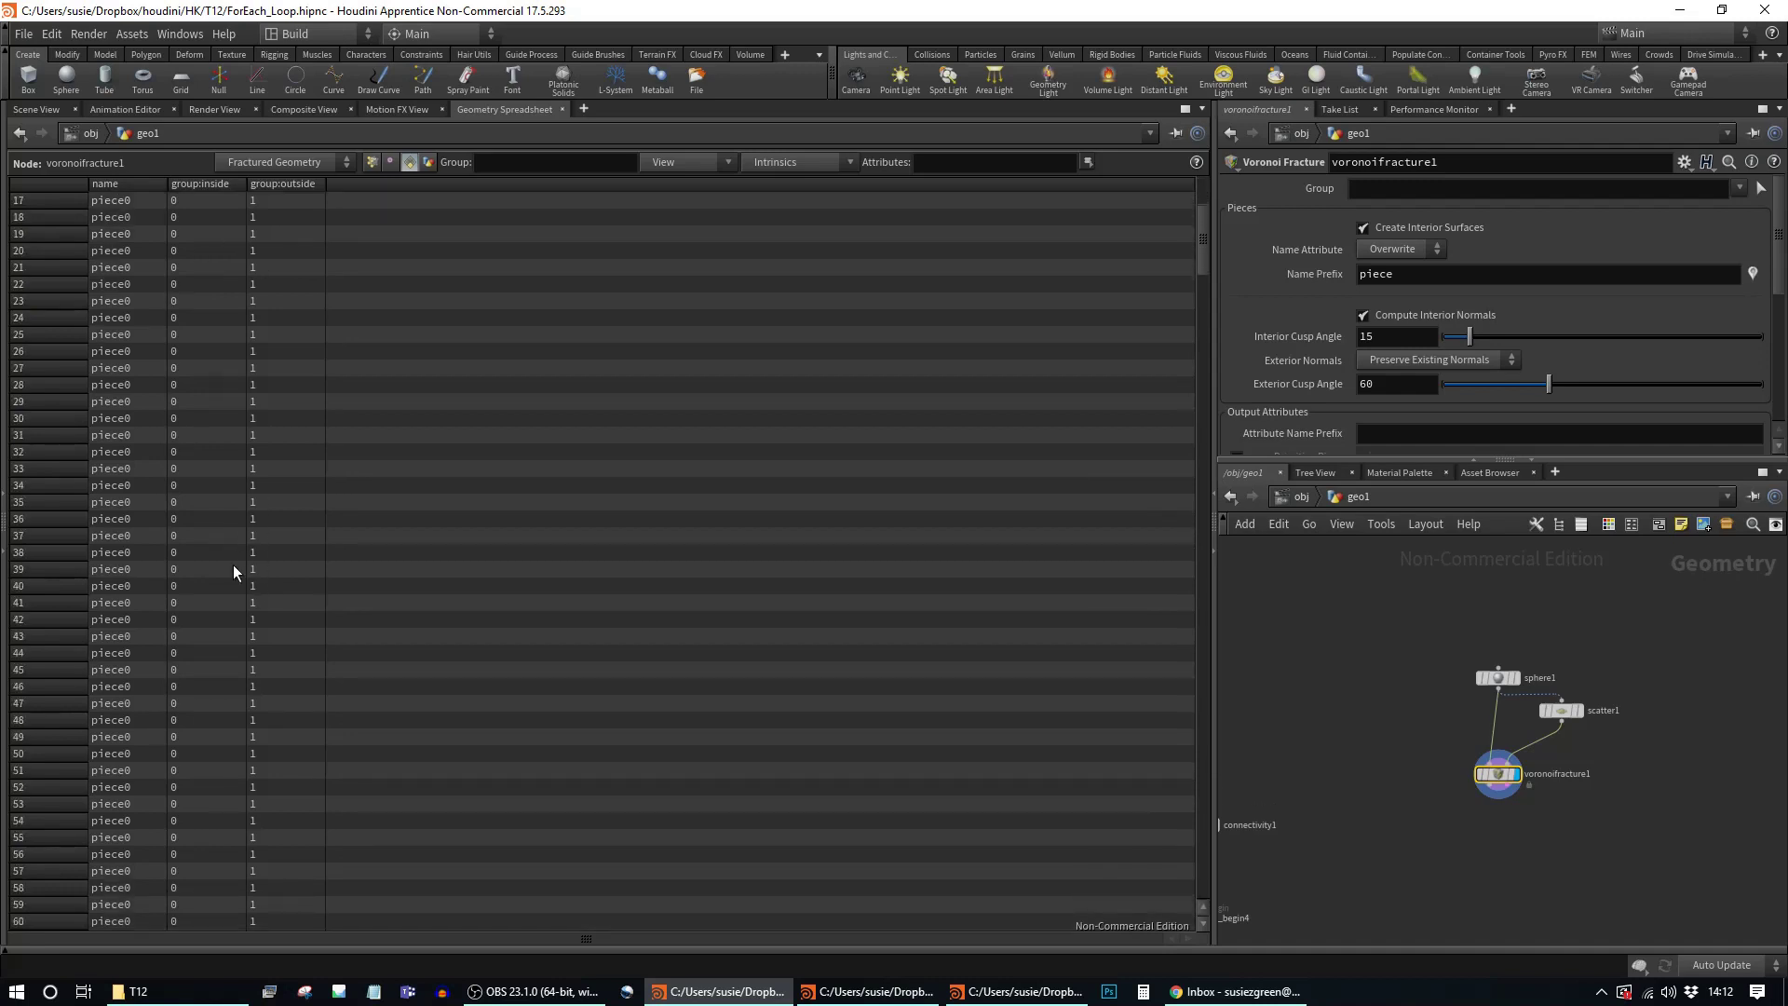
pyautogui.scroll(12, 214, 576)
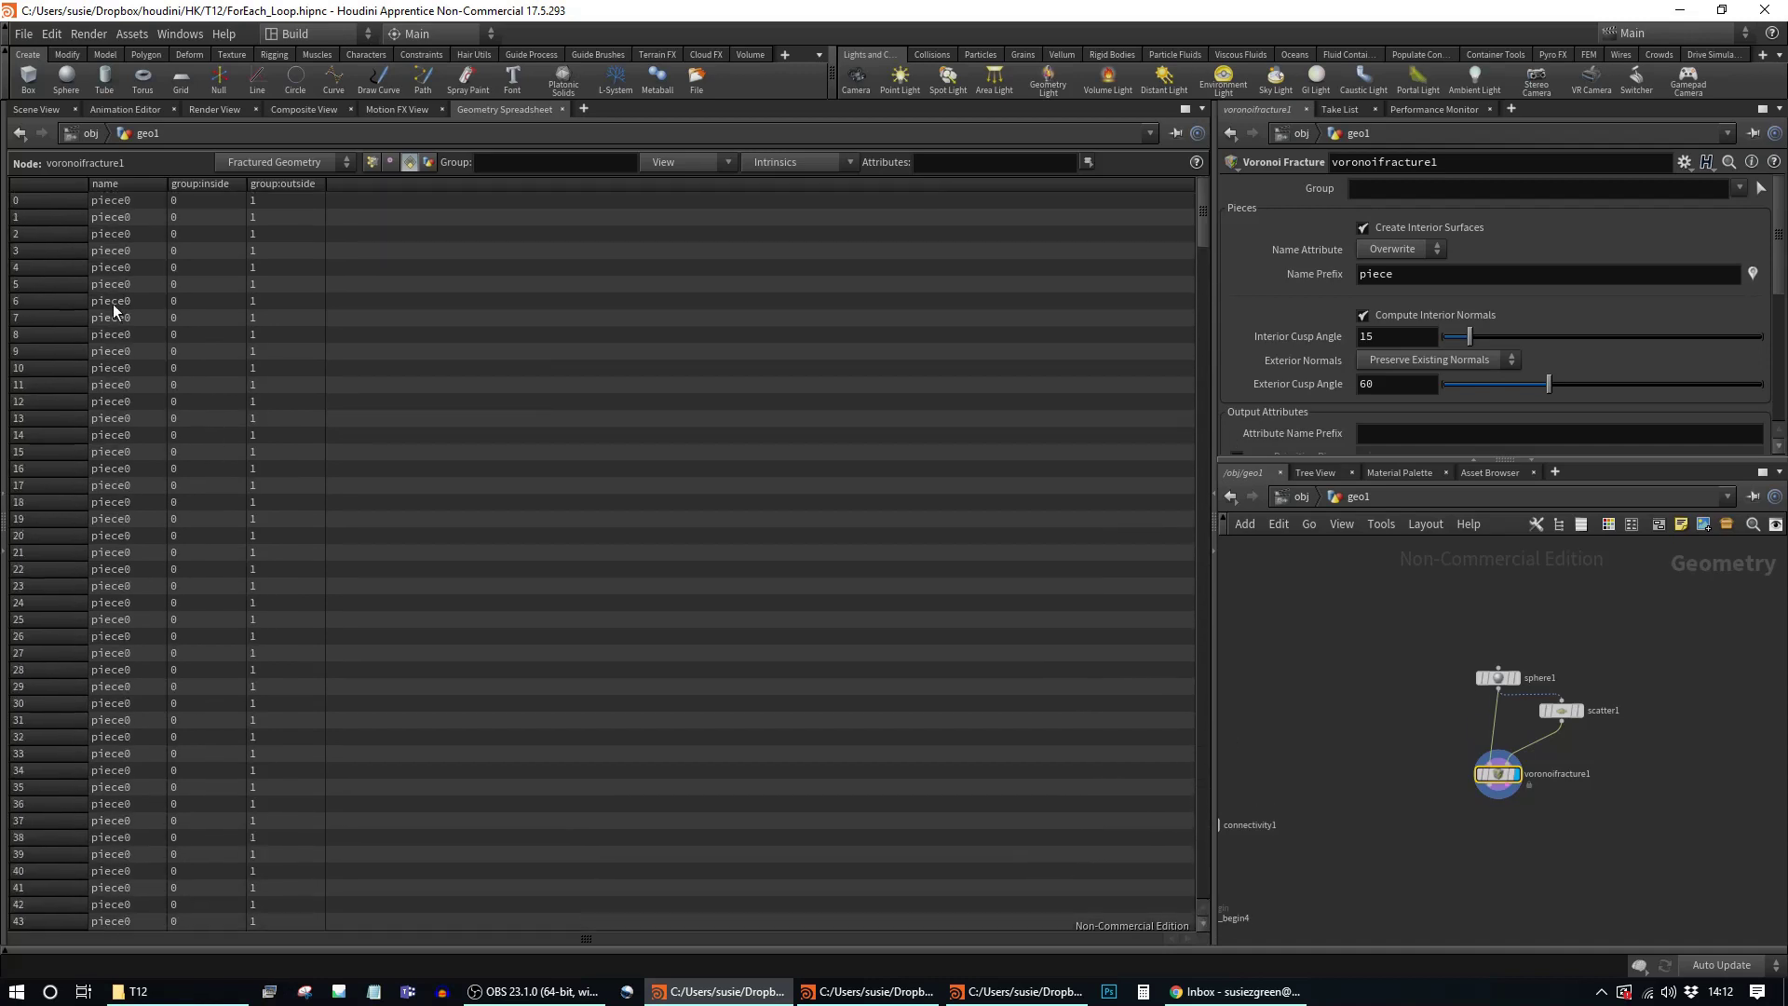
pyautogui.click(38, 109)
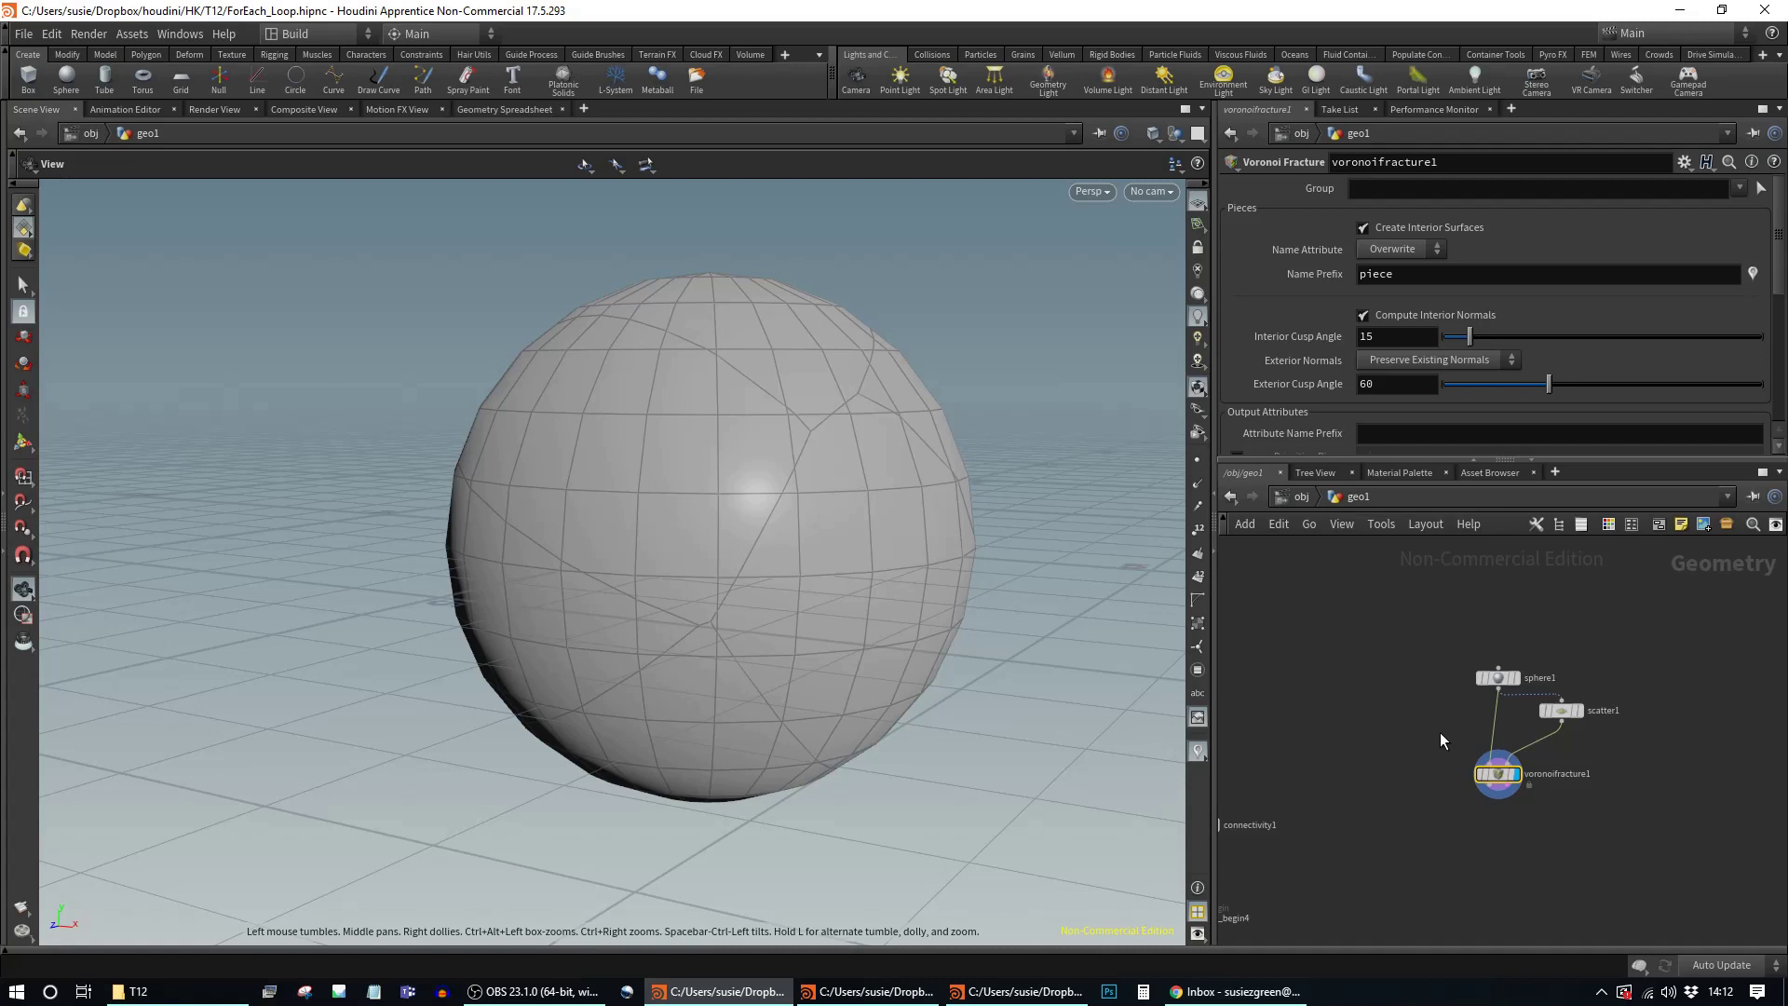
# Step: Bring the fracture and connected-piece networks together, wire voronoifracture1 into connectivity1, and display connectivity1
pyautogui.scroll(-2, 1441, 732)
pyautogui.moveTo(1384, 844); pyautogui.dragTo(1564, 748, button='middle')
pyautogui.moveTo(1786, 729); pyautogui.dragTo(1562, 569)
pyautogui.moveTo(1625, 745); pyautogui.dragTo(1449, 695, button='middle')
pyautogui.click(1444, 675)
pyautogui.click(1542, 706)
pyautogui.click(1480, 711)
pyautogui.click(1450, 678)
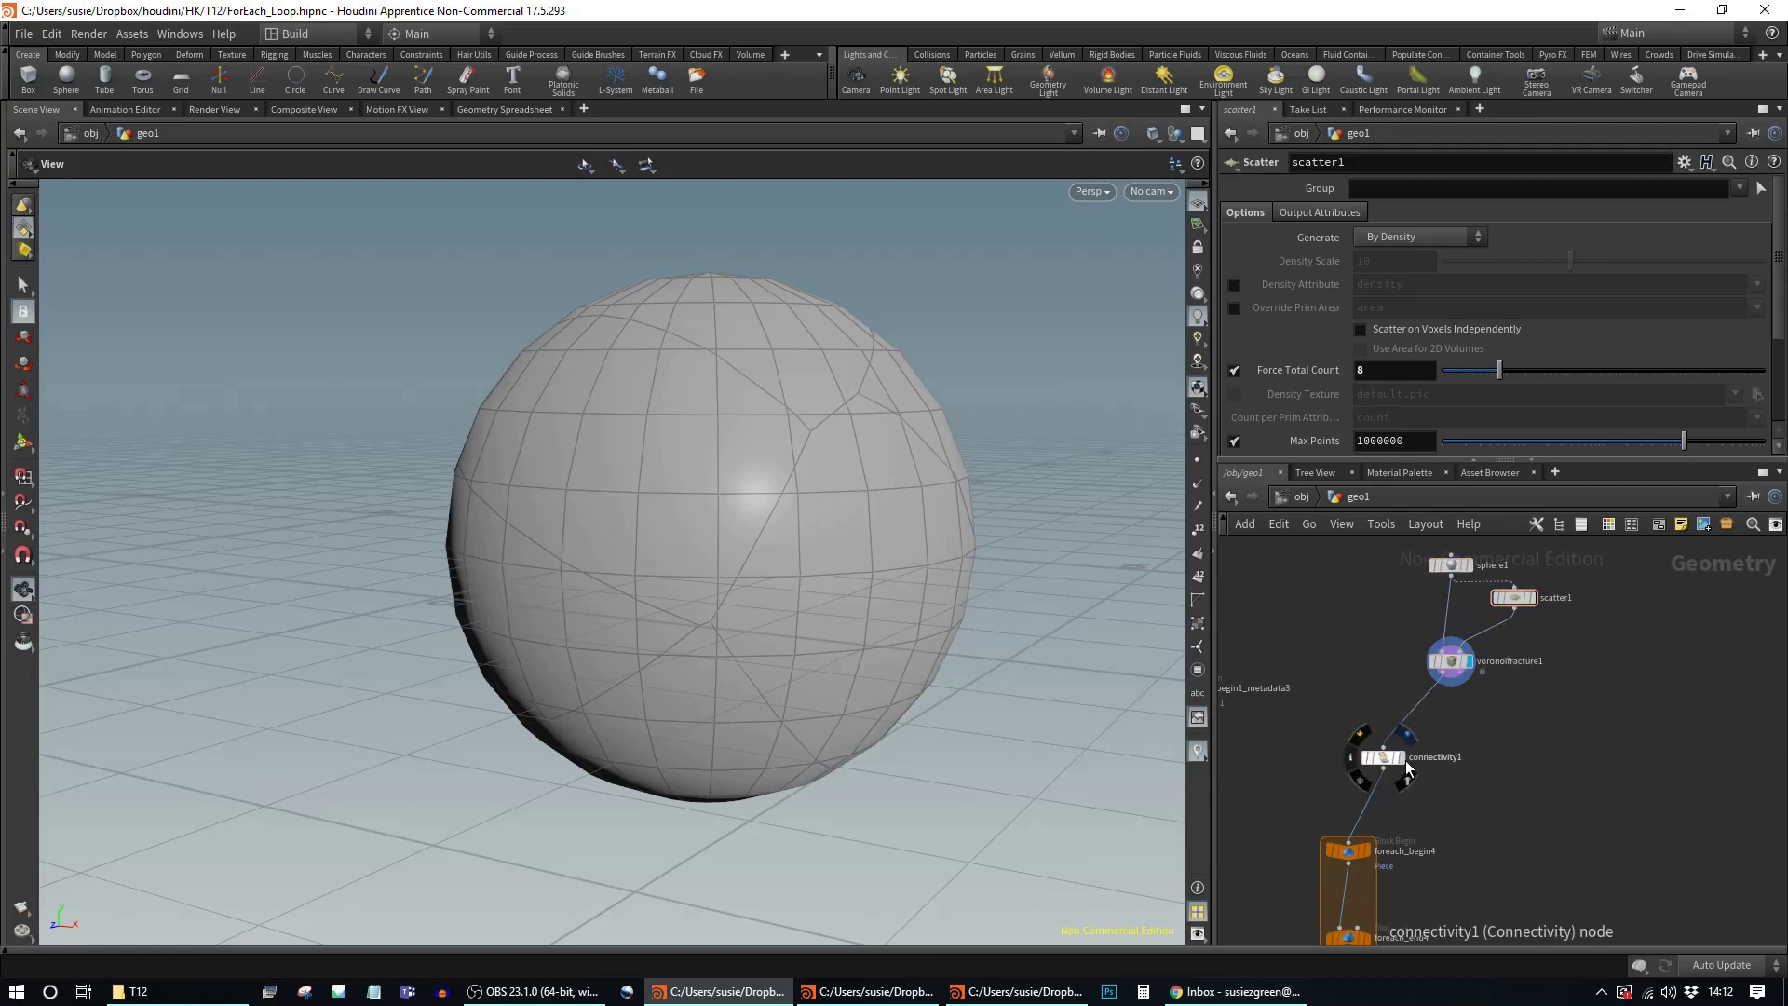
pyautogui.click(1383, 756)
# Step: Compare connectivity1's class and name primitive attributes in the Geometry Spreadsheet, sorting by class in both directions
pyautogui.click(504, 109)
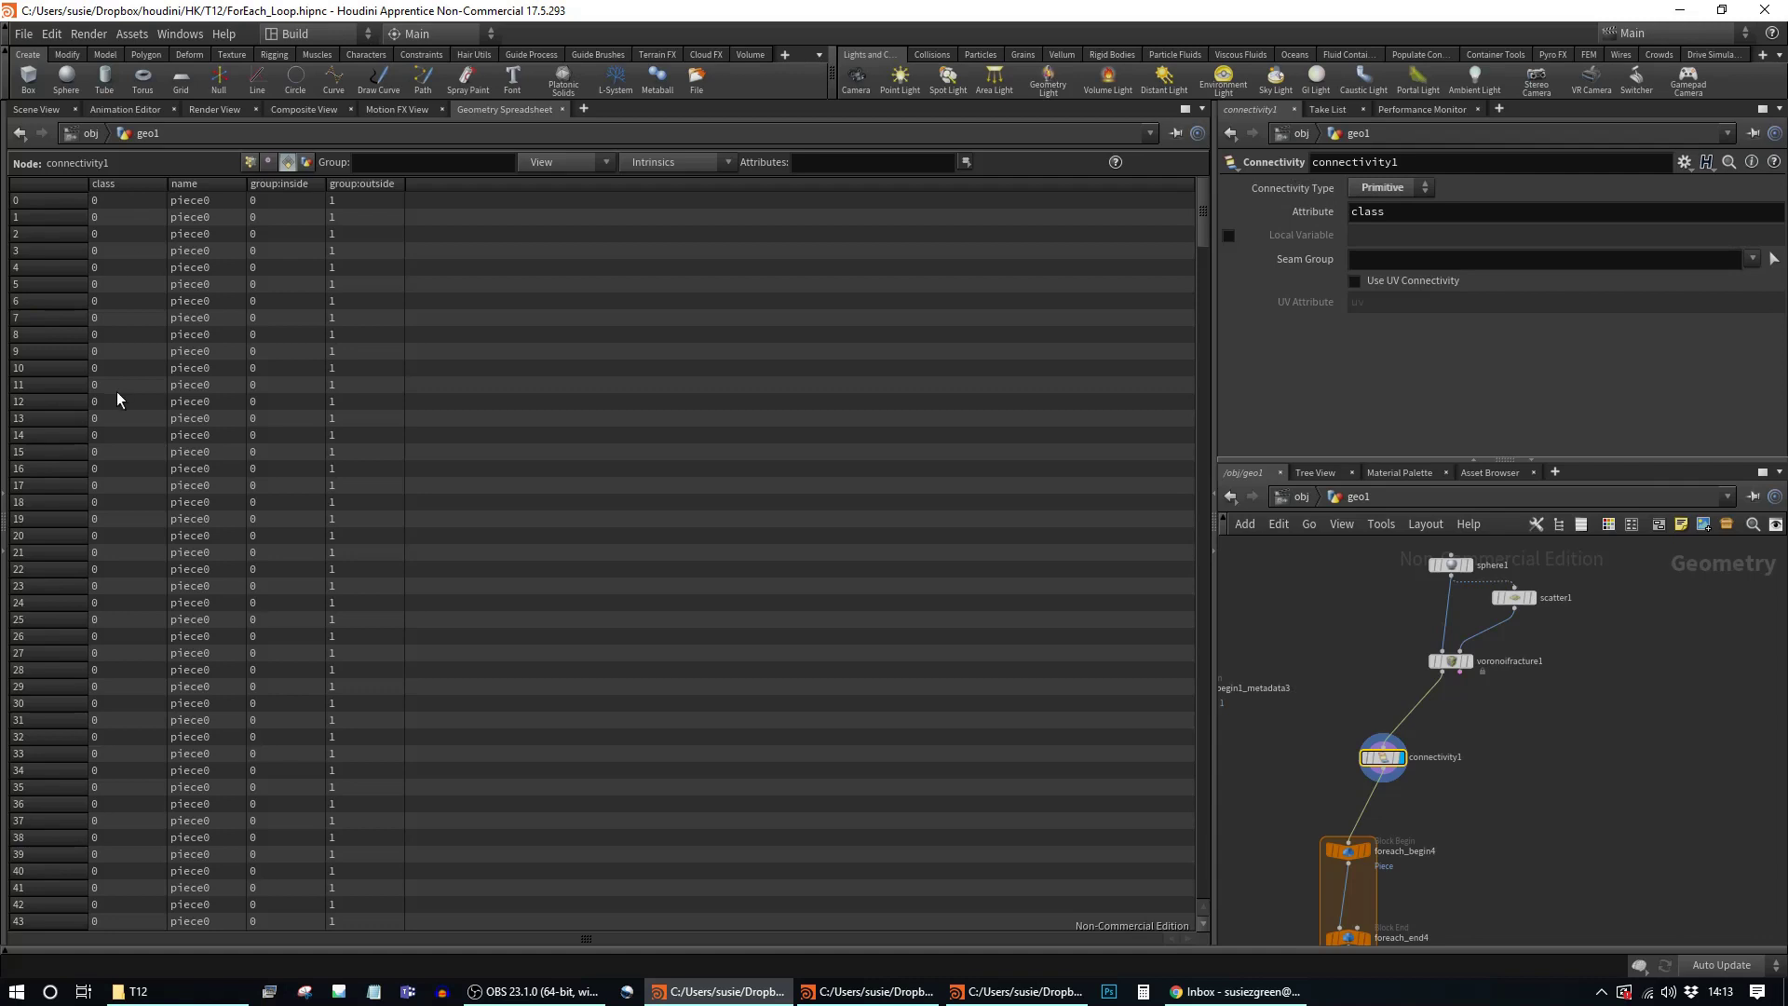
pyautogui.click(137, 186)
pyautogui.click(130, 182)
pyautogui.click(127, 182)
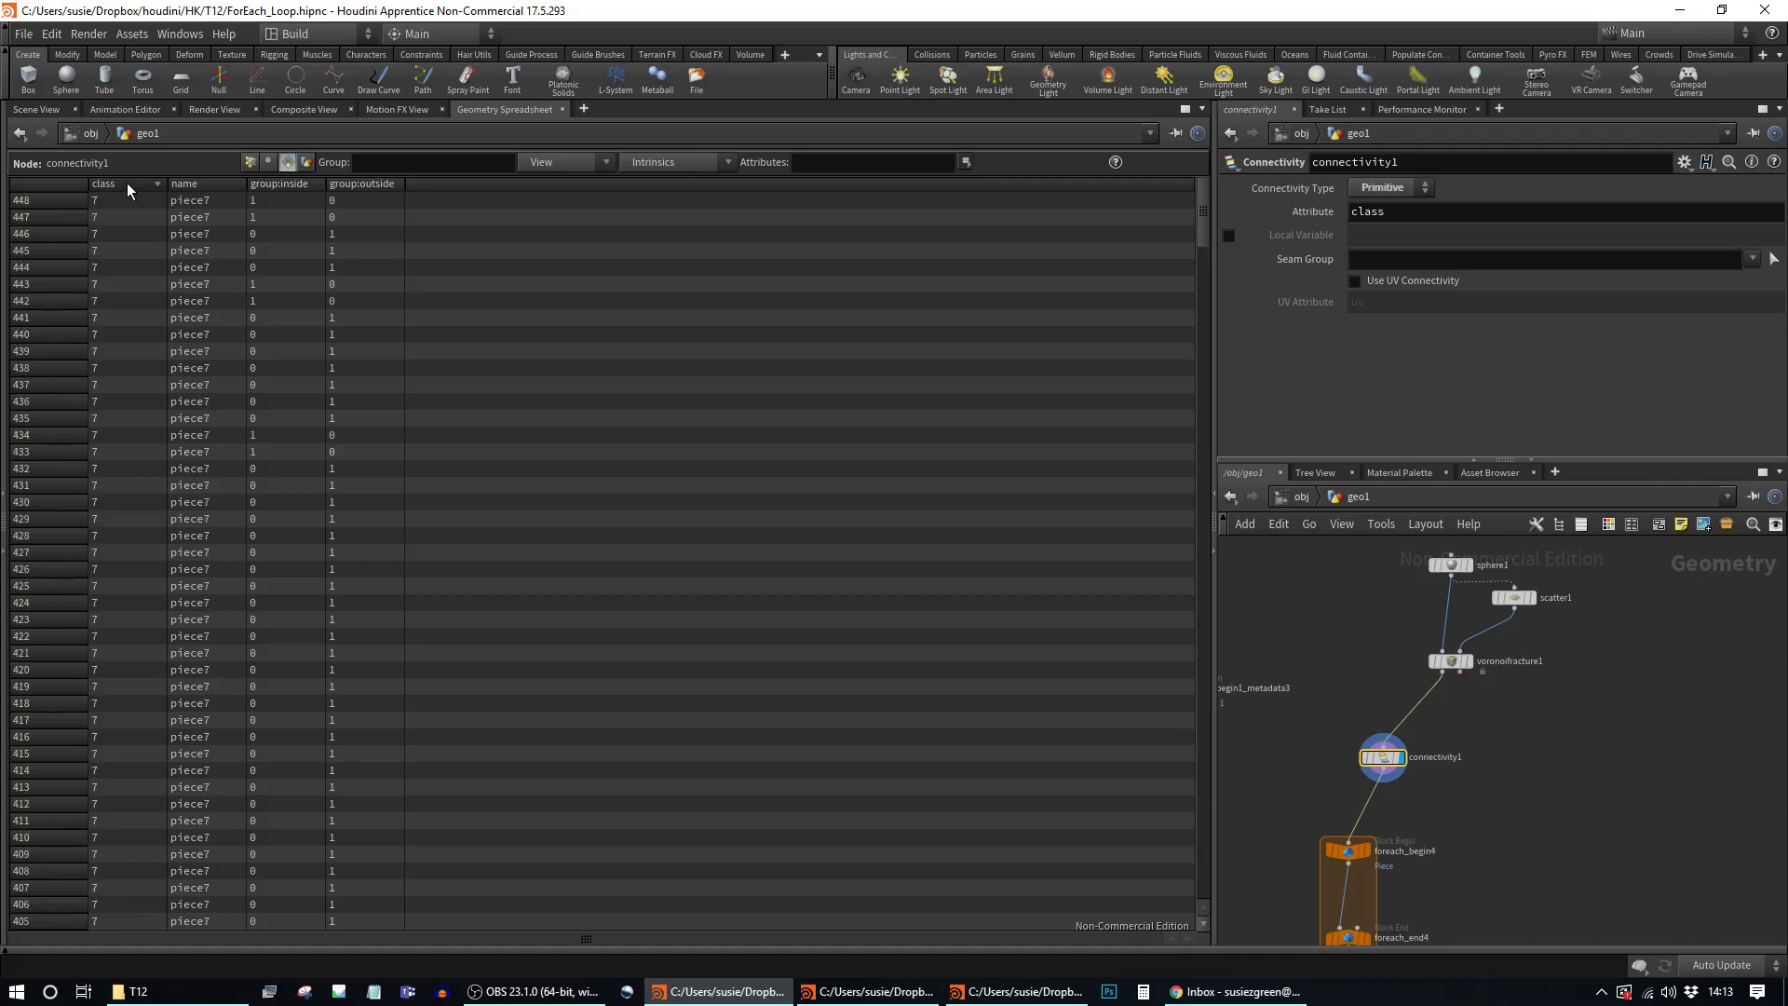
pyautogui.click(126, 183)
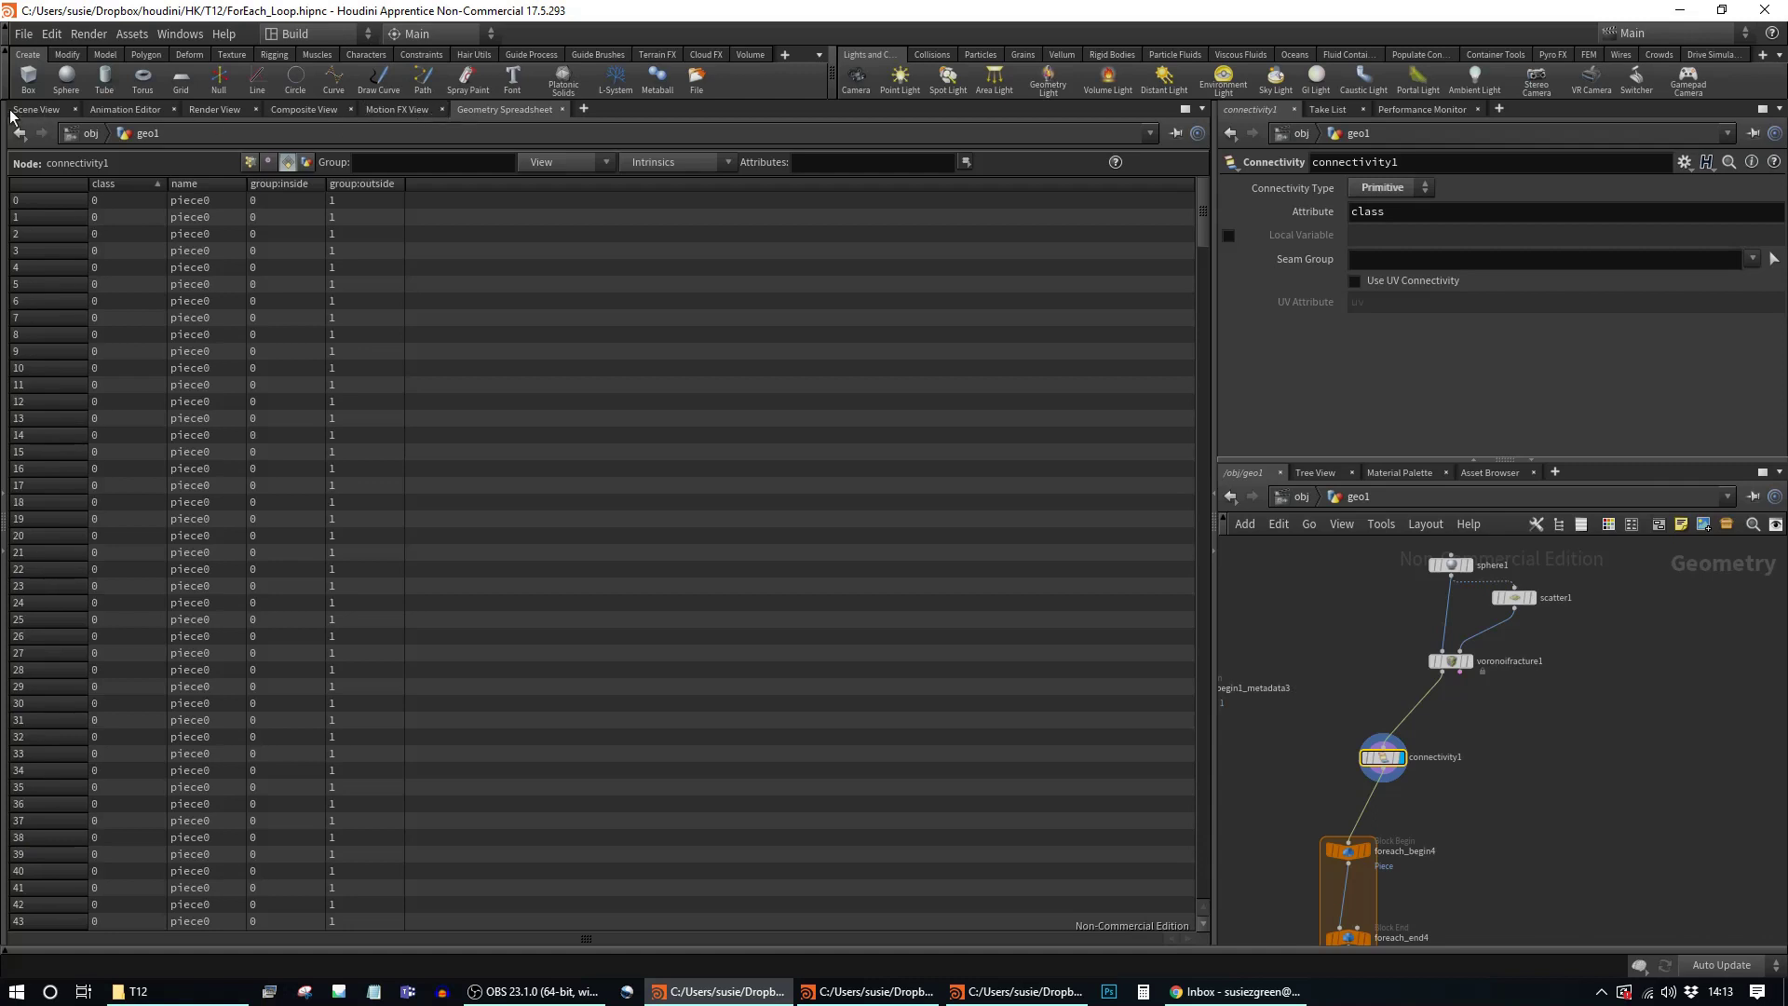
pyautogui.click(13, 110)
# Step: Line up connectivity1 and the connected-piece loop beneath the Voronoi Fracture node and inspect the fractured sphere from several angles
pyautogui.moveTo(848, 643); pyautogui.dragTo(707, 614)
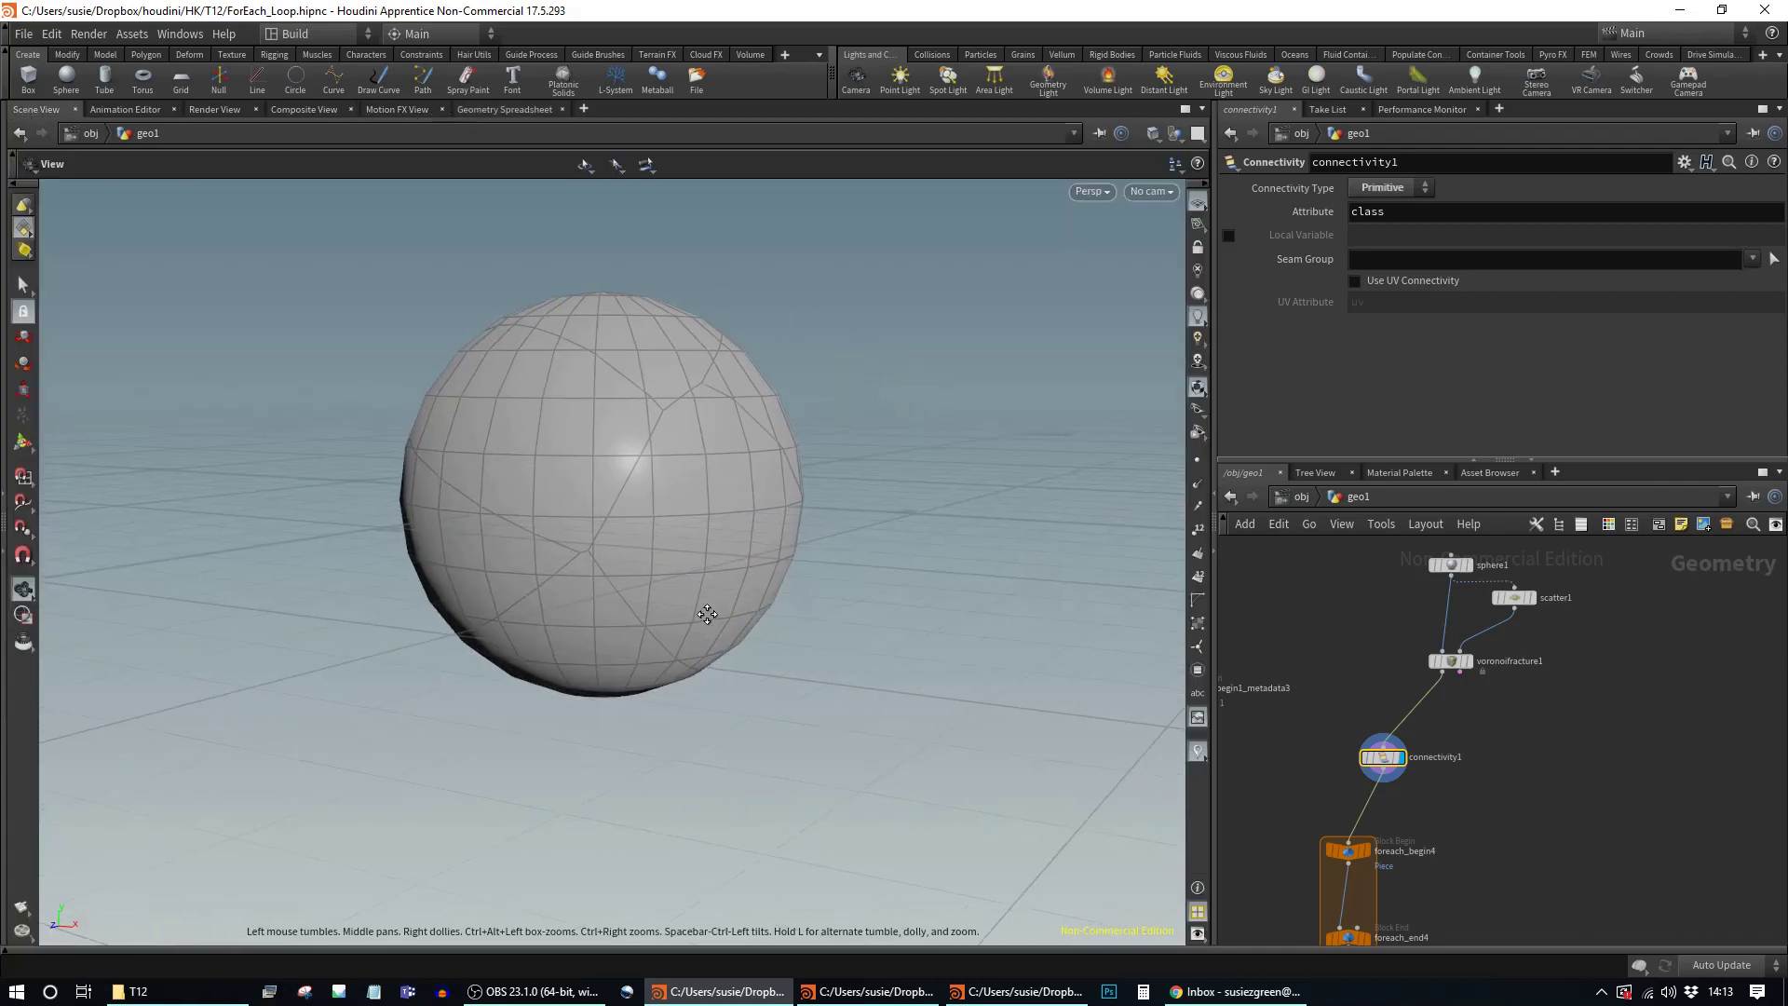
pyautogui.scroll(-5, 1564, 757)
pyautogui.moveTo(1587, 743); pyautogui.dragTo(1541, 816)
pyautogui.moveTo(1504, 726); pyautogui.dragTo(1544, 724)
pyautogui.moveTo(712, 441); pyautogui.dragTo(590, 500)
pyautogui.moveTo(686, 427); pyautogui.dragTo(851, 451)
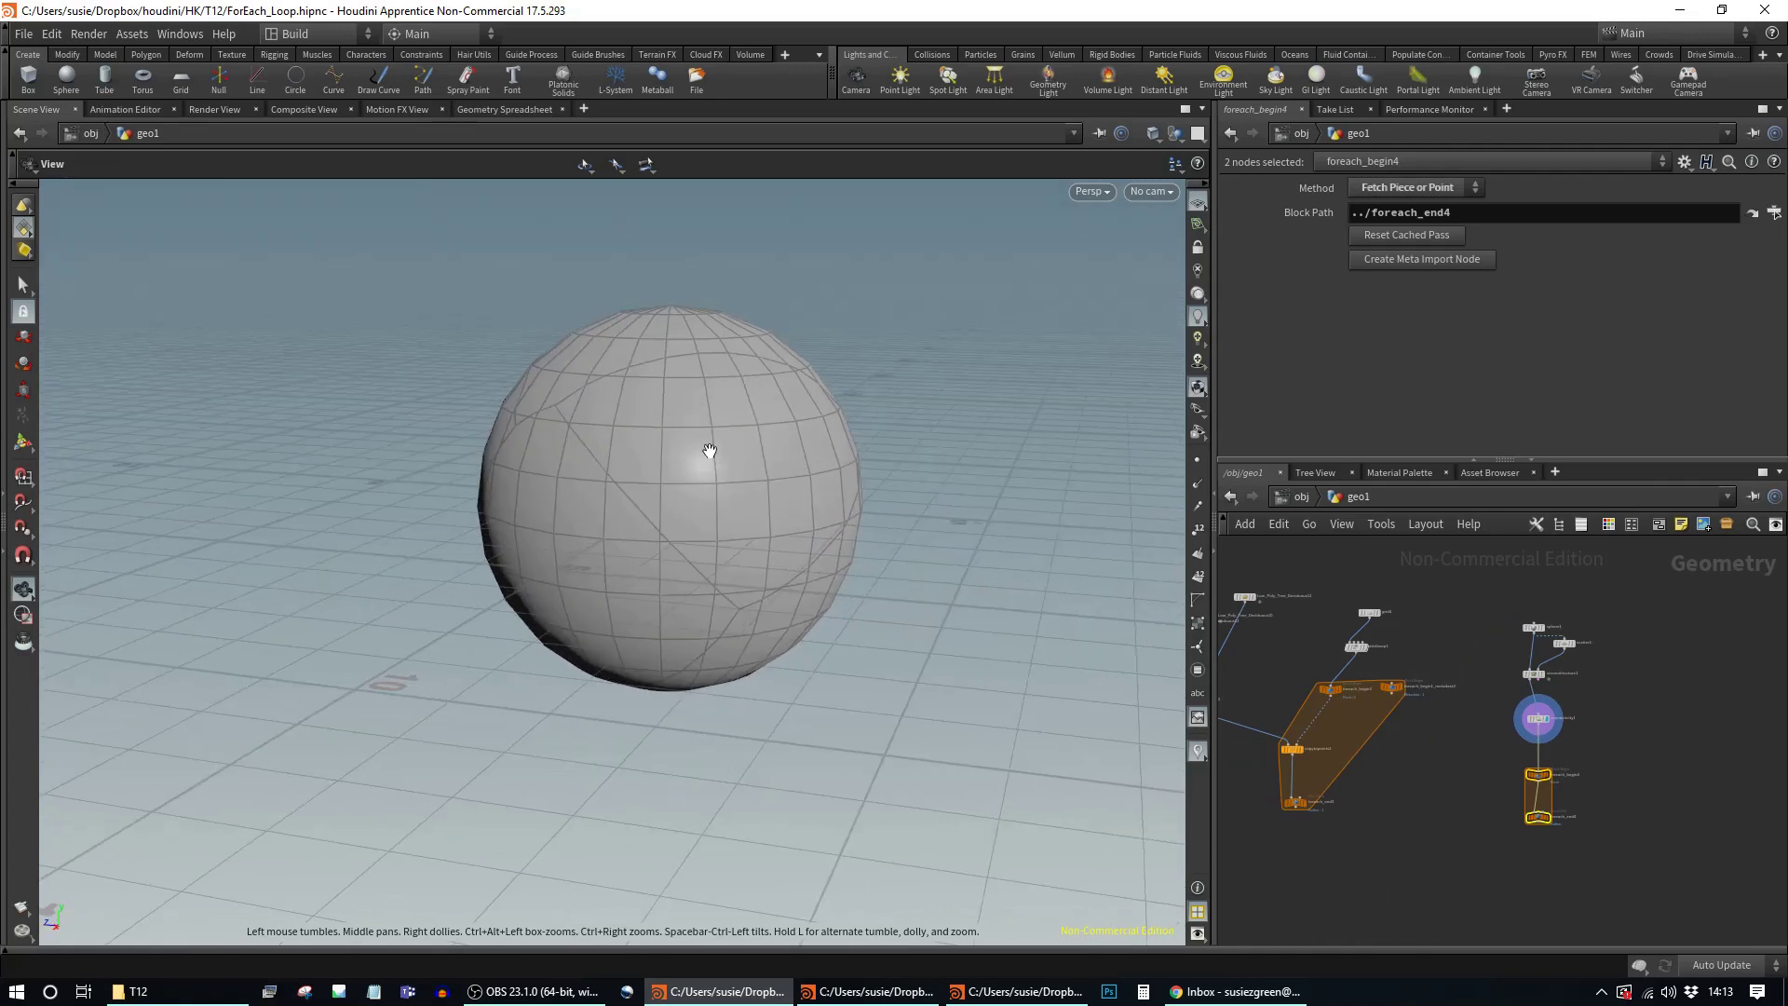
pyautogui.moveTo(839, 459); pyautogui.dragTo(695, 551)
pyautogui.moveTo(695, 551); pyautogui.dragTo(727, 575, button='right')
# Step: Place a Font node beside the connected-piece loop
pyautogui.scroll(3, 1602, 814)
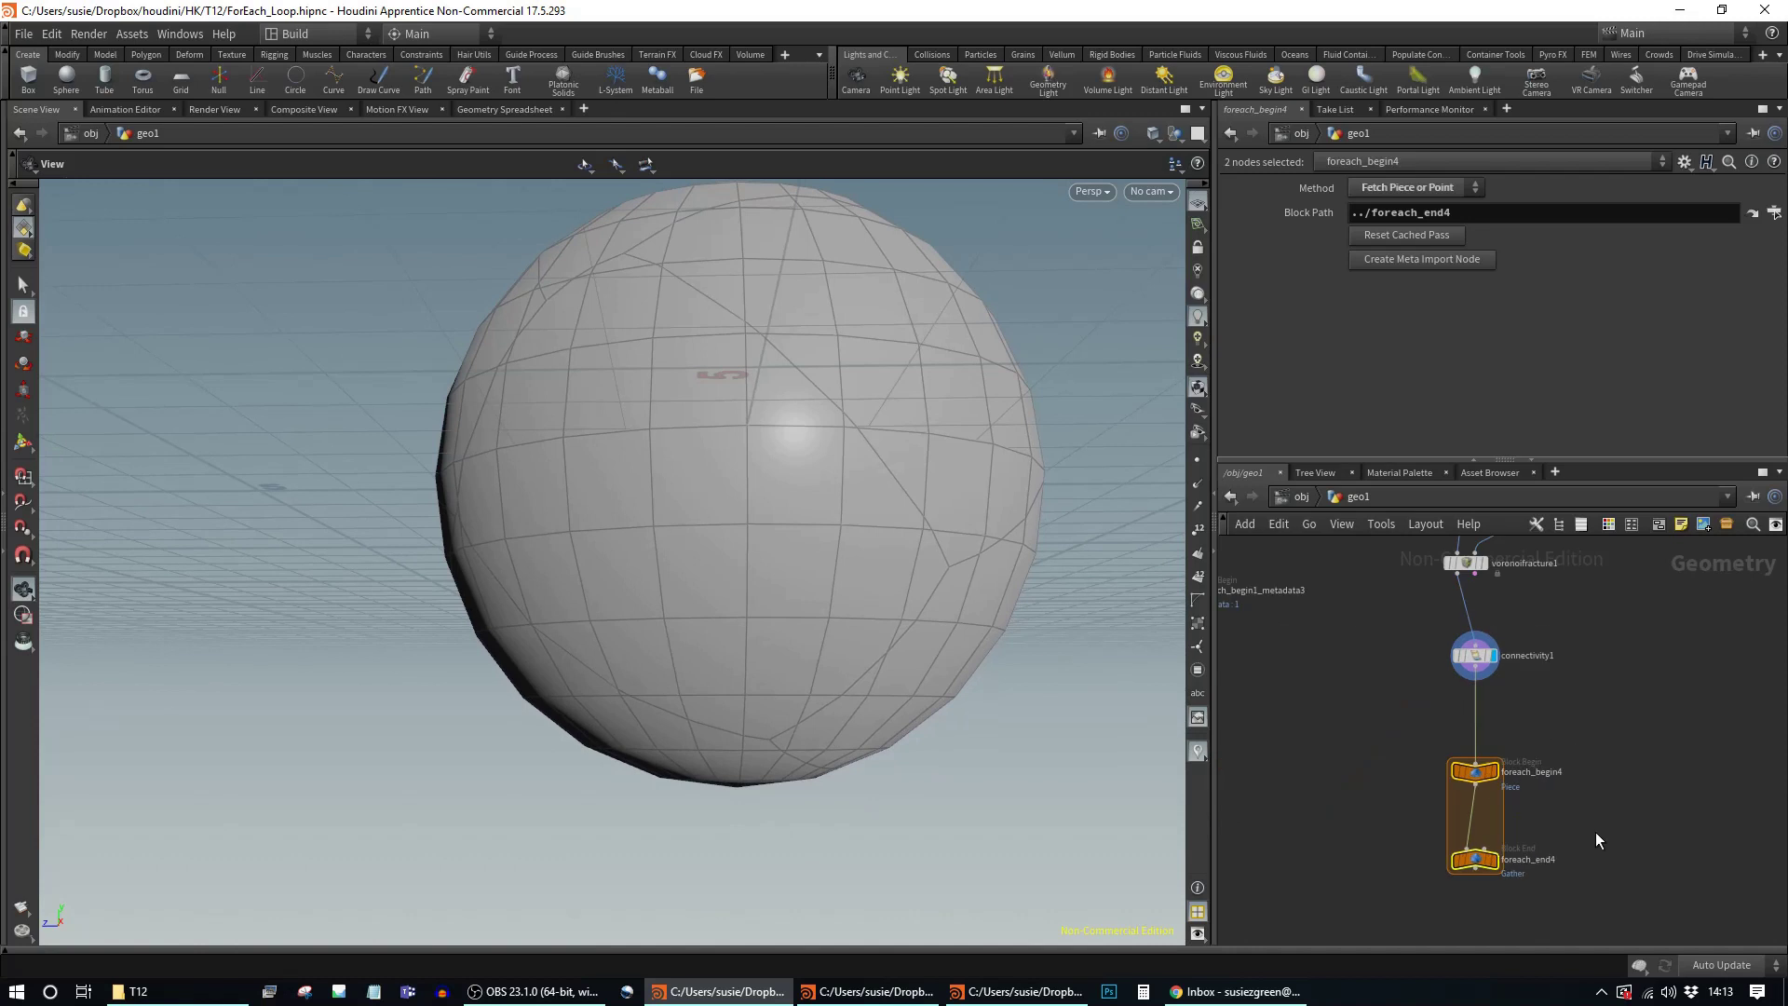
pyautogui.scroll(1, 1602, 806)
pyautogui.click(1570, 789)
pyautogui.press('Tab')
pyautogui.write('null')
pyautogui.press('Return')
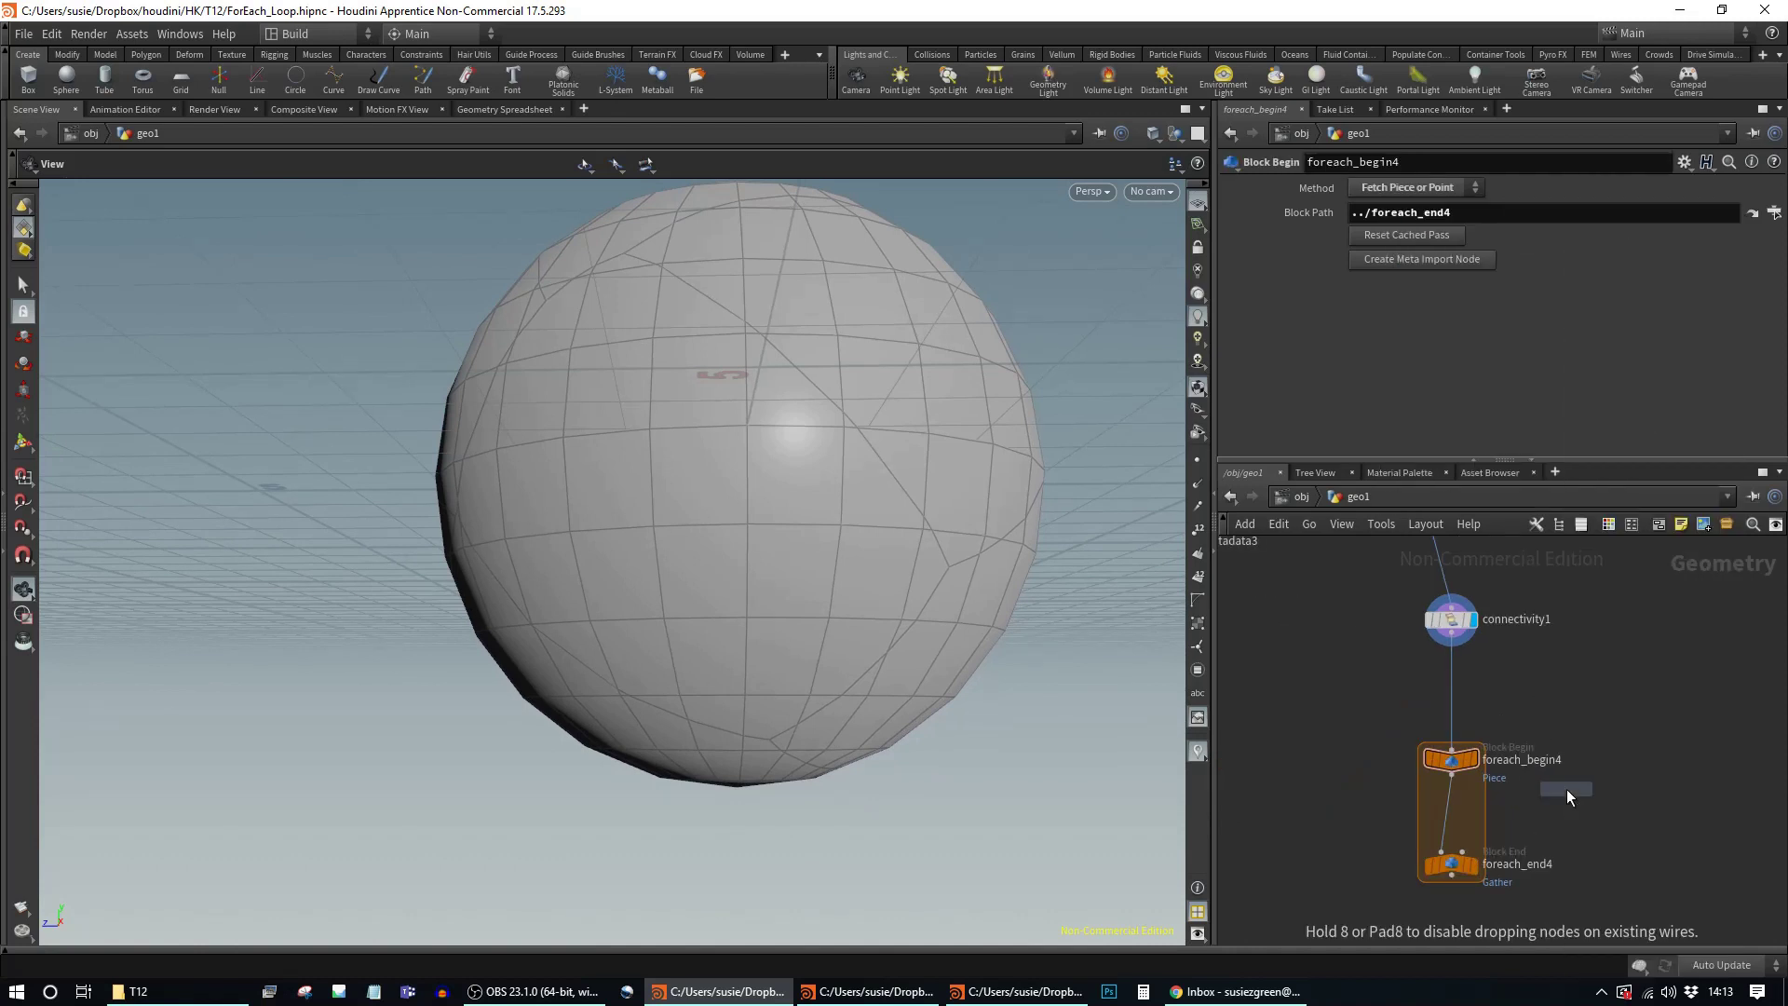
pyautogui.click(1332, 765)
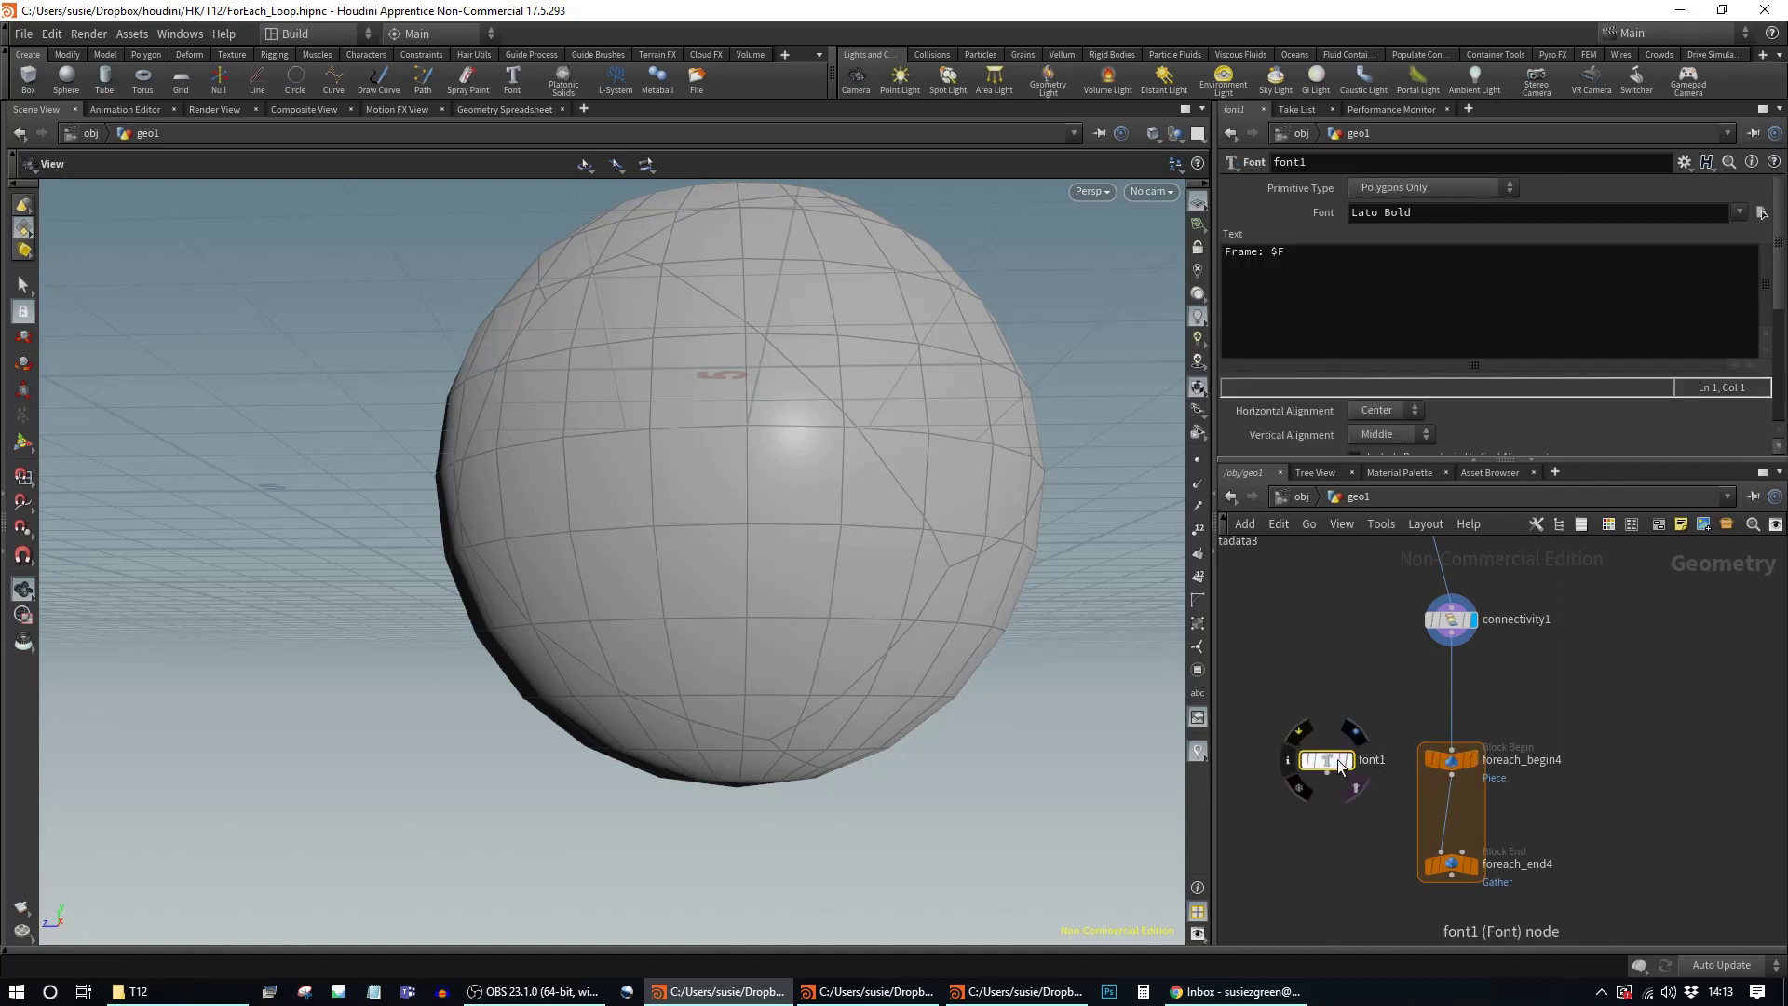
# Step: Replace the Font node's default text with a first name and display font1 from the front
pyautogui.click(1341, 250)
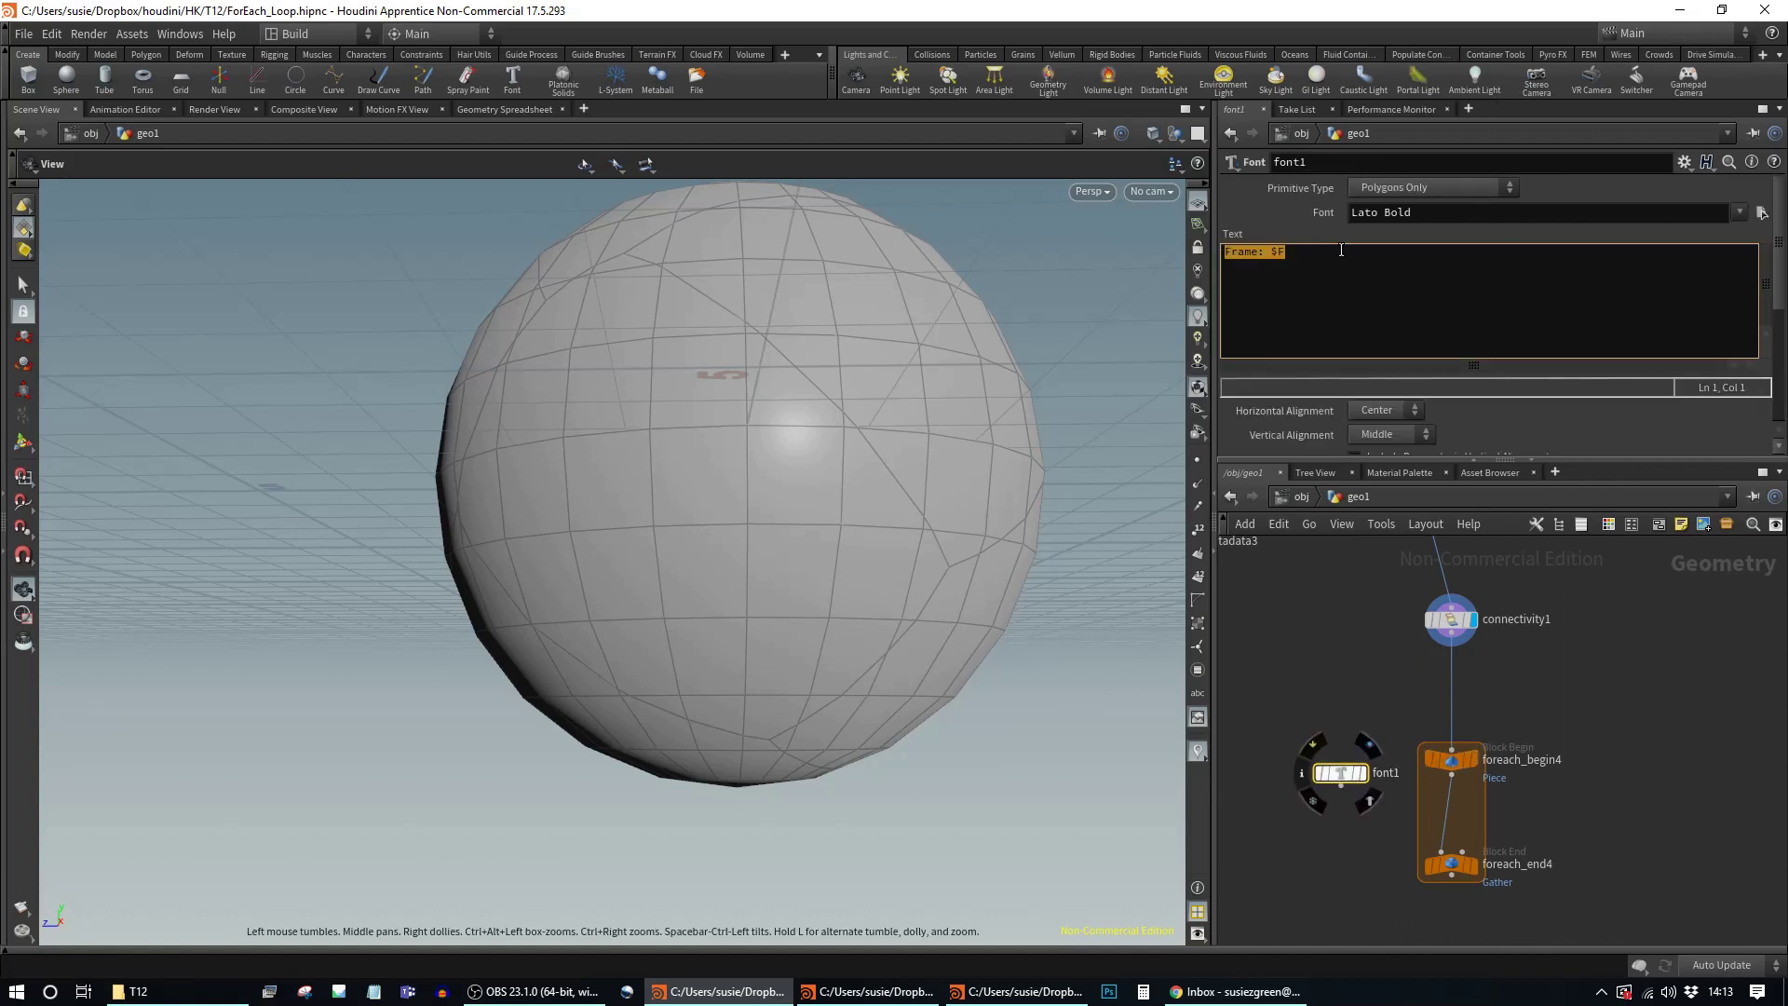
pyautogui.click(1310, 250)
pyautogui.moveTo(1222, 252); pyautogui.dragTo(1415, 253)
pyautogui.write('Susie')
pyautogui.click(1366, 774)
pyautogui.moveTo(809, 502); pyautogui.dragTo(835, 422)
pyautogui.moveTo(558, 437); pyautogui.dragTo(941, 519)
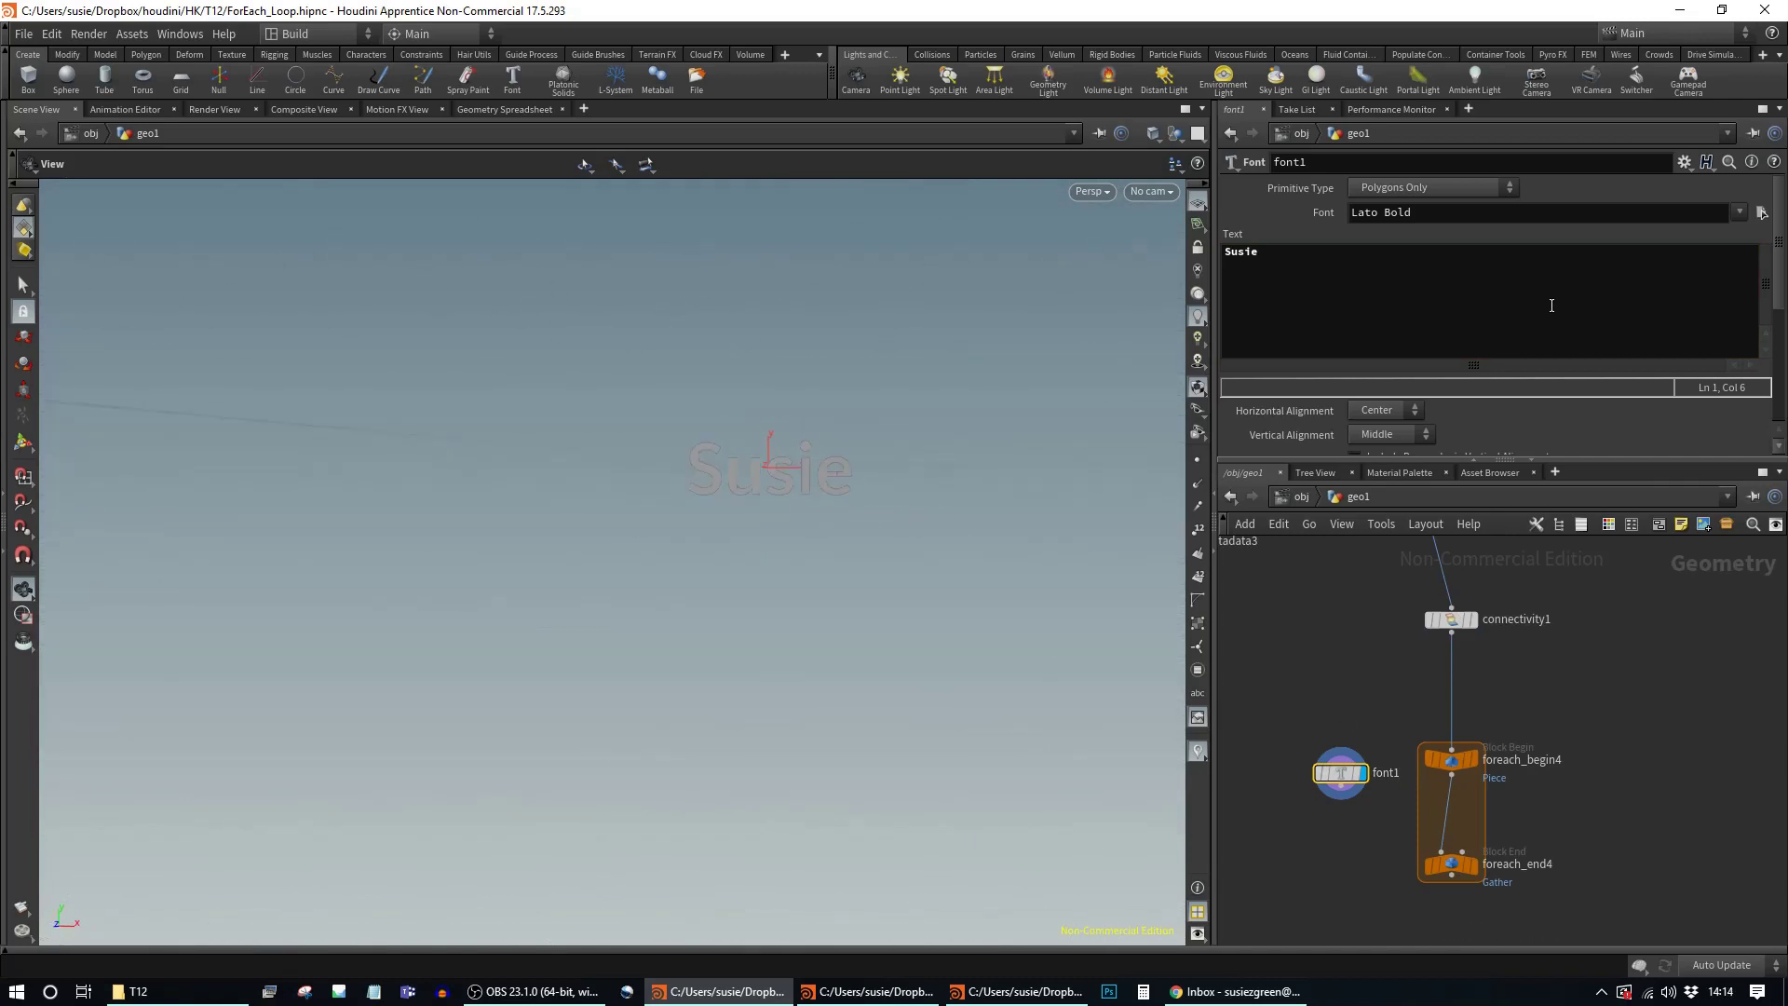
# Step: Set both of font1's Scale values to 0.5 and view the resized text from an angle
pyautogui.scroll(-3, 1584, 406)
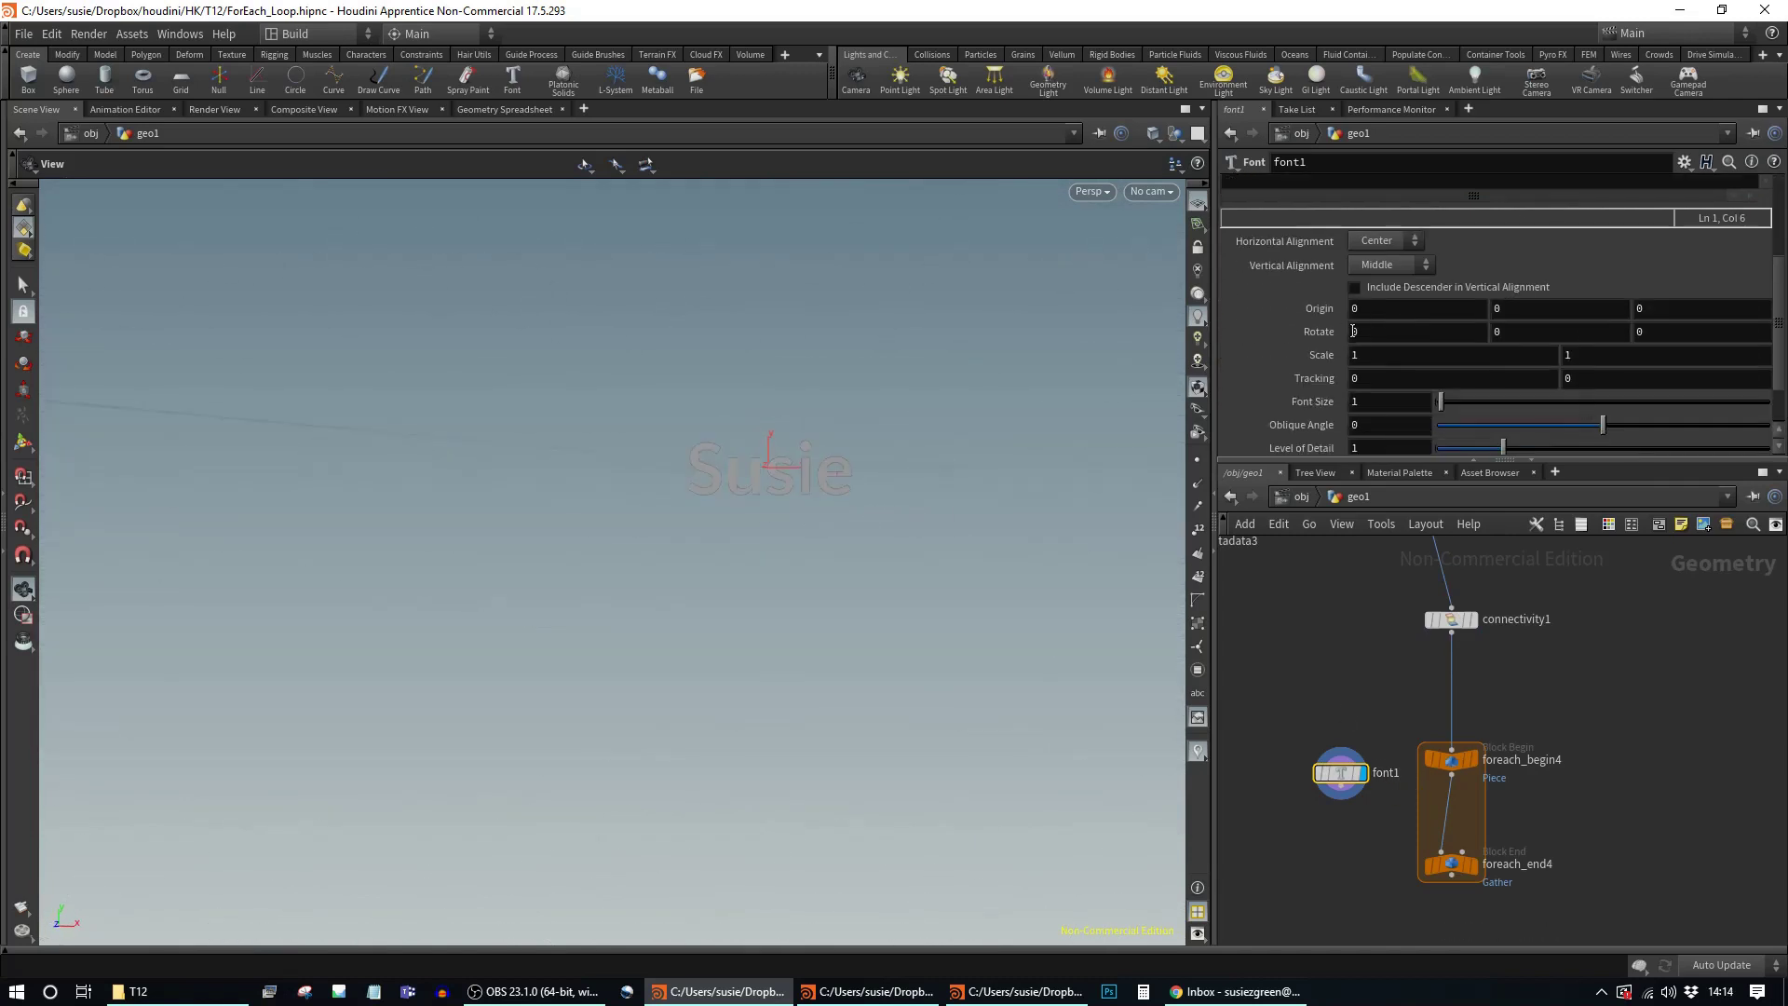
pyautogui.scroll(-1, 1315, 354)
pyautogui.moveTo(1312, 331); pyautogui.dragTo(1267, 328, button='middle')
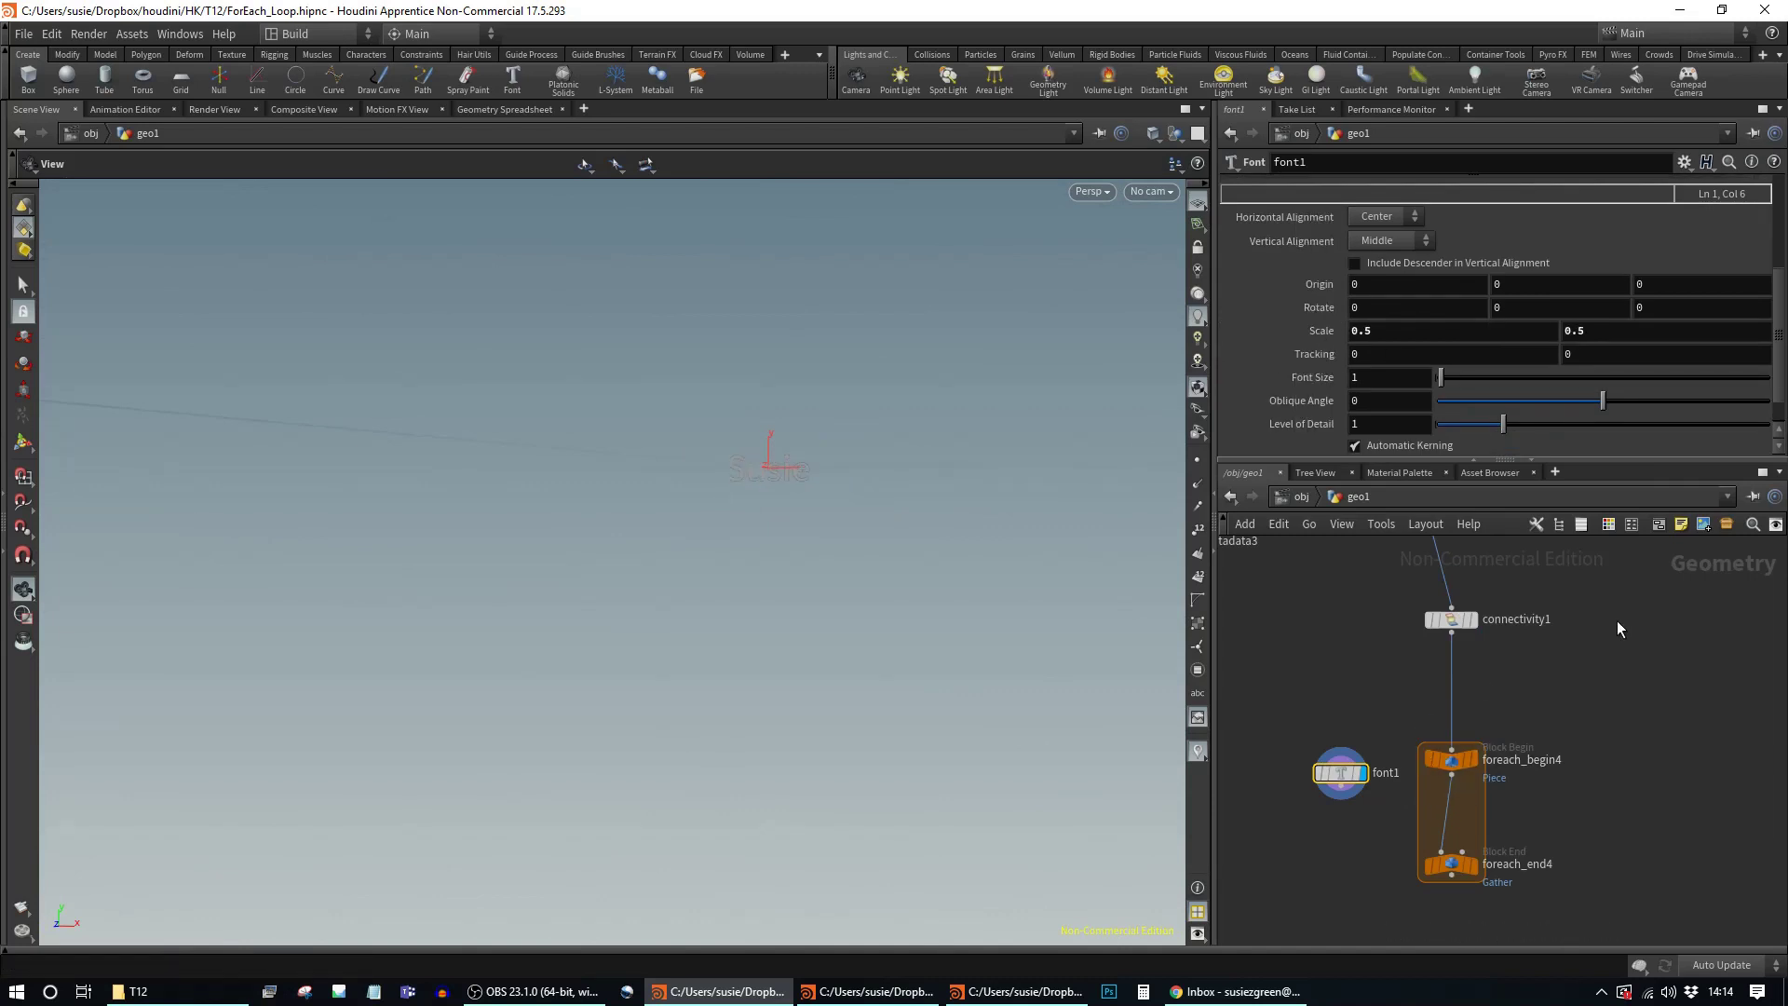
pyautogui.moveTo(814, 510)
pyautogui.mouseDown()
pyautogui.moveTo(966, 555)
pyautogui.moveTo(829, 494)
pyautogui.mouseUp()
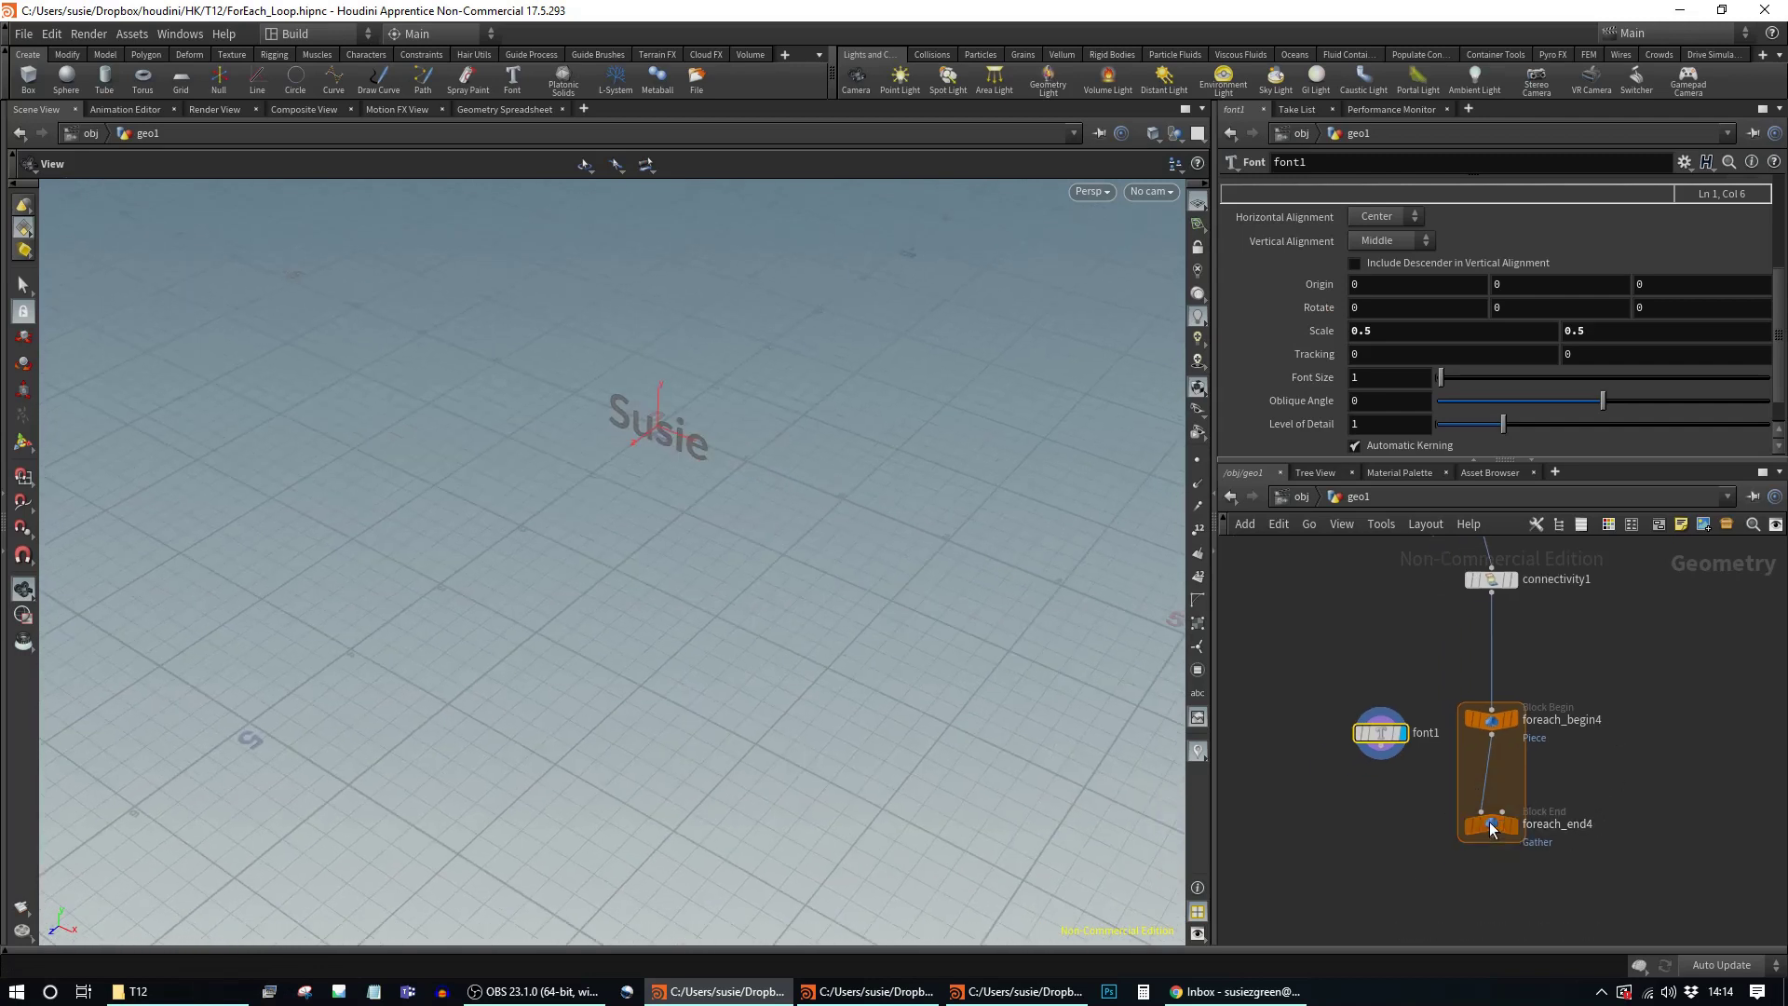
# Step: Lower foreach_end4 to open up space in the loop, and display the single piece coming from foreach_begin4
pyautogui.moveTo(1492, 824); pyautogui.dragTo(1382, 916)
pyautogui.click(1519, 691)
pyautogui.click(1491, 731)
pyautogui.moveTo(801, 508); pyautogui.dragTo(762, 477)
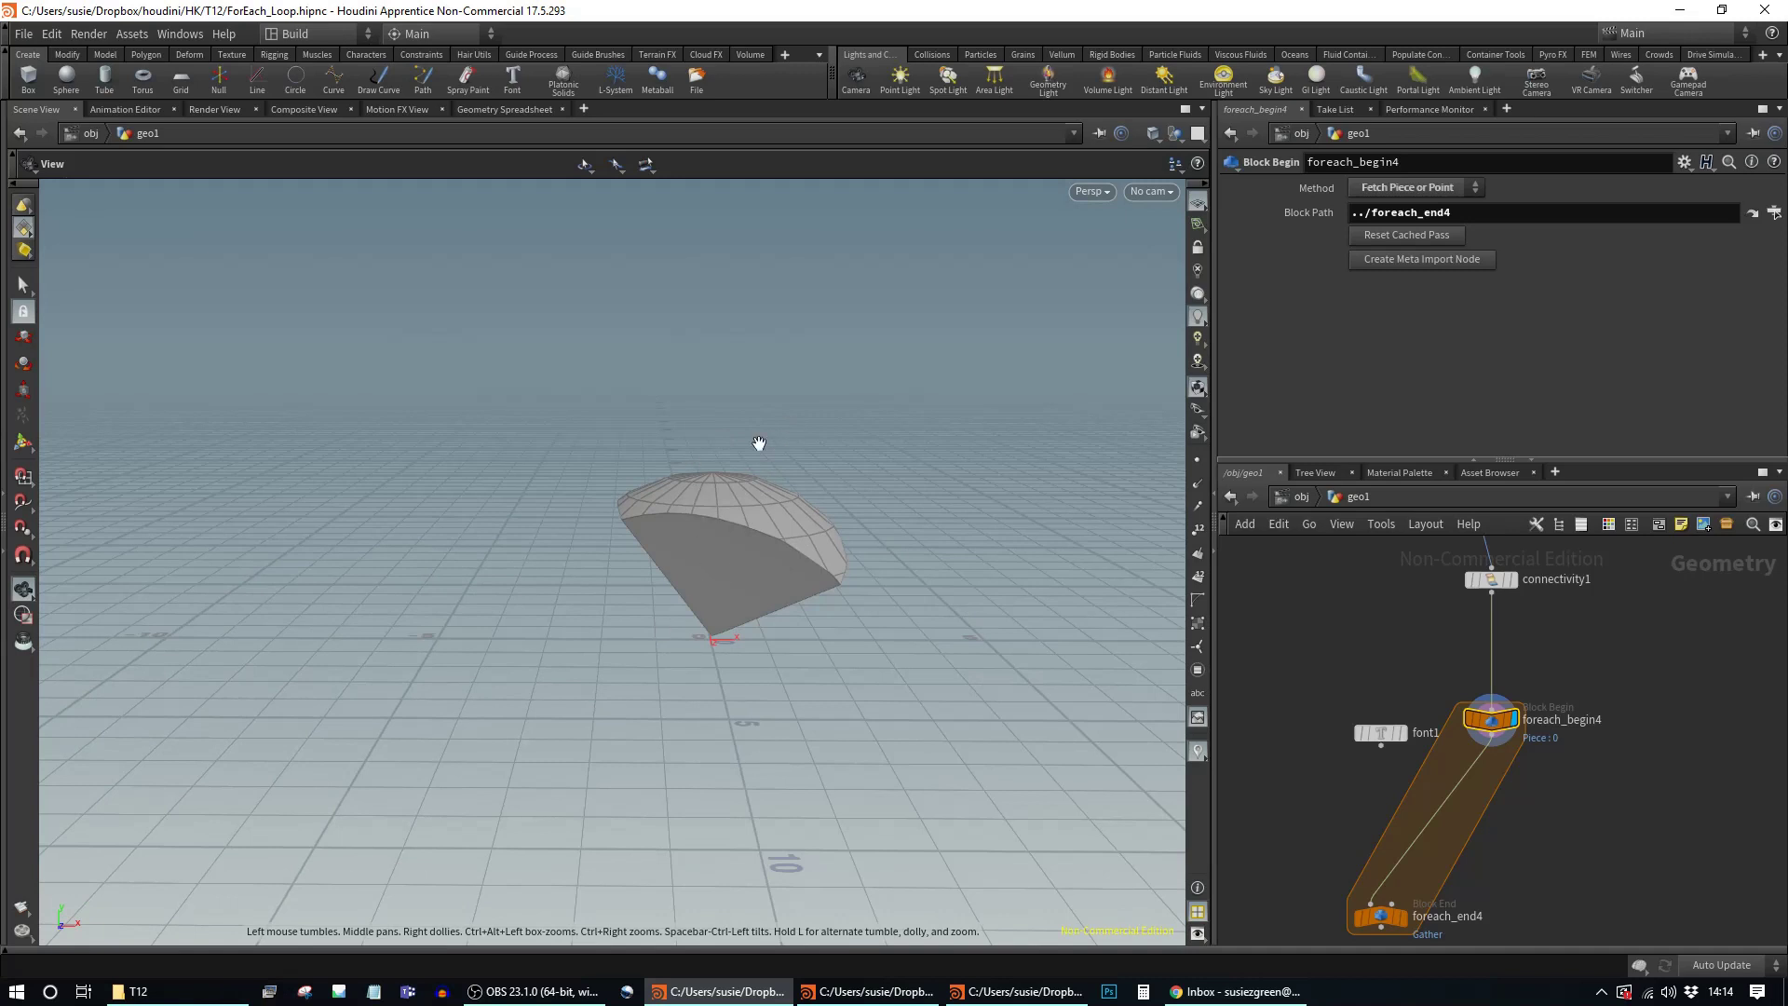
pyautogui.moveTo(755, 522); pyautogui.dragTo(726, 650)
pyautogui.moveTo(1597, 608); pyautogui.dragTo(1580, 854, button='middle')
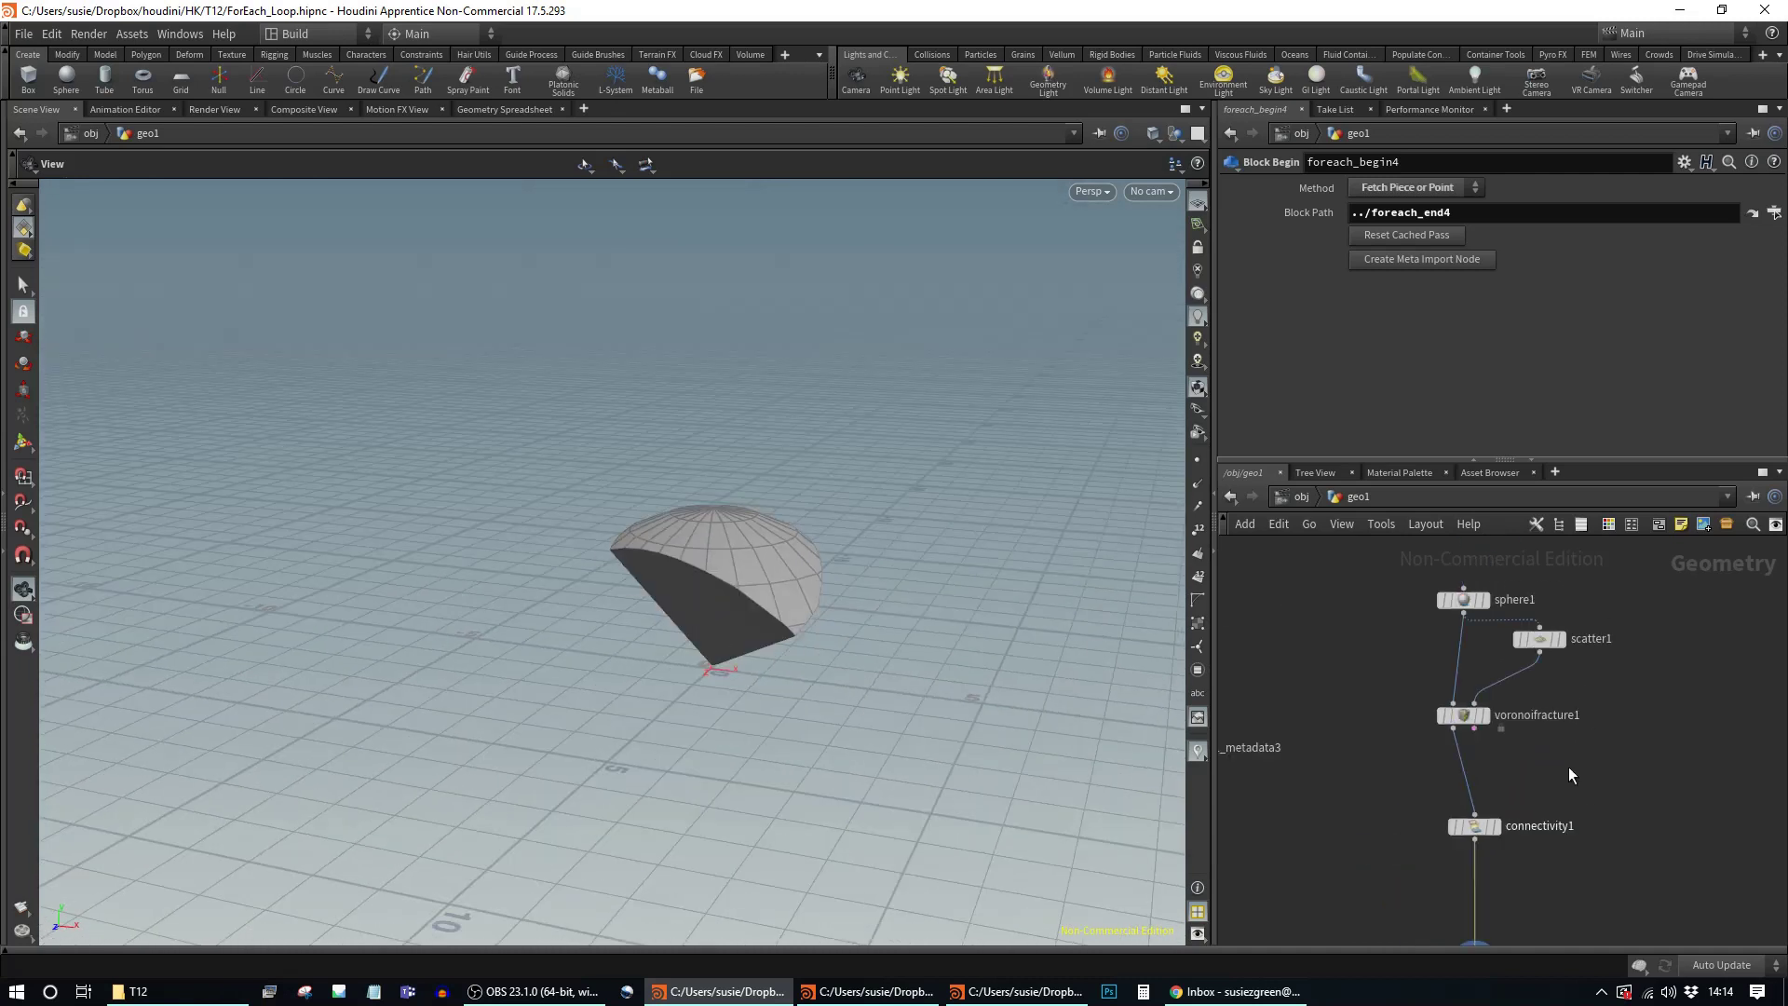
# Step: Review voronoifracture1's settings, run the loop through foreach_end4, and display foreach_begin4's current piece again
pyautogui.click(1459, 715)
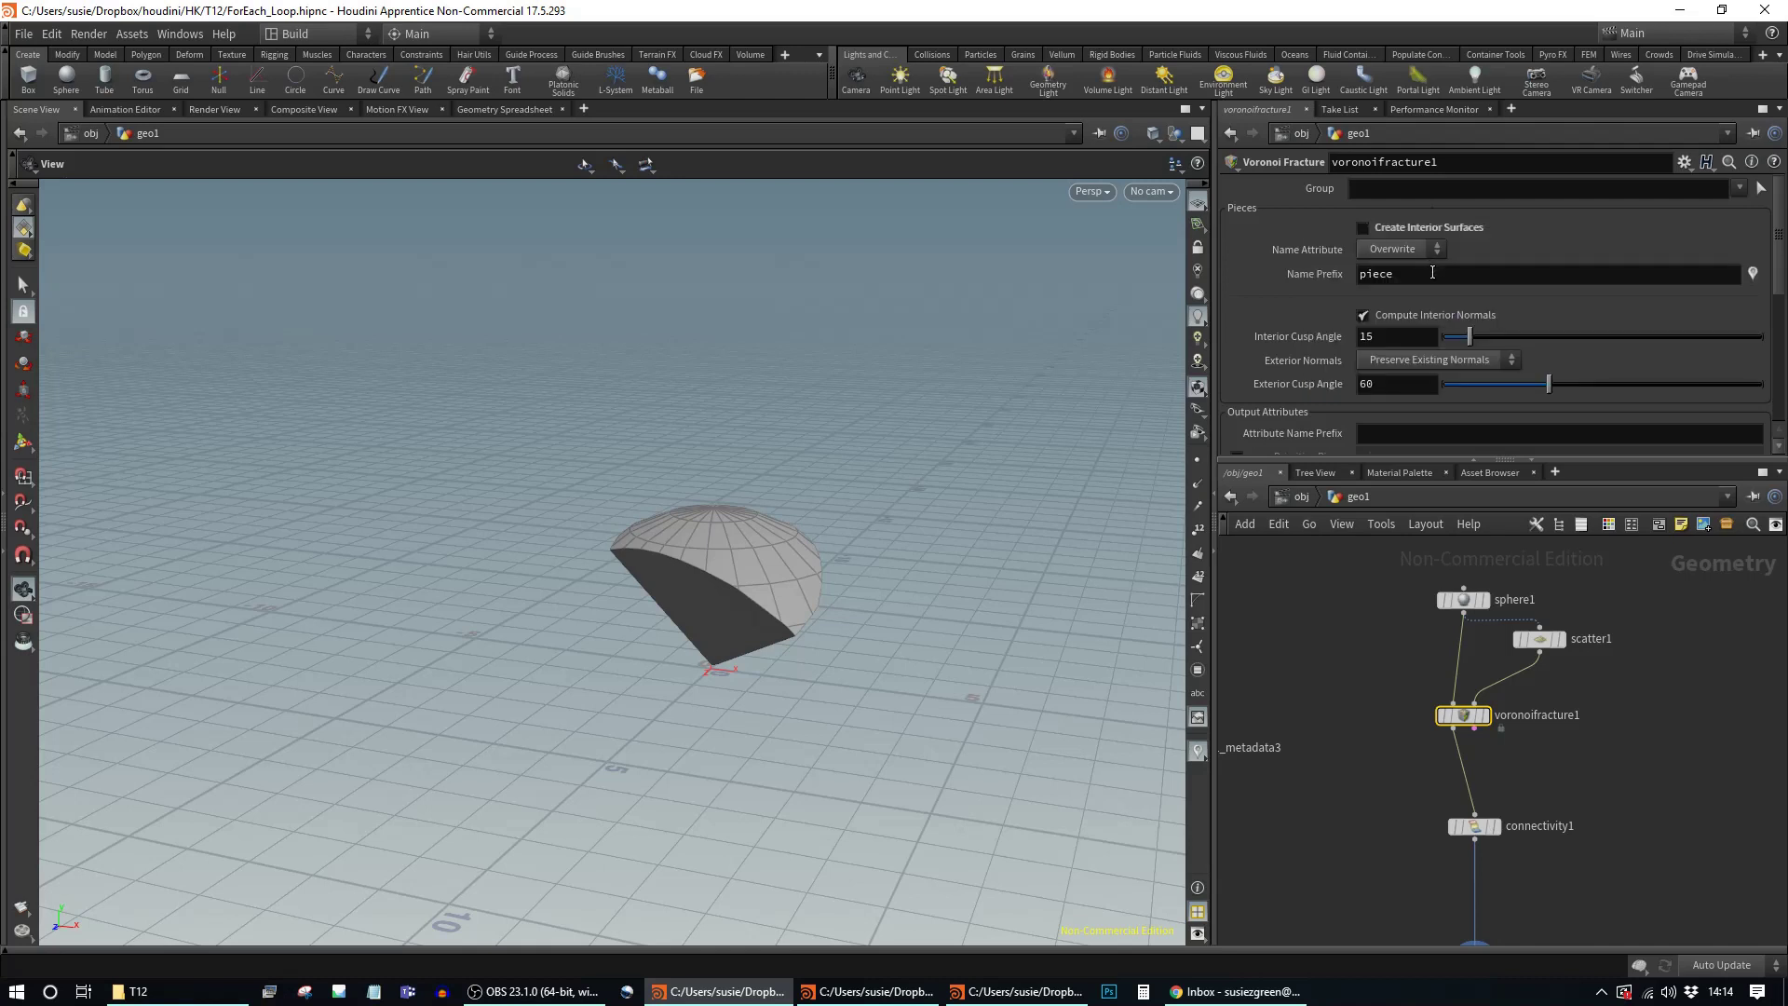
pyautogui.scroll(-1, 1573, 699)
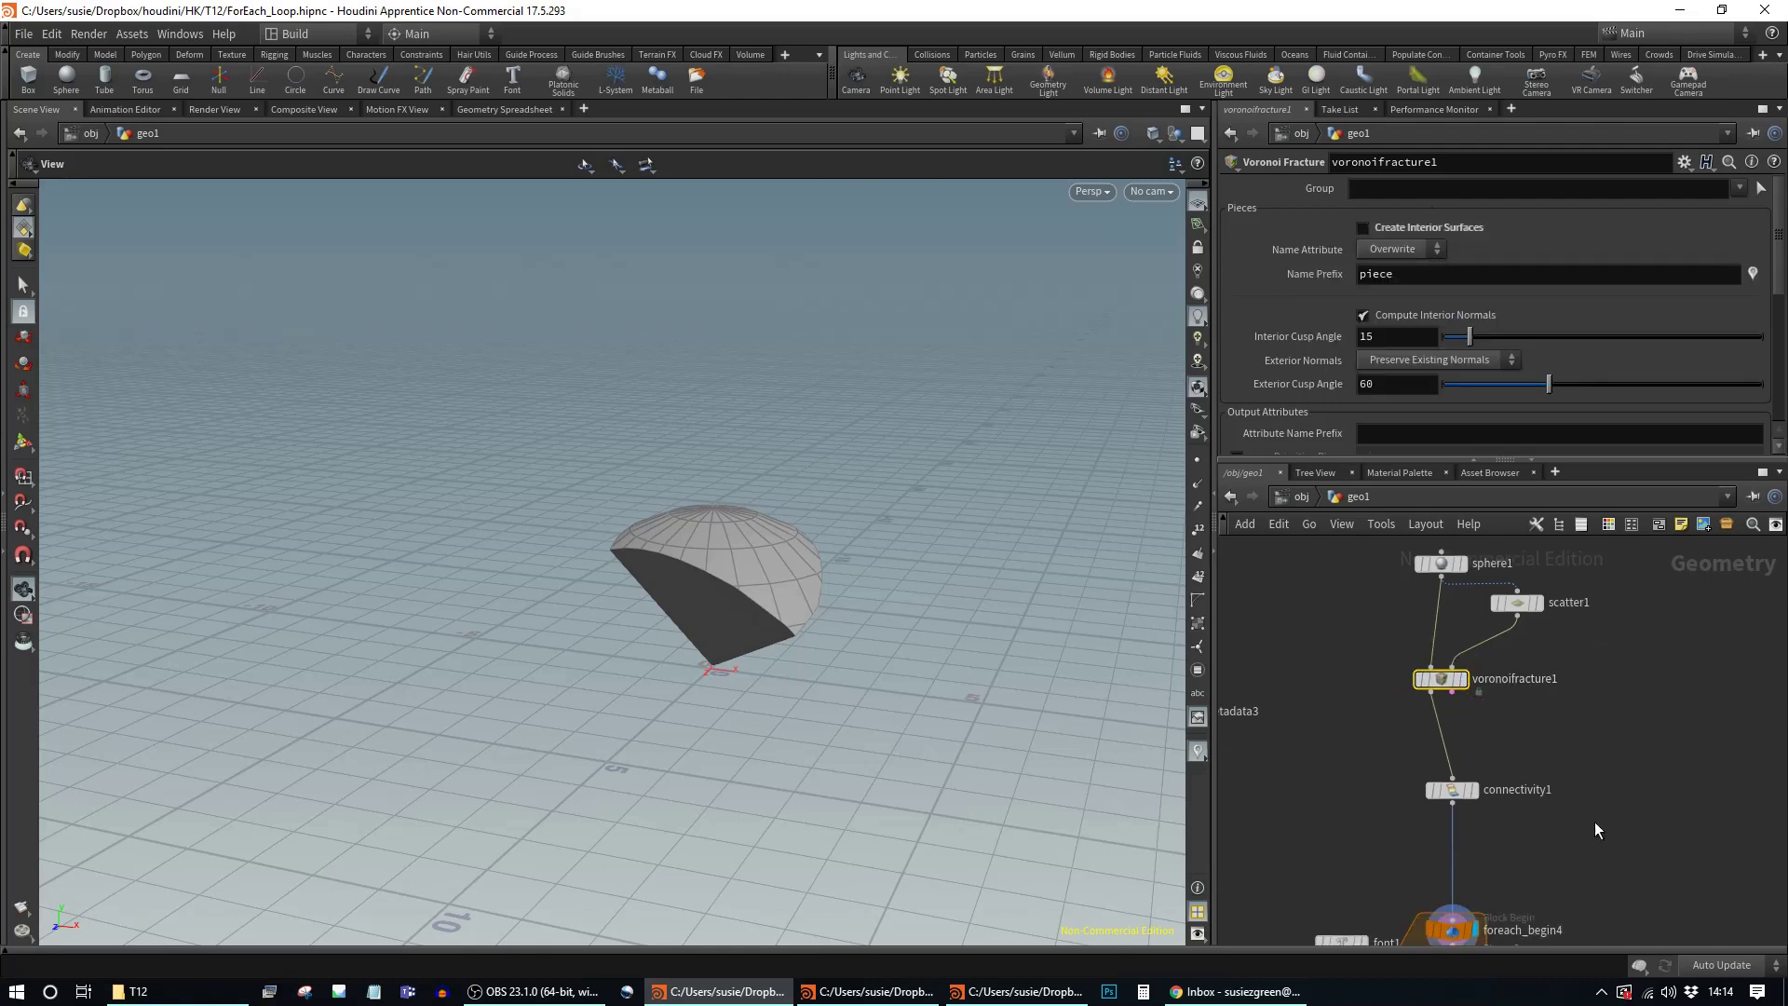
pyautogui.scroll(-5, 1595, 822)
pyautogui.click(1363, 901)
pyautogui.moveTo(1346, 900); pyautogui.dragTo(1397, 893)
pyautogui.click(1474, 704)
pyautogui.moveTo(855, 688); pyautogui.dragTo(857, 597)
# Step: Space font1 and foreach_begin4 out to make room for nodes inside the loop, and inspect the current piece from several angles
pyautogui.moveTo(1522, 749); pyautogui.dragTo(1574, 723, button='middle')
pyautogui.moveTo(1392, 677); pyautogui.dragTo(1291, 679)
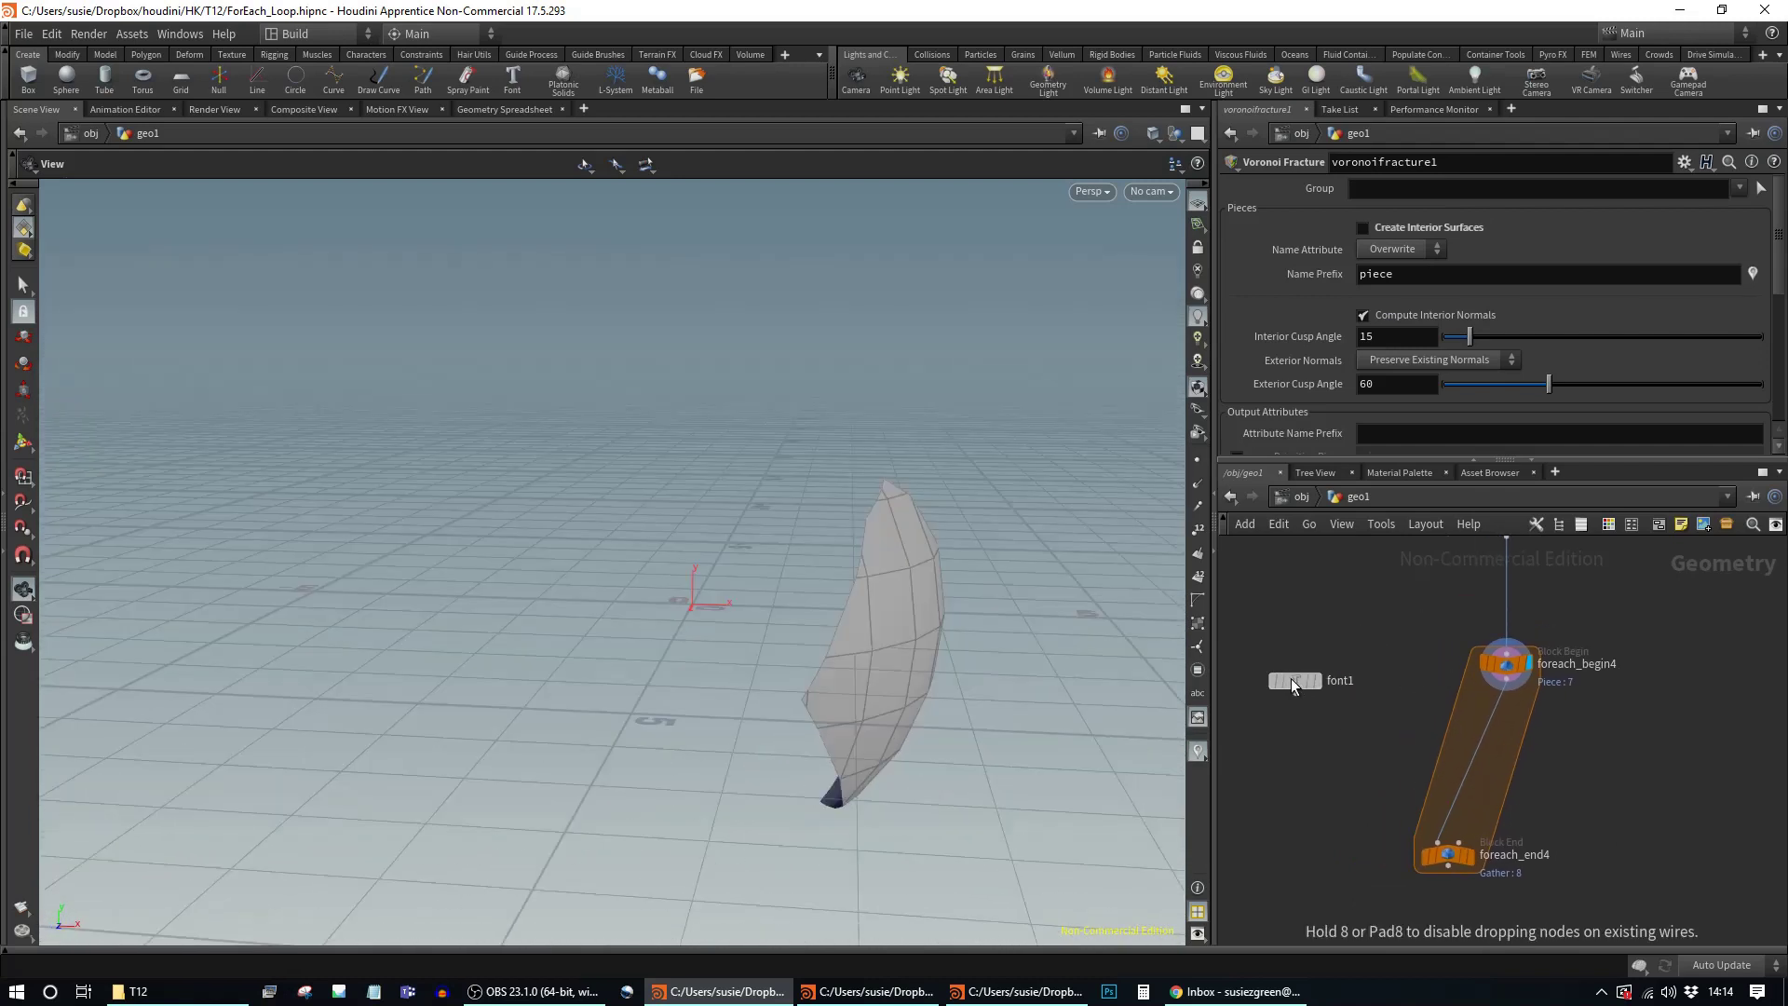
pyautogui.moveTo(1515, 671); pyautogui.dragTo(1490, 687)
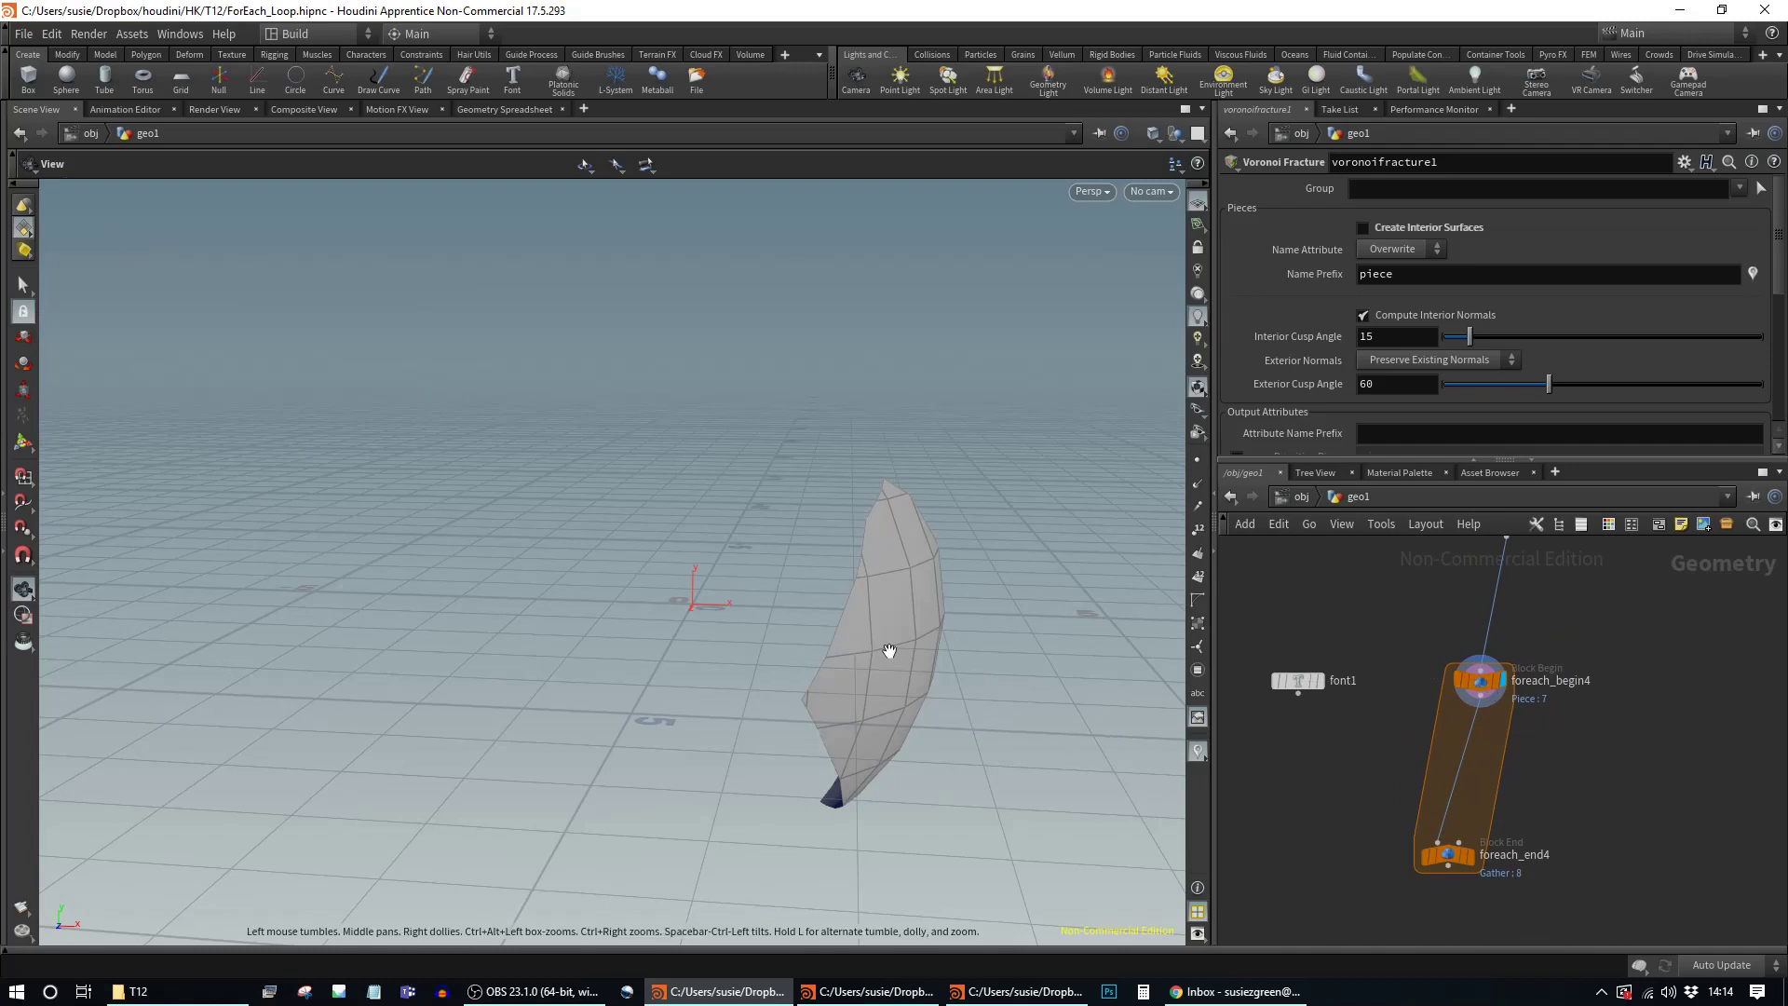
pyautogui.moveTo(935, 655); pyautogui.dragTo(650, 641)
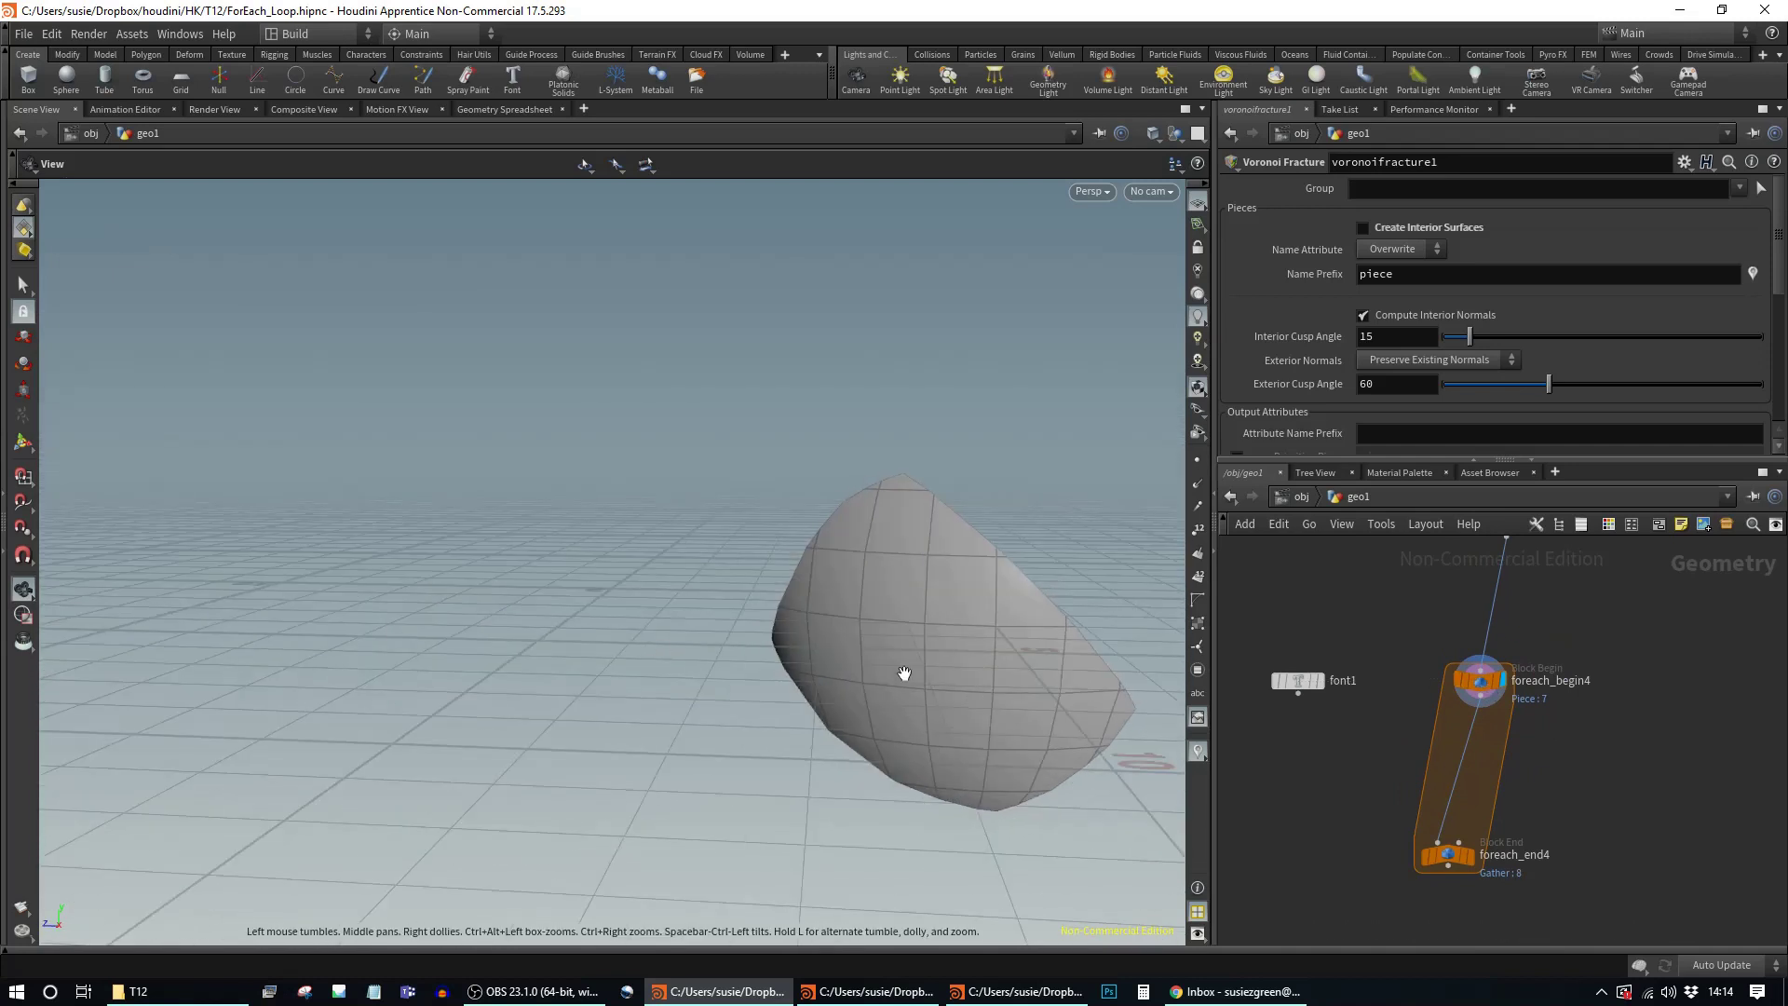
pyautogui.moveTo(935, 678); pyautogui.dragTo(980, 656)
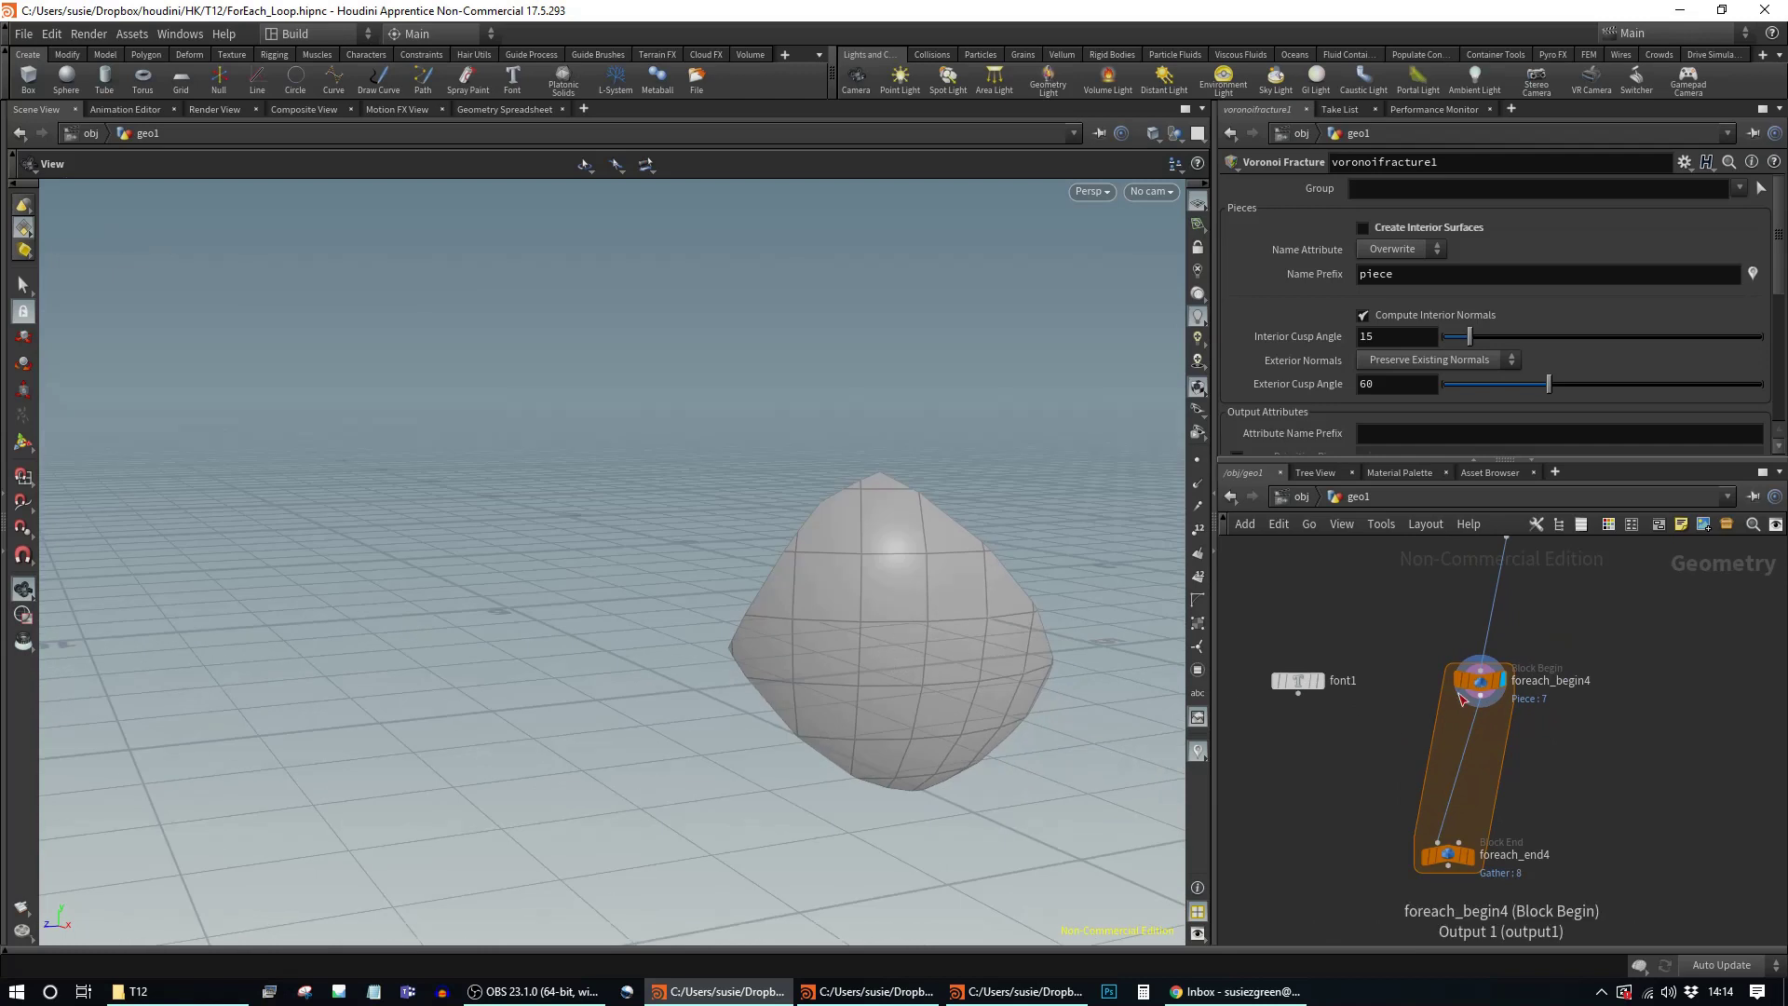
pyautogui.moveTo(1481, 680); pyautogui.dragTo(1480, 631)
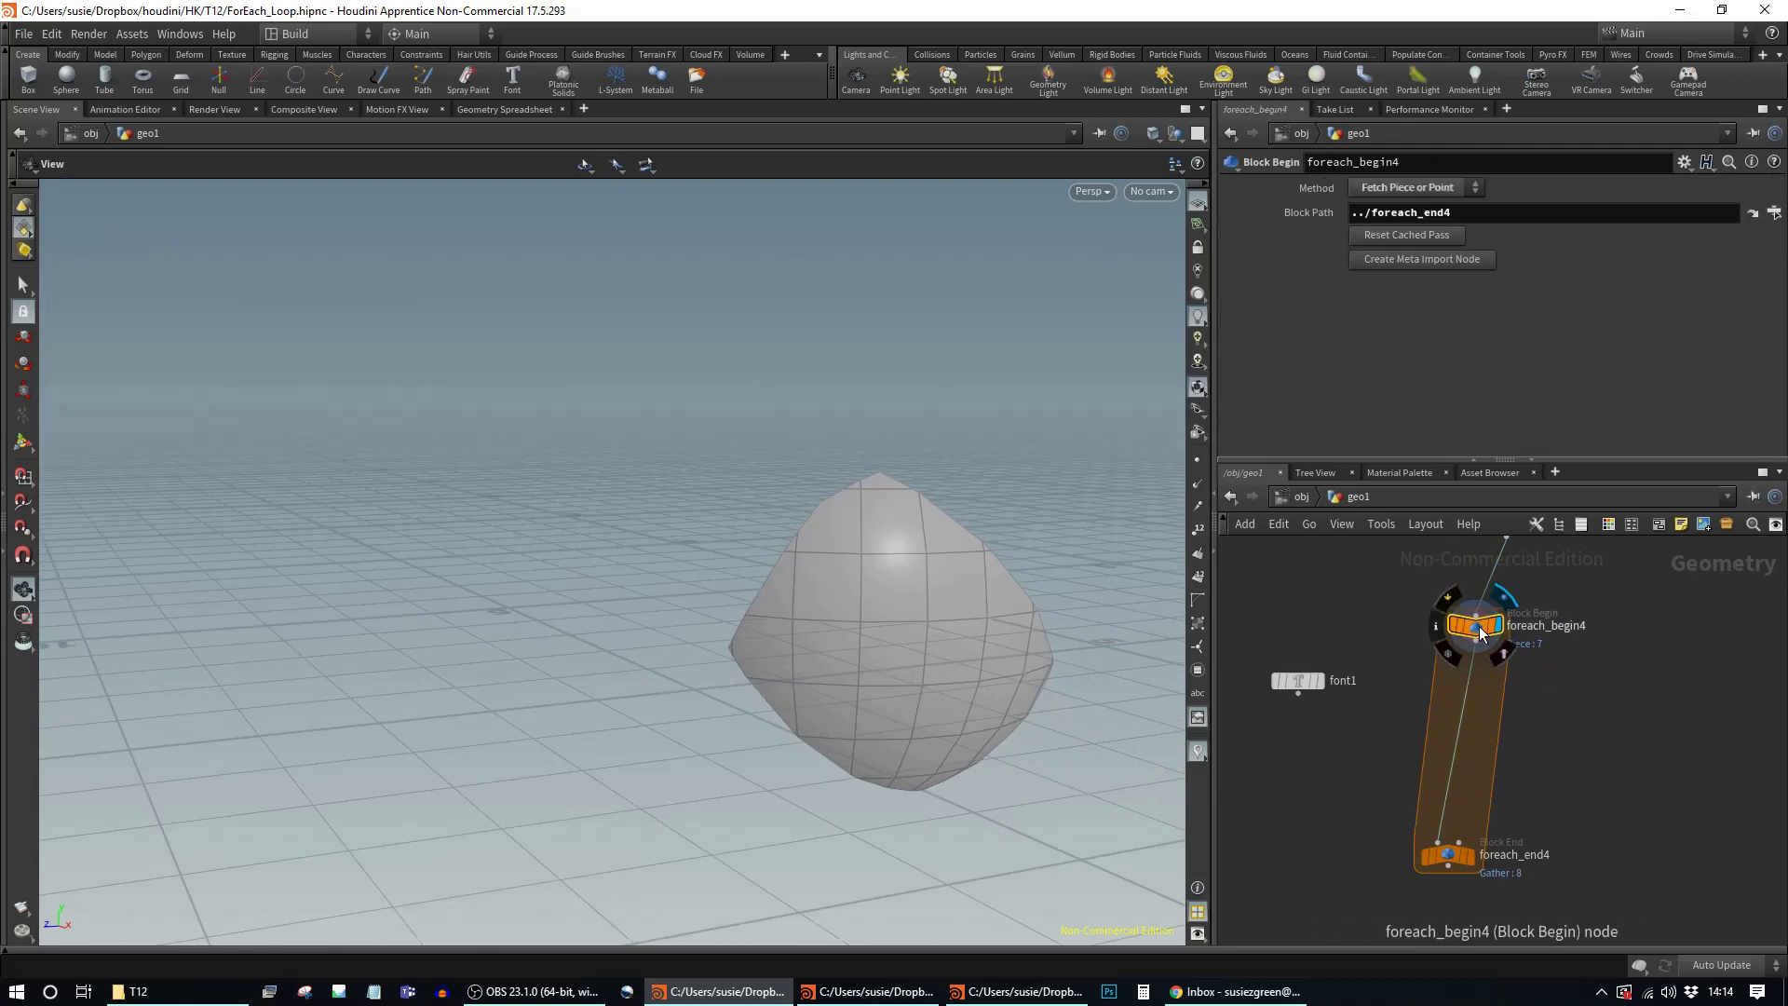
# Step: Insert an Extract Centroid node after foreach_begin4 and set Run Over to Detail
pyautogui.press('Tab')
pyautogui.write('cent')
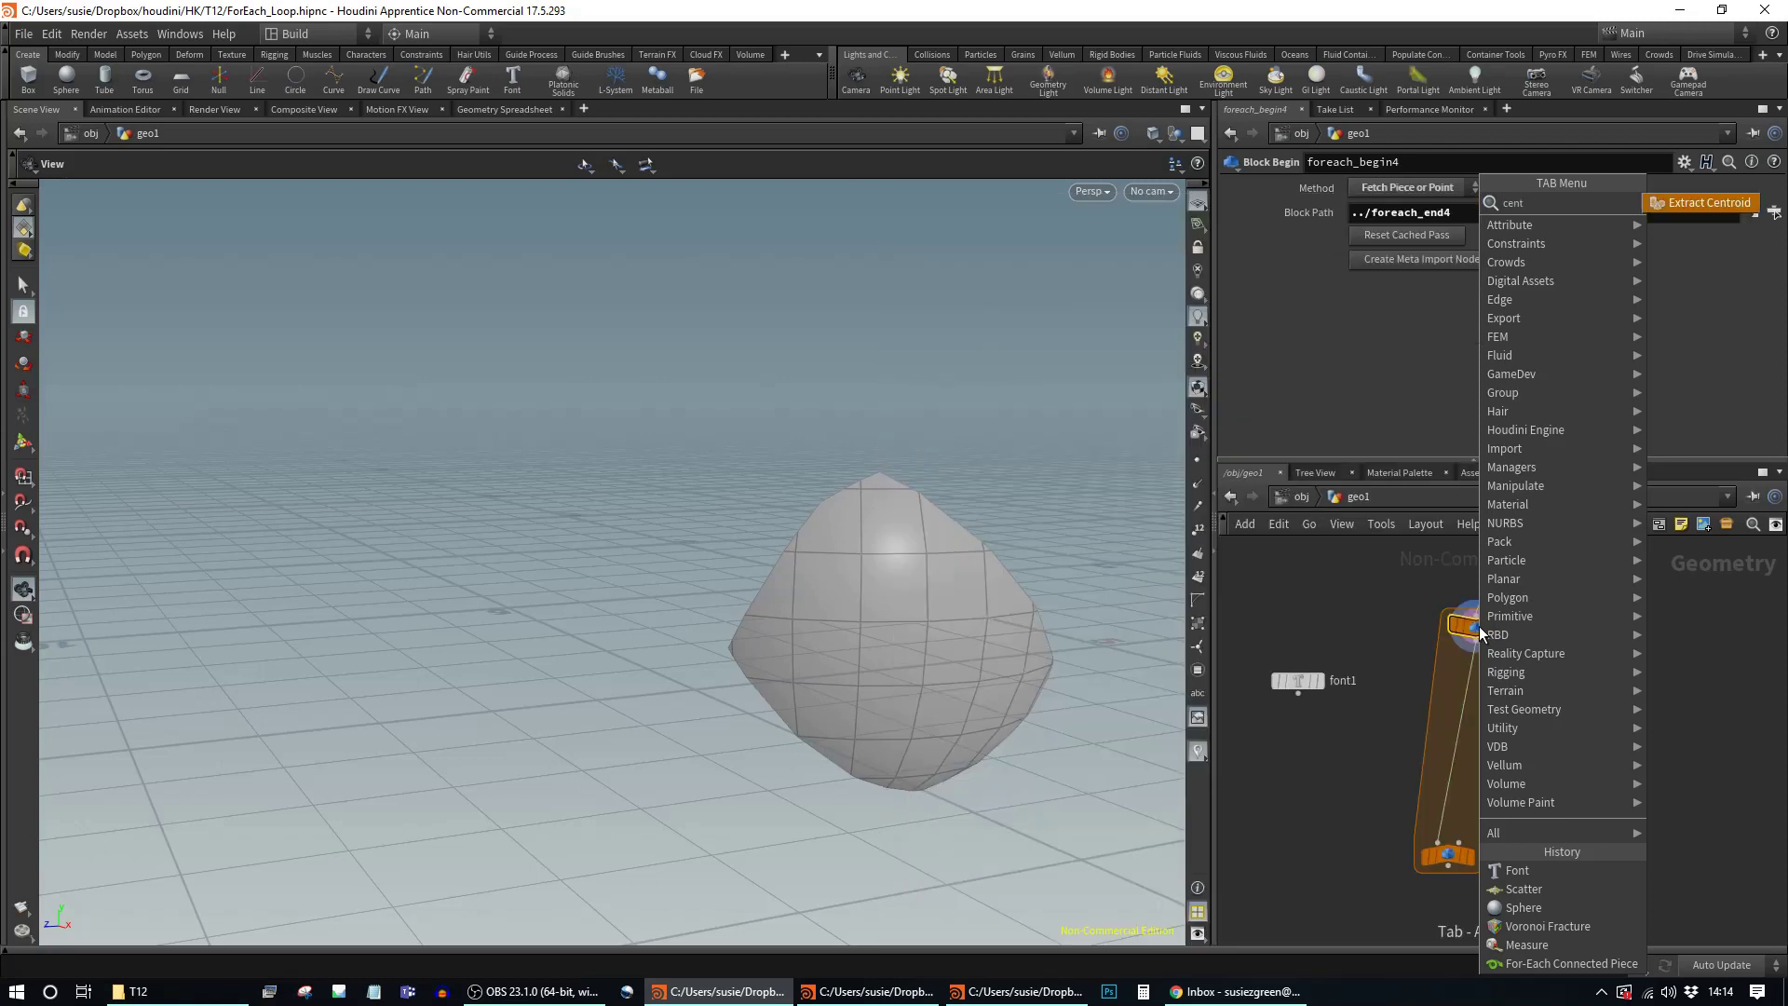
pyautogui.click(1692, 204)
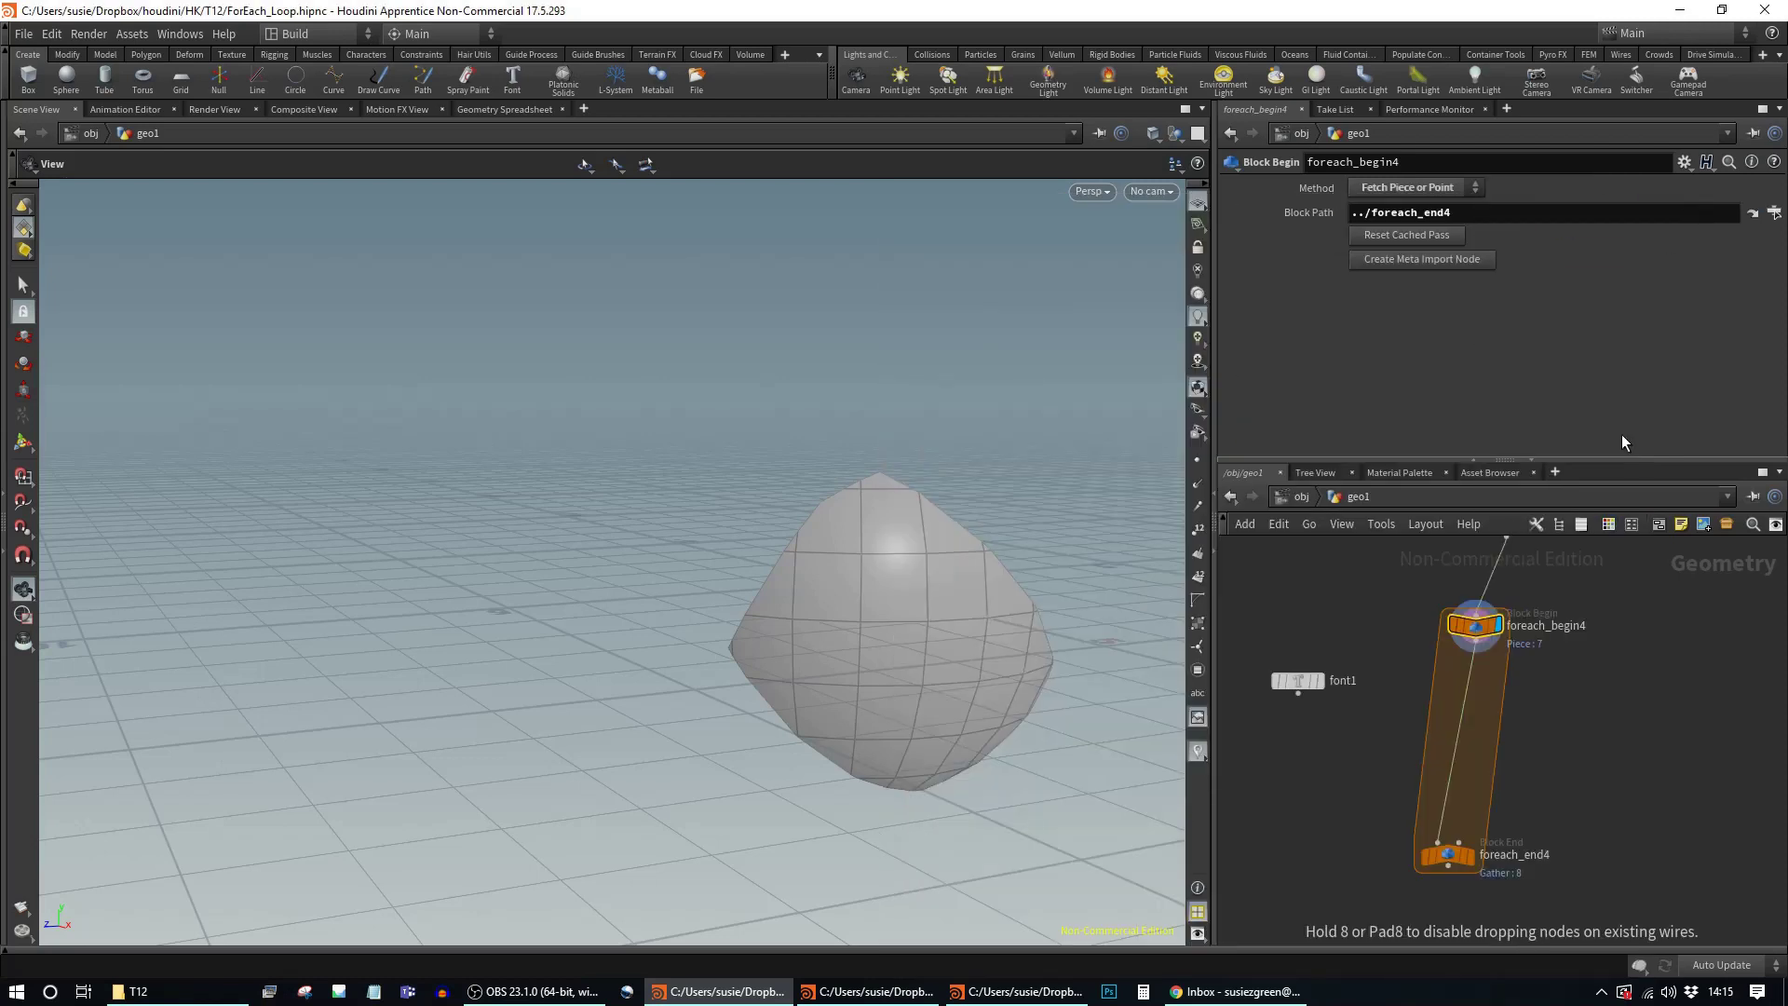
pyautogui.click(1460, 685)
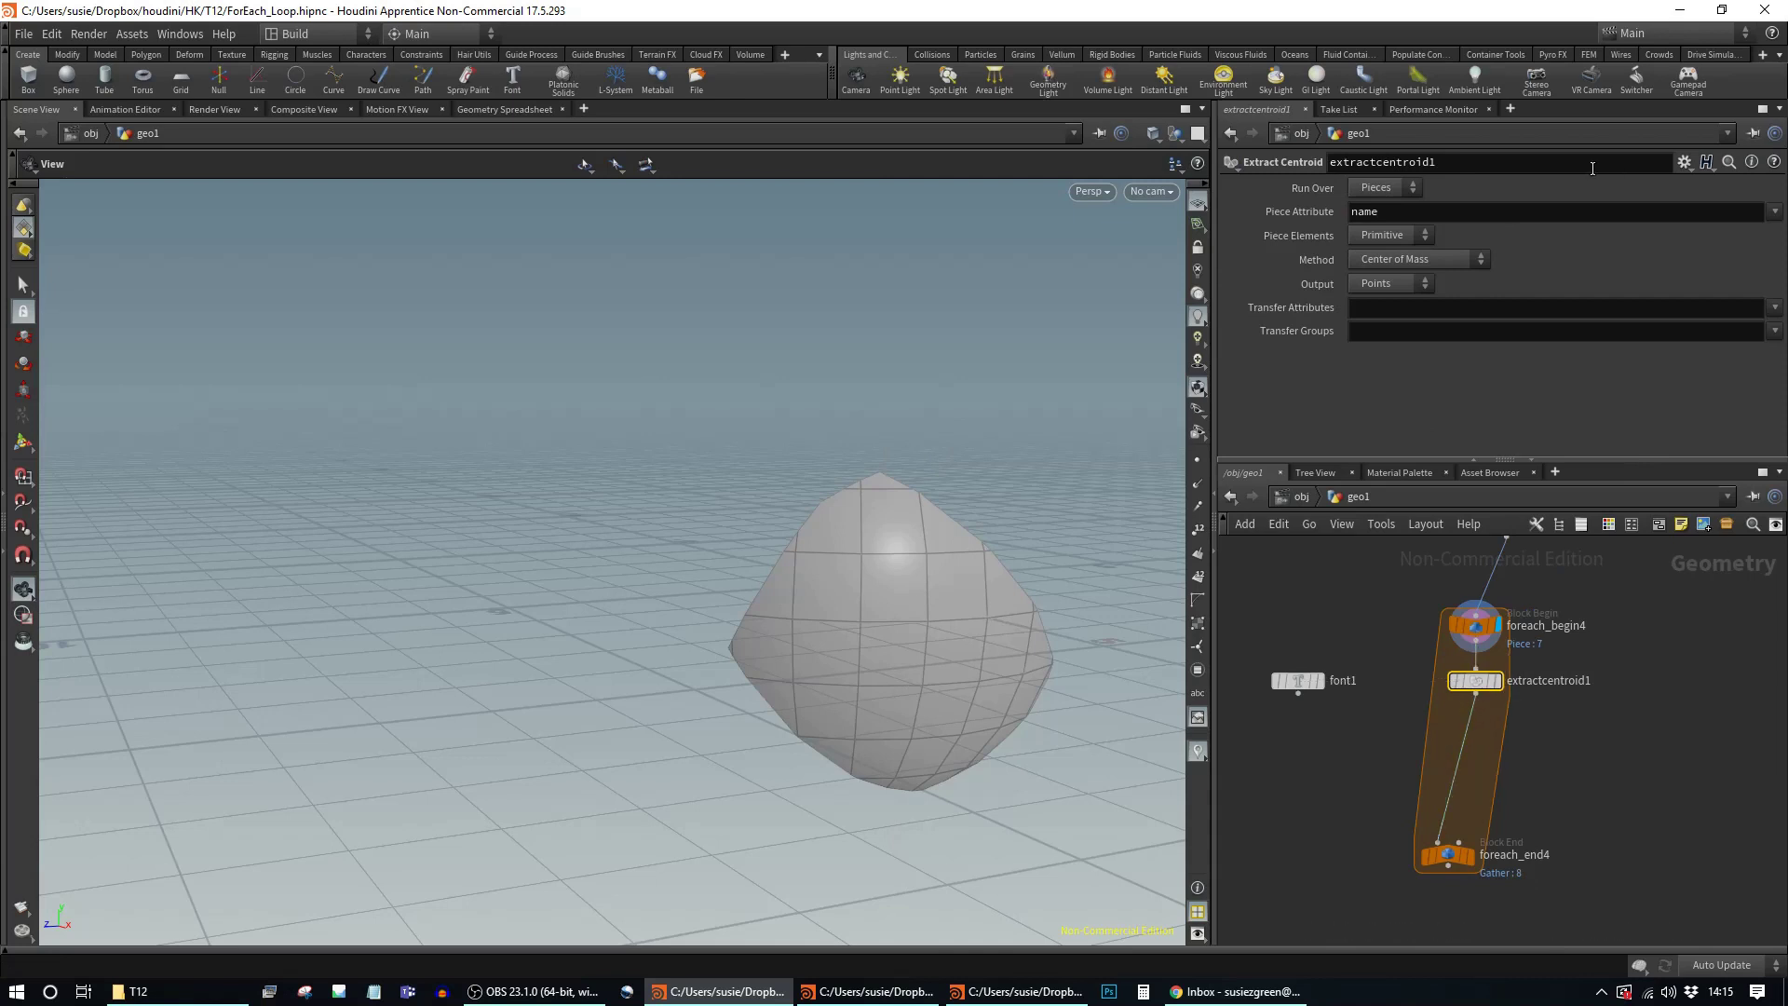
pyautogui.click(1399, 185)
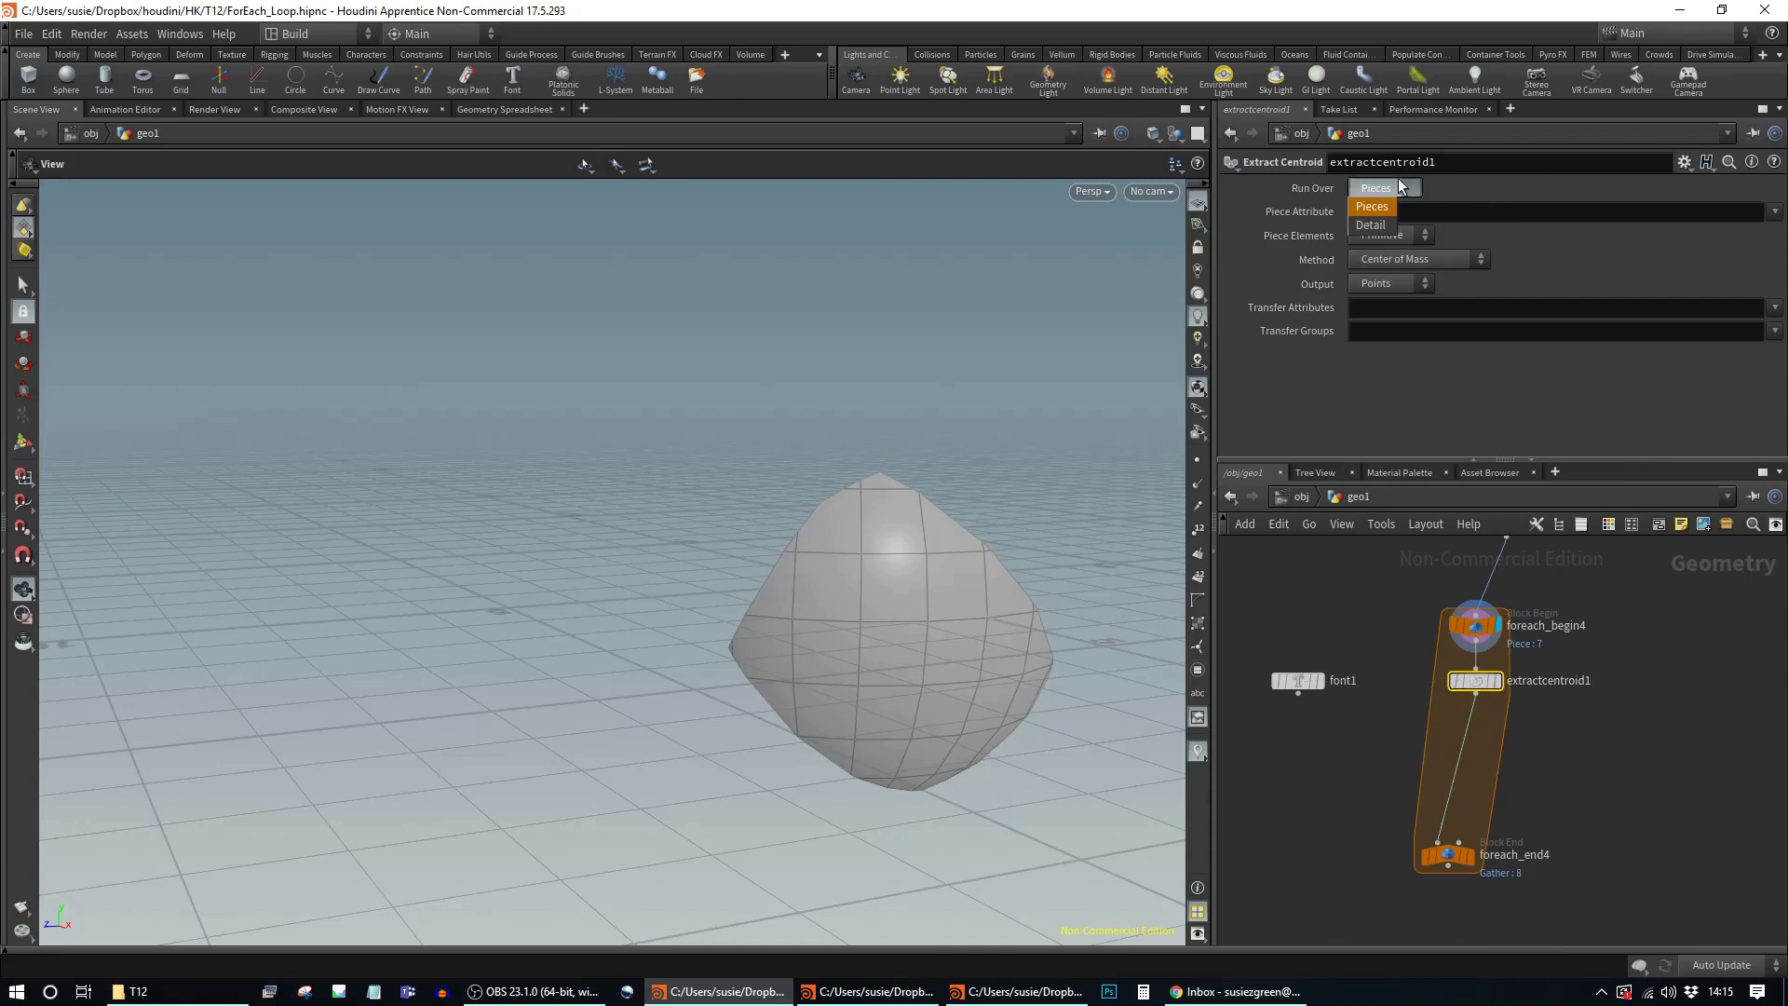
pyautogui.click(1384, 223)
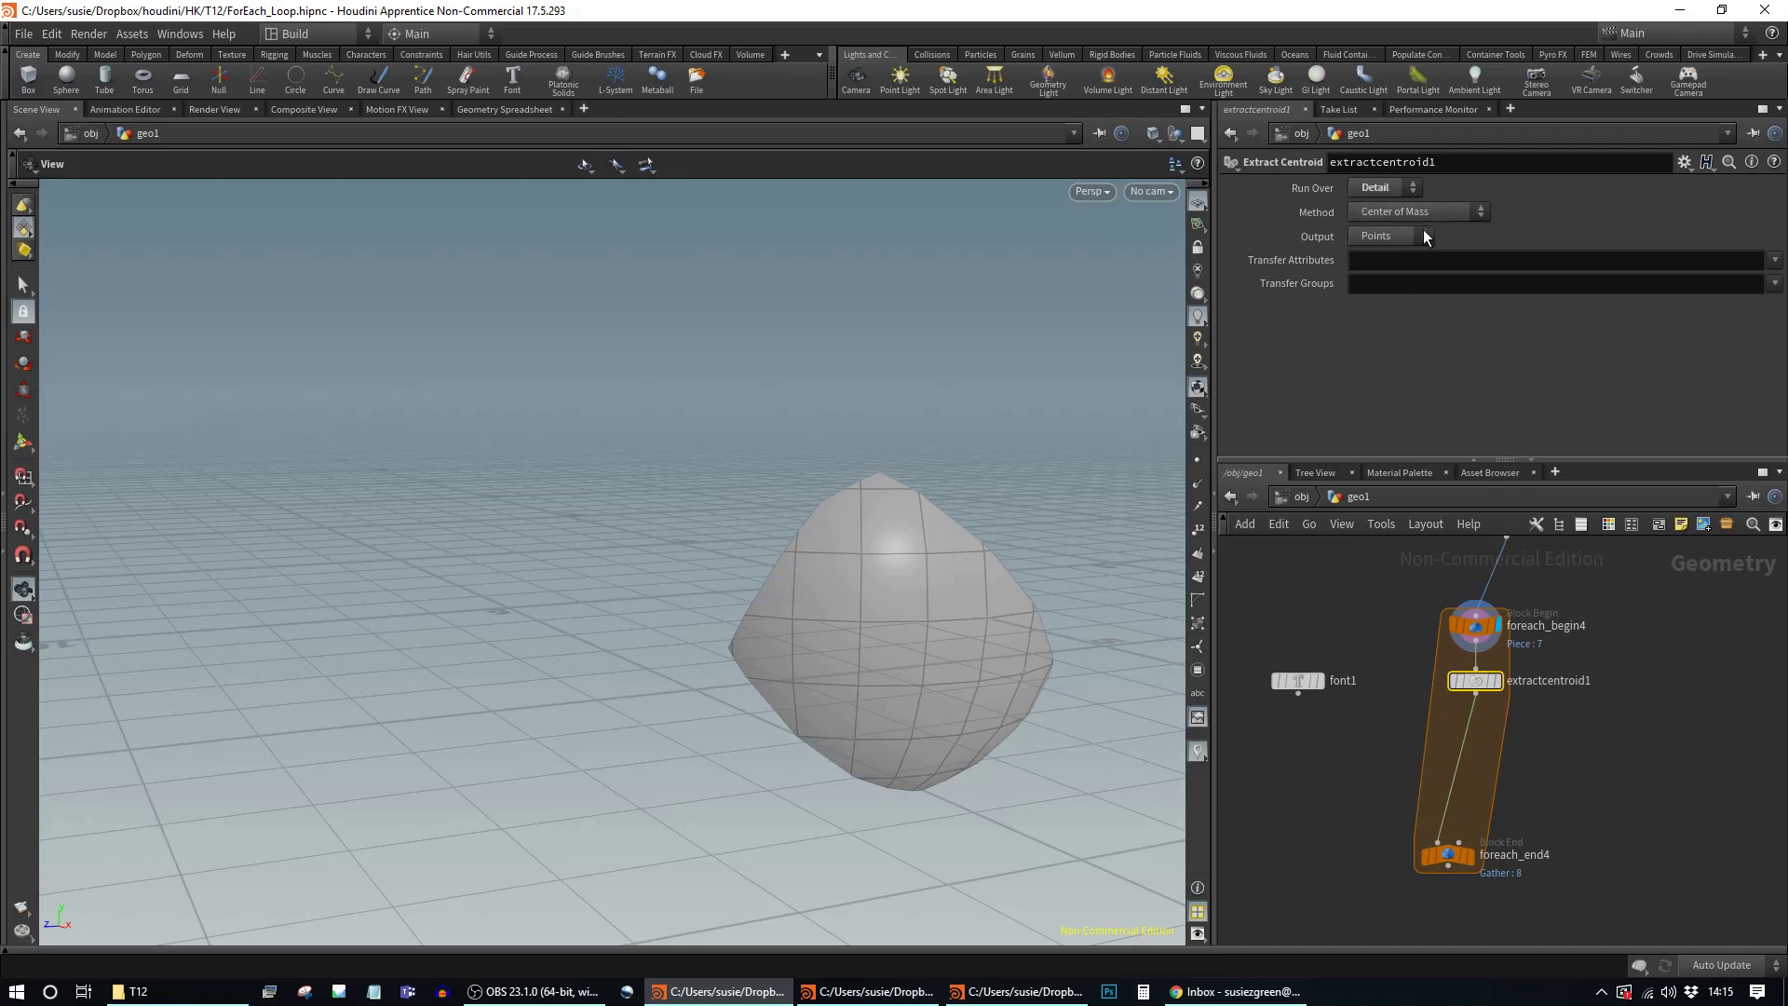
# Step: Display extractcentroid1's output, then show the gathered centroids from foreach_end4
pyautogui.click(1496, 681)
pyautogui.moveTo(851, 698); pyautogui.dragTo(1006, 718)
pyautogui.click(1456, 866)
pyautogui.press('Escape')
pyautogui.click(1456, 859)
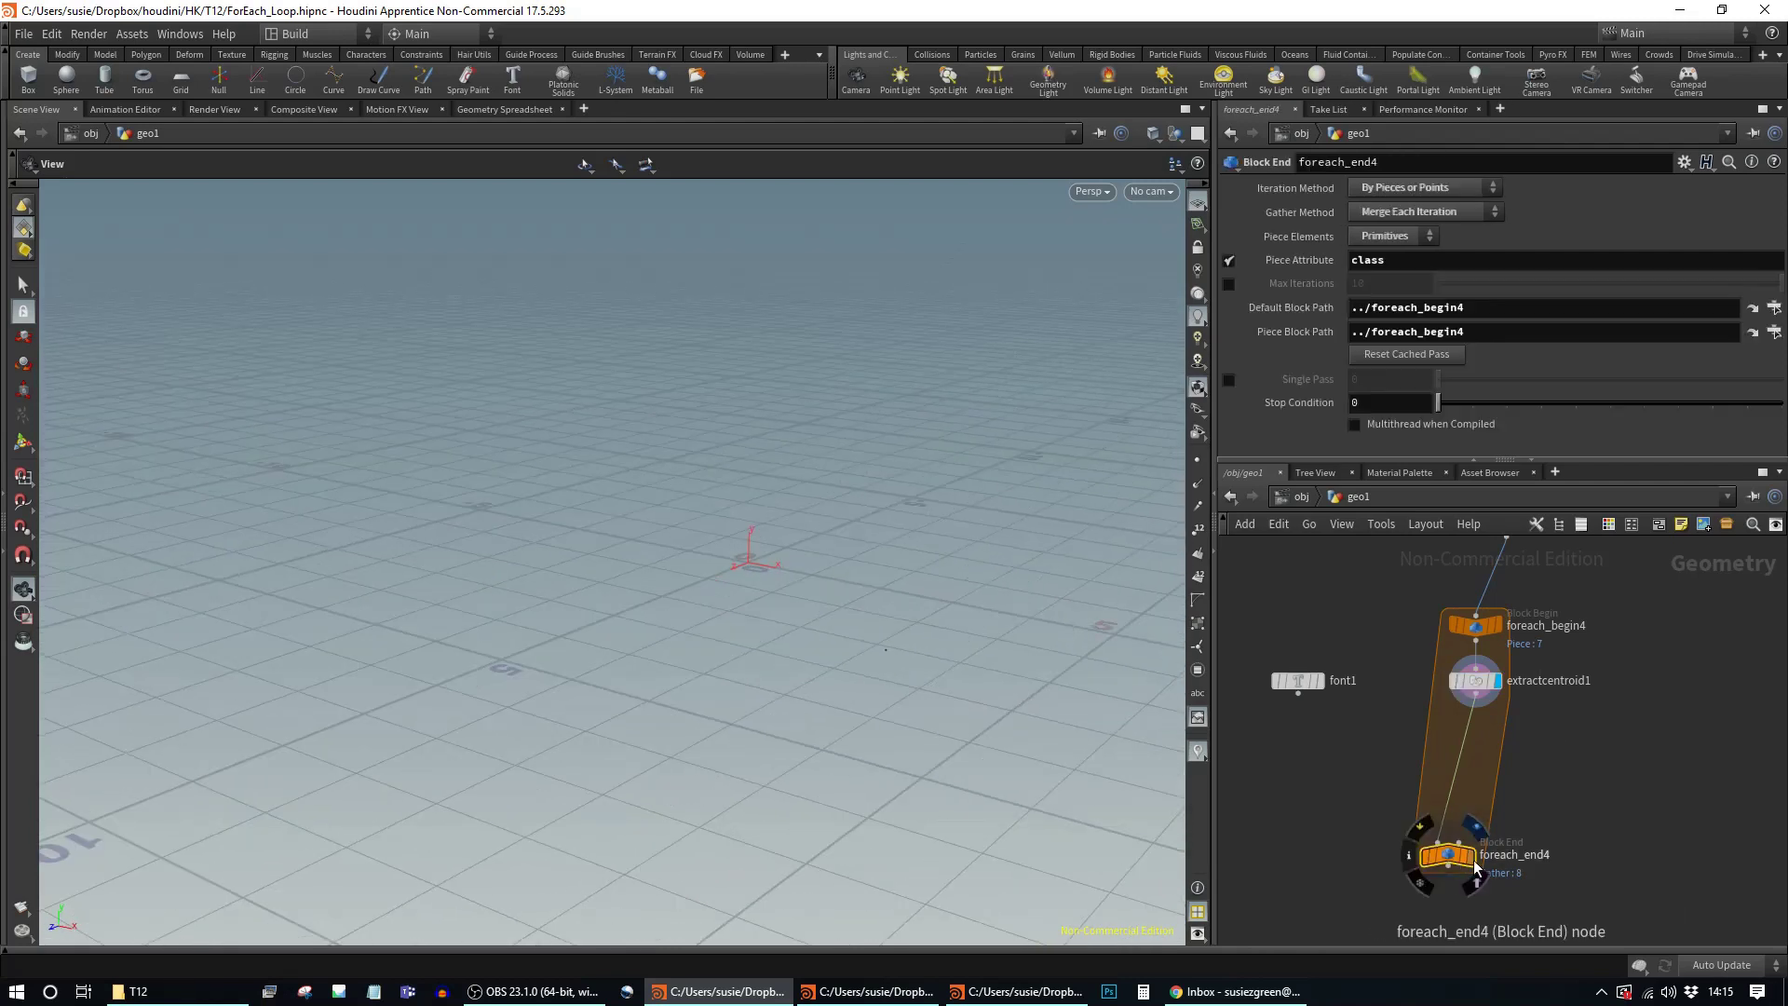
pyautogui.click(1470, 855)
# Step: Enable Single Pass on foreach_end4 with a value of 3, and display that piece from foreach_begin4
pyautogui.click(1229, 379)
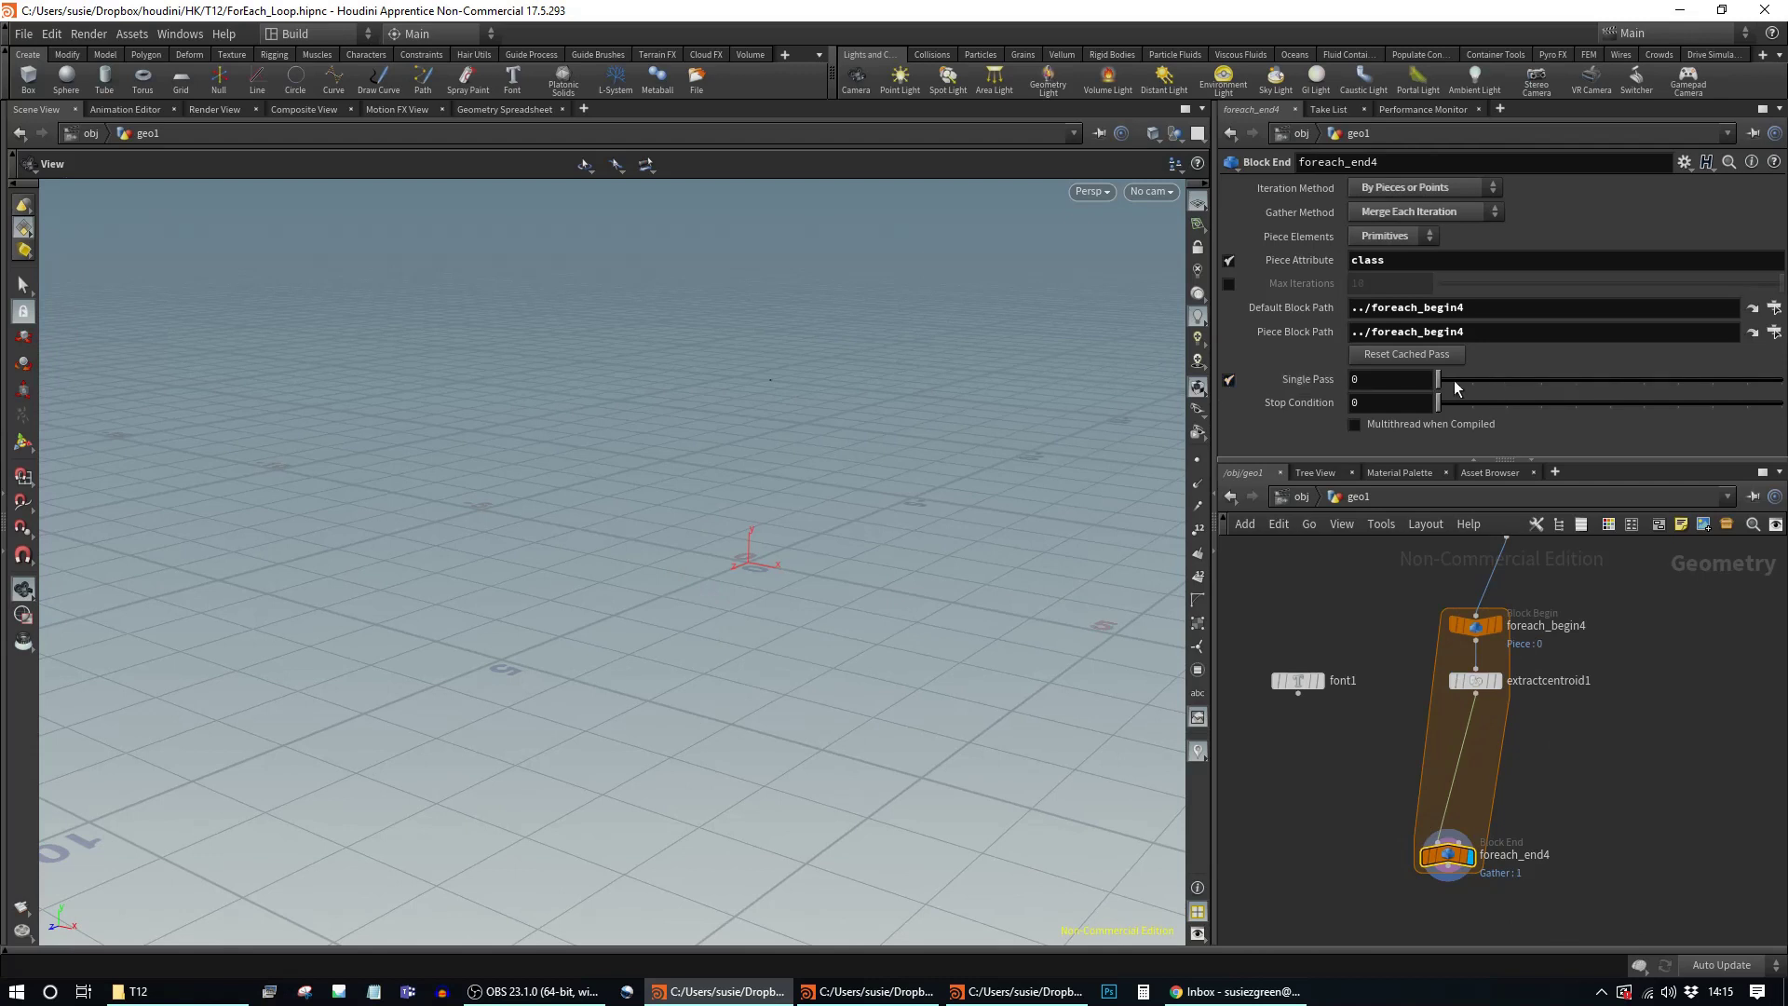
pyautogui.moveTo(1455, 378)
pyautogui.mouseDown()
pyautogui.moveTo(1574, 387)
pyautogui.moveTo(1458, 386)
pyautogui.mouseUp()
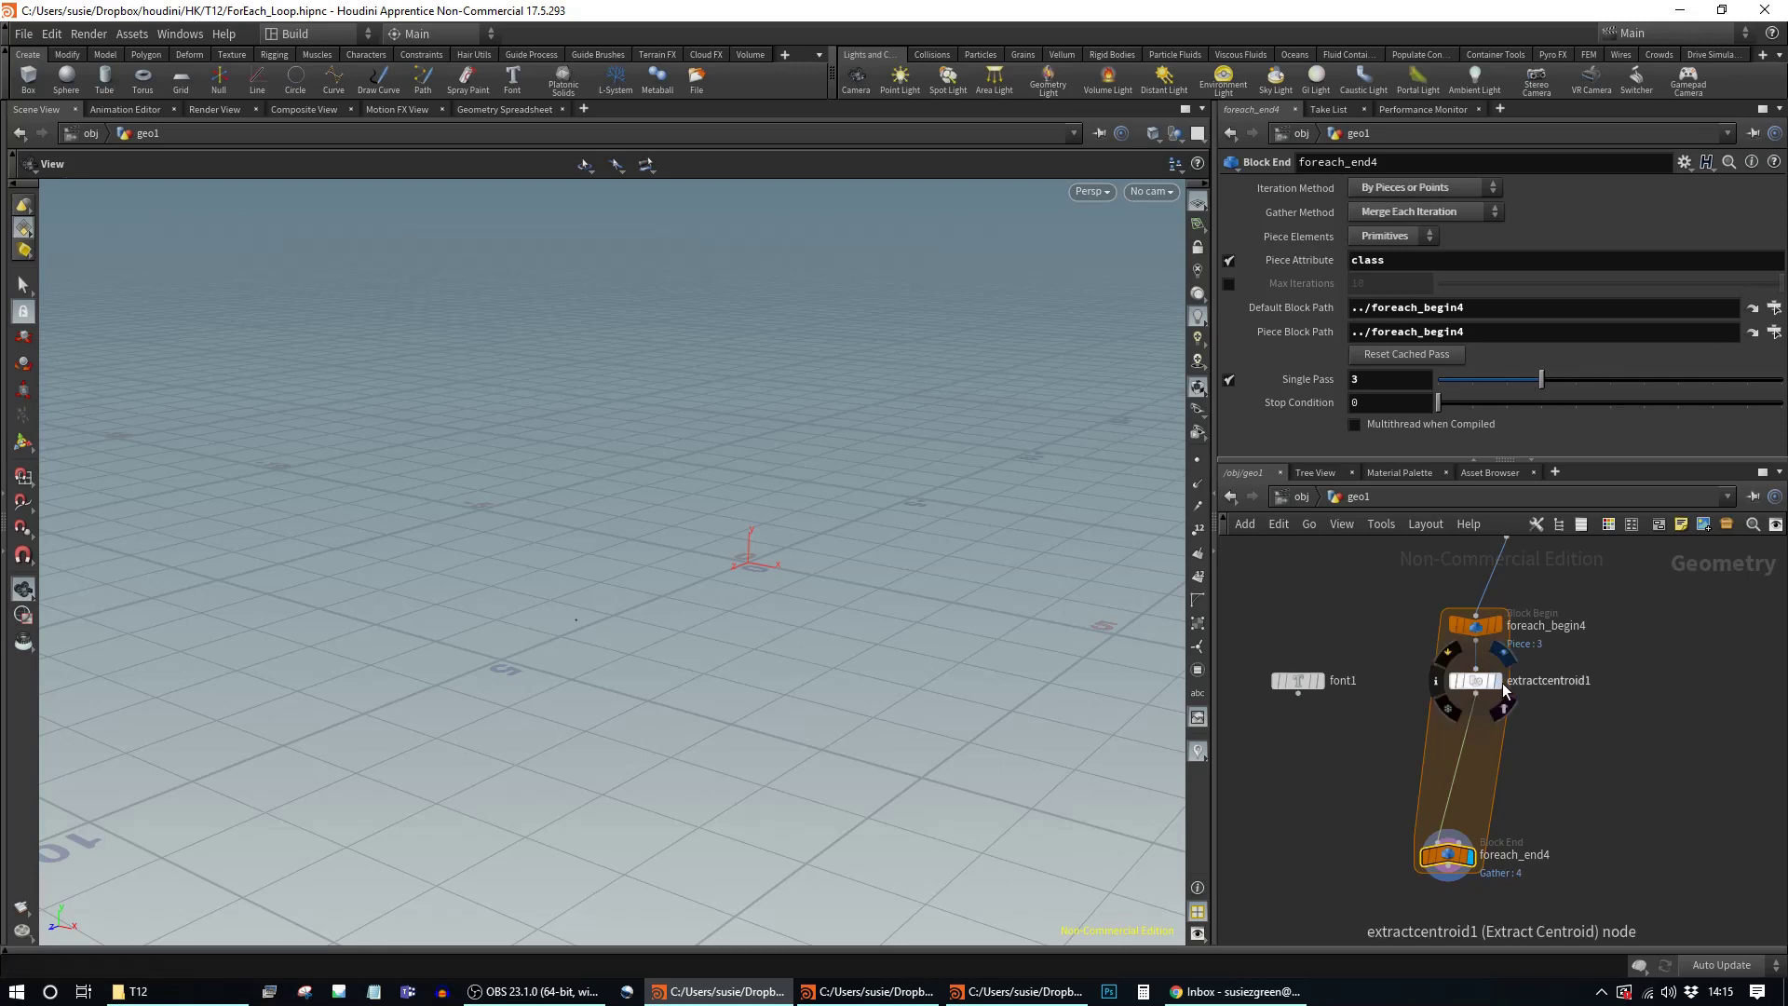
pyautogui.click(1500, 629)
pyautogui.moveTo(679, 599)
pyautogui.mouseDown()
pyautogui.moveTo(618, 698)
pyautogui.moveTo(512, 596)
pyautogui.moveTo(798, 555)
pyautogui.moveTo(770, 670)
pyautogui.moveTo(666, 643)
pyautogui.moveTo(742, 694)
pyautogui.mouseUp()
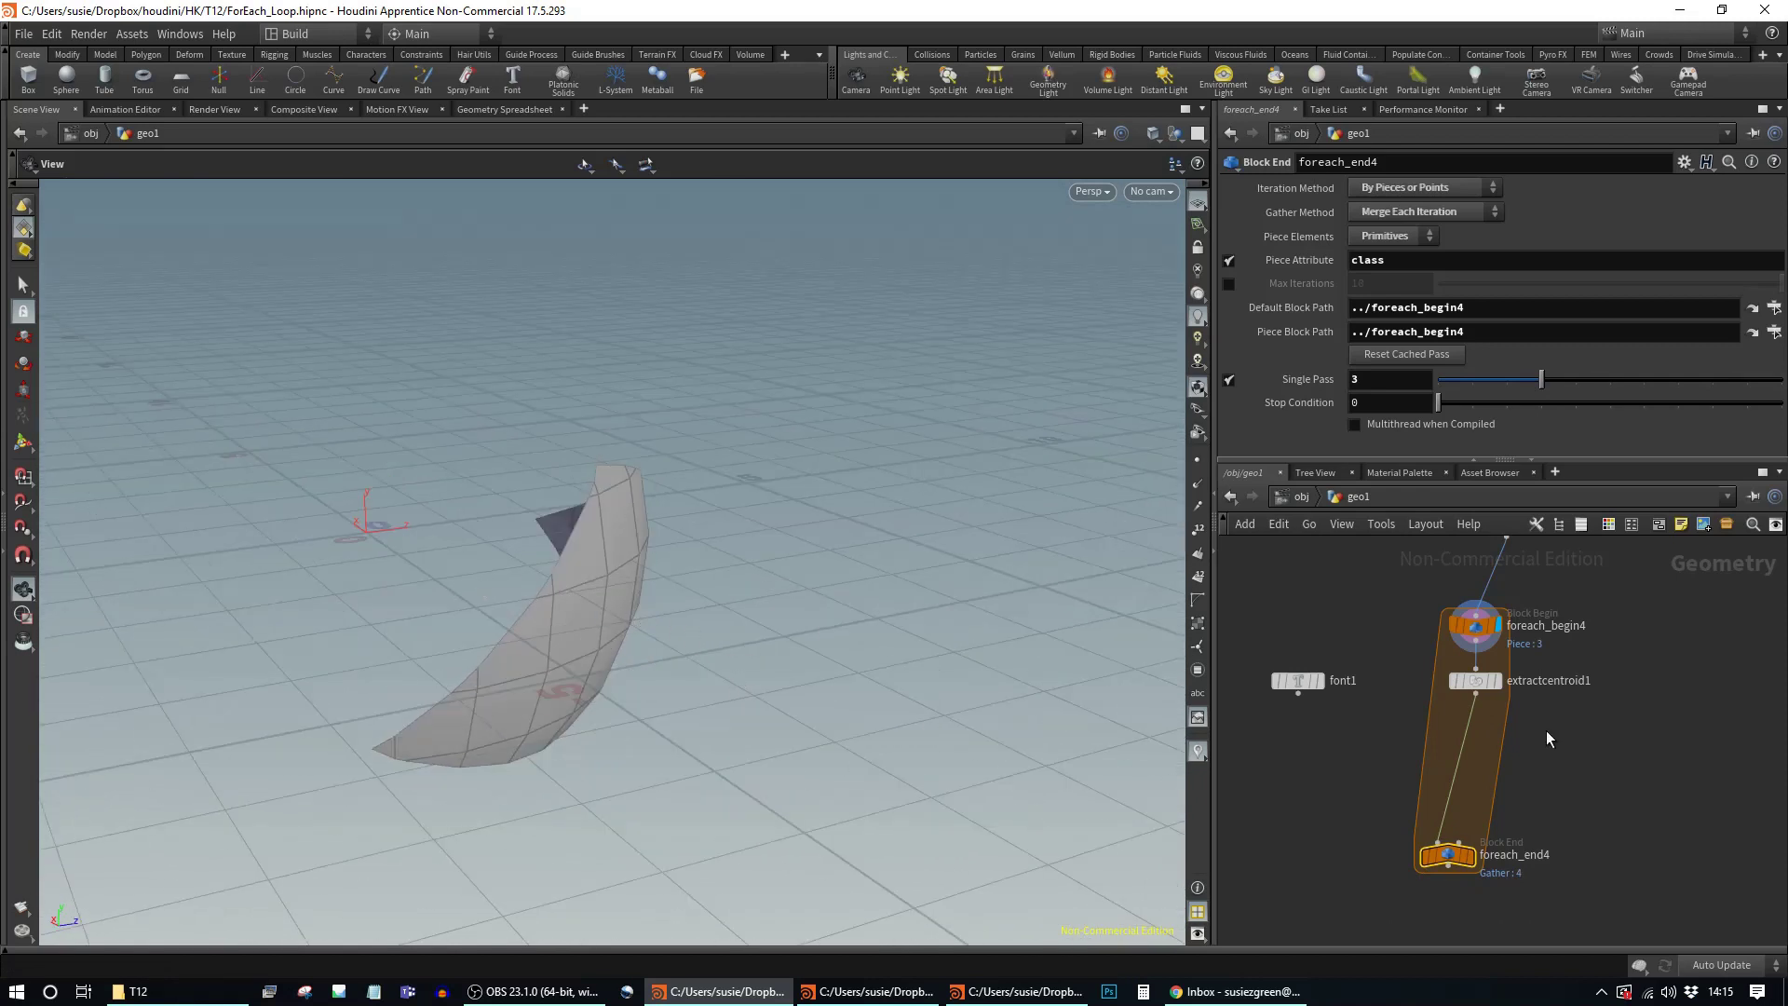
# Step: Insert a Normal node between foreach_begin4 and extractcentroid1 and set Add Normals to to Points
pyautogui.moveTo(1479, 680); pyautogui.dragTo(1451, 717)
pyautogui.click(1486, 630)
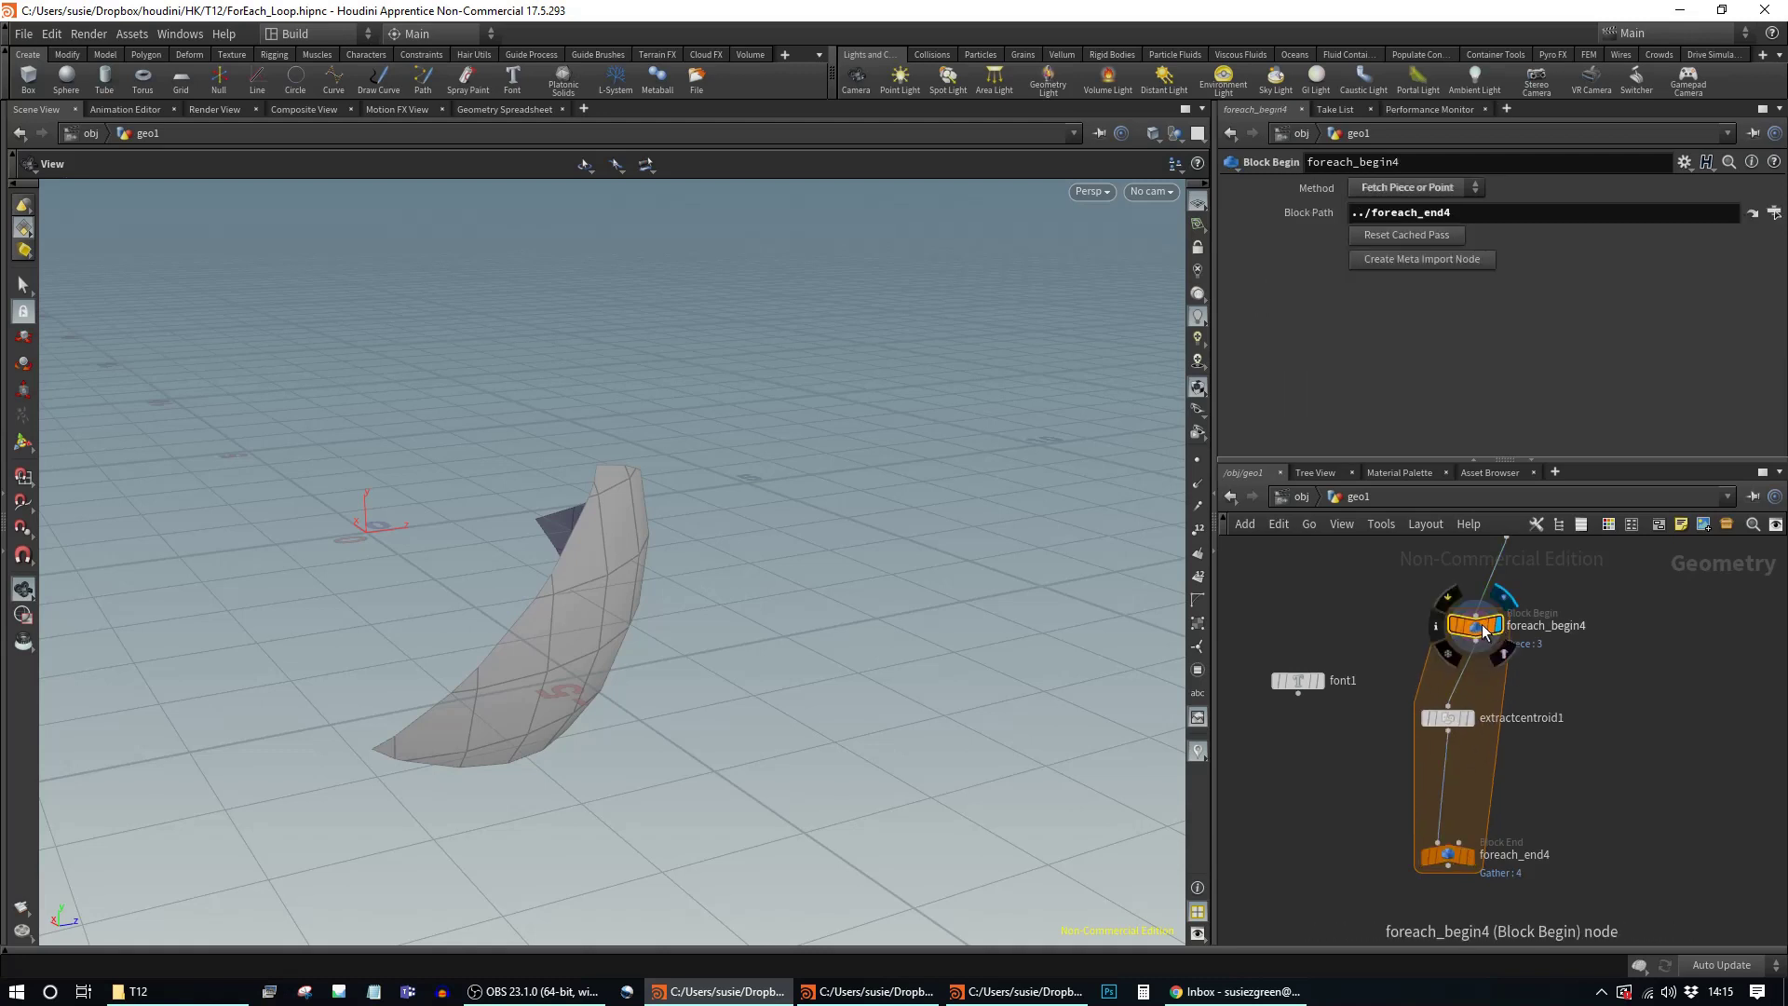
pyautogui.moveTo(1485, 636); pyautogui.dragTo(1479, 607)
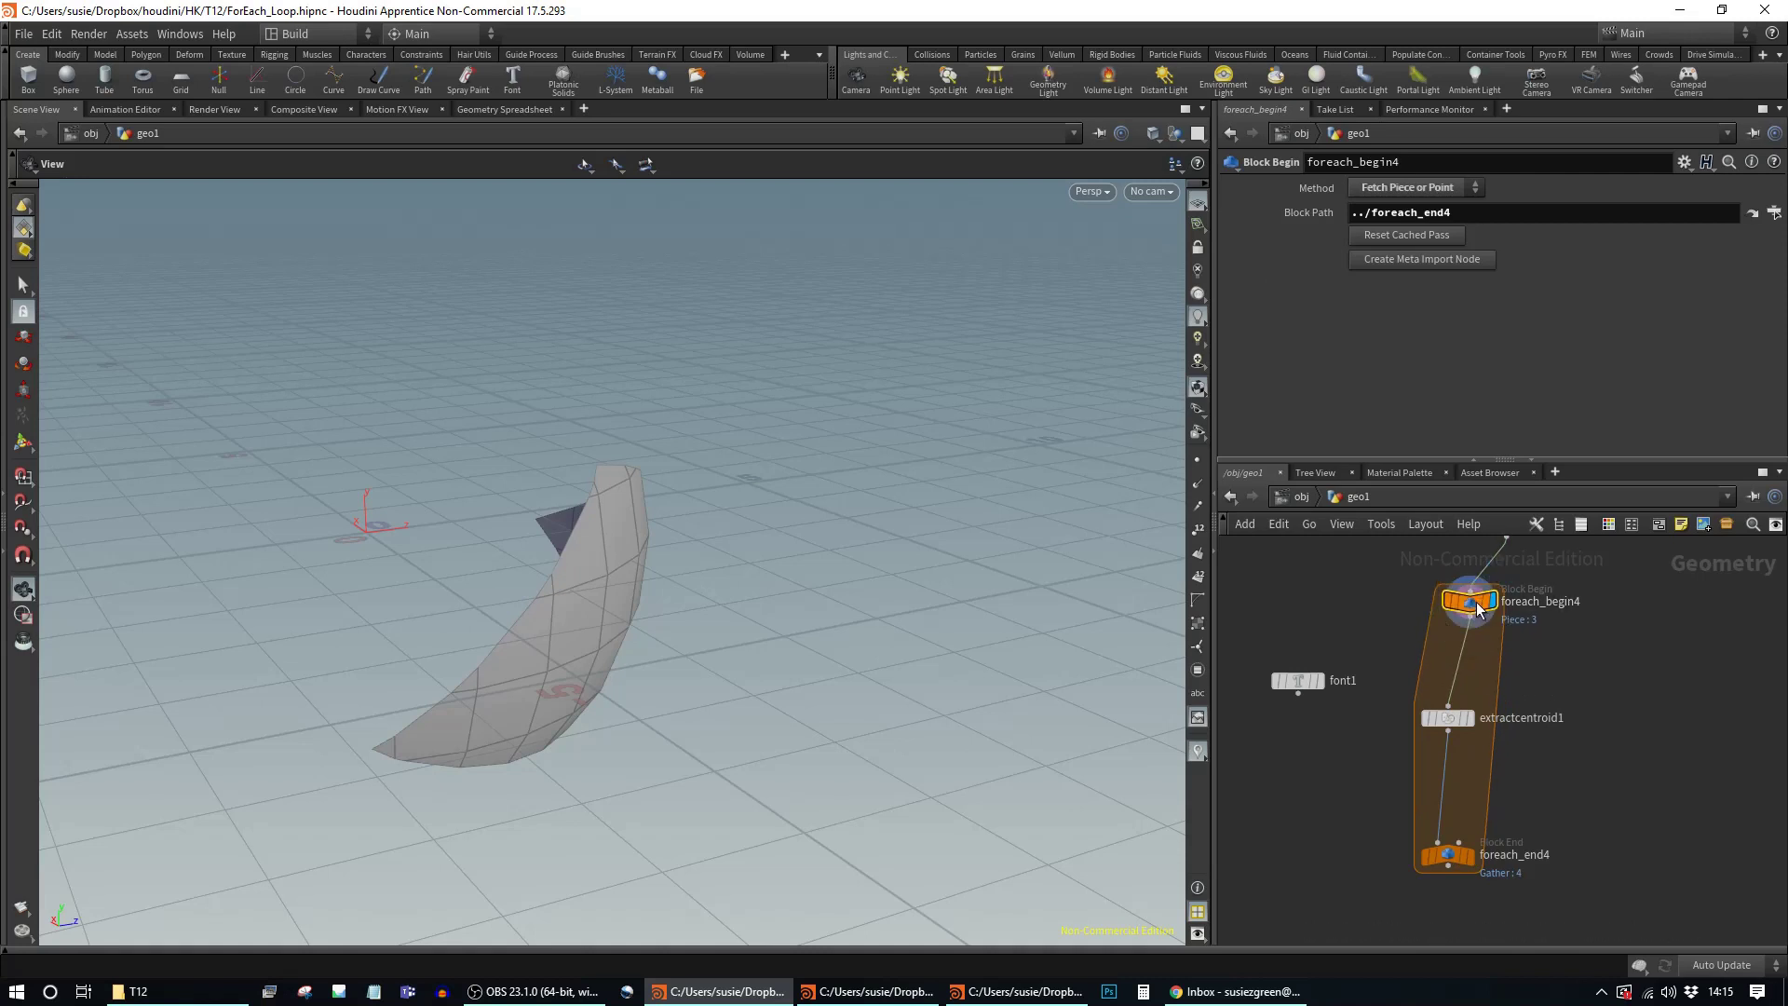
pyautogui.moveTo(1478, 602)
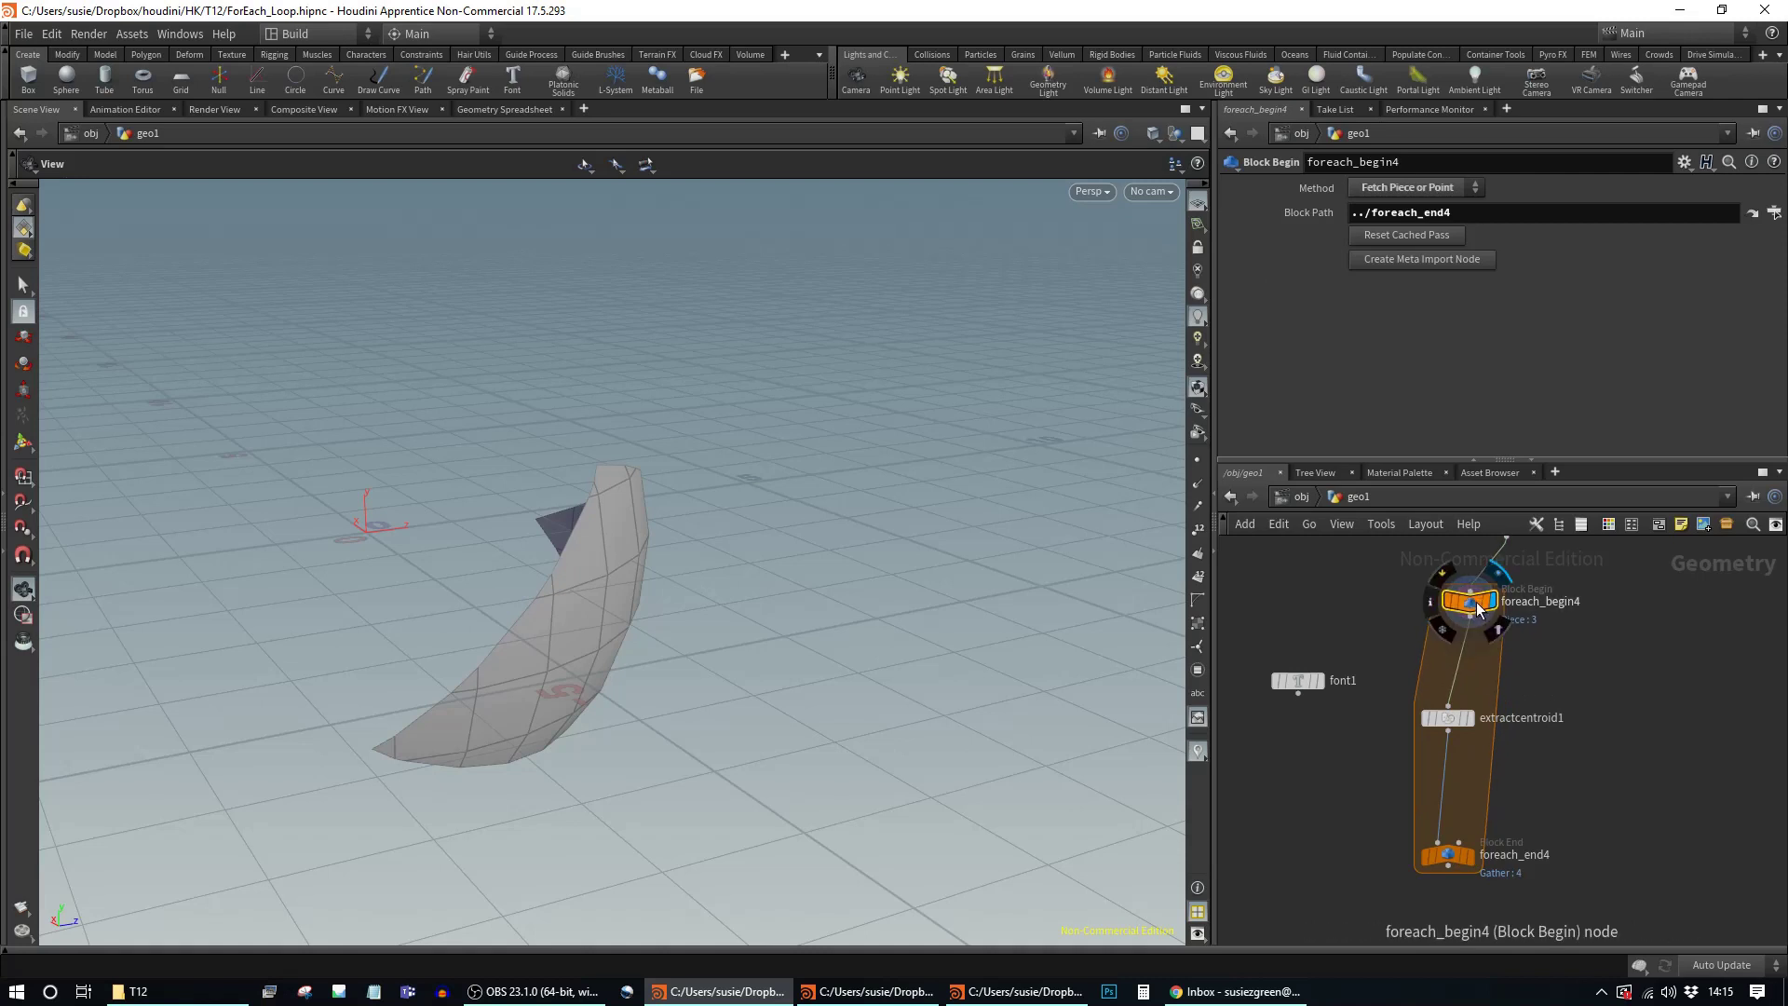
pyautogui.press('Tab')
pyautogui.write('nor')
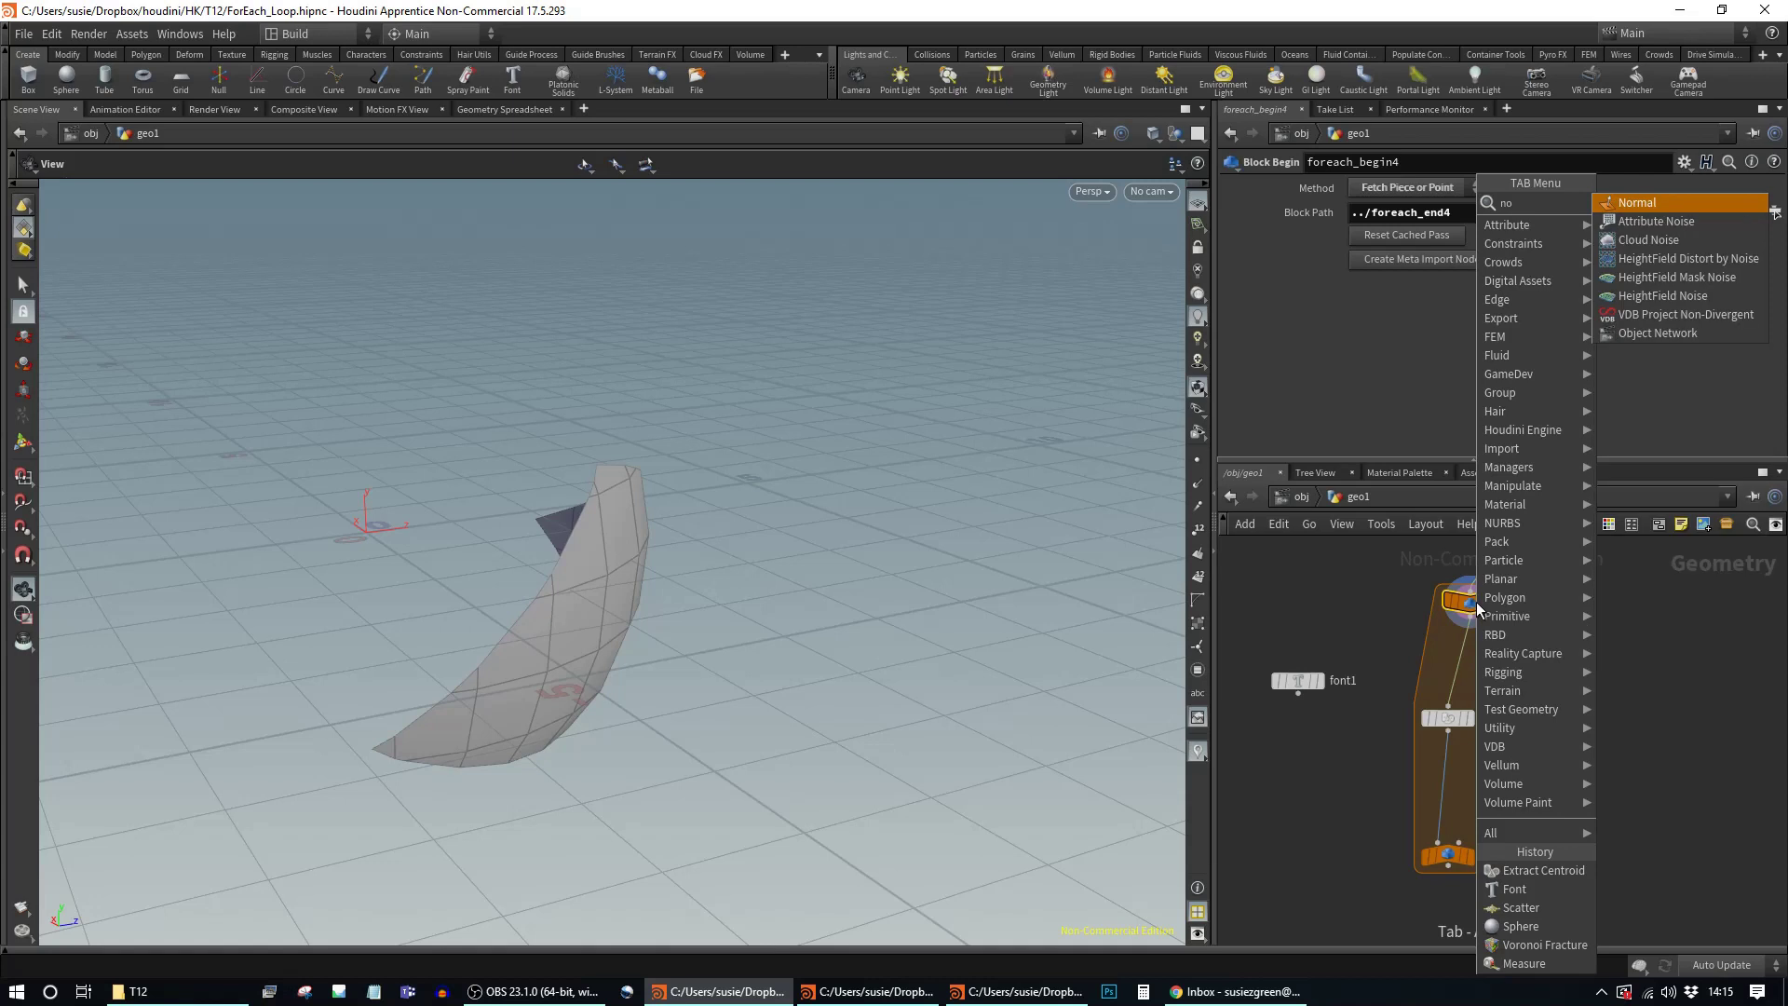
pyautogui.press('Return')
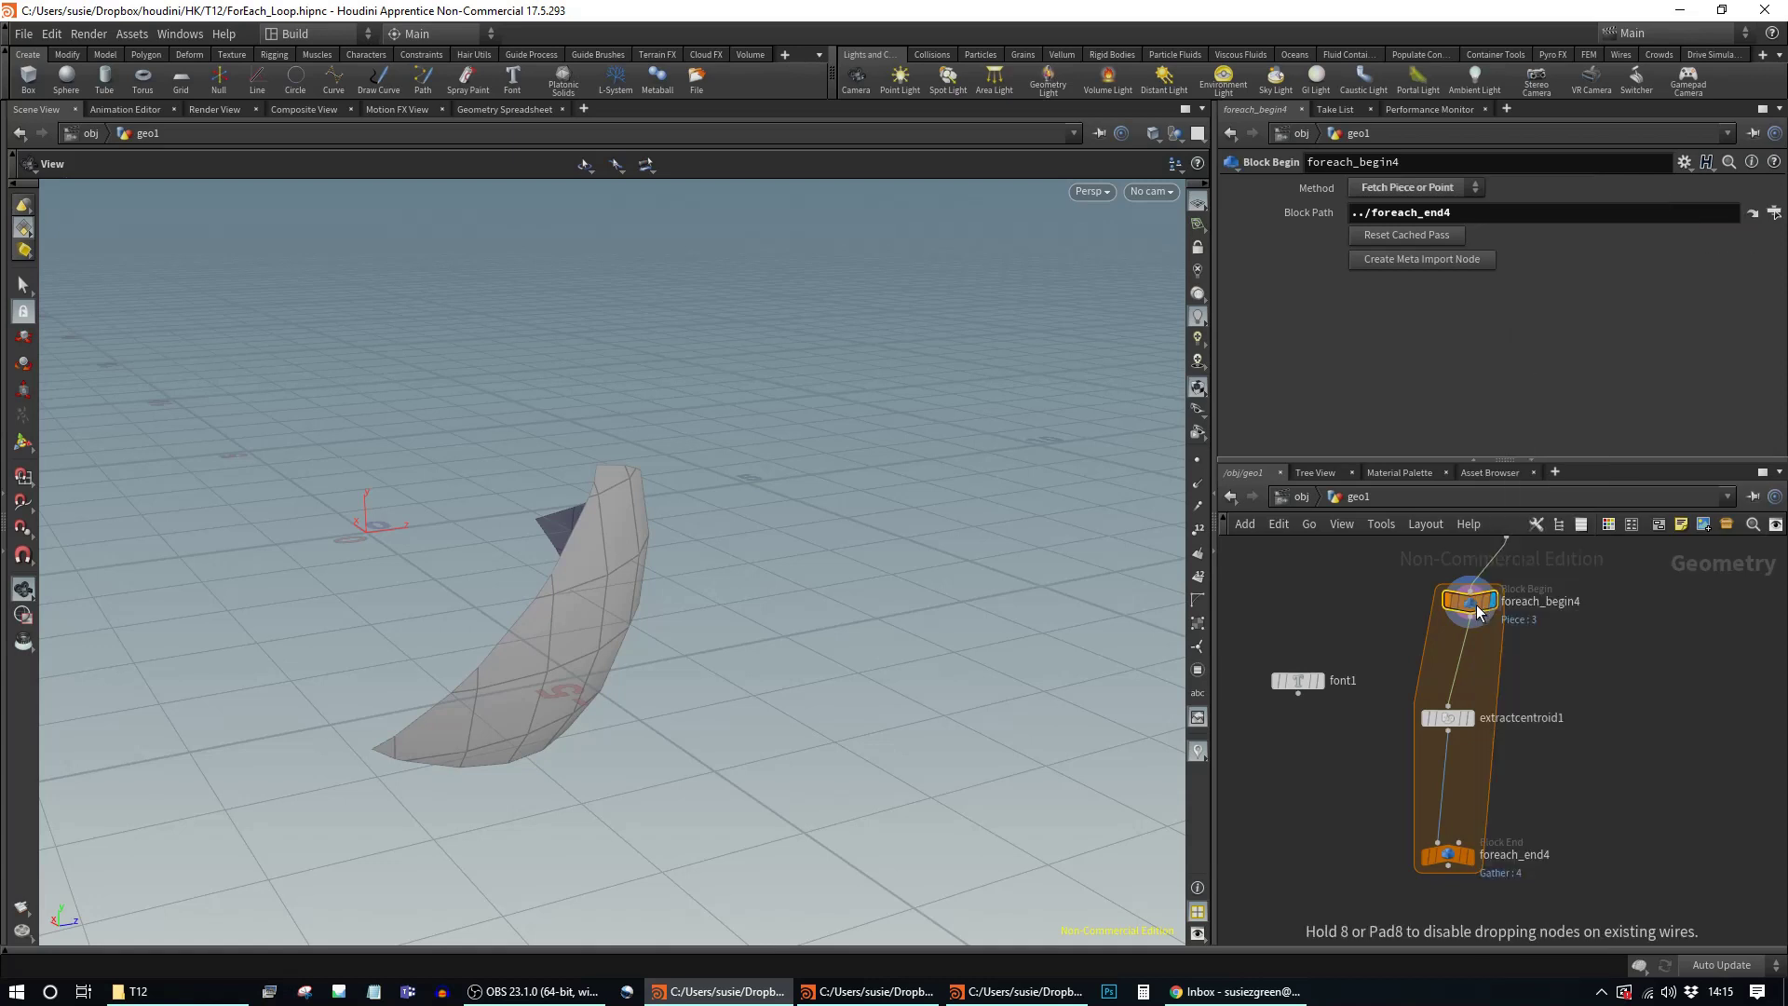
pyautogui.click(1465, 648)
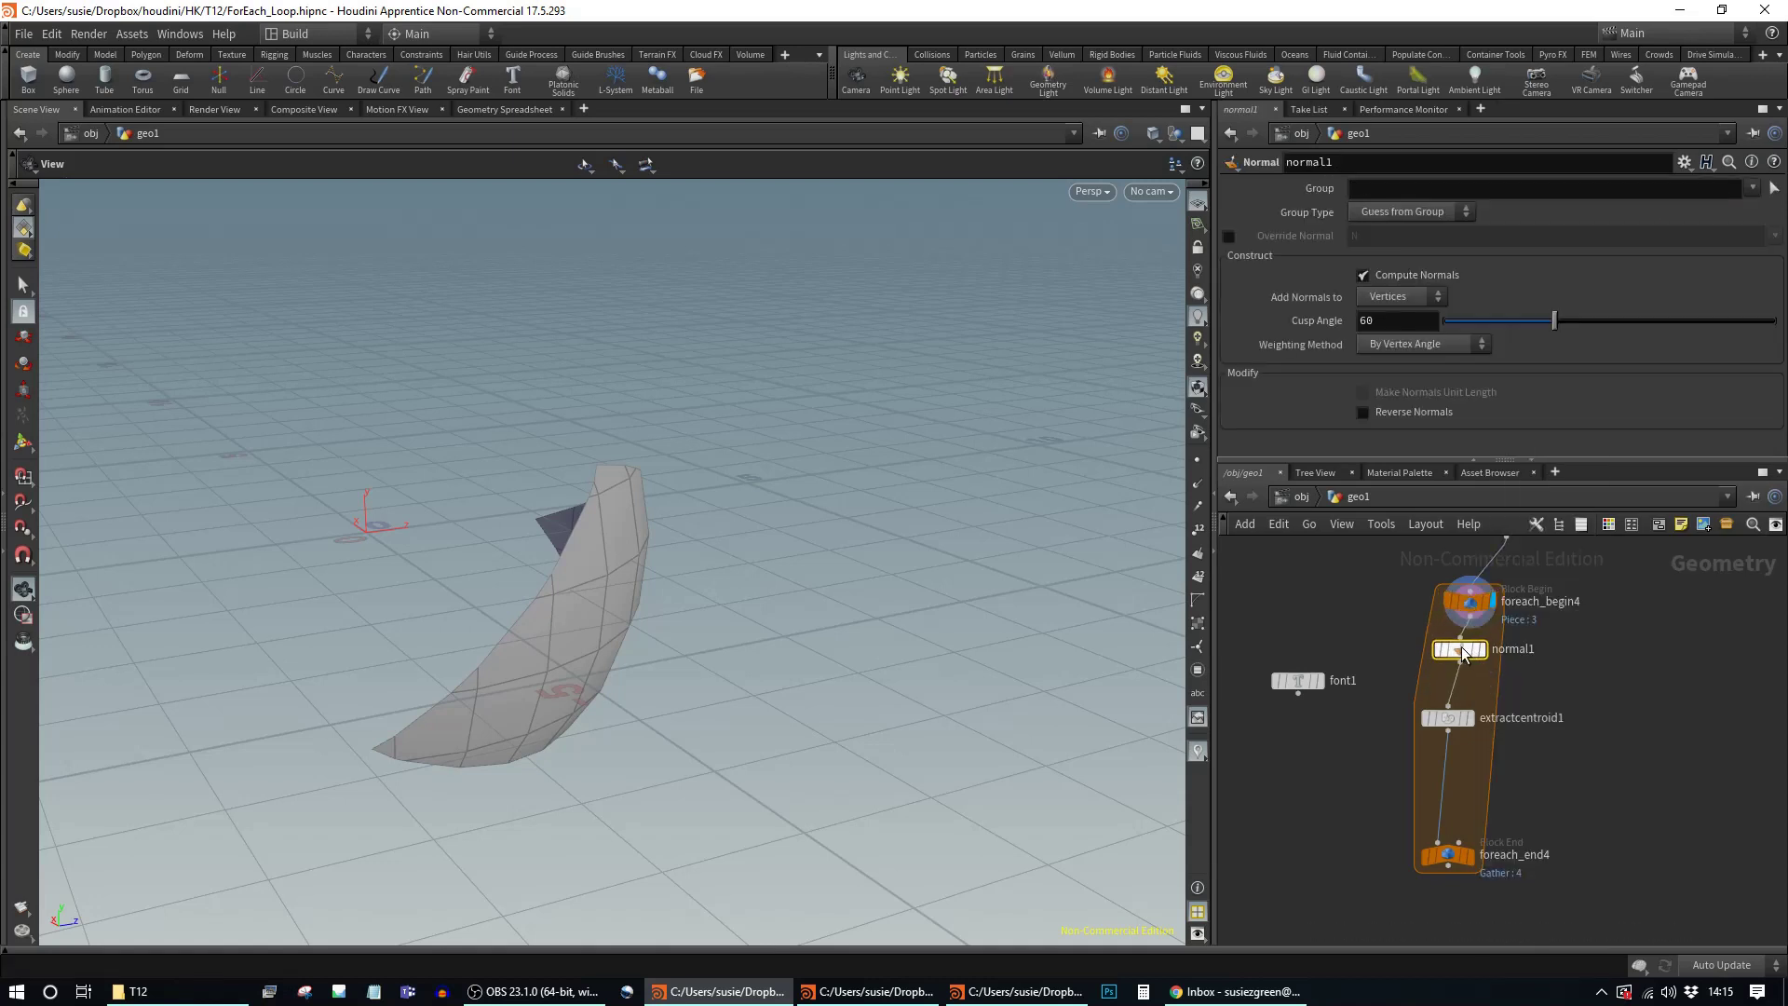
pyautogui.click(1423, 294)
pyautogui.click(1397, 316)
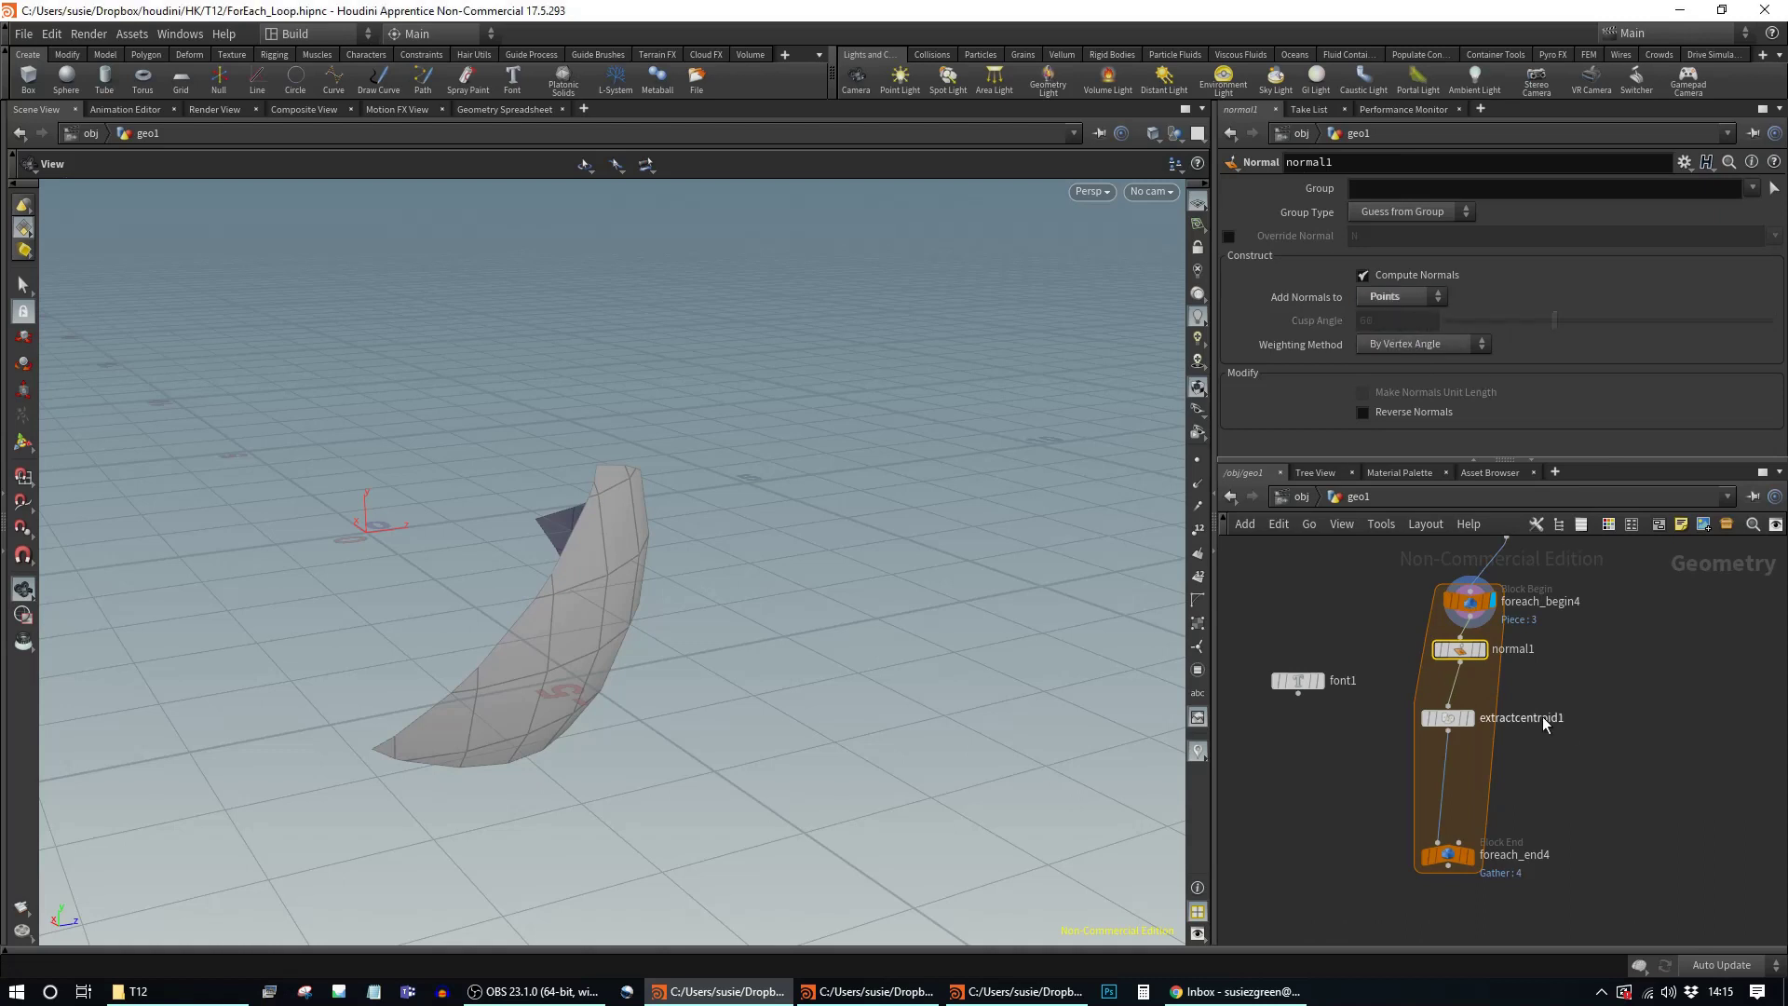
# Step: Offset extractcentroid1 to one side below normal1 and display its centroid point
pyautogui.moveTo(1459, 649); pyautogui.dragTo(1463, 640)
pyautogui.moveTo(1449, 719); pyautogui.dragTo(1411, 693)
pyautogui.click(1423, 686)
pyautogui.click(1443, 683)
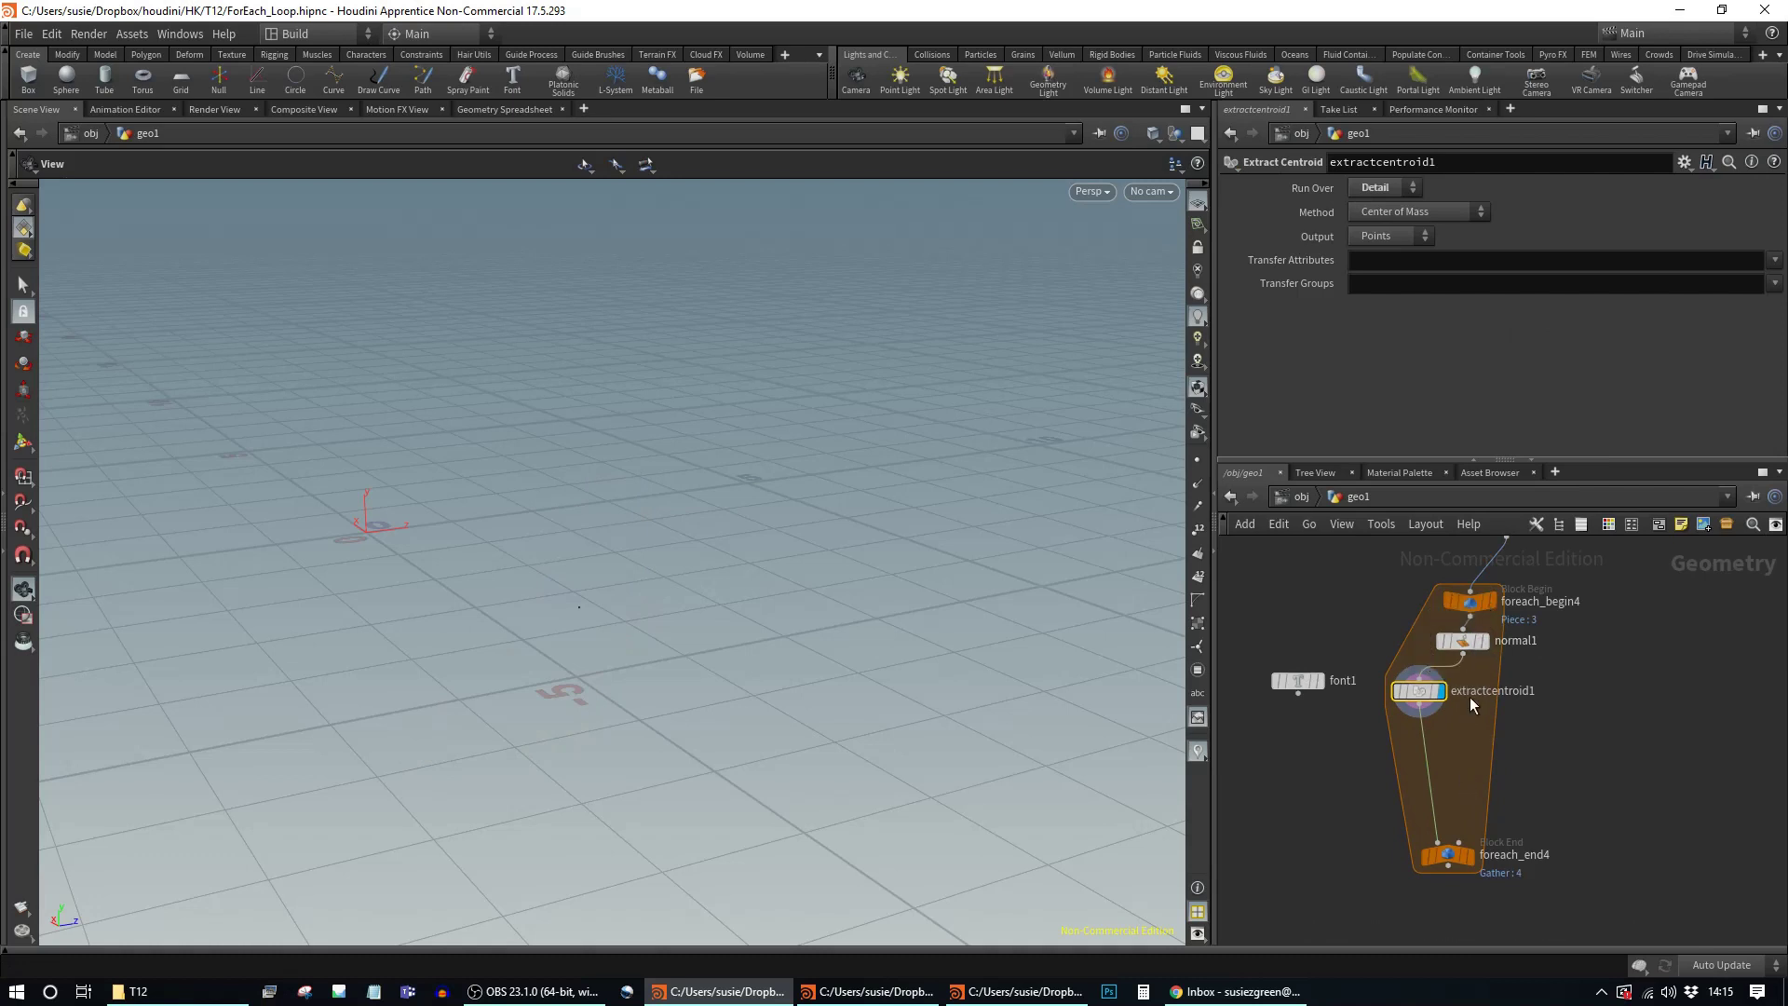
# Step: Insert an Attribute Transfer node between extractcentroid1 and foreach_end4, wire normal1 into its second input, and display its output
pyautogui.moveTo(1488, 659)
pyautogui.press('Tab')
pyautogui.write('attr tr')
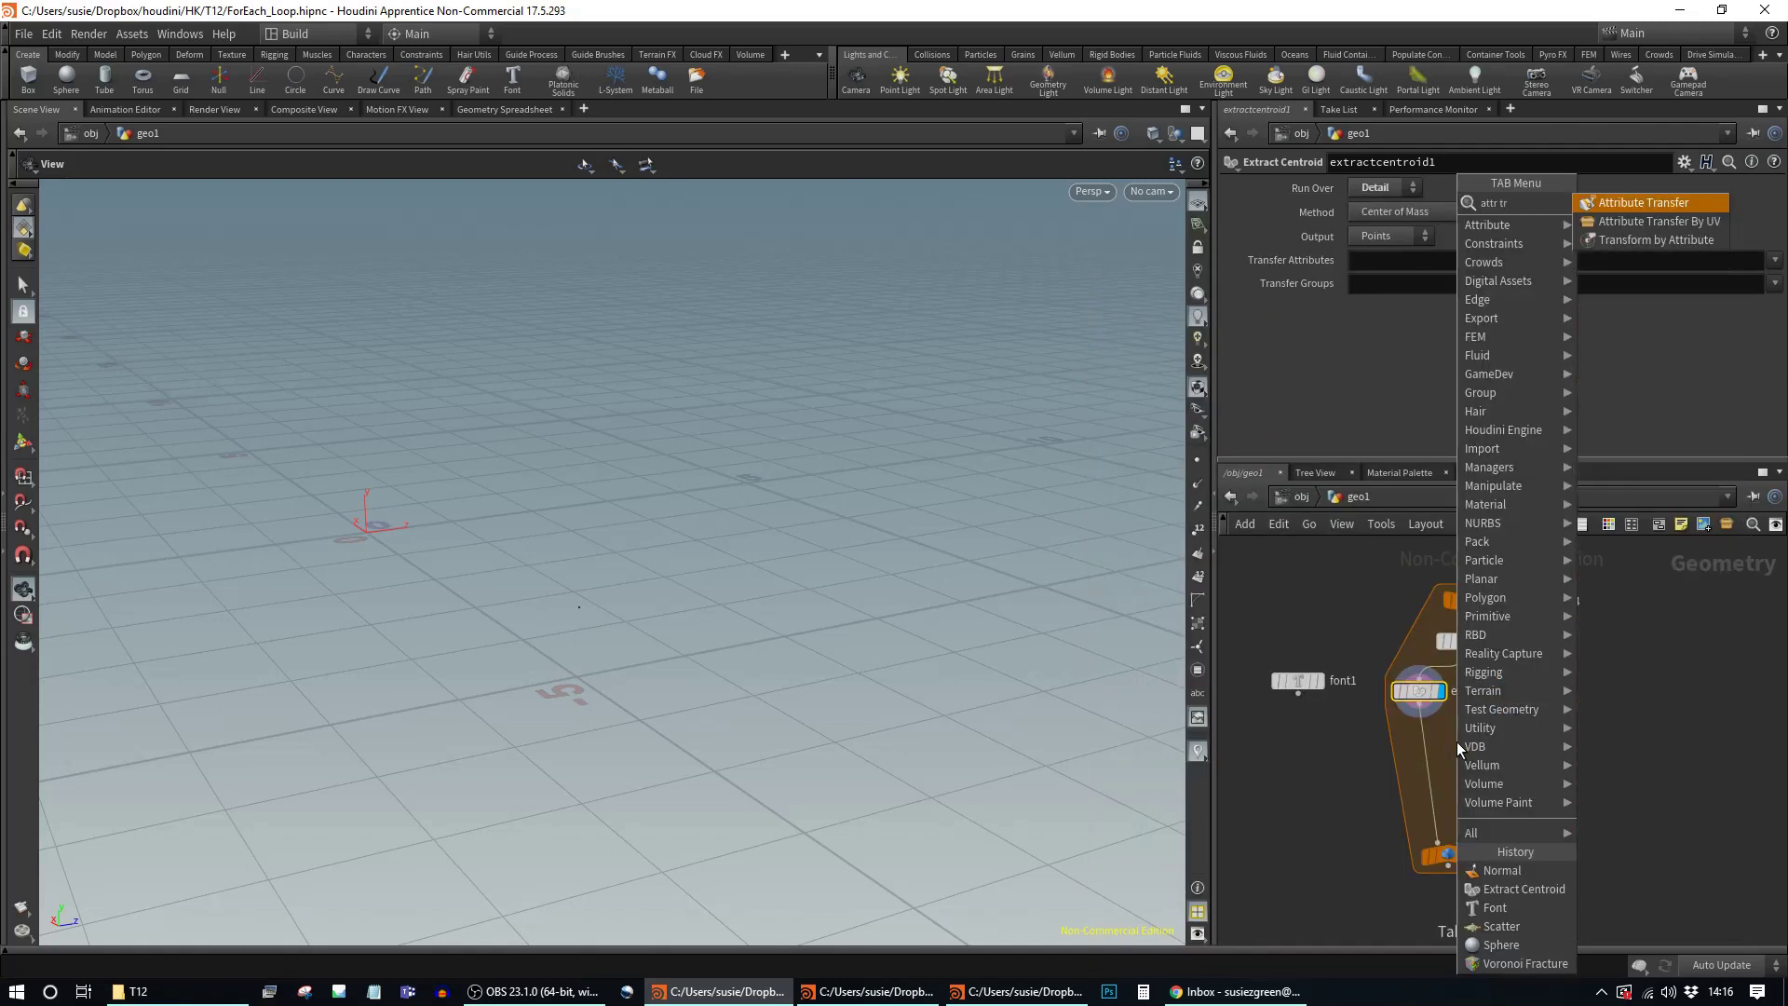
pyautogui.write('ans')
pyautogui.press('Return')
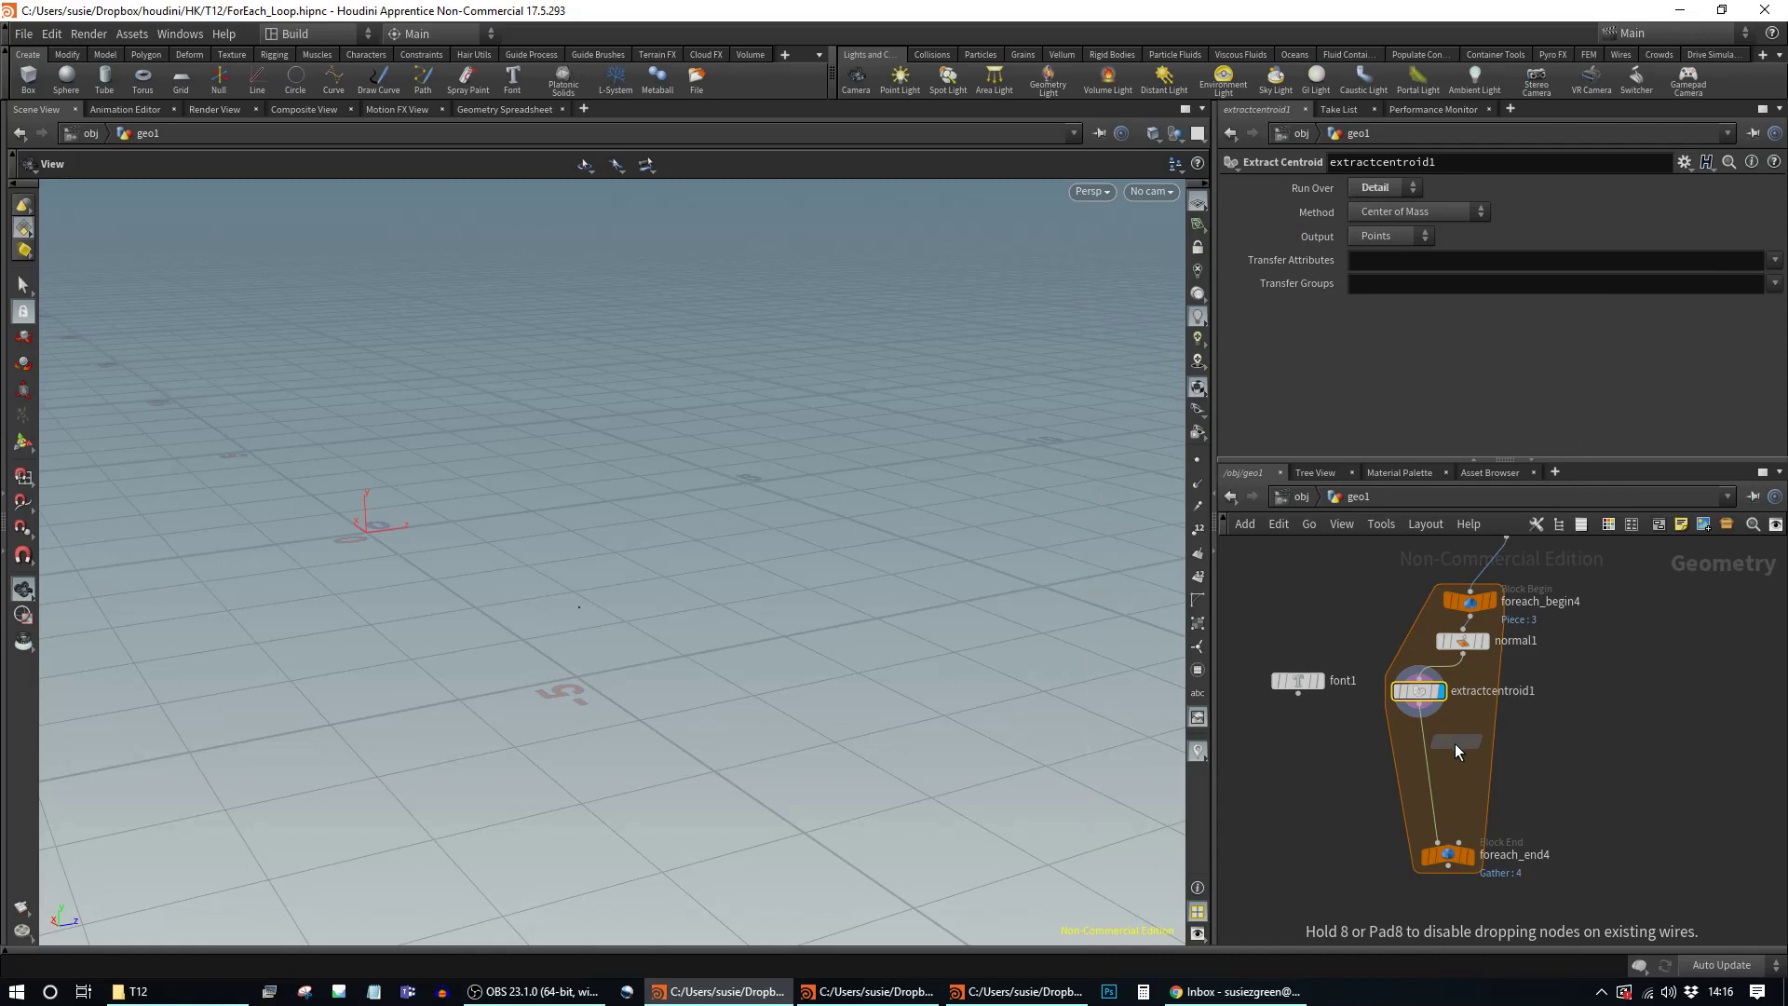
pyautogui.click(1423, 749)
pyautogui.click(1431, 735)
pyautogui.click(1446, 727)
pyautogui.click(1442, 748)
pyautogui.moveTo(1424, 749); pyautogui.dragTo(1435, 749)
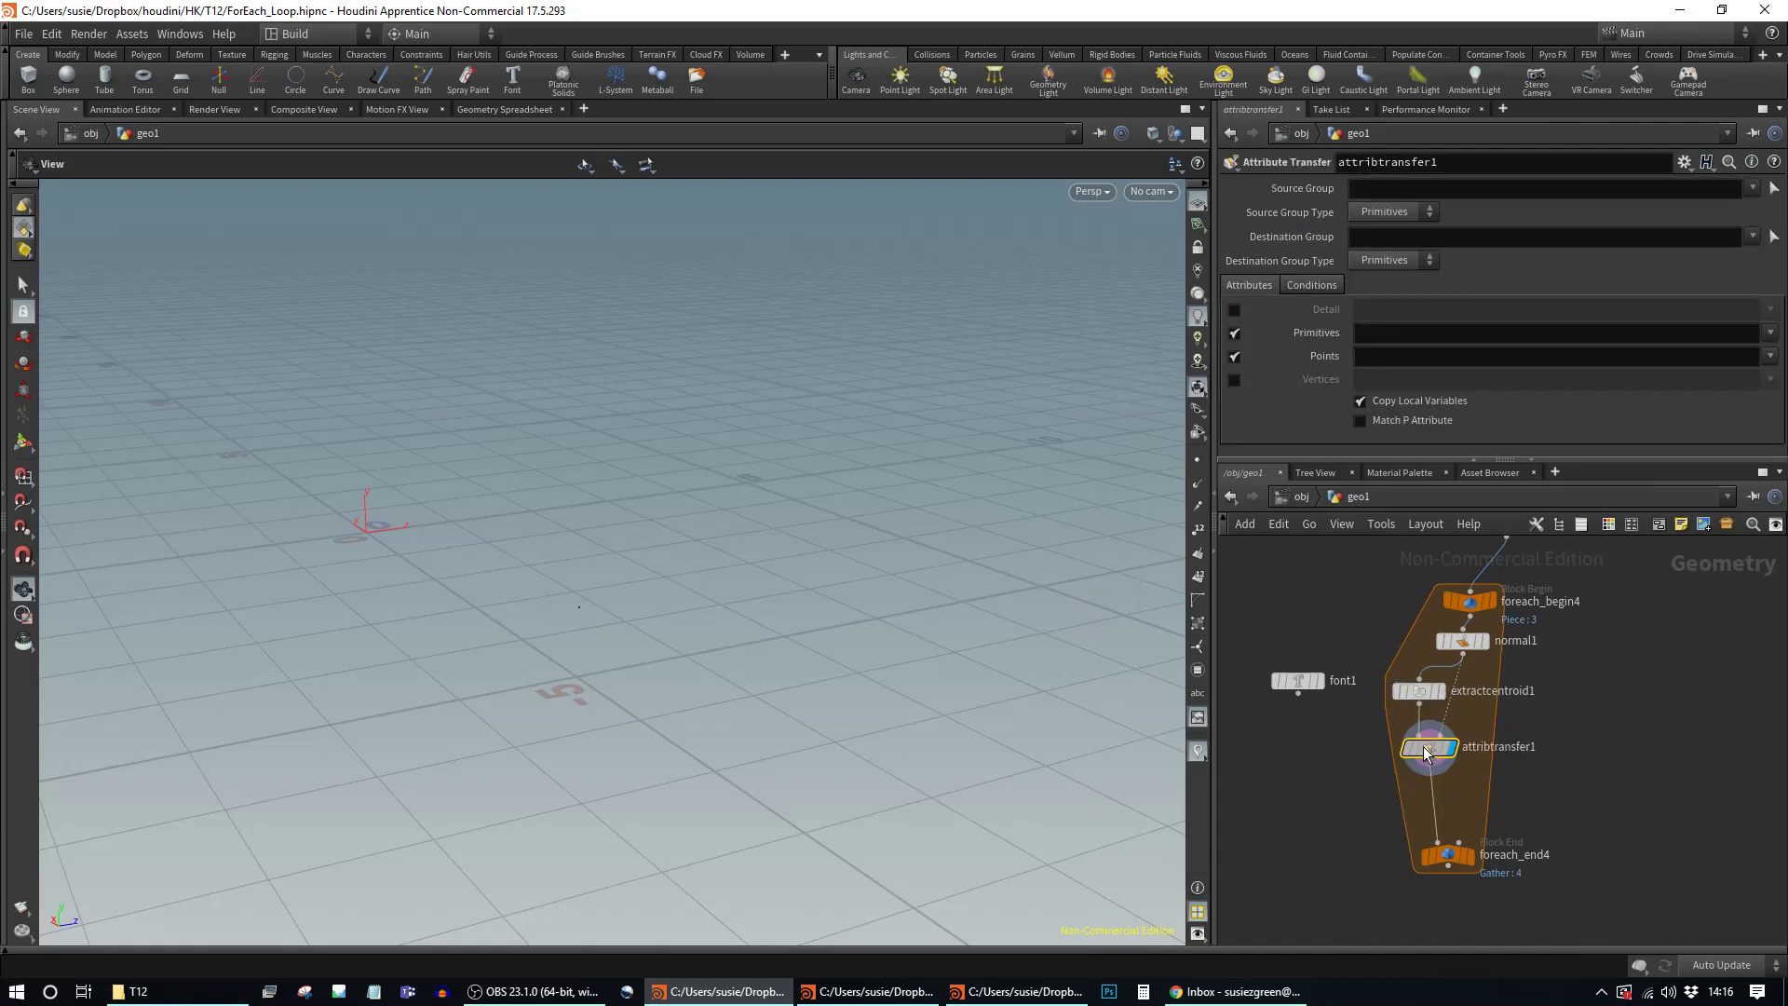
# Step: Inspect the centroid point's transferred normal, then display extractcentroid1 for comparison and shift its node further to one side
pyautogui.press('space')
pyautogui.moveTo(710, 723); pyautogui.dragTo(877, 642)
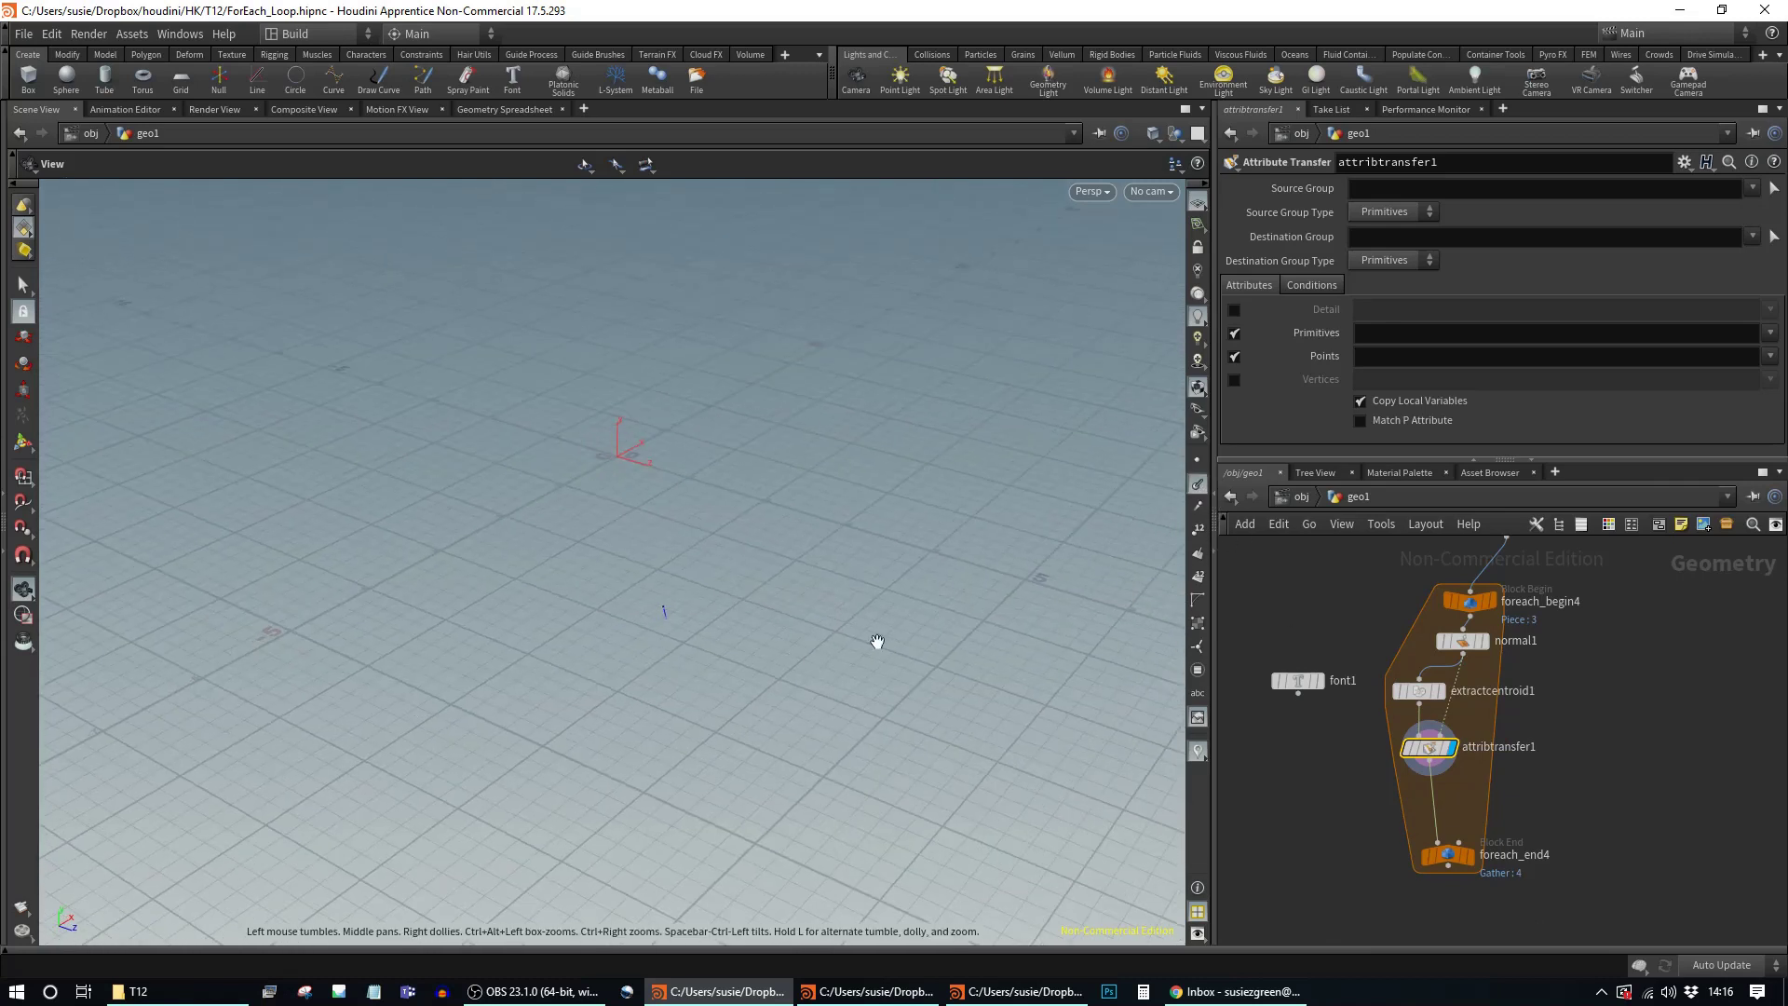
pyautogui.click(1442, 690)
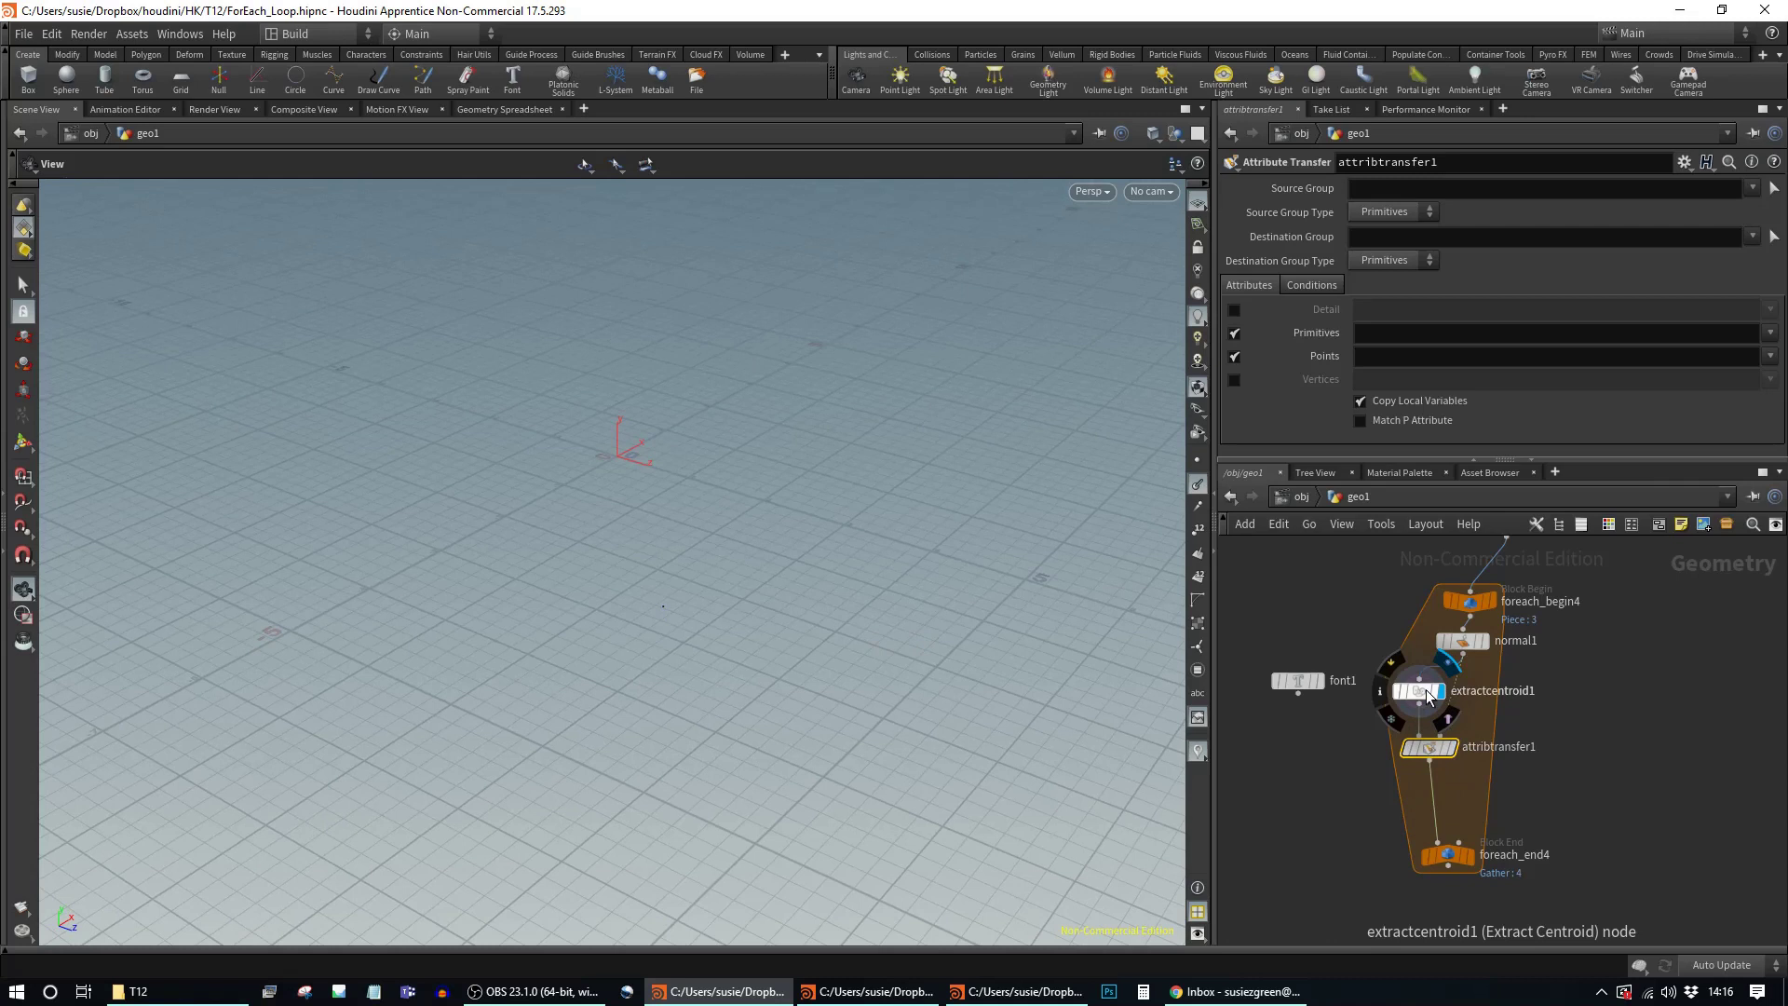
pyautogui.moveTo(1427, 689); pyautogui.dragTo(1410, 687)
pyautogui.click(1410, 689)
pyautogui.press('space')
pyautogui.moveTo(707, 610)
pyautogui.mouseDown()
pyautogui.moveTo(683, 591)
pyautogui.moveTo(699, 639)
pyautogui.moveTo(733, 634)
pyautogui.mouseUp()
# Step: Display normal1 and examine the point normals around the whole piece
pyautogui.click(1483, 641)
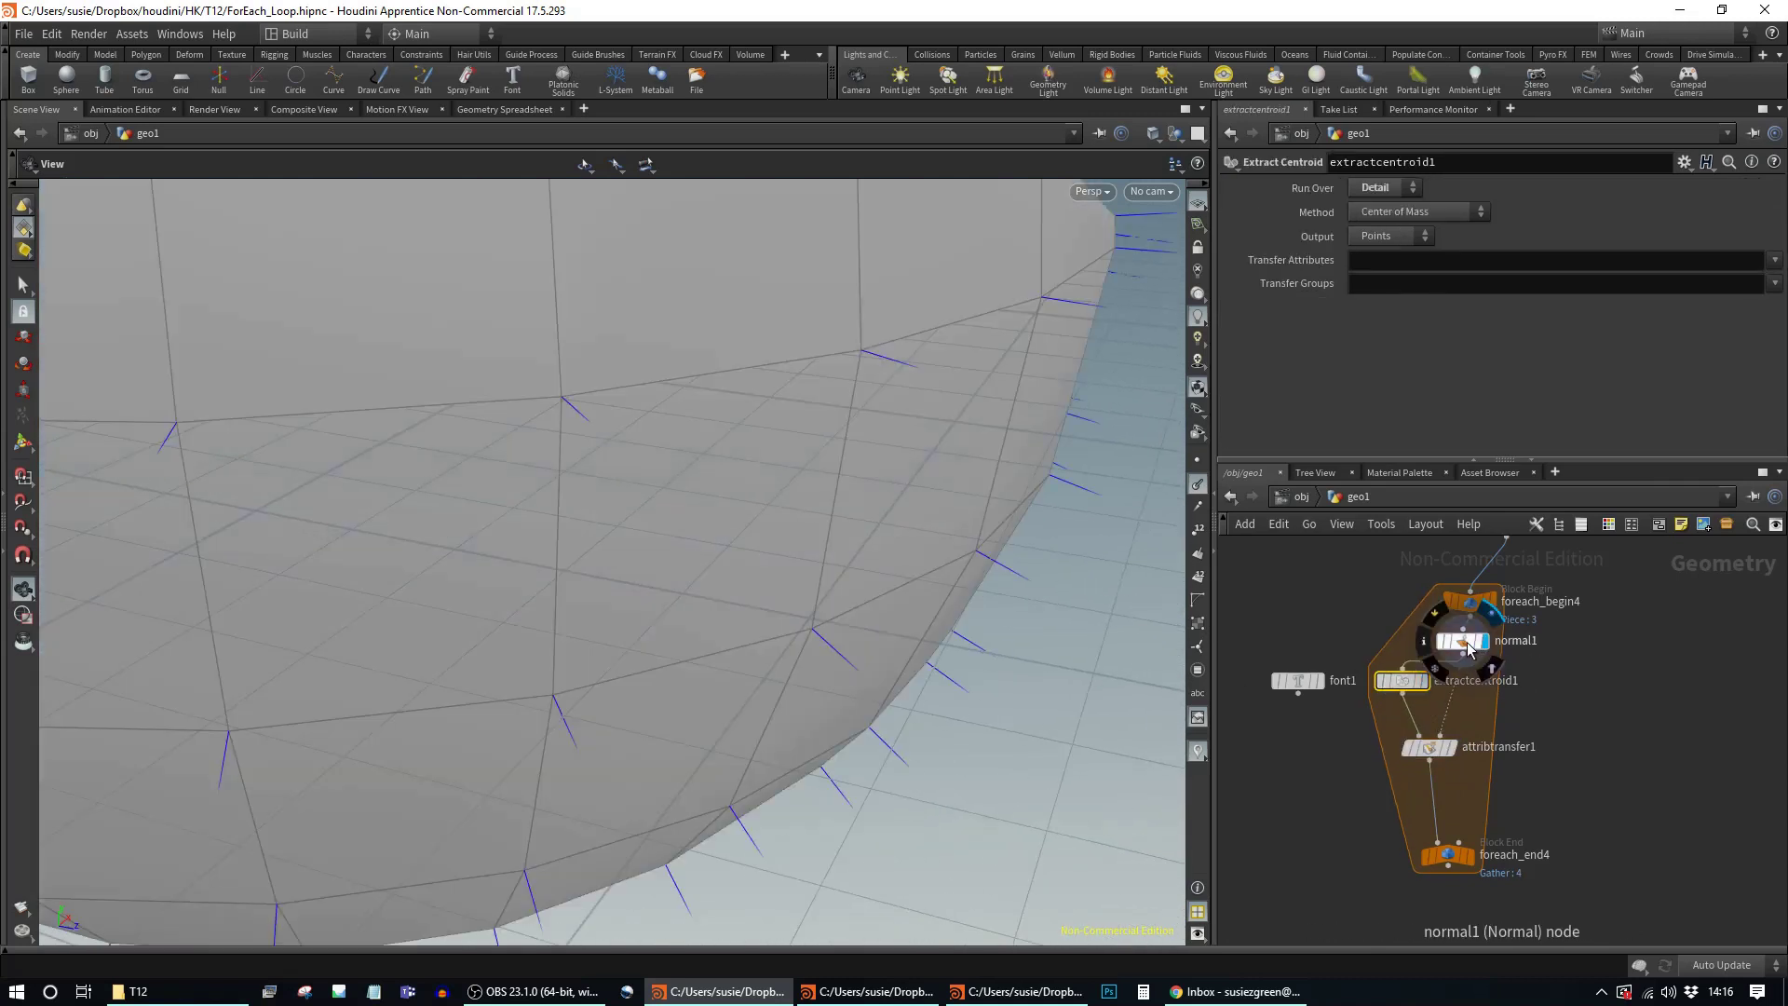
pyautogui.click(1460, 641)
pyautogui.moveTo(655, 622); pyautogui.dragTo(890, 666)
pyautogui.moveTo(890, 667); pyautogui.dragTo(663, 691, button='right')
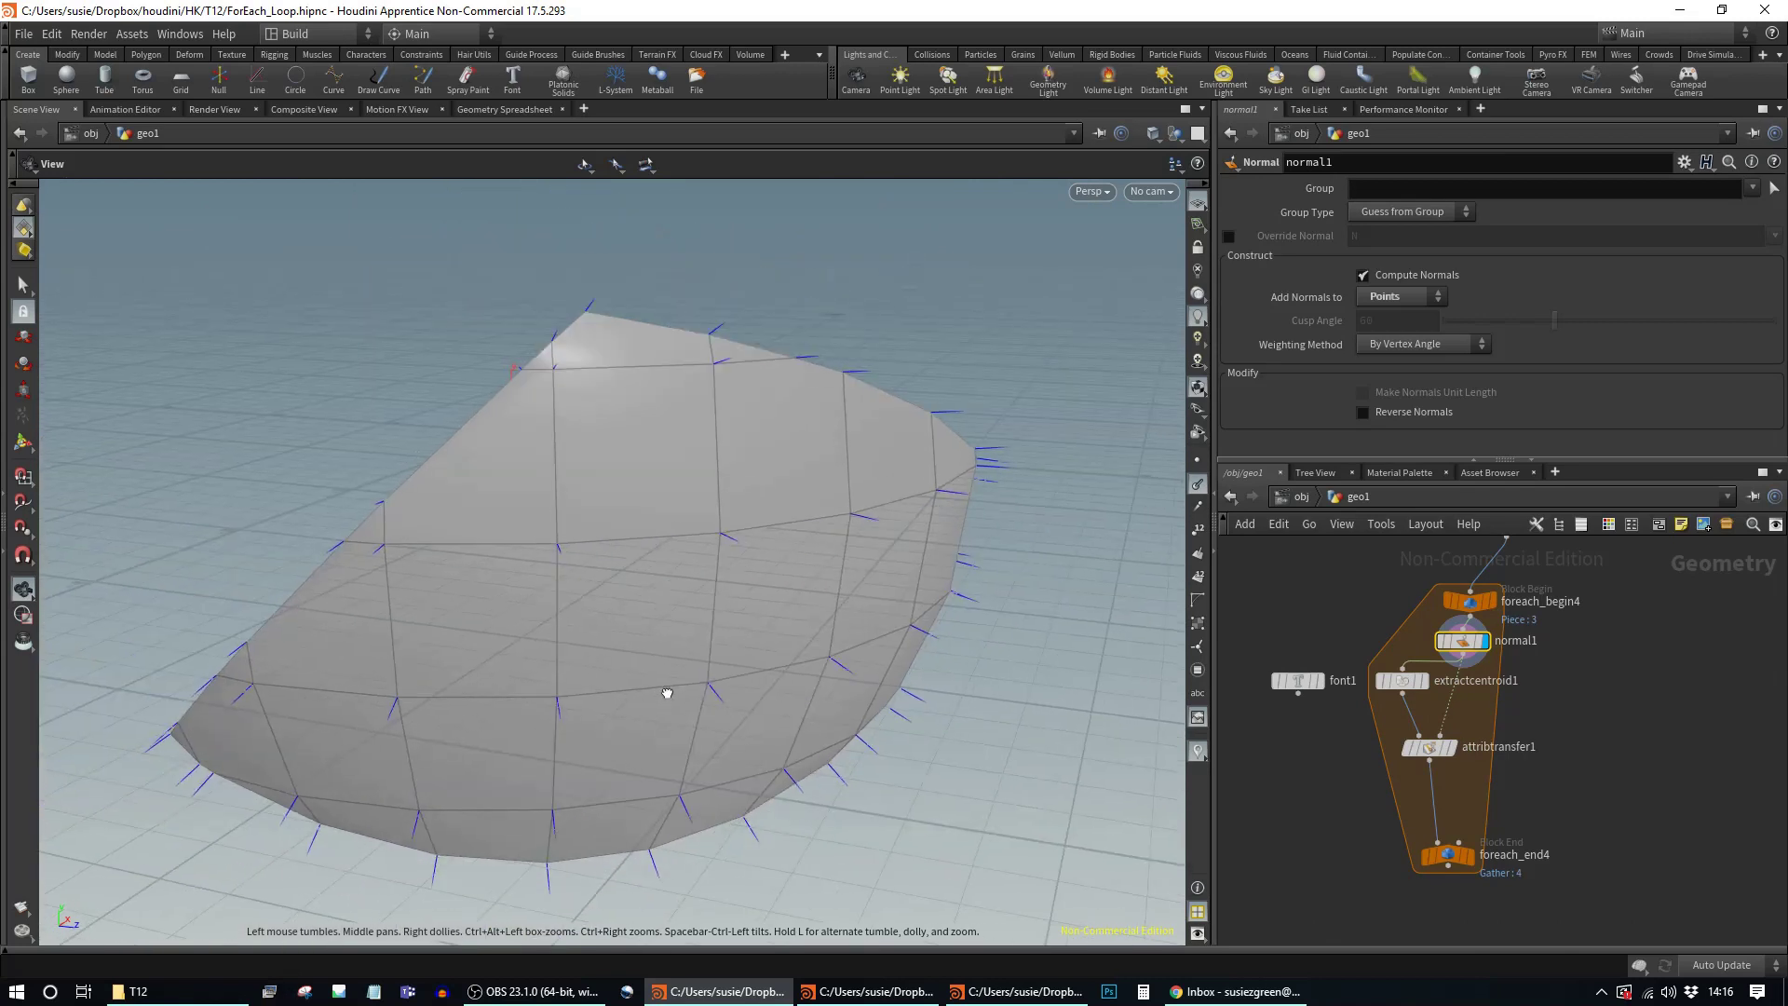
pyautogui.moveTo(662, 690); pyautogui.dragTo(475, 680)
# Step: Display attribtransfer1 again, examine the normal on the centroid point, and select the node
pyautogui.click(1449, 747)
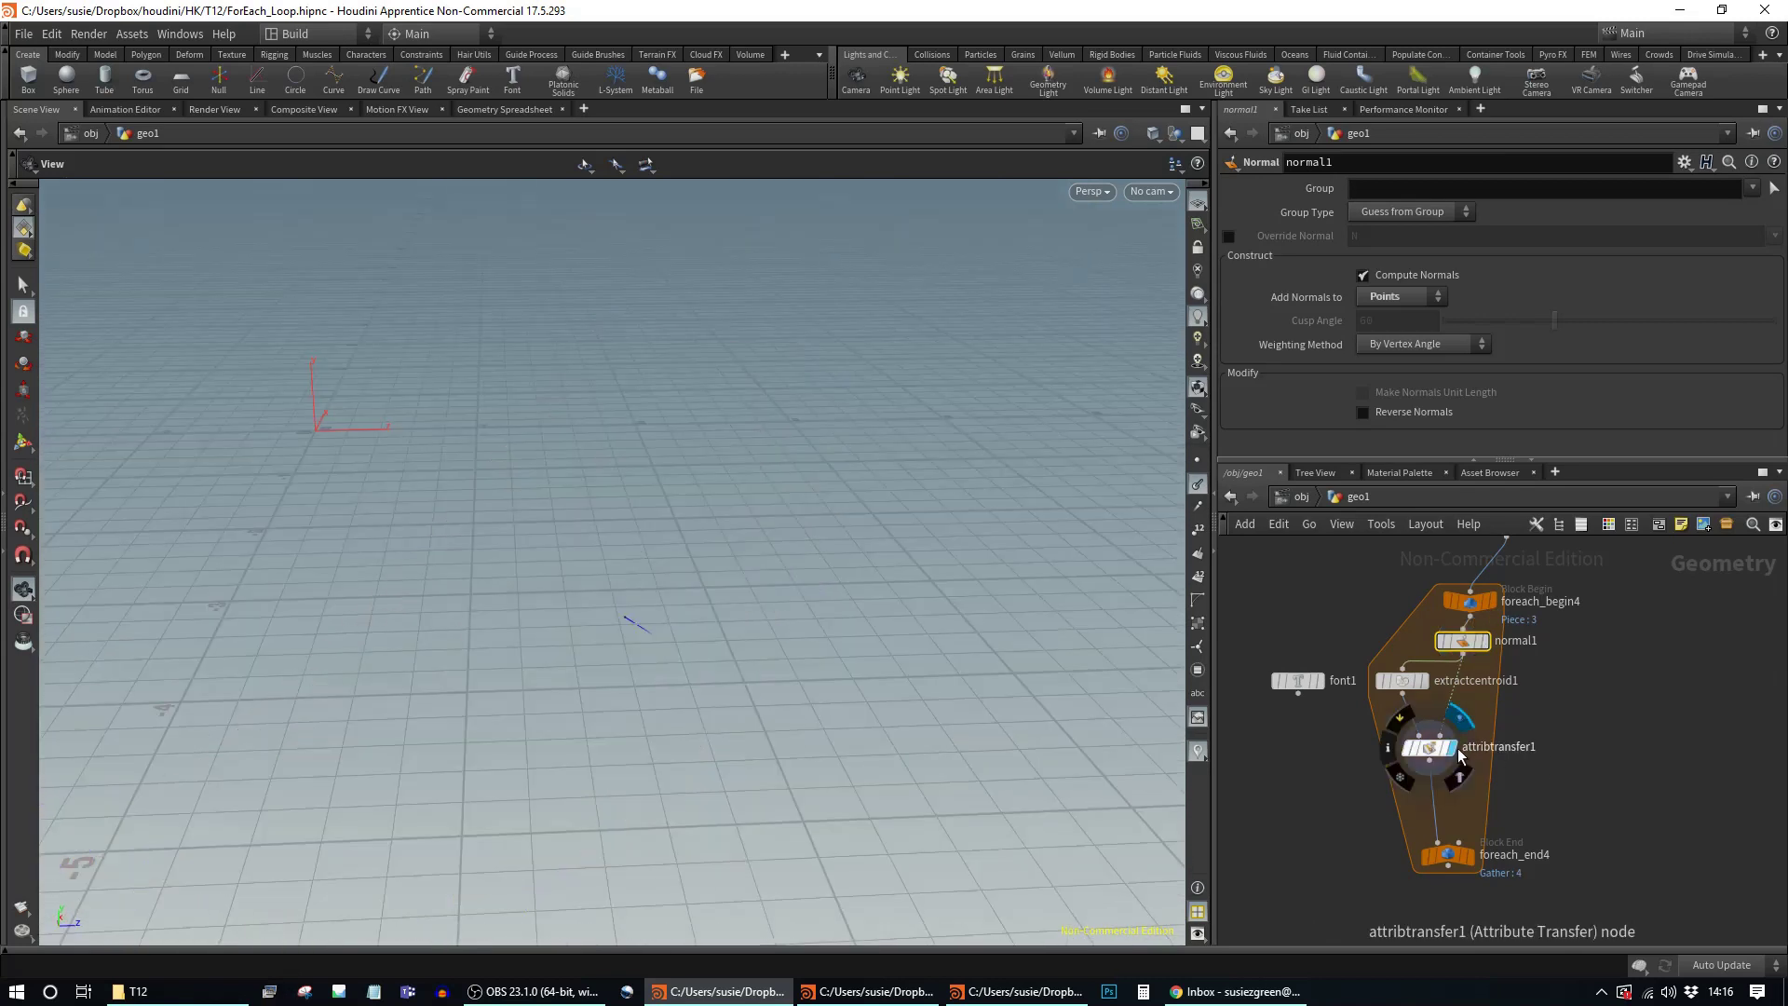
pyautogui.moveTo(800, 661); pyautogui.dragTo(686, 591)
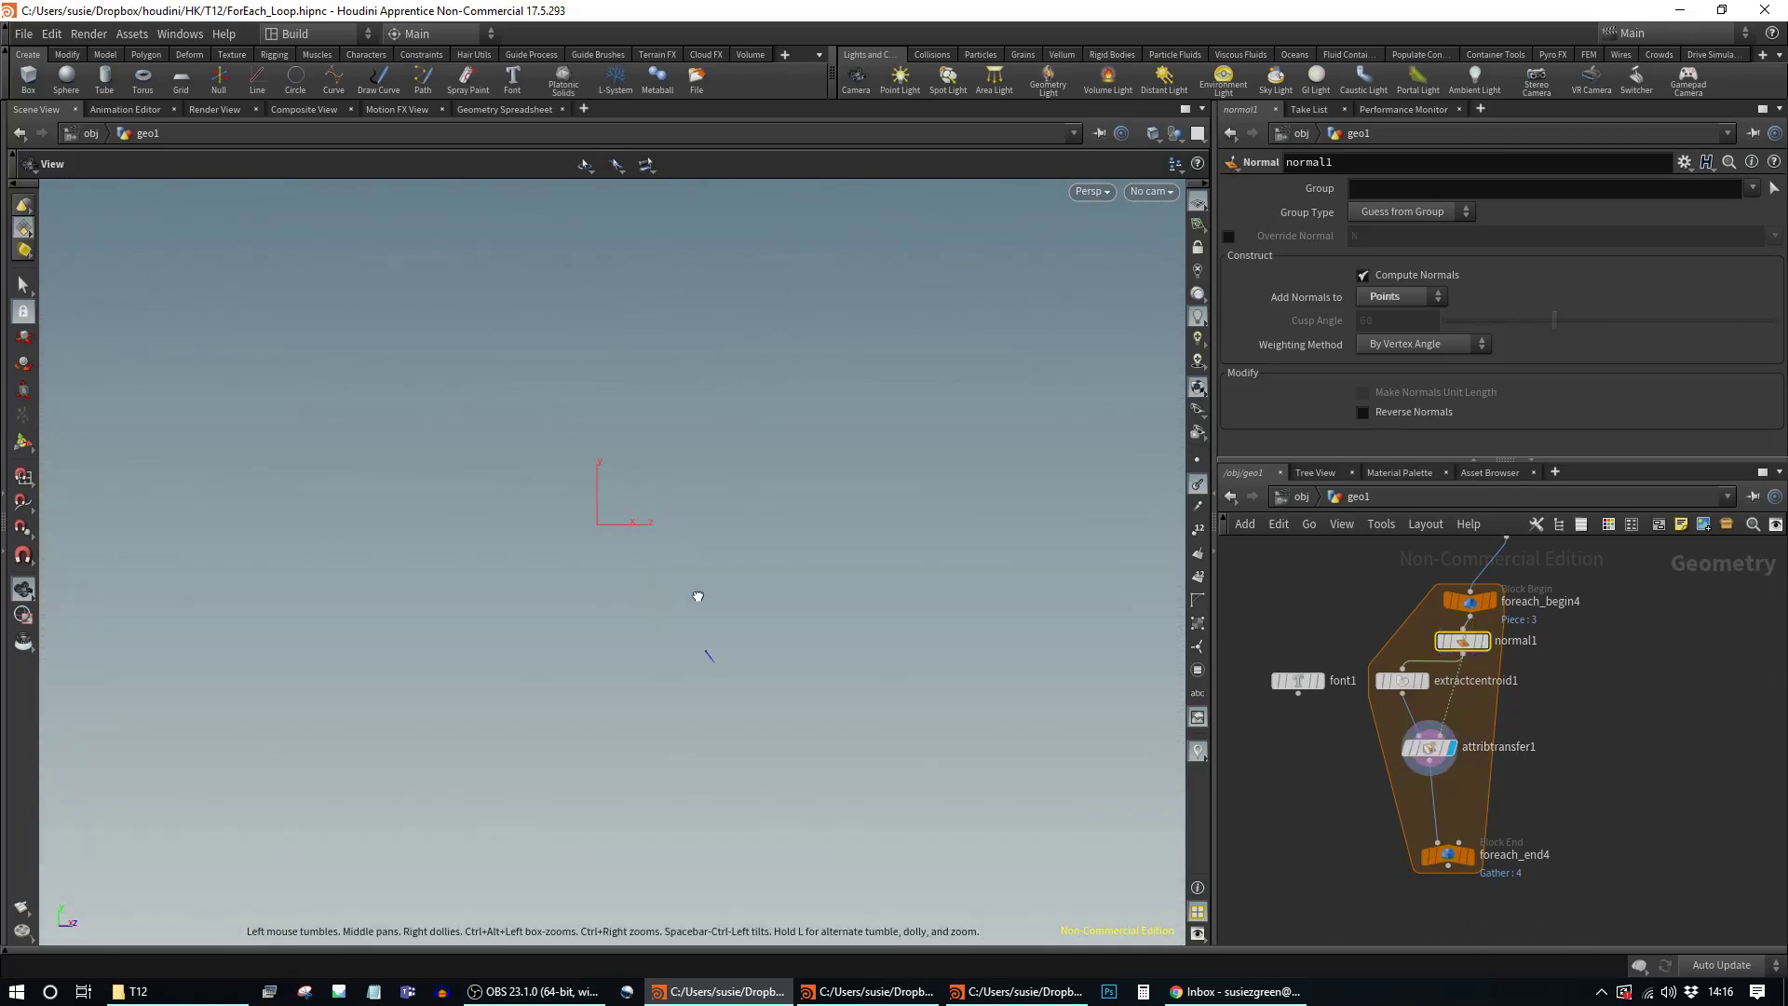
pyautogui.click(1417, 737)
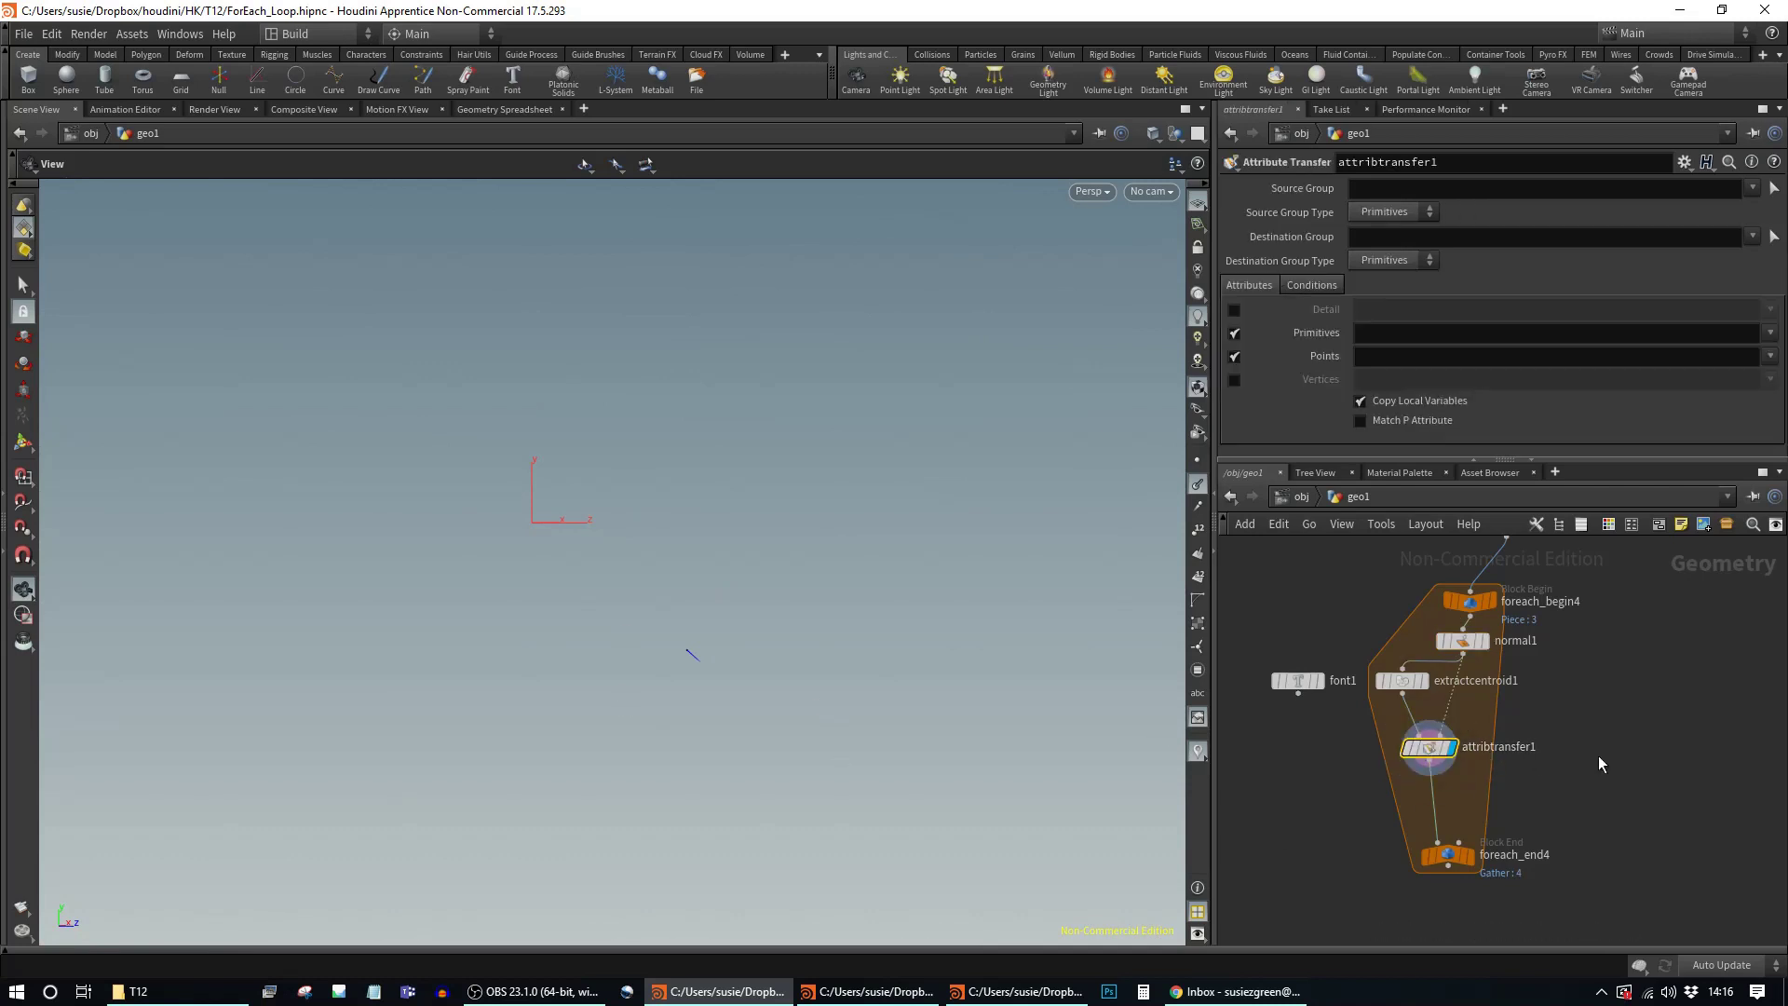
pyautogui.scroll(-2, 1624, 753)
pyautogui.scroll(4, 1636, 713)
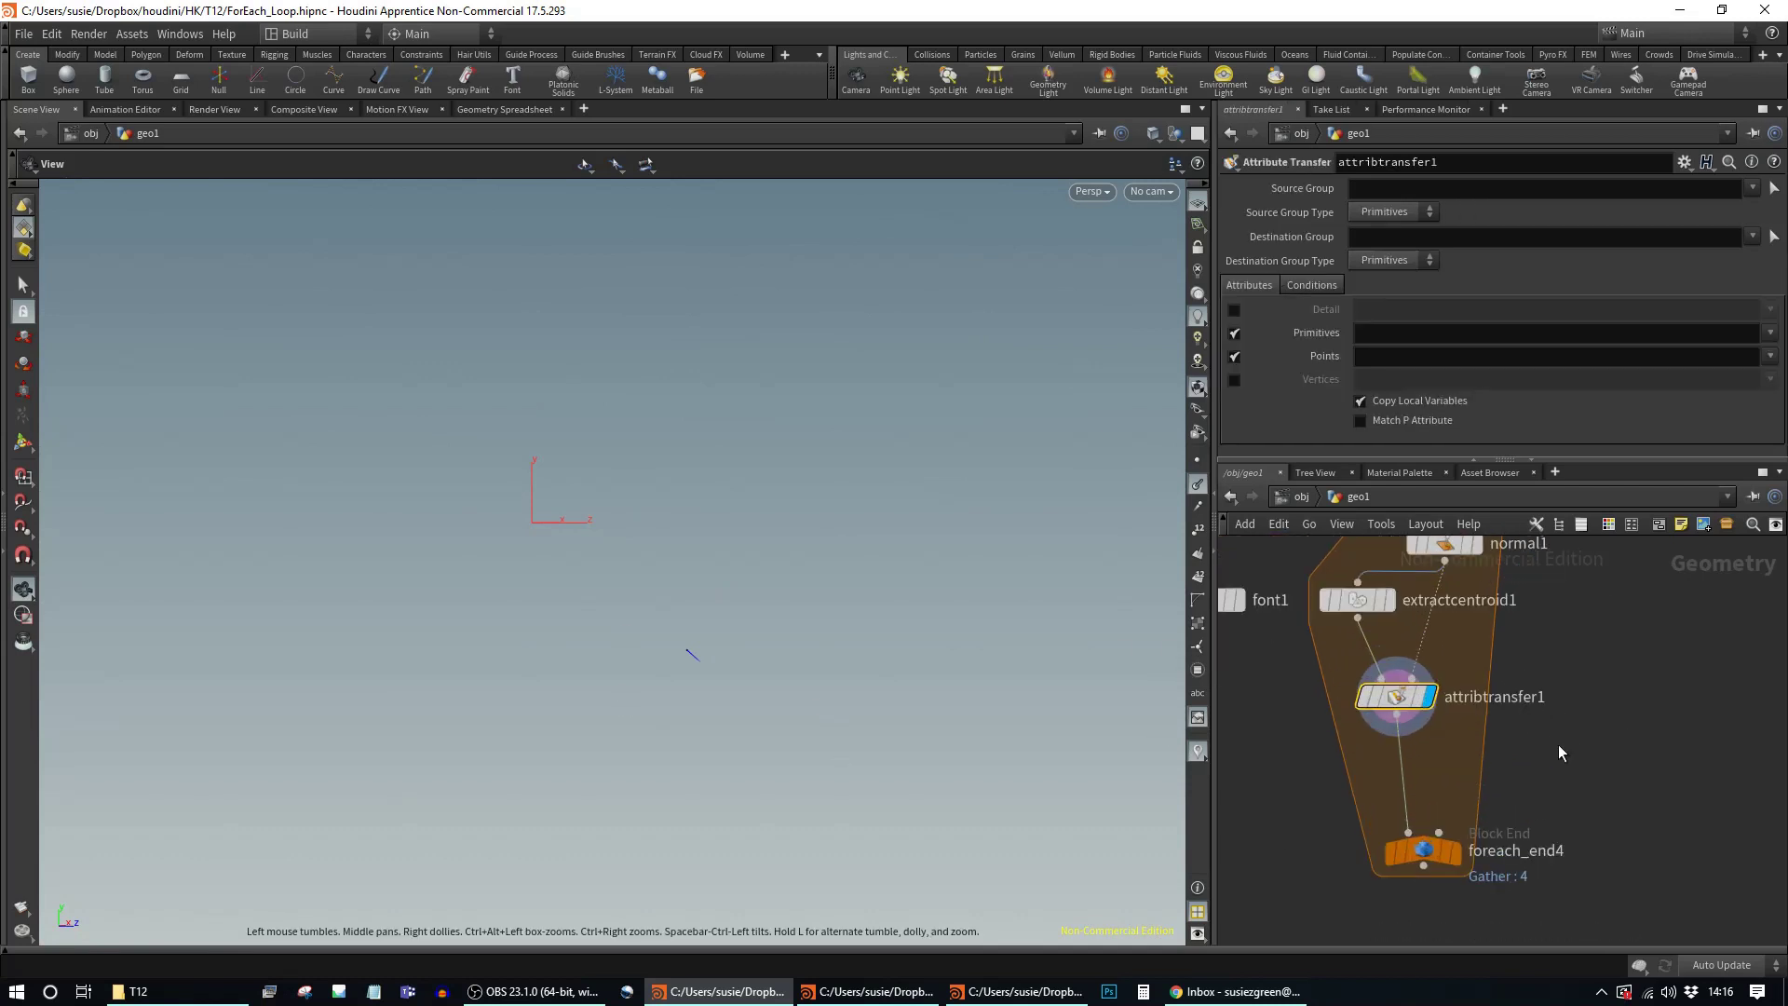
pyautogui.moveTo(1456, 751); pyautogui.dragTo(1470, 747)
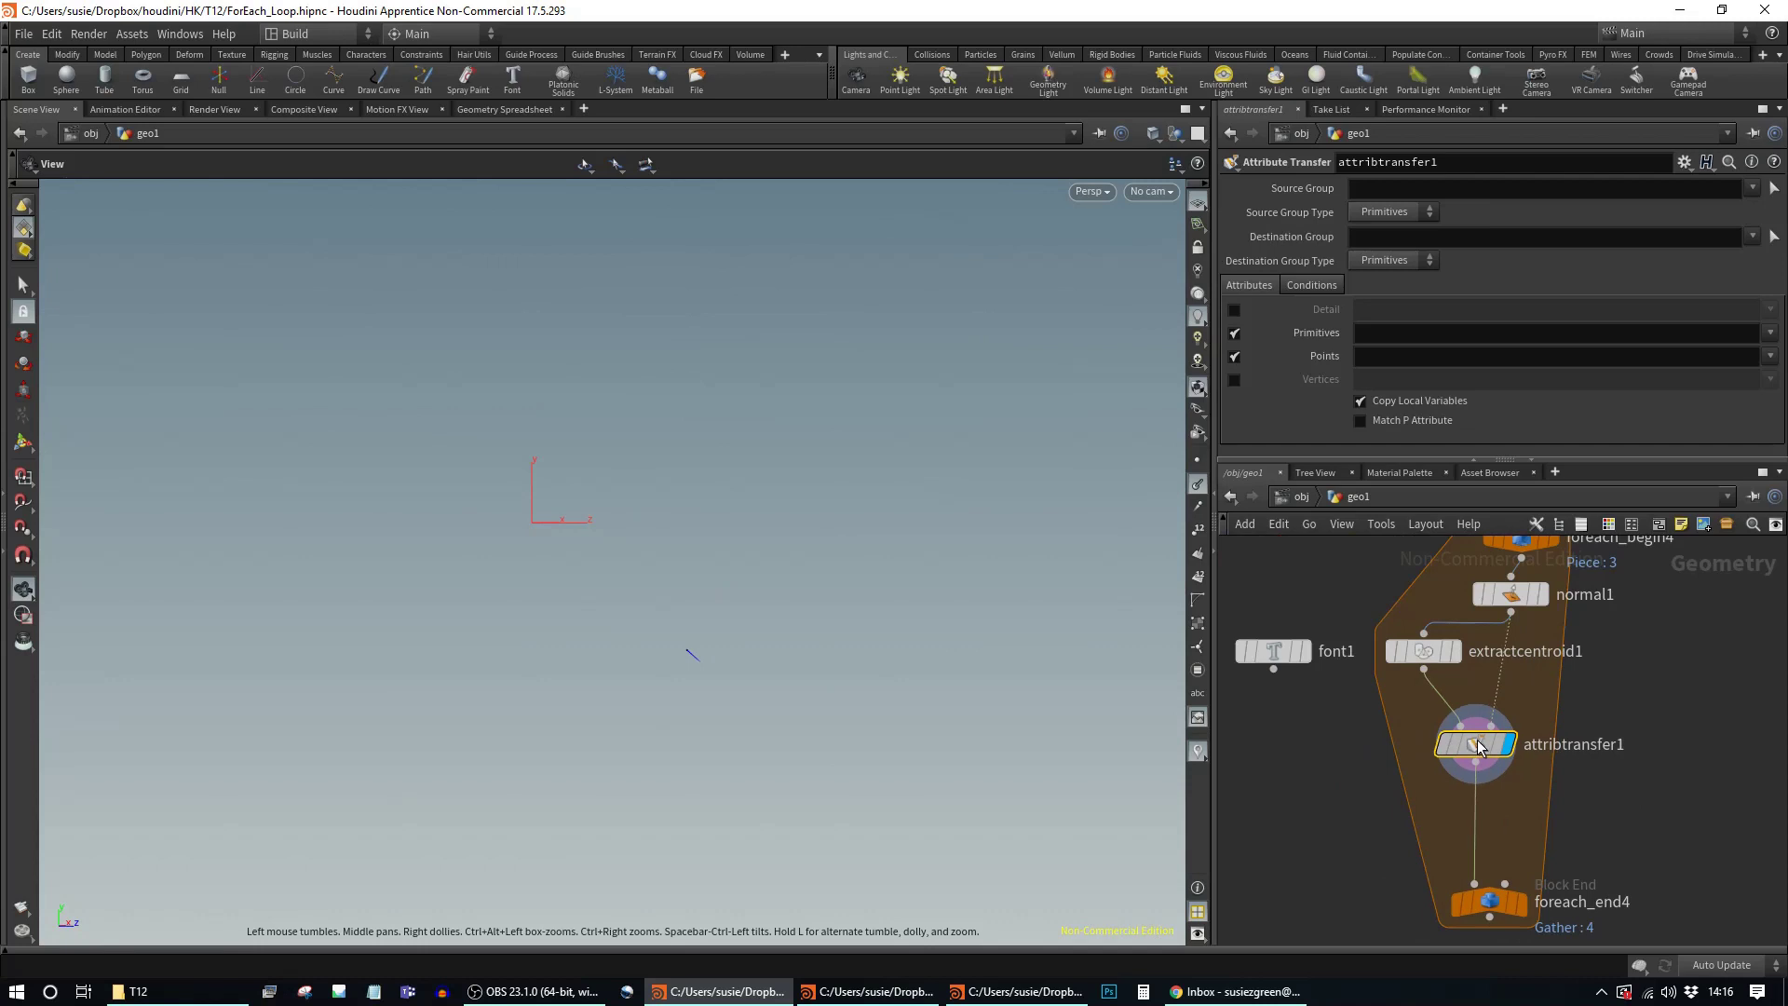
# Step: Search the node list for a copy operator to add in the empty network area below font1
pyautogui.click(1332, 809)
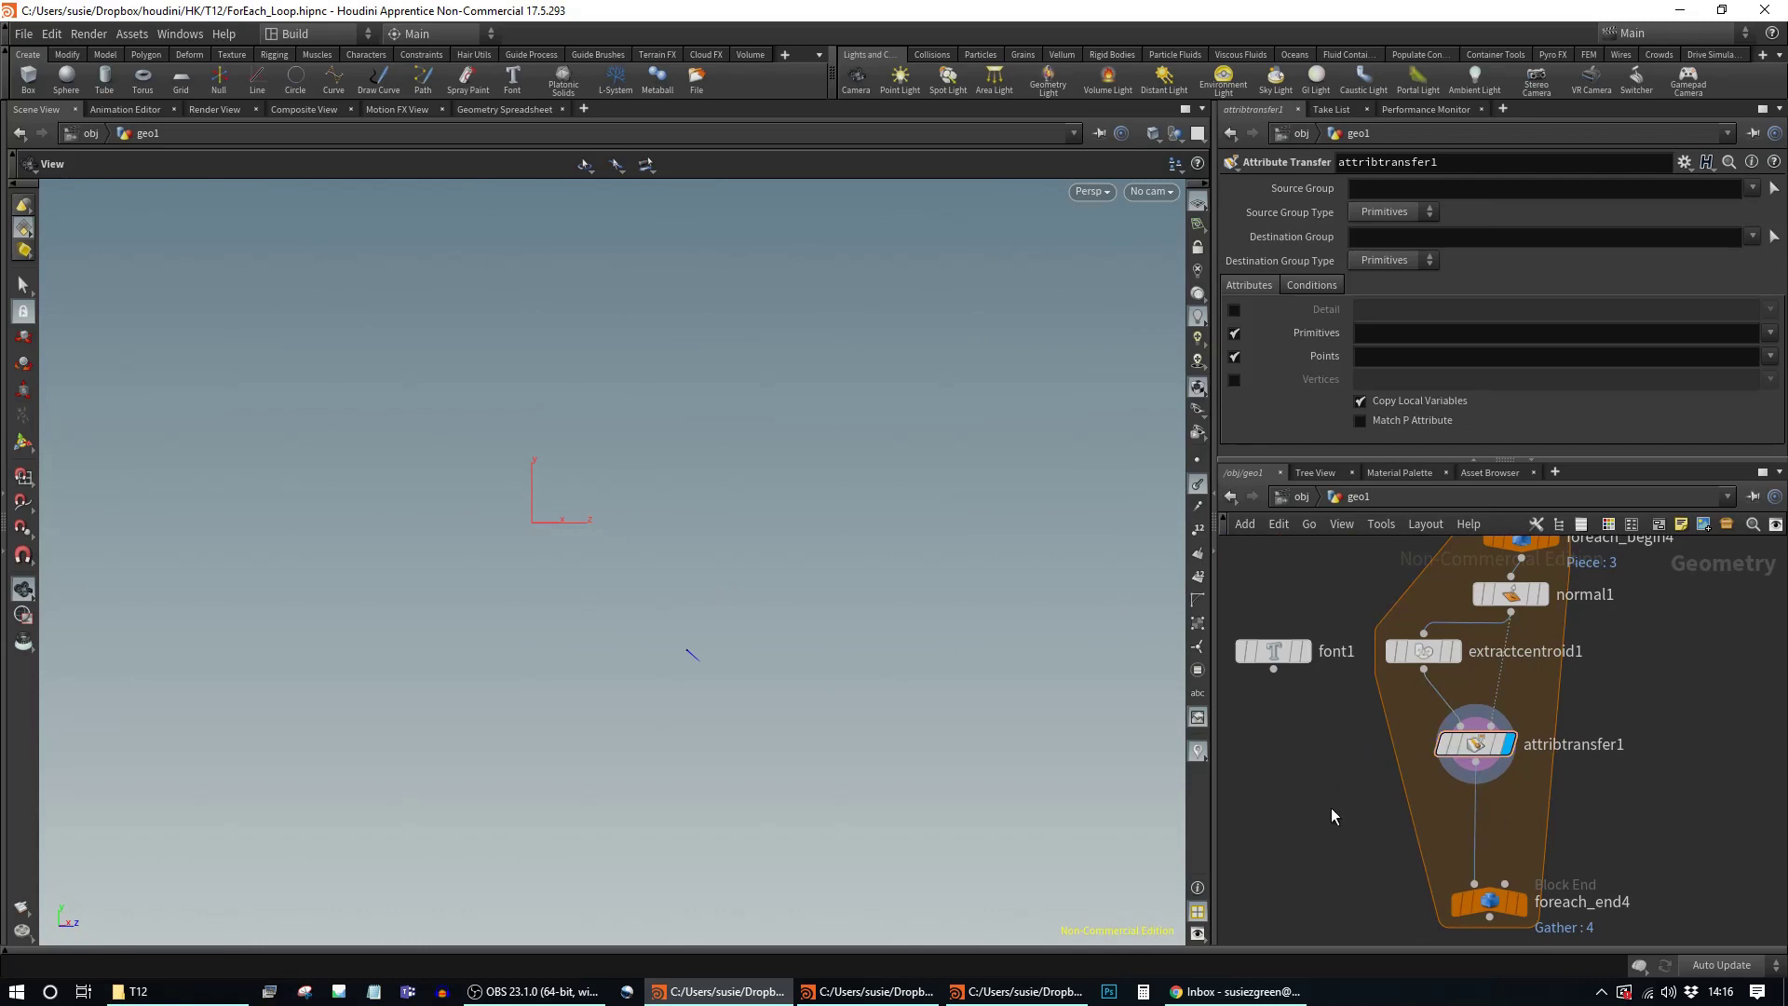
pyautogui.press('Tab')
pyautogui.write('cop')
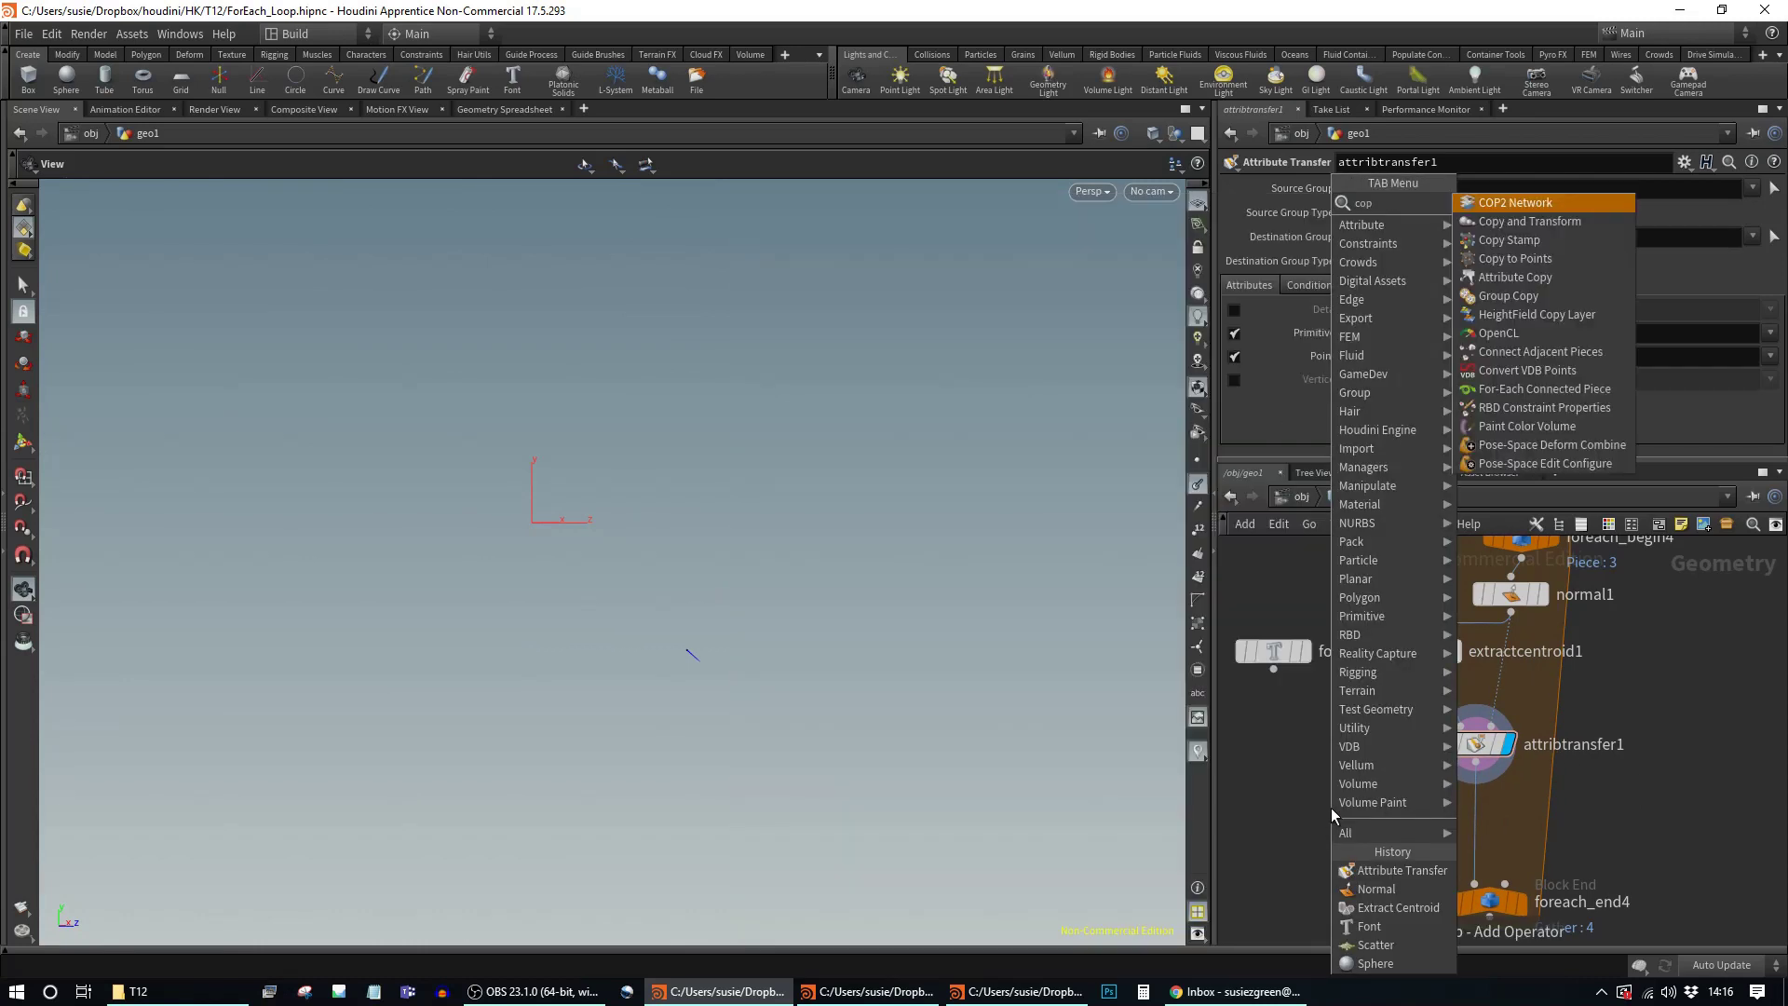
# Step: Add a Copy to Points node inside the loop that copies font1 onto the attribtransfer1 points, feed it into foreach_end4 and display it
pyautogui.write('y and')
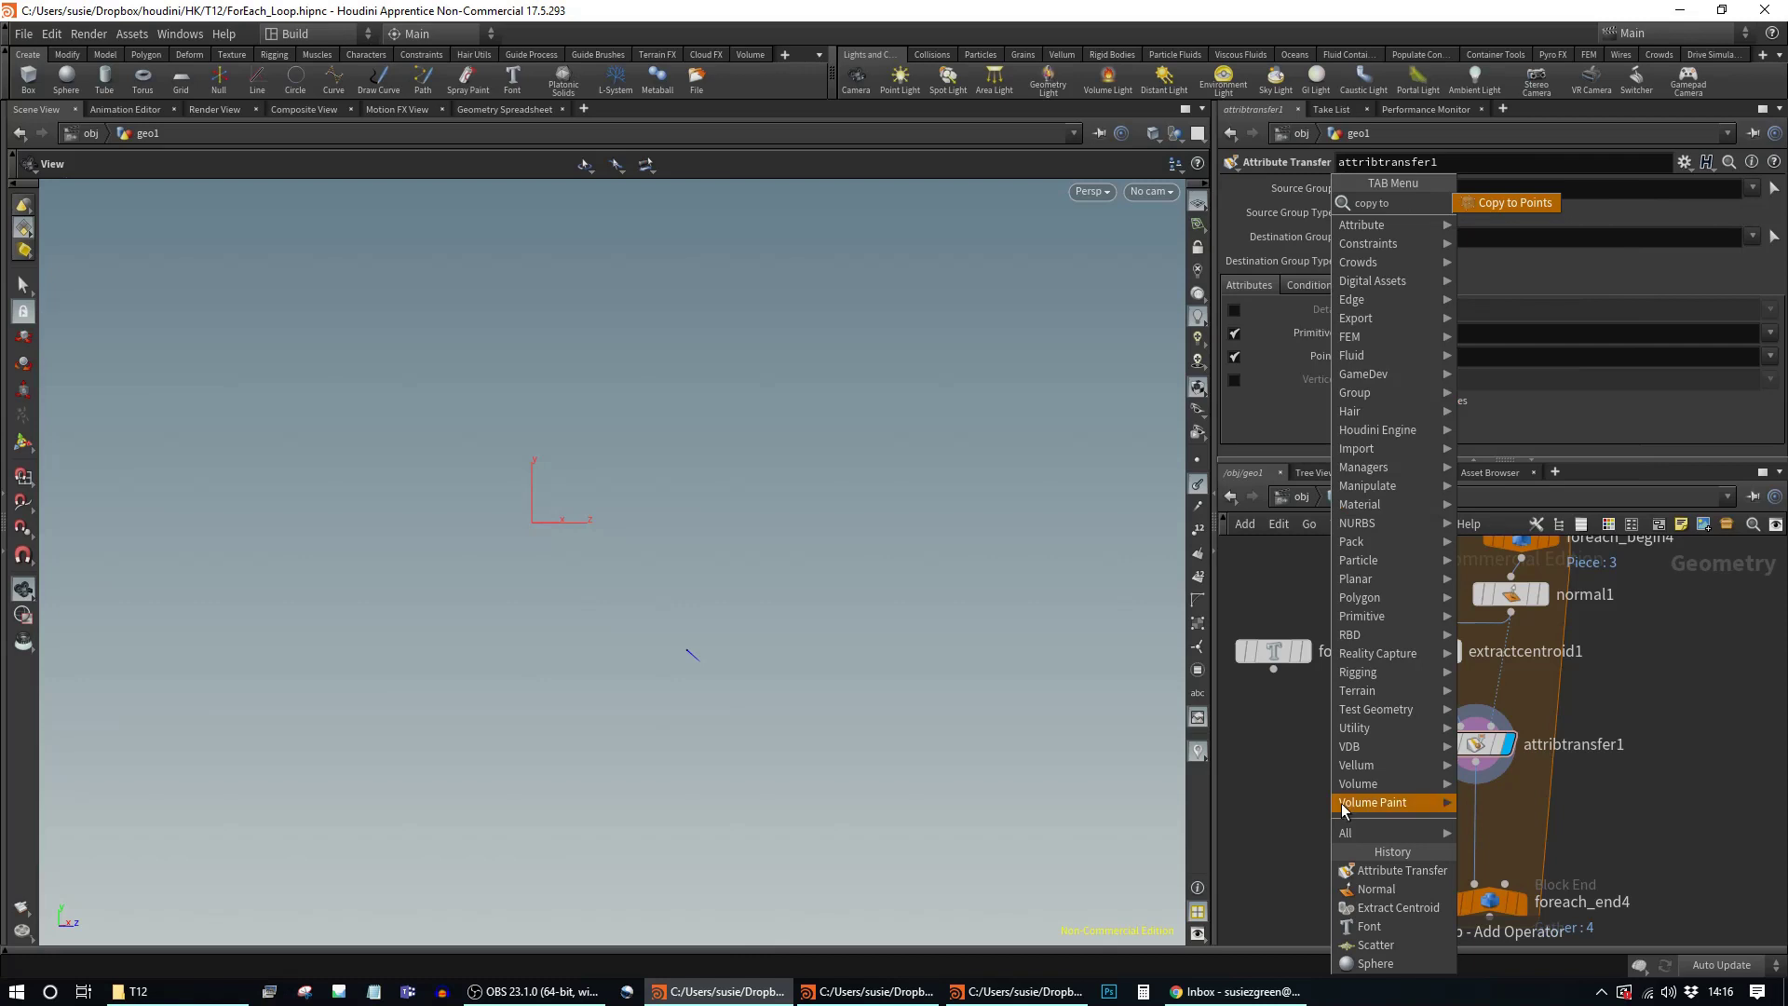
pyautogui.press('Return')
pyautogui.click(1470, 800)
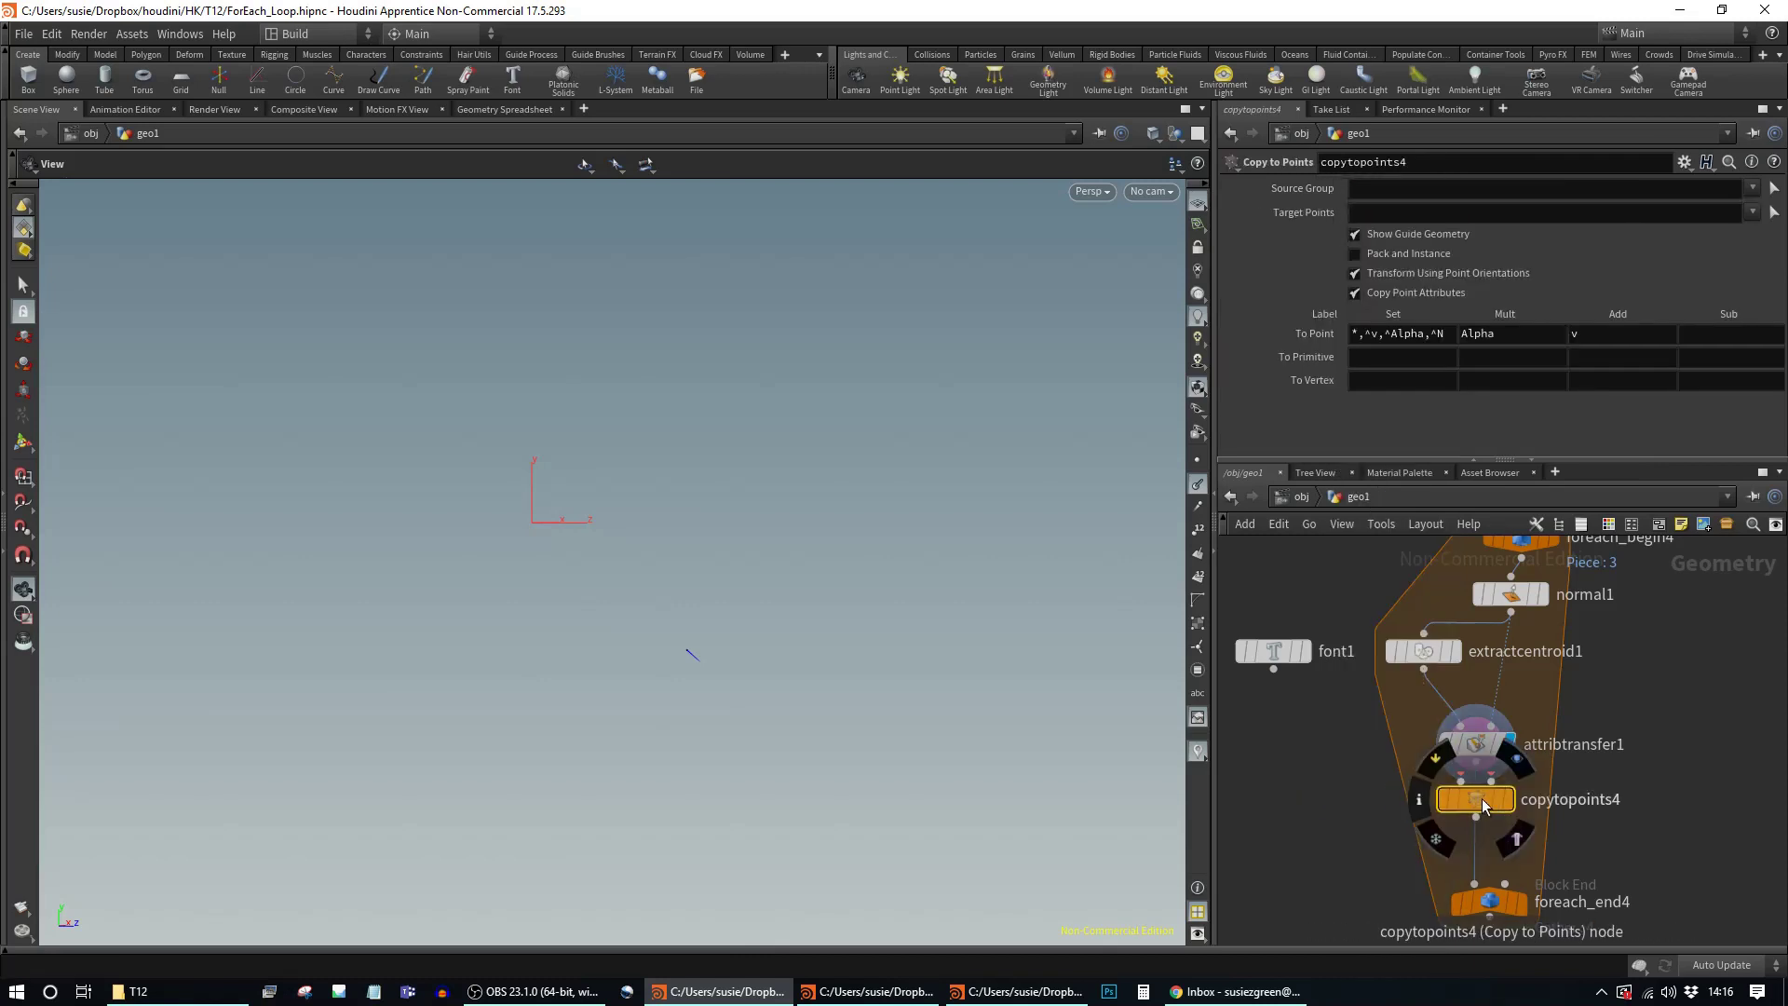
pyautogui.moveTo(1477, 819); pyautogui.dragTo(1460, 822)
pyautogui.moveTo(1273, 669); pyautogui.dragTo(1442, 826)
pyautogui.click(1491, 822)
pyautogui.moveTo(802, 648); pyautogui.dragTo(785, 589)
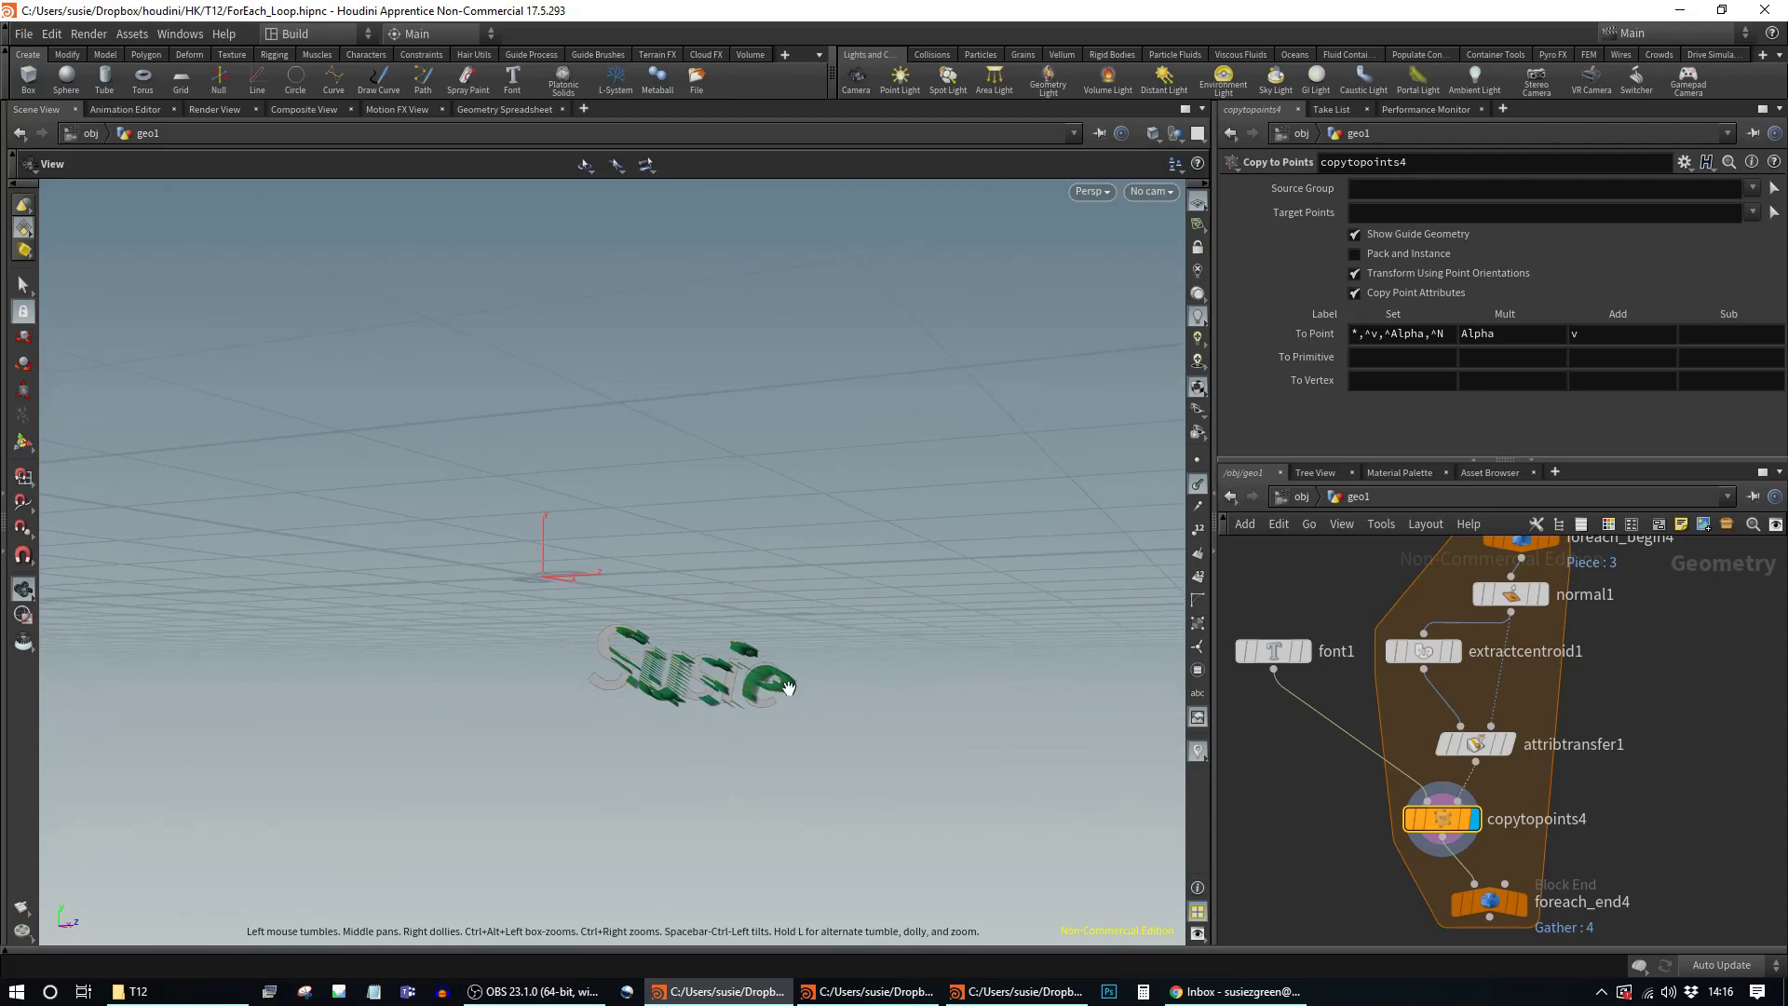
pyautogui.moveTo(726, 720); pyautogui.dragTo(768, 638)
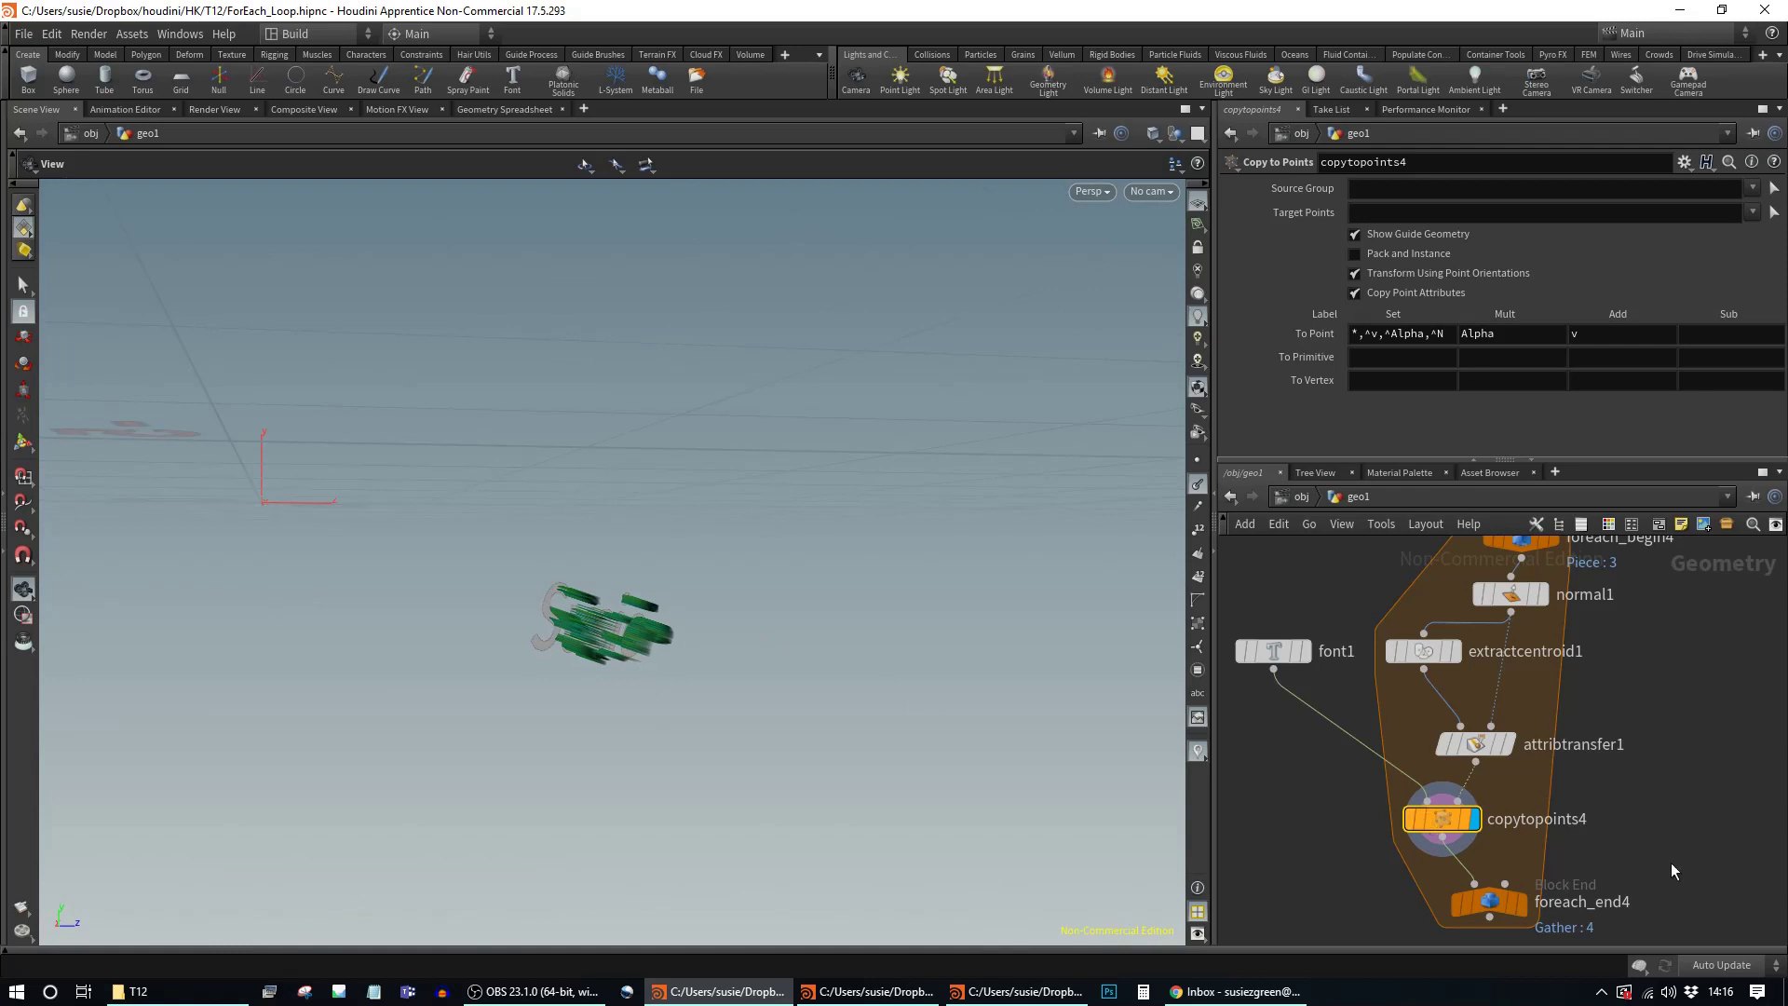
# Step: Insert a PolyExtrude node between copytopoints4 and foreach_end4
pyautogui.moveTo(1532, 883); pyautogui.dragTo(1518, 797, button='middle')
pyautogui.moveTo(1479, 818); pyautogui.dragTo(1458, 883)
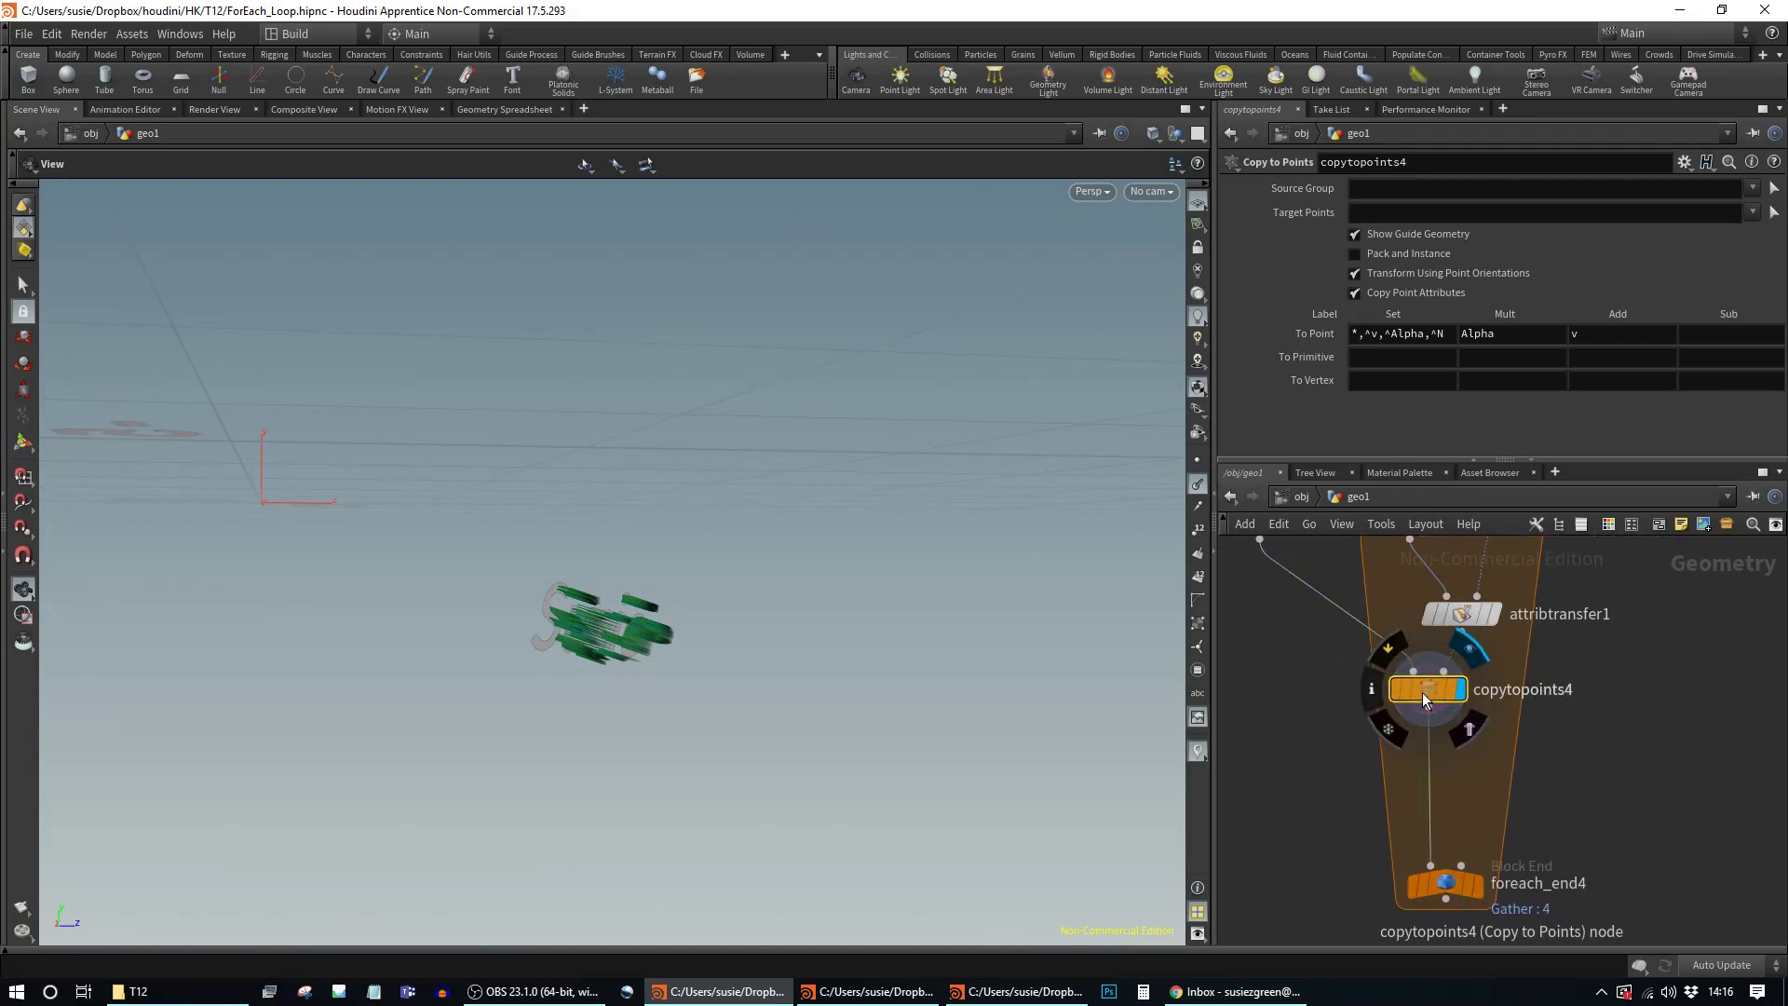
pyautogui.press('Tab')
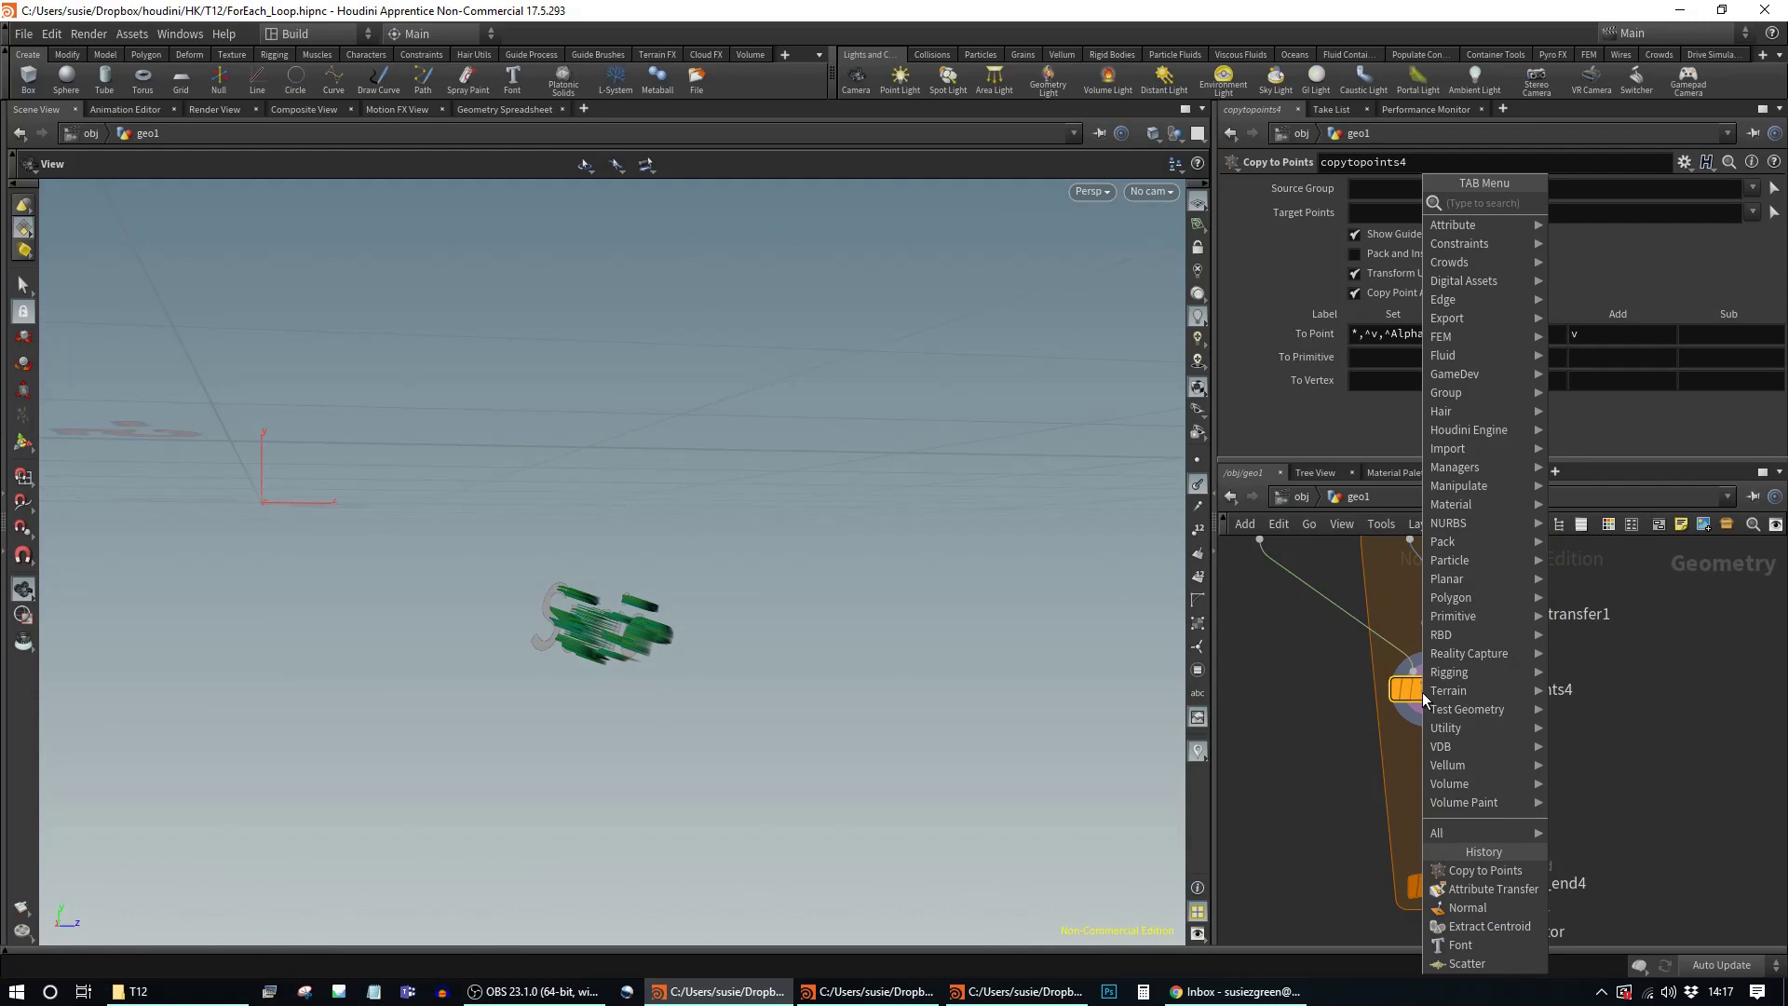
pyautogui.press('Escape')
pyautogui.press('Tab')
pyautogui.write('transform')
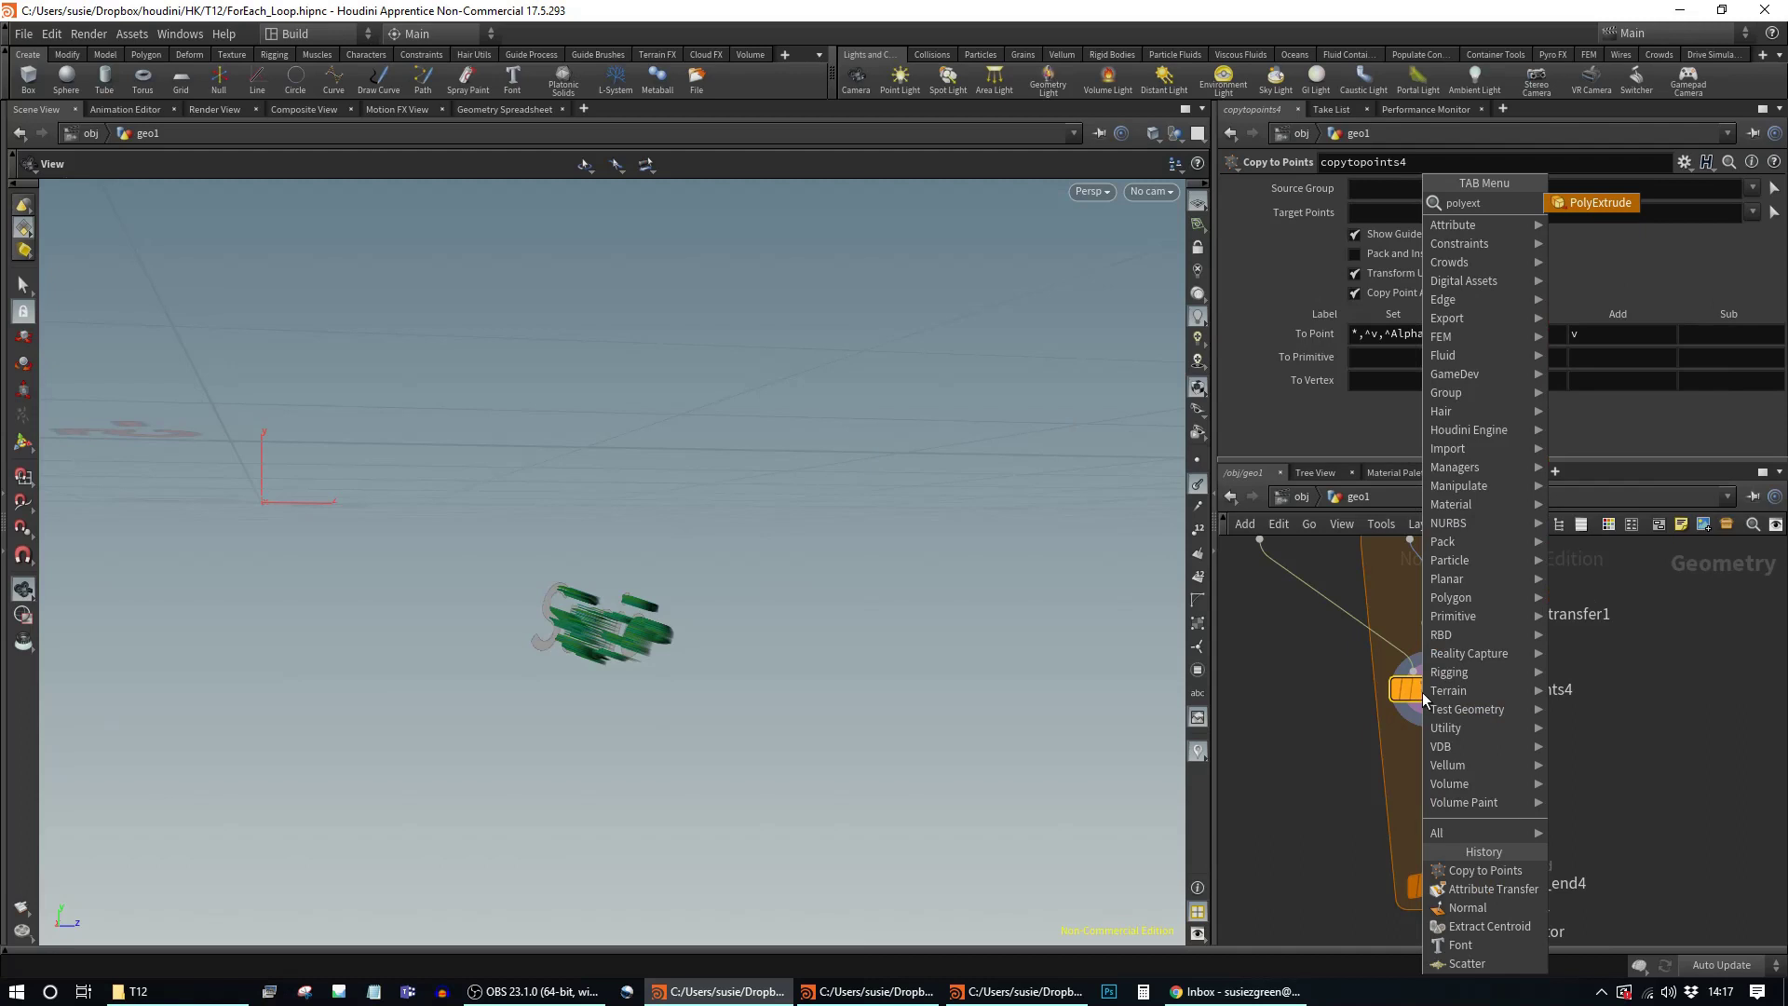
pyautogui.press('Return')
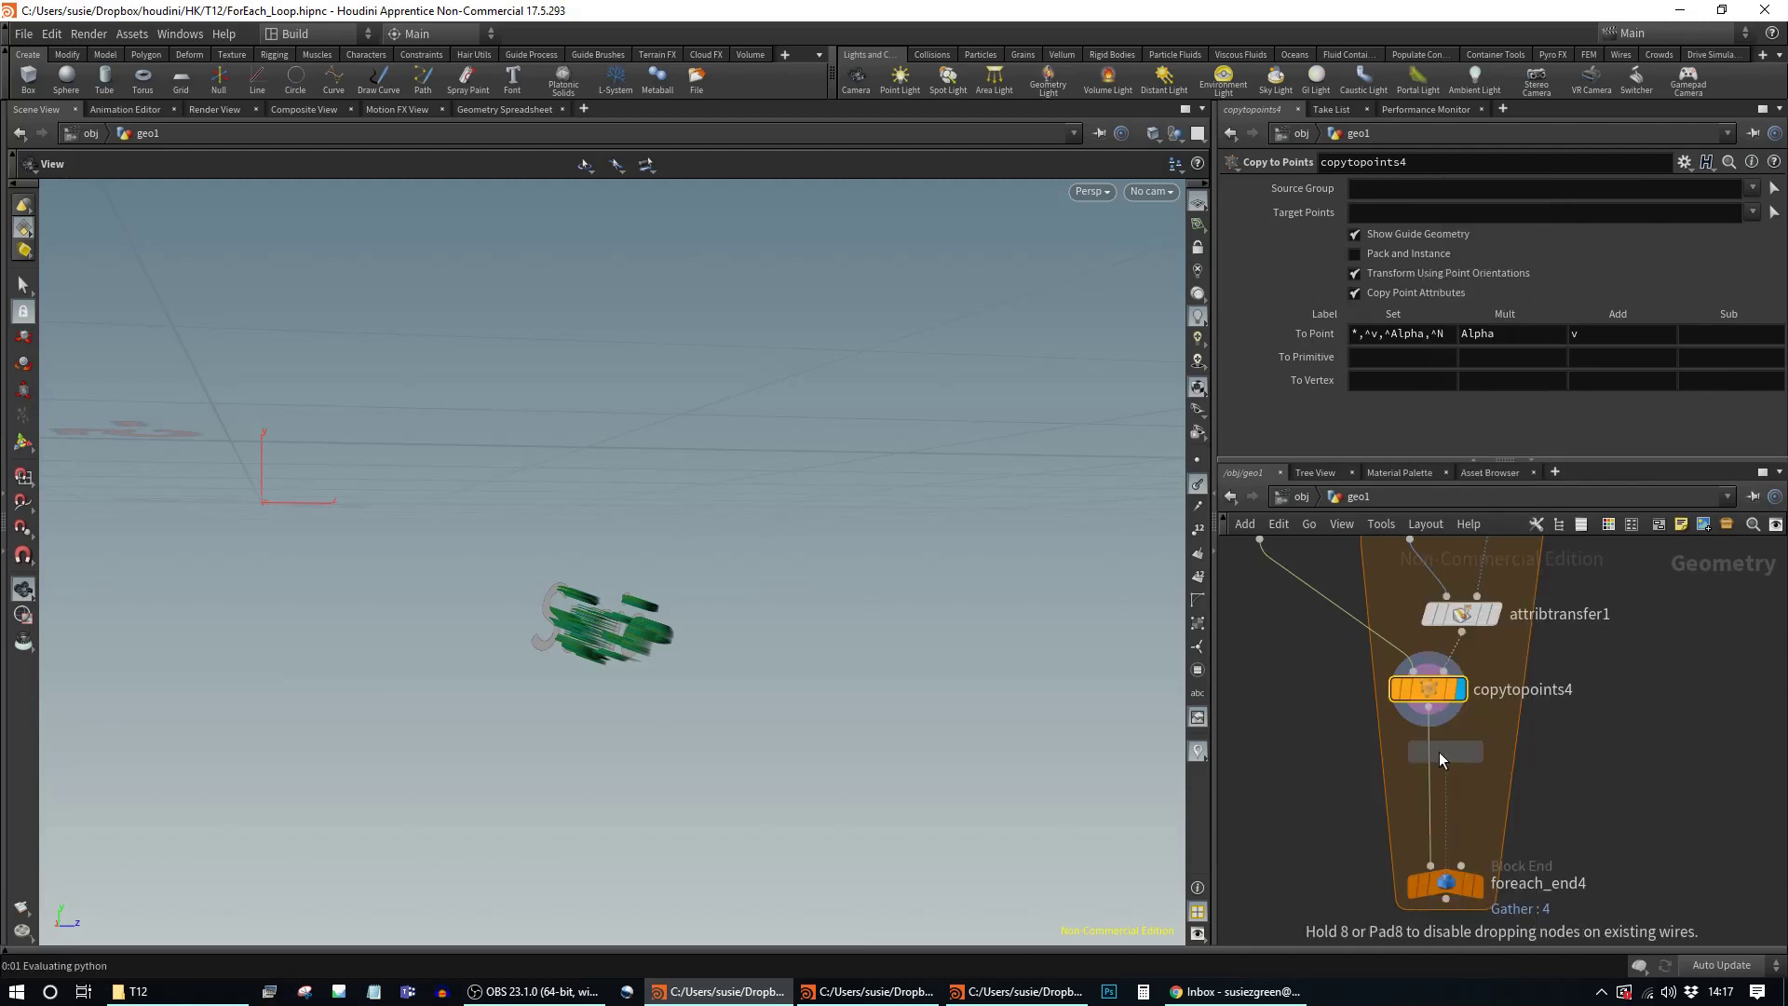
pyautogui.click(1431, 757)
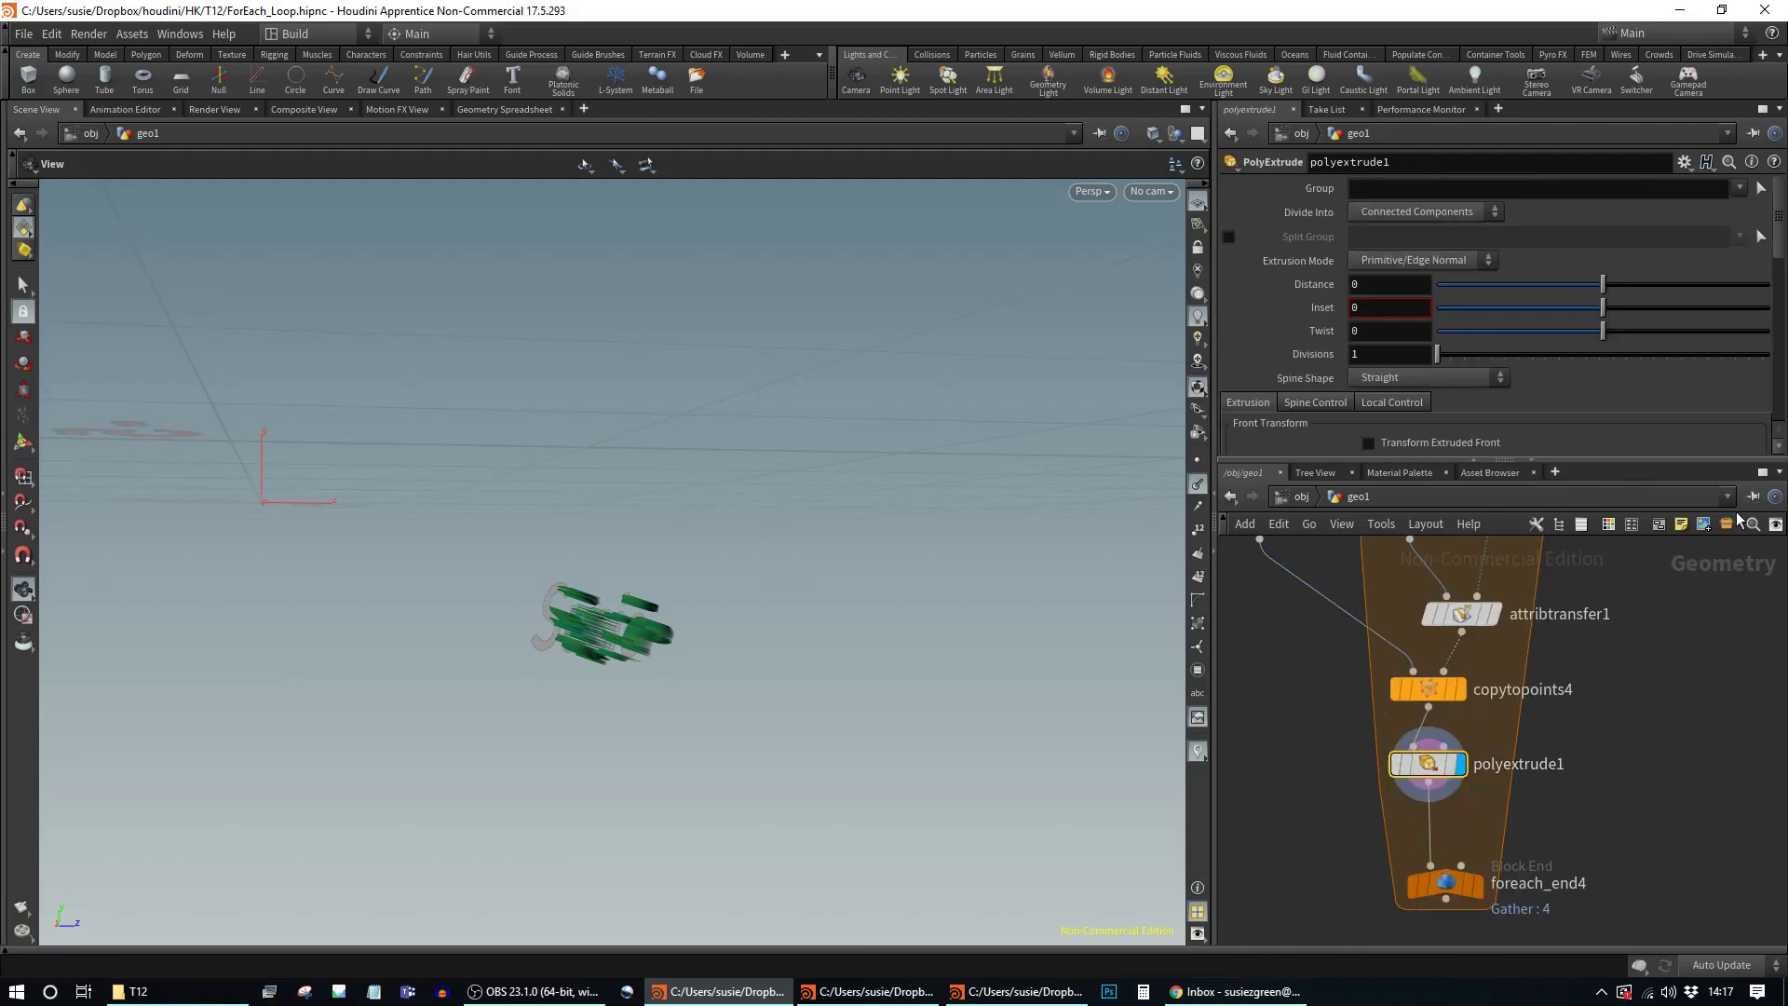
# Step: Set the PolyExtrude distance to 10 so the copied text is extruded into long solids
pyautogui.moveTo(1607, 287); pyautogui.dragTo(1769, 287)
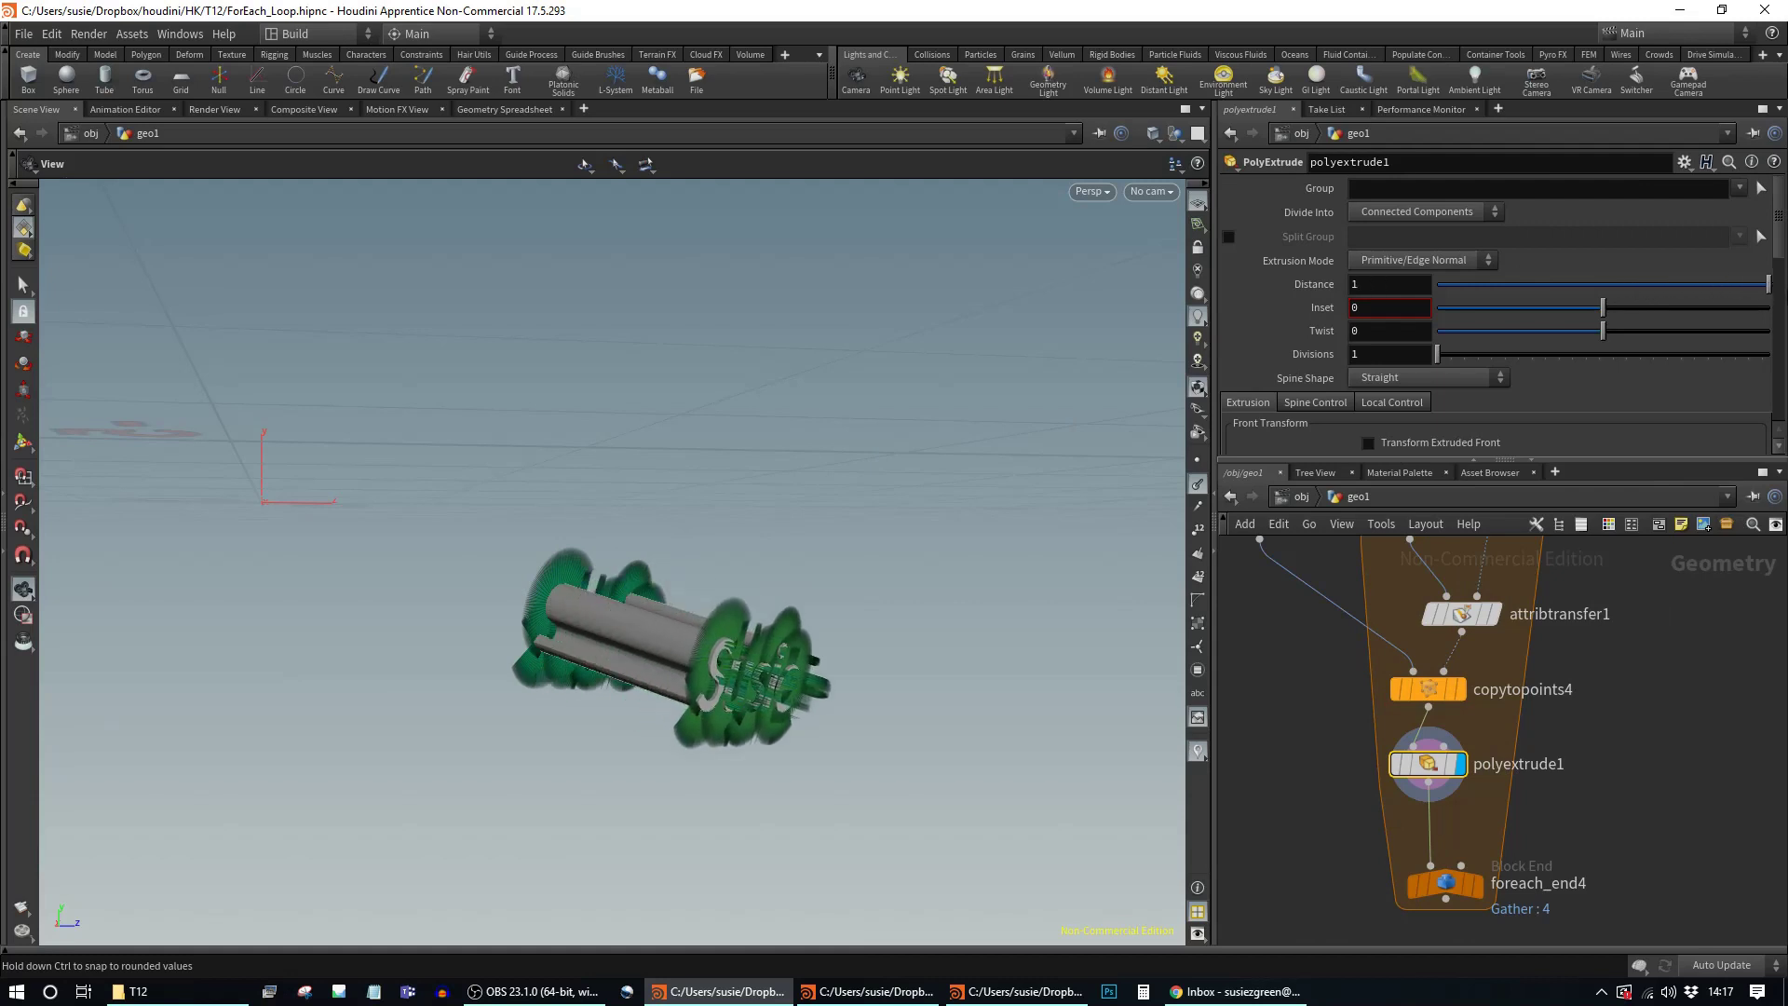
pyautogui.click(1400, 286)
pyautogui.press('BackSpace')
pyautogui.write('2')
pyautogui.press('Return')
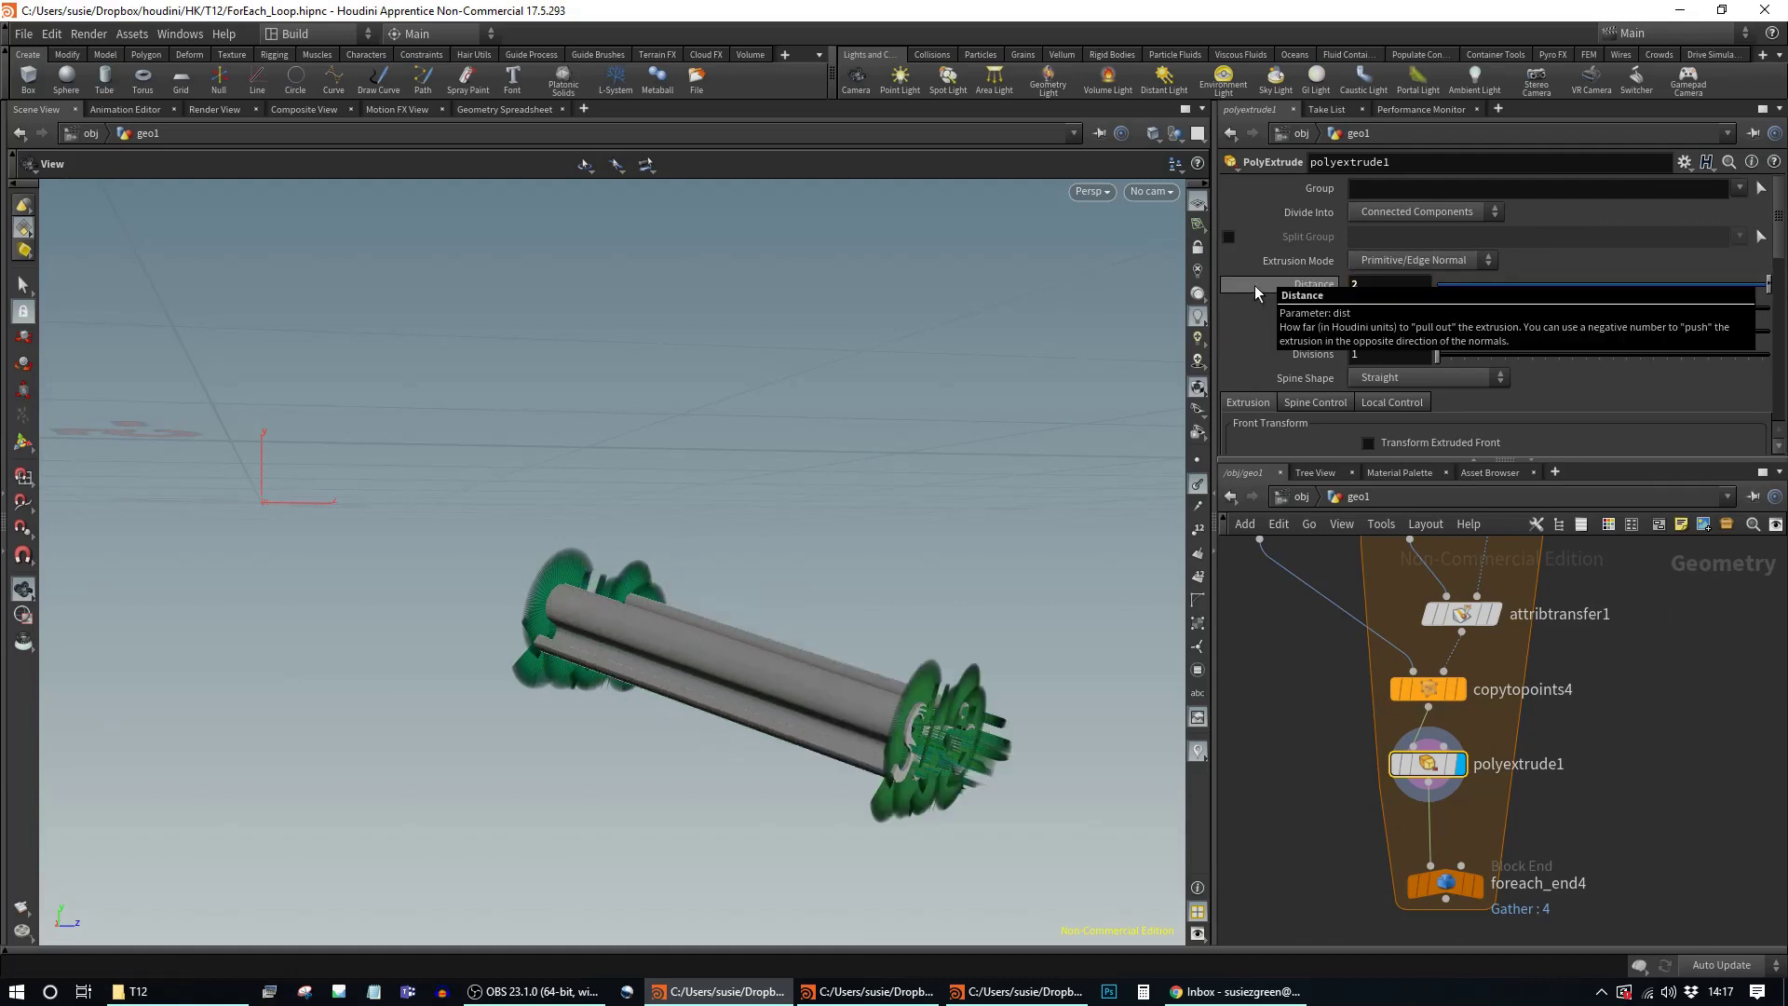
pyautogui.moveTo(808, 718); pyautogui.dragTo(746, 597)
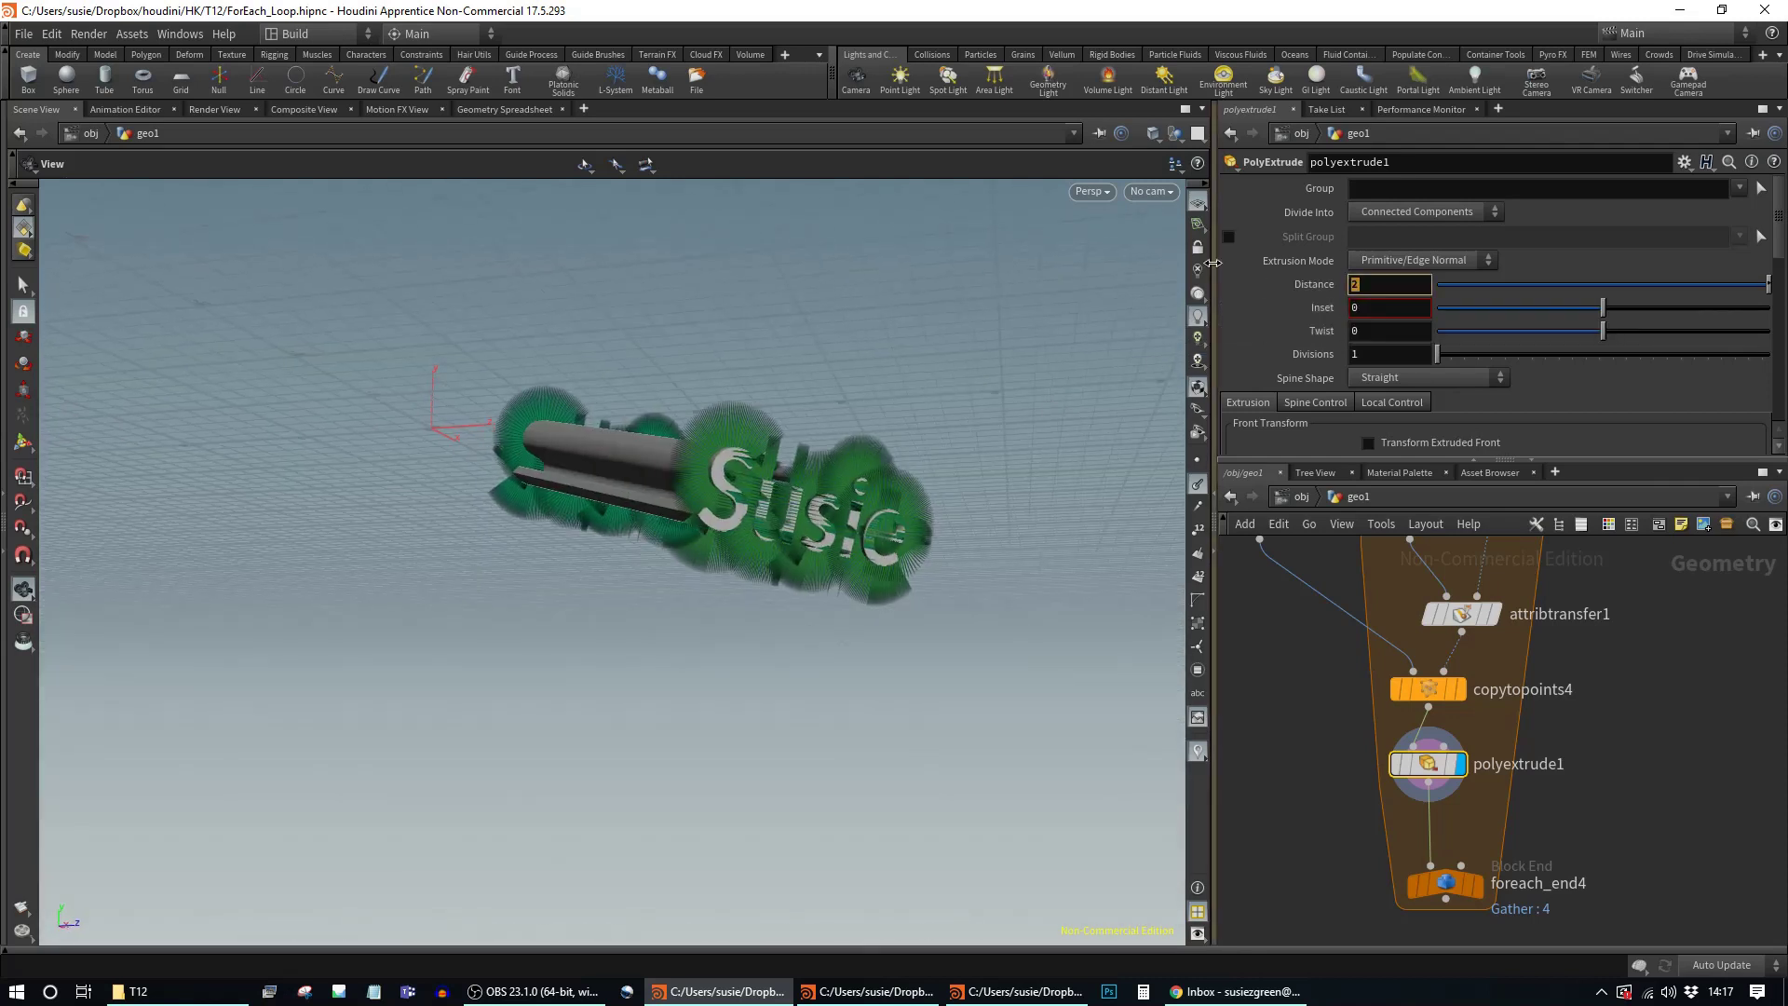
pyautogui.moveTo(913, 743); pyautogui.dragTo(440, 489)
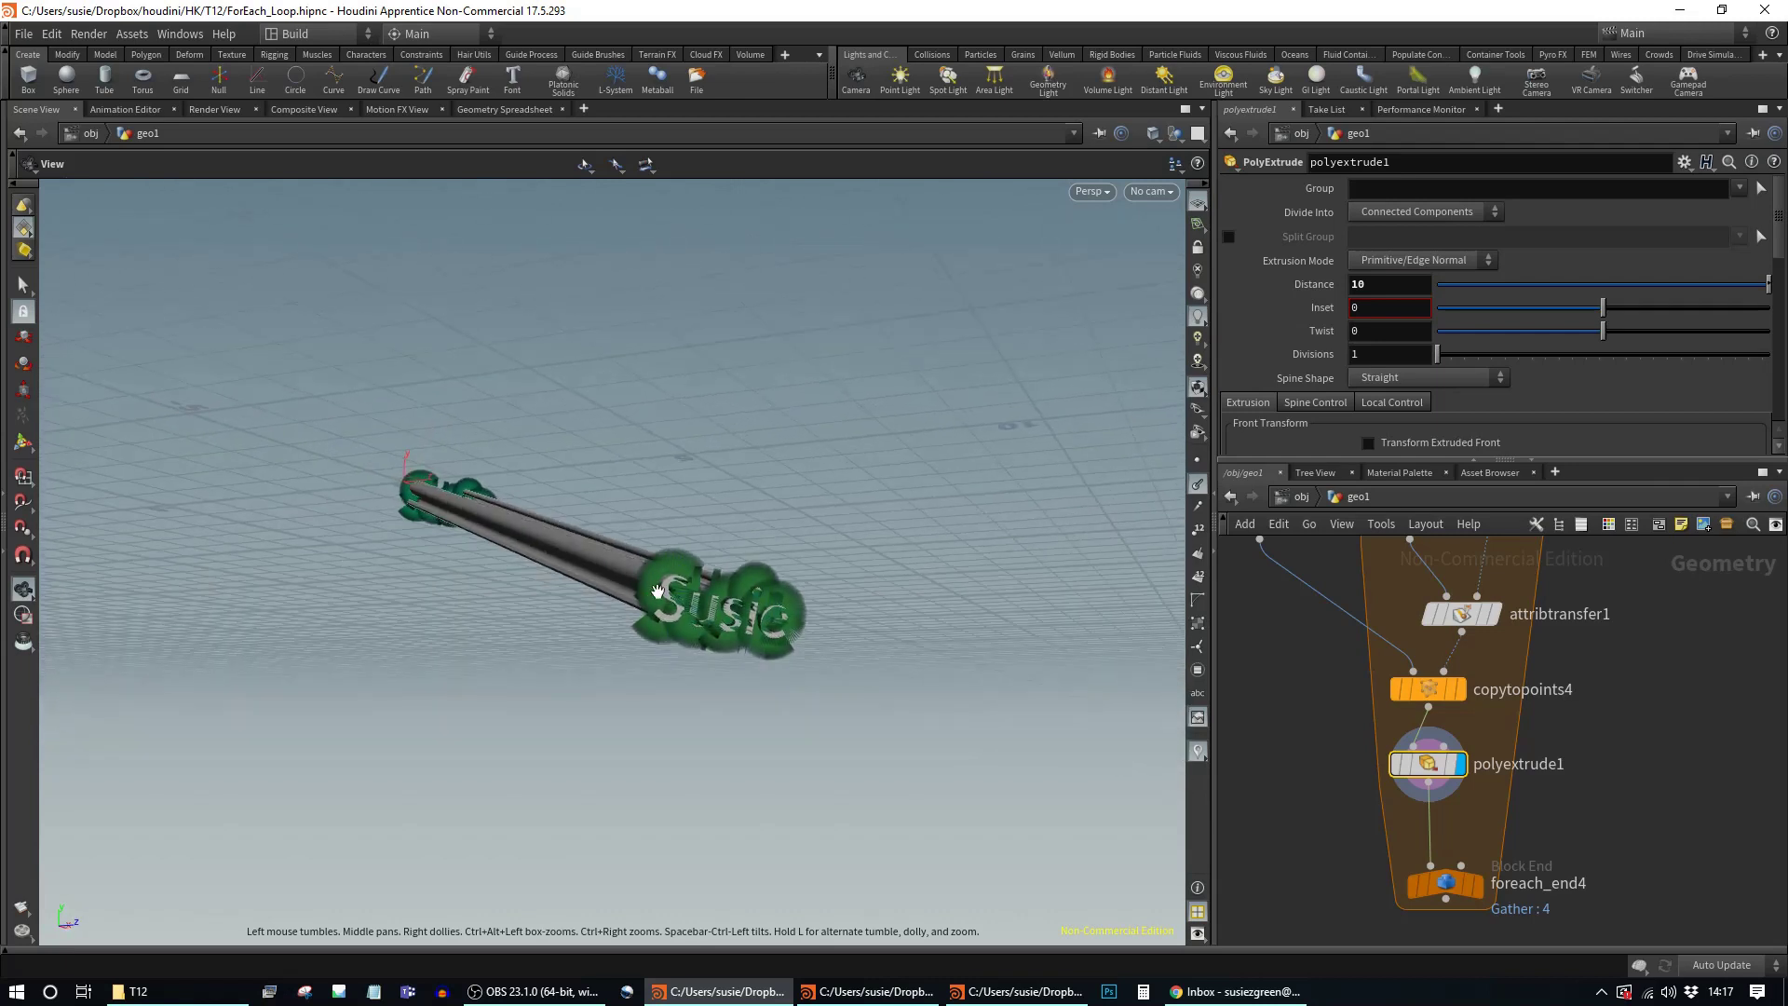
pyautogui.moveTo(931, 642); pyautogui.dragTo(969, 680)
# Step: Insert a Boolean node between polyextrude1 and foreach_end4
pyautogui.moveTo(1571, 853); pyautogui.dragTo(1576, 690, button='middle')
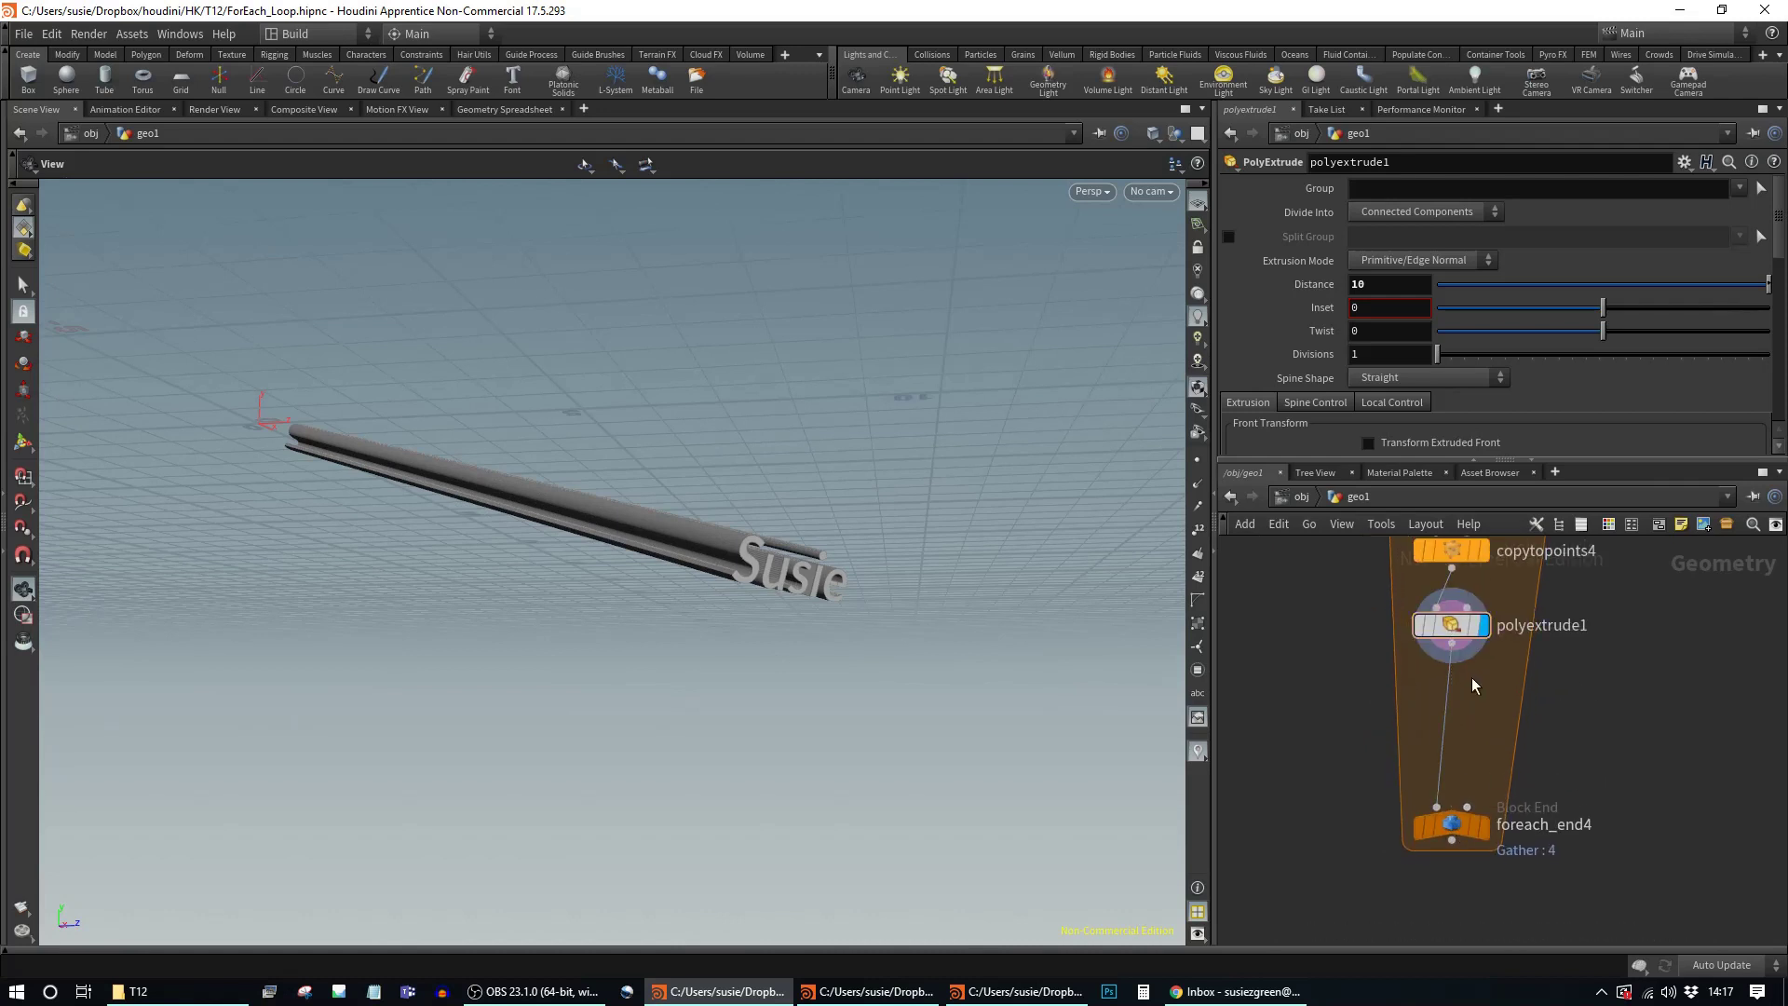
pyautogui.press('Tab')
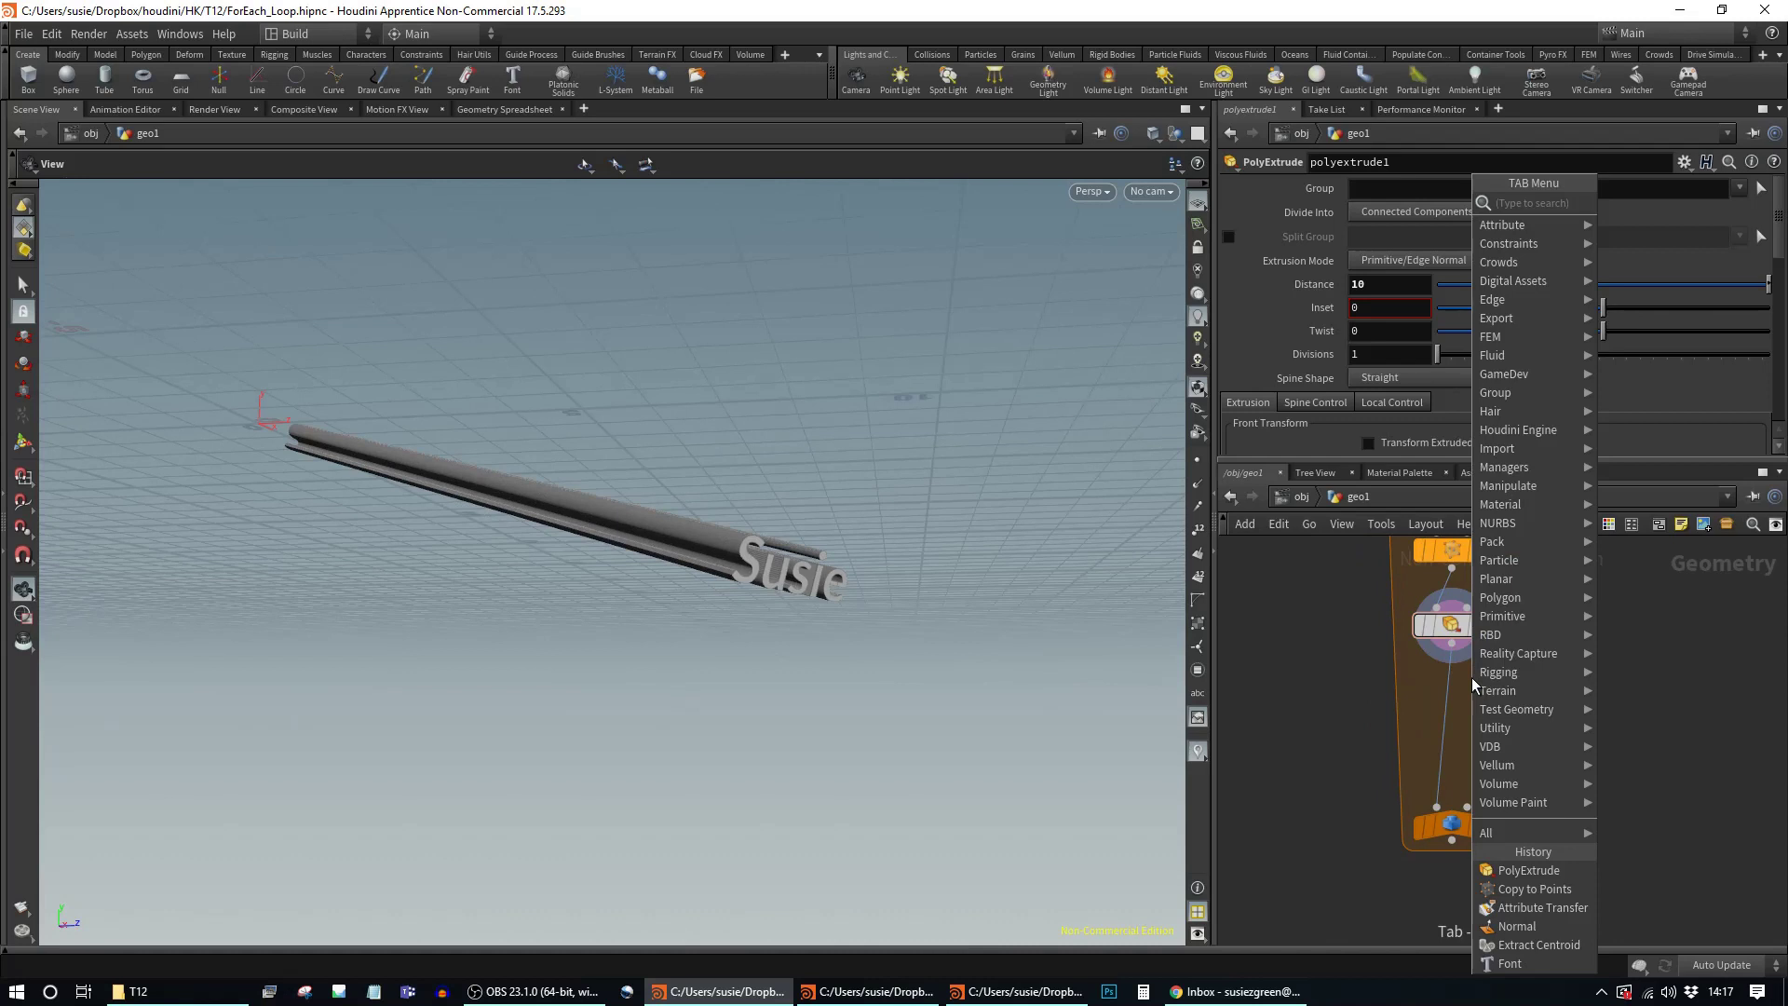
pyautogui.write('bool')
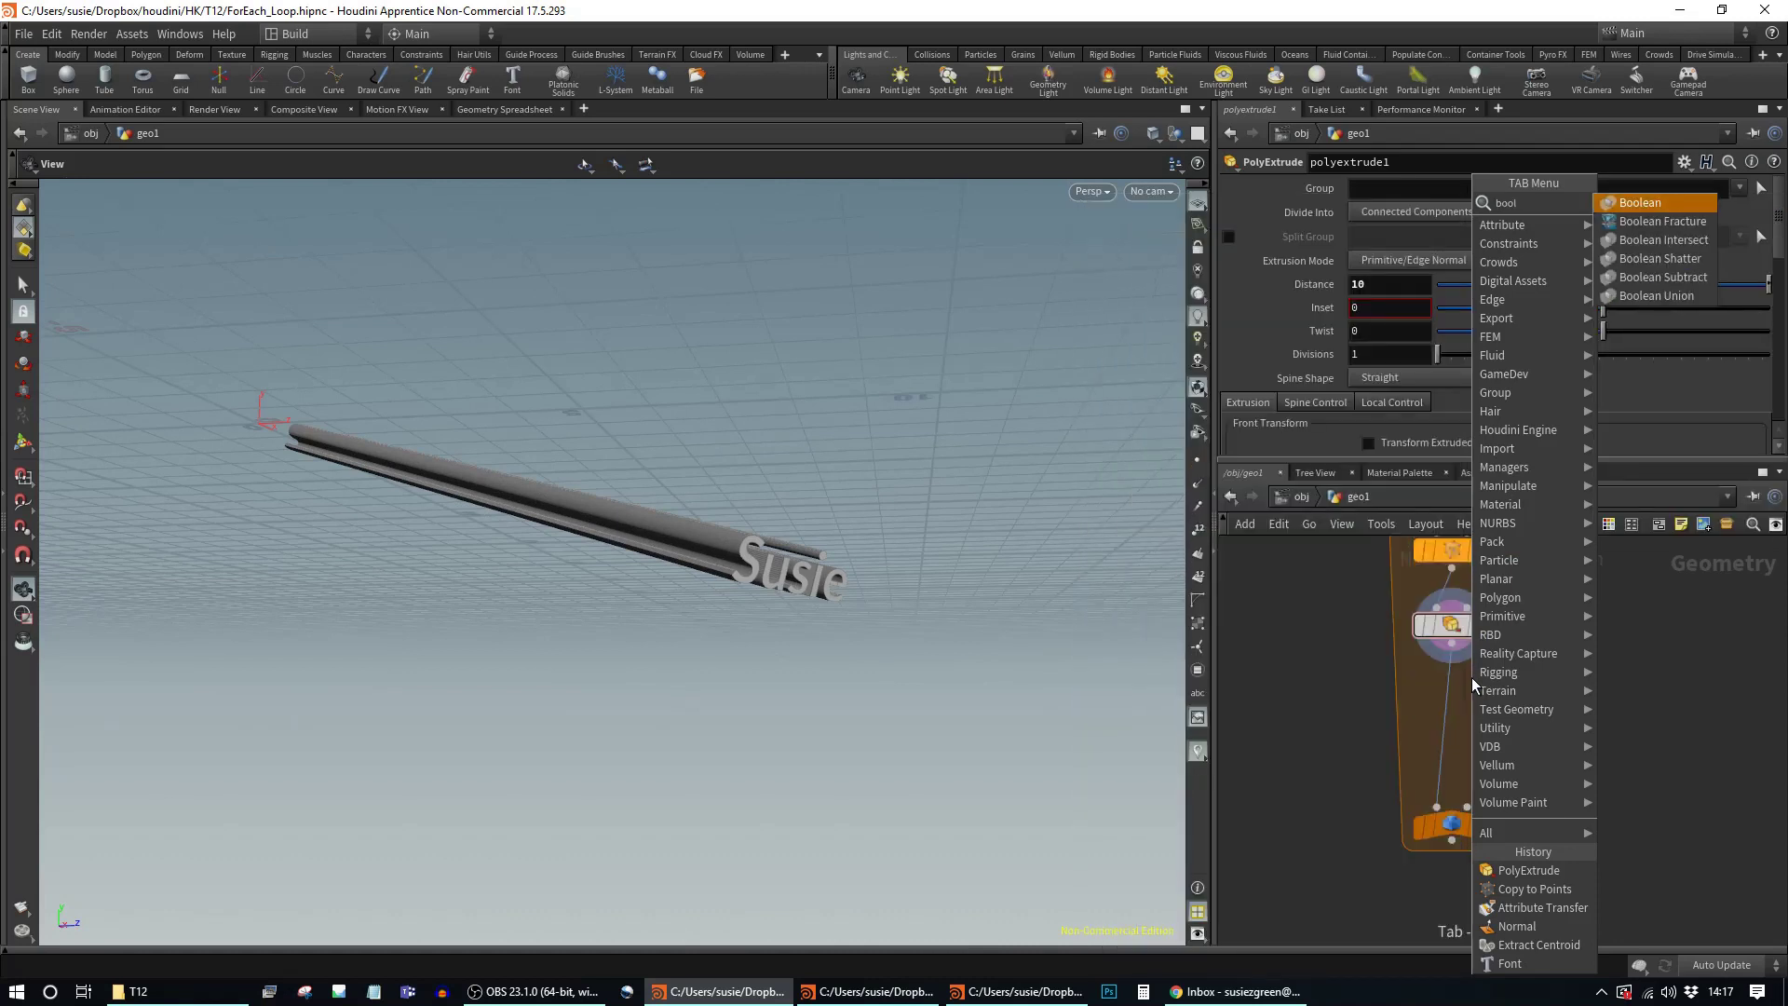
pyautogui.press('Return')
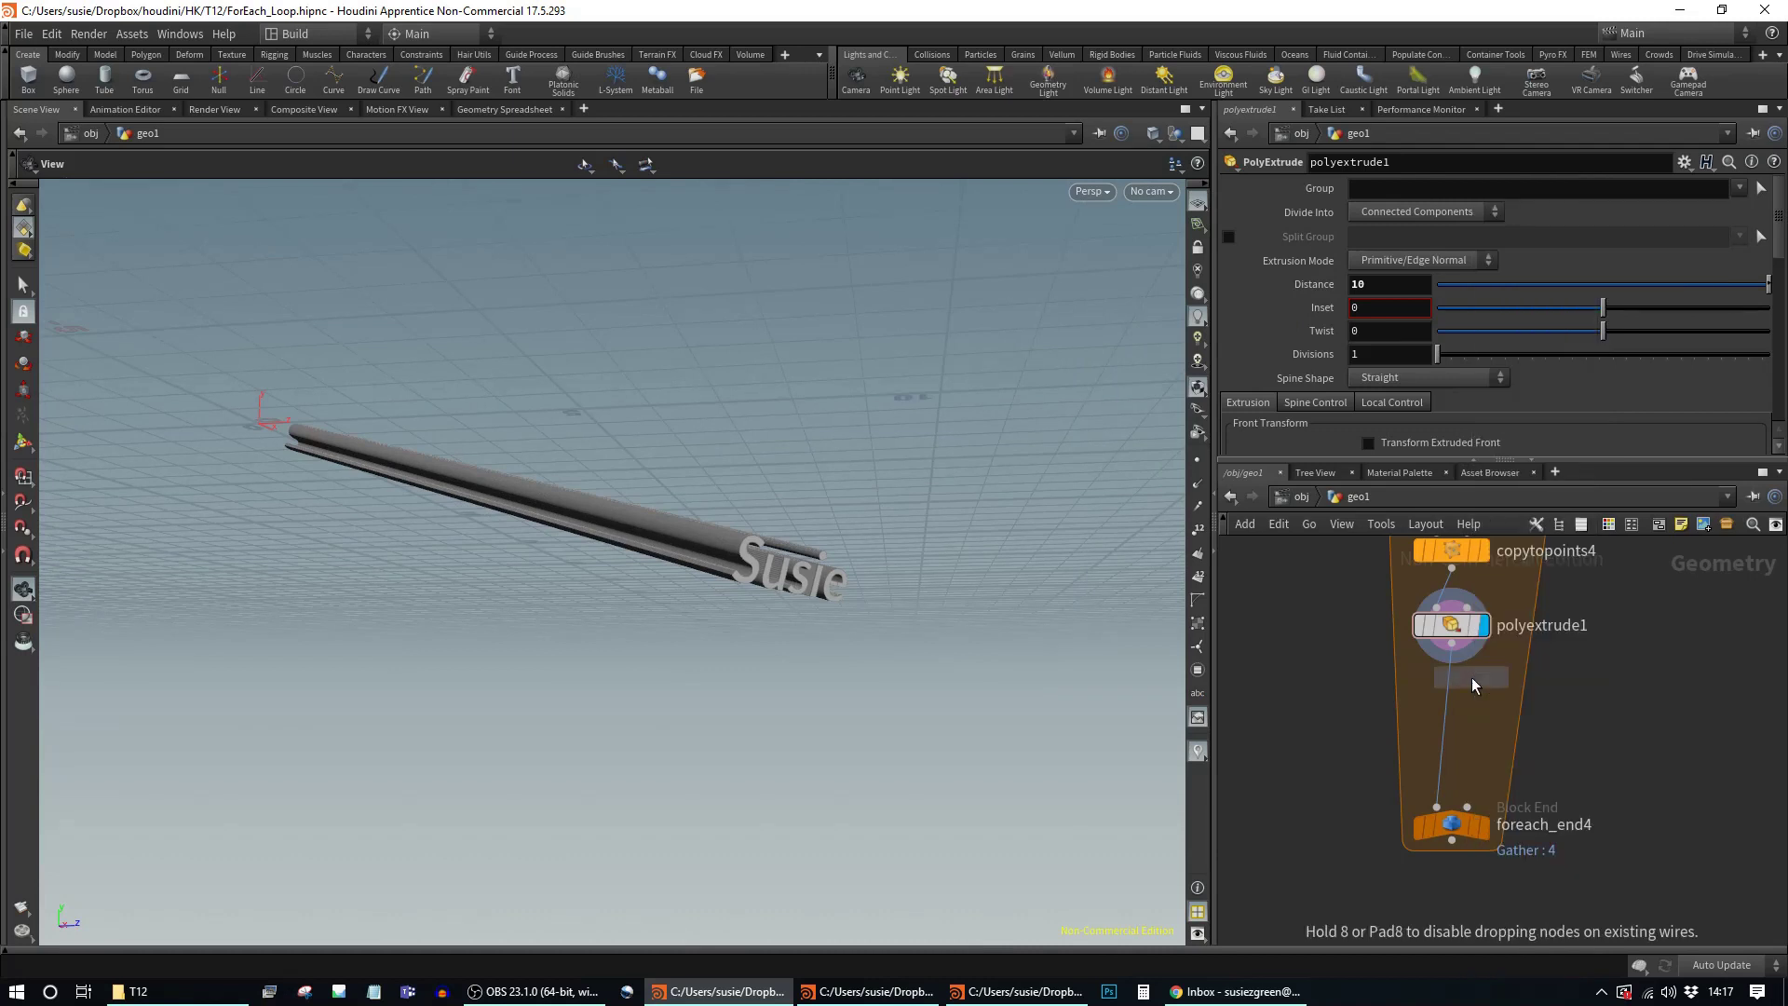
pyautogui.click(1447, 717)
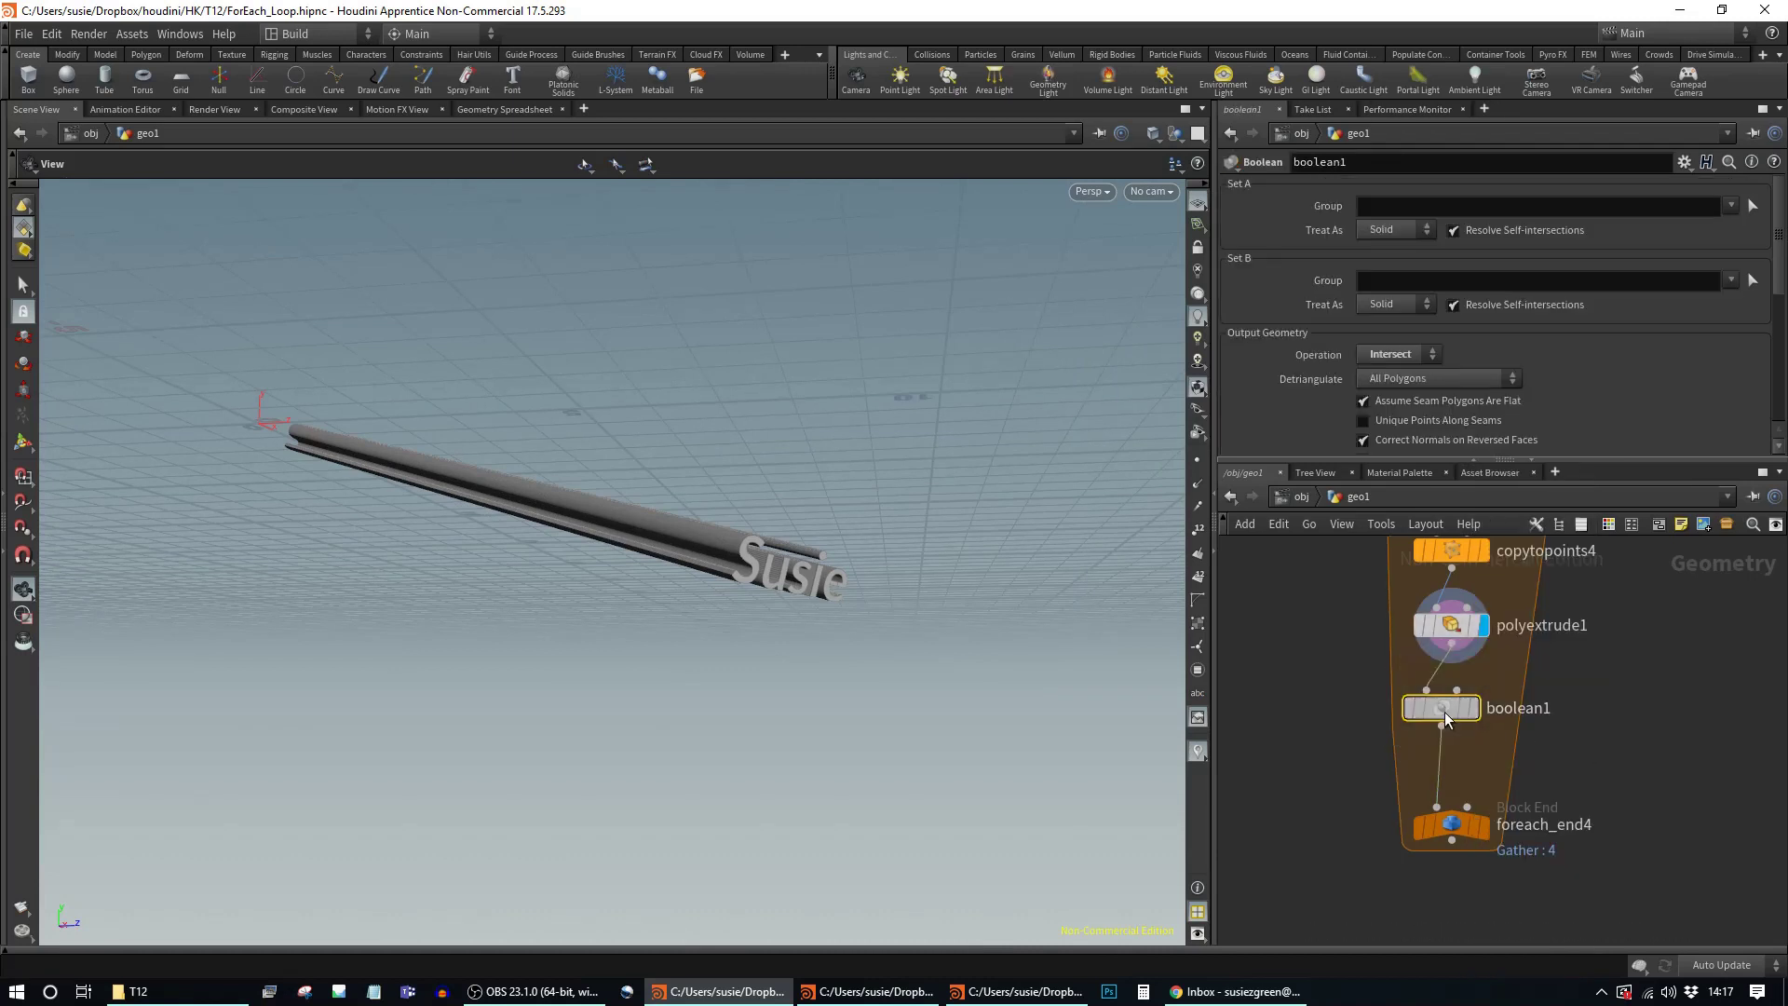
# Step: Wire foreach_begin4 into the Boolean's first input and polyextrude1 into its second, and display the Boolean's result
pyautogui.scroll(-2, 1668, 693)
pyautogui.moveTo(1561, 561); pyautogui.dragTo(1519, 686, button='middle')
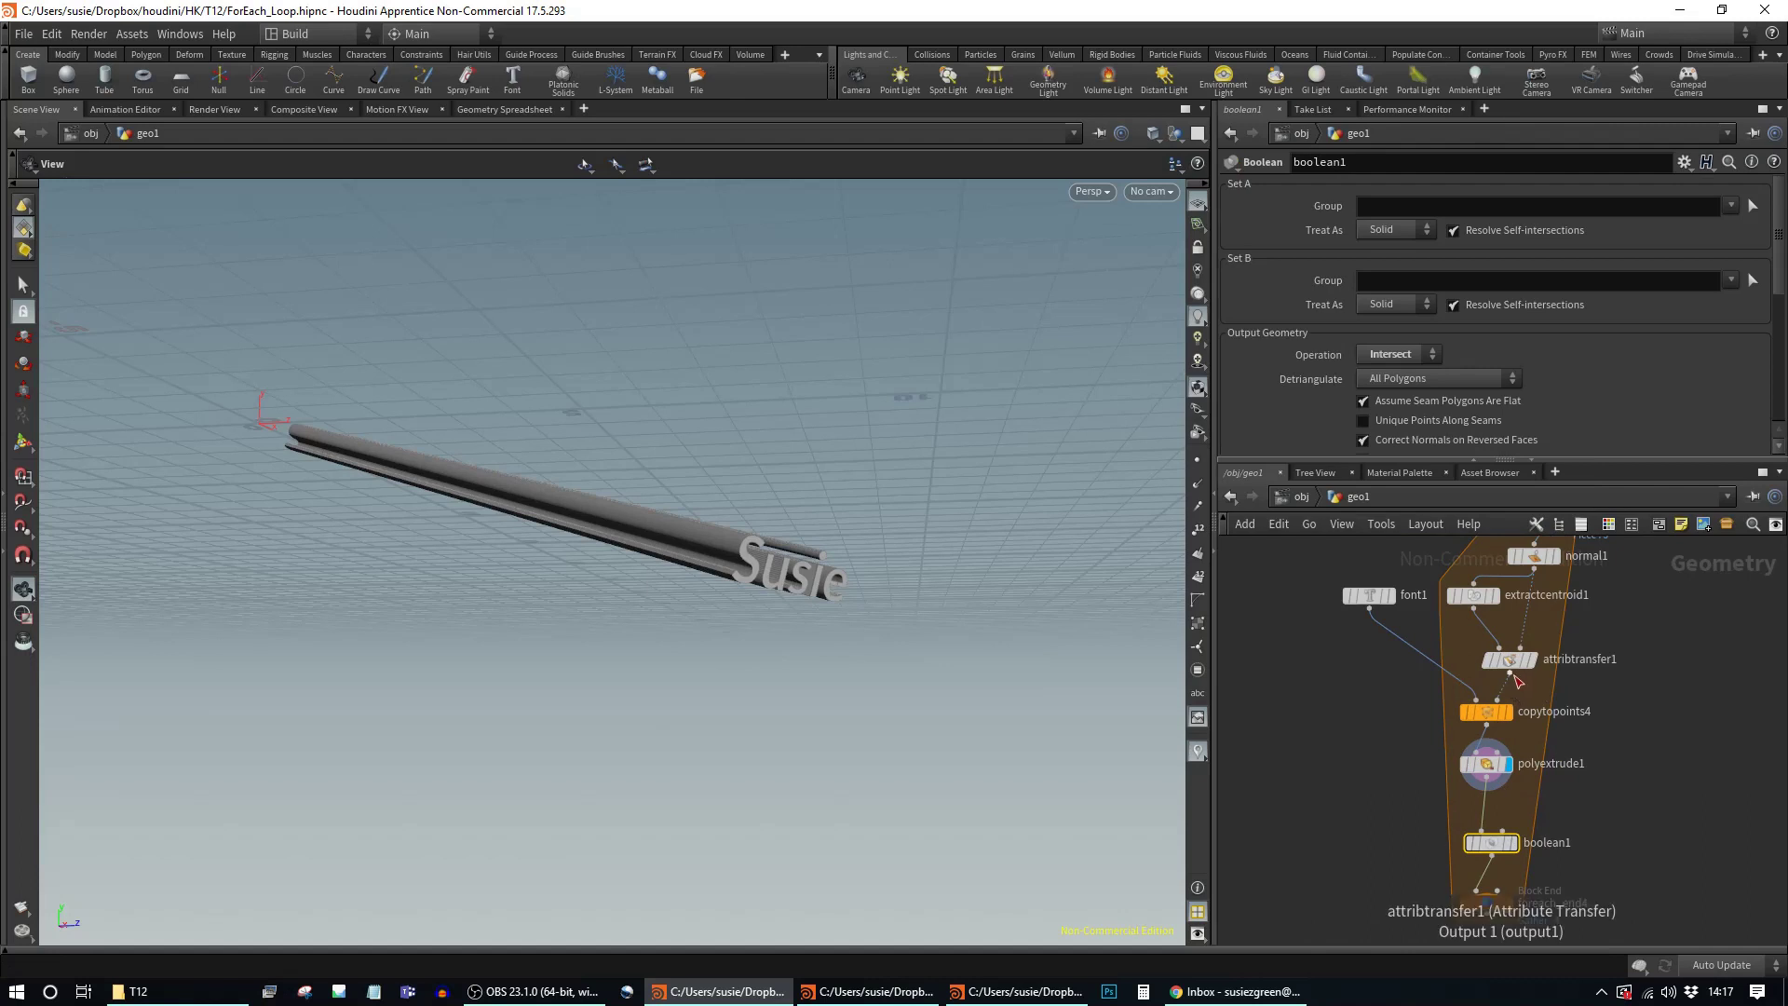
pyautogui.moveTo(1539, 576); pyautogui.dragTo(1543, 612, button='middle')
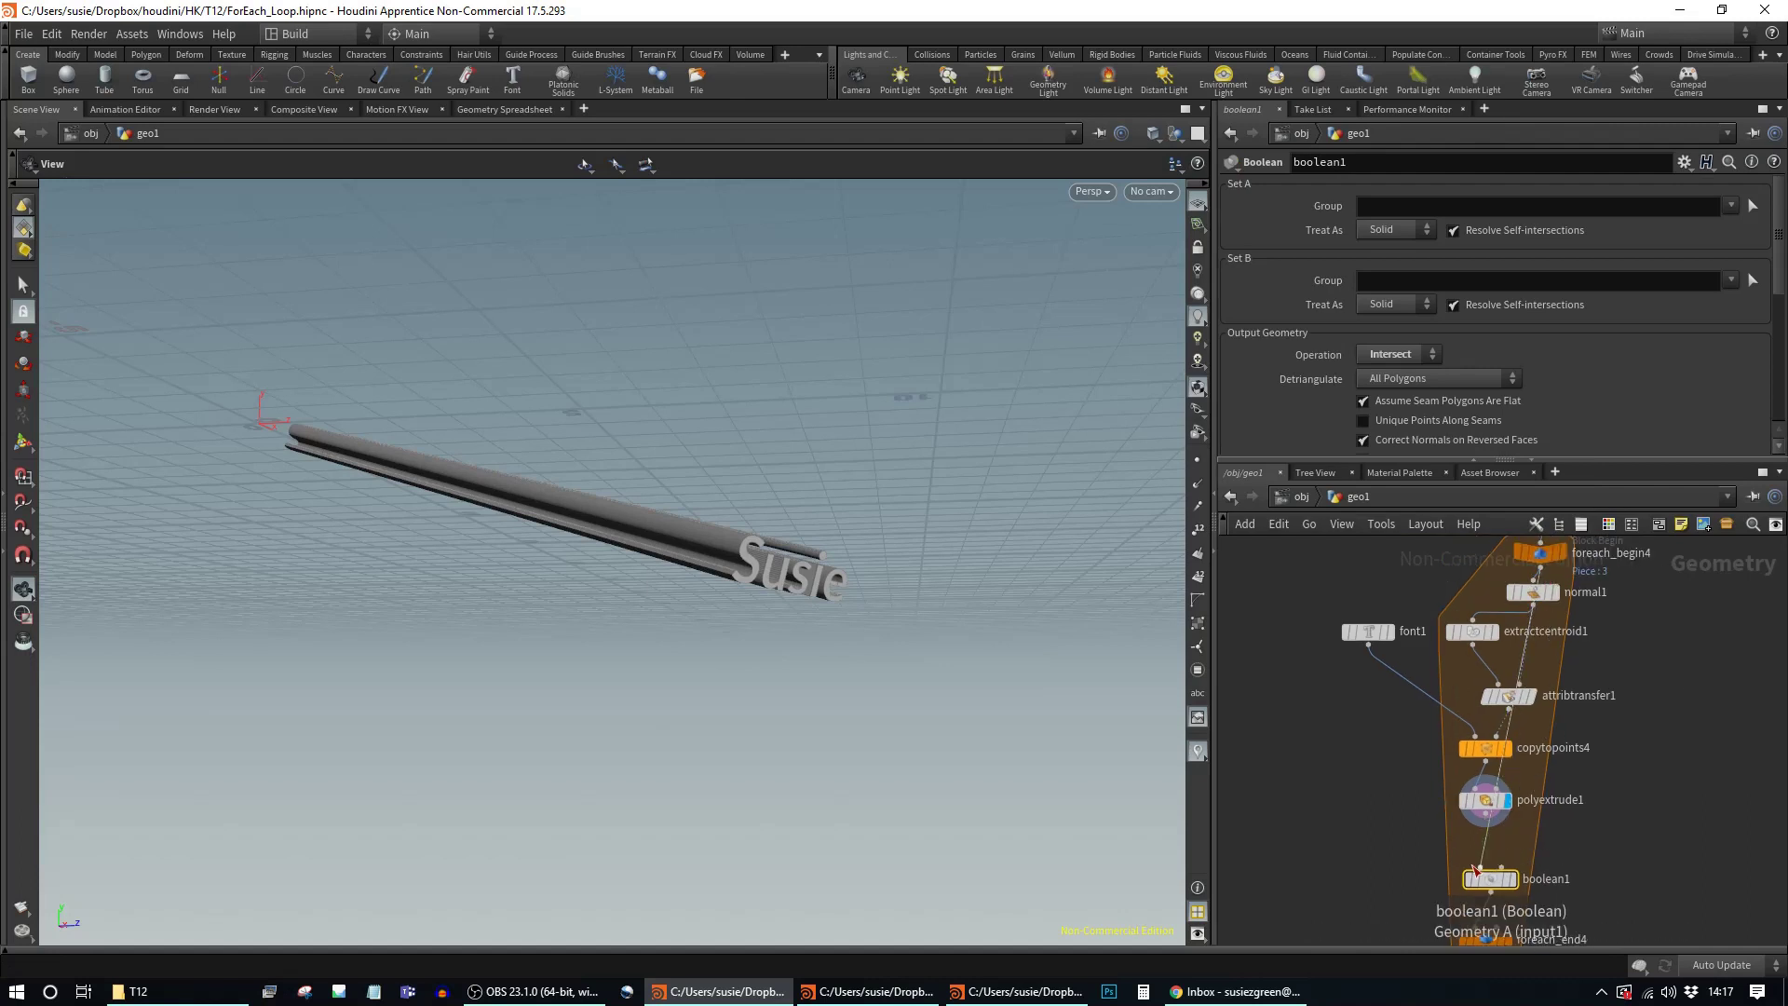
pyautogui.click(1501, 869)
pyautogui.moveTo(1495, 889); pyautogui.dragTo(1567, 892)
pyautogui.click(1486, 823)
pyautogui.click(1548, 868)
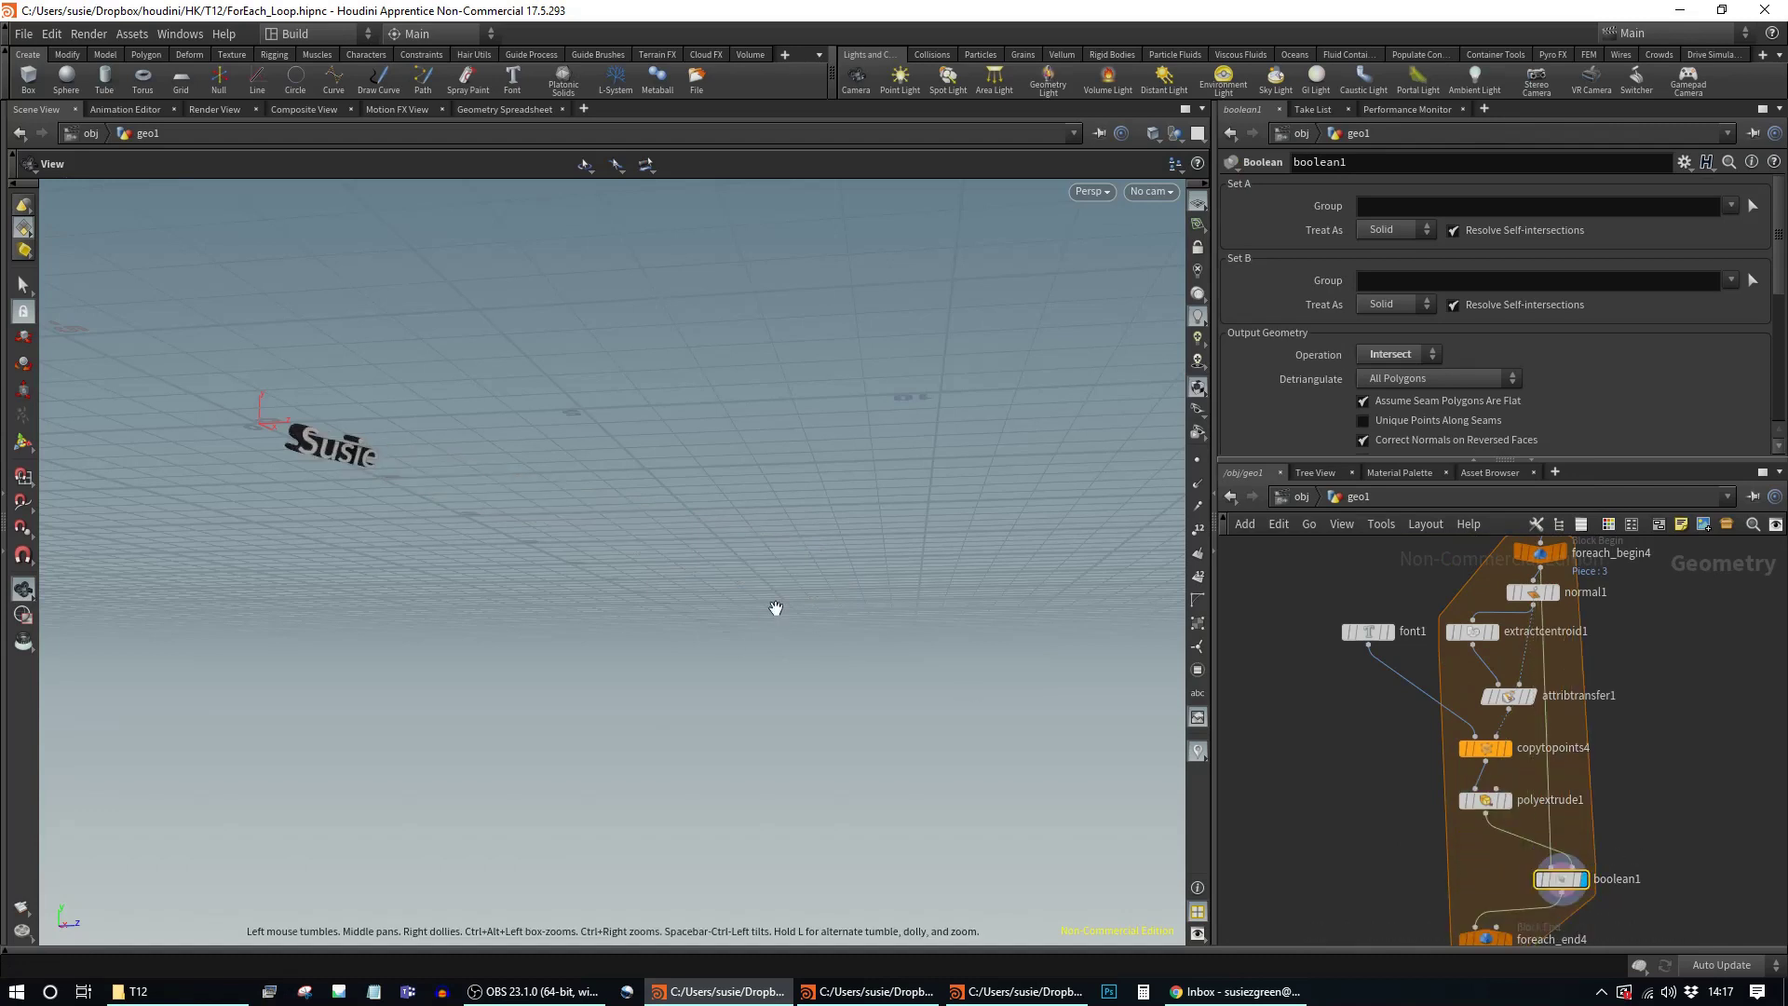
# Step: Set the Boolean operation to Subtract to cut the extruded text out of the sphere piece
pyautogui.moveTo(763, 484); pyautogui.dragTo(619, 619)
pyautogui.scroll(2, 1483, 820)
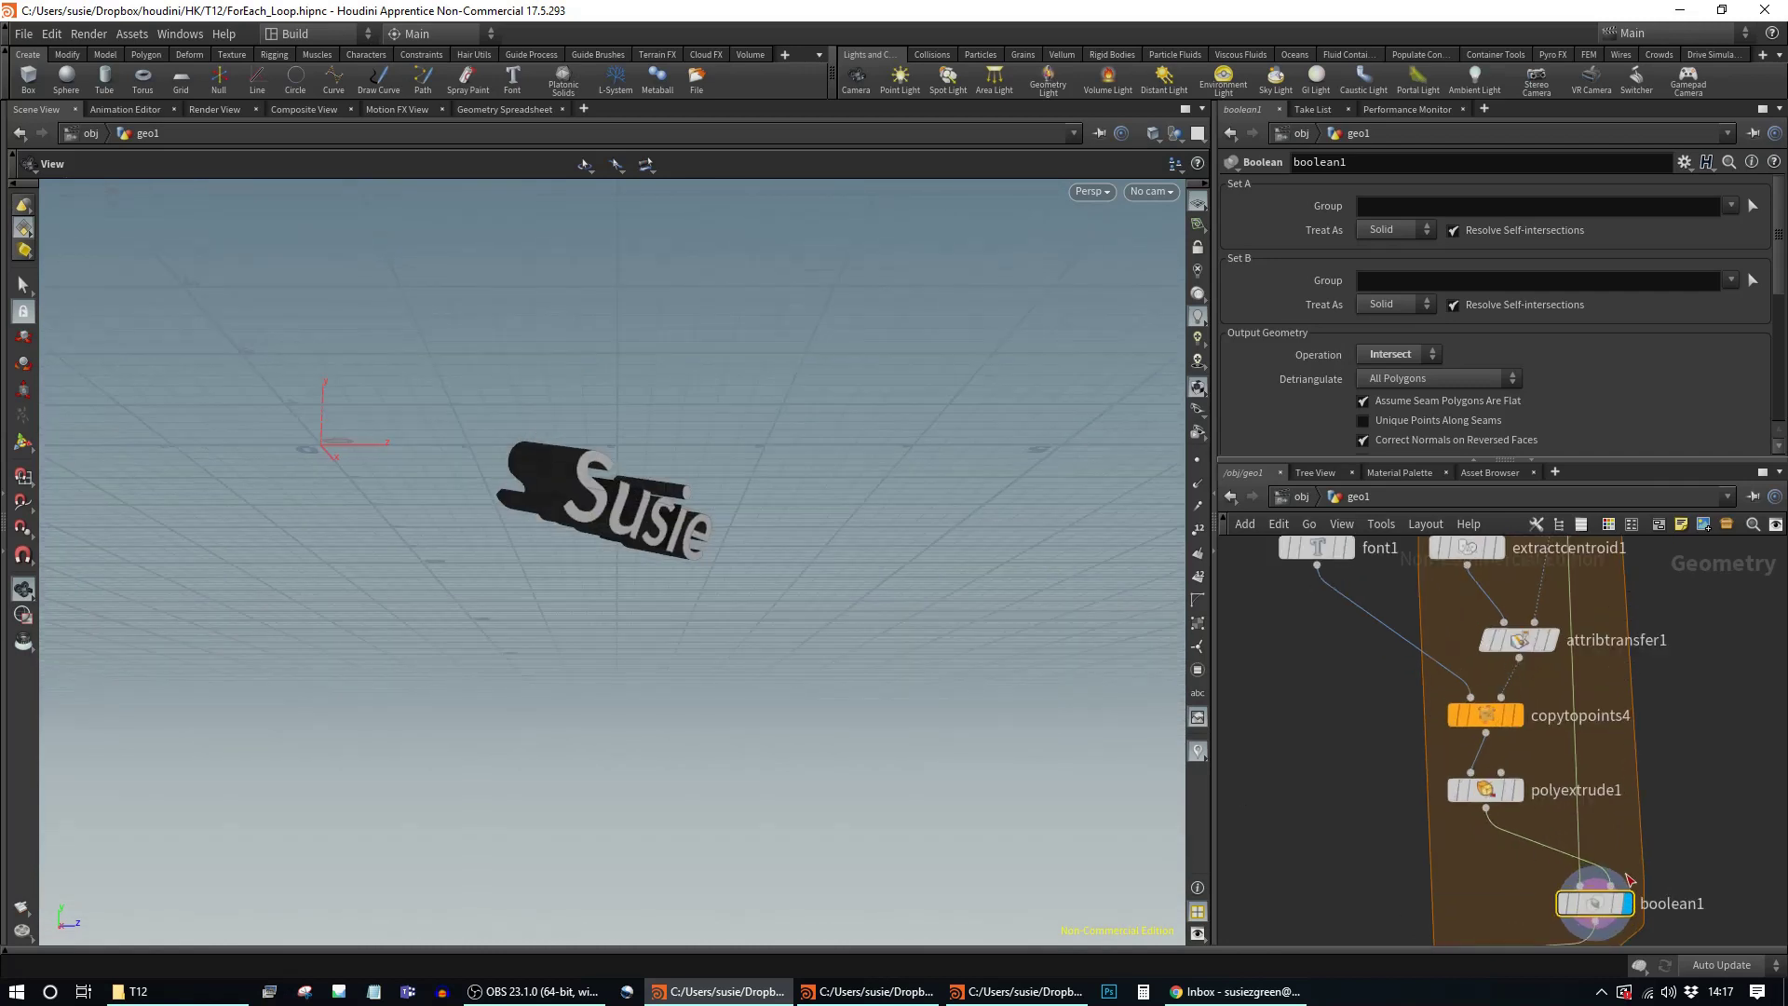
pyautogui.click(1434, 354)
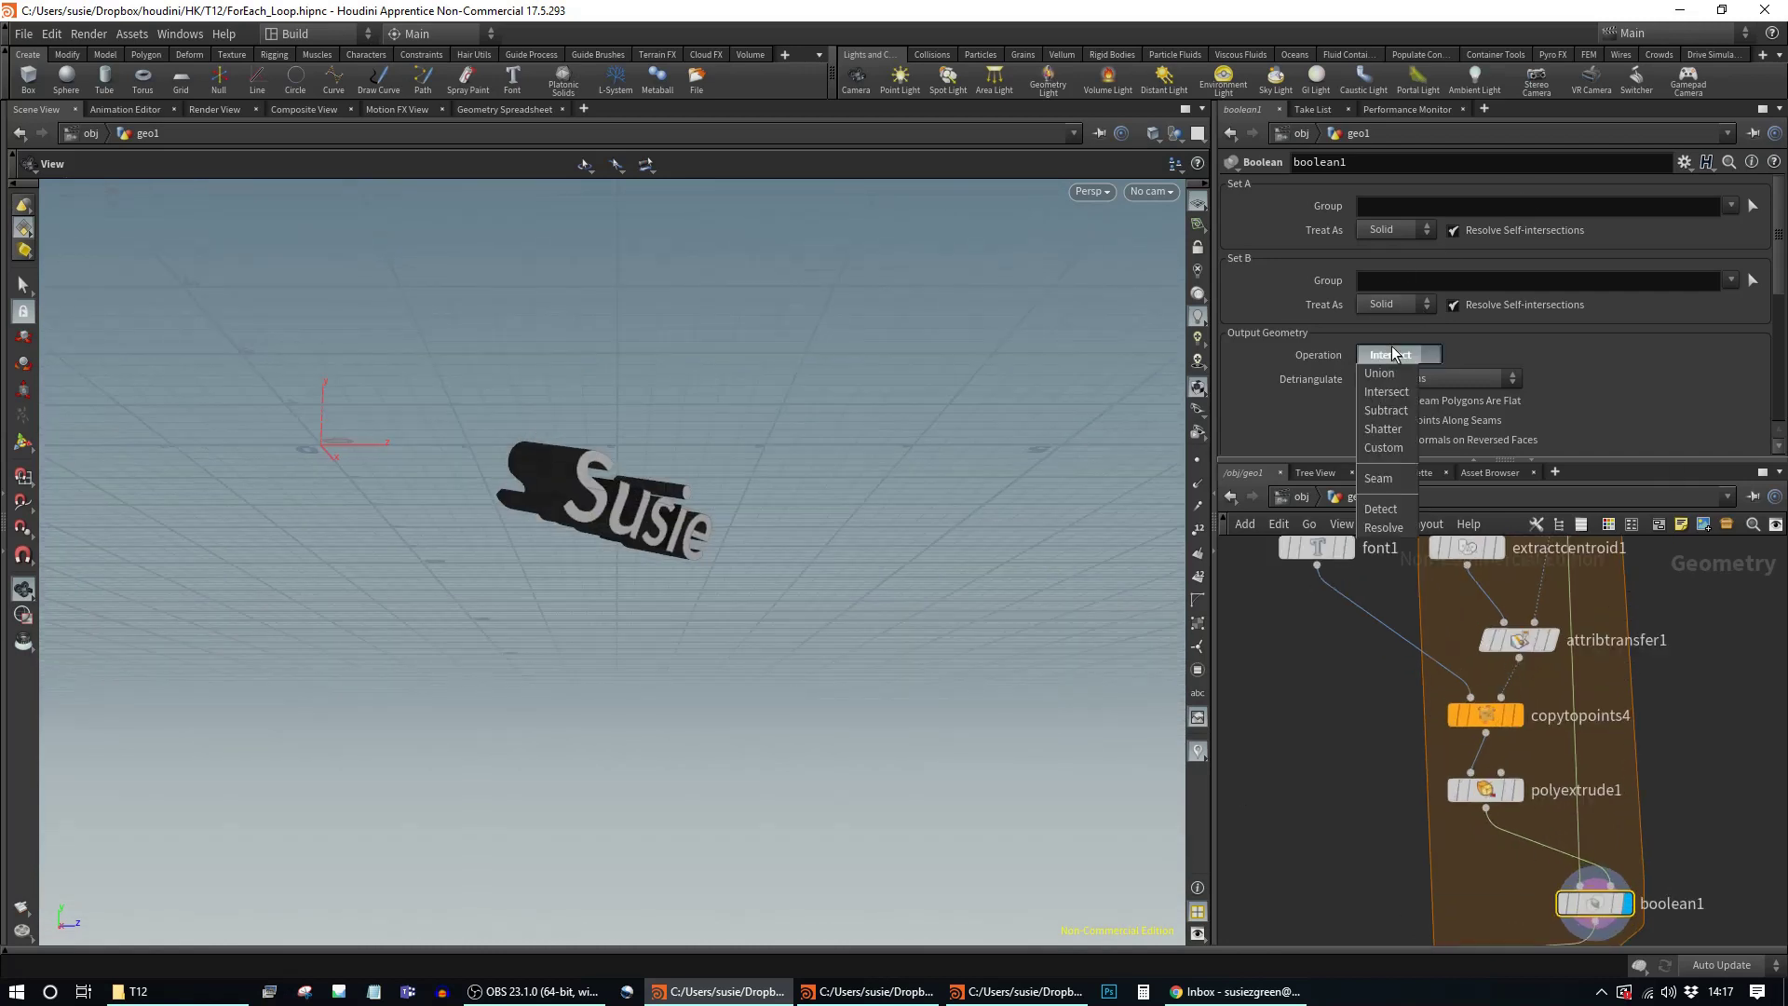
pyautogui.click(1397, 411)
pyautogui.moveTo(690, 480); pyautogui.dragTo(639, 431)
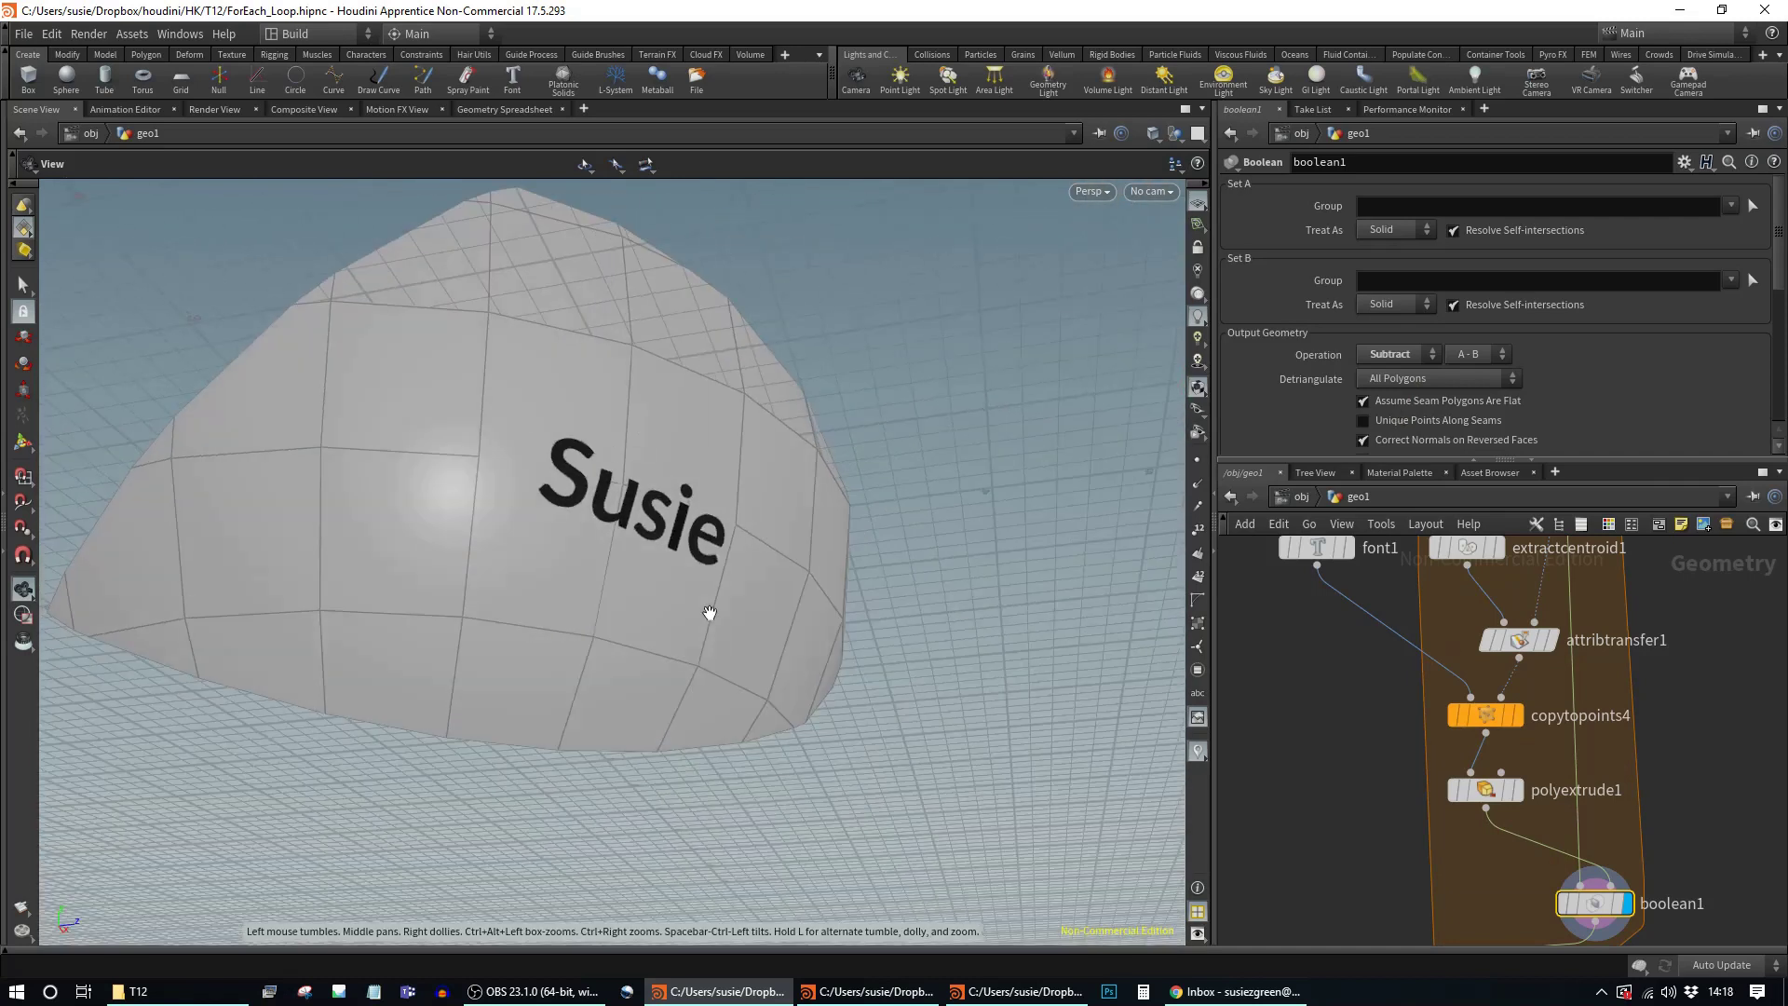
# Step: Turn off Single Pass on foreach_end4 and display its output to inspect the text cut into every piece
pyautogui.moveTo(1666, 880); pyautogui.dragTo(1586, 602, button='middle')
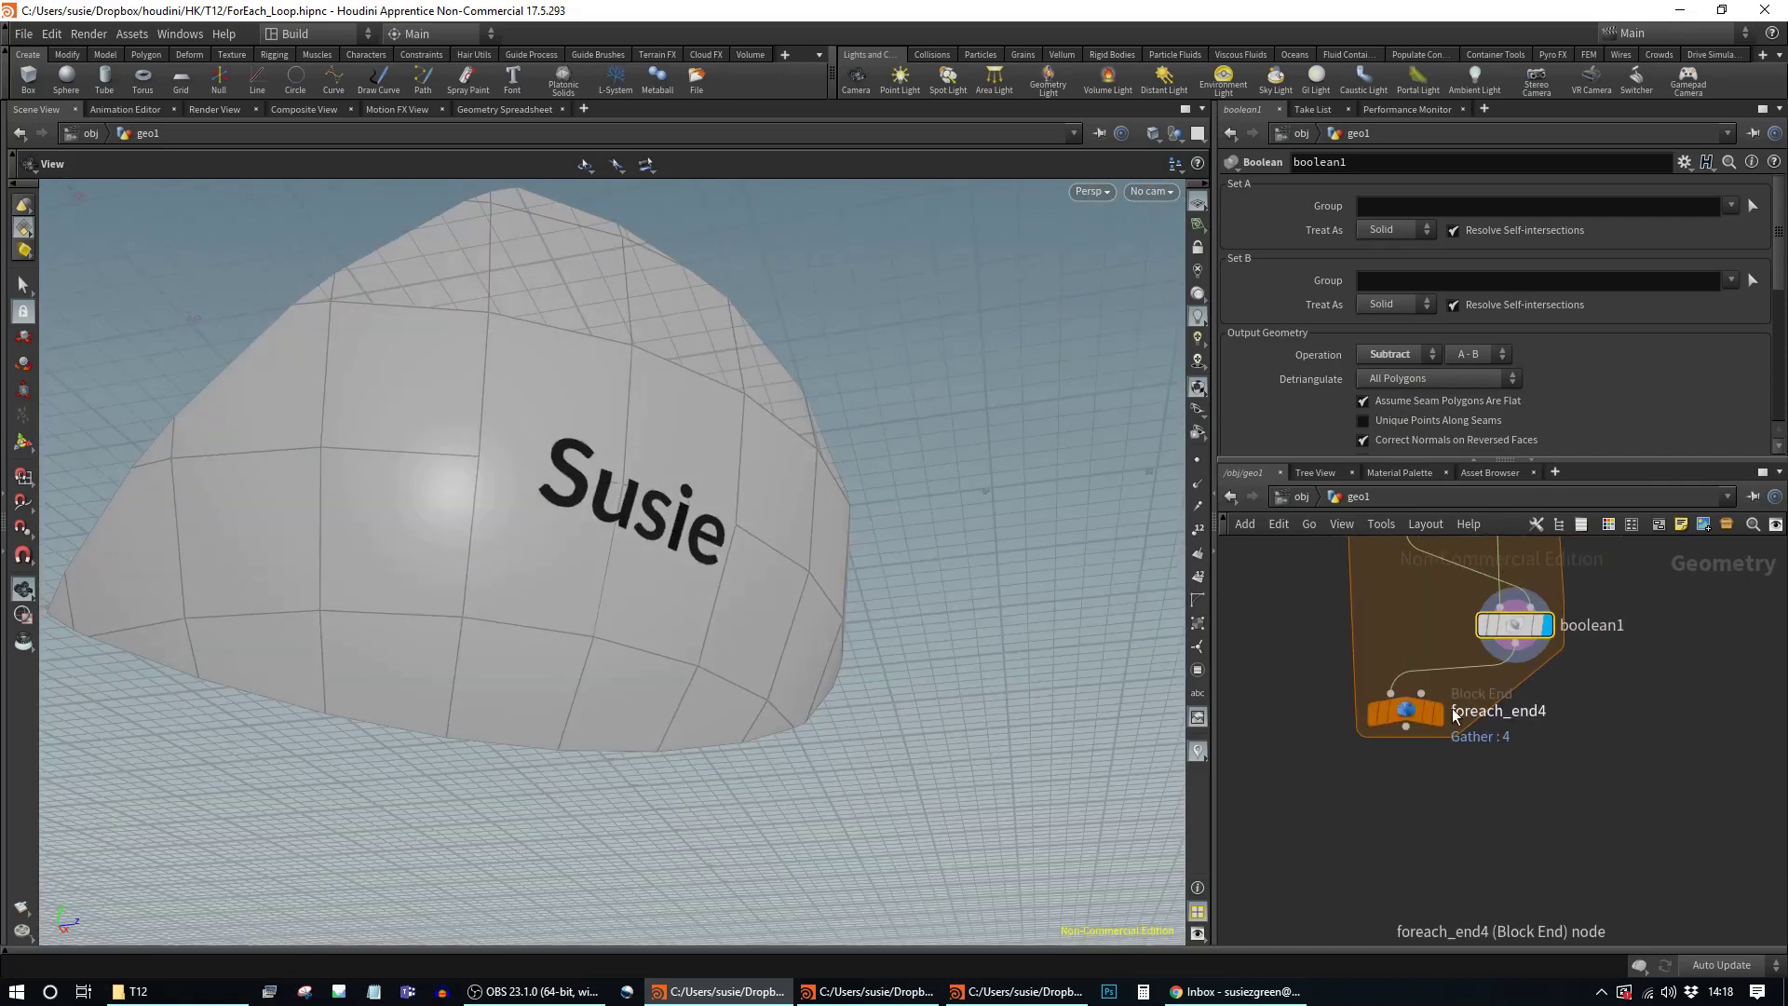
pyautogui.click(1404, 712)
pyautogui.click(1230, 380)
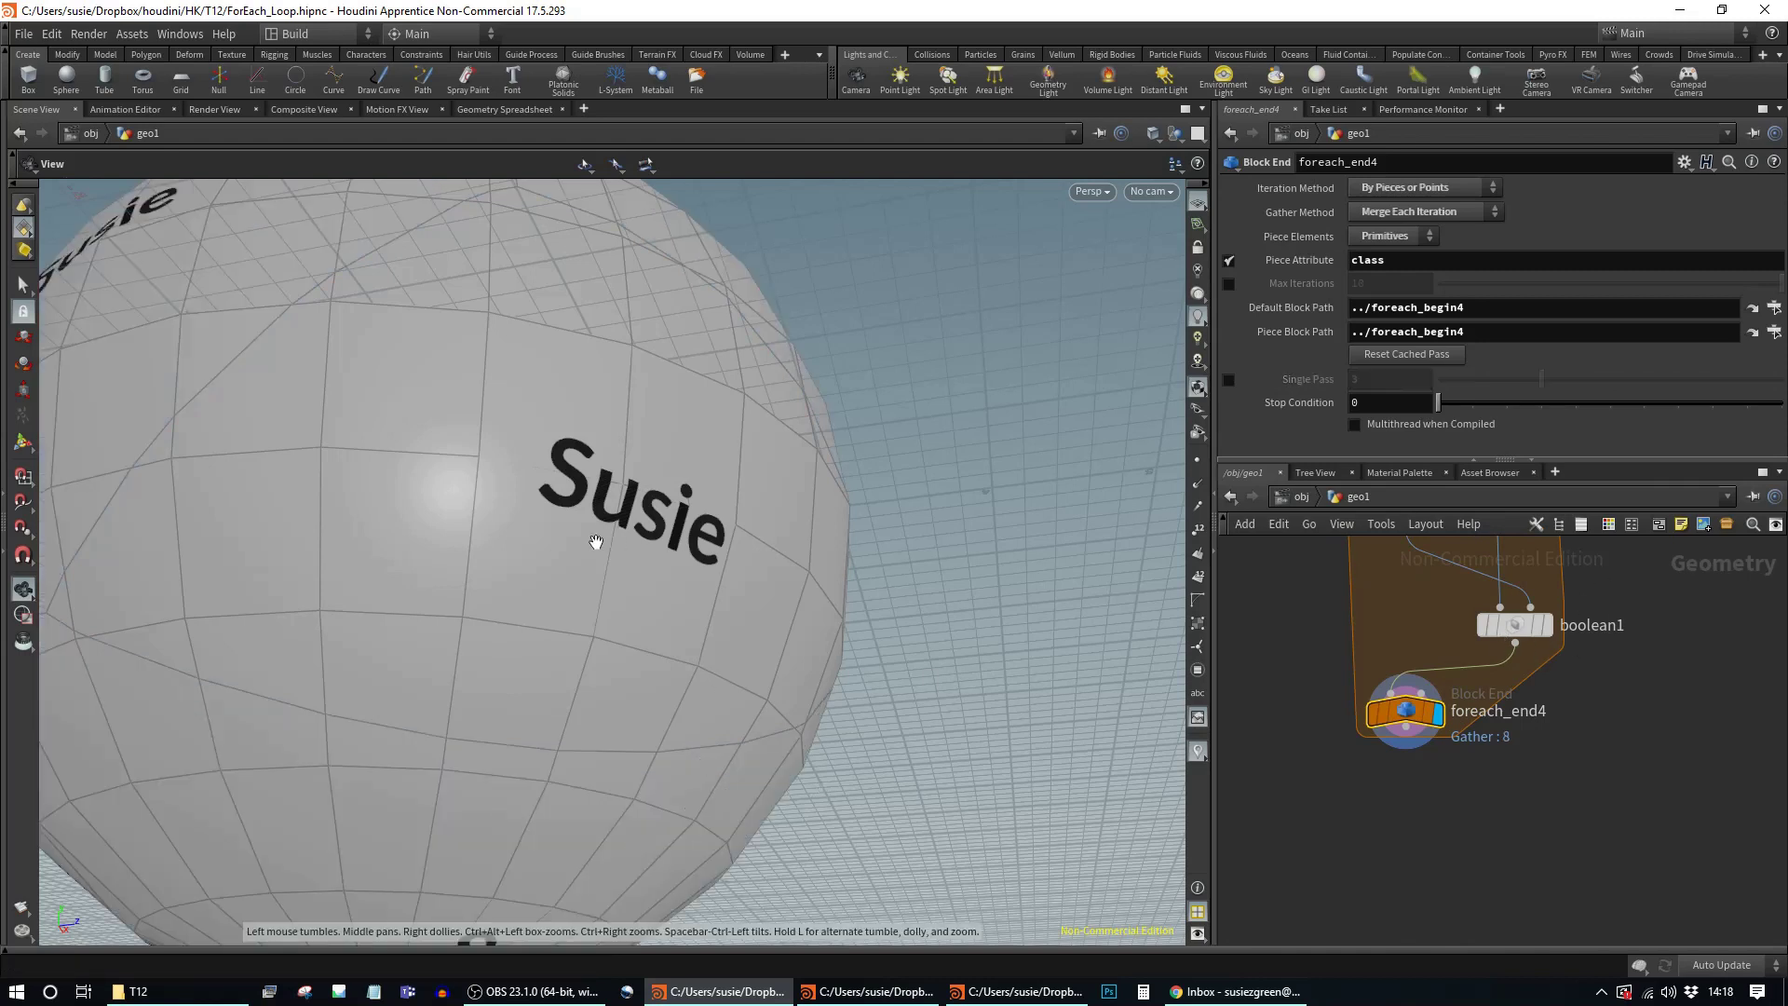
pyautogui.moveTo(590, 539); pyautogui.dragTo(507, 611, button='right')
pyautogui.moveTo(507, 611); pyautogui.dragTo(708, 522)
# Step: Create a meta import node from the foreach_begin4 block
pyautogui.moveTo(1663, 635); pyautogui.dragTo(1662, 858, button='middle')
pyautogui.moveTo(1532, 626); pyautogui.dragTo(1651, 736, button='middle')
pyautogui.moveTo(1342, 603)
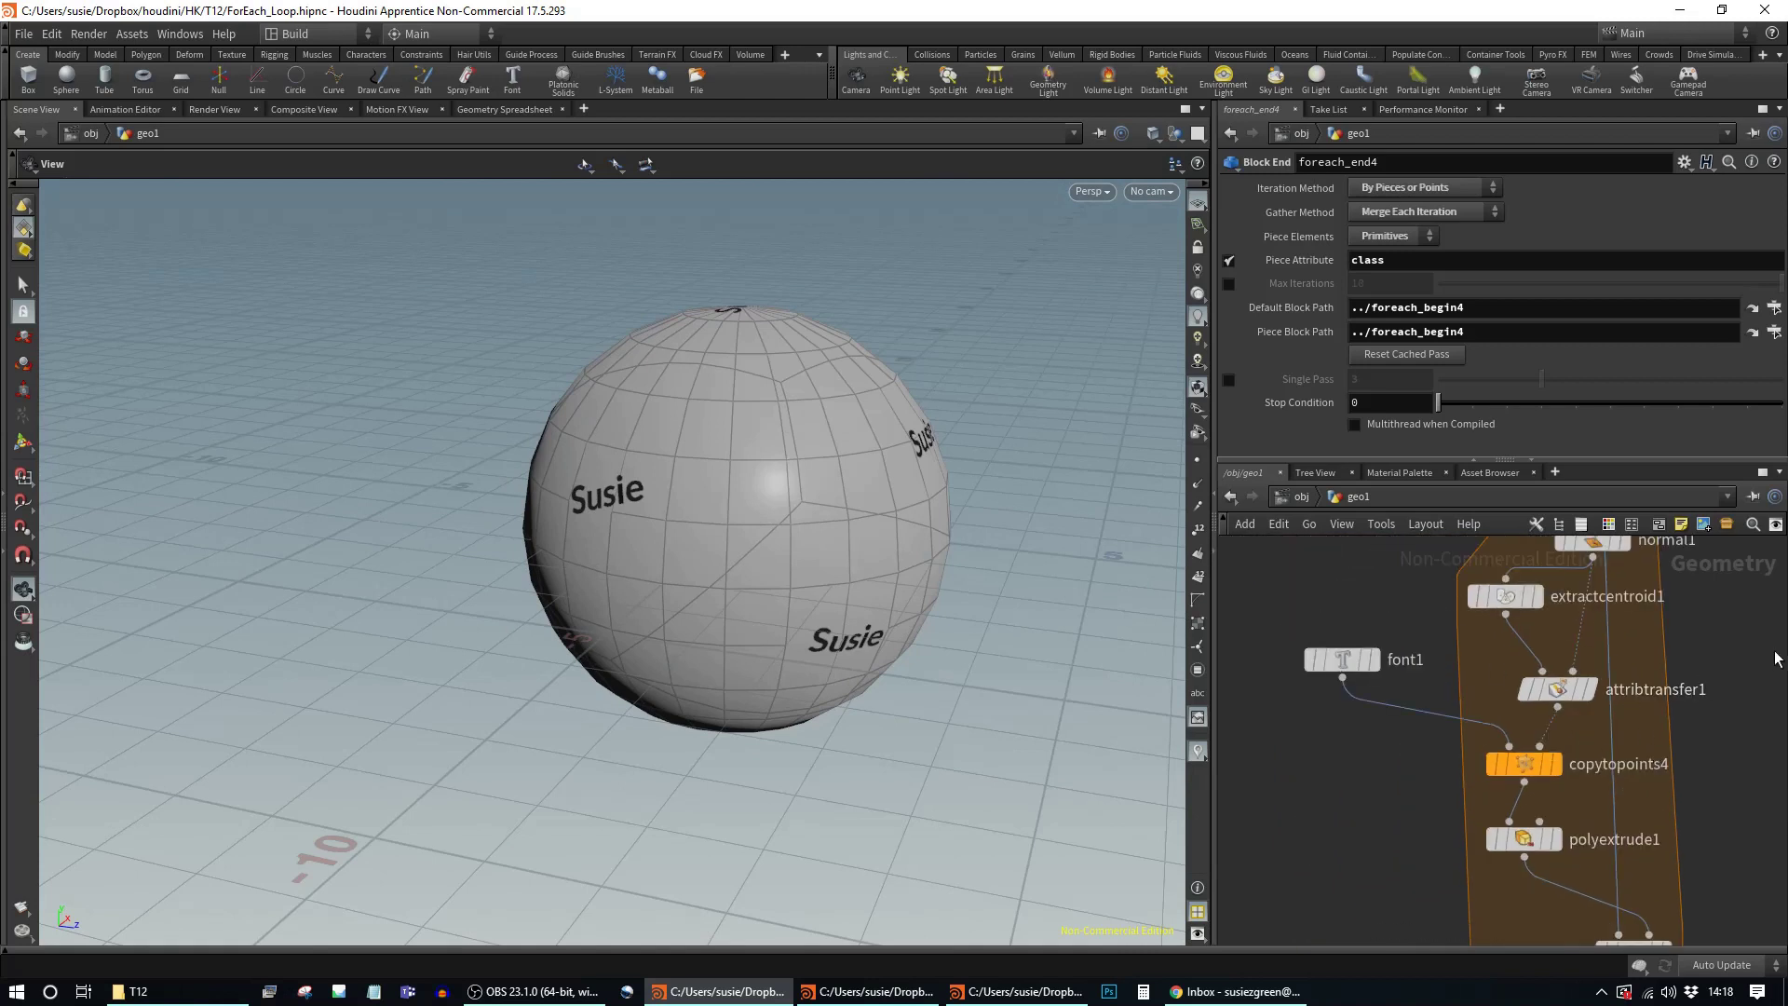
pyautogui.moveTo(1490, 652); pyautogui.dragTo(1612, 694, button='middle')
pyautogui.moveTo(1737, 545); pyautogui.dragTo(1397, 593, button='middle')
pyautogui.click(1398, 592)
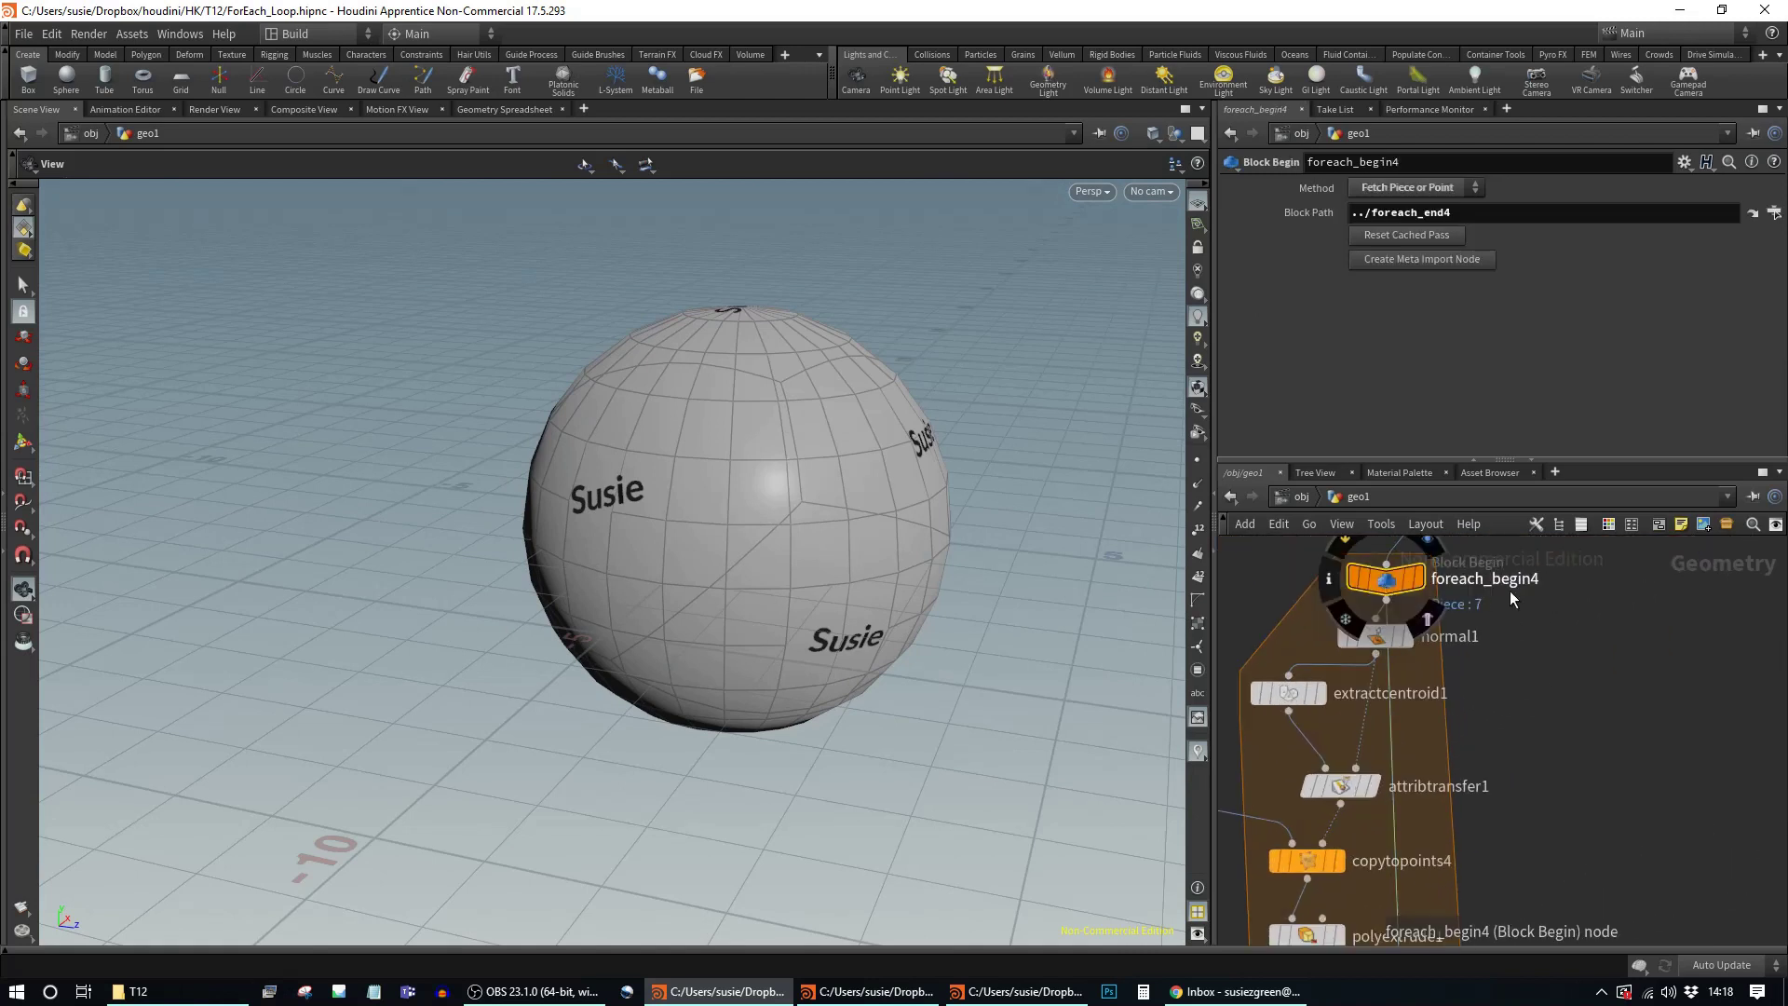
pyautogui.click(1446, 259)
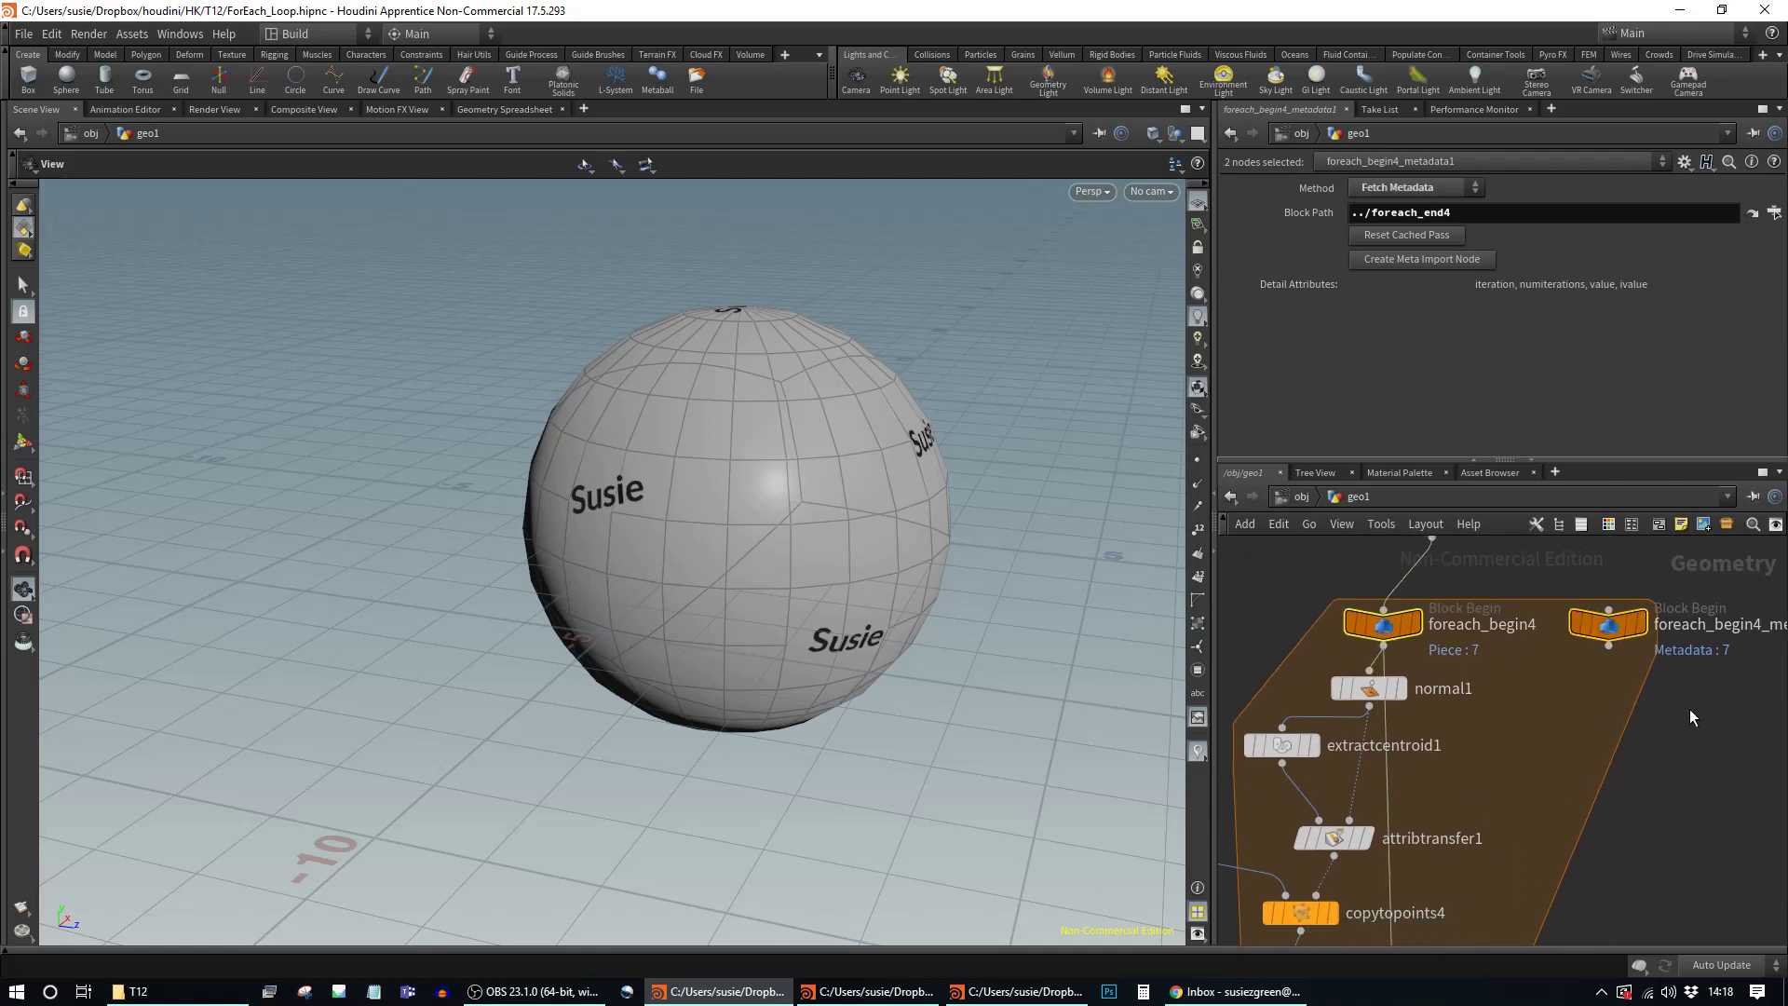
# Step: Examine the detail attributes of the loop's metadata node in the geometry spreadsheet
pyautogui.click(1608, 623)
pyautogui.click(503, 109)
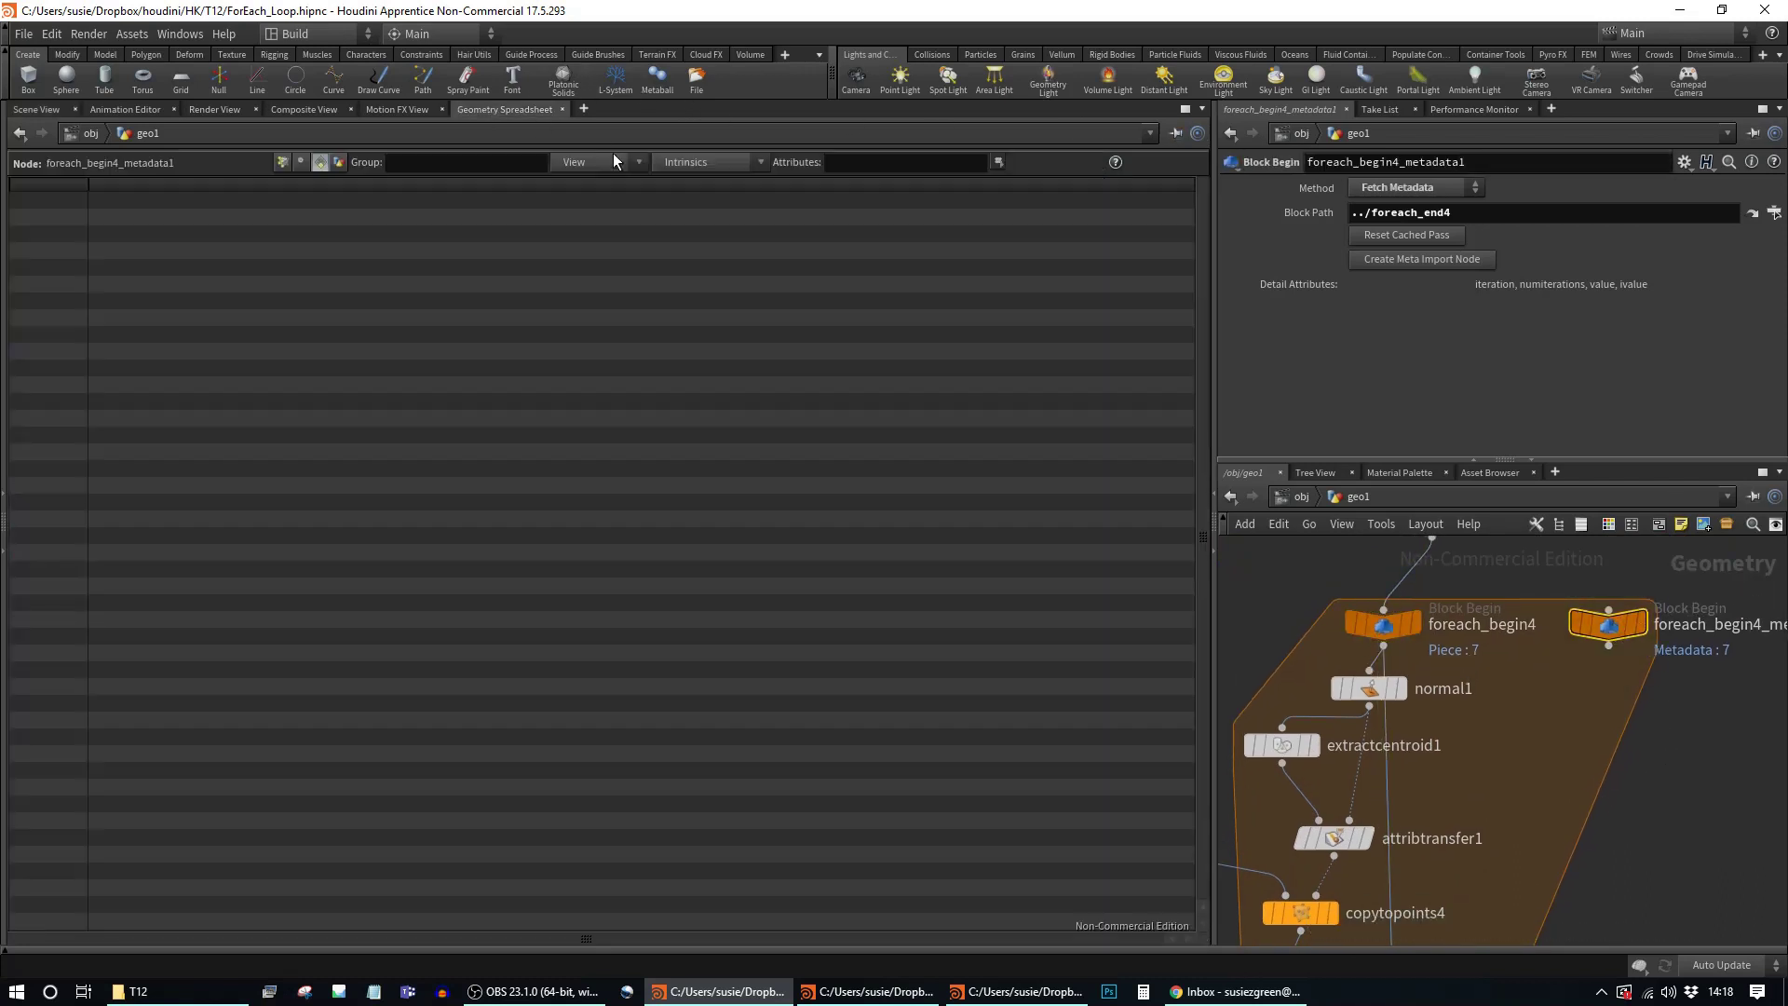
pyautogui.click(339, 162)
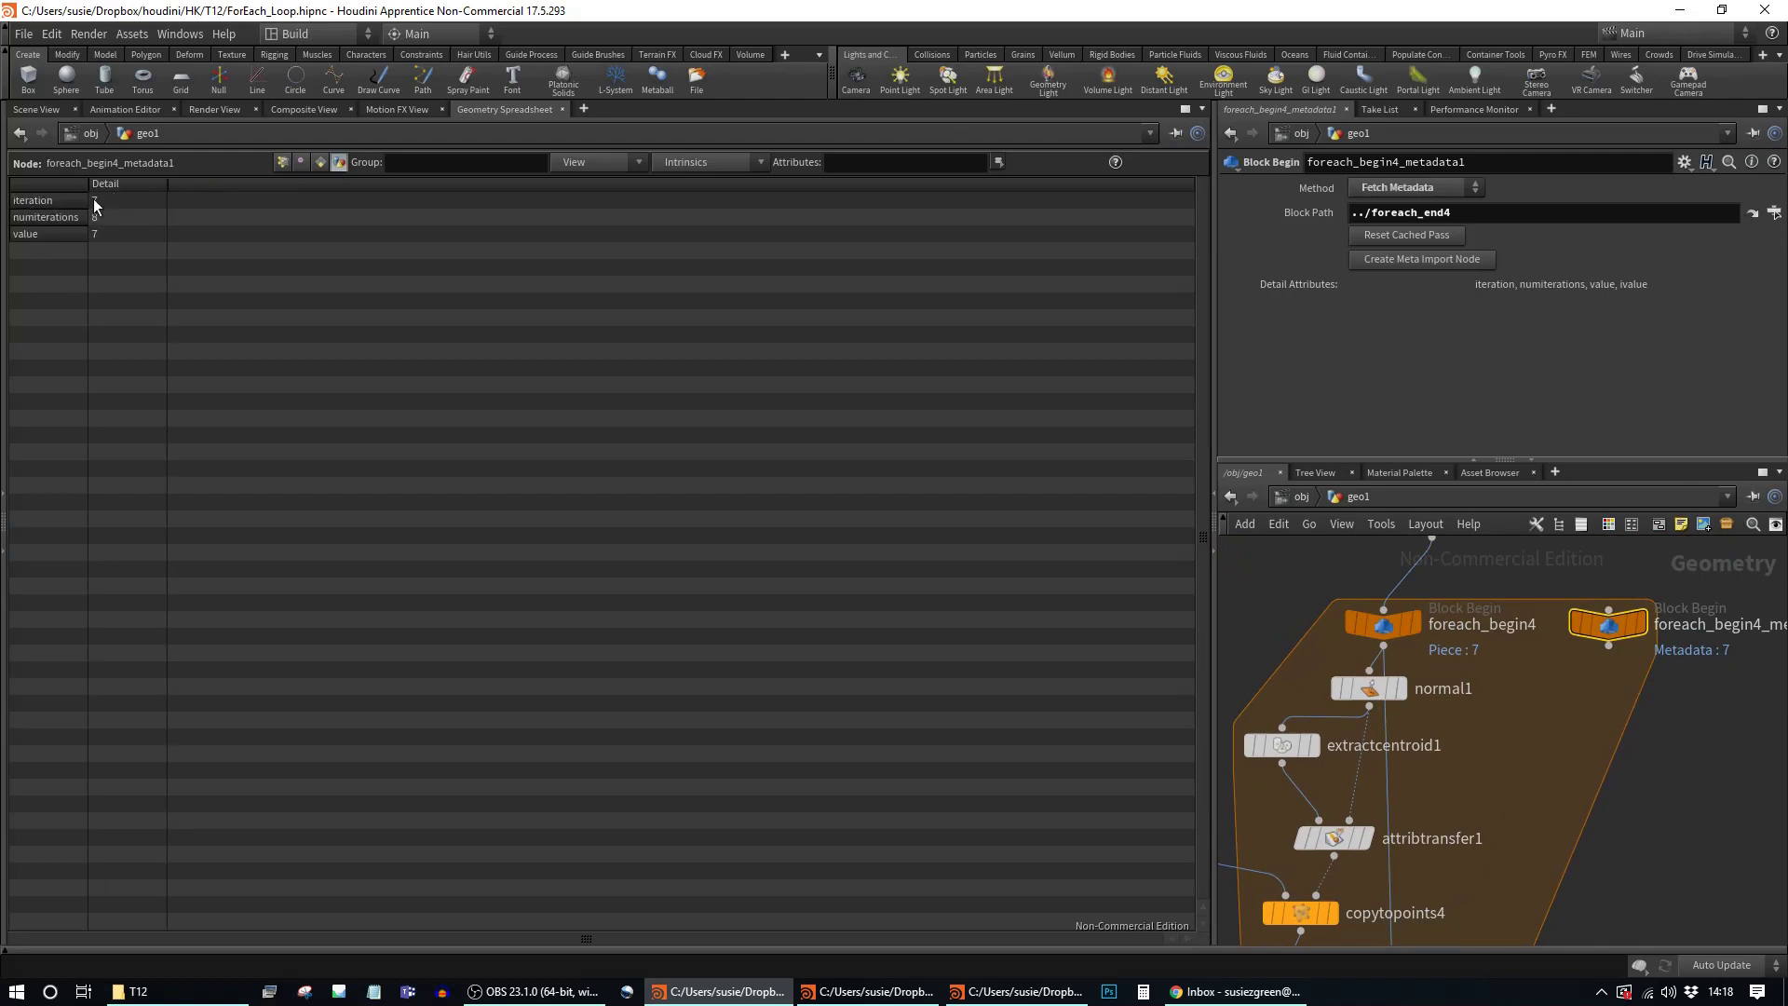
pyautogui.moveTo(1660, 798); pyautogui.dragTo(1688, 699, button='middle')
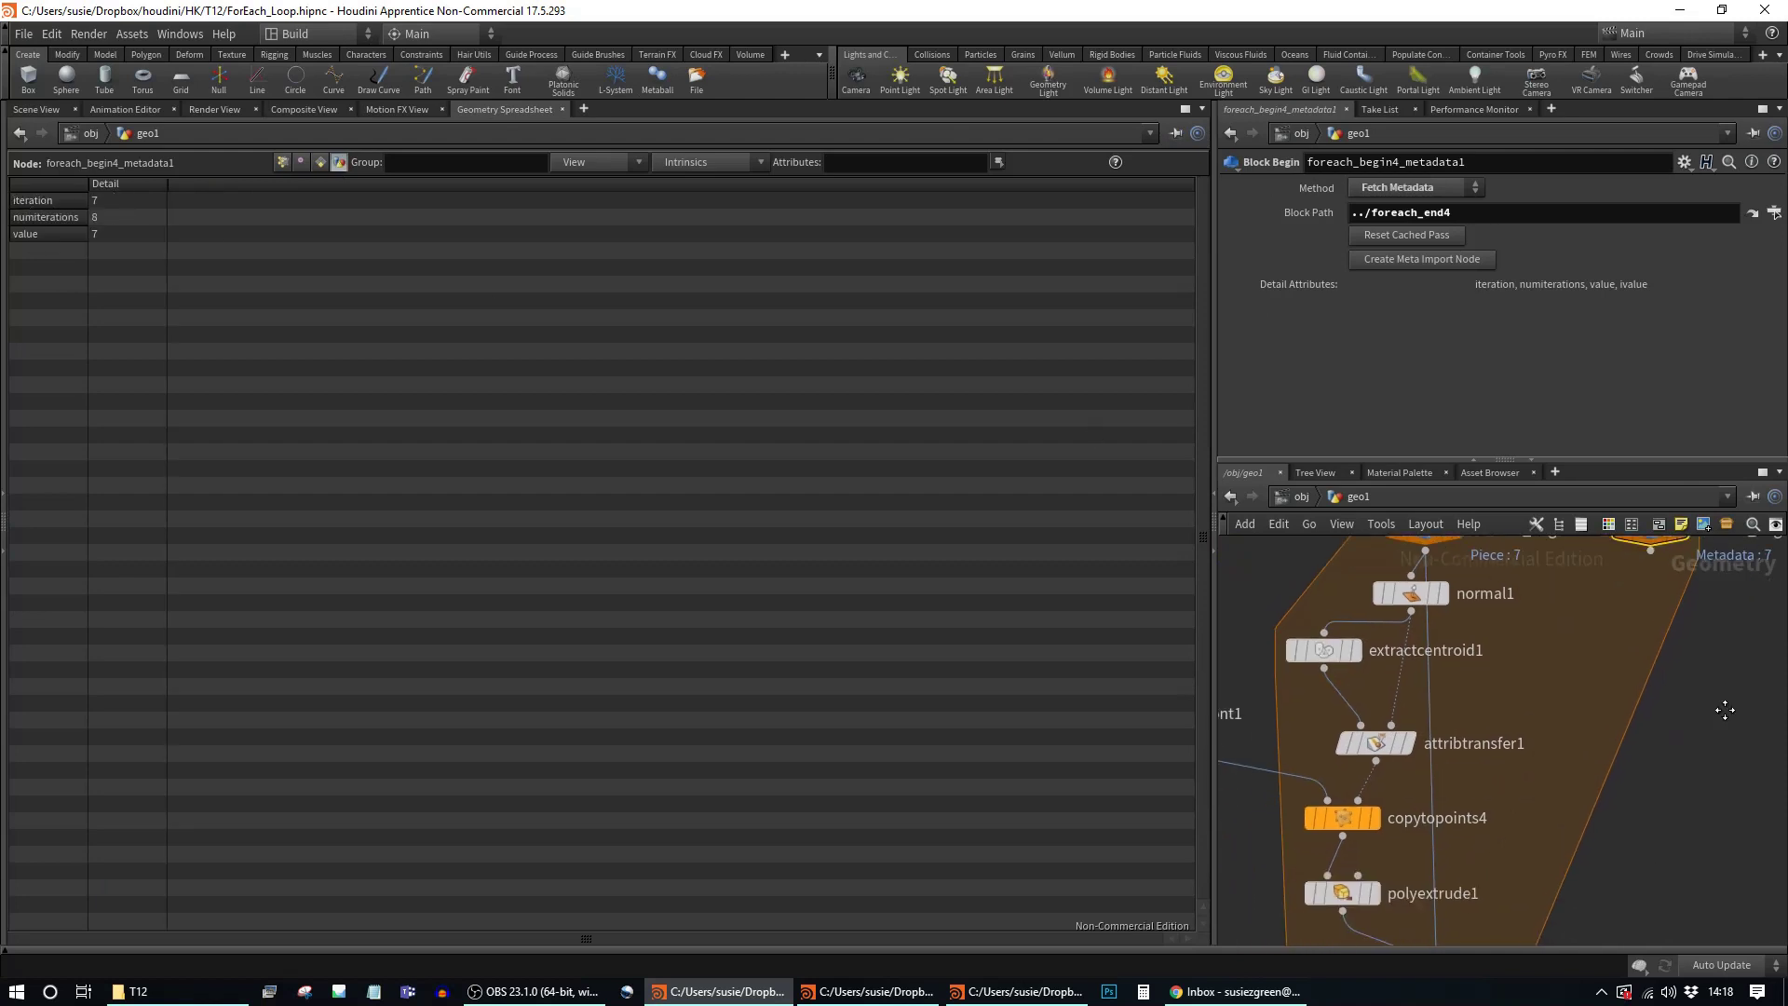
pyautogui.scroll(-3, 1688, 700)
# Step: In the scene view, replace the font1 text with the opening of an expression: Piece:`detail("
pyautogui.click(37, 109)
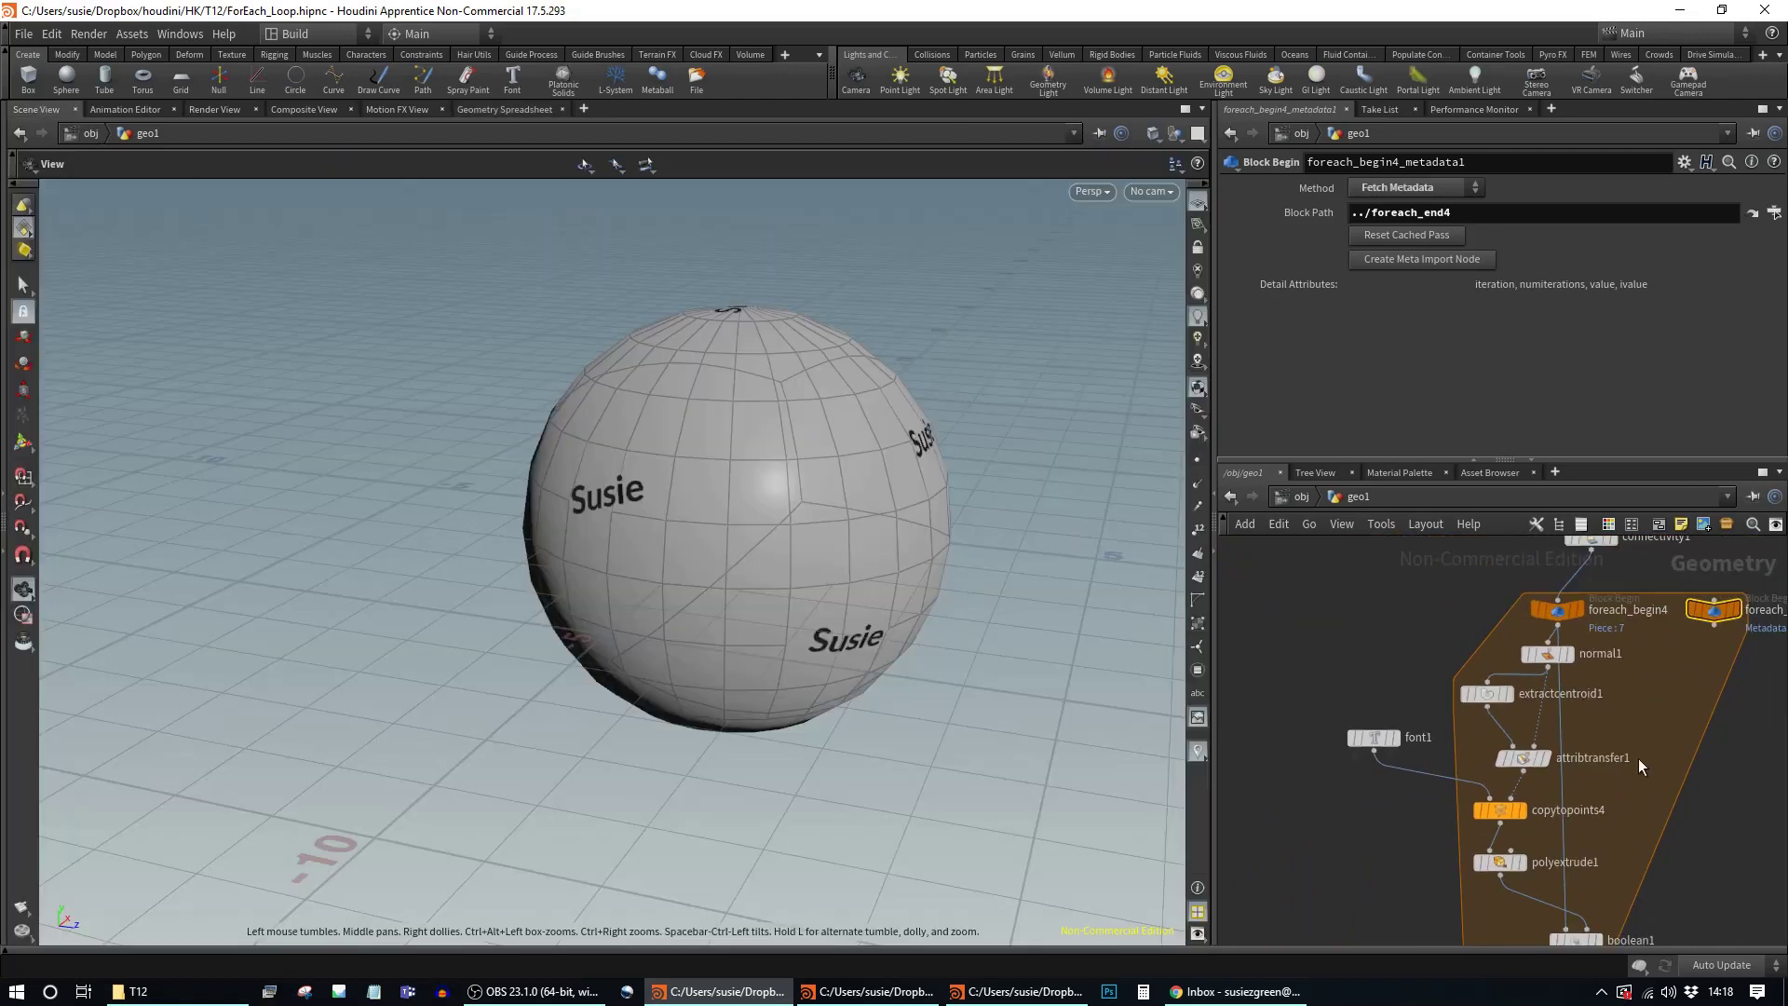
pyautogui.click(1378, 739)
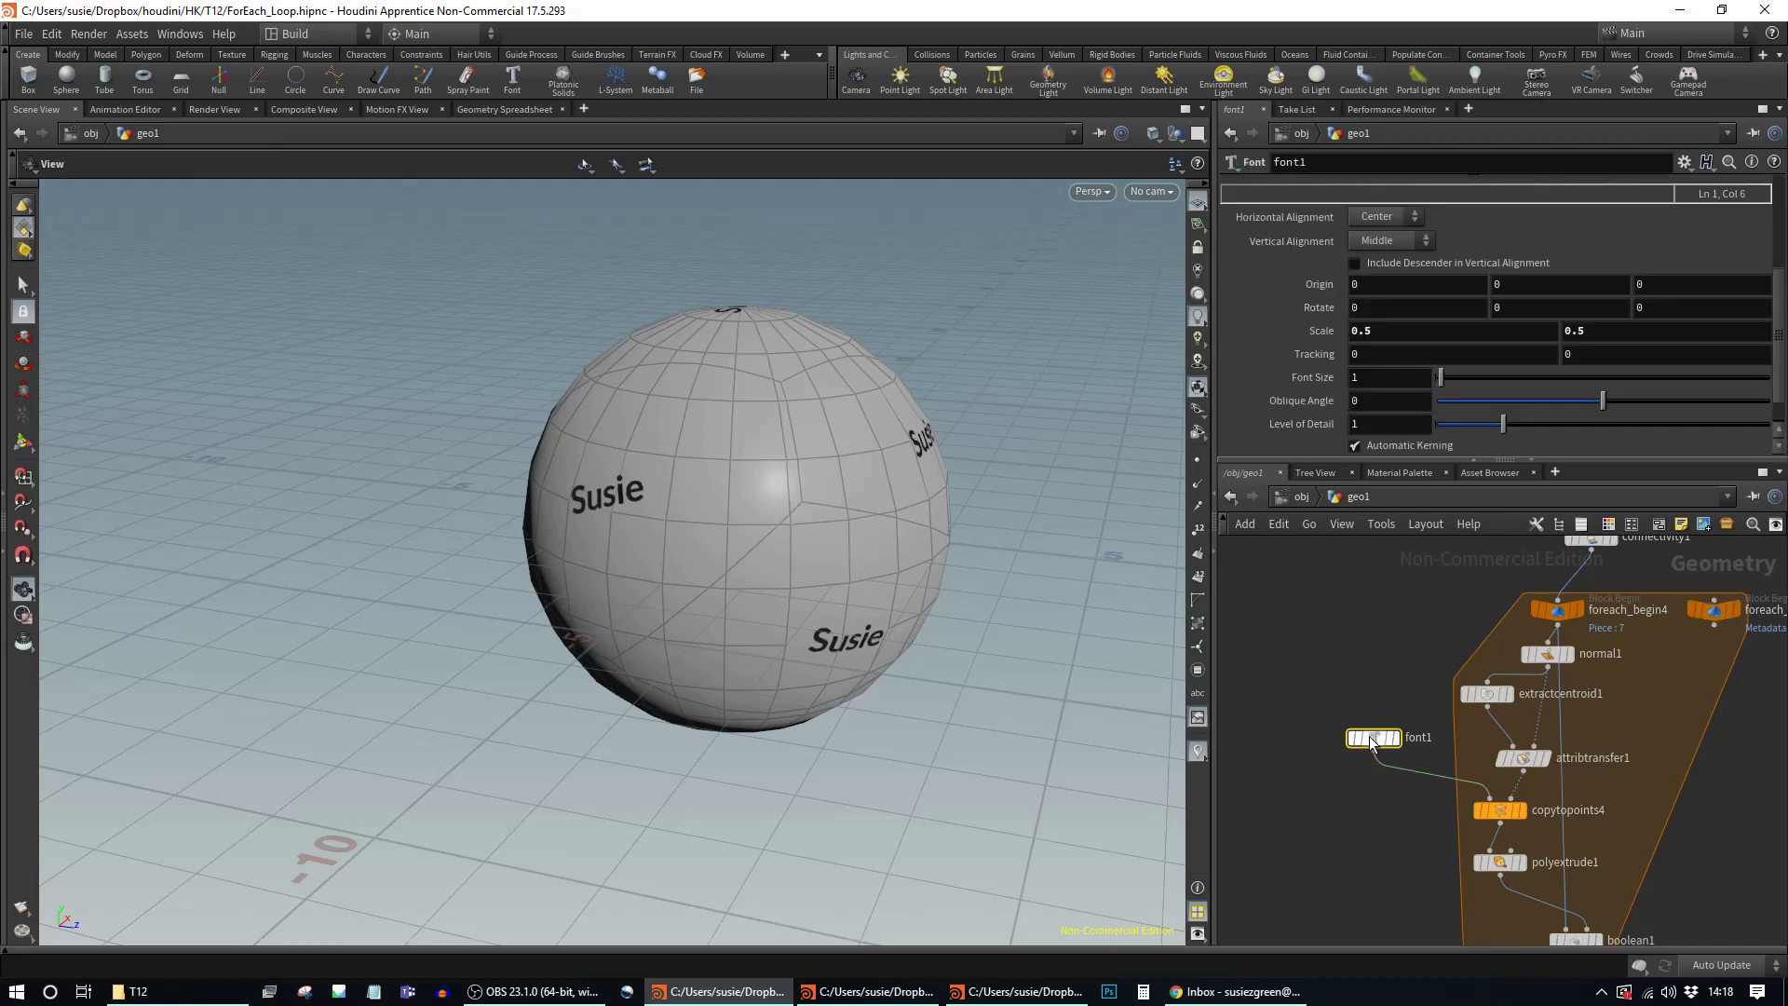
pyautogui.moveTo(1705, 781); pyautogui.dragTo(1666, 787, button='middle')
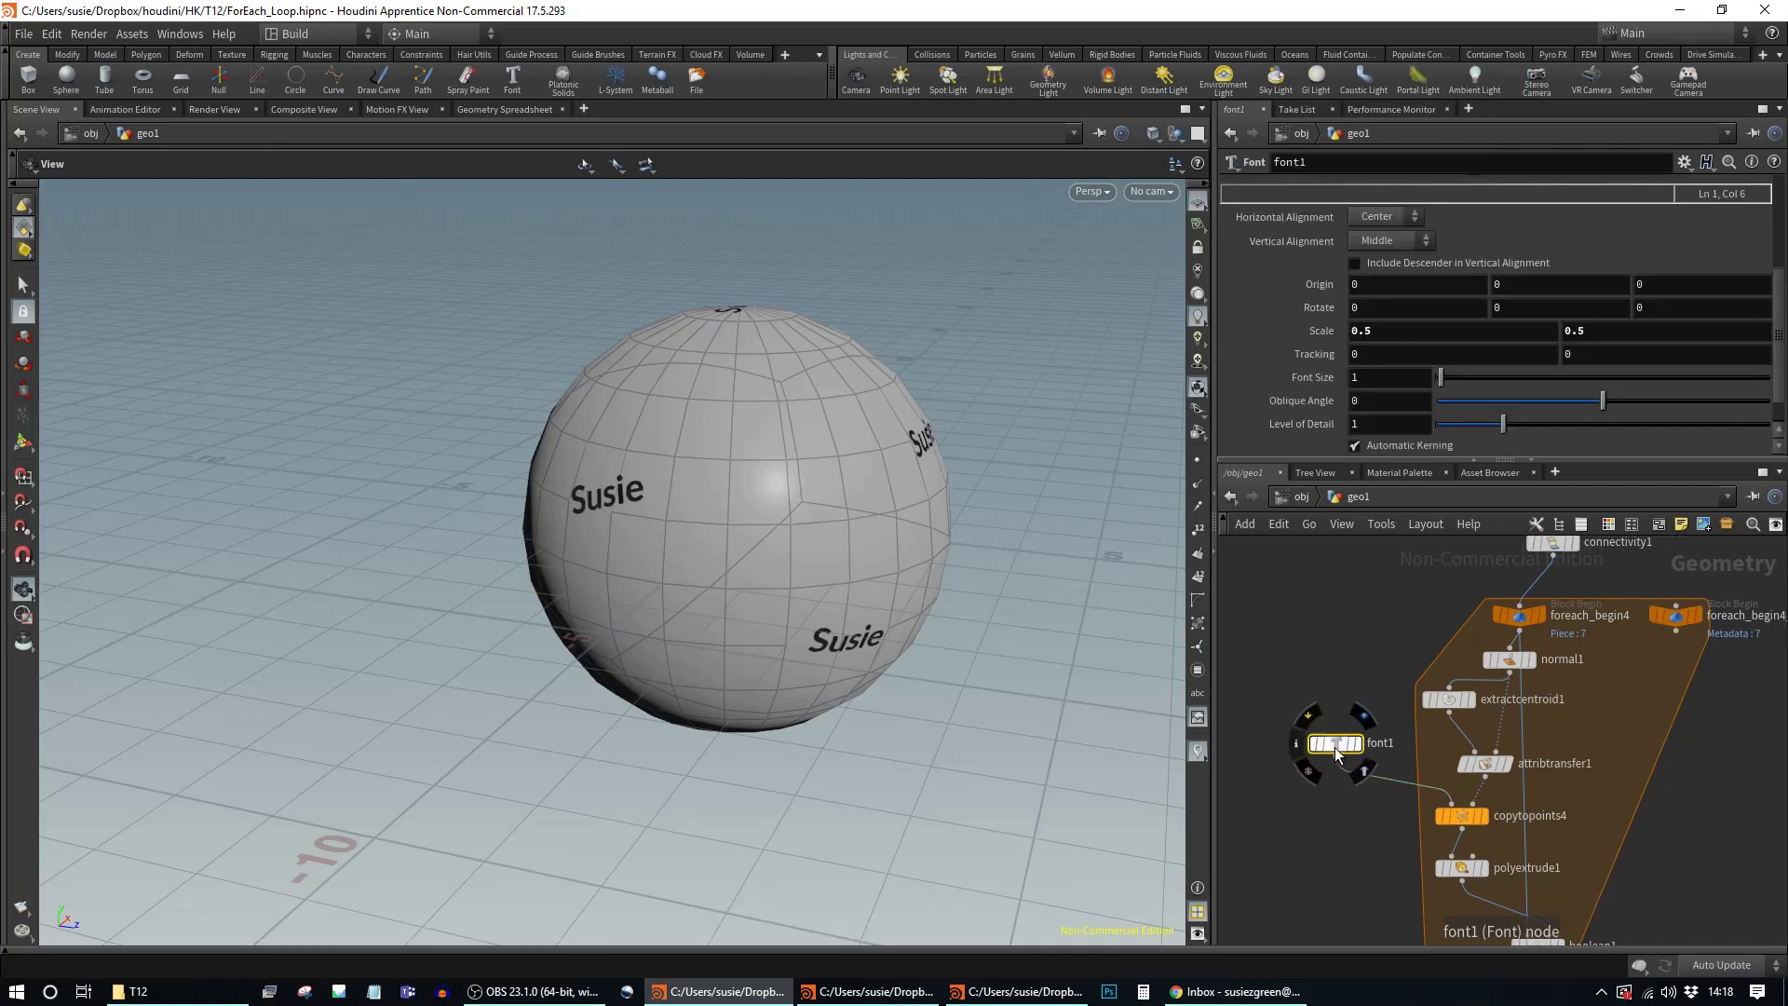
pyautogui.scroll(5, 1425, 345)
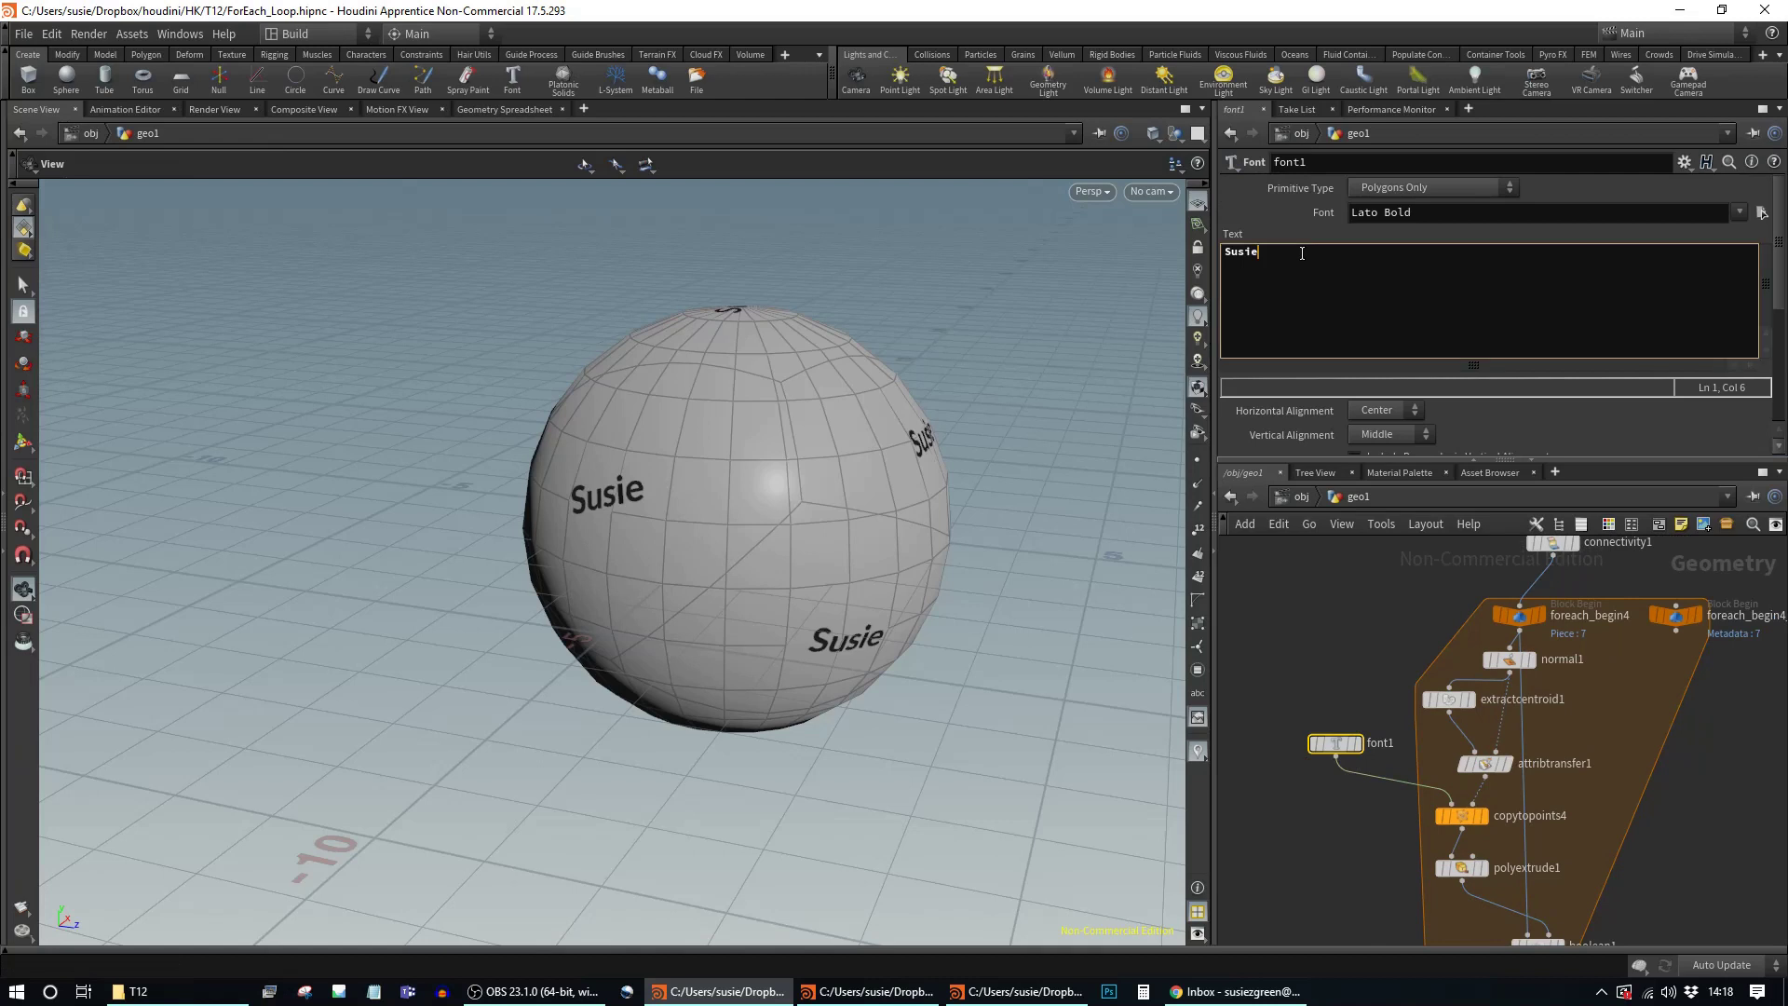
pyautogui.press('BackSpace')
pyautogui.press('BackSpace')
pyautogui.press('BackSpace')
pyautogui.press('BackSpace')
pyautogui.press('BackSpace')
pyautogui.write('Piece:`detail')
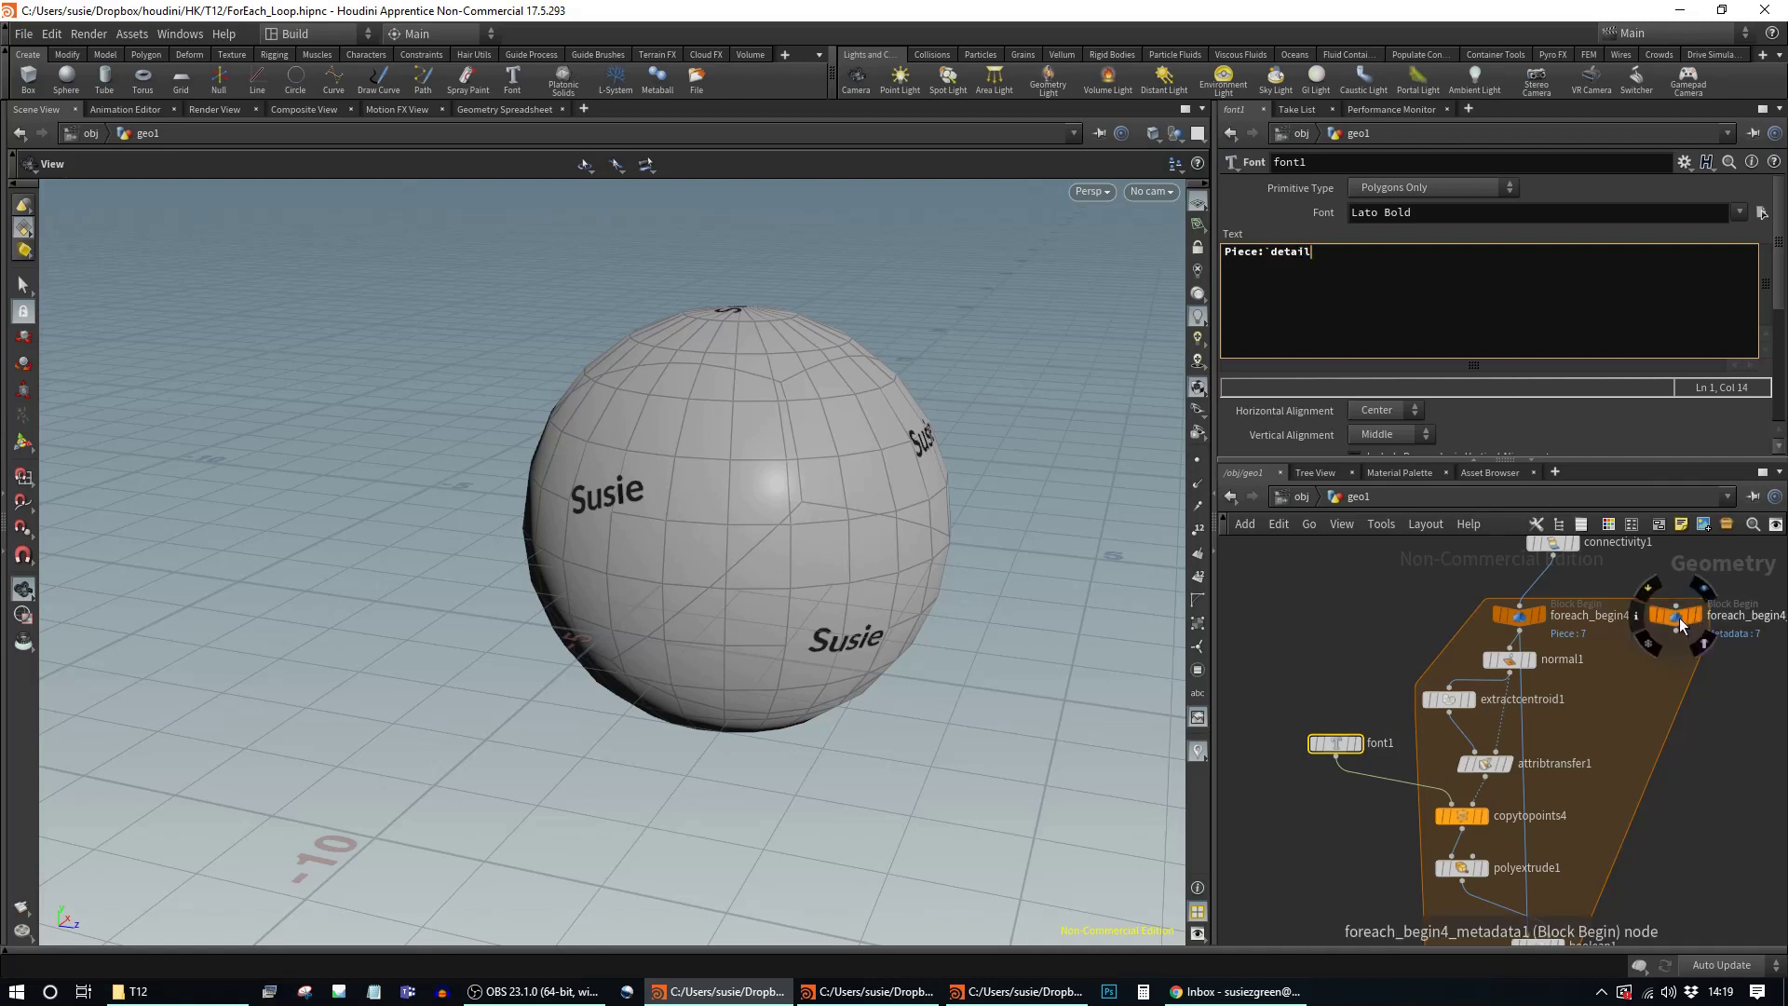
pyautogui.write('("')
# Step: Complete the font1 expression with the path /obj/geo1/foreach_begin4_metadata1, the attribute "iterate", index 0 and a closing backtick
pyautogui.moveTo(1670, 615); pyautogui.dragTo(1552, 618, button='middle')
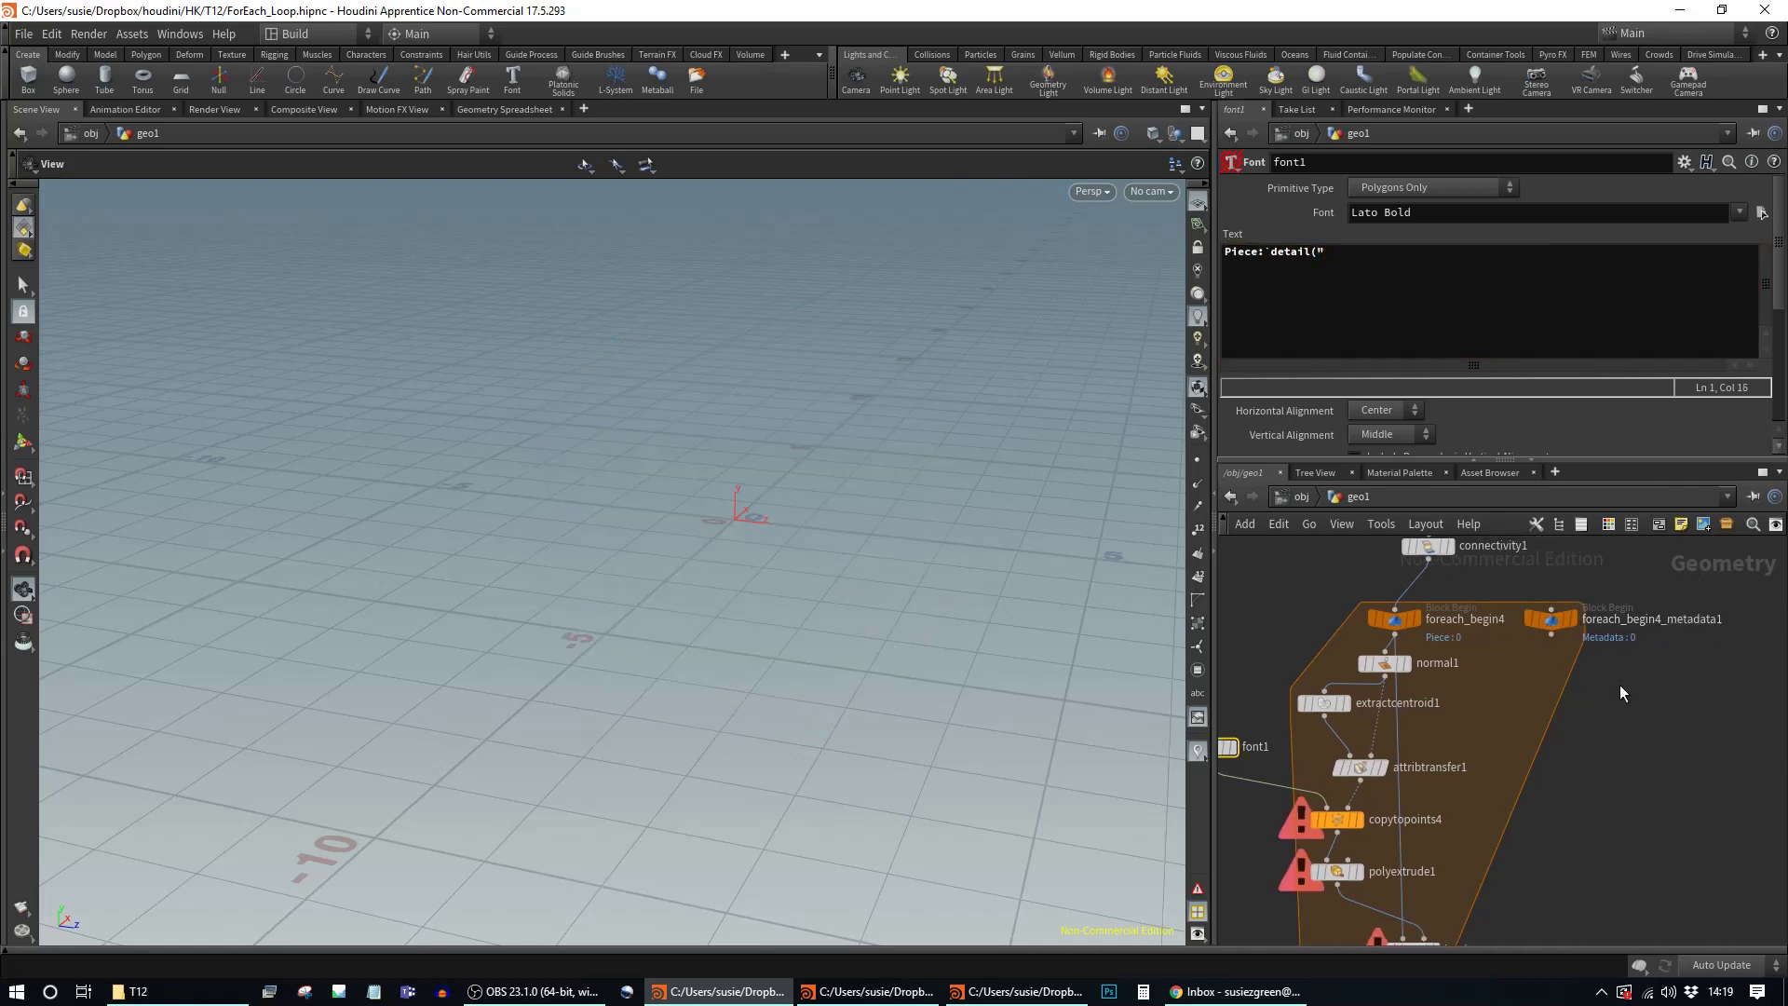
pyautogui.moveTo(1388, 289); pyautogui.dragTo(1373, 283)
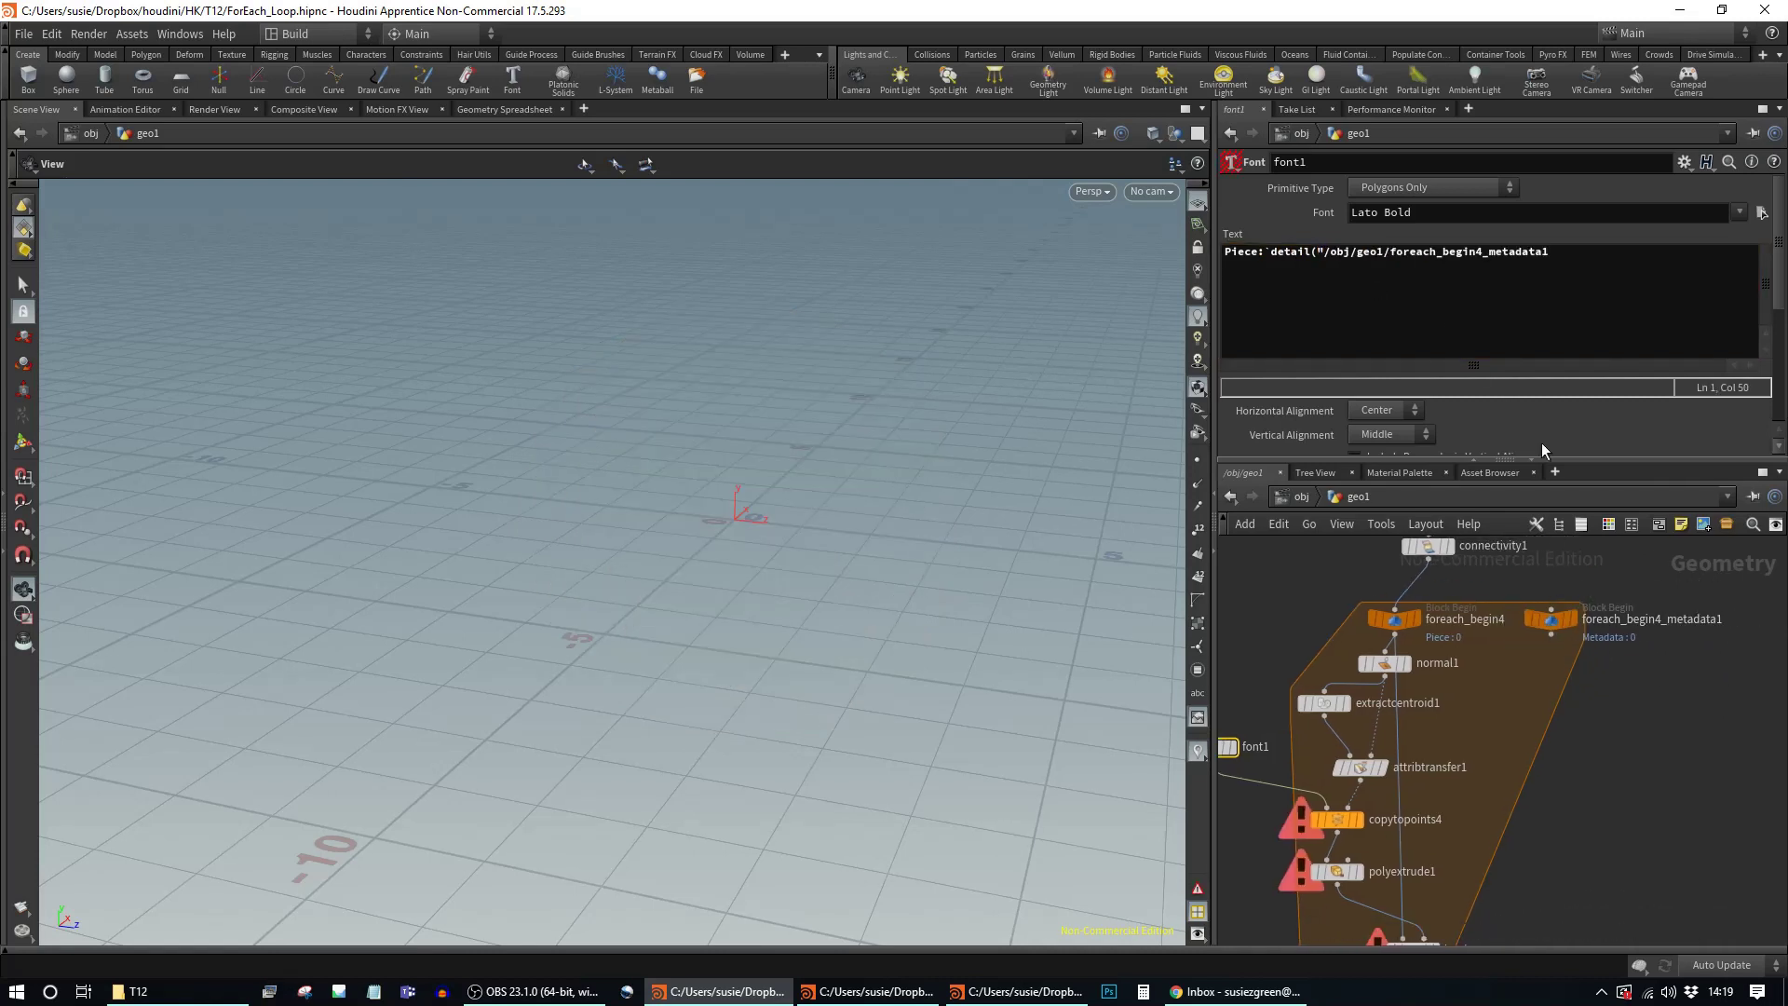
pyautogui.click(1601, 257)
pyautogui.write('","itera')
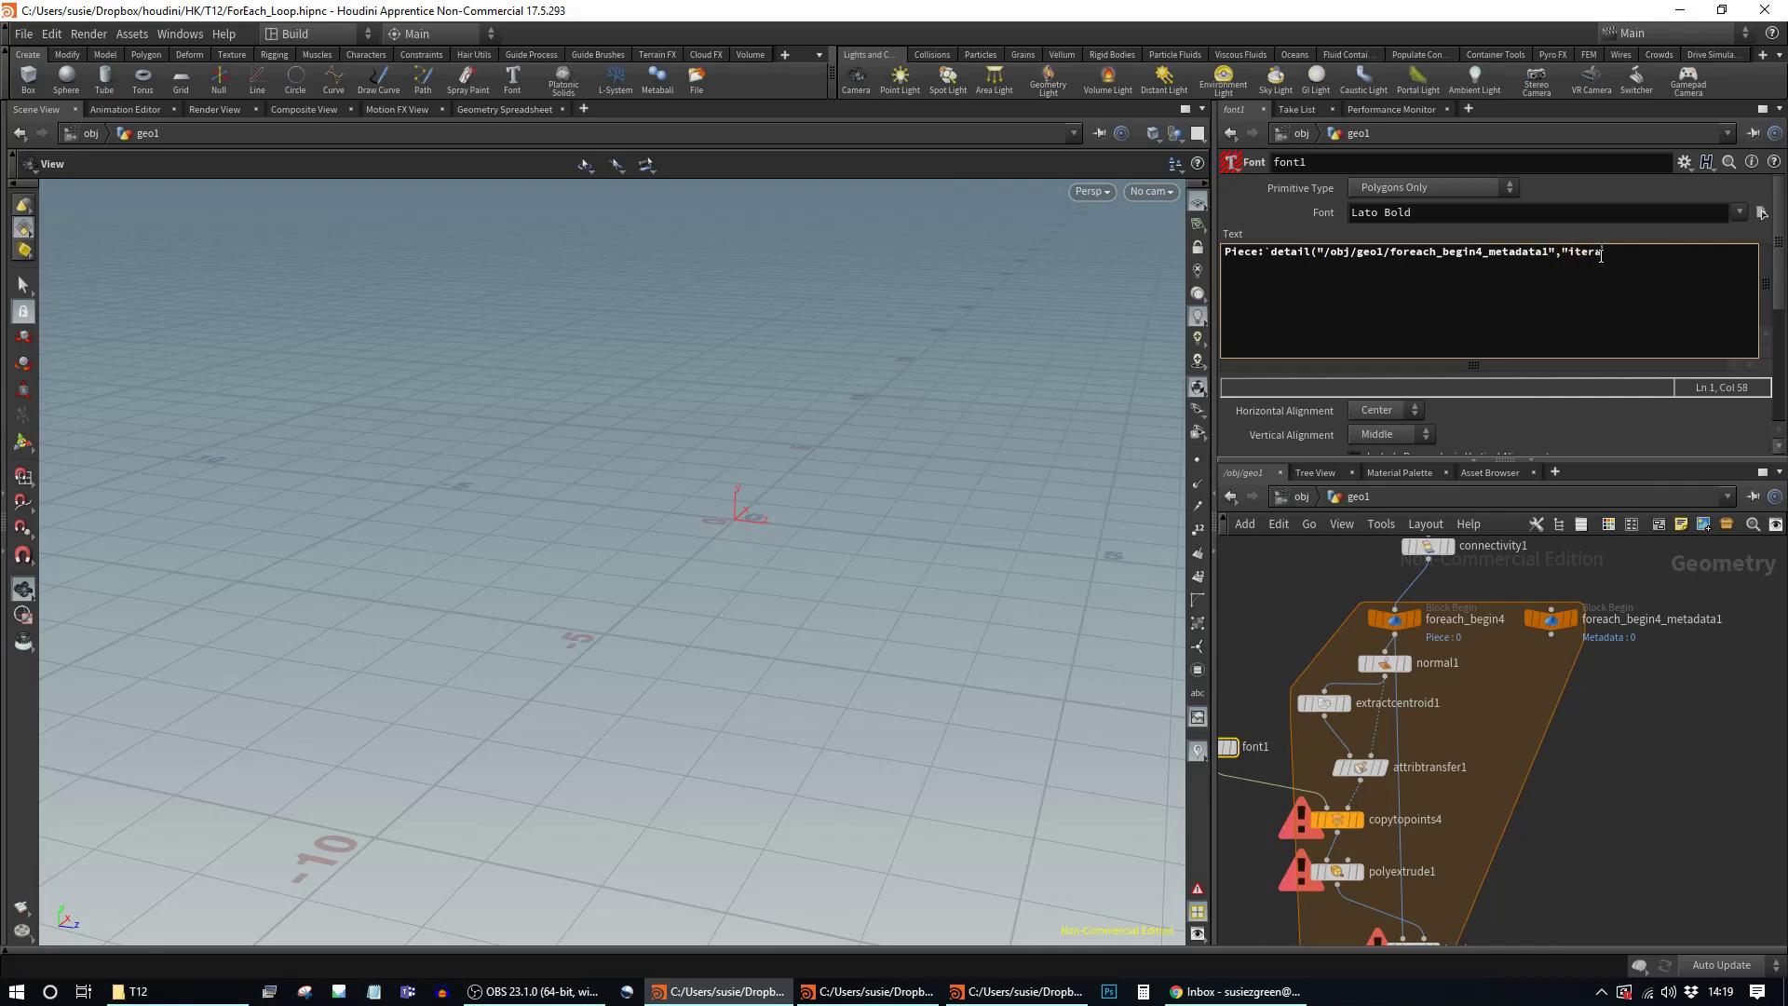
pyautogui.write('te",0')
pyautogui.press('Return')
pyautogui.press('BackSpace')
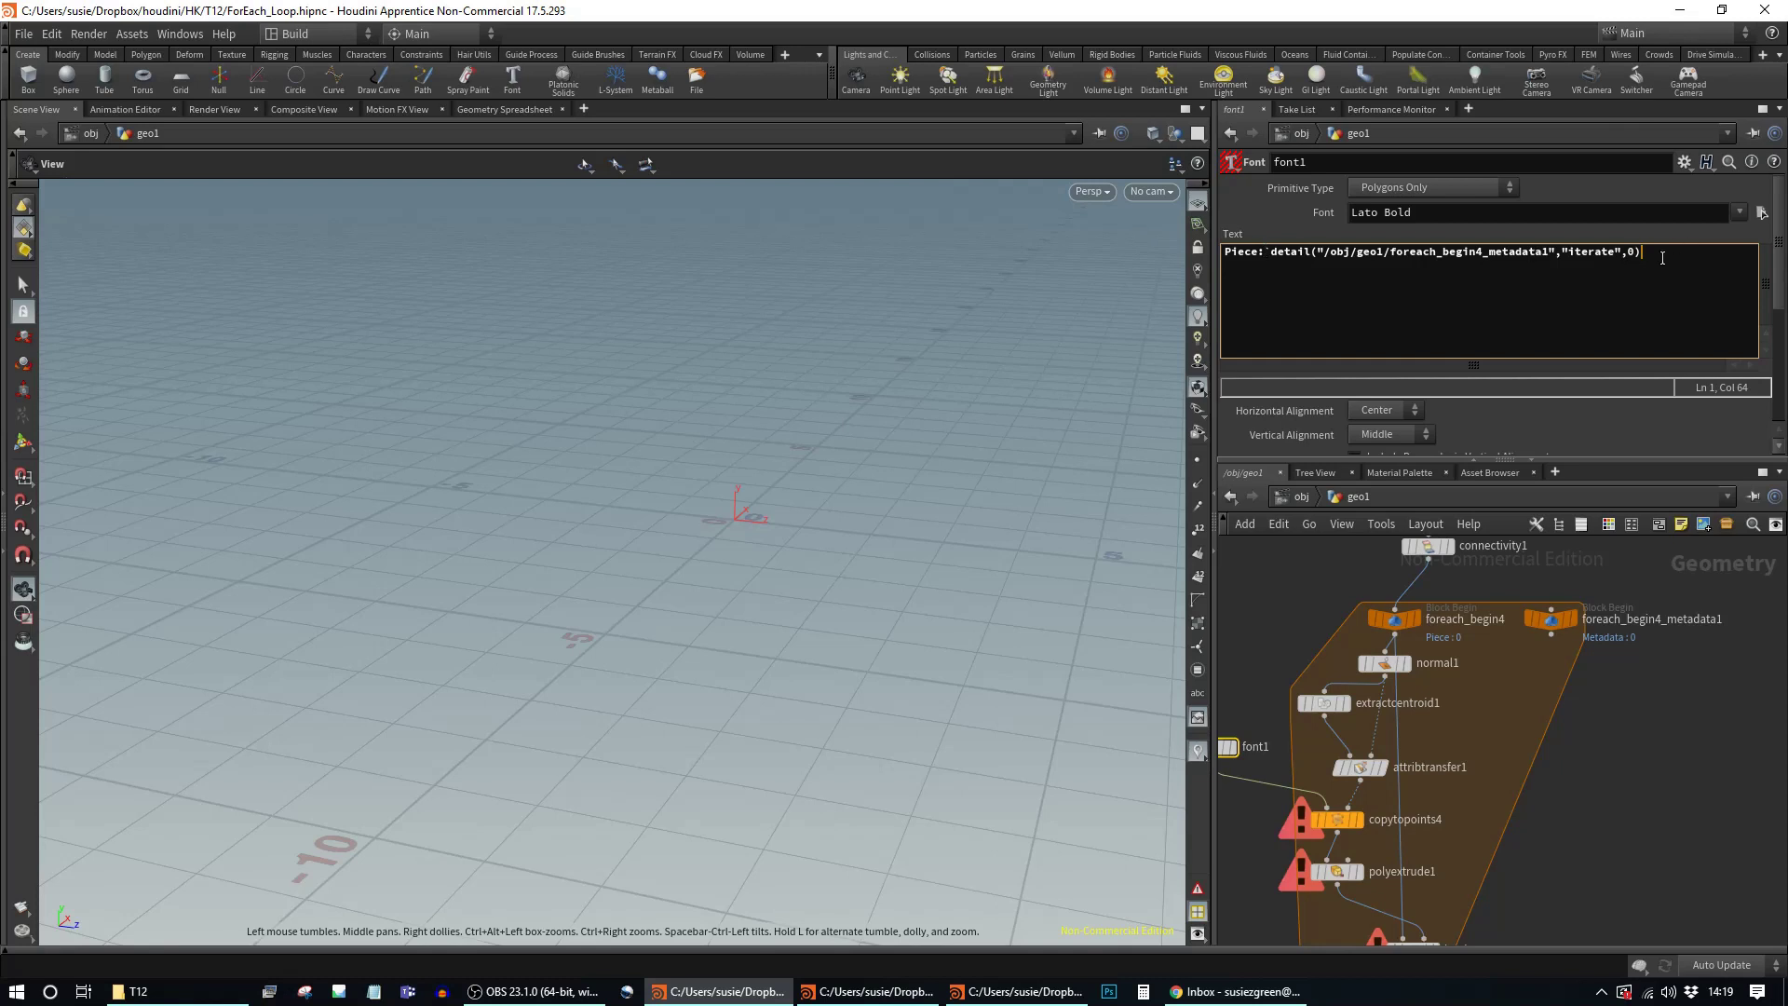
pyautogui.write('`')
pyautogui.moveTo(1269, 251); pyautogui.dragTo(1642, 245)
pyautogui.click(1744, 271)
pyautogui.press('Return')
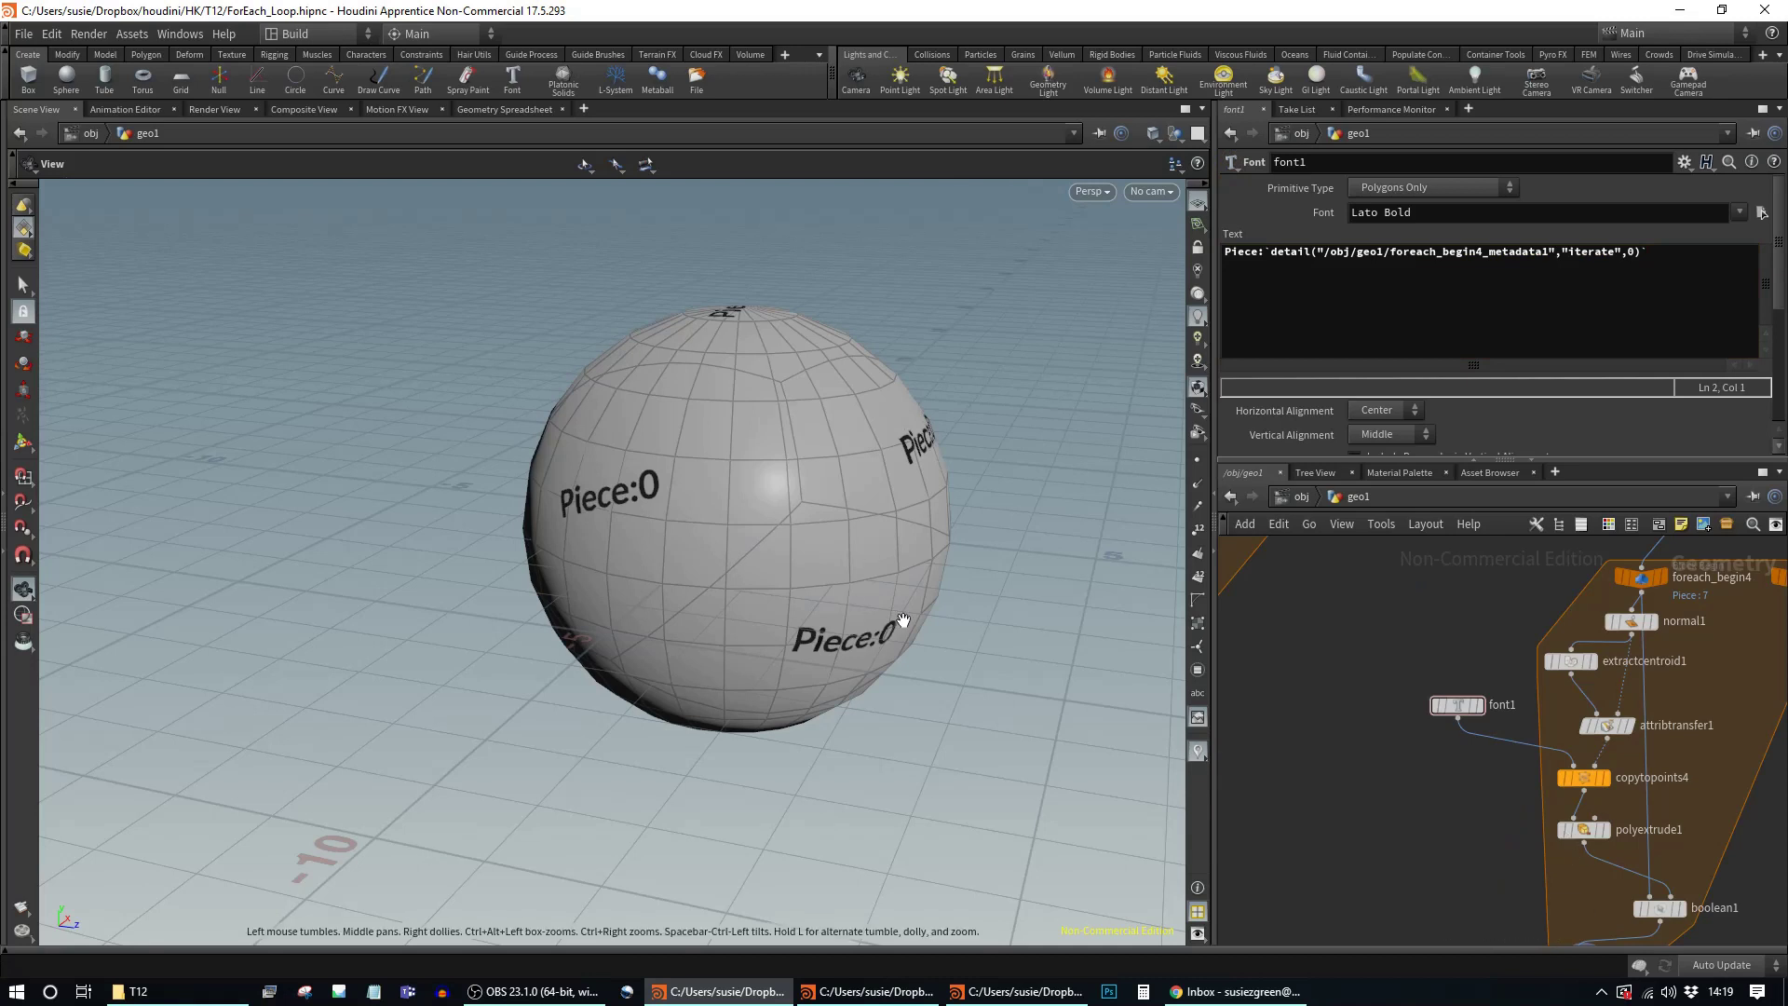
# Step: Examine the text on the sphere pieces and check the font1 expression against the detail attributes listed on foreach_begin4_metadata1
pyautogui.moveTo(1532, 704); pyautogui.dragTo(1360, 634, button='middle')
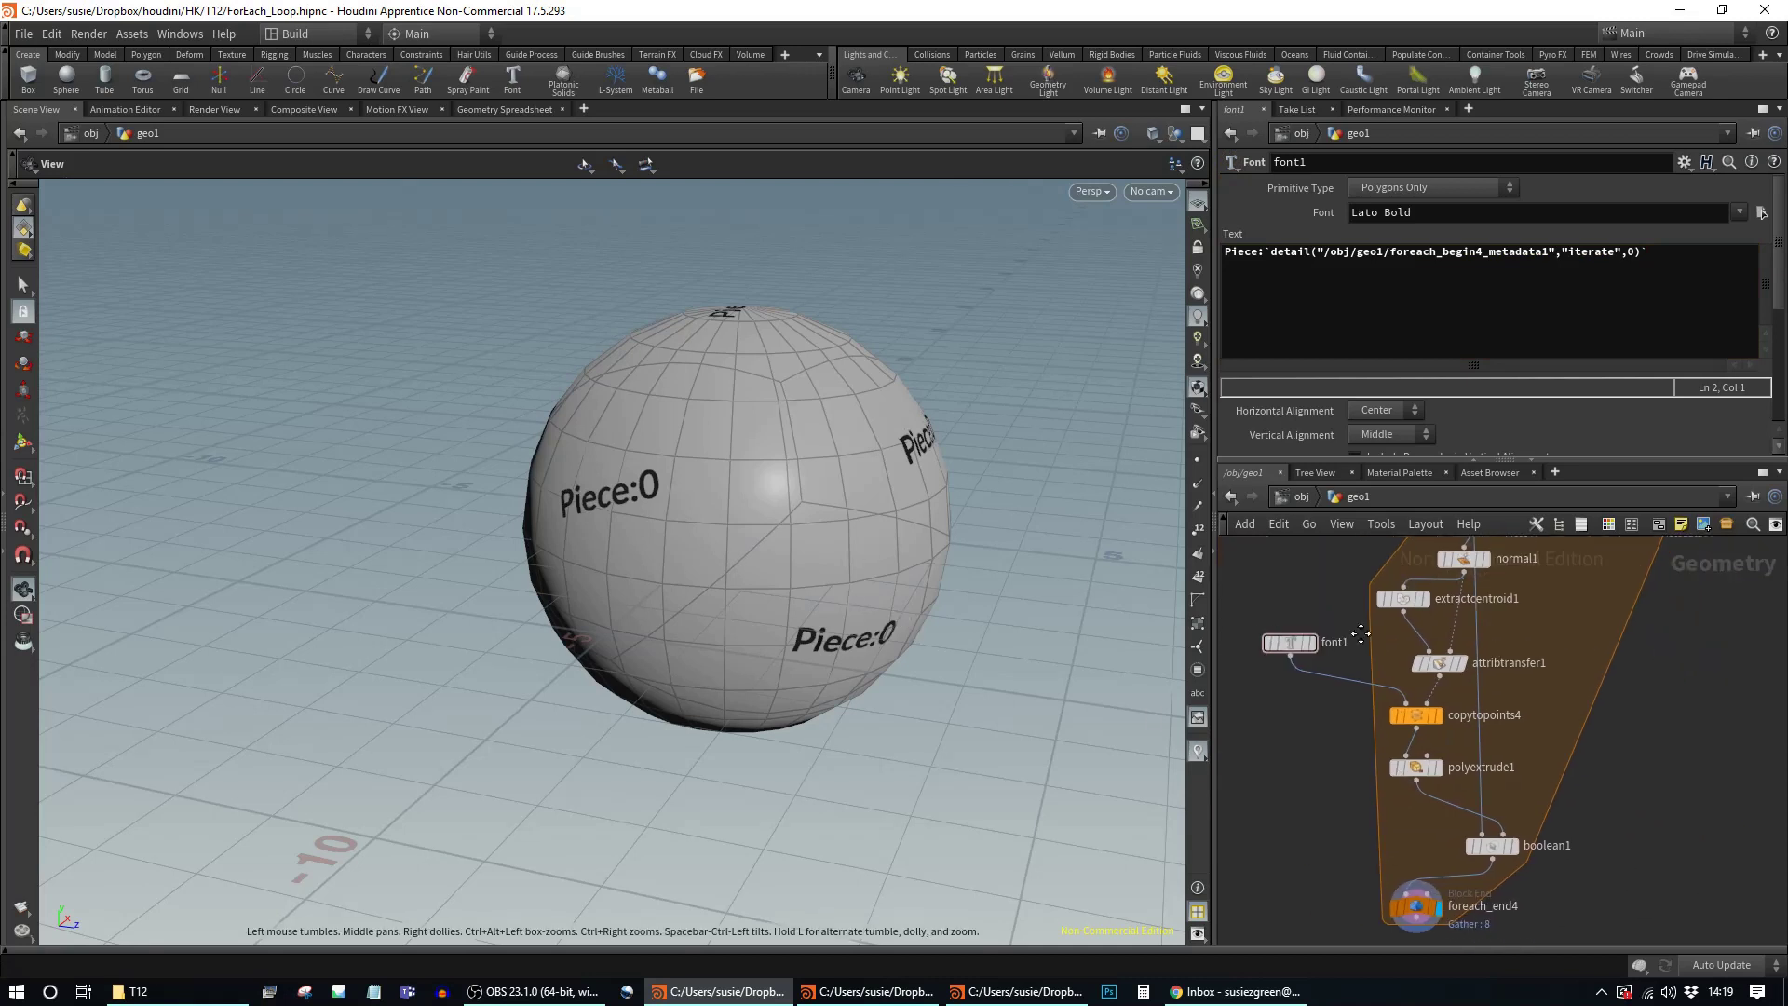
pyautogui.scroll(-1, 1693, 608)
pyautogui.moveTo(1694, 607); pyautogui.dragTo(1685, 707, button='middle')
pyautogui.scroll(1, 1685, 708)
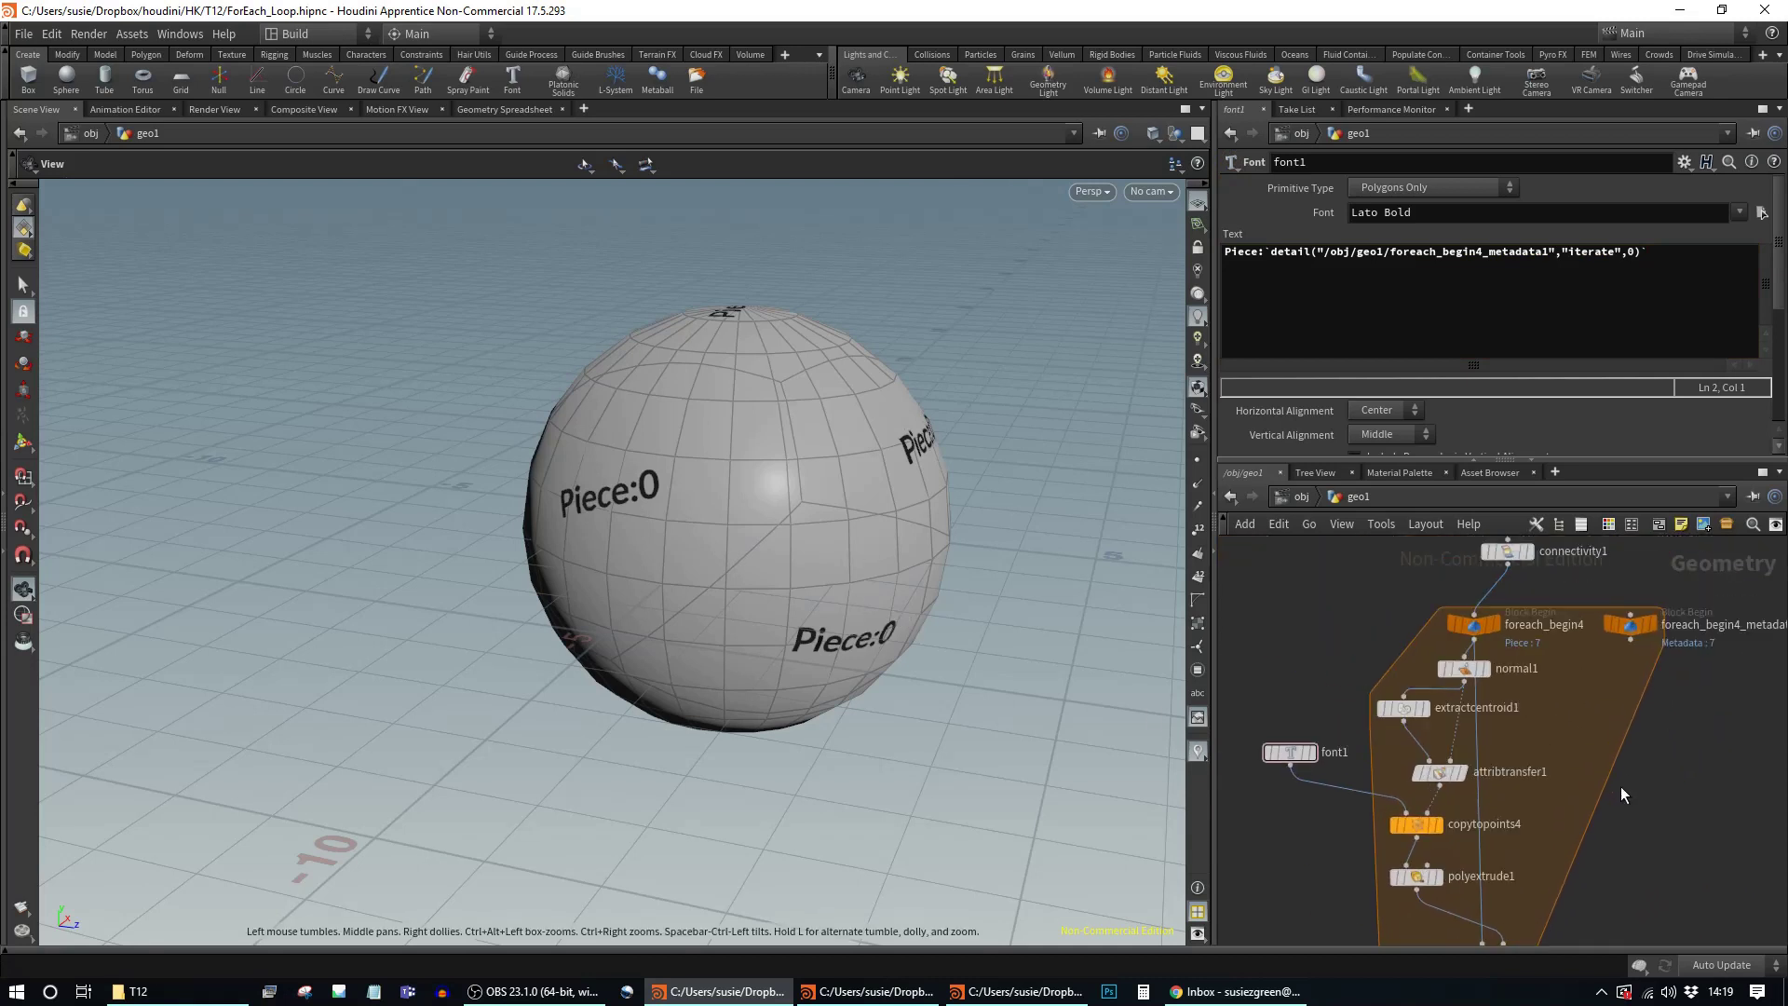
pyautogui.moveTo(1621, 786); pyautogui.dragTo(1635, 725, button='middle')
pyautogui.moveTo(753, 572); pyautogui.dragTo(684, 440)
pyautogui.click(1644, 568)
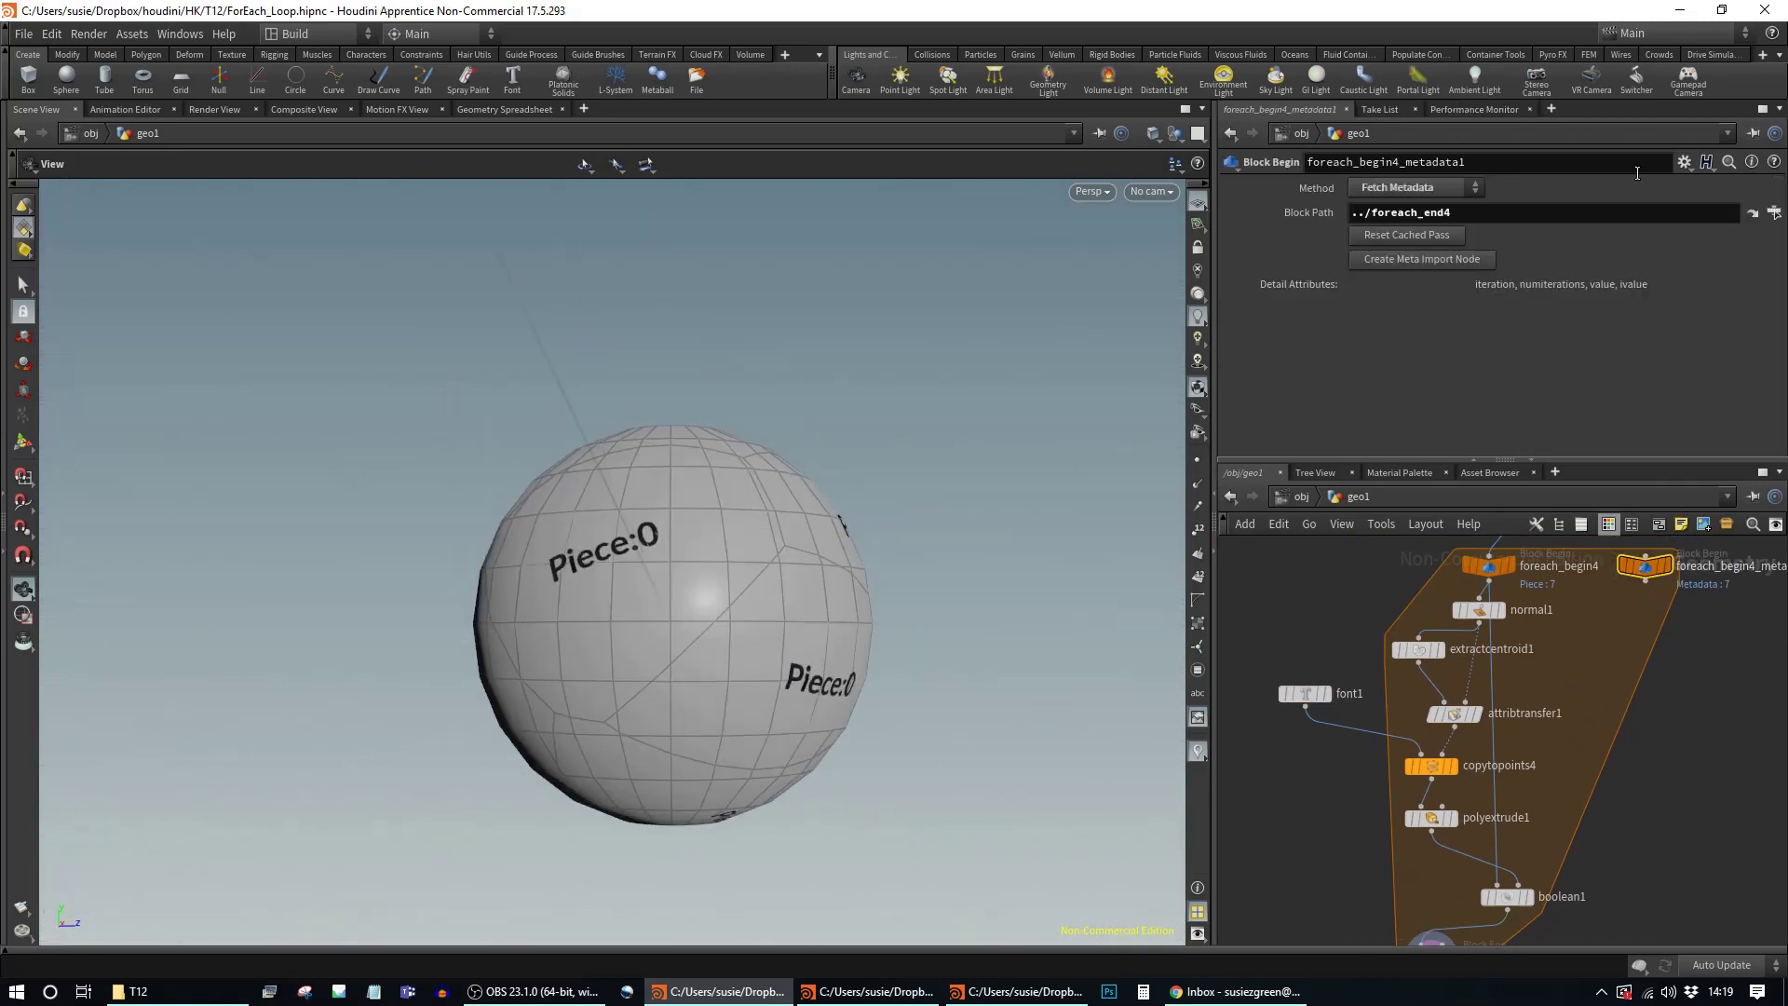
pyautogui.moveTo(1735, 668)
pyautogui.mouseDown(button='middle')
pyautogui.moveTo(1669, 683)
pyautogui.moveTo(1719, 672)
pyautogui.mouseUp(button='middle')
pyautogui.scroll(-2, 1557, 686)
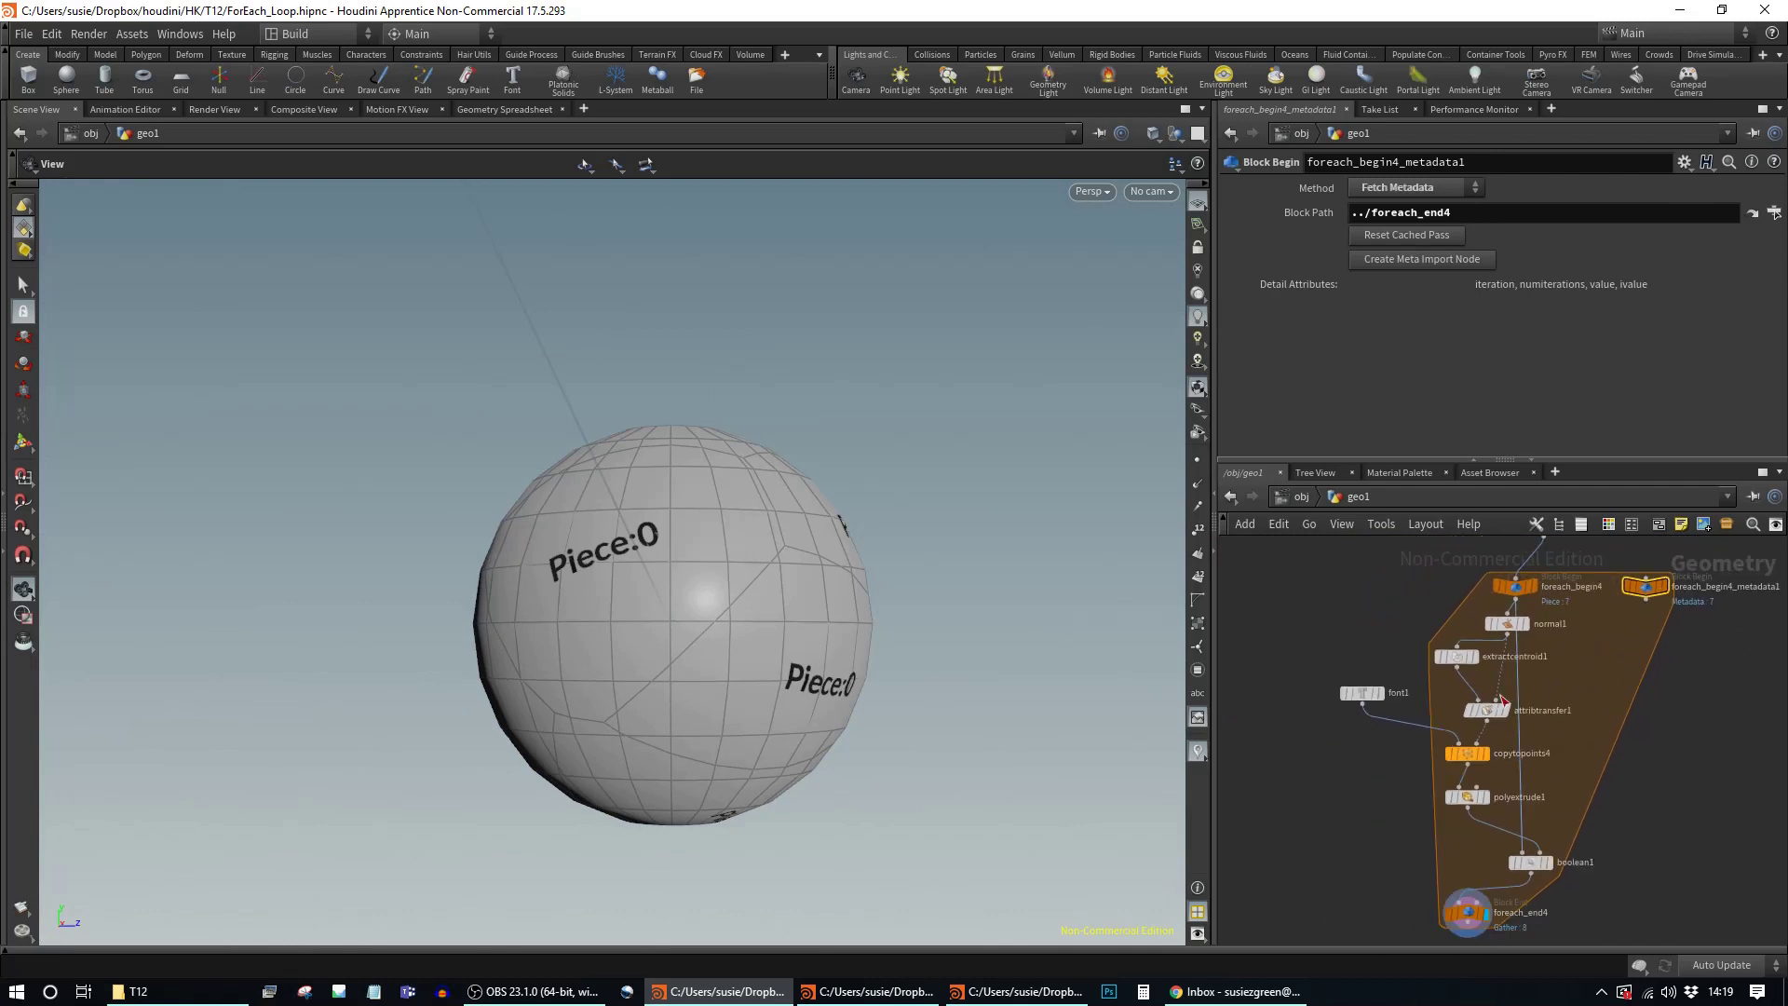
pyautogui.click(1362, 693)
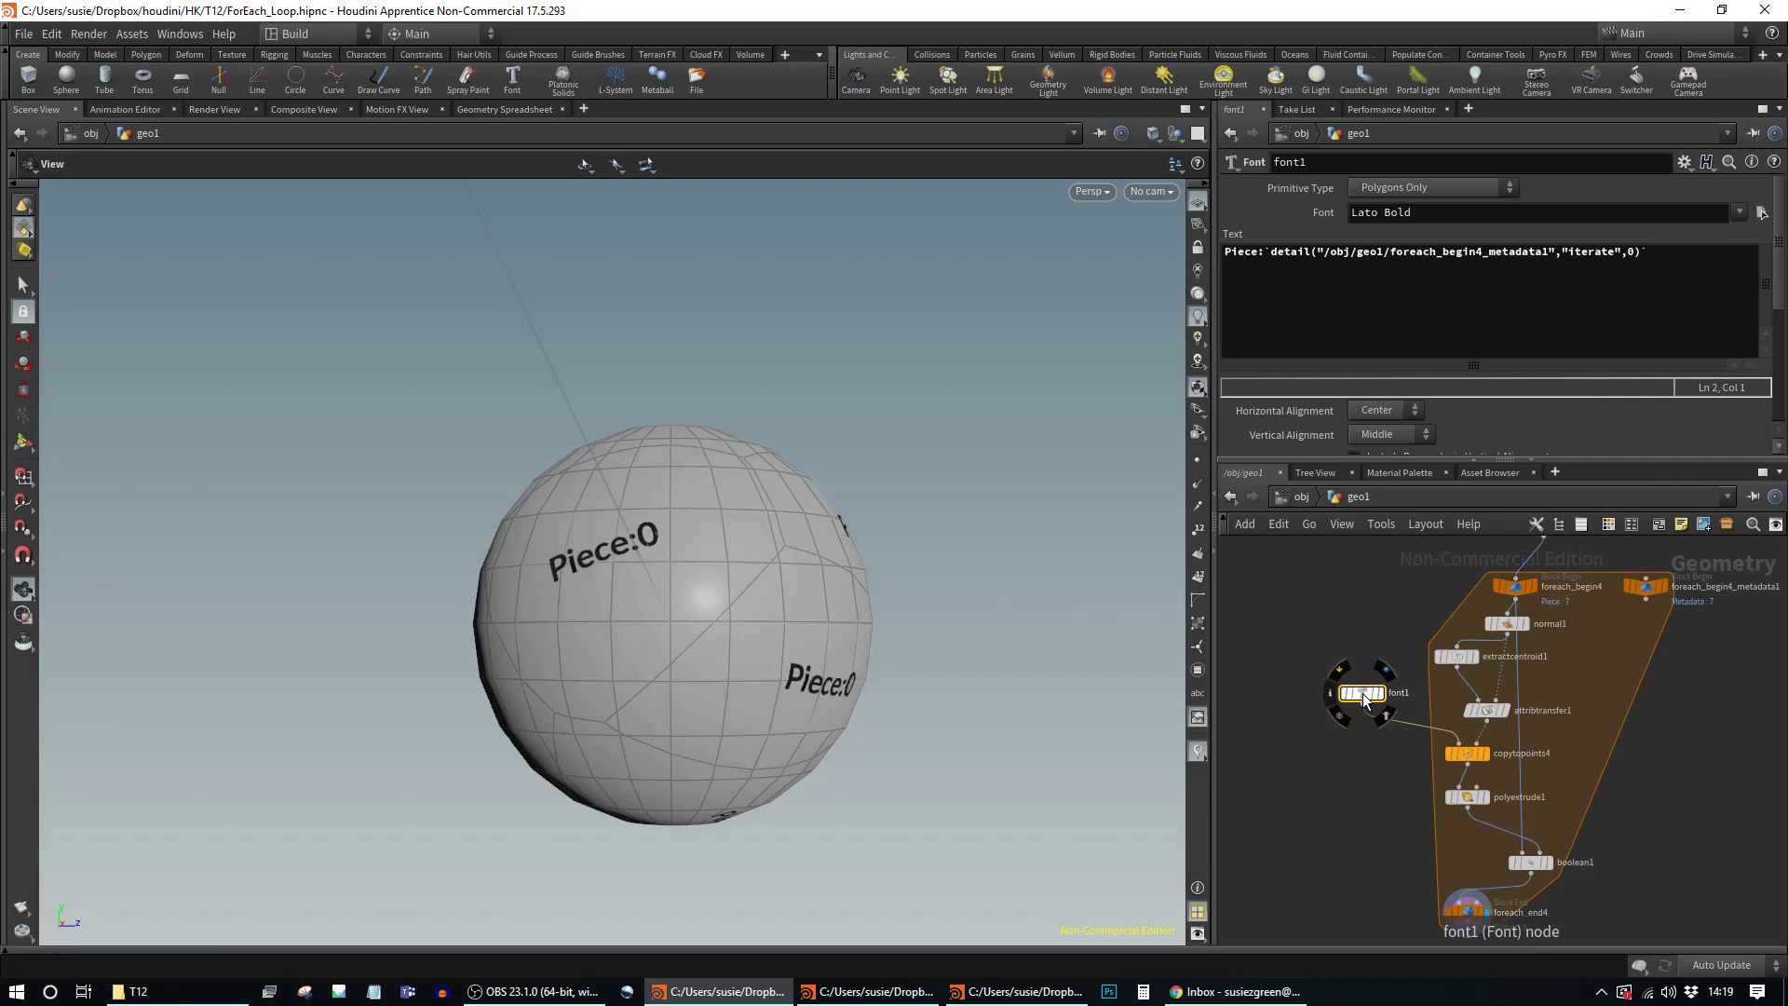
pyautogui.moveTo(1657, 590)
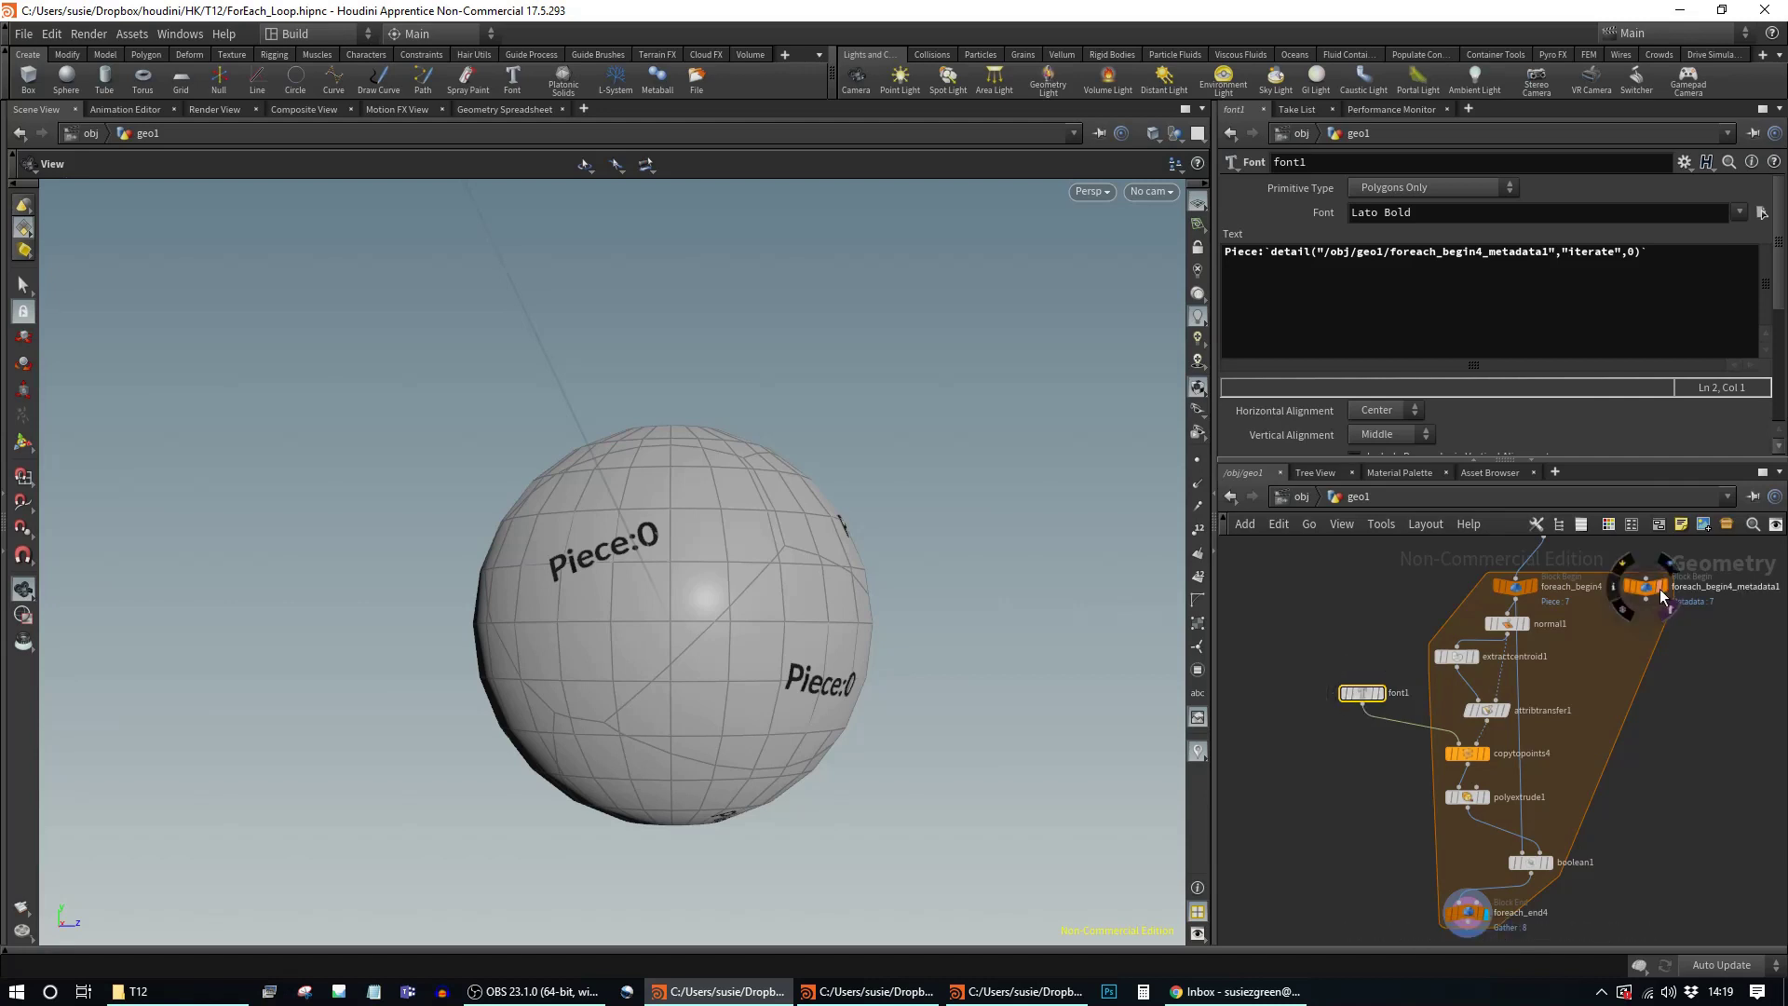
pyautogui.click(1647, 589)
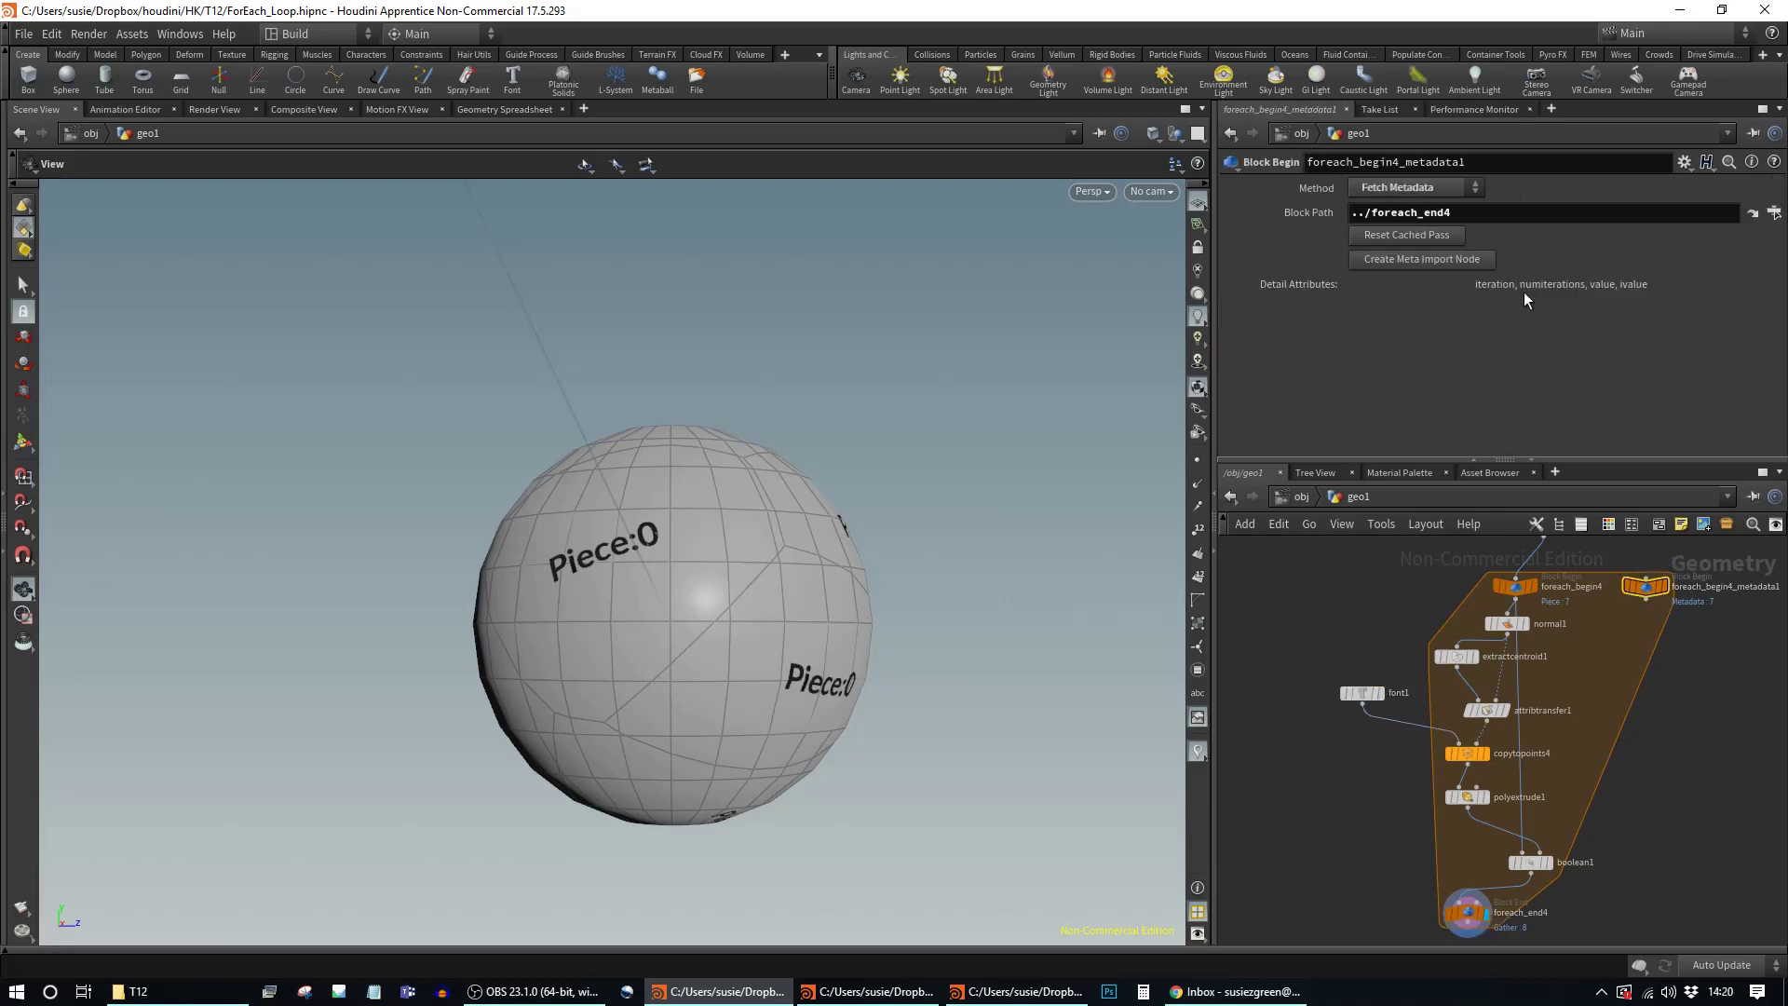
# Step: Try index 1 in the font1 detail expression and inspect the text on the sphere pieces
pyautogui.click(1362, 693)
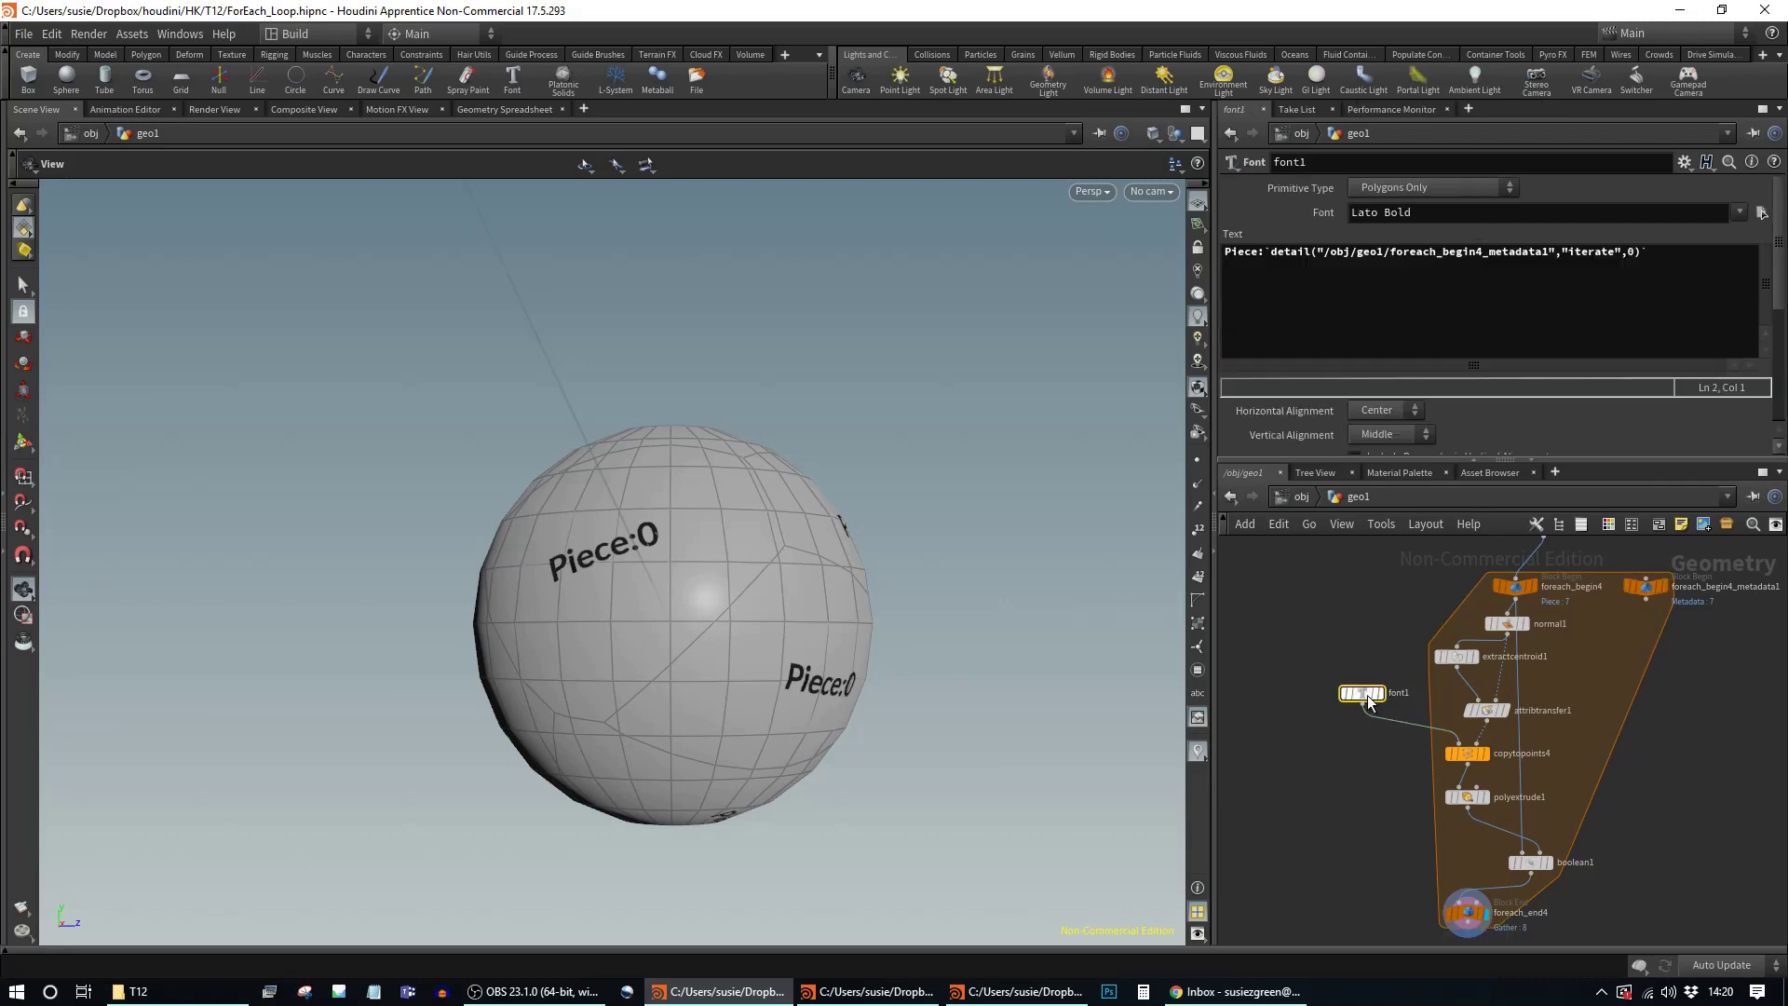
pyautogui.click(1629, 253)
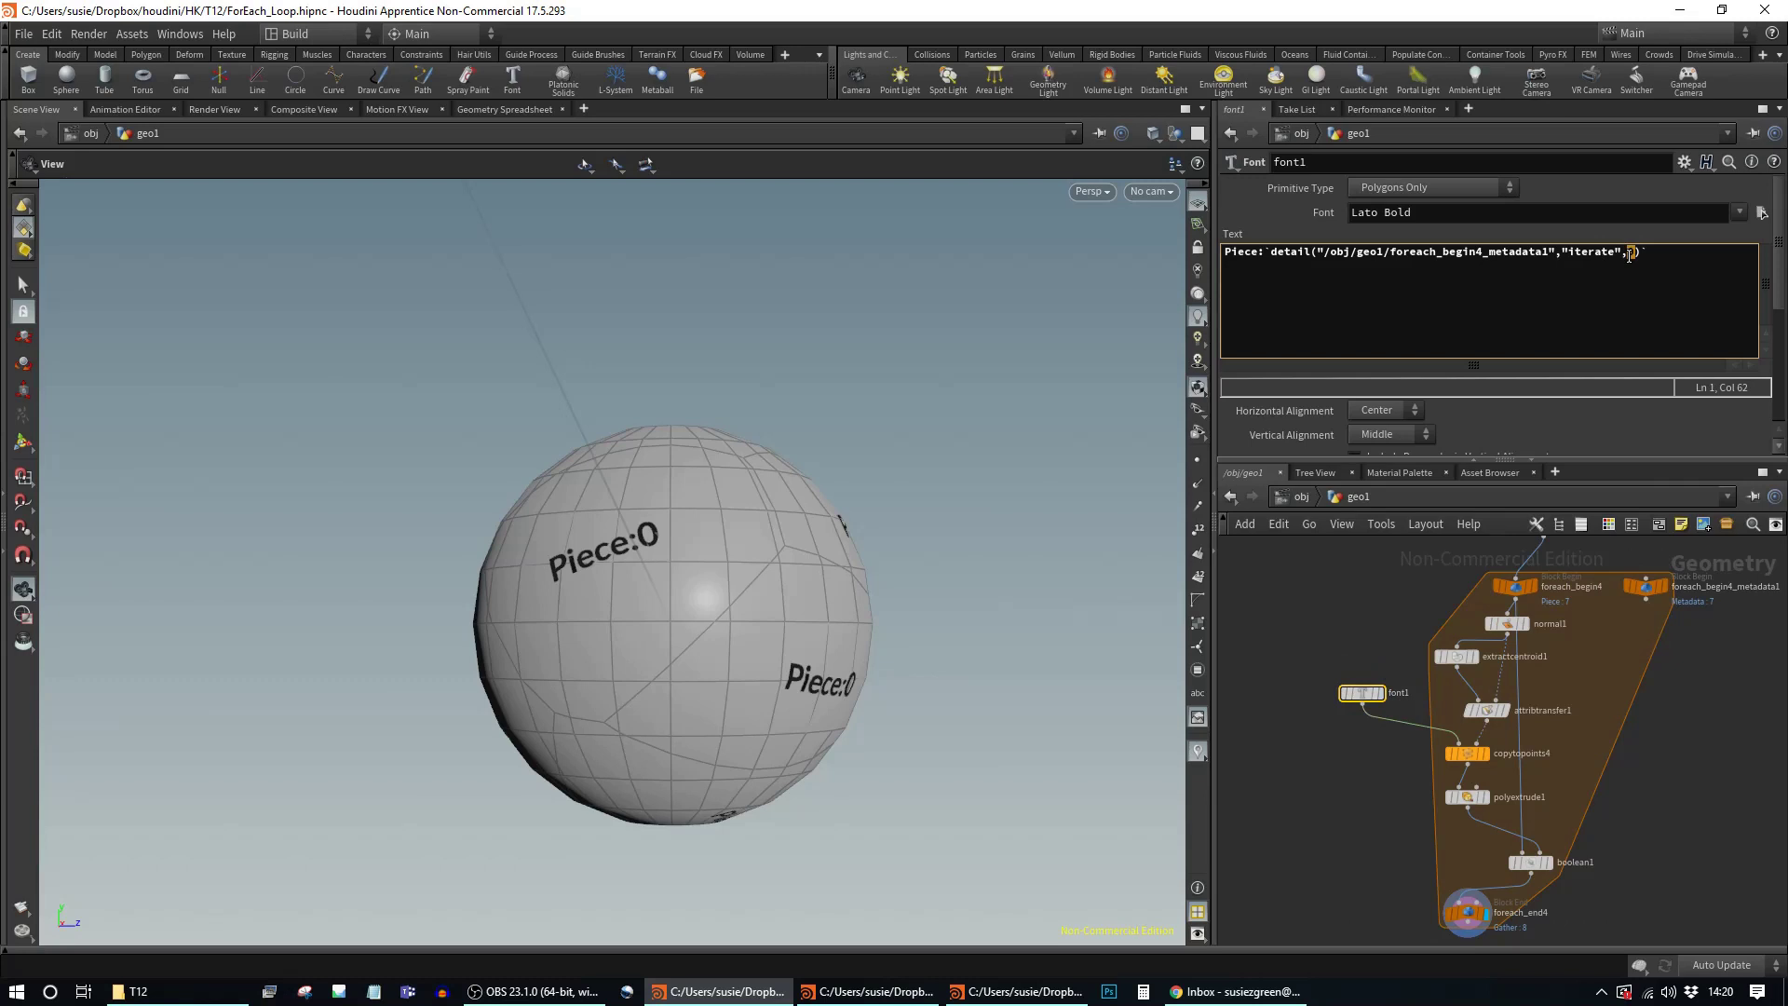
pyautogui.press('Delete')
pyautogui.press('Return')
pyautogui.press('BackSpace')
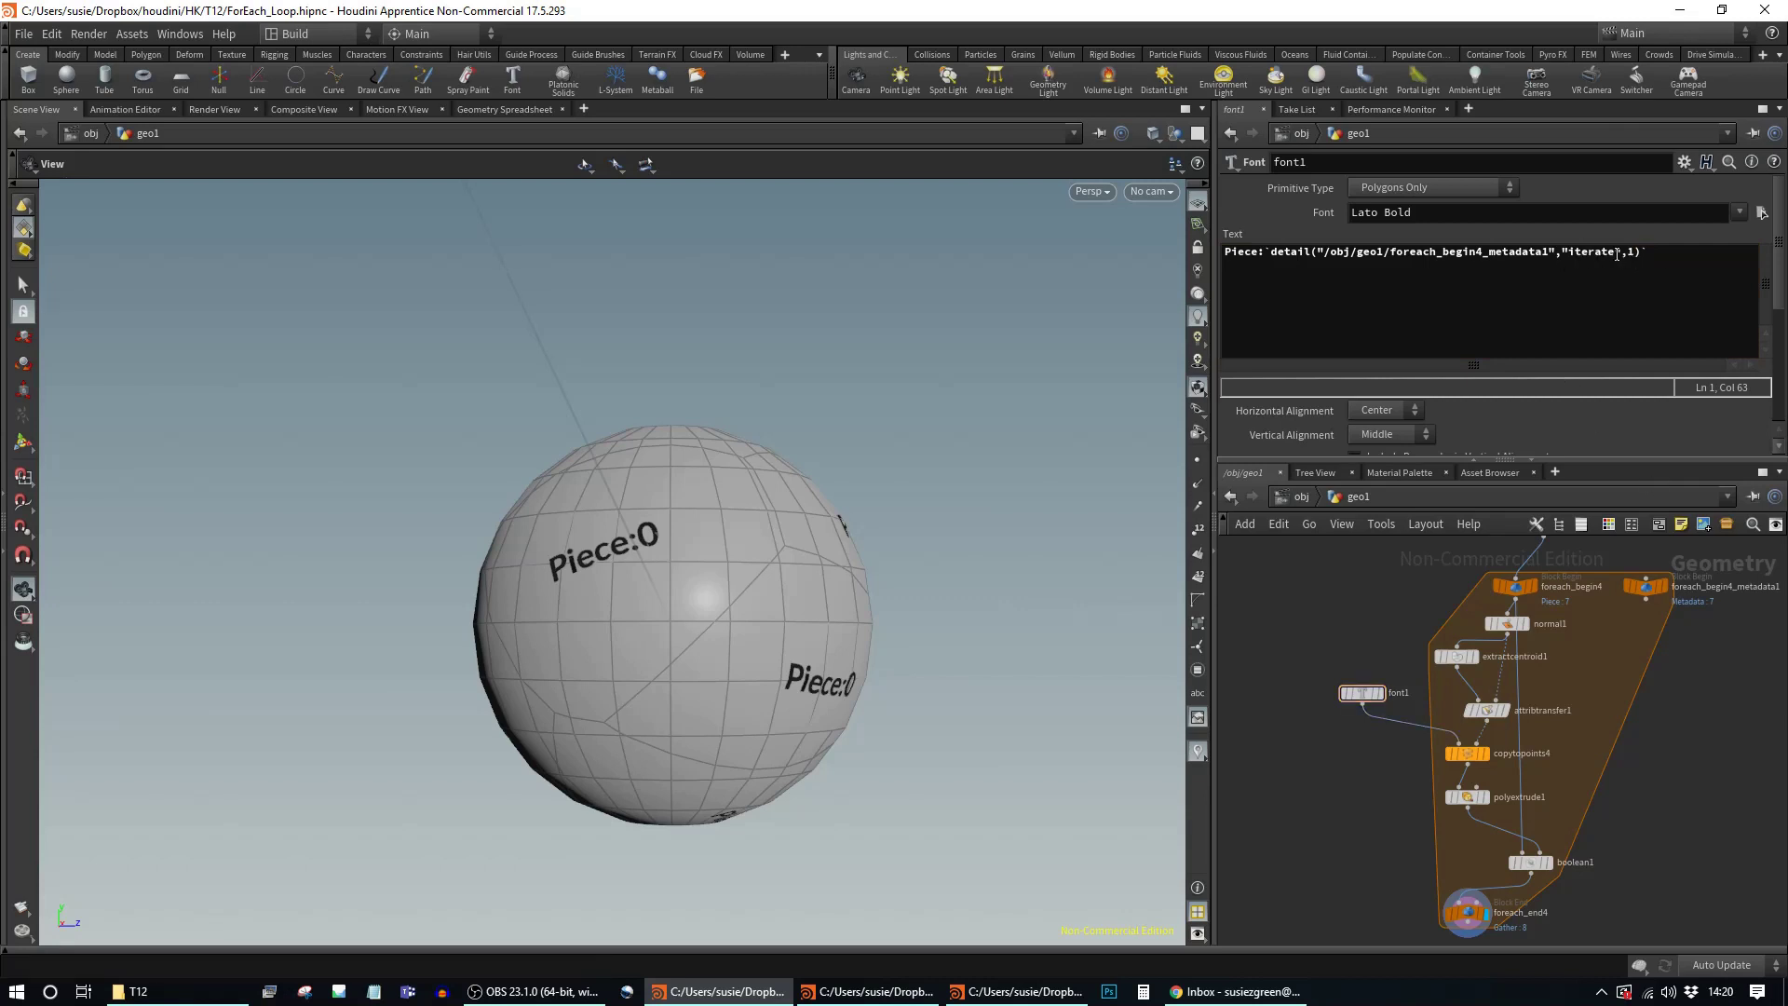
pyautogui.moveTo(668, 584); pyautogui.dragTo(632, 614)
pyautogui.scroll(5, 686, 639)
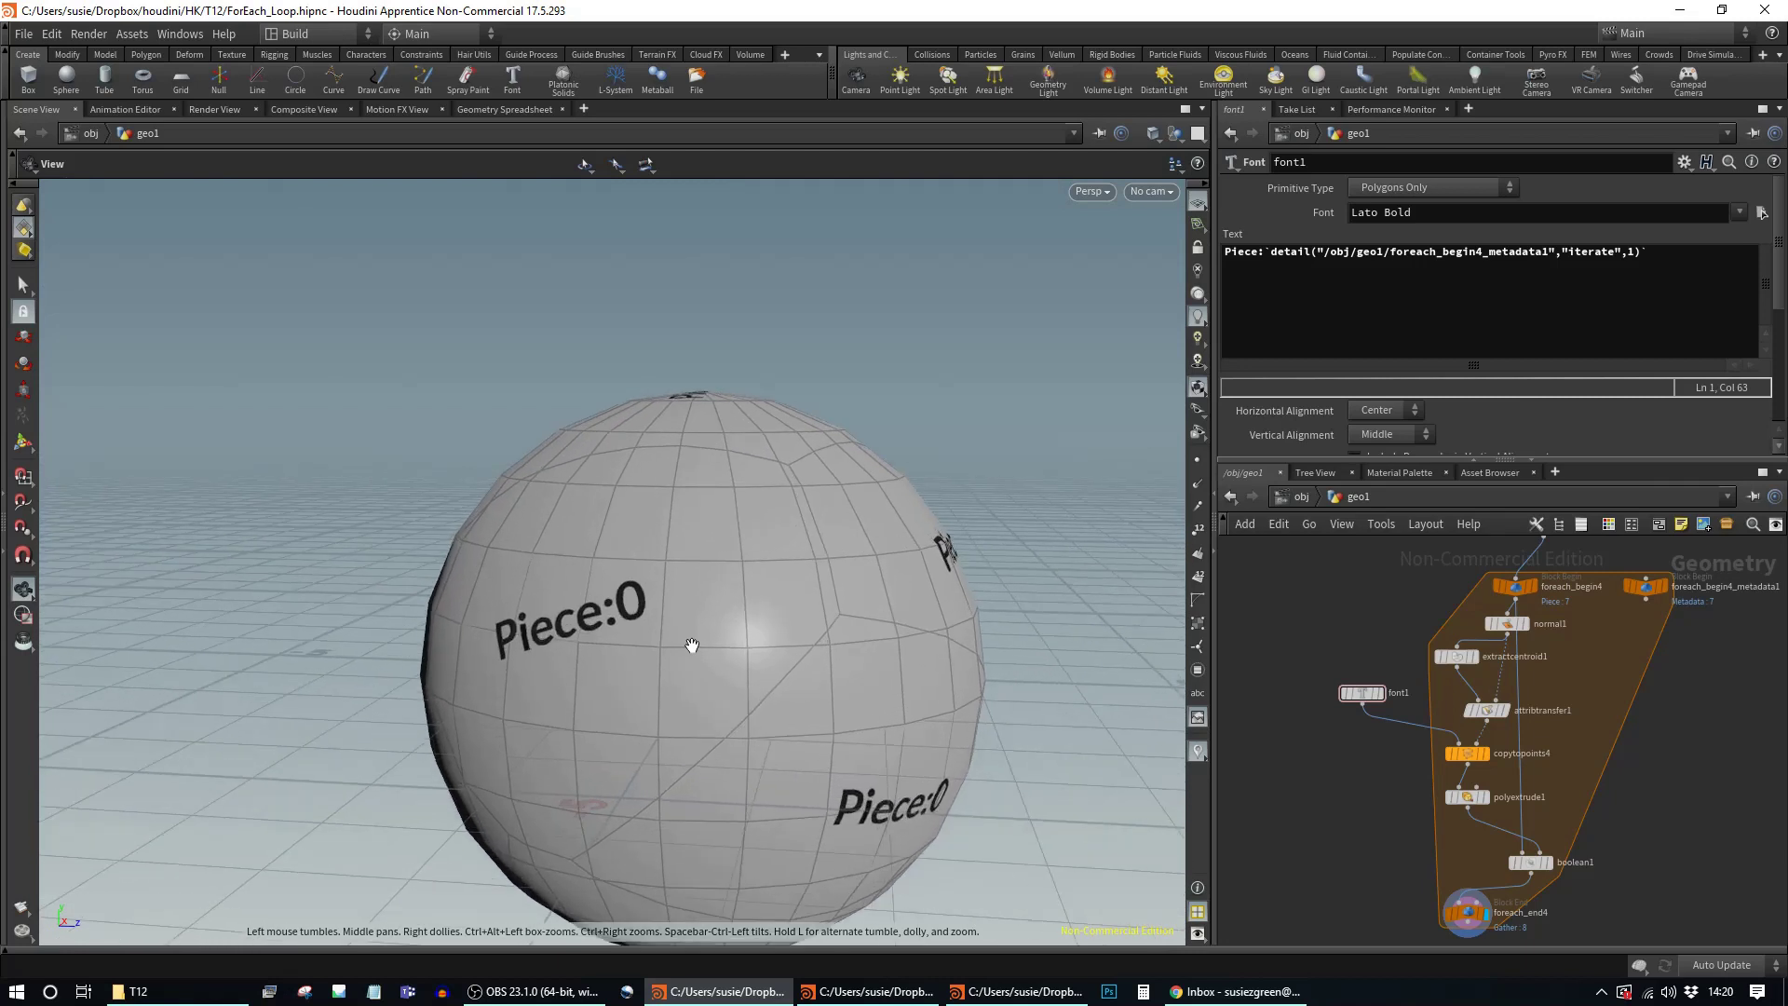
pyautogui.moveTo(735, 617); pyautogui.dragTo(838, 610)
# Step: Set the index in the font1 detail expression back to 0 and correct the attribute name to "iteration"
pyautogui.click(1630, 254)
pyautogui.press('BackSpace')
pyautogui.write('0')
pyautogui.click(1650, 253)
pyautogui.click(1610, 253)
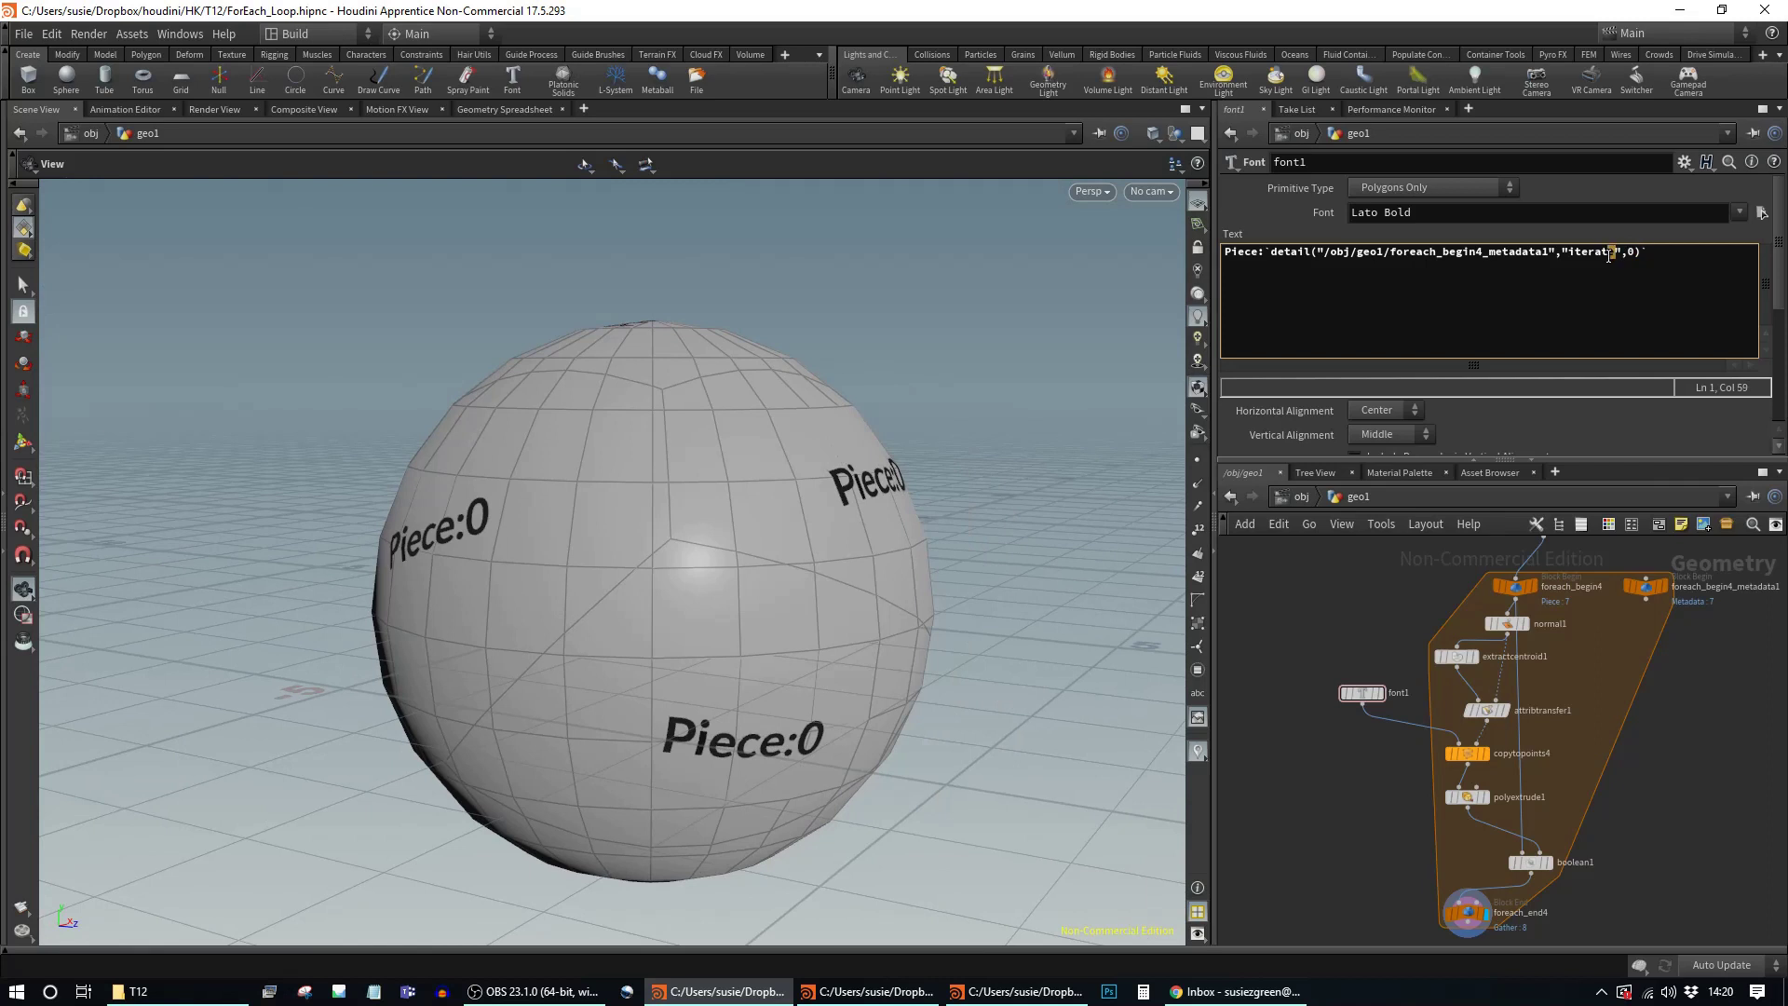
pyautogui.write('ion')
pyautogui.click(1688, 798)
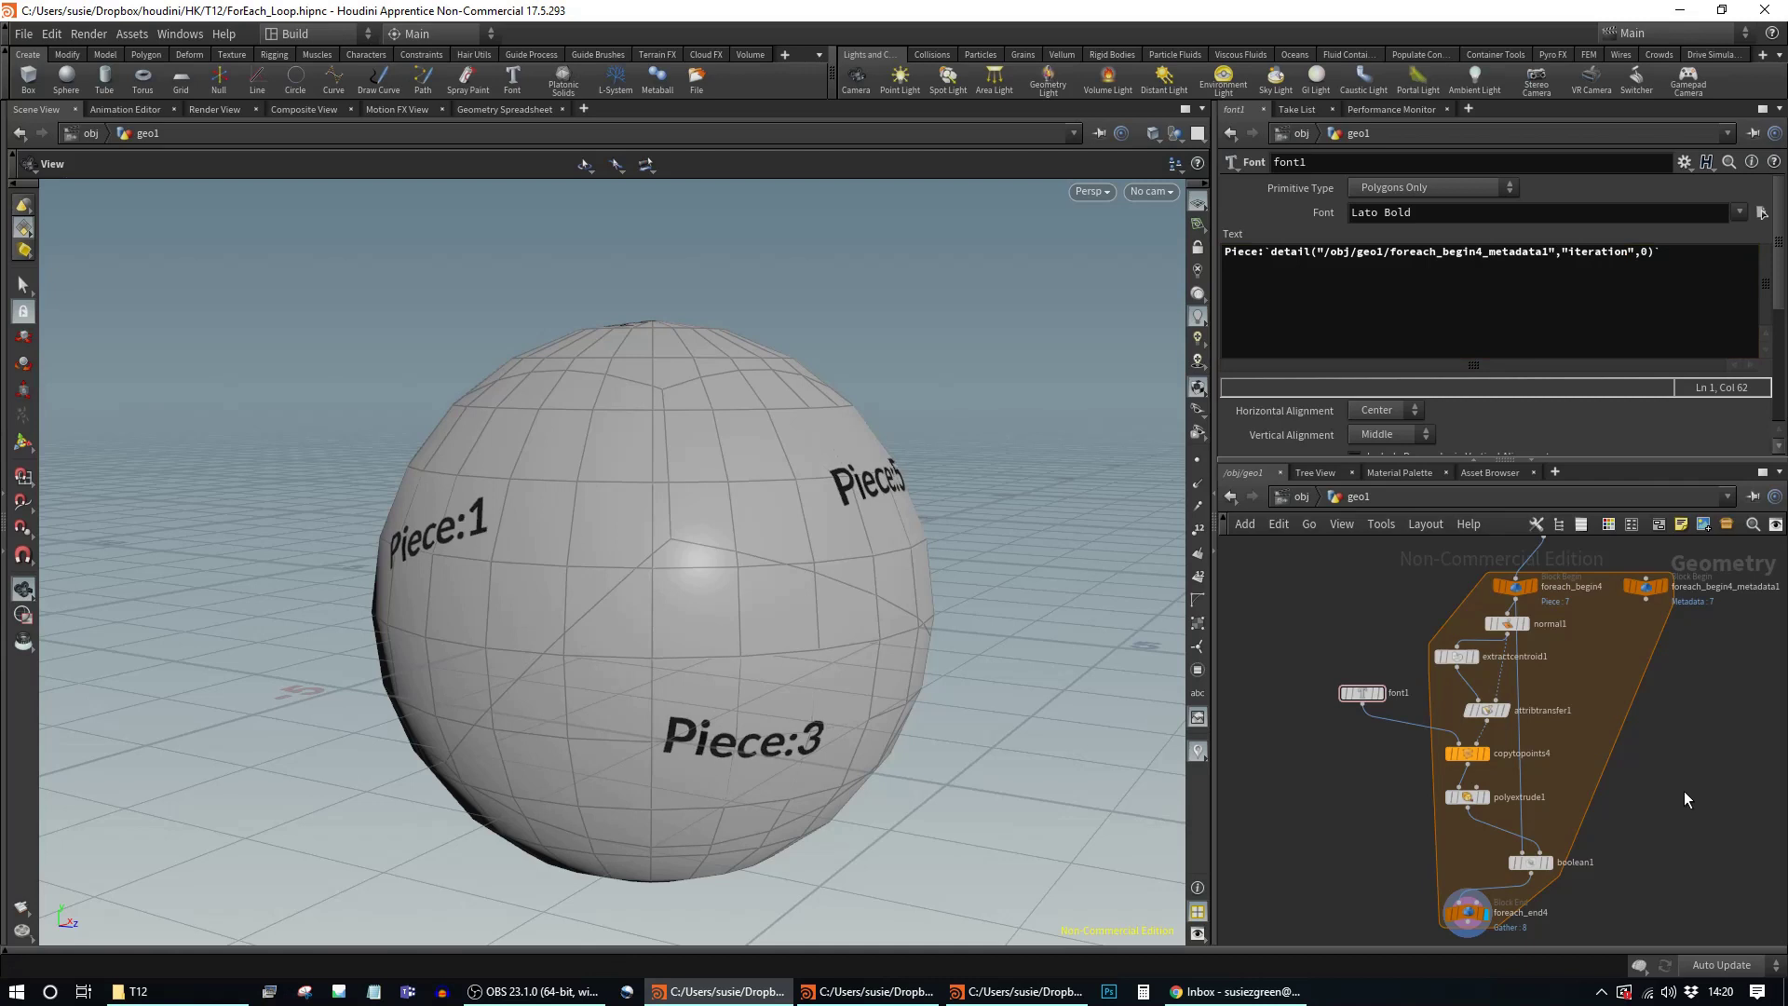
pyautogui.moveTo(671, 639)
pyautogui.mouseDown()
pyautogui.moveTo(751, 503)
pyautogui.moveTo(627, 547)
pyautogui.moveTo(583, 493)
pyautogui.moveTo(699, 291)
pyautogui.moveTo(941, 379)
pyautogui.moveTo(870, 563)
pyautogui.moveTo(707, 440)
pyautogui.moveTo(711, 687)
pyautogui.moveTo(1046, 699)
pyautogui.moveTo(951, 567)
pyautogui.moveTo(975, 623)
pyautogui.moveTo(758, 618)
pyautogui.moveTo(665, 626)
pyautogui.moveTo(672, 643)
pyautogui.mouseUp()
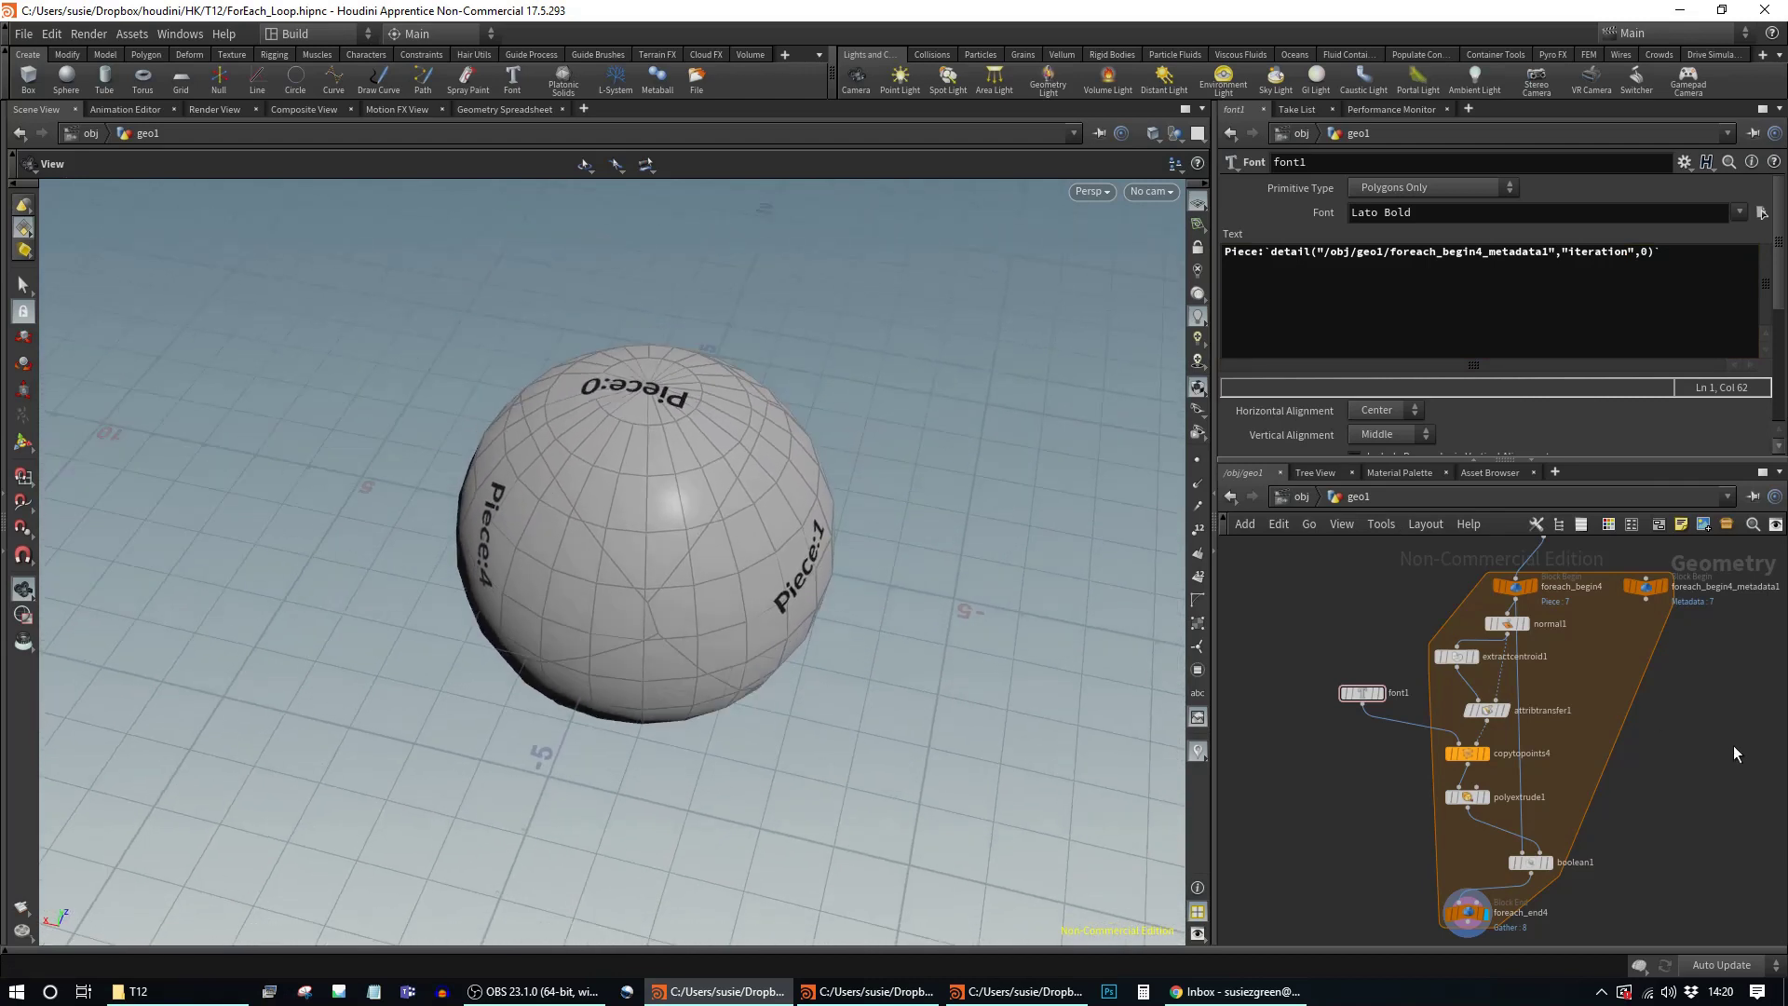
# Step: Duplicate the sphere node that feeds the fracture network and place the copy in empty space beside the loop
pyautogui.scroll(-6, 1734, 745)
pyautogui.press('space')
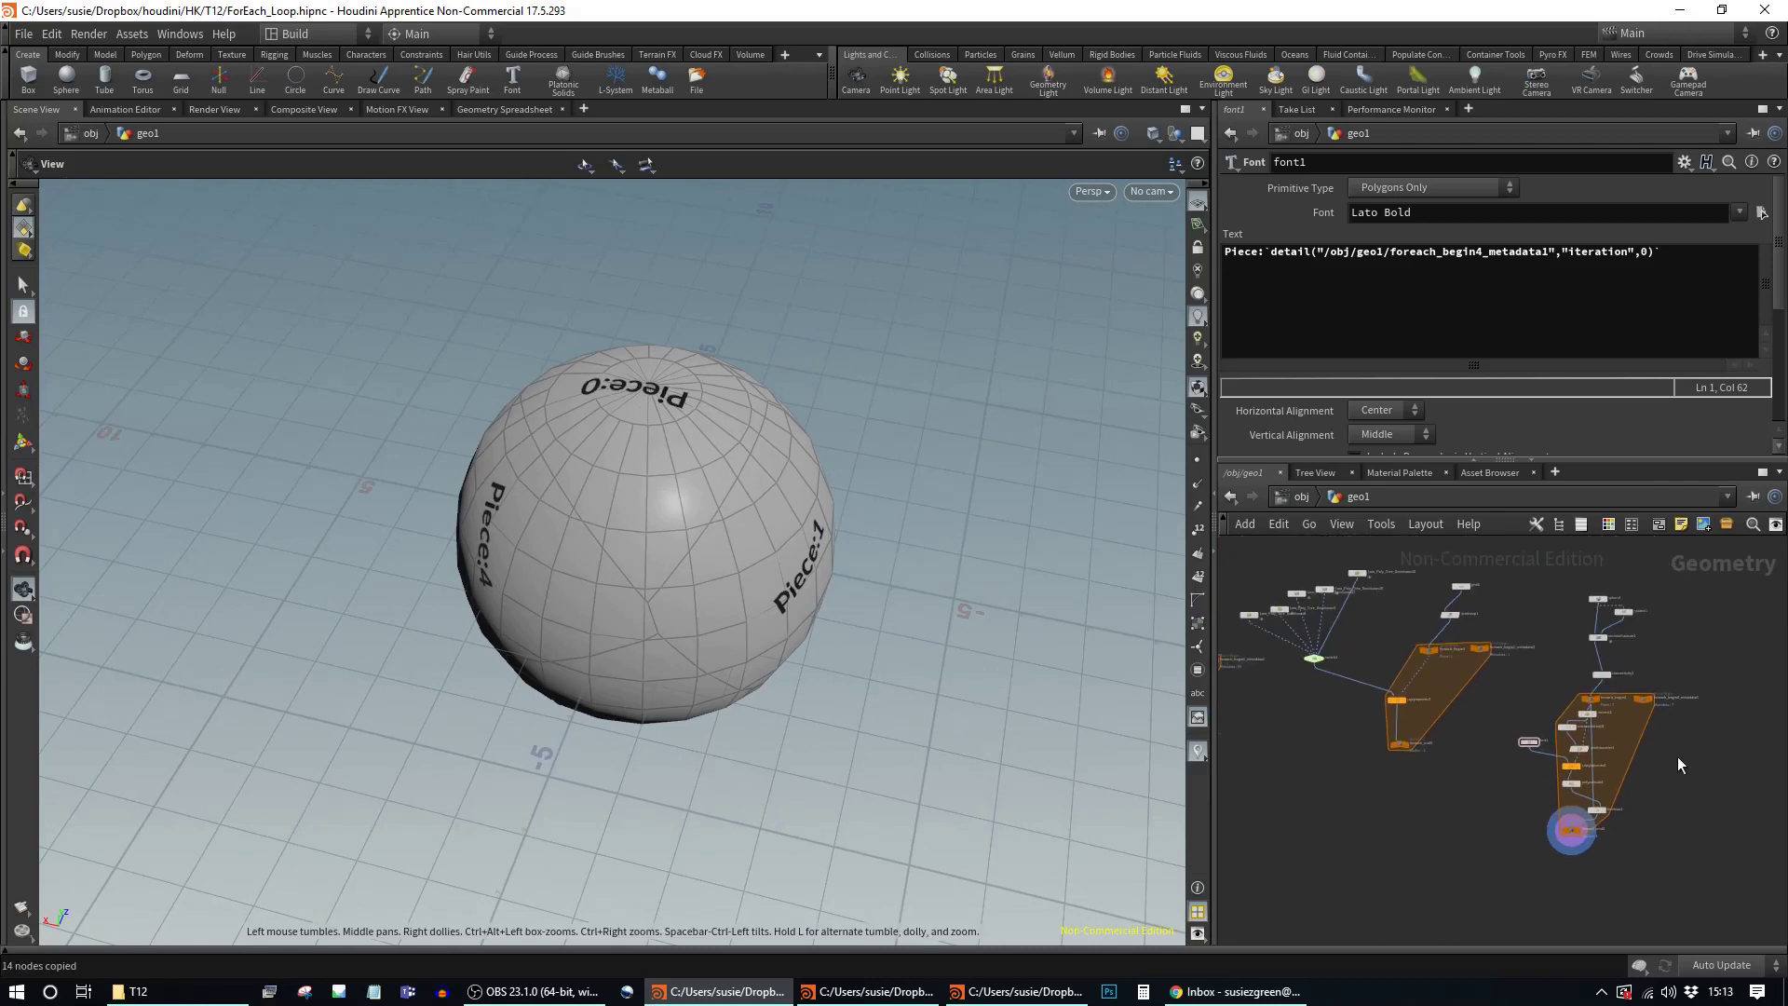
pyautogui.moveTo(1697, 747); pyautogui.dragTo(1548, 739, button='middle')
pyautogui.scroll(2, 1589, 712)
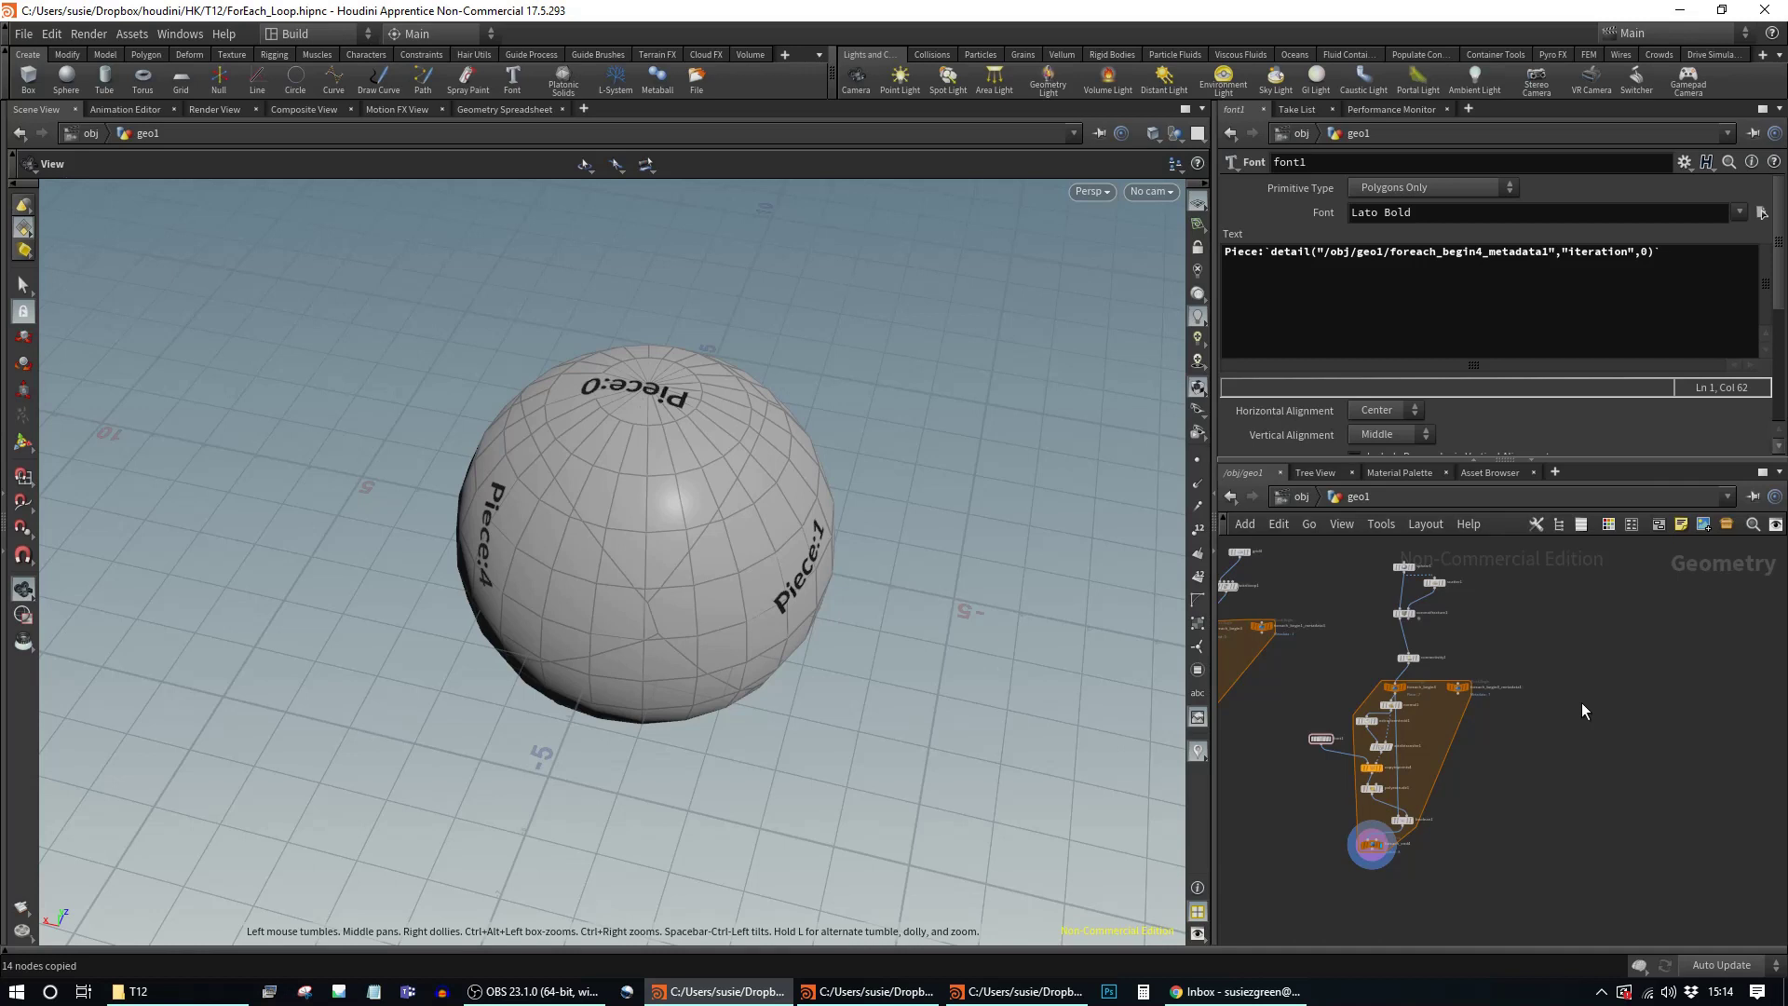
pyautogui.scroll(3, 1511, 747)
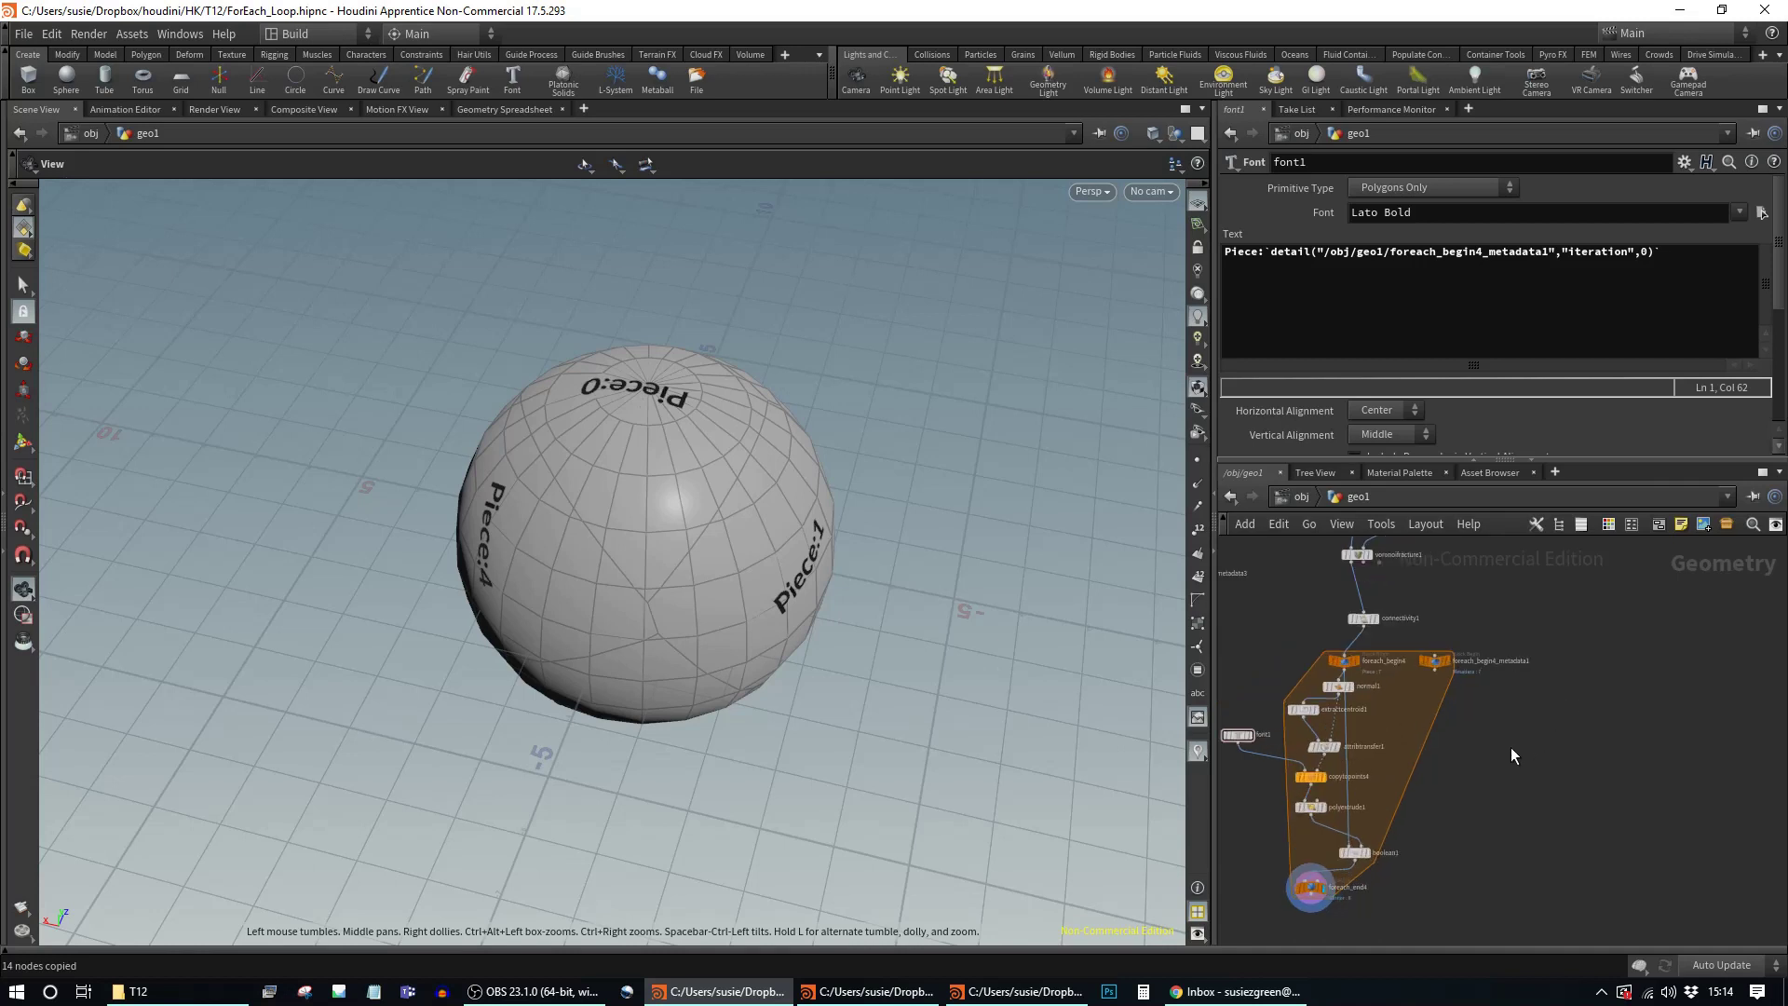
pyautogui.scroll(-3, 1556, 756)
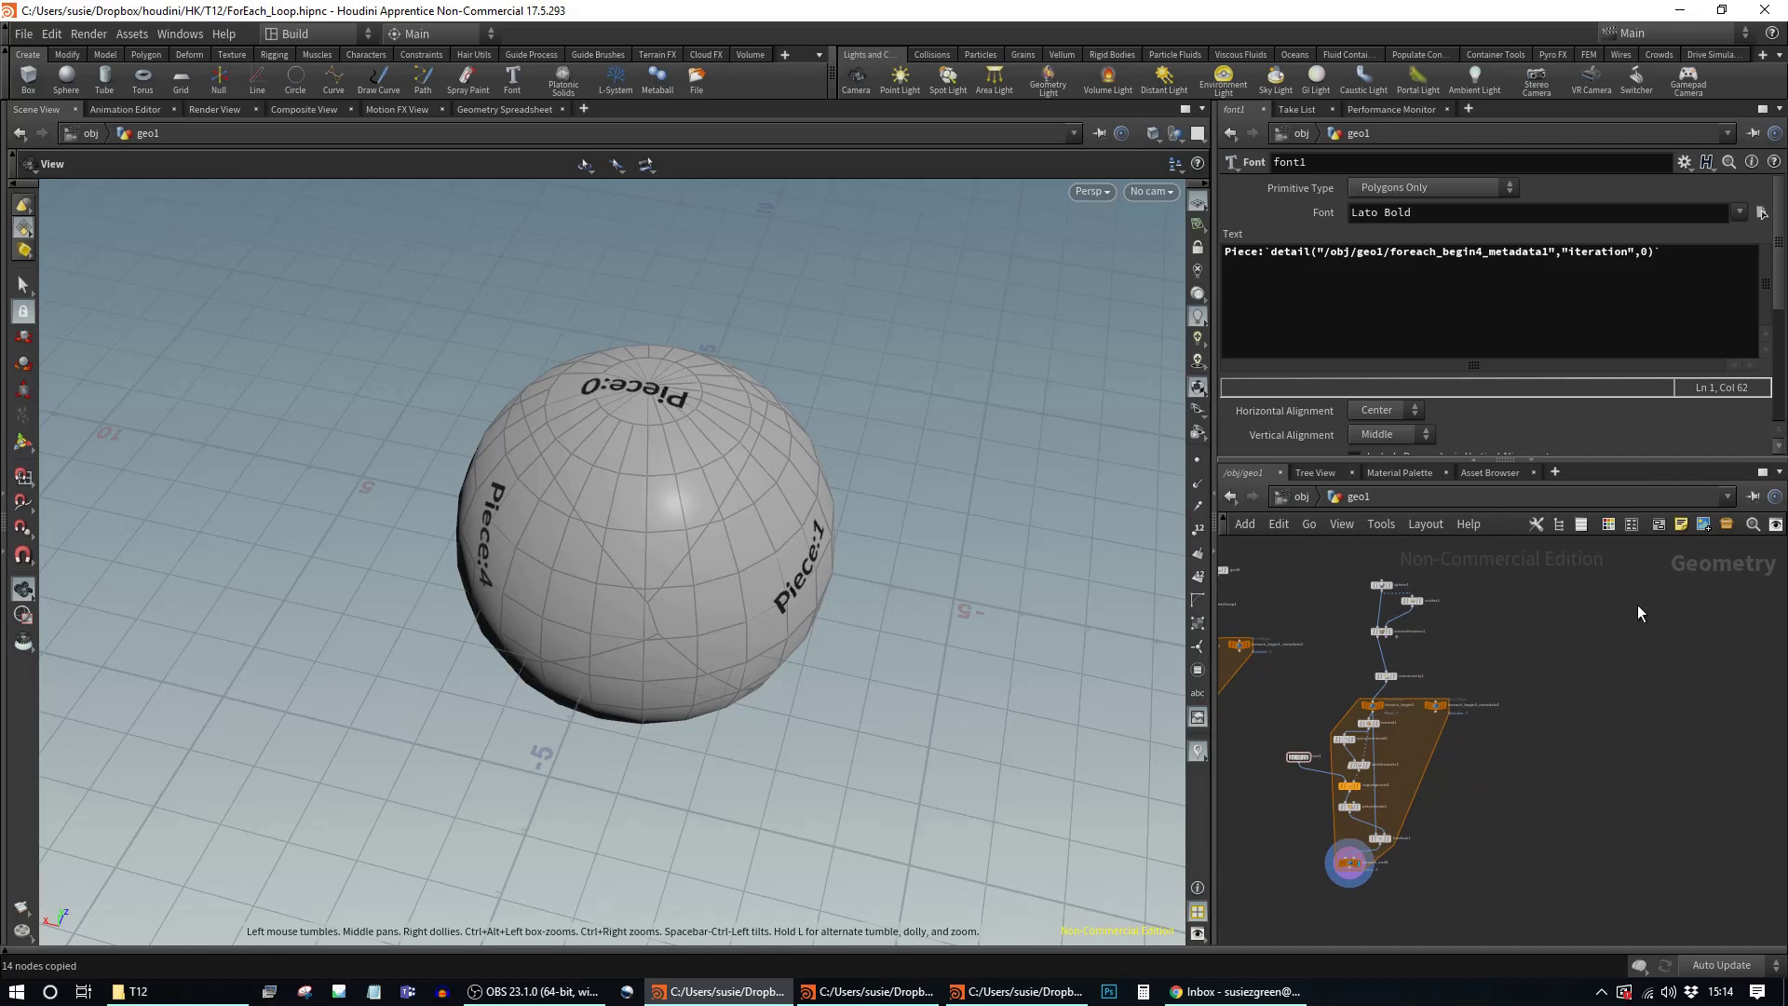
pyautogui.click(1382, 585)
pyautogui.hotkey('ctrl', 'c')
pyautogui.hotkey('ctrl', 'v')
pyautogui.moveTo(1593, 612); pyautogui.dragTo(1578, 641)
pyautogui.scroll(3, 1595, 751)
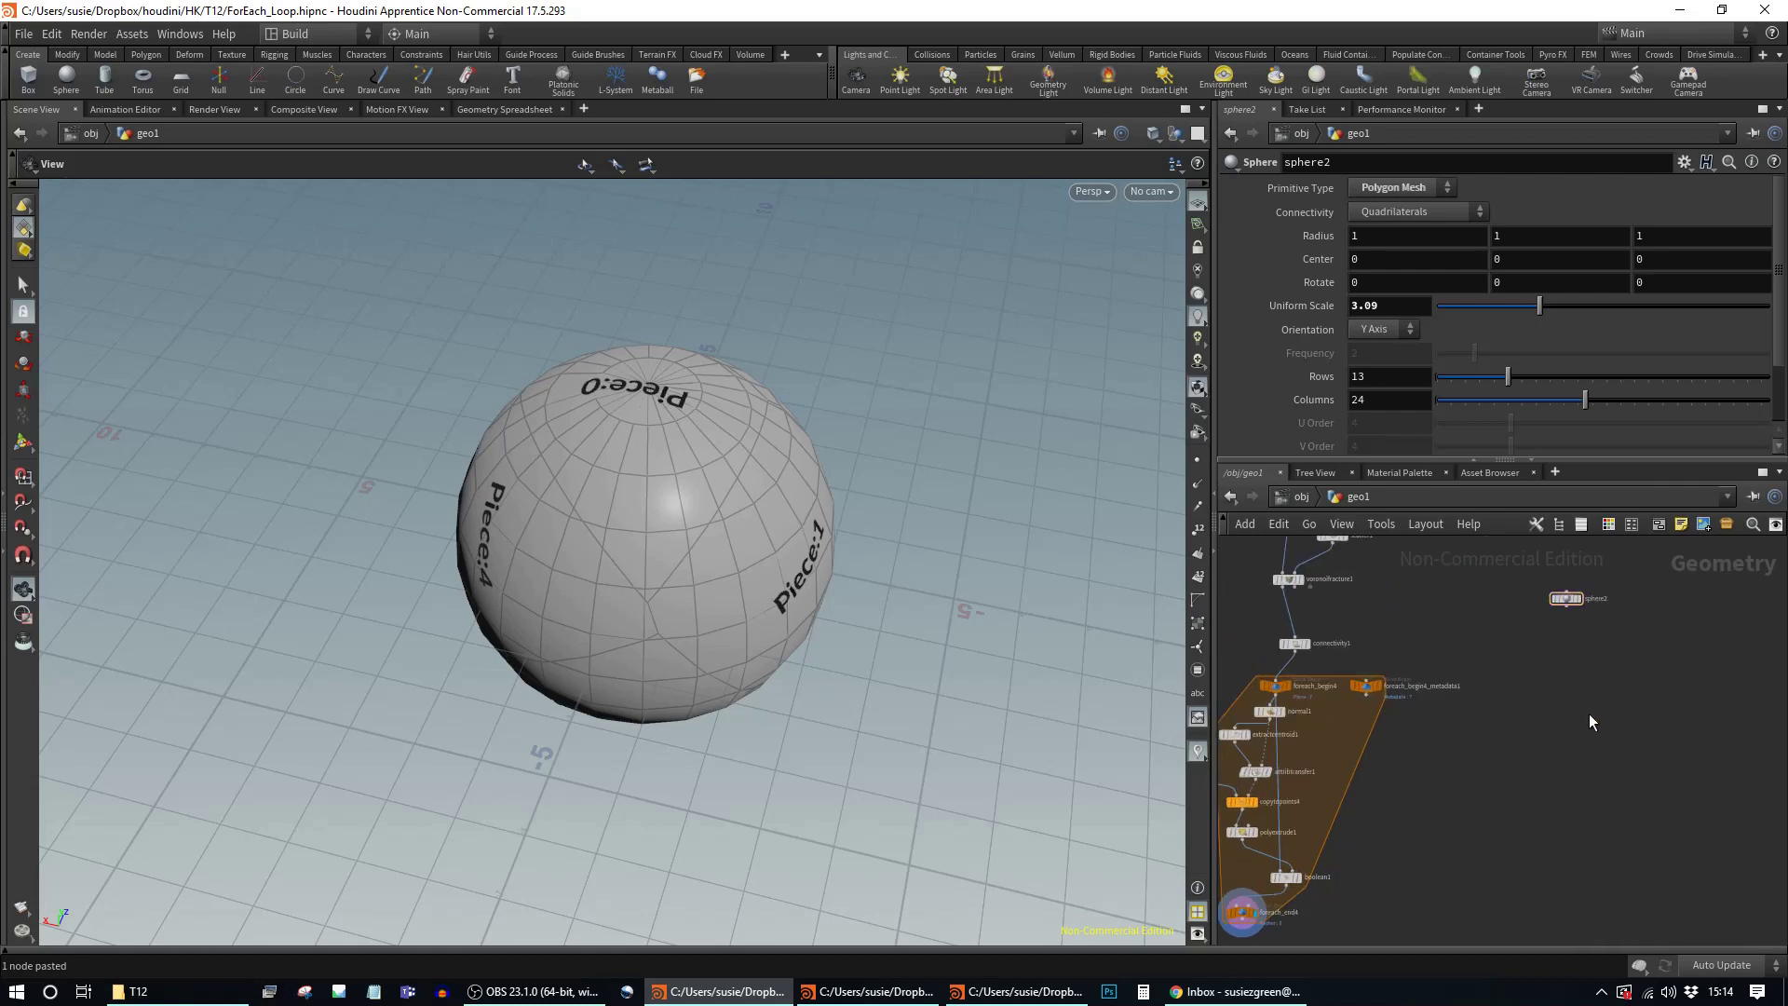
# Step: Add a For-Each Number loop below the copied sphere, move its end block further down, and select its foreach_count1 node
pyautogui.press('Tab')
pyautogui.moveTo(1682, 318)
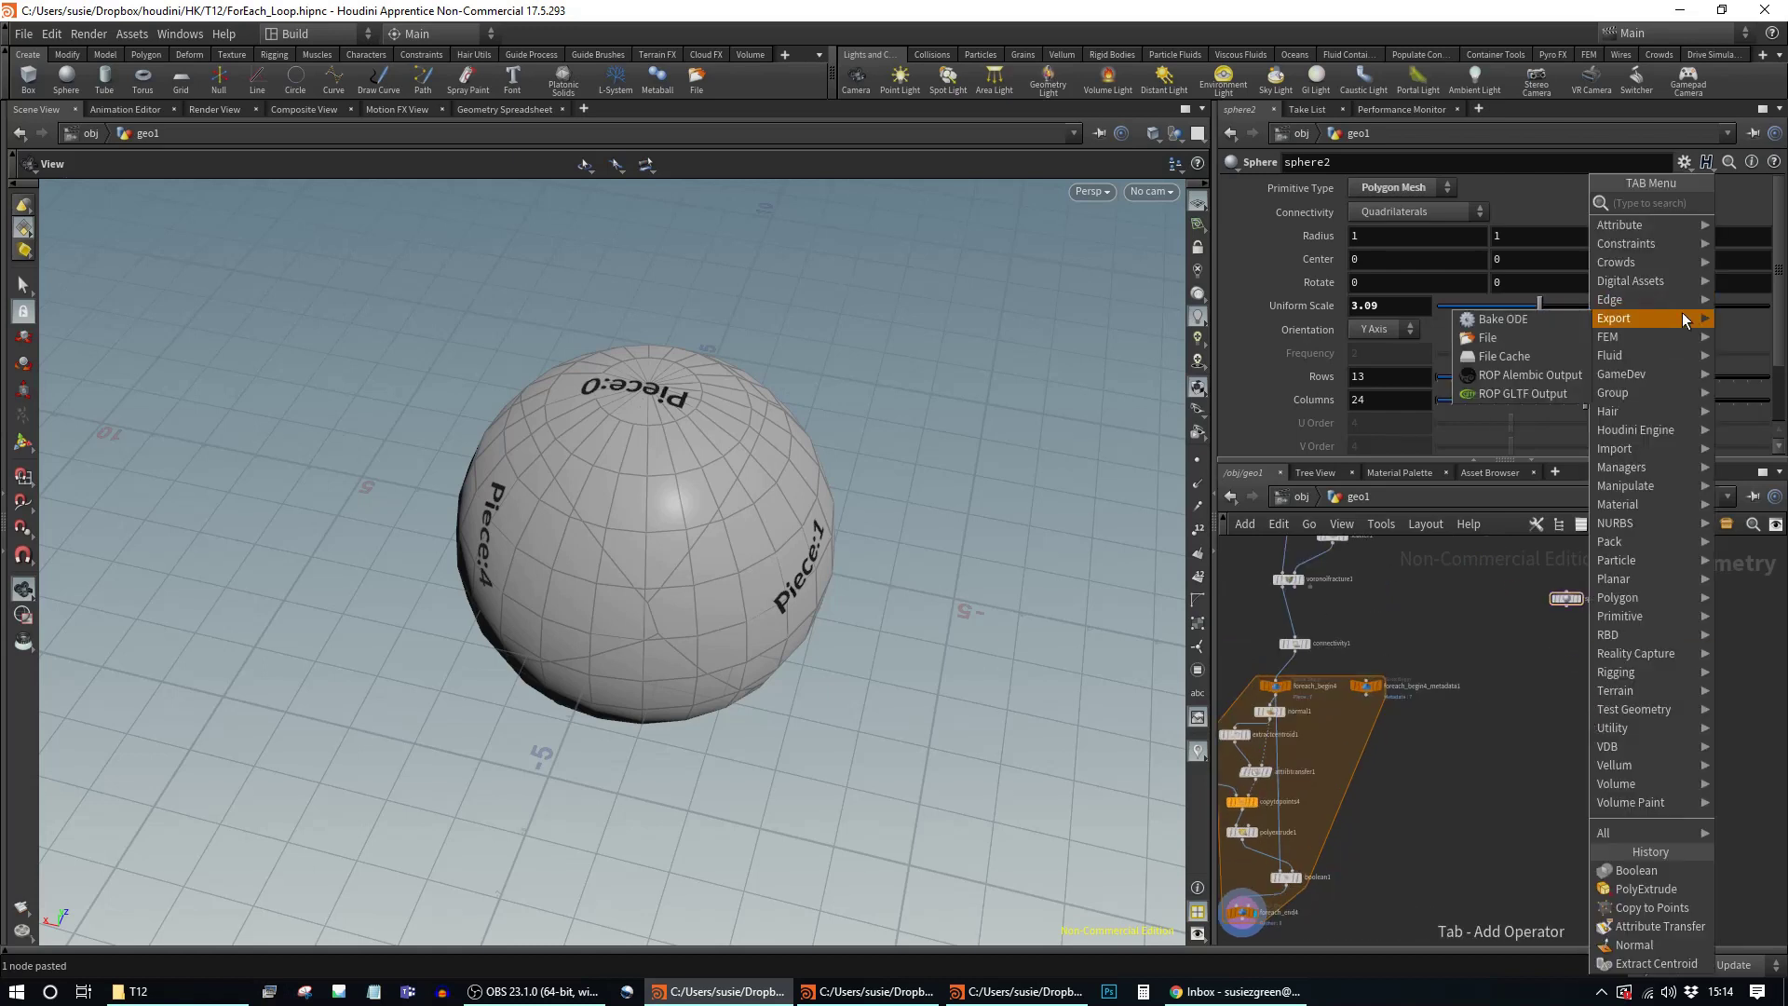
pyautogui.write('foreach')
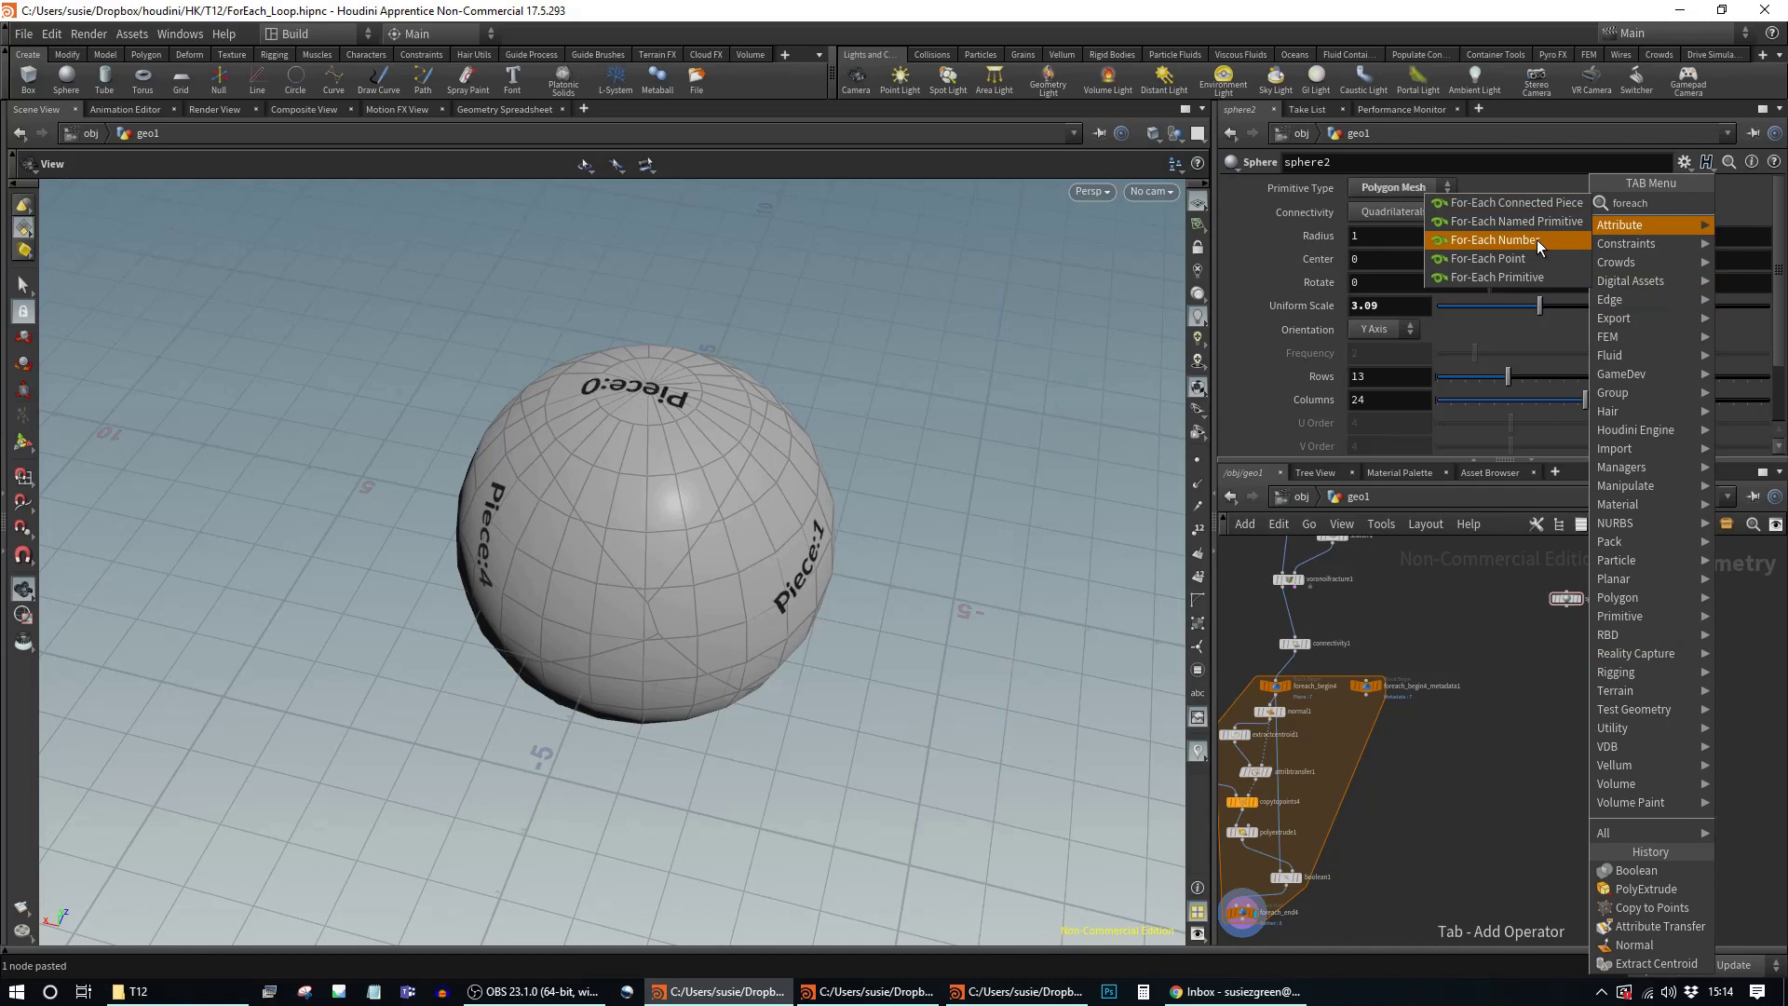
pyautogui.click(1537, 239)
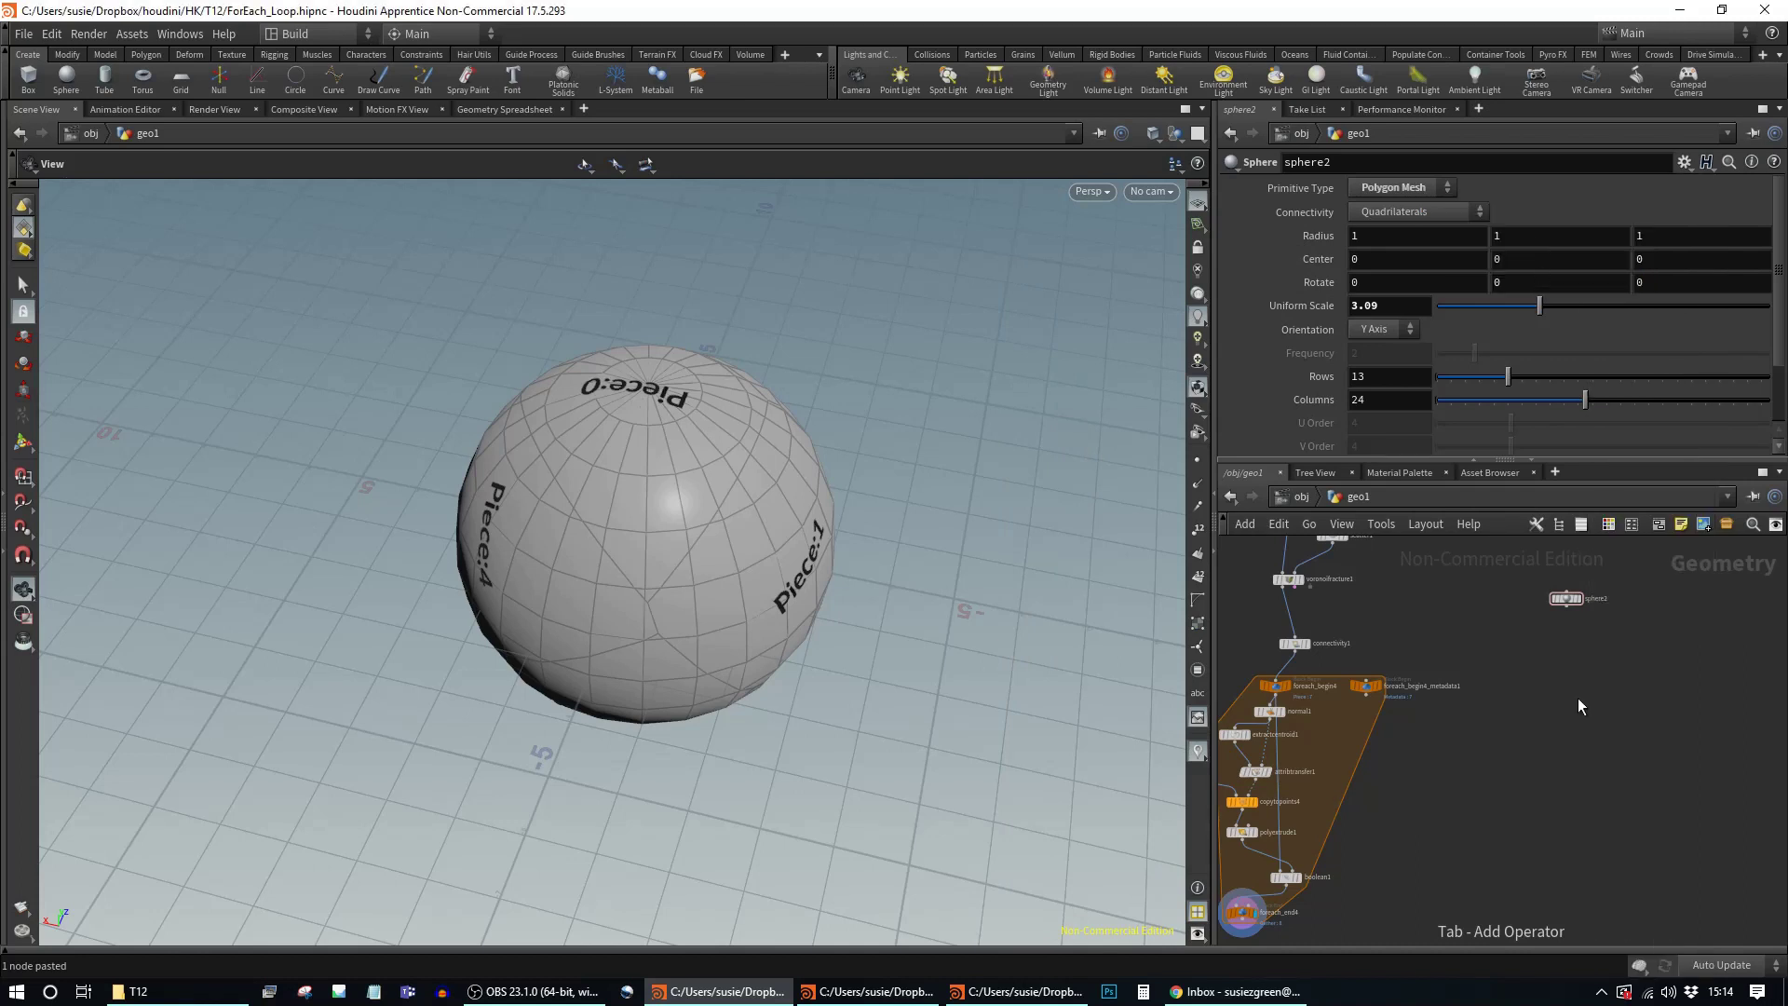
pyautogui.click(1562, 672)
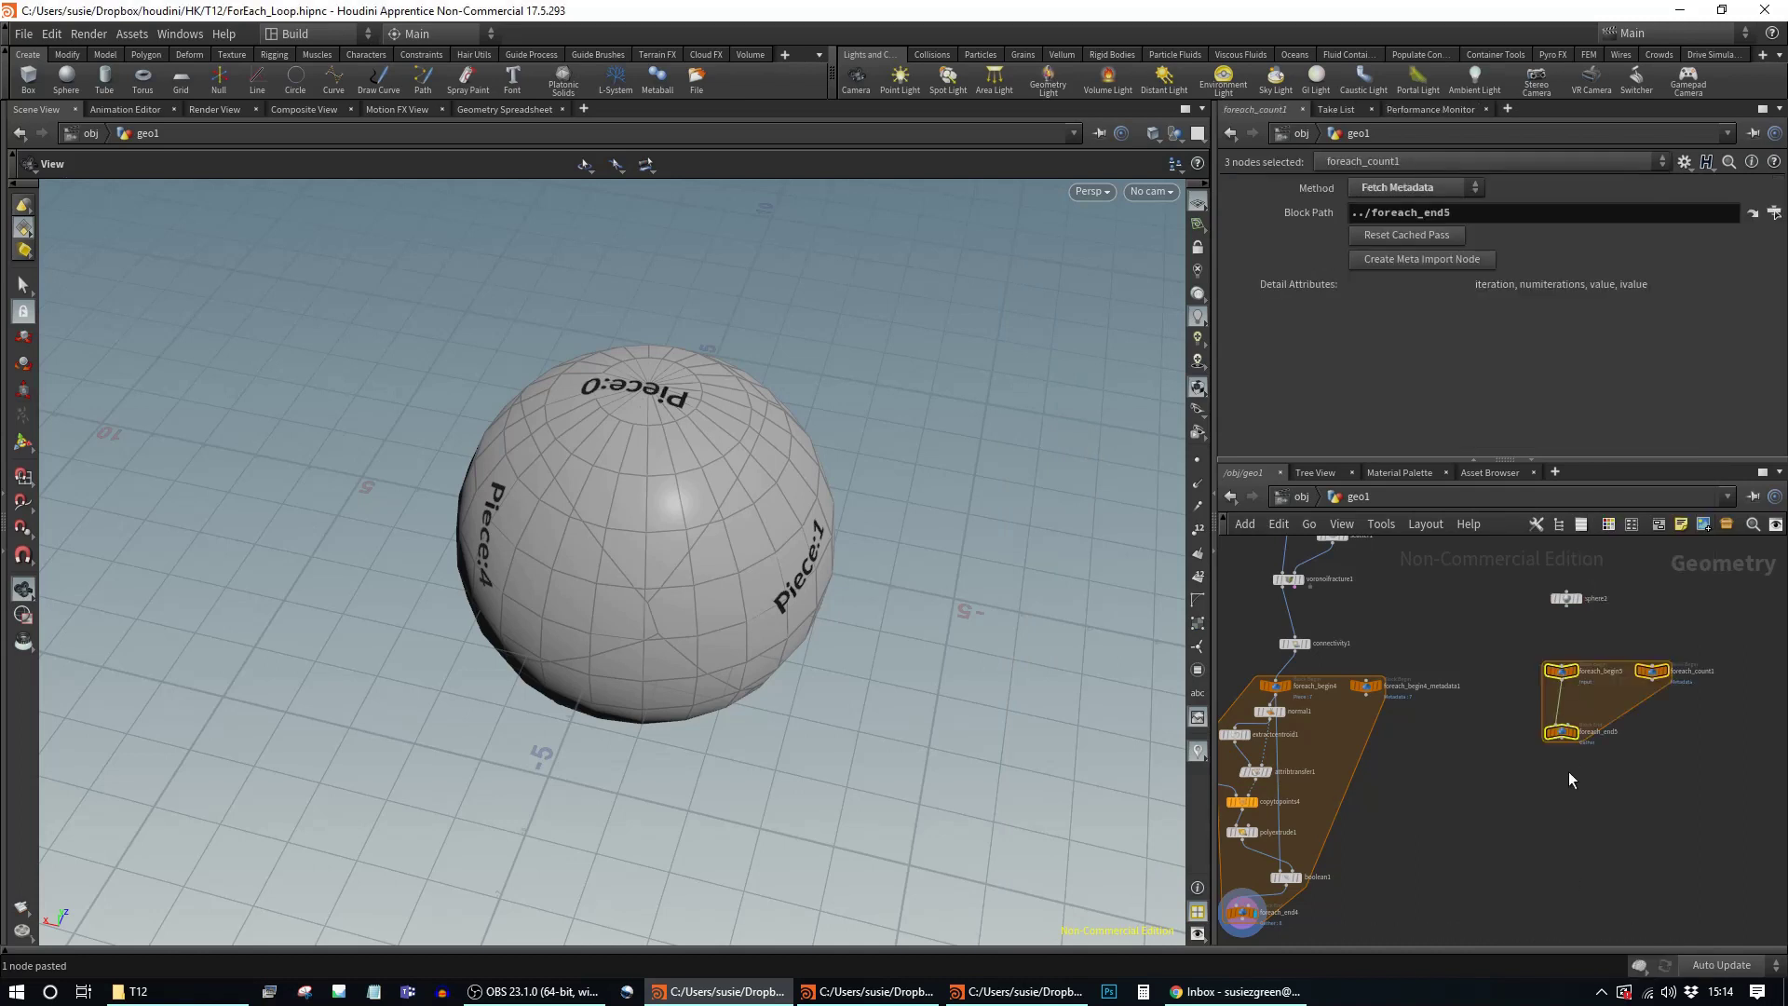
pyautogui.moveTo(1562, 736); pyautogui.dragTo(1551, 850)
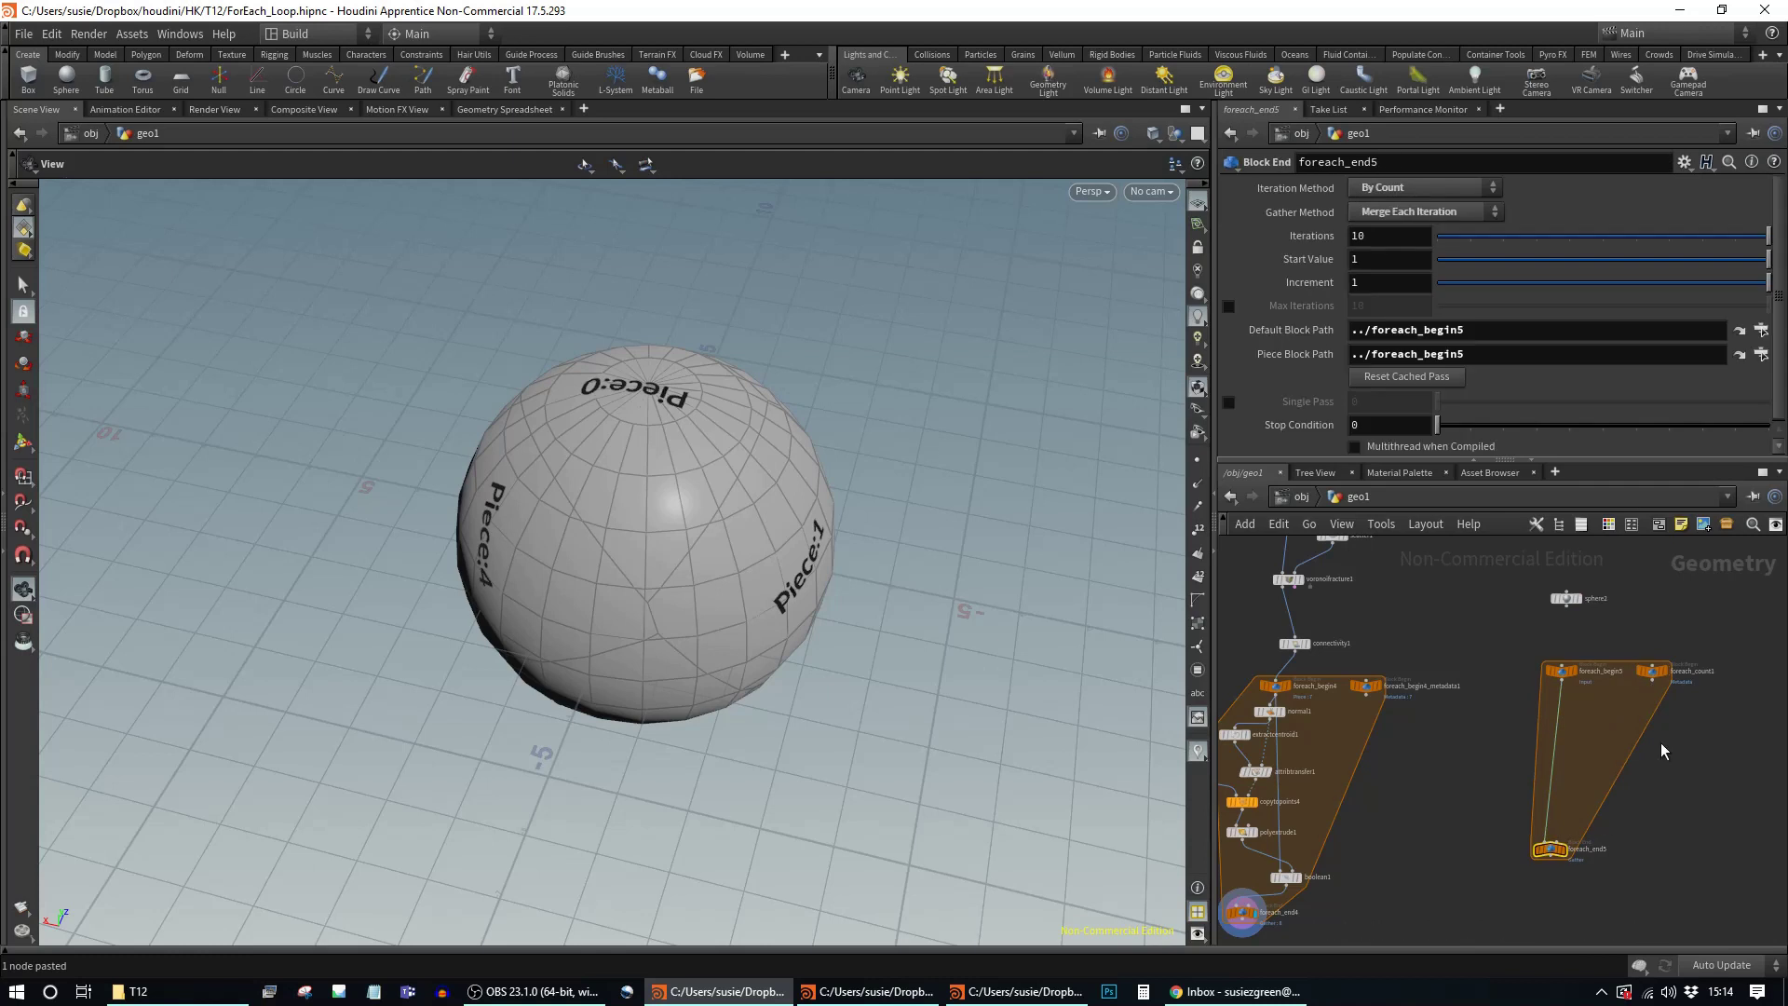
pyautogui.click(1654, 673)
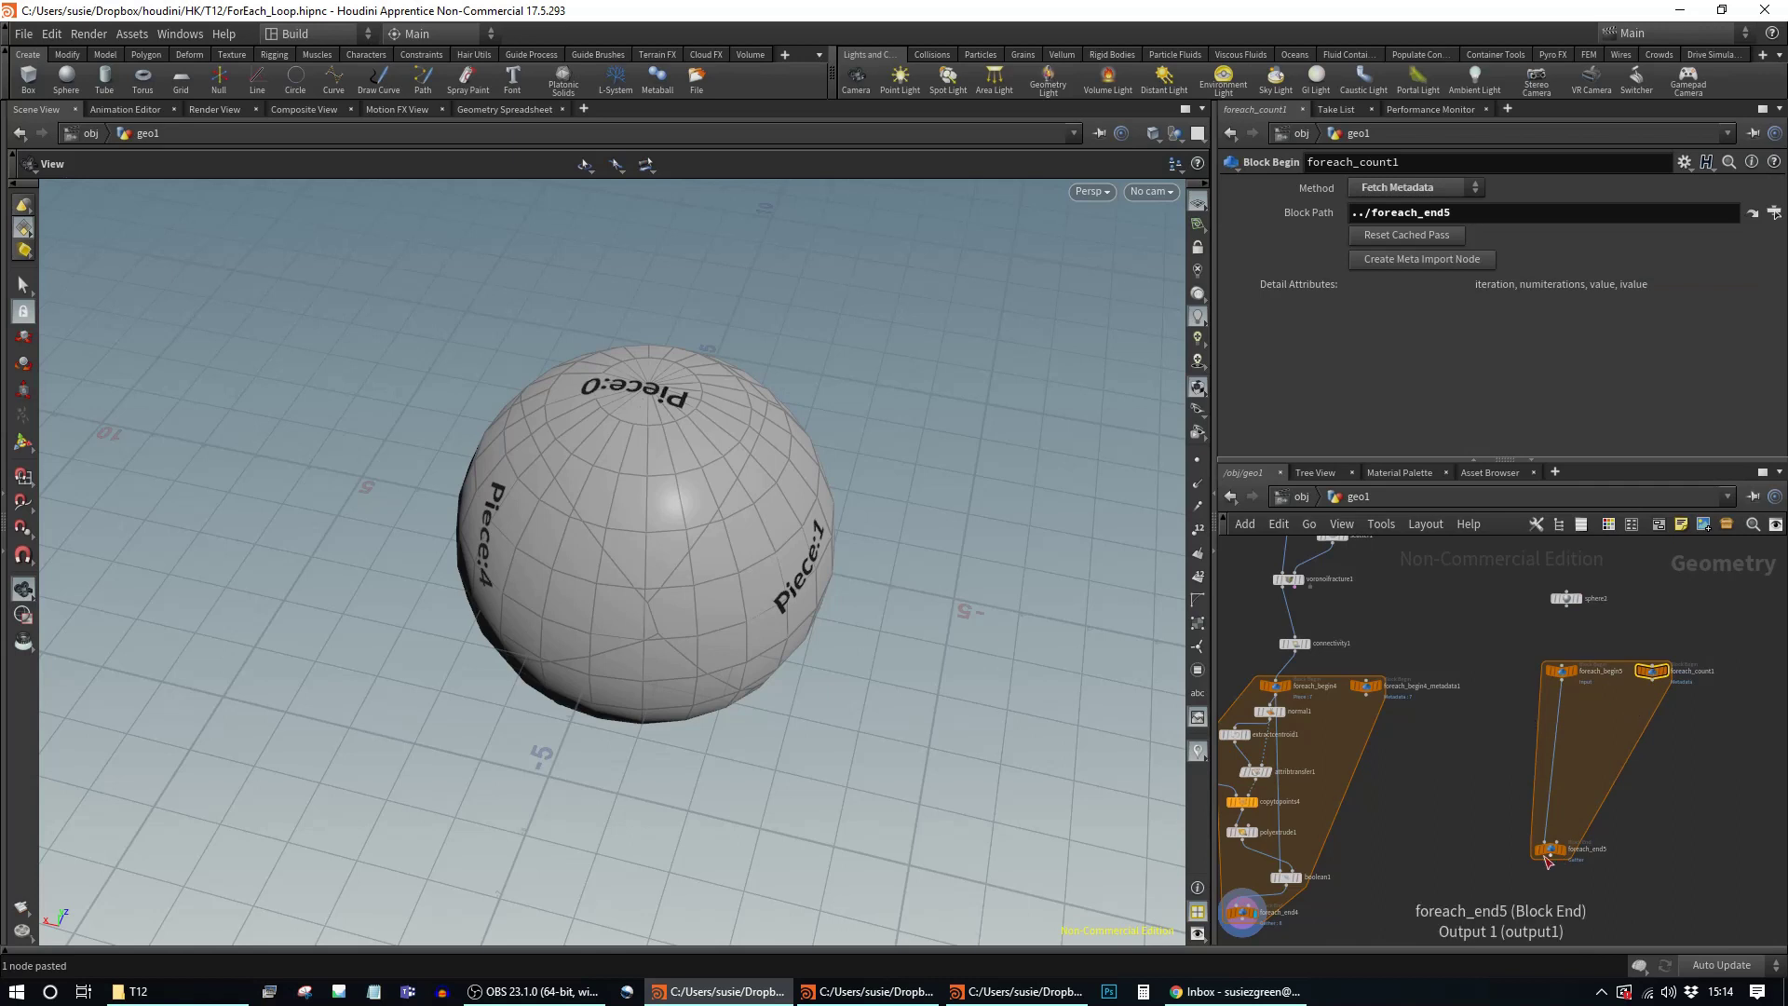
# Step: Examine the iteration method options of foreach_end5 and the fetch method options of foreach_begin5
pyautogui.moveTo(1555, 846); pyautogui.dragTo(1562, 863)
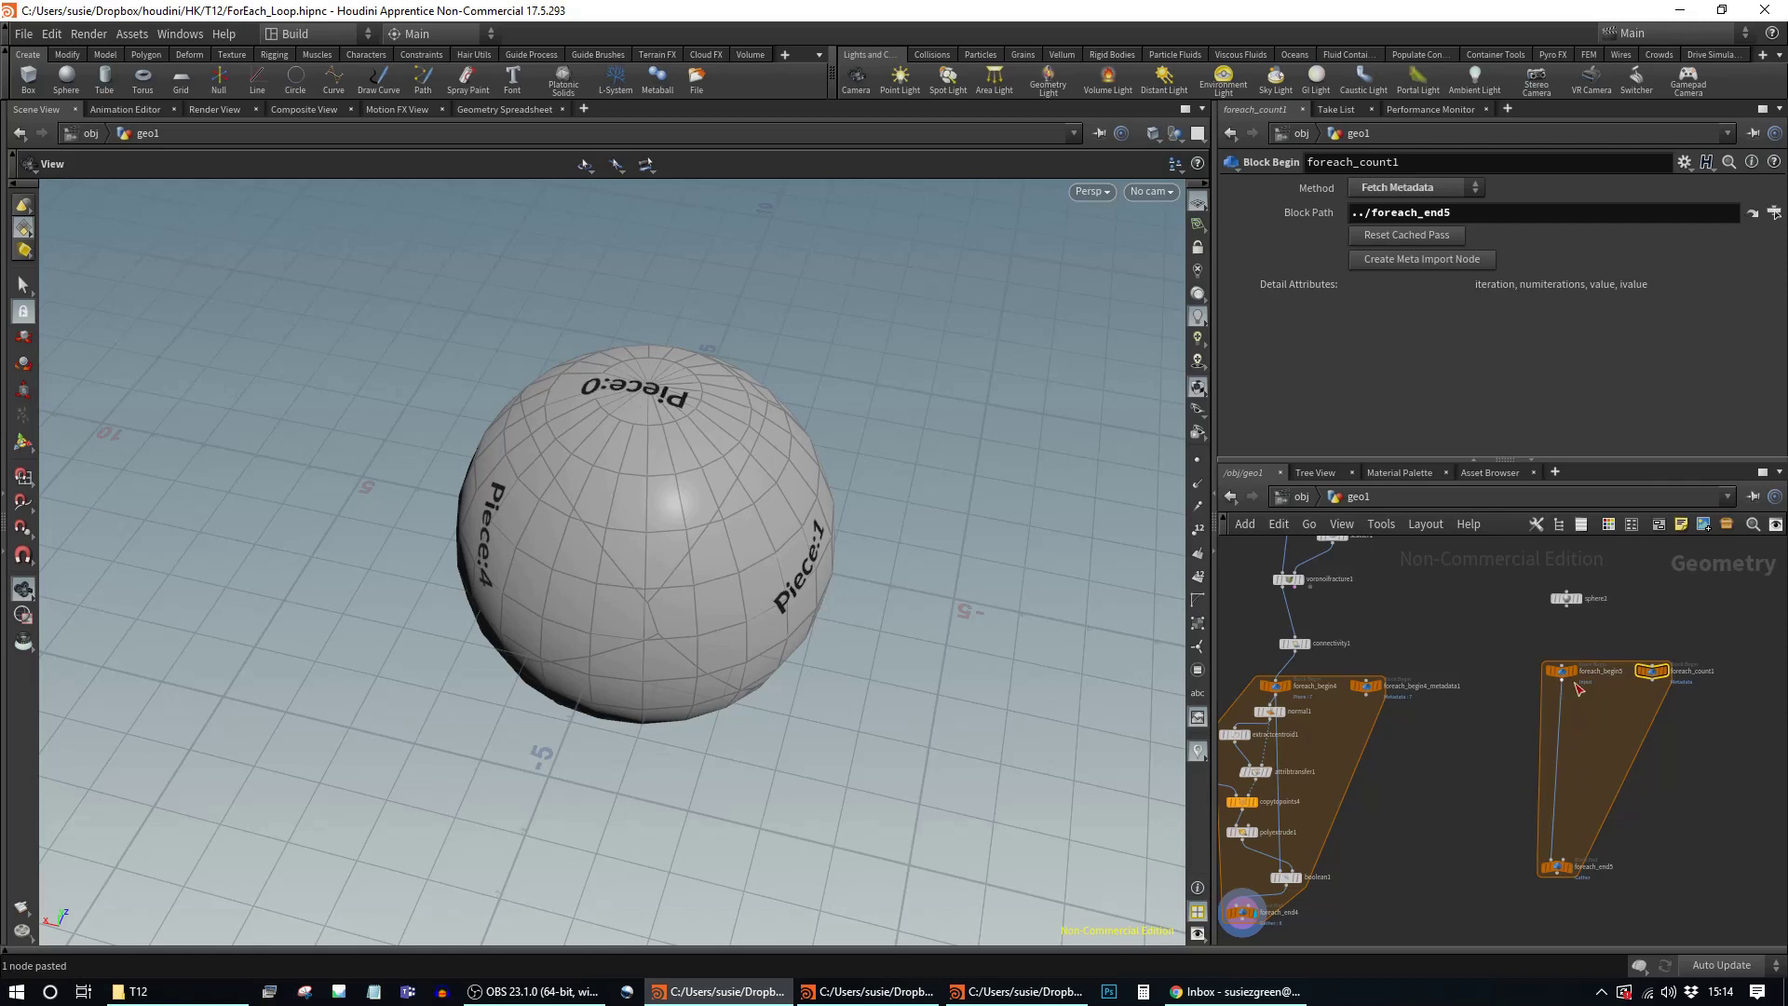
pyautogui.click(1561, 672)
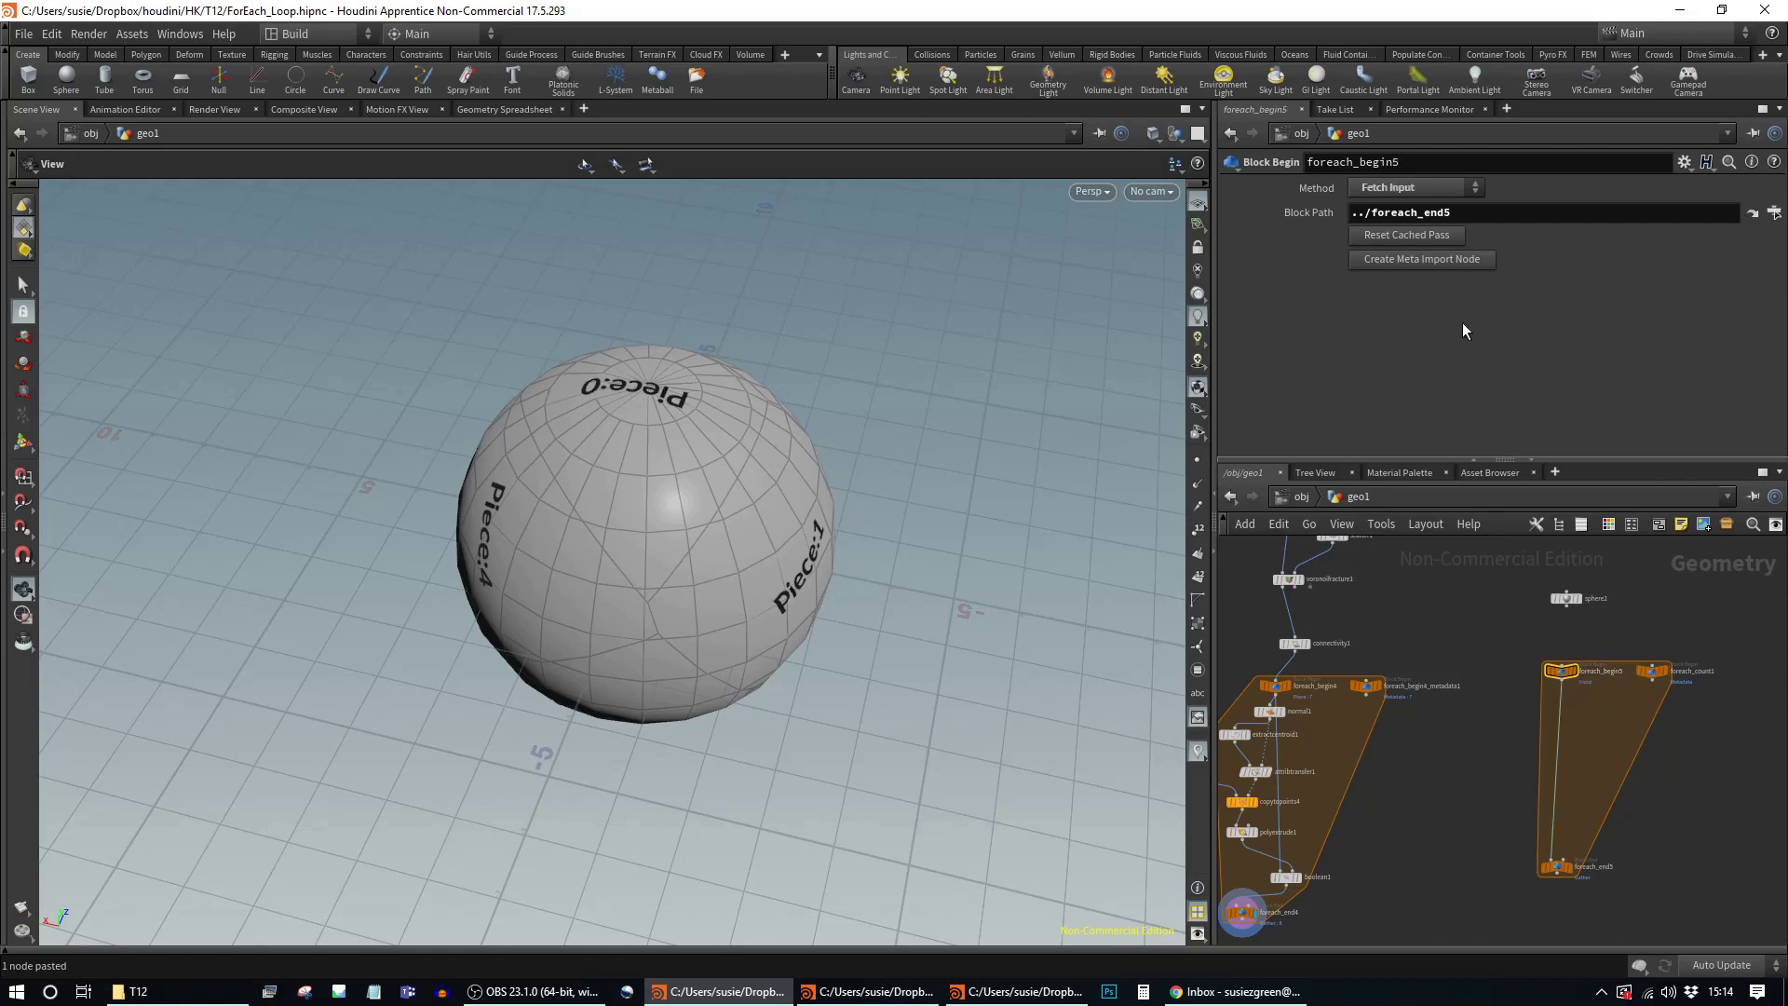
pyautogui.click(1557, 871)
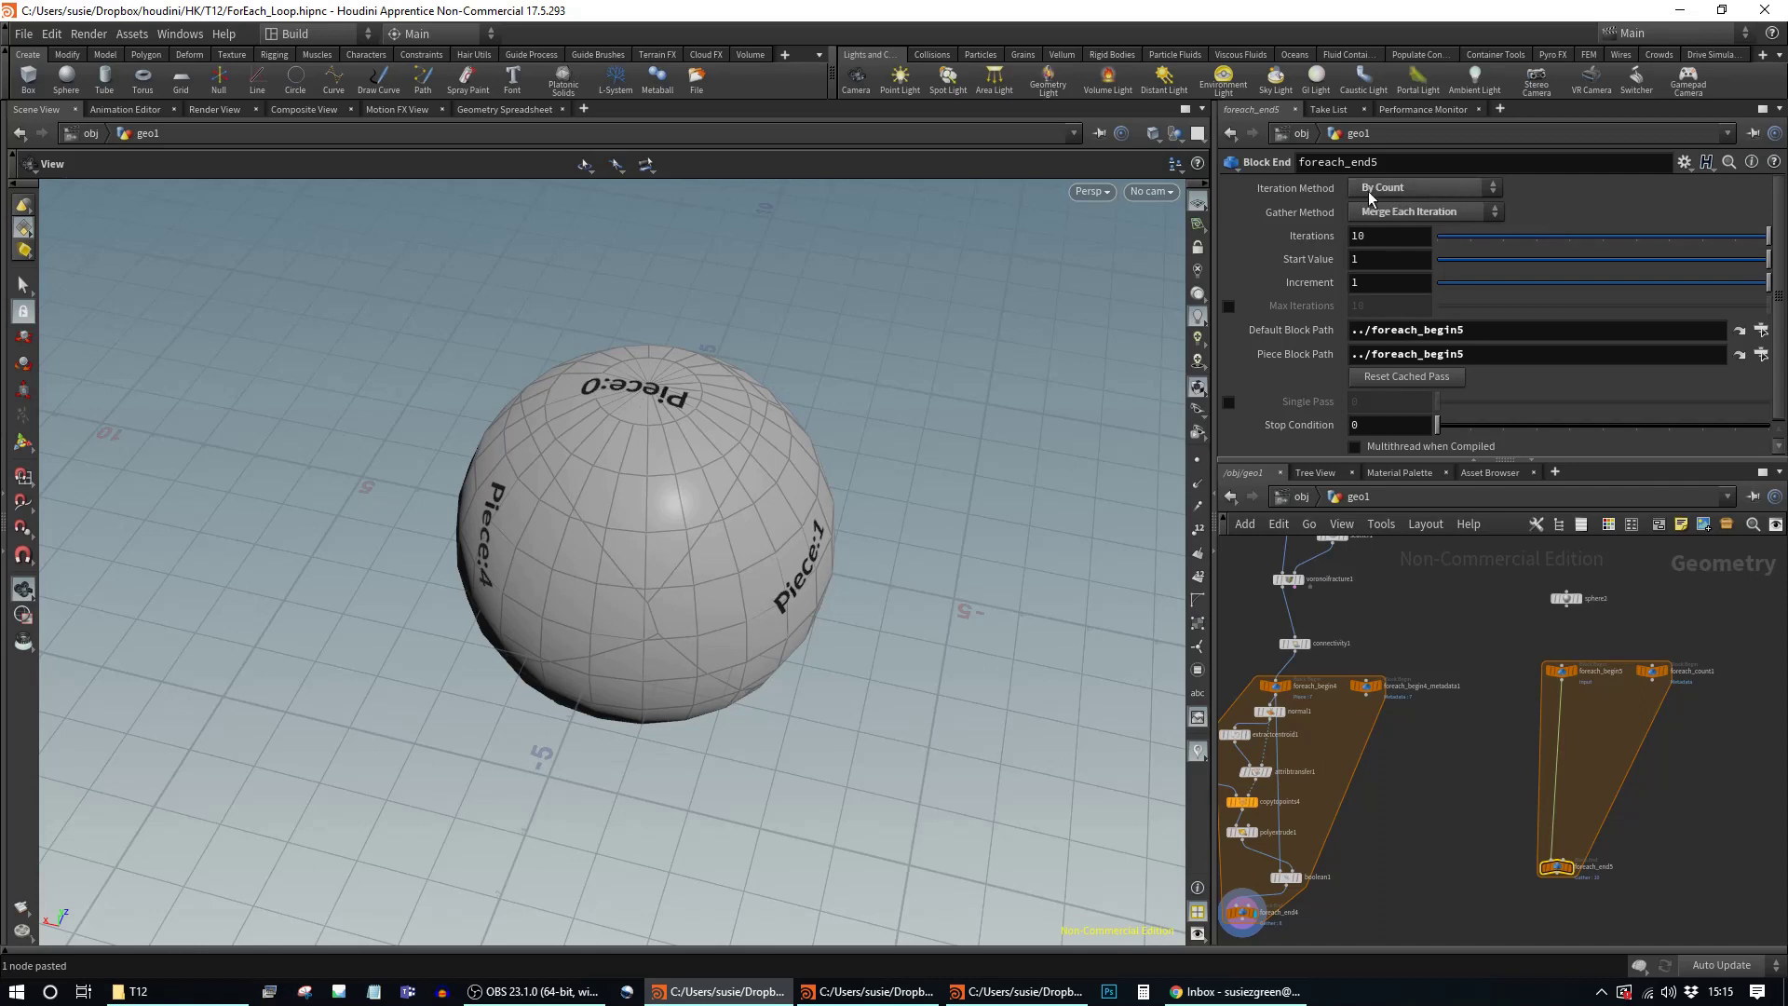
pyautogui.click(1440, 188)
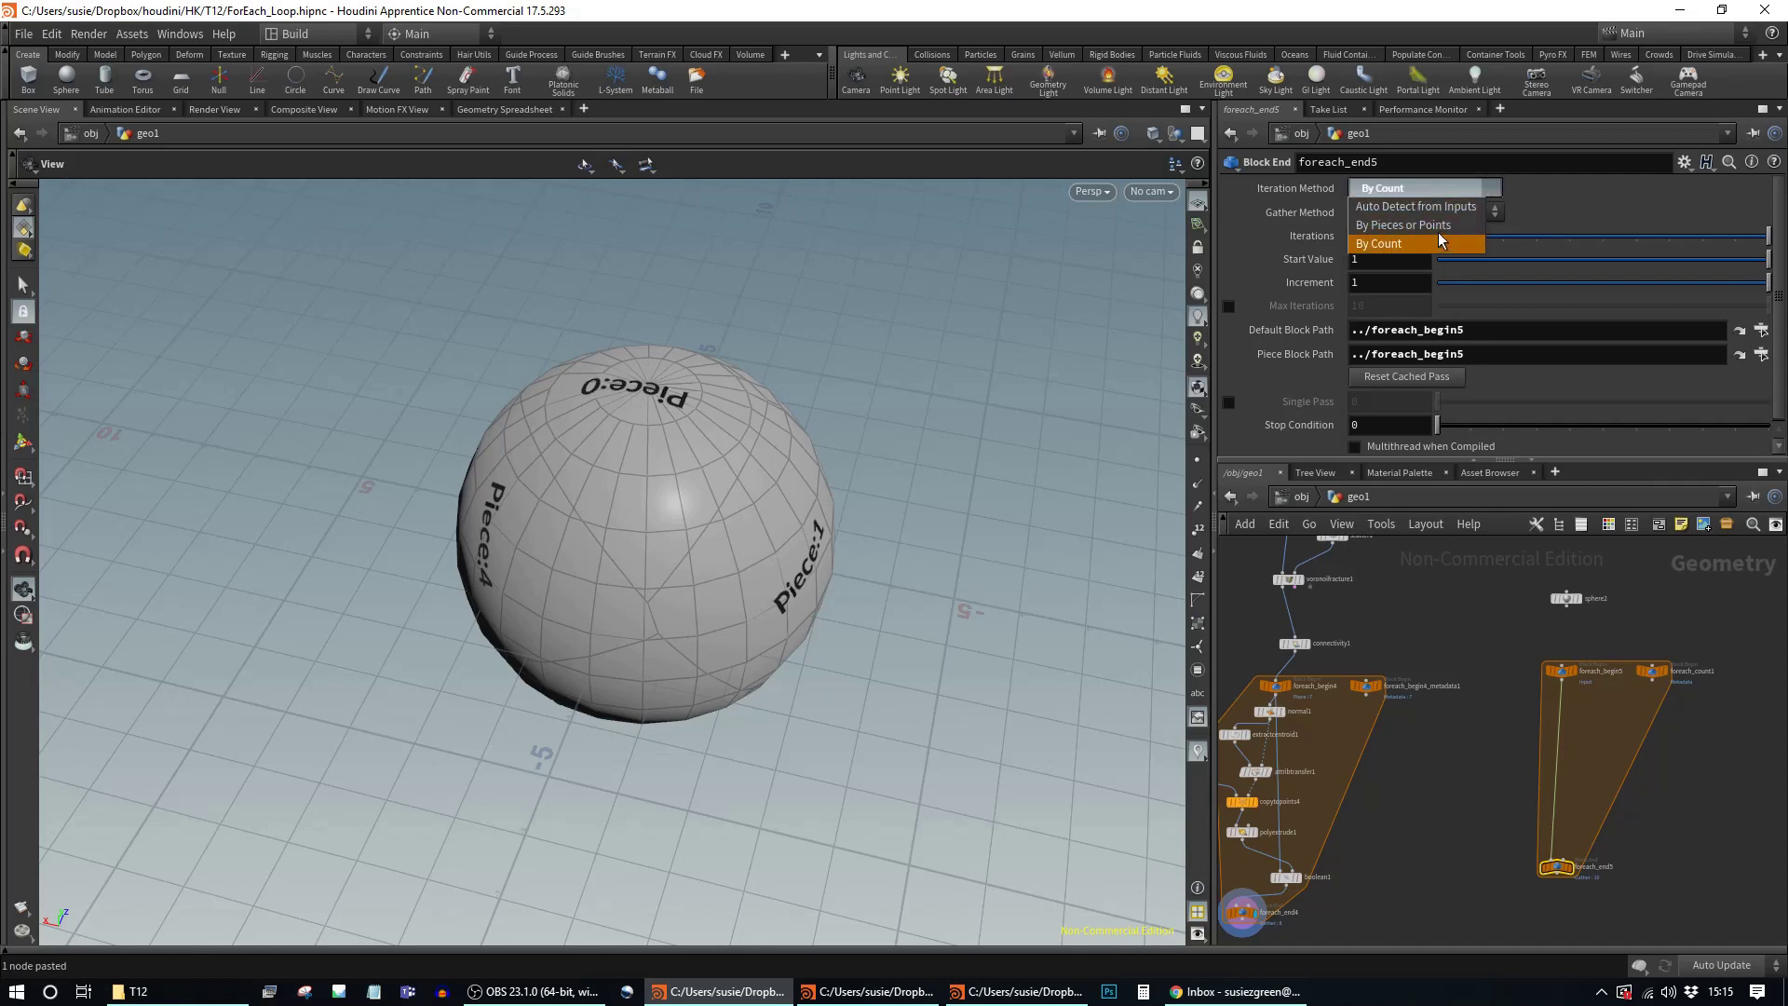
pyautogui.click(1441, 185)
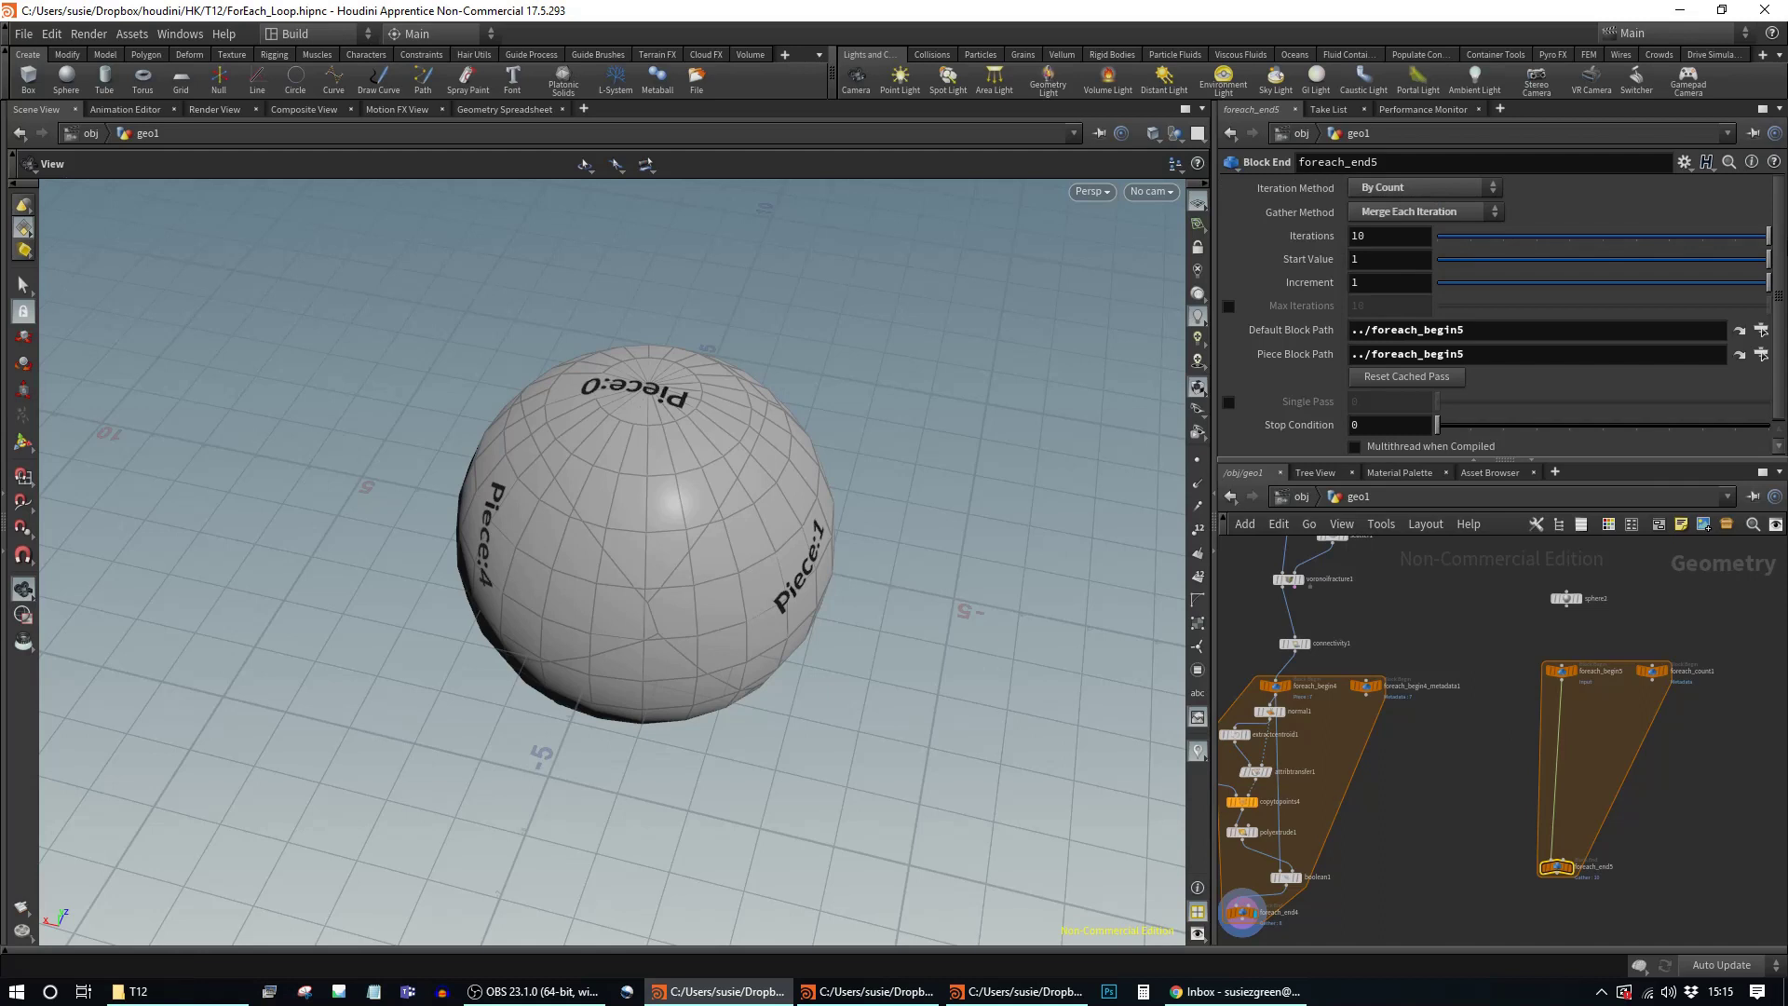
pyautogui.scroll(-1, 1558, 375)
pyautogui.click(1569, 673)
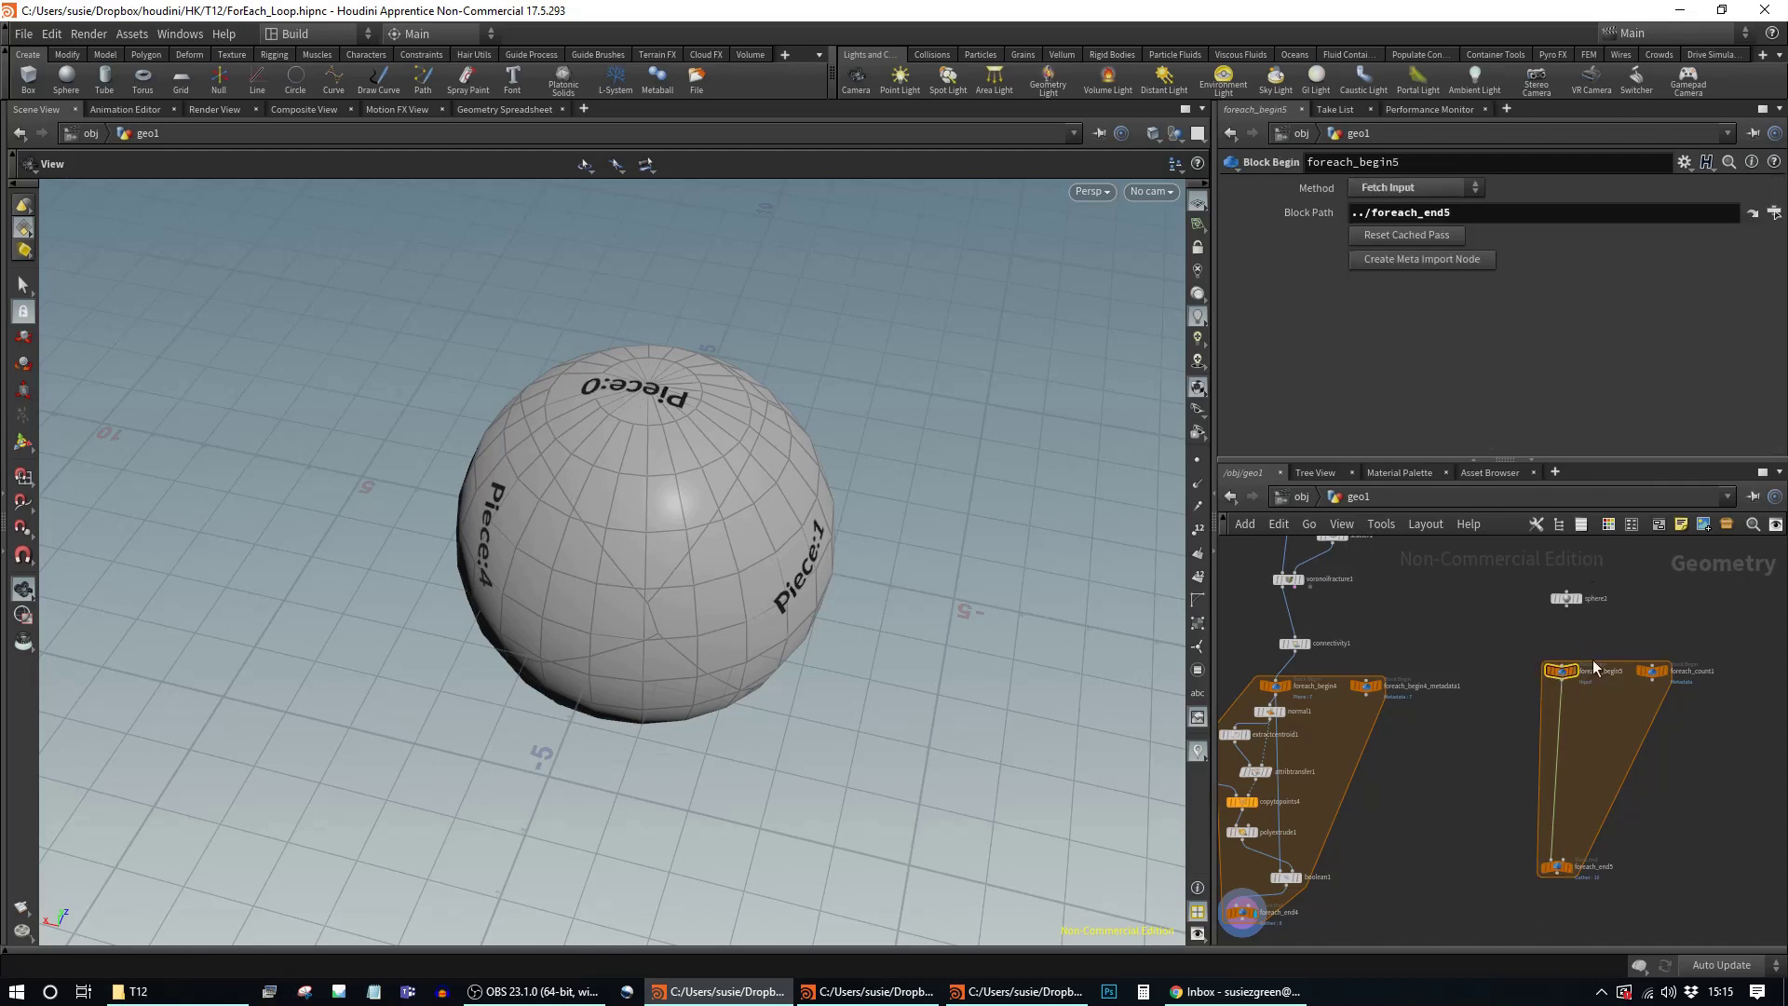
pyautogui.click(1455, 188)
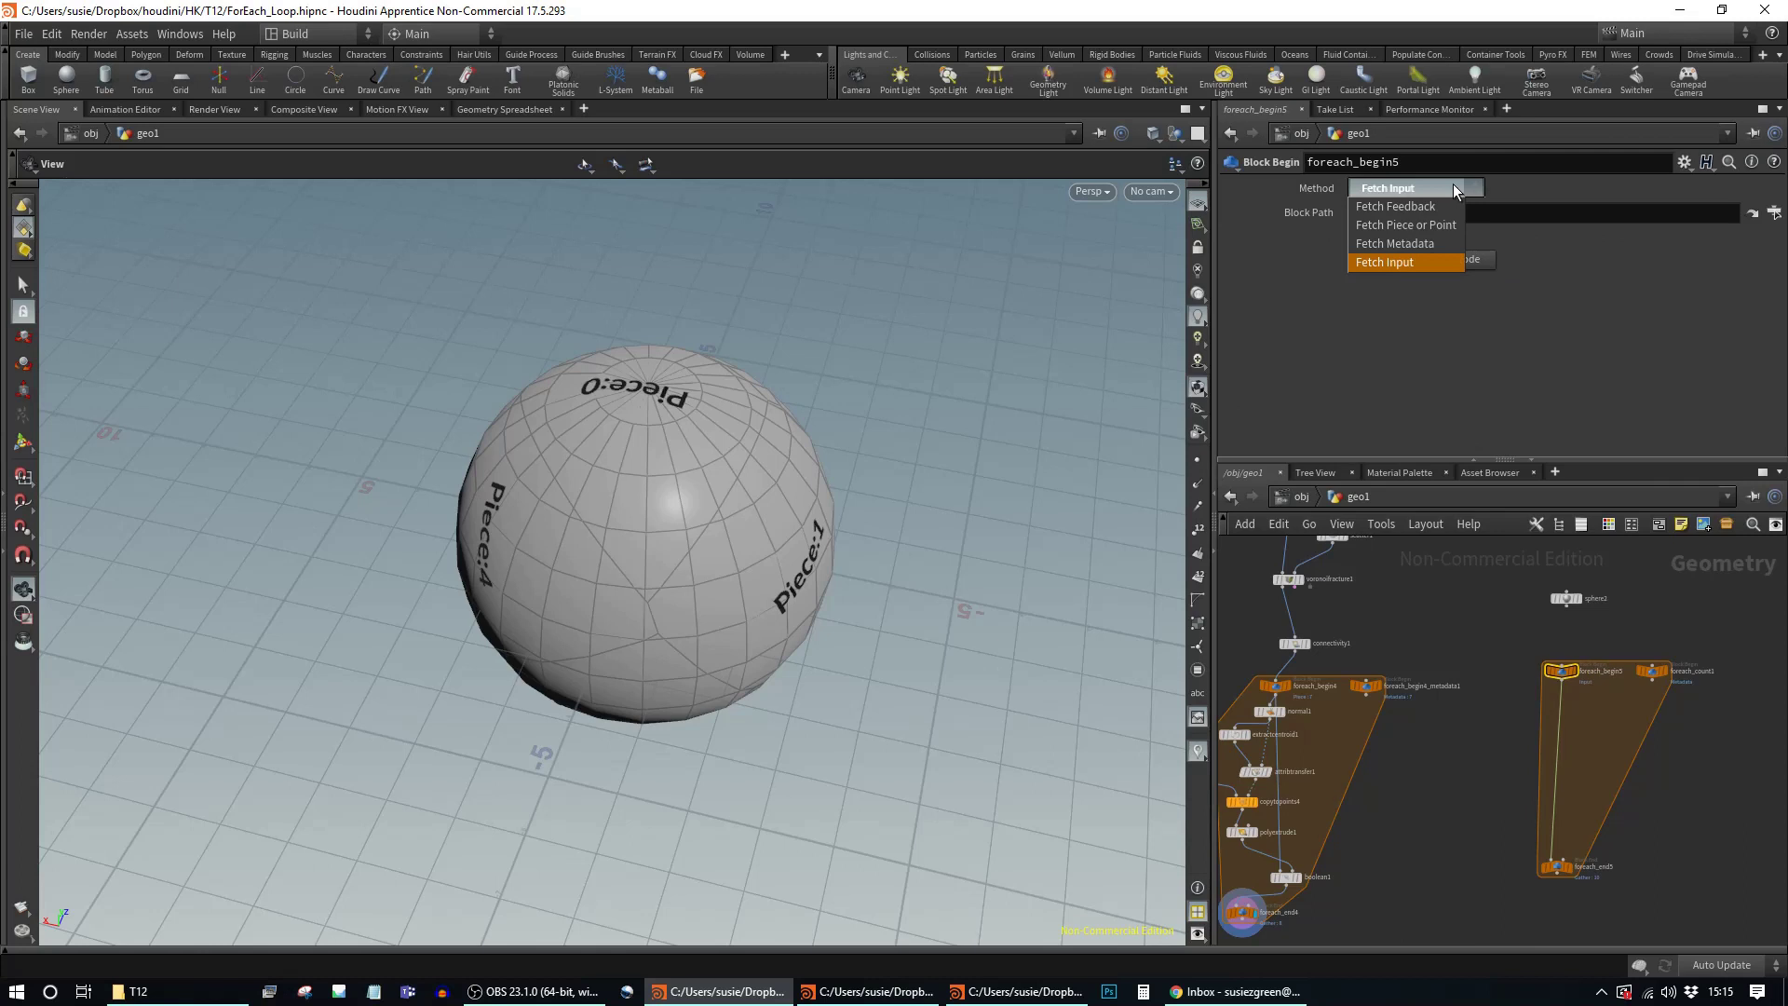
pyautogui.click(1530, 178)
# Step: Display the foreach_end5 node and set the method of foreach_begin5 to Fetch Feedback
pyautogui.click(1563, 869)
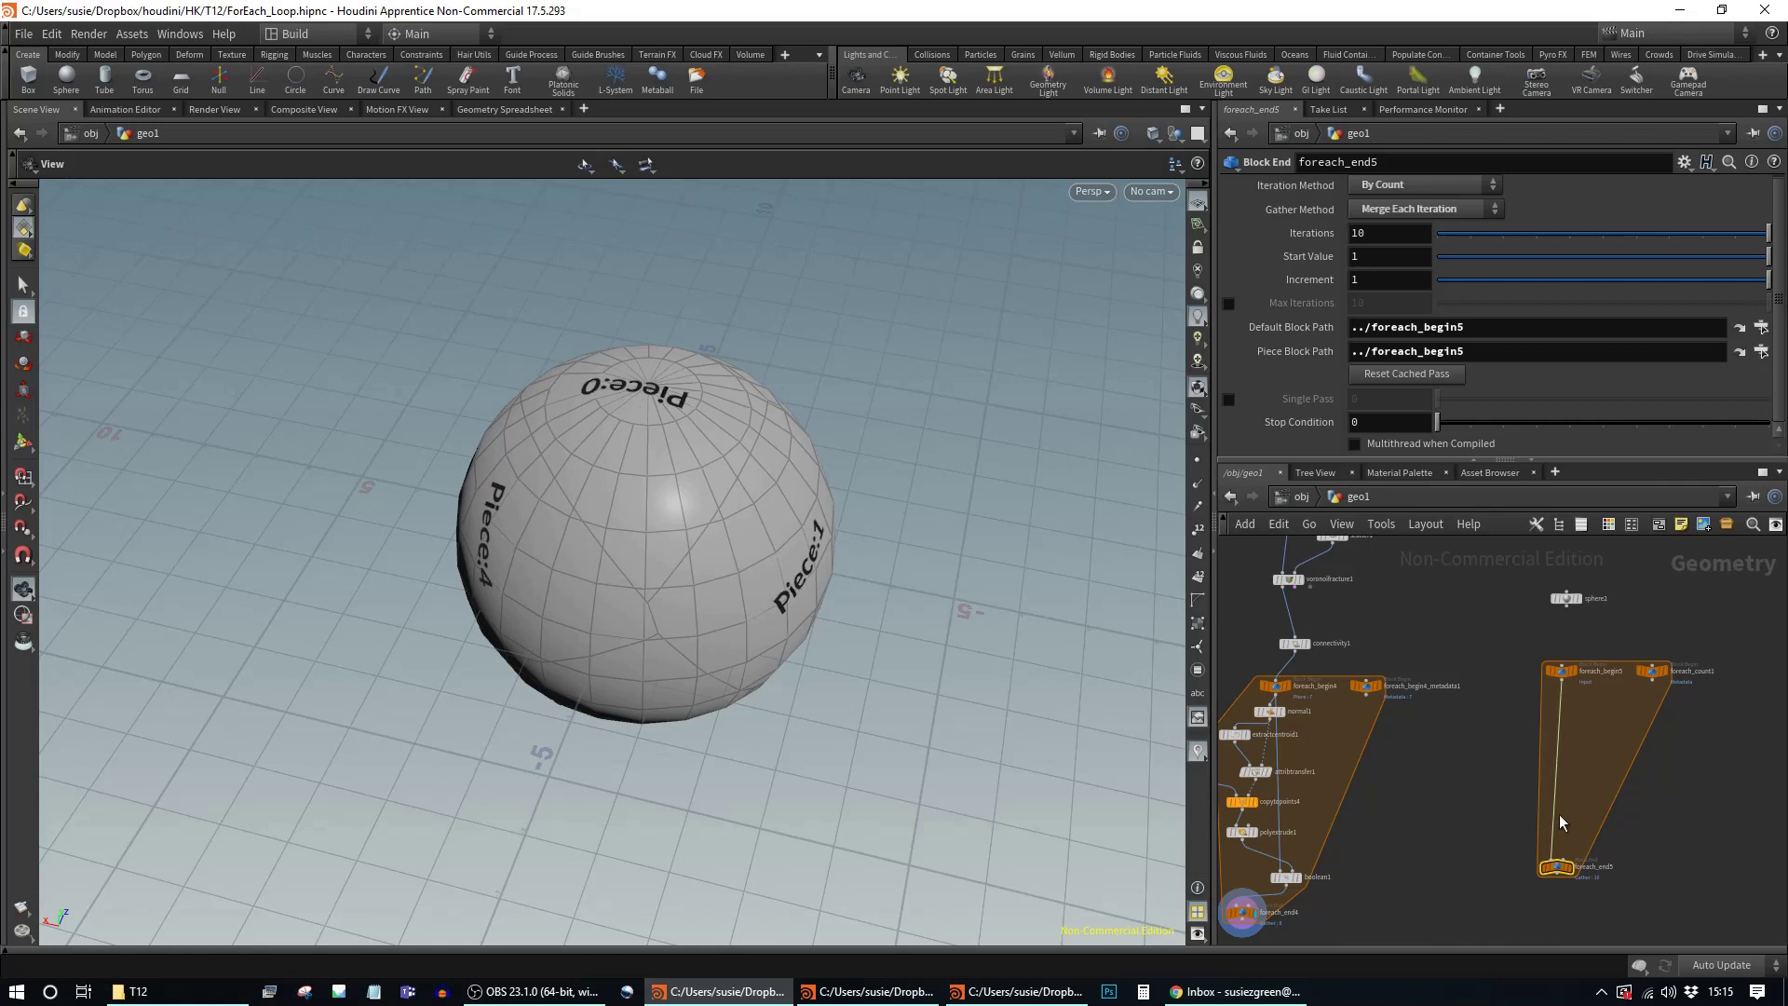
pyautogui.click(1572, 870)
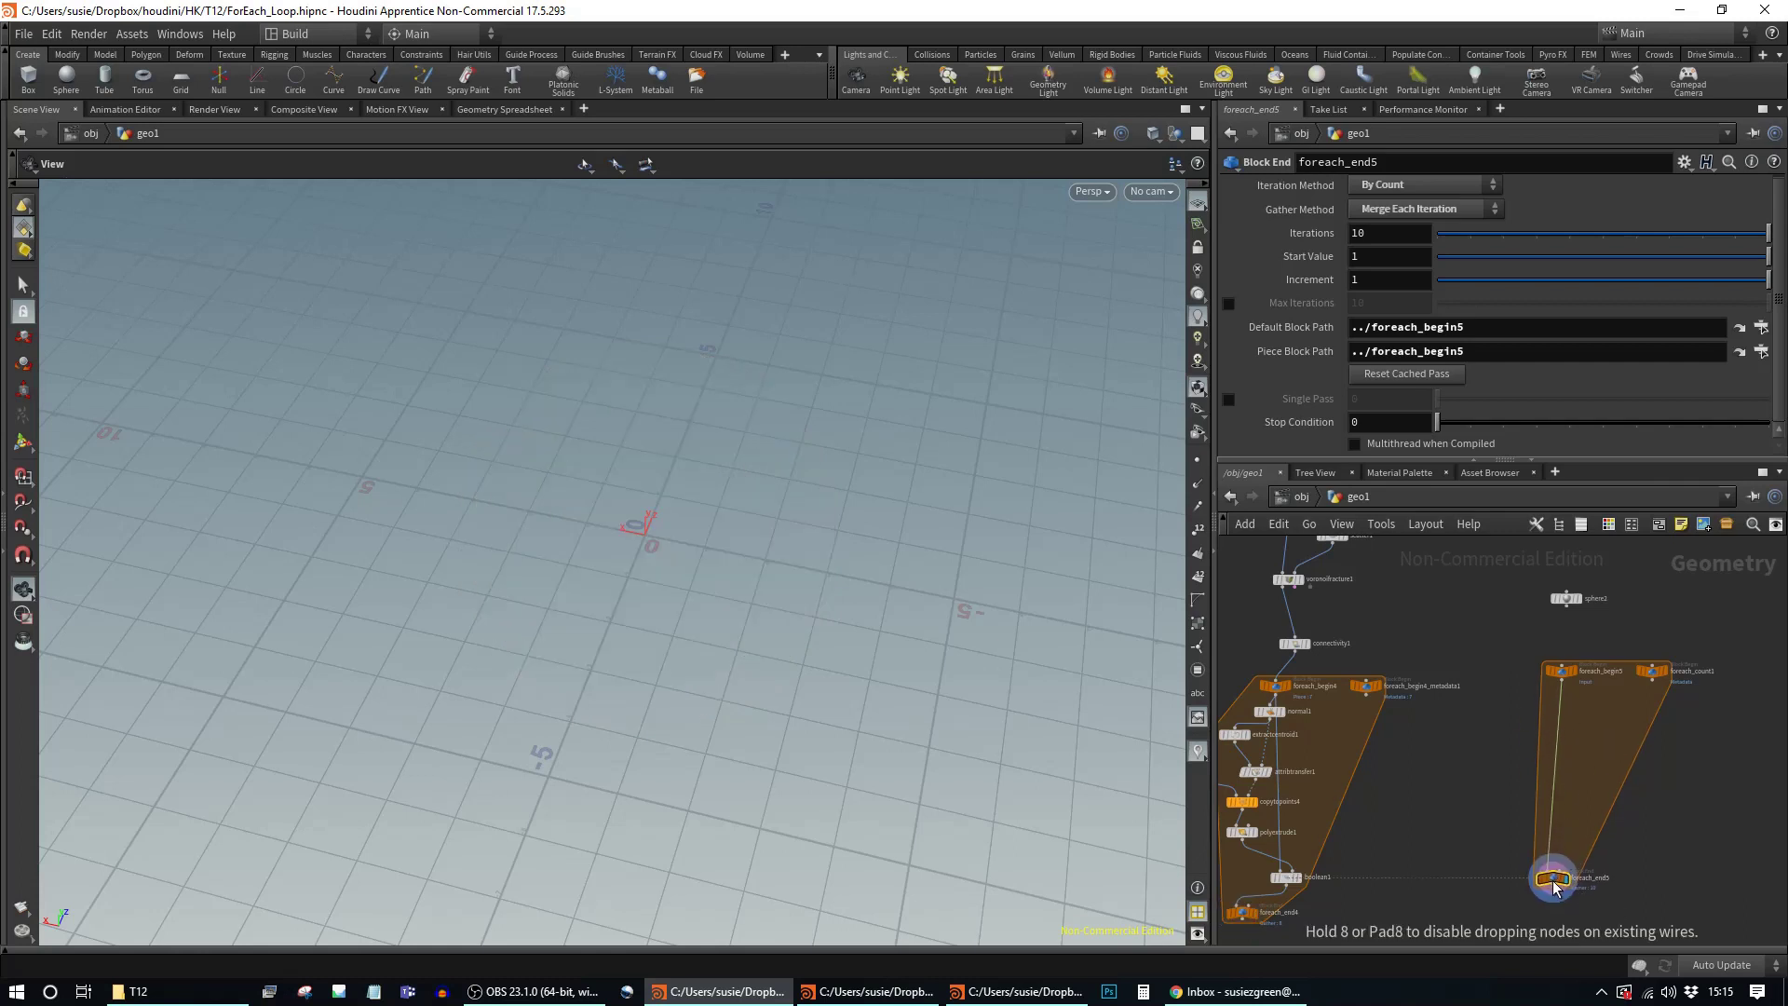
pyautogui.click(1573, 674)
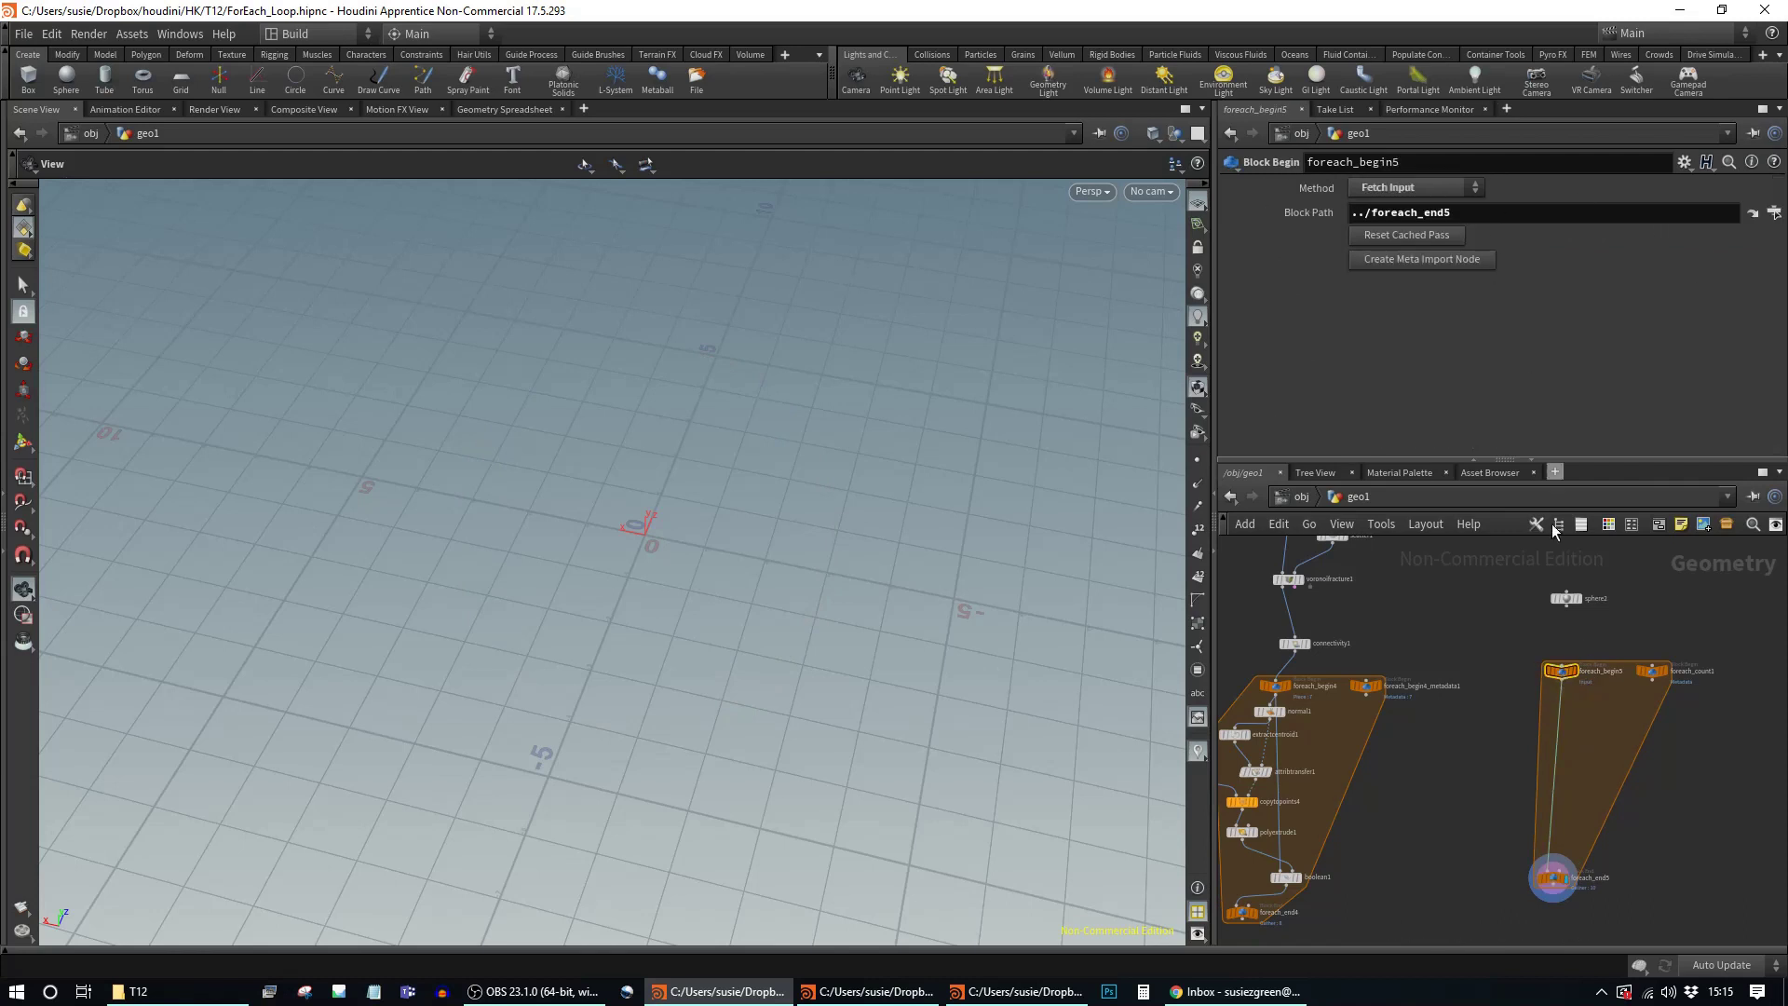
pyautogui.click(1444, 188)
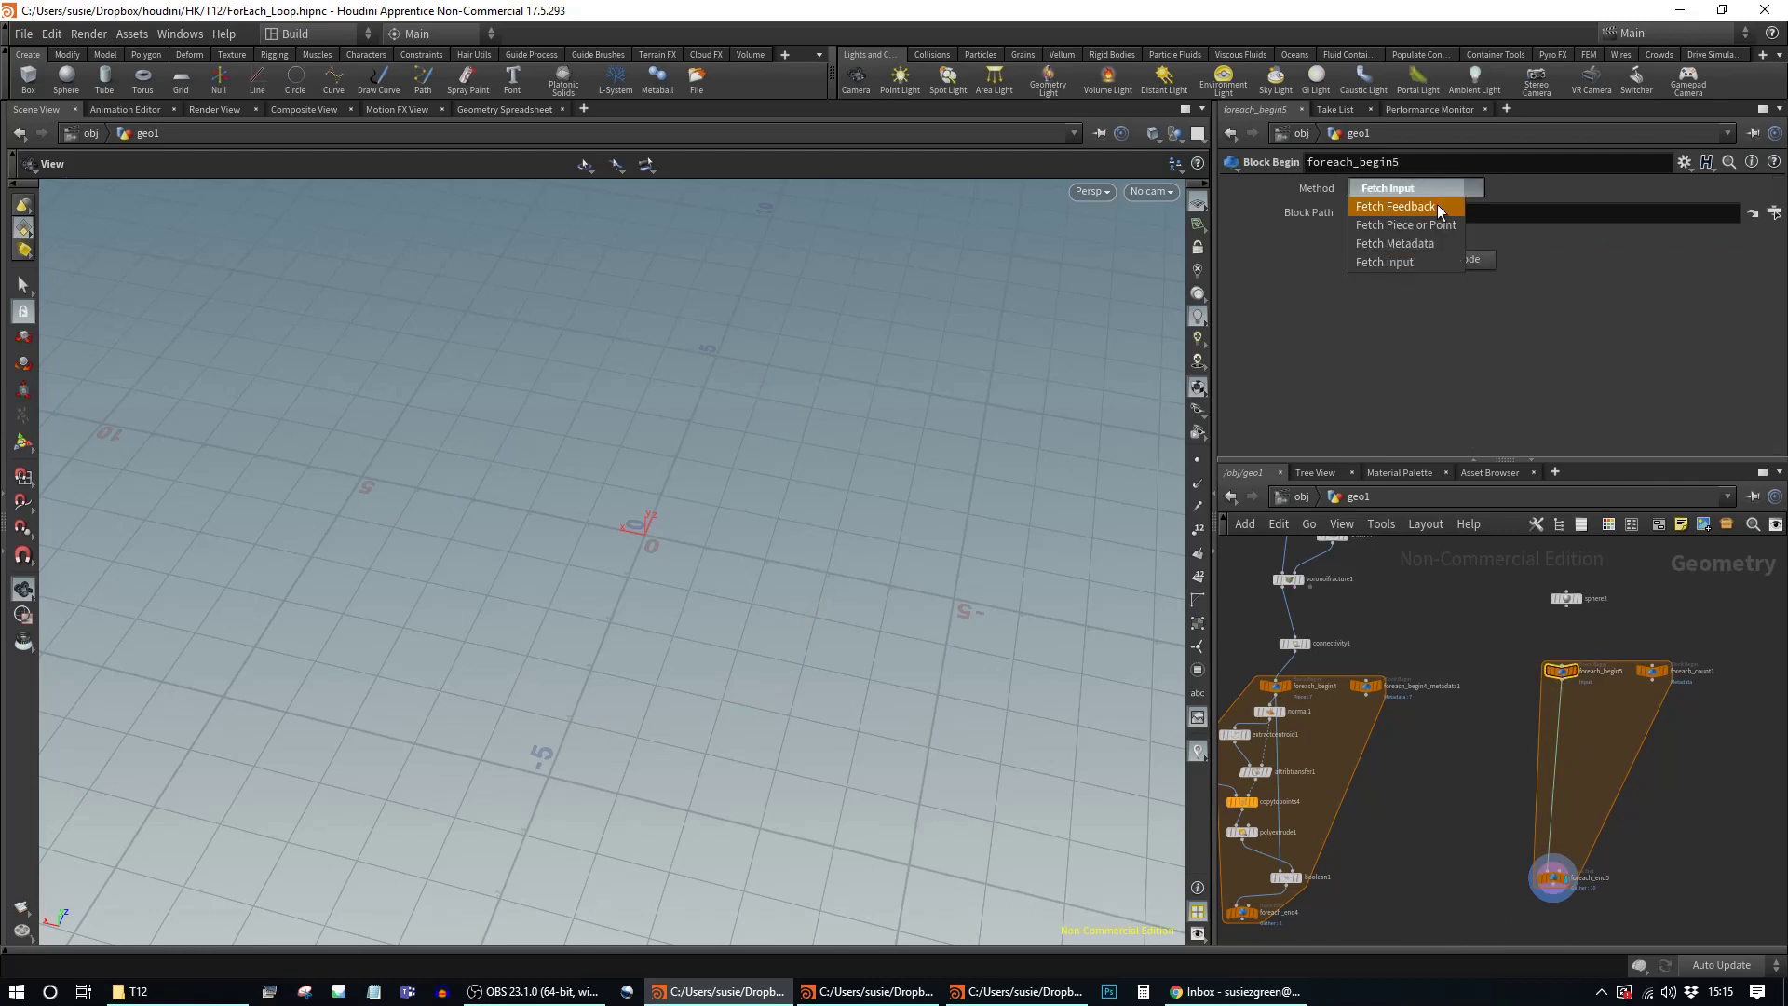
pyautogui.click(1438, 204)
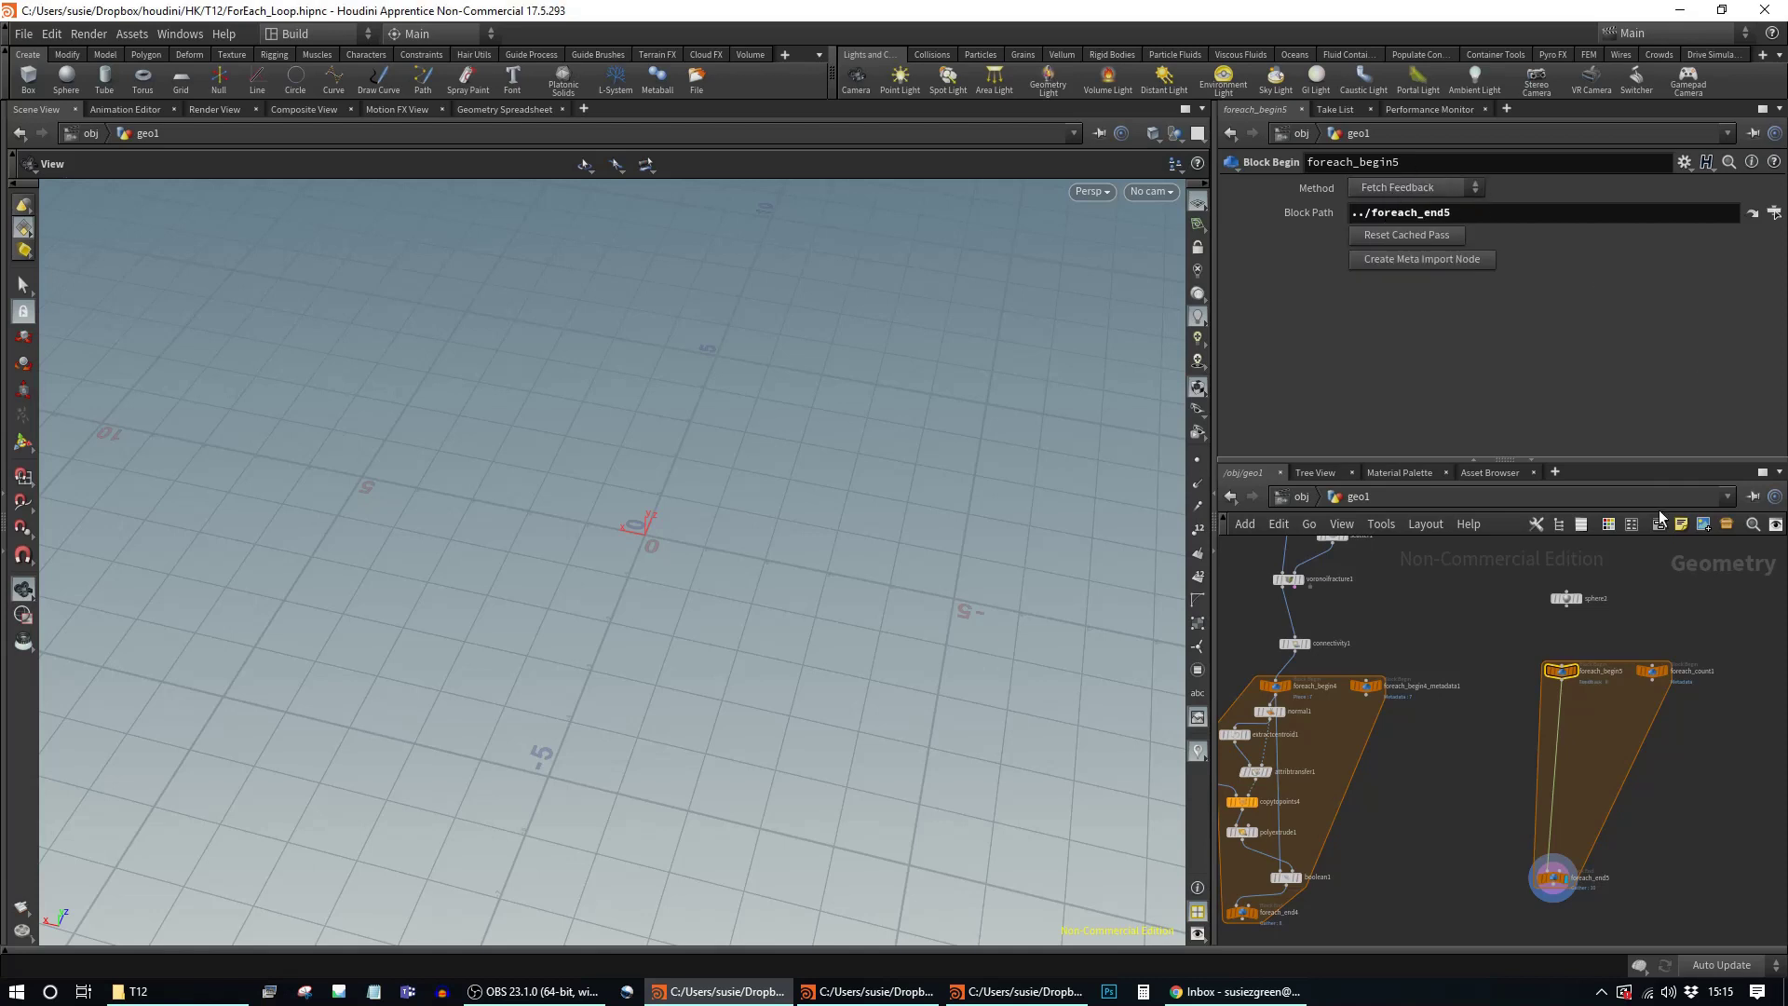
# Step: Try the Feedback Each Iteration gather method on foreach_end5, and return it to Merge Each Iteration
pyautogui.click(1553, 878)
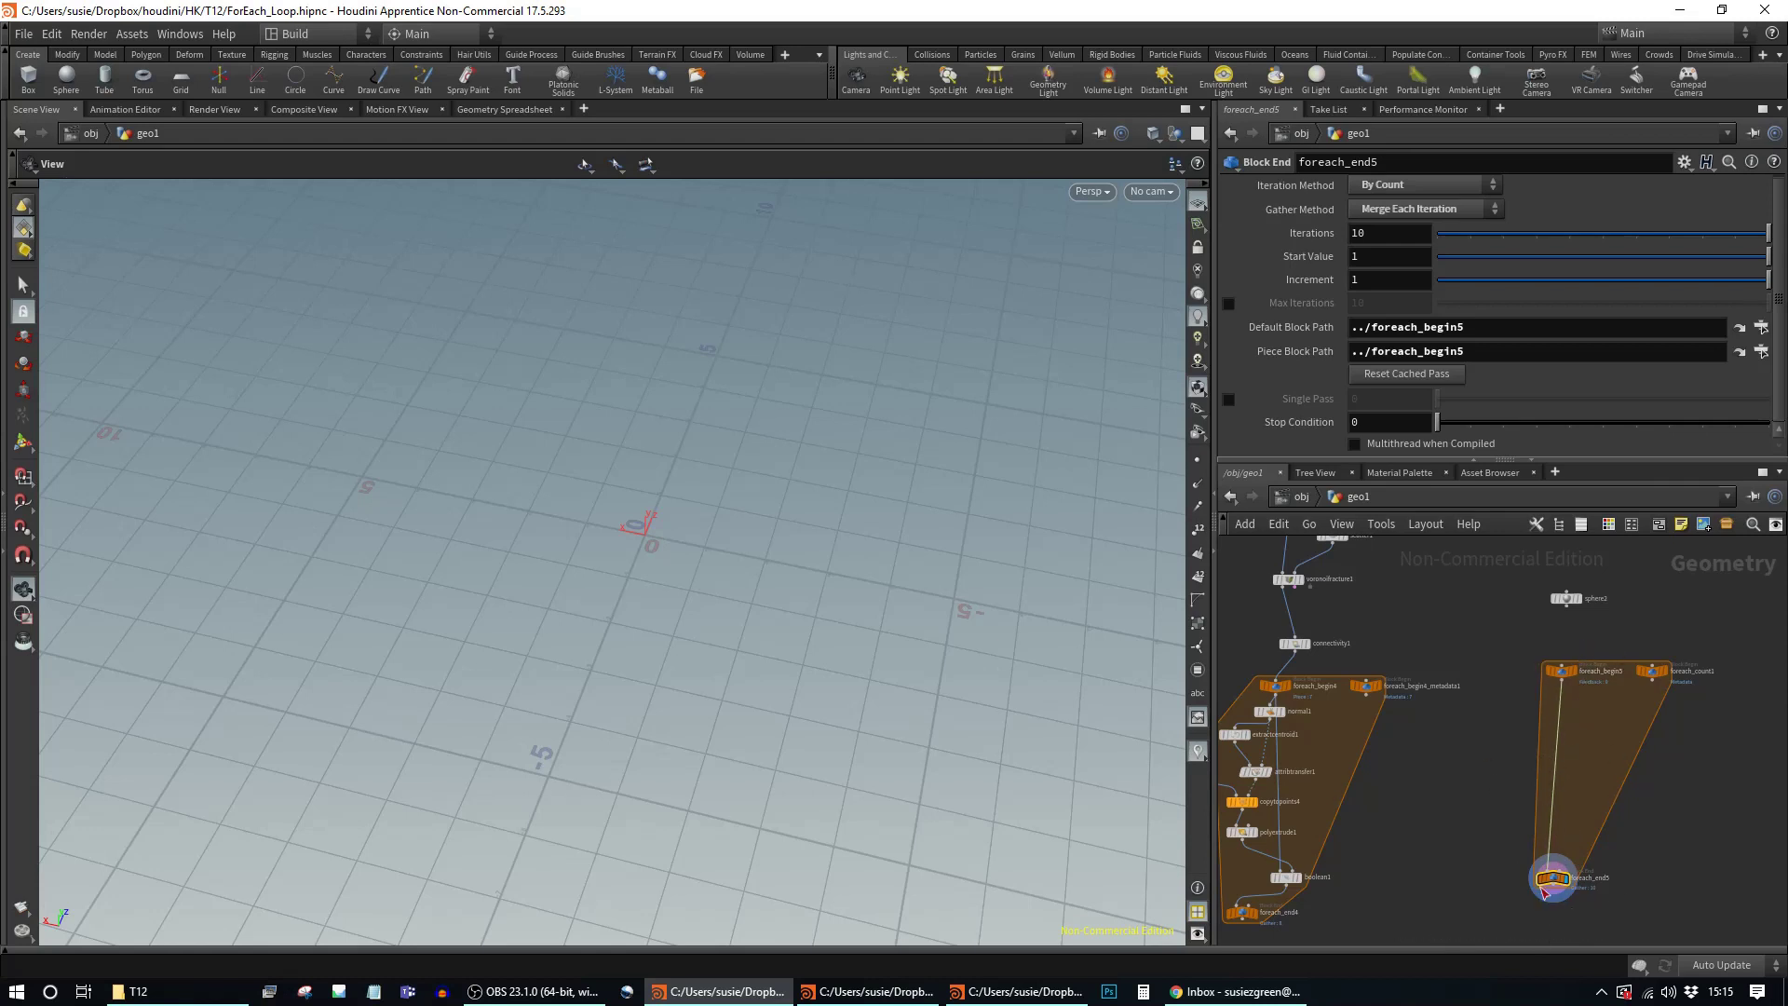
pyautogui.moveTo(1554, 885)
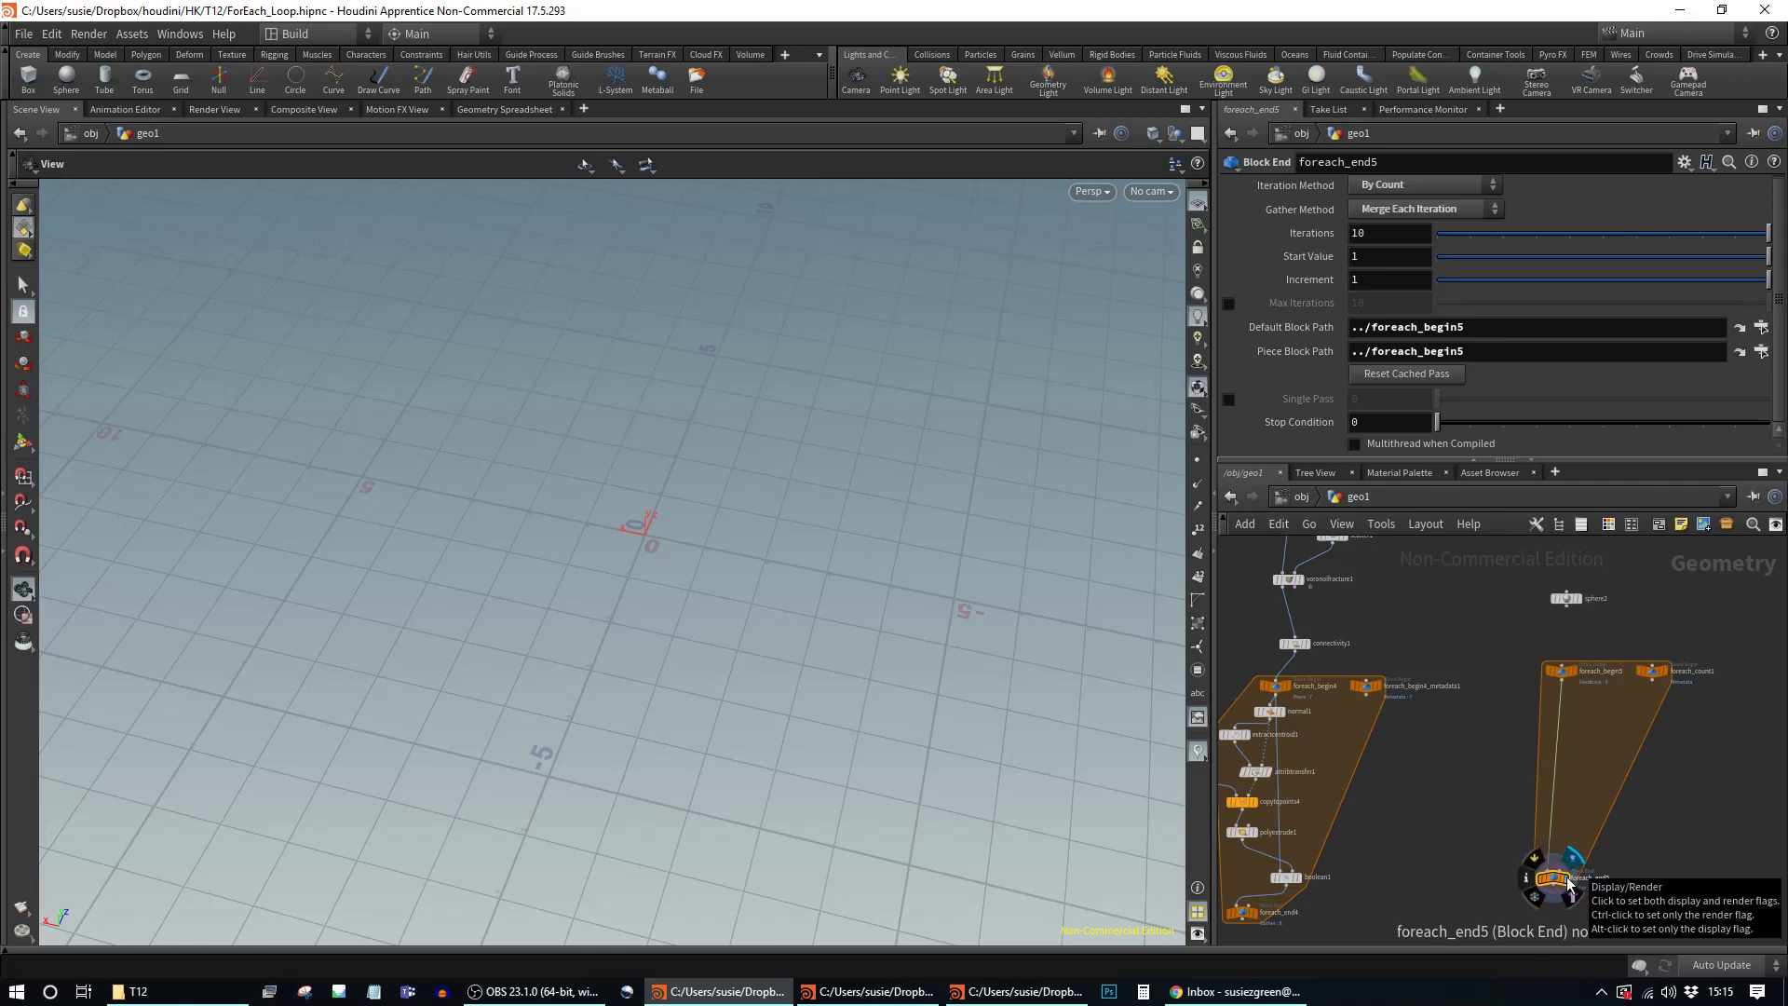
pyautogui.moveTo(1563, 680)
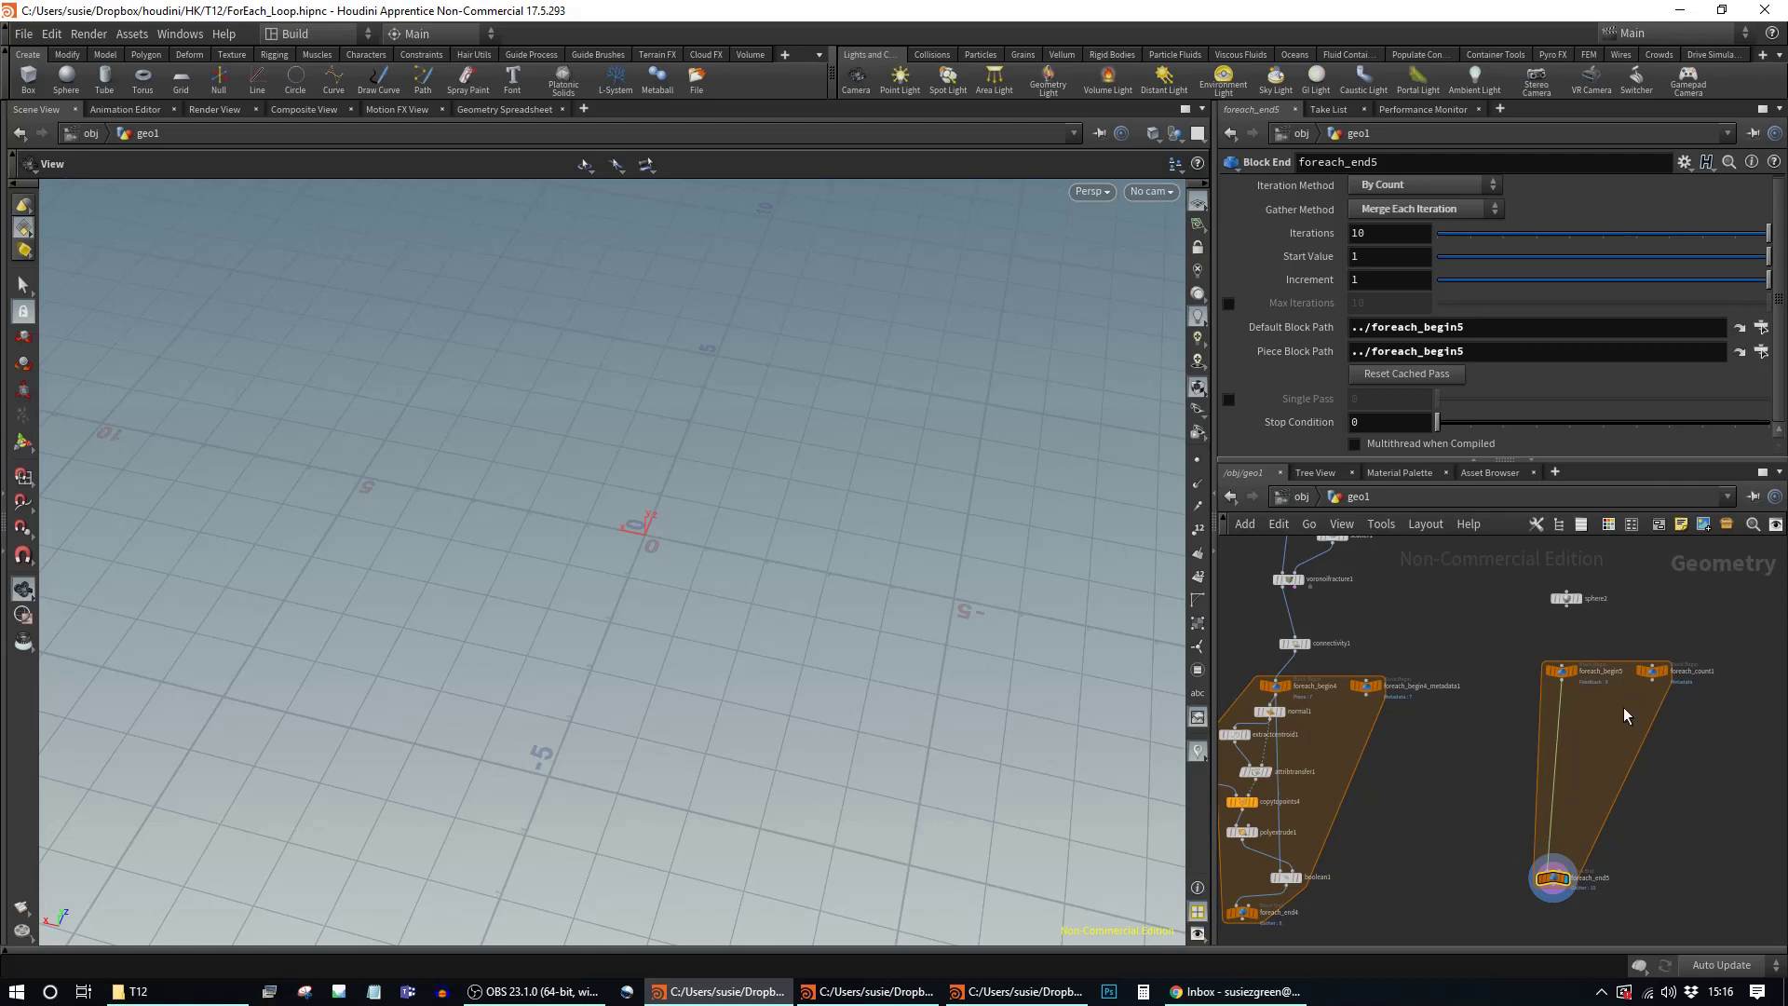
pyautogui.scroll(1, 1569, 428)
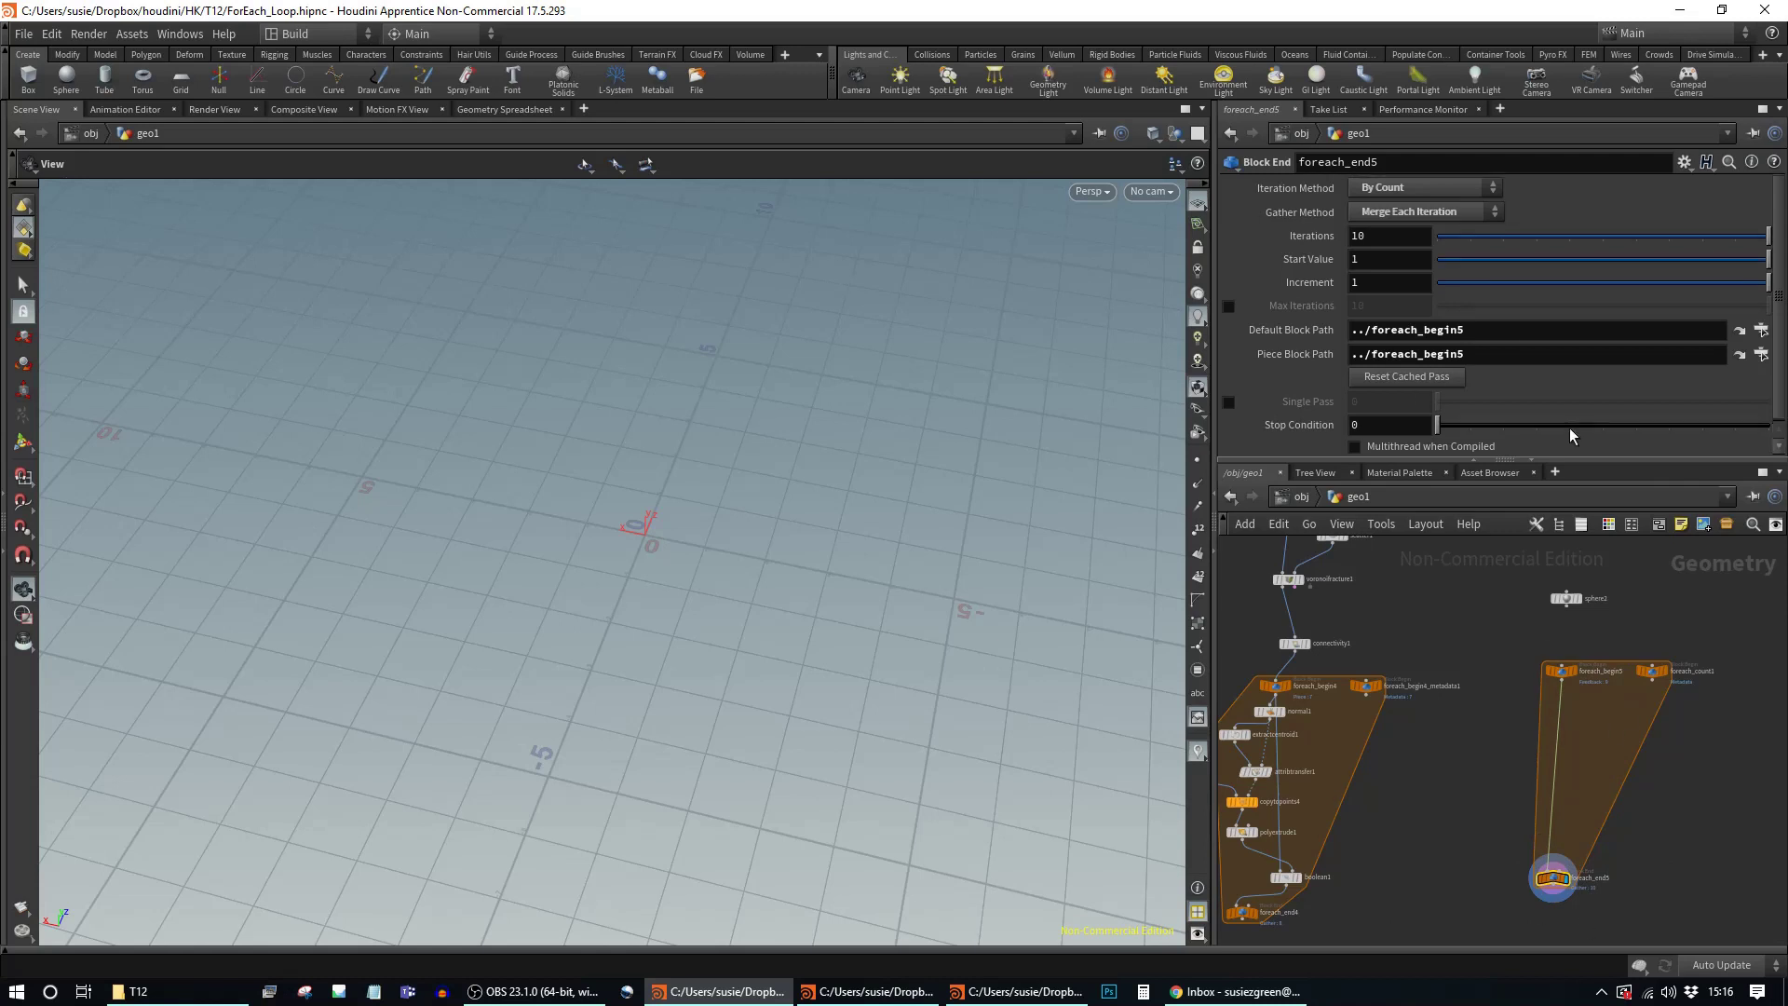
pyautogui.click(1458, 212)
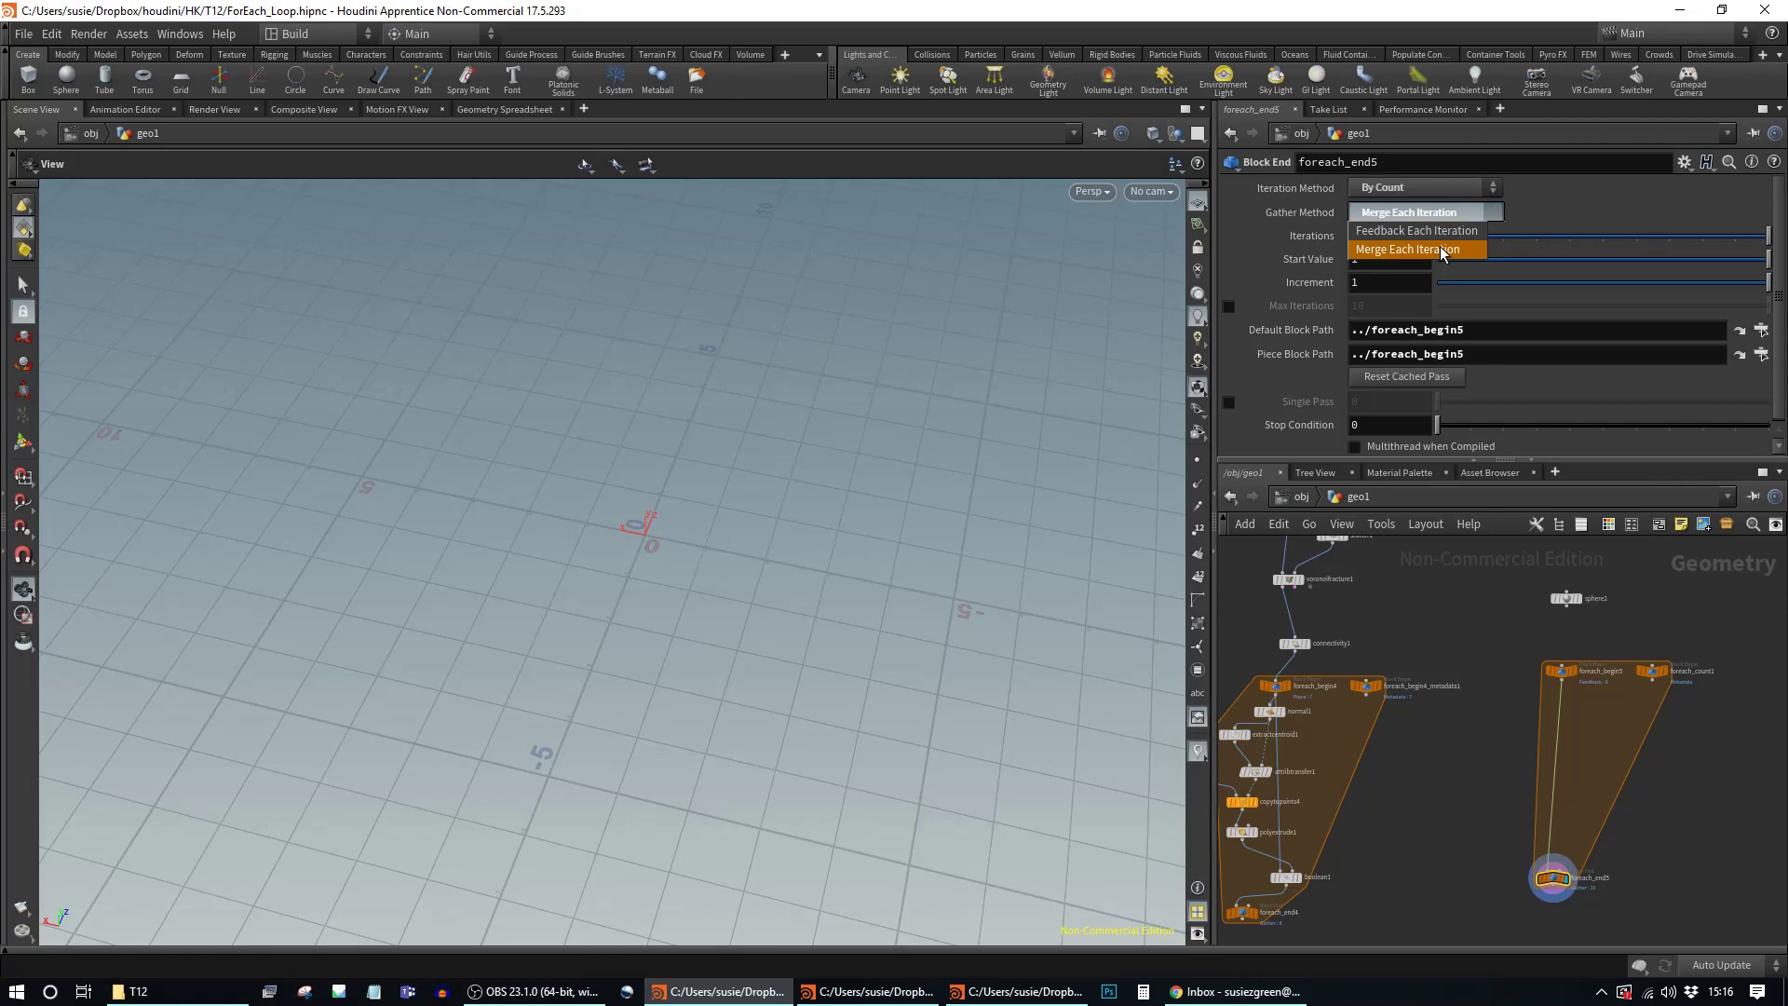
pyautogui.click(1427, 250)
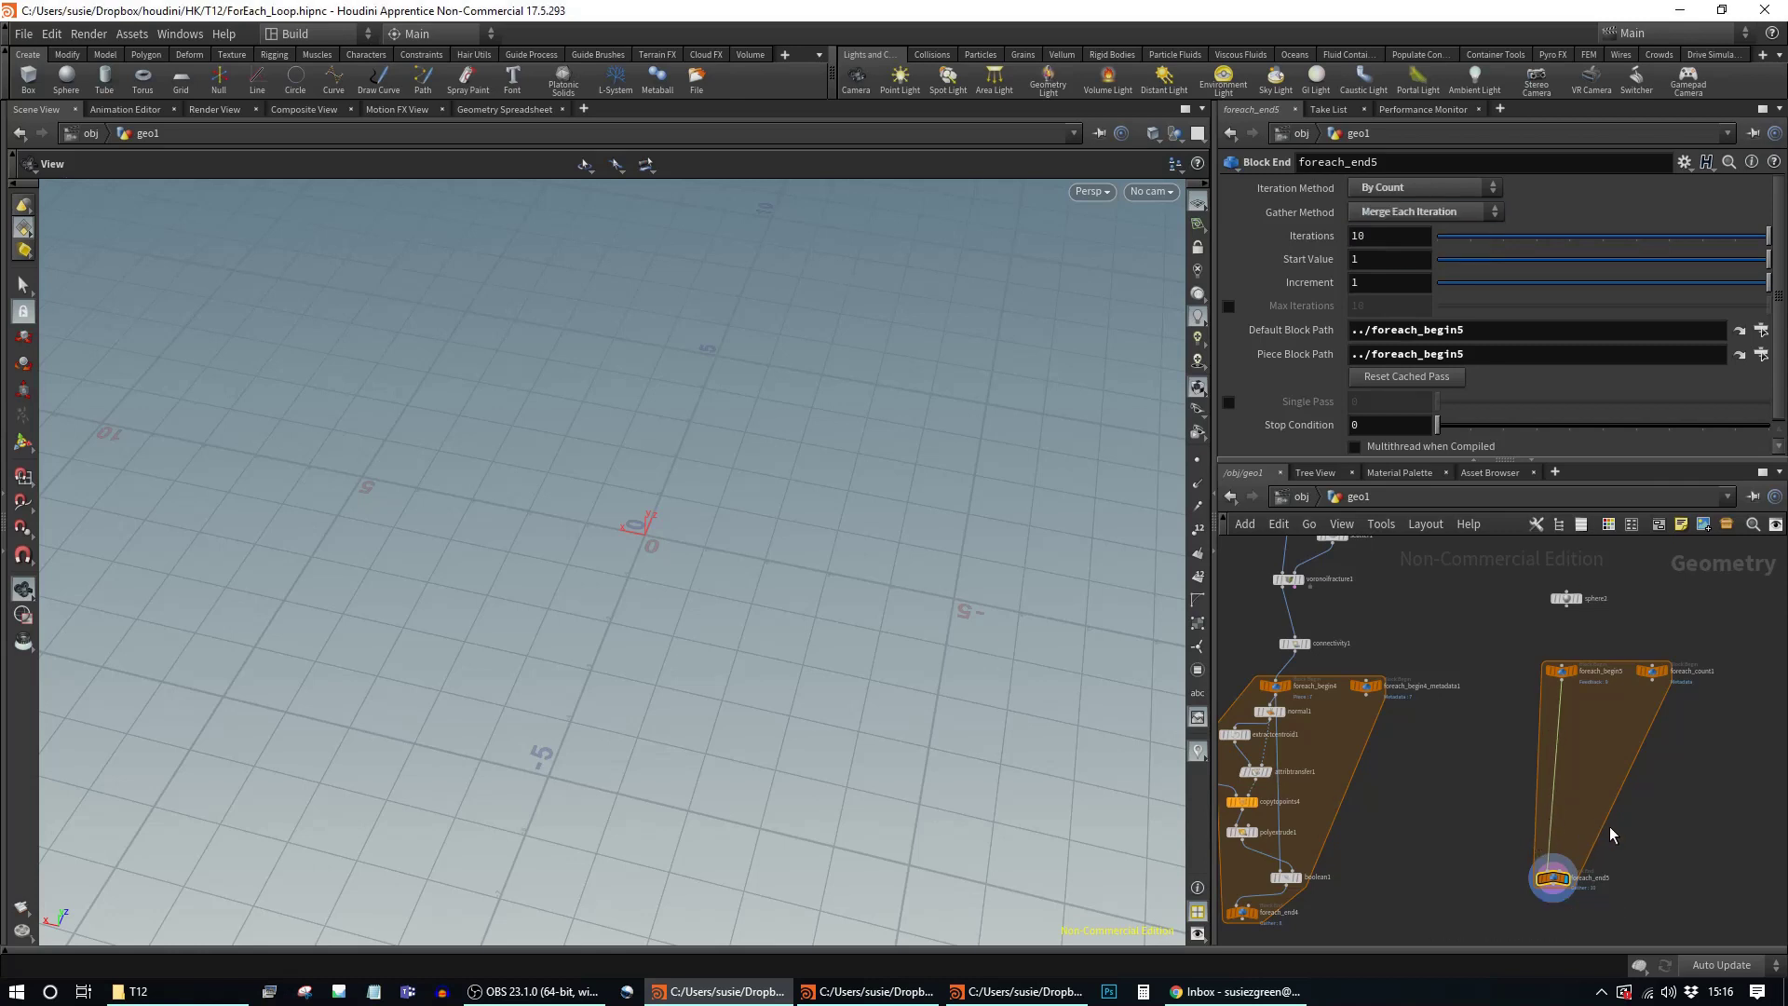
pyautogui.click(1434, 211)
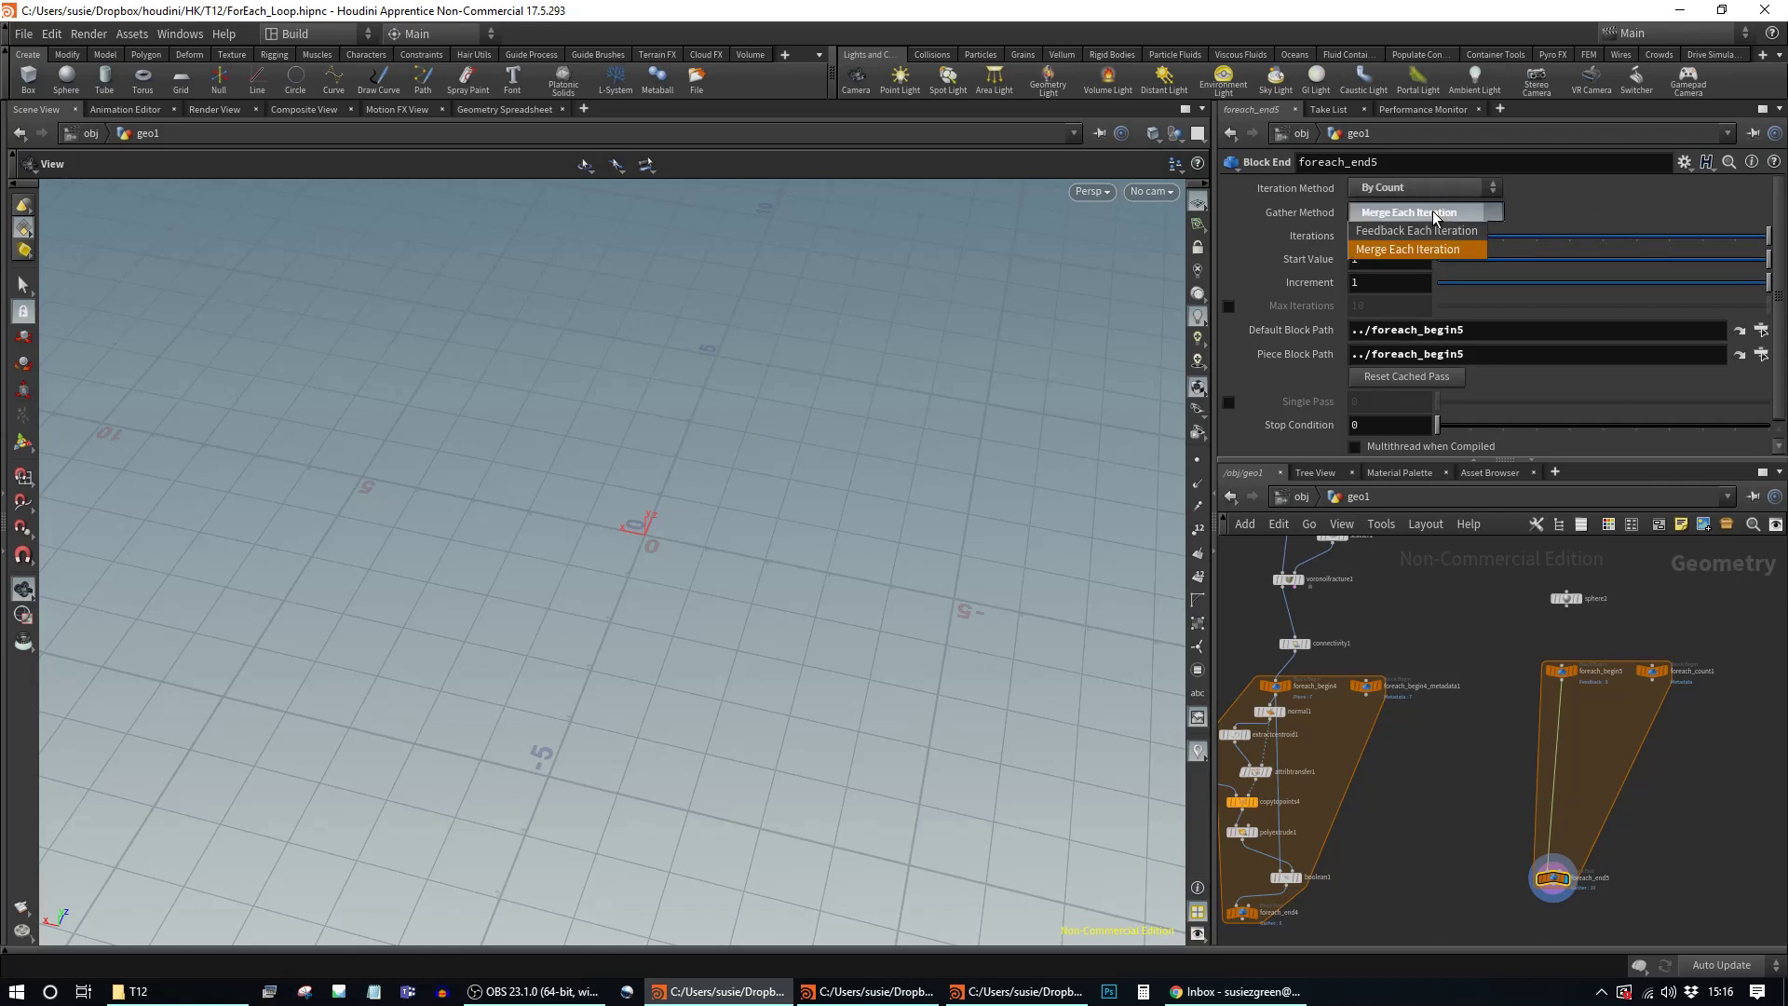
pyautogui.click(1432, 238)
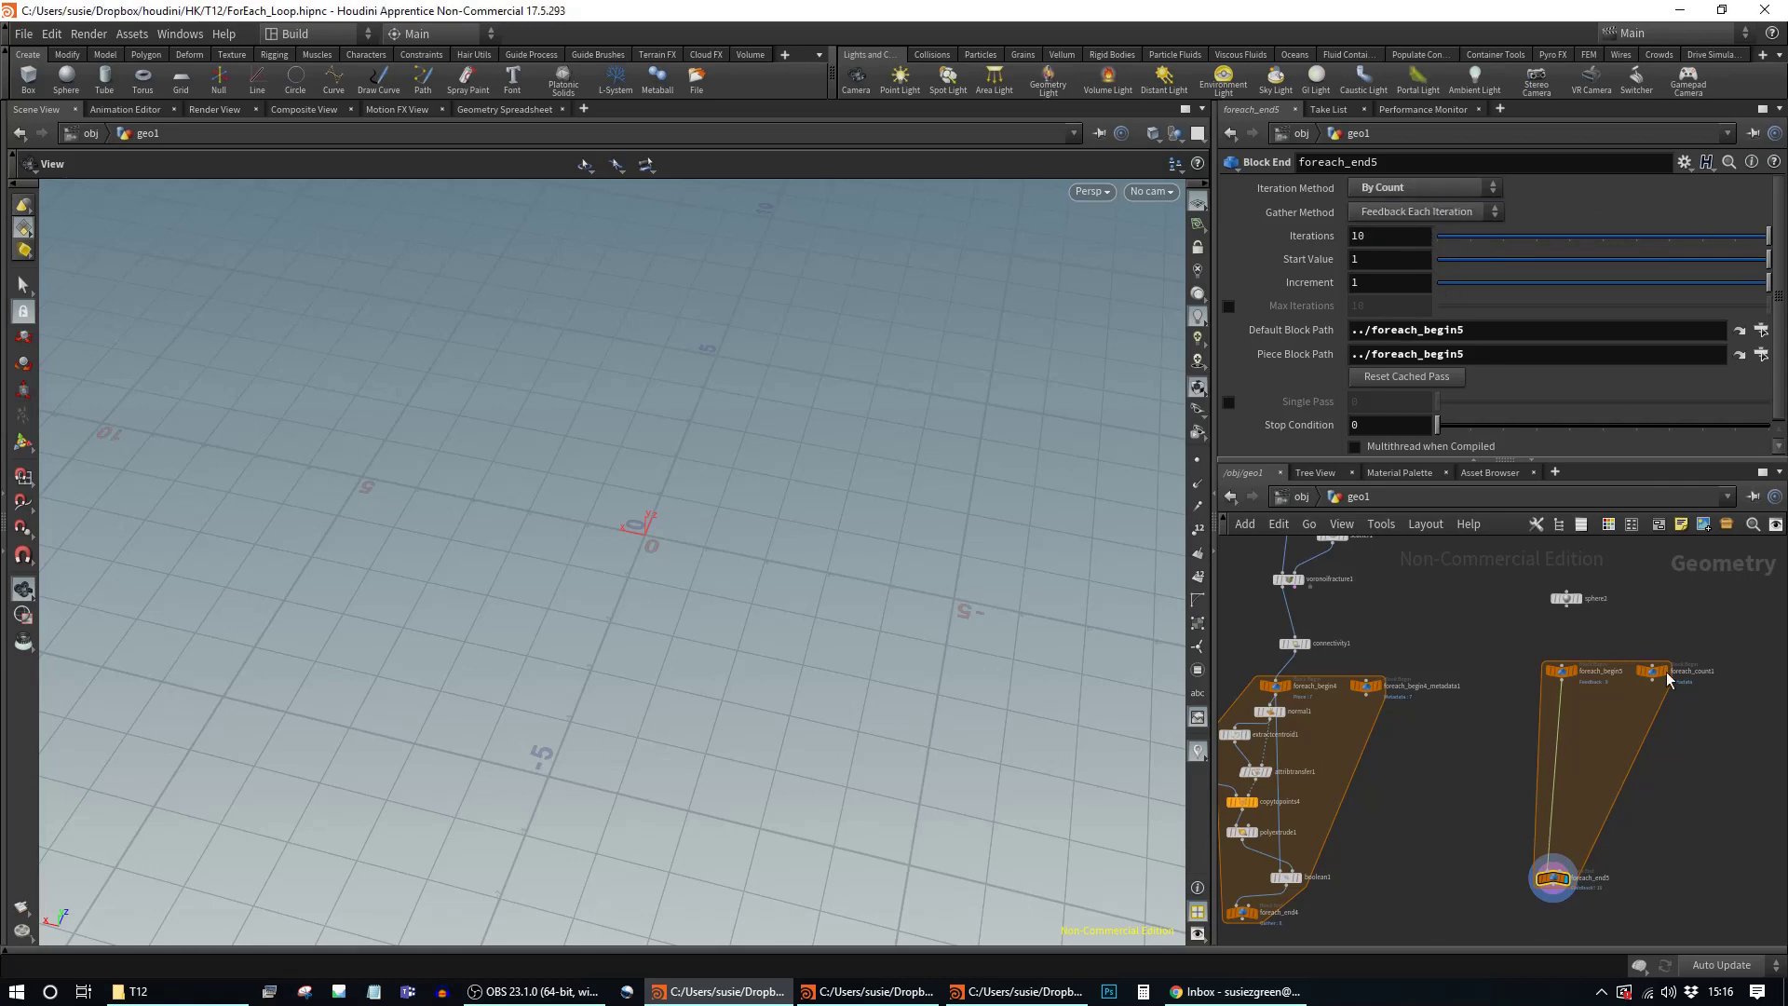
pyautogui.click(1388, 214)
pyautogui.click(1386, 248)
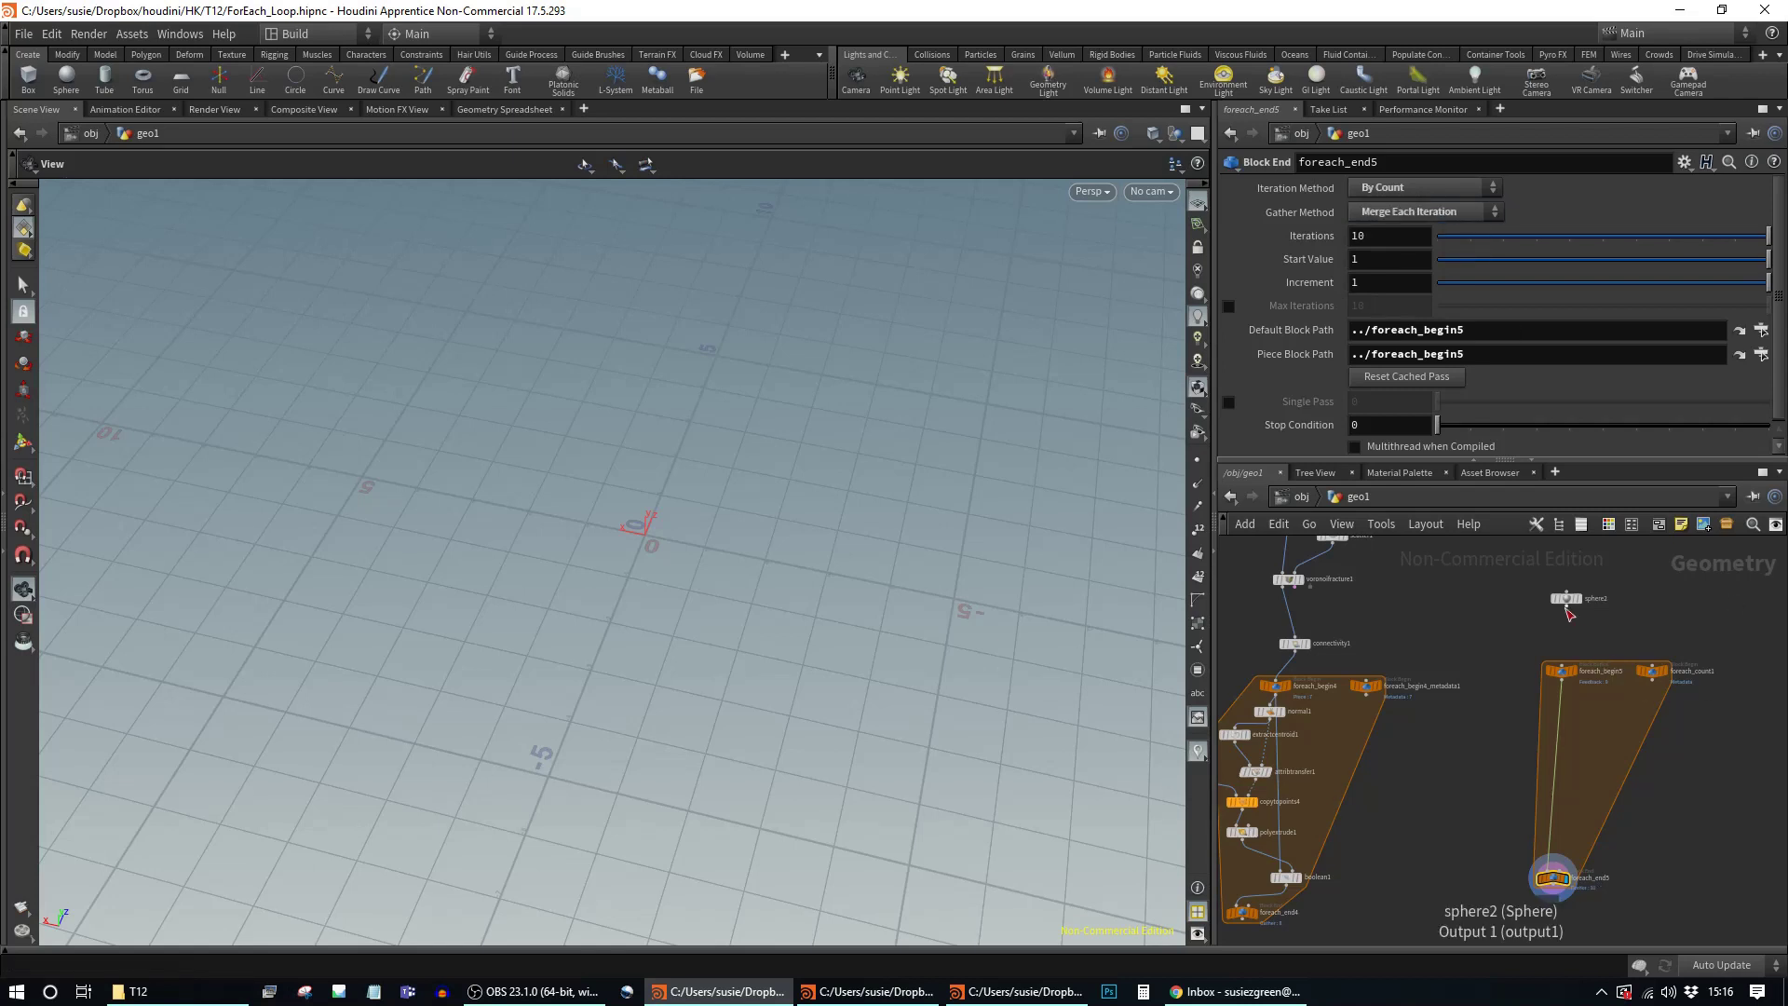
# Step: Connect sphere2 to foreach_begin5 and insert a Mountain node on the wire inside the loop
pyautogui.moveTo(1567, 607); pyautogui.dragTo(1568, 667)
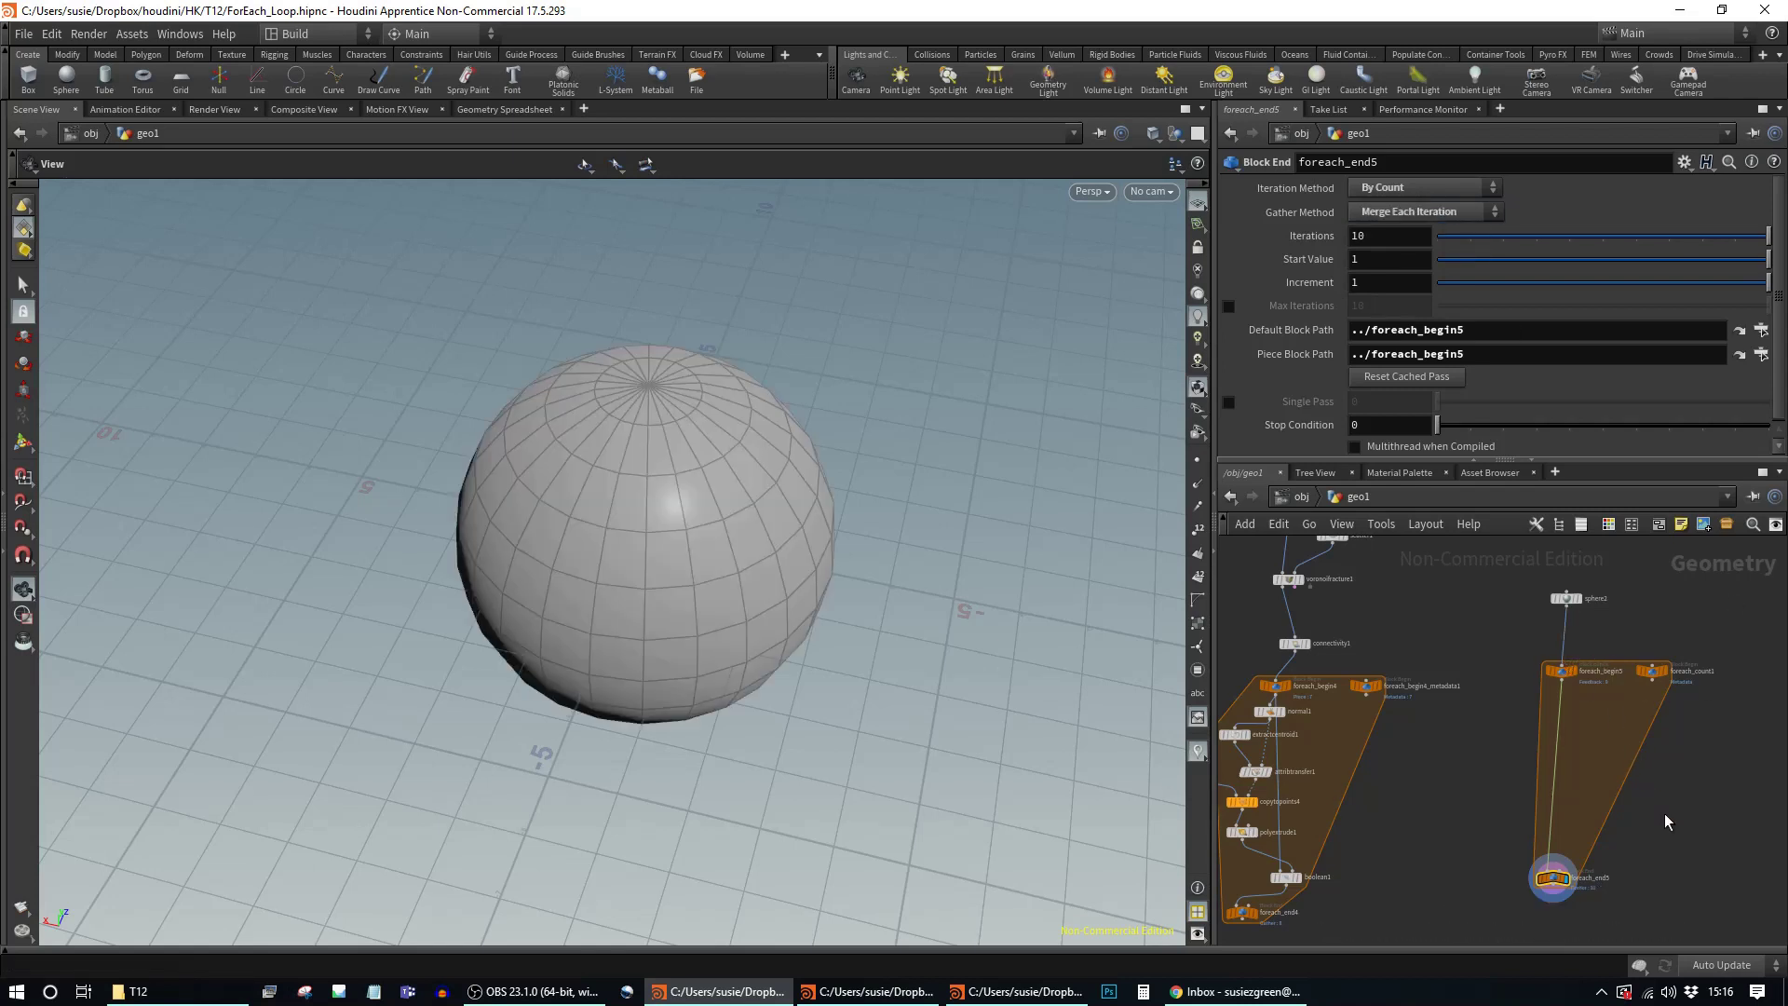
pyautogui.press('Tab')
pyautogui.write('mo')
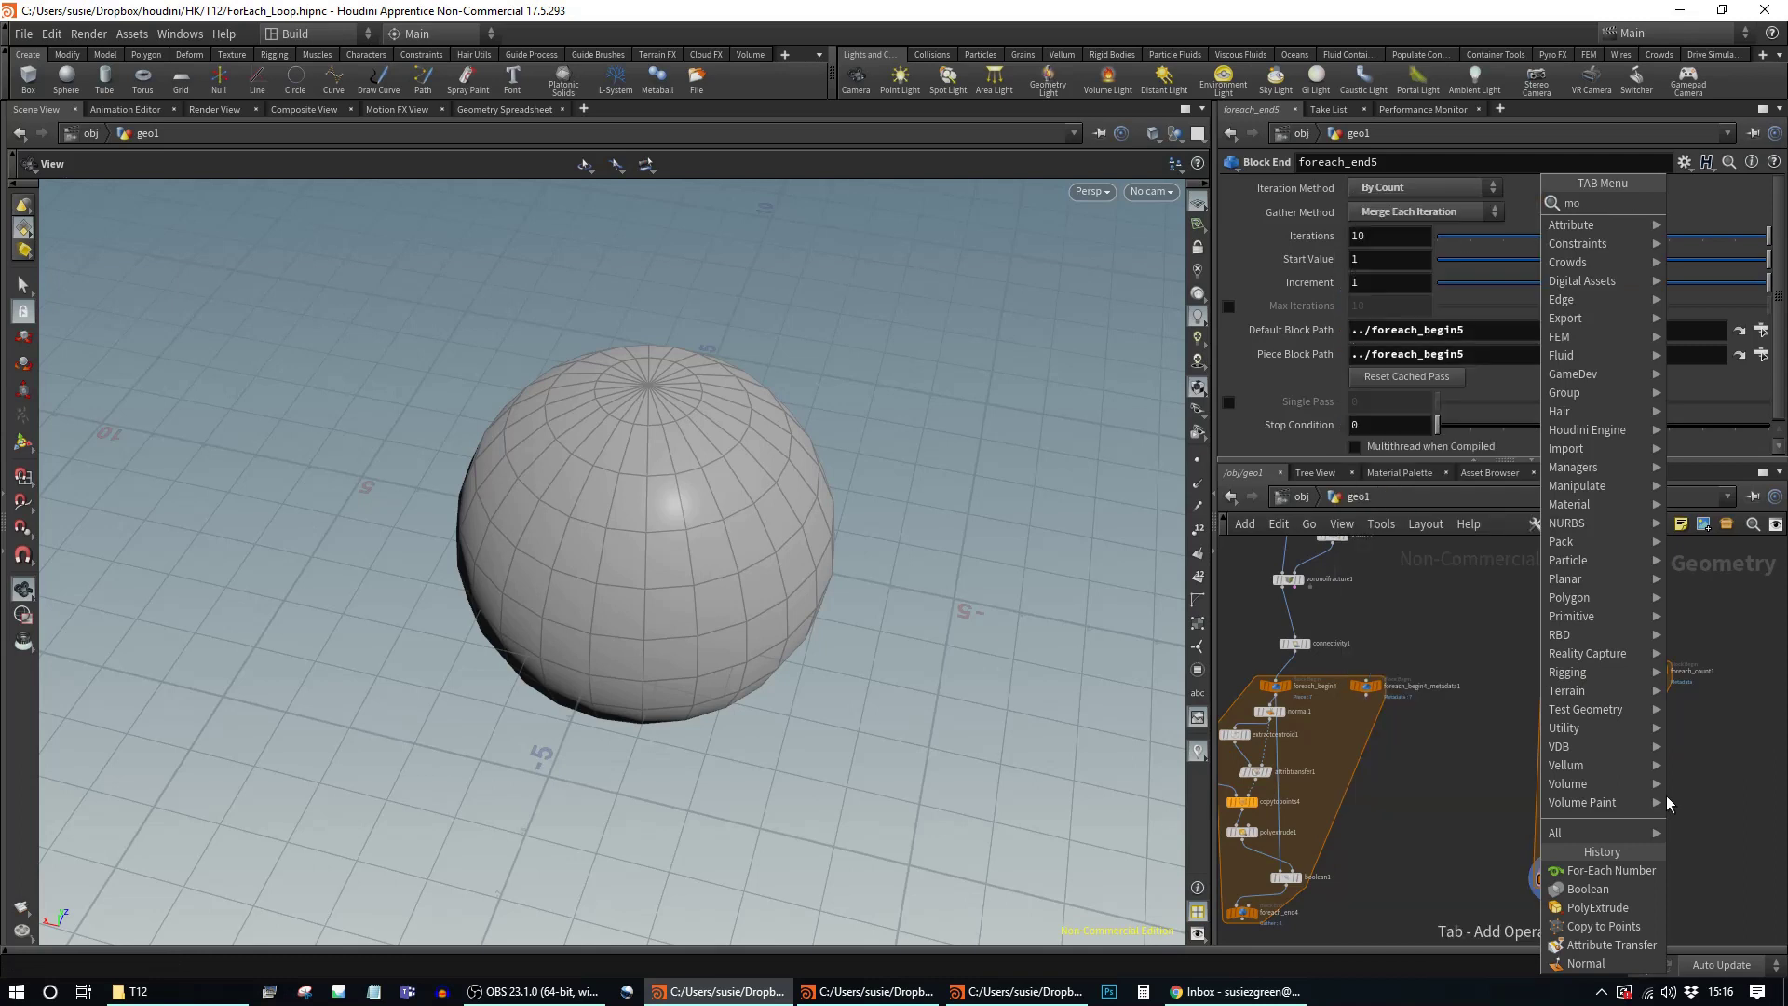
pyautogui.write('untain')
pyautogui.press('Return')
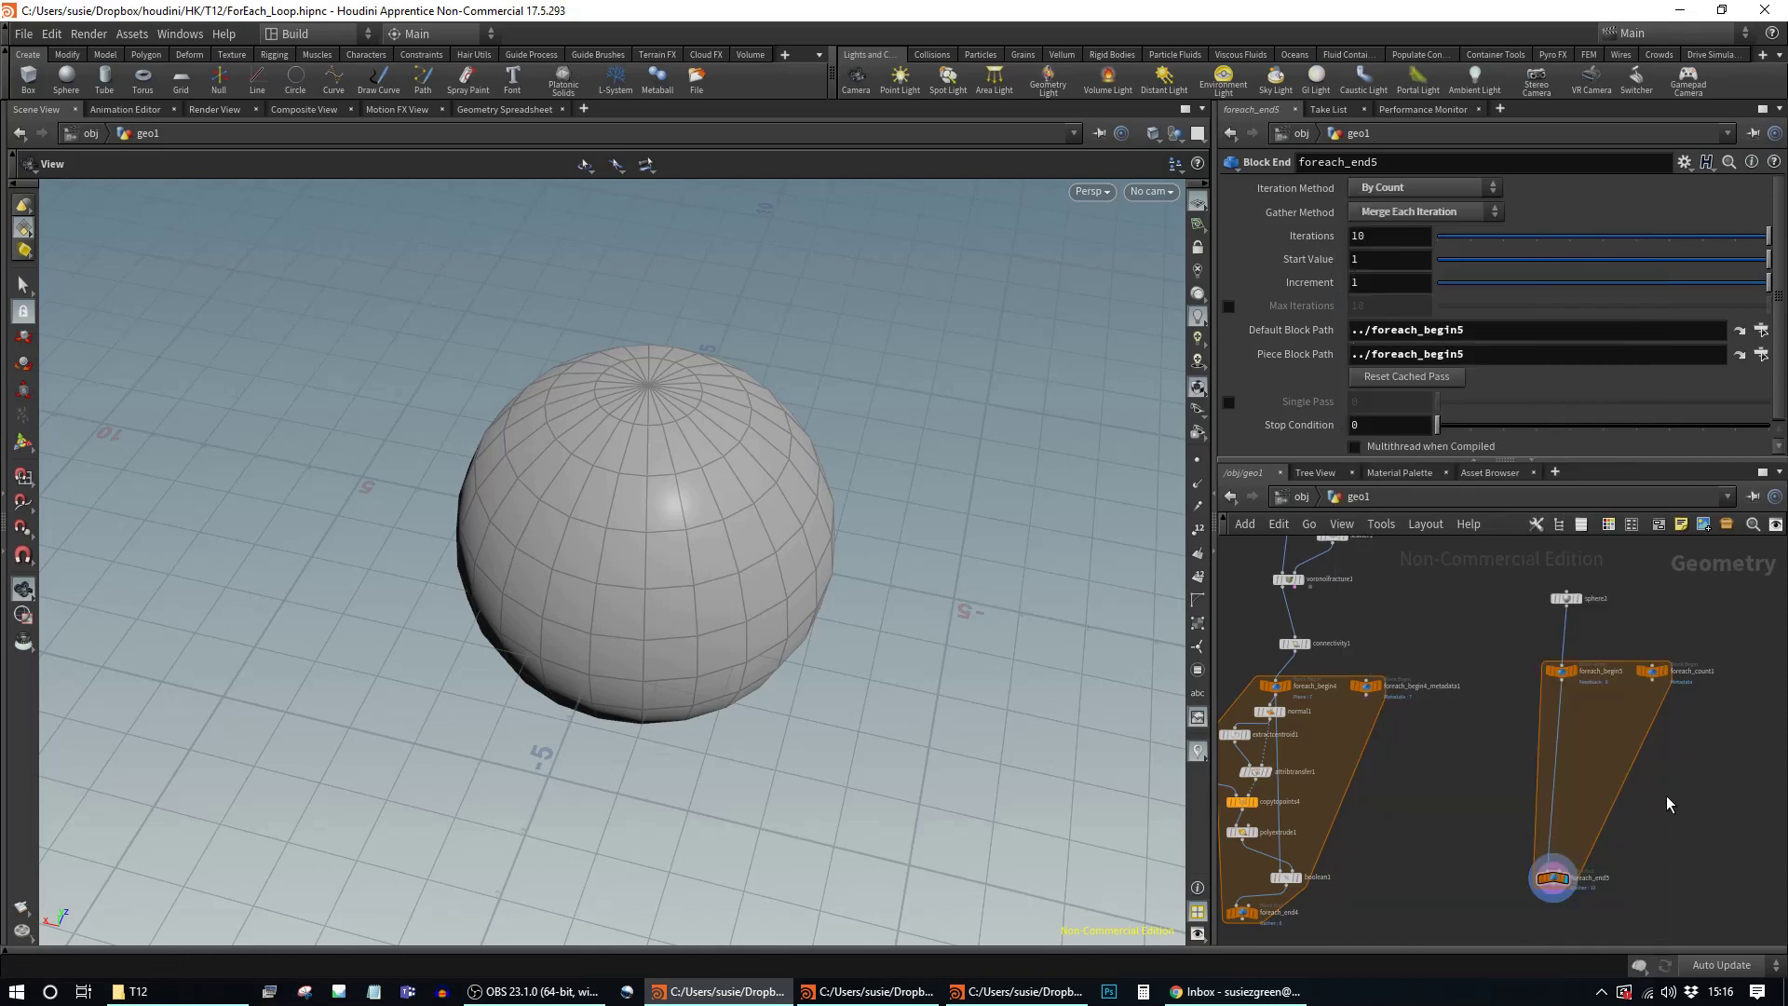
pyautogui.click(1556, 781)
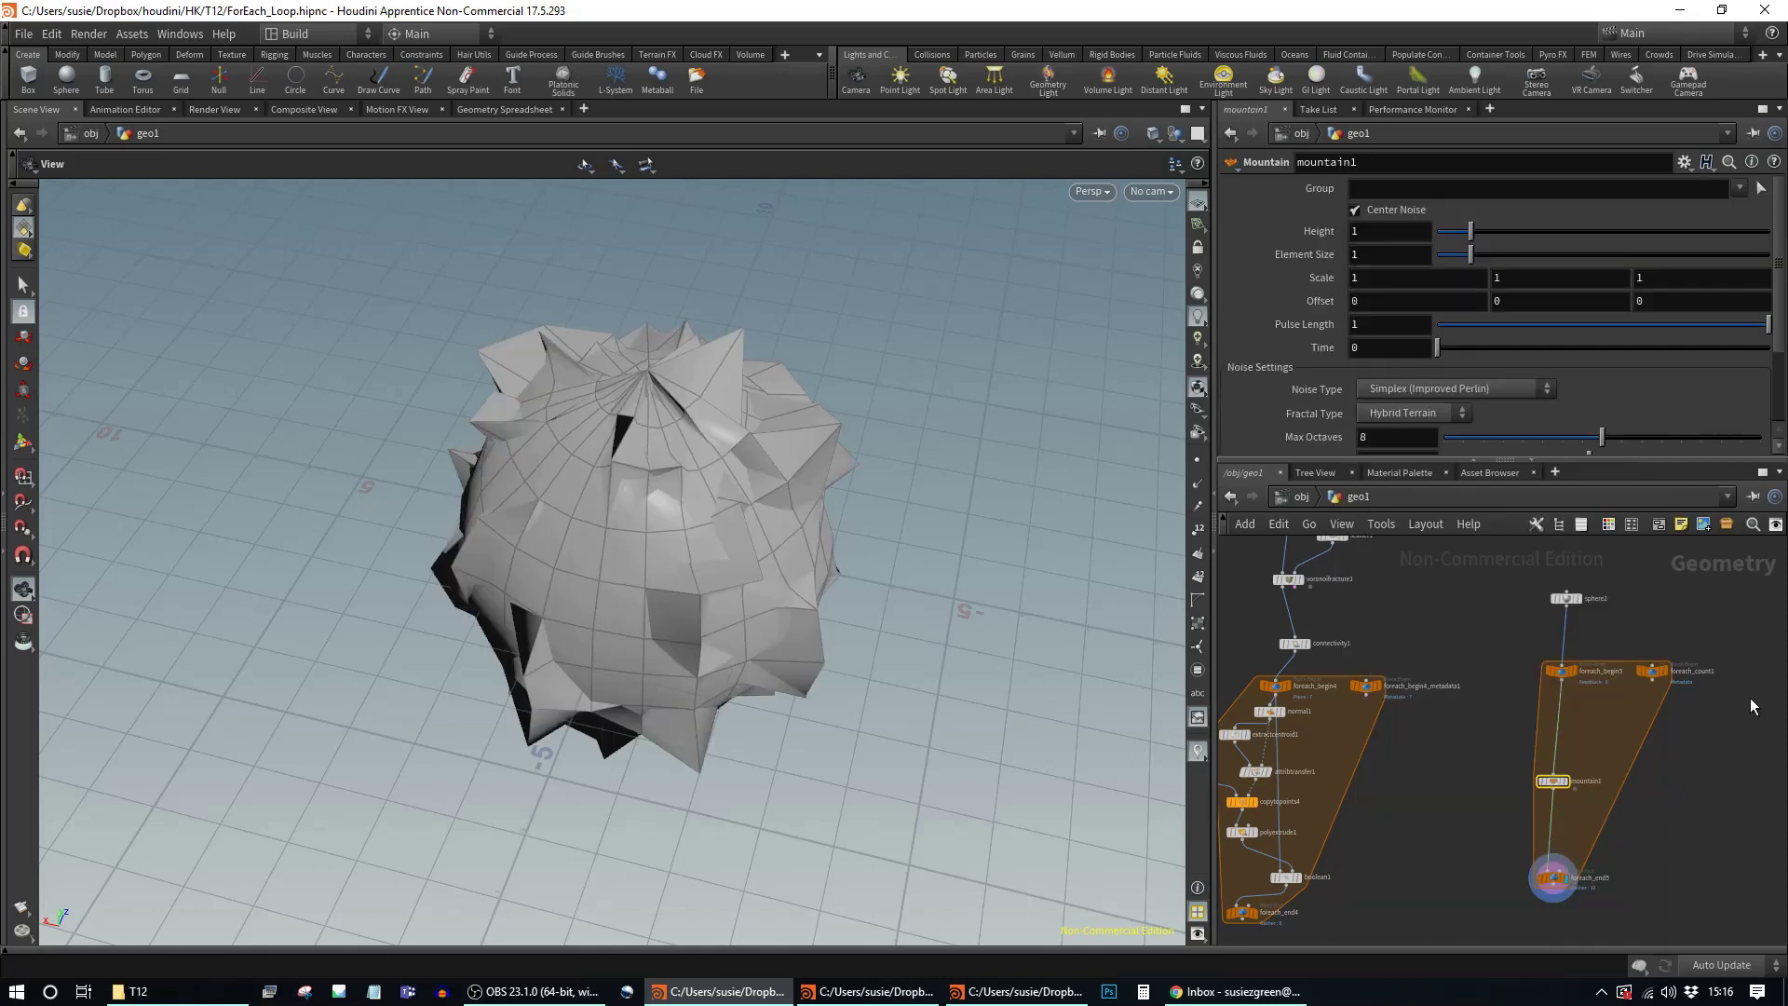
# Step: Move mountain1 closer to the loop's begin node and insert a Transform node between it and foreach_end5
pyautogui.scroll(2, 1657, 829)
pyautogui.moveTo(1658, 829)
pyautogui.mouseDown(button='middle')
pyautogui.moveTo(1687, 789)
pyautogui.moveTo(1665, 835)
pyautogui.mouseUp(button='middle')
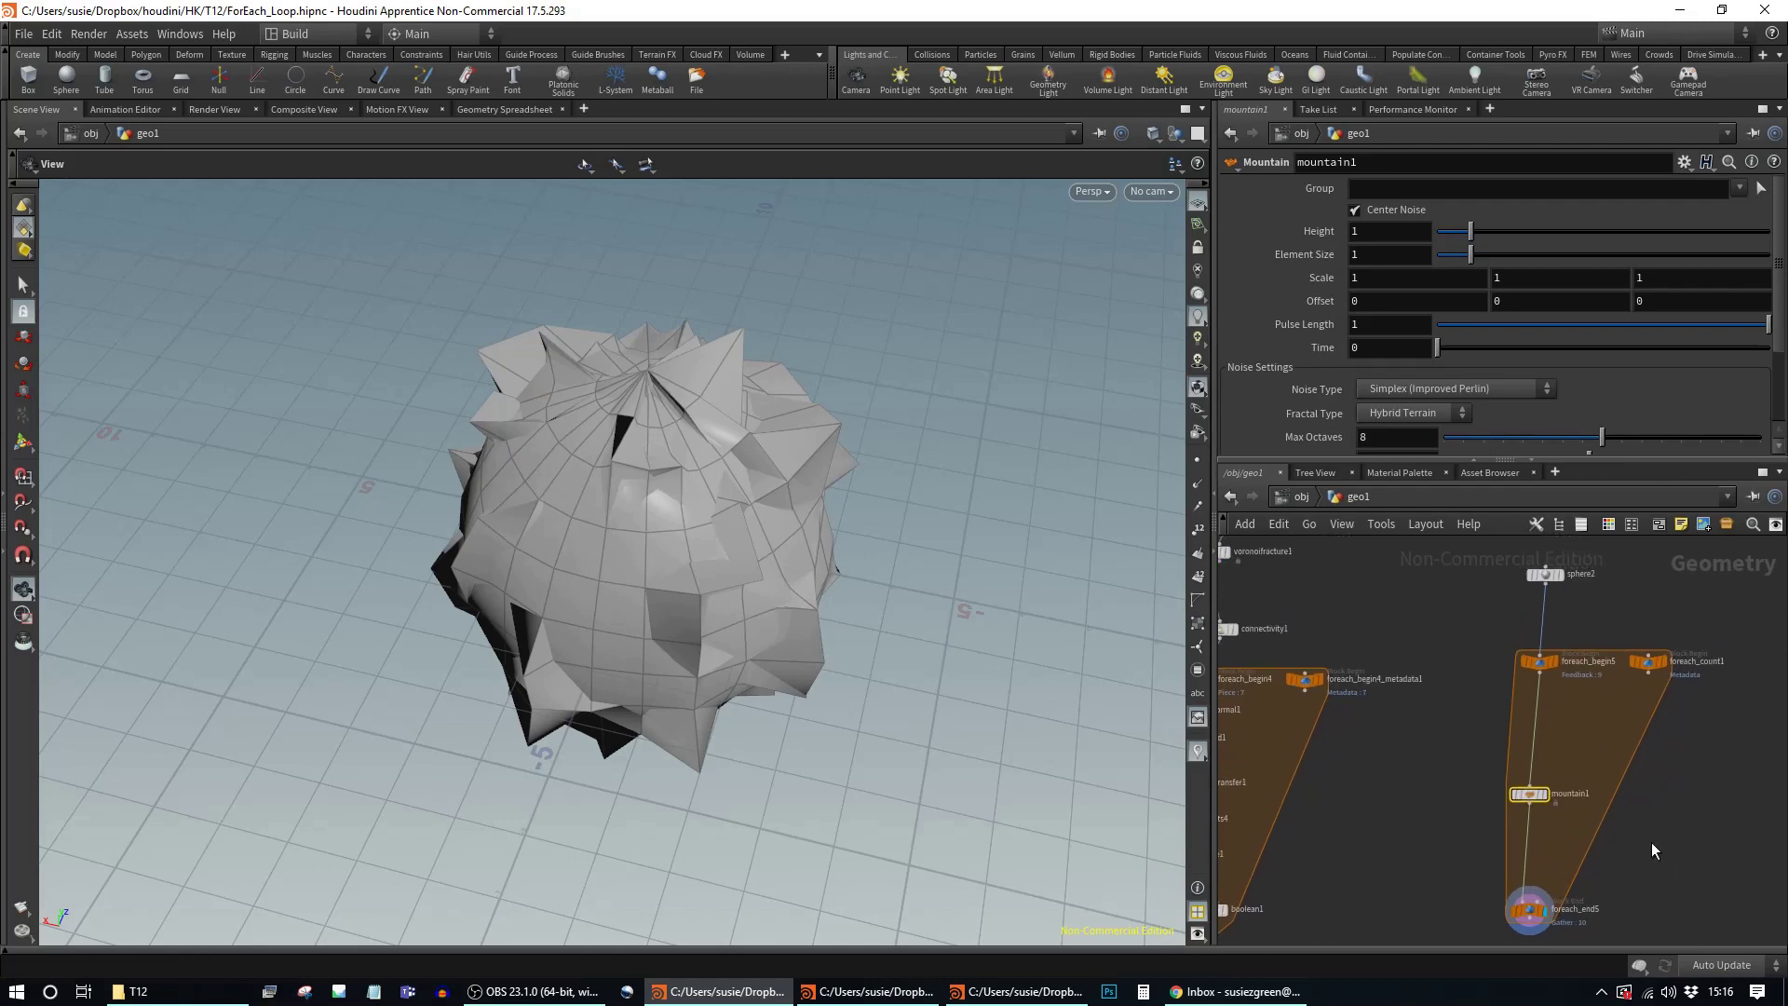
pyautogui.click(1530, 908)
pyautogui.moveTo(1535, 803); pyautogui.dragTo(1524, 739)
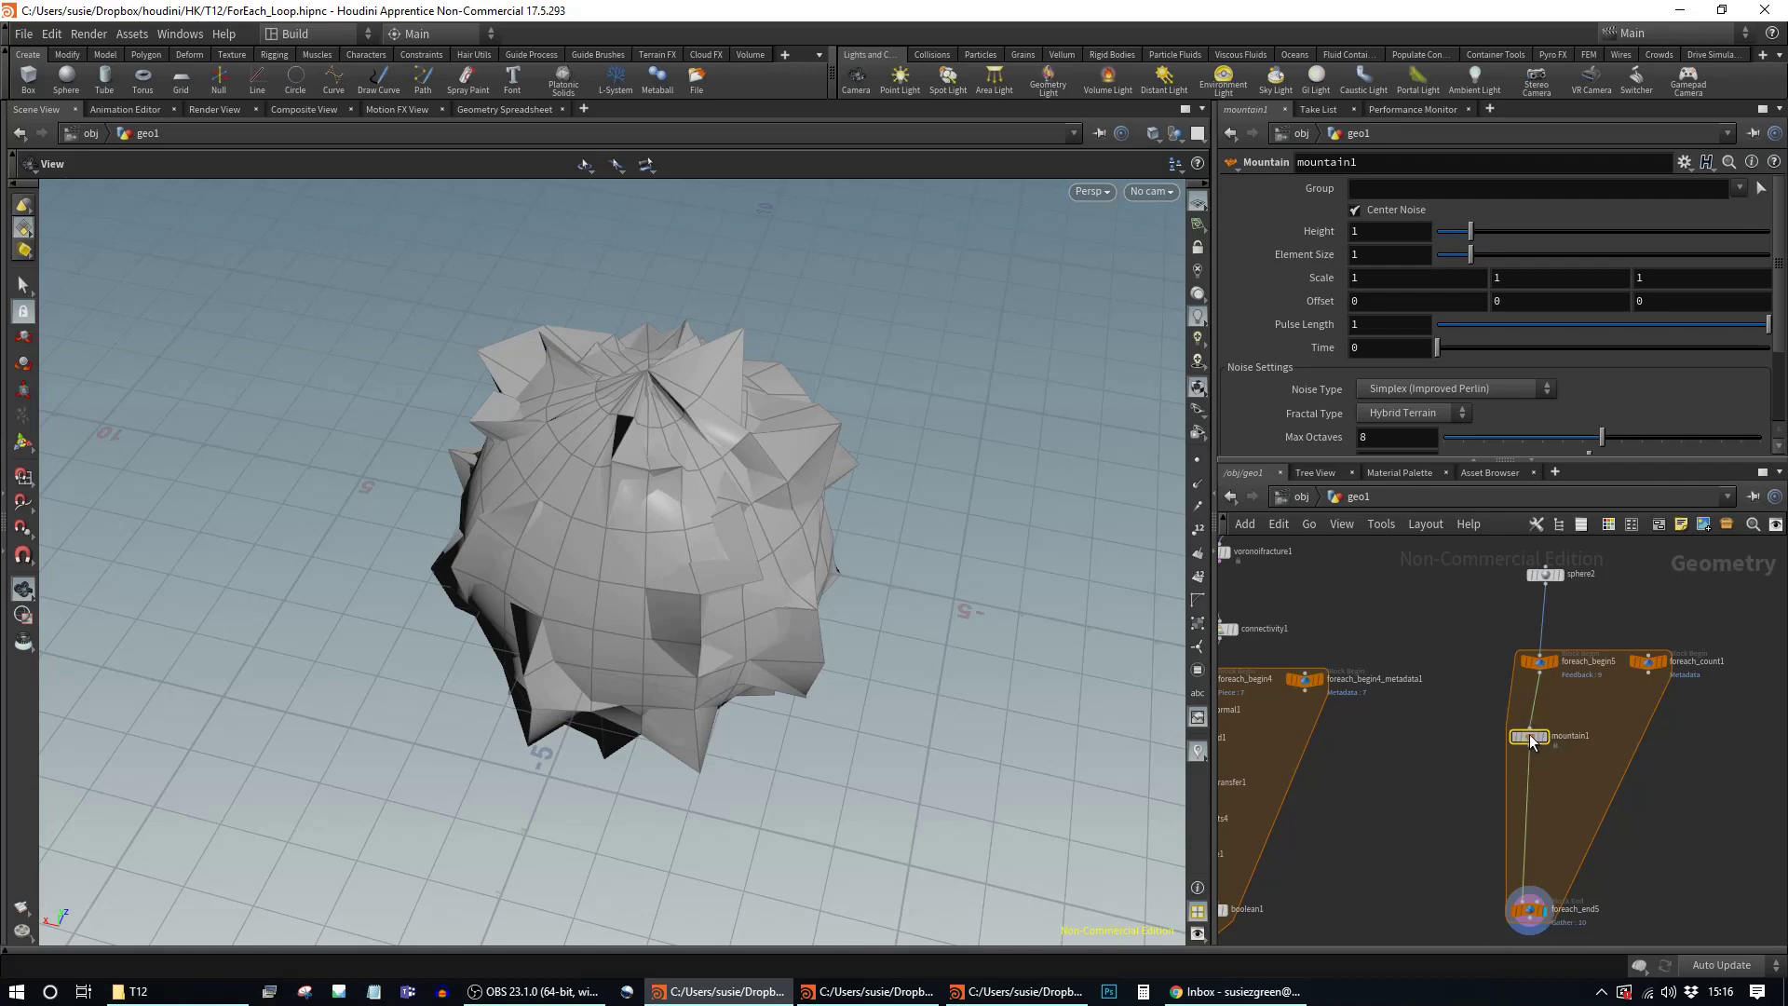
pyautogui.press('Tab')
pyautogui.write('trans')
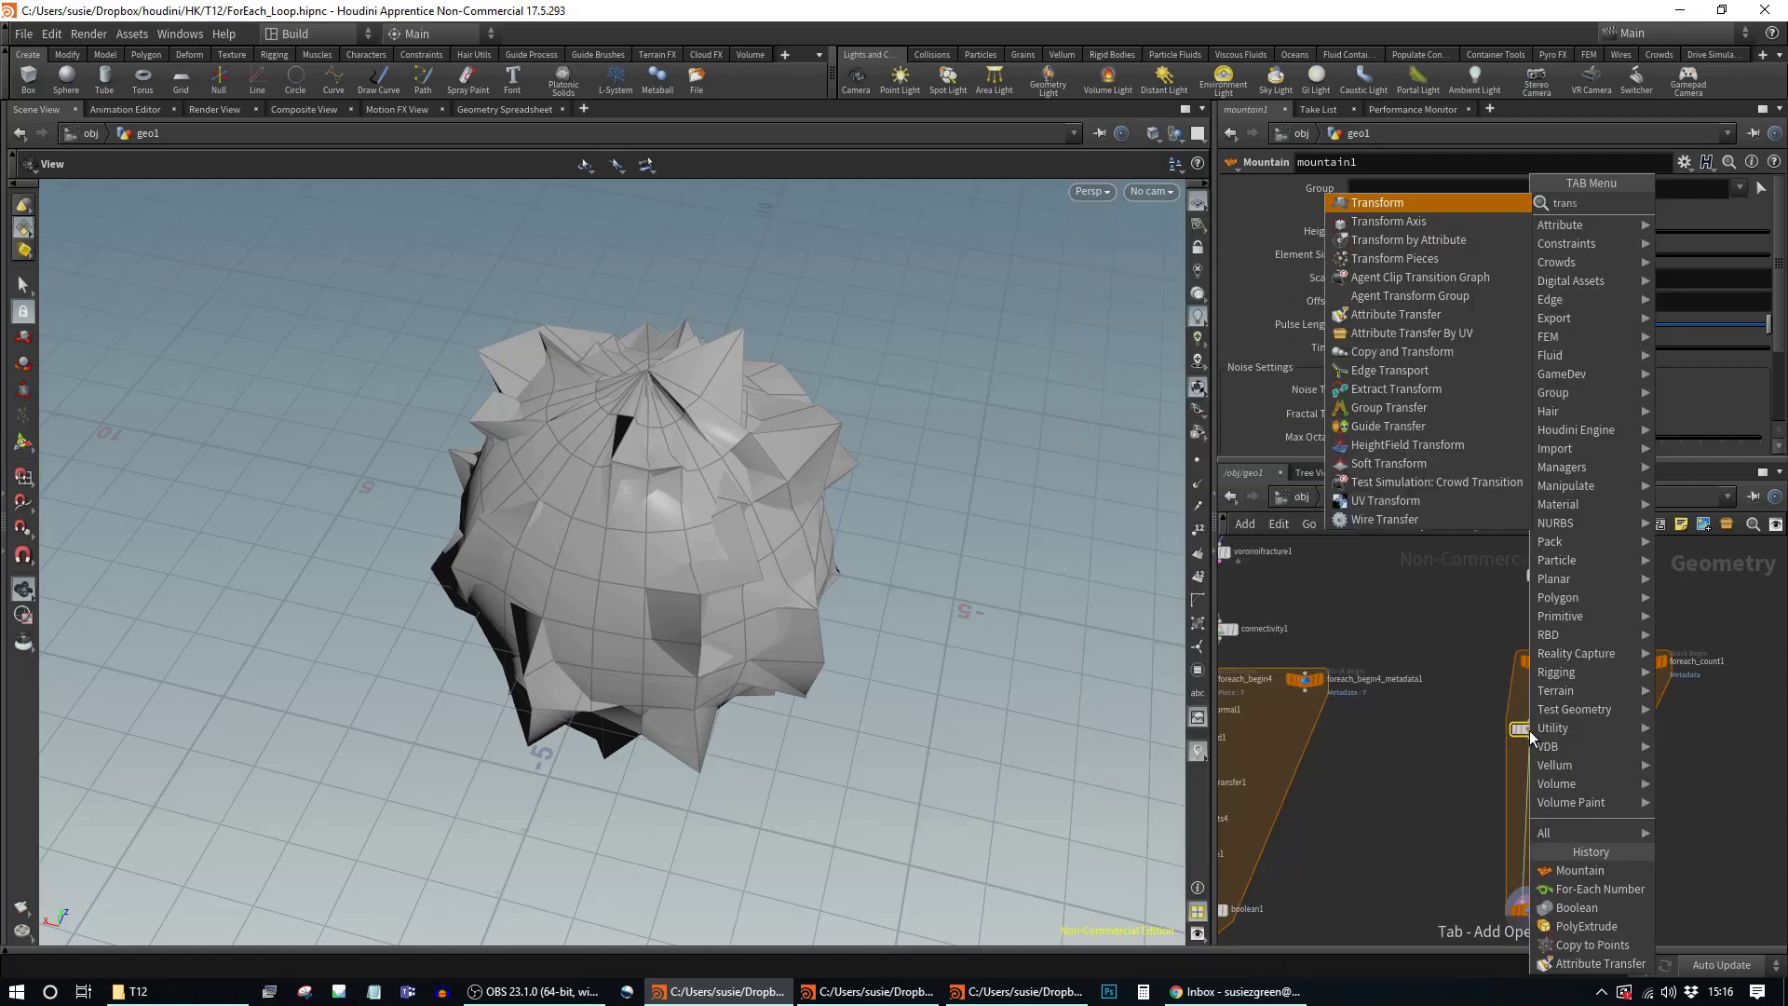
pyautogui.press('Return')
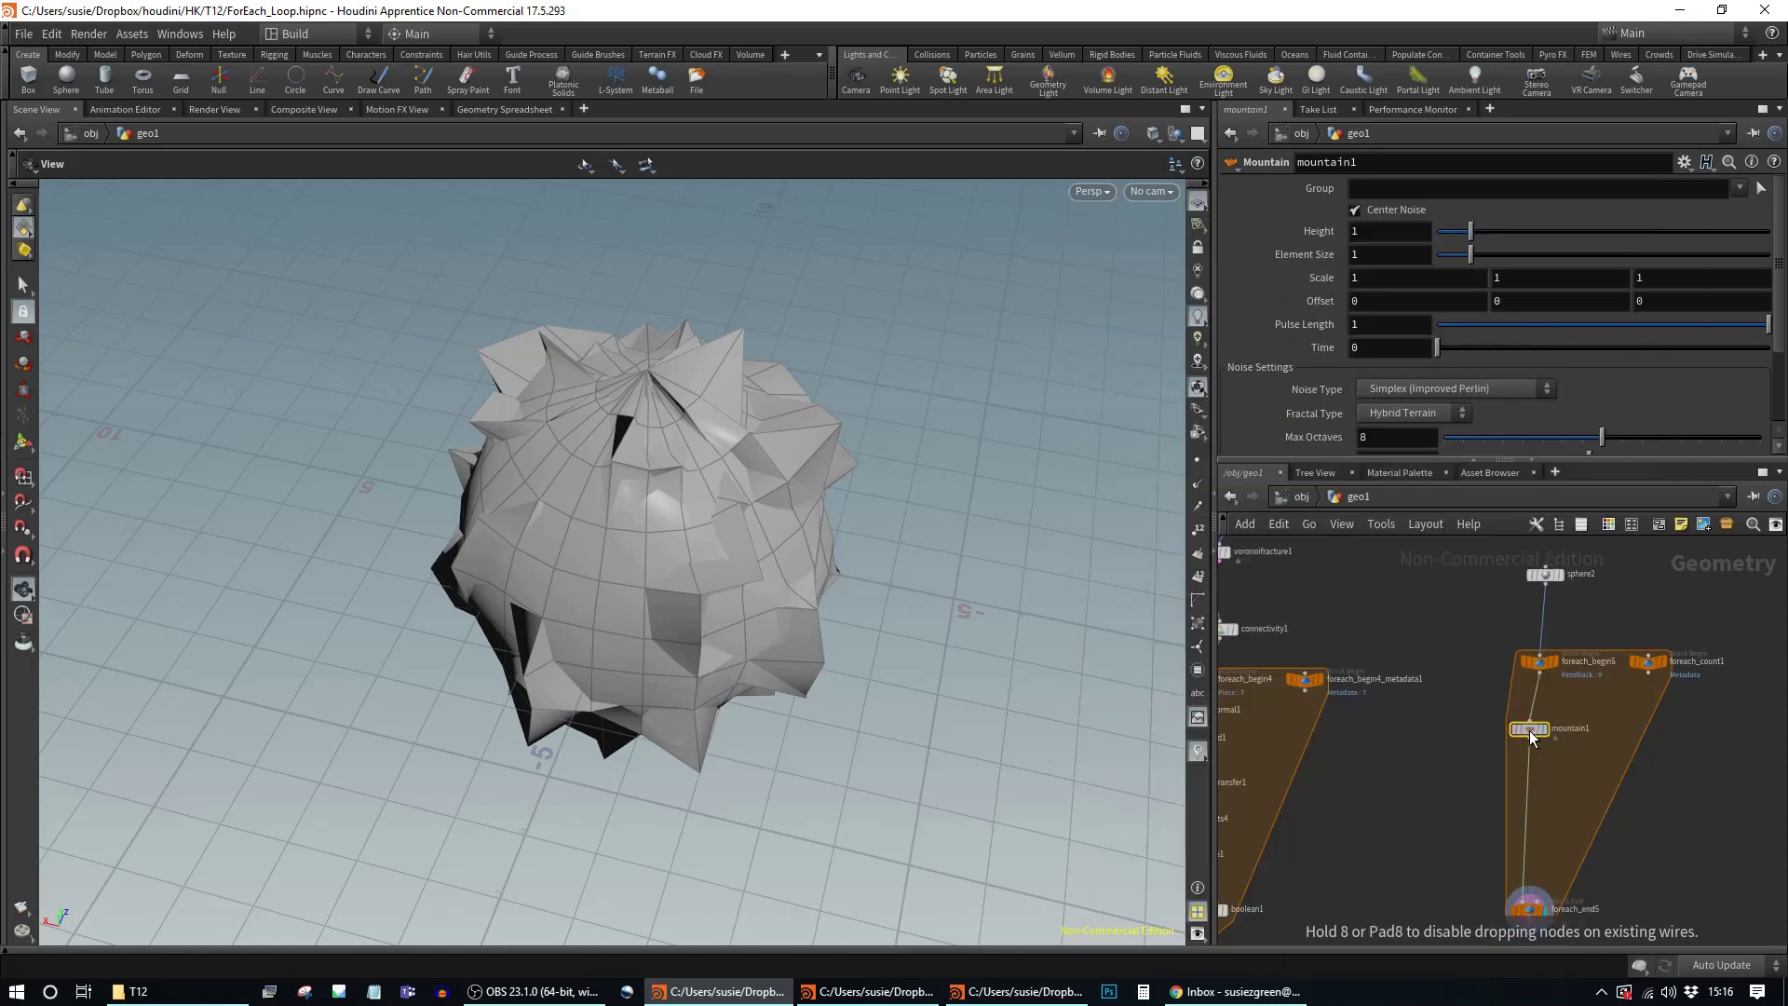
pyautogui.click(1530, 759)
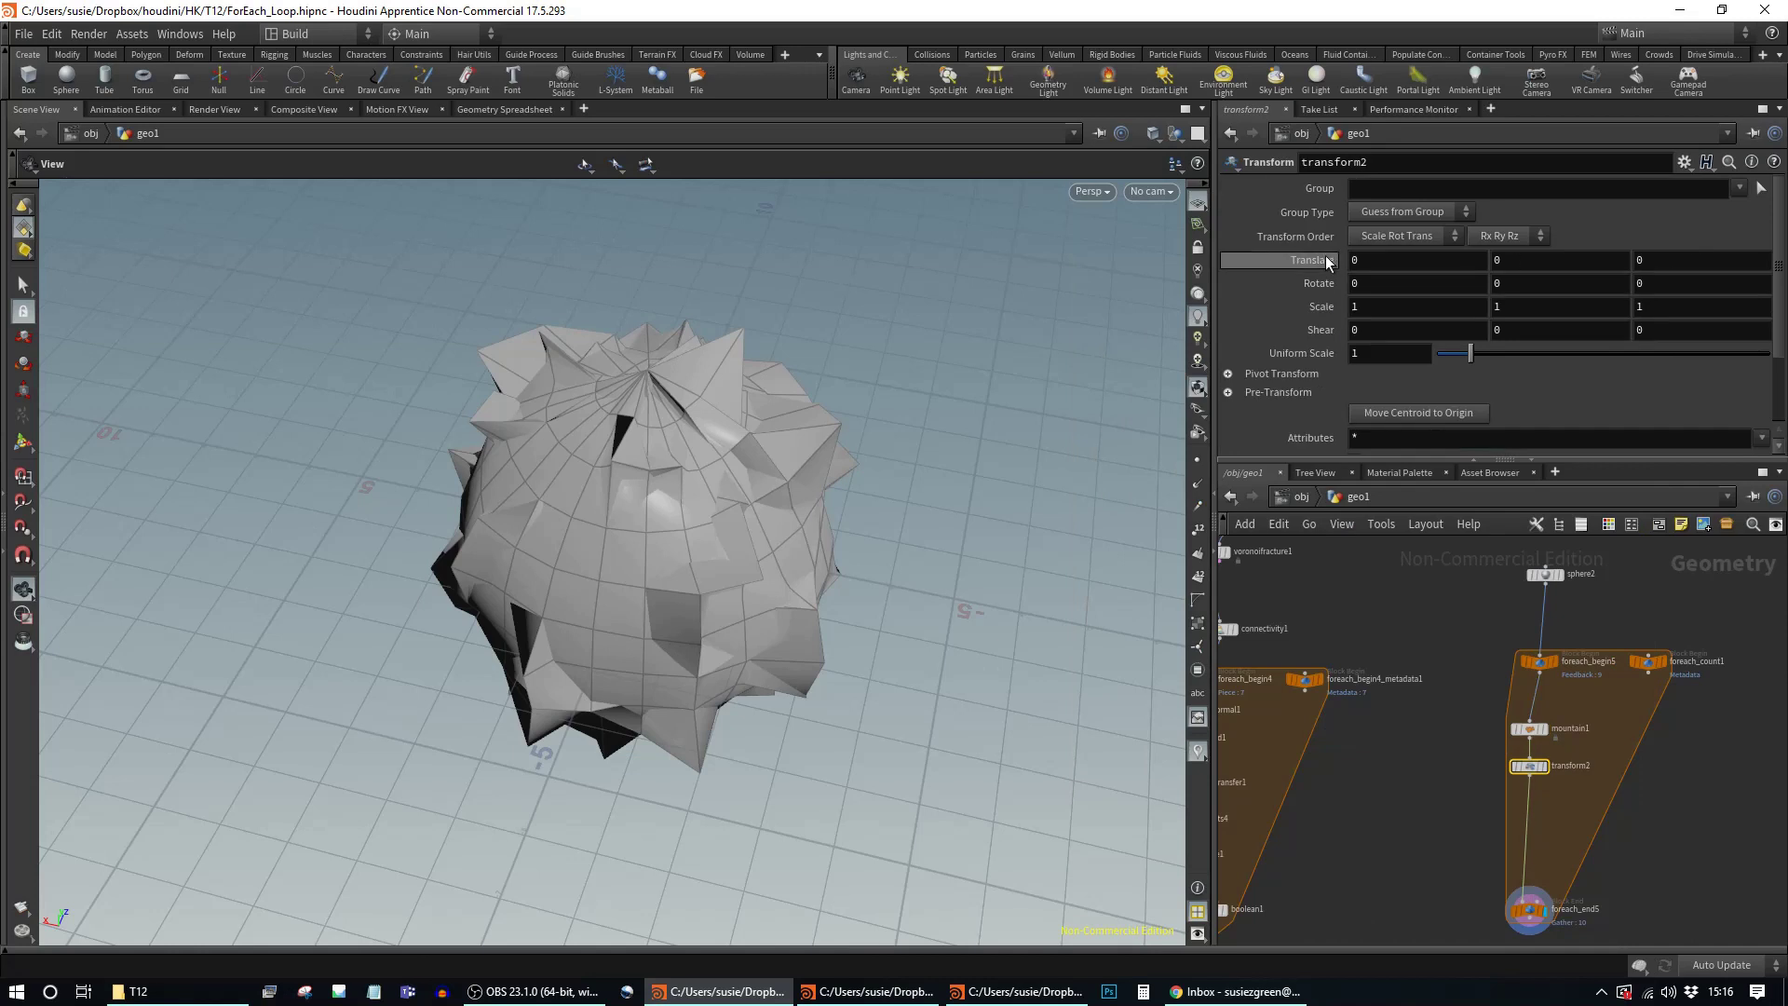
# Step: Set the X translation of the loop's new Transform node to 8.2 and view the whole row of spheres
pyautogui.moveTo(1358, 261); pyautogui.dragTo(201, 266, button='middle')
pyautogui.moveTo(830, 565); pyautogui.dragTo(394, 568, button='right')
pyautogui.moveTo(394, 569); pyautogui.dragTo(391, 466)
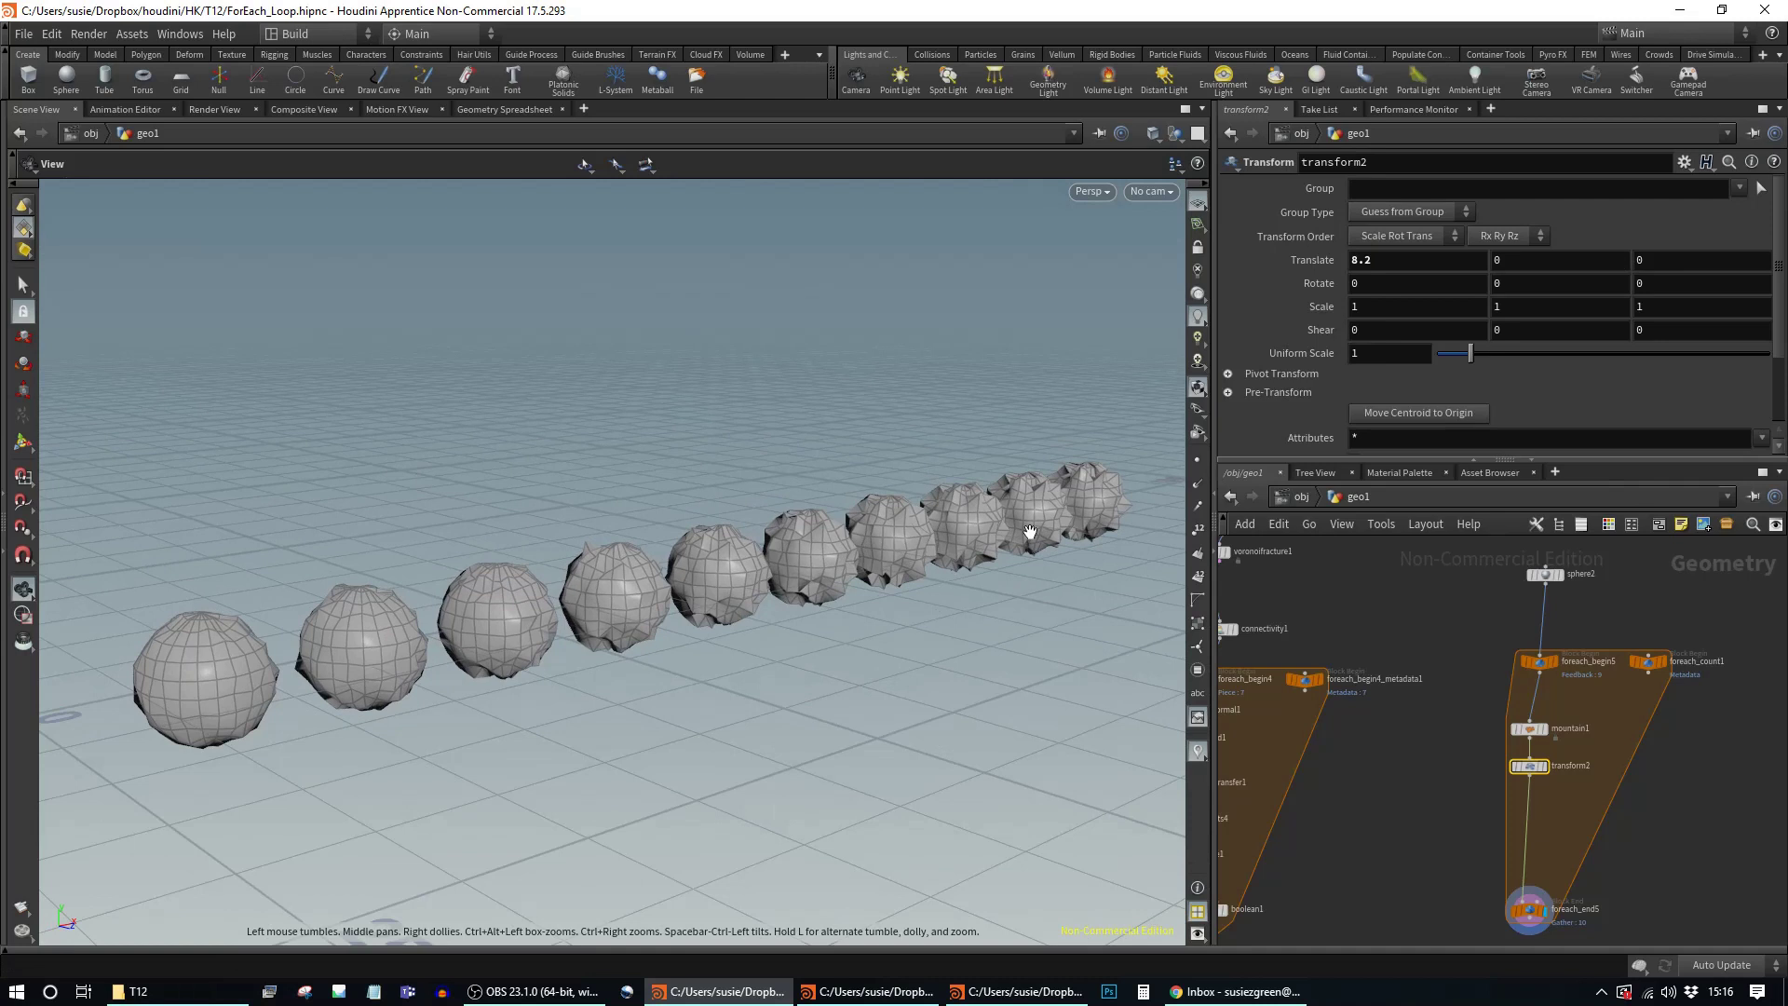
pyautogui.click(1528, 910)
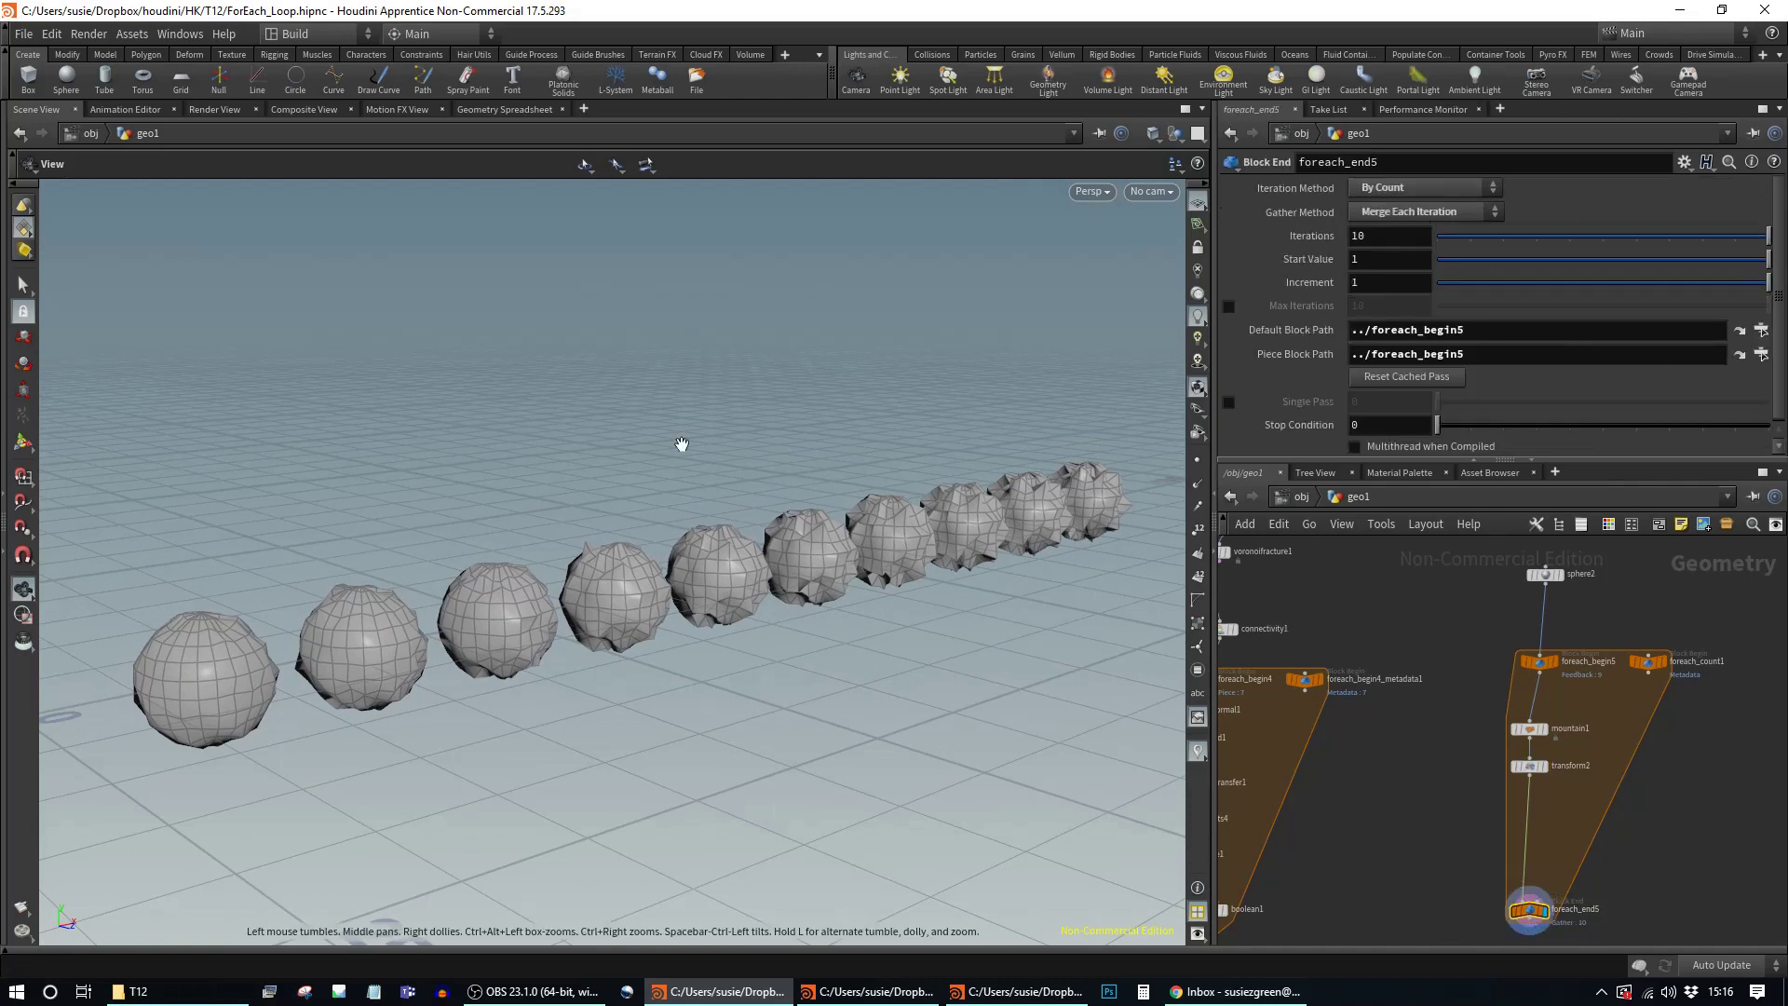
pyautogui.click(1532, 730)
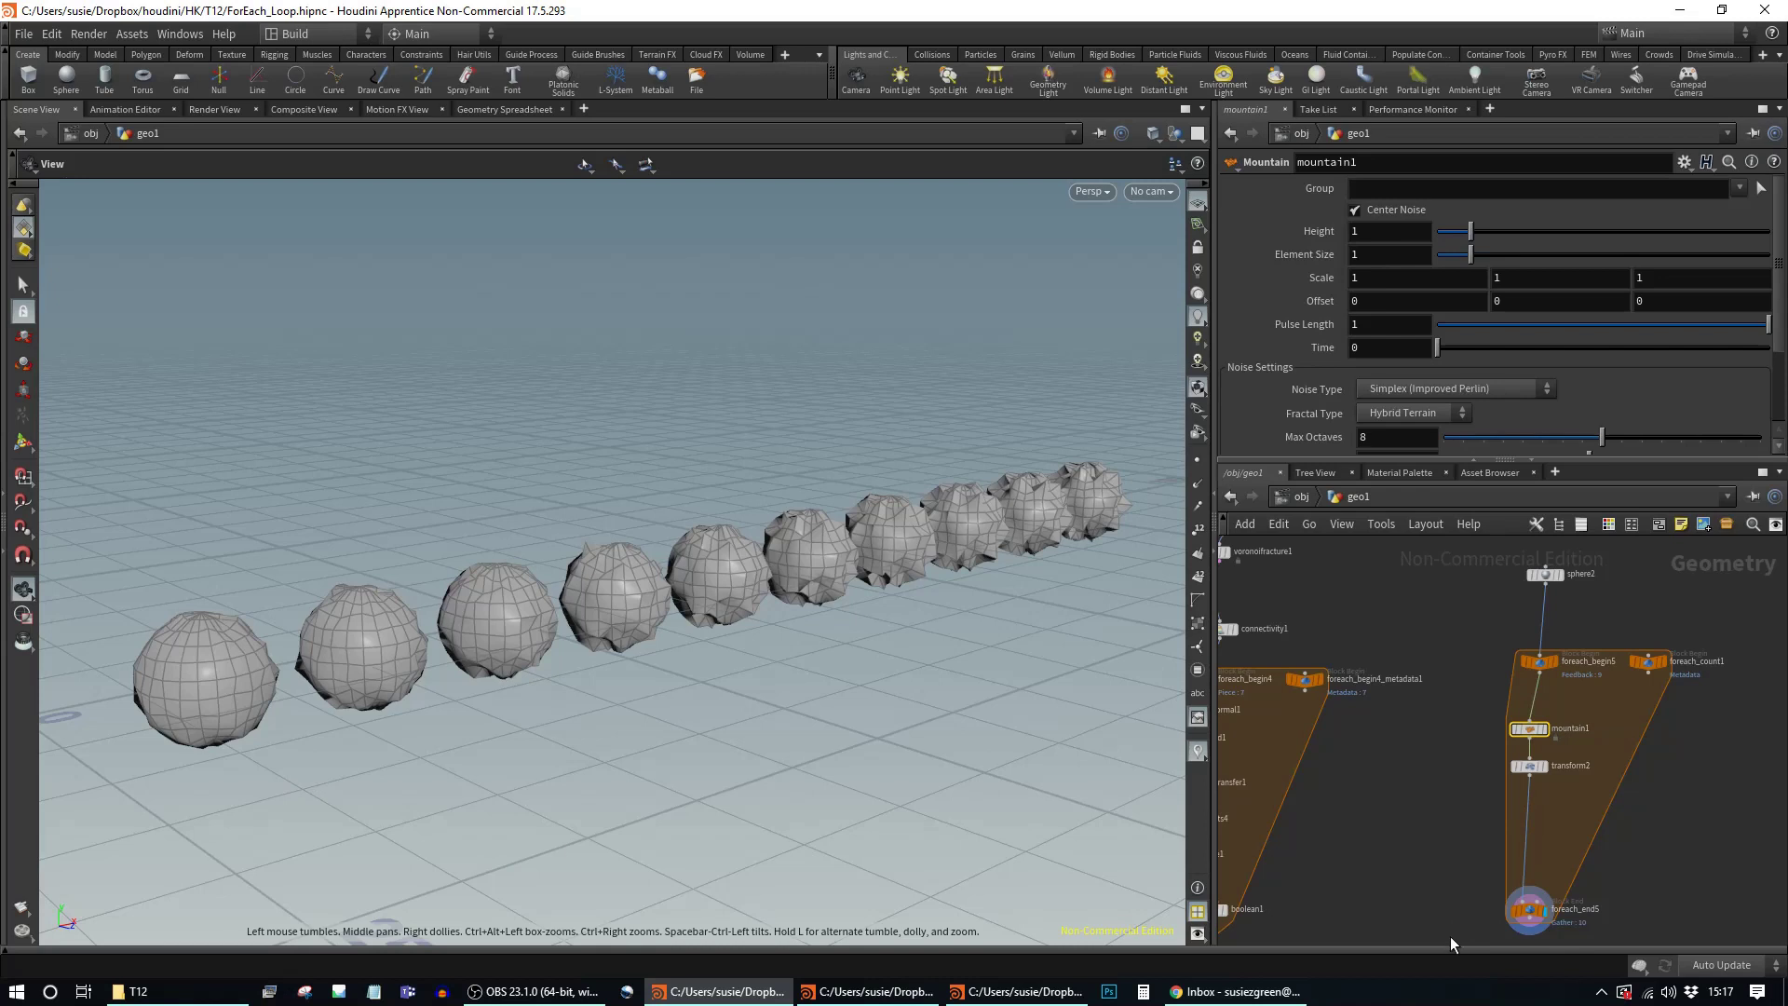
pyautogui.click(1528, 920)
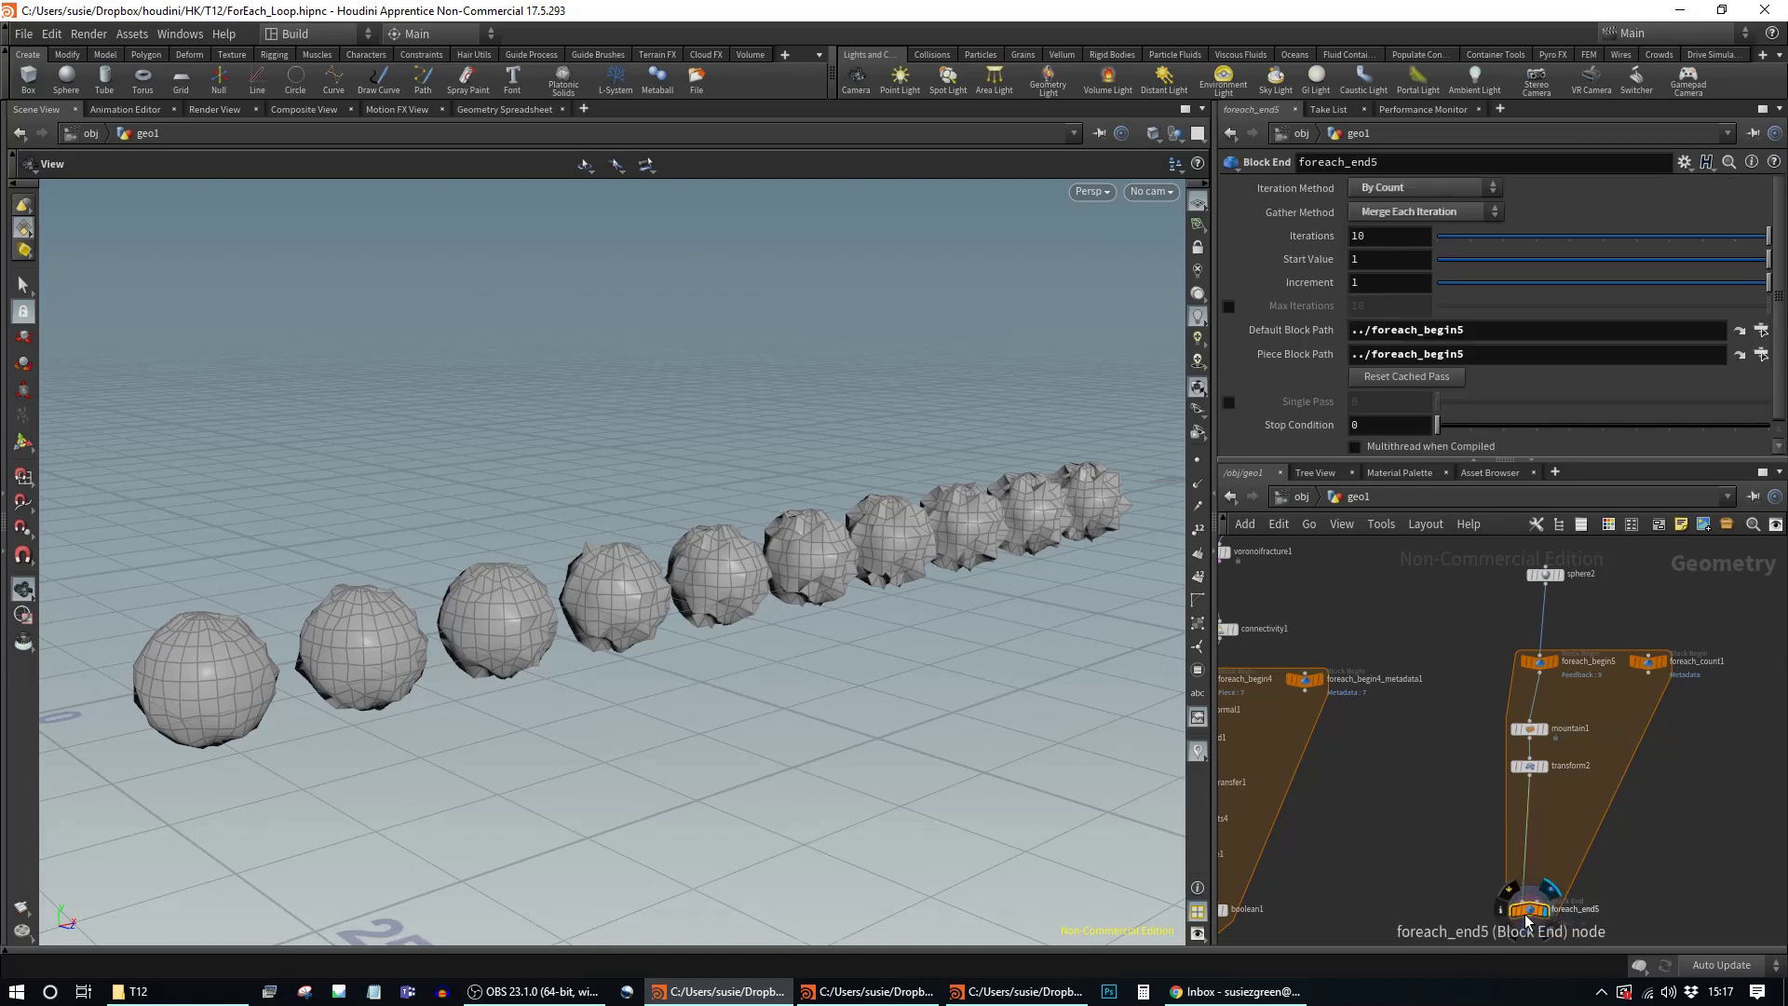
pyautogui.moveTo(1544, 669)
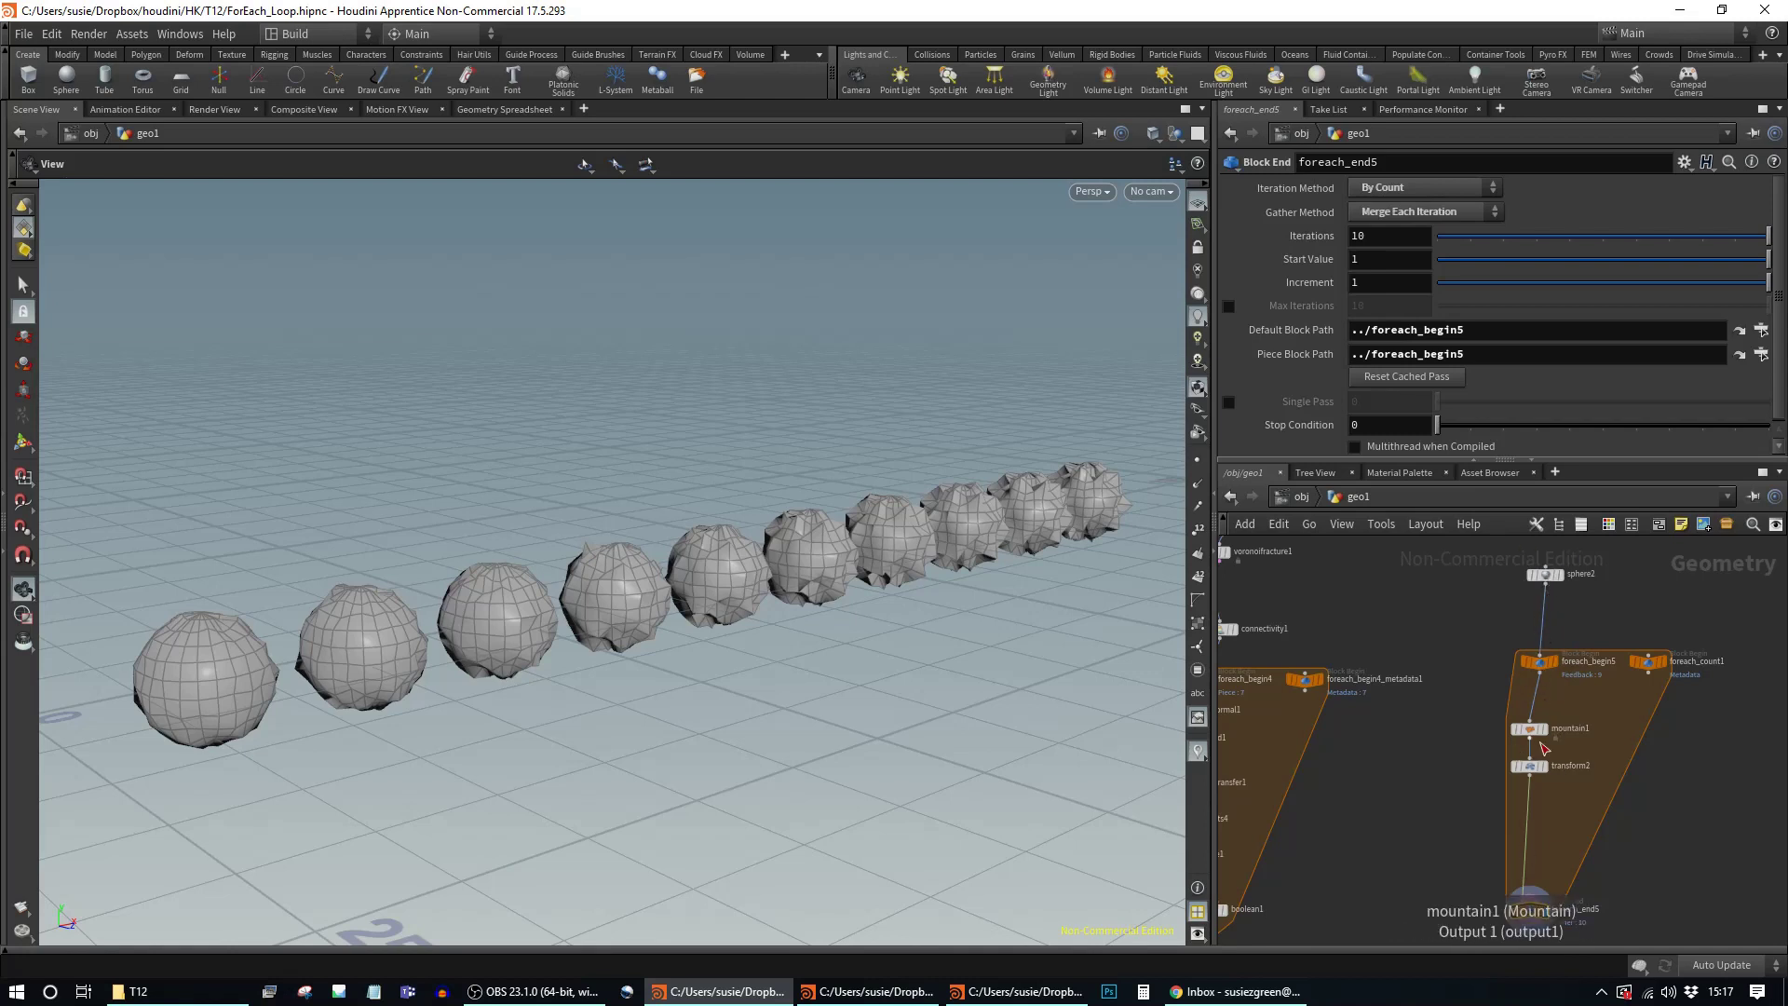
# Step: Inspect the row of deformed spheres from a new angle and display the parameters of mountain1
pyautogui.moveTo(686, 667); pyautogui.dragTo(519, 562)
pyautogui.moveTo(966, 701); pyautogui.dragTo(137, 657)
pyautogui.moveTo(1082, 678); pyautogui.dragTo(749, 668)
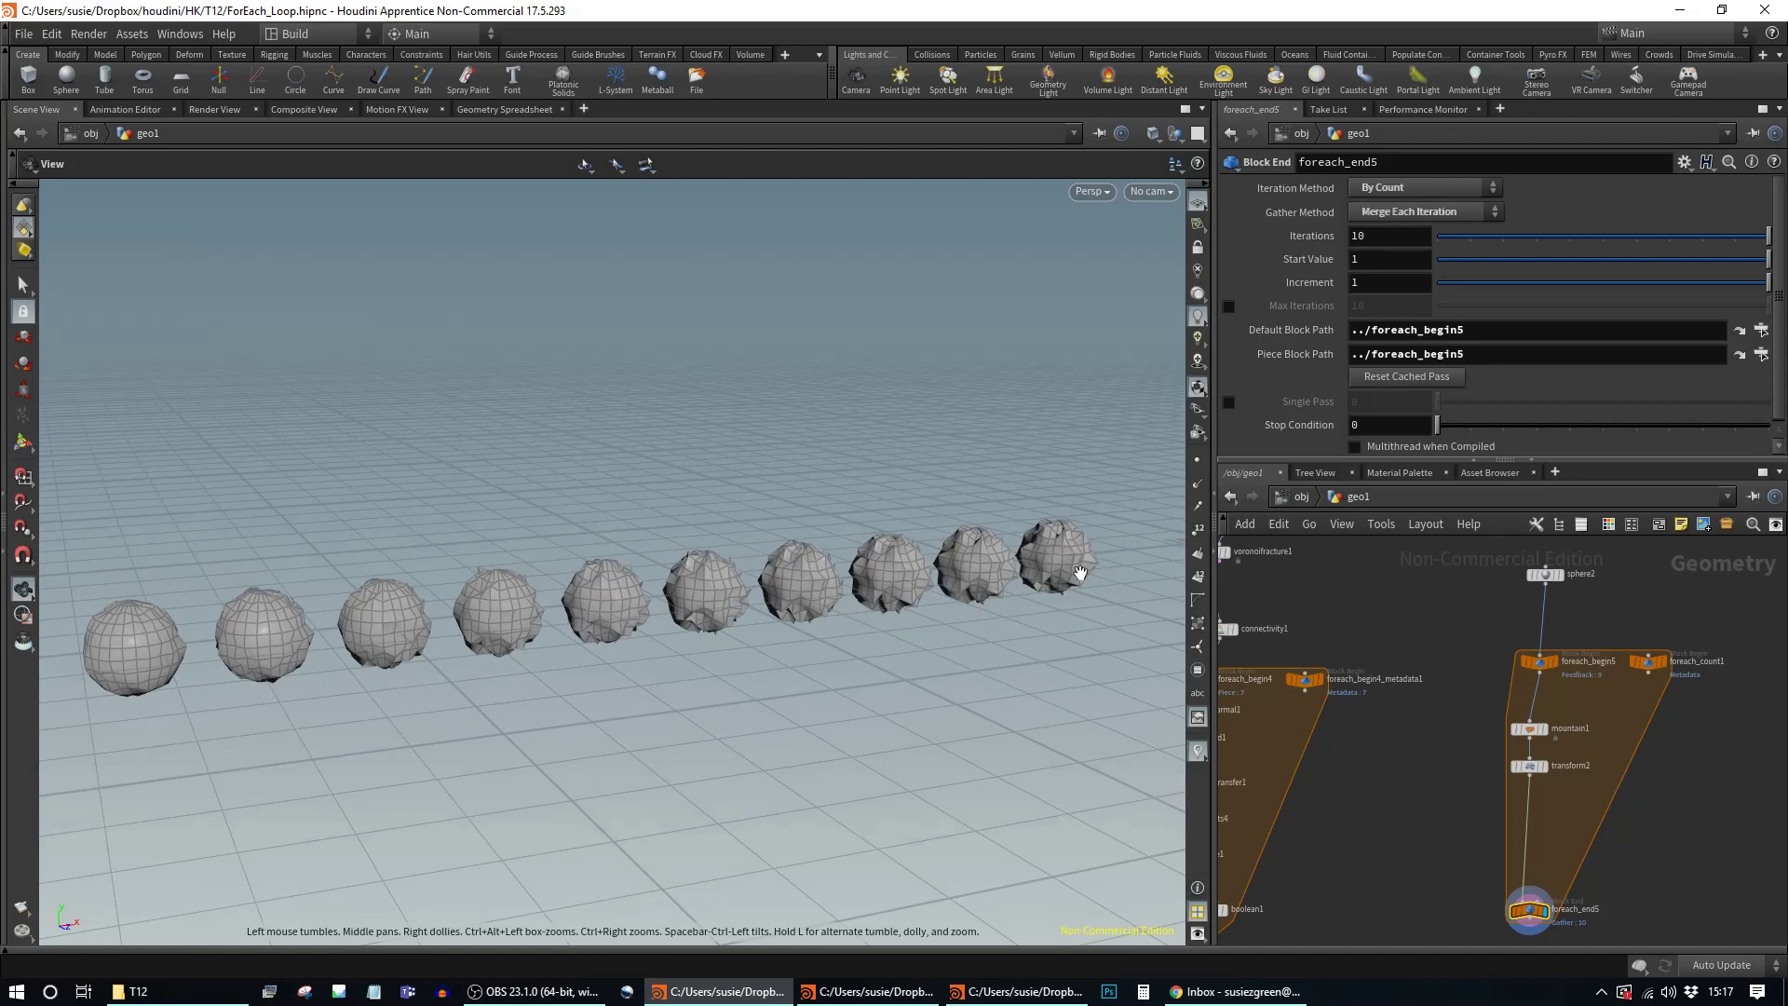
pyautogui.moveTo(1532, 752)
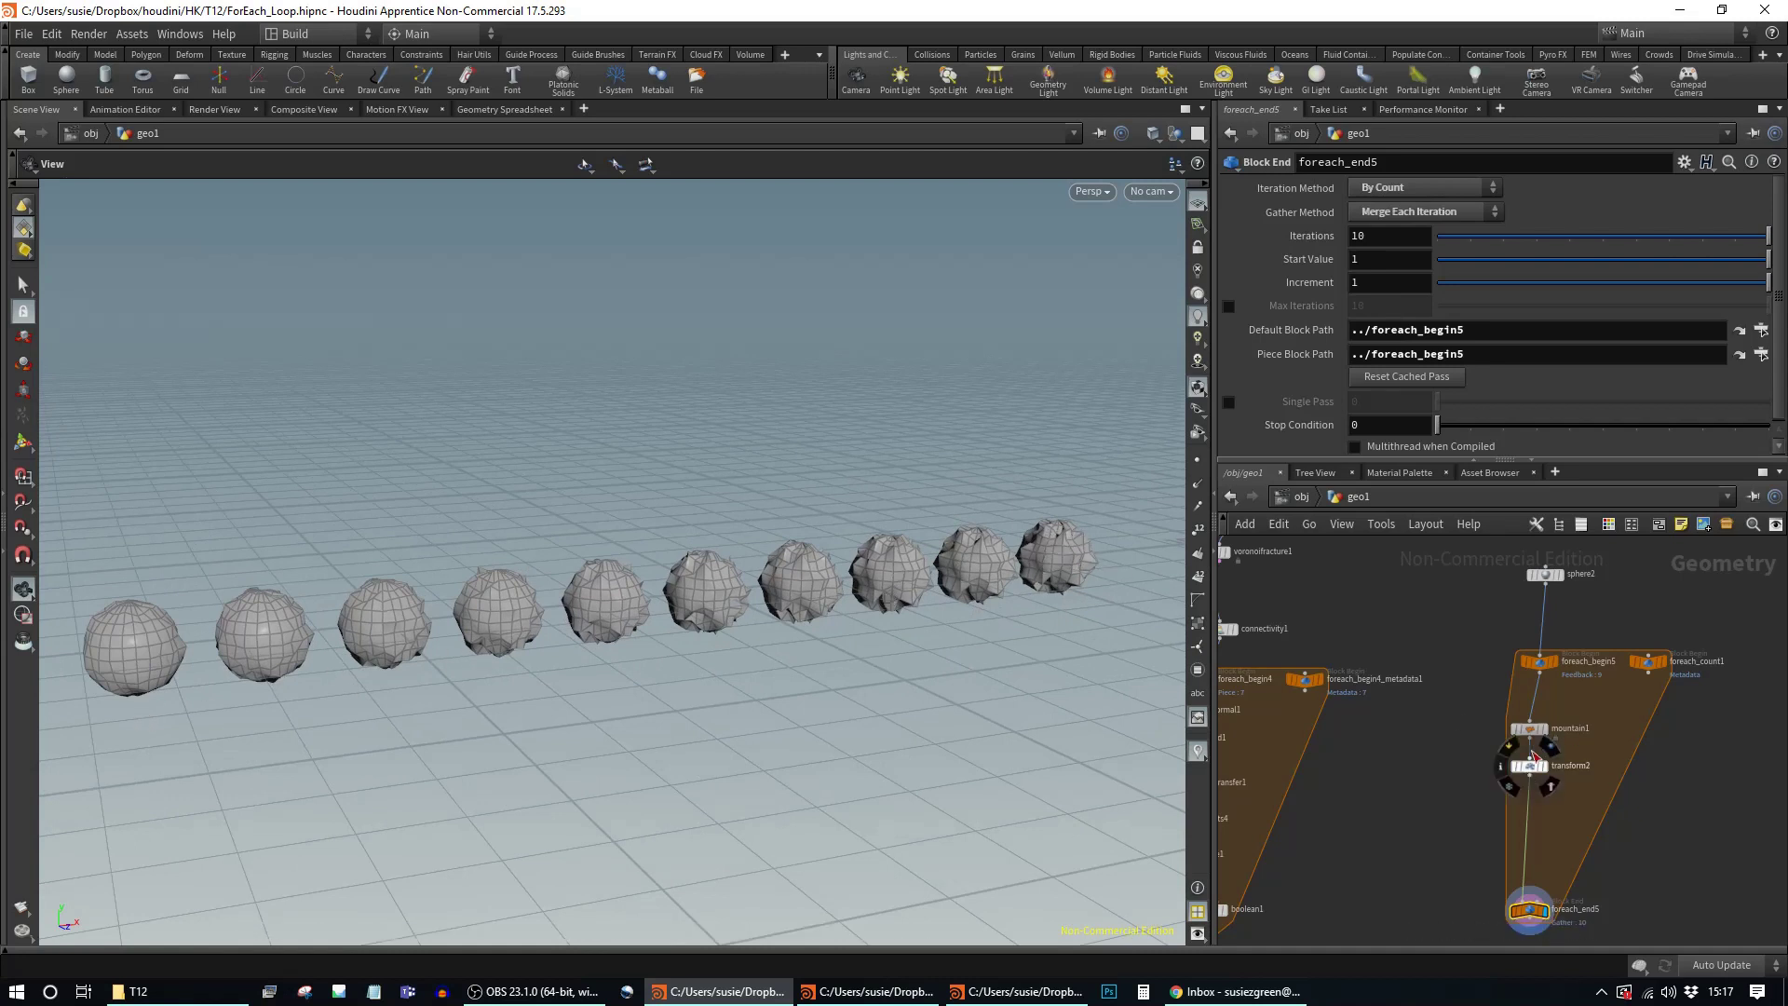
pyautogui.click(1531, 729)
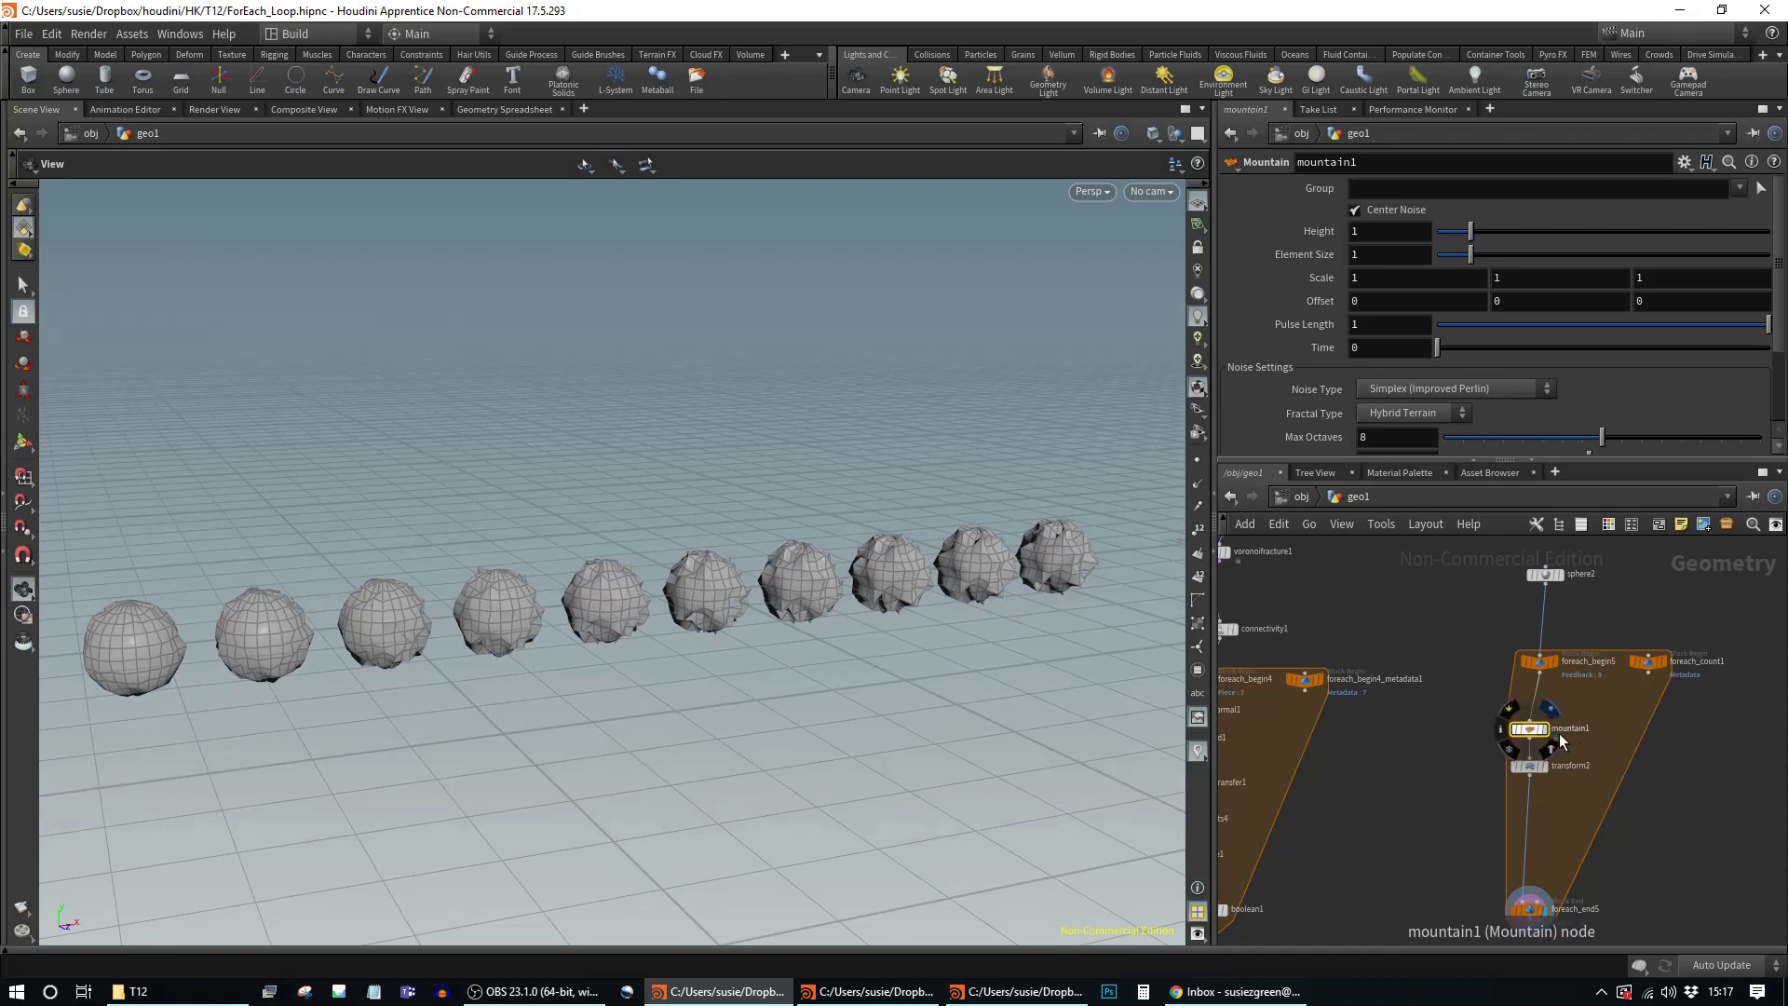
pyautogui.moveTo(1565, 731)
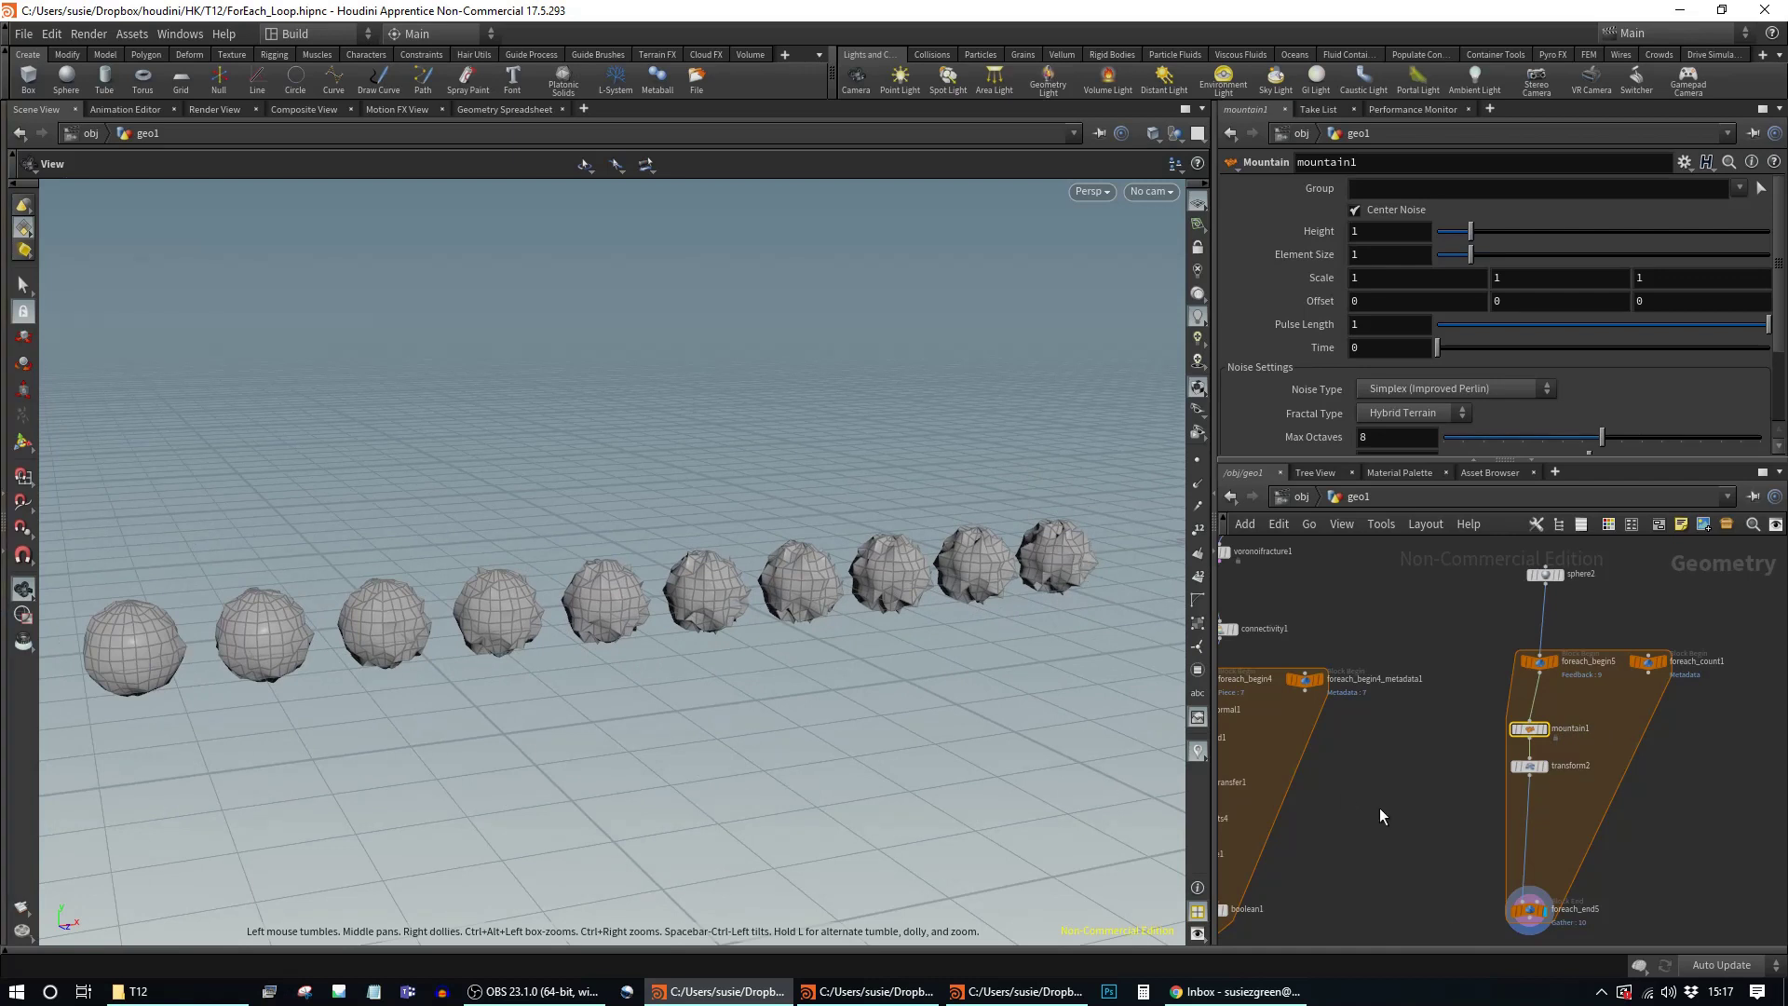
pyautogui.click(1525, 919)
pyautogui.press('Escape')
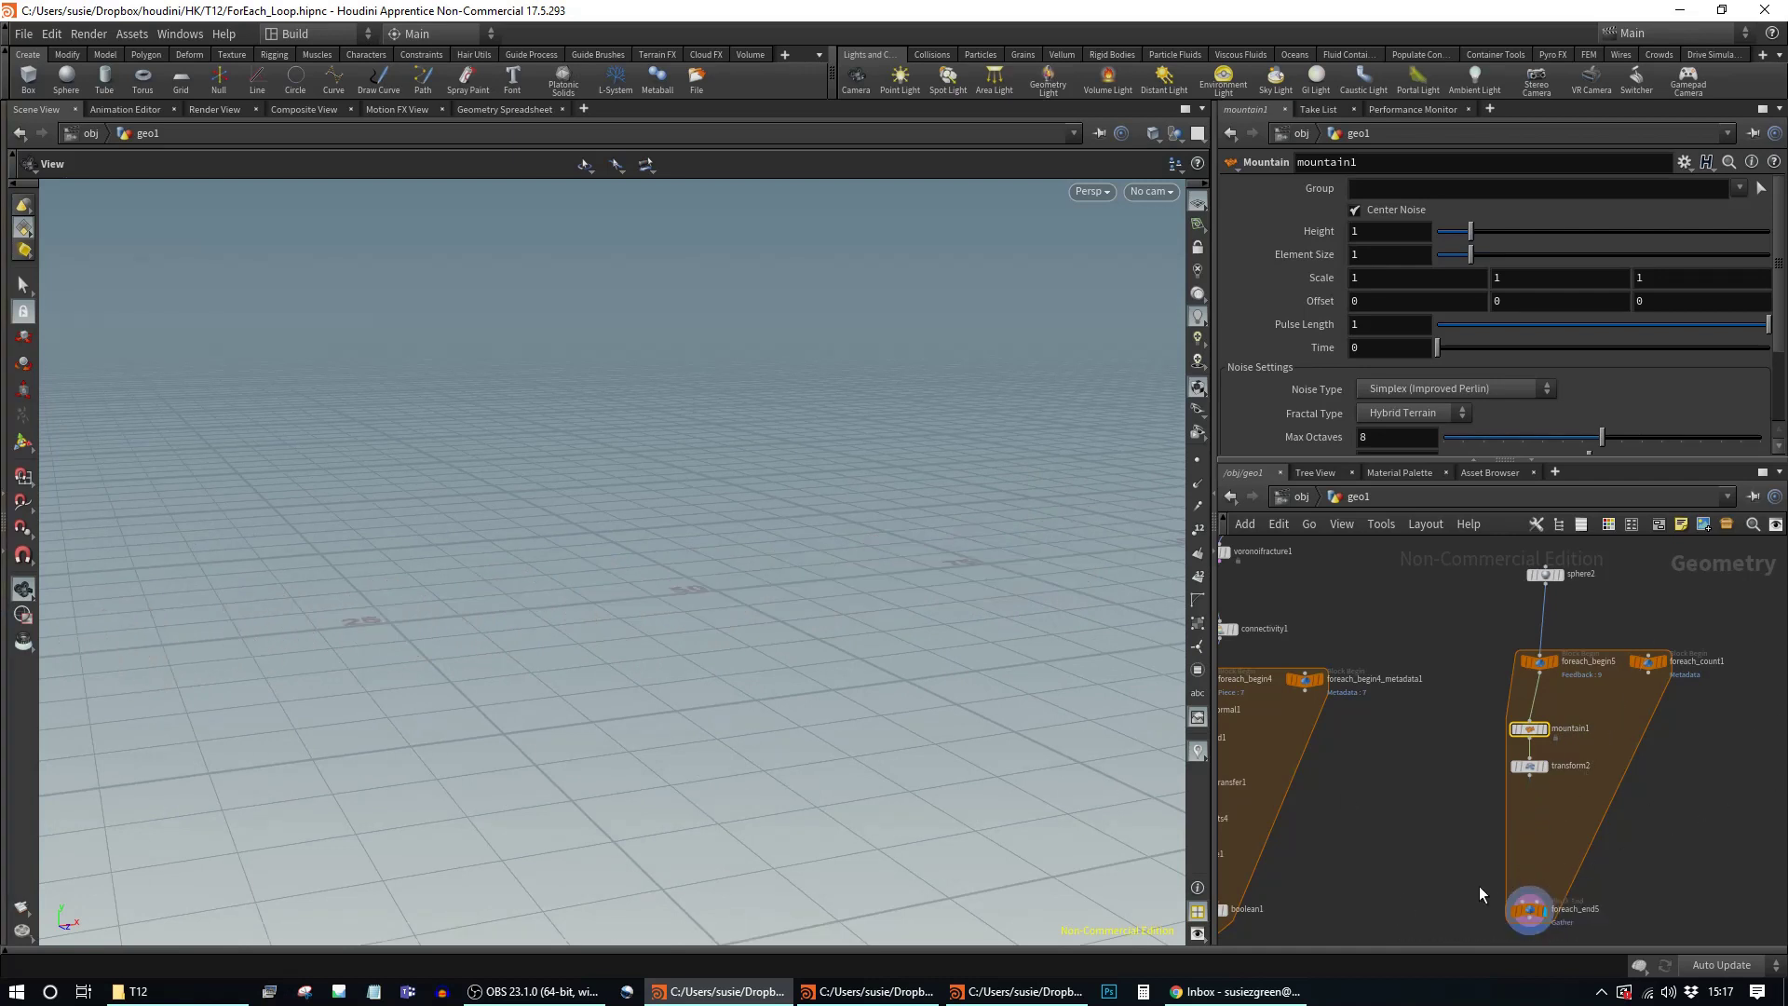
pyautogui.moveTo(1529, 775); pyautogui.dragTo(1518, 906)
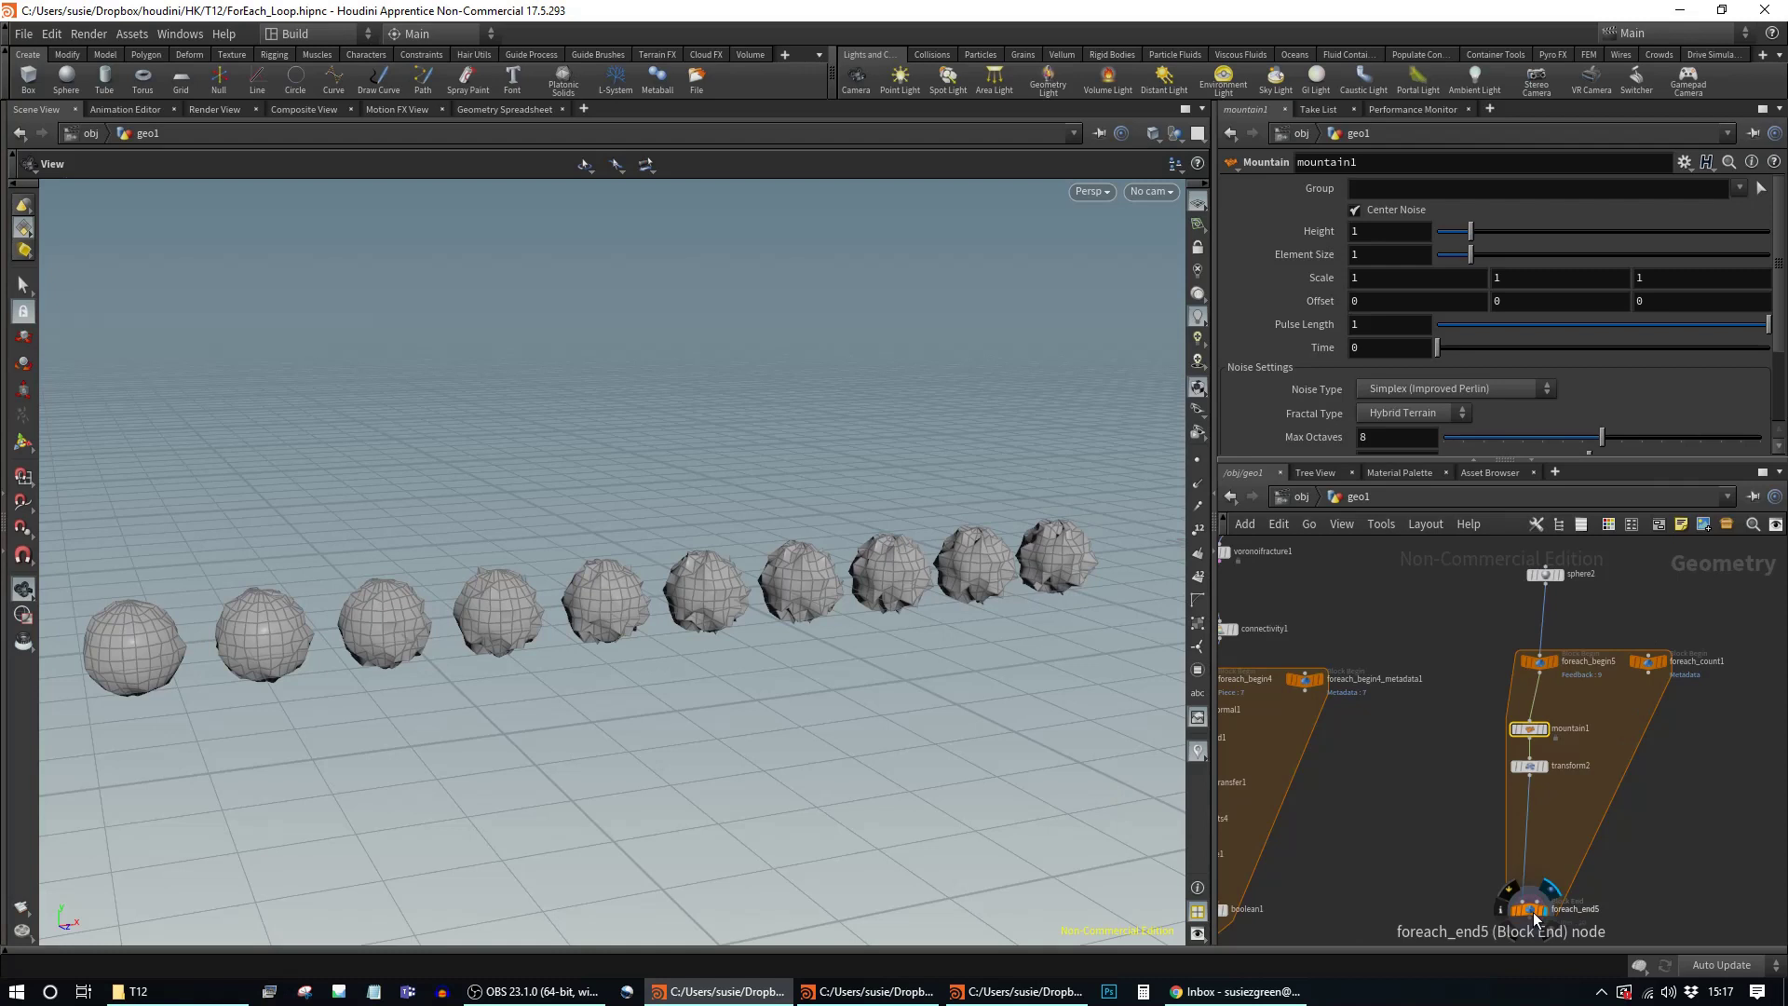
# Step: Set the Gather Method of foreach_end5 to Feedback Each Iteration and view the resulting sphere up close
pyautogui.click(1527, 909)
pyautogui.click(1456, 212)
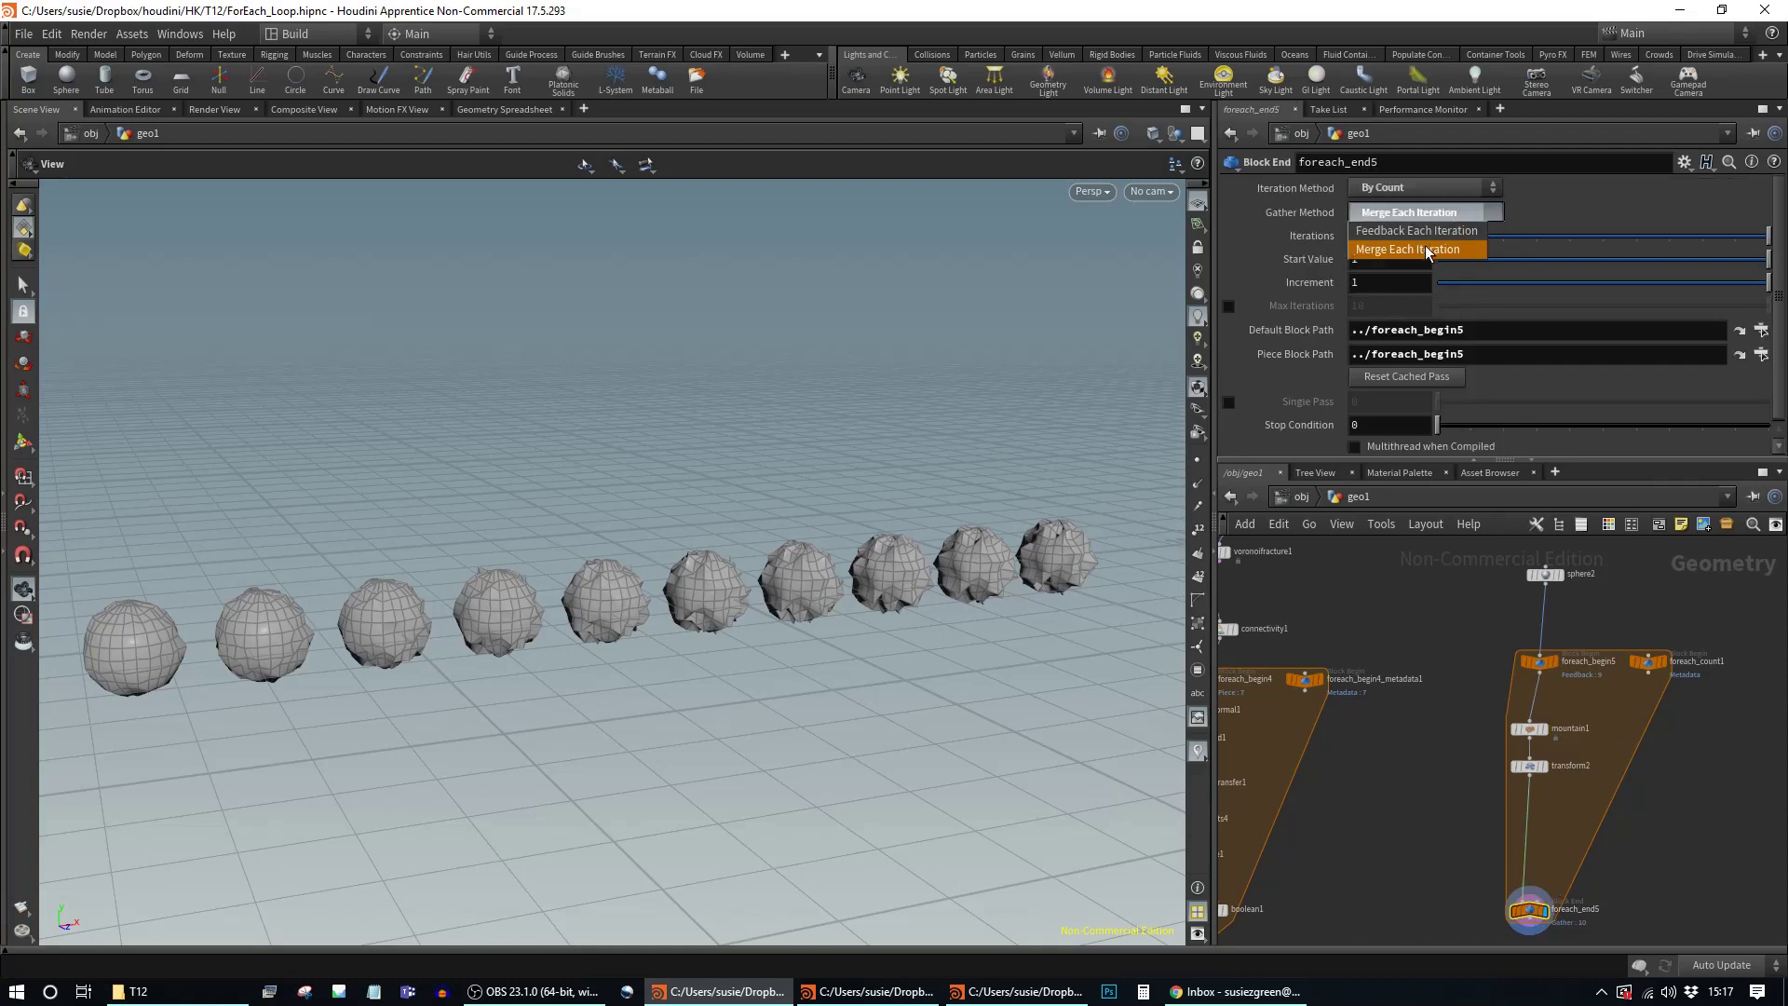
pyautogui.click(1416, 233)
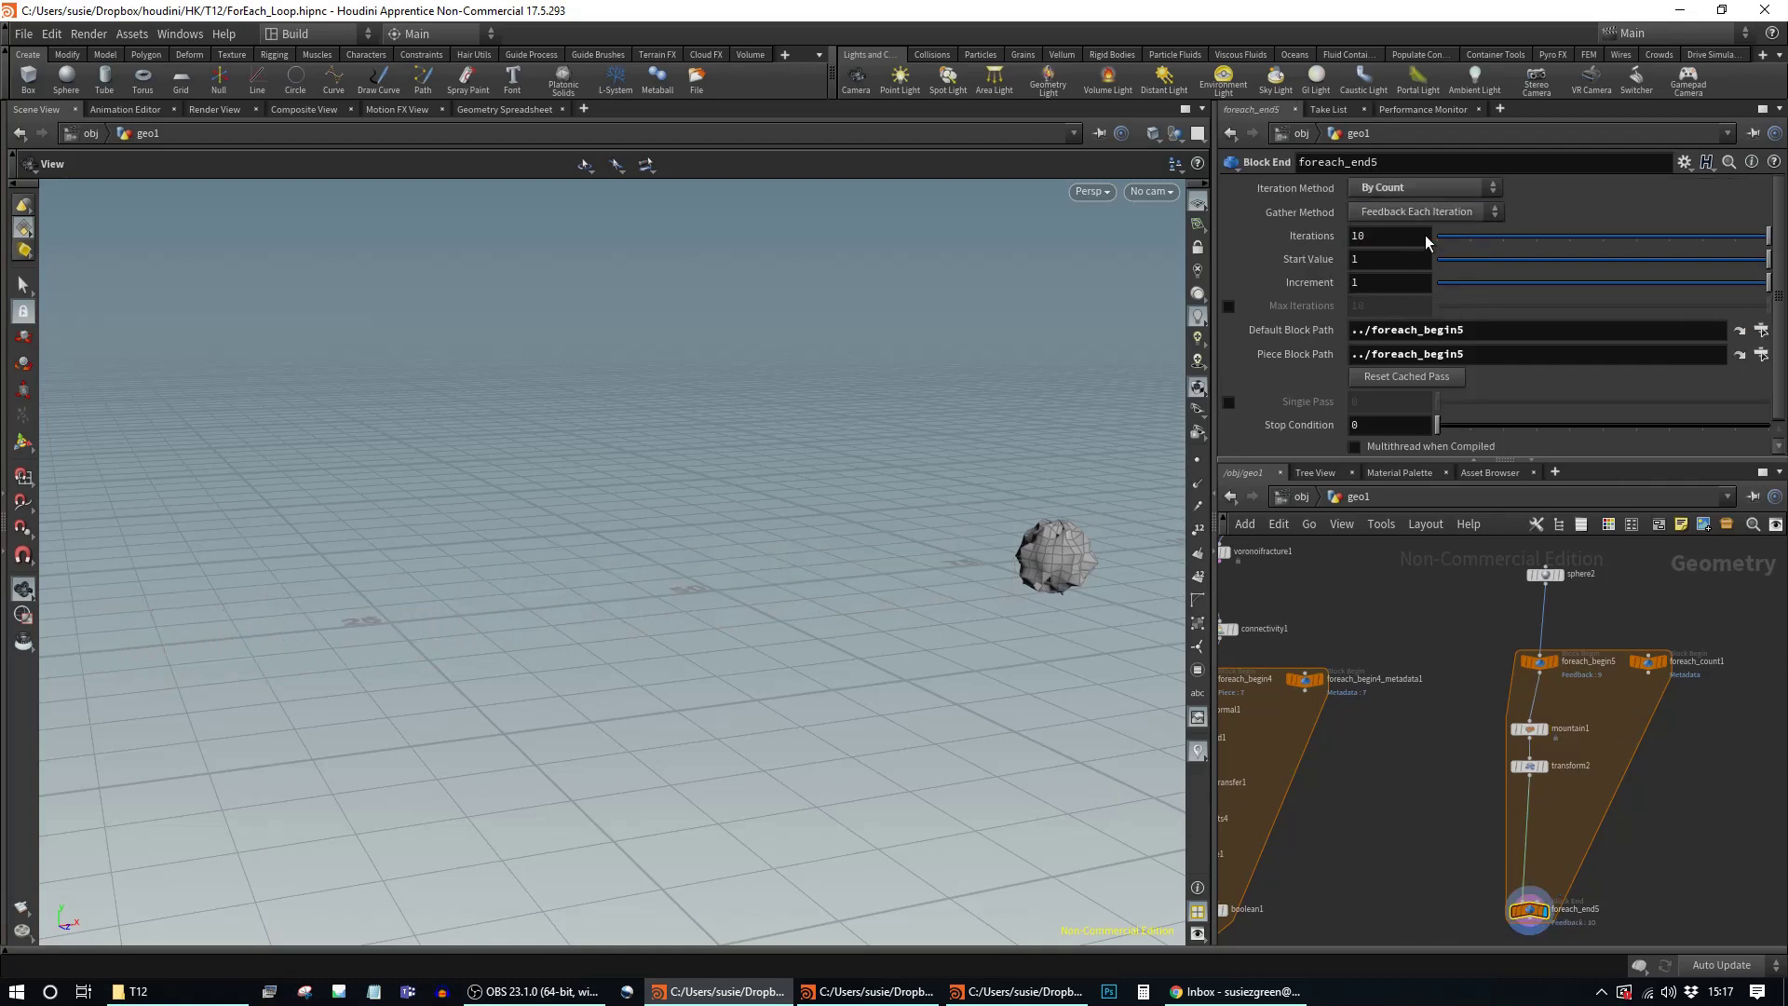
pyautogui.moveTo(1114, 501); pyautogui.dragTo(913, 671)
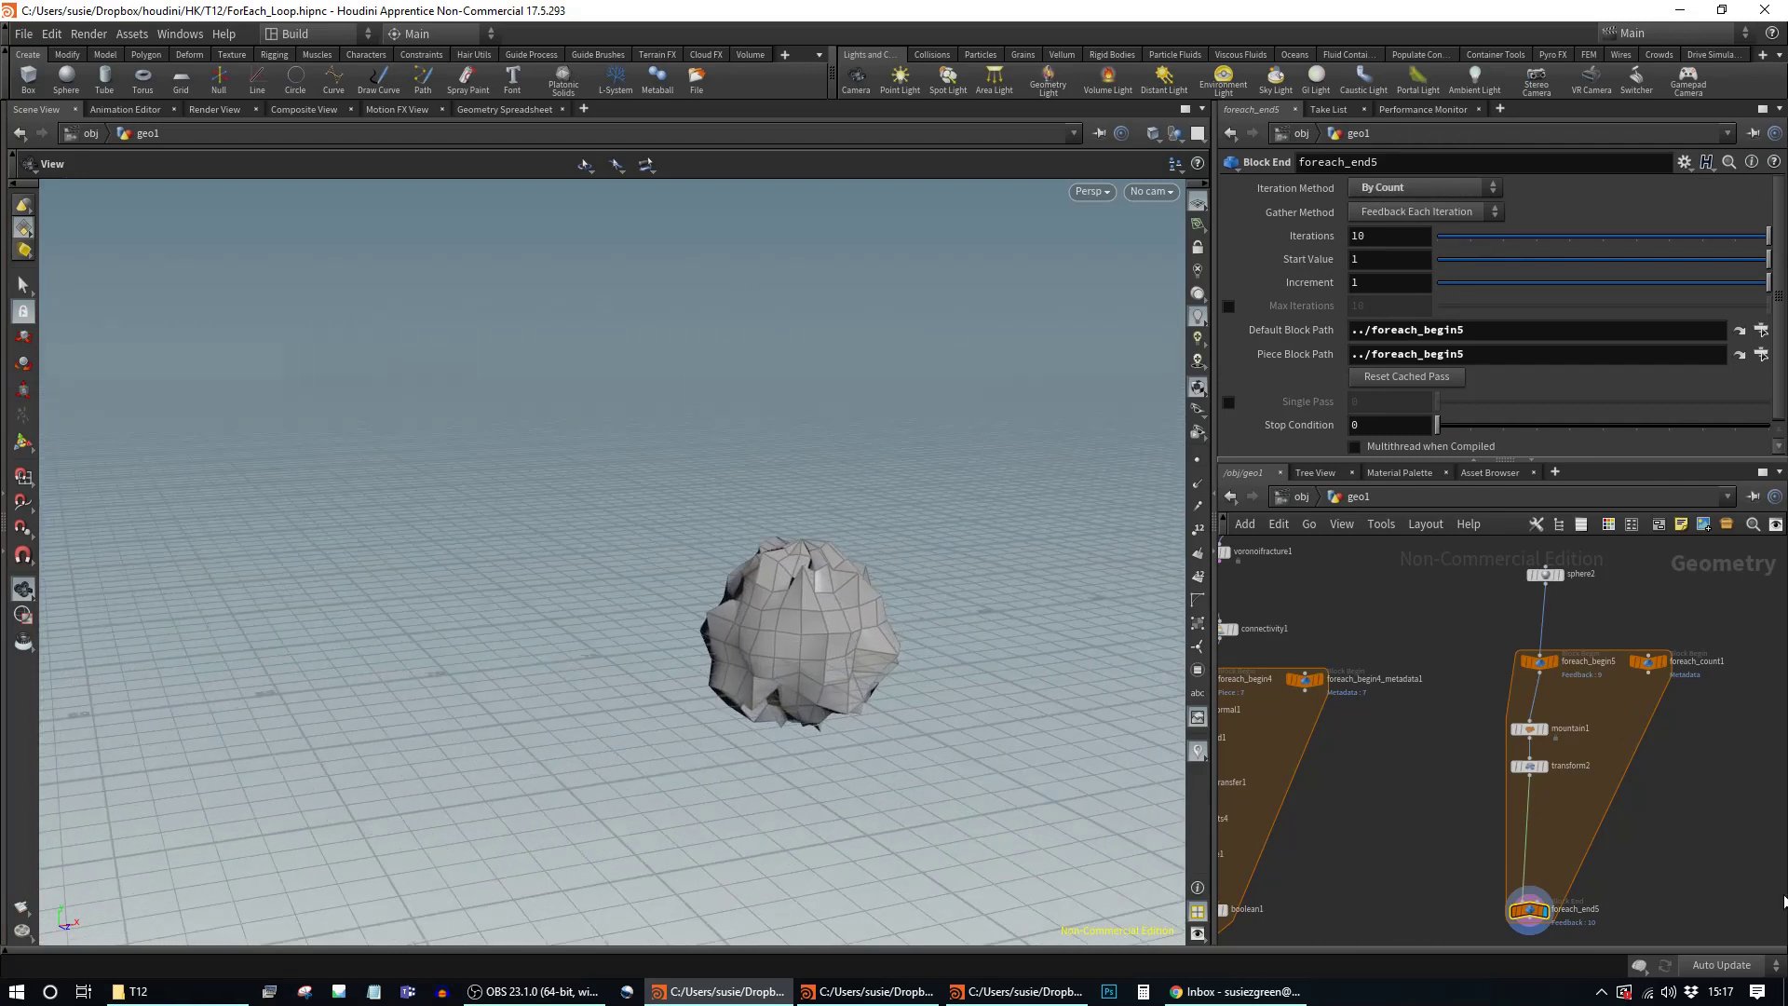
# Step: Move foreach_end5 up closer to transform2 and shift sphere2 into line above the loop
pyautogui.moveTo(1529, 910); pyautogui.dragTo(1535, 845)
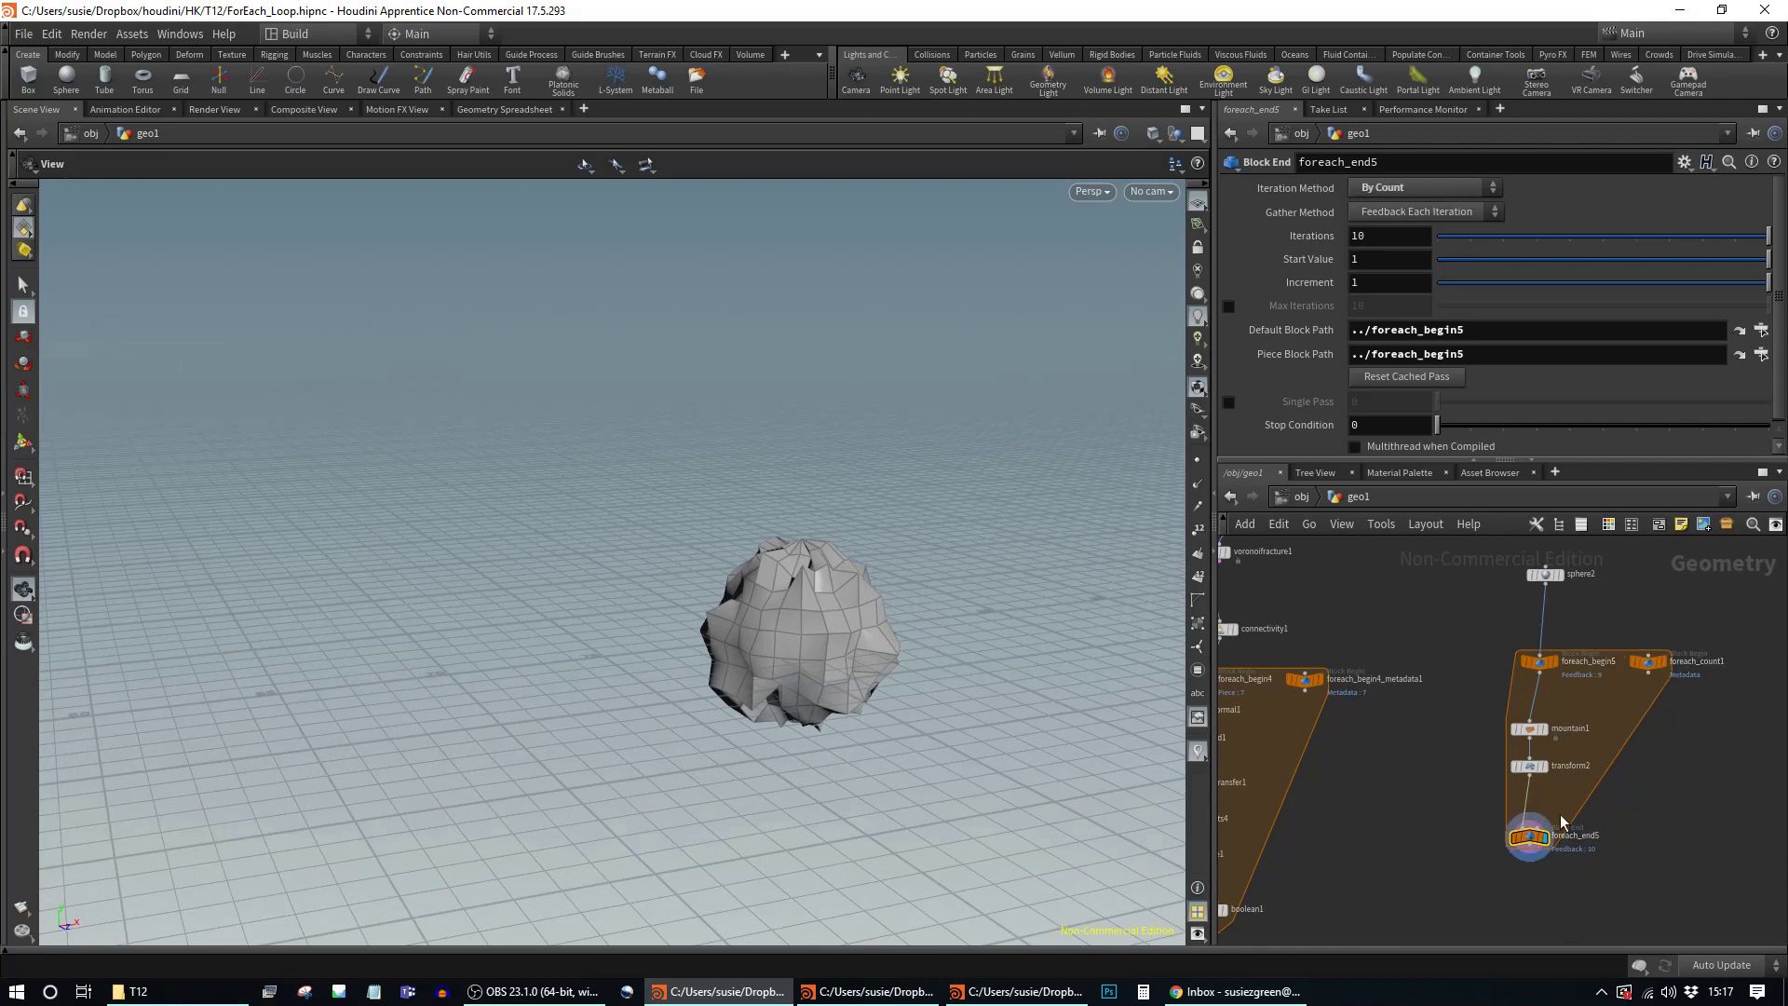
pyautogui.moveTo(1531, 841); pyautogui.dragTo(1531, 853)
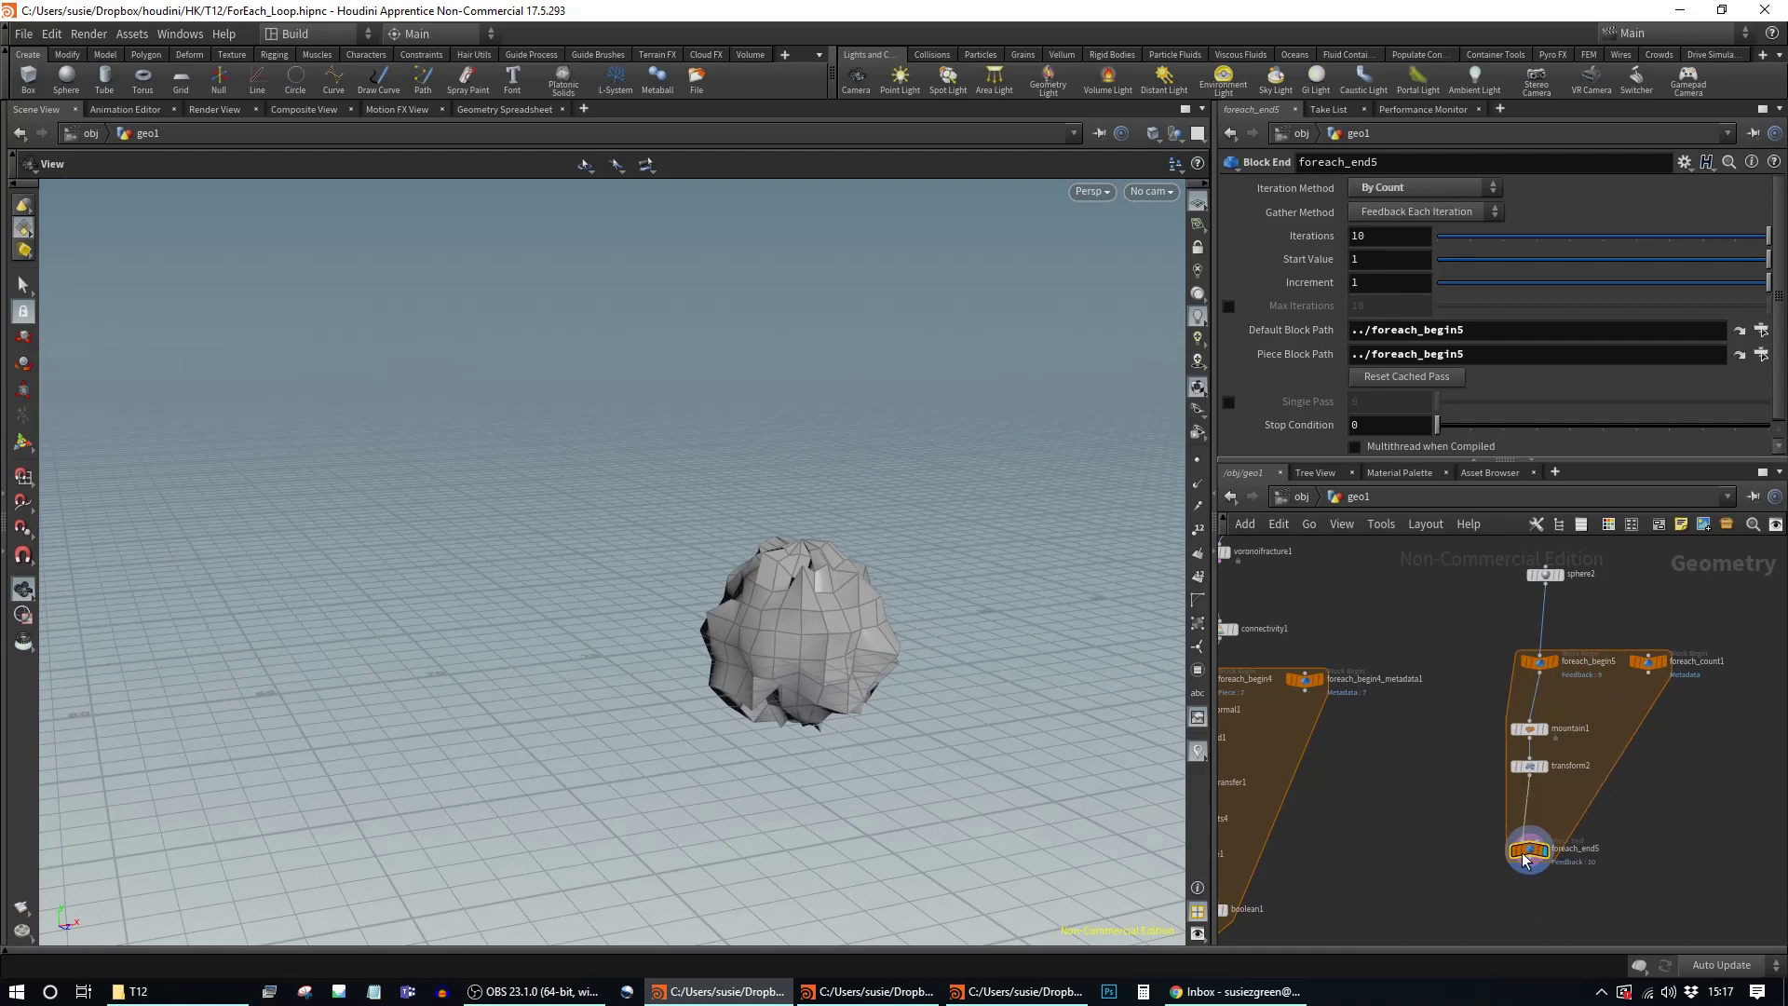
pyautogui.scroll(-5, 1691, 796)
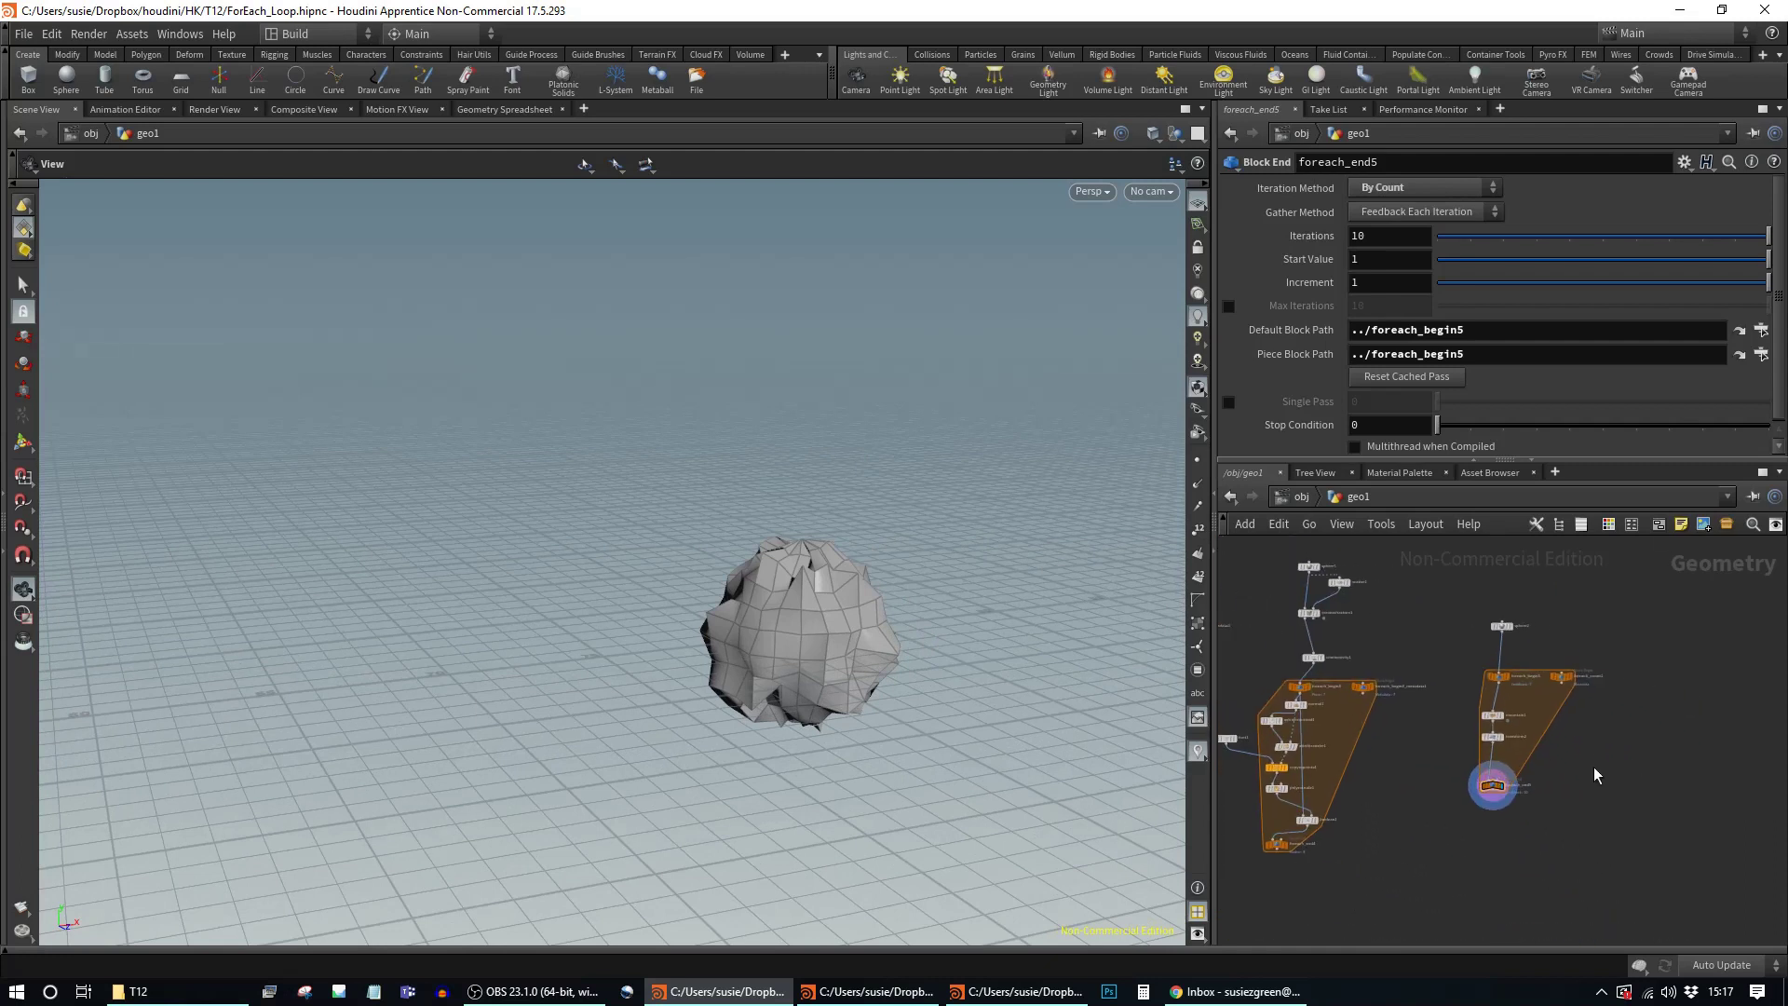
pyautogui.moveTo(1595, 768); pyautogui.dragTo(1584, 729, button='middle')
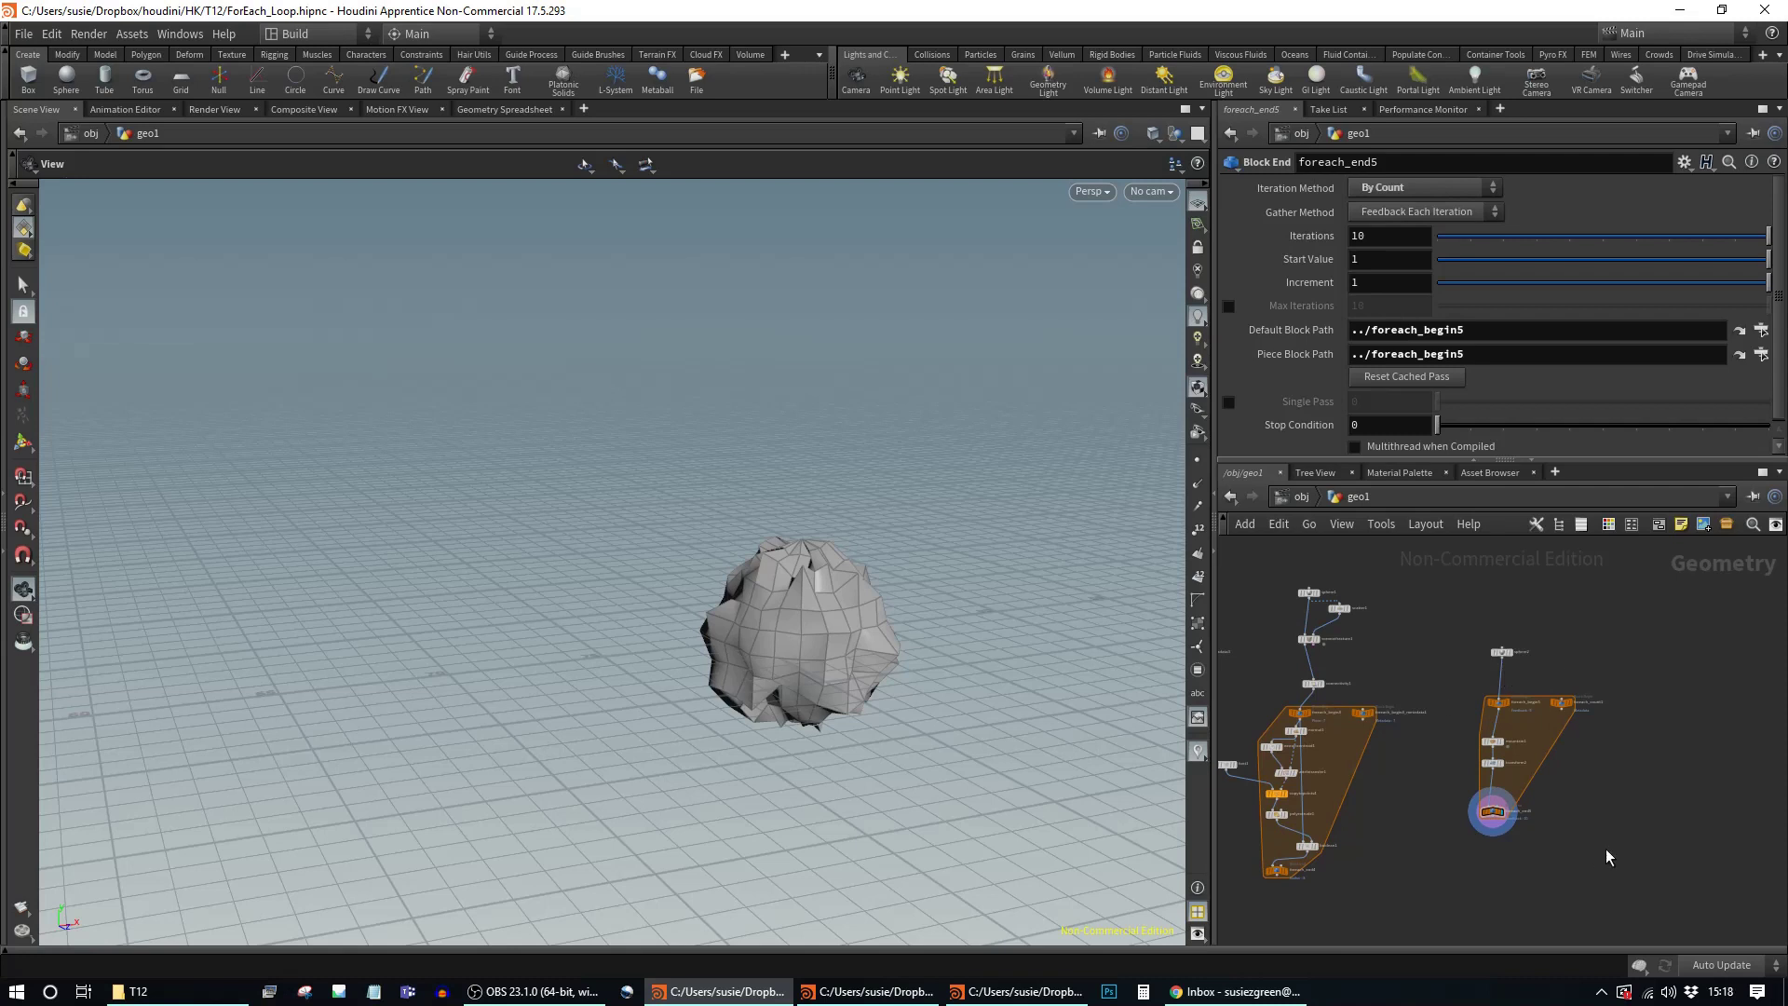
pyautogui.moveTo(1496, 816)
pyautogui.mouseDown()
pyautogui.moveTo(1497, 851)
pyautogui.moveTo(1497, 816)
pyautogui.mouseUp()
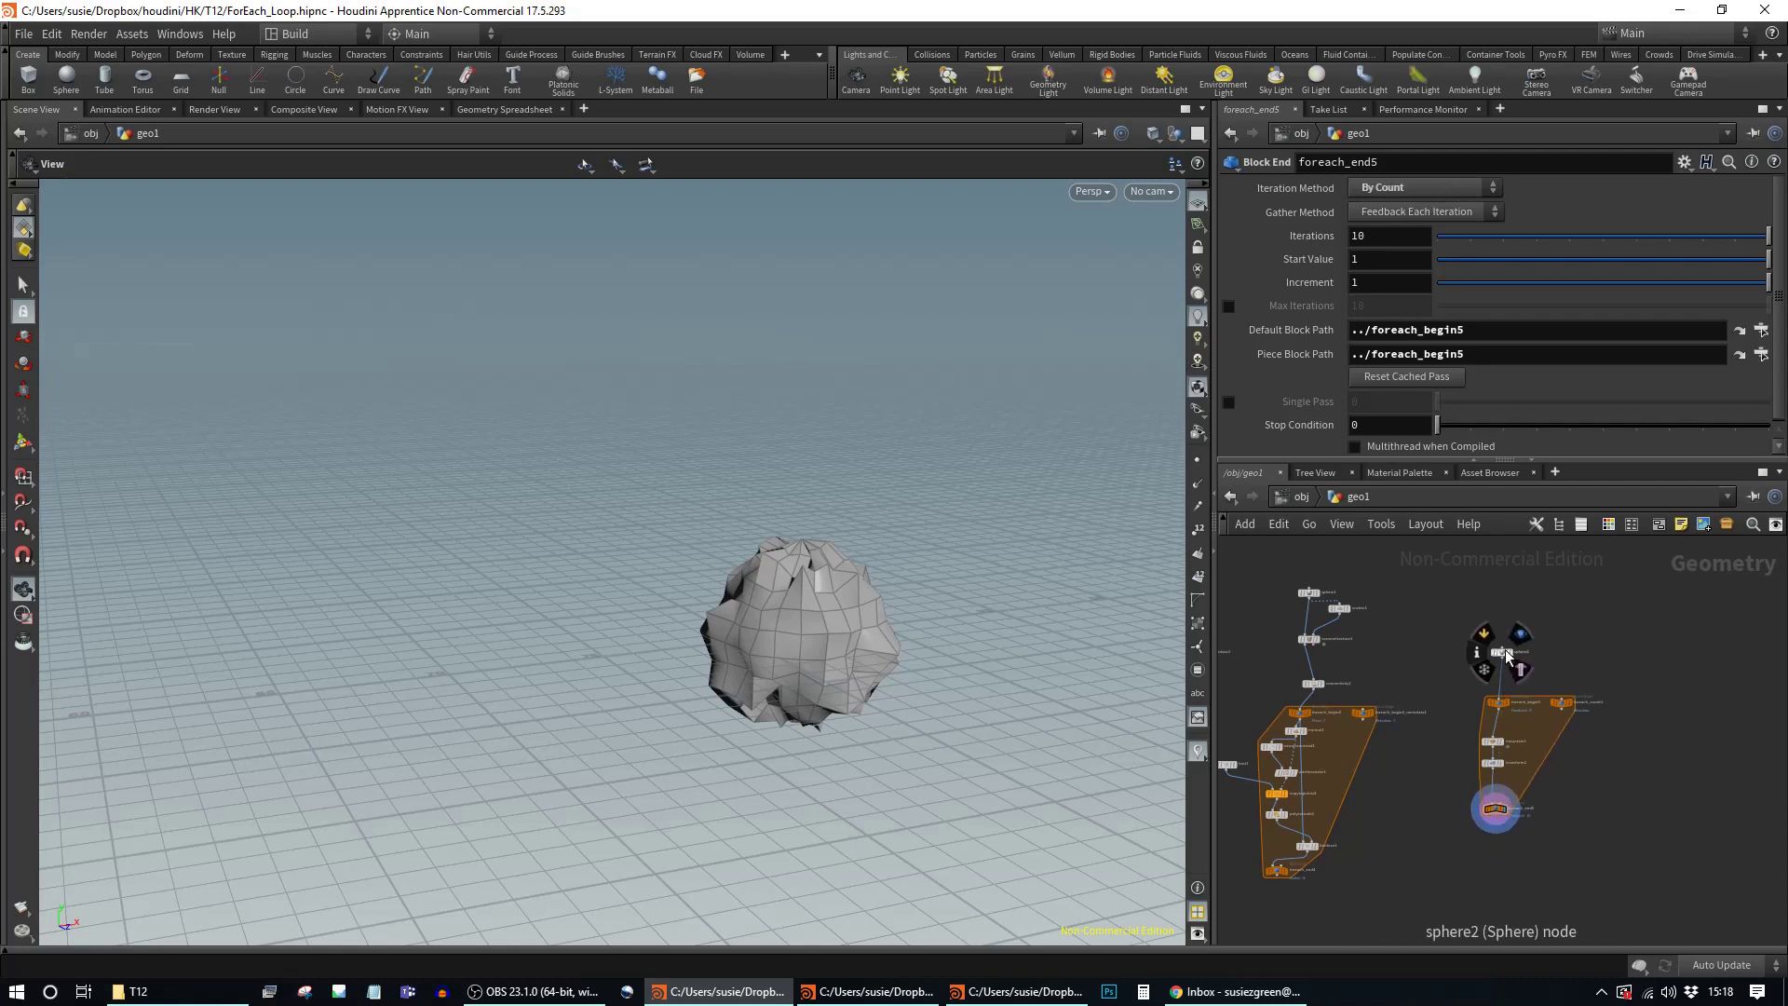
pyautogui.moveTo(1503, 653); pyautogui.dragTo(1495, 659)
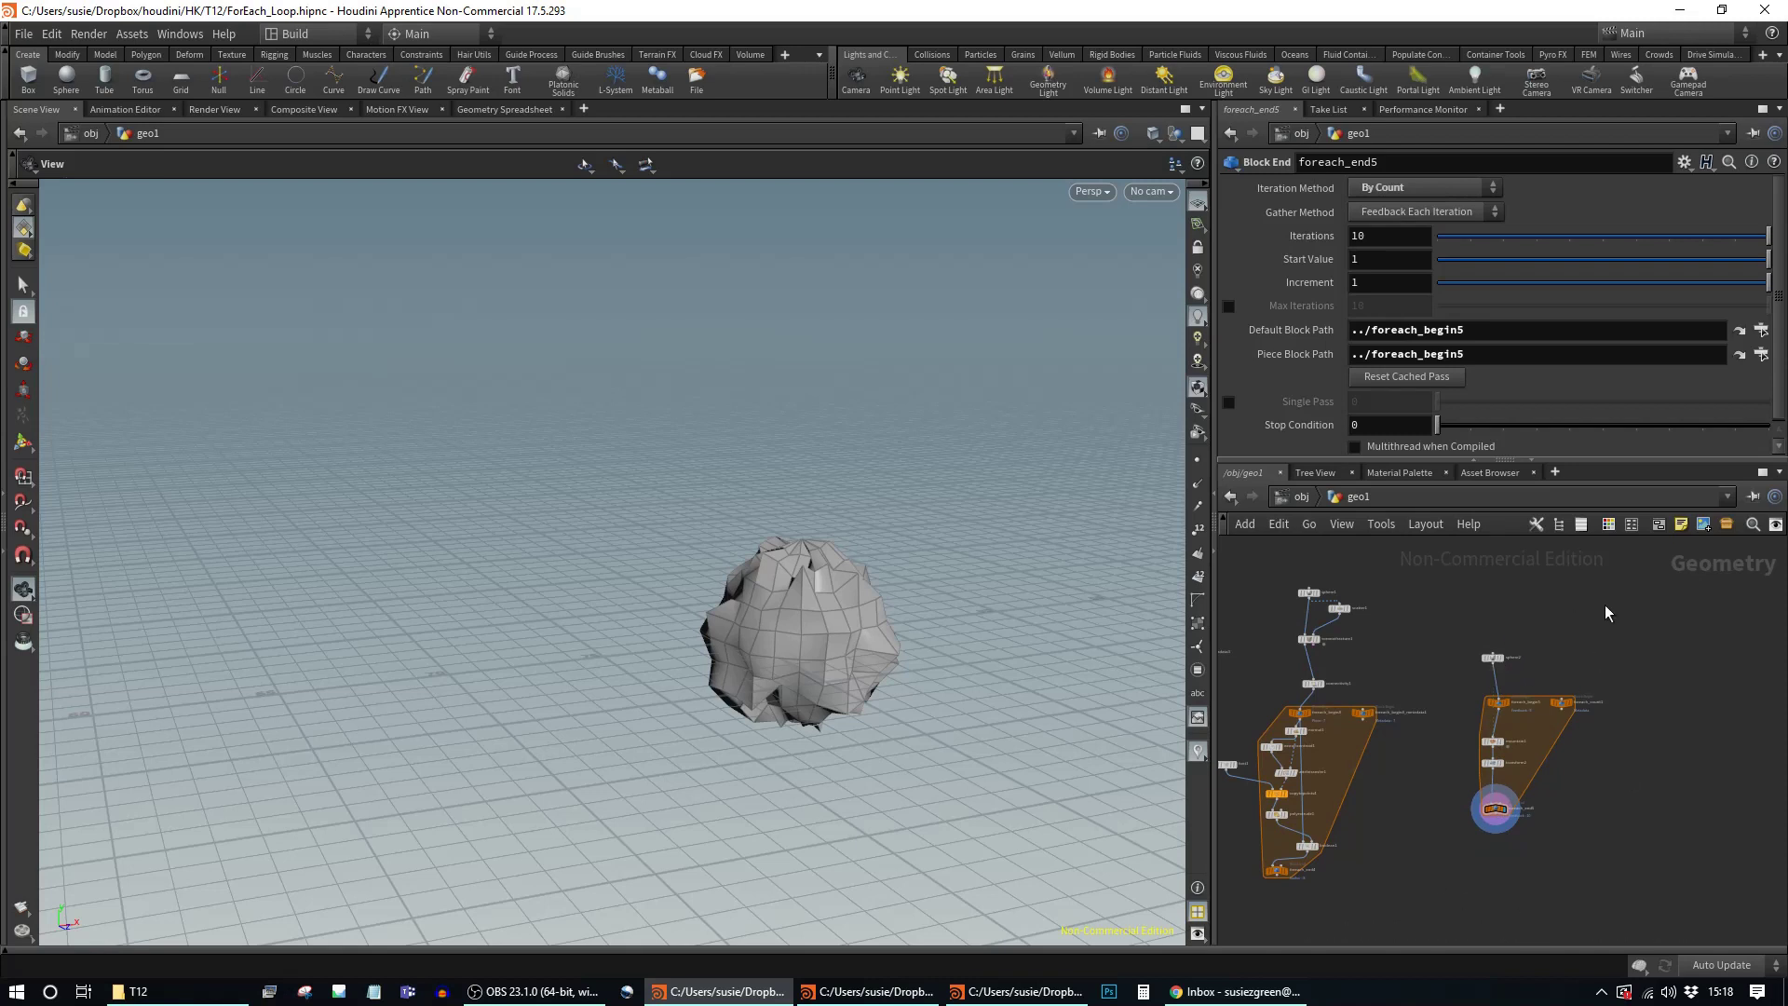
# Step: Align sphere2 above foreach_begin5 and move foreach_end5 further below transform2 to lengthen the loop block
pyautogui.moveTo(1617, 842); pyautogui.dragTo(1493, 842, button='middle')
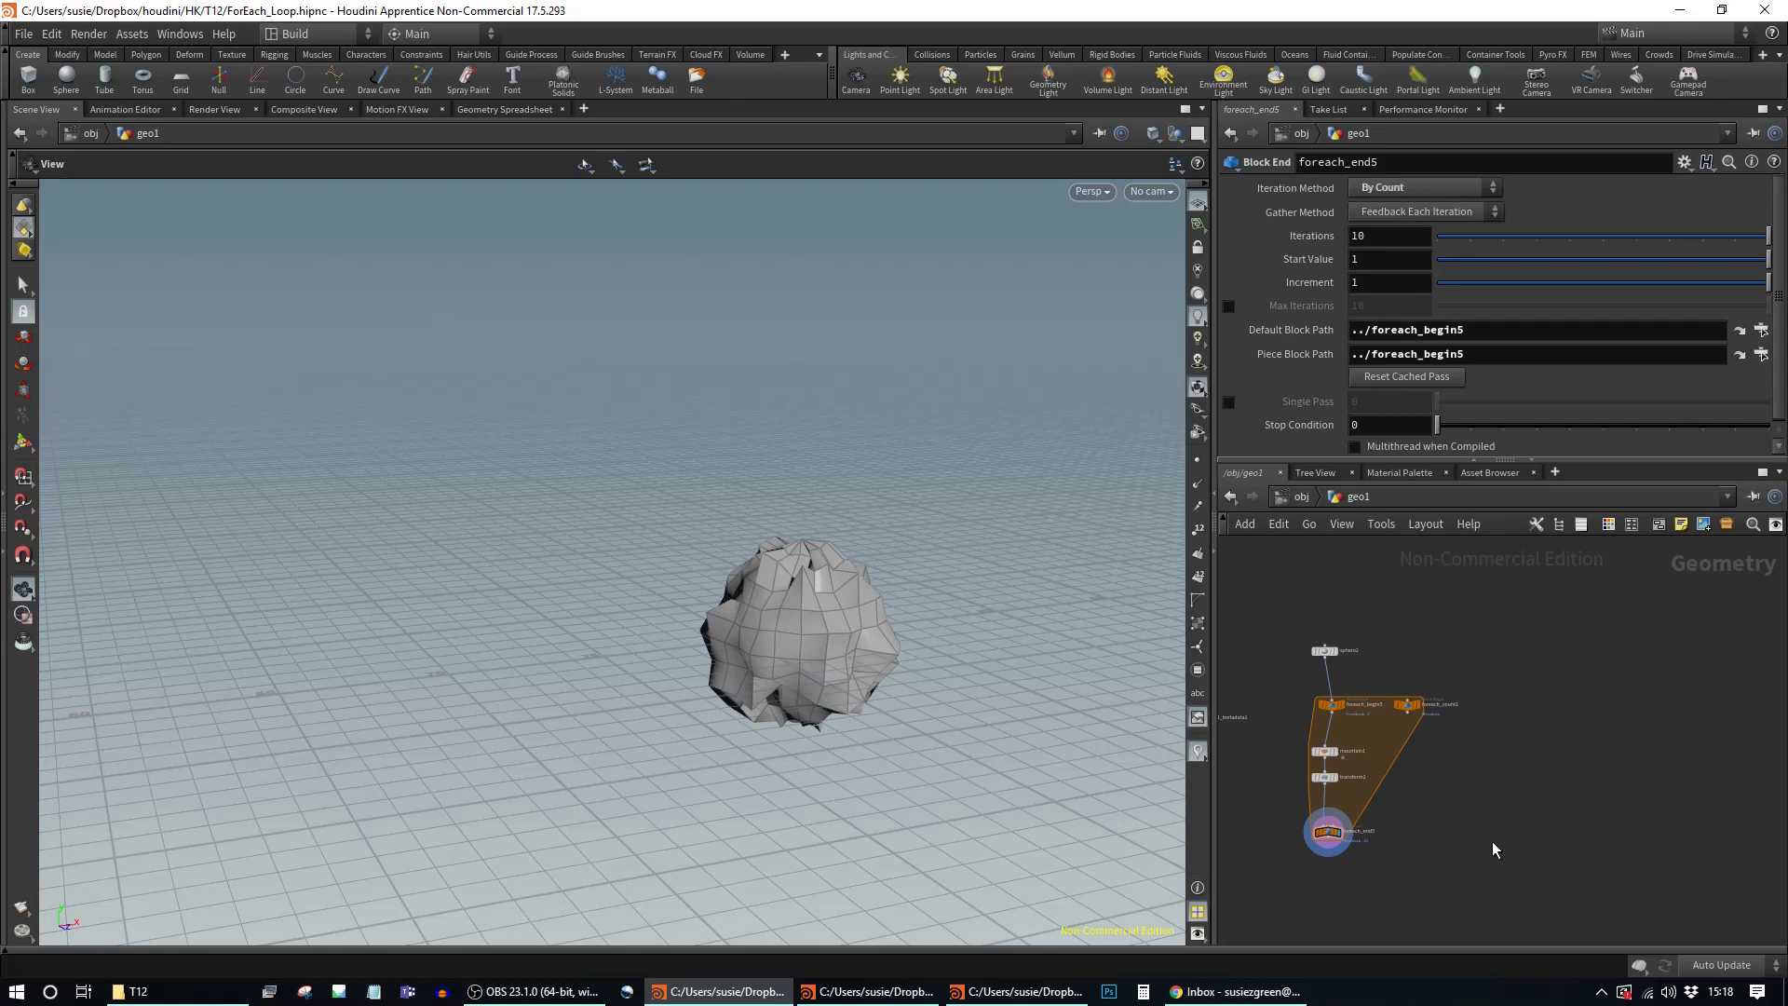
pyautogui.scroll(3, 1455, 834)
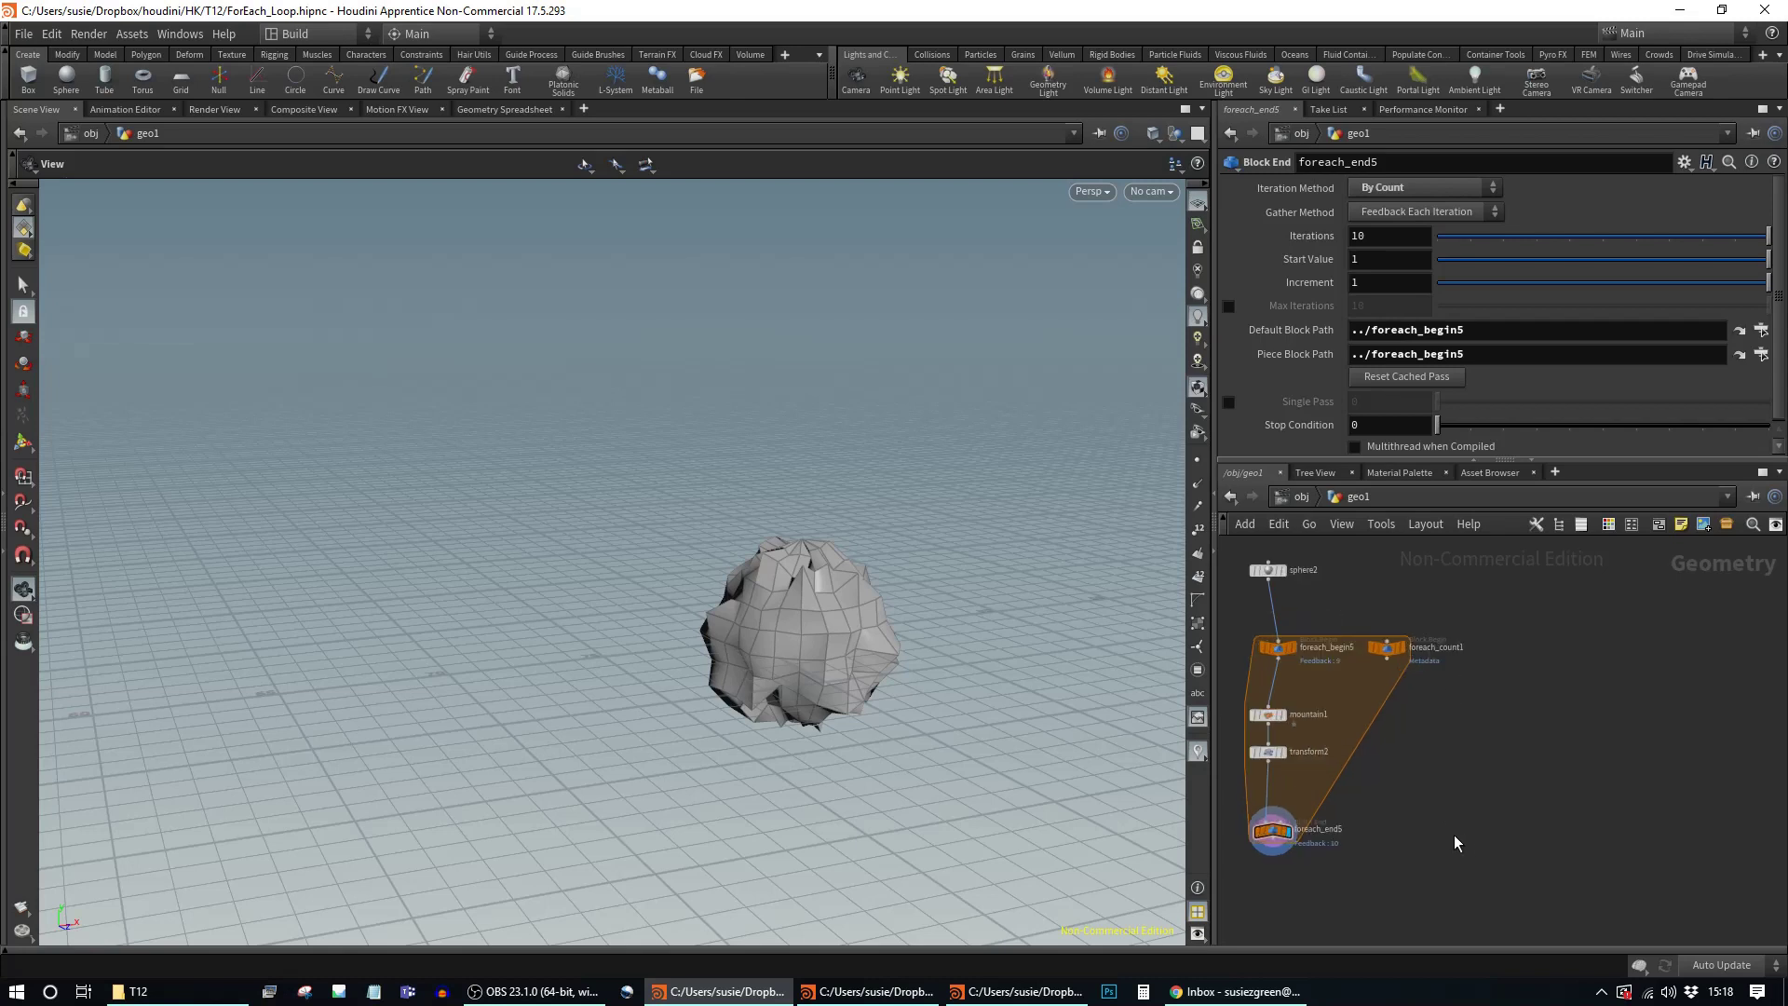
pyautogui.scroll(-4, 1455, 835)
pyautogui.moveTo(1439, 845); pyautogui.dragTo(1481, 819, button='middle')
pyautogui.scroll(-1, 1555, 820)
pyautogui.scroll(1, 1555, 820)
pyautogui.scroll(1, 1555, 820)
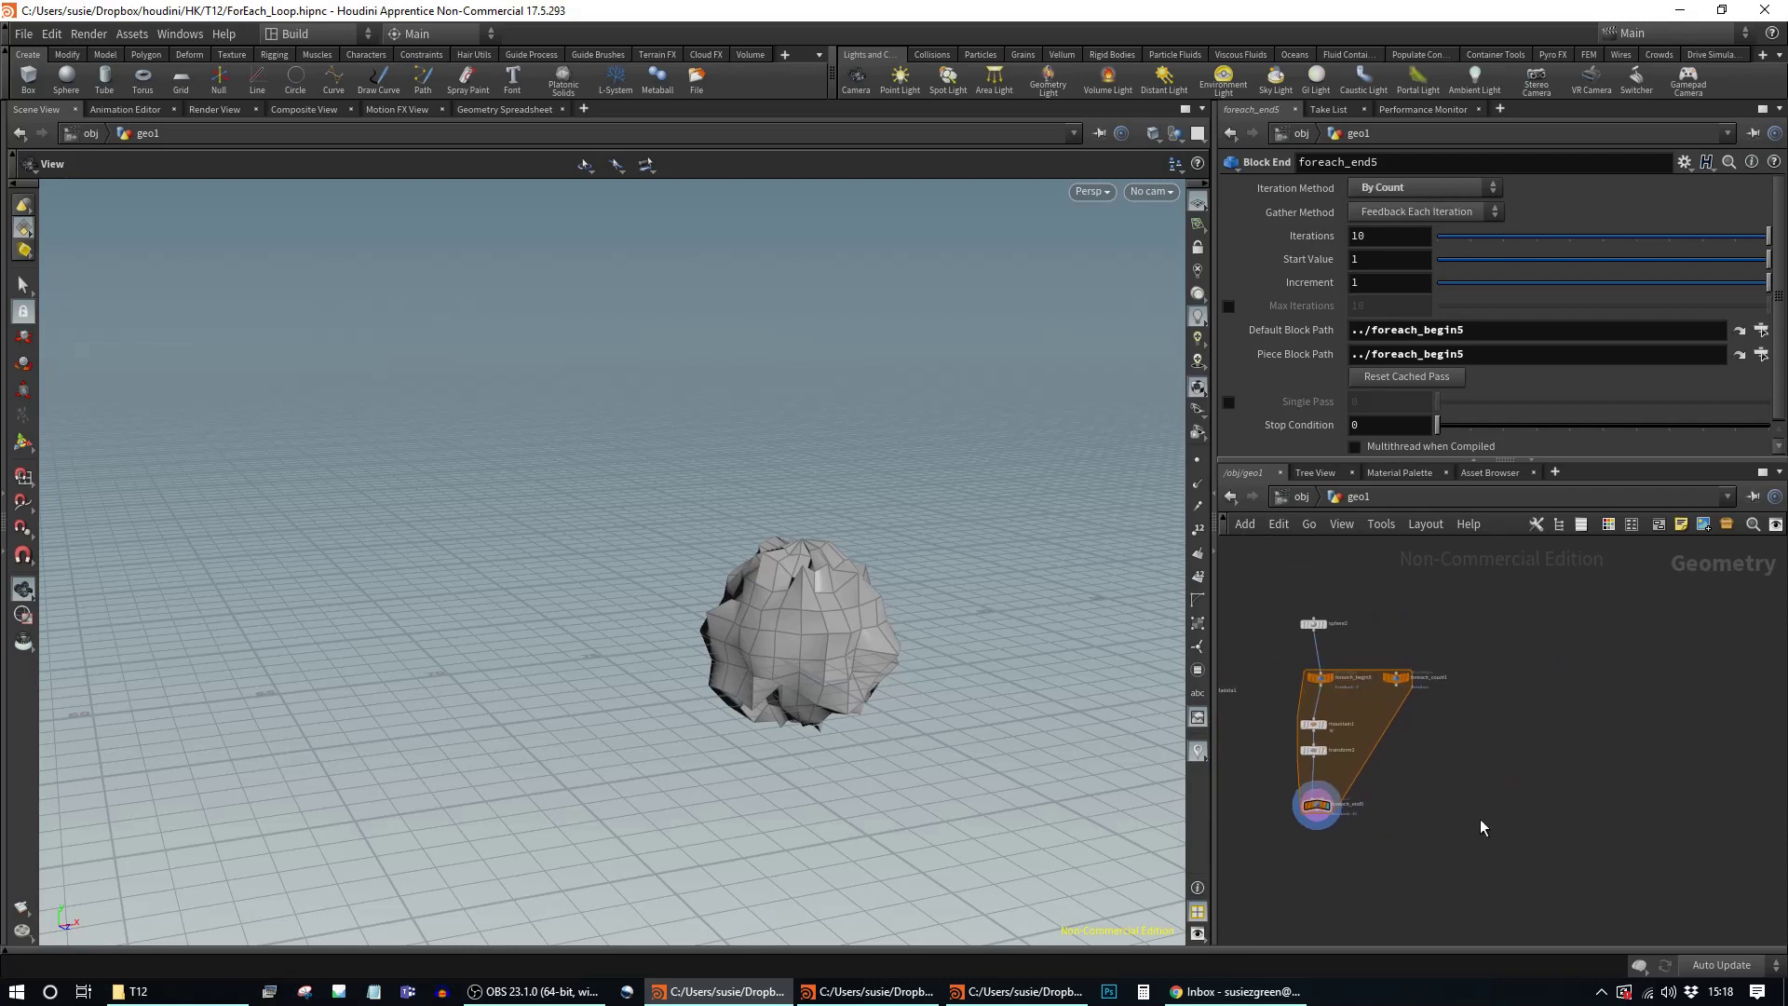
pyautogui.moveTo(1314, 624); pyautogui.dragTo(1323, 640)
pyautogui.moveTo(1316, 806)
pyautogui.moveTo(1316, 807); pyautogui.dragTo(1327, 869)
pyautogui.moveTo(1497, 827); pyautogui.dragTo(1495, 781, button='middle')
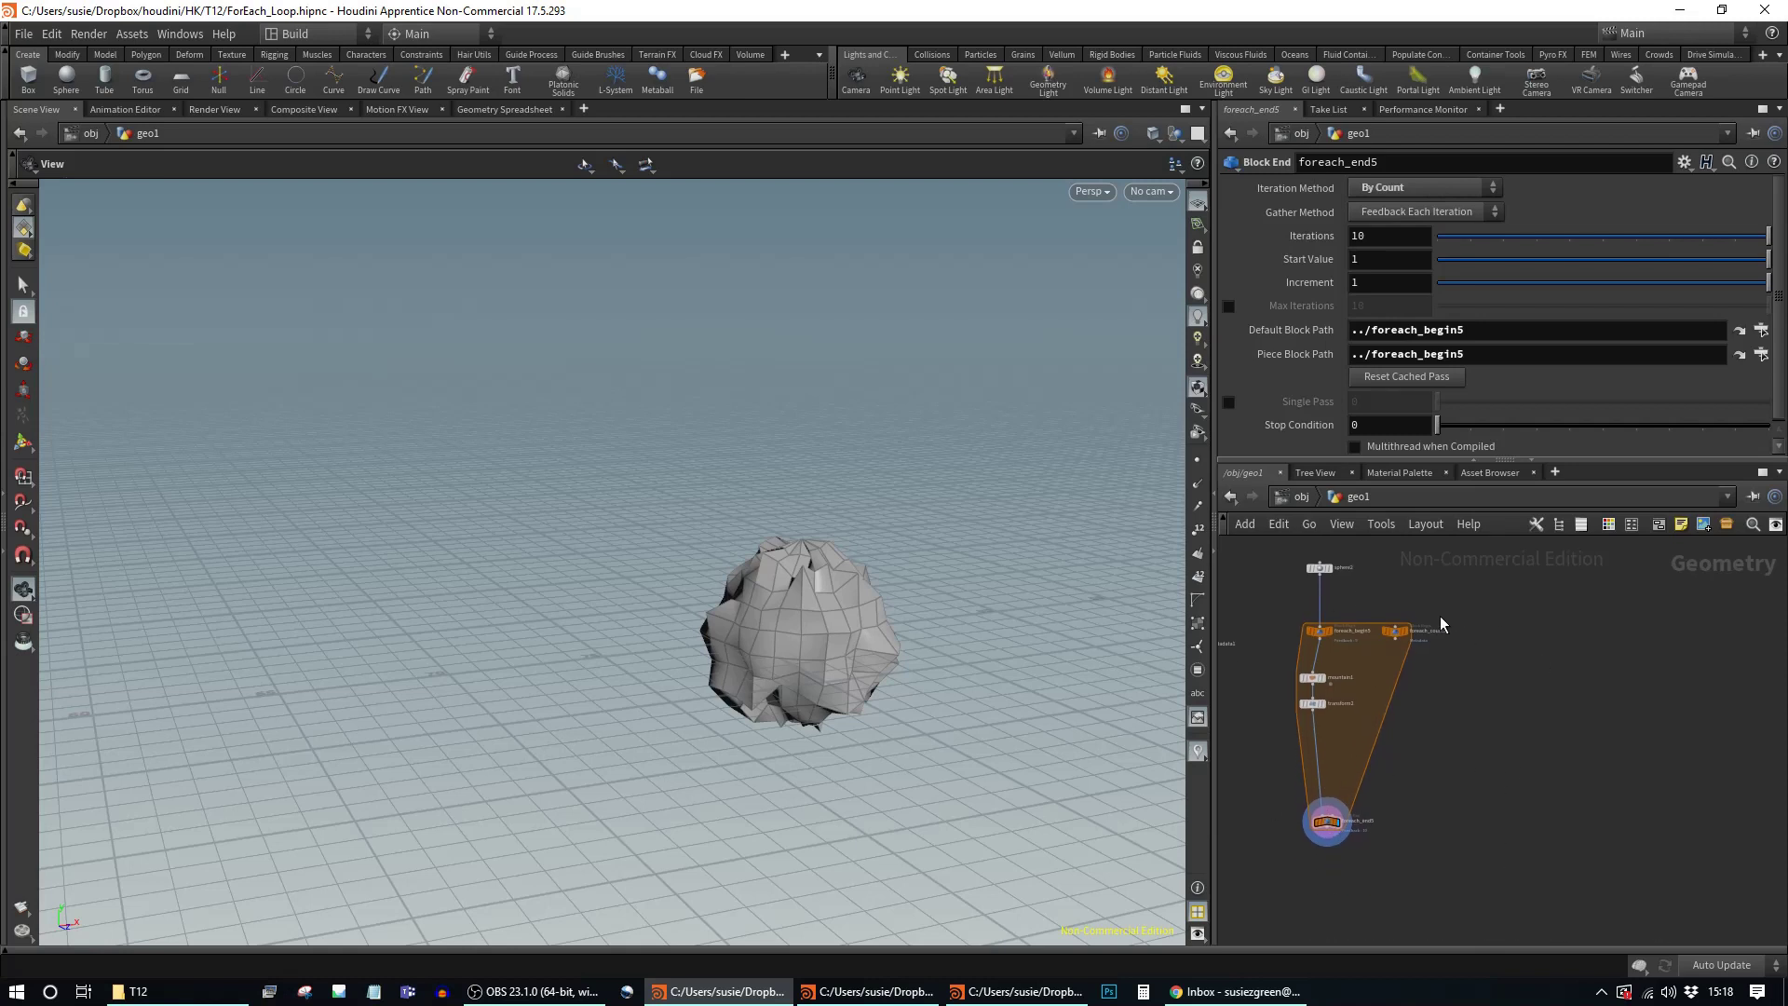
# Step: Move foreach_count1 slightly further away from foreach_begin5 to widen the loop block
pyautogui.moveTo(1394, 633); pyautogui.dragTo(1403, 634)
pyautogui.moveTo(1316, 638)
pyautogui.moveTo(1403, 632); pyautogui.dragTo(1411, 633)
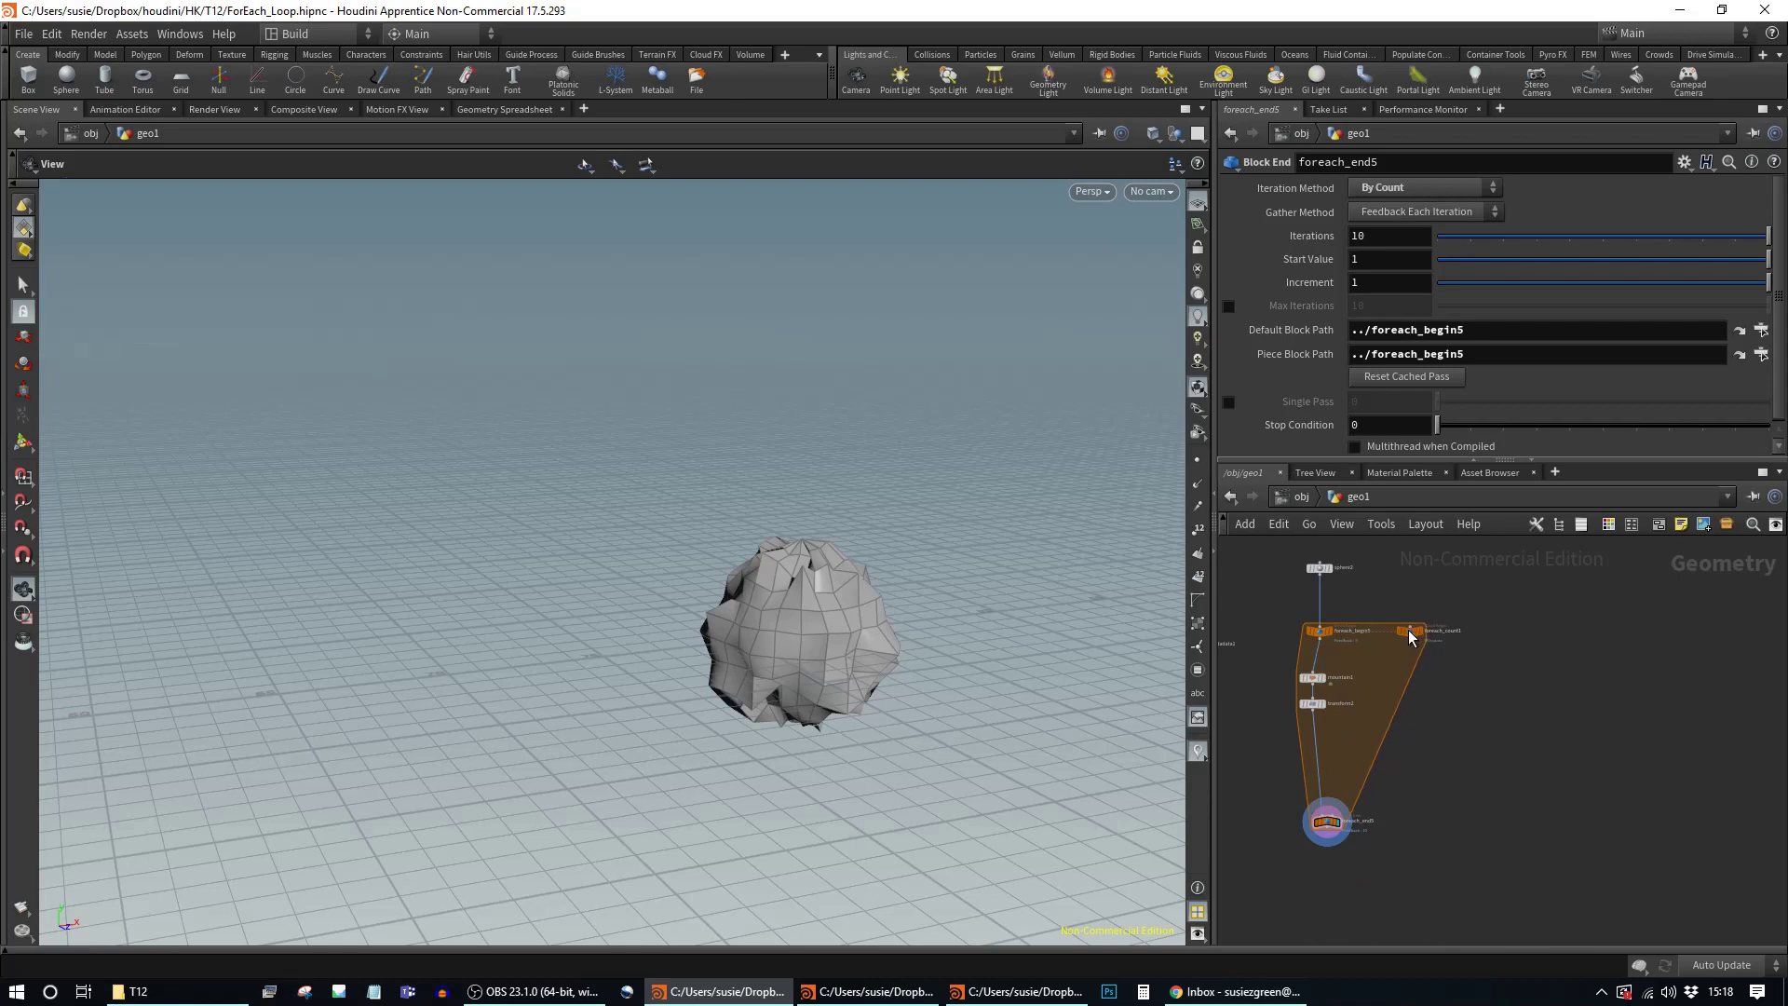
pyautogui.moveTo(1306, 637)
pyautogui.moveTo(1420, 752); pyautogui.dragTo(1468, 763, button='middle')
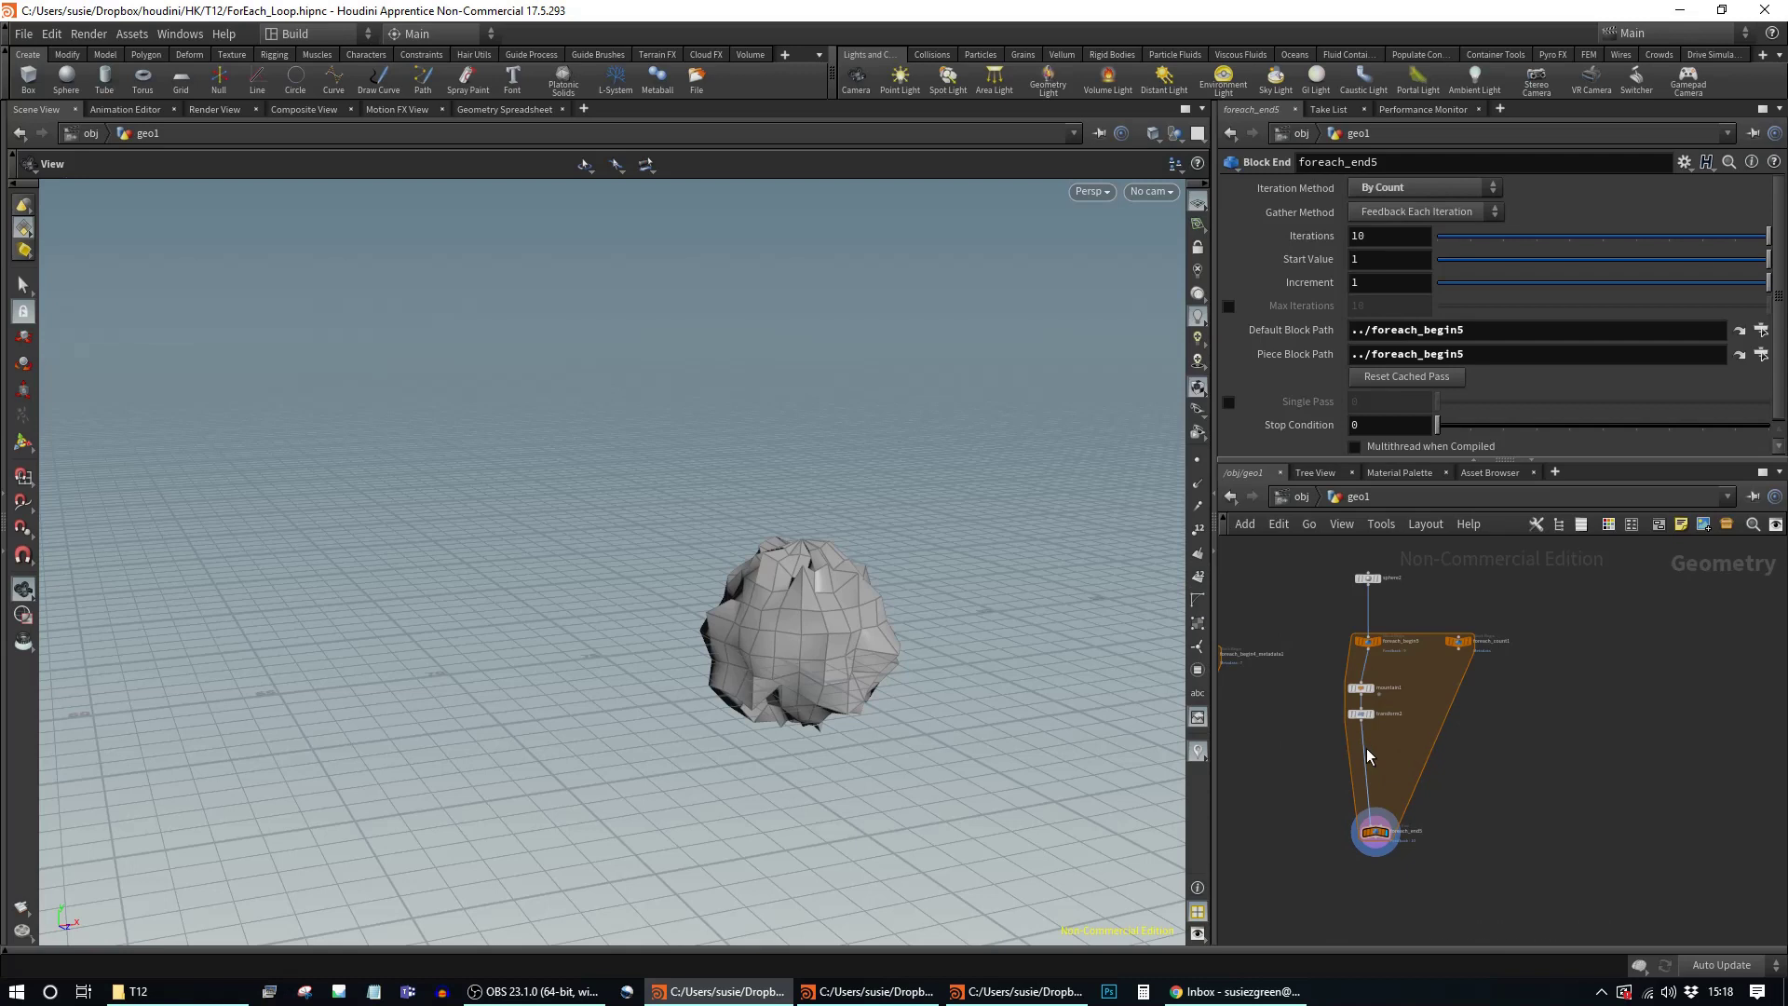
# Step: Move foreach_begin5 and sphere2 away from foreach_count1, keeping sphere2 above the loop's begin node
pyautogui.moveTo(1370, 649); pyautogui.dragTo(1367, 645)
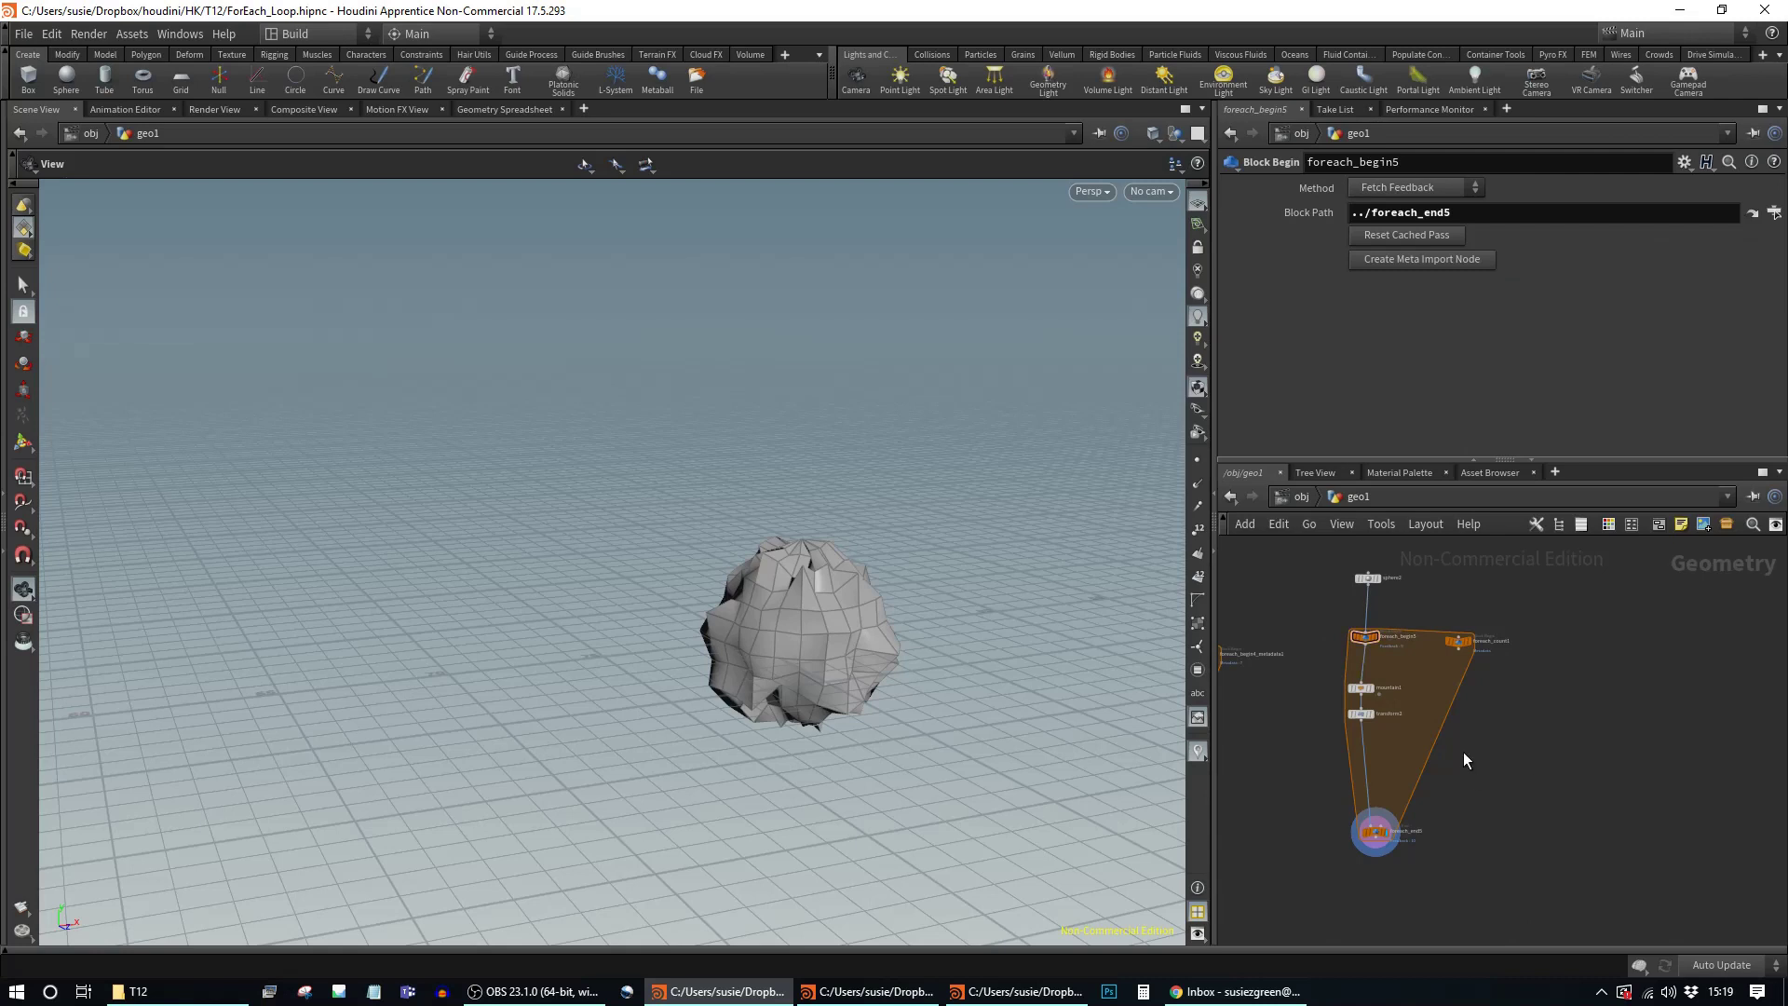
pyautogui.scroll(2, 1464, 753)
pyautogui.moveTo(1472, 756); pyautogui.dragTo(1476, 779, button='middle')
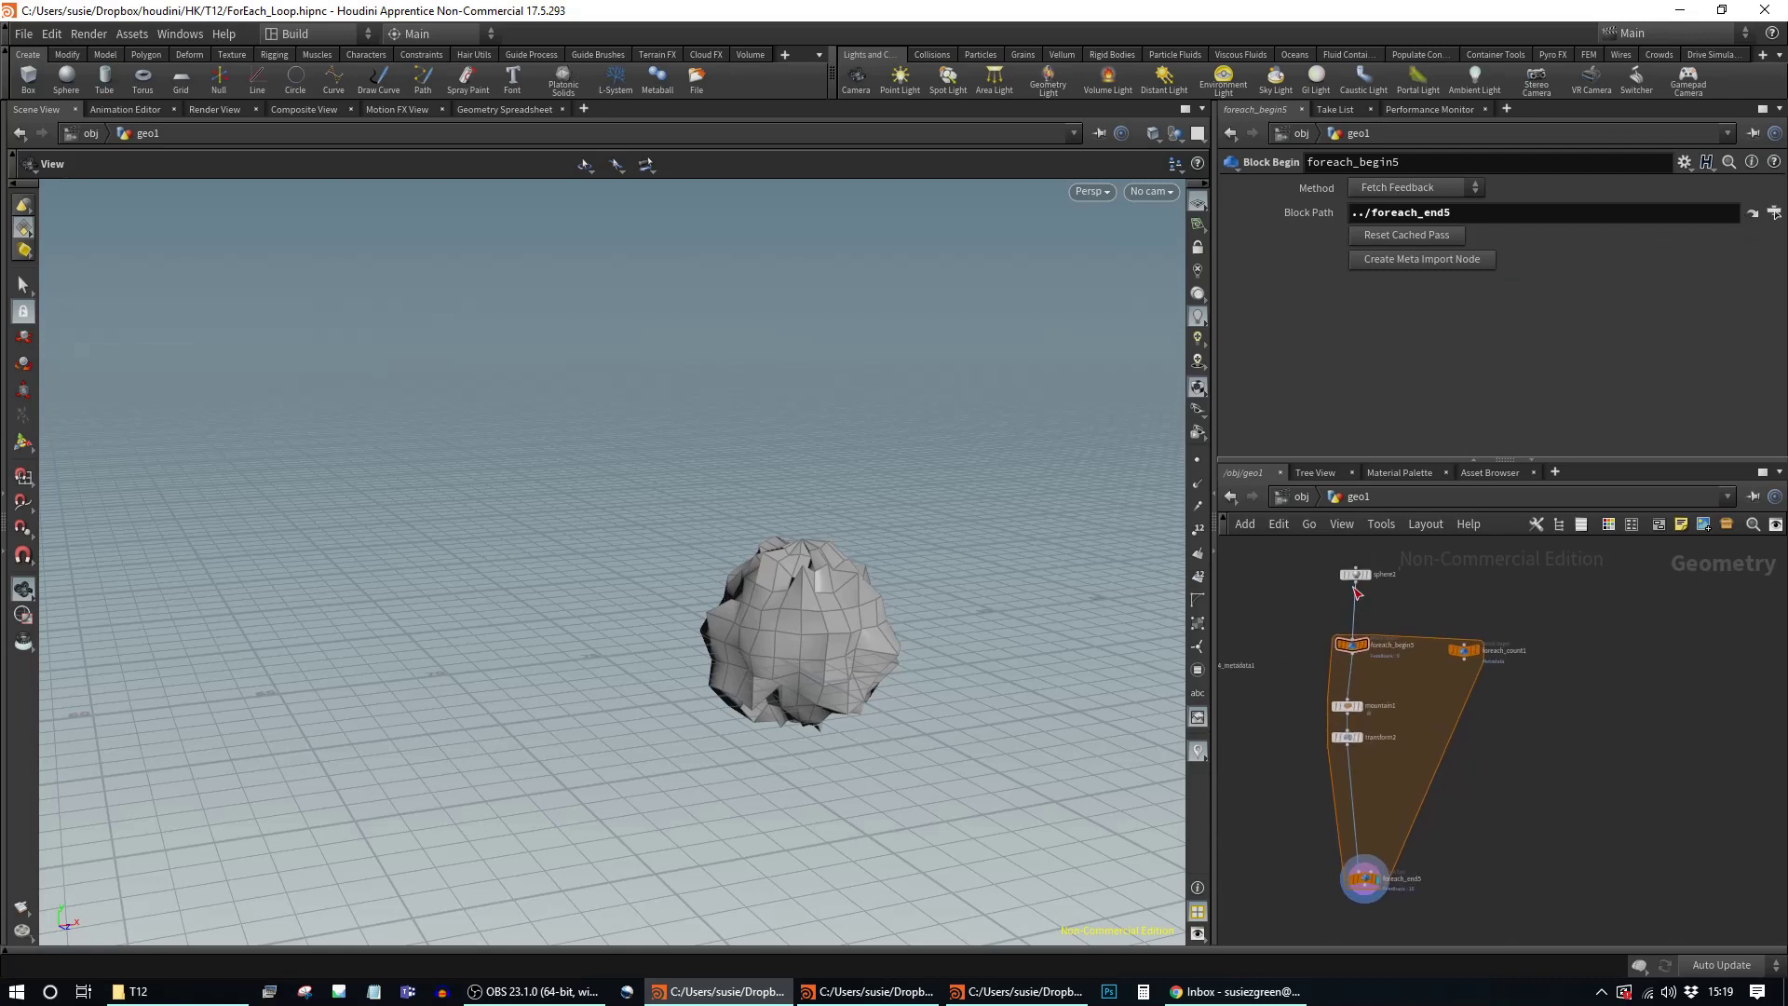
pyautogui.moveTo(1350, 574); pyautogui.dragTo(1321, 575)
pyautogui.moveTo(1351, 645); pyautogui.dragTo(1331, 652)
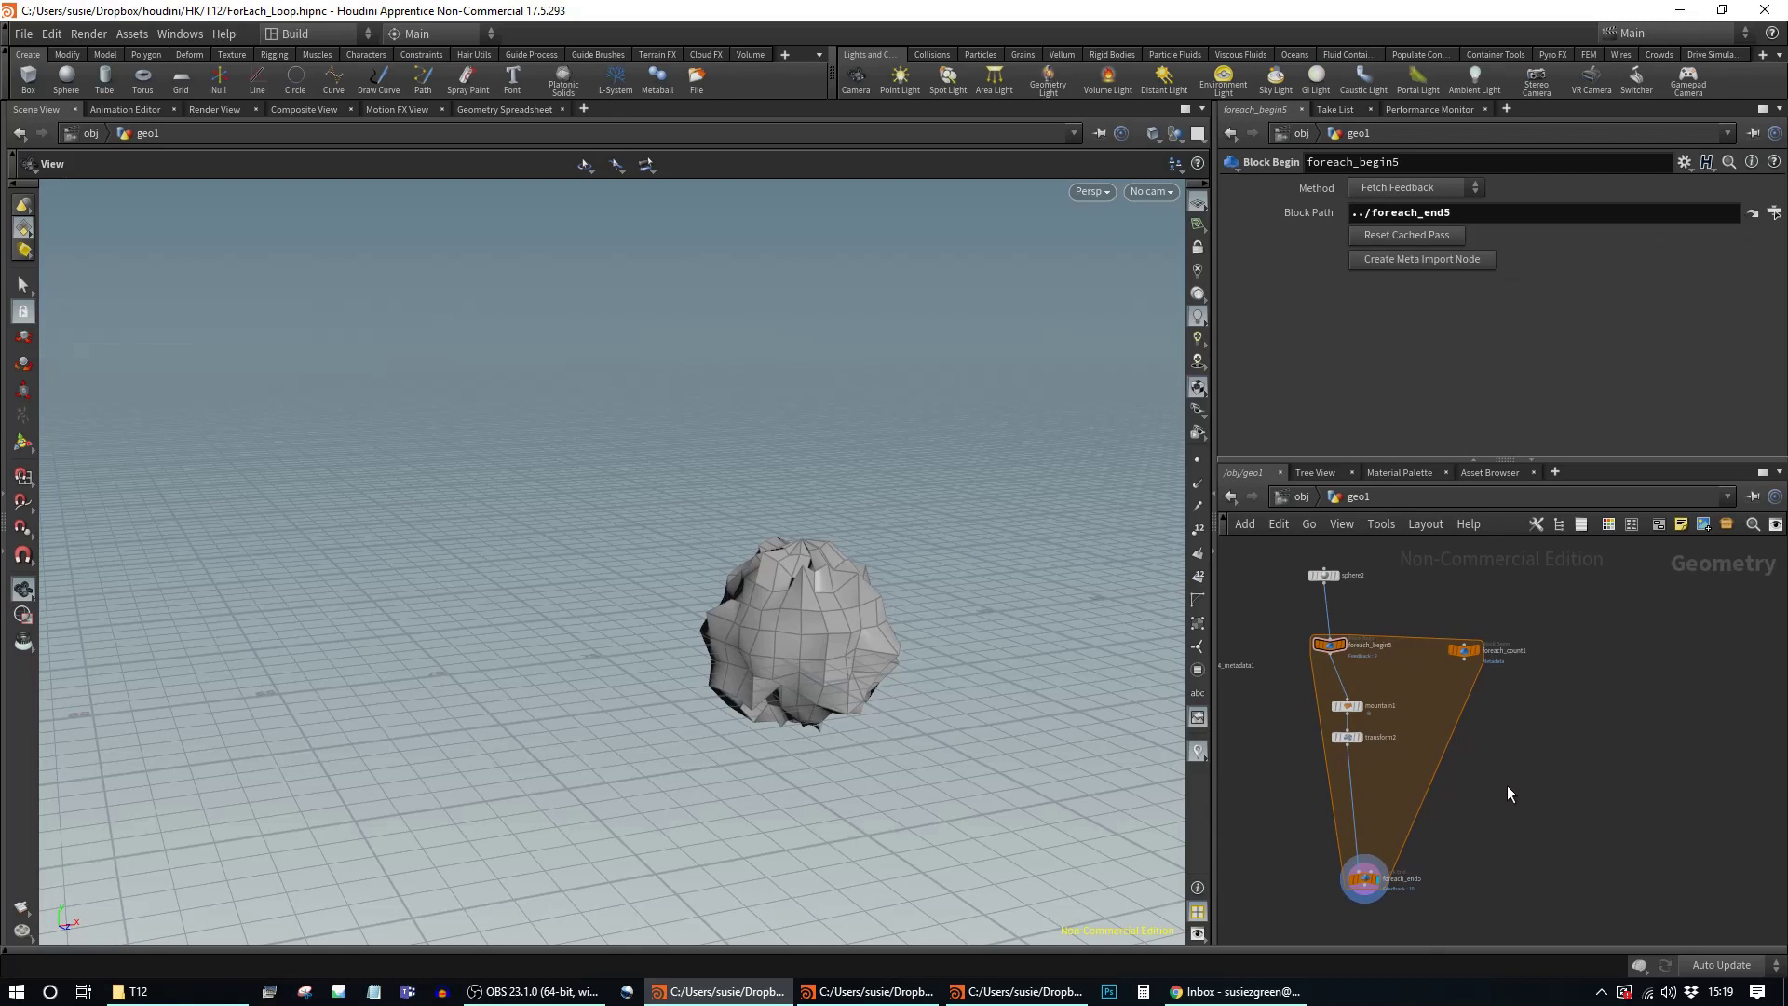
# Step: Open the help page for foreach_begin5's Block Begin node and browse its examples down to the See also section
pyautogui.scroll(-2, 1509, 791)
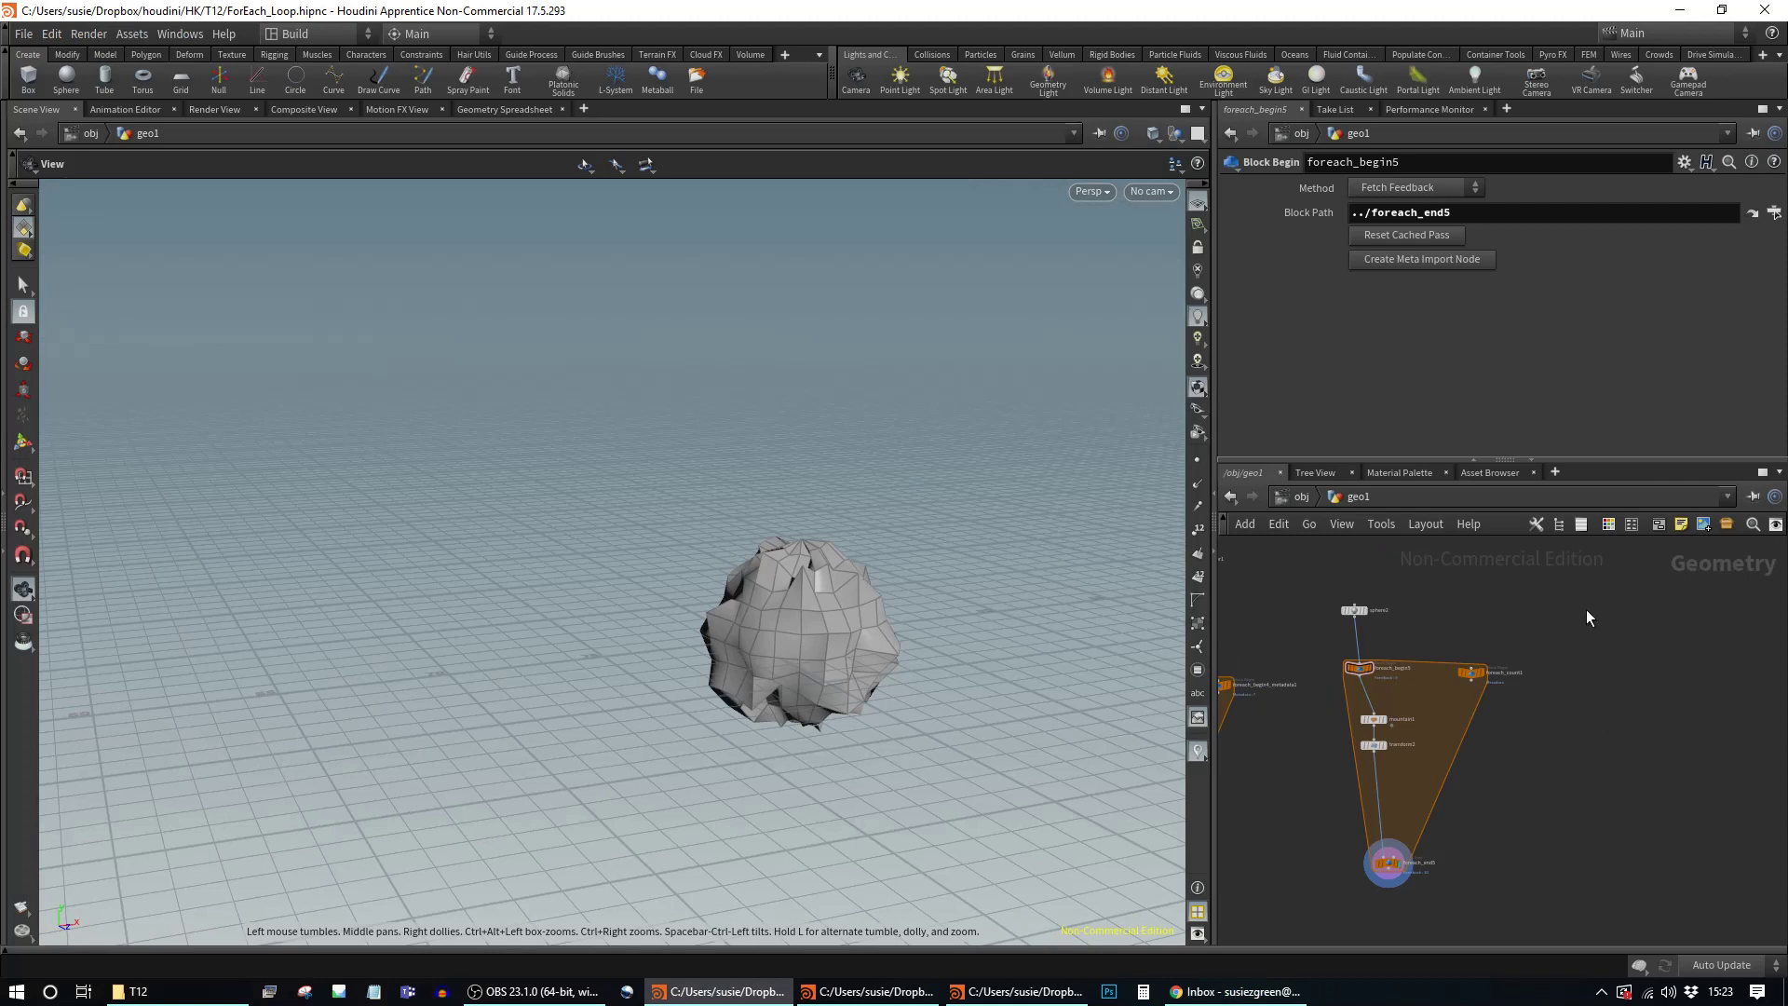
pyautogui.moveTo(1622, 660); pyautogui.dragTo(1620, 685, button='middle')
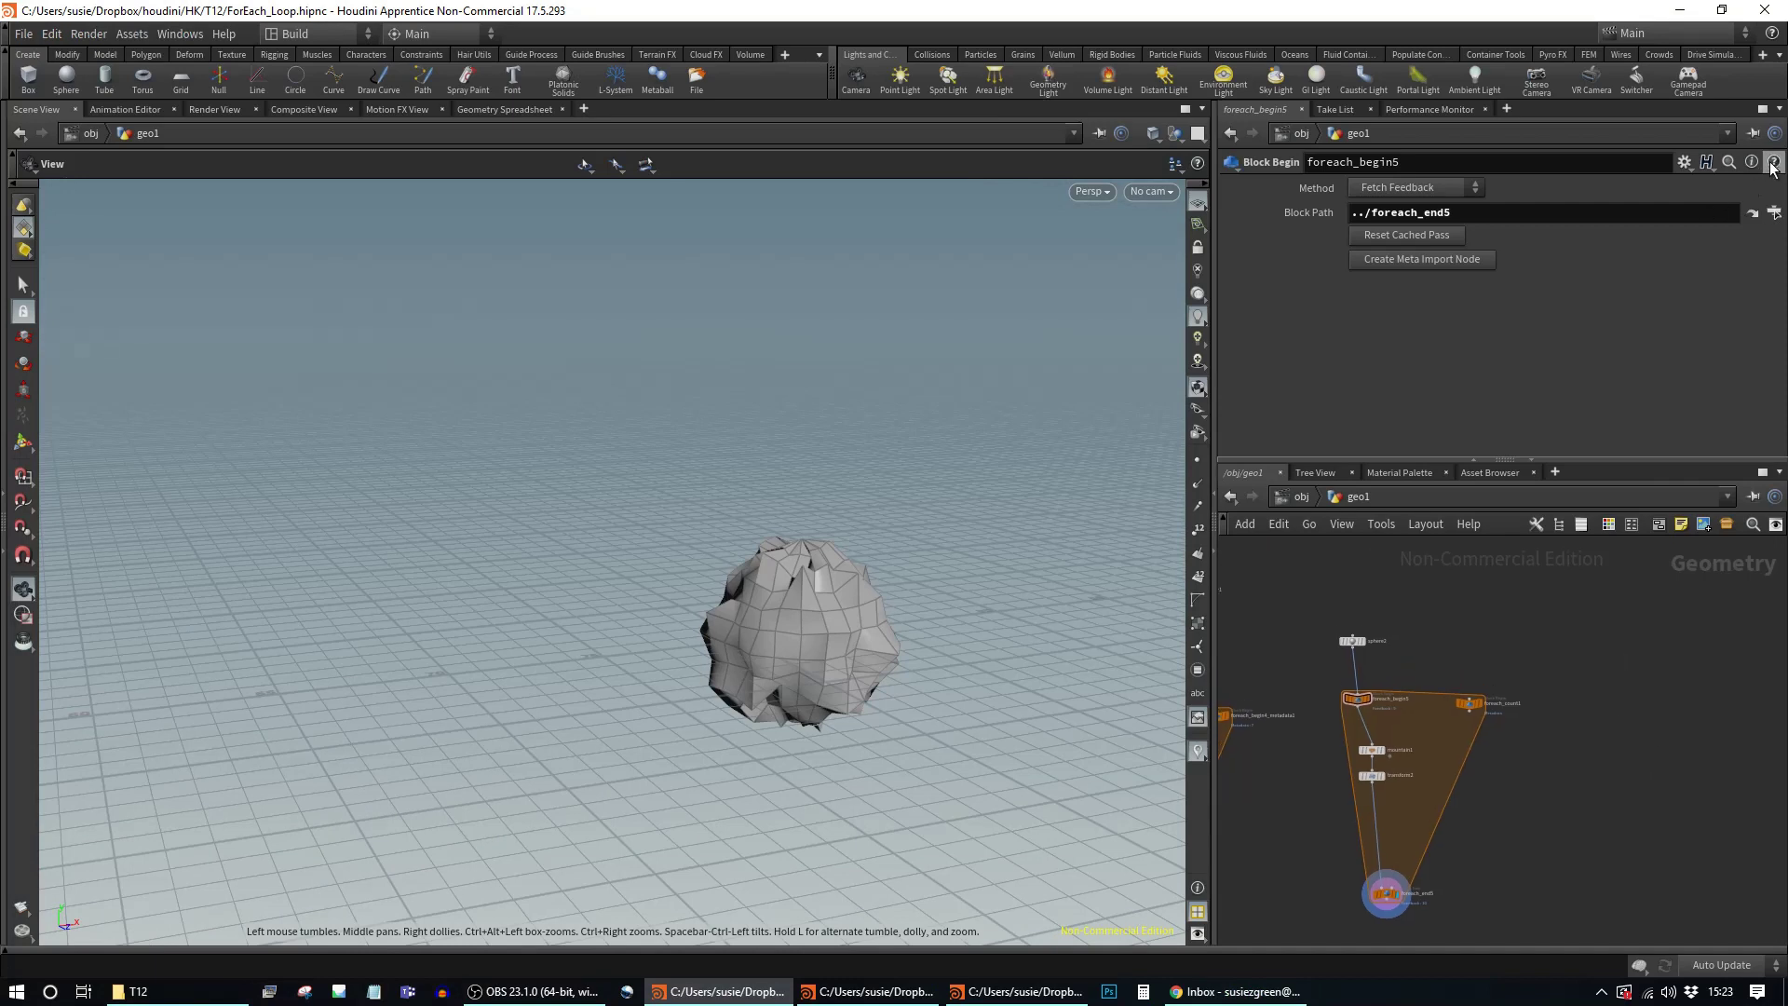
pyautogui.click(1358, 699)
pyautogui.click(1775, 161)
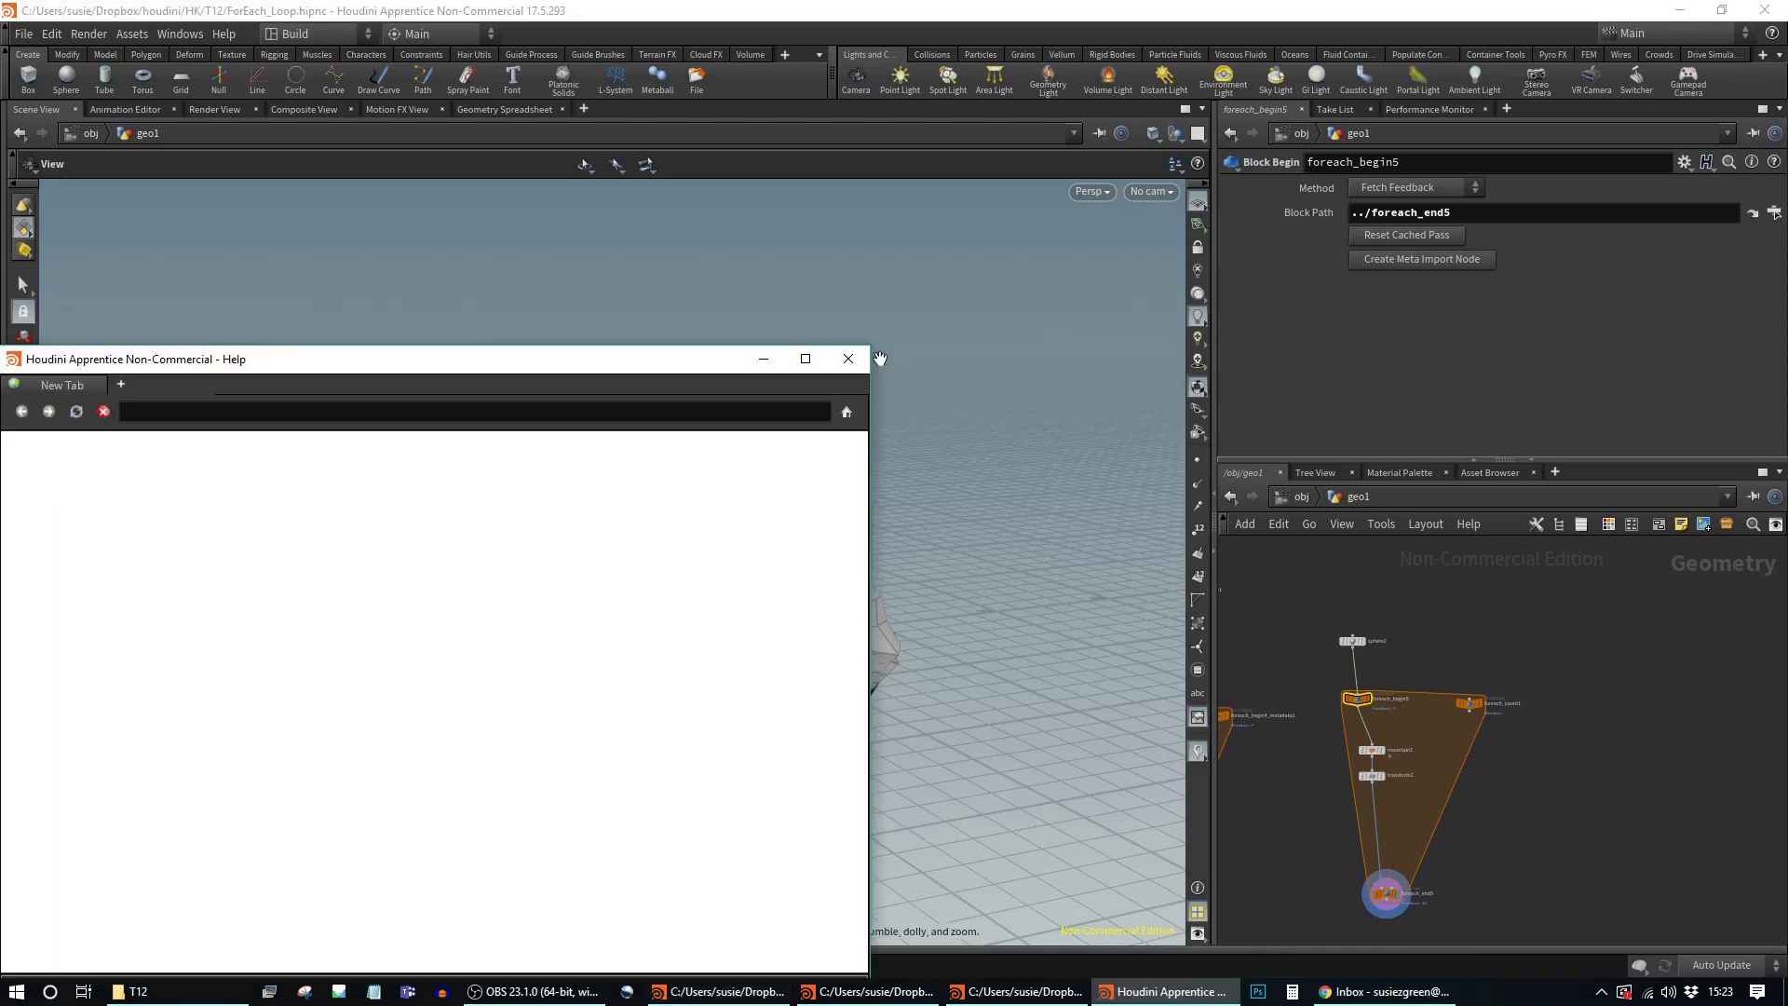
pyautogui.moveTo(646, 361); pyautogui.dragTo(850, 304)
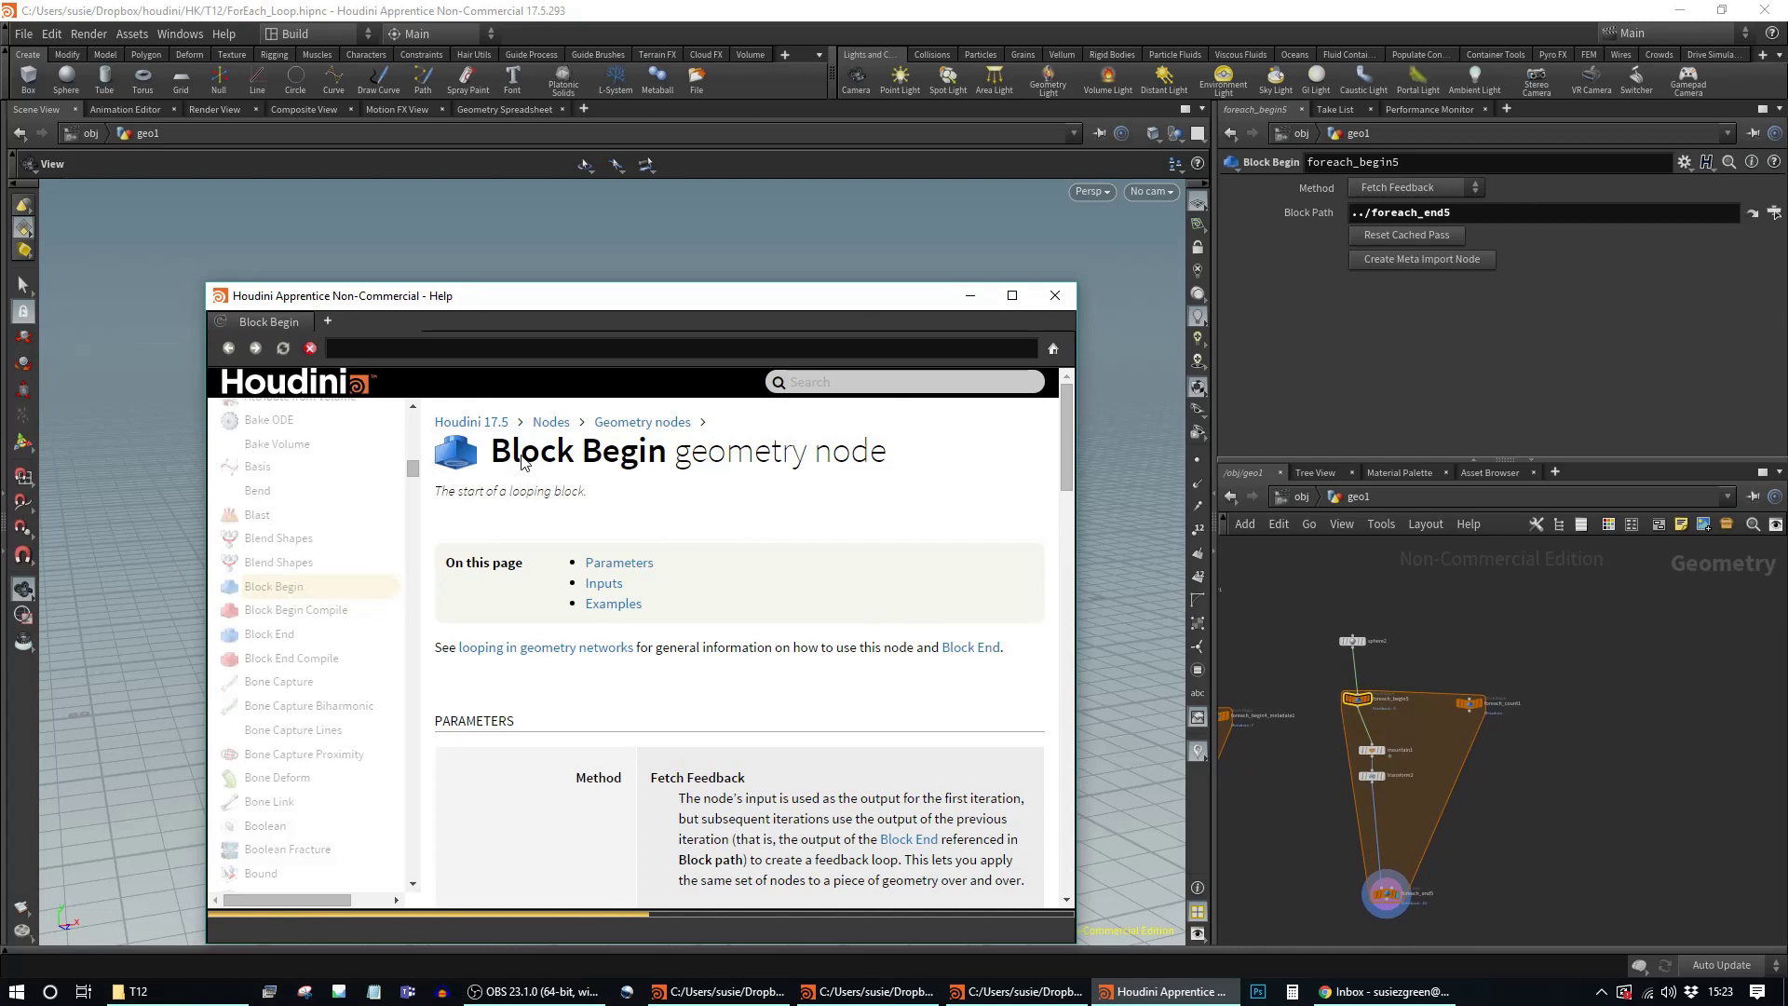
pyautogui.moveTo(1062, 415); pyautogui.dragTo(1060, 734)
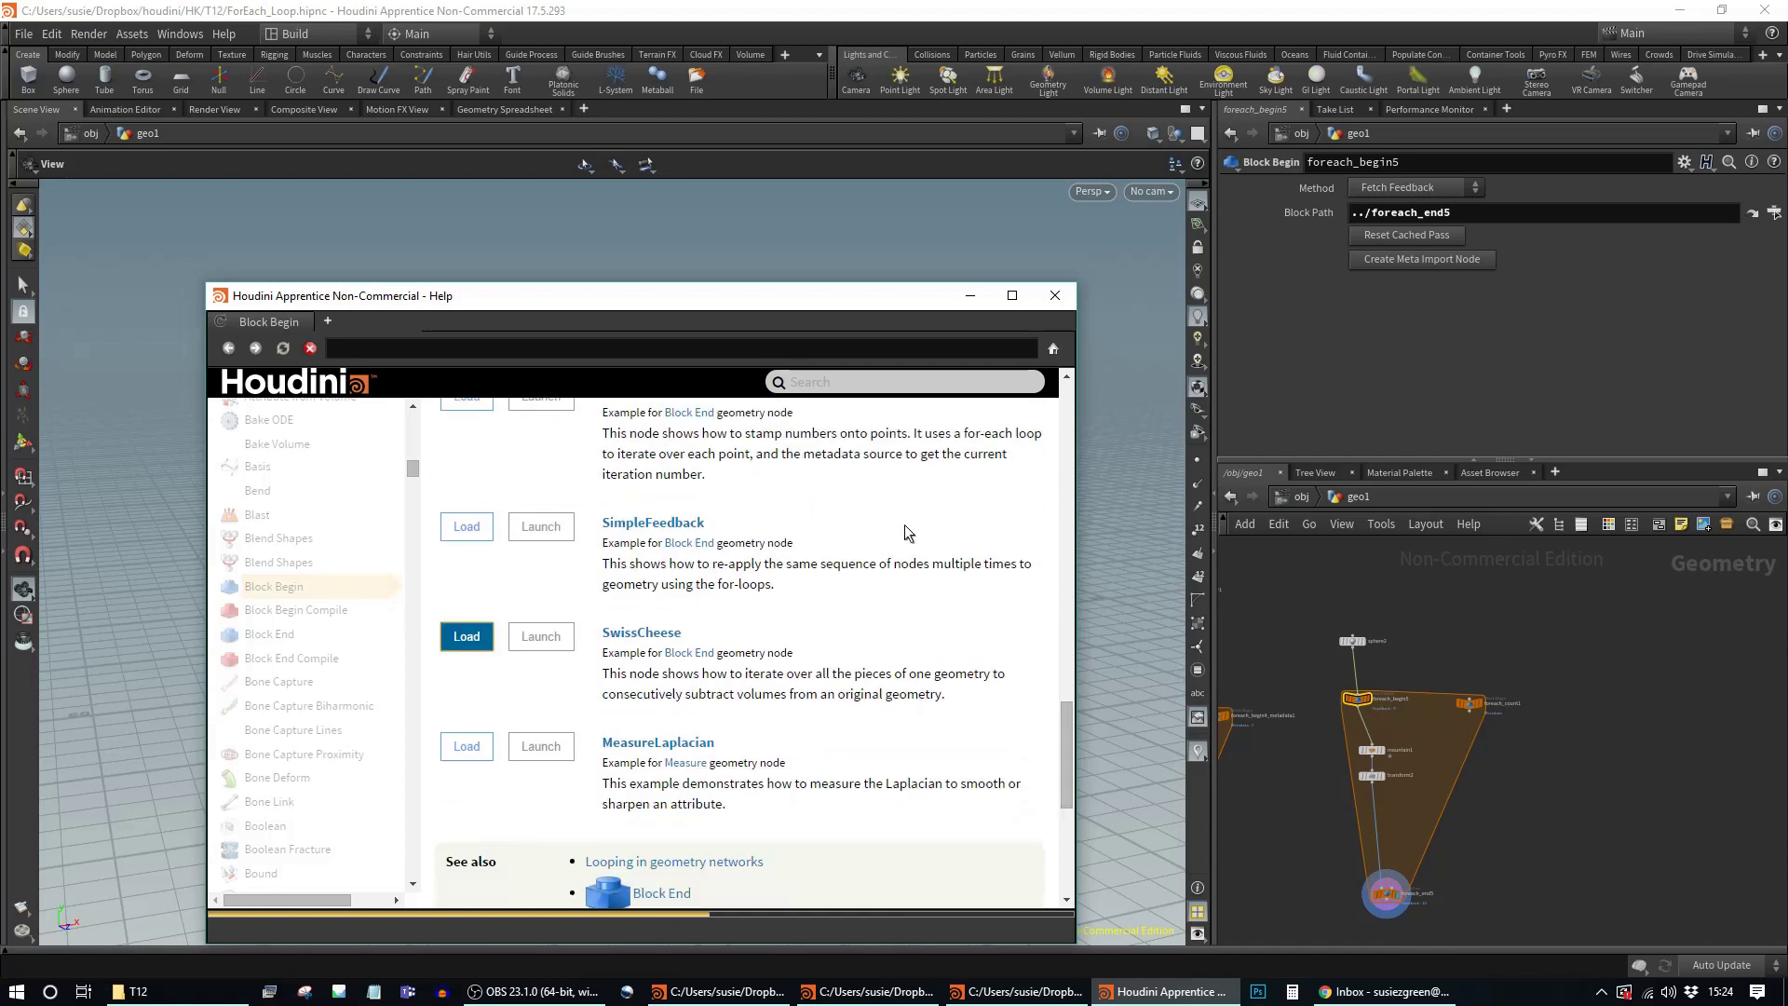
pyautogui.moveTo(1072, 736); pyautogui.dragTo(1058, 784)
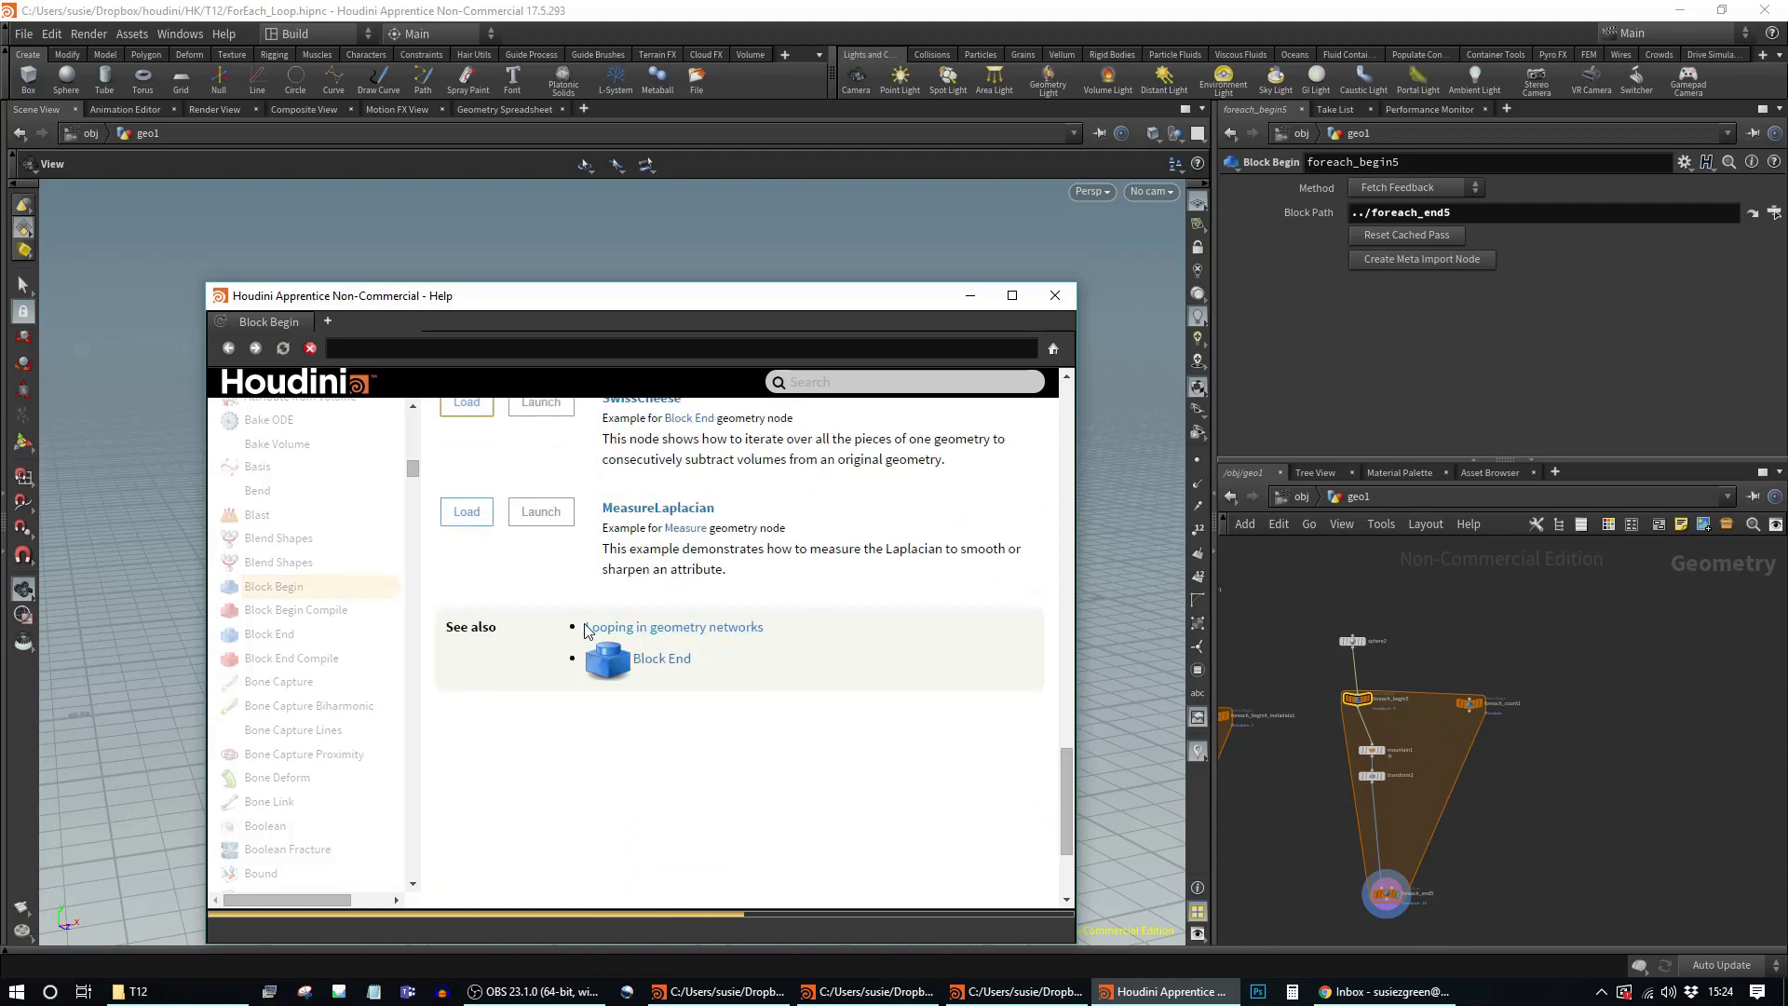
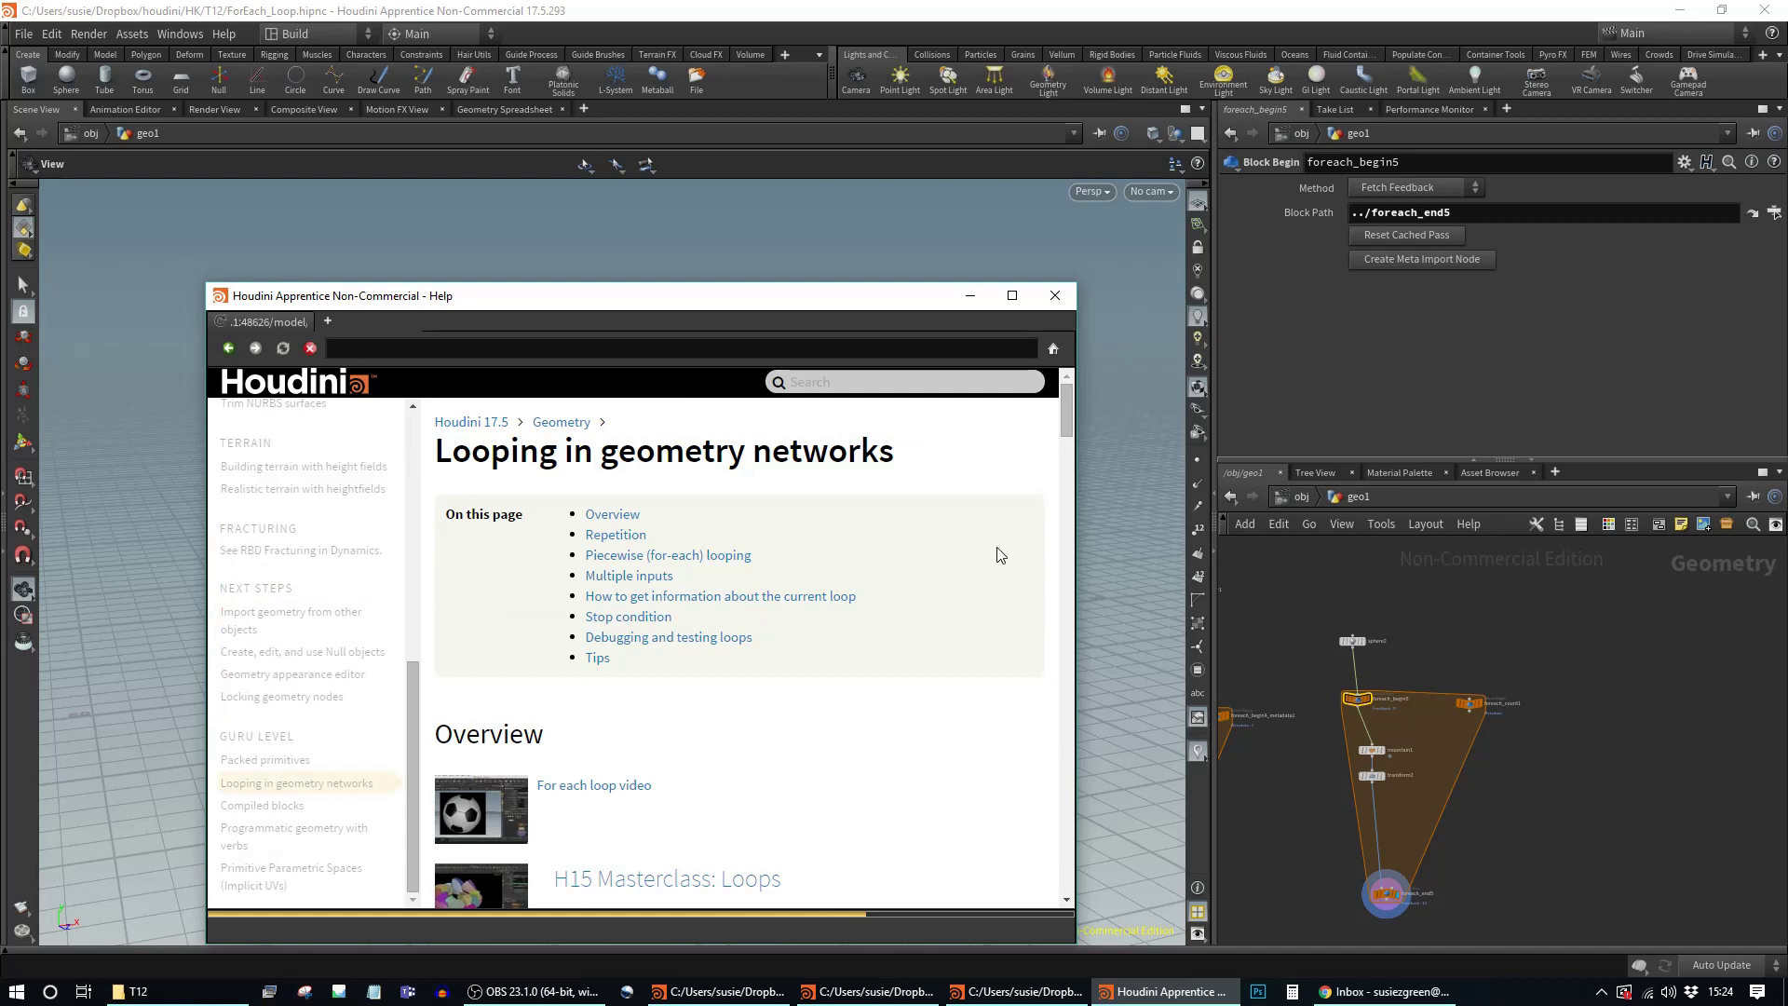
# Step: Read the Swiss cheese example with two loop branches on the Looping in geometry networks help page
pyautogui.moveTo(1066, 413); pyautogui.dragTo(1078, 679)
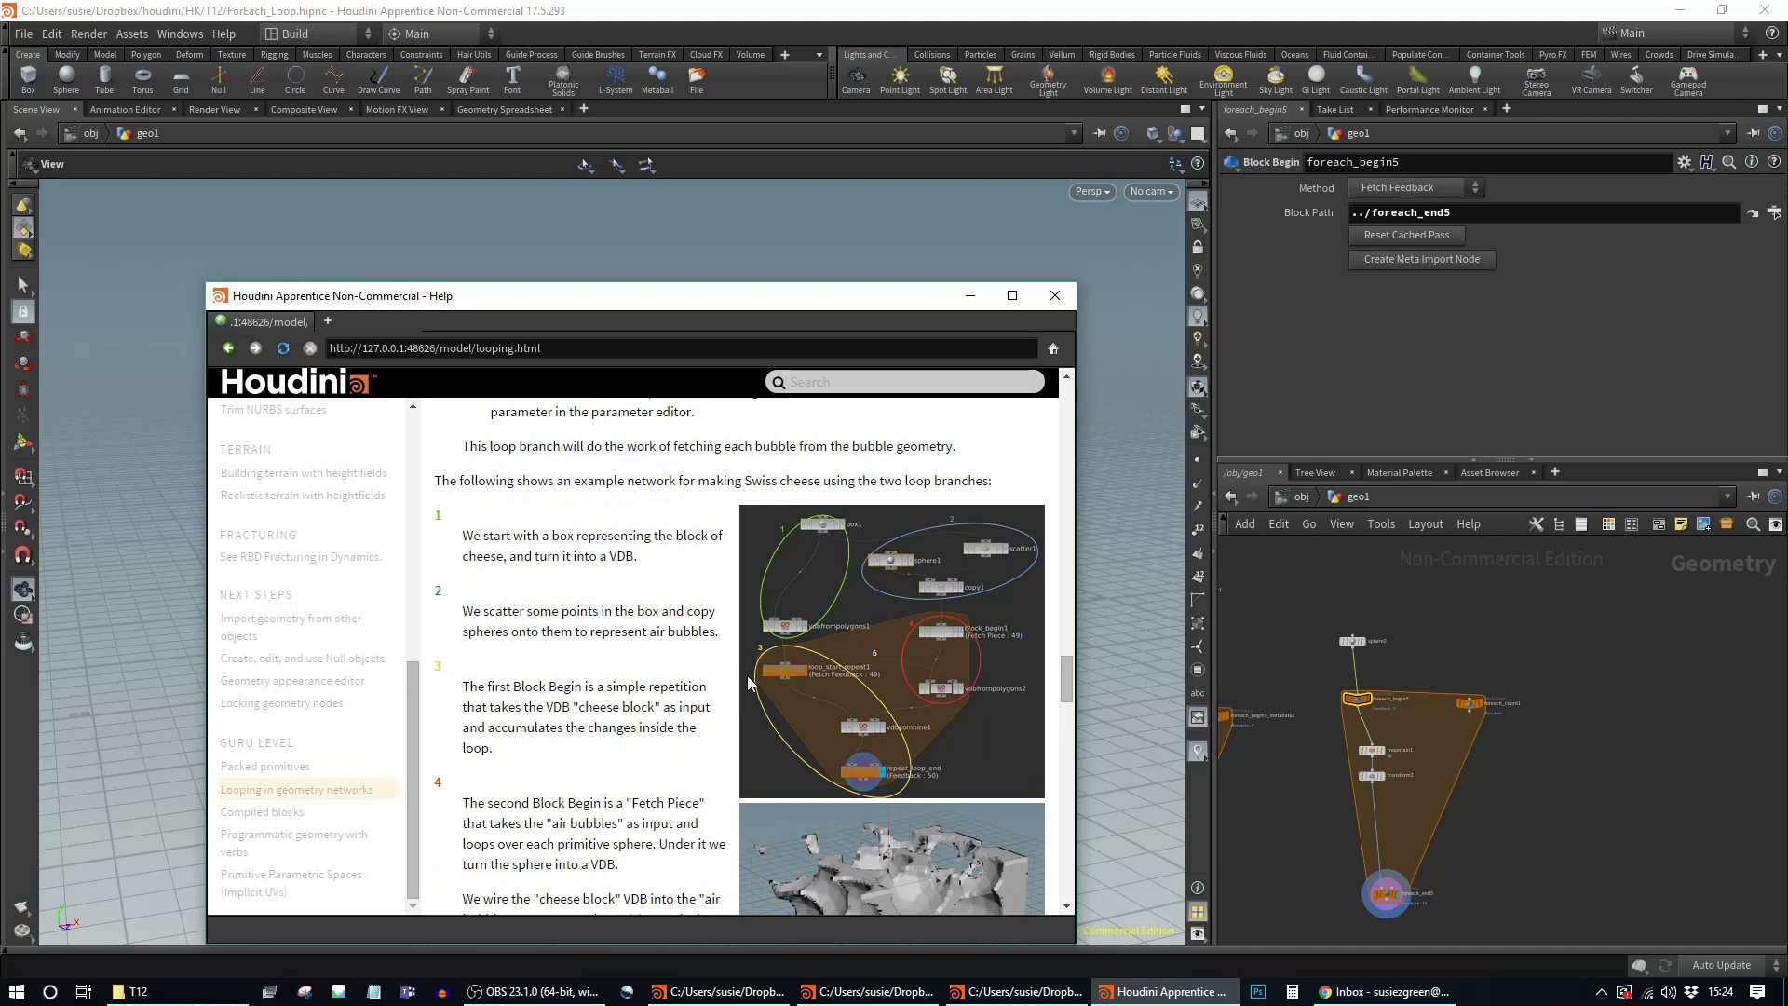
pyautogui.scroll(-3, 1049, 743)
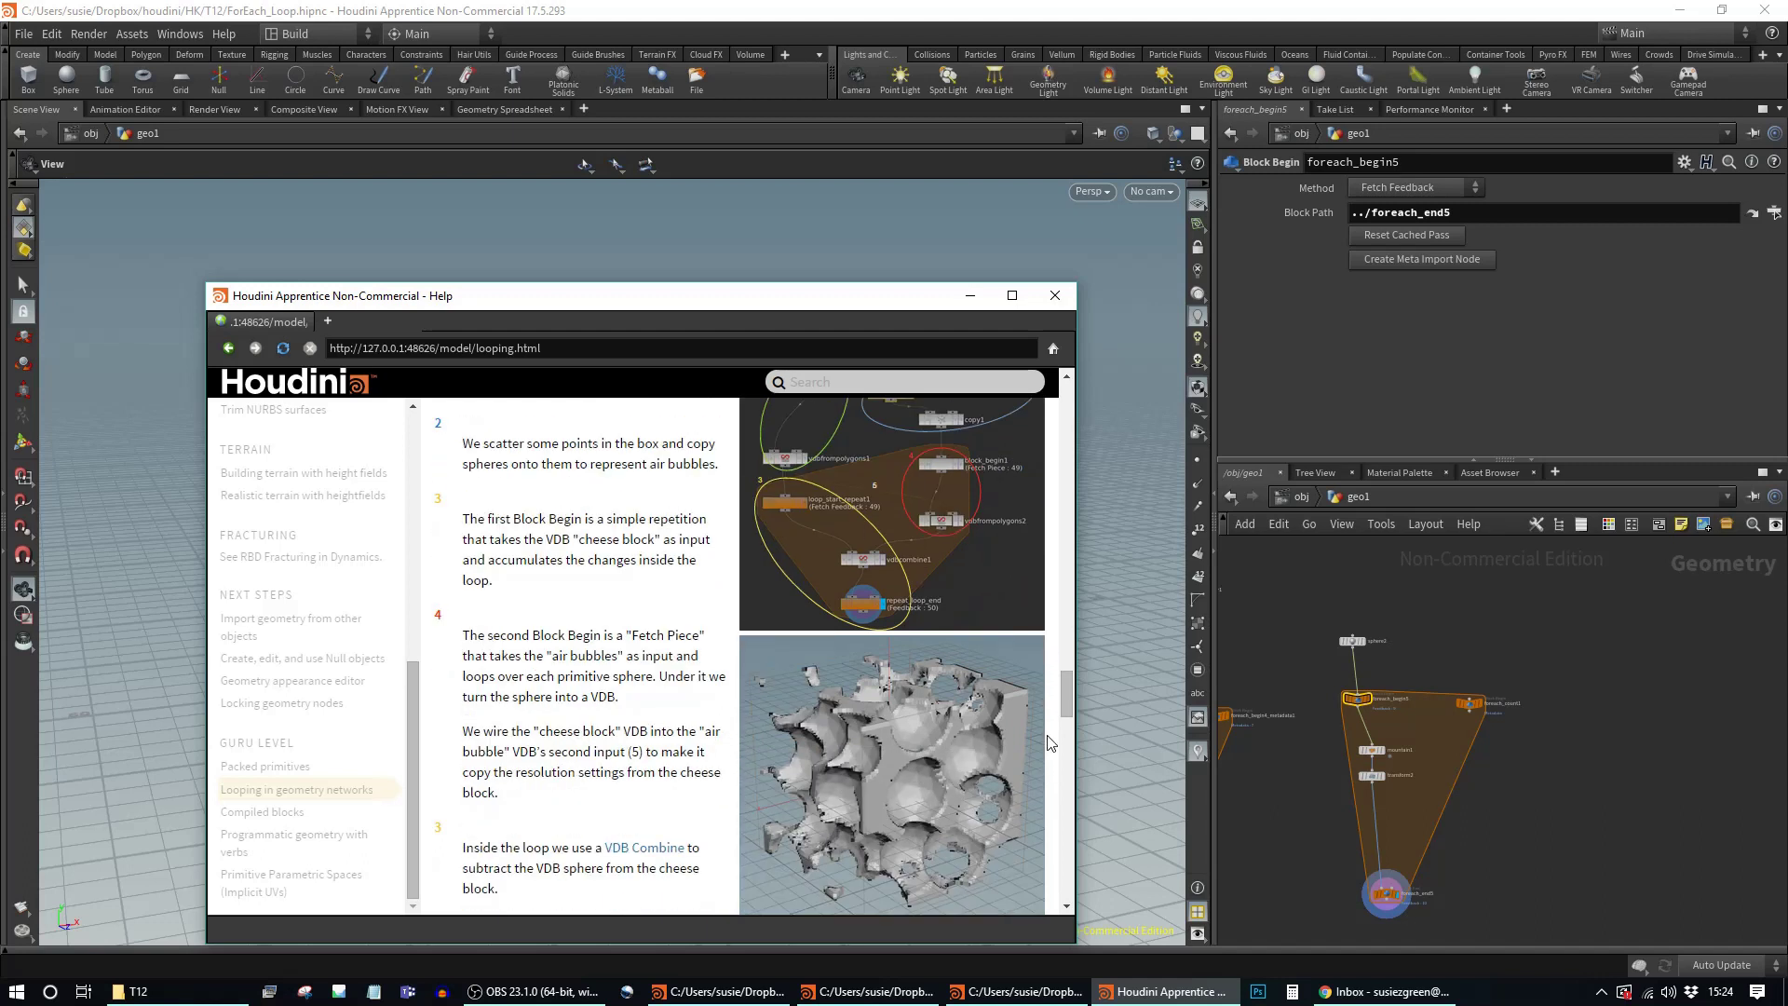
pyautogui.scroll(1, 1023, 567)
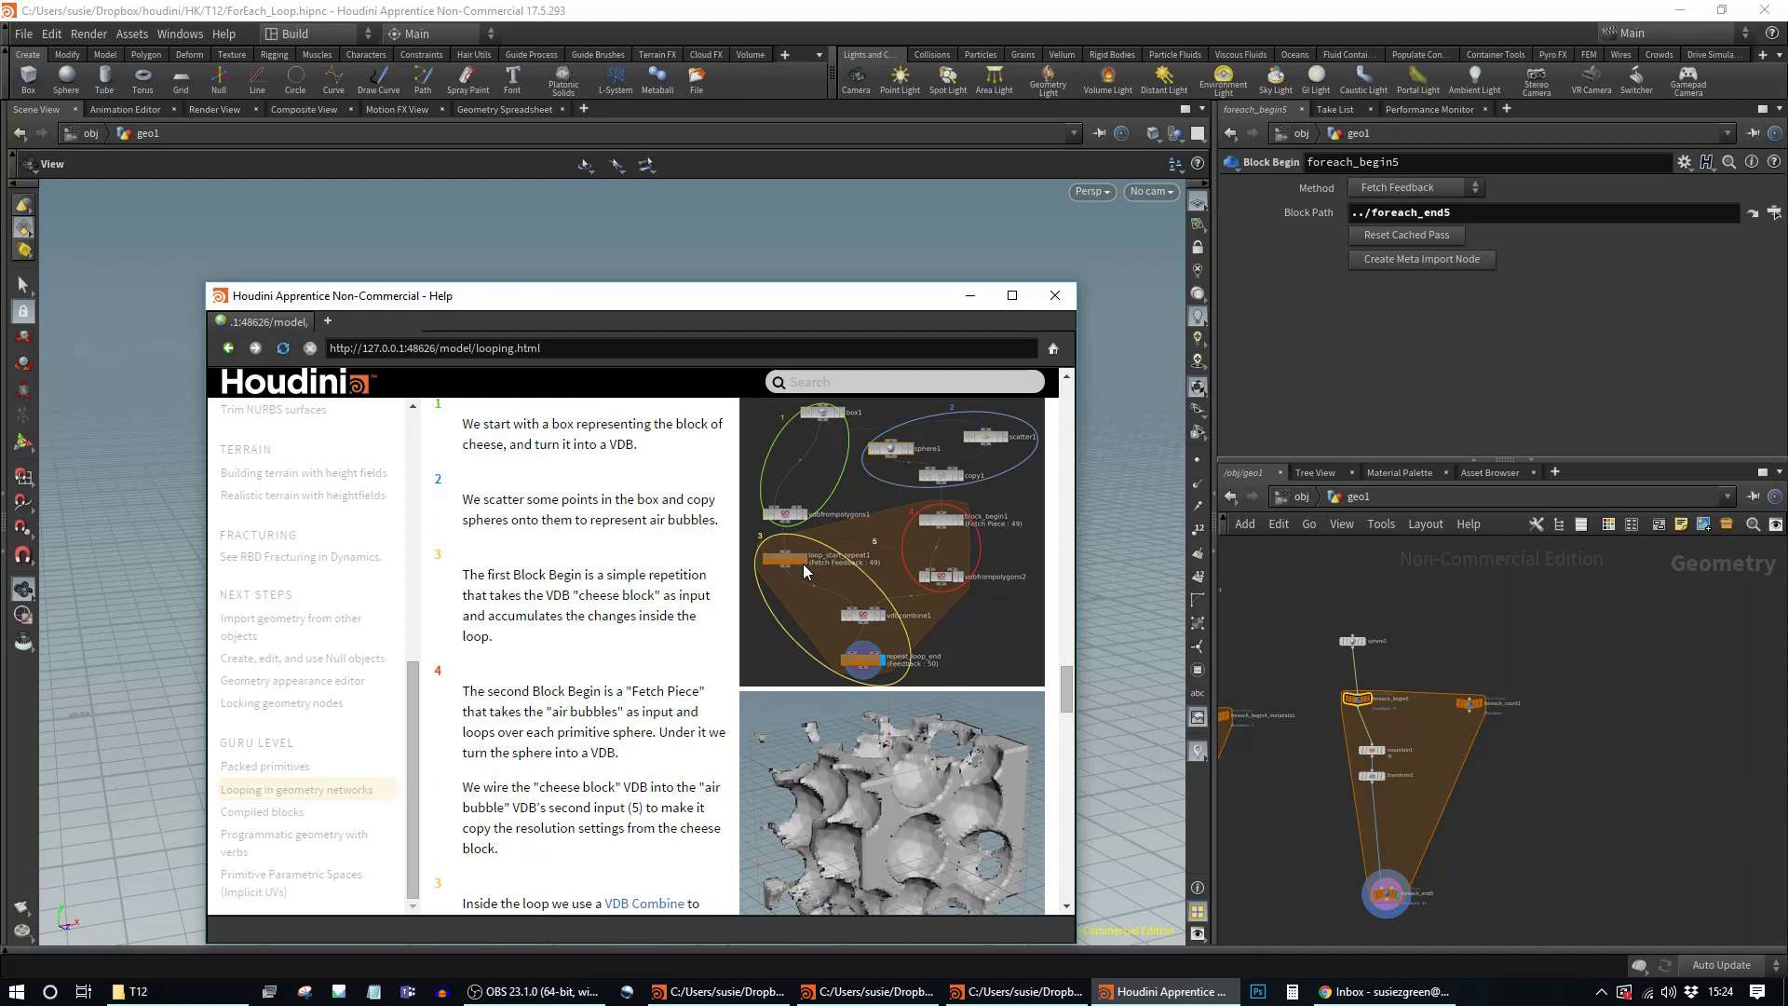
pyautogui.scroll(-1, 943, 663)
# Step: Minimise the help window, go up to the object level, open geo1 inside SwissCheese1, and frame its result in the viewport
pyautogui.click(1302, 497)
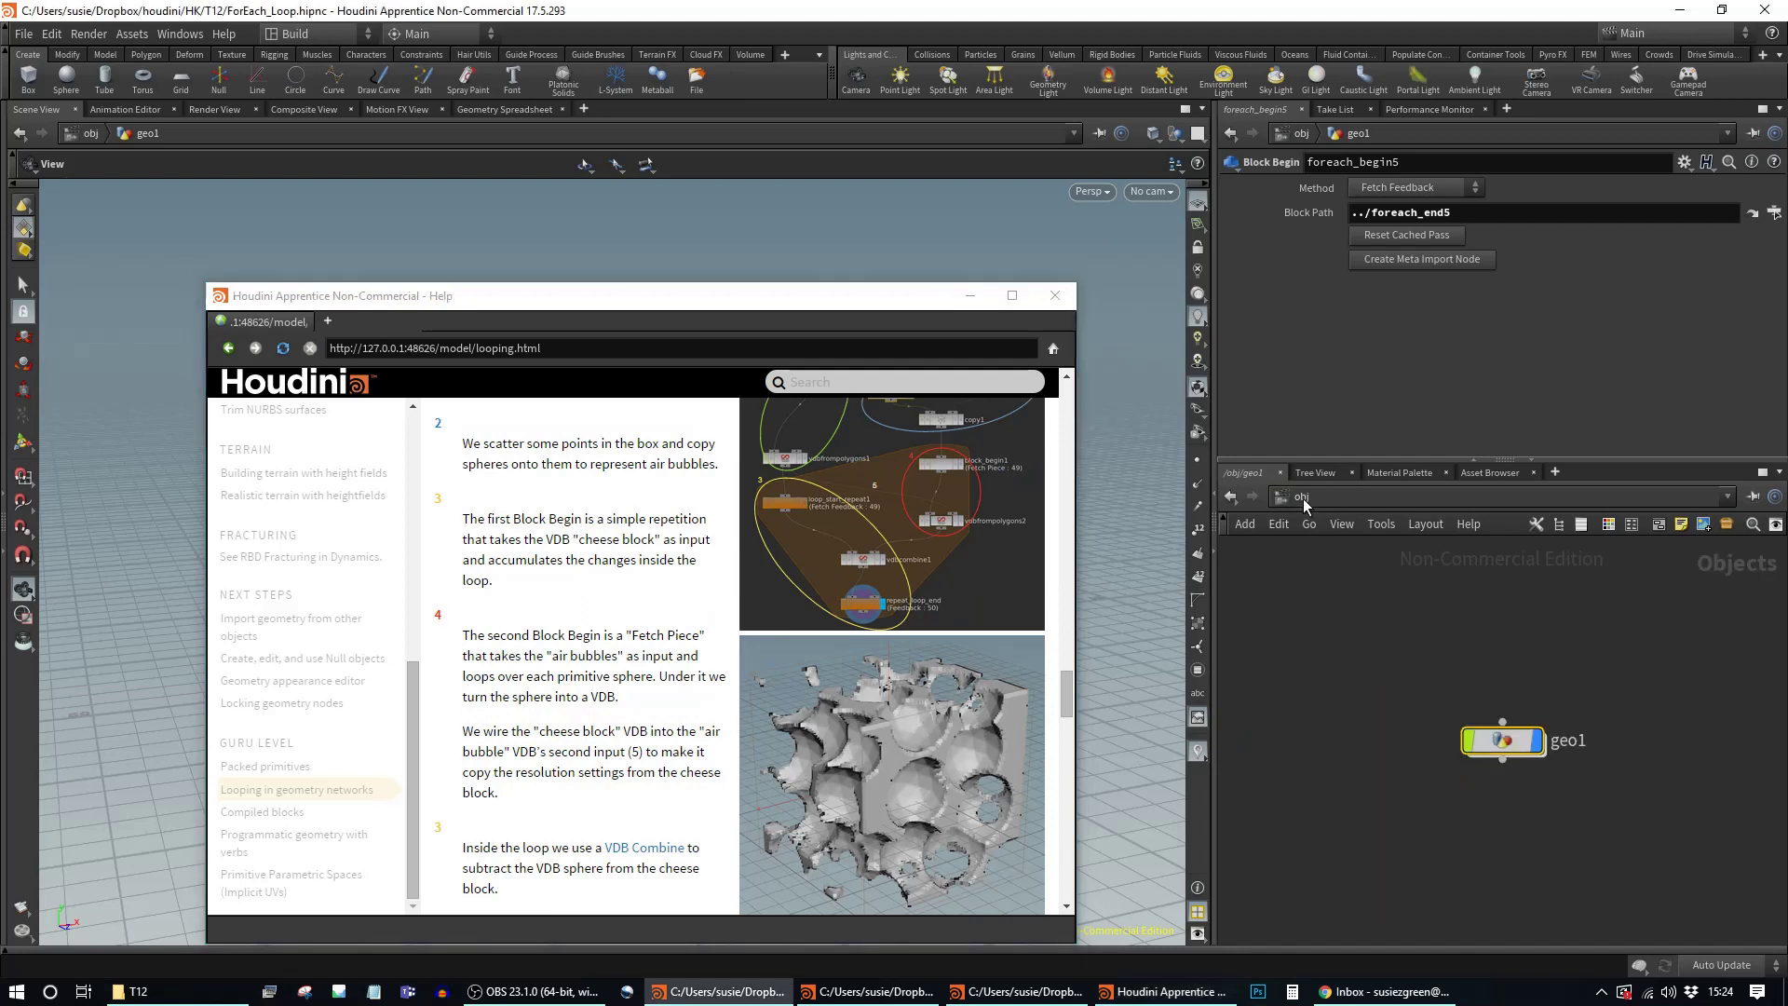
pyautogui.click(970, 295)
pyautogui.click(1371, 644)
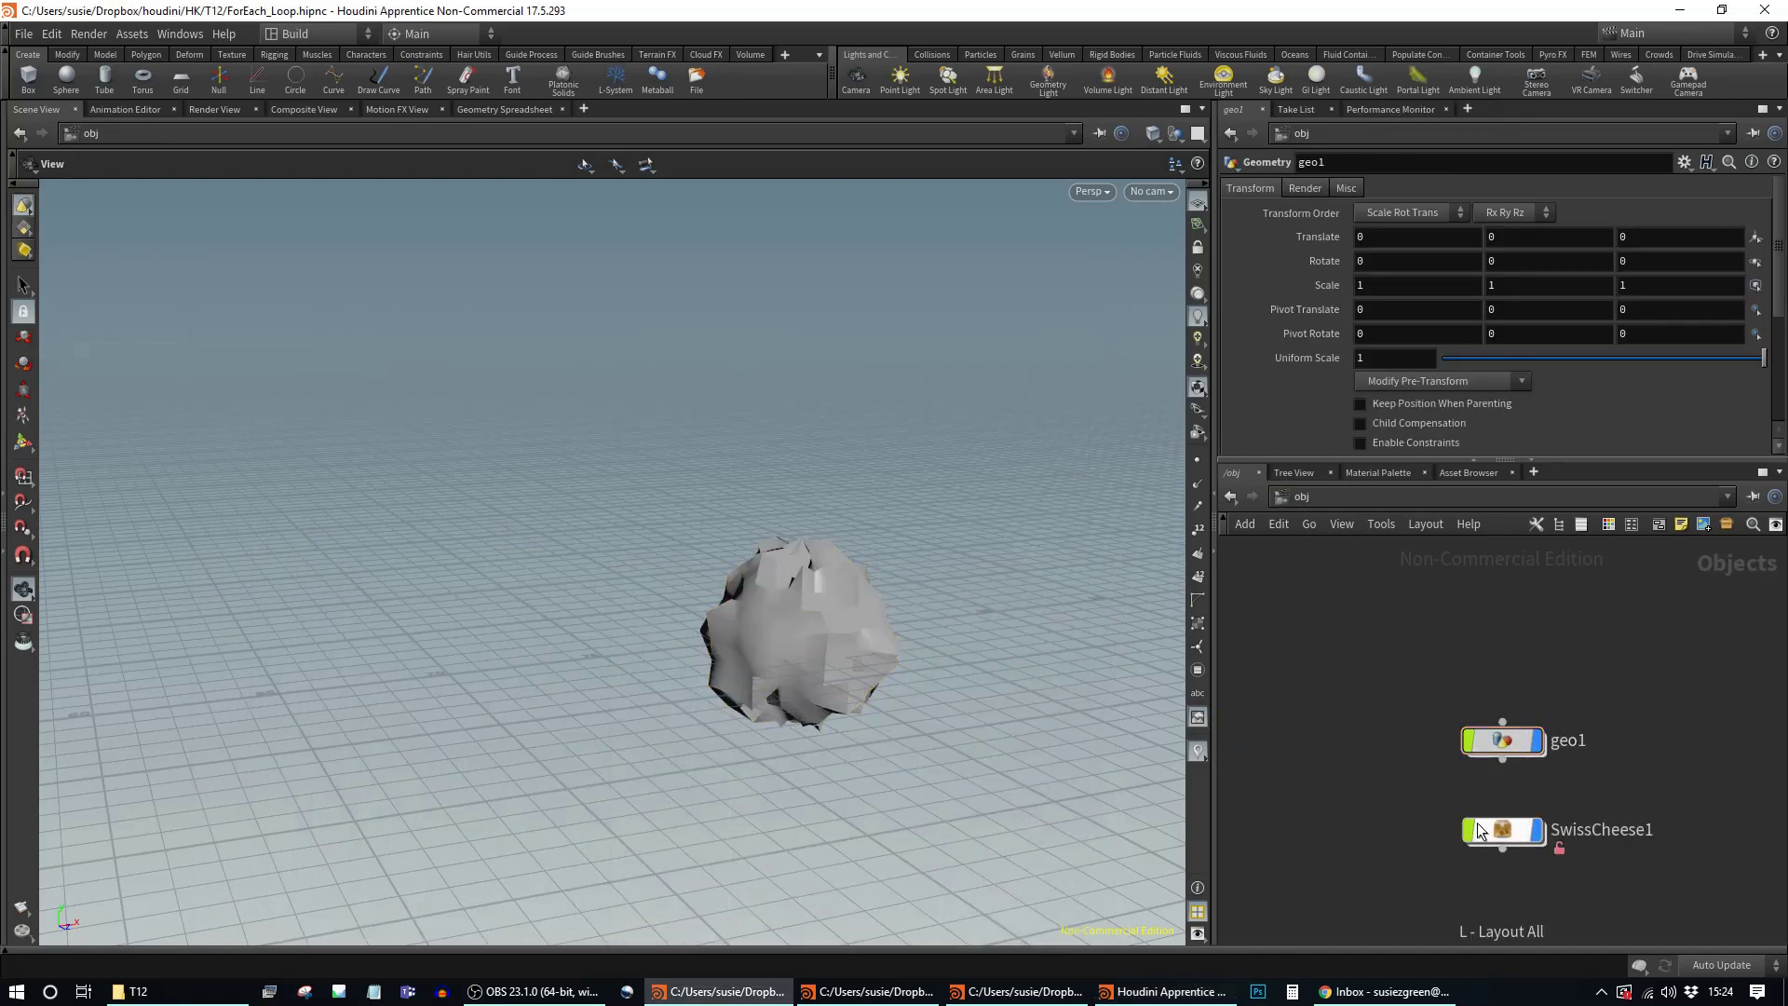
pyautogui.click(1514, 828)
pyautogui.doubleClick(1509, 834)
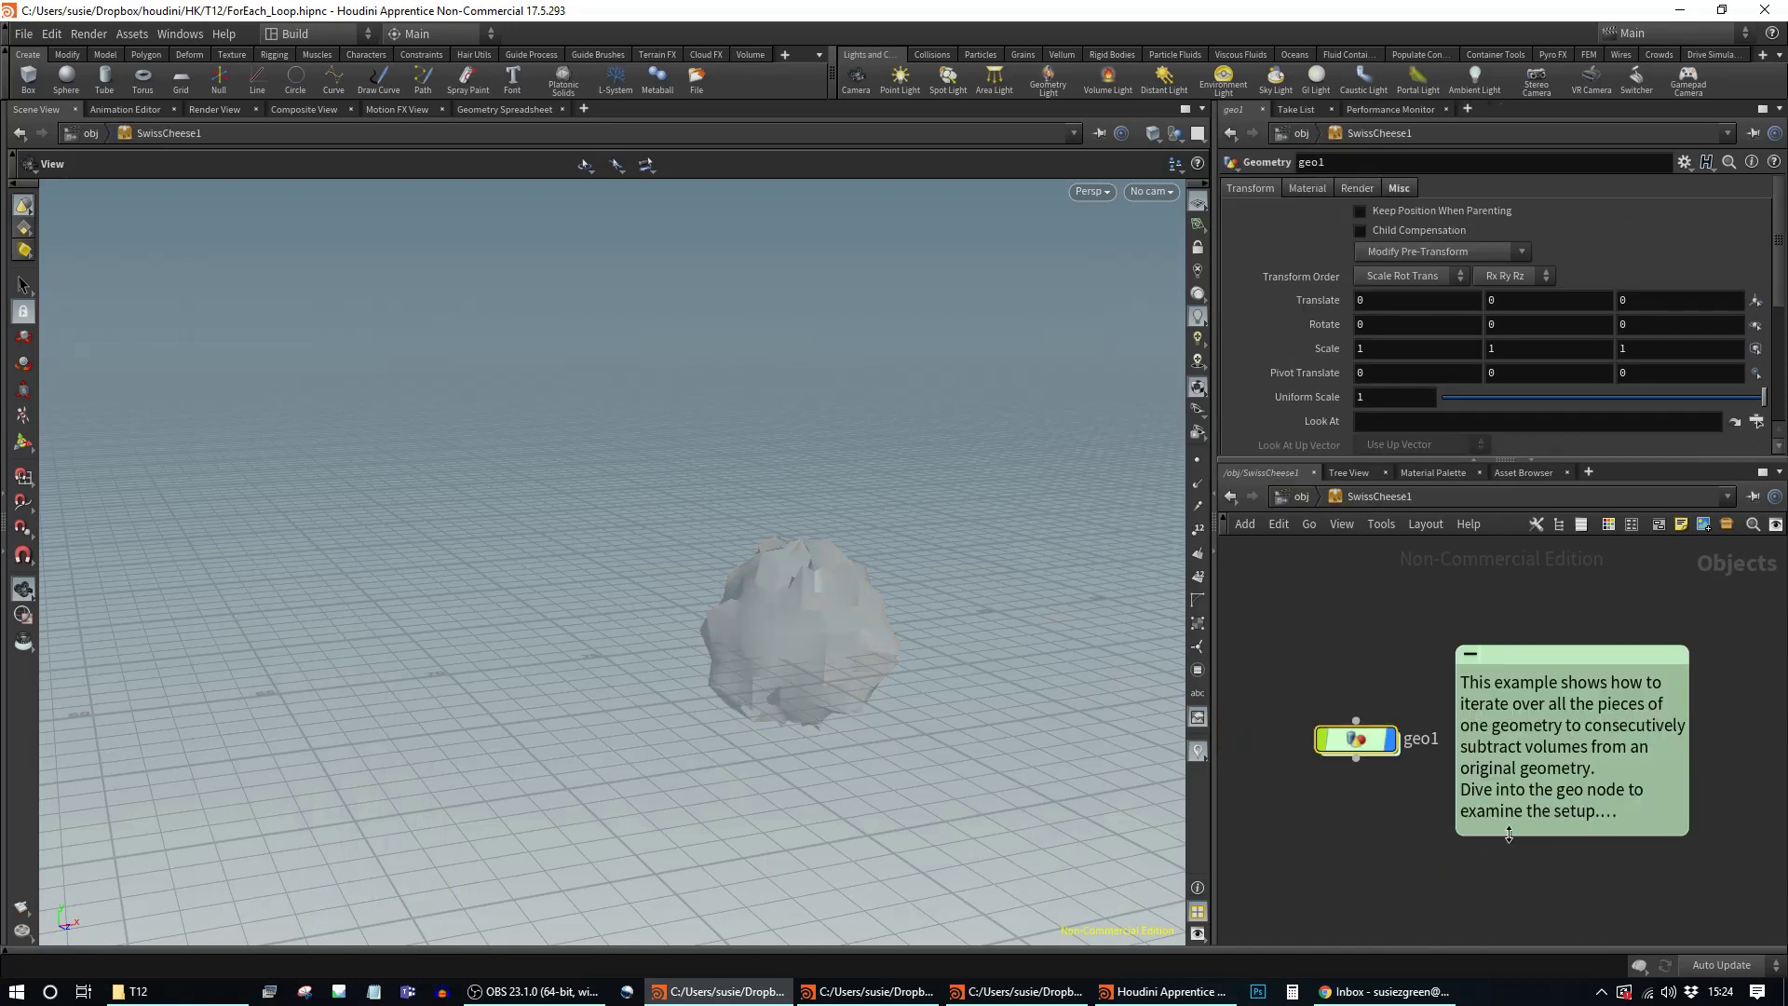
pyautogui.doubleClick(1355, 741)
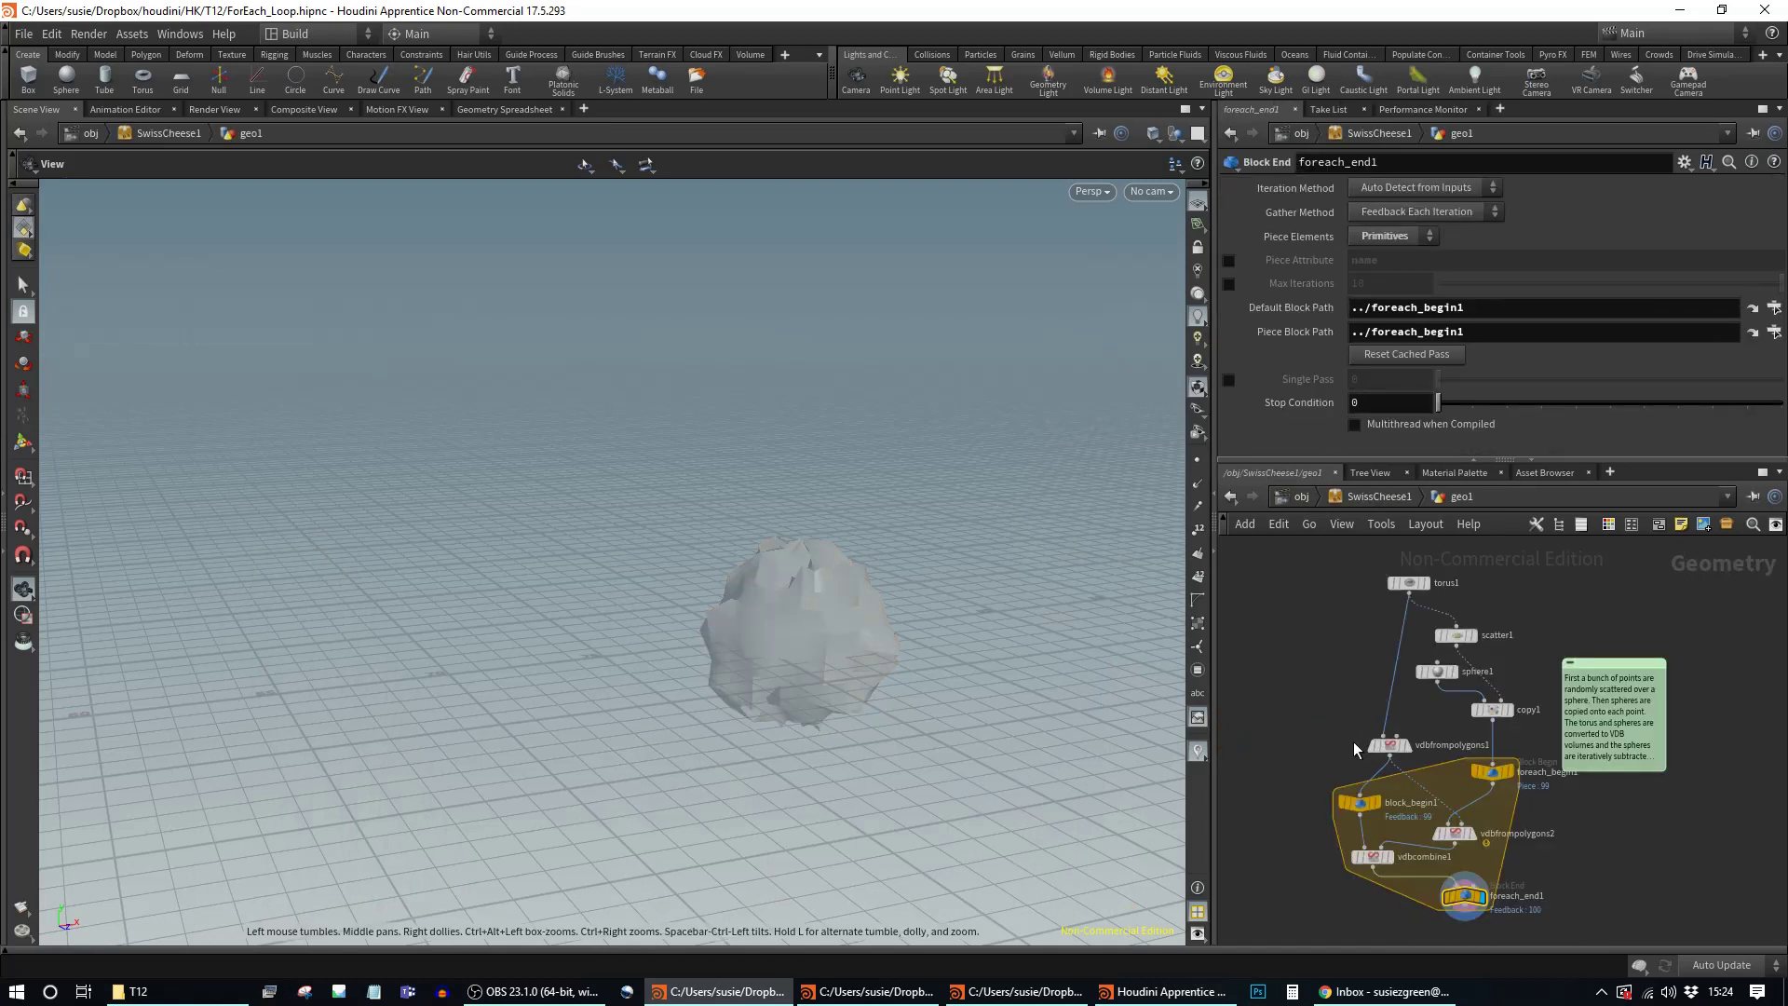
pyautogui.moveTo(810, 520); pyautogui.dragTo(759, 685)
pyautogui.press('f')
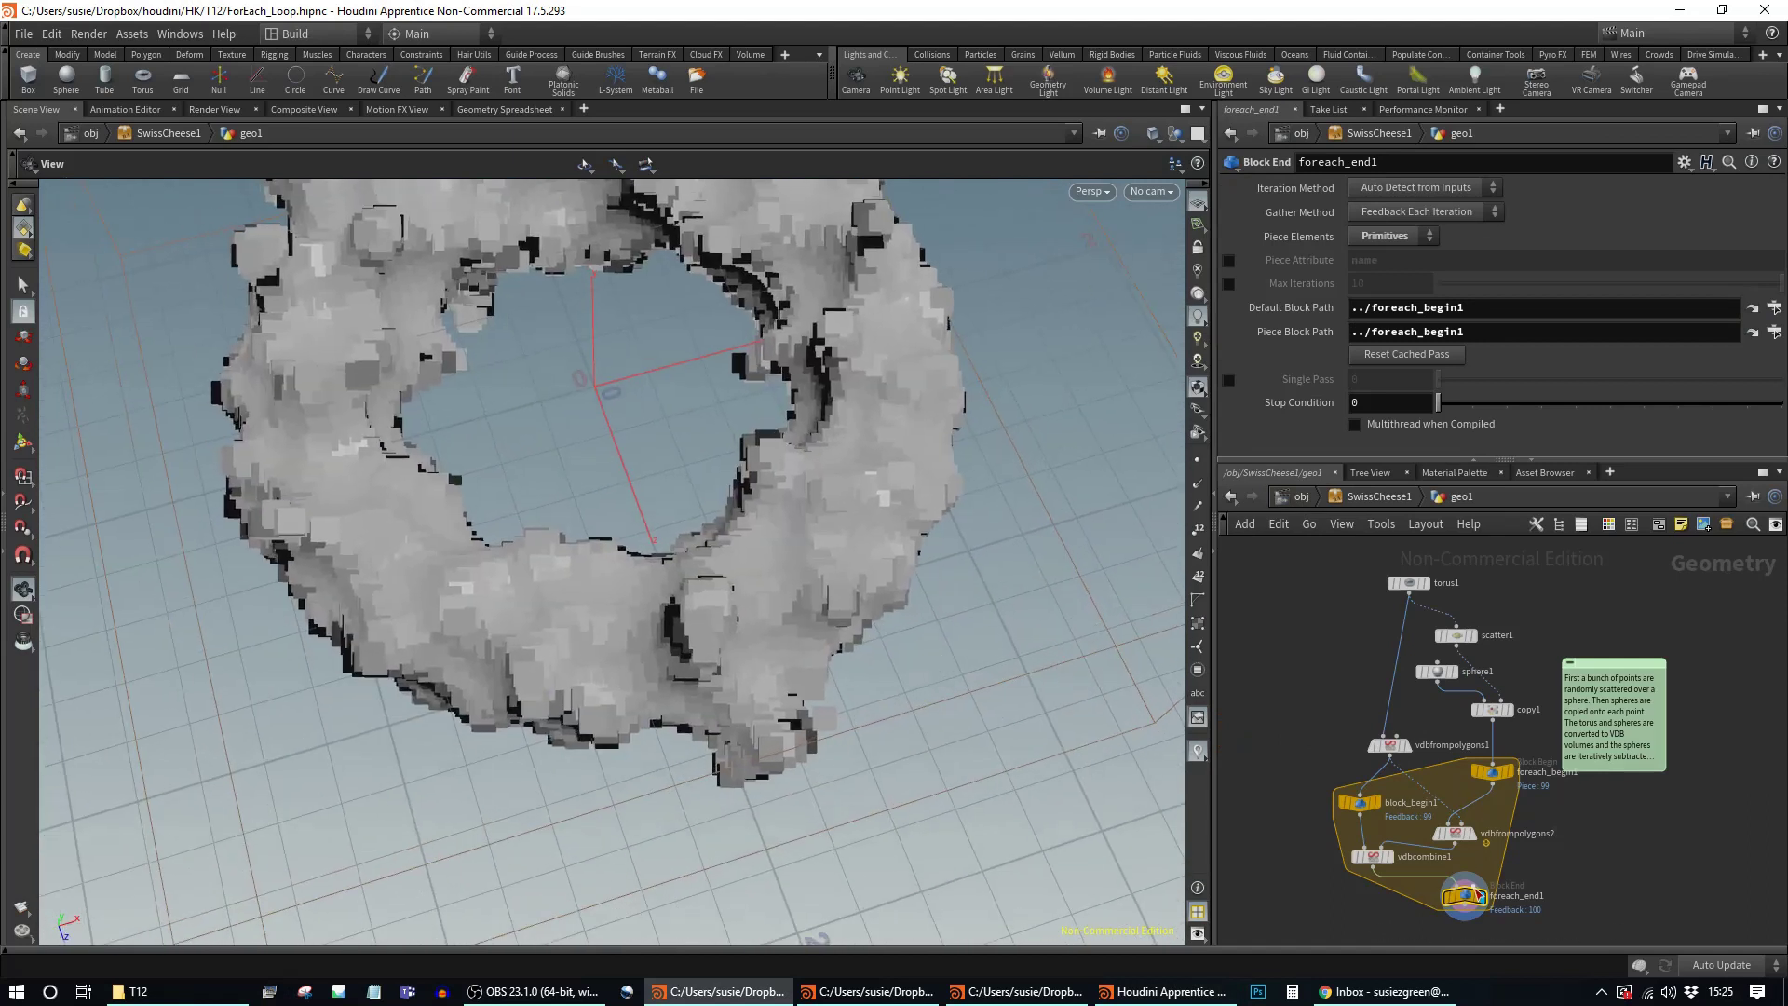
# Step: Move foreach_end1 further below the loop nodes and shift the sticky note away from the network
pyautogui.moveTo(1465, 909); pyautogui.dragTo(1439, 925)
pyautogui.doubleClick(1514, 833)
pyautogui.moveTo(1539, 834); pyautogui.dragTo(1616, 827)
pyautogui.click(1674, 858)
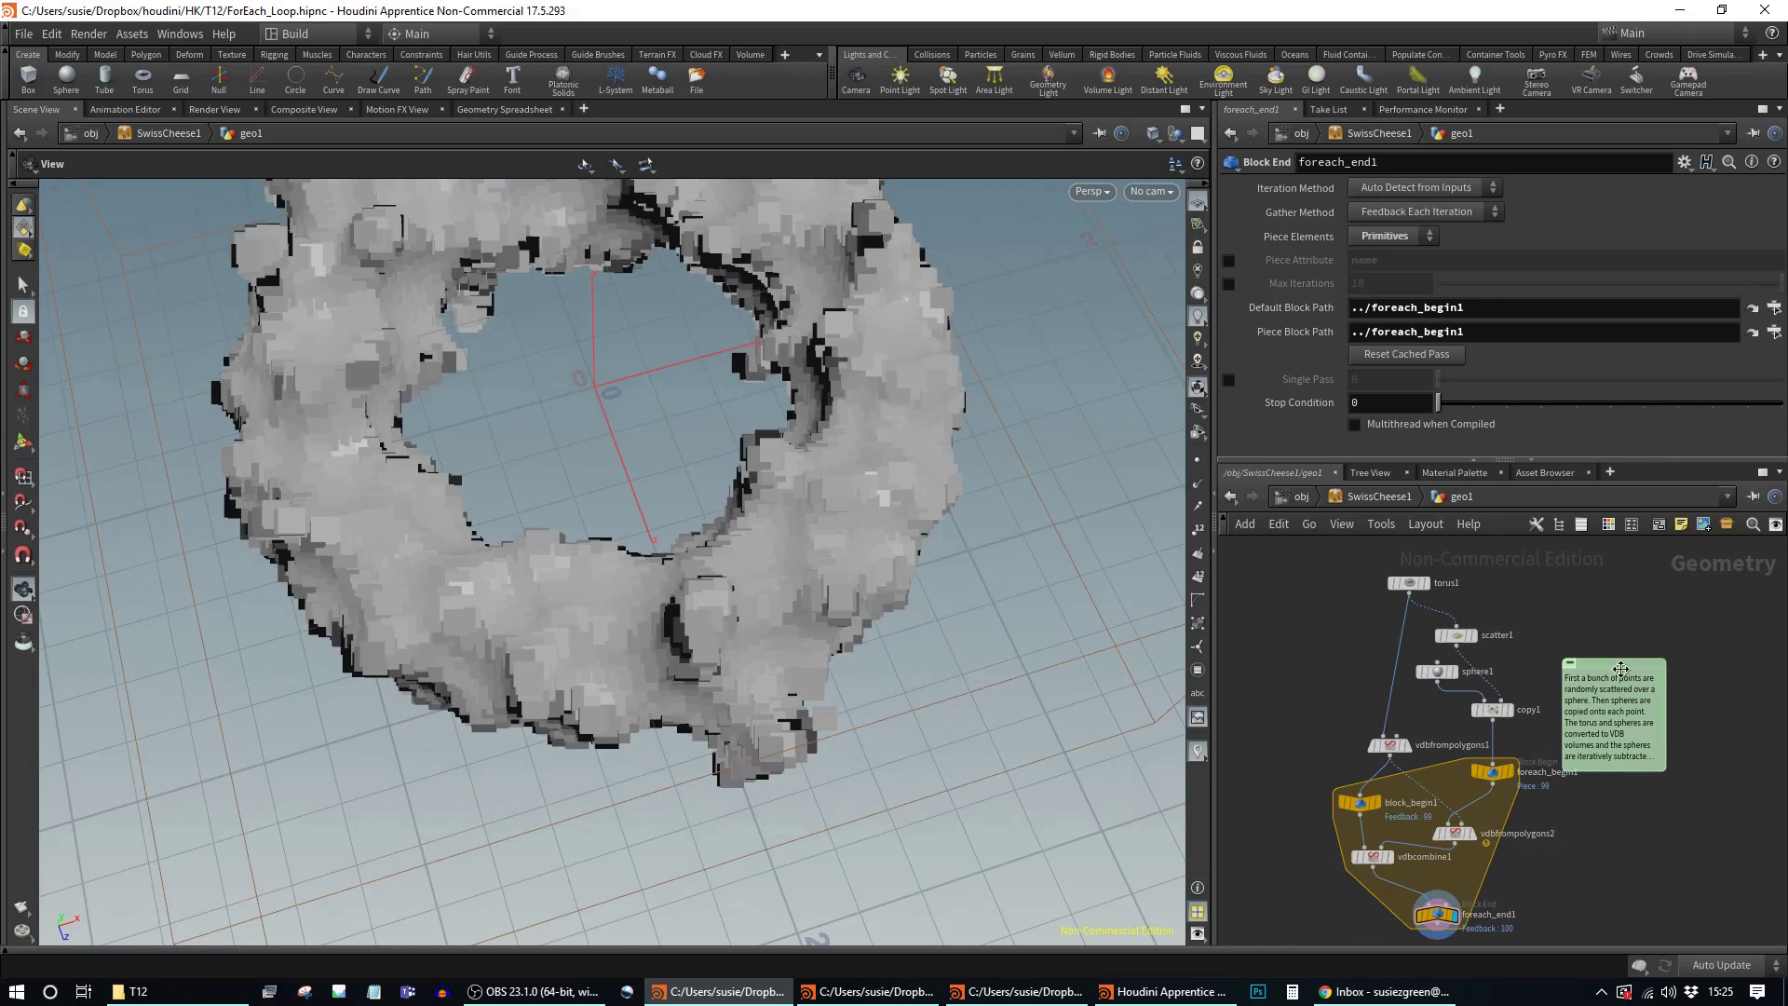
pyautogui.moveTo(1630, 664); pyautogui.dragTo(1745, 664)
pyautogui.moveTo(1599, 844); pyautogui.dragTo(1657, 675, button='middle')
pyautogui.moveTo(1488, 756)
pyautogui.moveTo(1489, 756); pyautogui.dragTo(1472, 811)
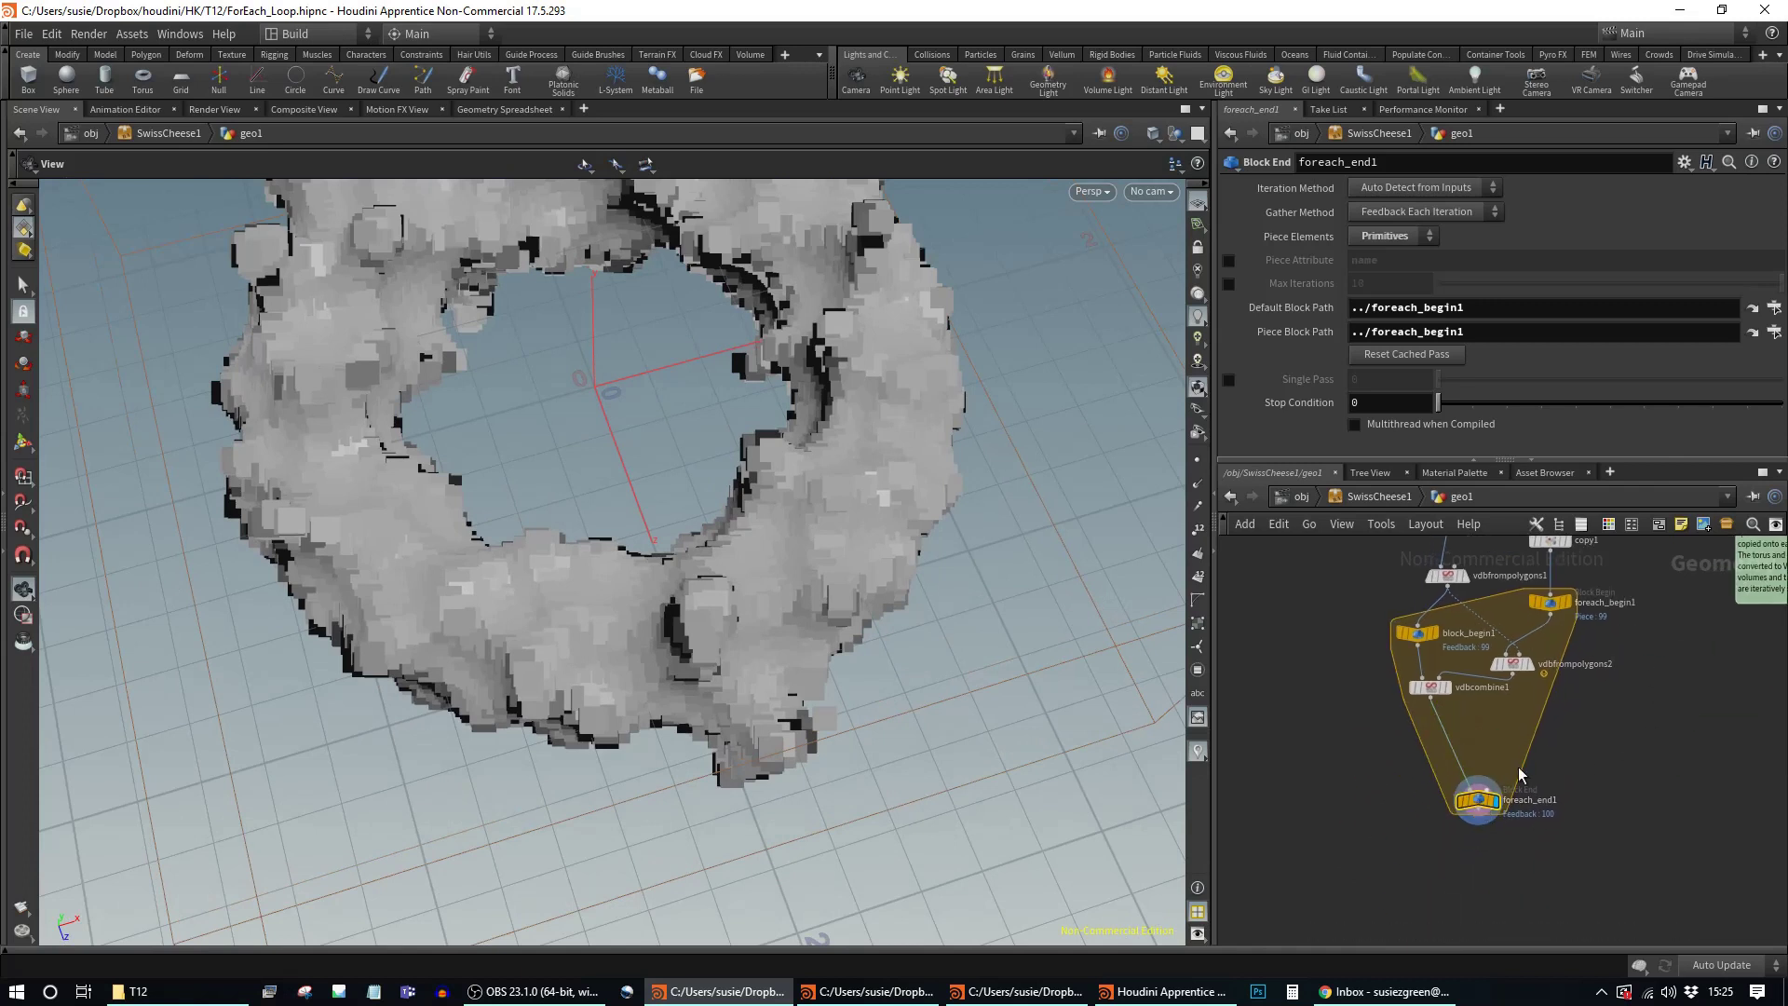
# Step: Move vdbfrompolygons1 slightly aside and lower its voxel size to 0.02 and further to 0.01
pyautogui.moveTo(825, 640); pyautogui.dragTo(968, 496)
pyautogui.moveTo(1646, 659); pyautogui.dragTo(1636, 842, button='middle')
pyautogui.moveTo(1431, 765); pyautogui.dragTo(1391, 750)
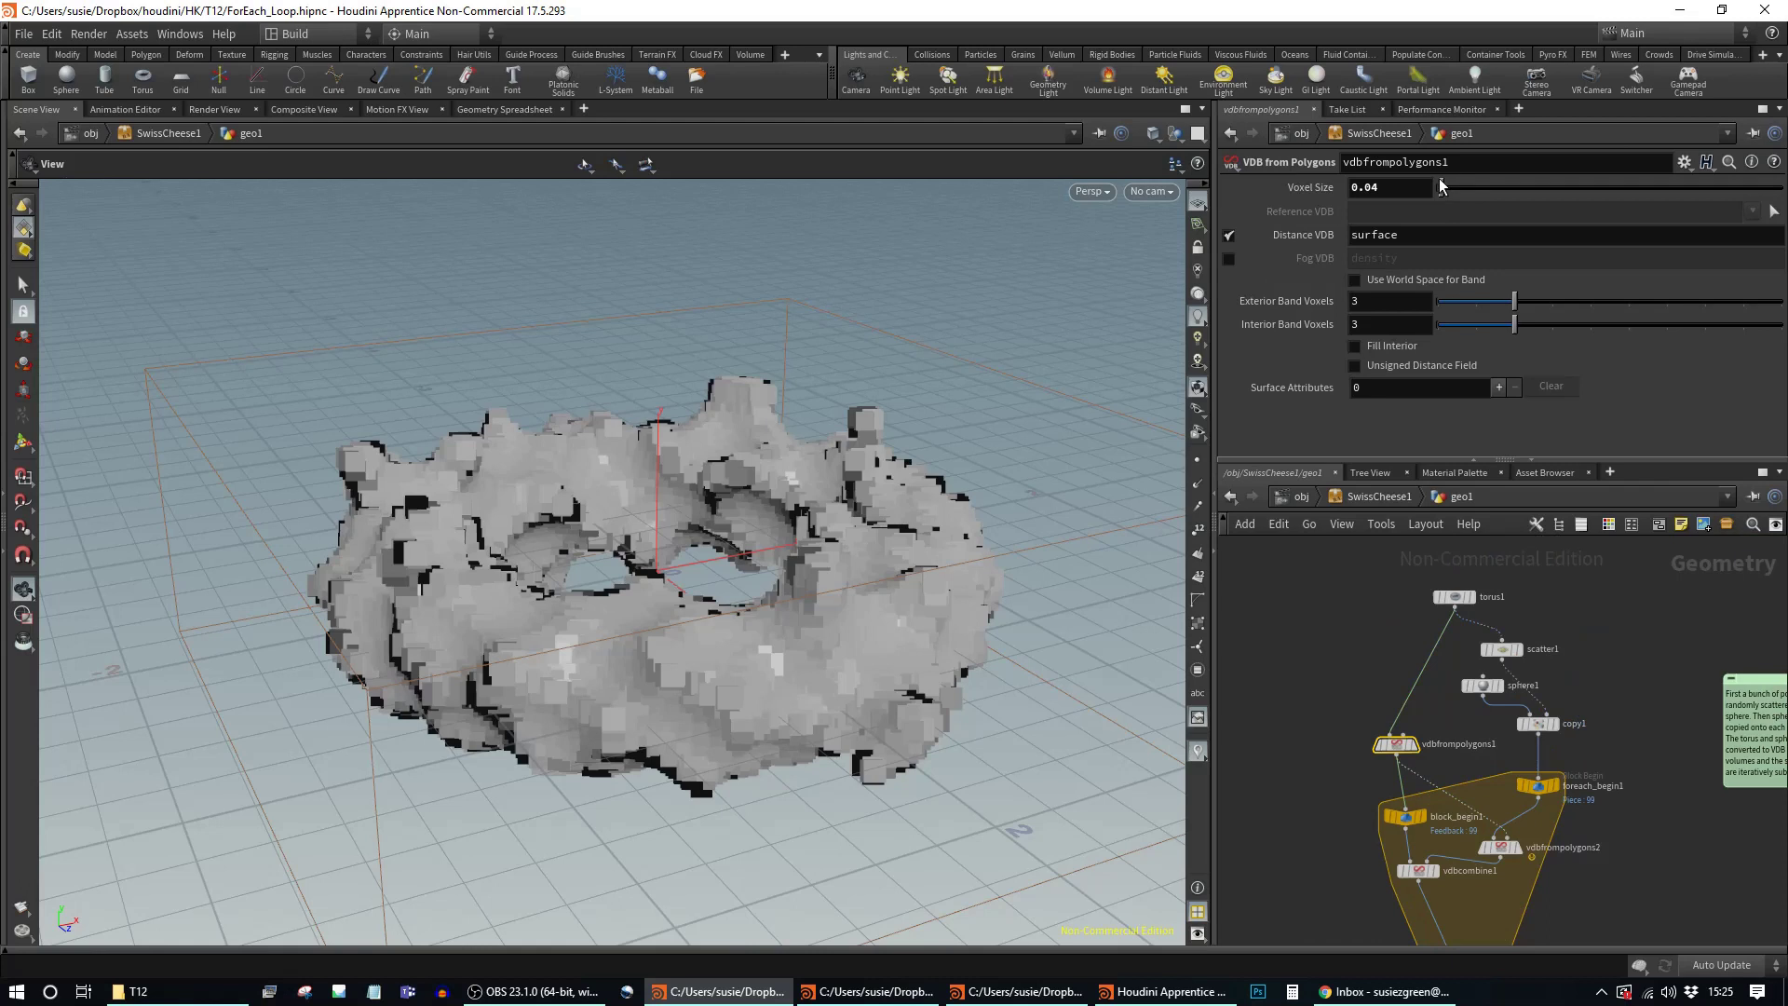
pyautogui.write('2')
pyautogui.press('Return')
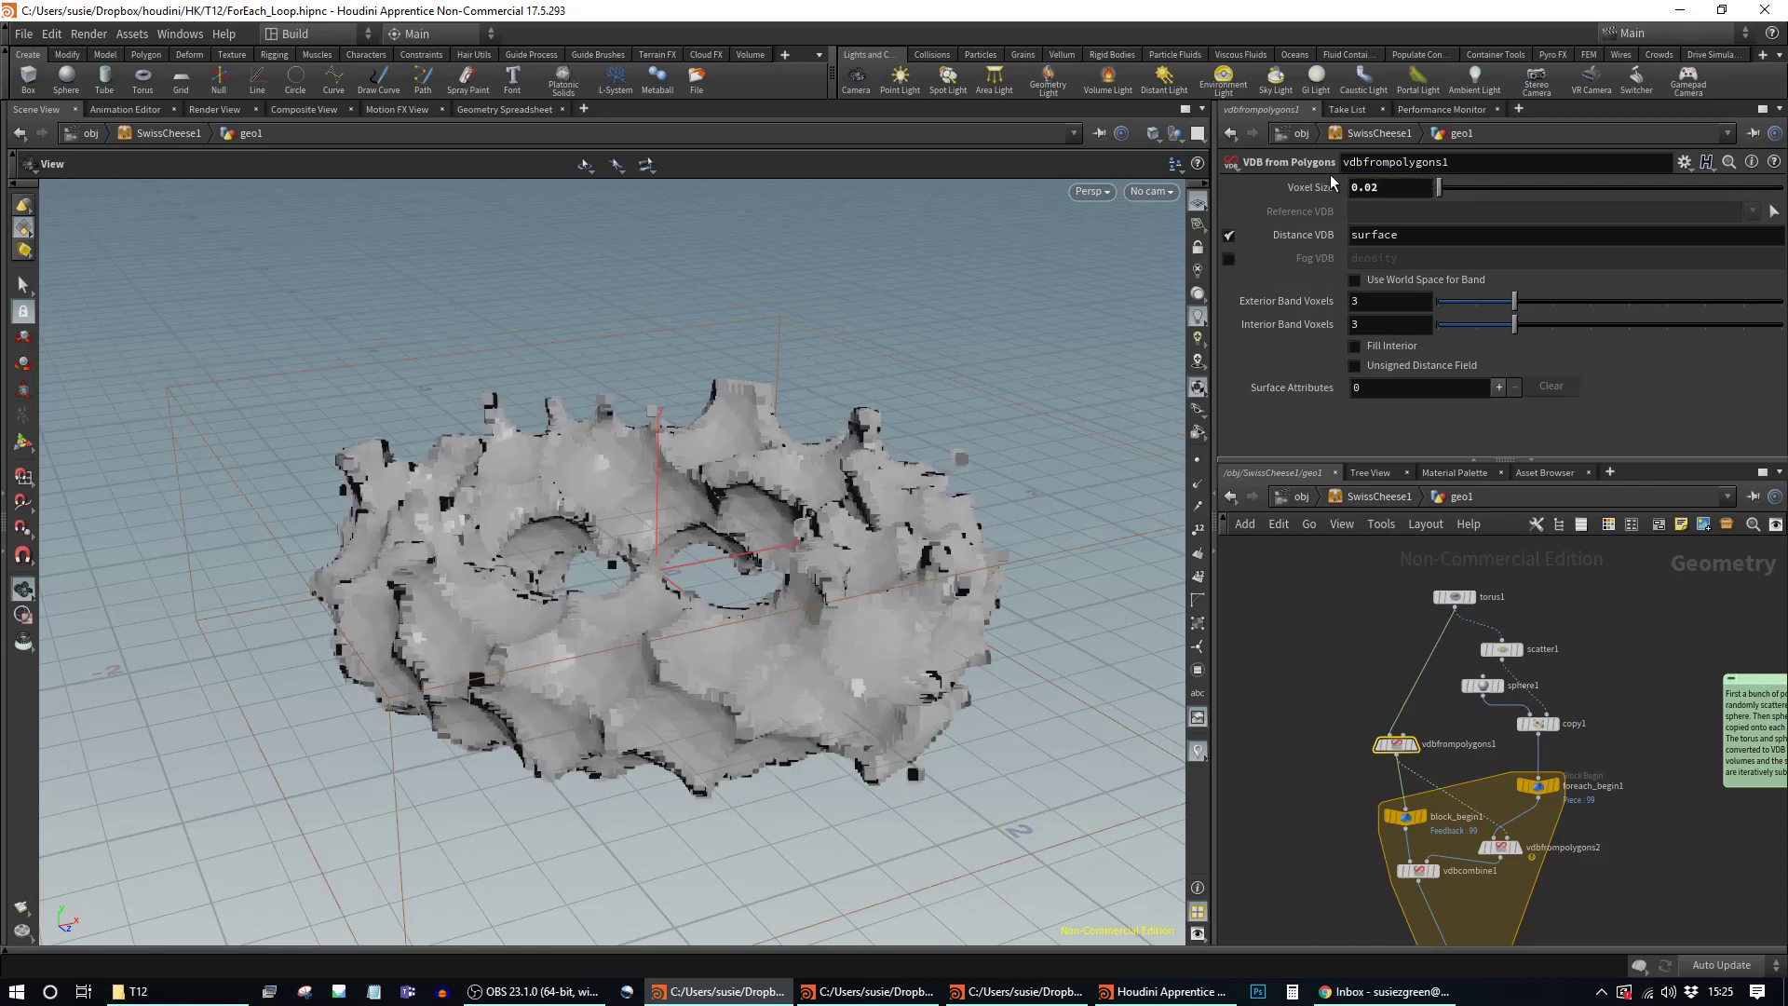
pyautogui.doubleClick(1371, 187)
pyautogui.write('1')
pyautogui.press('Return')
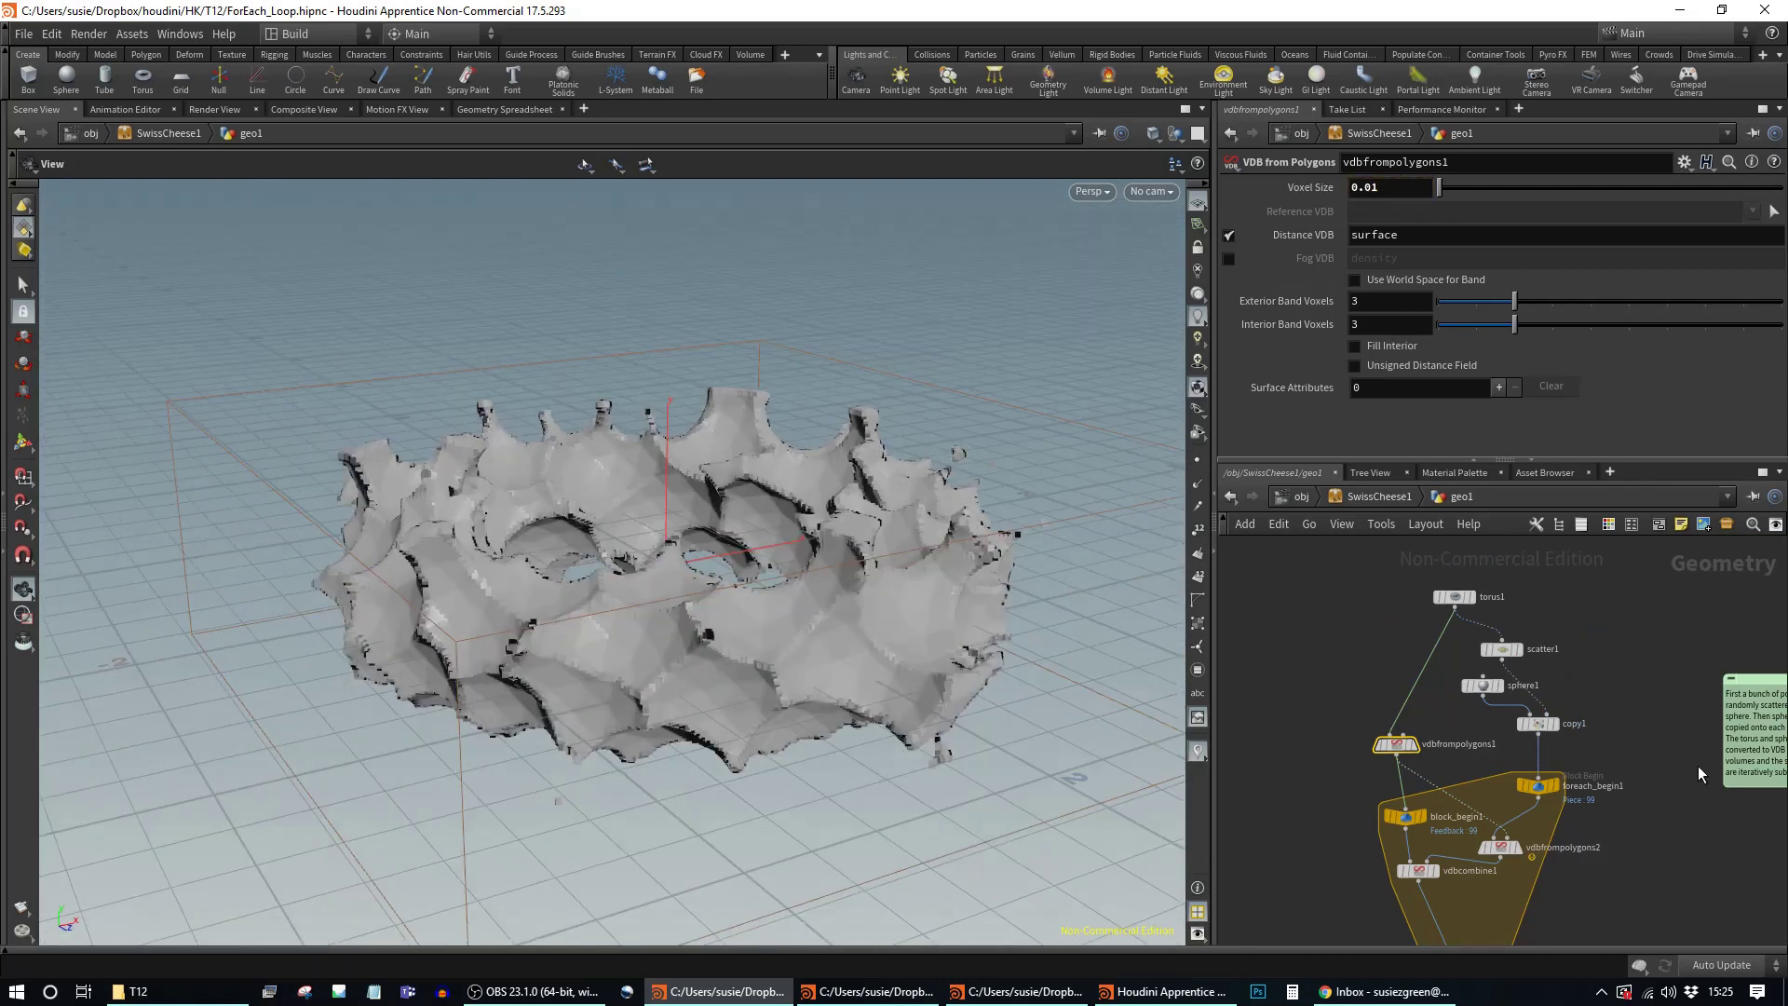
# Step: Compare the copied spheres from copy1 with the carved torus from foreach_end1 by displaying each node
pyautogui.click(1554, 723)
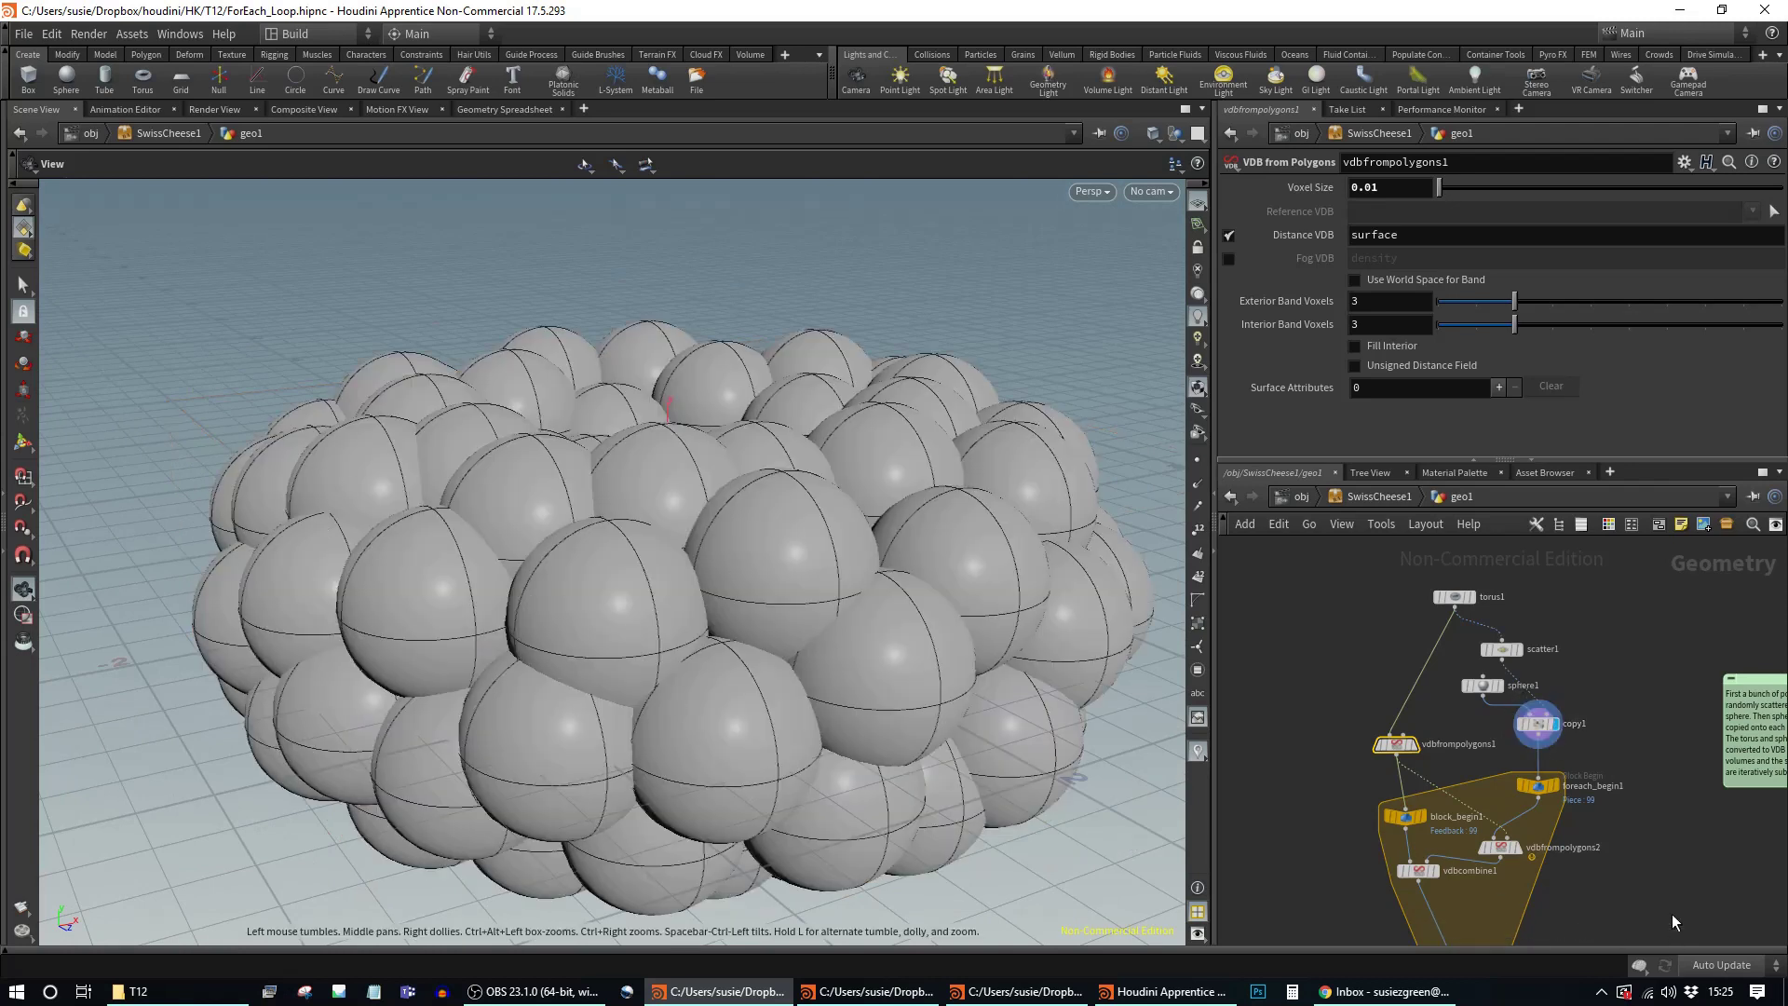
pyautogui.moveTo(1674, 923); pyautogui.dragTo(1692, 720, button='middle')
pyautogui.click(1500, 784)
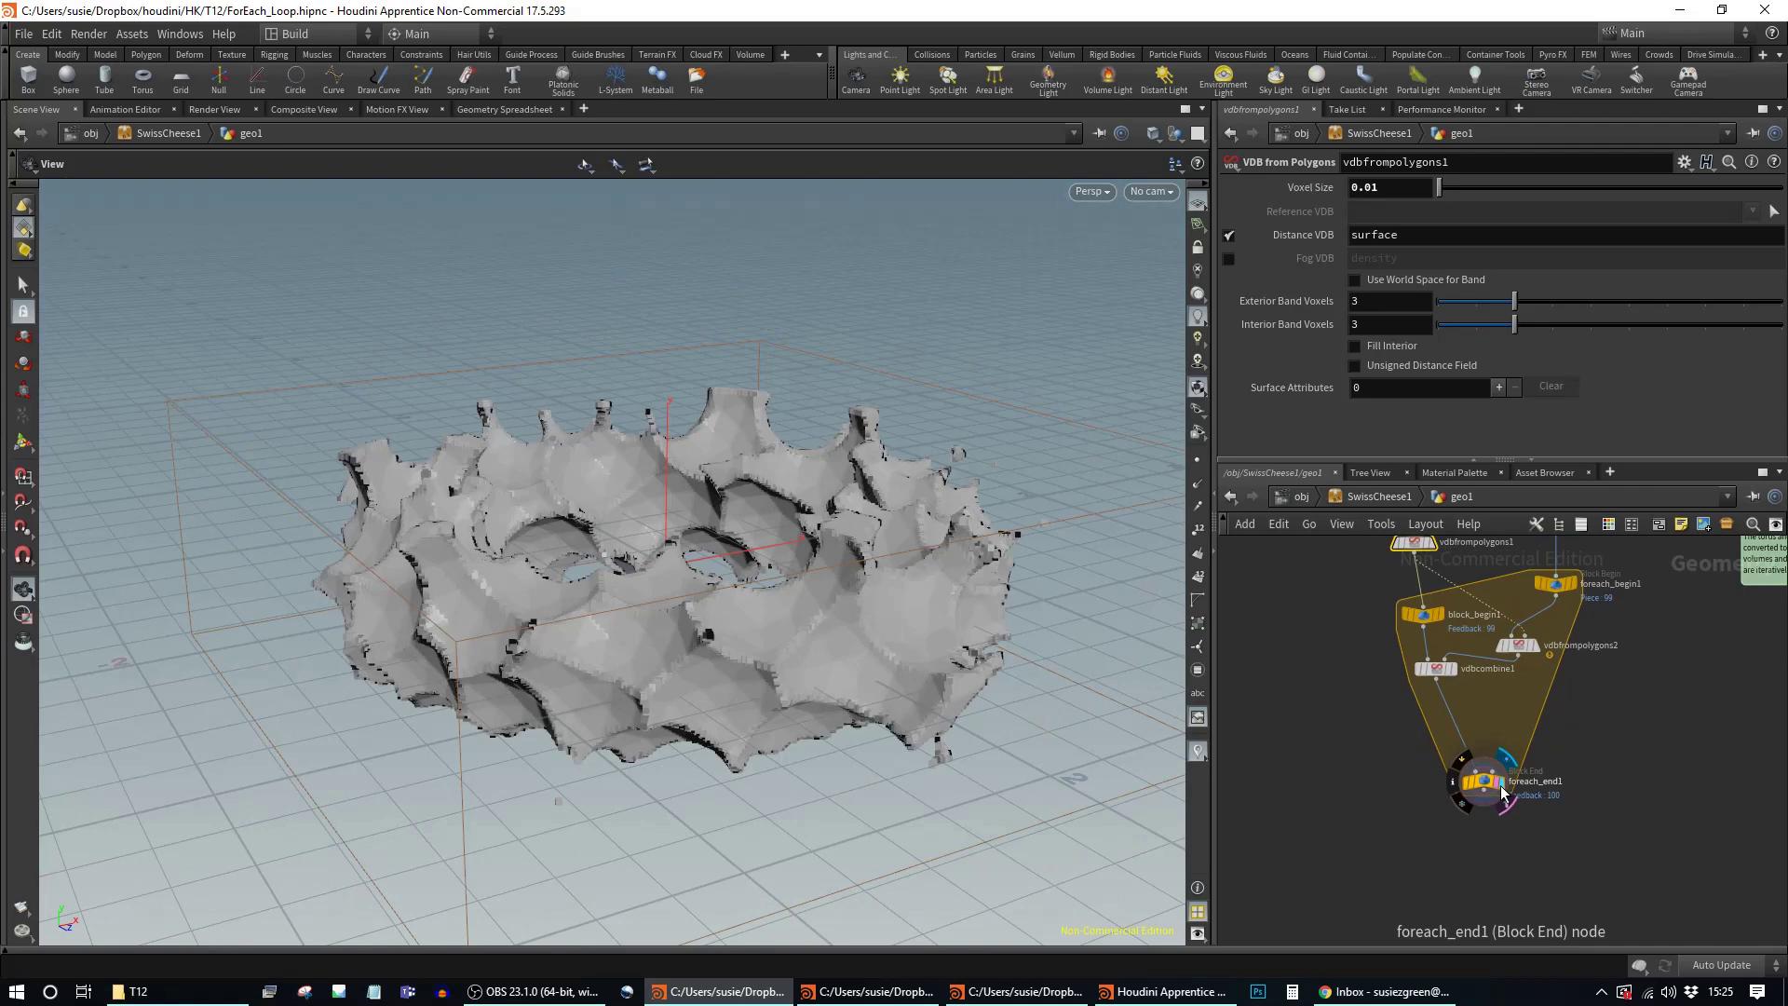
pyautogui.click(1486, 783)
pyautogui.moveTo(651, 583); pyautogui.dragTo(820, 633)
# Step: Leave the SwissCheese1 example and reopen the original geo1 network at the object level
pyautogui.press('u')
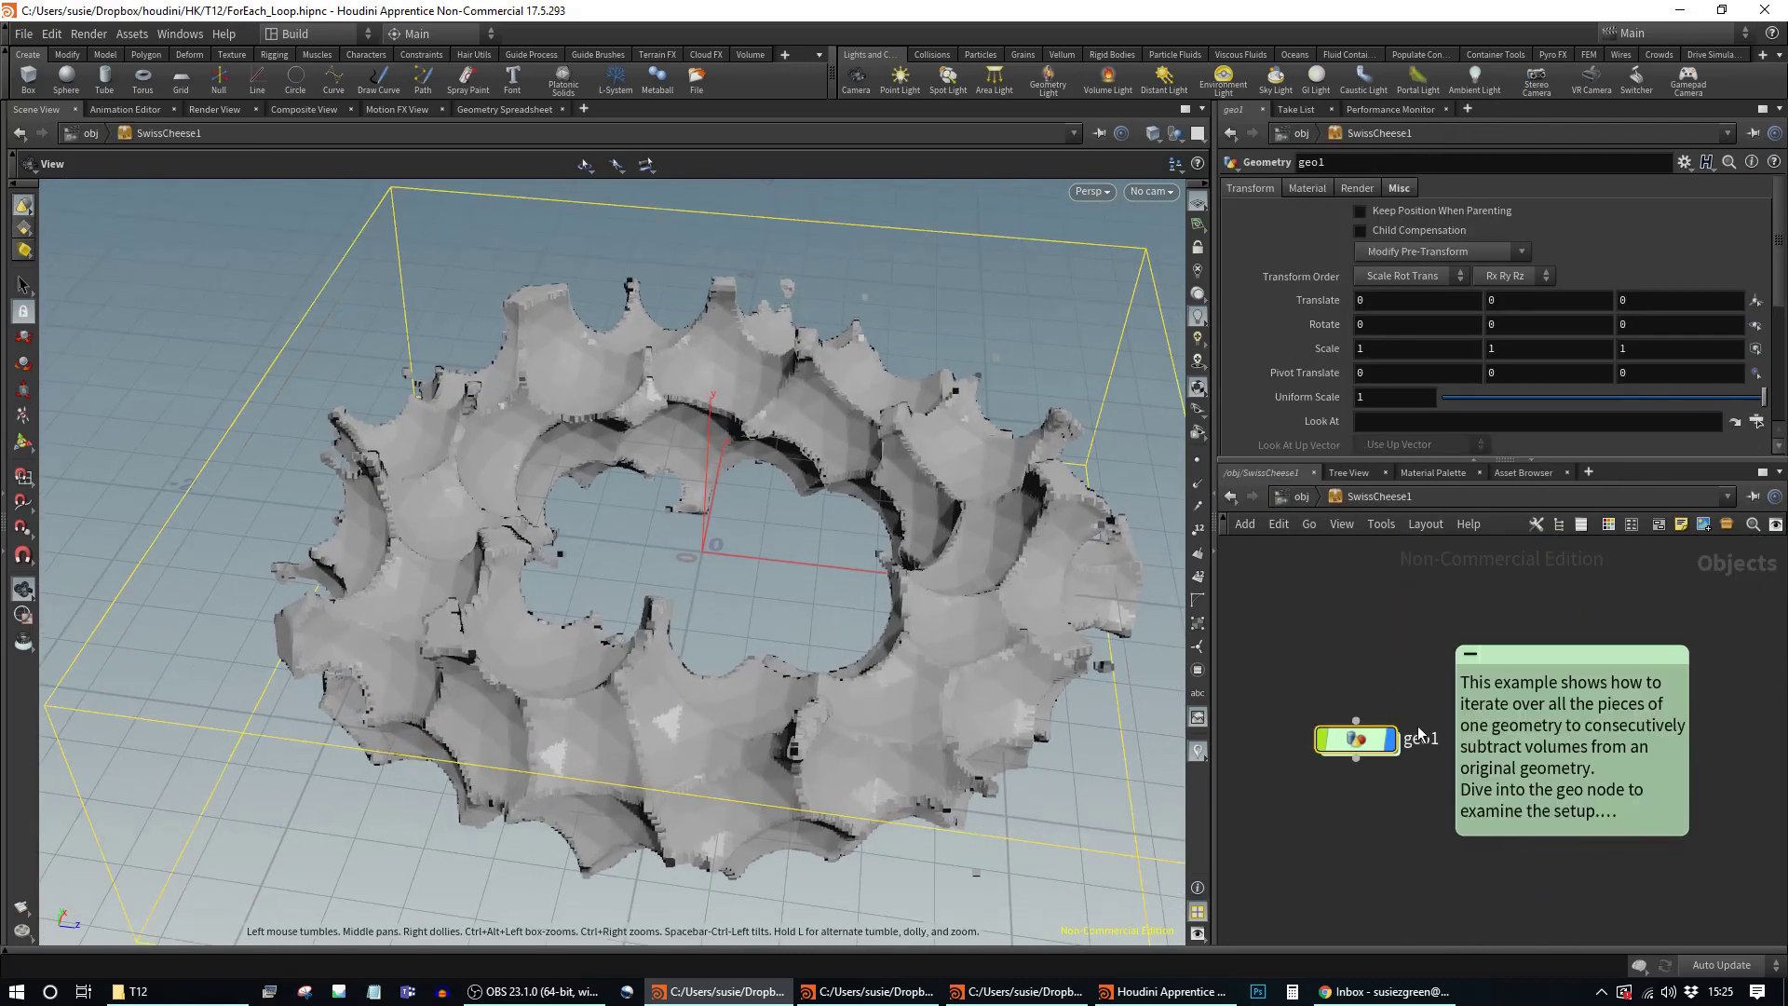
pyautogui.click(1301, 496)
pyautogui.doubleClick(1501, 742)
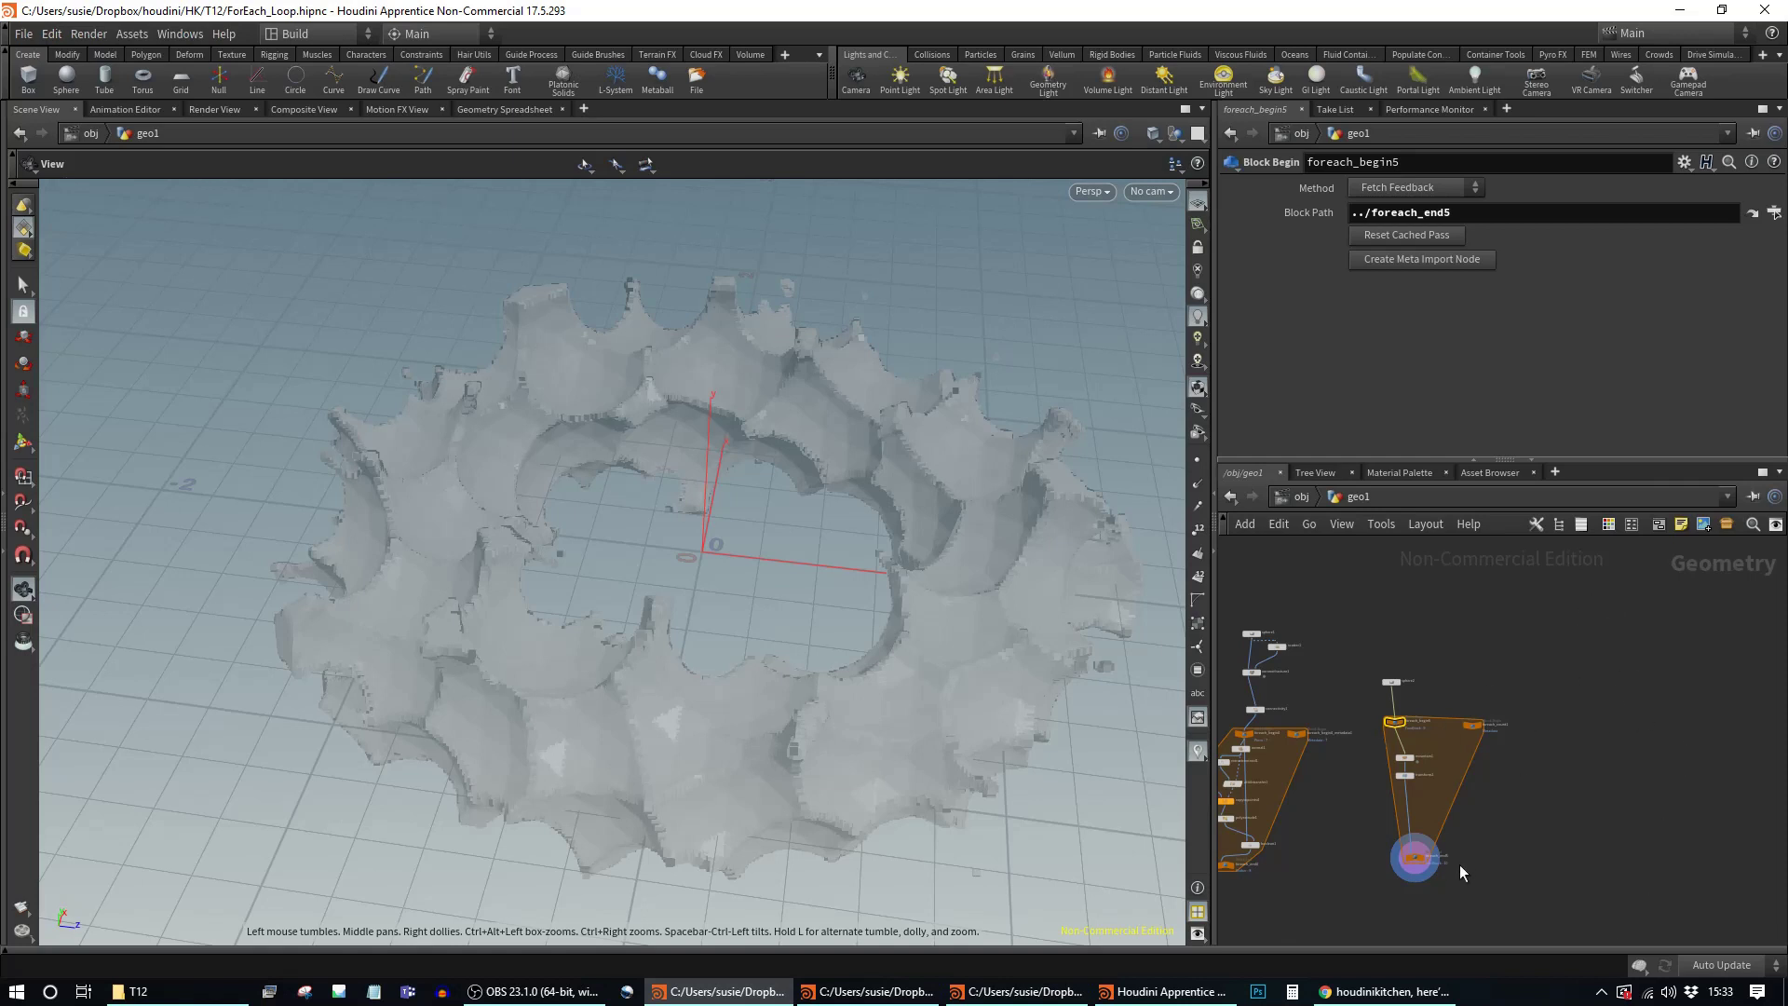
# Step: Add a Circle node in empty space beside the sphere's feedback loop and display it
pyautogui.scroll(2, 1629, 726)
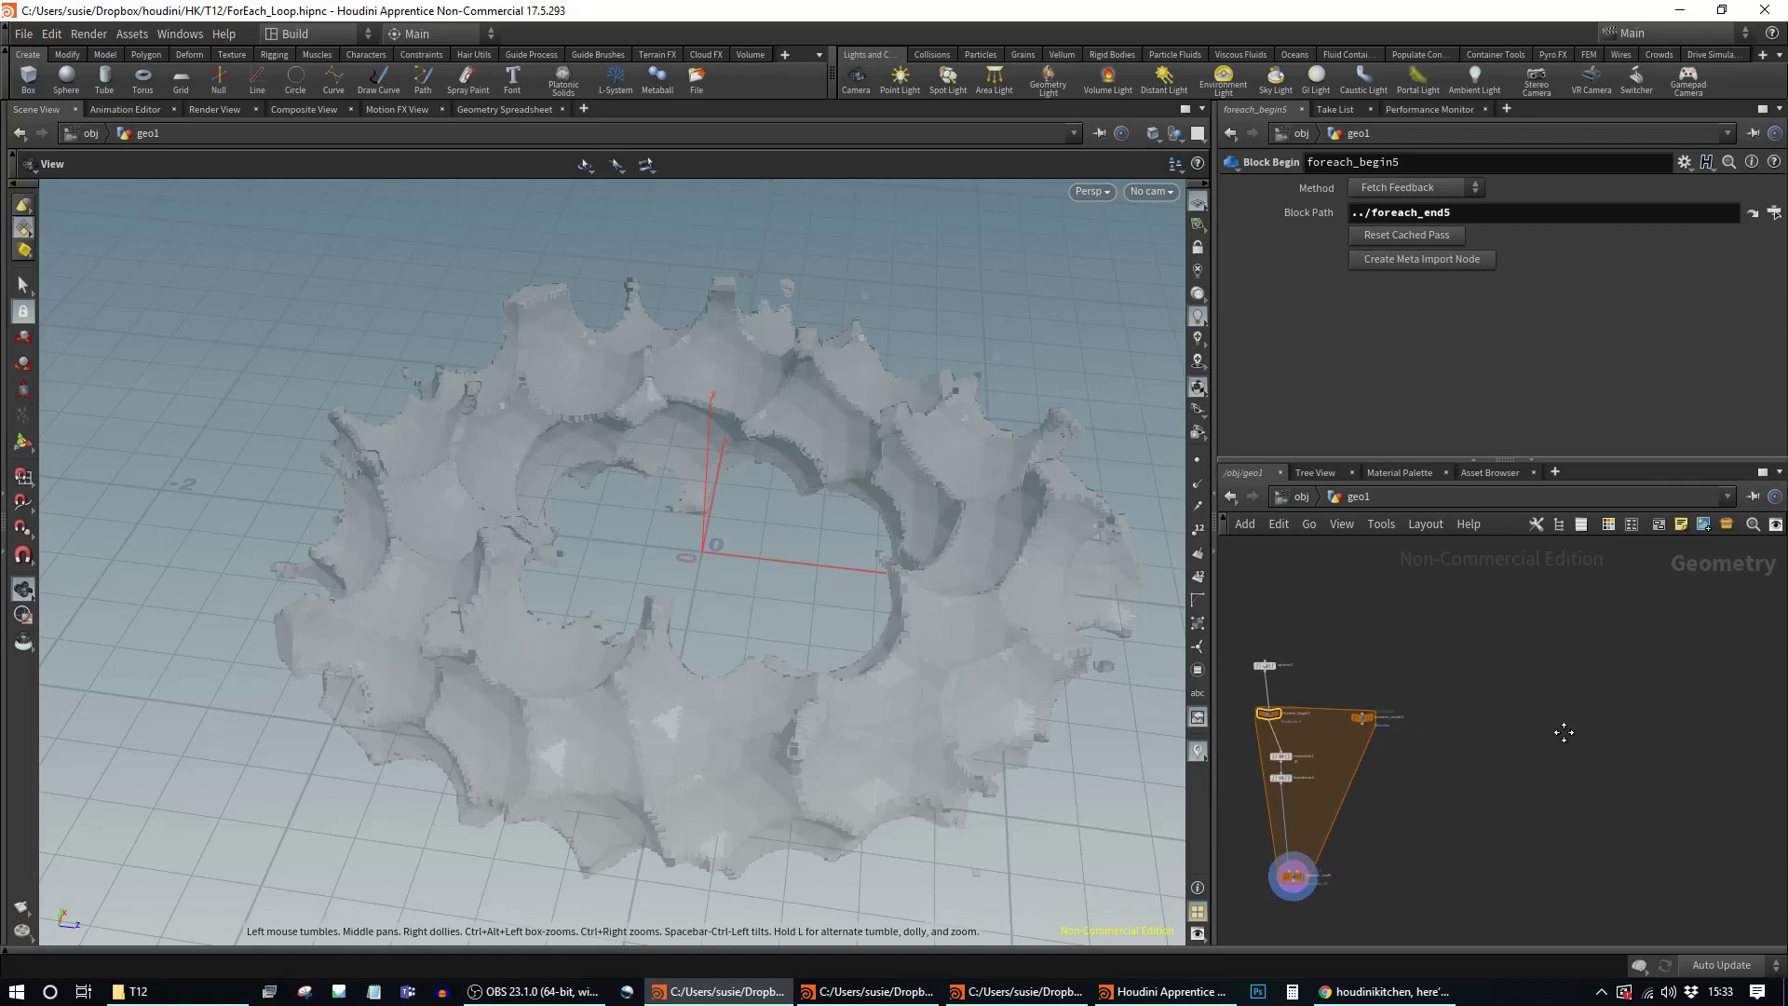
pyautogui.press('Tab')
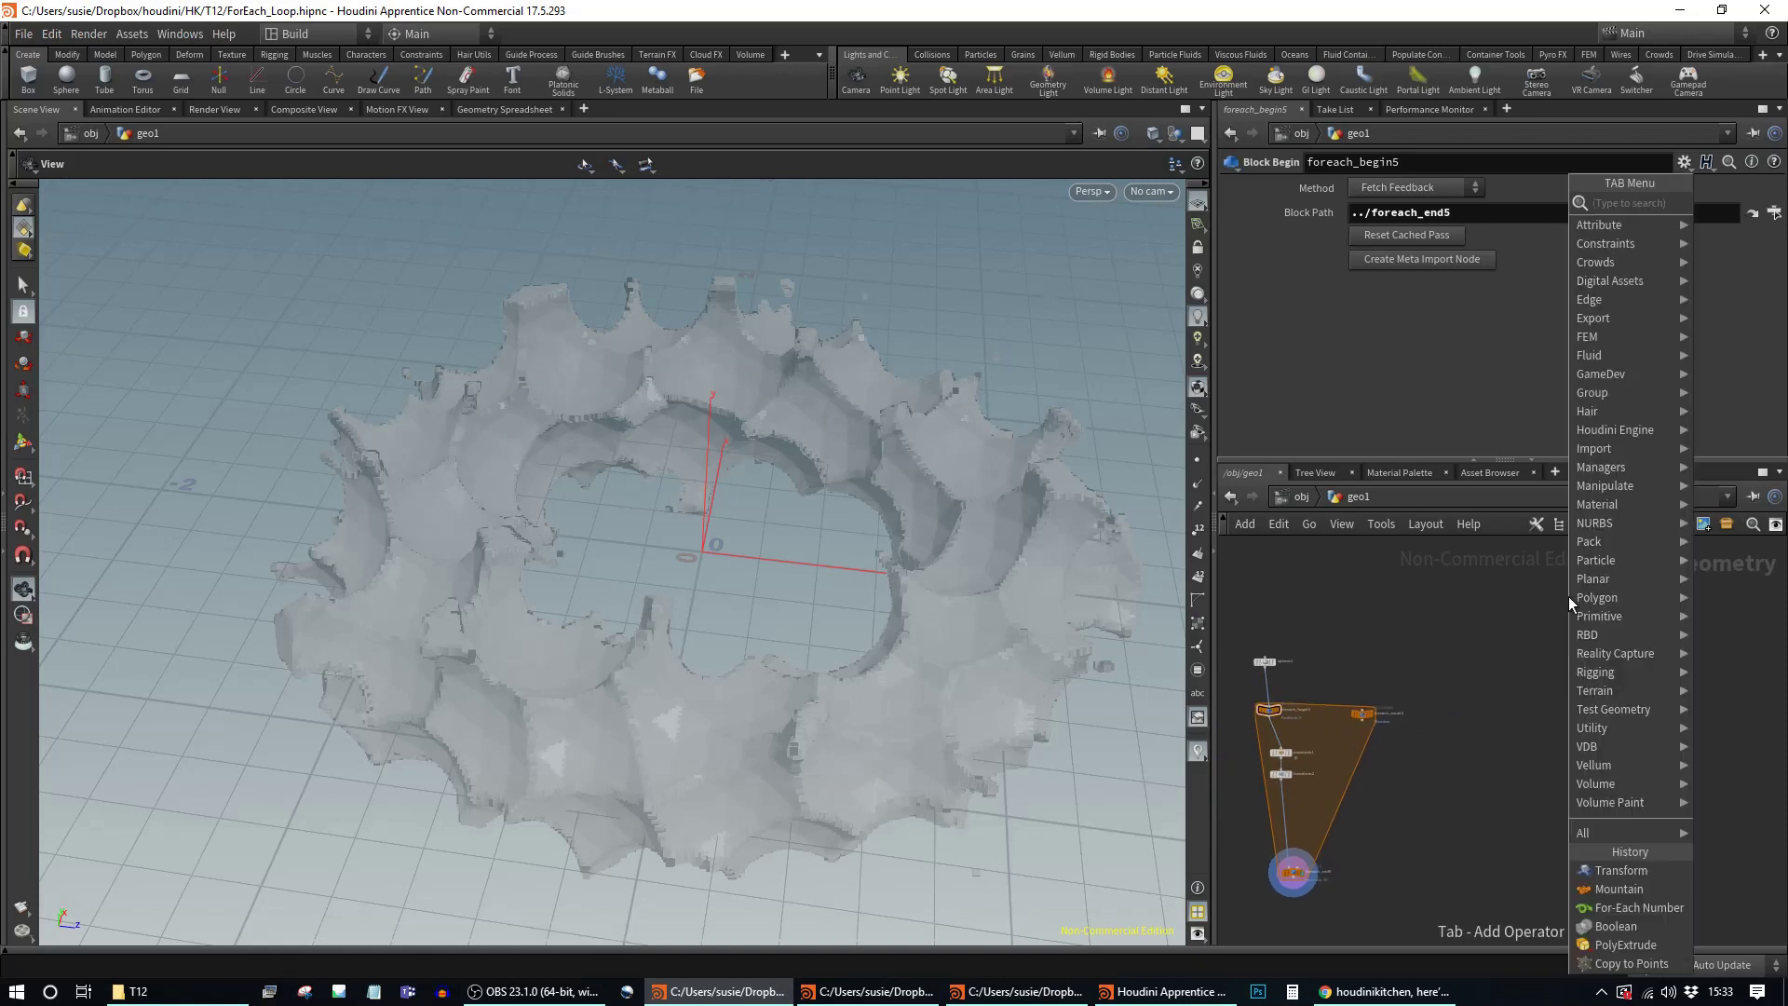
pyautogui.write('circle')
pyautogui.press('Return')
pyautogui.click(1567, 593)
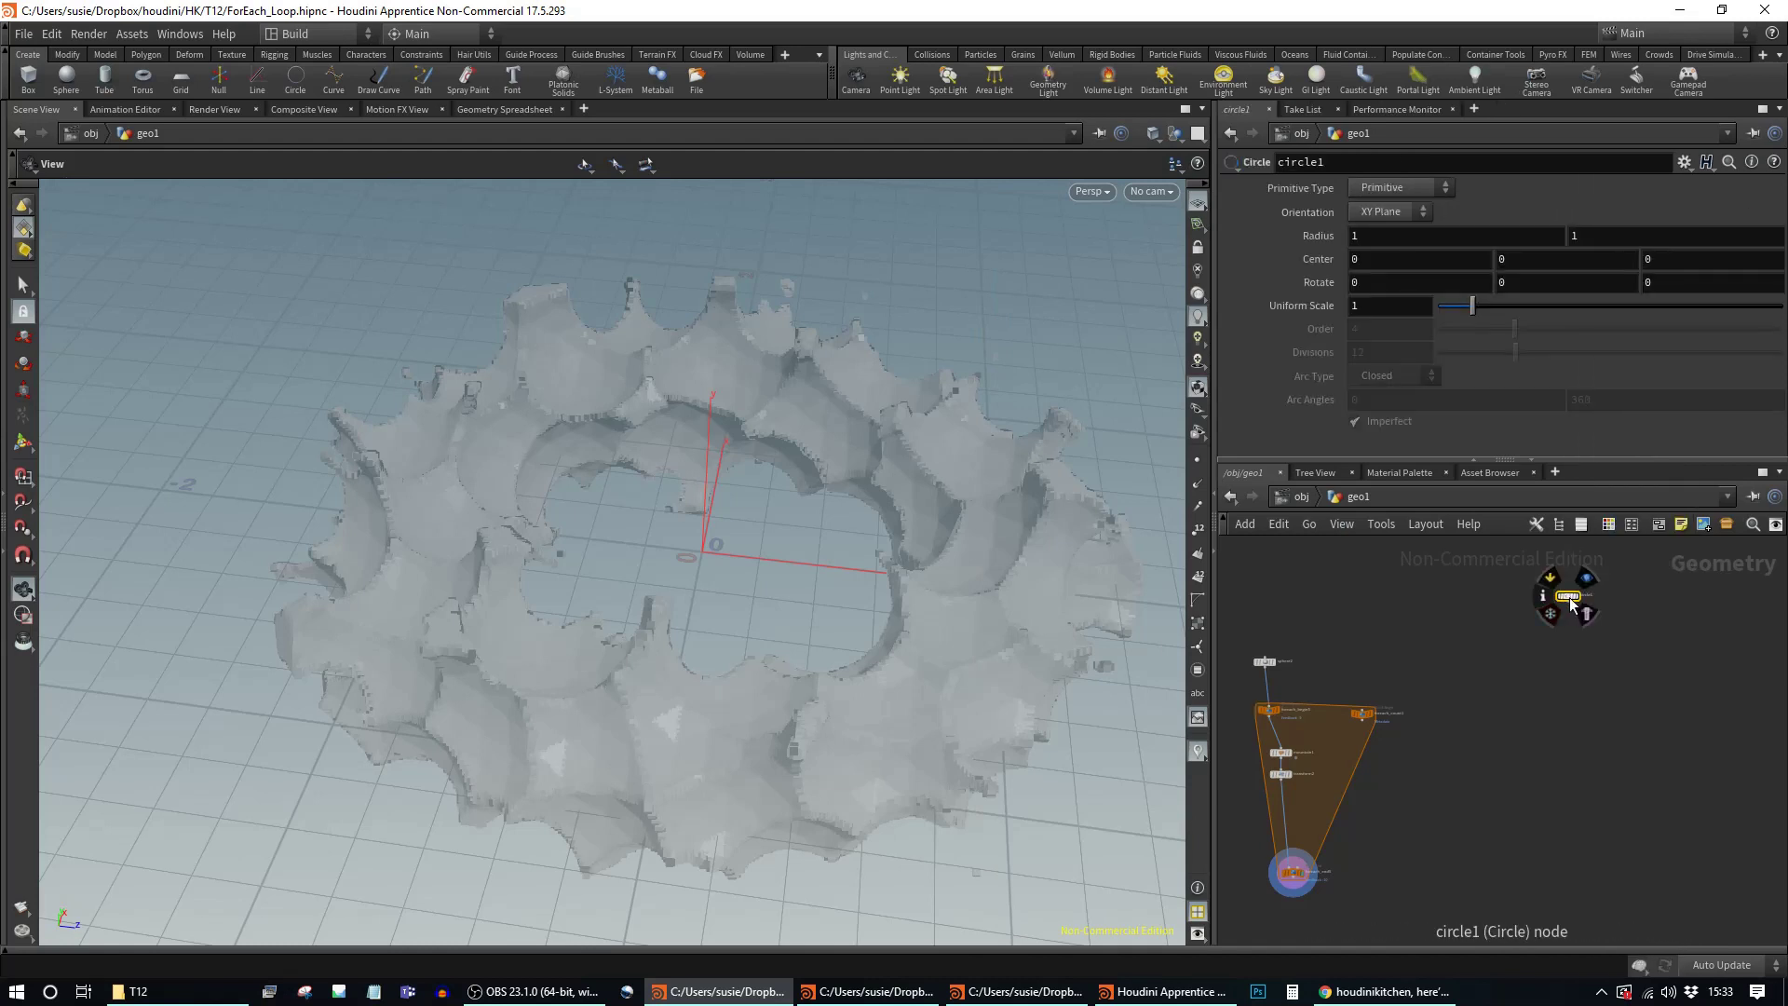
pyautogui.moveTo(1569, 596); pyautogui.dragTo(1563, 610)
pyautogui.click(1583, 591)
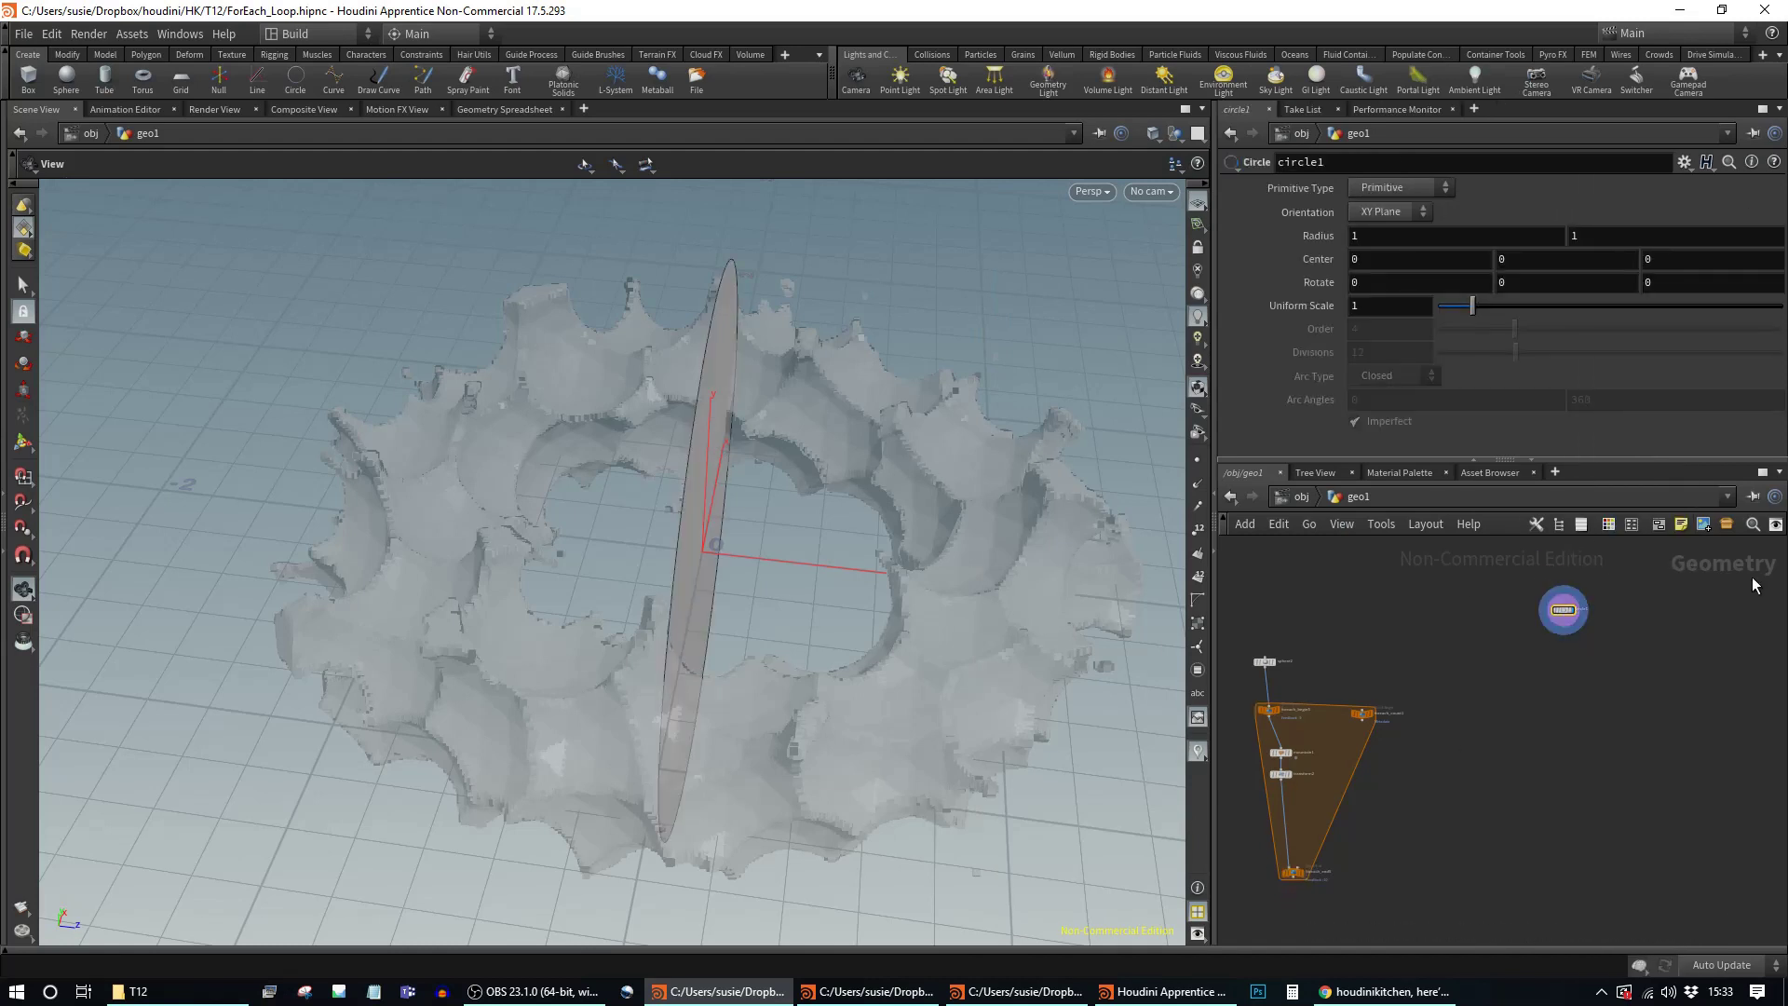
# Step: Set circle1's primitive type to Polygon
pyautogui.moveTo(1022, 630); pyautogui.dragTo(843, 540)
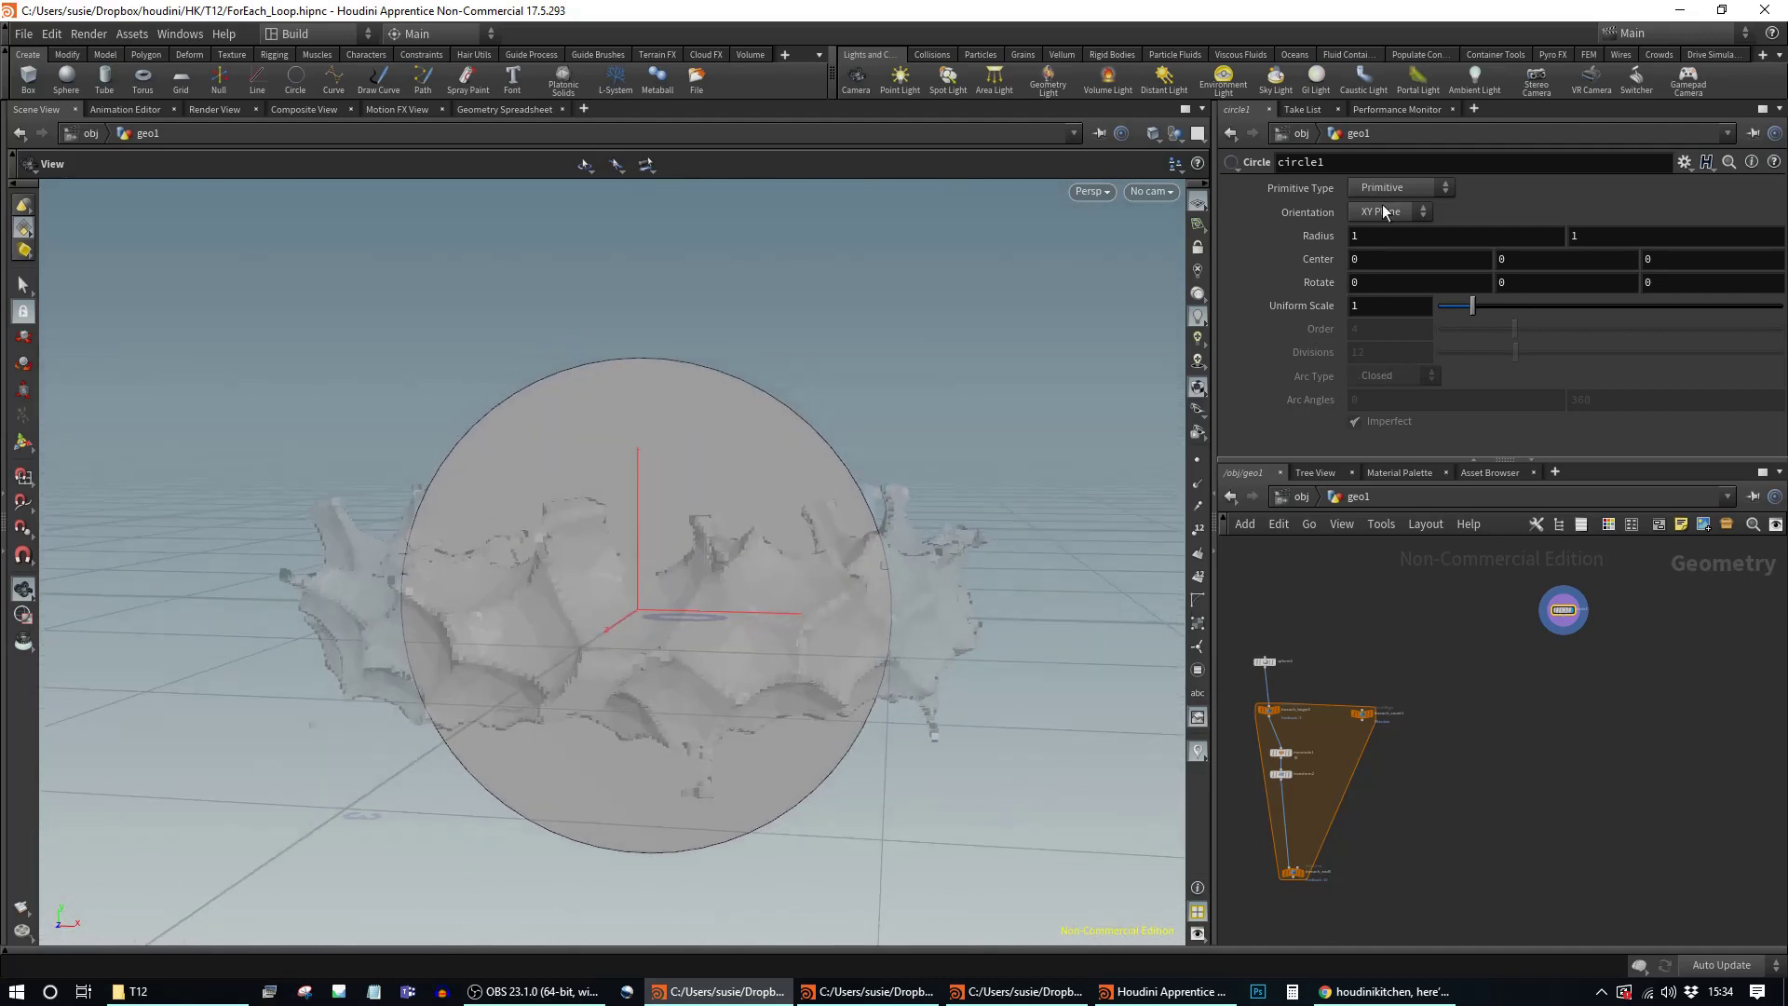
pyautogui.click(1390, 189)
pyautogui.click(1389, 225)
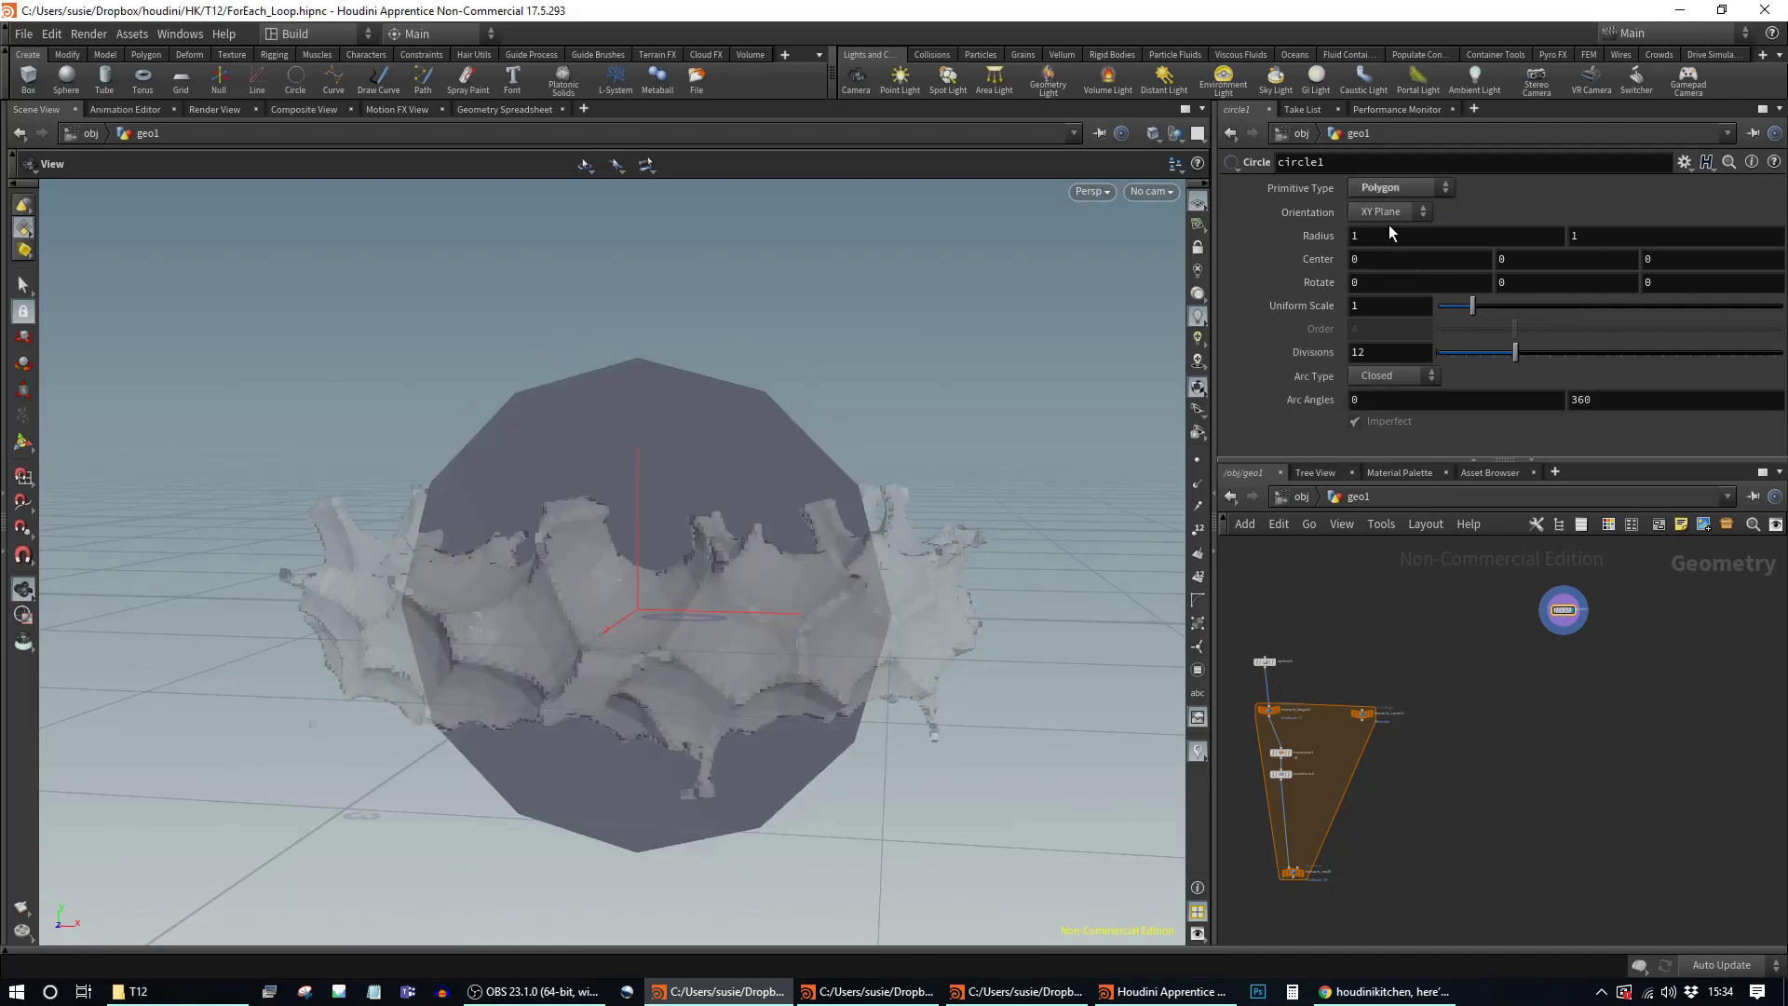
pyautogui.moveTo(922, 492); pyautogui.dragTo(902, 506)
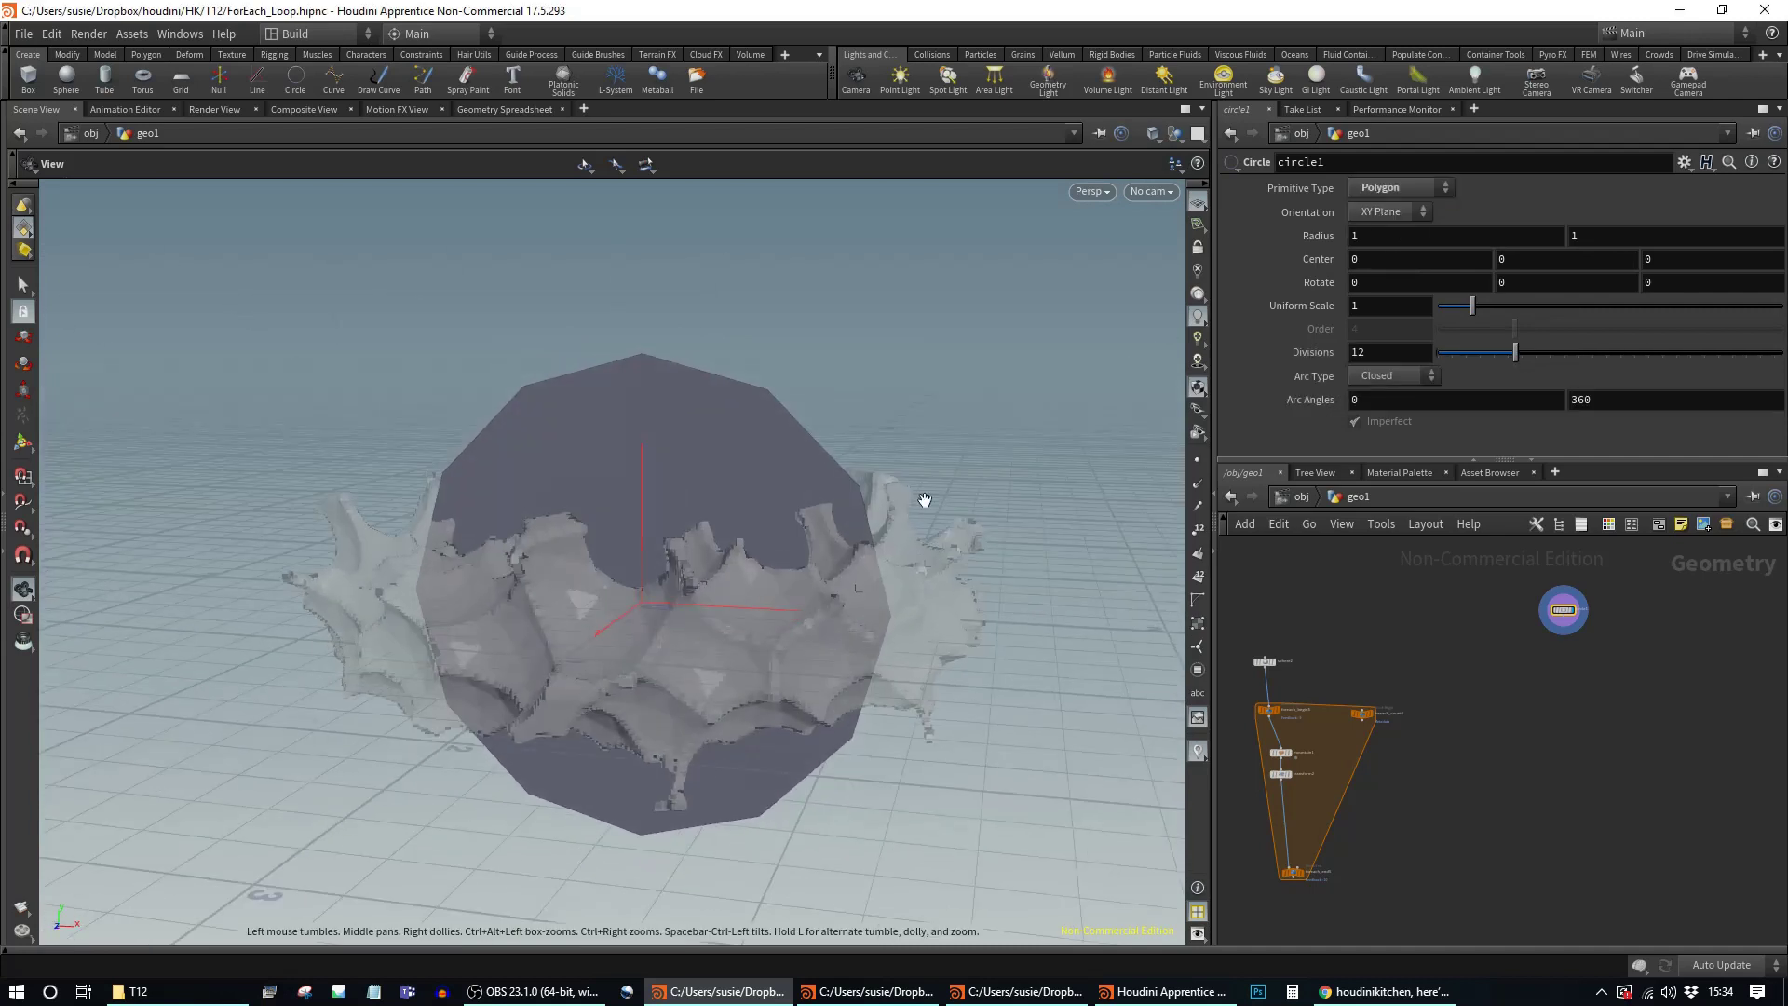
# Step: Hide the other objects in the viewport and face the polygon circle straight on
pyautogui.click(1176, 133)
pyautogui.click(1187, 192)
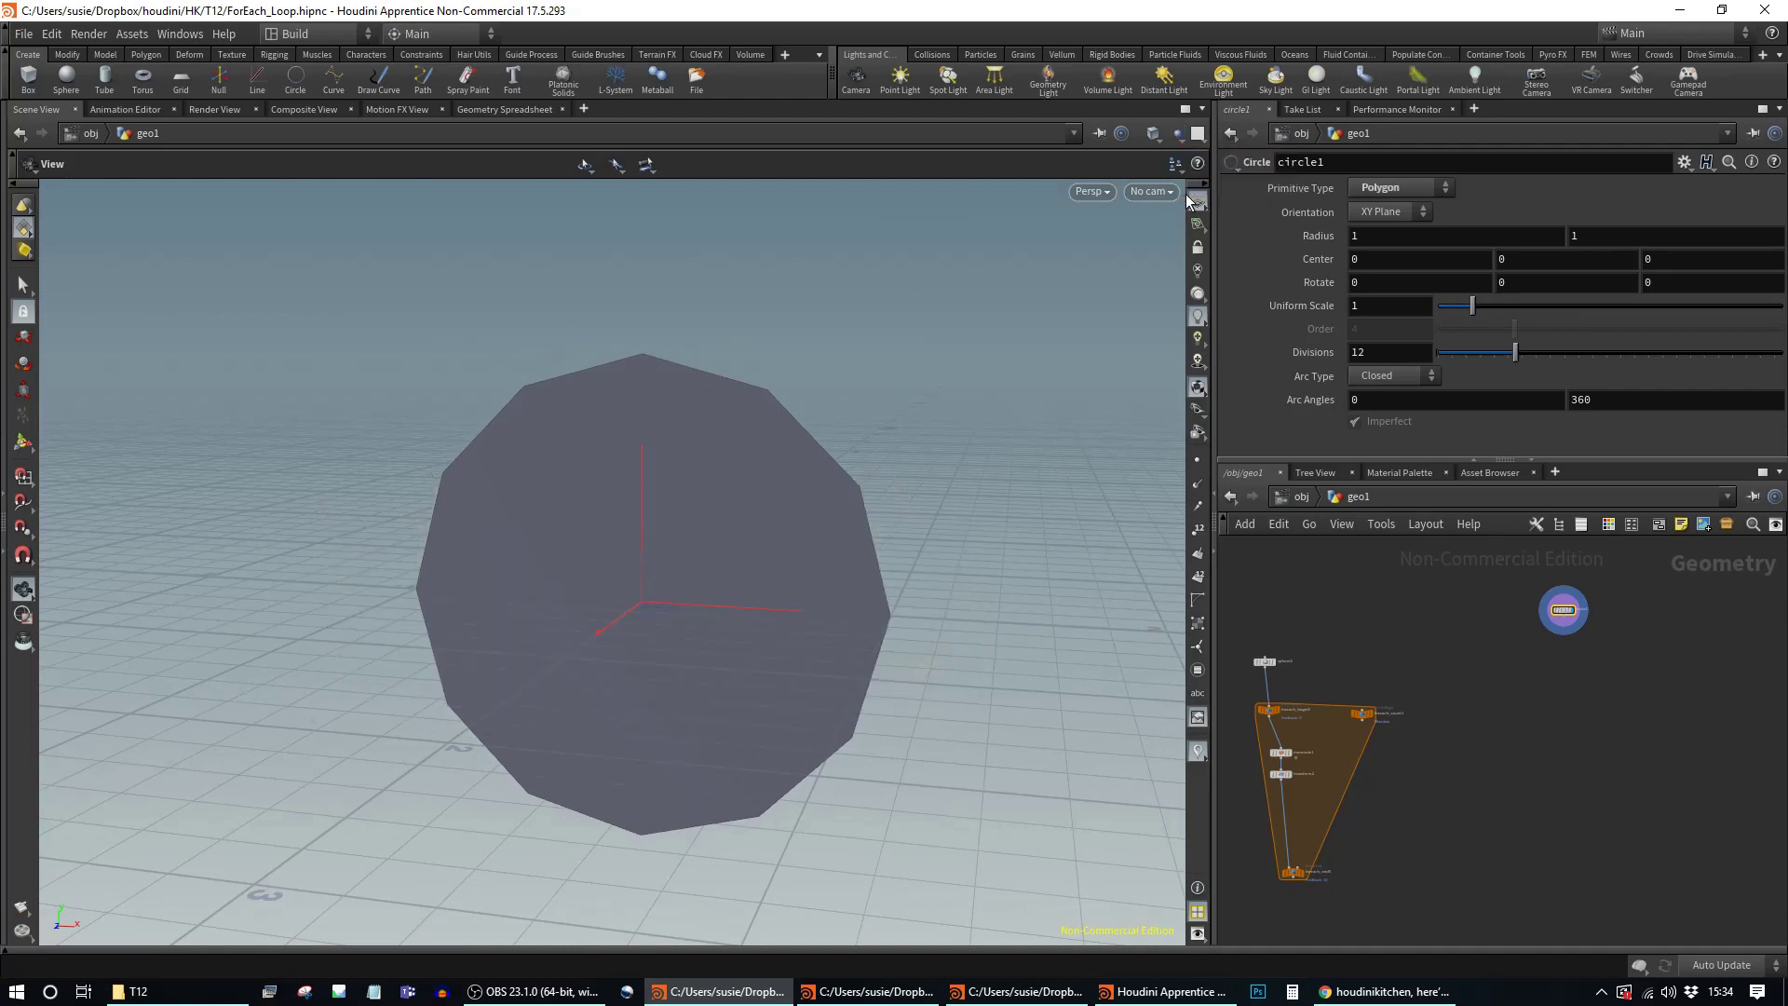
pyautogui.moveTo(942, 499)
pyautogui.mouseDown()
pyautogui.moveTo(942, 519)
pyautogui.moveTo(940, 474)
pyautogui.mouseUp()
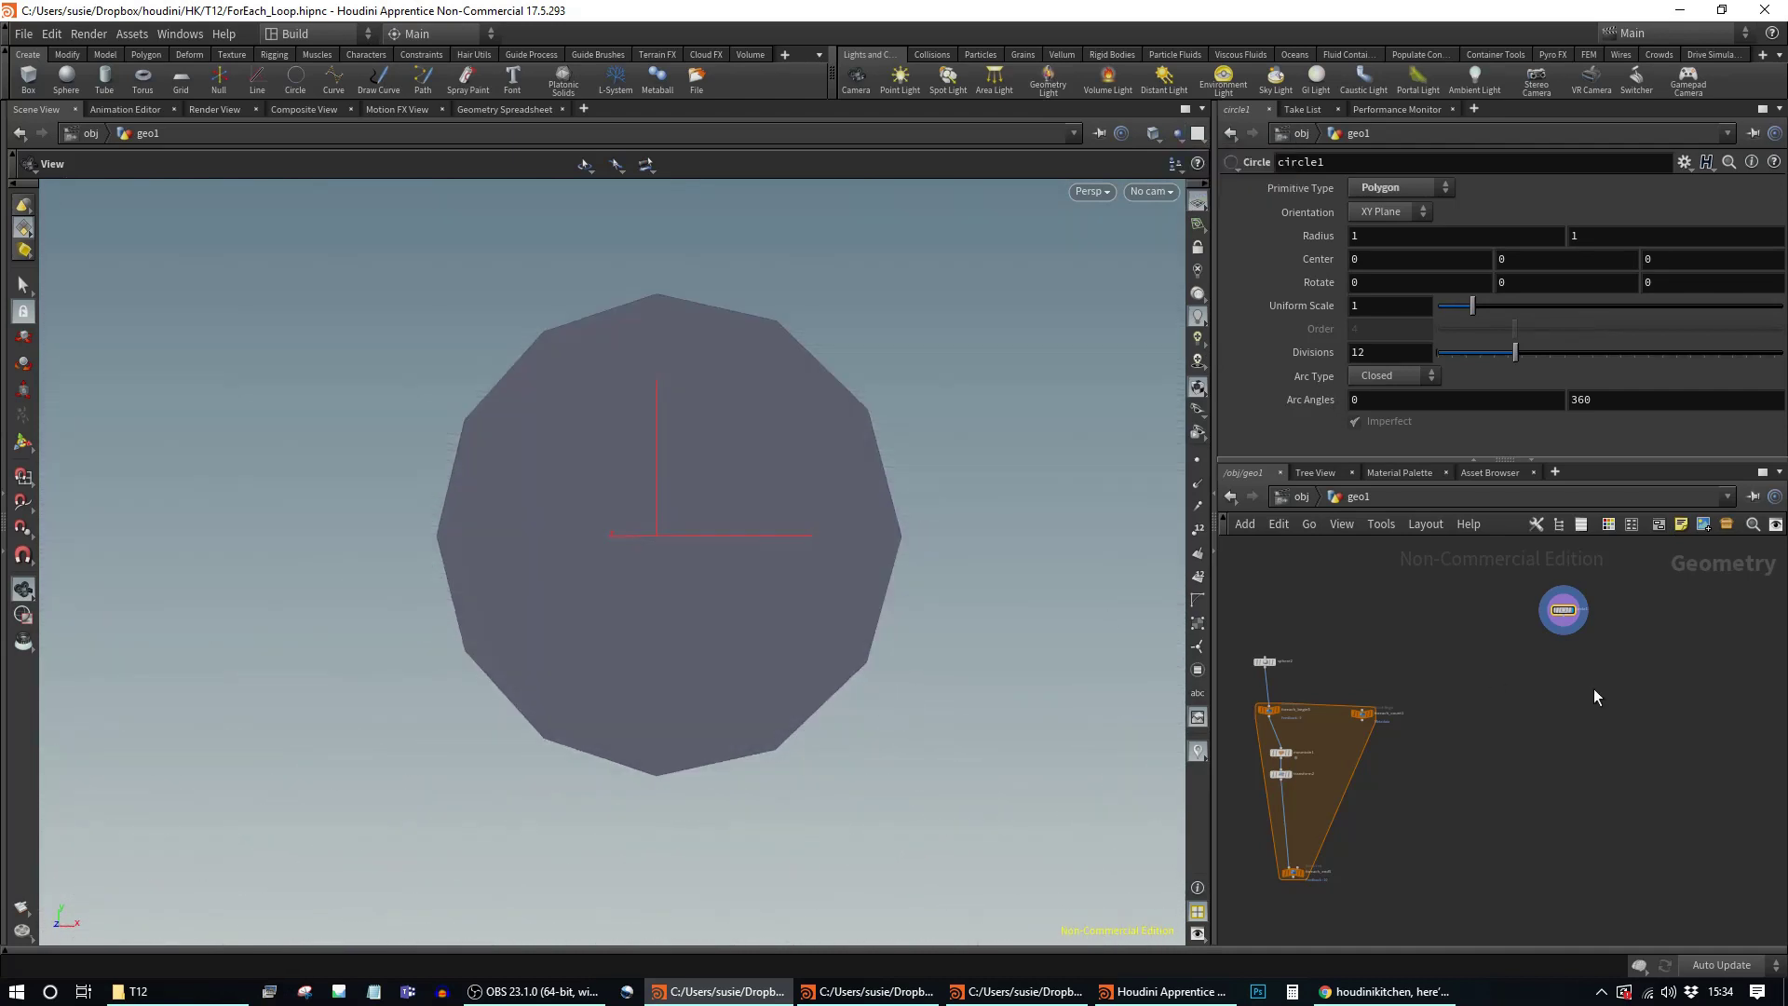
# Step: Add a Group by Range node connected below circle1
pyautogui.scroll(4, 1583, 654)
pyautogui.moveTo(1558, 640); pyautogui.dragTo(1535, 676, button='middle')
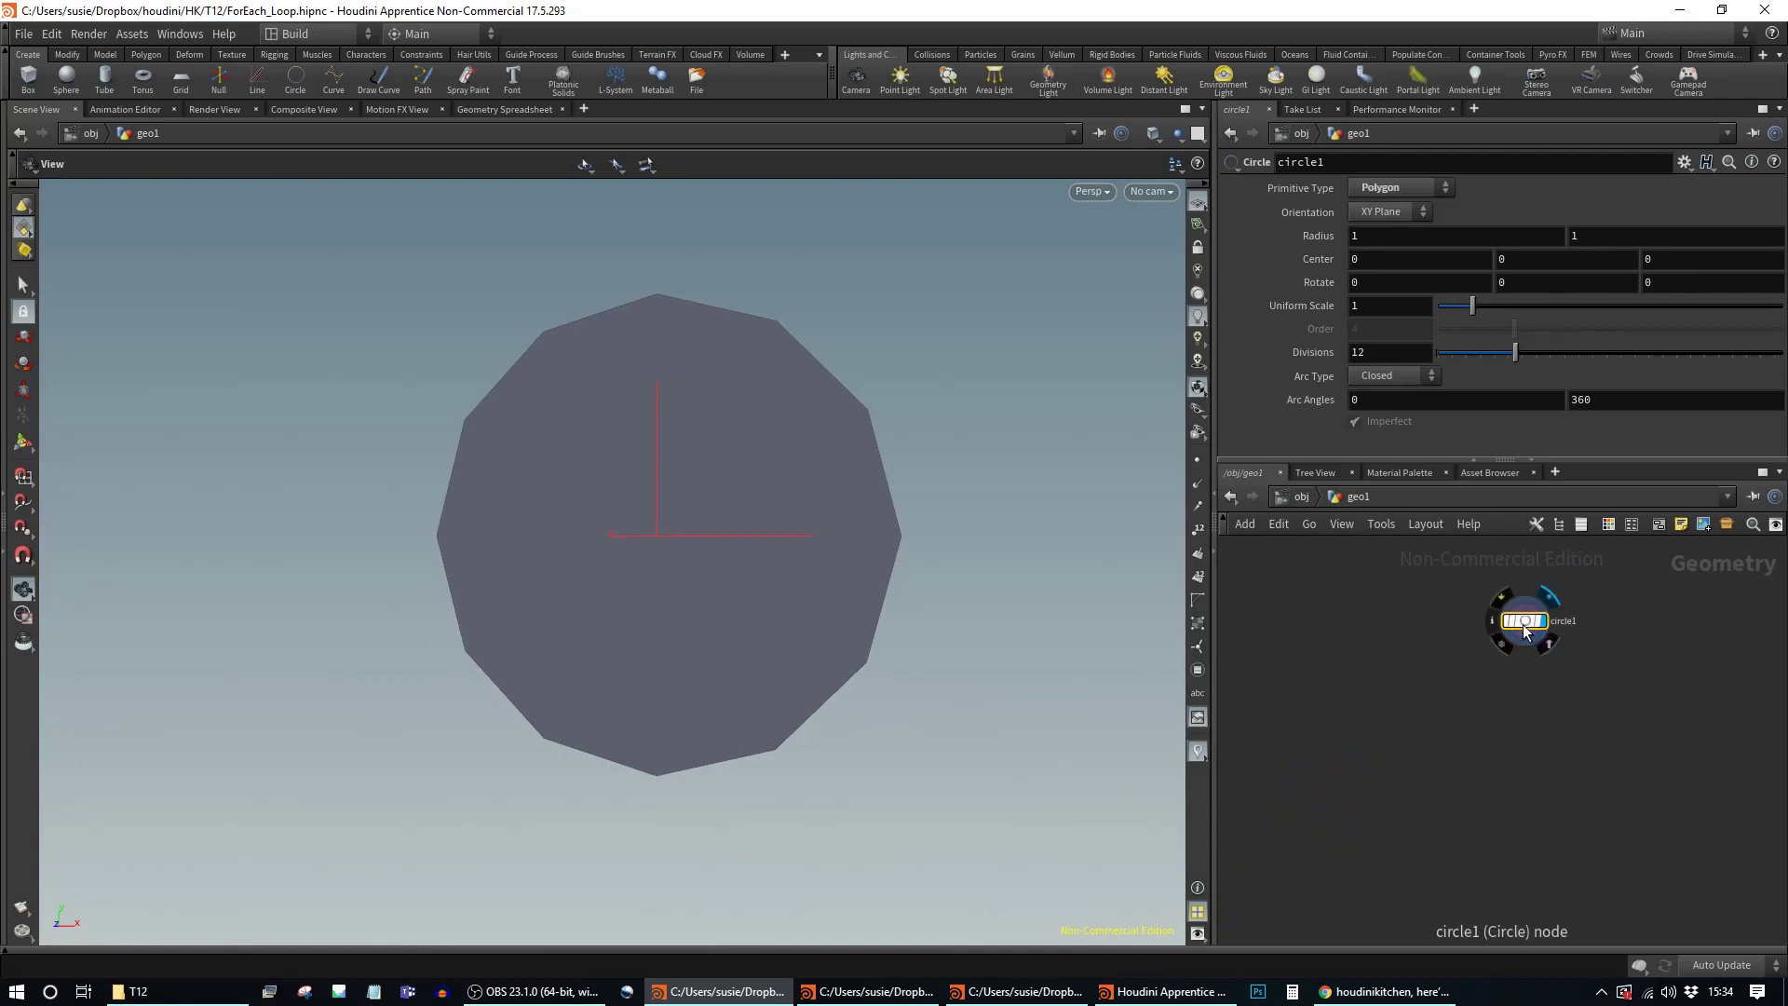
pyautogui.press('Tab')
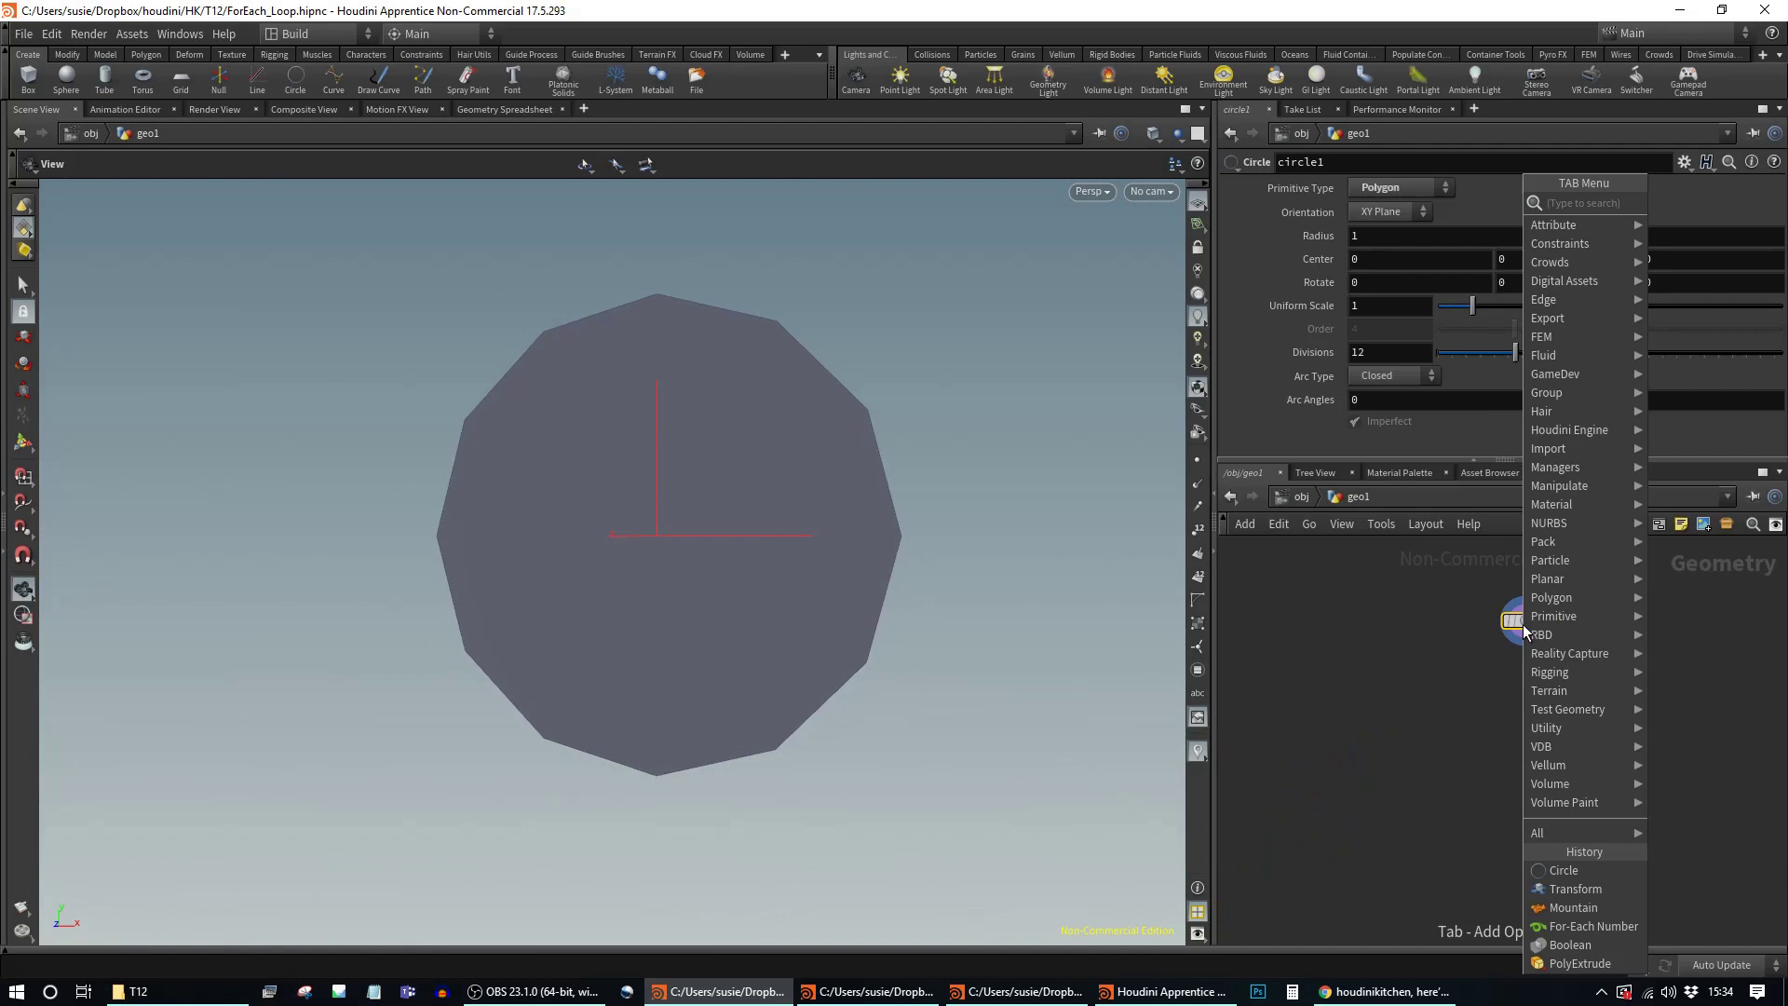
pyautogui.write('group by ran')
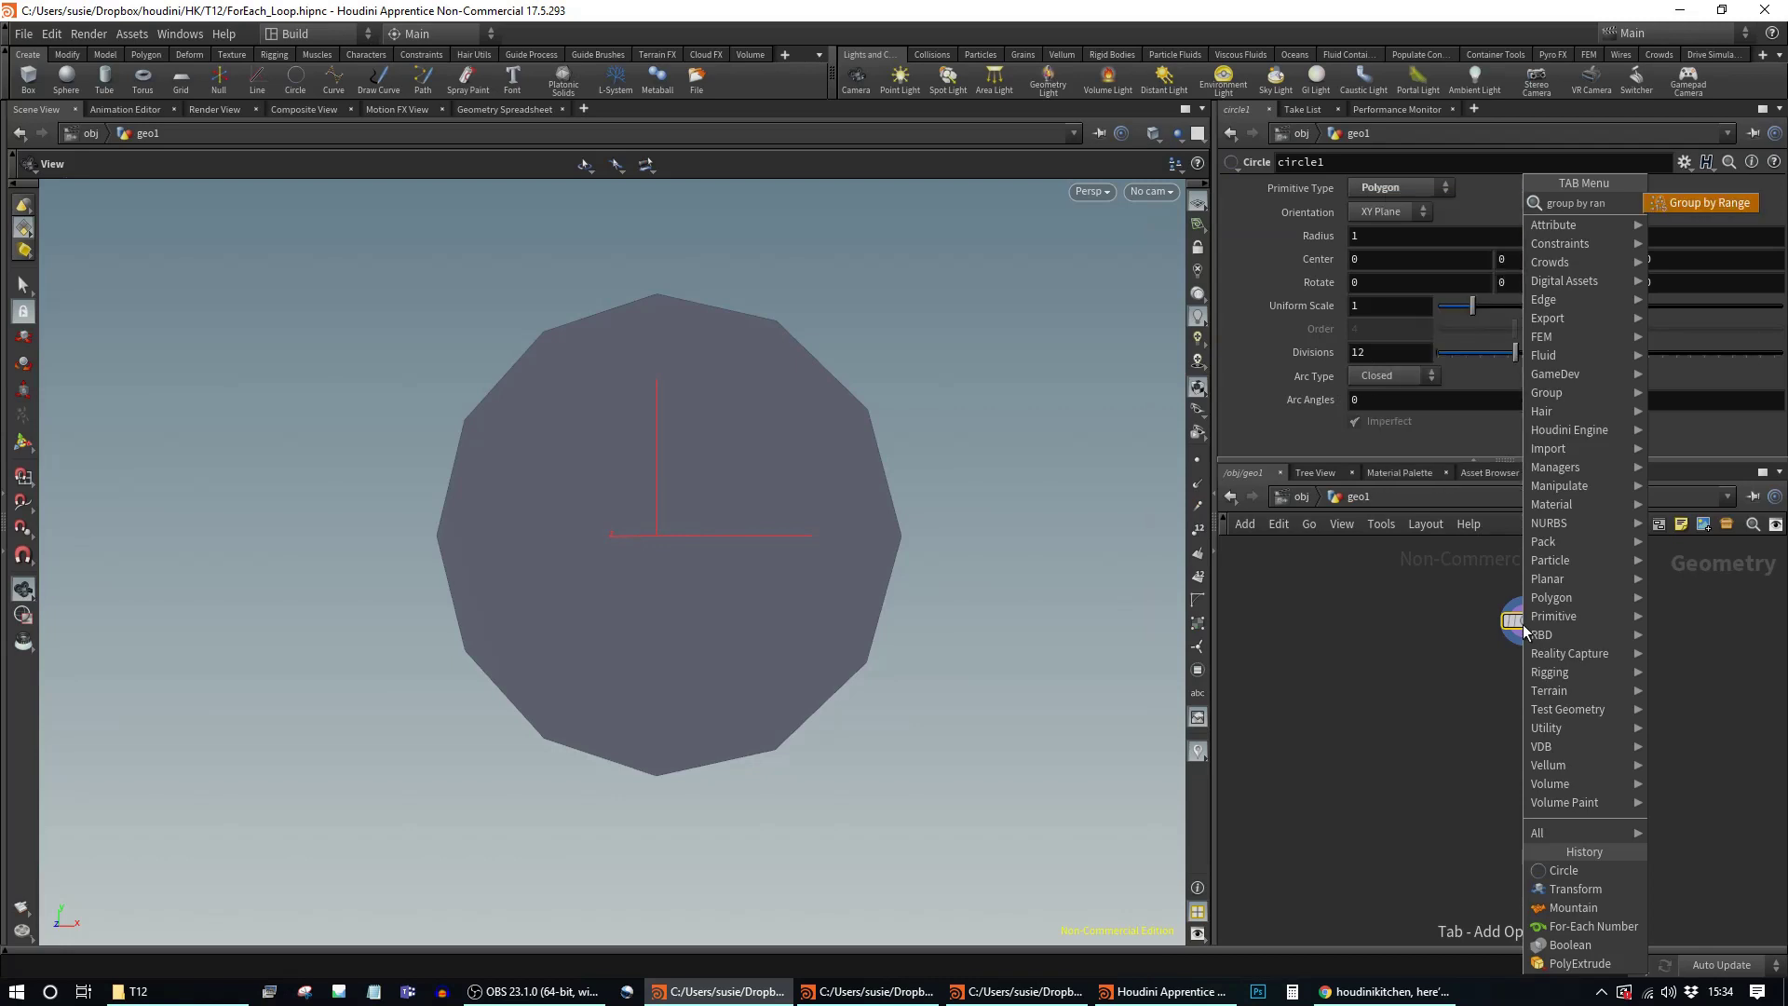
pyautogui.press('Return')
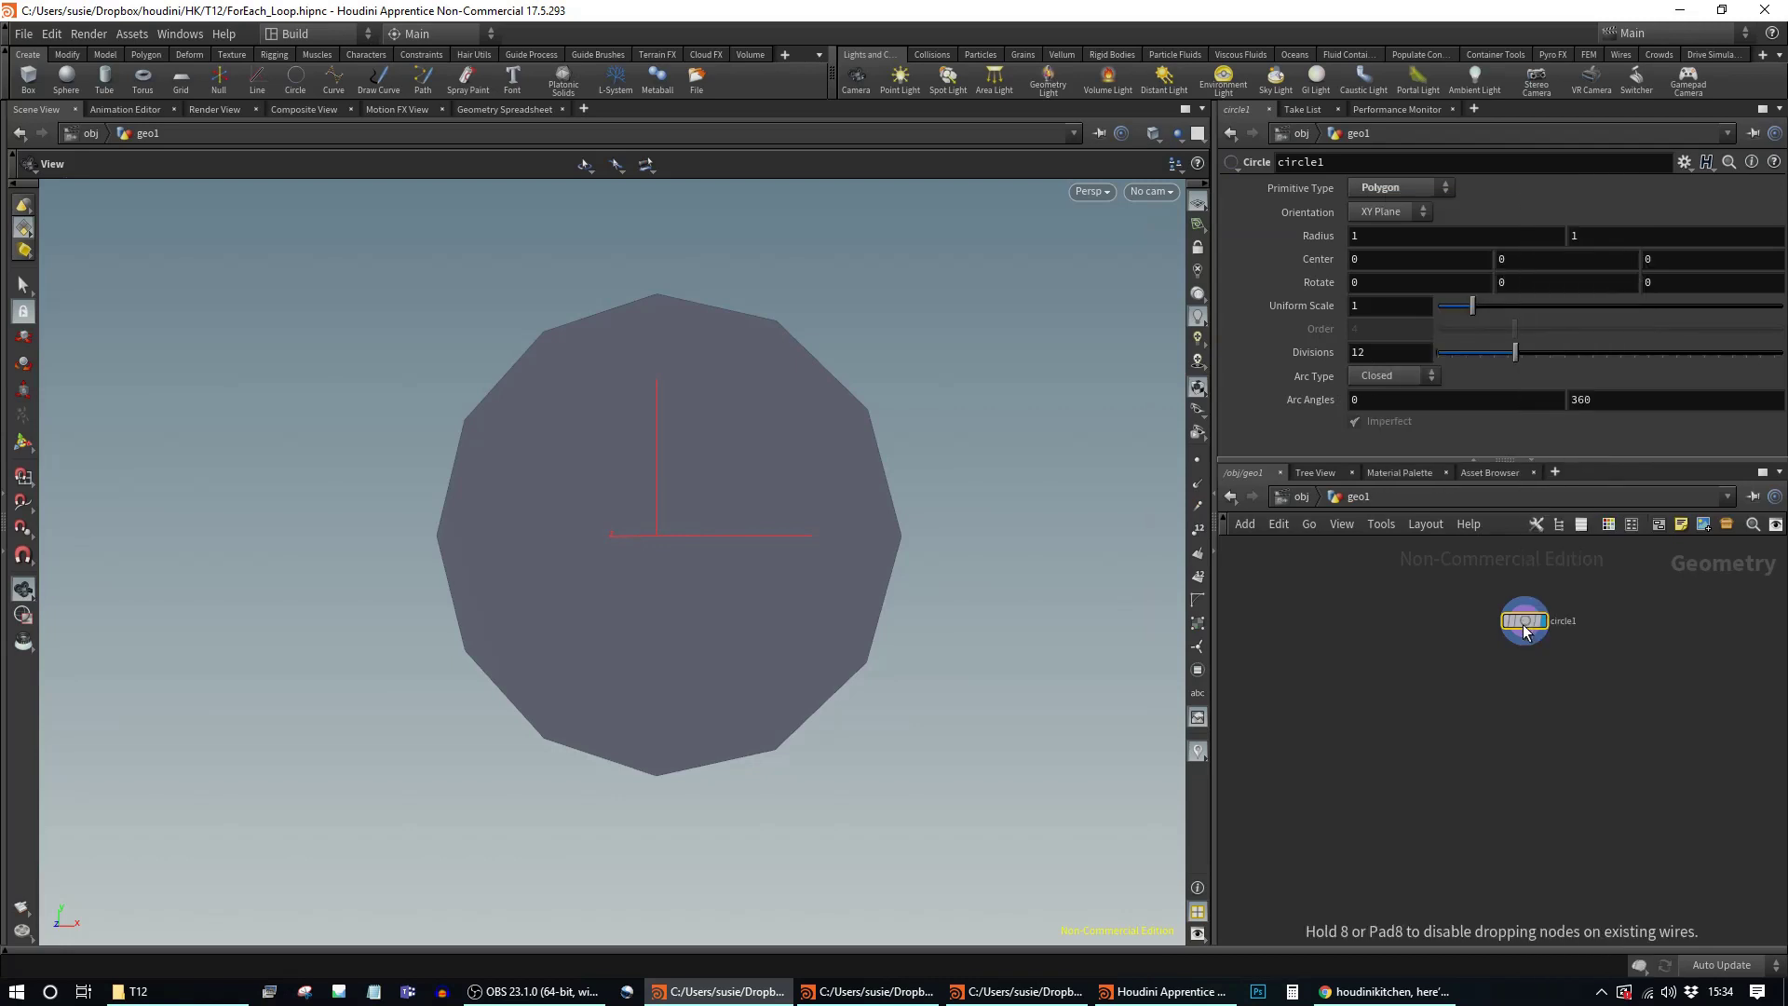
pyautogui.click(1520, 665)
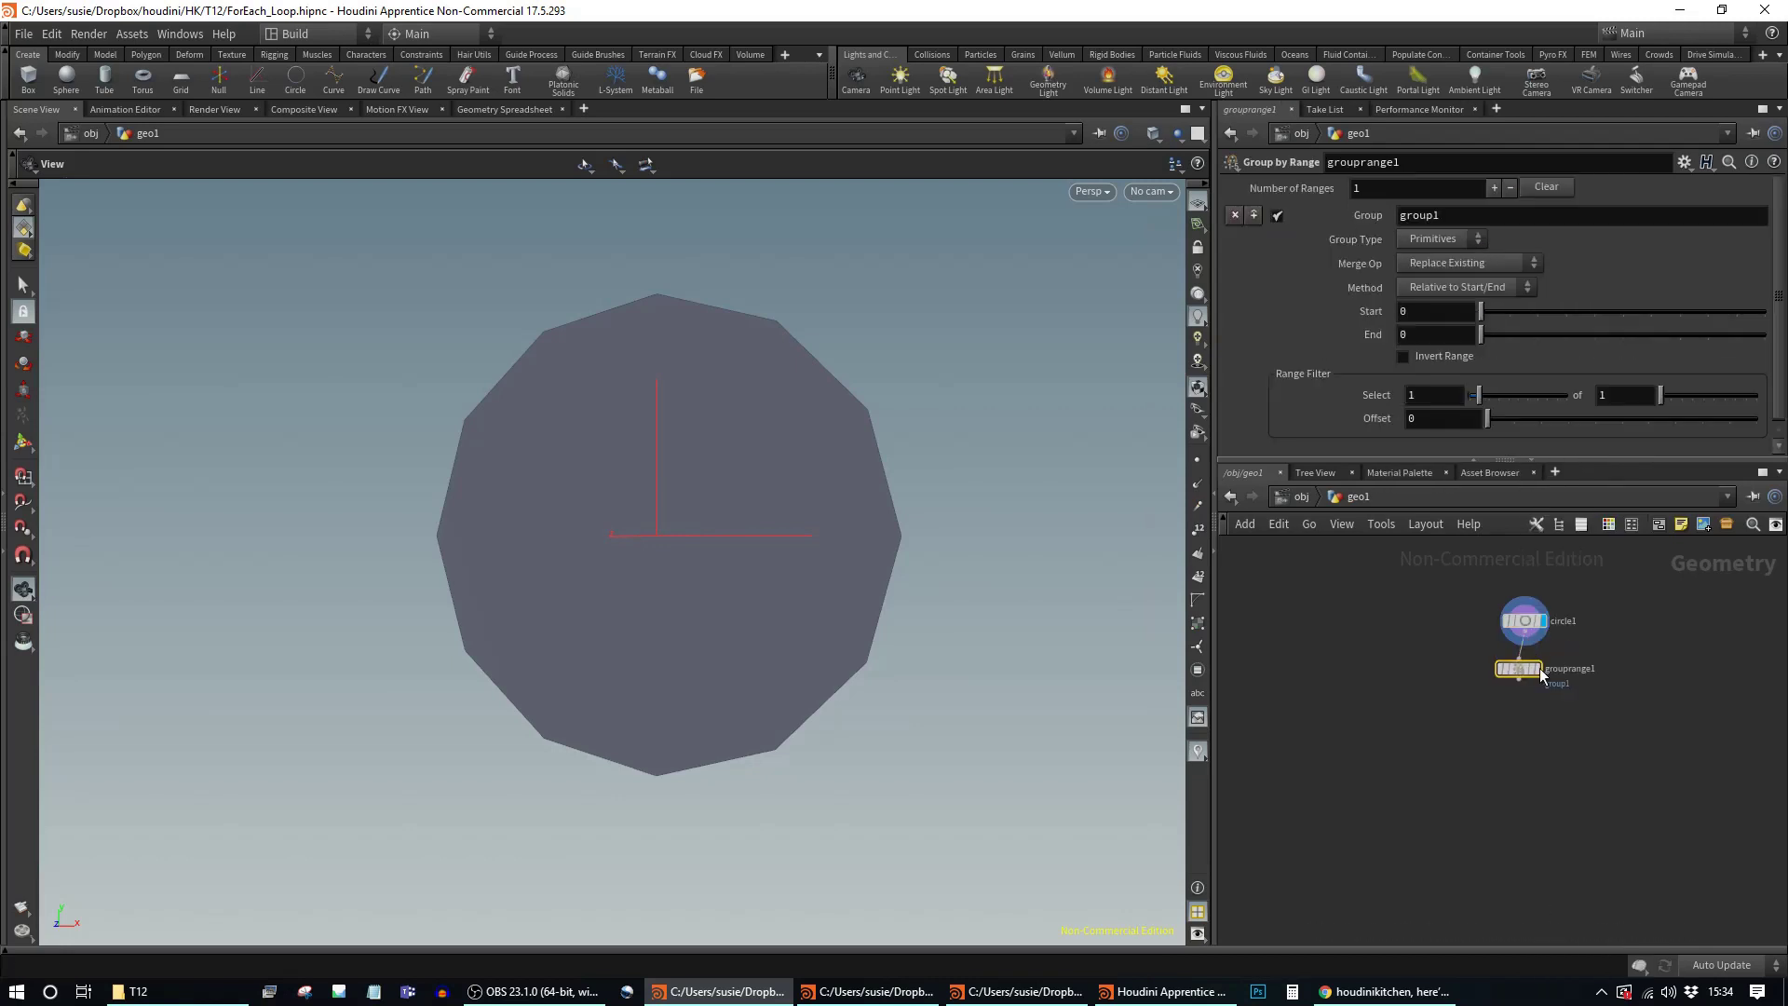
# Step: Set grouprange1's group type to Points and its range filter to select 1 of 2
pyautogui.click(1453, 239)
pyautogui.click(1425, 259)
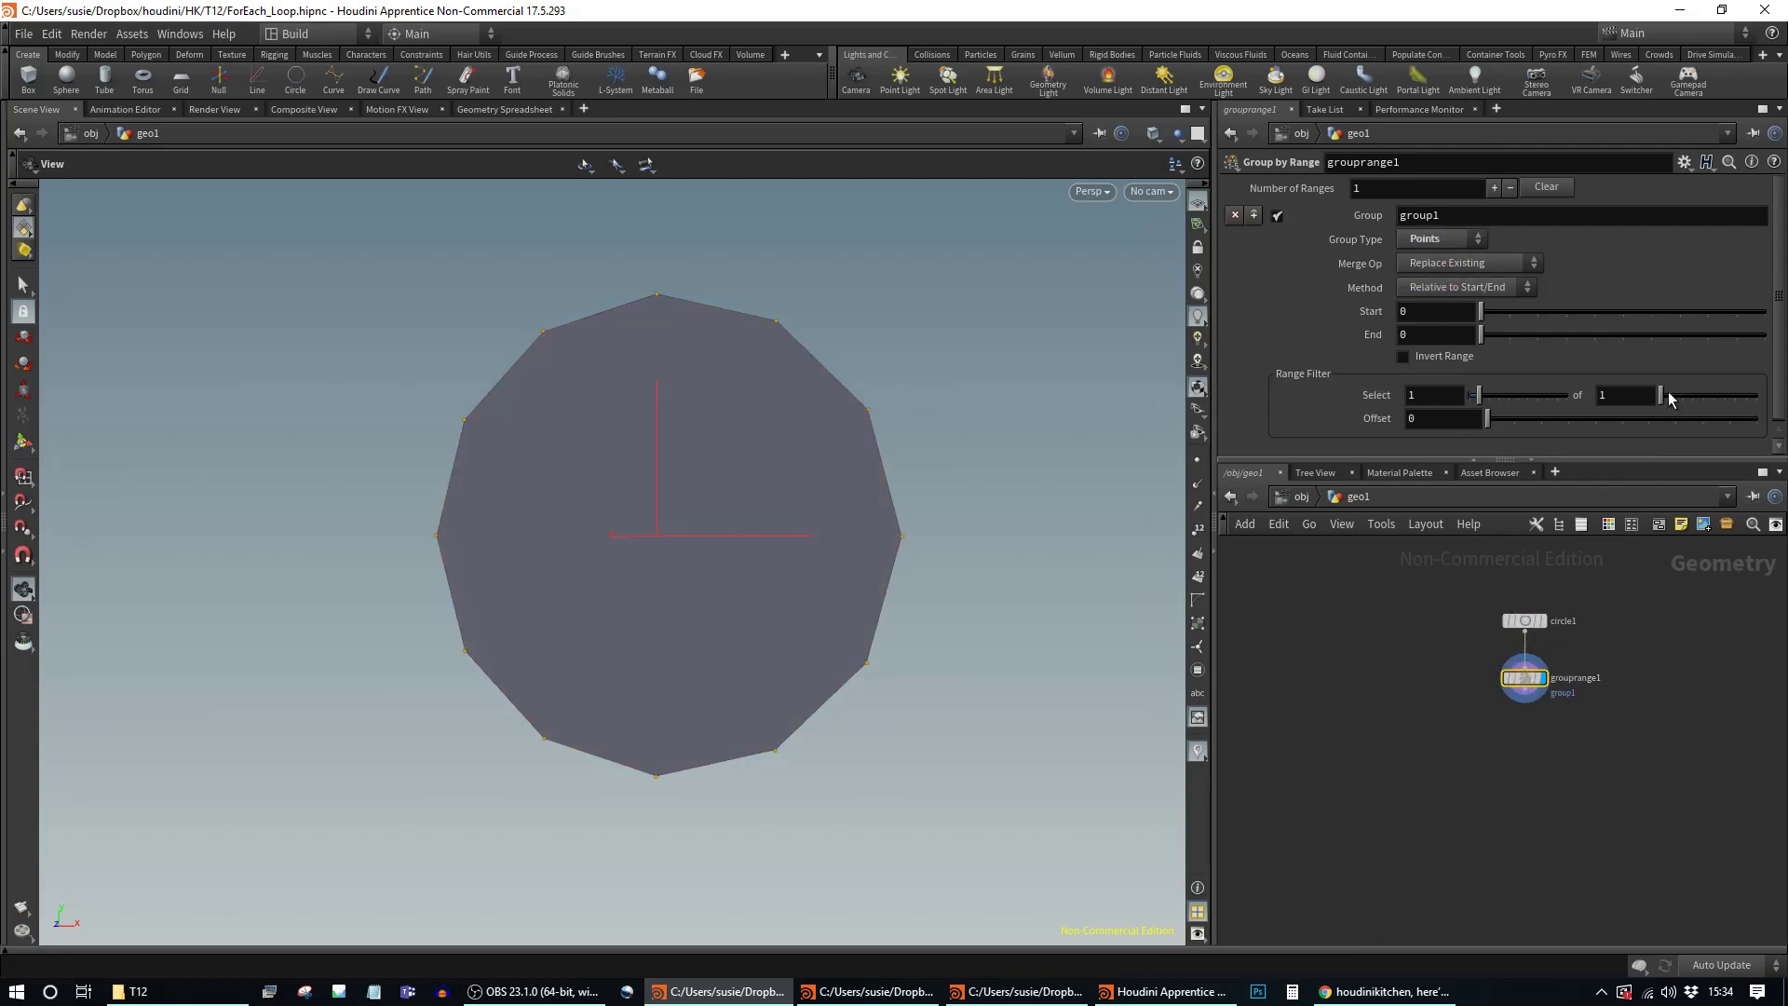
pyautogui.moveTo(1662, 396); pyautogui.dragTo(1669, 402)
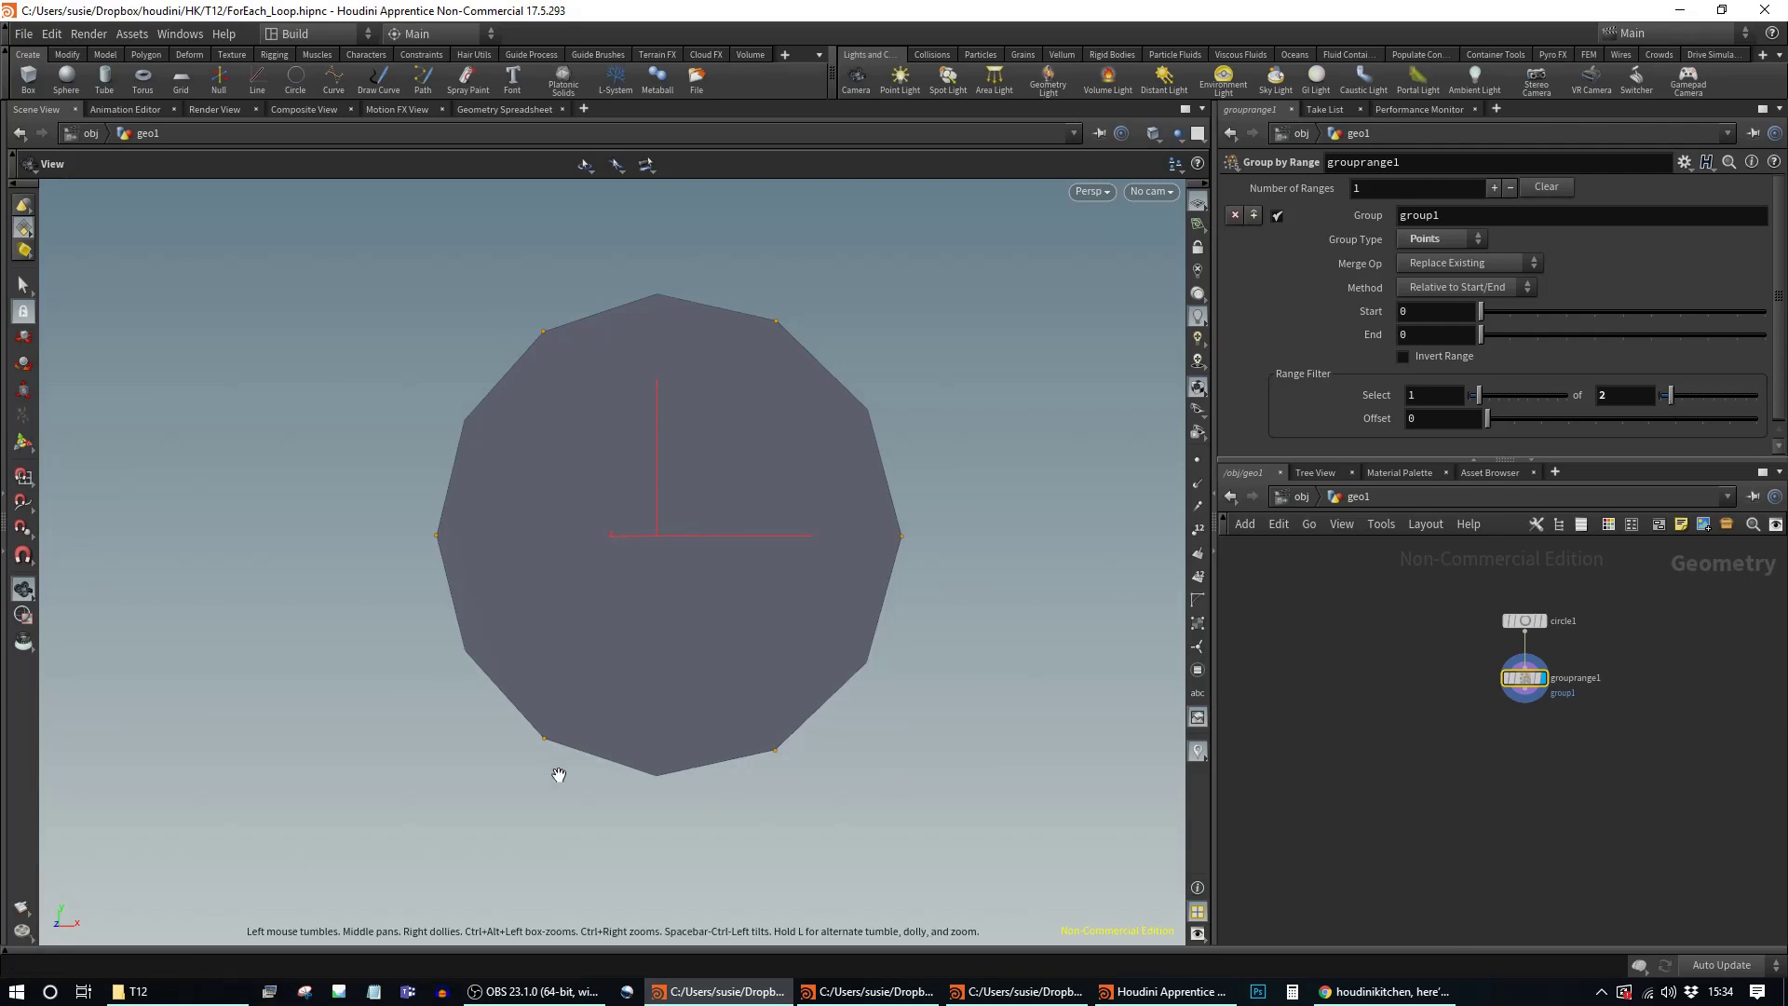
# Step: Add a Transform node, connect it directly below grouprange1, and display its result
pyautogui.press('Tab')
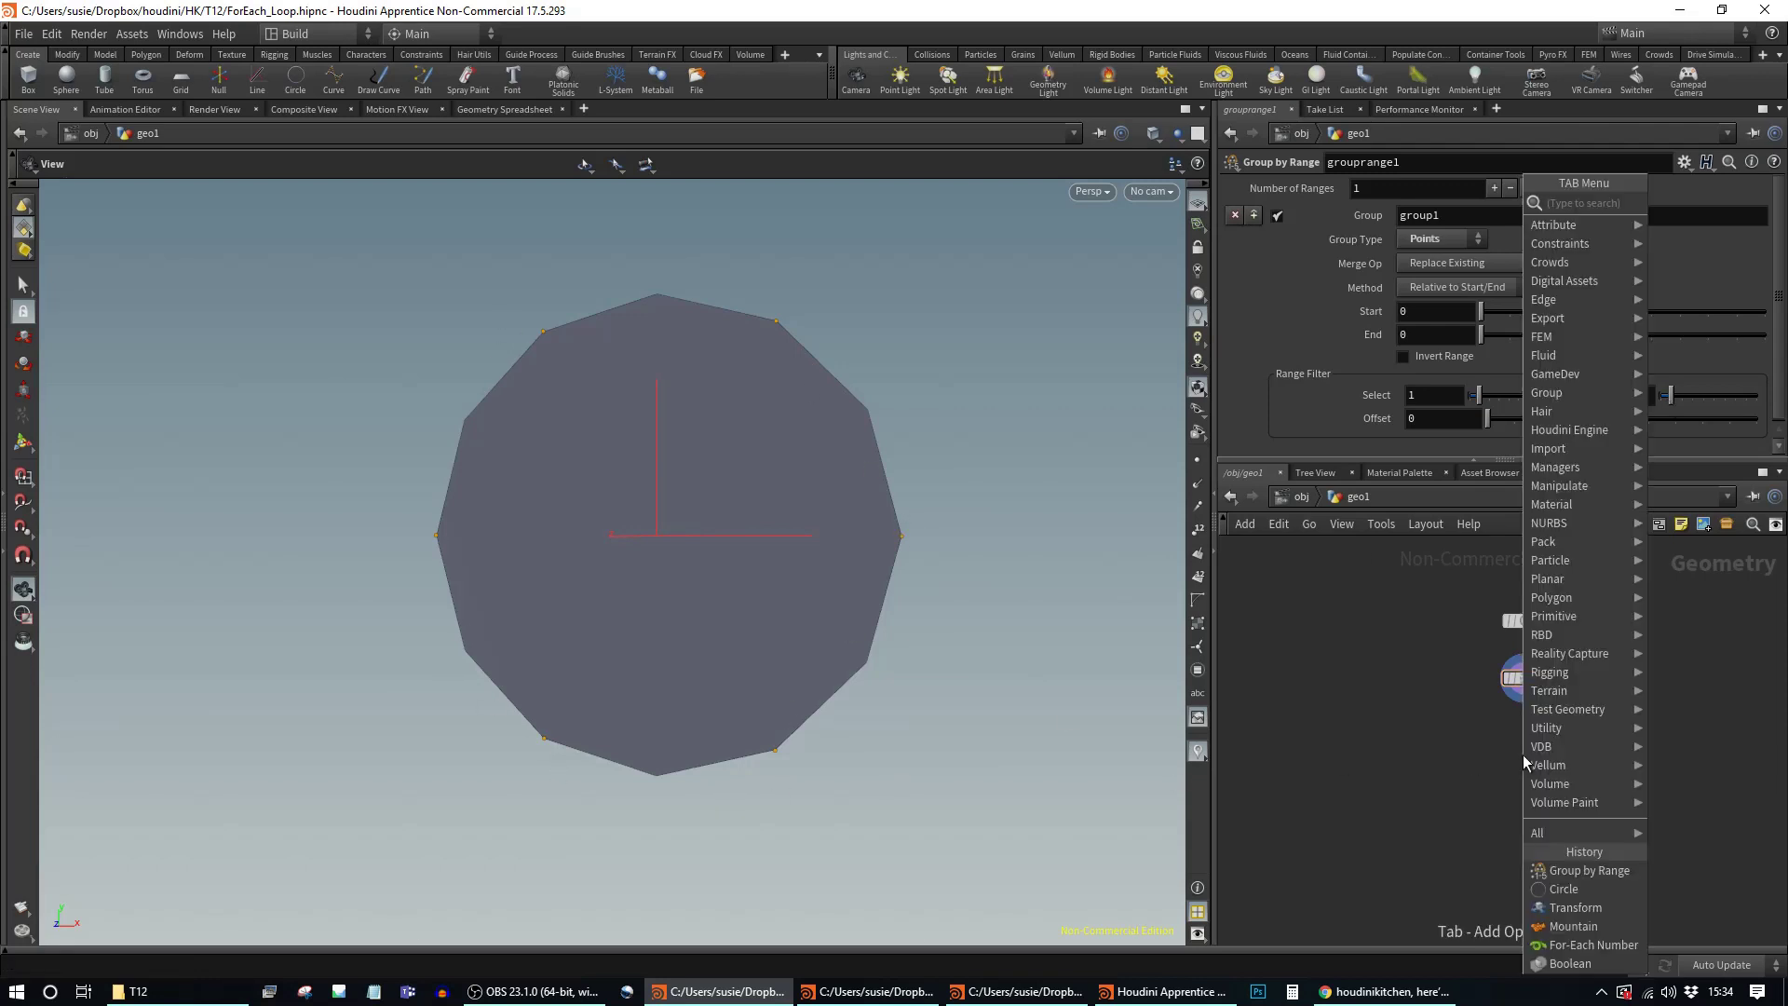
pyautogui.write('trans')
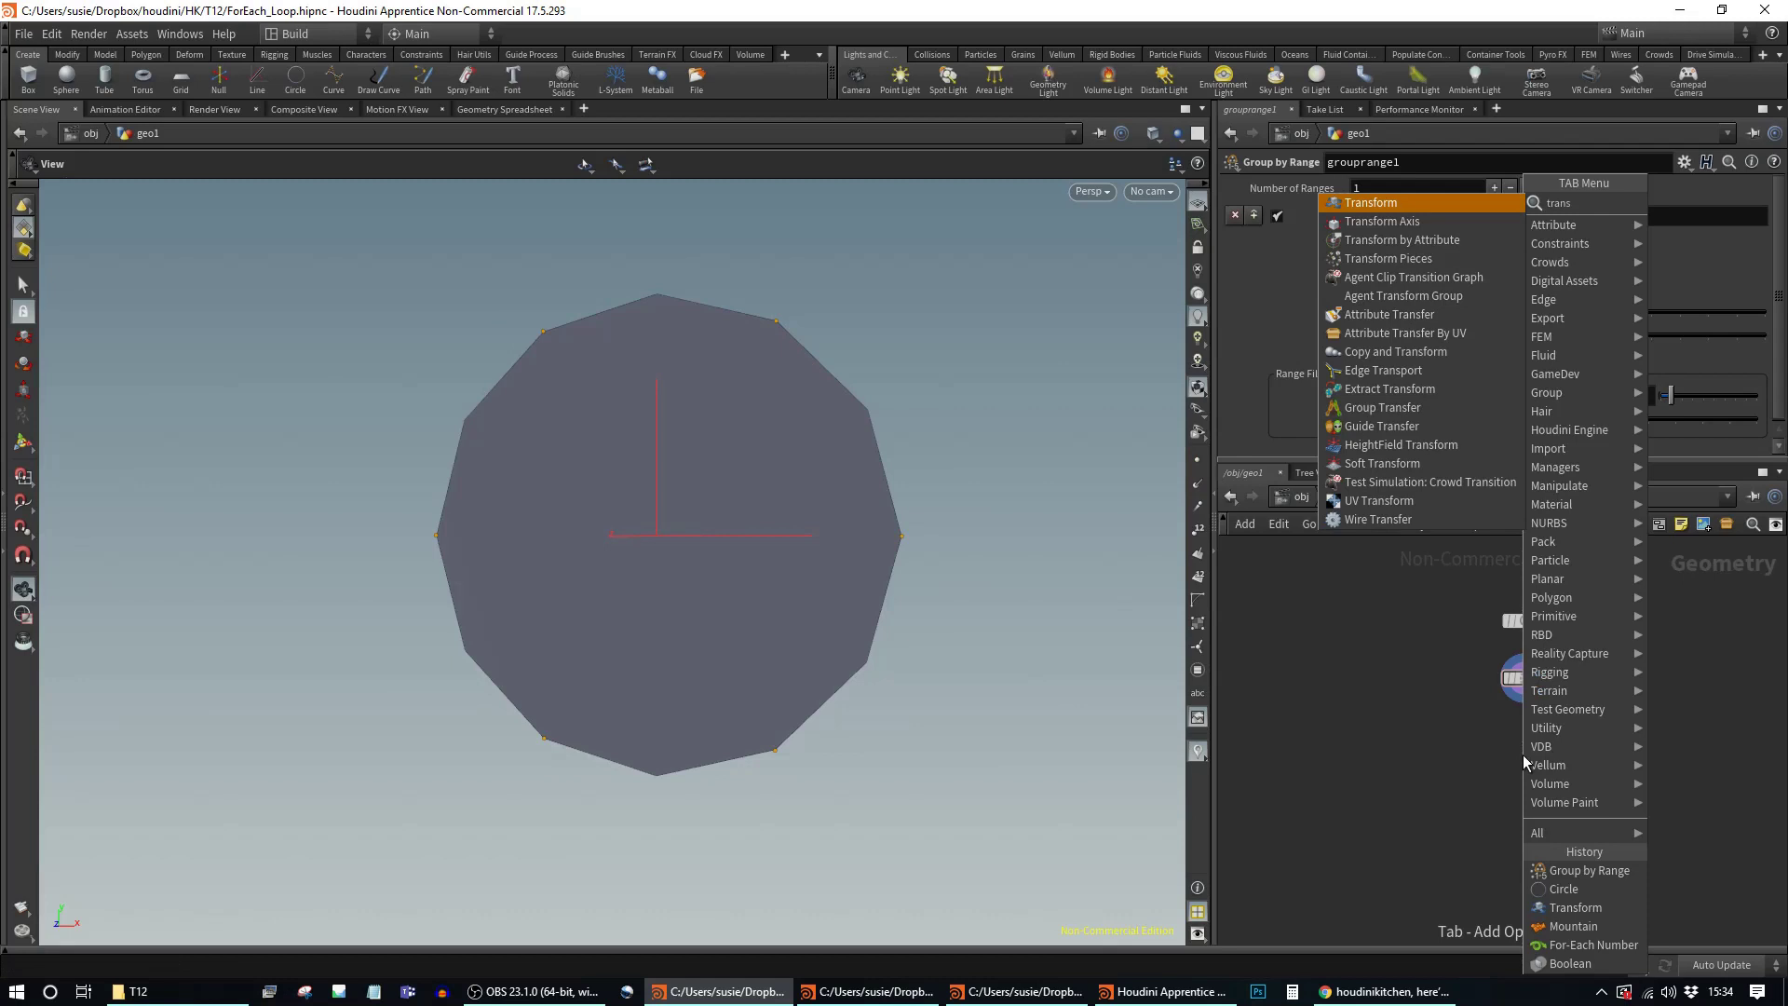
pyautogui.press('Return')
pyautogui.click(1522, 751)
pyautogui.moveTo(1525, 689); pyautogui.dragTo(1517, 726)
pyautogui.moveTo(1516, 742); pyautogui.dragTo(1522, 726)
pyautogui.moveTo(1526, 729)
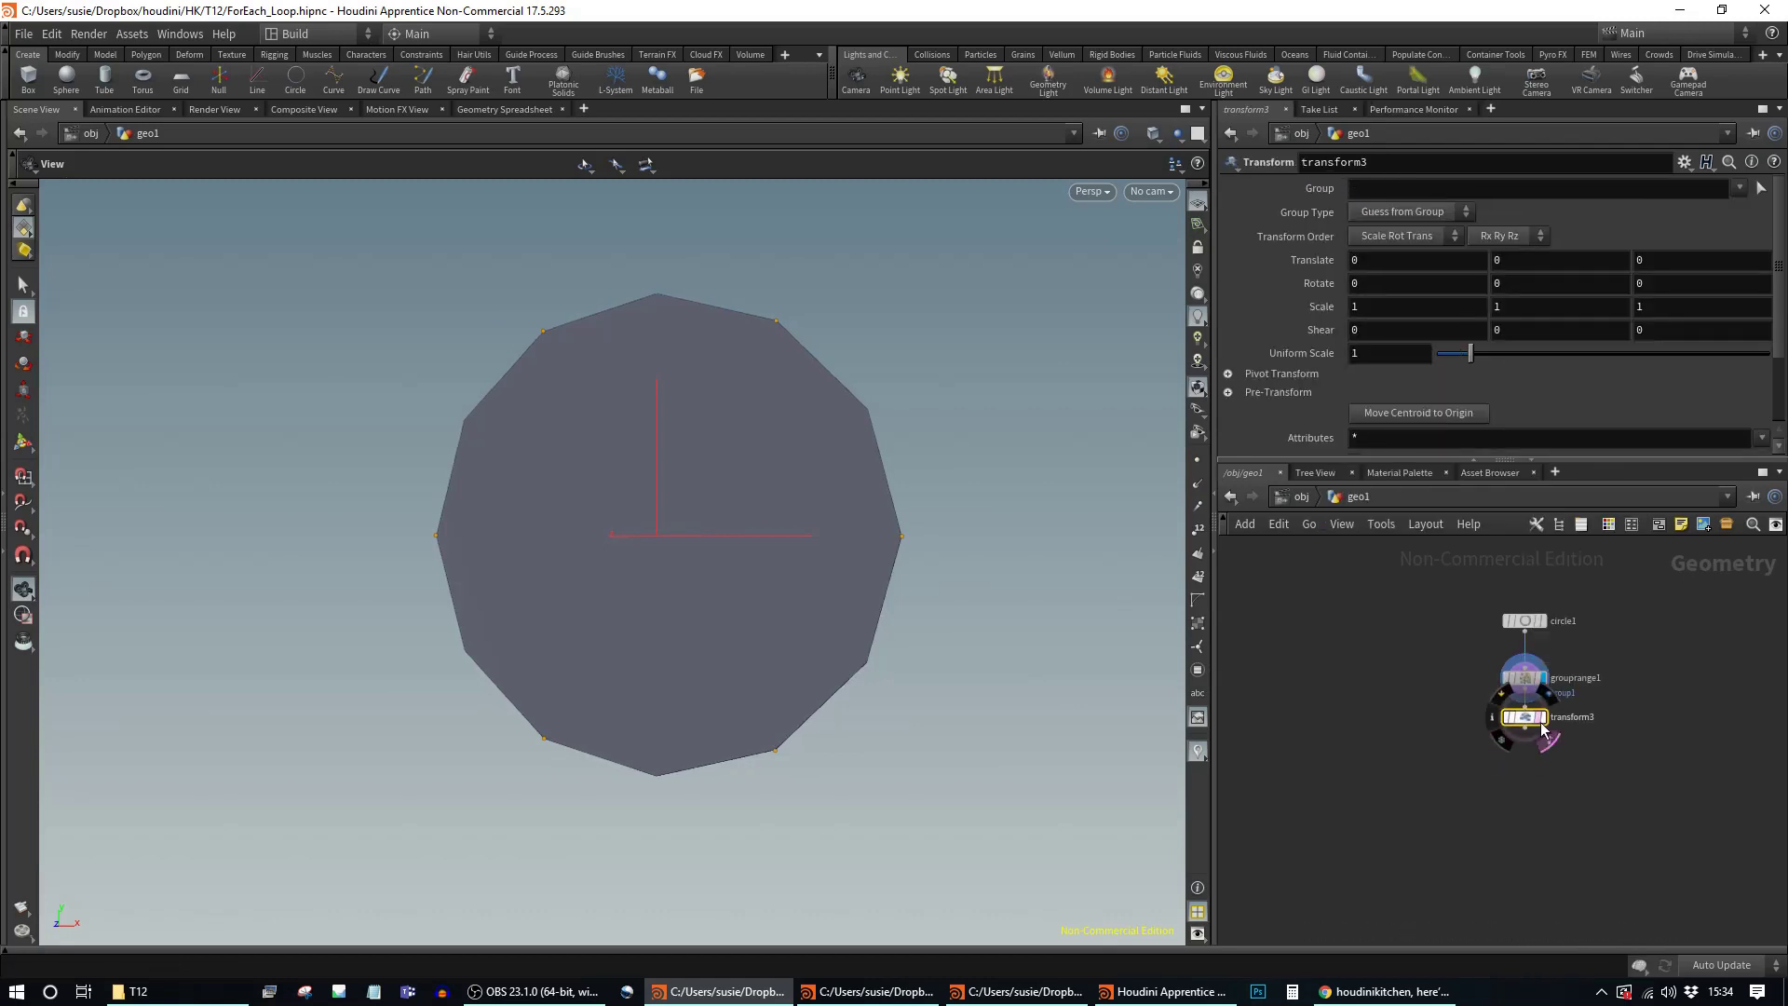
pyautogui.click(1546, 730)
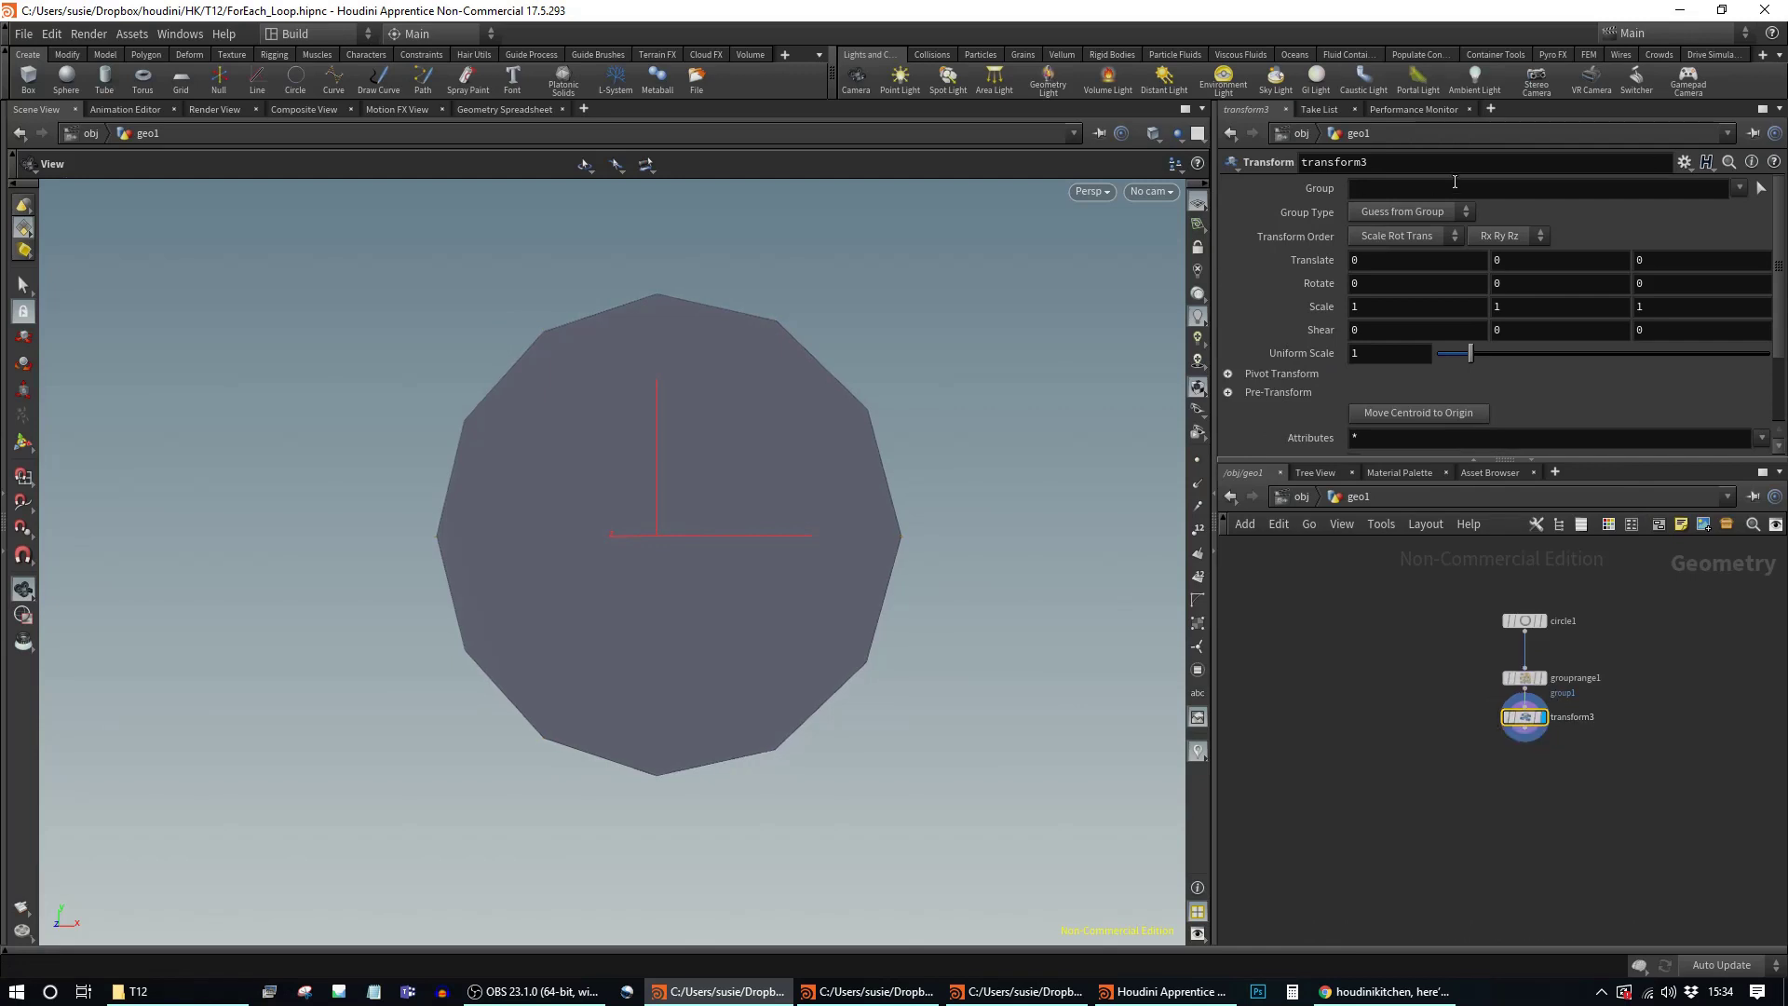
# Step: Limit transform3 to group1 and set its uniform scale to 0.42
pyautogui.click(1738, 190)
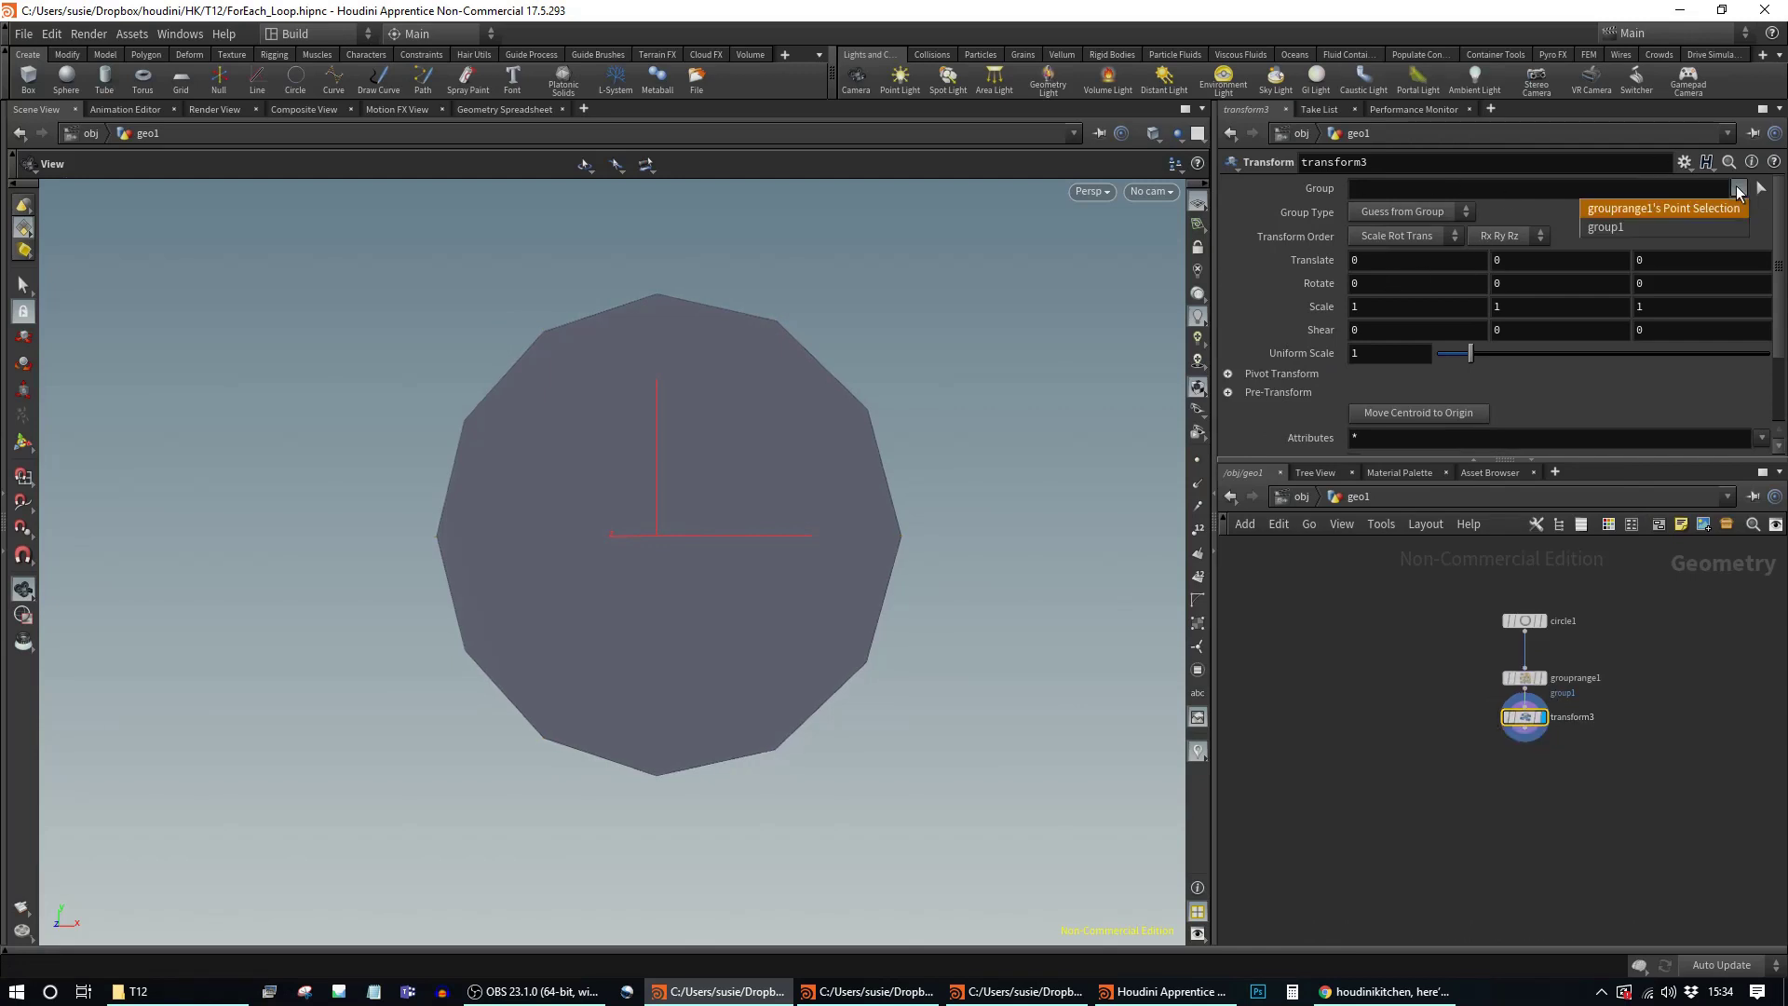
pyautogui.click(1699, 220)
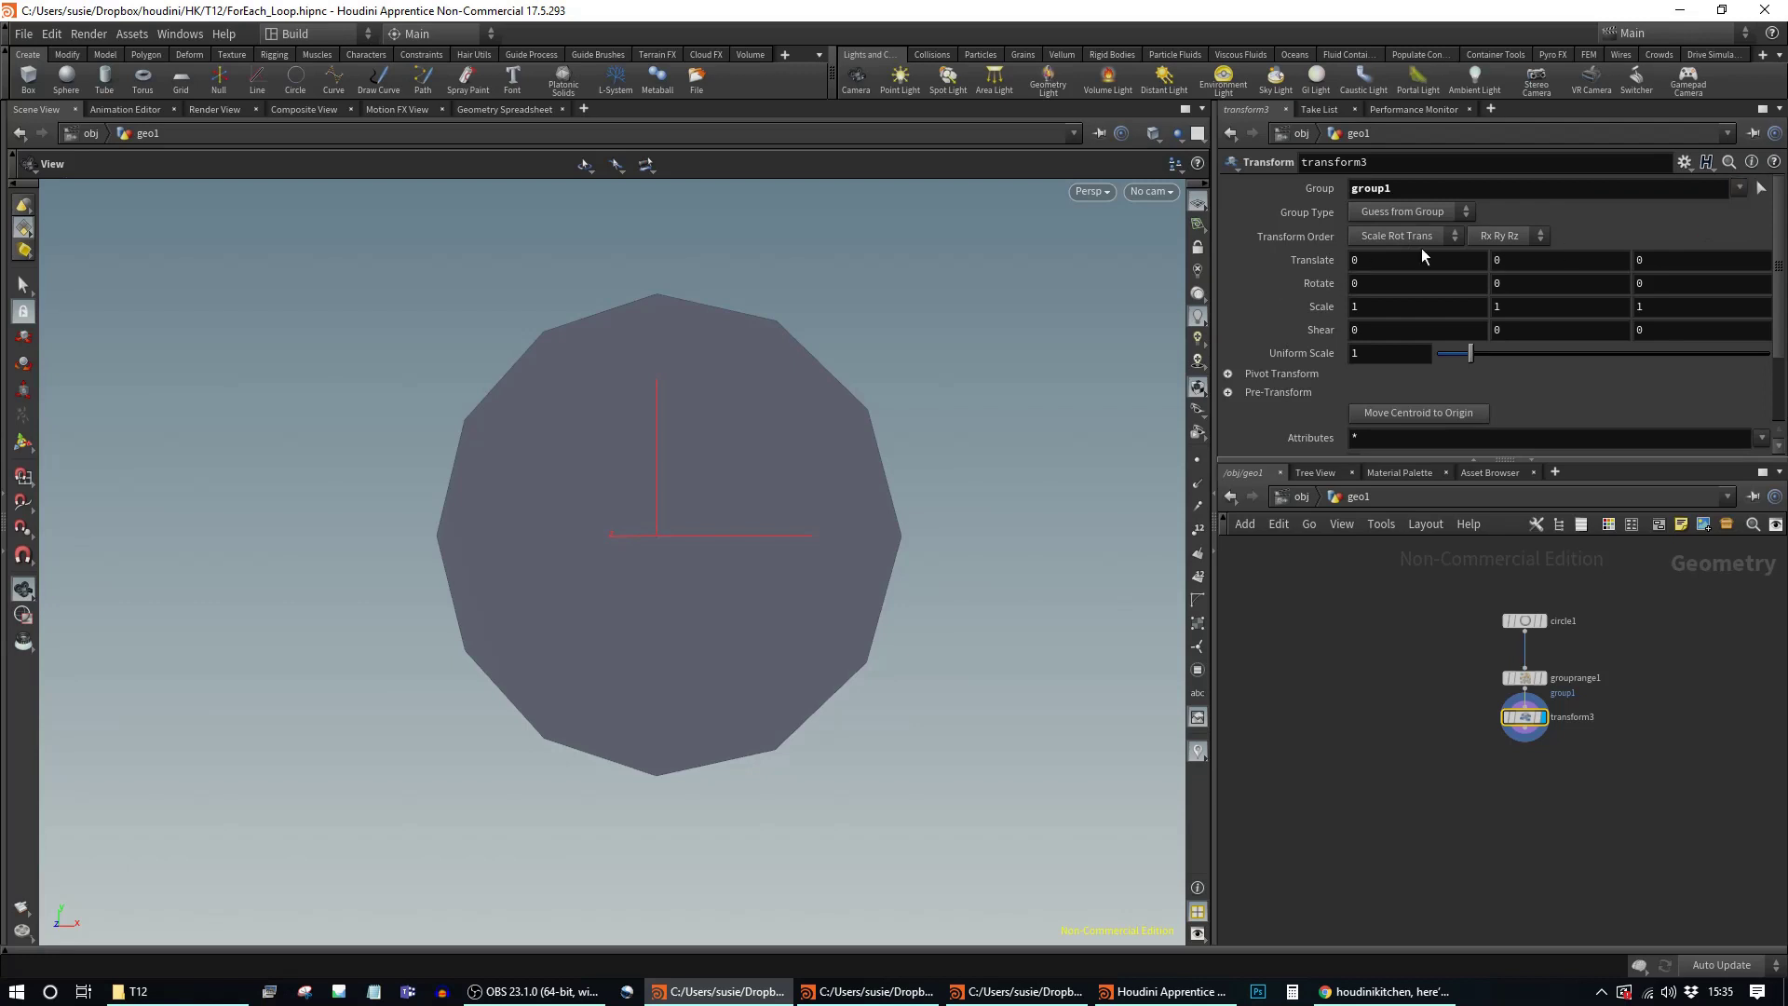
pyautogui.moveTo(1480, 352); pyautogui.dragTo(1451, 360)
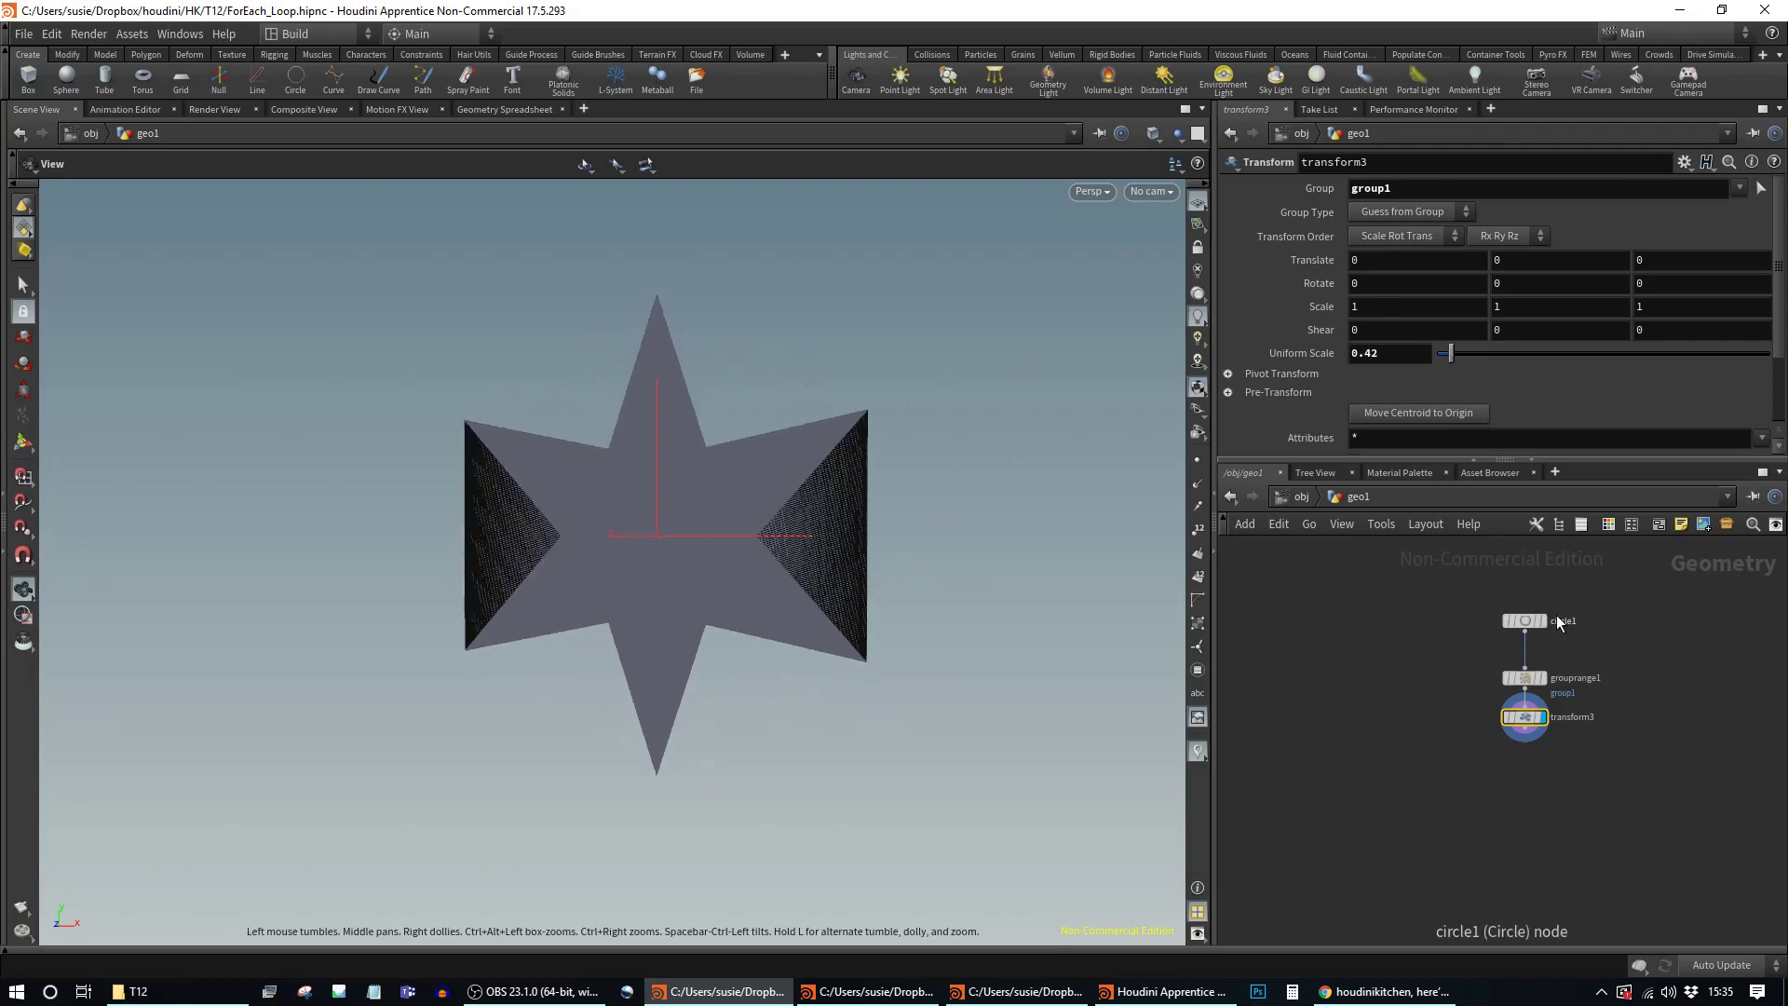
# Step: Insert a TriDivide node between circle1 and grouprange1 and inspect the corrected star shape from an angle
pyautogui.press('Tab')
pyautogui.write('tr')
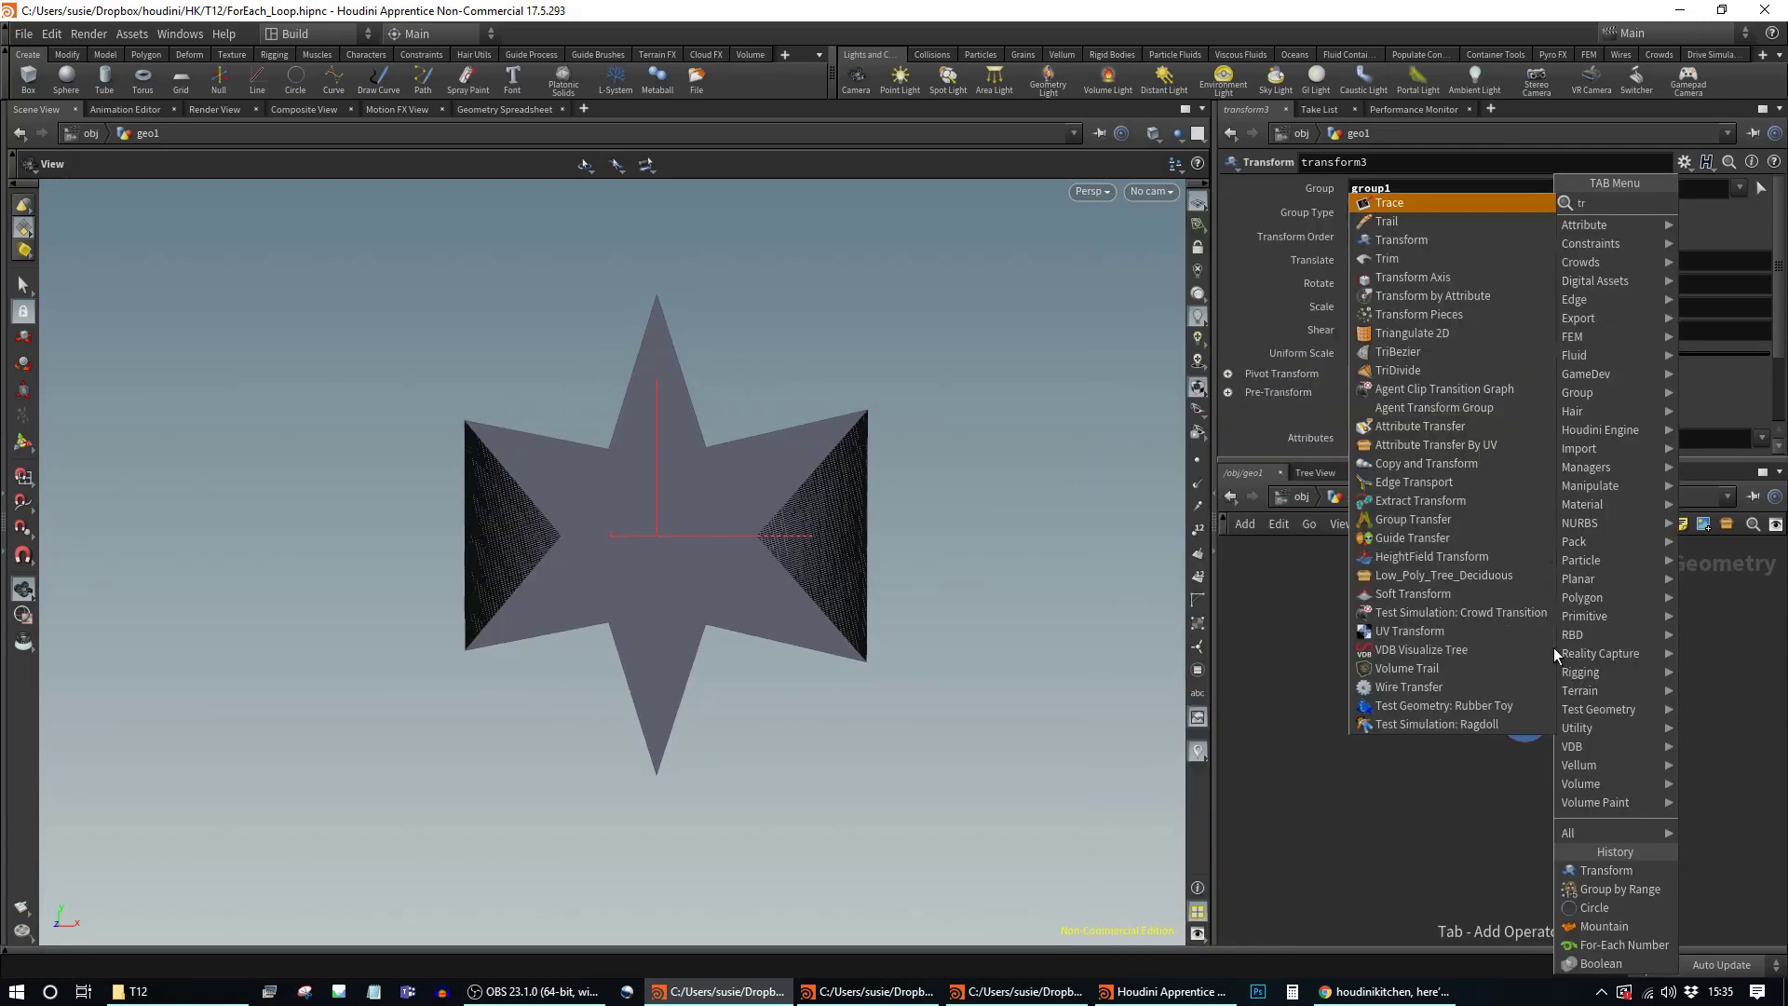
pyautogui.write('i')
pyautogui.press('Down')
pyautogui.press('Down')
pyautogui.press('Down')
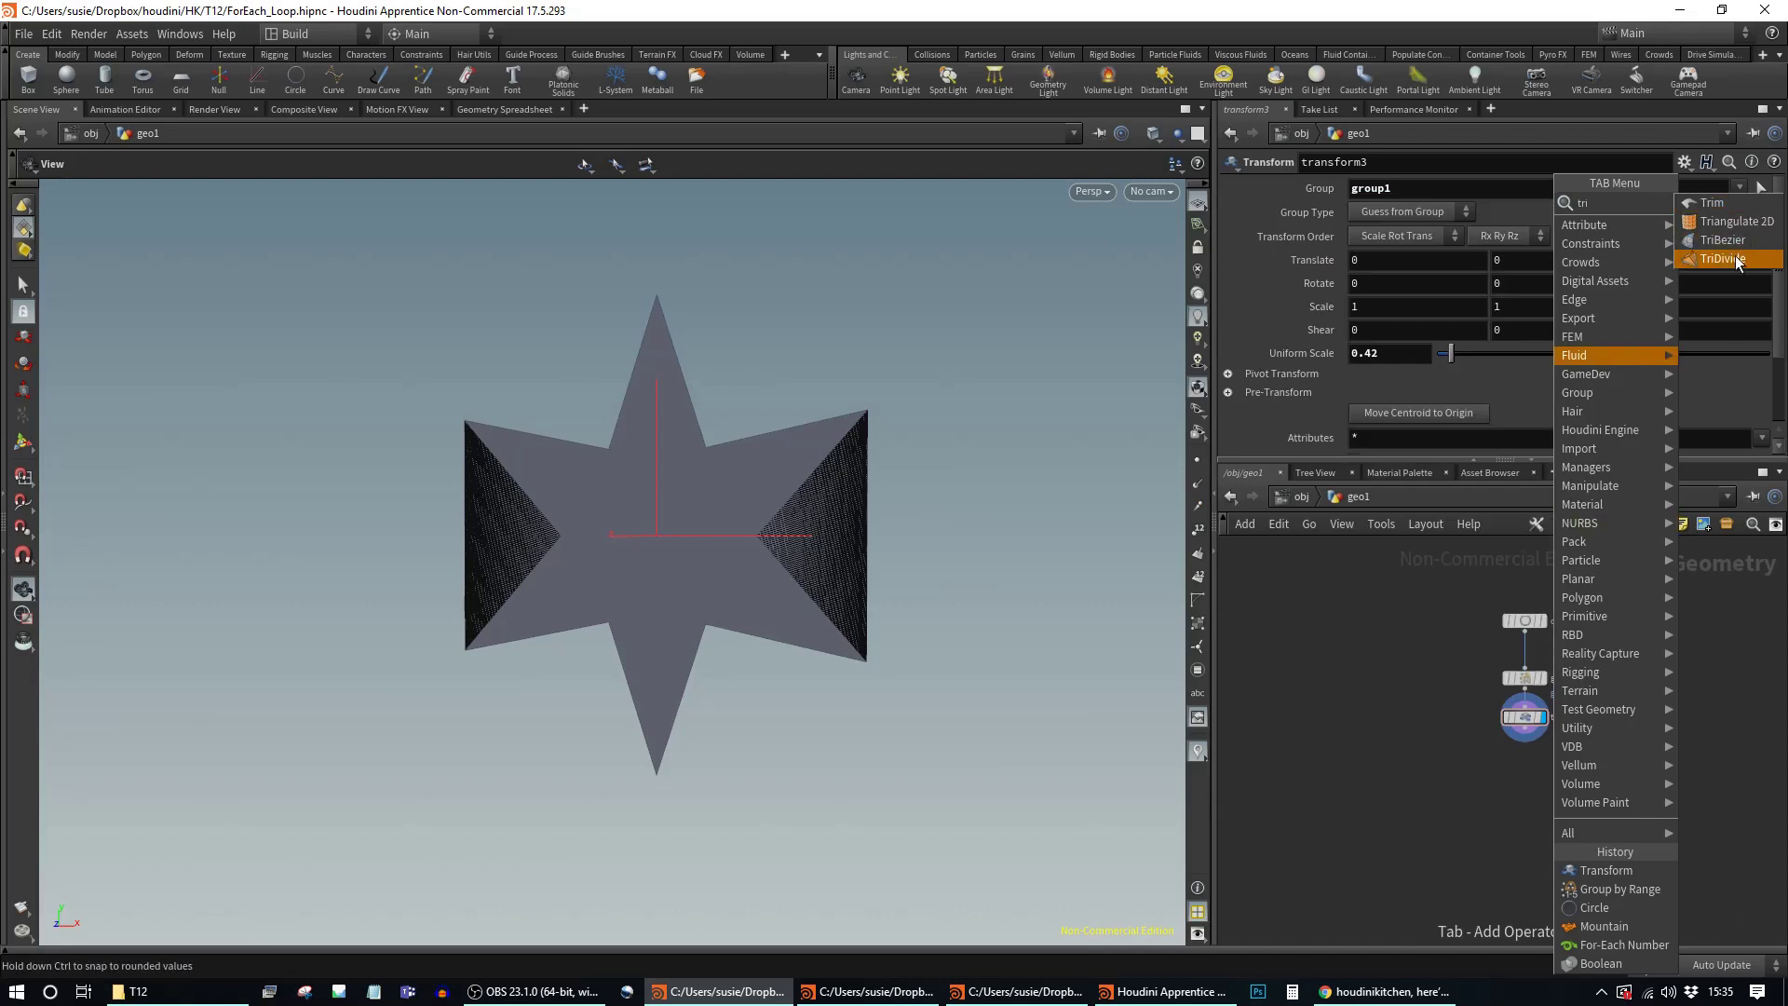
pyautogui.press('Return')
pyautogui.click(1528, 654)
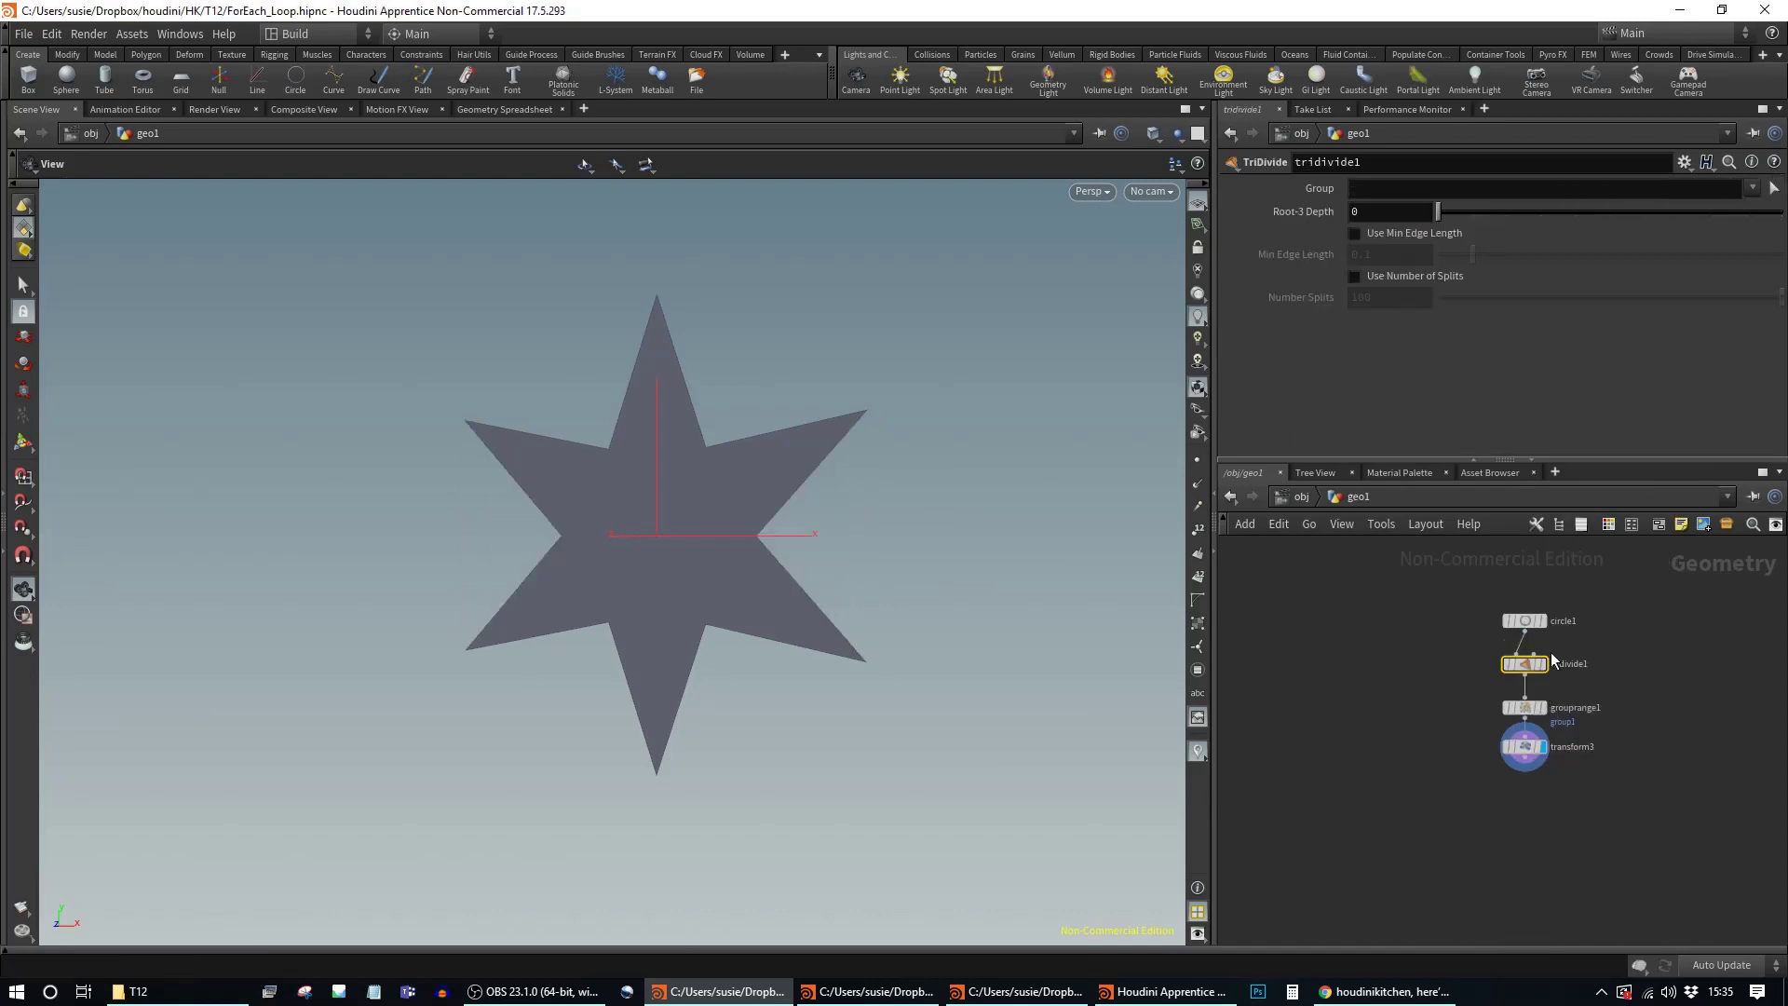
pyautogui.moveTo(744, 605); pyautogui.dragTo(819, 642)
pyautogui.moveTo(819, 643); pyautogui.dragTo(804, 622, button='middle')
pyautogui.moveTo(804, 621); pyautogui.dragTo(783, 661)
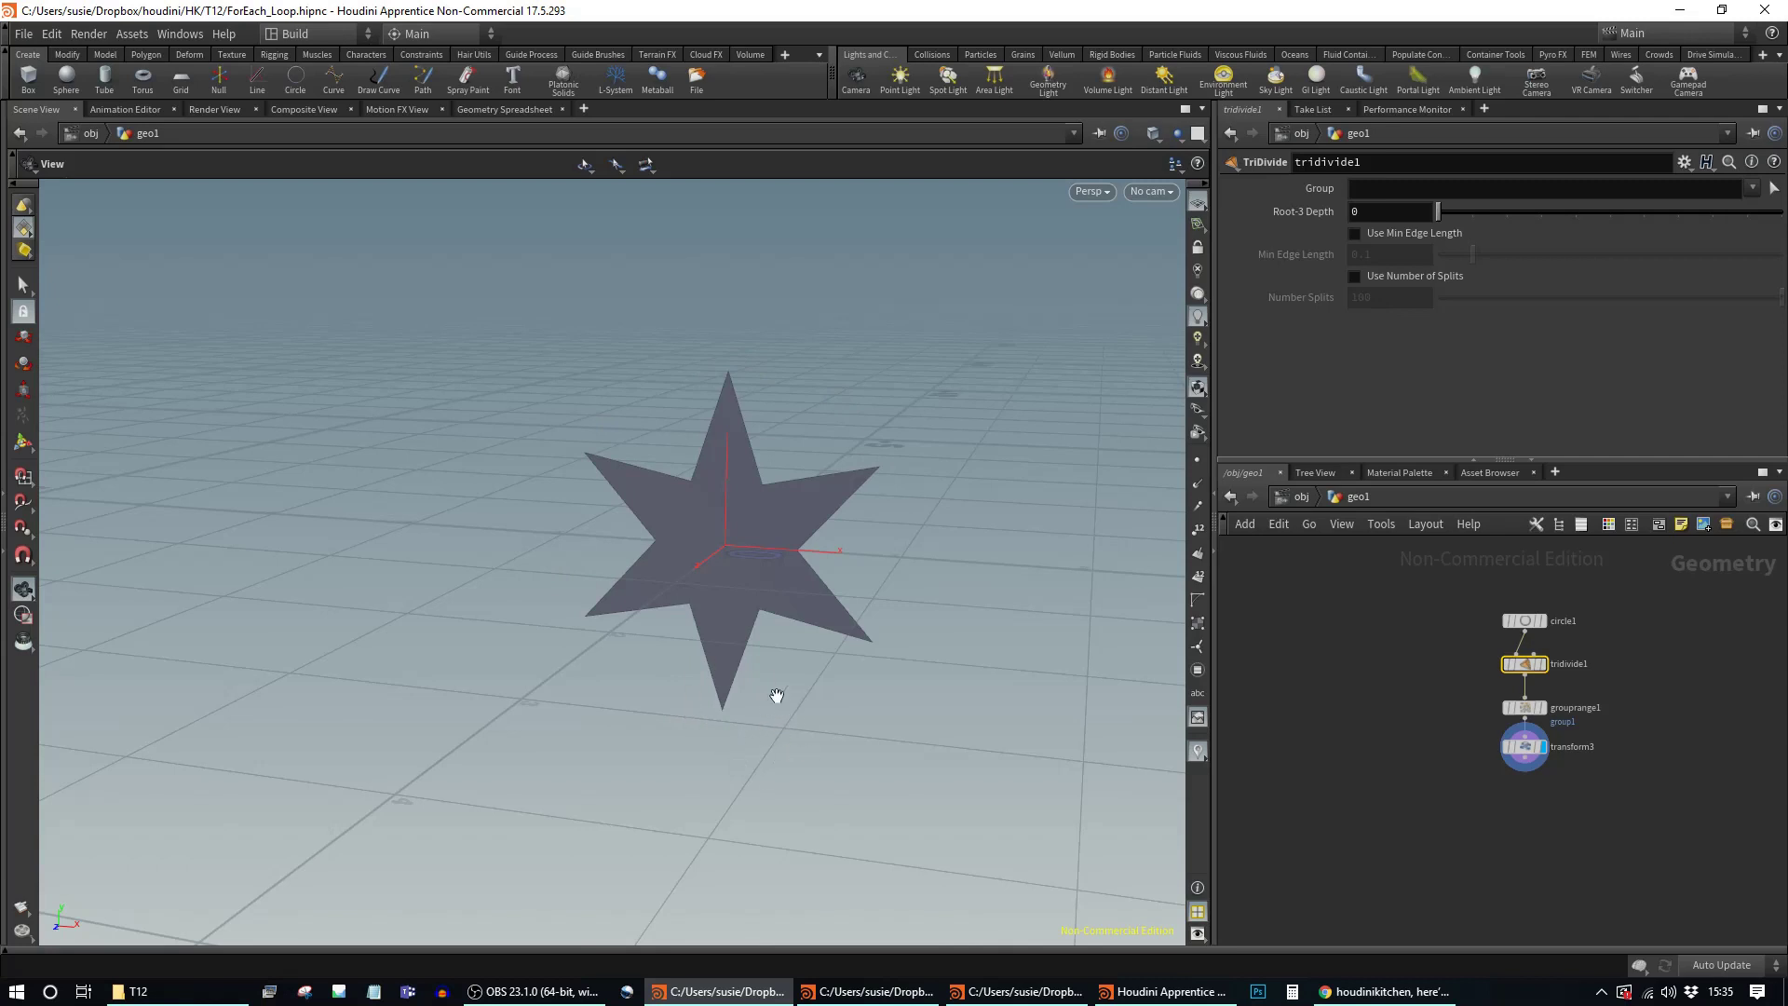
pyautogui.moveTo(770, 742); pyautogui.dragTo(794, 654)
pyautogui.moveTo(903, 711); pyautogui.dragTo(820, 680)
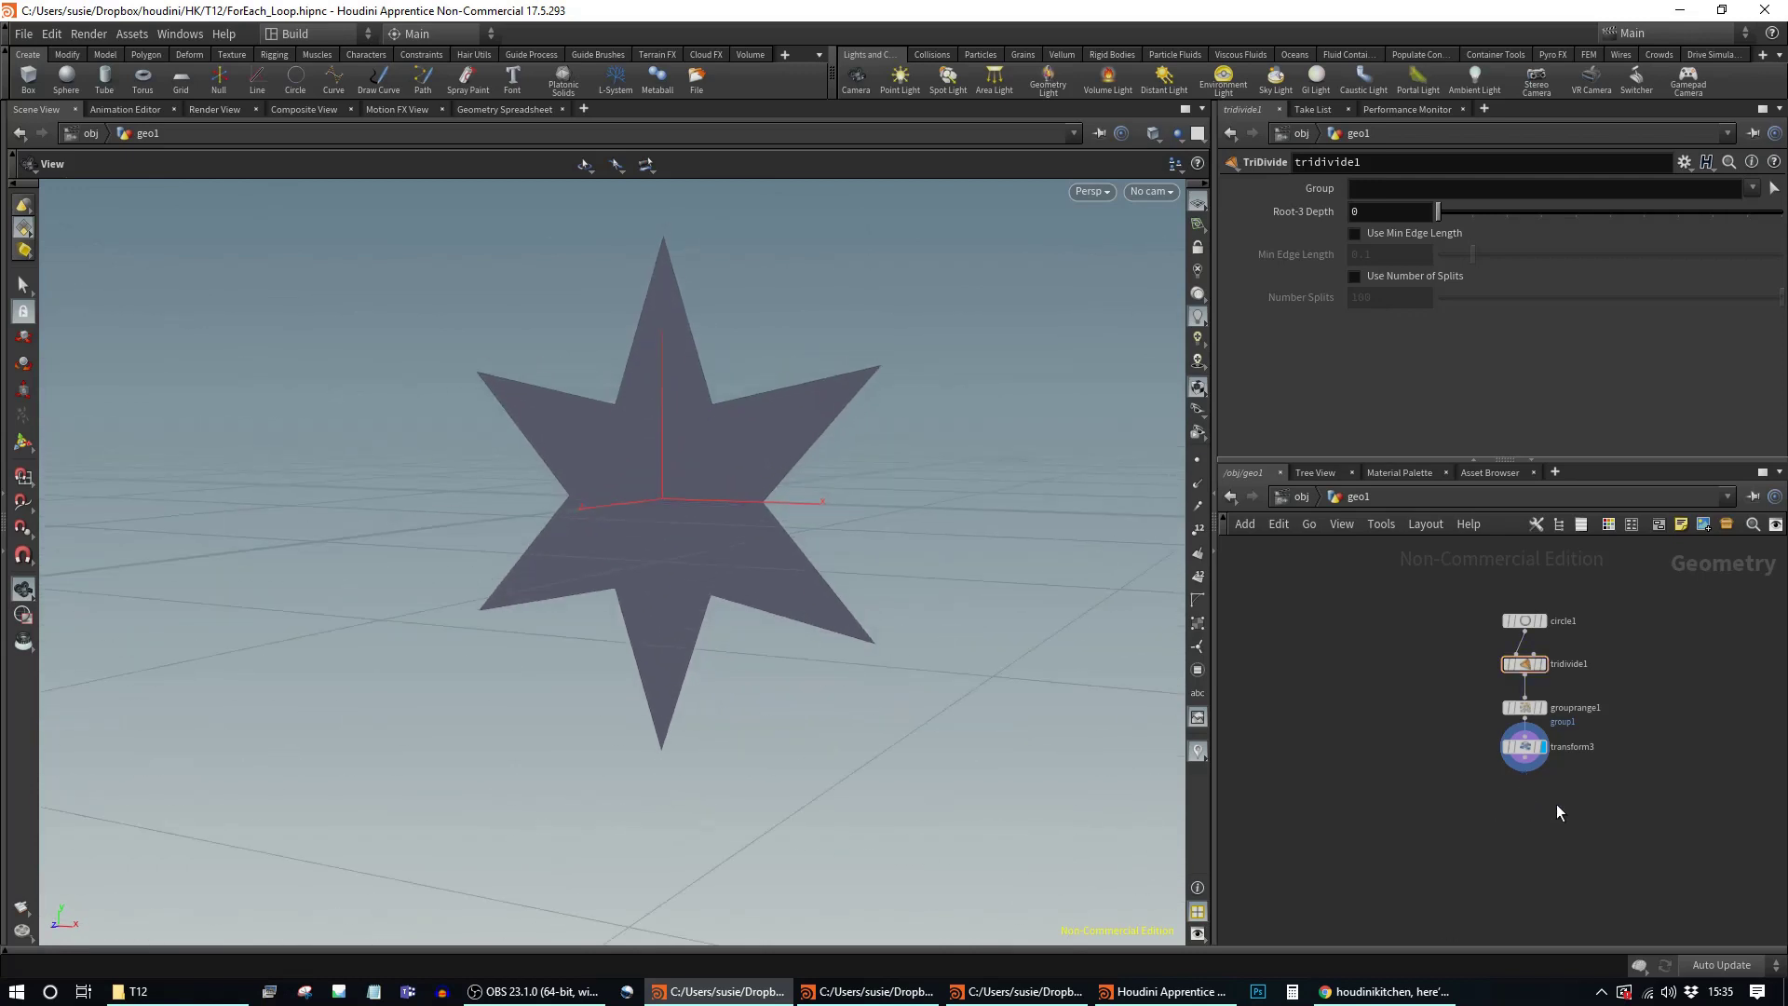
# Step: Add a For-Each Number loop, connect transform3 to its begin node, and space the loop's begin and end nodes apart
pyautogui.press('Tab')
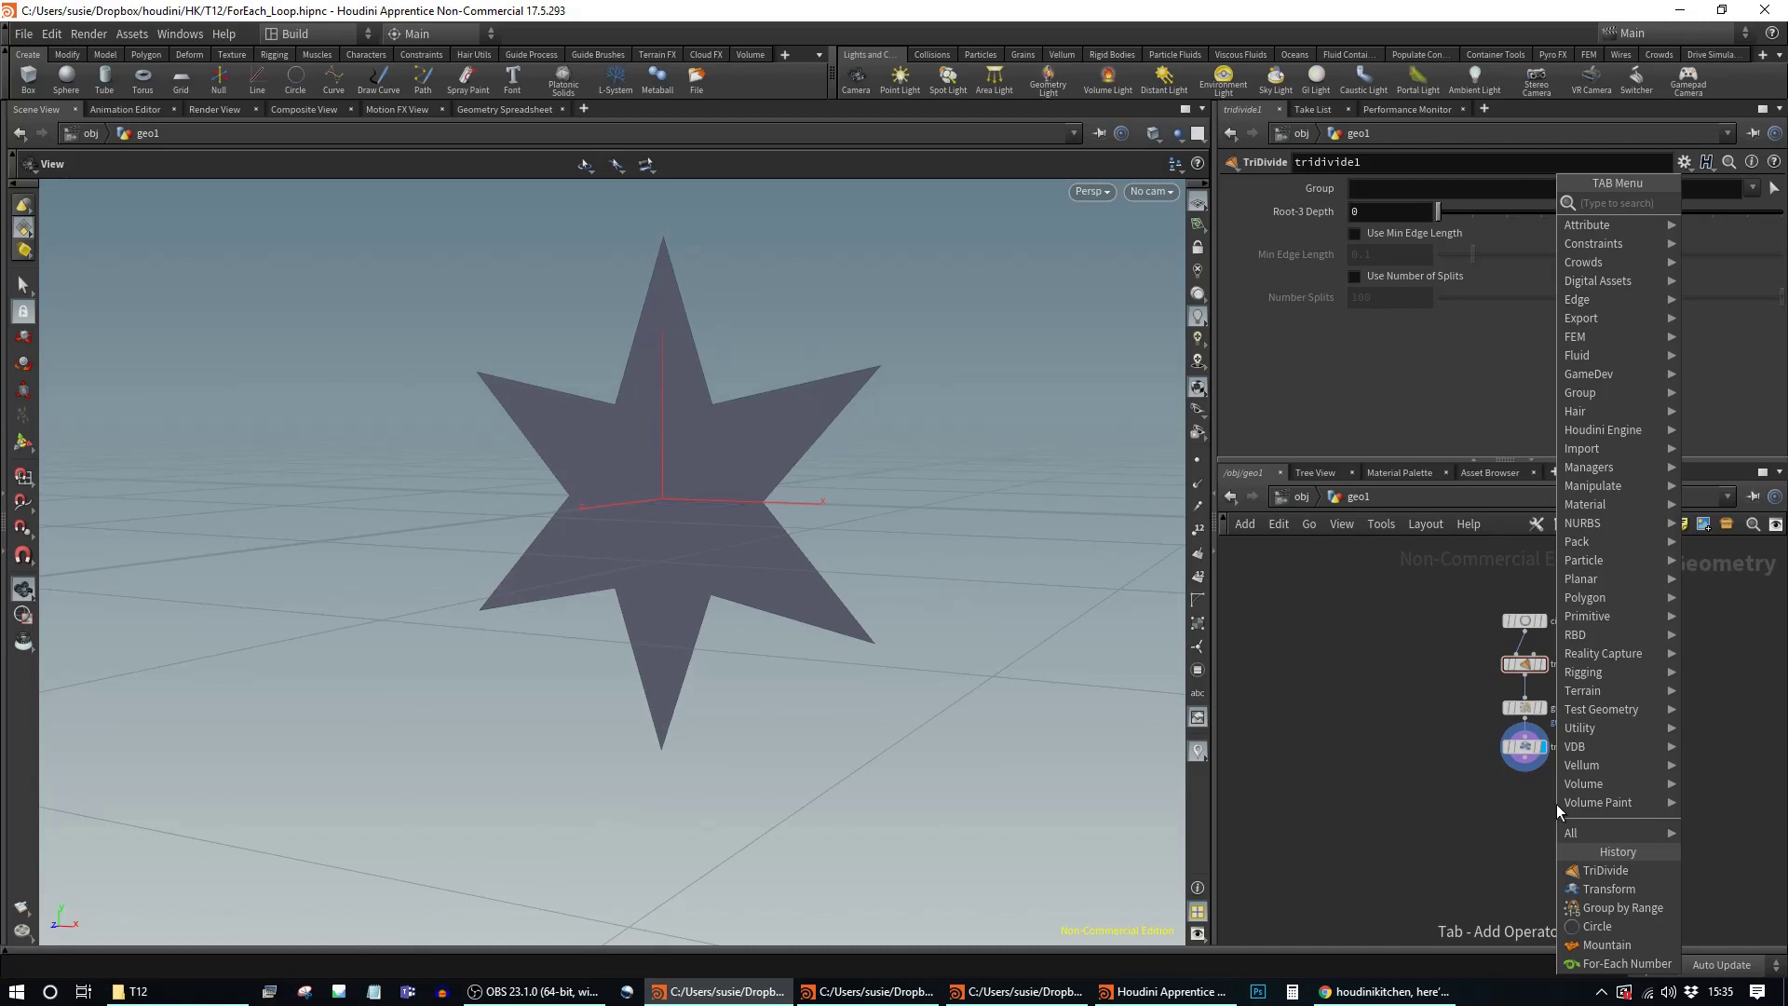
pyautogui.write('foreach')
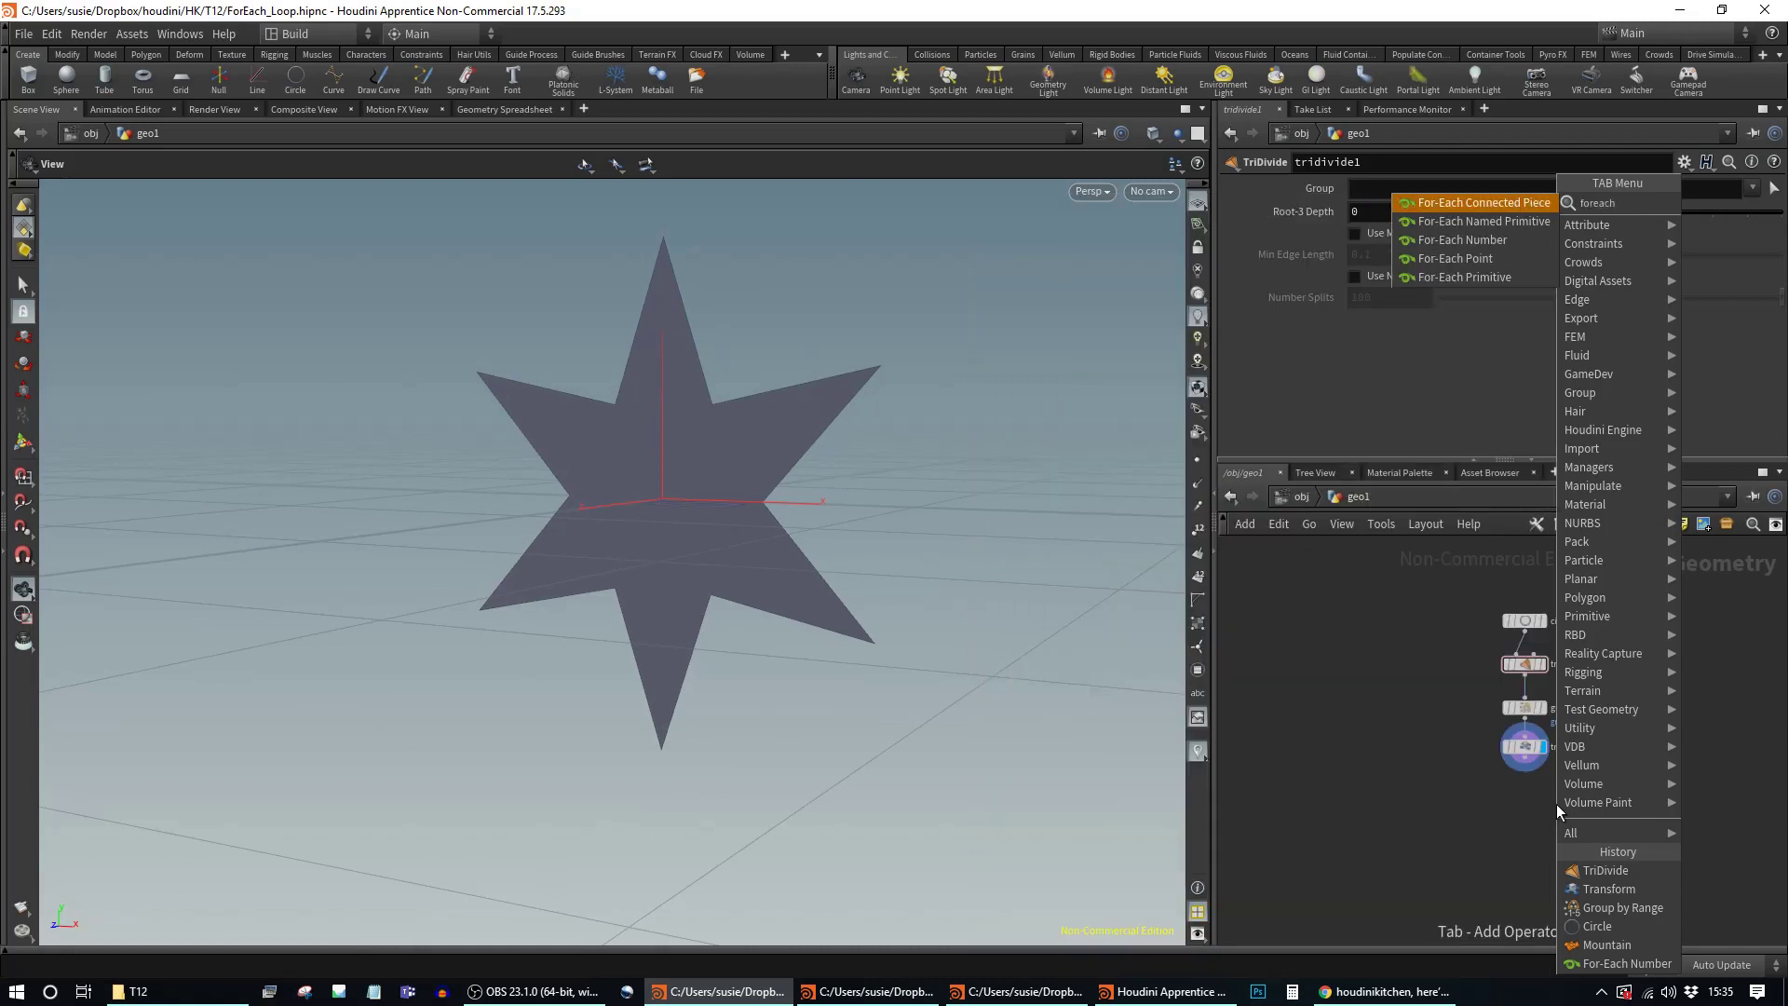
pyautogui.click(1503, 241)
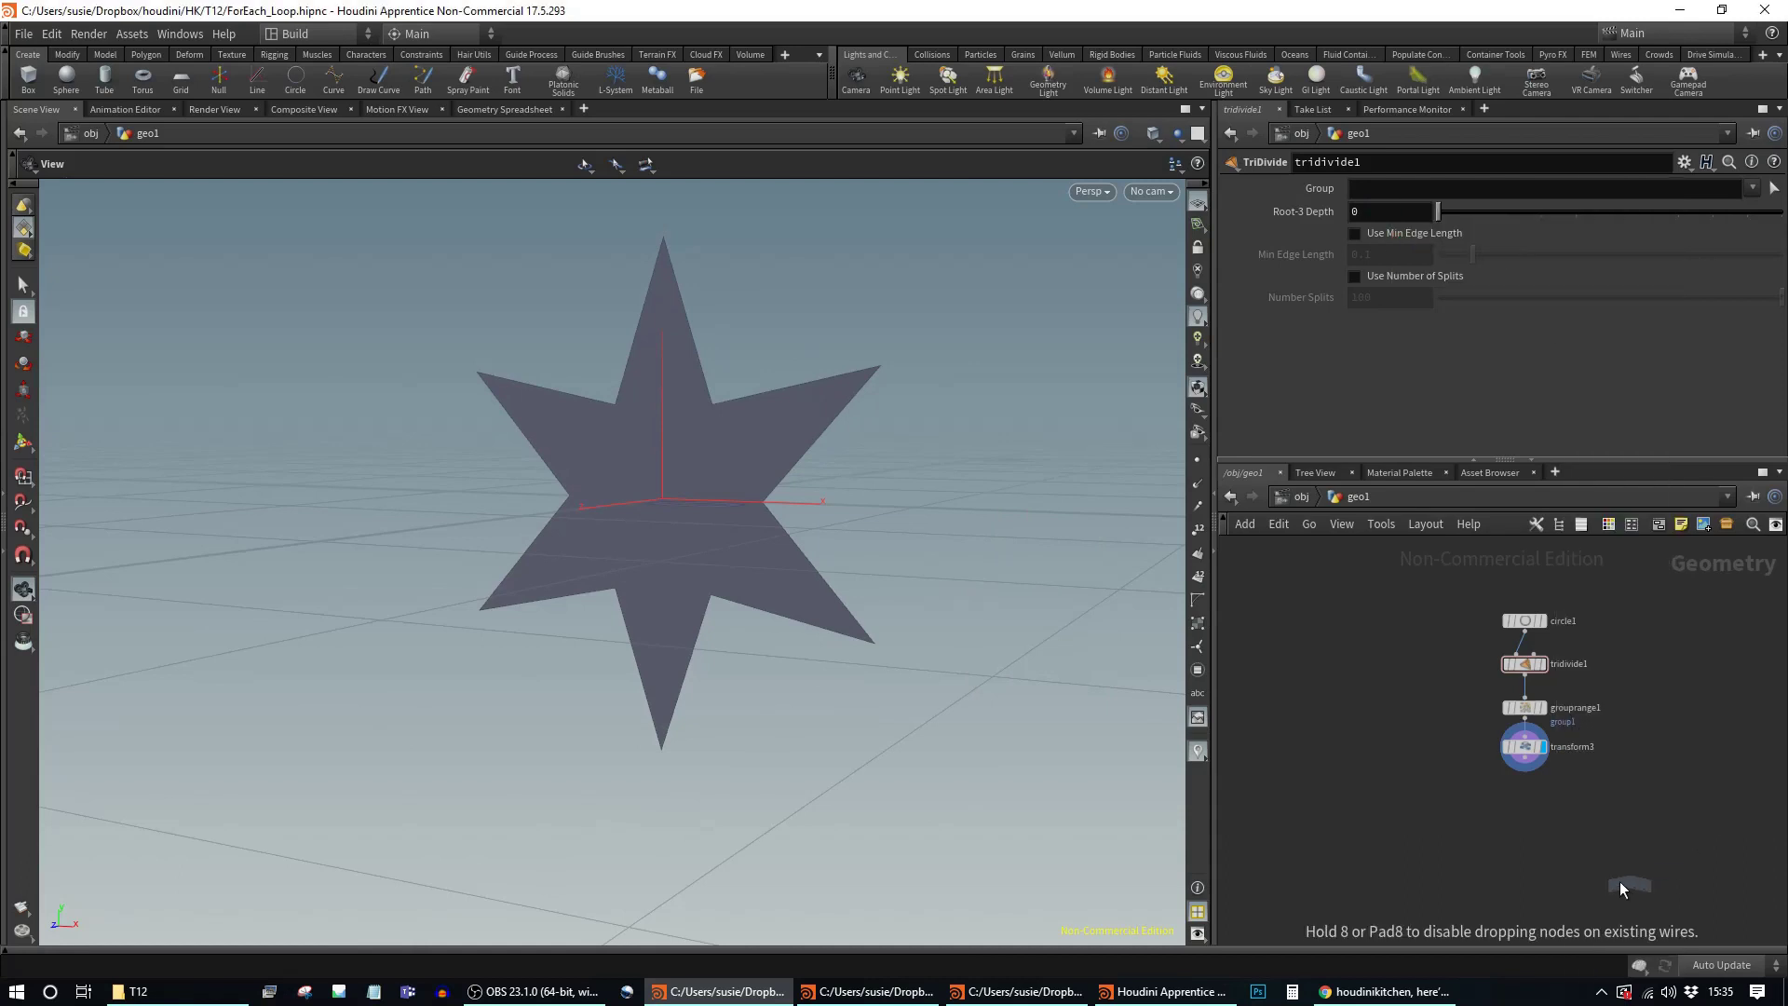
pyautogui.click(1515, 843)
pyautogui.moveTo(1531, 764); pyautogui.dragTo(1517, 832)
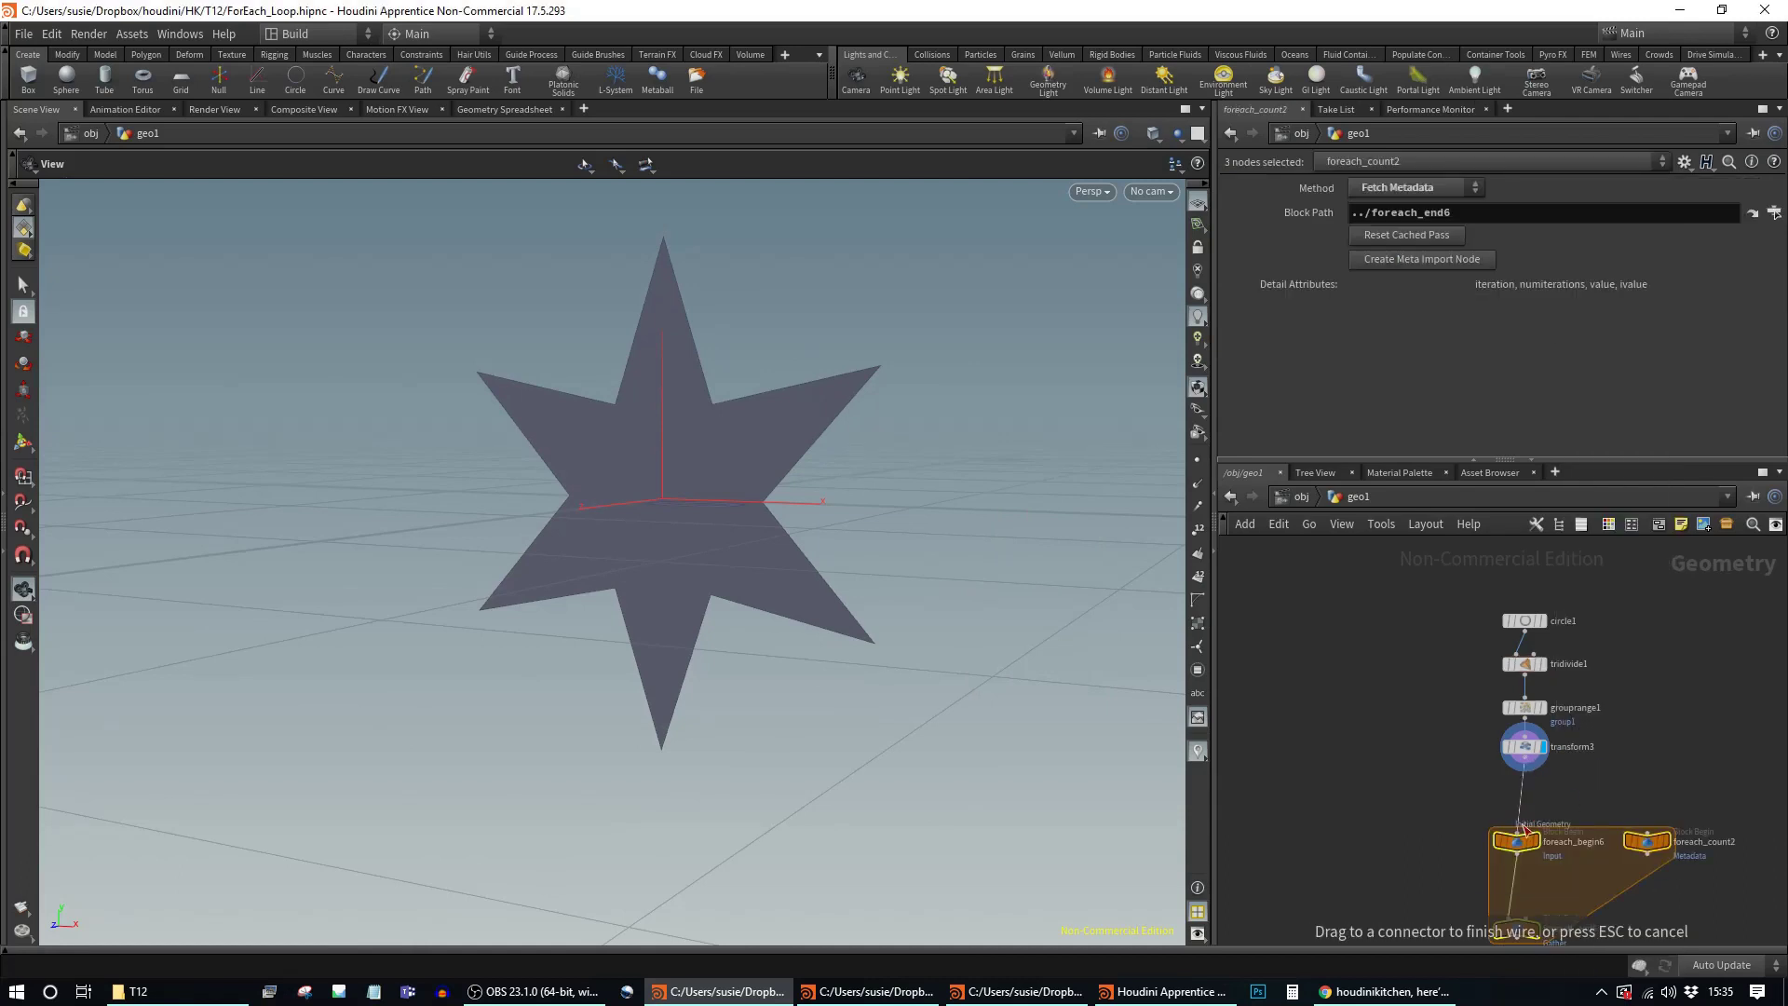
pyautogui.moveTo(1663, 867); pyautogui.dragTo(1657, 759, button='middle')
pyautogui.click(1658, 737)
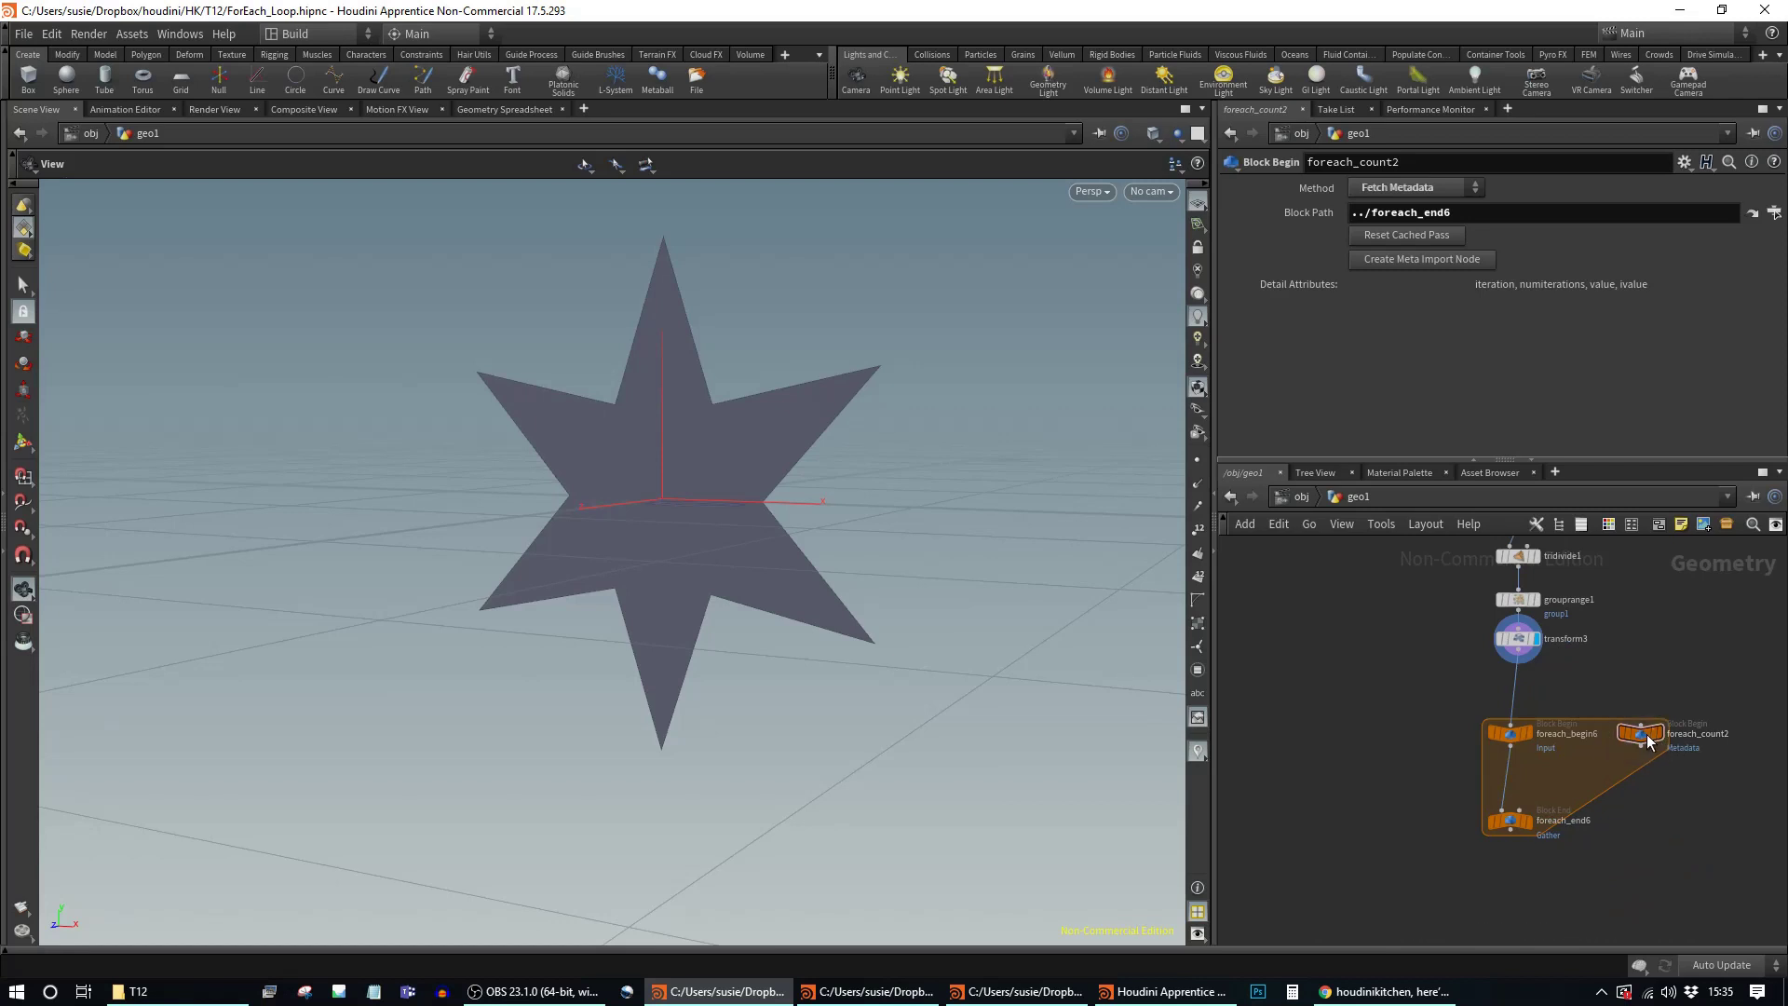
pyautogui.moveTo(1511, 822); pyautogui.dragTo(1516, 885)
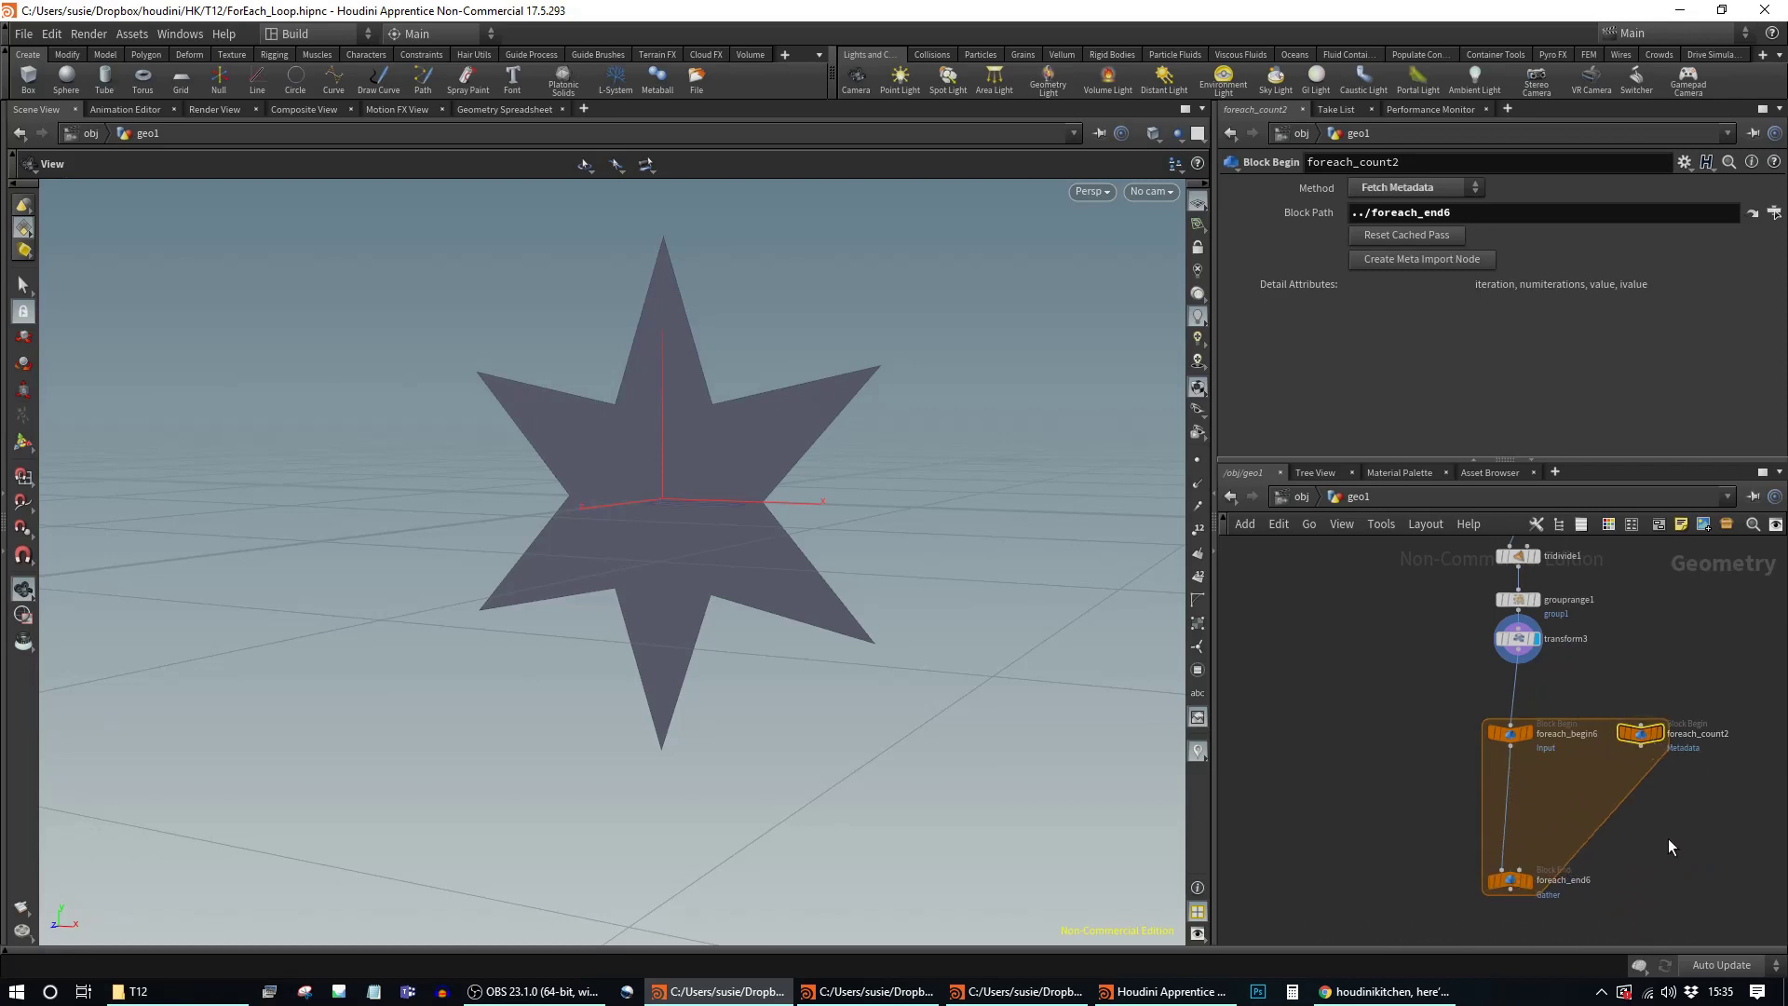
pyautogui.moveTo(1672, 842); pyautogui.dragTo(1696, 849, button='middle')
pyautogui.moveTo(1544, 743); pyautogui.dragTo(1545, 731)
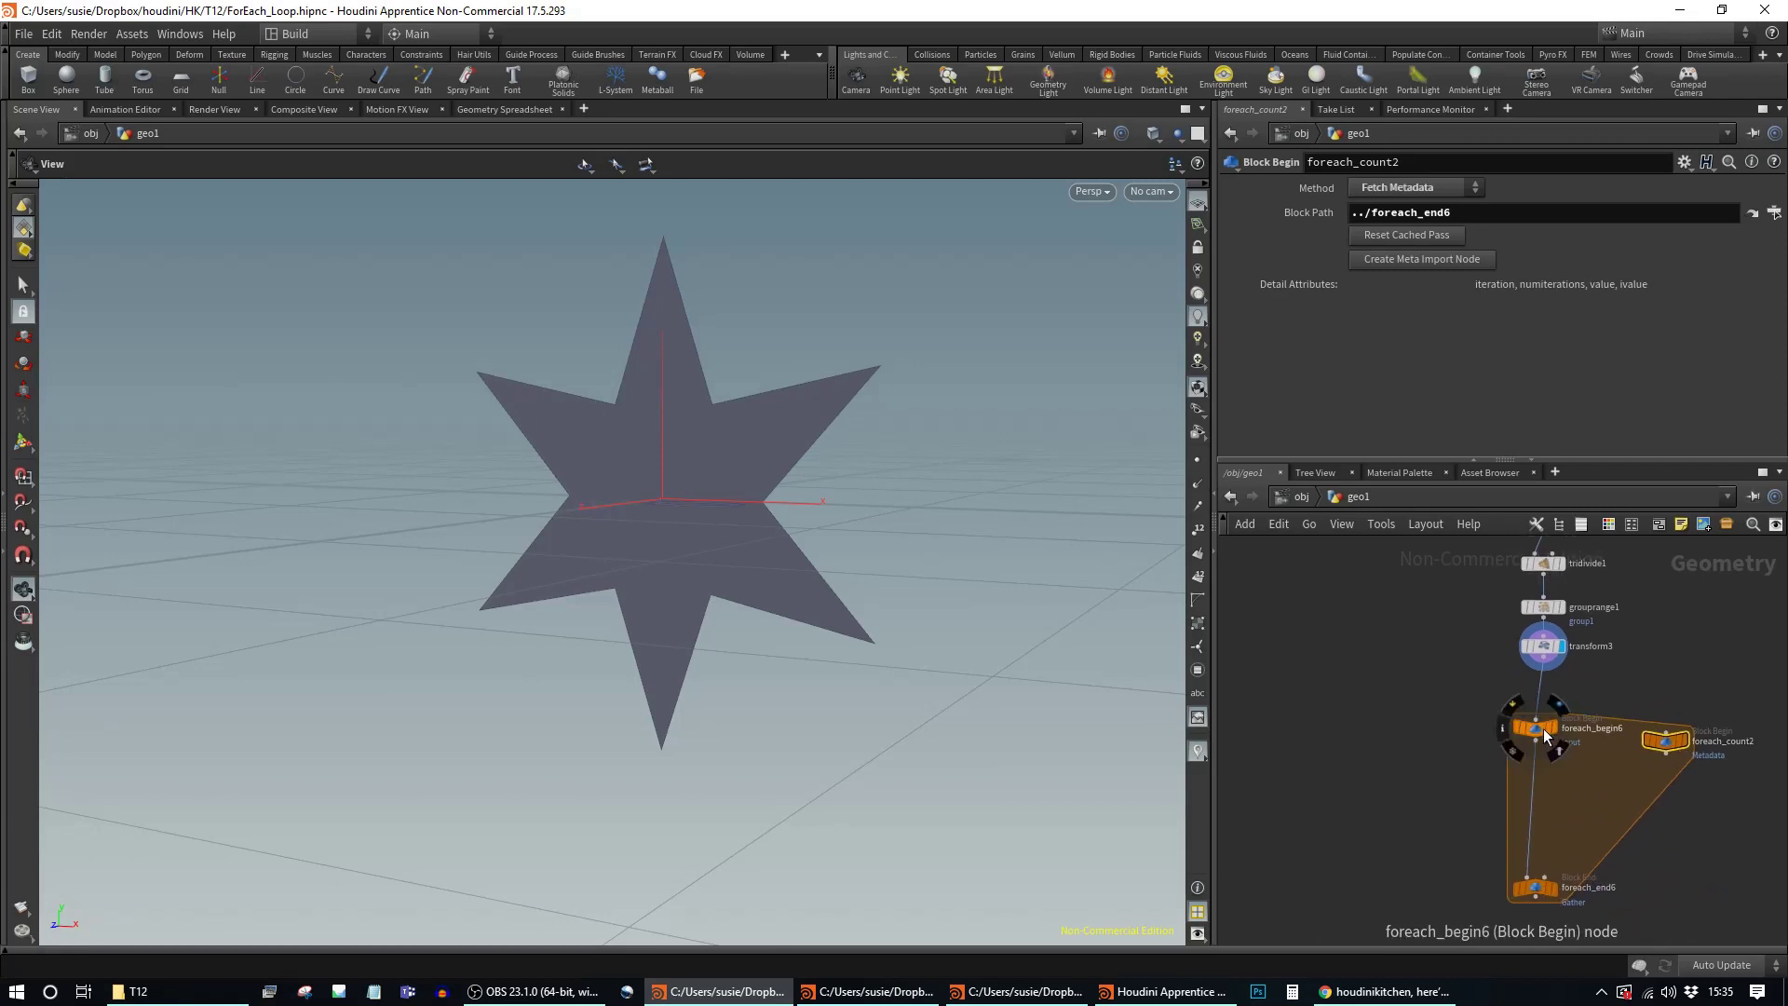
# Step: Set the gather method of foreach_end6 to Feedback Each Iteration
pyautogui.click(1535, 887)
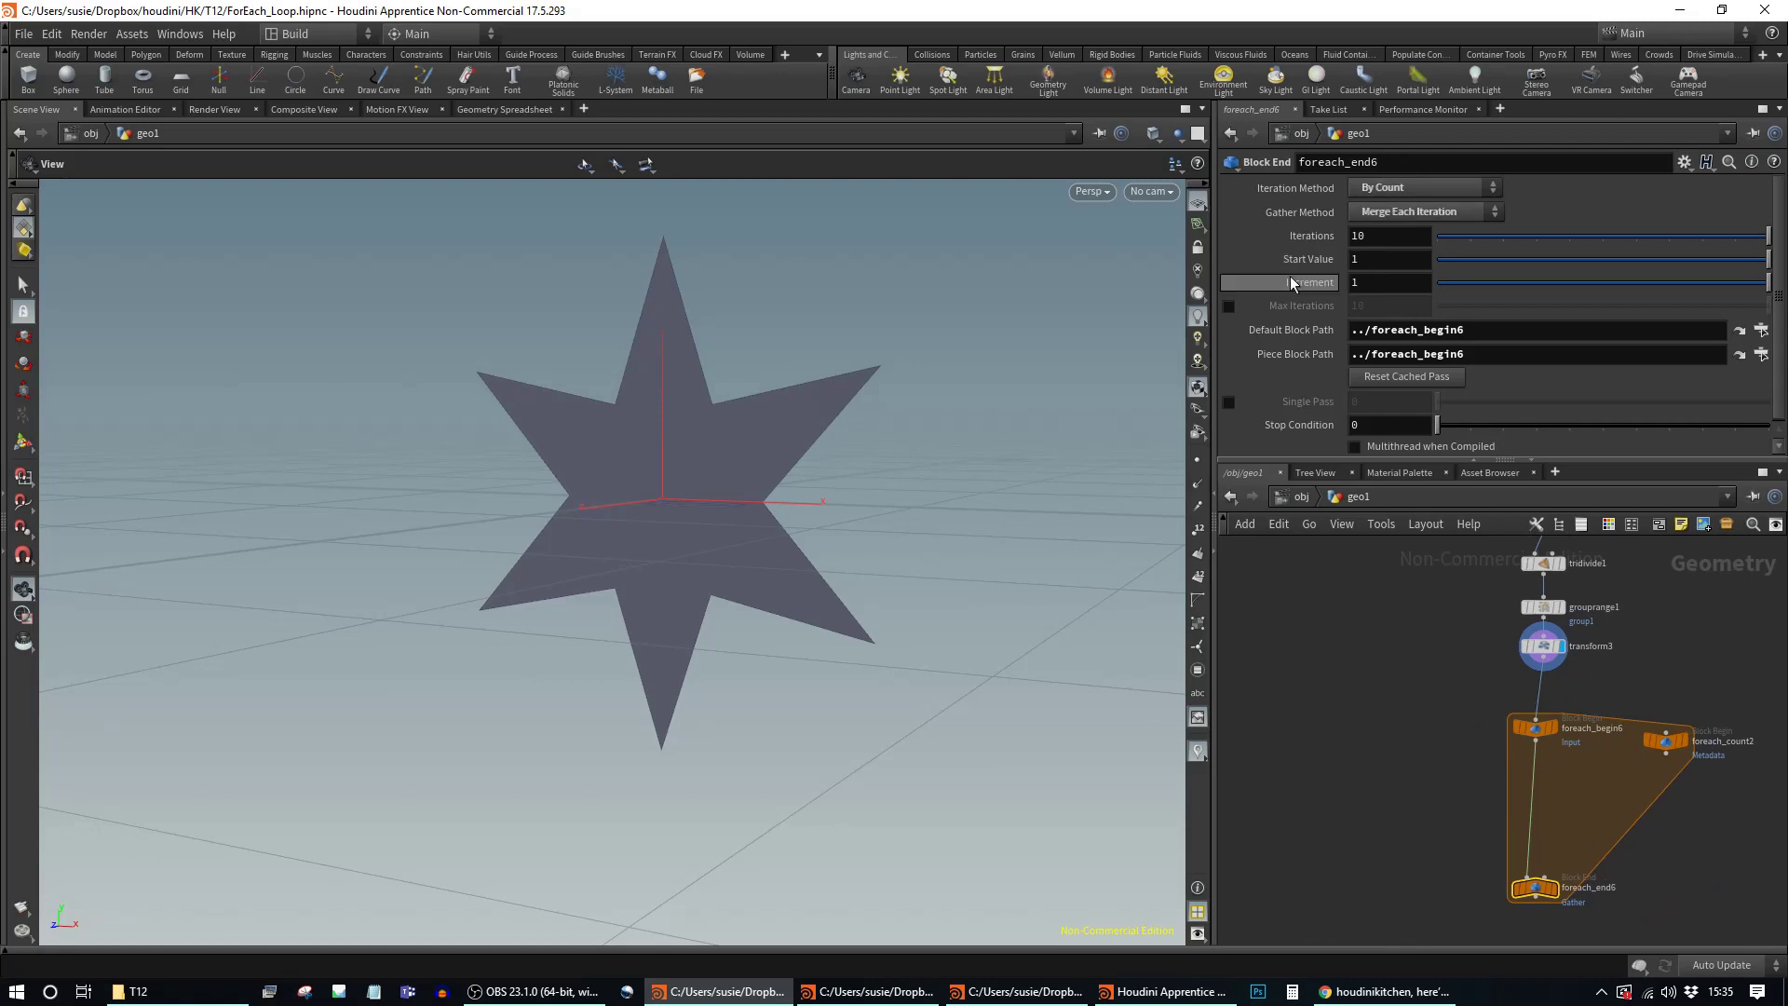
pyautogui.click(1434, 213)
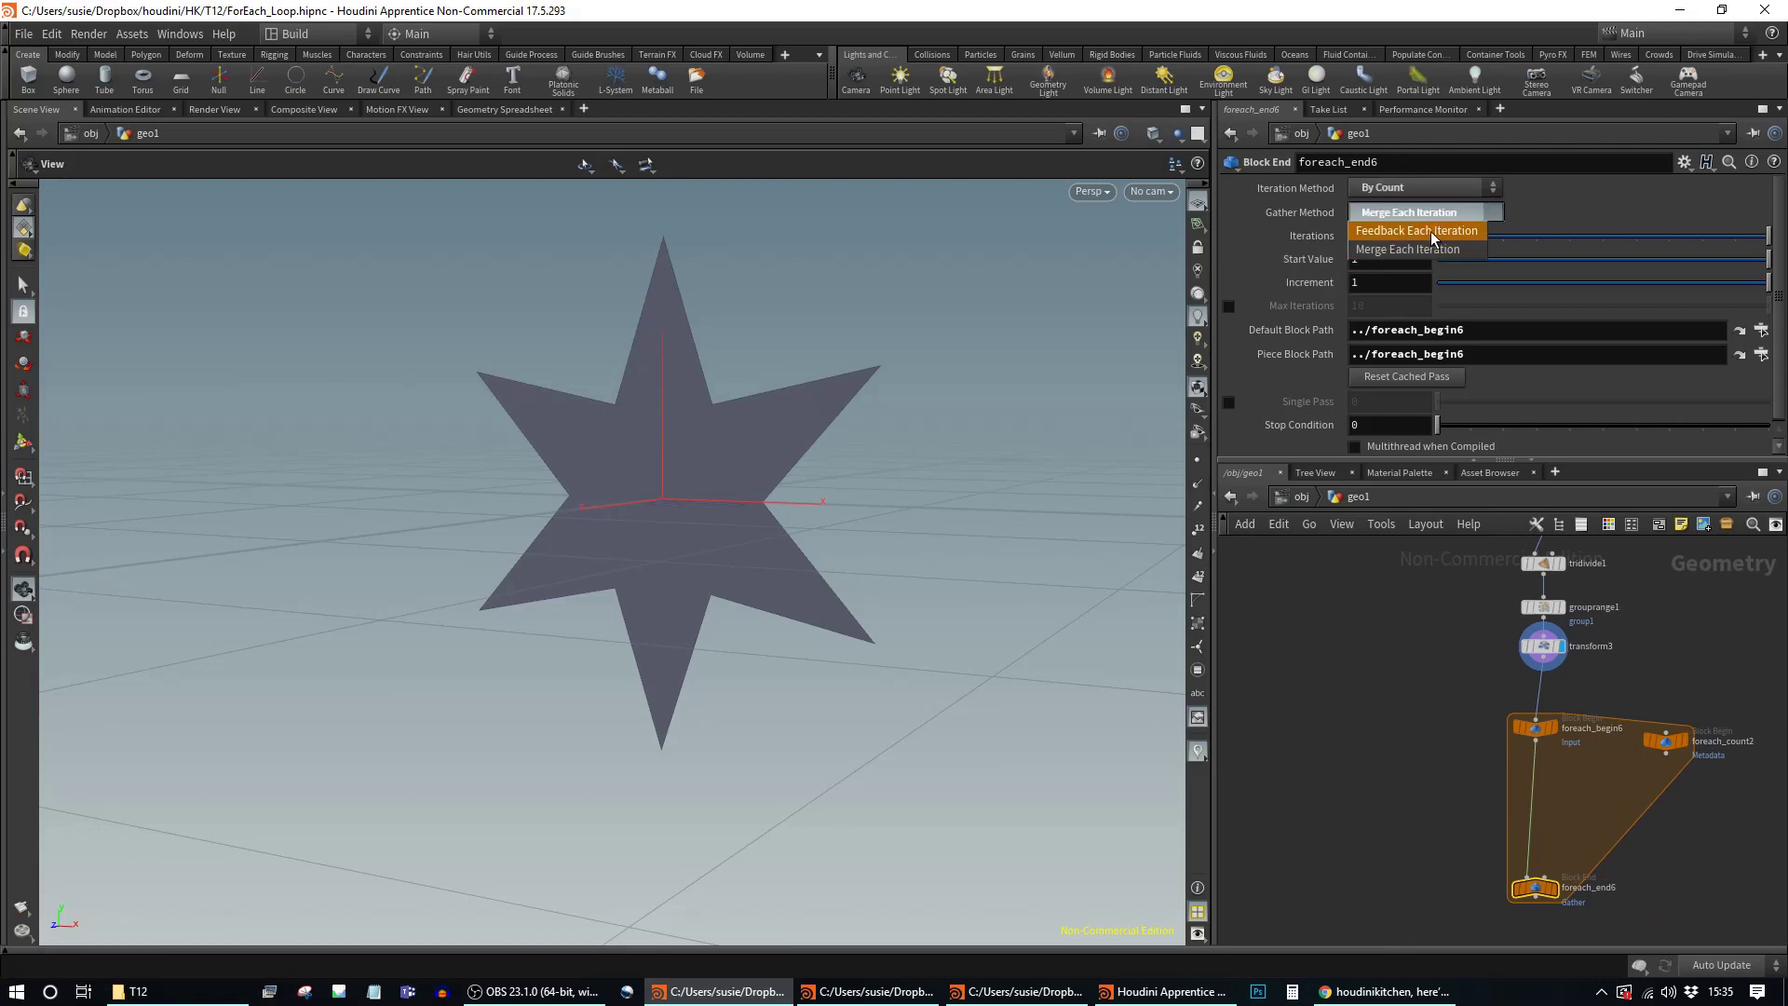
pyautogui.click(1555, 198)
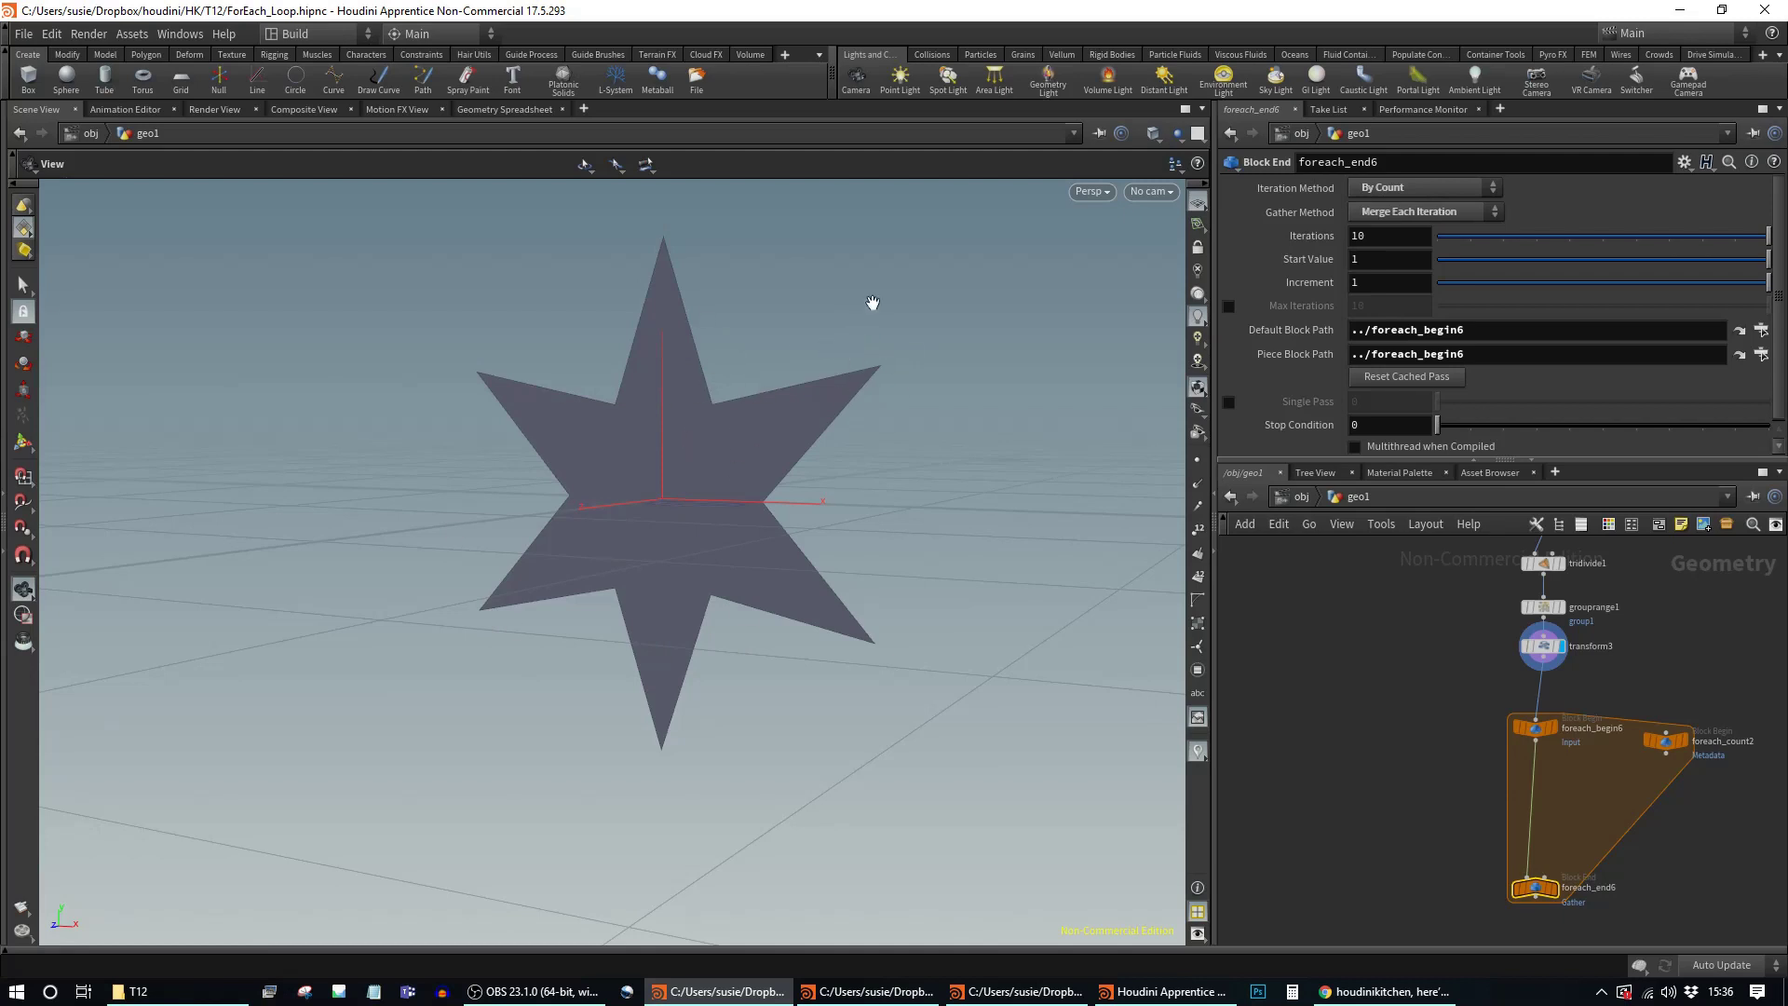
pyautogui.click(1481, 206)
pyautogui.click(1473, 222)
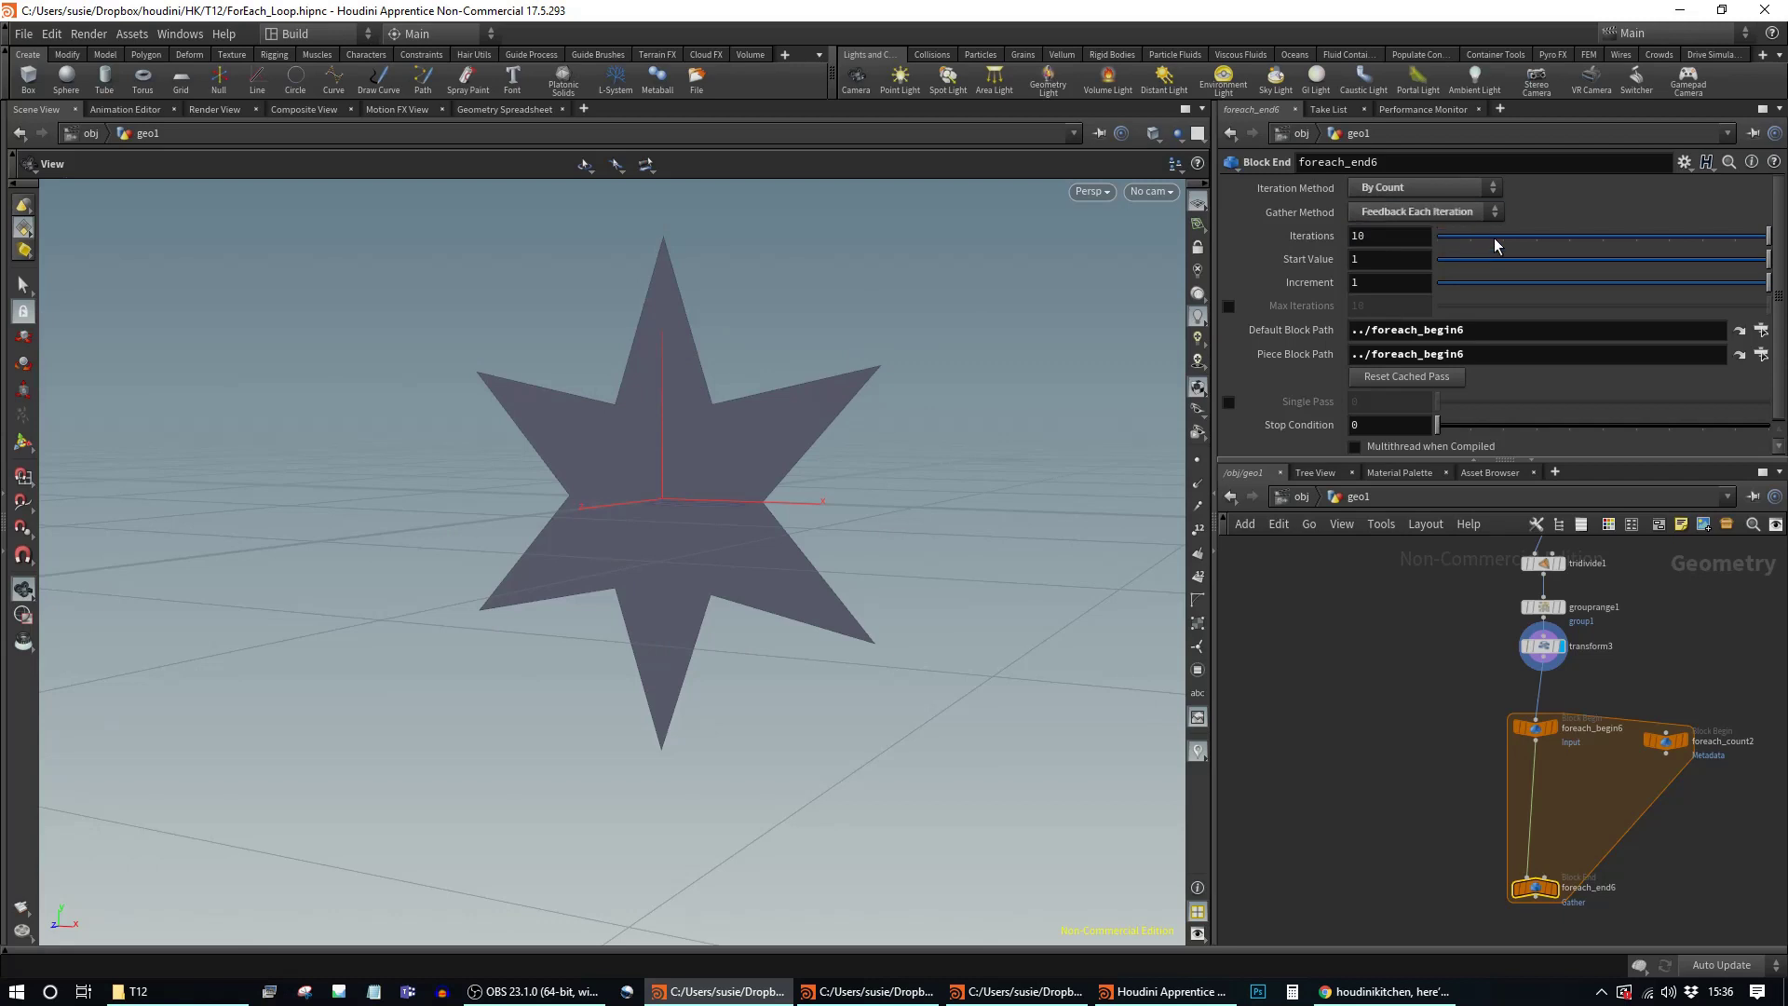
# Step: Set the method of foreach_begin6 to Fetch Feedback
pyautogui.click(1566, 734)
pyautogui.moveTo(1673, 708); pyautogui.dragTo(1614, 656, button='middle')
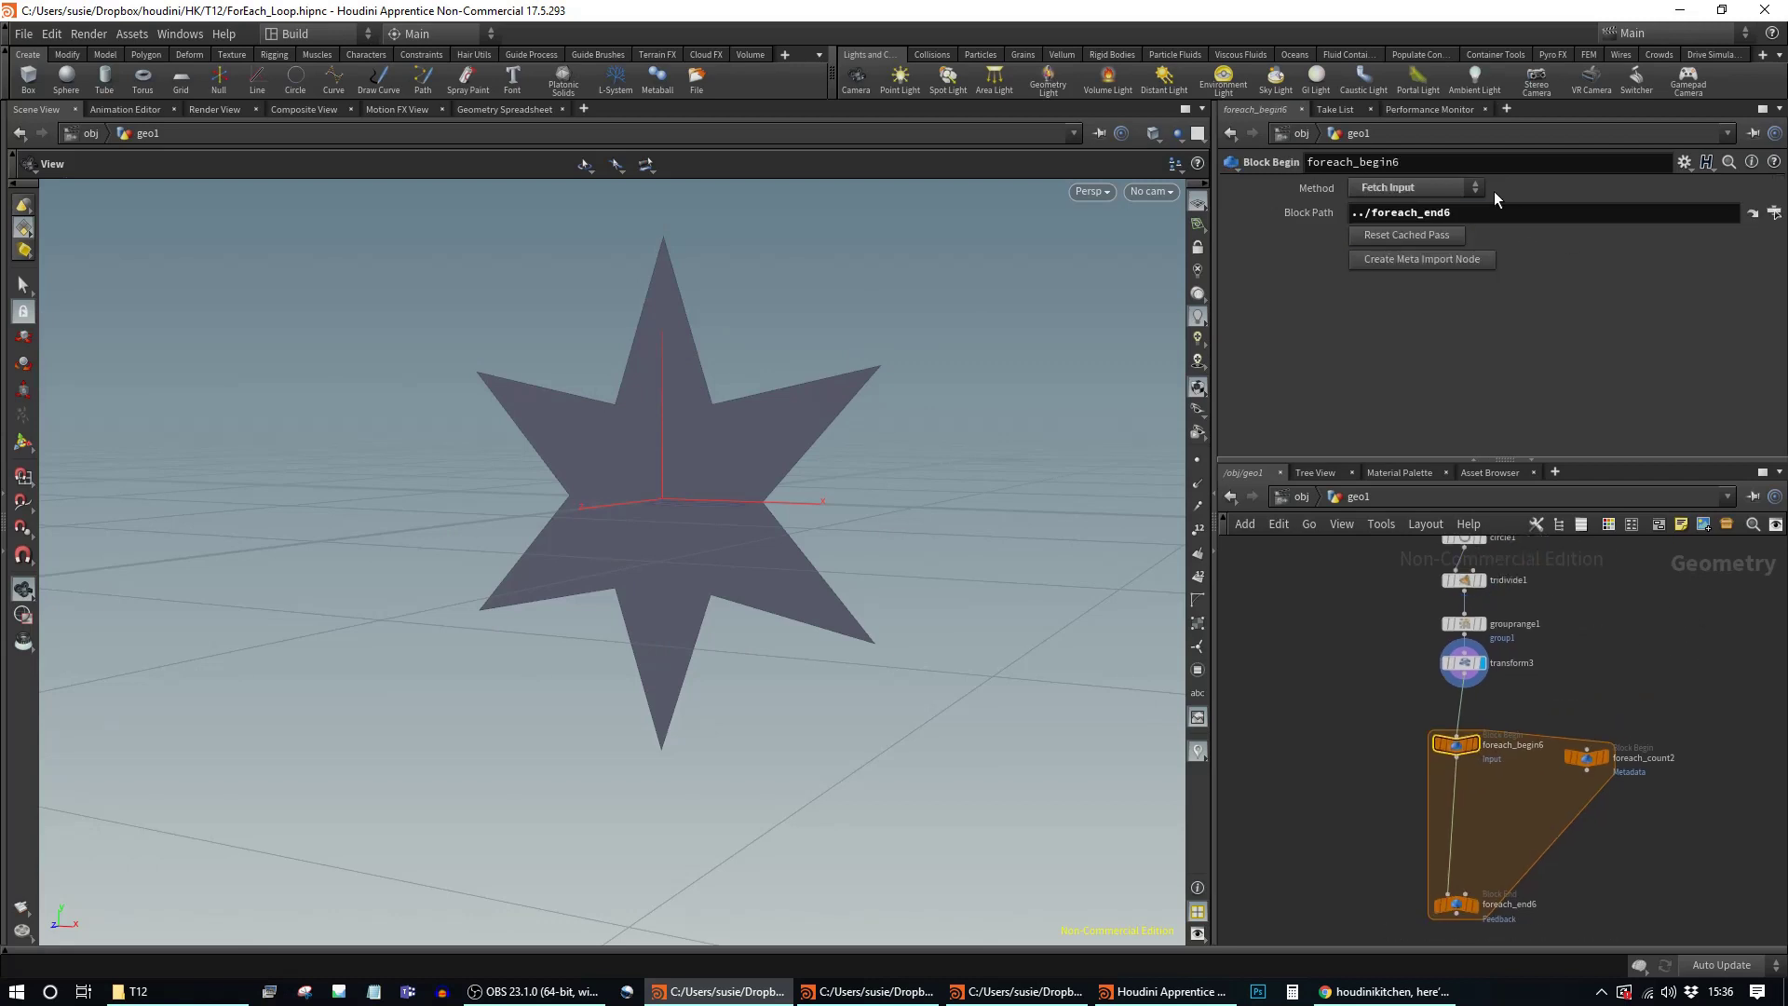
pyautogui.click(1470, 188)
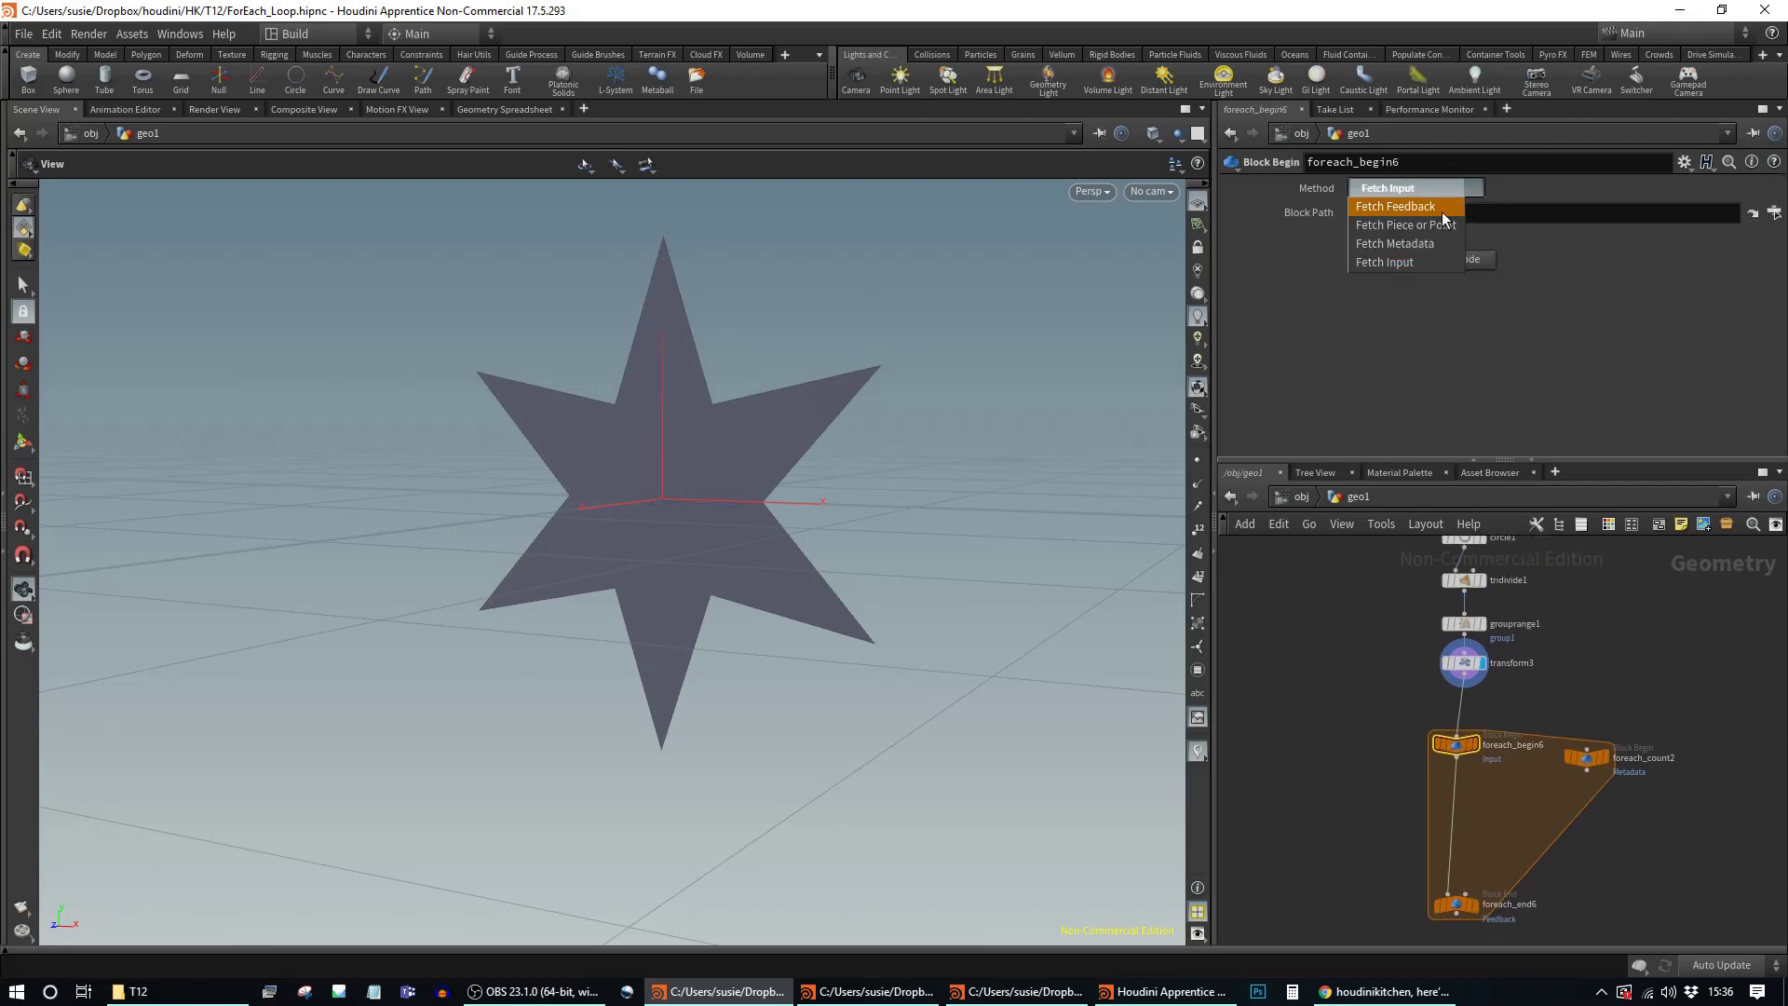
pyautogui.click(1442, 209)
# Step: Insert a Copy to Points node inside the loop between foreach_begin6 and foreach_end6
pyautogui.moveTo(1630, 701); pyautogui.dragTo(1583, 711, button='middle')
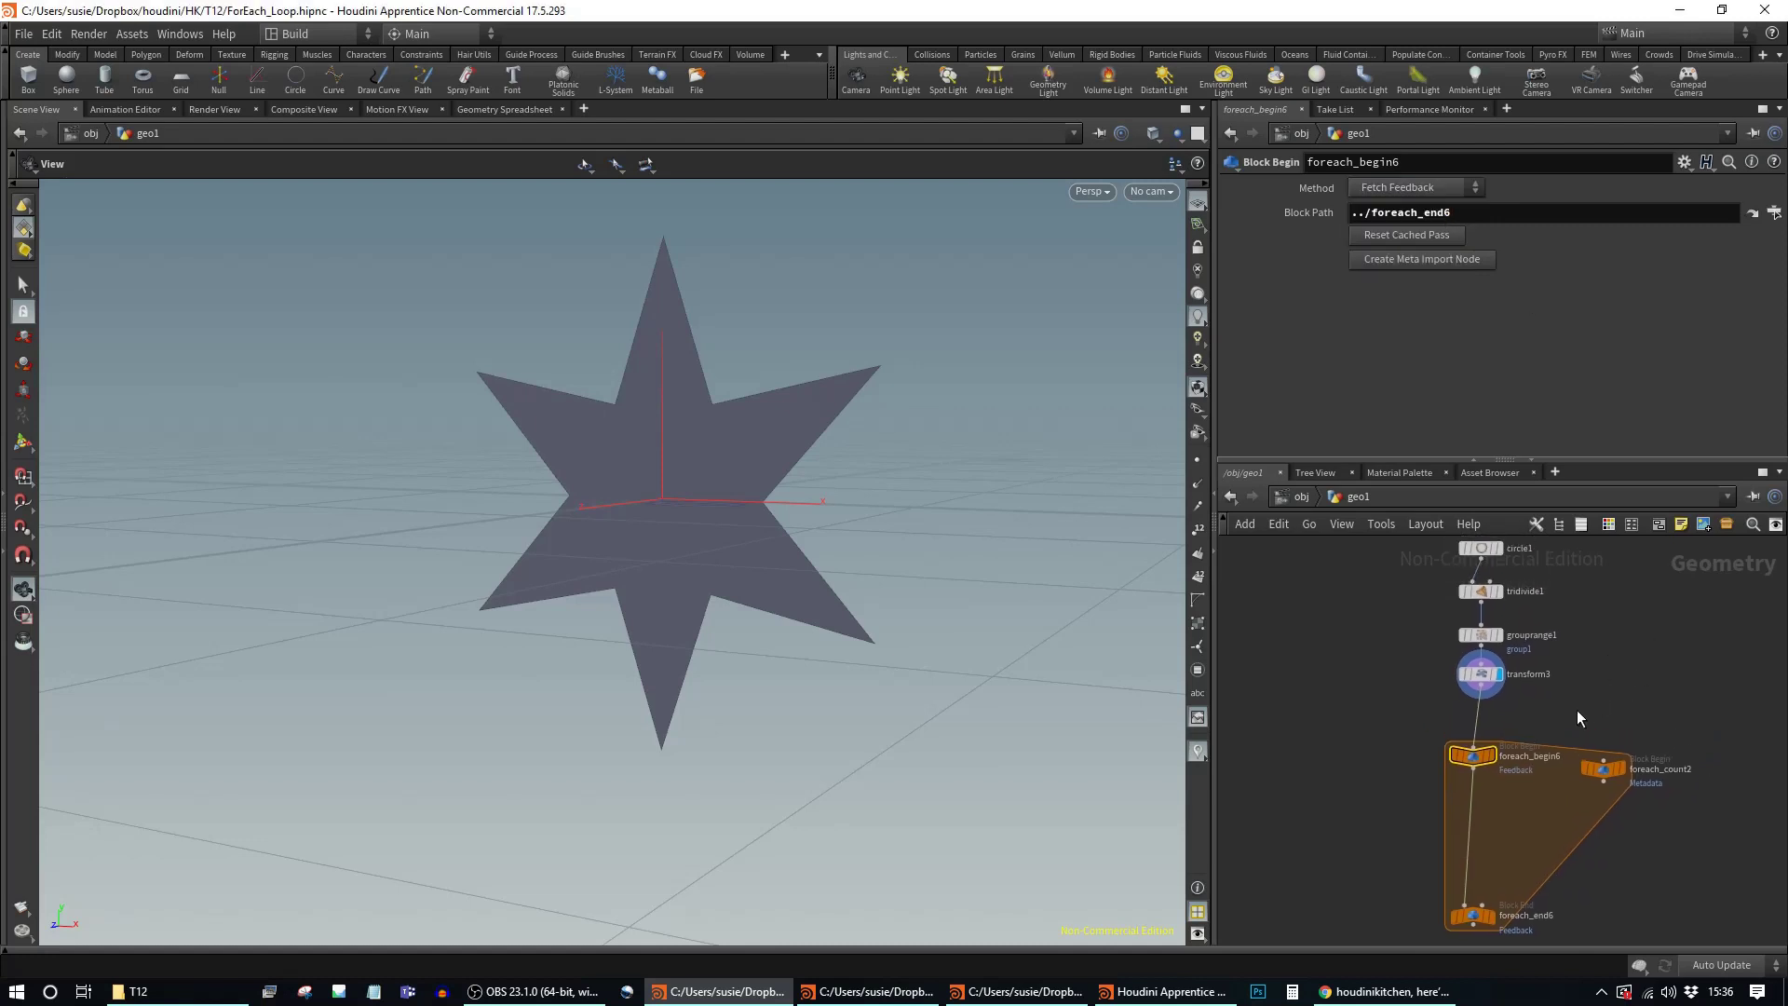
pyautogui.press('Tab')
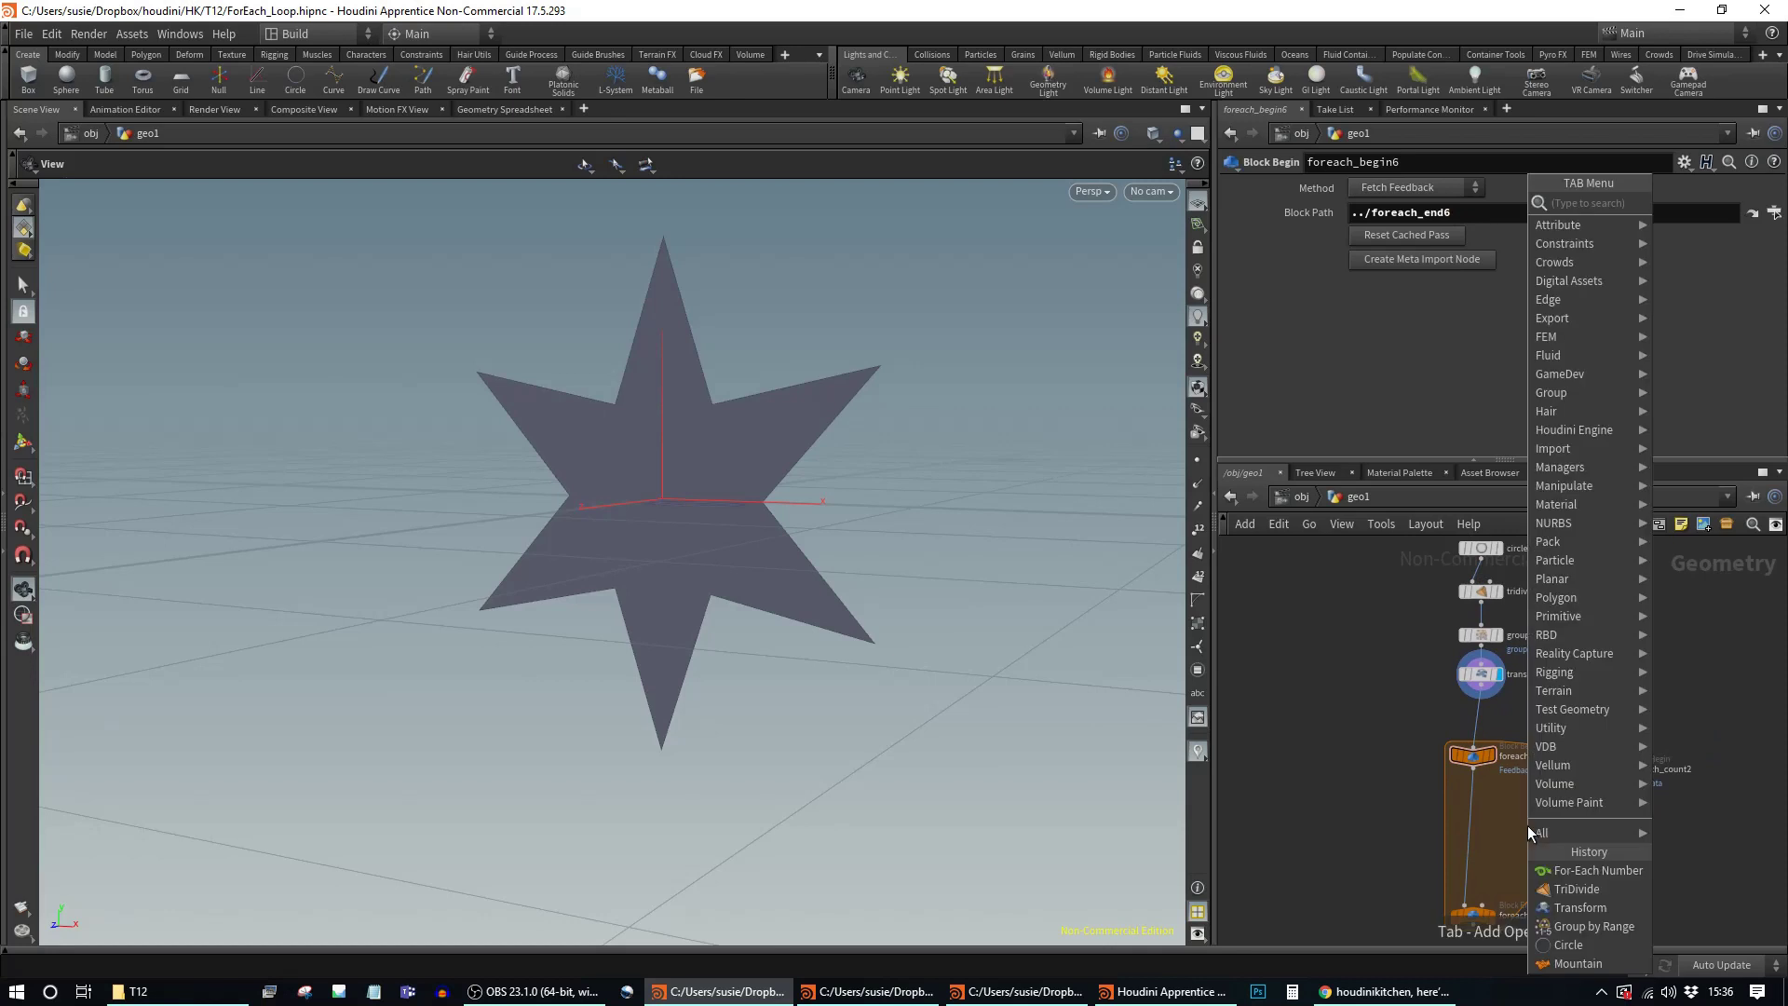
pyautogui.write('copy')
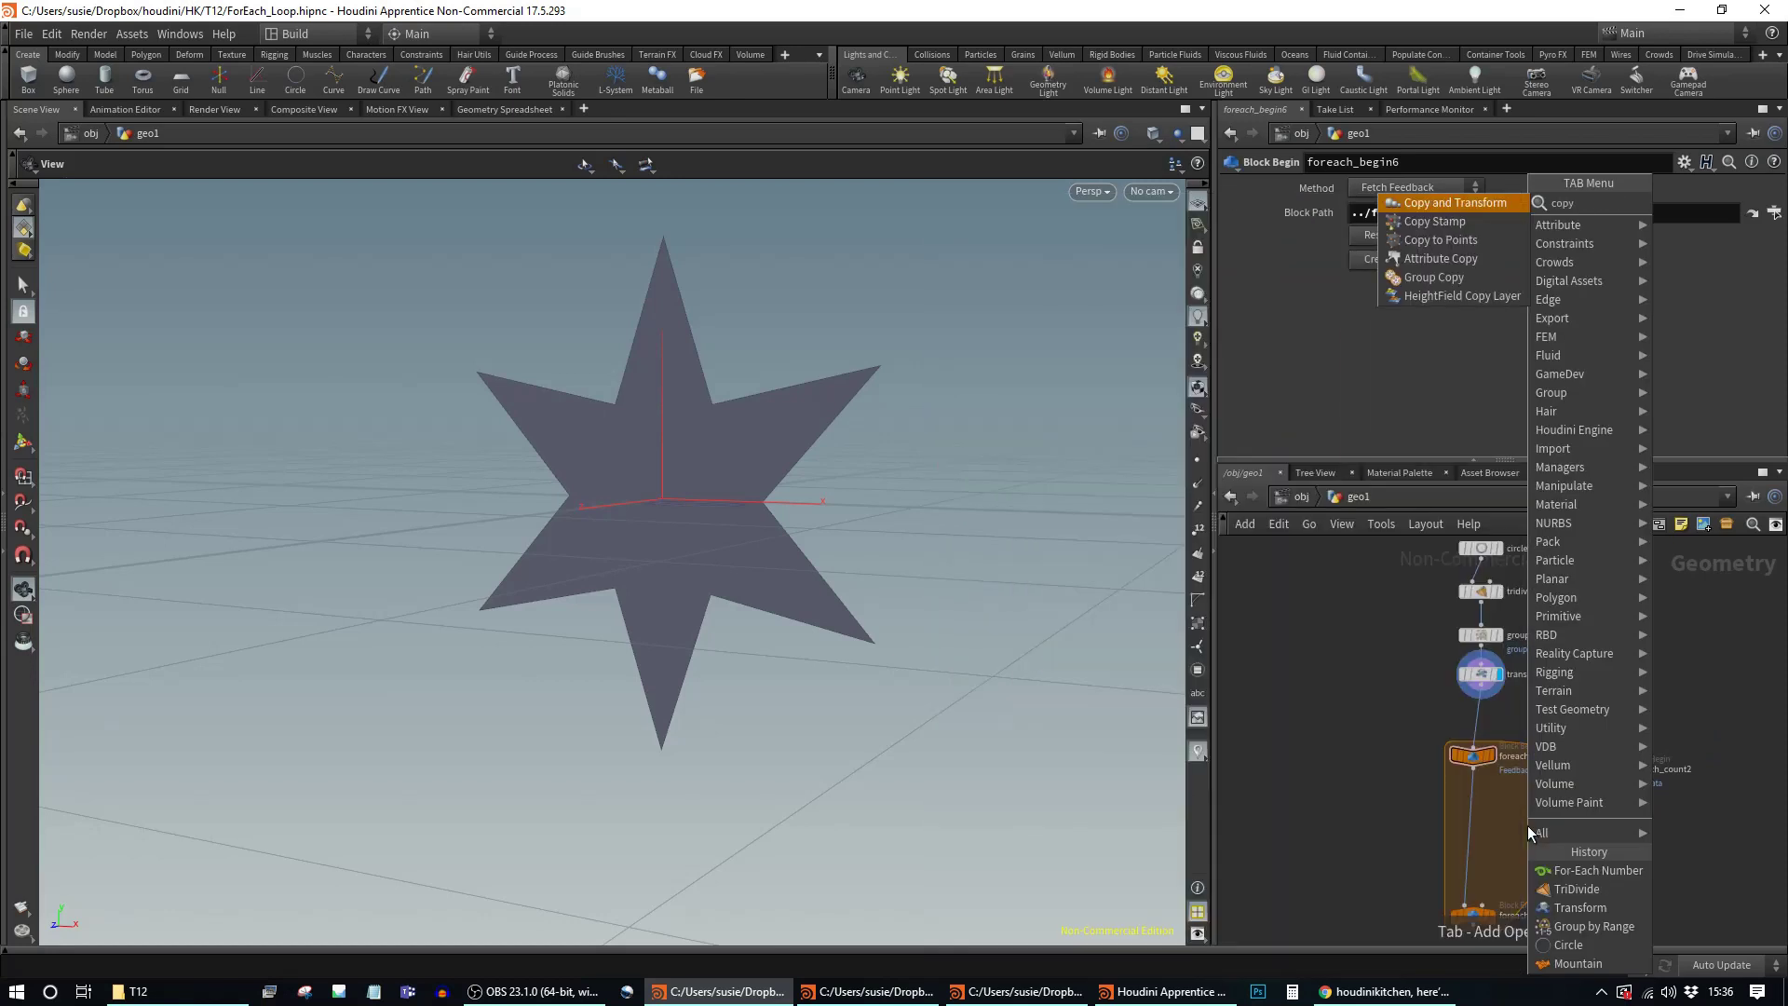
pyautogui.click(1446, 240)
pyautogui.click(1468, 833)
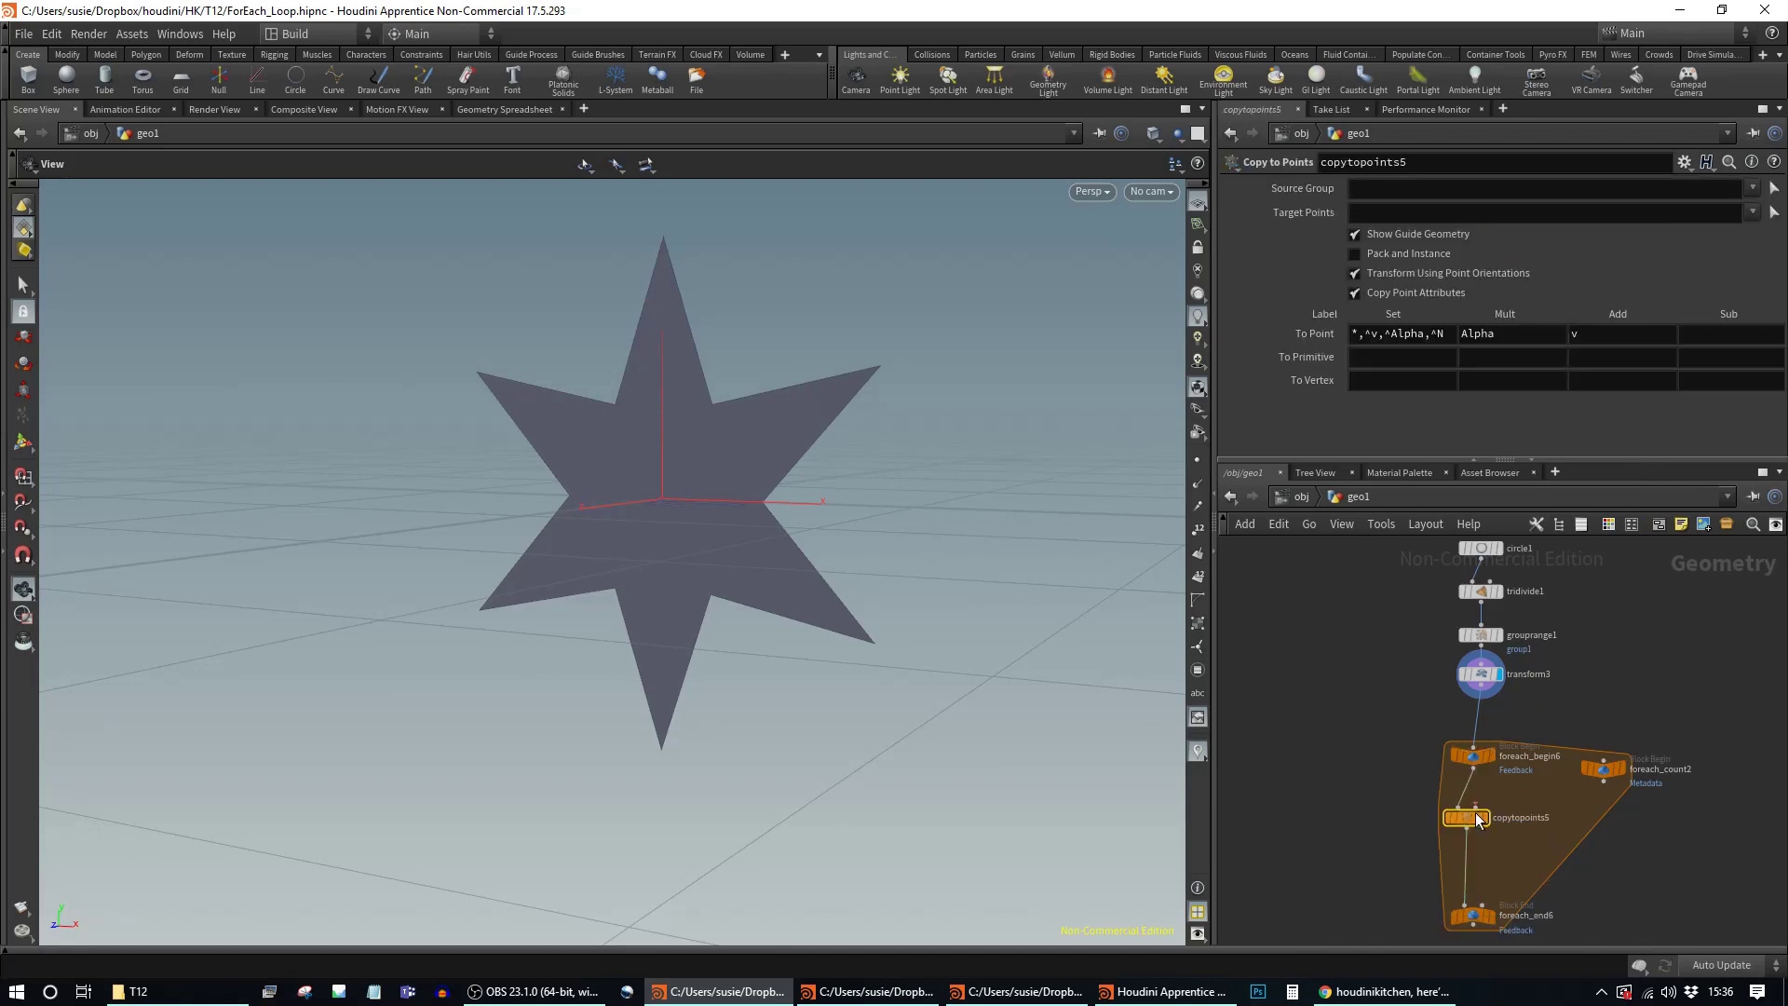
# Step: Rewire copytopoints5 so transform3 feeds its first input and foreach_begin6 its second, shifting the loop nodes aside
pyautogui.press('Delete')
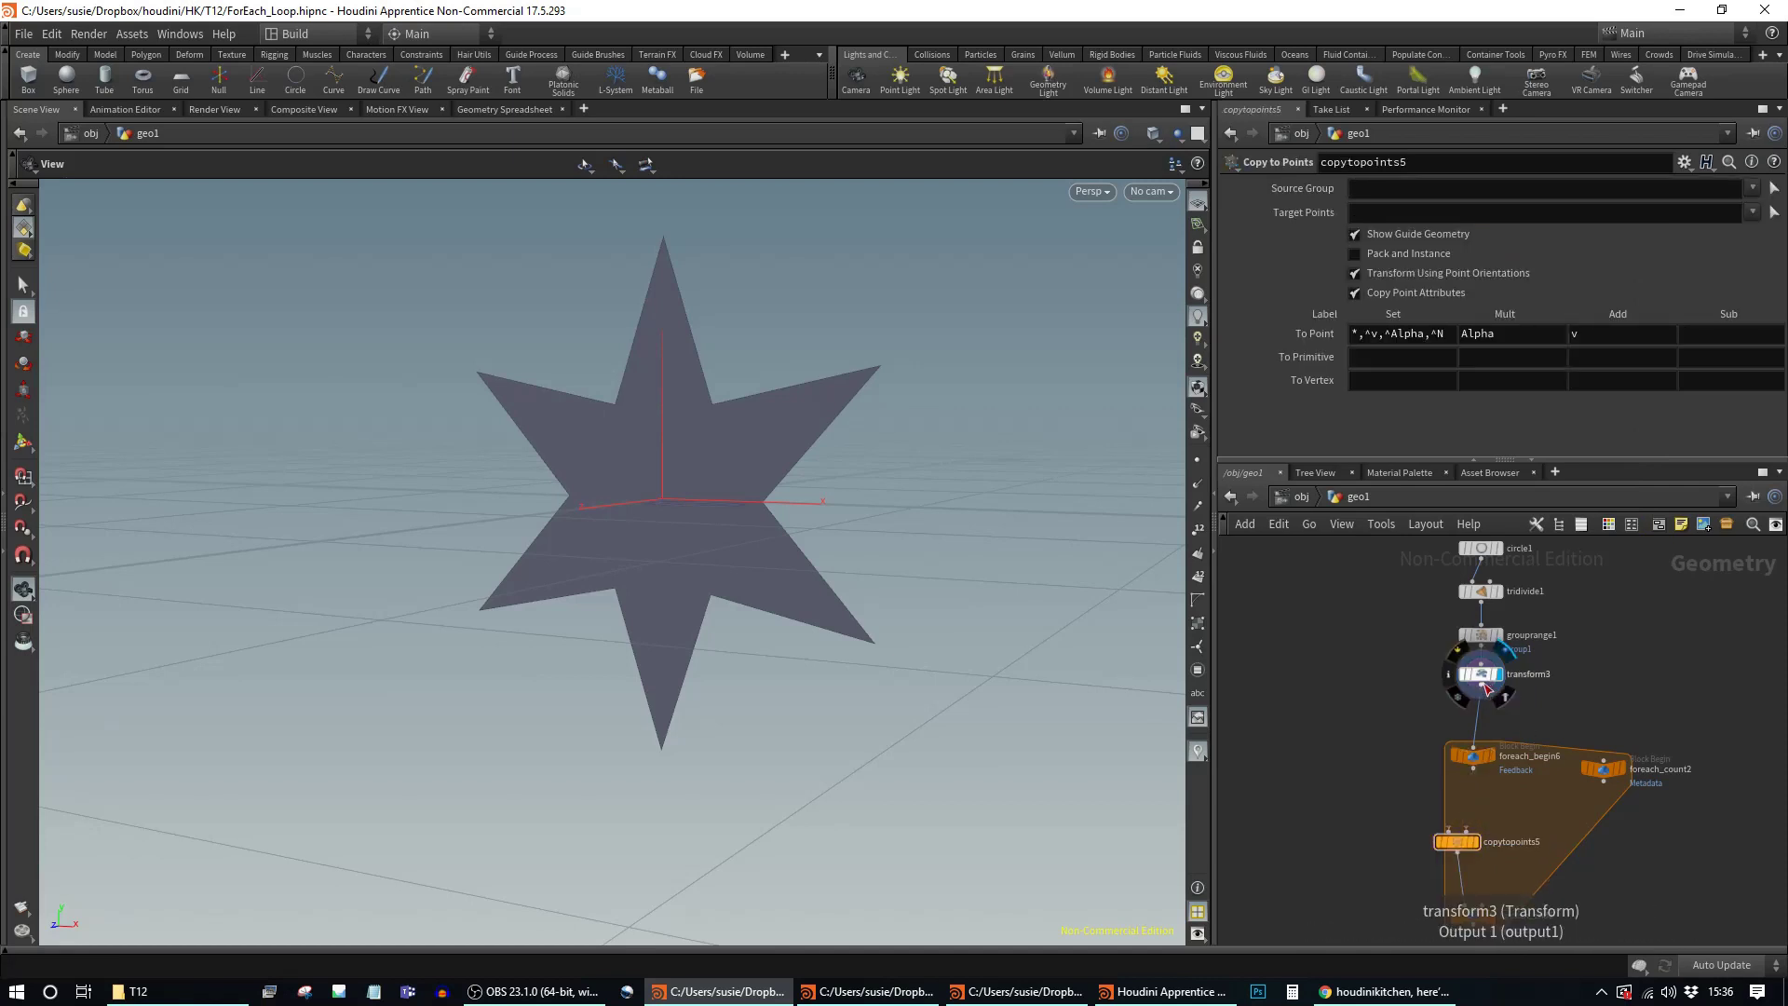
pyautogui.moveTo(1750, 721); pyautogui.dragTo(1419, 946)
pyautogui.moveTo(1480, 763); pyautogui.dragTo(1576, 749)
pyautogui.moveTo(1481, 695); pyautogui.dragTo(1519, 831)
pyautogui.moveTo(1572, 758); pyautogui.dragTo(1526, 820)
pyautogui.click(1500, 830)
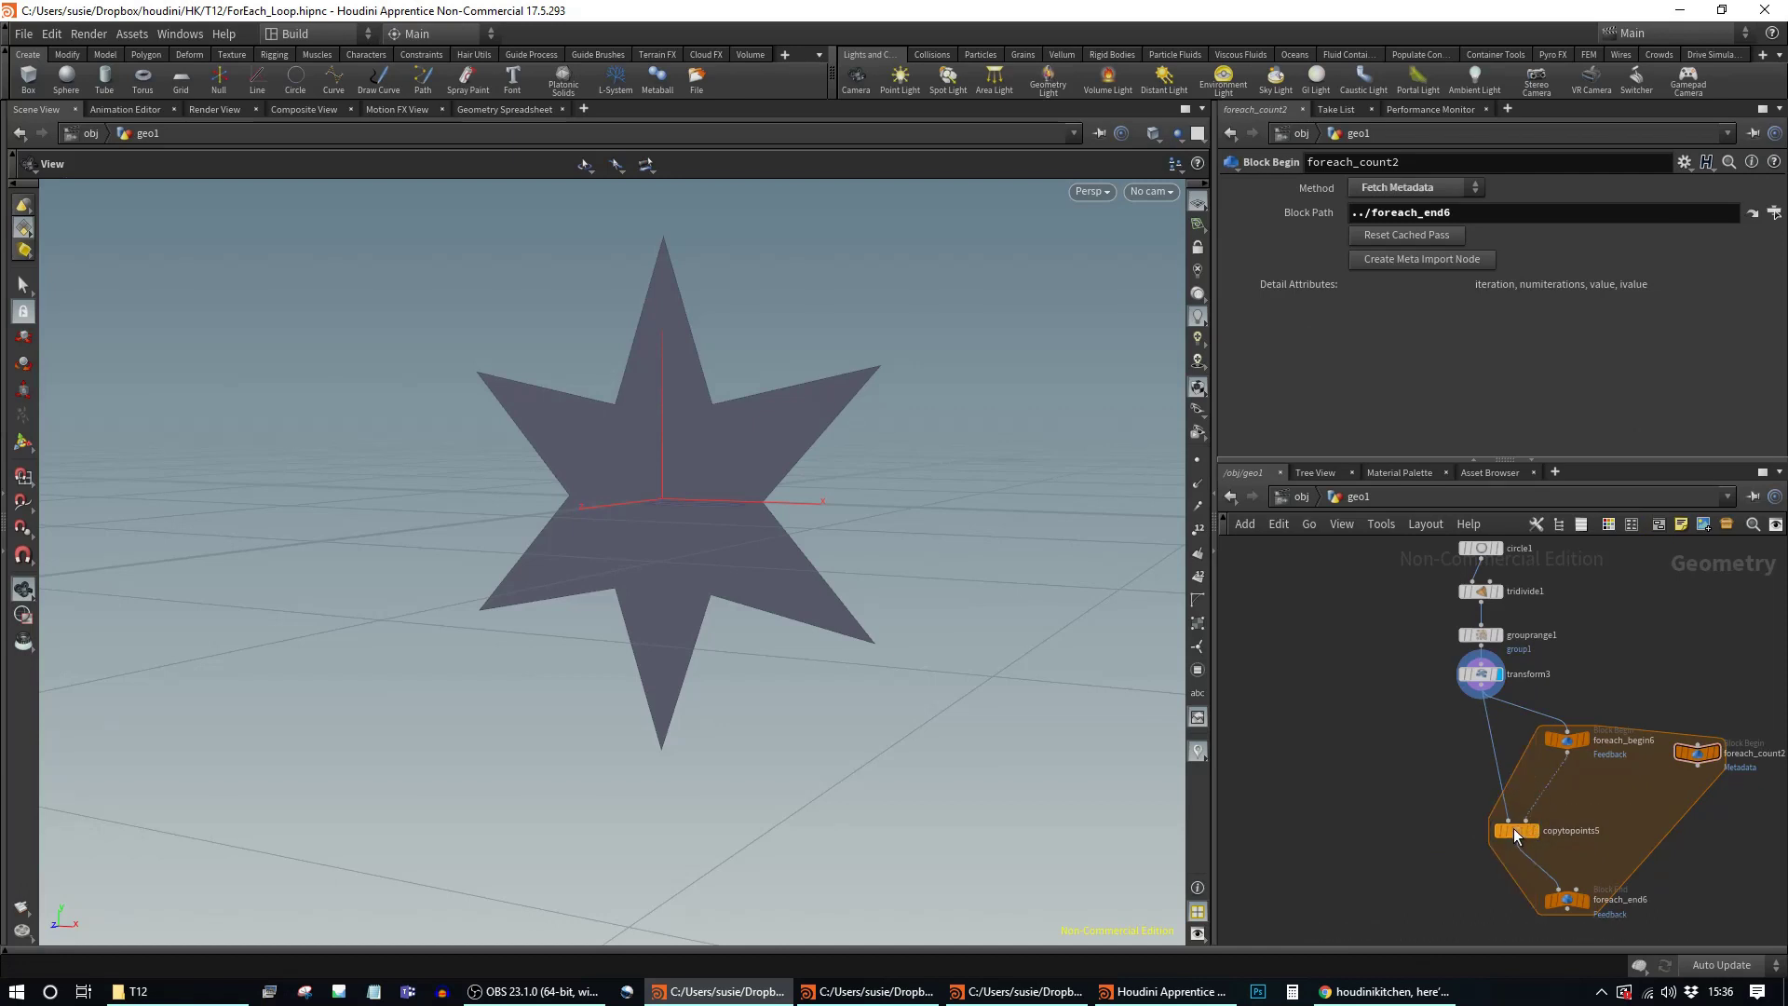
# Step: Set foreach_end6 to 3 iterations, display its result, and inspect the copied stars from several angles
pyautogui.click(1586, 901)
pyautogui.moveTo(1686, 238); pyautogui.dragTo(1536, 240)
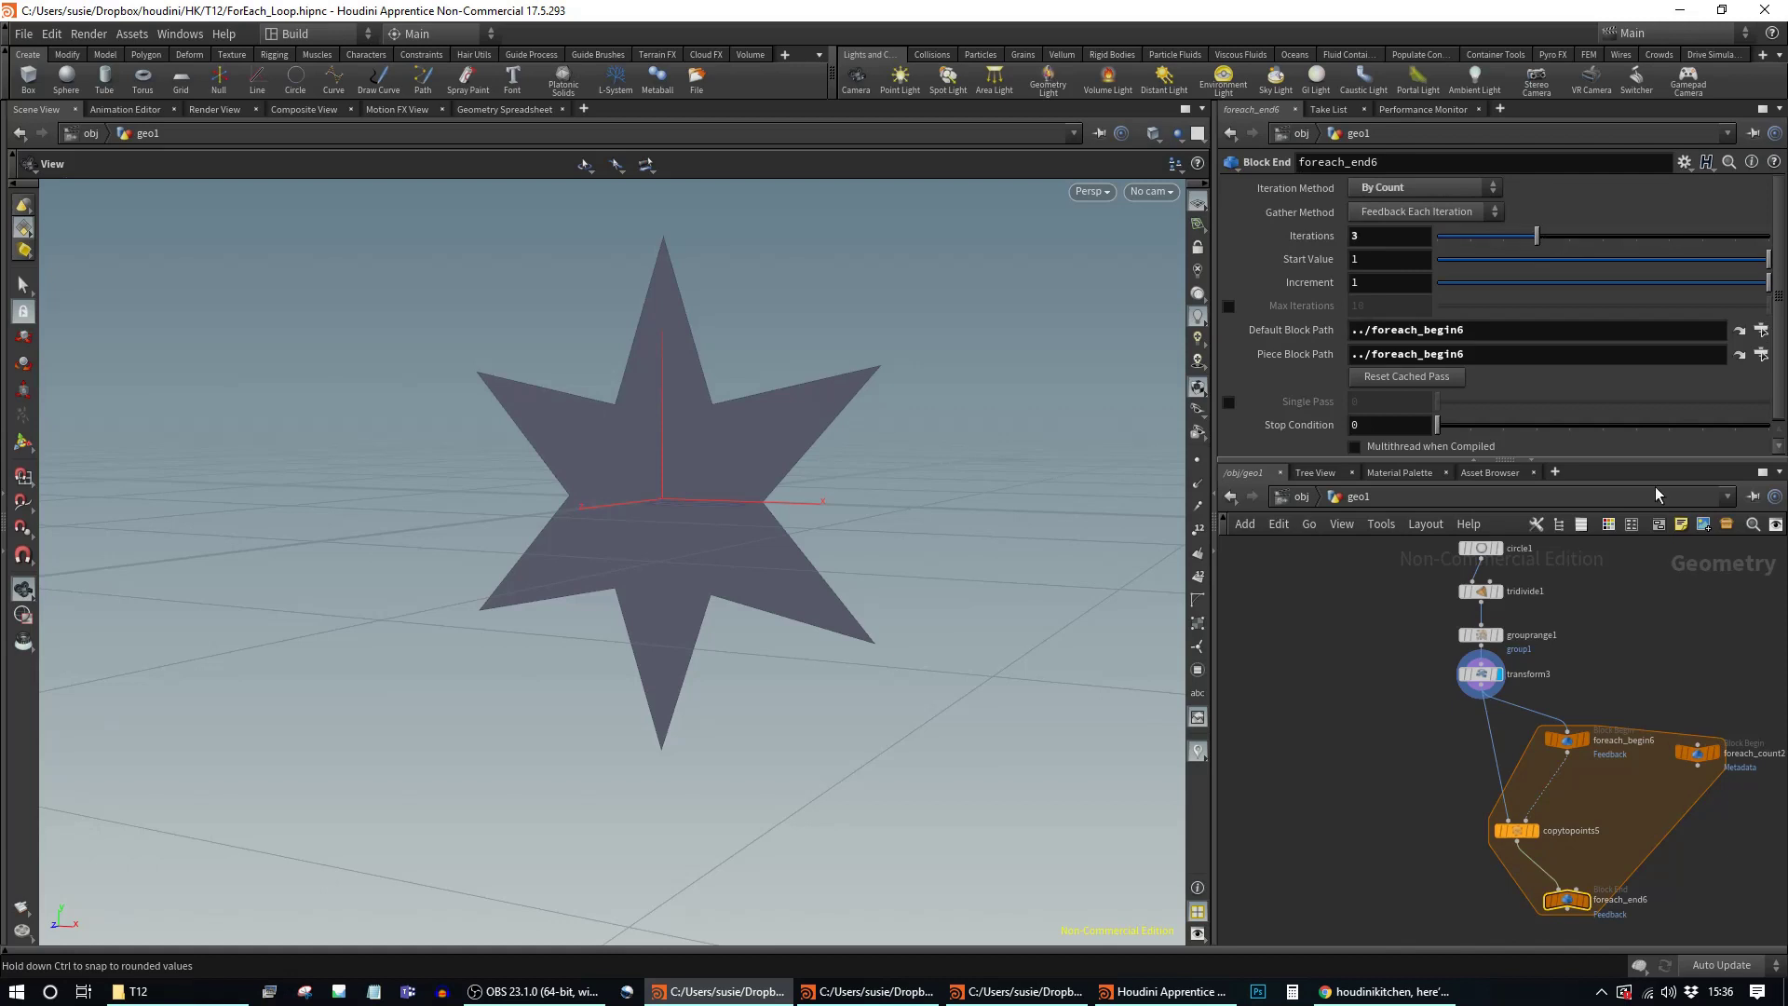
pyautogui.click(1586, 902)
pyautogui.moveTo(1717, 859); pyautogui.dragTo(1689, 831, button='middle')
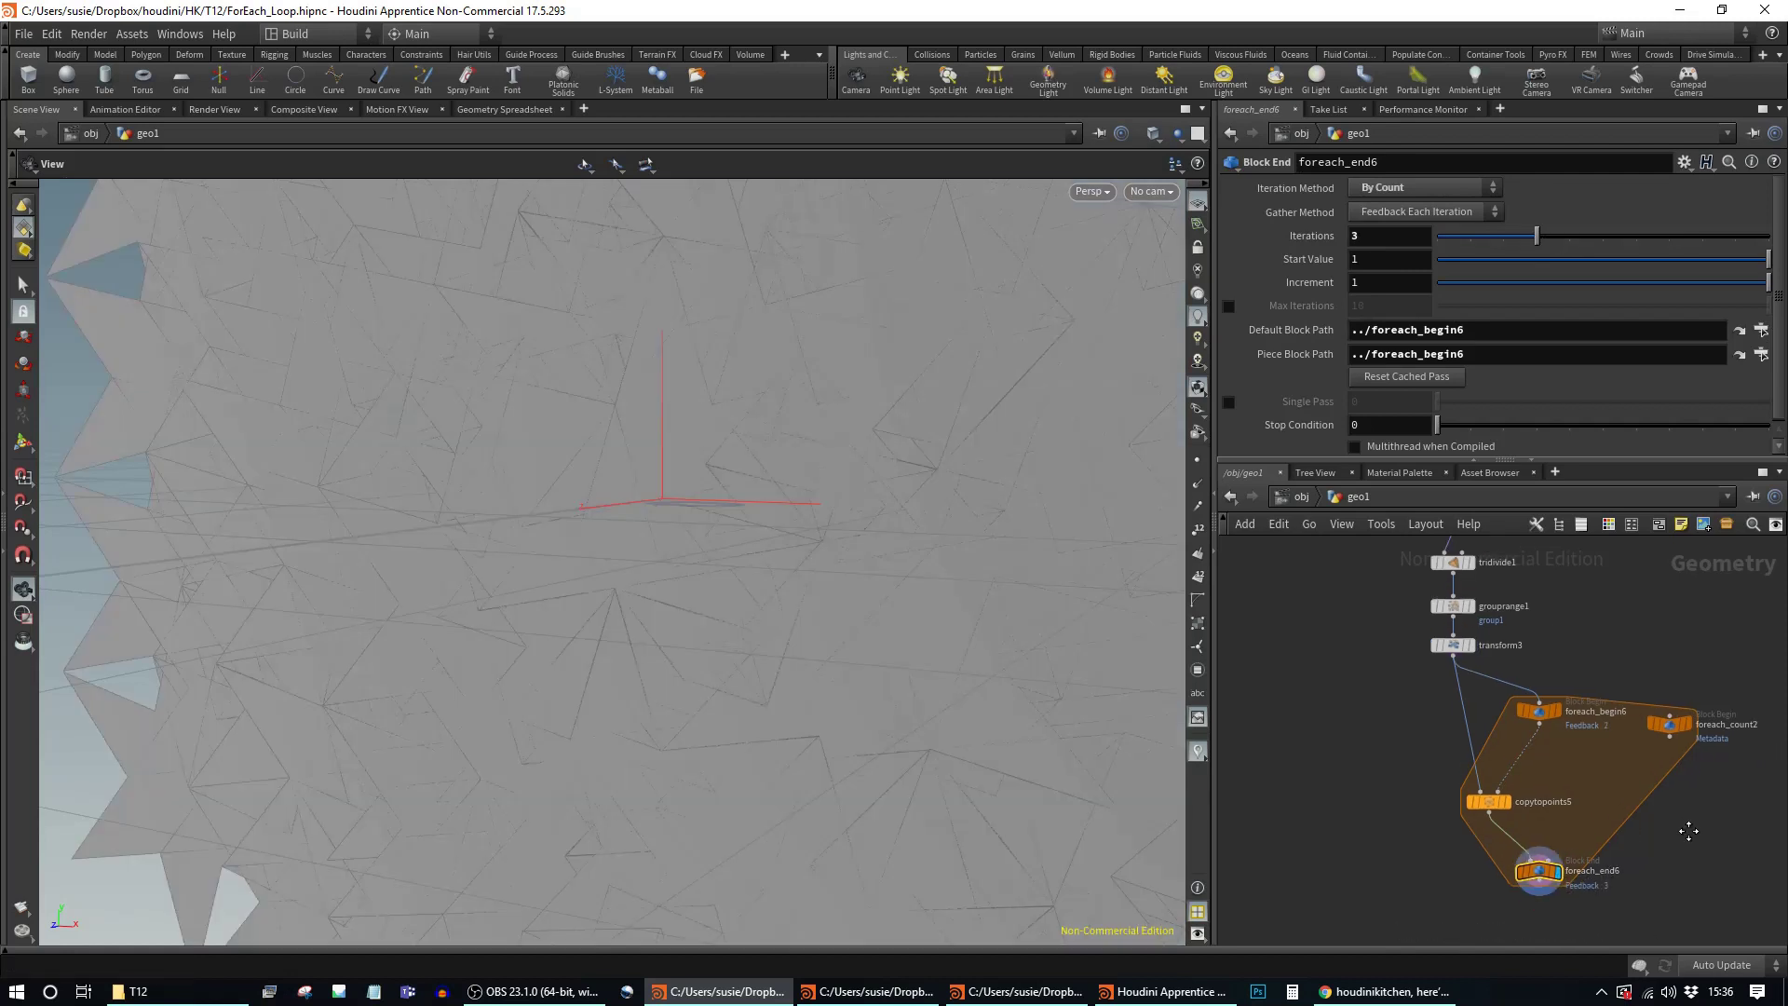
pyautogui.scroll(-4, 1615, 781)
pyautogui.moveTo(762, 504); pyautogui.dragTo(655, 602)
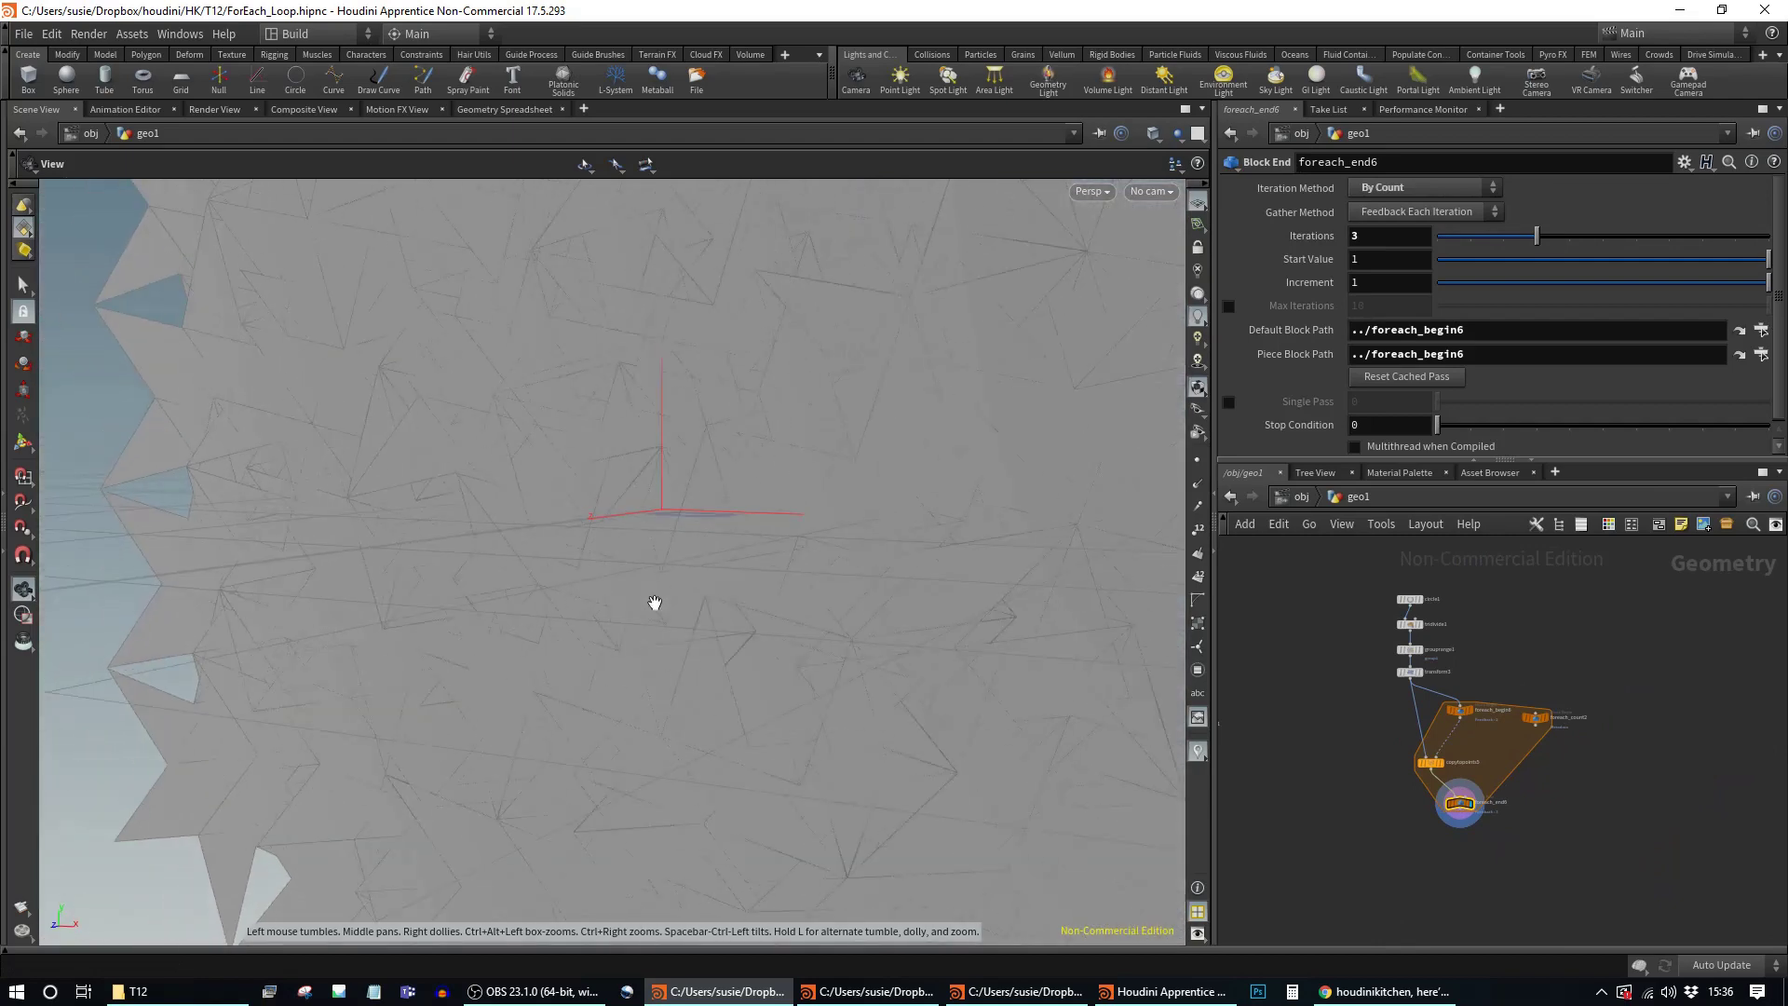
pyautogui.scroll(-10, 652, 603)
pyautogui.moveTo(724, 687); pyautogui.dragTo(722, 580)
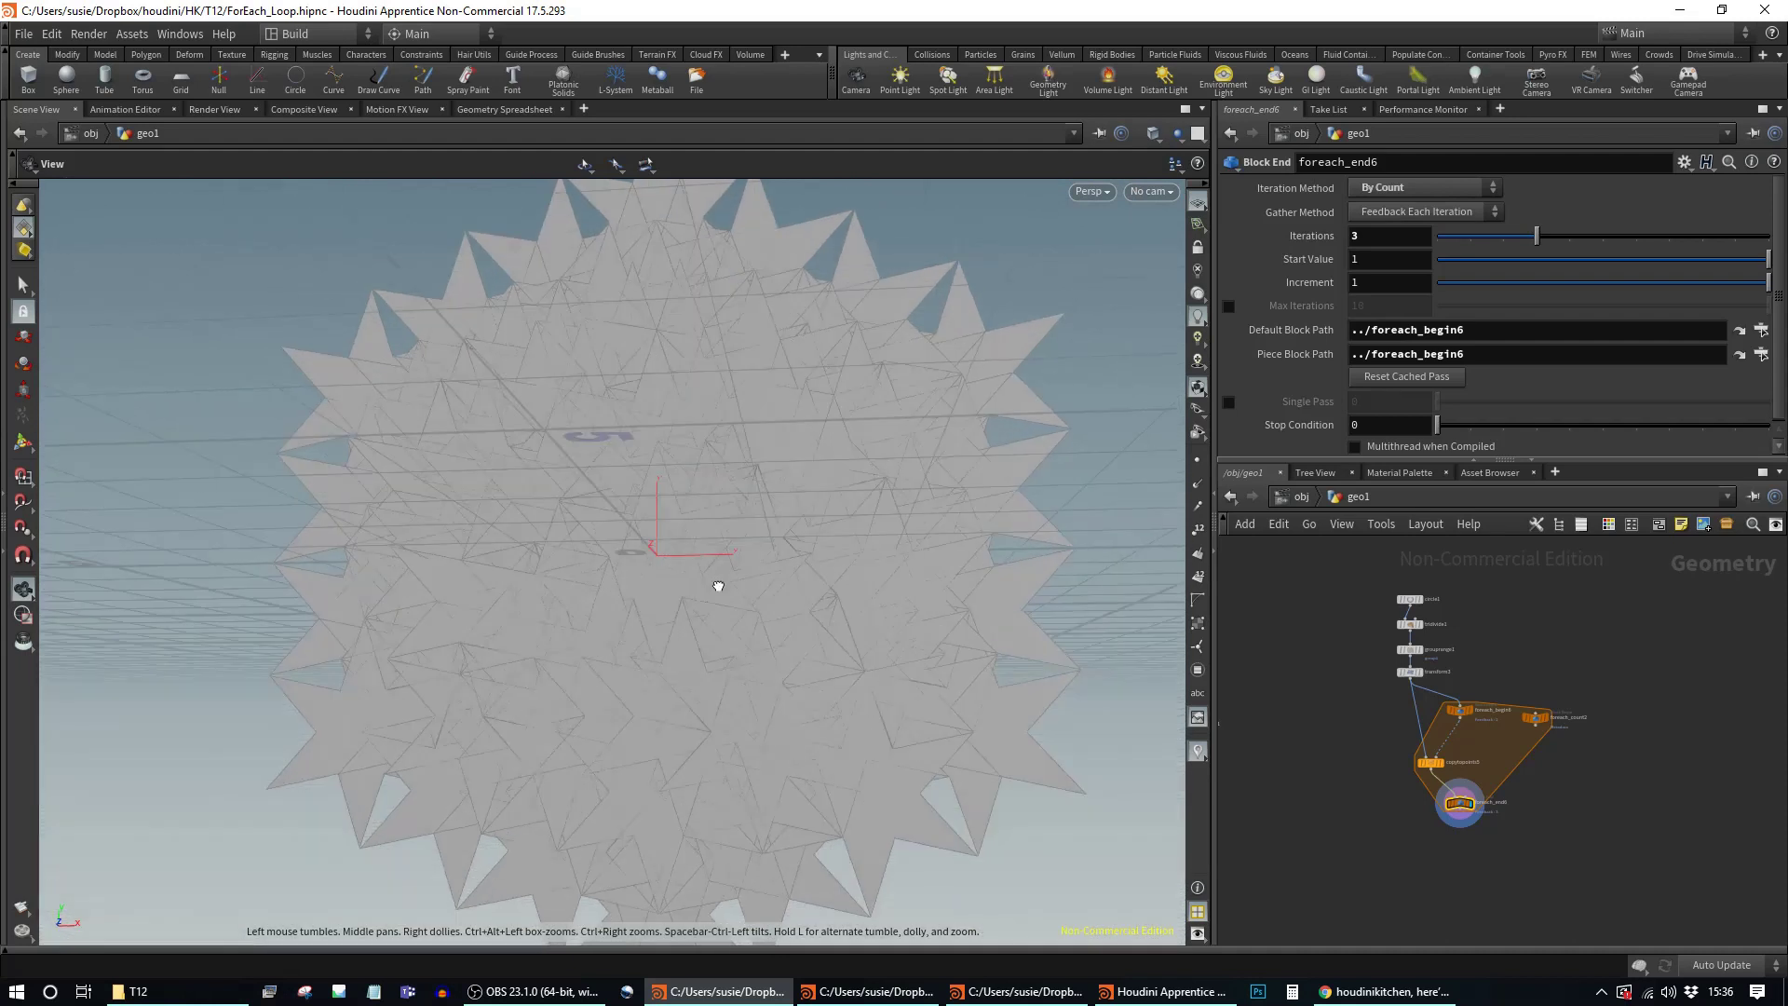
pyautogui.scroll(5, 727, 541)
pyautogui.moveTo(751, 466); pyautogui.dragTo(511, 559)
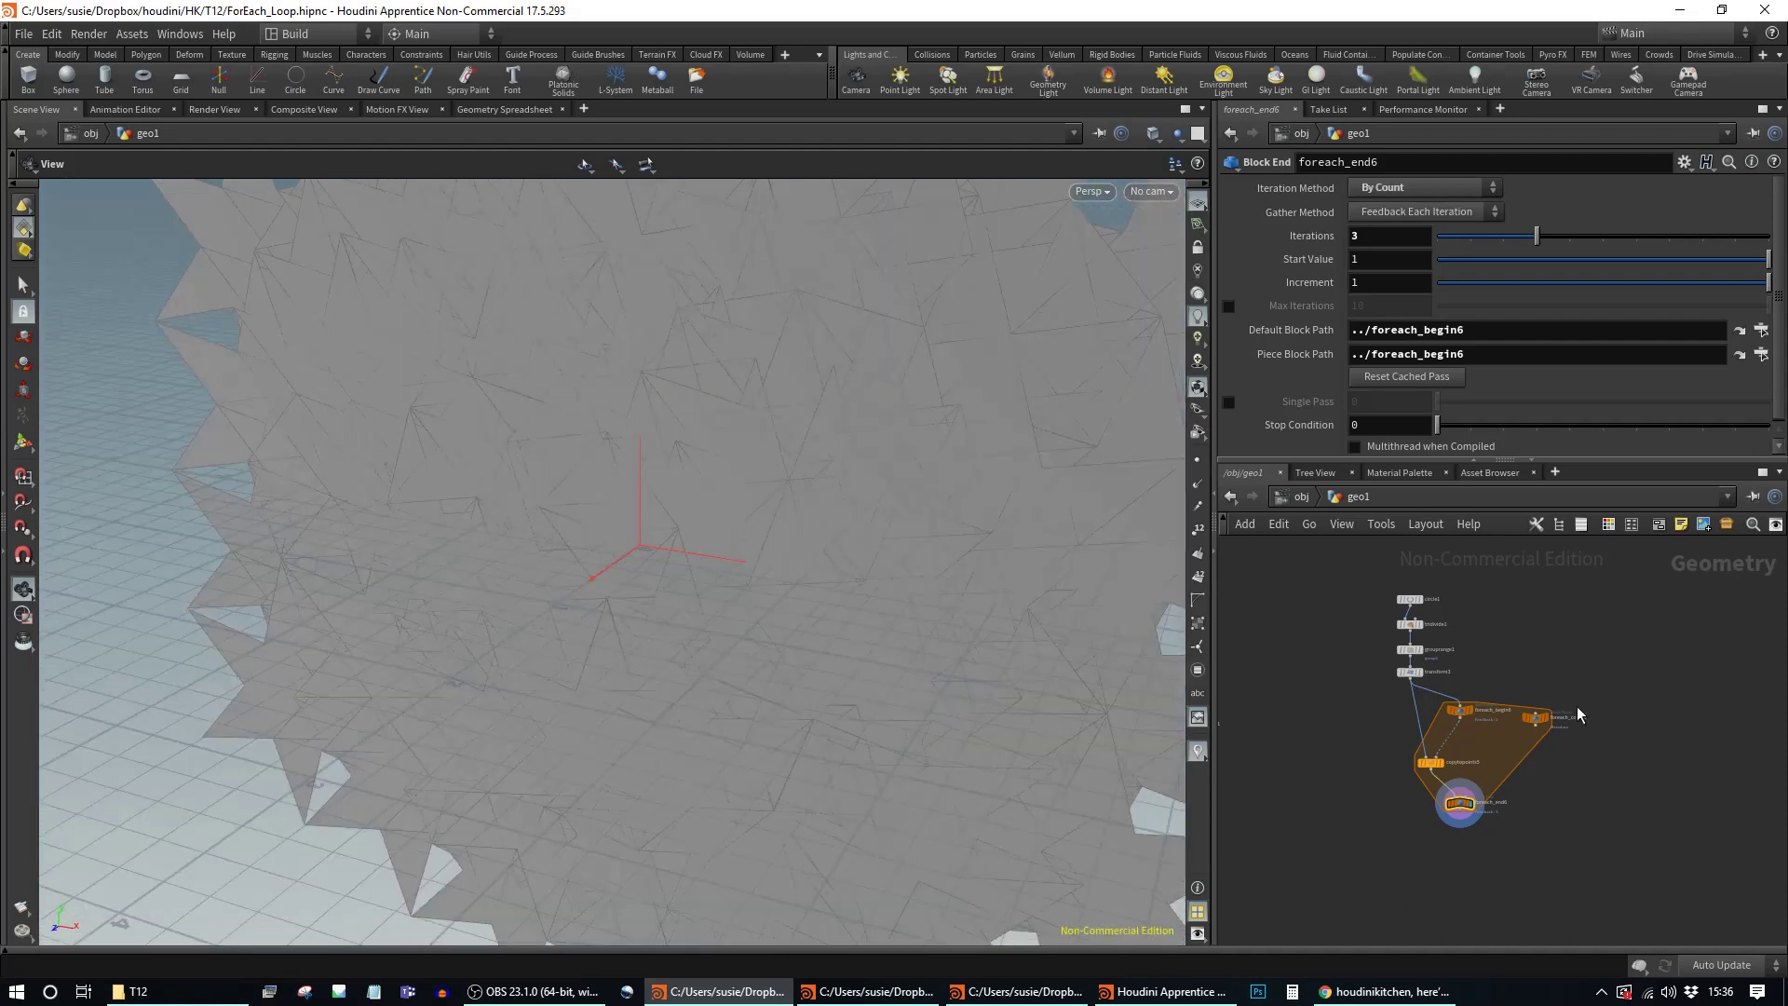
# Step: Insert a Transform node between transform3 and the first input of copytopoints5, placing it outside the loop block
pyautogui.scroll(5, 1546, 714)
pyautogui.moveTo(1396, 824); pyautogui.dragTo(1562, 839, button='middle')
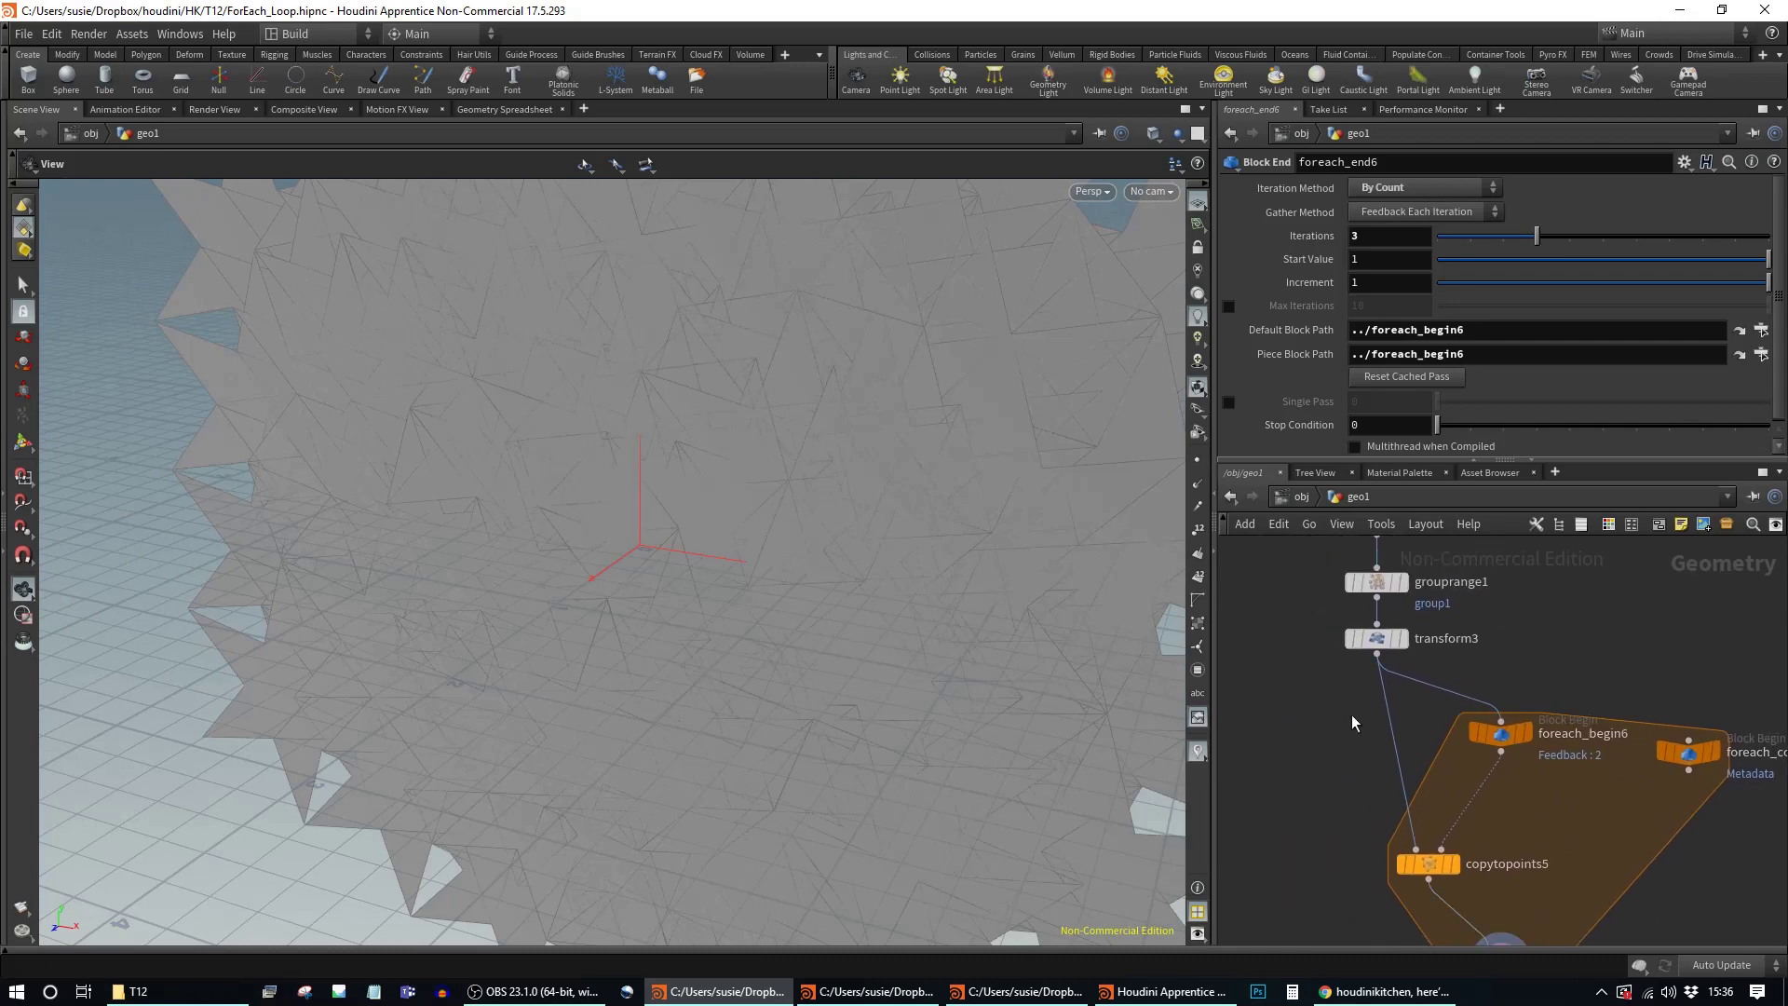
pyautogui.press('Tab')
pyautogui.write('trans')
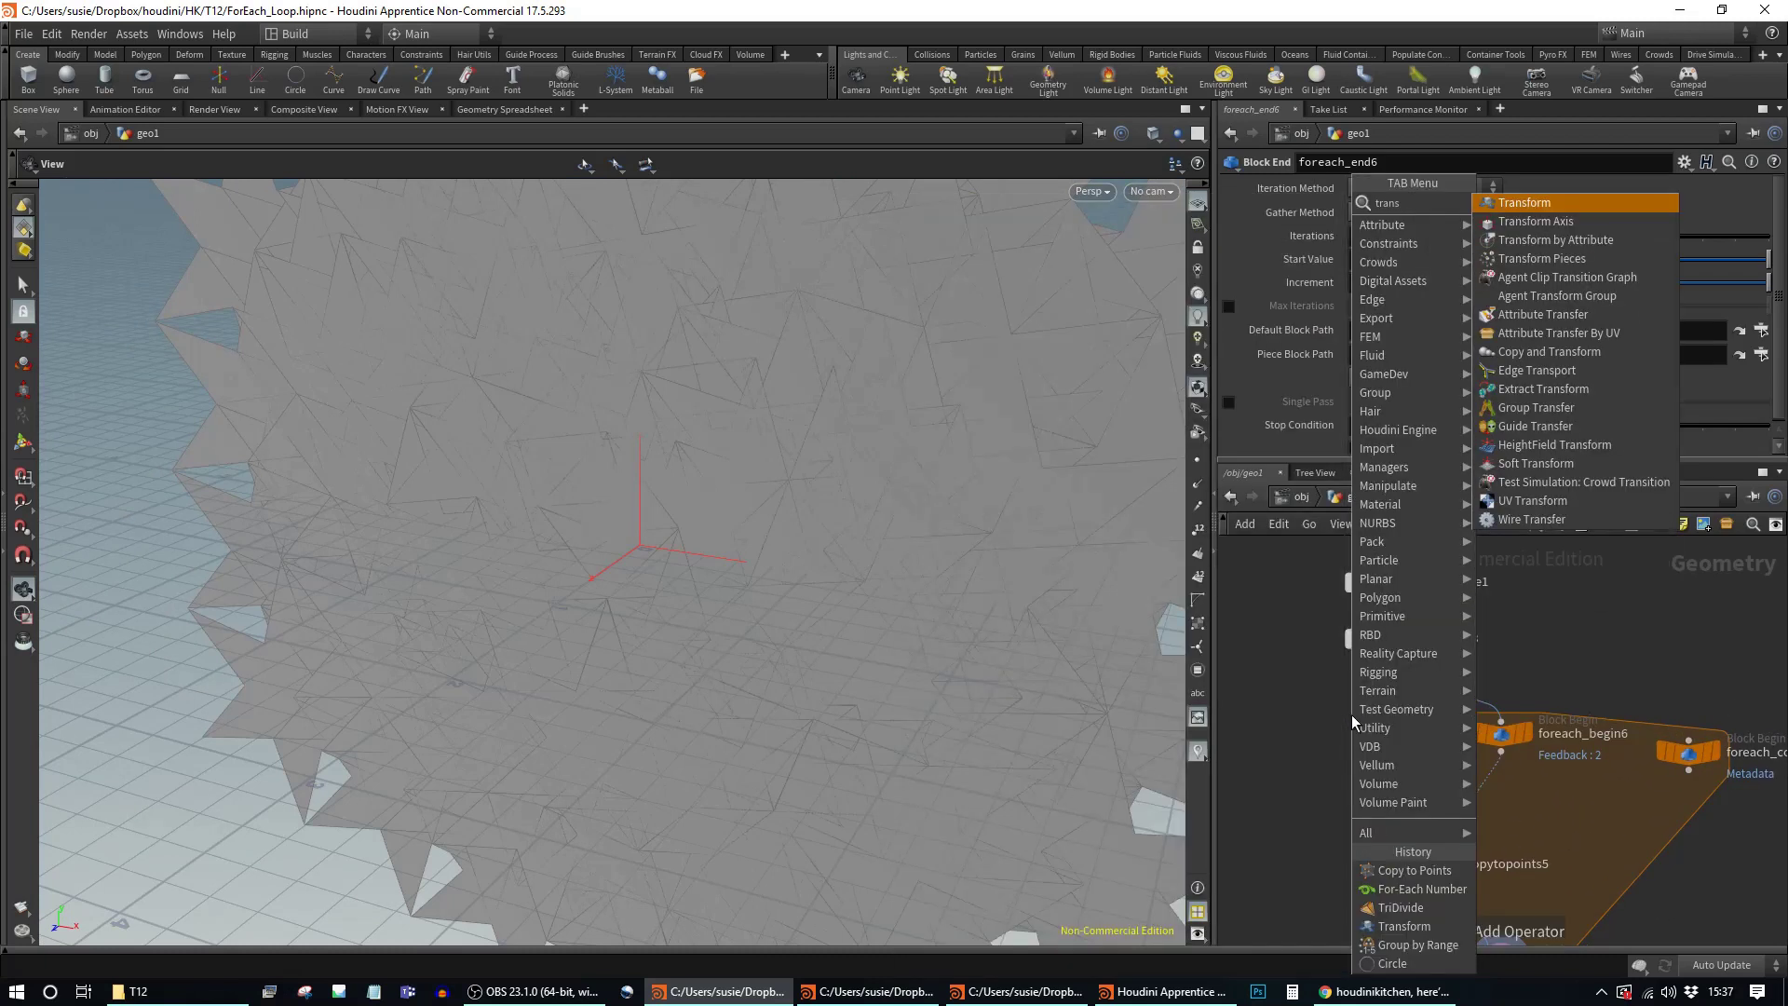
pyautogui.press('Return')
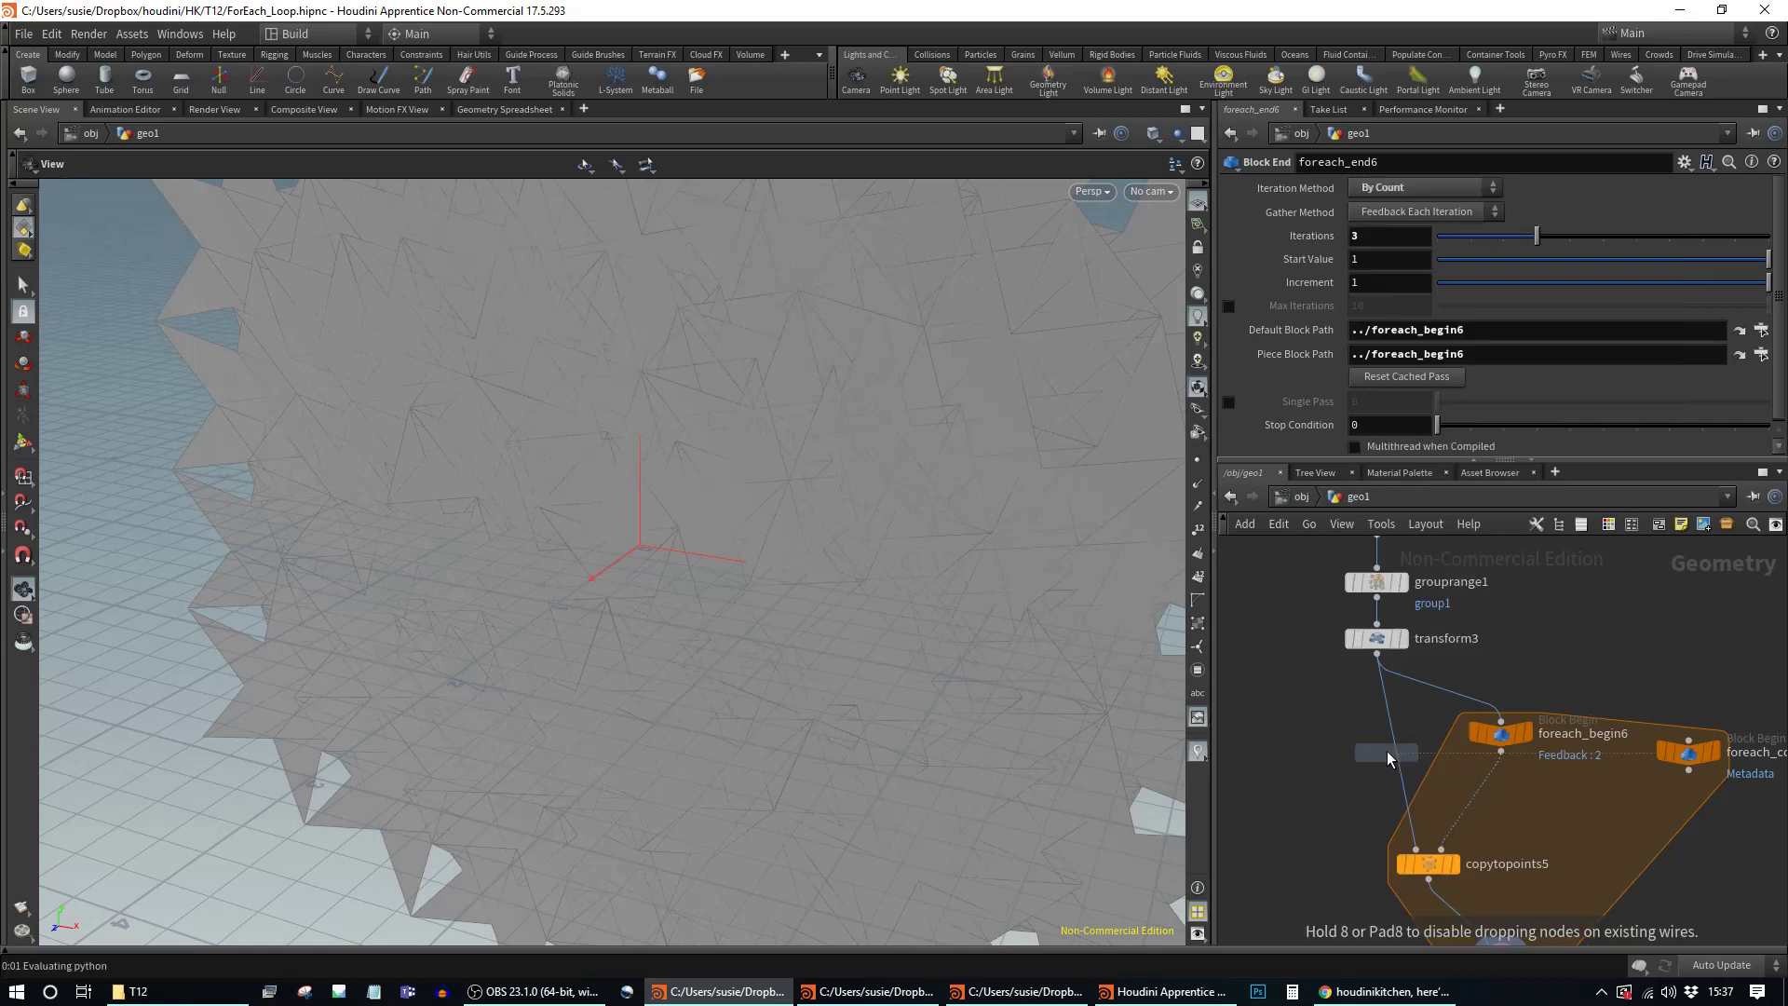
pyautogui.click(1407, 763)
pyautogui.moveTo(1469, 754); pyautogui.dragTo(1434, 795)
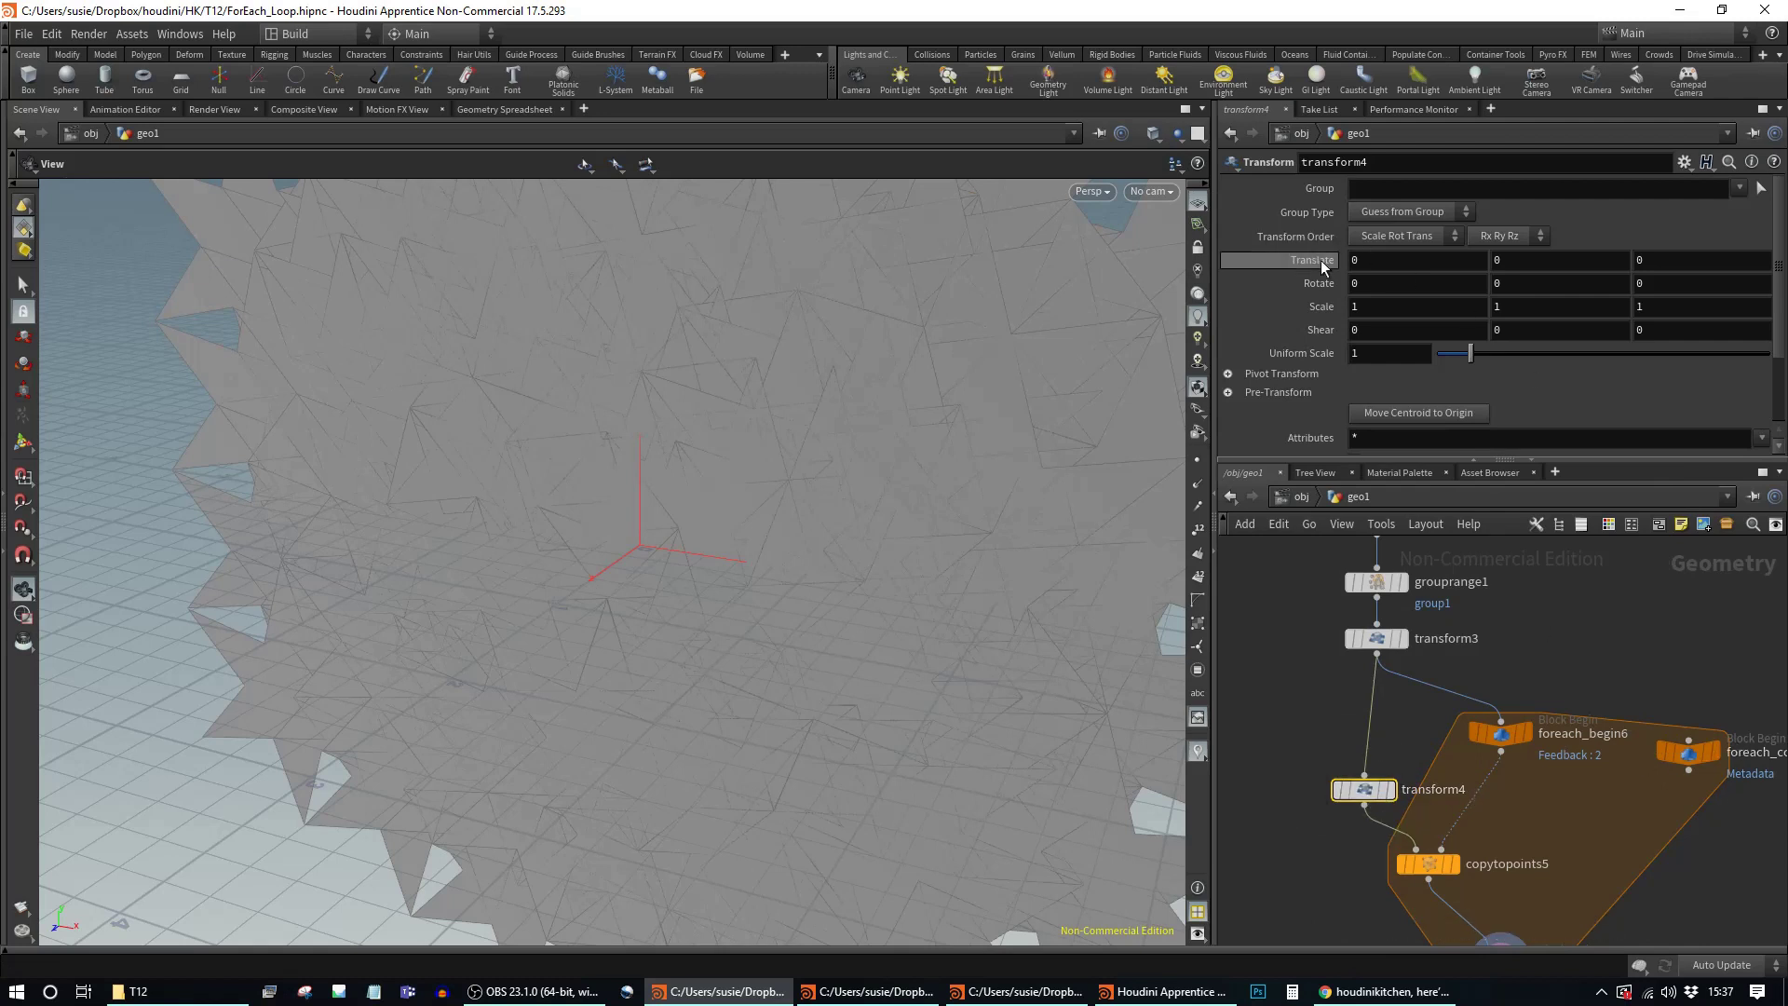
# Step: Drive transform4's Uniform Scale with the expression detail("/obj/geo1/foreach_count2","iteration",0), using the loop's metadata node, and shift transform4 away from the loop
pyautogui.moveTo(1664, 742); pyautogui.dragTo(1676, 731)
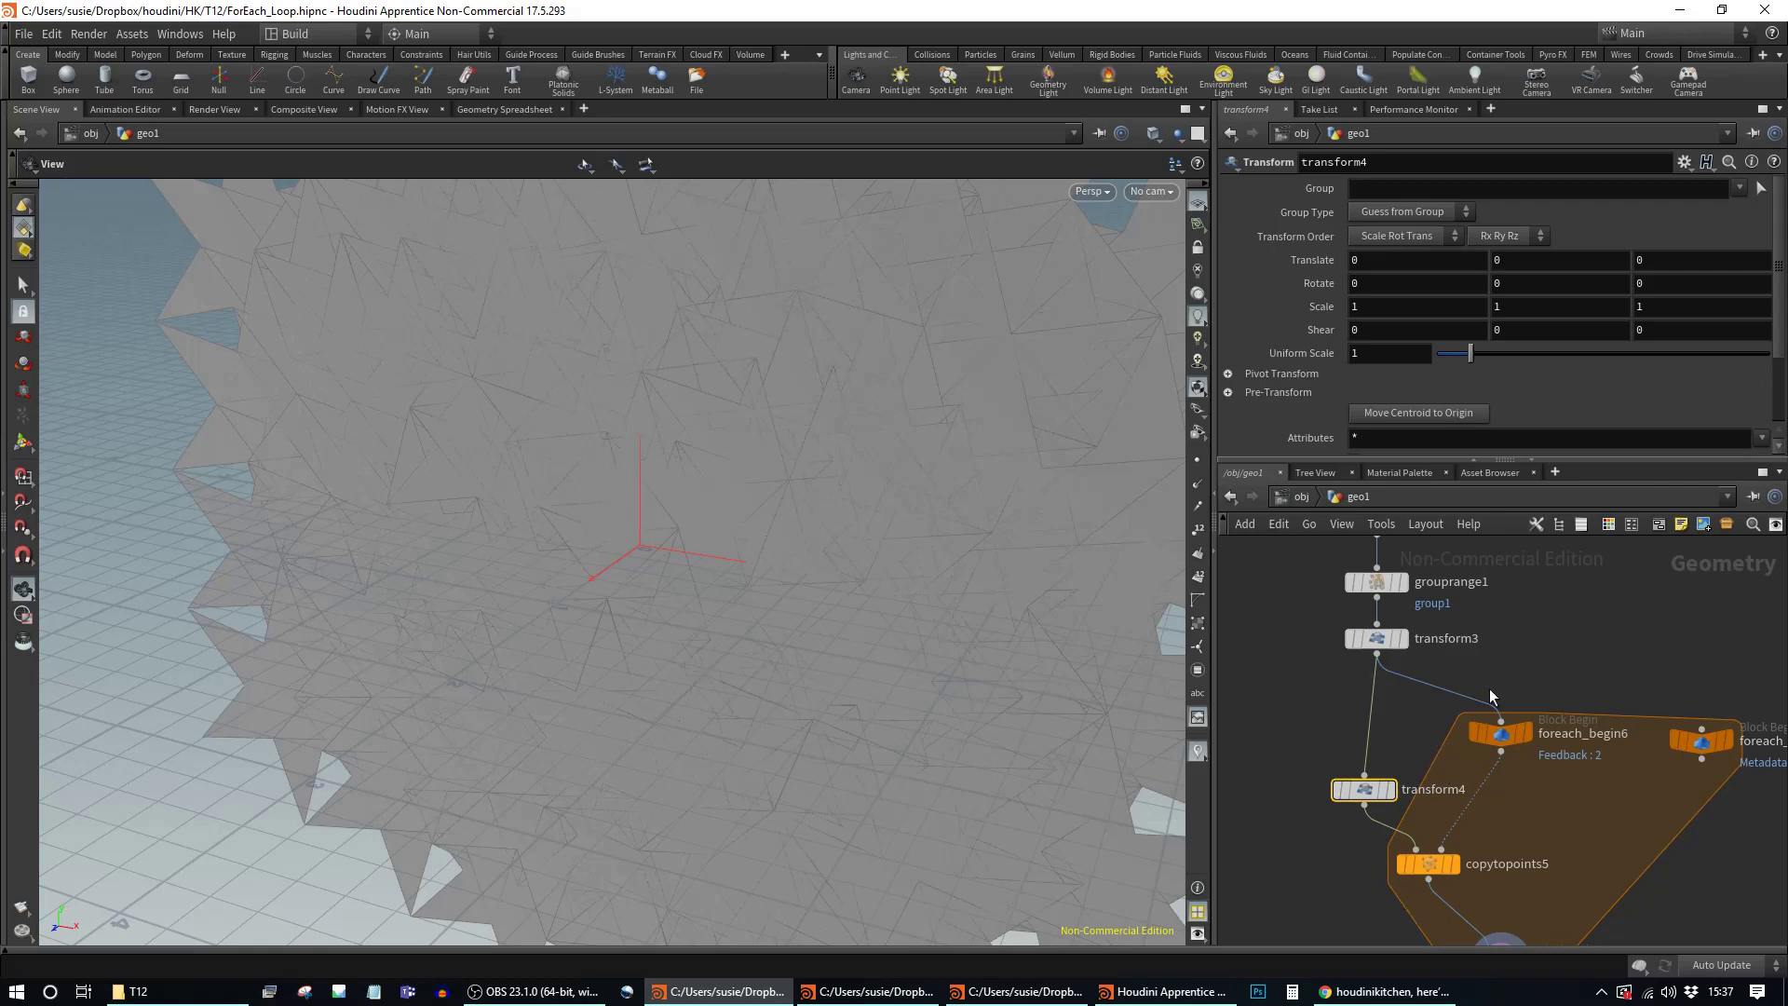
pyautogui.moveTo(1760, 833)
pyautogui.mouseDown(button='middle')
pyautogui.moveTo(1690, 821)
pyautogui.moveTo(1736, 825)
pyautogui.mouseUp(button='middle')
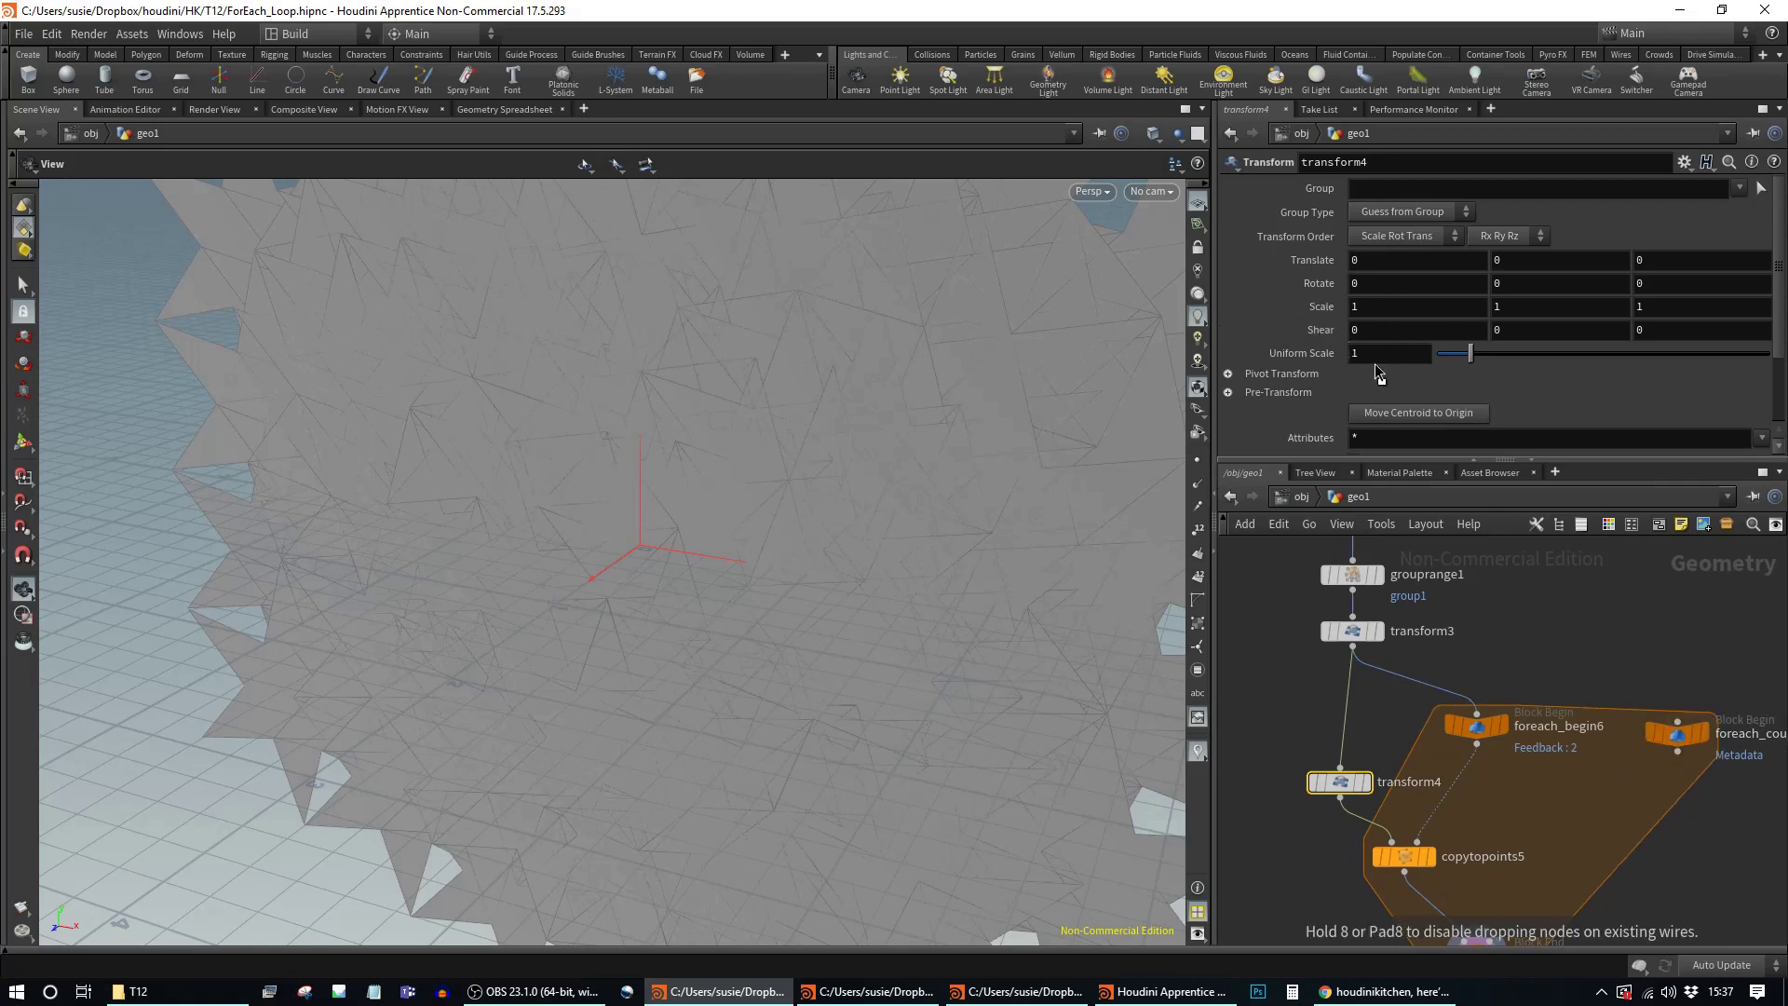
pyautogui.moveTo(1379, 358); pyautogui.dragTo(1378, 356)
pyautogui.click(1540, 356)
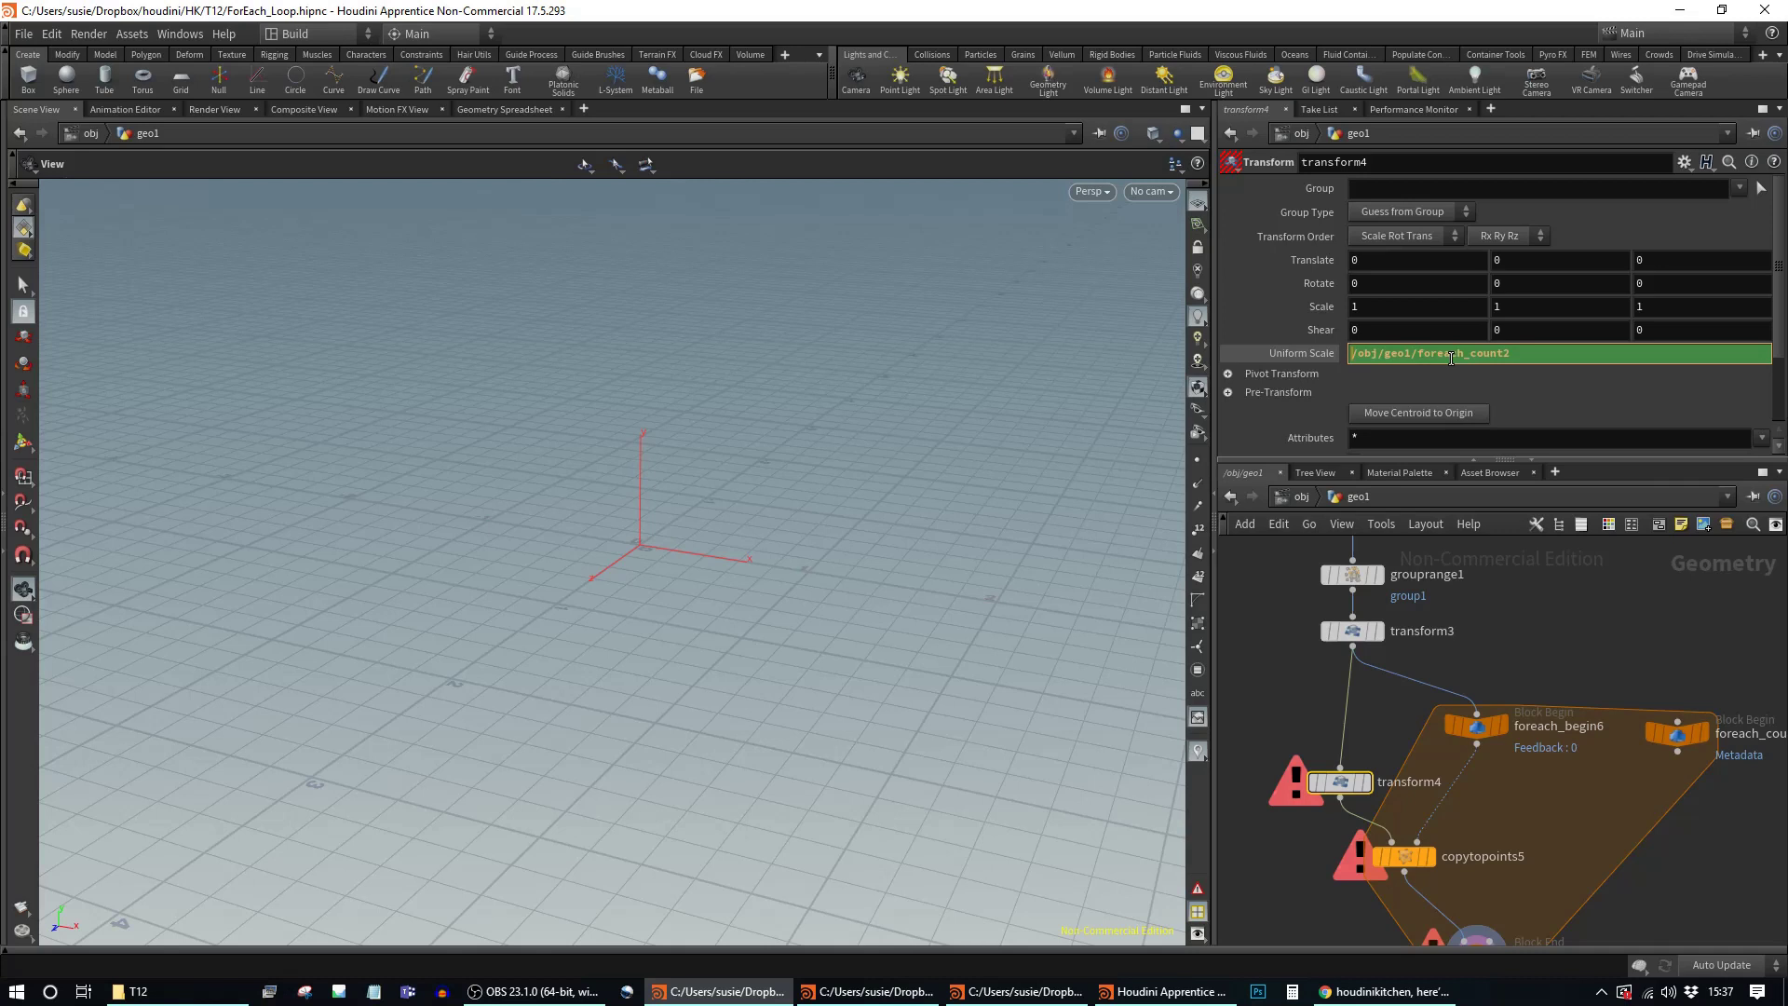
pyautogui.write('detail')
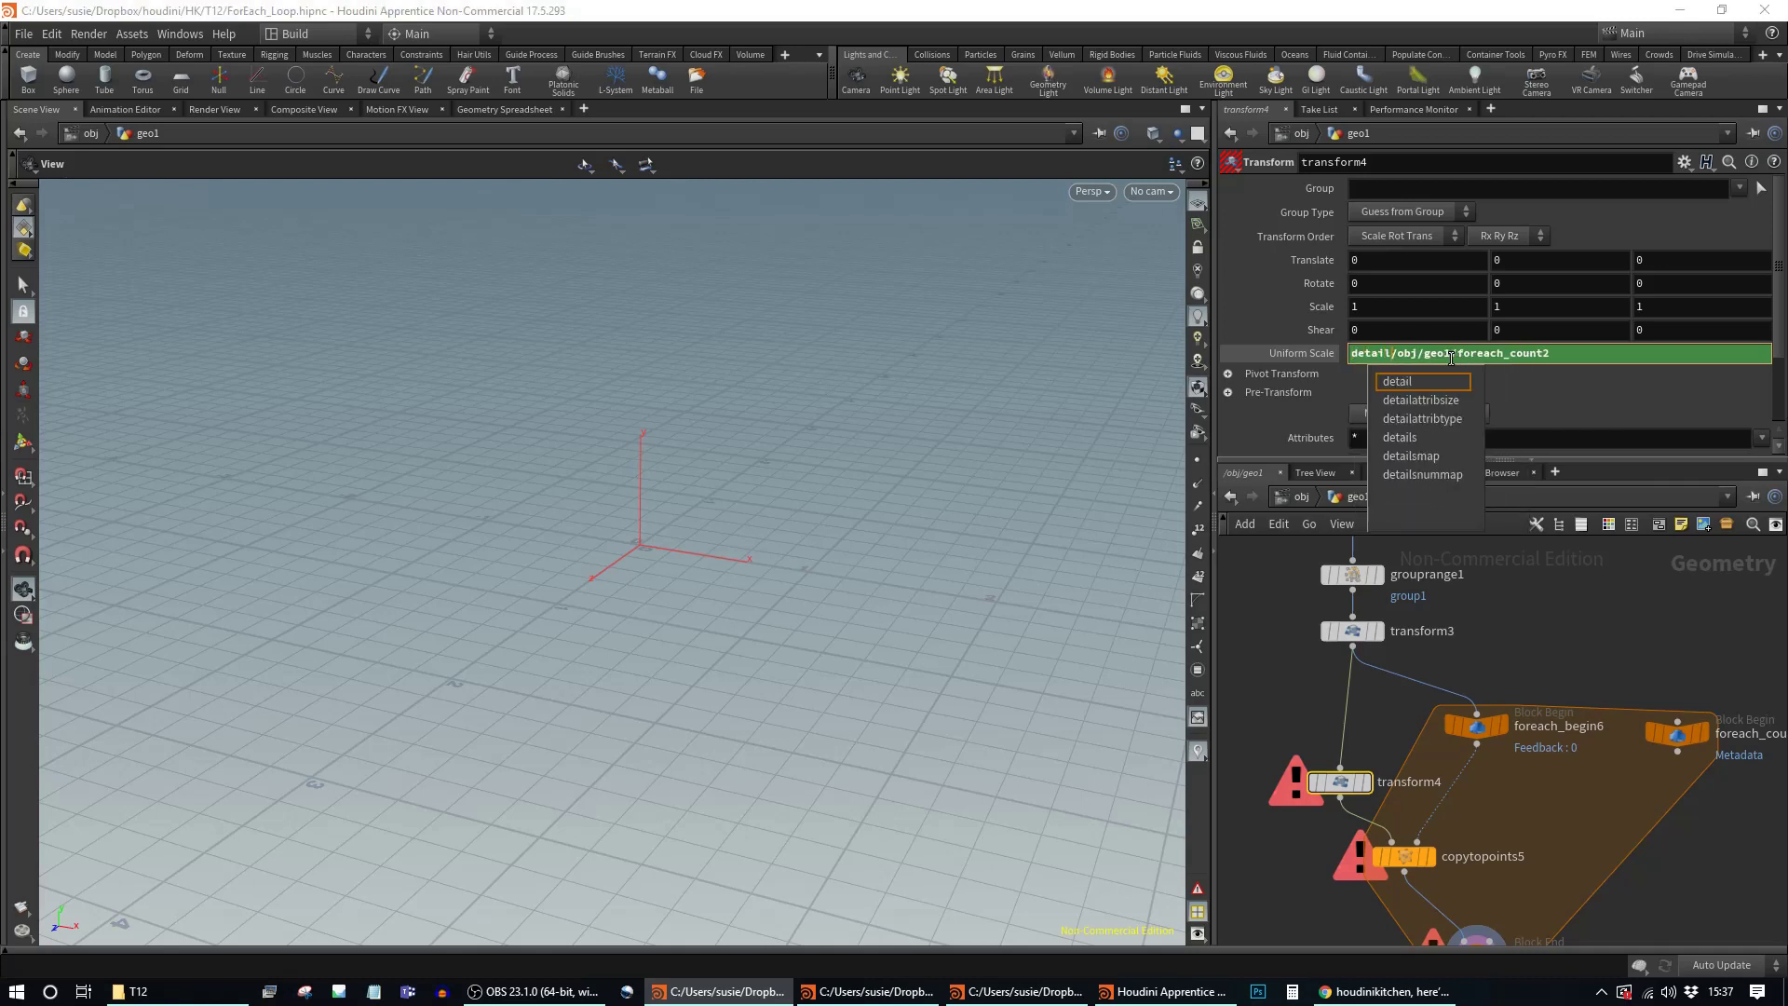
pyautogui.write('(')
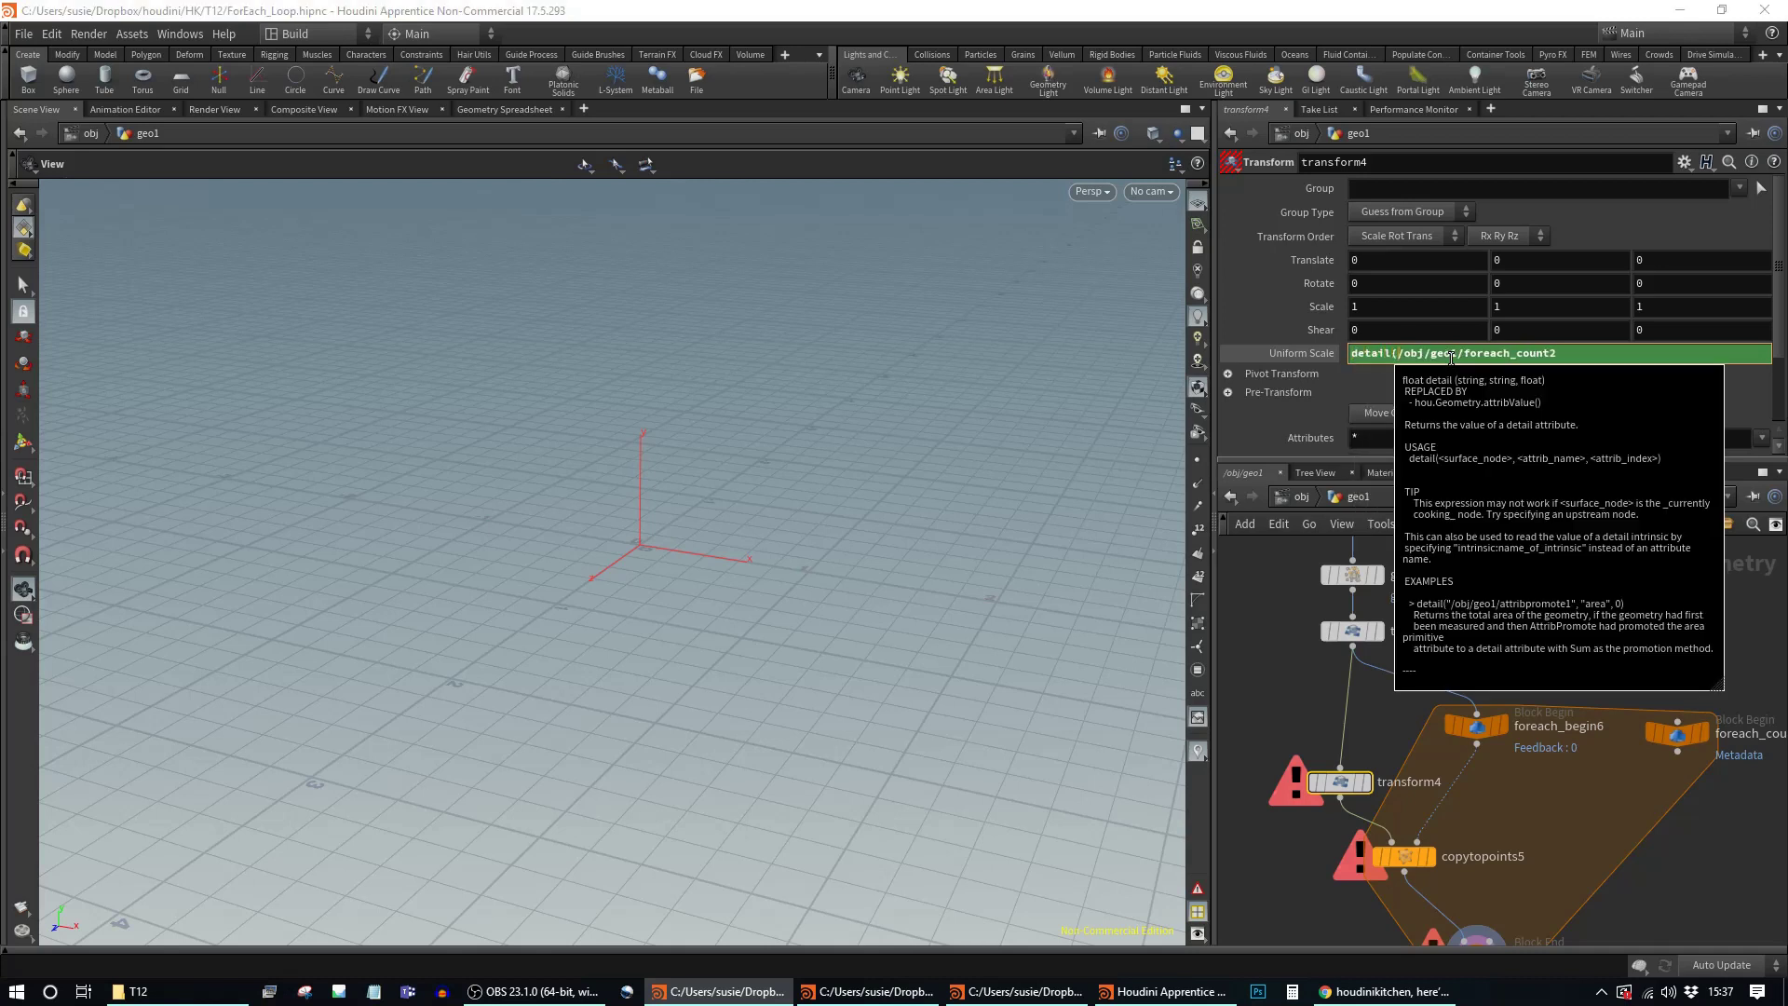
pyautogui.write('"')
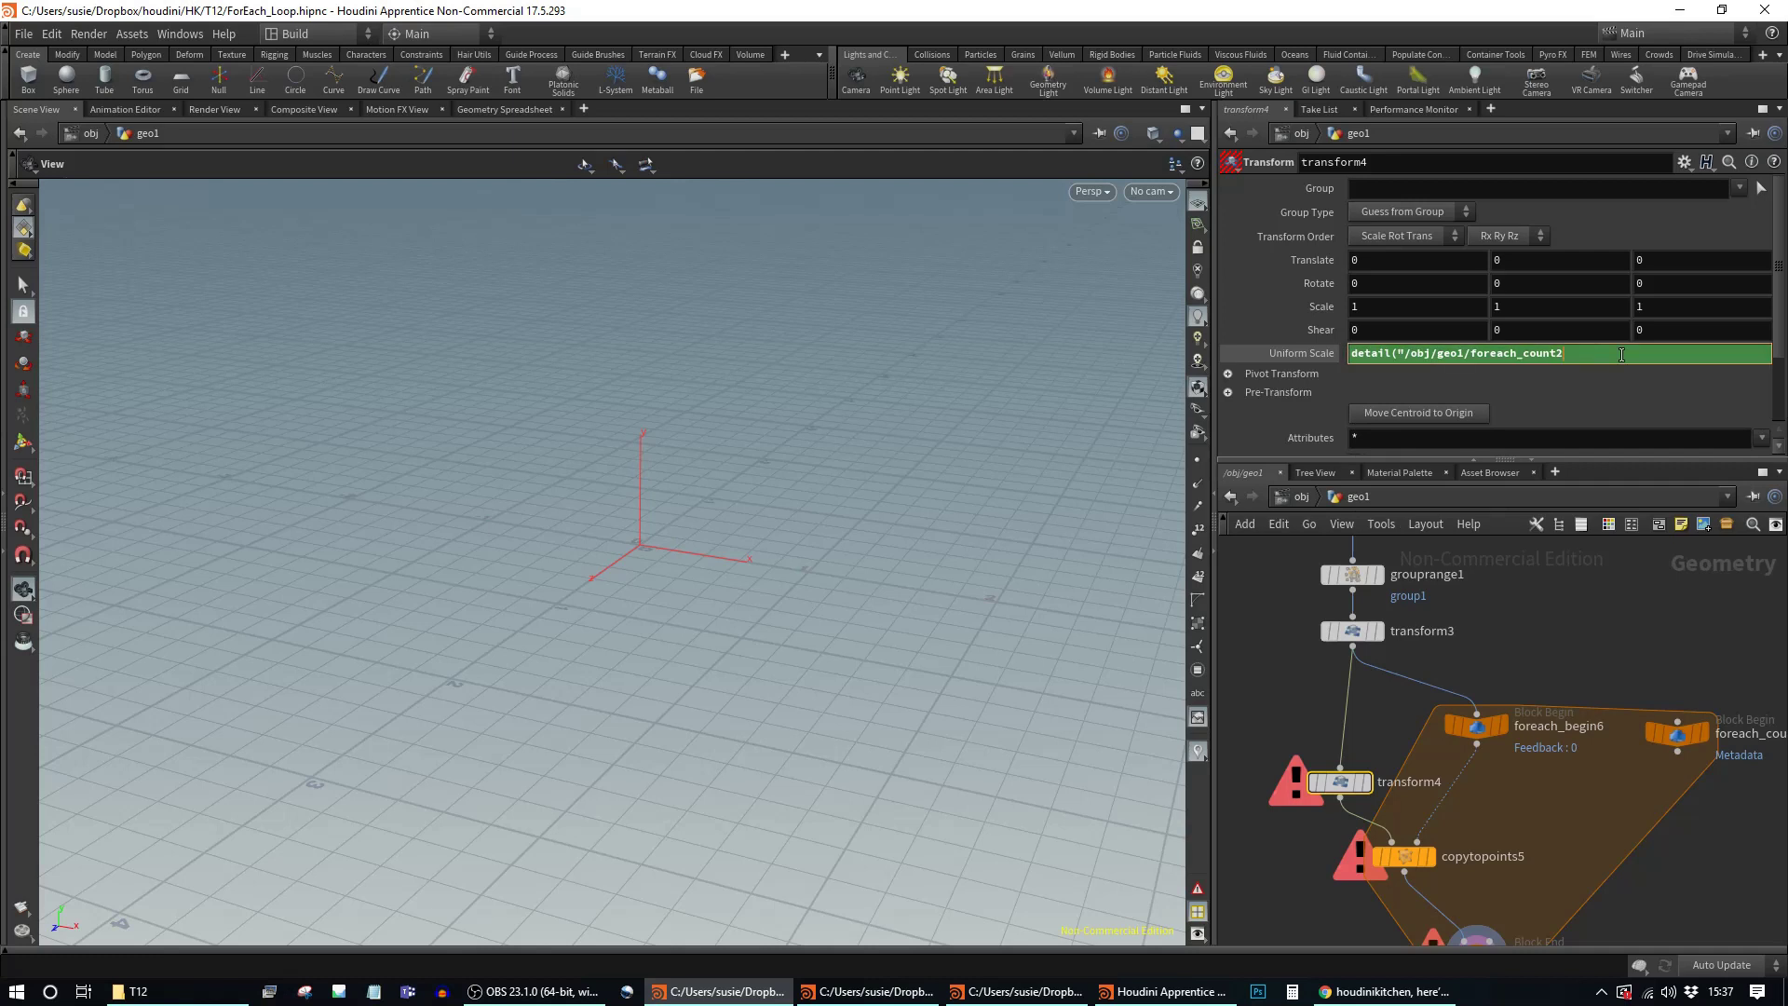
pyautogui.write('","iteration"')
pyautogui.click(1676, 733)
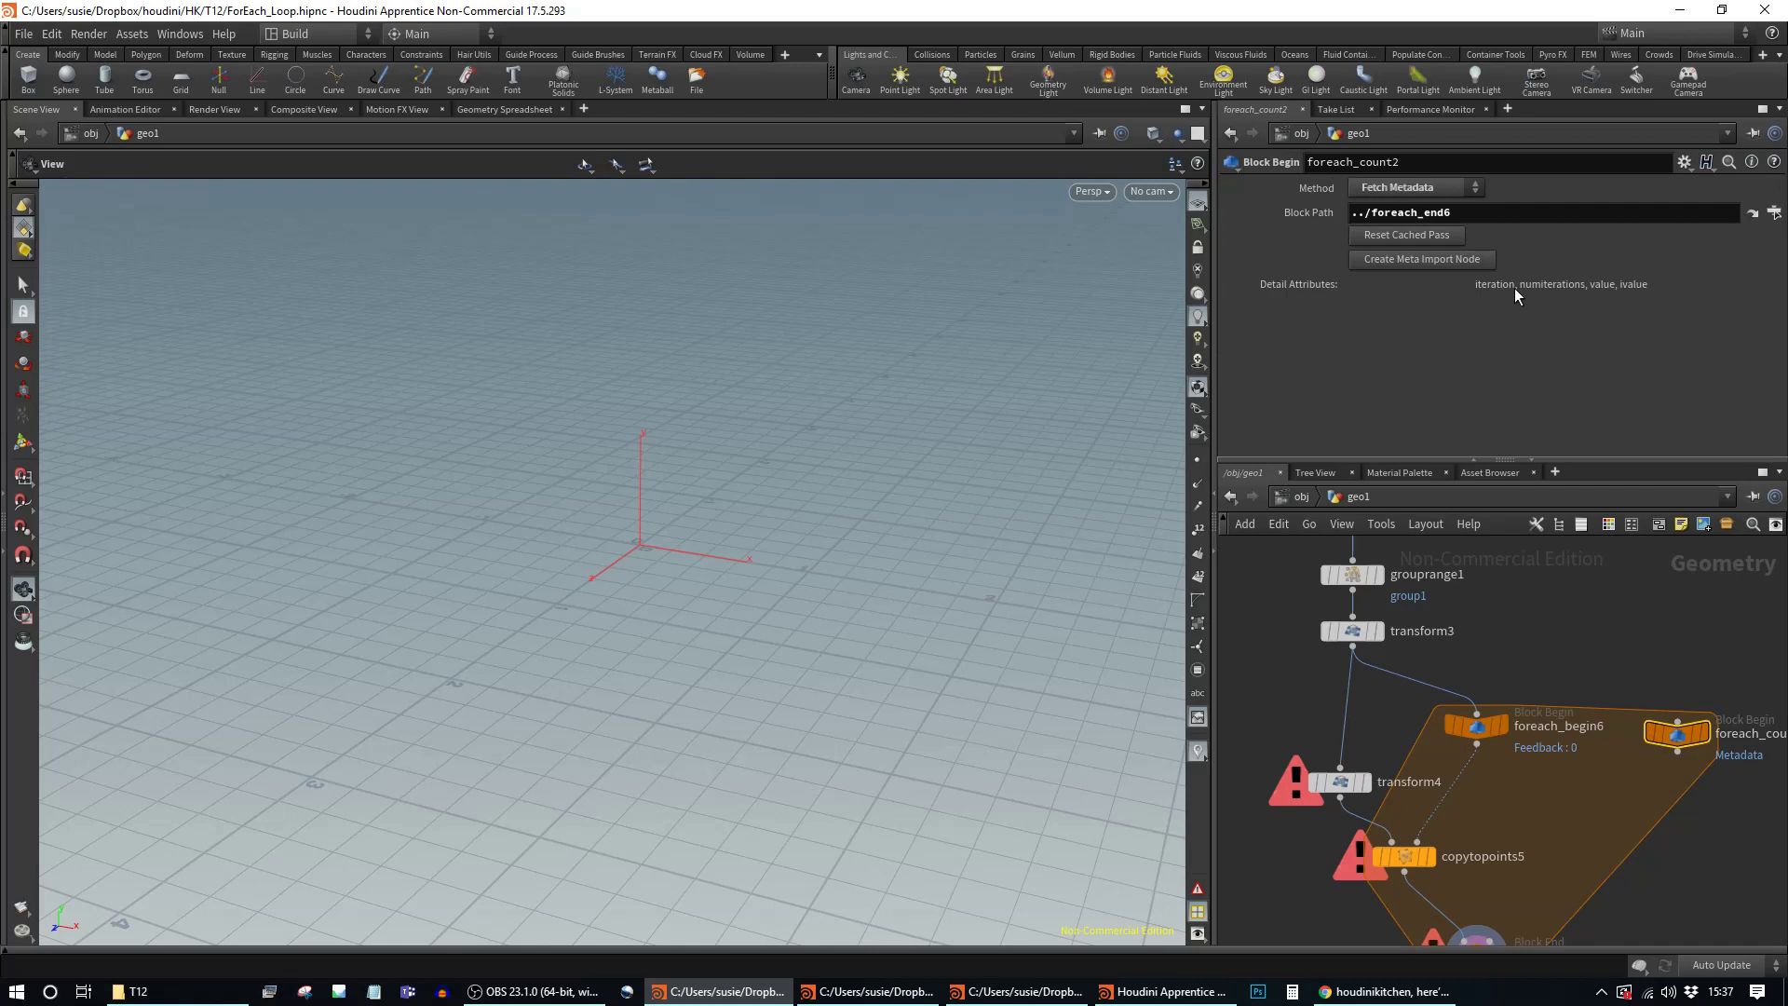
pyautogui.click(1341, 783)
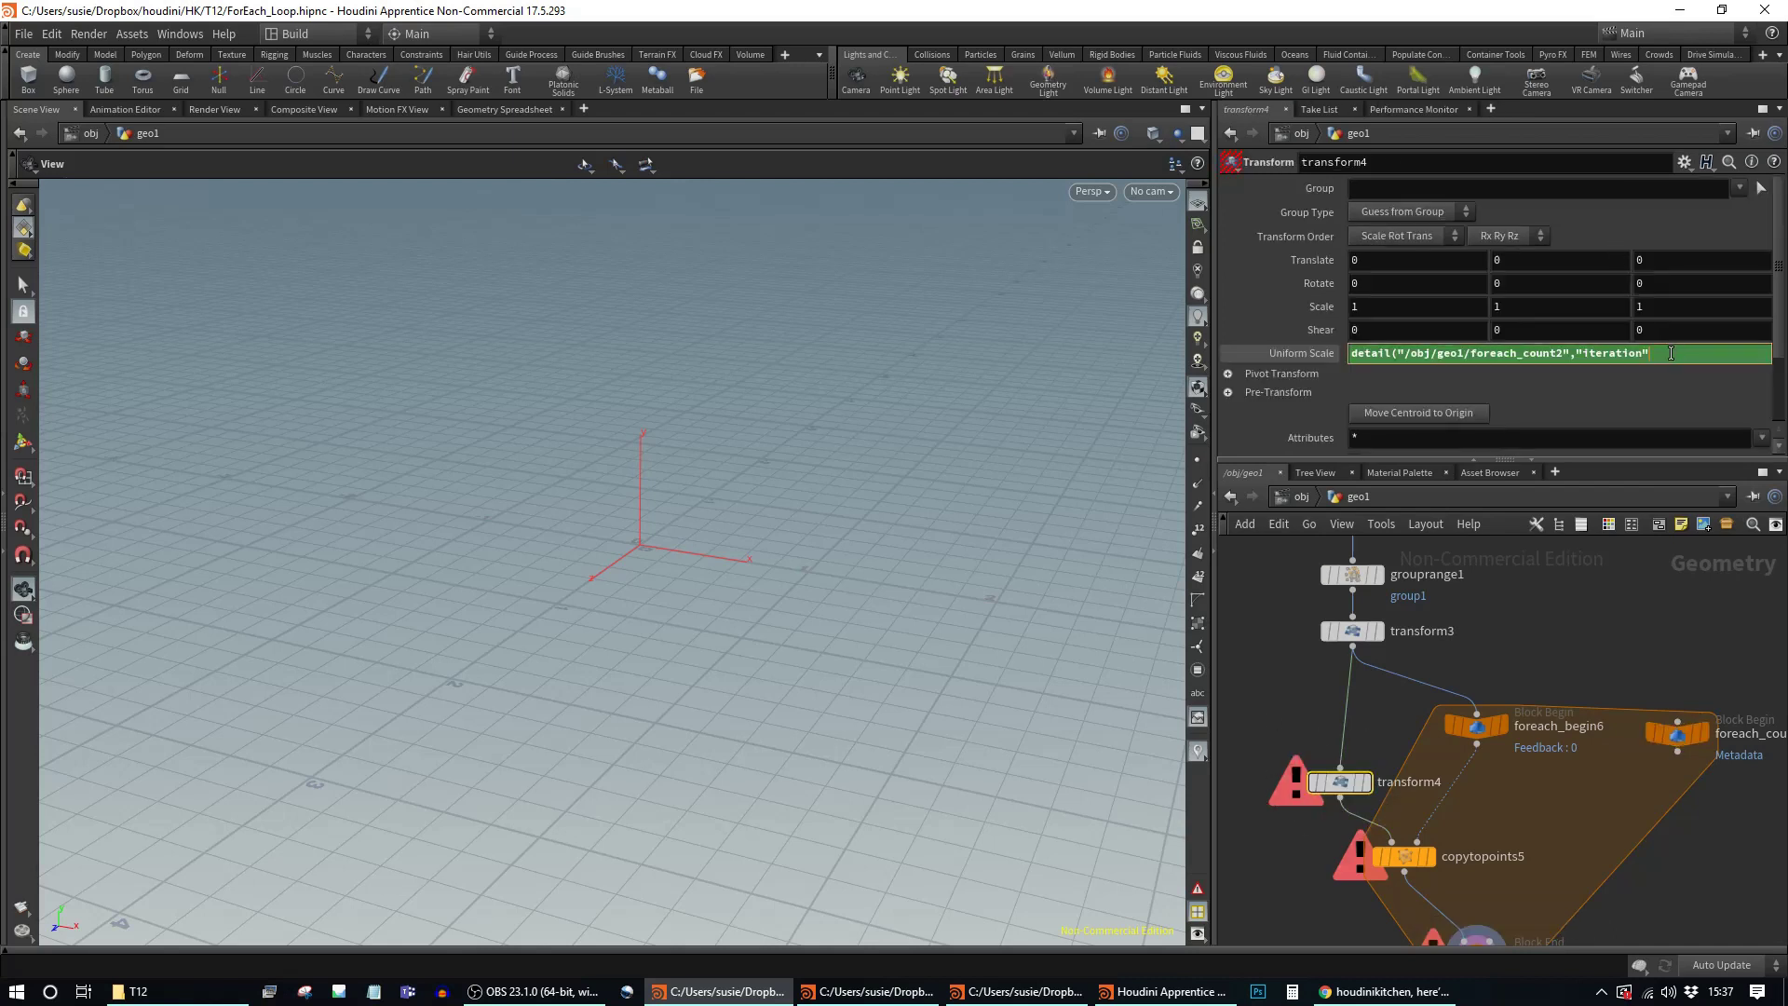
pyautogui.write(',0)')
pyautogui.press('Return')
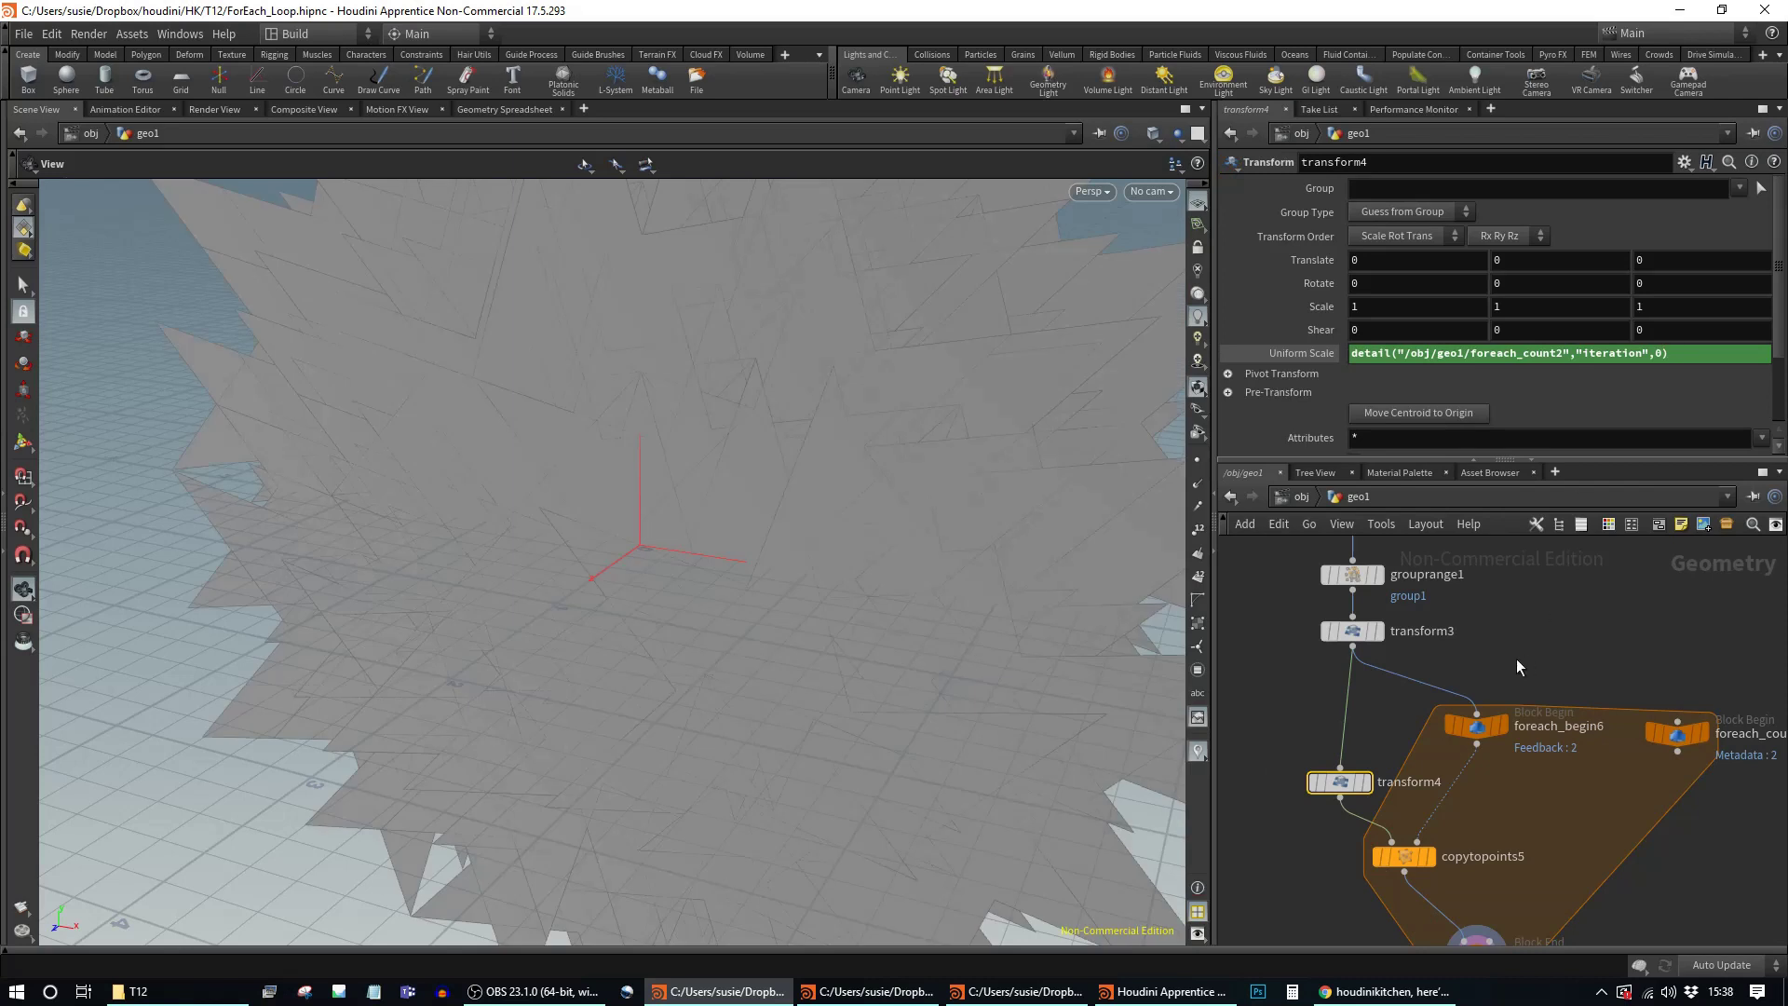
pyautogui.moveTo(1341, 783); pyautogui.dragTo(1302, 746)
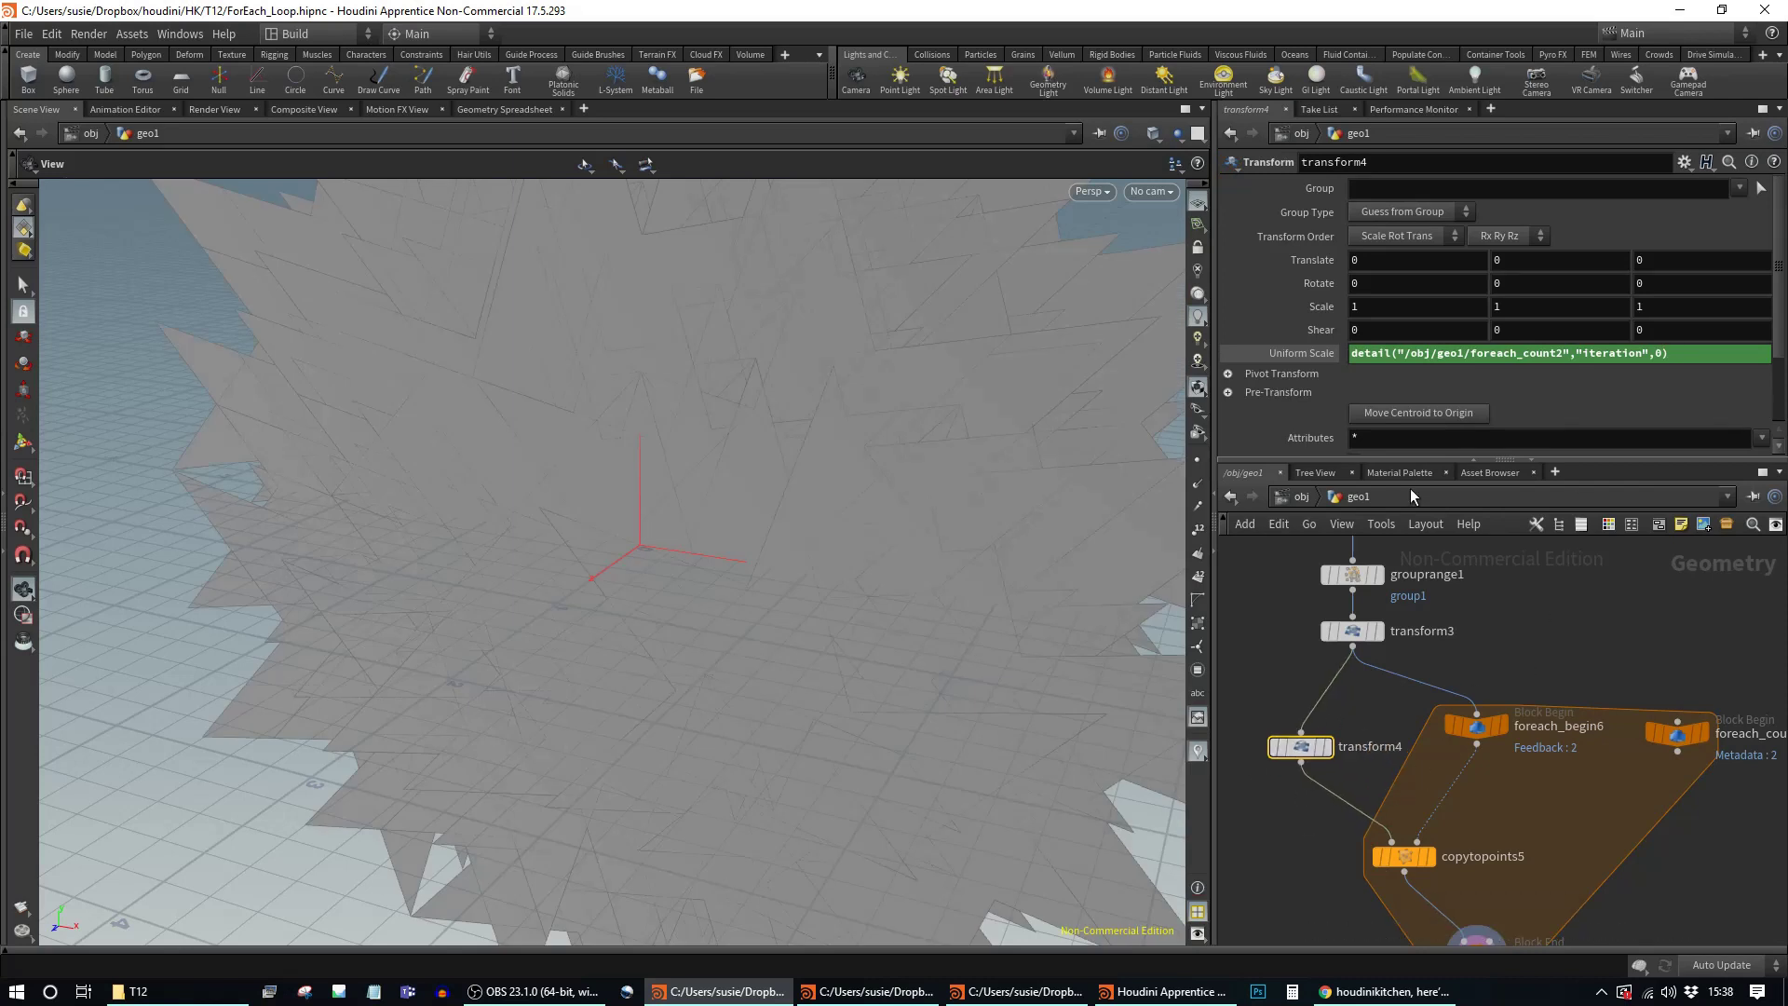
# Step: Invert transform4's Uniform Scale expression to 1/detail("/obj/geo1/foreach_count2","iteration",0) and inspect the stars
pyautogui.moveTo(742, 617); pyautogui.dragTo(885, 544)
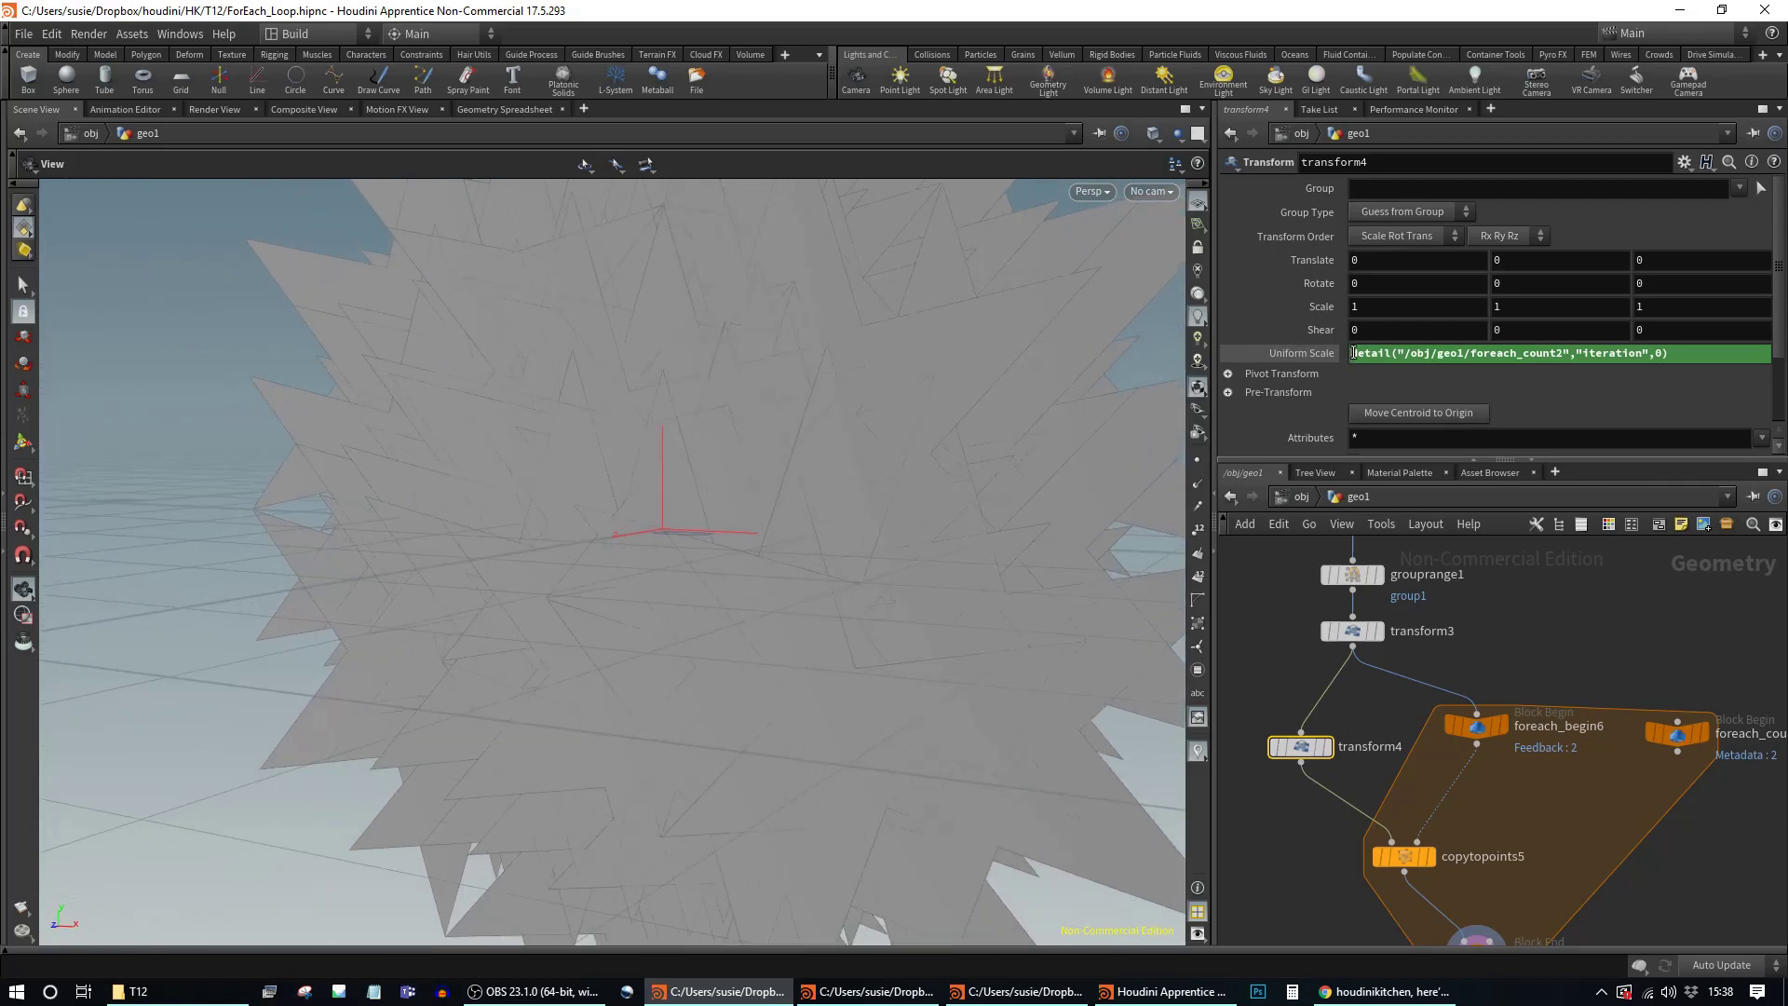
pyautogui.write('1/')
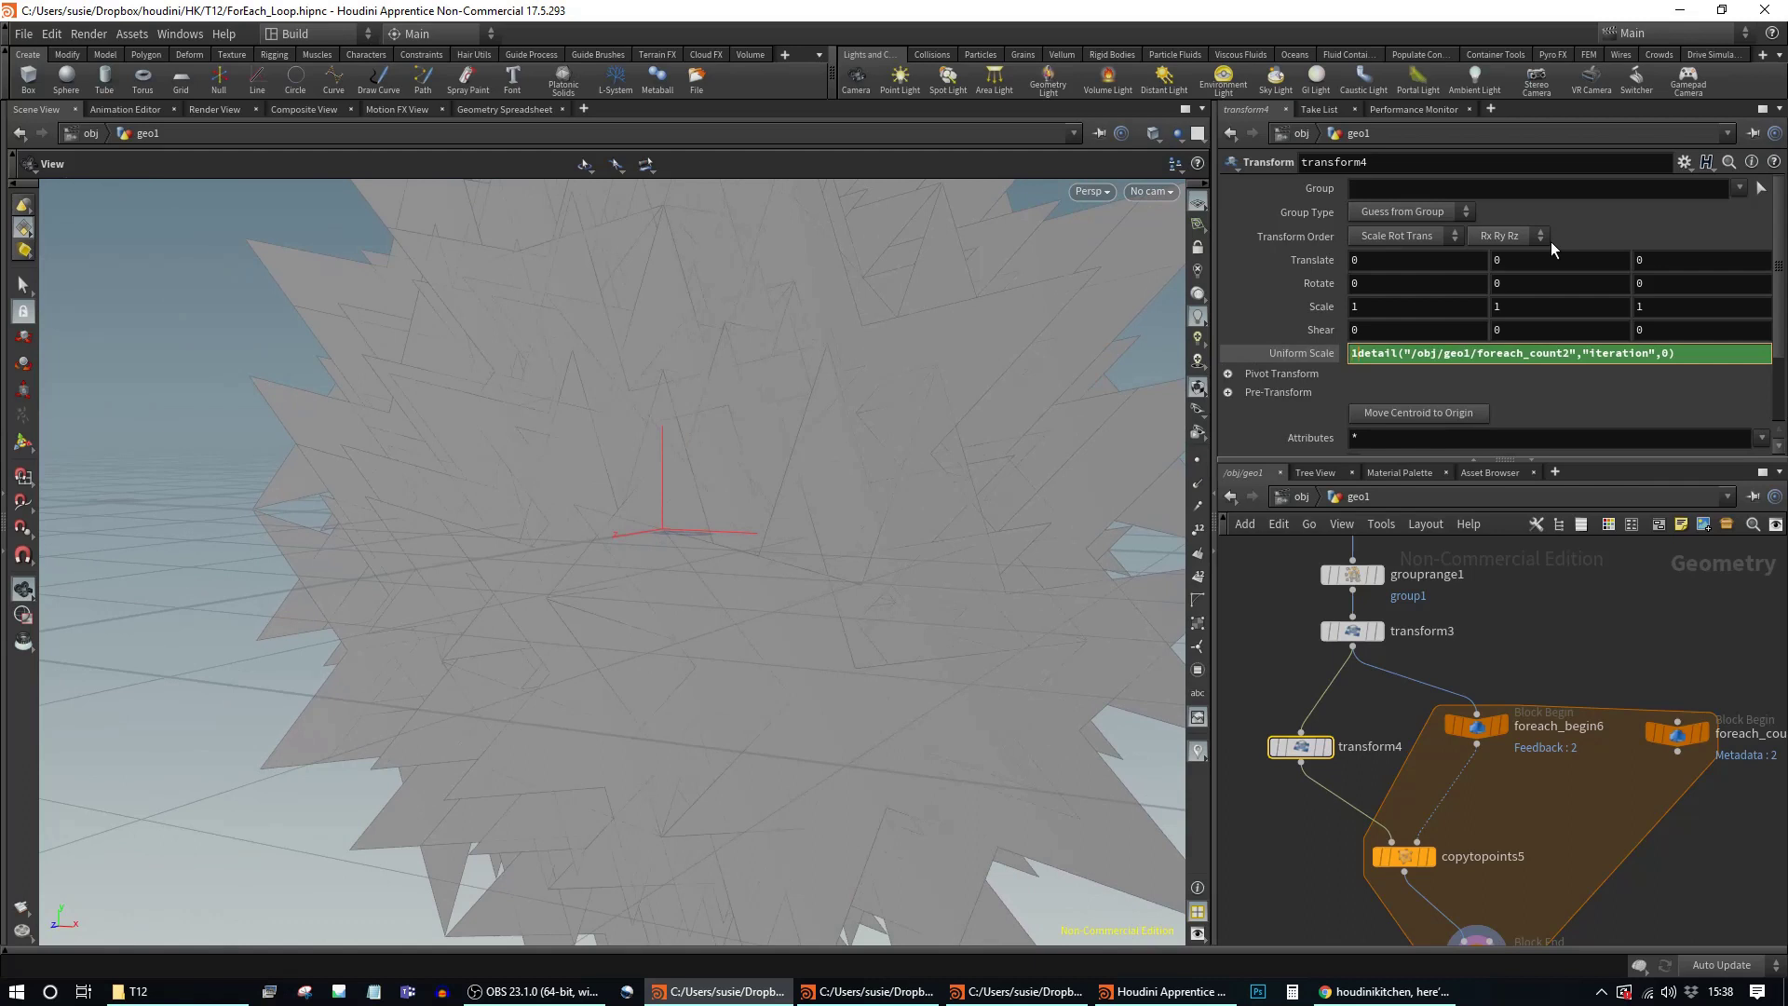
pyautogui.press('Return')
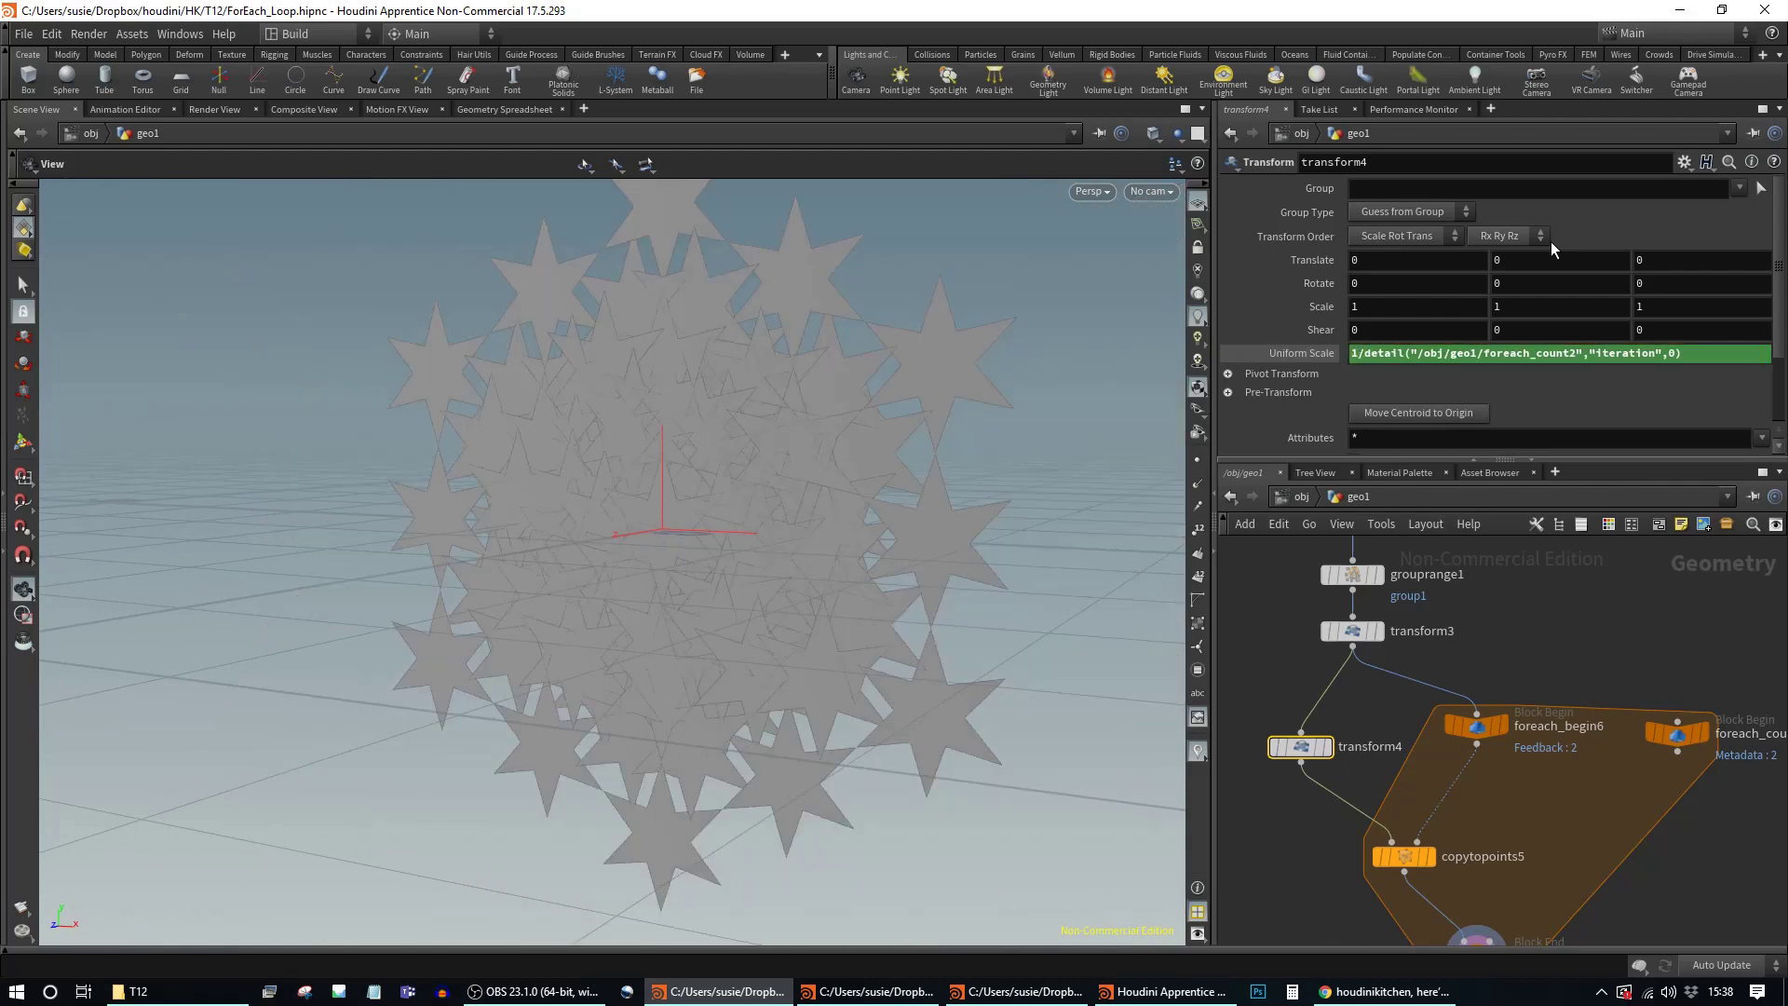
pyautogui.moveTo(702, 662)
pyautogui.mouseDown()
pyautogui.moveTo(727, 635)
pyautogui.moveTo(914, 606)
pyautogui.moveTo(1274, 598)
pyautogui.moveTo(771, 607)
pyautogui.moveTo(720, 653)
pyautogui.moveTo(782, 663)
pyautogui.moveTo(753, 703)
pyautogui.moveTo(725, 685)
pyautogui.moveTo(751, 631)
pyautogui.moveTo(802, 614)
pyautogui.moveTo(737, 639)
pyautogui.moveTo(735, 612)
pyautogui.moveTo(703, 647)
pyautogui.moveTo(730, 622)
pyautogui.moveTo(847, 632)
pyautogui.mouseUp()
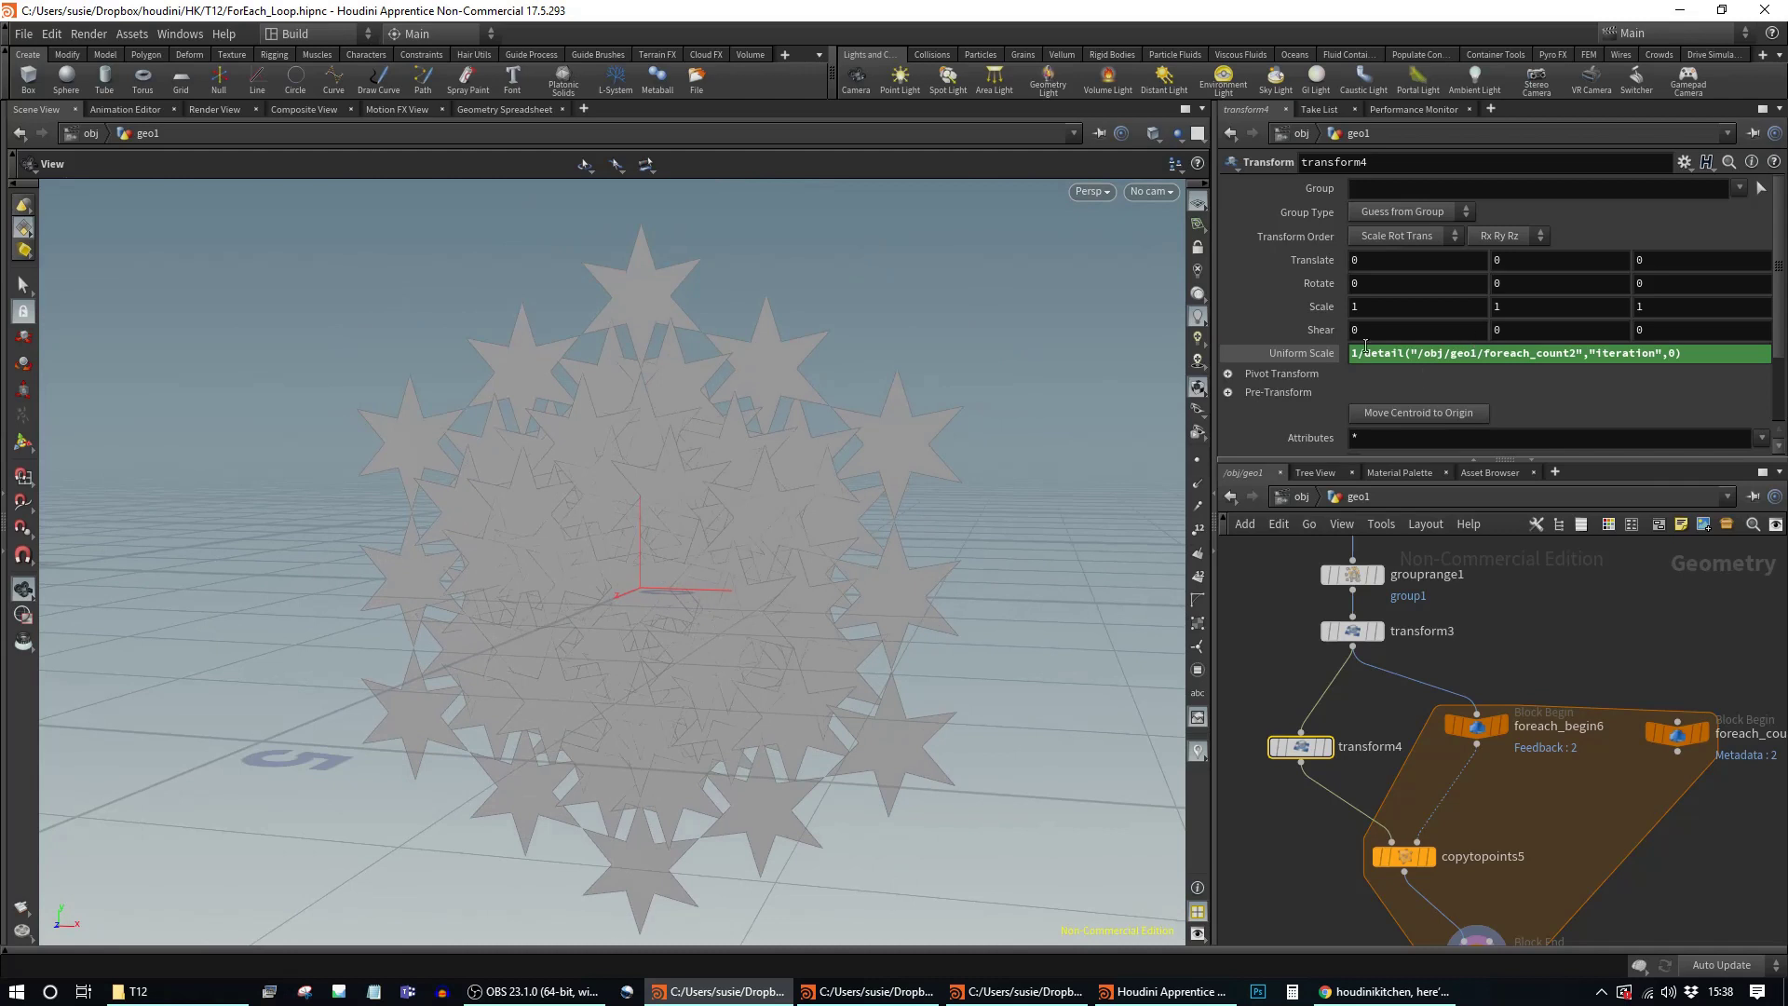
# Step: Change transform4's Uniform Scale expression to pow(0.4,detail("/obj/geo1/foreach_count2","iteration",0))
pyautogui.write('/')
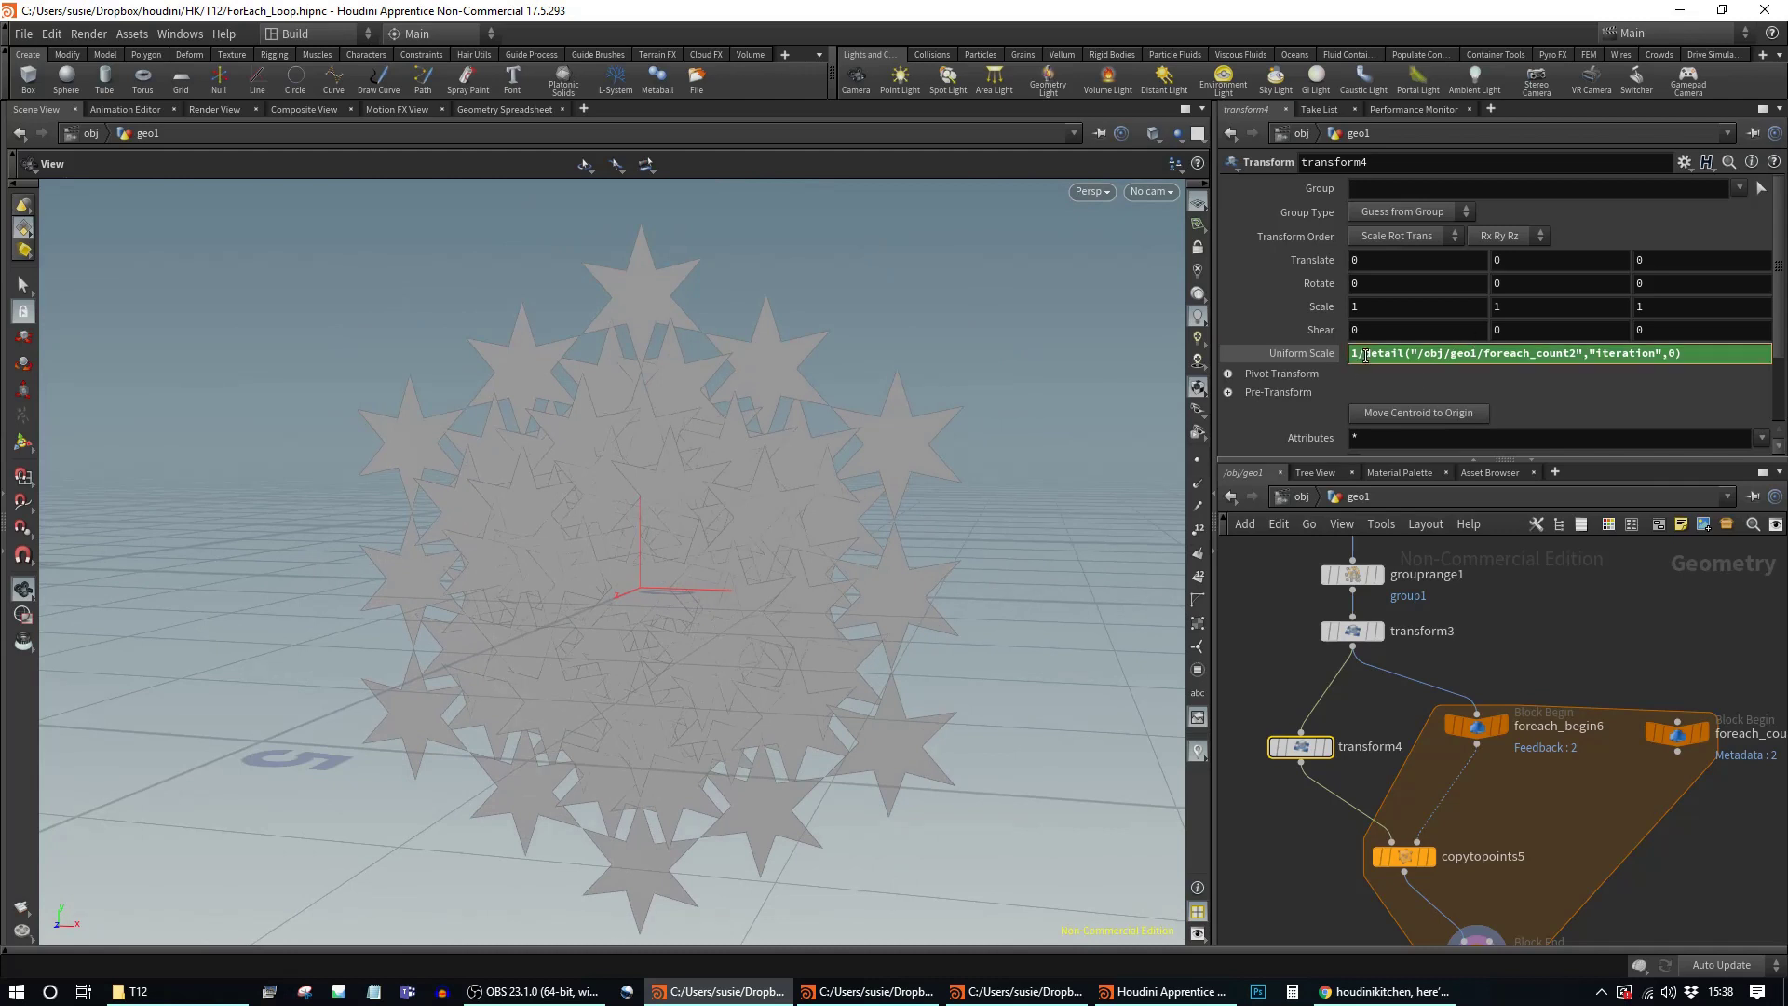
pyautogui.write('pow(')
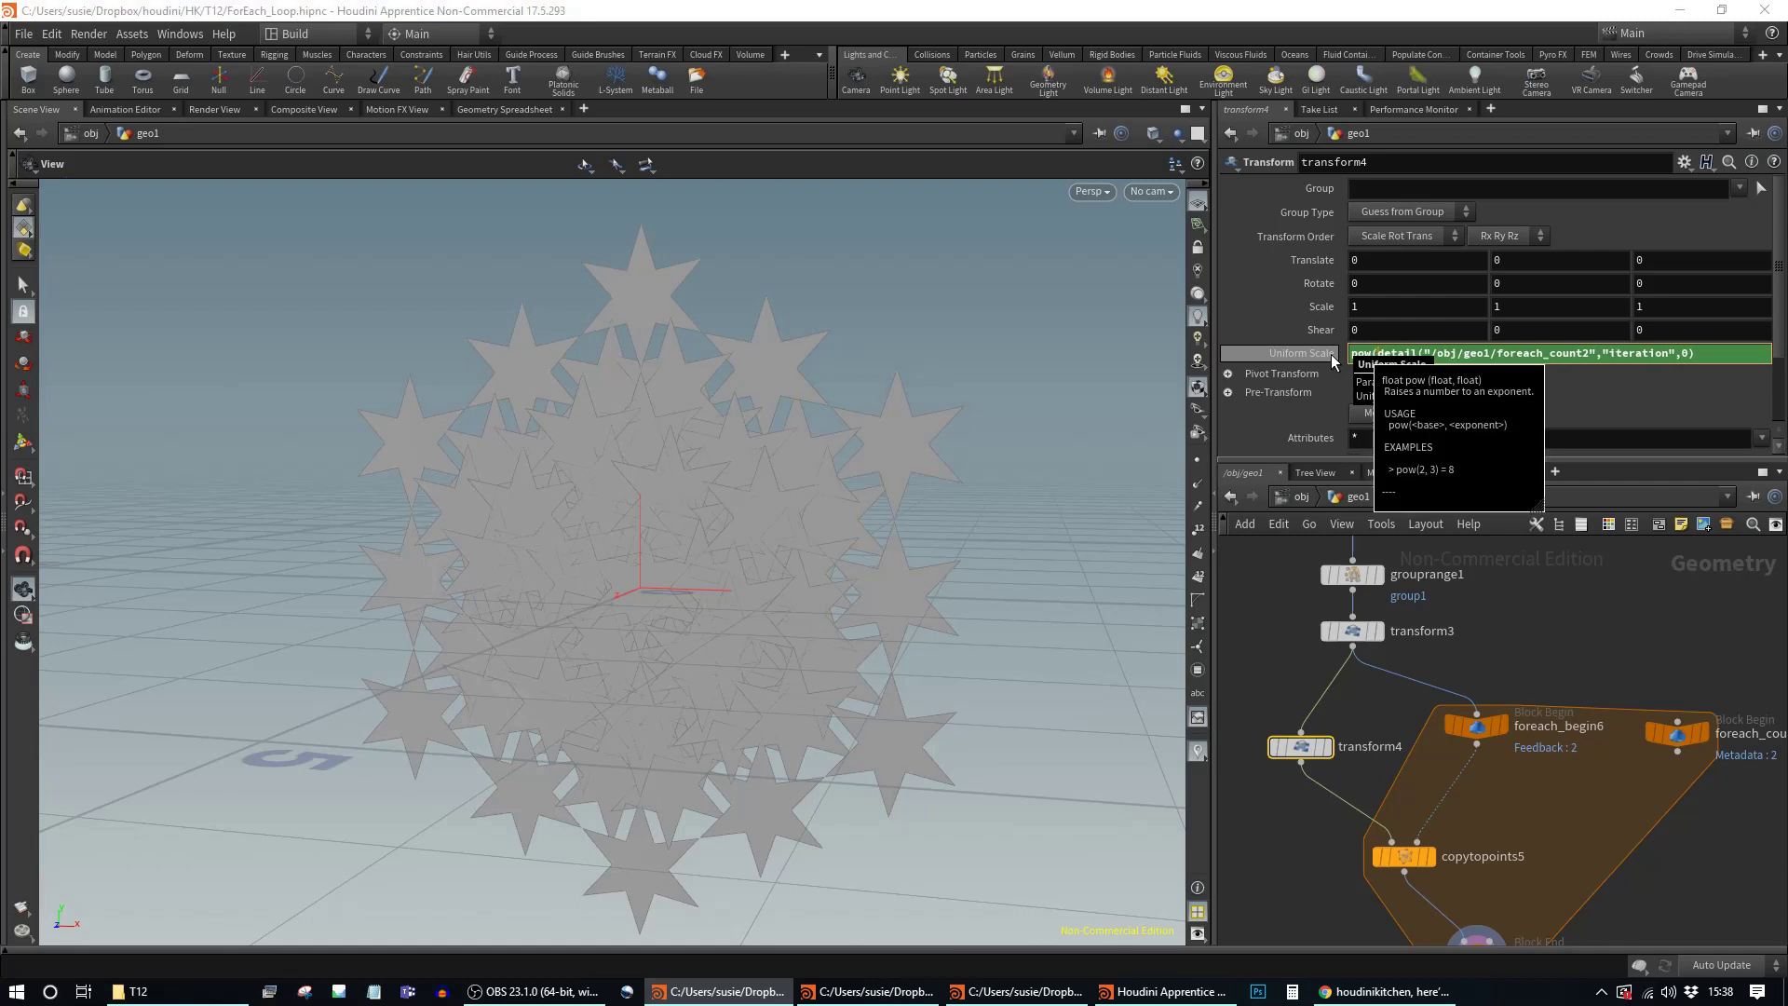
pyautogui.write('0.4')
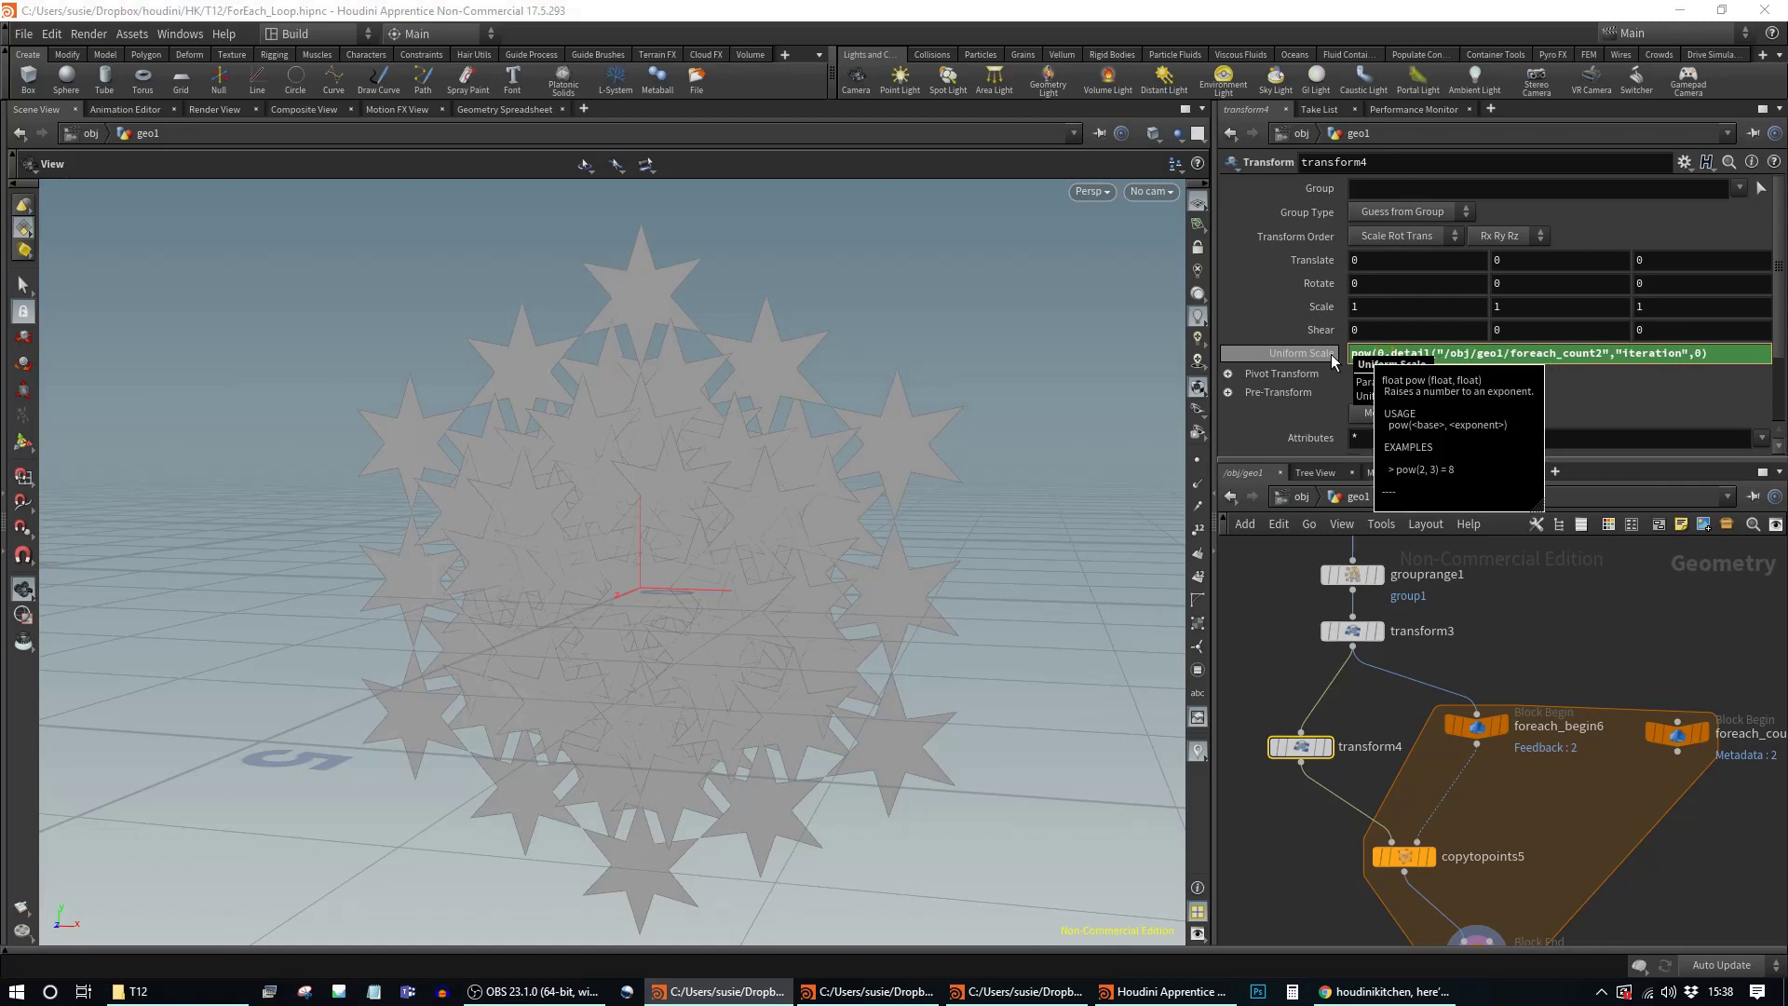
pyautogui.write(',')
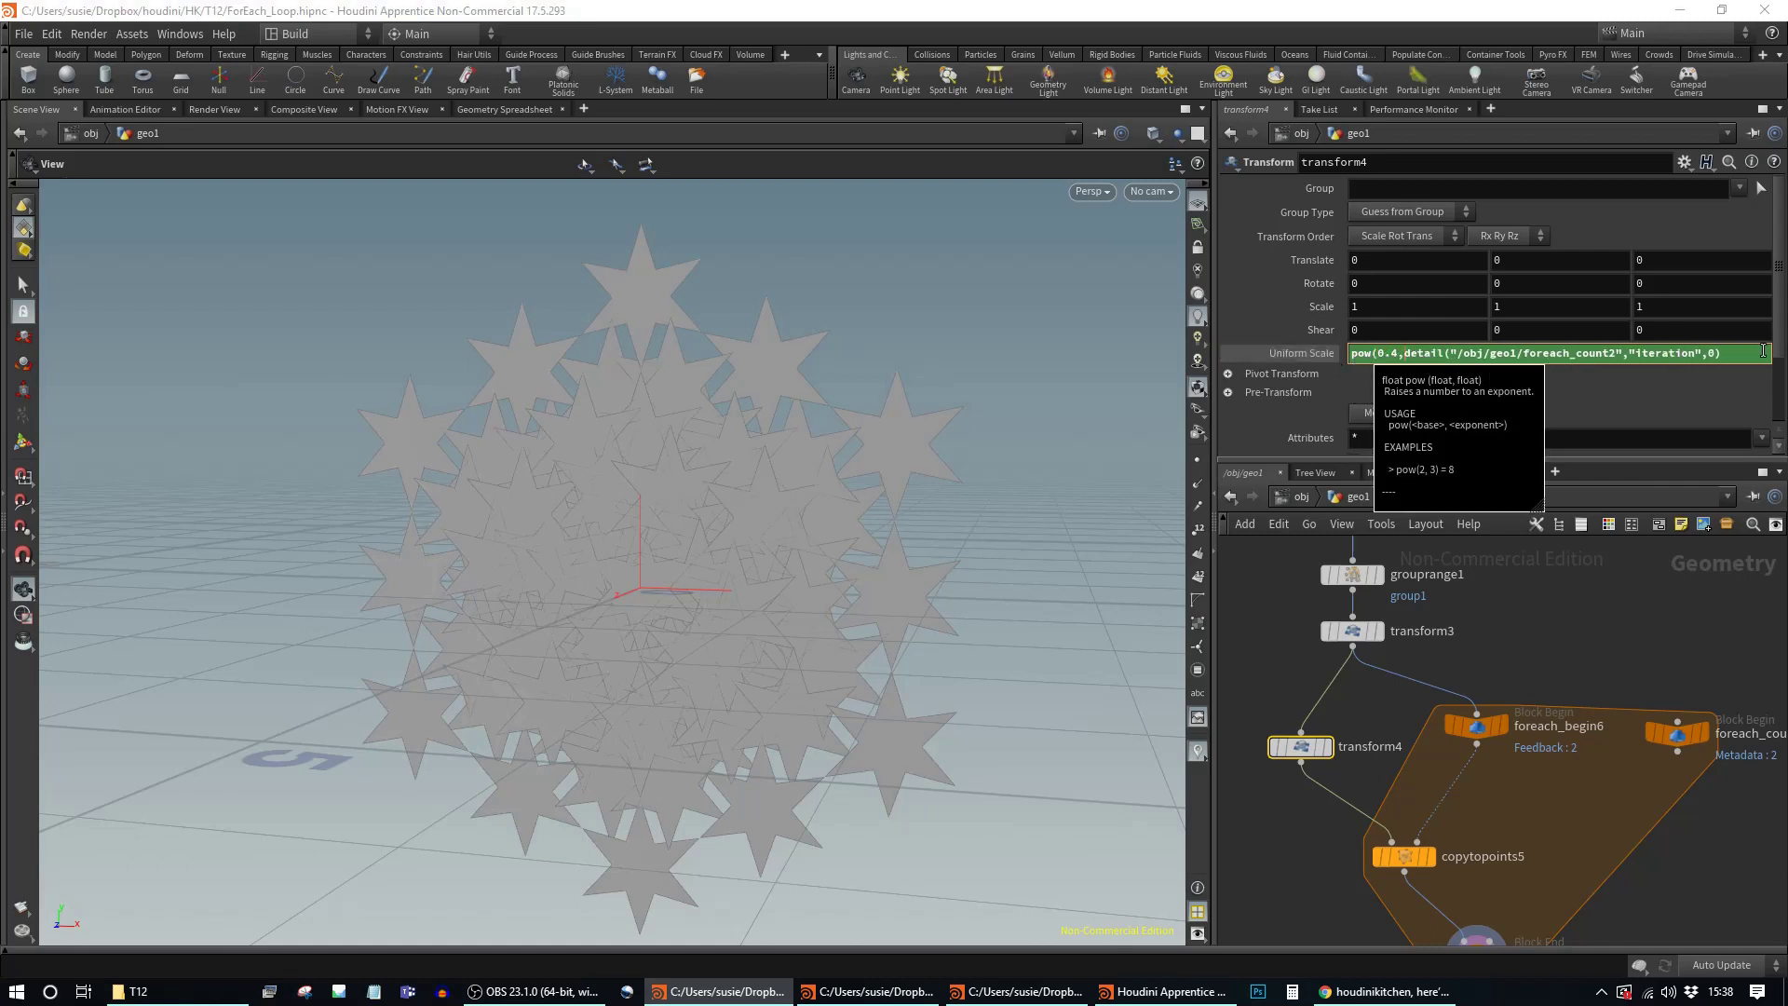
pyautogui.press('Return')
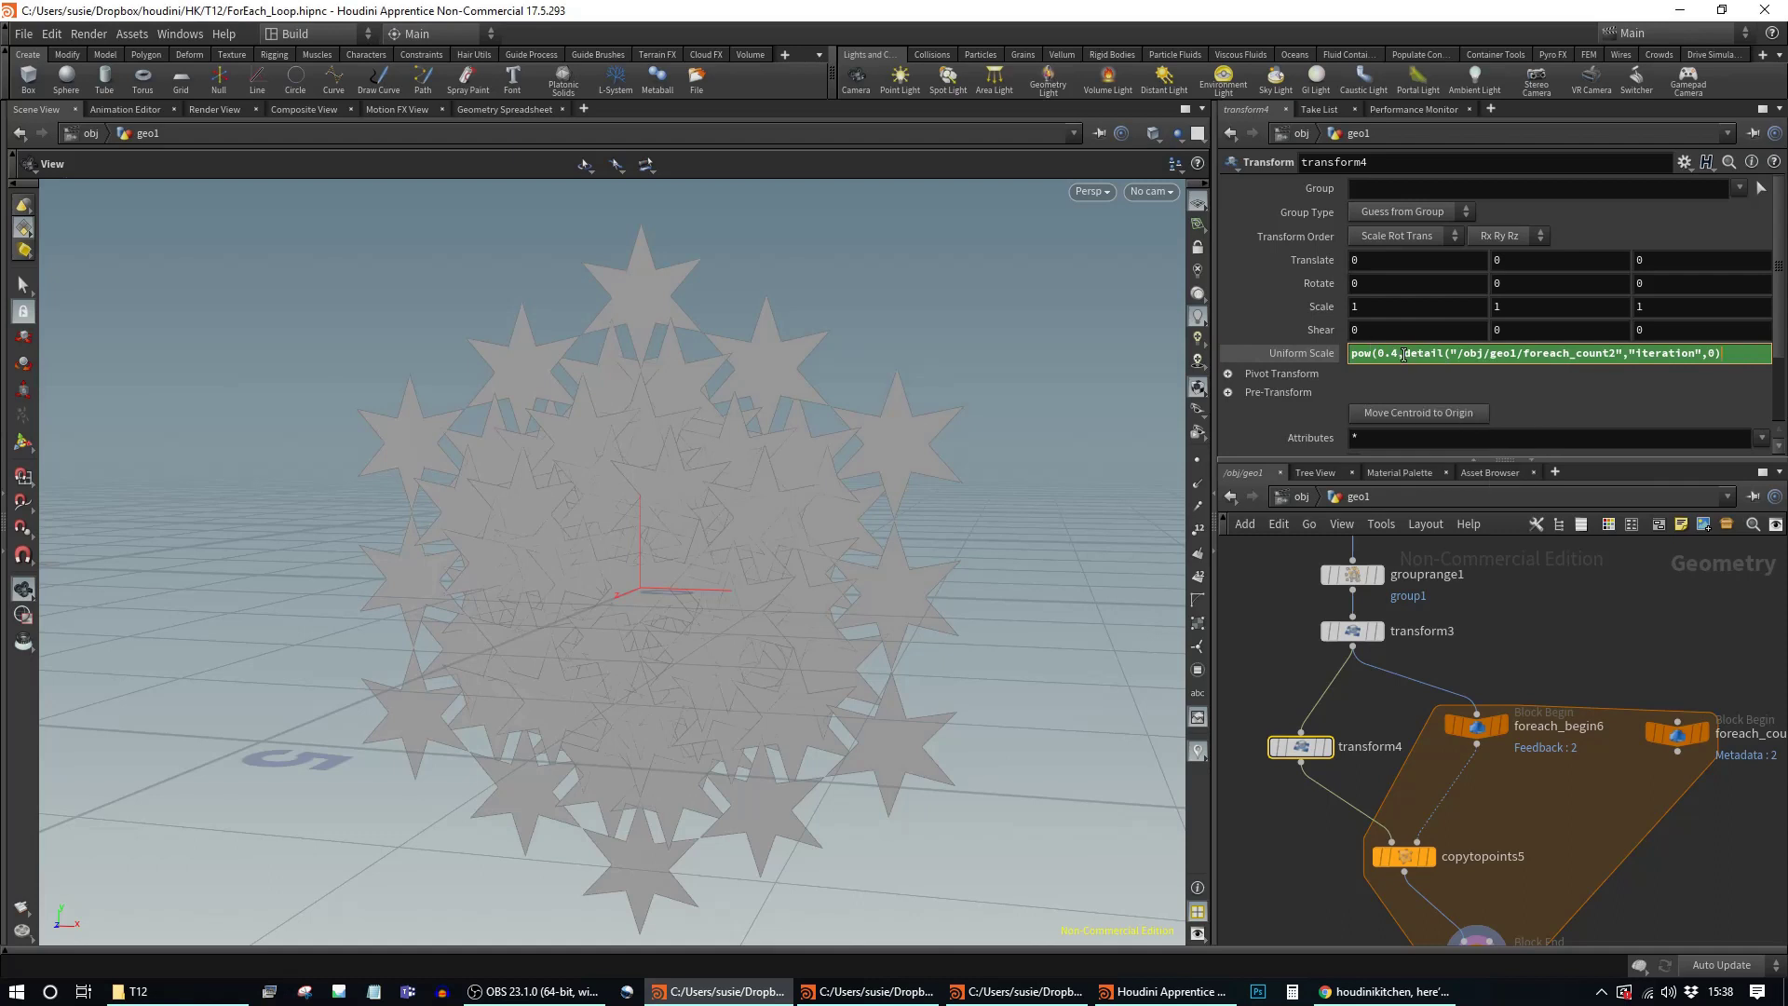
pyautogui.moveTo(1408, 354); pyautogui.dragTo(1751, 356)
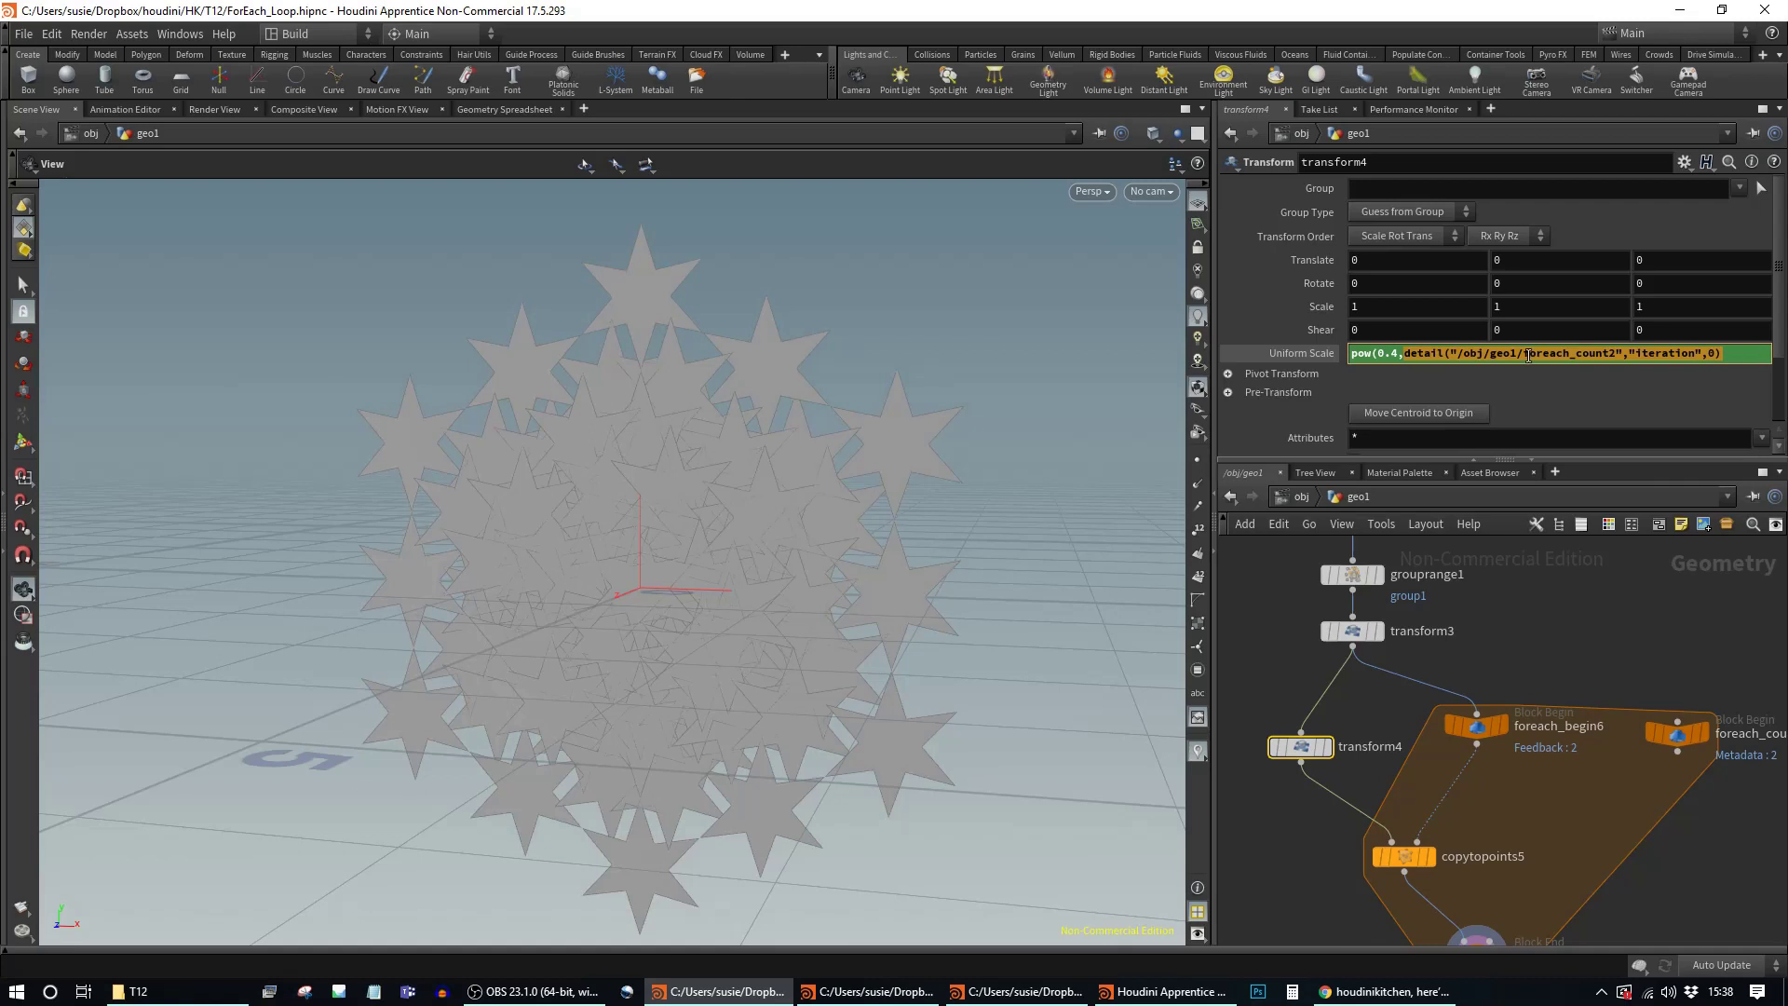
pyautogui.click(1749, 352)
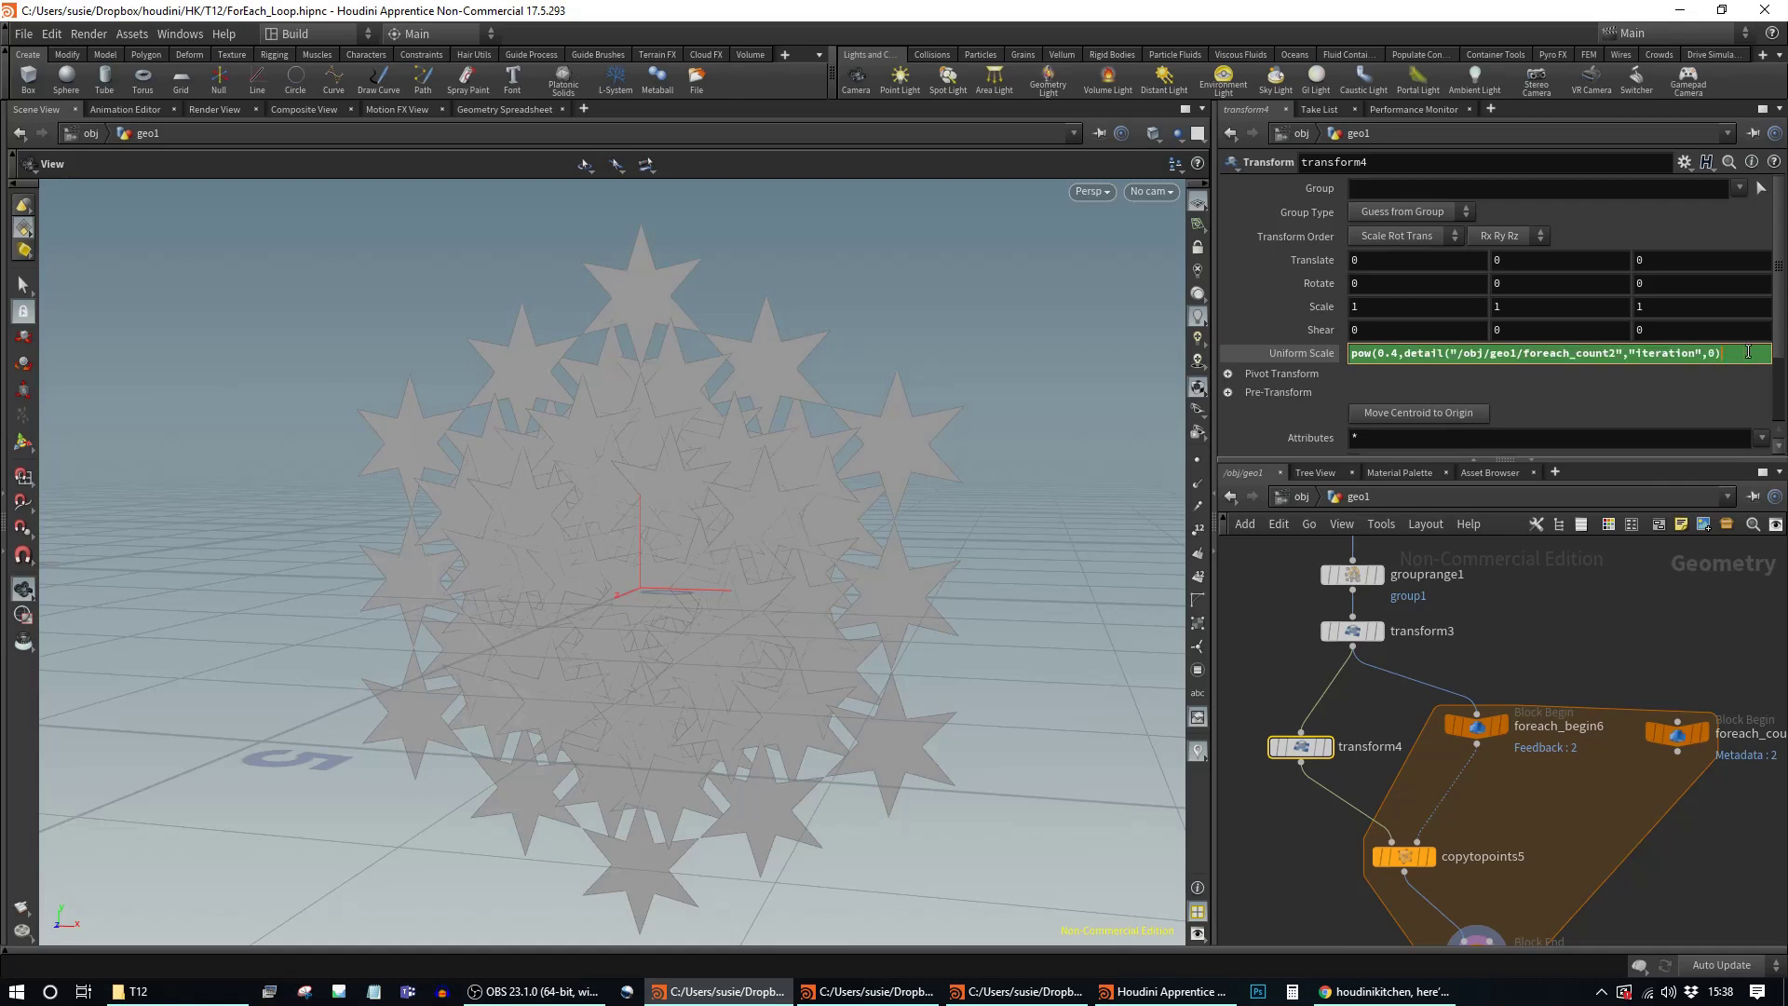
pyautogui.press('Return')
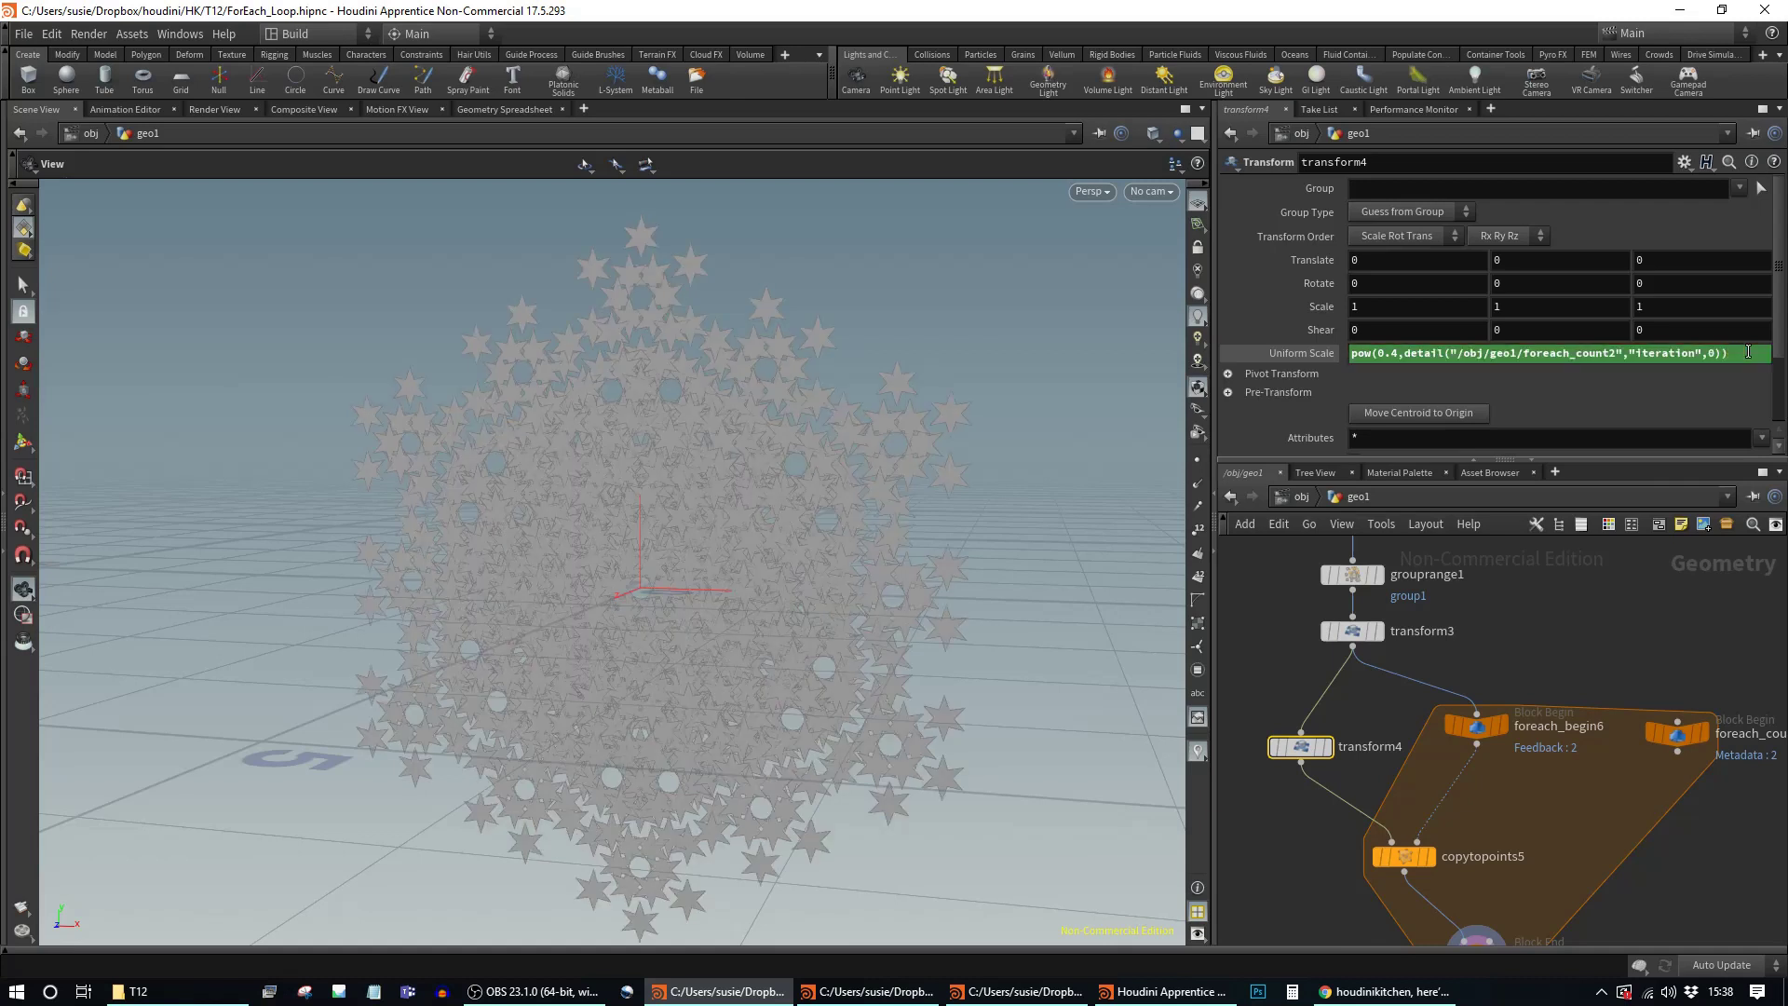
# Step: Set the Gather Method of foreach_end6 to Merge Each Iteration and inspect the star pattern from several angles
pyautogui.moveTo(922, 547); pyautogui.dragTo(843, 615)
pyautogui.moveTo(1659, 928); pyautogui.dragTo(1645, 738, button='middle')
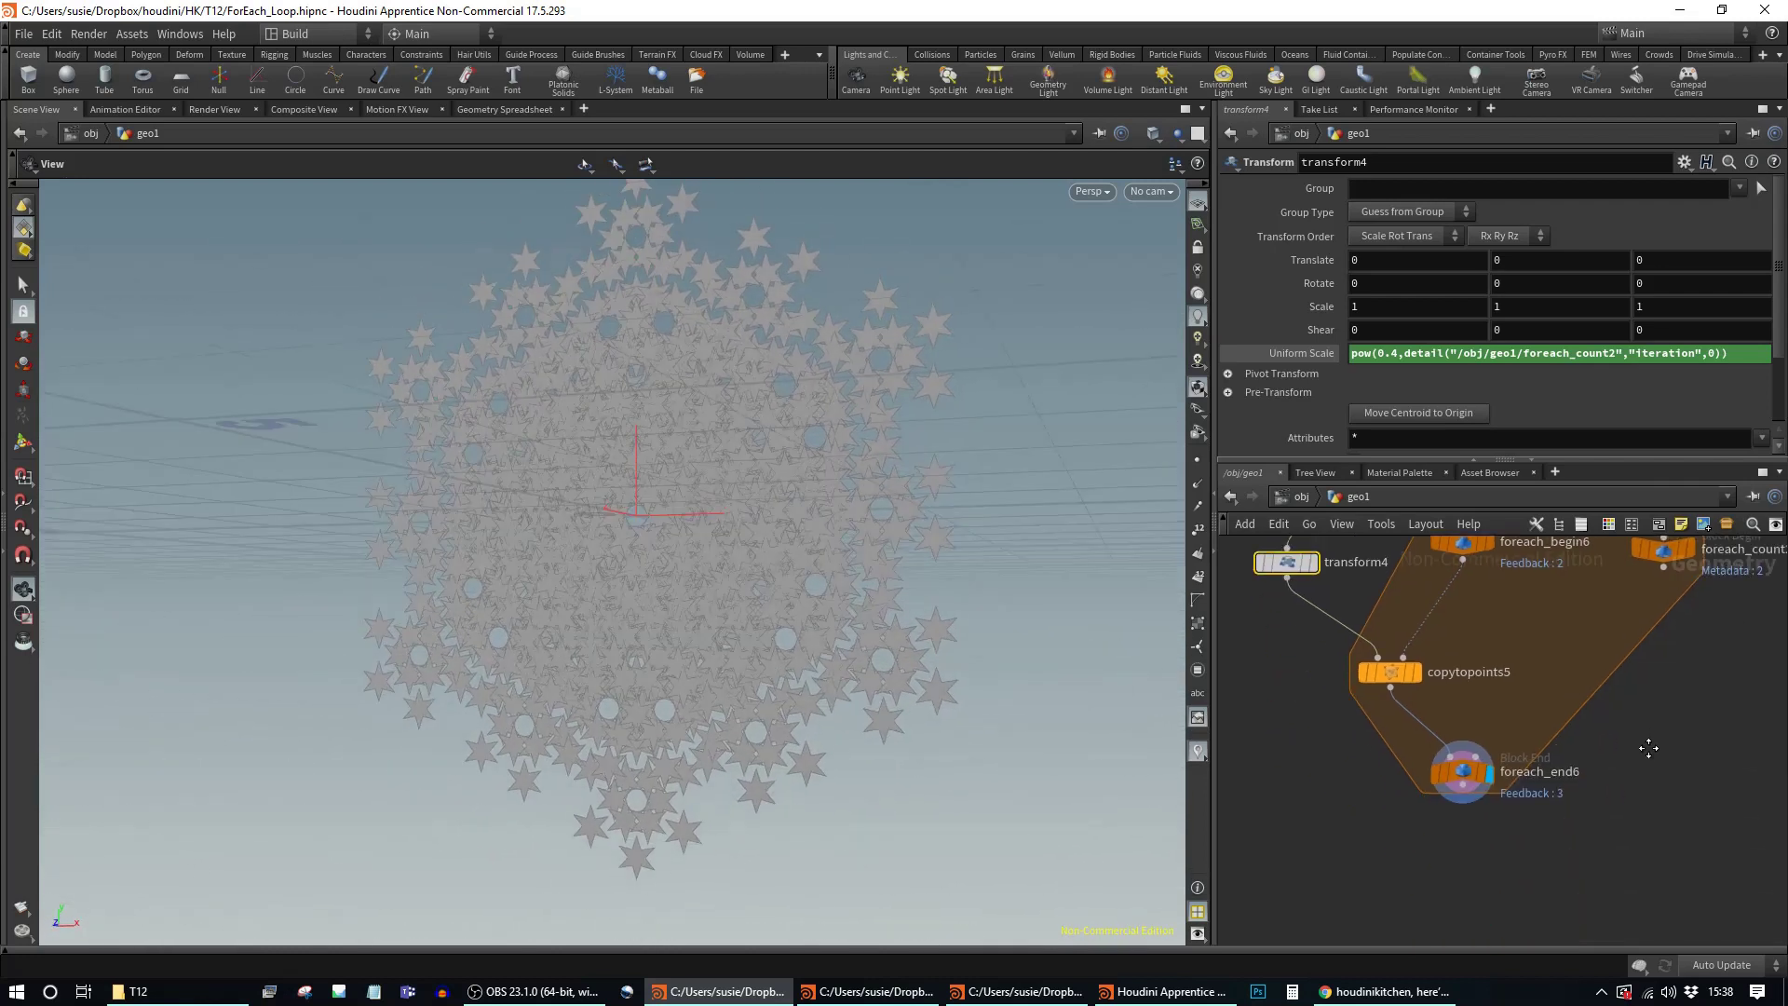
pyautogui.click(1462, 766)
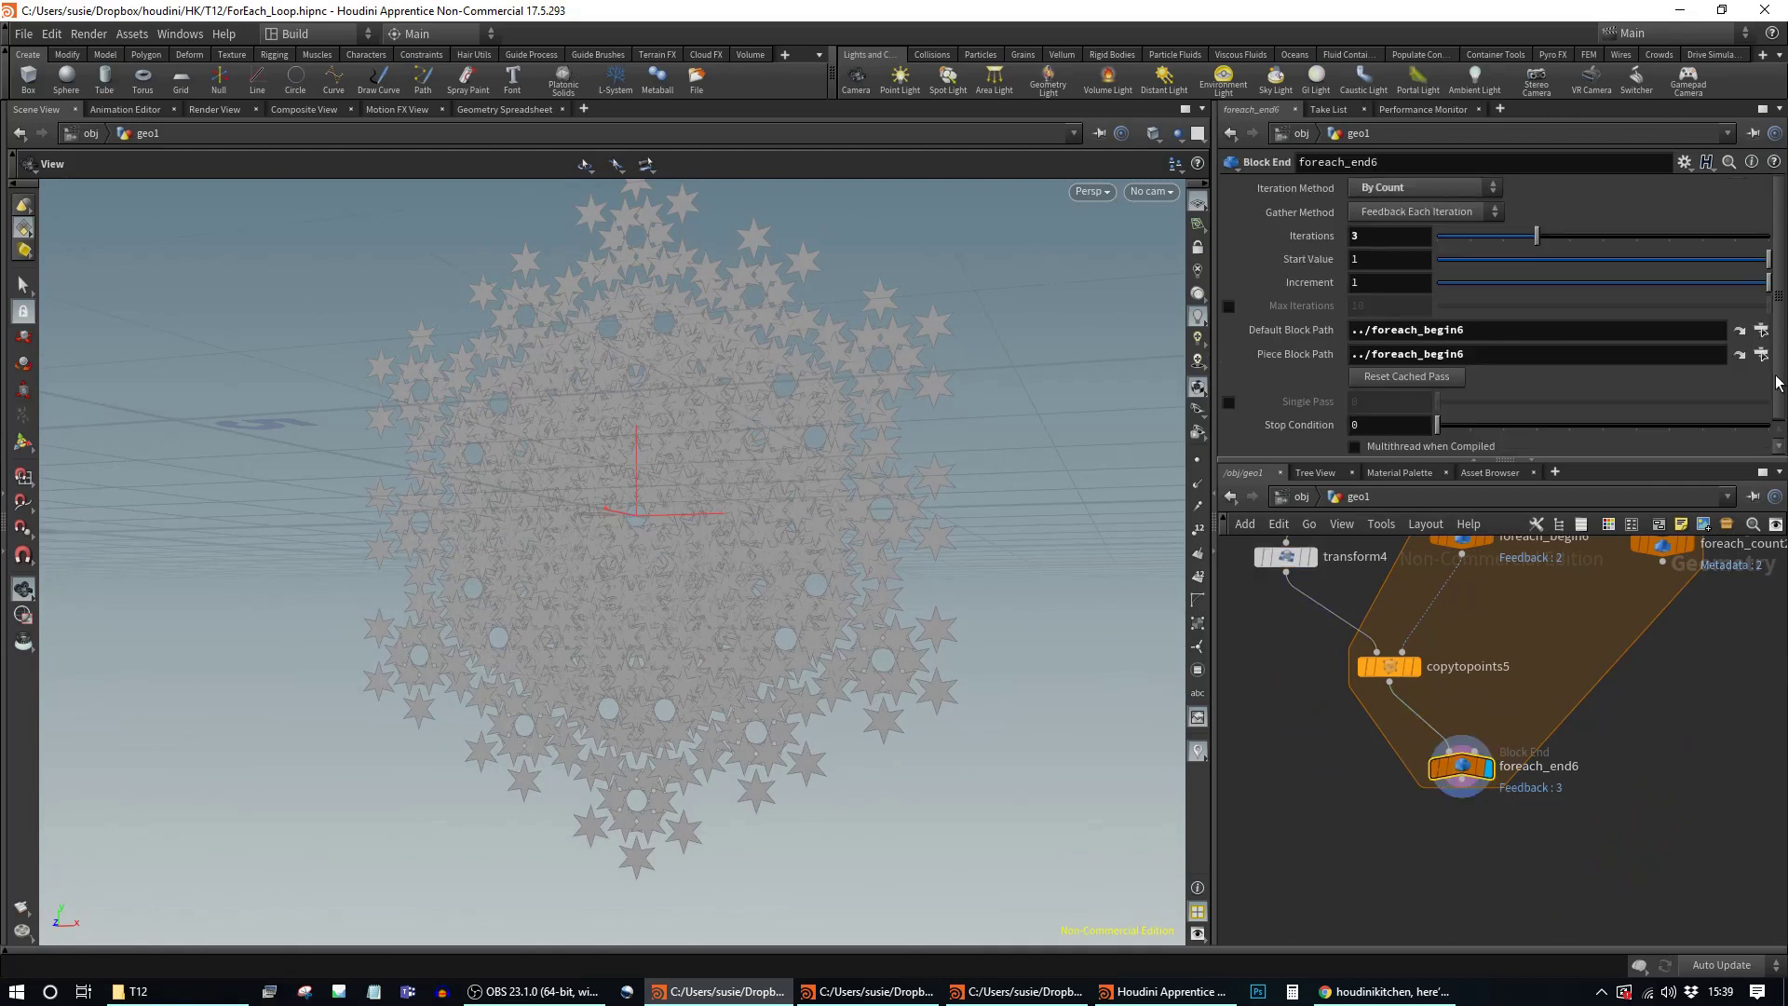
pyautogui.click(1474, 207)
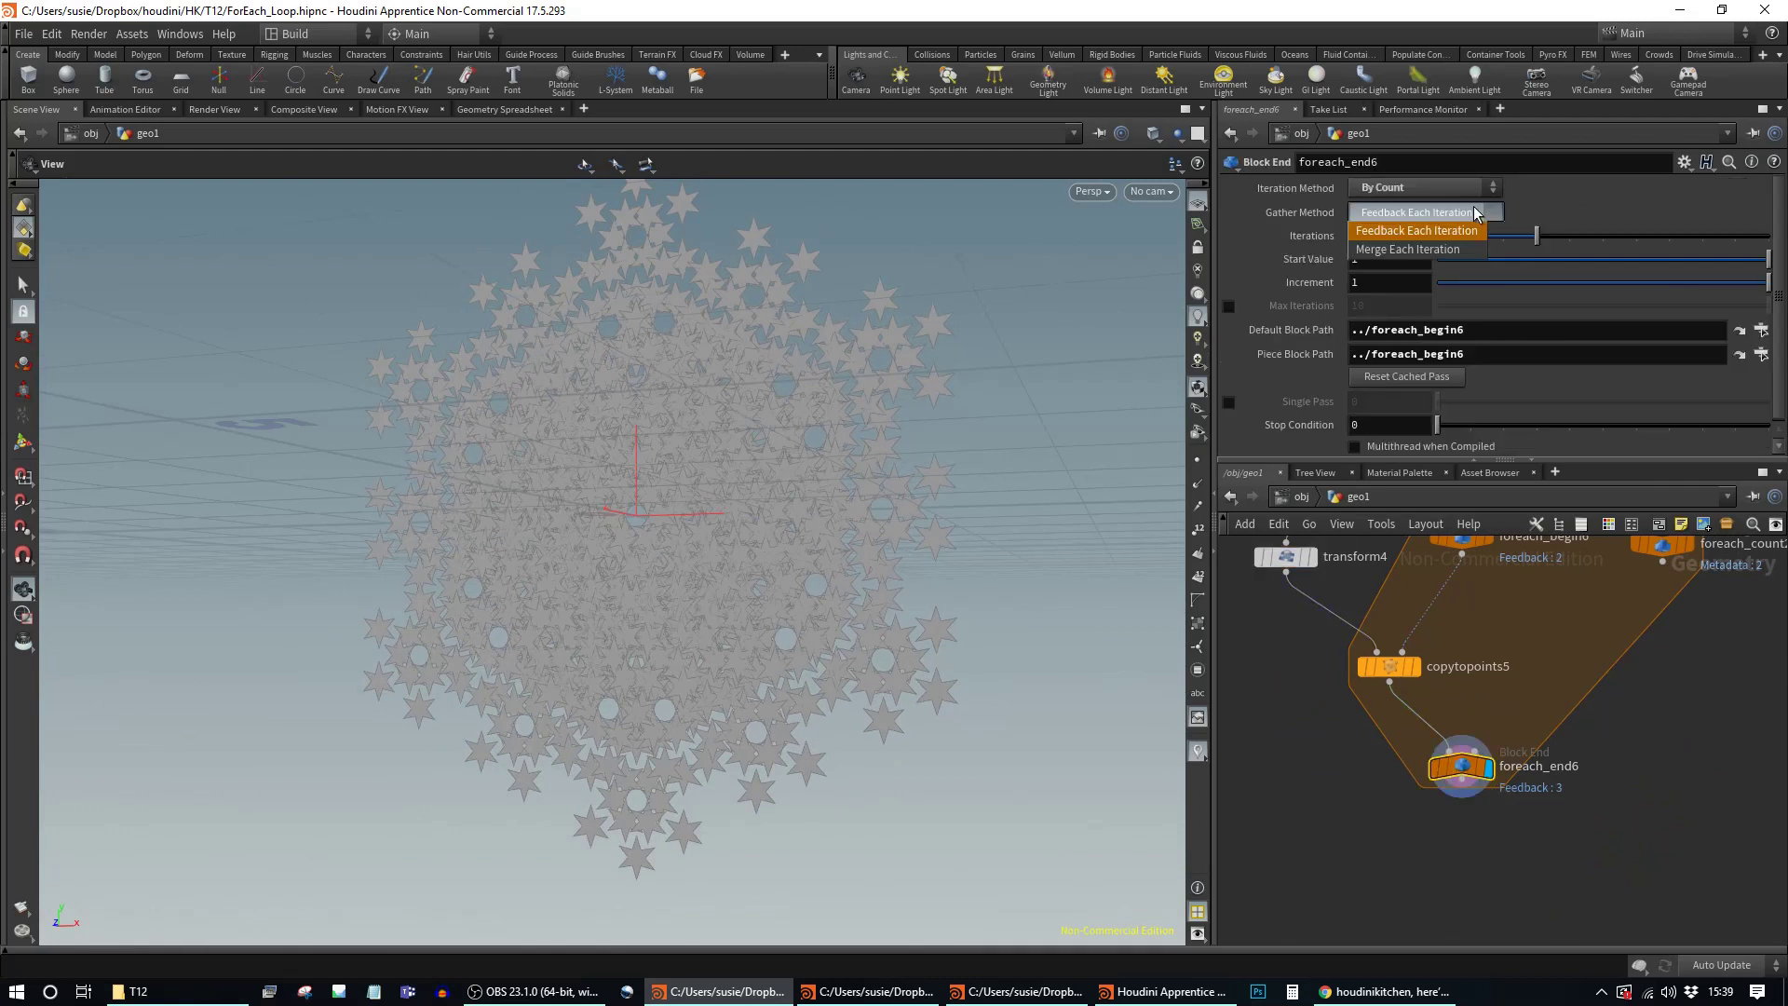
pyautogui.click(1418, 249)
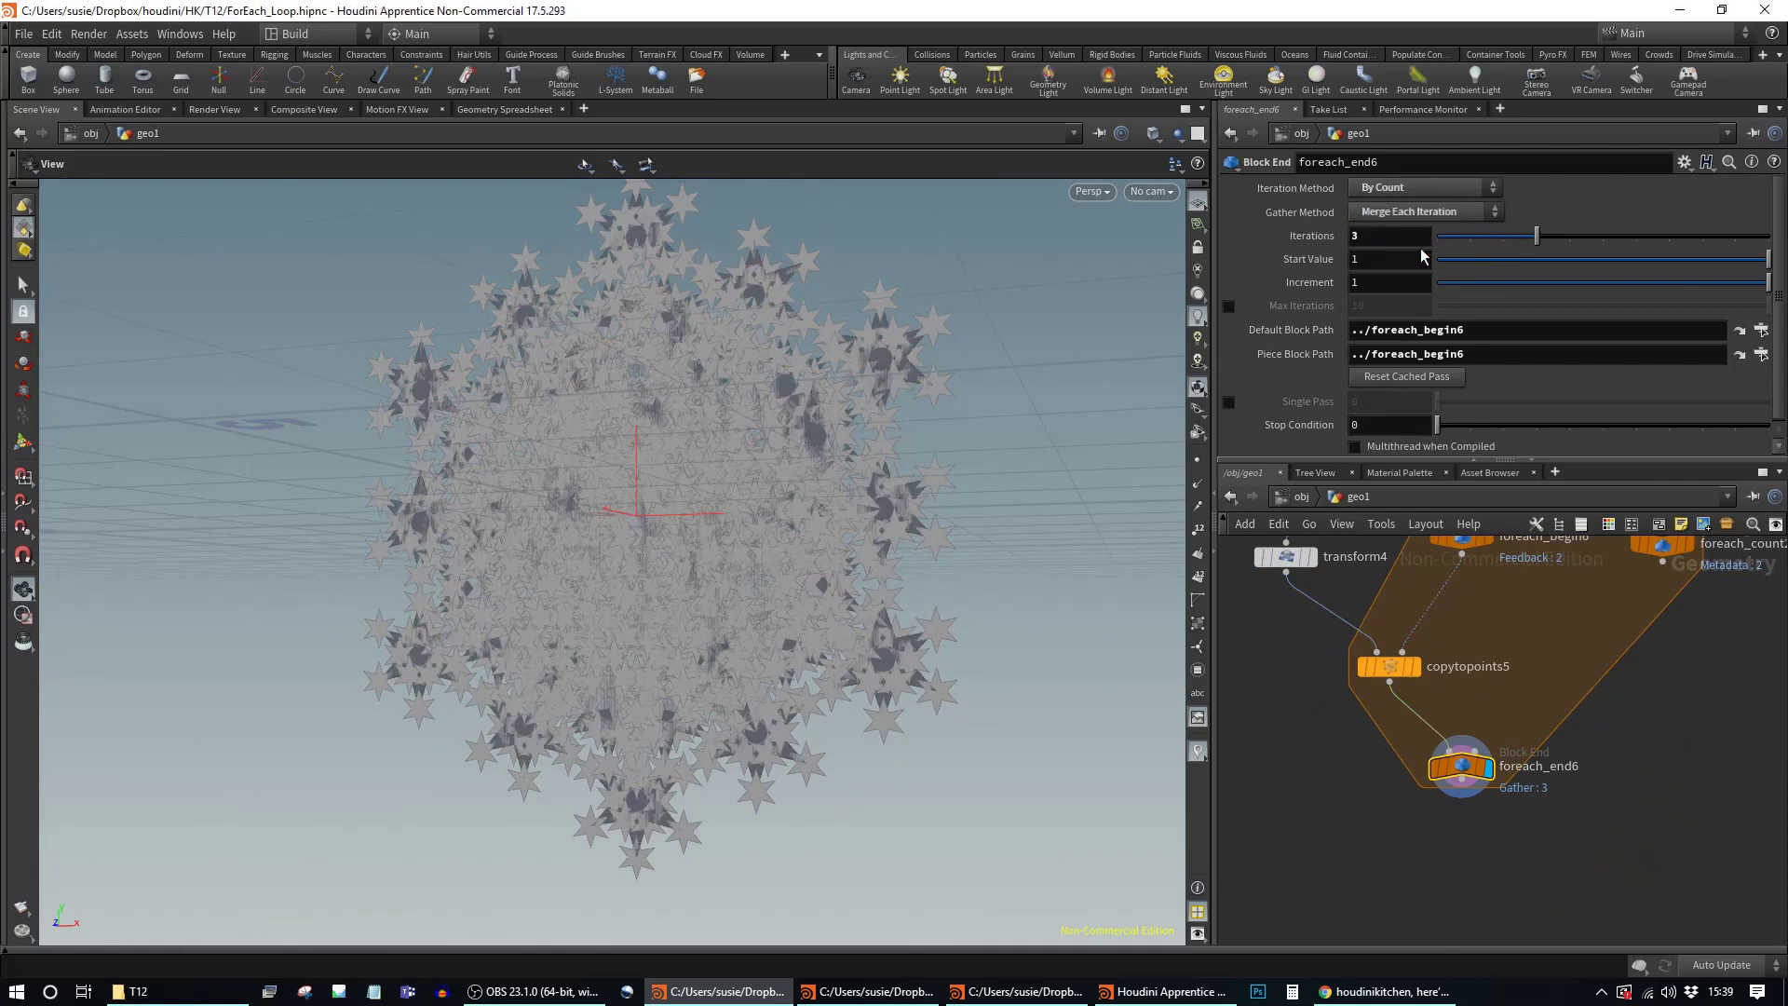
pyautogui.moveTo(783, 711); pyautogui.dragTo(619, 710)
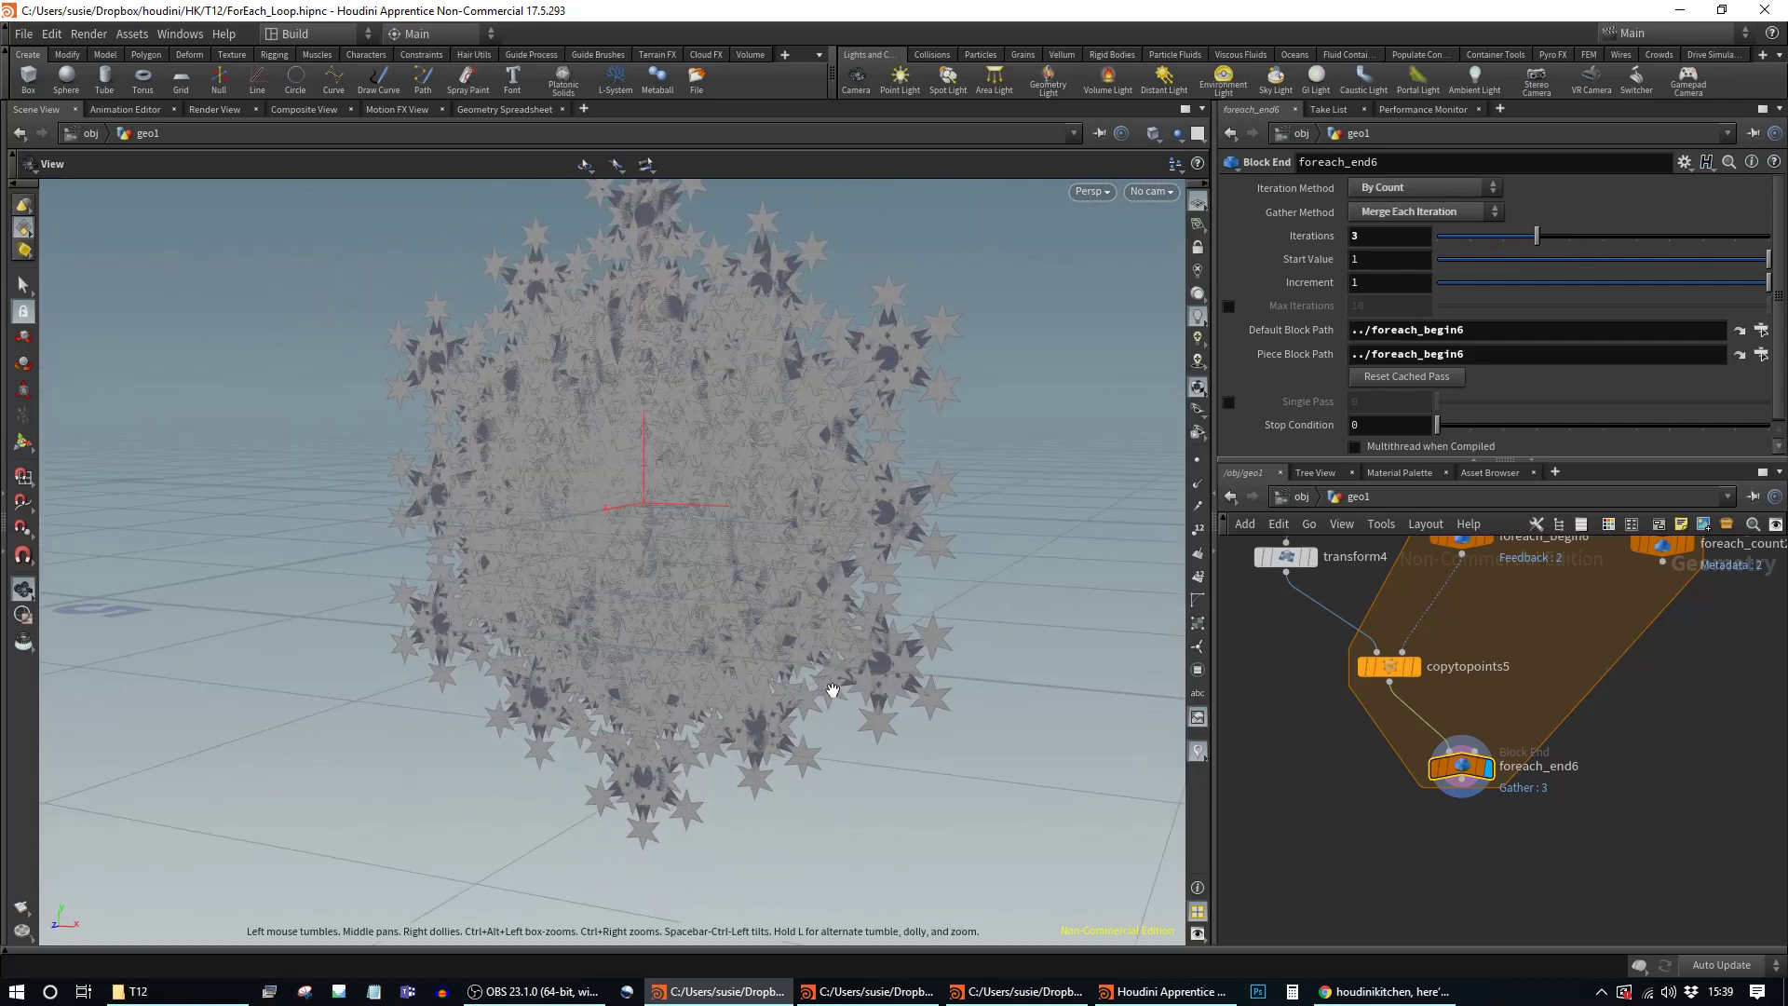
pyautogui.moveTo(834, 690); pyautogui.dragTo(929, 610)
pyautogui.scroll(6, 929, 610)
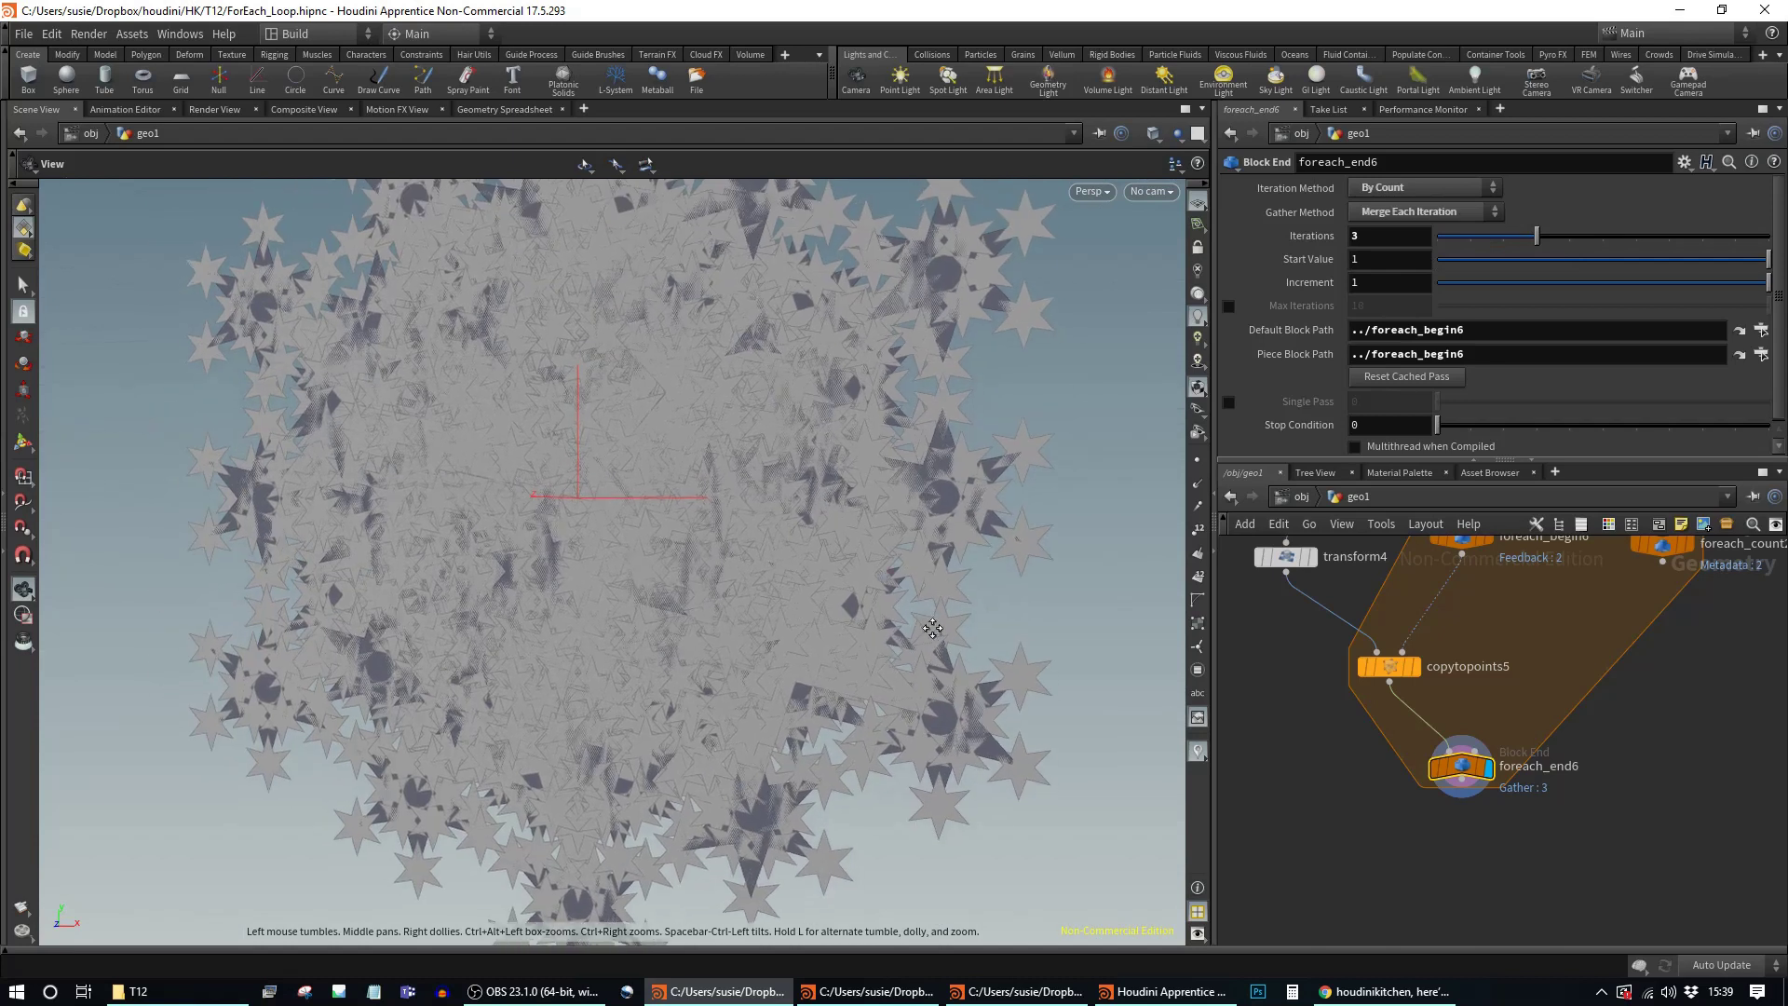
pyautogui.scroll(-5, 930, 626)
# Step: Align foreach_end6 below copytopoints5, append a PolyWire node to its output and display it
pyautogui.moveTo(1467, 768); pyautogui.dragTo(1409, 768)
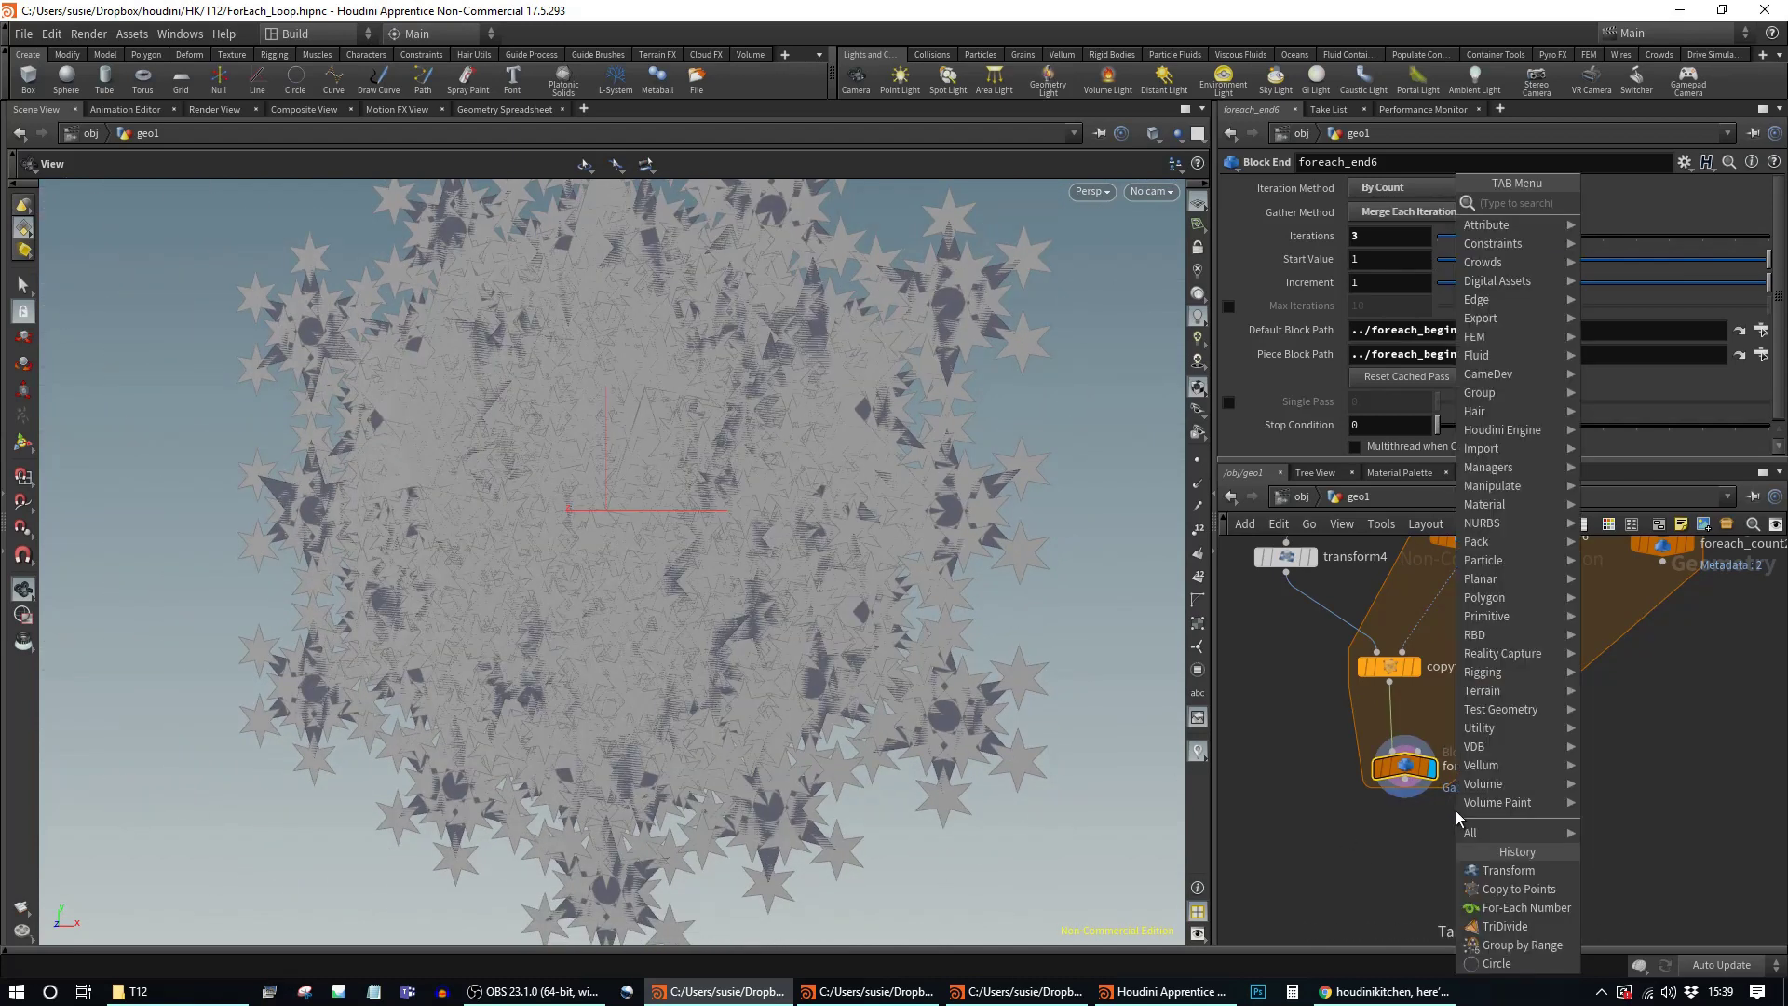
pyautogui.write('wire')
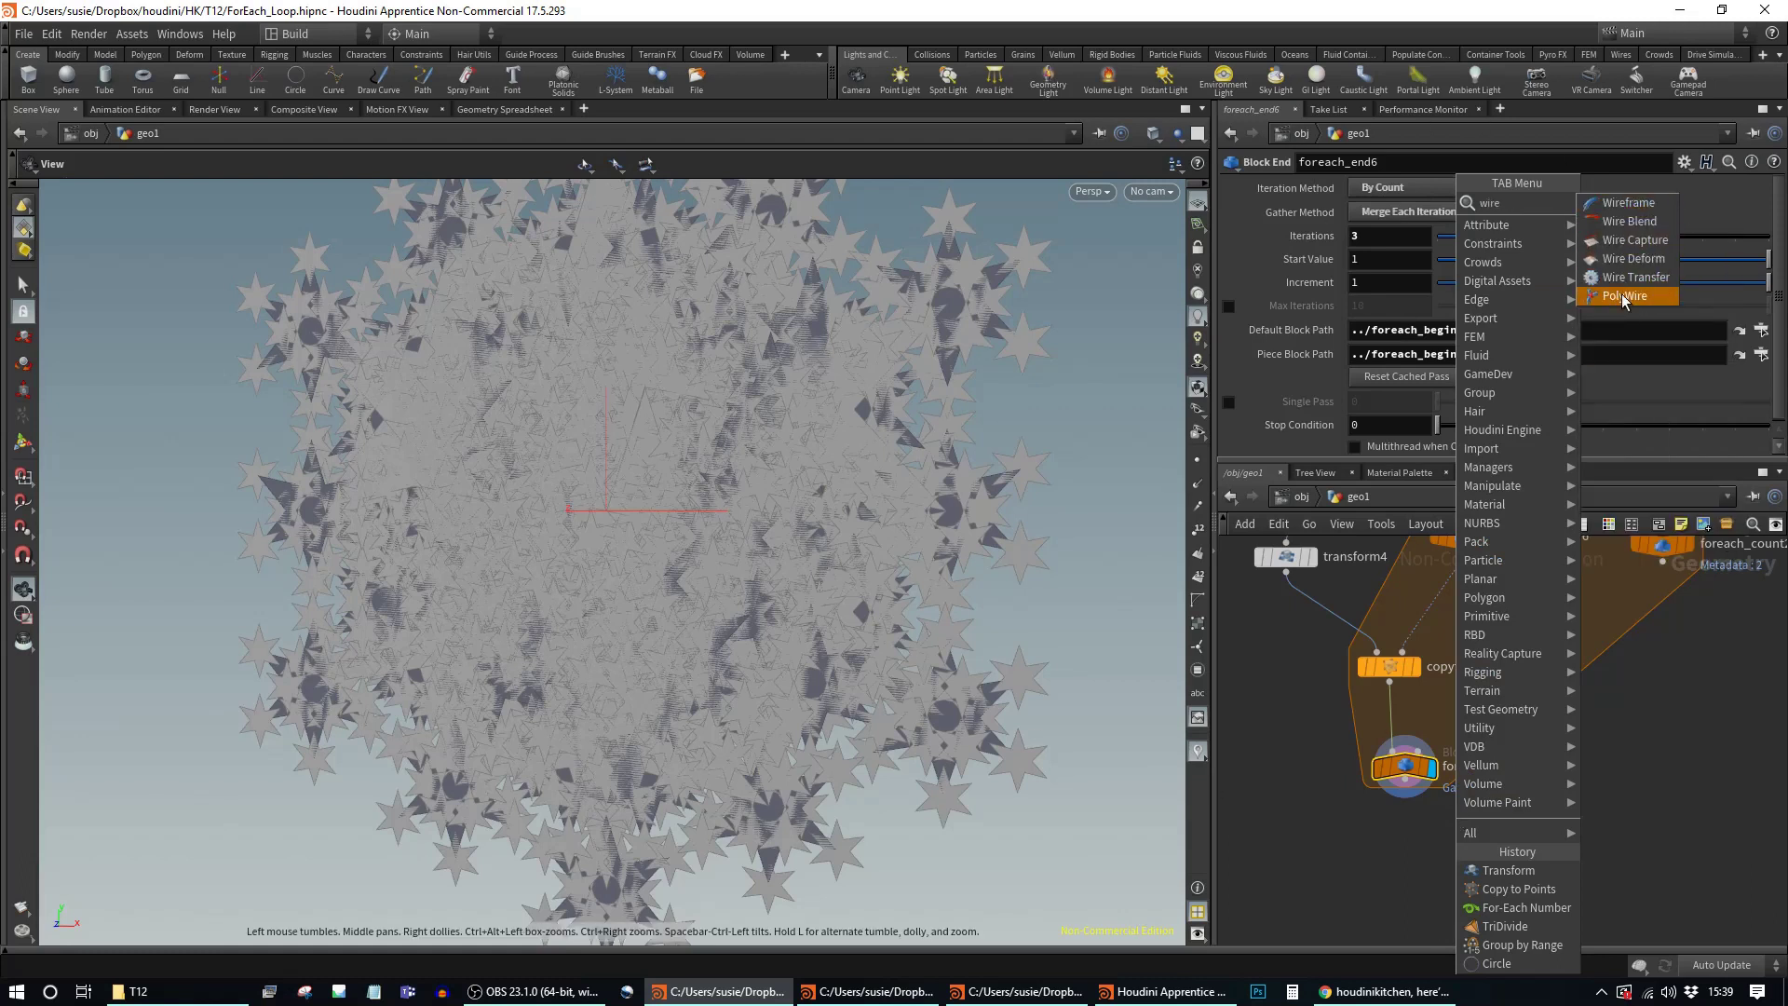
pyautogui.click(1637, 297)
pyautogui.click(1405, 873)
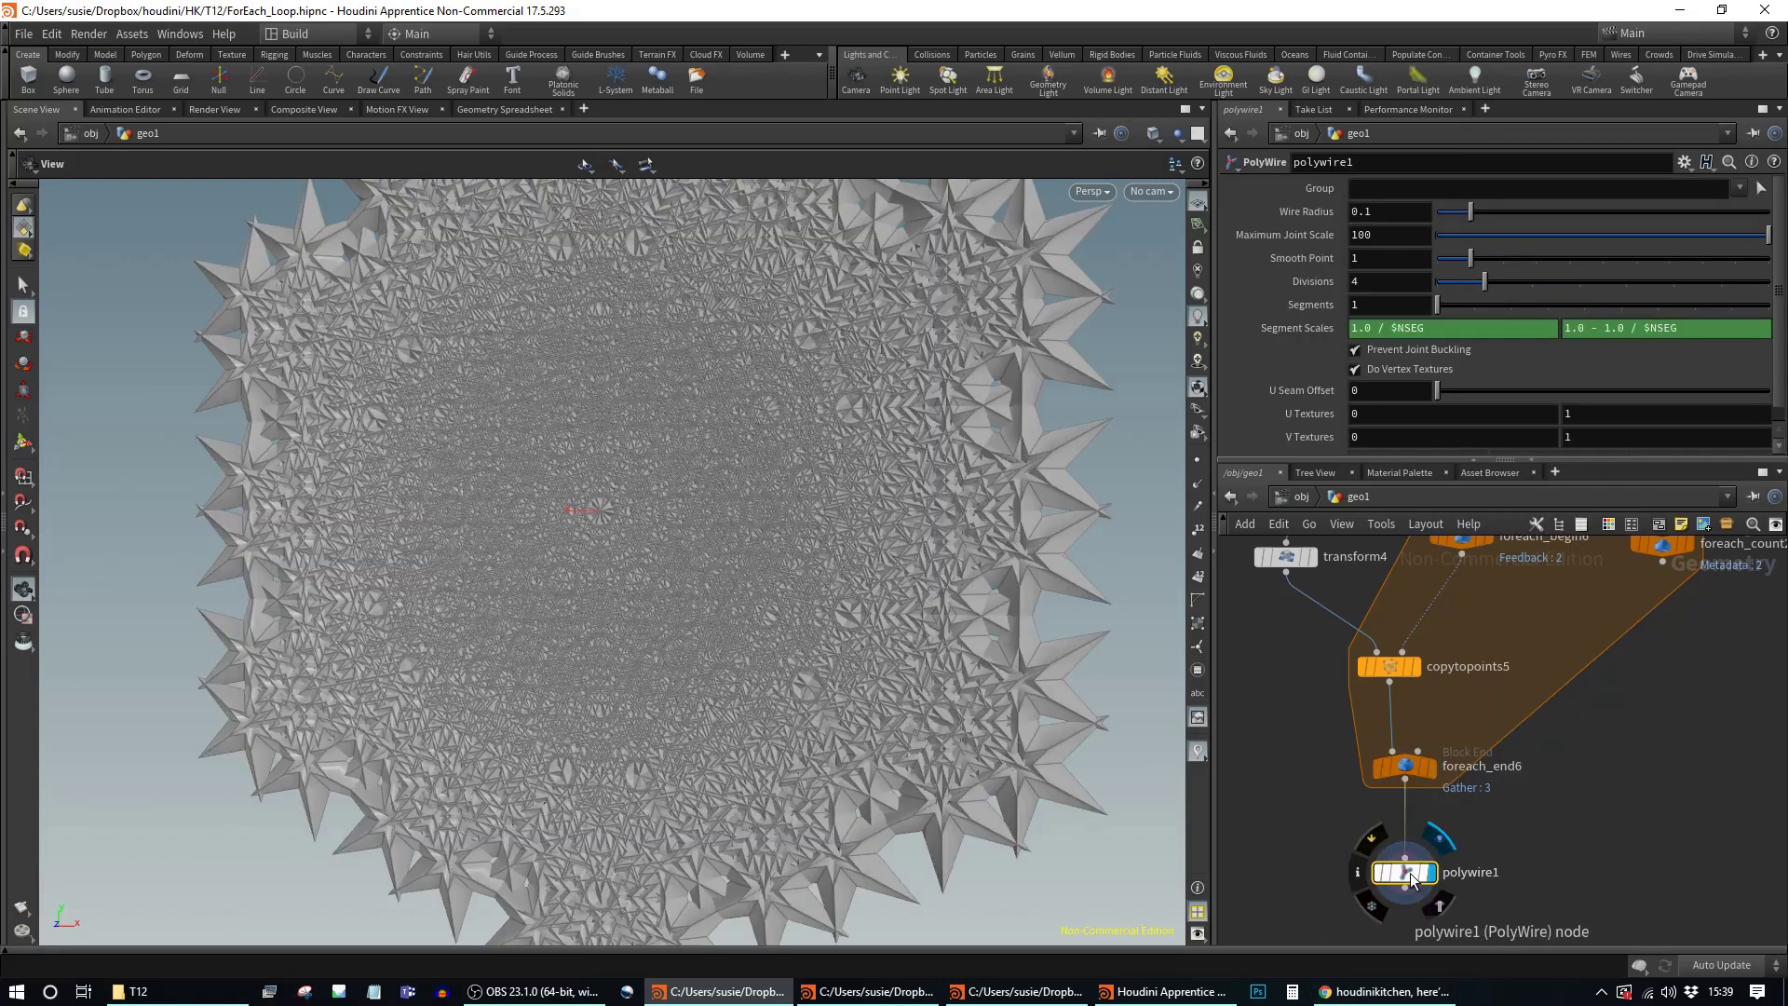
# Step: Reduce polywire1's Wire Radius to 0.008 and inspect the star wires from another angle
pyautogui.moveTo(783, 456); pyautogui.dragTo(1071, 372)
pyautogui.moveTo(1477, 214); pyautogui.dragTo(1440, 222)
pyautogui.moveTo(890, 550)
pyautogui.mouseDown()
pyautogui.moveTo(926, 600)
pyautogui.moveTo(1030, 599)
pyautogui.moveTo(906, 547)
pyautogui.moveTo(926, 530)
pyautogui.moveTo(865, 567)
pyautogui.mouseUp()
pyautogui.scroll(10, 864, 567)
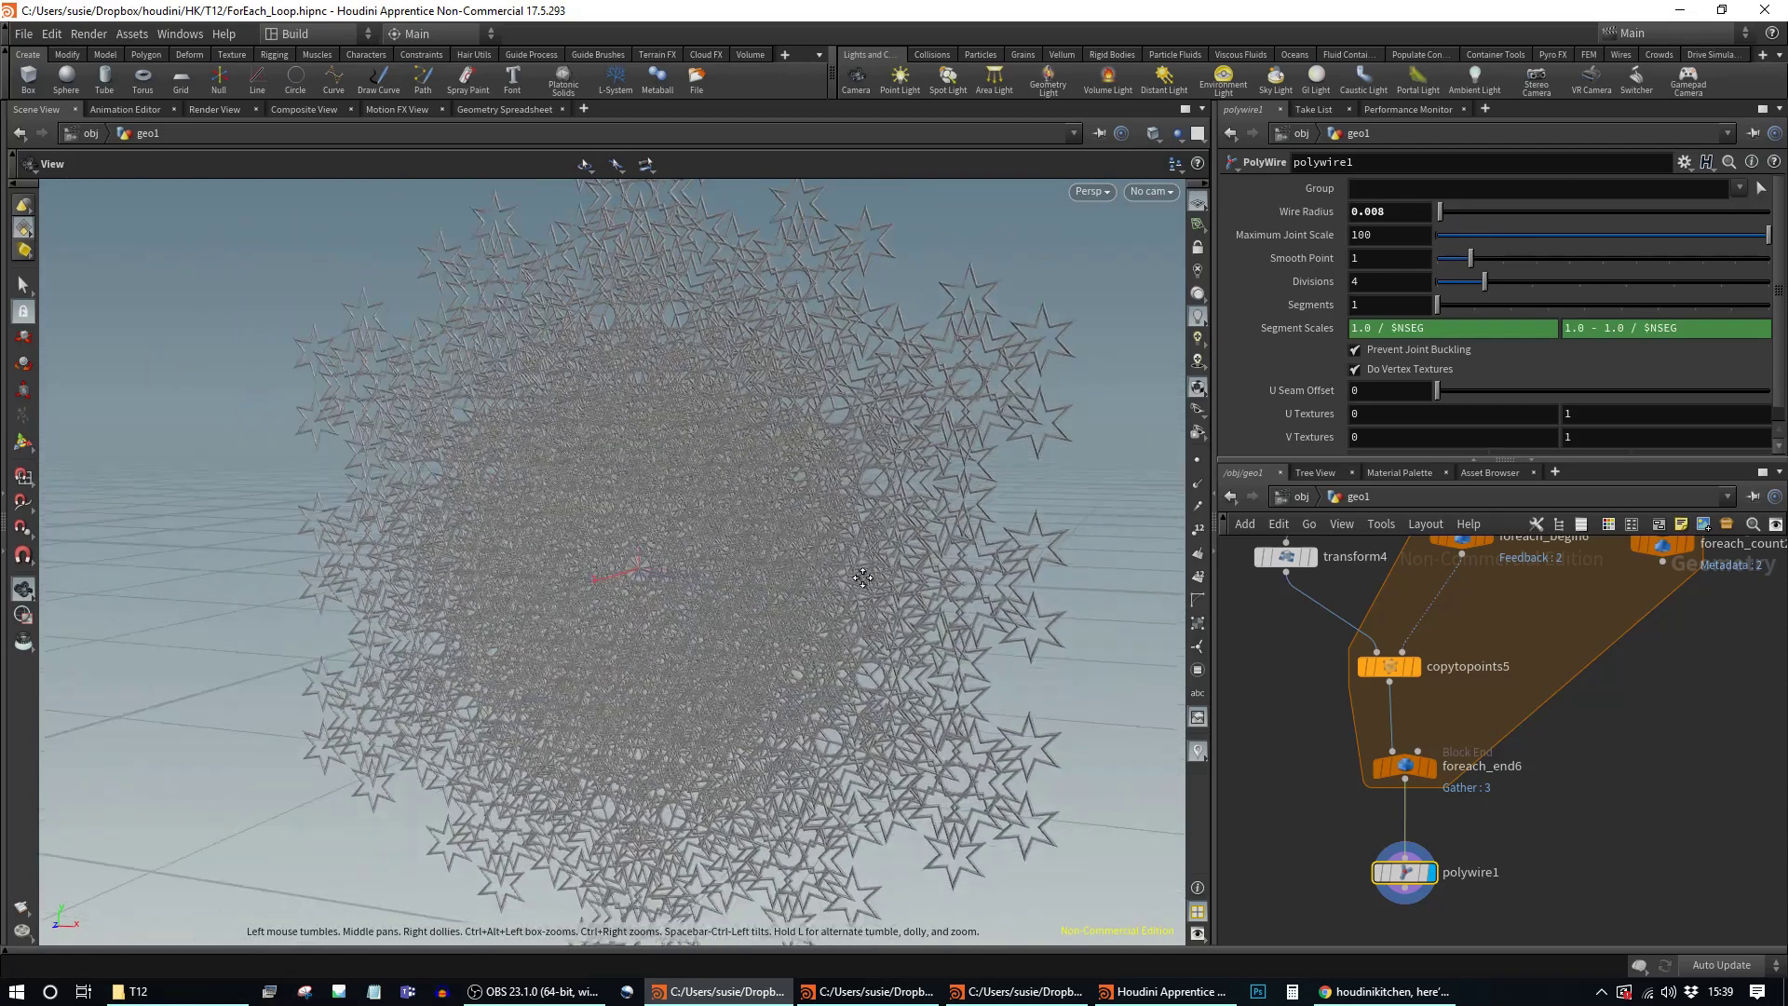
# Step: Move polywire1 further below foreach_end6 and raise copytopoints5 to make room inside the loop block
pyautogui.moveTo(1406, 872); pyautogui.dragTo(1400, 848)
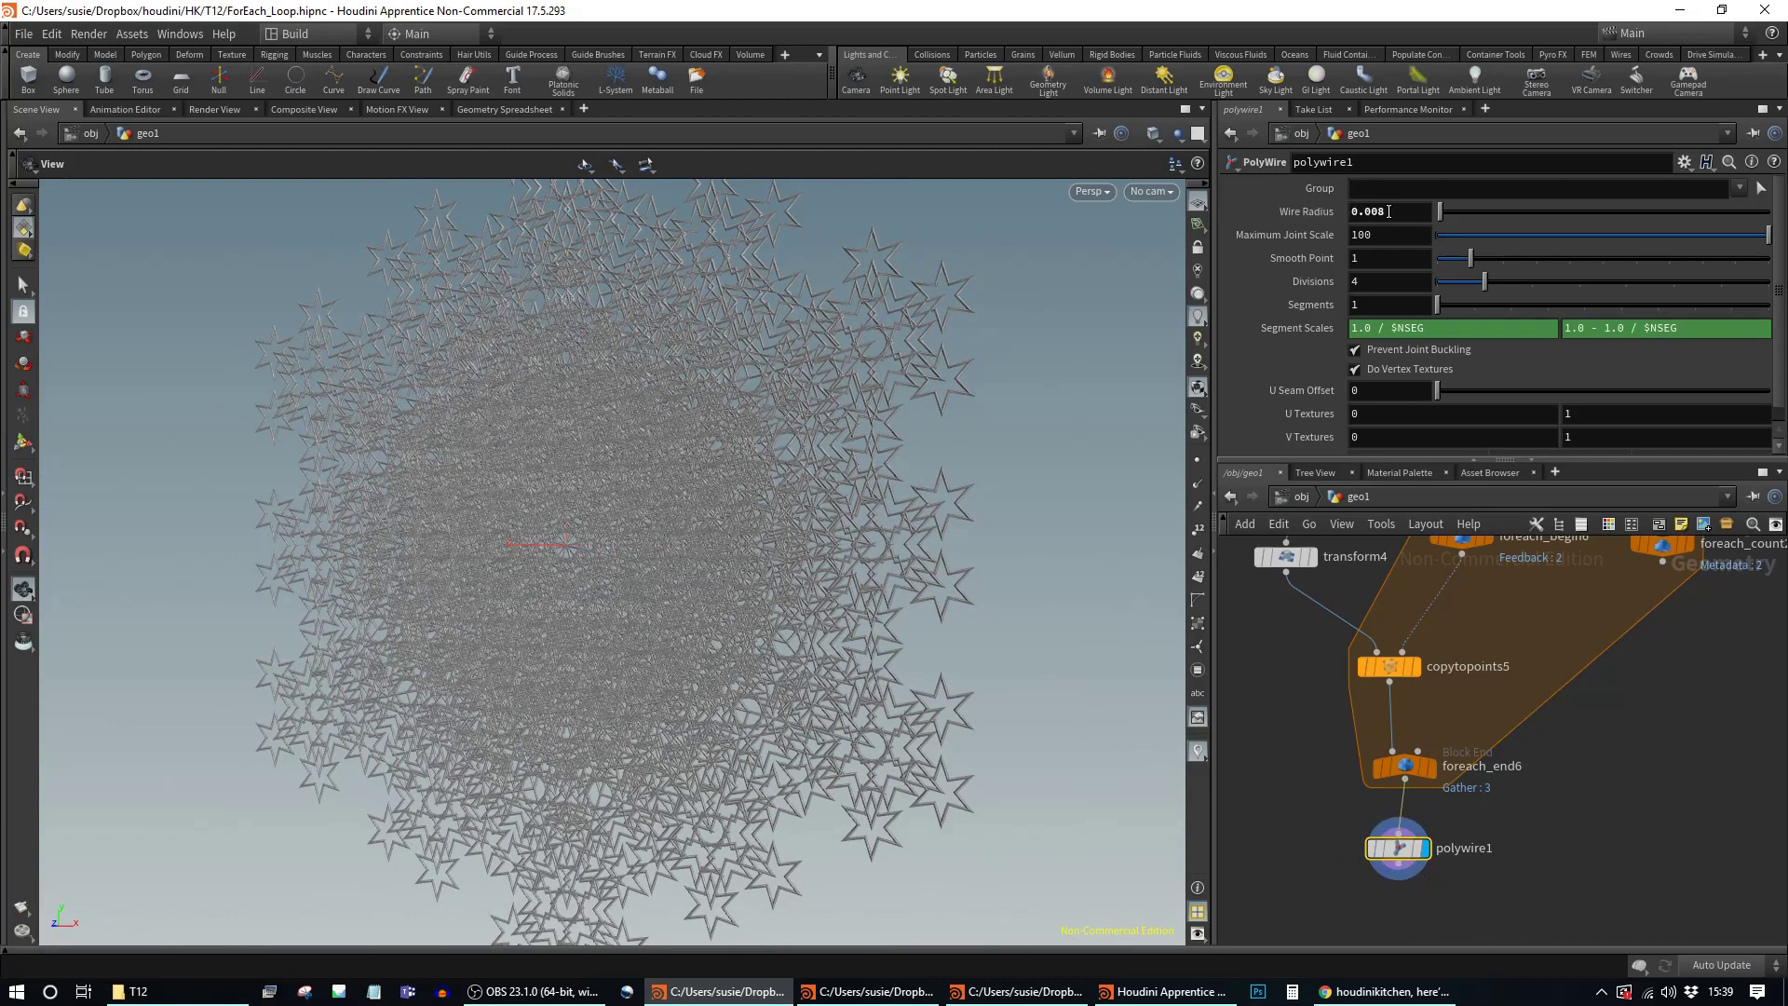
pyautogui.moveTo(1396, 846); pyautogui.dragTo(1402, 864)
pyautogui.moveTo(1678, 666); pyautogui.dragTo(1653, 744, button='middle')
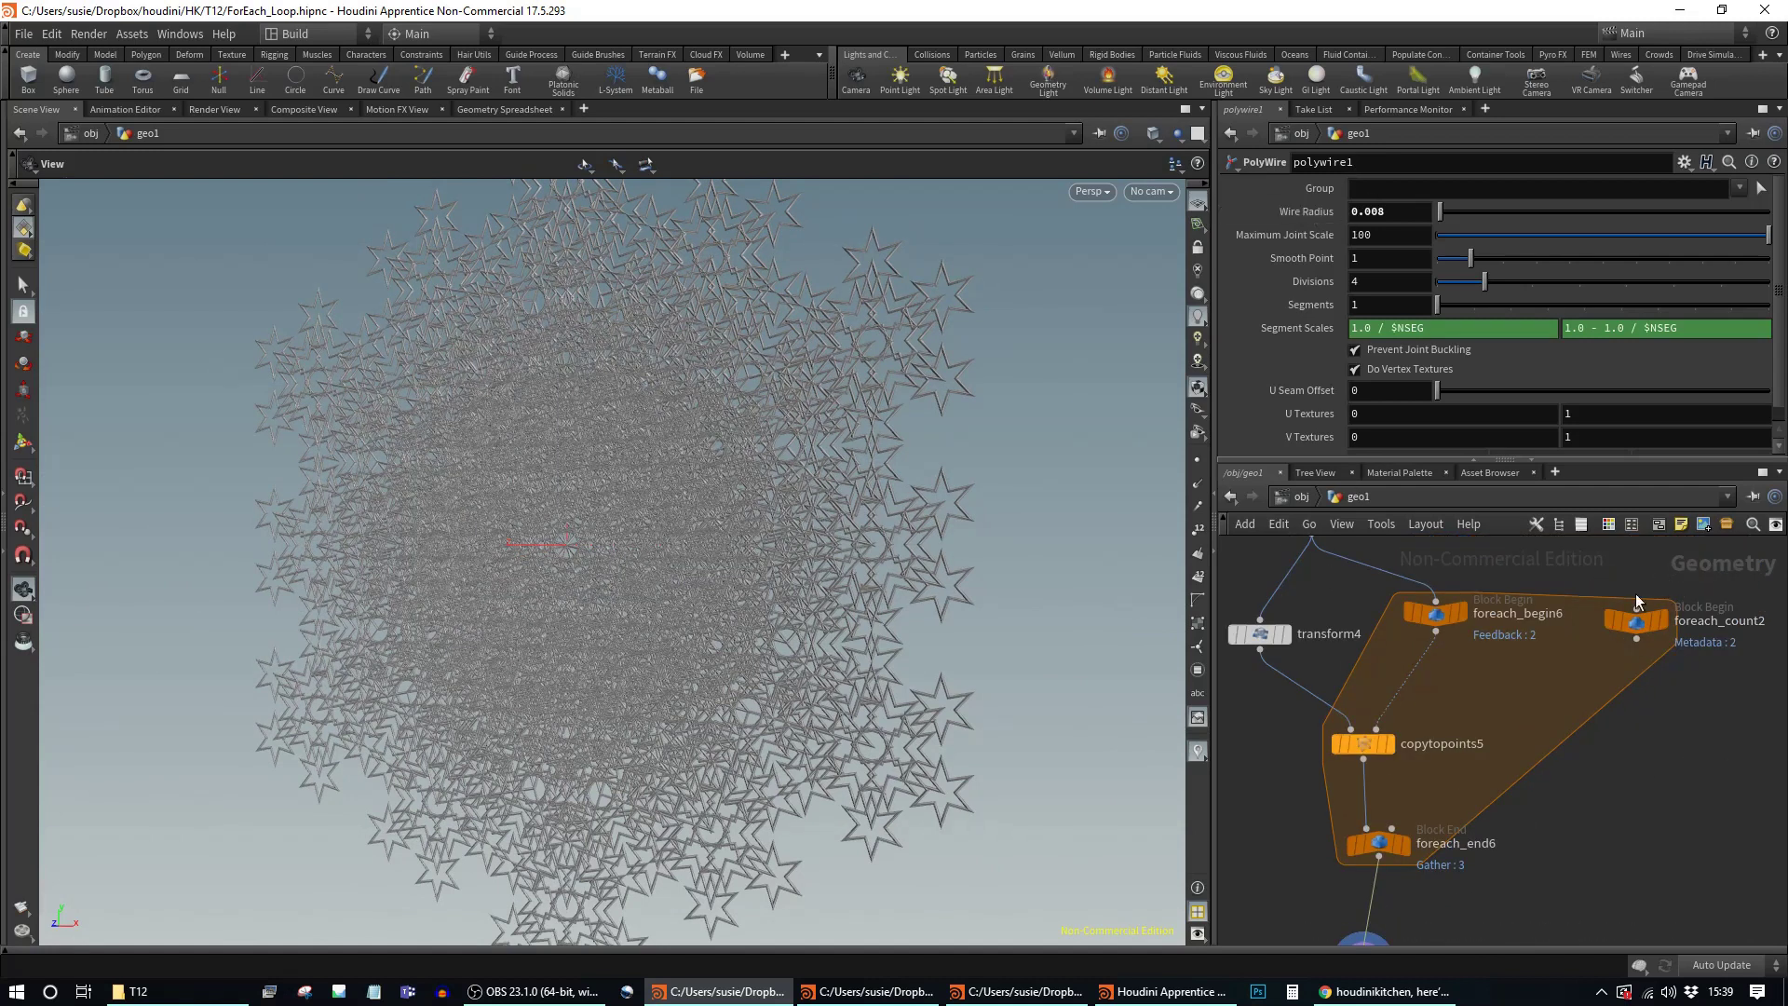
pyautogui.moveTo(1613, 824); pyautogui.dragTo(1684, 711, button='middle')
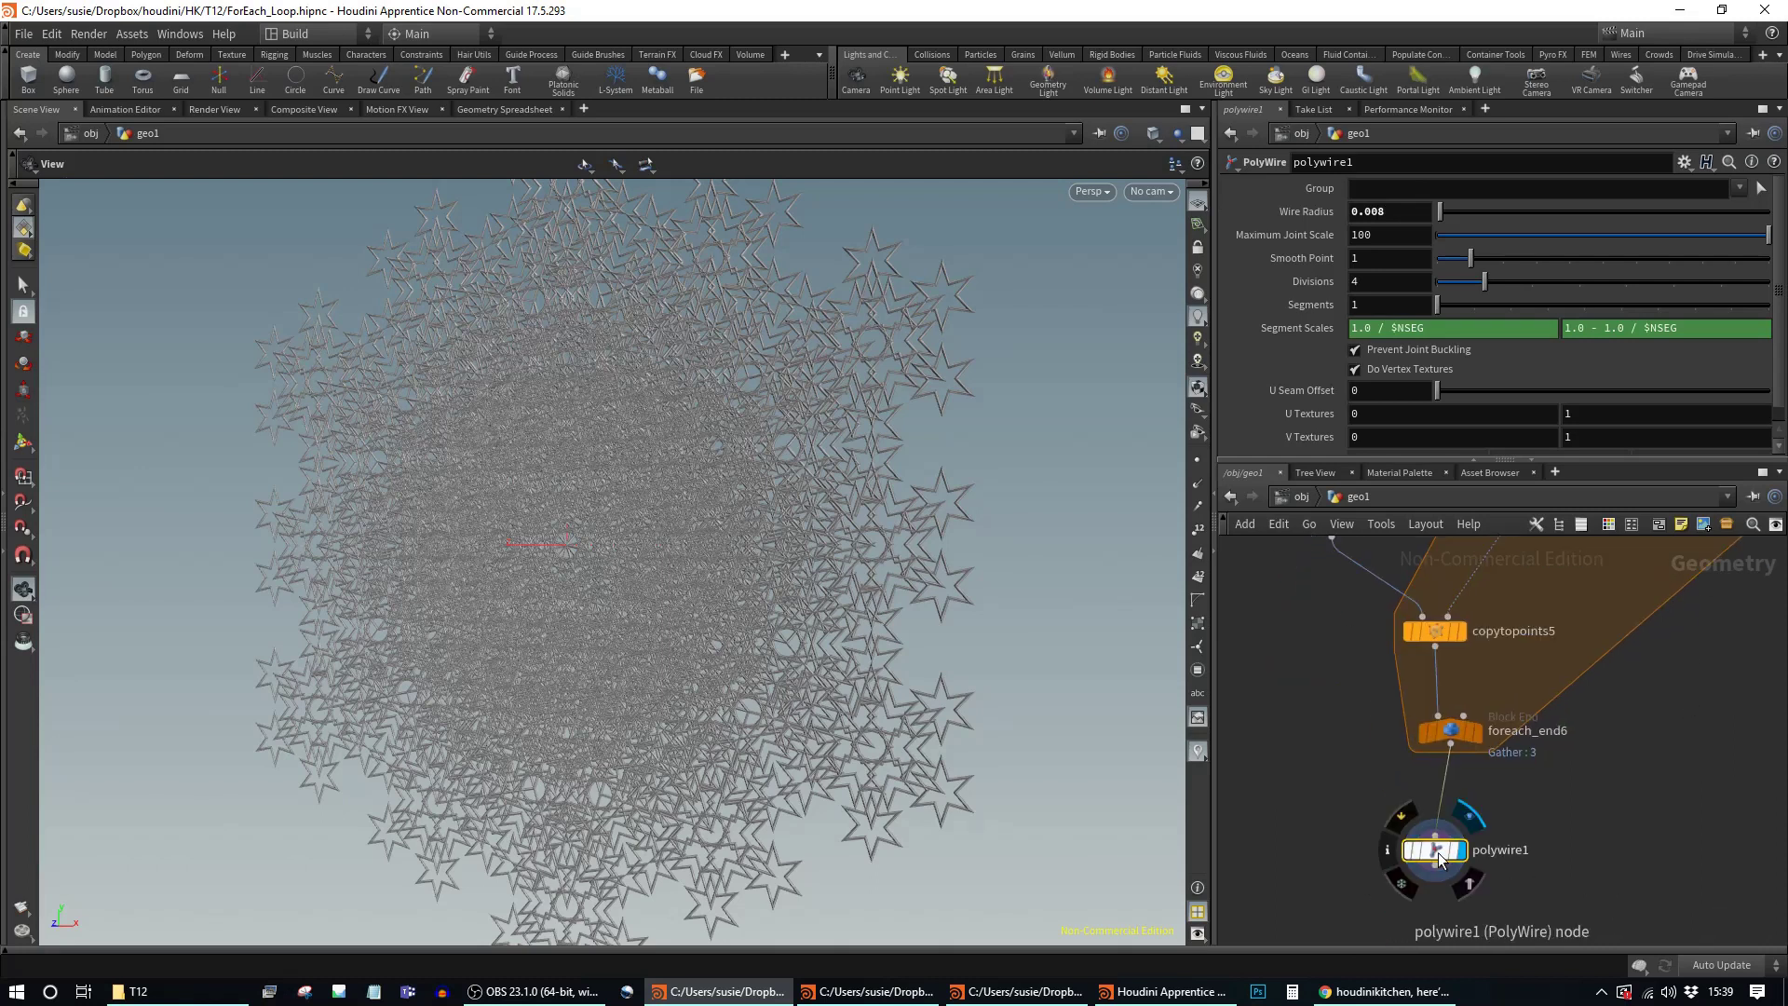
pyautogui.moveTo(1438, 852); pyautogui.dragTo(1438, 903)
pyautogui.moveTo(1534, 624); pyautogui.dragTo(1493, 794, button='middle')
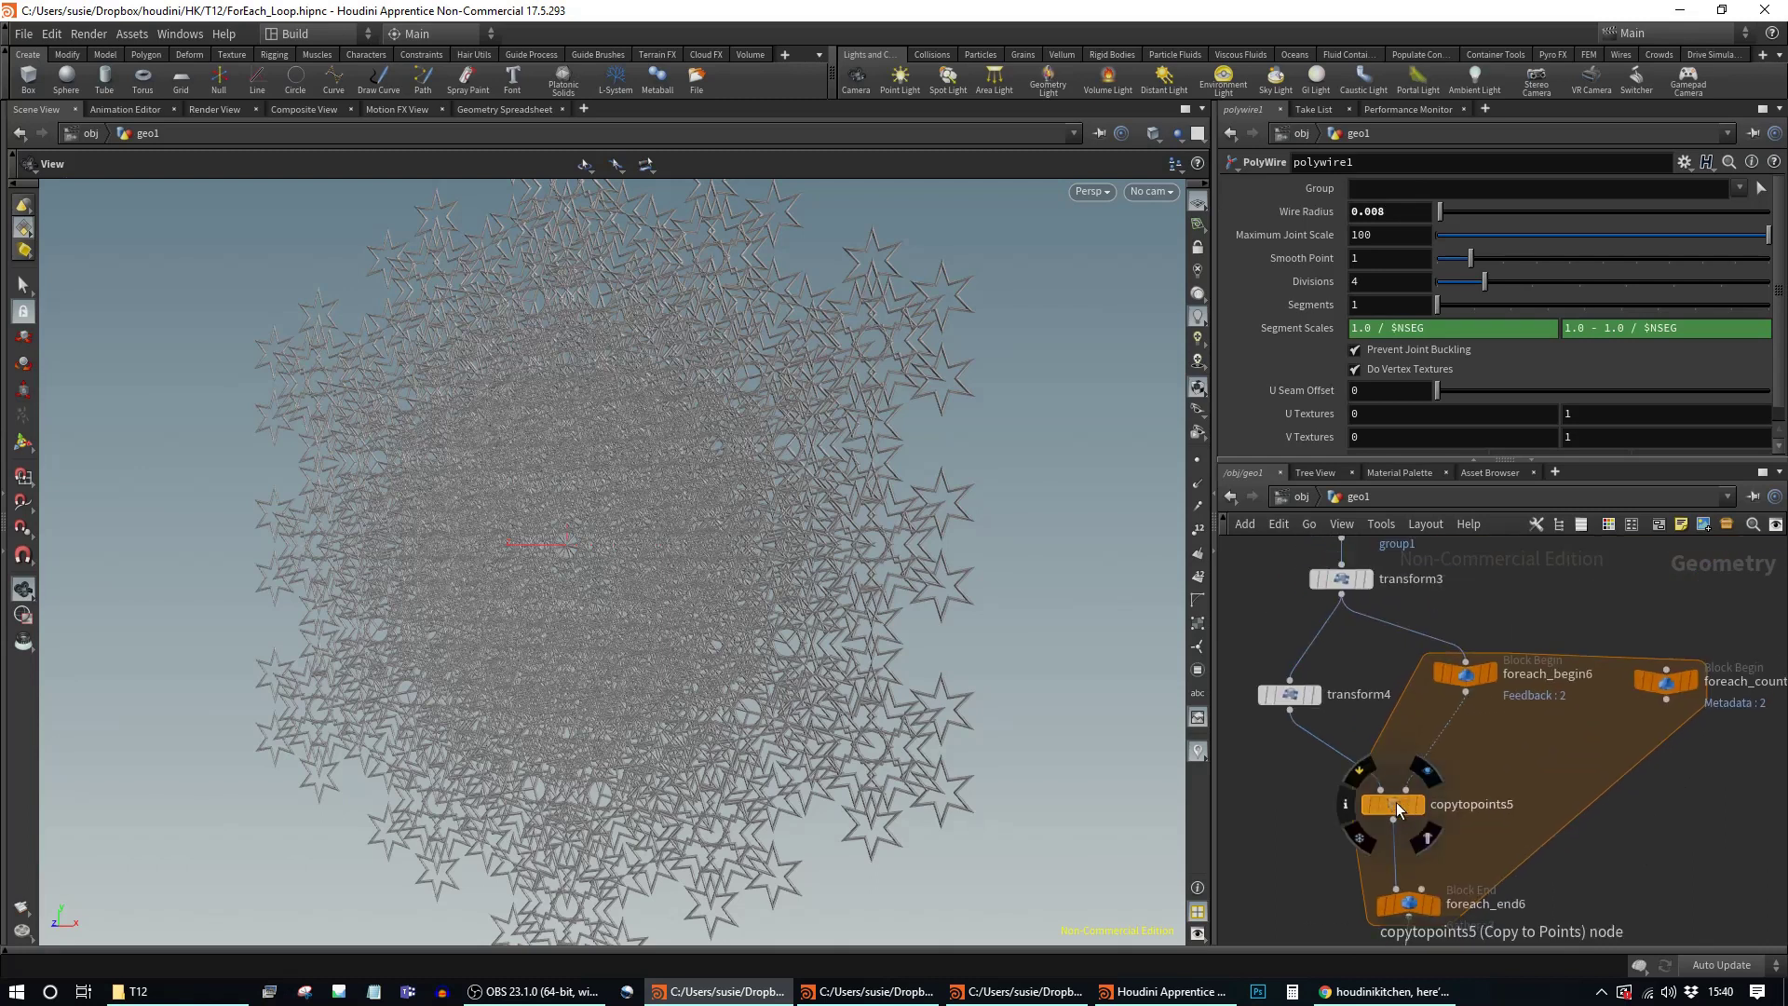
pyautogui.moveTo(1395, 802); pyautogui.dragTo(1403, 756)
pyautogui.click(1400, 759)
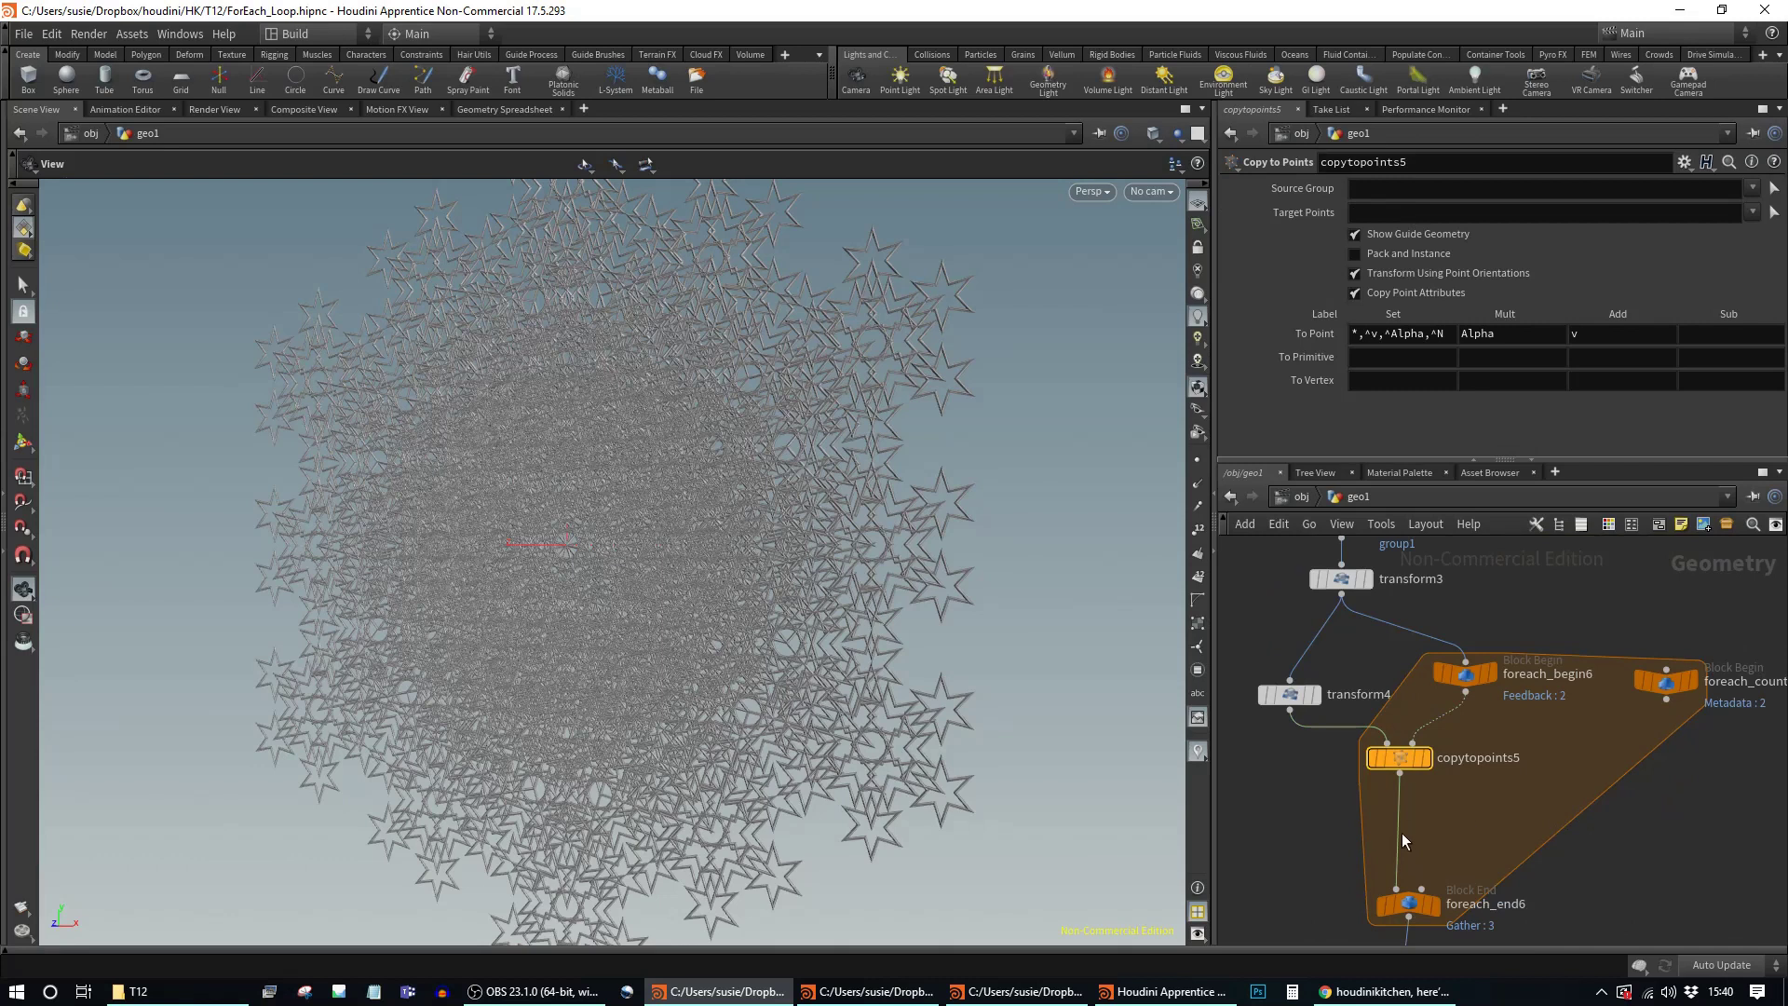
pyautogui.moveTo(1570, 900); pyautogui.dragTo(1594, 835, button='middle')
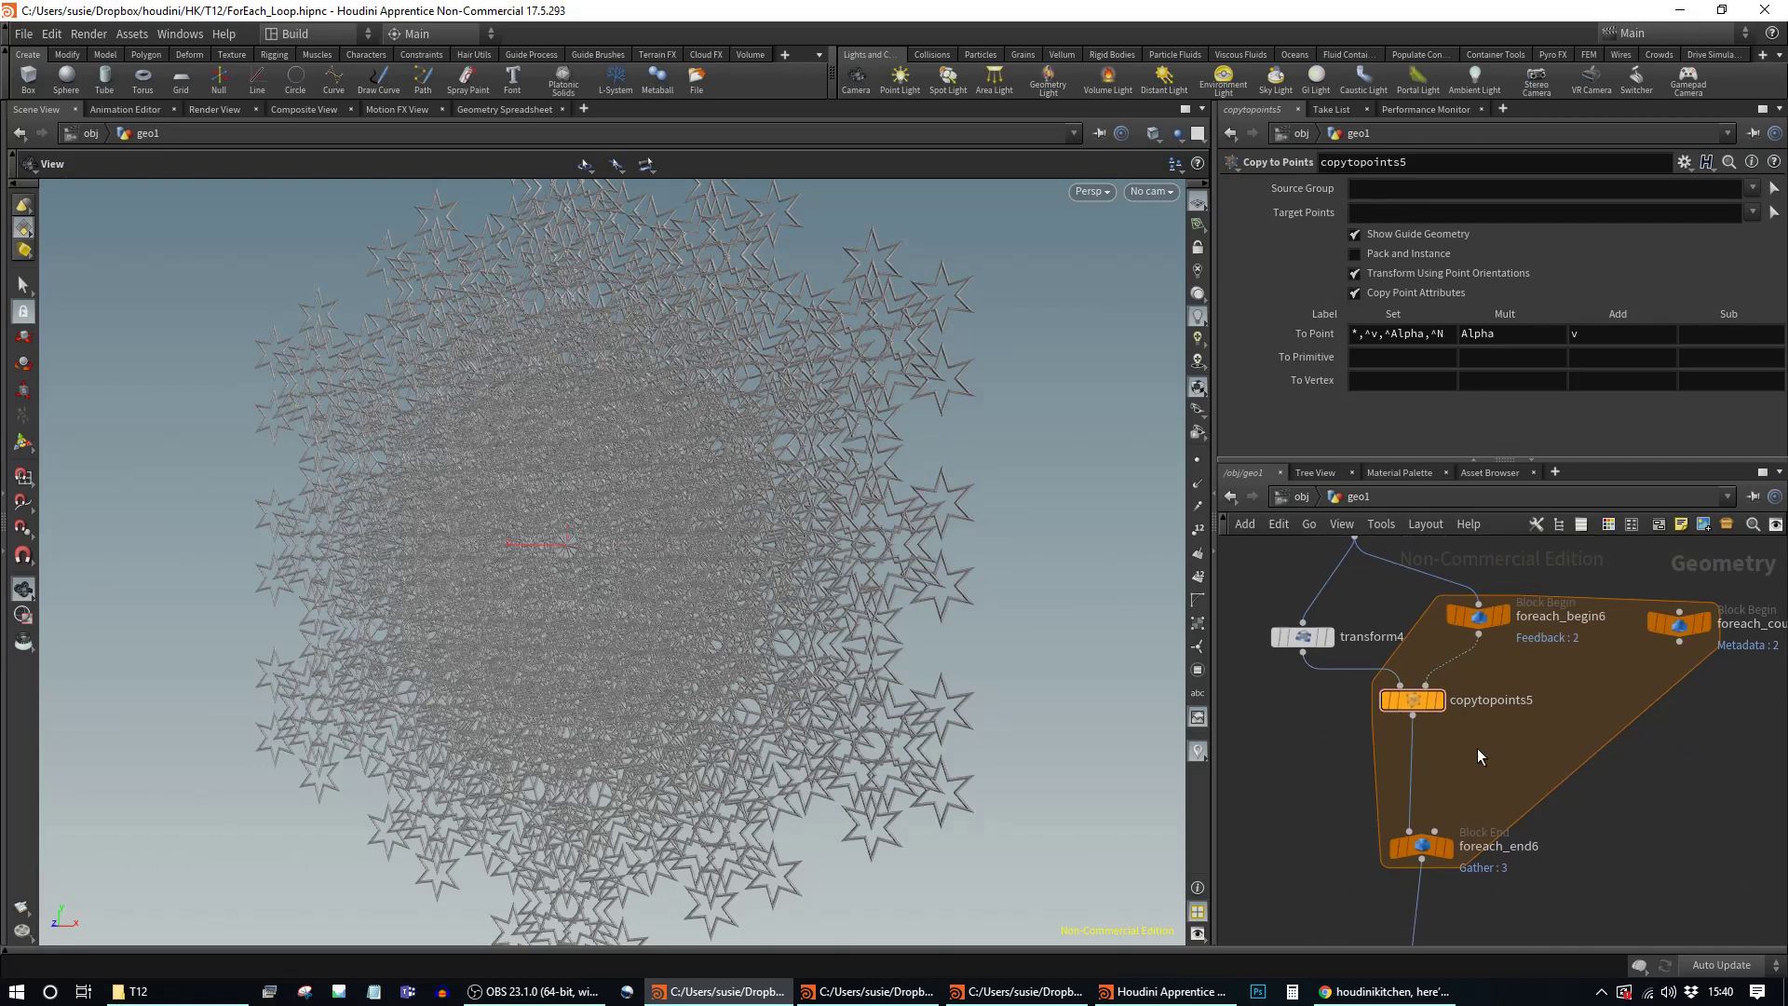
# Step: Insert an Attribute Create node between copytopoints5 and foreach_end6
pyautogui.press('Tab')
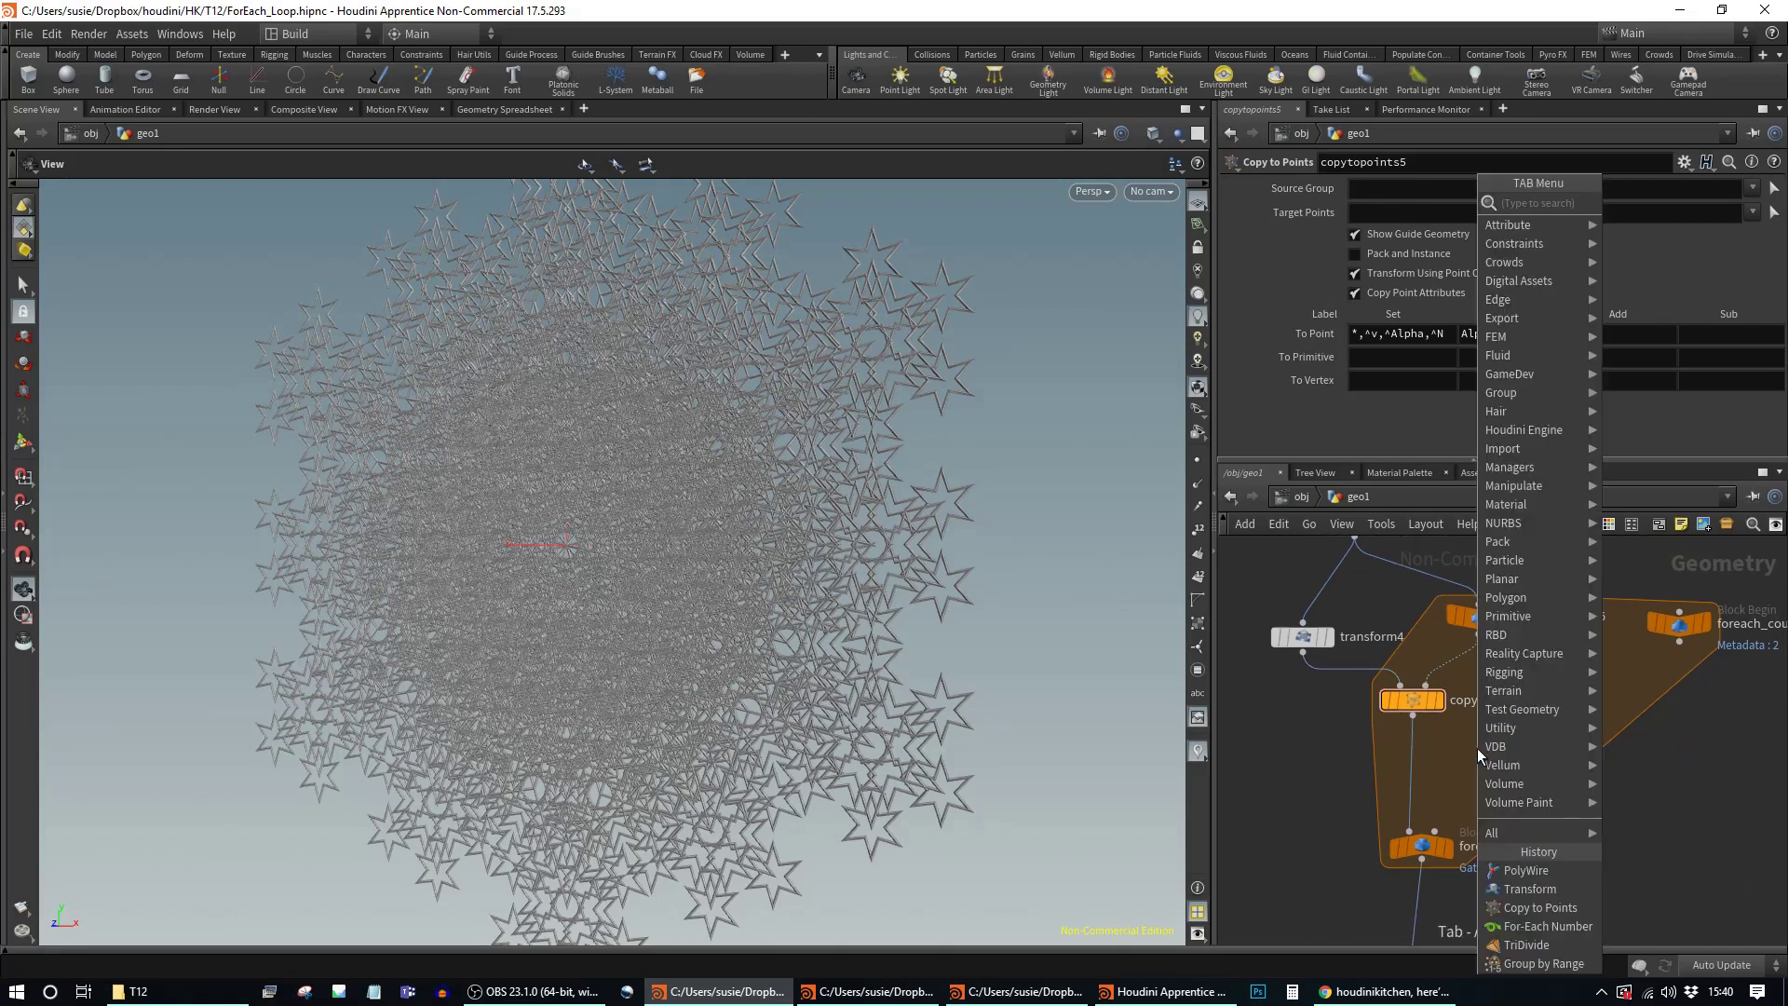
pyautogui.write('create')
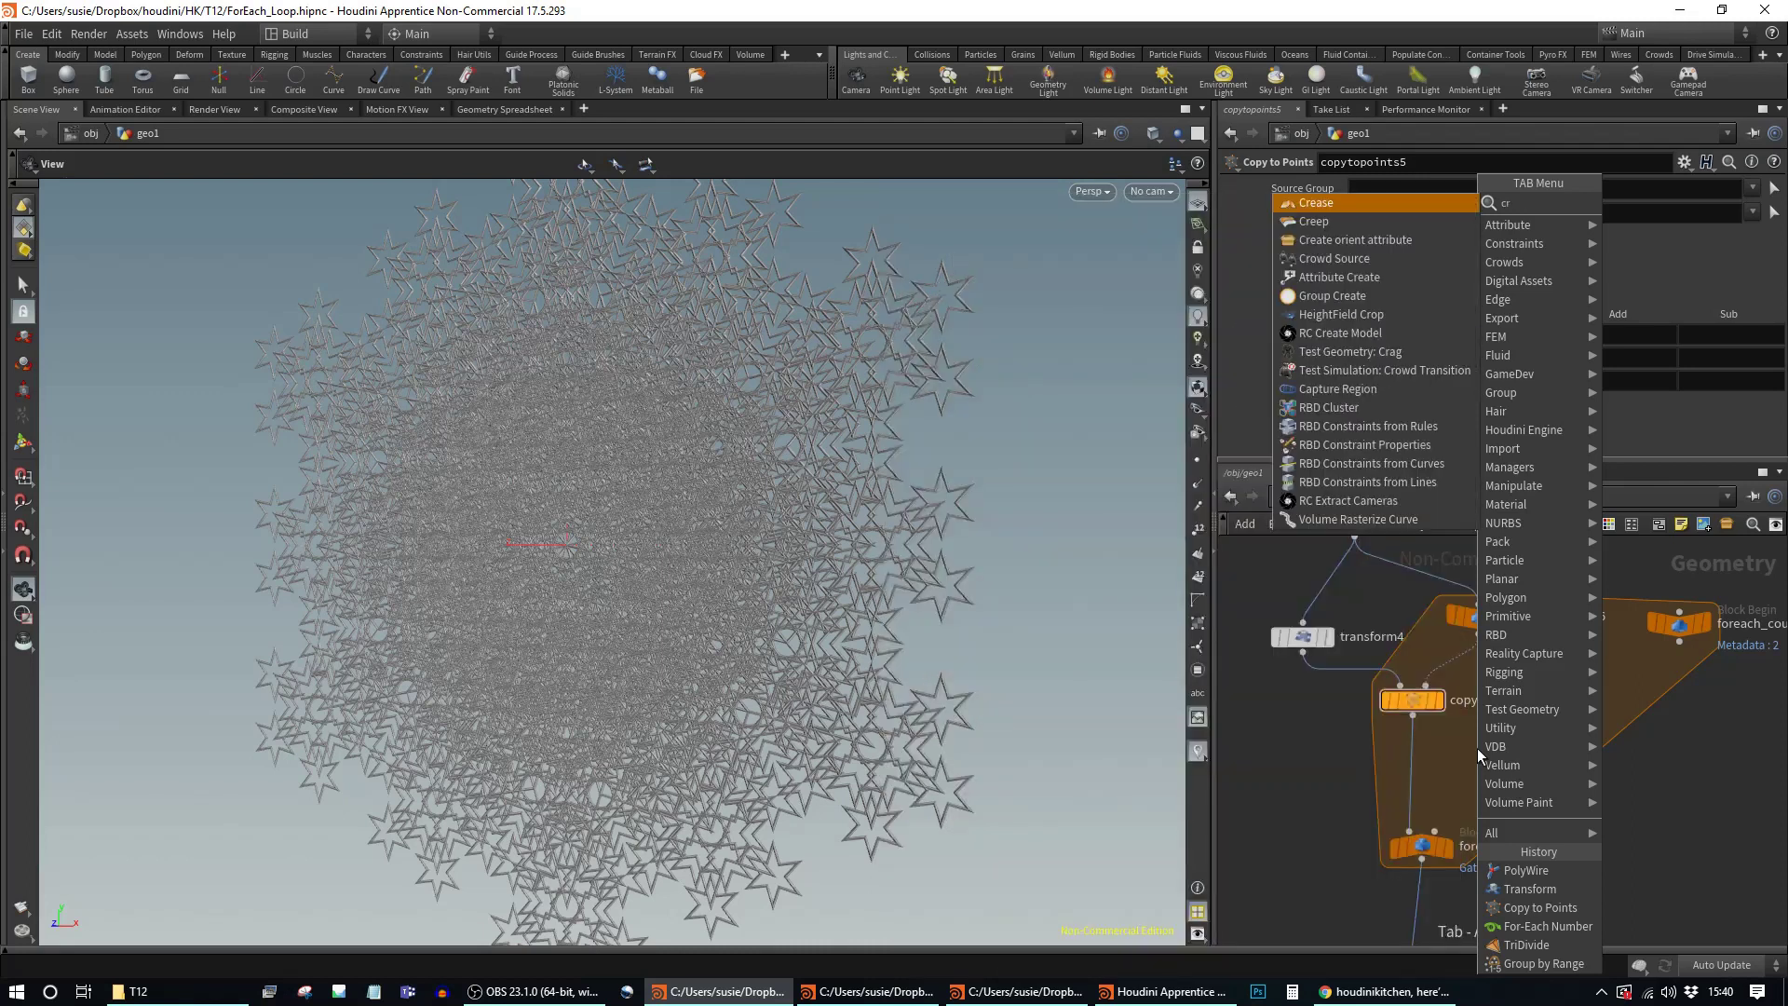
pyautogui.press('BackSpace')
pyautogui.press('BackSpace')
pyautogui.press('BackSpace')
pyautogui.press('BackSpace')
pyautogui.press('BackSpace')
pyautogui.press('BackSpace')
pyautogui.write('at')
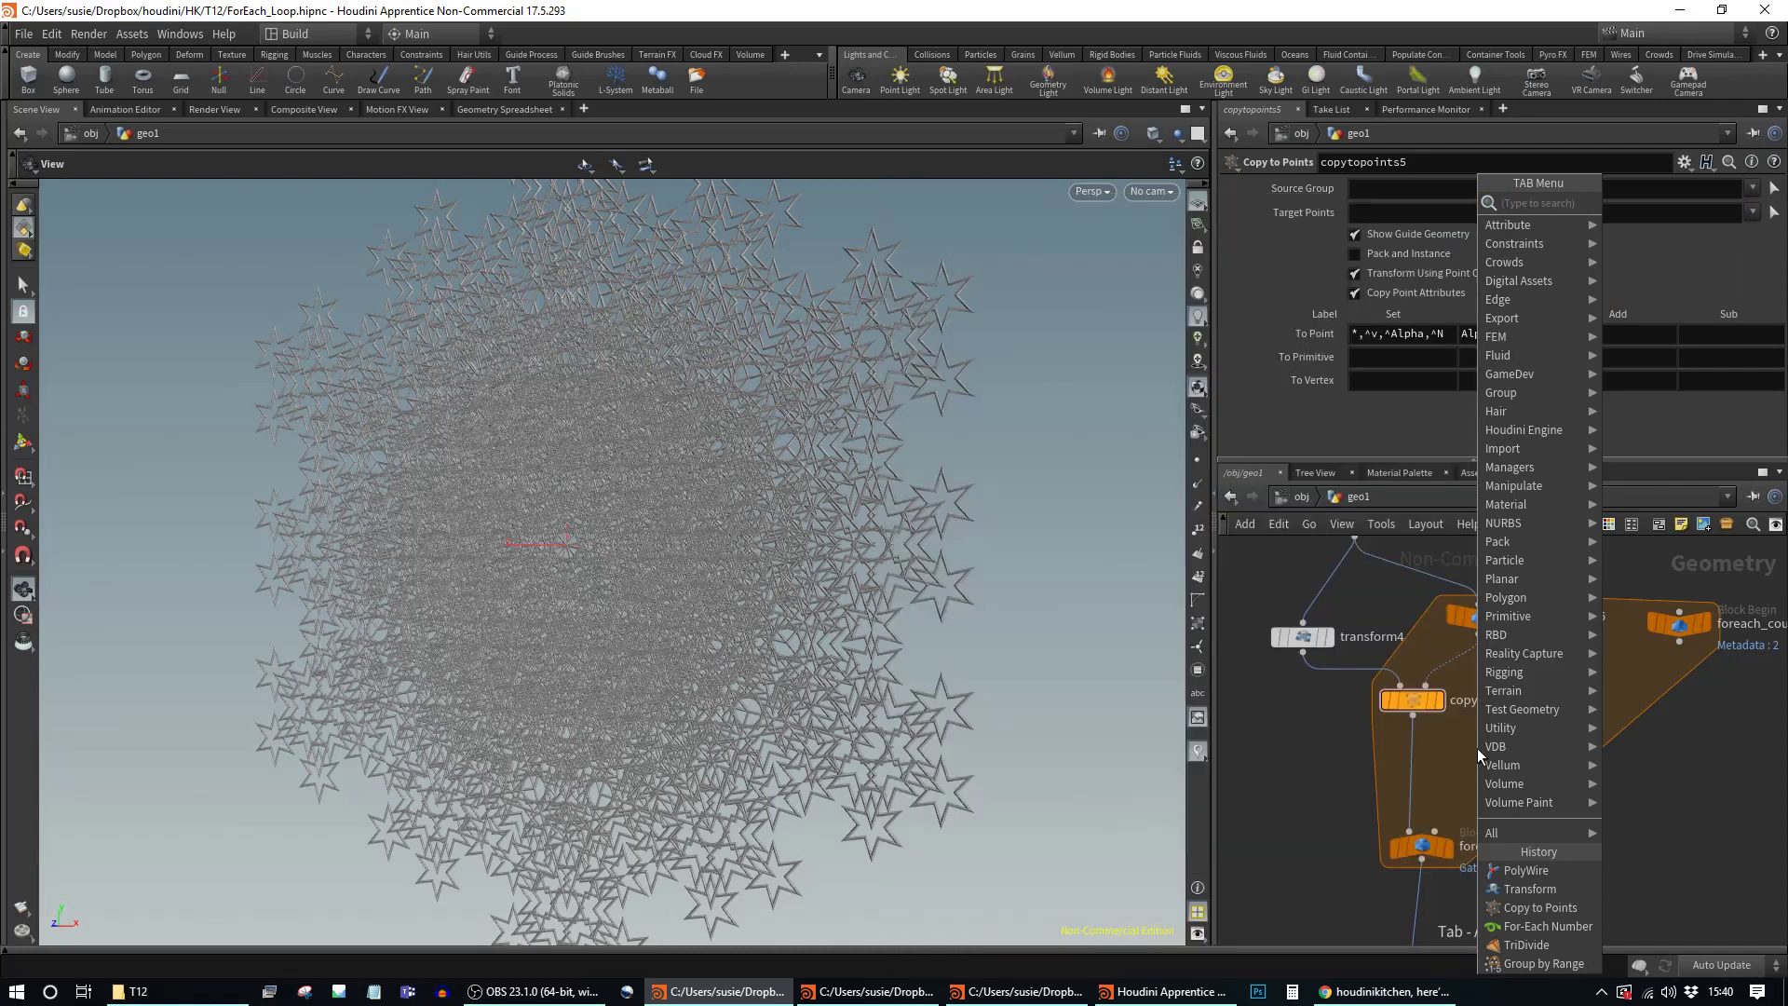
pyautogui.write('tr c')
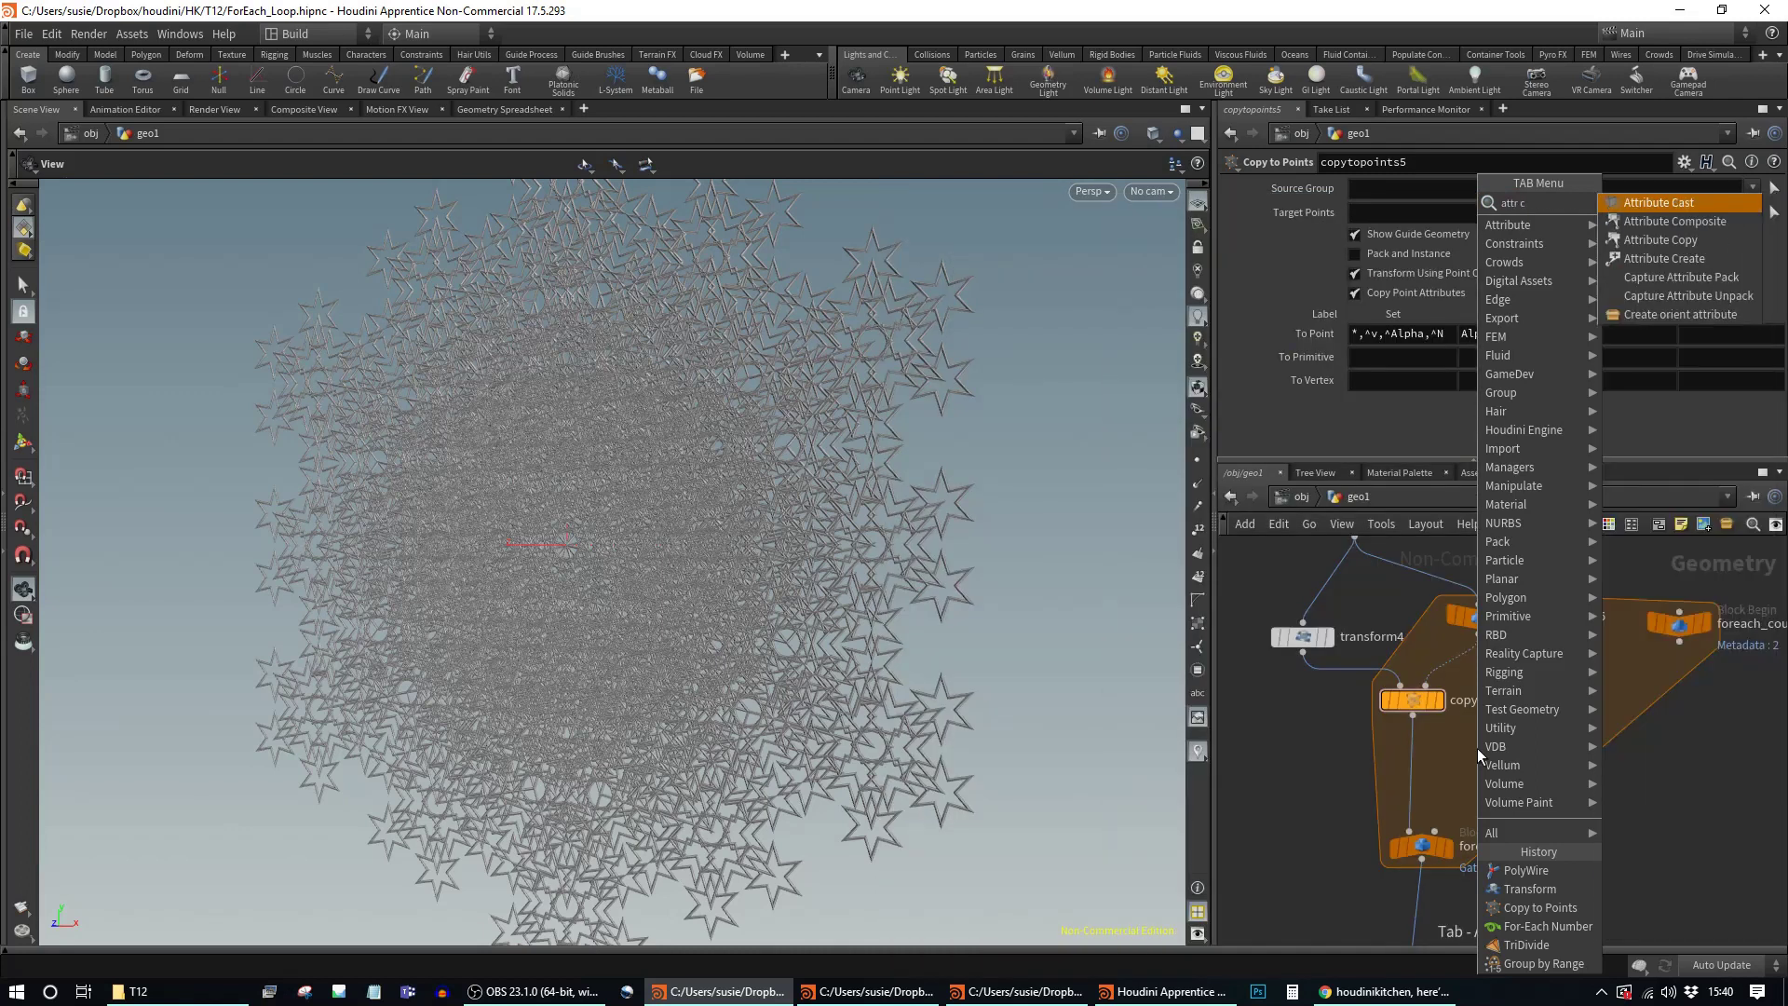
pyautogui.press('Down')
pyautogui.press('Down')
pyautogui.press('Down')
pyautogui.press('Return')
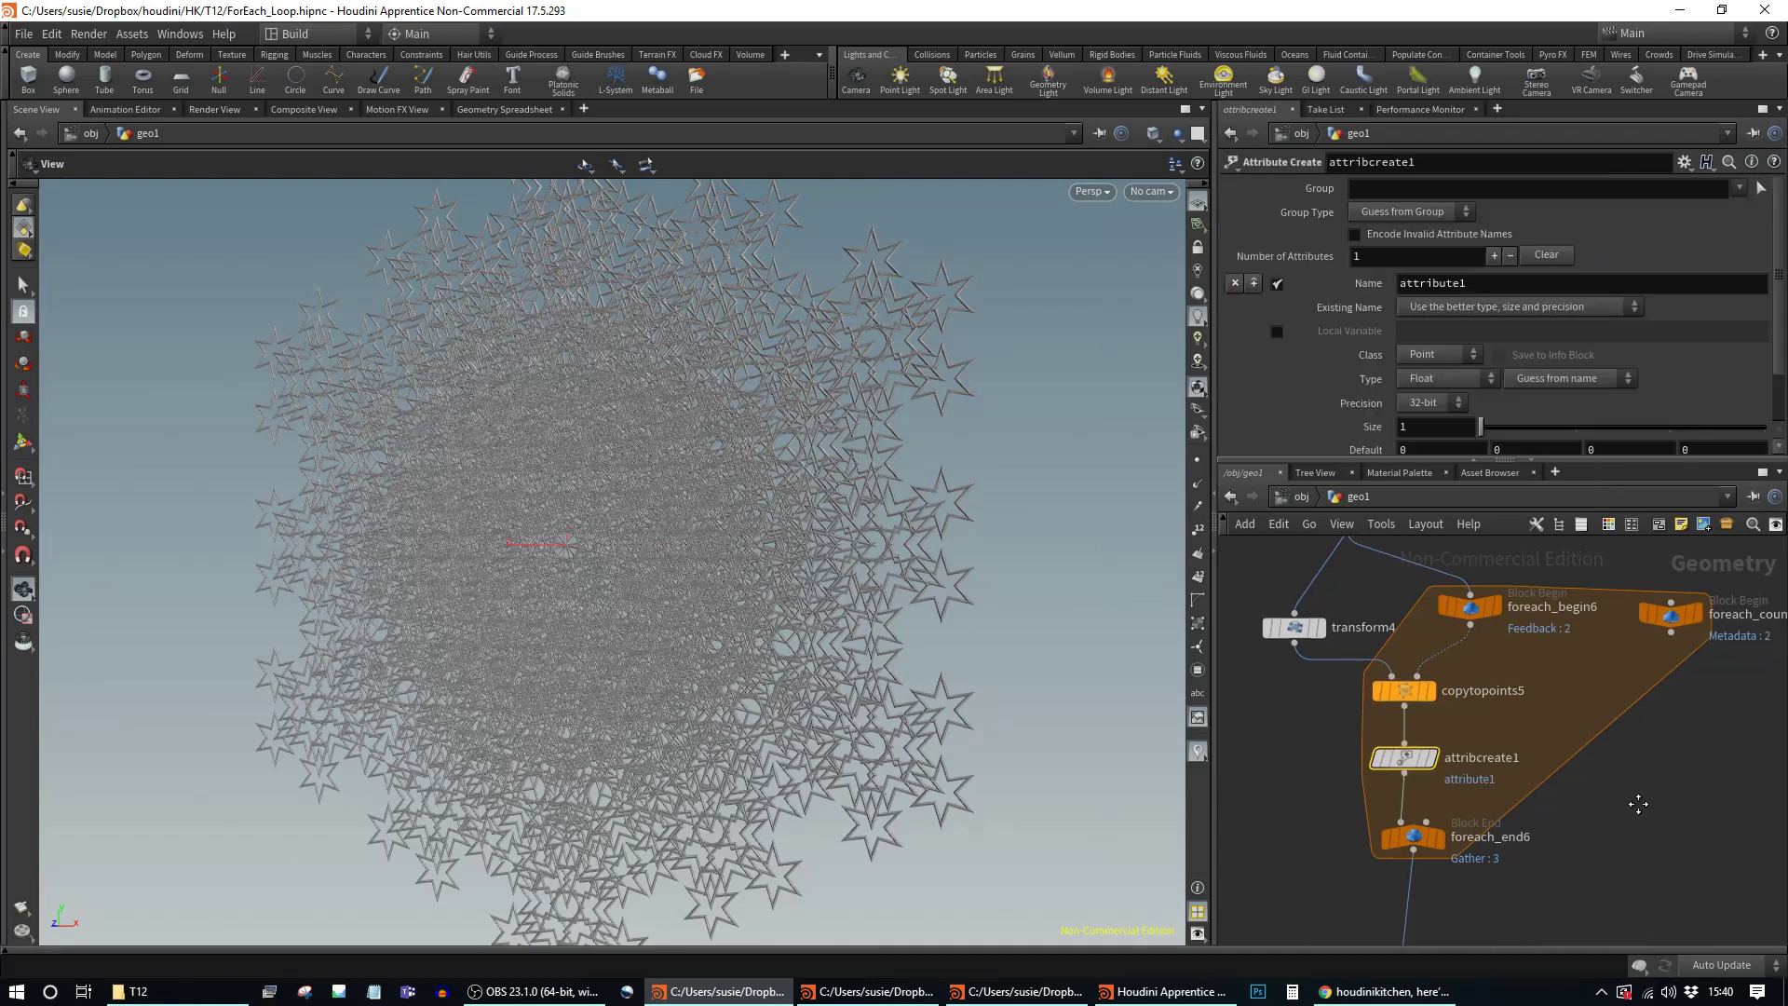
# Step: Name the attribute created by attribcreate1 "loop"
pyautogui.moveTo(1683, 714); pyautogui.dragTo(1647, 724, button='middle')
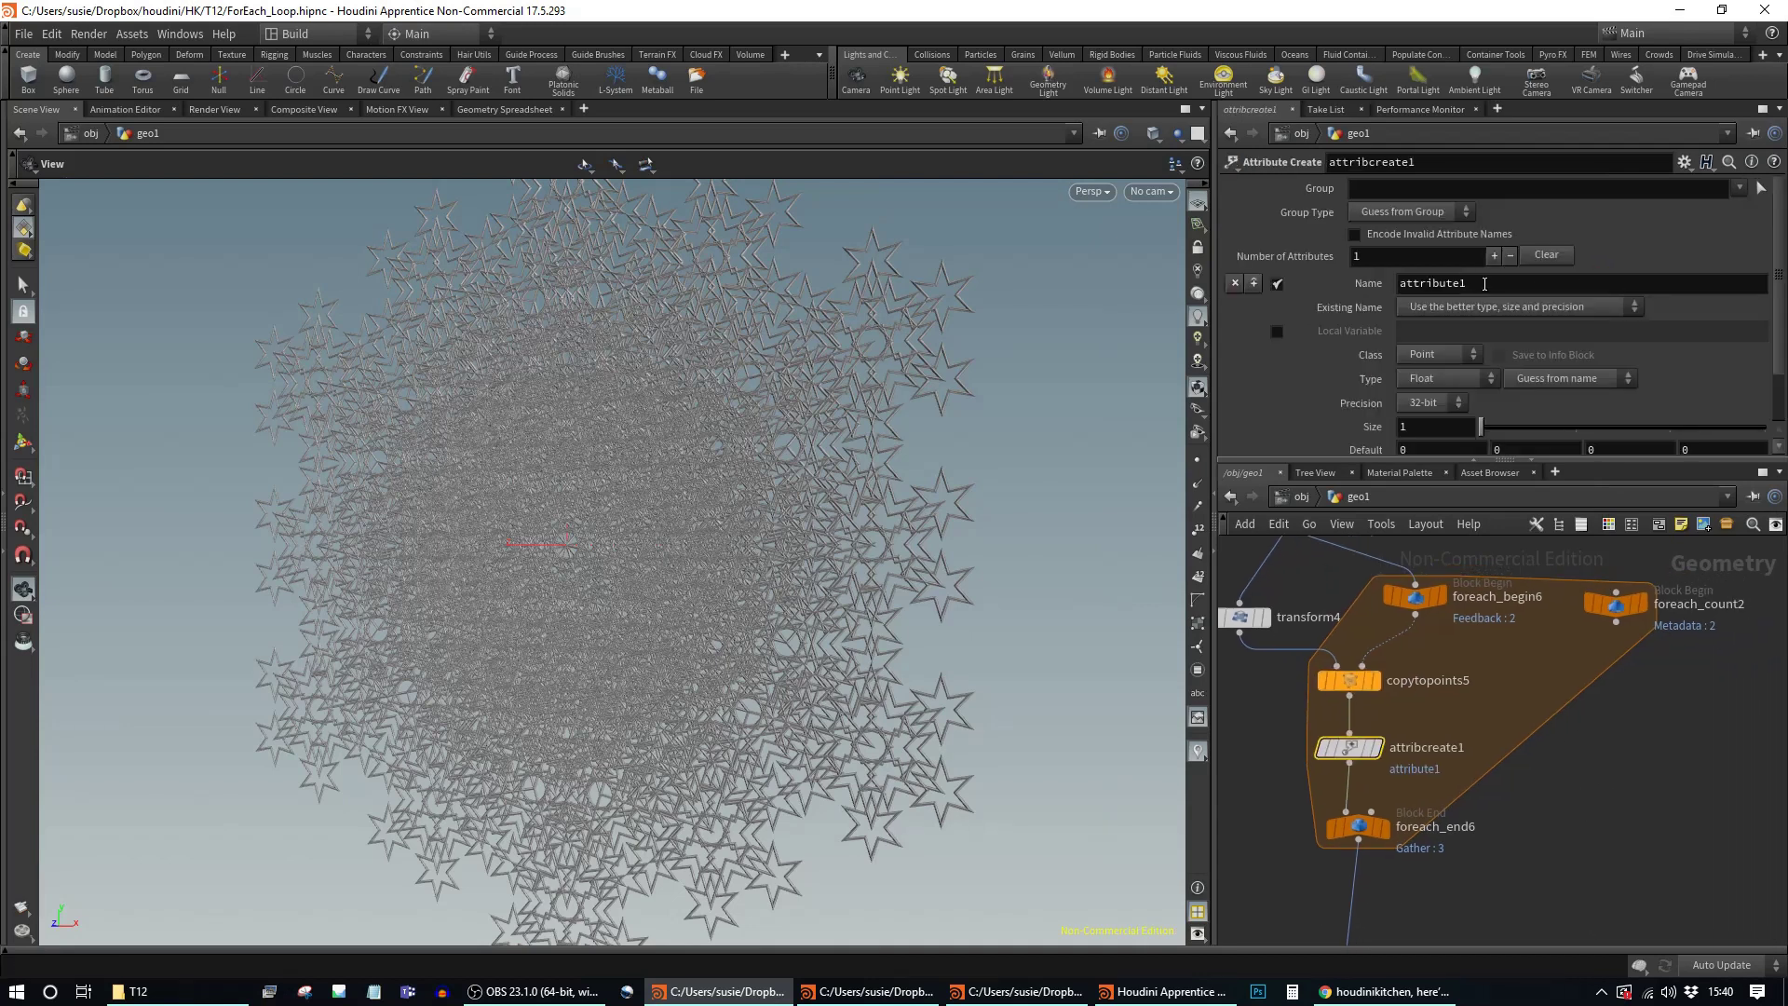
pyautogui.scroll(-3, 1485, 284)
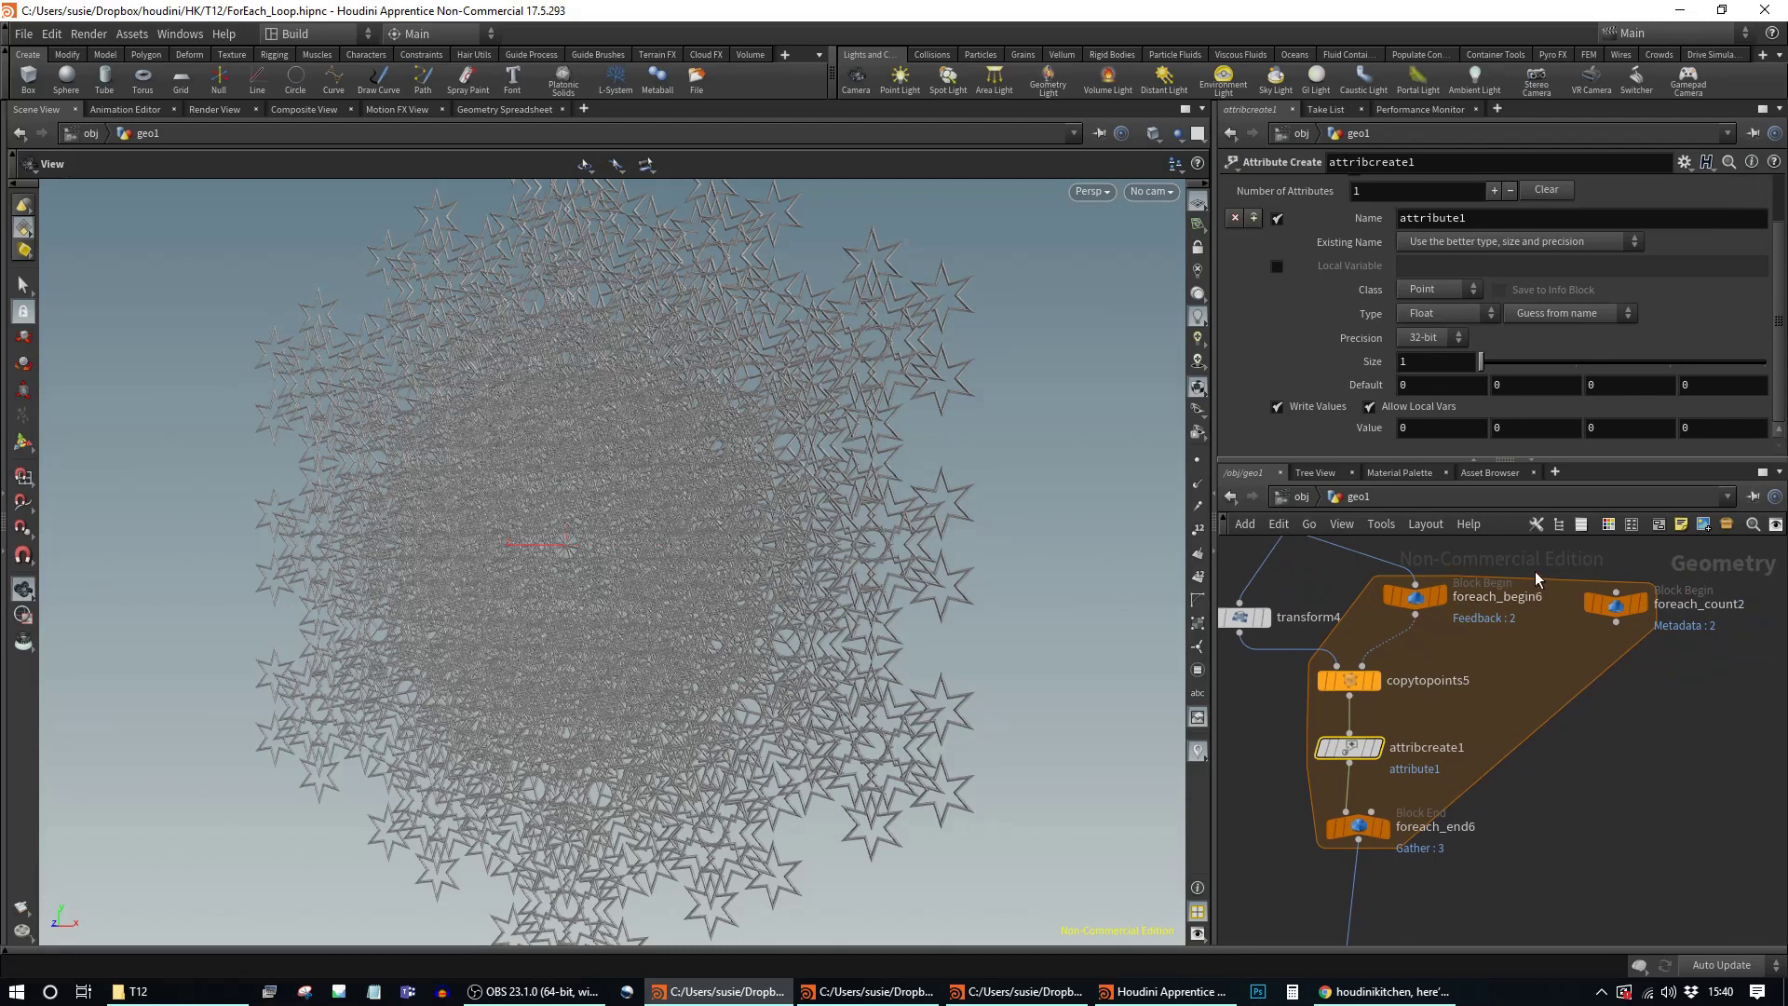
pyautogui.moveTo(1618, 833); pyautogui.dragTo(1666, 813, button='middle')
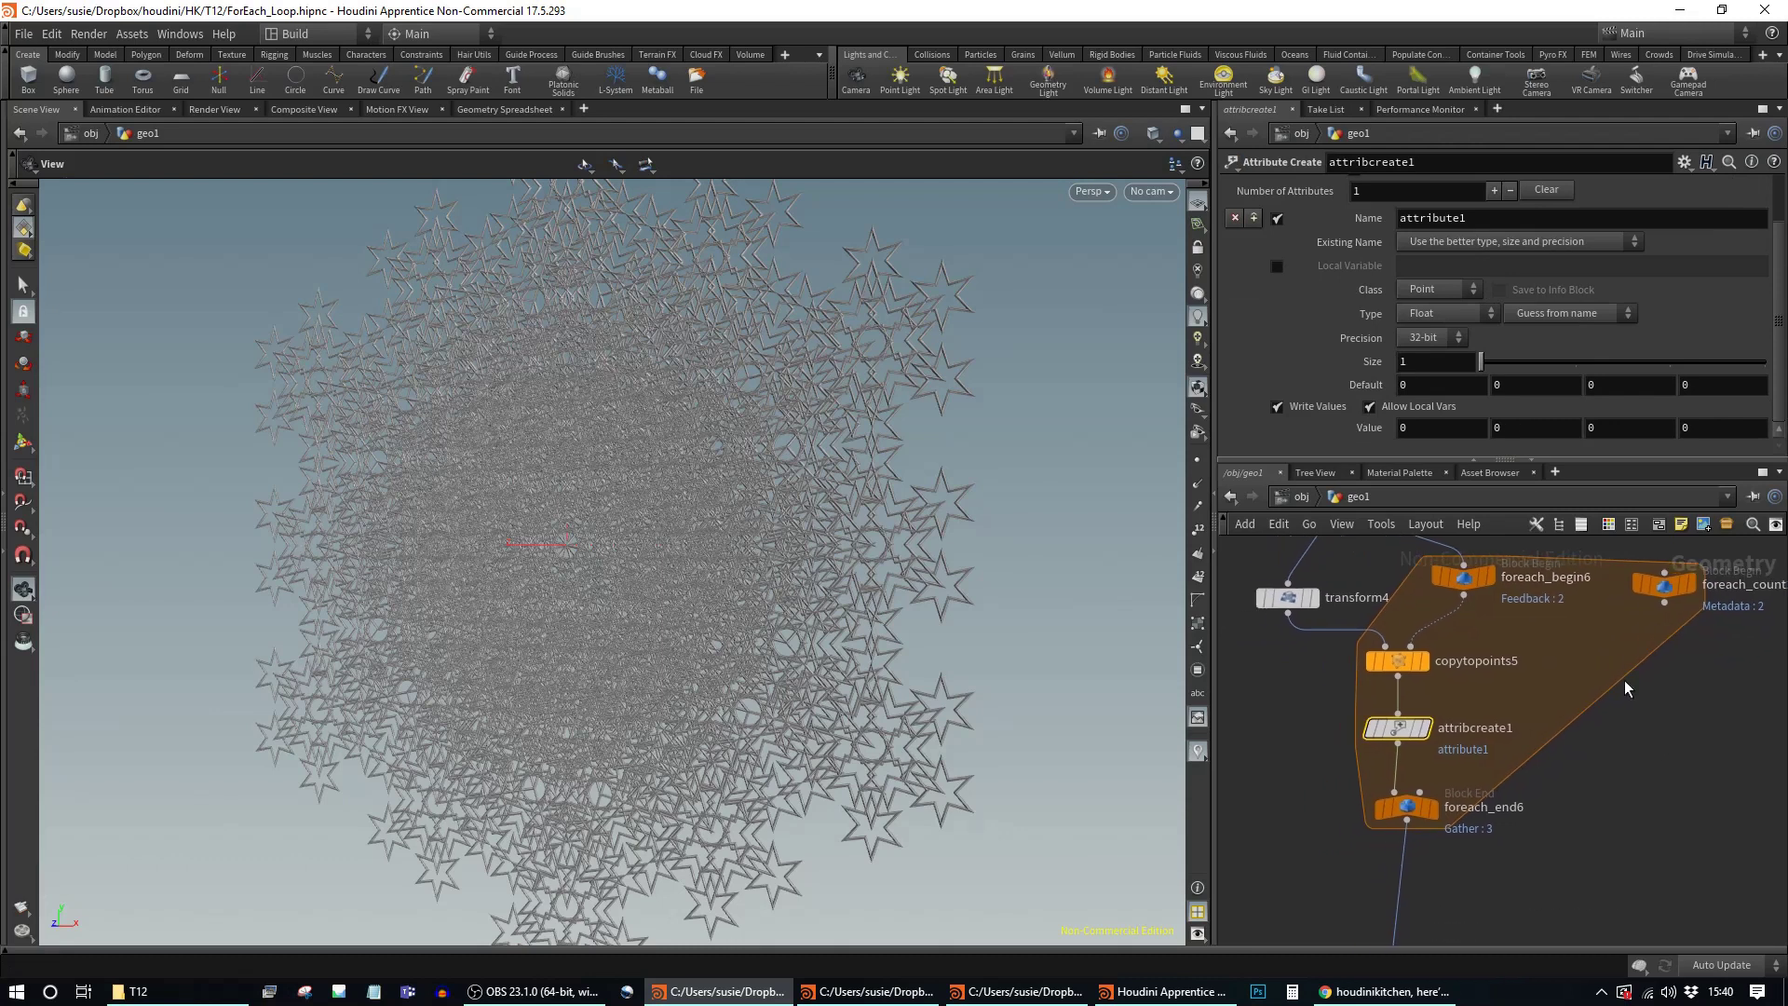
pyautogui.moveTo(1469, 217); pyautogui.dragTo(1285, 216)
pyautogui.write('id')
pyautogui.press('Return')
# Step: Copy detail("/obj/geo1/foreach_count2","iteration",0) from transform4's Uniform Scale into the first Value component of attribcreate1
pyautogui.moveTo(1664, 589); pyautogui.dragTo(1628, 583)
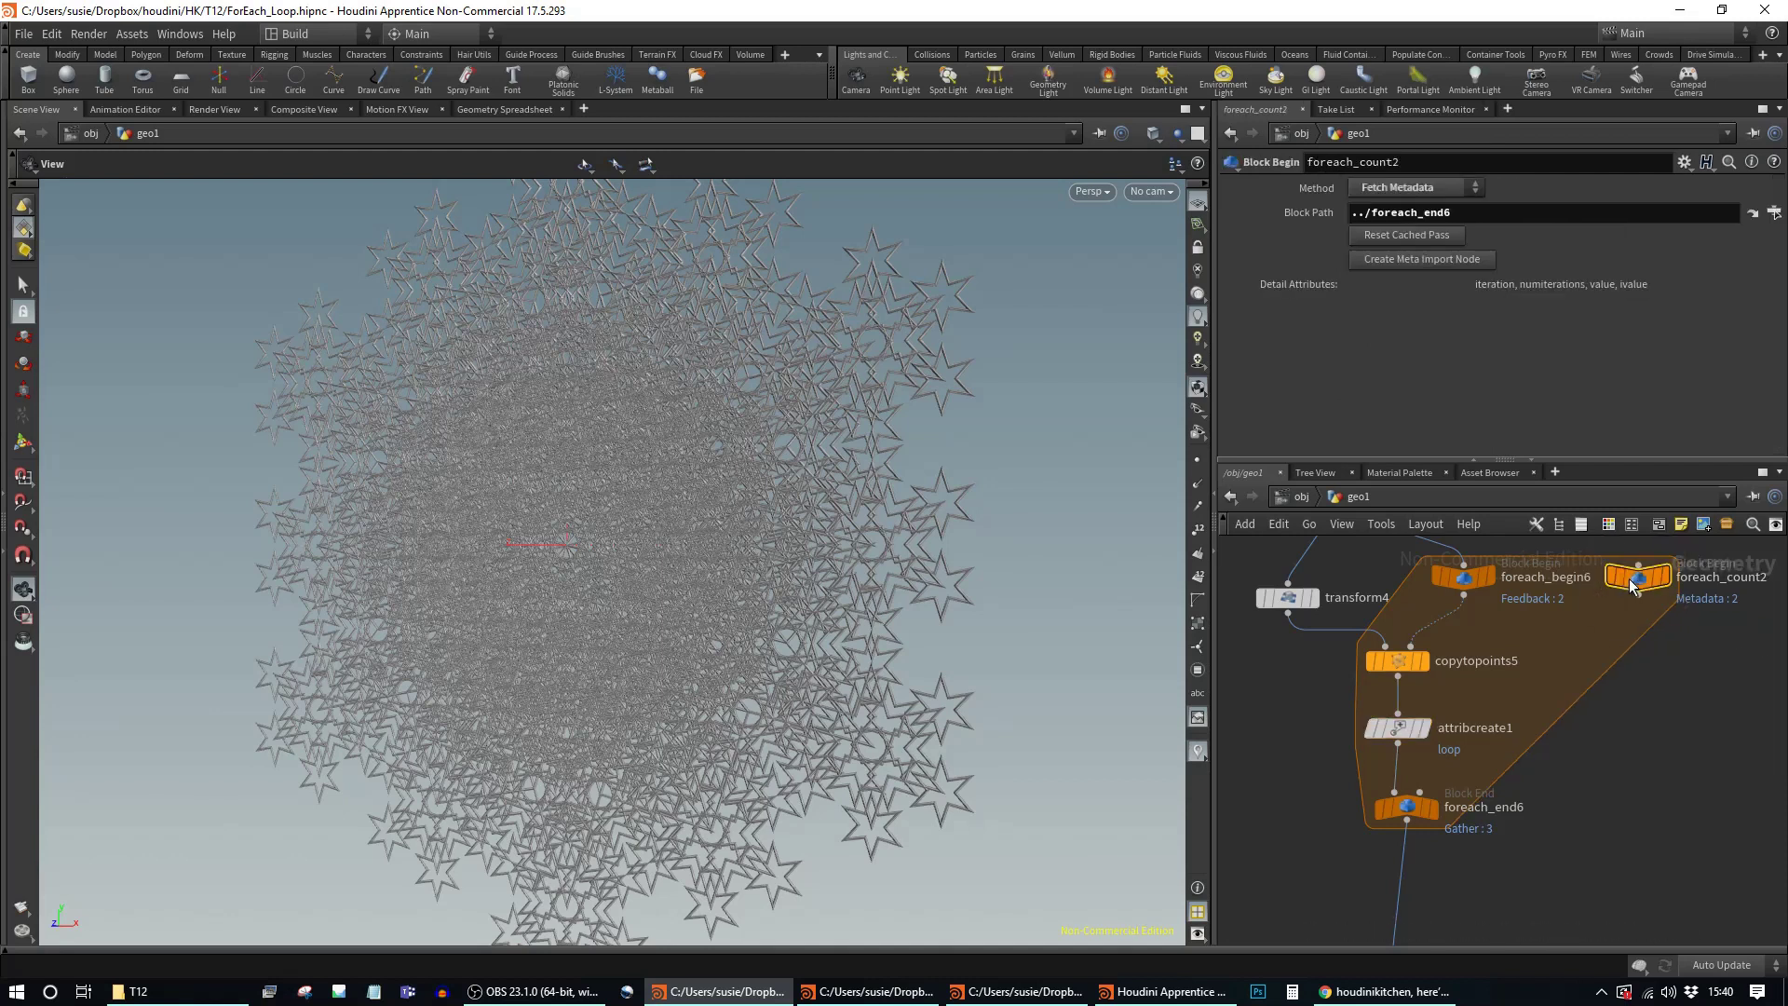
pyautogui.click(1289, 597)
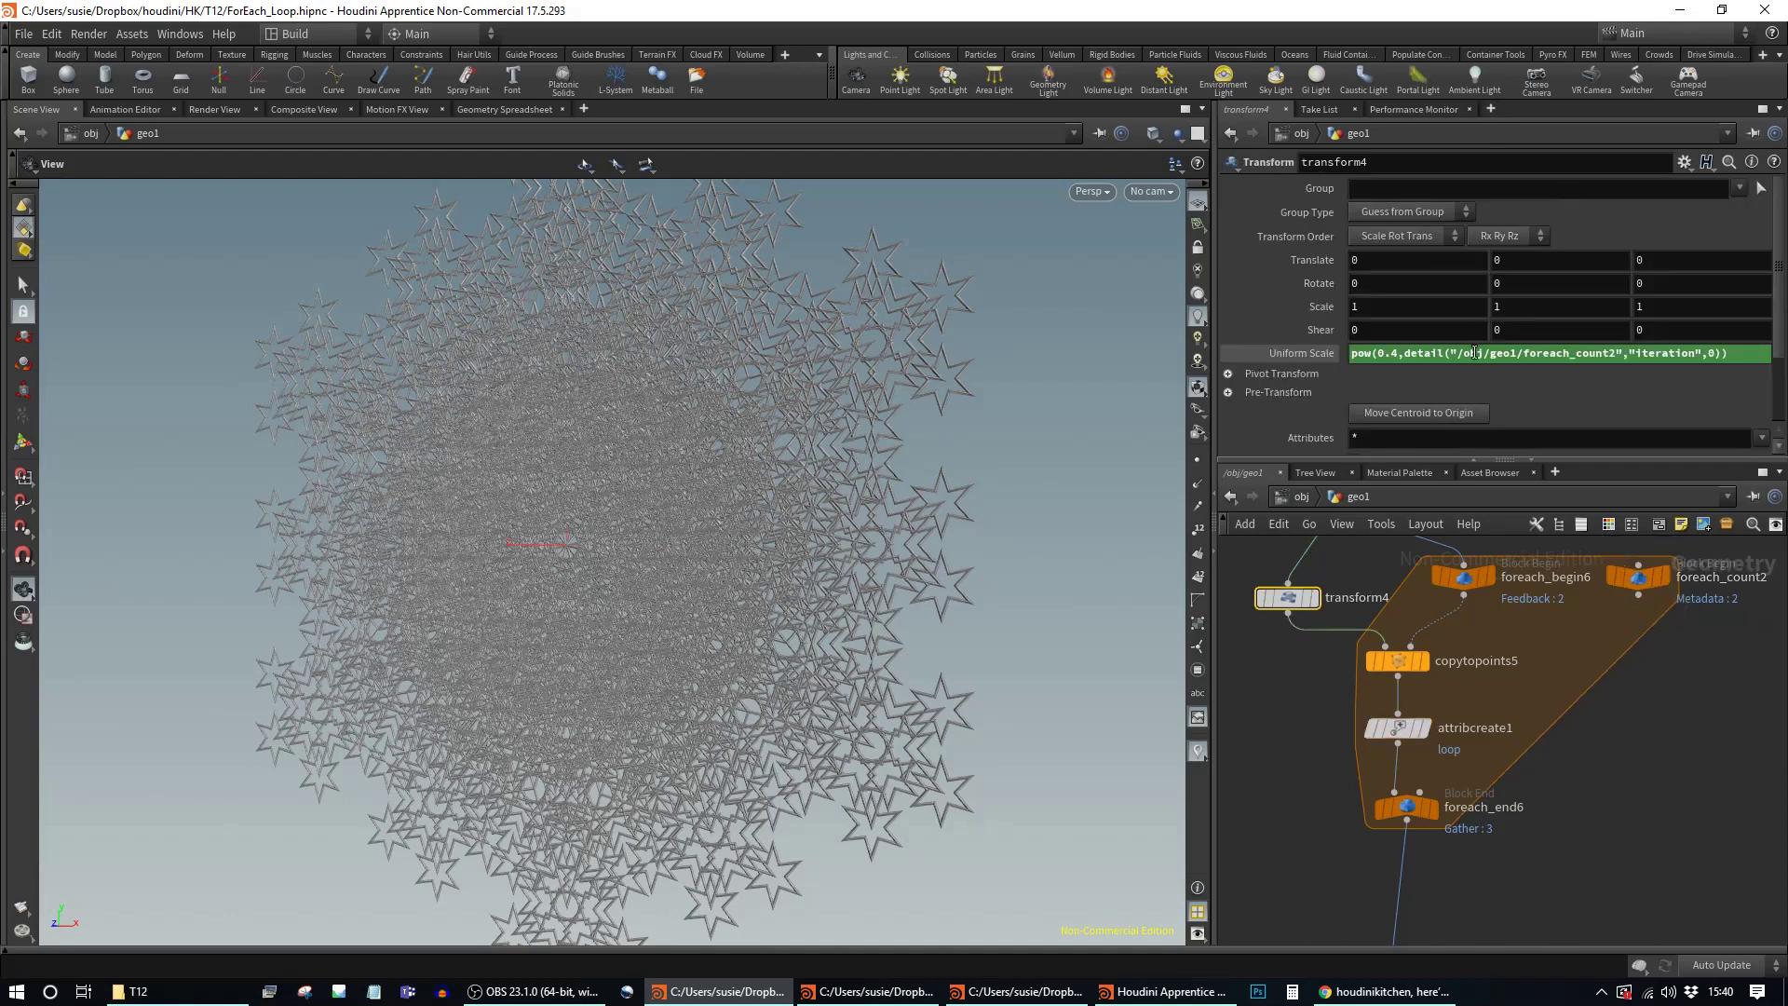
pyautogui.moveTo(1411, 354); pyautogui.dragTo(1704, 356)
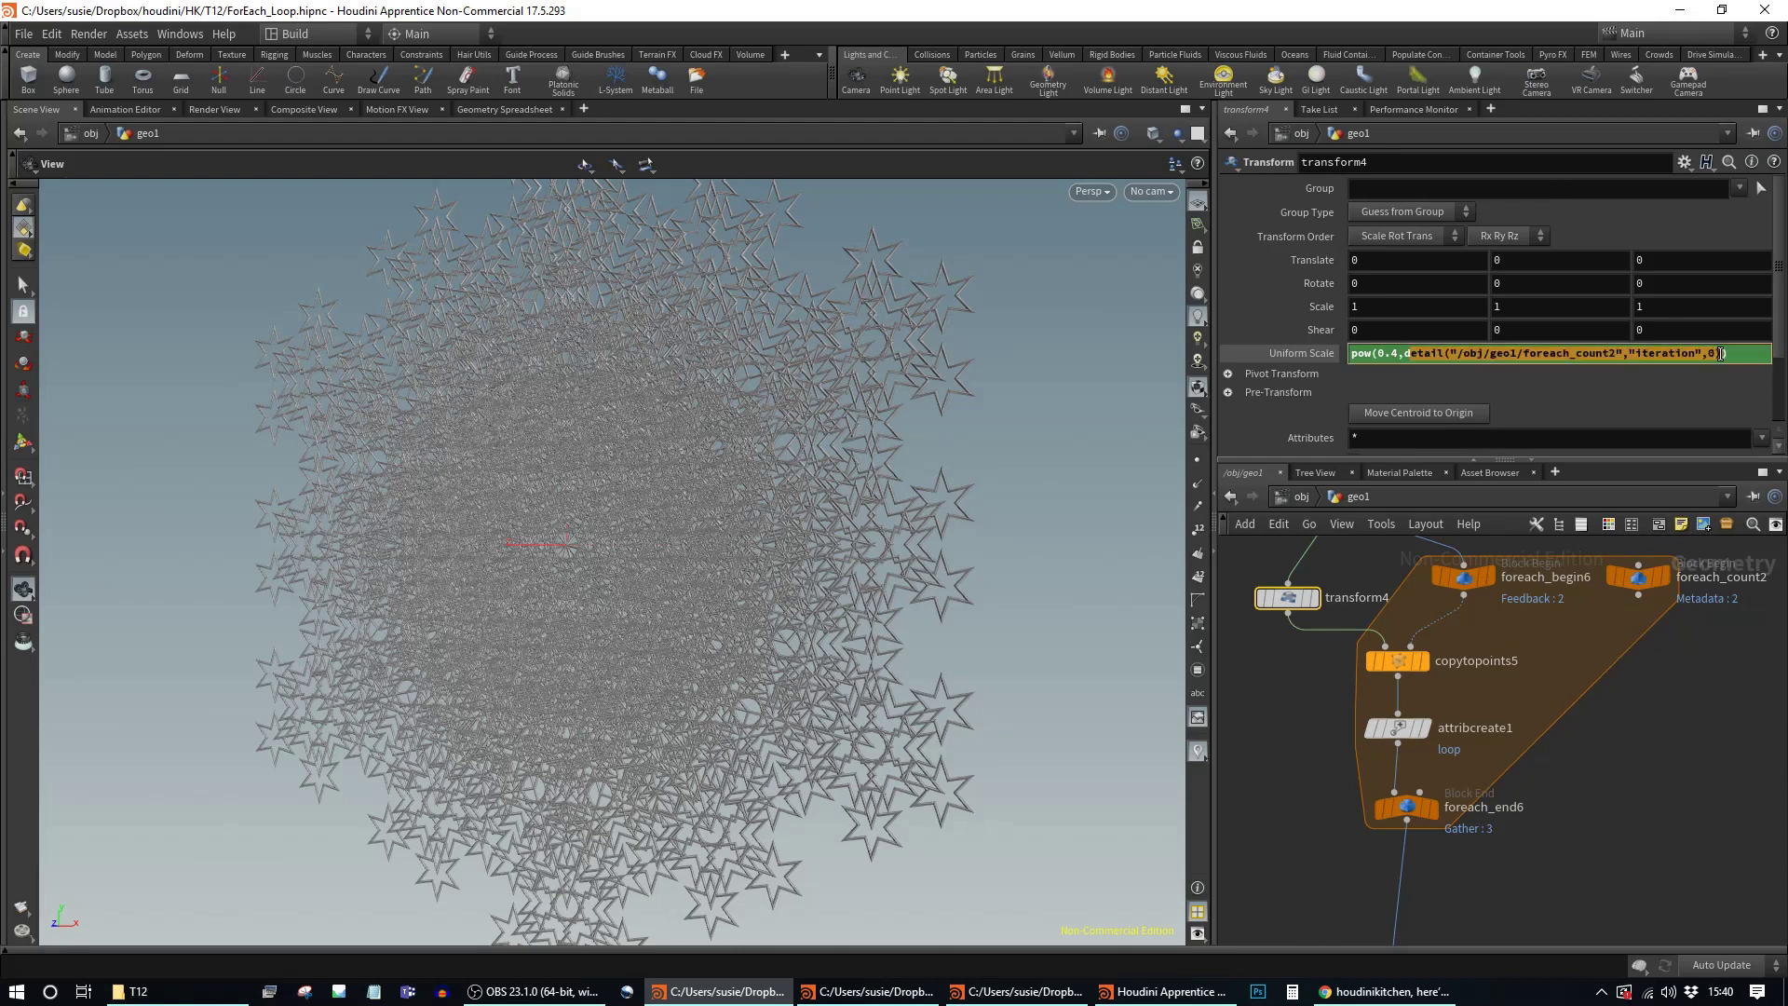
pyautogui.moveTo(1402, 354); pyautogui.dragTo(1720, 355)
pyautogui.click(1393, 729)
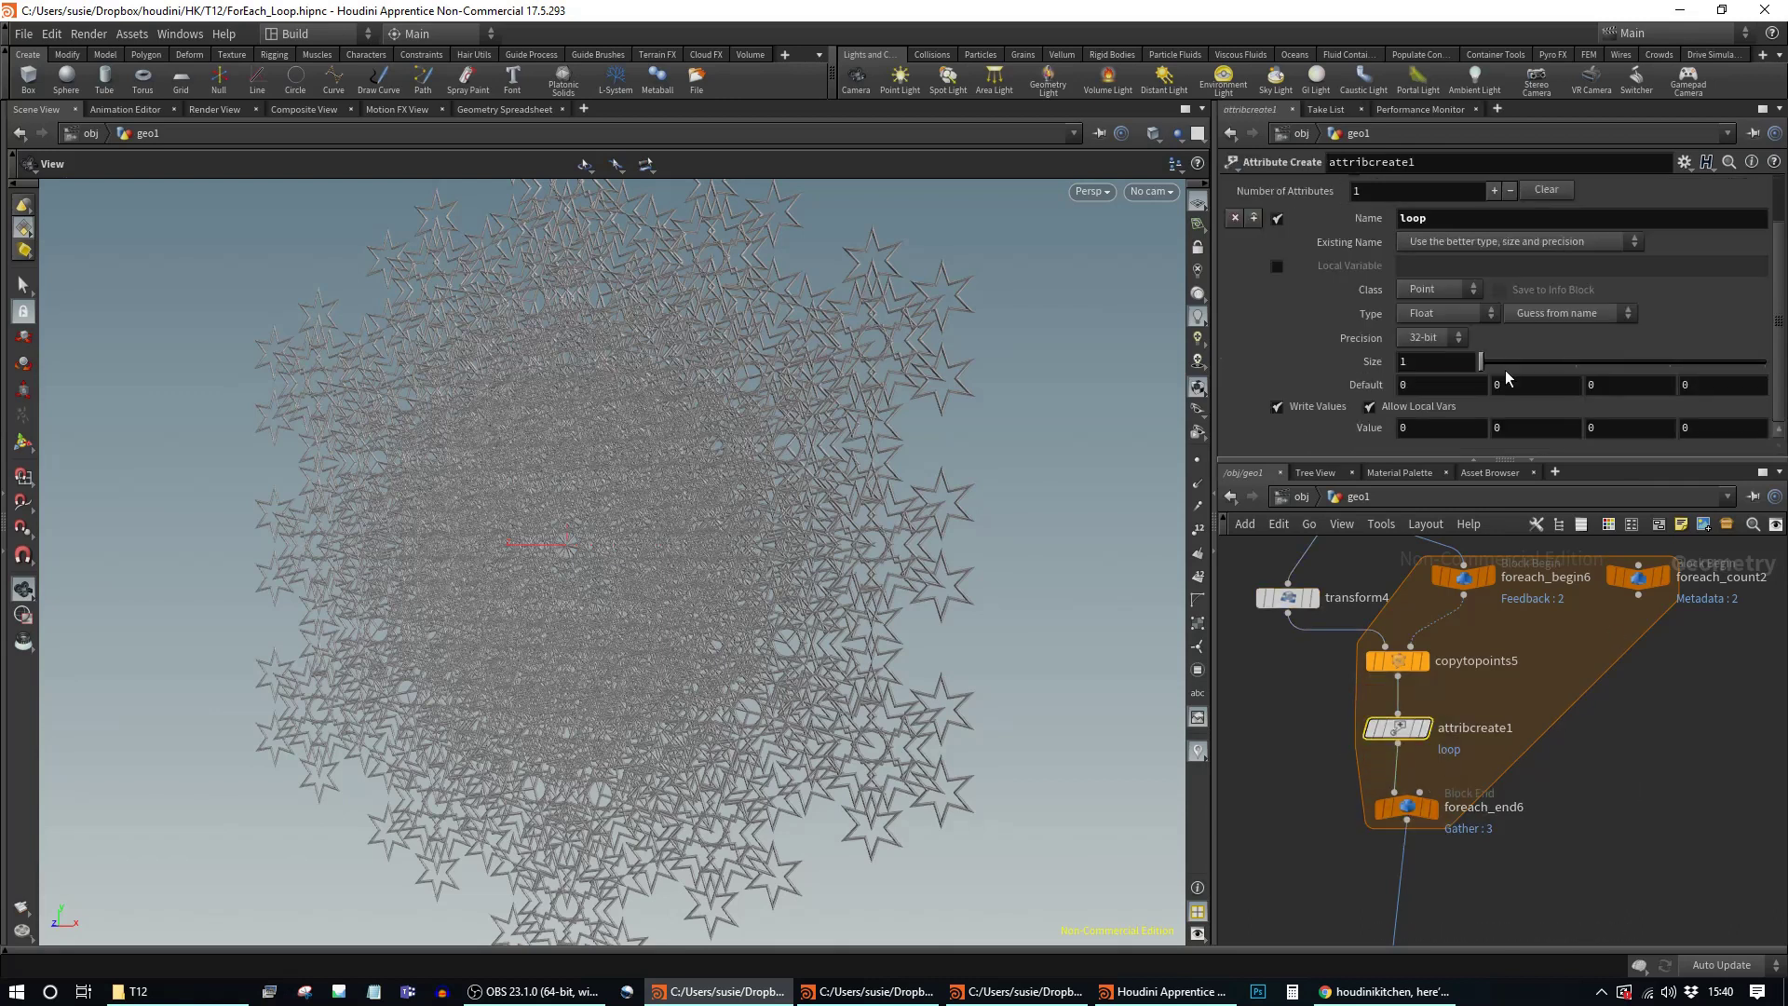
pyautogui.click(1439, 428)
pyautogui.hotkey('ctrl', 'v')
pyautogui.press('Return')
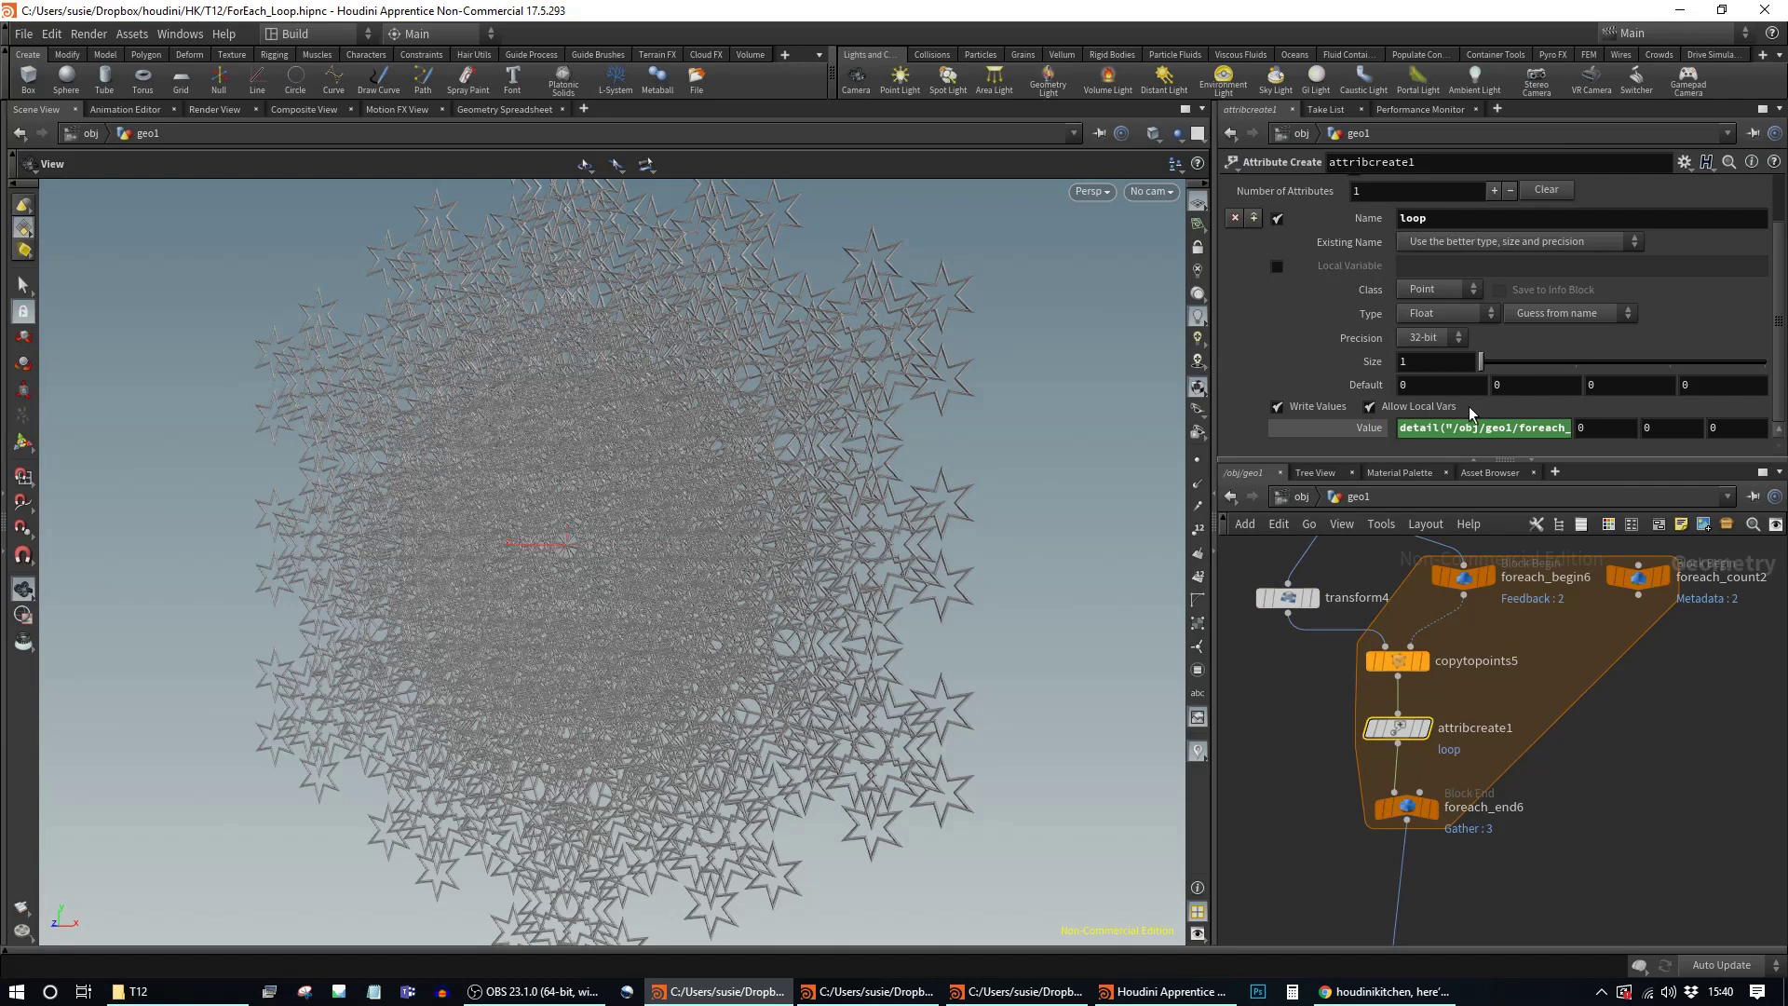
# Step: Display attribcreate1 and examine its point attributes in the Geometry Spreadsheet, sorted by the loop attribute
pyautogui.click(1424, 727)
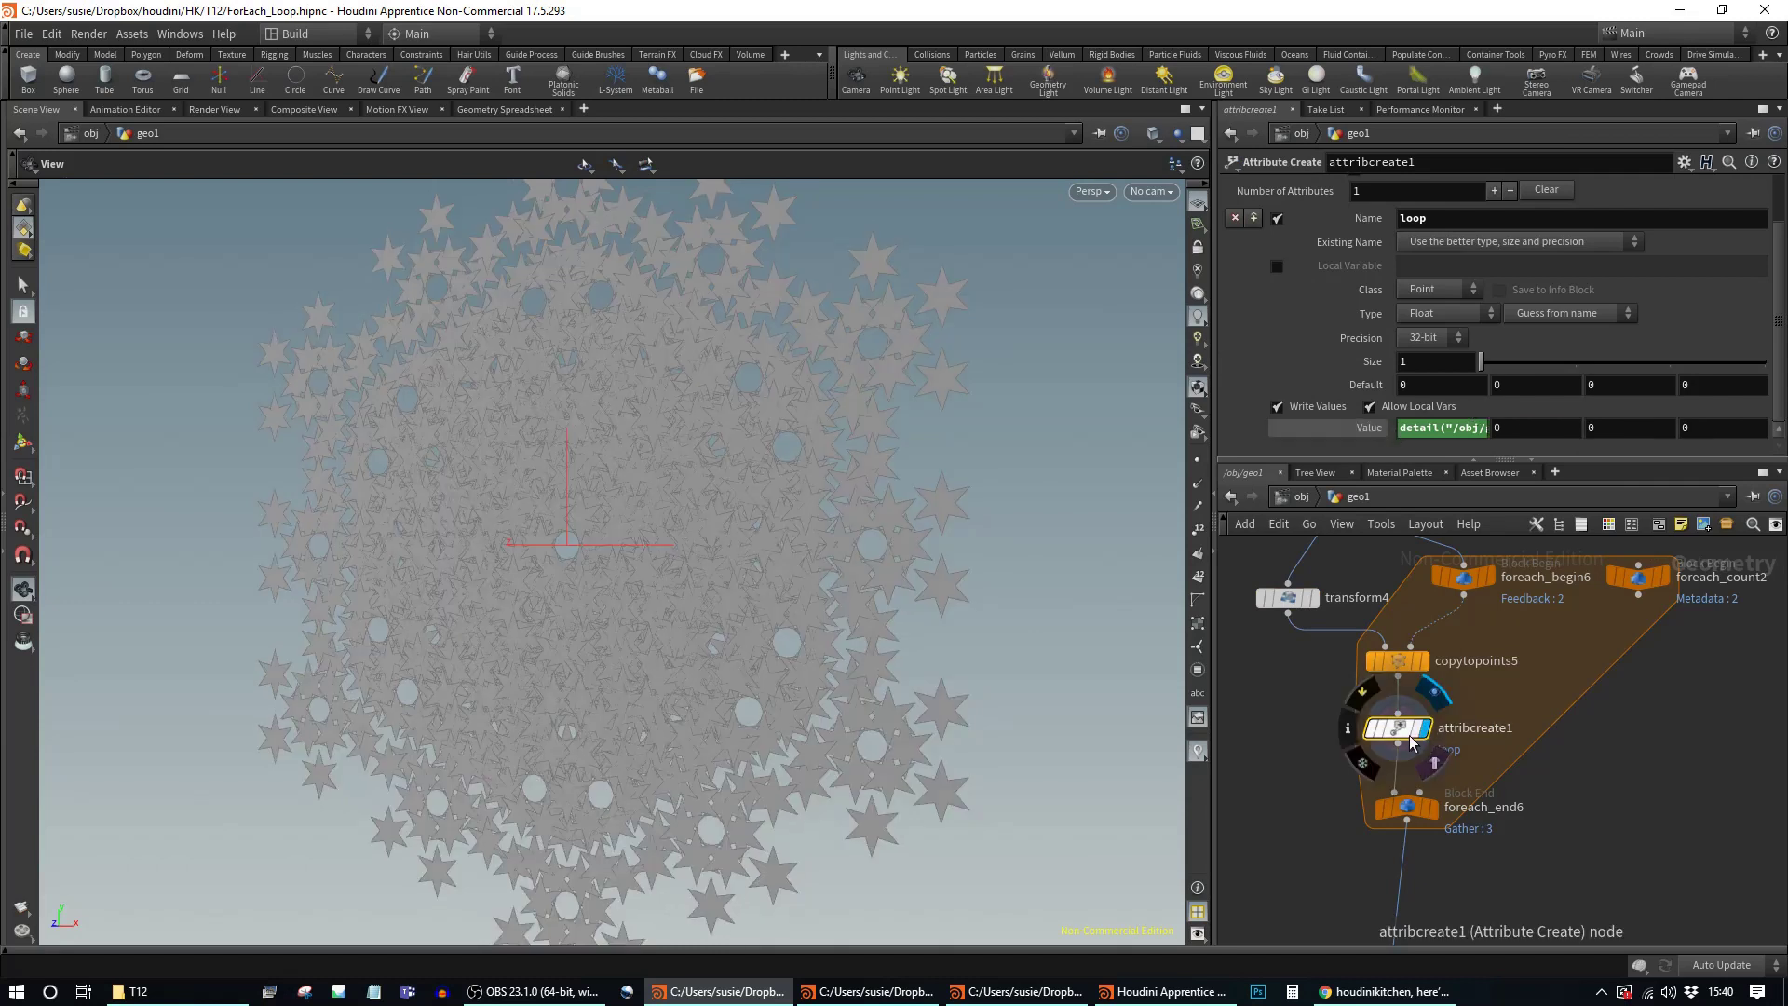
pyautogui.click(501, 107)
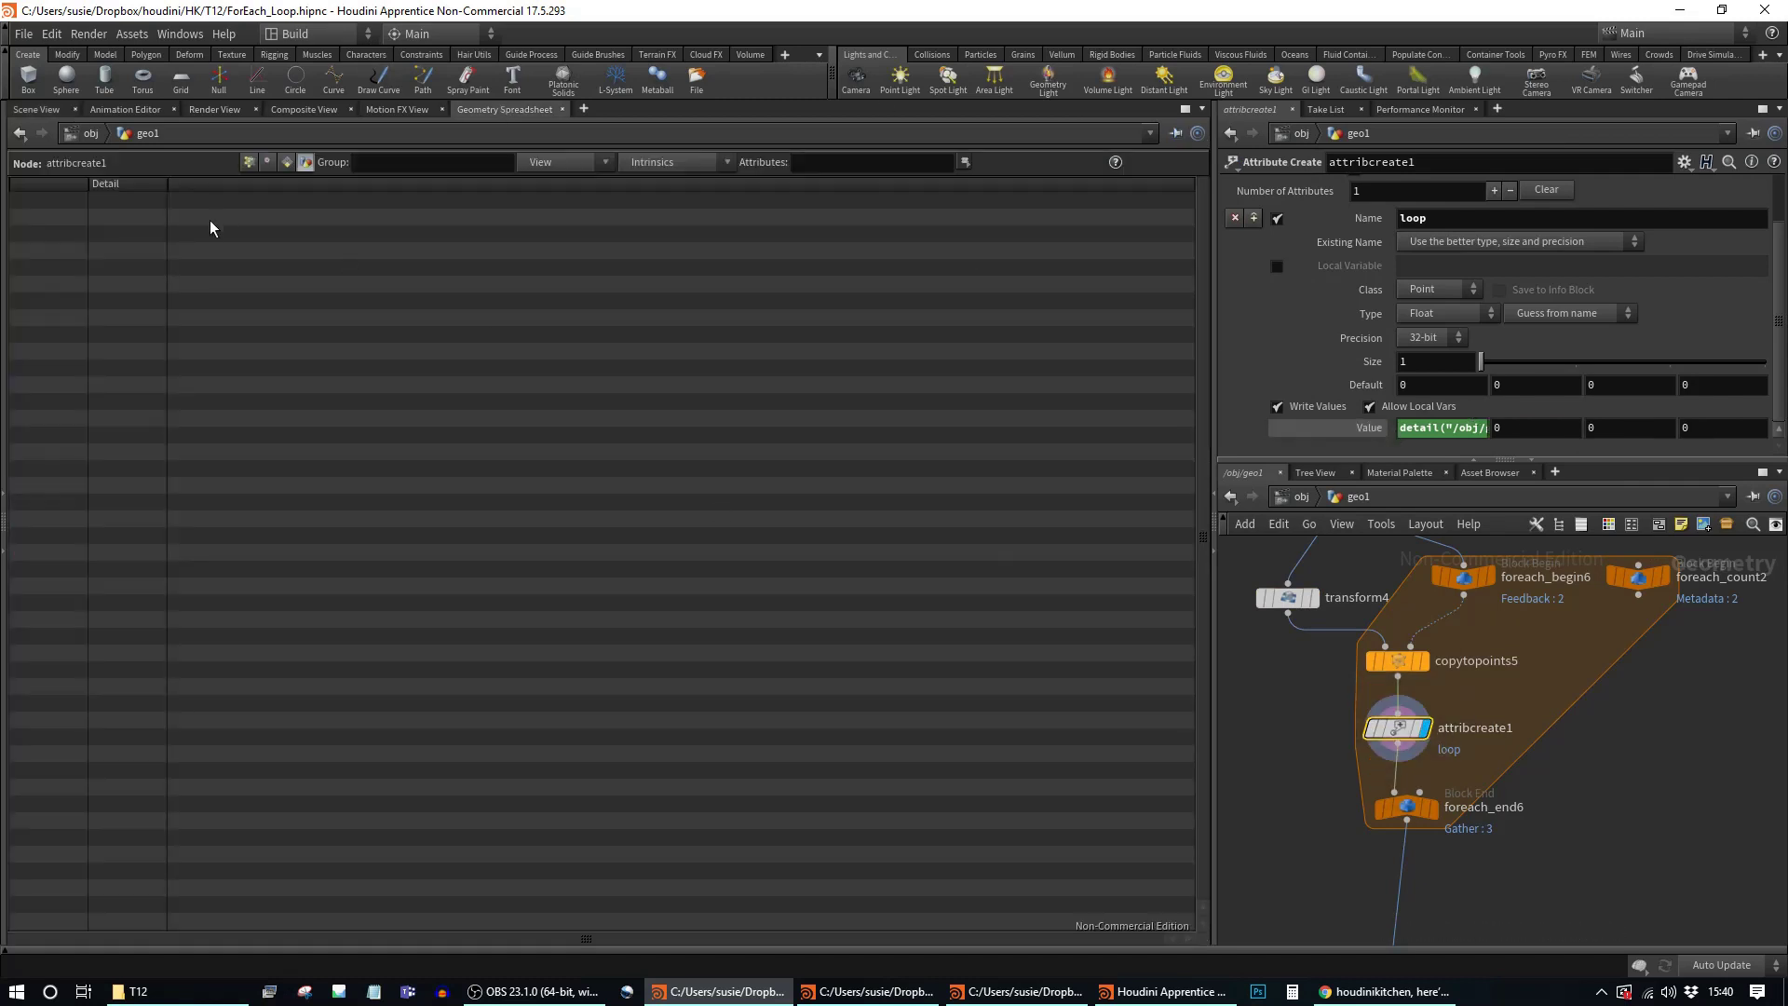
pyautogui.click(263, 160)
pyautogui.click(248, 162)
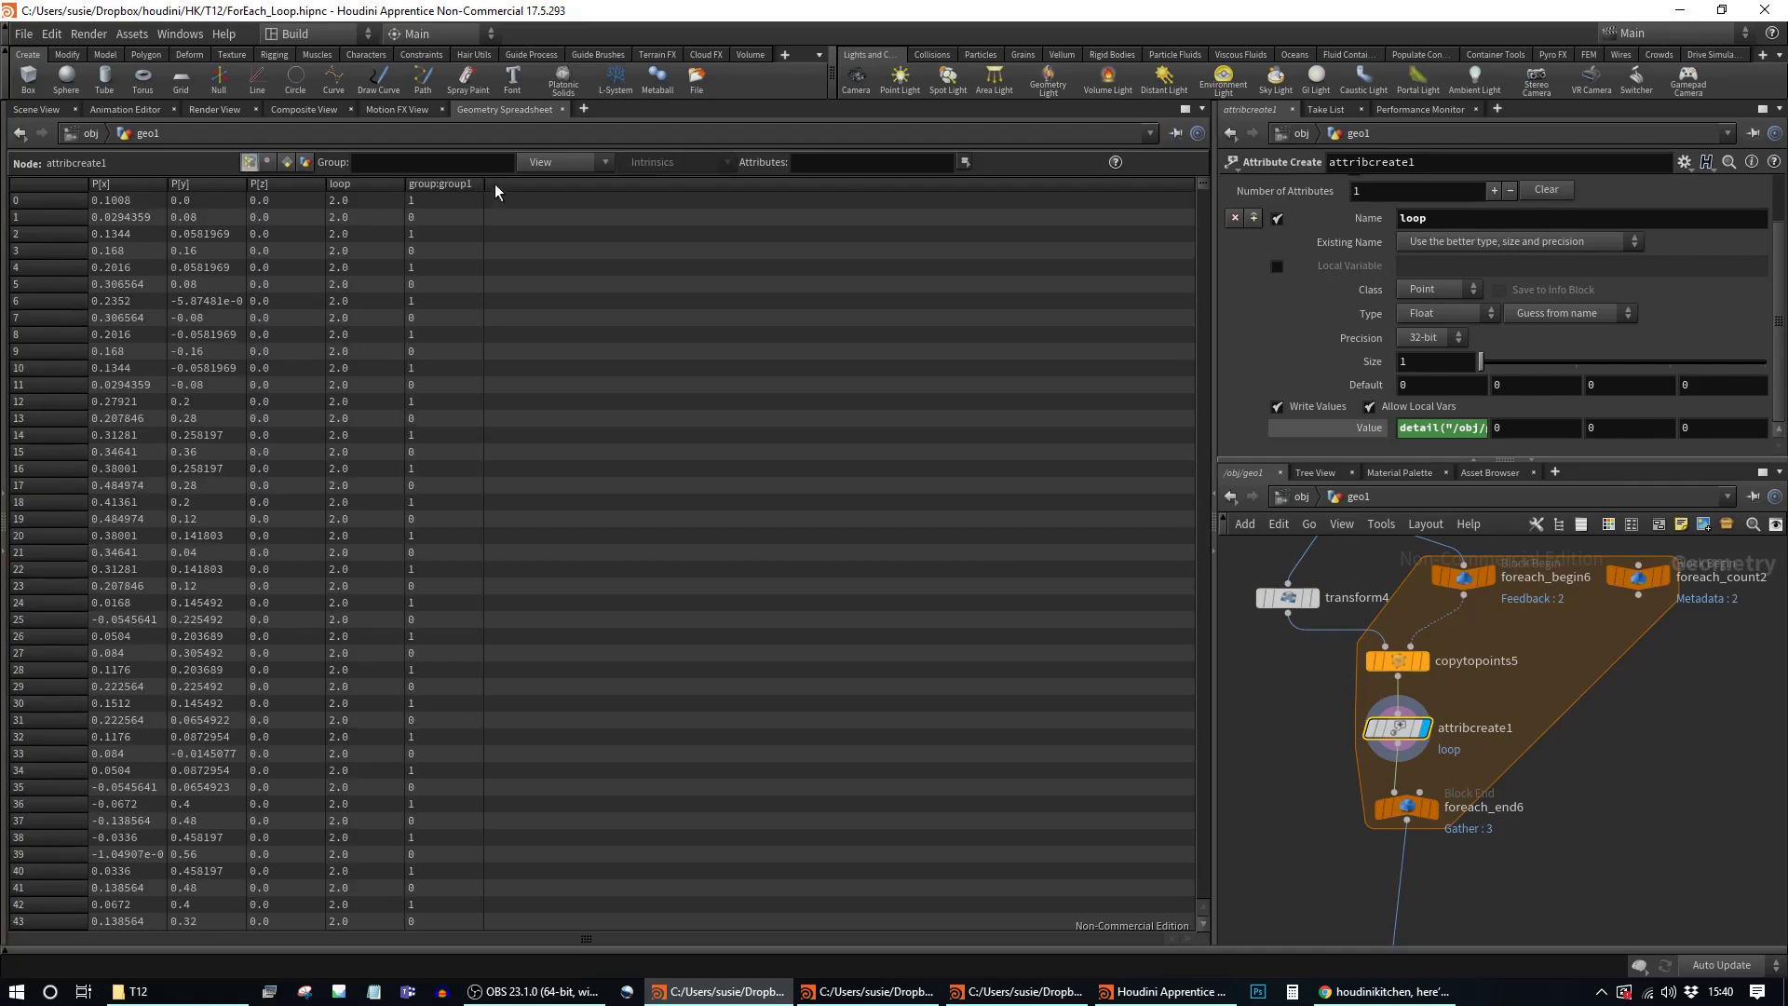
pyautogui.click(362, 184)
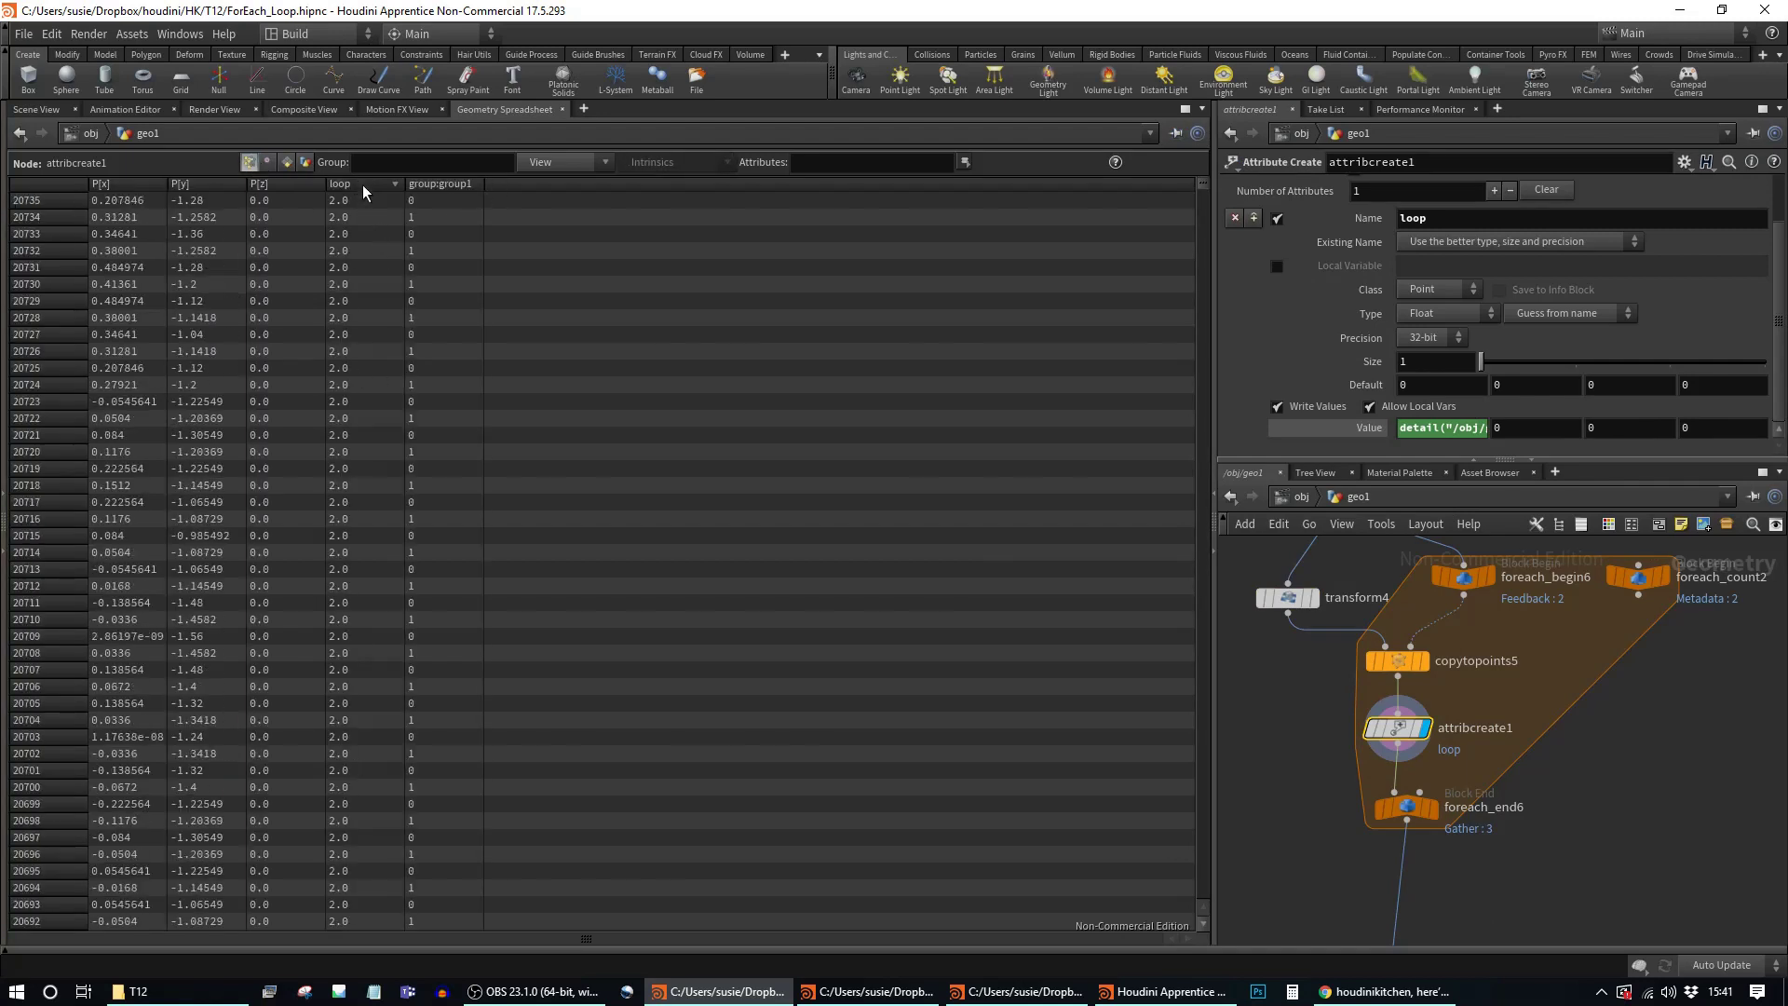
pyautogui.click(362, 182)
pyautogui.click(361, 183)
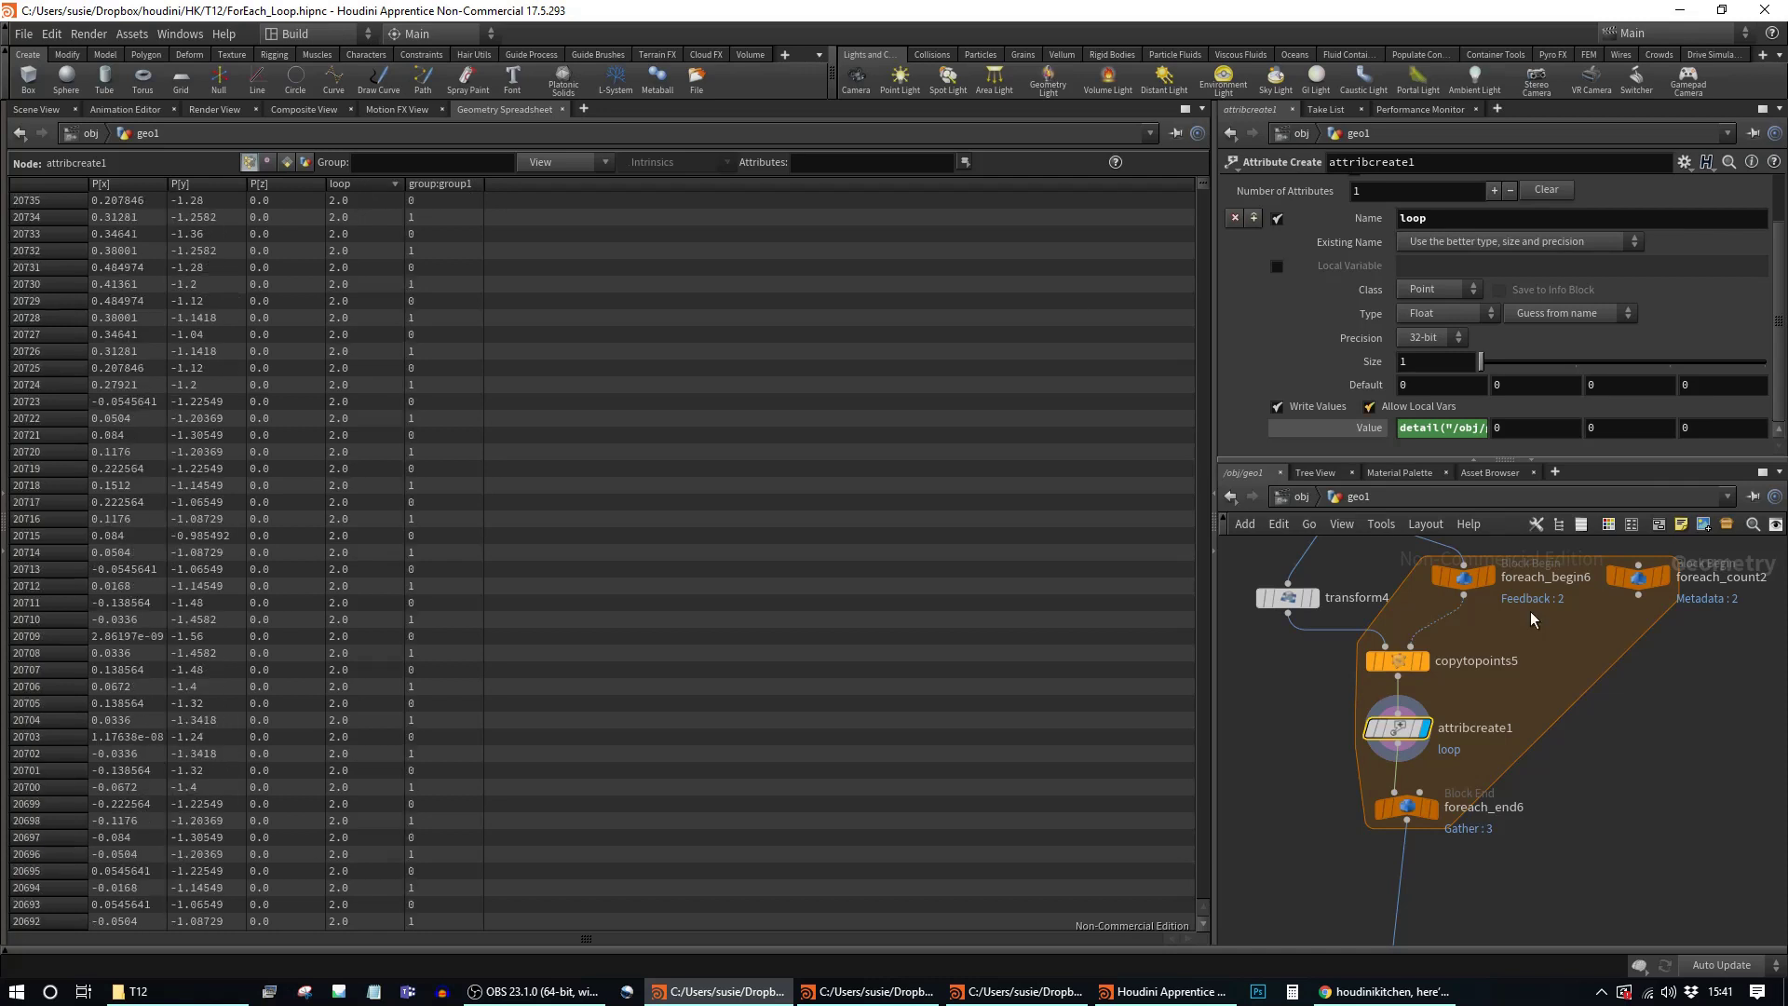
# Step: Display foreach_end6 and examine its merged points' loop values, sorted in ascending order
pyautogui.click(1403, 807)
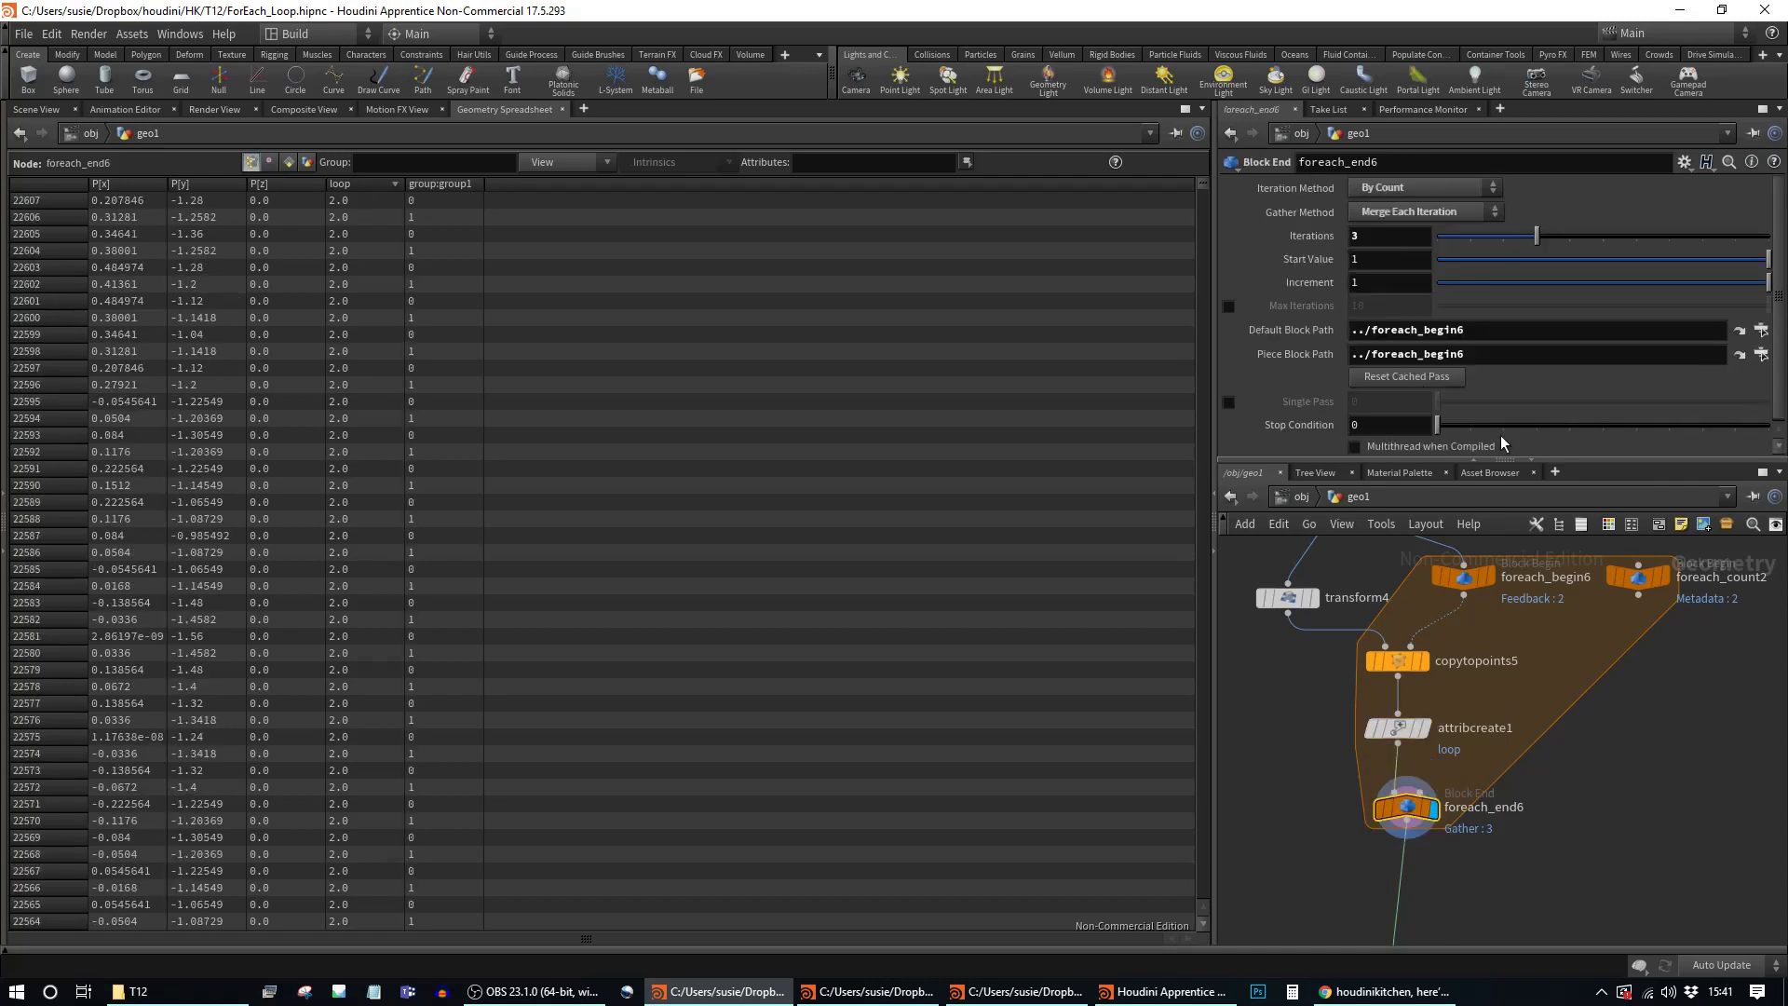
pyautogui.click(369, 183)
pyautogui.moveTo(1227, 481); pyautogui.dragTo(1177, 159)
pyautogui.moveTo(1427, 813)
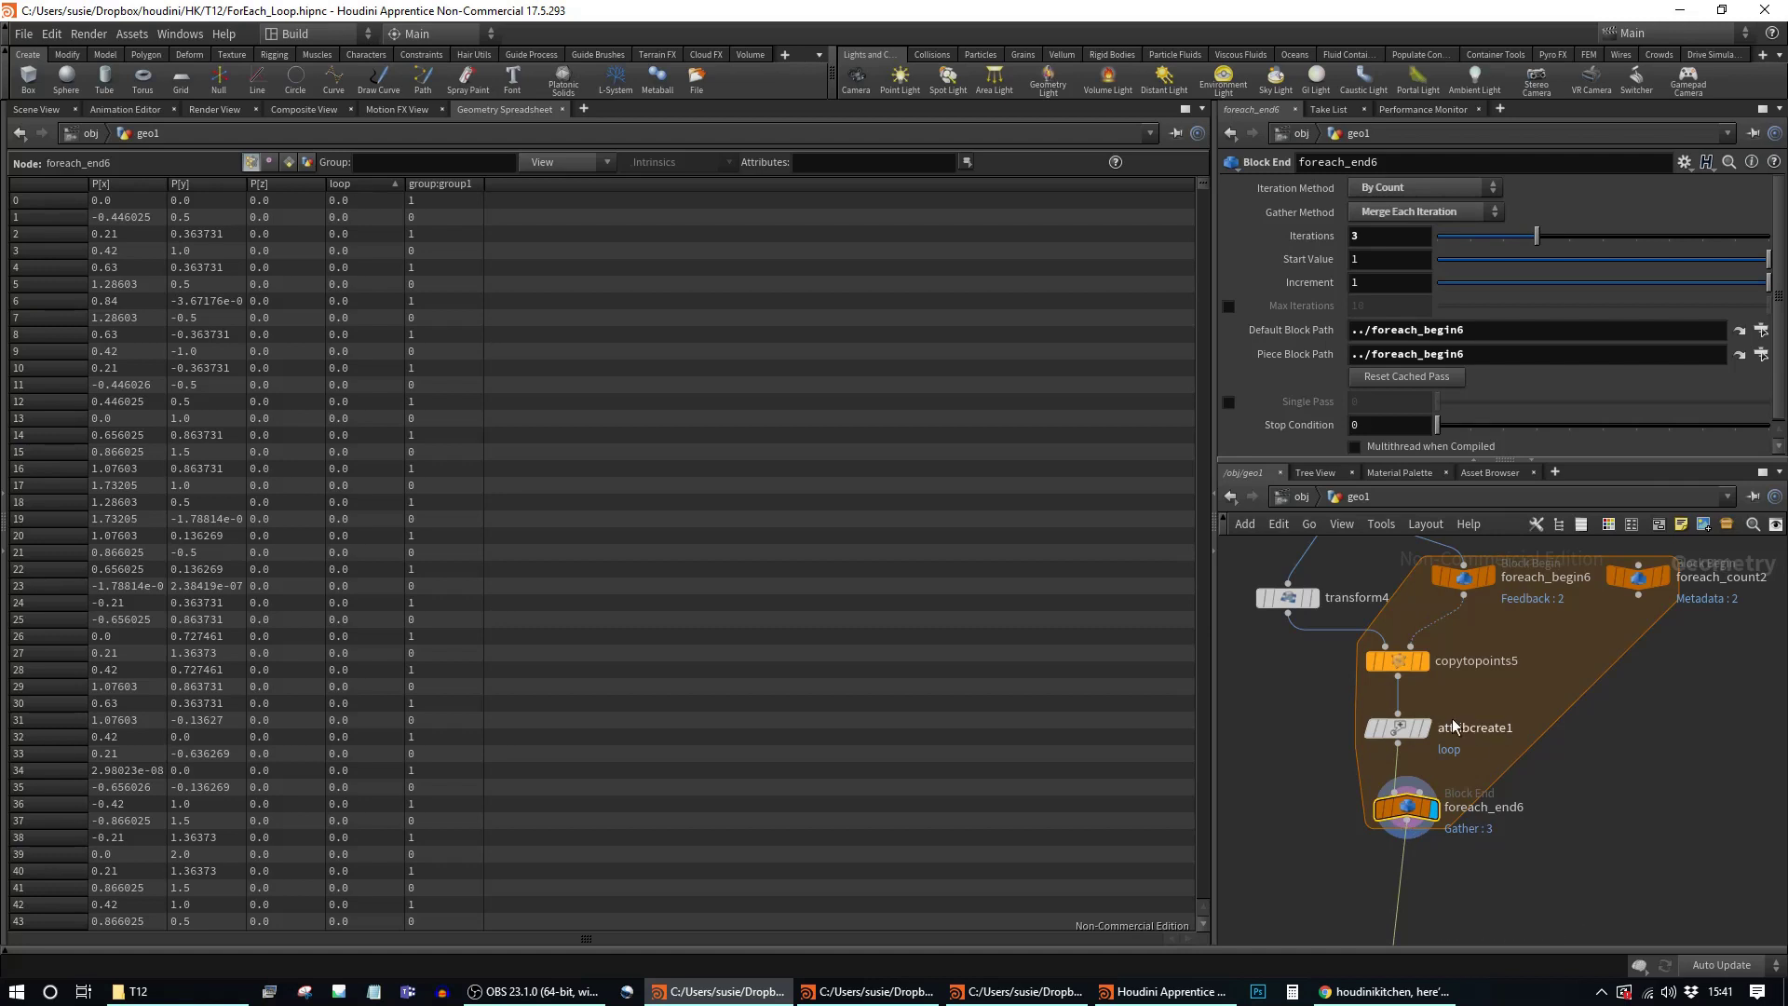
pyautogui.moveTo(1397, 729)
# Step: Display polywire1, return to the 3D scene view and align the node directly below foreach_end6
pyautogui.moveTo(1540, 846); pyautogui.dragTo(1534, 655, button='middle')
pyautogui.click(1405, 750)
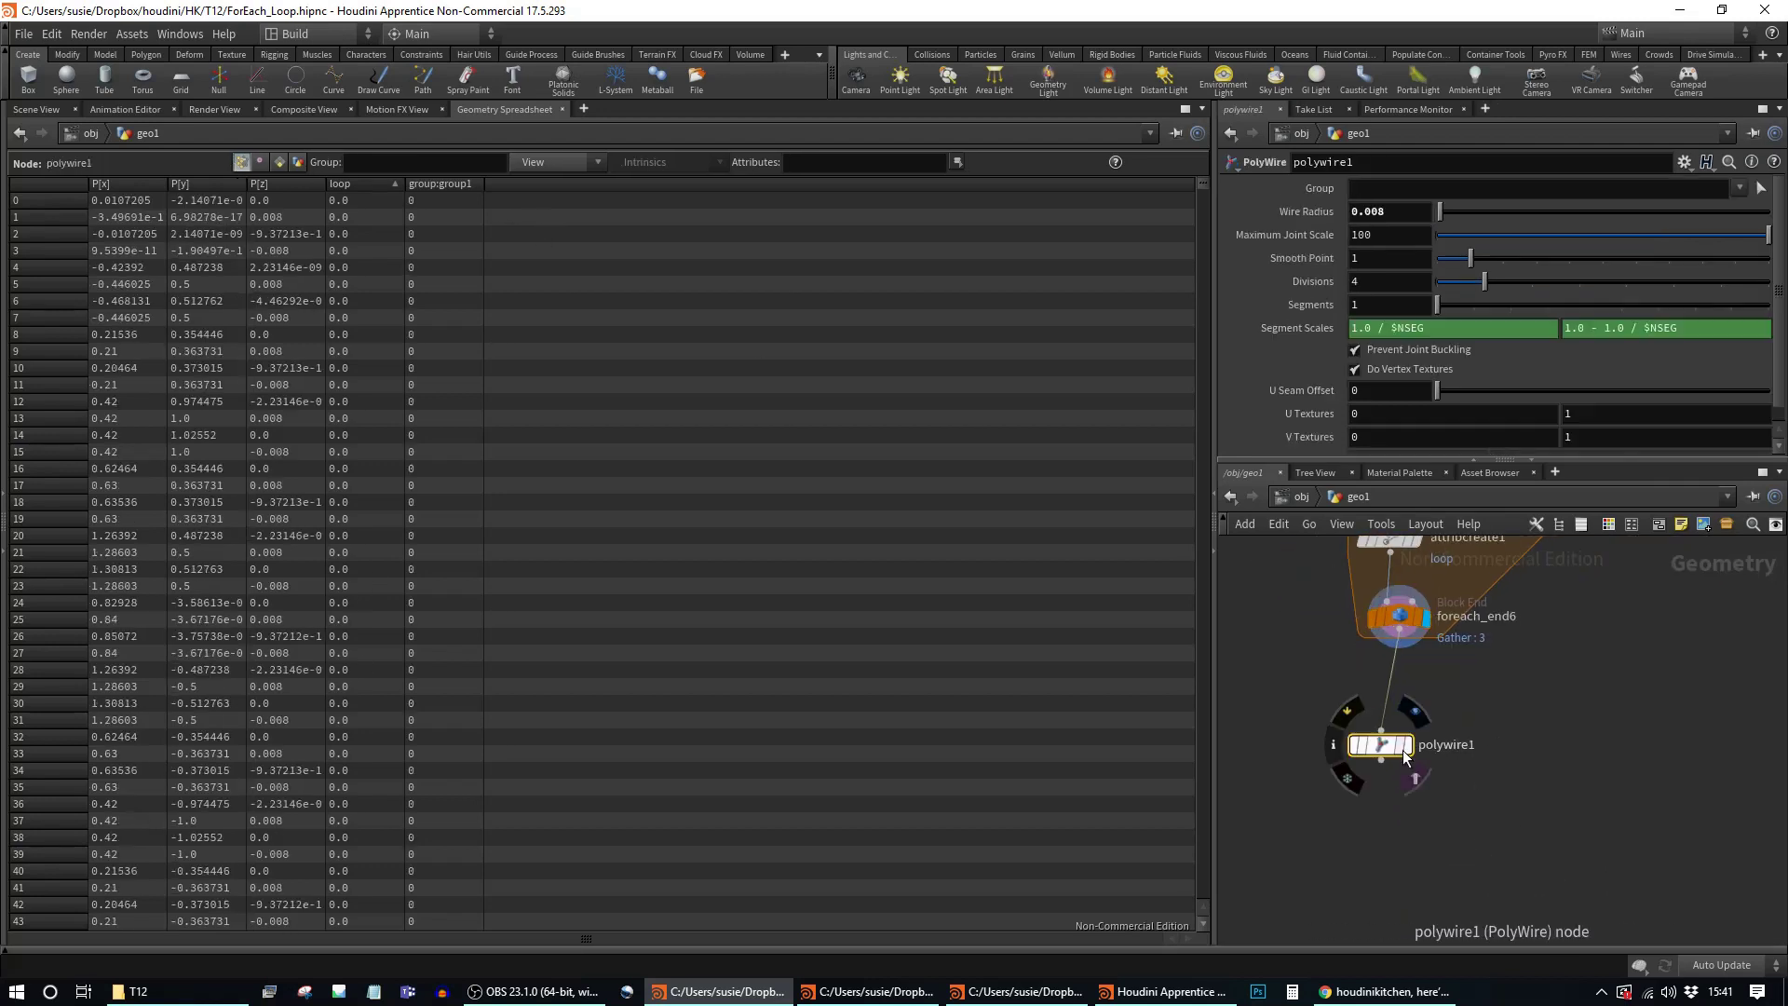
pyautogui.click(1405, 746)
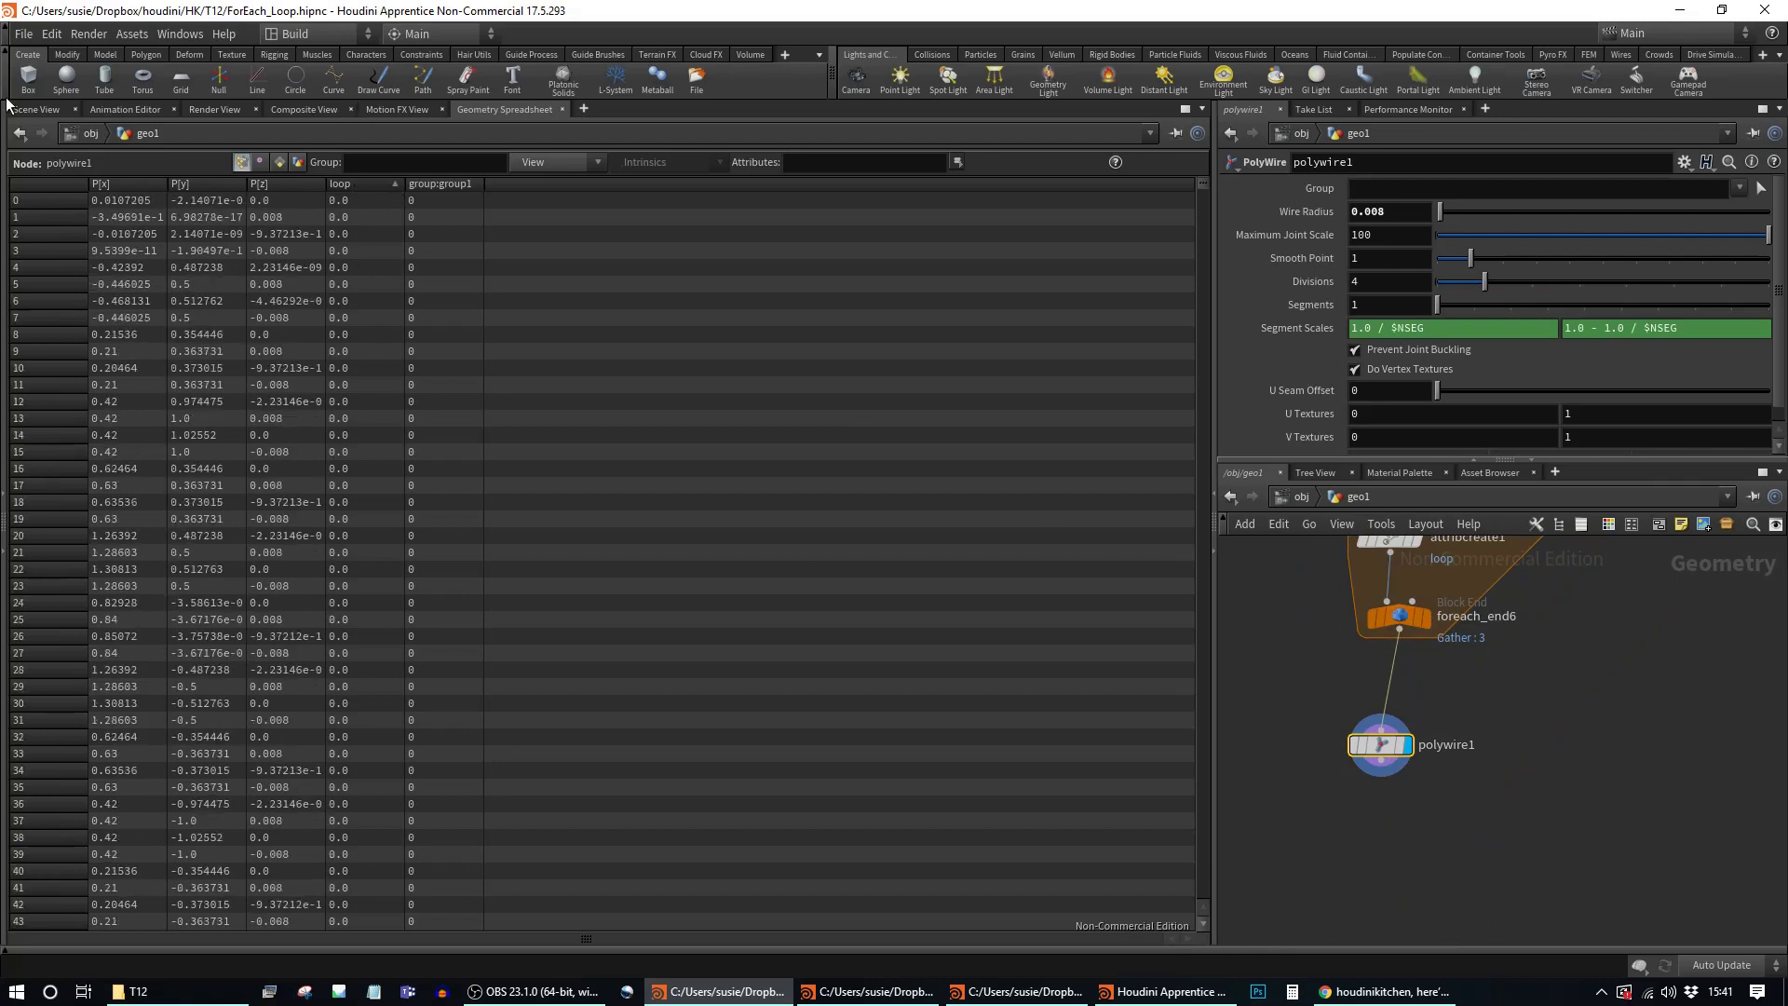
pyautogui.click(35, 109)
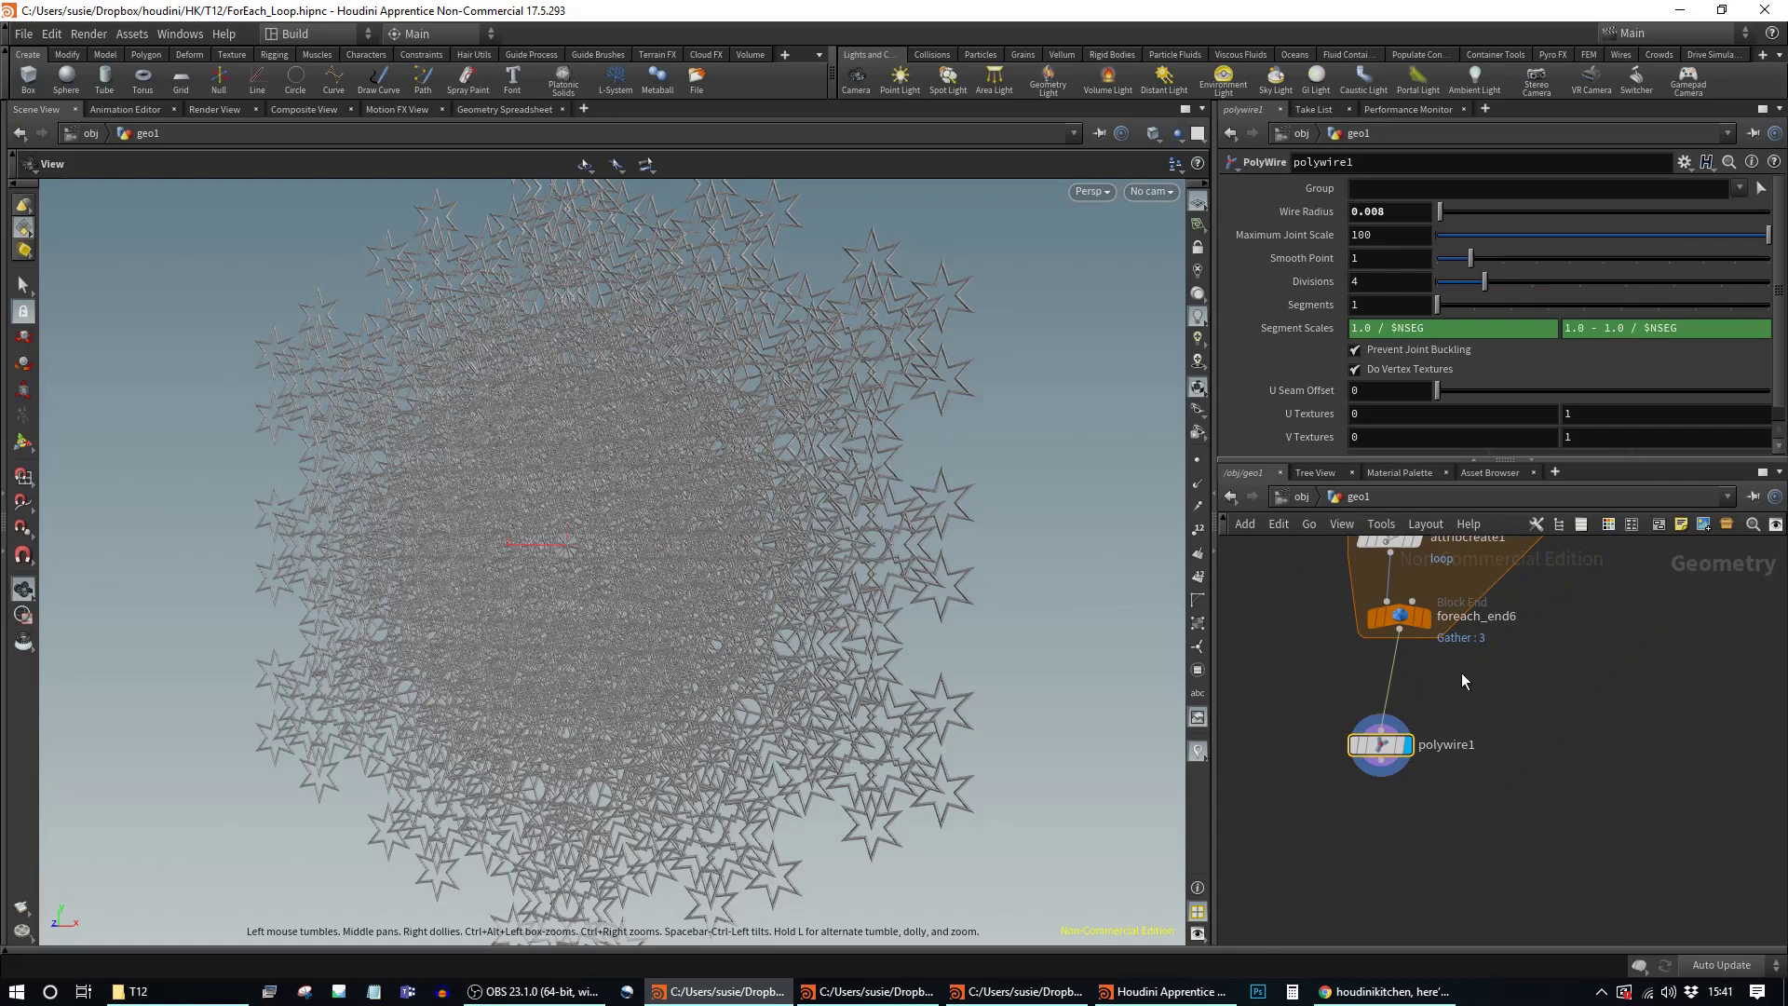
pyautogui.moveTo(1382, 745); pyautogui.dragTo(1399, 726)
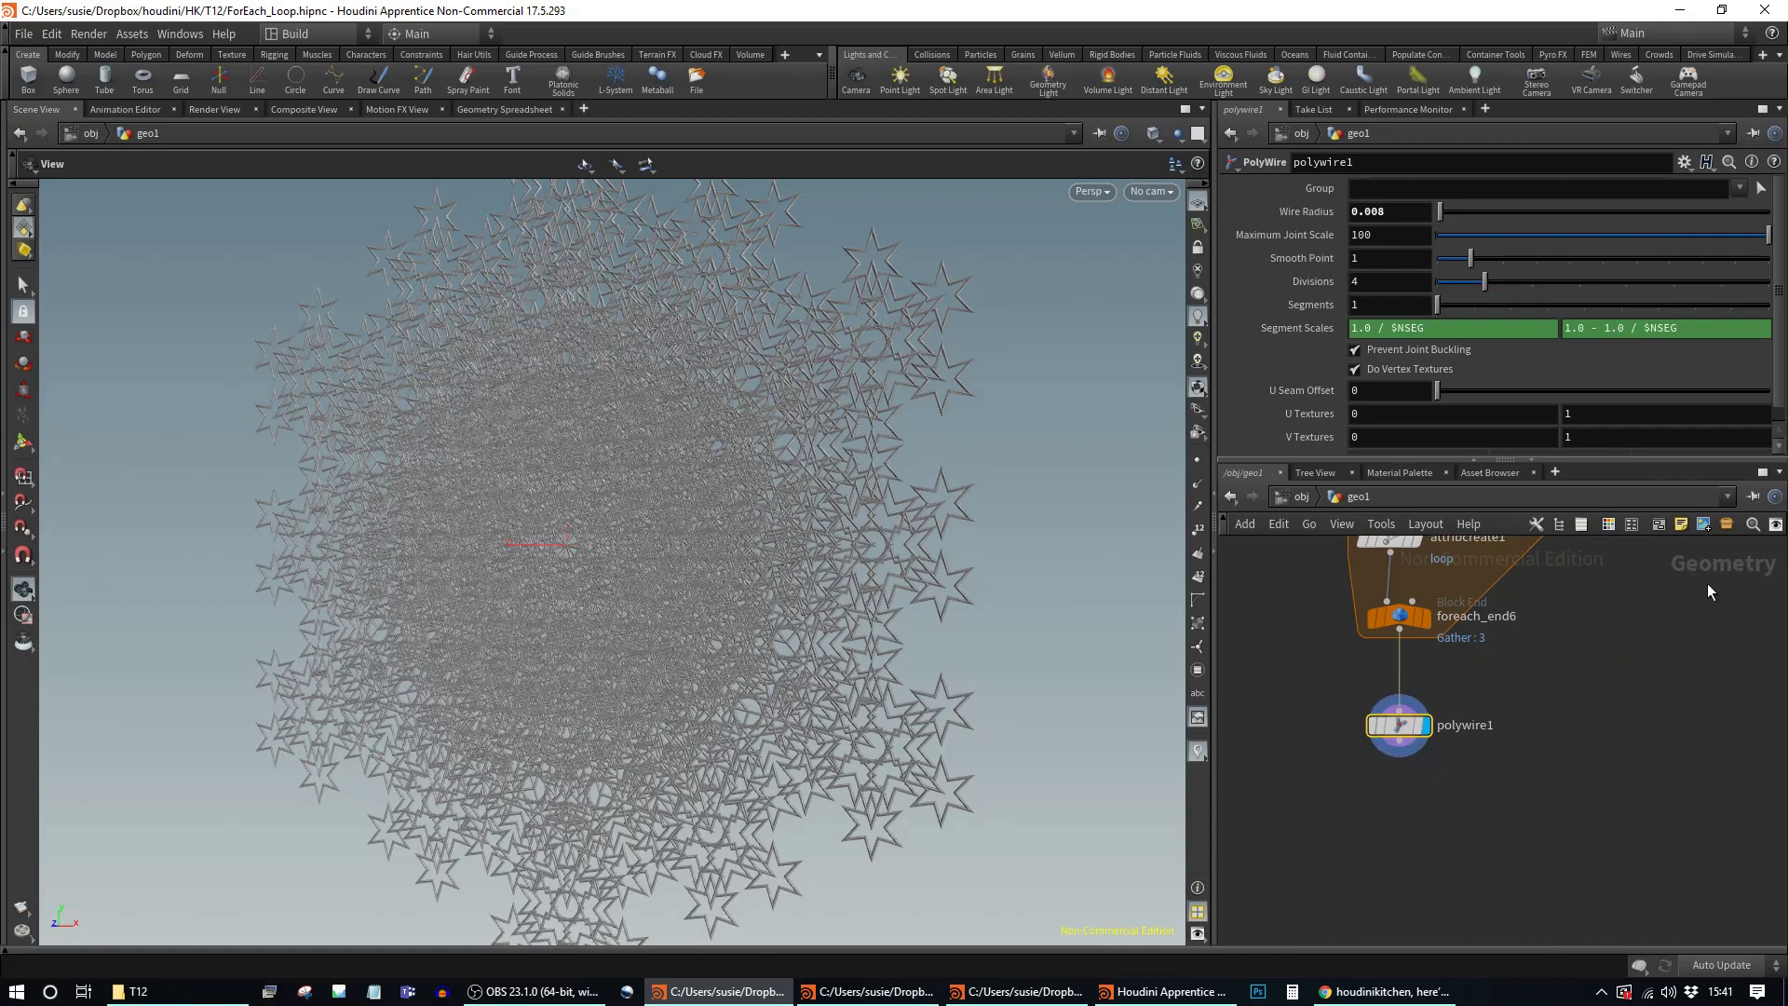
pyautogui.moveTo(1598, 630); pyautogui.dragTo(1589, 745, button='middle')
pyautogui.moveTo(950, 559); pyautogui.dragTo(646, 565)
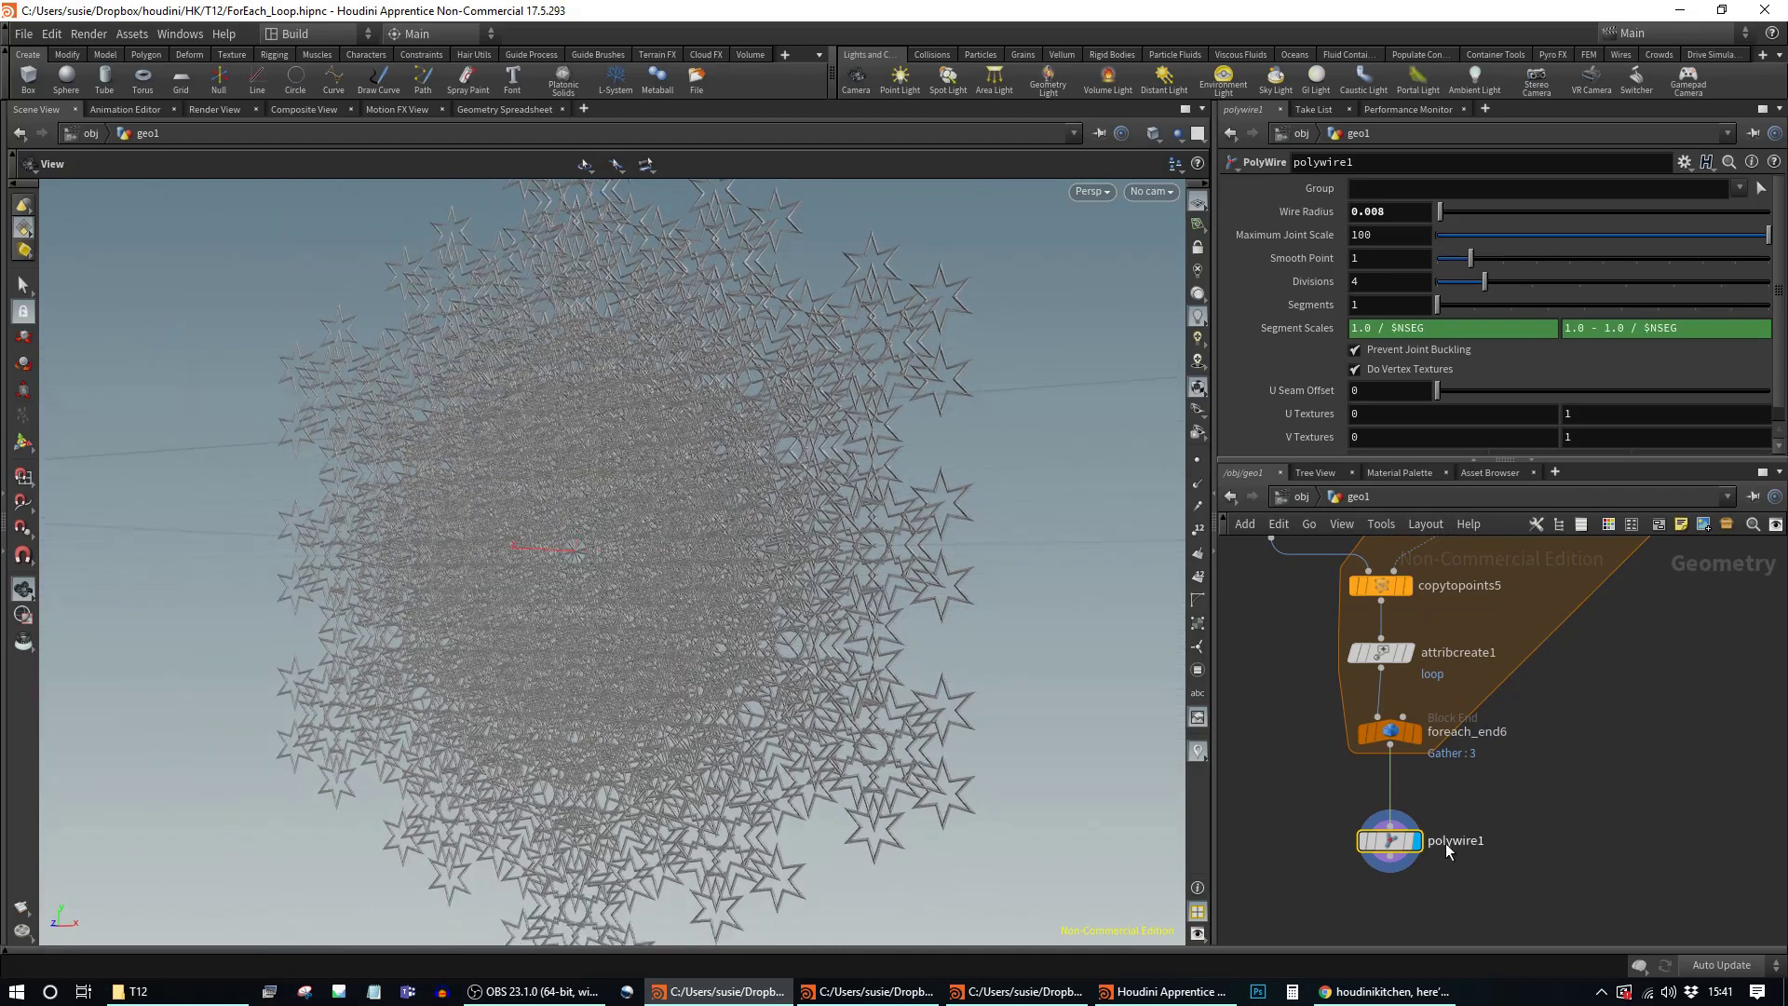
pyautogui.moveTo(1391, 846); pyautogui.dragTo(1390, 811)
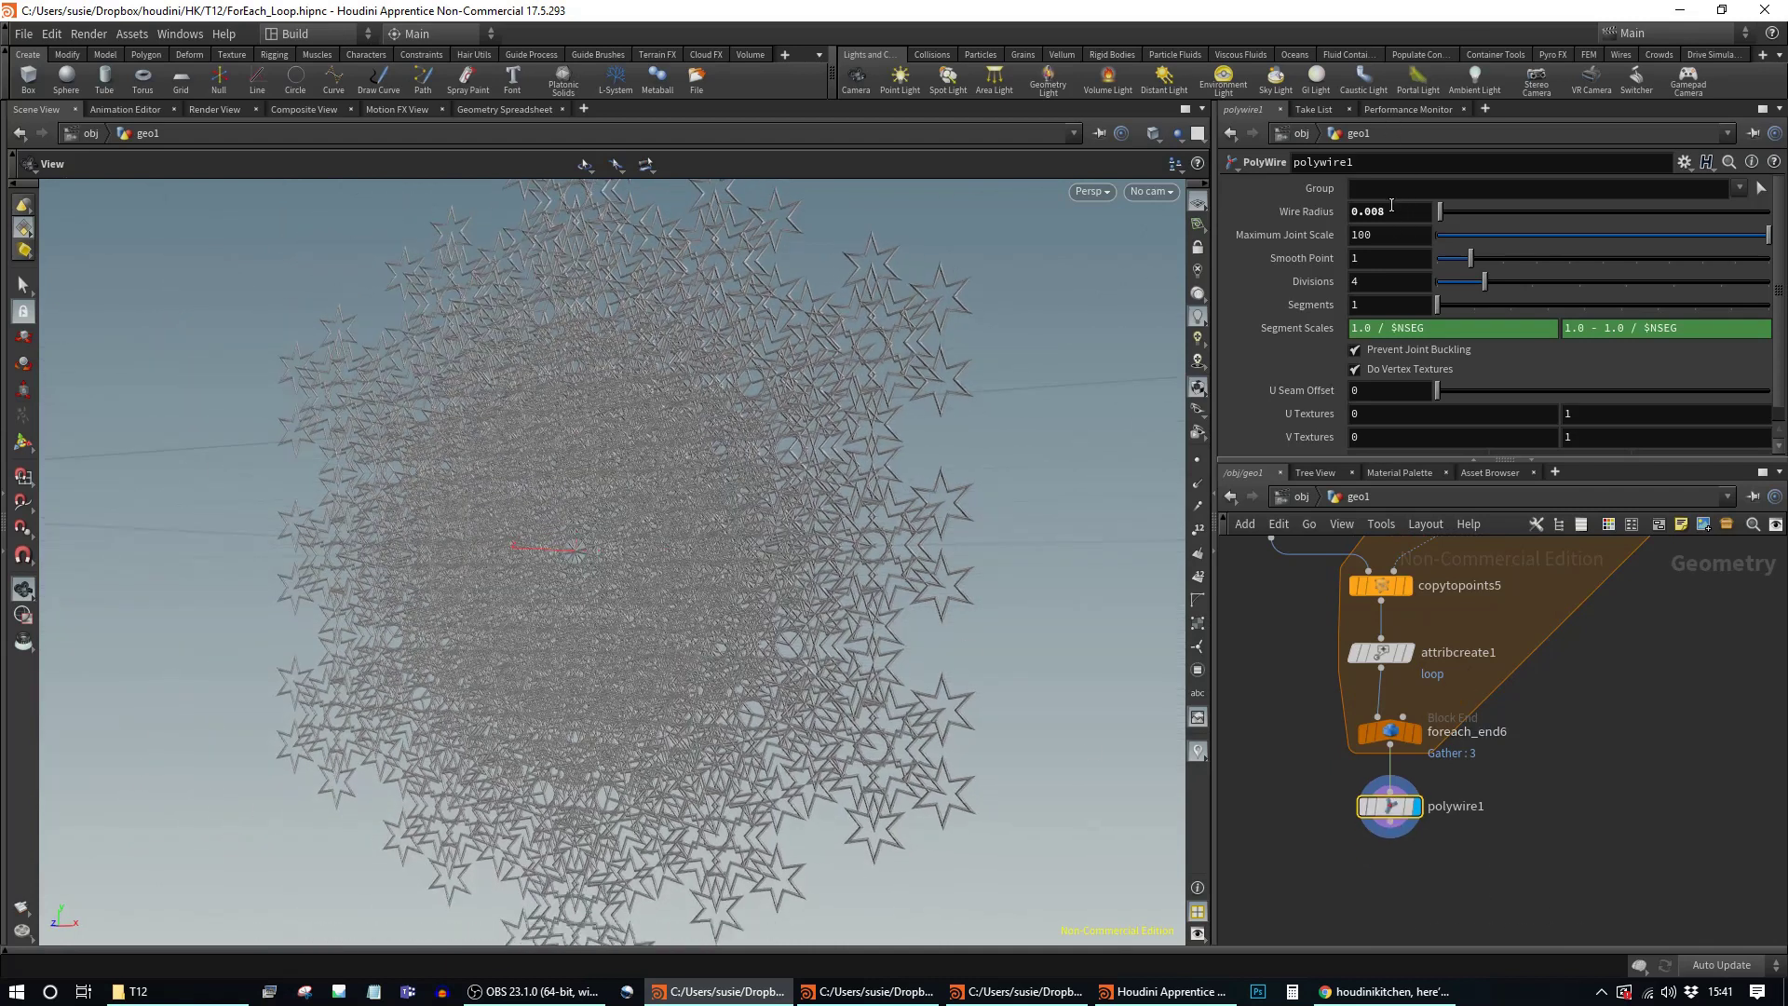
pyautogui.moveTo(1372, 213); pyautogui.dragTo(1396, 214)
pyautogui.press('Return')
pyautogui.write('*')
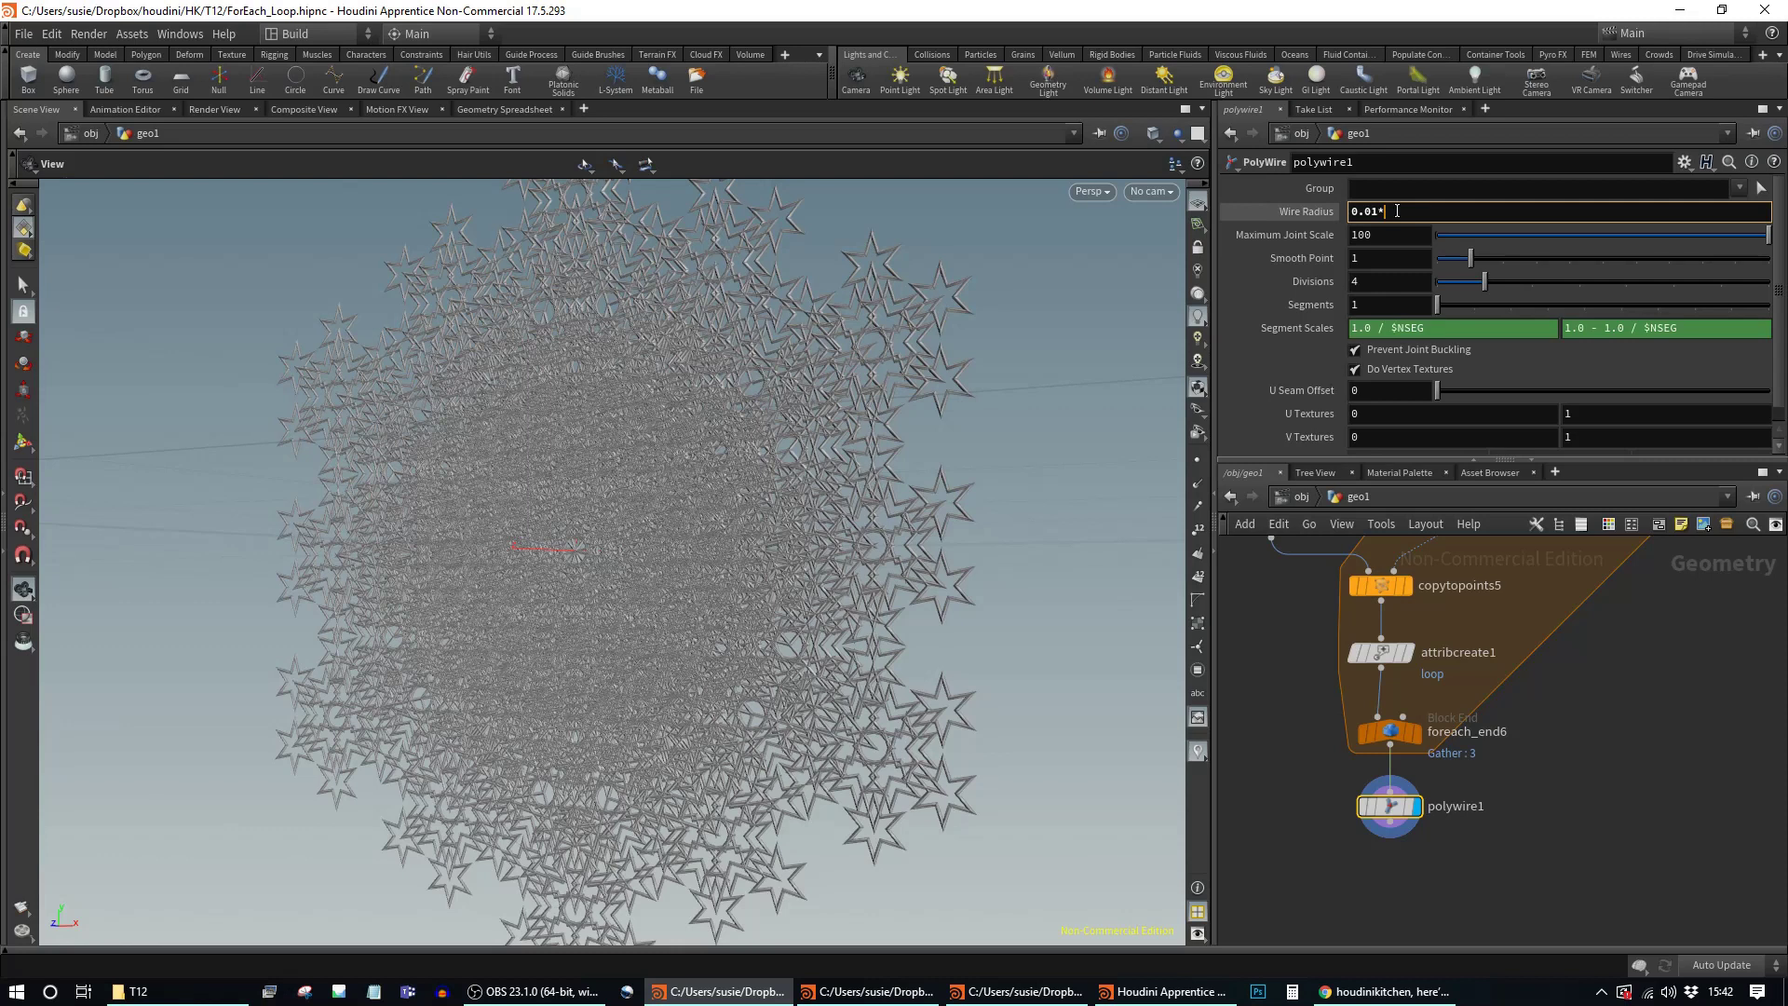
pyautogui.write('@loop')
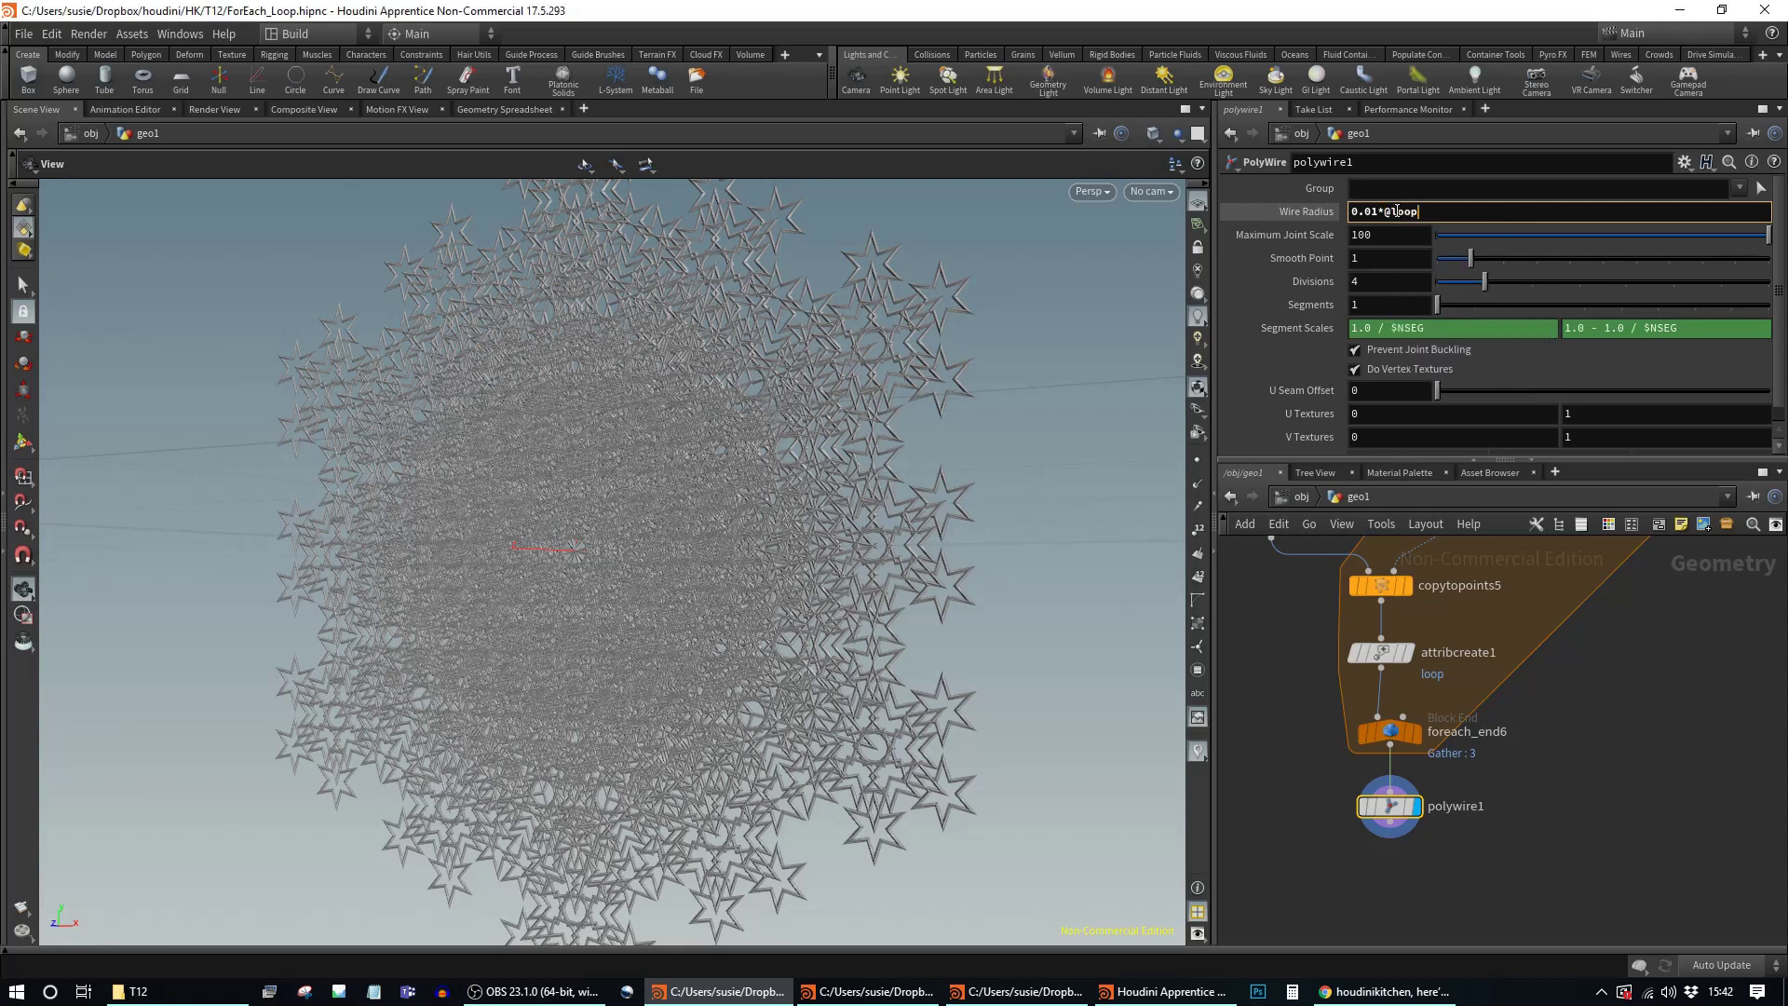
pyautogui.press('Return')
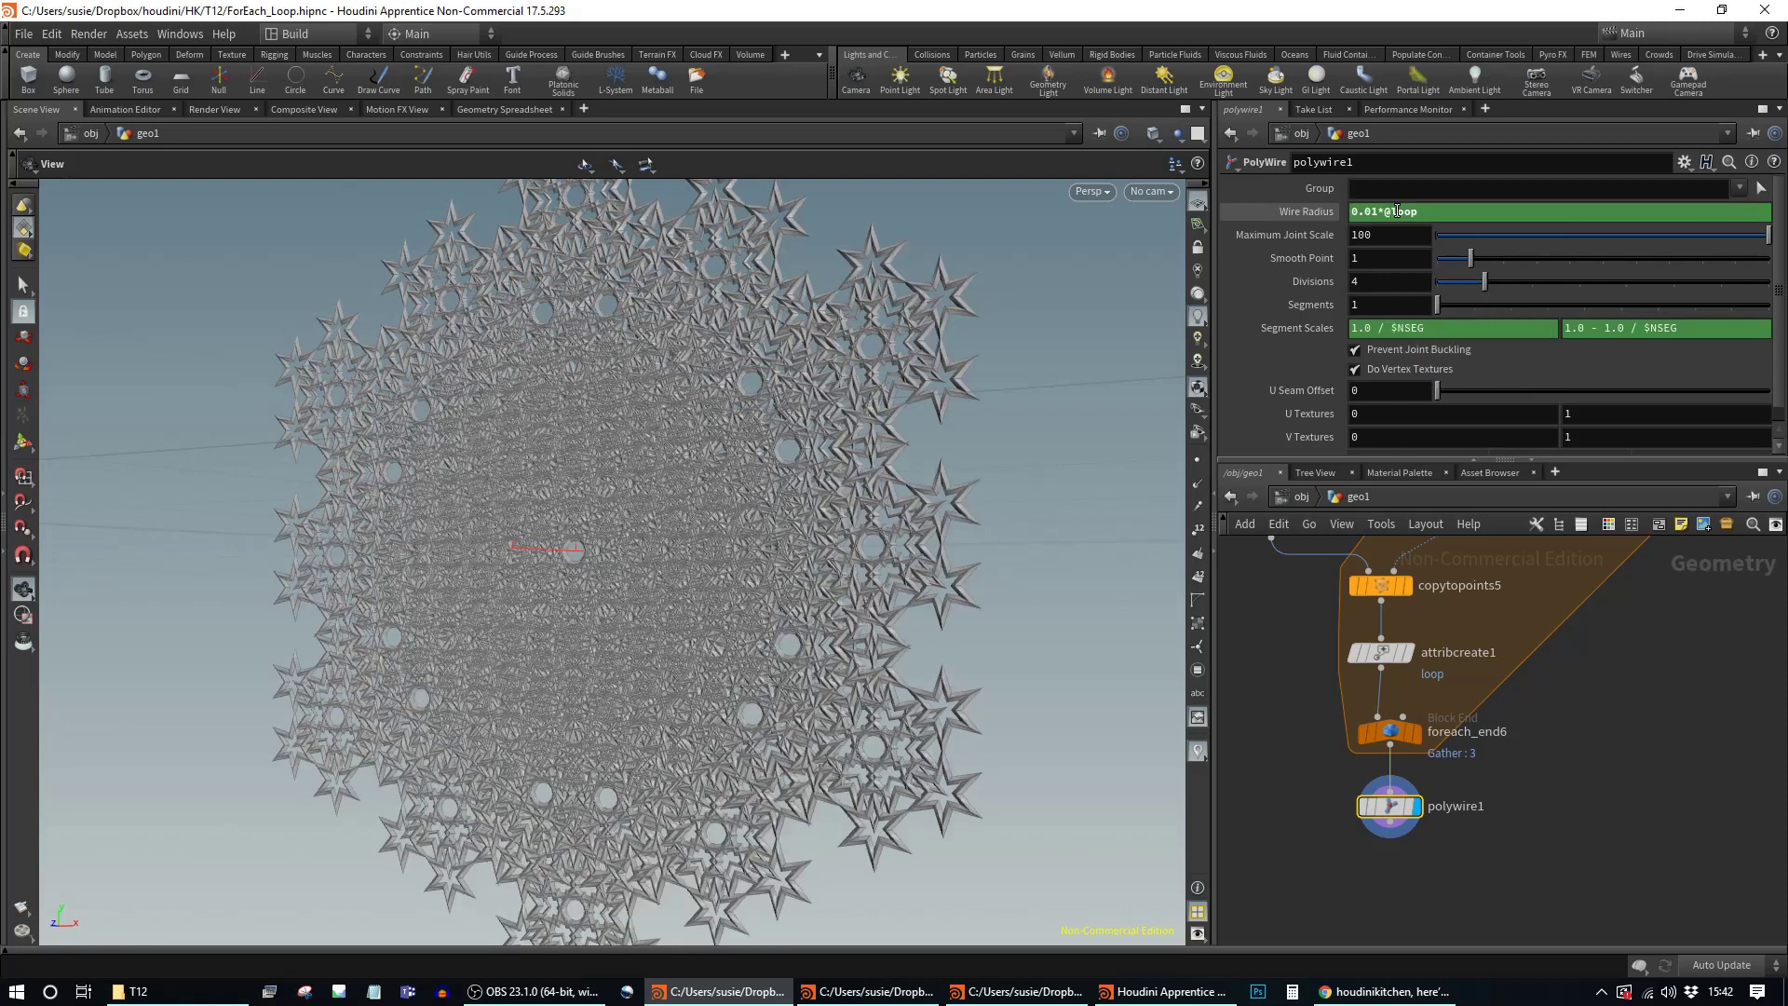
pyautogui.moveTo(821, 649); pyautogui.dragTo(908, 610)
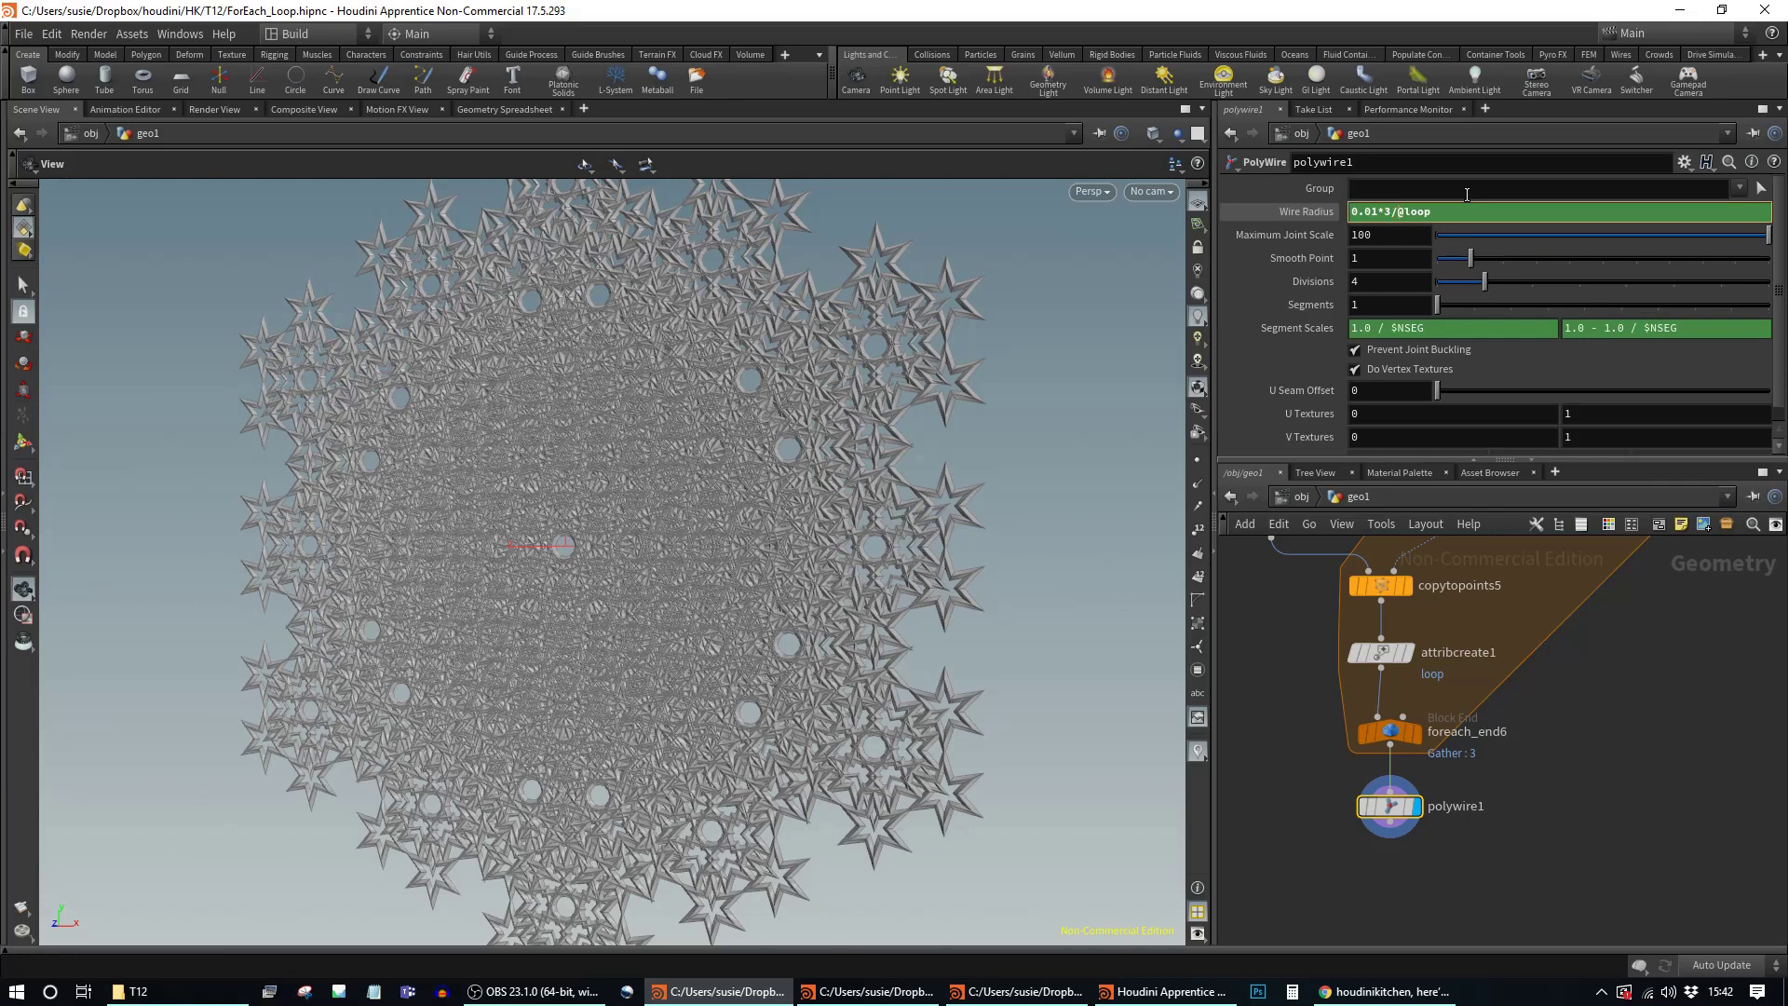
pyautogui.moveTo(829, 527); pyautogui.dragTo(882, 872)
pyautogui.moveTo(1010, 643); pyautogui.dragTo(959, 530)
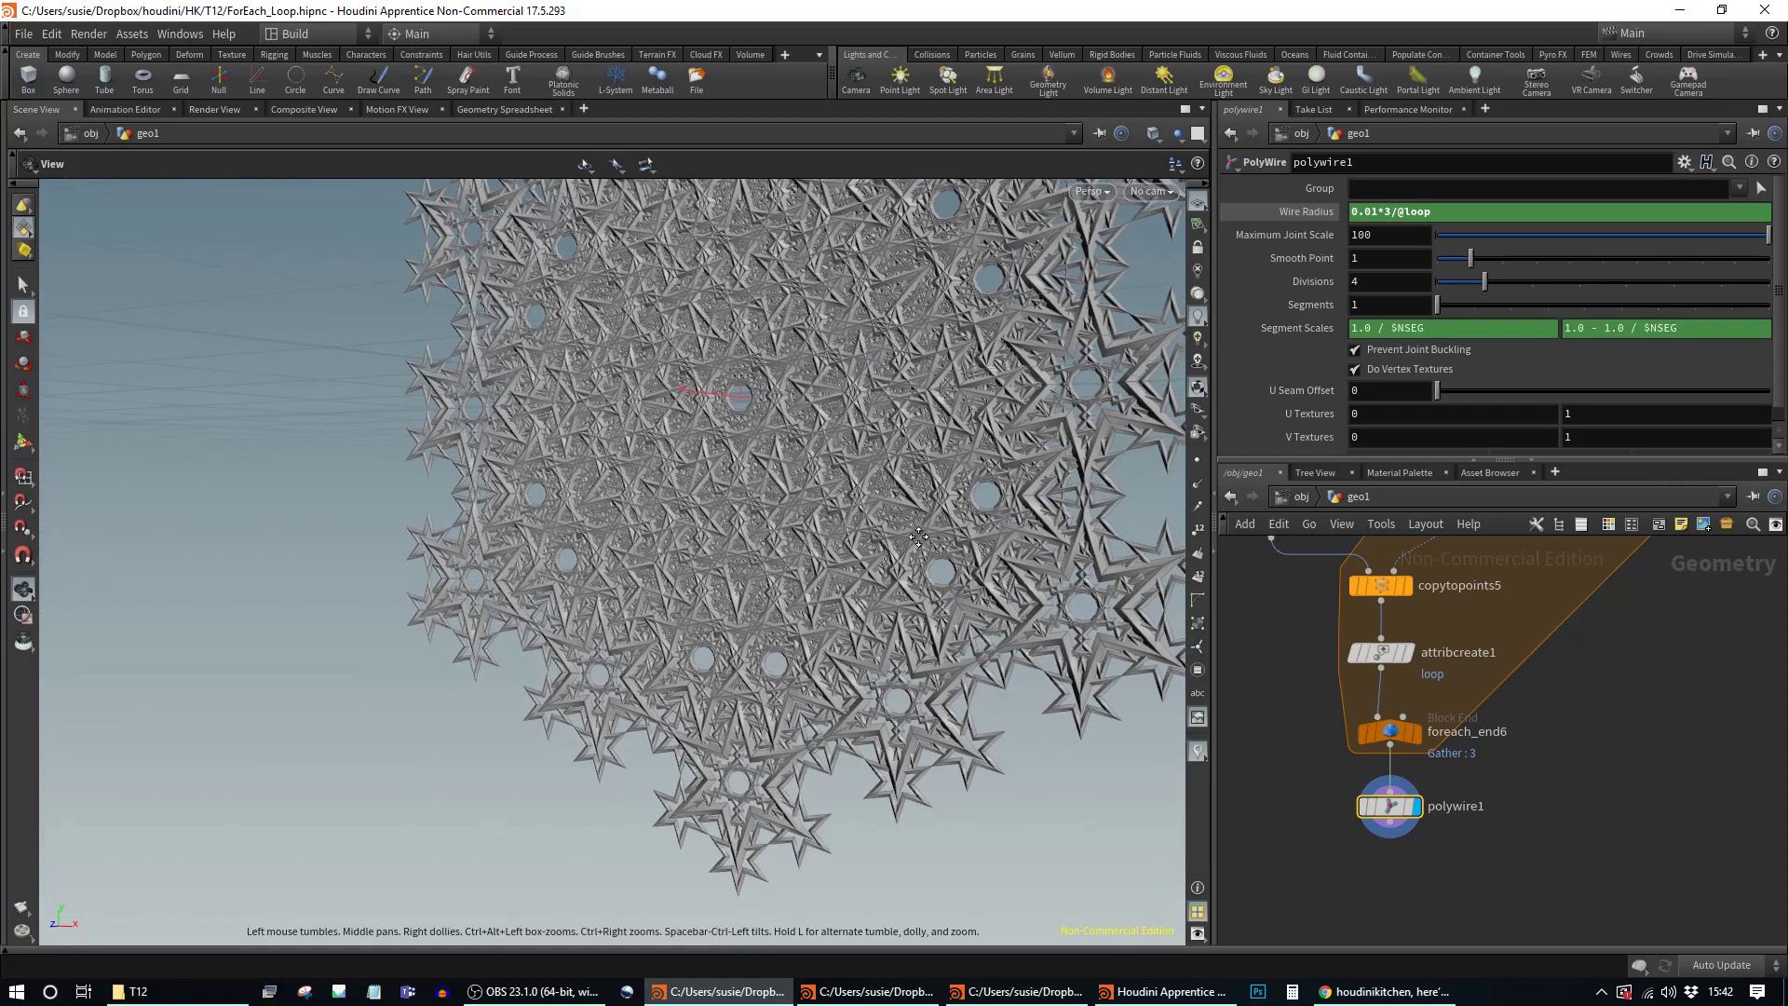
pyautogui.scroll(3, 960, 529)
pyautogui.scroll(3, 787, 590)
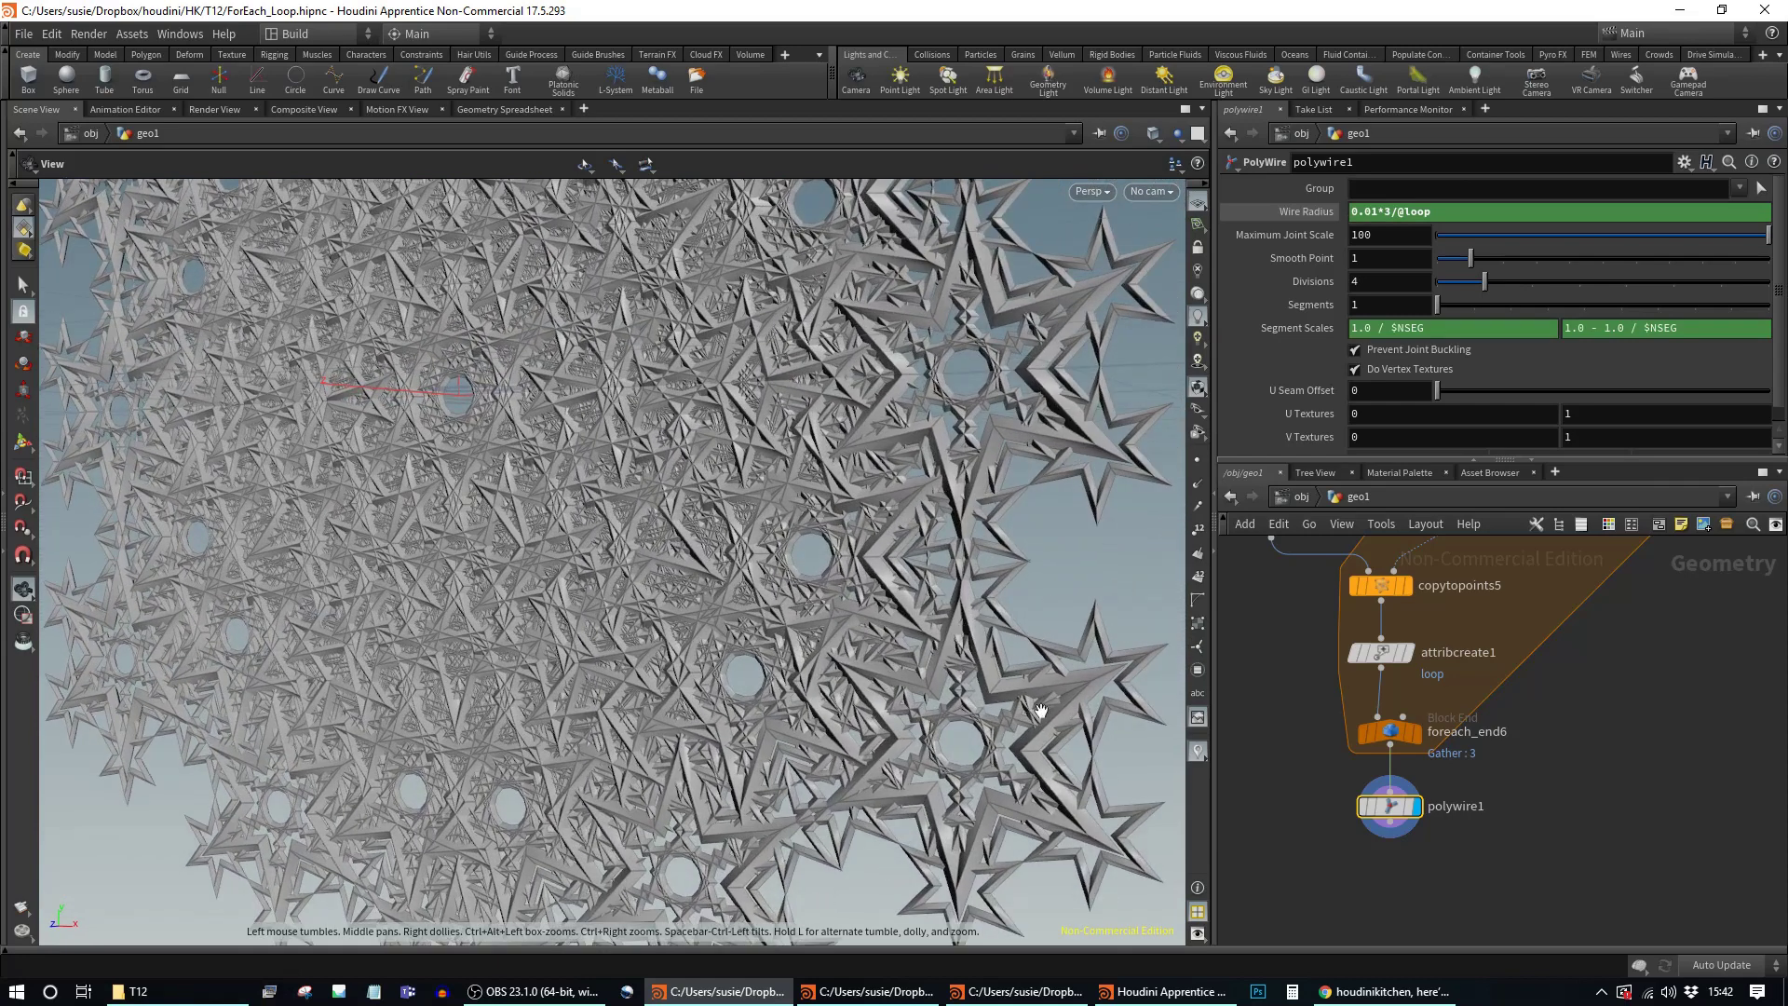
pyautogui.scroll(-1, 1090, 769)
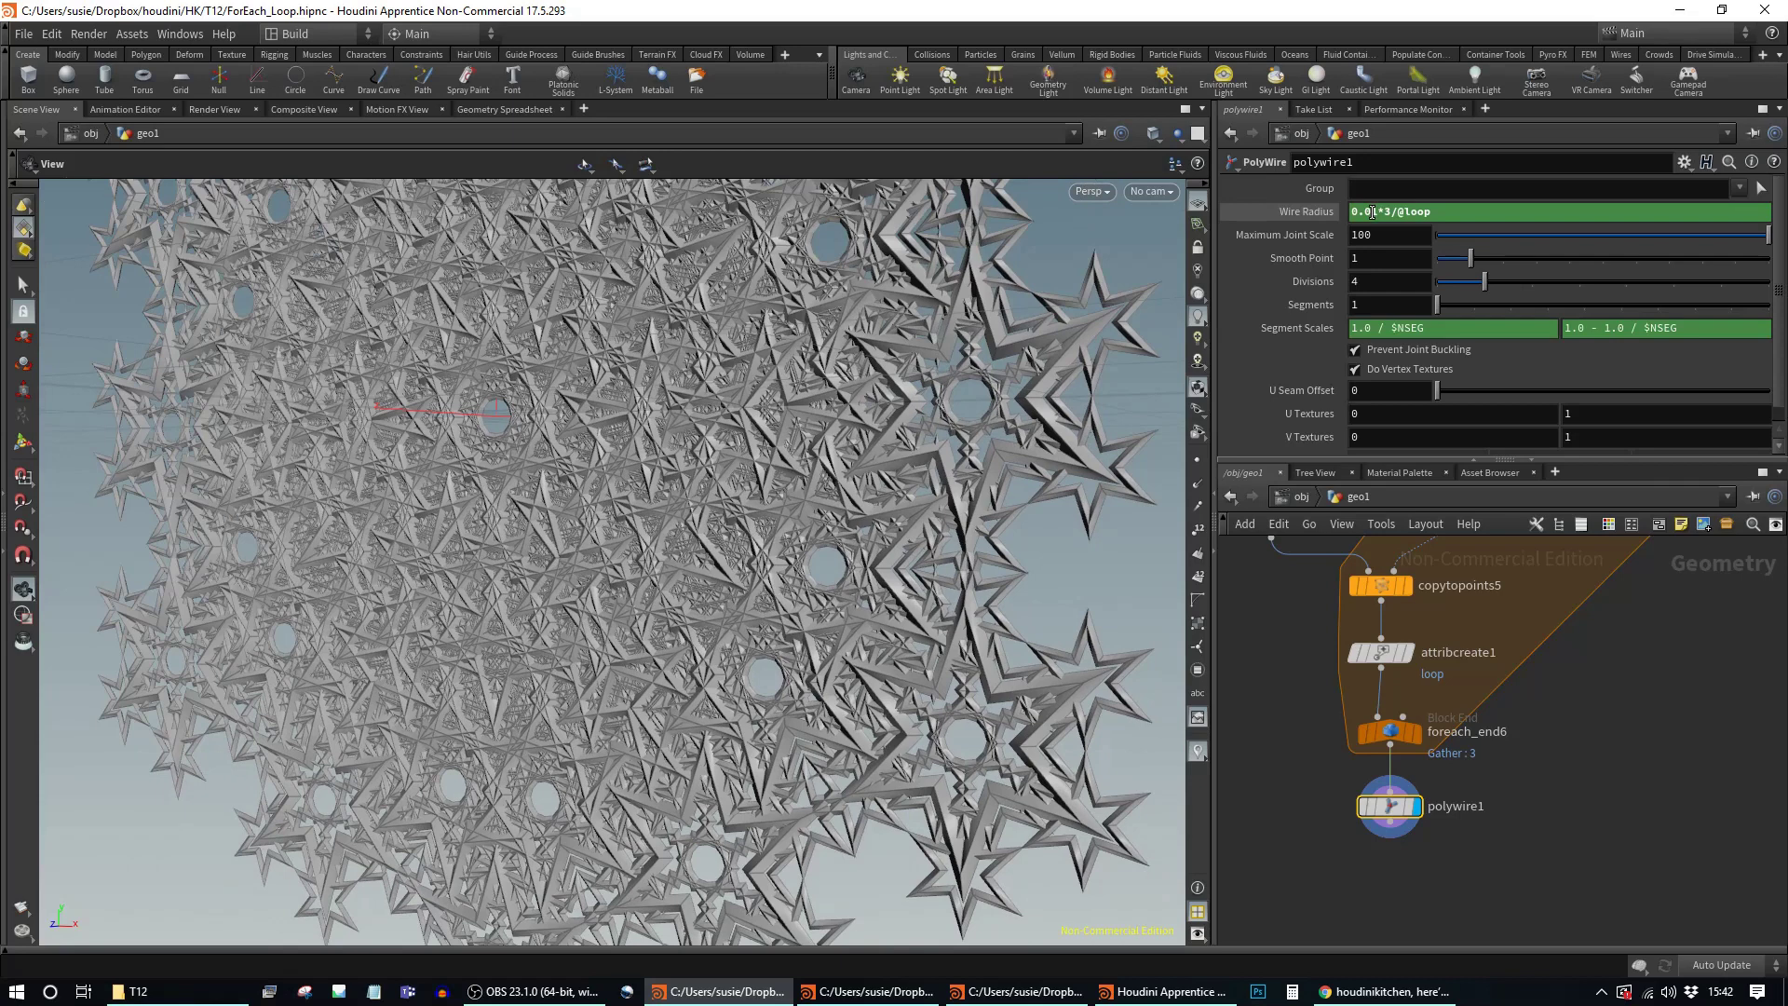
pyautogui.write('5')
pyautogui.press('Return')
pyautogui.scroll(-3, 568, 473)
pyautogui.moveTo(568, 472); pyautogui.dragTo(1373, 255)
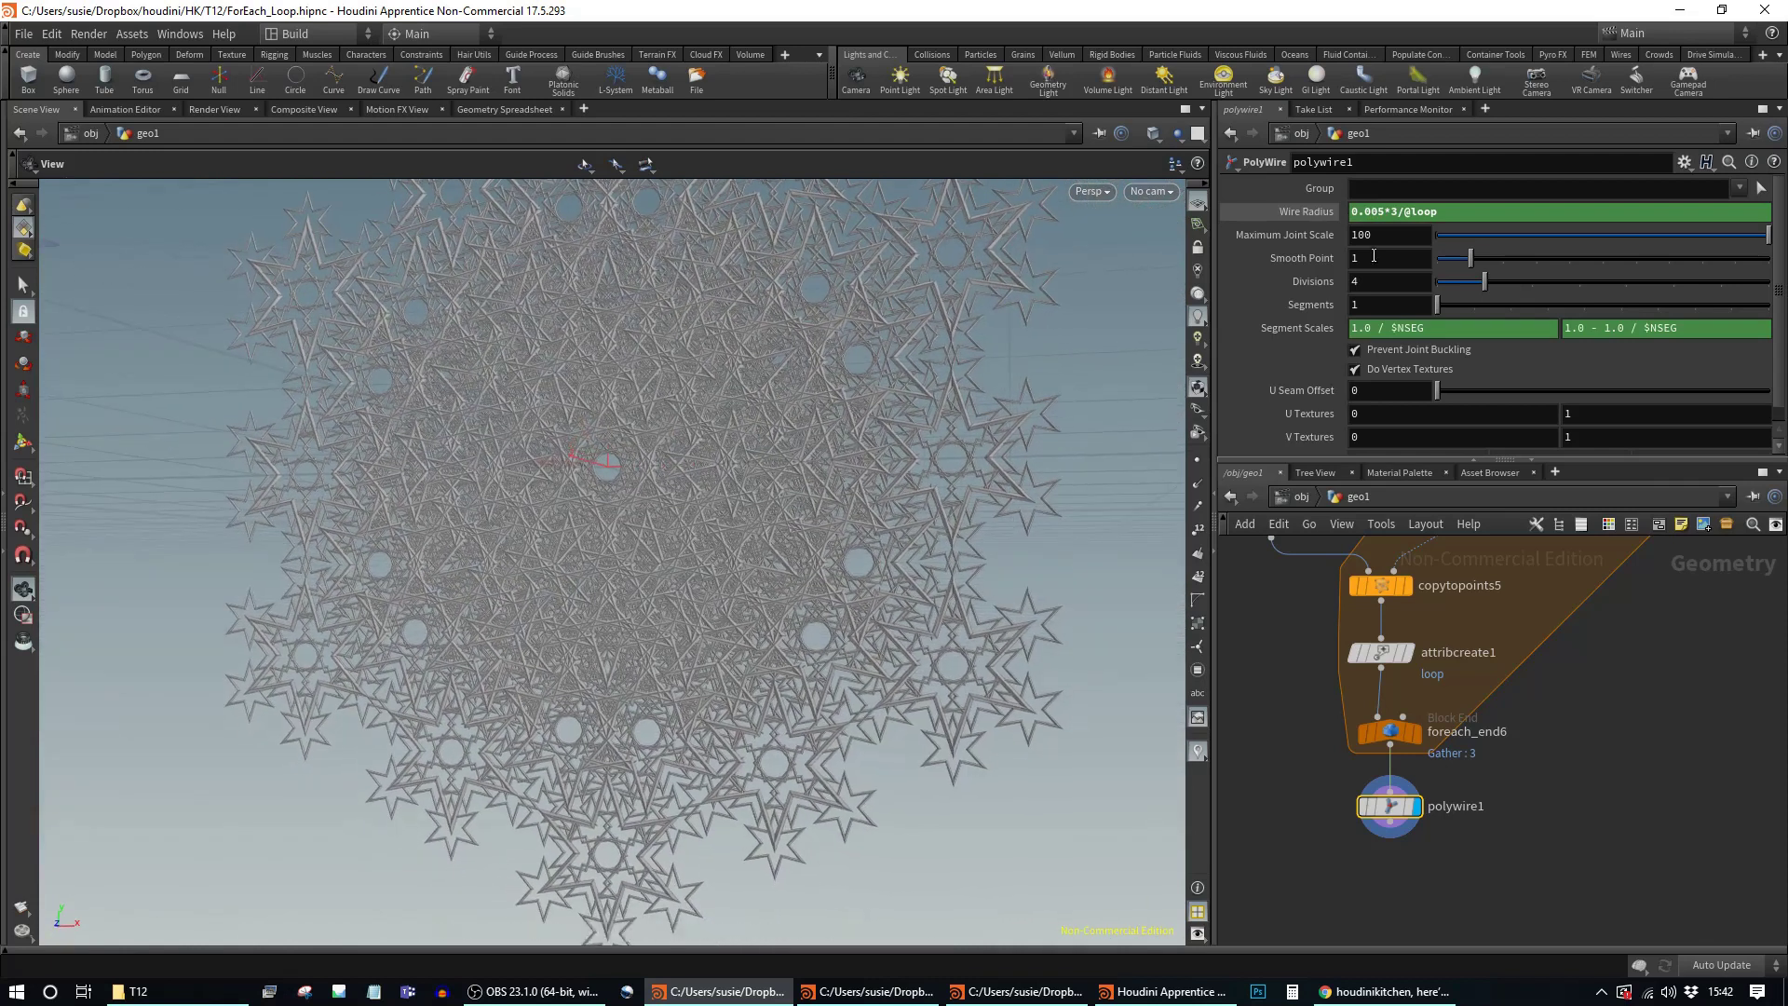
pyautogui.doubleClick(1393, 212)
pyautogui.moveTo(1395, 836); pyautogui.dragTo(1394, 851)
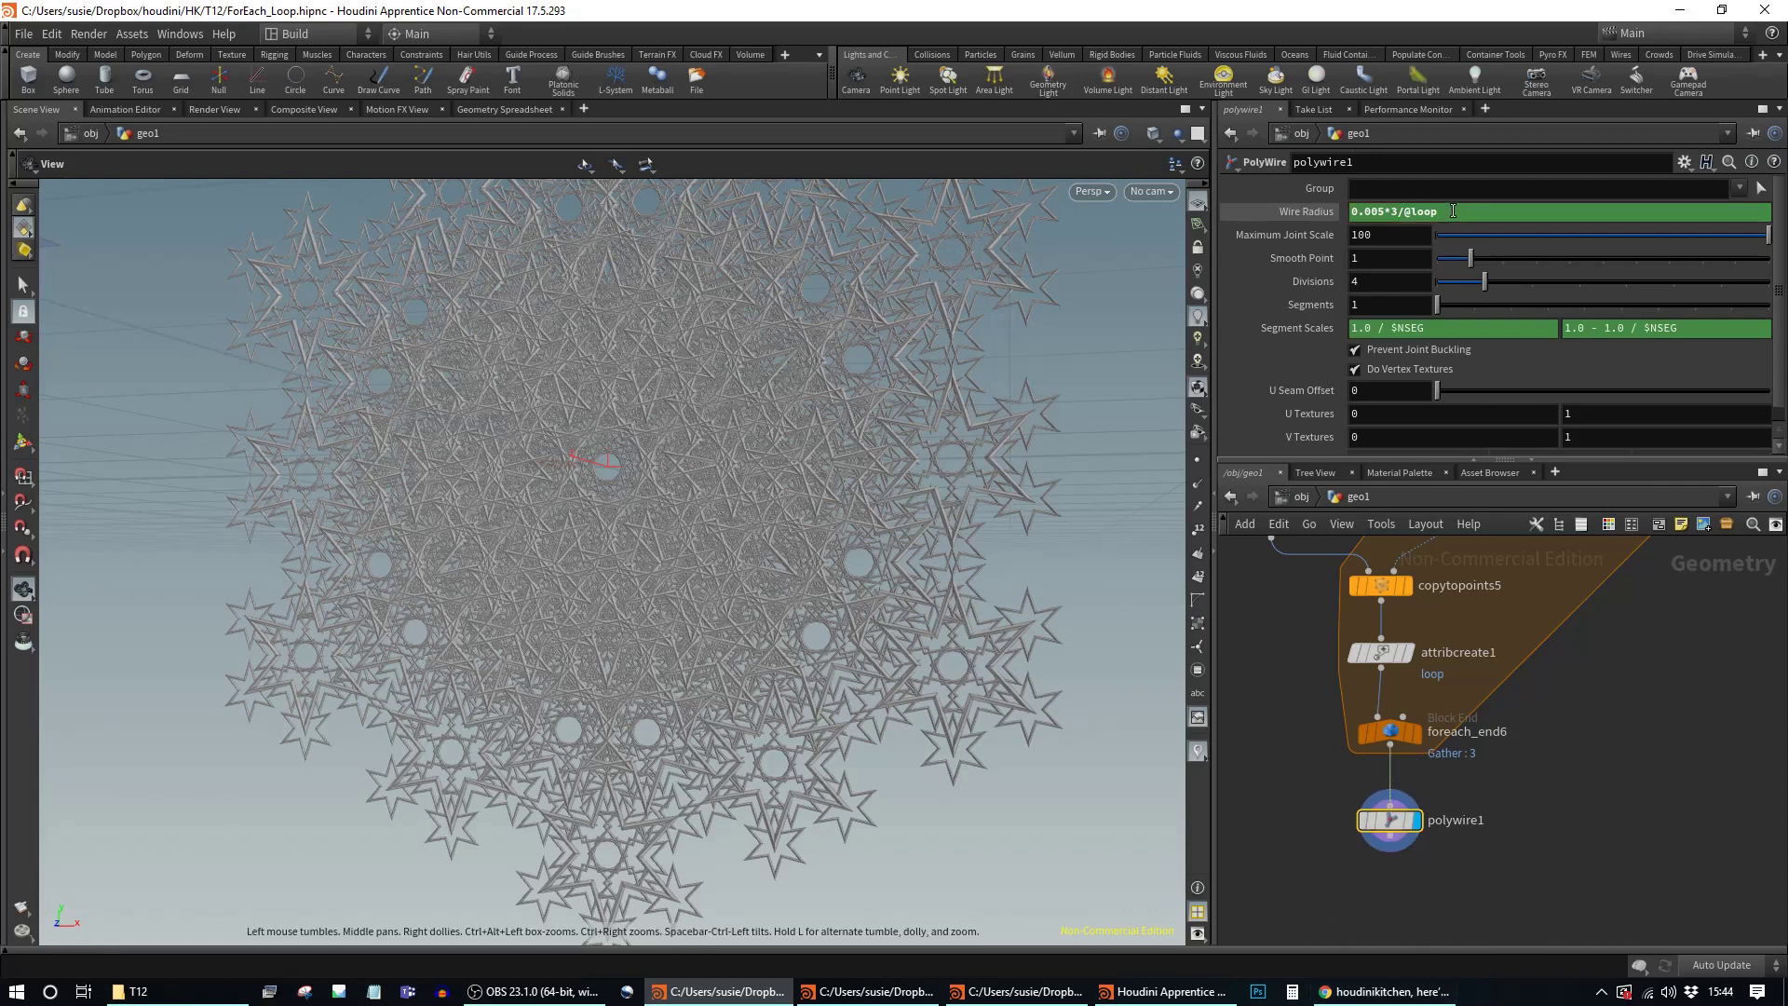
pyautogui.click(1551, 209)
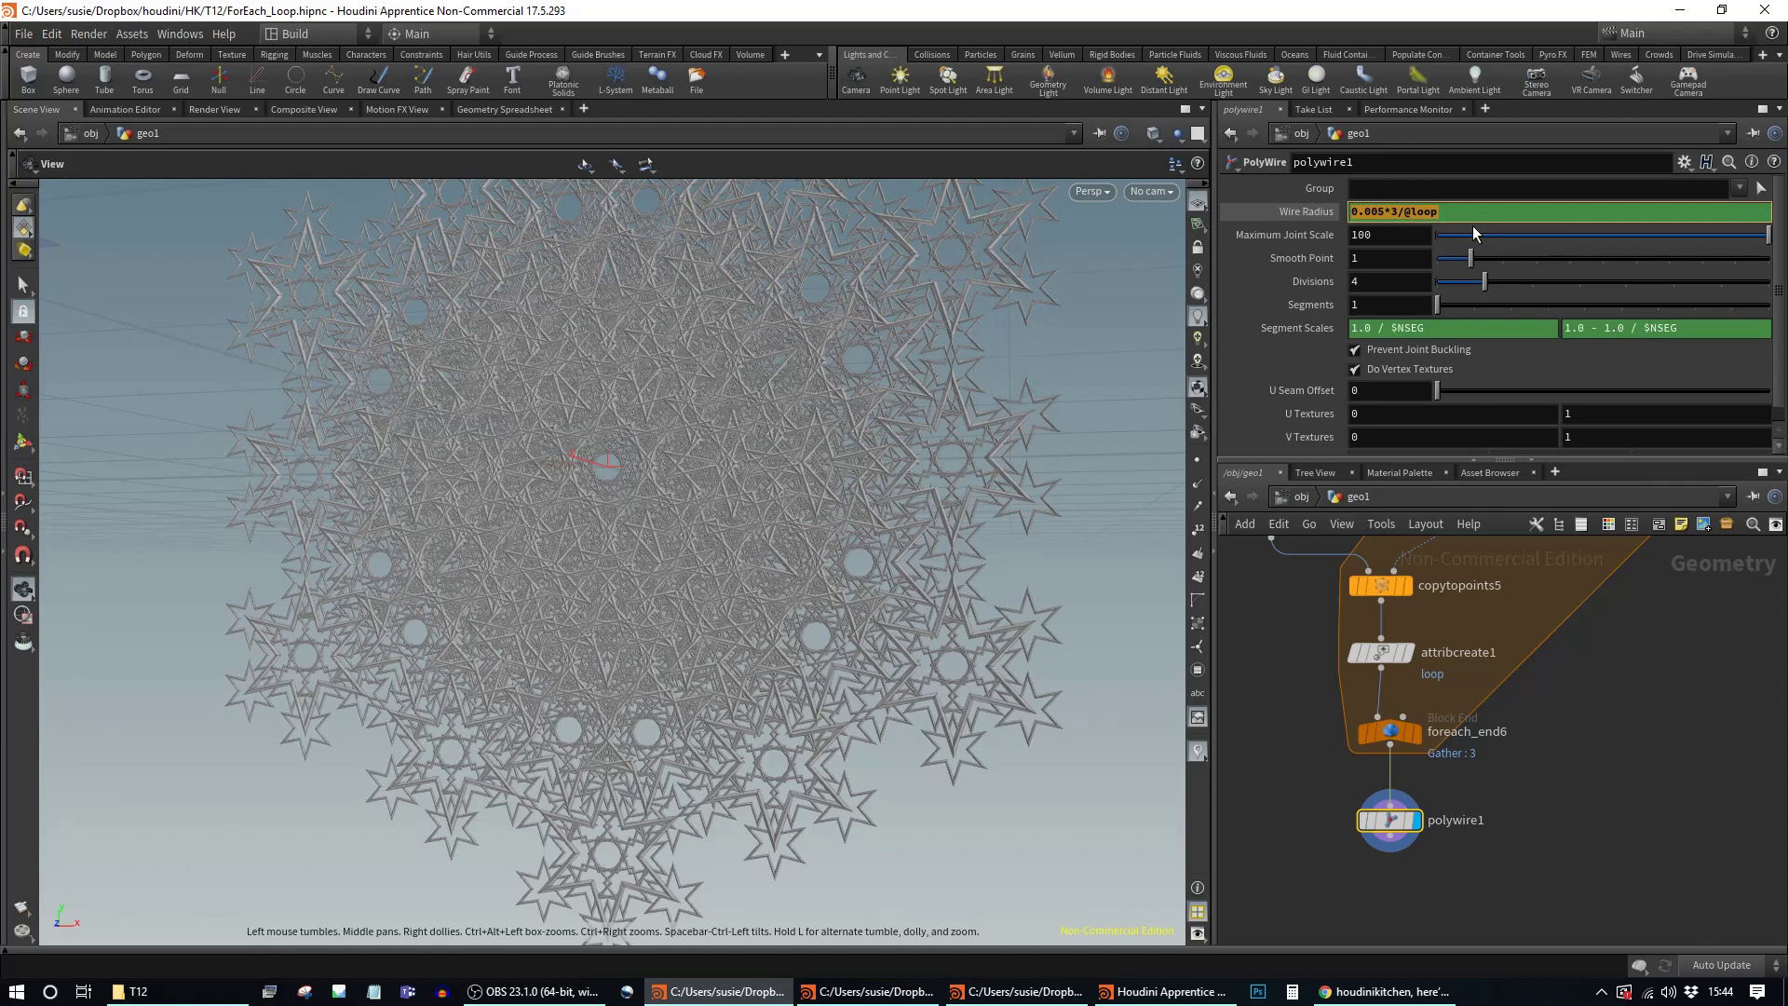
pyautogui.write('pow(0.4,')
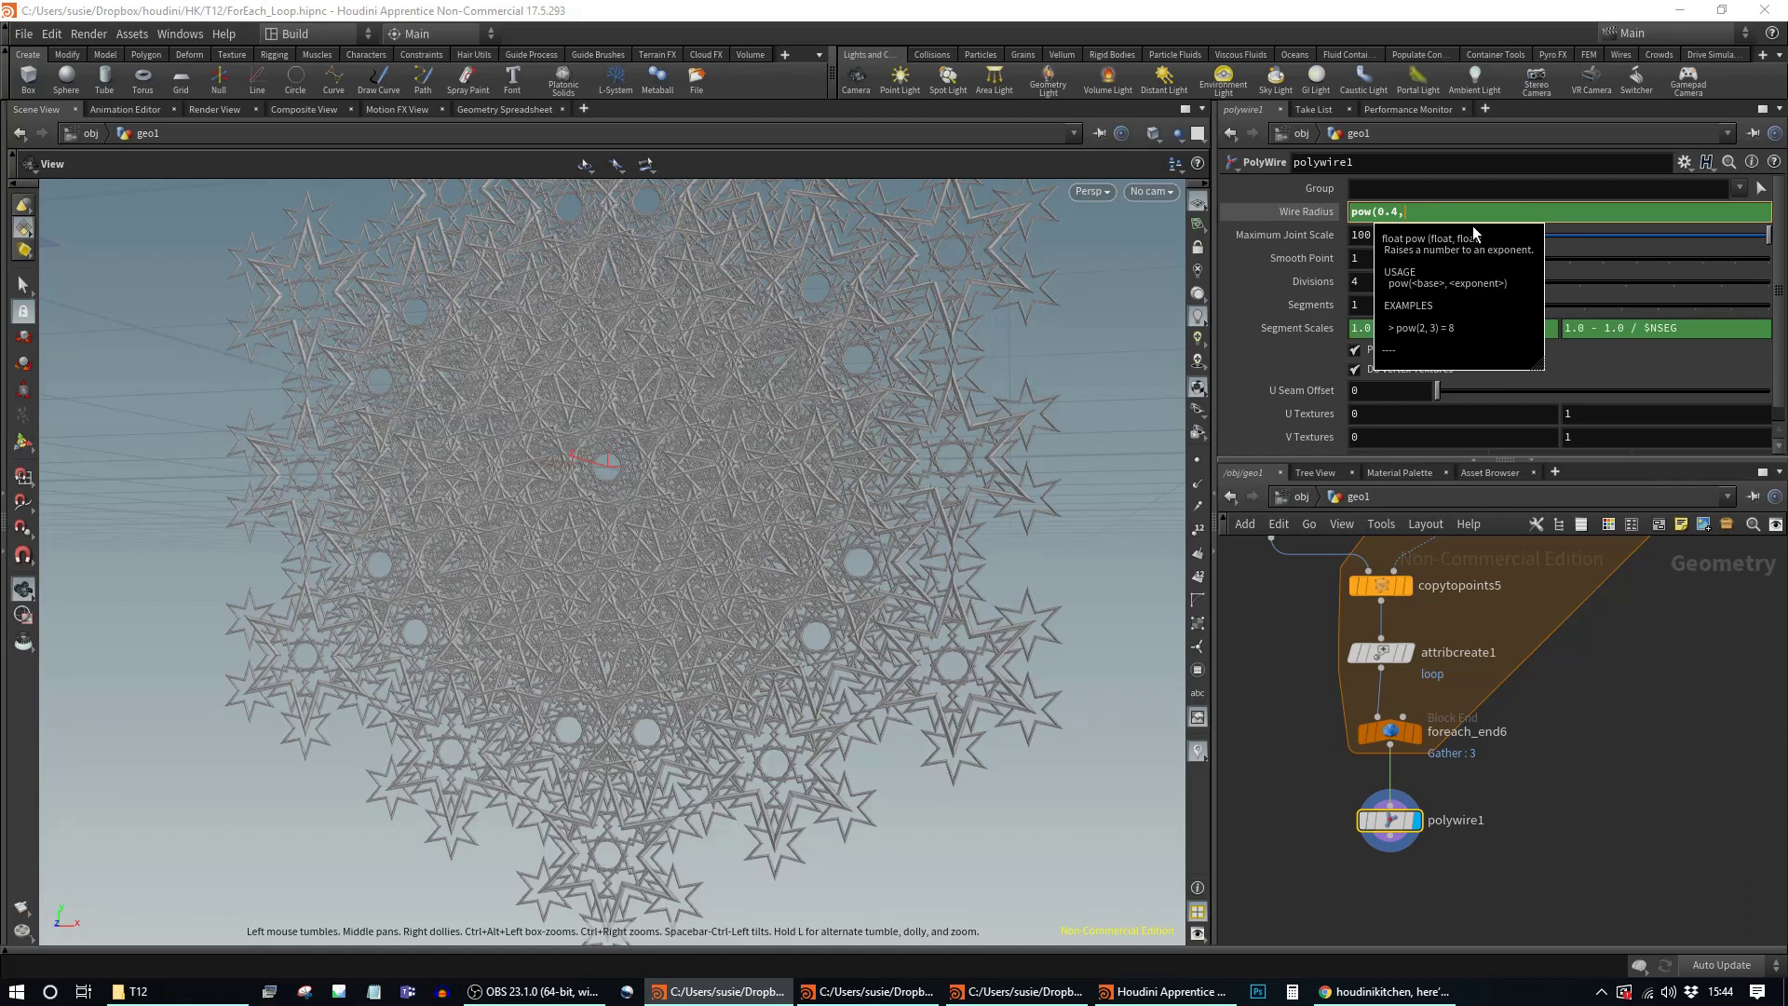
pyautogui.write('@loop')
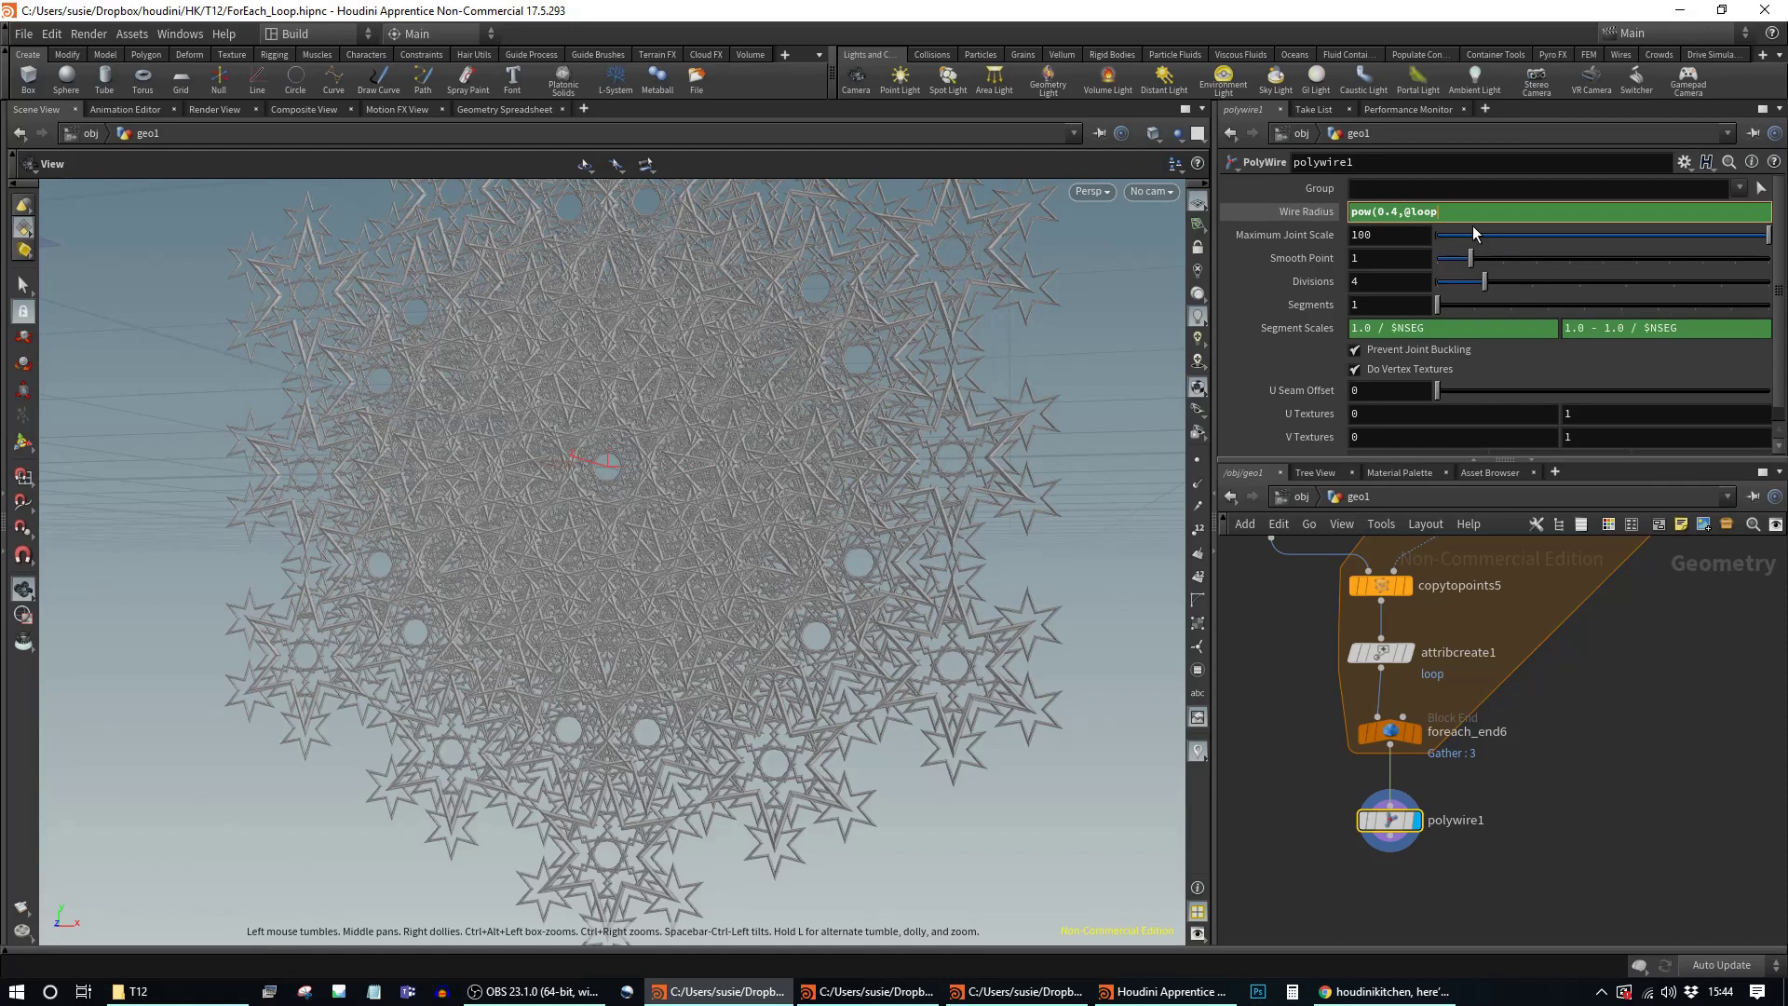
pyautogui.press('Return')
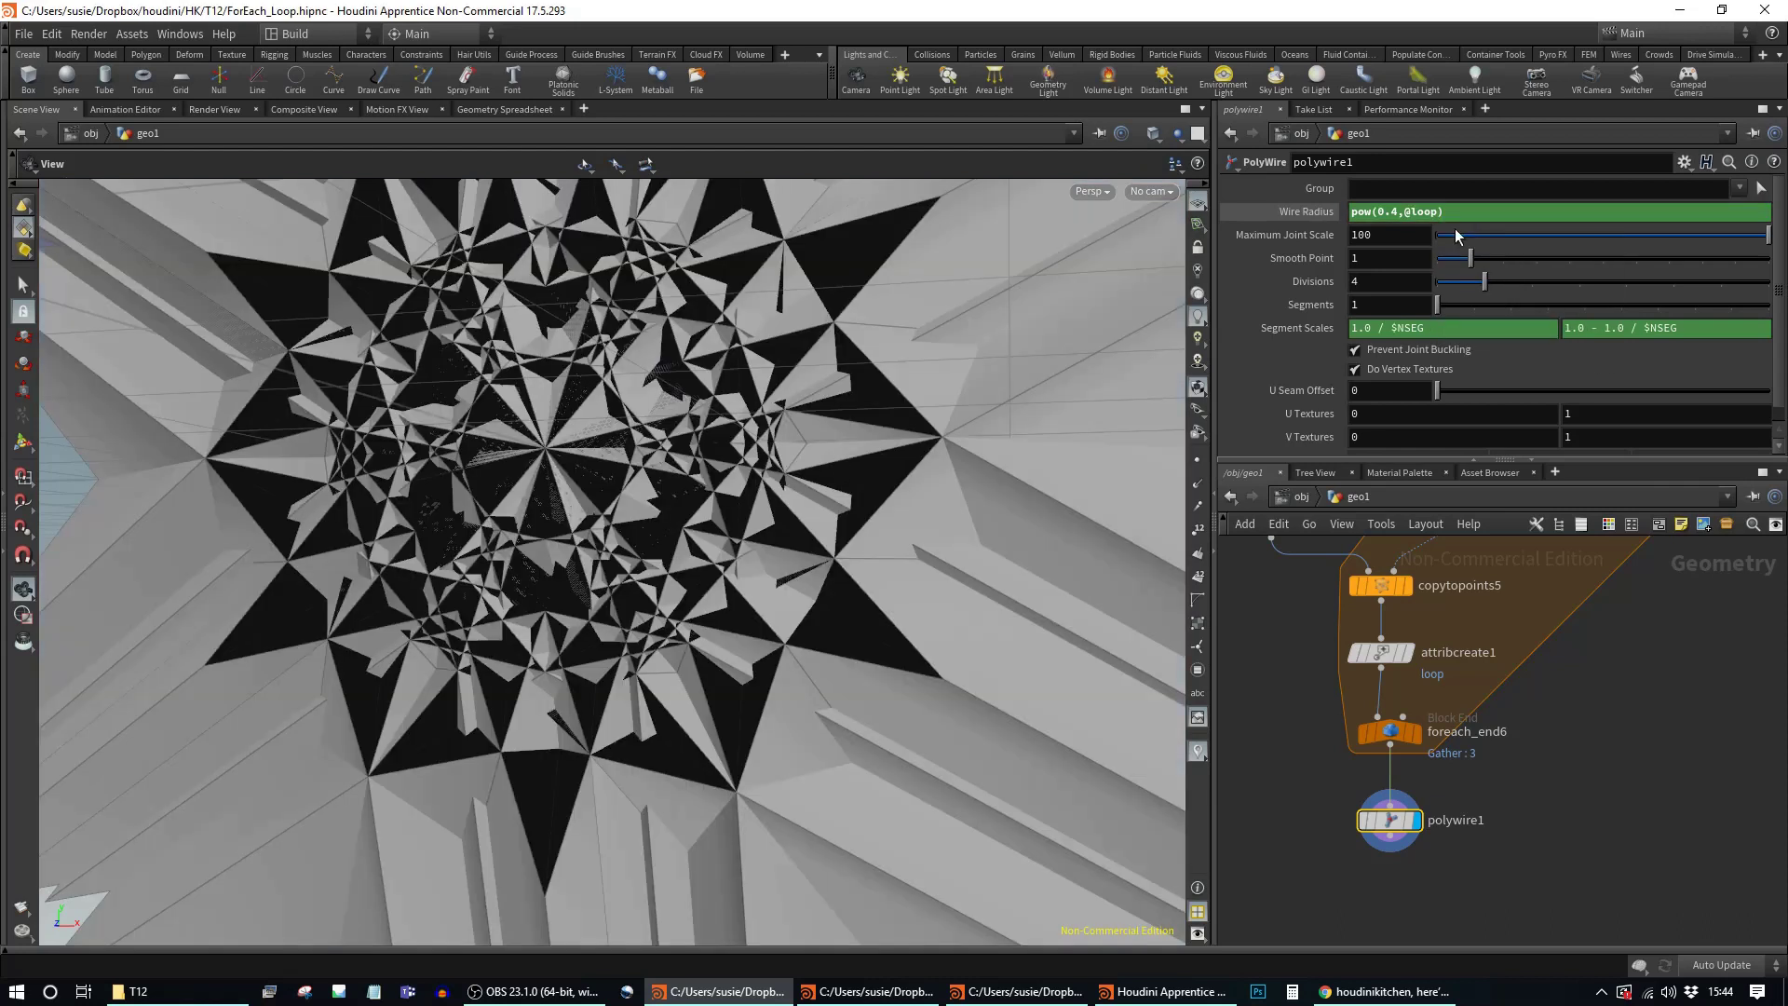
pyautogui.moveTo(820, 531); pyautogui.dragTo(480, 495, button='right')
pyautogui.moveTo(480, 495); pyautogui.dragTo(1099, 447)
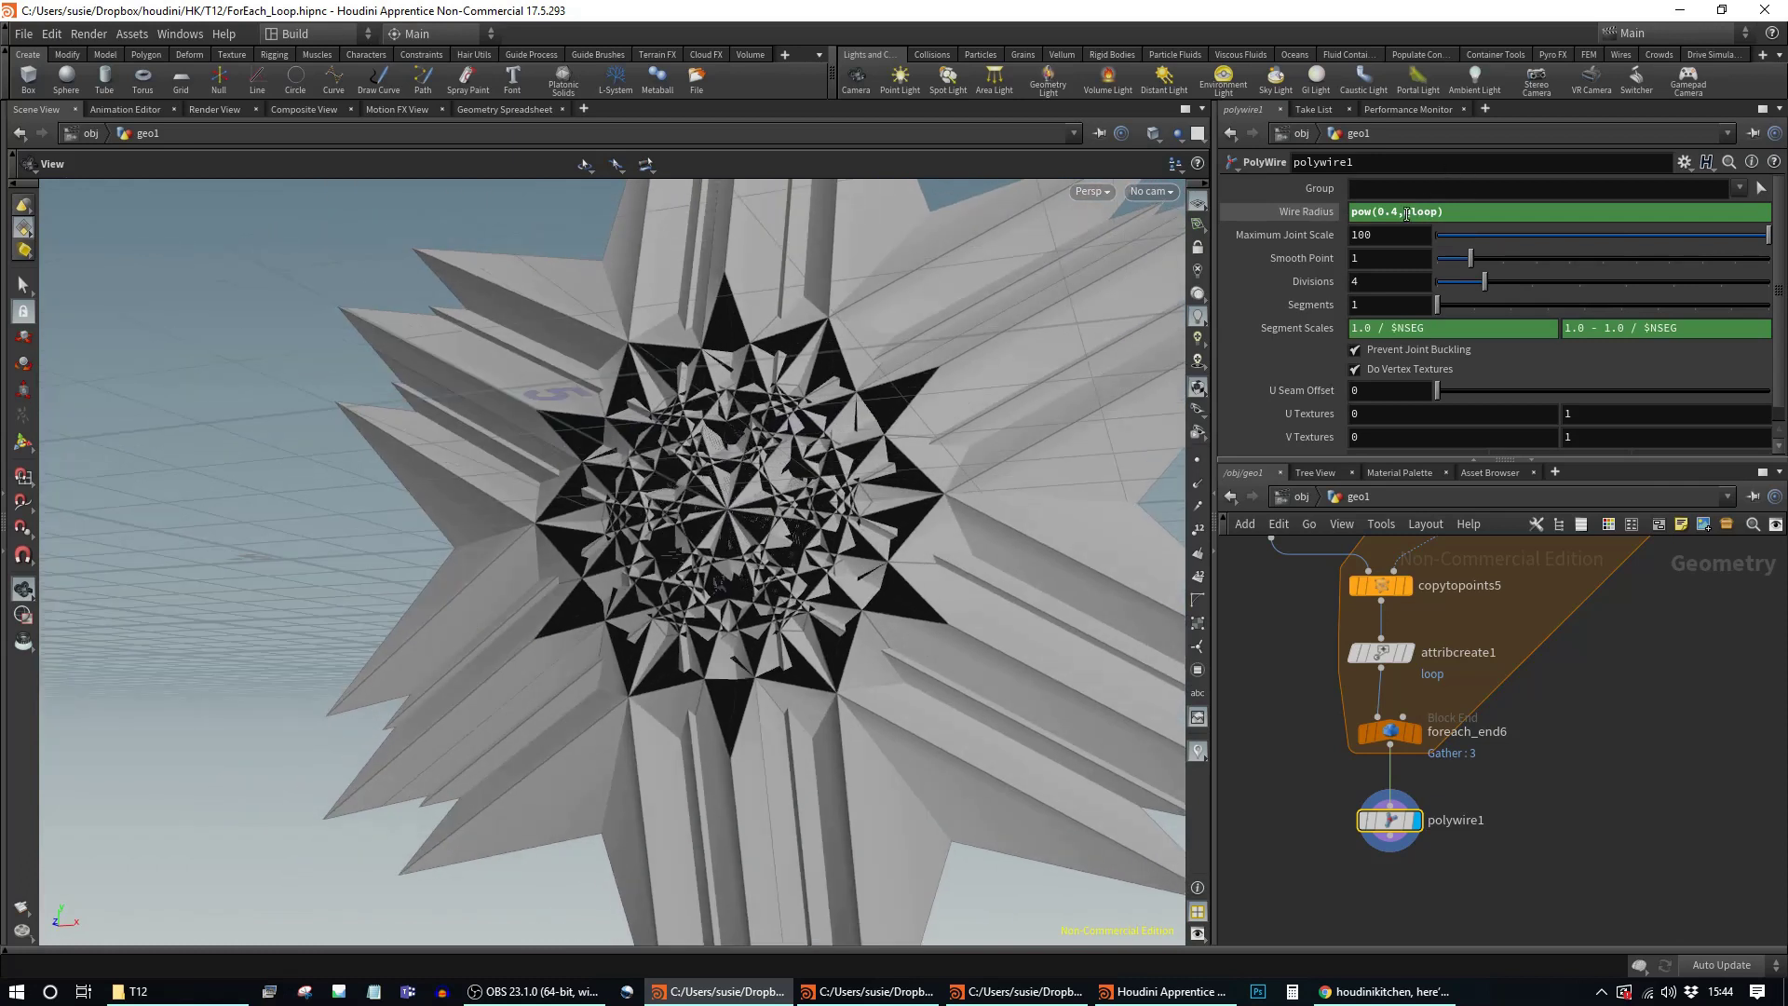
pyautogui.click(1465, 210)
pyautogui.write('*0.1')
pyautogui.press('Return')
pyautogui.press('h')
pyautogui.scroll(10, 899, 619)
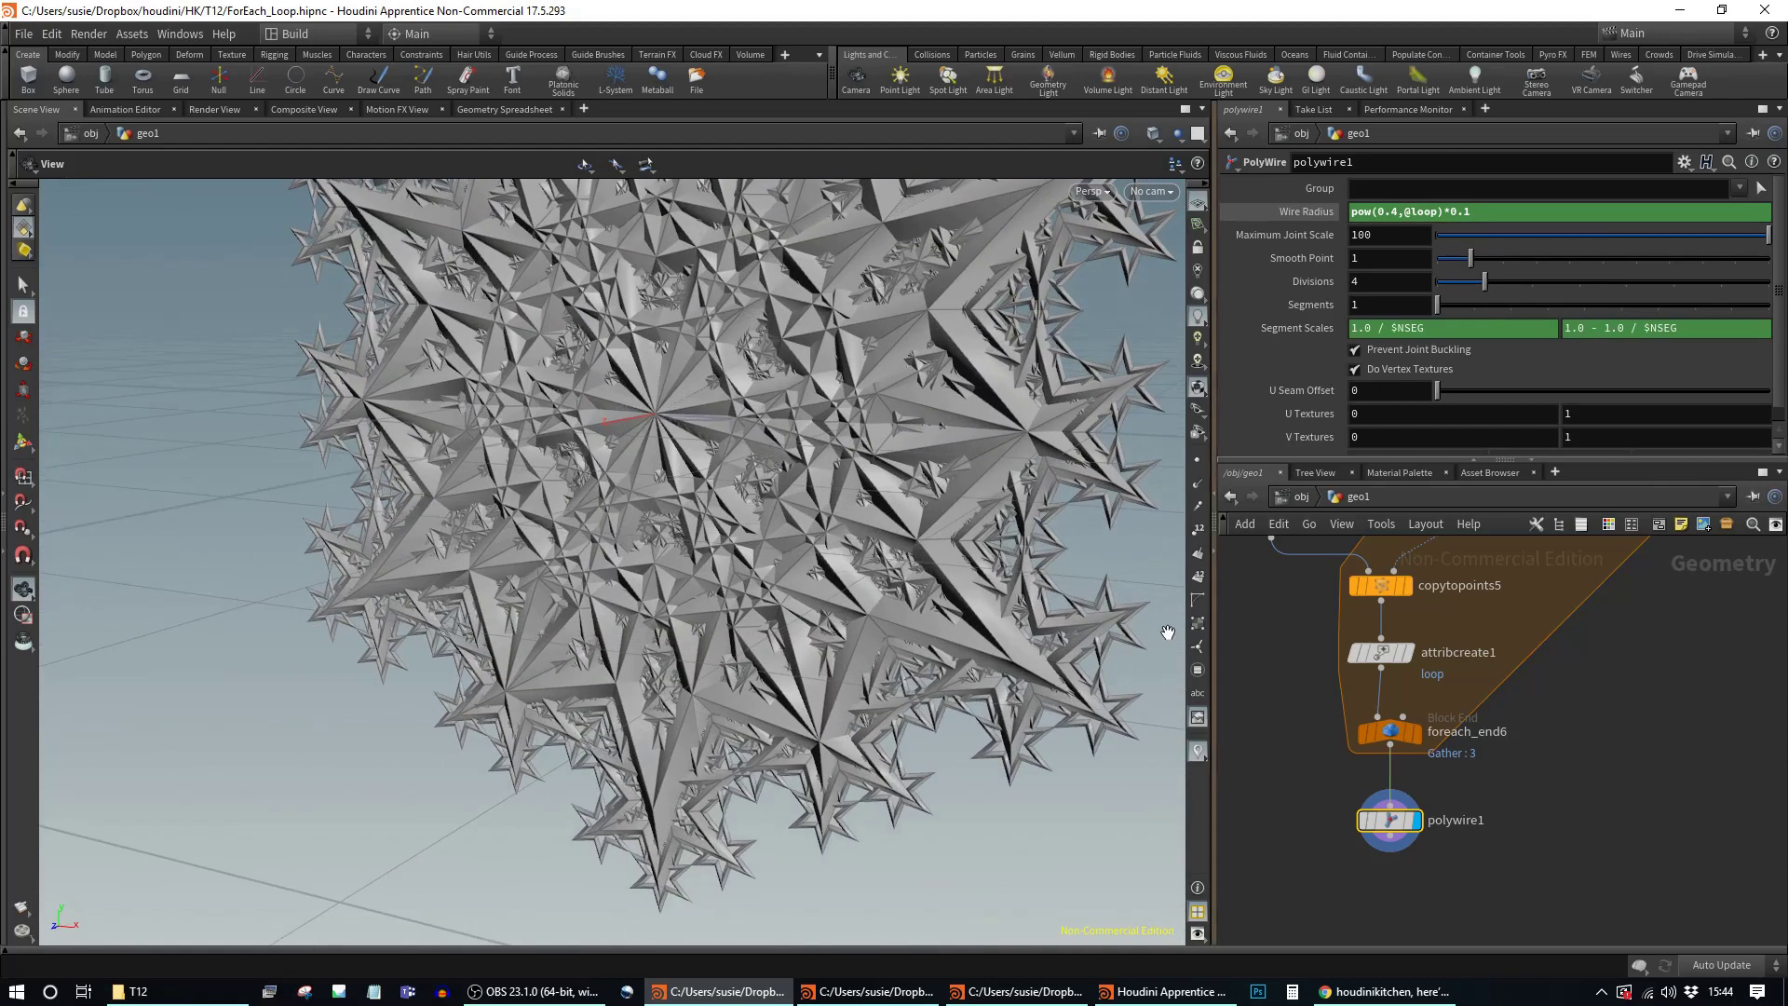
pyautogui.scroll(-10, 865, 557)
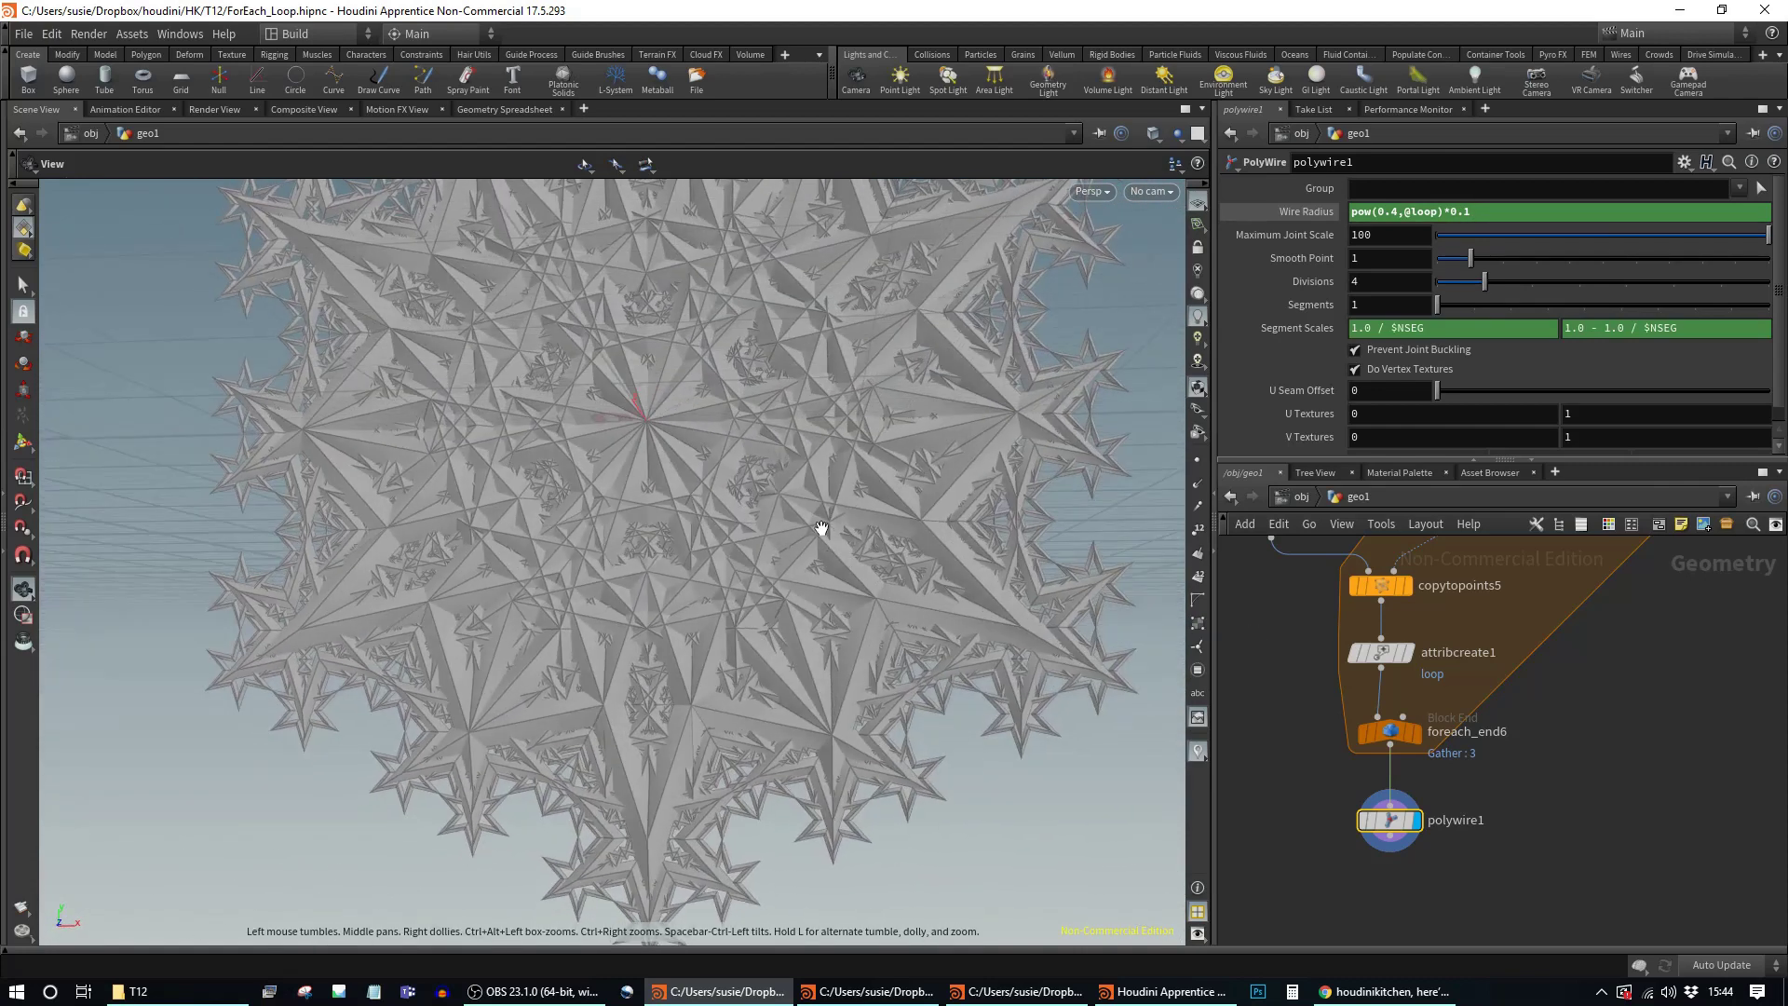
pyautogui.moveTo(838, 559); pyautogui.dragTo(801, 484)
# Step: Move polywire1 closer to foreach_end6 and add a displayed Color node connected below it
pyautogui.moveTo(1387, 831); pyautogui.dragTo(1388, 818)
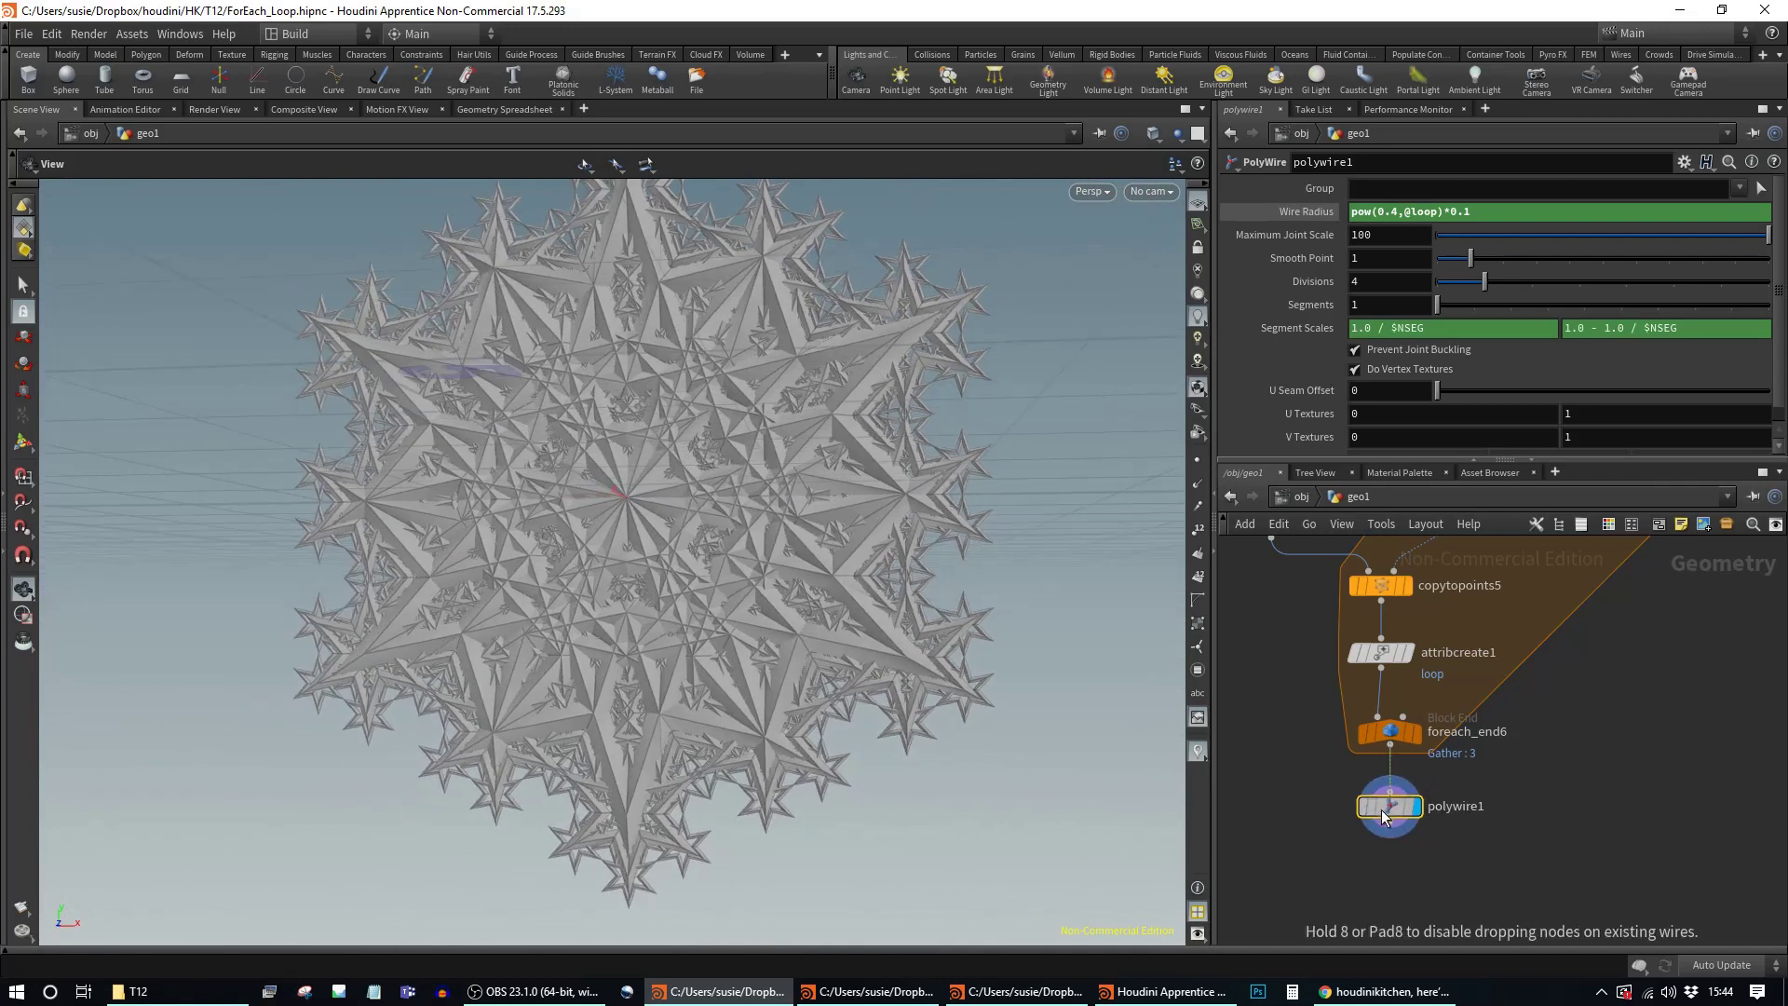
pyautogui.press('Tab')
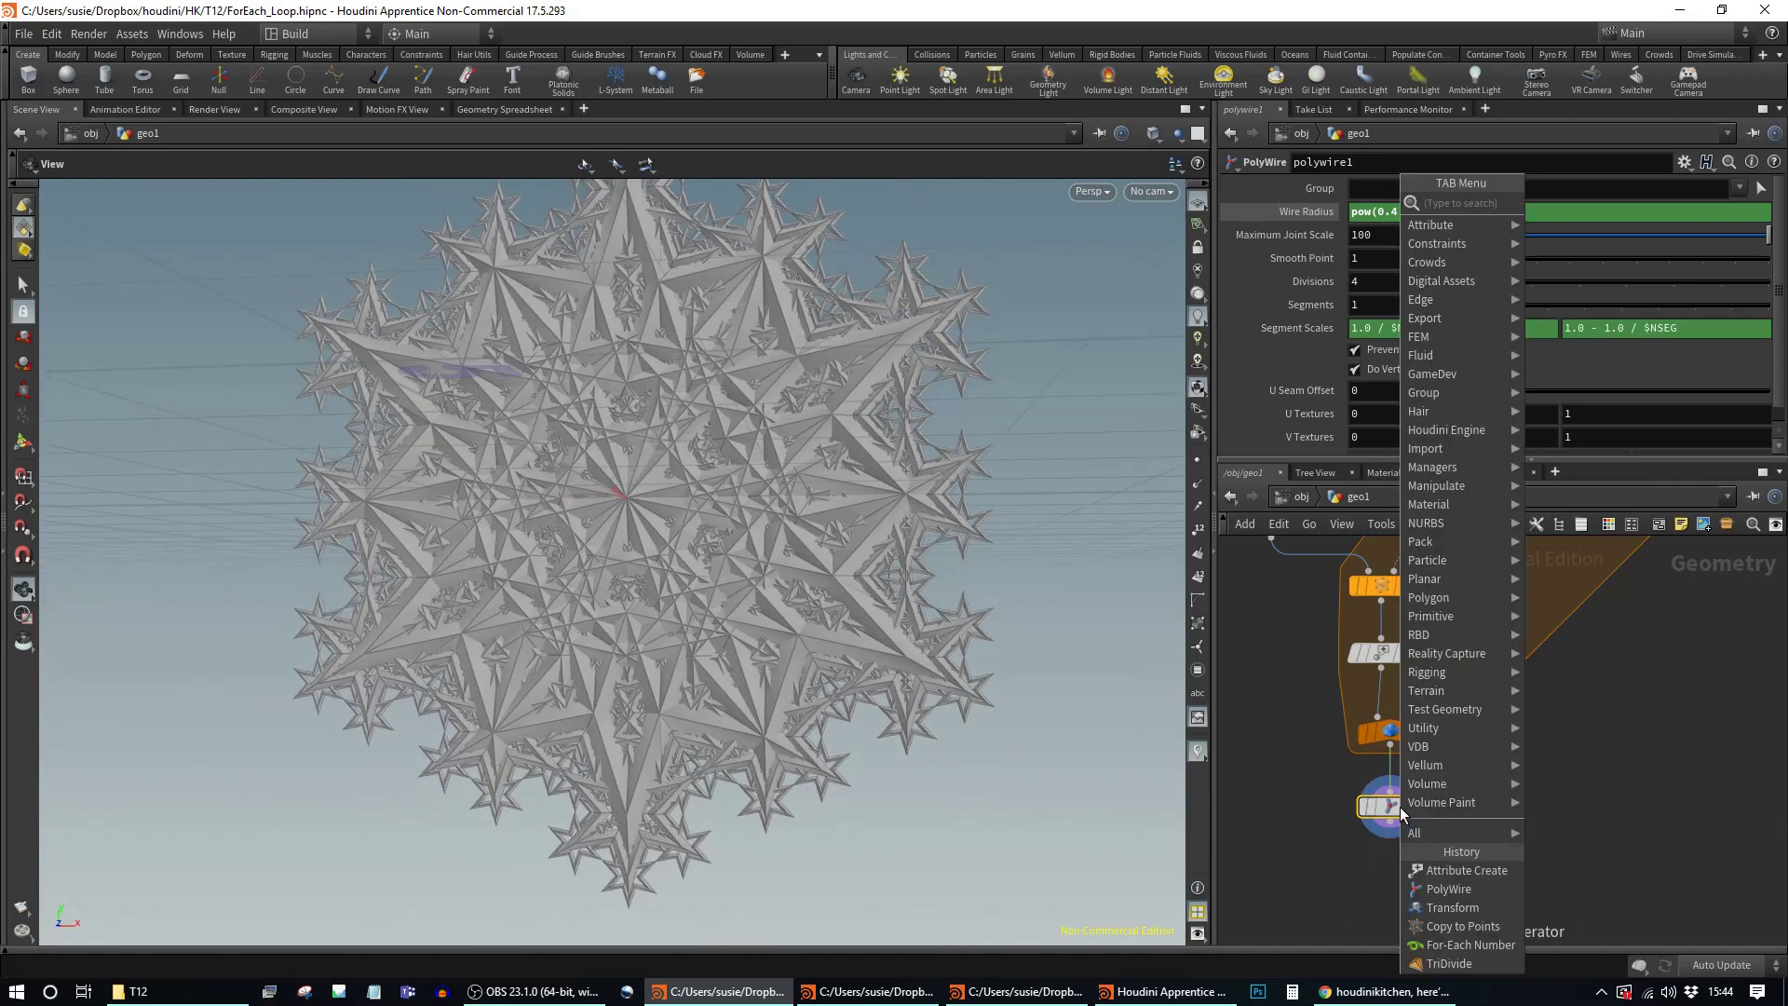
pyautogui.write('colo')
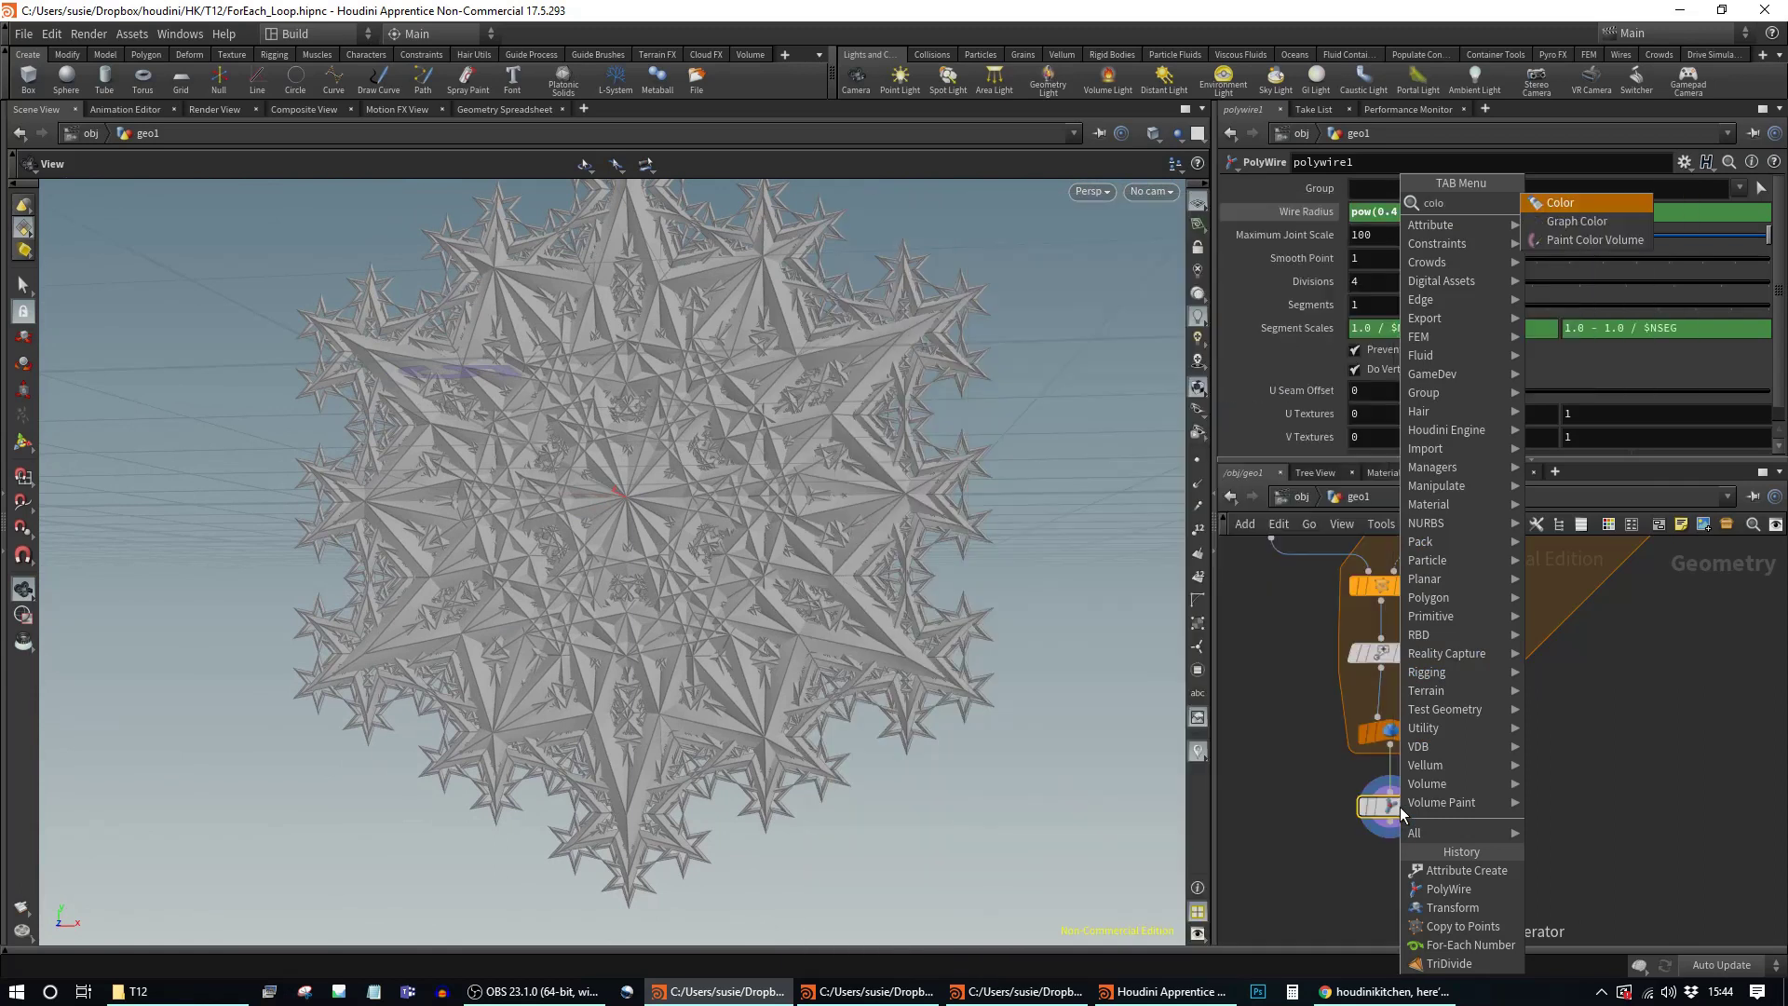
pyautogui.press('Return')
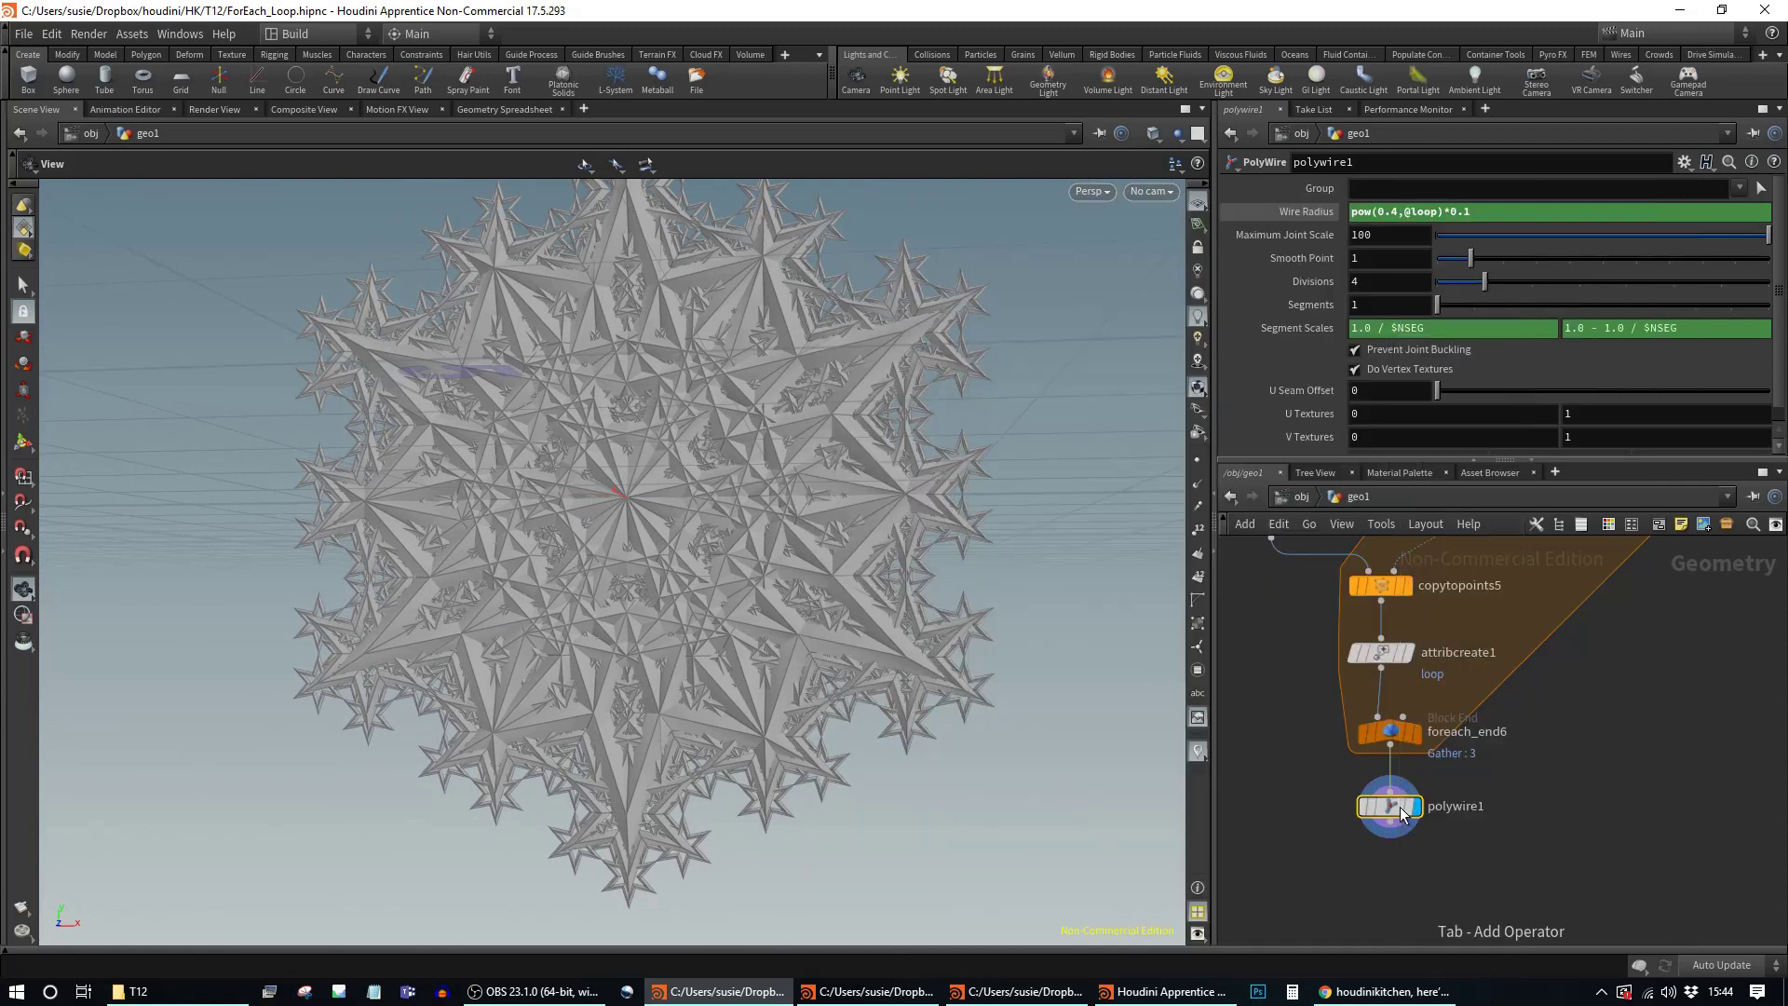
pyautogui.click(1416, 892)
pyautogui.moveTo(1425, 896); pyautogui.dragTo(1409, 877)
pyautogui.click(1417, 865)
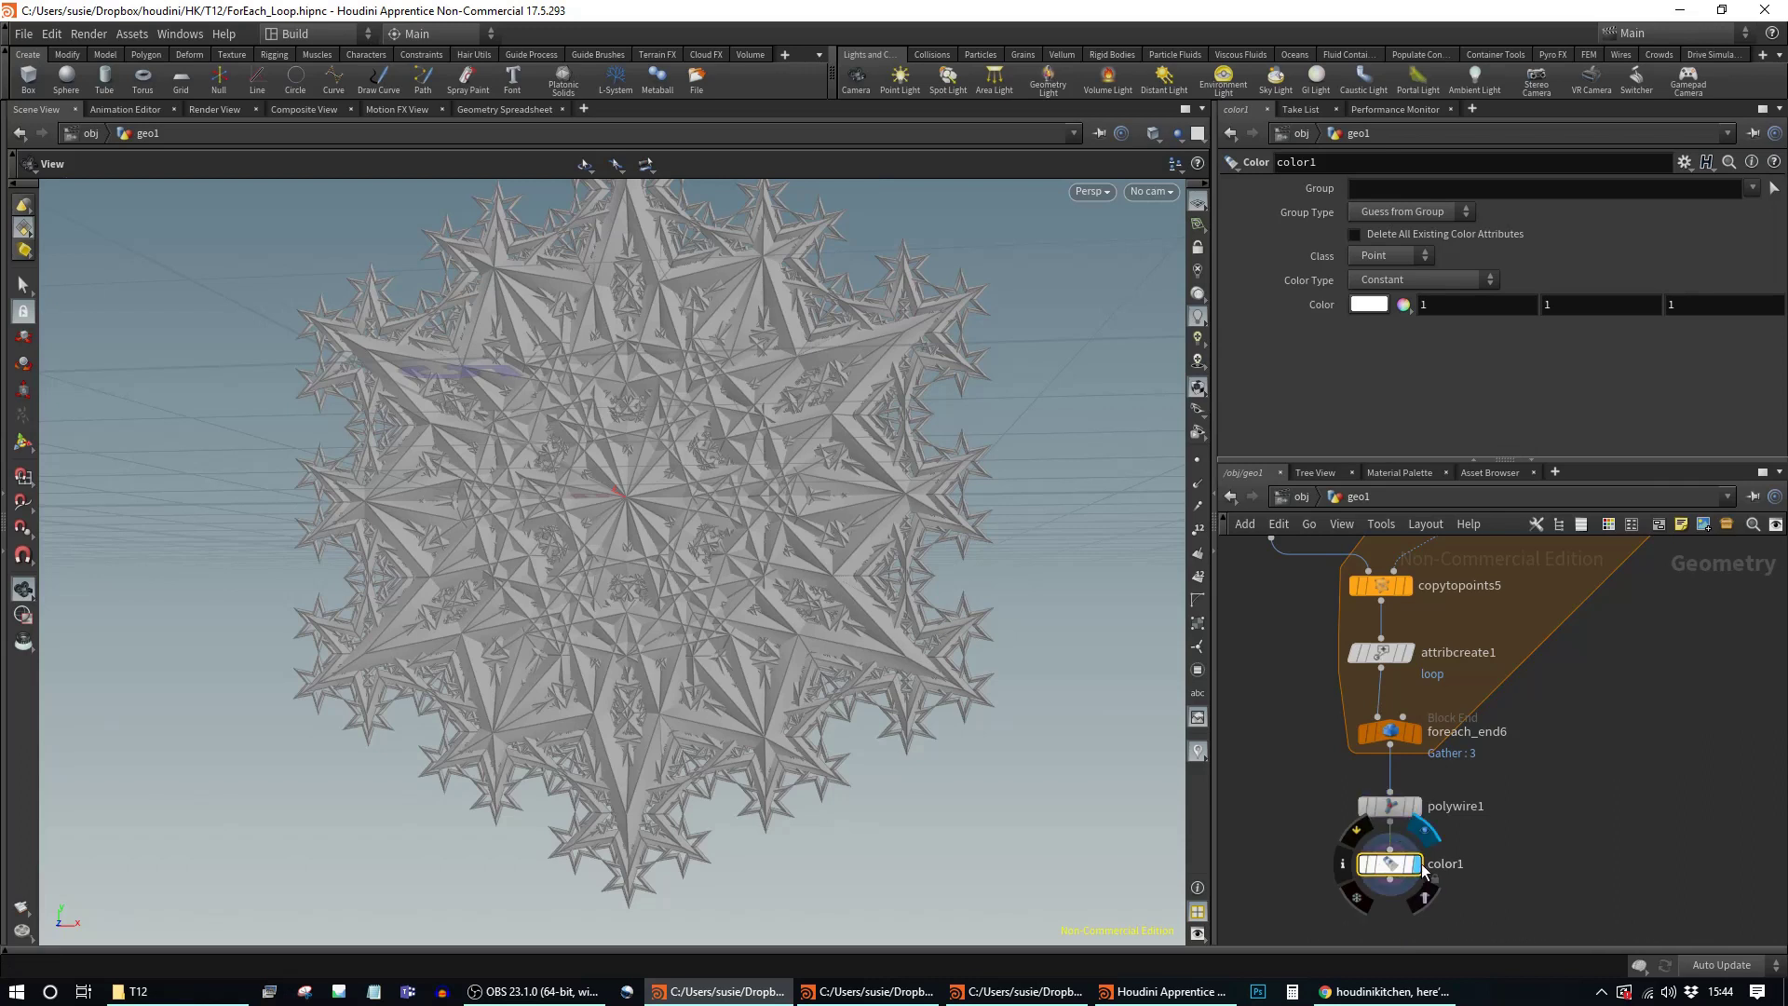
# Step: Set color1's Color Type to Random from Attribute, using loop as the attribute
pyautogui.click(1462, 277)
pyautogui.click(1425, 369)
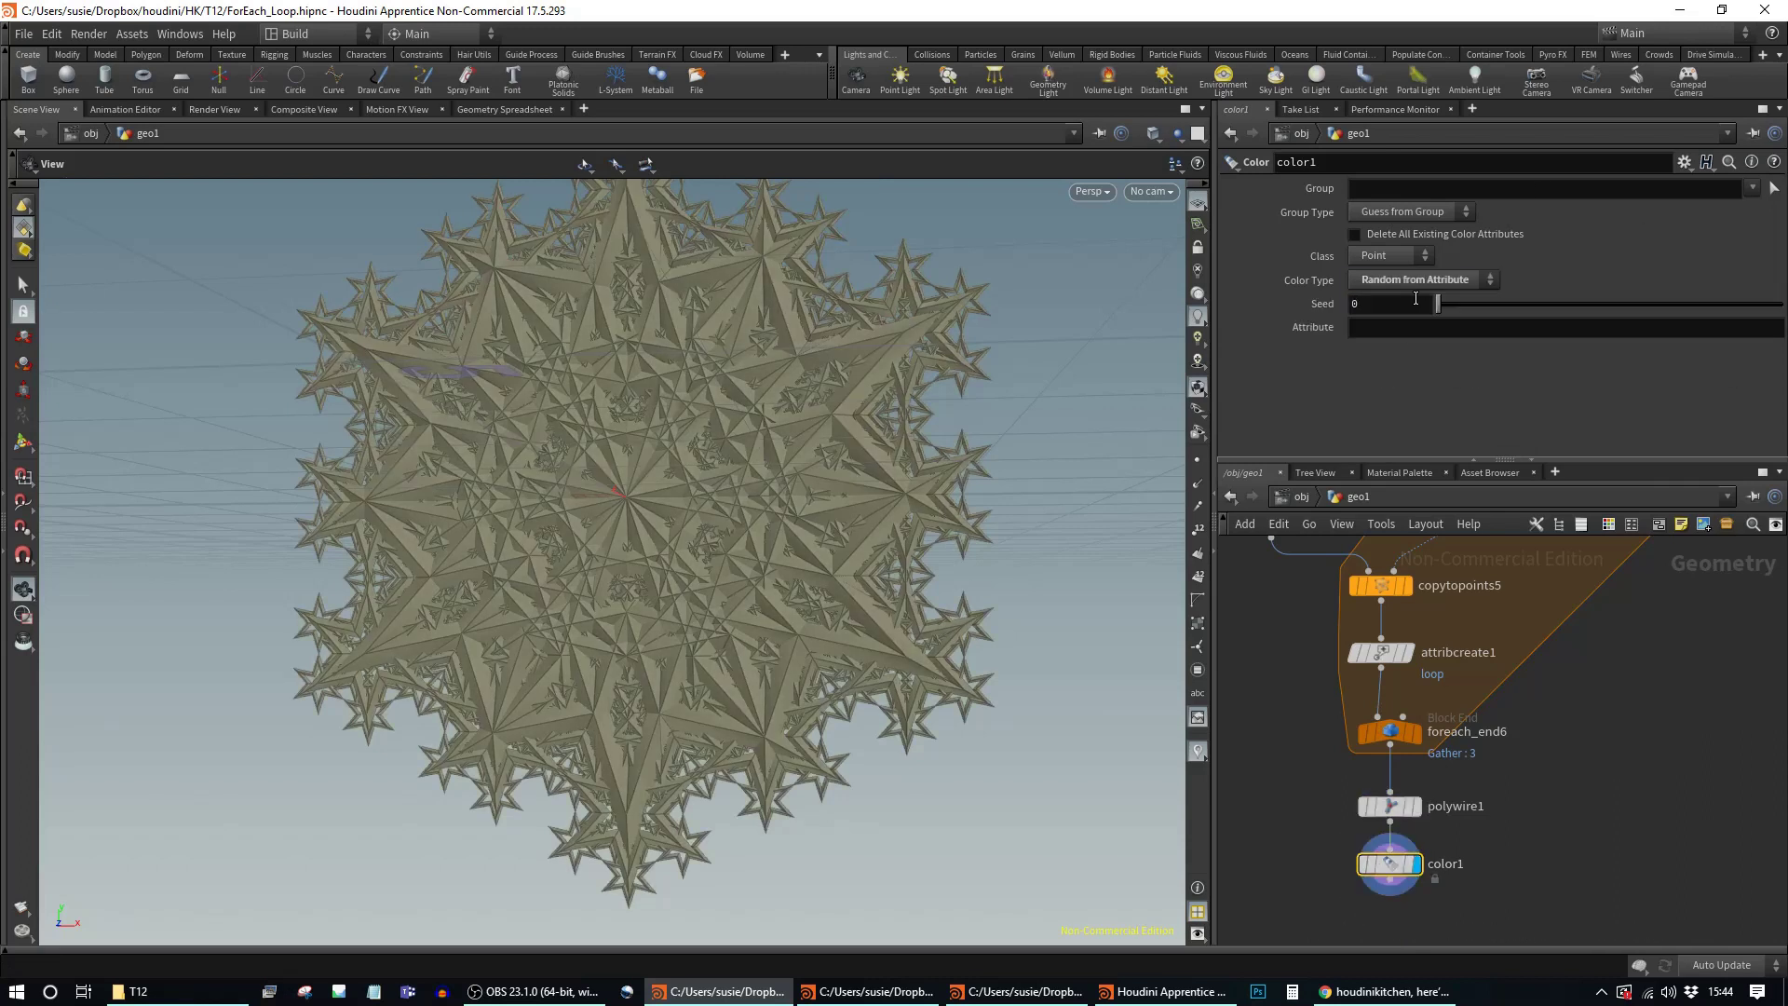
pyautogui.click(1383, 329)
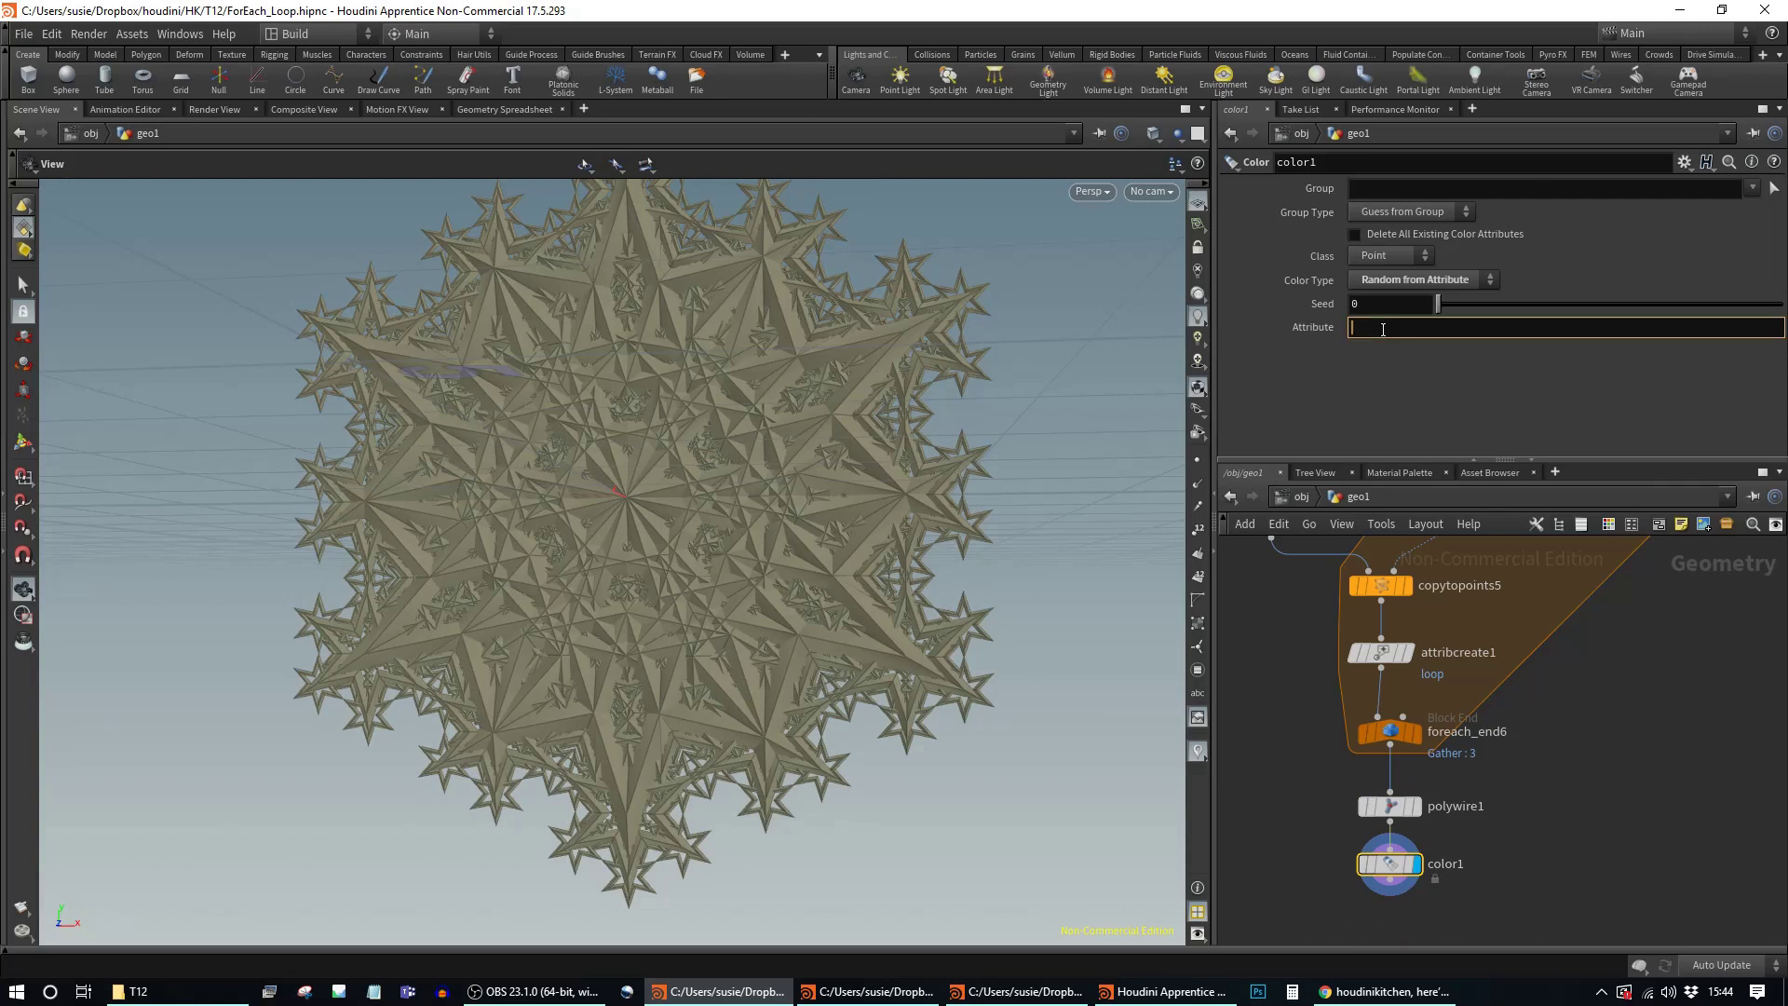
pyautogui.press('Return')
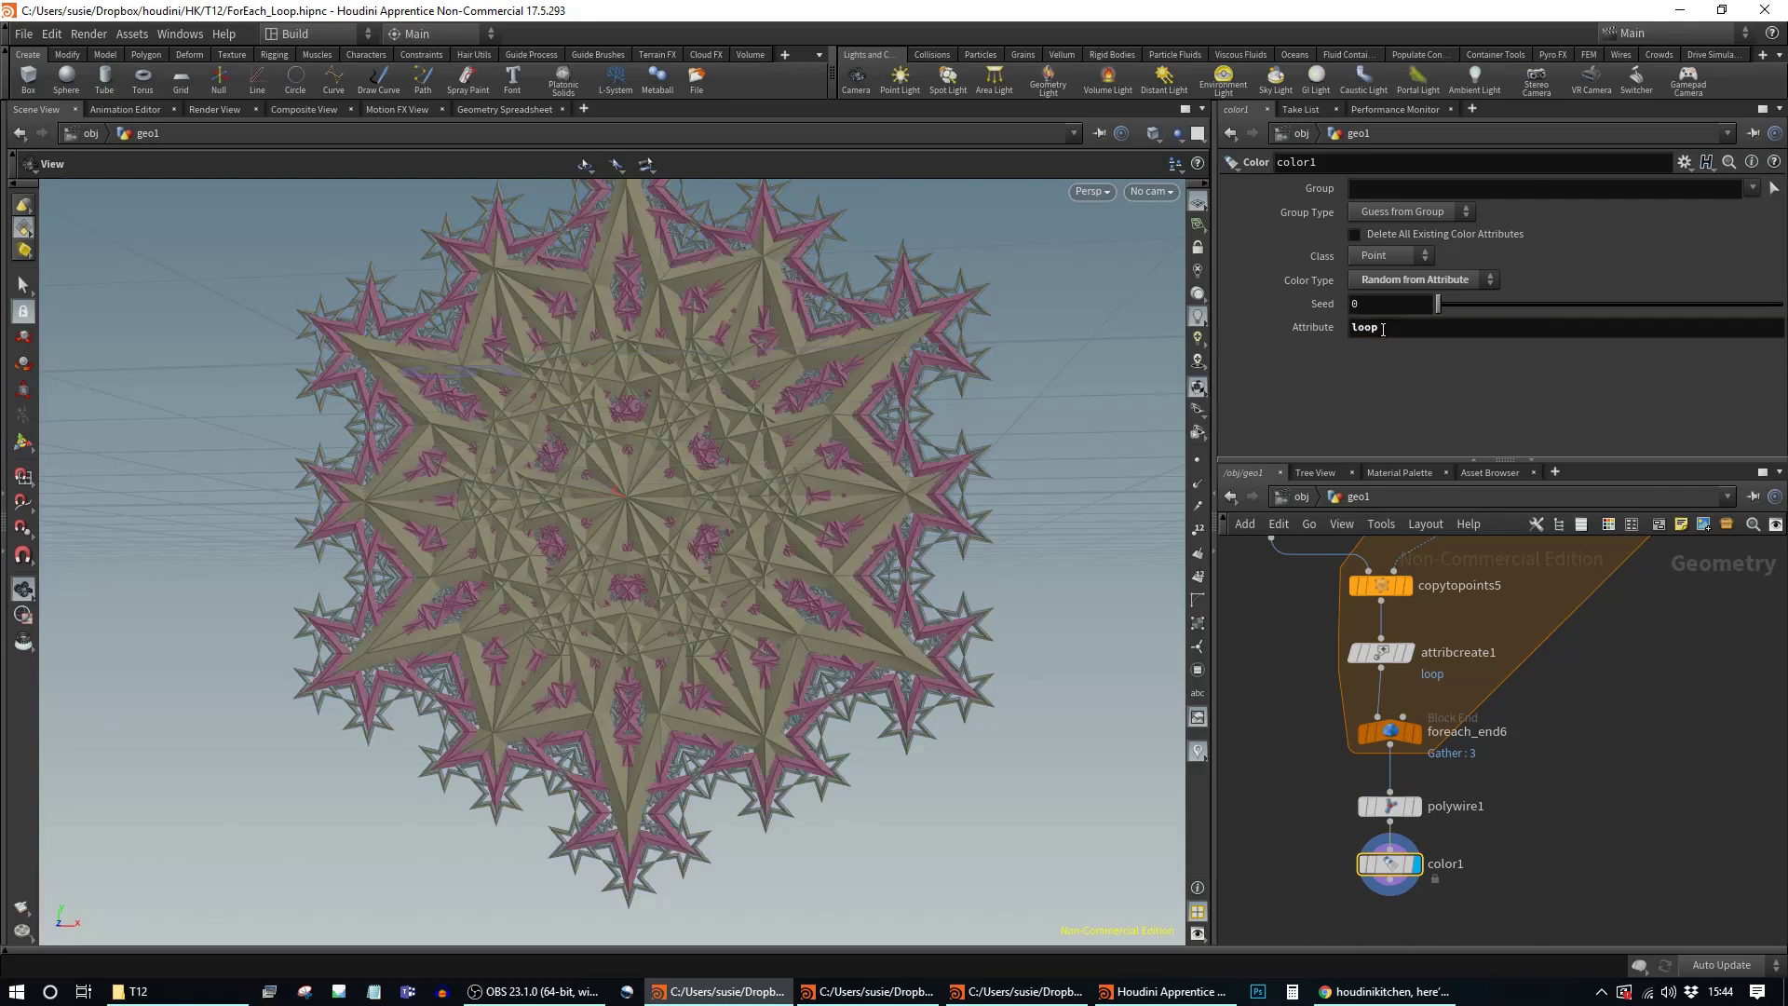
# Step: Set color1's Seed to 1.41 and inspect the recoloured star structure from several angles
pyautogui.moveTo(1461, 300); pyautogui.dragTo(1488, 309)
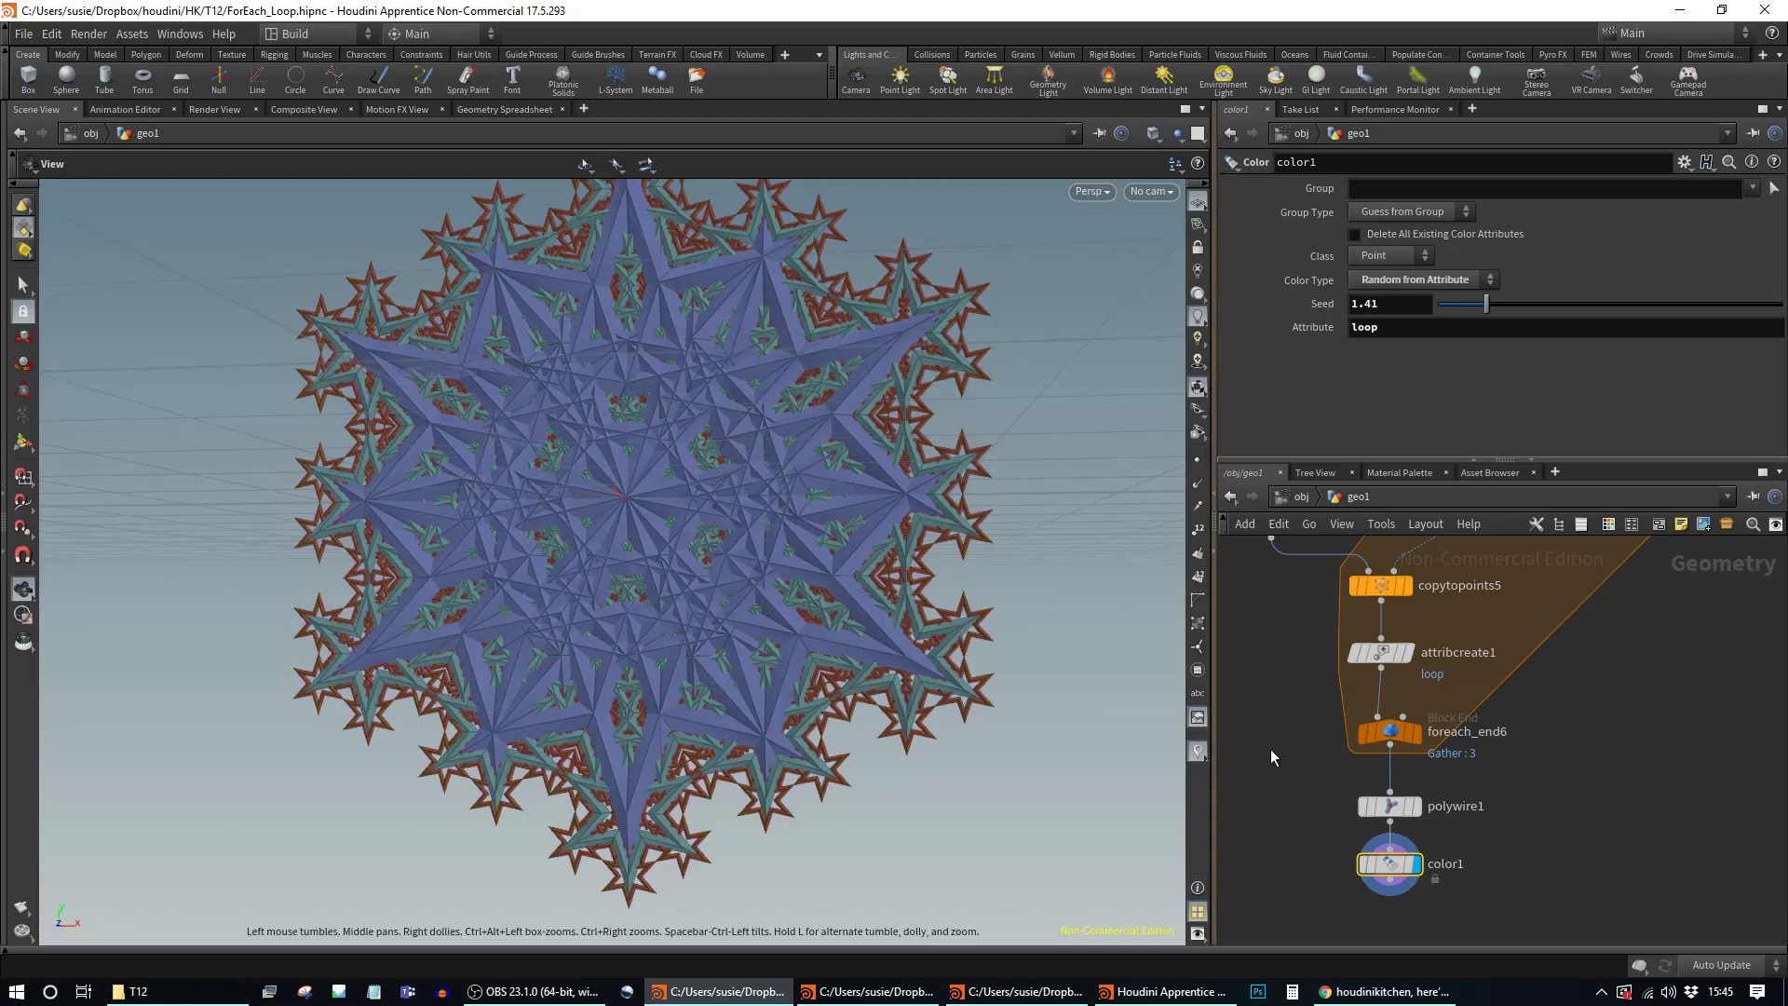
pyautogui.moveTo(853, 690); pyautogui.dragTo(697, 607)
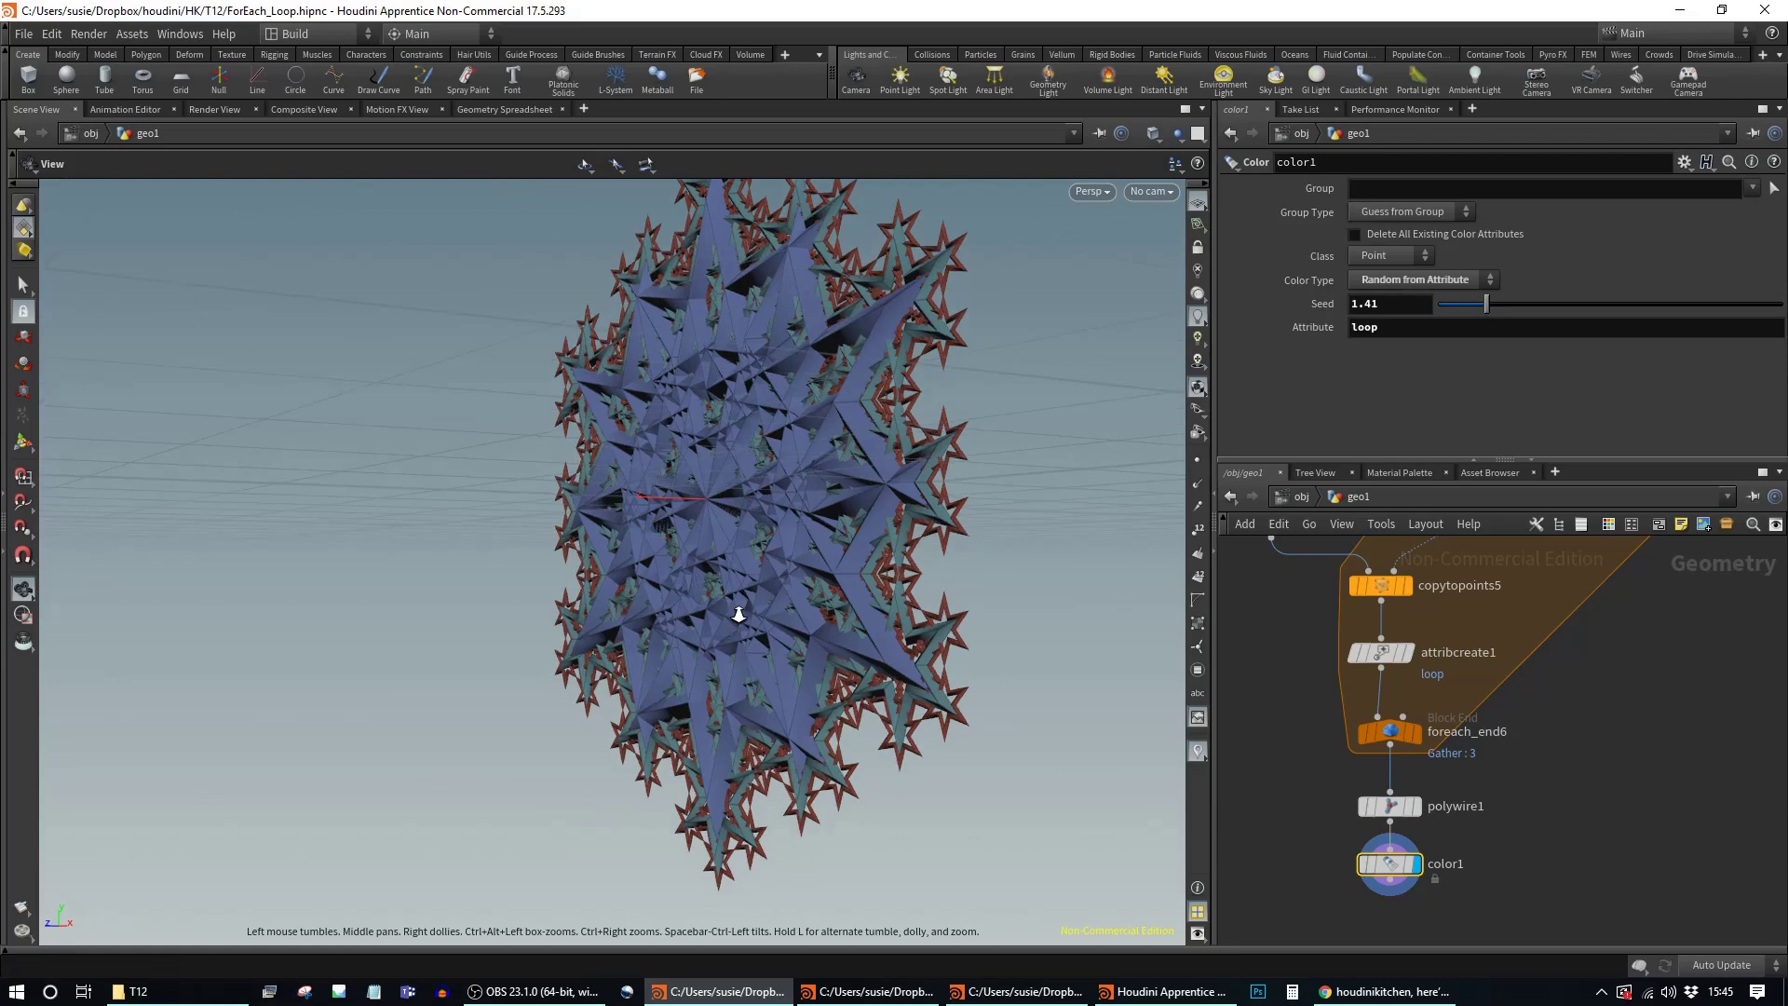
pyautogui.moveTo(697, 608); pyautogui.dragTo(823, 596, button='right')
pyautogui.moveTo(759, 583)
pyautogui.mouseDown()
pyautogui.moveTo(782, 533)
pyautogui.moveTo(804, 641)
pyautogui.moveTo(742, 659)
pyautogui.moveTo(819, 523)
pyautogui.moveTo(918, 531)
pyautogui.moveTo(759, 593)
pyautogui.moveTo(773, 586)
pyautogui.mouseUp()
pyautogui.click(1390, 806)
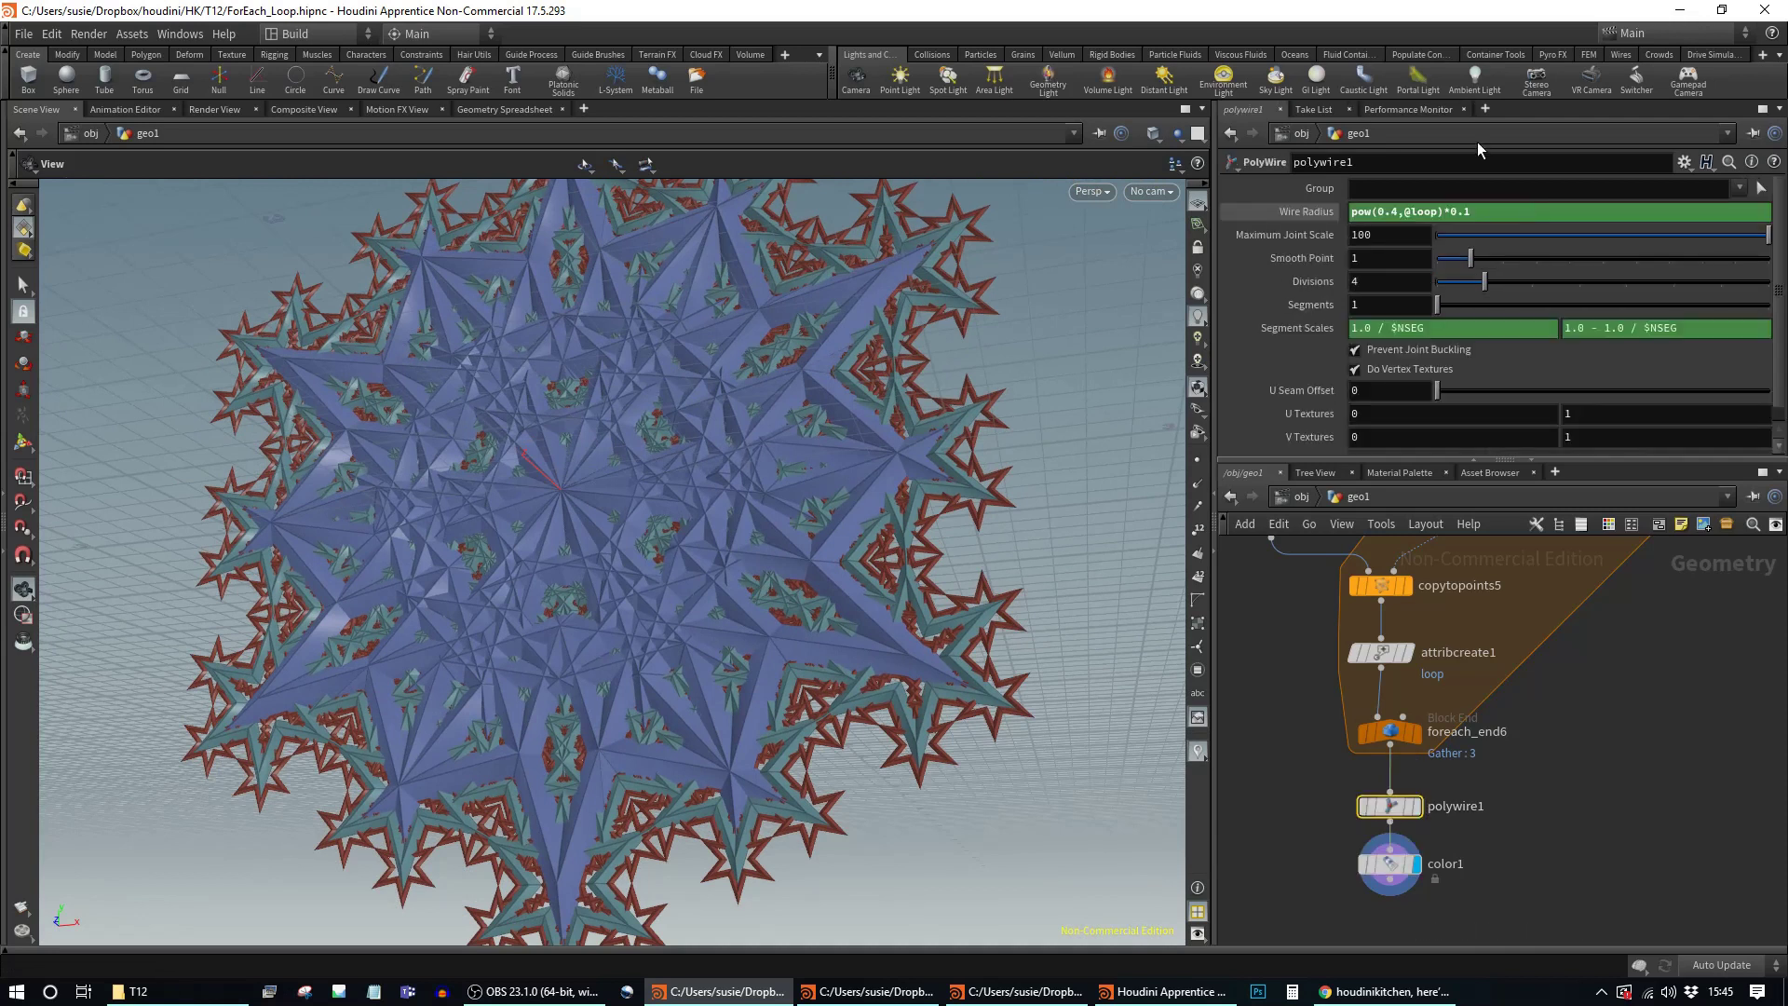
pyautogui.write('05')
pyautogui.press('Return')
pyautogui.moveTo(871, 498)
pyautogui.mouseDown()
pyautogui.moveTo(831, 540)
pyautogui.moveTo(1038, 541)
pyautogui.moveTo(851, 545)
pyautogui.moveTo(851, 499)
pyautogui.mouseUp()
pyautogui.moveTo(850, 499); pyautogui.dragTo(1011, 589, button='right')
# Step: Set foreach_end6's Iterations to 4 and look over the denser star structure
pyautogui.click(1390, 731)
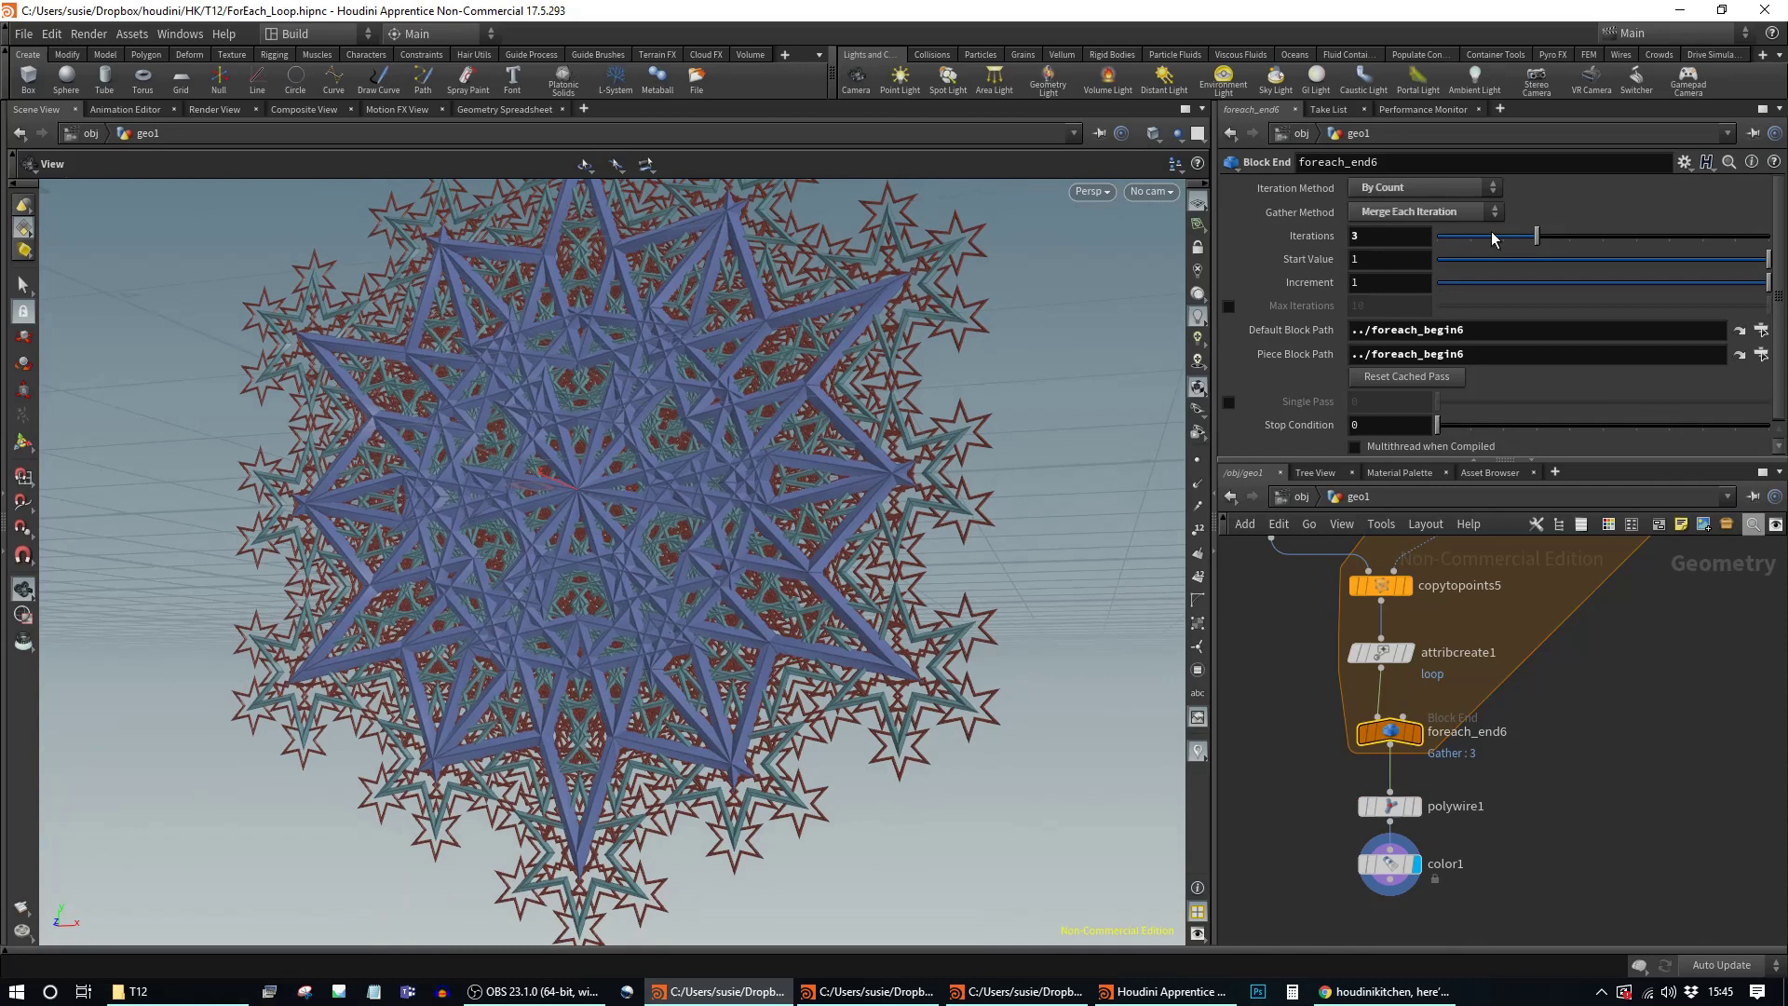
pyautogui.click(1566, 240)
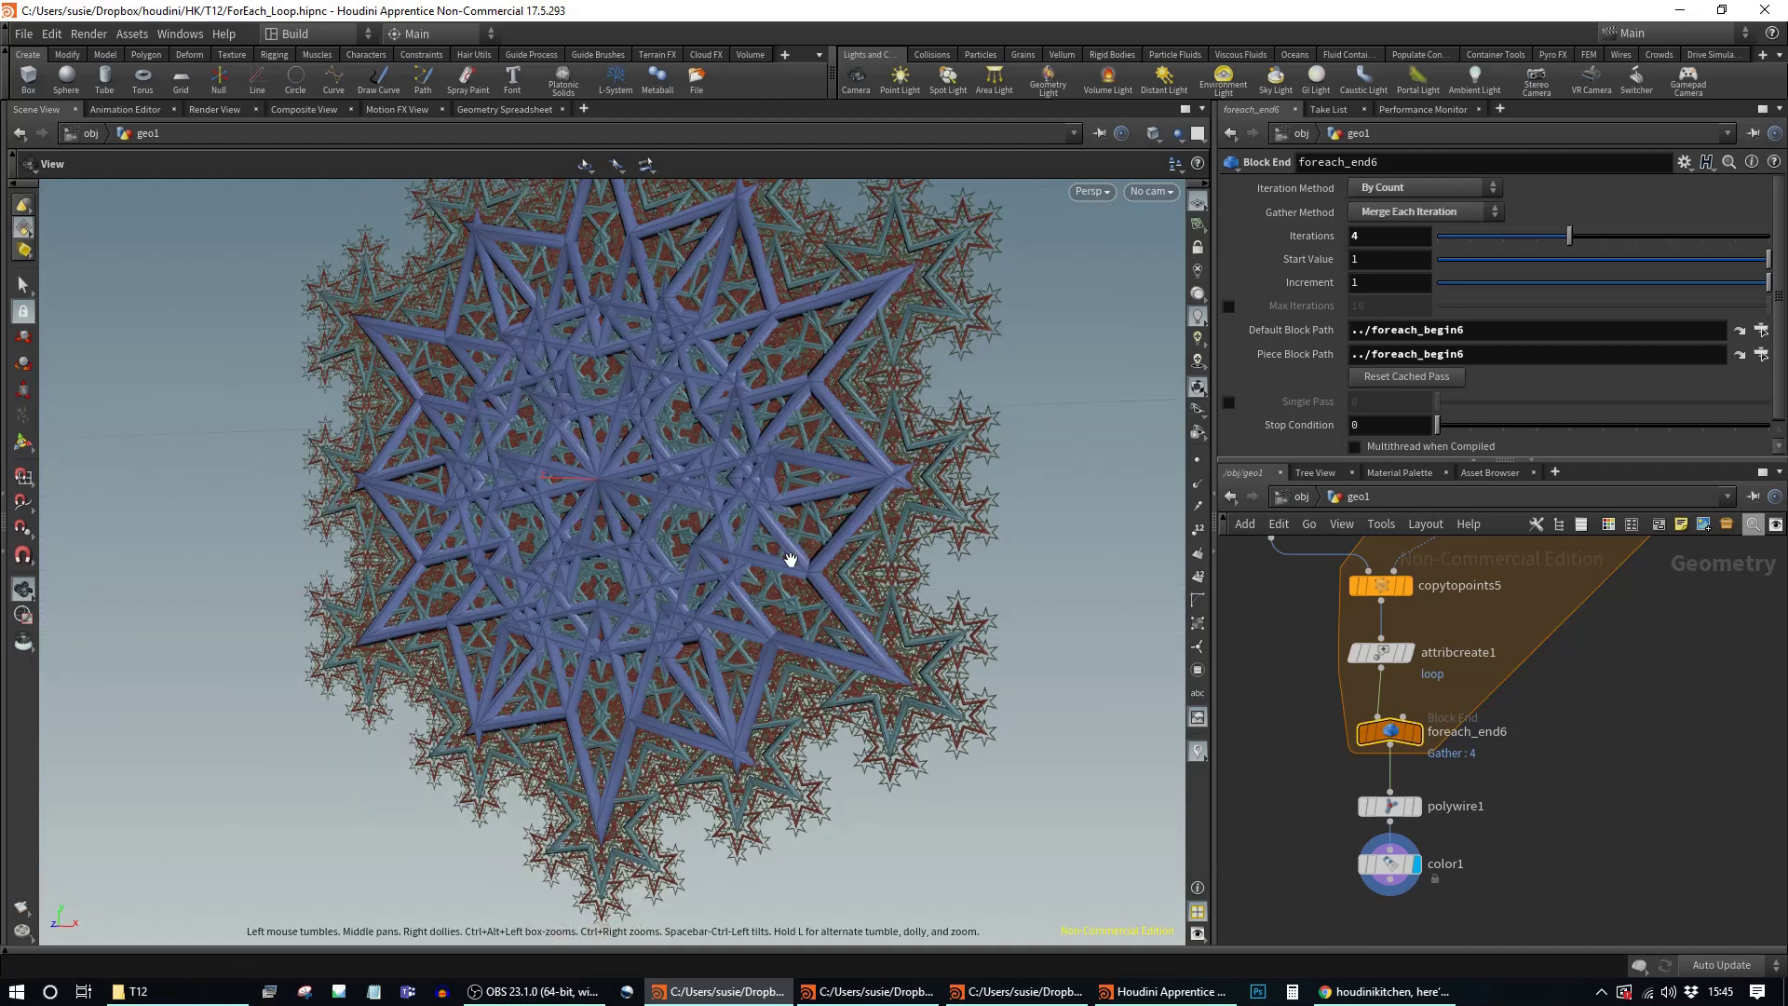
pyautogui.moveTo(758, 540); pyautogui.dragTo(952, 531)
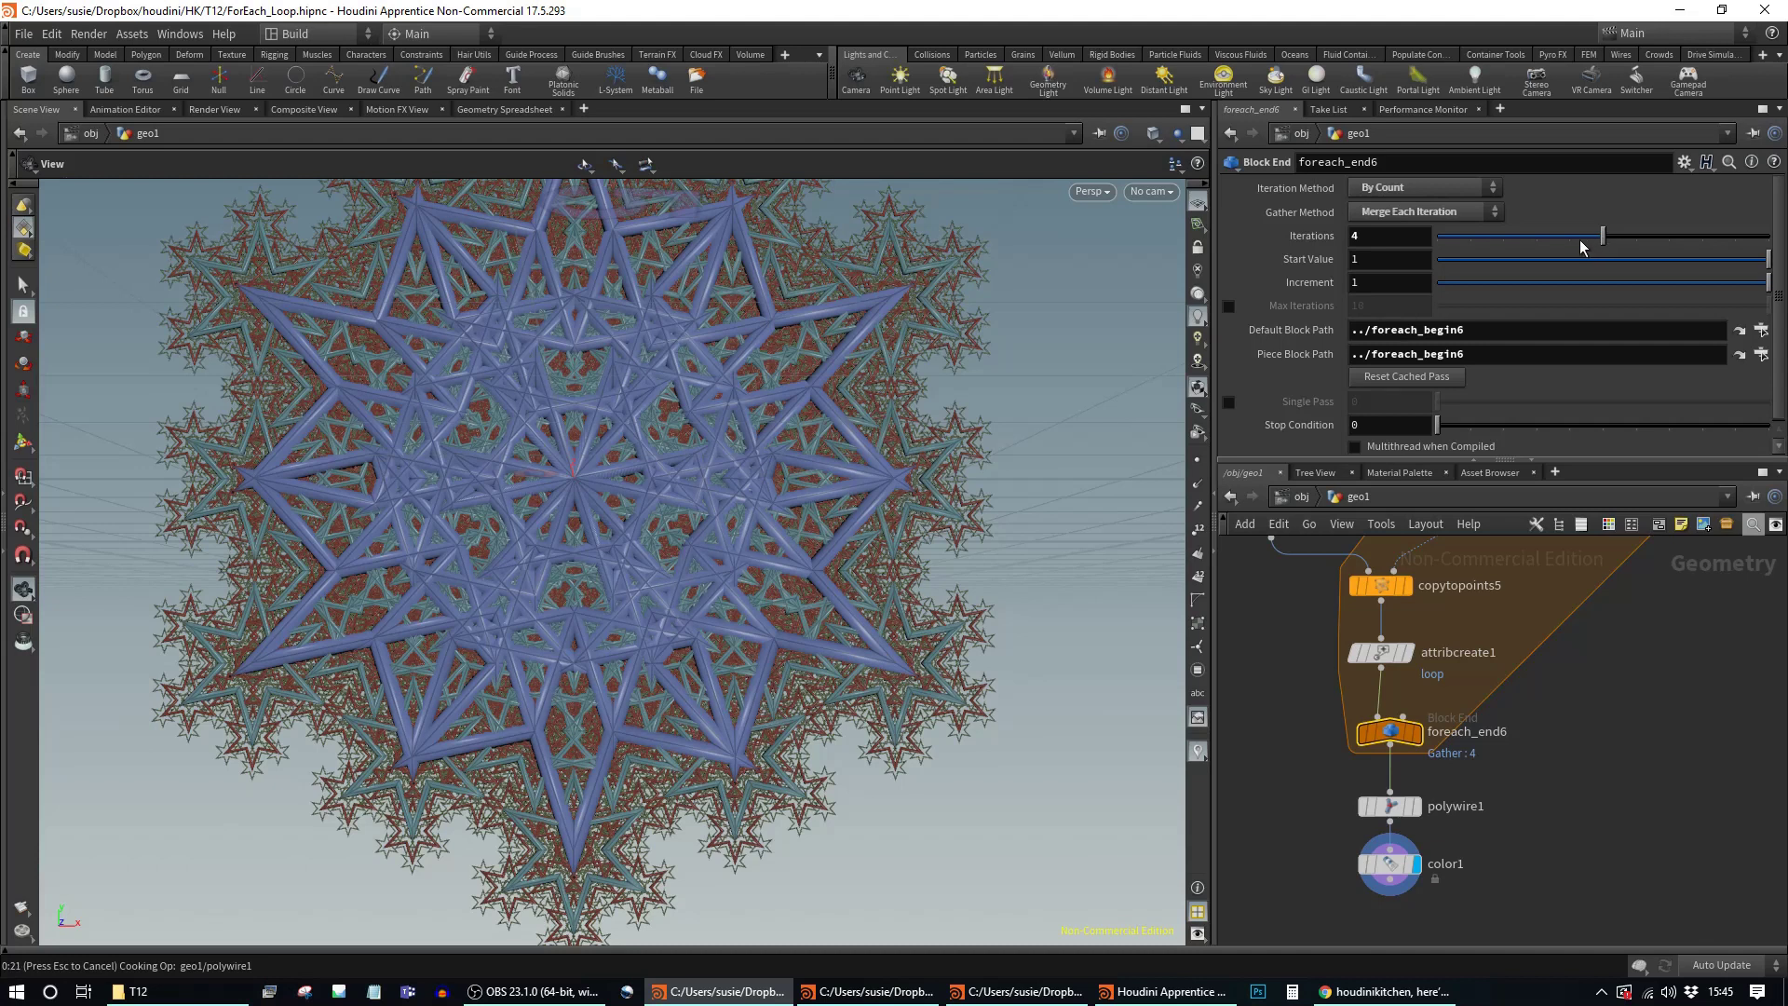
# Step: Interrupt the cook of foreach_end6's 5-iteration attempt and set Iterations back to 4
pyautogui.press('Escape')
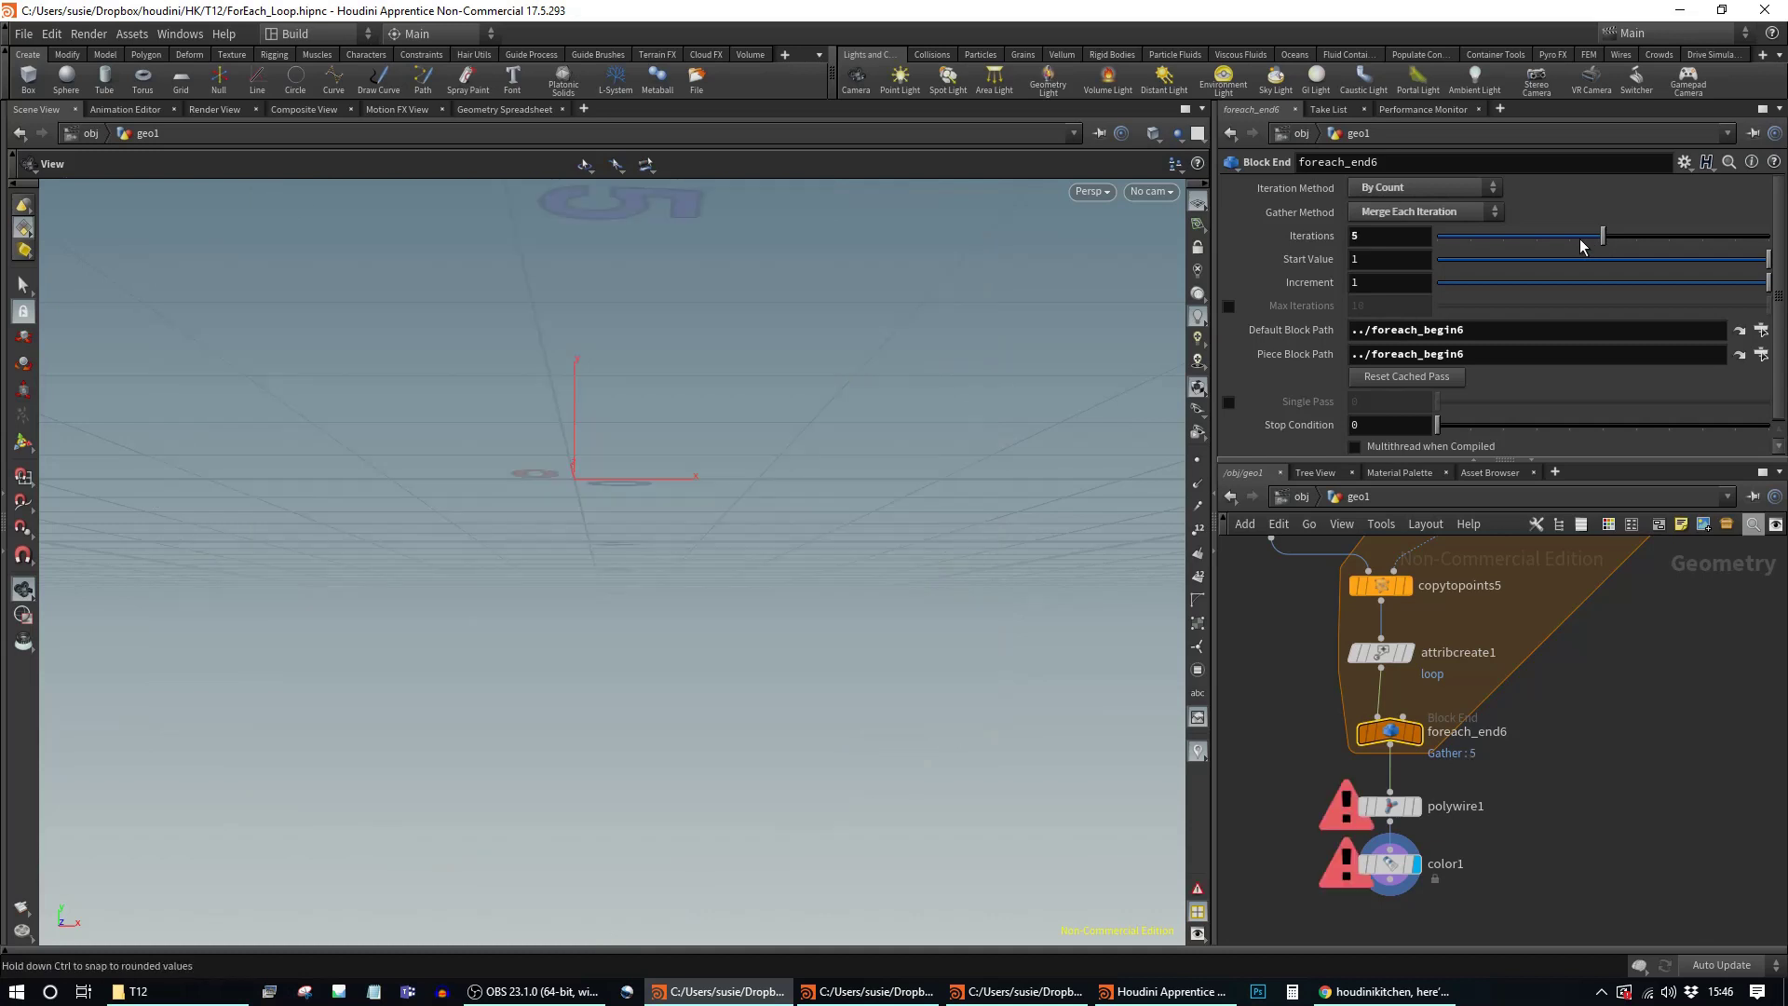
pyautogui.click(1571, 237)
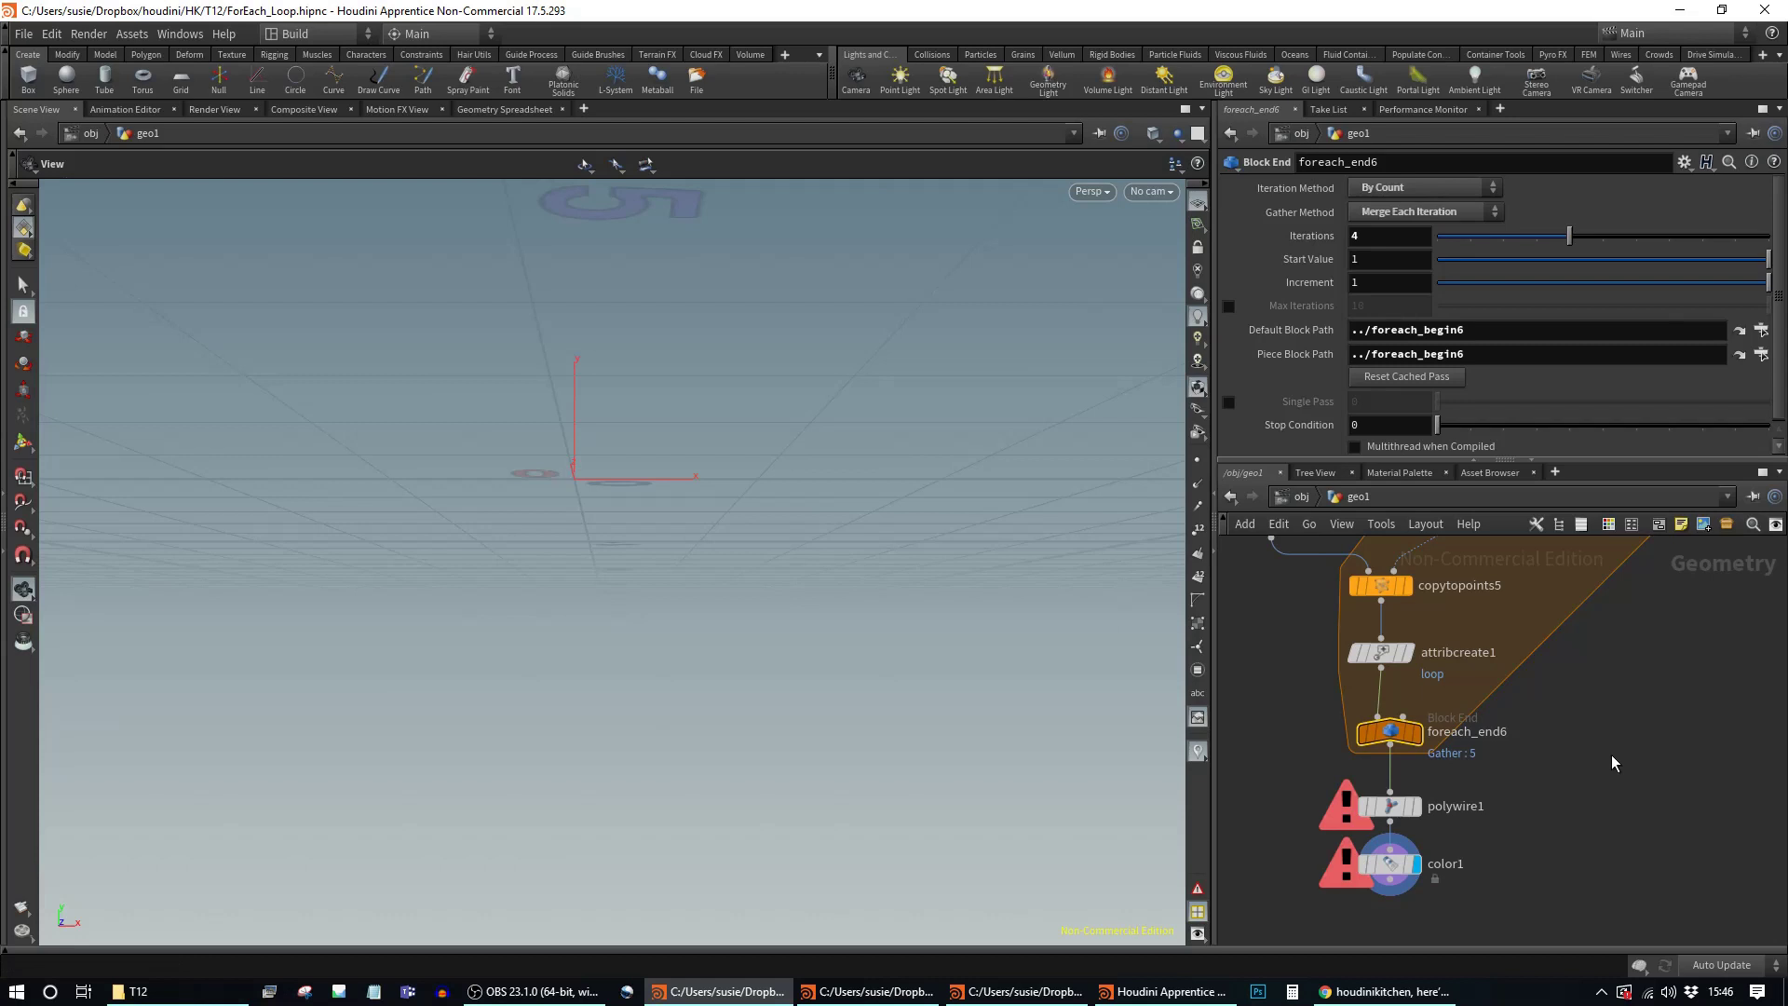
# Step: Display foreach_end6 to recook the loop, and switch the display back to color1
pyautogui.scroll(-5, 1612, 770)
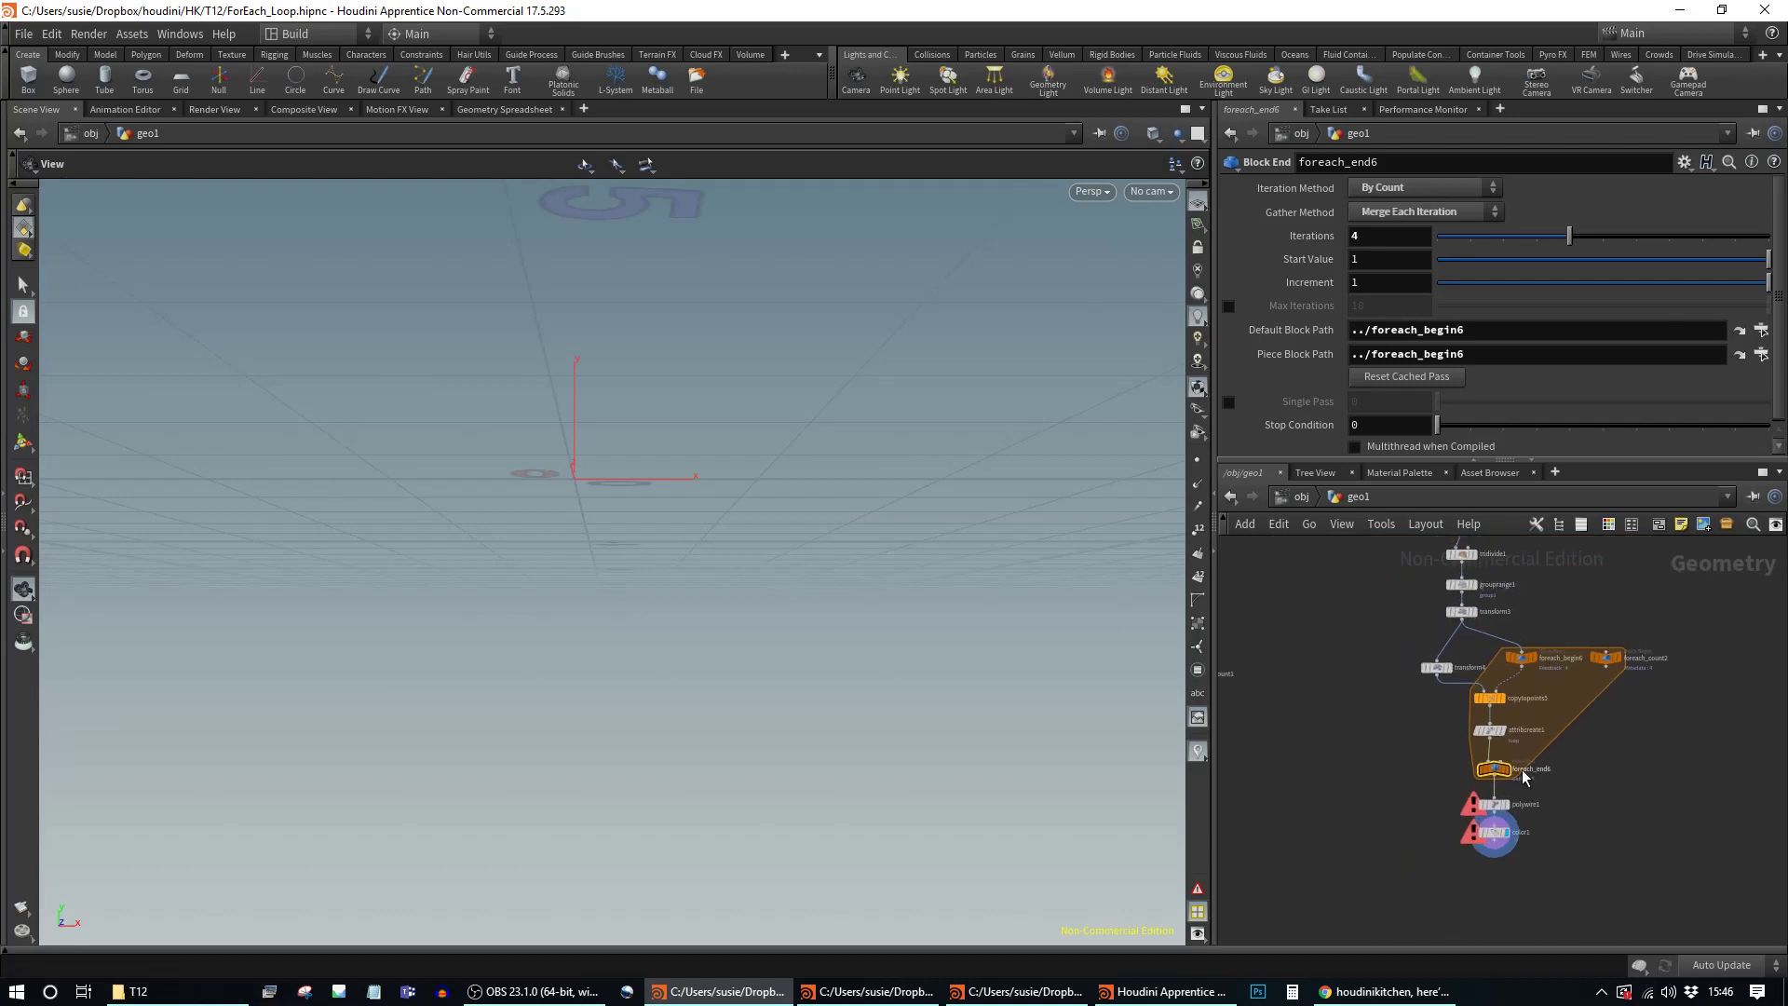
pyautogui.click(1506, 768)
pyautogui.scroll(4, 1509, 838)
pyautogui.moveTo(1495, 826)
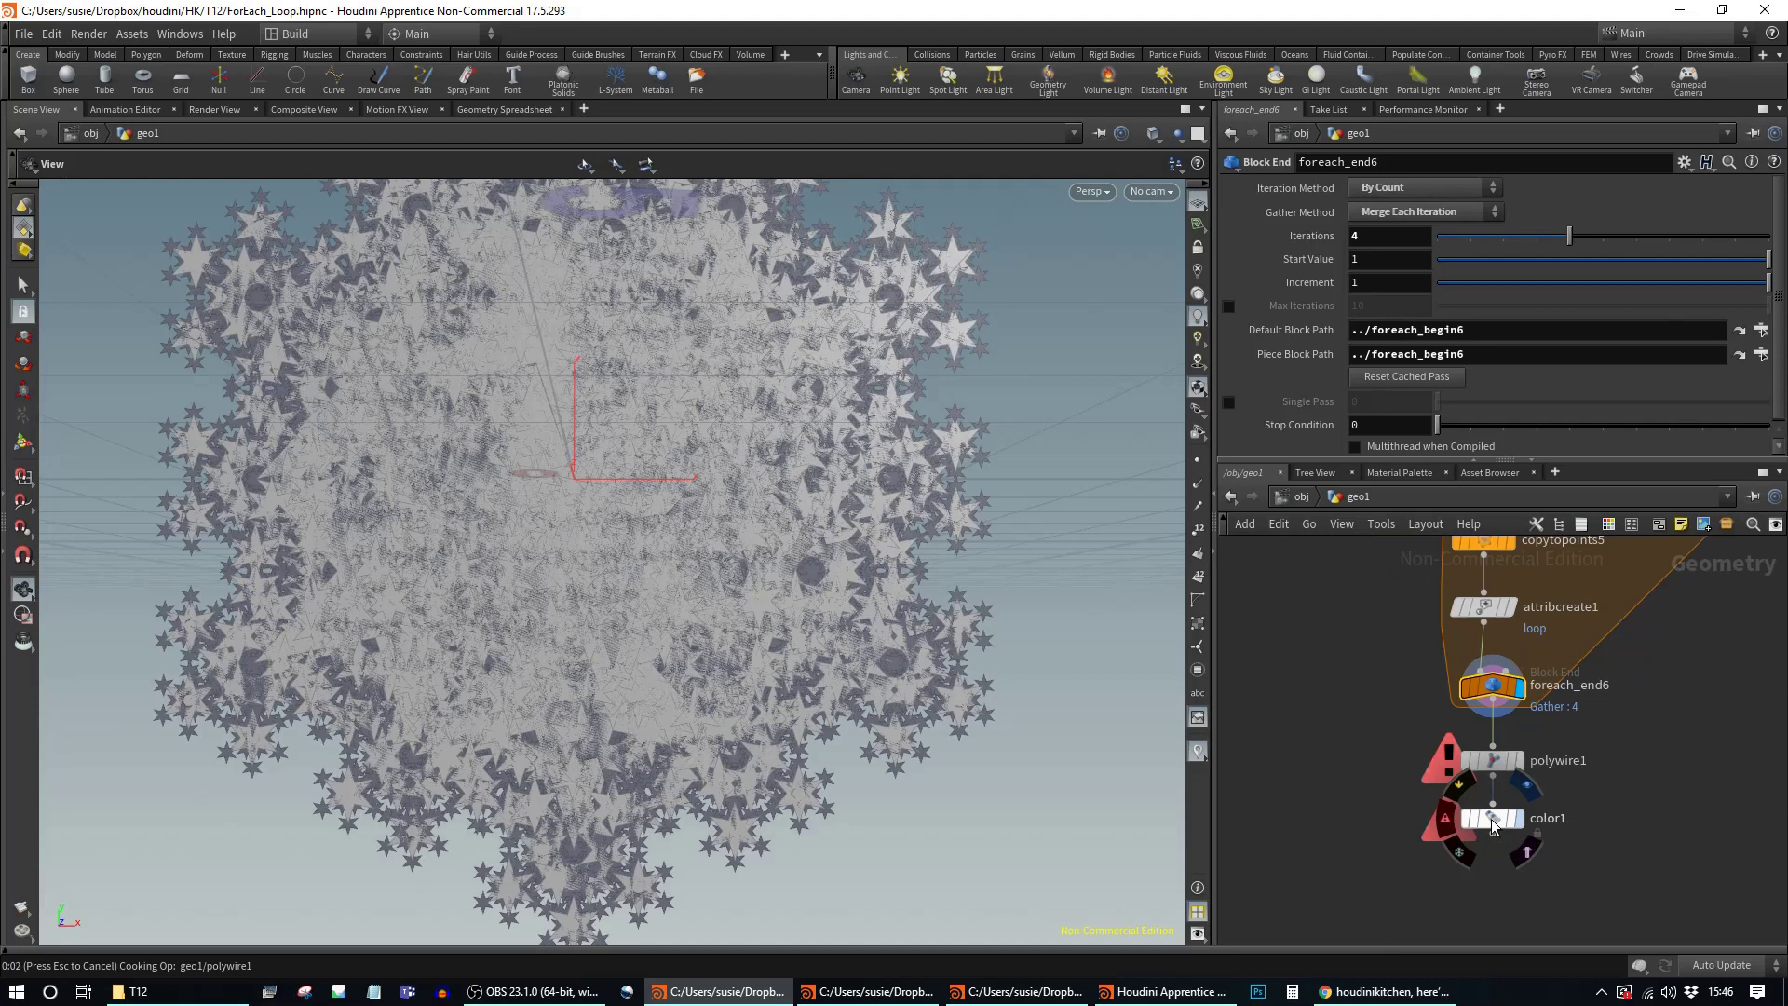
pyautogui.click(1493, 822)
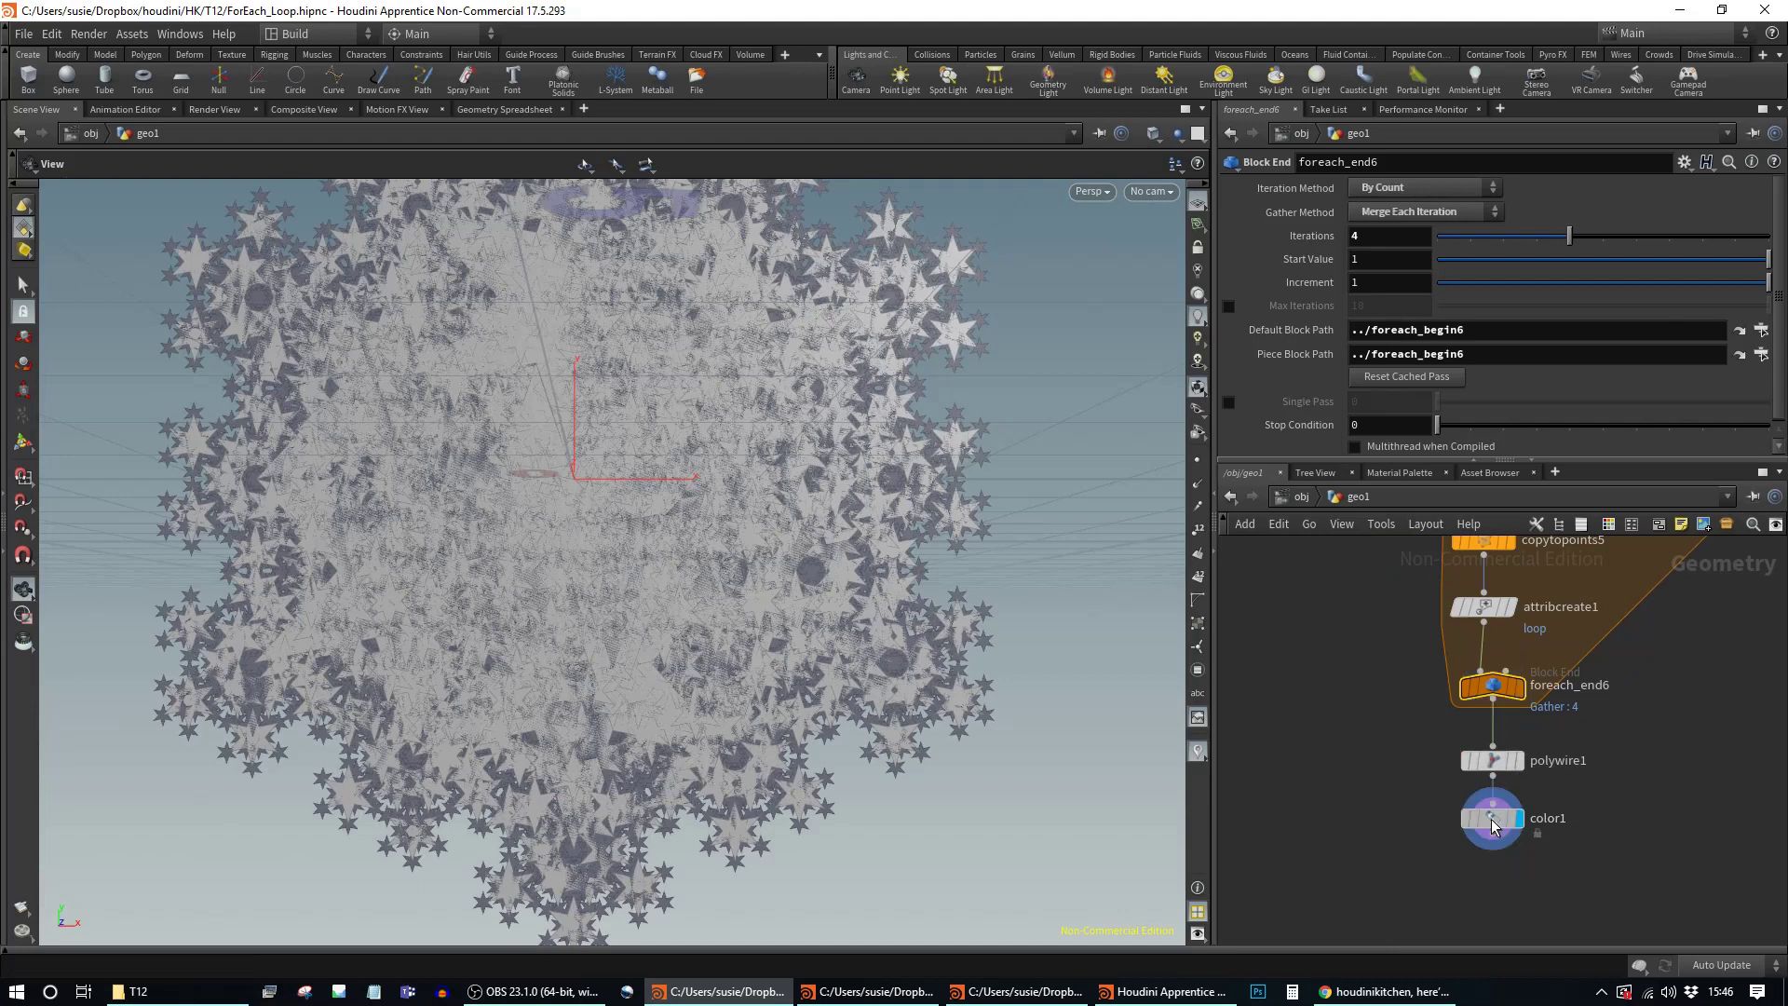
# Step: Reduce foreach_end6's Iterations to 2
pyautogui.scroll(-5, 1603, 717)
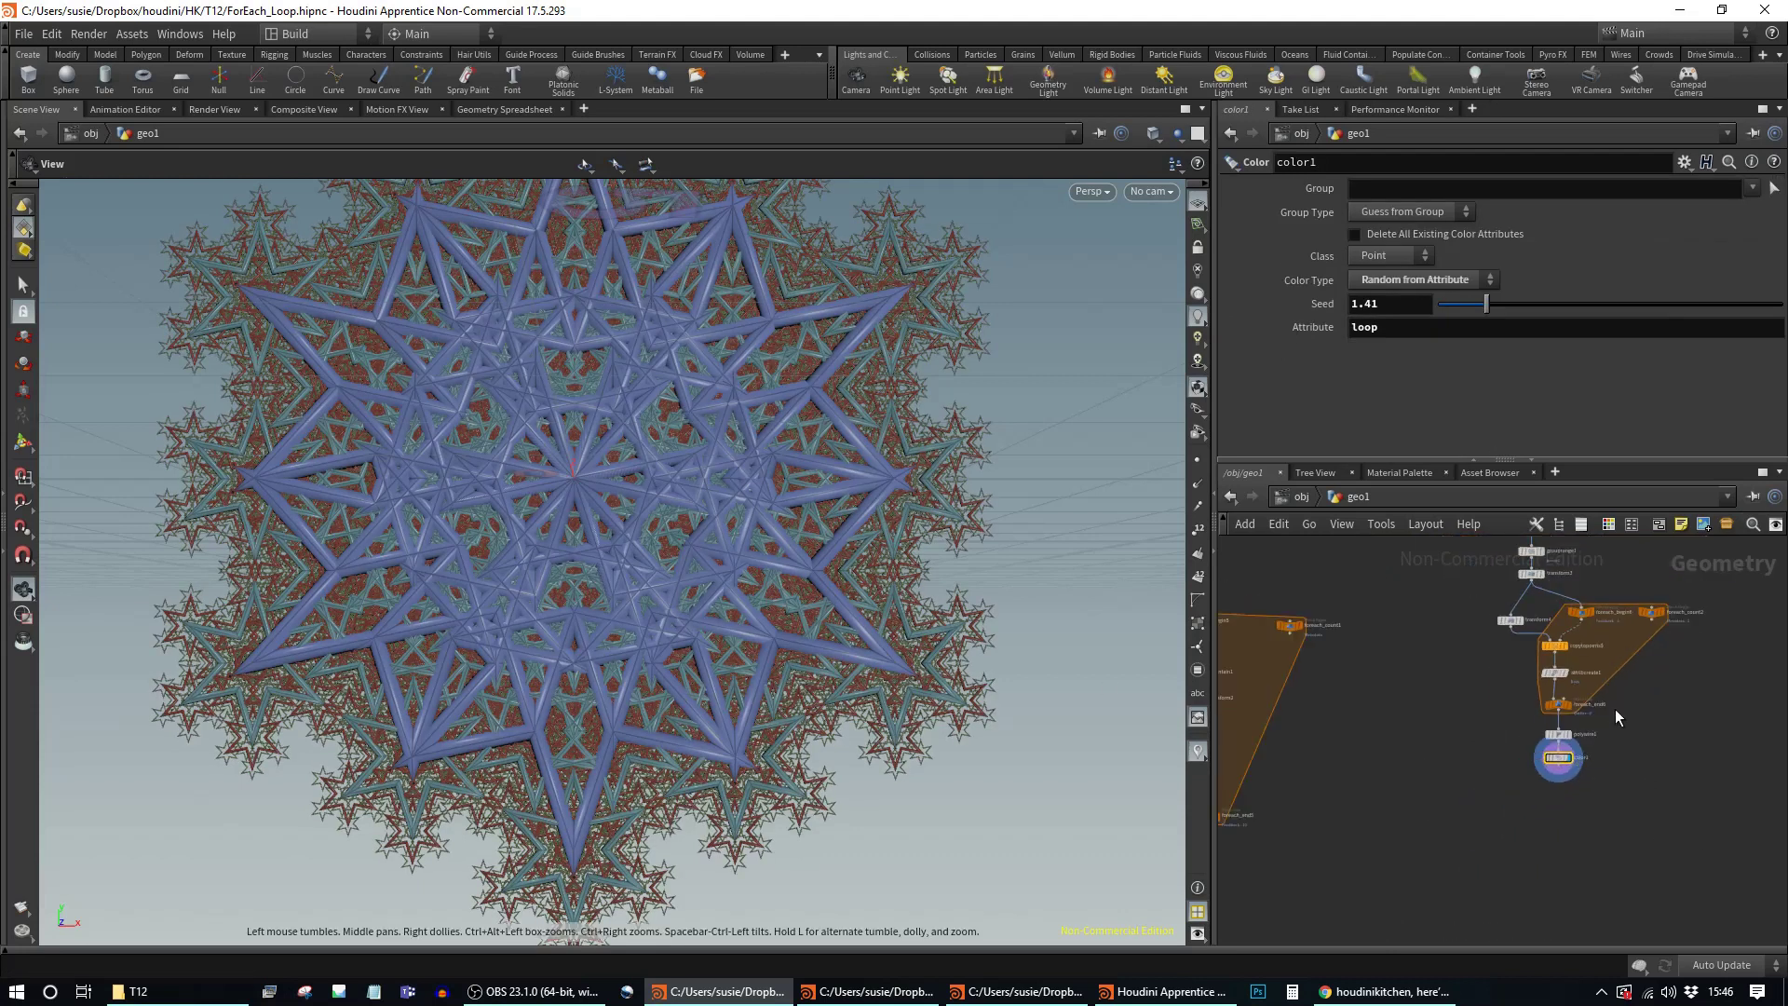
pyautogui.scroll(3, 1537, 654)
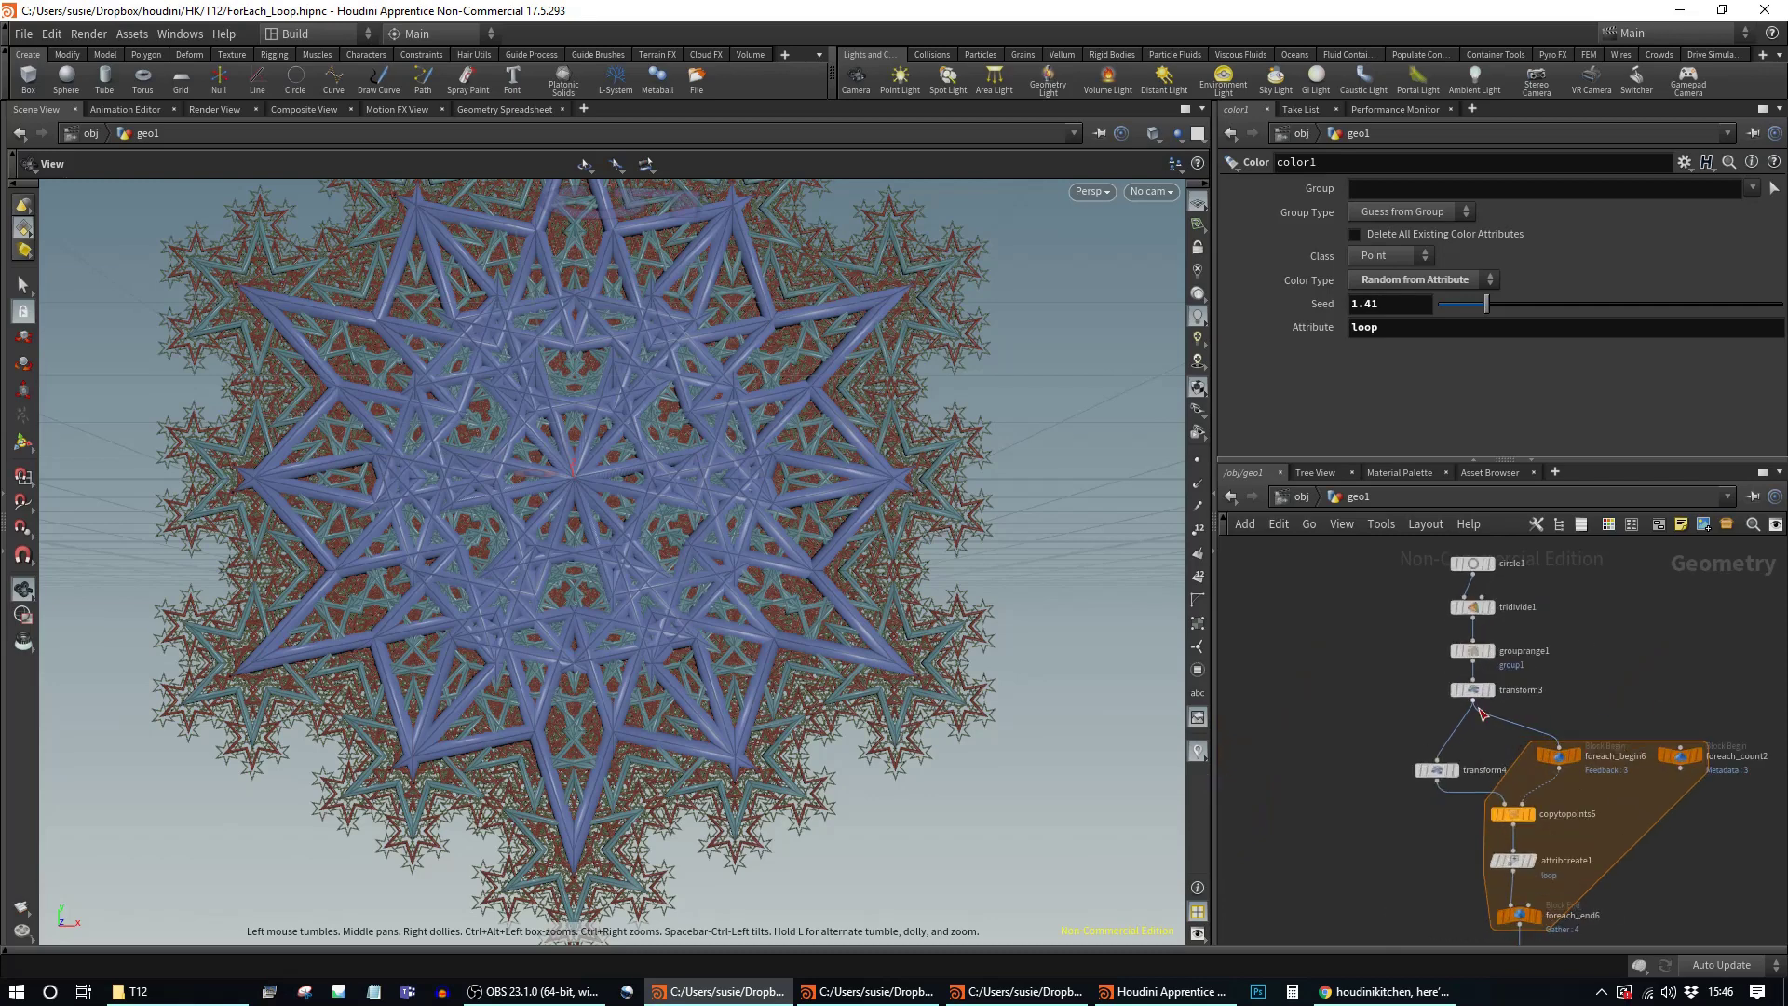
pyautogui.moveTo(1030, 711); pyautogui.dragTo(1022, 590)
pyautogui.moveTo(1655, 894); pyautogui.dragTo(1646, 813, button='middle')
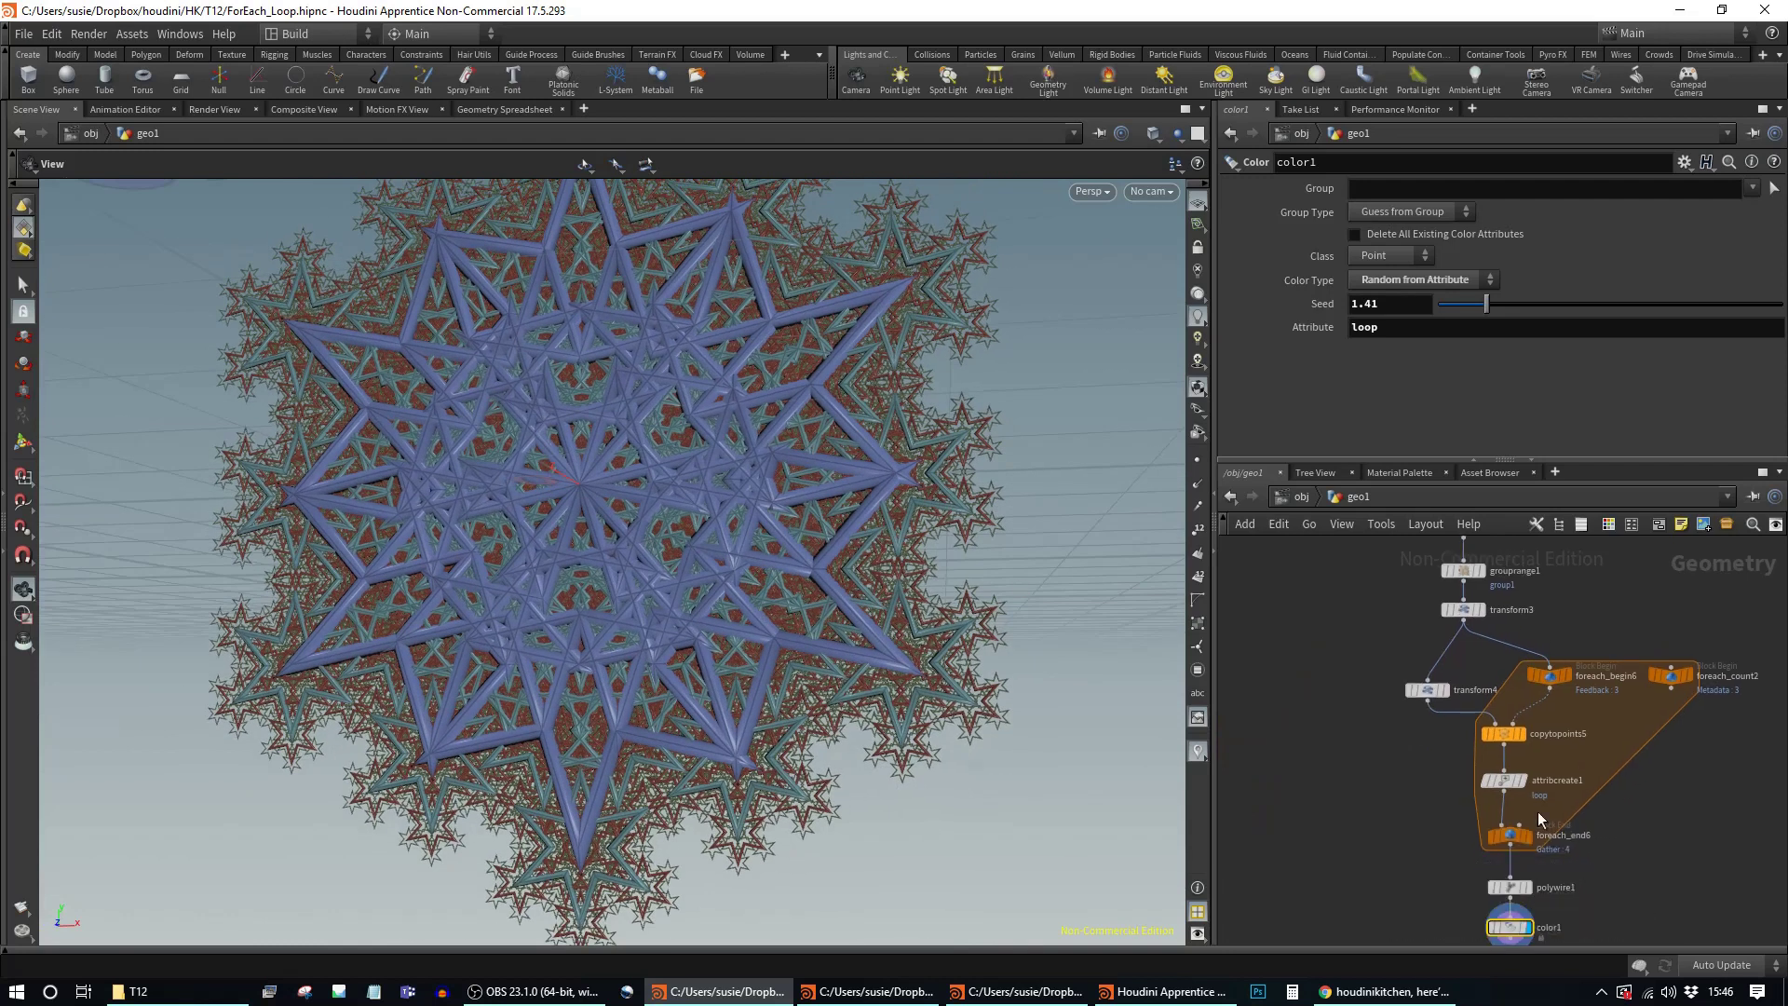
pyautogui.click(1514, 843)
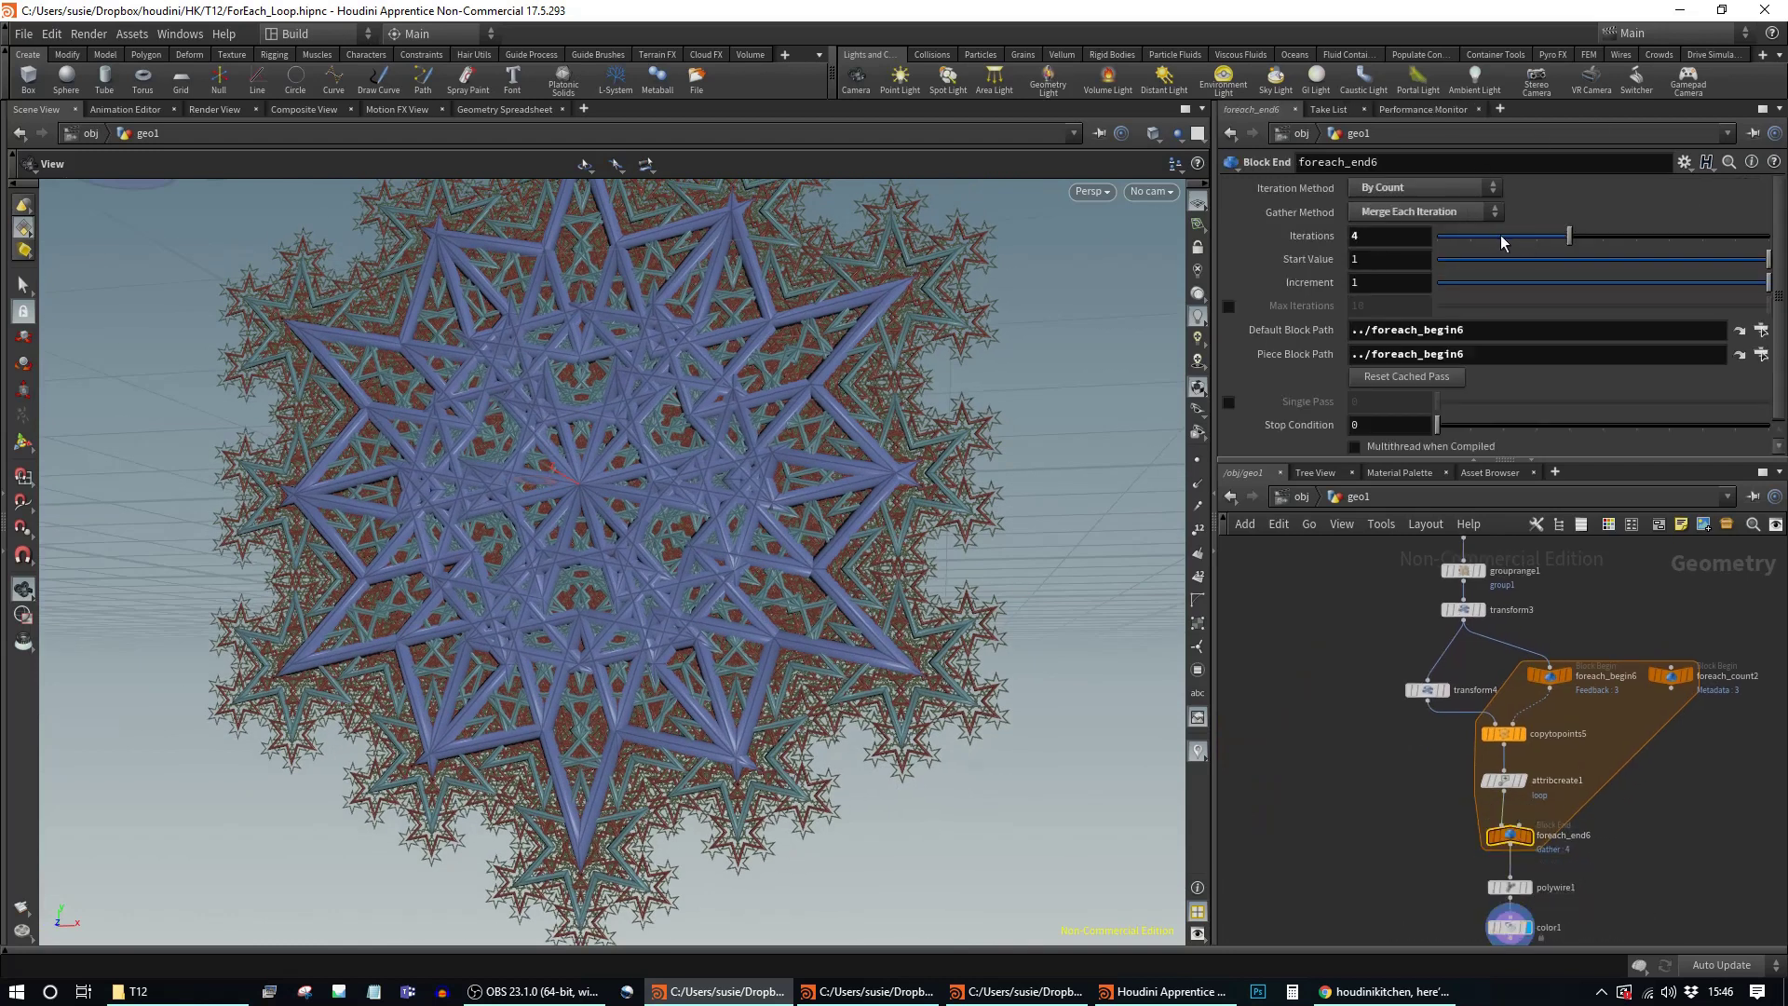
pyautogui.click(1502, 240)
# Step: Add a Platonic Solids node and wire it into transform4 and foreach_begin6 in place of transform3
pyautogui.moveTo(1719, 623); pyautogui.dragTo(1613, 685, button='middle')
pyautogui.press('Tab')
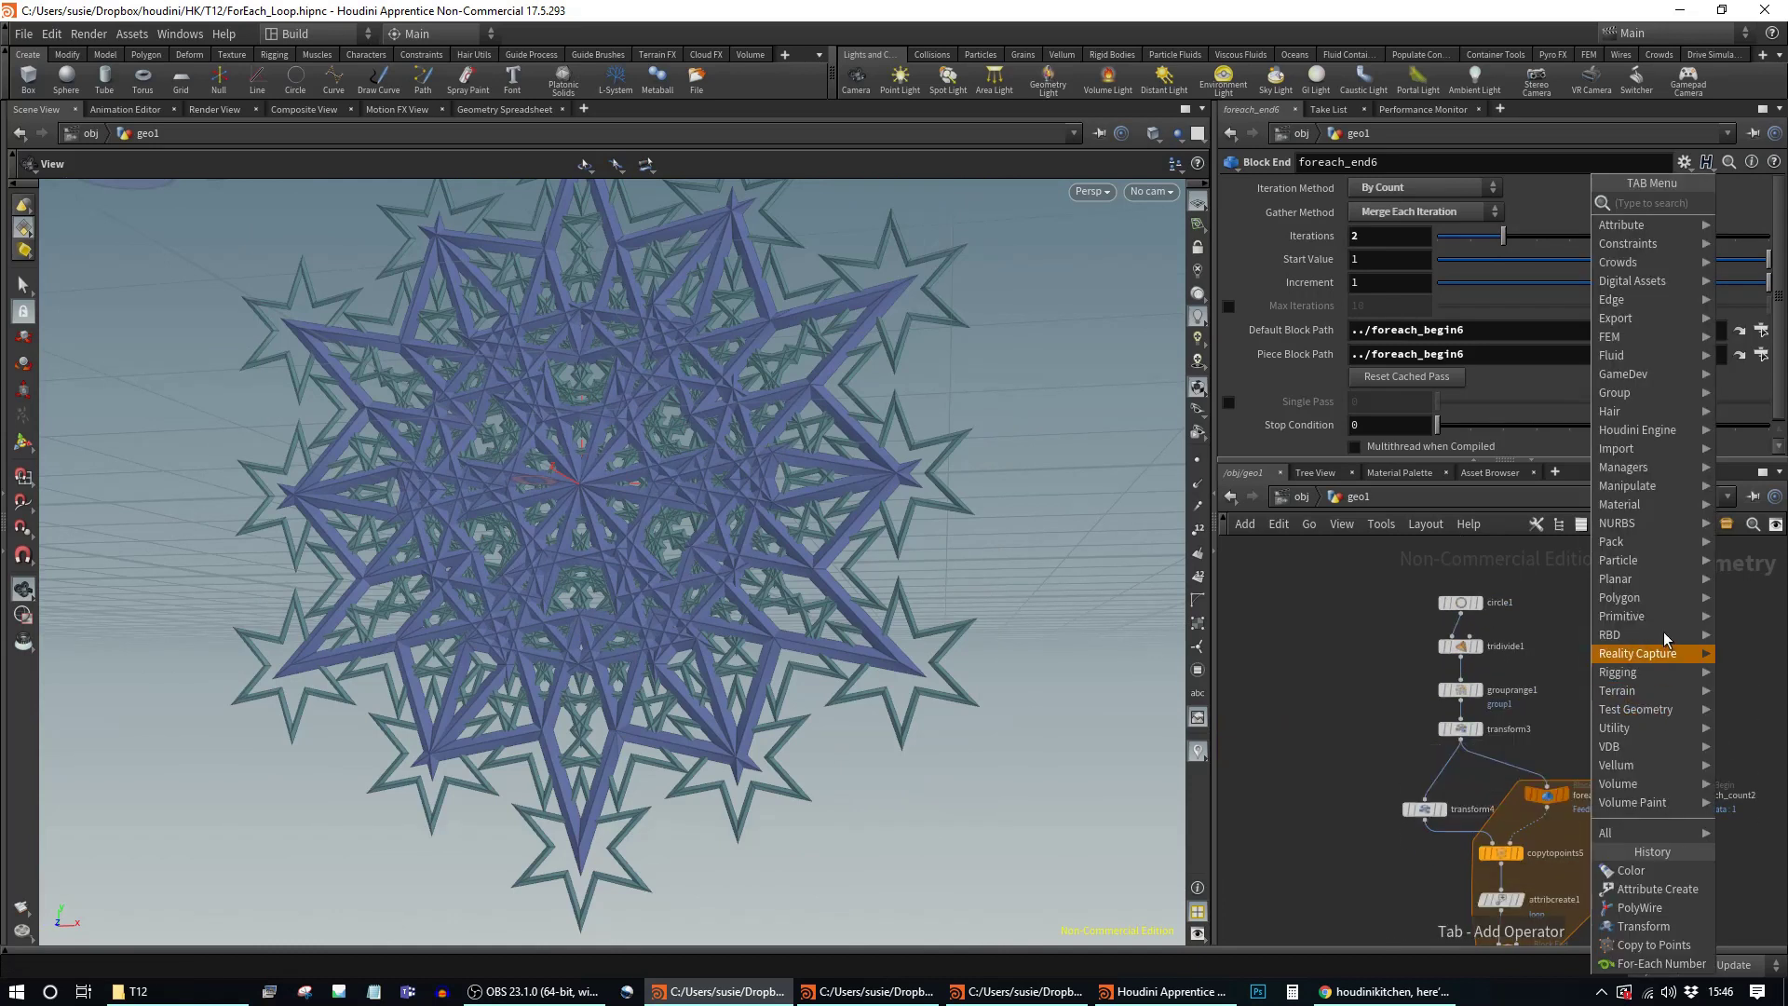
pyautogui.moveTo(1658, 613)
pyautogui.click(1546, 654)
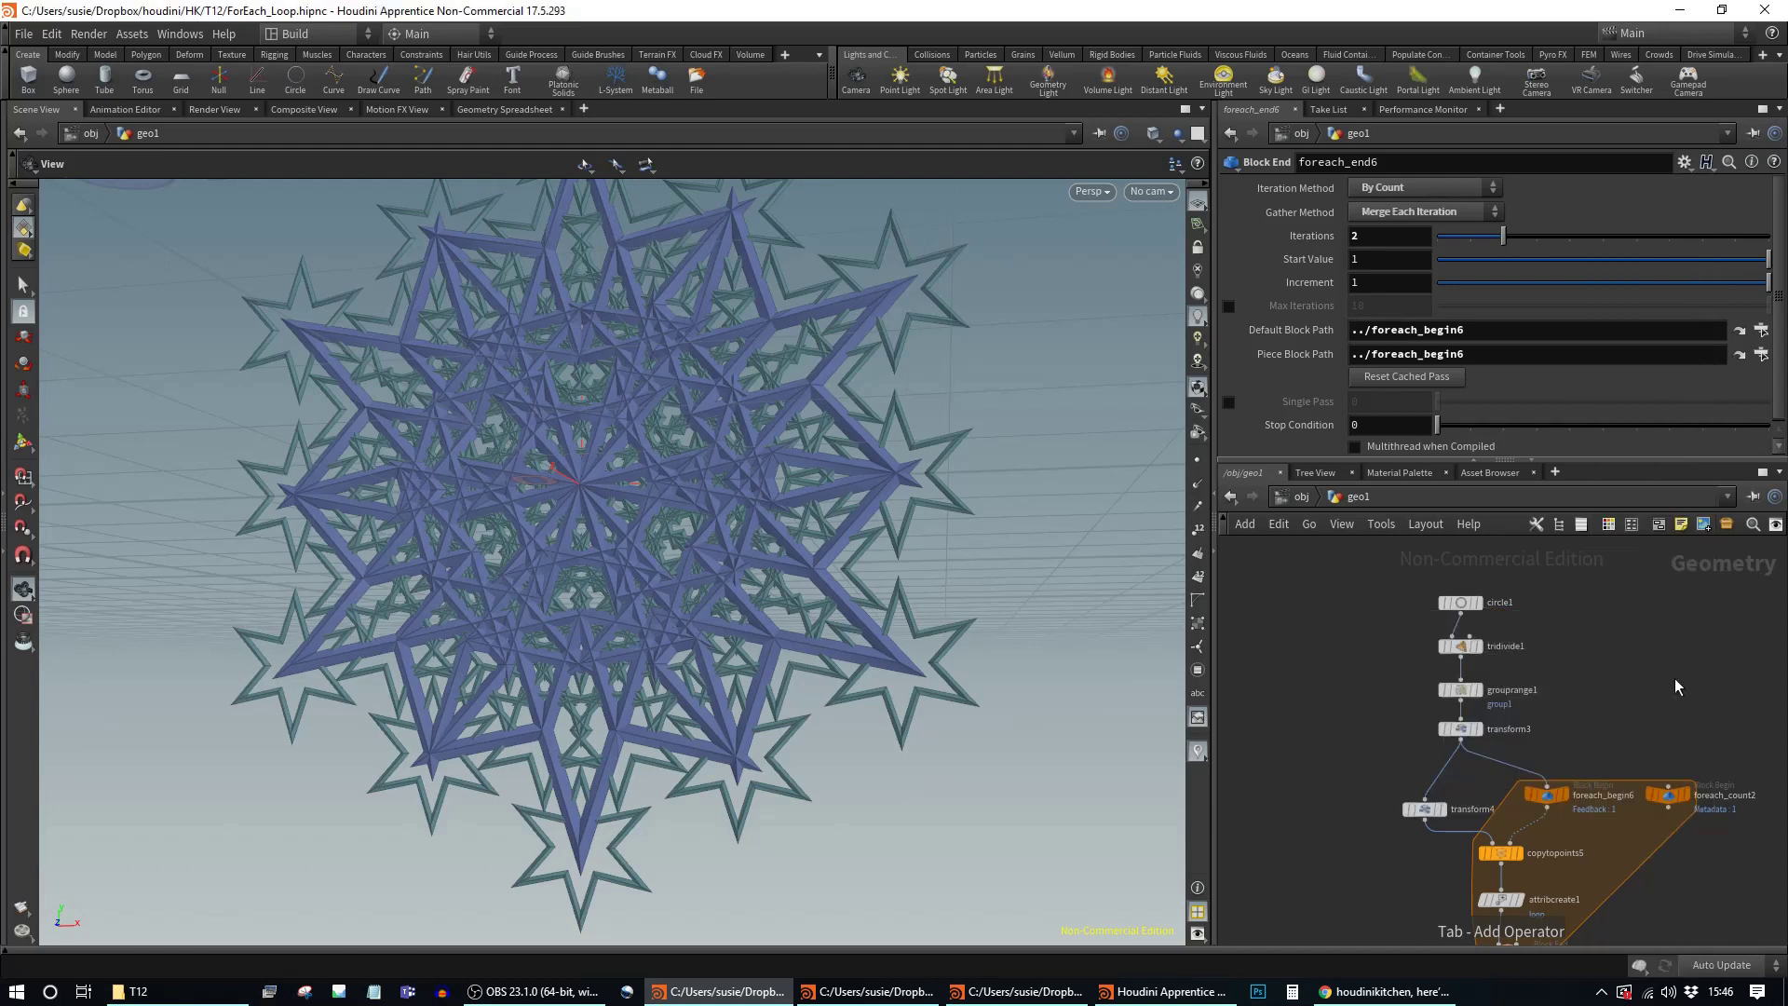
pyautogui.click(1572, 657)
pyautogui.moveTo(1585, 654); pyautogui.dragTo(1547, 785)
pyautogui.click(1630, 658)
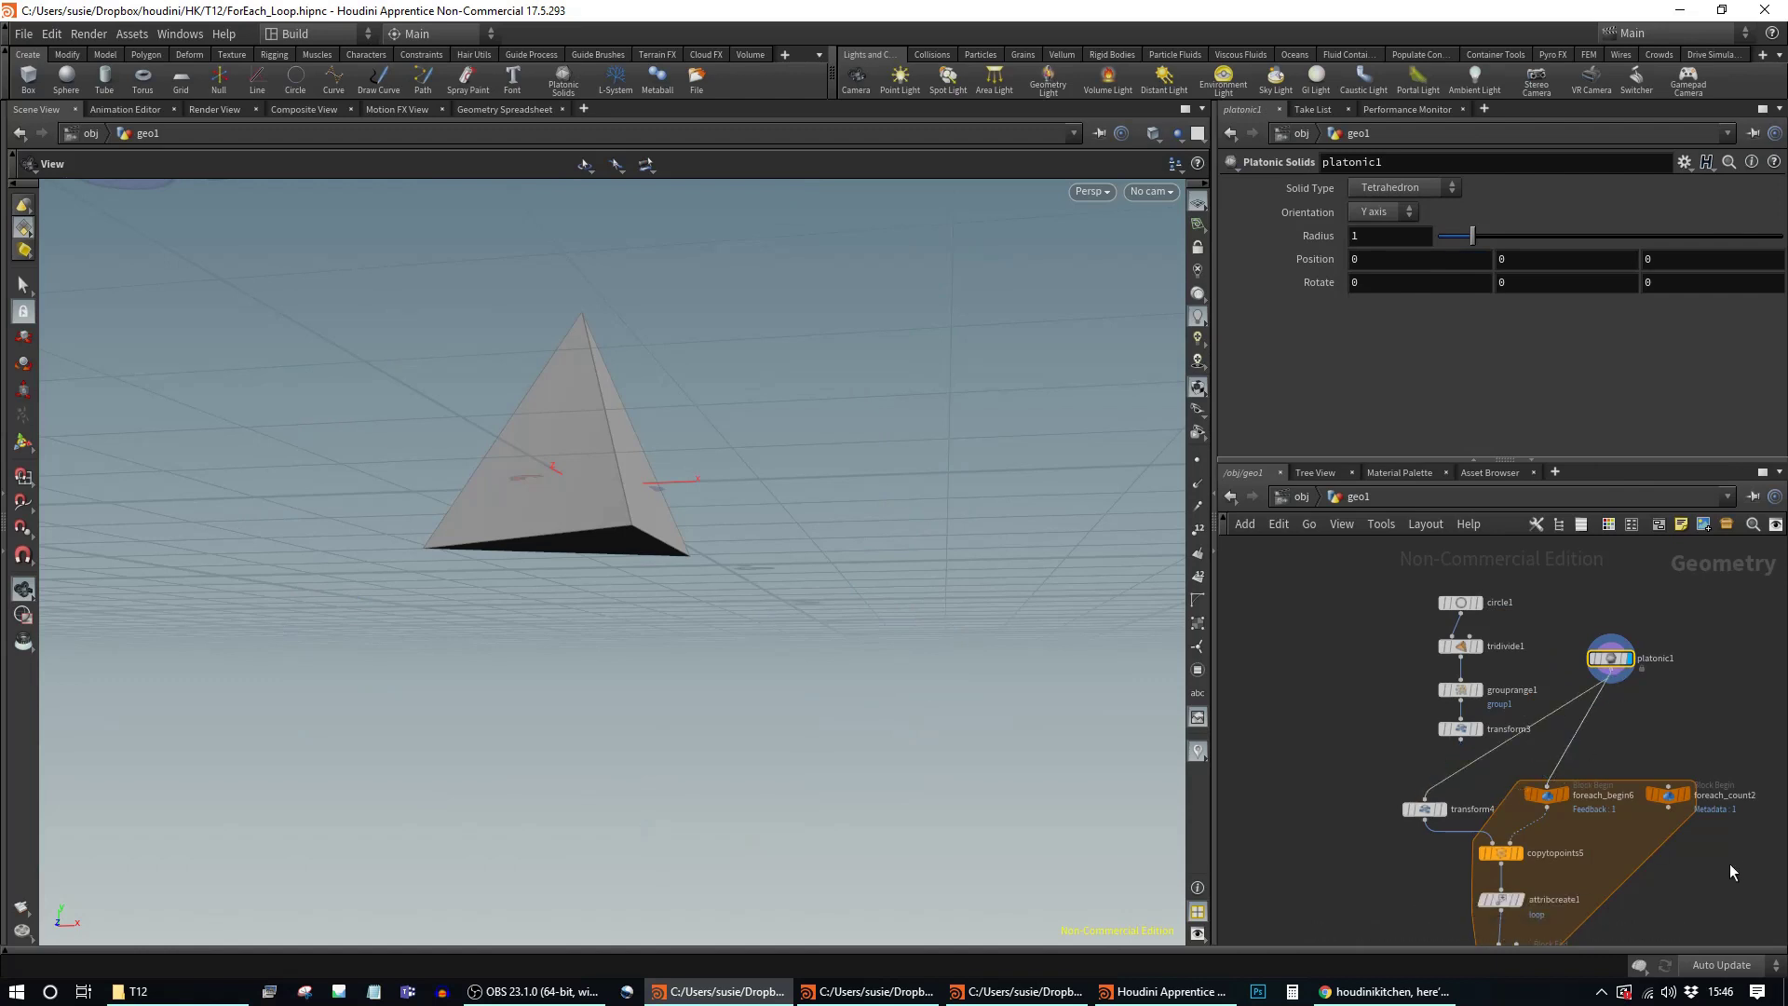
# Step: Display color1 and look over the wired tetrahedron structure from another angle
pyautogui.moveTo(1737, 871); pyautogui.dragTo(1715, 679, button='middle')
pyautogui.click(1501, 867)
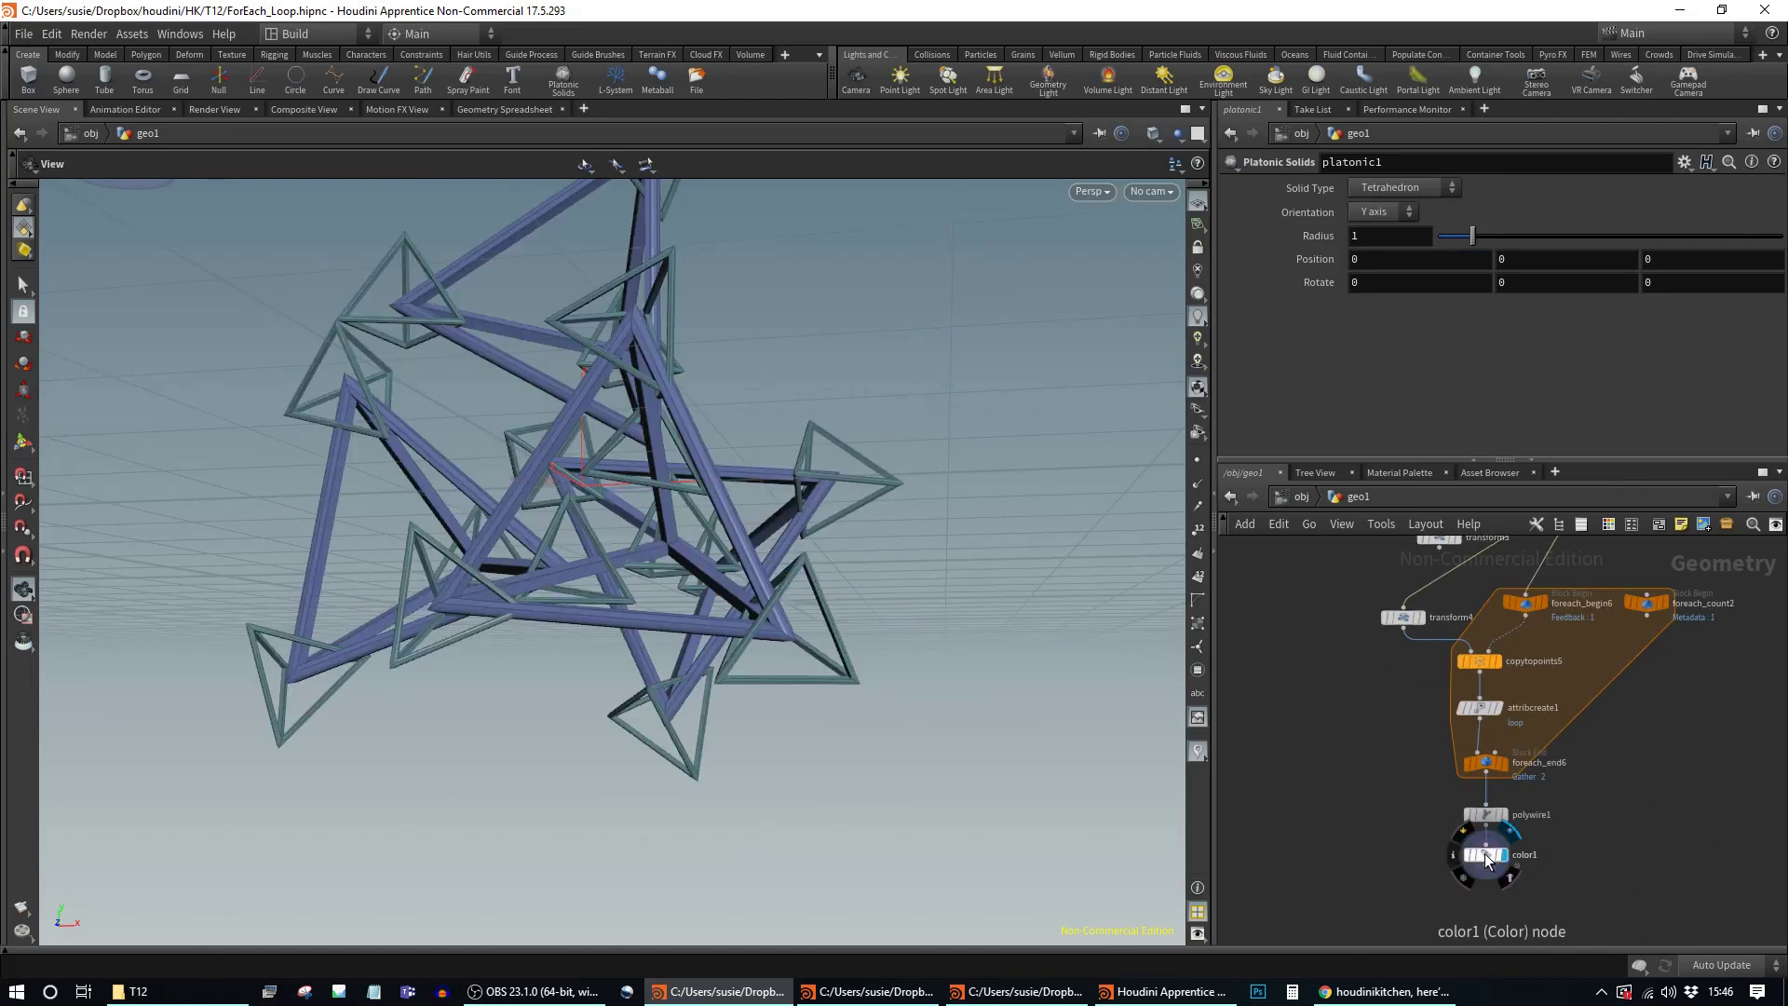
pyautogui.moveTo(702, 607); pyautogui.dragTo(785, 564)
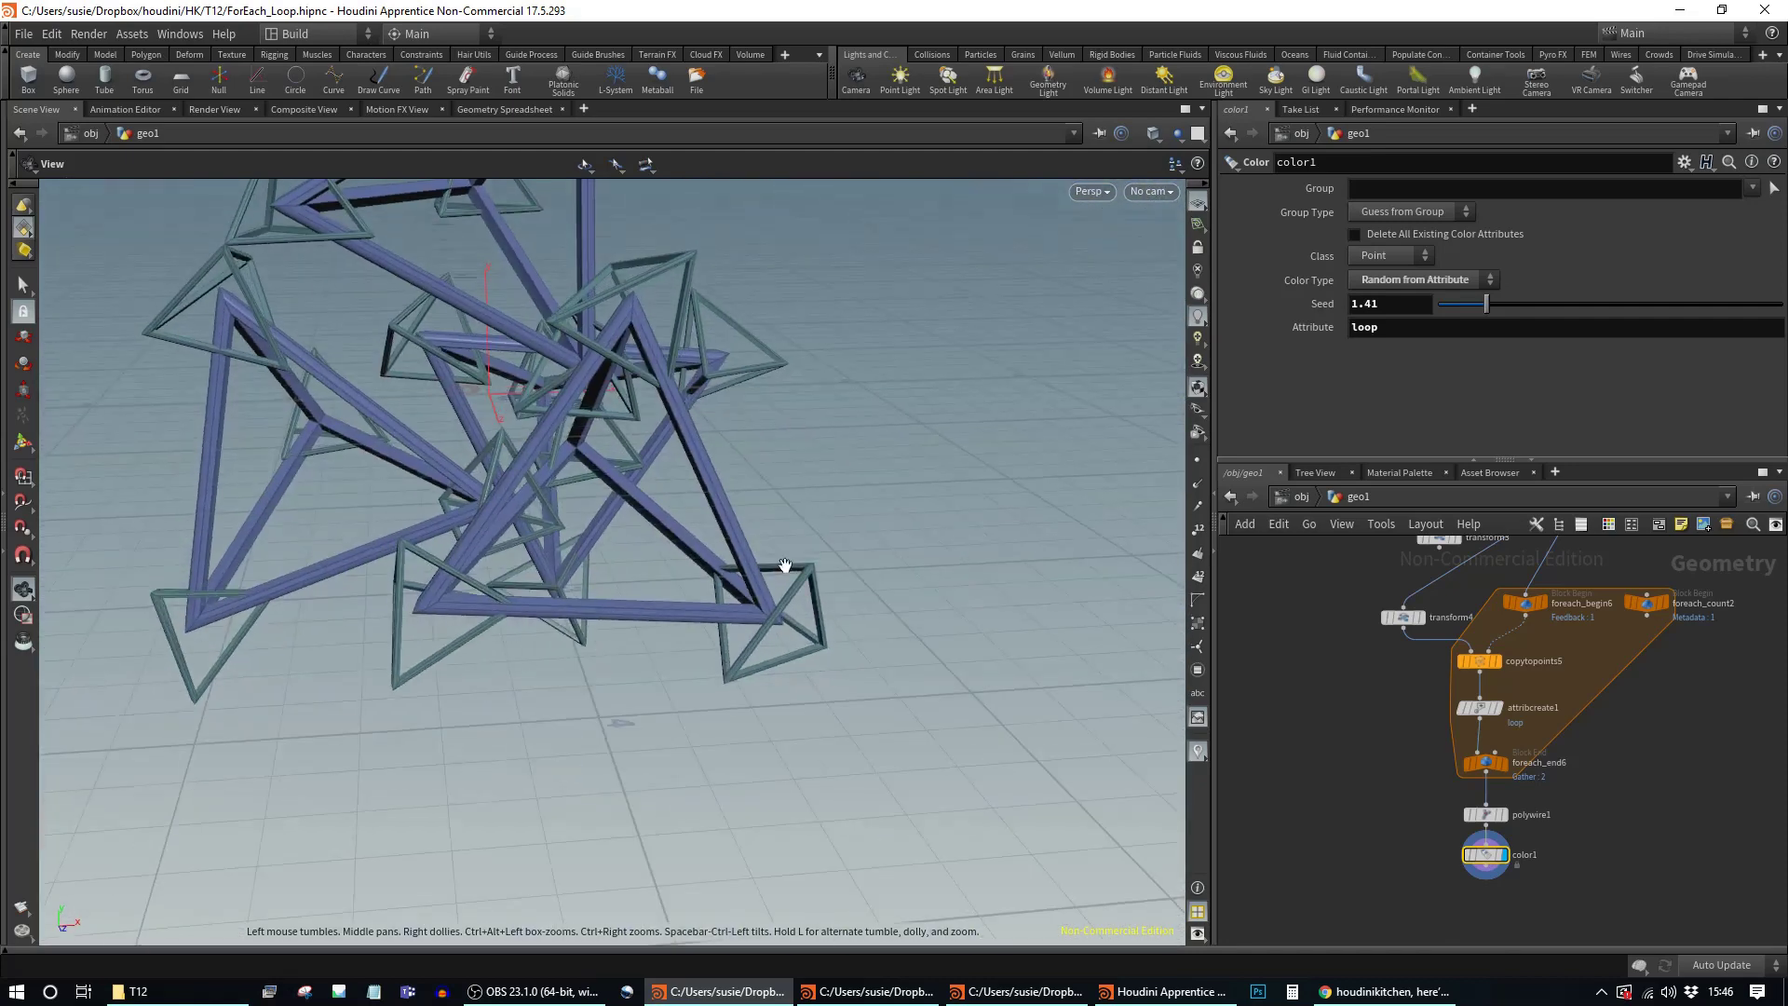
# Step: Change platonic1's Solid Type to Octahedron and examine the resulting wire structure from several angles
pyautogui.moveTo(1714, 650); pyautogui.dragTo(1667, 785, button='middle')
pyautogui.click(1543, 602)
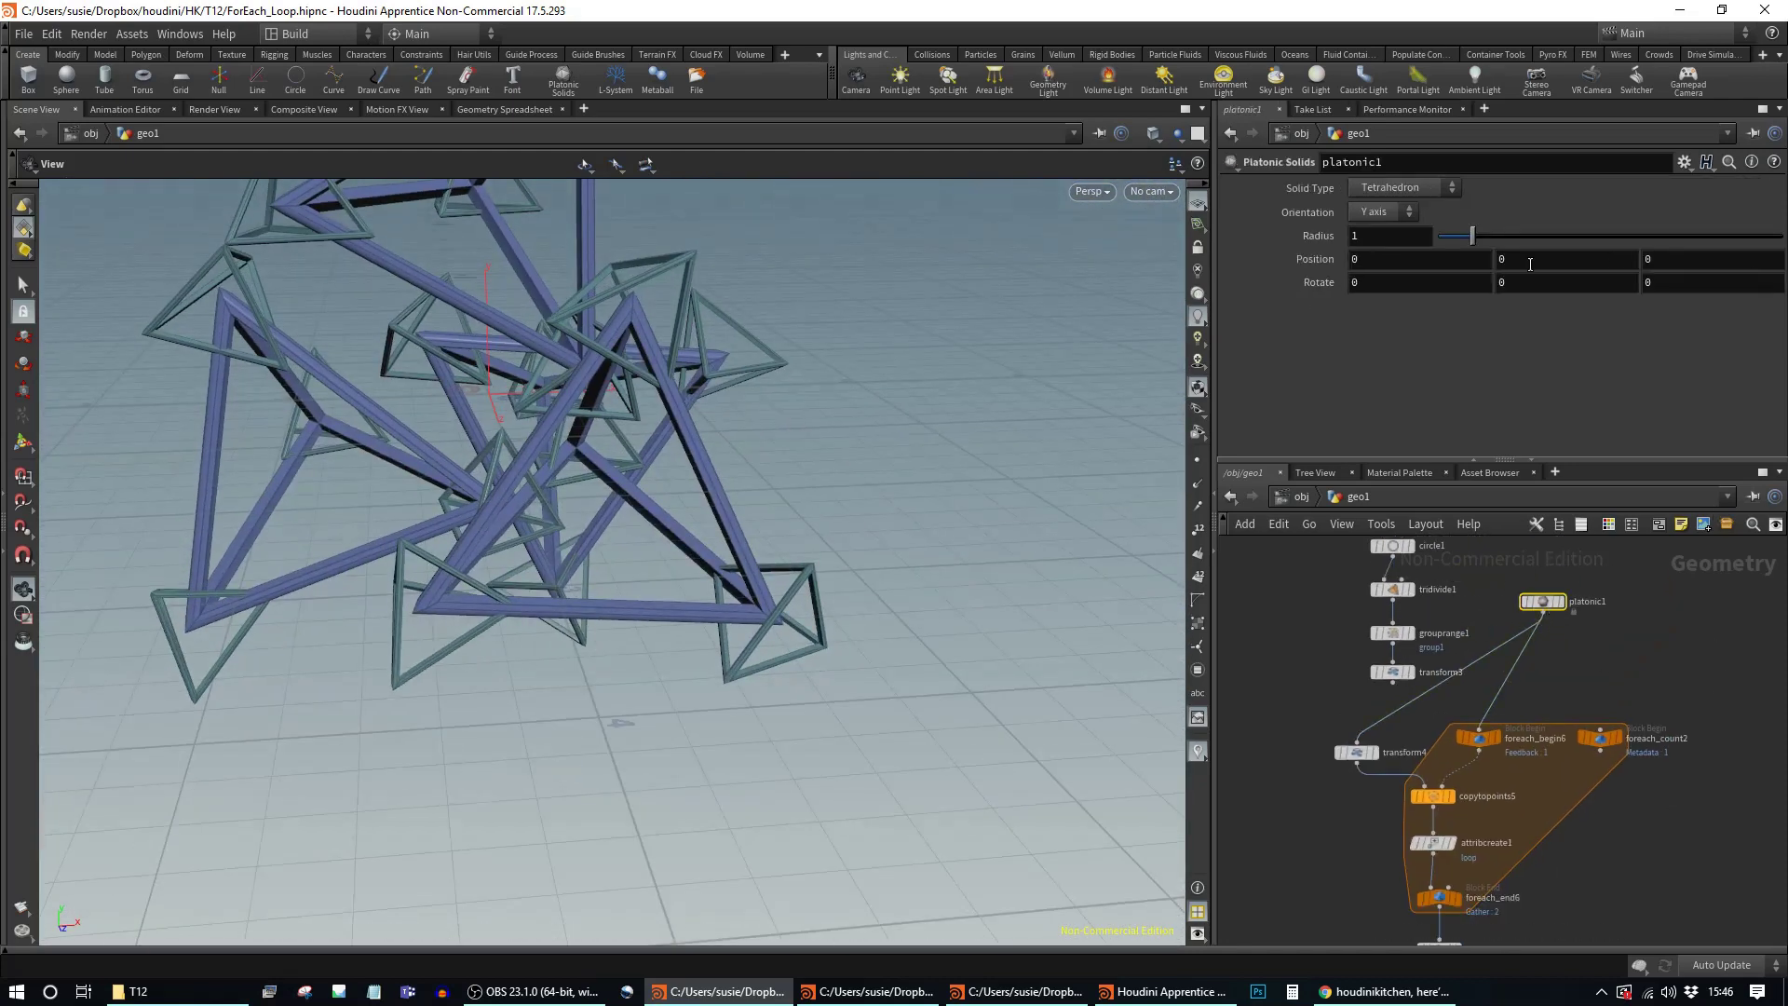
pyautogui.click(1404, 187)
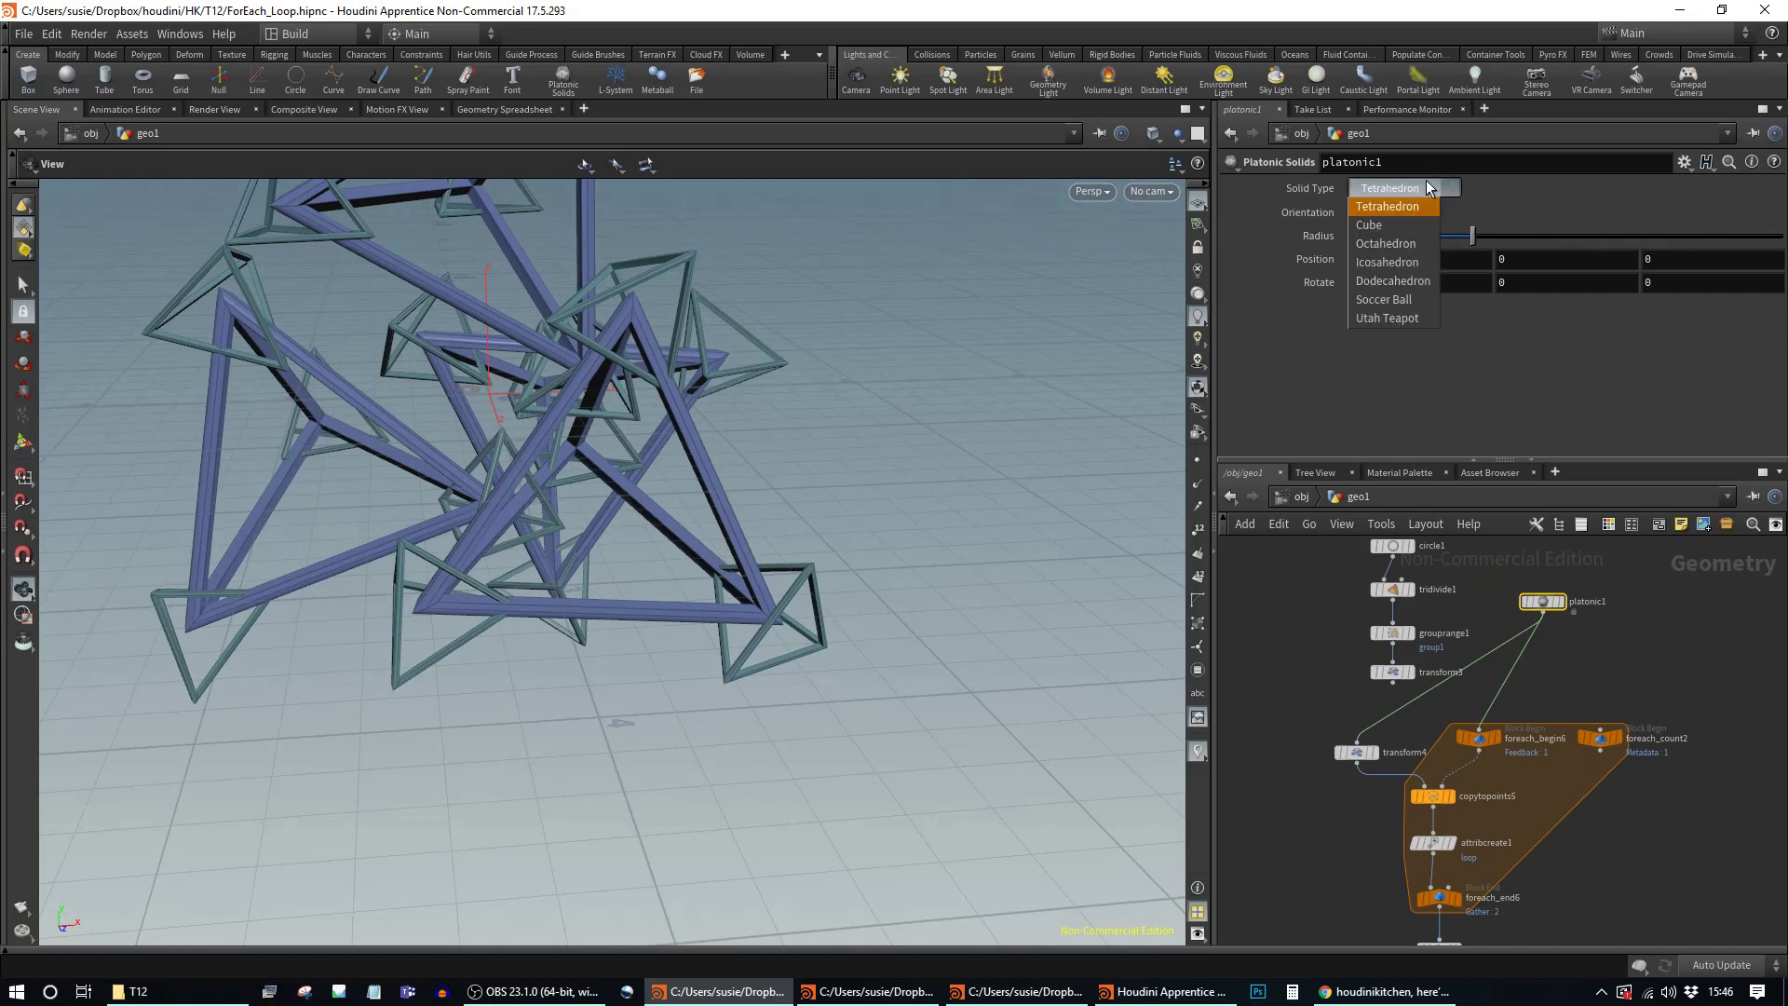
pyautogui.click(1415, 231)
pyautogui.press('h')
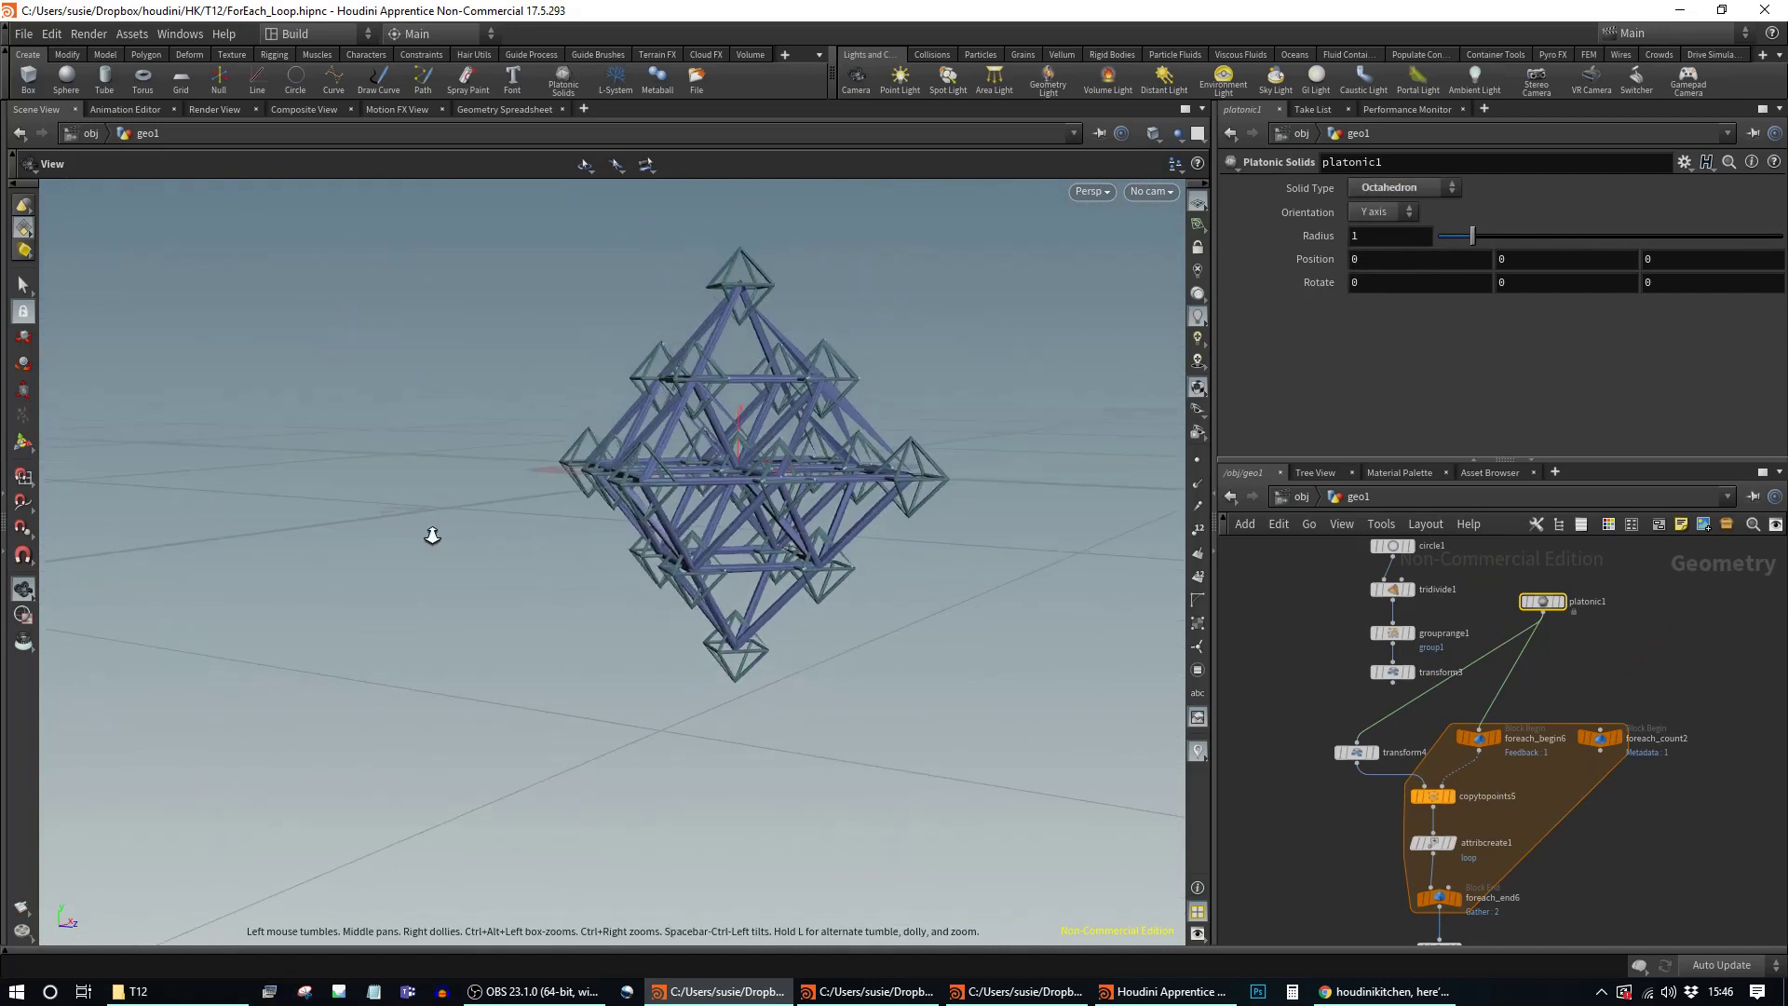
pyautogui.moveTo(889, 531); pyautogui.dragTo(864, 649)
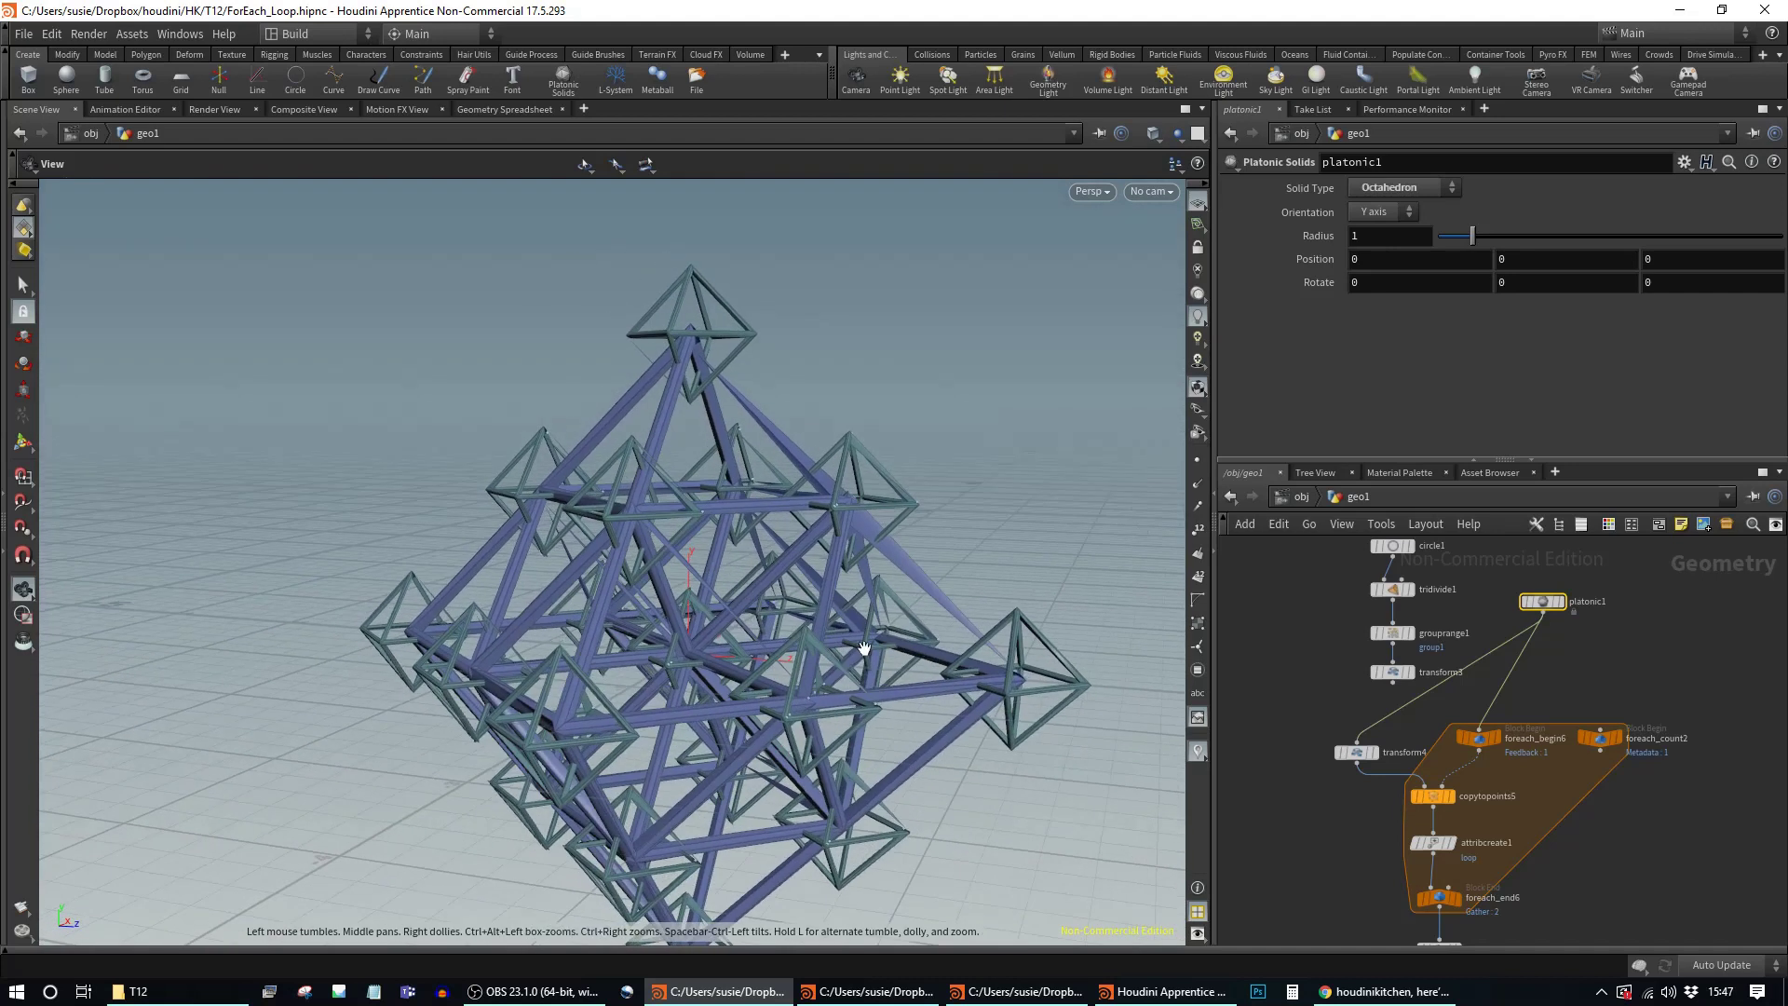
pyautogui.moveTo(900, 738); pyautogui.dragTo(859, 650, button='right')
pyautogui.moveTo(859, 650); pyautogui.dragTo(822, 646)
pyautogui.moveTo(963, 643); pyautogui.dragTo(796, 661)
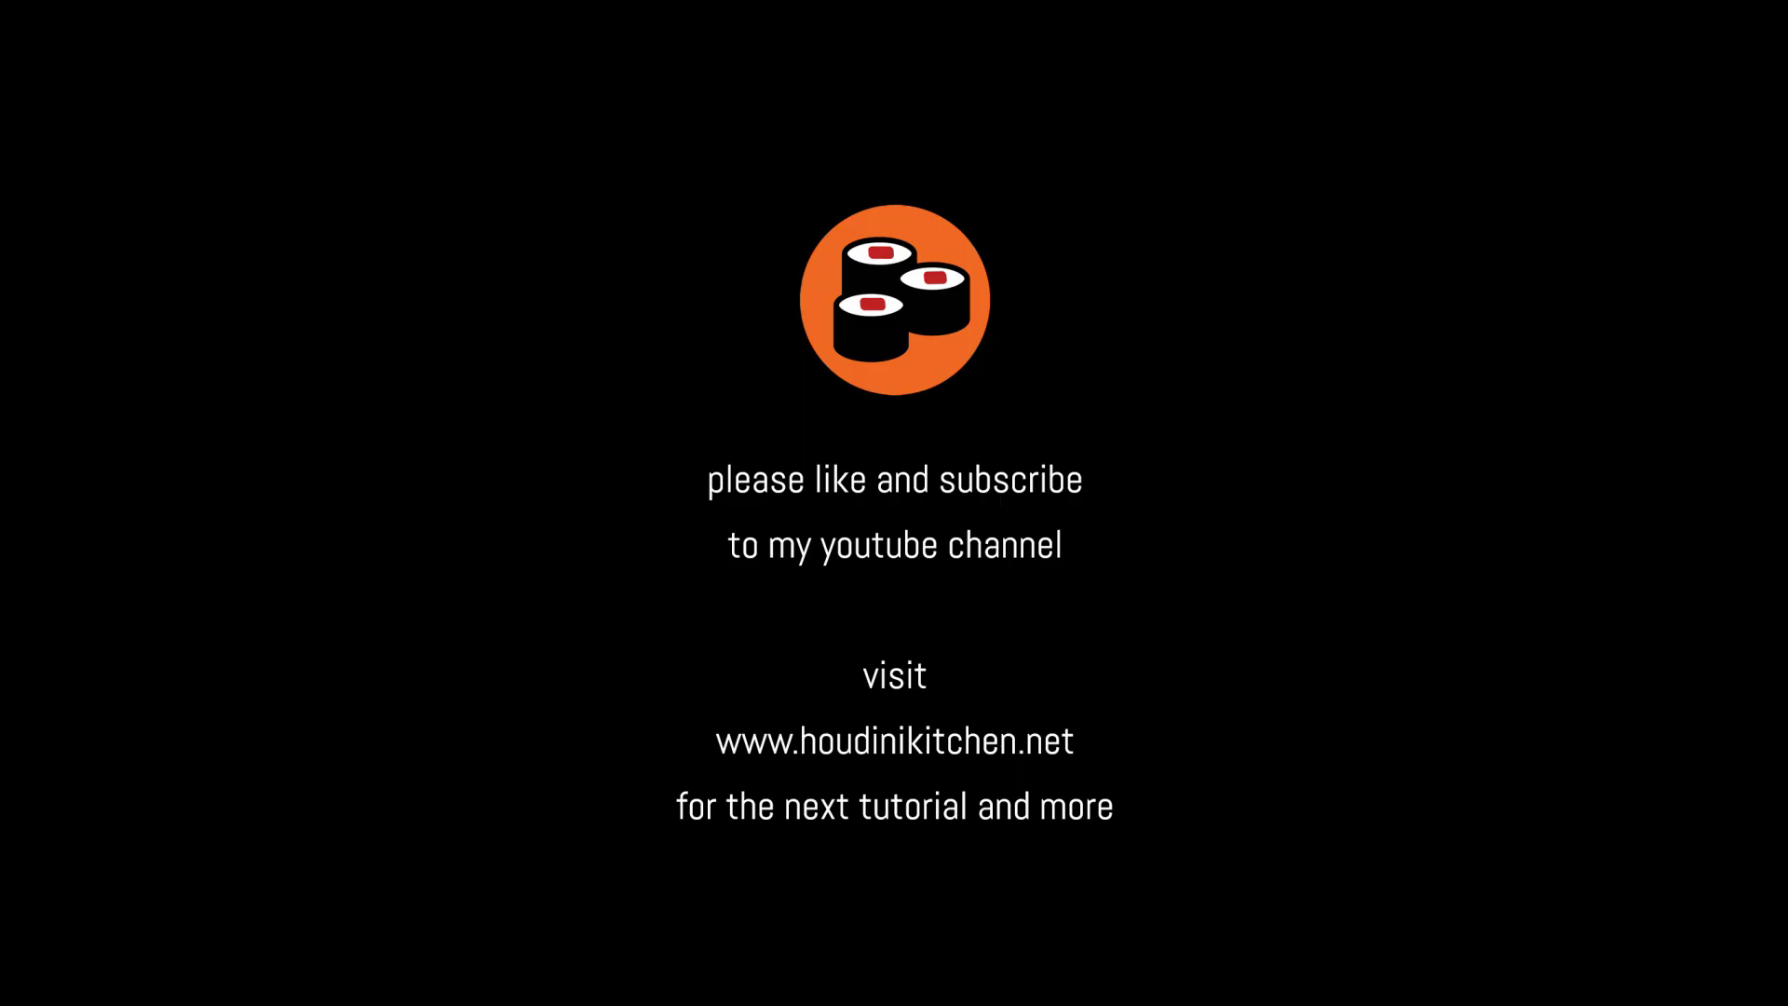